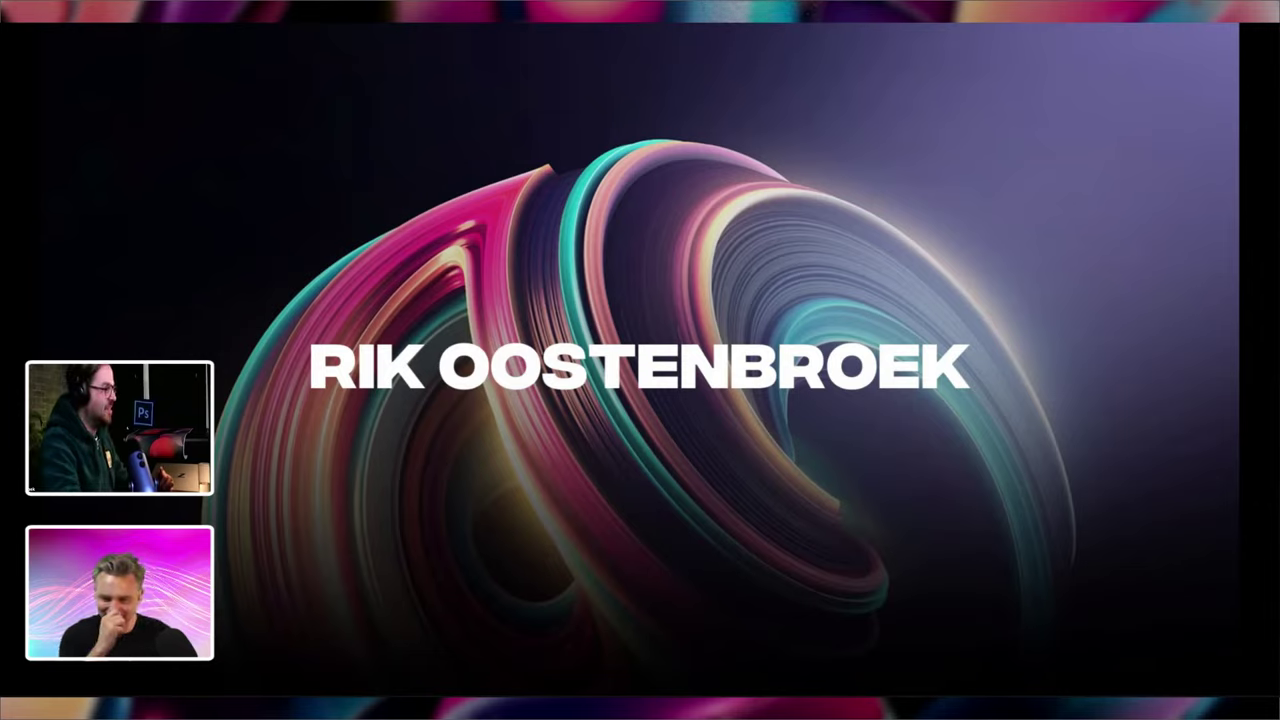
Page through the remaining portfolio and abstract typography slides to the end and exit the slide show.
{"action": "key", "text": "Right"}
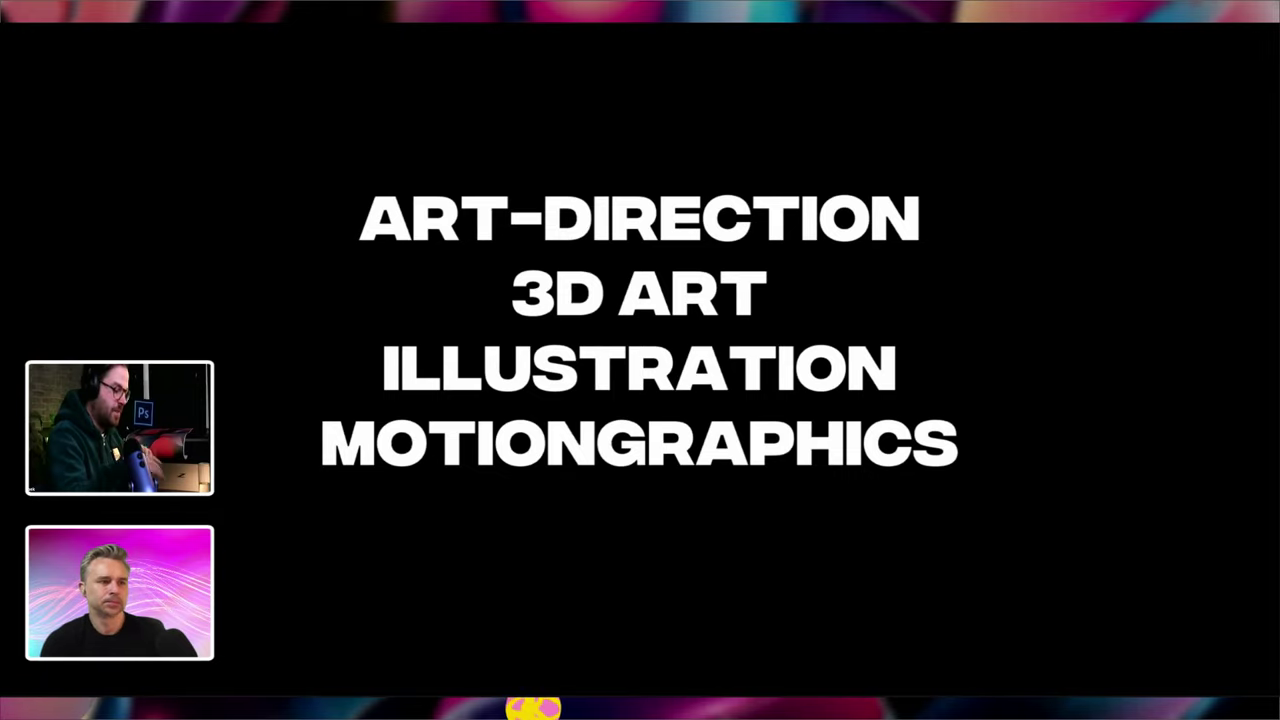
{"action": "key", "text": "Right"}
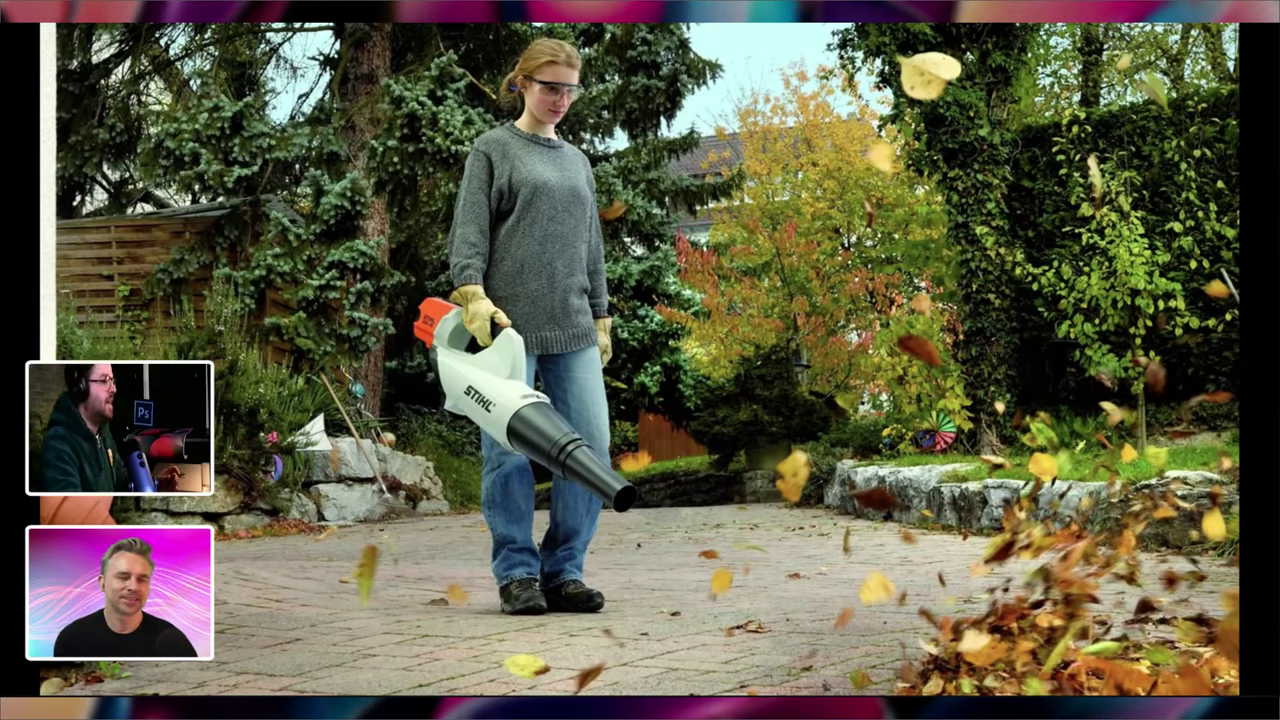
{"action": "key", "text": "Right"}
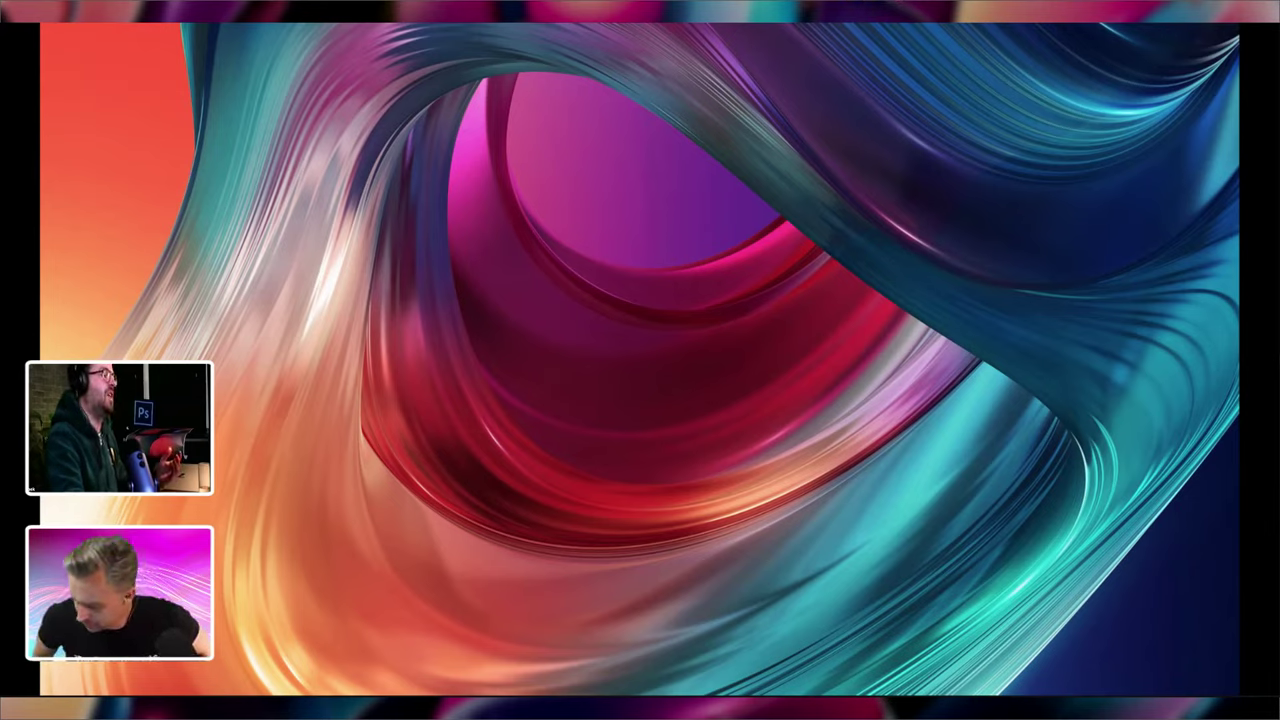
{"action": "key", "text": "Right"}
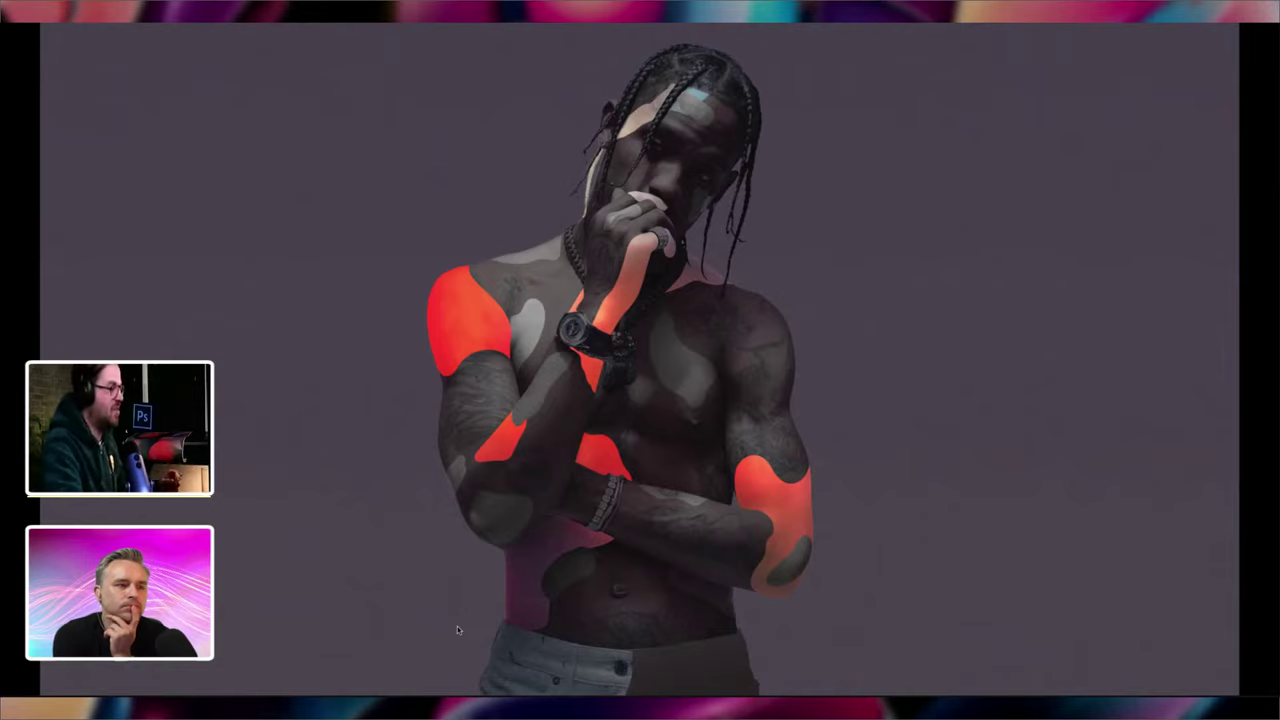
{"action": "key", "text": "Right"}
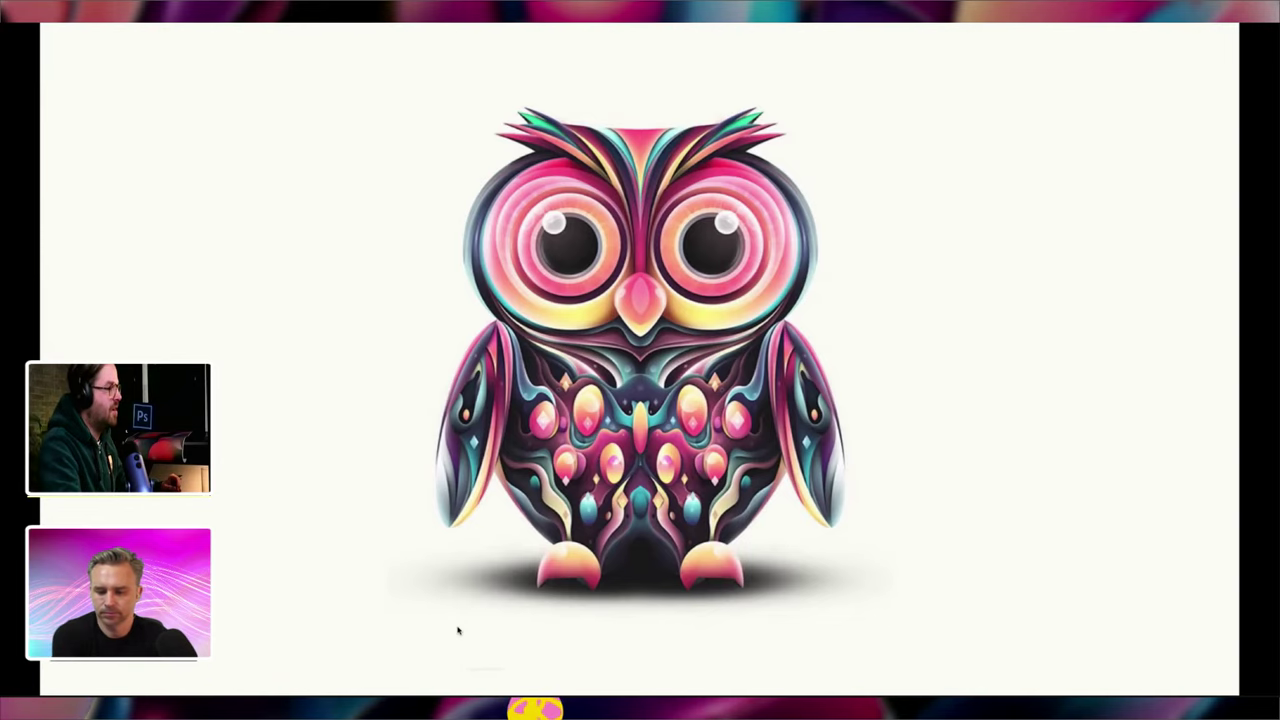
{"action": "key", "text": "Right"}
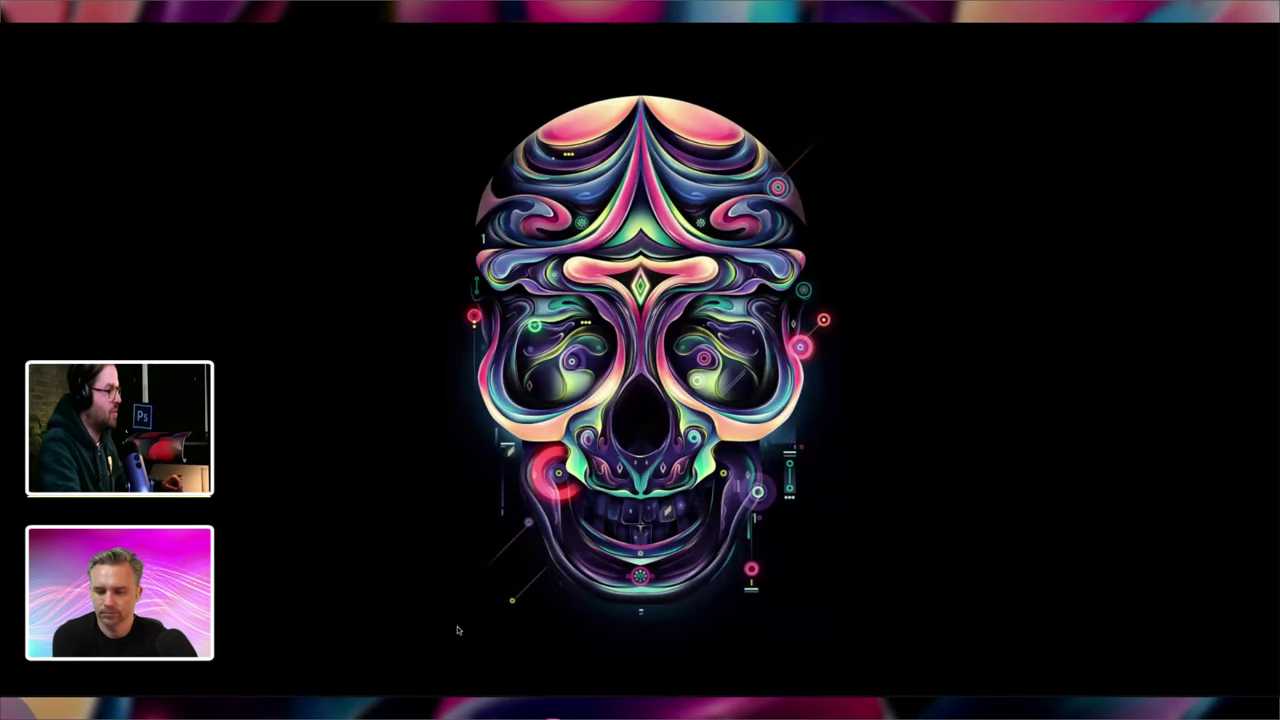
{"action": "key", "text": "Right"}
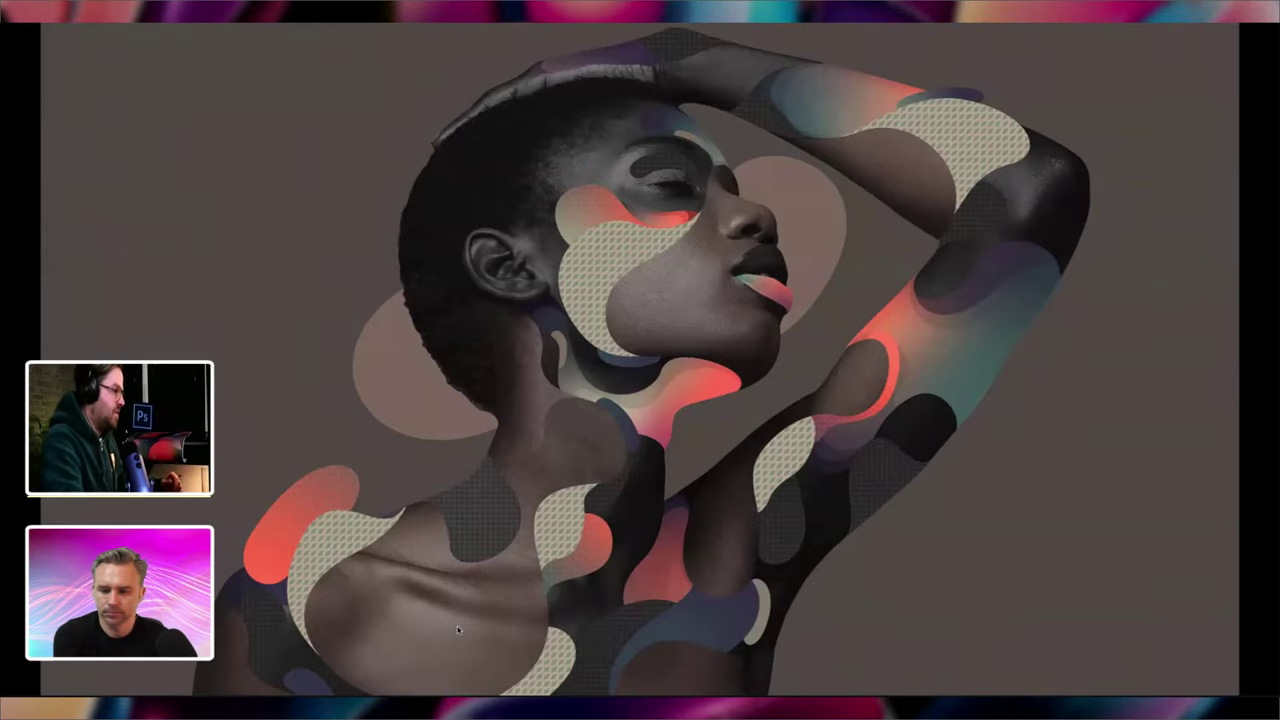
{"action": "key", "text": "Right"}
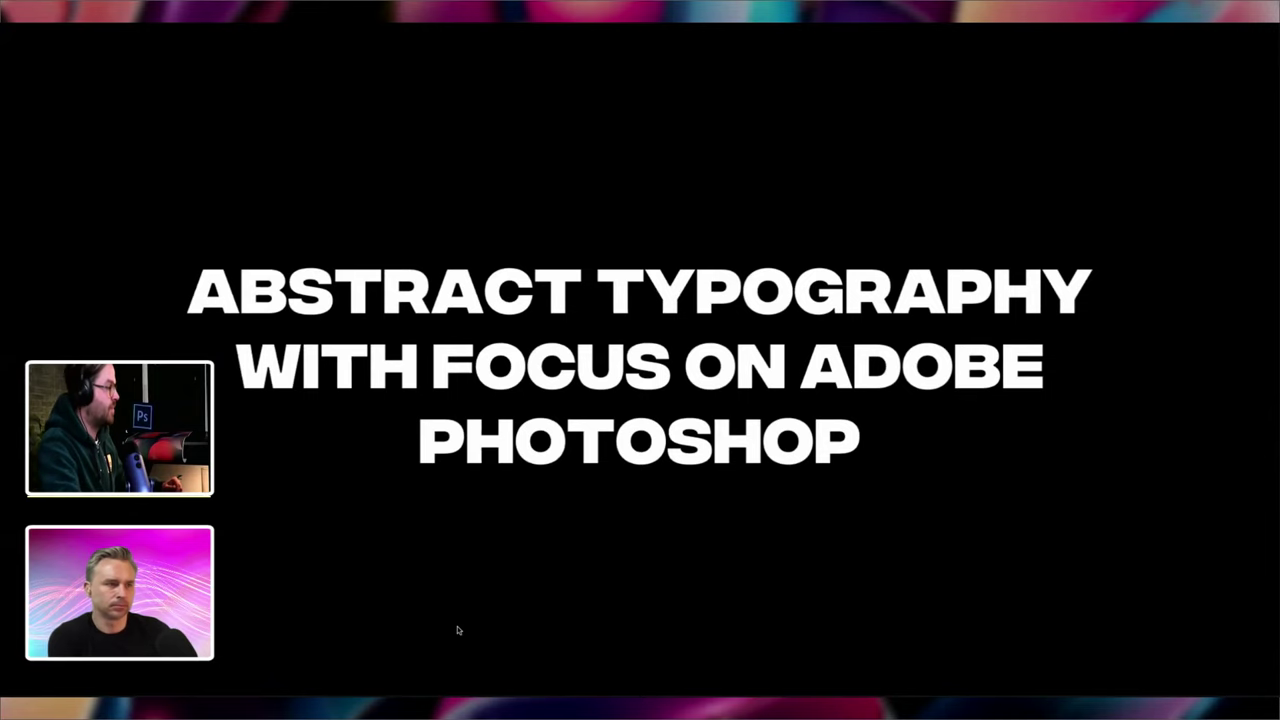
{"action": "key", "text": "Right"}
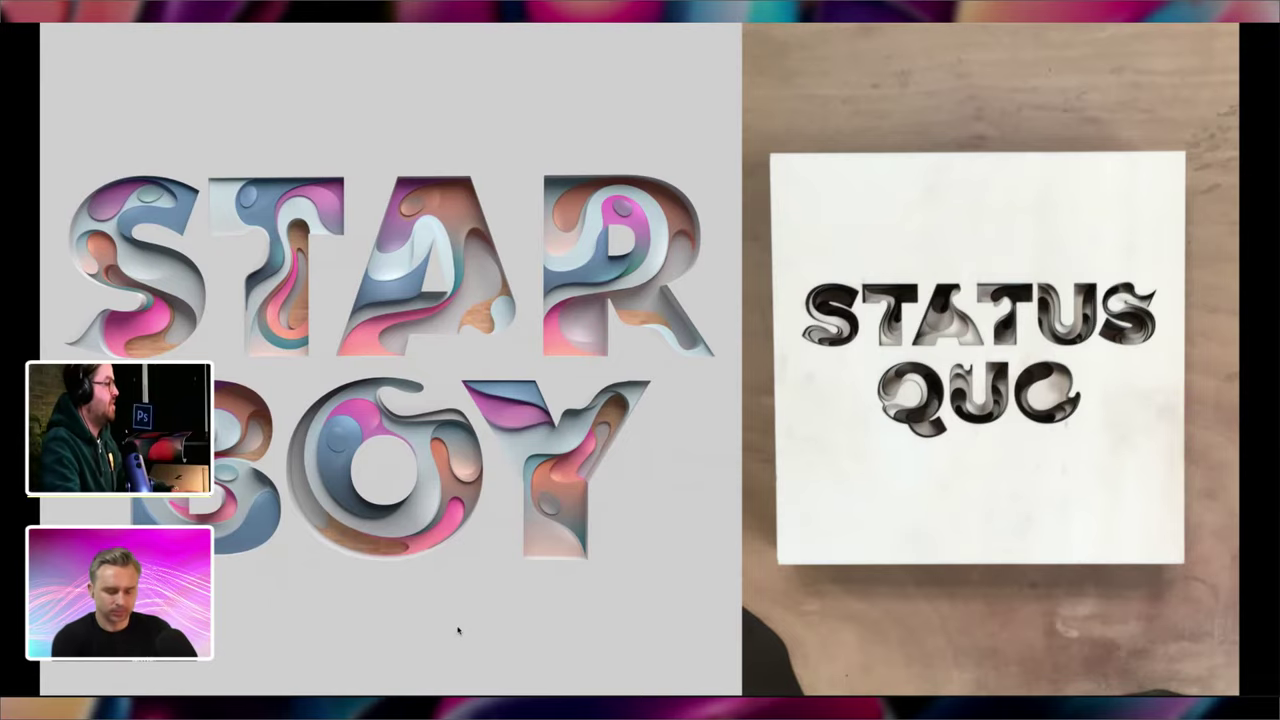
{"action": "key", "text": "Right"}
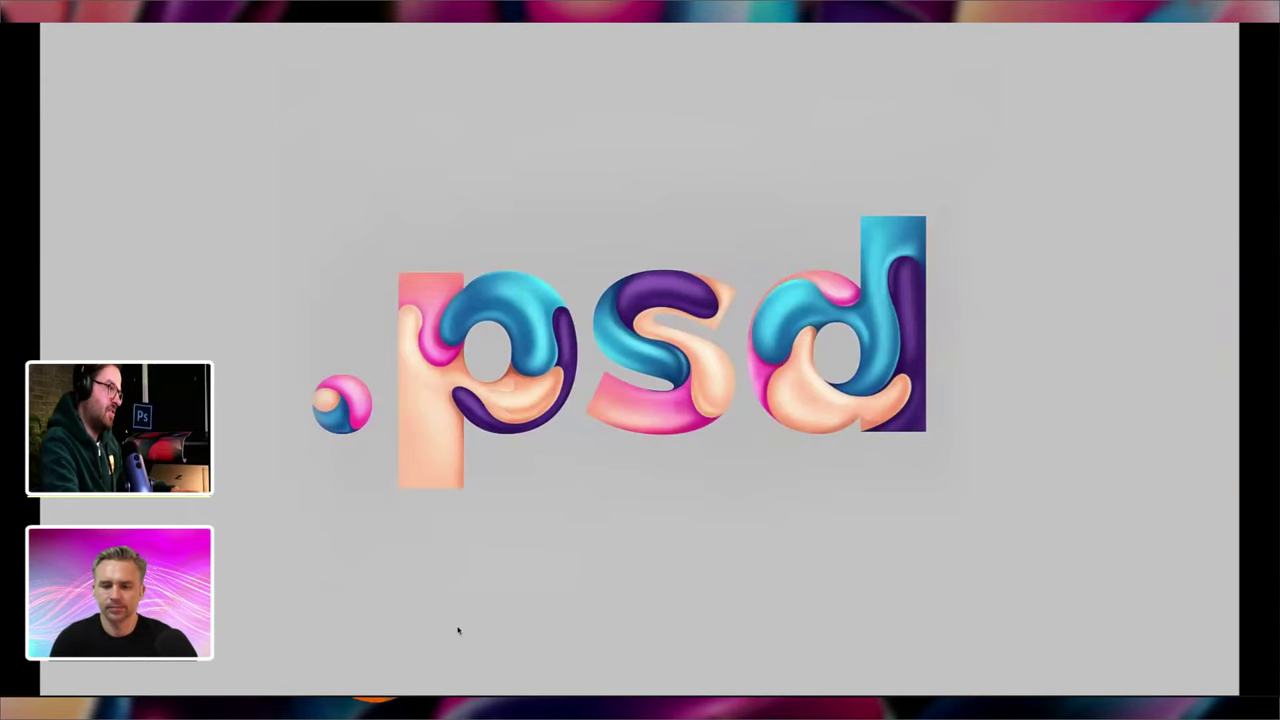
{"action": "key", "text": "Right"}
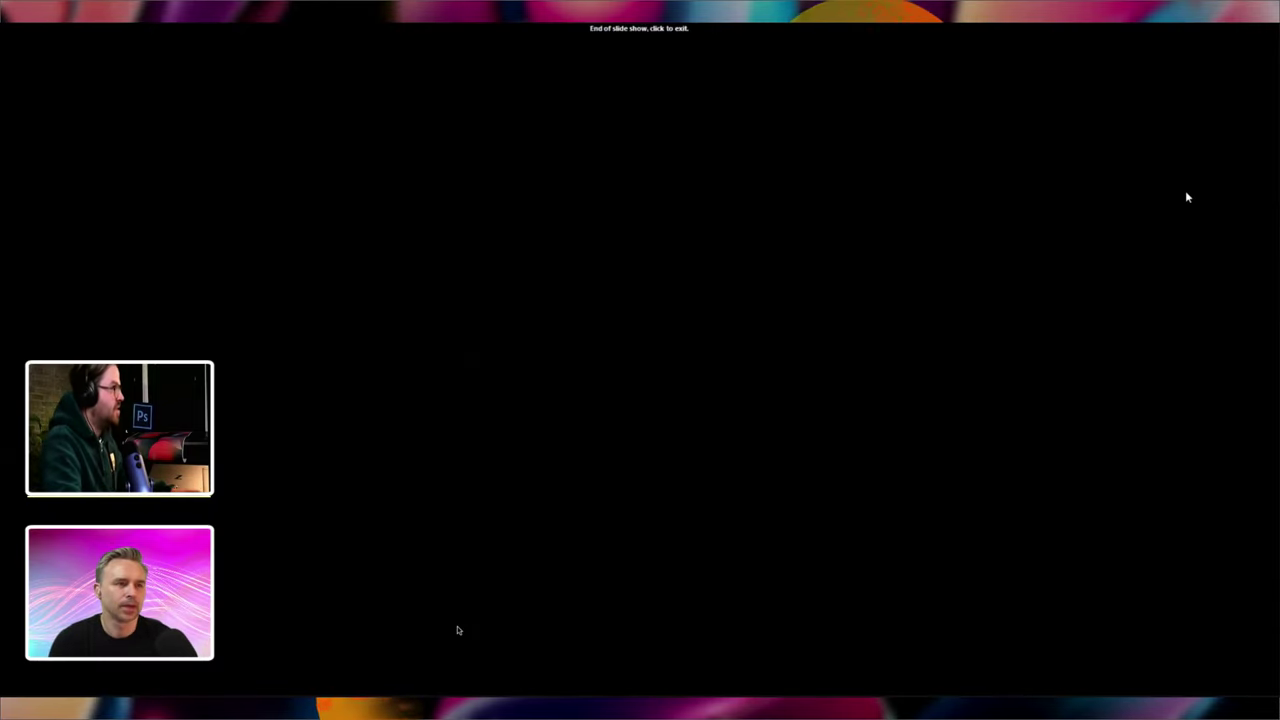
{"action": "key", "text": "Right"}
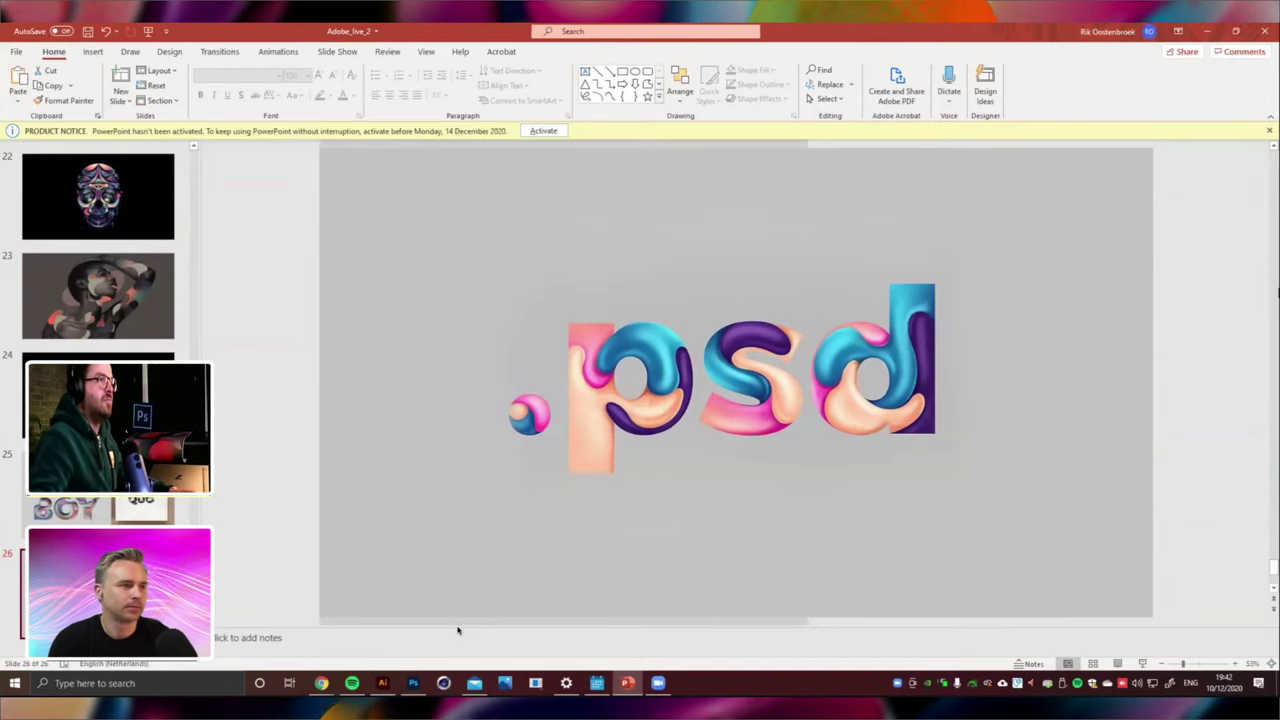
Switch to Photoshop and bring up the open PSD containing the finished COLOR lettering artwork, enlarged to 50%.
{"action": "key", "text": "alt+Tab"}
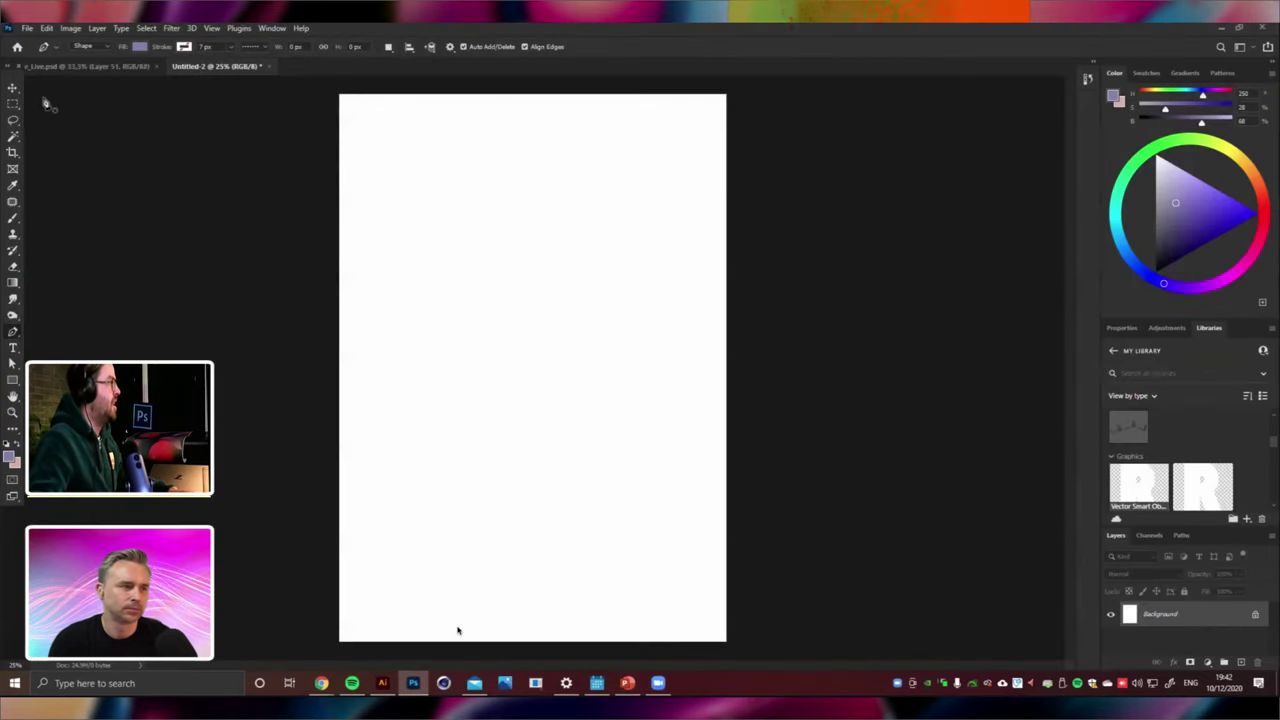
{"action": "left_click", "coordinate": [66, 67]}
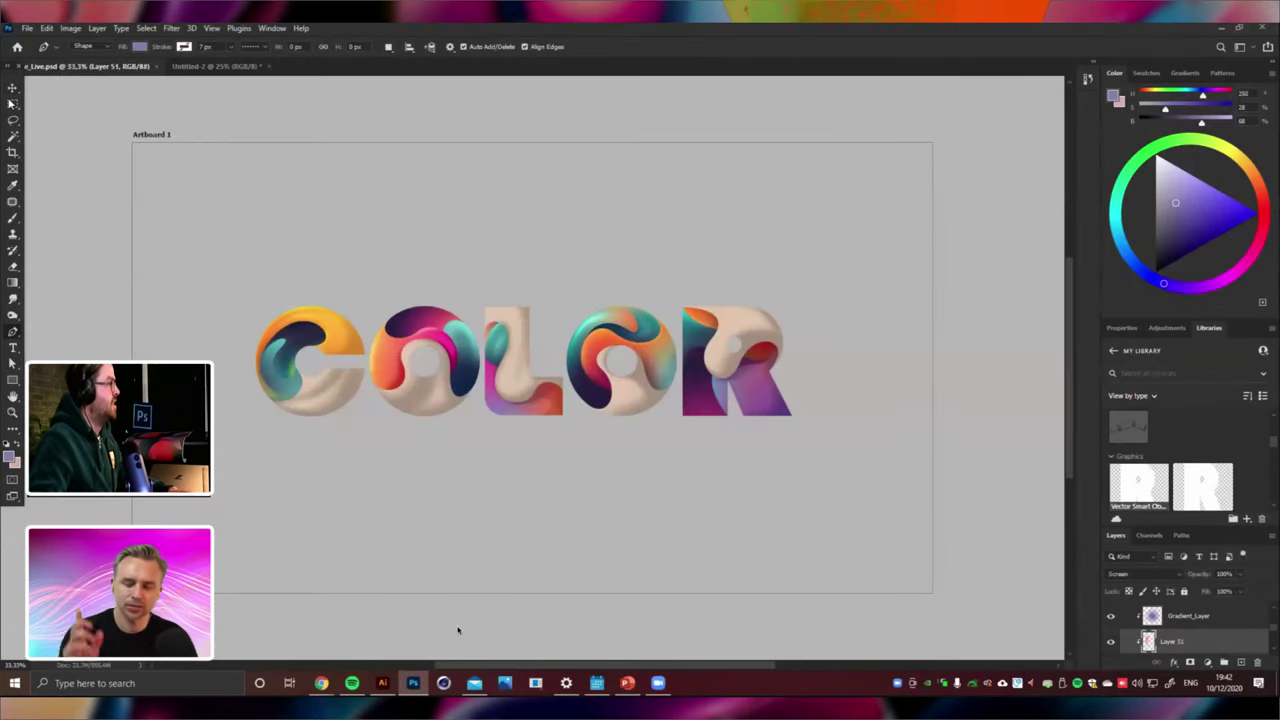
{"action": "left_click", "coordinate": [12, 88]}
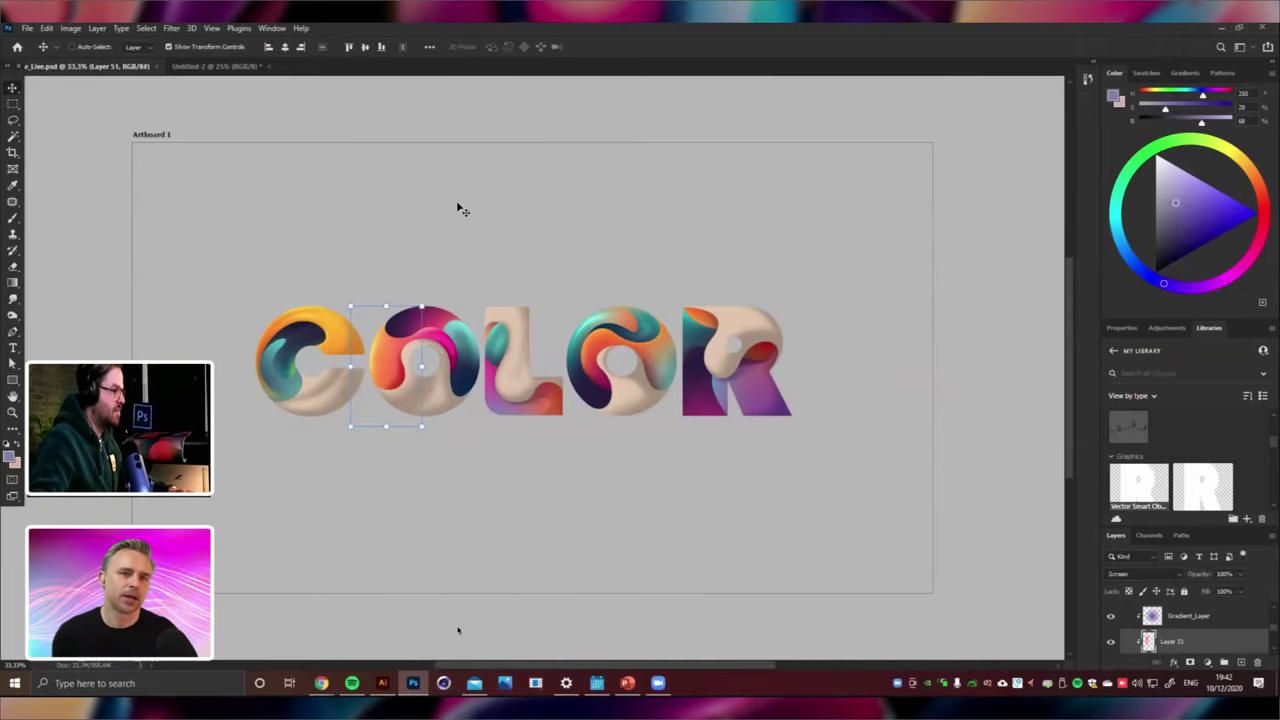
{"action": "key", "text": "ctrl+plus"}
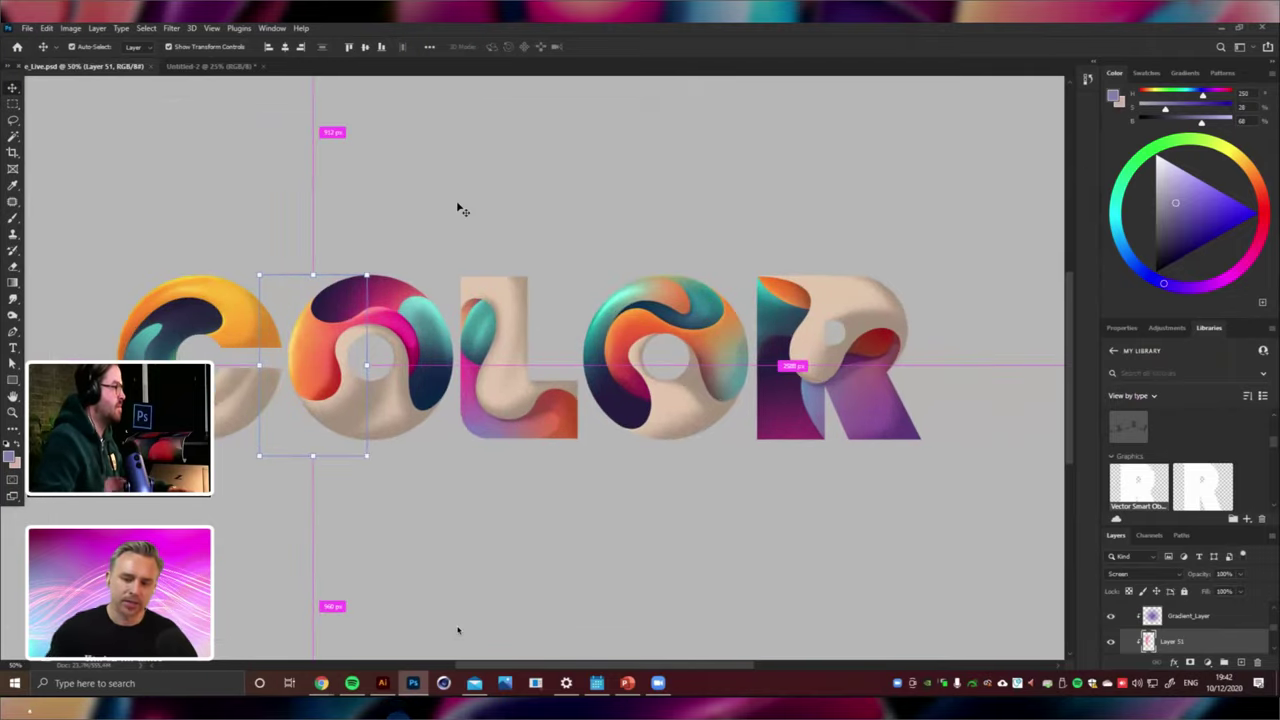
{"action": "left_click_drag", "start_coordinate": [490, 280], "coordinate": [471, 281]}
{"action": "key", "text": "ctrl+z"}
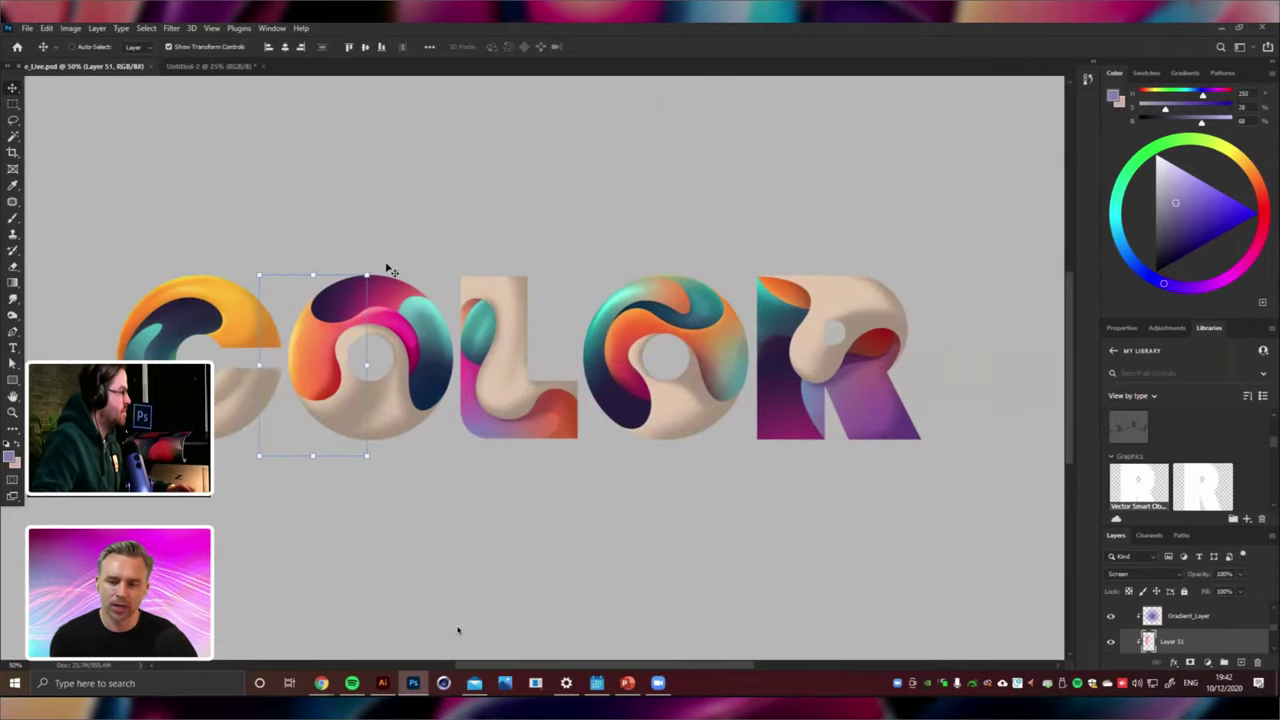
Frame the letter R of the COLOR artwork with a rectangular marquee and clear the selection.
{"action": "key", "text": "p"}
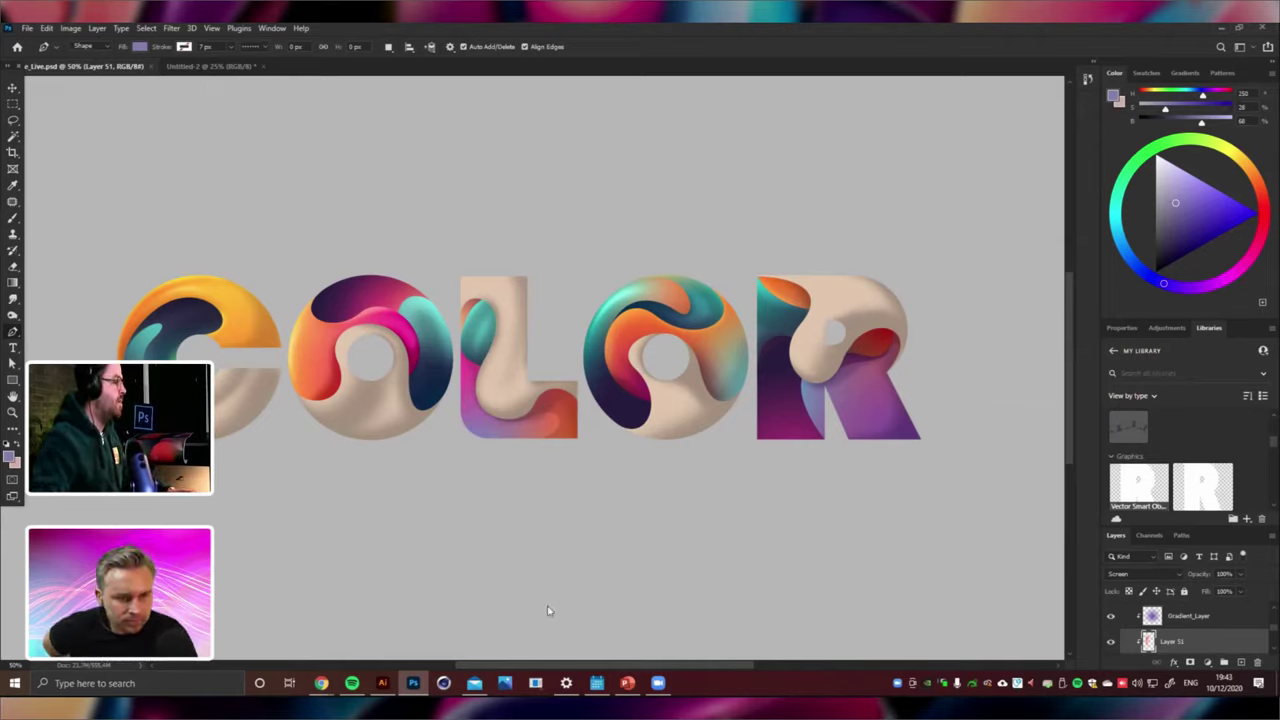
{"action": "left_click", "coordinate": [12, 88]}
{"action": "left_click", "coordinate": [12, 104]}
{"action": "left_click_drag", "start_coordinate": [965, 240], "coordinate": [735, 462]}
{"action": "key", "text": "ctrl+d"}
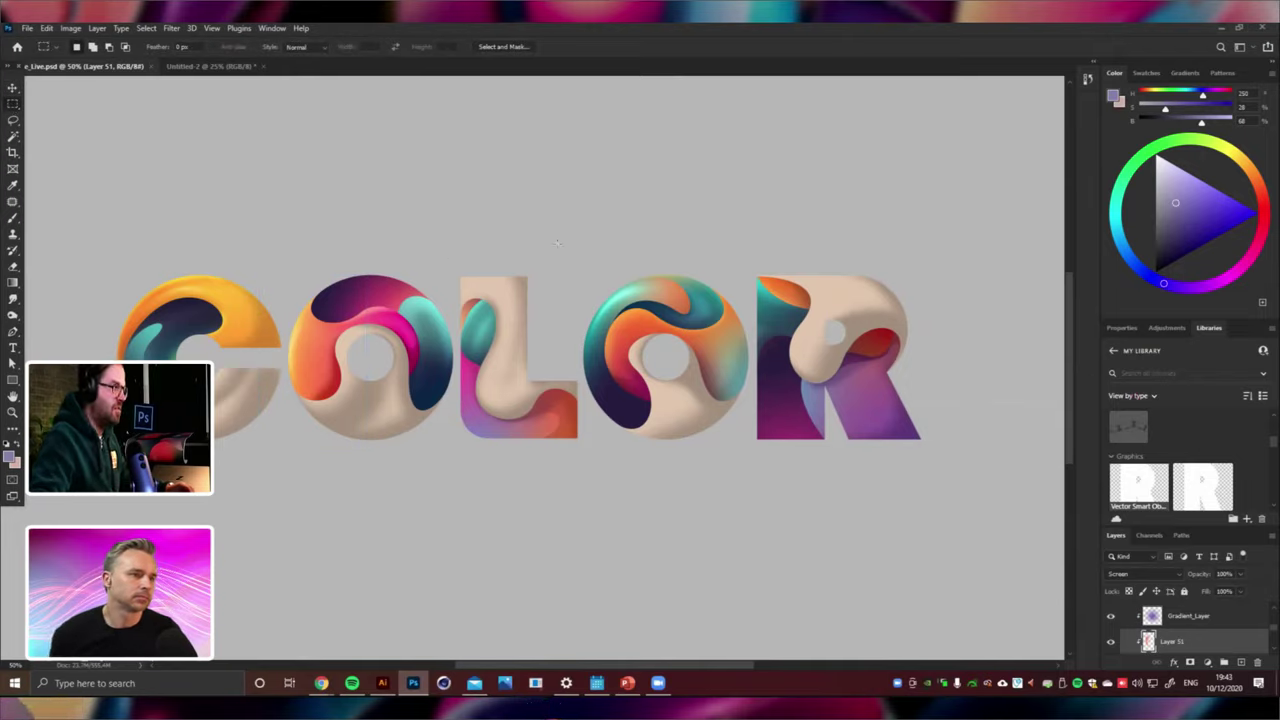
Switch to Illustrator, undo the last move of the letter R, and show the white COLOR lettering with nothing selected.
{"action": "left_click", "coordinate": [383, 684]}
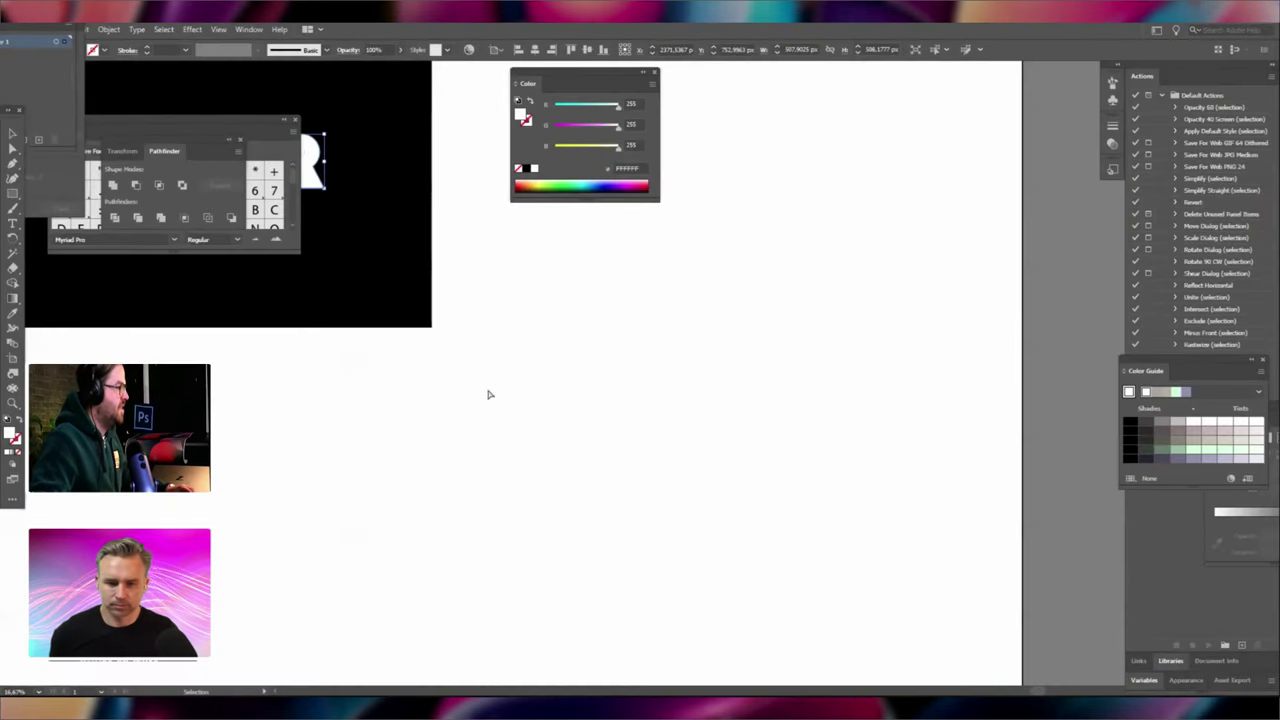
{"action": "key", "text": "ctrl+z"}
{"action": "left_click_drag", "start_coordinate": [529, 374], "coordinate": [1063, 546]}
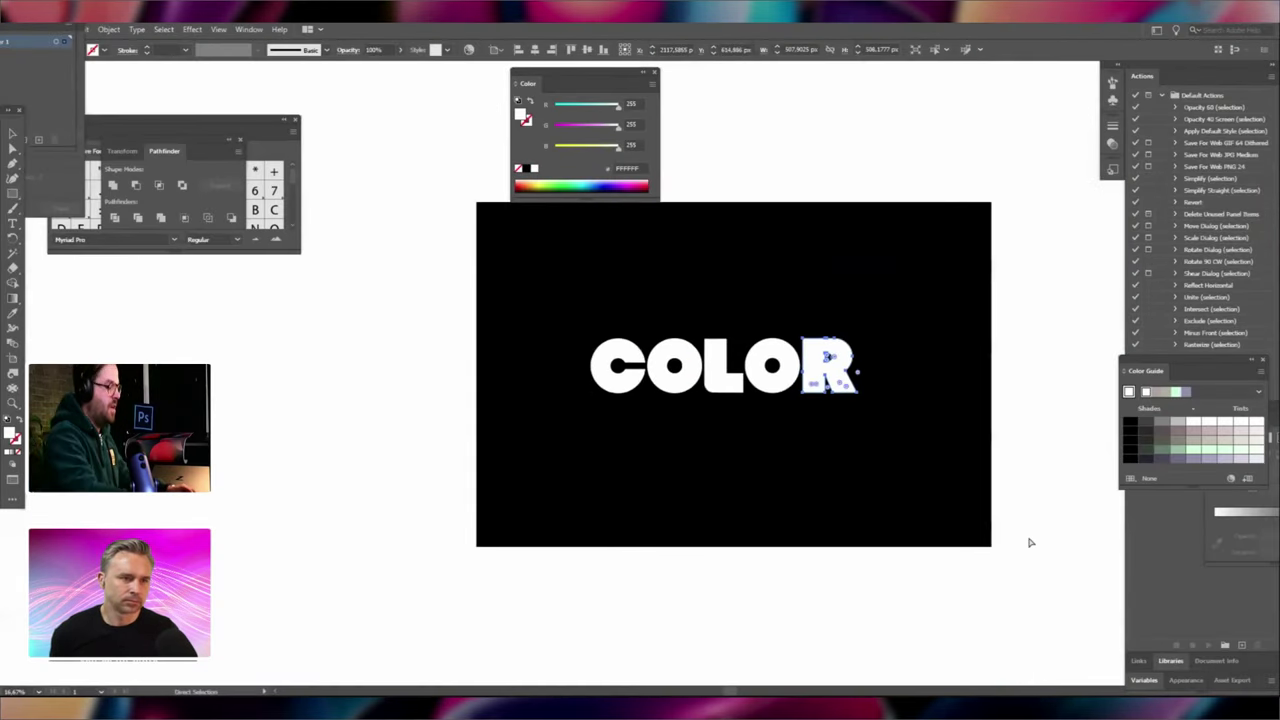
{"action": "key", "text": "ctrl+plus"}
{"action": "key", "text": "v"}
{"action": "left_click_drag", "start_coordinate": [806, 469], "coordinate": [854, 469]}
{"action": "left_click", "coordinate": [870, 462]}
{"action": "left_click", "coordinate": [1025, 443]}
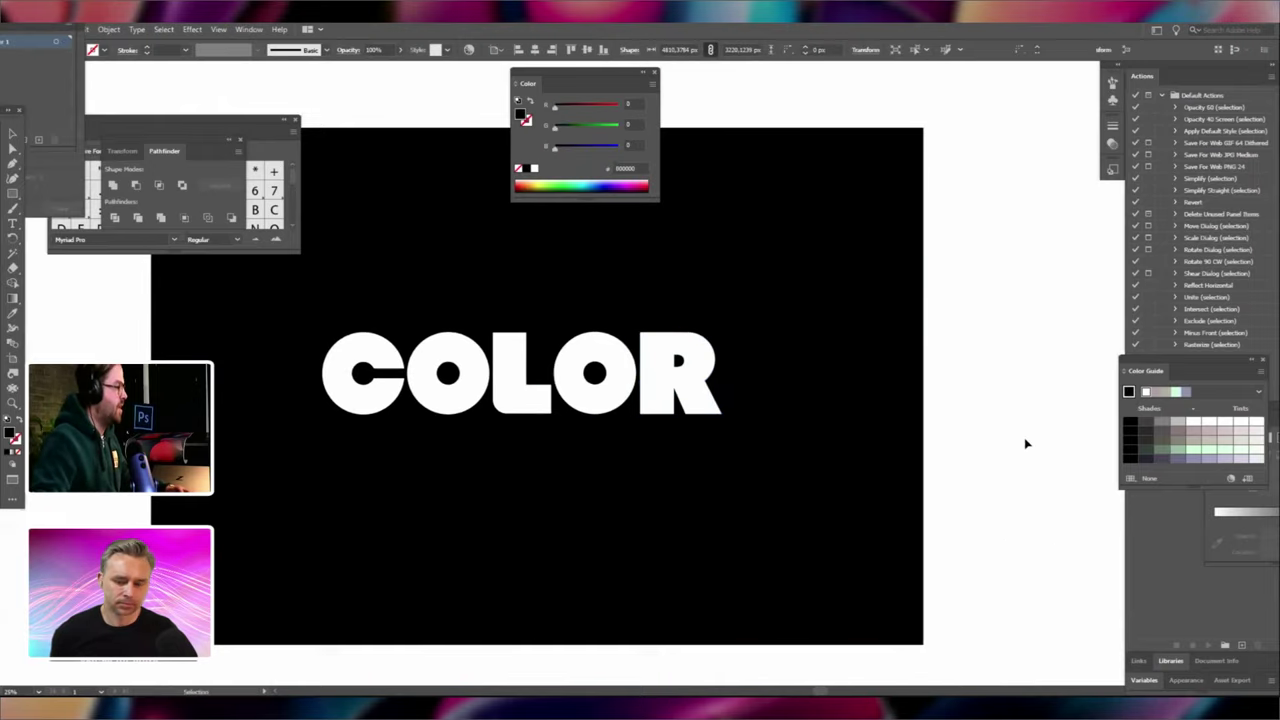
{"action": "left_click", "coordinate": [1025, 443]}
{"action": "left_click_drag", "start_coordinate": [991, 423], "coordinate": [1008, 435]}
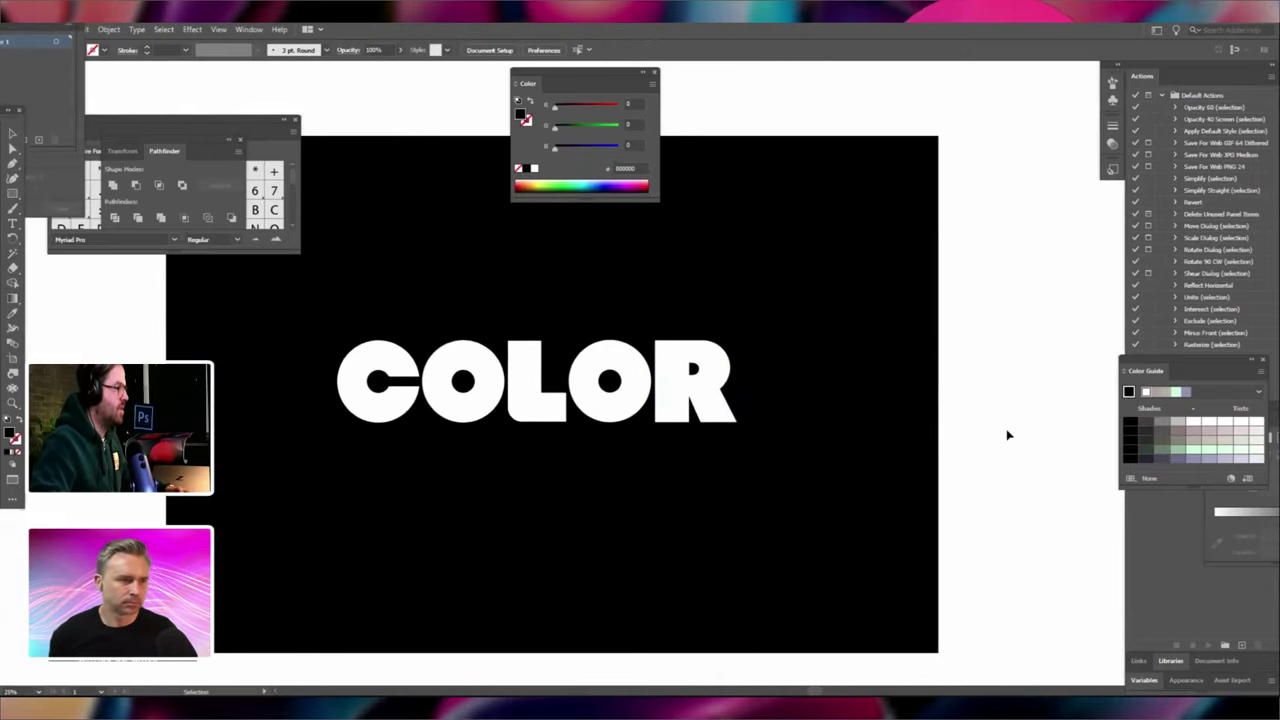
Select the letter R of the COLOR lettering and return Illustrator from full-screen to its normal window mode.
{"action": "left_click", "coordinate": [668, 404]}
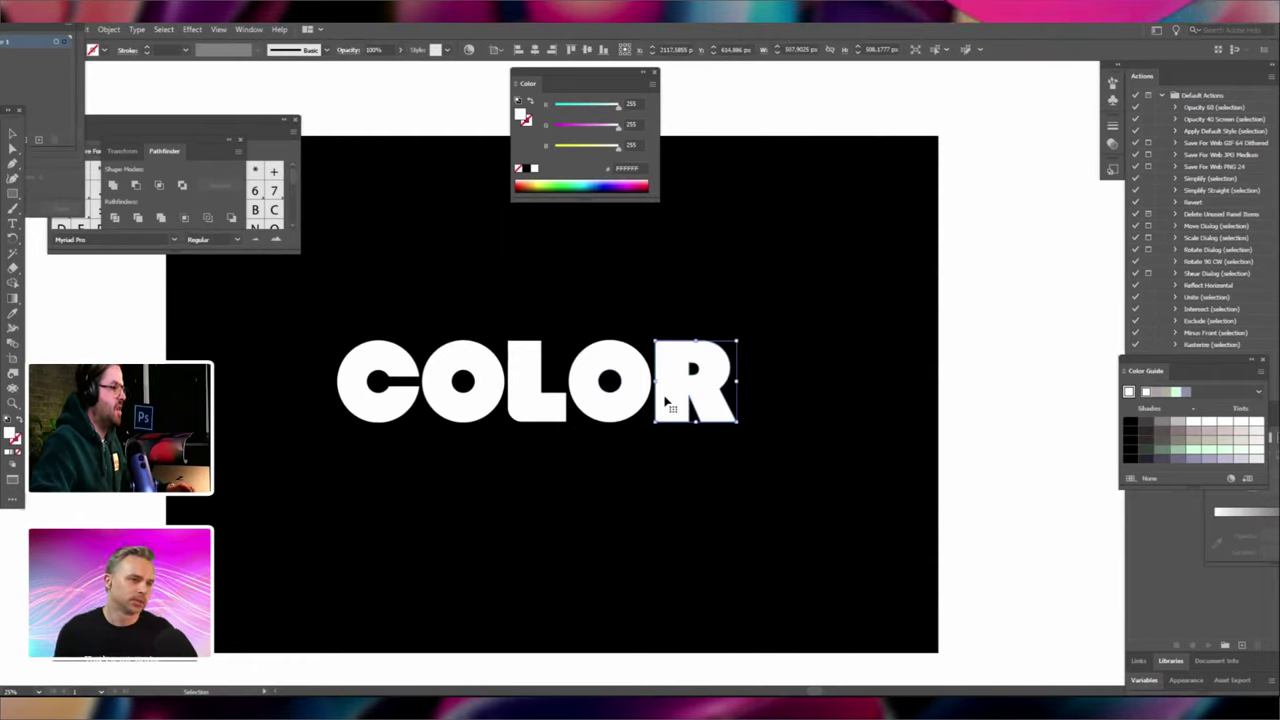
{"action": "key", "text": "a"}
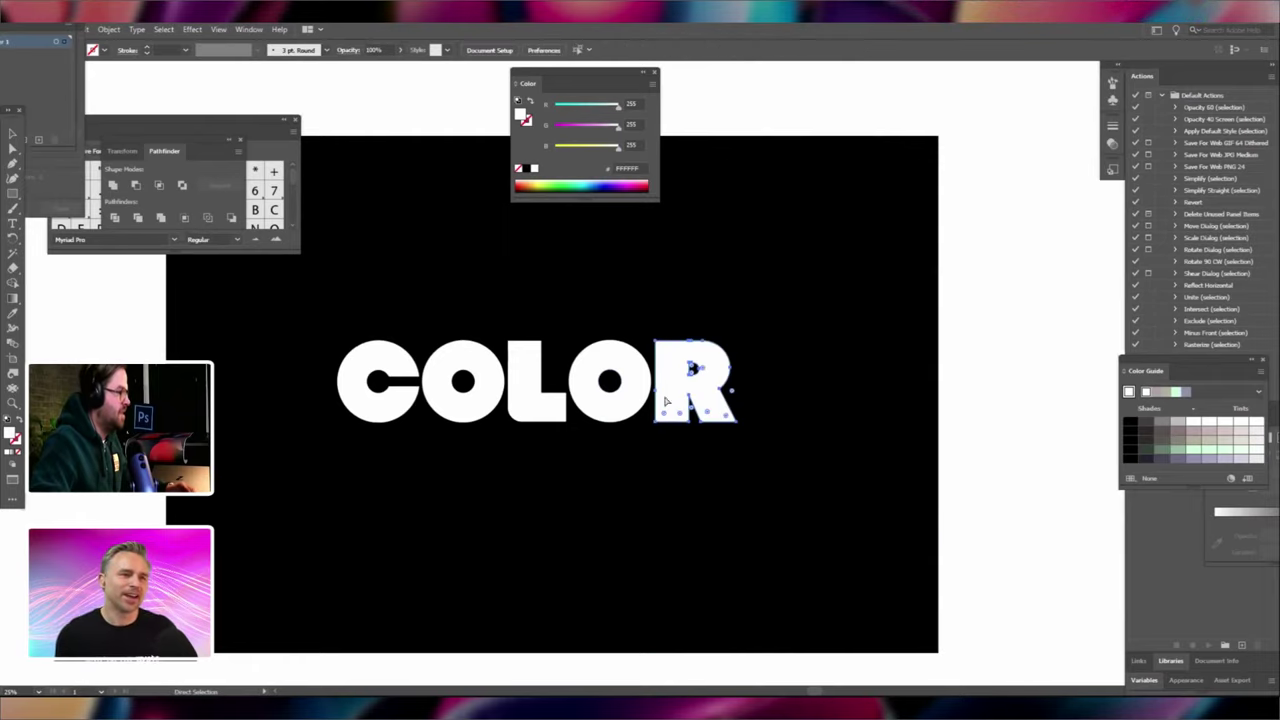
{"action": "key", "text": "v"}
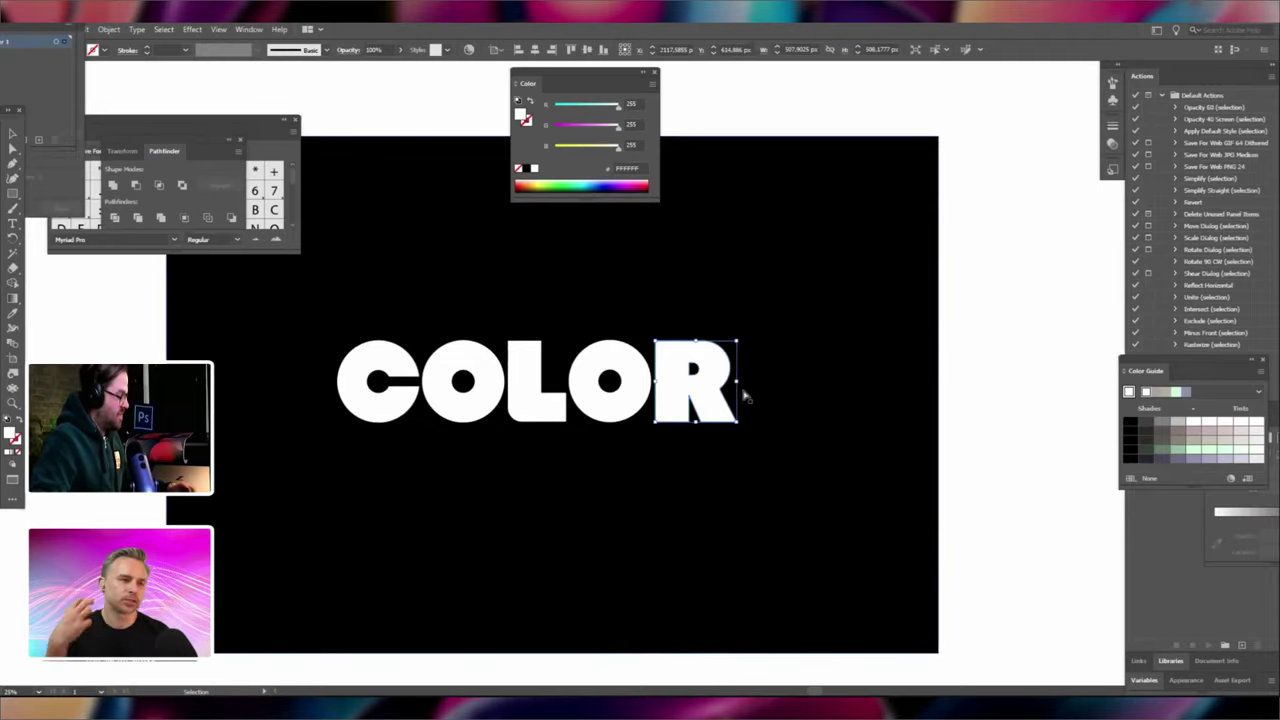
{"action": "key", "text": "f"}
{"action": "key", "text": "f"}
{"action": "key", "text": "f"}
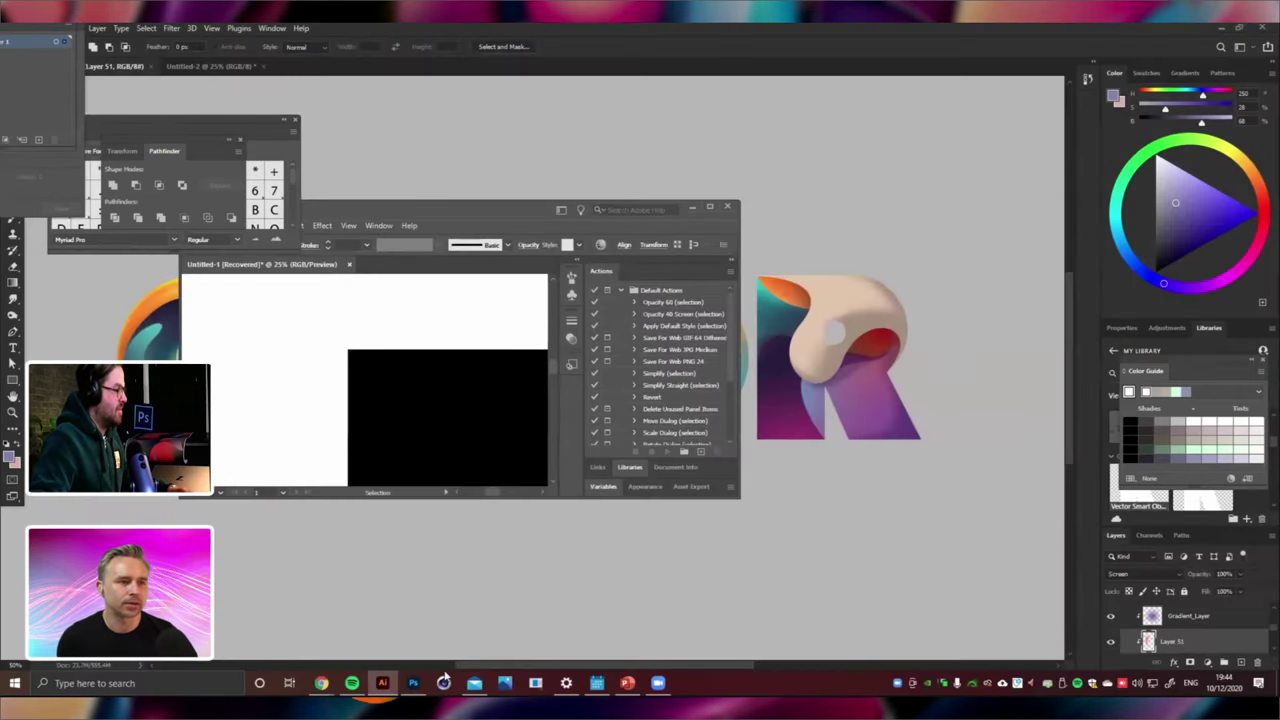
Switch to Photoshop and create an A4 document, 210 x 297 mm at 300 pixels/inch, RGB Color with a white background.
{"action": "left_click", "coordinate": [413, 683]}
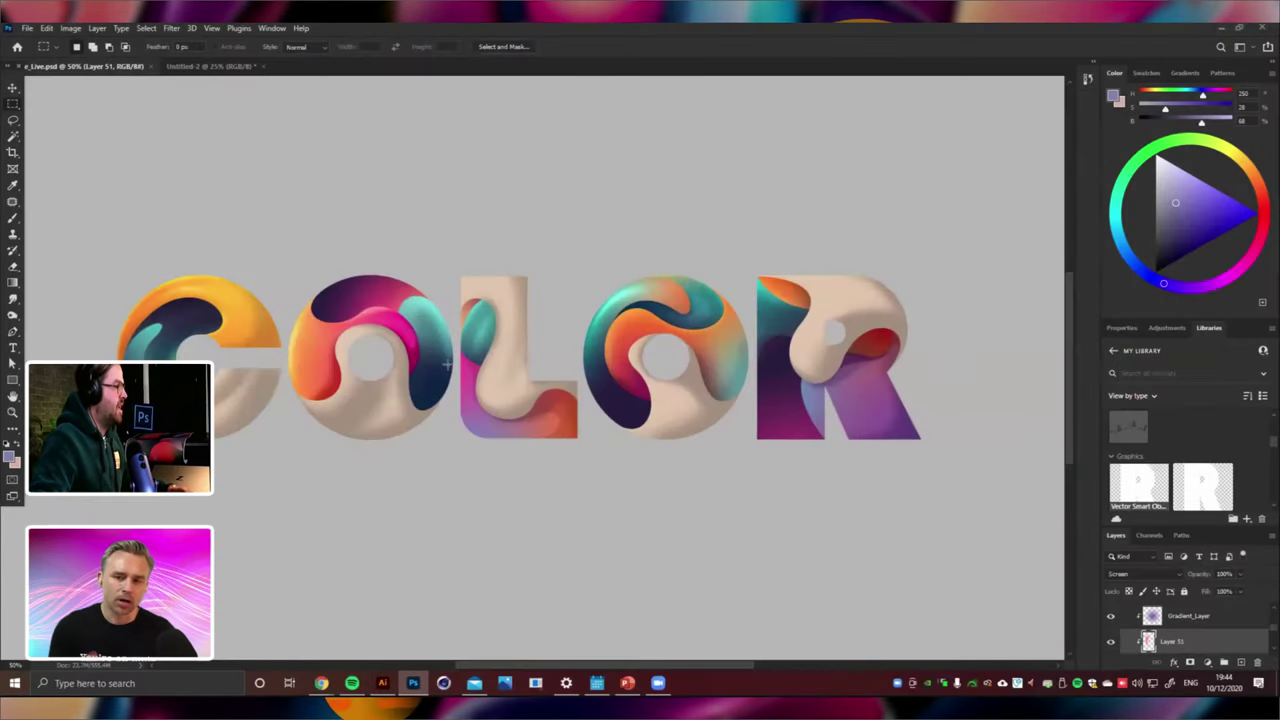
{"action": "left_click", "coordinate": [27, 28]}
{"action": "left_click", "coordinate": [45, 41]}
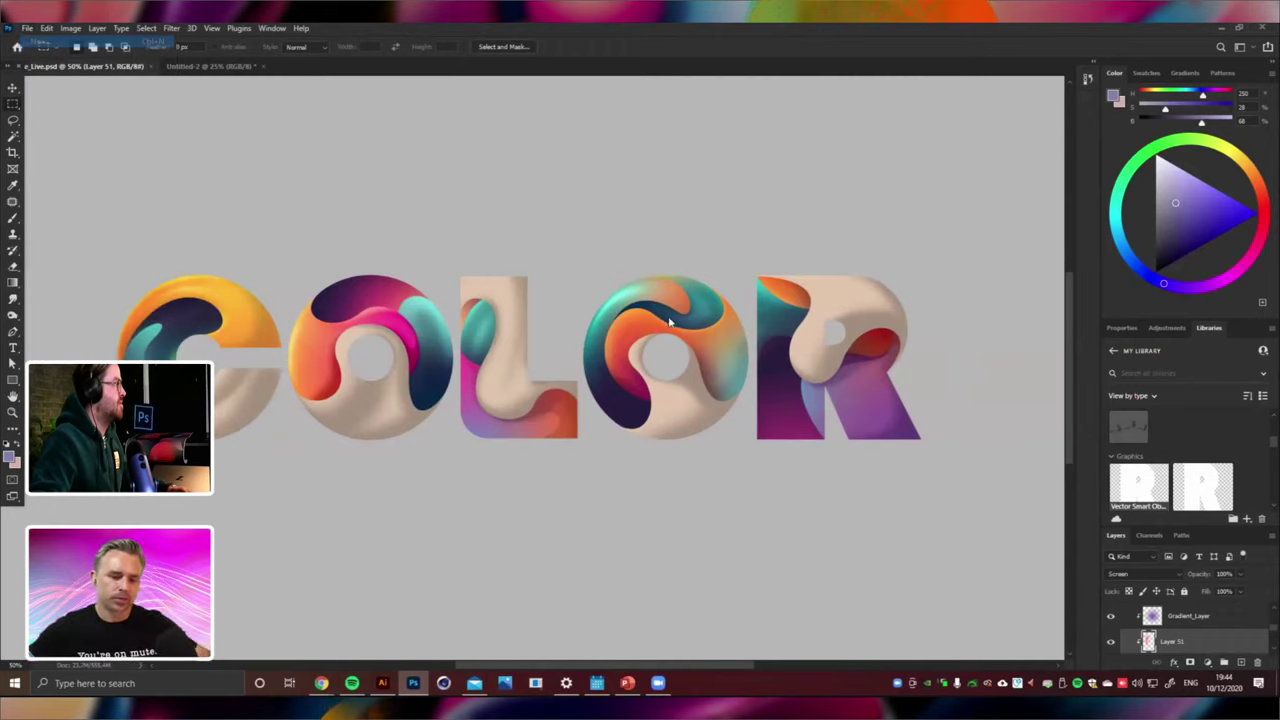
{"action": "left_click", "coordinate": [522, 322]}
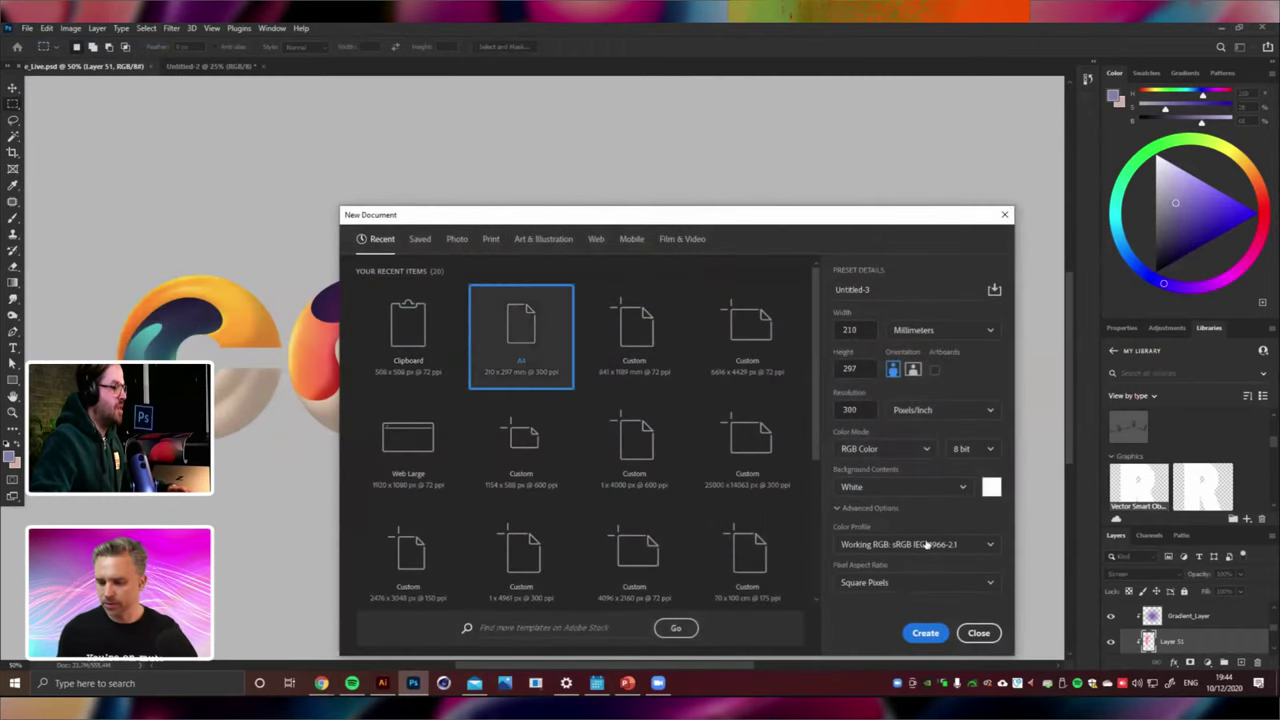
{"action": "left_click", "coordinate": [925, 632]}
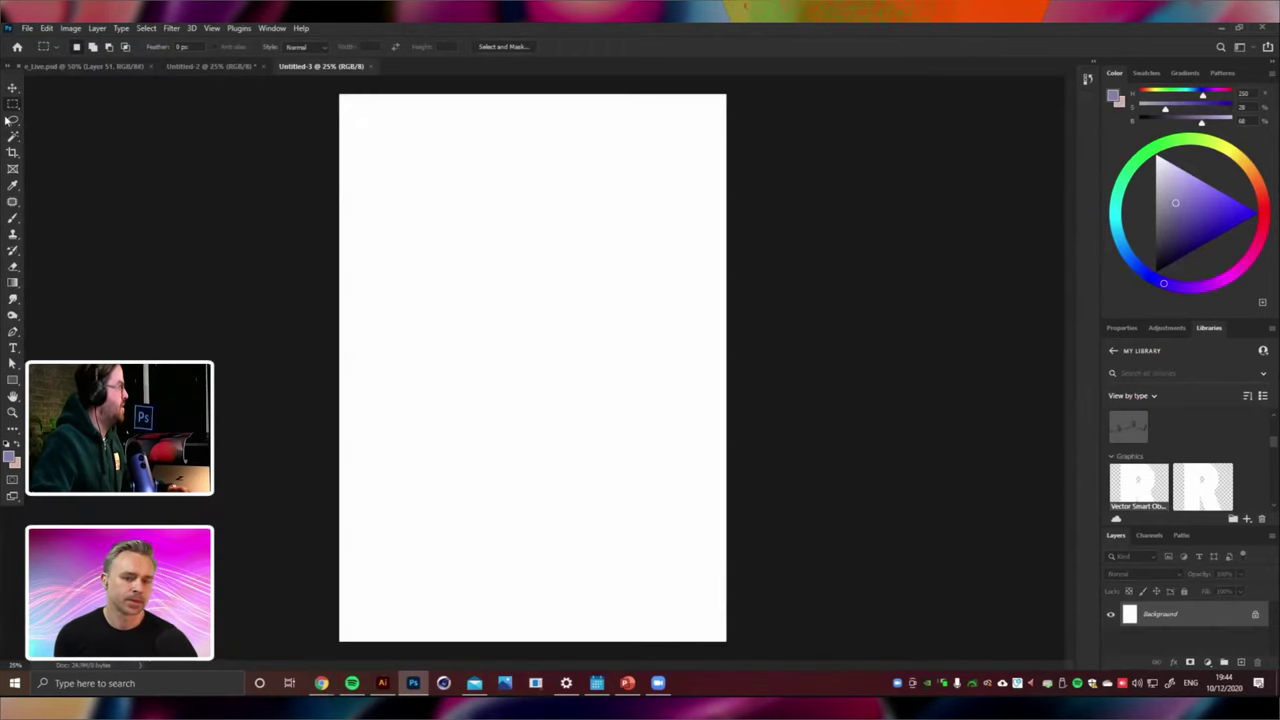
Paste the letter R as a Smart Object, adding it to the current library, and commit its placement on the page.
{"action": "left_click", "coordinate": [12, 88]}
{"action": "key", "text": "ctrl+v"}
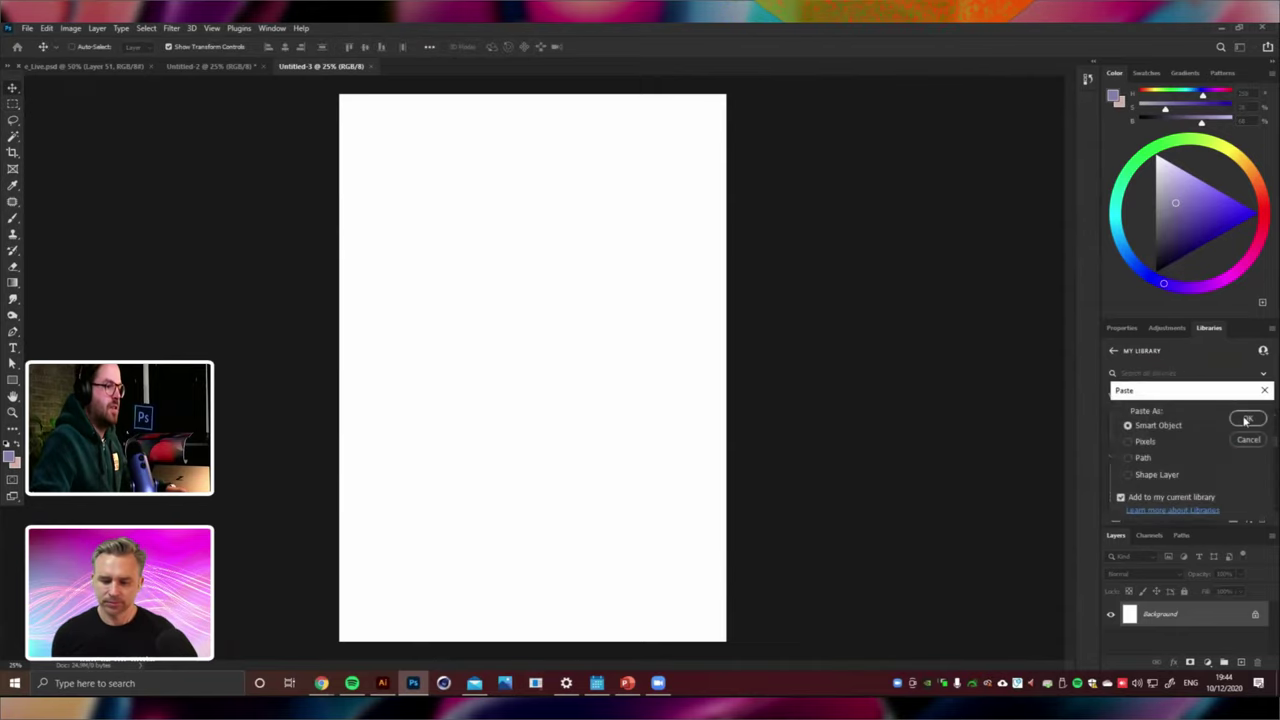
{"action": "left_click", "coordinate": [1246, 420]}
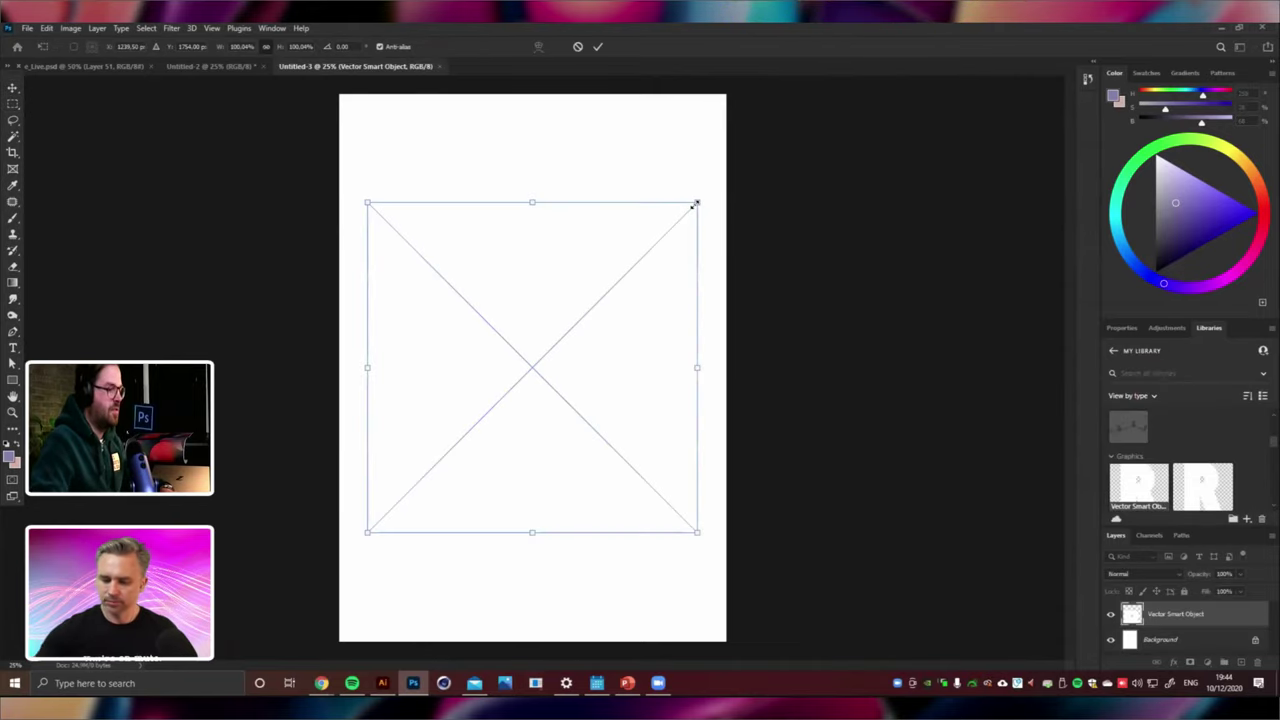
{"action": "key", "text": "Return"}
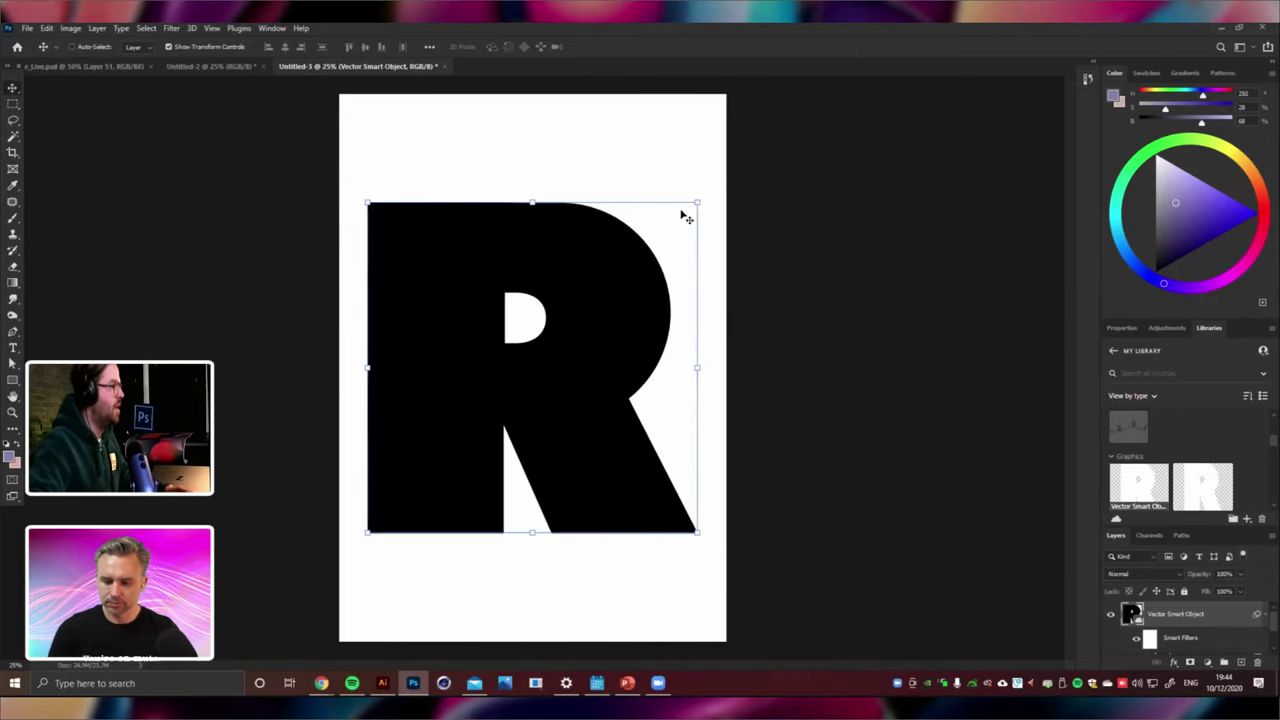
Switch to Illustrator and delete the letters C, O, L and O of the COLOR lettering, keeping only the R.
{"action": "left_click", "coordinate": [385, 683]}
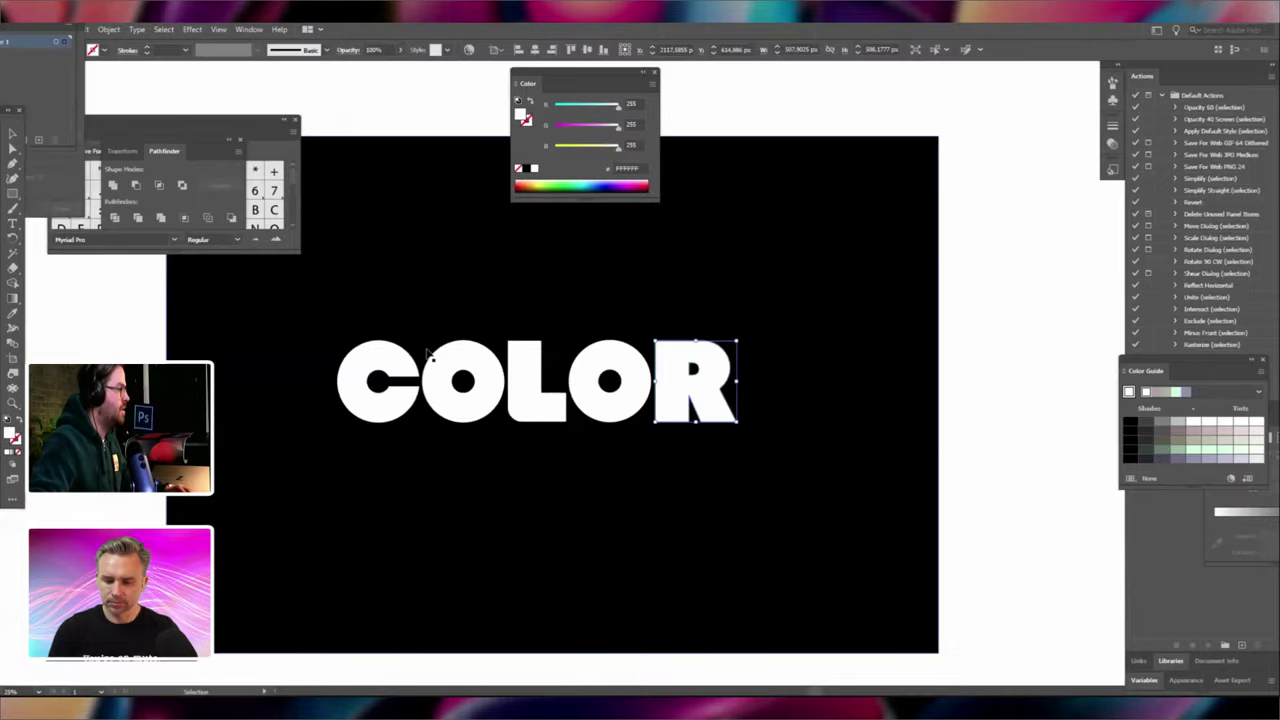
{"action": "left_click", "coordinate": [610, 378]}
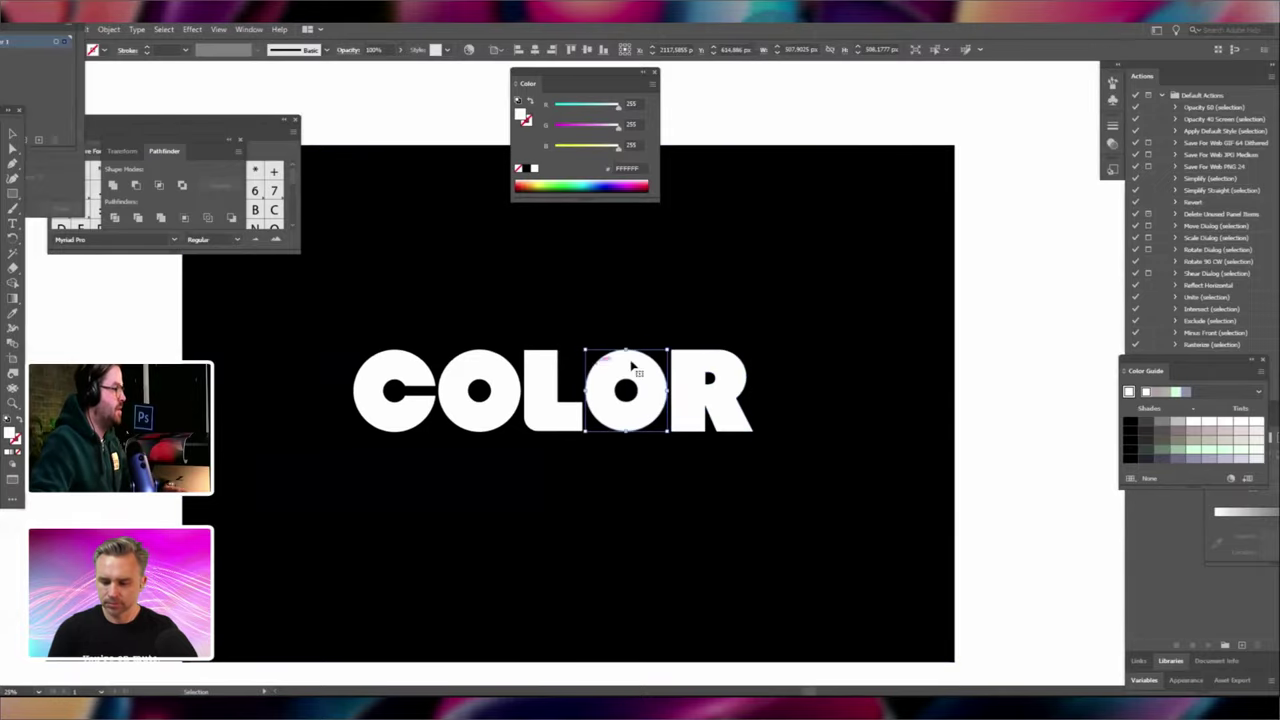
{"action": "key", "text": "Delete"}
{"action": "left_click", "coordinate": [550, 368]}
{"action": "key", "text": "Delete"}
{"action": "left_click", "coordinate": [478, 382]}
{"action": "key", "text": "Delete"}
{"action": "left_click", "coordinate": [394, 385]}
{"action": "key", "text": "Delete"}
Move the white R to the centre of the black rectangle, subtract it from the rectangle with Minus Front, and copy the result.
{"action": "left_click_drag", "start_coordinate": [684, 368], "coordinate": [532, 369]}
{"action": "left_click", "coordinate": [640, 323], "text": "shift"}
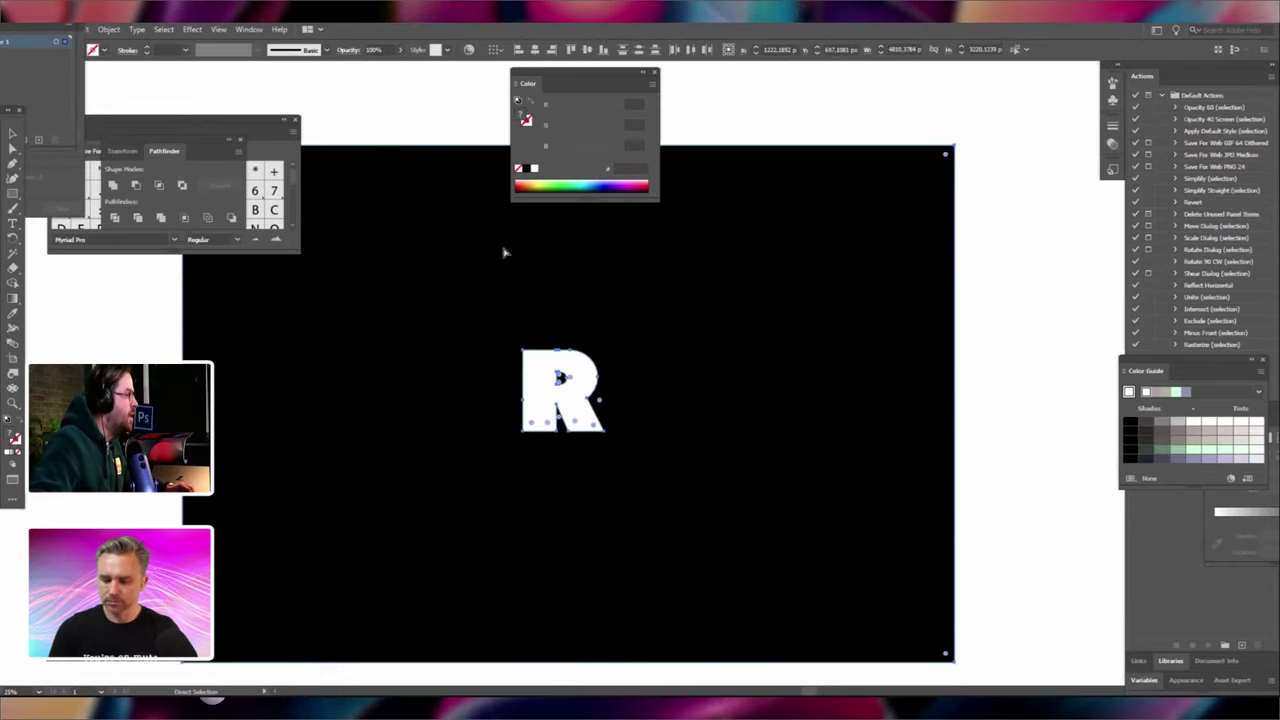
{"action": "key", "text": "ctrl+x"}
{"action": "key", "text": "ctrl+z"}
{"action": "key", "text": "v"}
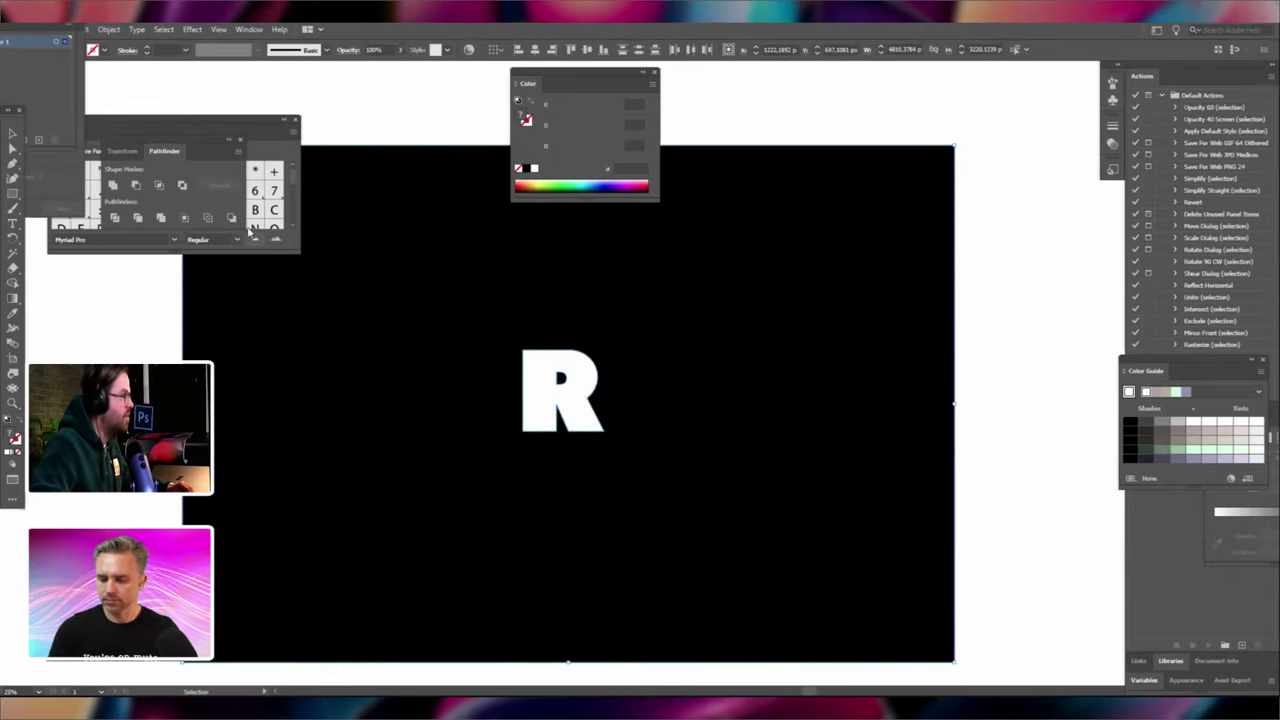
{"action": "left_click", "coordinate": [136, 185]}
{"action": "key", "text": "ctrl+c"}
Switch to Photoshop and replace the black R layer with the copied cut-out, pasted as a Smart Object and added to the current library.
{"action": "key", "text": "super+Down"}
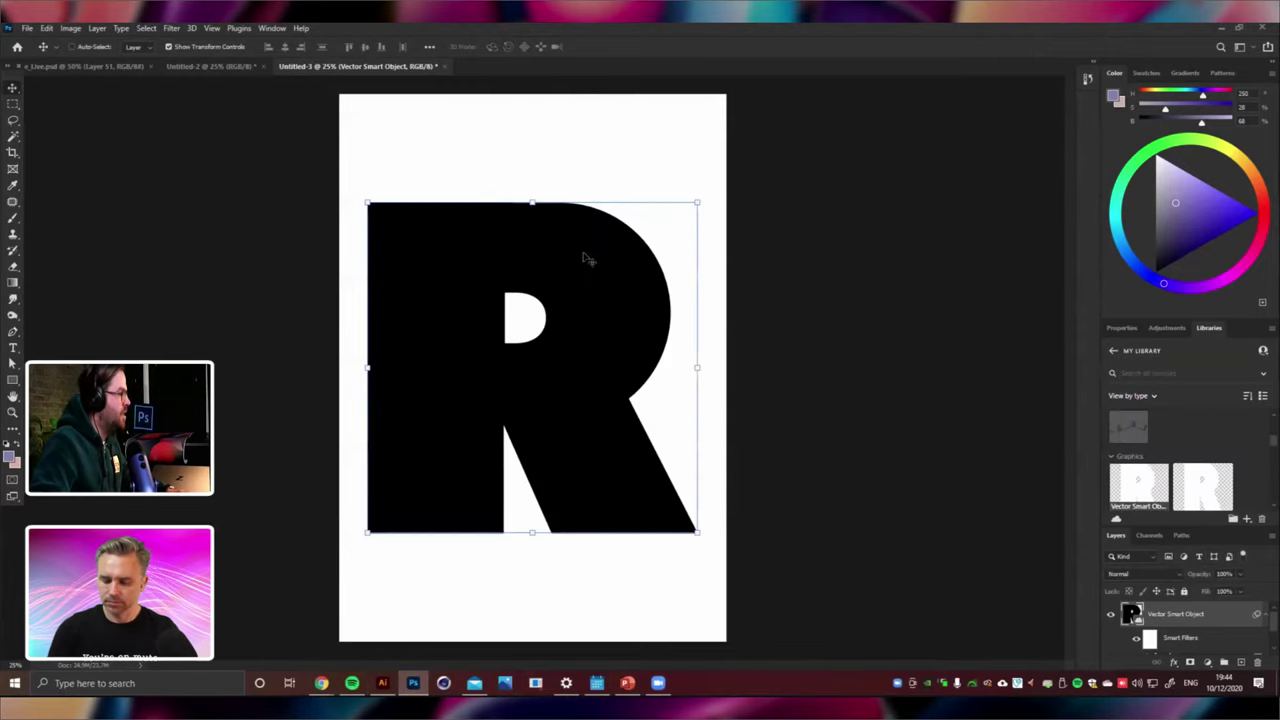
{"action": "key", "text": "Delete"}
{"action": "key", "text": "ctrl+v"}
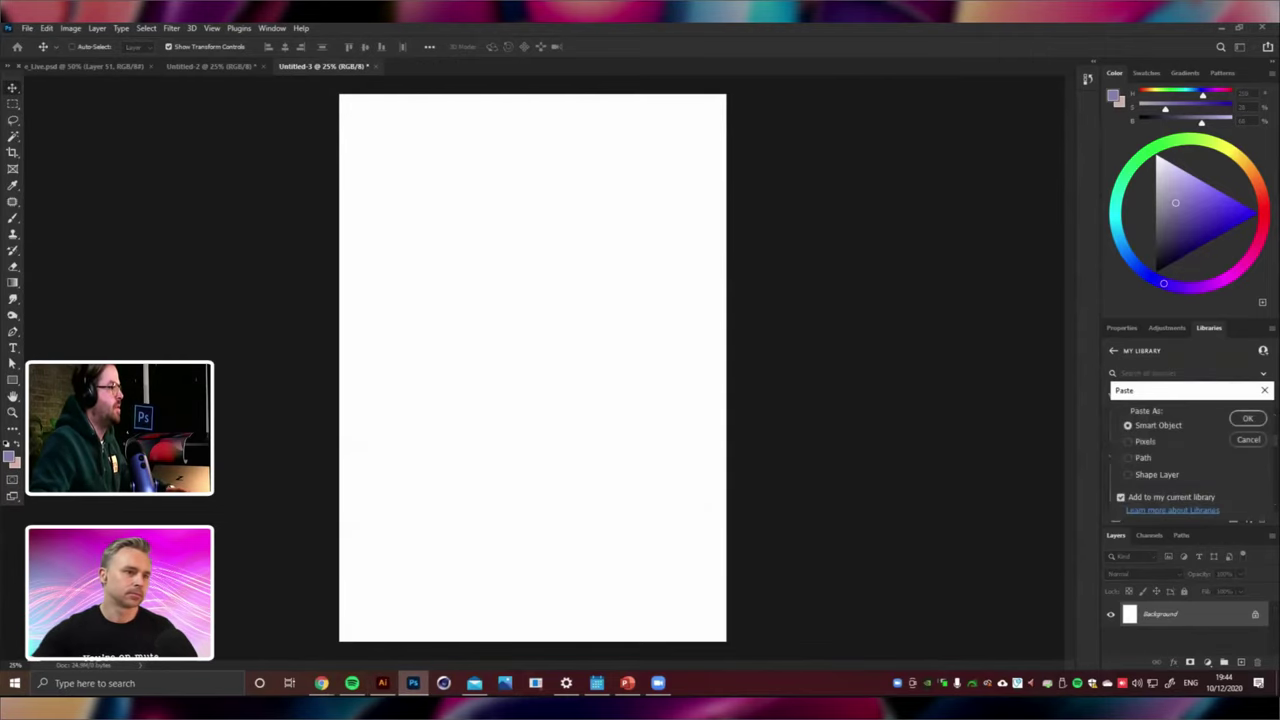
{"action": "left_click", "coordinate": [1247, 416]}
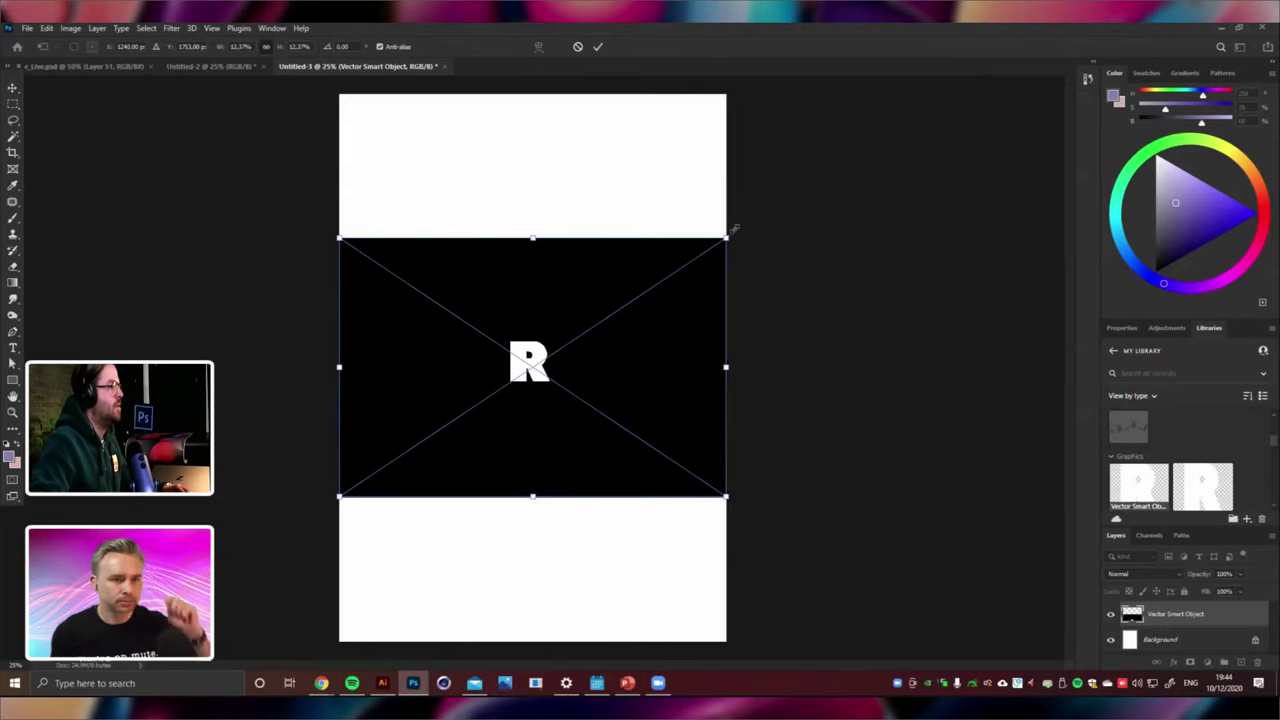
Enlarge the pasted cut-out to about 78% so its black surround covers the page, position the R near the centre, and commit.
{"action": "left_click_drag", "start_coordinate": [733, 229], "coordinate": [1028, 40]}
{"action": "key", "text": "ctrl+minus"}
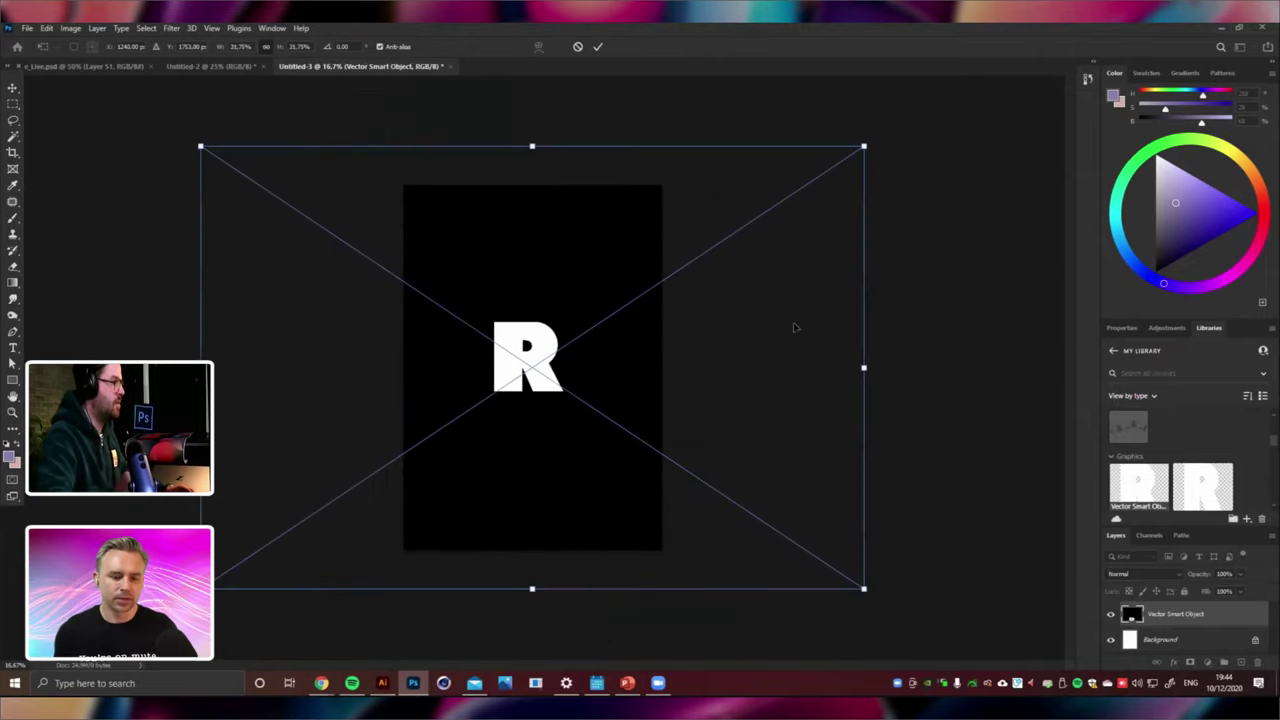
{"action": "left_click_drag", "start_coordinate": [863, 143], "coordinate": [1095, 77]}
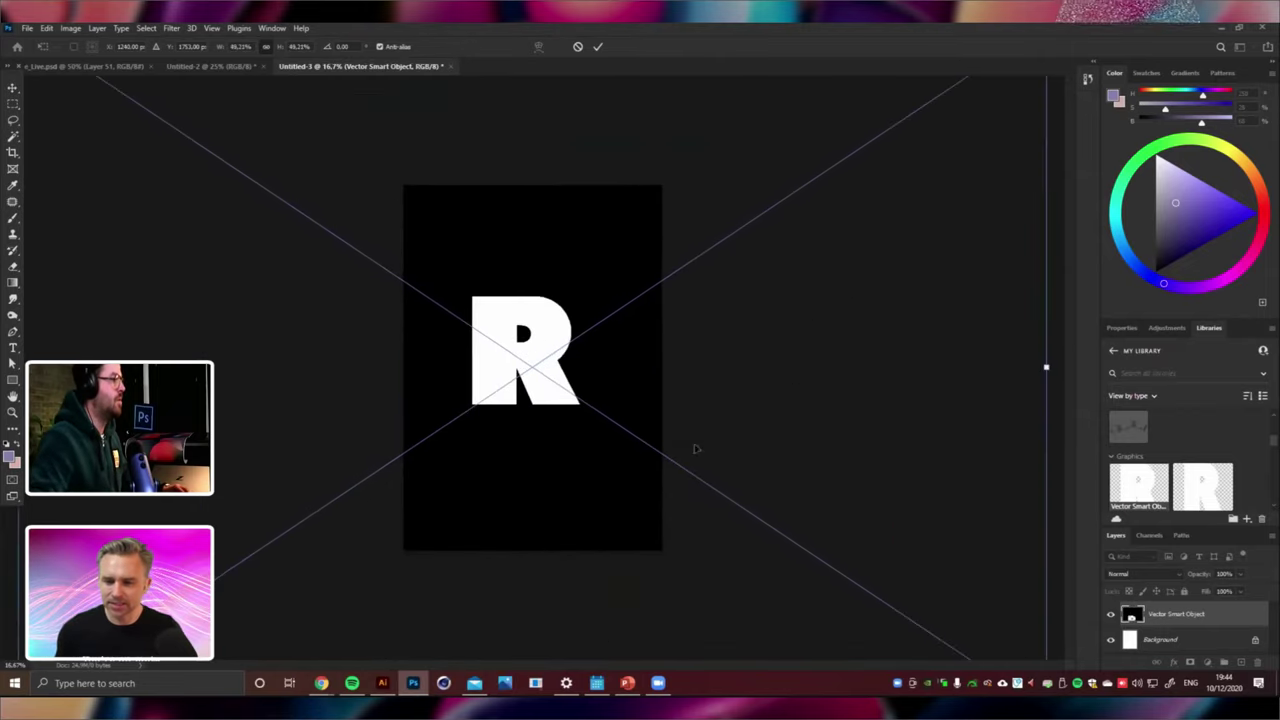
{"action": "mouse_move", "coordinate": [751, 369]}
{"action": "left_mouse_down"}
{"action": "mouse_move", "coordinate": [783, 391]}
{"action": "mouse_move", "coordinate": [775, 369]}
{"action": "left_mouse_up"}
{"action": "key", "text": "ctrl+minus"}
{"action": "key", "text": "ctrl+minus"}
{"action": "key", "text": "ctrl+minus"}
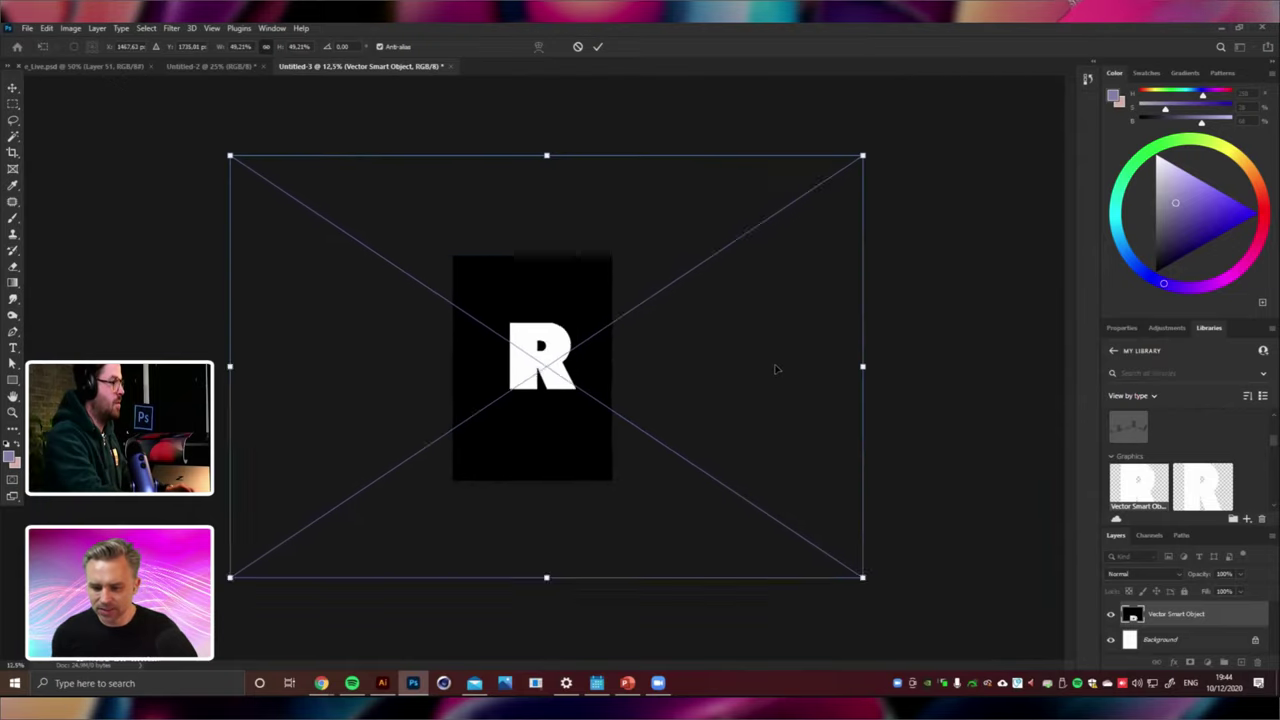
{"action": "left_click_drag", "start_coordinate": [733, 238], "coordinate": [846, 171]}
{"action": "key", "text": "Return"}
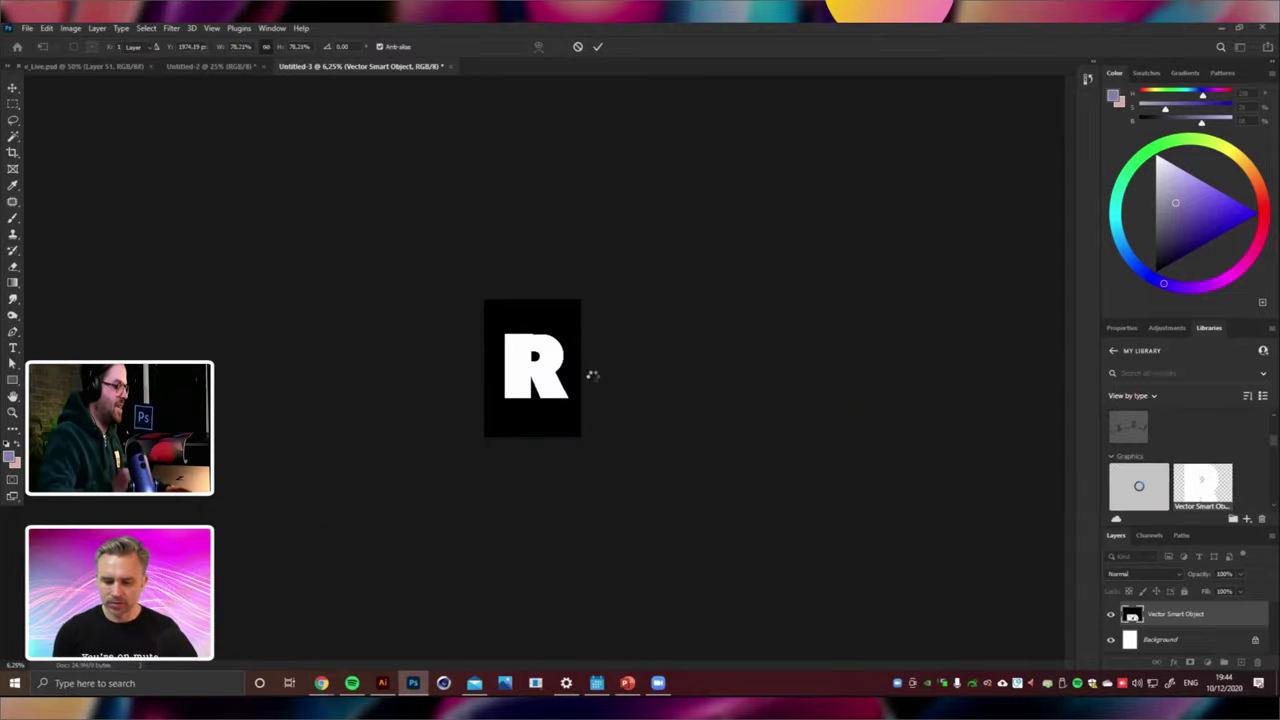
Nudge the R cut-out slightly up and to the left on the page.
{"action": "key", "text": "ctrl+plus"}
{"action": "key", "text": "ctrl+plus"}
{"action": "key", "text": "ctrl+plus"}
{"action": "key", "text": "ctrl+plus"}
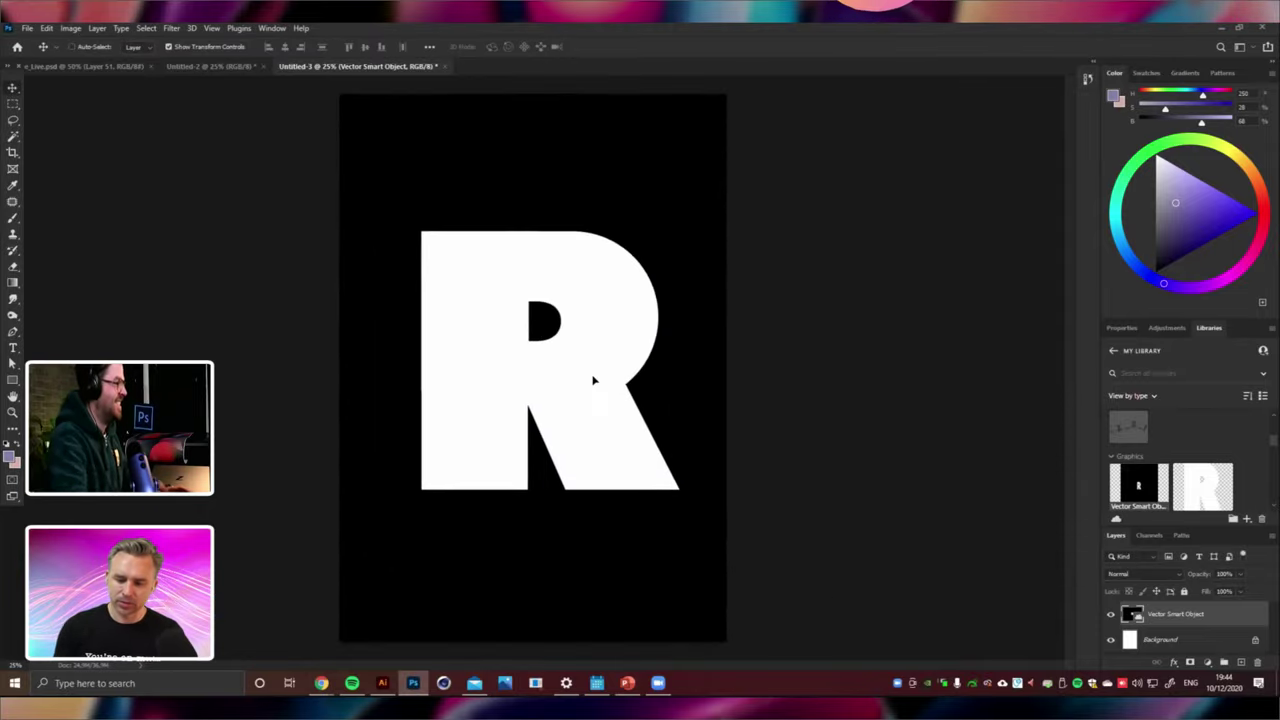
{"action": "left_click_drag", "start_coordinate": [706, 295], "coordinate": [704, 291]}
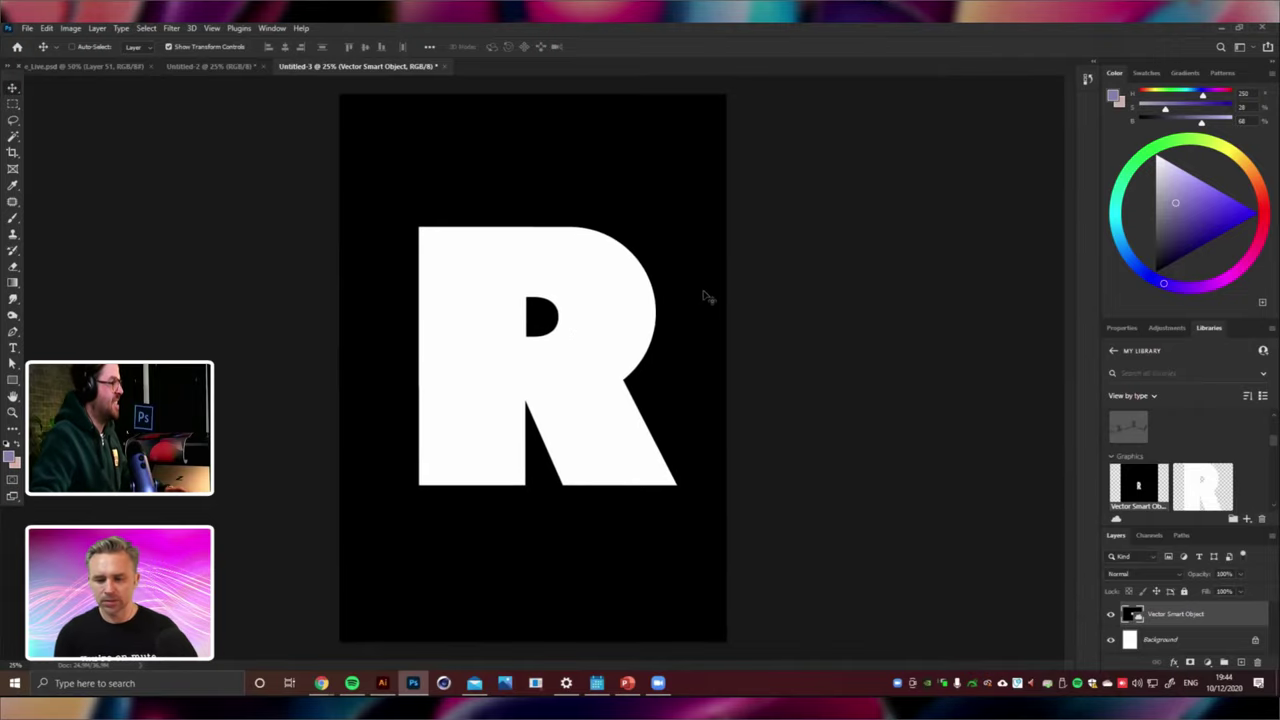
Clip a new empty layer to the Vector Smart Object layer and close the tab group that holds Libraries.
{"action": "left_click", "coordinate": [13, 330]}
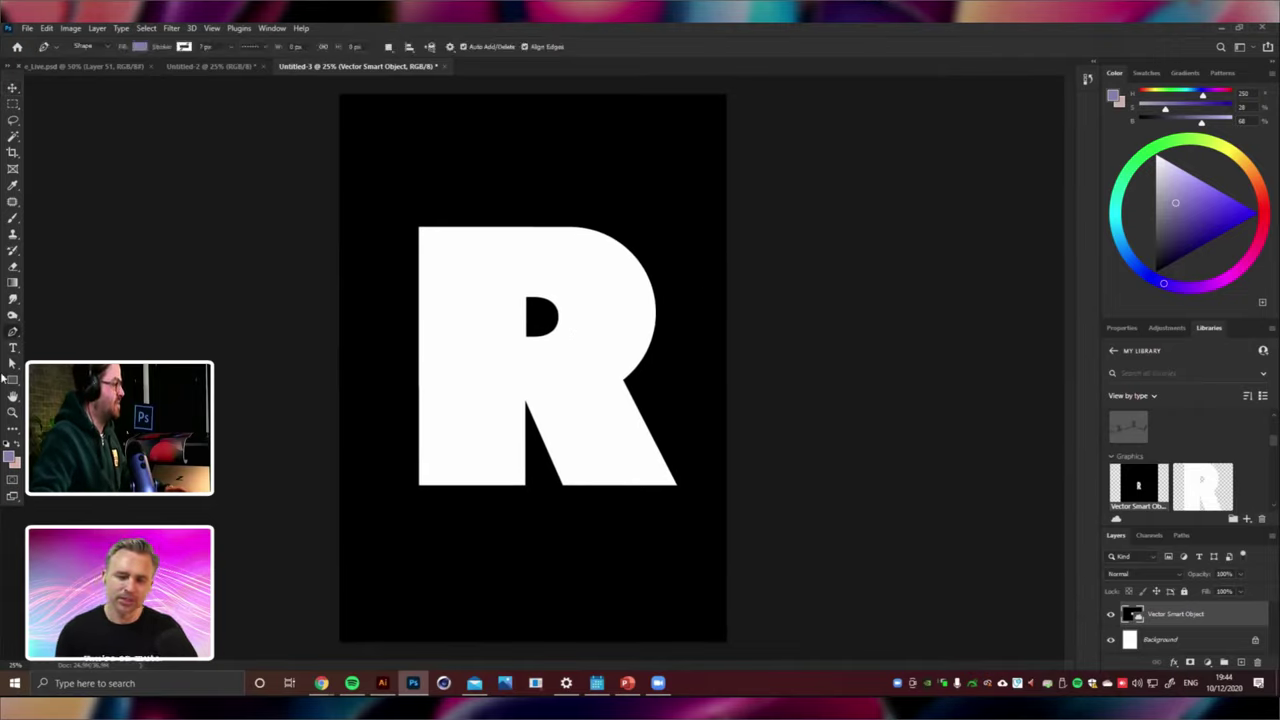
{"action": "left_click", "coordinate": [4, 377]}
{"action": "key", "text": "ctrl+shift+alt+n"}
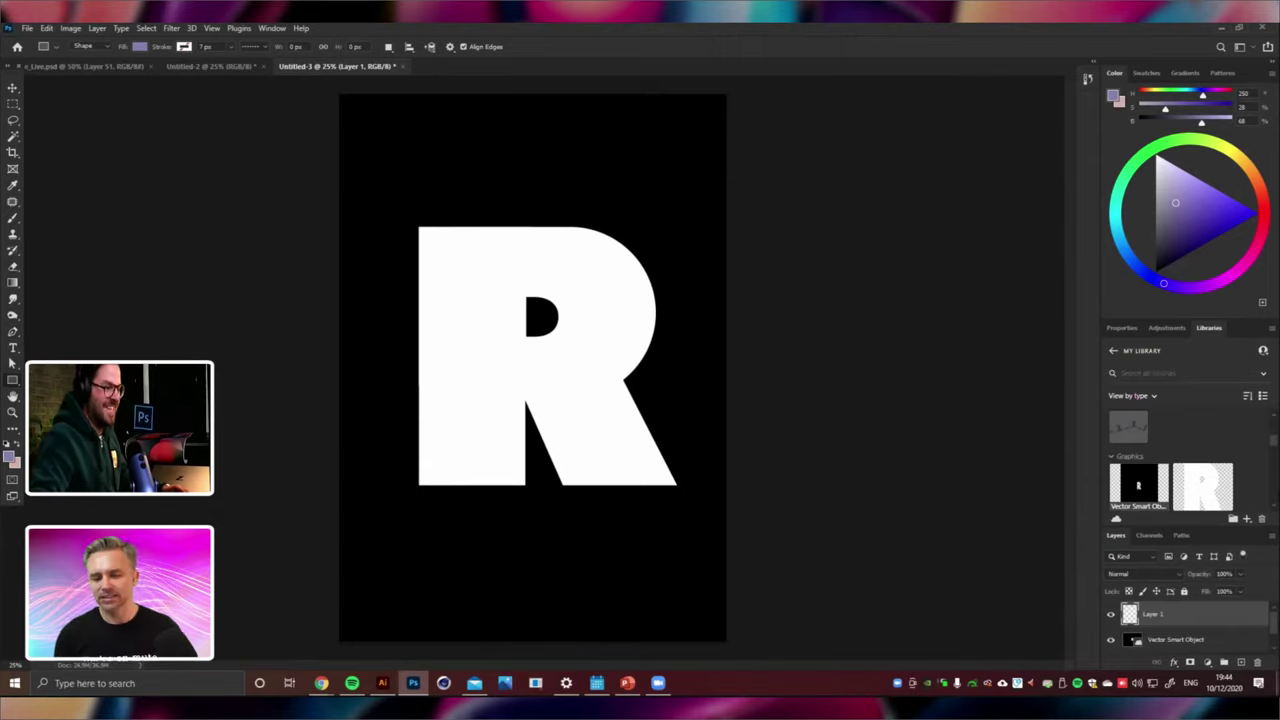
{"action": "right_click", "coordinate": [1207, 621]}
{"action": "left_click", "coordinate": [1136, 330]}
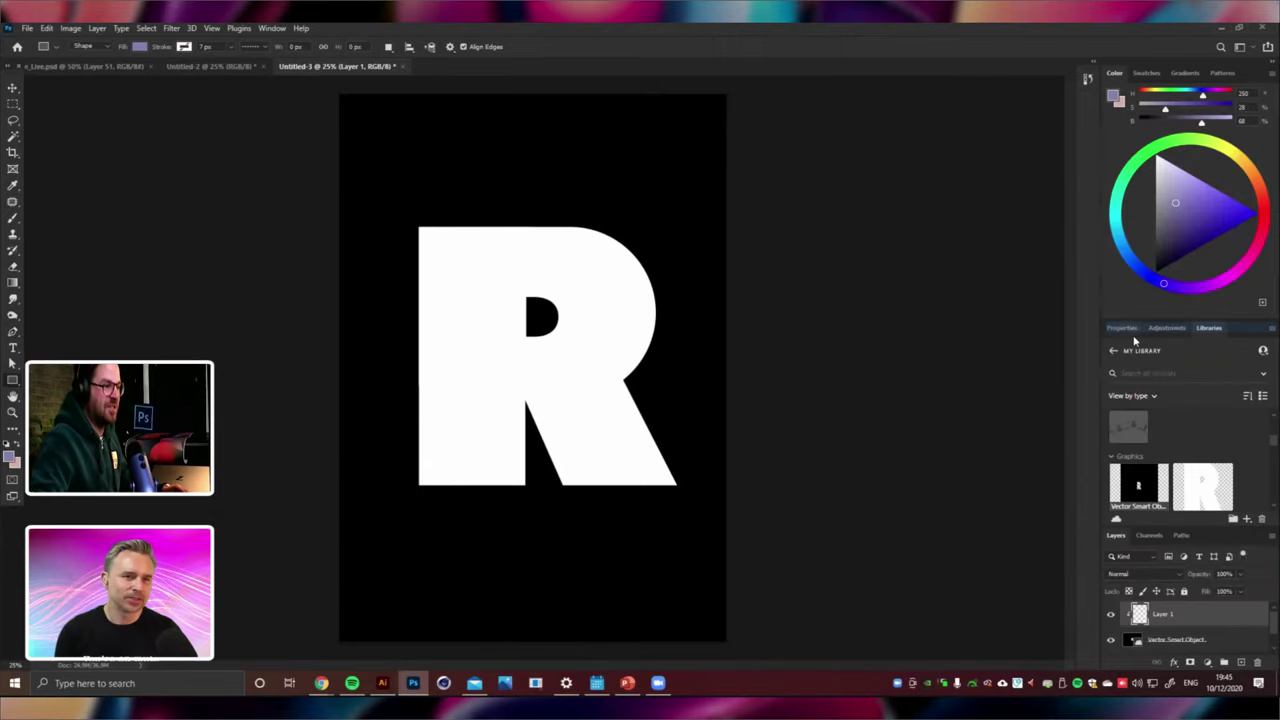
{"action": "left_click", "coordinate": [1273, 330]}
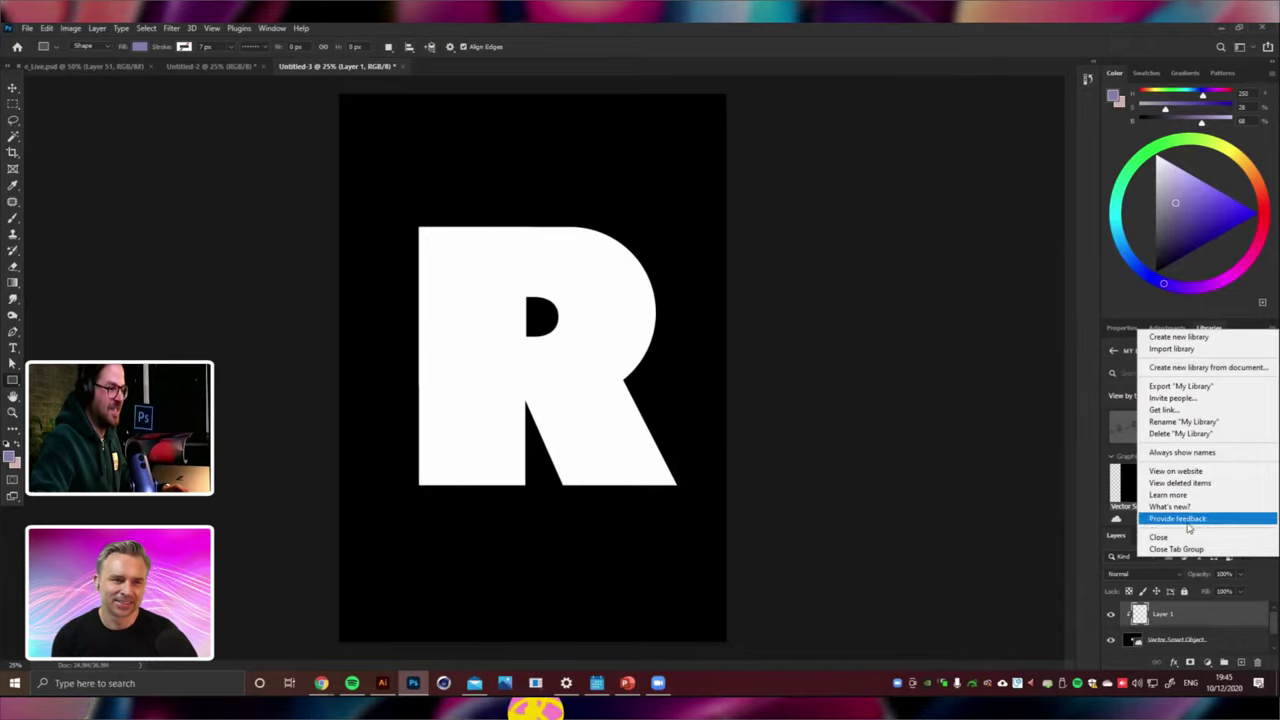
{"action": "left_click", "coordinate": [1178, 549]}
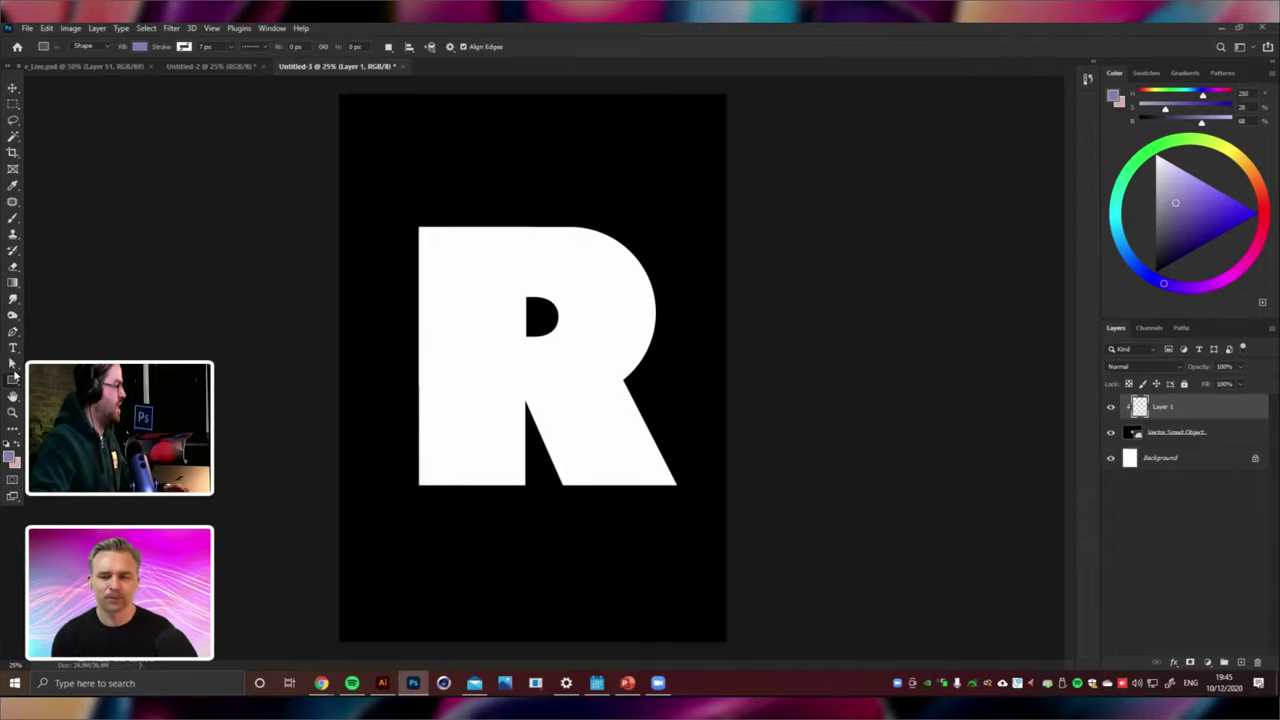
Draw a clipped rectangle of about 3820 x 4830 px over the whole page and set its fill to light grey.
{"action": "key", "text": "ctrl+minus"}
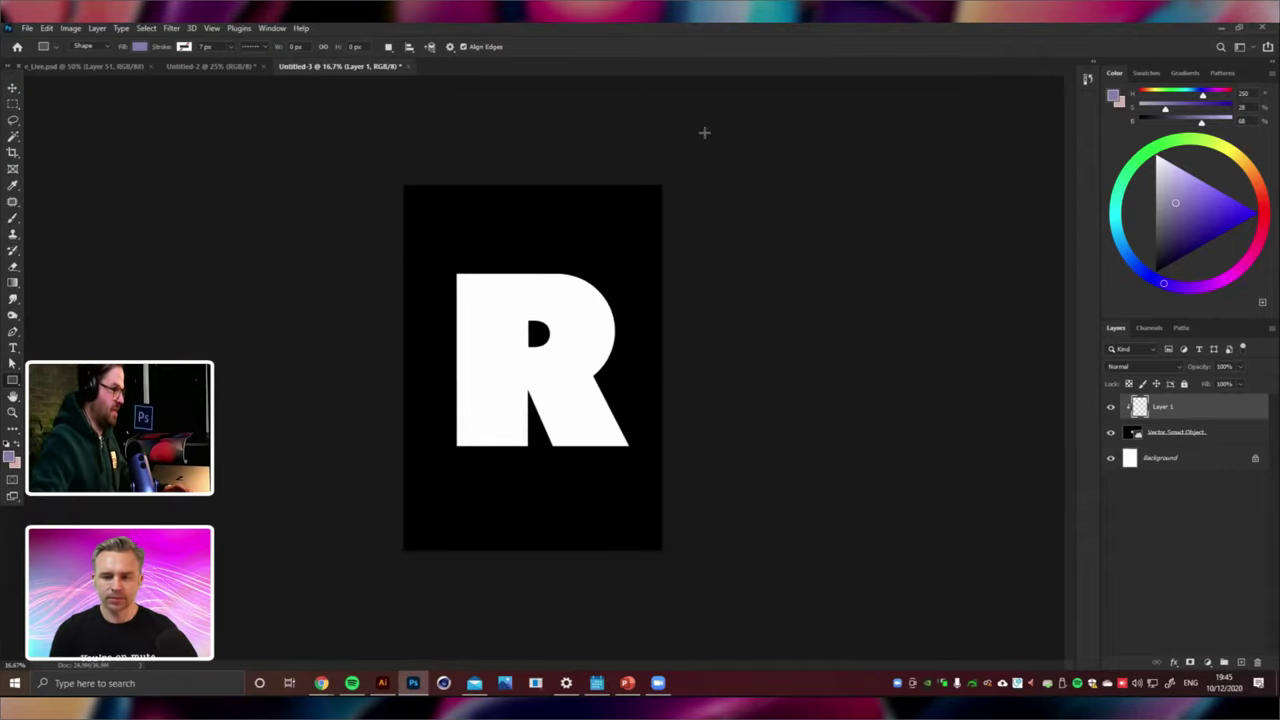
{"action": "left_click_drag", "start_coordinate": [704, 132], "coordinate": [306, 635]}
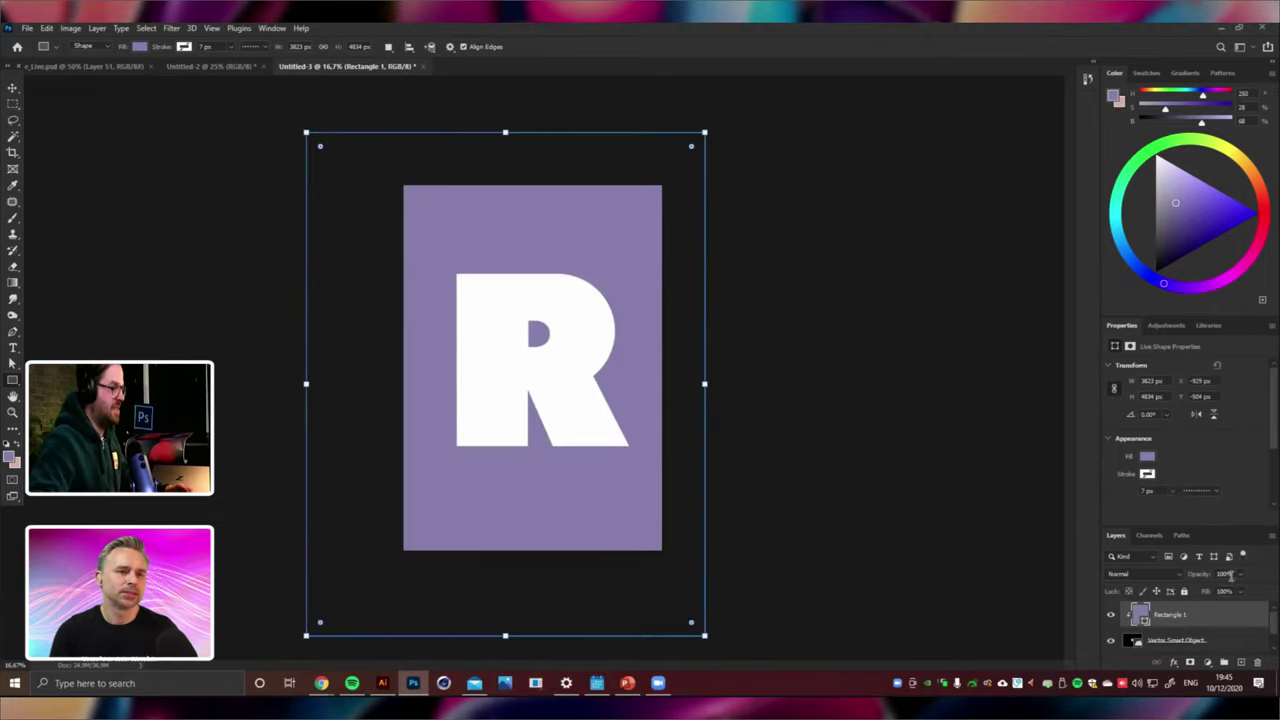
{"action": "double_click", "coordinate": [1139, 614]}
{"action": "left_click", "coordinate": [949, 485]}
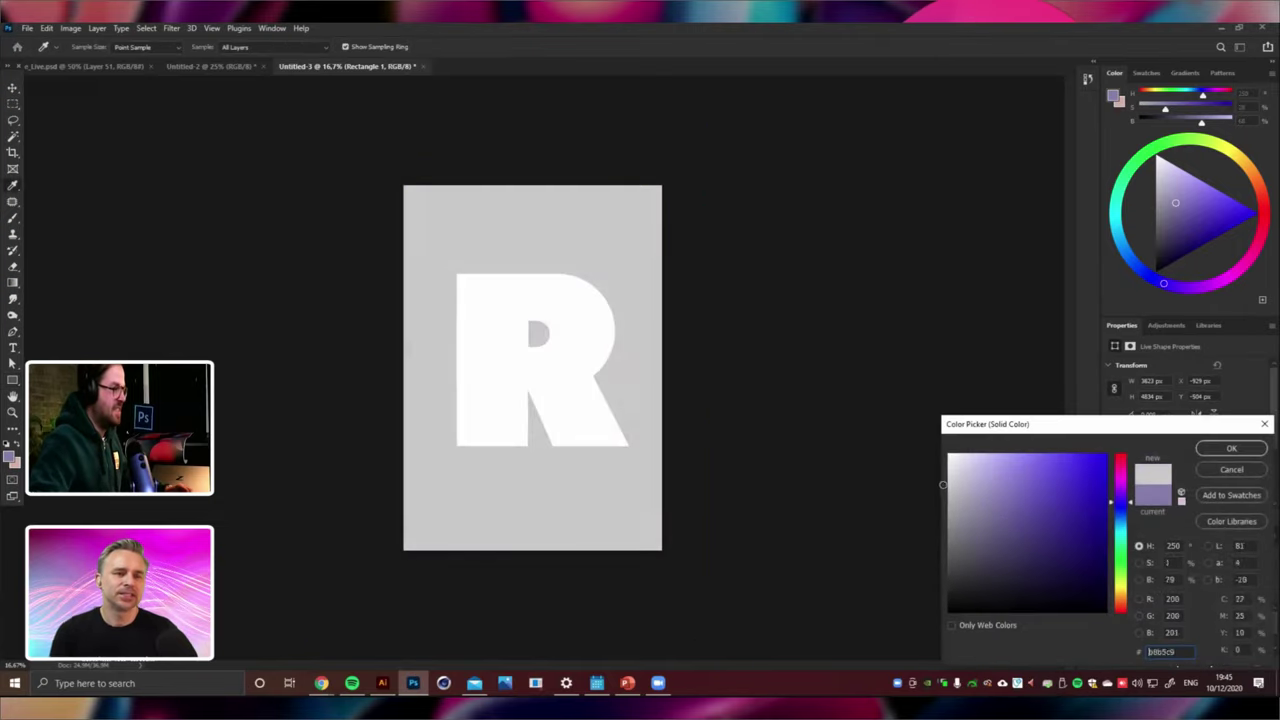
{"action": "left_click", "coordinate": [1232, 447]}
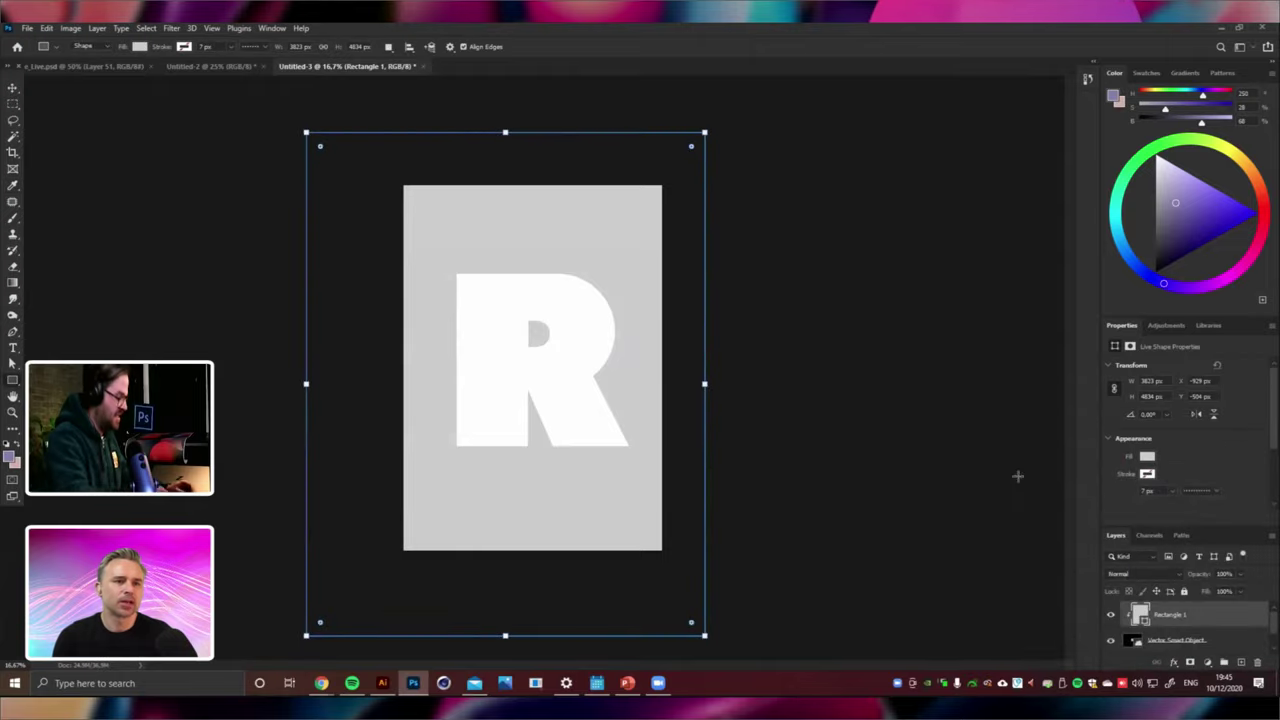
Add an empty layer above Rectangle 1 and another directly above the Background, ready for drawing with the Pen tool.
{"action": "key", "text": "ctrl+shift+alt+n"}
{"action": "key", "text": "ctrl+plus"}
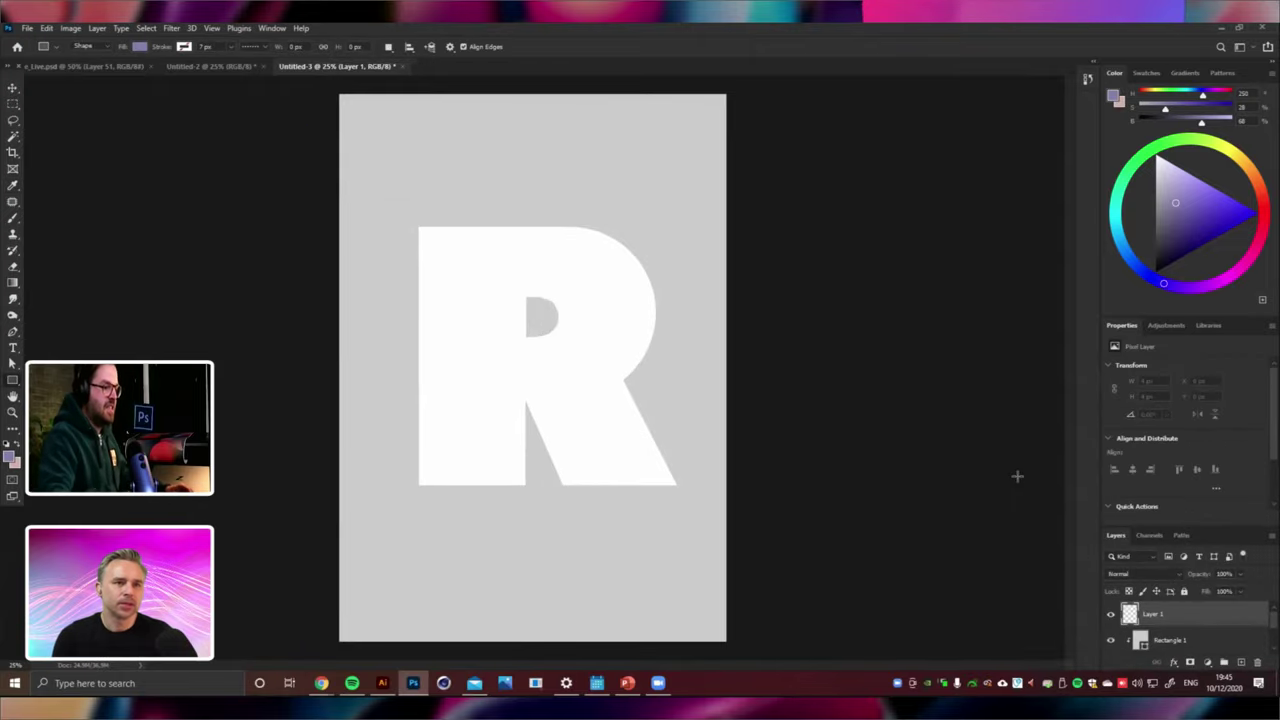
{"action": "left_click", "coordinate": [1273, 640]}
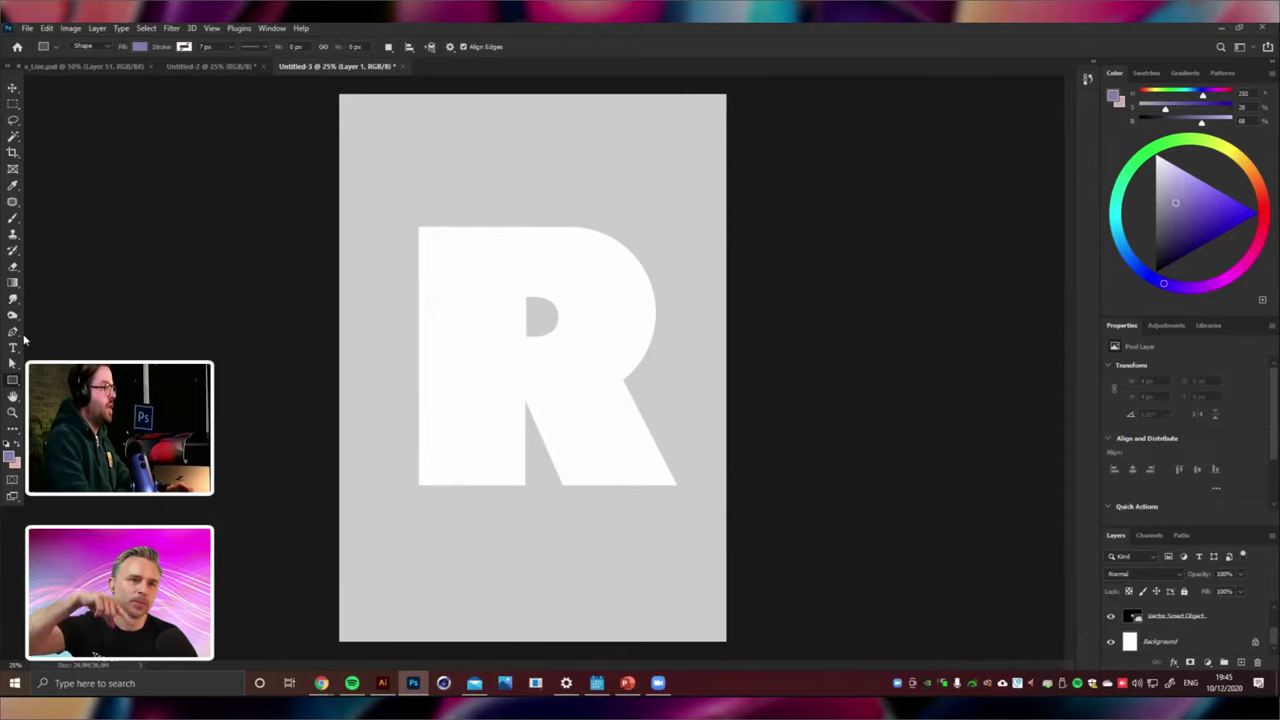
{"action": "left_click", "coordinate": [22, 336]}
{"action": "key", "text": "ctrl+shift+alt+n"}
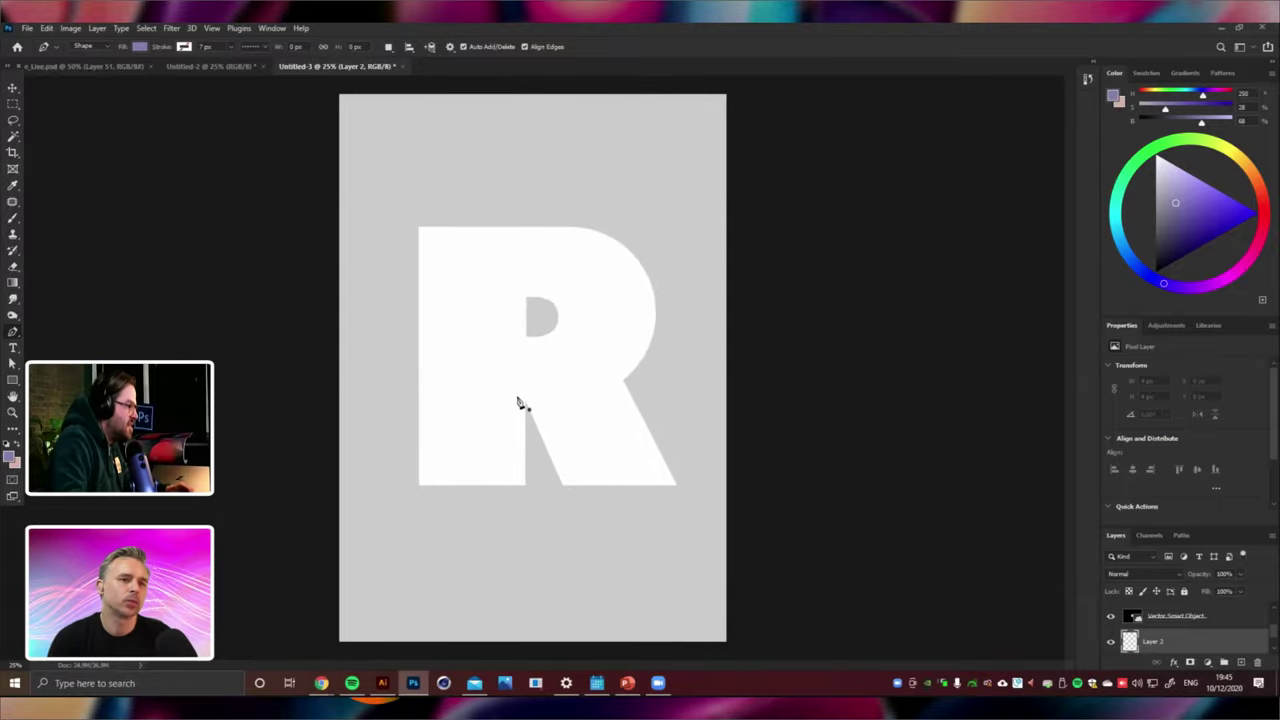
Draw a purple curved Pen shape from the R's crotch around the counter and down over the diagonal leg, about 1630 x 2010 px.
{"action": "left_click_drag", "start_coordinate": [524, 401], "coordinate": [520, 358]}
{"action": "left_click_drag", "start_coordinate": [474, 283], "coordinate": [487, 212]}
{"action": "left_click_drag", "start_coordinate": [598, 316], "coordinate": [559, 394]}
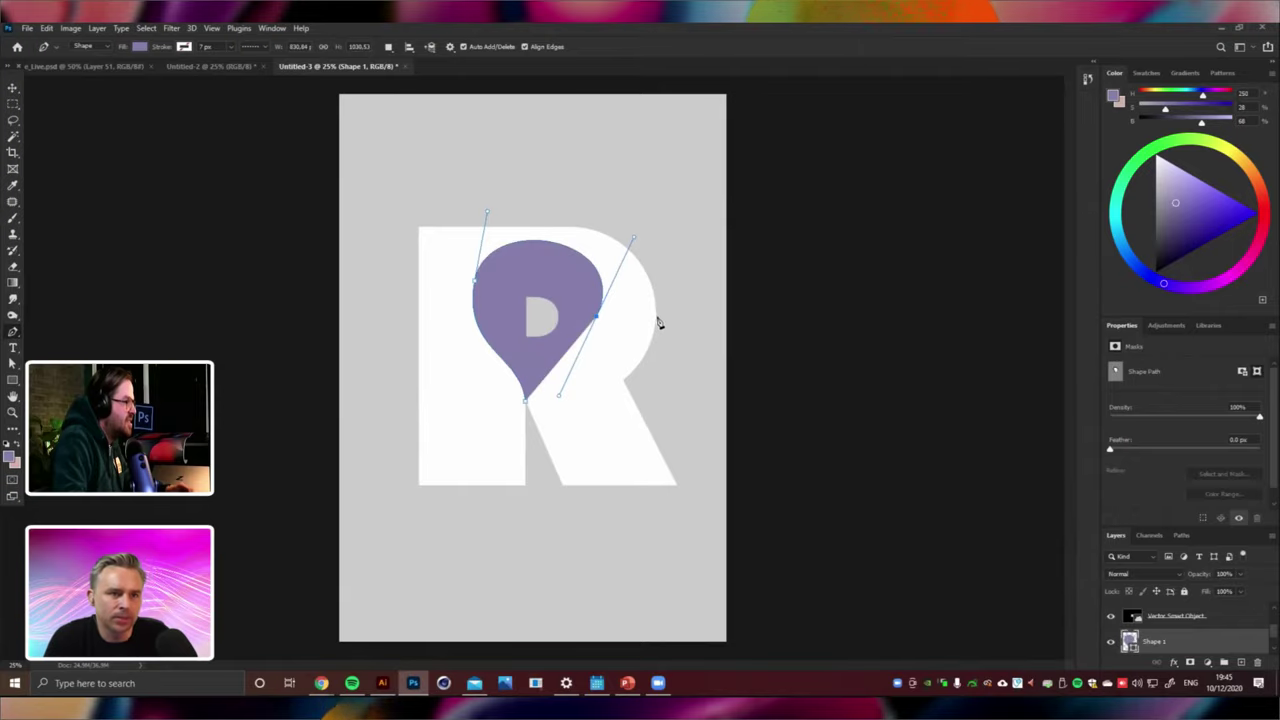
{"action": "left_click", "coordinate": [655, 317]}
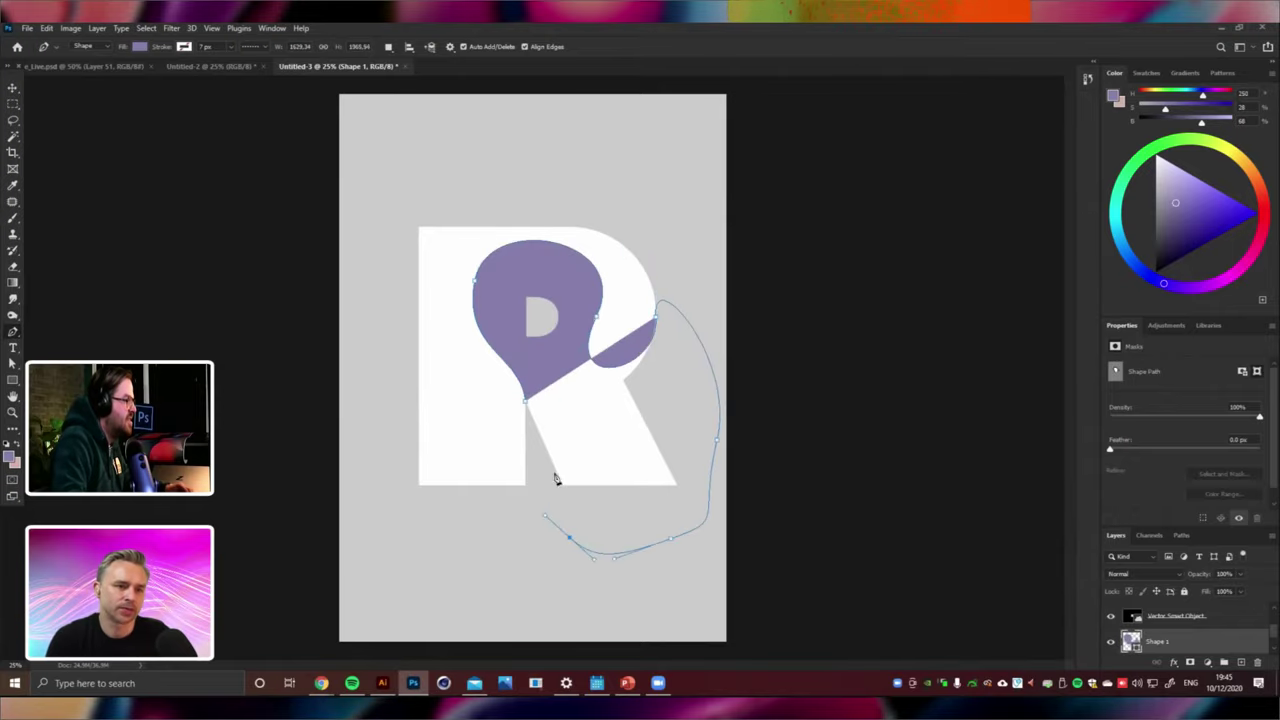
{"action": "left_click_drag", "start_coordinate": [558, 485], "coordinate": [572, 457]}
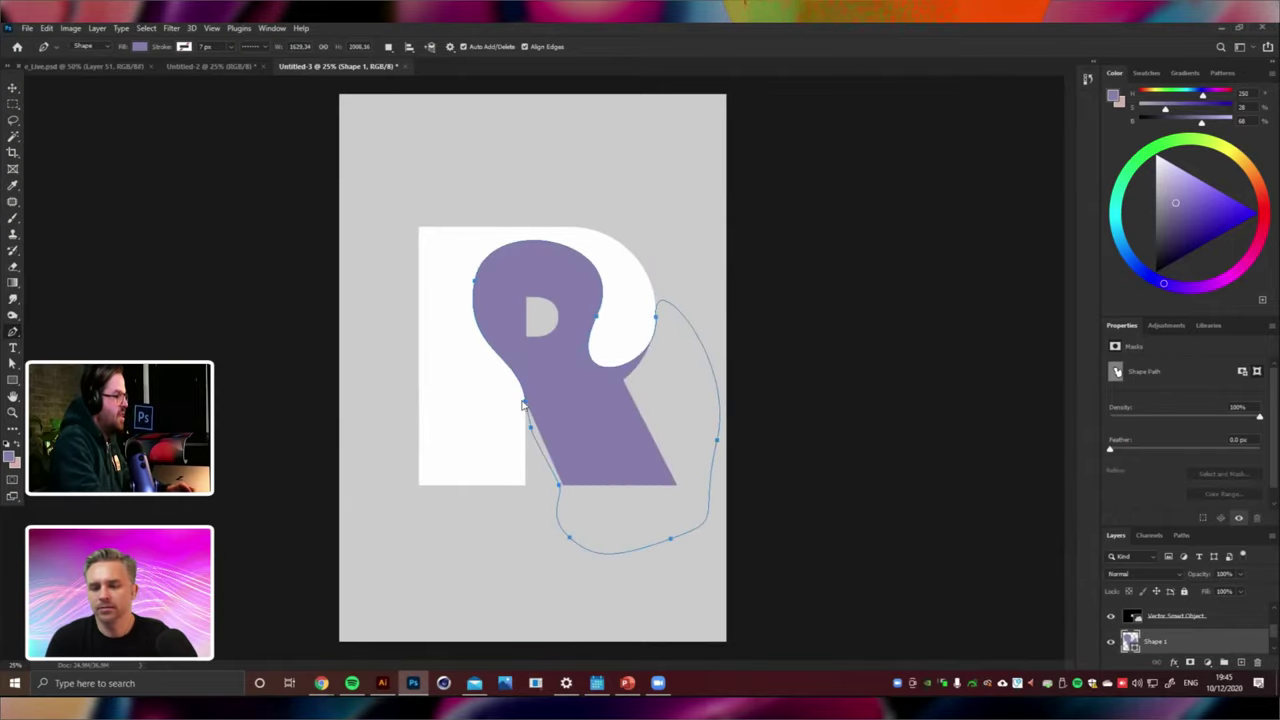
Add a new empty layer directly above Shape 1.
{"action": "key", "text": "ctrl+shift+n"}
{"action": "key", "text": "Return"}
{"action": "key", "text": "ctrl+["}
{"action": "key", "text": "ctrl+]"}
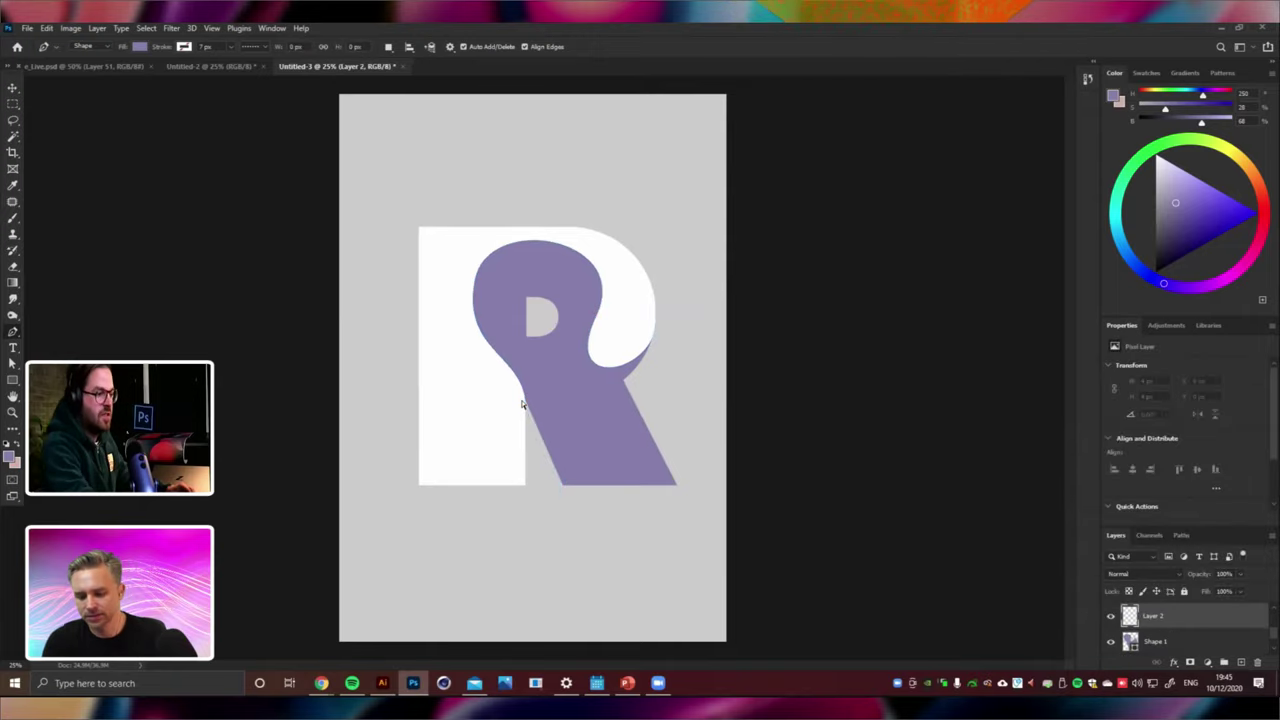
{"action": "key", "text": "ctrl+minus"}
{"action": "key", "text": "ctrl+plus"}
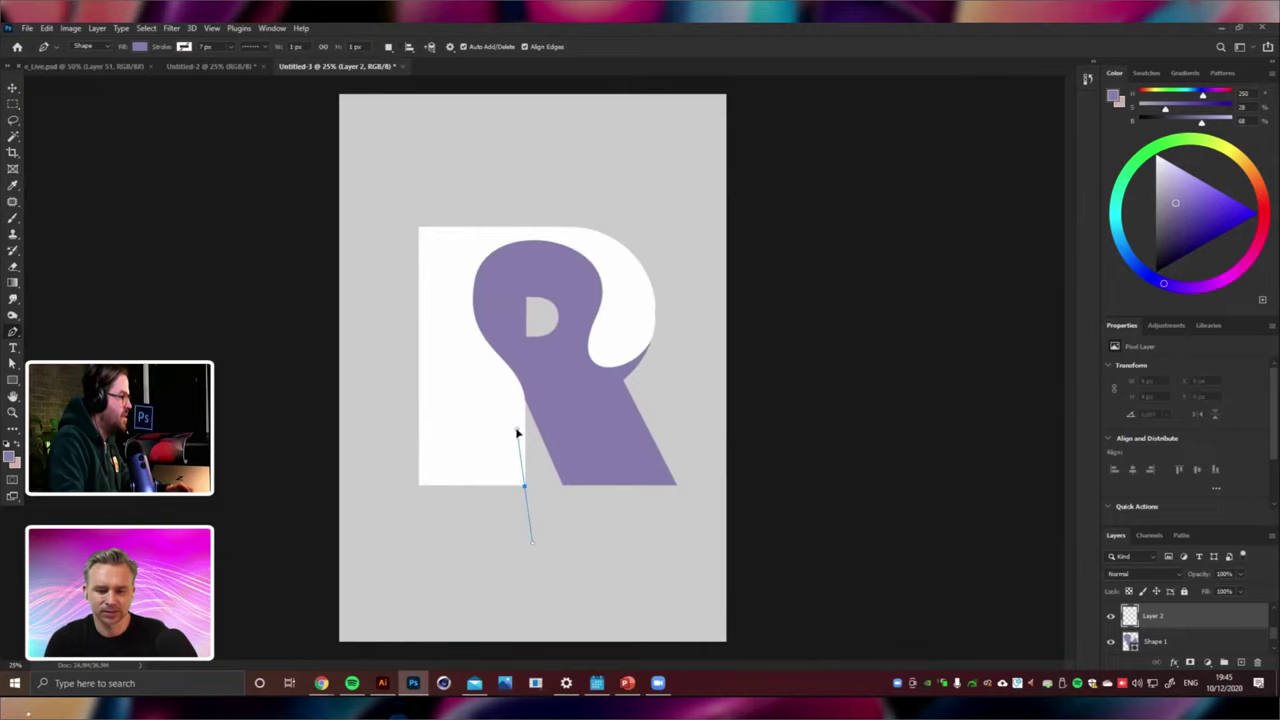
Draw a second curved purple Pen shape covering the R's stem and sweeping around the counter, about 1400 x 2060 px.
{"action": "left_click", "coordinate": [517, 432]}
{"action": "left_click_drag", "start_coordinate": [549, 355], "coordinate": [605, 342]}
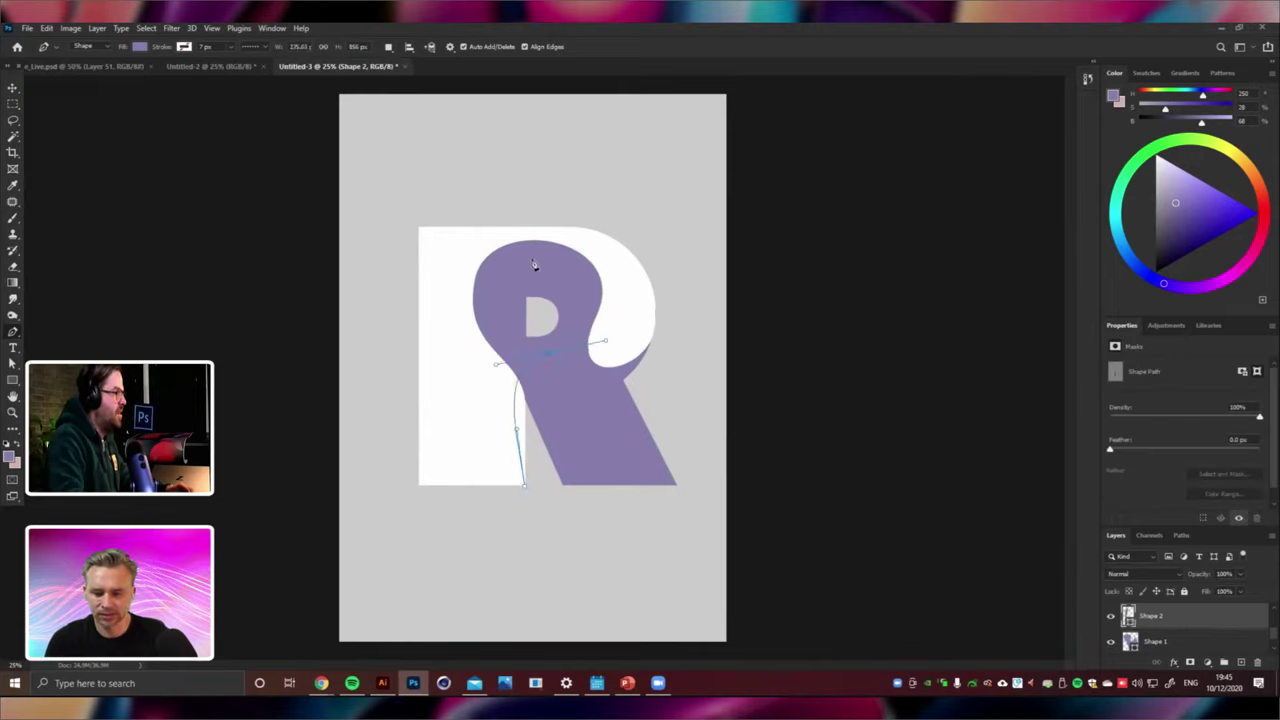
{"action": "left_click_drag", "start_coordinate": [421, 258], "coordinate": [418, 253]}
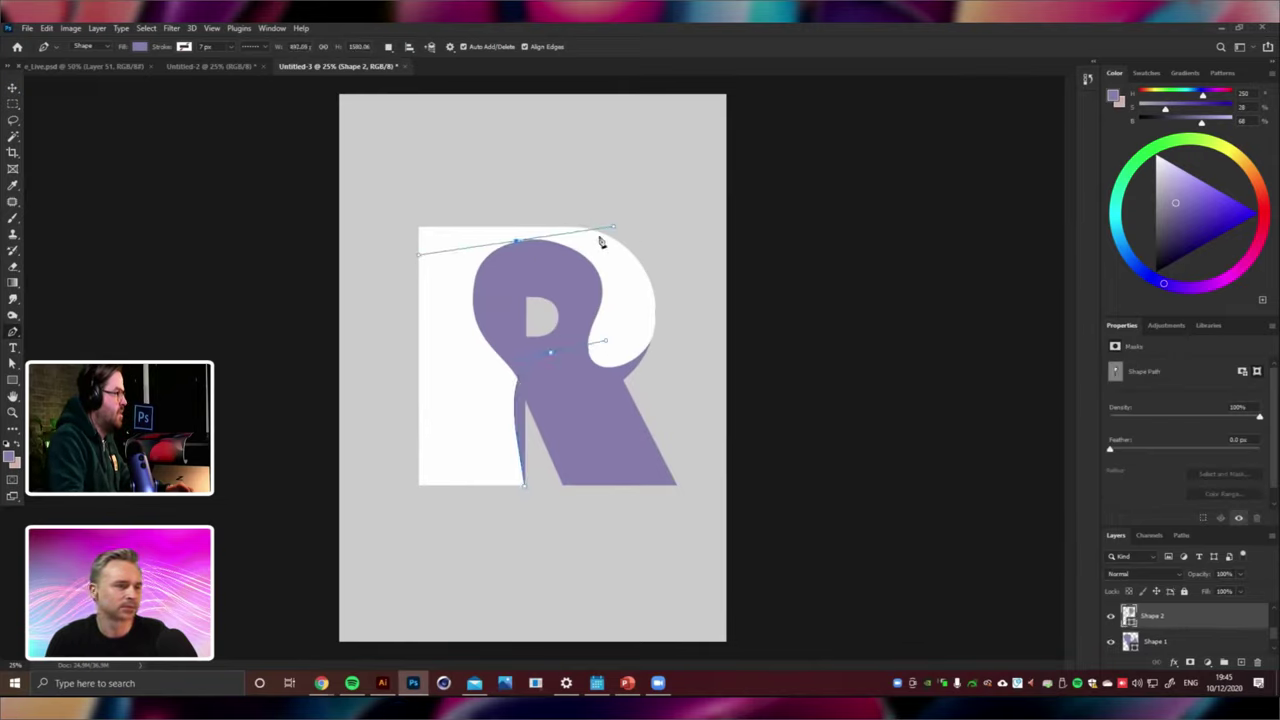
{"action": "left_click_drag", "start_coordinate": [546, 227], "coordinate": [625, 220]}
{"action": "key", "text": "ctrl+z"}
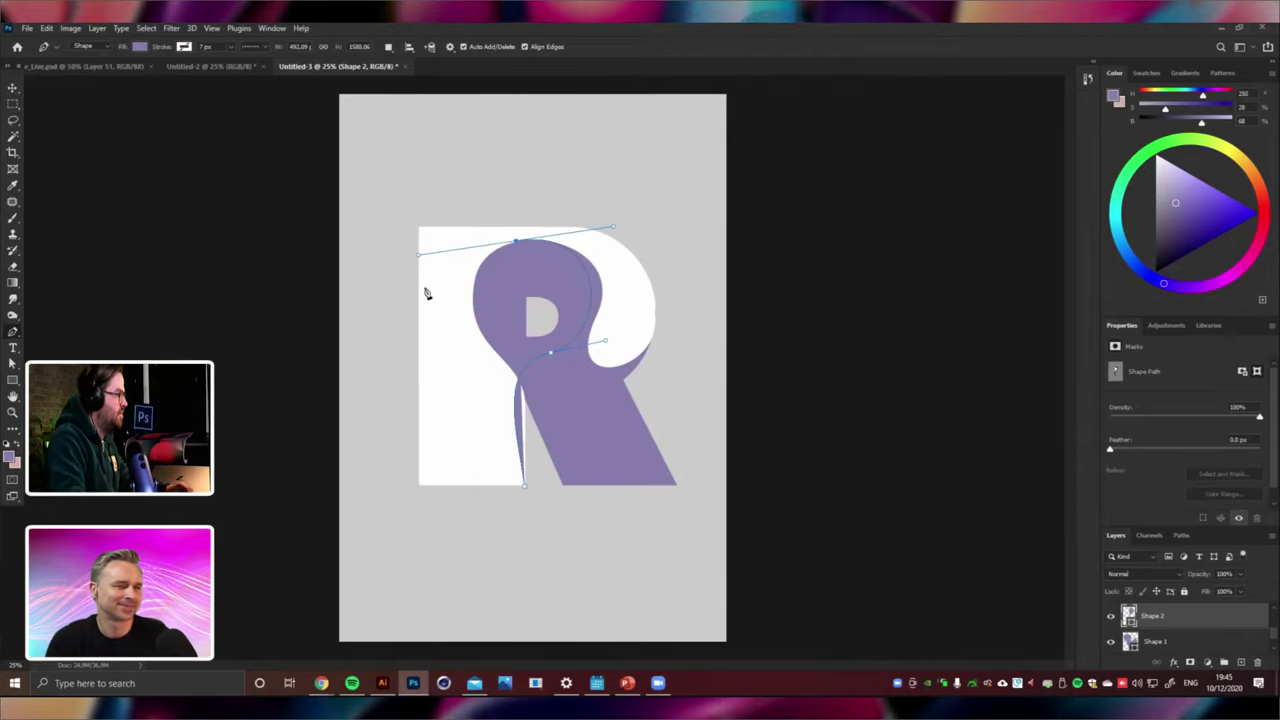
{"action": "left_click_drag", "start_coordinate": [418, 298], "coordinate": [393, 272]}
{"action": "left_click_drag", "start_coordinate": [383, 451], "coordinate": [410, 510]}
{"action": "mouse_move", "coordinate": [437, 550]}
{"action": "left_mouse_down"}
{"action": "mouse_move", "coordinate": [460, 554]}
{"action": "mouse_move", "coordinate": [525, 509]}
{"action": "left_mouse_up"}
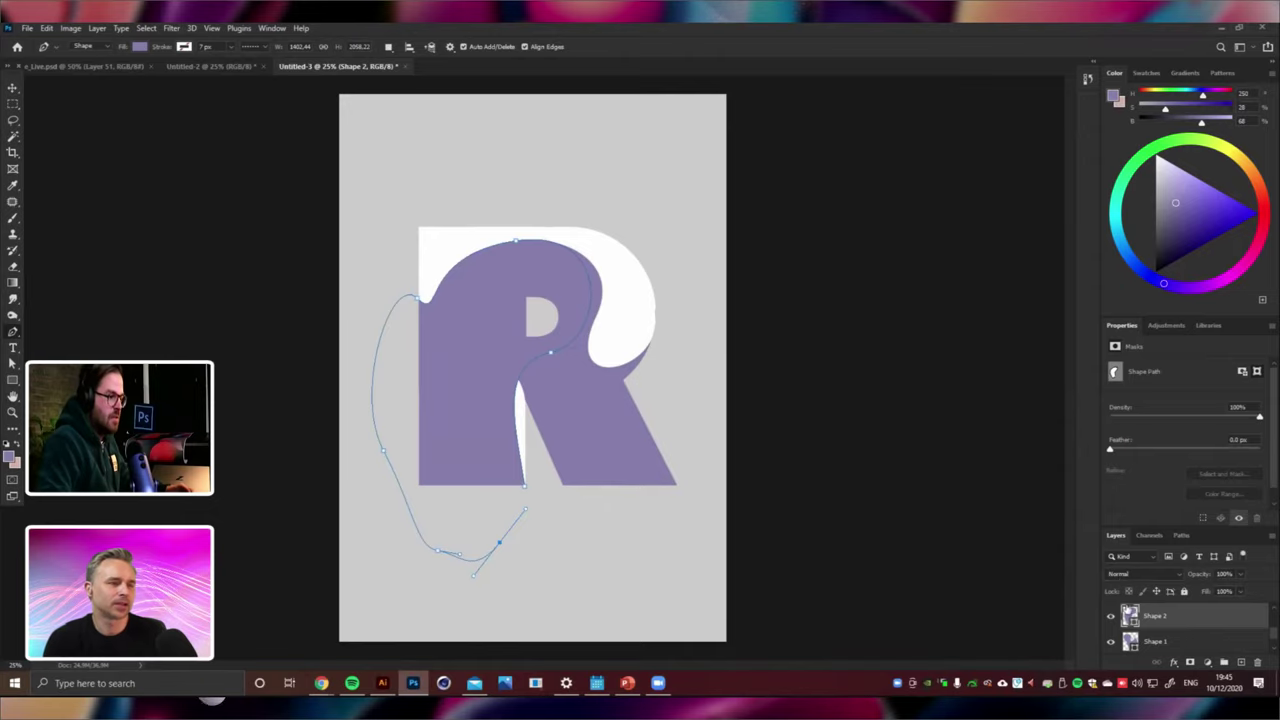
{"action": "key", "text": "Return"}
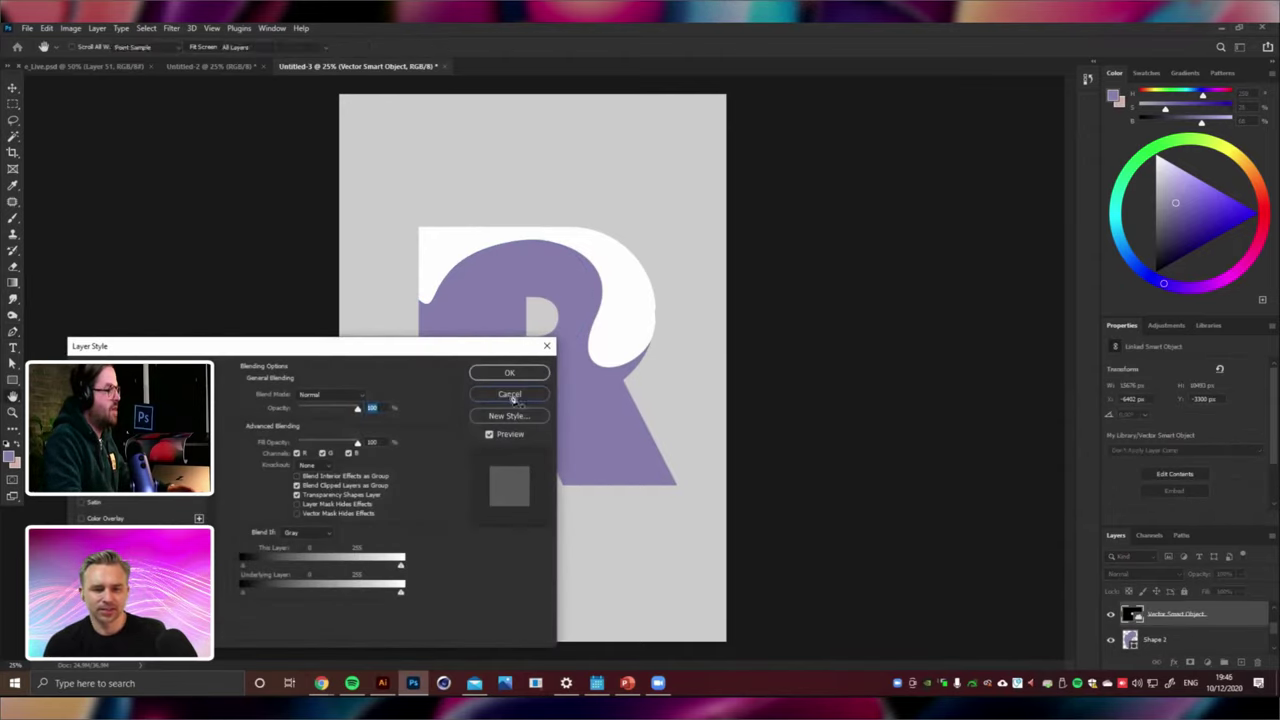
Recolour Shape 2 to dark purple #4f4488.
{"action": "left_click", "coordinate": [511, 392]}
{"action": "double_click", "coordinate": [1132, 641]}
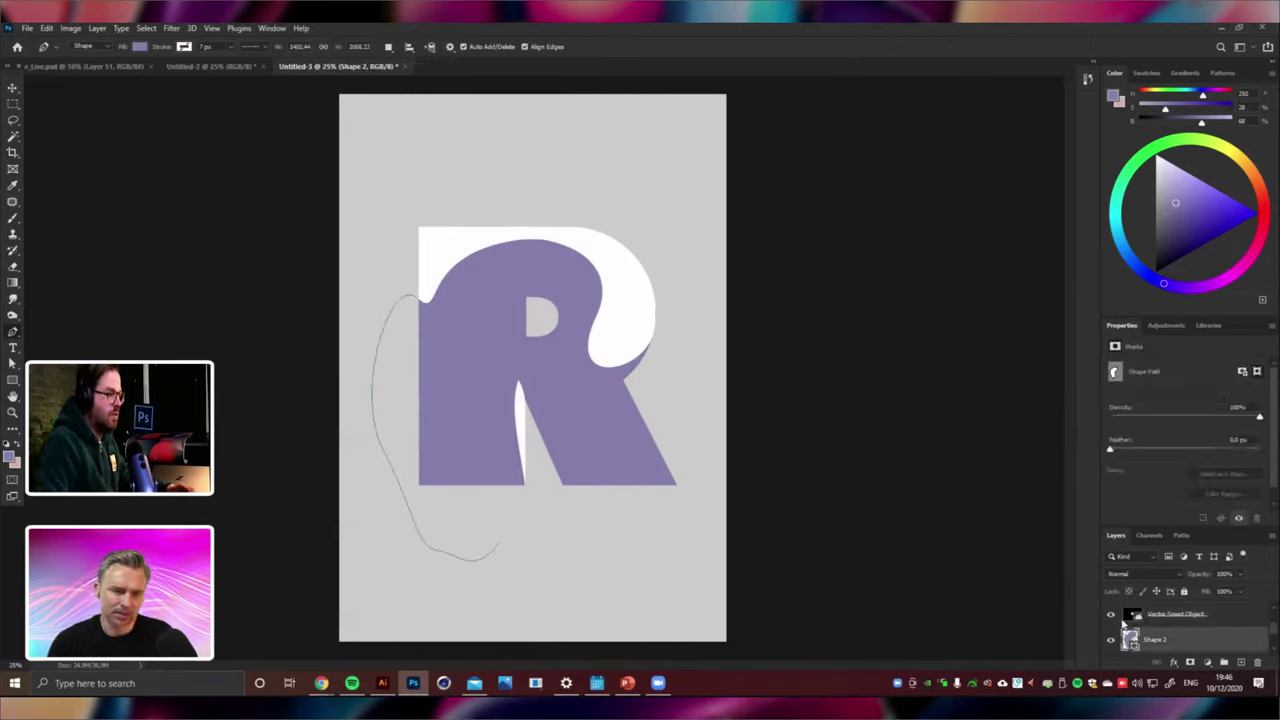
{"action": "left_click", "coordinate": [992, 479]}
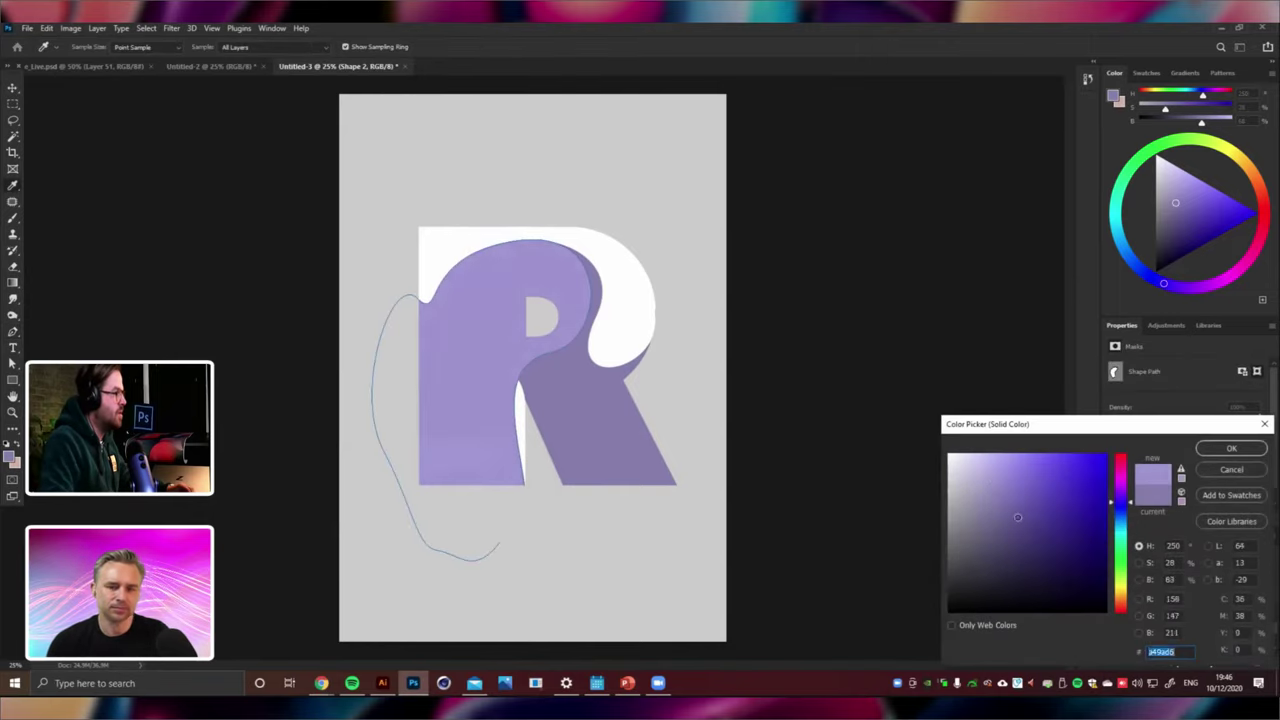
{"action": "type", "text": "504589"}
{"action": "left_click", "coordinate": [1208, 448]}
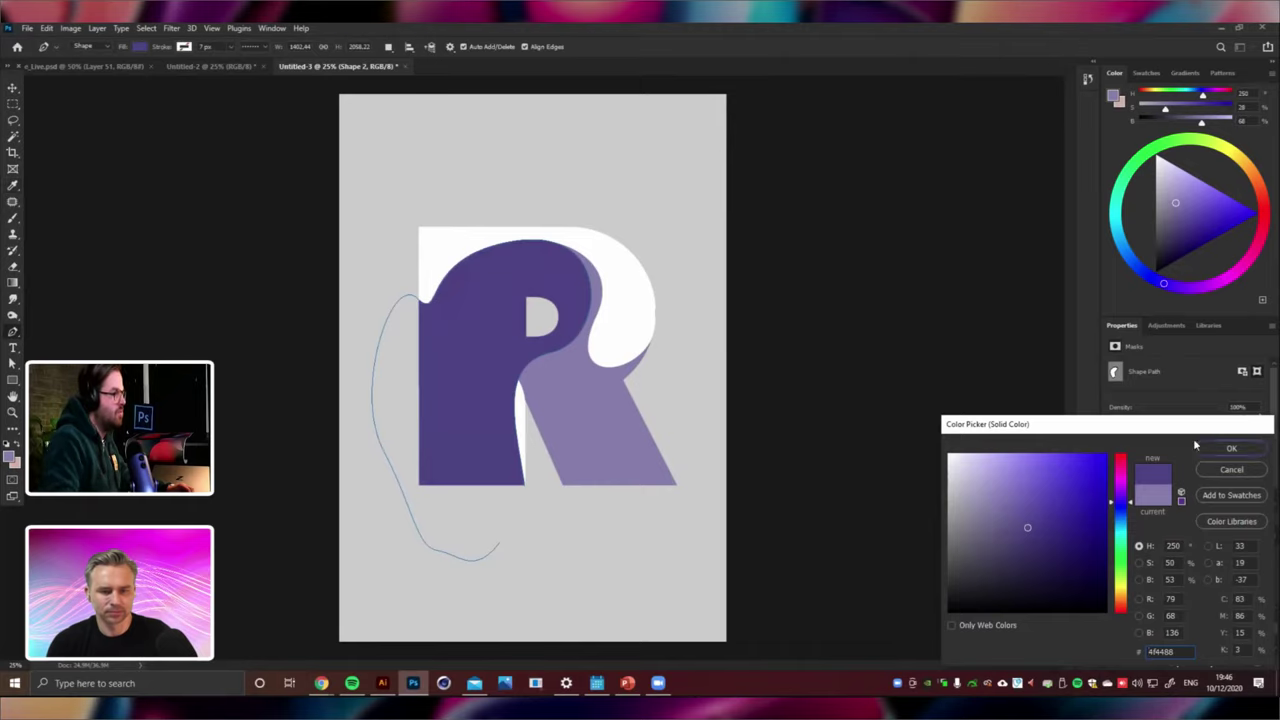
Delete Shape 2 and draw a replacement curved Pen shape on a new layer over the R's stem, about 1150 x 1770 px.
{"action": "key", "text": "Delete"}
{"action": "key", "text": "ctrl+shift+alt+n"}
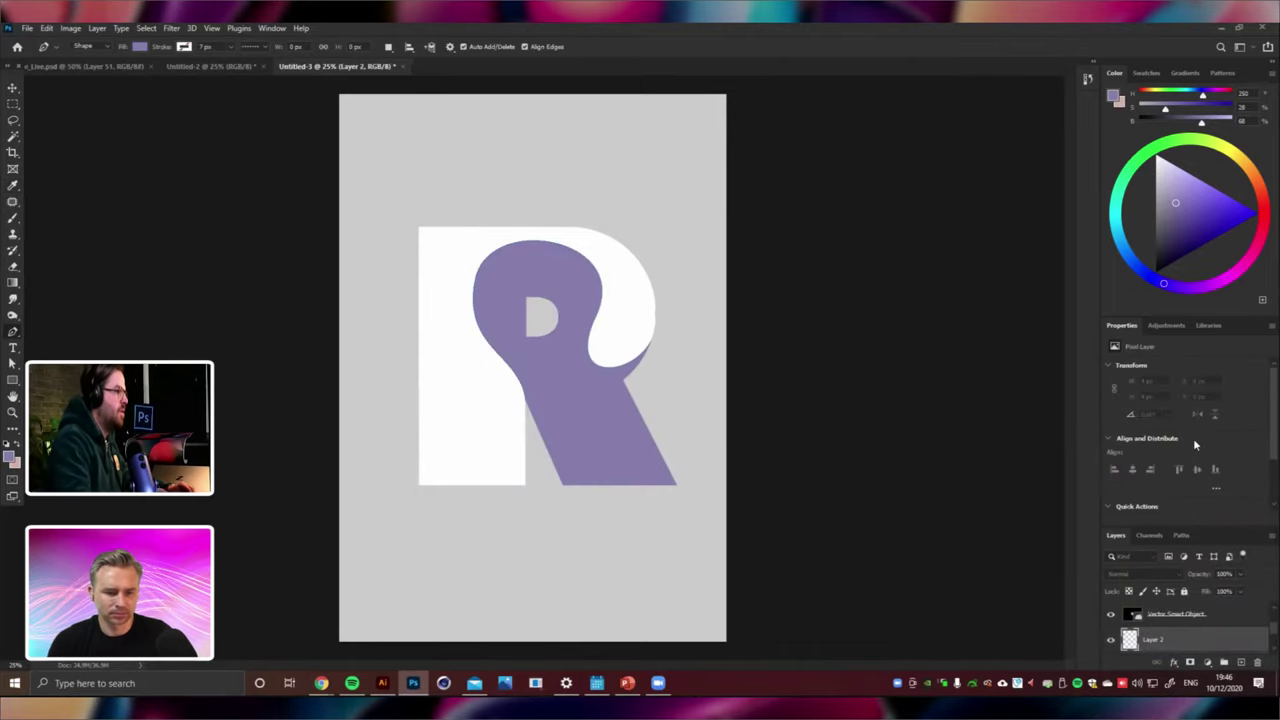
{"action": "left_click", "coordinate": [544, 241]}
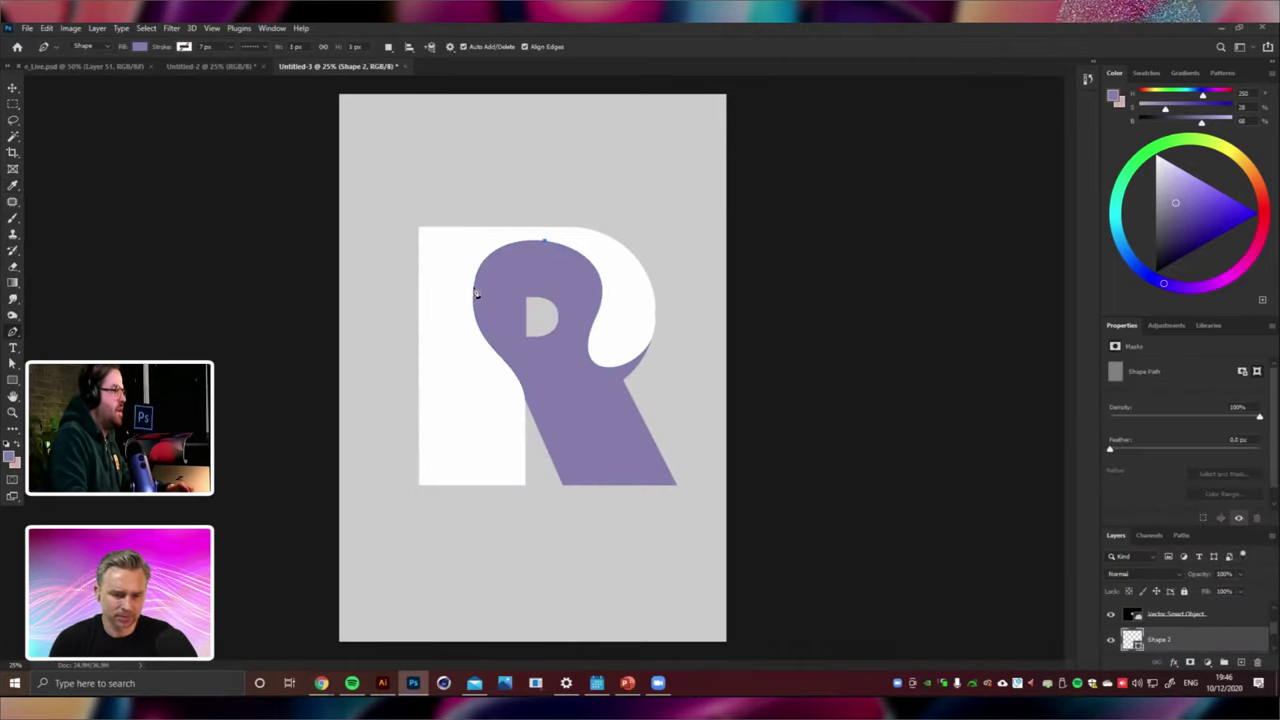
{"action": "left_click_drag", "start_coordinate": [469, 306], "coordinate": [418, 334]}
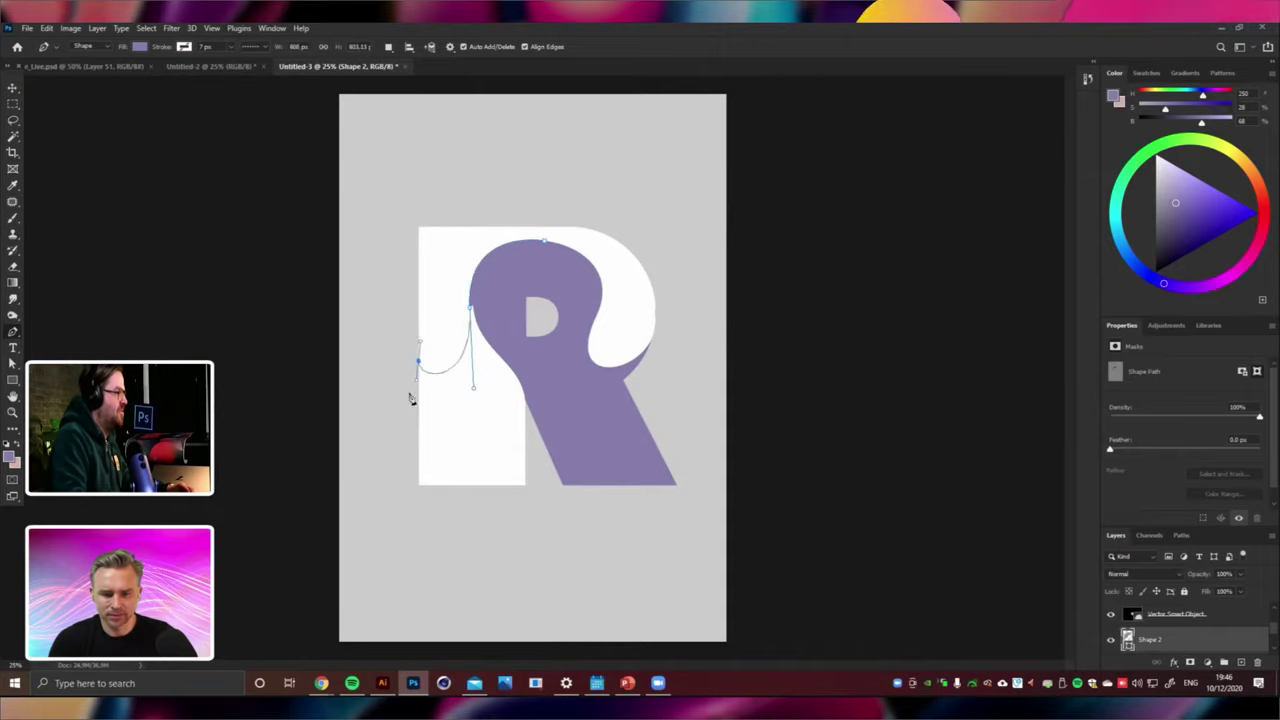
{"action": "left_click_drag", "start_coordinate": [400, 470], "coordinate": [411, 498]}
{"action": "left_click_drag", "start_coordinate": [530, 511], "coordinate": [550, 505]}
{"action": "left_click_drag", "start_coordinate": [574, 472], "coordinate": [568, 455]}
{"action": "left_click_drag", "start_coordinate": [553, 427], "coordinate": [506, 349]}
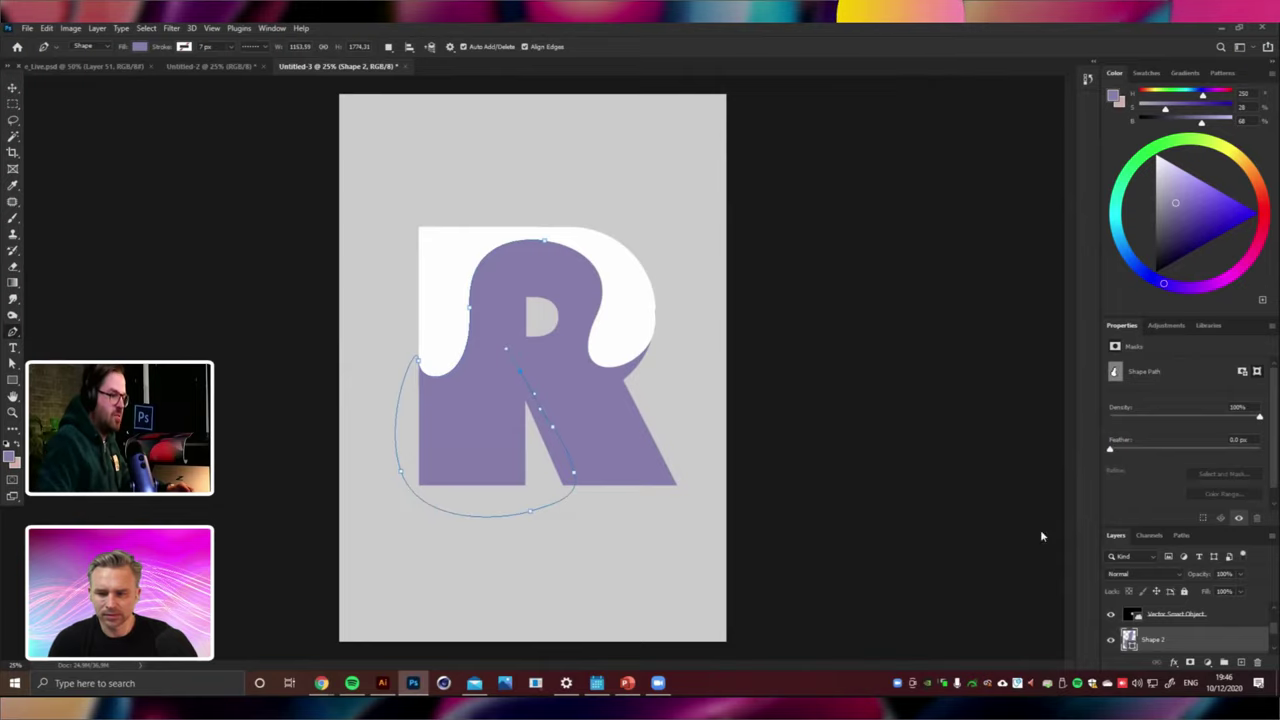
Recolour the redrawn stem shape to a deep dark purple and place its layer beneath Shape 1.
{"action": "double_click", "coordinate": [1131, 639]}
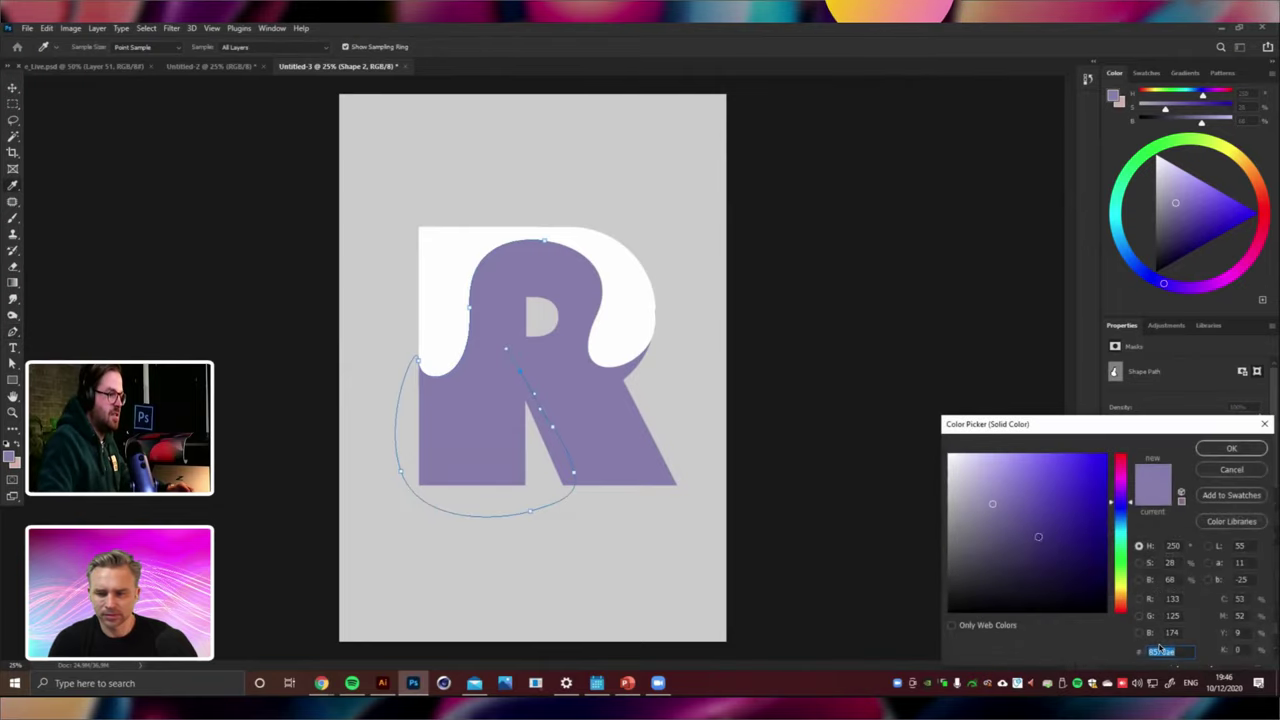
{"action": "left_click", "coordinate": [1038, 536]}
{"action": "left_click", "coordinate": [1230, 450]}
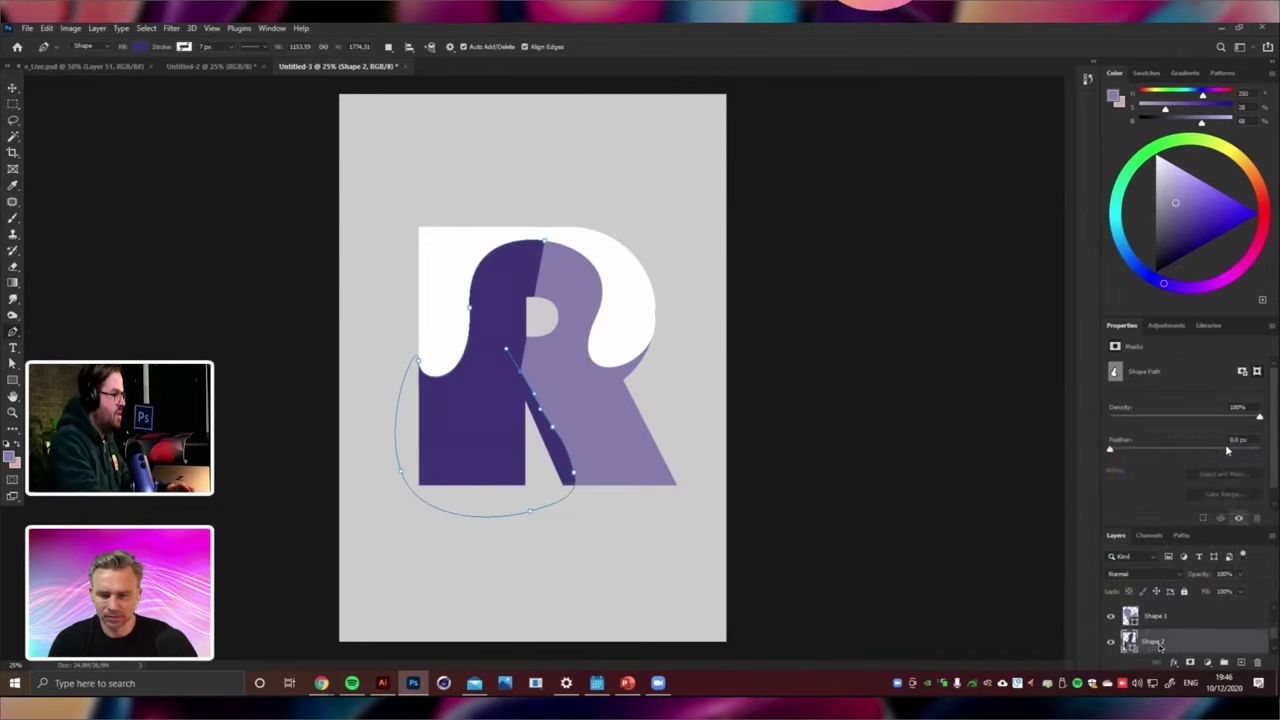
Add a new empty layer above Shape 2 and start a curved Pen shape on the upper edge of the R's bowl.
{"action": "key", "text": "ctrl+shift+n"}
{"action": "key", "text": "Return"}
{"action": "key", "text": "ctrl+minus"}
{"action": "key", "text": "ctrl+minus"}
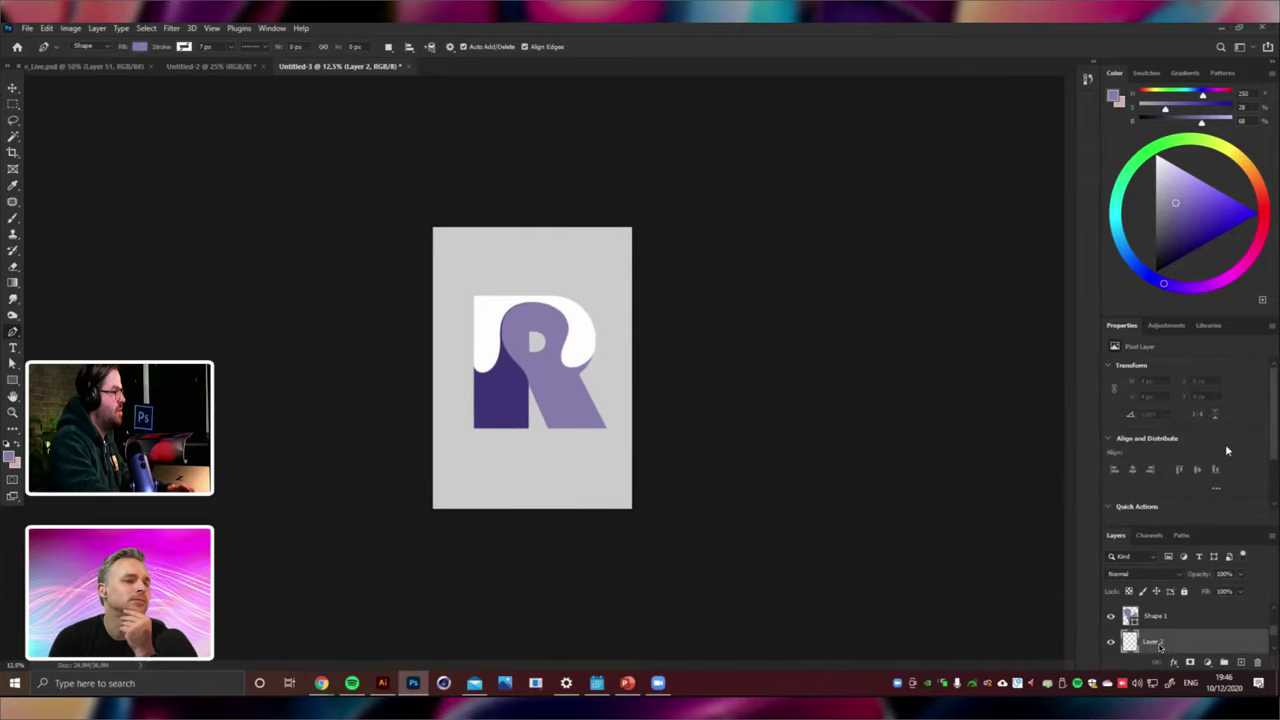
{"action": "key", "text": "ctrl+plus"}
{"action": "key", "text": "ctrl+plus"}
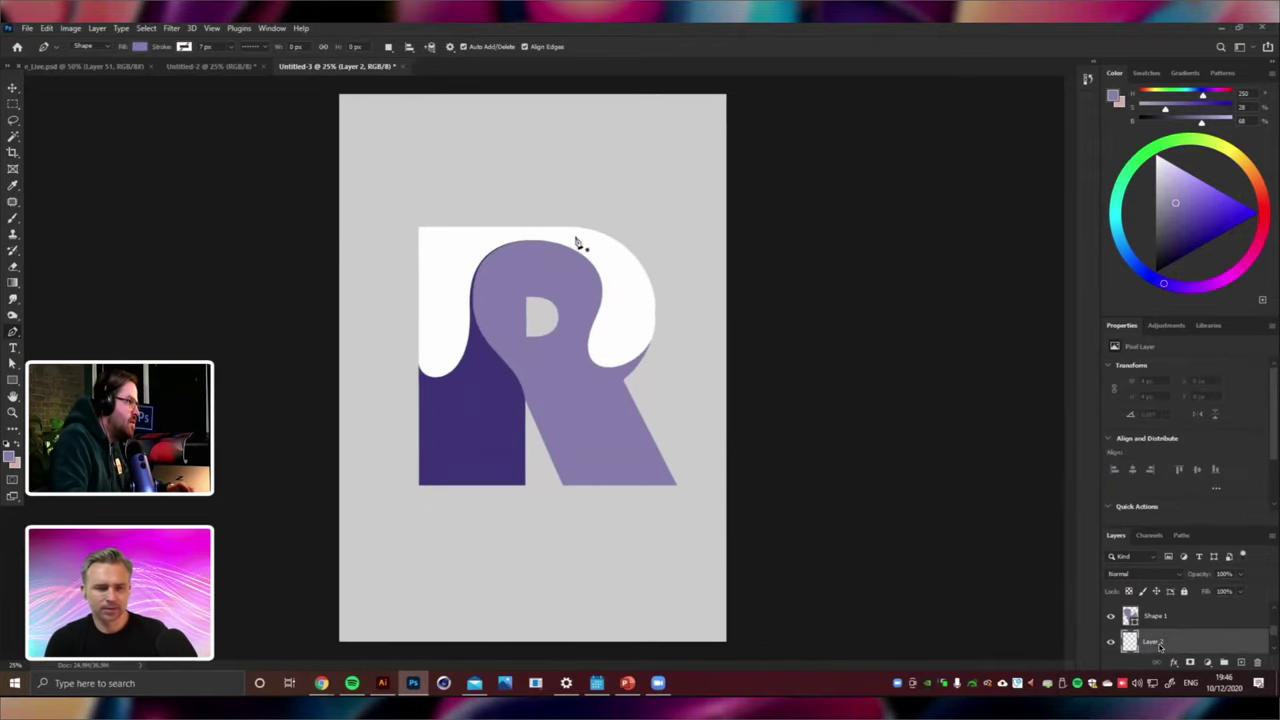
{"action": "left_click_drag", "start_coordinate": [618, 224], "coordinate": [639, 220]}
{"action": "left_click_drag", "start_coordinate": [565, 270], "coordinate": [525, 261]}
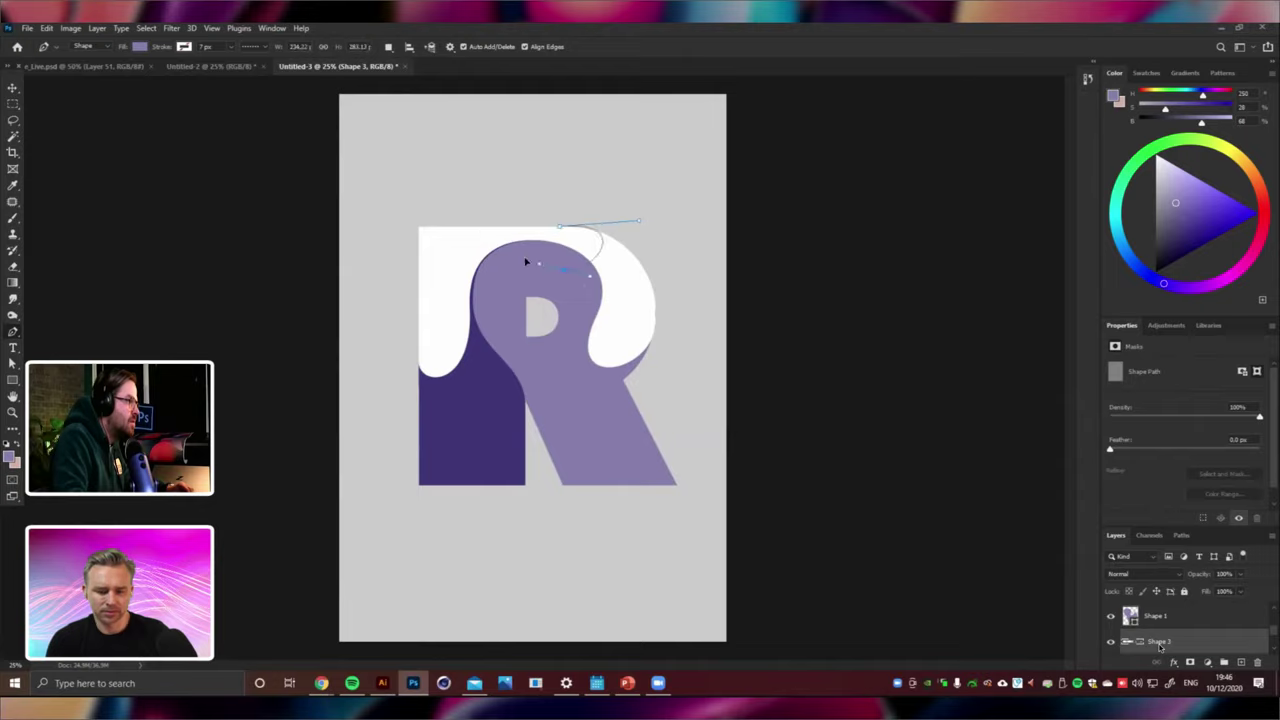
{"action": "left_click", "coordinate": [494, 240]}
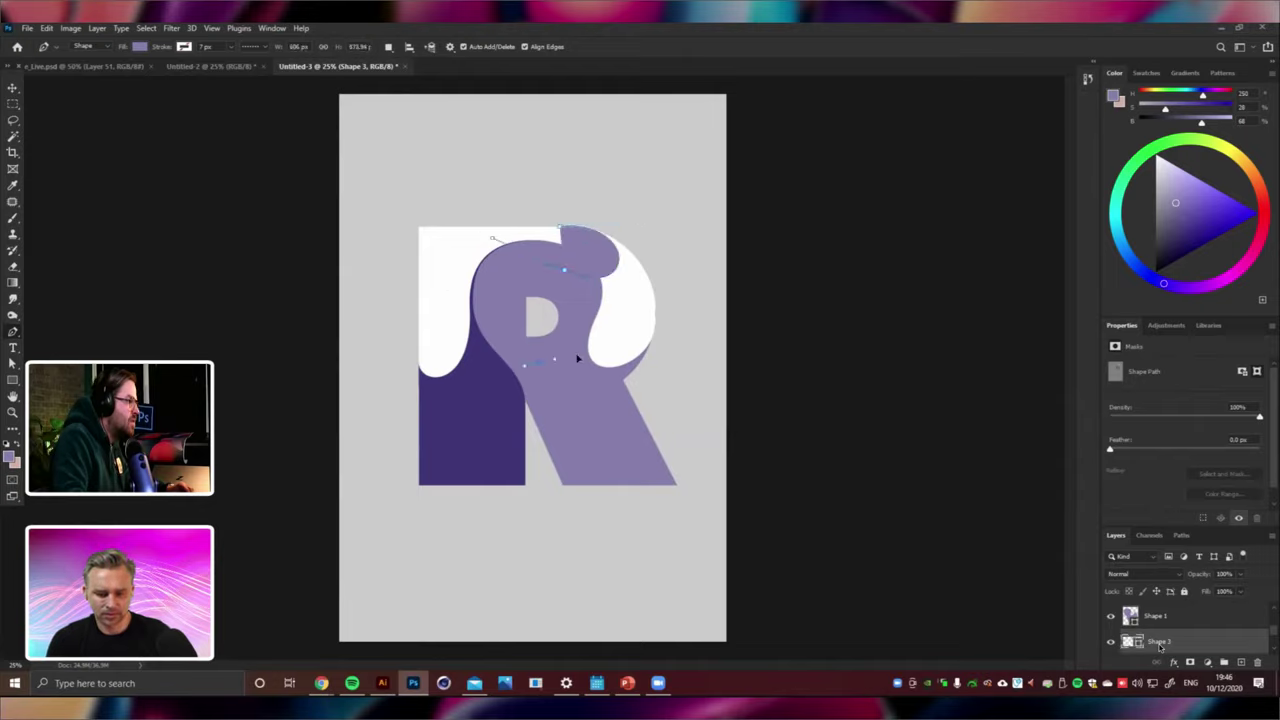
{"action": "left_click_drag", "start_coordinate": [613, 357], "coordinate": [596, 390]}
{"action": "key", "text": "ctrl+z"}
{"action": "key", "text": "ctrl+z"}
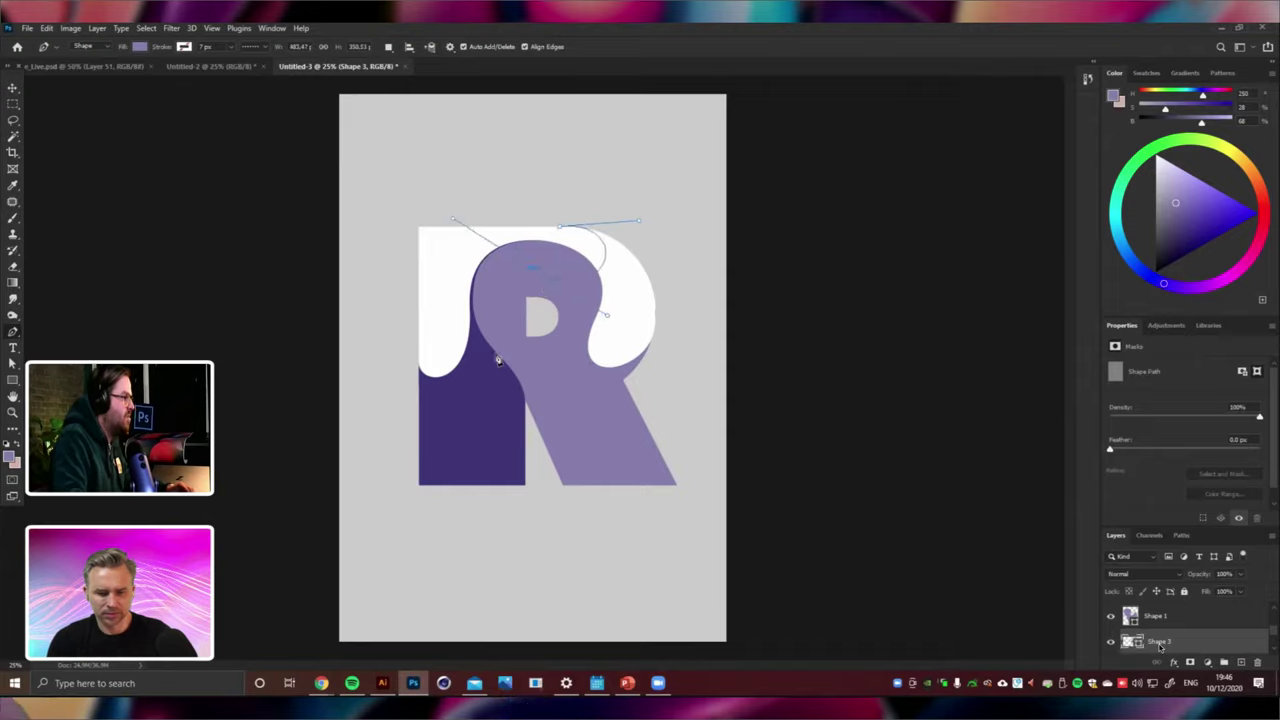
Continue the curved Pen shape around the counter, down along the diagonal leg and back outside the bowl, about 1740 x 1930 px.
{"action": "left_click_drag", "start_coordinate": [532, 267], "coordinate": [632, 344]}
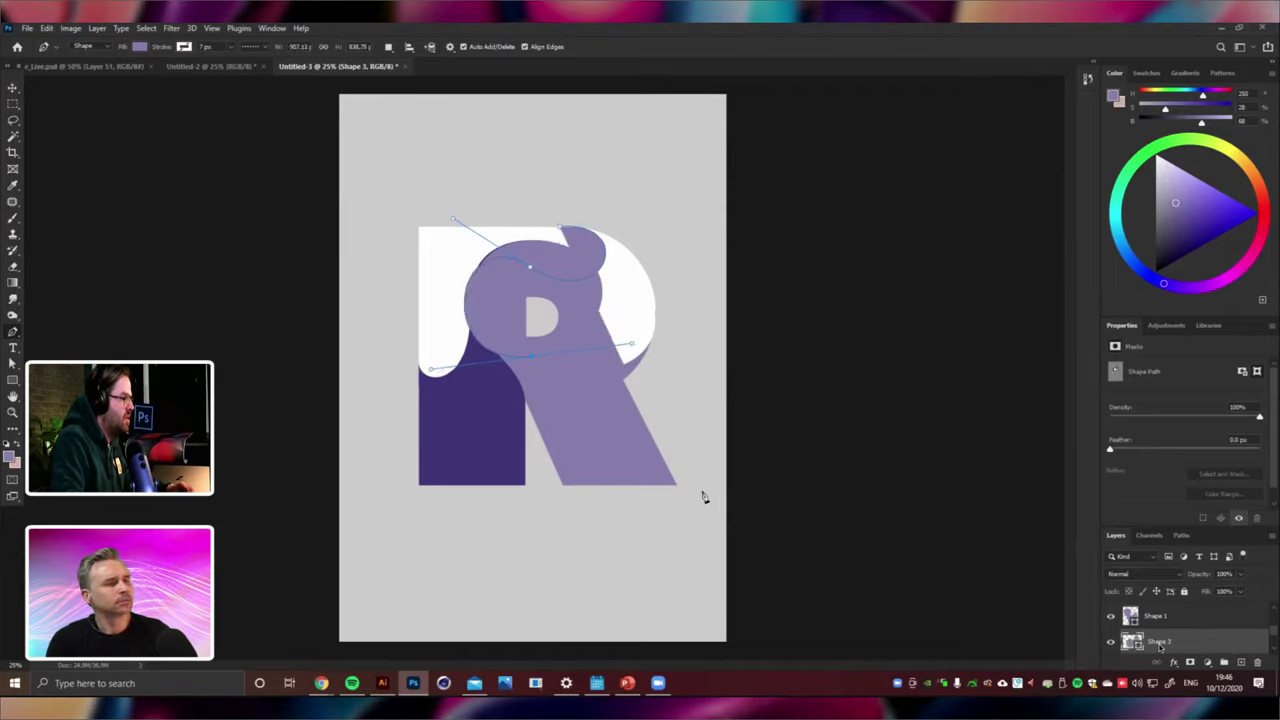
{"action": "left_click_drag", "start_coordinate": [701, 495], "coordinate": [746, 500]}
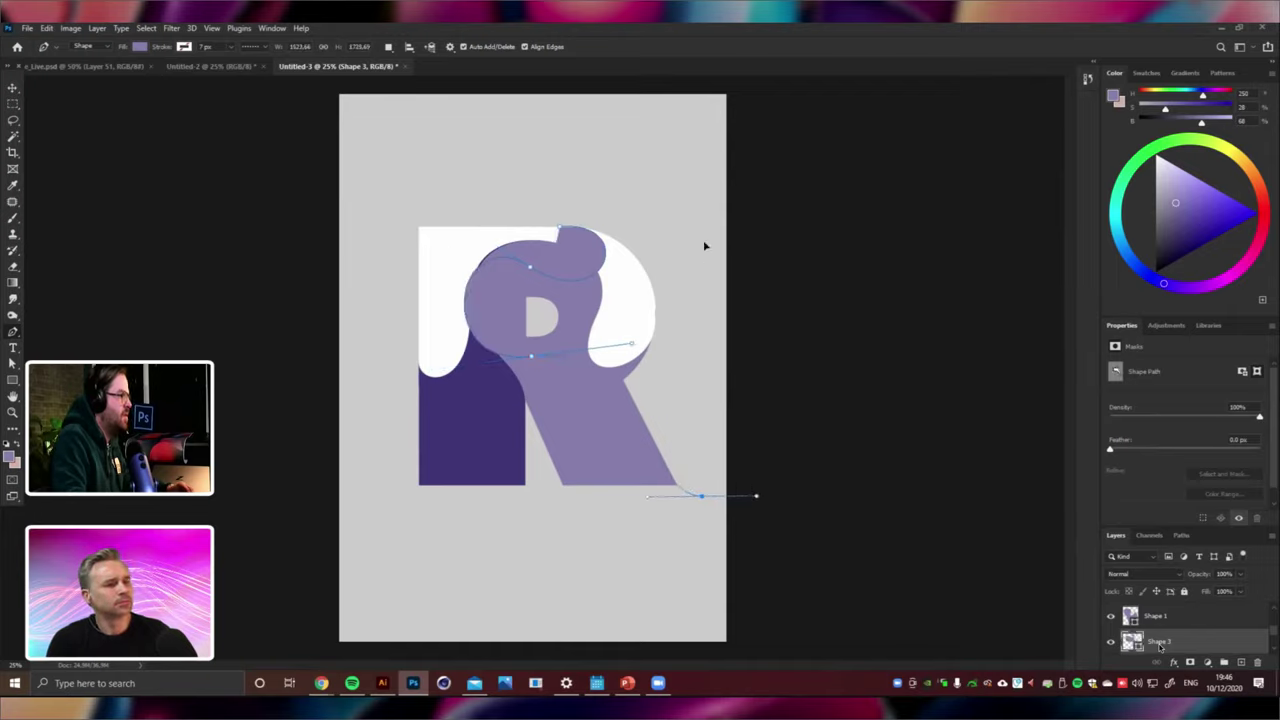
{"action": "left_click_drag", "start_coordinate": [590, 195], "coordinate": [604, 193]}
Place Shape 3 above Shape 1 and recolour it to light orange #ffa366.
{"action": "double_click", "coordinate": [1160, 645]}
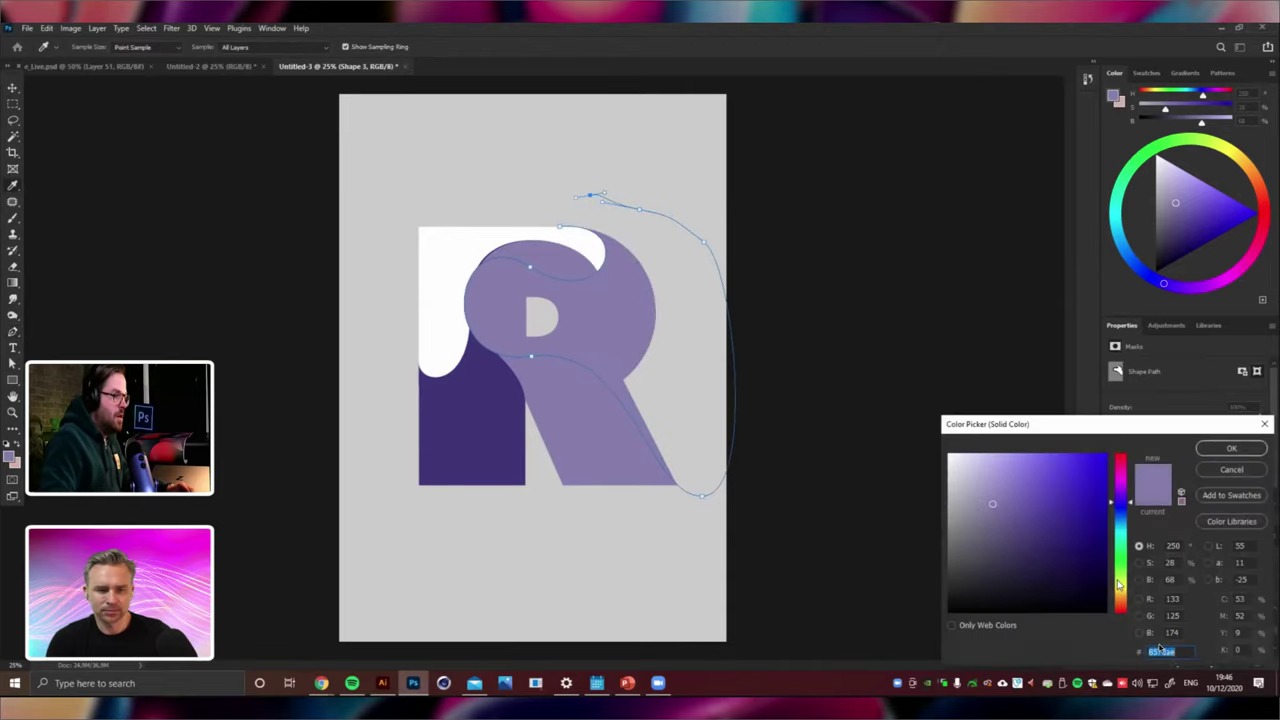
{"action": "left_click", "coordinate": [1204, 446]}
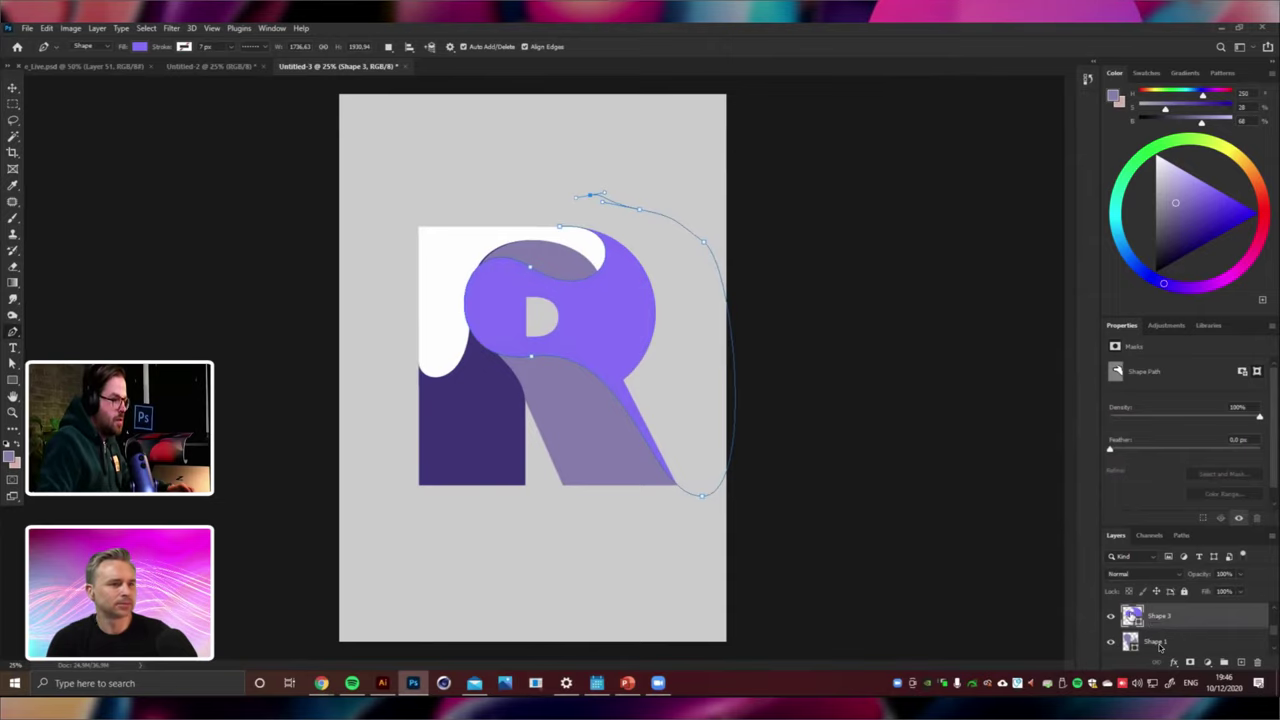
{"action": "double_click", "coordinate": [1159, 648]}
{"action": "left_click_drag", "start_coordinate": [1033, 487], "coordinate": [1052, 453]}
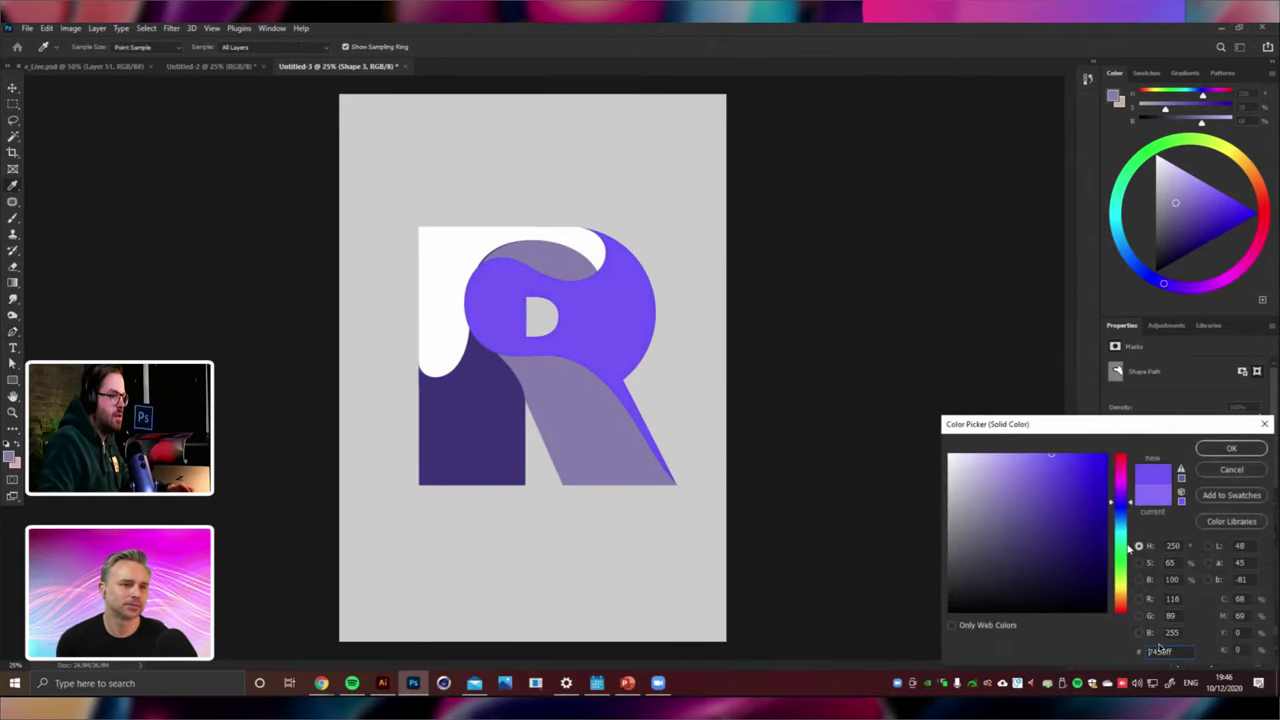
{"action": "left_click_drag", "start_coordinate": [1124, 586], "coordinate": [1125, 608]}
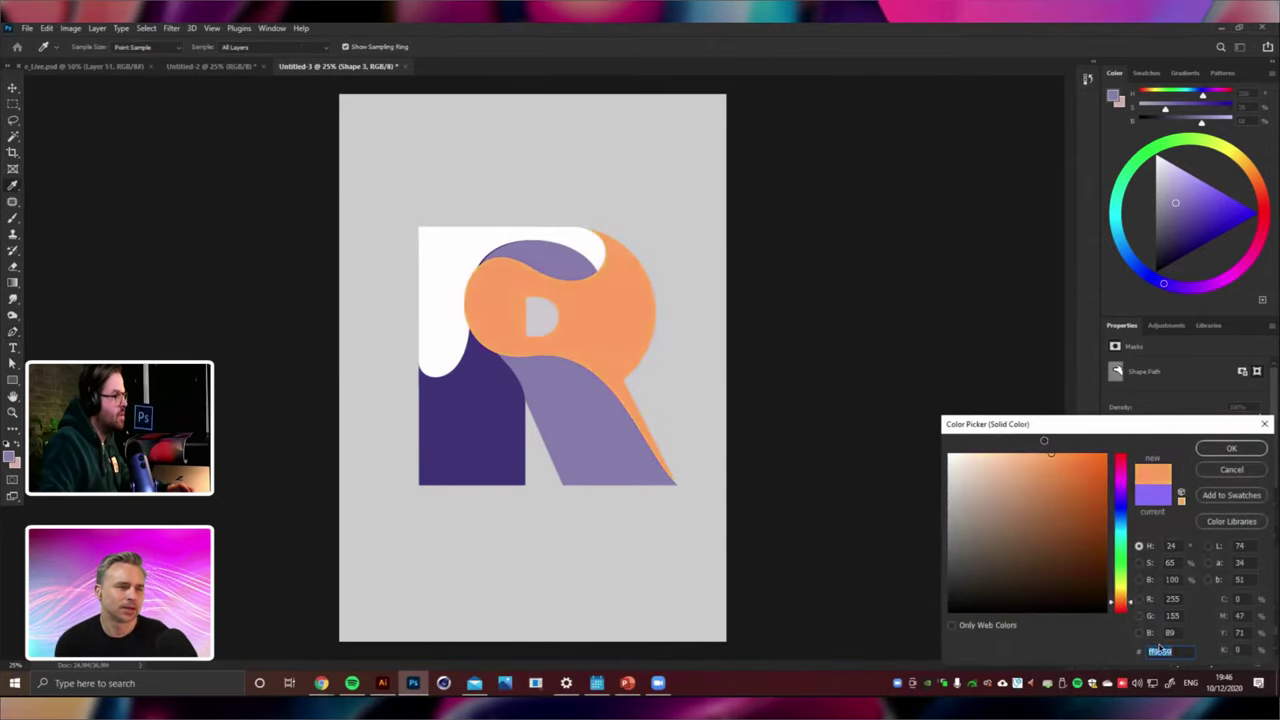
{"action": "left_click", "coordinate": [1229, 448]}
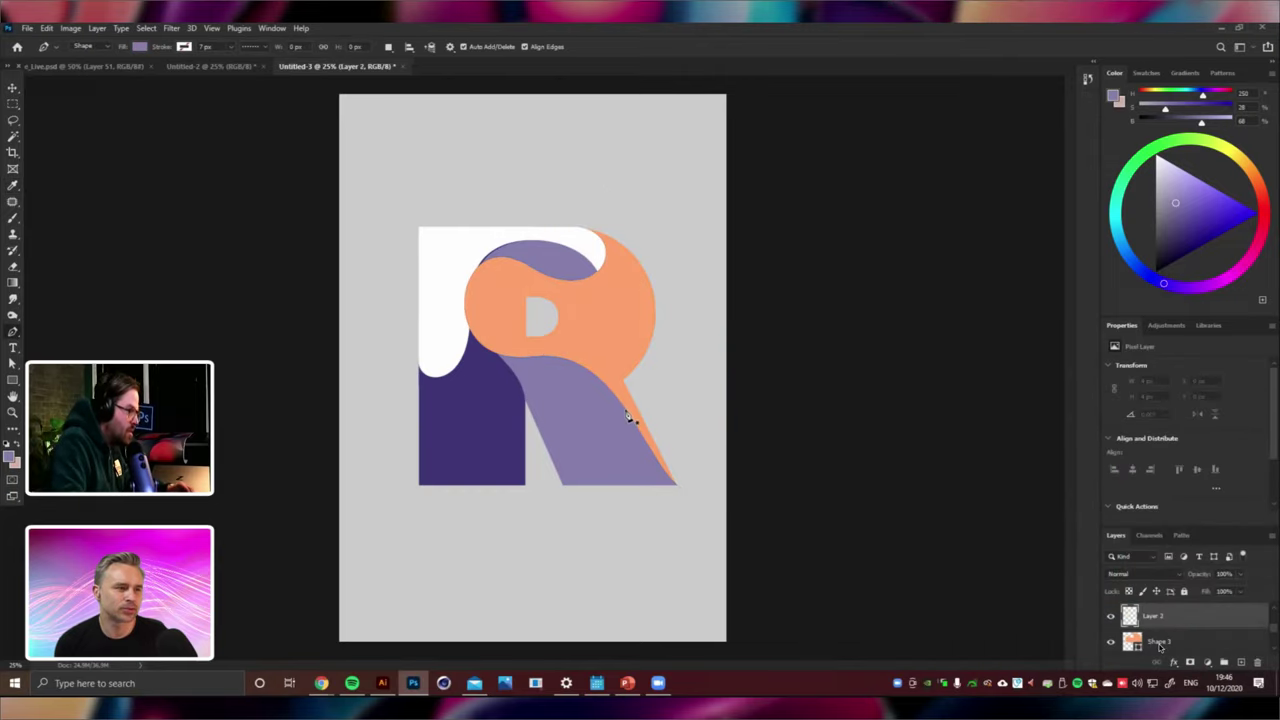
Draw a fourth curved Pen shape on a new layer from the diagonal leg around the counter and bowl, about 1890 x 1430 px.
{"action": "left_click", "coordinate": [530, 385]}
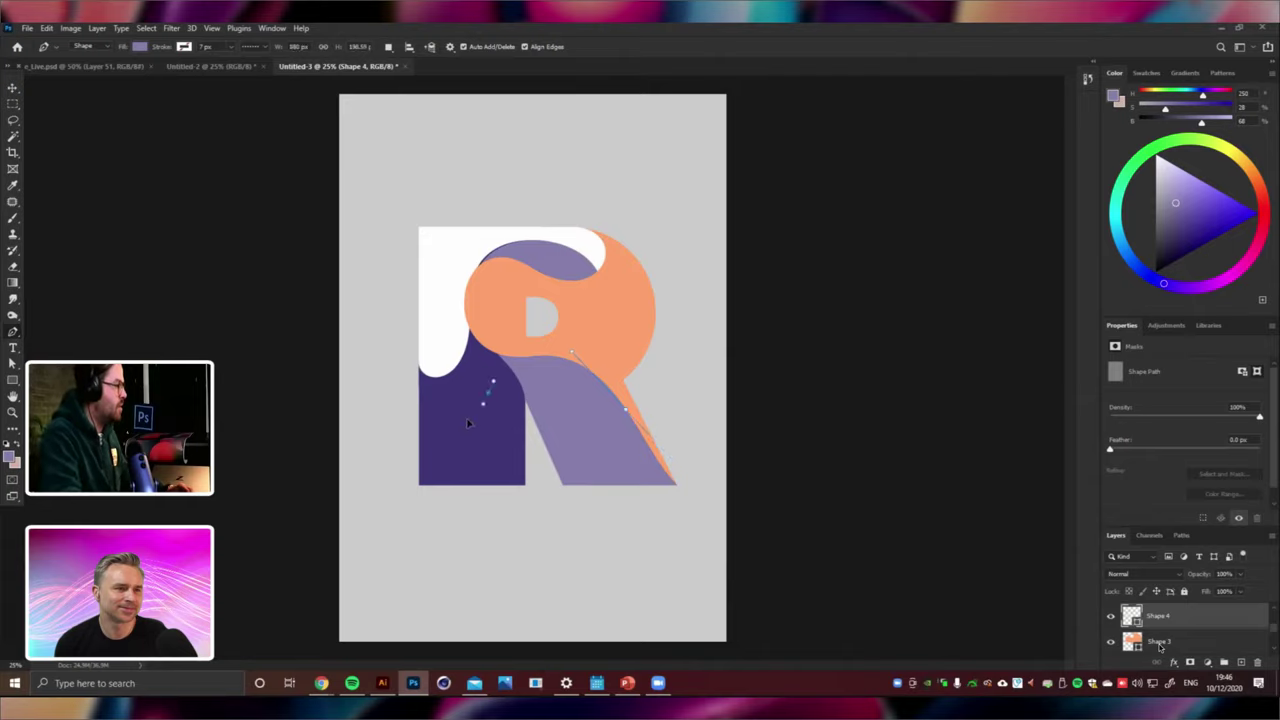
{"action": "left_click_drag", "start_coordinate": [467, 423], "coordinate": [460, 420]}
{"action": "left_click_drag", "start_coordinate": [443, 275], "coordinate": [484, 218]}
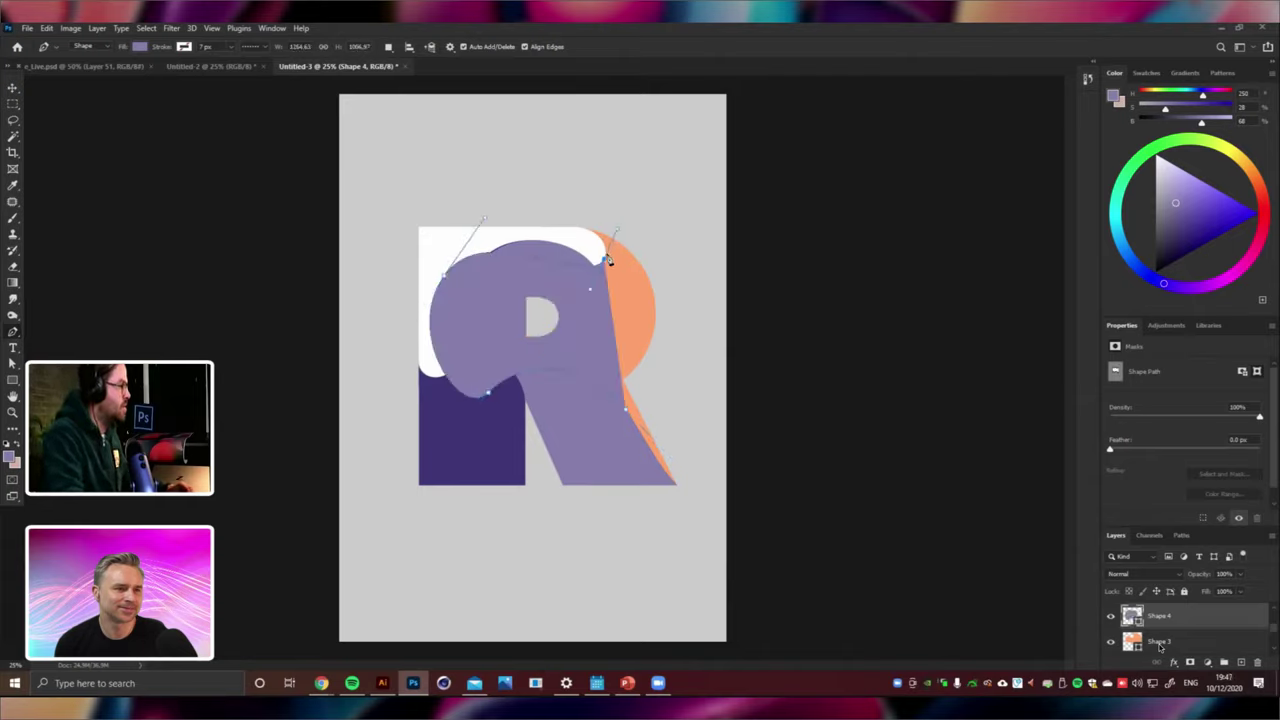
{"action": "key", "text": "ctrl+z"}
{"action": "left_click_drag", "start_coordinate": [543, 201], "coordinate": [546, 194]}
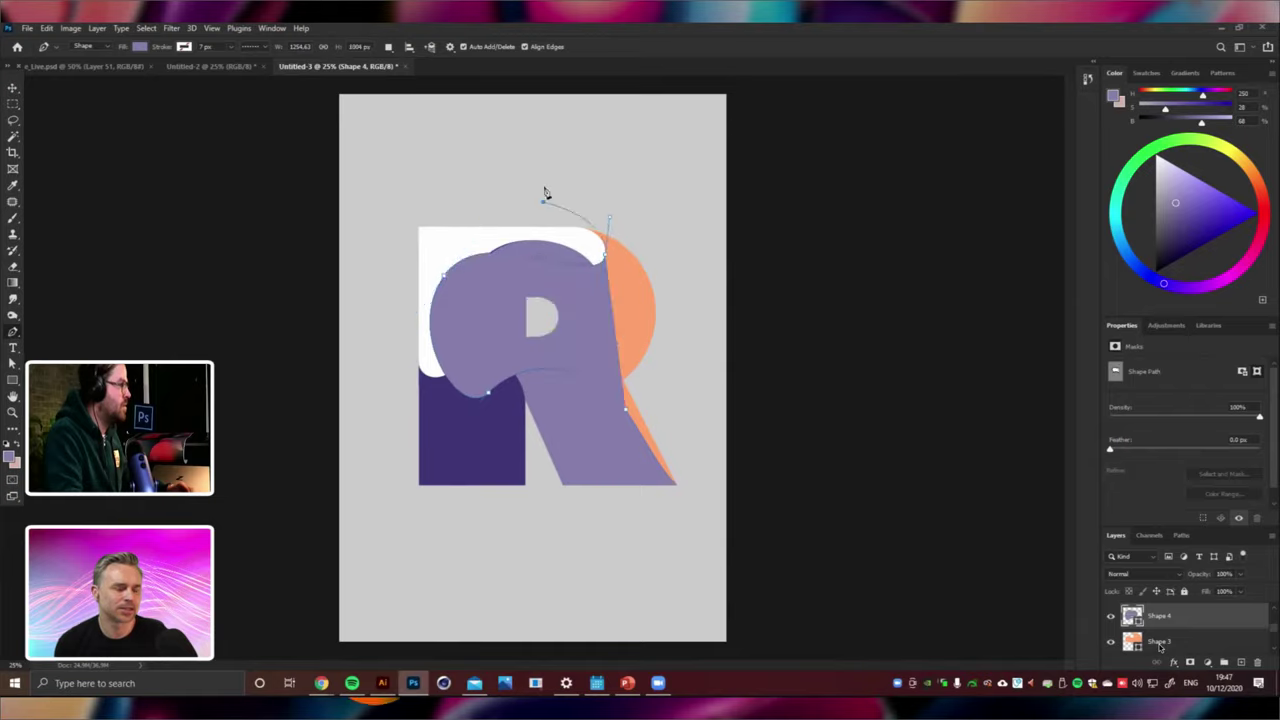
{"action": "left_click_drag", "start_coordinate": [658, 233], "coordinate": [671, 291]}
{"action": "mouse_move", "coordinate": [713, 340]}
{"action": "left_mouse_down"}
{"action": "mouse_move", "coordinate": [720, 371]}
{"action": "mouse_move", "coordinate": [677, 406]}
{"action": "left_mouse_up"}
{"action": "left_click_drag", "start_coordinate": [669, 413], "coordinate": [654, 412]}
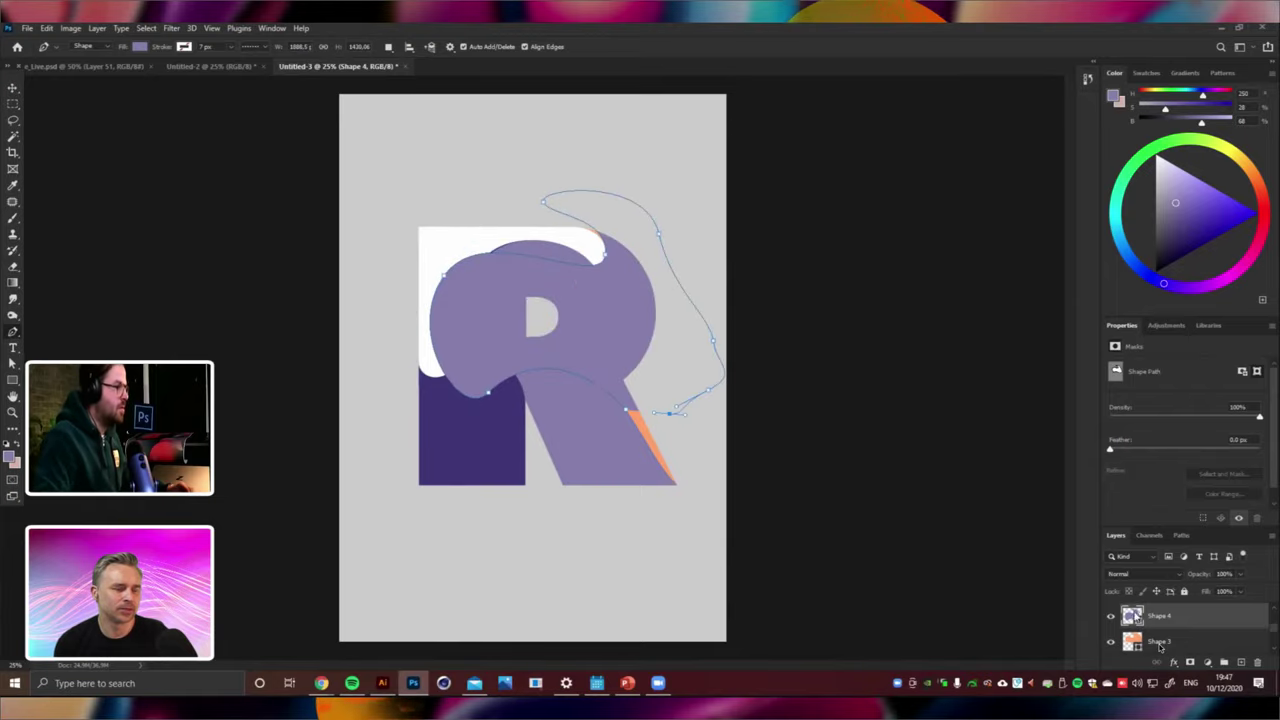
Recolour Shape 4 to #ffa366 by sampling the orange of Shape 3.
{"action": "double_click", "coordinate": [1136, 621]}
{"action": "left_click", "coordinate": [648, 430]}
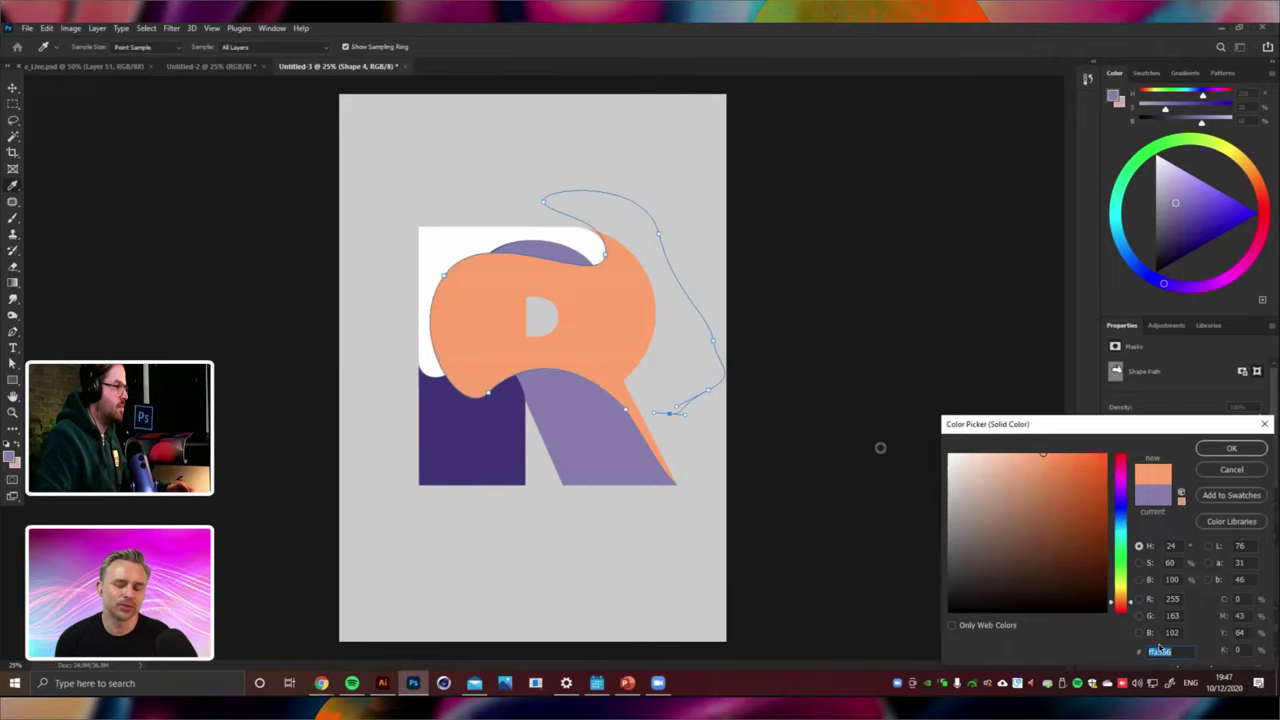
{"action": "left_click", "coordinate": [1200, 452]}
Select Shape 4 and Shape 3 together and merge them into one shape layer.
{"action": "left_click", "coordinate": [1160, 643], "text": "shift"}
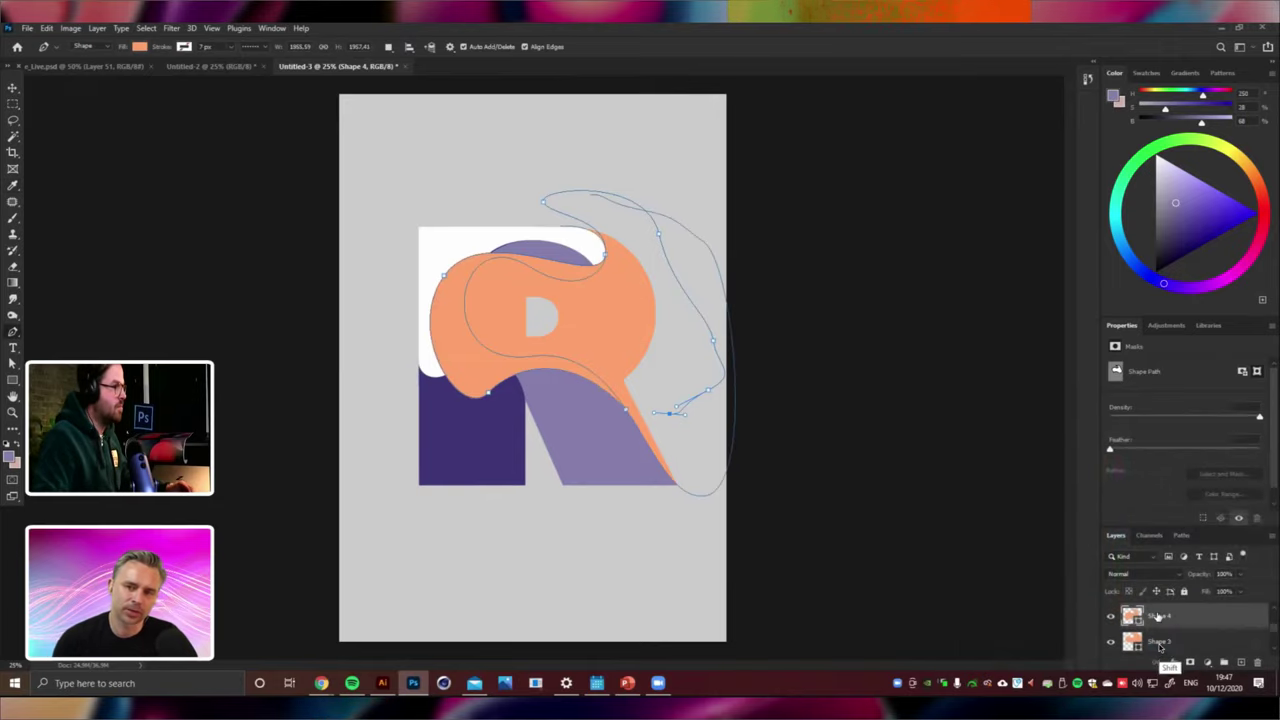
{"action": "left_click", "coordinate": [1163, 614]}
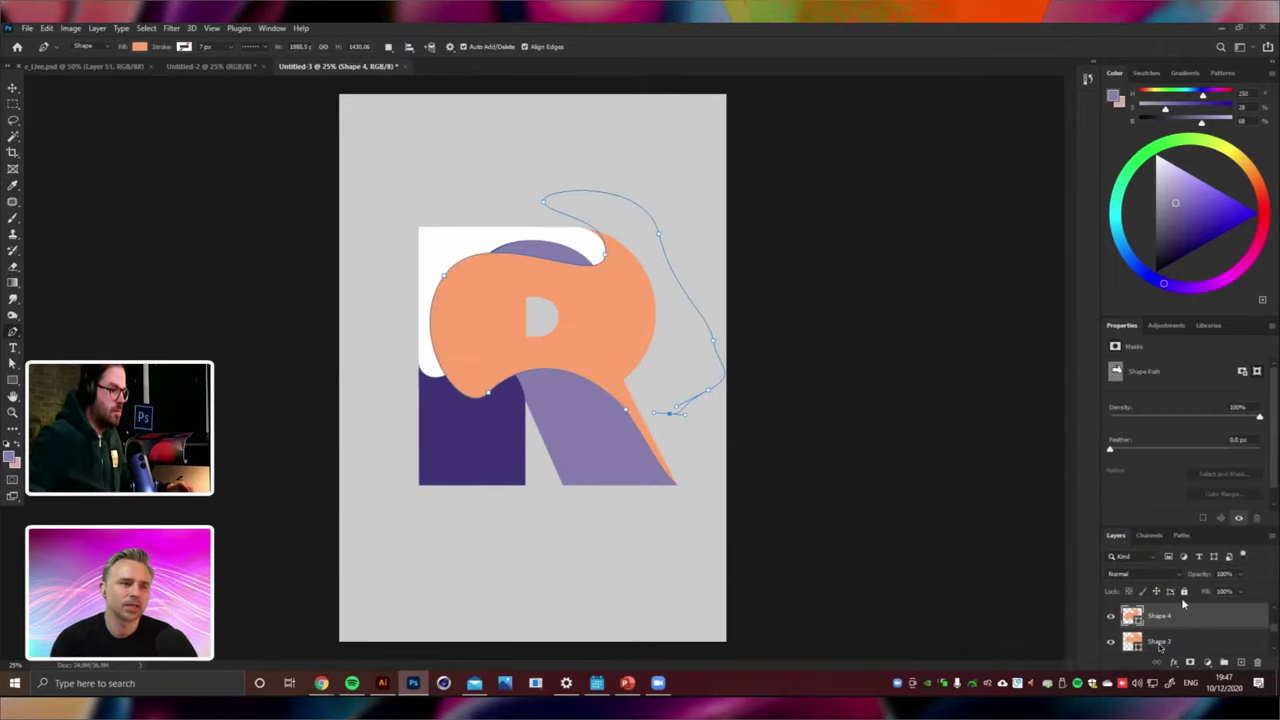
{"action": "left_click", "coordinate": [1160, 643], "text": "shift"}
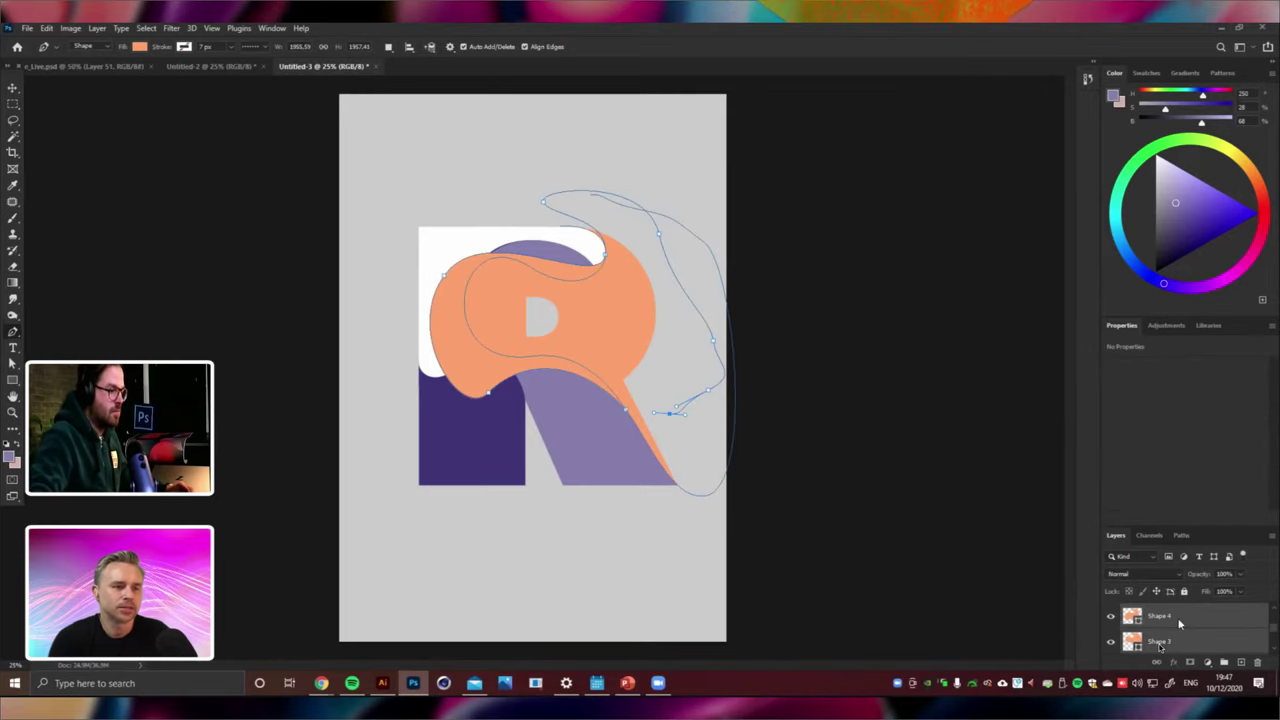
{"action": "right_click", "coordinate": [1160, 643]}
{"action": "left_click", "coordinate": [1142, 459]}
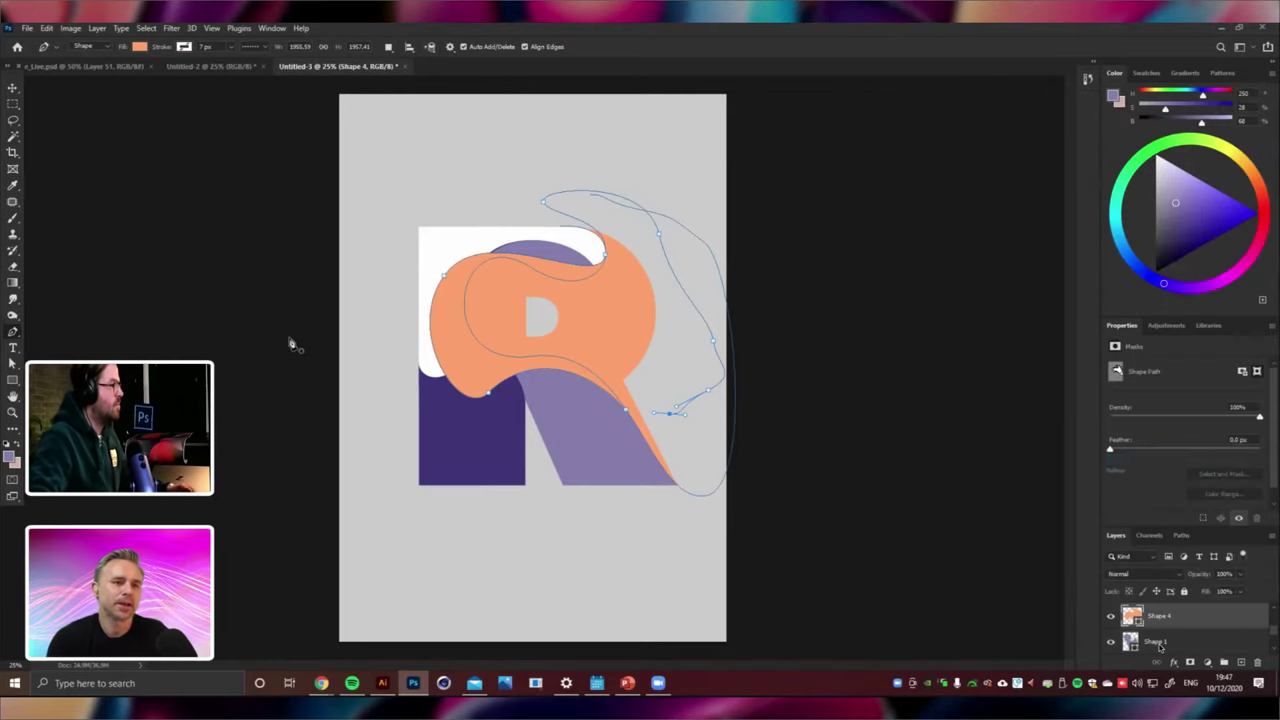
Undo the merge of the two orange shapes and the entire fourth Pen shape.
{"action": "key", "text": "ctrl+shift+alt+n"}
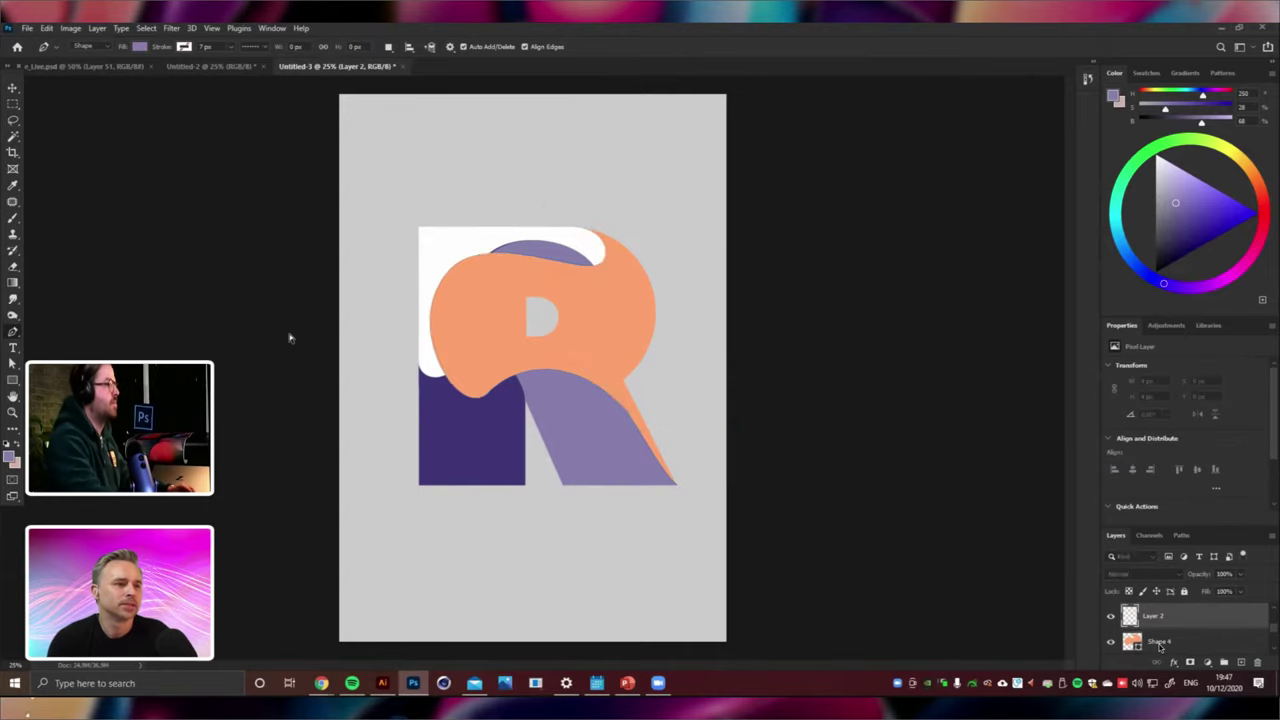
{"action": "key", "text": "ctrl+minus"}
{"action": "key", "text": "ctrl+minus"}
{"action": "key", "text": "ctrl+plus"}
{"action": "key", "text": "ctrl+z"}
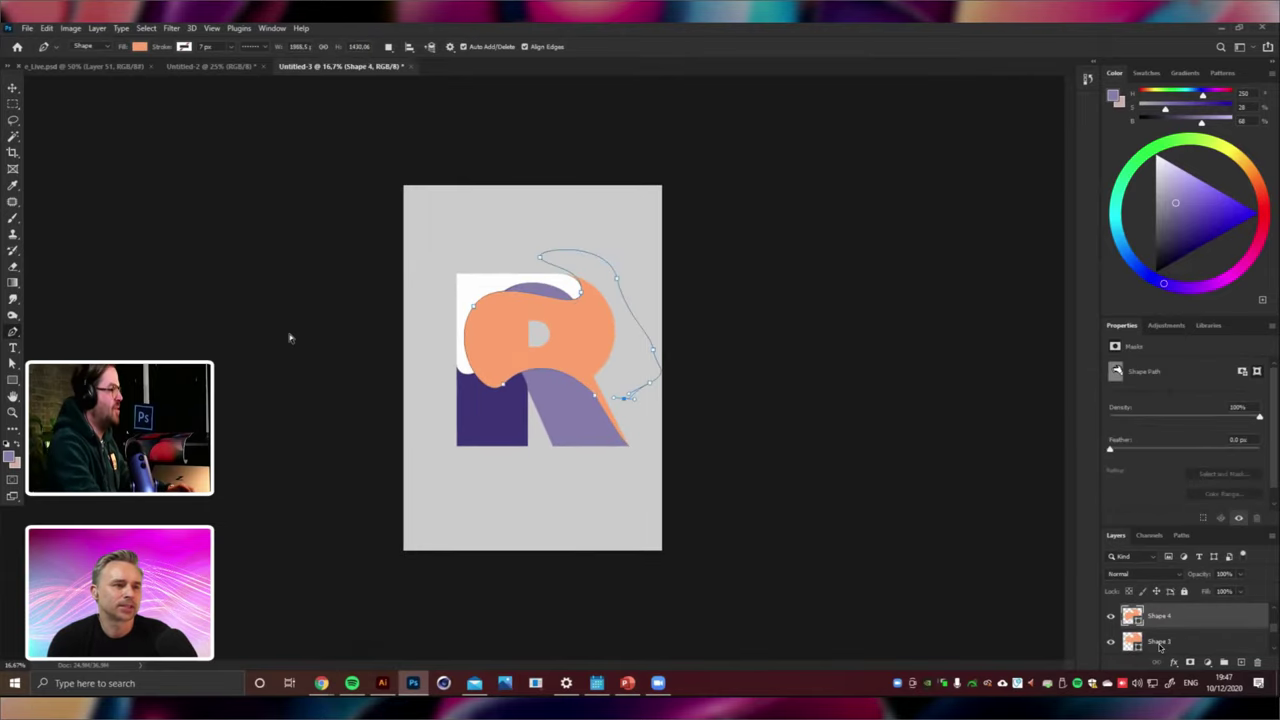
{"action": "key", "text": "ctrl+plus"}
{"action": "key", "text": "ctrl+plus"}
{"action": "key", "text": "ctrl+z"}
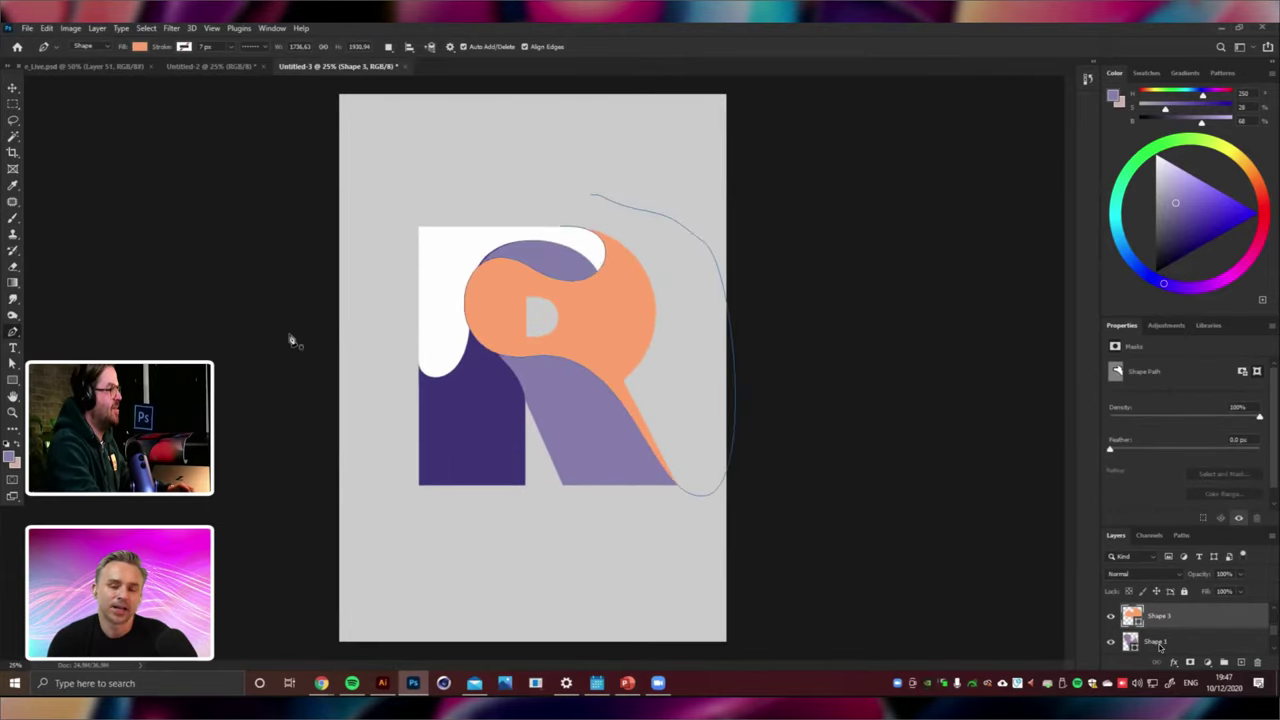
Add a new empty layer directly above the orange Shape 3.
{"action": "key", "text": "ctrl+shift+alt+n"}
{"action": "key", "text": "ctrl+minus"}
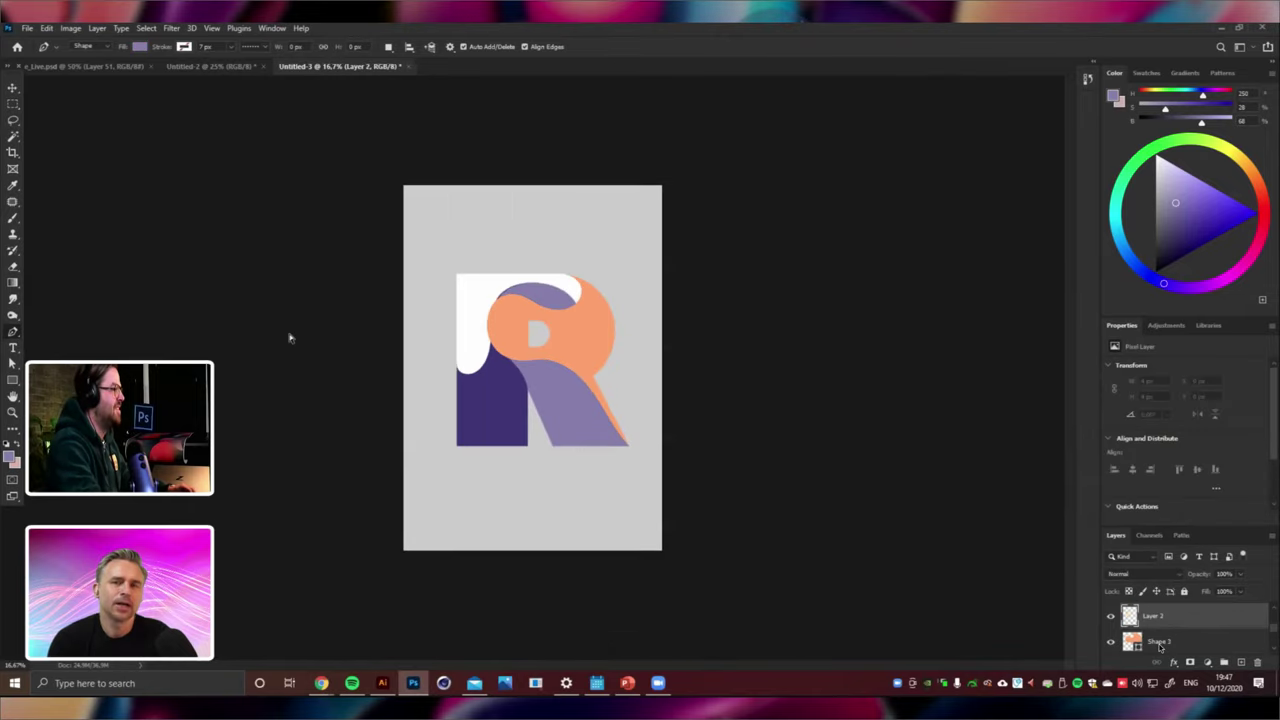
{"action": "key", "text": "ctrl+plus"}
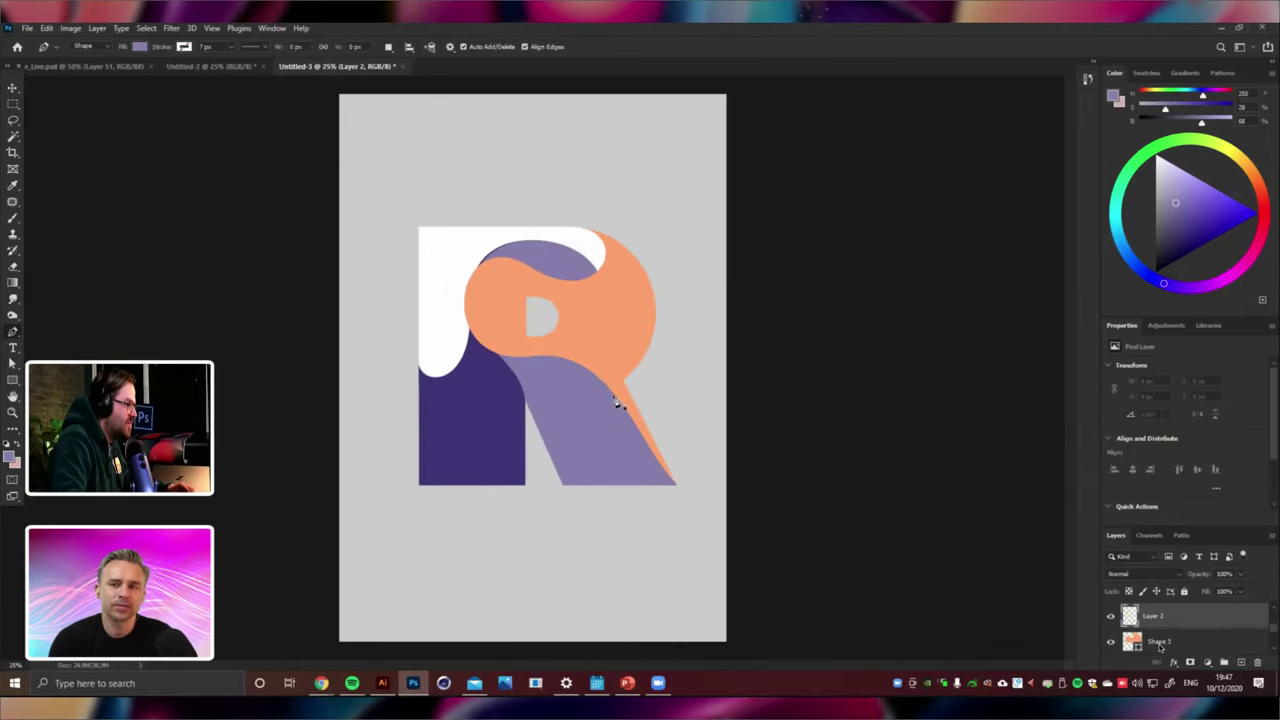
Draw a curved Pen shape about 1276 px wide from the R's leg junction around the left of the bowl and back through its right side.
{"action": "left_click", "coordinate": [594, 363]}
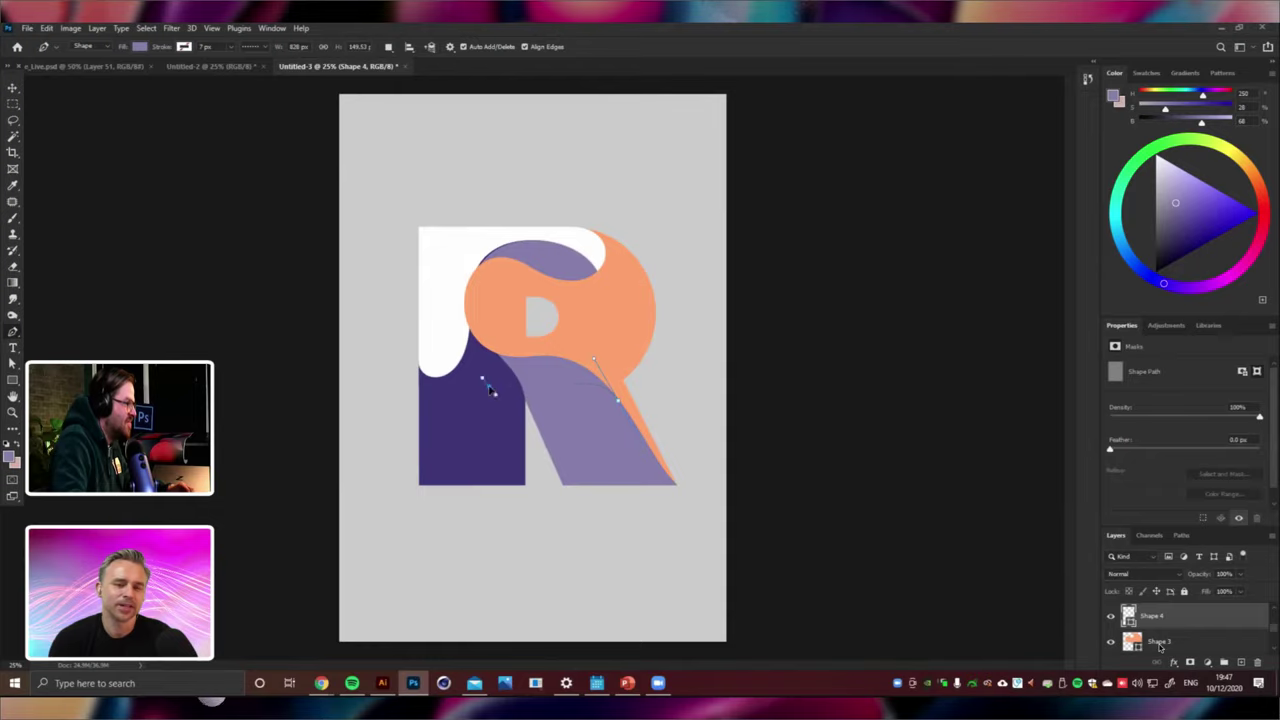
{"action": "left_click", "coordinate": [477, 398]}
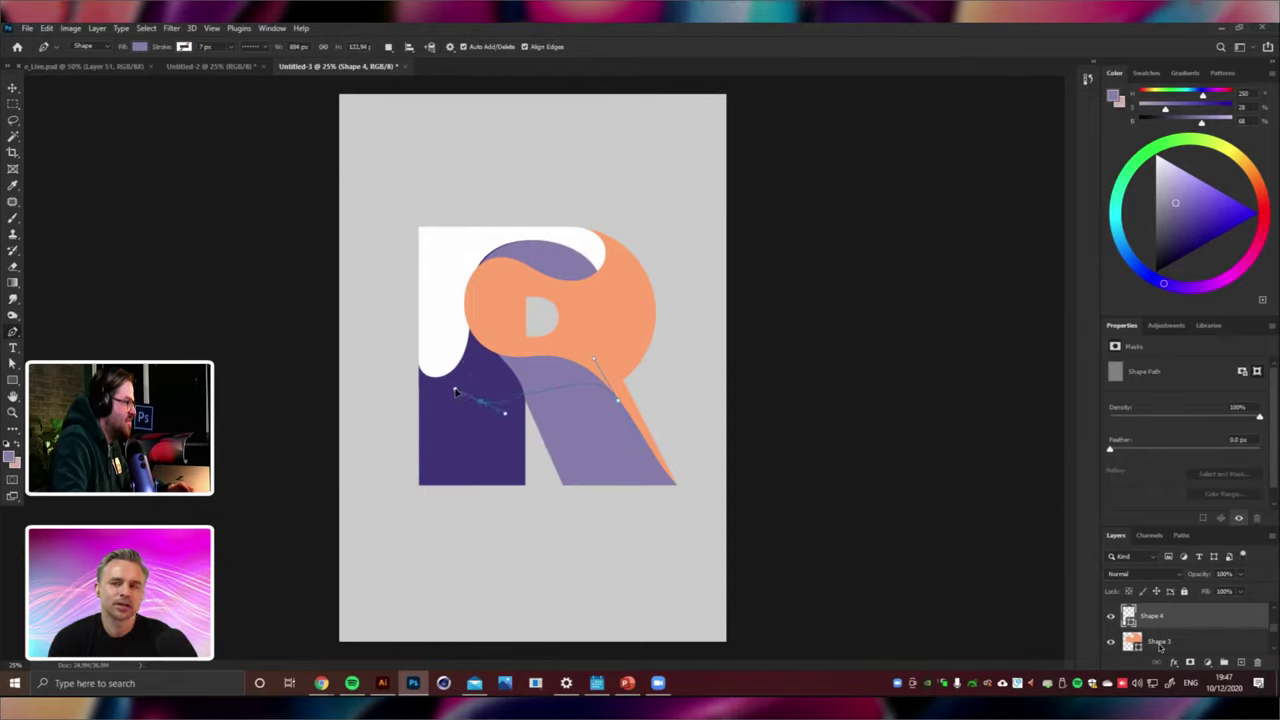
{"action": "key", "text": "ctrl+z"}
{"action": "left_click_drag", "start_coordinate": [455, 392], "coordinate": [442, 432]}
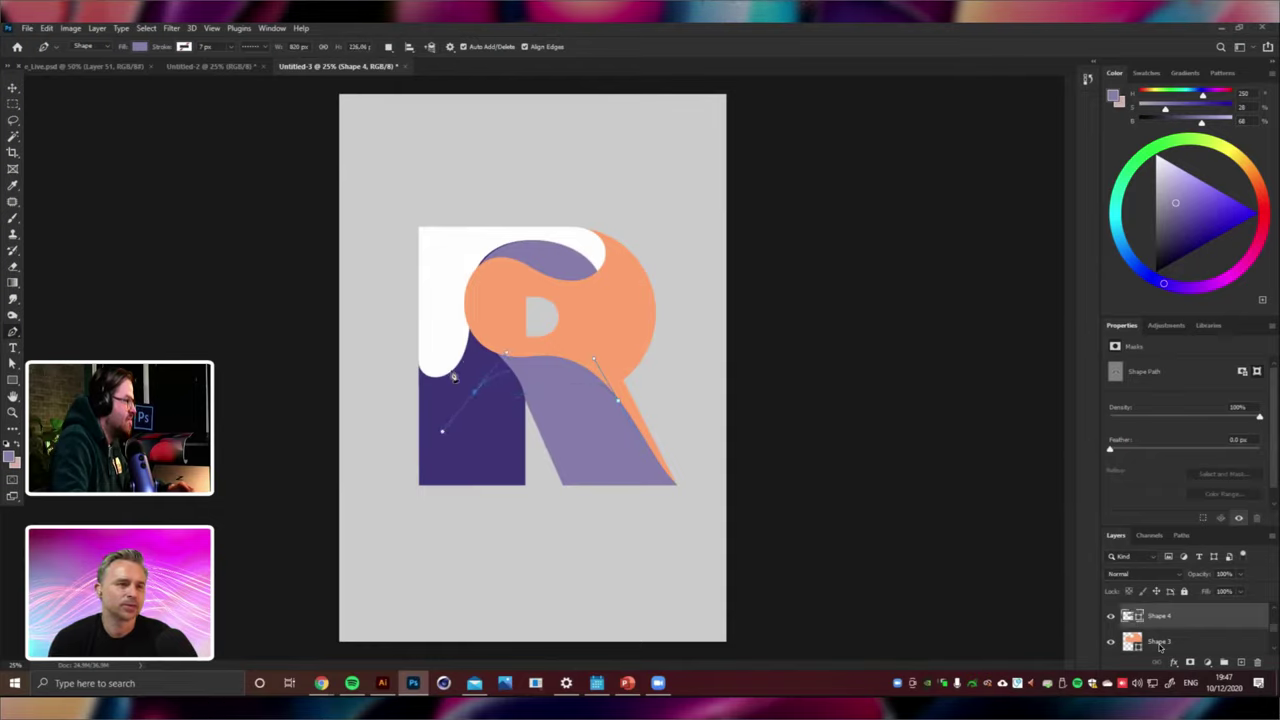
{"action": "left_click_drag", "start_coordinate": [451, 271], "coordinate": [505, 209]}
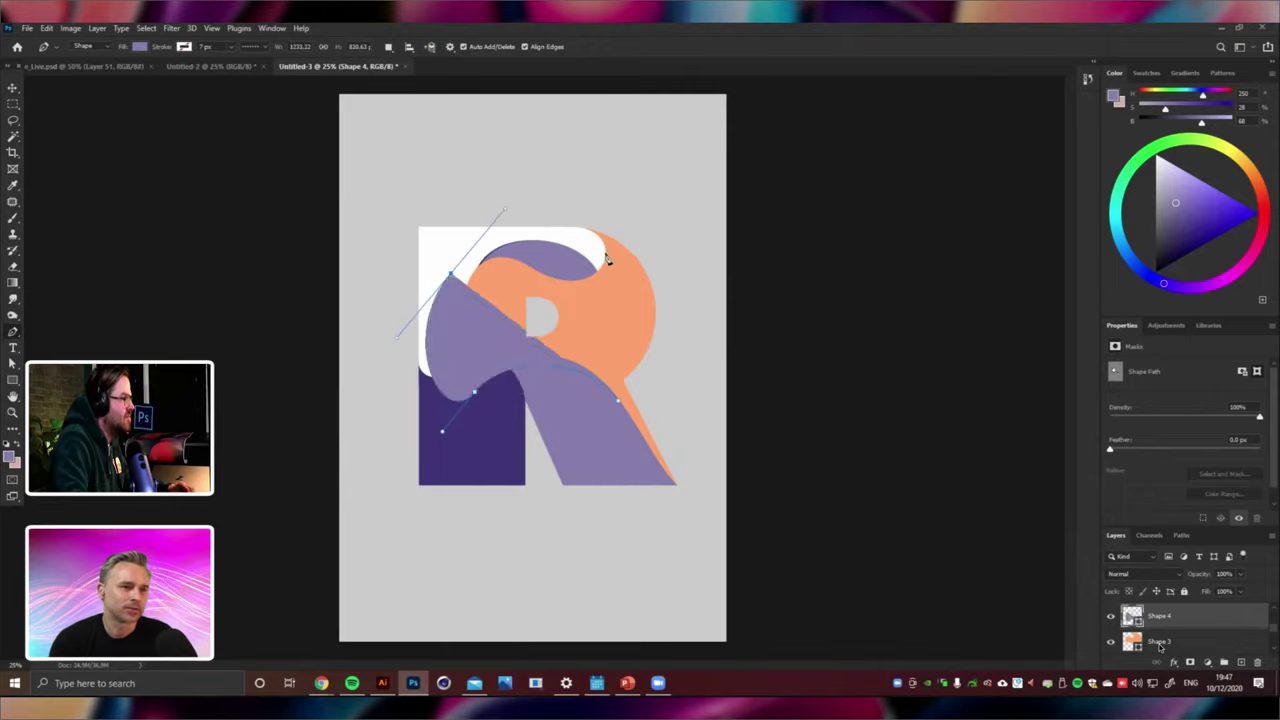
{"action": "left_click_drag", "start_coordinate": [606, 257], "coordinate": [614, 236]}
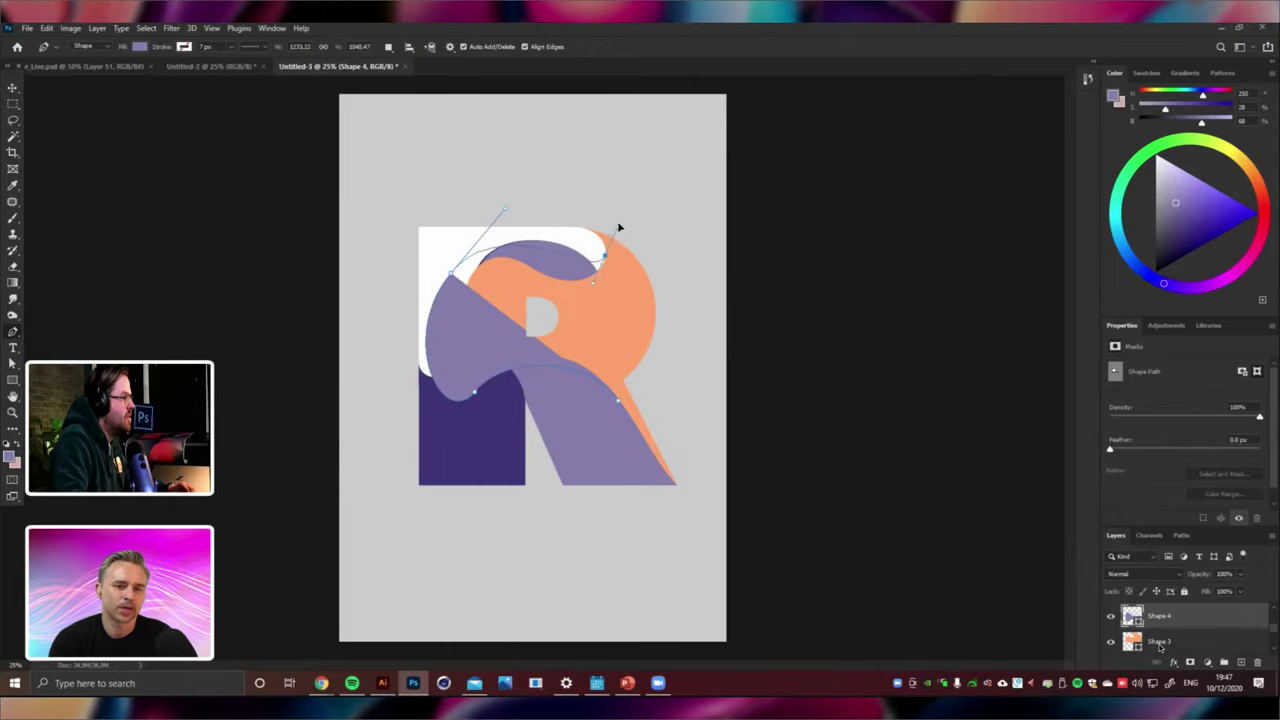
{"action": "left_click", "coordinate": [605, 258]}
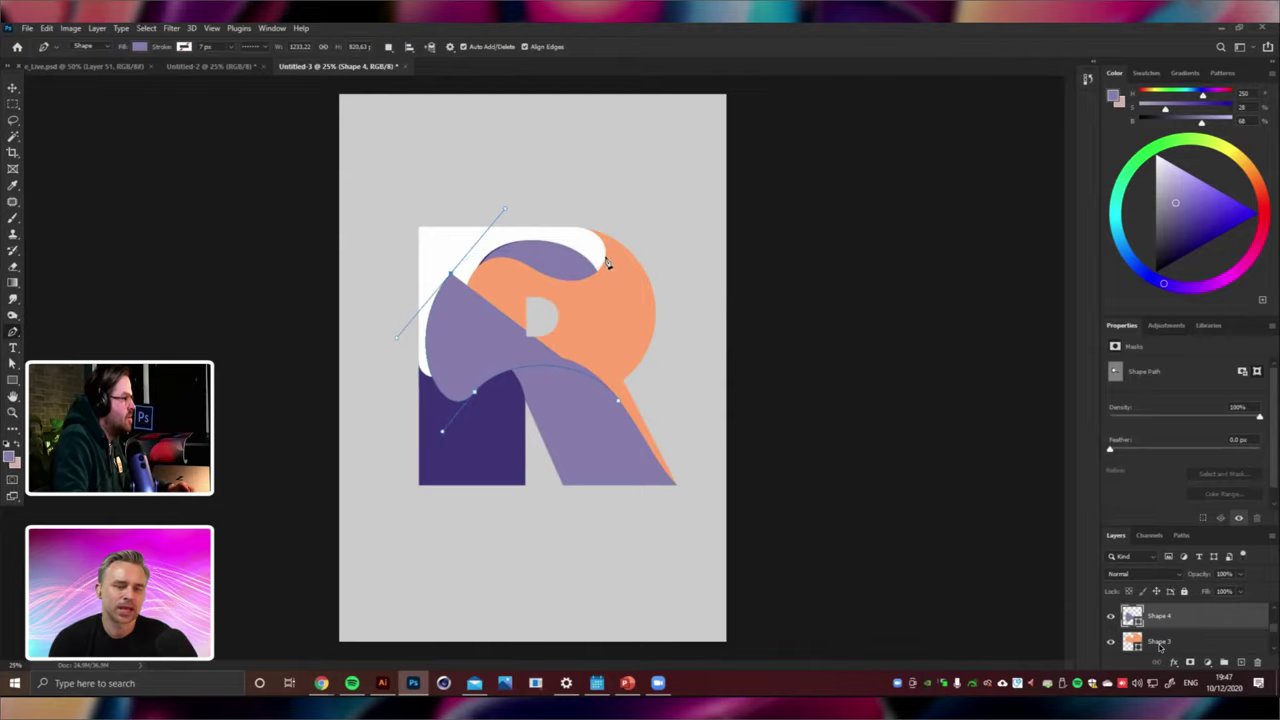
{"action": "left_click_drag", "start_coordinate": [607, 262], "coordinate": [619, 229]}
{"action": "left_click_drag", "start_coordinate": [601, 320], "coordinate": [633, 309]}
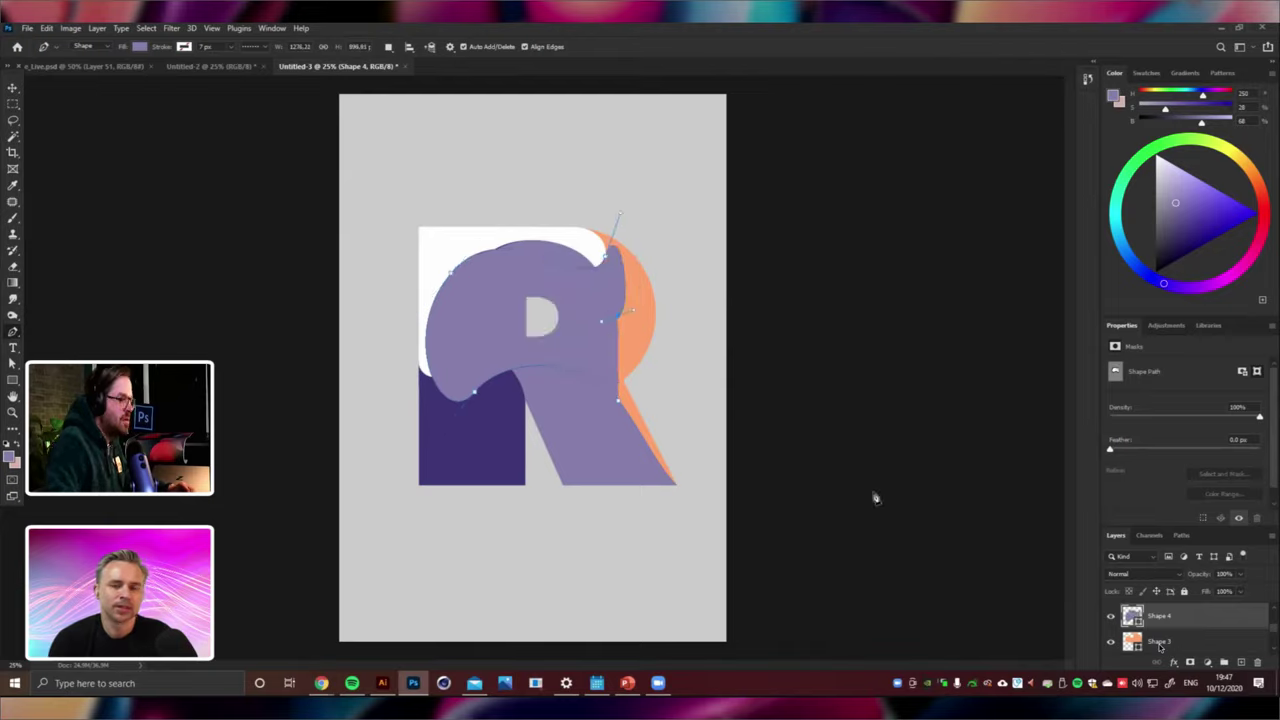
Recolour the newly drawn bowl shape to a very dark purple.
{"action": "double_click", "coordinate": [1132, 616]}
{"action": "mouse_move", "coordinate": [1041, 509]}
{"action": "left_mouse_down"}
{"action": "mouse_move", "coordinate": [959, 486]}
{"action": "mouse_move", "coordinate": [1034, 549]}
{"action": "left_mouse_up"}
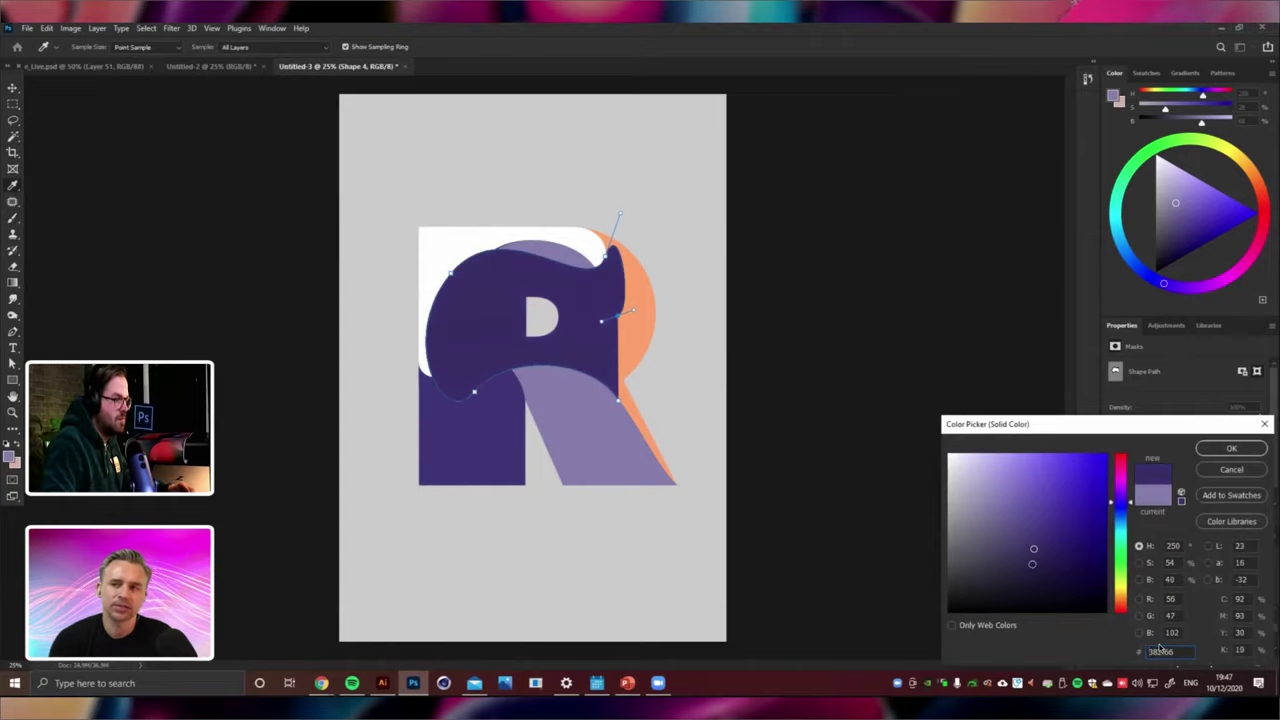
{"action": "left_click", "coordinate": [1226, 451]}
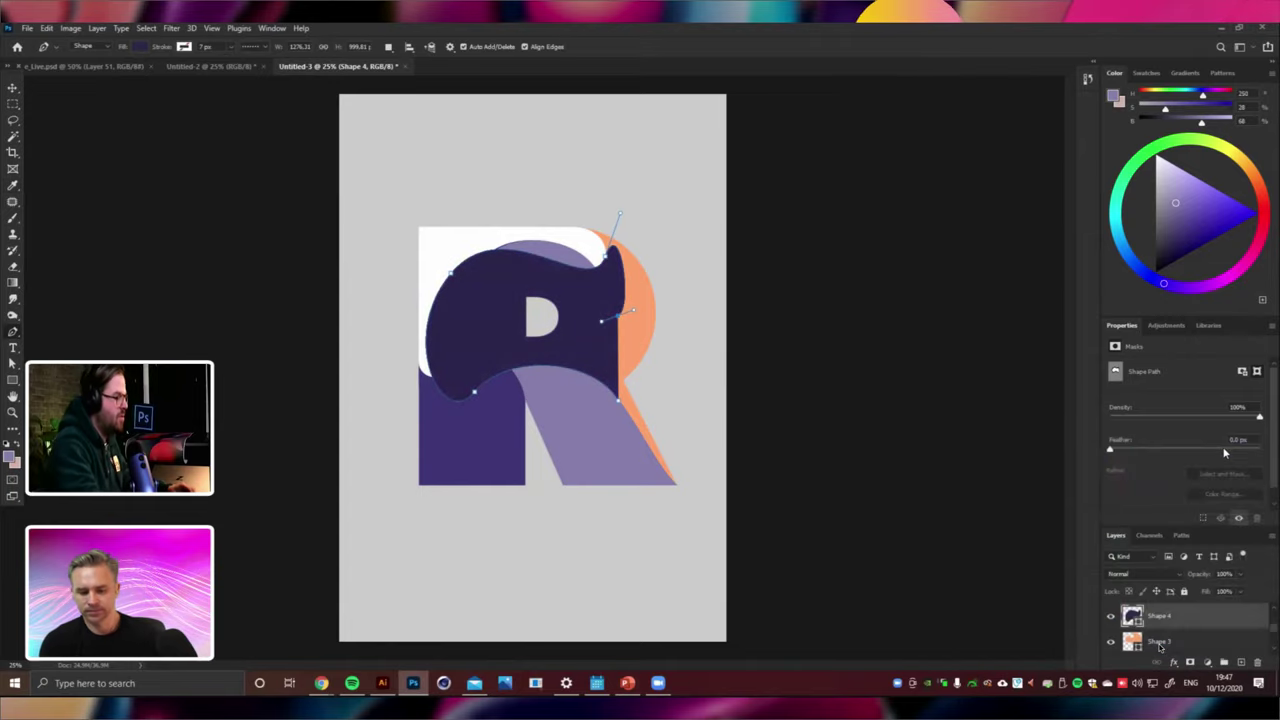
Move the very dark purple shape directly below orange Shape 3, and delete it.
{"action": "key", "text": "ctrl+["}
{"action": "key", "text": "ctrl+["}
{"action": "key", "text": "ctrl+]"}
{"action": "key", "text": "ctrl+minus"}
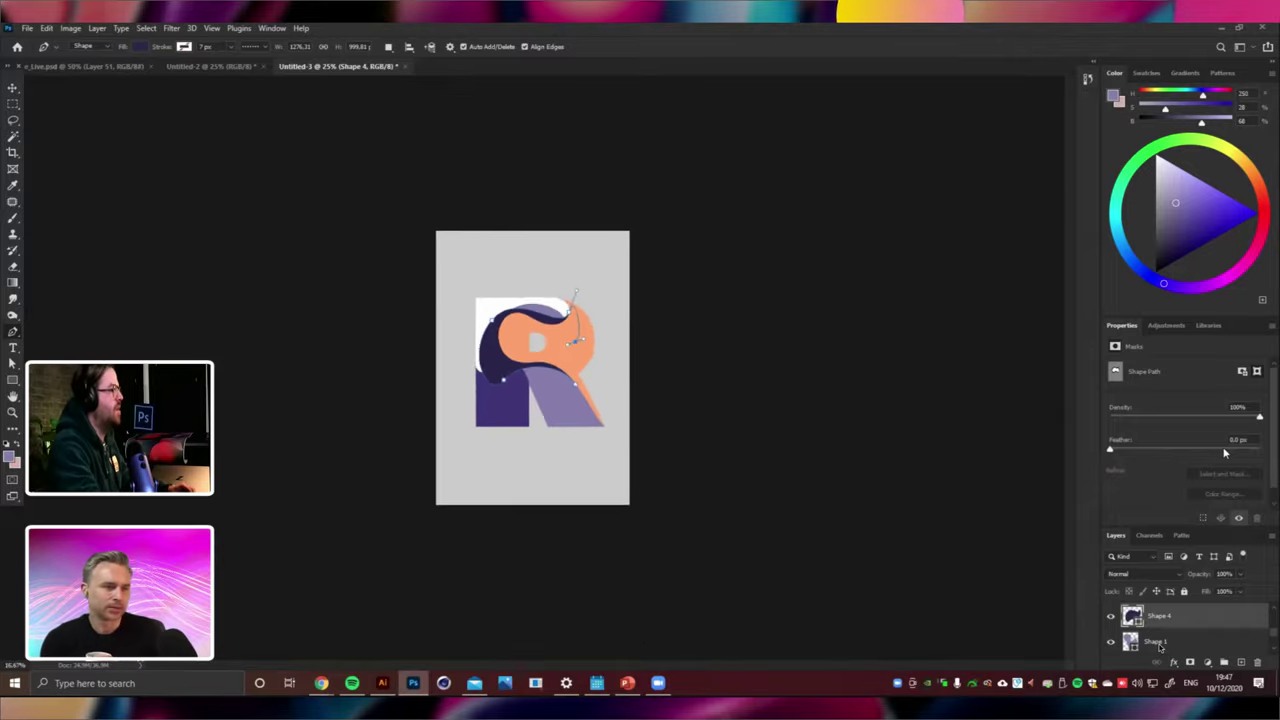
{"action": "key", "text": "ctrl+0"}
{"action": "key", "text": "Delete"}
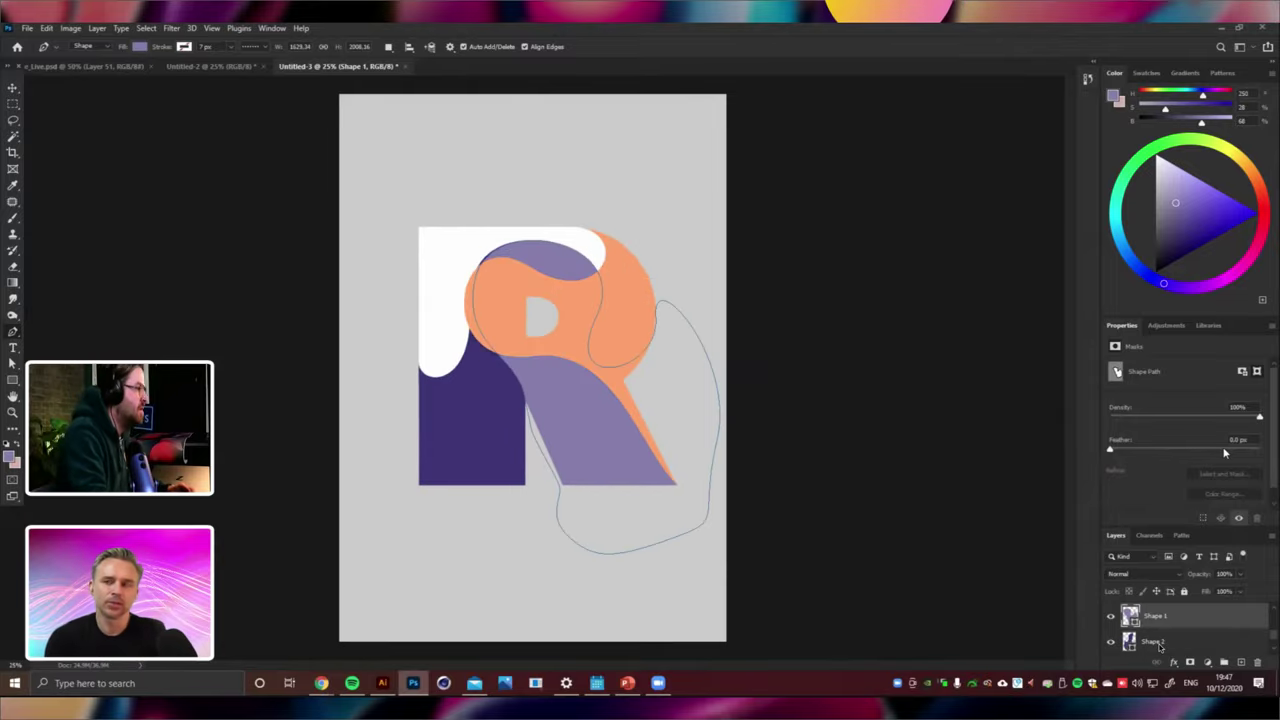
Add a new empty layer directly above Shape 1.
{"action": "key", "text": "ctrl+minus"}
{"action": "key", "text": "ctrl+plus"}
{"action": "key", "text": "ctrl+shift+n"}
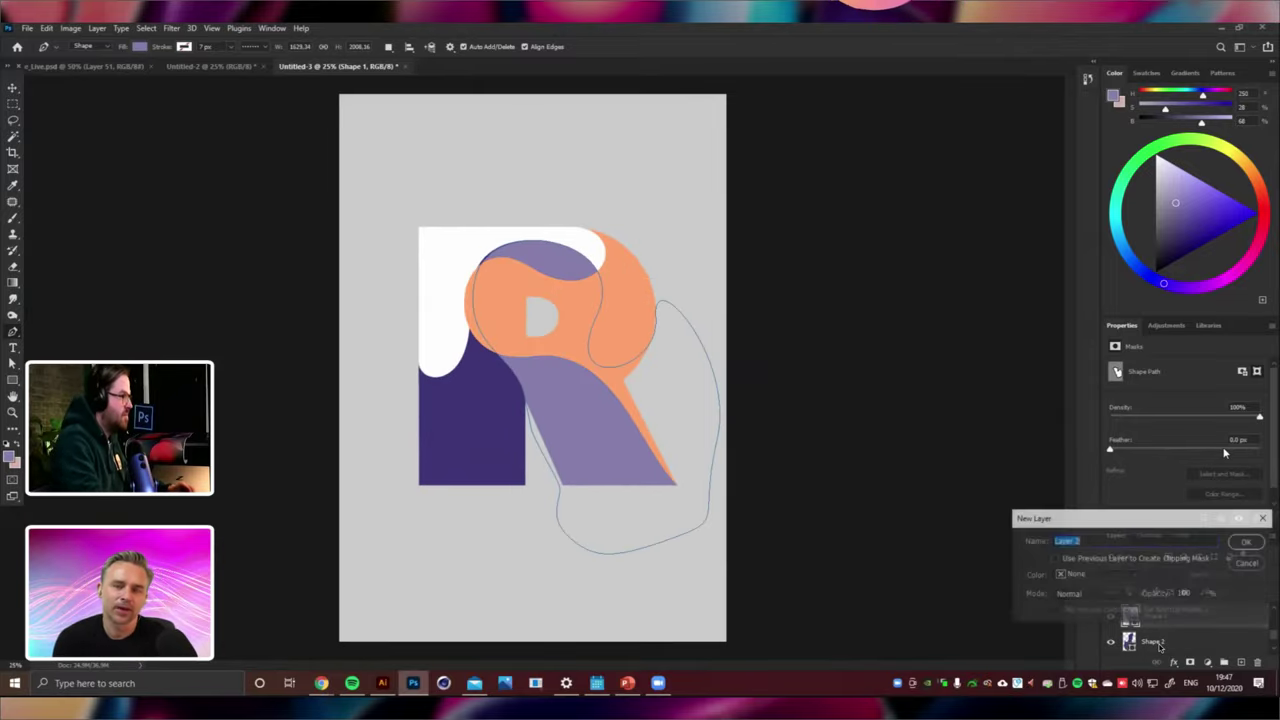
{"action": "key", "text": "Return"}
Draw a wavy-topped Pen shape about 1171 × 796 px around the lower part of the R's diagonal leg.
{"action": "key", "text": "ctrl+plus"}
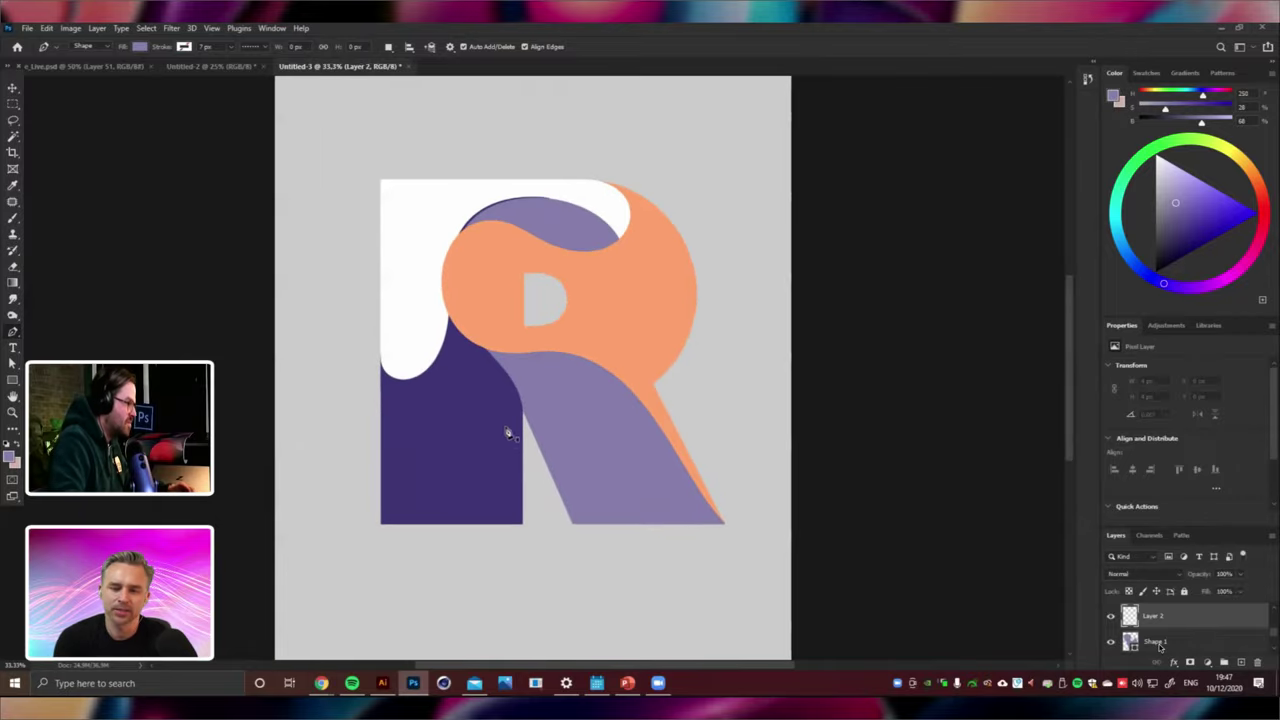
{"action": "left_click_drag", "start_coordinate": [530, 435], "coordinate": [544, 467]}
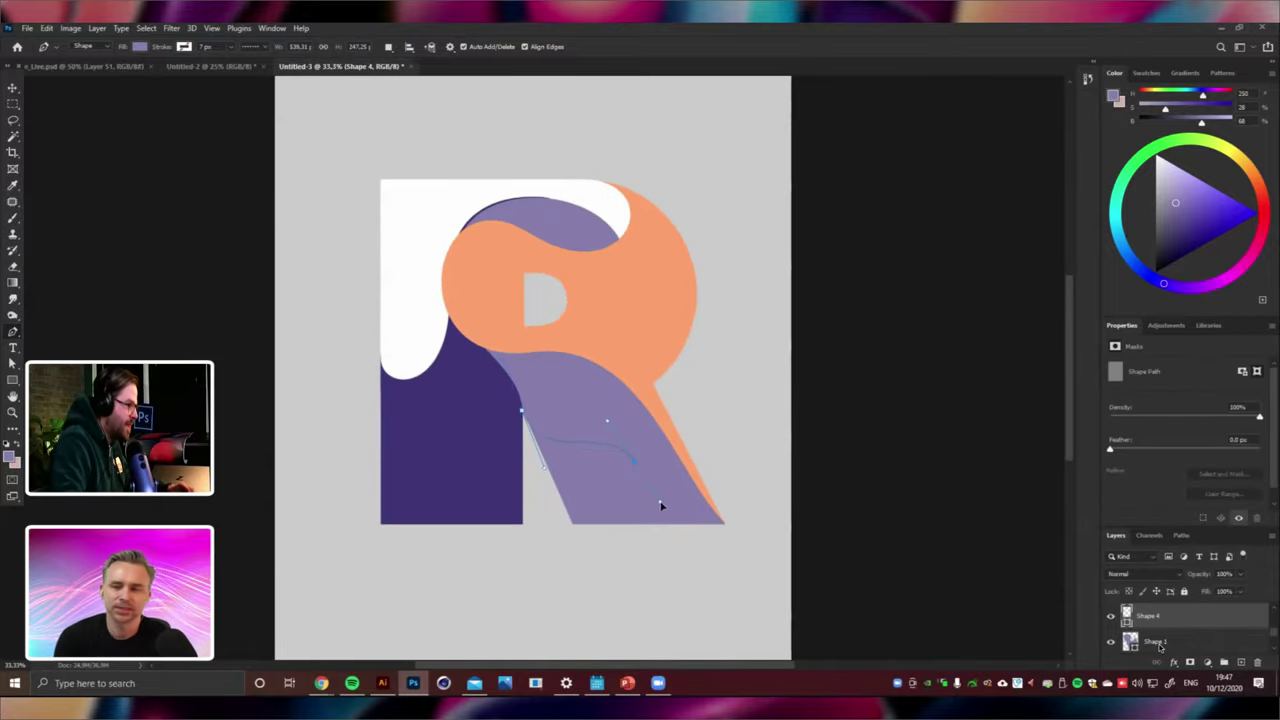
{"action": "left_click", "coordinate": [660, 505]}
{"action": "left_click_drag", "start_coordinate": [754, 457], "coordinate": [759, 485]}
{"action": "left_click_drag", "start_coordinate": [754, 554], "coordinate": [746, 562]}
{"action": "mouse_move", "coordinate": [689, 572]}
{"action": "left_mouse_down"}
{"action": "mouse_move", "coordinate": [617, 569]}
{"action": "mouse_move", "coordinate": [550, 529]}
{"action": "left_mouse_up"}
{"action": "left_click_drag", "start_coordinate": [540, 519], "coordinate": [537, 512]}
{"action": "left_click_drag", "start_coordinate": [537, 502], "coordinate": [534, 489]}
Place the leg shape directly below orange Shape 3 and recolour it #40357a by sampling the dark purple stem.
{"action": "key", "text": "ctrl+]"}
{"action": "key", "text": "ctrl+]"}
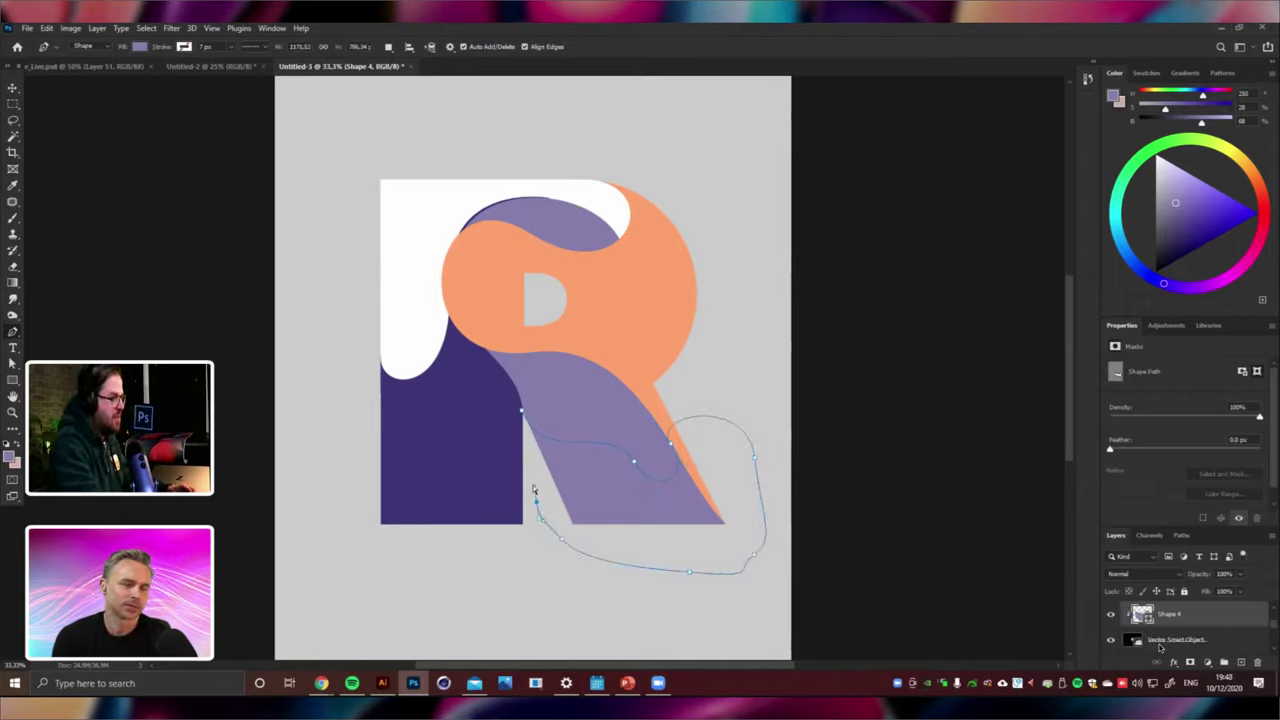
{"action": "key", "text": "ctrl+["}
{"action": "key", "text": "ctrl+["}
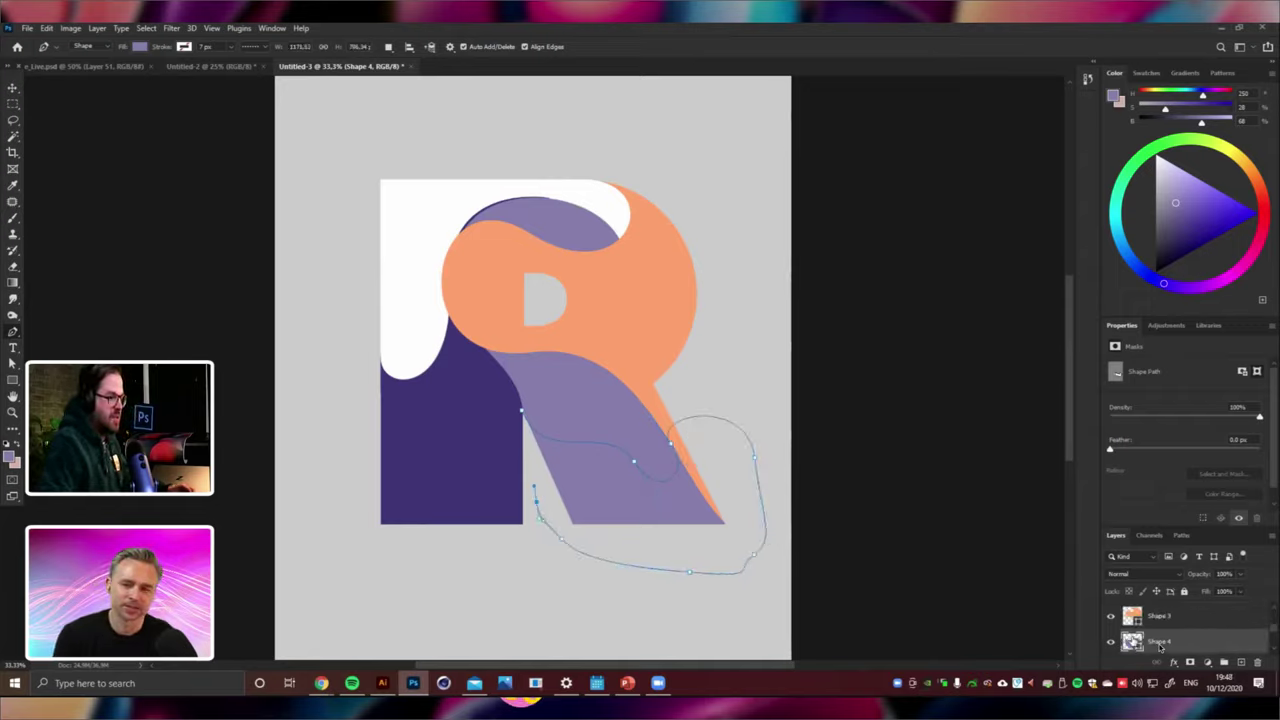
{"action": "double_click", "coordinate": [1133, 642]}
{"action": "left_click", "coordinate": [978, 542]}
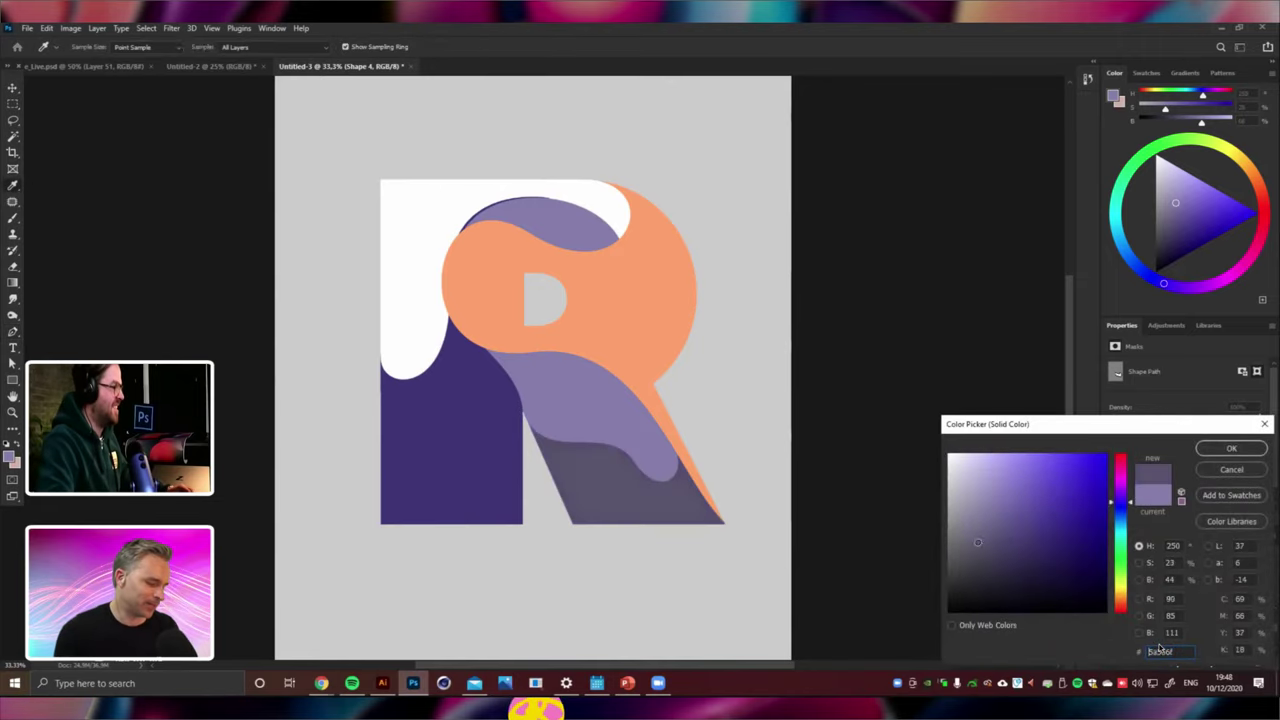
{"action": "left_click", "coordinate": [443, 443]}
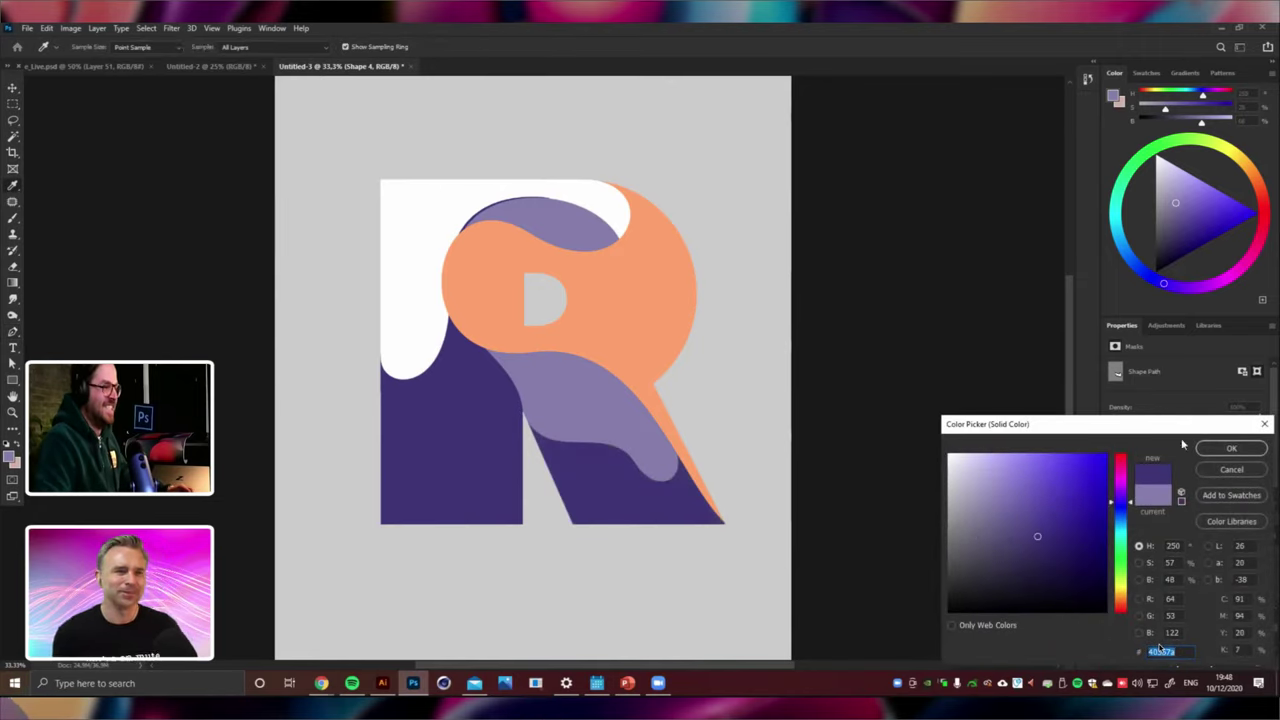
{"action": "left_click", "coordinate": [1214, 450]}
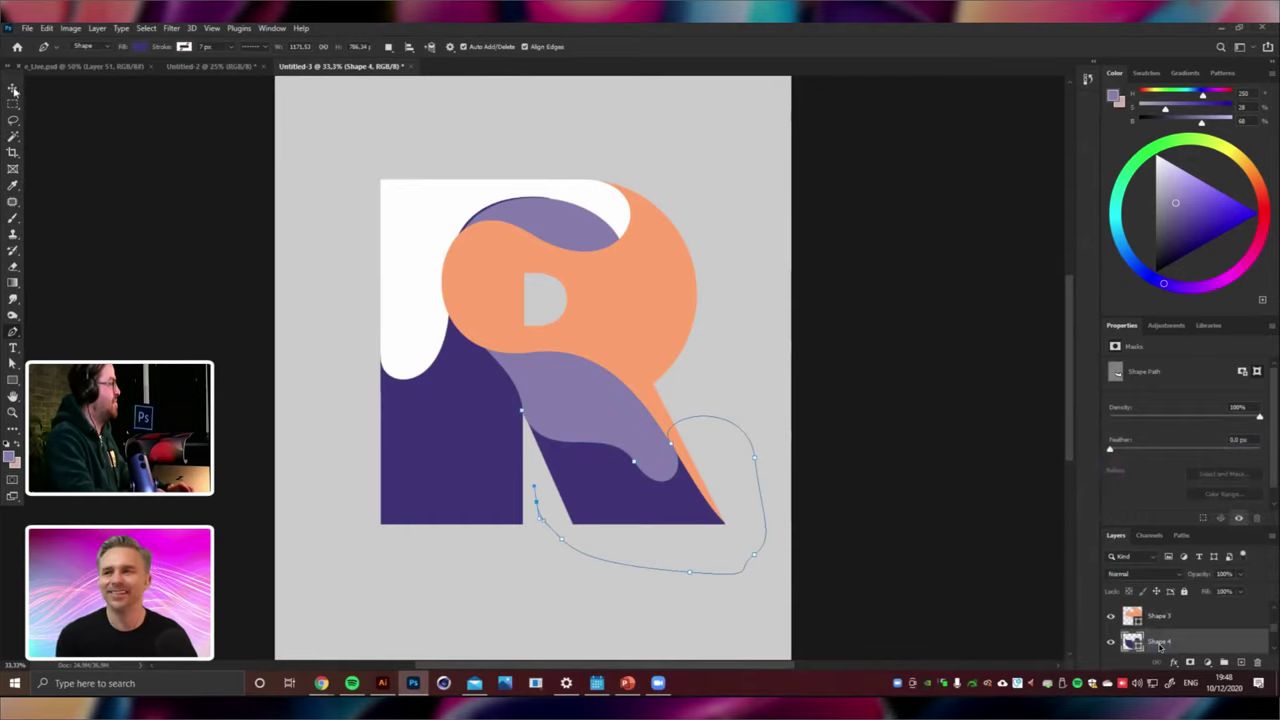
Select the shape on the lower leg, Shape 4, and recolour it brown #6f594e.
{"action": "key", "text": "v"}
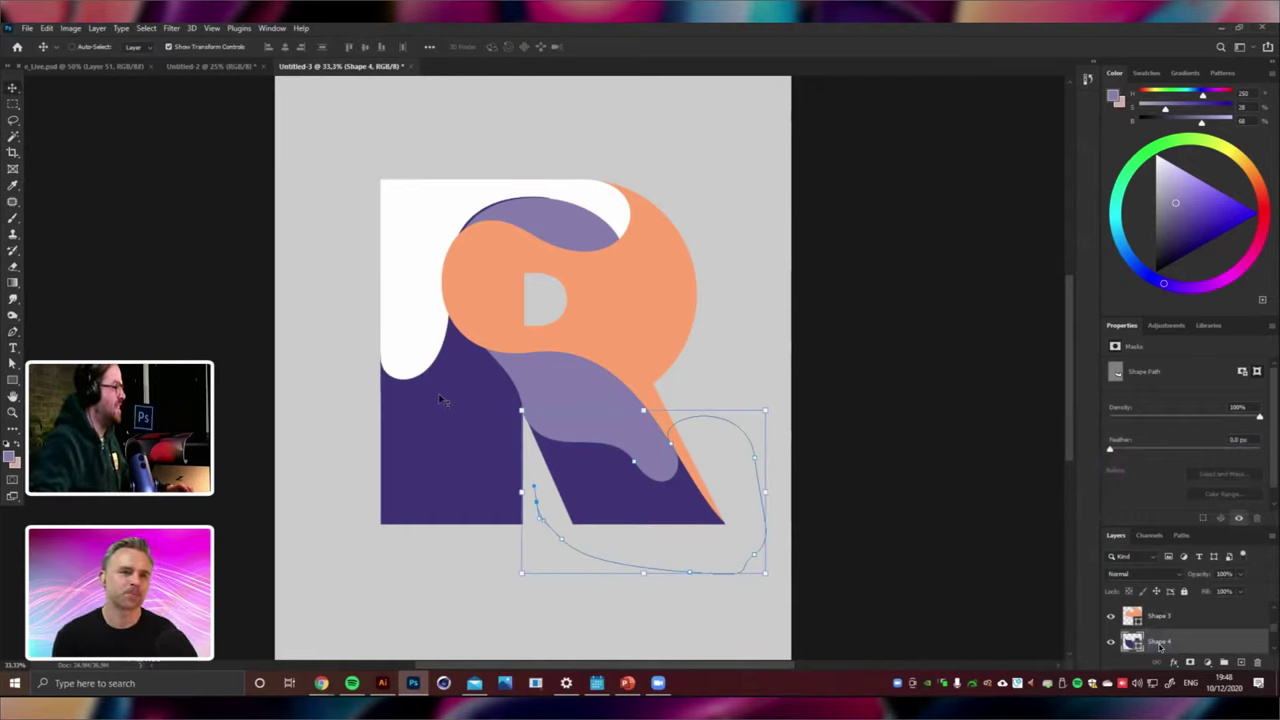
{"action": "right_click", "coordinate": [490, 410]}
{"action": "left_click", "coordinate": [525, 418]}
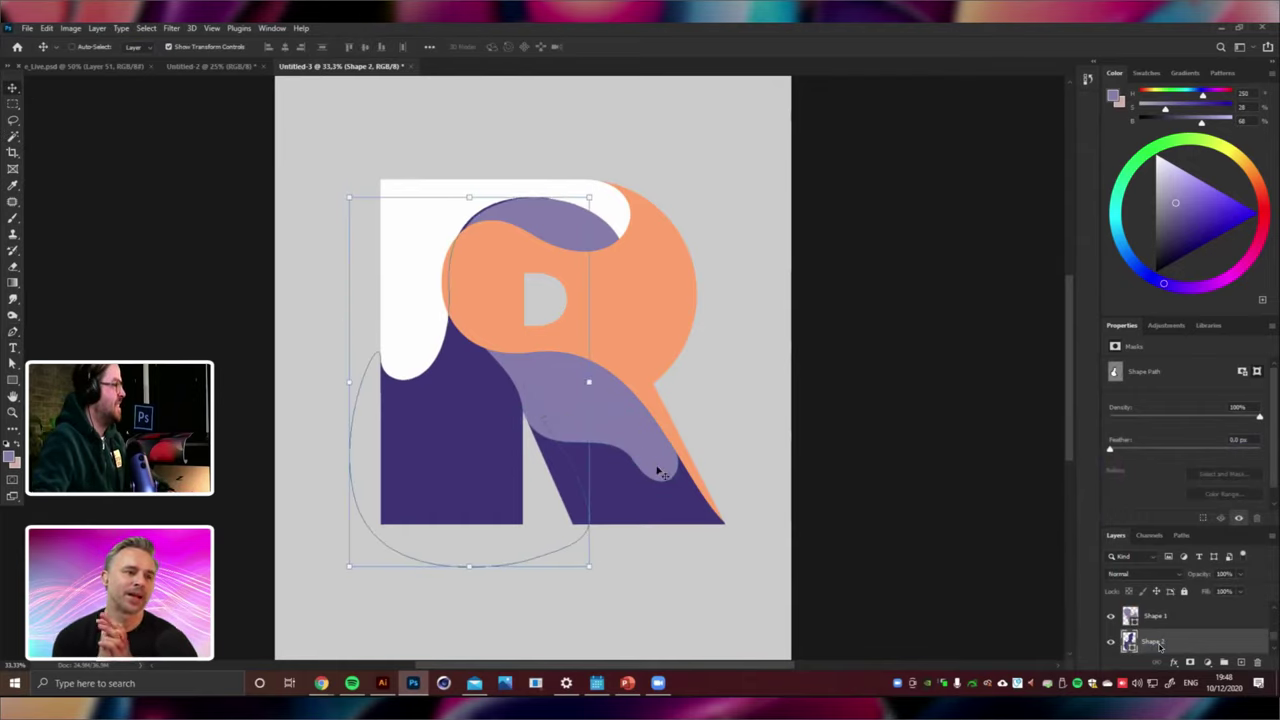
{"action": "right_click", "coordinate": [610, 503]}
{"action": "left_click", "coordinate": [638, 507]}
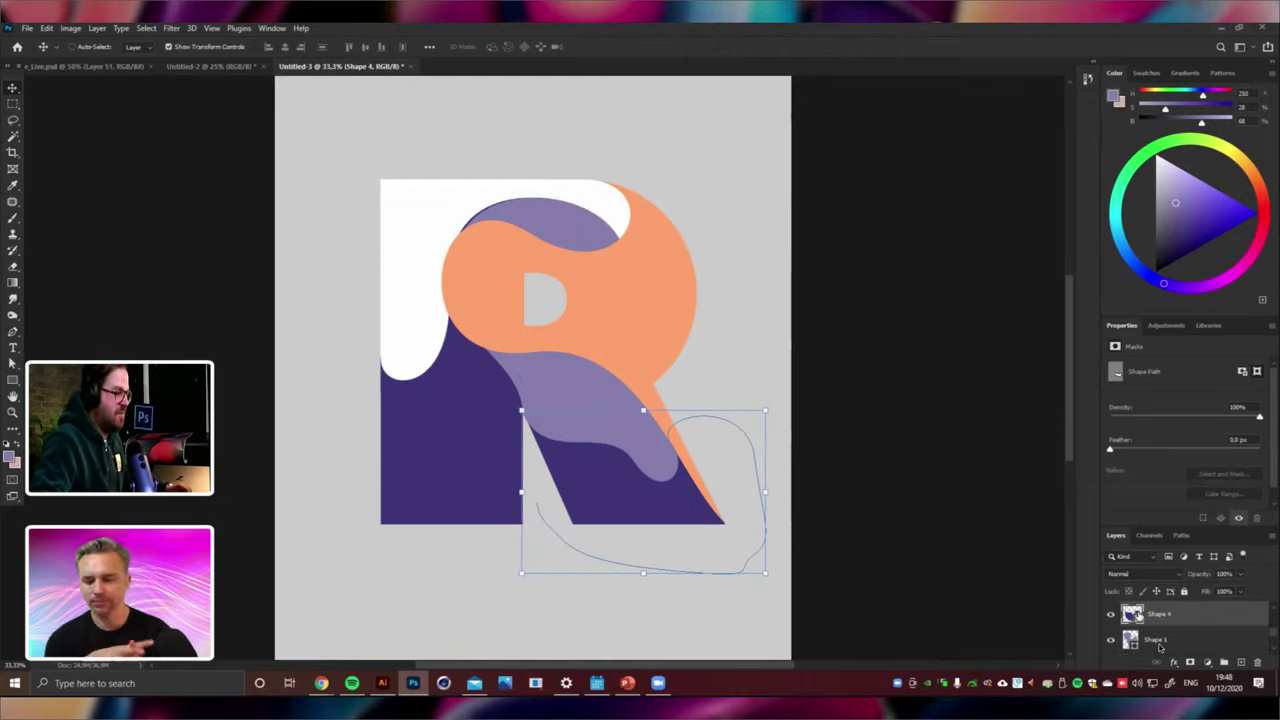
{"action": "double_click", "coordinate": [1134, 614]}
{"action": "left_click_drag", "start_coordinate": [1056, 530], "coordinate": [989, 544]}
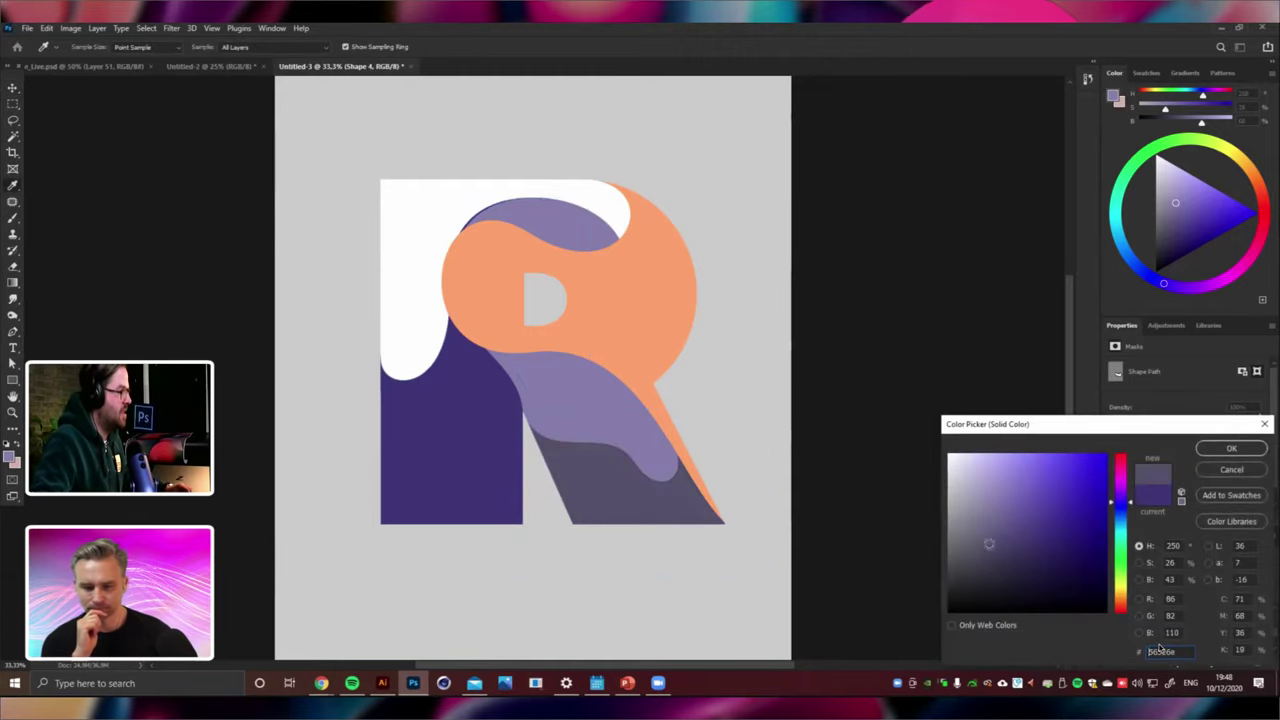
{"action": "left_click_drag", "start_coordinate": [1135, 499], "coordinate": [1135, 614]}
{"action": "left_click", "coordinate": [1128, 605]}
{"action": "left_click_drag", "start_coordinate": [1037, 562], "coordinate": [1072, 493]}
{"action": "mouse_move", "coordinate": [980, 536]}
{"action": "left_mouse_down"}
{"action": "mouse_move", "coordinate": [998, 529]}
{"action": "mouse_move", "coordinate": [995, 543]}
{"action": "left_mouse_up"}
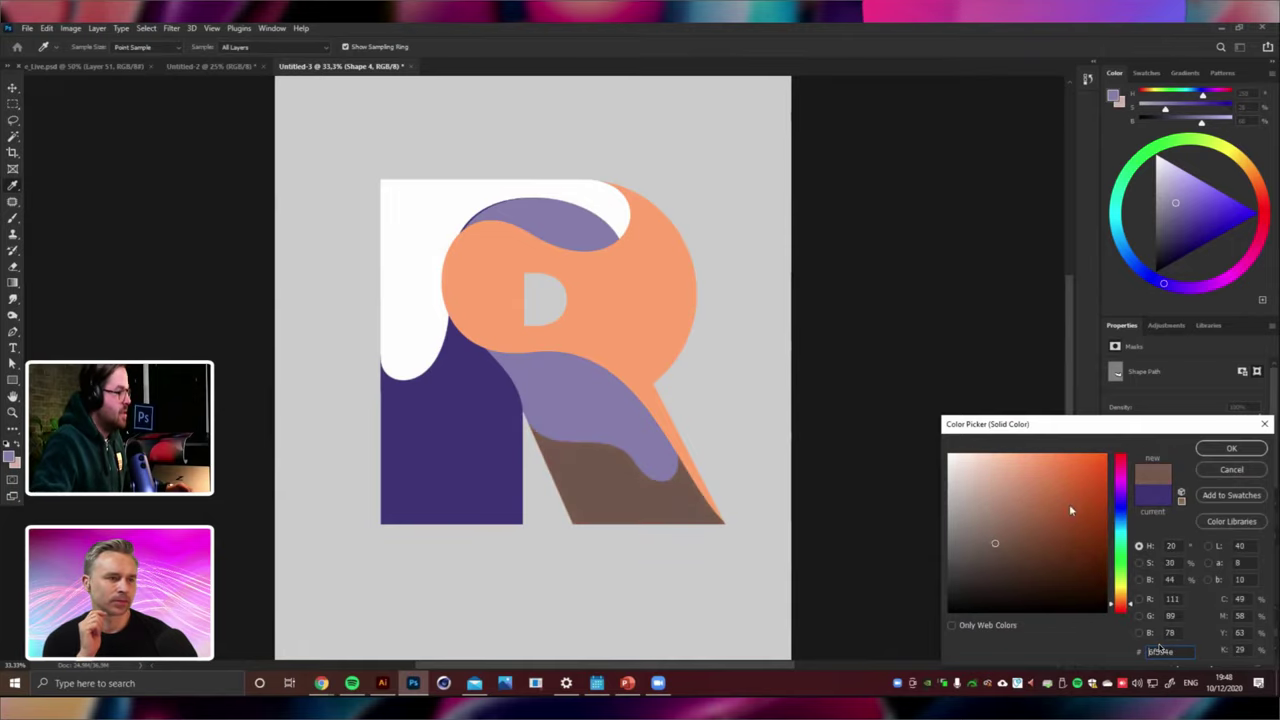
{"action": "left_click", "coordinate": [1237, 443]}
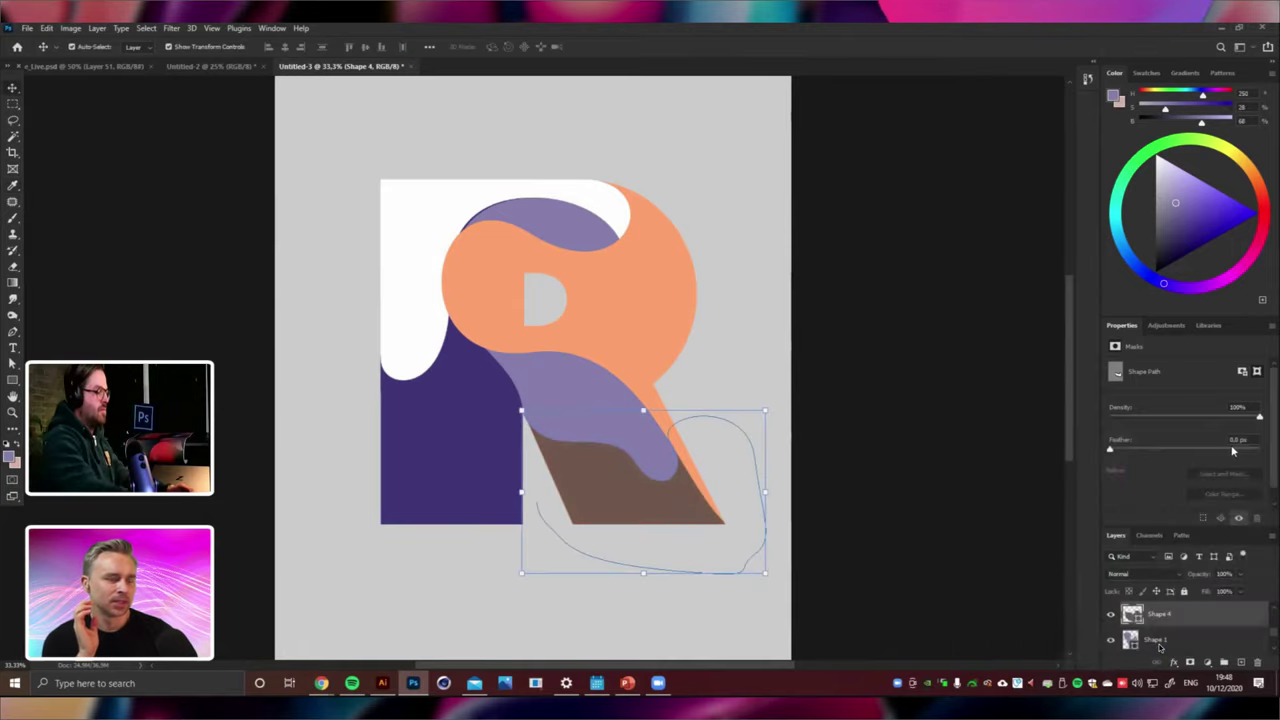
Add a new empty layer and place it directly below dark purple Shape 2.
{"action": "key", "text": "ctrl+minus"}
{"action": "key", "text": "ctrl+shift+alt+n"}
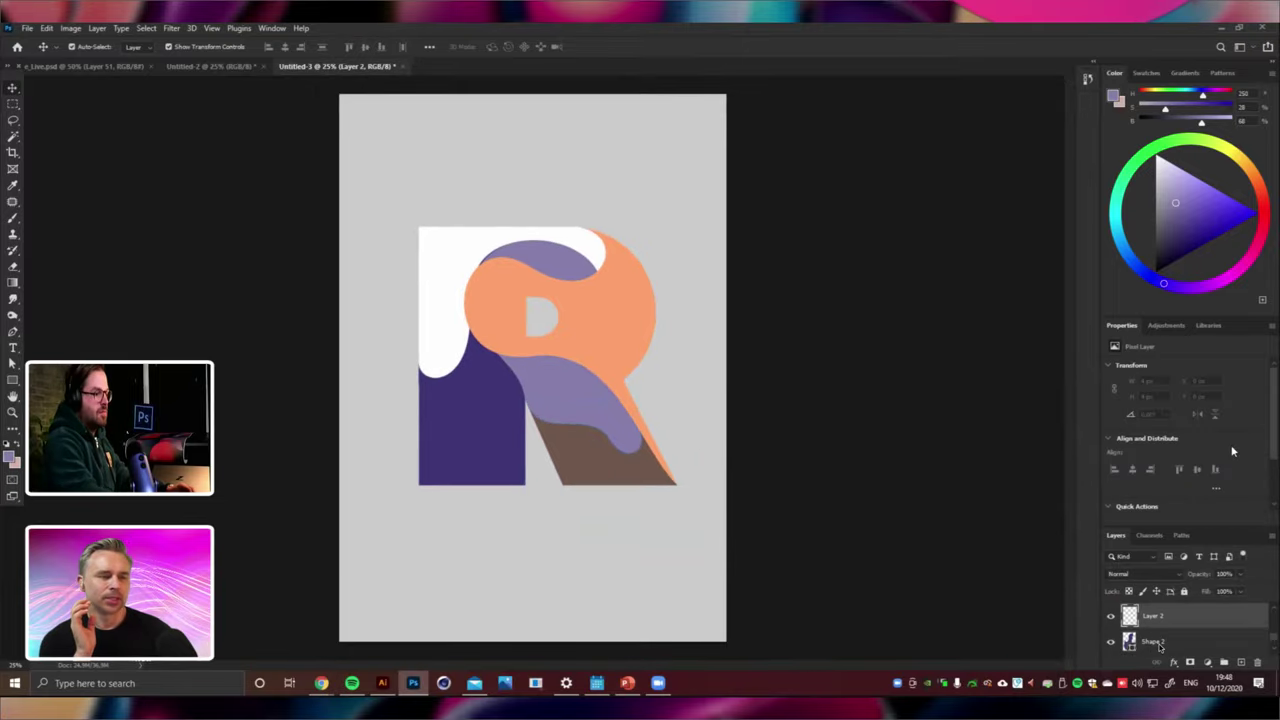
{"action": "key", "text": "ctrl+bracketleft"}
Draw a flowing Pen shape about 1638 × 1672 px from the leg junction around the stem, over the top-left corner and into the bowl.
{"action": "key", "text": "ctrl+minus"}
{"action": "key", "text": "ctrl+plus"}
{"action": "key", "text": "ctrl+plus"}
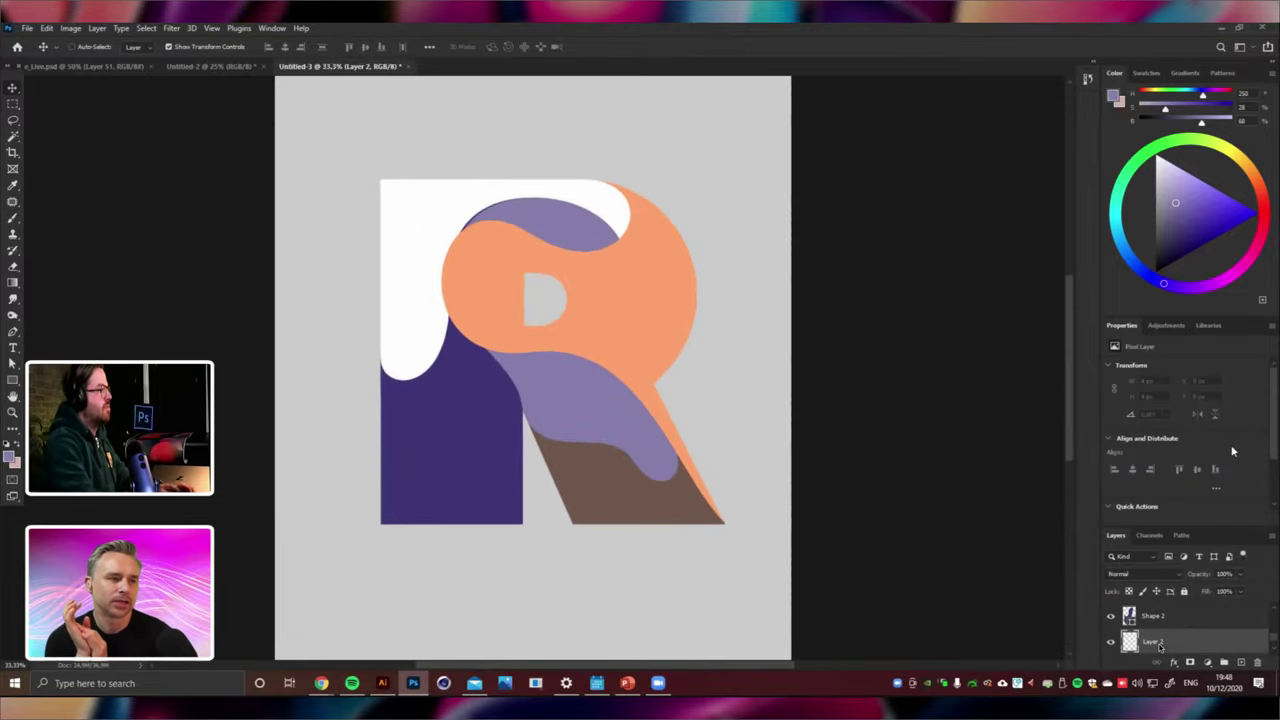
{"action": "left_click", "coordinate": [15, 331]}
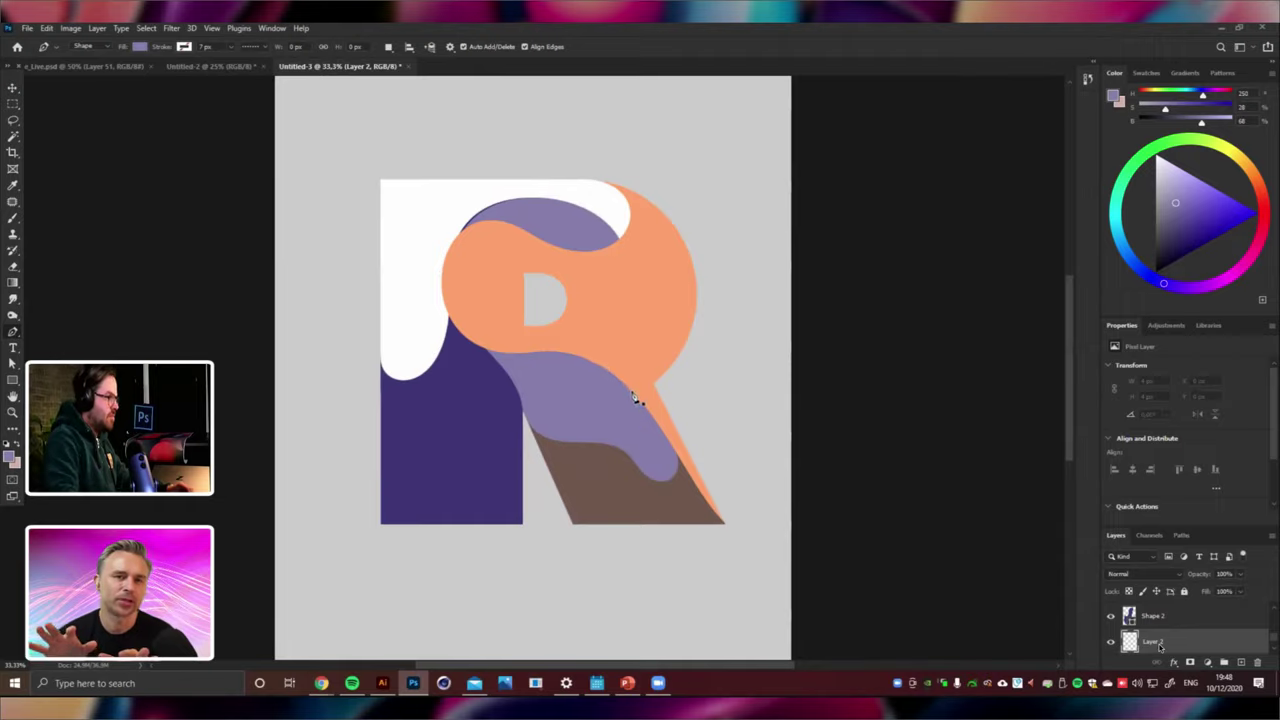
{"action": "left_click_drag", "start_coordinate": [632, 392], "coordinate": [574, 326]}
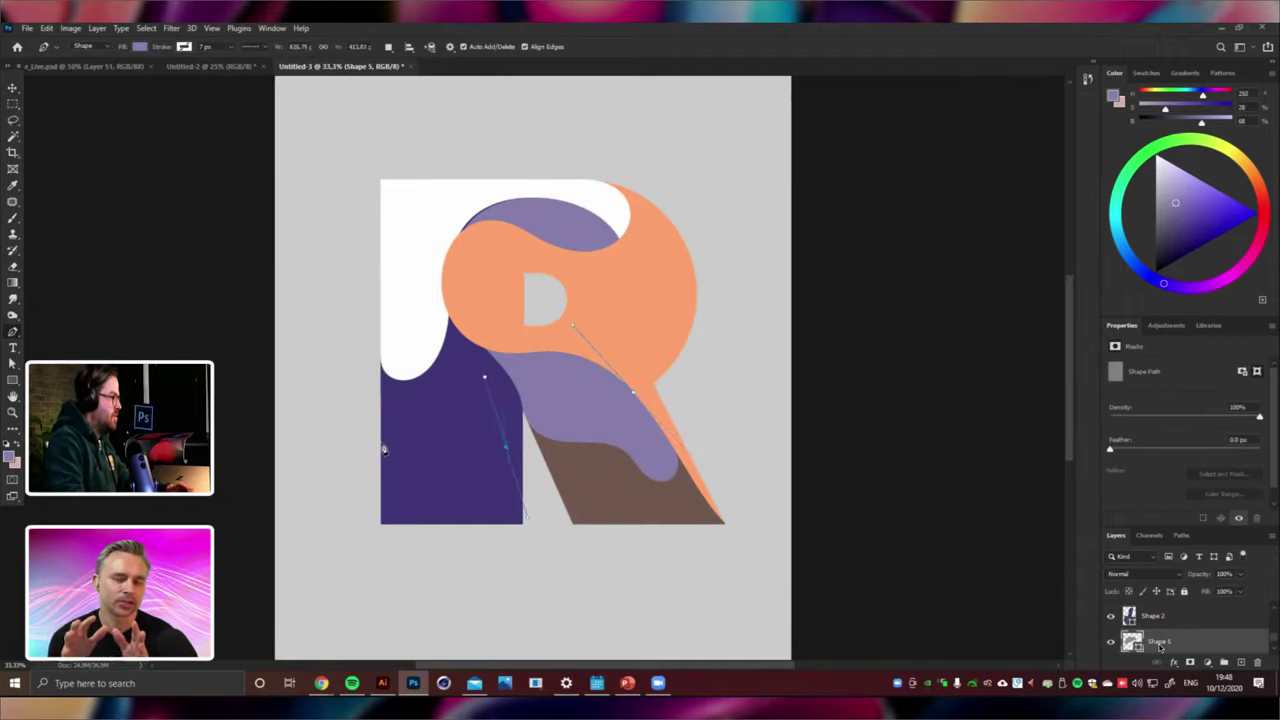
{"action": "left_click_drag", "start_coordinate": [343, 216], "coordinate": [424, 115]}
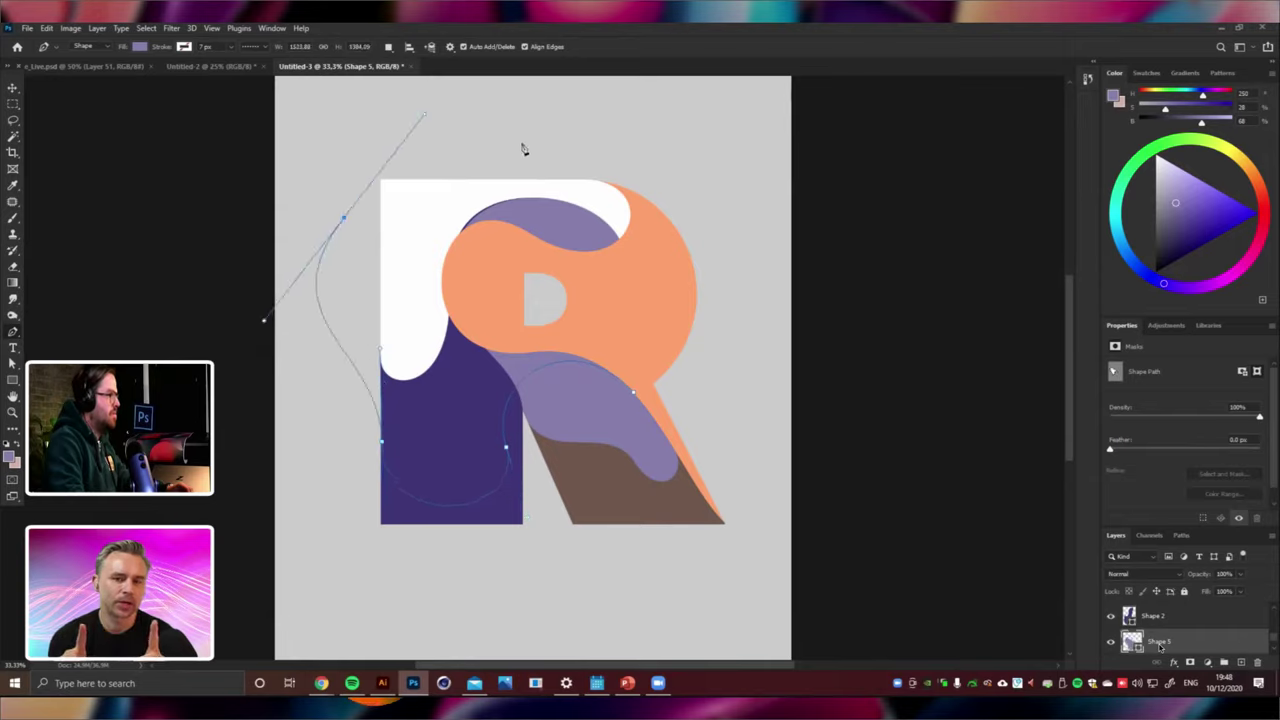
{"action": "left_click_drag", "start_coordinate": [549, 190], "coordinate": [563, 268]}
{"action": "left_click_drag", "start_coordinate": [628, 225], "coordinate": [636, 205]}
{"action": "key", "text": "ctrl+z"}
{"action": "left_click_drag", "start_coordinate": [636, 330], "coordinate": [633, 330]}
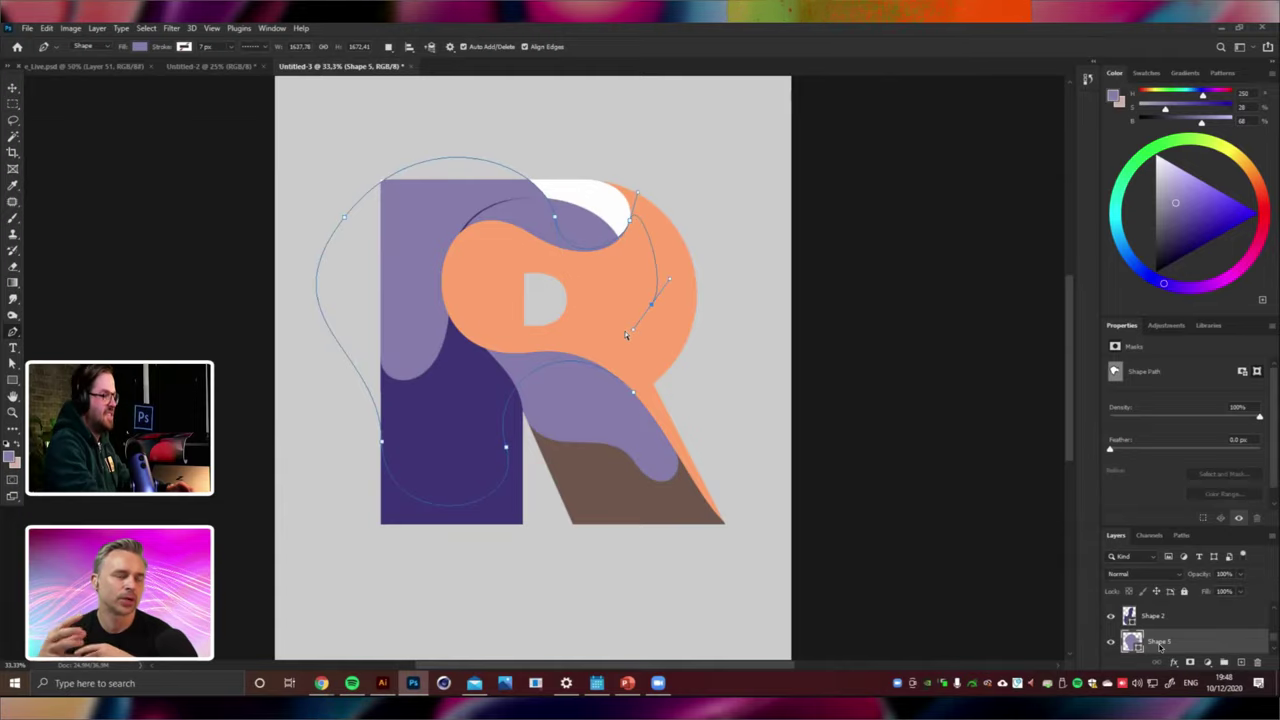
Move the large stem shape, Shape 5, directly below orange Shape 3 and recolour it grey #a8a8a8.
{"action": "key", "text": "ctrl+]"}
{"action": "key", "text": "ctrl+]"}
{"action": "key", "text": "ctrl+["}
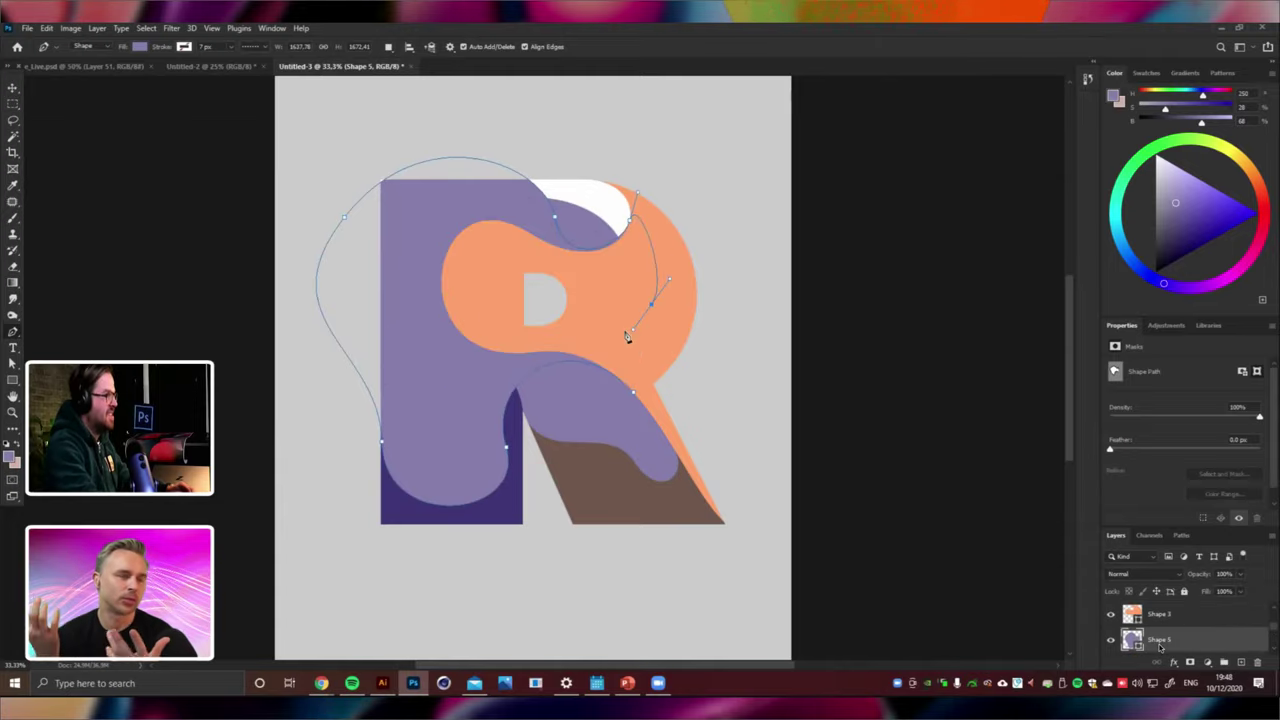
{"action": "double_click", "coordinate": [1133, 640]}
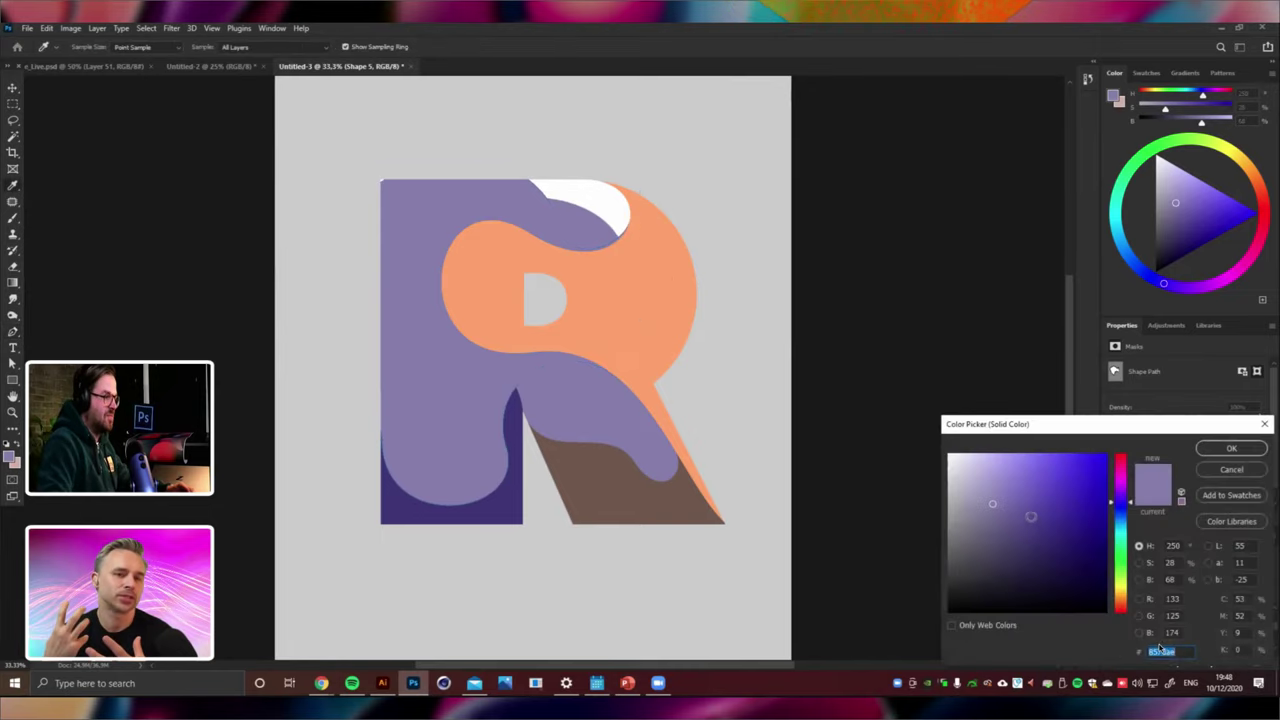
{"action": "left_click_drag", "start_coordinate": [1031, 515], "coordinate": [940, 512]}
{"action": "type", "text": "a7a7a7"}
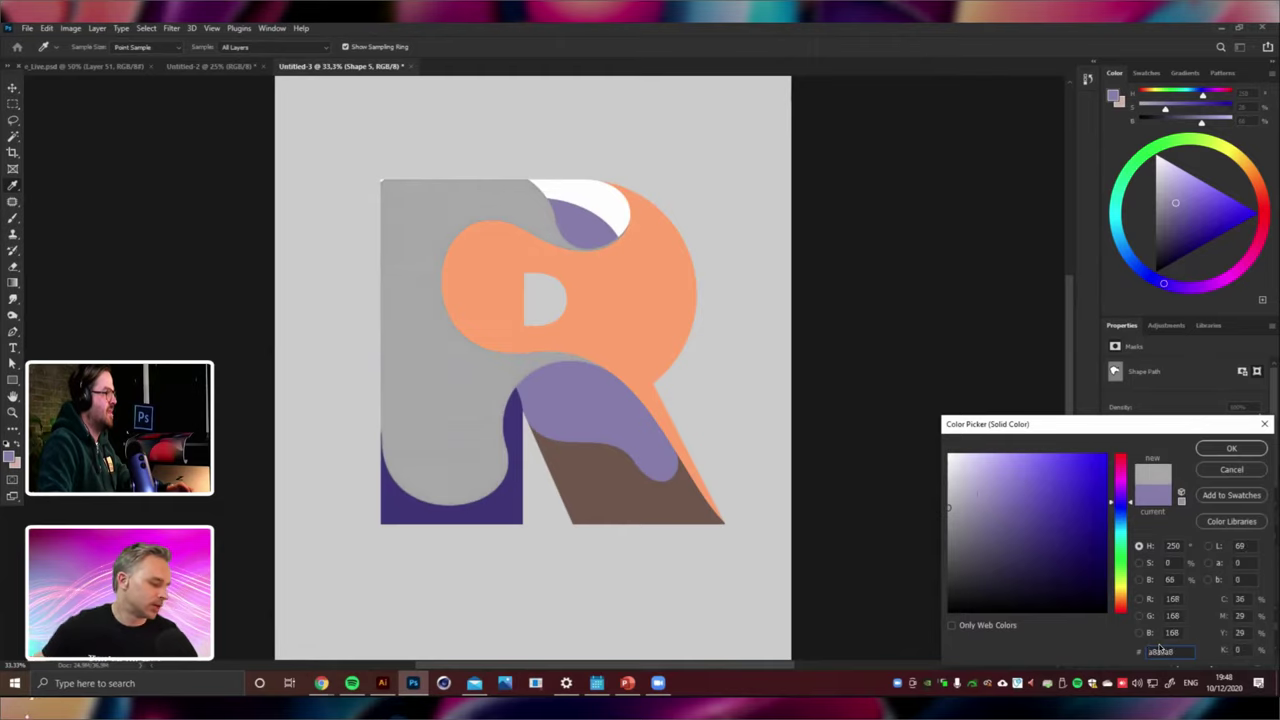
{"action": "left_click", "coordinate": [1228, 449]}
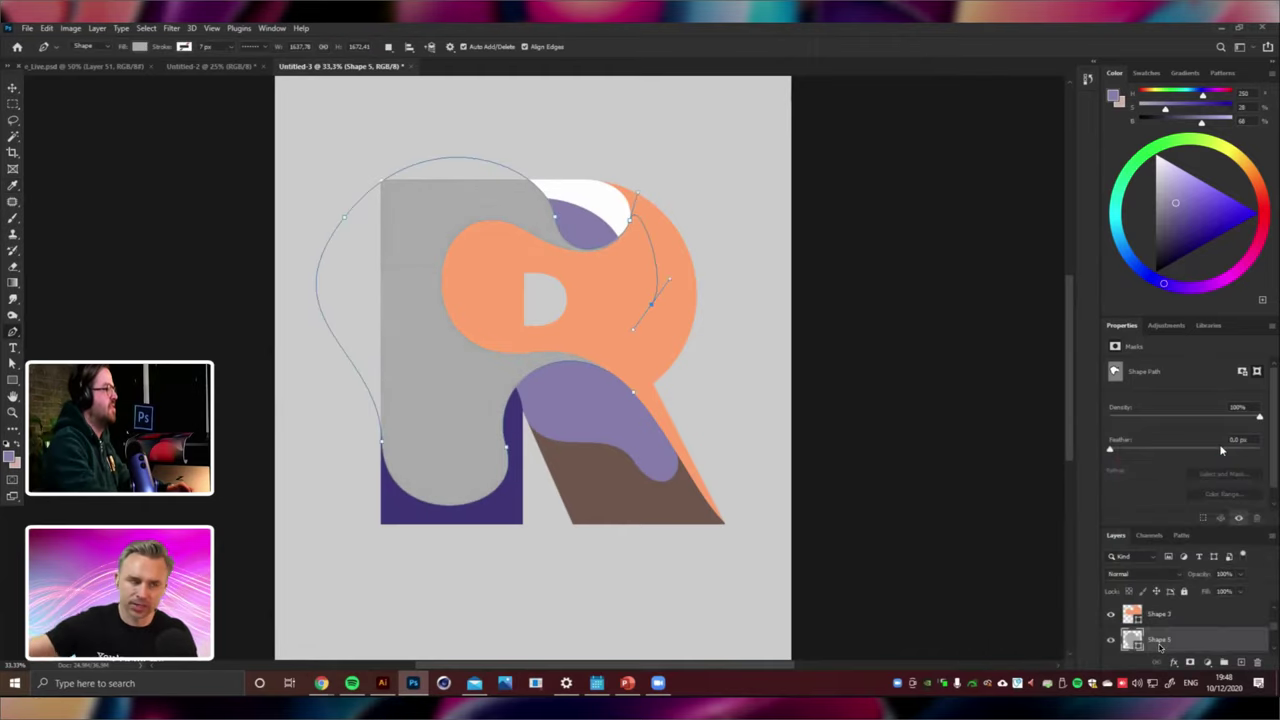
Add a new layer above Shape 5 and draw a small rounded Pen shape about 344 px wide over the letter's top-left corner.
{"action": "key", "text": "ctrl+shift+n"}
{"action": "key", "text": "Return"}
{"action": "key", "text": "ctrl+minus"}
{"action": "key", "text": "ctrl+minus"}
{"action": "key", "text": "ctrl+minus"}
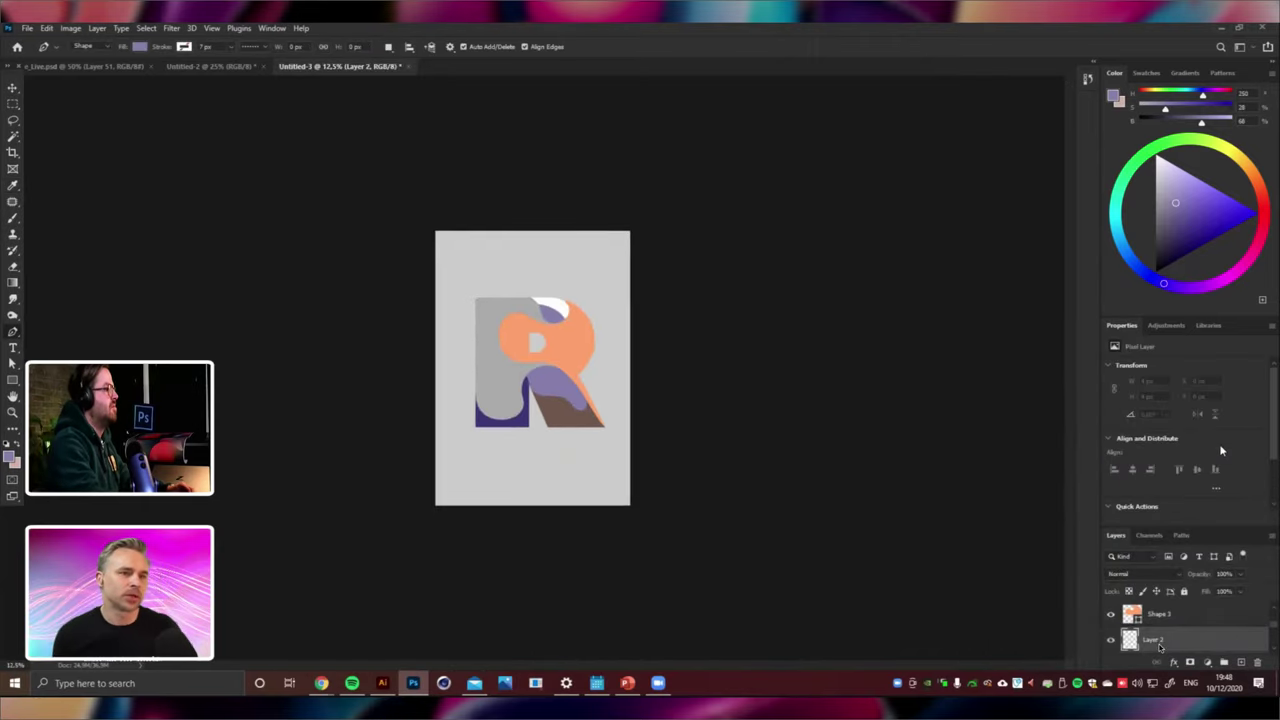
{"action": "key", "text": "ctrl+plus"}
{"action": "key", "text": "ctrl+plus"}
{"action": "key", "text": "ctrl+plus"}
{"action": "key", "text": "ctrl+minus"}
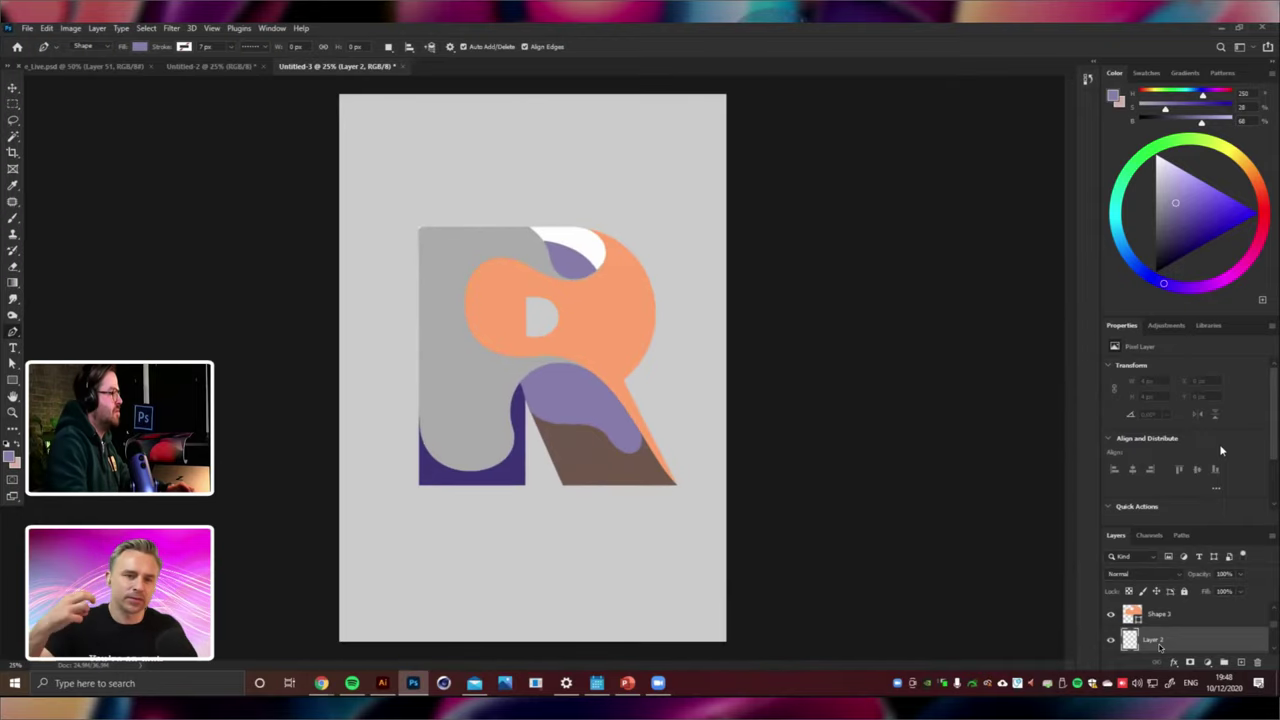
{"action": "left_click_drag", "start_coordinate": [454, 212], "coordinate": [454, 199]}
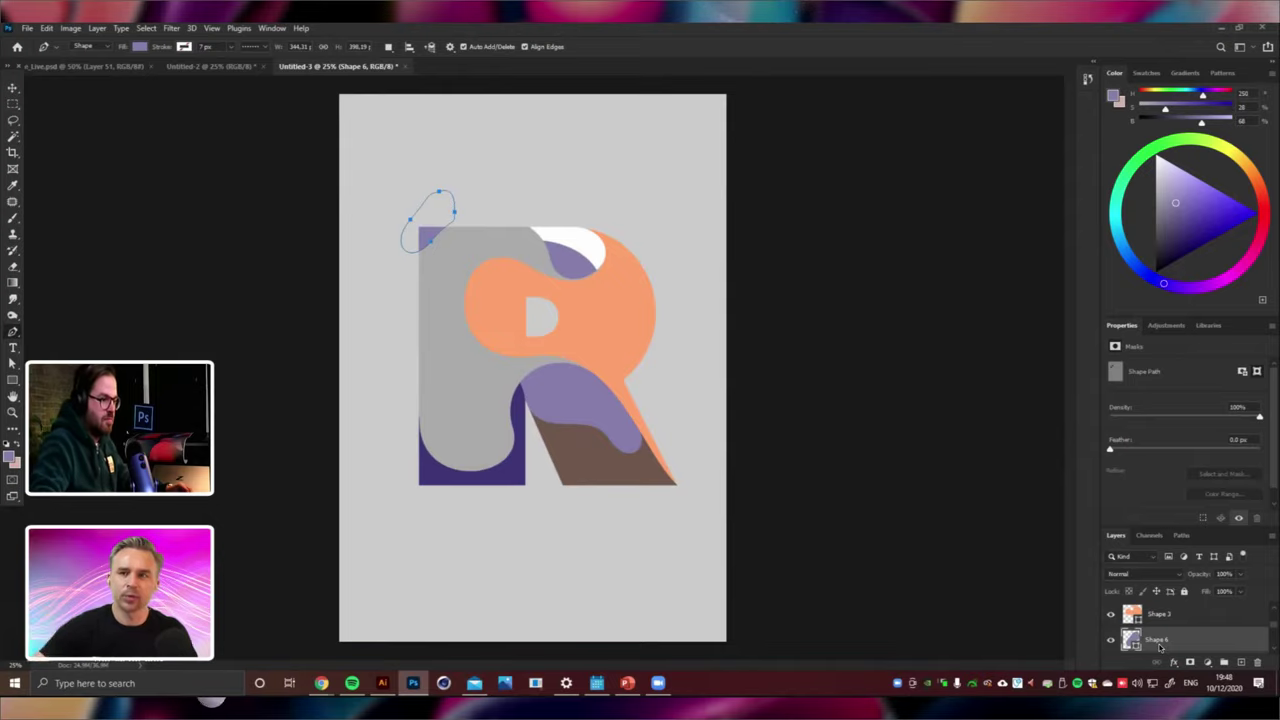
Move grey Shape 5 above the small corner shape, Shape 6, and merge the two shapes.
{"action": "scroll", "coordinate": [1160, 647], "scroll_direction": "down", "scroll_amount": 1}
{"action": "left_click", "coordinate": [1160, 643]}
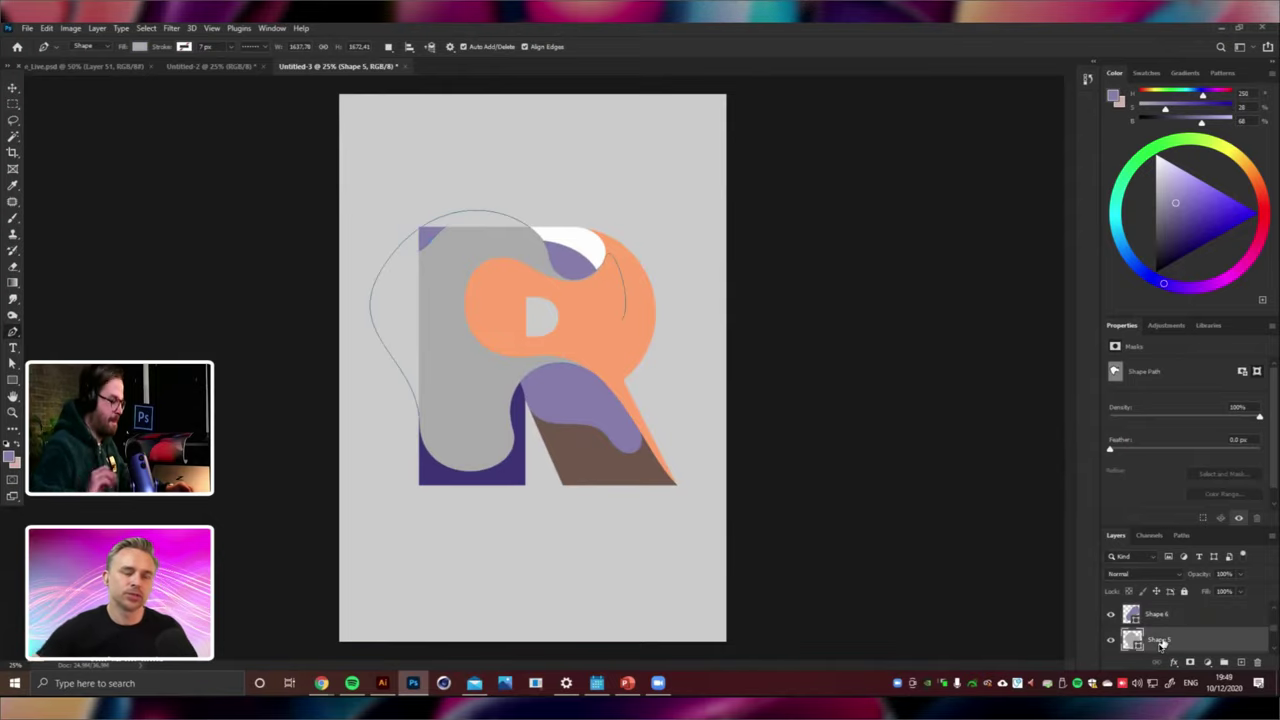
{"action": "key", "text": "ctrl+bracketright"}
{"action": "left_click", "coordinate": [1160, 645], "text": "shift"}
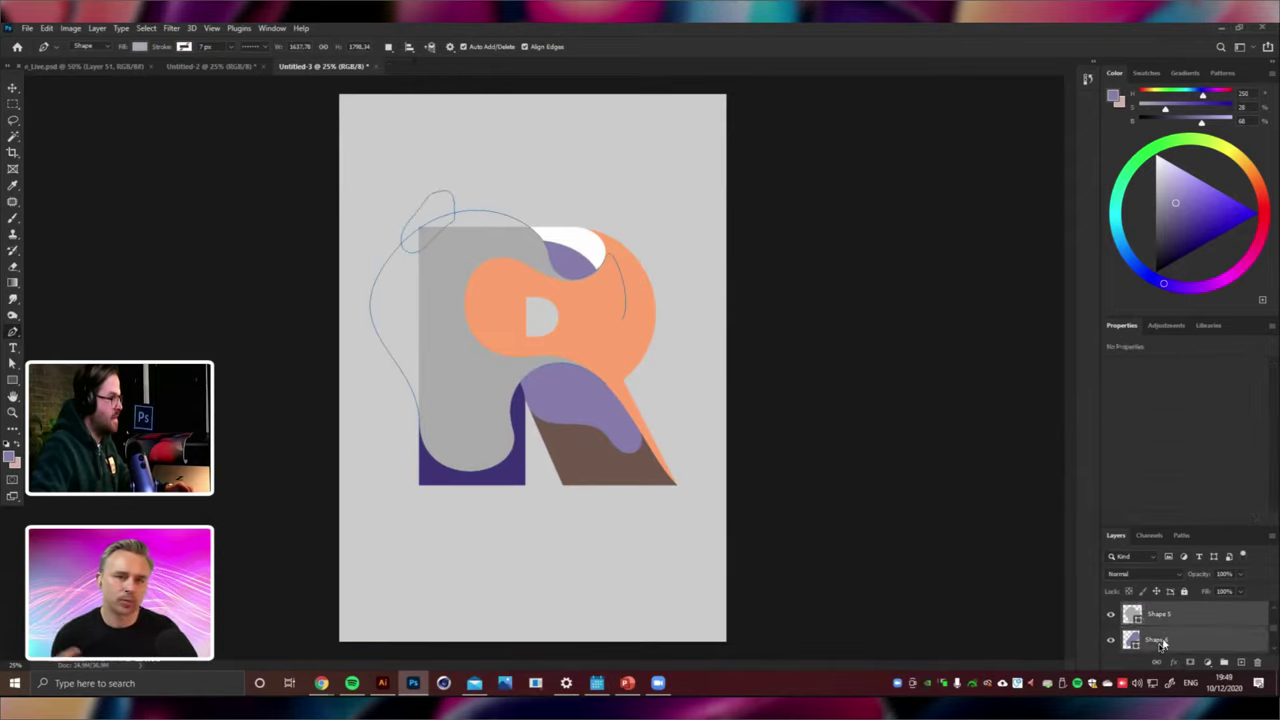
{"action": "right_click", "coordinate": [1160, 645]}
{"action": "left_click", "coordinate": [1150, 481]}
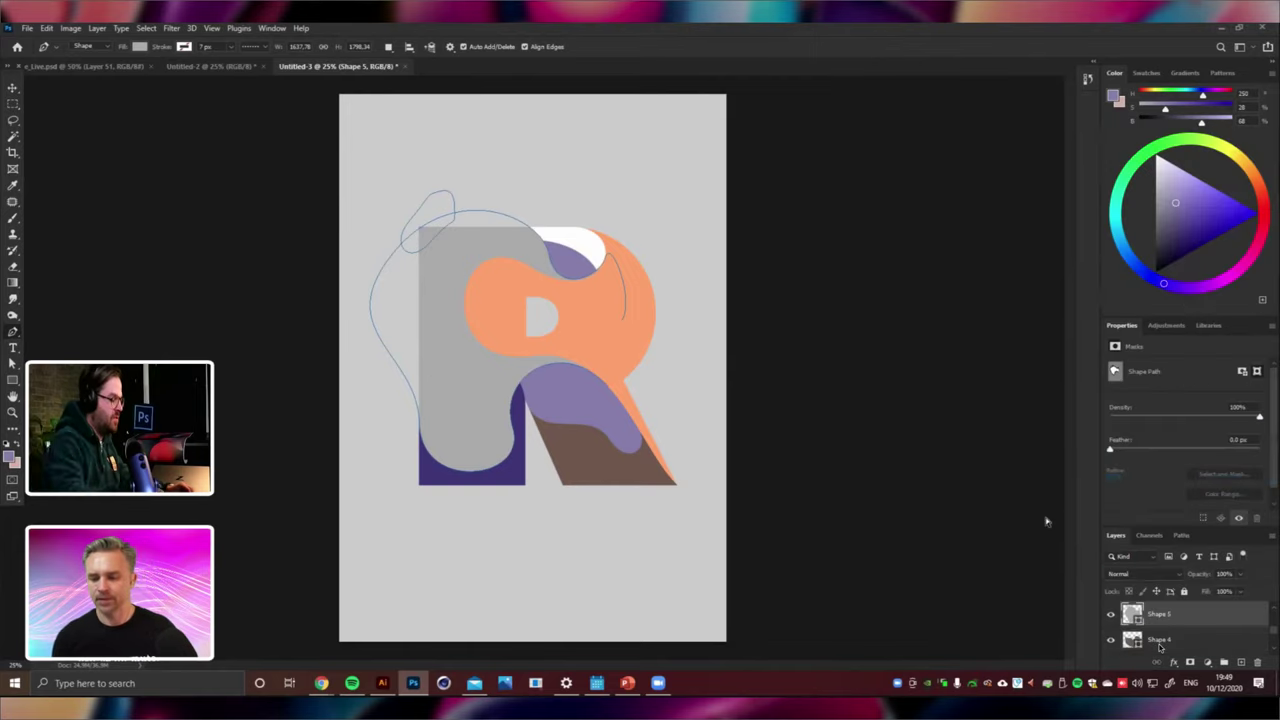
Add a new empty layer above Shape 5 and delete the brown lower-leg shape, Shape 4.
{"action": "key", "text": "ctrl+shift+n"}
{"action": "key", "text": "Return"}
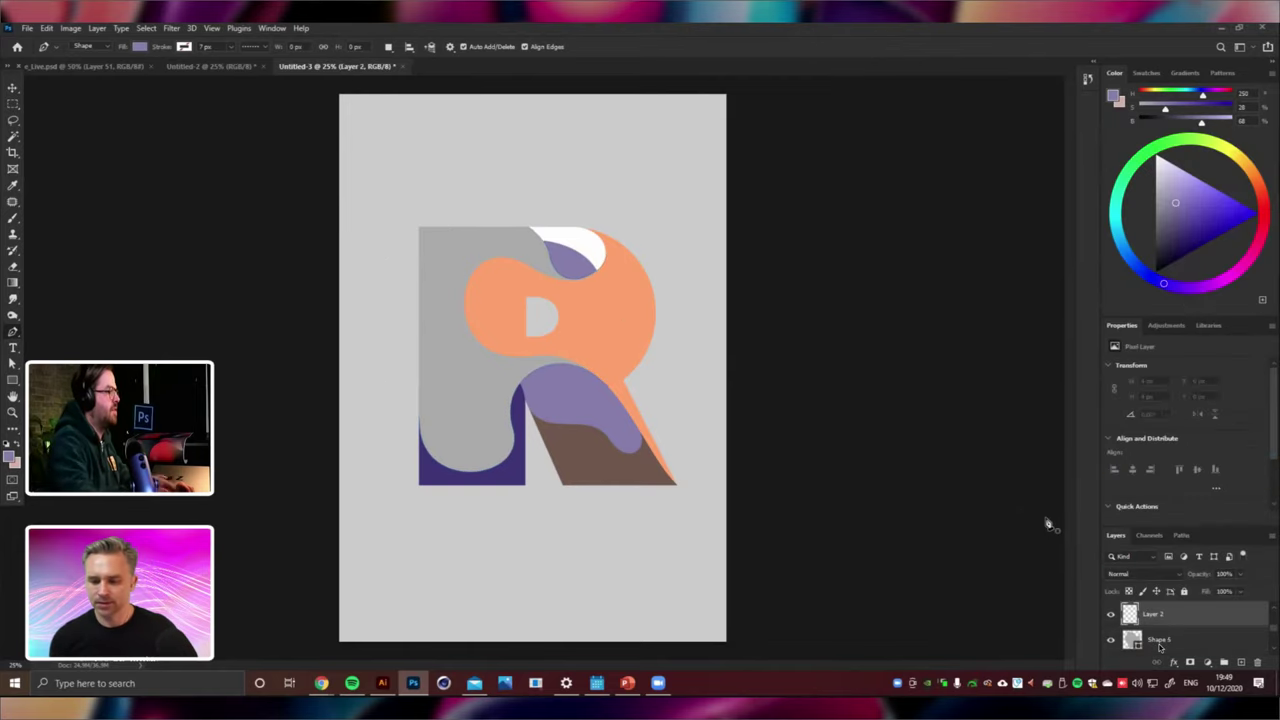
{"action": "left_click", "coordinate": [12, 88]}
{"action": "right_click", "coordinate": [593, 466]}
{"action": "left_click", "coordinate": [614, 474]}
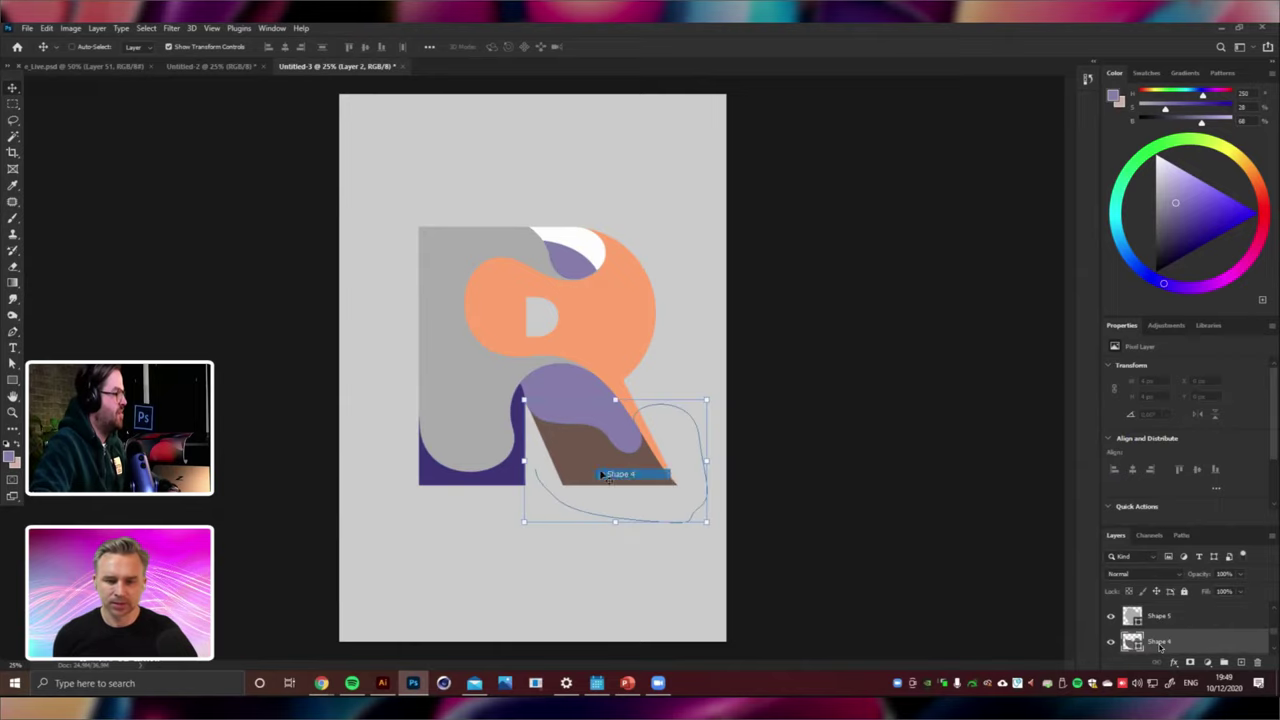
{"action": "key", "text": "Delete"}
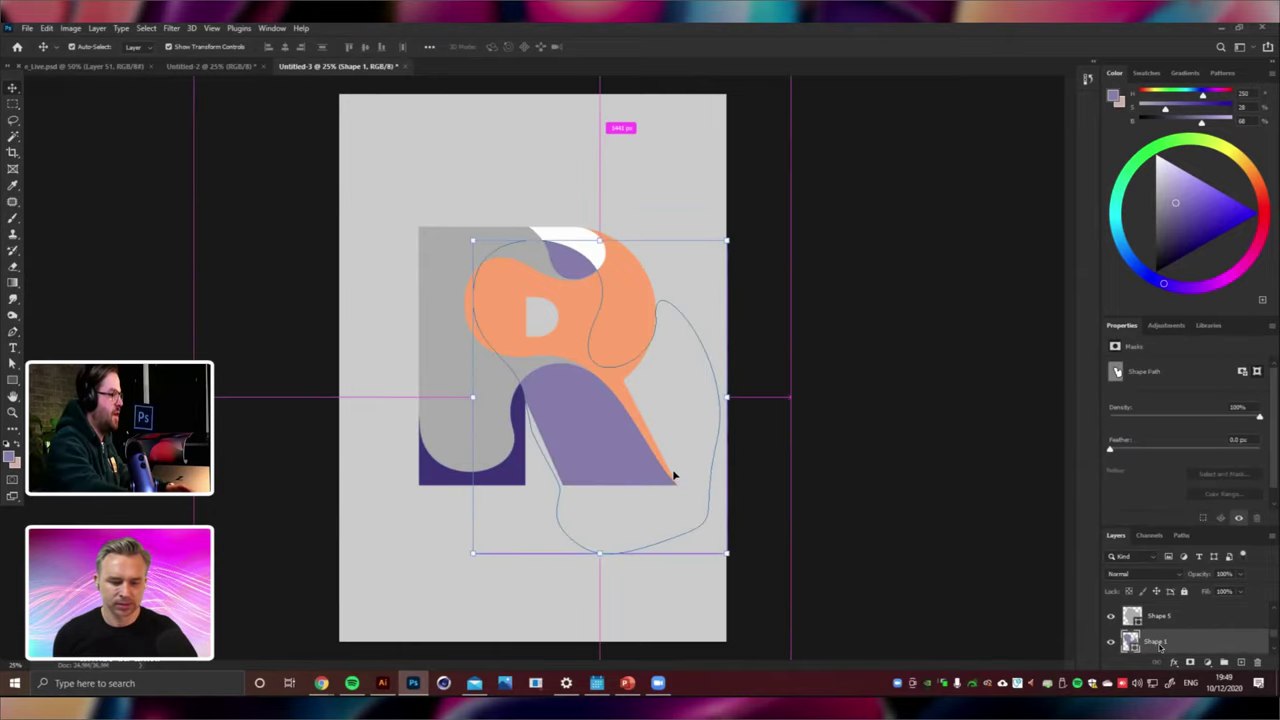
Add another empty layer directly above light purple Shape 1, with the Pen tool active.
{"action": "key", "text": "ctrl+plus"}
{"action": "key", "text": "ctrl+shift+n"}
{"action": "key", "text": "Return"}
{"action": "key", "text": "ctrl+minus"}
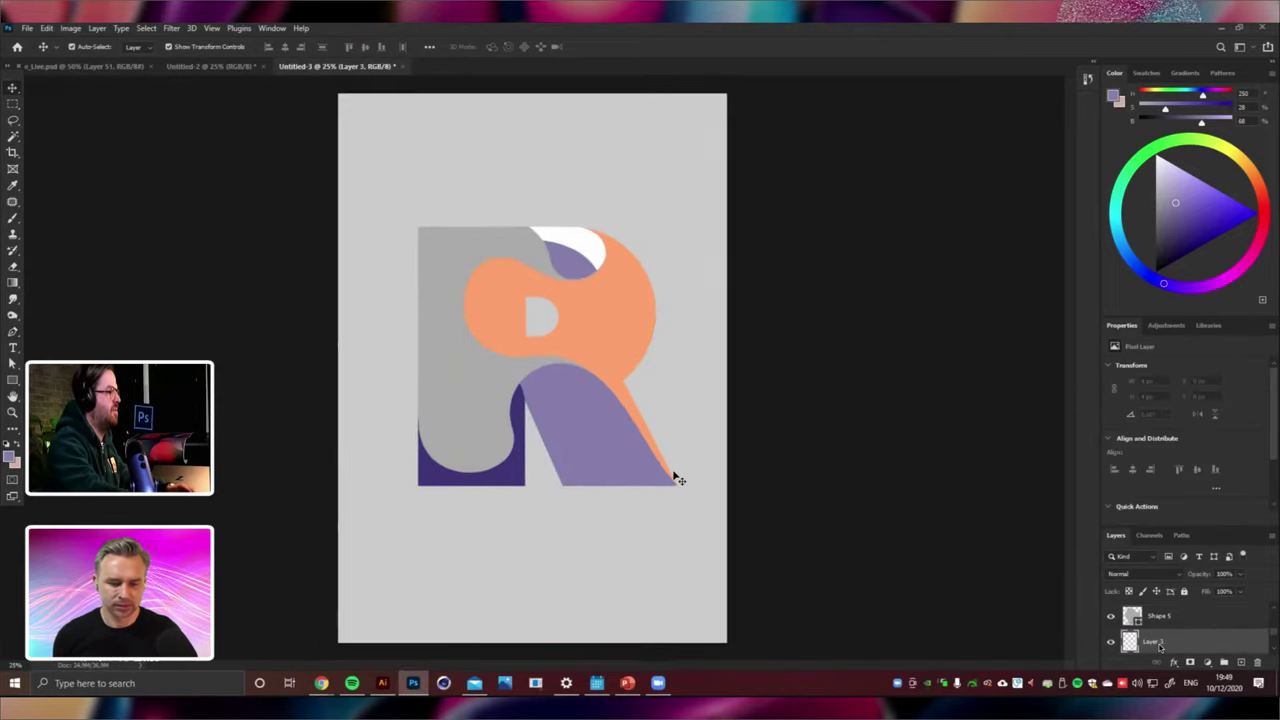
{"action": "key", "text": "ctrl+plus"}
{"action": "left_click", "coordinate": [14, 331]}
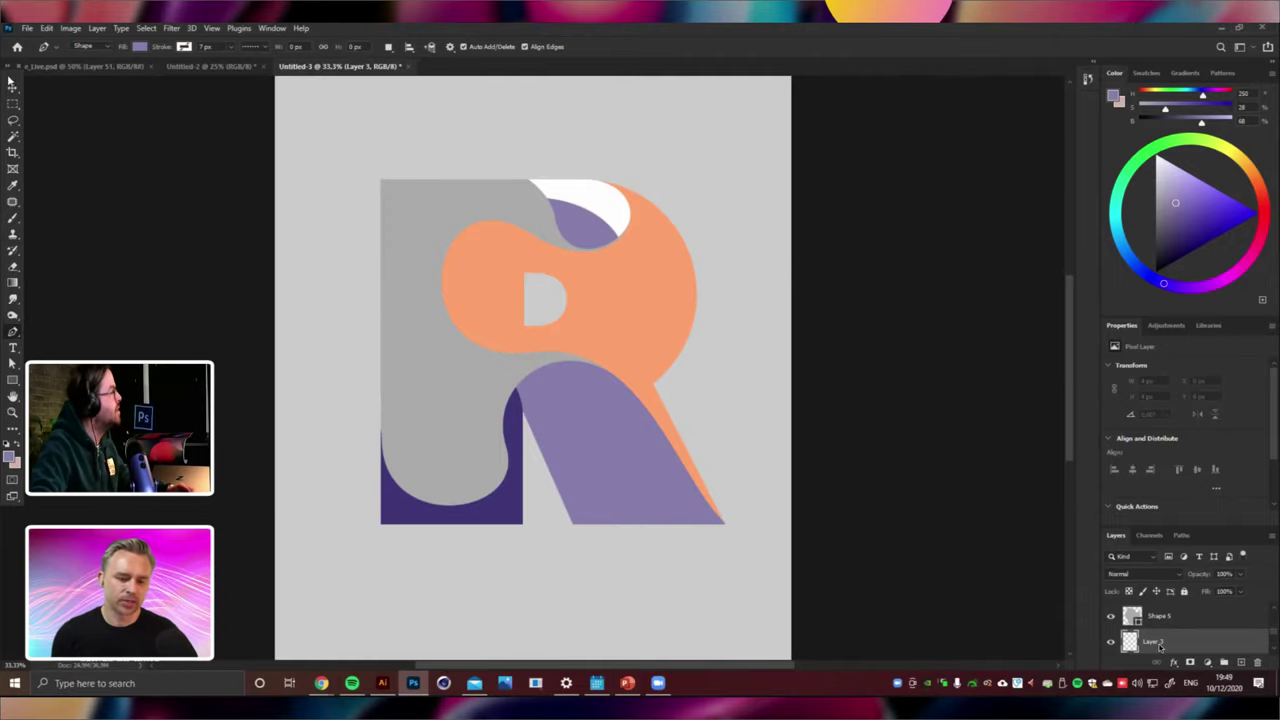
Select the bowl shape, Shape 3, and recolour it vivid orange #ff791f.
{"action": "key", "text": "v"}
{"action": "right_click", "coordinate": [672, 355]}
{"action": "left_click", "coordinate": [700, 350]}
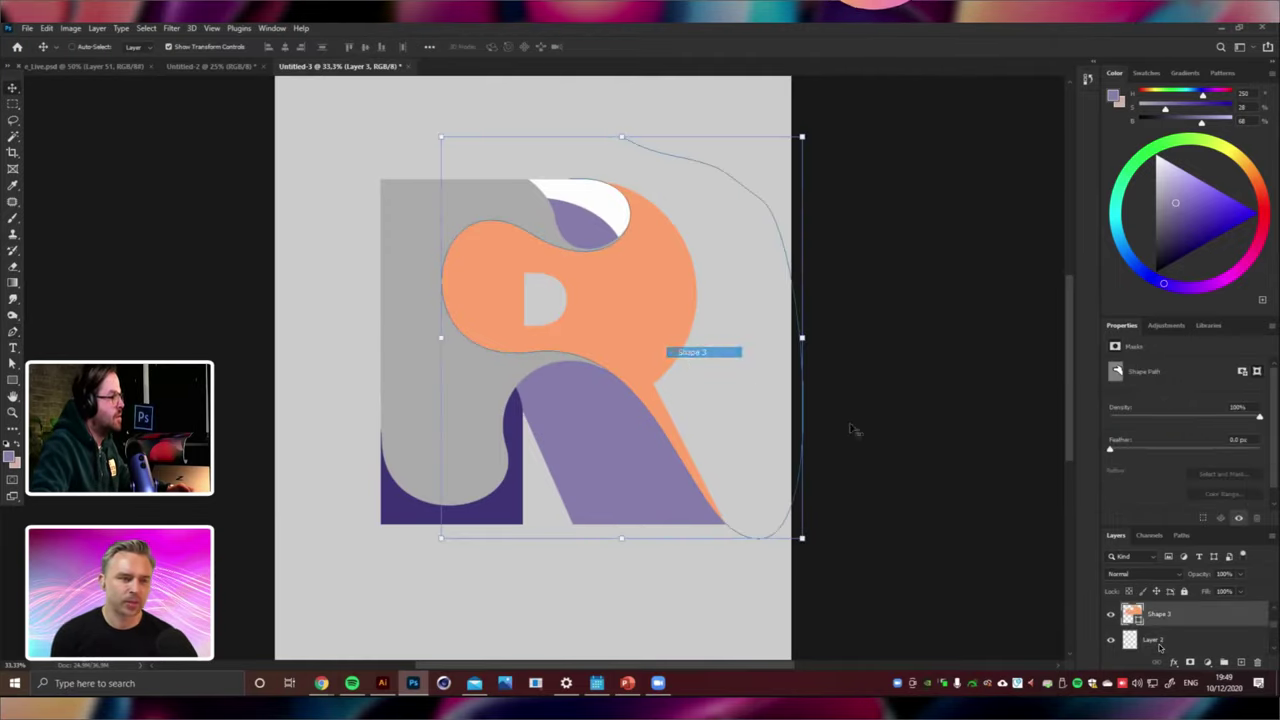
{"action": "double_click", "coordinate": [1131, 613]}
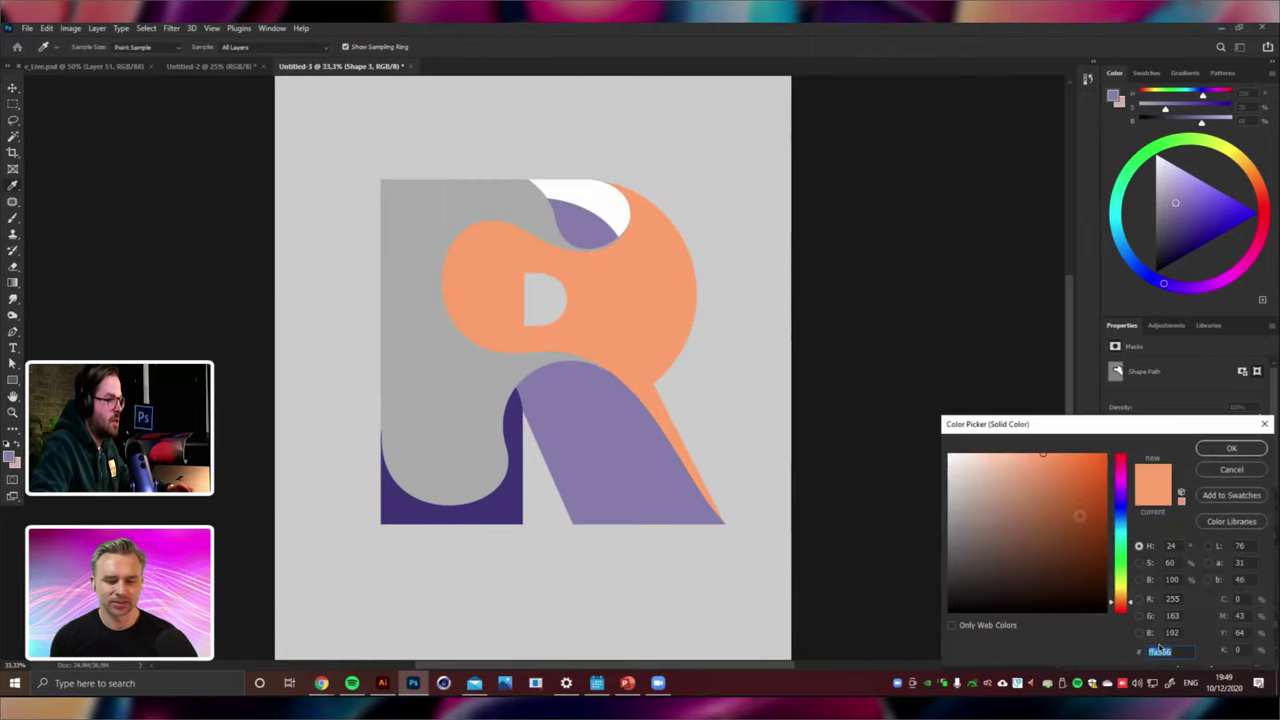
{"action": "type", "text": "f57622"}
{"action": "left_click", "coordinate": [1256, 455]}
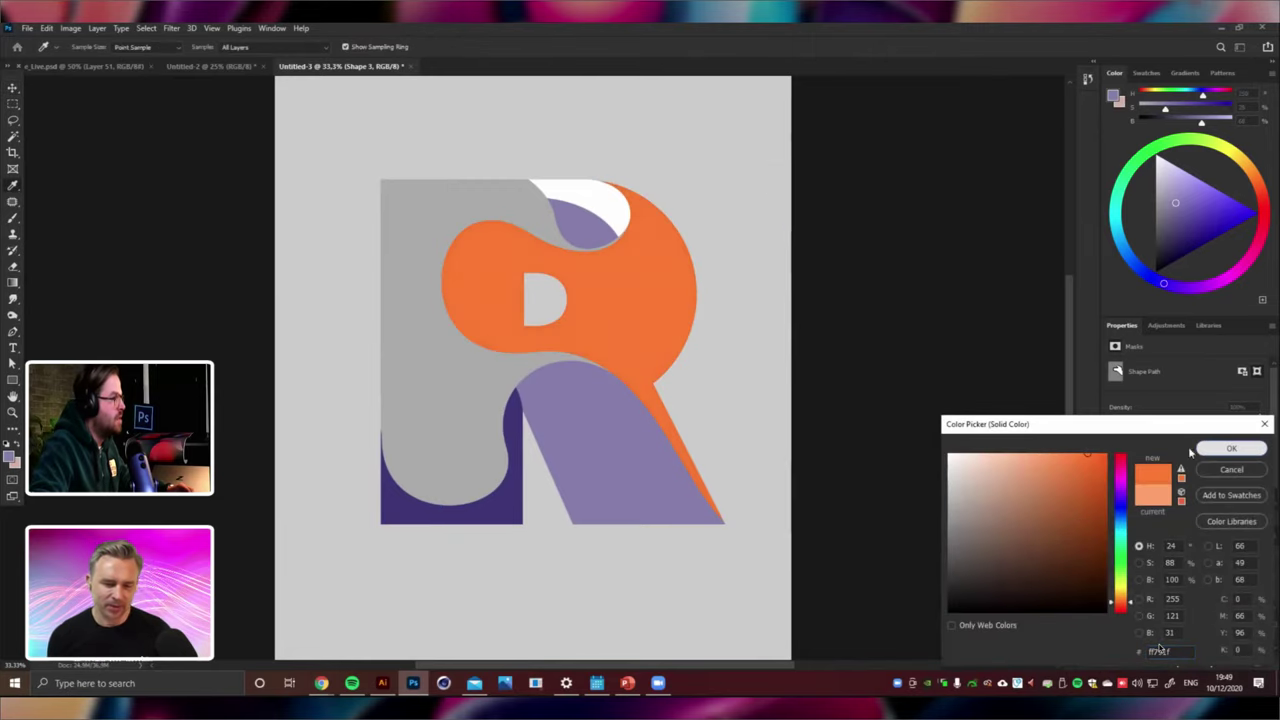
Select the large stem shape, Shape 5, try several fill colours and recolour it grey-blue #9eb4bc.
{"action": "right_click", "coordinate": [560, 422]}
{"action": "right_click", "coordinate": [506, 447]}
{"action": "right_click", "coordinate": [472, 440]}
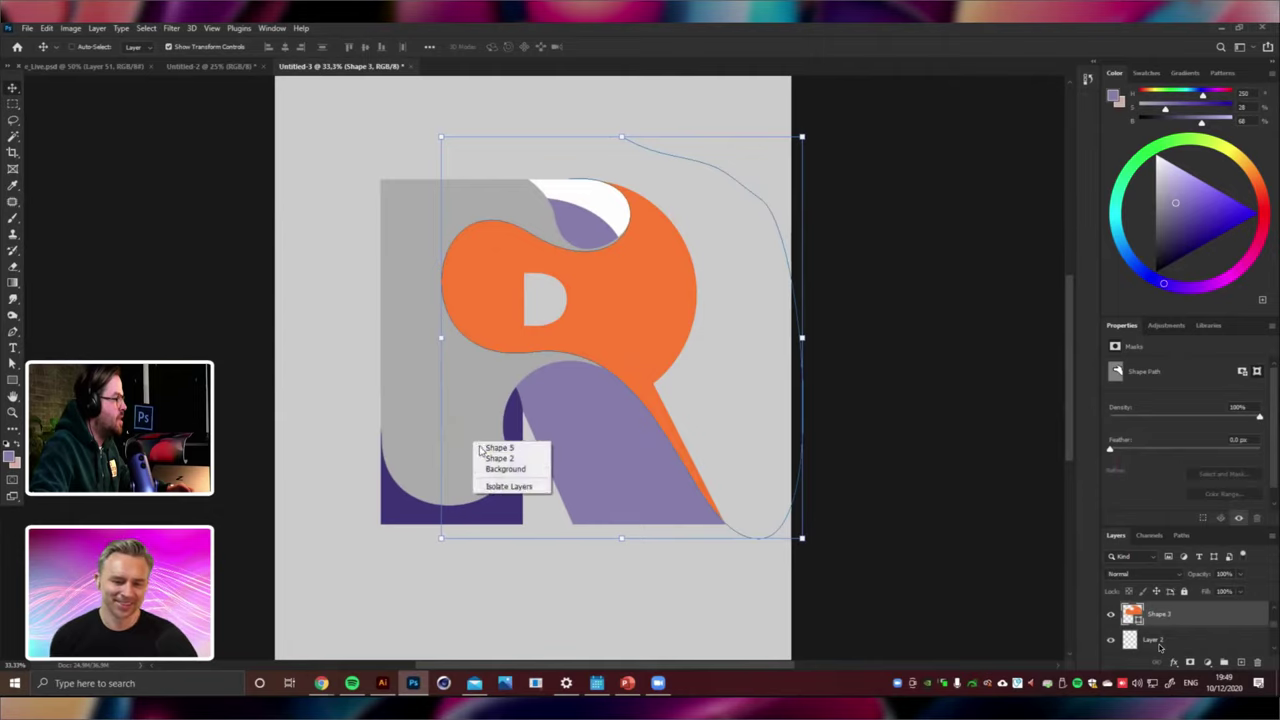
{"action": "left_click", "coordinate": [488, 444]}
{"action": "double_click", "coordinate": [1134, 641]}
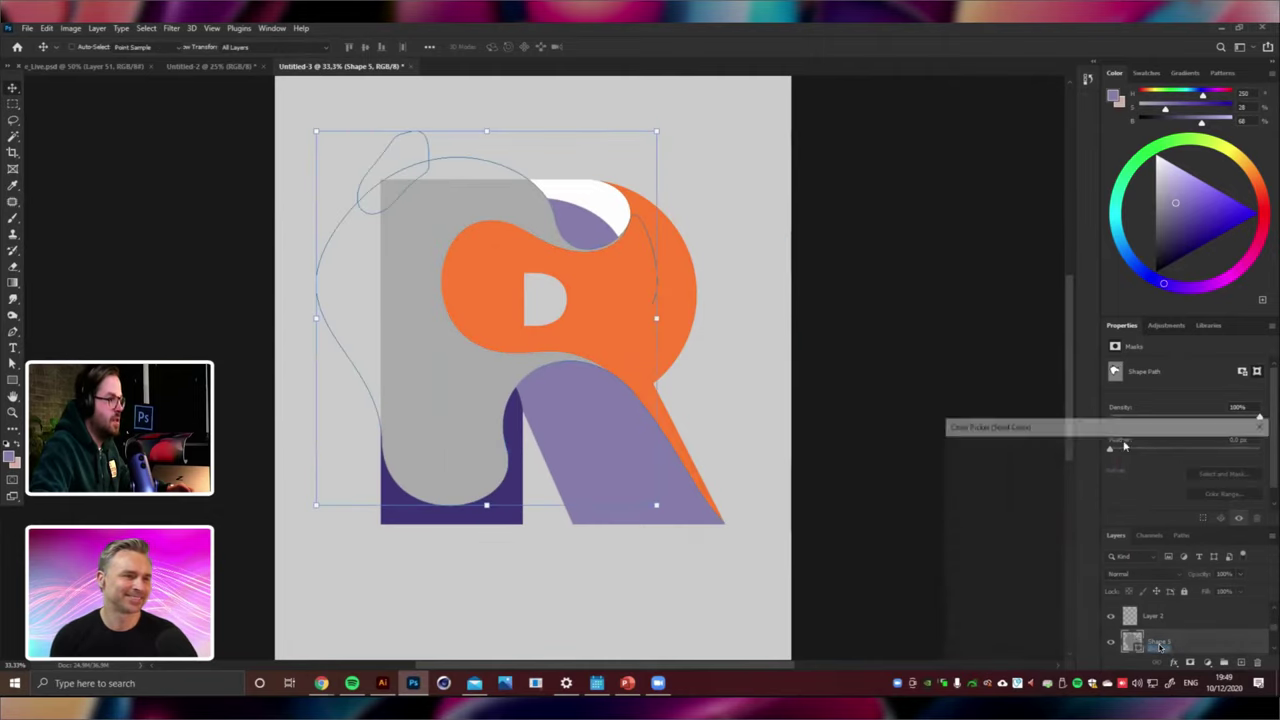
{"action": "type", "text": "c49696"}
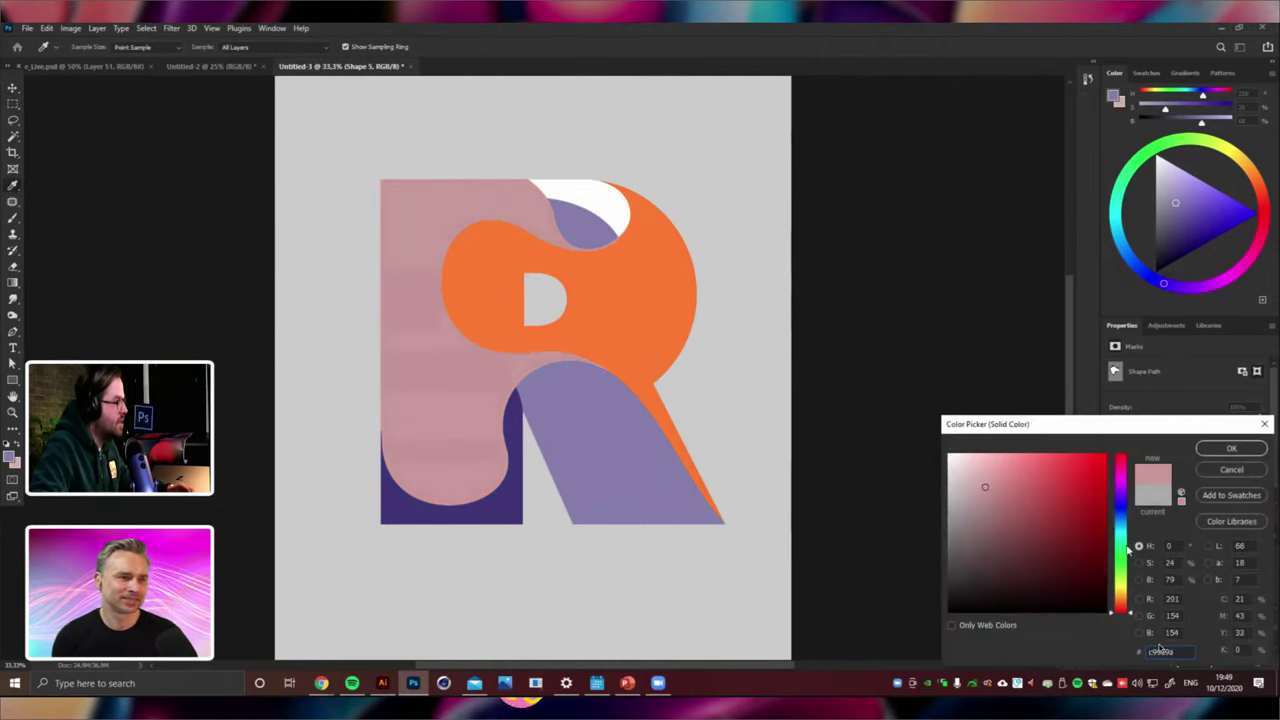
{"action": "left_click", "coordinate": [1125, 546]}
{"action": "mouse_move", "coordinate": [1022, 508]}
{"action": "left_mouse_down"}
{"action": "mouse_move", "coordinate": [988, 486]}
{"action": "mouse_move", "coordinate": [1019, 517]}
{"action": "left_mouse_up"}
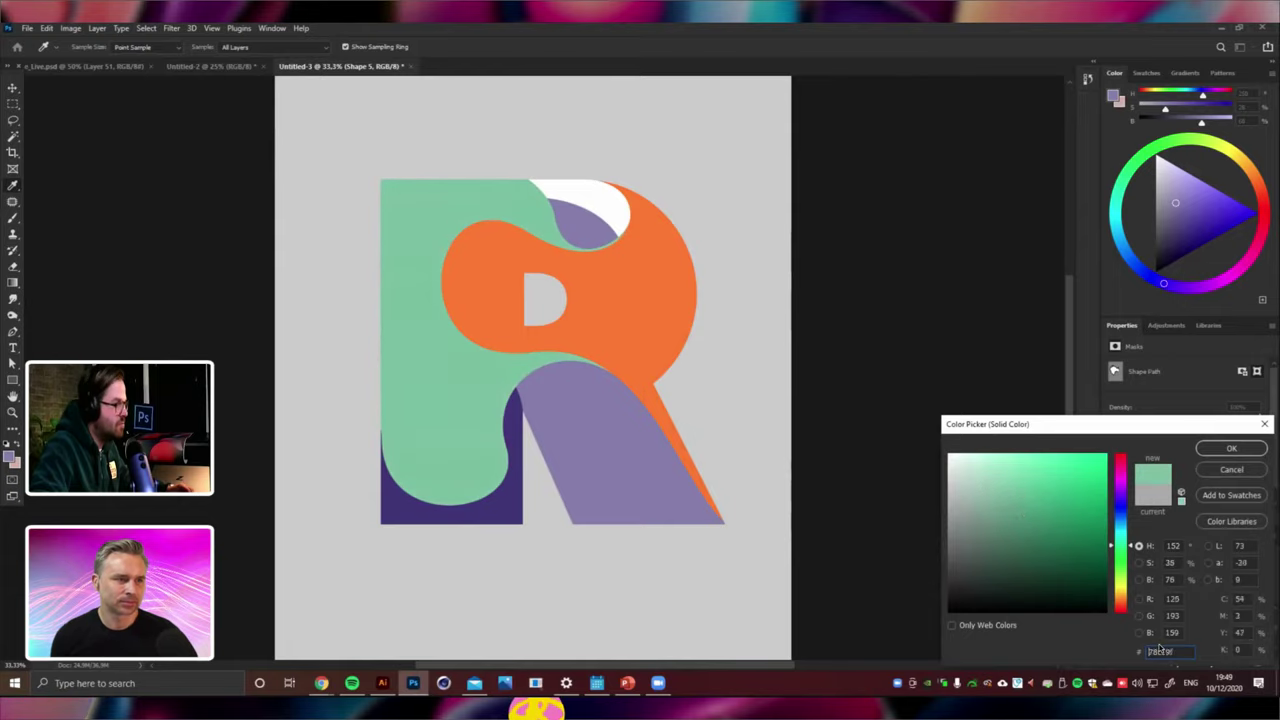
{"action": "type", "text": "6aa4bf"}
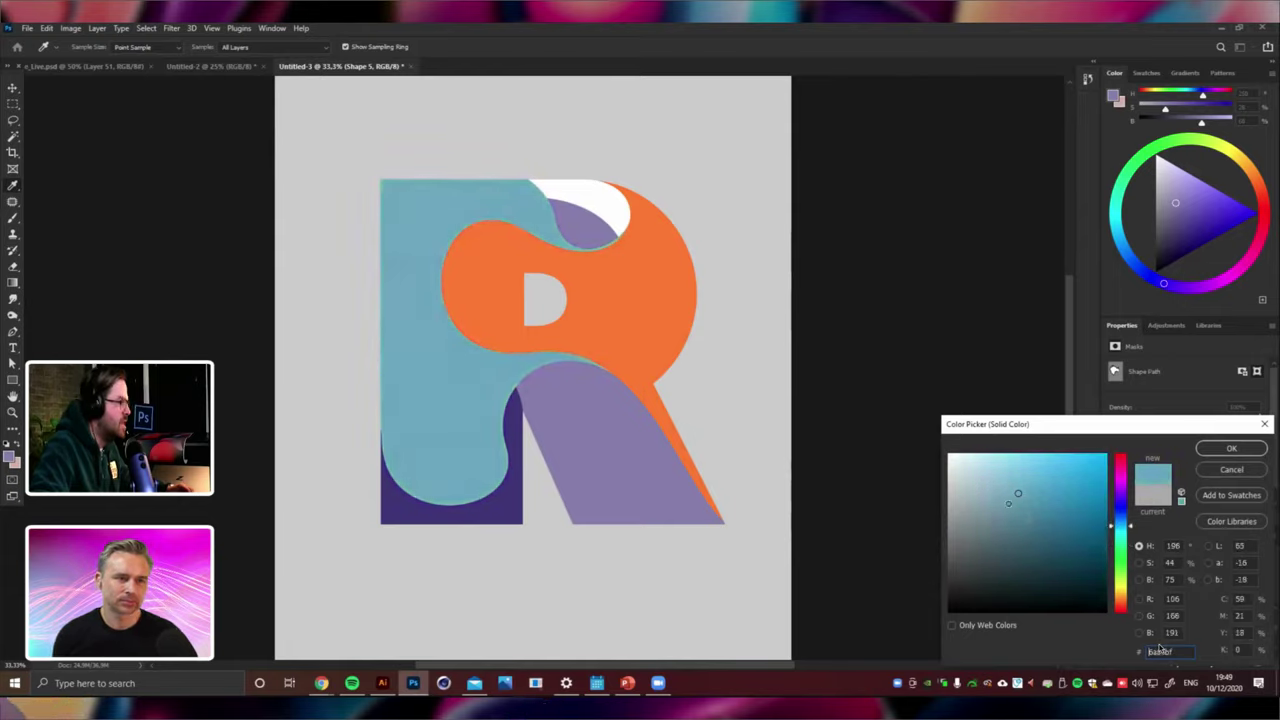
{"action": "type", "text": "4c7685"}
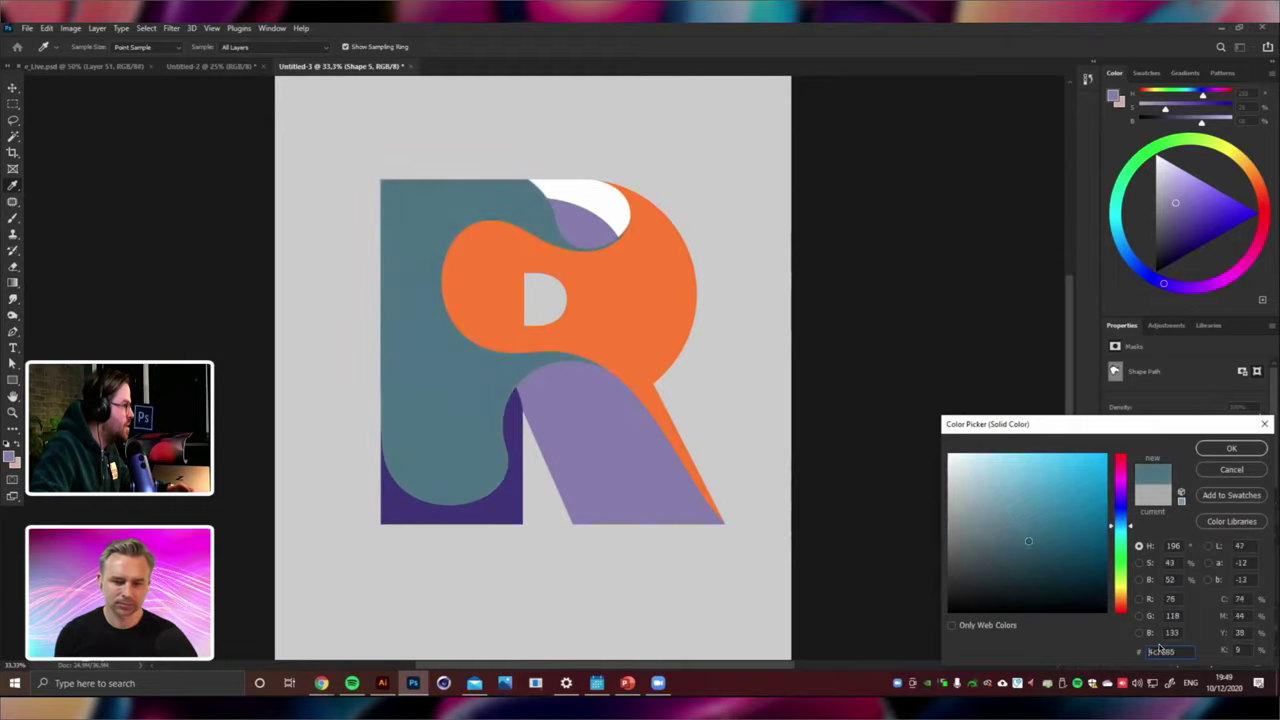
{"action": "type", "text": "9aafb7"}
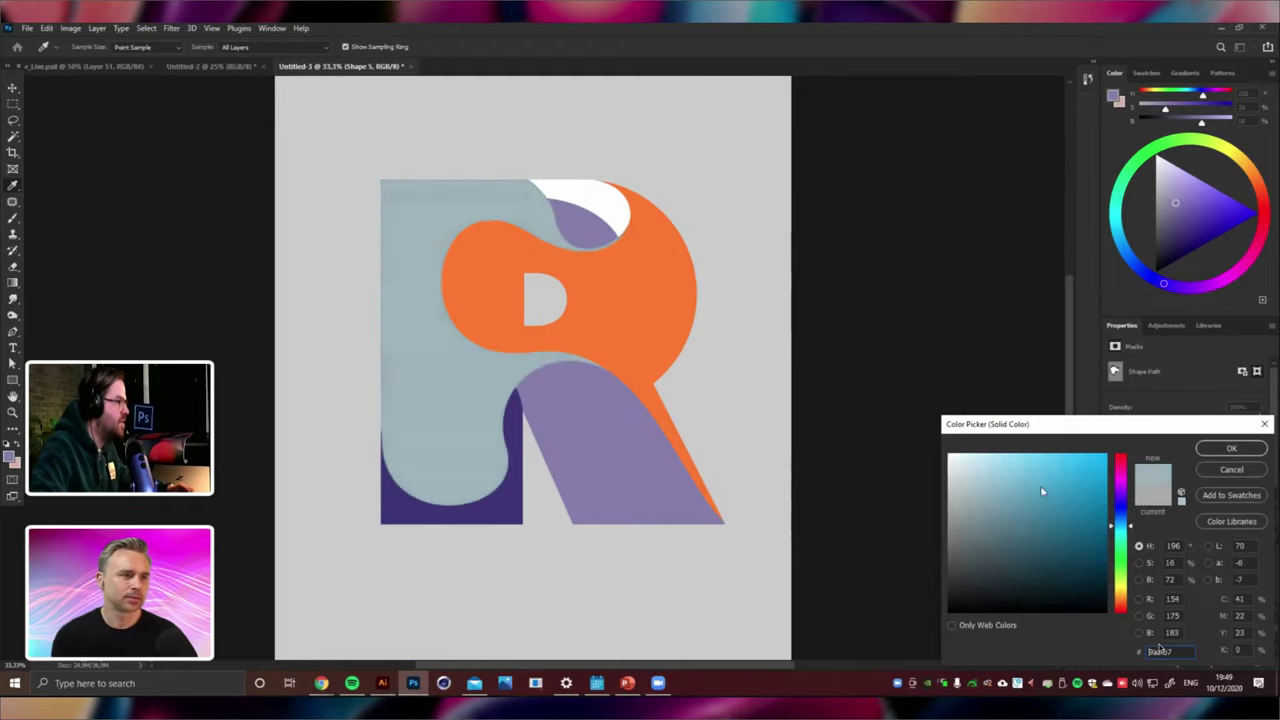
{"action": "key", "text": "Return"}
Try moving light purple Shape 1 and dark purple Shape 2 away from the letter, undoing each move.
{"action": "right_click", "coordinate": [598, 443]}
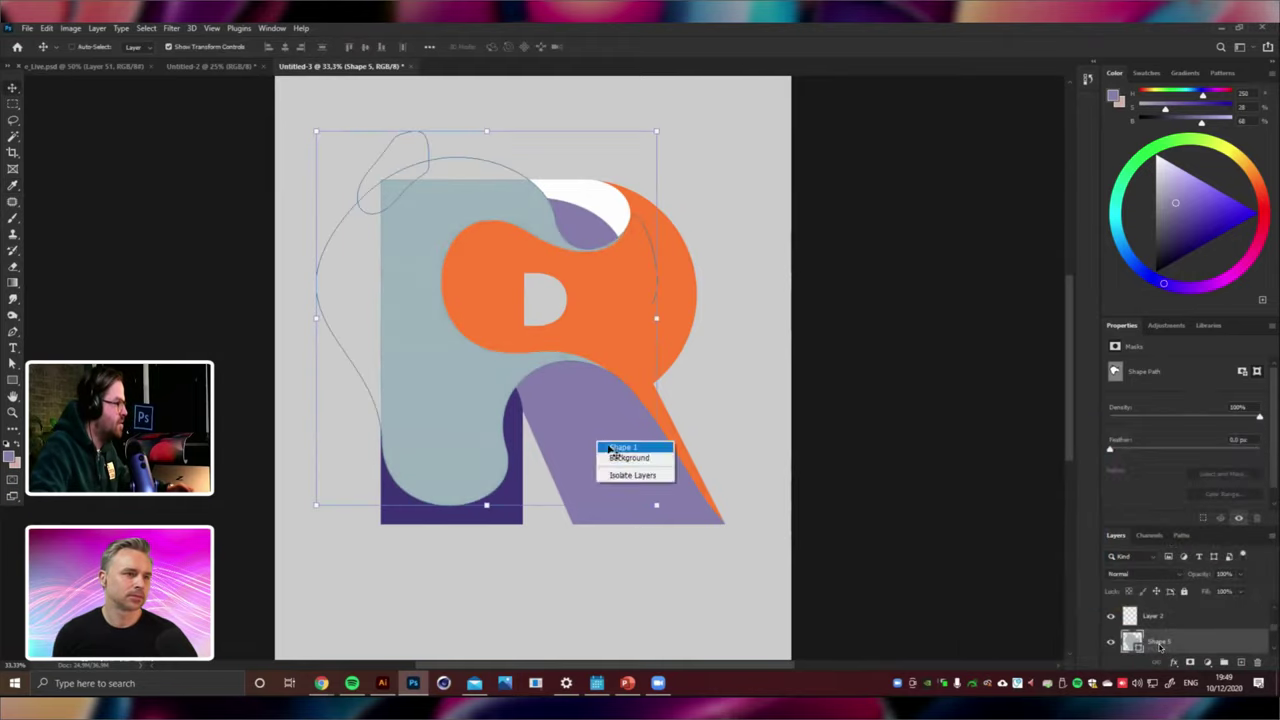
{"action": "left_click", "coordinate": [612, 449]}
{"action": "left_click_drag", "start_coordinate": [610, 449], "coordinate": [408, 524]}
{"action": "key", "text": "ctrl+z"}
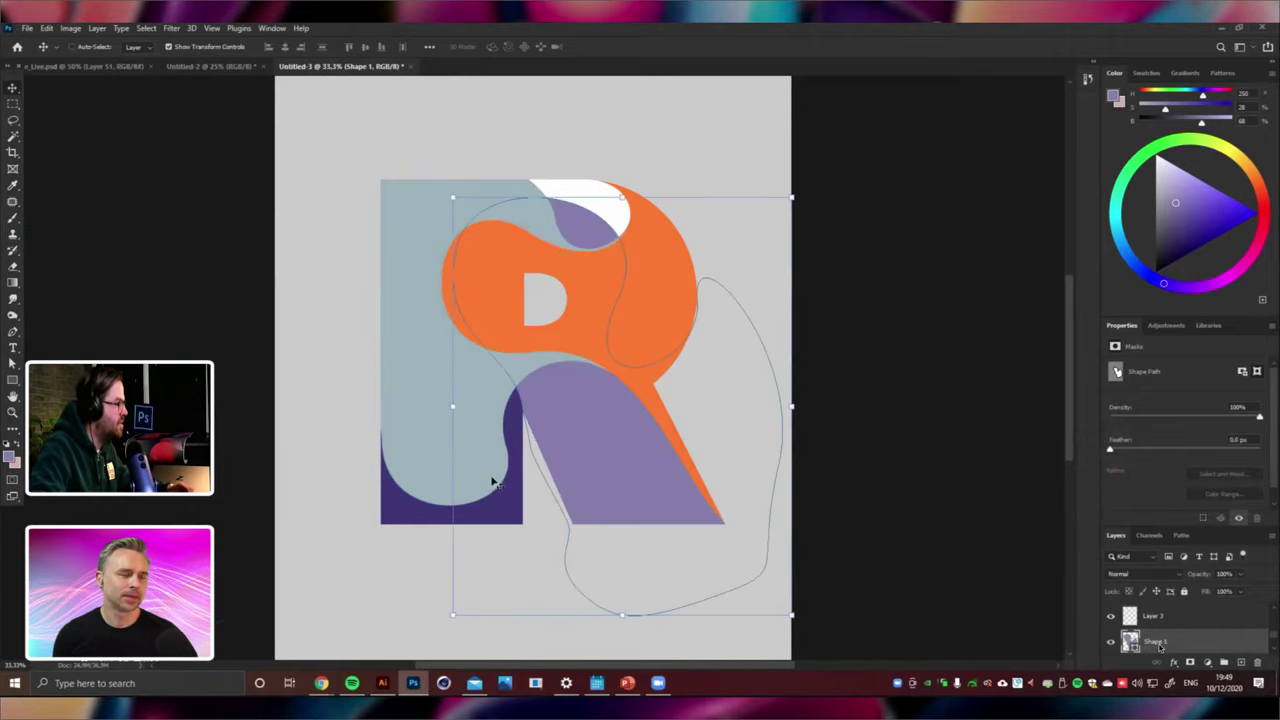
{"action": "right_click", "coordinate": [505, 502]}
{"action": "left_click", "coordinate": [536, 503]}
{"action": "left_click_drag", "start_coordinate": [777, 514], "coordinate": [483, 523]}
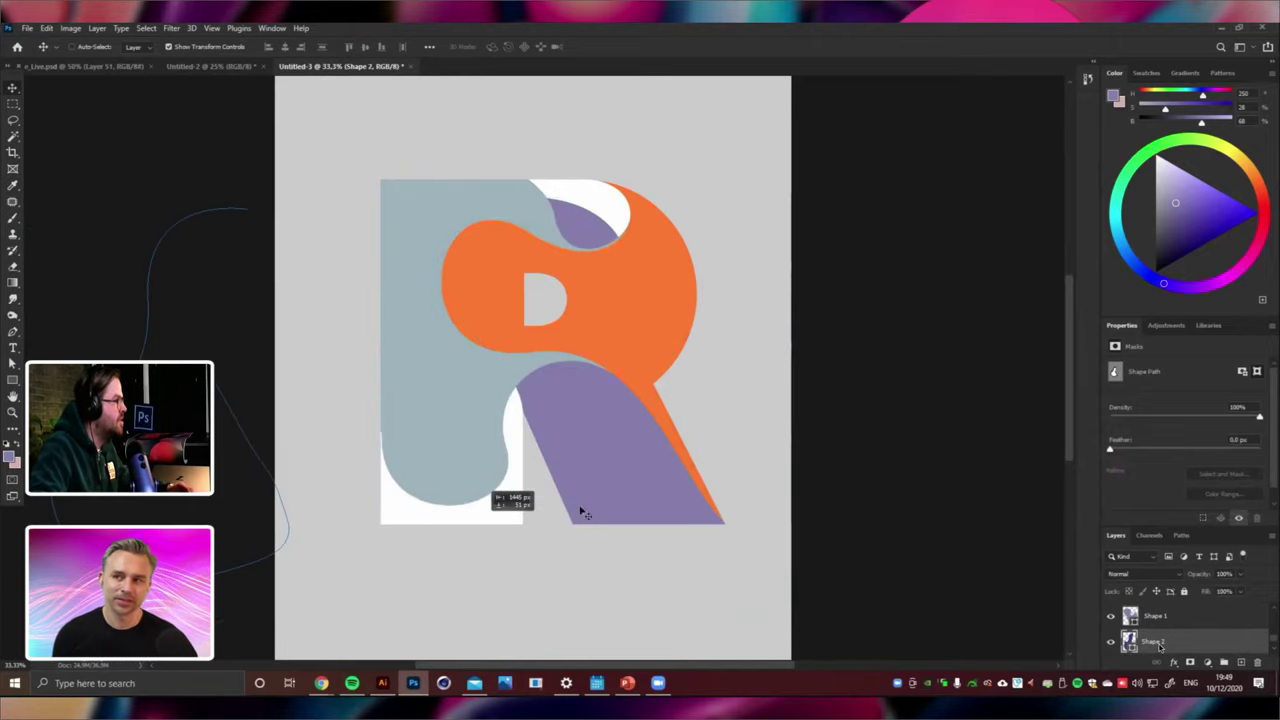
{"action": "key", "text": "ctrl+z"}
Select the leg shape, Shape 1, and recolour it dark brown #664b48.
{"action": "right_click", "coordinate": [611, 470]}
{"action": "left_click", "coordinate": [628, 474]}
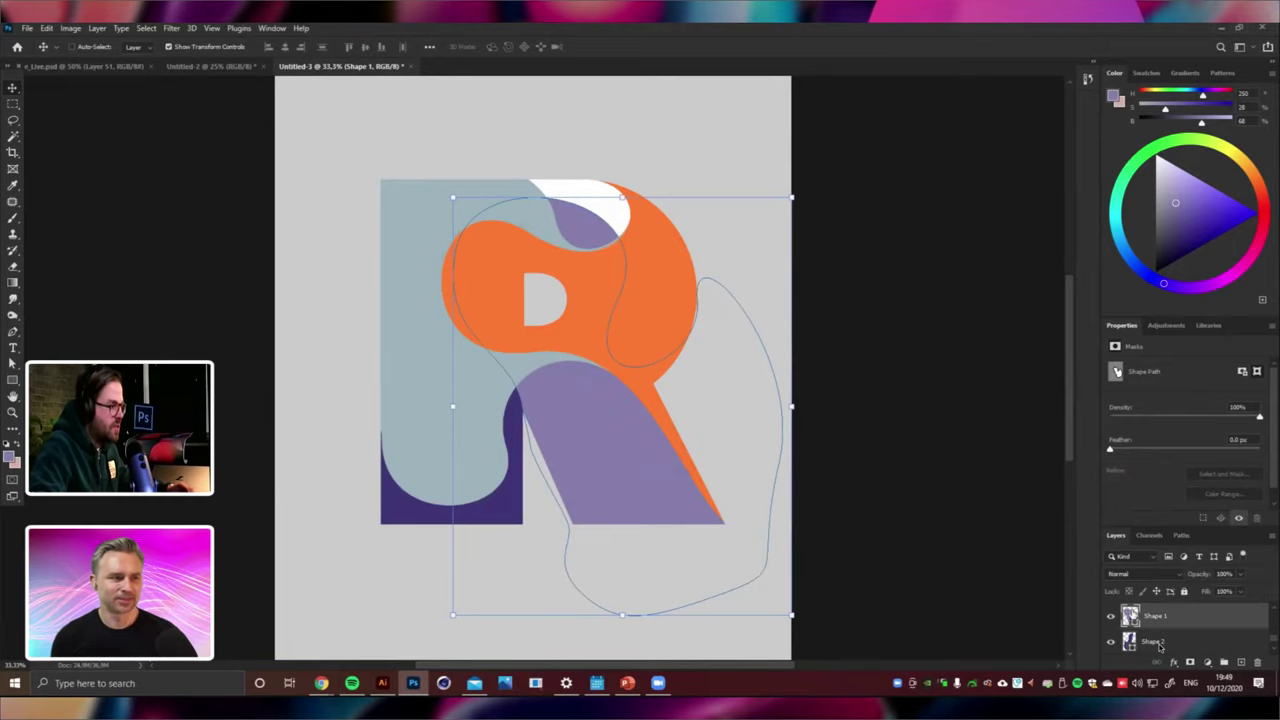
{"action": "double_click", "coordinate": [1130, 616]}
{"action": "left_click_drag", "start_coordinate": [1040, 540], "coordinate": [1127, 603]}
{"action": "left_click", "coordinate": [1122, 537]}
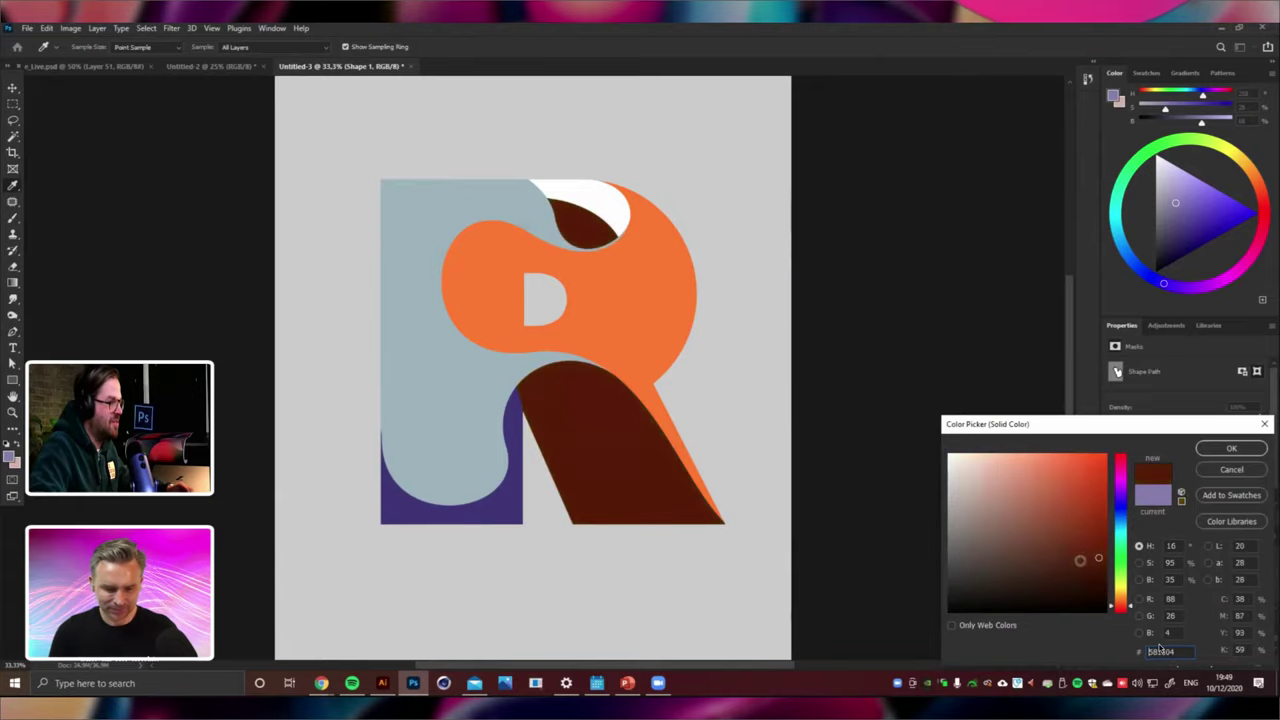
{"action": "double_click", "coordinate": [1160, 650]}
{"action": "type", "text": "664b48"}
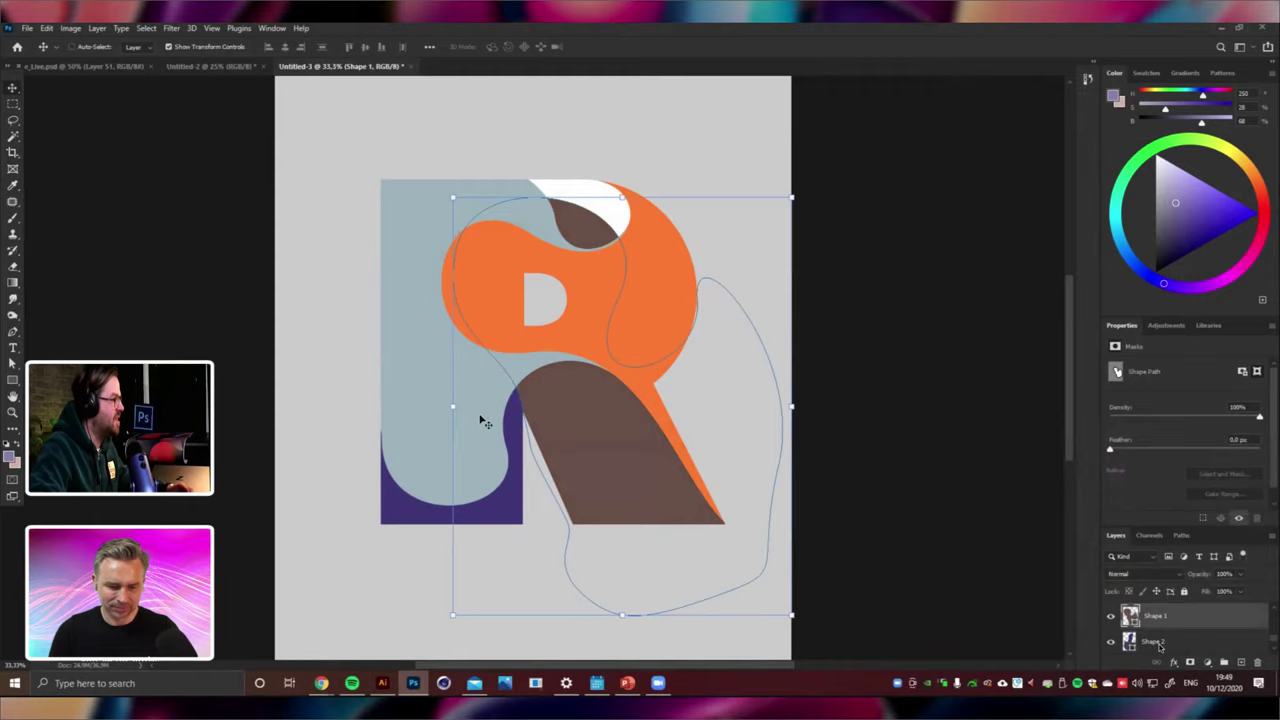
Recolour the large stem shape, Shape 5, a stronger blue of about #72b4cc.
{"action": "right_click", "coordinate": [486, 414]}
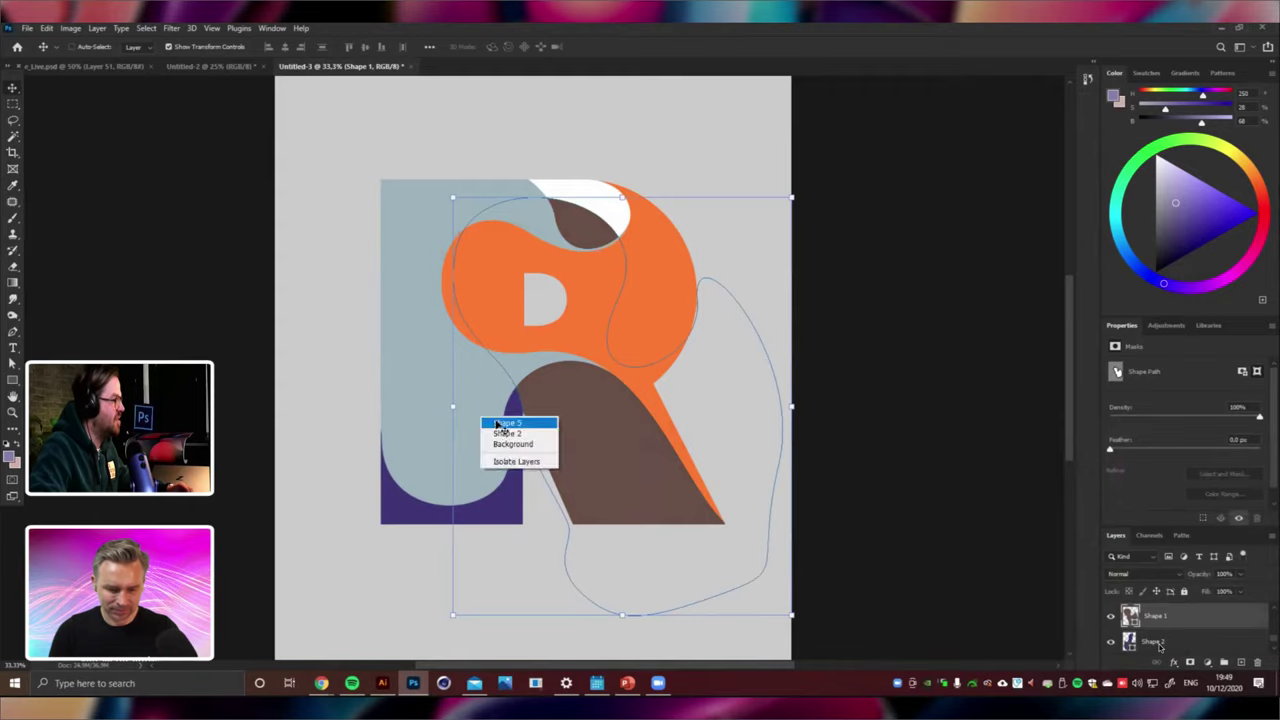
{"action": "left_click", "coordinate": [1170, 612]}
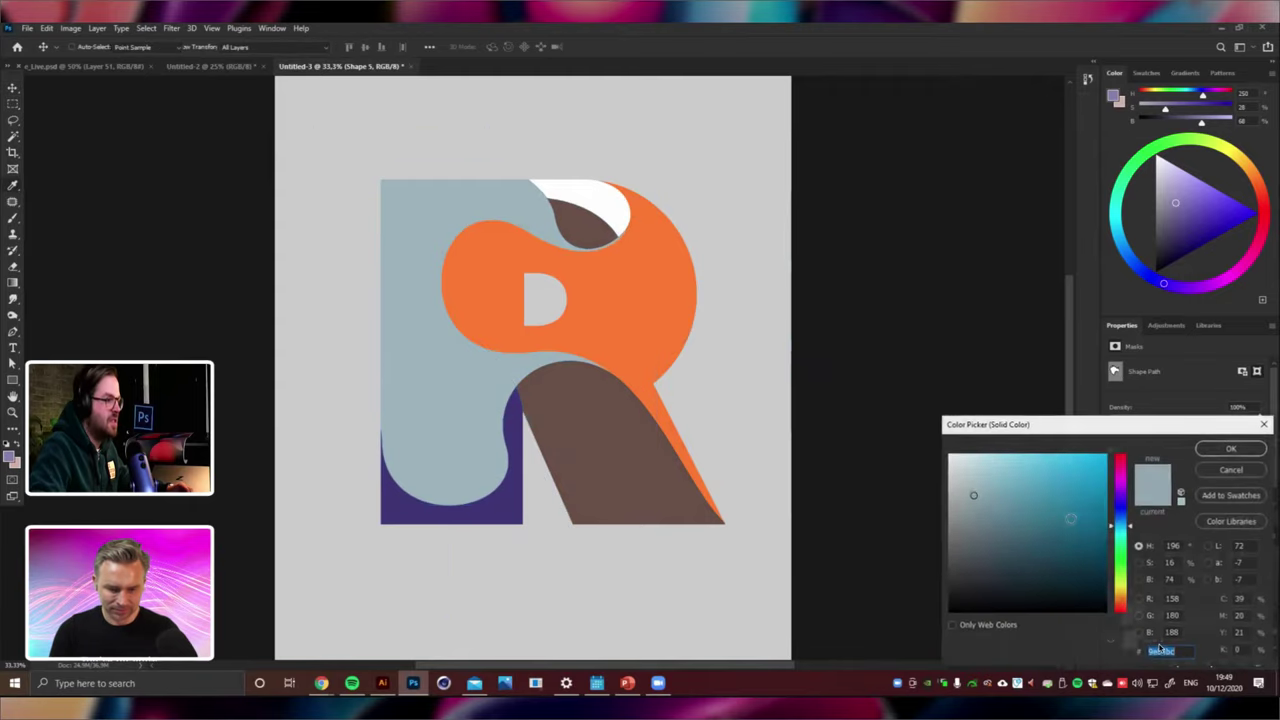
{"action": "left_click_drag", "start_coordinate": [1031, 489], "coordinate": [1016, 491]}
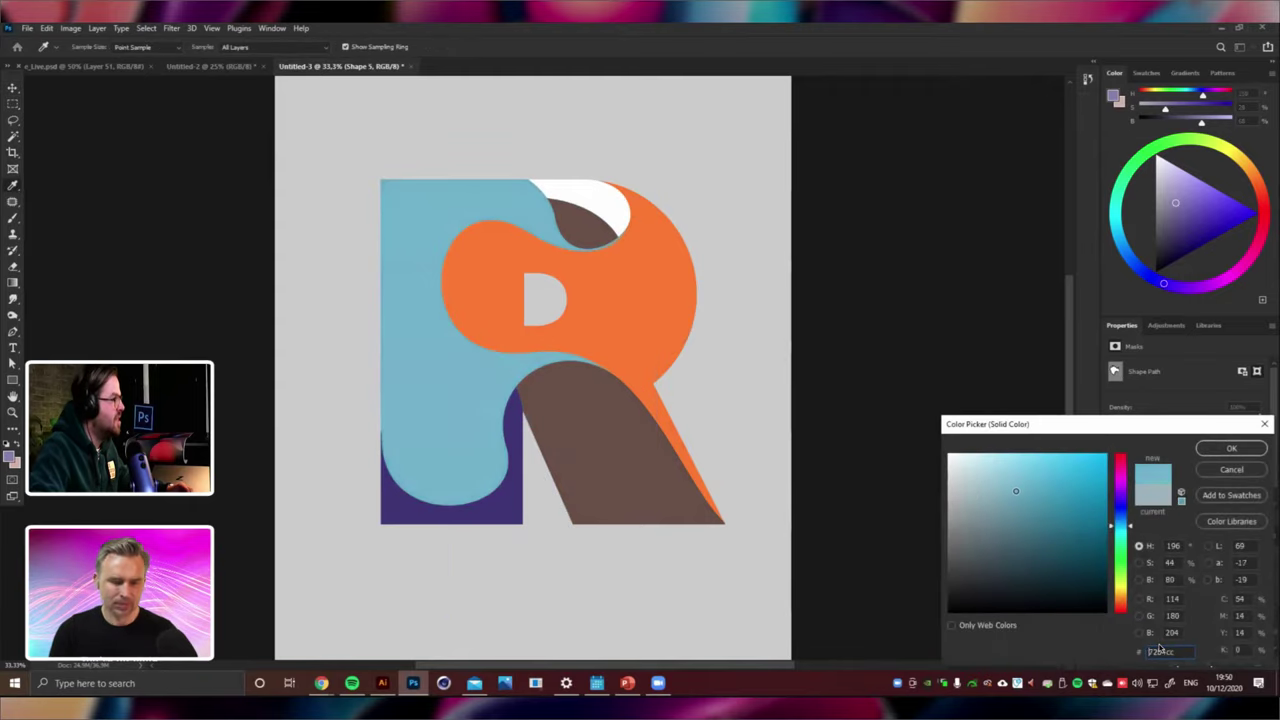
{"action": "left_click", "coordinate": [1225, 450]}
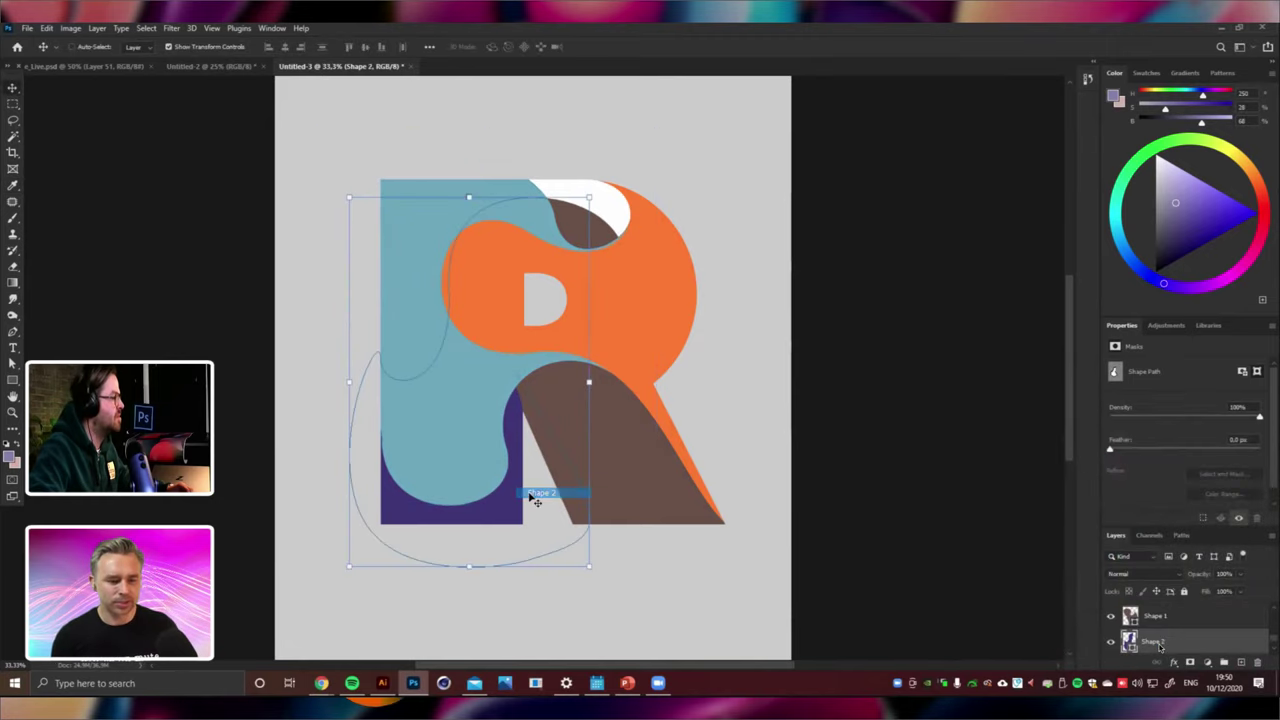
Replace dark purple Shape 2 with a new empty layer directly above the Background and activate the Rectangle tool.
{"action": "left_click_drag", "start_coordinate": [700, 478], "coordinate": [349, 491]}
{"action": "key", "text": "Delete"}
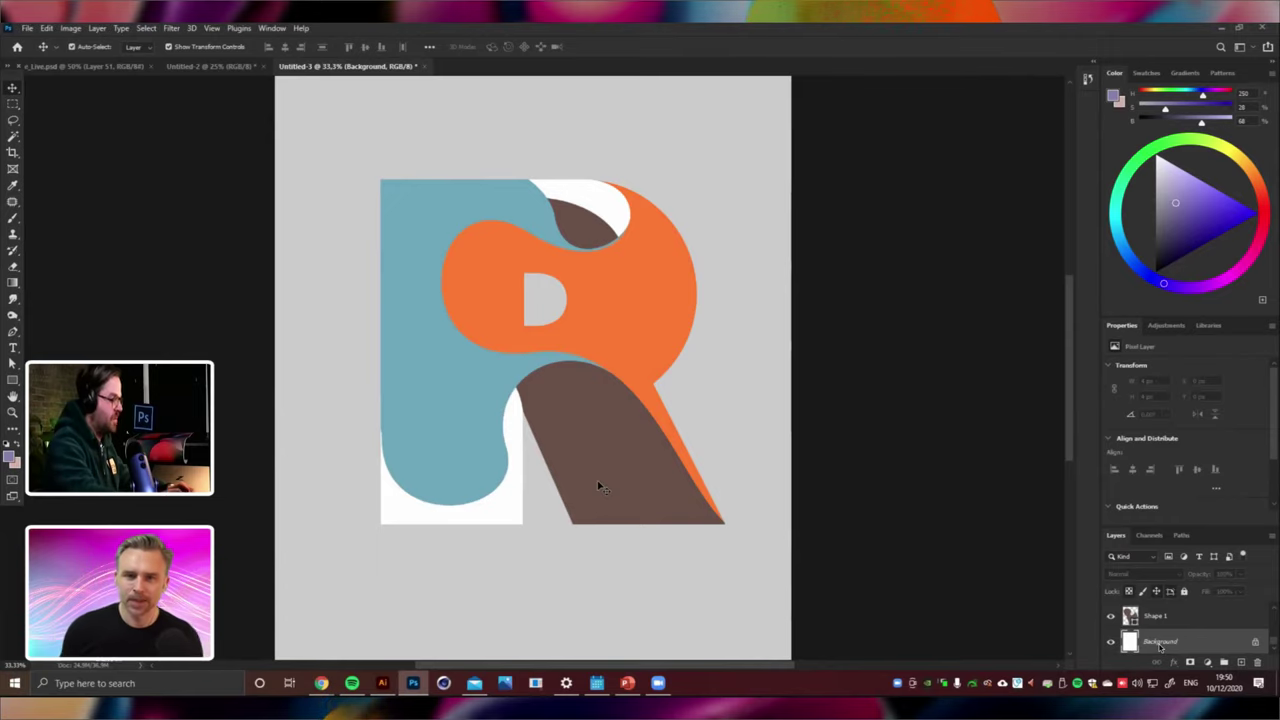
{"action": "key", "text": "ctrl+shift+alt+n"}
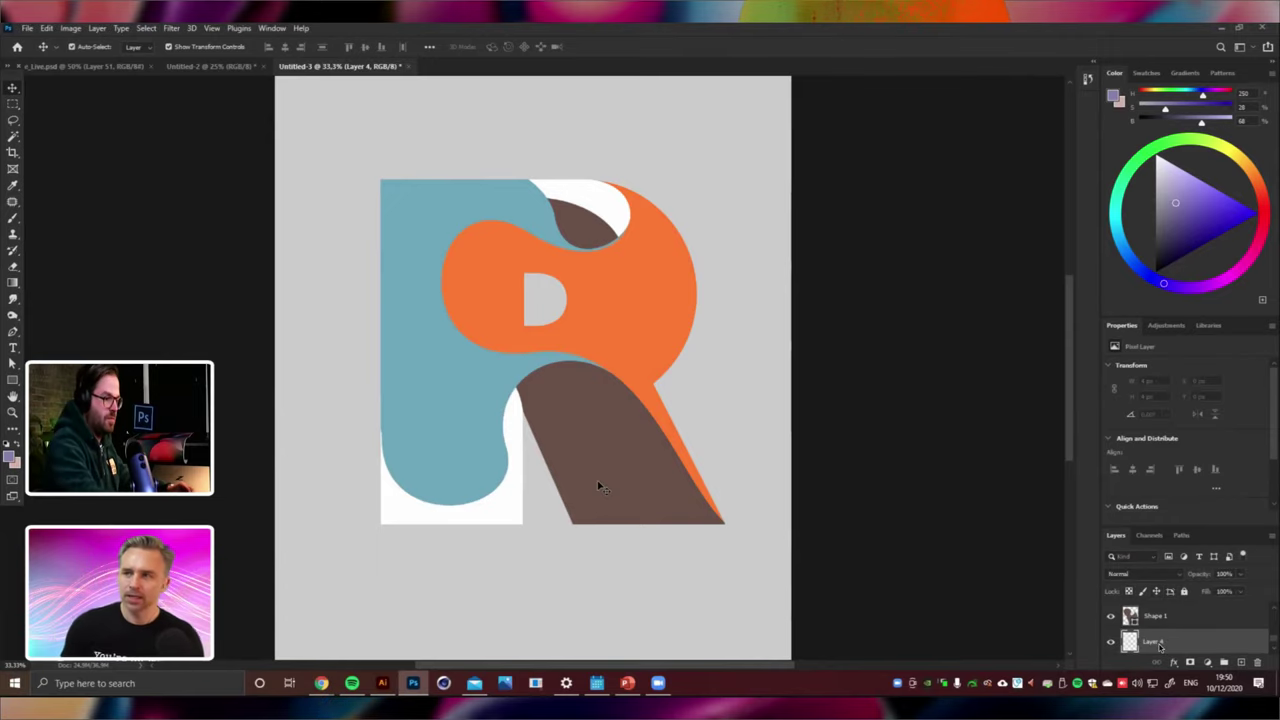
{"action": "left_click", "coordinate": [15, 331]}
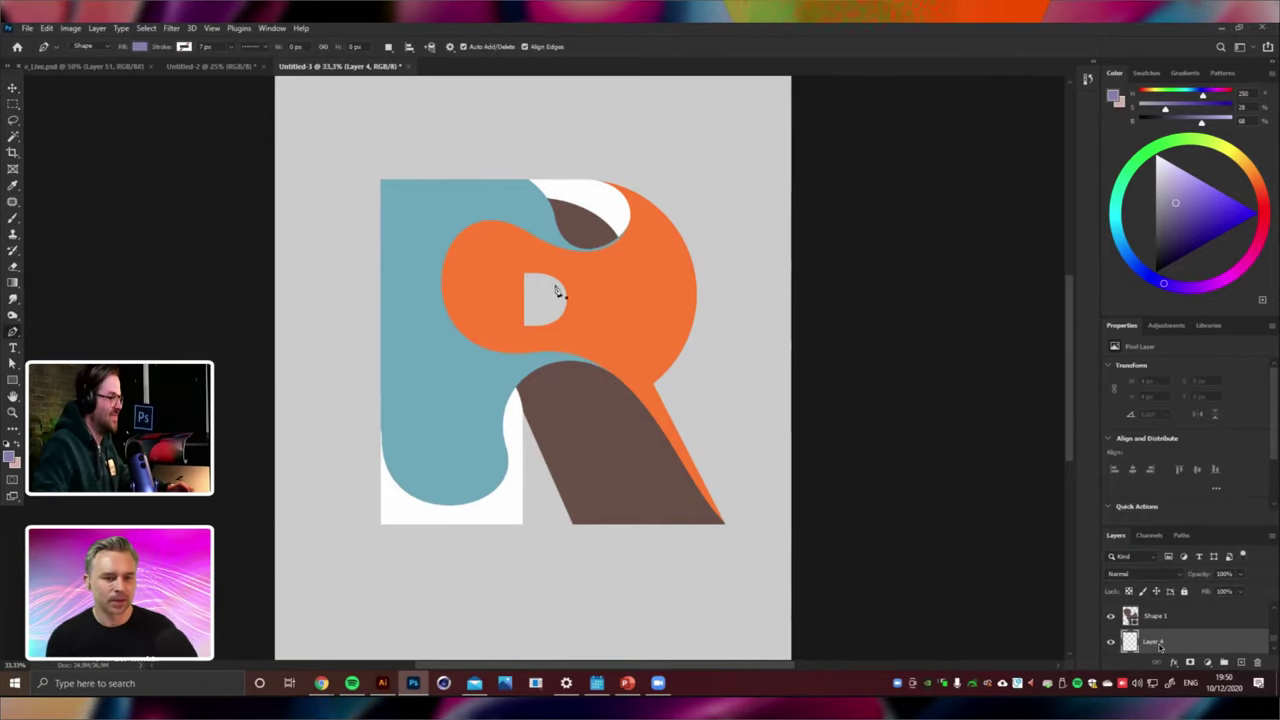
{"action": "left_click", "coordinate": [13, 379]}
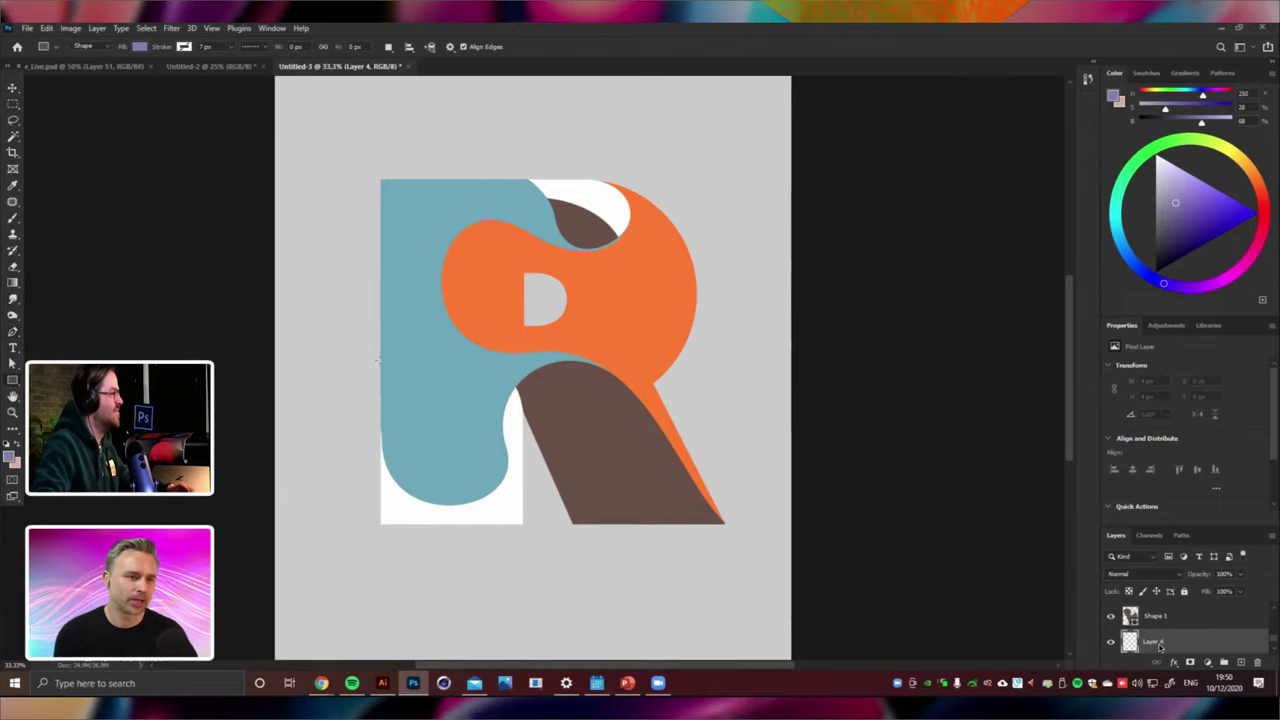
Draw a rectangle about 1932 × 2176 px behind the letter, directly above the Background, and fill it with the page grey #cdcdcd.
{"action": "left_click_drag", "start_coordinate": [762, 116], "coordinate": [358, 462]}
{"action": "scroll", "coordinate": [462, 545], "scroll_direction": "up", "scroll_amount": 3}
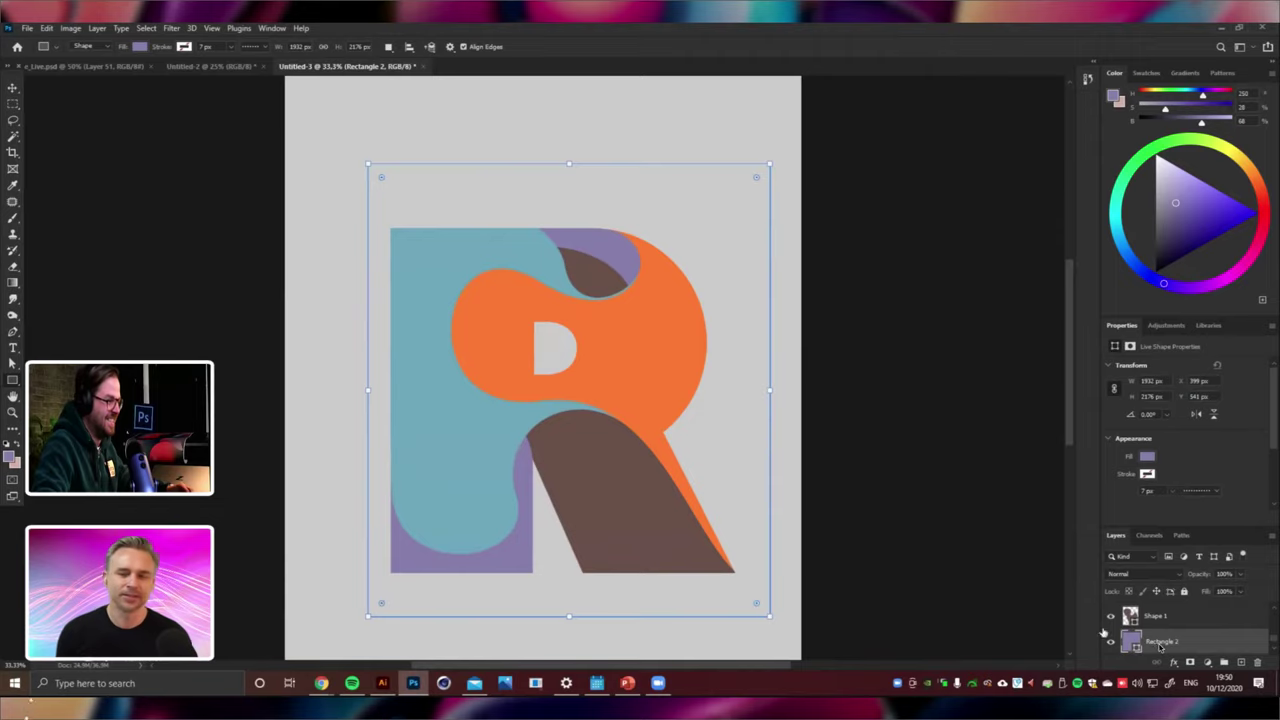
{"action": "left_click", "coordinate": [740, 376]}
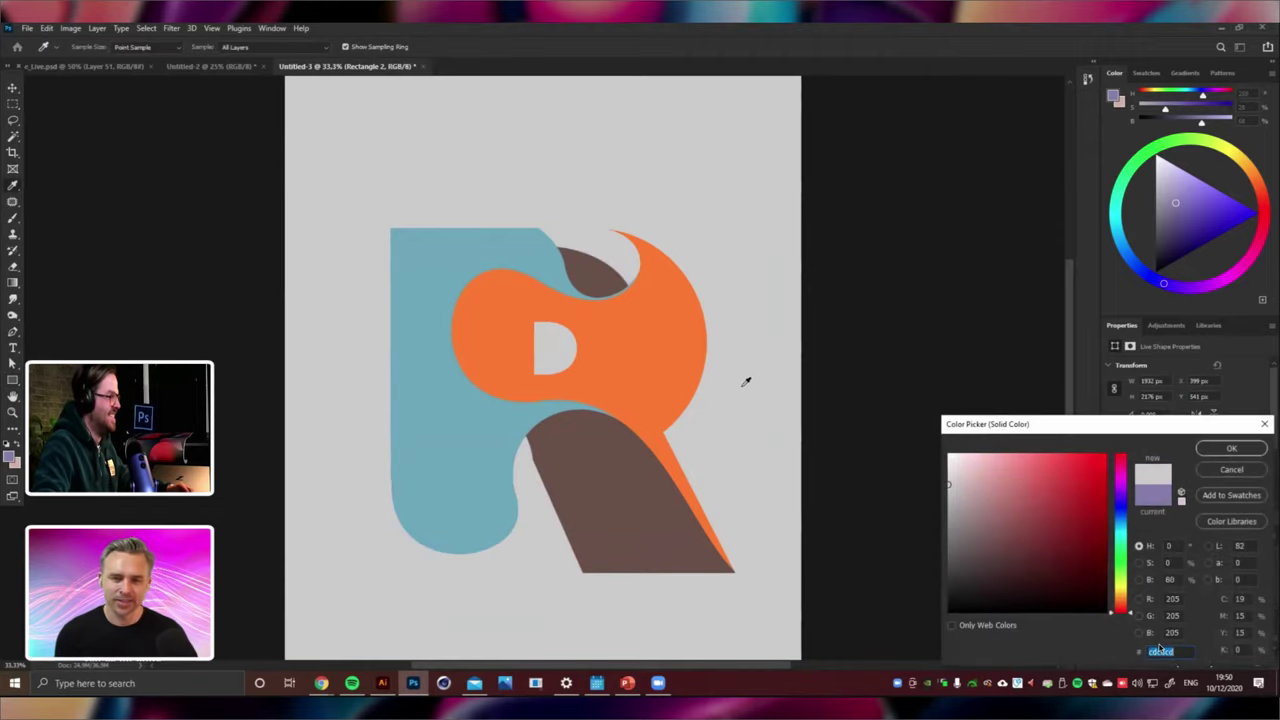
{"action": "left_click", "coordinate": [1232, 446]}
{"action": "key", "text": "ctrl+minus"}
{"action": "key", "text": "ctrl+minus"}
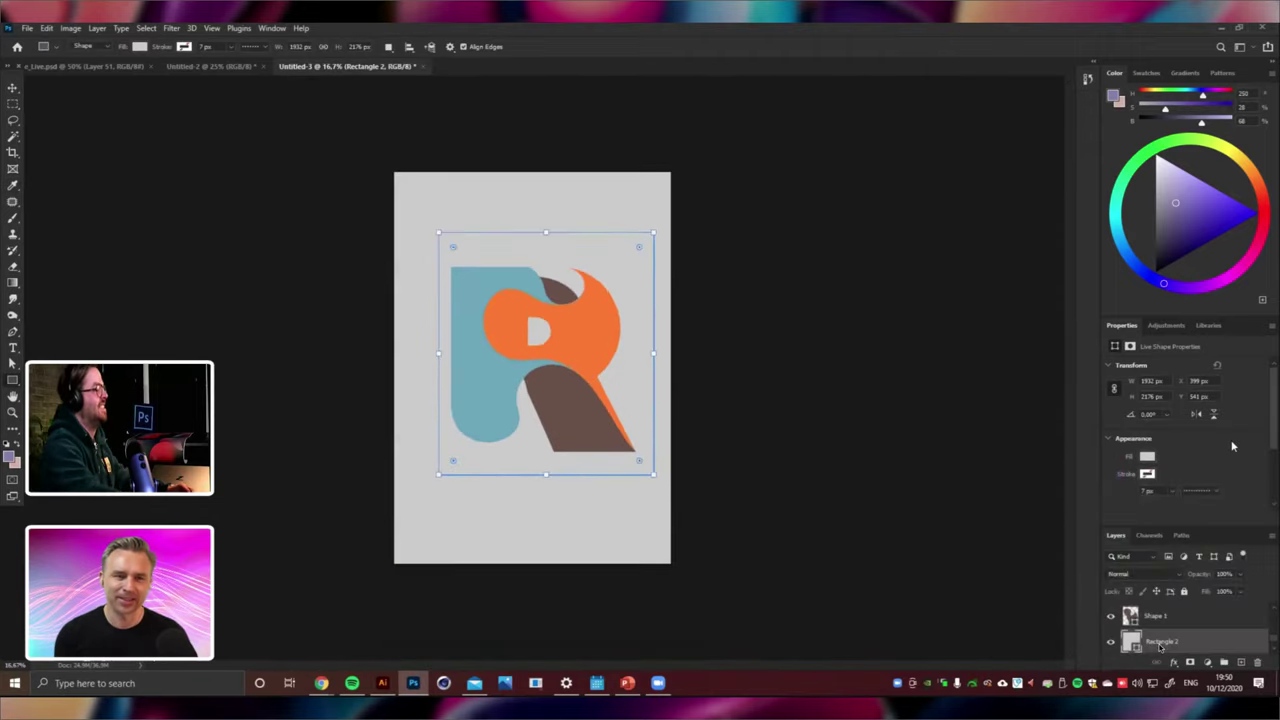
{"action": "key", "text": "ctrl+plus"}
{"action": "key", "text": "ctrl+plus"}
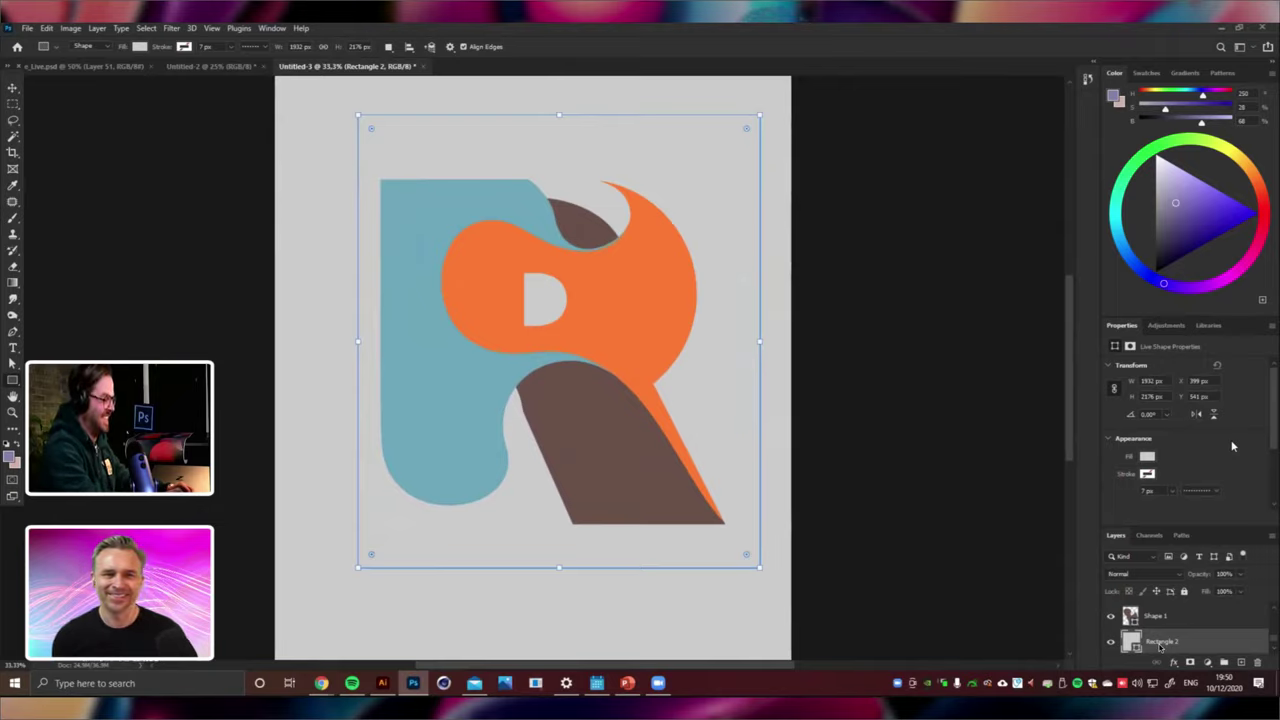
On a new layer above Shape 1, draw a purple curved Pen shape about 405 × 378 px in the notch at the bowl's top.
{"action": "key", "text": "ctrl+shift+alt+n"}
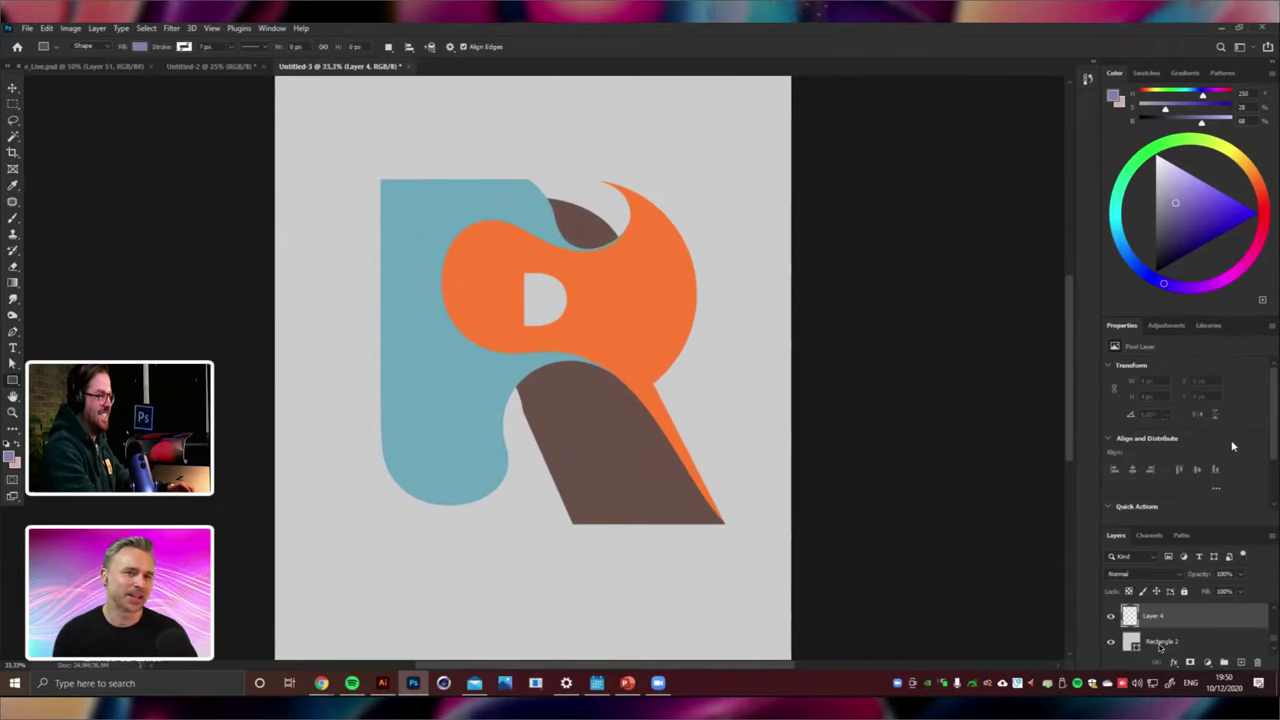
{"action": "key", "text": "ctrl+]"}
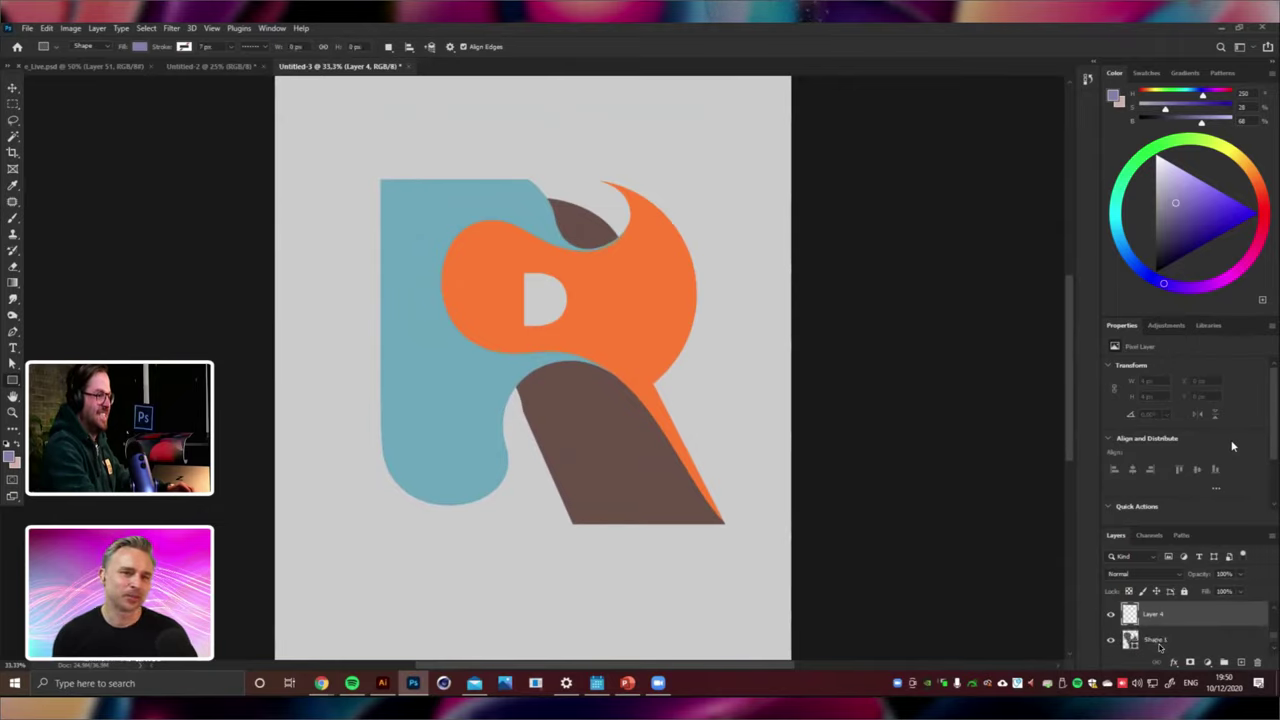
{"action": "left_click", "coordinate": [13, 332]}
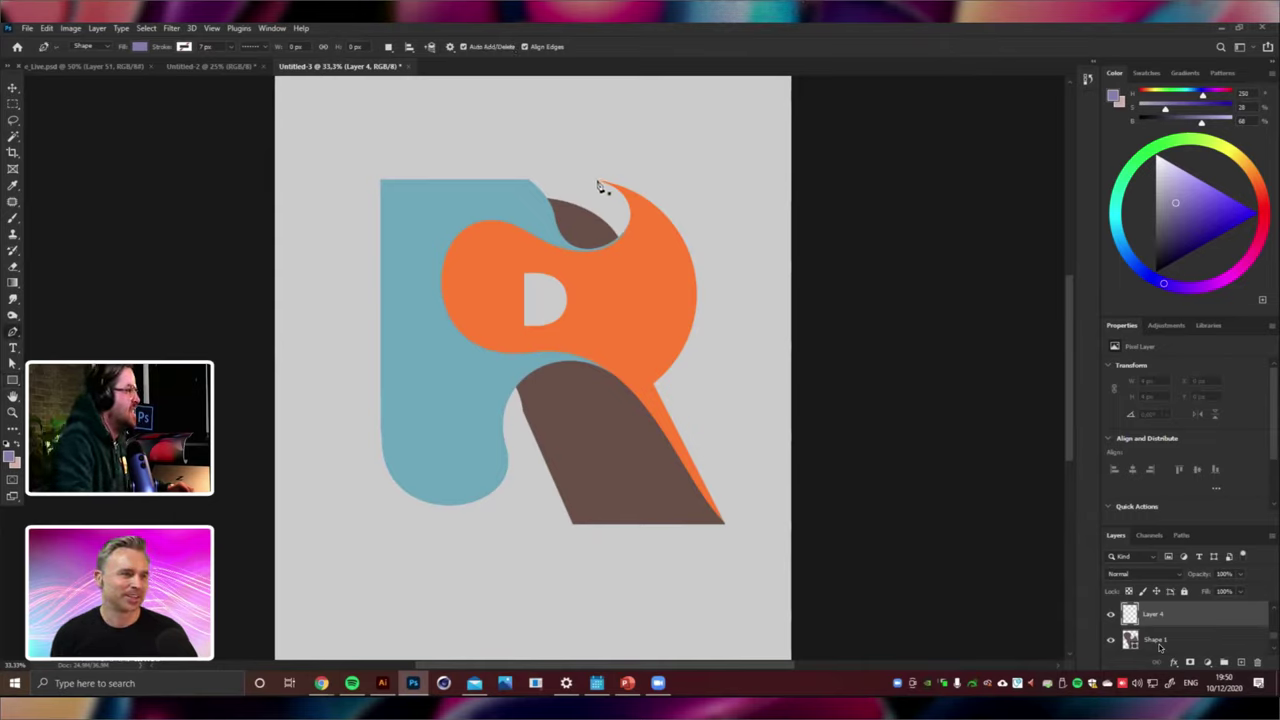
{"action": "left_click_drag", "start_coordinate": [555, 175], "coordinate": [553, 170]}
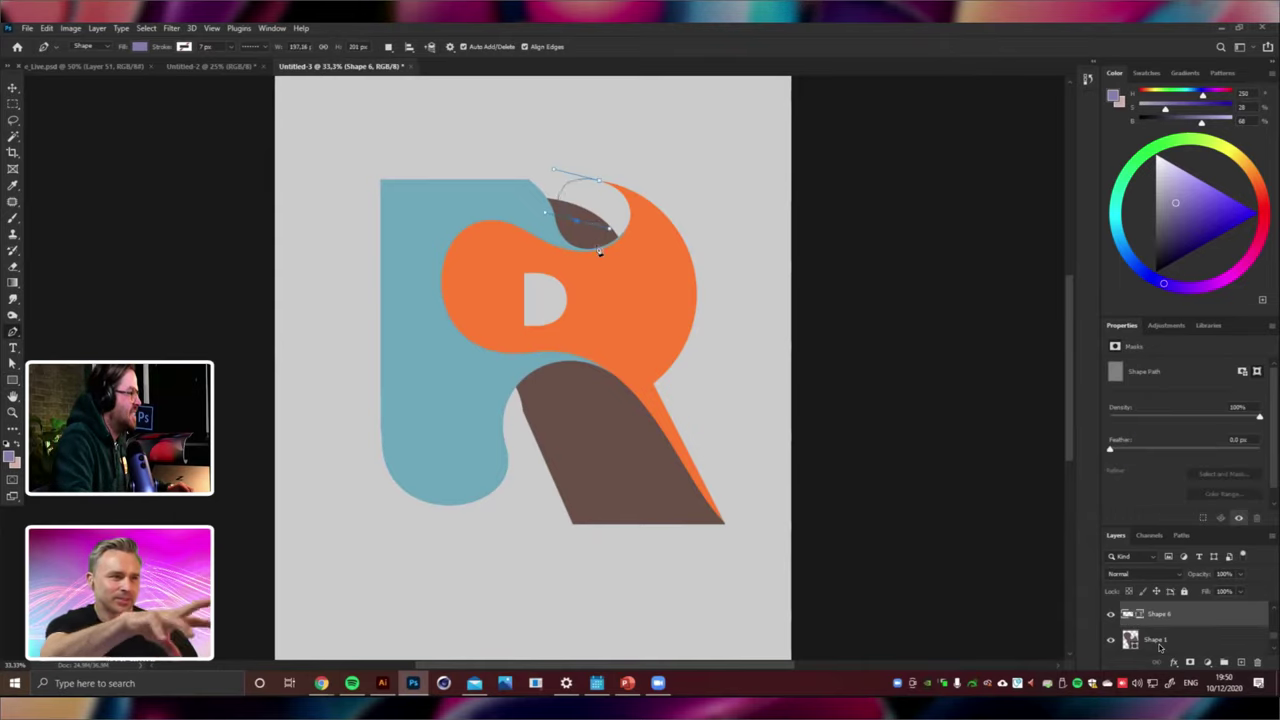
{"action": "left_click_drag", "start_coordinate": [630, 248], "coordinate": [642, 224]}
{"action": "left_click", "coordinate": [639, 216]}
{"action": "left_click", "coordinate": [632, 191]}
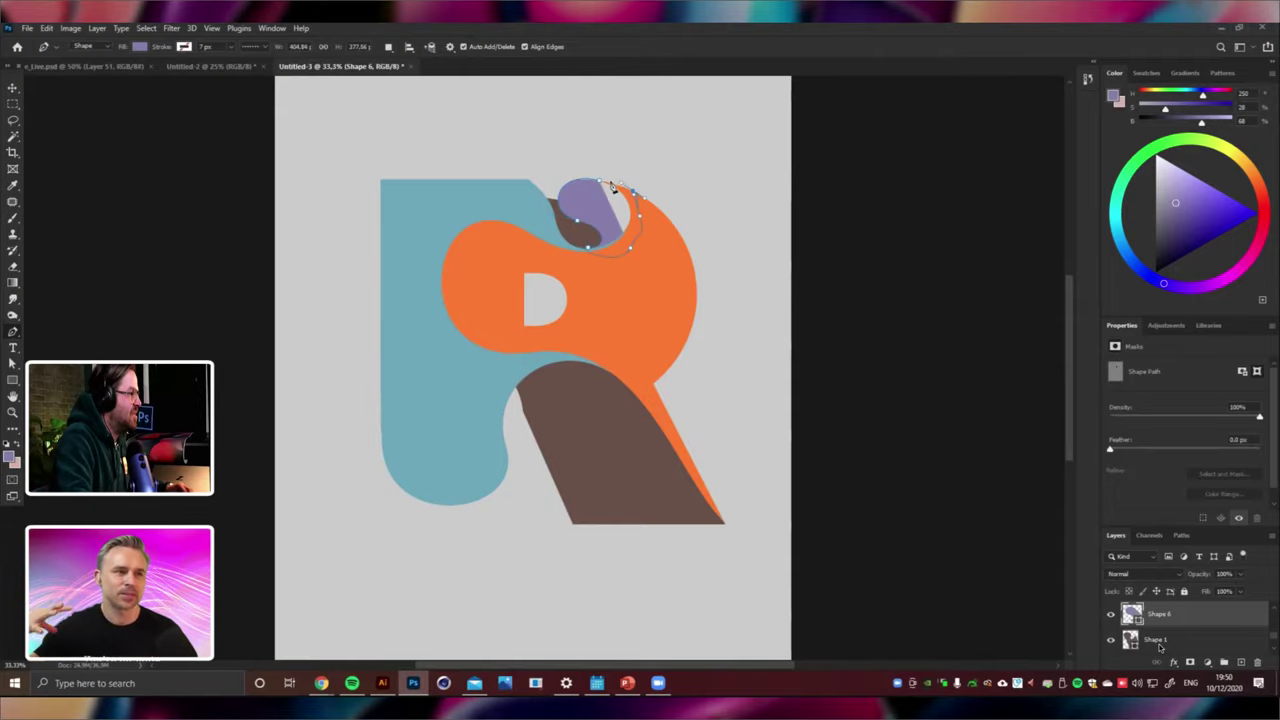
{"action": "left_click", "coordinate": [599, 180], "text": "alt"}
{"action": "key", "text": "ctrl+alt+shift+n"}
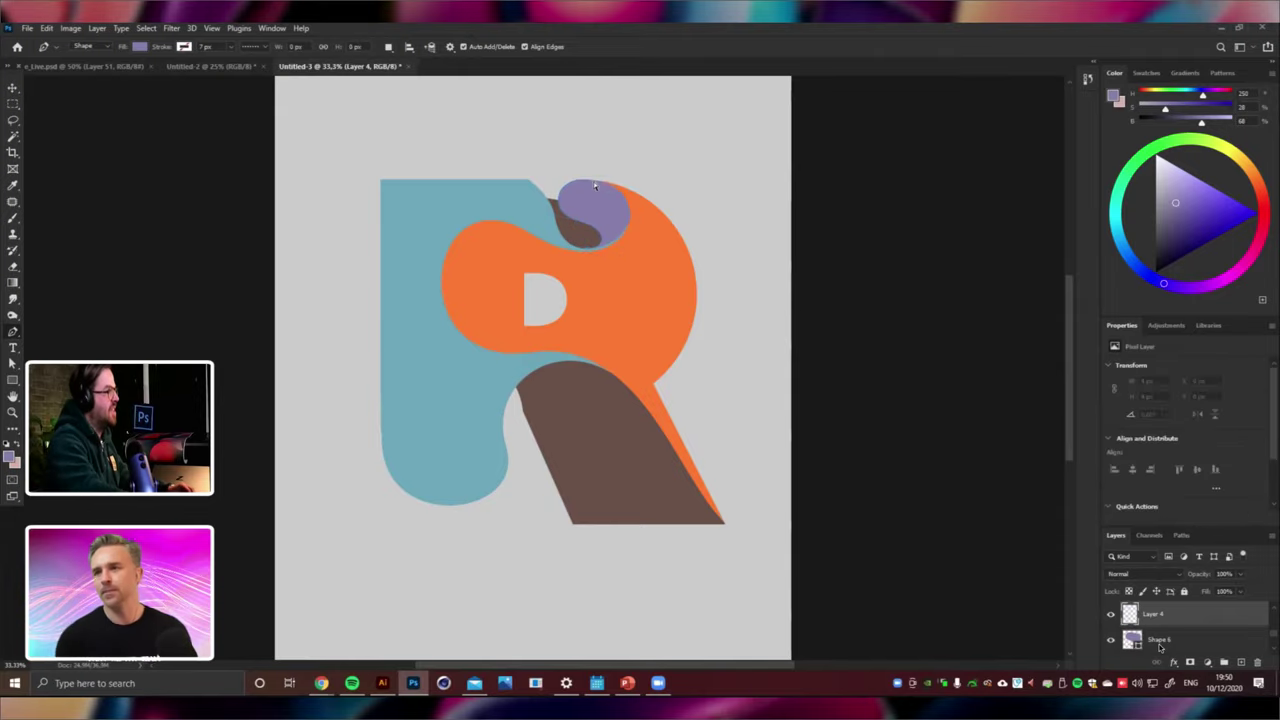
{"action": "key", "text": "ctrl+minus"}
{"action": "key", "text": "ctrl+minus"}
{"action": "key", "text": "ctrl+plus"}
{"action": "key", "text": "ctrl+plus"}
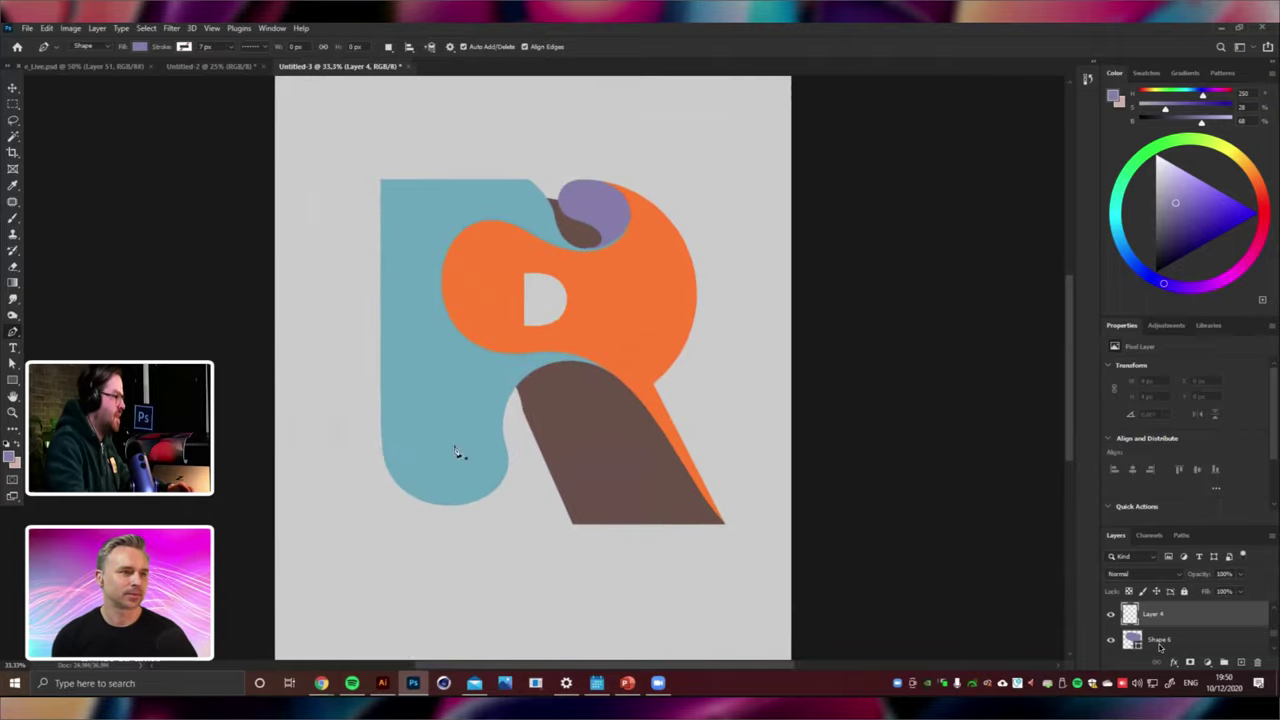
{"action": "left_click", "coordinate": [487, 494]}
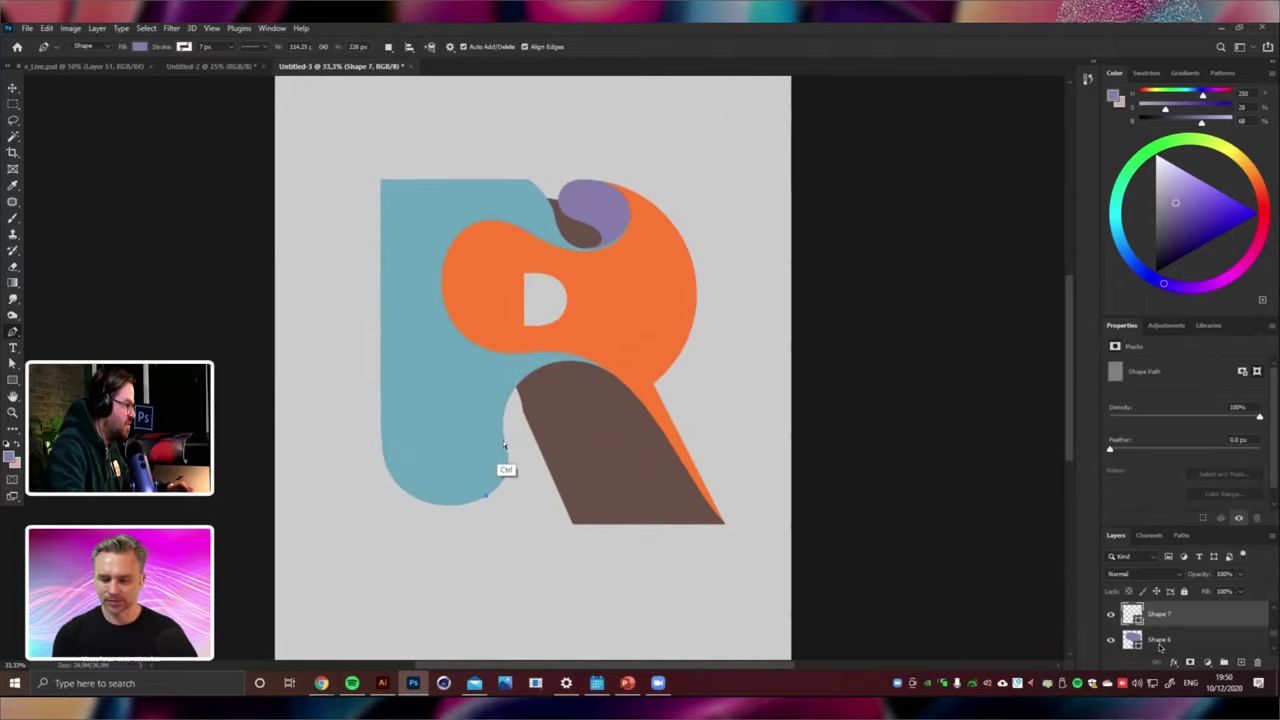
{"action": "left_click_drag", "start_coordinate": [509, 447], "coordinate": [502, 410]}
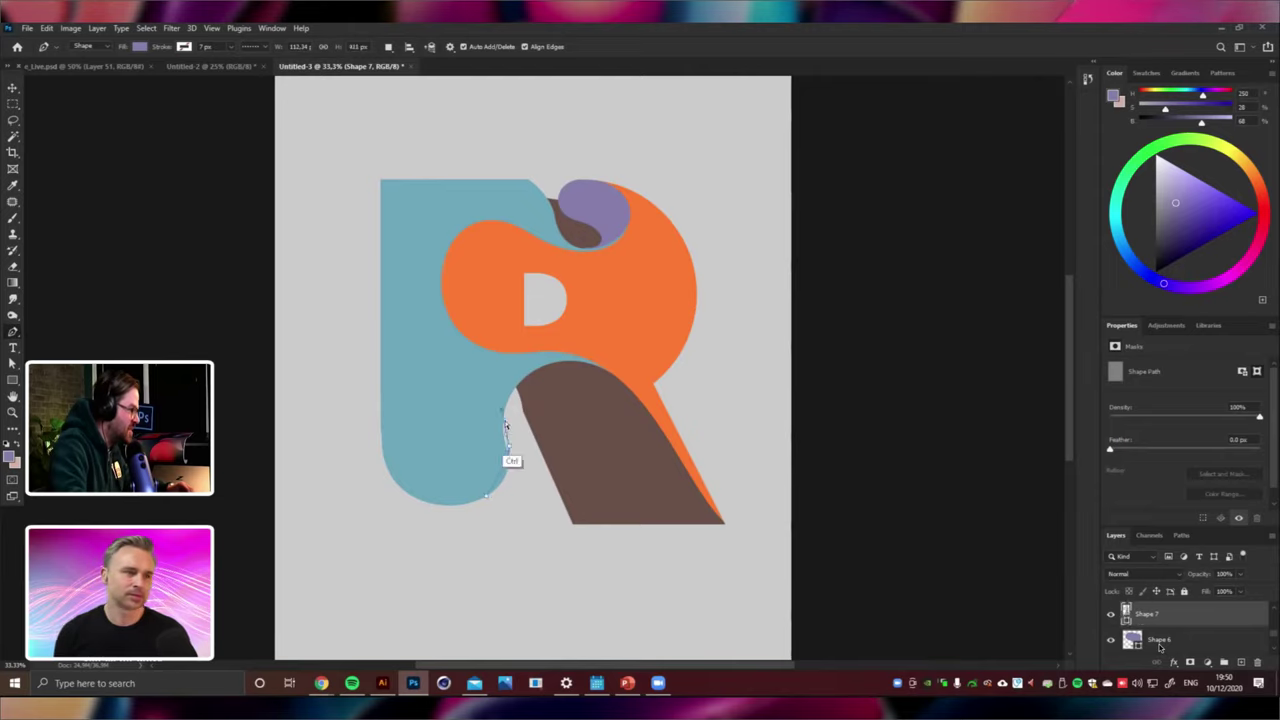
{"action": "key", "text": "ctrl+z"}
{"action": "key", "text": "ctrl+z"}
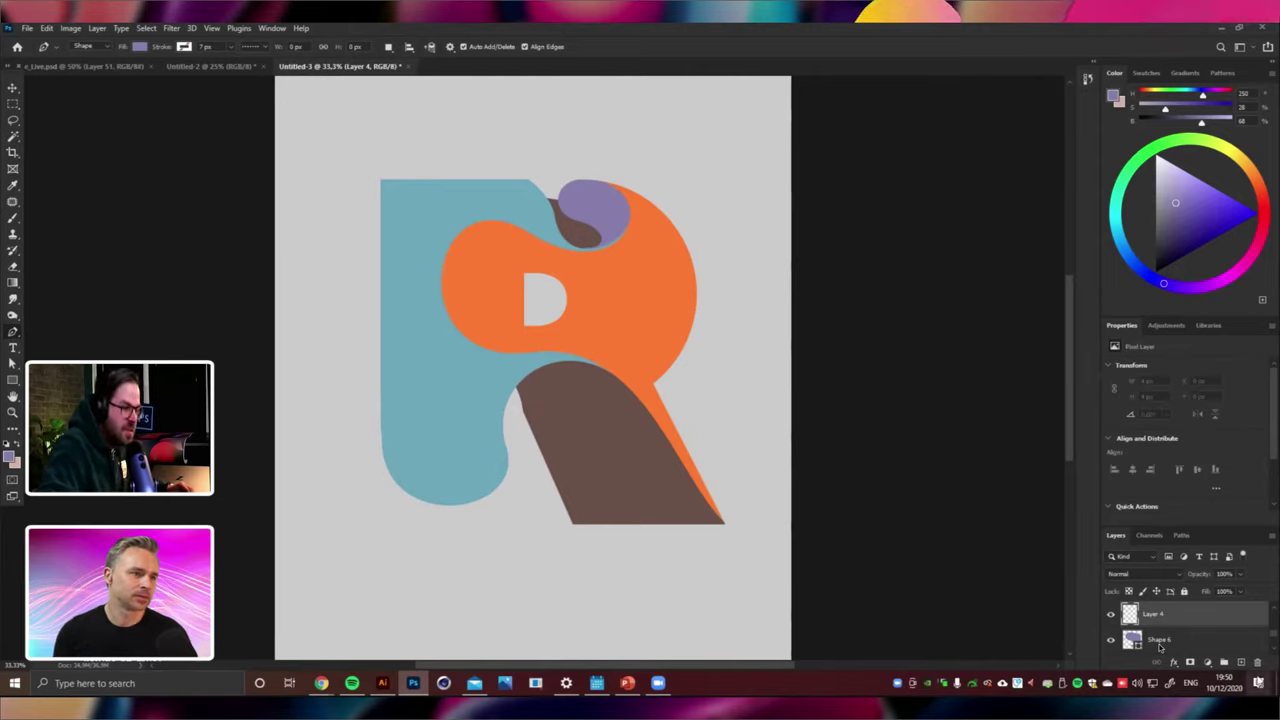
Recolour the background rectangle, Rectangle 2, a slightly darker grey of about #b9b9b9.
{"action": "scroll", "coordinate": [1160, 648], "scroll_direction": "down", "scroll_amount": 3}
{"action": "double_click", "coordinate": [1130, 616]}
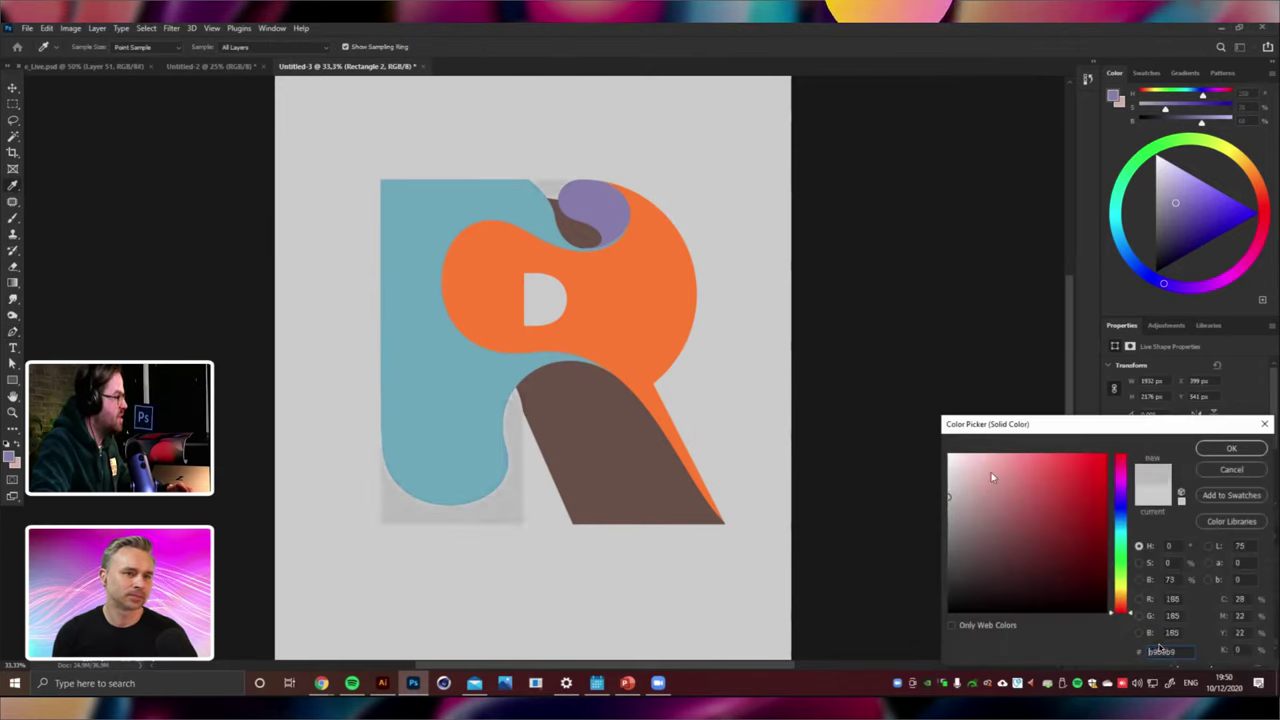
{"action": "left_click", "coordinate": [1208, 452]}
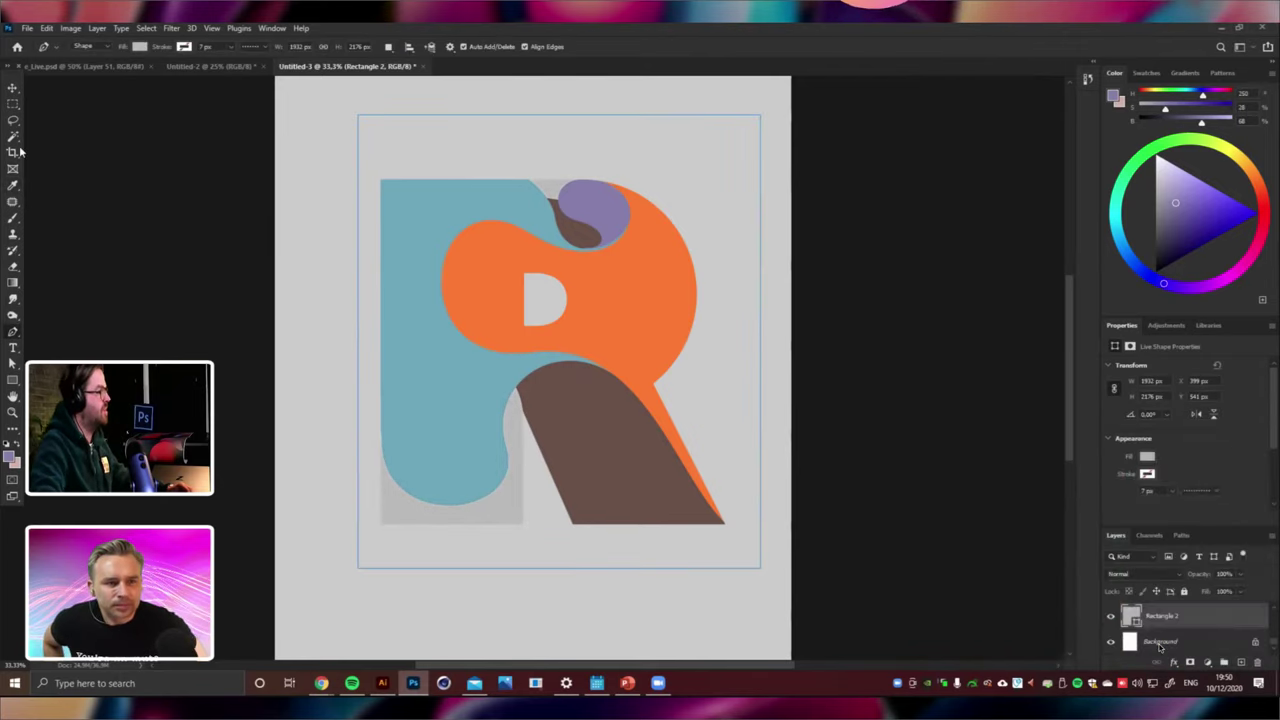
On a new layer above Rectangle 2, draw a purple curved Pen shape about 917 × 697 px around the stem's foot and add another empty layer.
{"action": "key", "text": "ctrl+["}
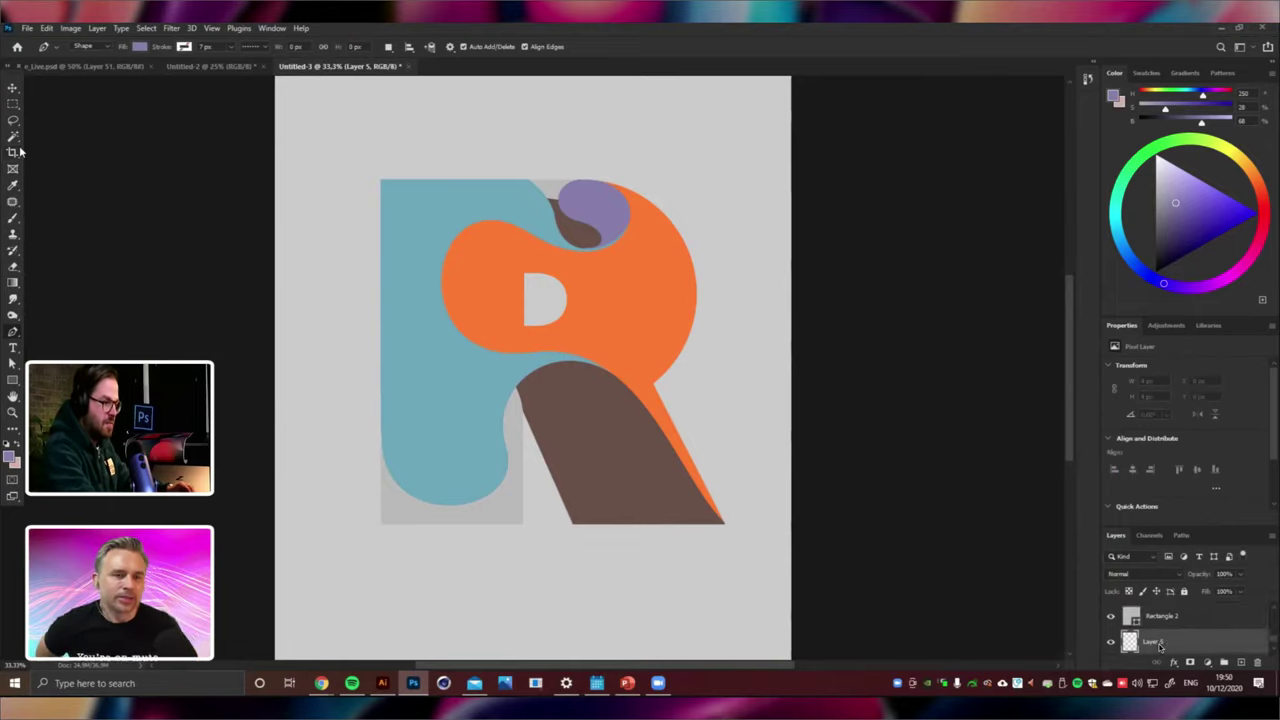
{"action": "scroll", "coordinate": [1160, 646], "scroll_direction": "down", "scroll_amount": 1}
{"action": "scroll", "coordinate": [1160, 646], "scroll_direction": "up", "scroll_amount": 1}
{"action": "key", "text": "ctrl+]"}
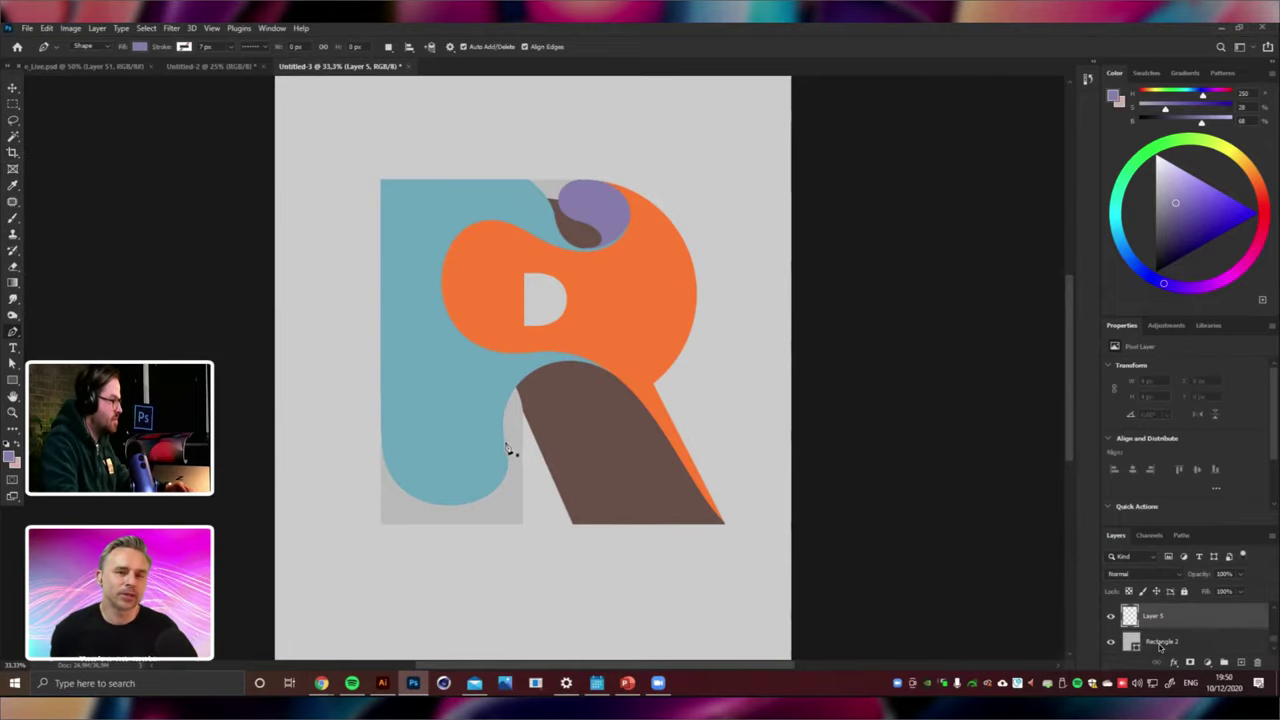
{"action": "left_click", "coordinate": [505, 441]}
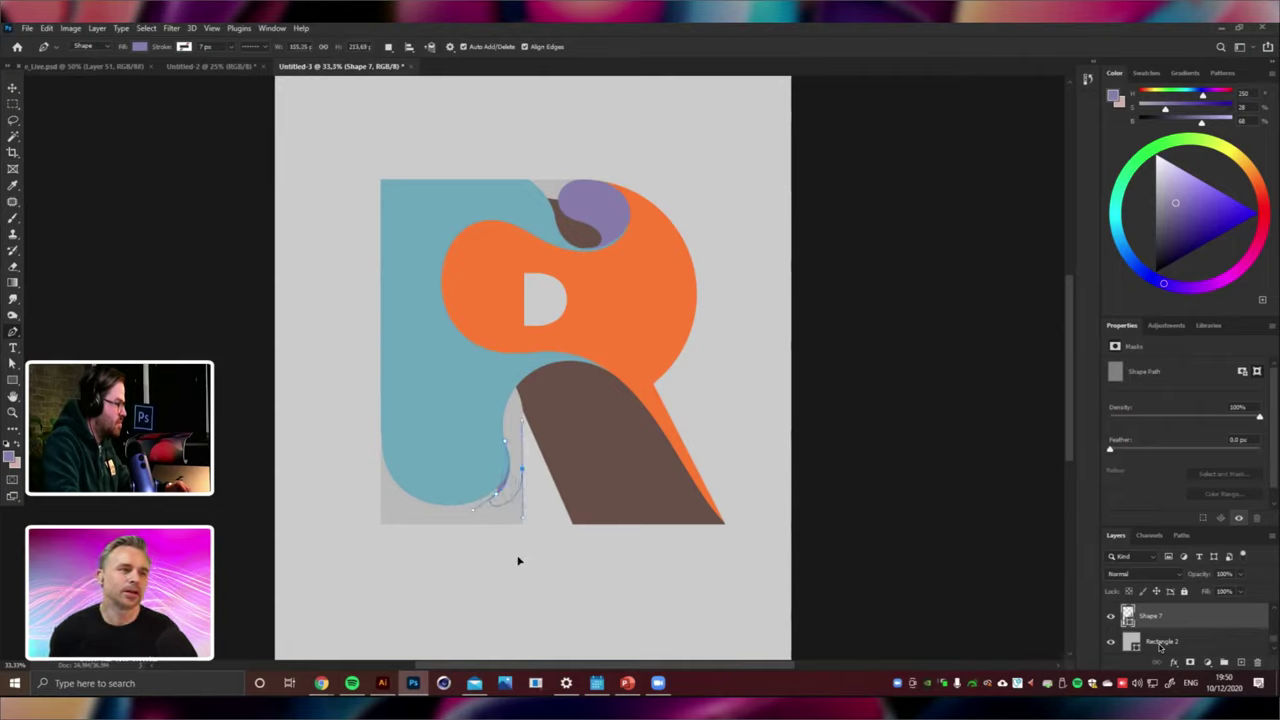
{"action": "left_click_drag", "start_coordinate": [535, 543], "coordinate": [385, 528]}
{"action": "left_click_drag", "start_coordinate": [349, 466], "coordinate": [350, 440]}
{"action": "key", "text": "ctrl+z"}
{"action": "left_click_drag", "start_coordinate": [363, 517], "coordinate": [398, 409]}
{"action": "left_click_drag", "start_coordinate": [418, 420], "coordinate": [462, 447]}
{"action": "left_click", "coordinate": [505, 441]}
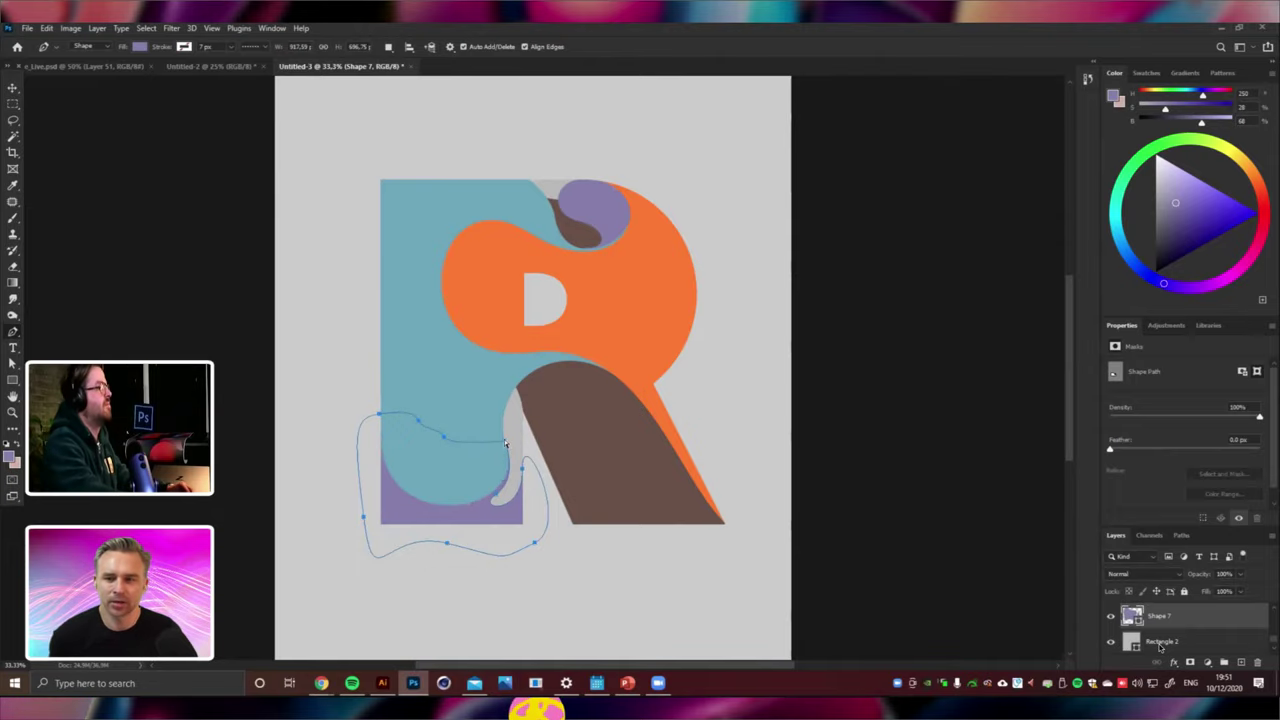
{"action": "key", "text": "ctrl+minus"}
{"action": "key", "text": "ctrl+shift+alt+n"}
Examine the whole letter composition both at full-page scale and closer up.
{"action": "key", "text": "ctrl+minus"}
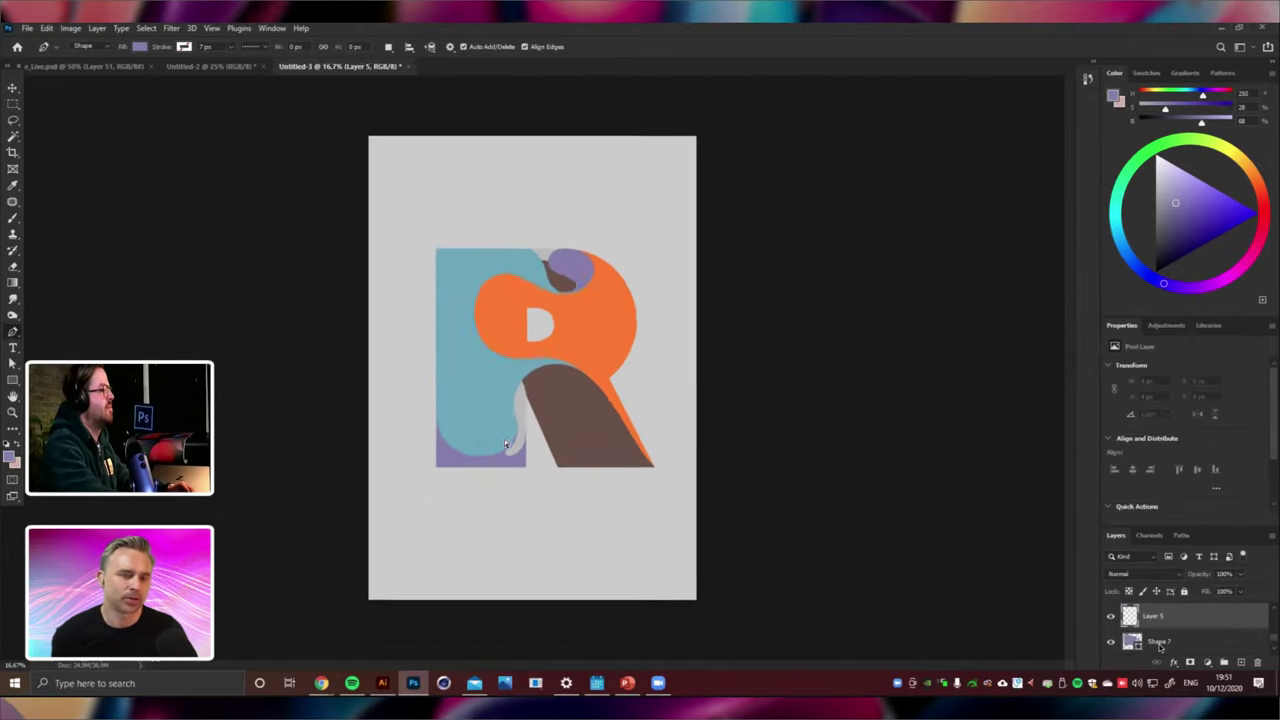
{"action": "key", "text": "ctrl+plus"}
{"action": "key", "text": "ctrl+plus"}
{"action": "key", "text": "ctrl+minus"}
{"action": "key", "text": "ctrl+minus"}
{"action": "key", "text": "ctrl+plus"}
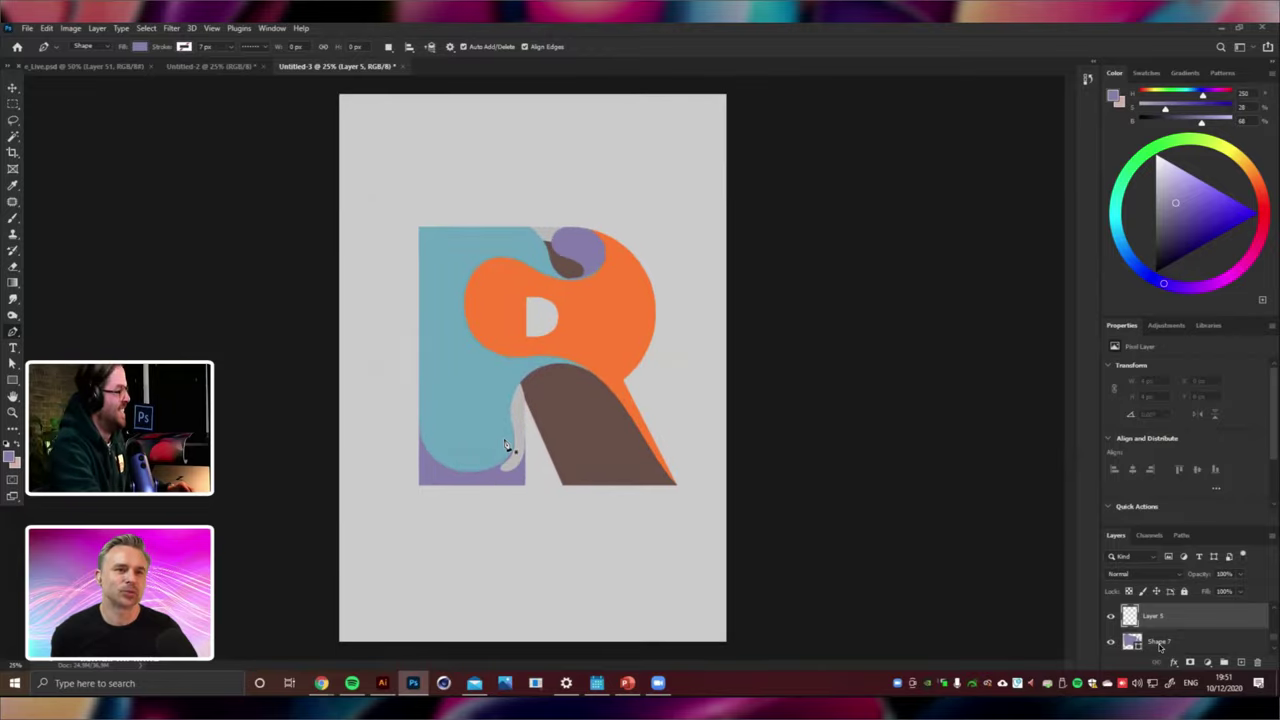
{"action": "key", "text": "ctrl+plus"}
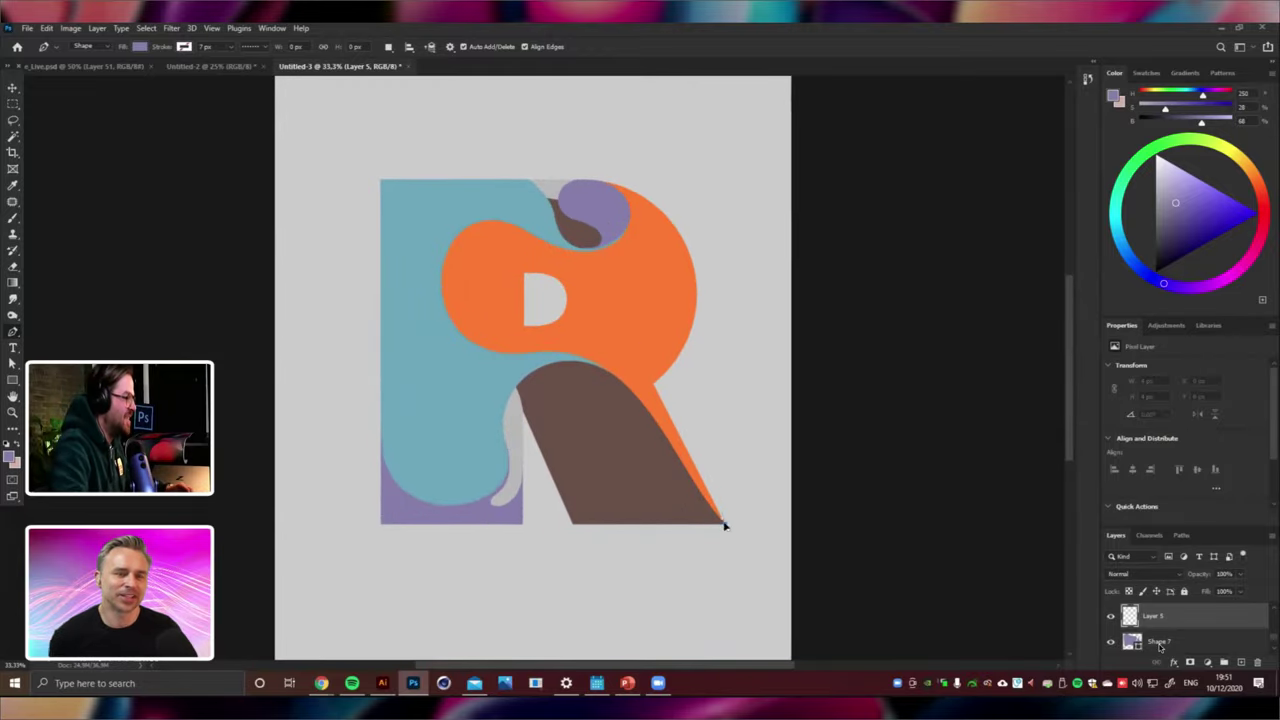
{"action": "left_click_drag", "start_coordinate": [725, 525], "coordinate": [708, 470]}
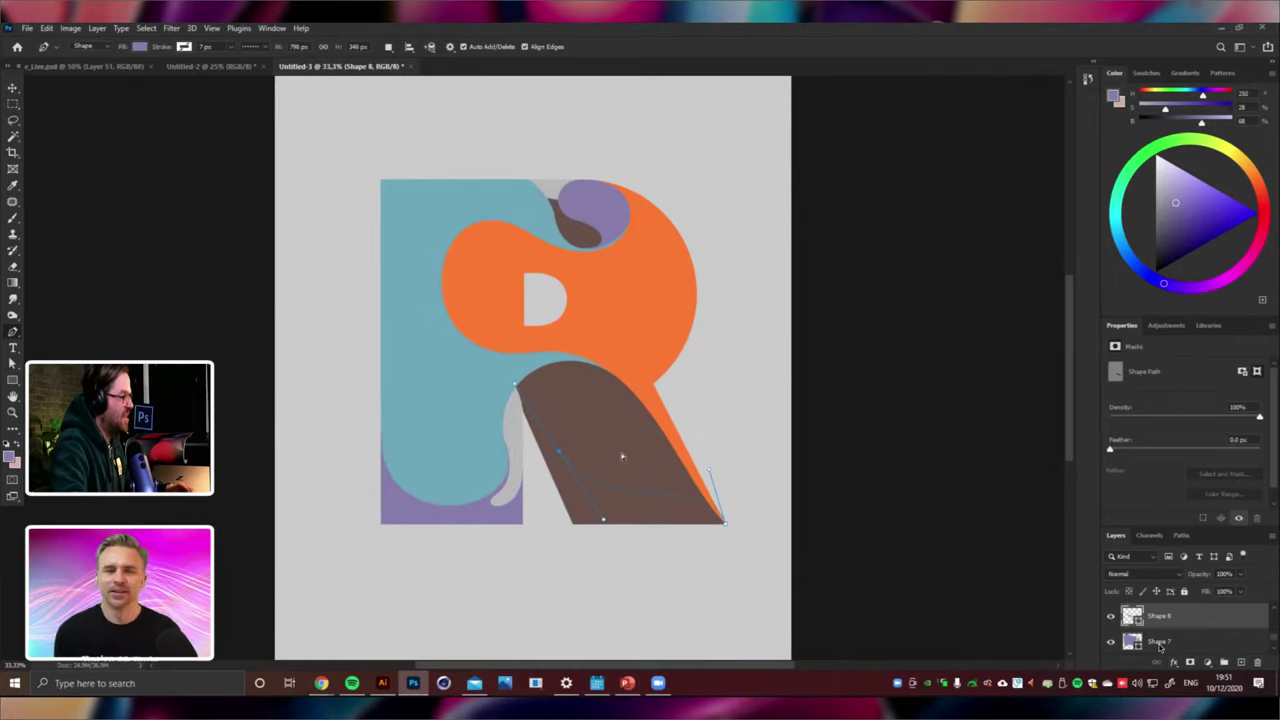
{"action": "key", "text": "ctrl+z"}
{"action": "key", "text": "ctrl+z"}
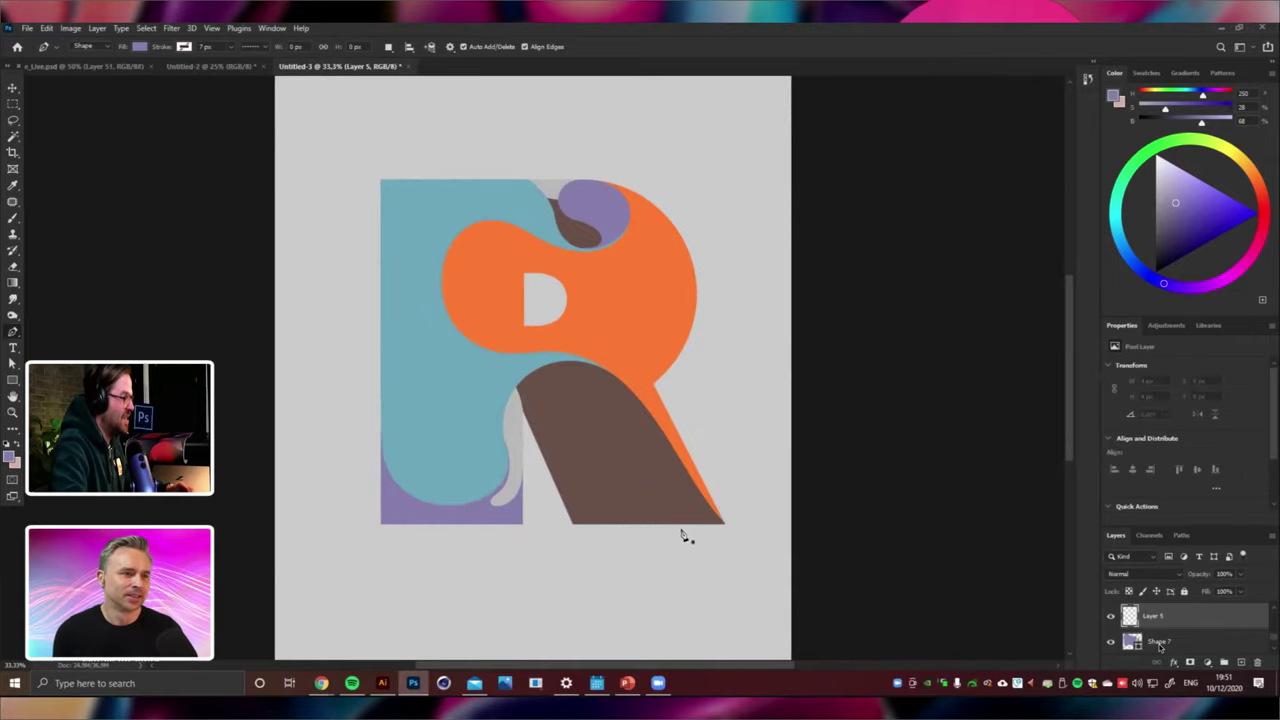
Draw an S-curved purple Pen shape about 896 × 935 px over the leg's outer side and place it directly above Shape 1.
{"action": "left_click_drag", "start_coordinate": [616, 525], "coordinate": [700, 523]}
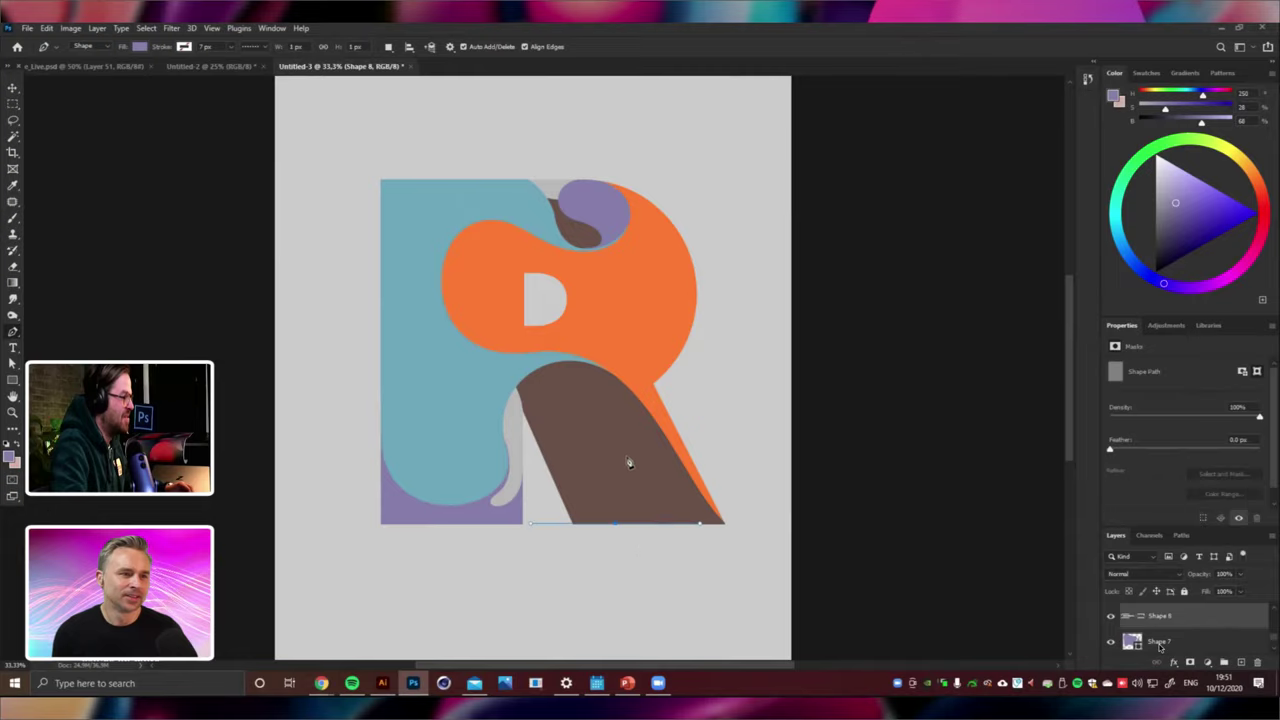
{"action": "key", "text": "ctrl+z"}
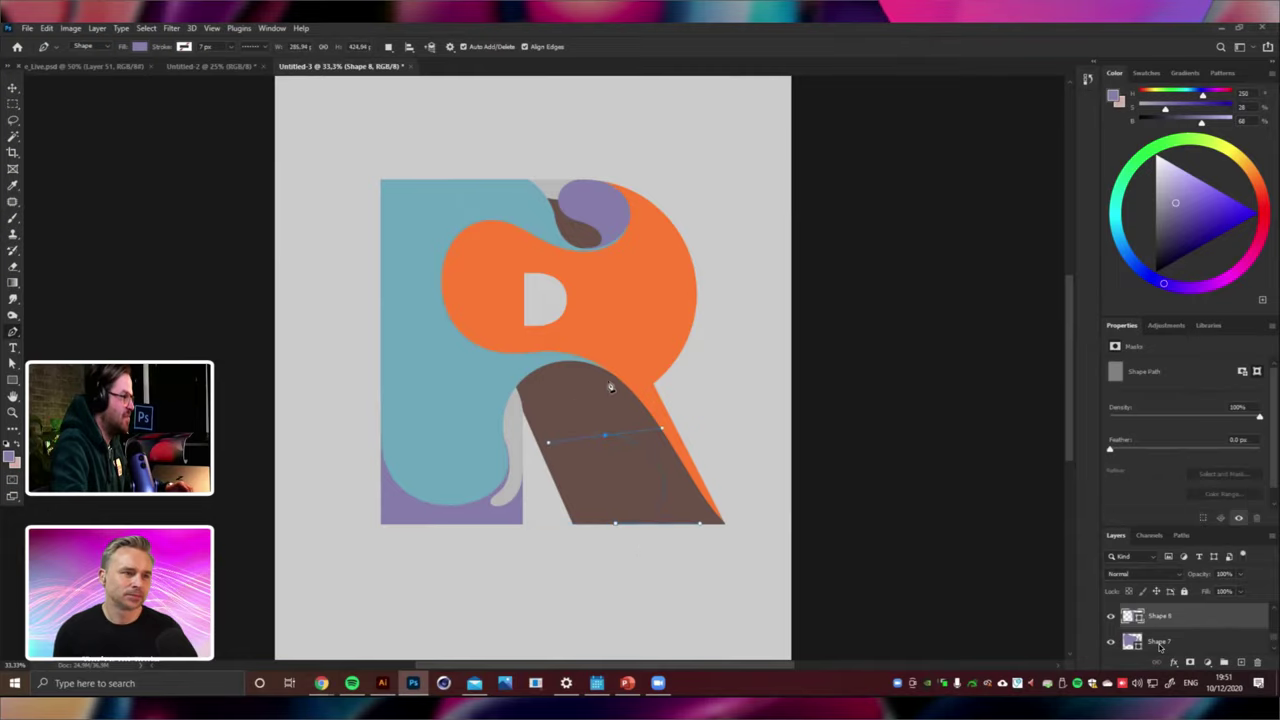
{"action": "left_click_drag", "start_coordinate": [748, 511], "coordinate": [646, 562]}
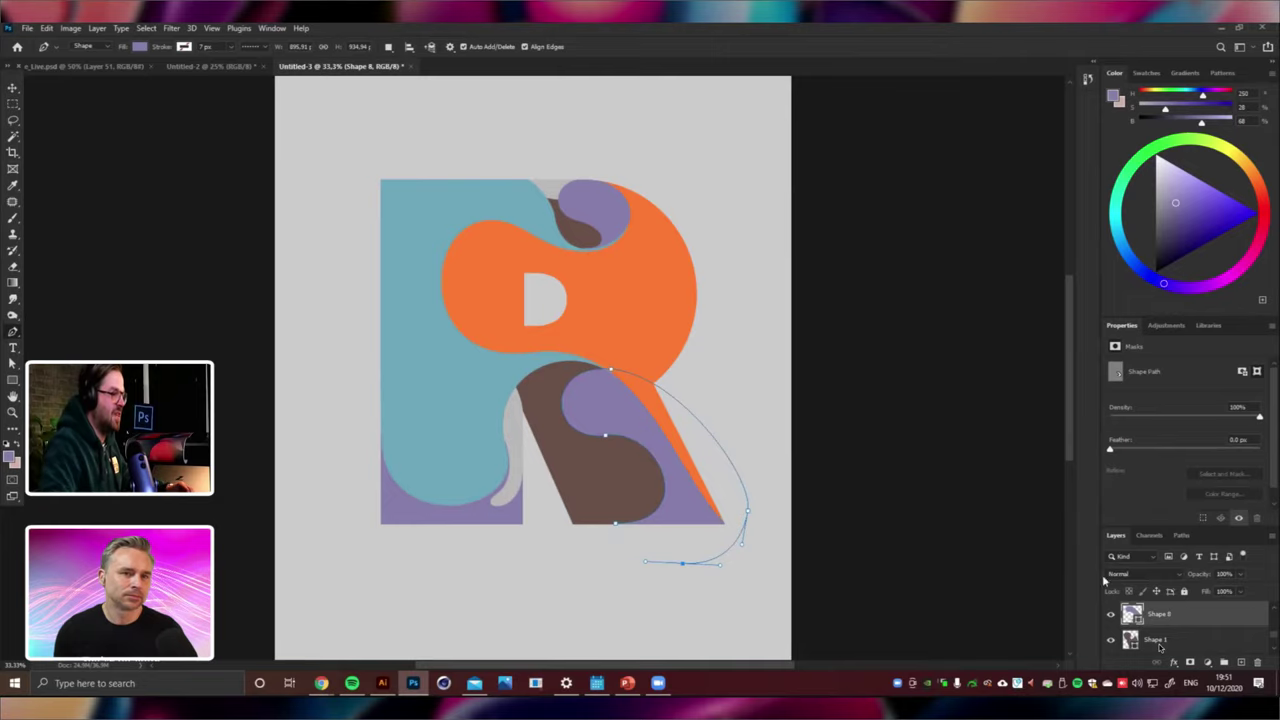
Recolour the S-curved leg shape, Shape 8, a very dark brown of about #413531 and add an empty layer above it.
{"action": "double_click", "coordinate": [1131, 614]}
{"action": "left_click", "coordinate": [626, 472]}
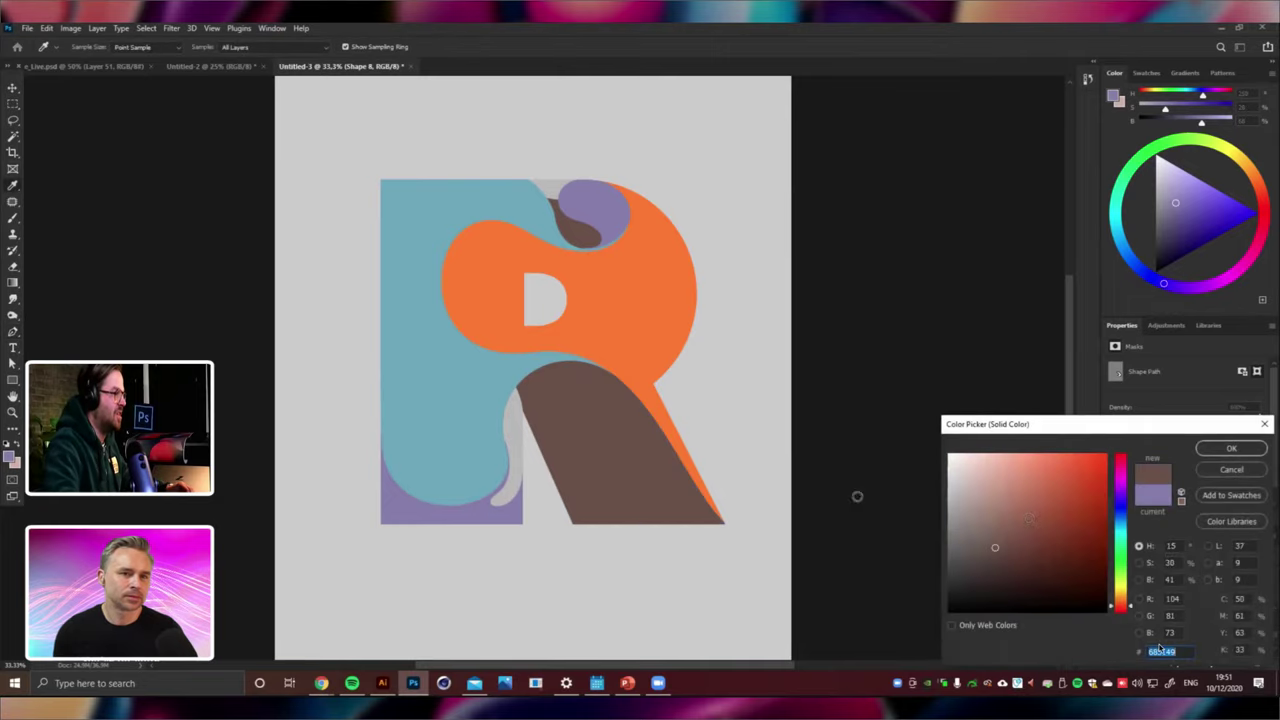
{"action": "left_click_drag", "start_coordinate": [1010, 531], "coordinate": [988, 571]}
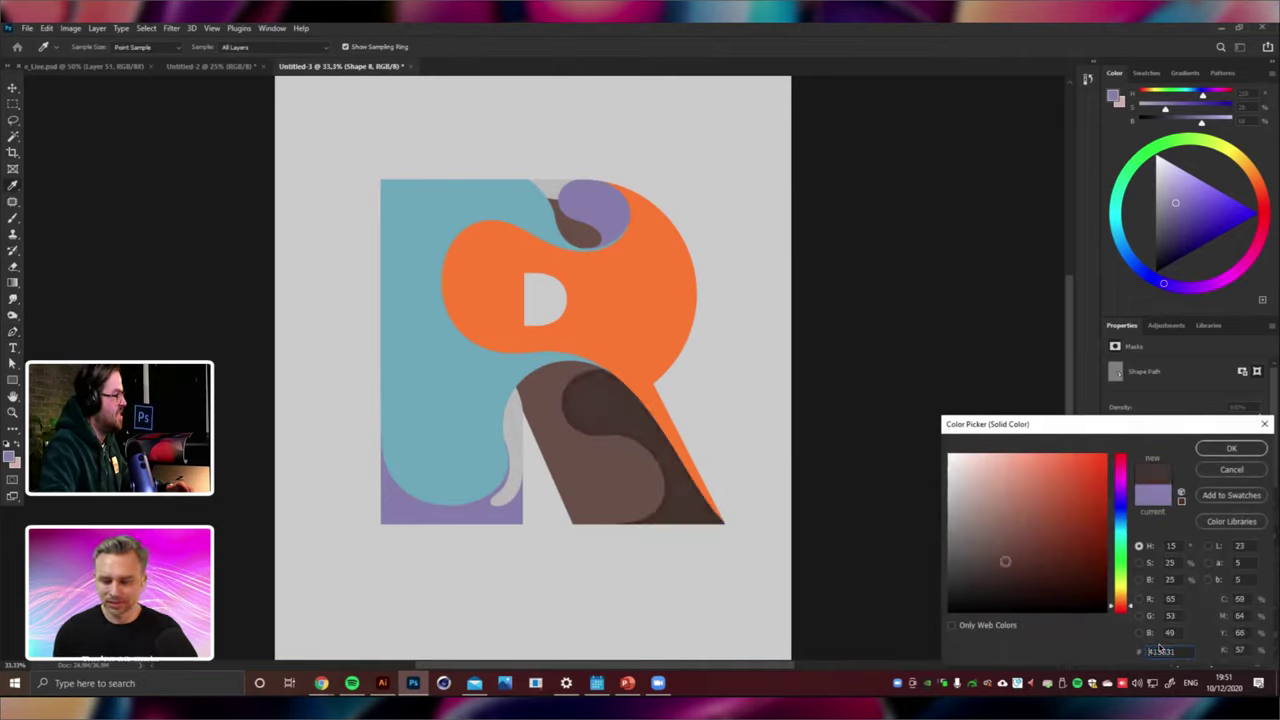
{"action": "left_click", "coordinate": [1221, 444]}
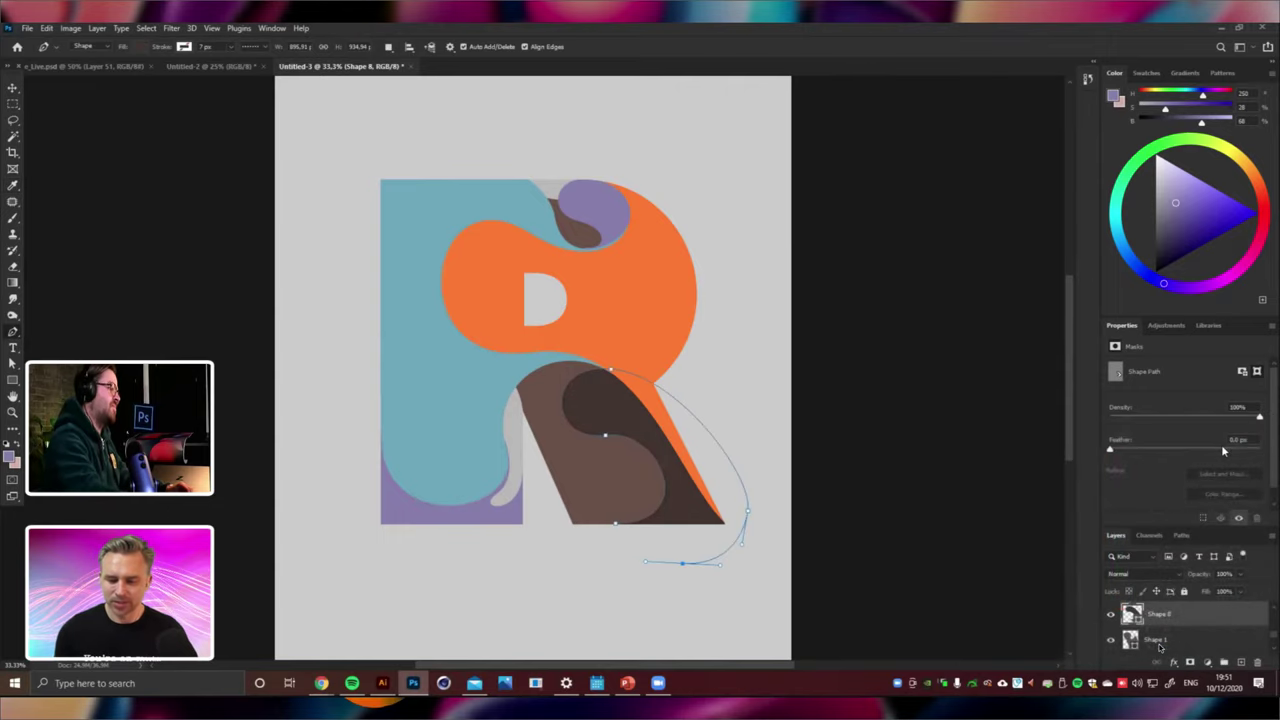
{"action": "key", "text": "ctrl+minus"}
{"action": "key", "text": "ctrl+minus"}
{"action": "key", "text": "ctrl+plus"}
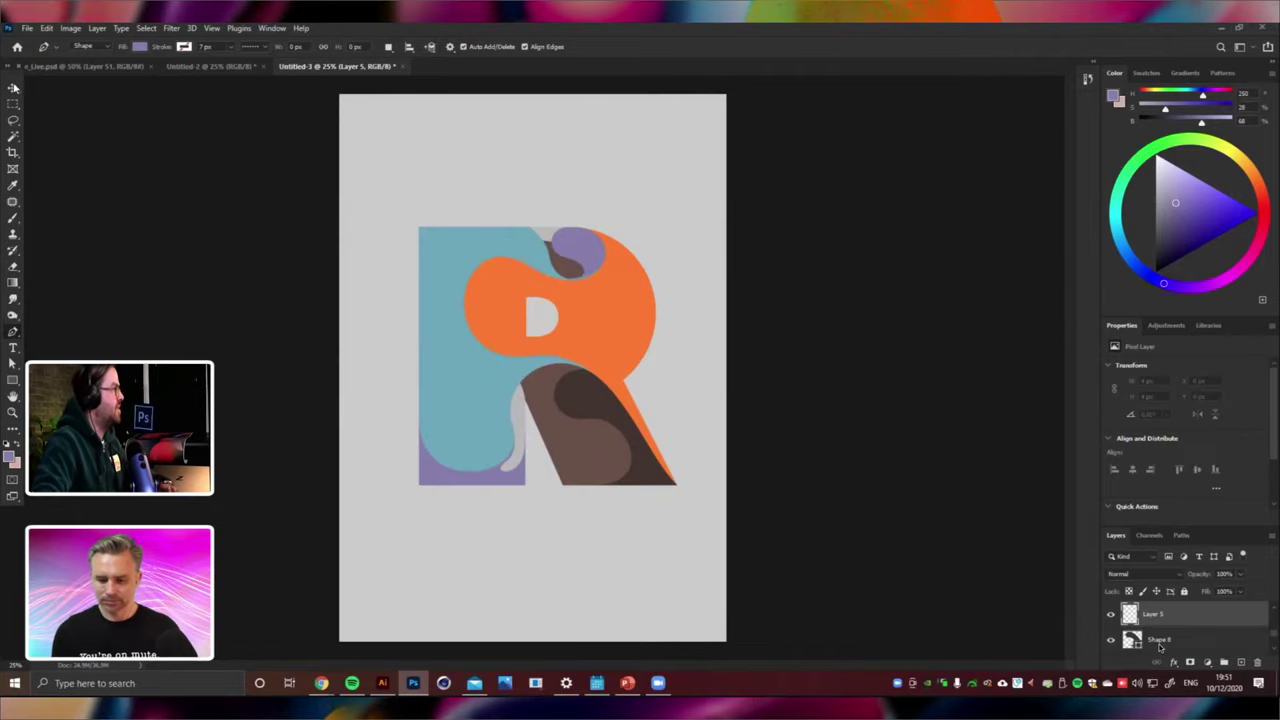
Select the small purple shape at the bowl's top, Shape 6, with the Move tool.
{"action": "key", "text": "v"}
{"action": "right_click", "coordinate": [577, 255]}
{"action": "left_click", "coordinate": [588, 265]}
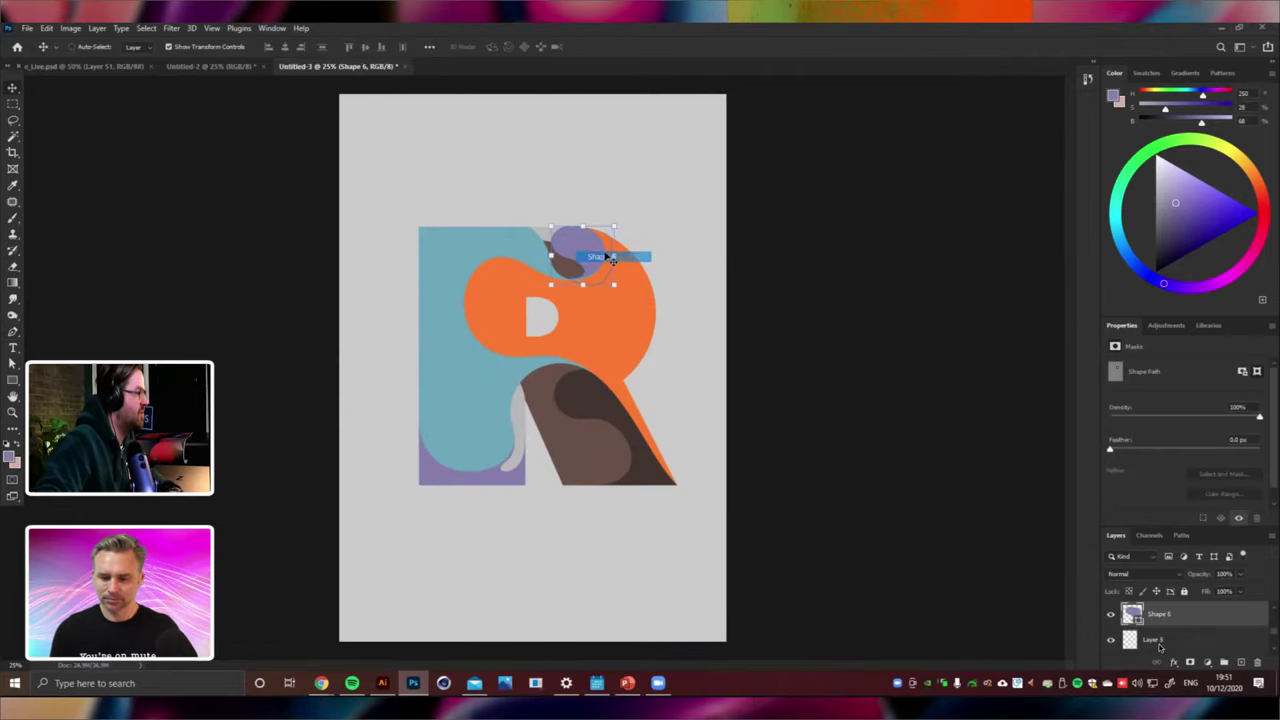
{"action": "scroll", "coordinate": [606, 257], "scroll_direction": "up", "scroll_amount": 3}
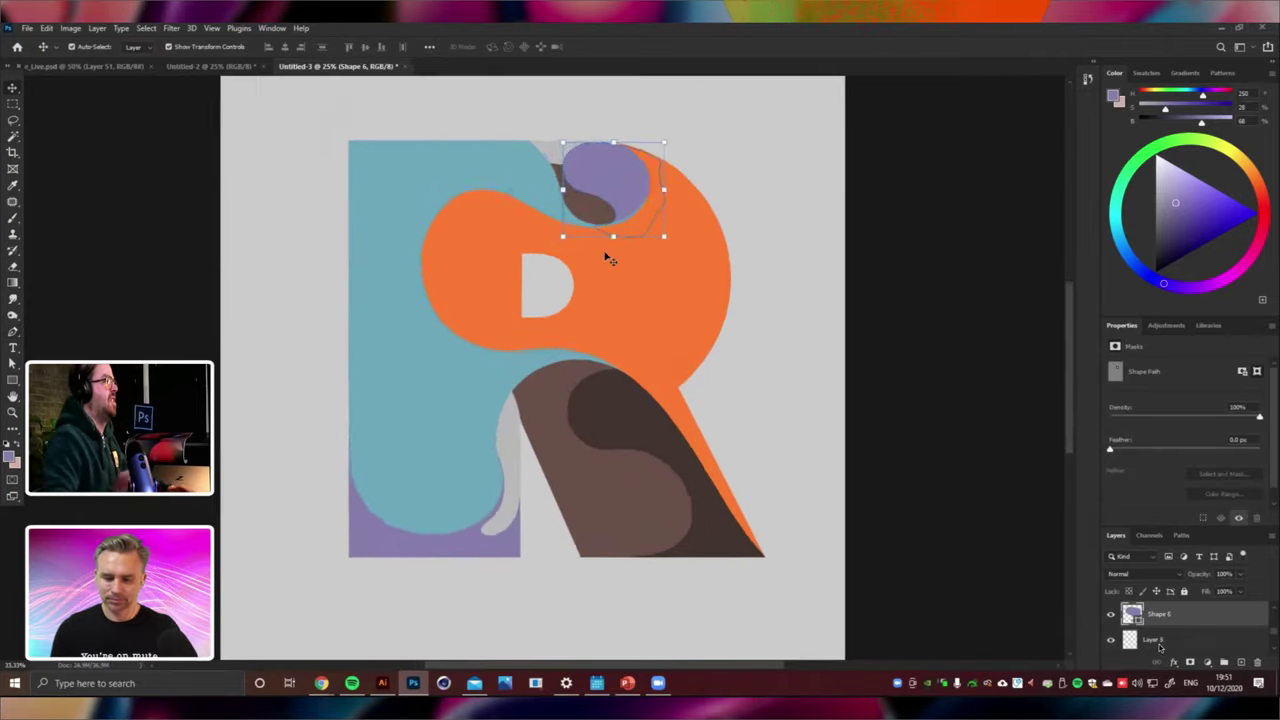
{"action": "left_click_drag", "start_coordinate": [626, 207], "coordinate": [626, 204]}
{"action": "key", "text": "Return"}
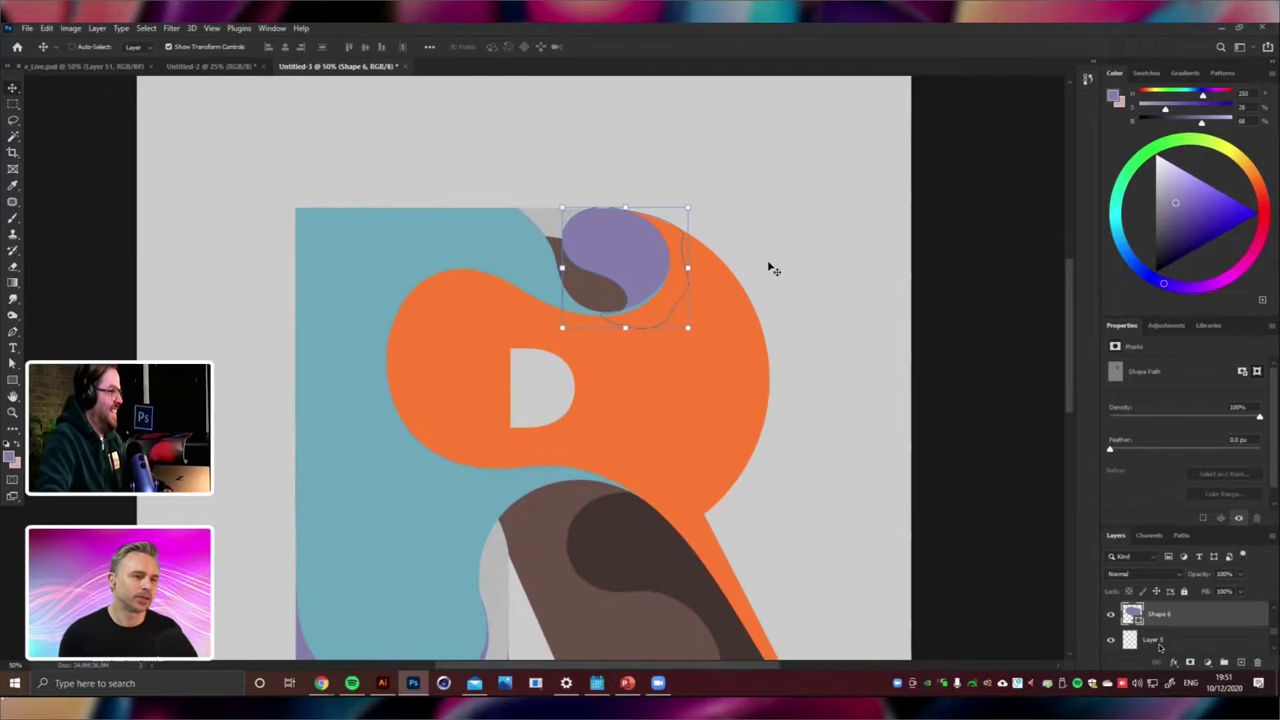
Recolour the small purple shape at the bowl's top, Shape 6, a dark muted purple with RGB 80, 75, 106.
{"action": "scroll", "coordinate": [771, 268], "scroll_direction": "down", "scroll_amount": 3}
{"action": "scroll", "coordinate": [771, 268], "scroll_direction": "up", "scroll_amount": 1}
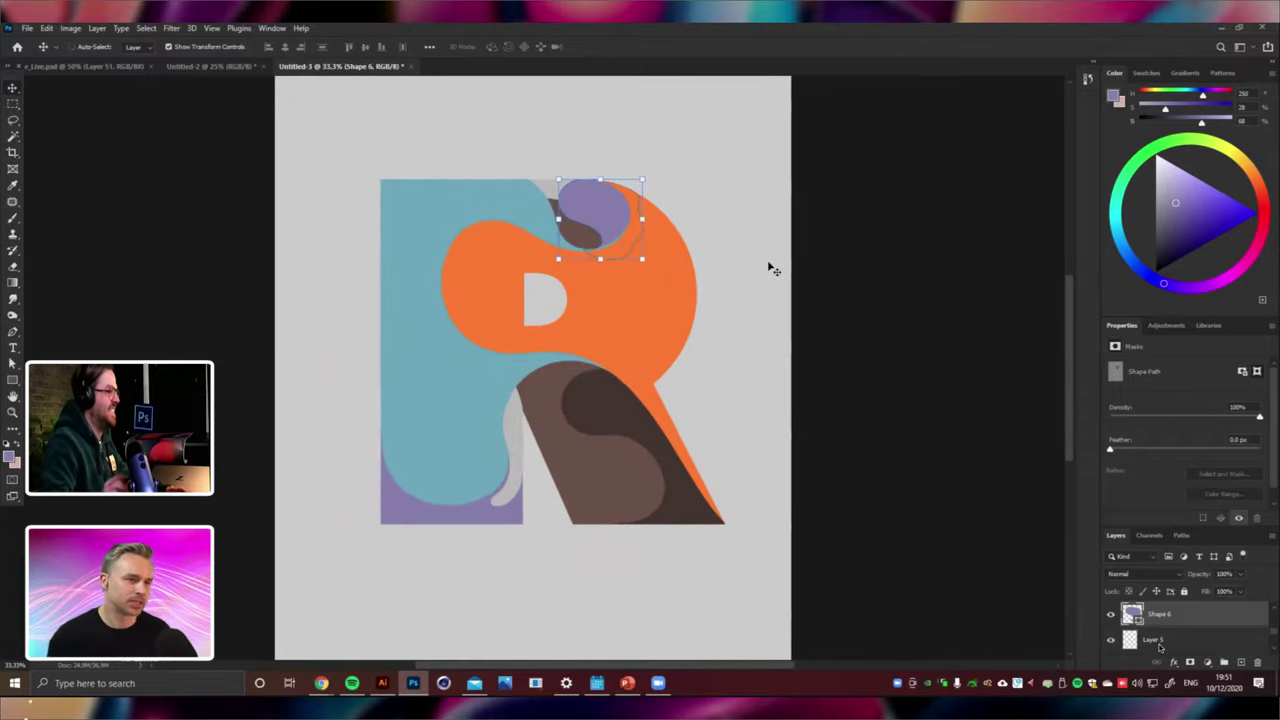
{"action": "double_click", "coordinate": [1131, 613]}
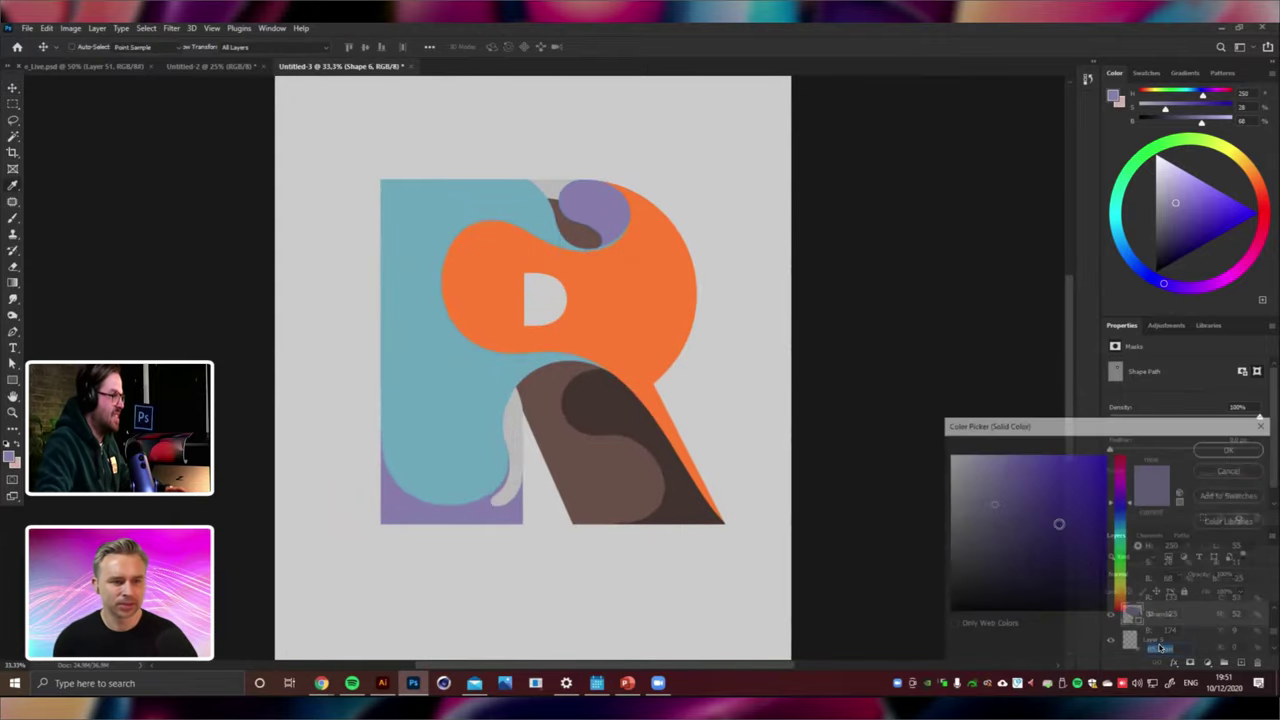
{"action": "left_click_drag", "start_coordinate": [1006, 556], "coordinate": [994, 546]}
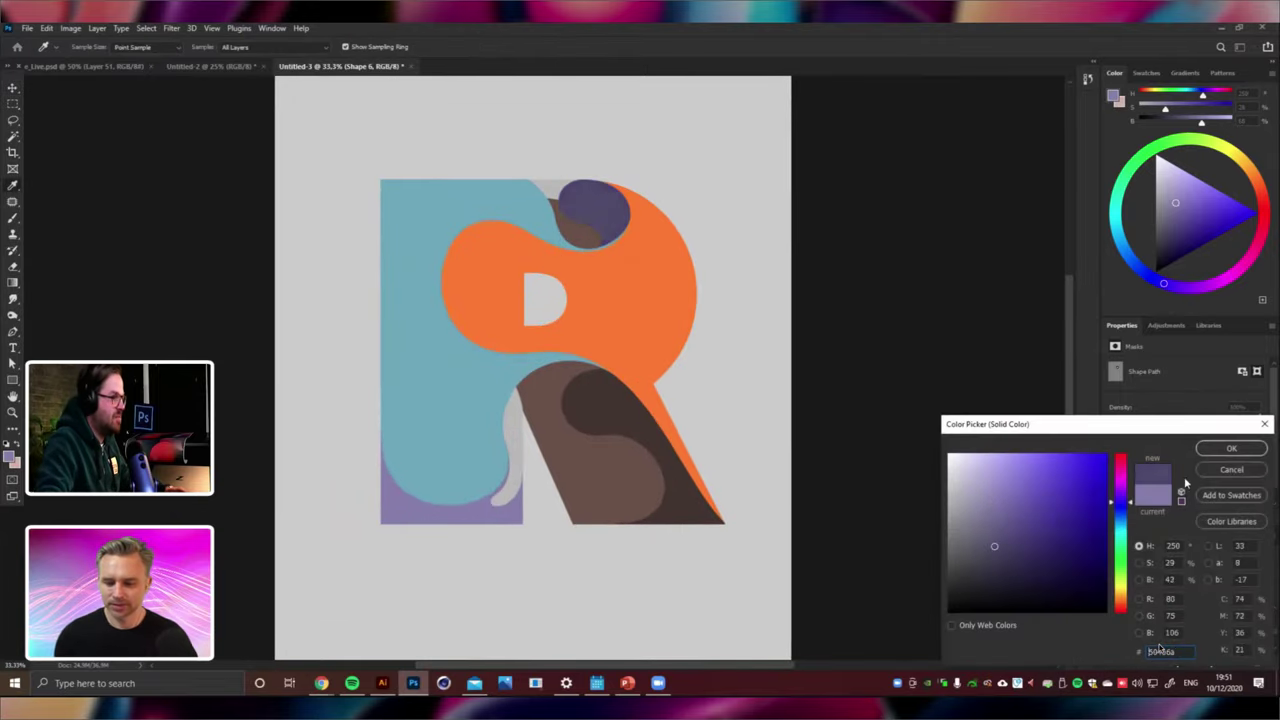
{"action": "left_click", "coordinate": [1228, 449]}
{"action": "key", "text": "ctrl+z"}
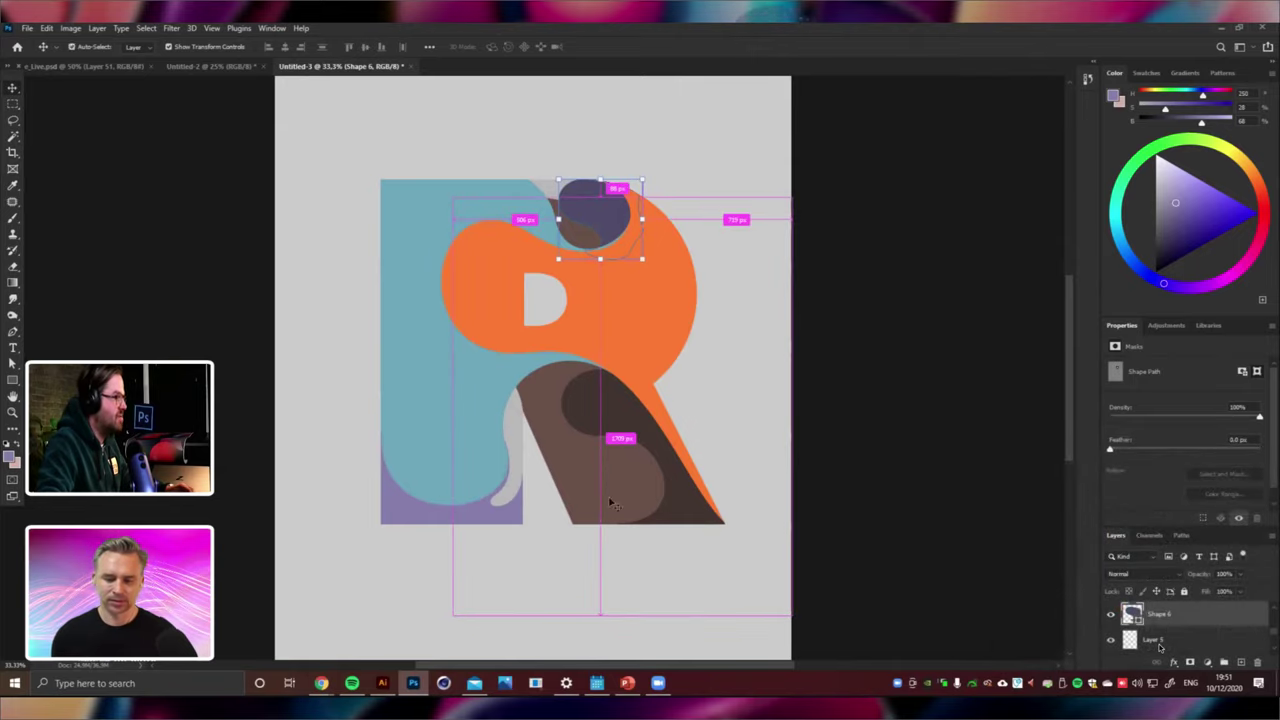
Recolour the purple shape at the stem's foot, Shape 7, with the dark purple sampled from the bowl's small shape.
{"action": "left_click", "coordinate": [506, 514], "text": "ctrl"}
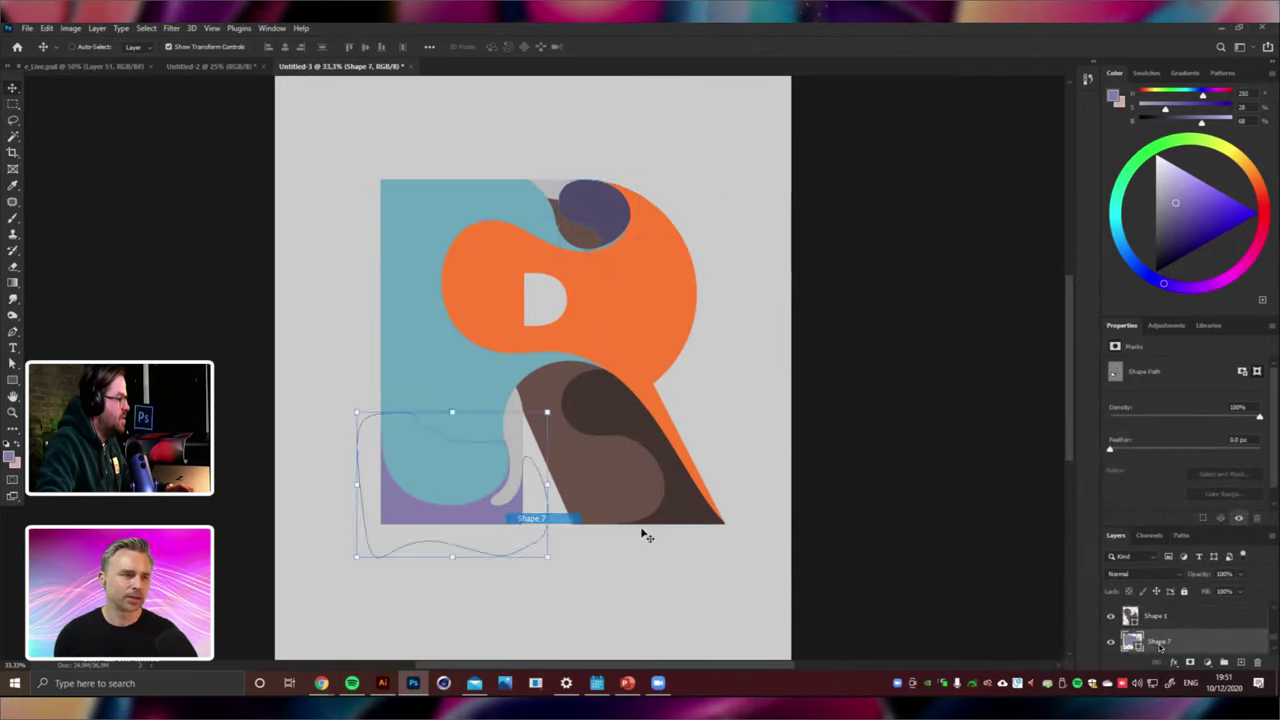
{"action": "double_click", "coordinate": [1132, 641]}
{"action": "left_click", "coordinate": [608, 200]}
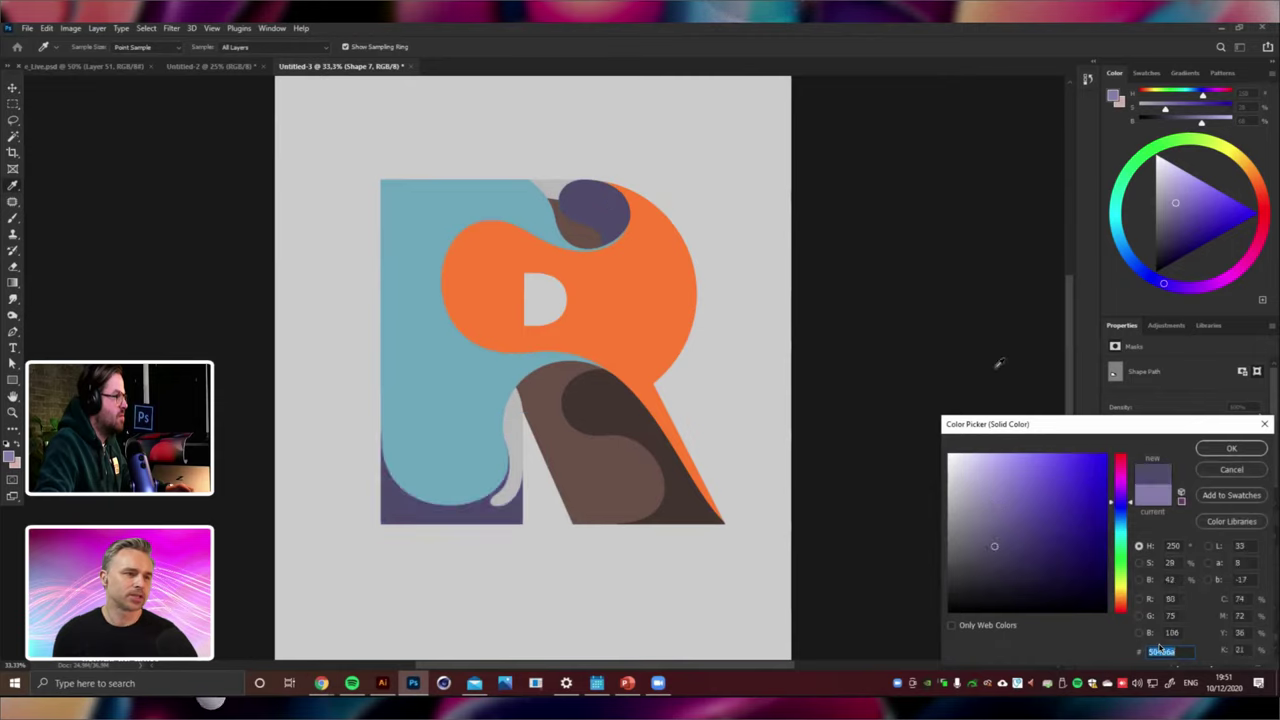
{"action": "left_click", "coordinate": [1219, 447]}
Select the brown leg shape, Shape 1, with the Move tool.
{"action": "right_click", "coordinate": [600, 470]}
{"action": "left_click", "coordinate": [618, 475]}
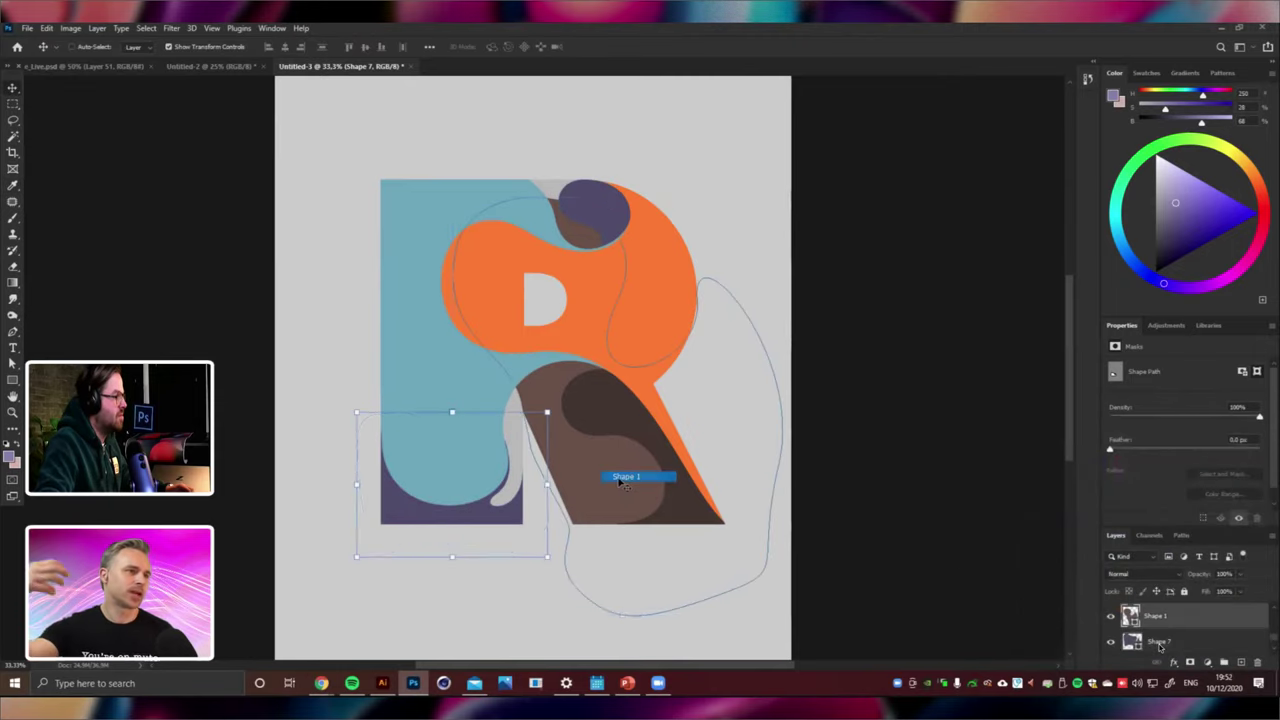
{"action": "left_click_drag", "start_coordinate": [618, 475], "coordinate": [399, 483]}
{"action": "key", "text": "ctrl+z"}
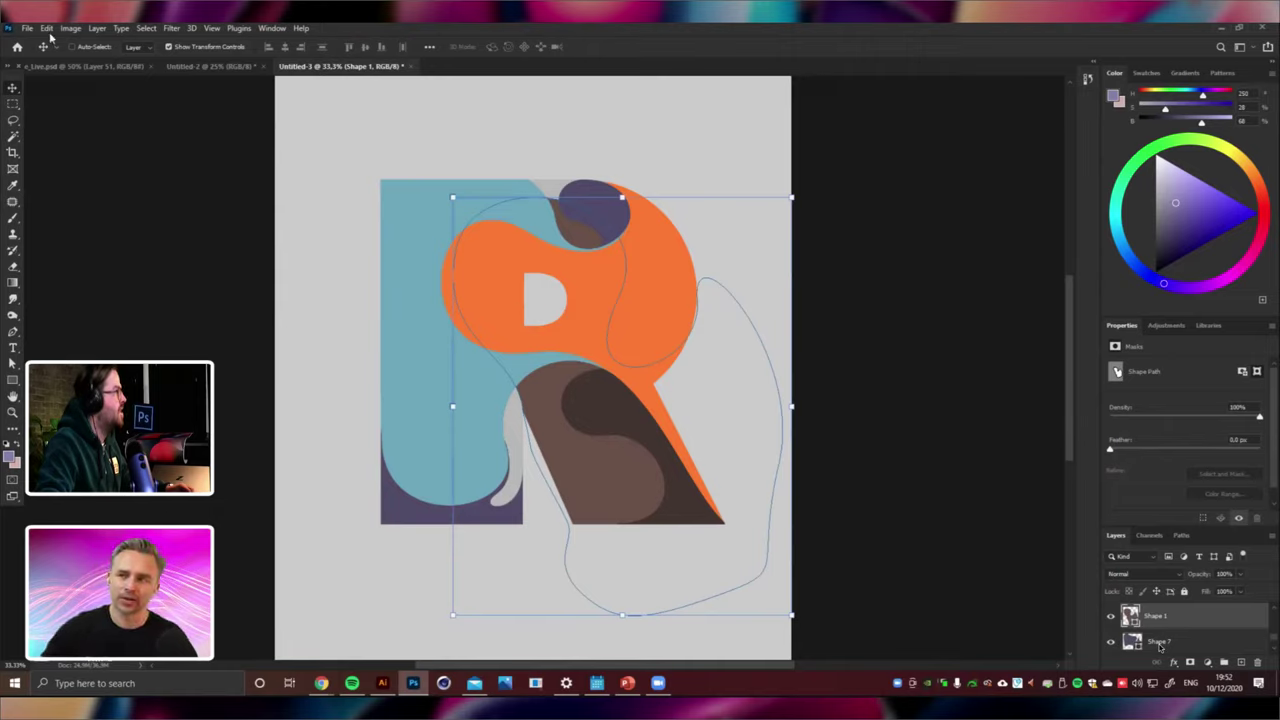
Examine the document's image size in inches, centimetres, percent and pixels without altering its dimensions.
{"action": "left_click", "coordinate": [70, 29]}
{"action": "left_click", "coordinate": [102, 118]}
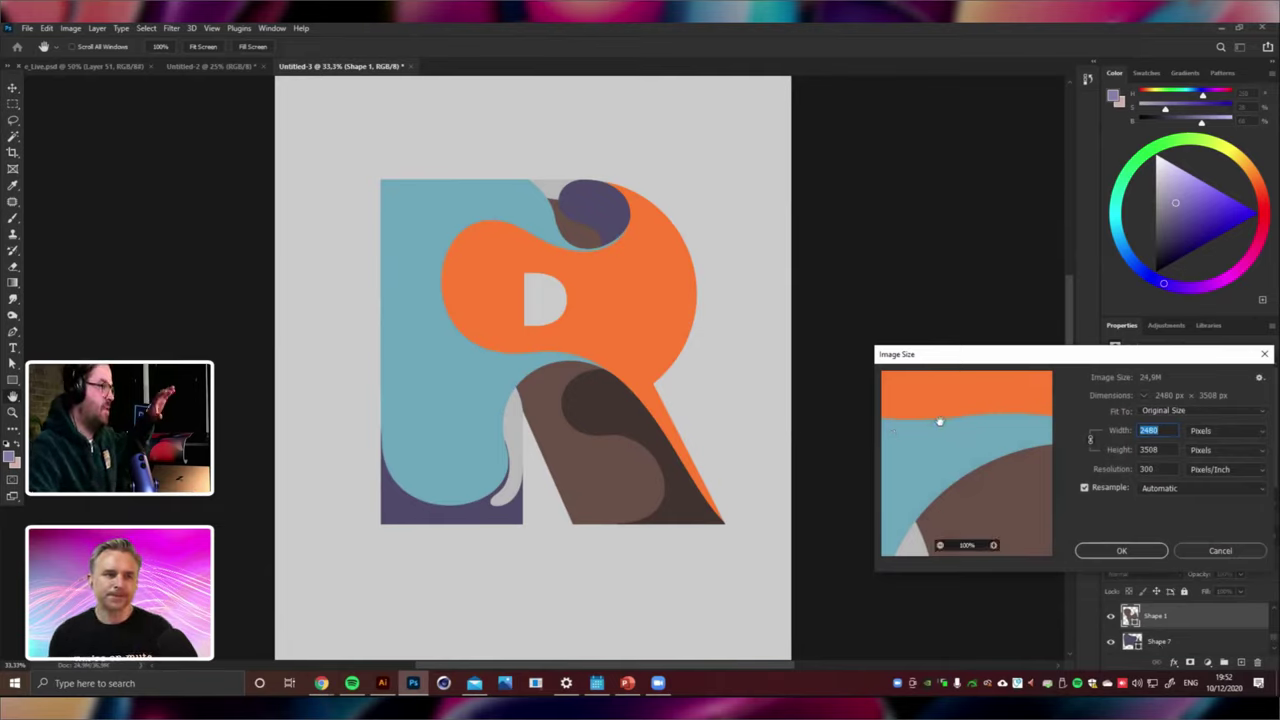
{"action": "left_click", "coordinate": [1203, 433]}
{"action": "left_click", "coordinate": [1200, 463]}
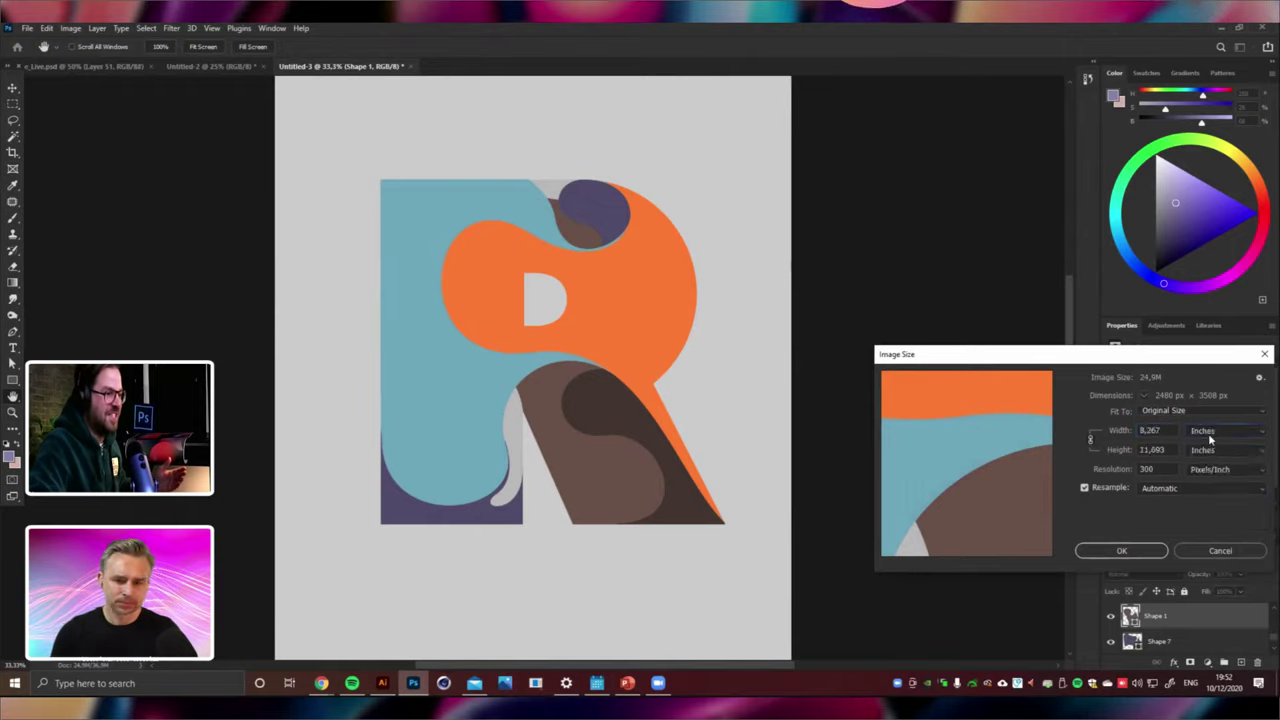
{"action": "left_click", "coordinate": [1208, 433]}
{"action": "left_click", "coordinate": [1210, 474]}
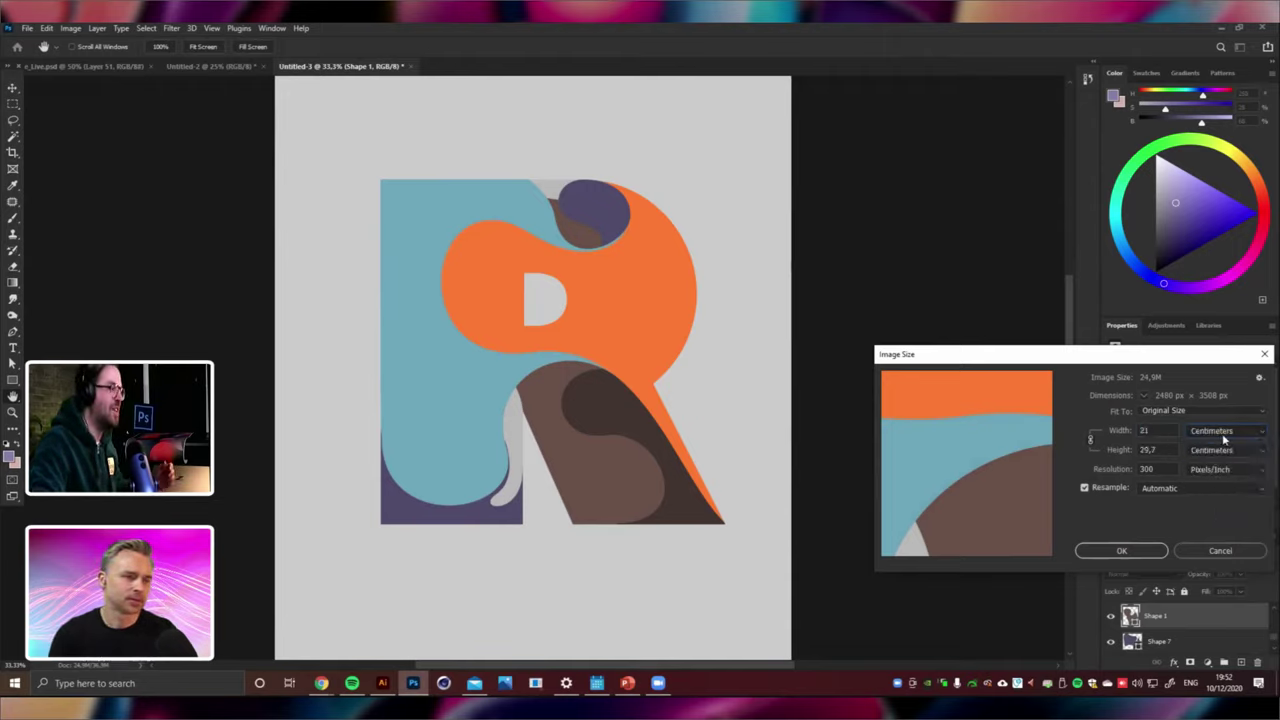
{"action": "left_click", "coordinate": [1224, 434]}
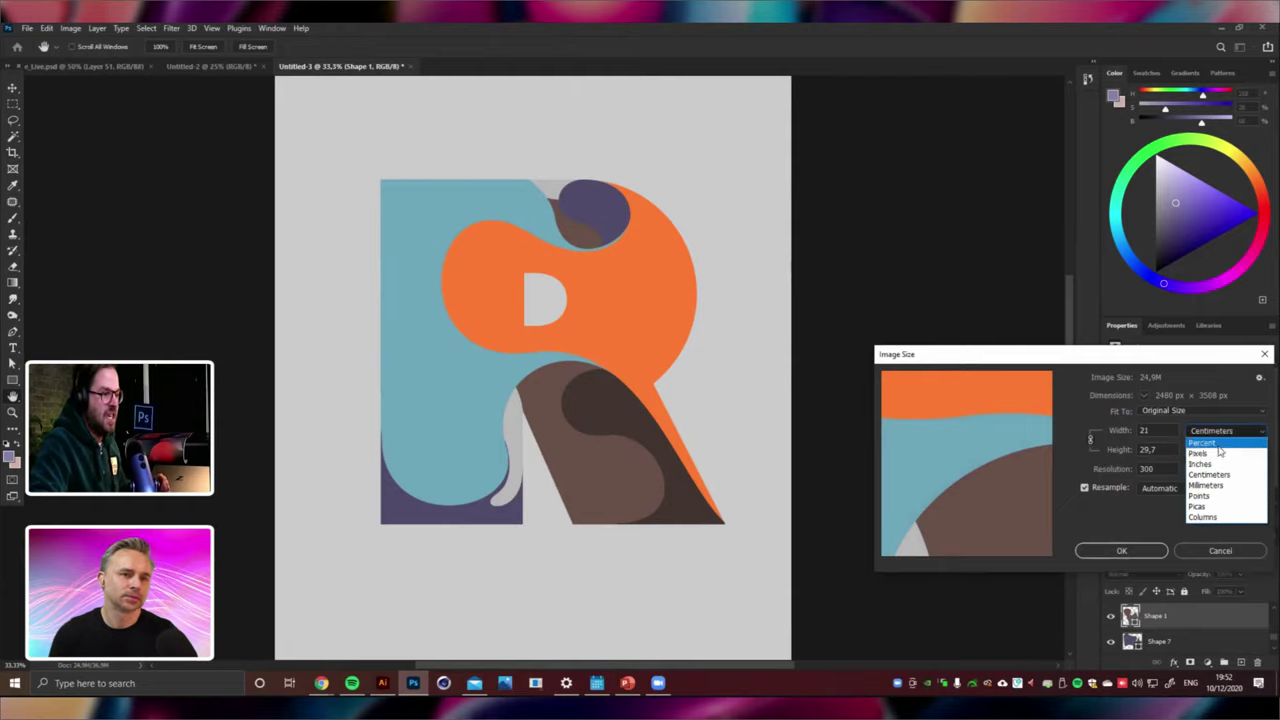
{"action": "left_click", "coordinate": [1203, 442]}
{"action": "left_click", "coordinate": [1212, 432]}
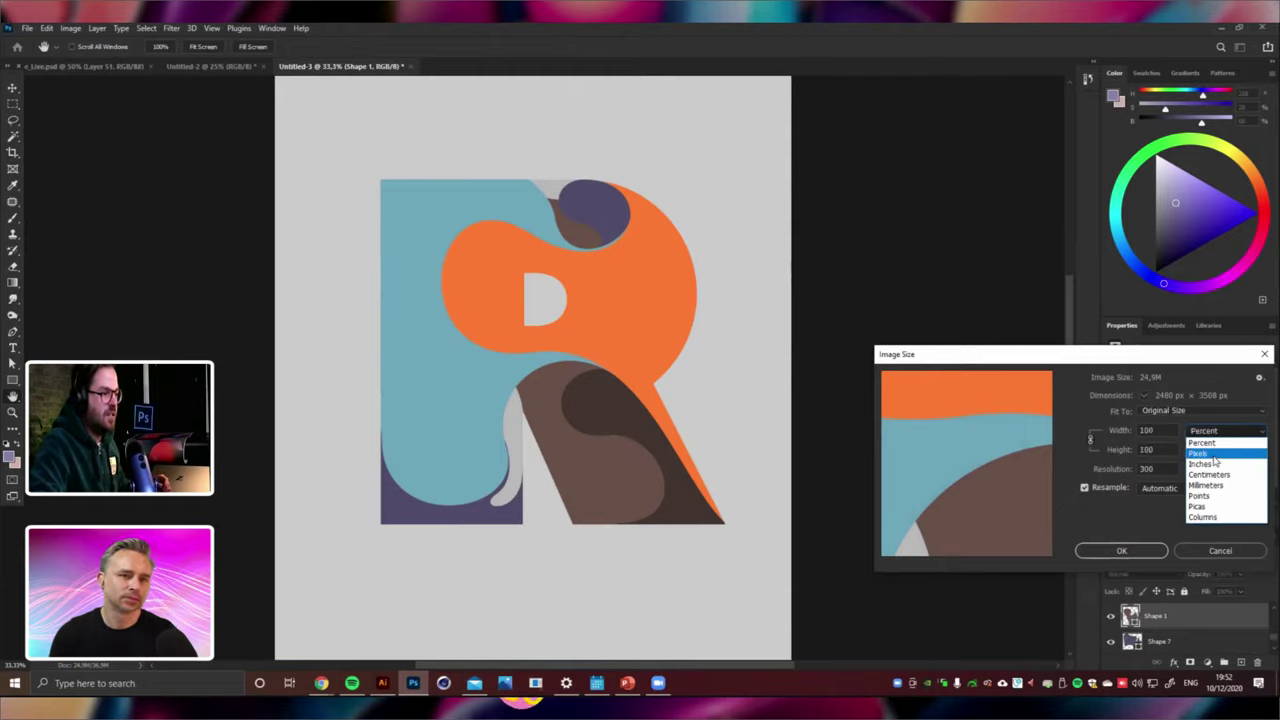
{"action": "left_click", "coordinate": [1205, 443]}
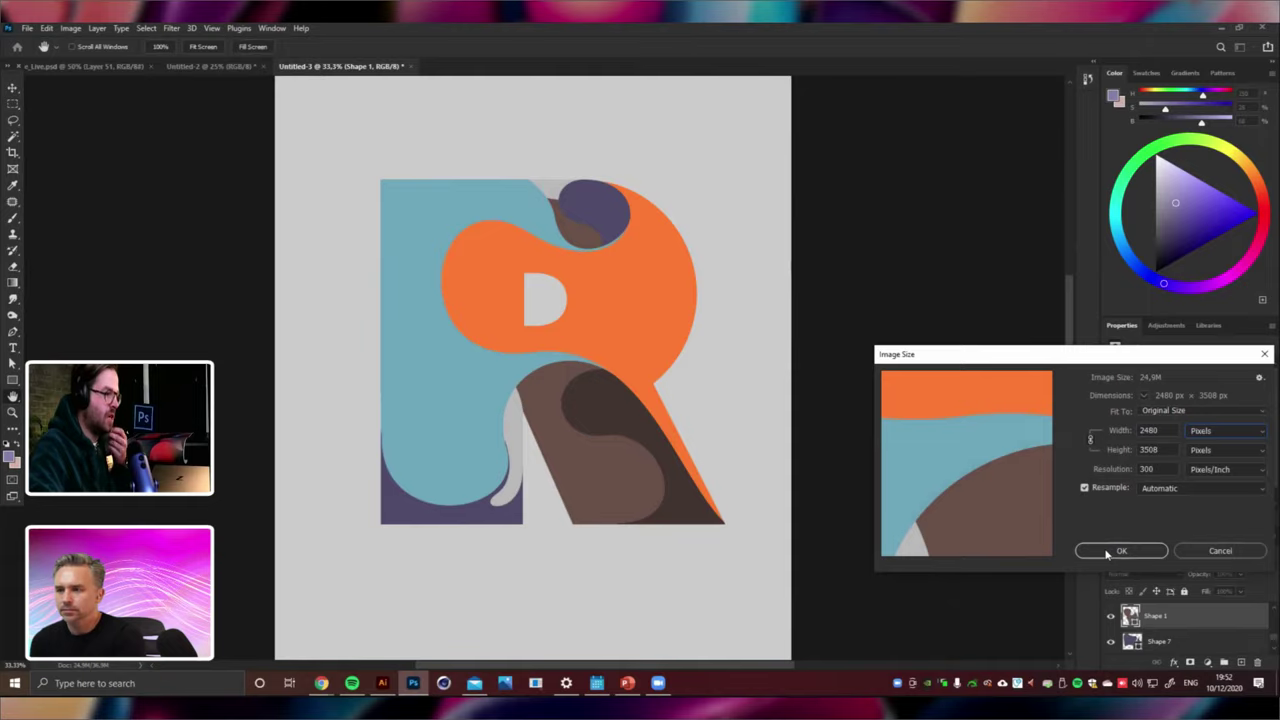
{"action": "key", "text": "Return"}
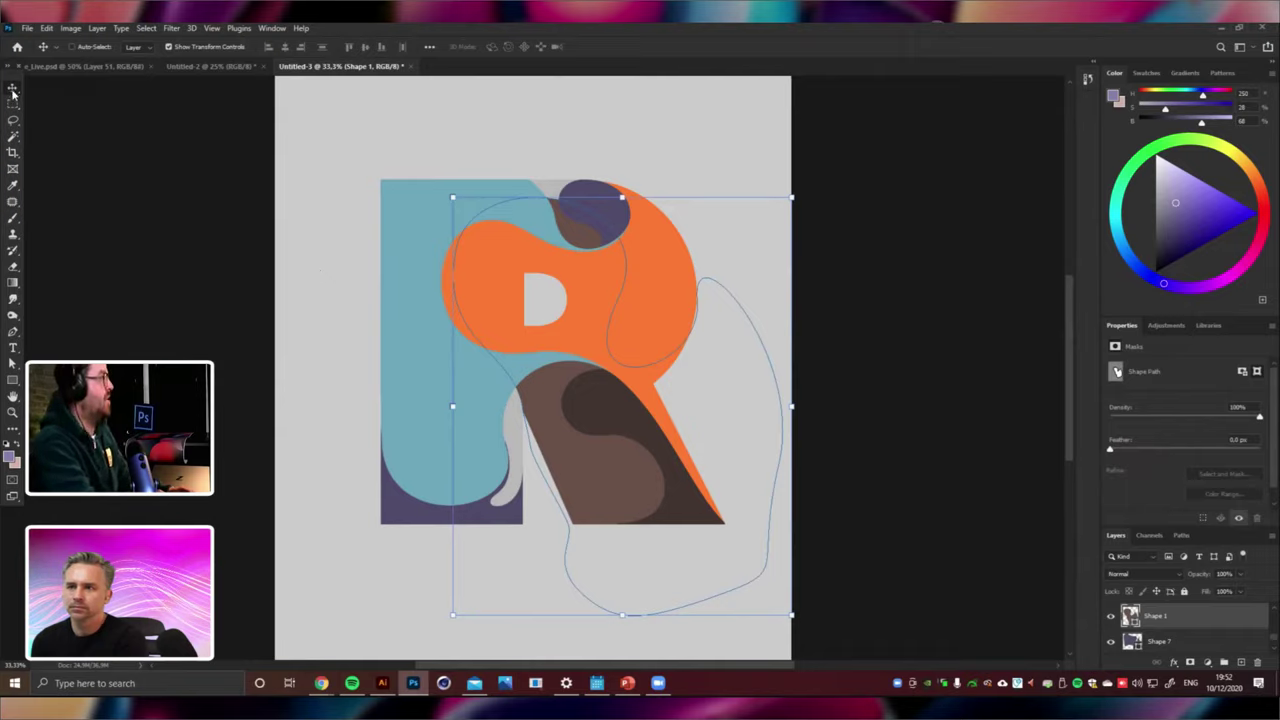
Select the orange bowl shape, Shape 3, and add an empty layer above it with the Gradient tool active.
{"action": "right_click", "coordinate": [600, 305]}
{"action": "left_click", "coordinate": [630, 302]}
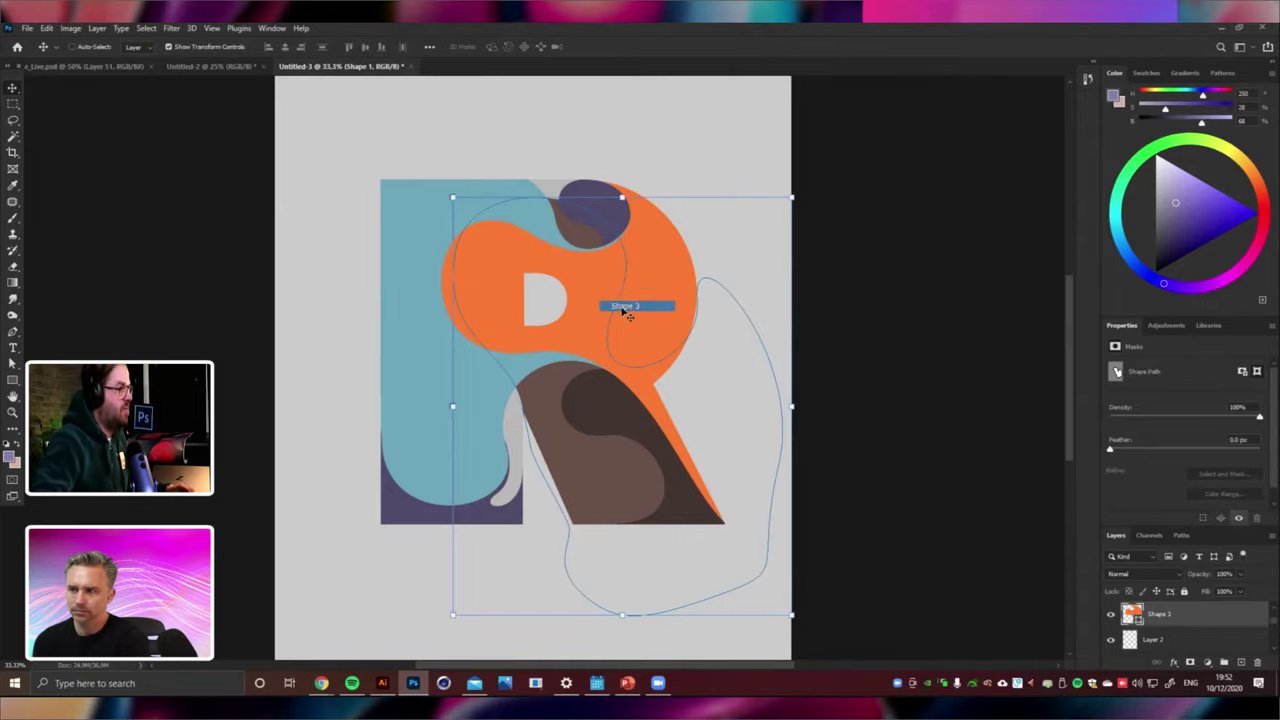
{"action": "left_click", "coordinate": [13, 281]}
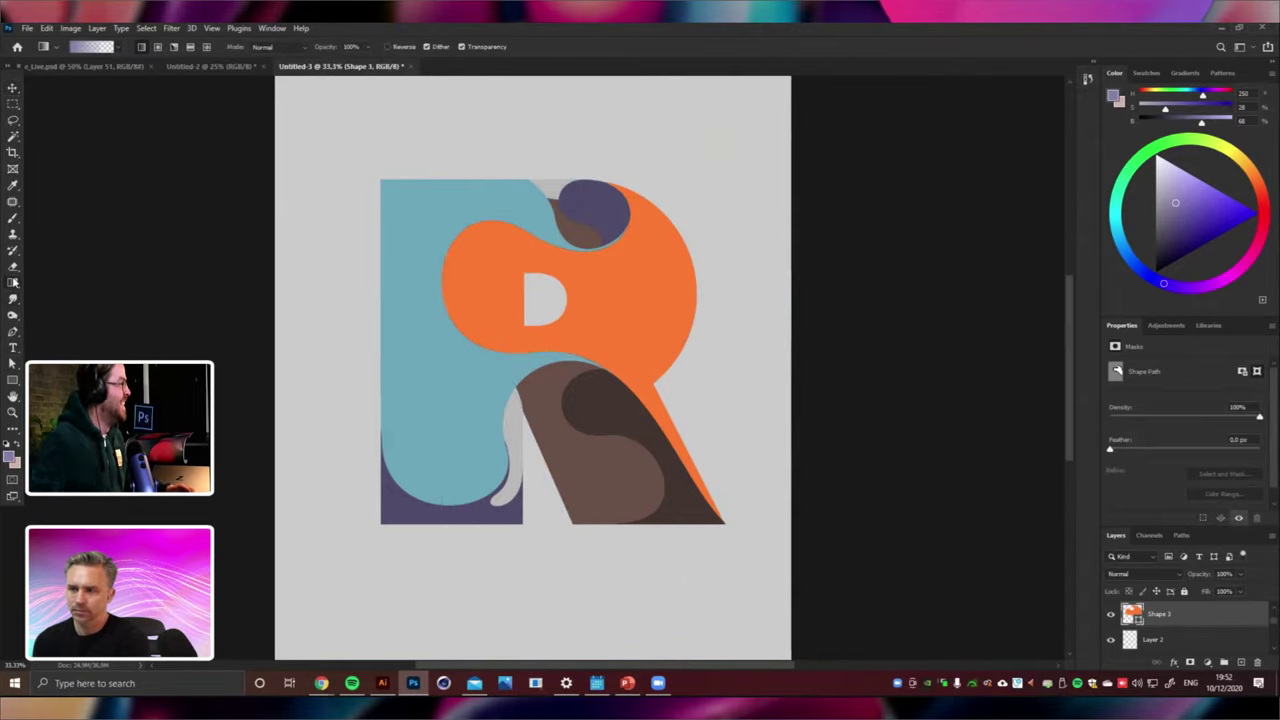
{"action": "key", "text": "ctrl+shift+alt+n"}
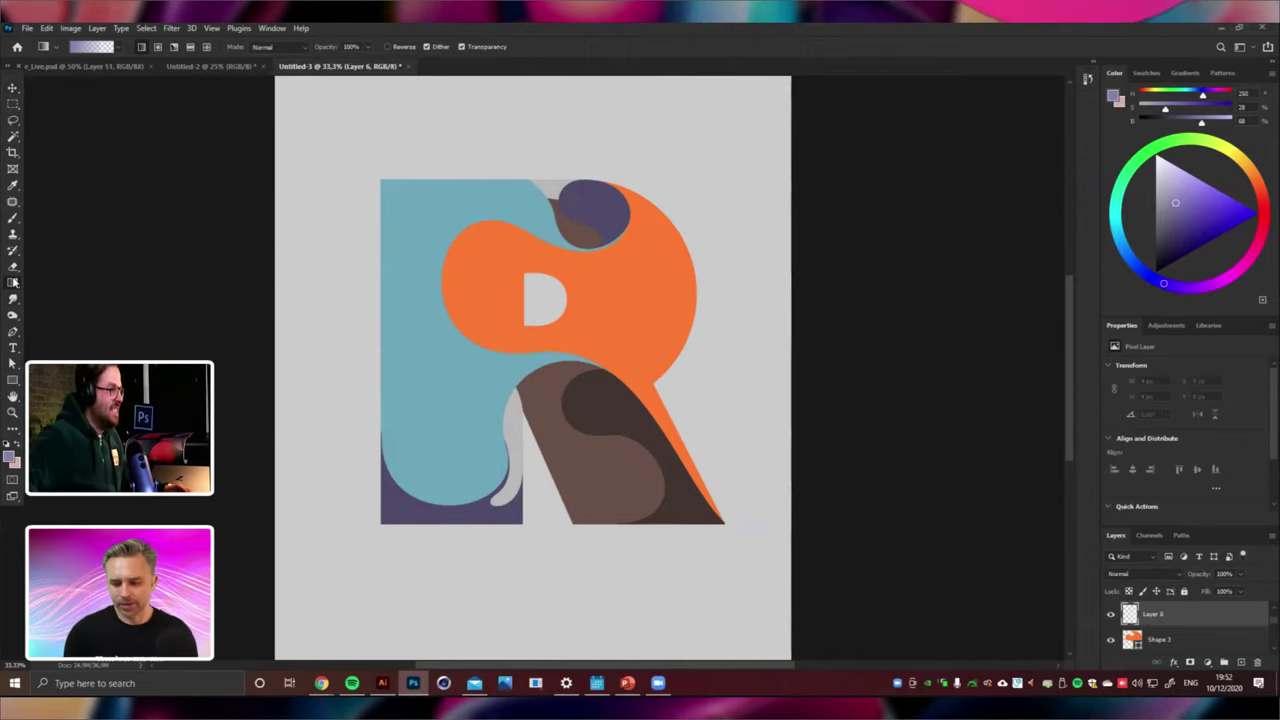
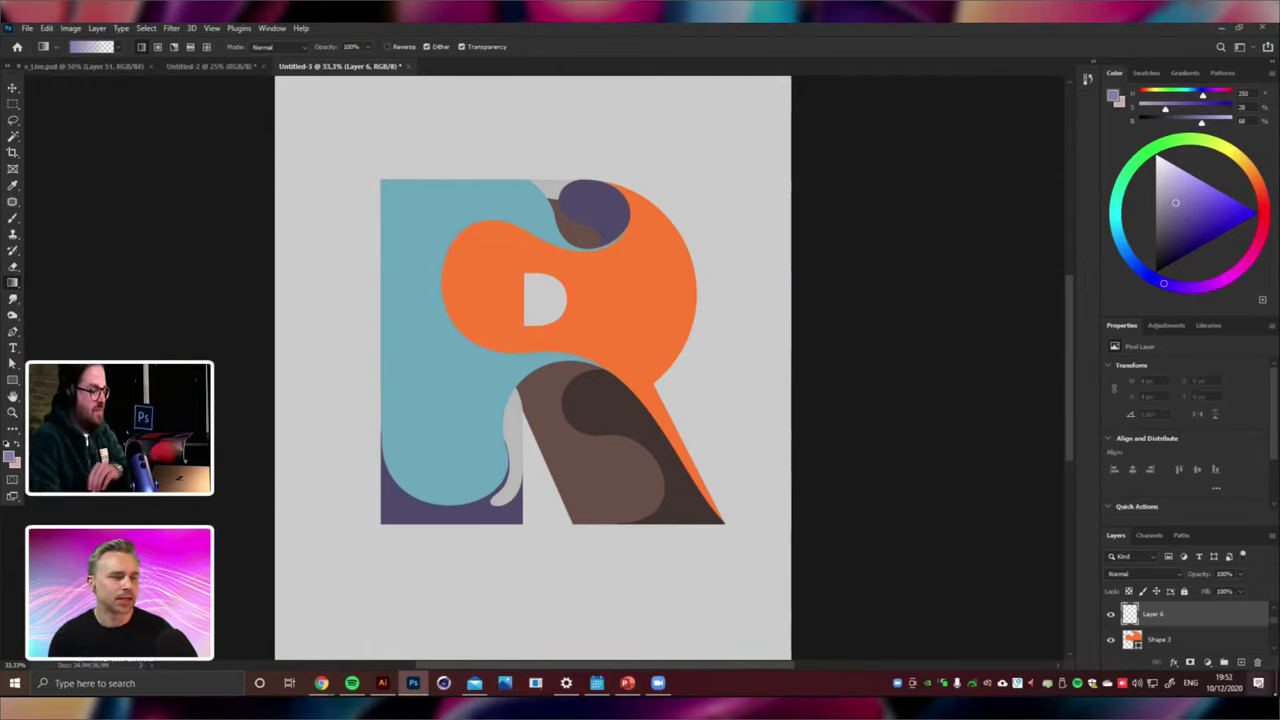
Save the document as a Photoshop file named ADobe_live_2 in the Prints folder.
{"action": "left_click", "coordinate": [13, 89]}
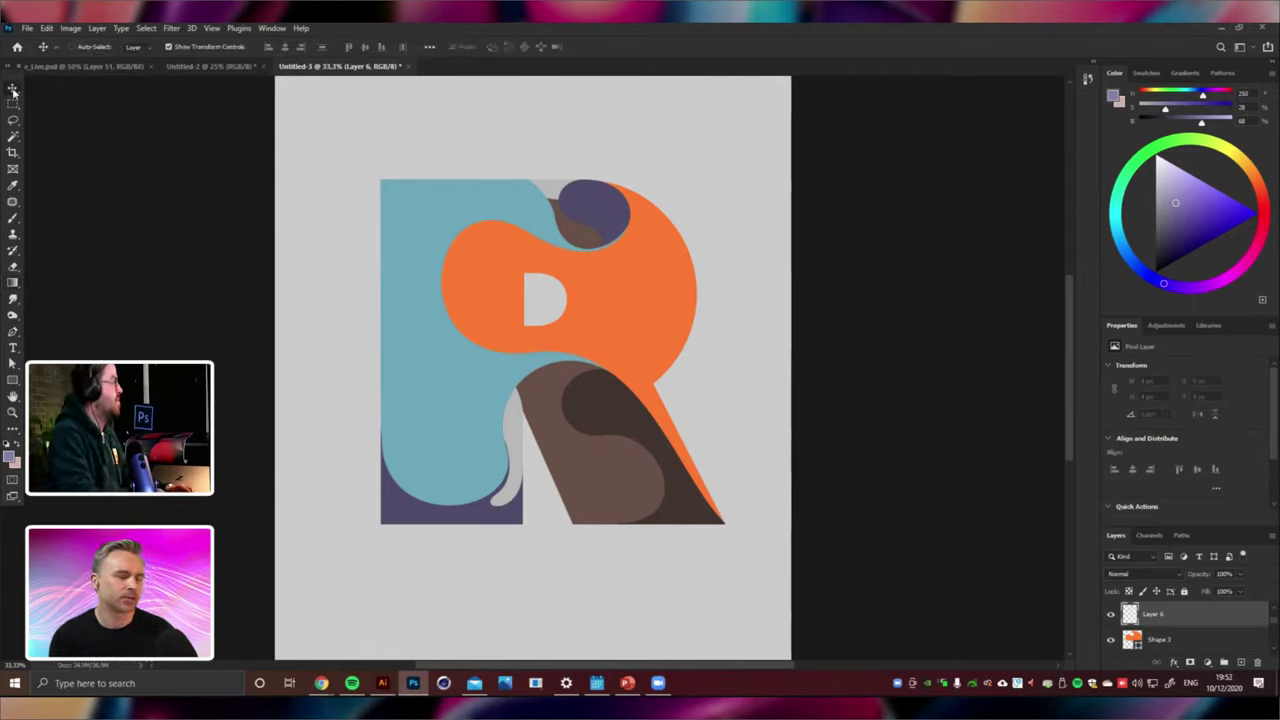
{"action": "left_click", "coordinate": [28, 29]}
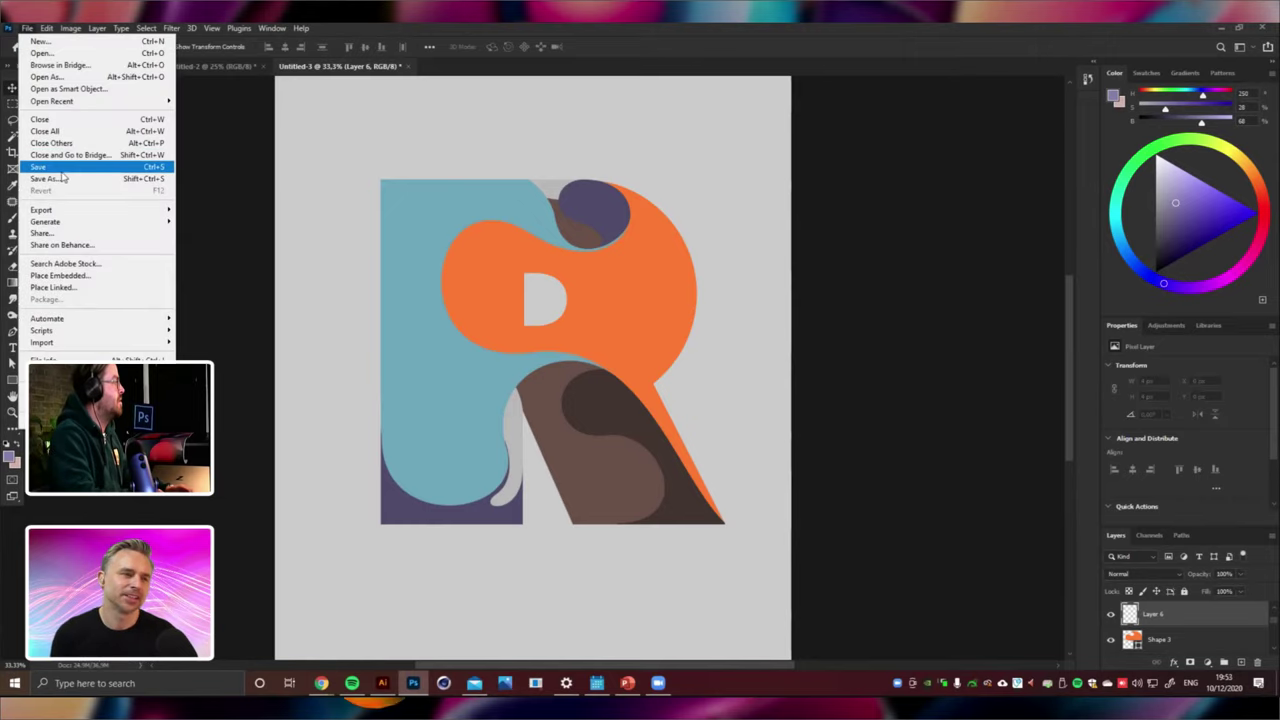
{"action": "left_click", "coordinate": [61, 168]}
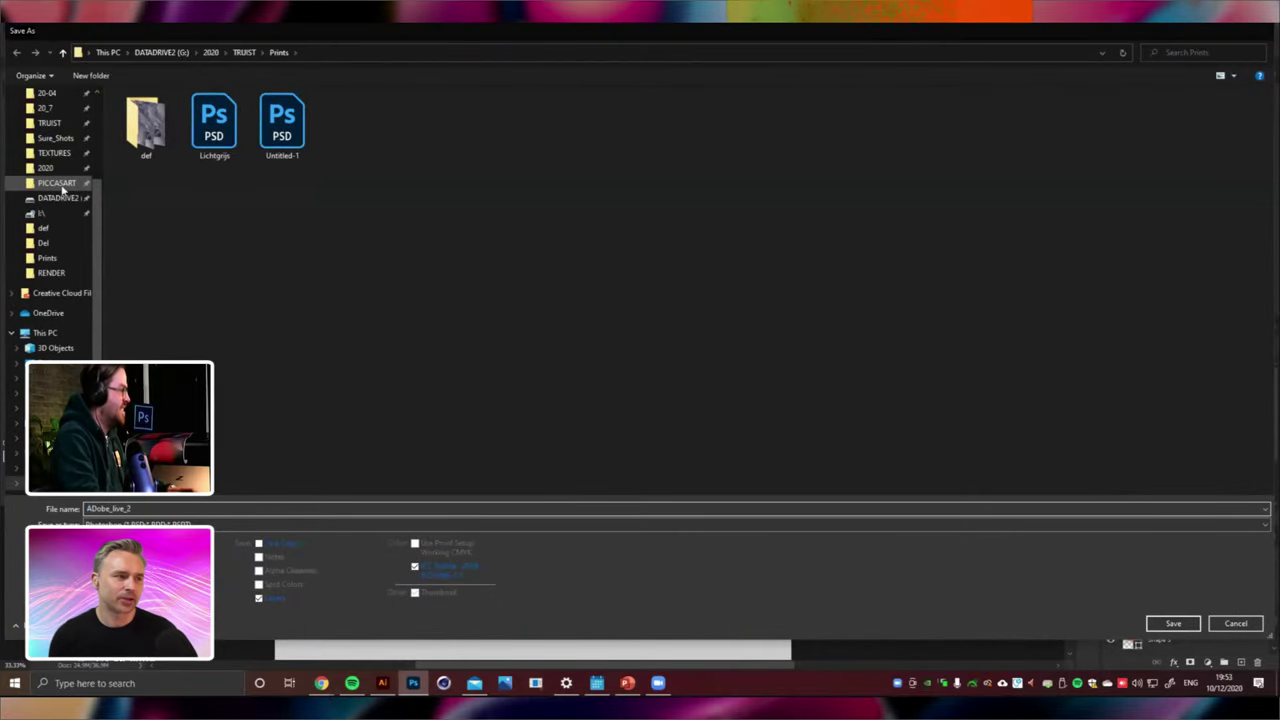
{"action": "key", "text": "Return"}
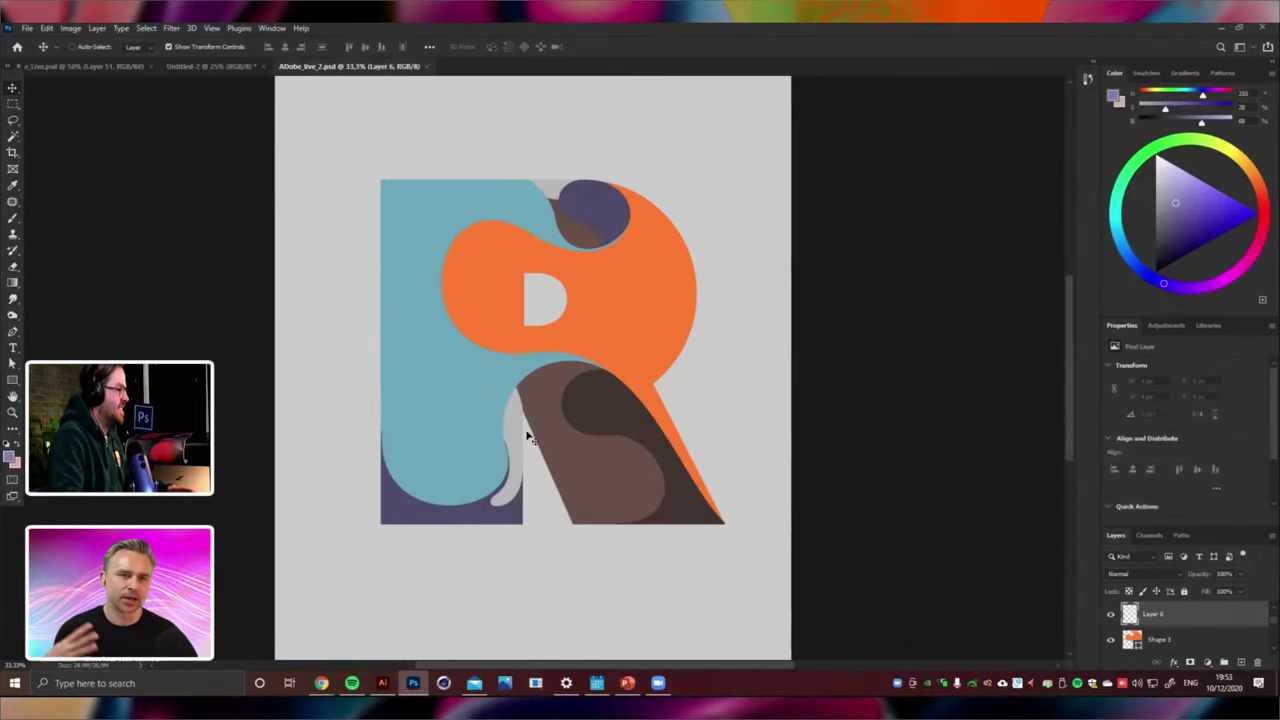
Add a new layer directly above the orange Shape 3 and clip it to that shape.
{"action": "right_click", "coordinate": [627, 276]}
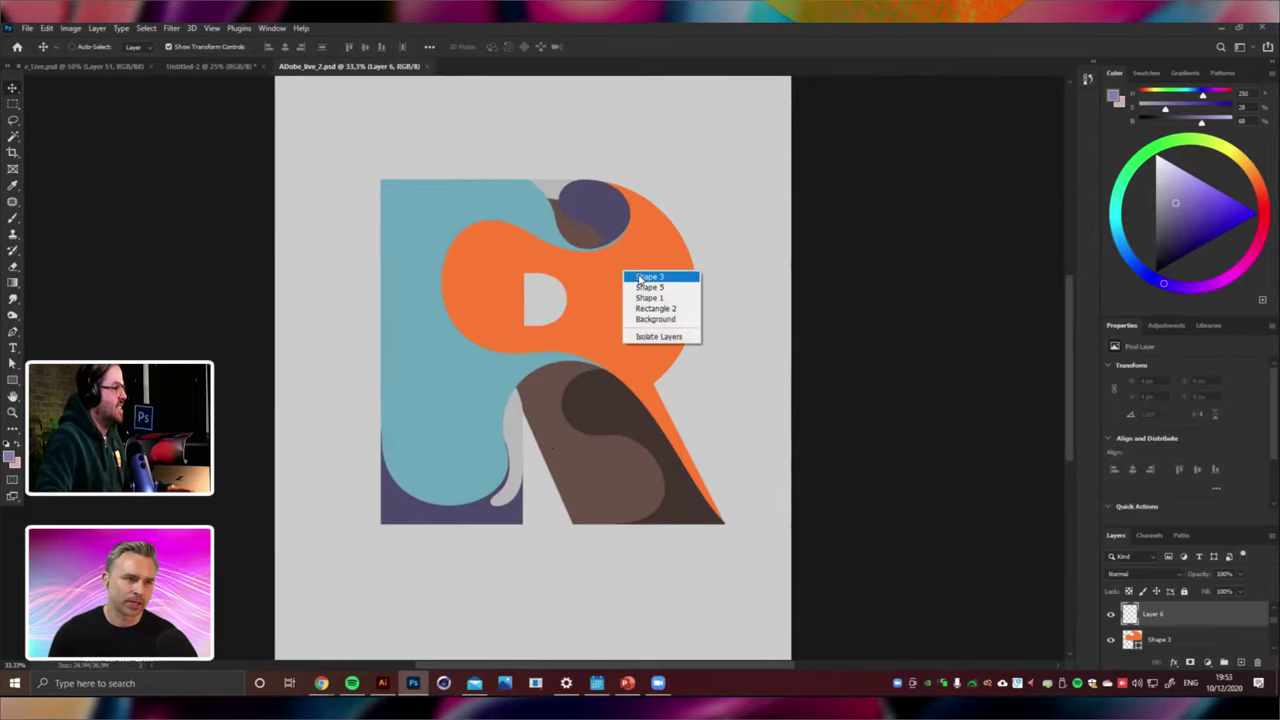
{"action": "left_click", "coordinate": [645, 287]}
{"action": "left_click", "coordinate": [13, 285]}
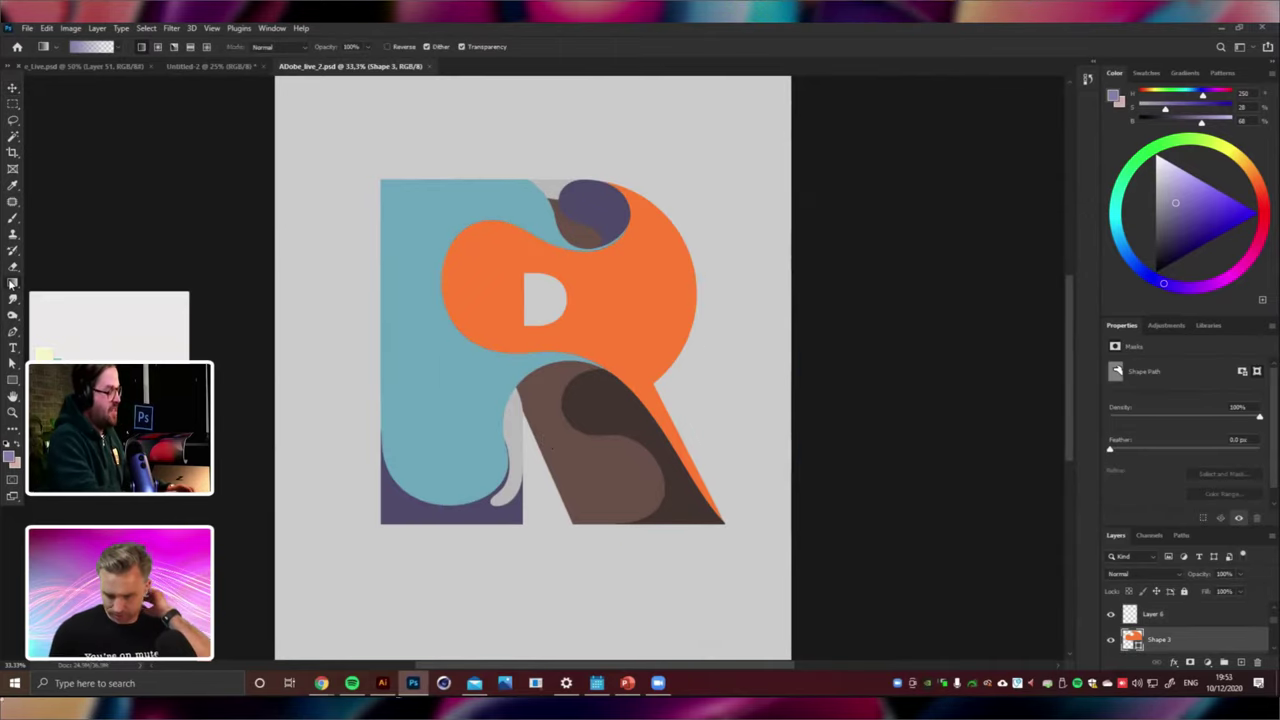
{"action": "key", "text": "ctrl+shift+alt+n"}
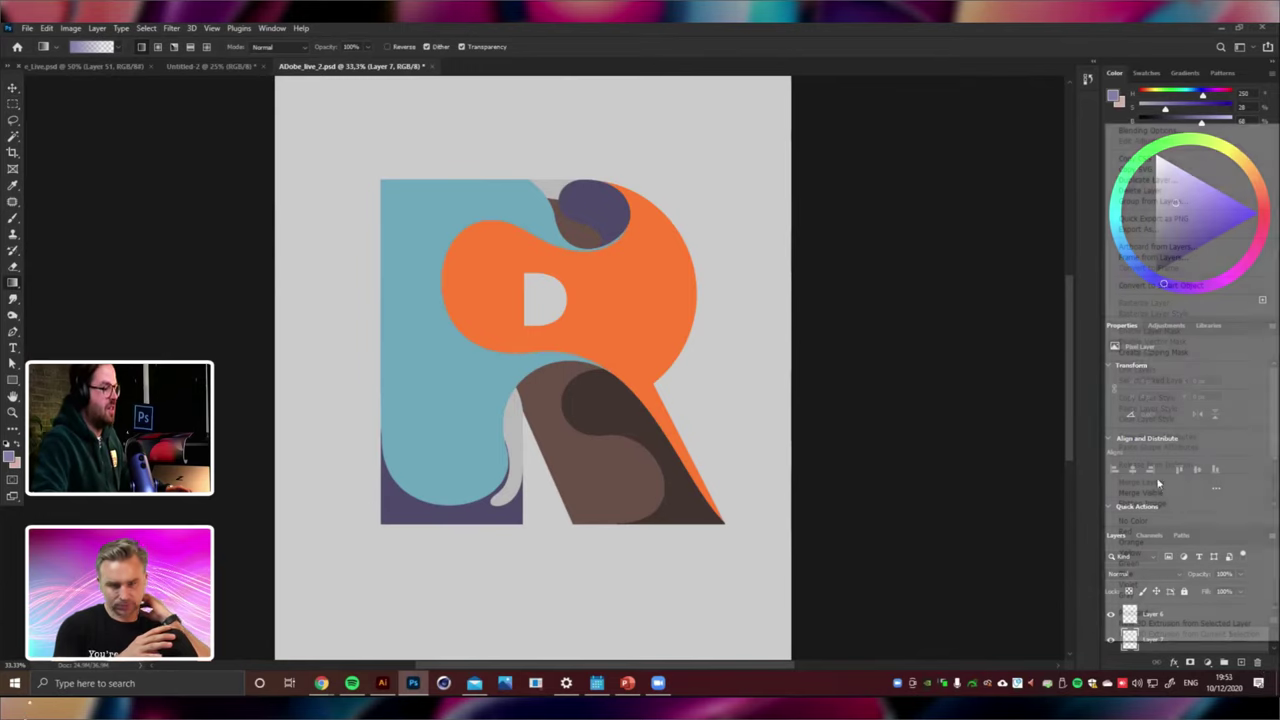
{"action": "right_click", "coordinate": [1190, 640]}
{"action": "left_click", "coordinate": [1143, 354]}
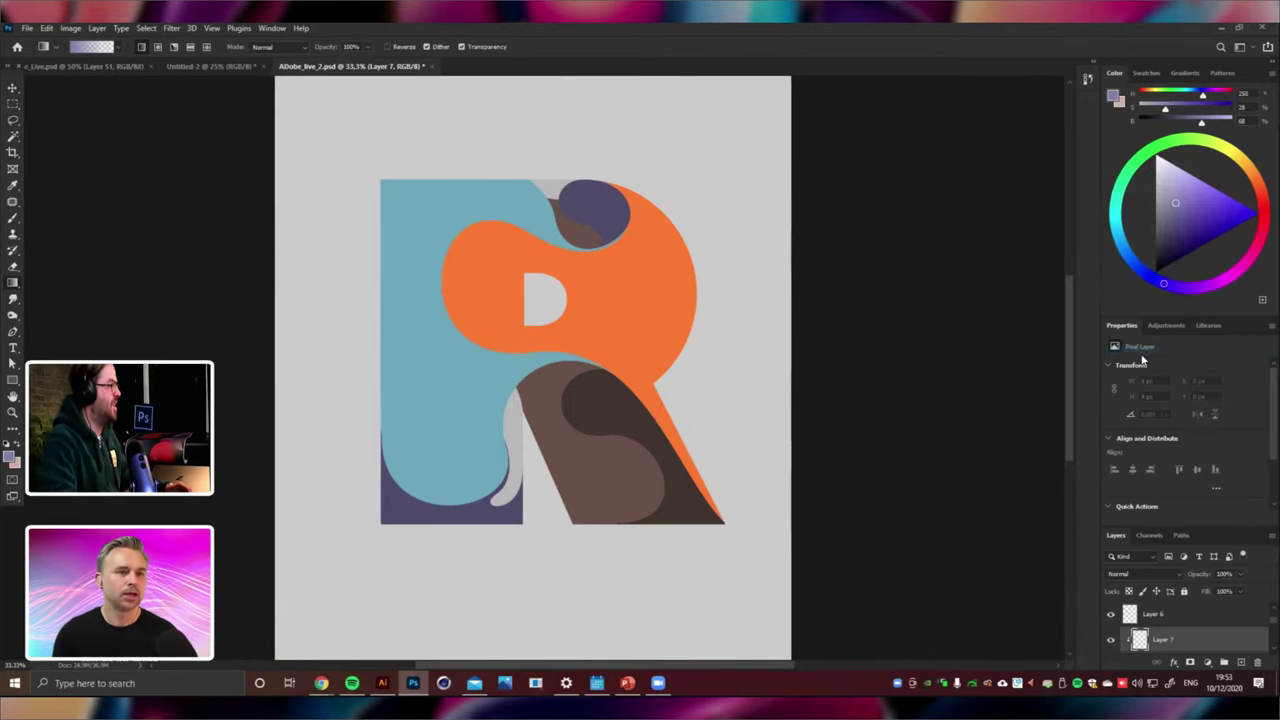
Apply a radial gradient from bright pink #f945d5 to transparent on the clipped layer, starting at the leg and reaching up to the bowl's top.
{"action": "left_click", "coordinate": [9, 457]}
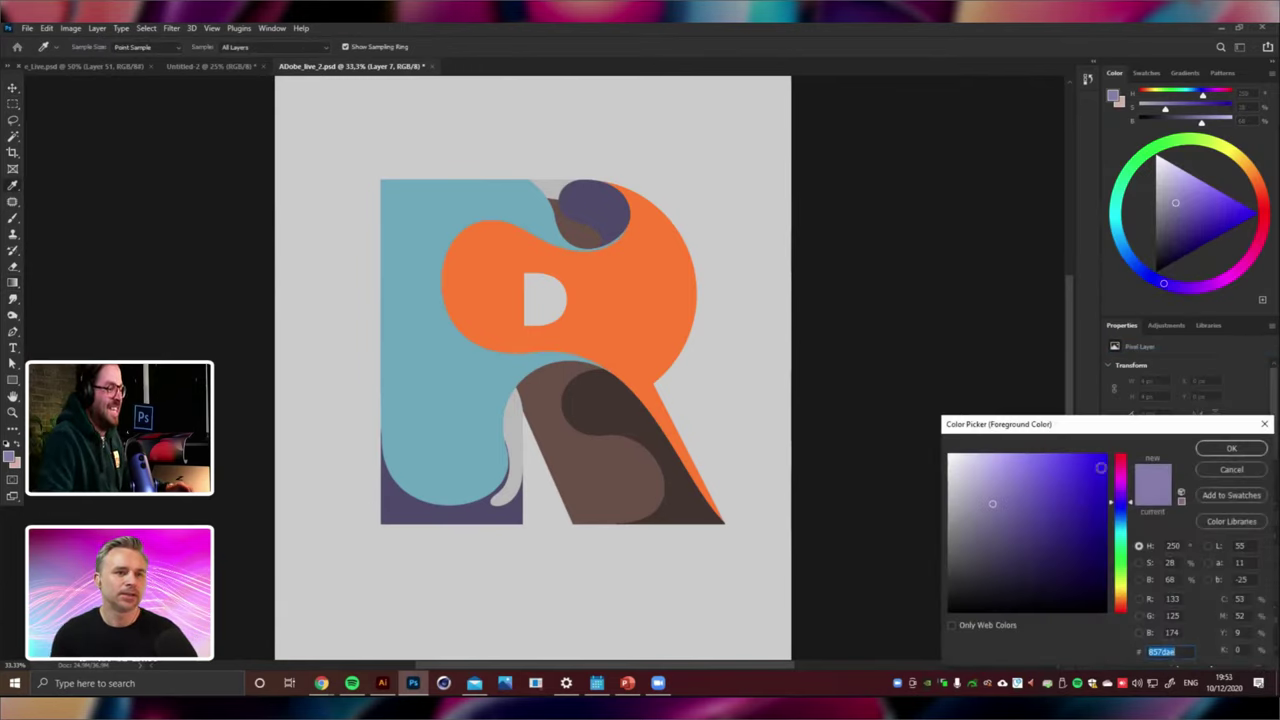
{"action": "left_click", "coordinate": [1120, 480]}
{"action": "left_click", "coordinate": [1106, 477]}
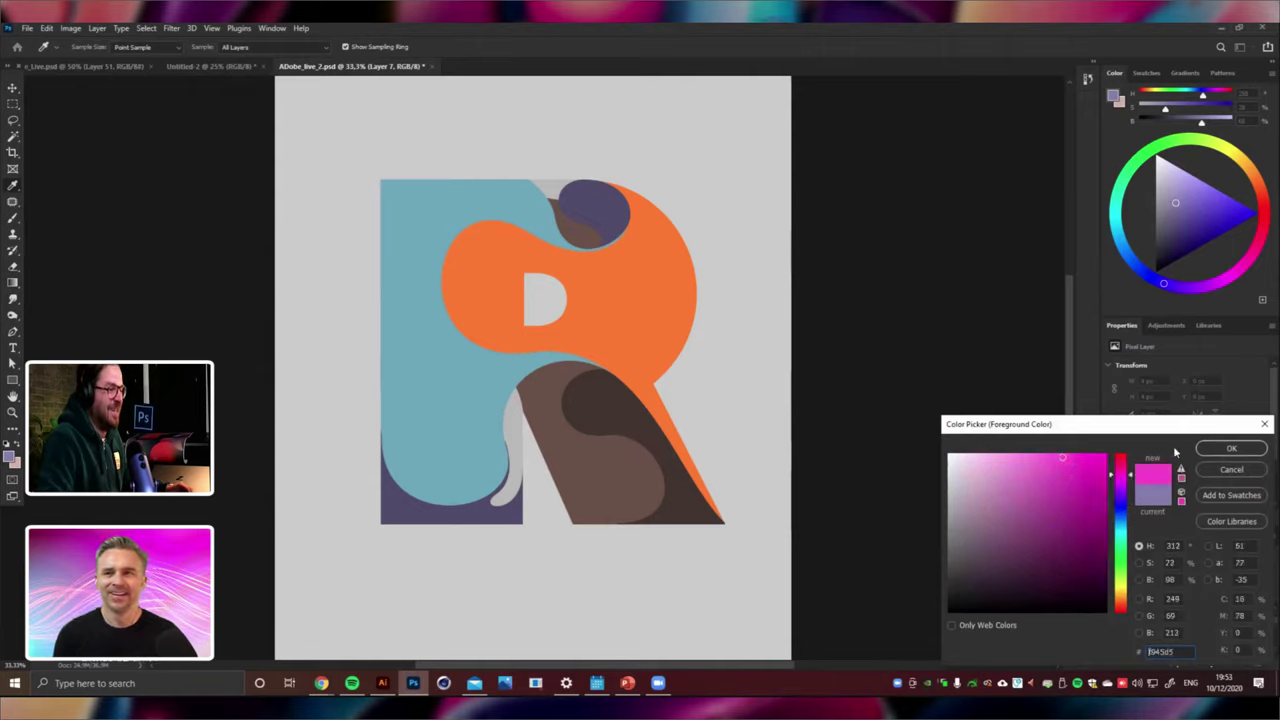
{"action": "left_click", "coordinate": [1231, 448]}
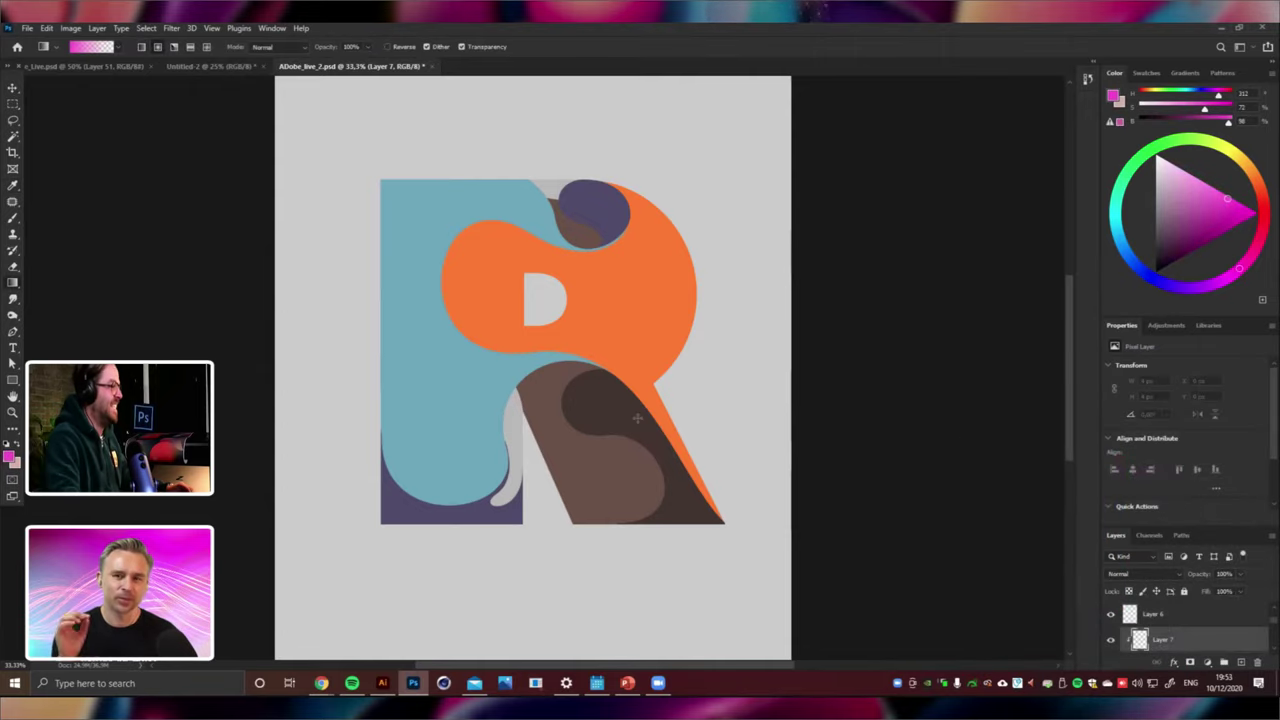
{"action": "left_click_drag", "start_coordinate": [687, 454], "coordinate": [587, 236]}
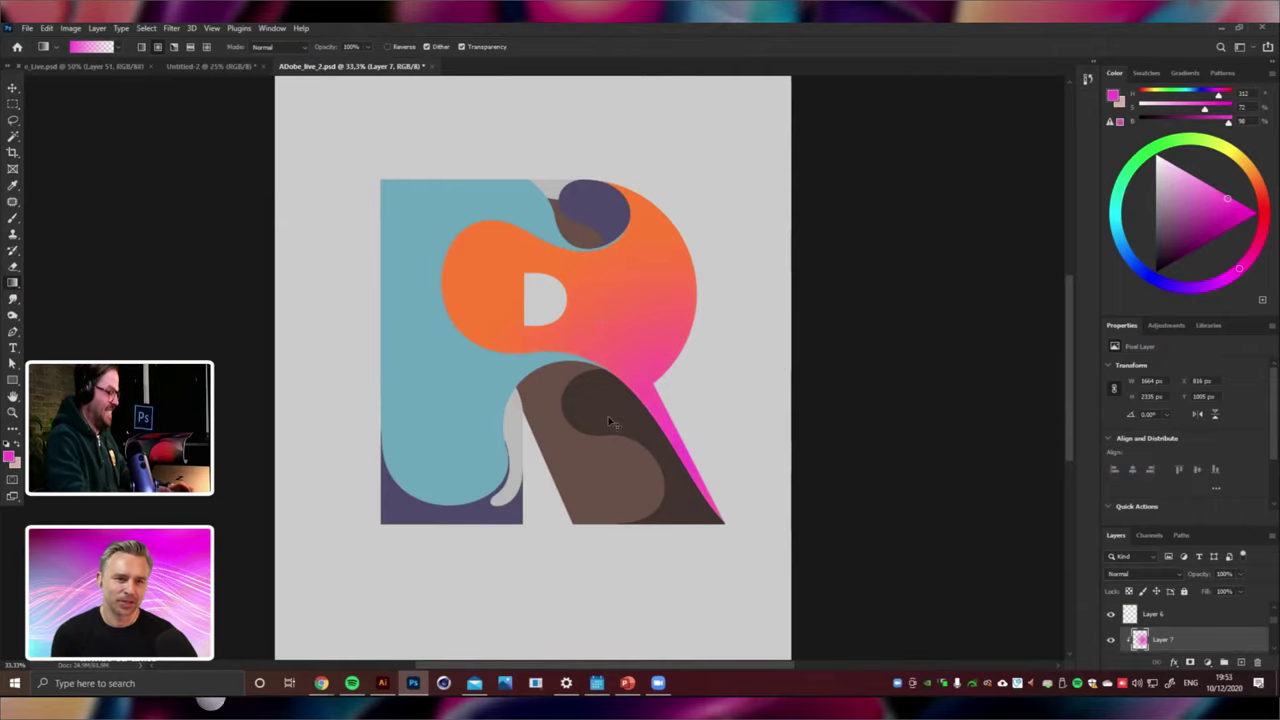
Apply a light green to transparent radial gradient across the bowl on a new clipped layer placed below the pink gradient layer.
{"action": "key", "text": "ctrl+shift+n"}
{"action": "key", "text": "Return"}
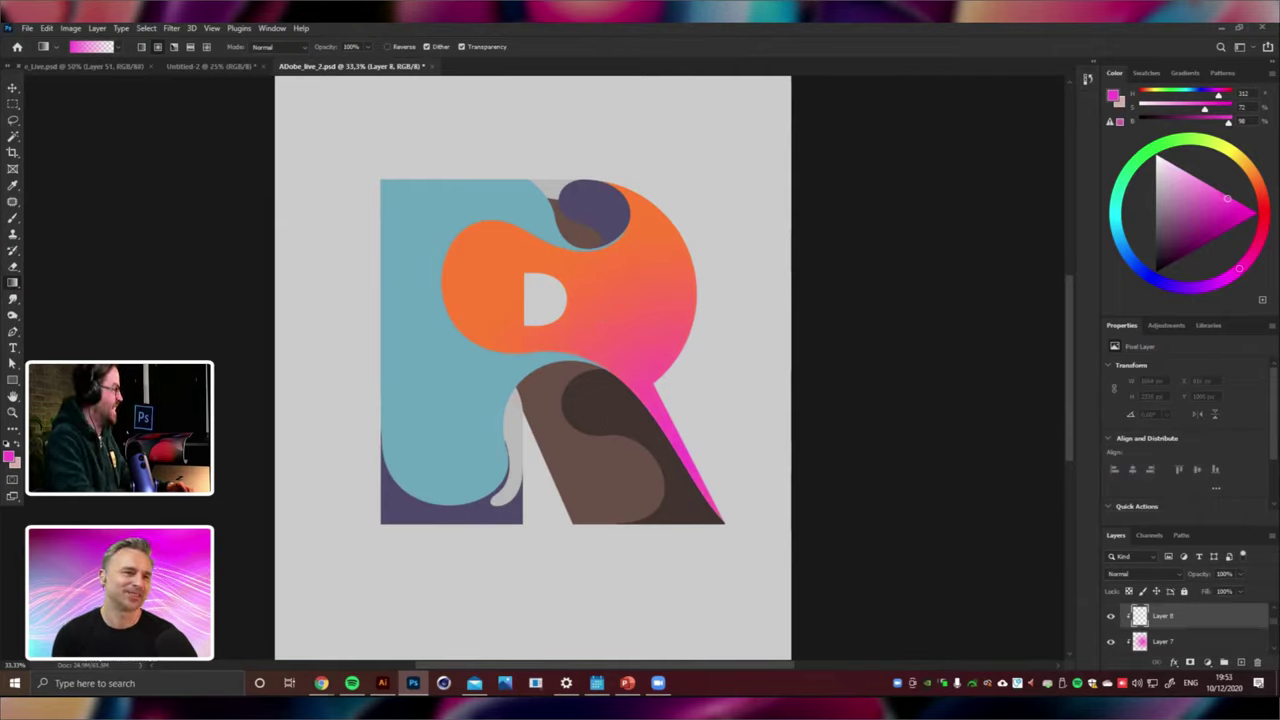
{"action": "key", "text": "n"}
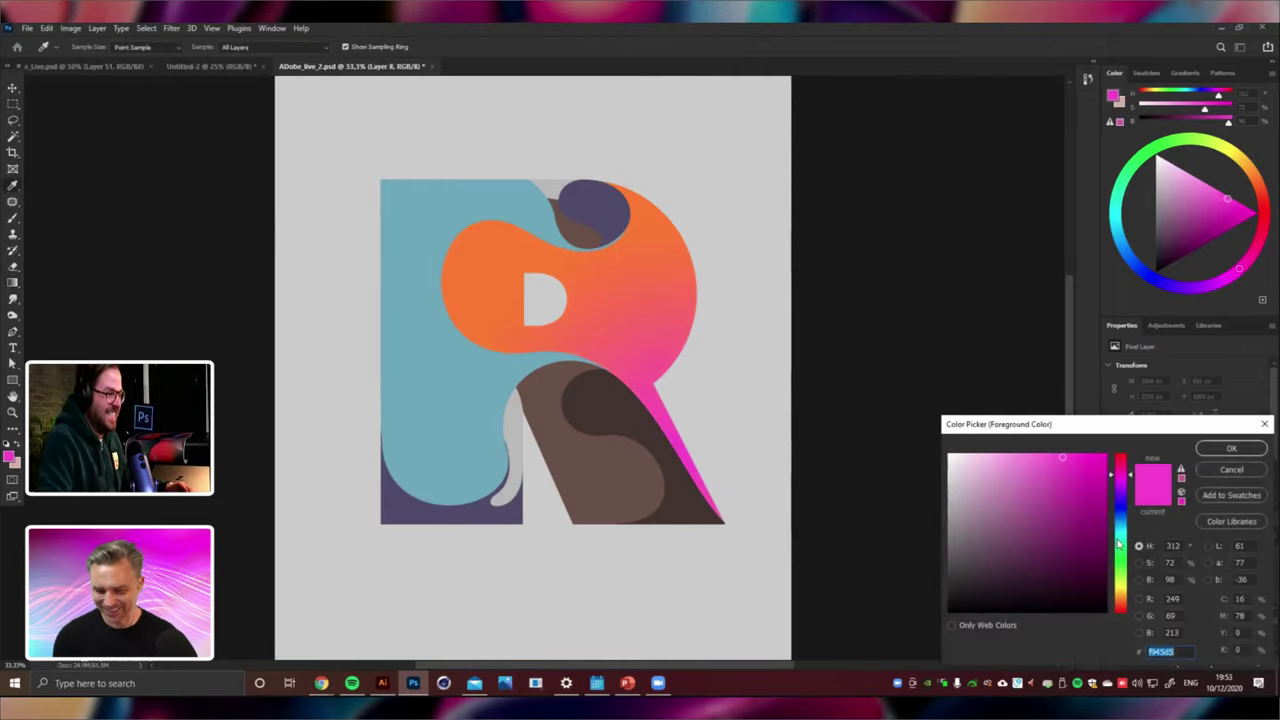
{"action": "left_click", "coordinate": [1118, 543]}
{"action": "left_click", "coordinate": [1119, 557]}
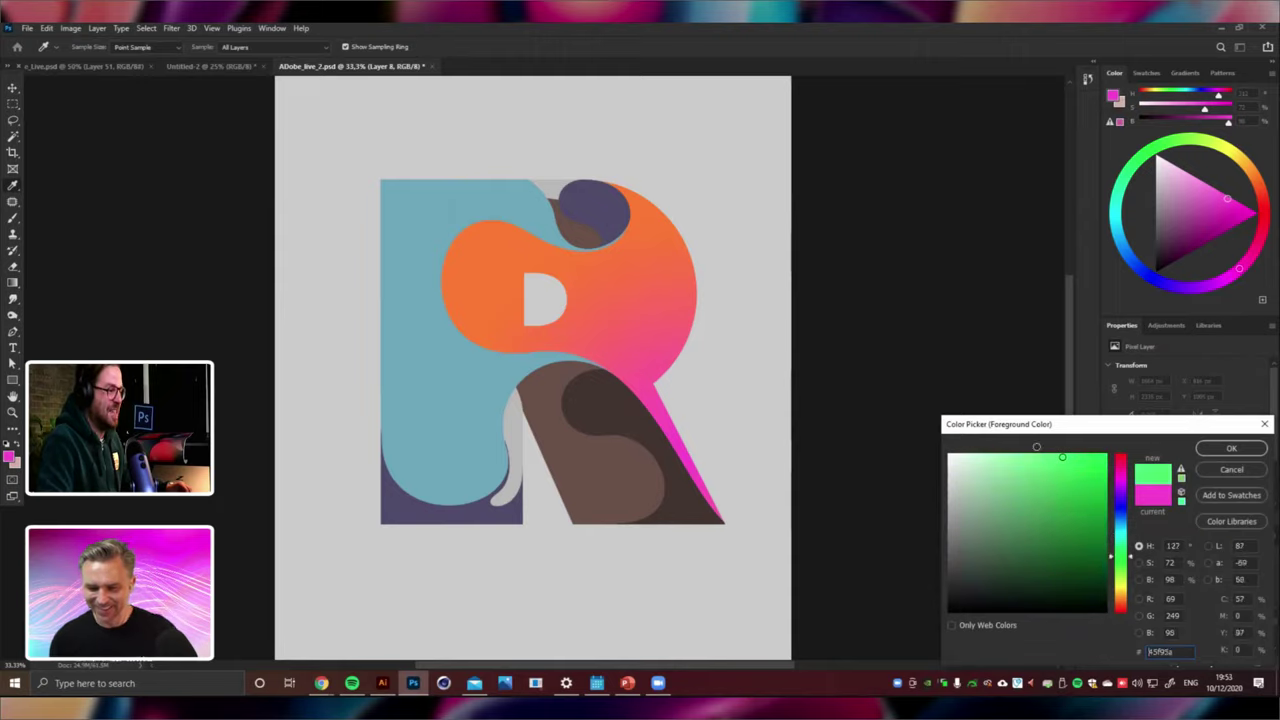
{"action": "left_click", "coordinate": [1047, 471]}
{"action": "left_click", "coordinate": [1231, 448]}
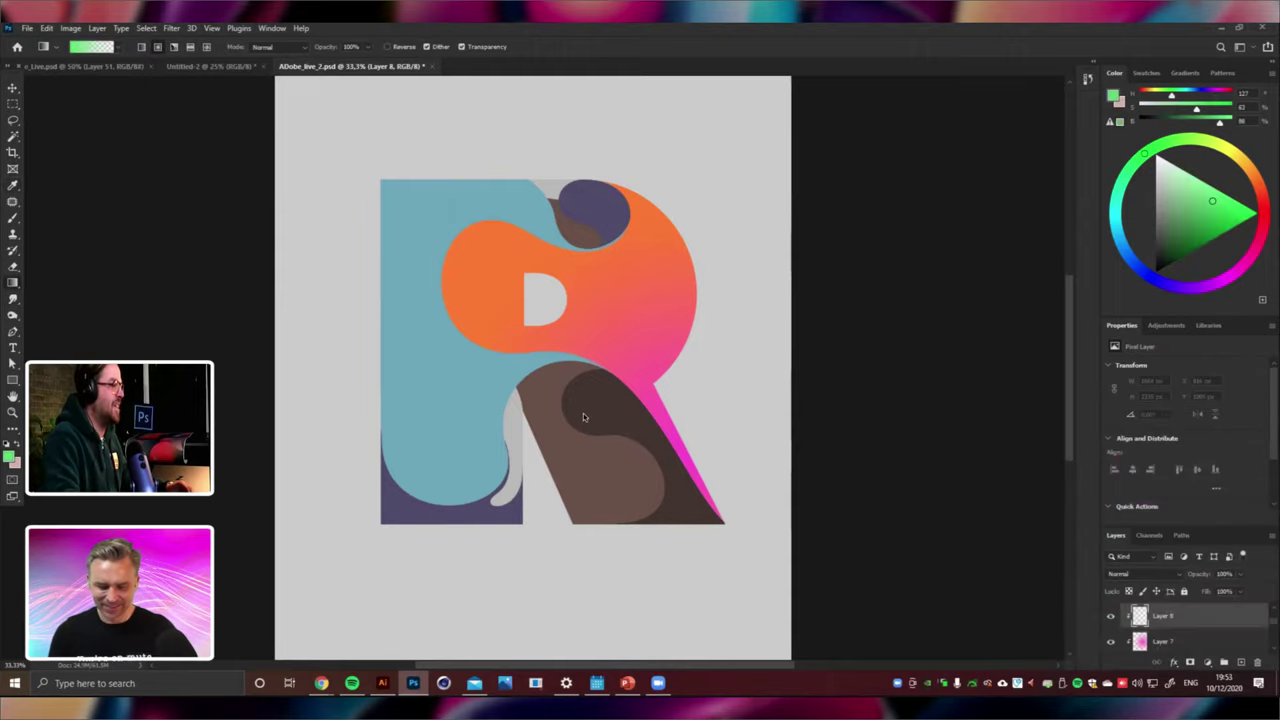
{"action": "left_click_drag", "start_coordinate": [690, 215], "coordinate": [559, 356]}
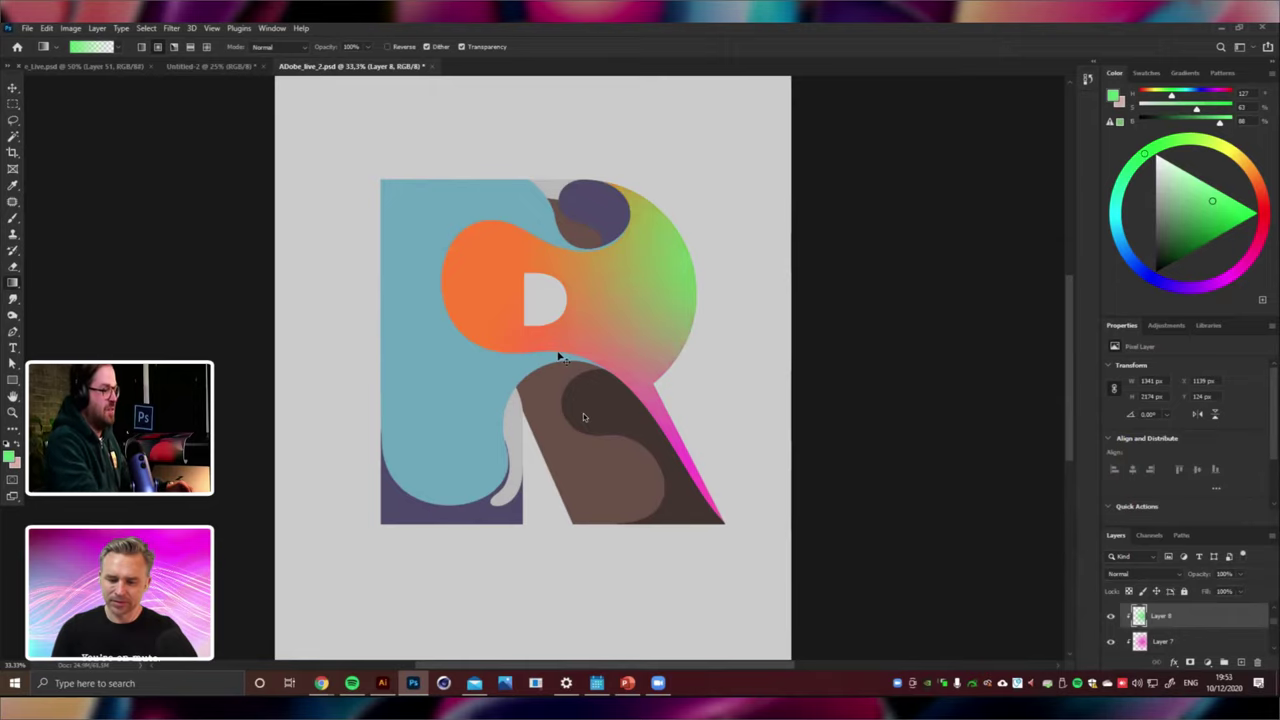
{"action": "key", "text": "ctrl+bracketleft"}
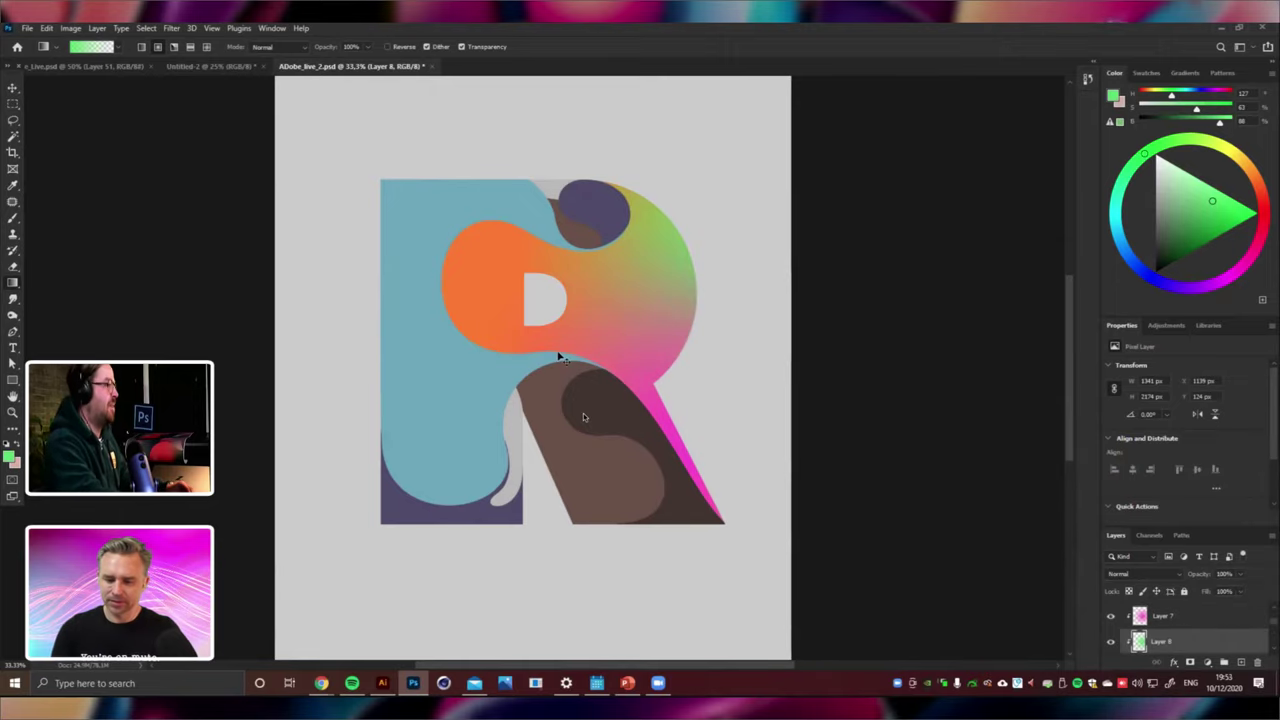
Shift the hue of the green gradient layer to about +37 with Hue/Saturation.
{"action": "key", "text": "ctrl+u"}
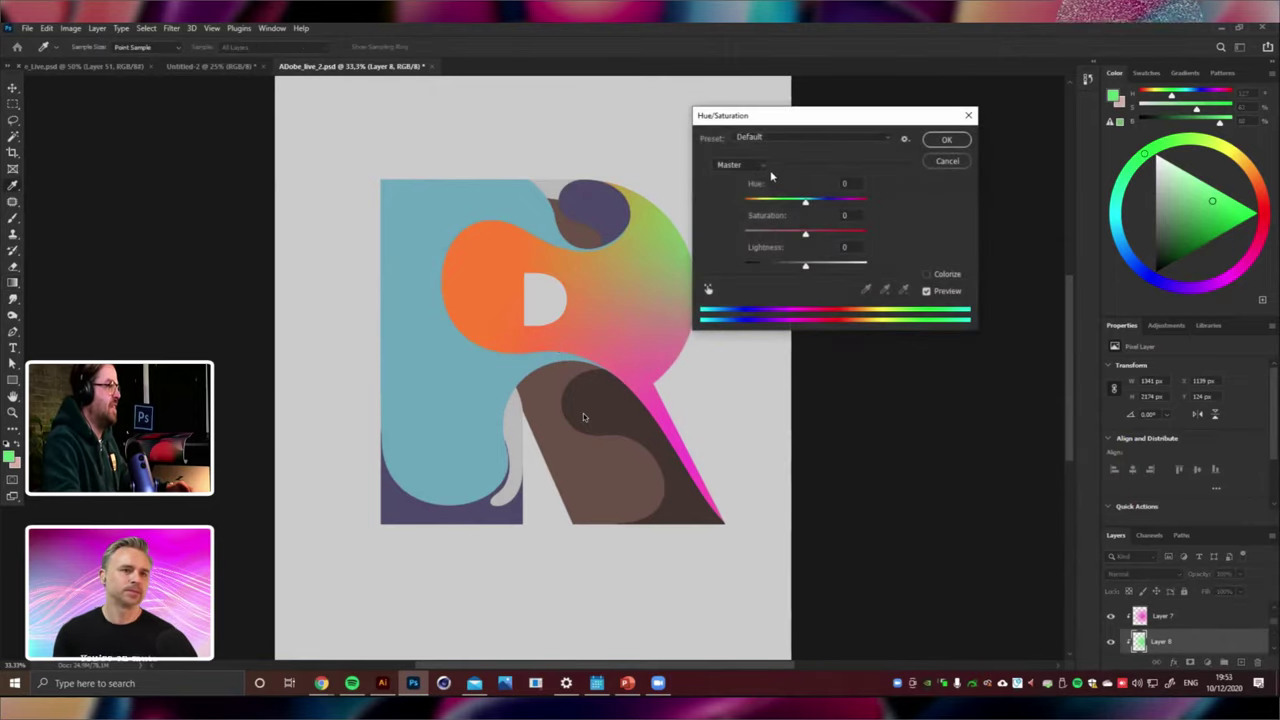
{"action": "left_click_drag", "start_coordinate": [792, 120], "coordinate": [894, 292]}
{"action": "left_click_drag", "start_coordinate": [907, 373], "coordinate": [934, 378]}
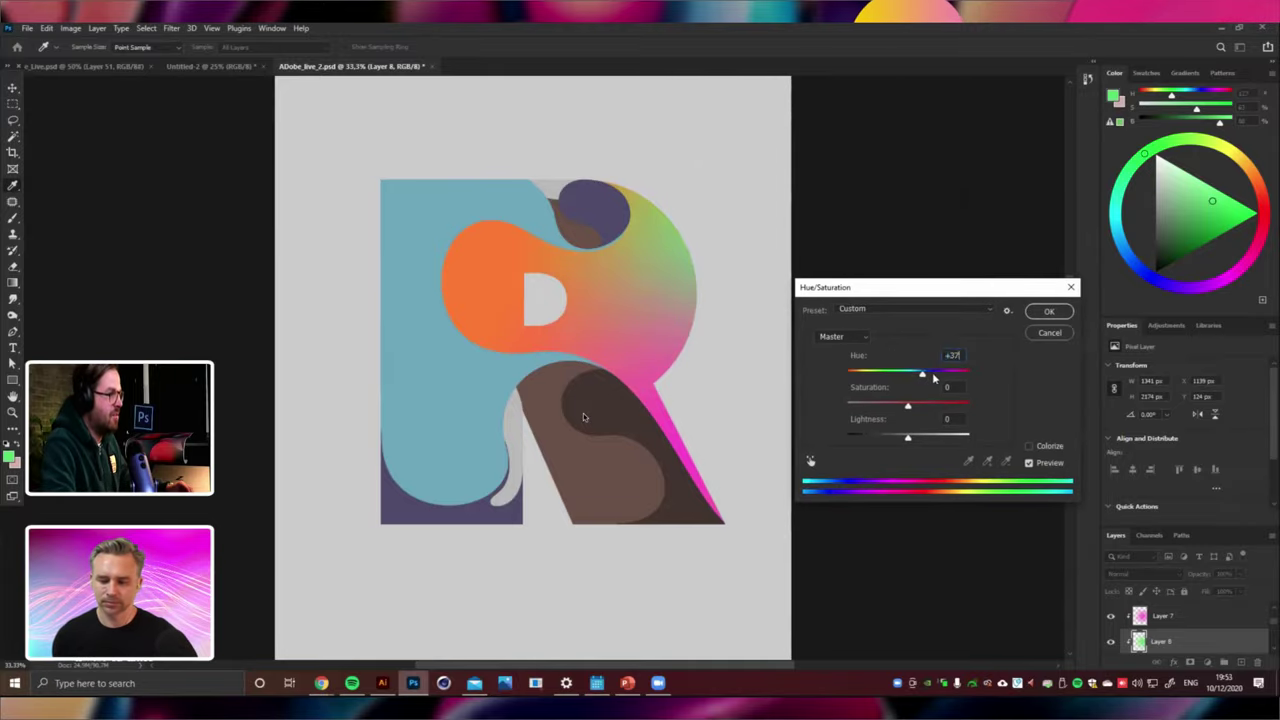
{"action": "key", "text": "Return"}
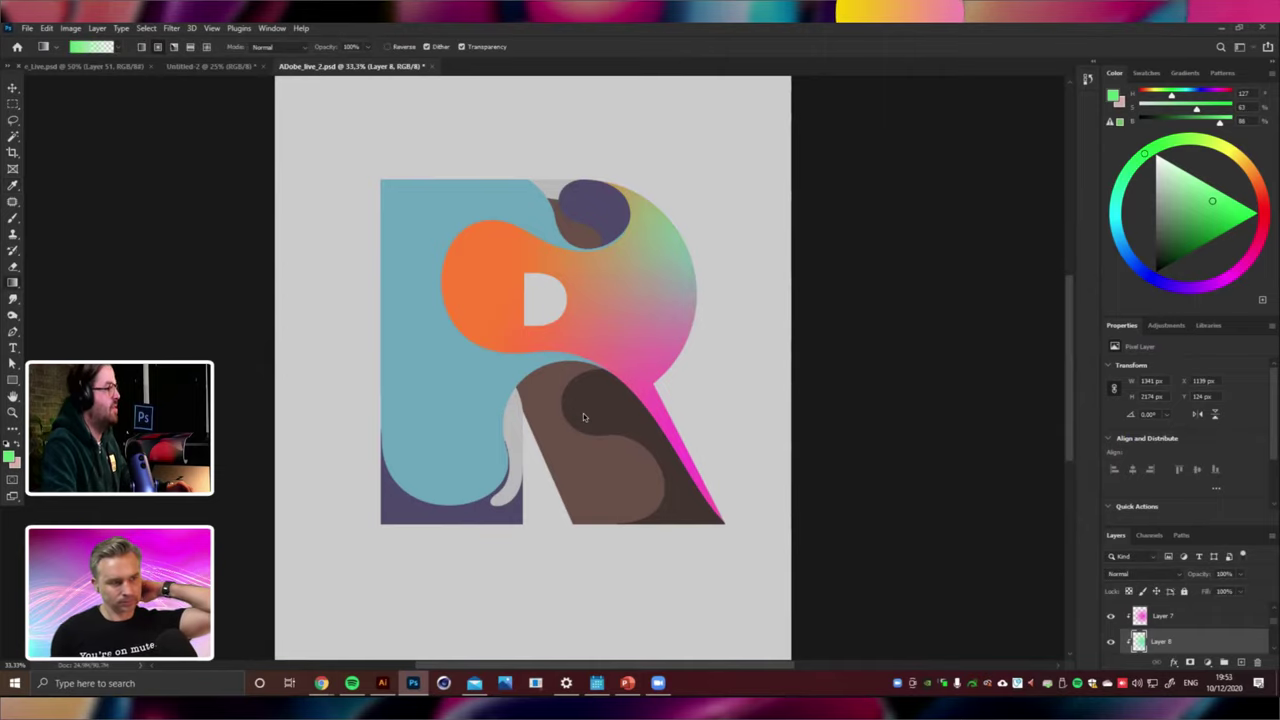
Select the purple shape at the stem's foot, Shape 7, and widen it slightly.
{"action": "left_click", "coordinate": [12, 88]}
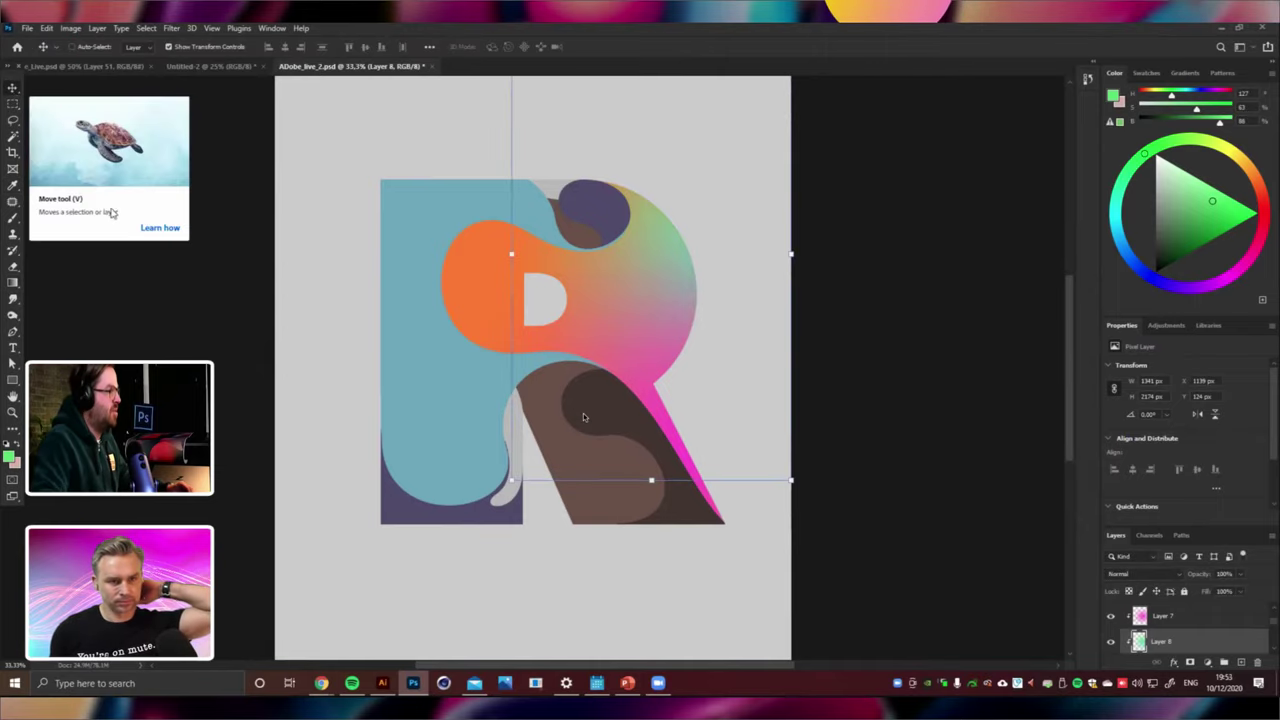
{"action": "left_click", "coordinate": [490, 530]}
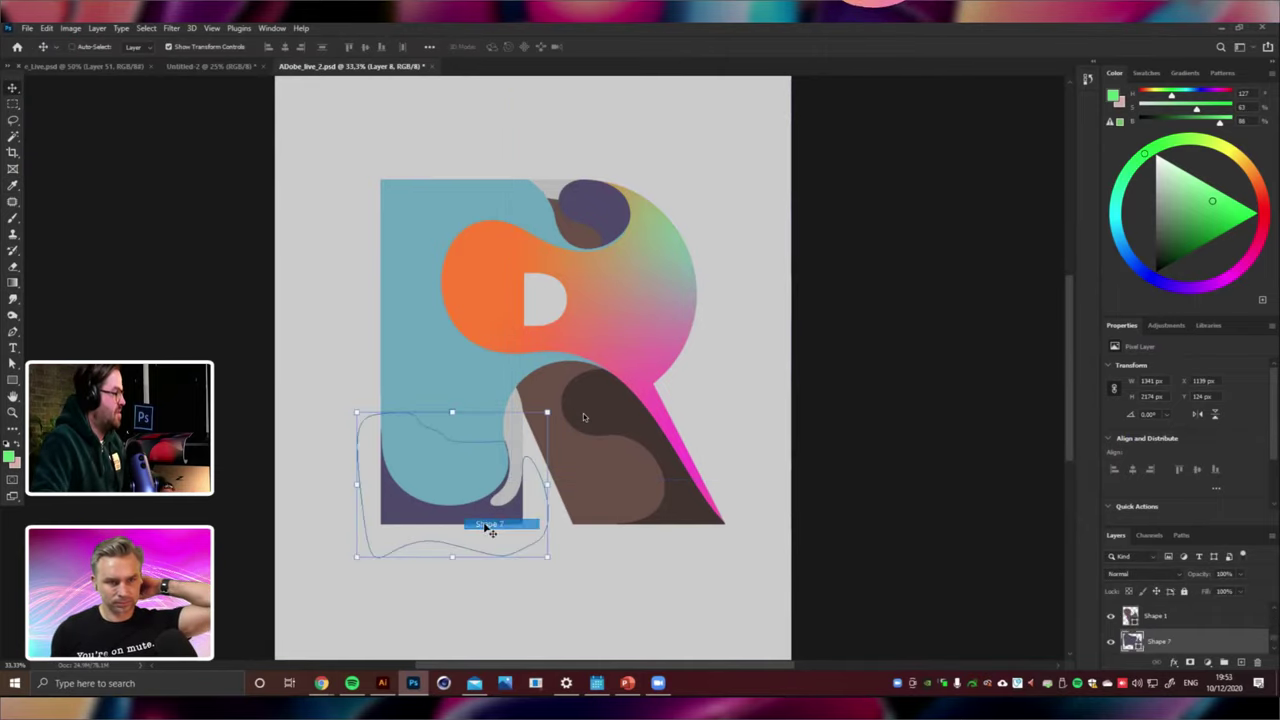
{"action": "left_click_drag", "start_coordinate": [548, 488], "coordinate": [551, 487]}
{"action": "key", "text": "Return"}
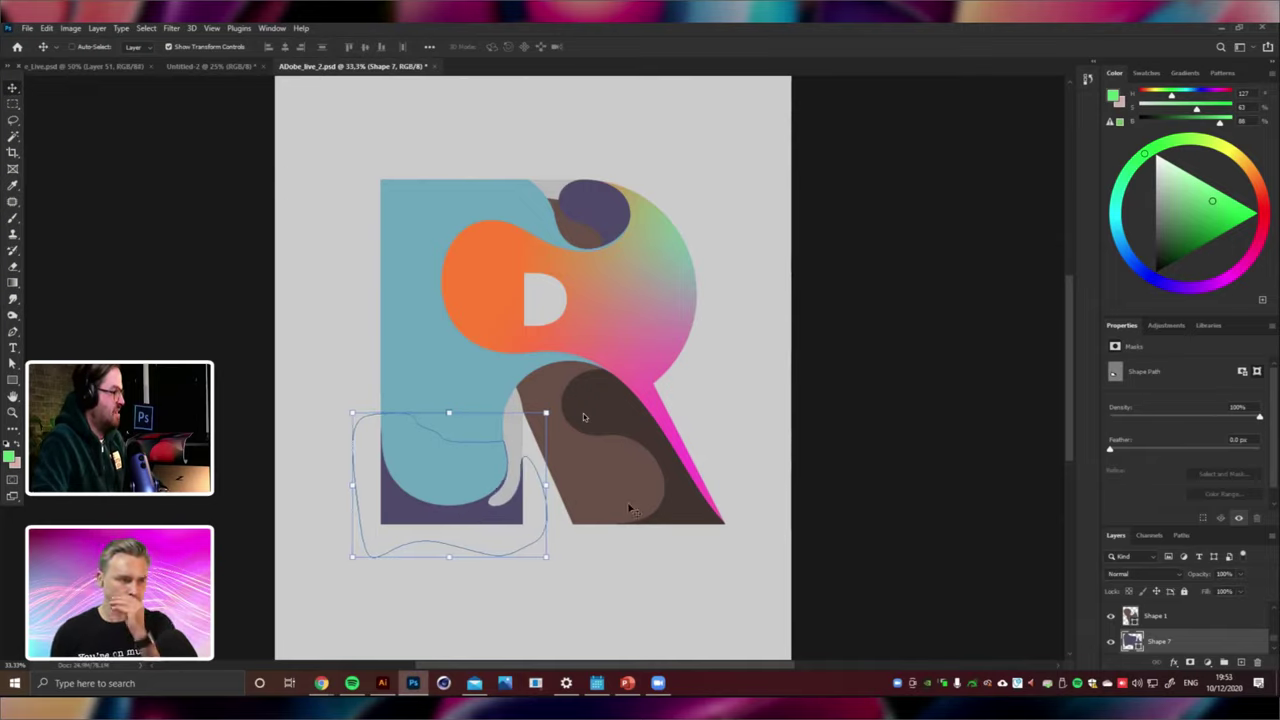
Select the blue stem shape, Shape 5, and add a new layer above it clipped to that shape.
{"action": "left_click", "coordinate": [584, 416]}
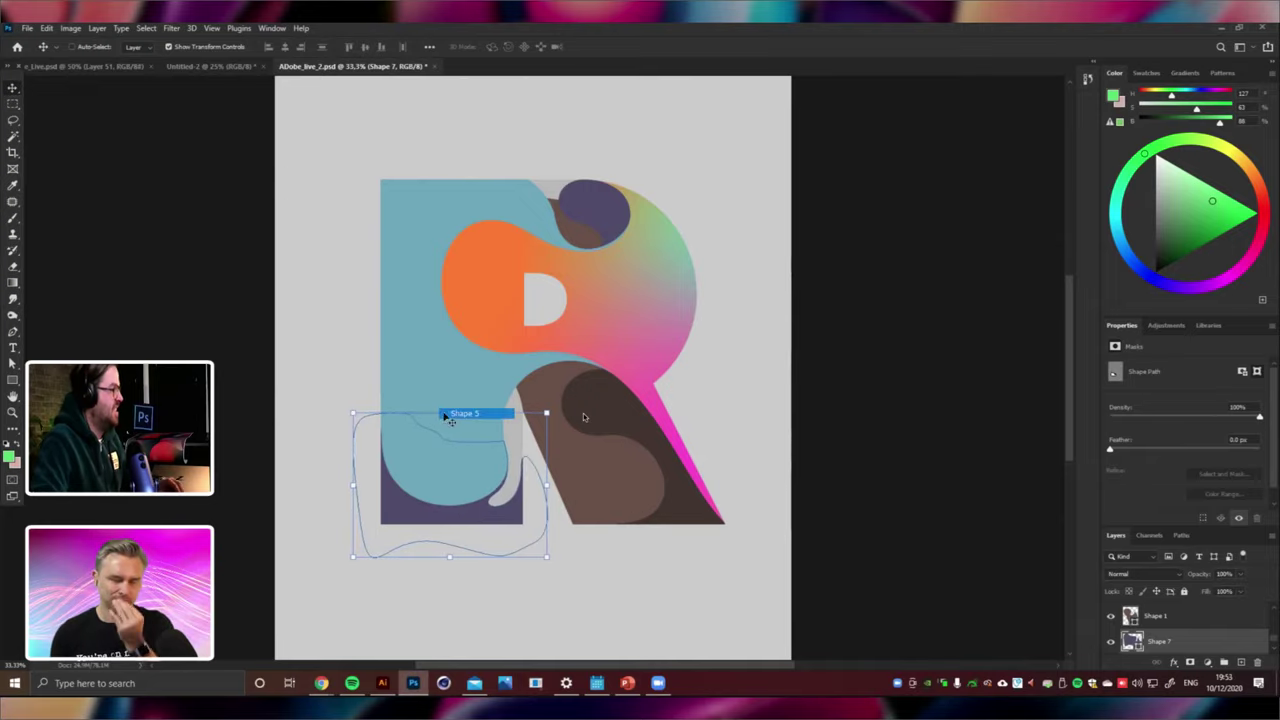
{"action": "left_click", "coordinate": [17, 282]}
{"action": "key", "text": "ctrl+shift+alt+n"}
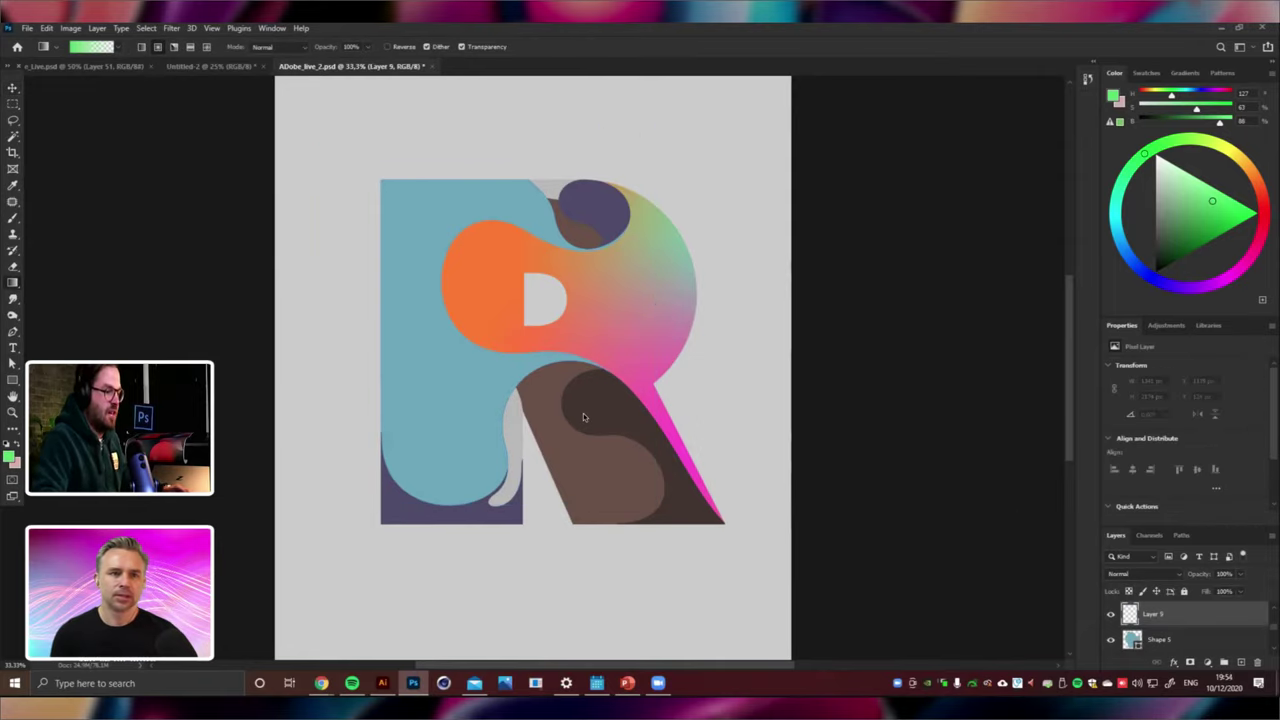
{"action": "right_click", "coordinate": [1227, 622]}
{"action": "left_click", "coordinate": [1190, 331]}
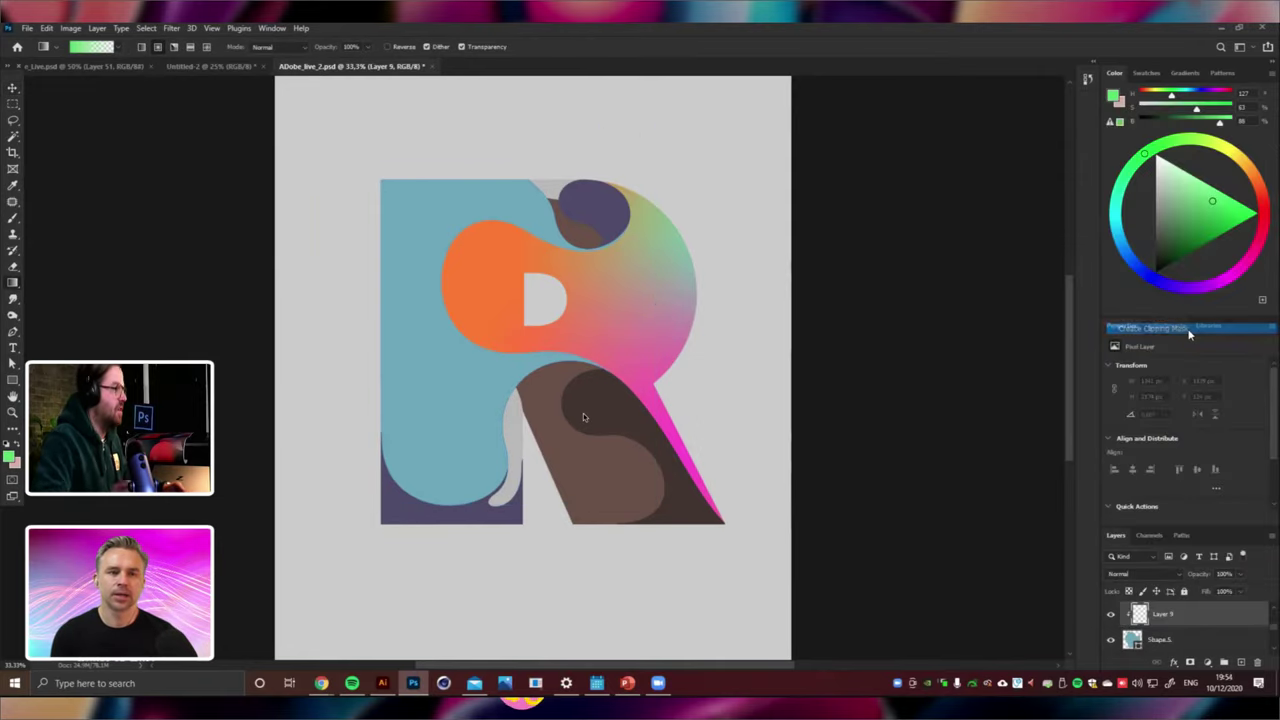
Sample the purple of the small top shape and deepen it to a dark indigo with hue 250 as foreground colour.
{"action": "left_click", "coordinate": [608, 206], "text": "alt"}
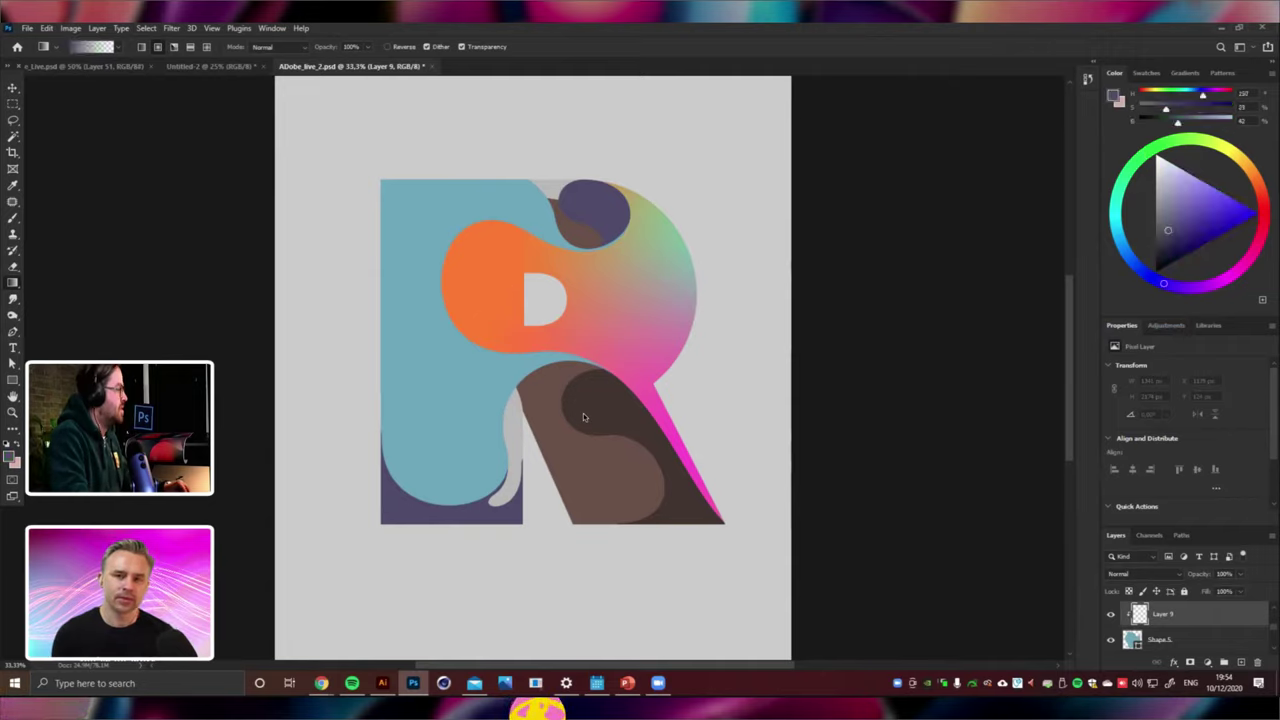
{"action": "left_click", "coordinate": [9, 459]}
{"action": "left_click_drag", "start_coordinate": [1054, 526], "coordinate": [1055, 569]}
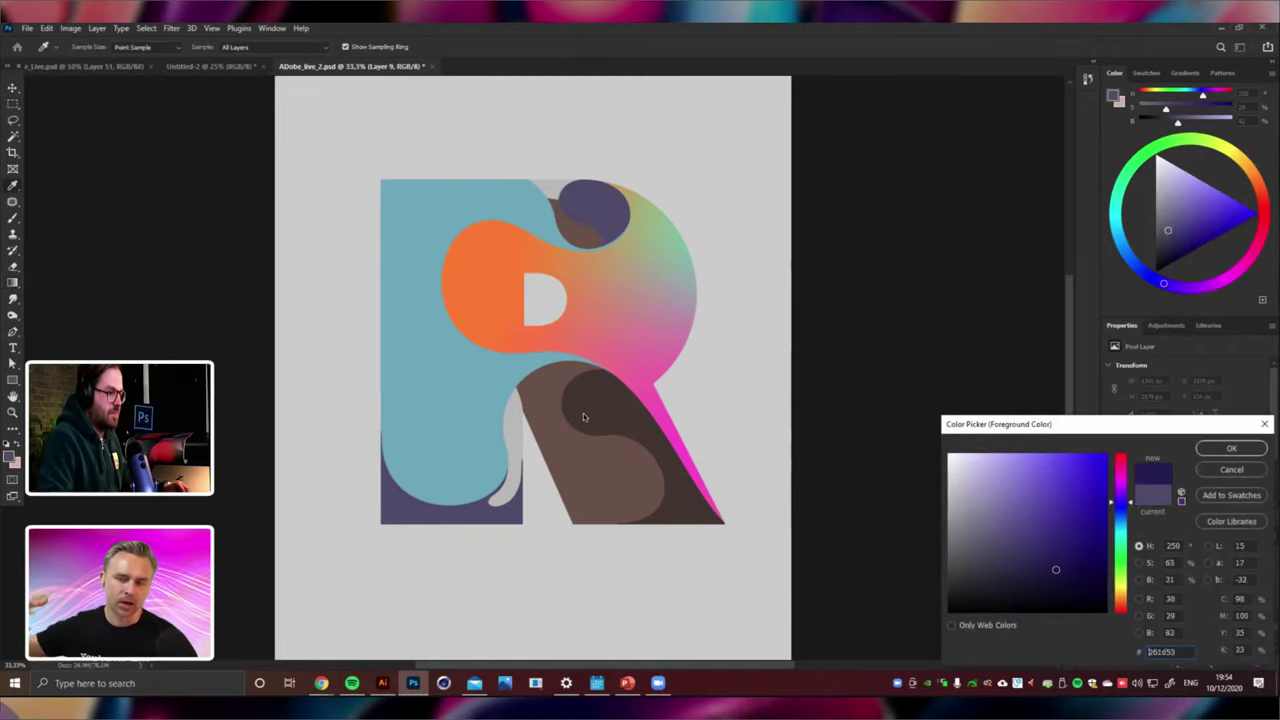
{"action": "left_click", "coordinate": [1231, 449]}
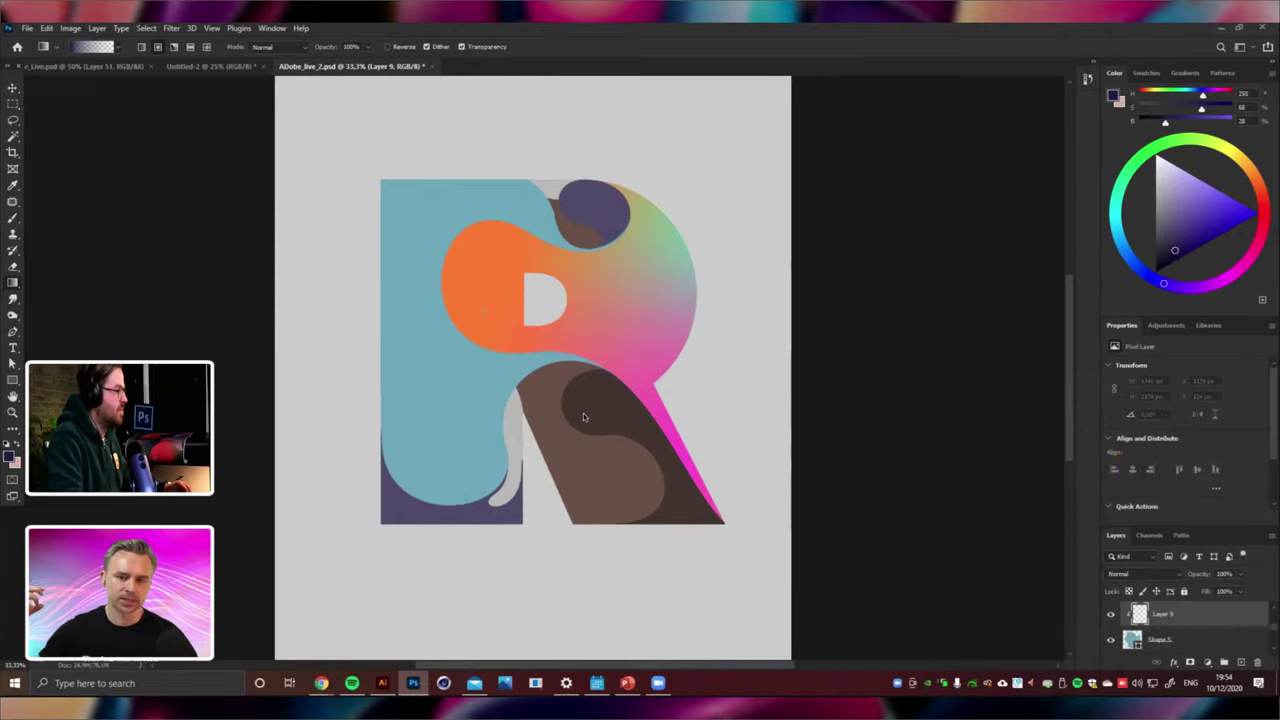
Apply the indigo radial gradient to the blue shape, trying the stem's foot and top edge before settling around the orange shape.
{"action": "left_click_drag", "start_coordinate": [470, 515], "coordinate": [480, 308]}
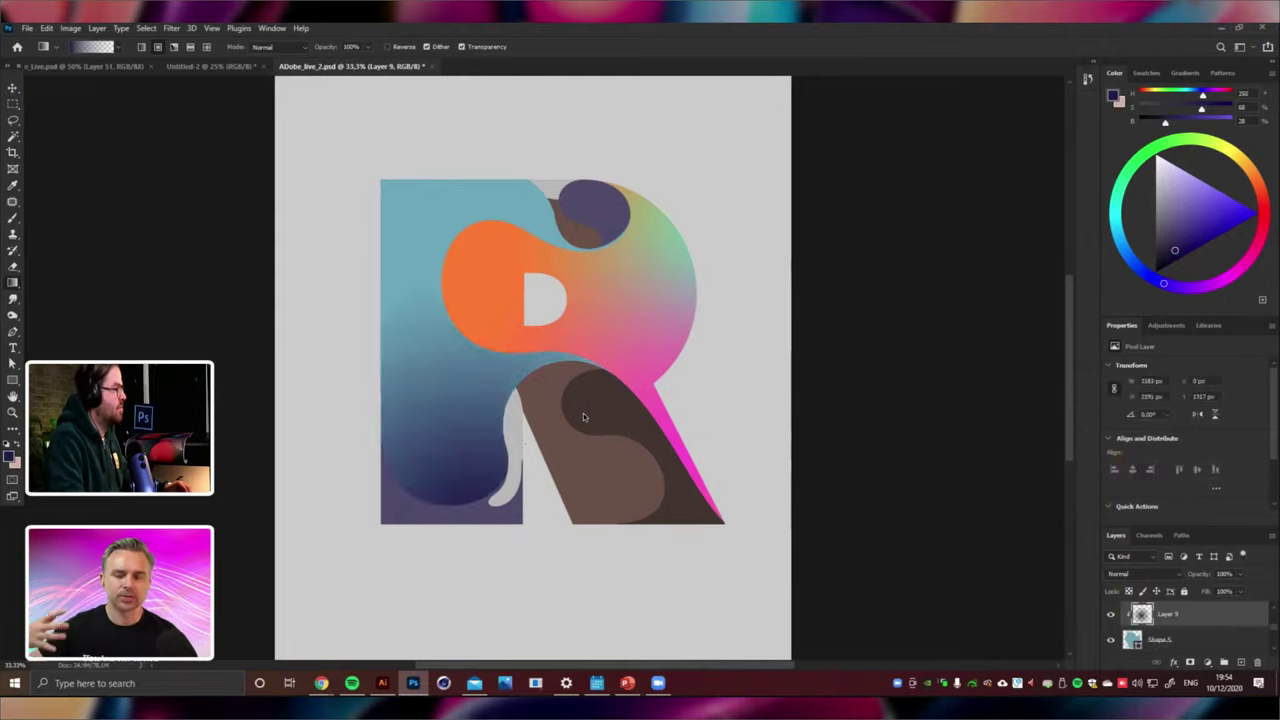
{"action": "key", "text": "ctrl+z"}
{"action": "key", "text": "ctrl+shift+z"}
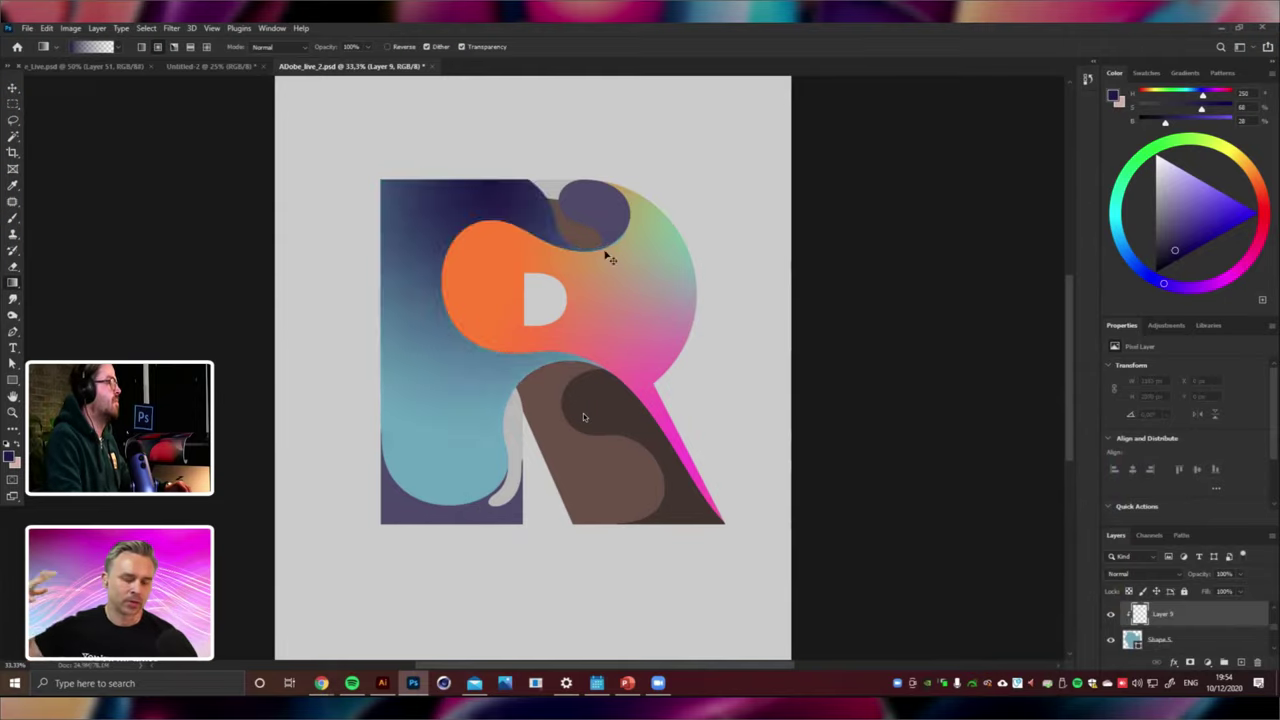
{"action": "key", "text": "ctrl+z"}
{"action": "key", "text": "ctrl+shift+z"}
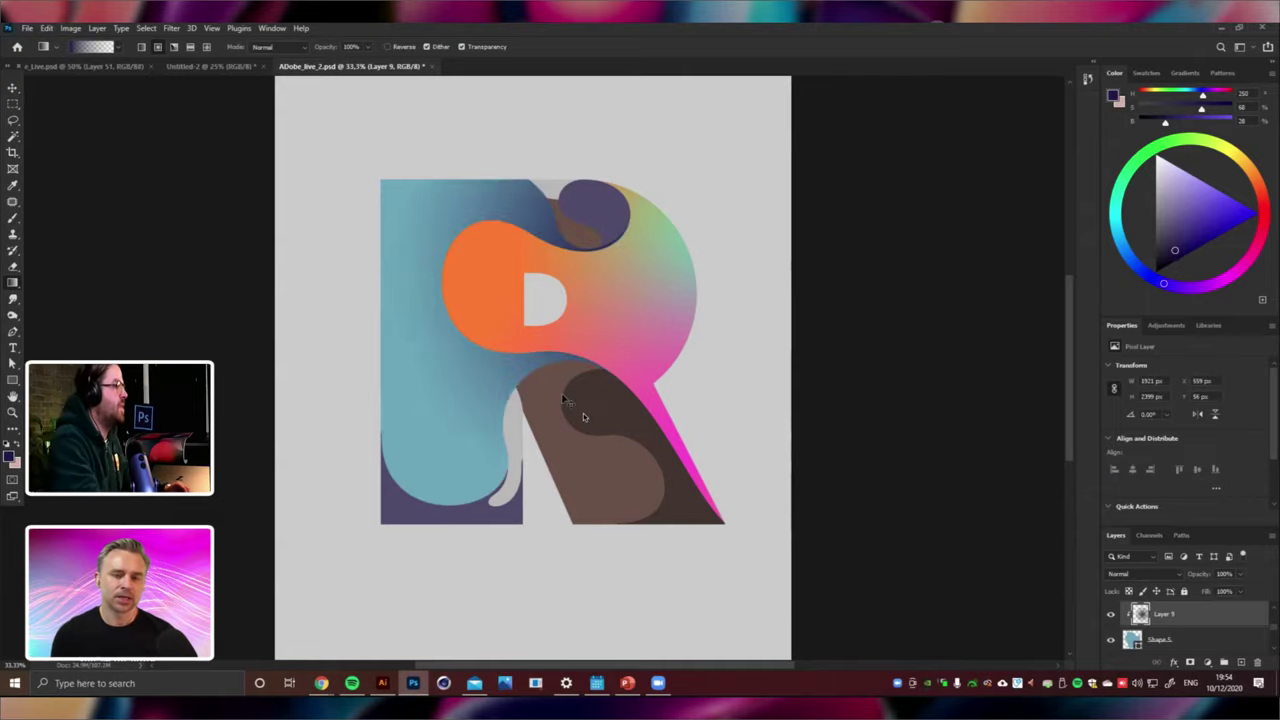
Add a clipped layer below the indigo gradient and apply a radial gradient in the sampled orange from the stem's bottom-left corner.
{"action": "key", "text": "ctrl+minus"}
{"action": "key", "text": "ctrl+plus"}
{"action": "key", "text": "ctrl+shift+alt+n"}
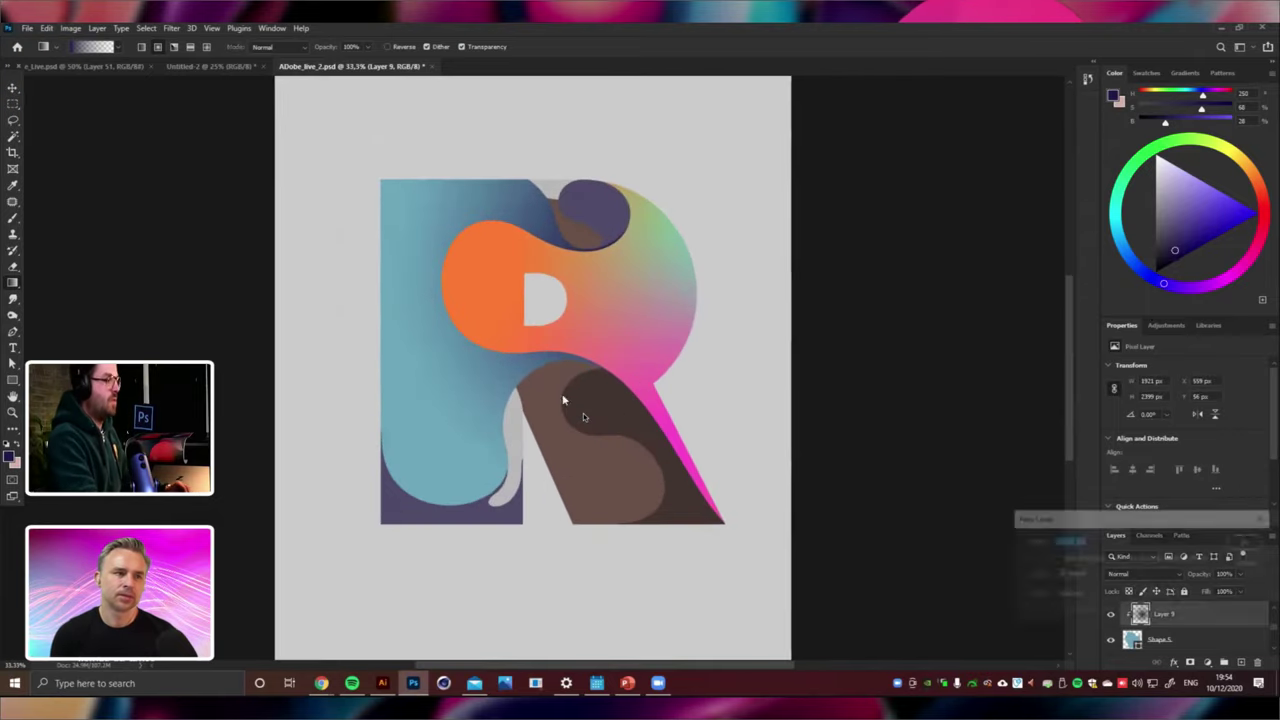
{"action": "key", "text": "ctrl+minus"}
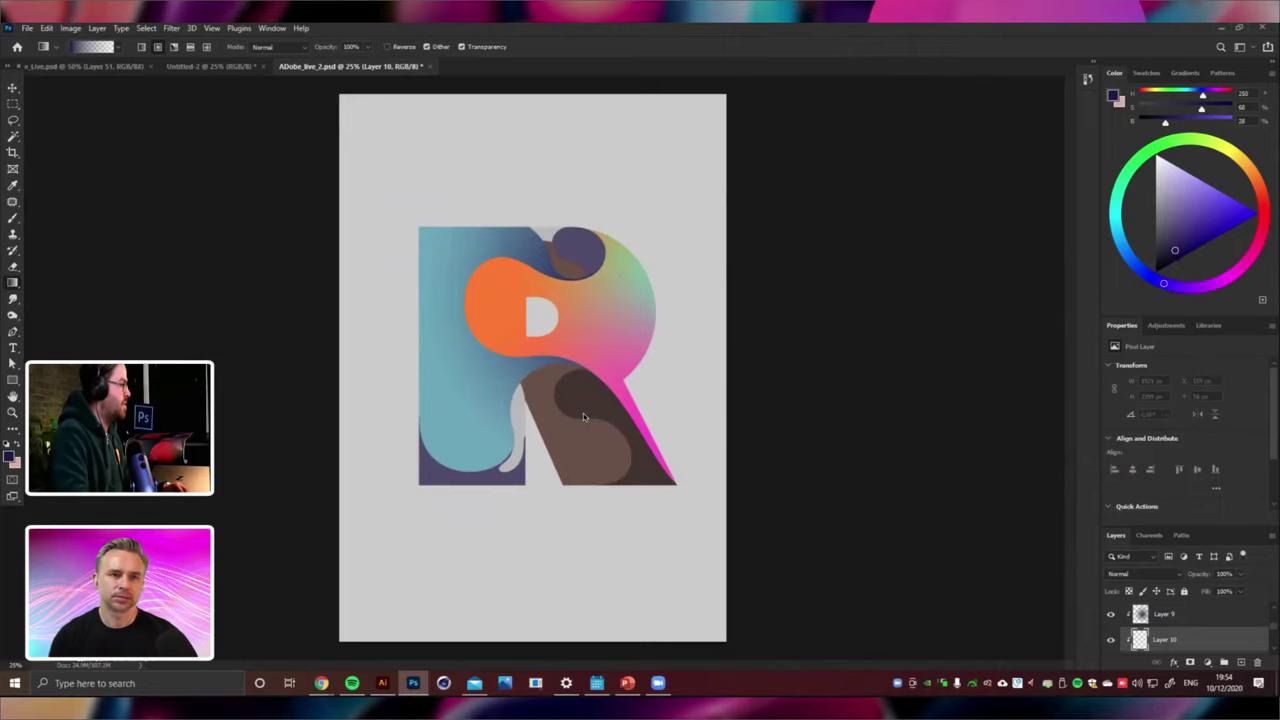
{"action": "left_click", "coordinate": [505, 328], "text": "alt"}
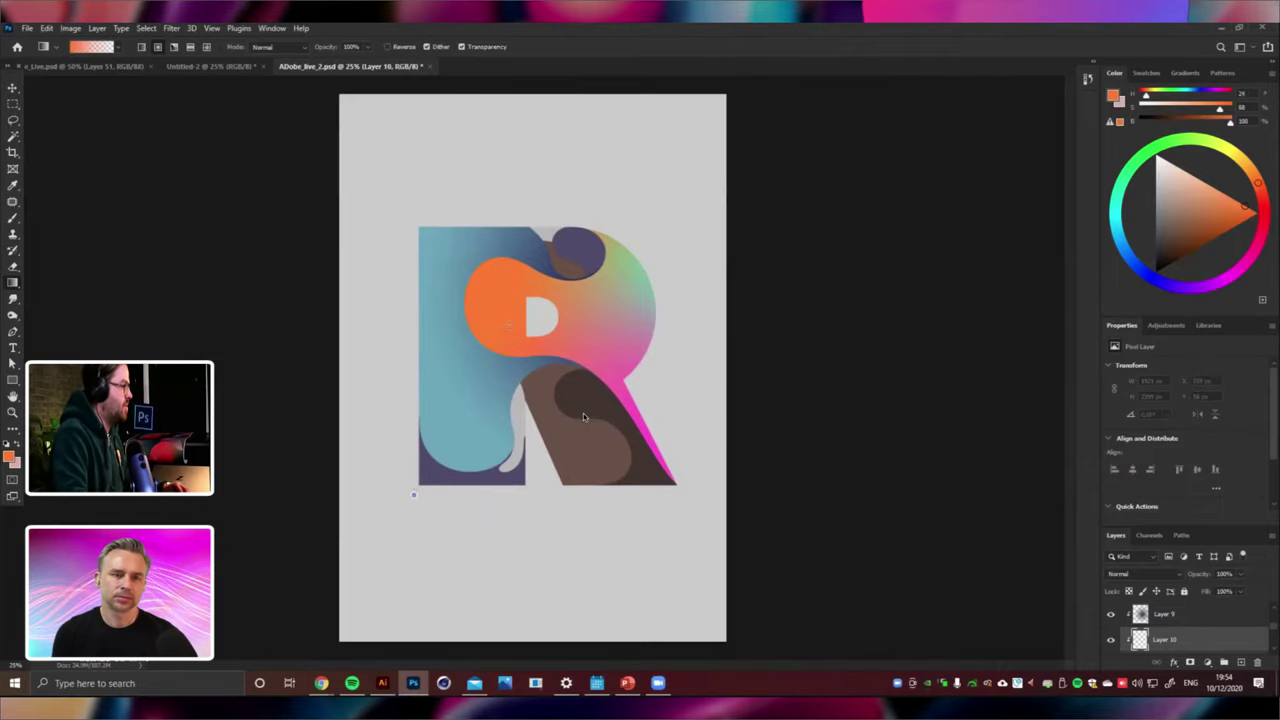
{"action": "left_click_drag", "start_coordinate": [413, 494], "coordinate": [445, 436]}
Raise the lightness of the orange gradient layer to +12 with Hue/Saturation.
{"action": "key", "text": "ctrl+minus"}
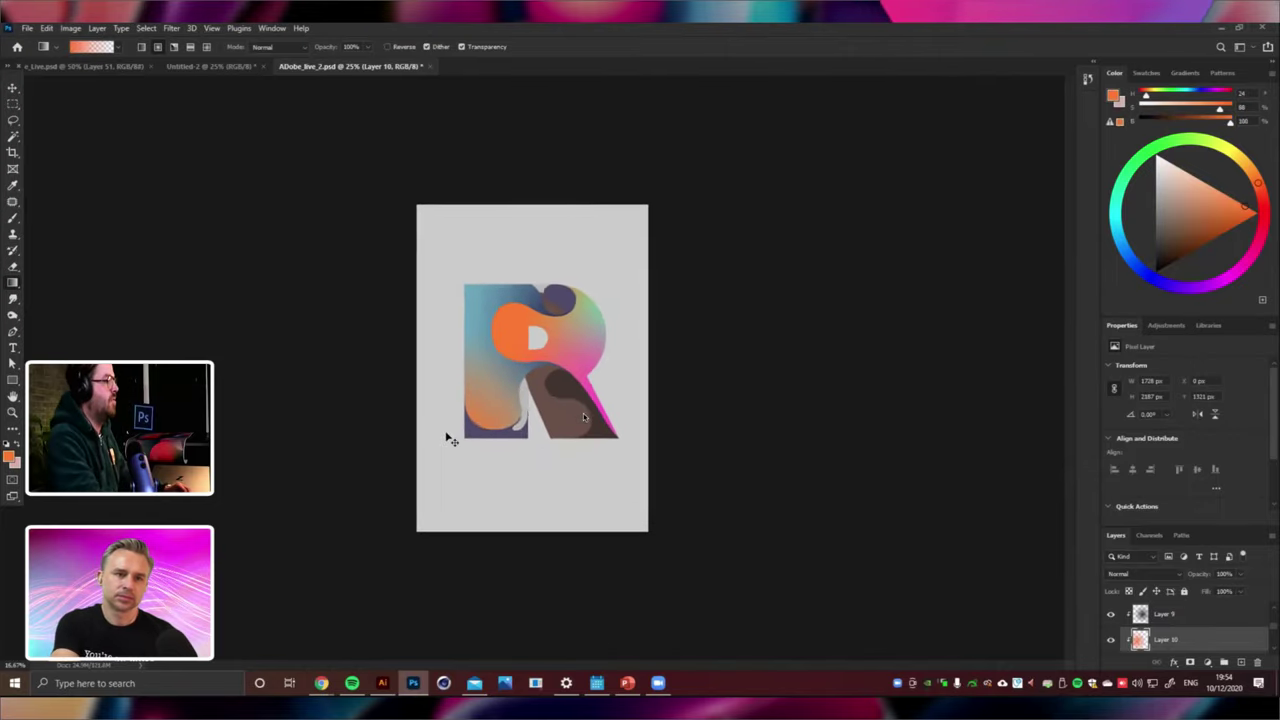
{"action": "key", "text": "ctrl+plus"}
{"action": "key", "text": "ctrl+u"}
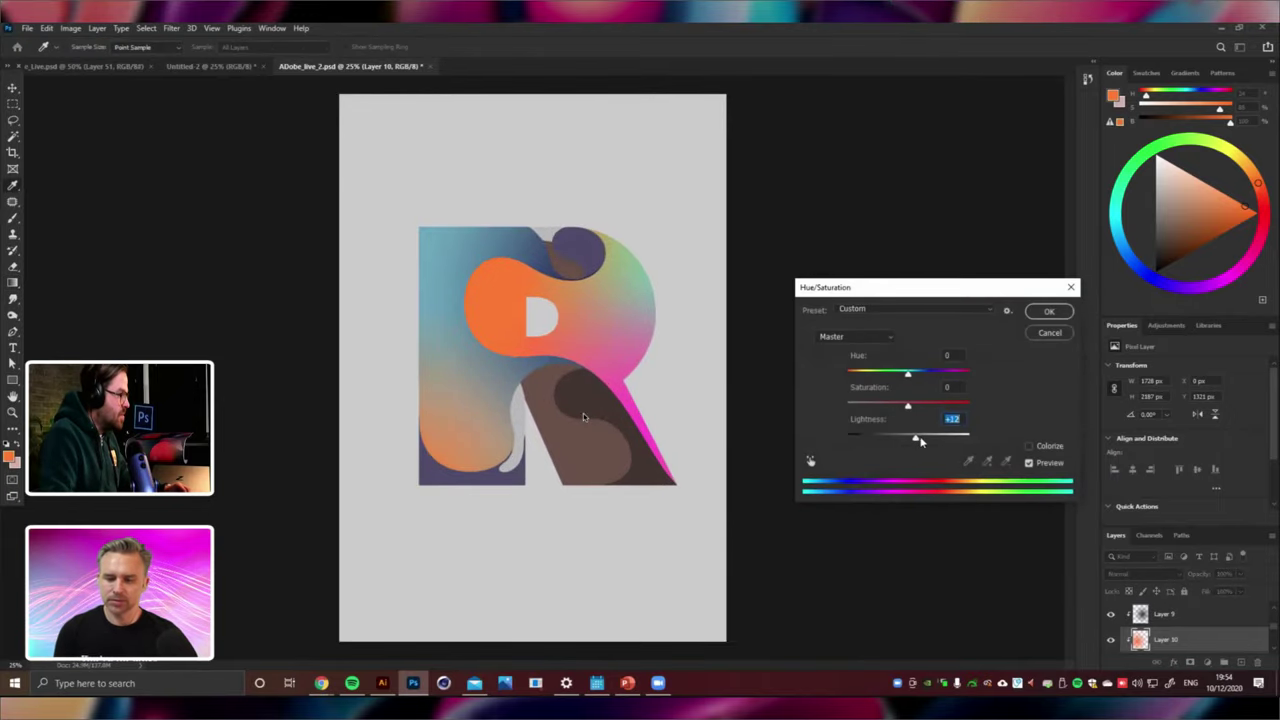
{"action": "left_click", "coordinate": [1049, 312]}
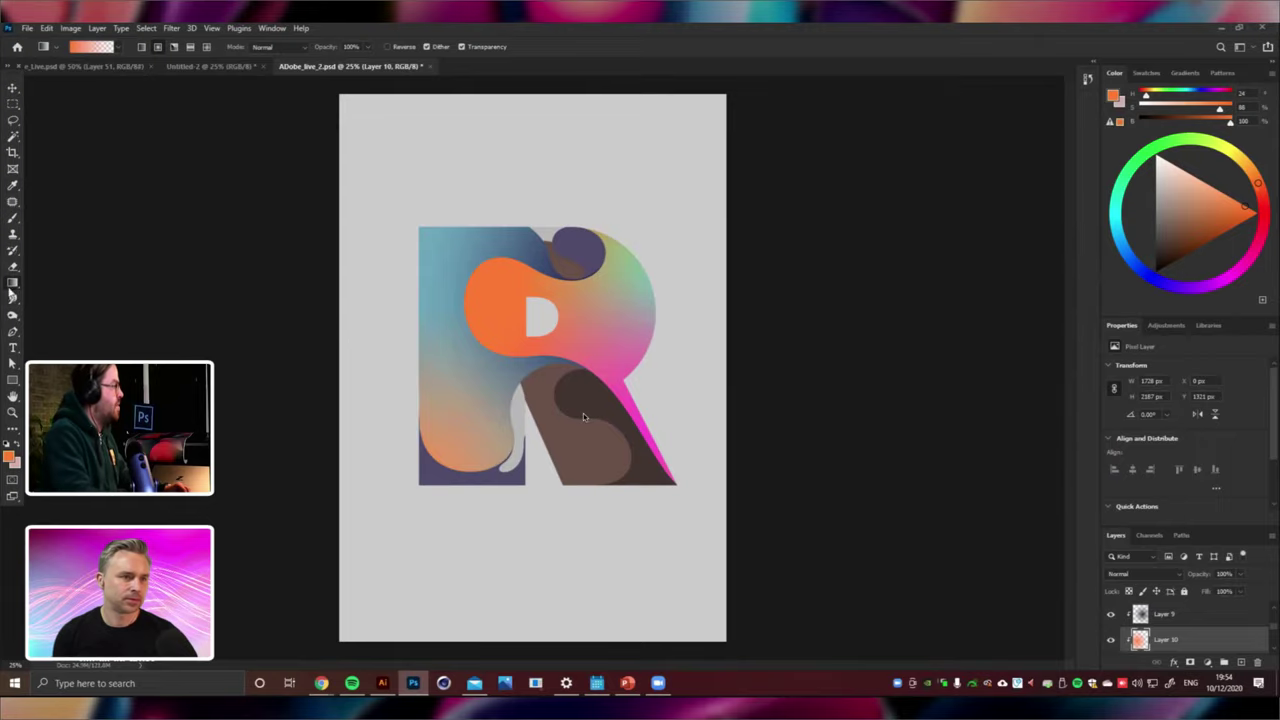
Show the Basics gradient presets, including the foreground-to-transparent gradient in use.
{"action": "left_click", "coordinate": [119, 48]}
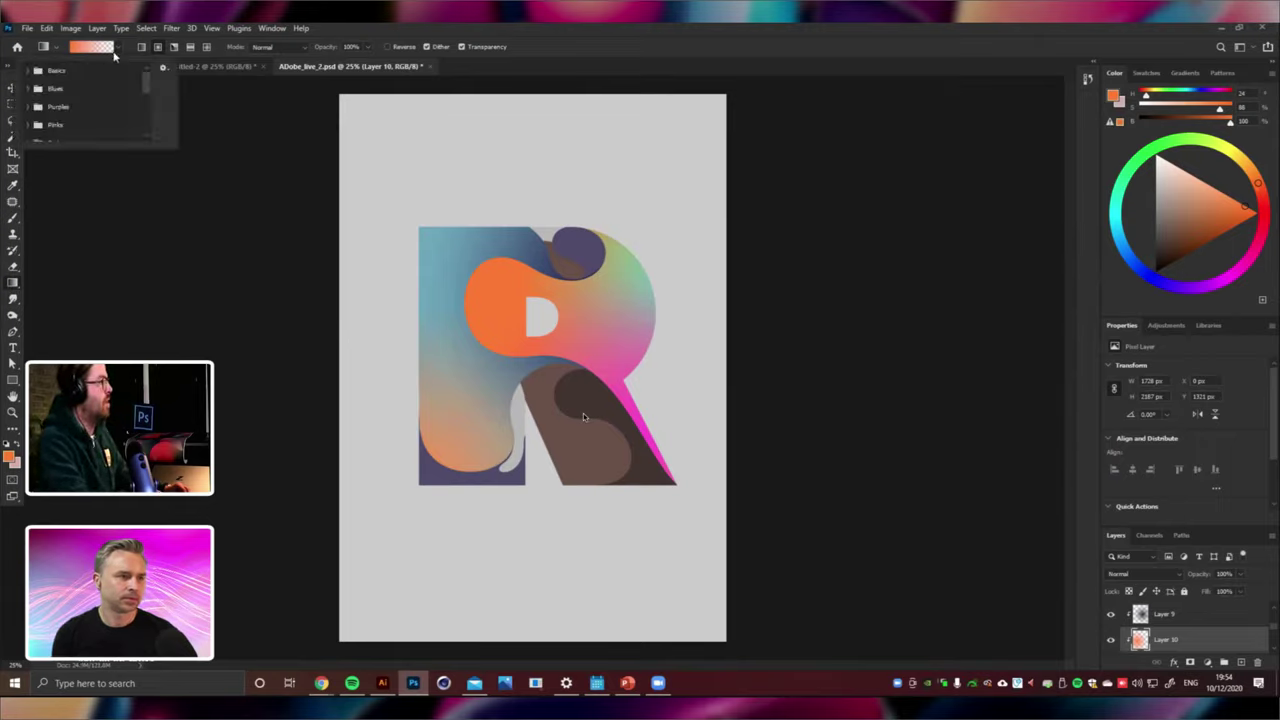
{"action": "left_click", "coordinate": [35, 72]}
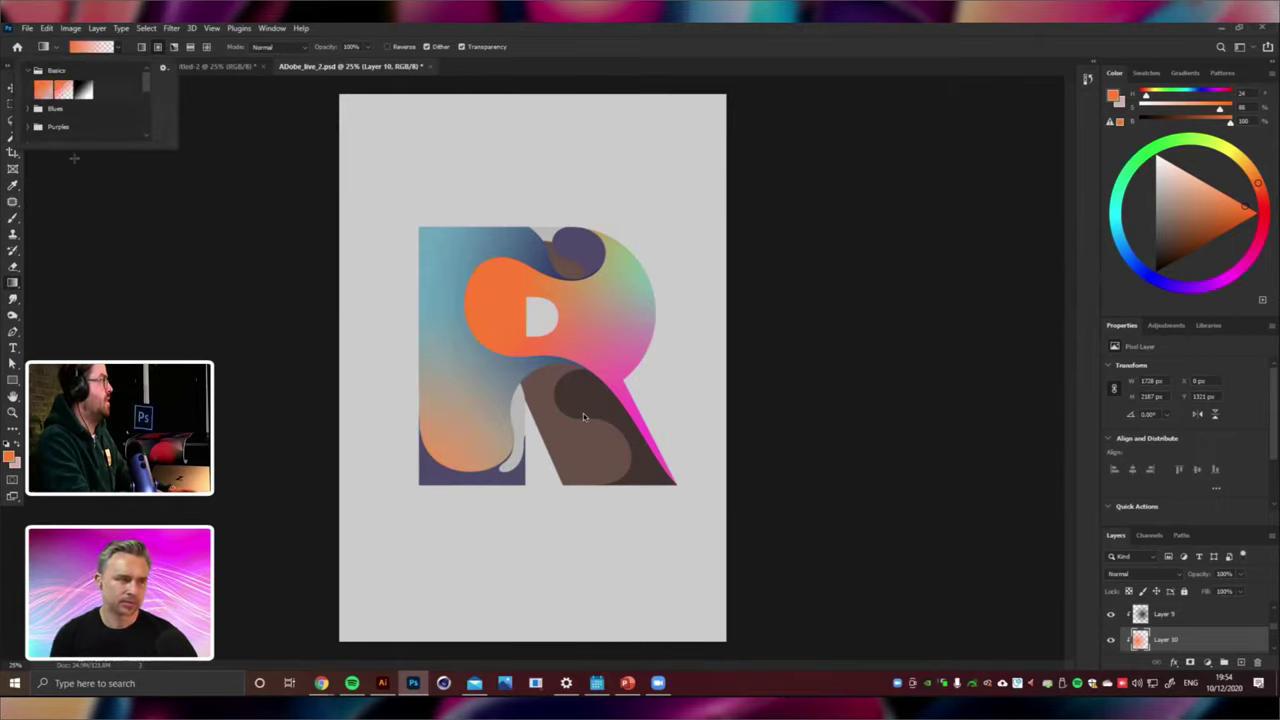
{"action": "left_click", "coordinate": [74, 158]}
Select the light rectangle behind the letter, Rectangle 2, and match its fill to the surrounding grey background.
{"action": "key", "text": "v"}
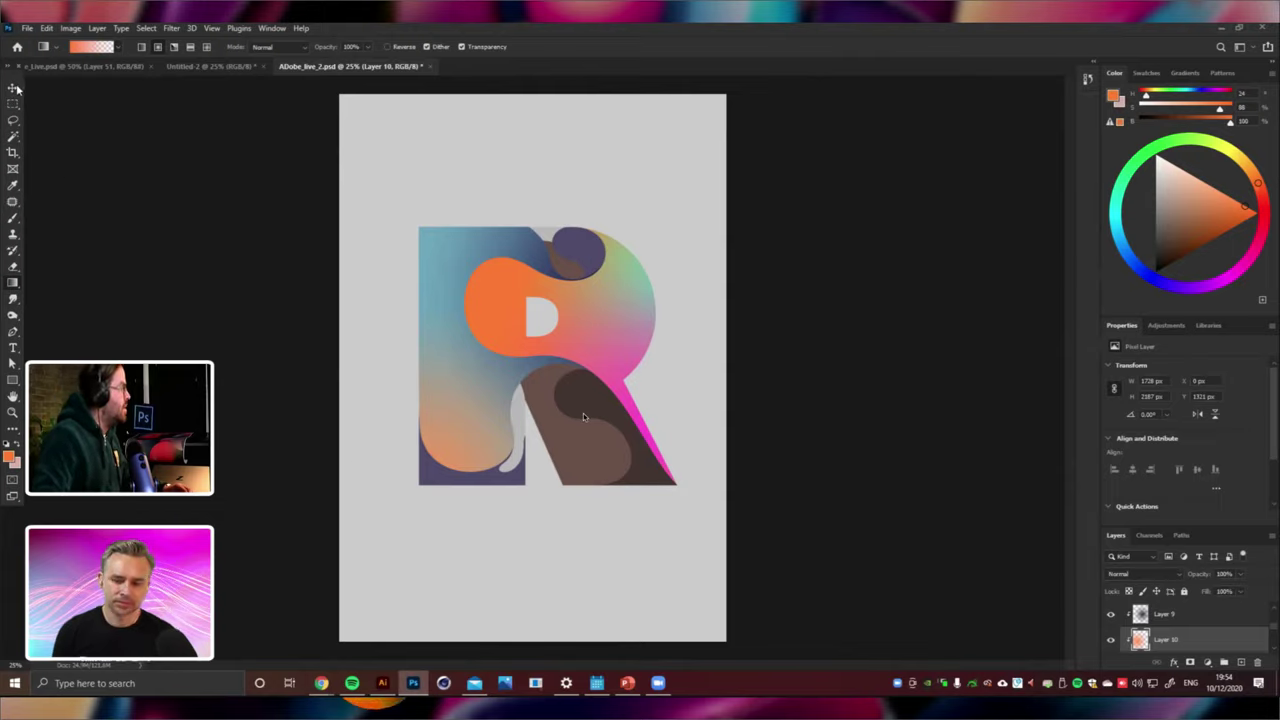
{"action": "left_click", "coordinate": [520, 415]}
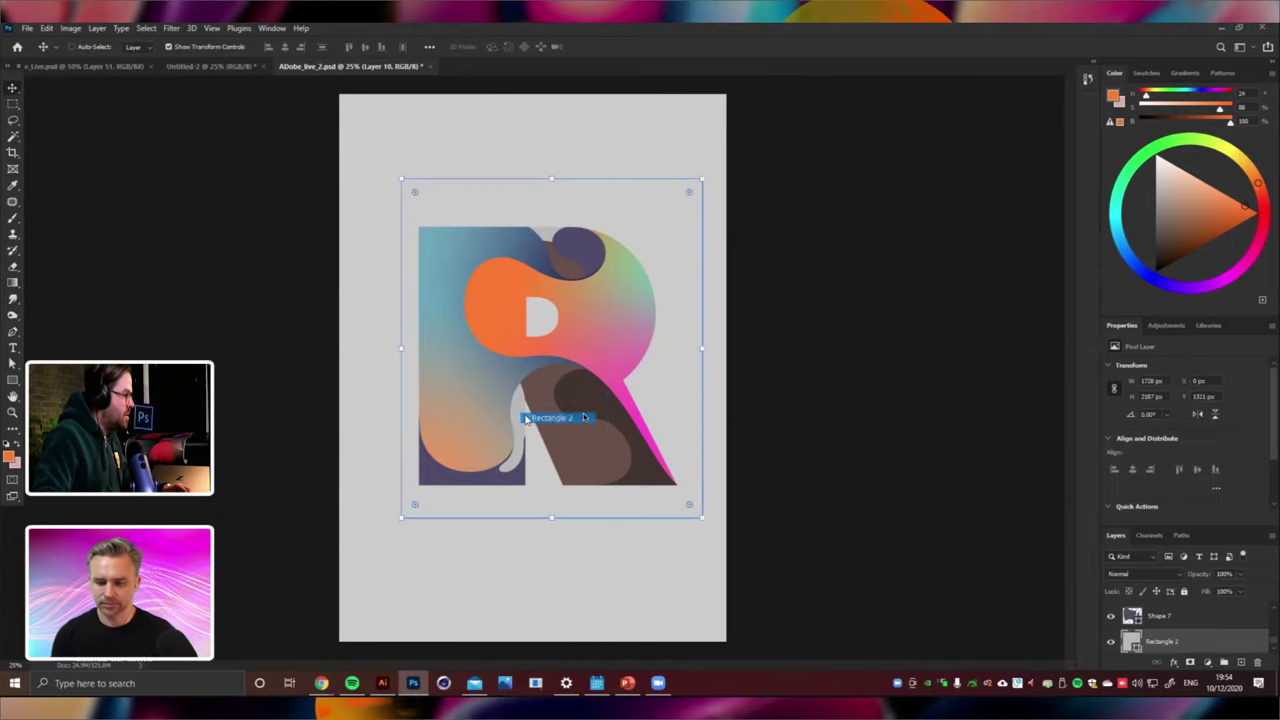
{"action": "double_click", "coordinate": [1131, 641]}
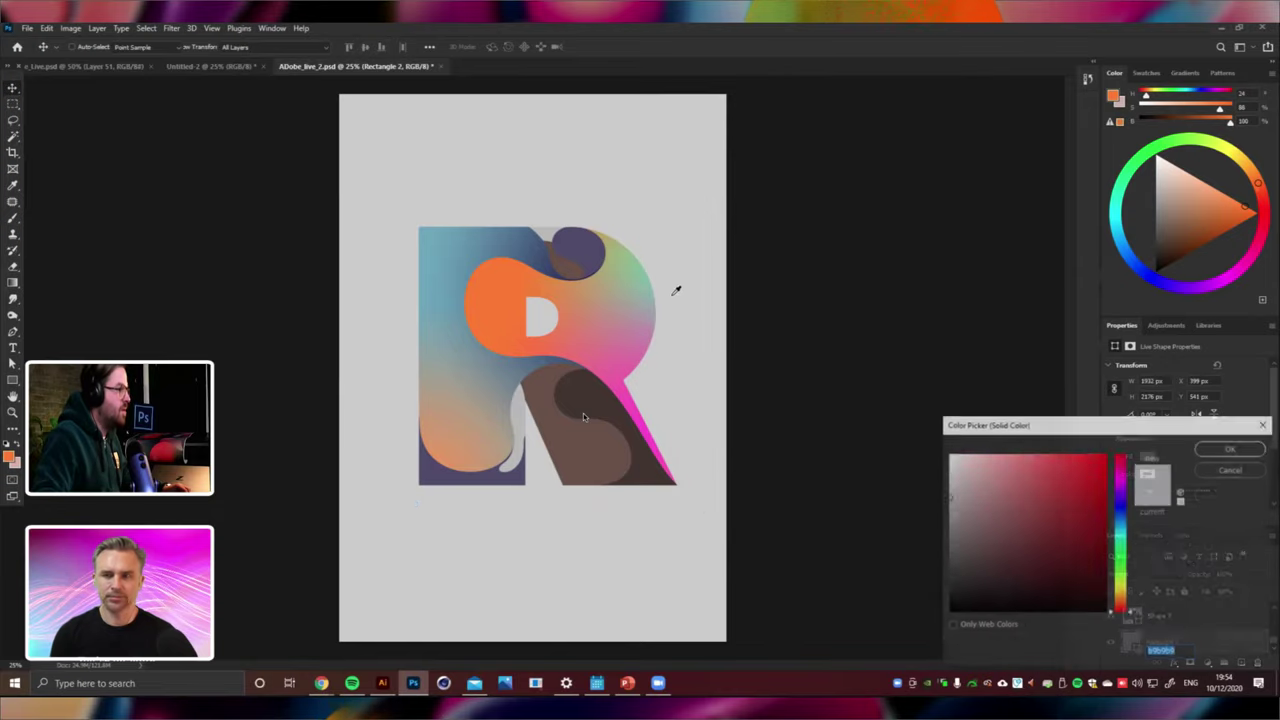
{"action": "left_click", "coordinate": [676, 294]}
{"action": "left_click", "coordinate": [1238, 450]}
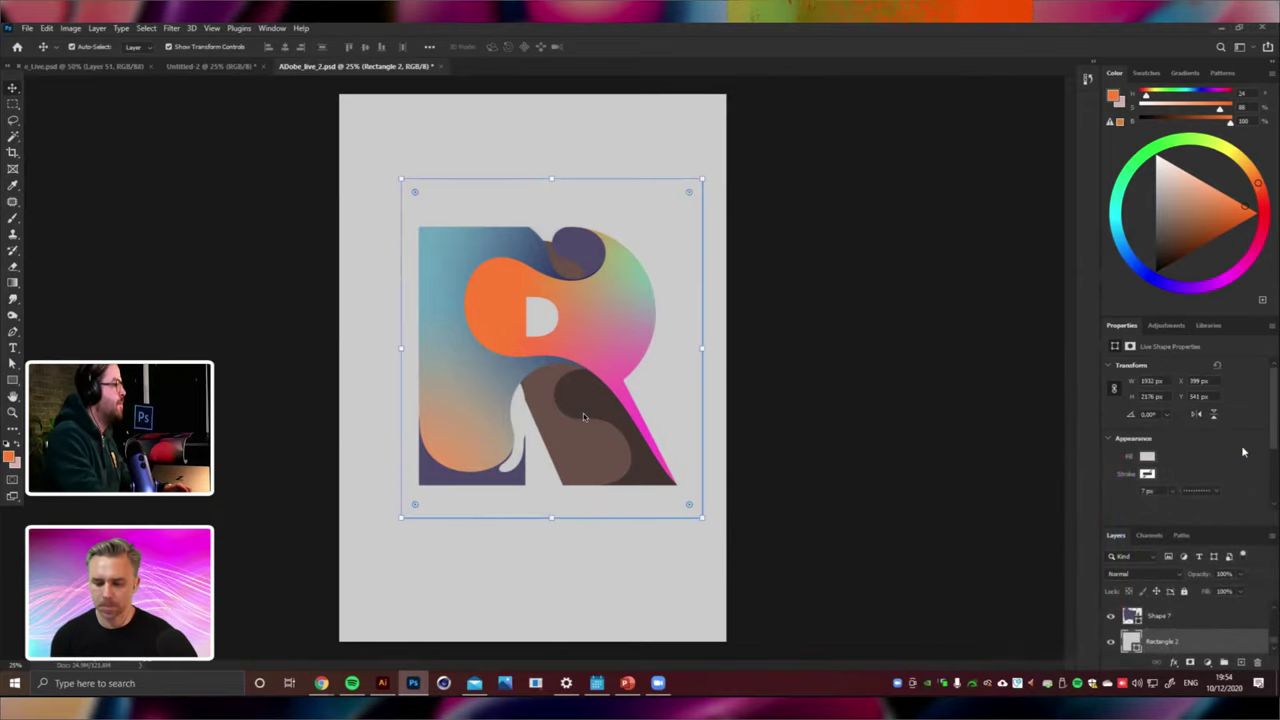
Select the light brown shape, Shape 1, and move it off the letter toward the canvas's lower left.
{"action": "key", "text": "ctrl+plus"}
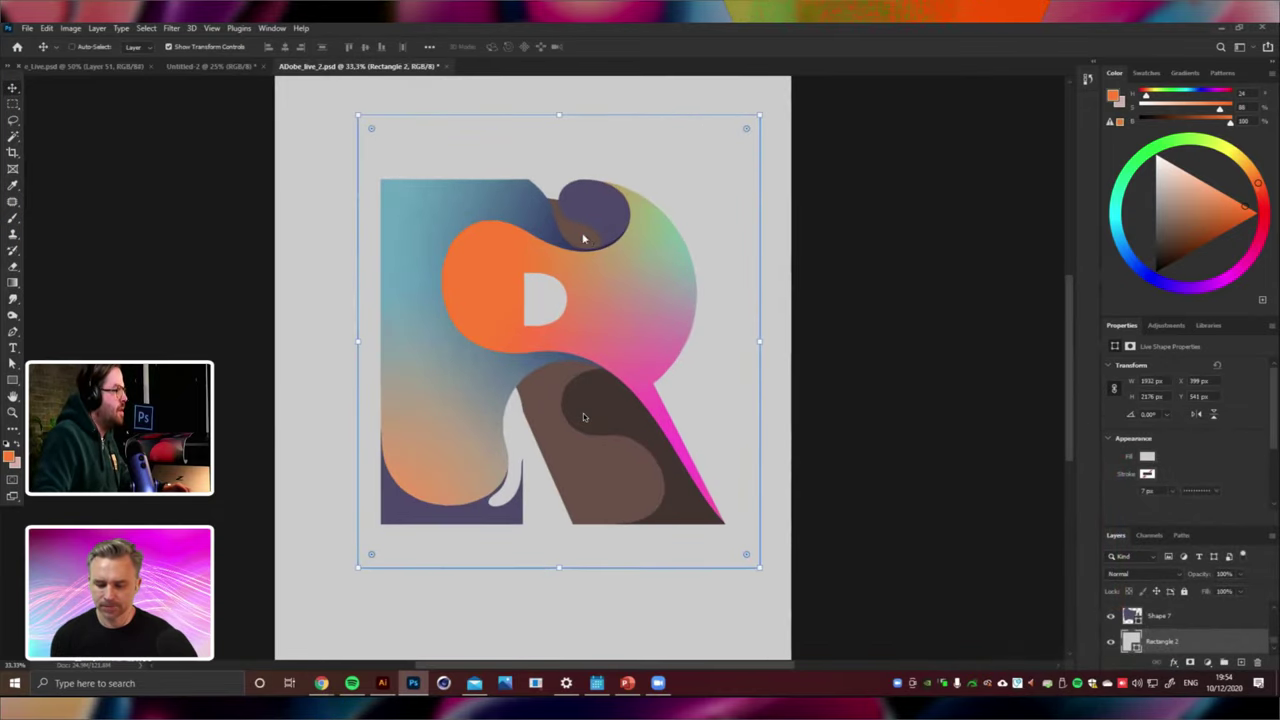
{"action": "right_click", "coordinate": [583, 238]}
{"action": "left_click", "coordinate": [612, 244]}
{"action": "left_click_drag", "start_coordinate": [771, 306], "coordinate": [317, 474]}
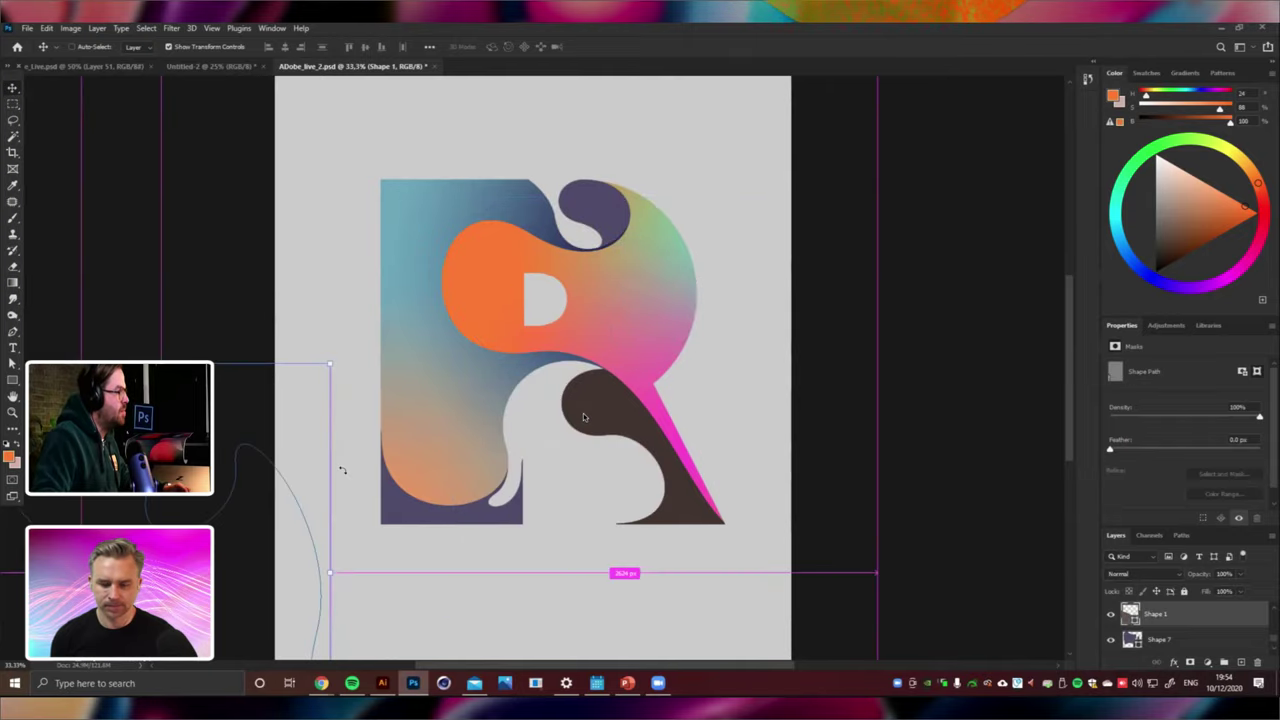
Undo the last move of the light brown shape, Shape 1, and hide it.
{"action": "key", "text": "ctrl+z"}
{"action": "left_click", "coordinate": [1110, 613]}
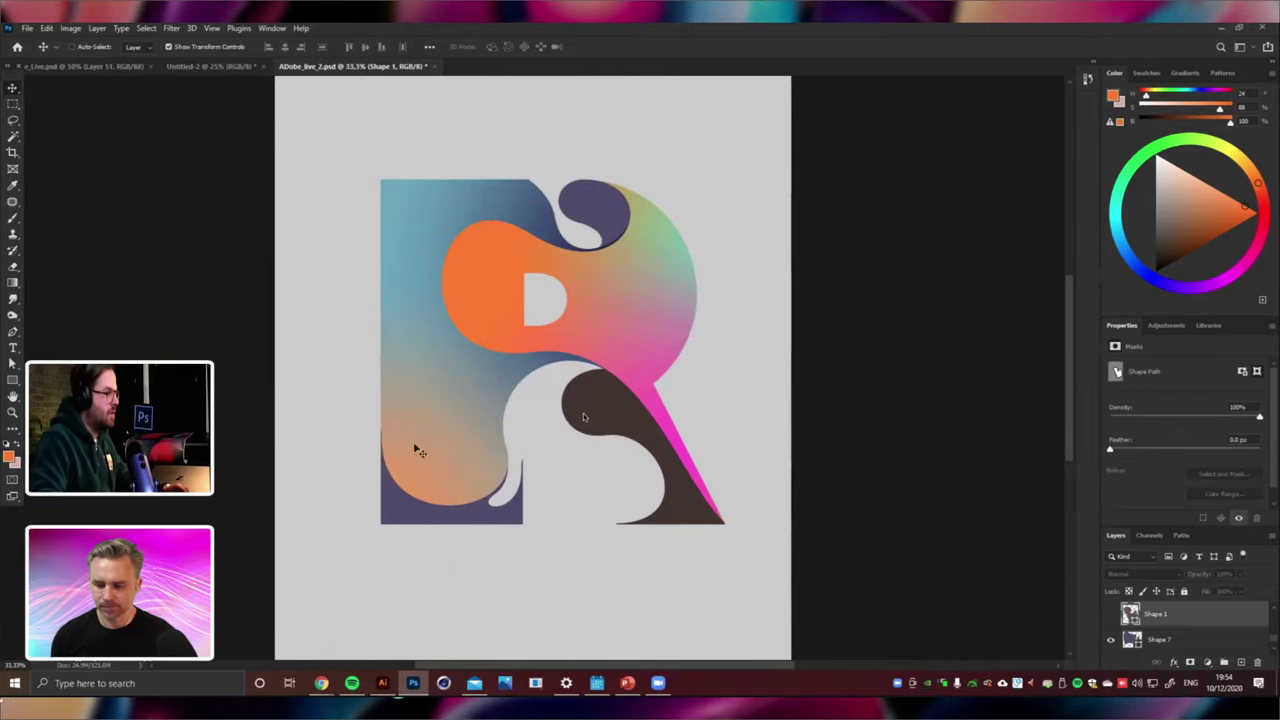
{"action": "key", "text": "ctrl+z"}
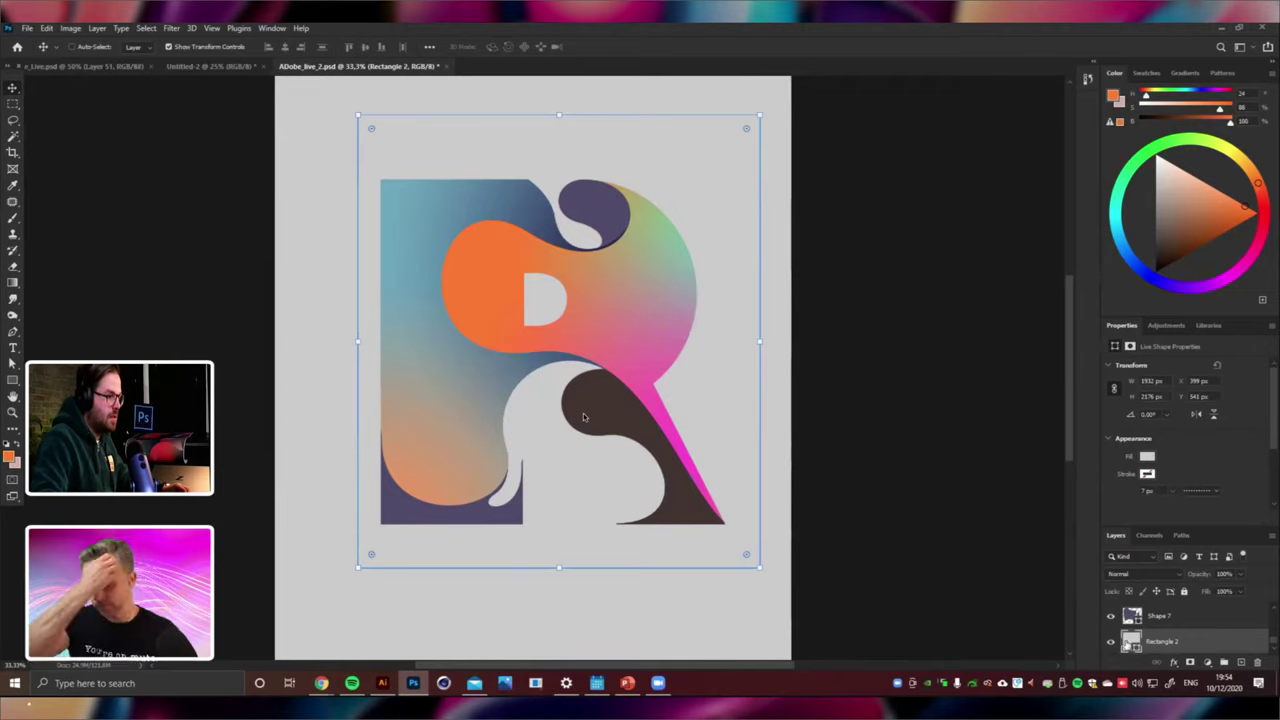
Set the fill of Rectangle 2 to a neutral grey slightly darker than the surrounding background.
{"action": "double_click", "coordinate": [1127, 644]}
{"action": "left_click_drag", "start_coordinate": [979, 483], "coordinate": [939, 490]}
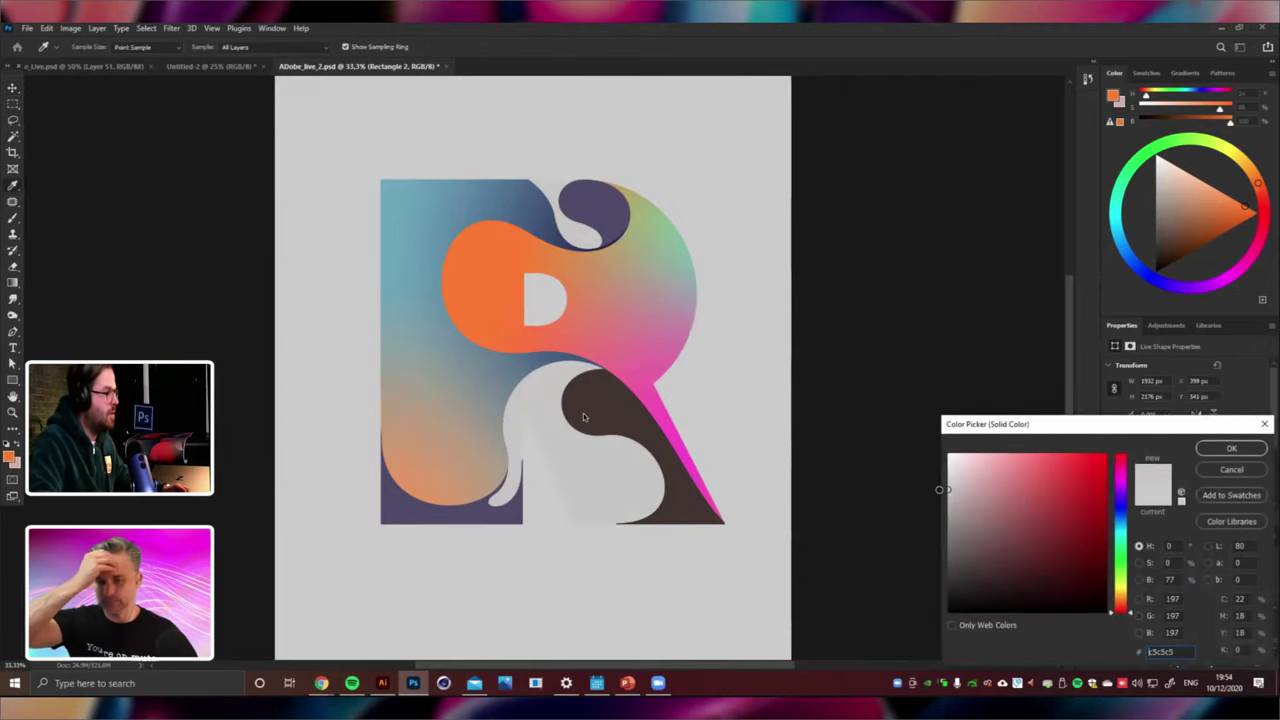
{"action": "left_click", "coordinate": [1232, 450]}
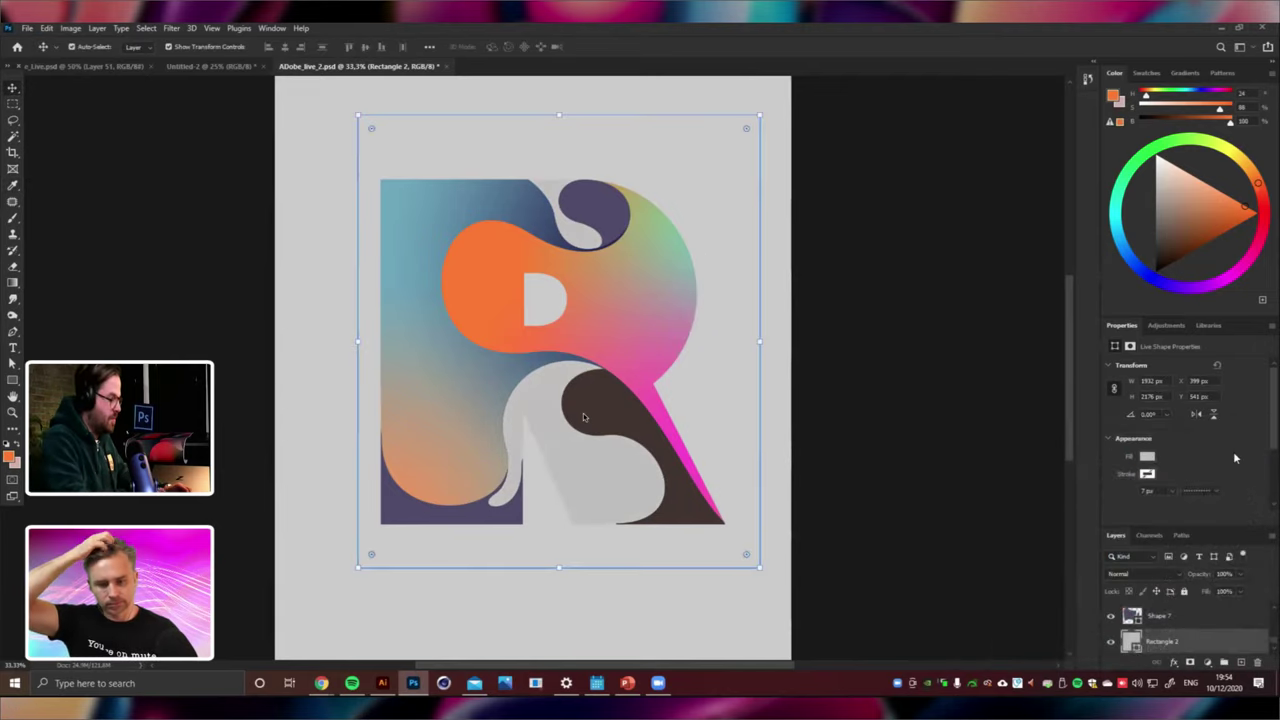
Try to draw an orange curved Pen shape on a new layer above Rectangle 2, filling the gap around the brown swirl in the R's leg.
{"action": "key", "text": "ctrl+alt+shift+n"}
{"action": "key", "text": "ctrl+plus"}
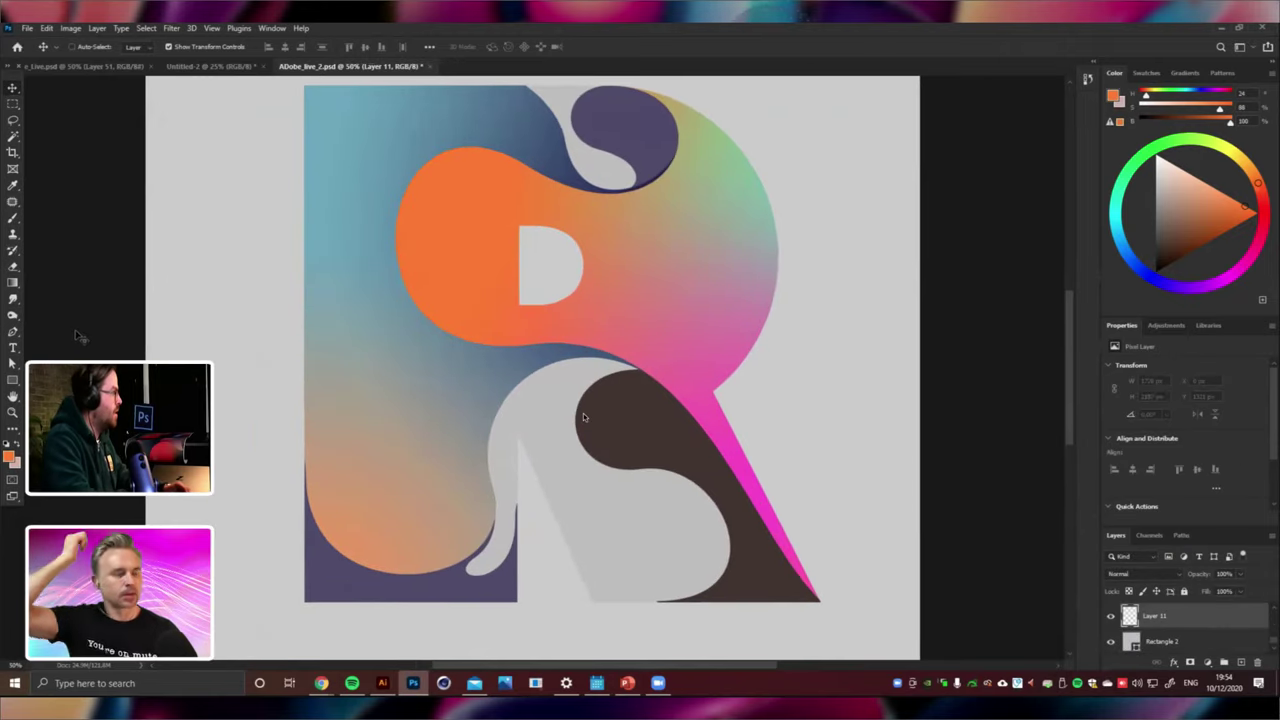
{"action": "left_click", "coordinate": [13, 331]}
{"action": "left_click_drag", "start_coordinate": [658, 601], "coordinate": [588, 602]}
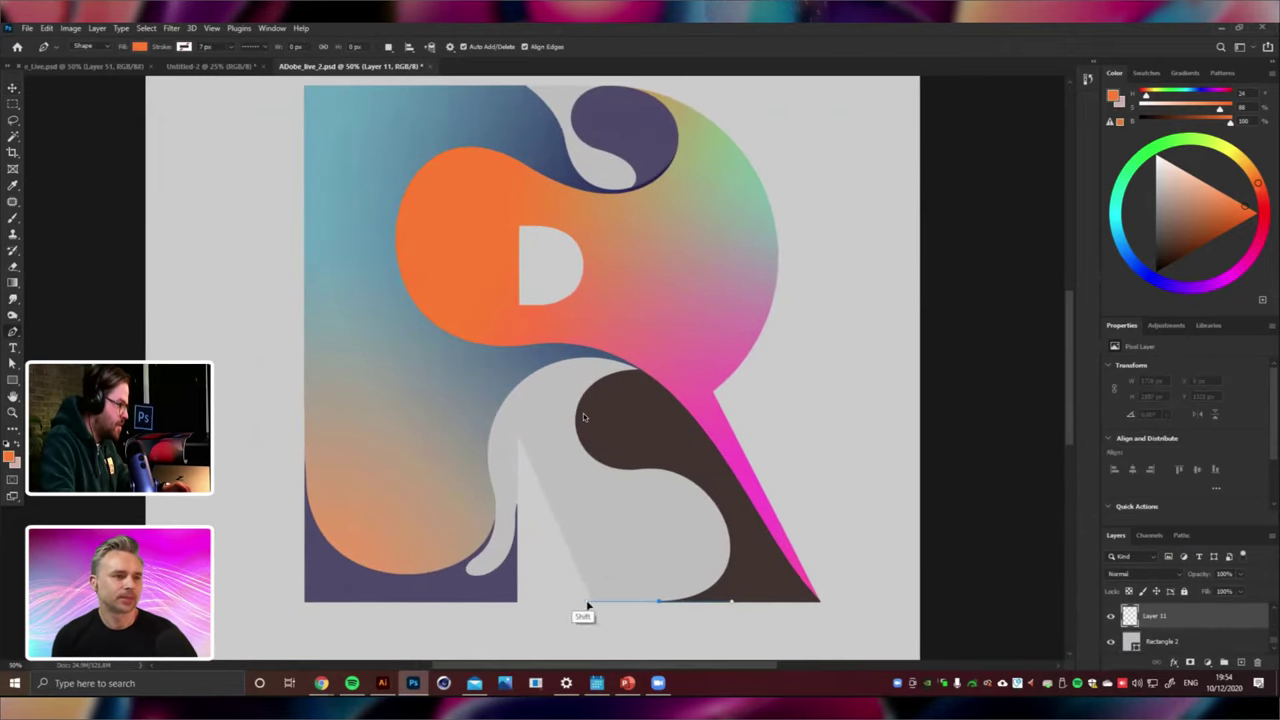
{"action": "left_click", "coordinate": [588, 601], "text": "shift"}
{"action": "left_click_drag", "start_coordinate": [630, 521], "coordinate": [683, 516]}
{"action": "left_click_drag", "start_coordinate": [604, 485], "coordinate": [558, 386]}
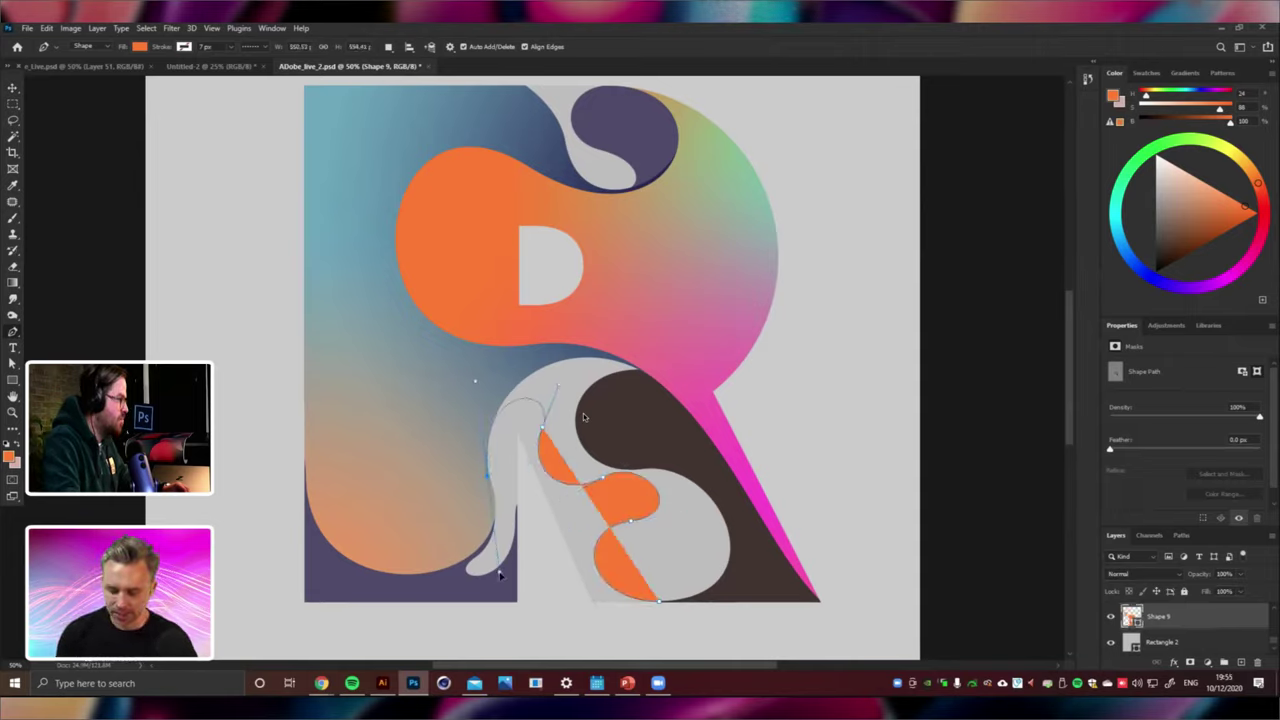
{"action": "left_click_drag", "start_coordinate": [483, 365], "coordinate": [603, 295]}
{"action": "left_click_drag", "start_coordinate": [684, 320], "coordinate": [712, 357]}
{"action": "left_click_drag", "start_coordinate": [757, 425], "coordinate": [785, 450]}
{"action": "left_click_drag", "start_coordinate": [832, 515], "coordinate": [826, 569]}
{"action": "left_click_drag", "start_coordinate": [794, 633], "coordinate": [750, 658]}
{"action": "left_click_drag", "start_coordinate": [698, 639], "coordinate": [652, 647]}
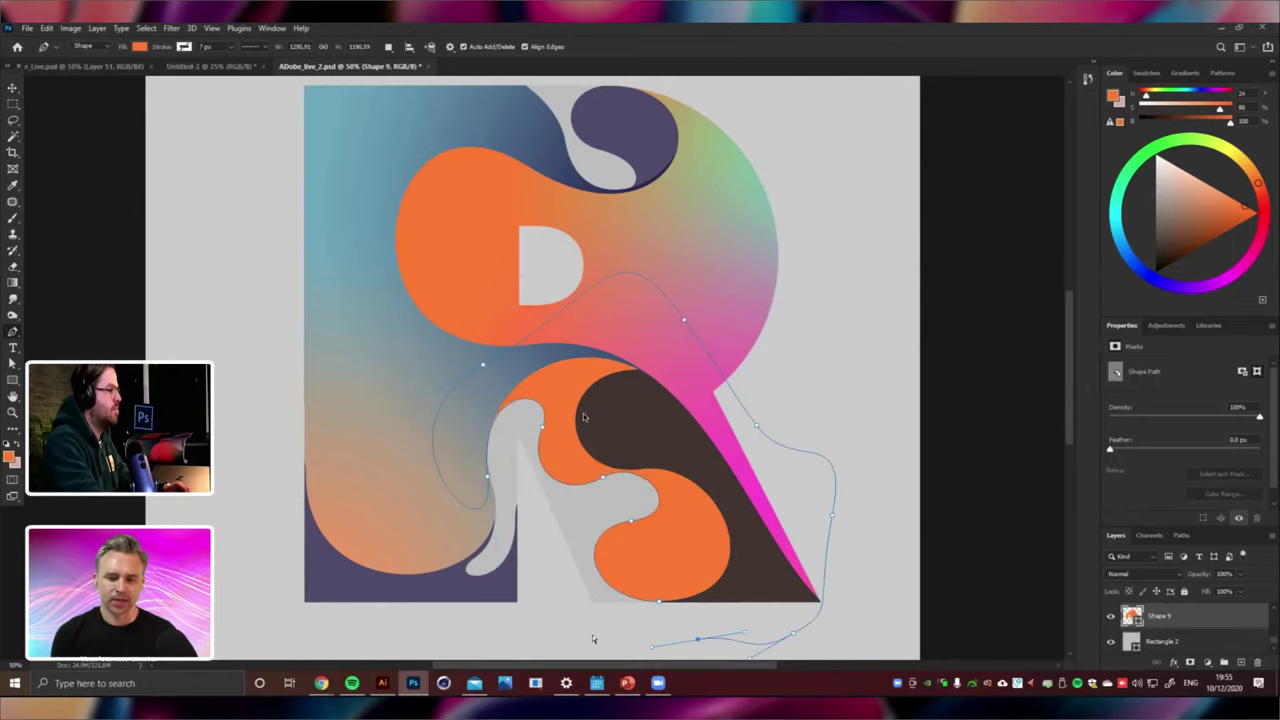
Delete the orange curved shape from the R's leg.
{"action": "key", "text": "ctrl+minus"}
{"action": "key", "text": "ctrl+minus"}
{"action": "key", "text": "Delete"}
{"action": "key", "text": "Delete"}
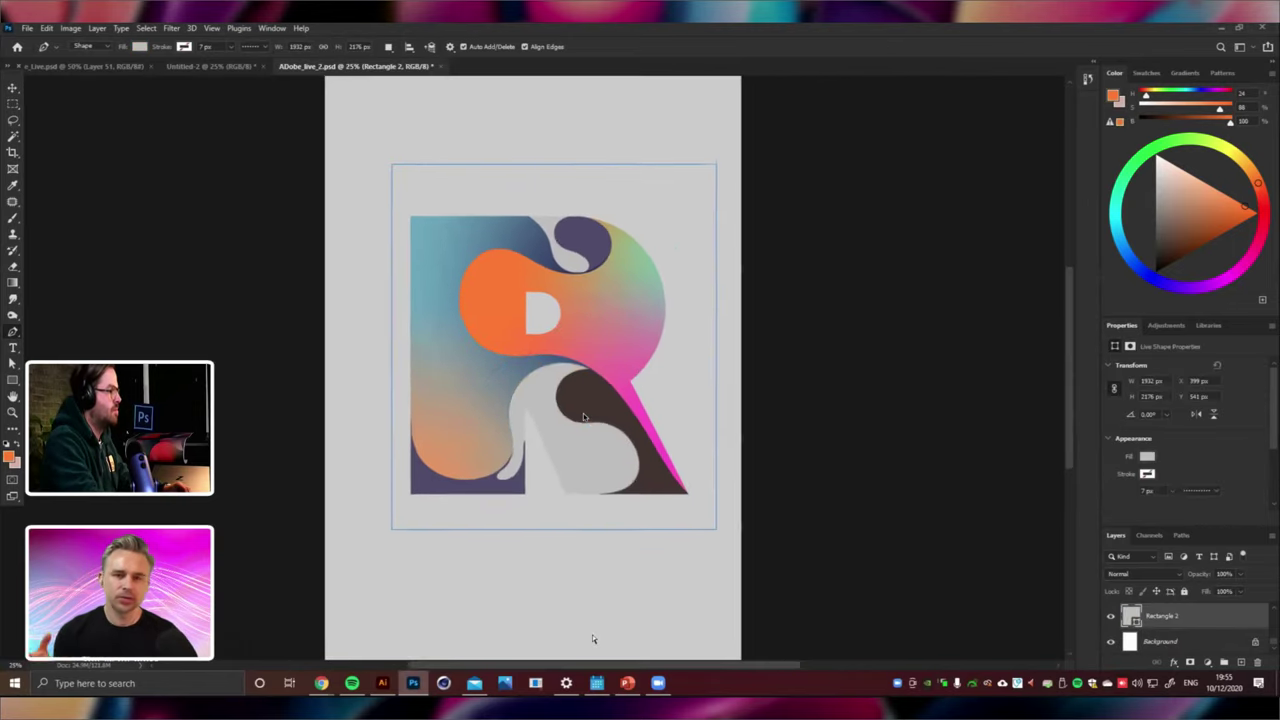
Try to draw an orange Pen shape on a new layer, curving from the R's inner crotch down to the base of the leg.
{"action": "key", "text": "ctrl+plus"}
{"action": "key", "text": "ctrl+shift+alt+n"}
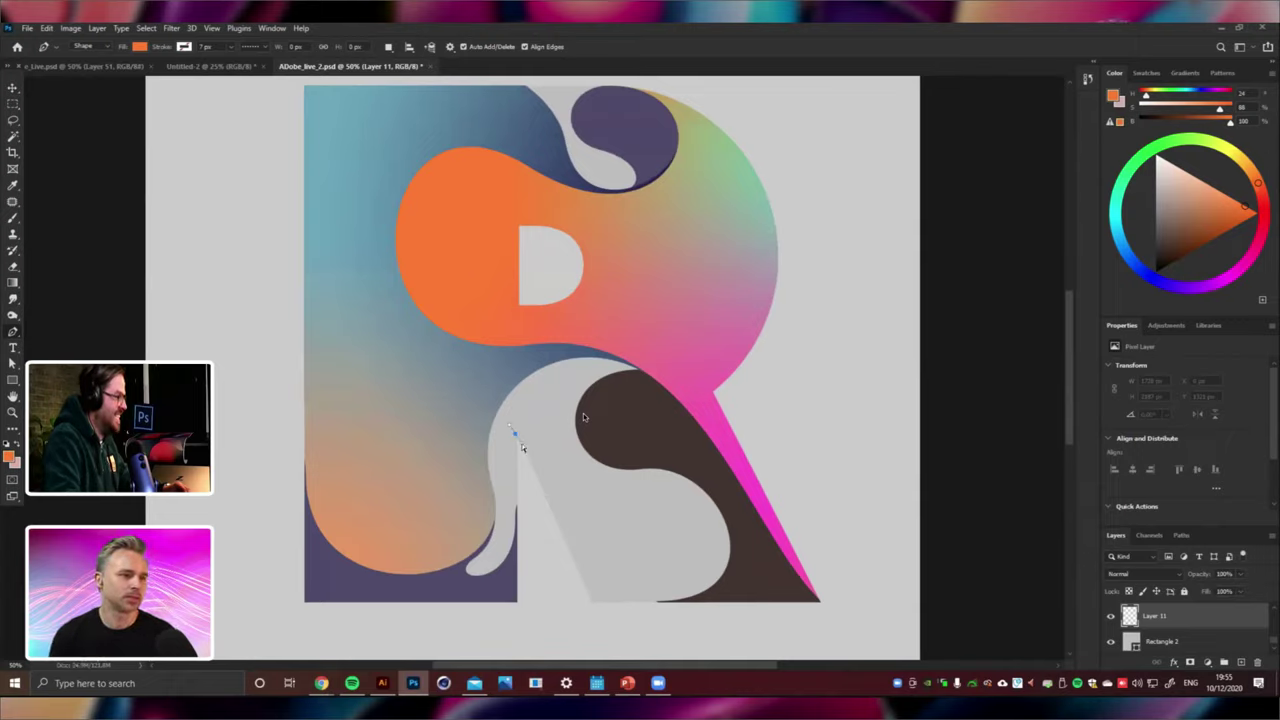
{"action": "left_click_drag", "start_coordinate": [522, 447], "coordinate": [536, 479]}
{"action": "left_click_drag", "start_coordinate": [626, 520], "coordinate": [637, 593]}
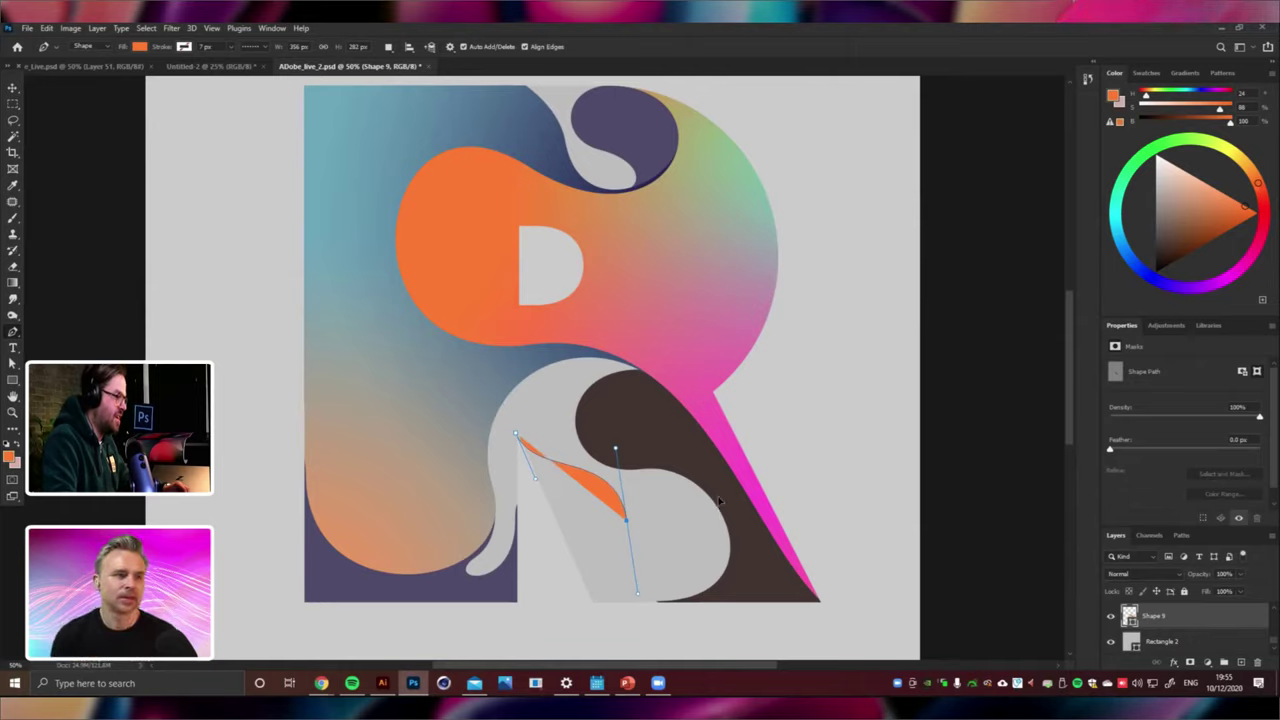
{"action": "left_click_drag", "start_coordinate": [720, 514], "coordinate": [705, 457]}
{"action": "left_click_drag", "start_coordinate": [766, 544], "coordinate": [764, 625]}
{"action": "left_click_drag", "start_coordinate": [671, 627], "coordinate": [620, 623]}
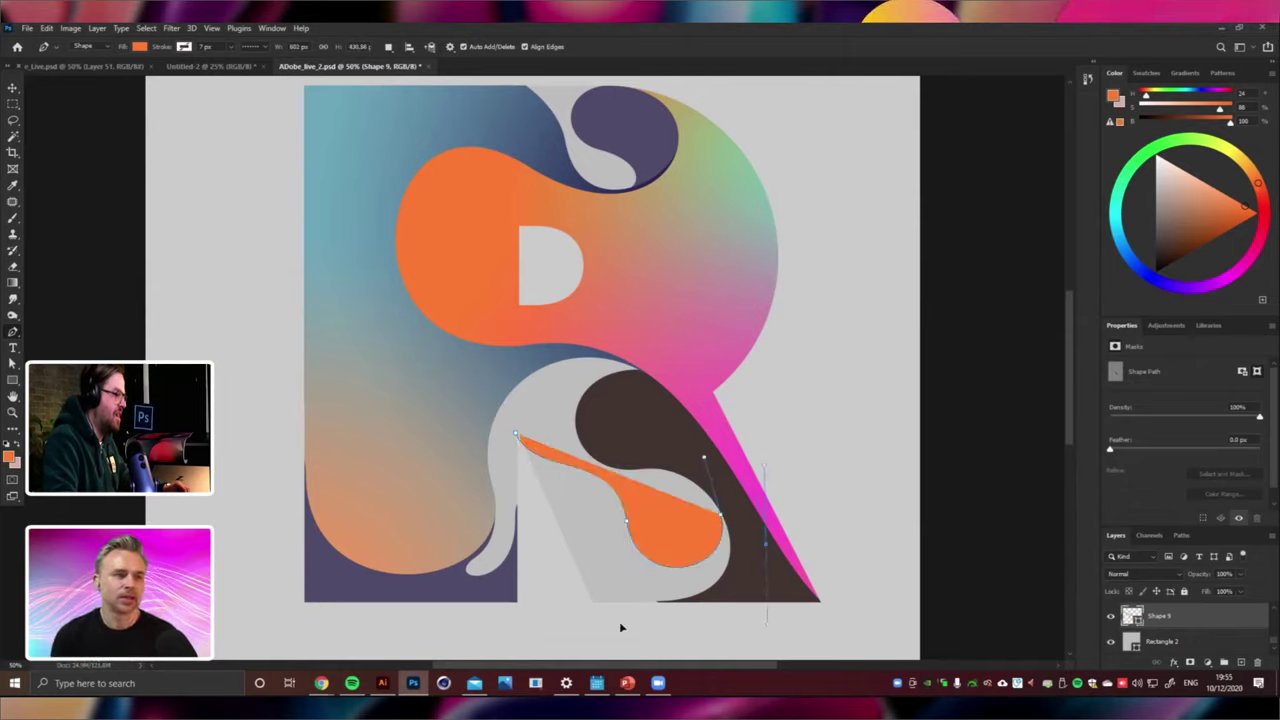
{"action": "left_click", "coordinate": [567, 599]}
{"action": "left_click", "coordinate": [539, 510]}
{"action": "left_click", "coordinate": [516, 433], "text": "alt"}
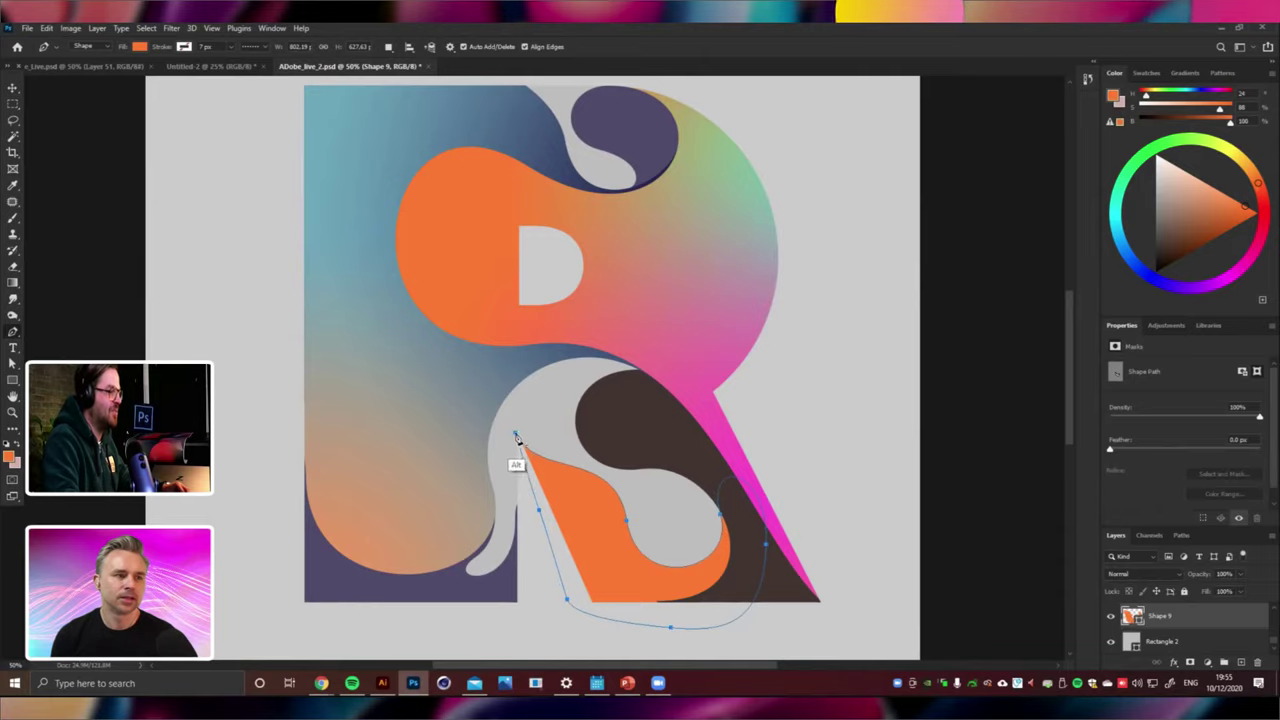
Delete the orange shape at the base of the R's leg, together with a new empty layer added above it.
{"action": "key", "text": "ctrl+minus"}
{"action": "key", "text": "ctrl+shift+alt+n"}
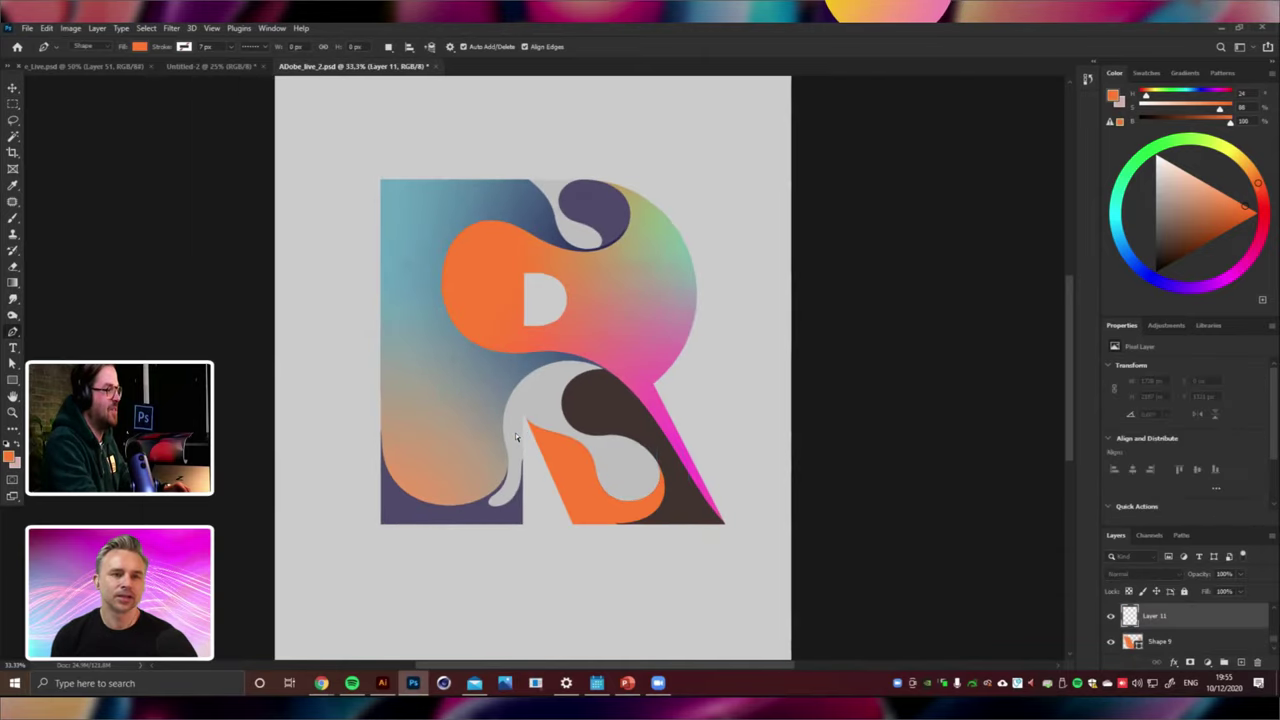
{"action": "scroll", "coordinate": [515, 432], "scroll_direction": "down", "scroll_amount": 1}
{"action": "scroll", "coordinate": [515, 432], "scroll_direction": "up", "scroll_amount": 2}
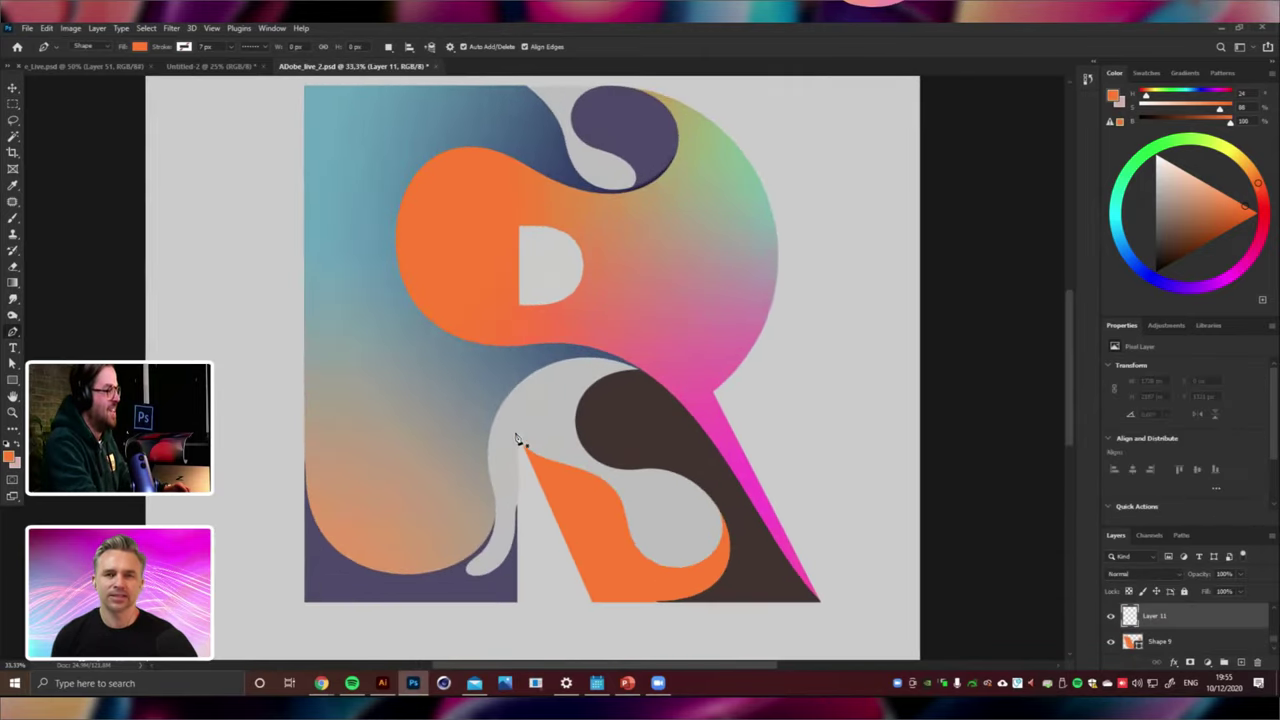
{"action": "scroll", "coordinate": [515, 432], "scroll_direction": "down", "scroll_amount": 1}
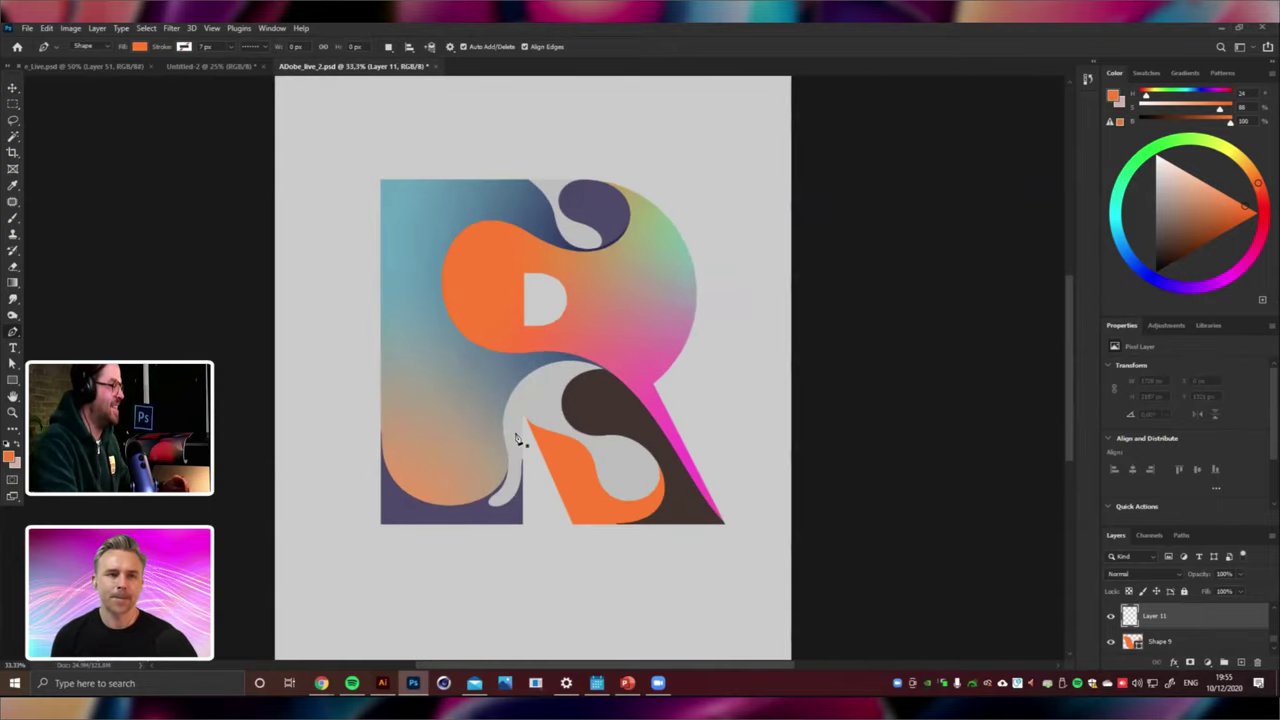
{"action": "scroll", "coordinate": [515, 432], "scroll_direction": "up", "scroll_amount": 1}
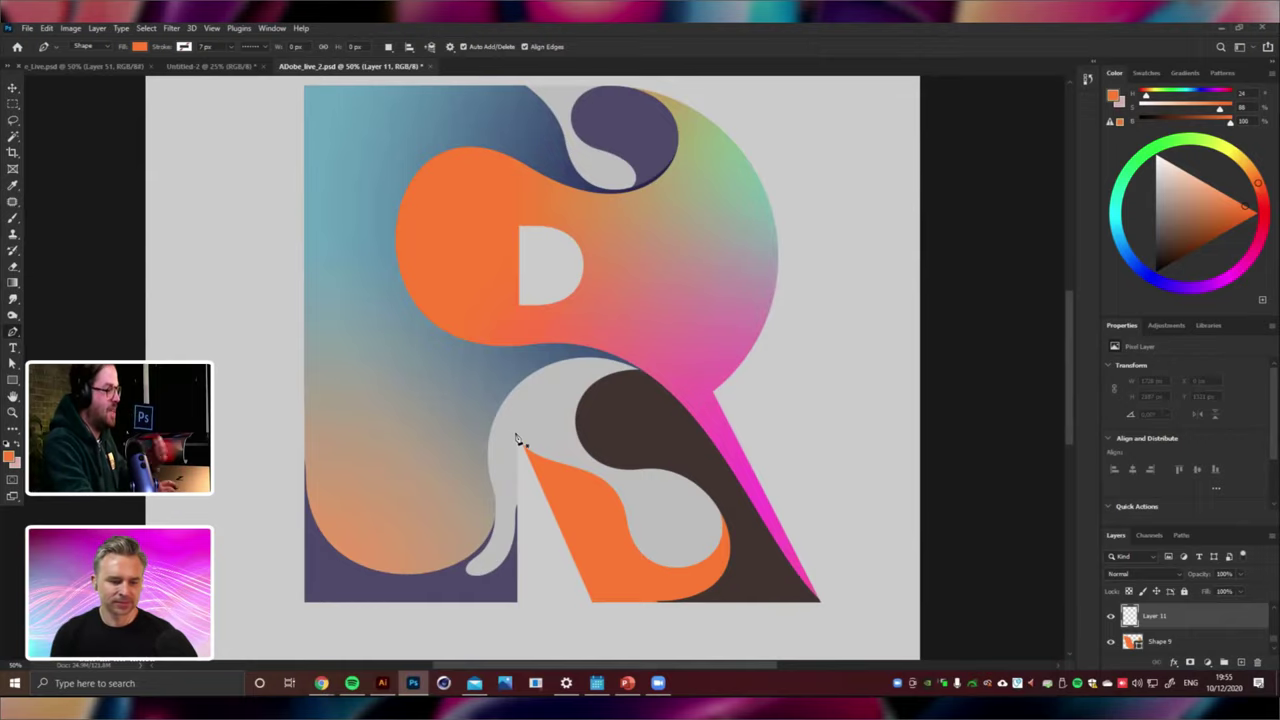
{"action": "key", "text": "ctrl+minus"}
{"action": "key", "text": "Delete"}
{"action": "key", "text": "Delete"}
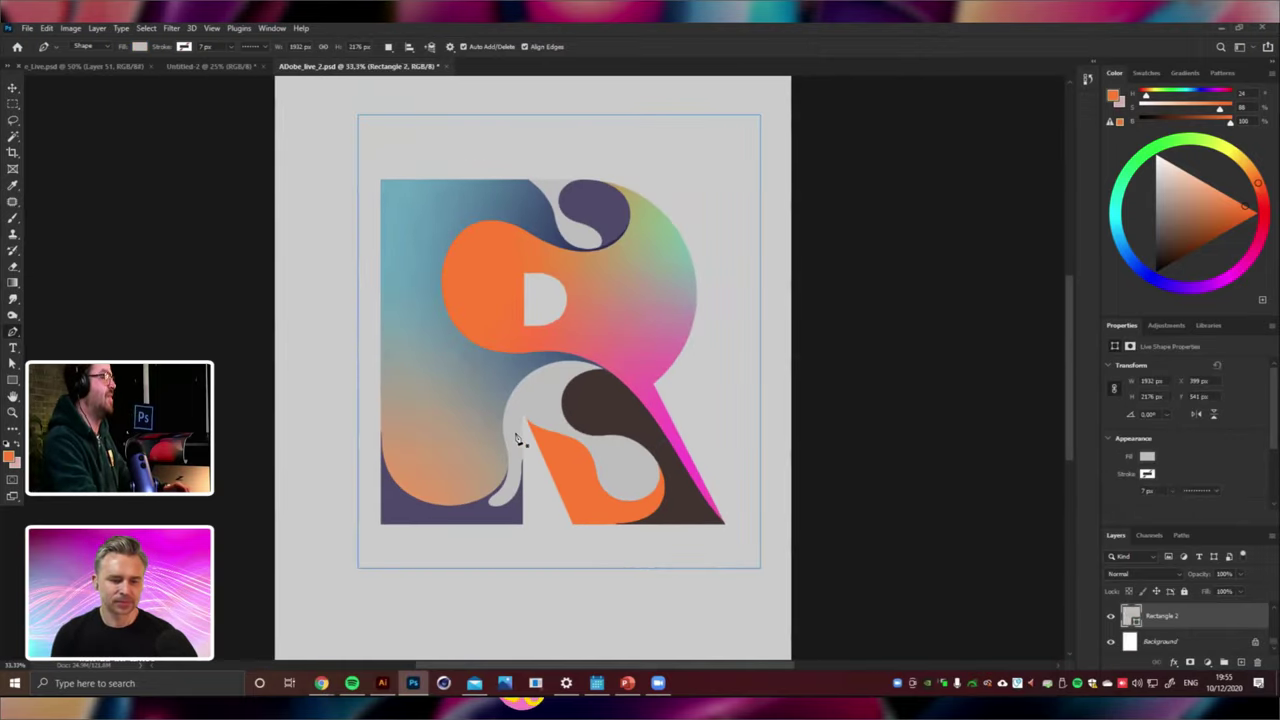
Draw an orange wavy-edged Pen shape on a new layer above Rectangle 2, wrapping around the brown swirl in the R's leg.
{"action": "key", "text": "ctrl+shift+n"}
{"action": "key", "text": "Return"}
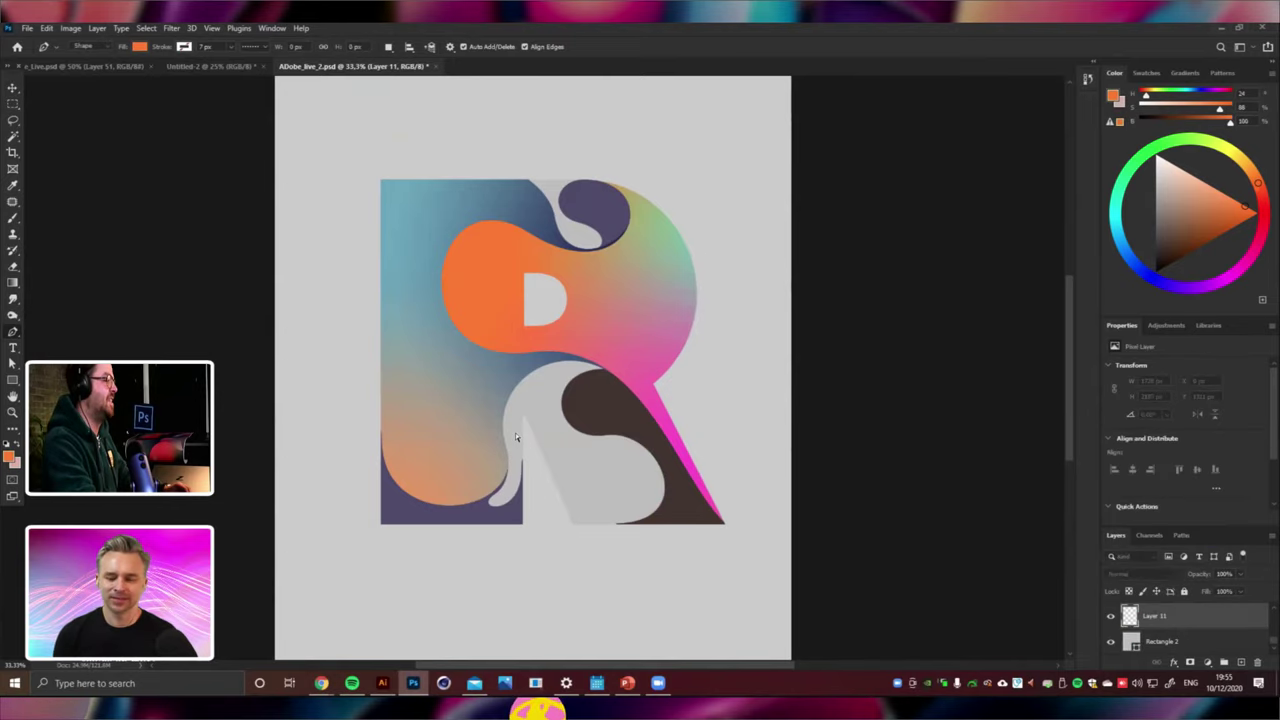
{"action": "scroll", "coordinate": [515, 432], "scroll_direction": "up", "scroll_amount": 1}
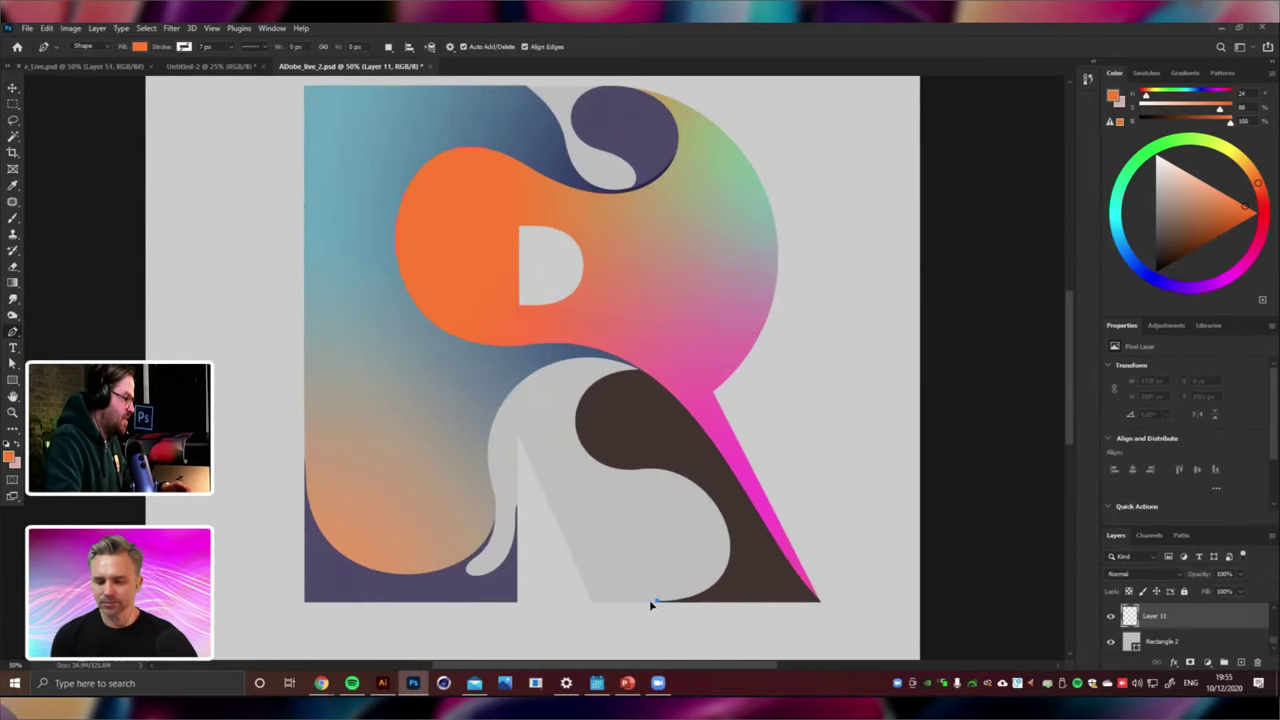
{"action": "left_click_drag", "start_coordinate": [654, 602], "coordinate": [553, 600]}
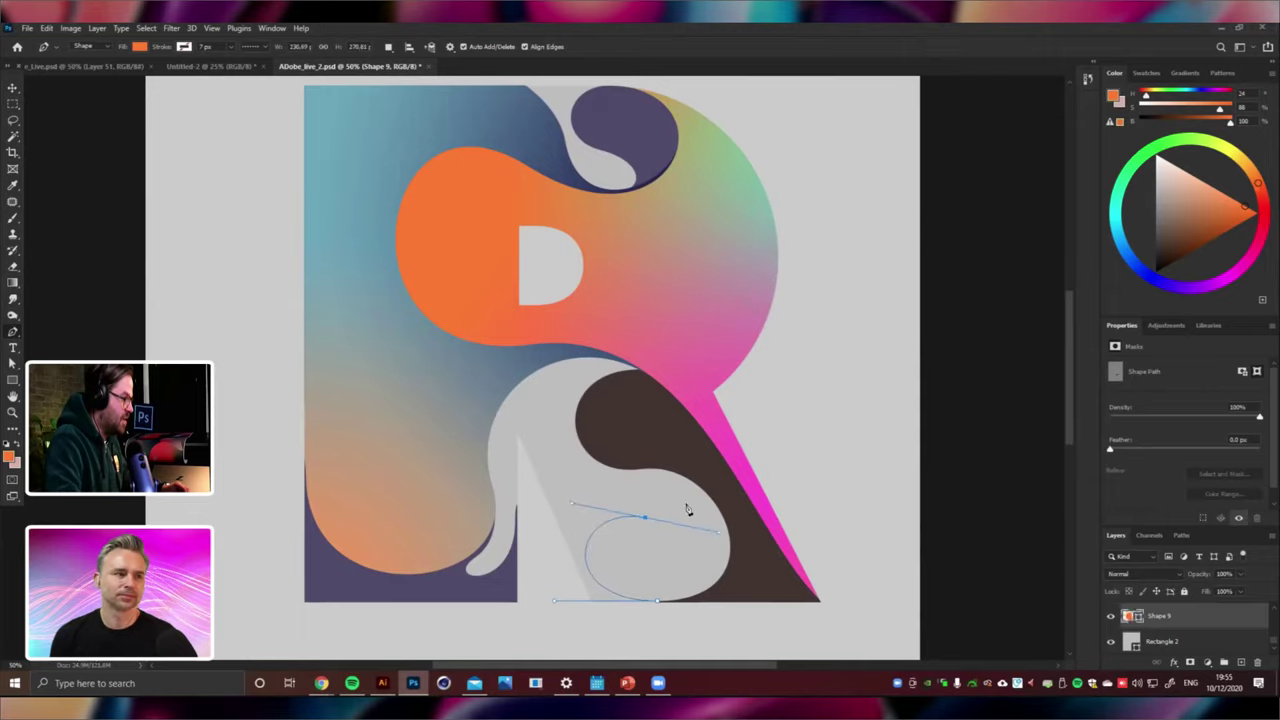
{"action": "left_click_drag", "start_coordinate": [625, 484], "coordinate": [672, 462]}
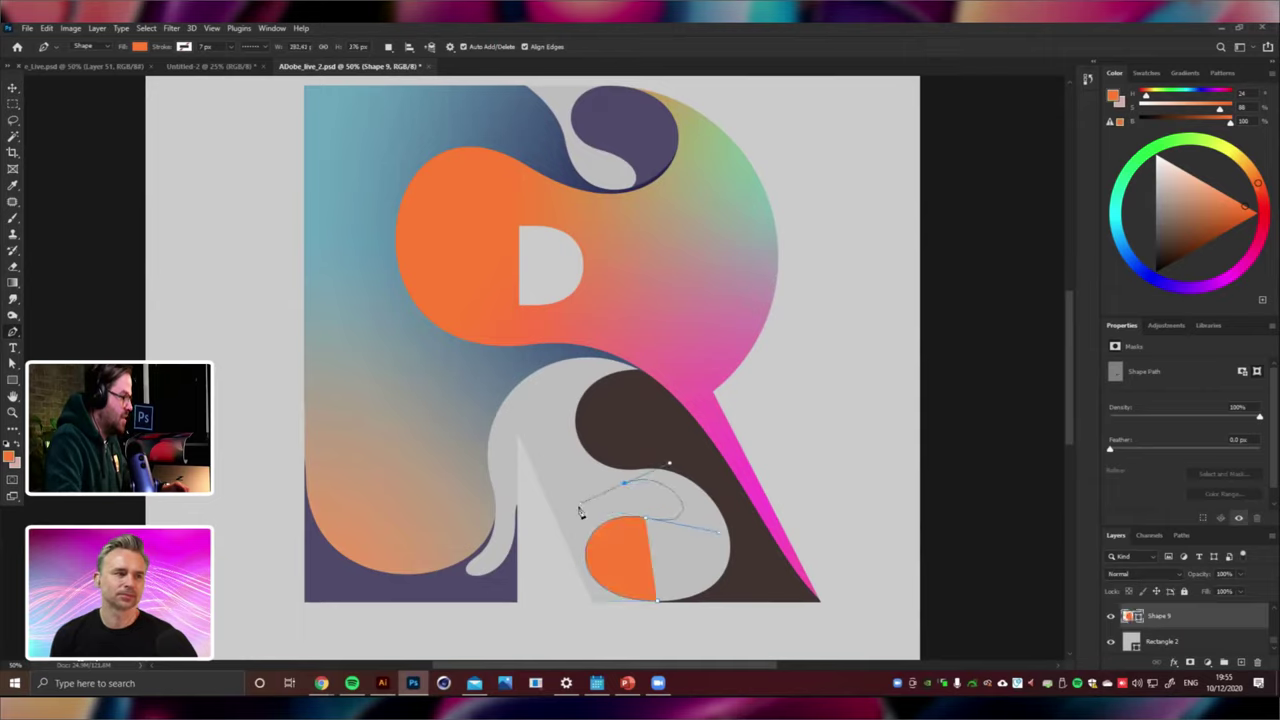
{"action": "left_click", "coordinate": [540, 419]}
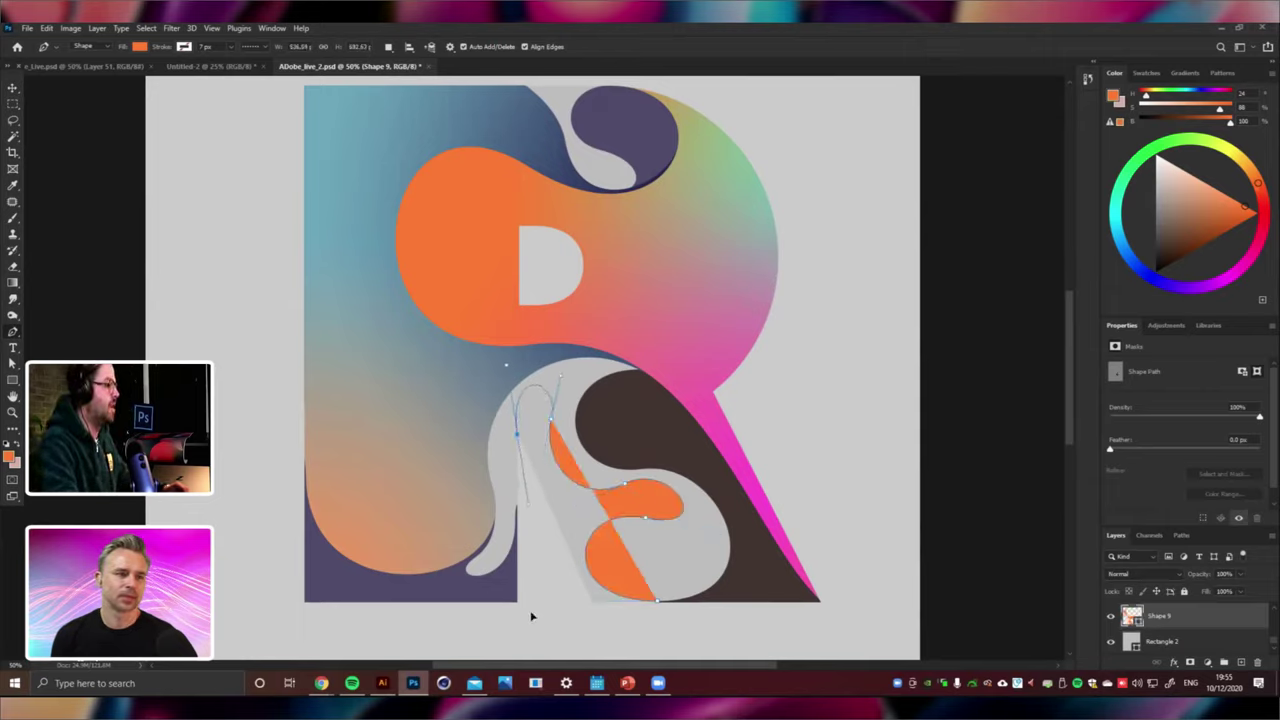
{"action": "left_click_drag", "start_coordinate": [529, 612], "coordinate": [495, 630]}
{"action": "left_click_drag", "start_coordinate": [419, 587], "coordinate": [408, 500]}
{"action": "left_click_drag", "start_coordinate": [472, 363], "coordinate": [520, 325]}
{"action": "left_click_drag", "start_coordinate": [651, 299], "coordinate": [700, 325]}
{"action": "left_click_drag", "start_coordinate": [766, 373], "coordinate": [775, 415]}
{"action": "left_click_drag", "start_coordinate": [798, 508], "coordinate": [797, 540]}
{"action": "left_click_drag", "start_coordinate": [766, 604], "coordinate": [660, 620]}
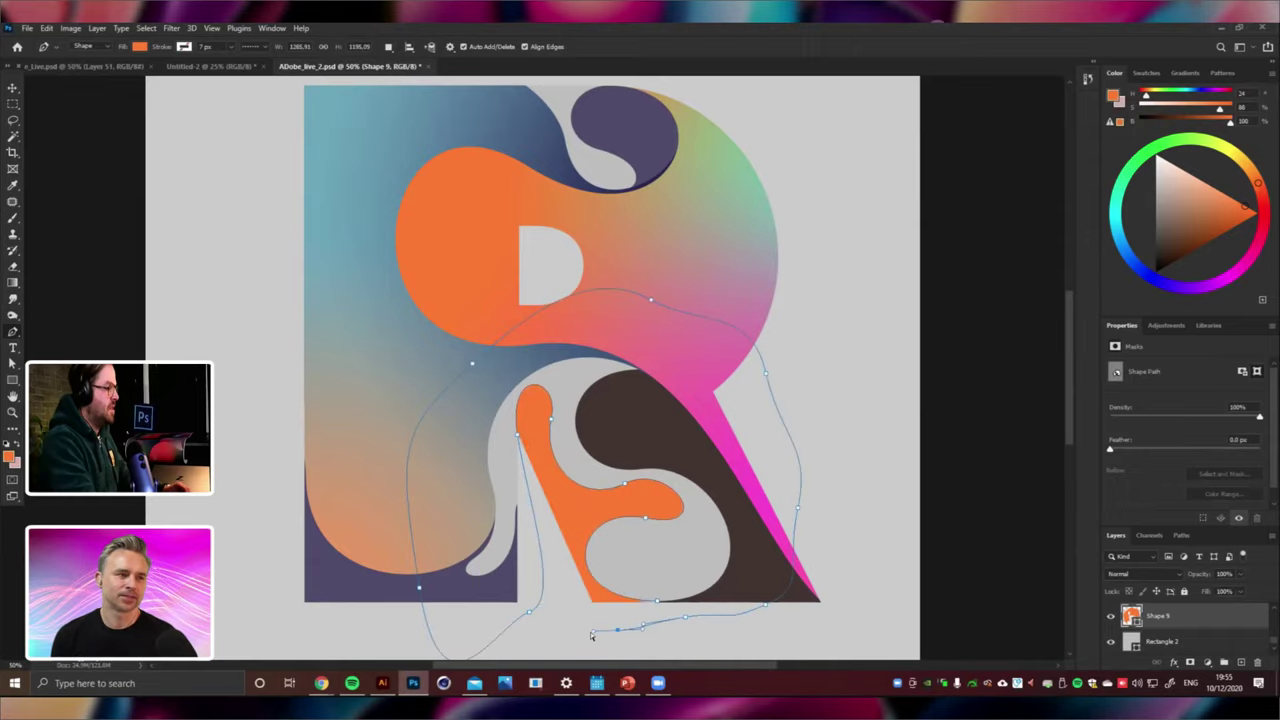
Set the fill of the orange wavy shape in the R's leg to the light beige bfaea3.
{"action": "key", "text": "ctrl+minus"}
{"action": "key", "text": "ctrl+minus"}
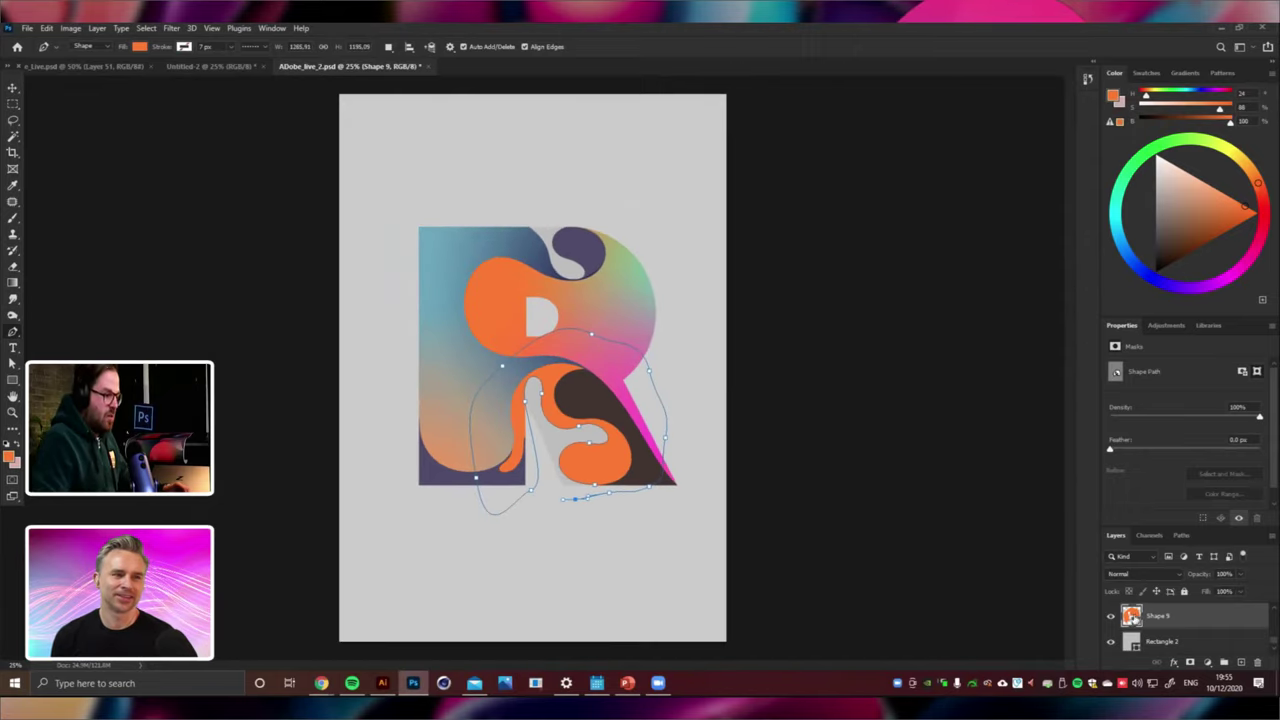
{"action": "double_click", "coordinate": [1131, 612]}
{"action": "type", "text": "bfaea3"}
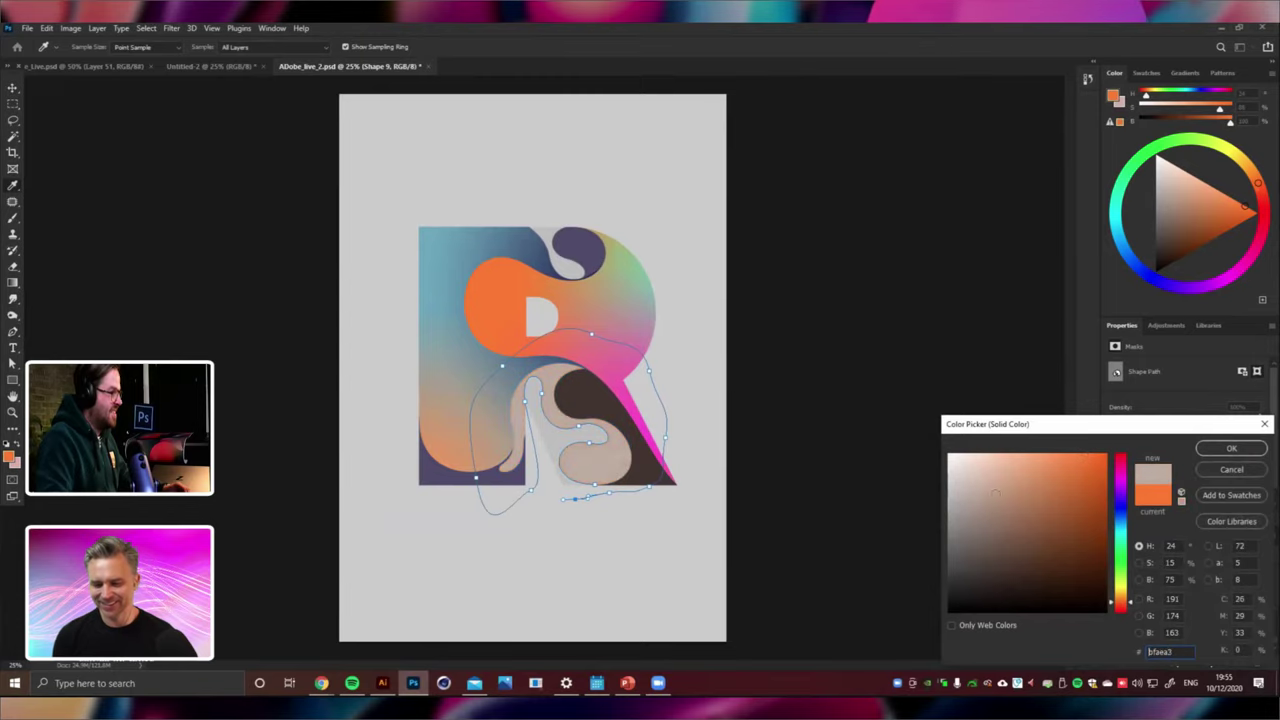
{"action": "left_click", "coordinate": [1220, 451]}
Draw an orange curved Pen shape, about 517 by 450 px, on a new layer beneath the beige shape at the leg's lower inner corner.
{"action": "key", "text": "alt+bracketleft"}
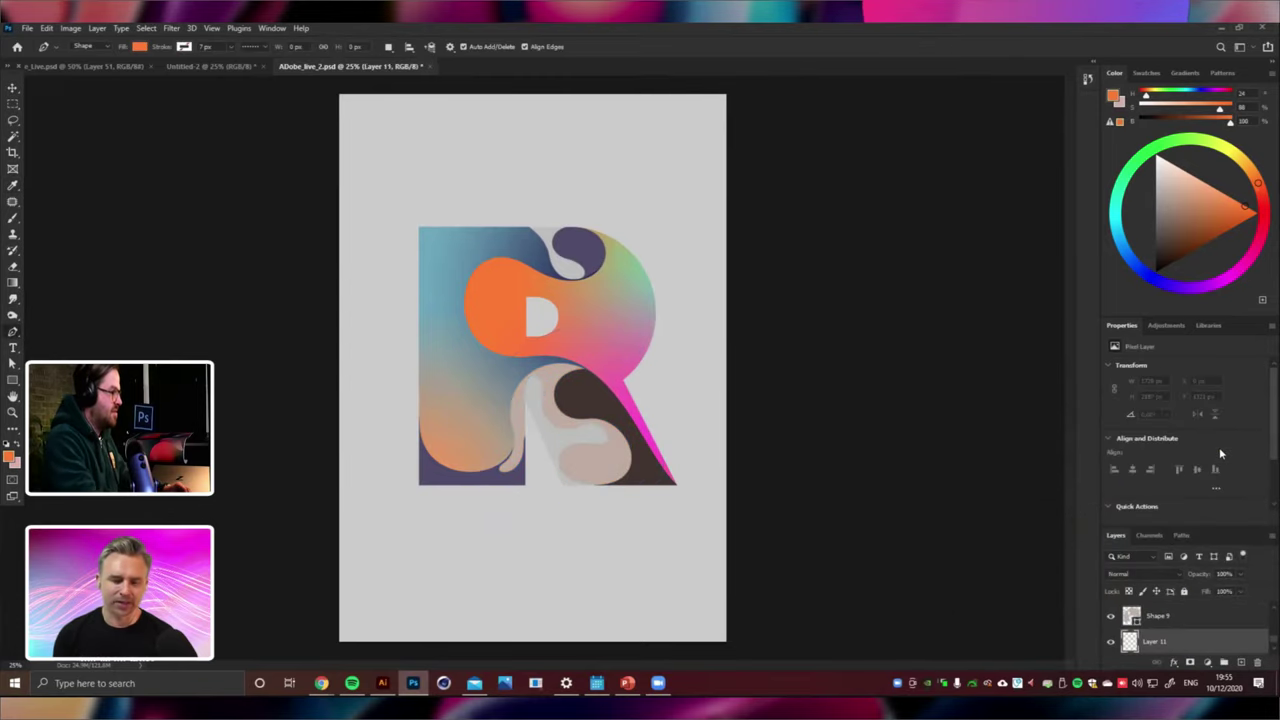
{"action": "key", "text": "ctrl+plus"}
{"action": "key", "text": "ctrl+plus"}
{"action": "scroll", "coordinate": [594, 408], "scroll_direction": "down", "scroll_amount": 3}
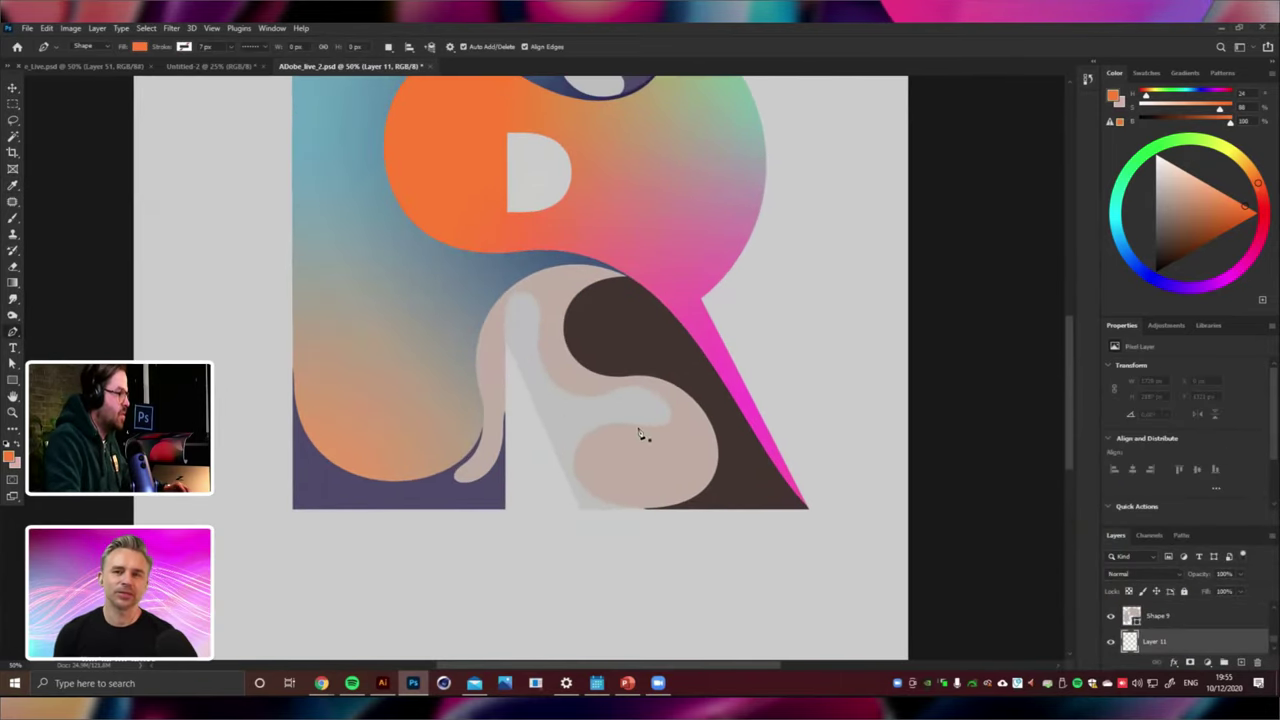
{"action": "left_click", "coordinate": [635, 427]}
{"action": "left_click_drag", "start_coordinate": [575, 433], "coordinate": [553, 460]}
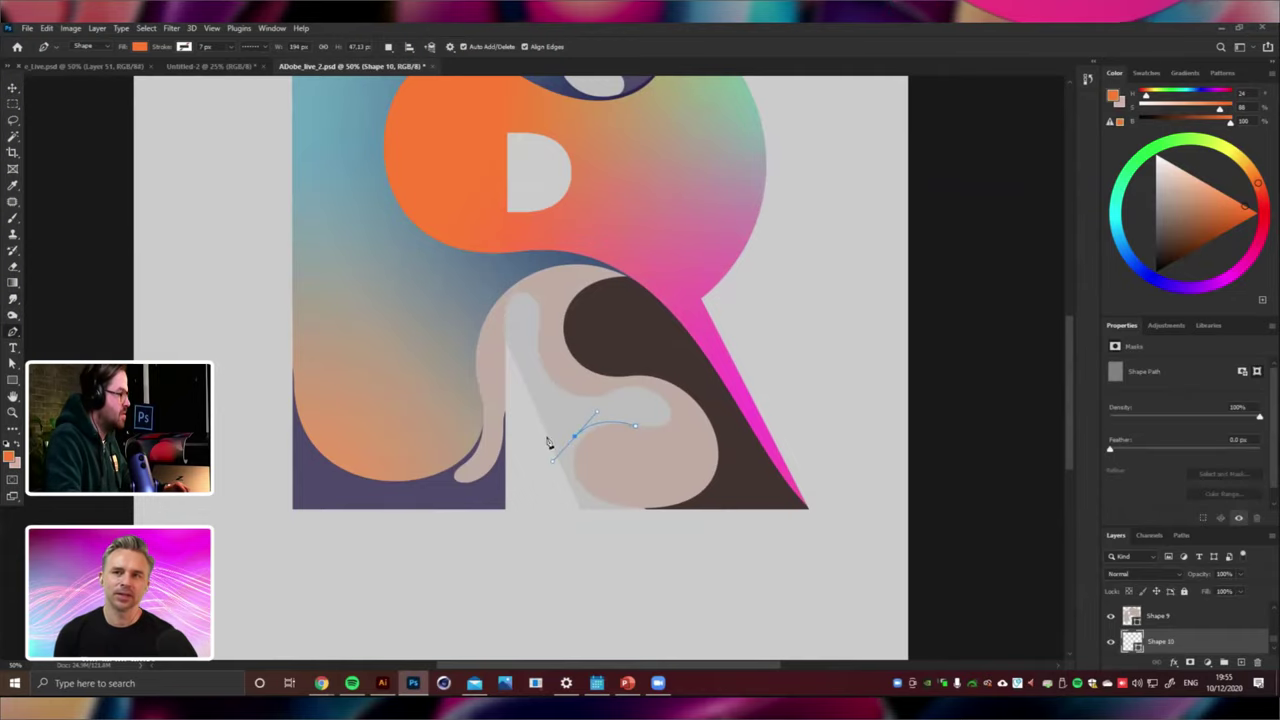
{"action": "left_click", "coordinate": [532, 401]}
{"action": "left_click_drag", "start_coordinate": [556, 513], "coordinate": [582, 555]}
{"action": "left_click_drag", "start_coordinate": [646, 534], "coordinate": [681, 495]}
{"action": "left_click_drag", "start_coordinate": [689, 474], "coordinate": [684, 468]}
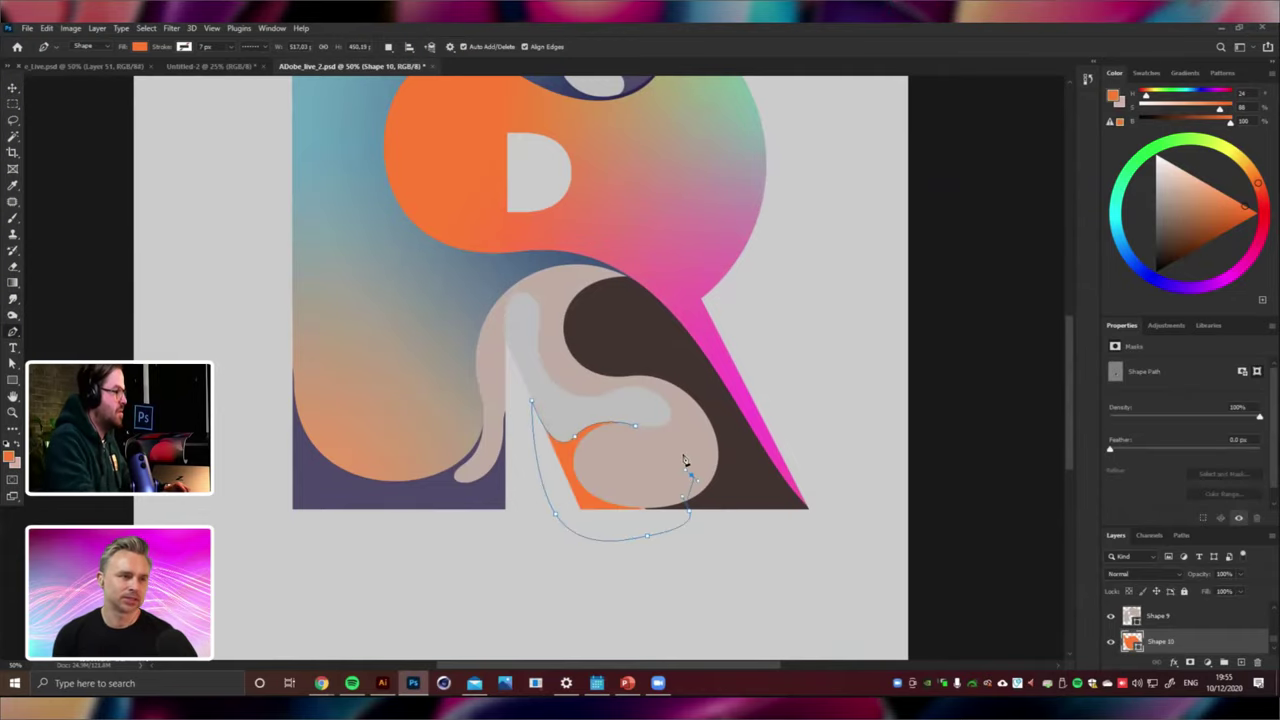
Recolour the small orange shape at the leg's inner corner with the dark brown sampled from the leg.
{"action": "key", "text": "ctrl+minus"}
{"action": "key", "text": "ctrl+minus"}
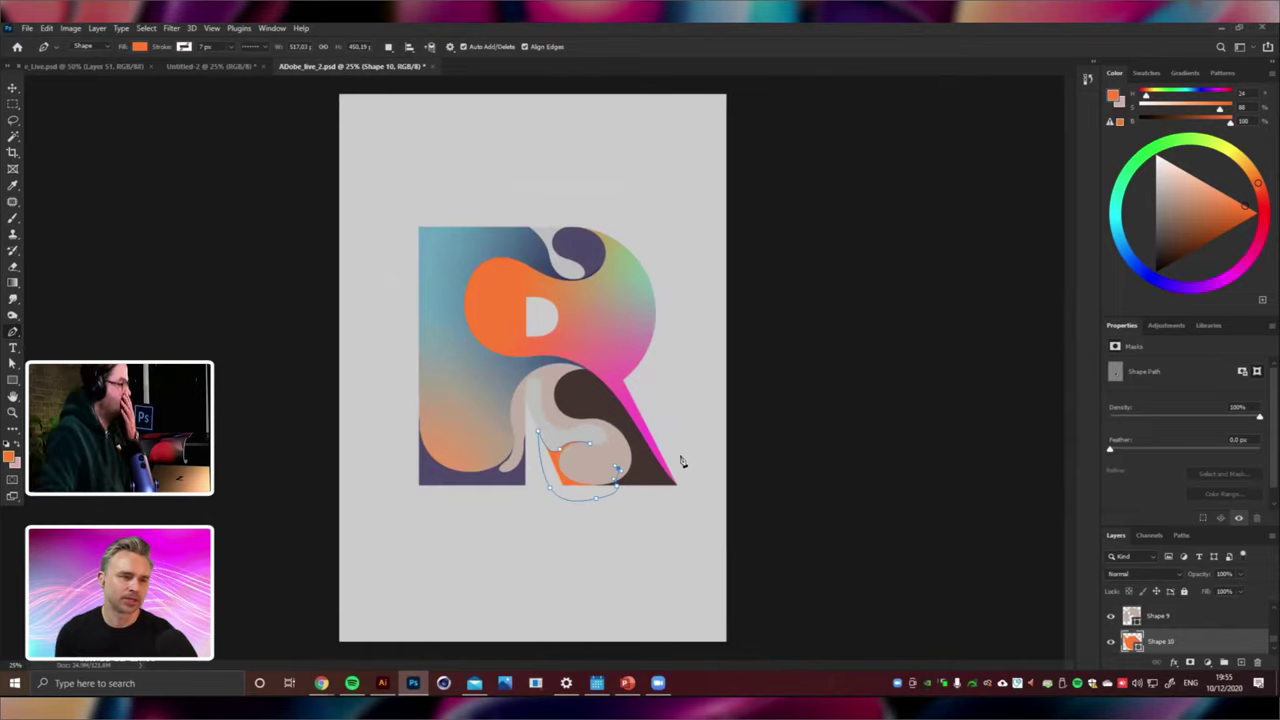
{"action": "double_click", "coordinate": [1130, 643]}
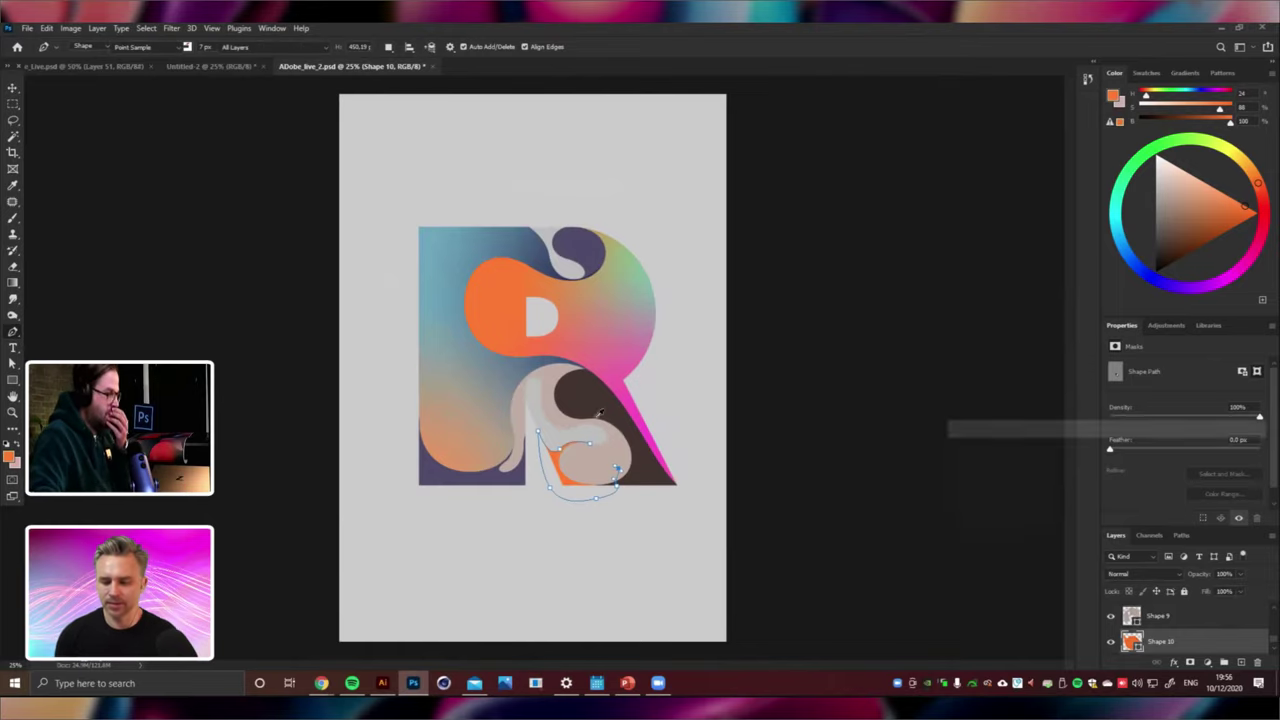
{"action": "left_click", "coordinate": [651, 482]}
{"action": "left_click", "coordinate": [1240, 451]}
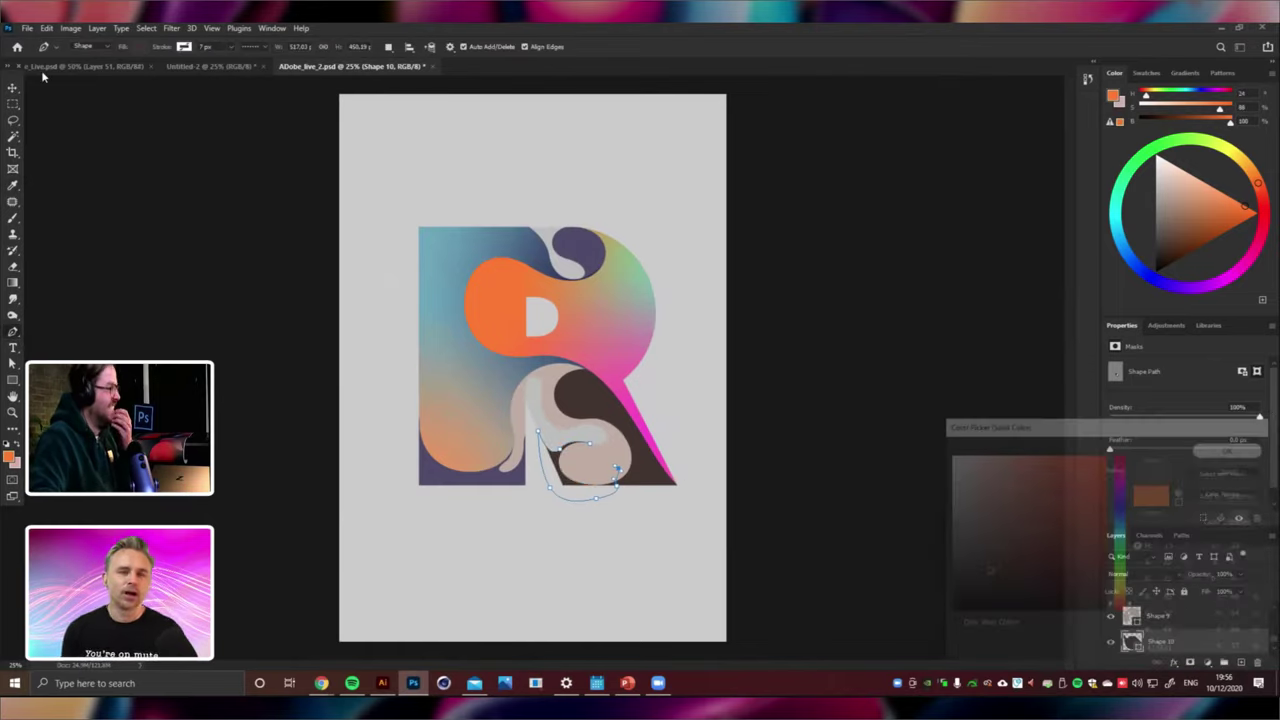
Set the fill of Rectangle 2 to the light grey cdcdcd sampled from the artwork's background.
{"action": "left_click", "coordinate": [13, 87]}
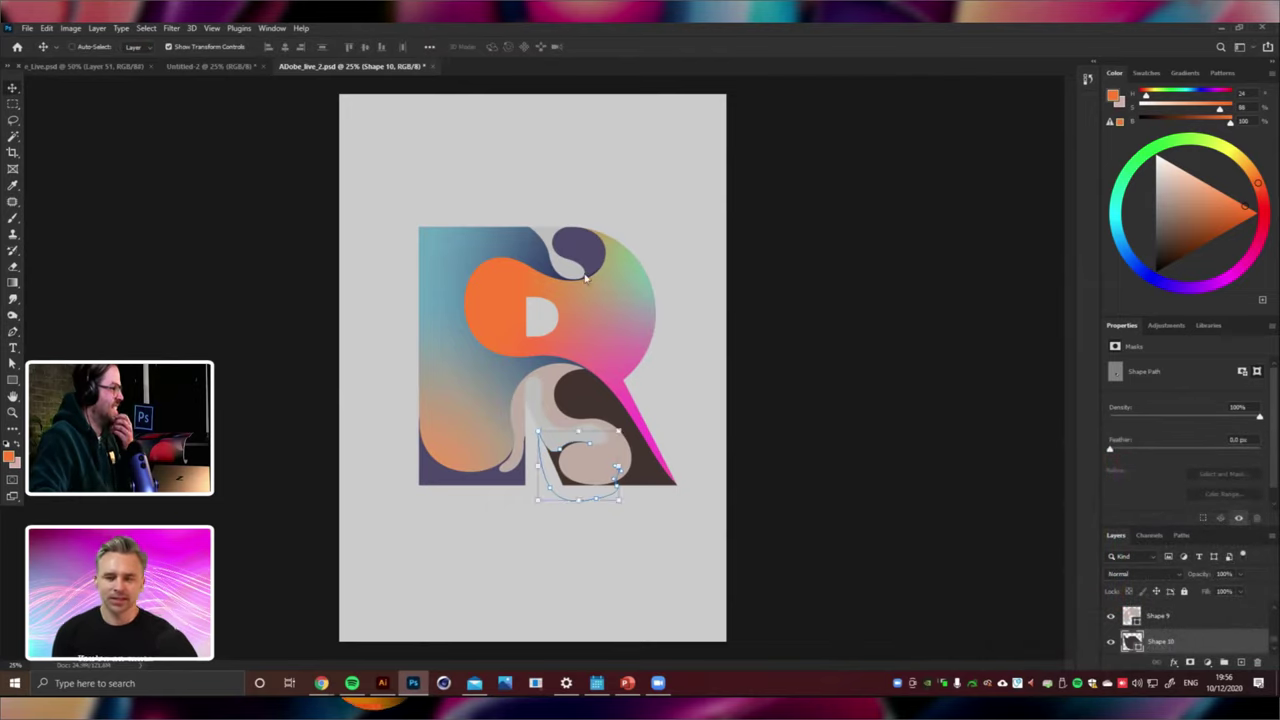
{"action": "left_click", "coordinate": [586, 278], "text": "ctrl"}
{"action": "double_click", "coordinate": [1131, 641]}
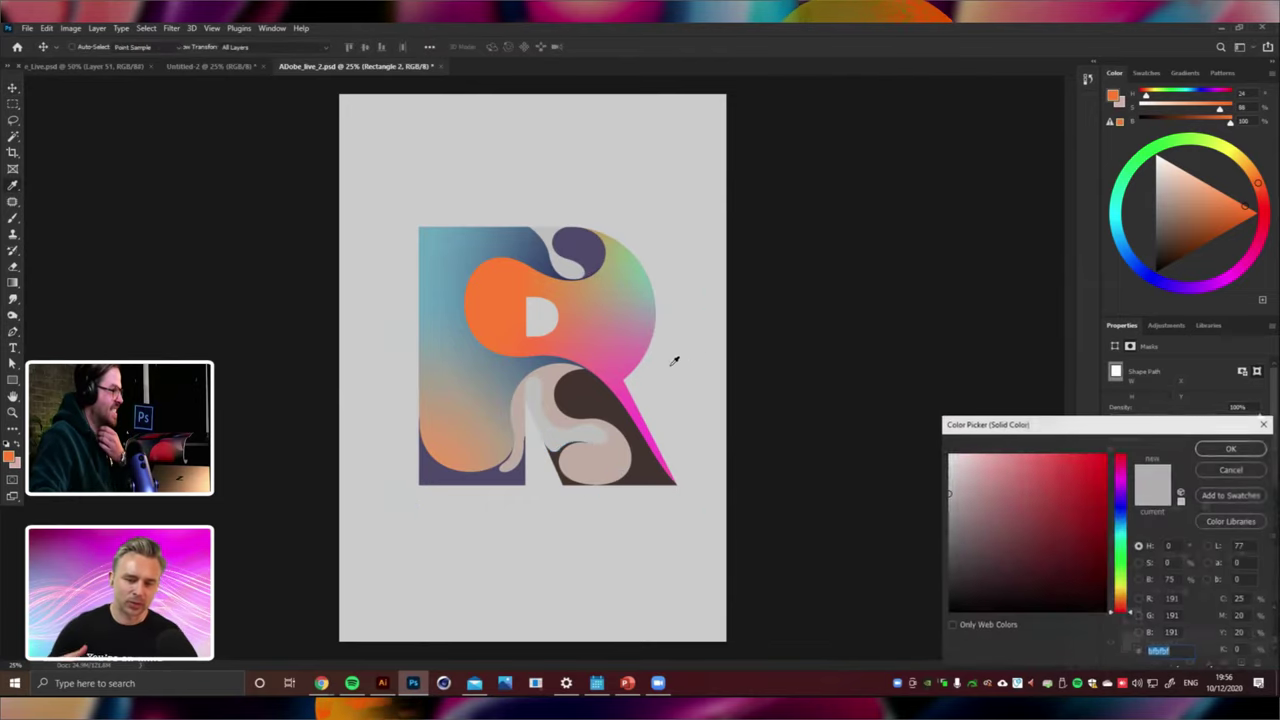
{"action": "left_click", "coordinate": [675, 360]}
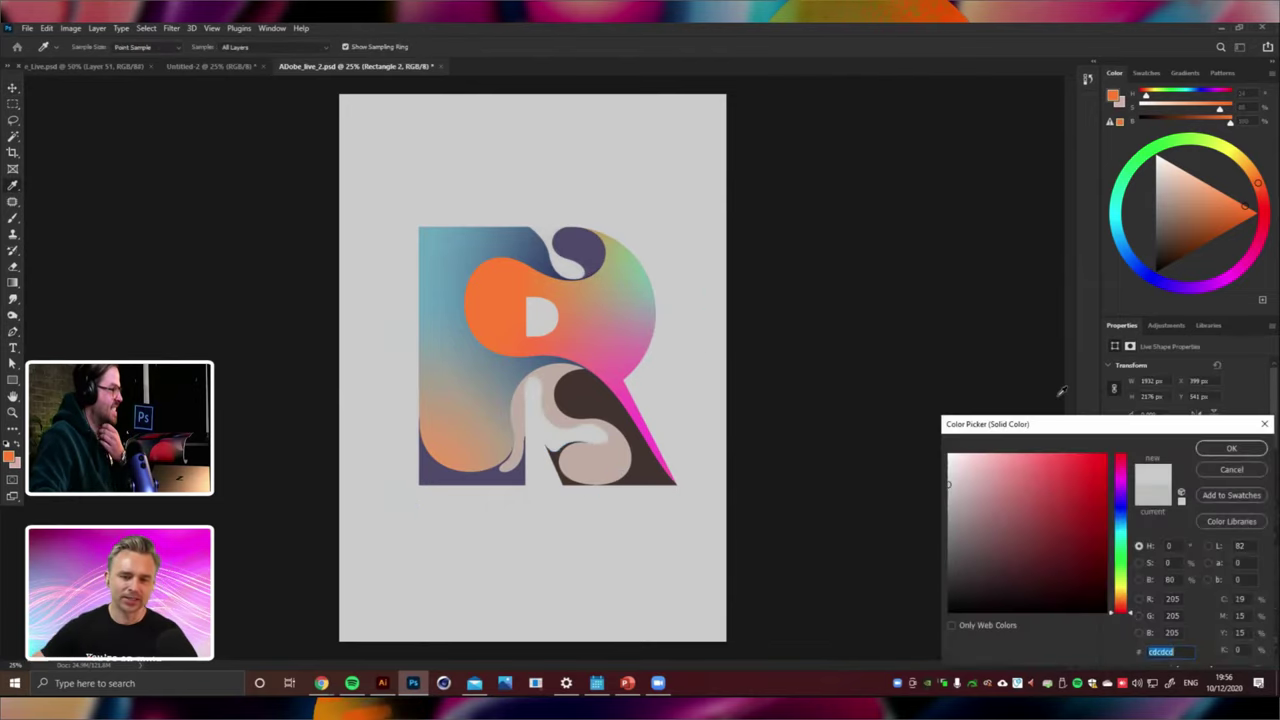
{"action": "left_click", "coordinate": [1230, 447]}
{"action": "key", "text": "ctrl+minus"}
{"action": "key", "text": "ctrl+plus"}
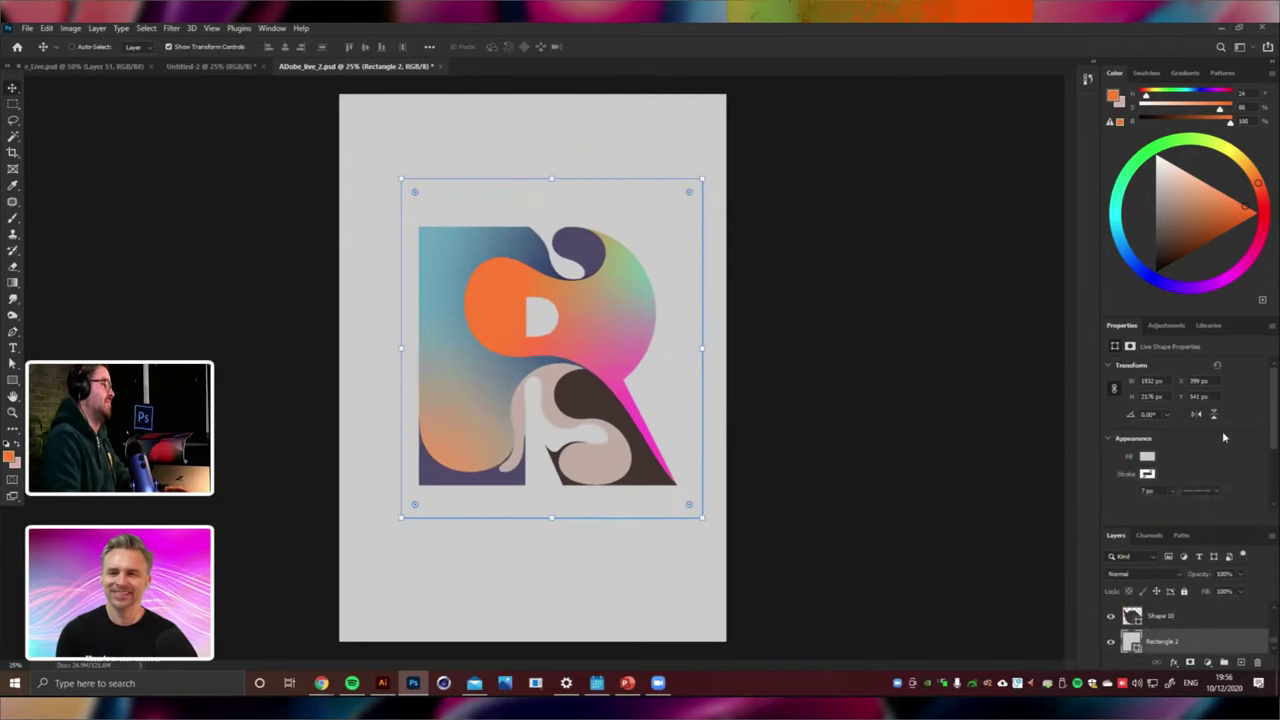
Recolour the purple swirl at the top of the R with the dark brown 413531 sampled from the leg.
{"action": "right_click", "coordinate": [606, 252]}
{"action": "left_click", "coordinate": [622, 256]}
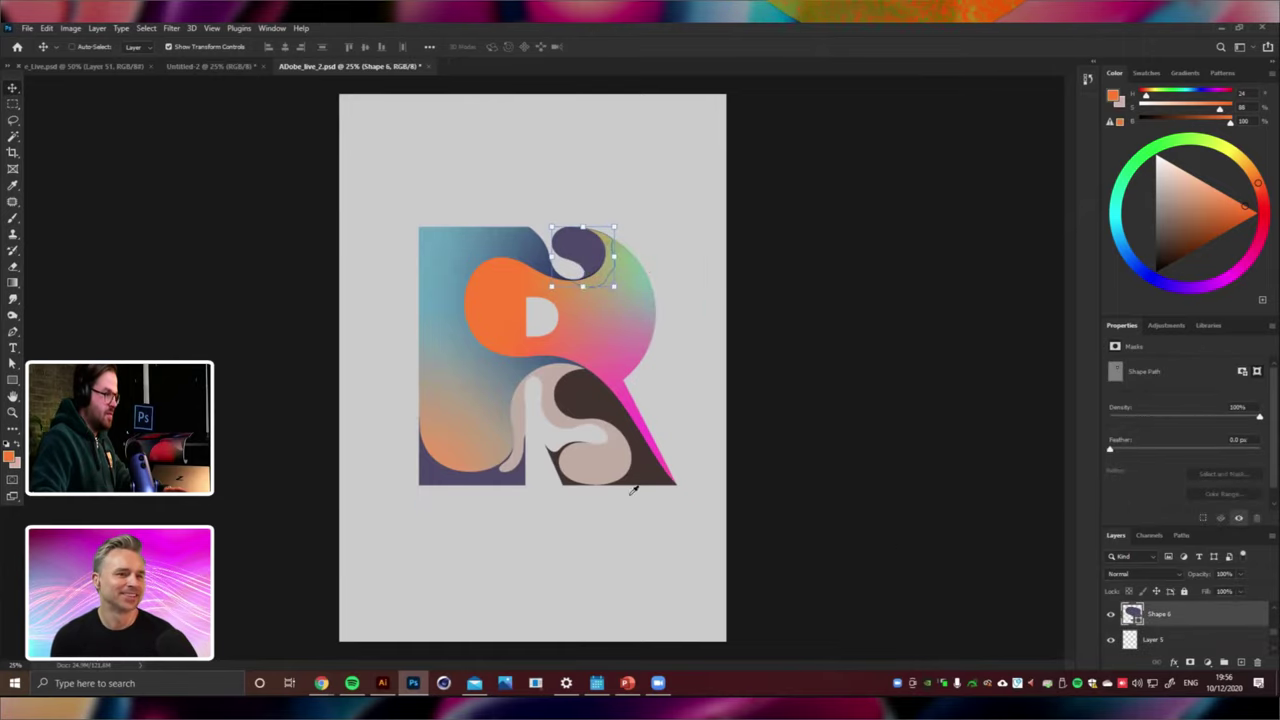
{"action": "left_click", "coordinate": [646, 454]}
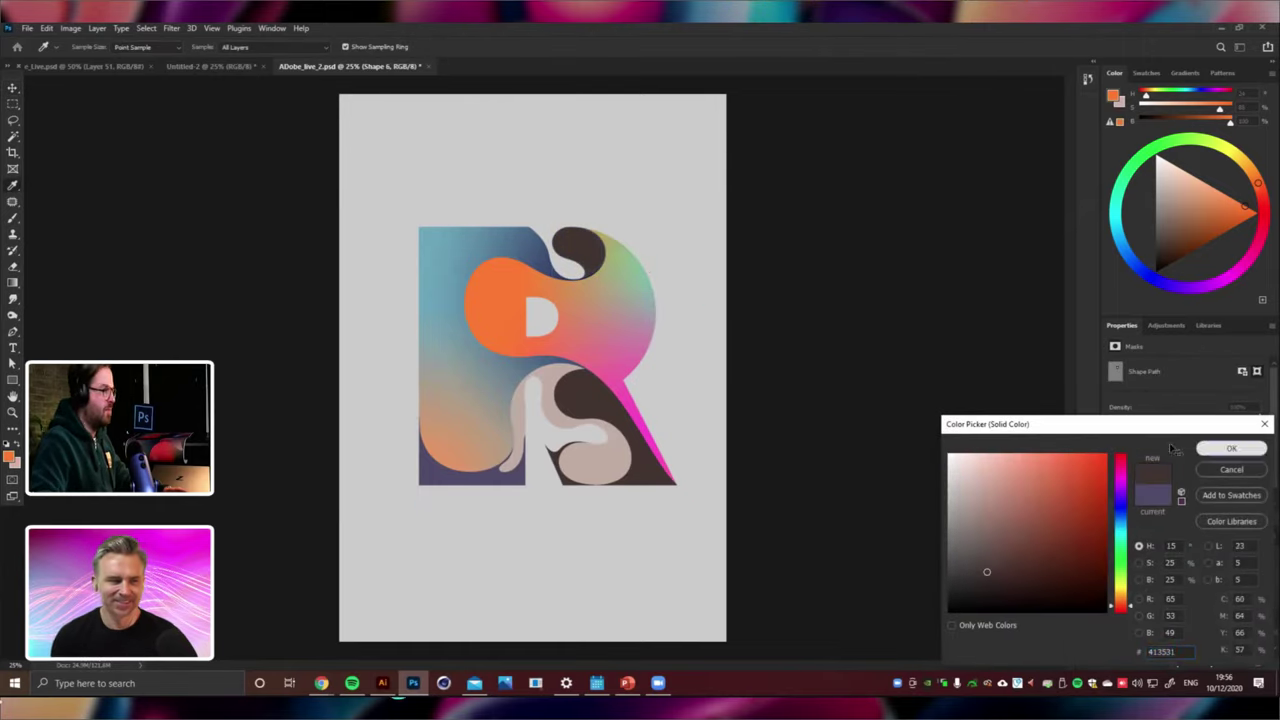
{"action": "left_click", "coordinate": [1230, 449]}
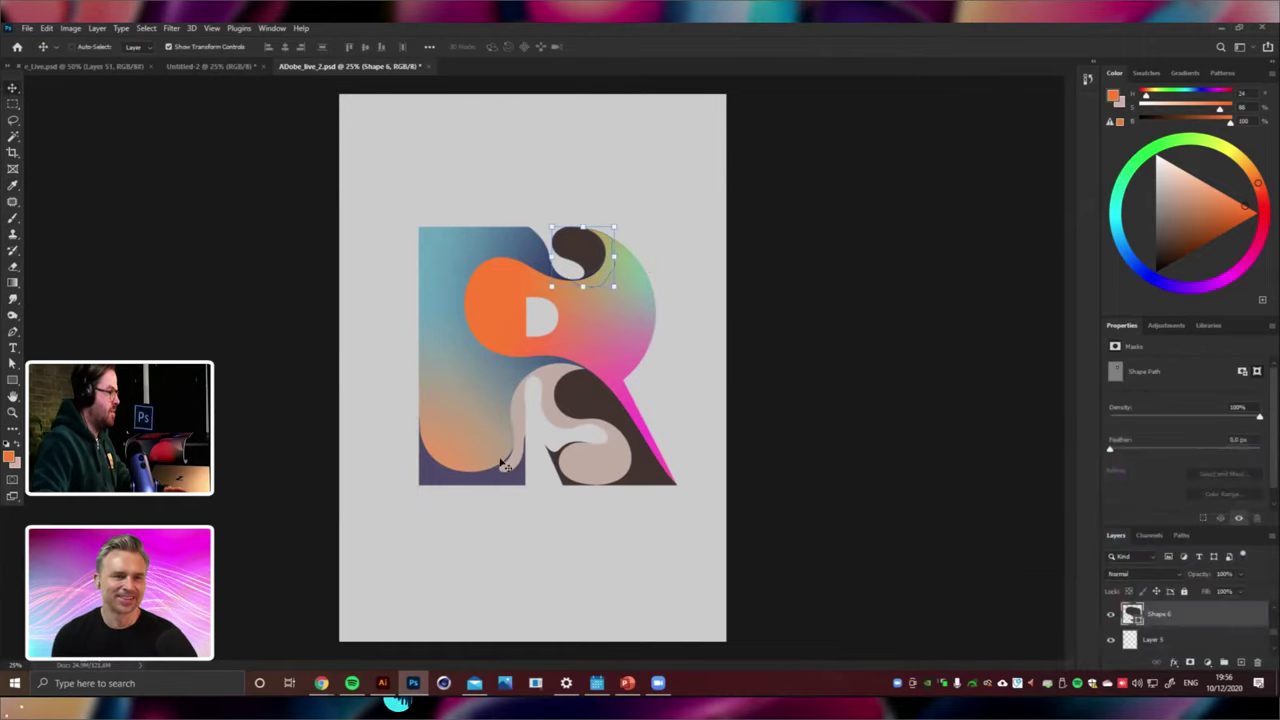
Add a new layer above the beige wavy shape in the leg and clip it to that shape.
{"action": "right_click", "coordinate": [609, 468]}
{"action": "left_click", "coordinate": [620, 472]}
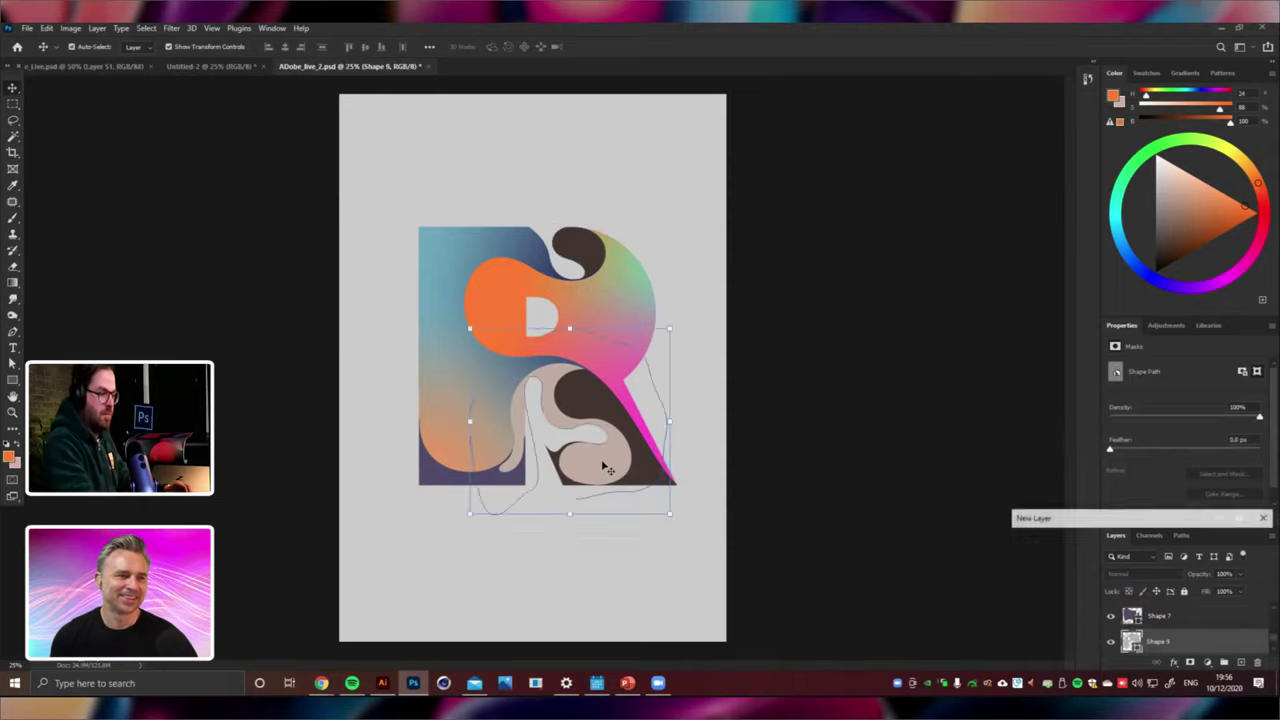
{"action": "key", "text": "ctrl+e"}
{"action": "right_click", "coordinate": [1200, 641]}
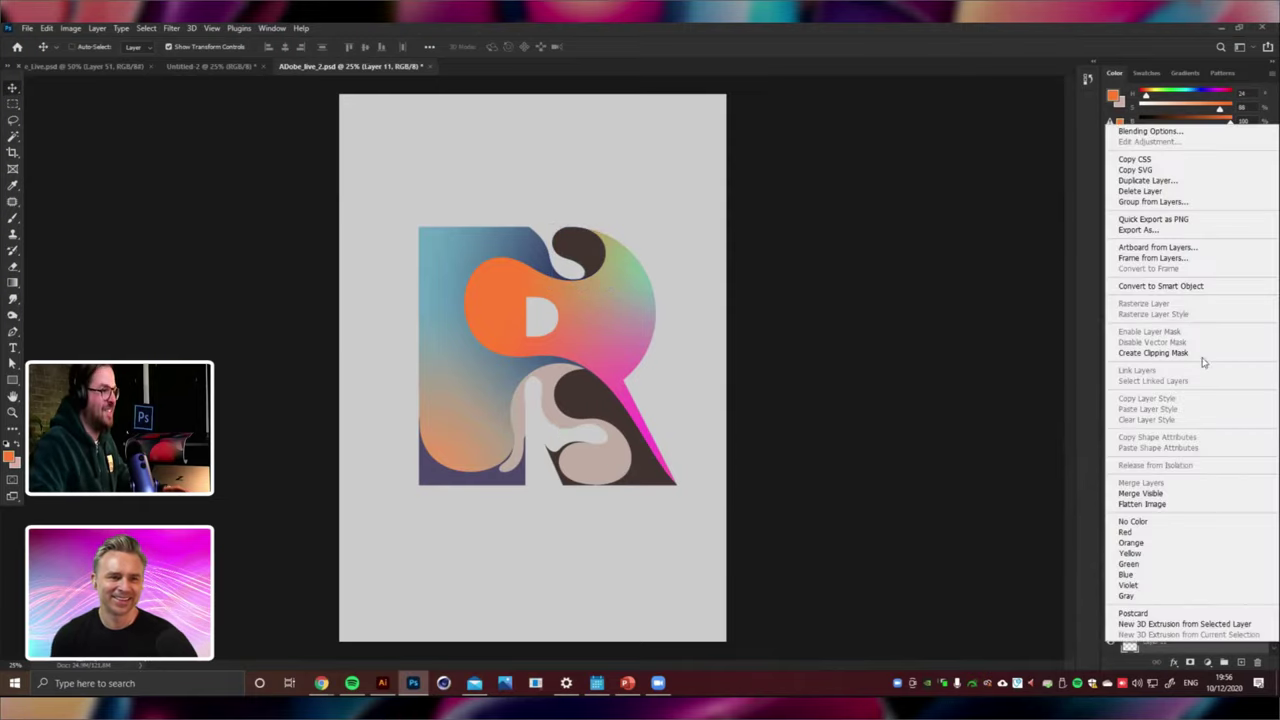
{"action": "left_click", "coordinate": [1150, 355]}
Draw an orange-to-transparent radial gradient on the clipped layer, spreading upward from the wavy shape's thin tail.
{"action": "left_click", "coordinate": [12, 284]}
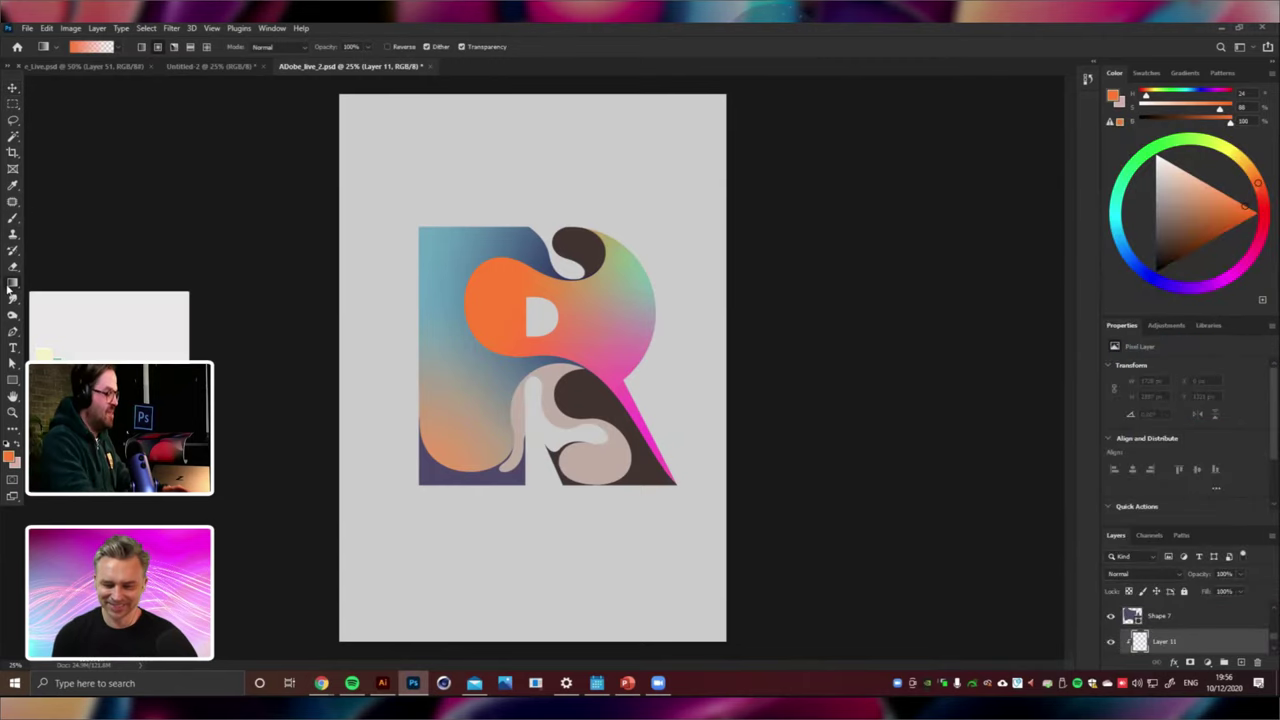
{"action": "key", "text": "ctrl+plus"}
{"action": "left_click_drag", "start_coordinate": [591, 369], "coordinate": [713, 575]}
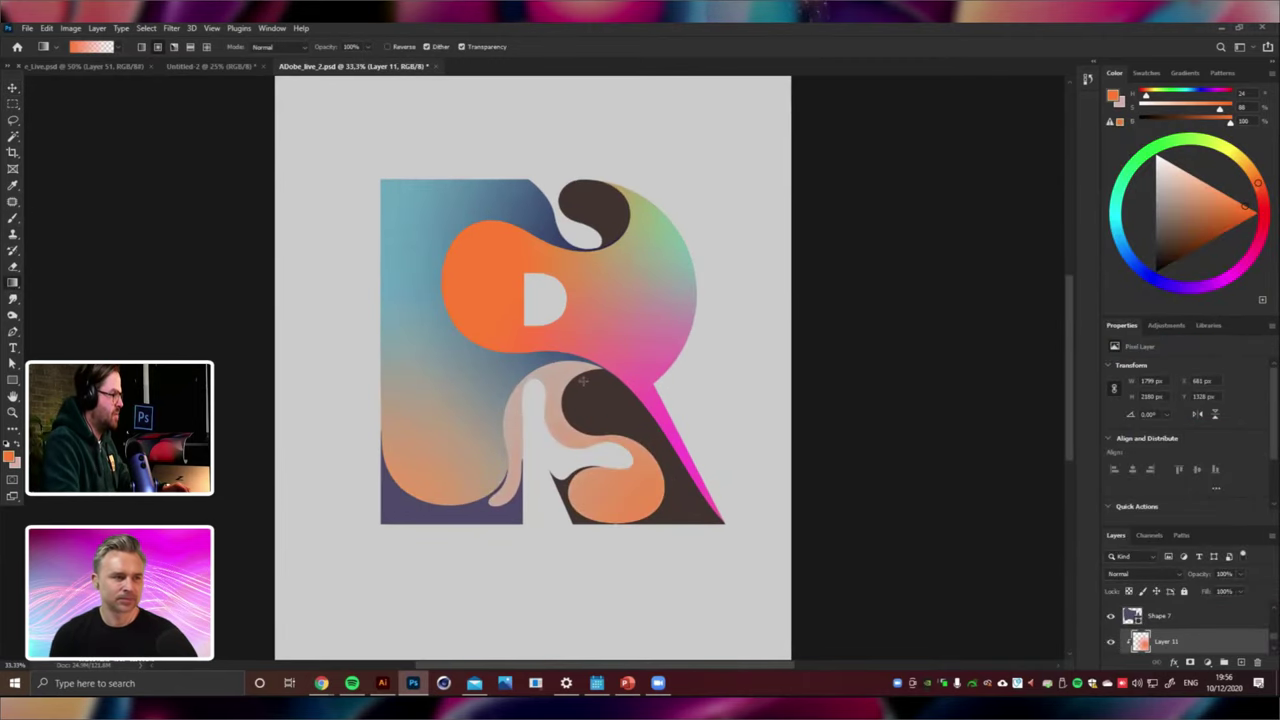
{"action": "key", "text": "ctrl+z"}
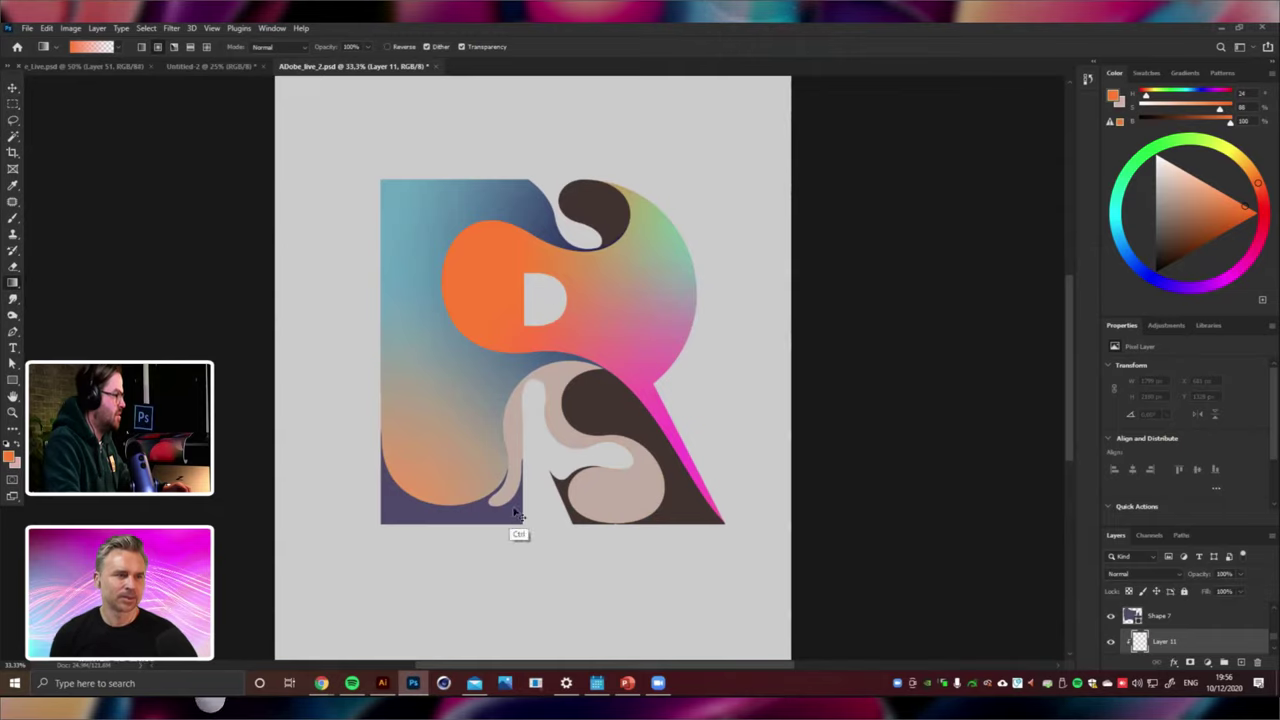
{"action": "left_click_drag", "start_coordinate": [517, 531], "coordinate": [536, 280]}
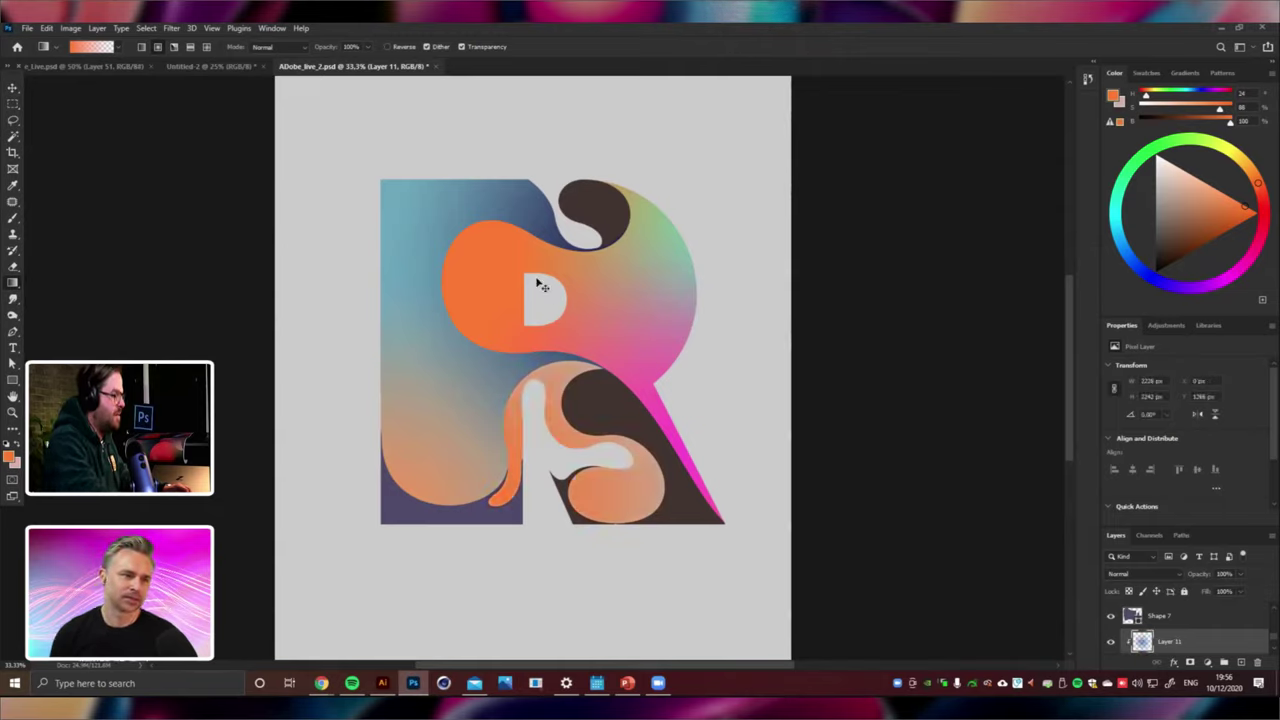
Invert the wavy shape's gradient and turn it pale green with hue -105, saturation -23 and lightness +37.
{"action": "key", "text": "ctrl+i"}
{"action": "key", "text": "ctrl+u"}
{"action": "left_click_drag", "start_coordinate": [908, 437], "coordinate": [931, 437]}
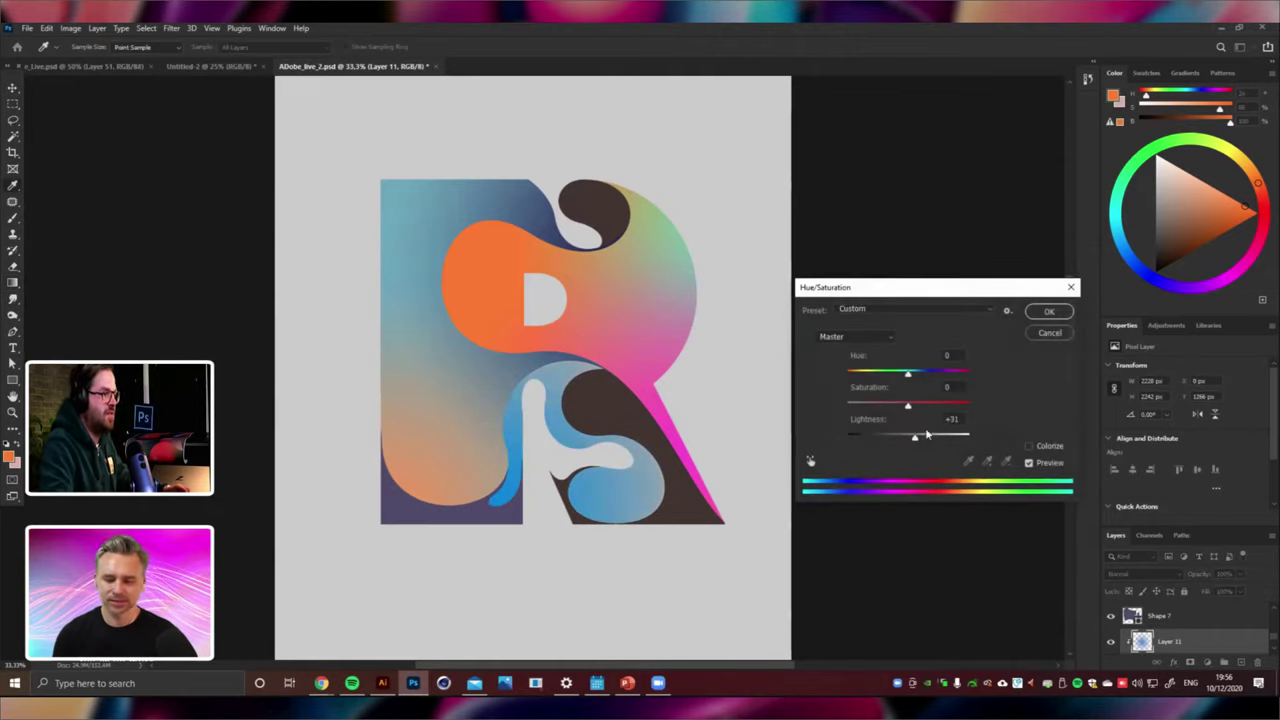
{"action": "left_click", "coordinate": [932, 375]}
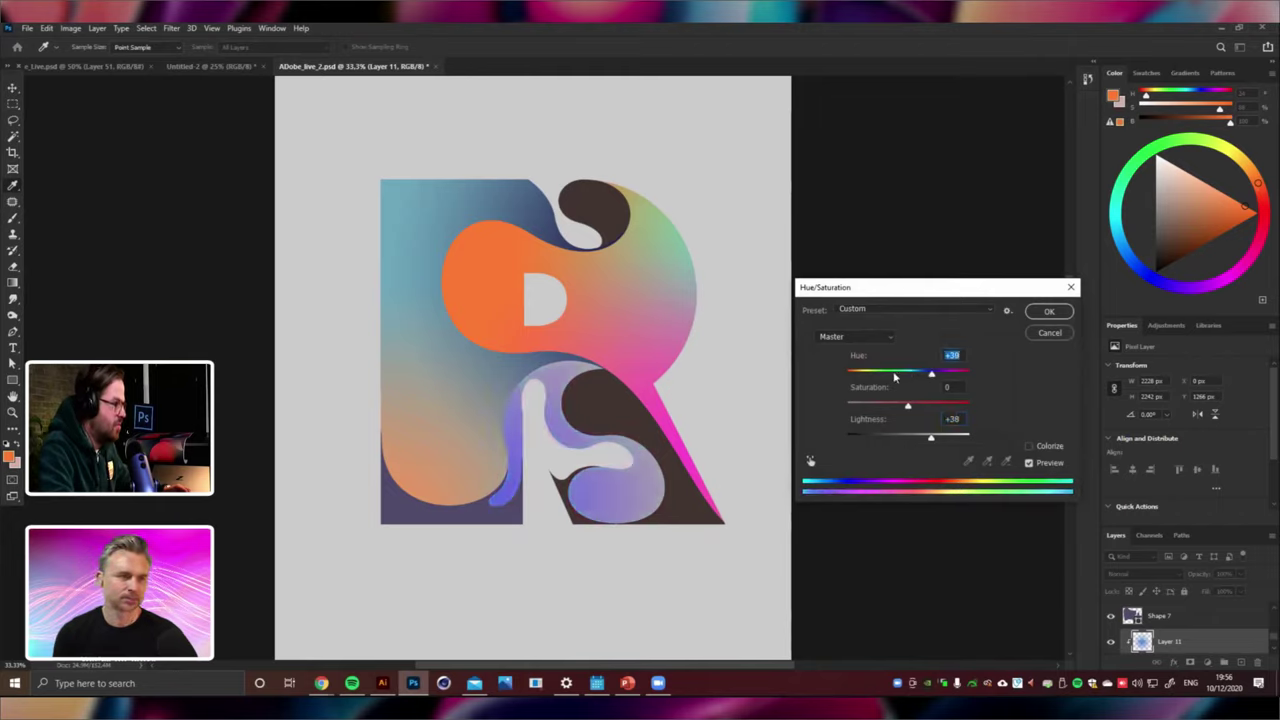
{"action": "left_click", "coordinate": [873, 375]}
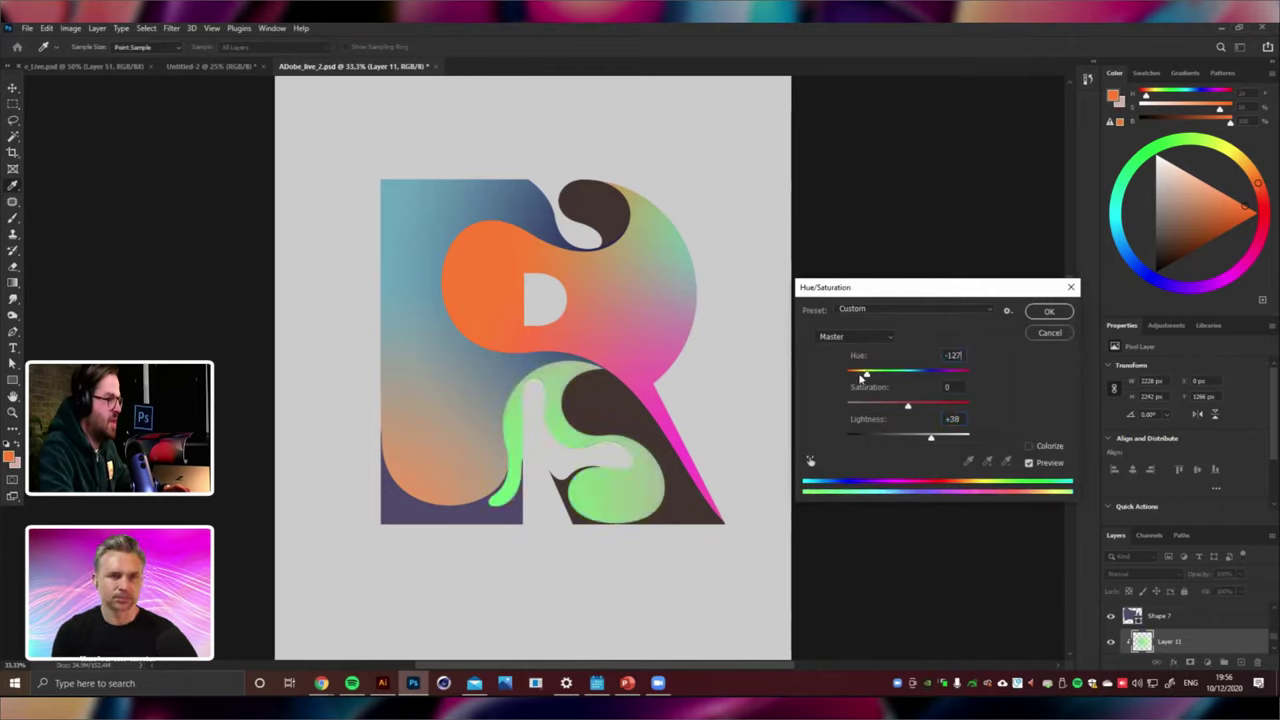
{"action": "left_click_drag", "start_coordinate": [860, 375], "coordinate": [852, 375]}
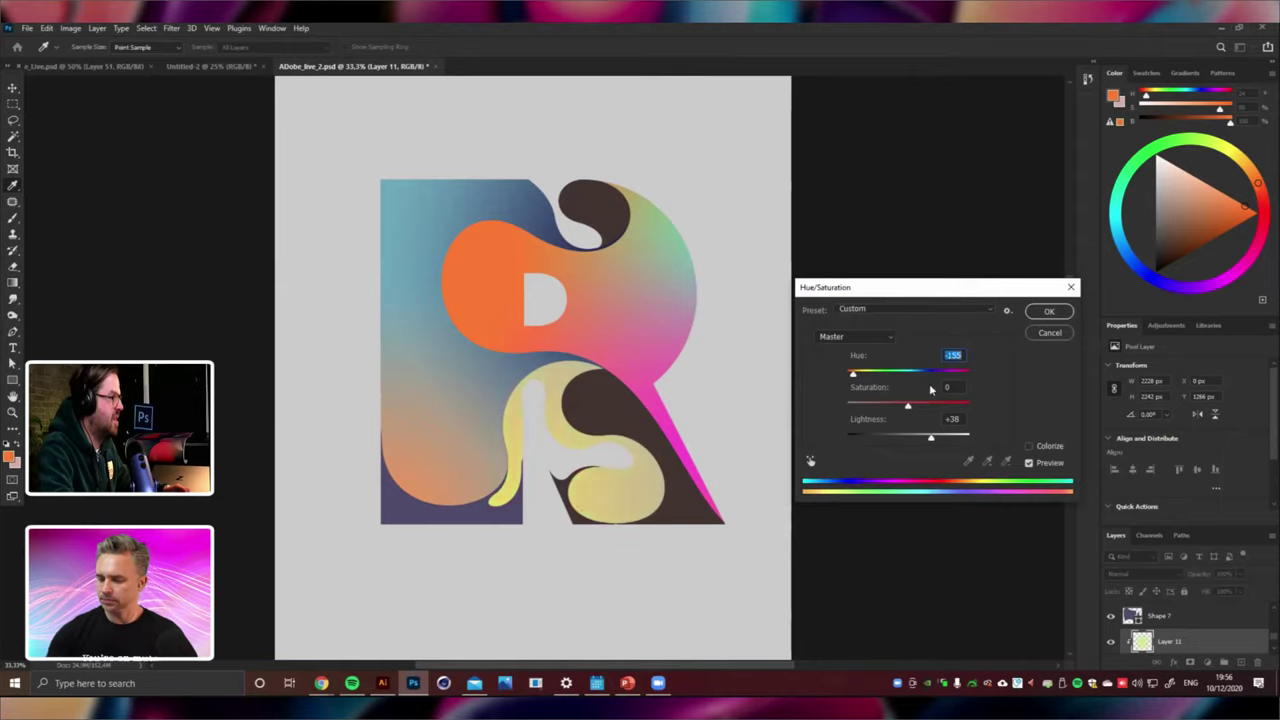
{"action": "left_click", "coordinate": [961, 375]}
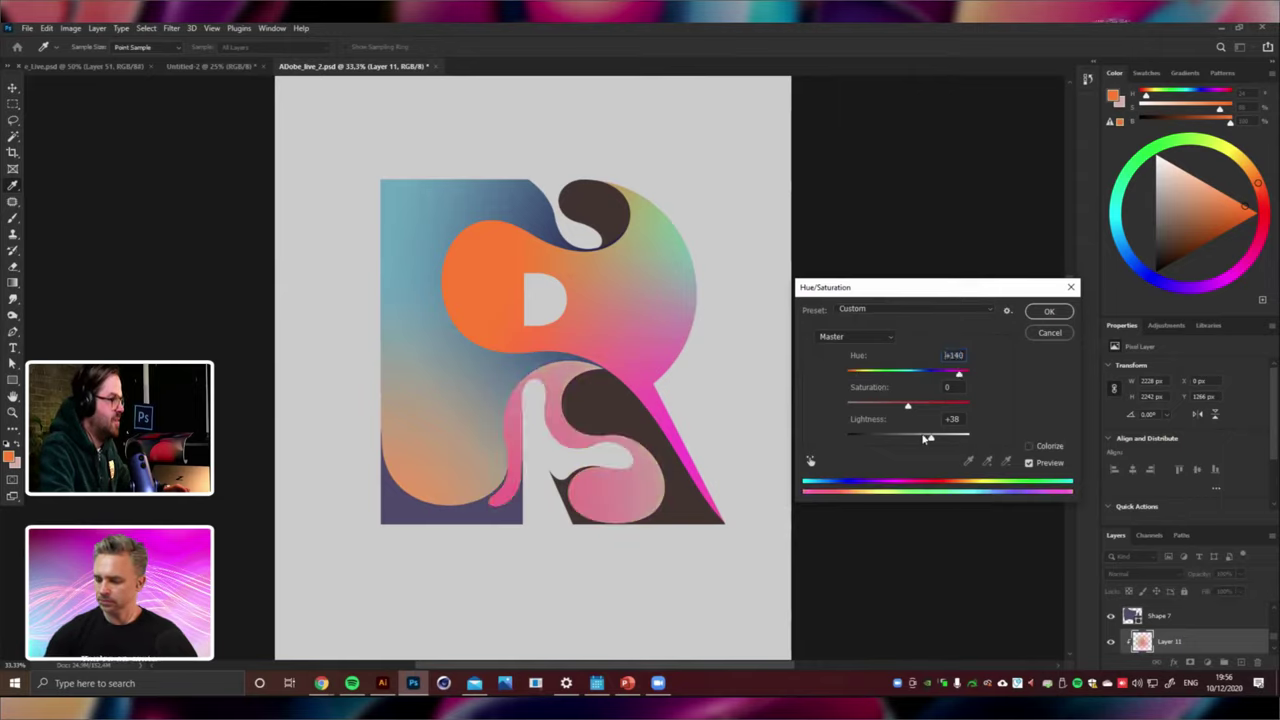
{"action": "left_click_drag", "start_coordinate": [926, 440], "coordinate": [871, 377]}
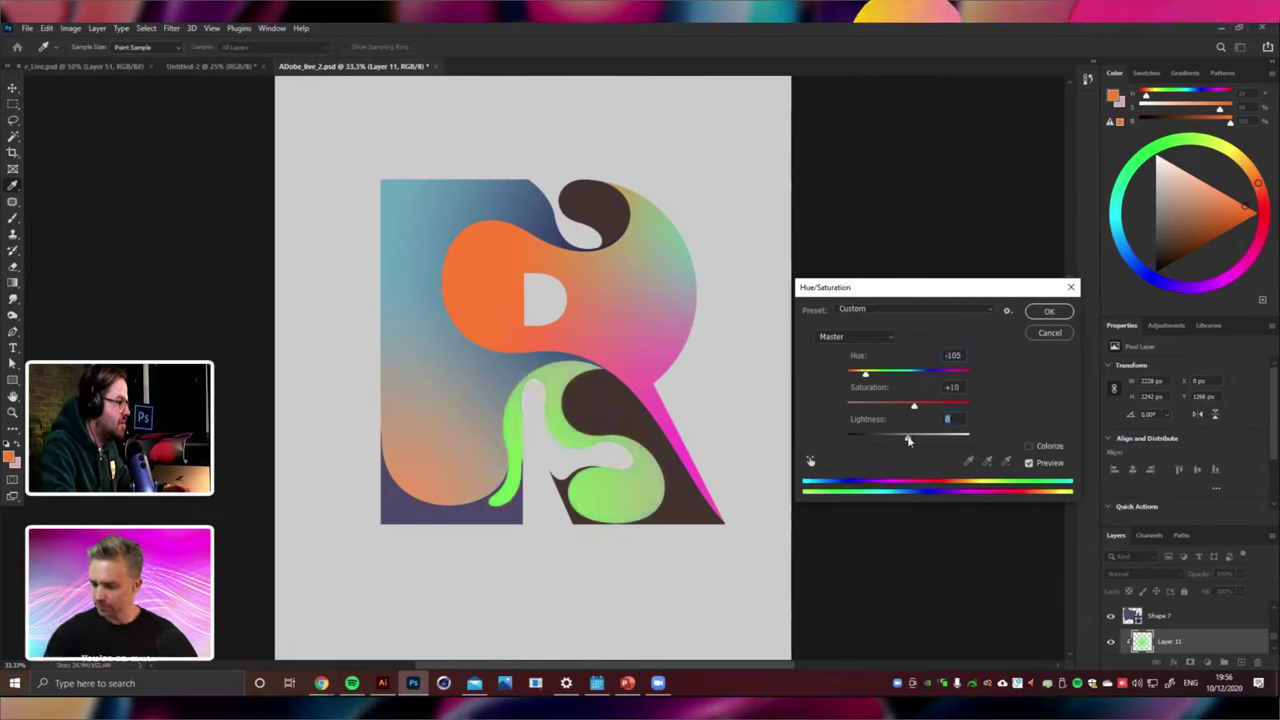
{"action": "left_click_drag", "start_coordinate": [903, 437], "coordinate": [931, 436]}
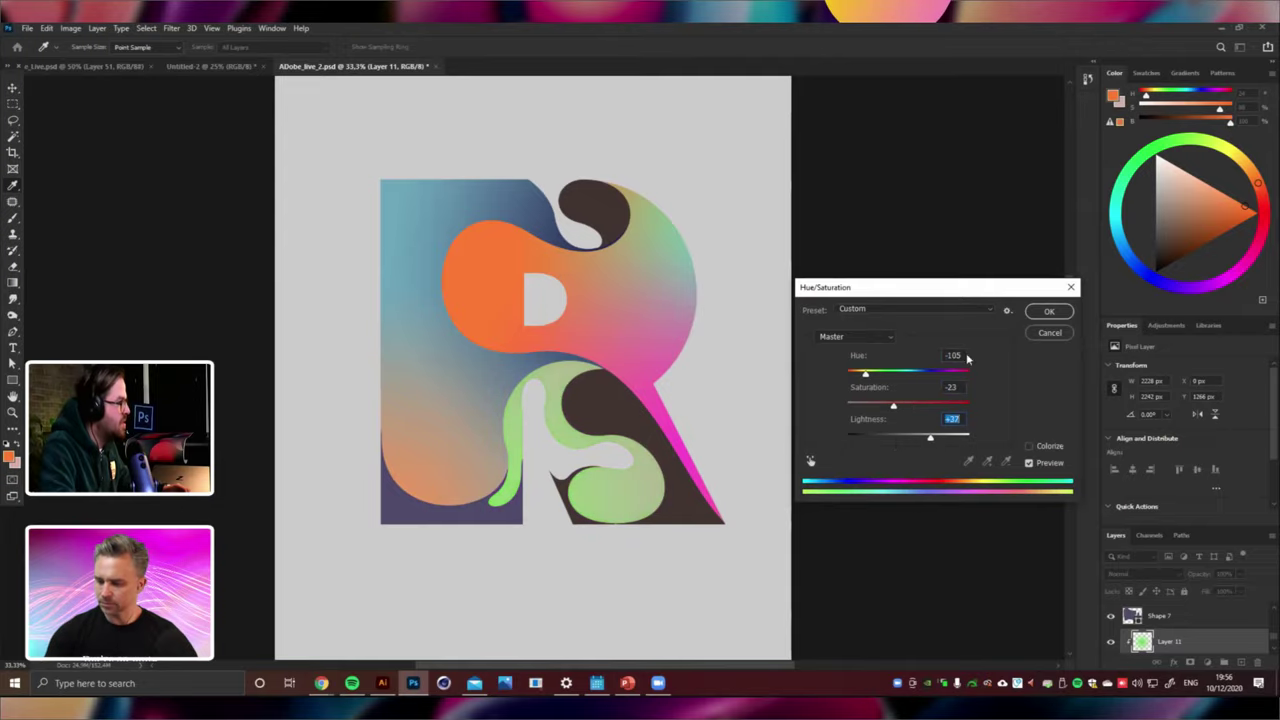
{"action": "left_click", "coordinate": [1038, 305]}
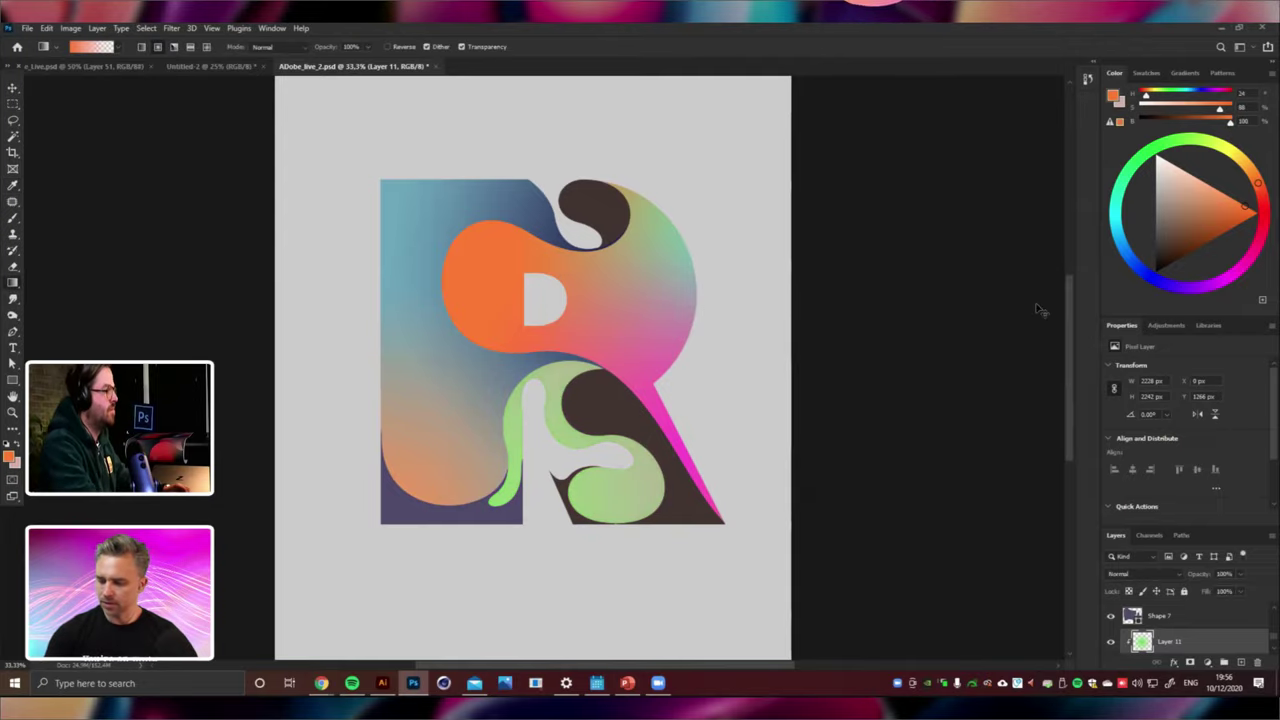
Add another clipped layer and draw a radial gradient over the wavy shape's bulb in the blue sampled from the R's upper stem.
{"action": "key", "text": "ctrl+shift+alt+n"}
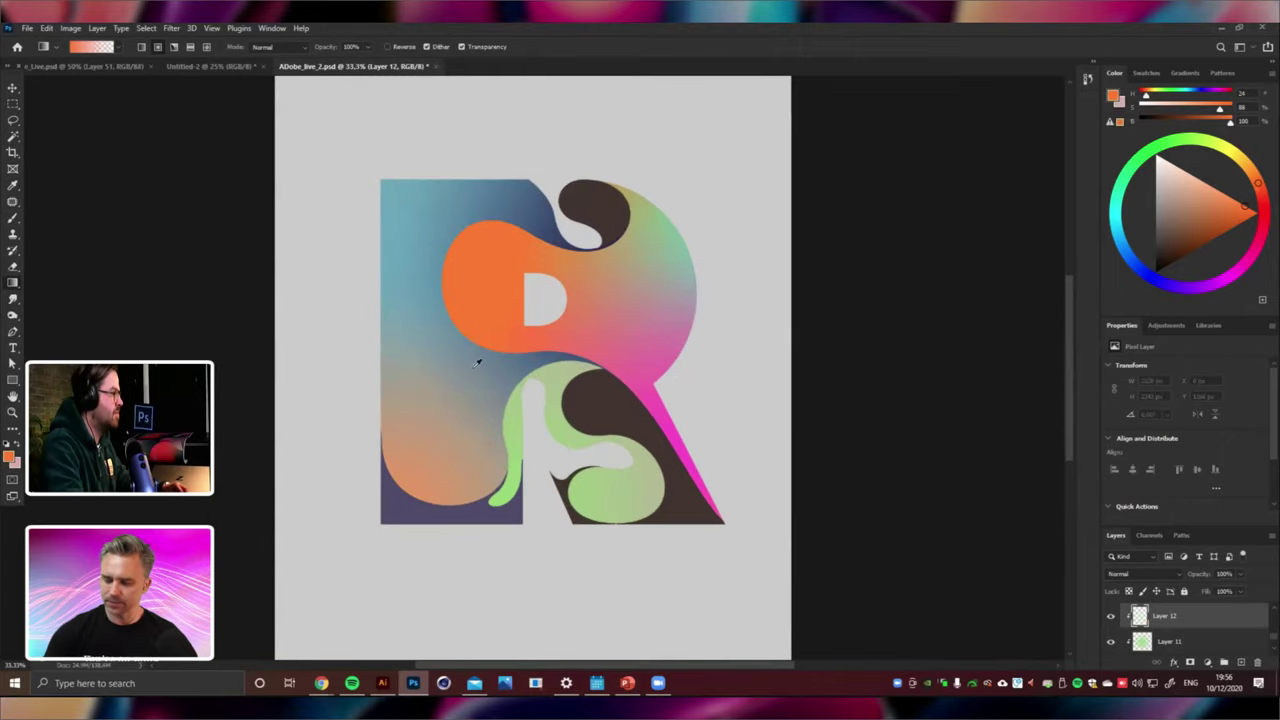
{"action": "left_click", "coordinate": [410, 205], "text": "alt"}
{"action": "left_click_drag", "start_coordinate": [618, 395], "coordinate": [617, 400]}
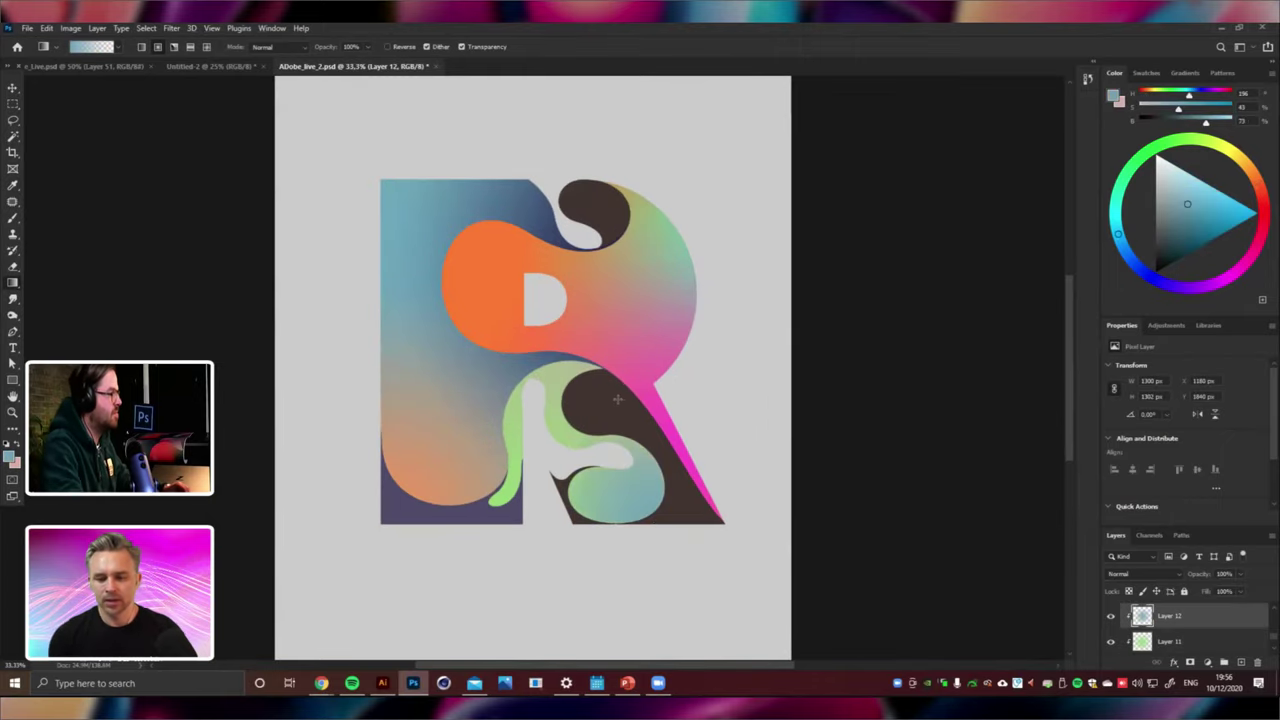
Invert the bulb's gradient and shift it to mint green with hue +132, saturation +46 and lightness +40.
{"action": "key", "text": "ctrl+u"}
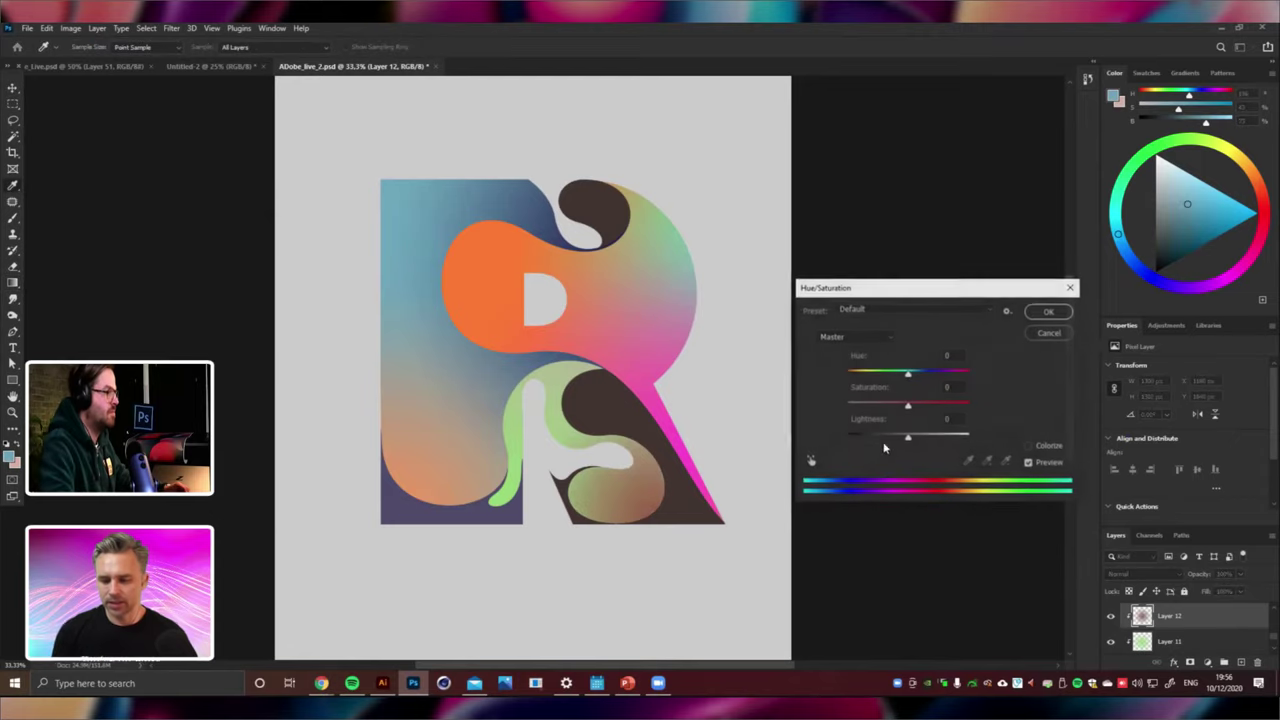
{"action": "left_click", "coordinate": [934, 442]}
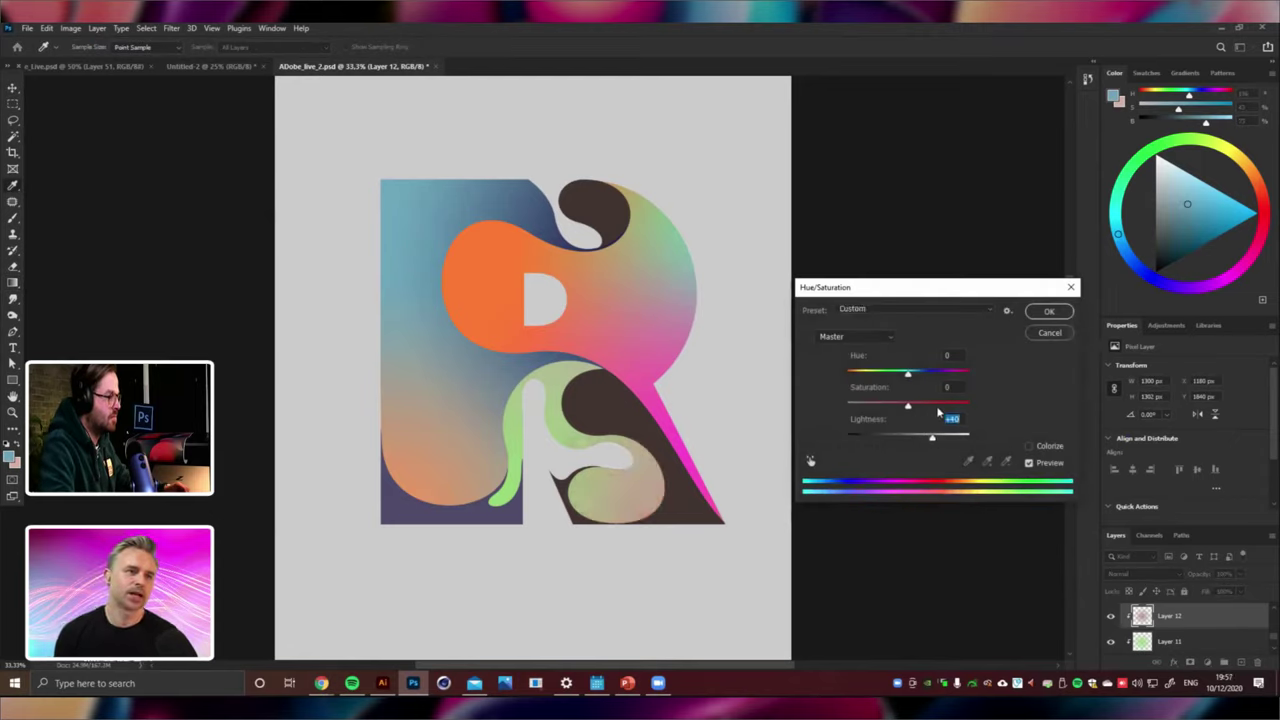
{"action": "left_click_drag", "start_coordinate": [882, 377], "coordinate": [961, 381]}
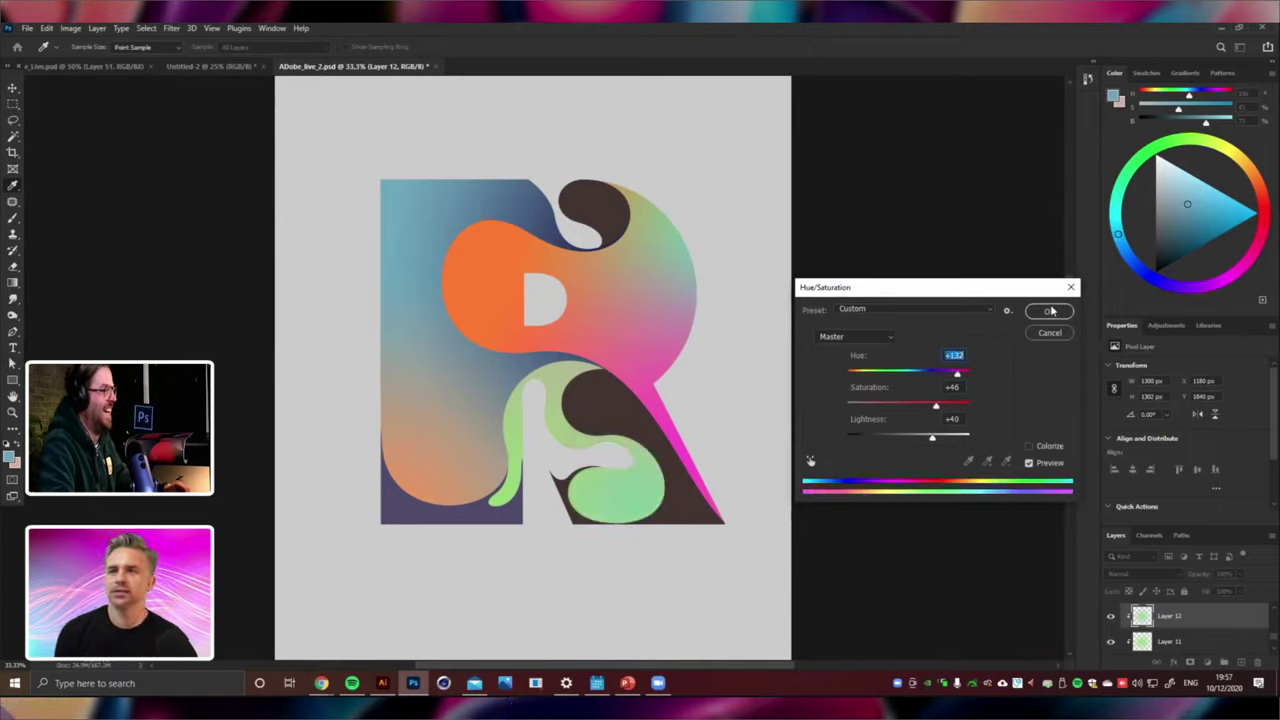
{"action": "left_click", "coordinate": [1049, 311]}
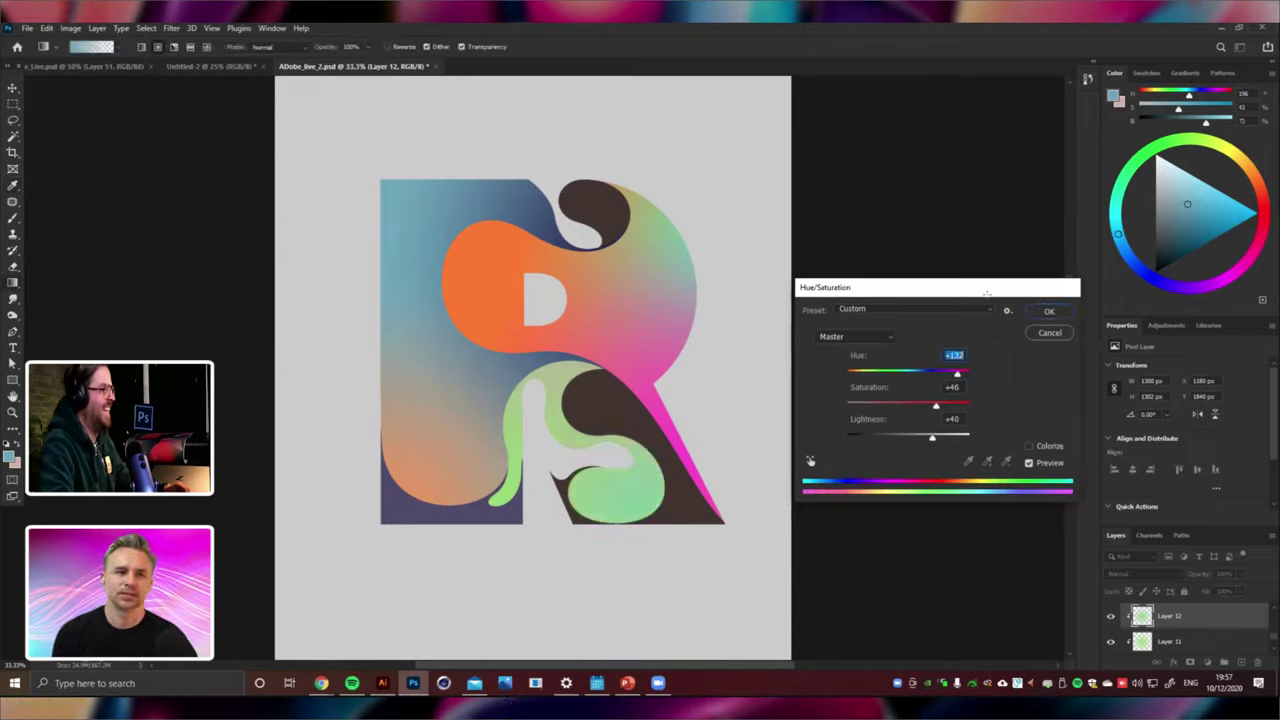
Recolour the large dark brown leg shape with a muted tan, sampled from the orange area of the stem and then desaturated and darkened.
{"action": "left_click", "coordinate": [14, 88]}
{"action": "right_click", "coordinate": [596, 404]}
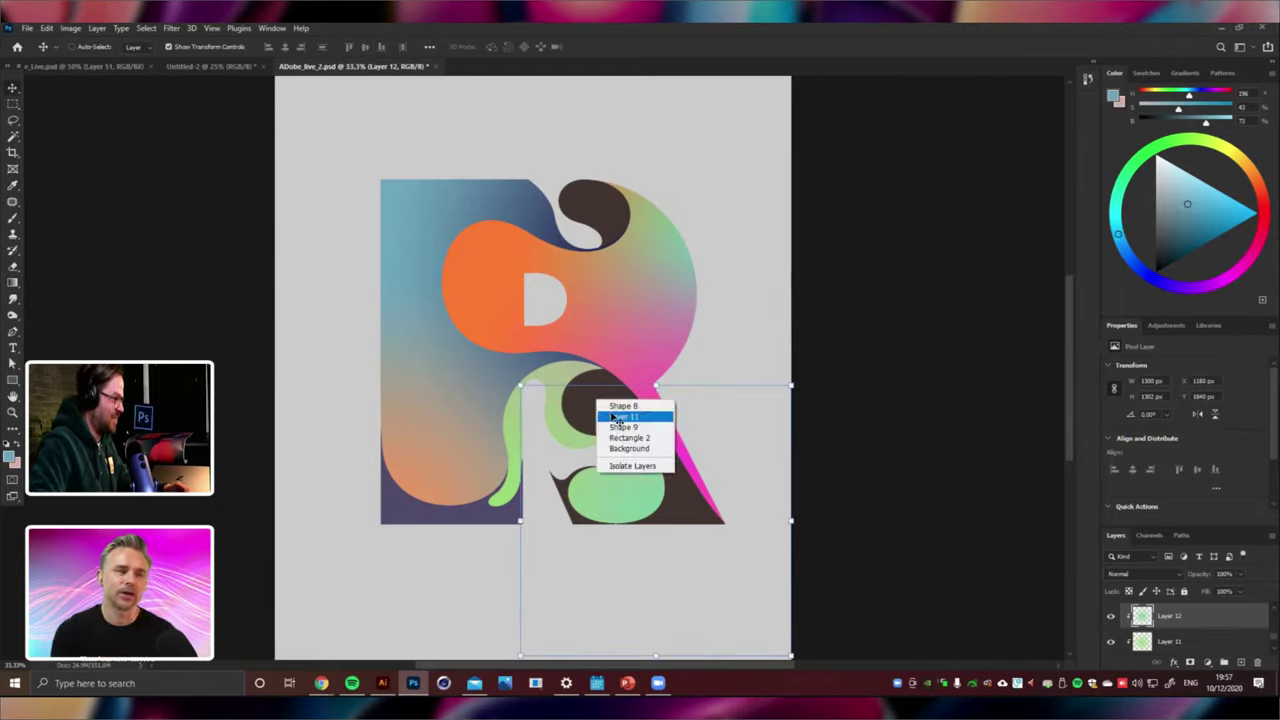
{"action": "left_click", "coordinate": [612, 411]}
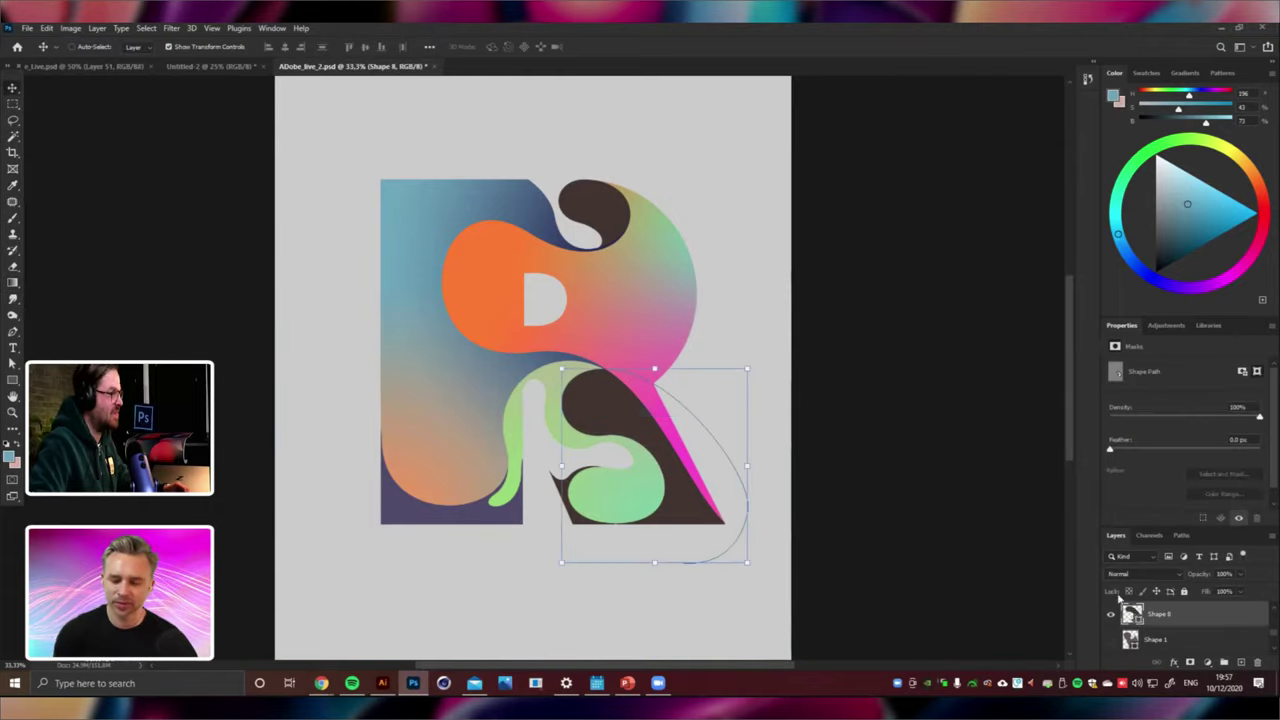
{"action": "double_click", "coordinate": [1131, 614]}
{"action": "left_click", "coordinate": [760, 480]}
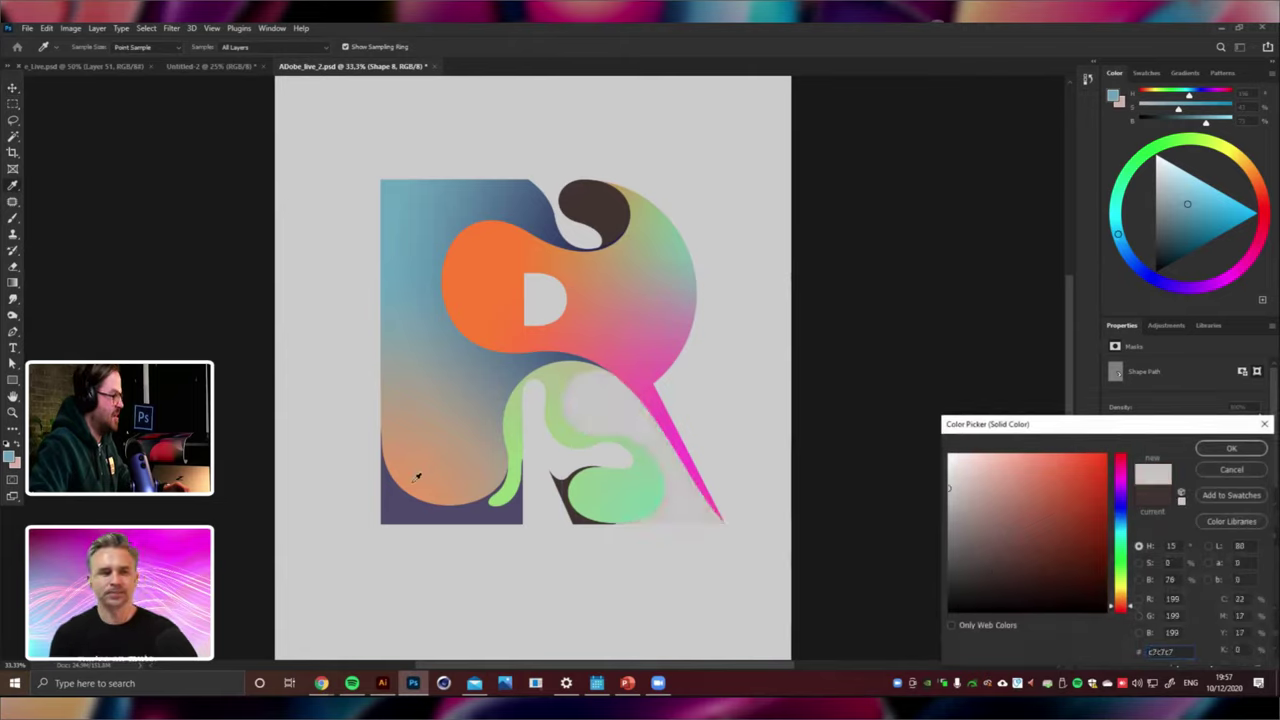
{"action": "left_click", "coordinate": [418, 476]}
{"action": "mouse_move", "coordinate": [1021, 478]}
{"action": "left_mouse_down"}
{"action": "mouse_move", "coordinate": [980, 491]}
{"action": "mouse_move", "coordinate": [986, 505]}
{"action": "left_mouse_up"}
{"action": "key", "text": "Return"}
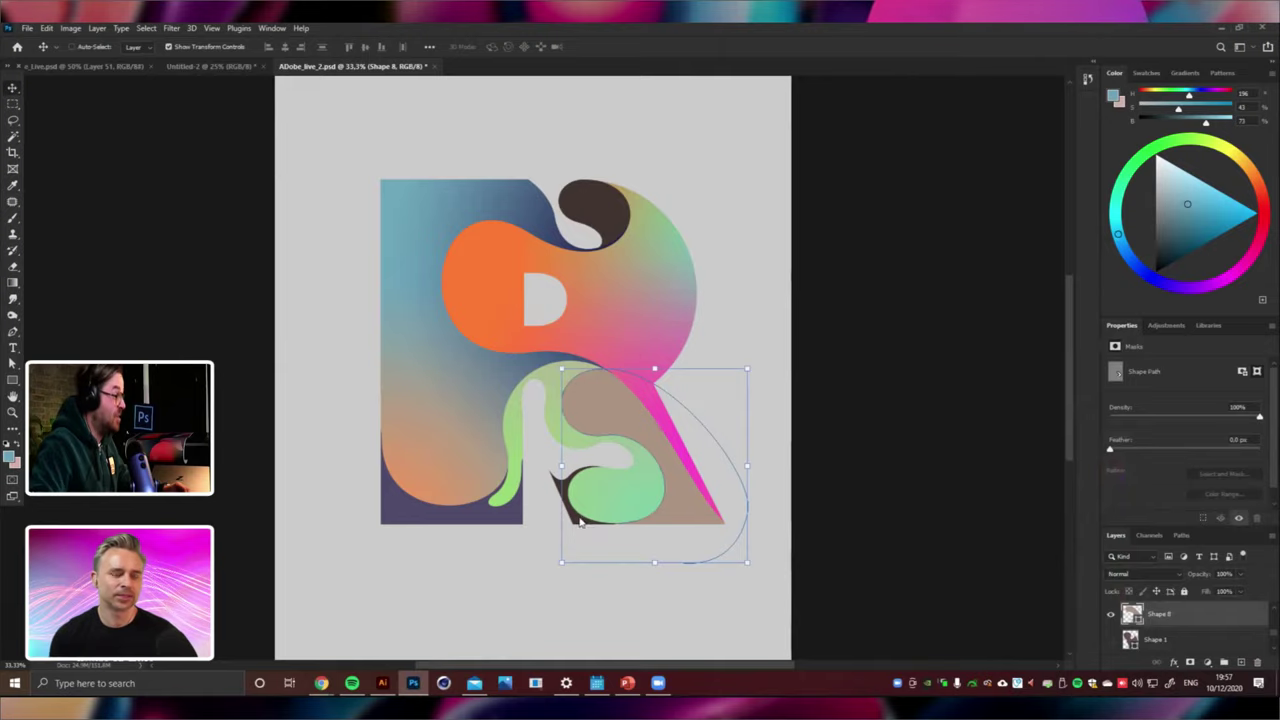
Recolour Shape 10, the dark sliver at the foot of the R's leg, with the neighbouring beige ac9483.
{"action": "right_click", "coordinate": [573, 520]}
{"action": "right_click", "coordinate": [577, 519]}
{"action": "left_click", "coordinate": [590, 526]}
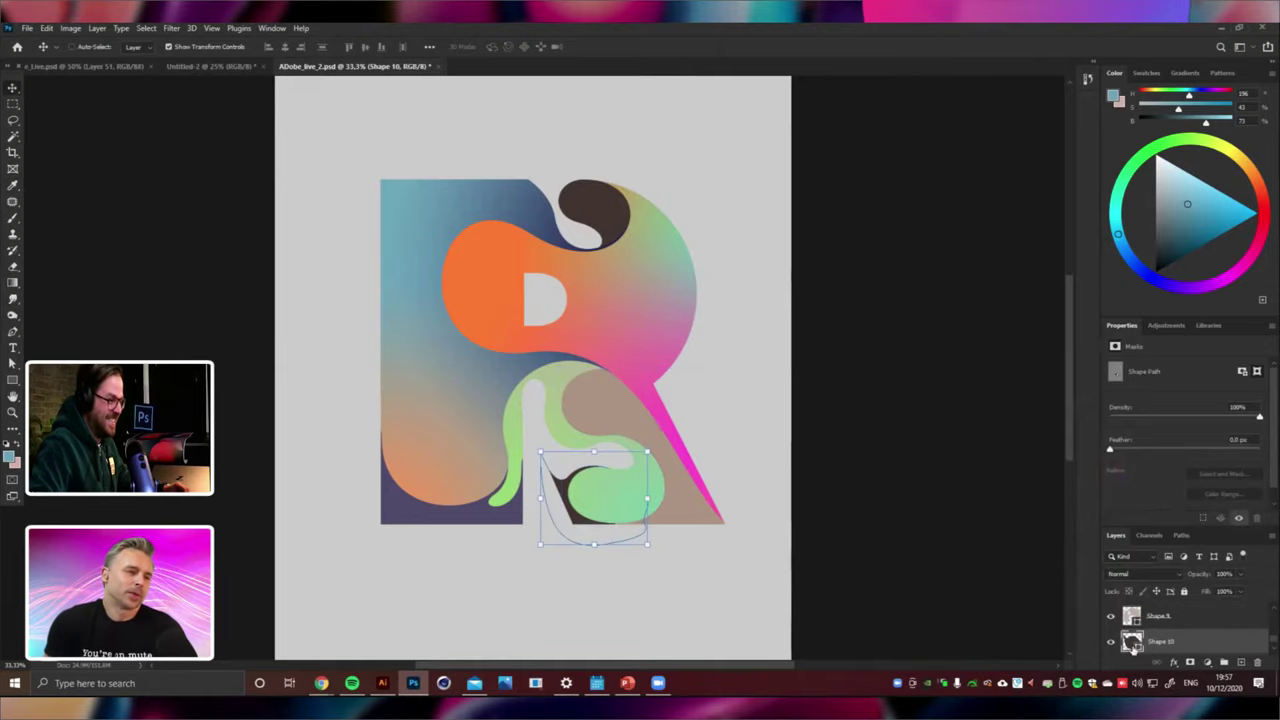
{"action": "left_click", "coordinate": [646, 410]}
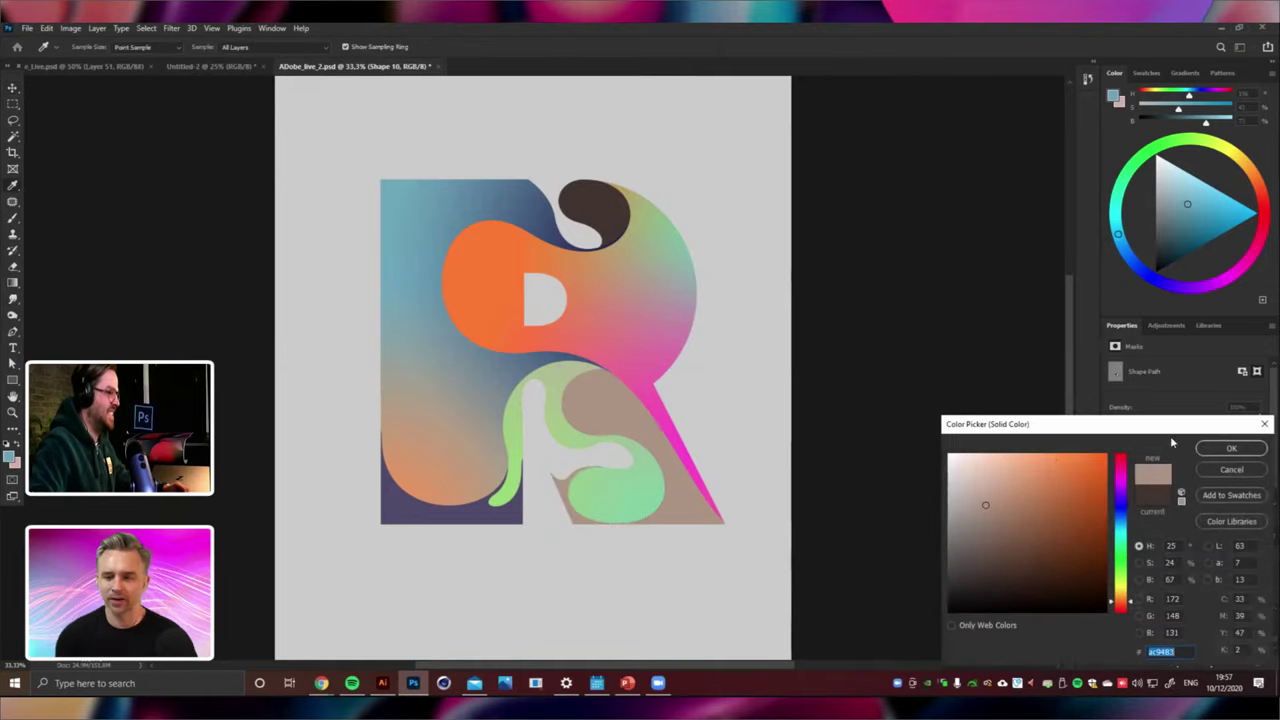
{"action": "left_click", "coordinate": [1194, 451]}
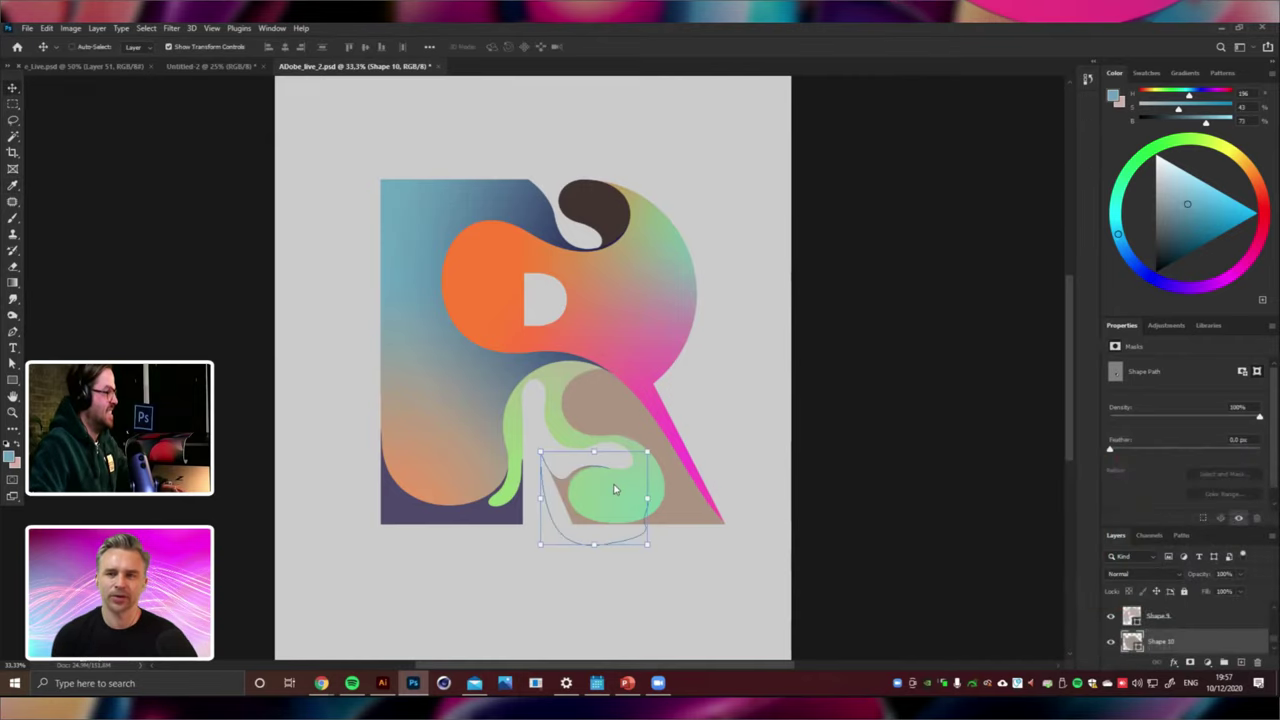
Delete the gradient layers clipped to the green swirl shape in the R's lower half.
{"action": "right_click", "coordinate": [610, 480]}
{"action": "left_click", "coordinate": [636, 496]}
{"action": "right_click", "coordinate": [622, 486]}
{"action": "left_click", "coordinate": [624, 490]}
{"action": "key", "text": "Delete"}
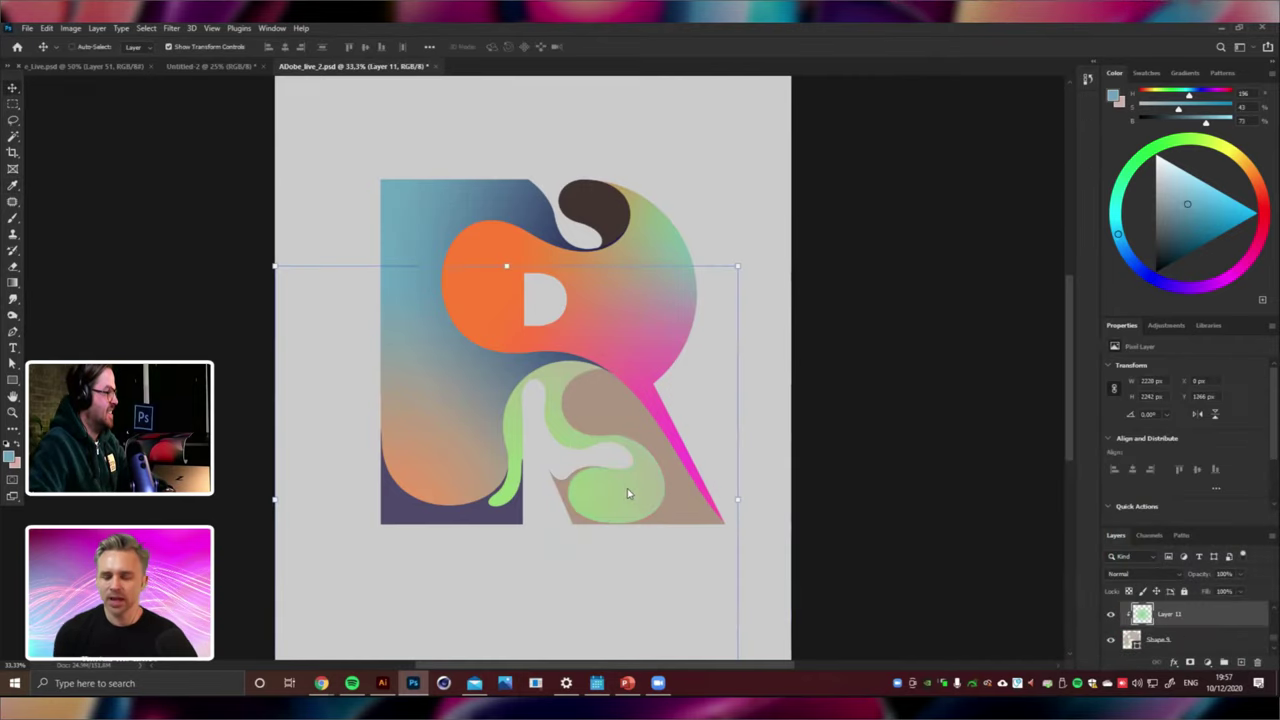
{"action": "right_click", "coordinate": [627, 489]}
{"action": "left_click", "coordinate": [630, 493]}
{"action": "key", "text": "Delete"}
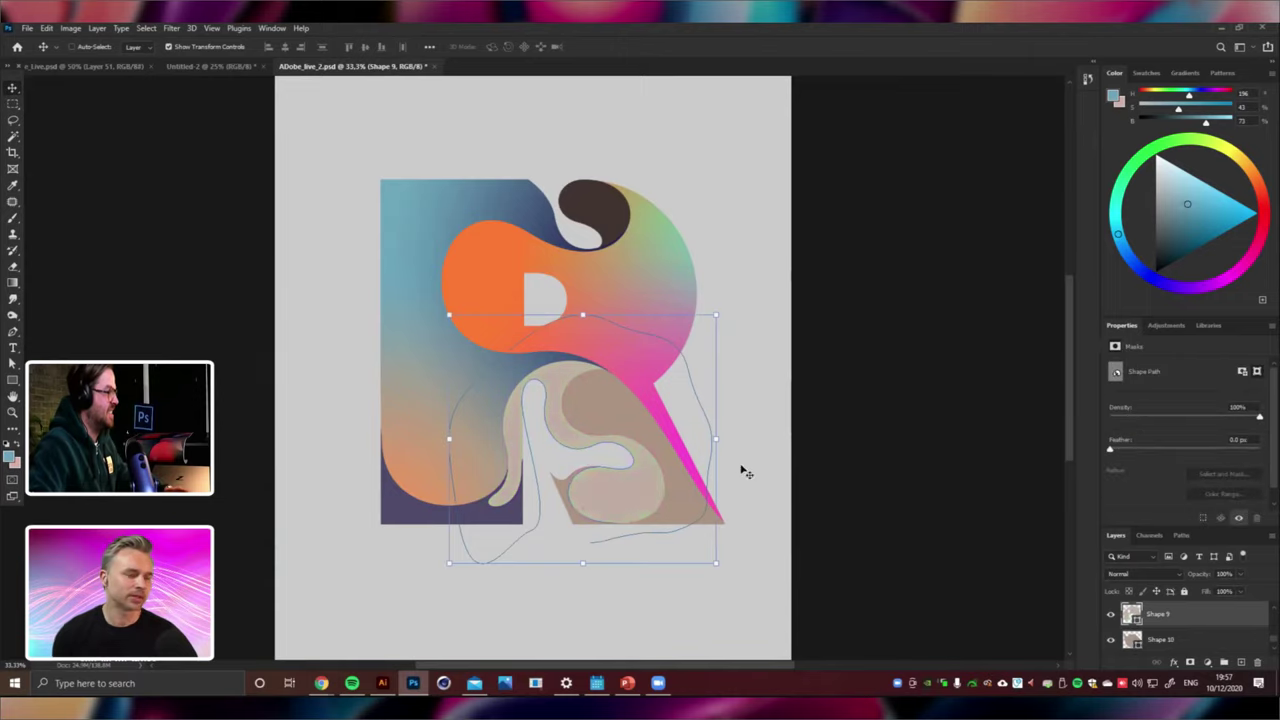
Change the fill of the swirl shape, Shape 9, to dark navy 262553 sampled from the artwork.
{"action": "right_click", "coordinate": [630, 491]}
{"action": "left_click", "coordinate": [636, 496]}
{"action": "double_click", "coordinate": [649, 521]}
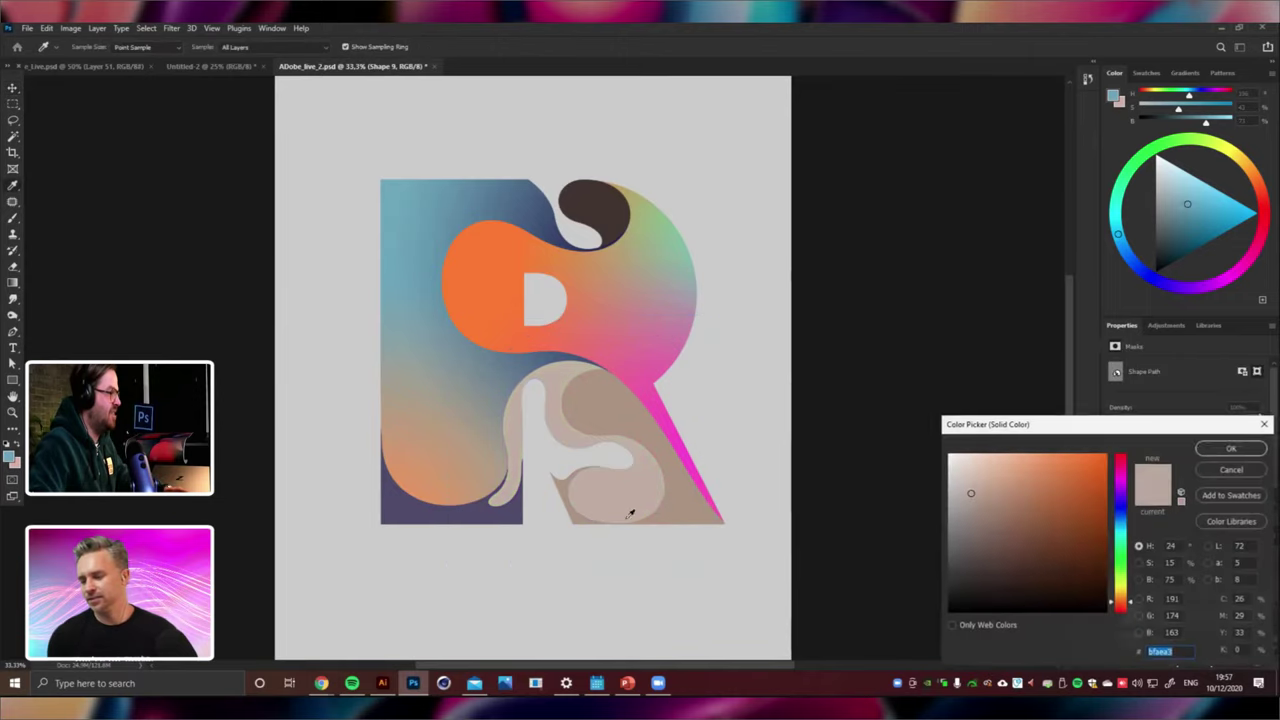
{"action": "left_click", "coordinate": [518, 508]}
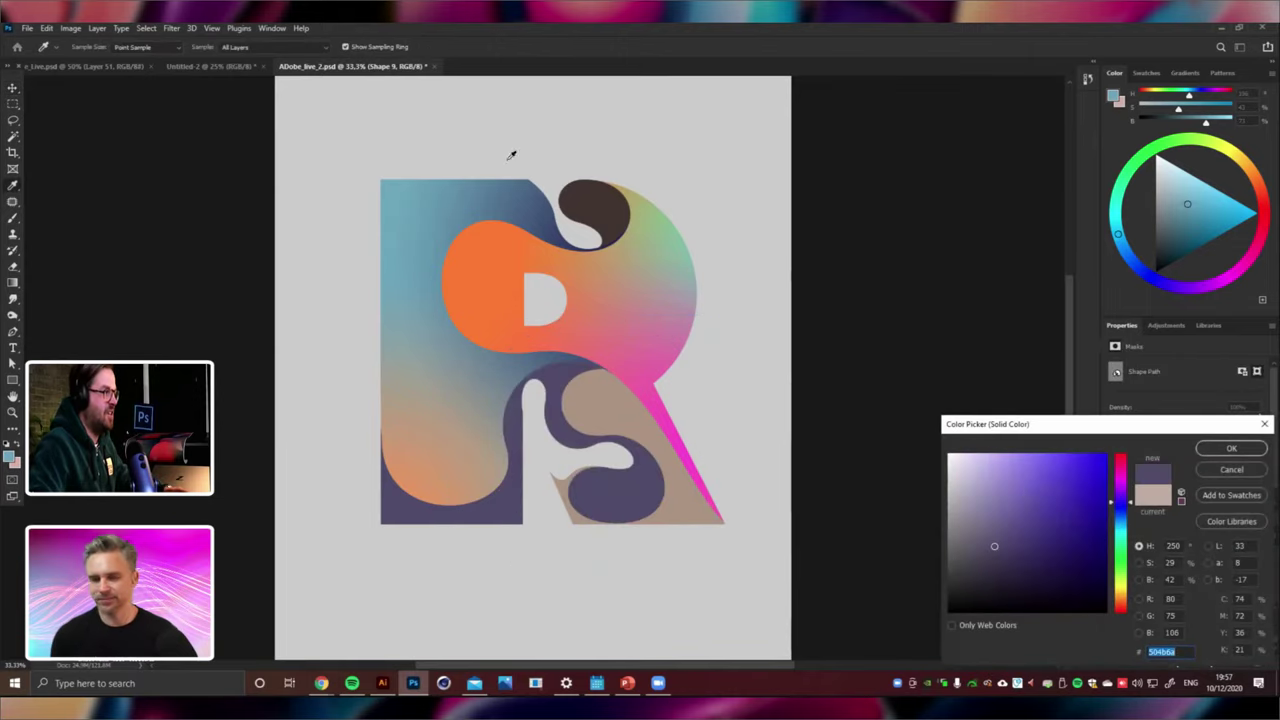
{"action": "left_click", "coordinate": [622, 218]}
{"action": "left_click", "coordinate": [612, 243]}
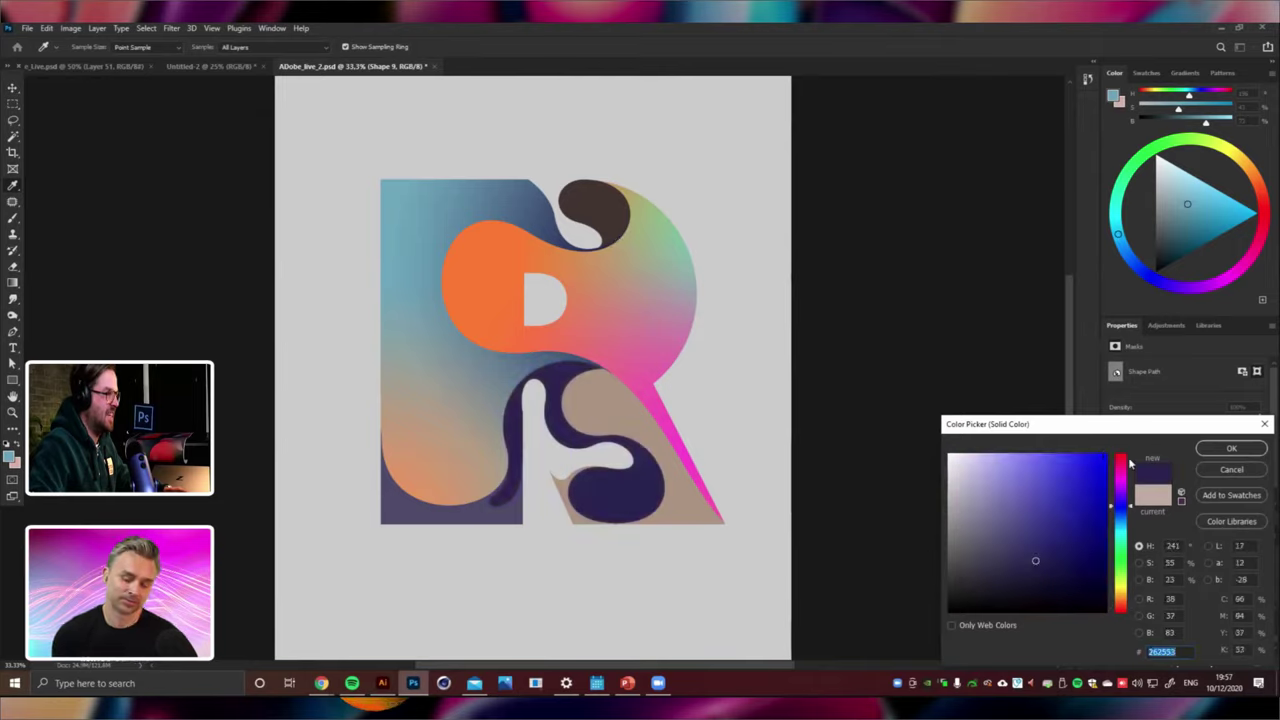
{"action": "left_click", "coordinate": [1211, 449]}
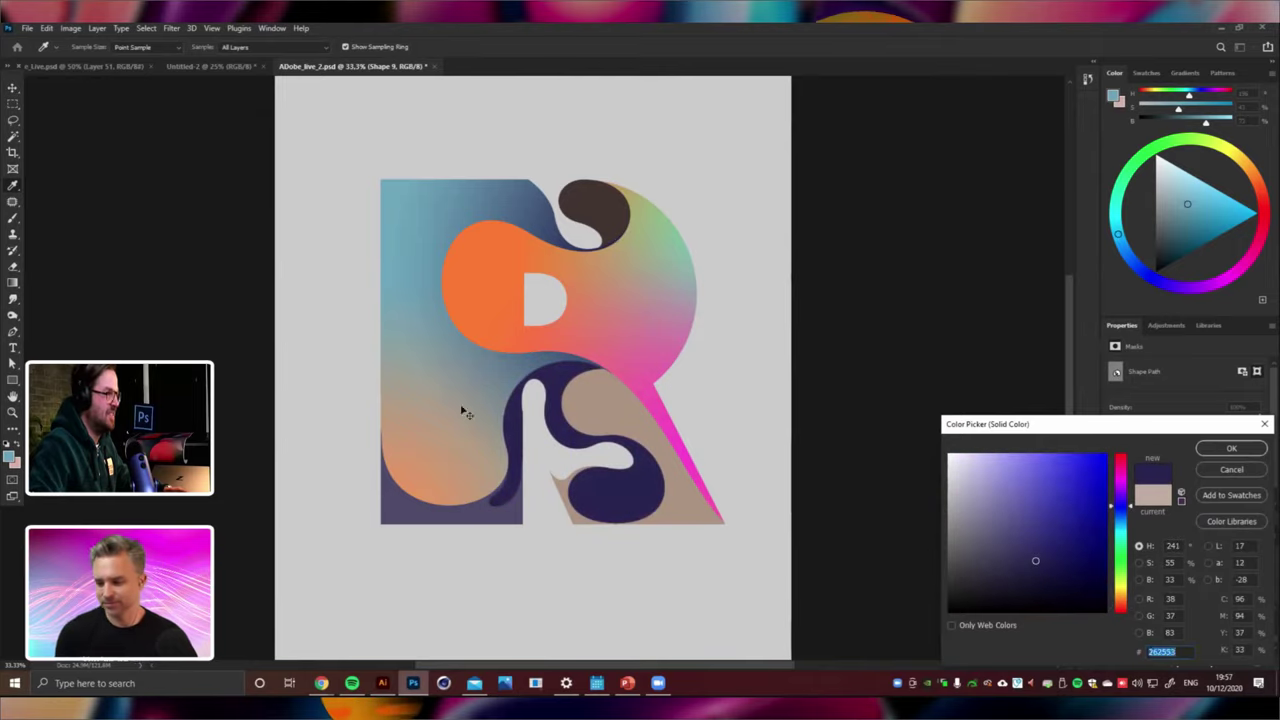
Recolour Shape 7, the purple corner at the base of the left stem, with the leg's beige ac9483.
{"action": "right_click", "coordinate": [516, 527]}
{"action": "left_click", "coordinate": [530, 532]}
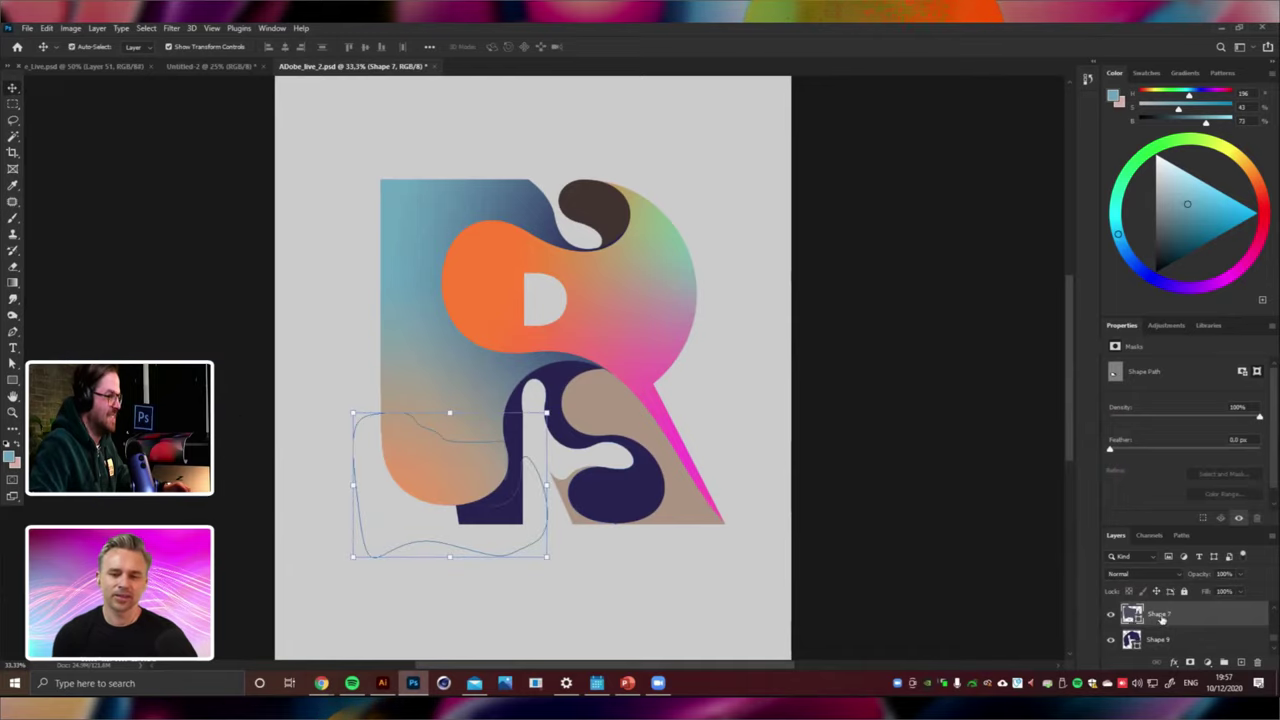
{"action": "key", "text": "ctrl+z"}
{"action": "left_click", "coordinate": [700, 491]}
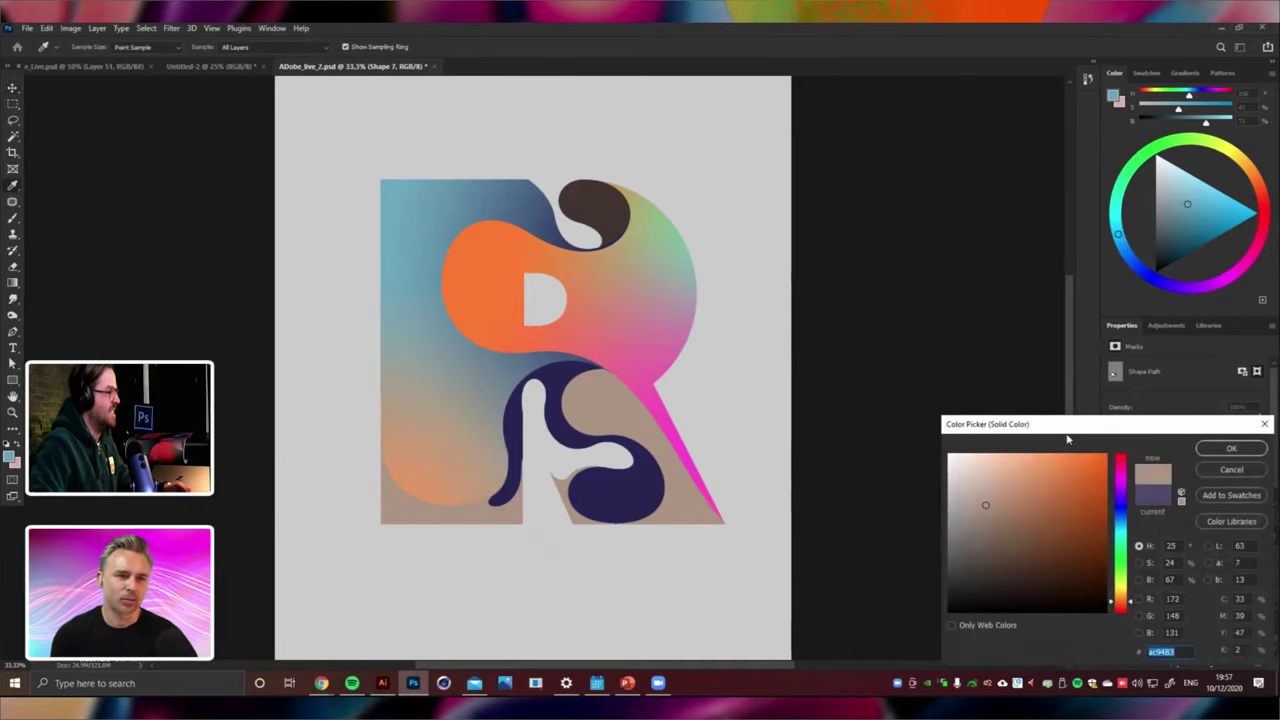
{"action": "key", "text": "Return"}
{"action": "left_click", "coordinate": [404, 352], "text": "ctrl"}
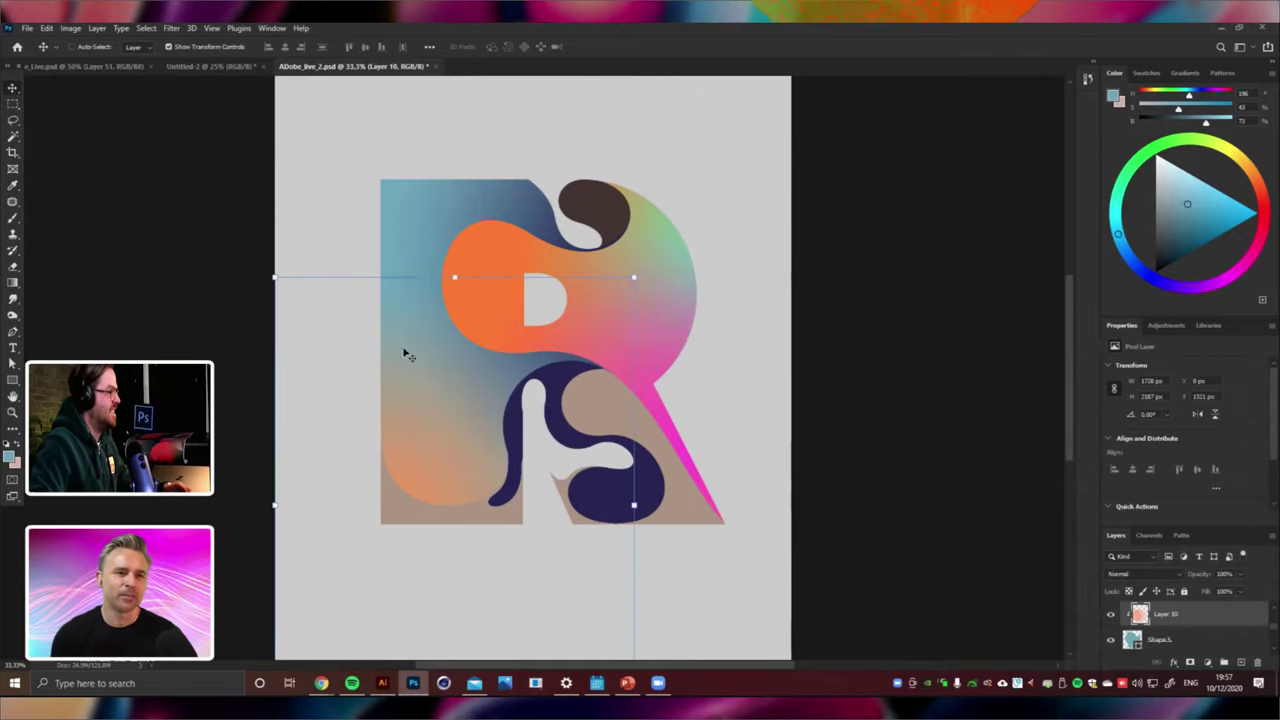
{"action": "right_click", "coordinate": [658, 443]}
{"action": "left_click", "coordinate": [685, 449]}
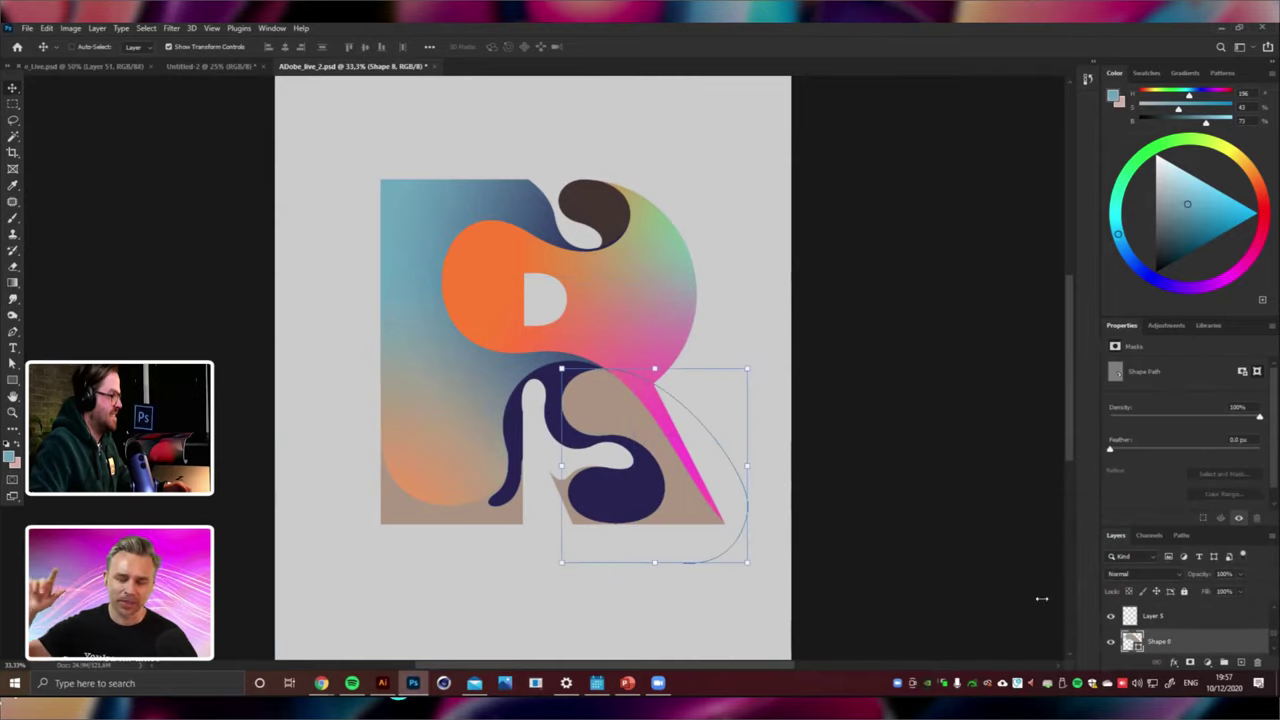
{"action": "right_click", "coordinate": [611, 205]}
{"action": "left_click", "coordinate": [628, 208]}
{"action": "left_click_drag", "start_coordinate": [720, 240], "coordinate": [694, 286]}
{"action": "key", "text": "ctrl+z"}
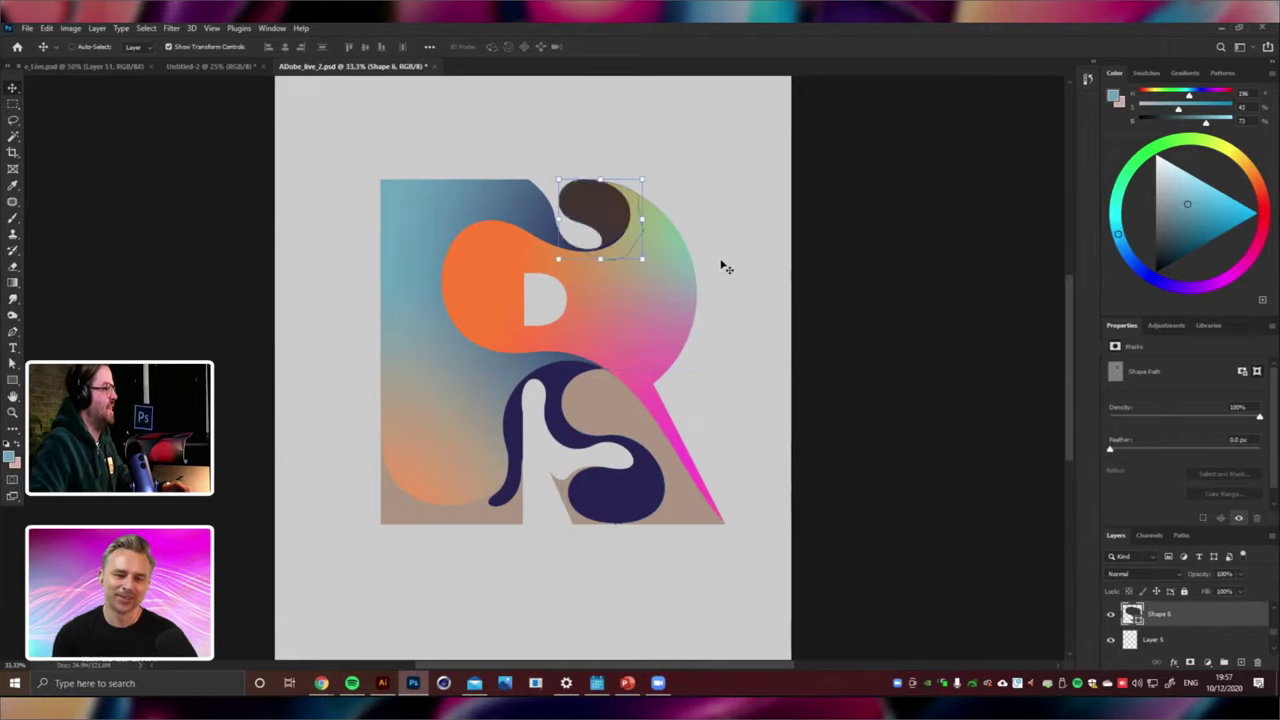
Set the swirl shape's fill to dark brown 413531, sampled from the teardrop at the top of the R.
{"action": "left_click", "coordinate": [620, 508], "text": "ctrl"}
{"action": "double_click", "coordinate": [1129, 643]}
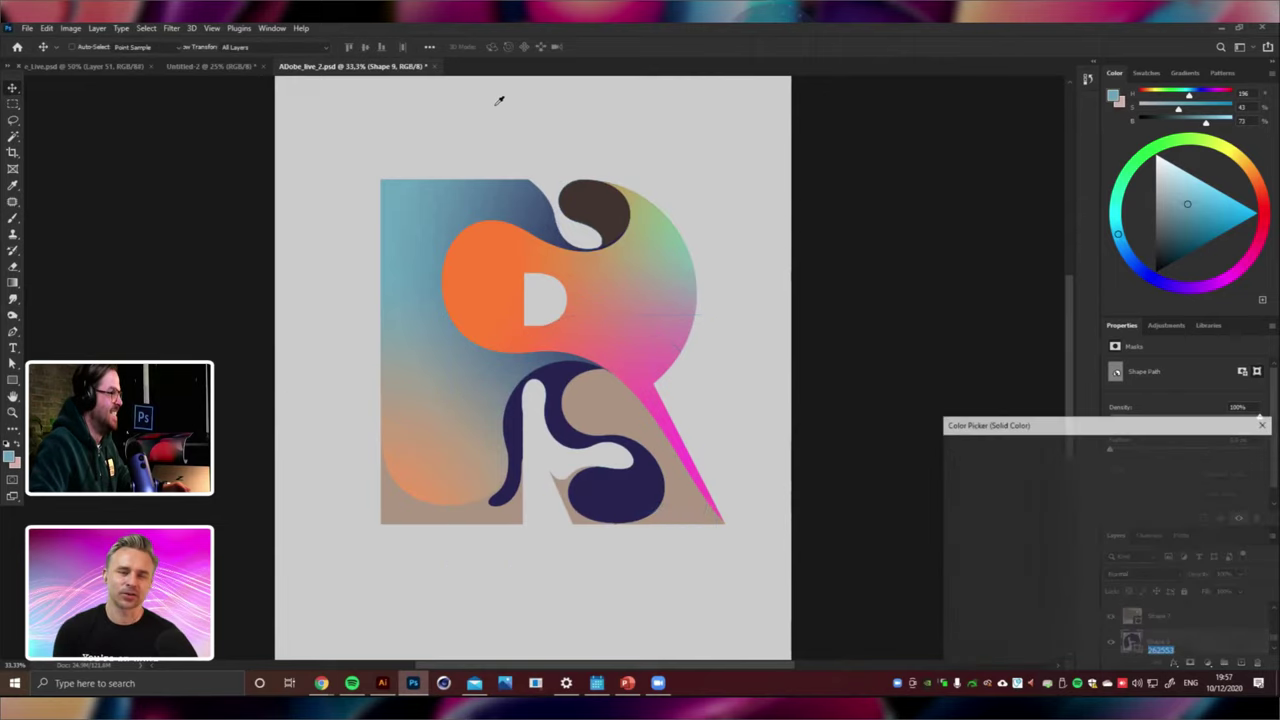
{"action": "left_click", "coordinate": [586, 194]}
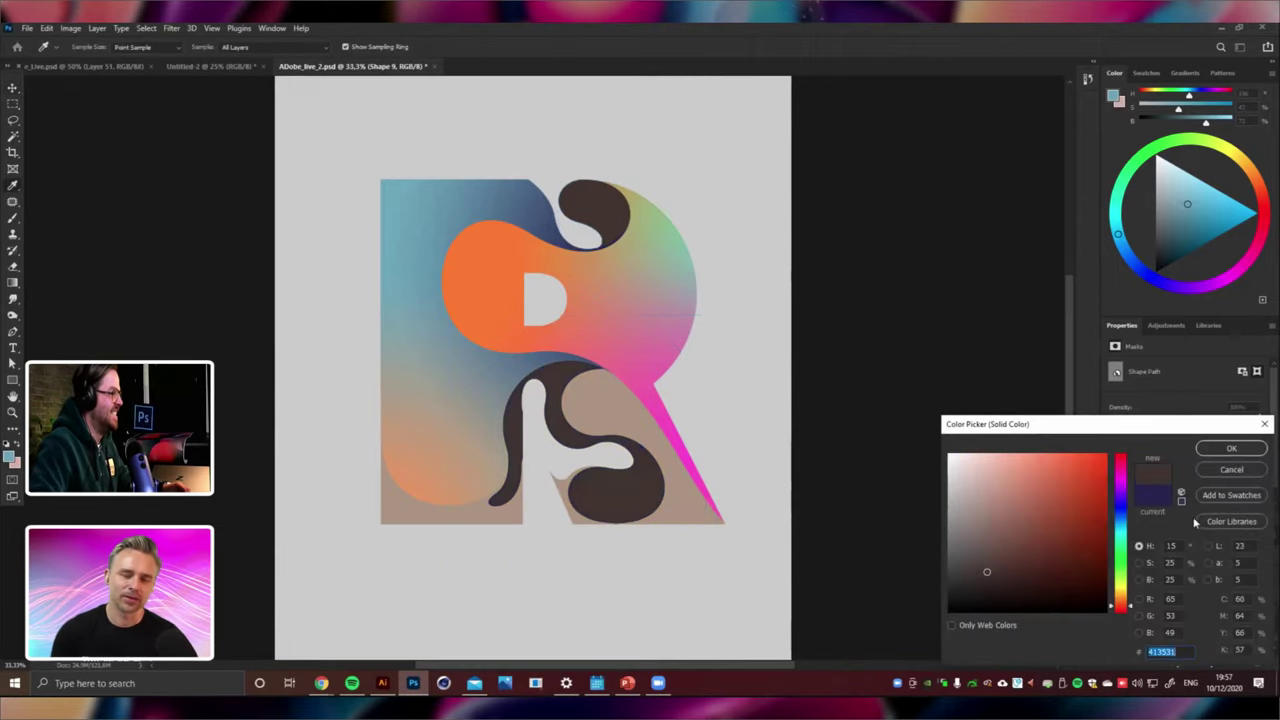
{"action": "left_click", "coordinate": [1231, 448]}
Add a new clipped layer above Layer 7 and sample the stem's muted blue as the Gradient tool's colour.
{"action": "left_click", "coordinate": [665, 288], "text": "ctrl"}
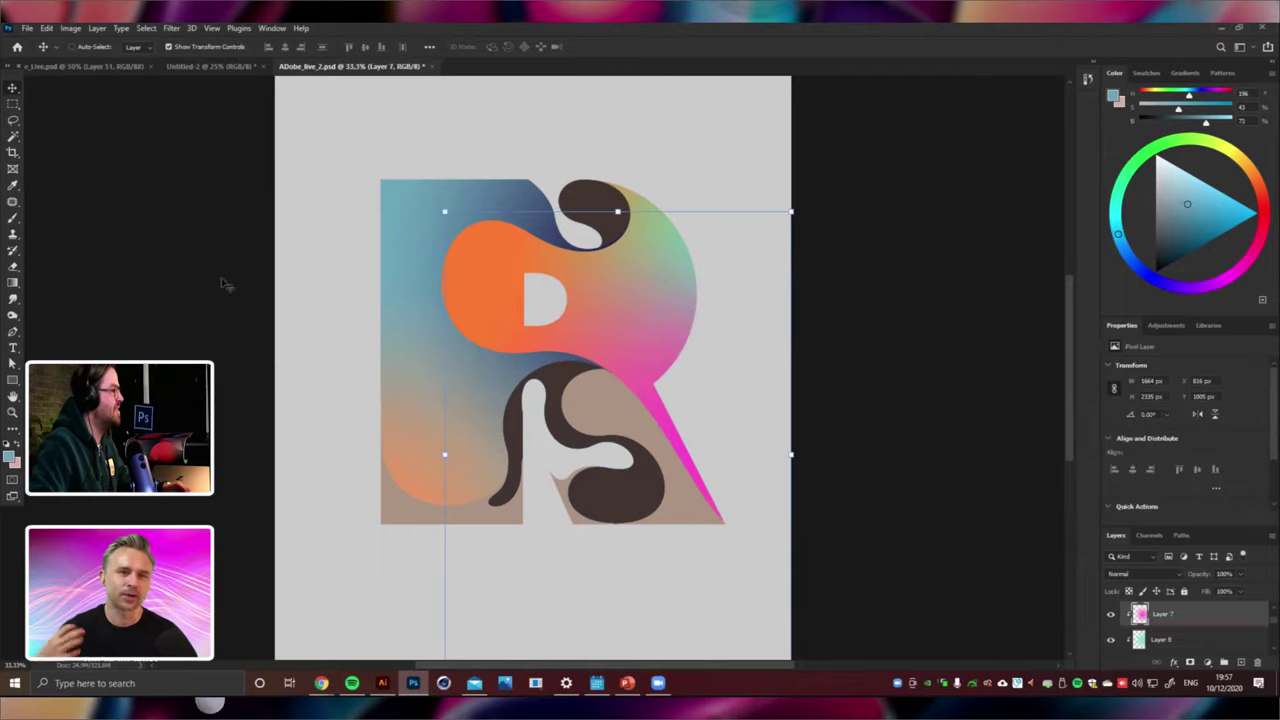
{"action": "left_click", "coordinate": [14, 283]}
{"action": "key", "text": "ctrl+shift+alt+n"}
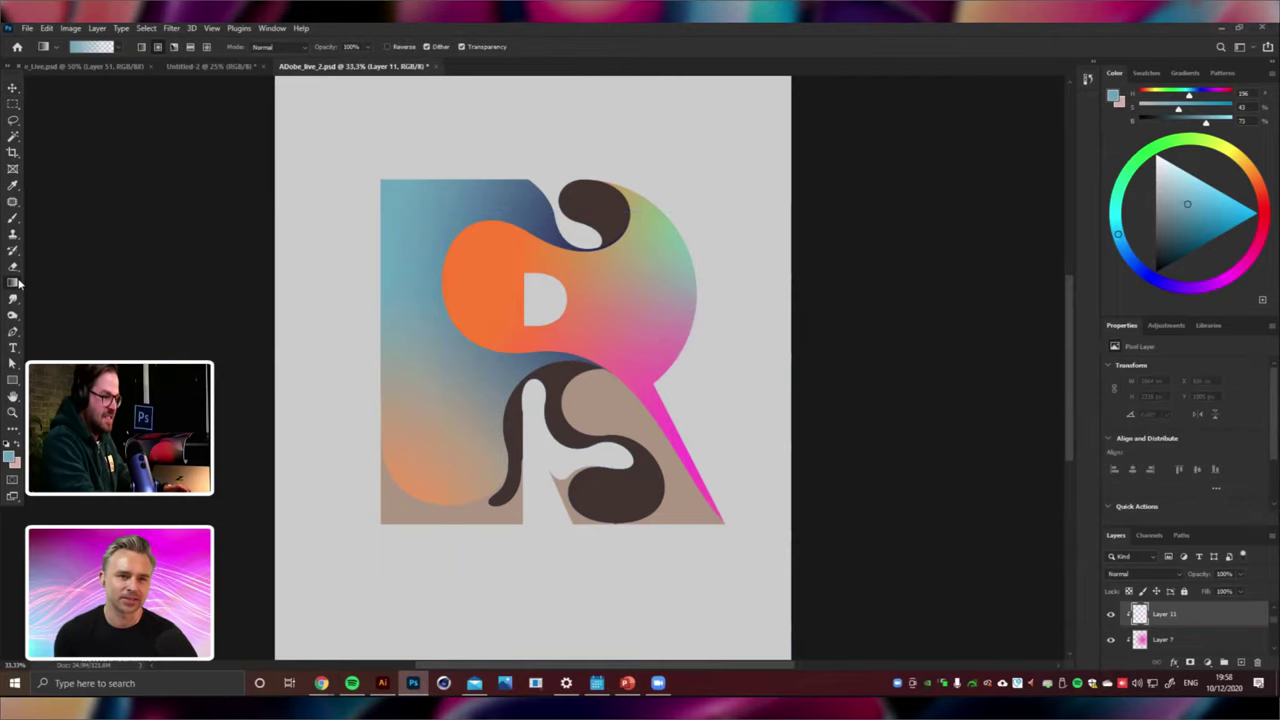
{"action": "left_click", "coordinate": [491, 220], "text": "alt"}
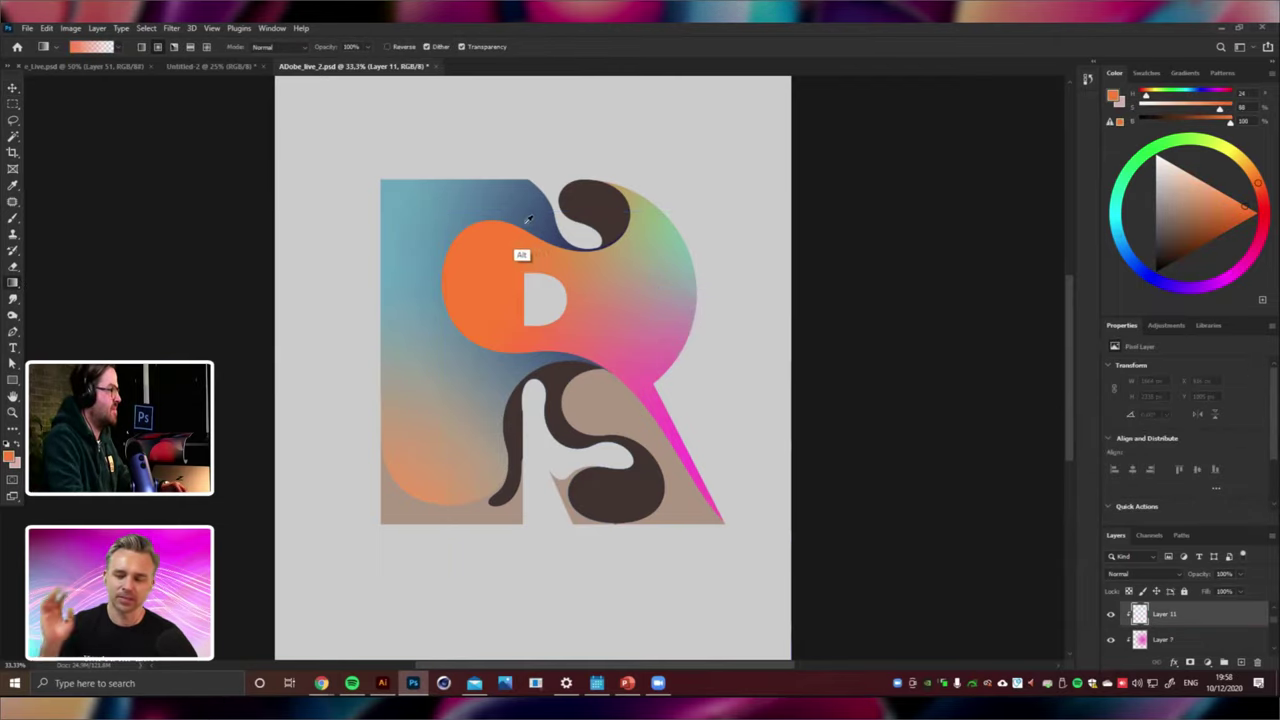
{"action": "left_click", "coordinate": [540, 221], "text": "alt"}
Try blue radial gradients over the R's narrow pink leg, undoing each one.
{"action": "left_click_drag", "start_coordinate": [694, 429], "coordinate": [659, 341]}
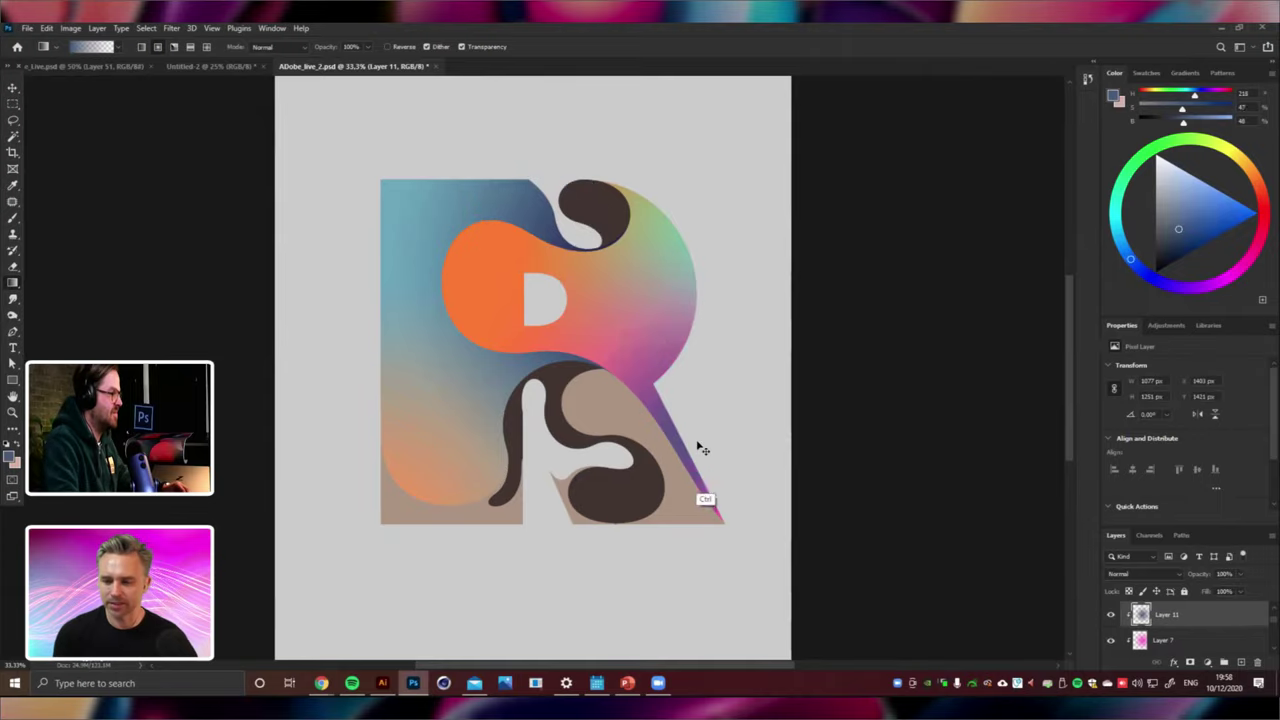
{"action": "key", "text": "ctrl+z"}
{"action": "left_click_drag", "start_coordinate": [717, 490], "coordinate": [641, 427]}
{"action": "key", "text": "ctrl+z"}
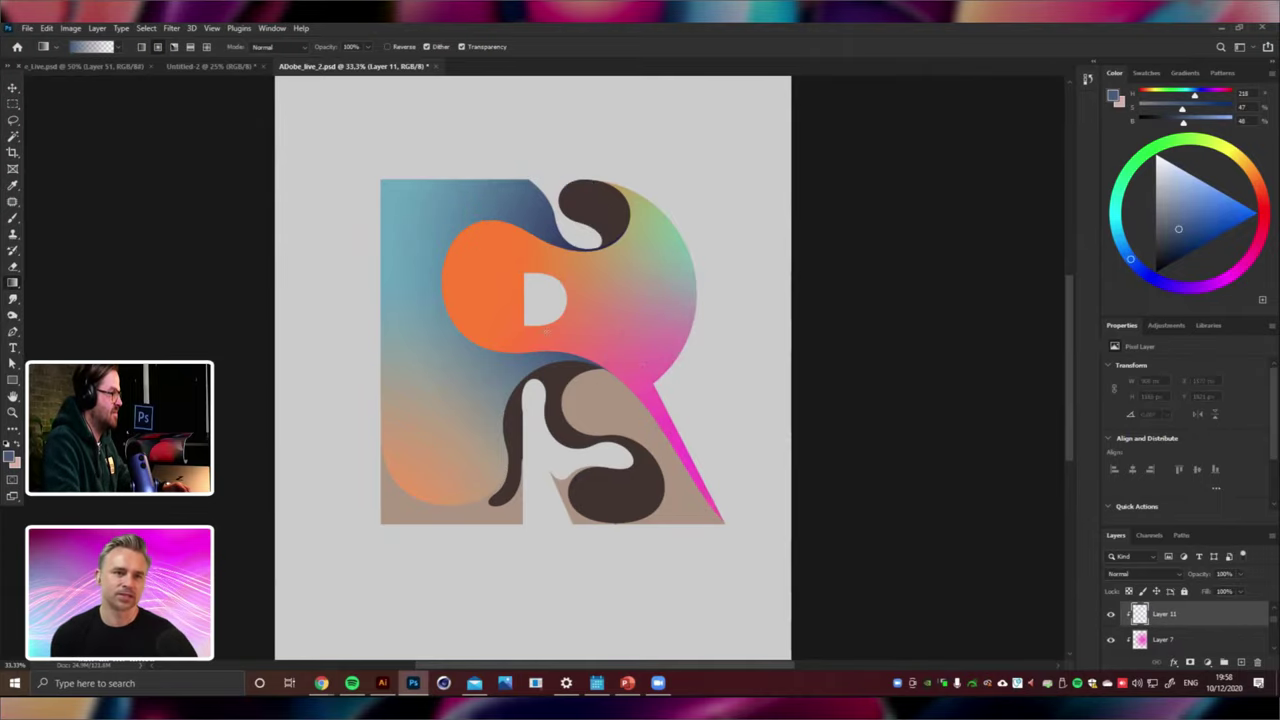
Apply the blue radial gradient to the R's leg and lower bowl, comparing the letter with and without it.
{"action": "key", "text": "ctrl+z"}
{"action": "key", "text": "ctrl+minus"}
{"action": "key", "text": "ctrl+minus"}
{"action": "key", "text": "ctrl+plus"}
{"action": "key", "text": "ctrl+z"}
{"action": "key", "text": "ctrl+z"}
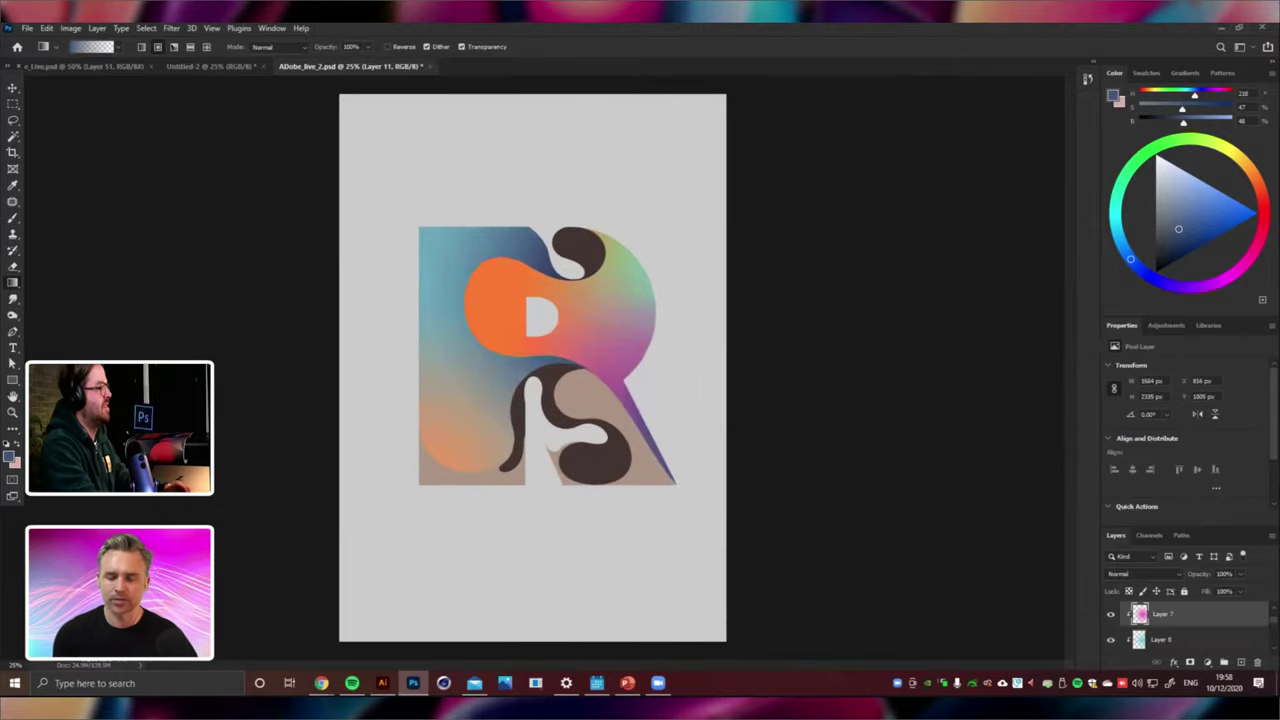
{"action": "key", "text": "ctrl+shift+z"}
{"action": "key", "text": "ctrl+shift+z"}
{"action": "key", "text": "ctrl+plus"}
{"action": "key", "text": "ctrl+plus"}
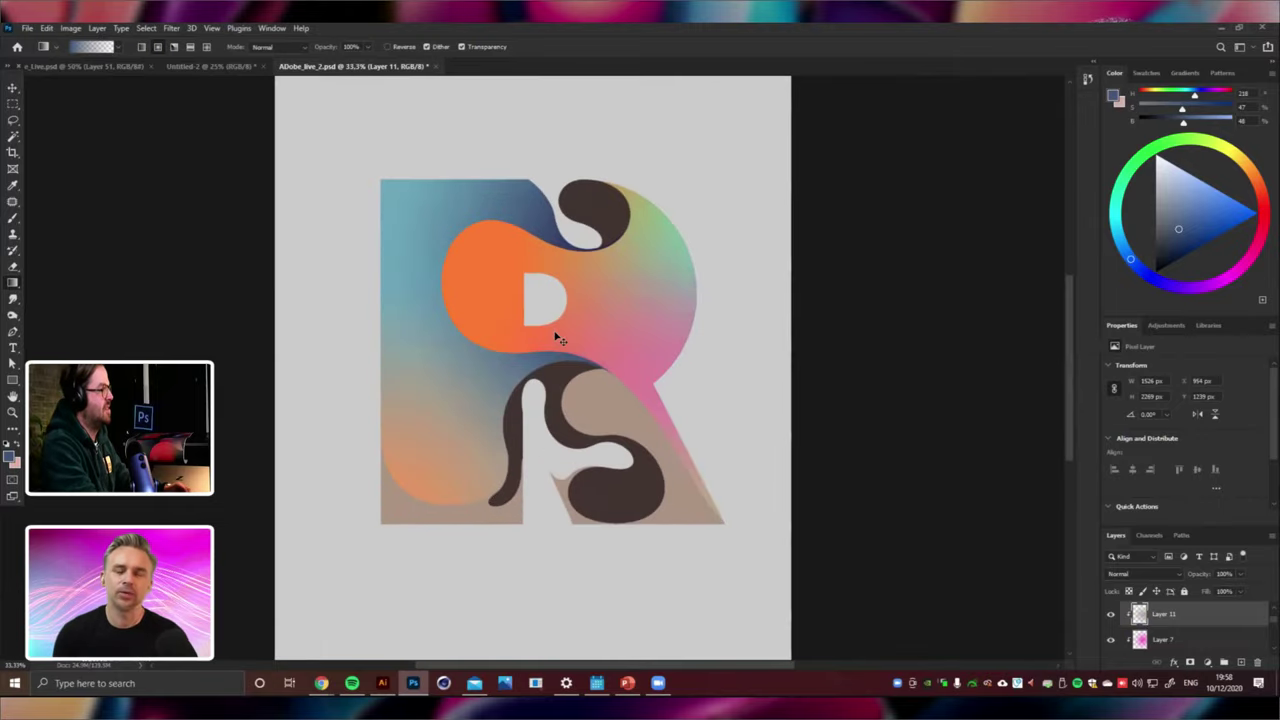
Adjust Layer 11's gradient with Hue/Saturation: hue +29, saturation +38 and lightness -26.
{"action": "key", "text": "ctrl+u"}
{"action": "left_click_drag", "start_coordinate": [908, 438], "coordinate": [929, 408]}
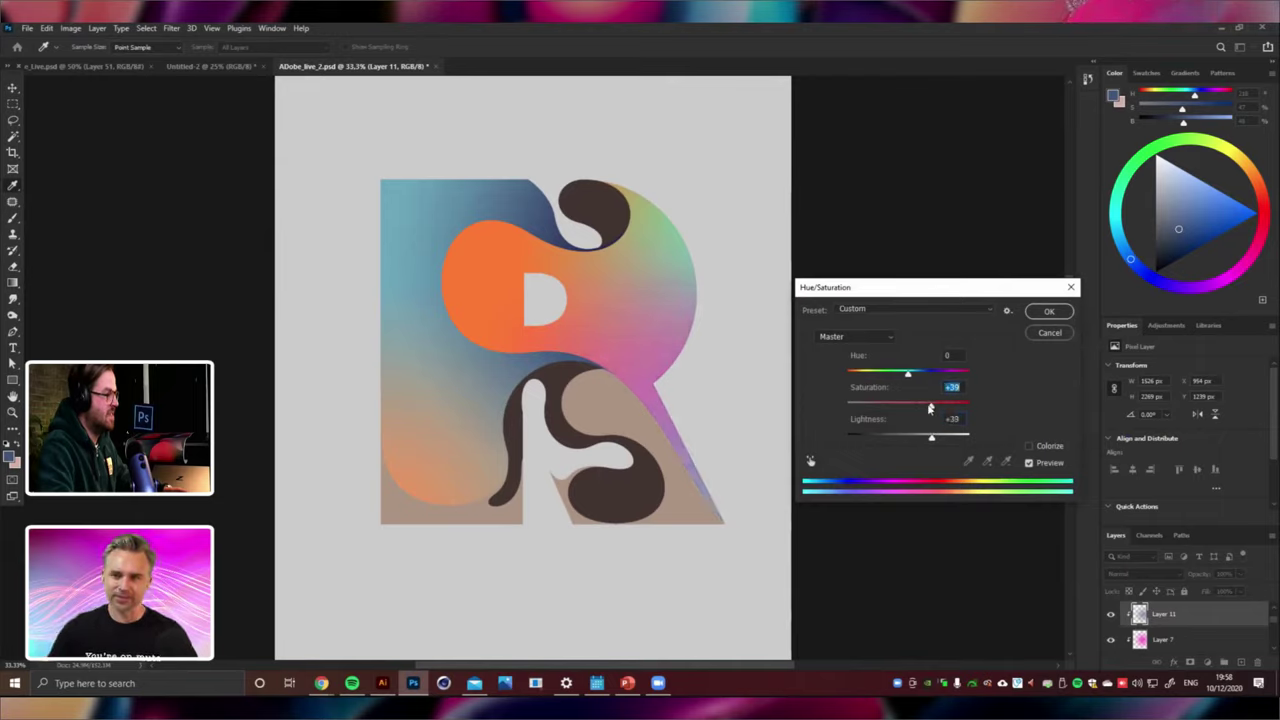
{"action": "left_click", "coordinate": [887, 375]}
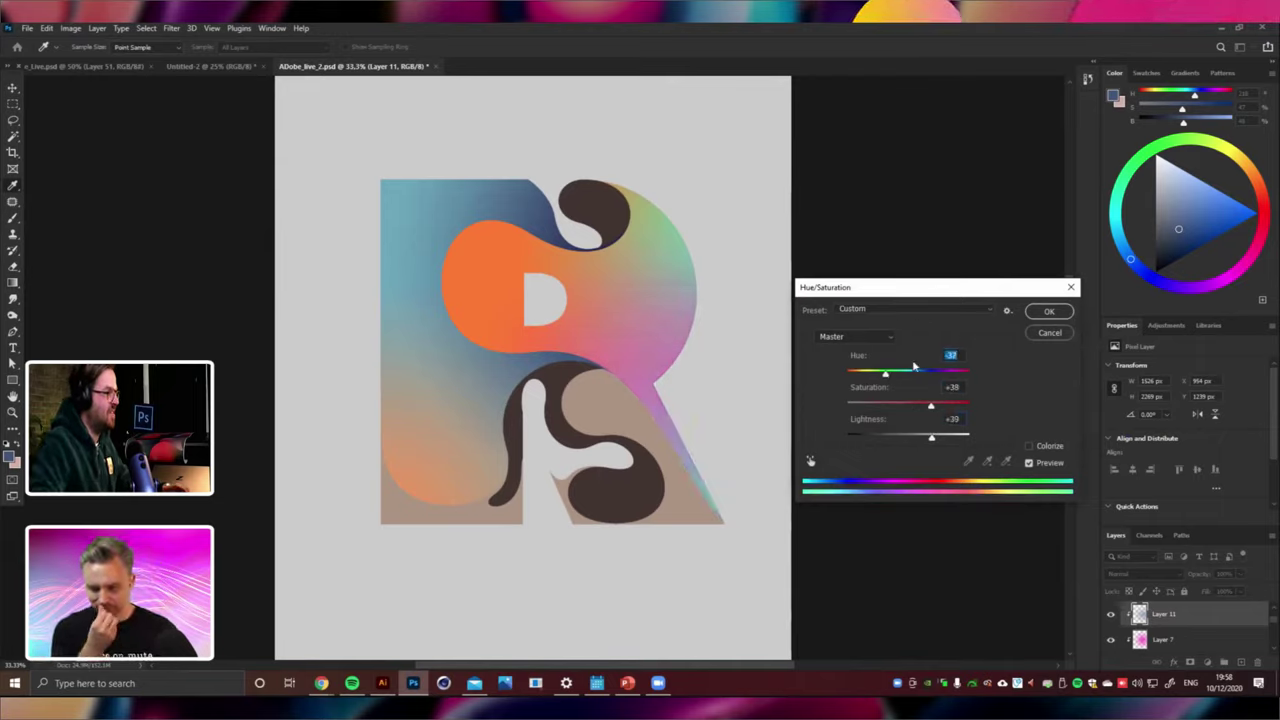
{"action": "left_click", "coordinate": [925, 375]}
{"action": "left_click_drag", "start_coordinate": [928, 439], "coordinate": [893, 441]}
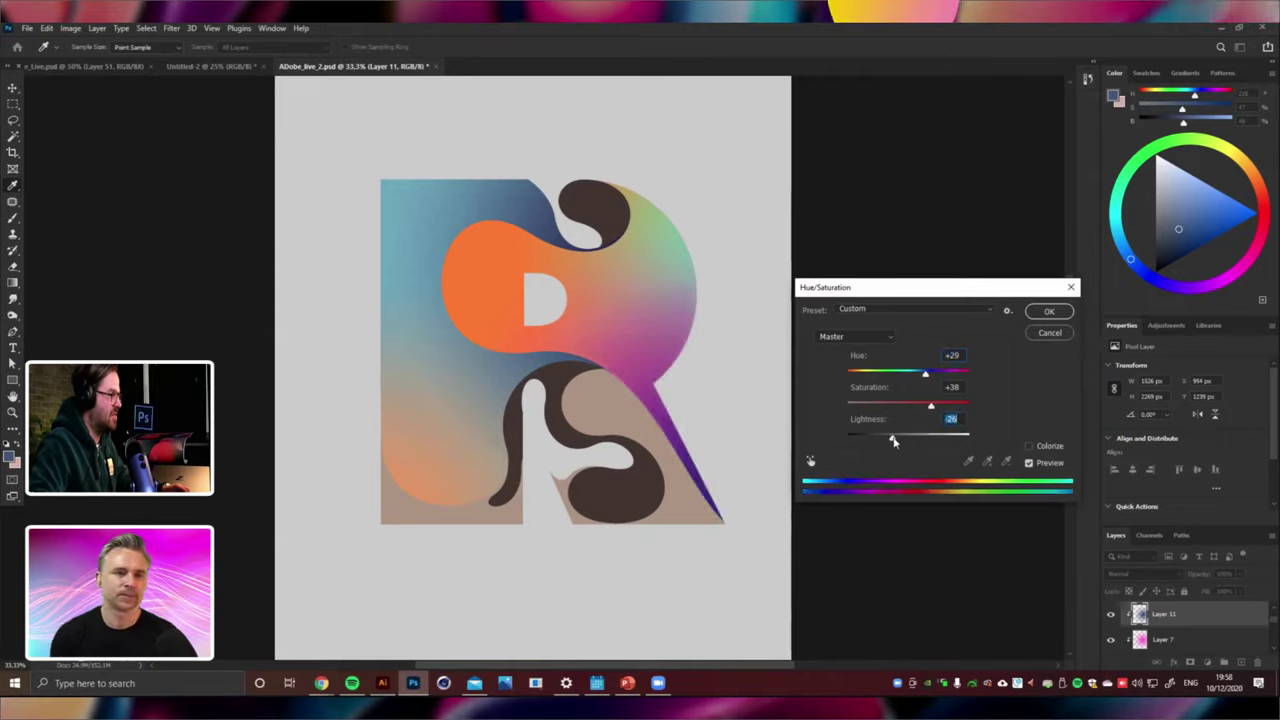
{"action": "left_click", "coordinate": [1046, 311]}
{"action": "key", "text": "g"}
Move Layer 10's gradient on the left stem to X -219 px, Y 1150 px, and invert its orange to blue.
{"action": "left_click", "coordinate": [12, 89]}
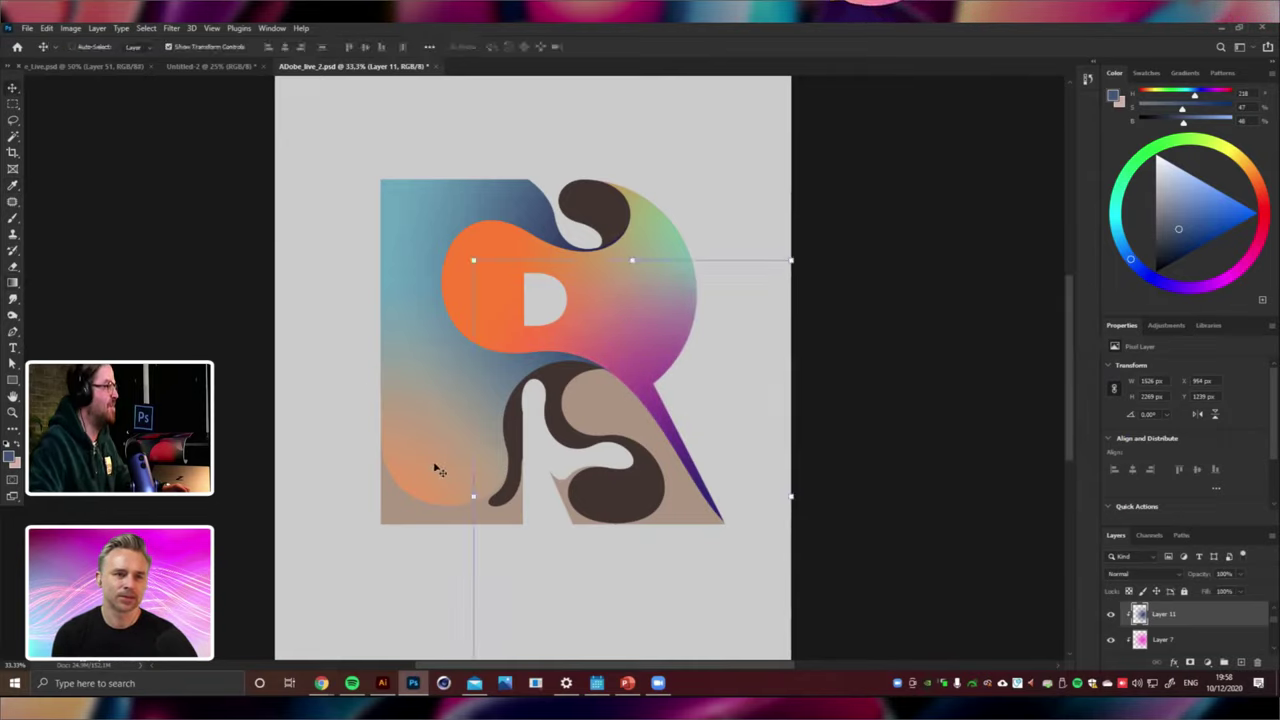
{"action": "right_click", "coordinate": [443, 466]}
{"action": "left_click", "coordinate": [452, 462]}
{"action": "left_click_drag", "start_coordinate": [449, 451], "coordinate": [436, 421]}
{"action": "key", "text": "ctrl+z"}
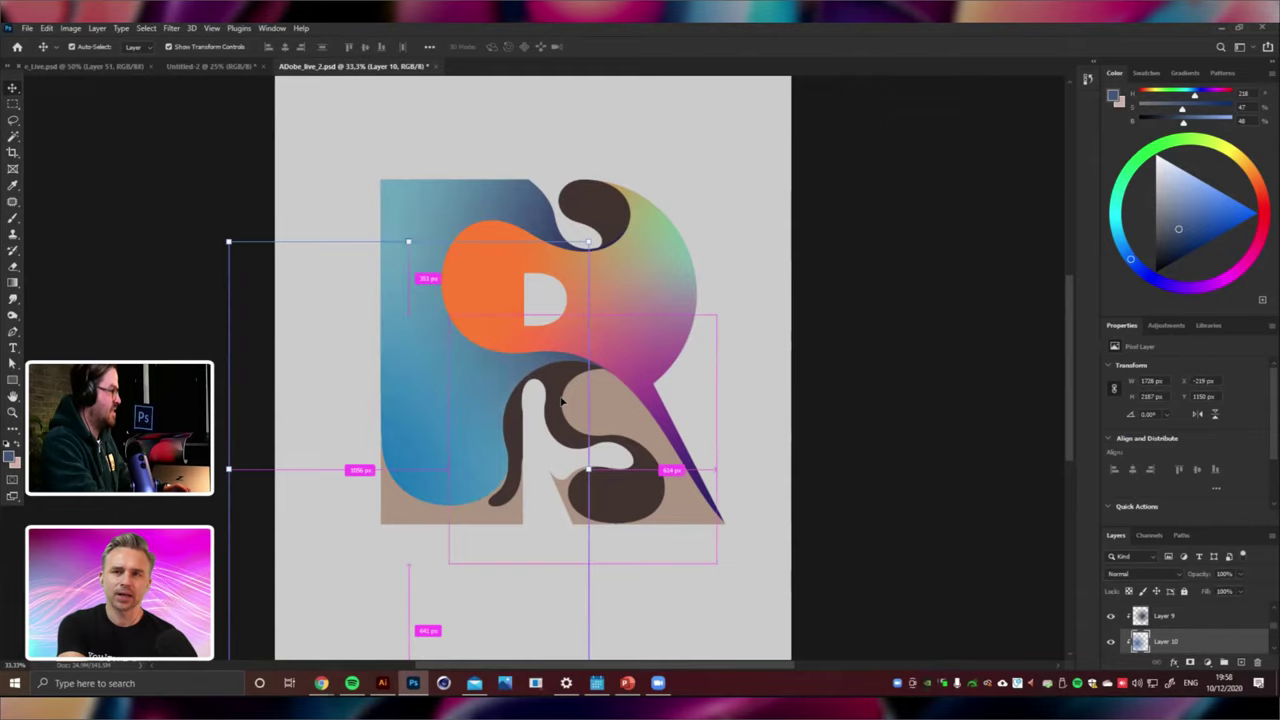
Adjust Layer 10's gradient with Hue/Saturation: hue +140, saturation -51 and lightness -34.
{"action": "key", "text": "ctrl+u"}
{"action": "left_click_drag", "start_coordinate": [906, 375], "coordinate": [959, 375]}
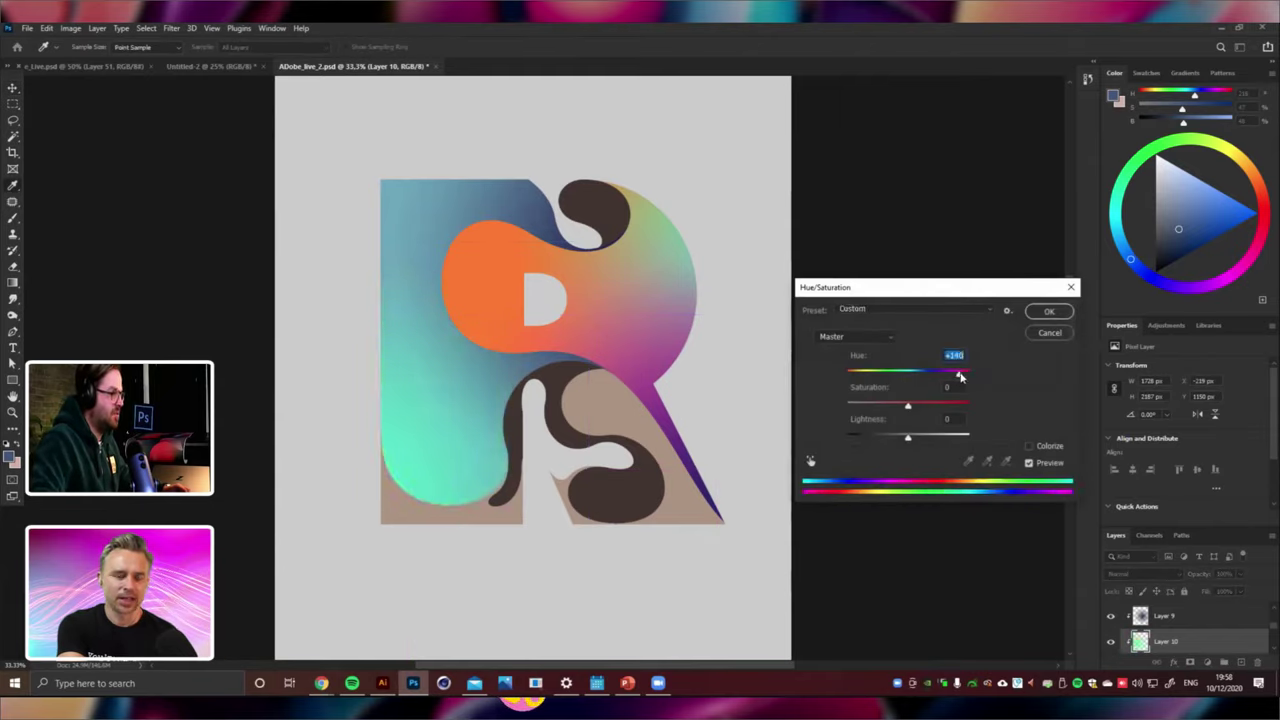
{"action": "left_click_drag", "start_coordinate": [908, 437], "coordinate": [876, 405]}
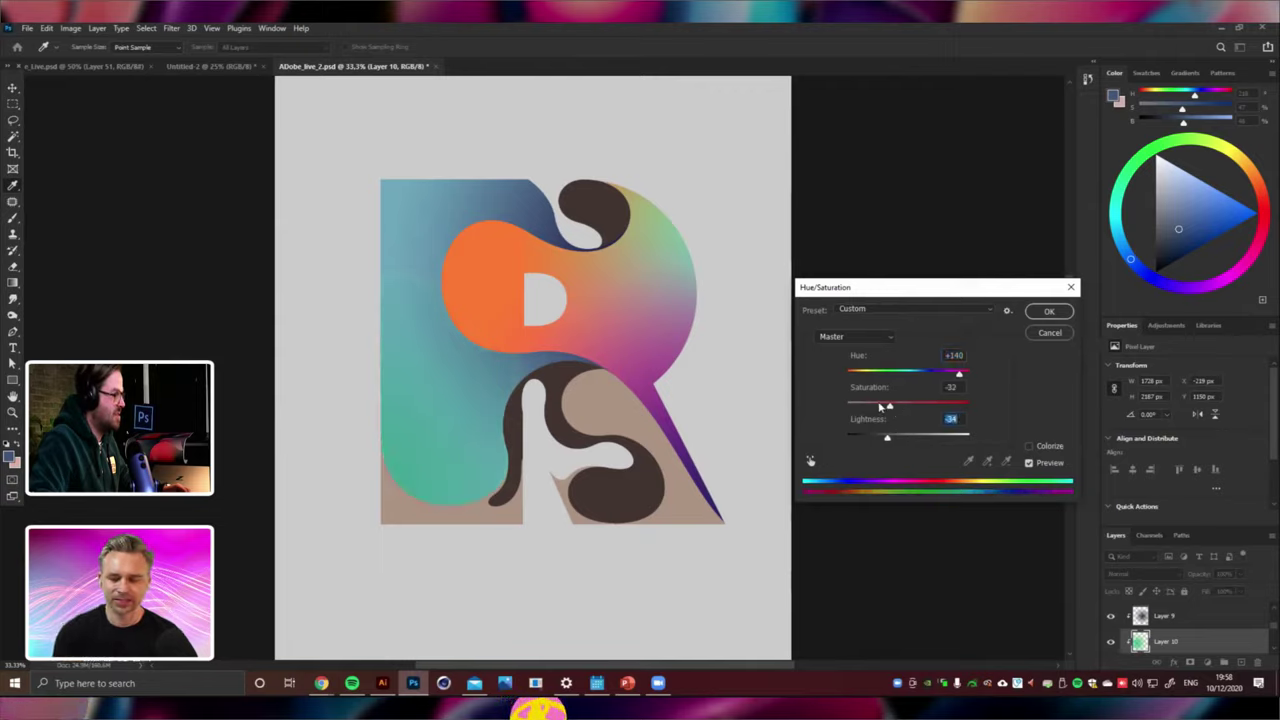
{"action": "left_click", "coordinate": [1048, 312]}
{"action": "key", "text": "v"}
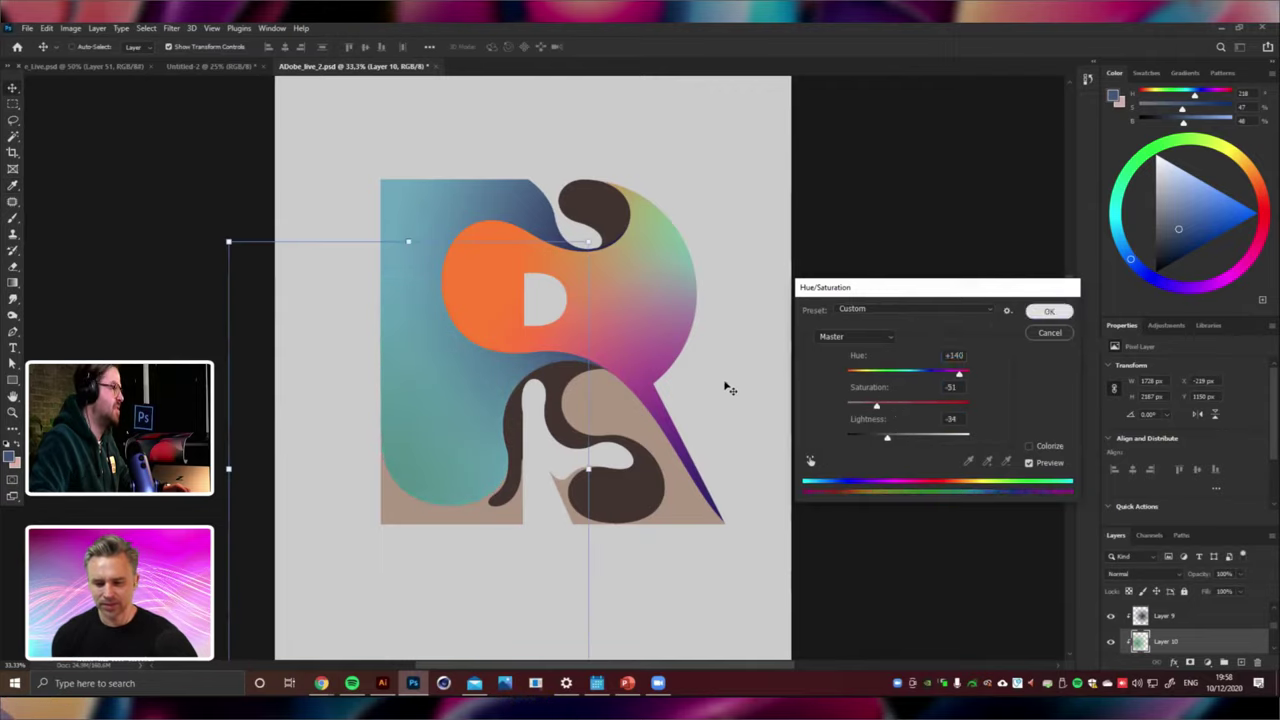
Nudge Layer 8's green gradient on the bowl slightly down and left, and shift its hue to -156.
{"action": "right_click", "coordinate": [666, 230]}
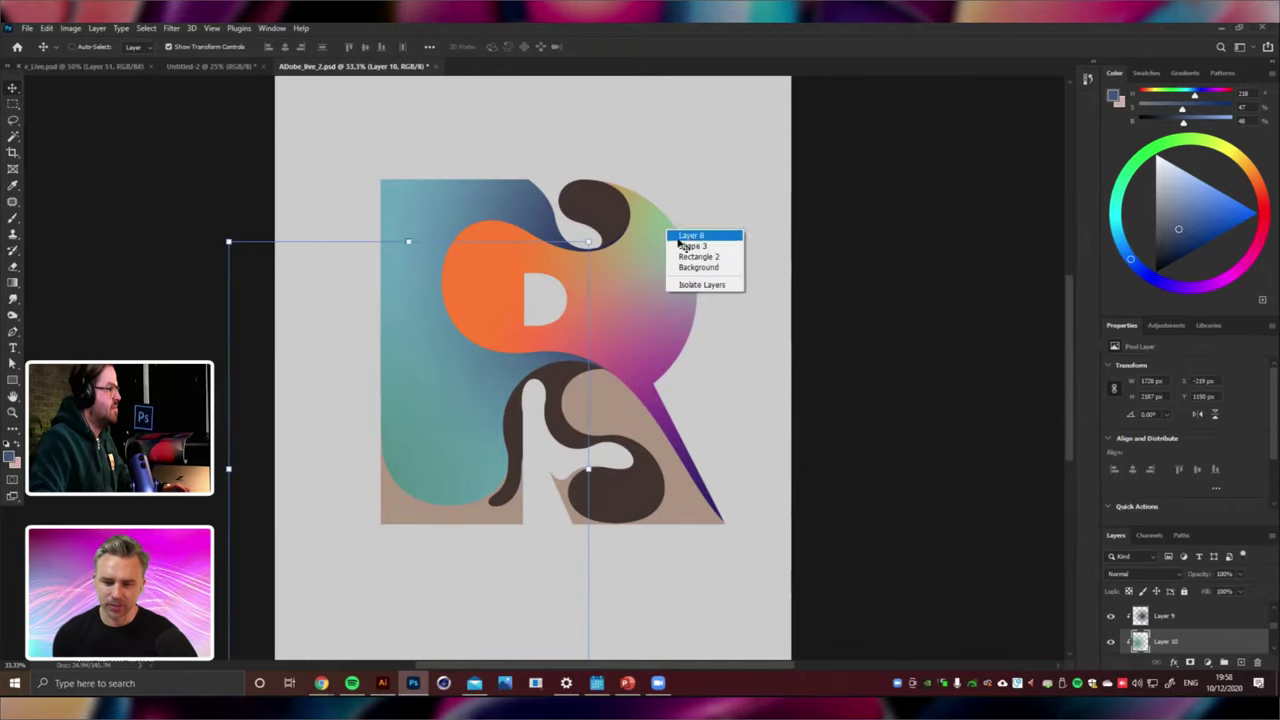
{"action": "left_click", "coordinate": [680, 235]}
{"action": "mouse_move", "coordinate": [679, 252]}
{"action": "left_mouse_down"}
{"action": "mouse_move", "coordinate": [828, 254]}
{"action": "mouse_move", "coordinate": [668, 262]}
{"action": "left_mouse_up"}
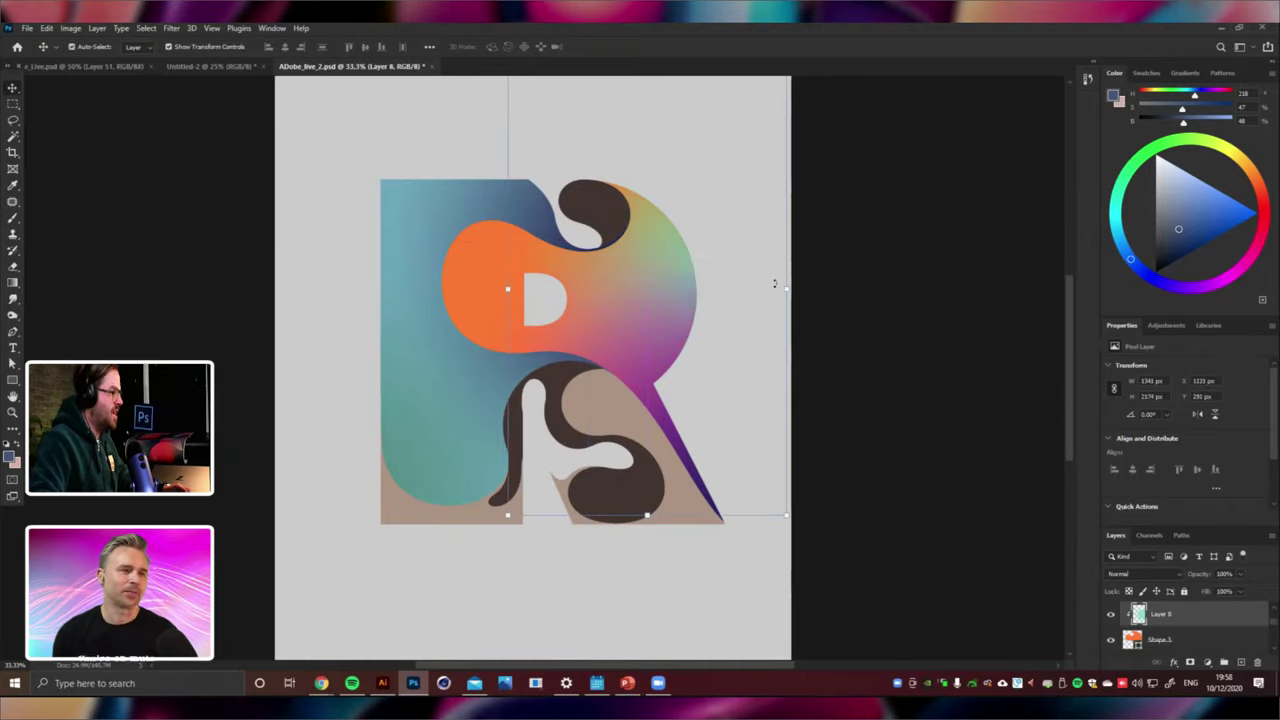
{"action": "key", "text": "ctrl+u"}
{"action": "left_click_drag", "start_coordinate": [910, 374], "coordinate": [868, 377]}
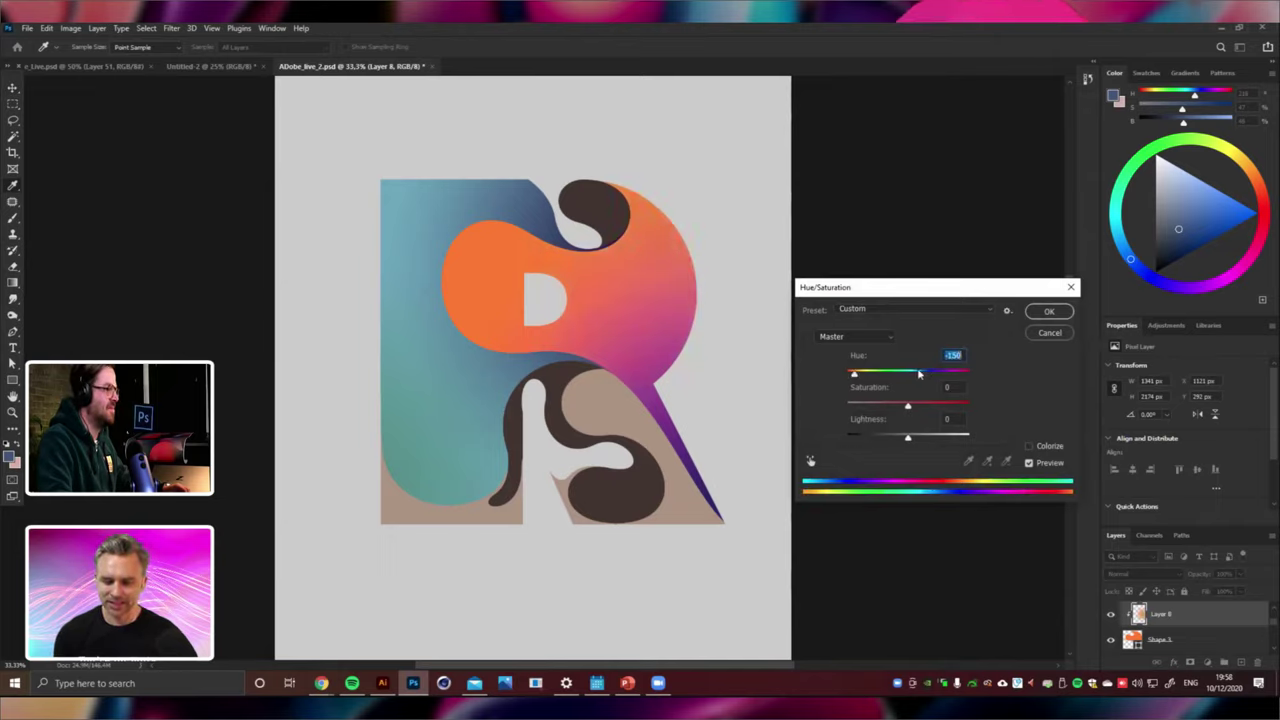
{"action": "left_click", "coordinate": [1046, 312]}
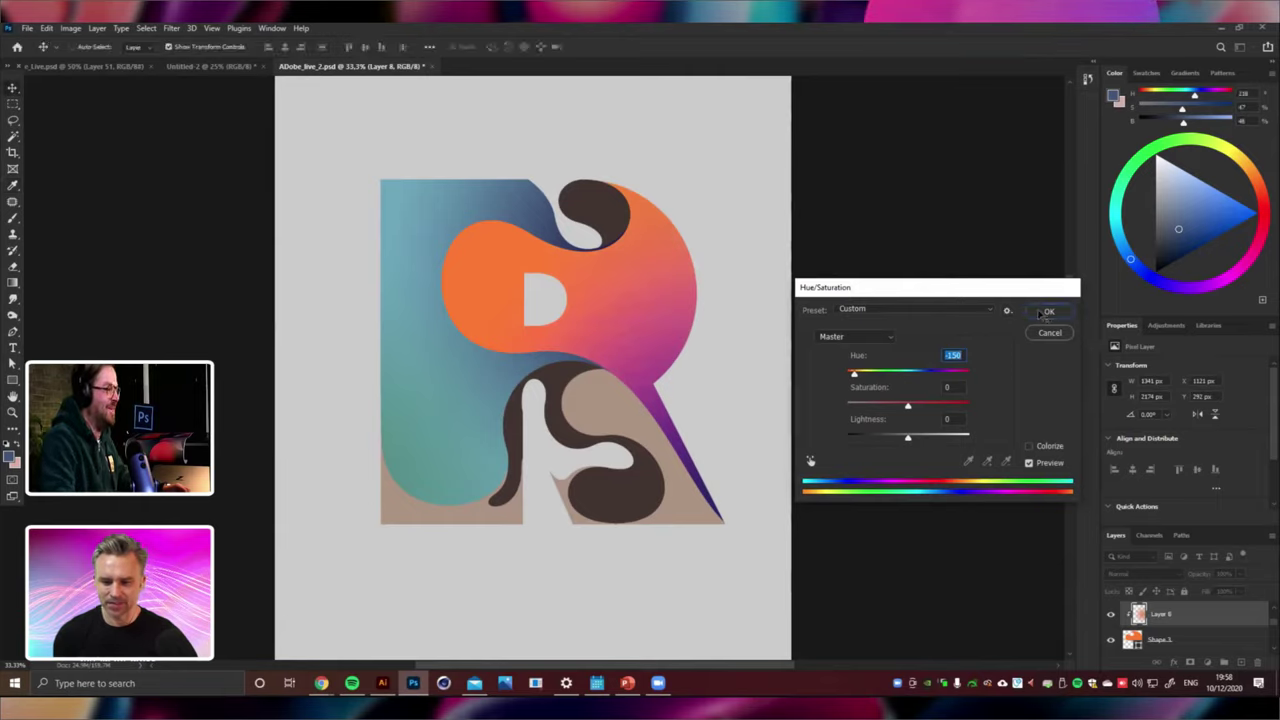
Select the blue stem's Shape 5 and add a new layer clipped directly above it for another gradient.
{"action": "right_click", "coordinate": [472, 397]}
{"action": "left_click", "coordinate": [498, 414]}
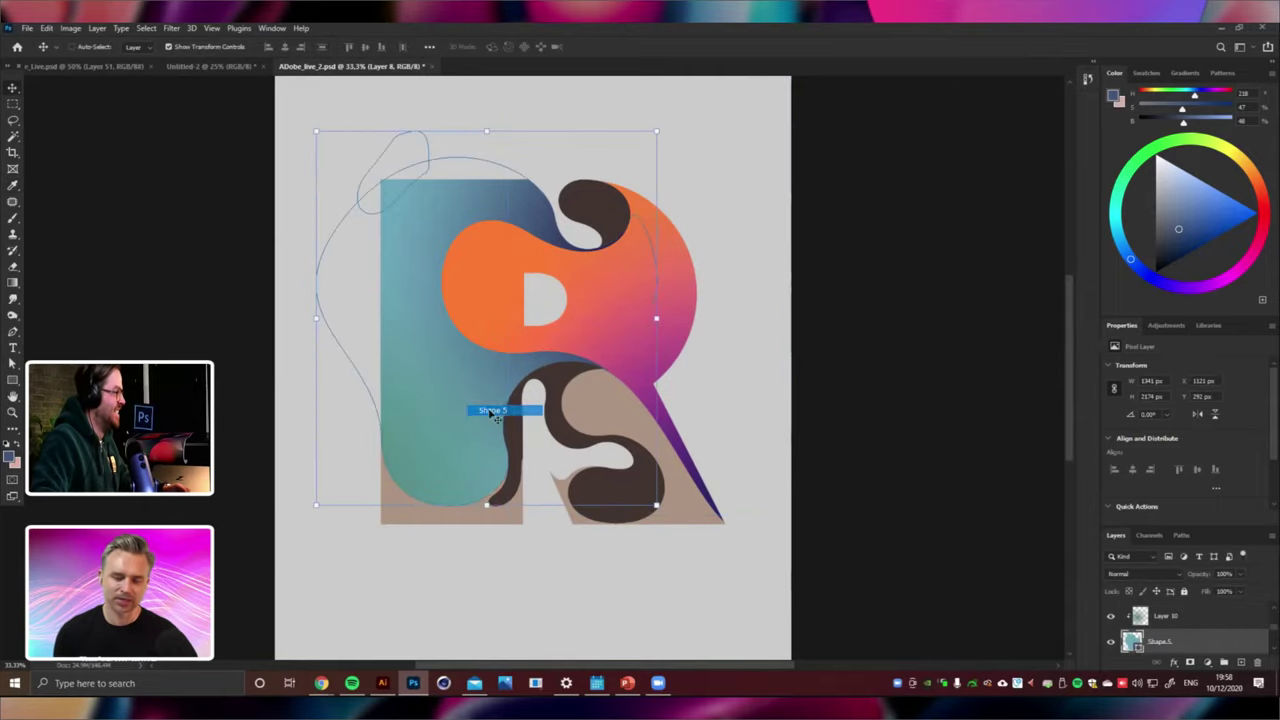
{"action": "left_click", "coordinate": [14, 284]}
{"action": "key", "text": "ctrl+shift+n"}
{"action": "key", "text": "Return"}
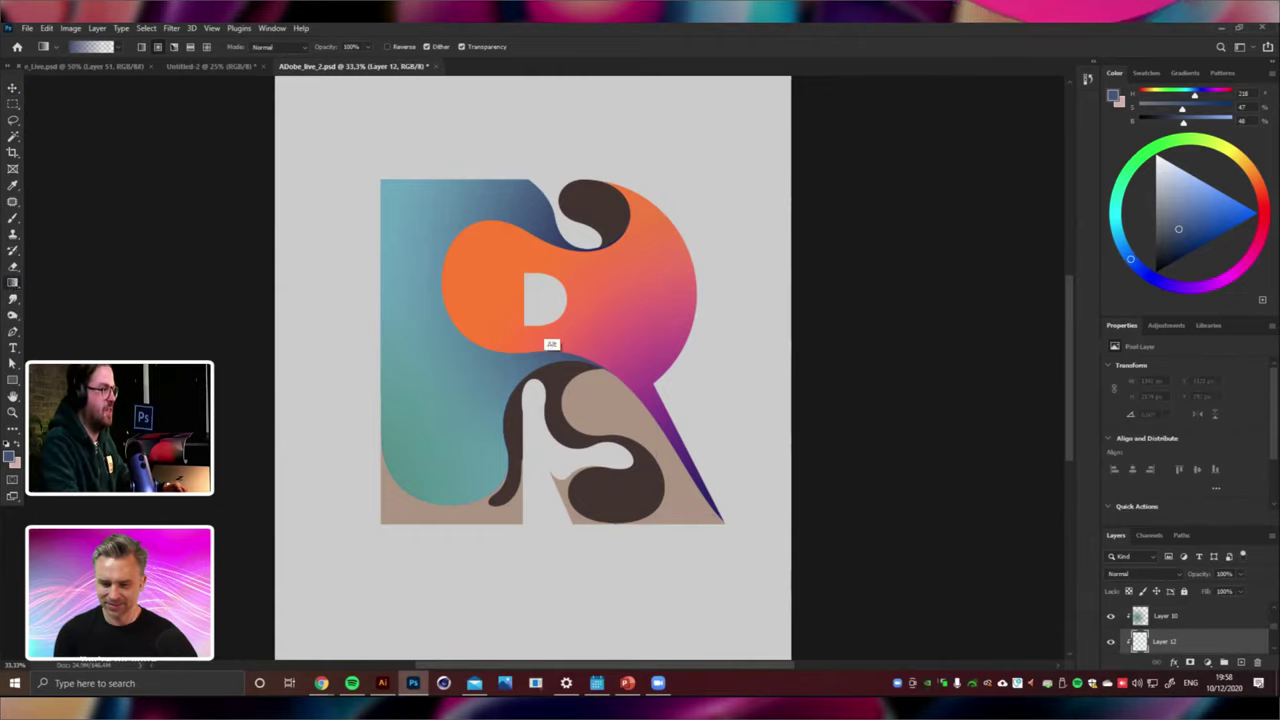
Sample the bowl's orange, draw a radial gradient over the stem's rounded lower end, and bring that layer above Layer 10.
{"action": "left_click", "coordinate": [508, 300], "text": "alt"}
{"action": "left_click_drag", "start_coordinate": [548, 173], "coordinate": [548, 173]}
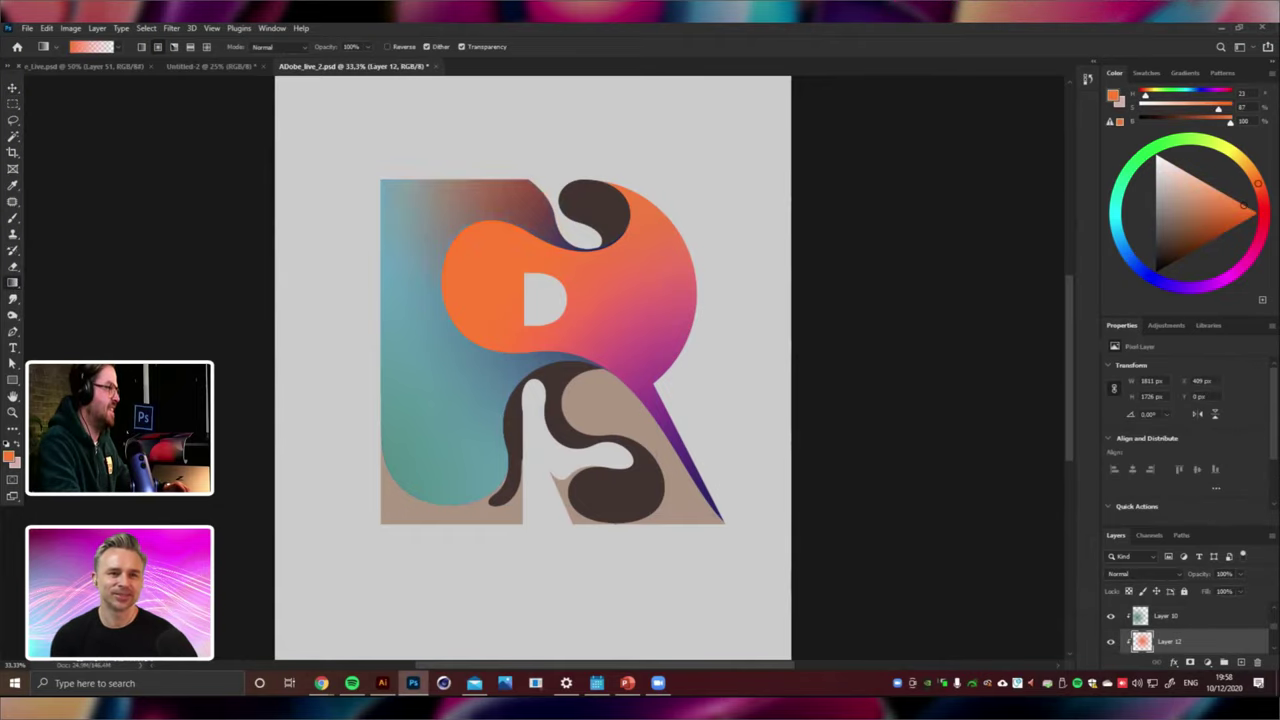
{"action": "key", "text": "ctrl+z"}
{"action": "left_click_drag", "start_coordinate": [505, 491], "coordinate": [548, 277]}
{"action": "key", "text": "ctrl+bracketright"}
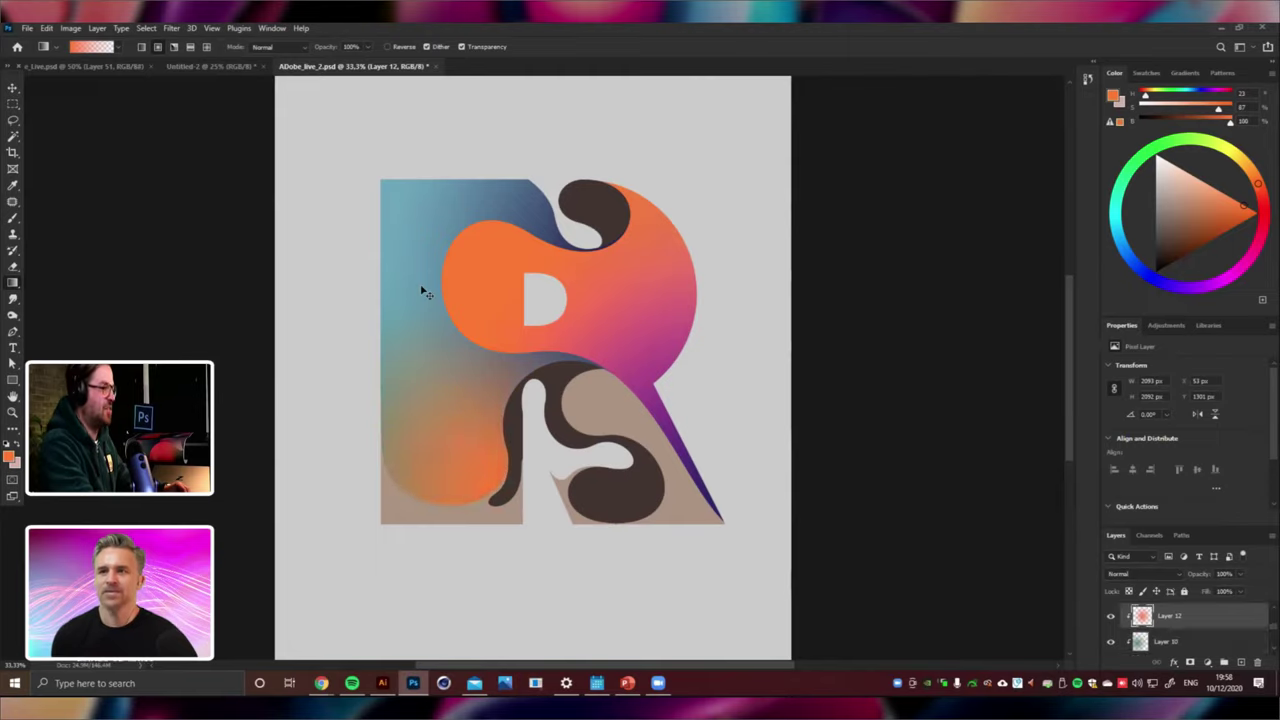
Shift Layer 12's orange gradient on the lower stem to red with Hue/Saturation.
{"action": "key", "text": "ctrl+u"}
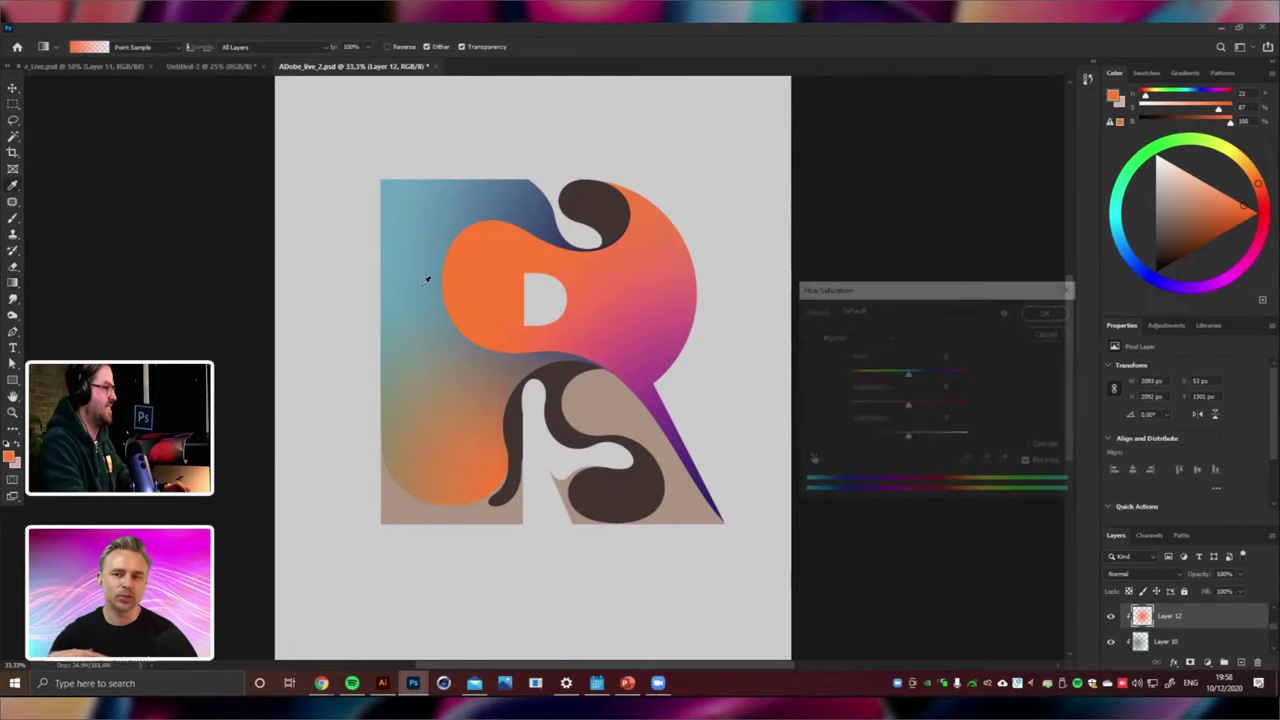
{"action": "mouse_move", "coordinate": [924, 378]}
{"action": "left_mouse_down"}
{"action": "mouse_move", "coordinate": [886, 377]}
{"action": "mouse_move", "coordinate": [899, 377]}
{"action": "left_mouse_up"}
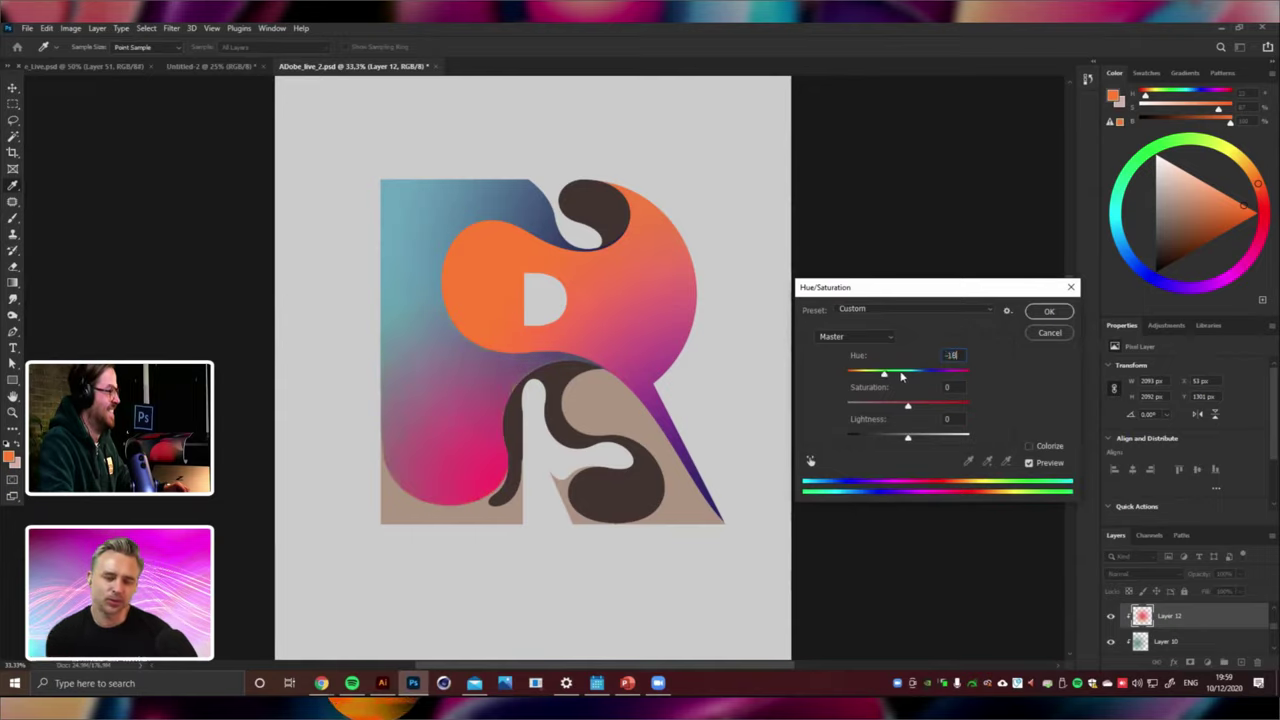
{"action": "left_click", "coordinate": [1049, 311]}
Add a clipped layer above Layer 12 and draw a radial gradient at the stem's lower left corner in orange sampled from the upper bowl.
{"action": "key", "text": "ctrl+shift+alt+n"}
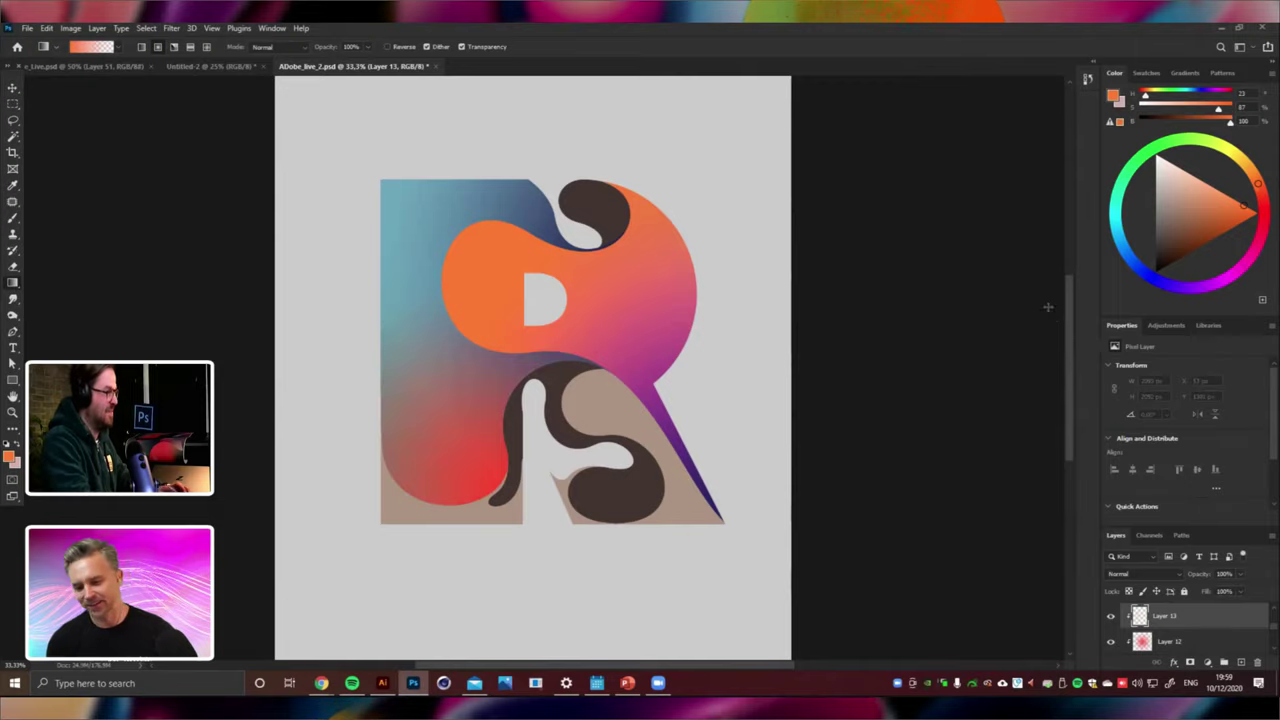
{"action": "left_click", "coordinate": [645, 206], "text": "alt"}
{"action": "left_click_drag", "start_coordinate": [388, 505], "coordinate": [455, 357]}
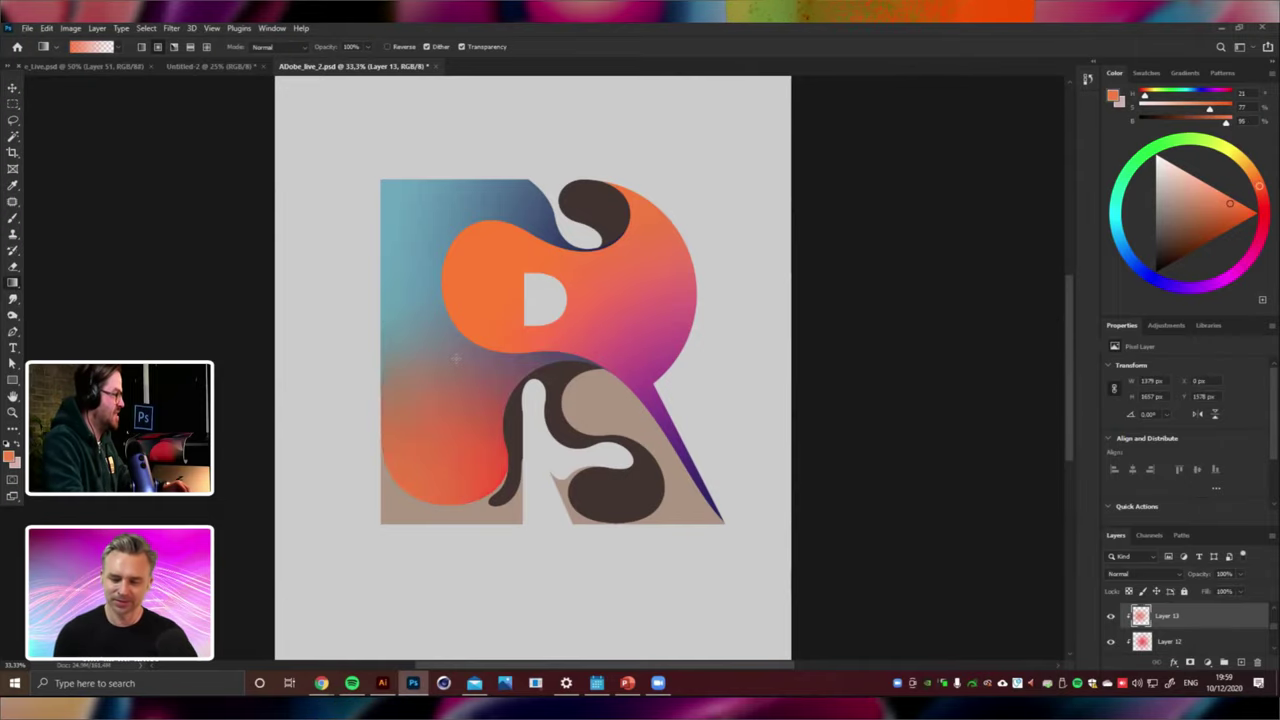
{"action": "key", "text": "ctrl+z"}
{"action": "key", "text": "ctrl+shift+z"}
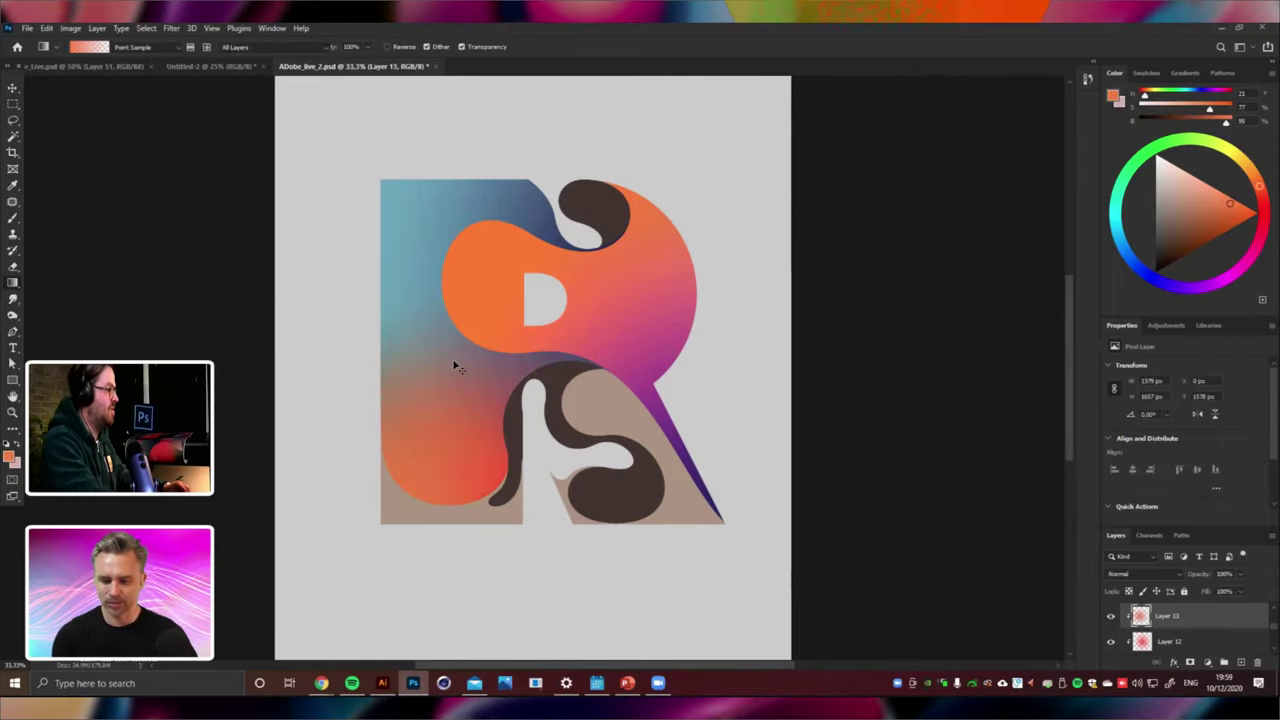
Adjust Layer 13's gradient with Hue/Saturation: hue +57, saturation -14 and lightness +14.
{"action": "key", "text": "ctrl+u"}
{"action": "left_click_drag", "start_coordinate": [922, 378], "coordinate": [940, 377]}
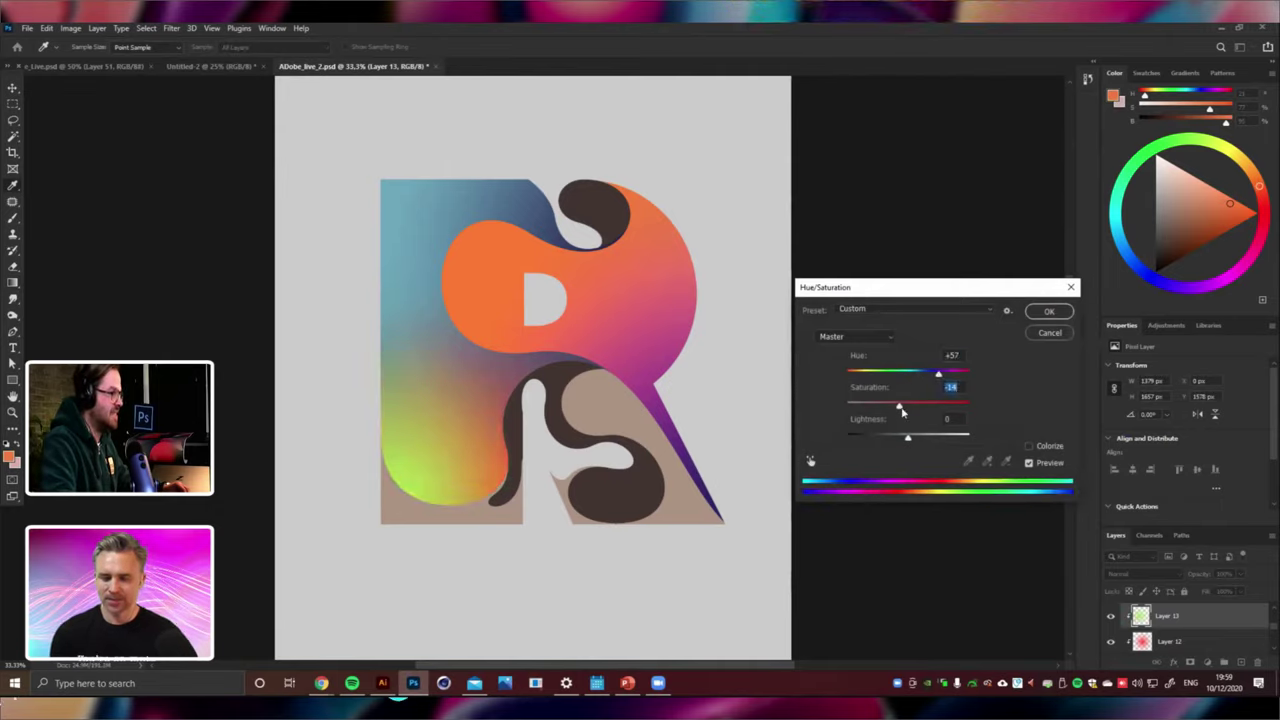
{"action": "left_click", "coordinate": [918, 438]}
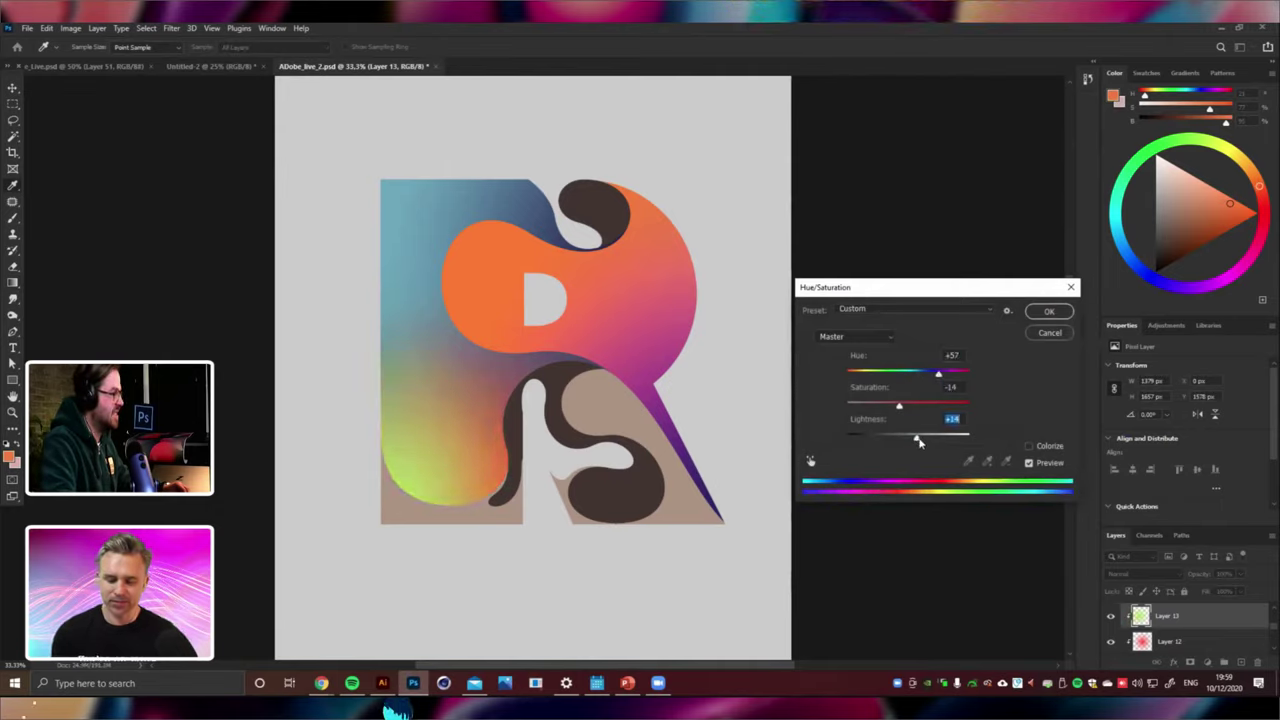
{"action": "left_click", "coordinate": [1047, 316]}
Select Shape 10, the small beige sliver beside the right leg, and move it out of the gap between the legs.
{"action": "left_click", "coordinate": [12, 88]}
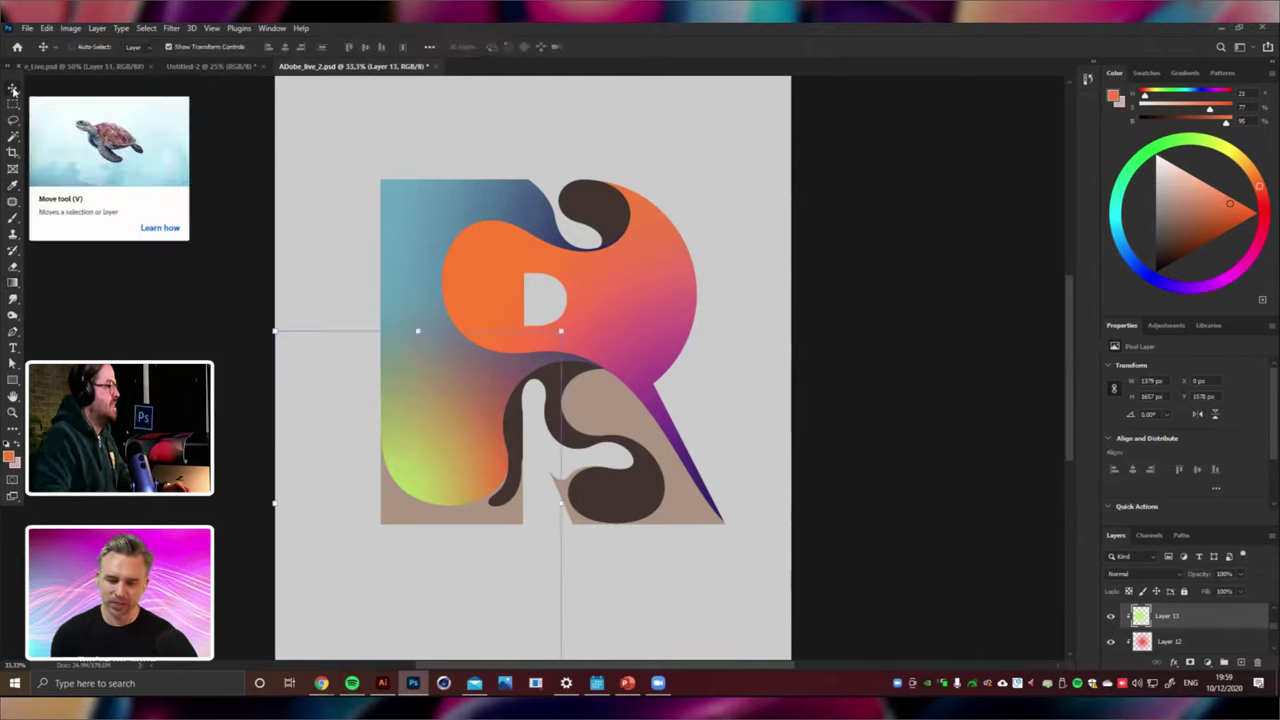
{"action": "right_click", "coordinate": [562, 485]}
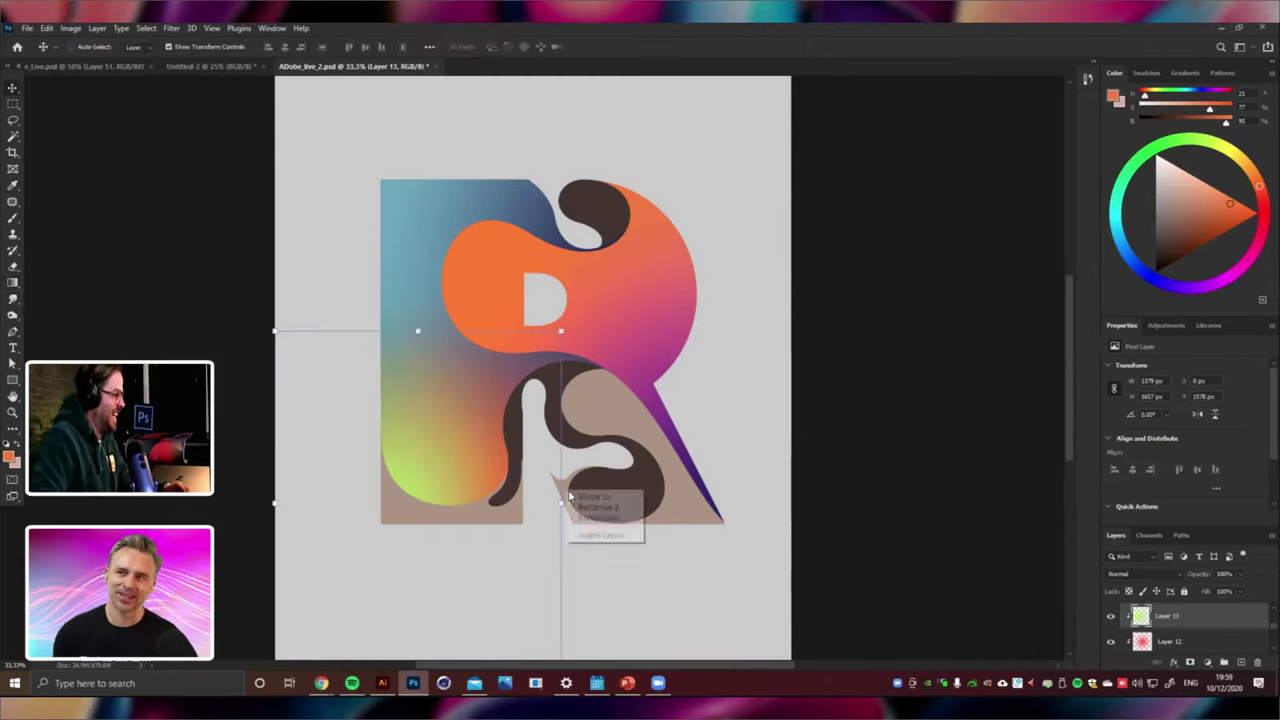
{"action": "left_click", "coordinate": [590, 497]}
{"action": "left_click_drag", "start_coordinate": [851, 451], "coordinate": [337, 371]}
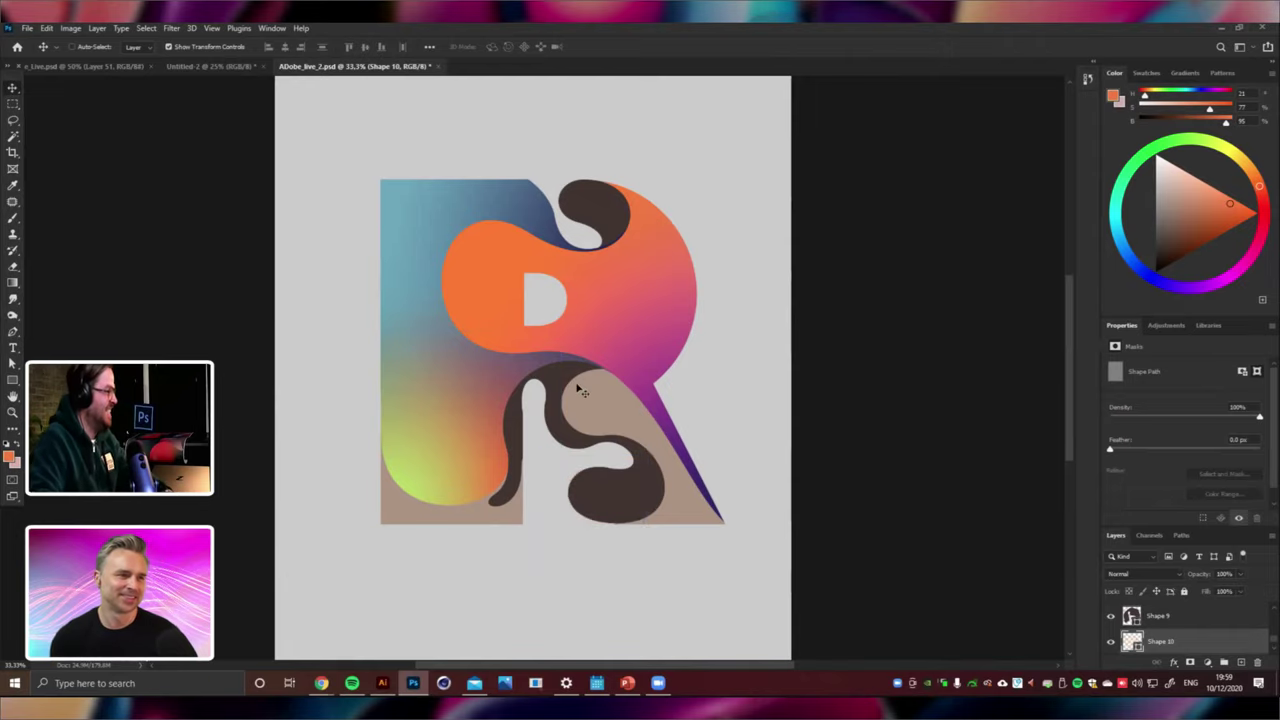
Try a neutral grey fill, #888888, on the right leg's beige Shape 8.
{"action": "left_click", "coordinate": [642, 420], "text": "ctrl"}
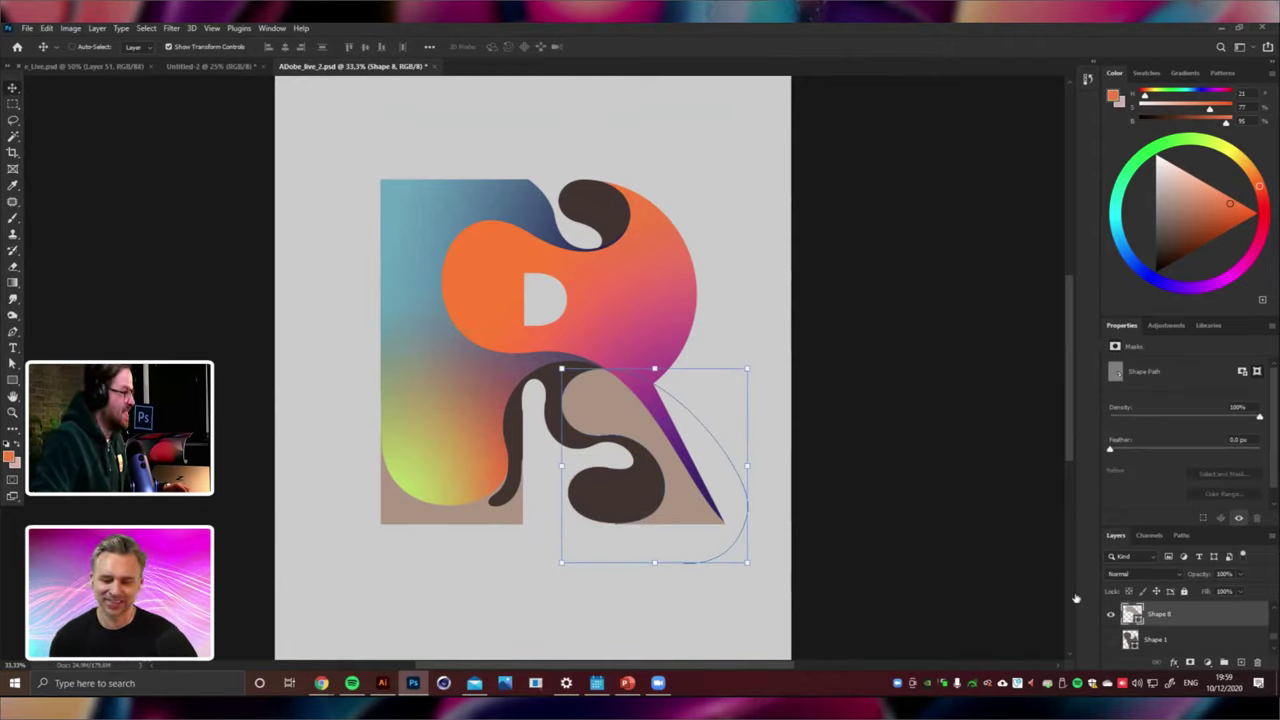
{"action": "double_click", "coordinate": [1131, 614]}
{"action": "left_click", "coordinate": [547, 305]}
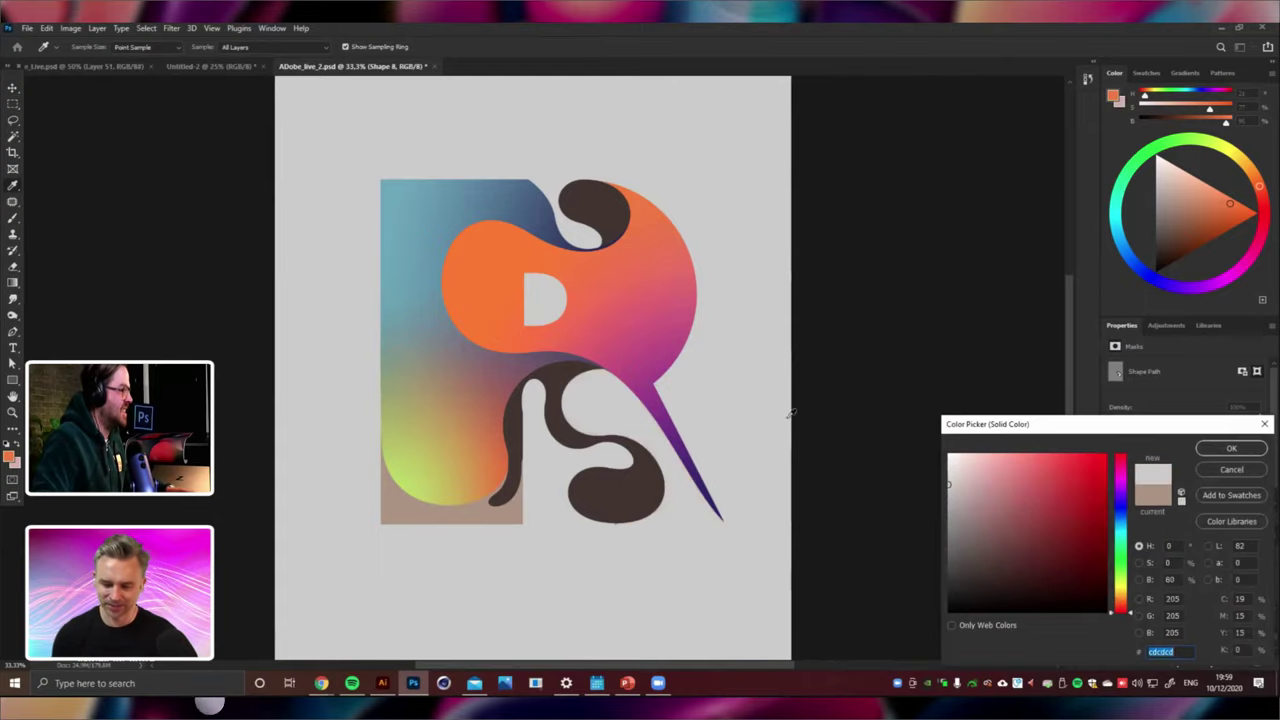
{"action": "left_click_drag", "start_coordinate": [948, 490], "coordinate": [946, 528]}
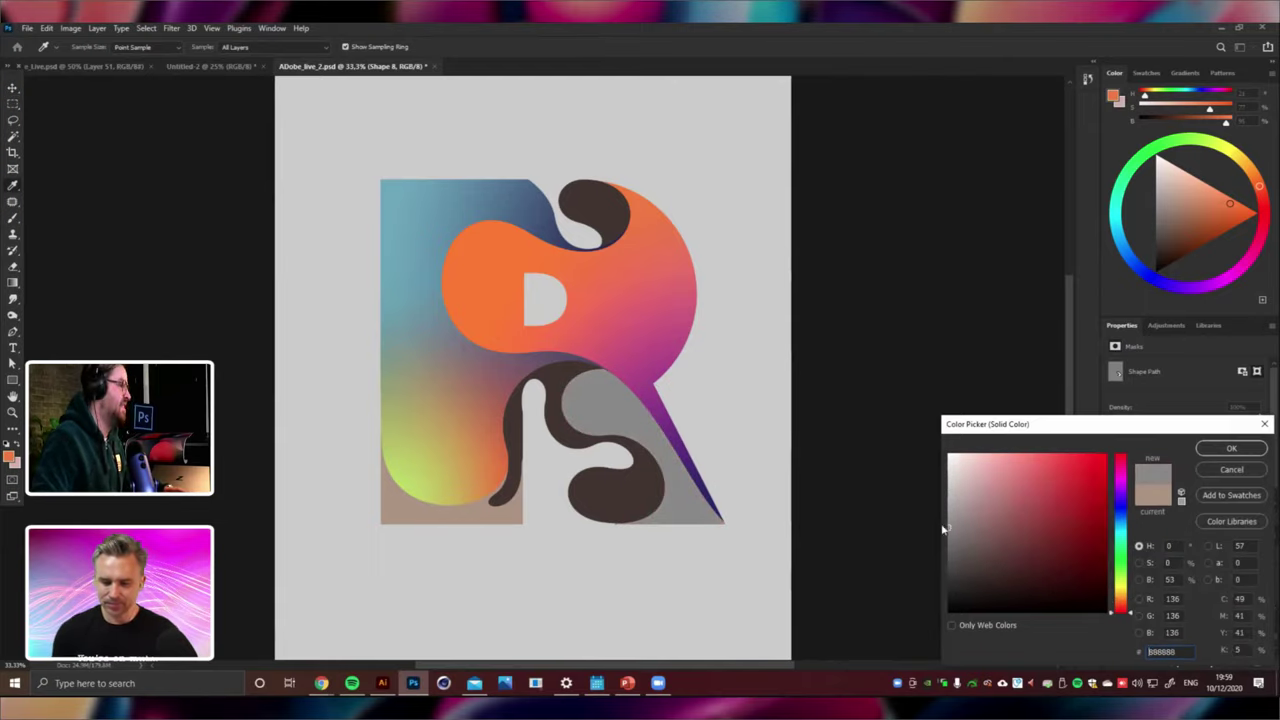
{"action": "left_click", "coordinate": [1212, 473]}
Try a light grey fill, #d6d6d6, on the dark brown swirl, Shape 9.
{"action": "right_click", "coordinate": [463, 463]}
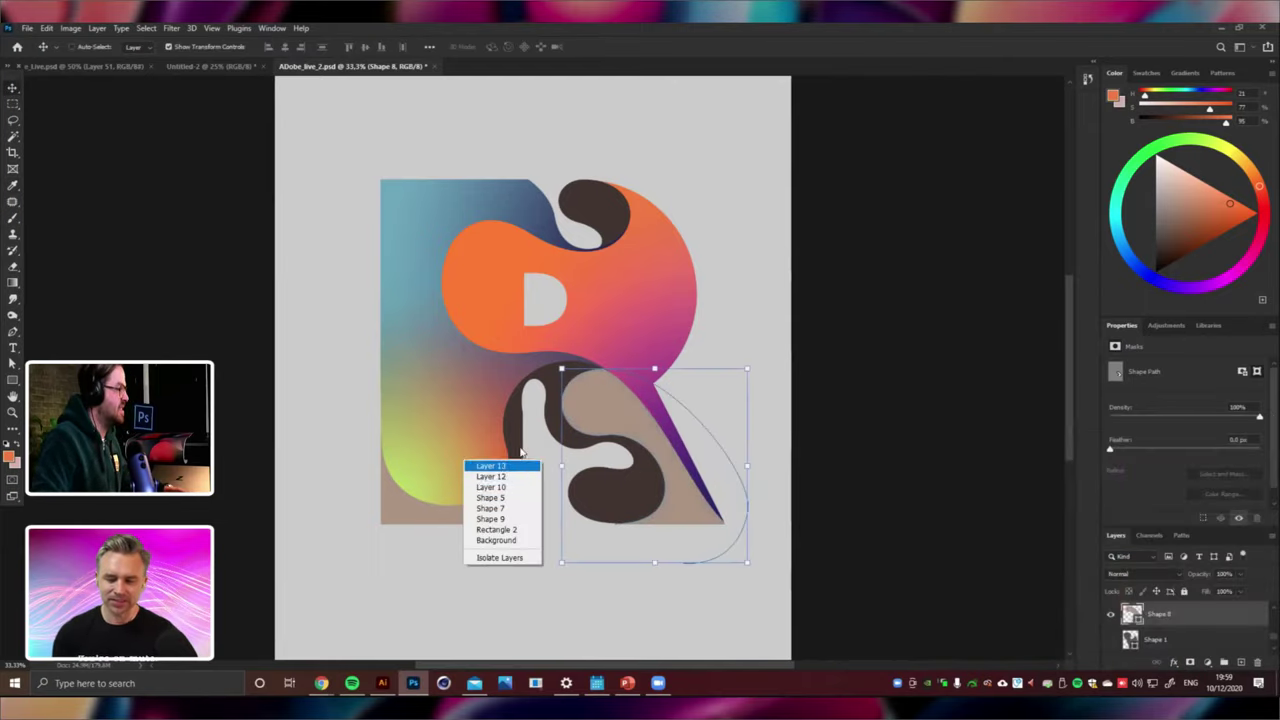
{"action": "left_click", "coordinate": [520, 435]}
{"action": "right_click", "coordinate": [520, 435]}
{"action": "left_click", "coordinate": [540, 440]}
{"action": "left_click_drag", "start_coordinate": [598, 451], "coordinate": [350, 457]}
{"action": "key", "text": "ctrl+z"}
{"action": "left_click", "coordinate": [1110, 641]}
{"action": "double_click", "coordinate": [1130, 641]}
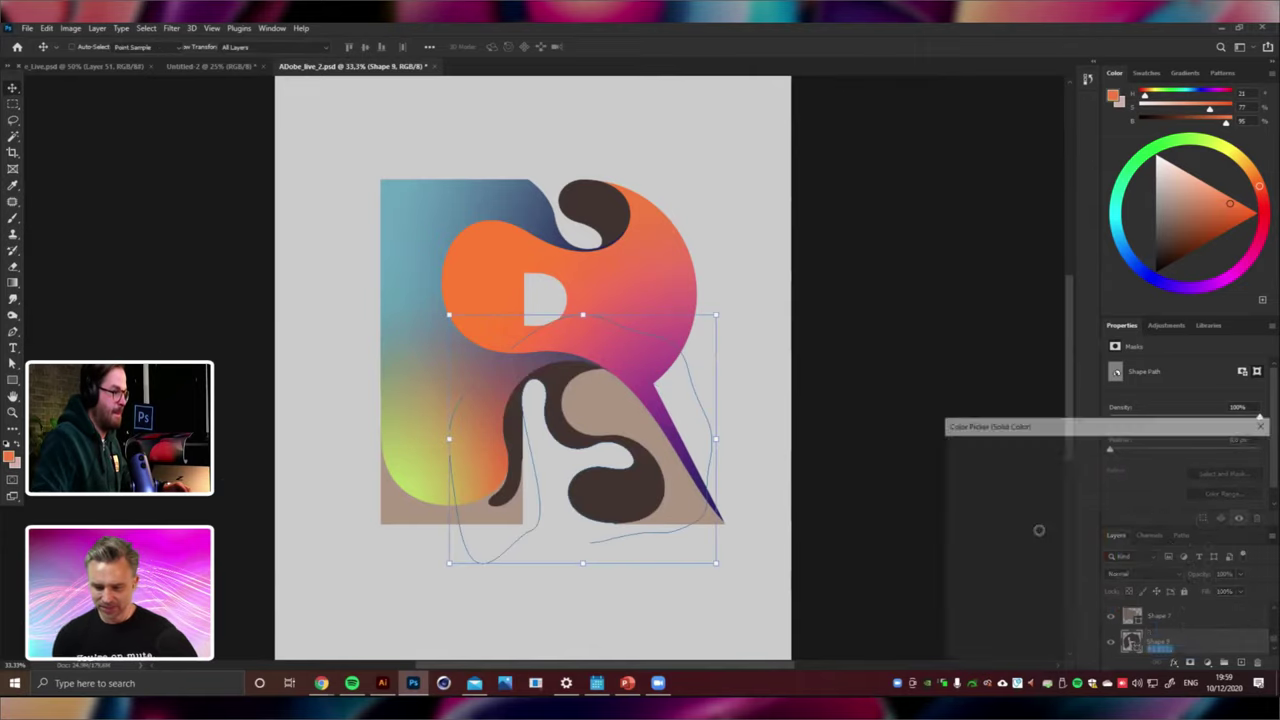
{"action": "mouse_move", "coordinate": [958, 462]}
{"action": "left_mouse_down"}
{"action": "mouse_move", "coordinate": [931, 472]}
{"action": "mouse_move", "coordinate": [953, 474]}
{"action": "left_mouse_up"}
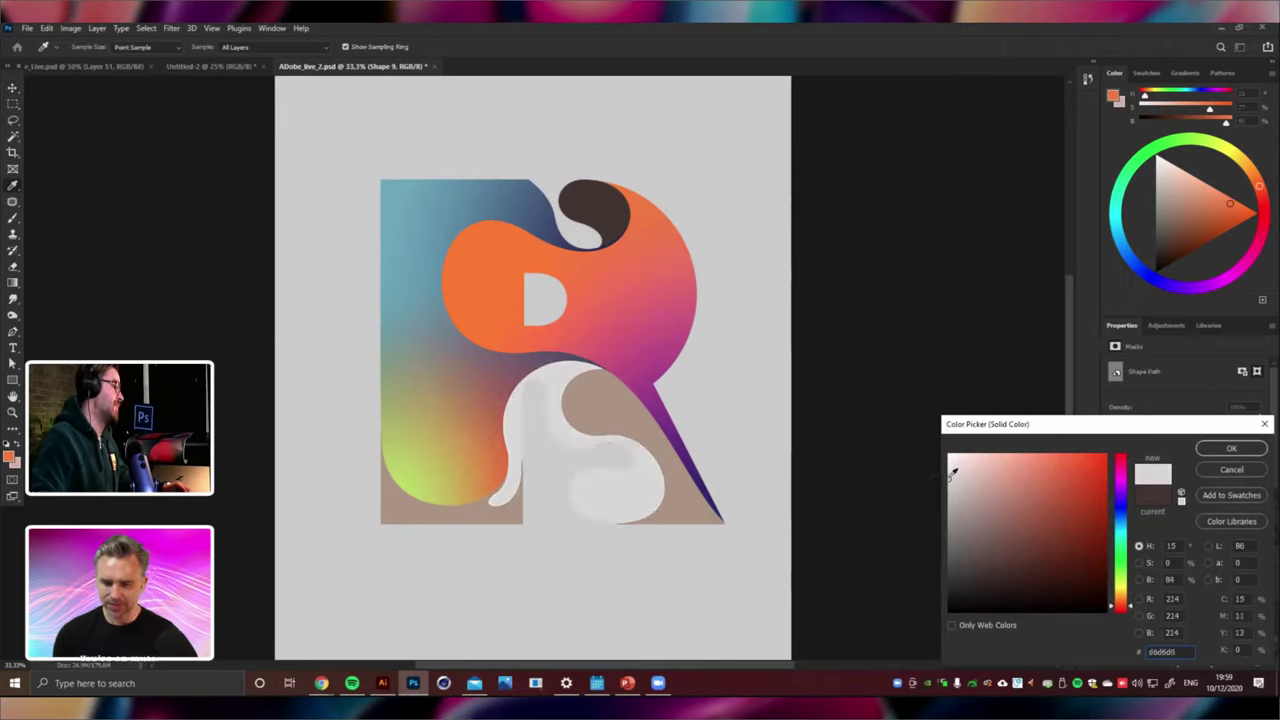
{"action": "left_click", "coordinate": [1250, 470]}
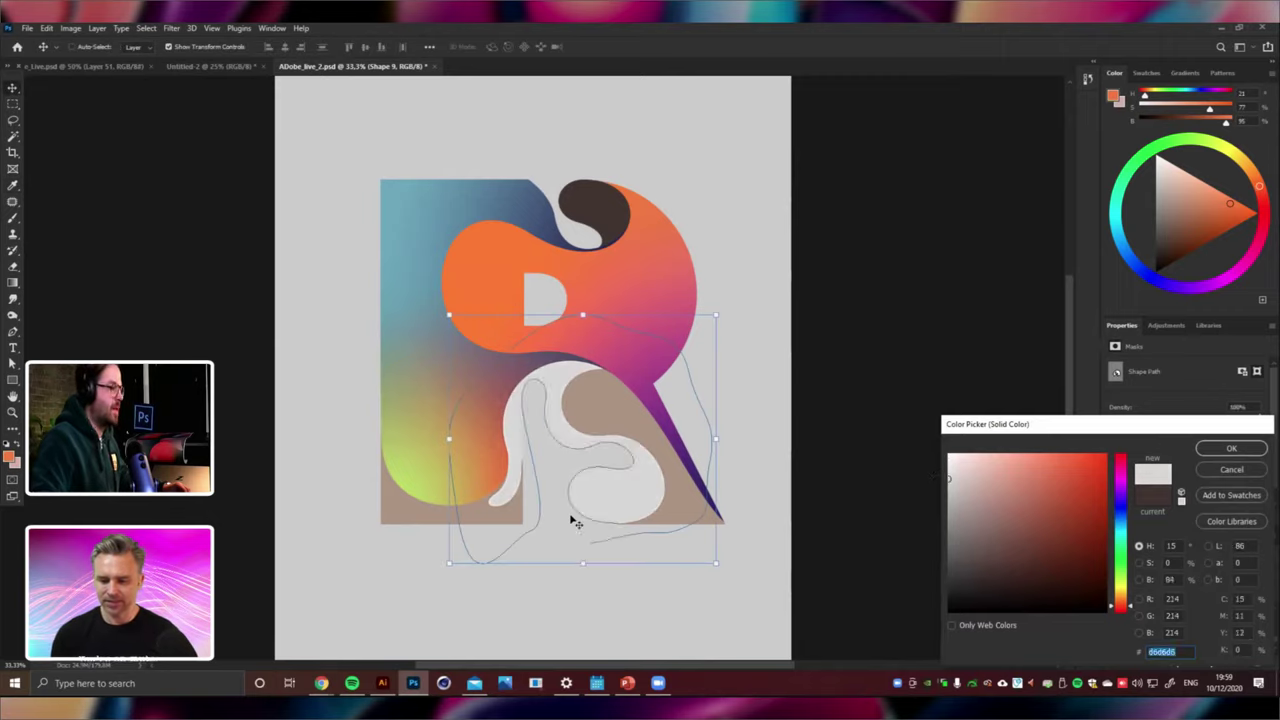
{"action": "right_click", "coordinate": [640, 423]}
{"action": "left_click", "coordinate": [660, 440]}
{"action": "right_click", "coordinate": [480, 310]}
{"action": "left_click", "coordinate": [445, 369]}
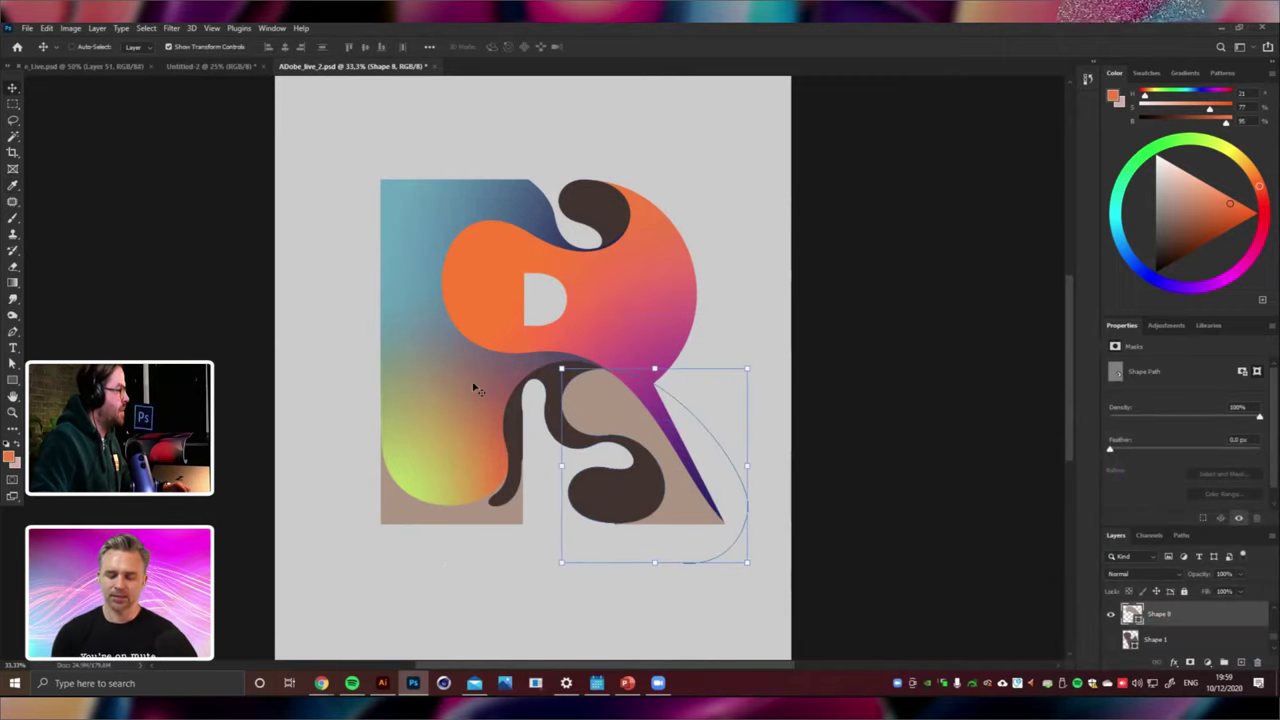
Move Layer 13's green gradient to X 12 px, Y 1500 px, and shift its hue by -115 to pink.
{"action": "right_click", "coordinate": [400, 450]}
{"action": "left_click", "coordinate": [445, 457]}
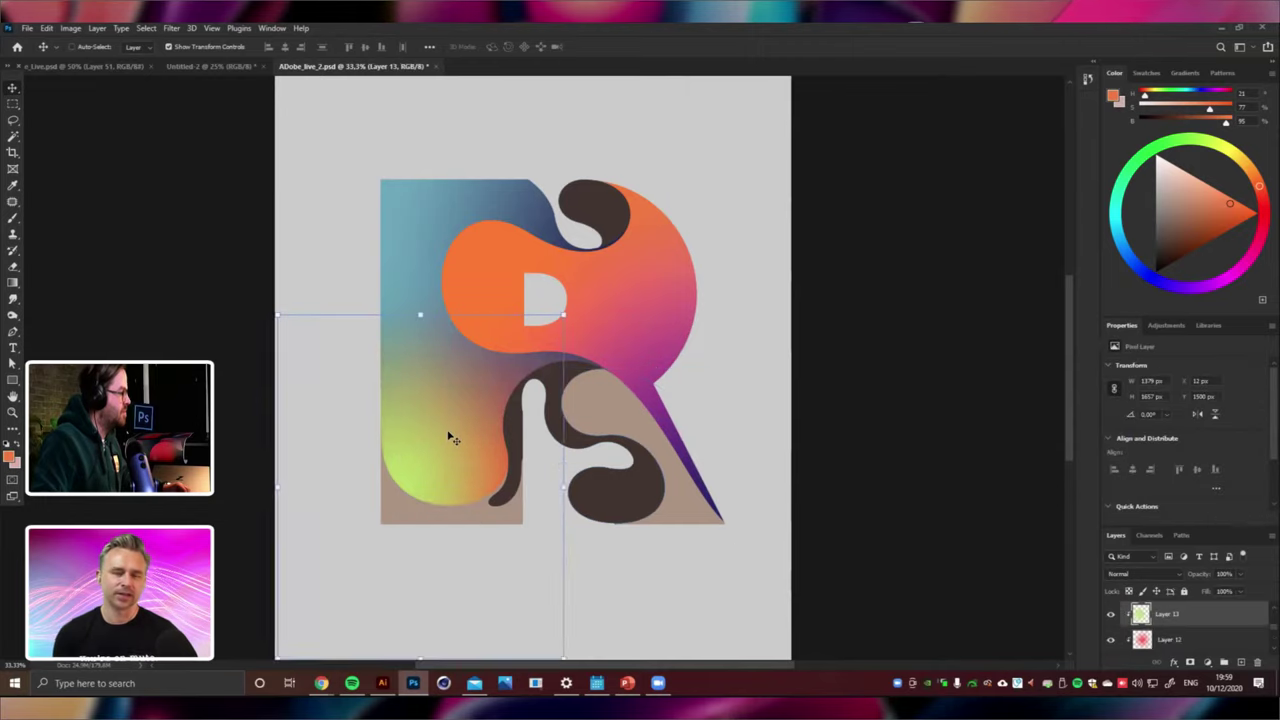
{"action": "key", "text": "ctrl+u"}
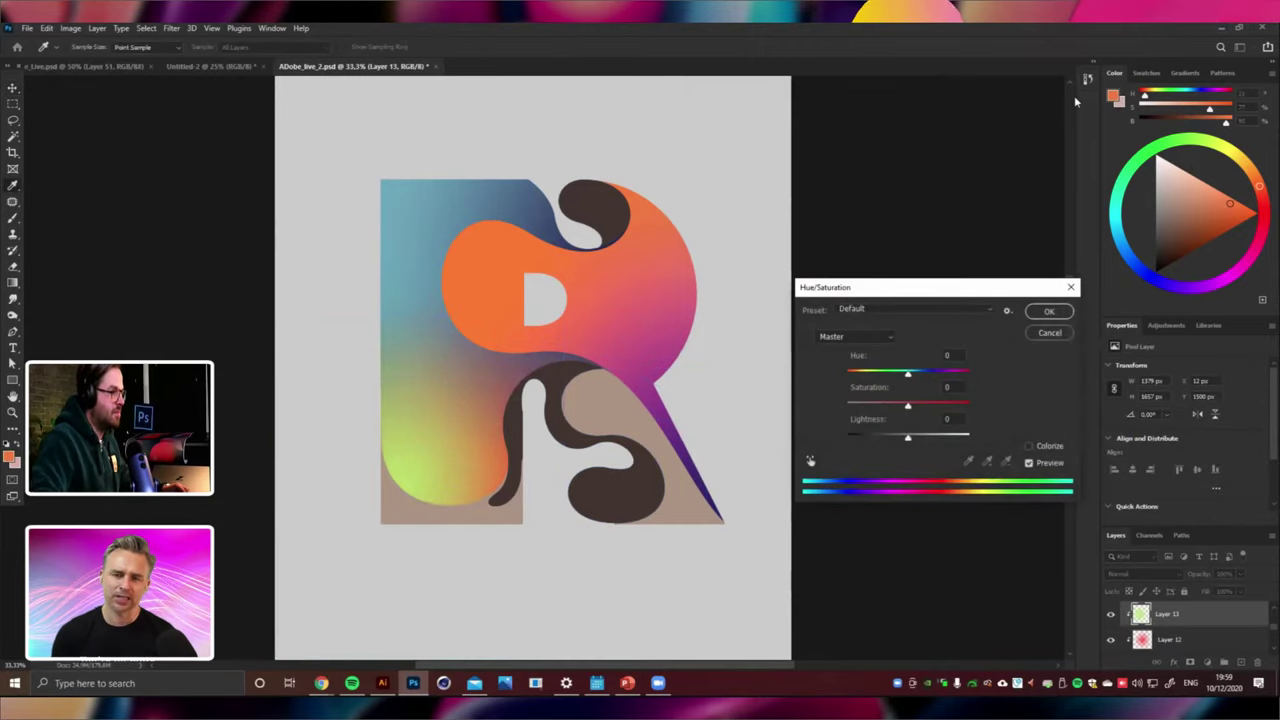
{"action": "left_click_drag", "start_coordinate": [920, 379], "coordinate": [864, 372]}
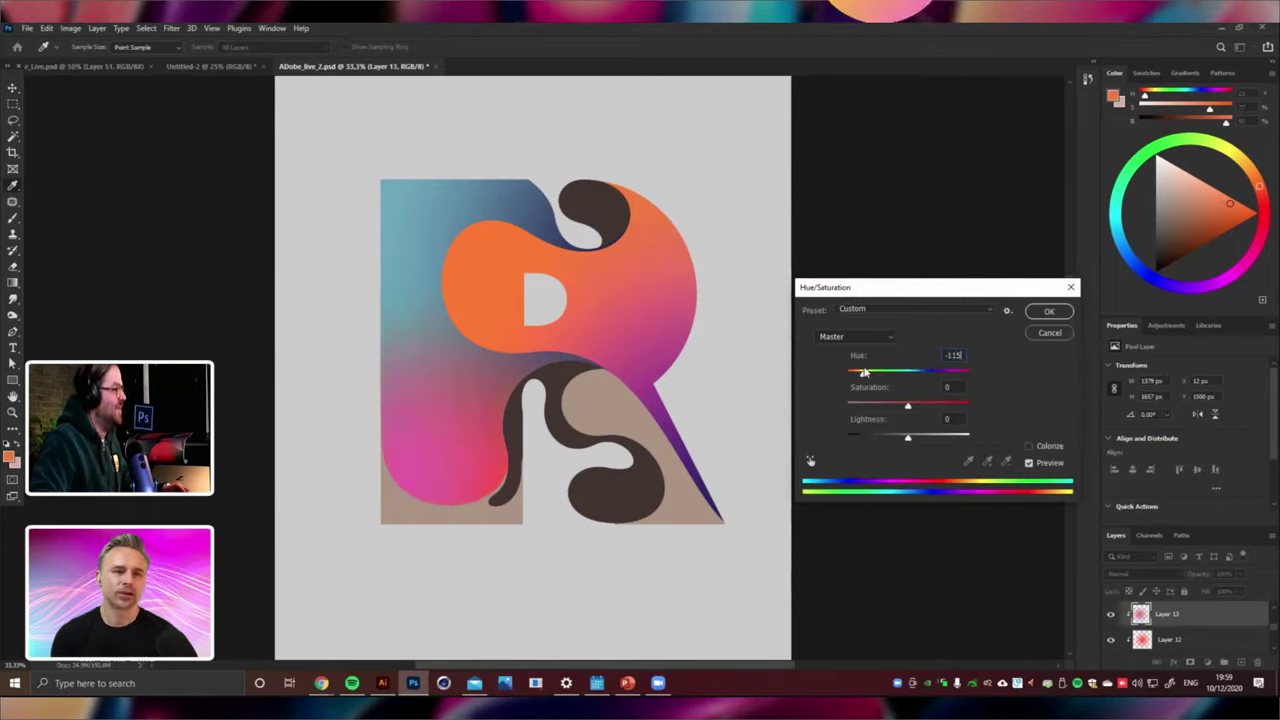
{"action": "left_click", "coordinate": [1050, 317]}
Add a clipped layer above Layer 13 and draw an orange radial gradient over the lower right of the stem's rounded end.
{"action": "key", "text": "g"}
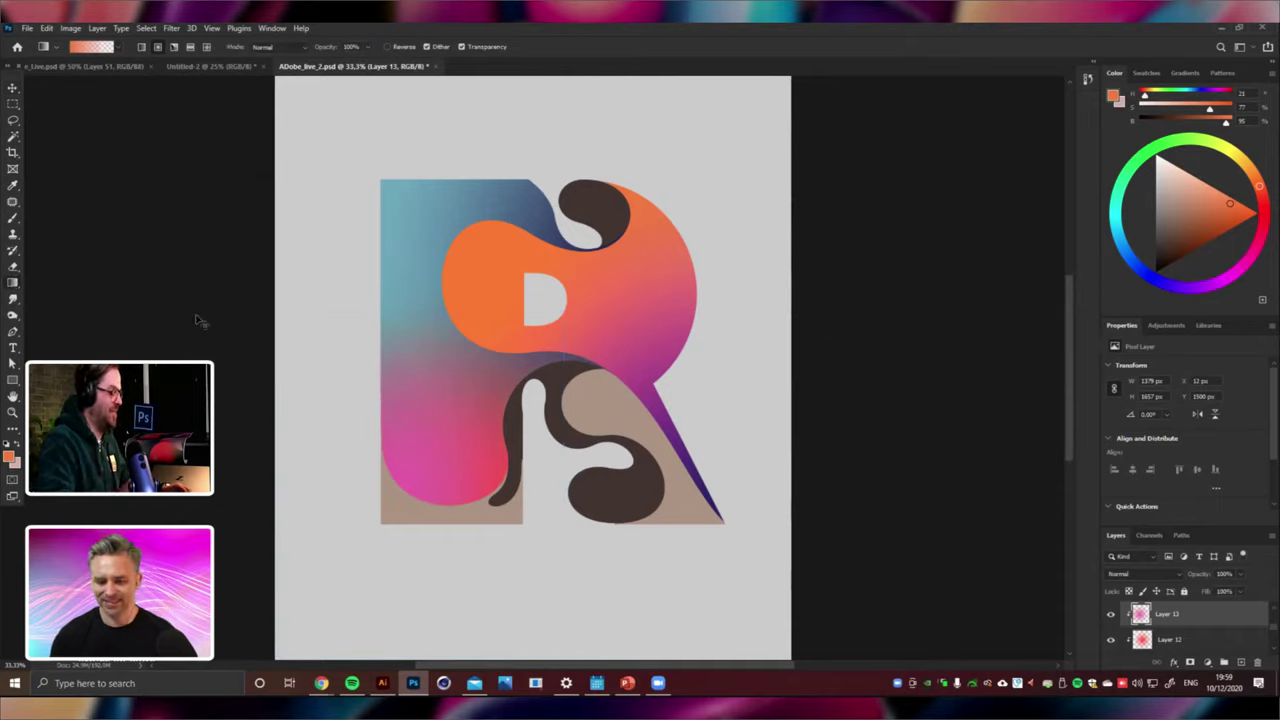
{"action": "key", "text": "ctrl+shift+alt+n"}
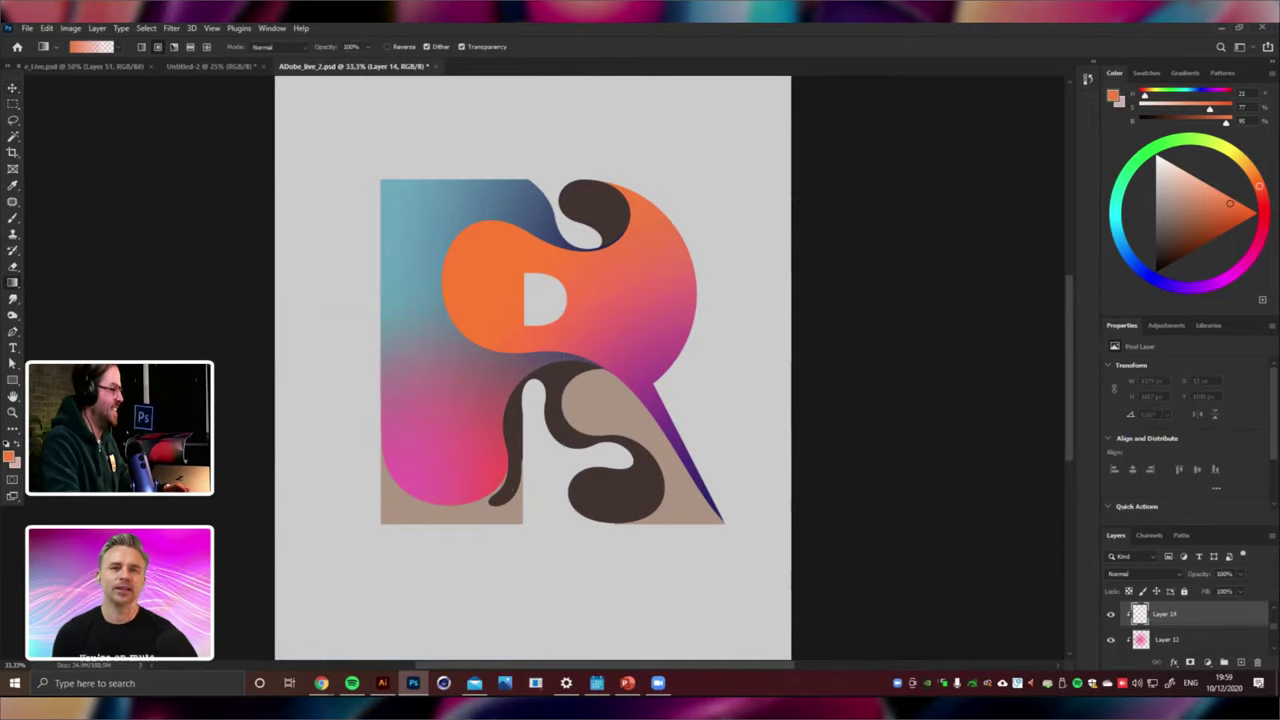
{"action": "left_click_drag", "start_coordinate": [424, 381], "coordinate": [427, 392]}
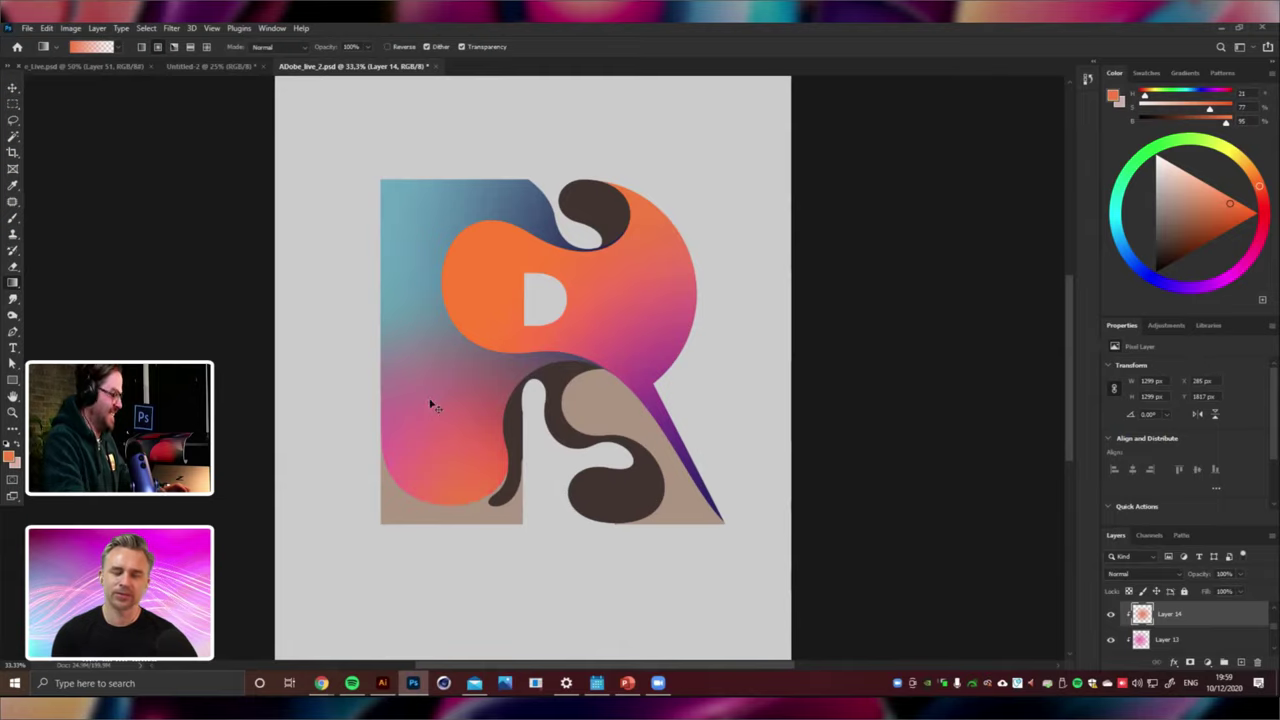
Add a clipped layer with a radial gradient from the stem's upper right corner in purple sampled from the right leg, and lighten it slightly.
{"action": "key", "text": "ctrl+shift+alt+n"}
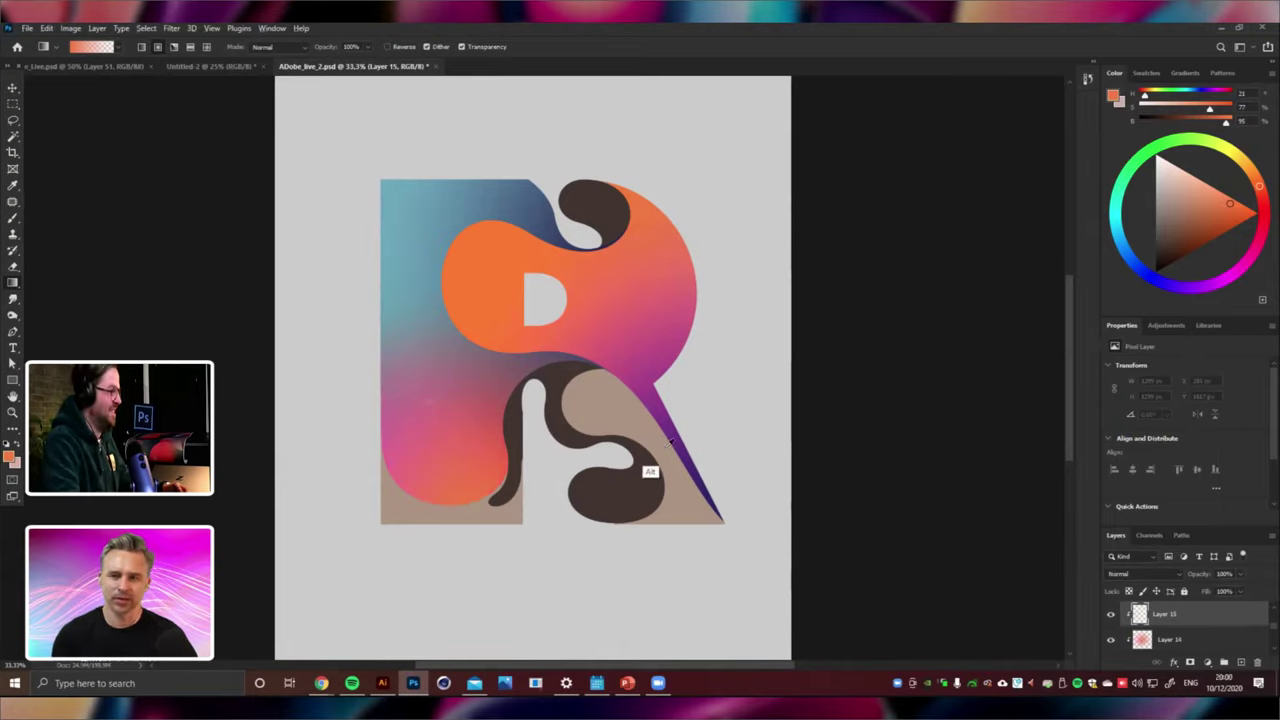
{"action": "left_click", "coordinate": [696, 456], "text": "alt"}
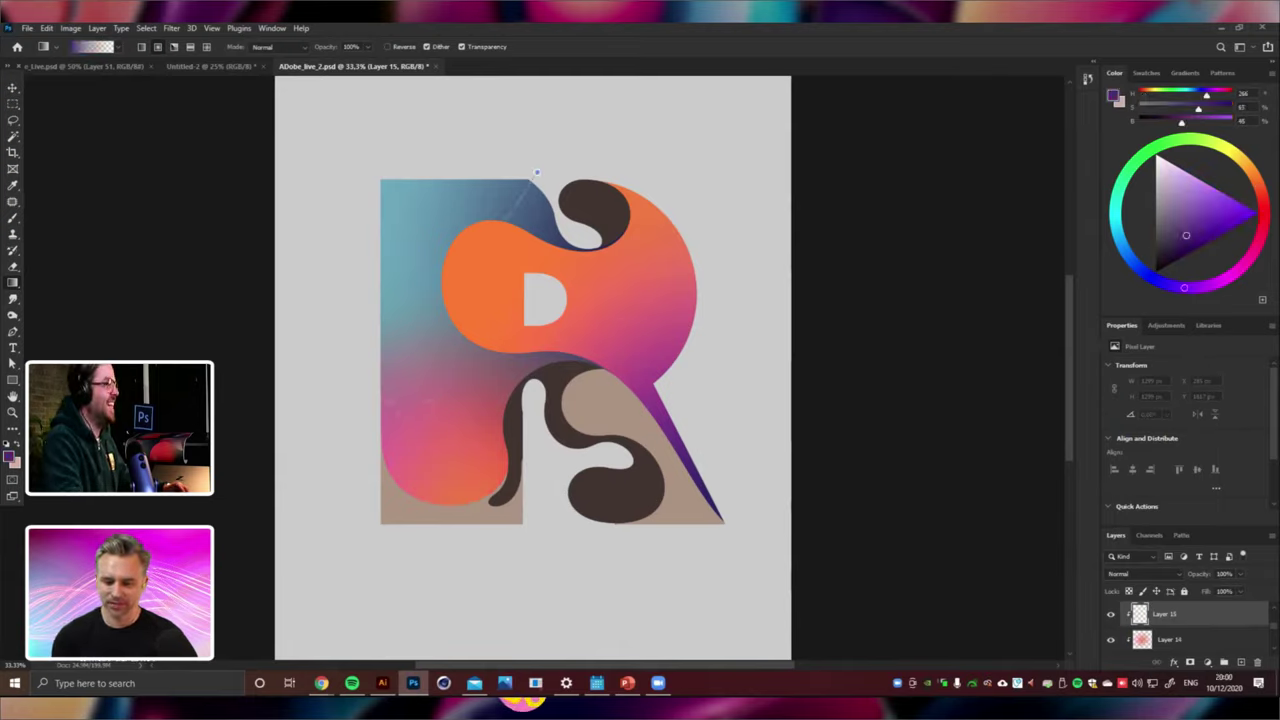
{"action": "left_click_drag", "start_coordinate": [536, 172], "coordinate": [414, 368]}
{"action": "key", "text": "ctrl+u"}
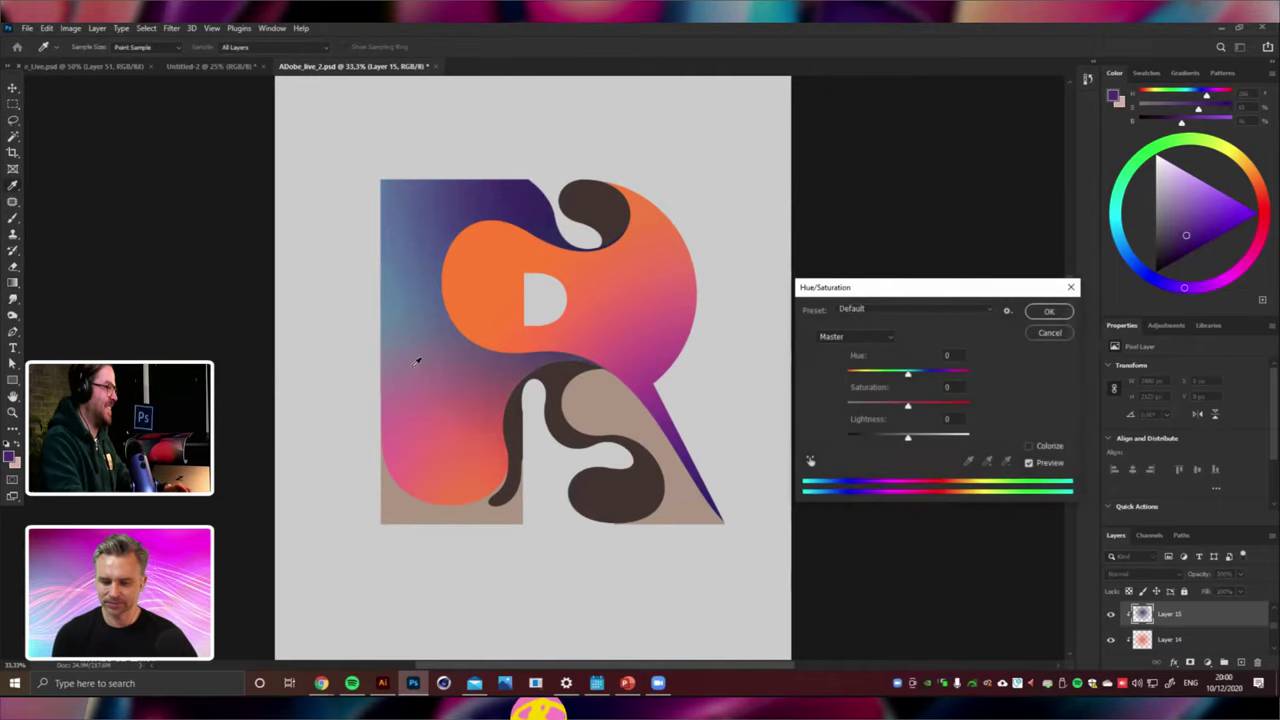
{"action": "left_click_drag", "start_coordinate": [910, 441], "coordinate": [919, 441]}
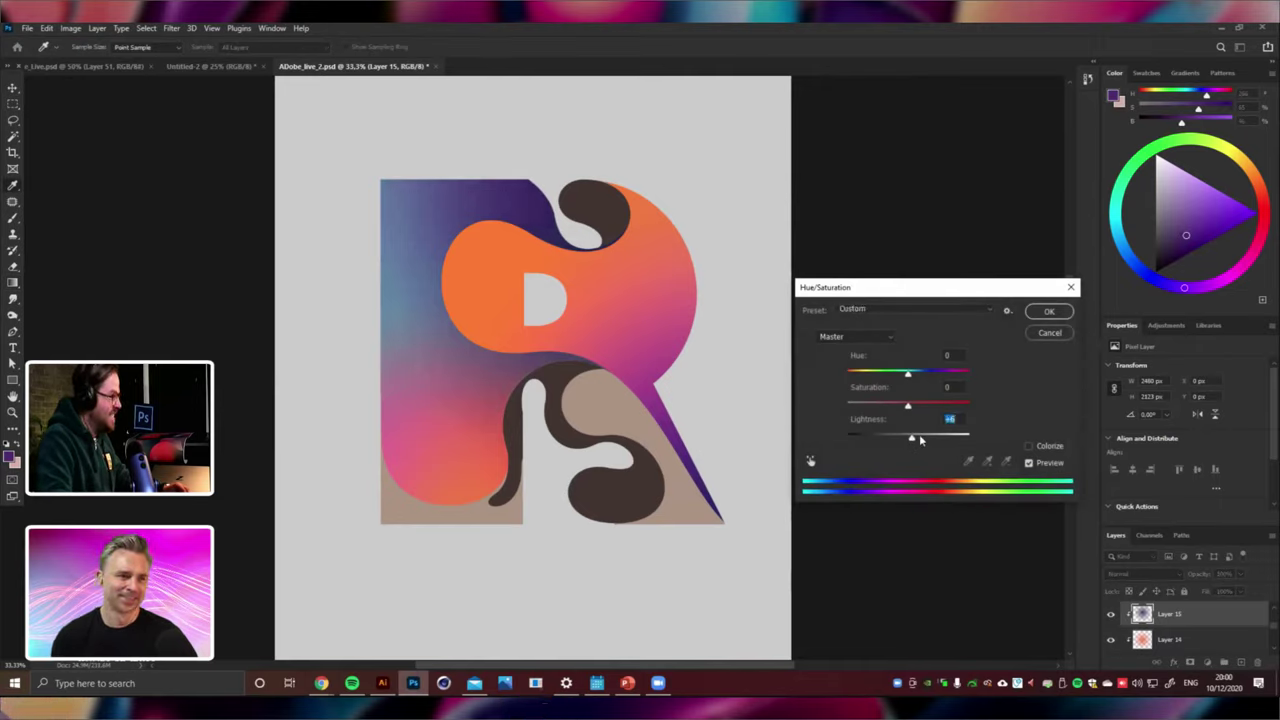
{"action": "left_click", "coordinate": [1052, 312]}
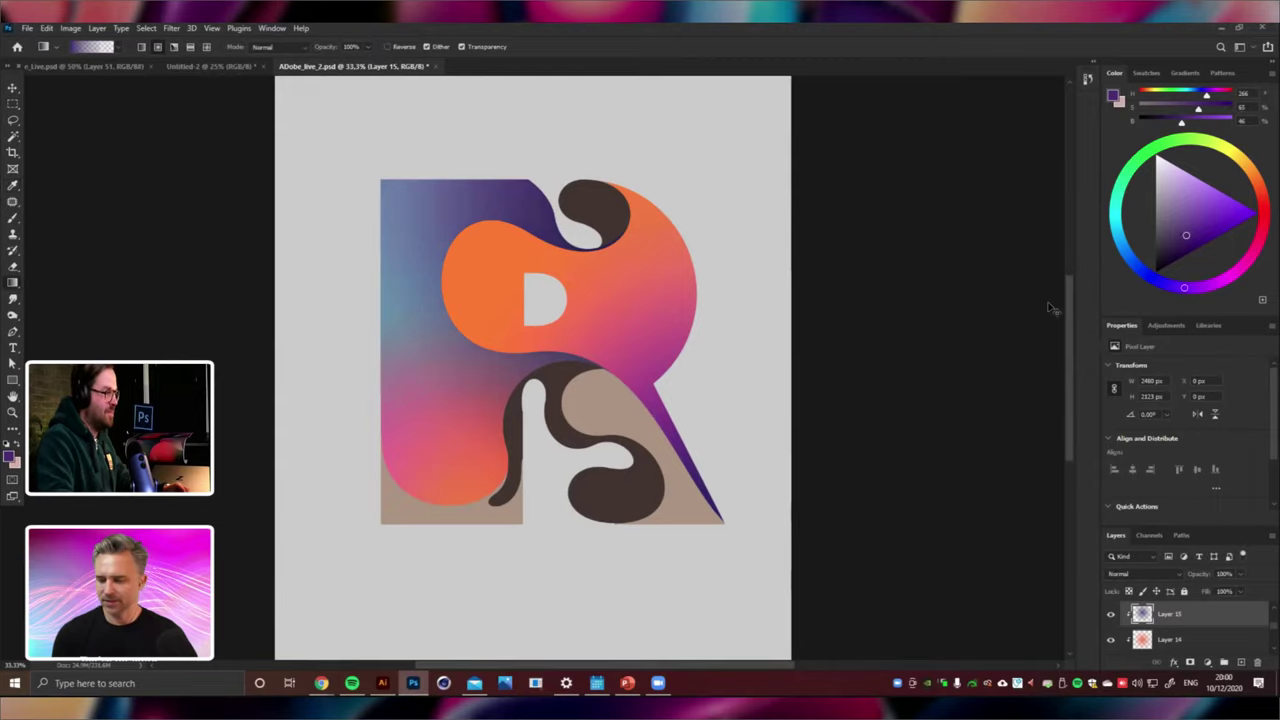
Add an empty clipped layer directly below the purple gradient's Layer 15 and check the whole artwork.
{"action": "key", "text": "ctrl+shift+alt+n"}
{"action": "key", "text": "ctrl+minus"}
{"action": "key", "text": "ctrl+minus"}
{"action": "key", "text": "ctrl+minus"}
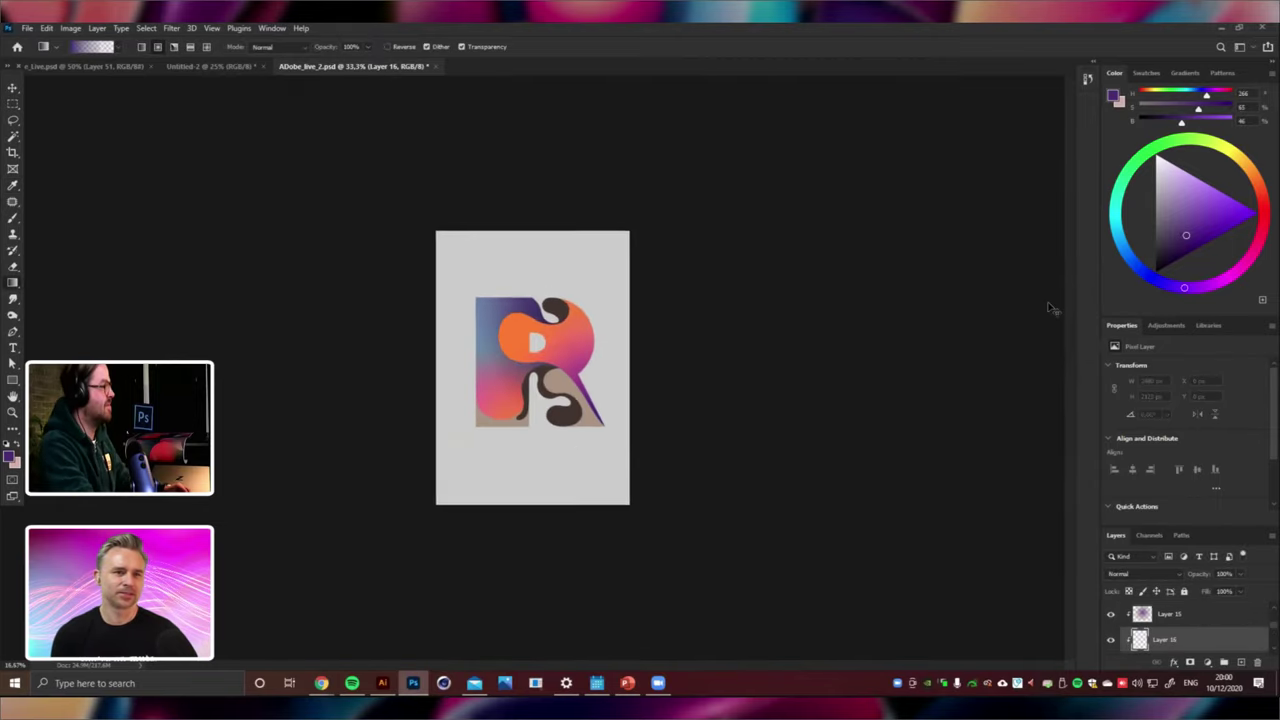
{"action": "key", "text": "ctrl+plus"}
{"action": "key", "text": "ctrl+plus"}
{"action": "key", "text": "ctrl+plus"}
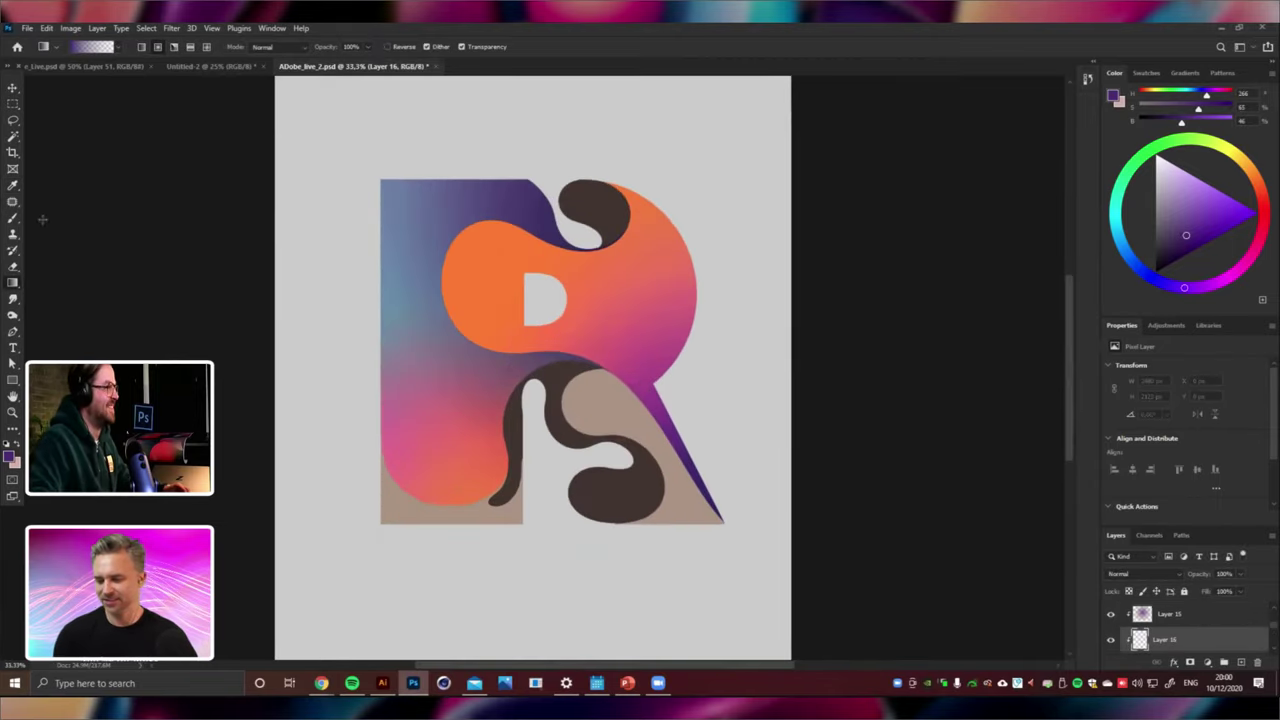
Select Shape 9, the dark wavy shape under the bowl, and set its fill colour to #44403e.
{"action": "left_click", "coordinate": [12, 88]}
{"action": "right_click", "coordinate": [615, 412]}
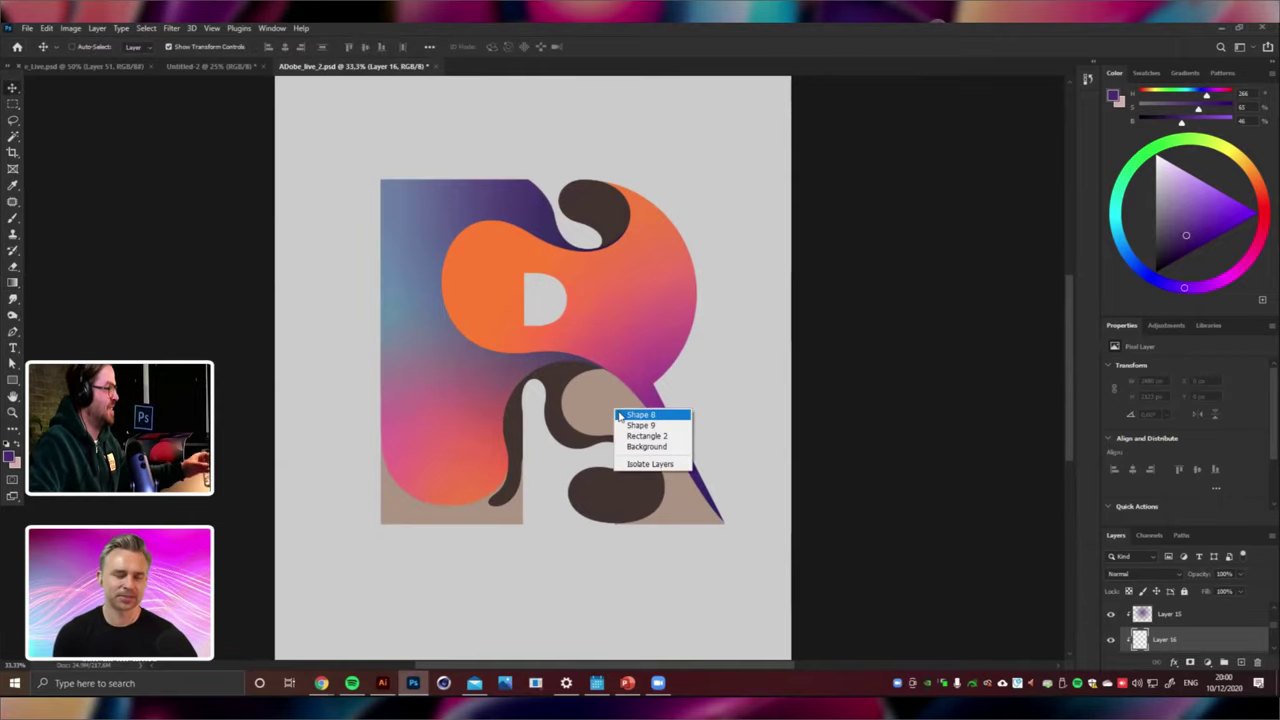
{"action": "left_click", "coordinate": [587, 508]}
{"action": "right_click", "coordinate": [587, 508]}
{"action": "left_click", "coordinate": [598, 513]}
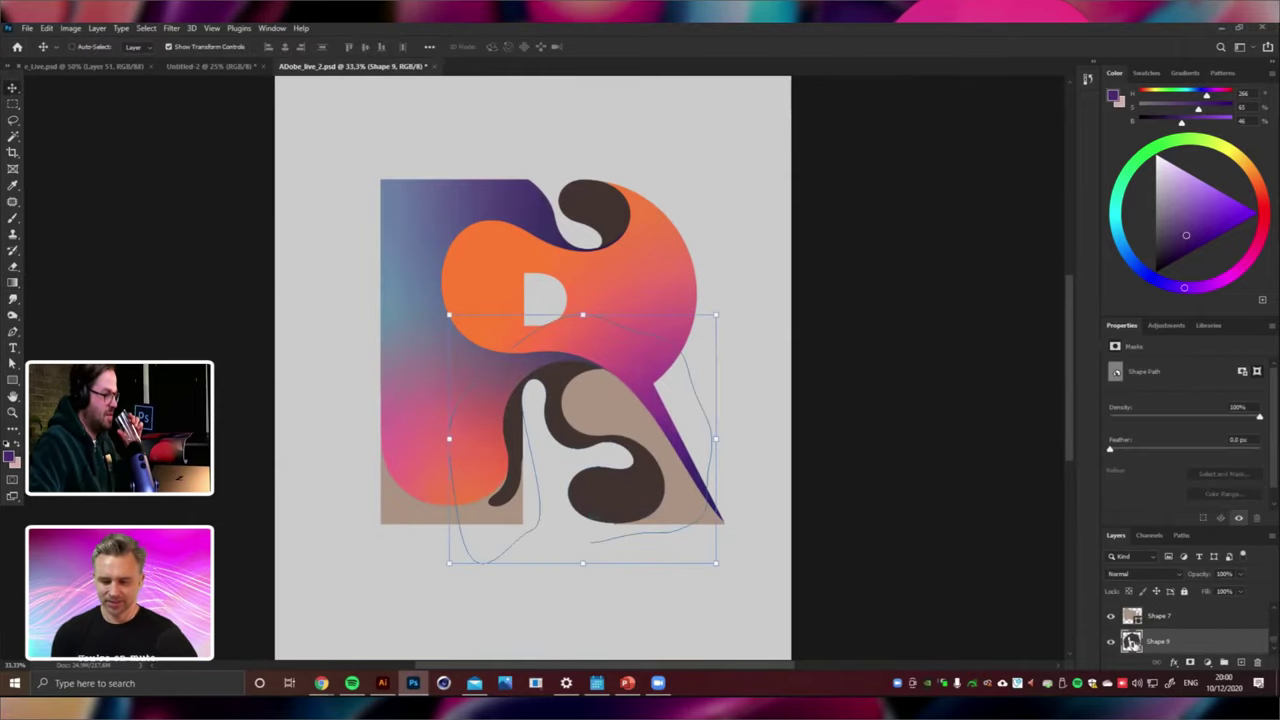
{"action": "double_click", "coordinate": [1131, 641]}
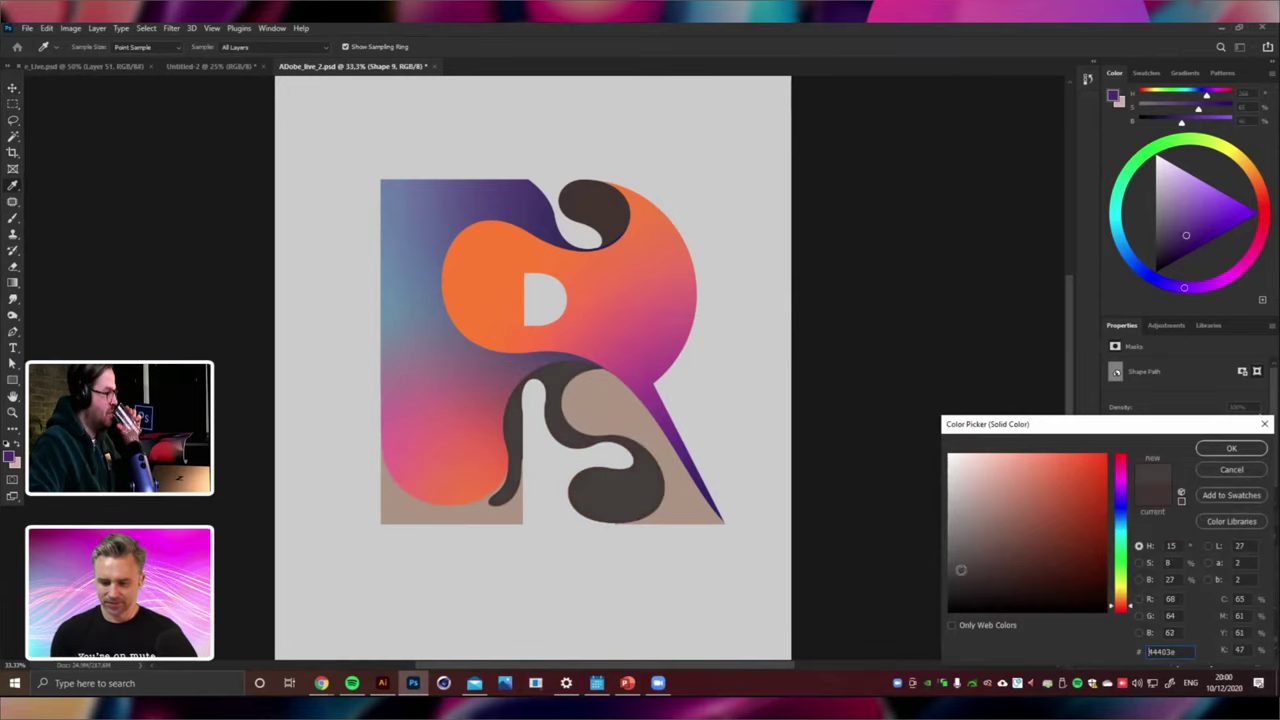
{"action": "left_click", "coordinate": [1232, 450]}
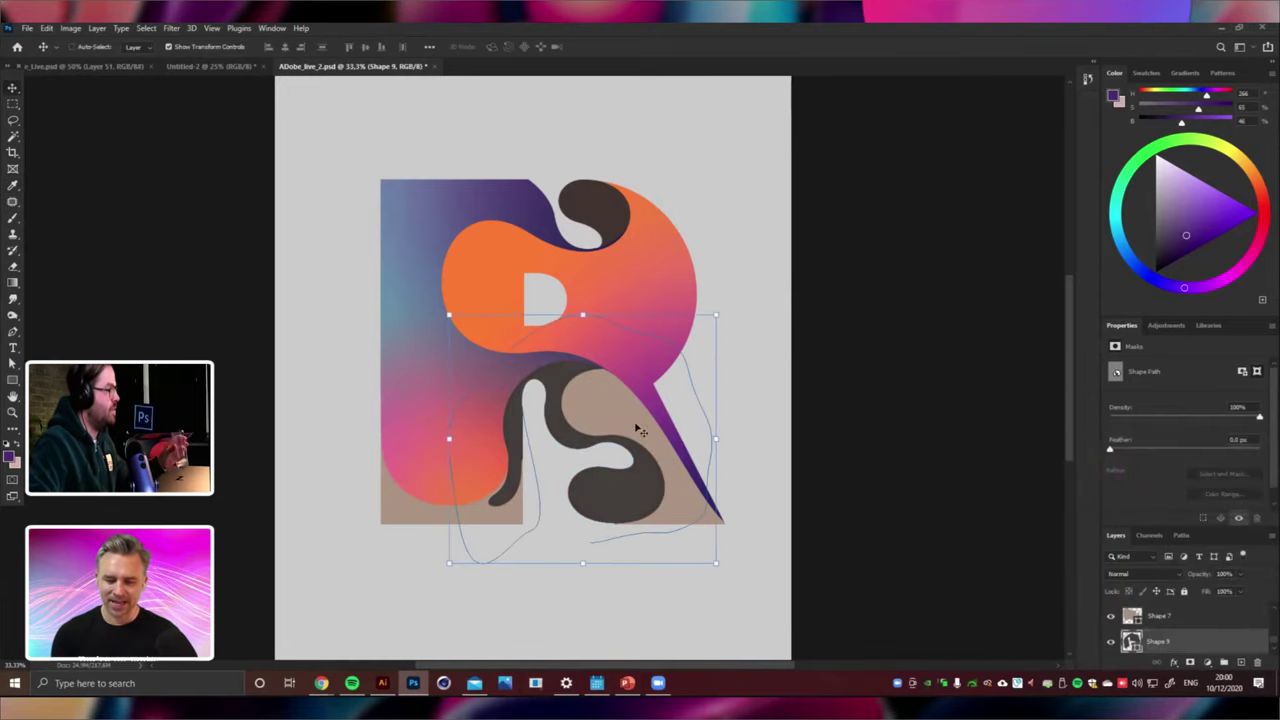
Try moving Shape 7, the beige area beneath the stem's rounded end, off the canvas, and undo the move.
{"action": "right_click", "coordinate": [609, 410]}
{"action": "left_click", "coordinate": [630, 422]}
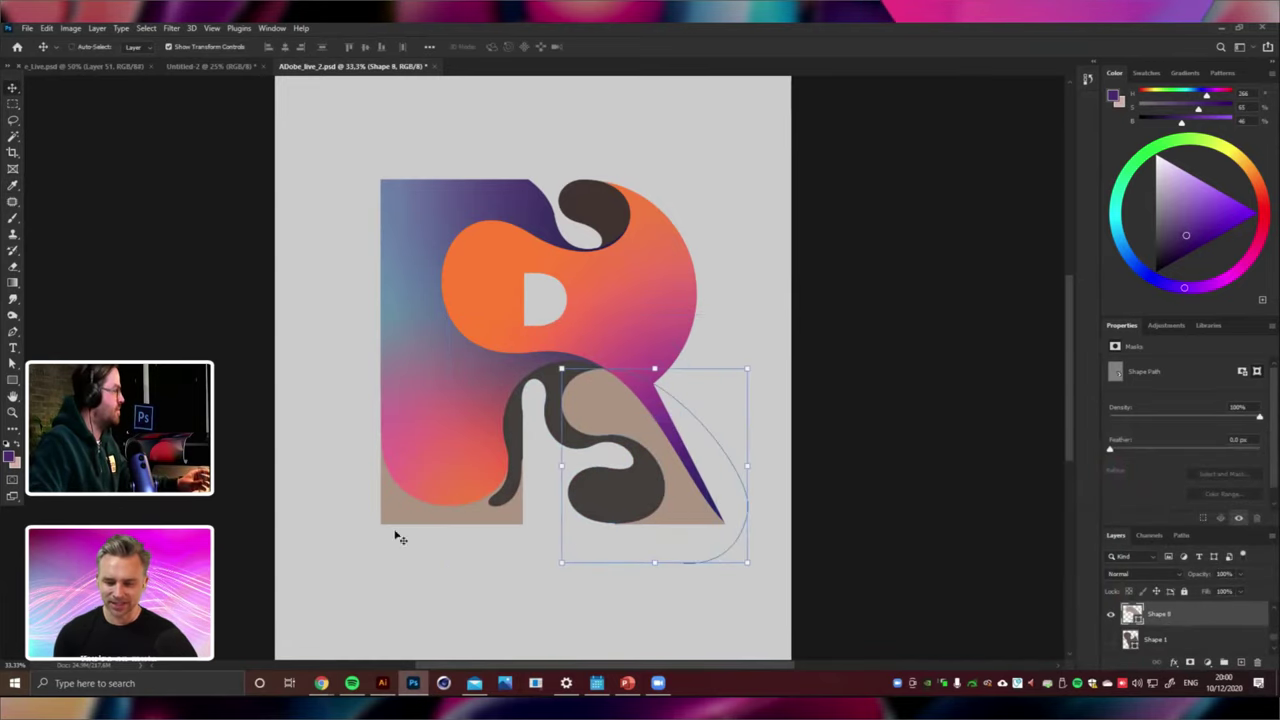
{"action": "right_click", "coordinate": [460, 512]}
{"action": "left_click", "coordinate": [482, 519]}
{"action": "left_click_drag", "start_coordinate": [500, 517], "coordinate": [292, 535]}
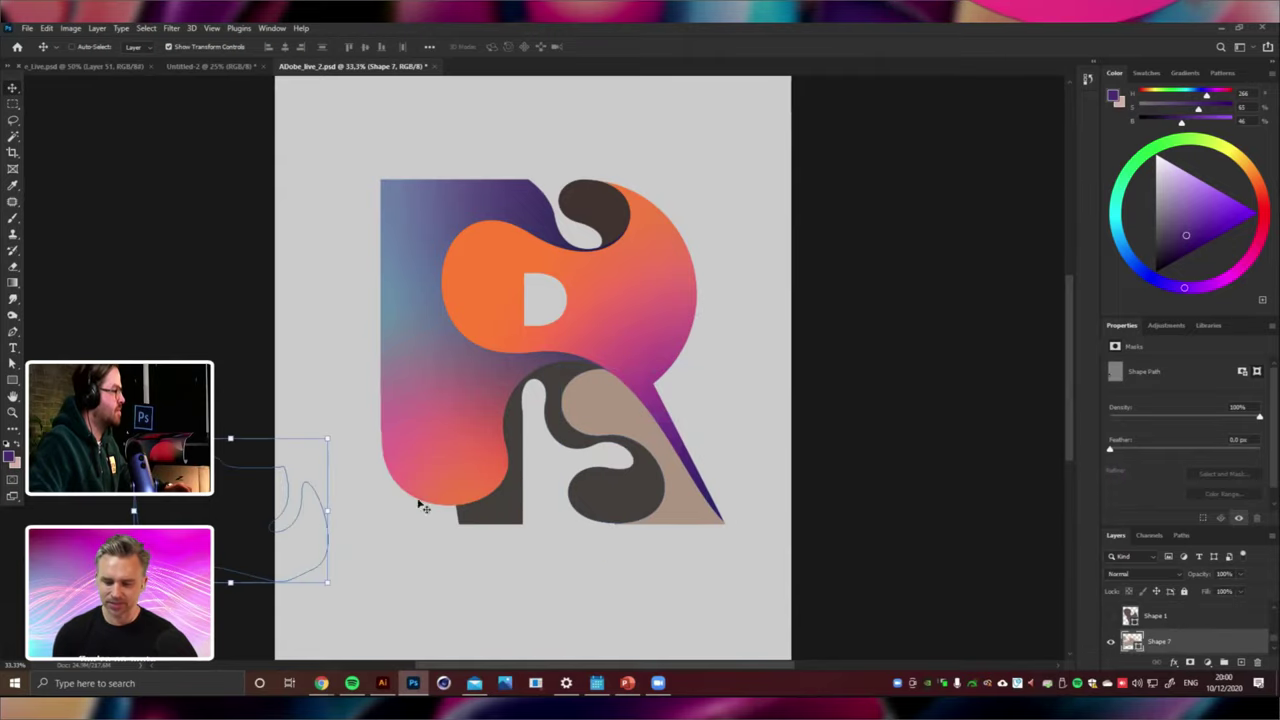
{"action": "key", "text": "ctrl+z"}
{"action": "right_click", "coordinate": [525, 405]}
{"action": "left_click", "coordinate": [535, 418]}
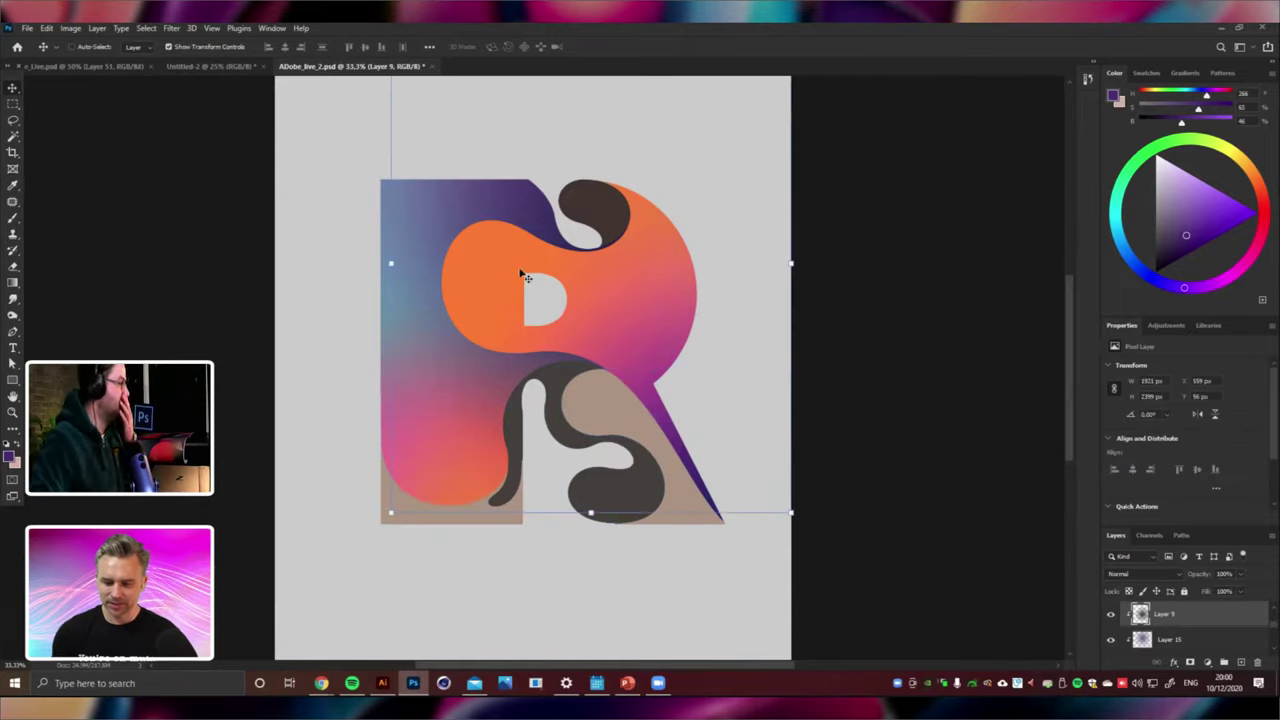
{"action": "right_click", "coordinate": [620, 298]}
{"action": "left_click", "coordinate": [645, 312]}
Add an empty layer with the Brush tool ready and place it as a clipped layer directly above the stem's Layer 12.
{"action": "right_click", "coordinate": [435, 450]}
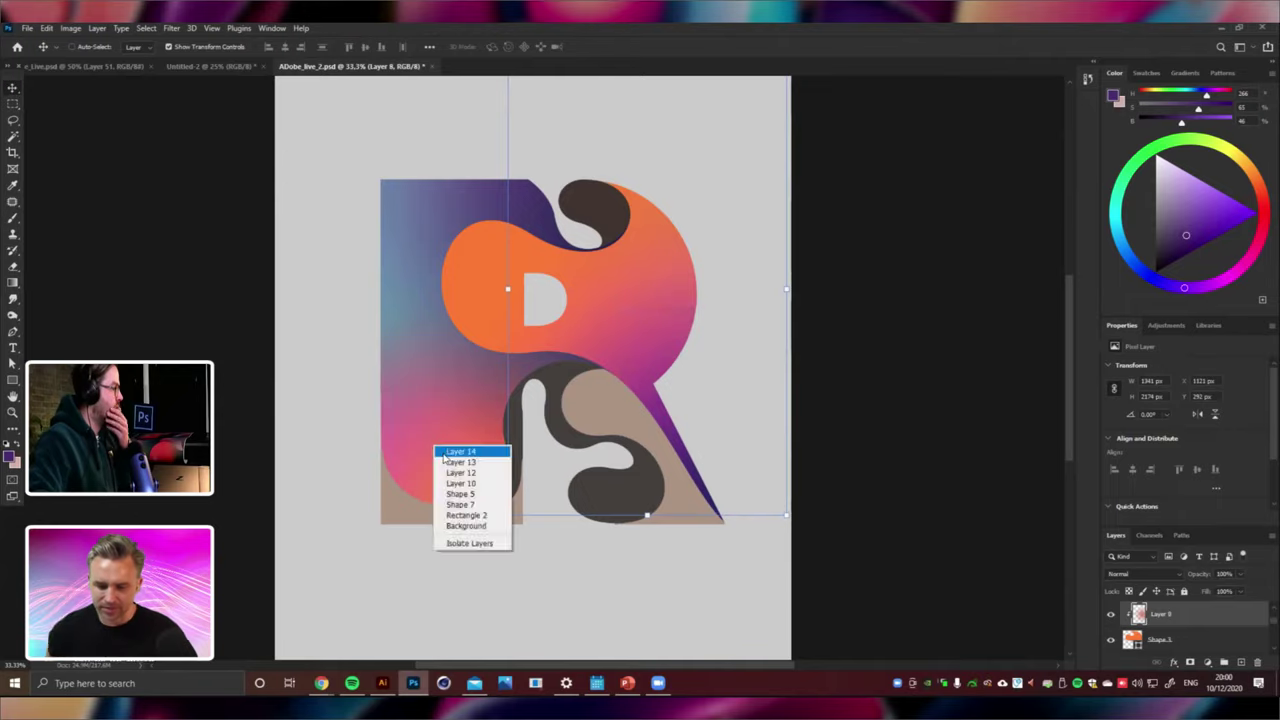
{"action": "left_click", "coordinate": [460, 456]}
{"action": "left_click", "coordinate": [13, 217]}
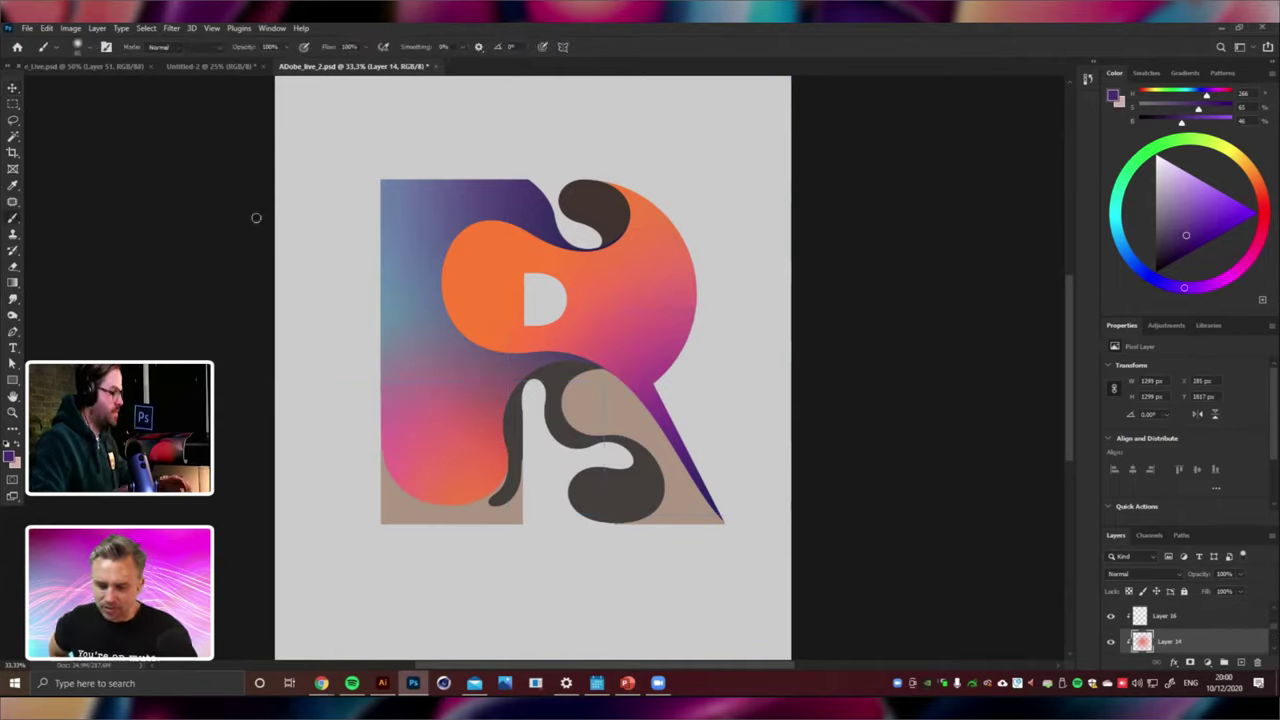
{"action": "key", "text": "ctrl+shift+alt+n"}
{"action": "key", "text": "ctrl+["}
{"action": "key", "text": "ctrl+["}
{"action": "key", "text": "ctrl+["}
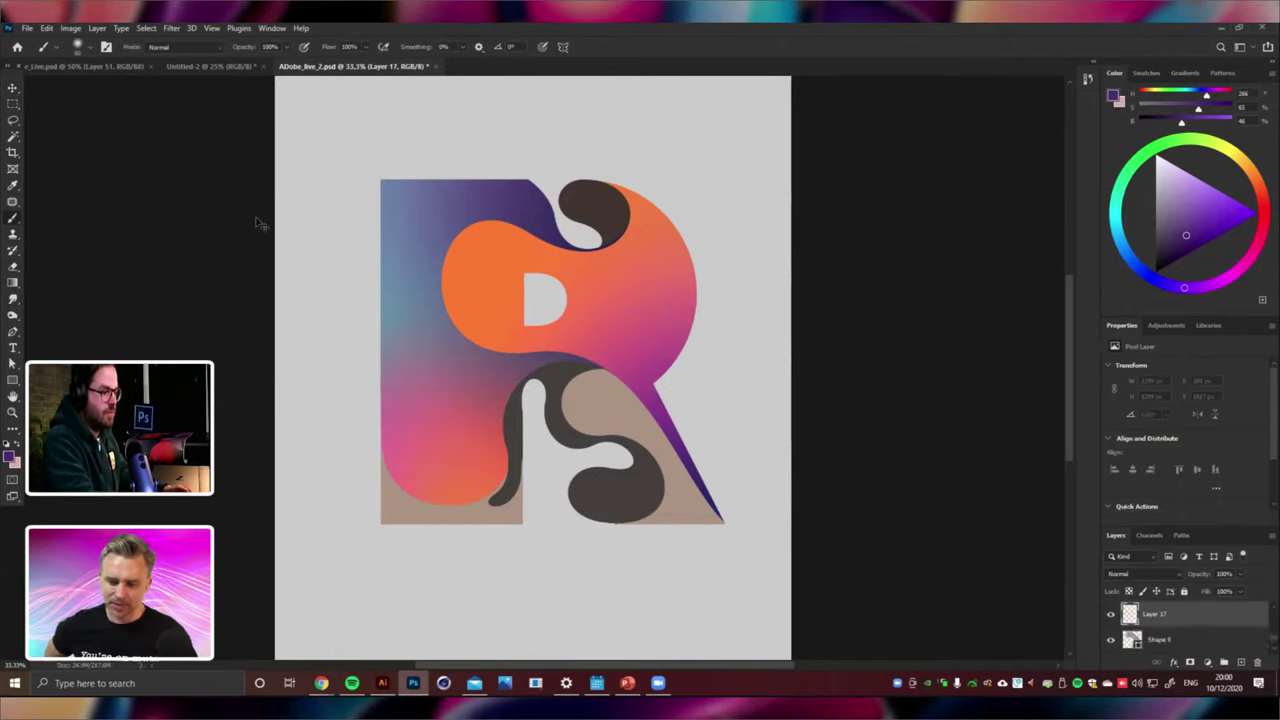
{"action": "key", "text": "ctrl+["}
{"action": "key", "text": "ctrl+["}
{"action": "key", "text": "ctrl+["}
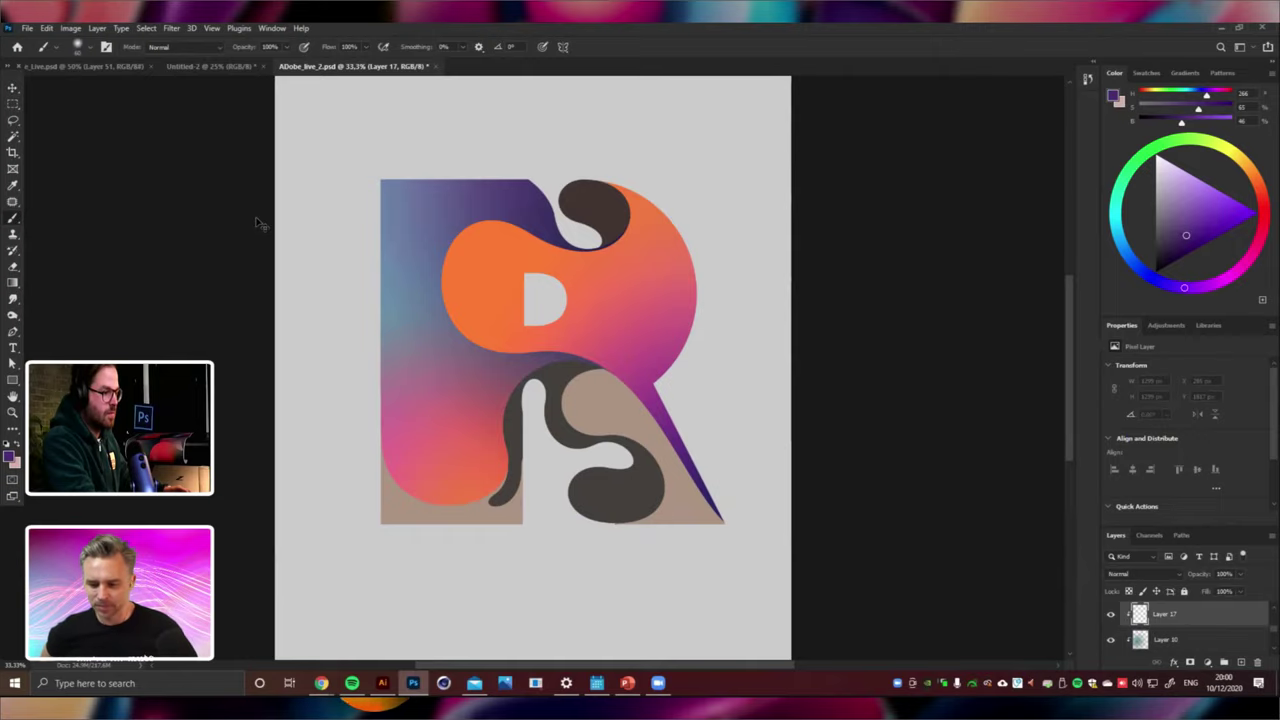
Paint a soft shadow beneath the orange bowl in grey sampled from the background, and set Layer 17's blend mode to Multiply.
{"action": "key", "text": "ctrl+minus"}
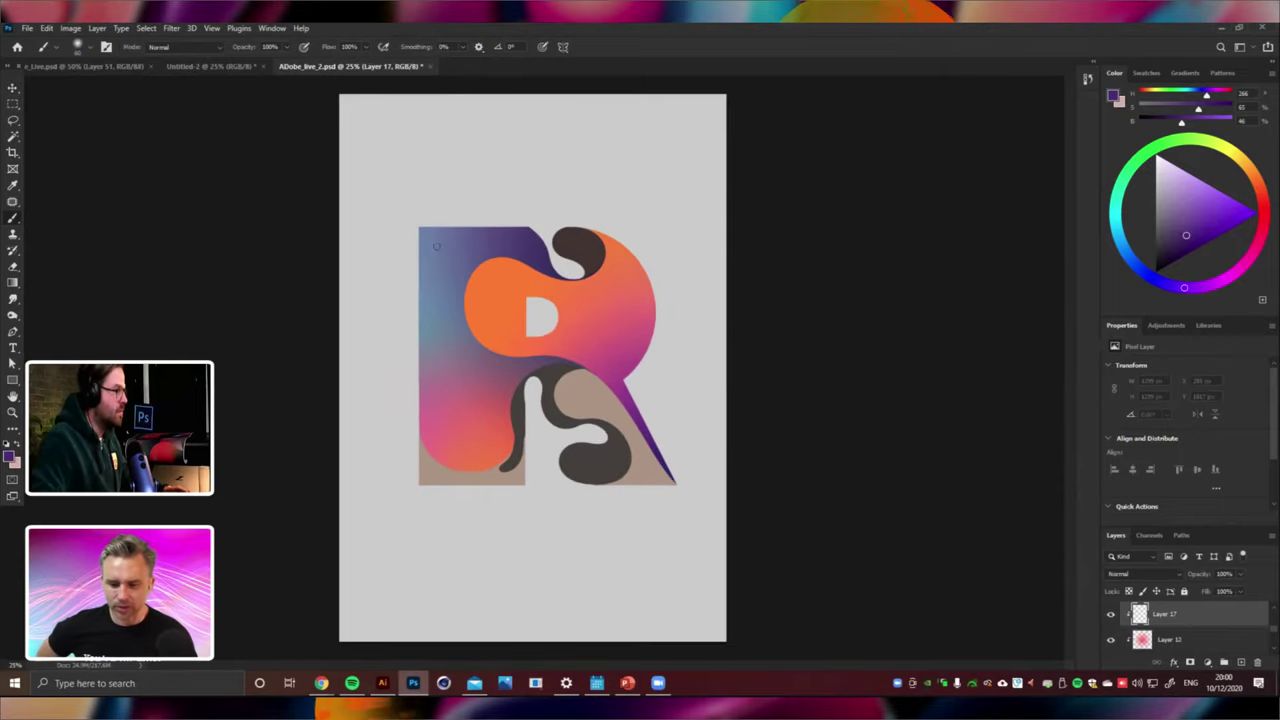
{"action": "key", "text": "ctrl+plus"}
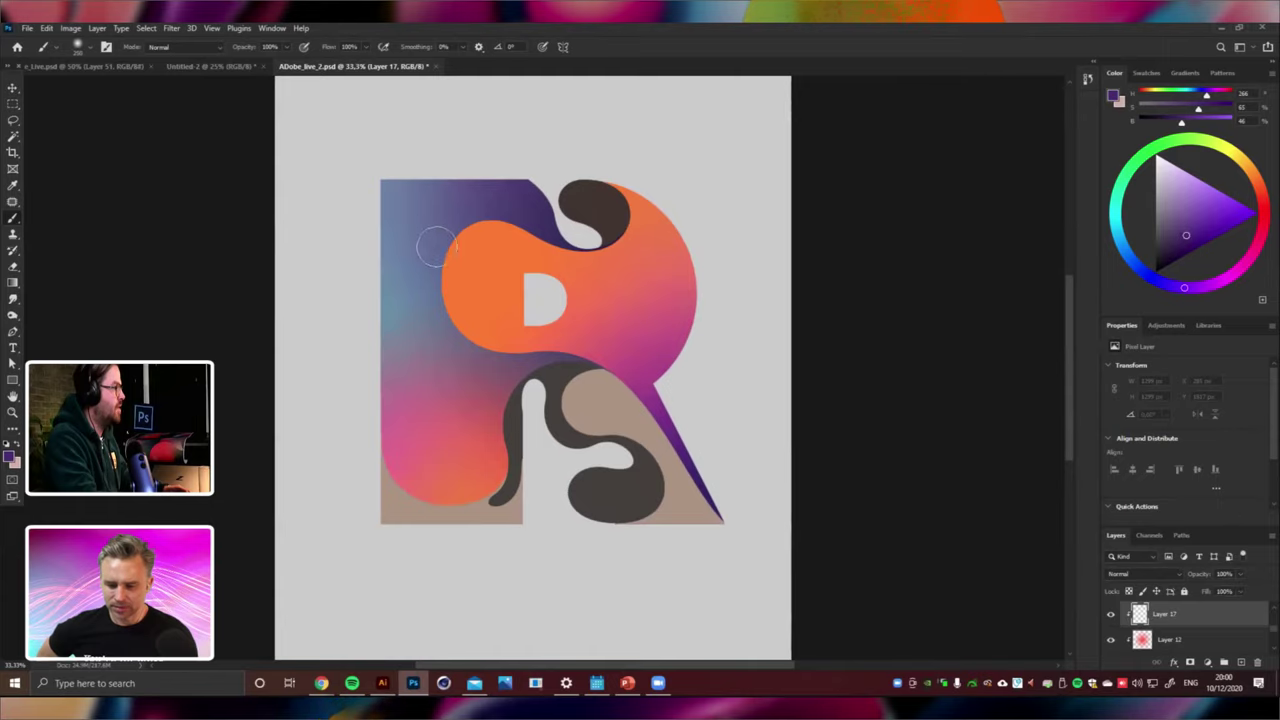
{"action": "key", "text": "ctrl+plus"}
{"action": "left_click", "coordinate": [844, 356], "text": "alt"}
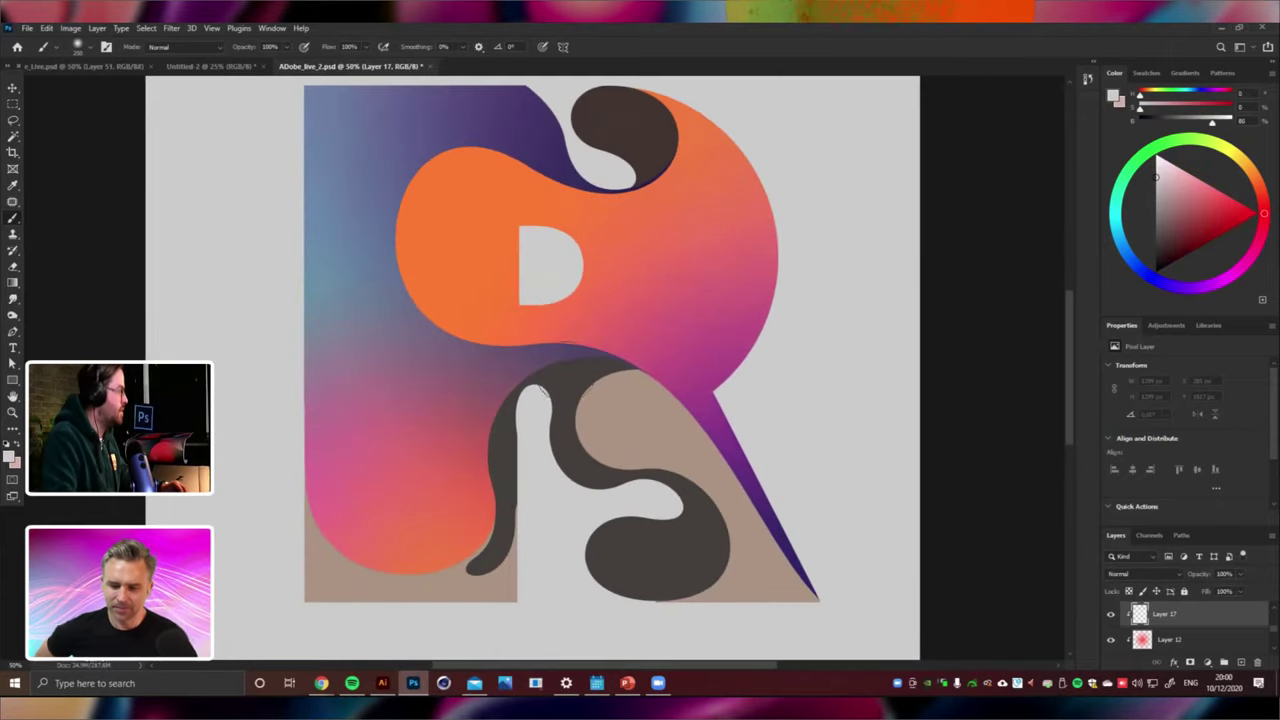
{"action": "left_click_drag", "start_coordinate": [683, 355], "coordinate": [480, 350]}
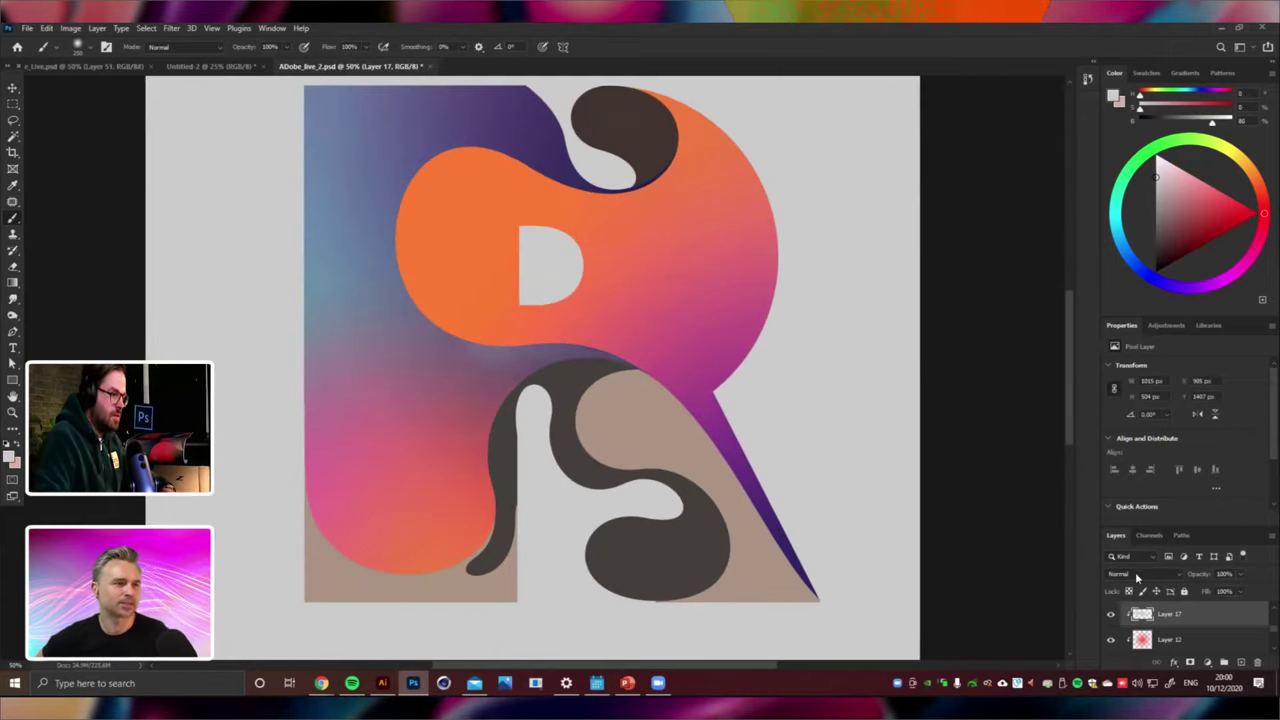
{"action": "left_click", "coordinate": [1135, 572]}
{"action": "left_click", "coordinate": [1140, 411]}
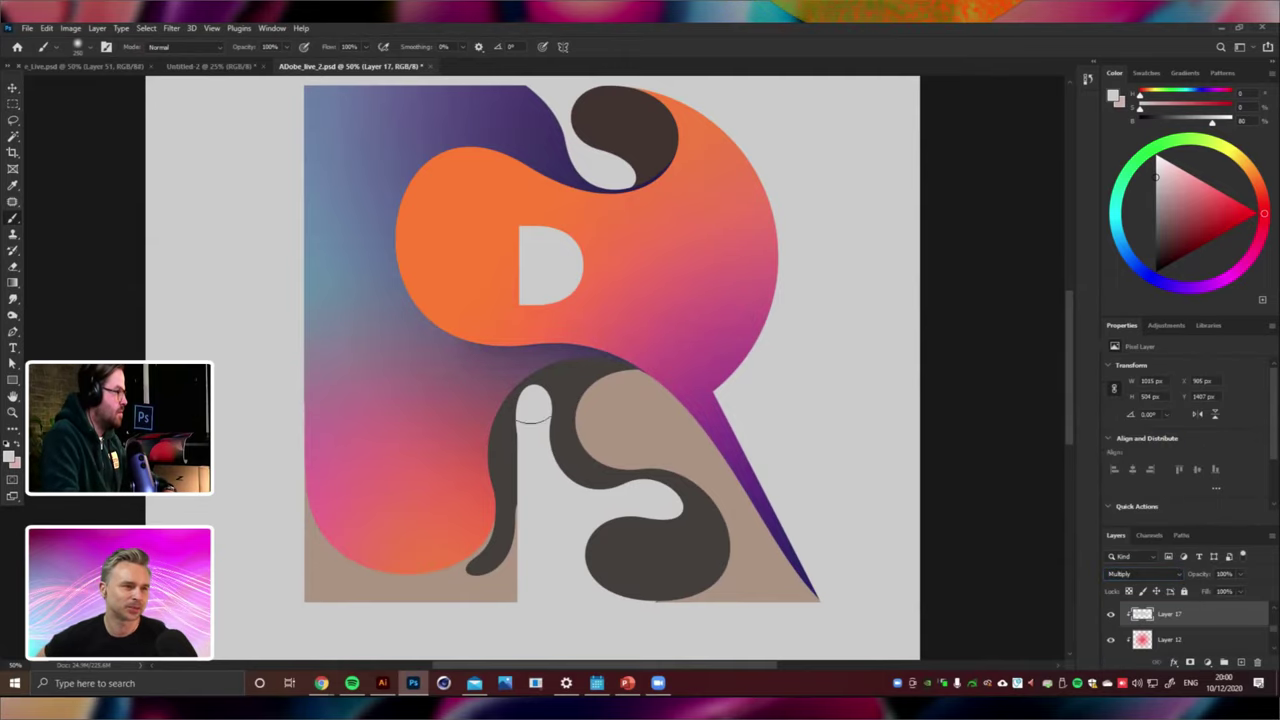
Extend the soft shadow around the orange bowl's lower edge and down the stem's right edge with a smaller brush.
{"action": "mouse_move", "coordinate": [500, 325]}
{"action": "left_mouse_down"}
{"action": "mouse_move", "coordinate": [434, 300]}
{"action": "mouse_move", "coordinate": [457, 317]}
{"action": "left_mouse_up"}
{"action": "key", "text": "bracketleft"}
{"action": "key", "text": "bracketleft"}
{"action": "key", "text": "bracketleft"}
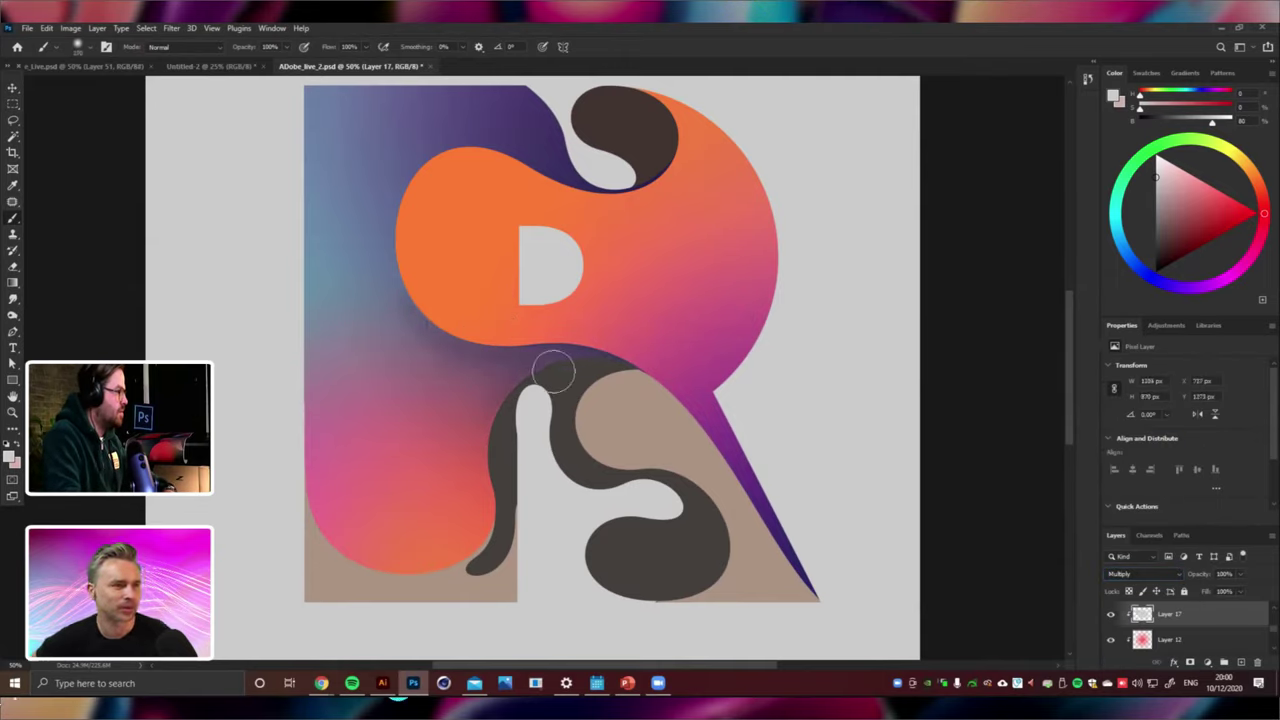
{"action": "mouse_move", "coordinate": [490, 522]}
{"action": "left_mouse_down"}
{"action": "mouse_move", "coordinate": [519, 462]}
{"action": "mouse_move", "coordinate": [504, 416]}
{"action": "mouse_move", "coordinate": [482, 527]}
{"action": "left_mouse_up"}
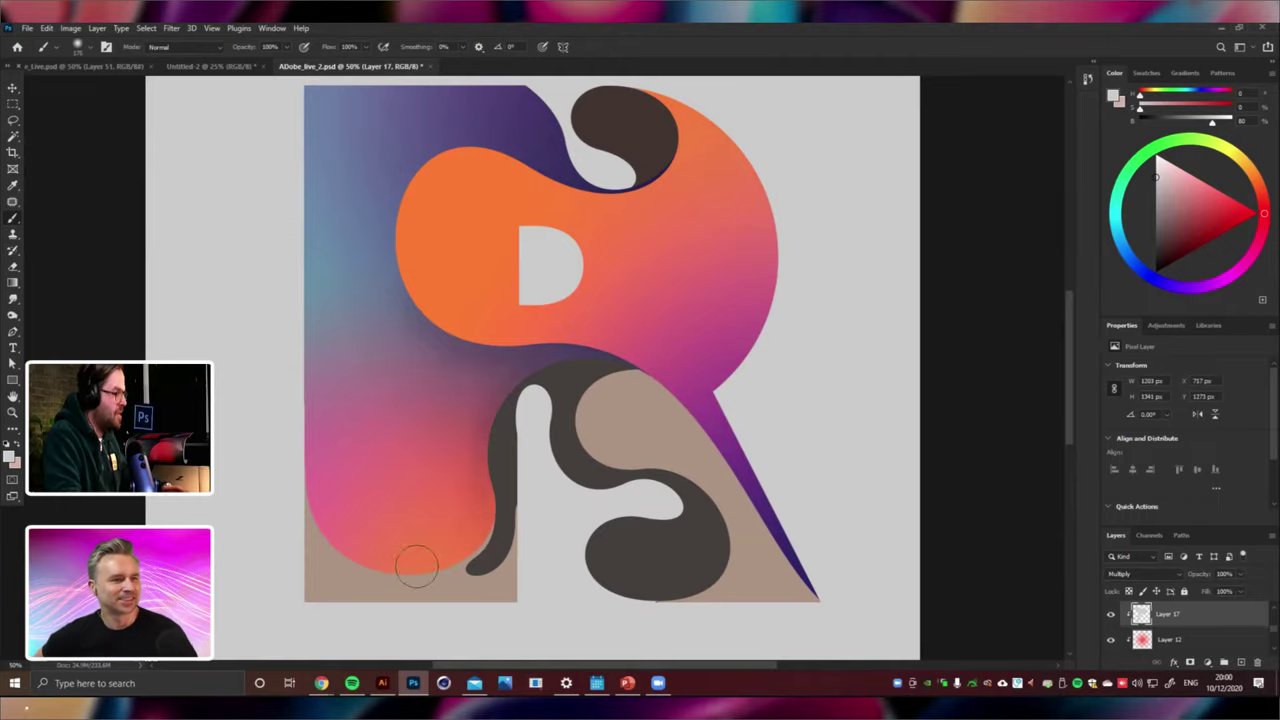
Raise Layer 17 directly above Layer 14 and shade the right and lower edges of the stem's rounded end.
{"action": "key", "text": "ctrl+bracketright"}
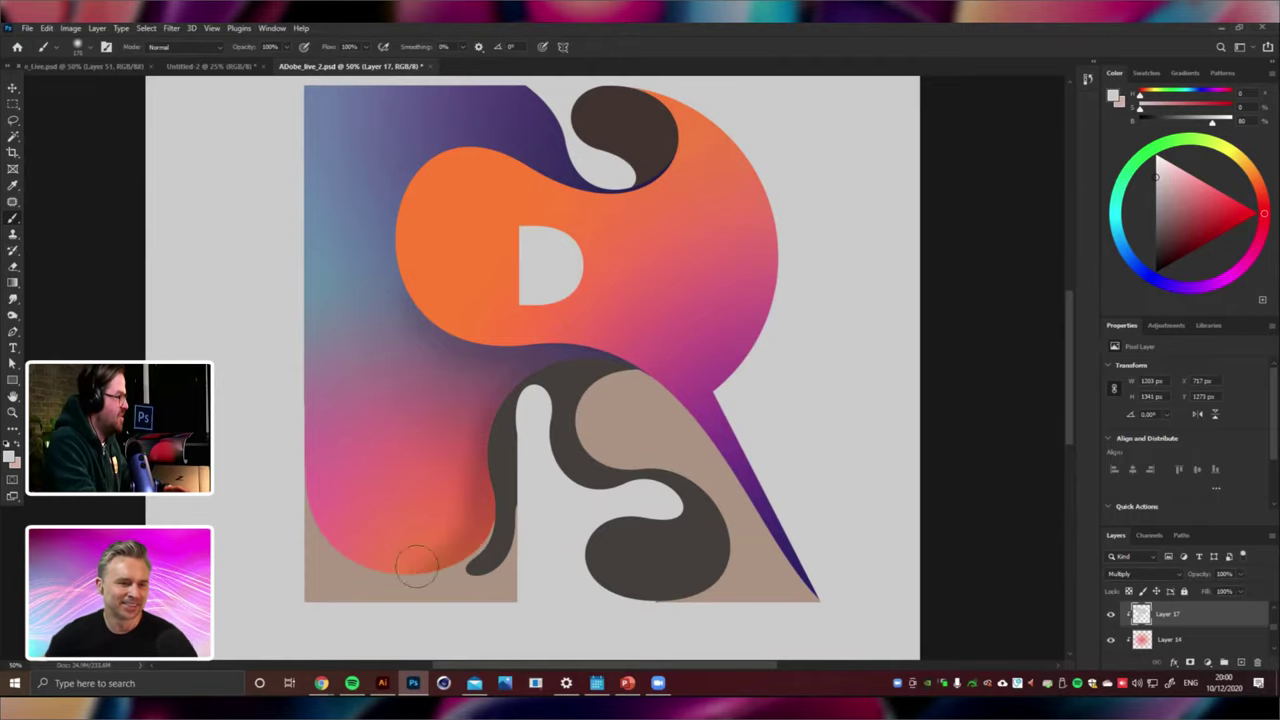
{"action": "key", "text": "ctrl+minus"}
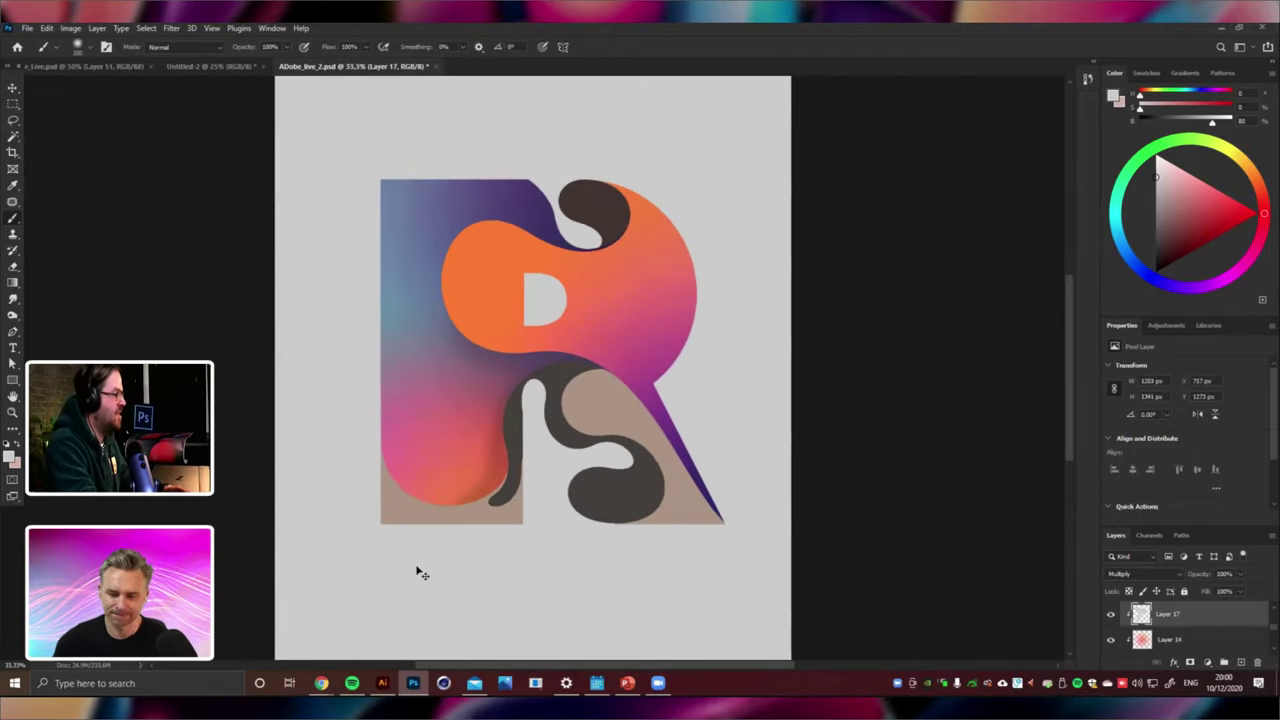
{"action": "key", "text": "ctrl+plus"}
{"action": "mouse_move", "coordinate": [480, 450]}
{"action": "left_mouse_down"}
{"action": "mouse_move", "coordinate": [437, 523]}
{"action": "mouse_move", "coordinate": [362, 578]}
{"action": "left_mouse_up"}
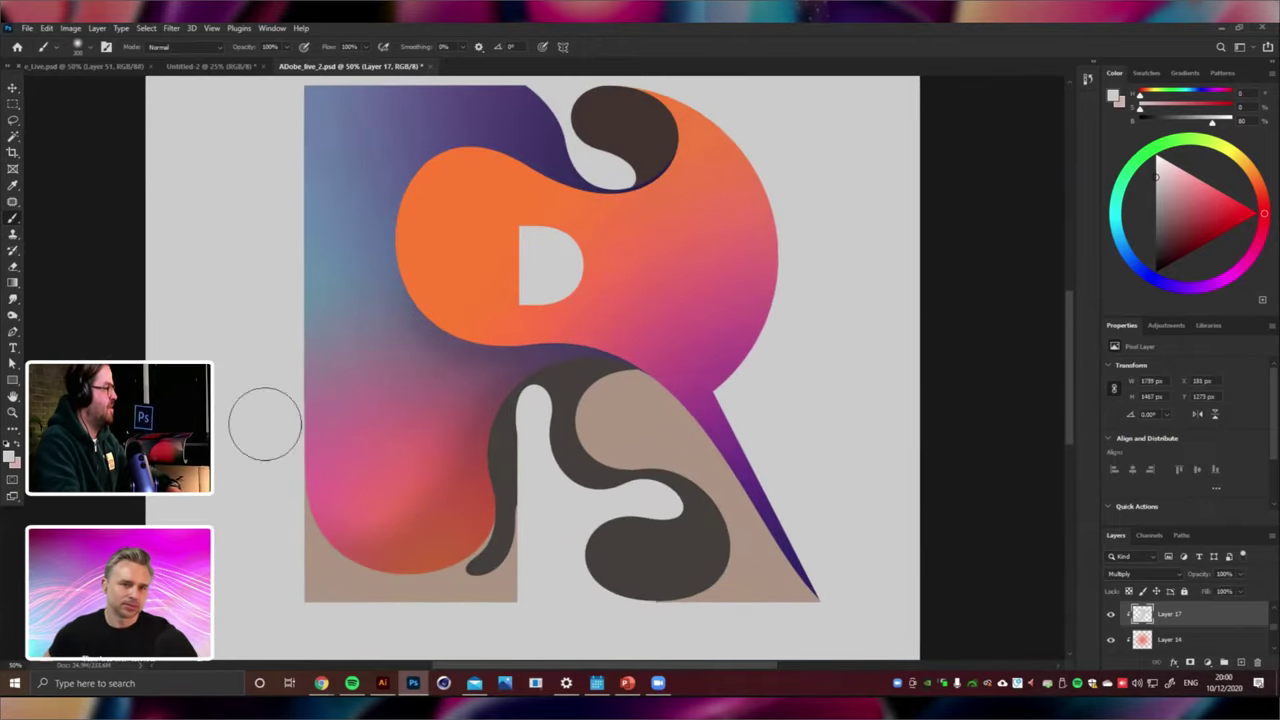
Erase the shading from the middle of the stem's rounded end with a large soft eraser, keeping it along the edges.
{"action": "left_click", "coordinate": [13, 266]}
{"action": "key", "text": "bracketright"}
{"action": "key", "text": "bracketright"}
{"action": "key", "text": "bracketright"}
{"action": "key", "text": "bracketright"}
{"action": "key", "text": "bracketright"}
{"action": "key", "text": "bracketright"}
{"action": "key", "text": "bracketright"}
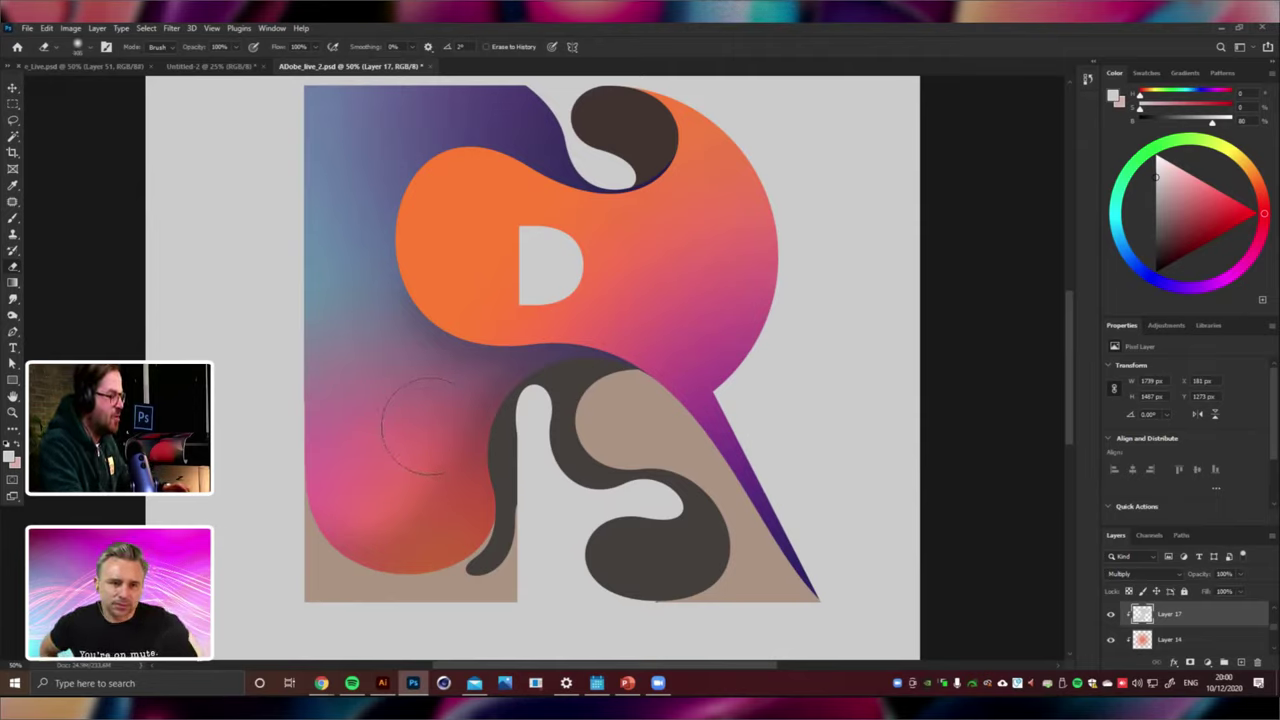
{"action": "left_click_drag", "start_coordinate": [423, 427], "coordinate": [423, 453]}
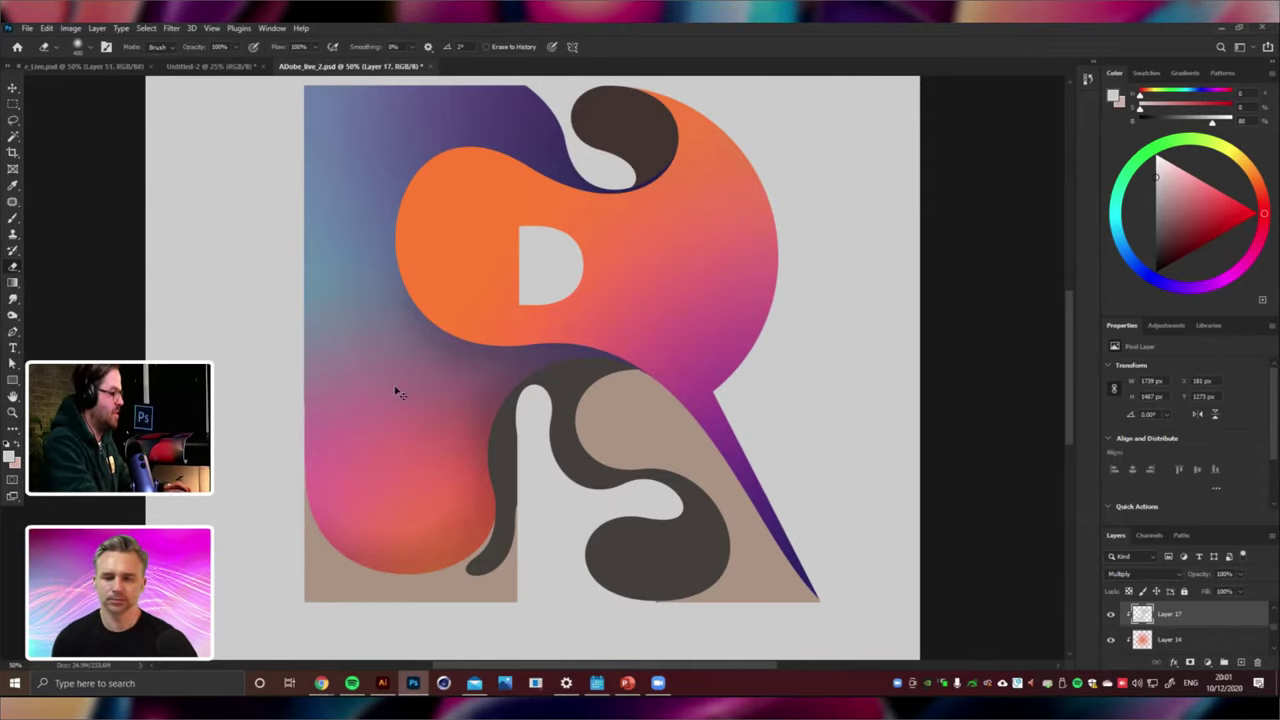
Darken Layer 17's shading by setting its lightness to -28 with Hue/Saturation.
{"action": "key", "text": "ctrl+u"}
{"action": "left_click_drag", "start_coordinate": [895, 441], "coordinate": [892, 441]}
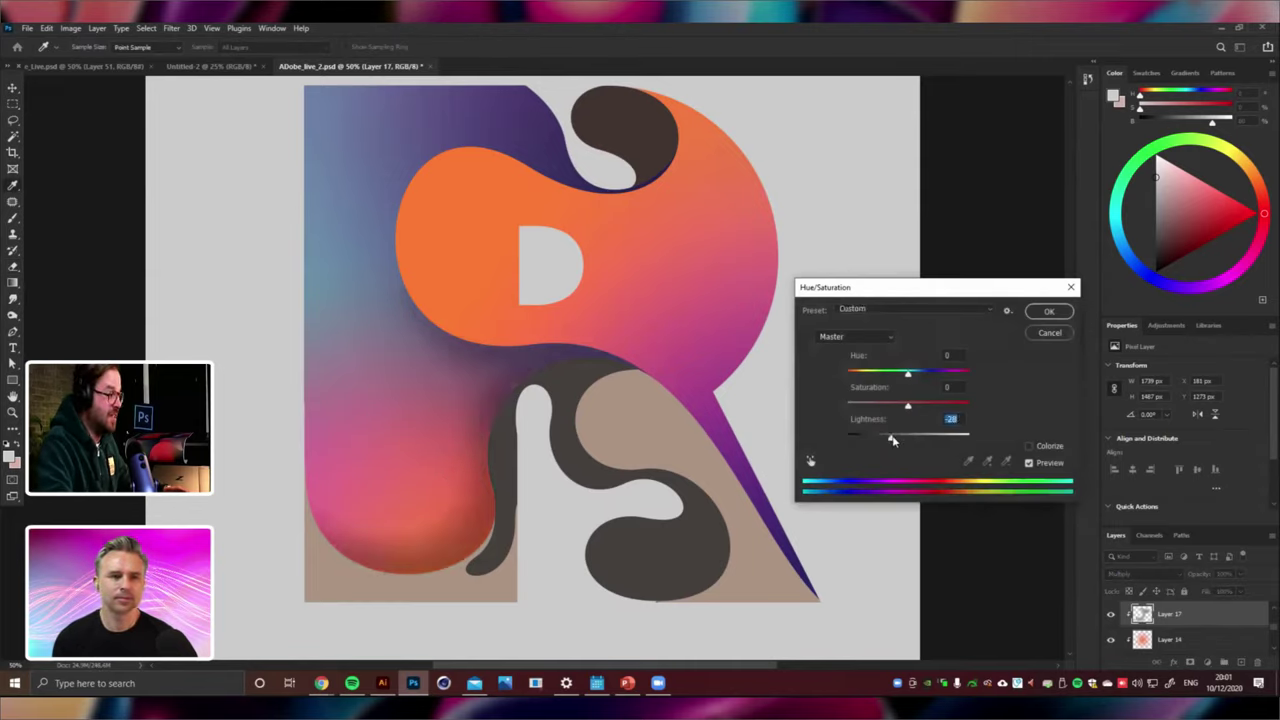
{"action": "left_click", "coordinate": [1049, 313]}
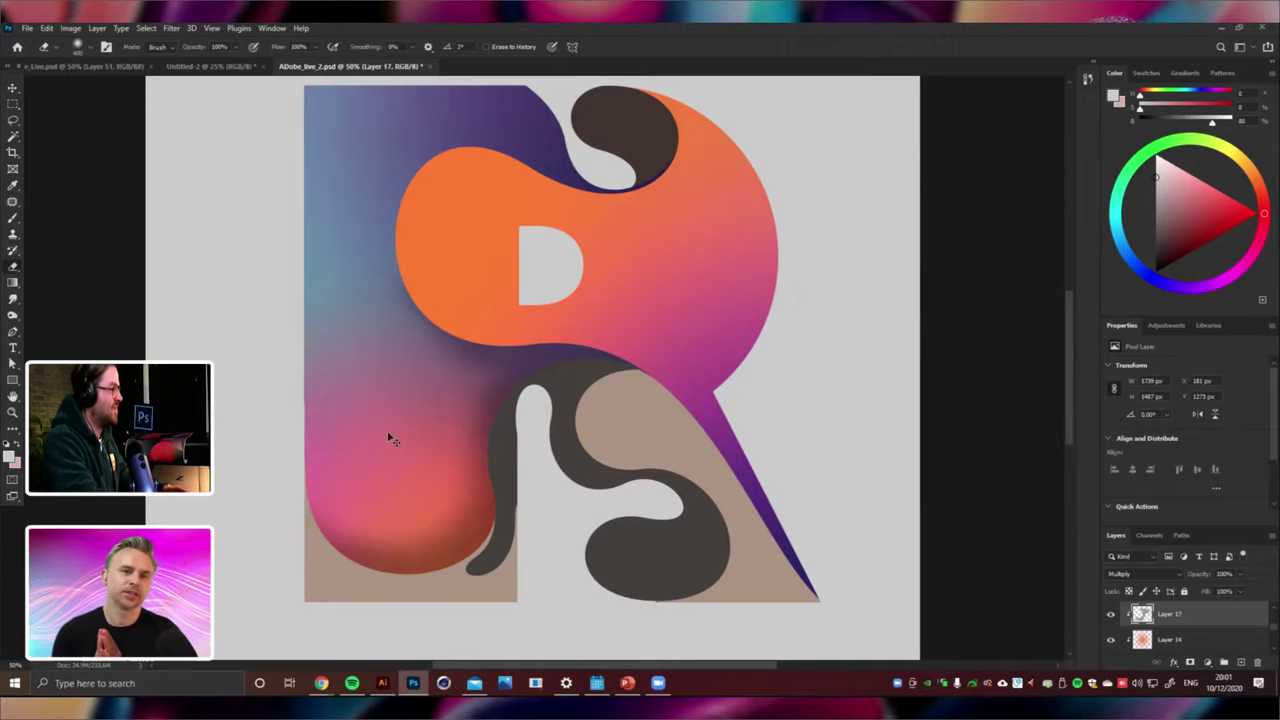
Change Layer 17's blend mode to Color Burn and lower its opacity to 64%.
{"action": "key", "text": "ctrl+minus"}
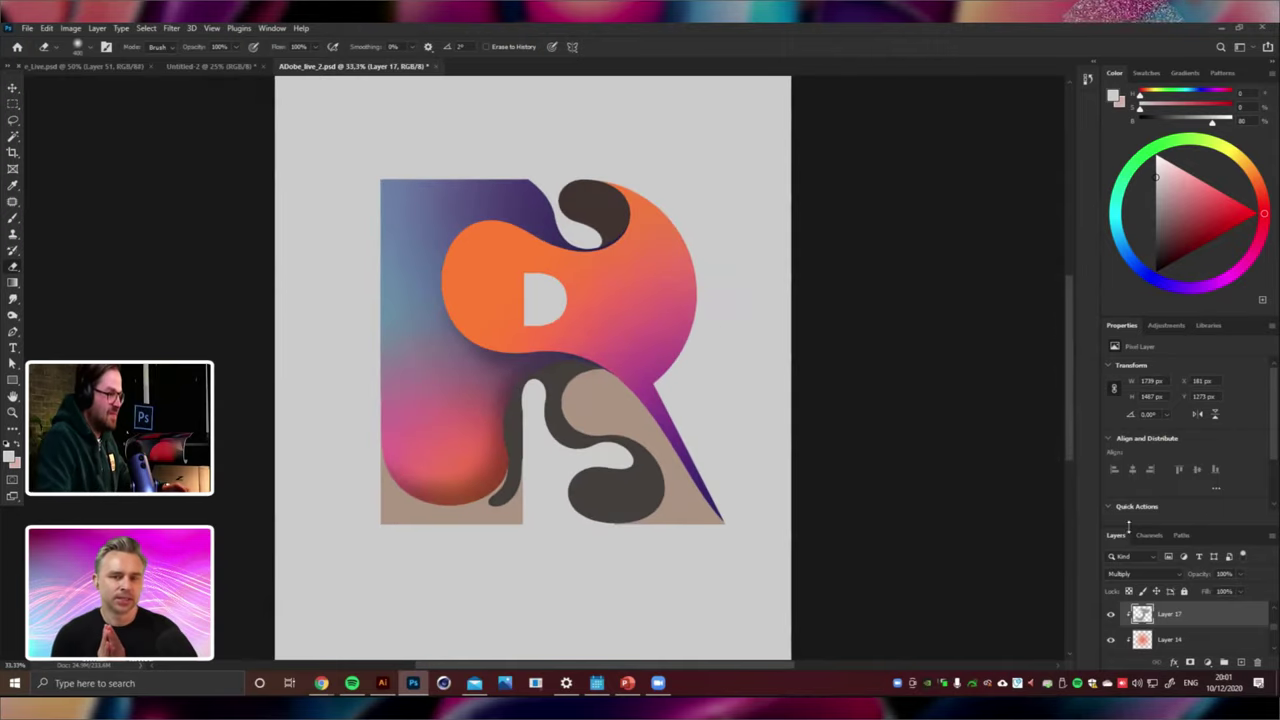
{"action": "left_click", "coordinate": [1133, 578]}
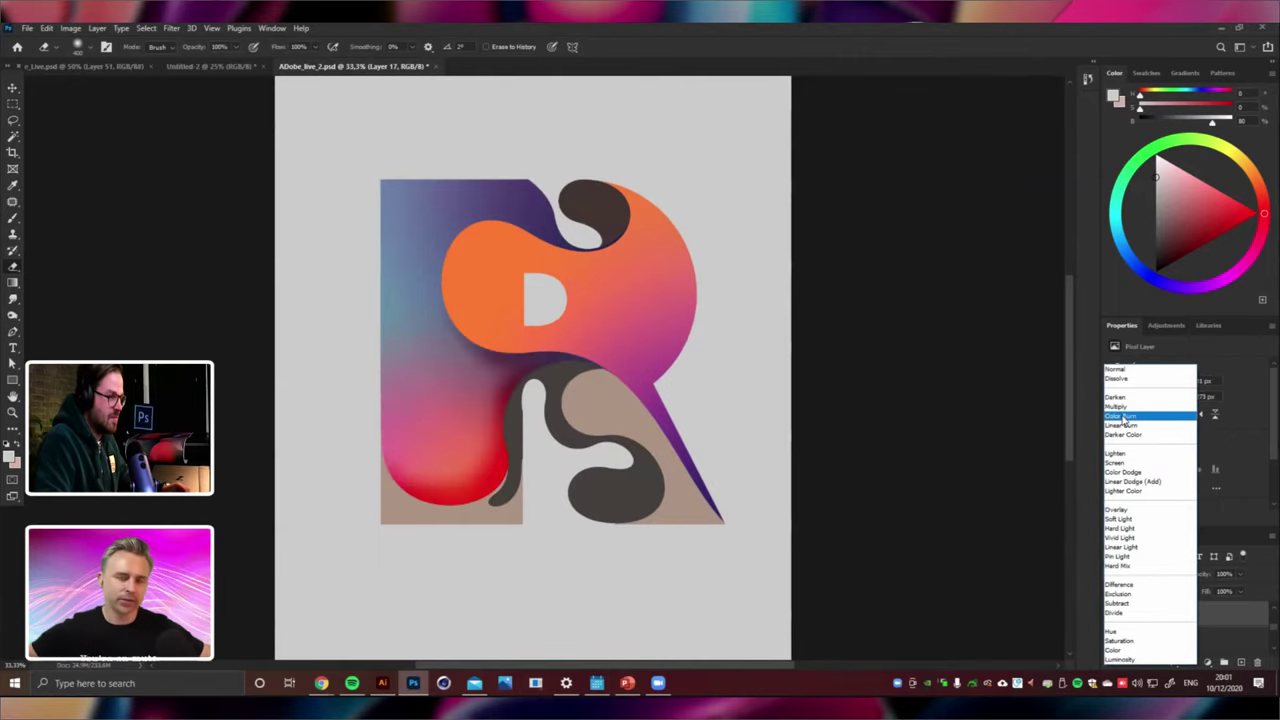
{"action": "left_click", "coordinate": [1124, 416]}
{"action": "left_click", "coordinate": [1241, 574]}
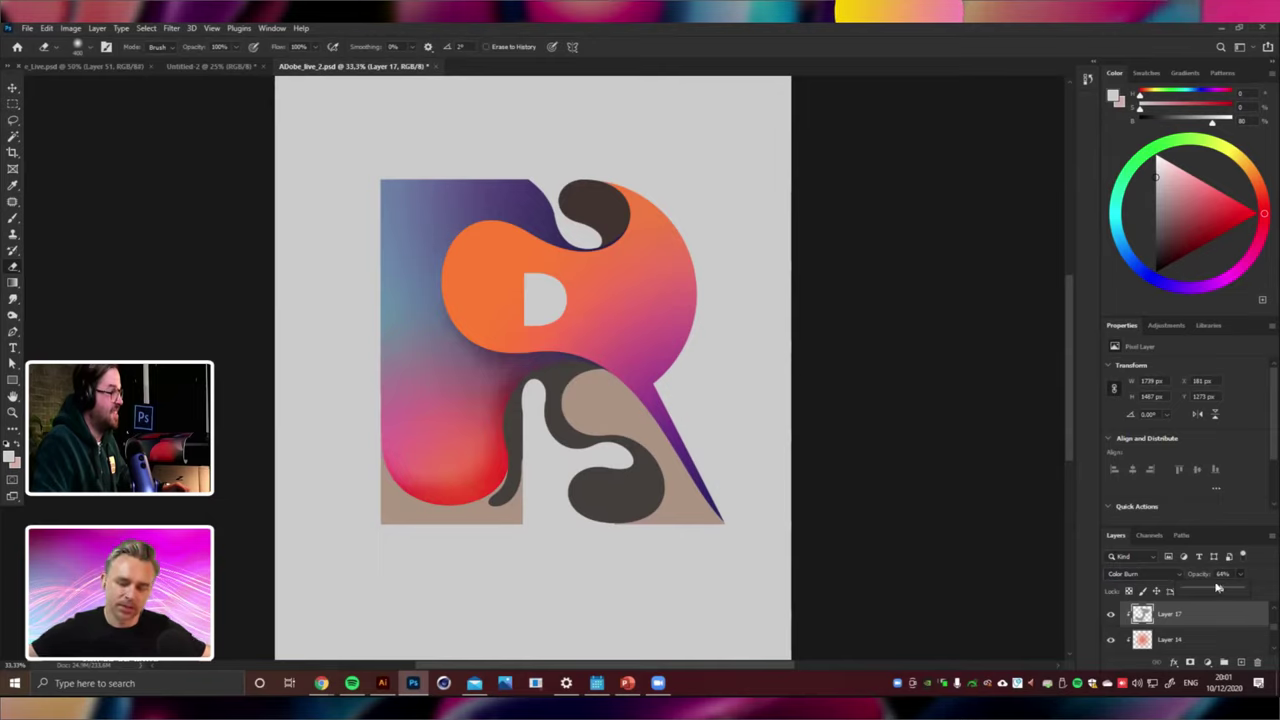
{"action": "key", "text": "ctrl+plus"}
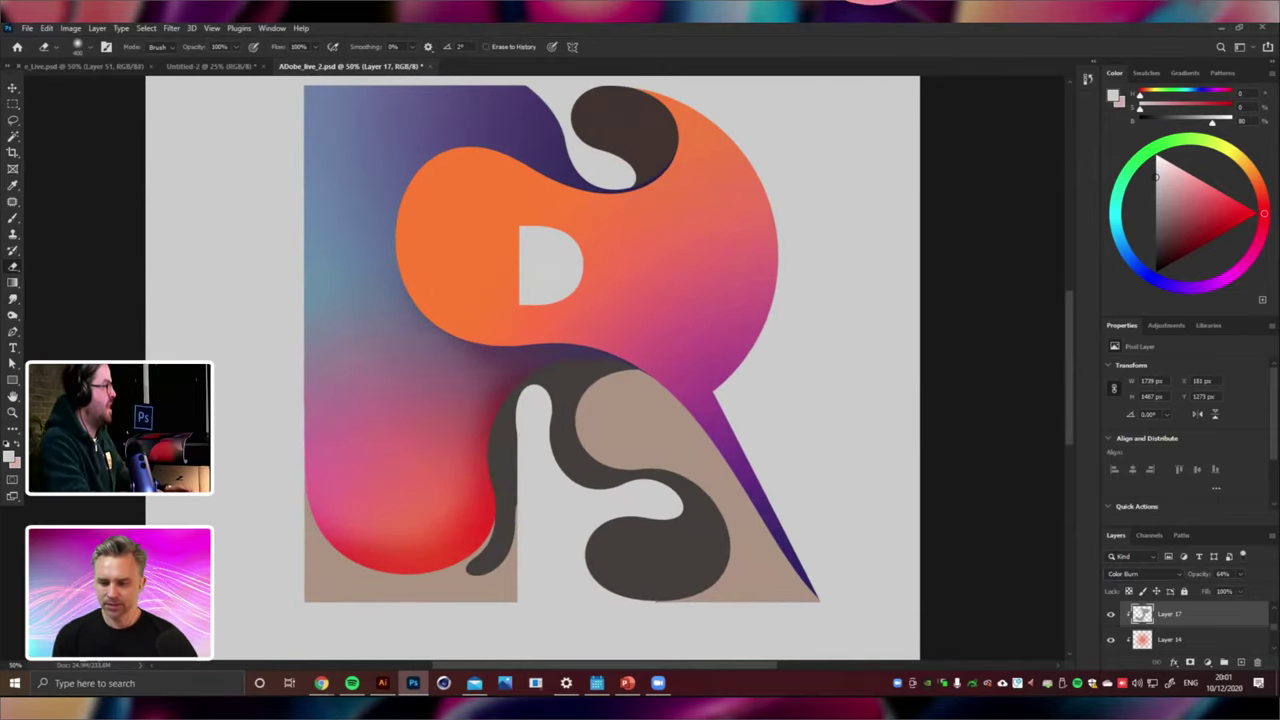
Add an empty clipped layer above the bowl's Layer 7 for brush shading and set its blend mode to Multiply.
{"action": "left_click", "coordinate": [12, 88]}
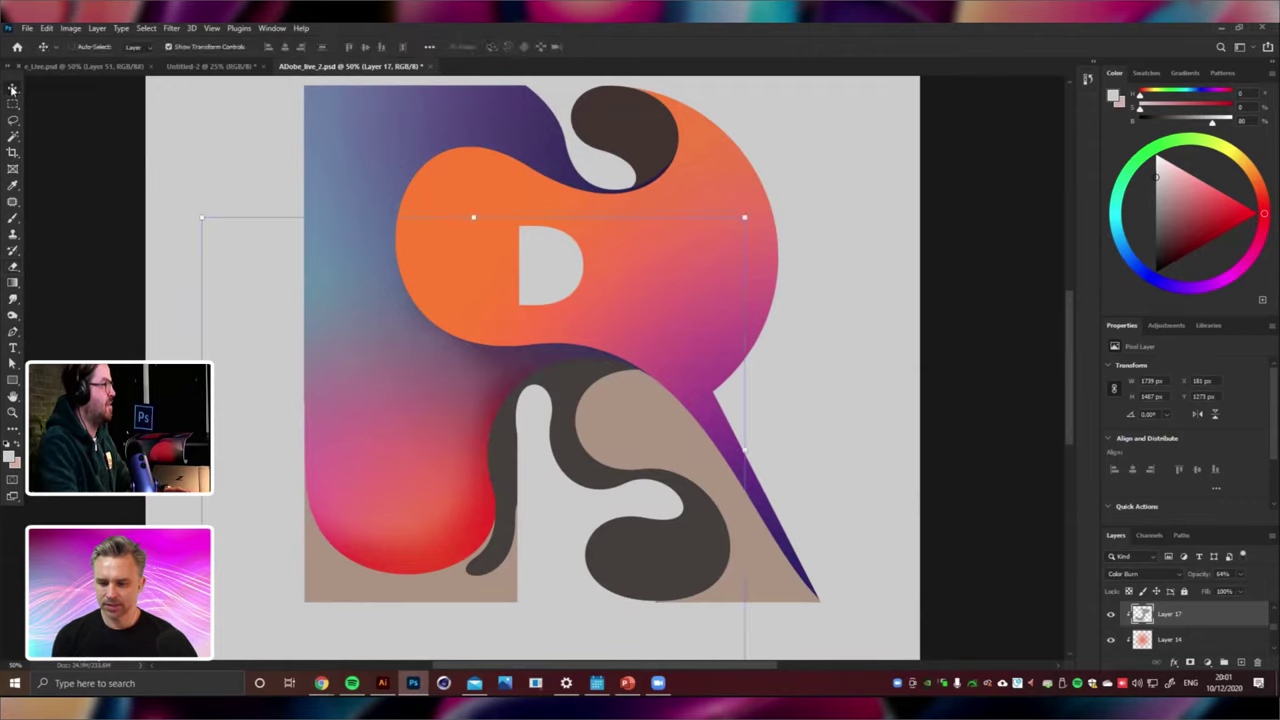
{"action": "right_click", "coordinate": [702, 368]}
{"action": "left_click", "coordinate": [724, 382]}
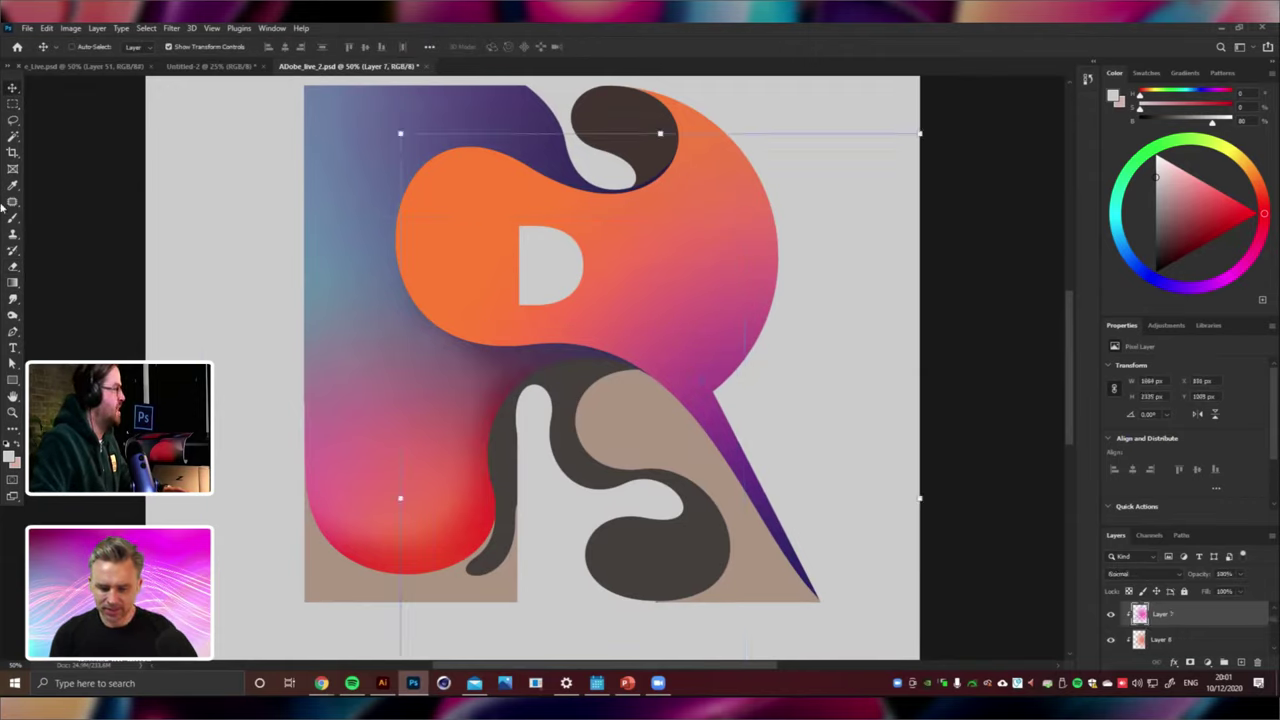
{"action": "key", "text": "b"}
{"action": "key", "text": "ctrl+shift+alt+n"}
{"action": "key", "text": "ctrl+minus"}
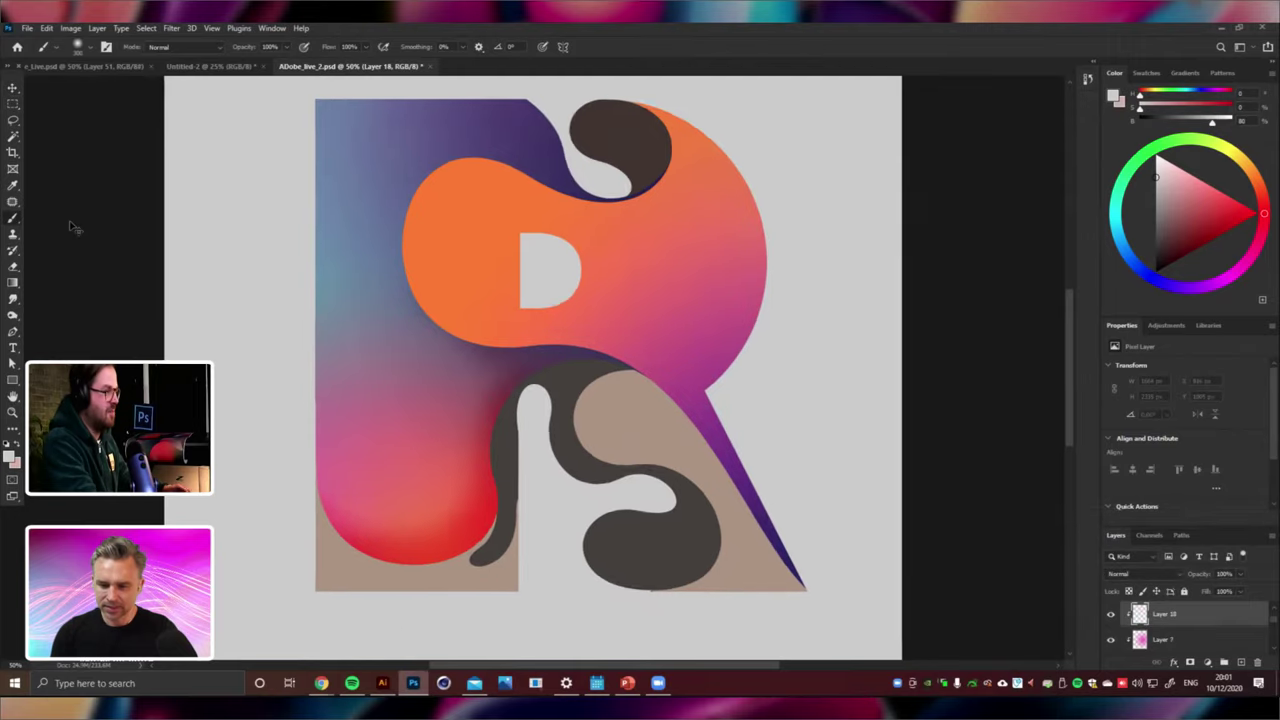
{"action": "key", "text": "ctrl+plus"}
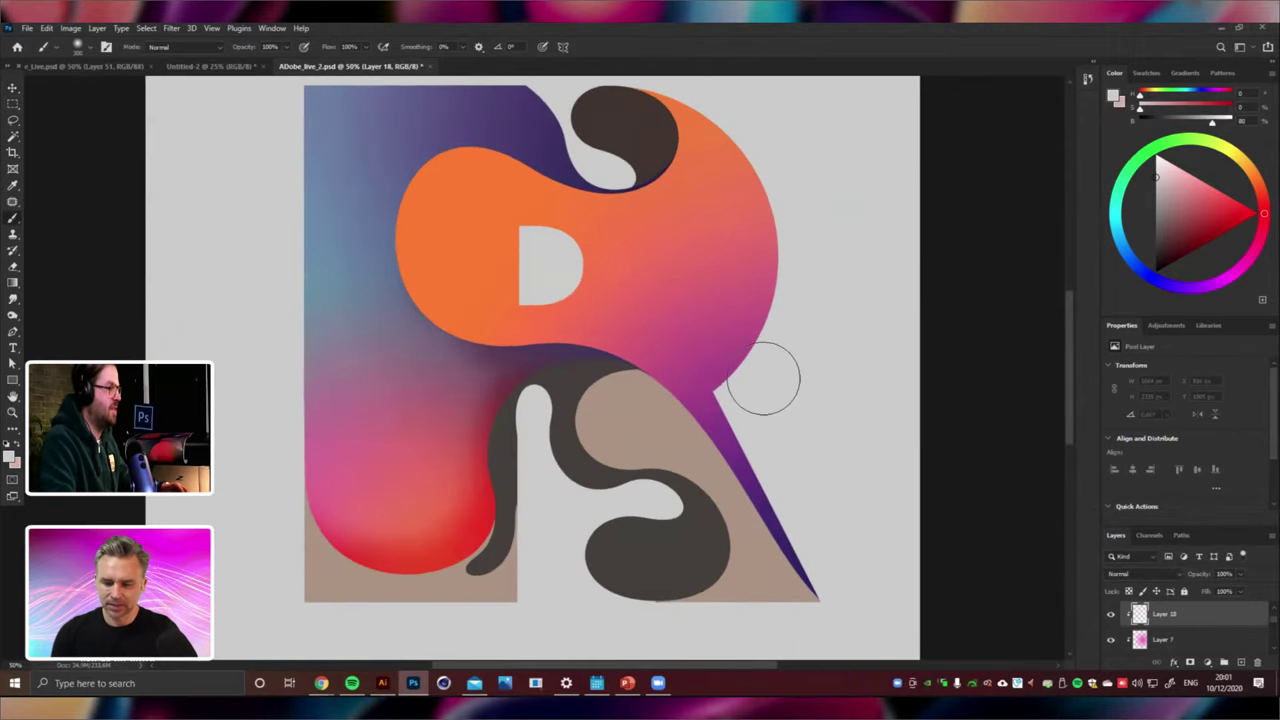
{"action": "left_click", "coordinate": [1140, 576]}
{"action": "left_click", "coordinate": [1130, 413]}
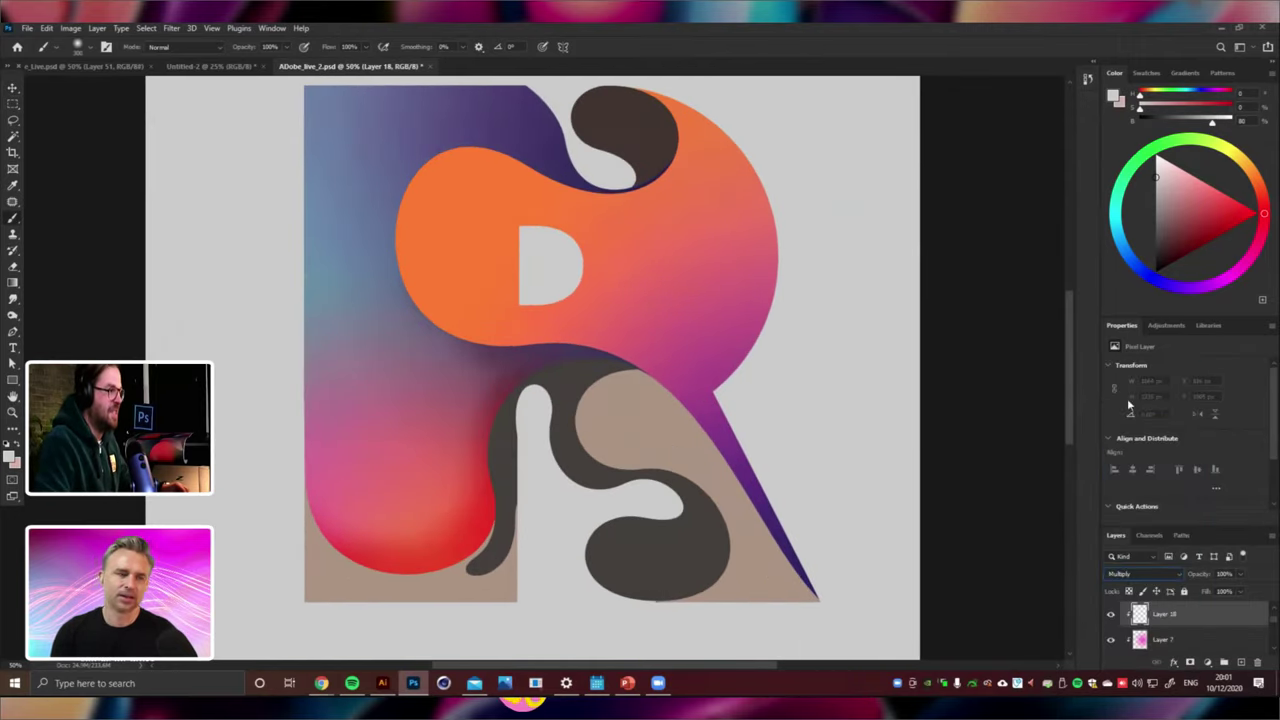
Brush soft shading down the right side of the bowl on Layer 18, leaving a lighter rim along its outer edge.
{"action": "left_click_drag", "start_coordinate": [702, 329], "coordinate": [727, 412]}
{"action": "mouse_move", "coordinate": [750, 298]}
{"action": "left_mouse_down"}
{"action": "mouse_move", "coordinate": [729, 397]}
{"action": "mouse_move", "coordinate": [765, 385]}
{"action": "mouse_move", "coordinate": [728, 275]}
{"action": "mouse_move", "coordinate": [718, 418]}
{"action": "mouse_move", "coordinate": [671, 449]}
{"action": "mouse_move", "coordinate": [796, 268]}
{"action": "mouse_move", "coordinate": [749, 212]}
{"action": "left_mouse_up"}
{"action": "key", "text": "ctrl+z"}
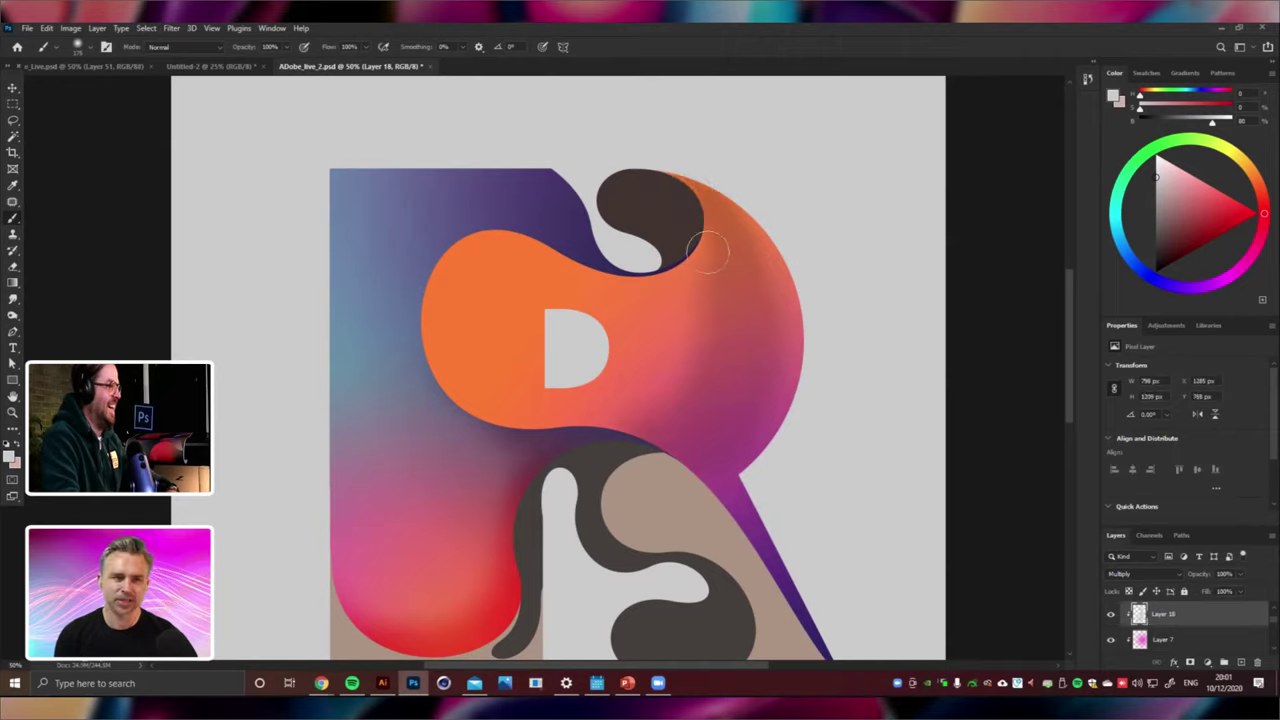
{"action": "left_click_drag", "start_coordinate": [780, 245], "coordinate": [823, 345]}
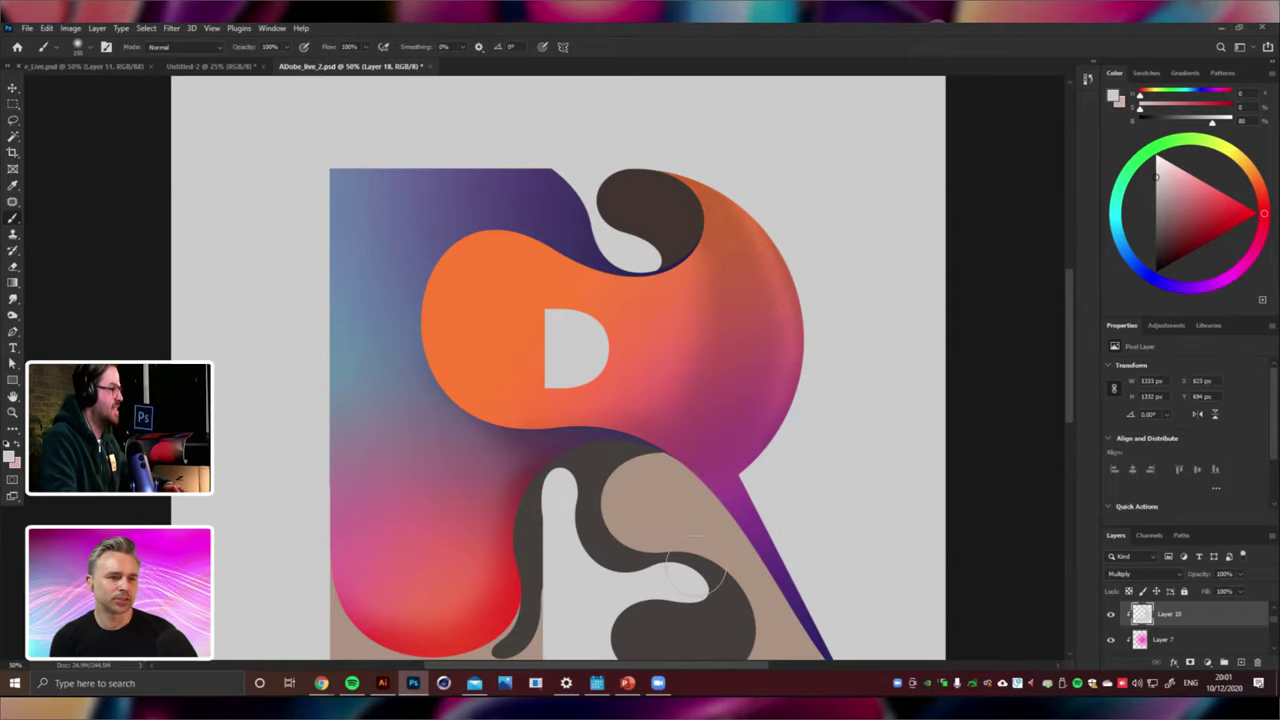
Shade the edge of the bowl's tapering purple leg on Layer 18 with a smaller soft brush.
{"action": "left_click_drag", "start_coordinate": [696, 566], "coordinate": [646, 447]}
{"action": "key", "text": "["}
{"action": "key", "text": "["}
{"action": "key", "text": "["}
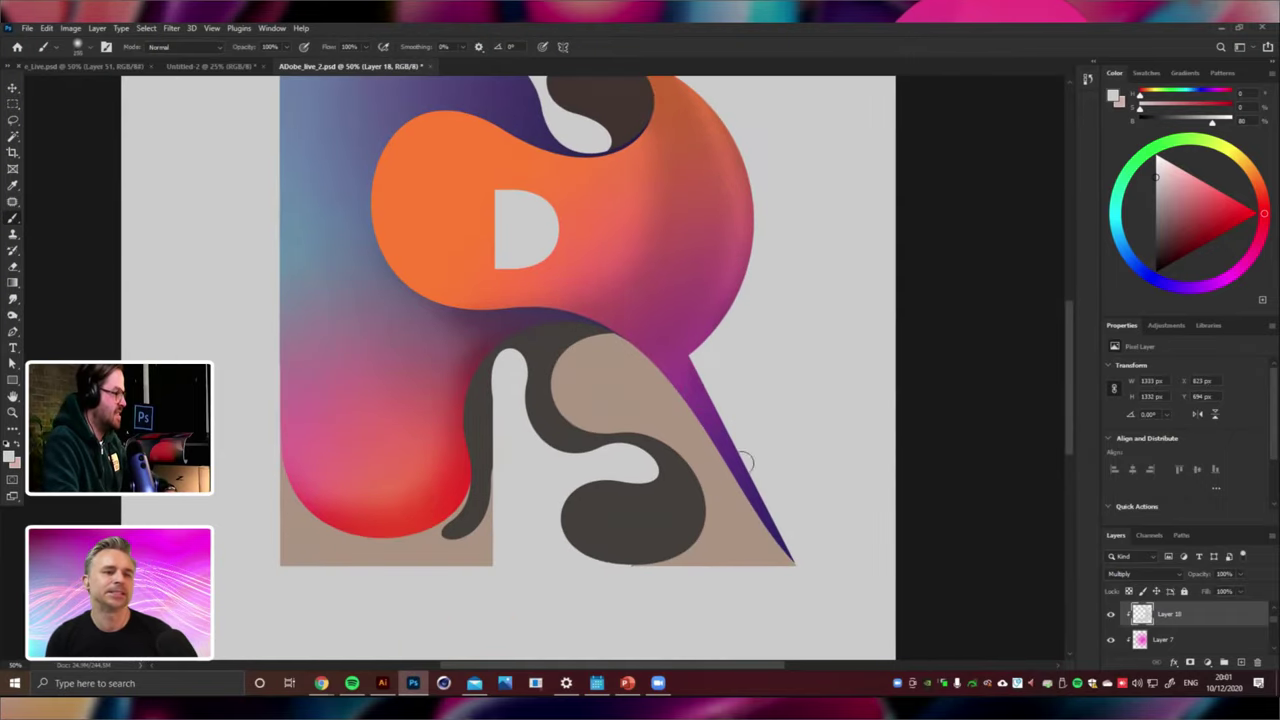
{"action": "left_click_drag", "start_coordinate": [745, 461], "coordinate": [731, 428]}
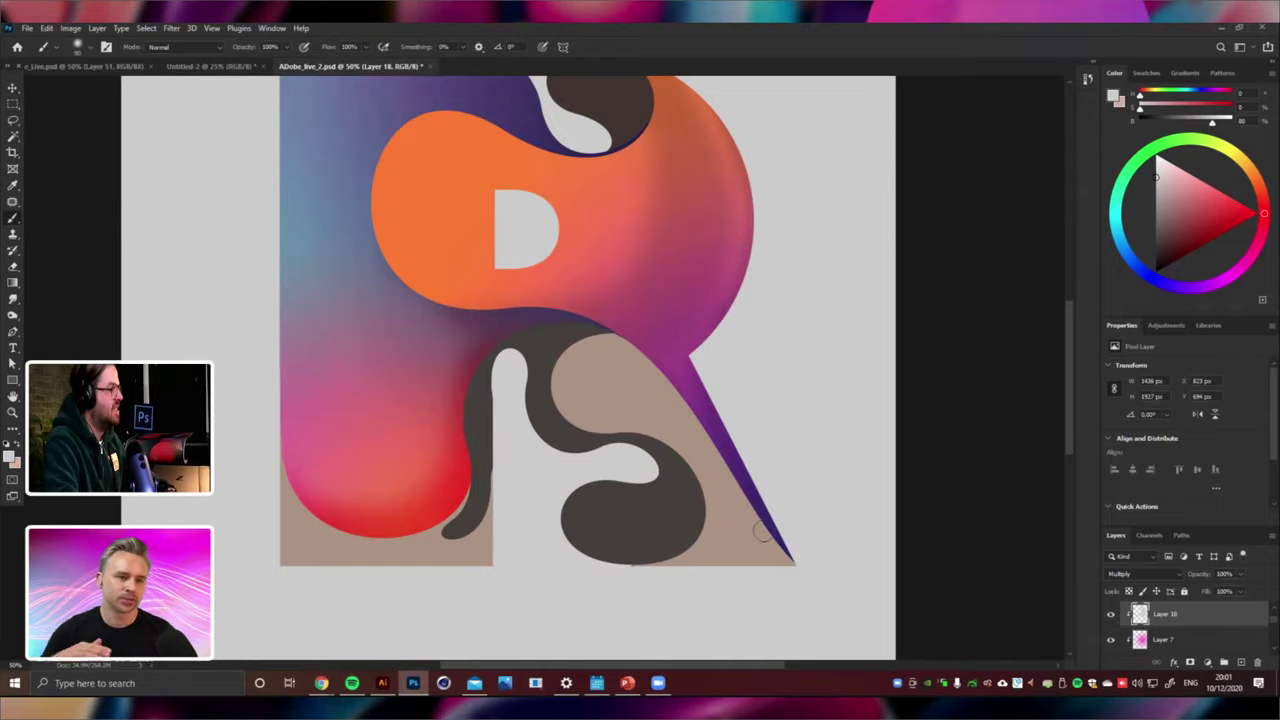
Brush soft shading along the bowl's lower left edge and soften its inner side with a large eraser.
{"action": "left_click_drag", "start_coordinate": [633, 420], "coordinate": [697, 523]}
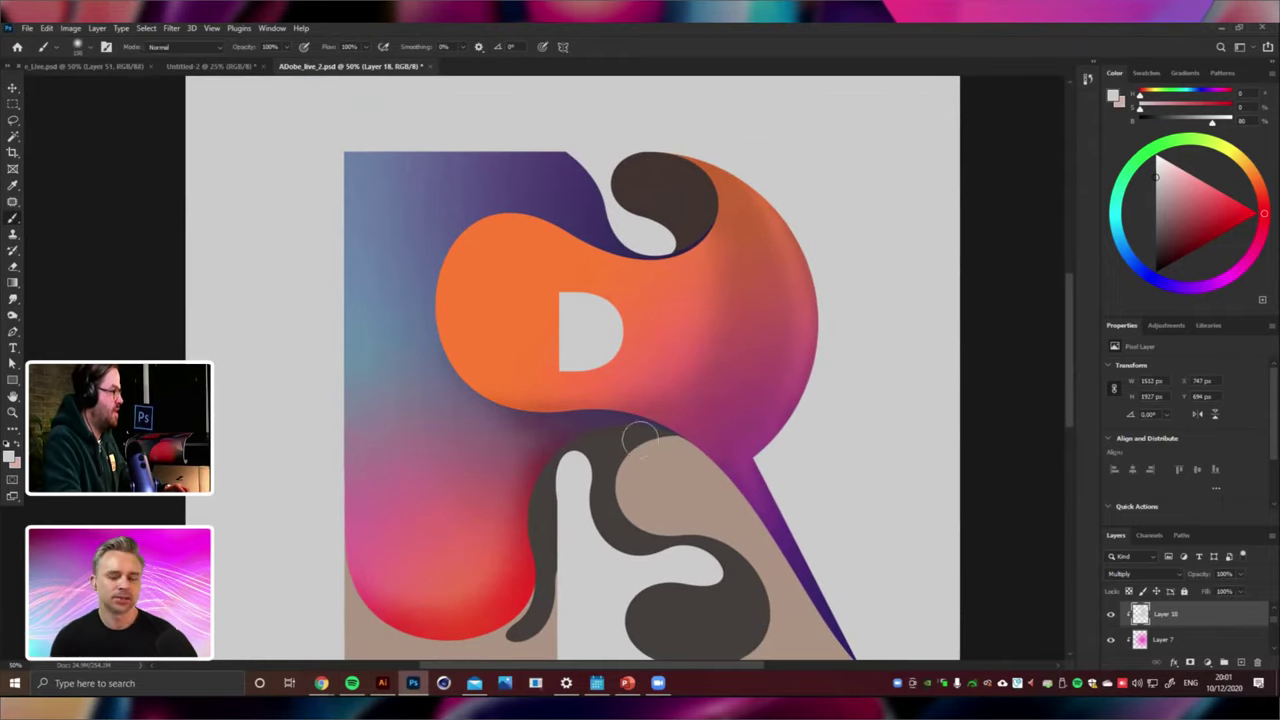
{"action": "scroll", "coordinate": [640, 453], "scroll_direction": "down", "scroll_amount": 3}
{"action": "scroll", "coordinate": [610, 445], "scroll_direction": "up", "scroll_amount": 3}
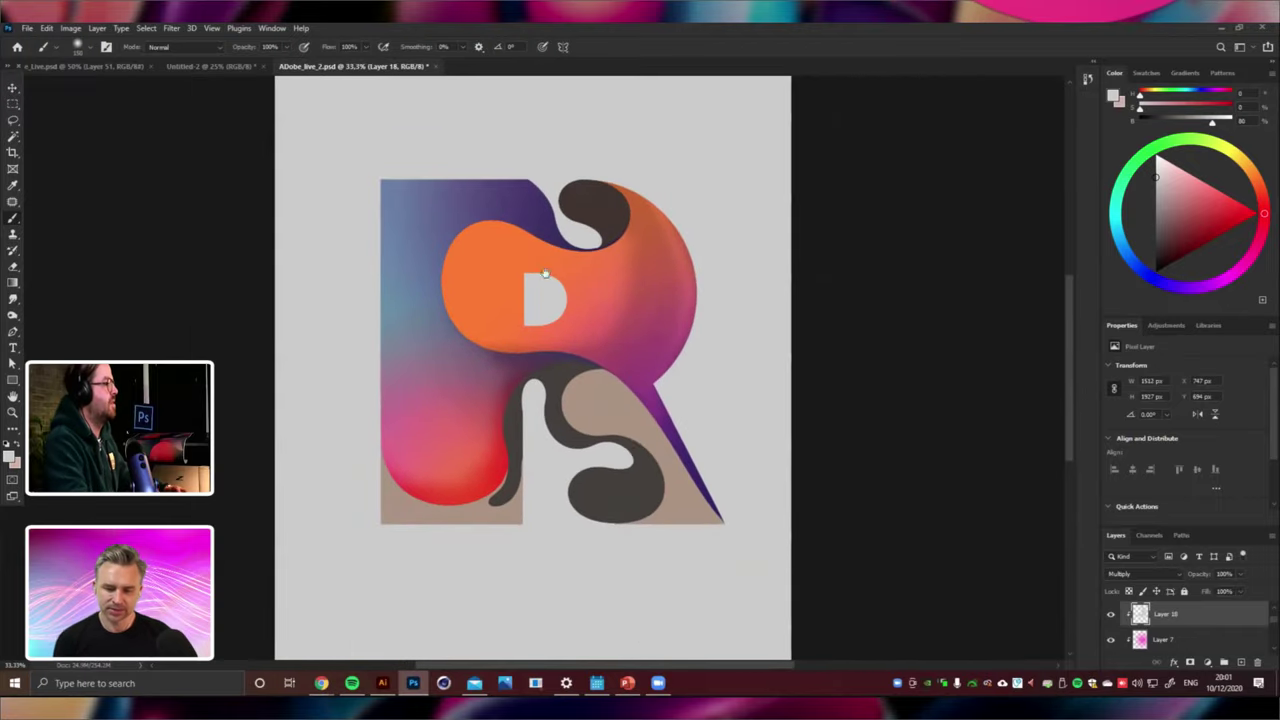
{"action": "scroll", "coordinate": [194, 303], "scroll_direction": "up", "scroll_amount": 3}
{"action": "key", "text": "e"}
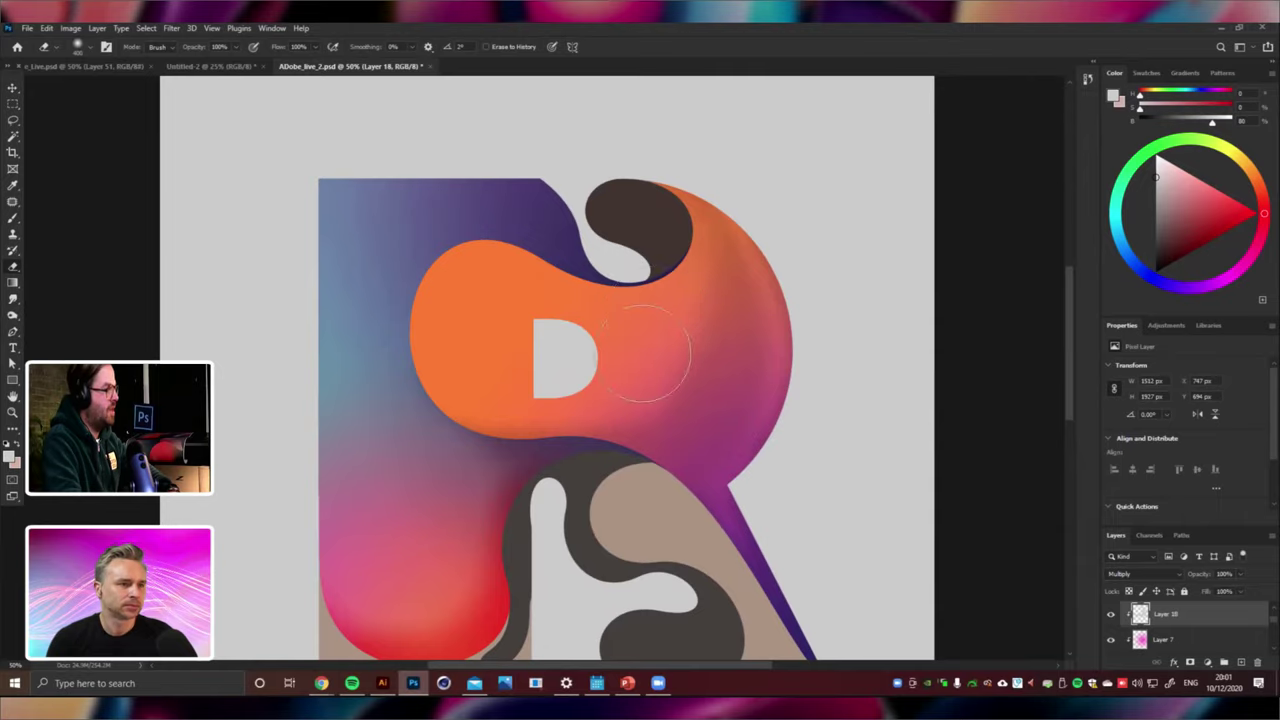
Add another empty clipped layer above Layer 18 and set its blend mode to Multiply.
{"action": "left_click", "coordinate": [14, 218]}
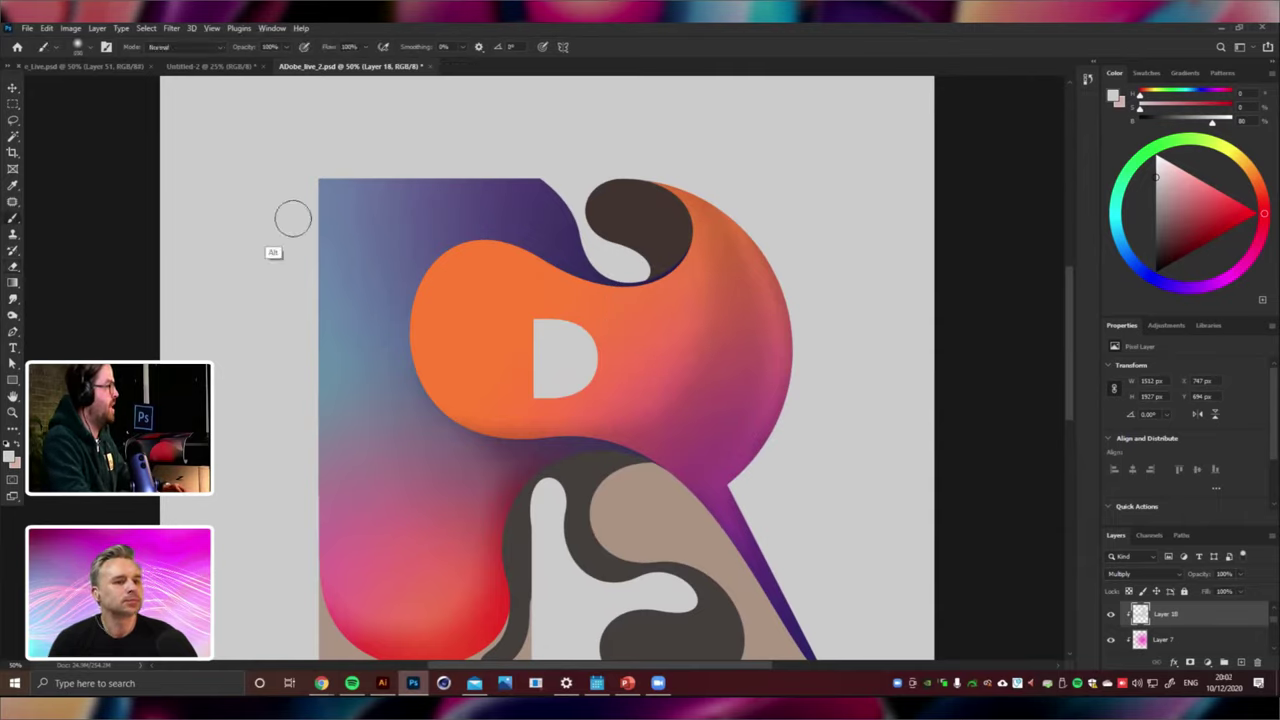
{"action": "left_click", "coordinate": [255, 232], "text": "alt"}
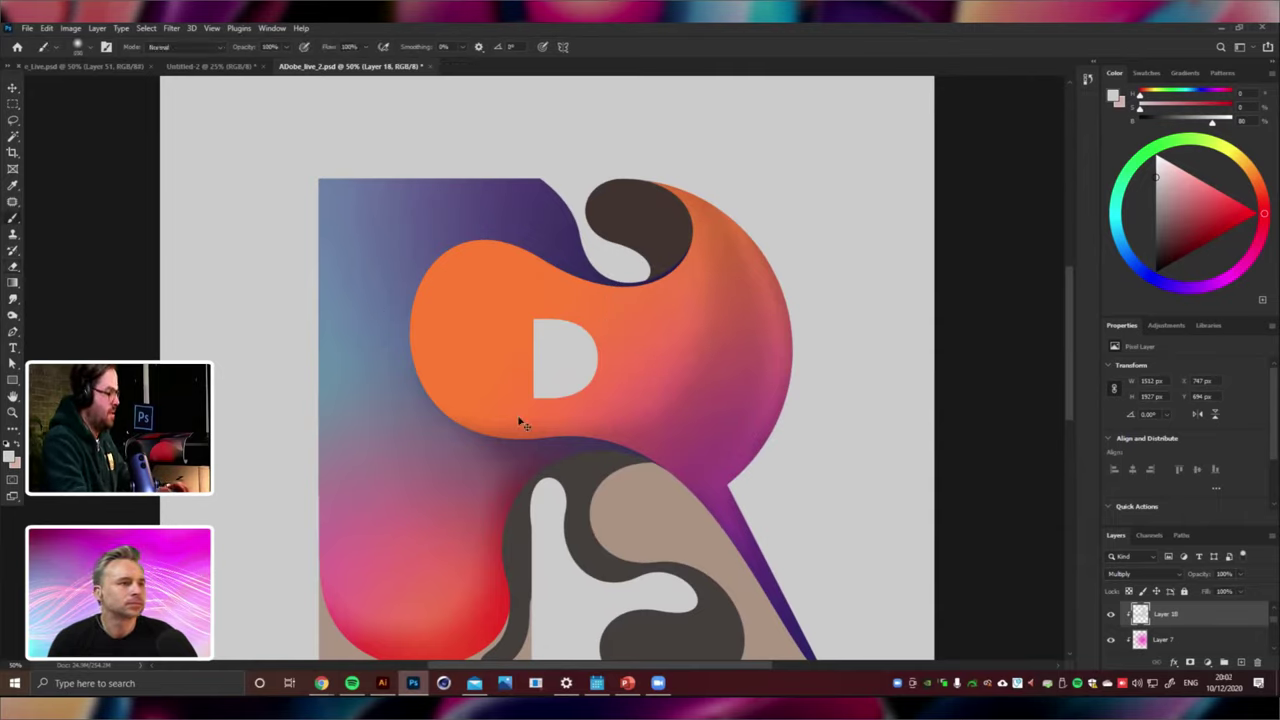
{"action": "key", "text": "ctrl+shift+alt+n"}
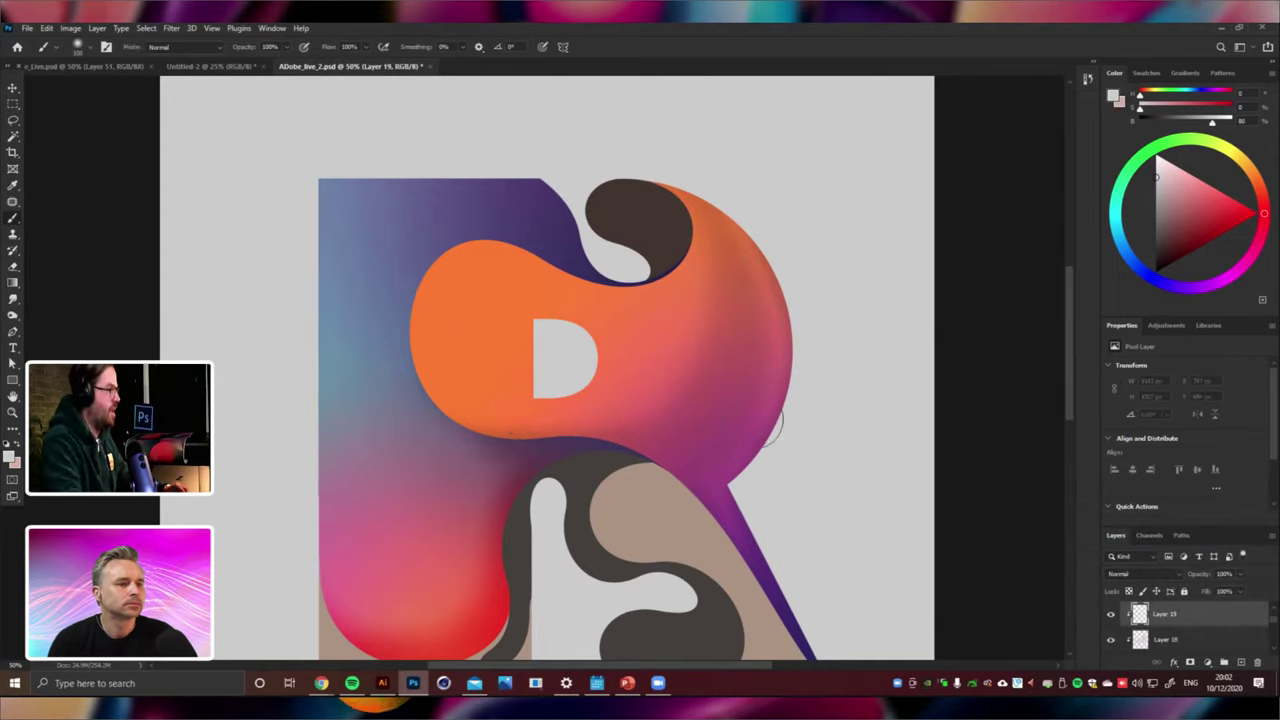
{"action": "left_click", "coordinate": [1140, 573]}
{"action": "left_click", "coordinate": [1123, 411]}
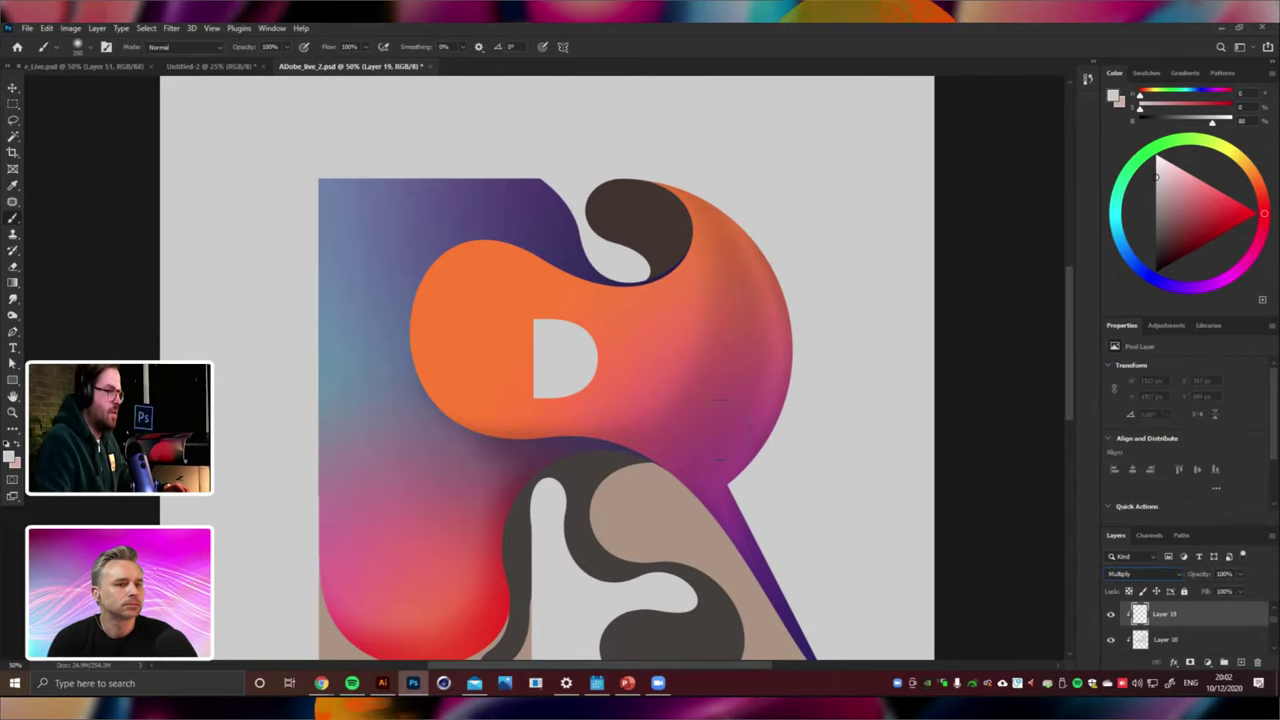
Brush a soft vertical patch of shading inside the bowl's orange left lobe on Layer 19, redoing unsatisfactory strokes.
{"action": "mouse_move", "coordinate": [450, 350]}
{"action": "left_mouse_down"}
{"action": "mouse_move", "coordinate": [487, 302]}
{"action": "mouse_move", "coordinate": [493, 377]}
{"action": "mouse_move", "coordinate": [485, 300]}
{"action": "left_mouse_up"}
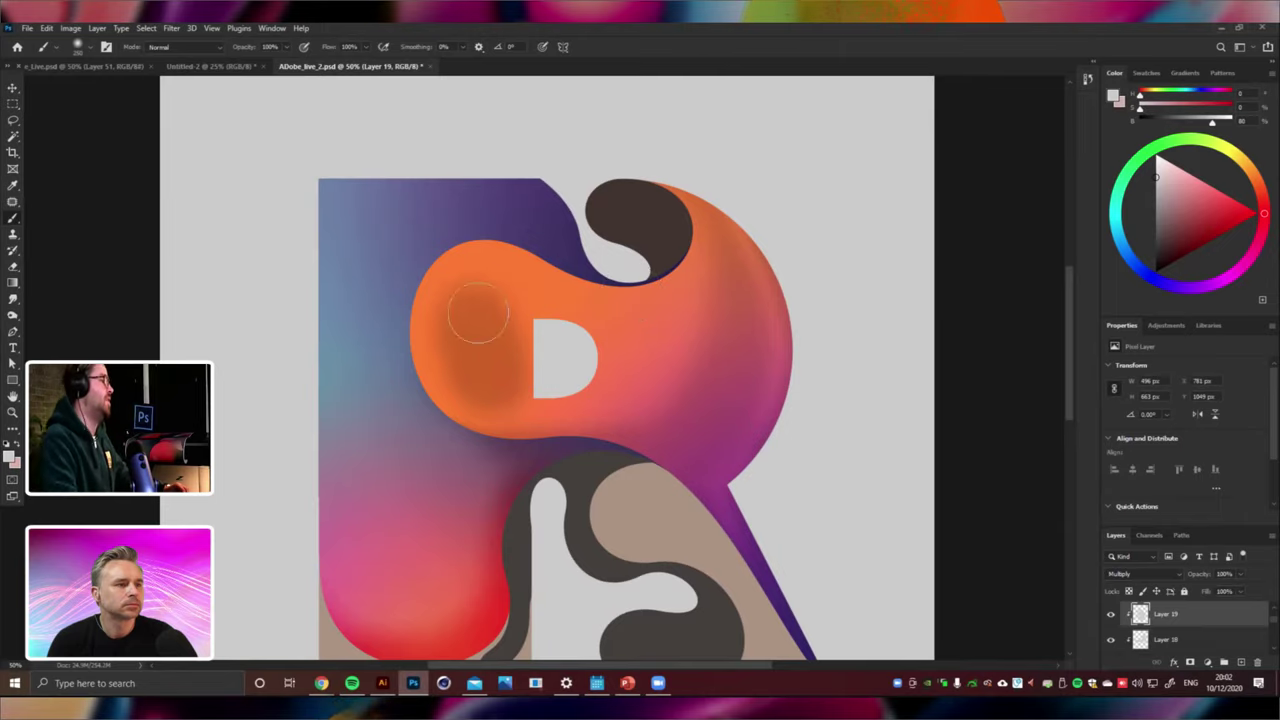
{"action": "key", "text": "ctrl+z"}
{"action": "mouse_move", "coordinate": [497, 366]}
{"action": "left_mouse_down"}
{"action": "mouse_move", "coordinate": [480, 306]}
{"action": "mouse_move", "coordinate": [503, 383]}
{"action": "left_mouse_up"}
{"action": "key", "text": "ctrl+z"}
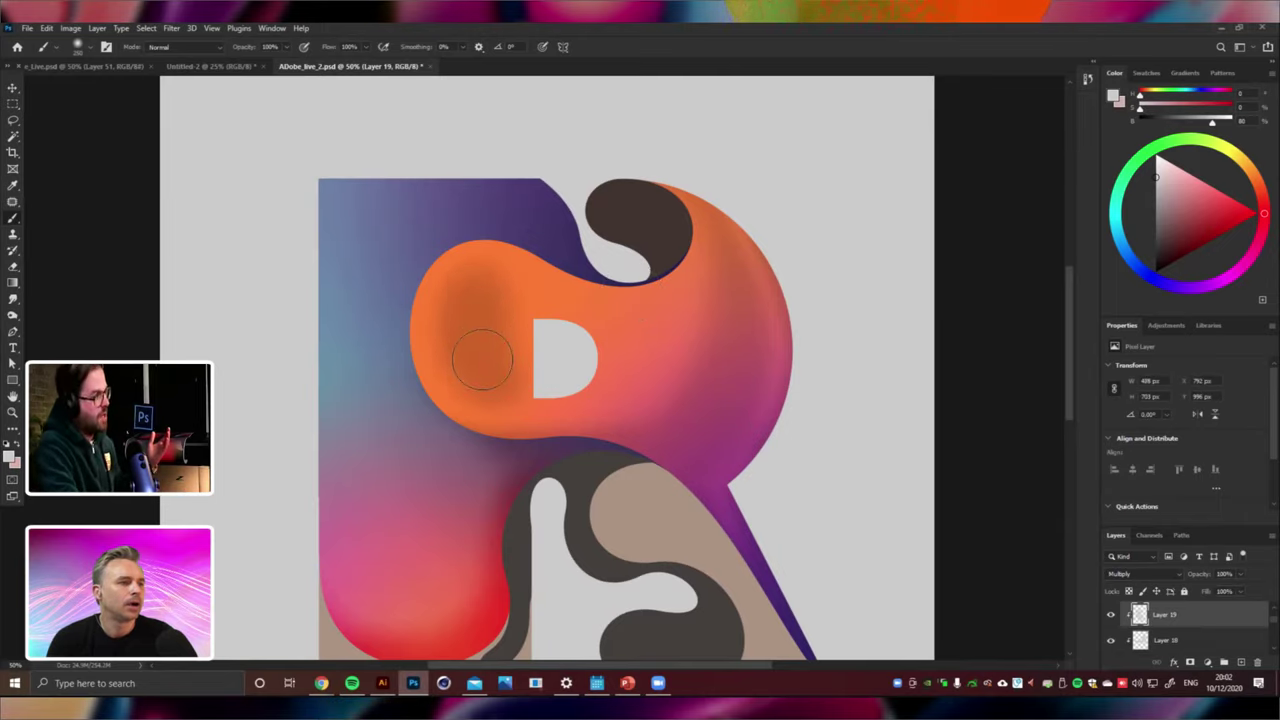
Try blue, green and magenta as the fill colour of the bowl's Shape 3, cancelling the colour change.
{"action": "key", "text": "v"}
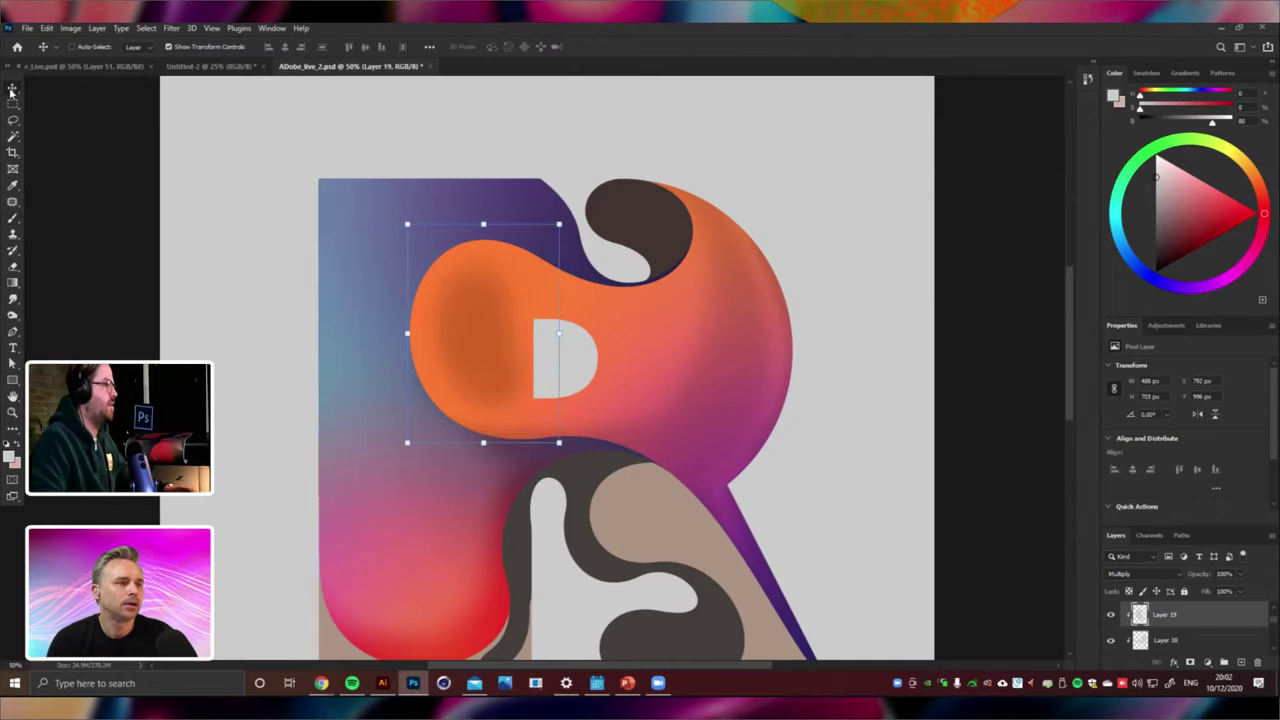
{"action": "right_click", "coordinate": [620, 370]}
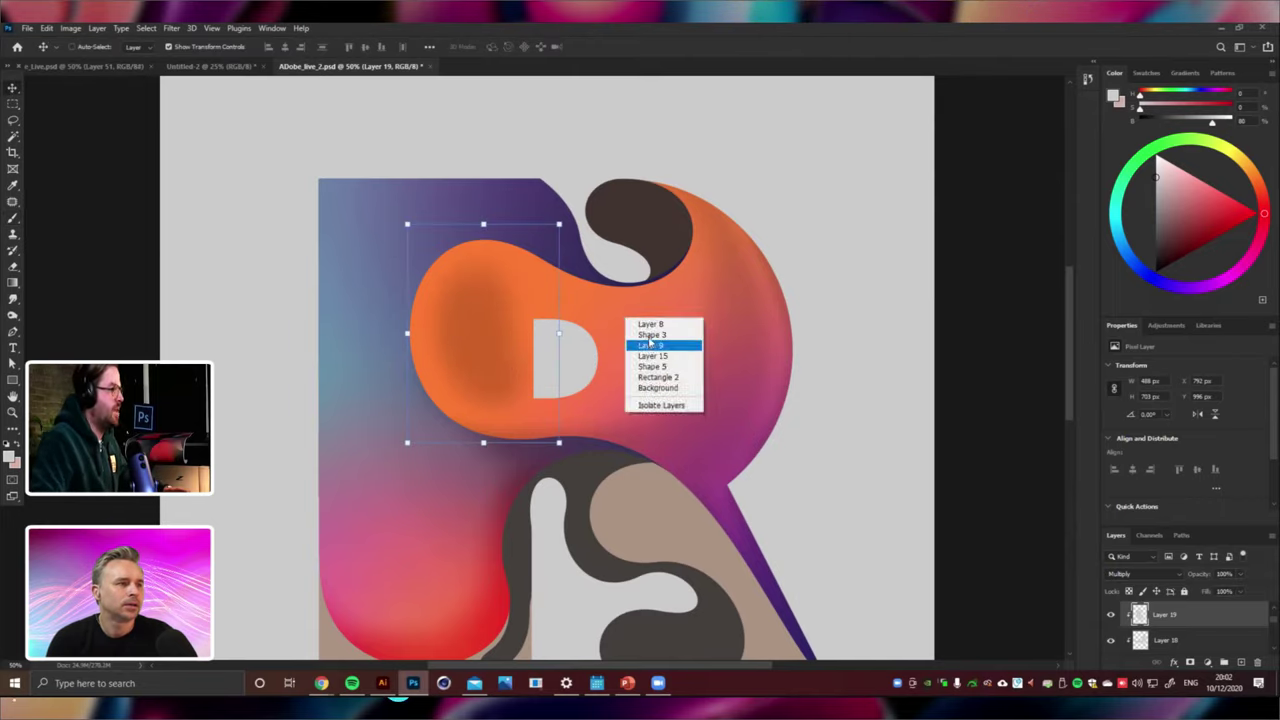
{"action": "left_click", "coordinate": [640, 338]}
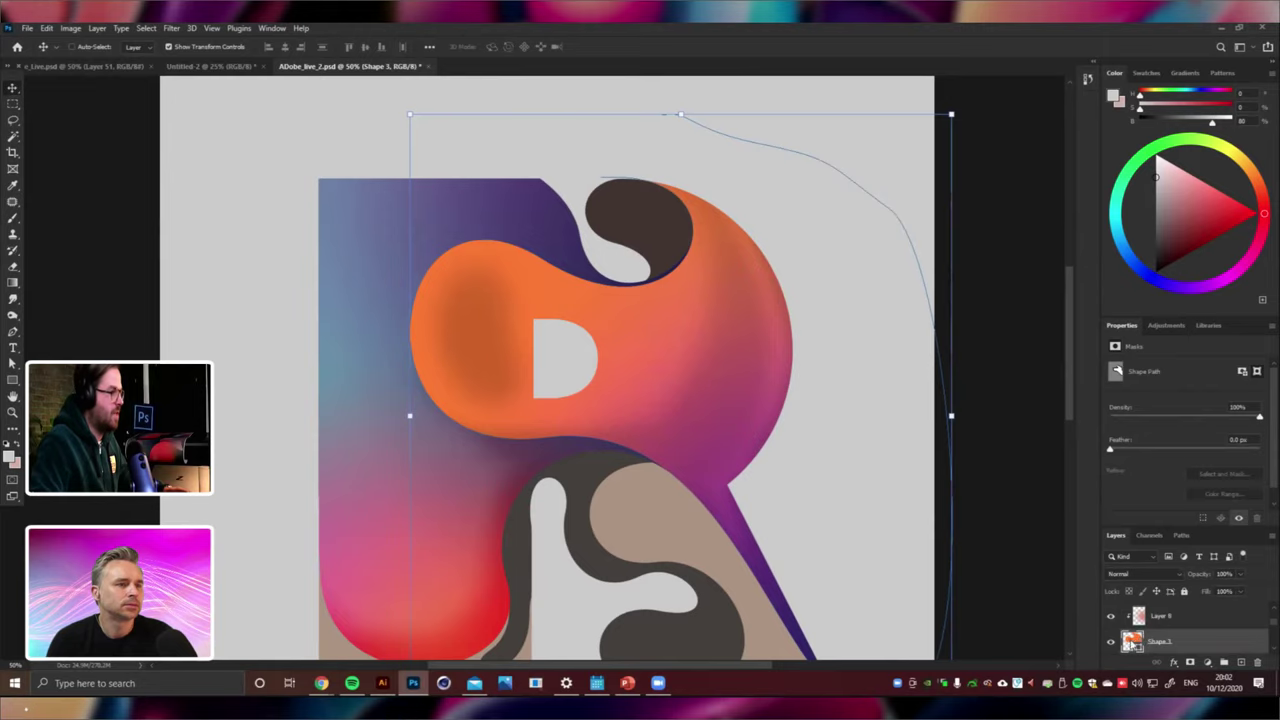
{"action": "double_click", "coordinate": [1131, 641]}
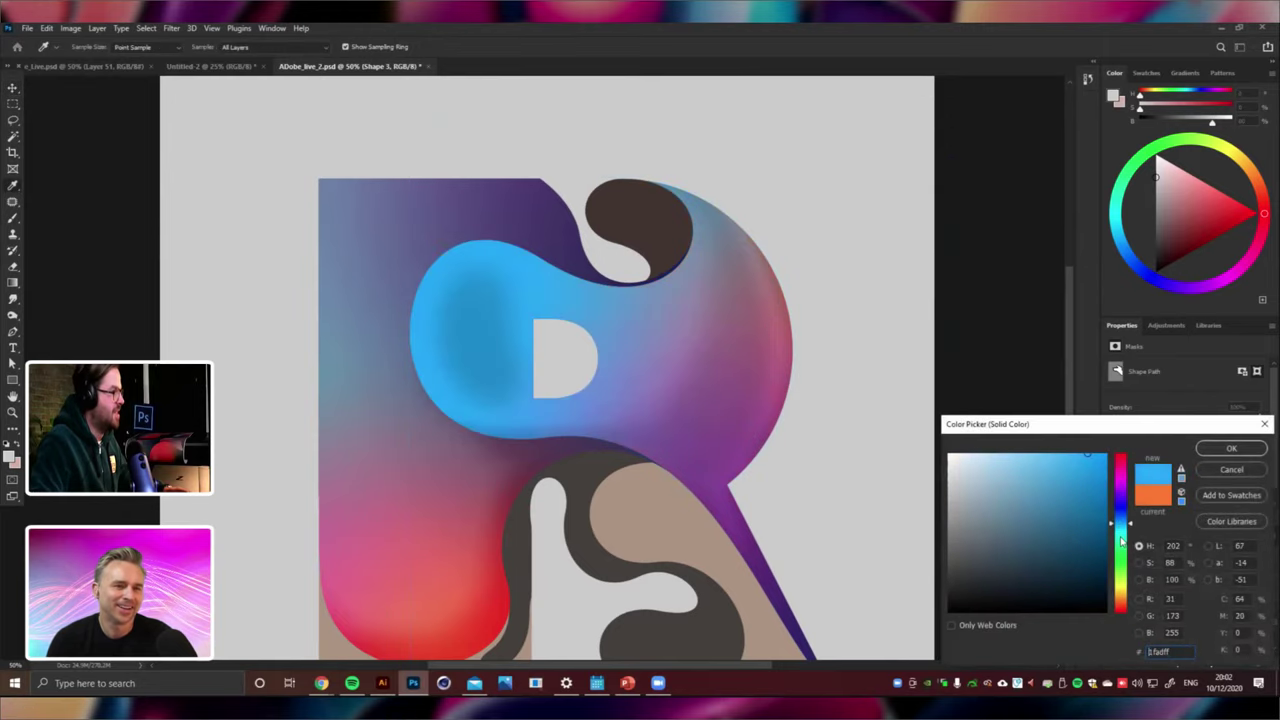
{"action": "left_click_drag", "start_coordinate": [1122, 540], "coordinate": [1123, 563]}
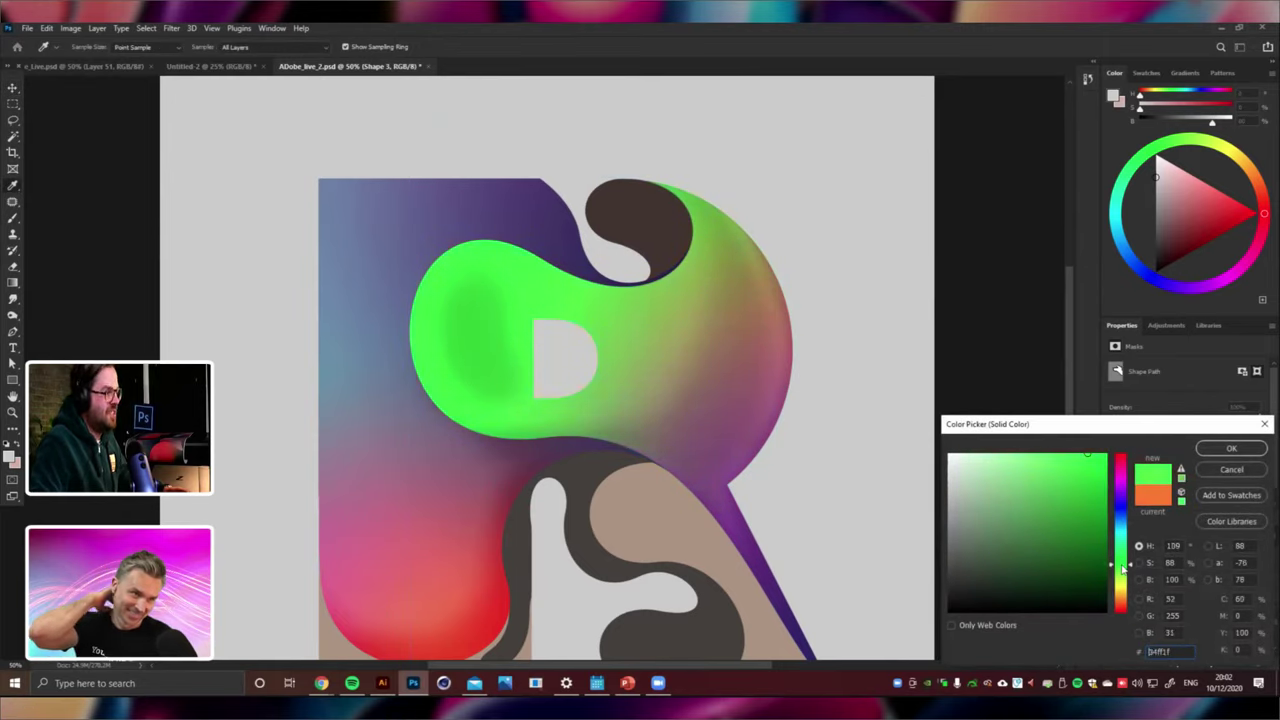
{"action": "left_click_drag", "start_coordinate": [1122, 516], "coordinate": [1122, 480]}
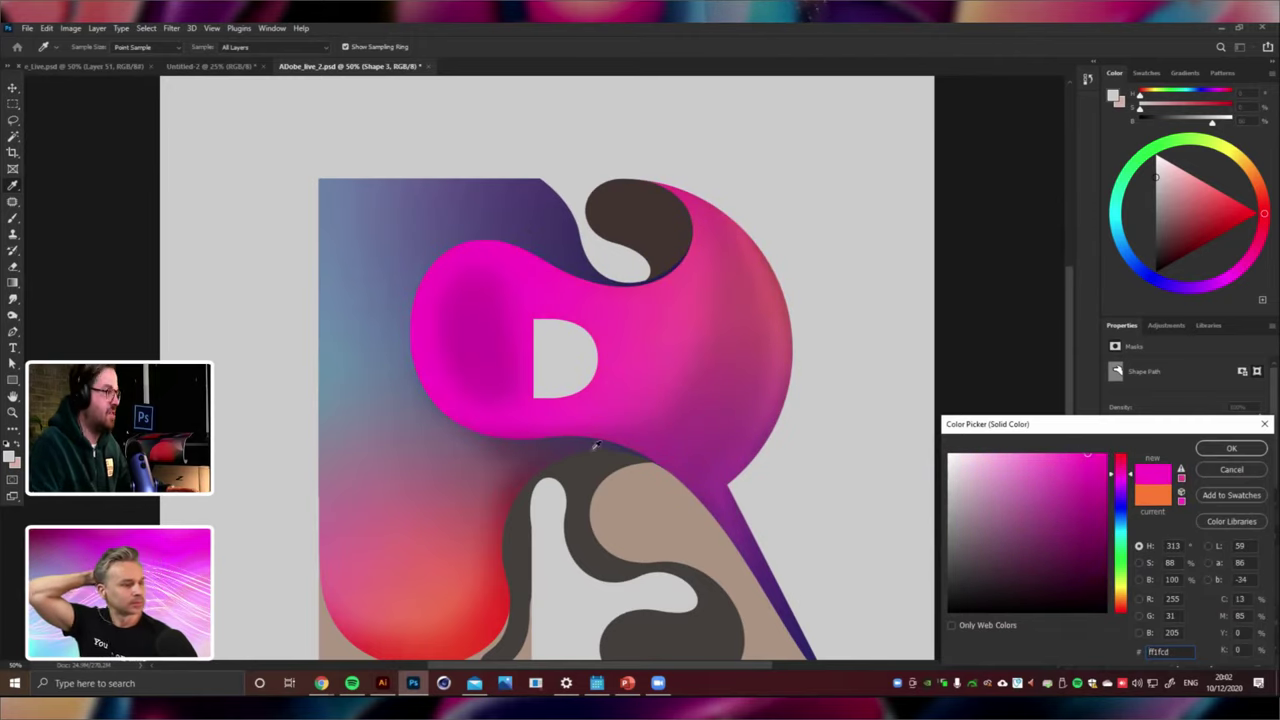
{"action": "key", "text": "Escape"}
Reselect Layer 19 and erase the right part of the left lobe's shading with a large soft eraser.
{"action": "key", "text": "v"}
{"action": "right_click", "coordinate": [500, 360]}
{"action": "left_click", "coordinate": [506, 362]}
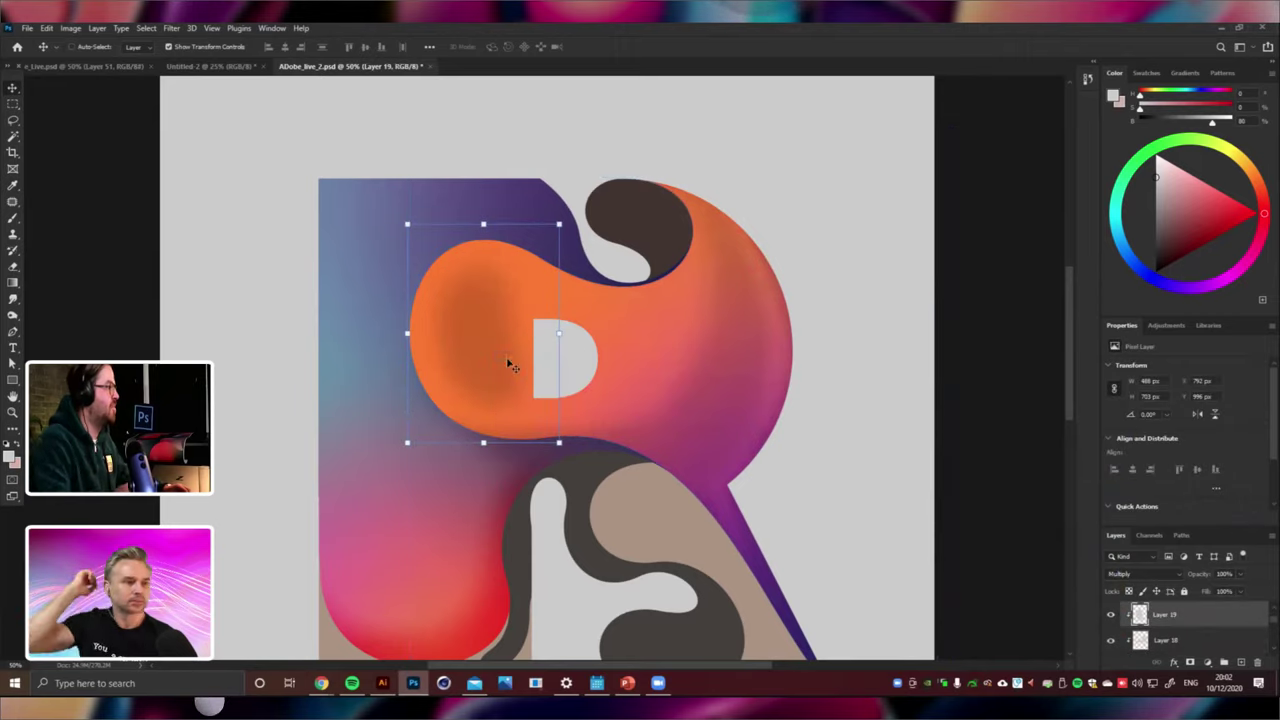
{"action": "left_click", "coordinate": [11, 270]}
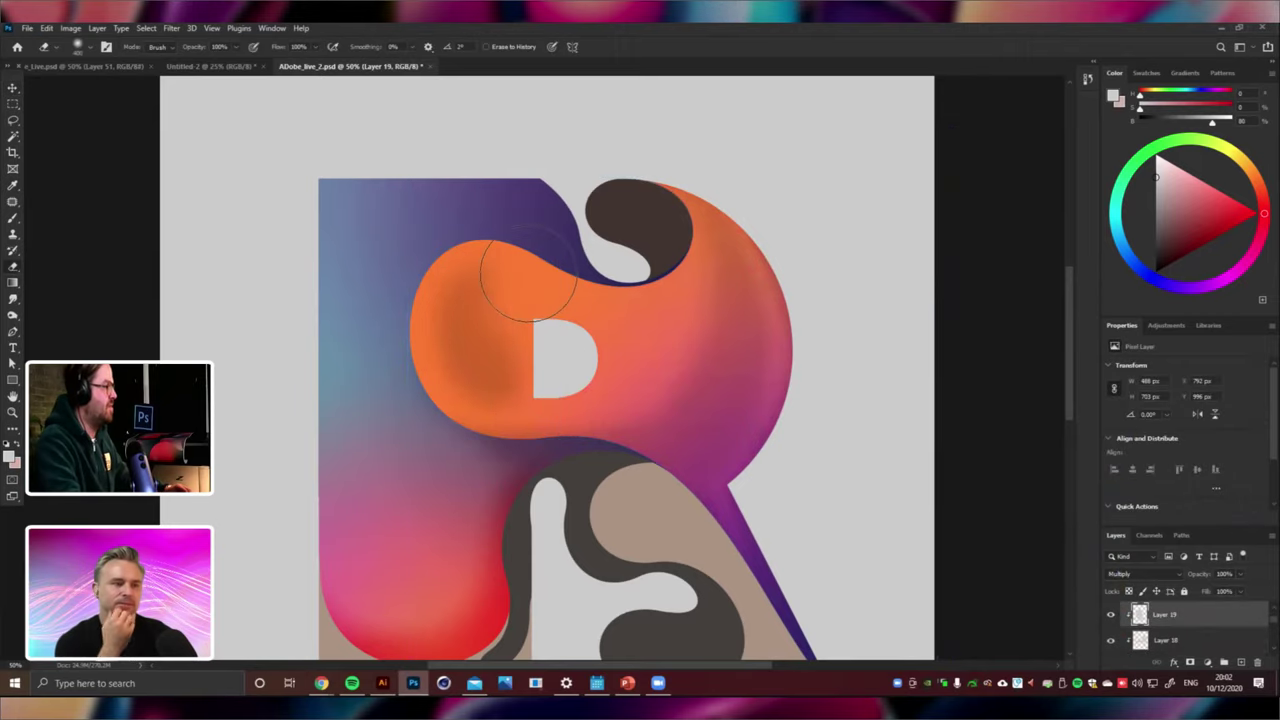
{"action": "scroll", "coordinate": [540, 388], "scroll_direction": "down", "scroll_amount": 4}
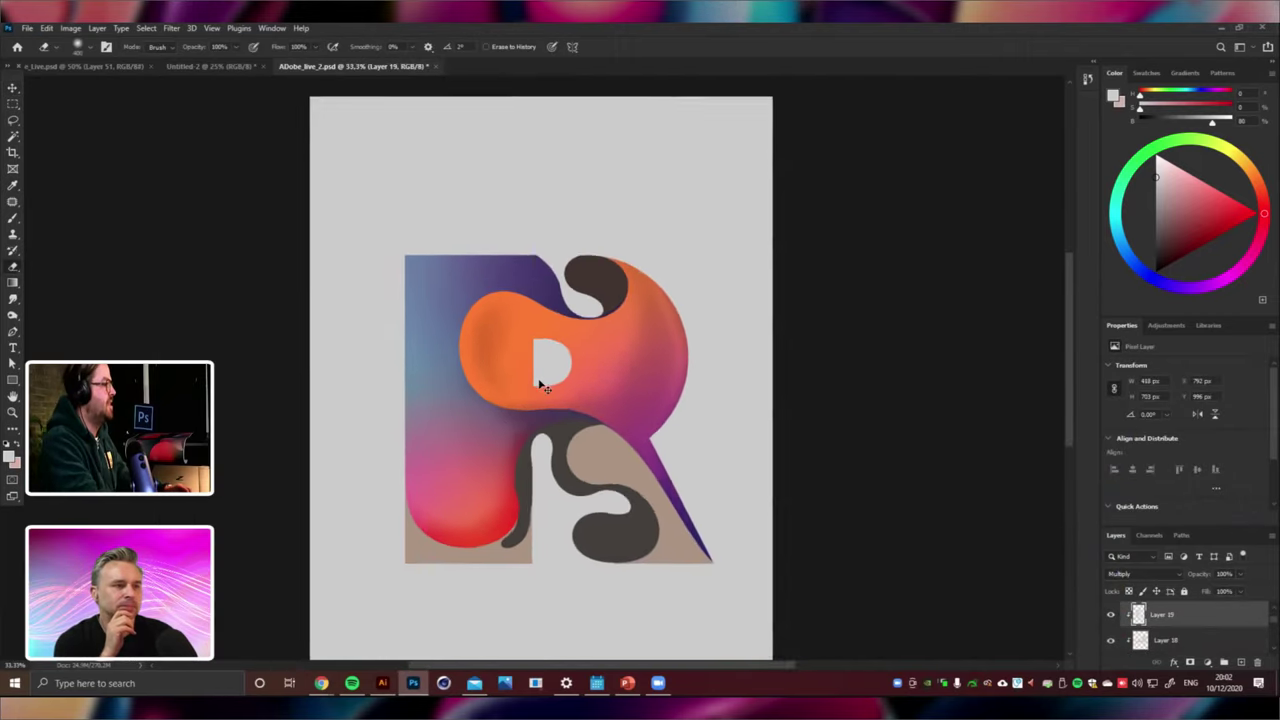
{"action": "scroll", "coordinate": [495, 295], "scroll_direction": "up", "scroll_amount": 4}
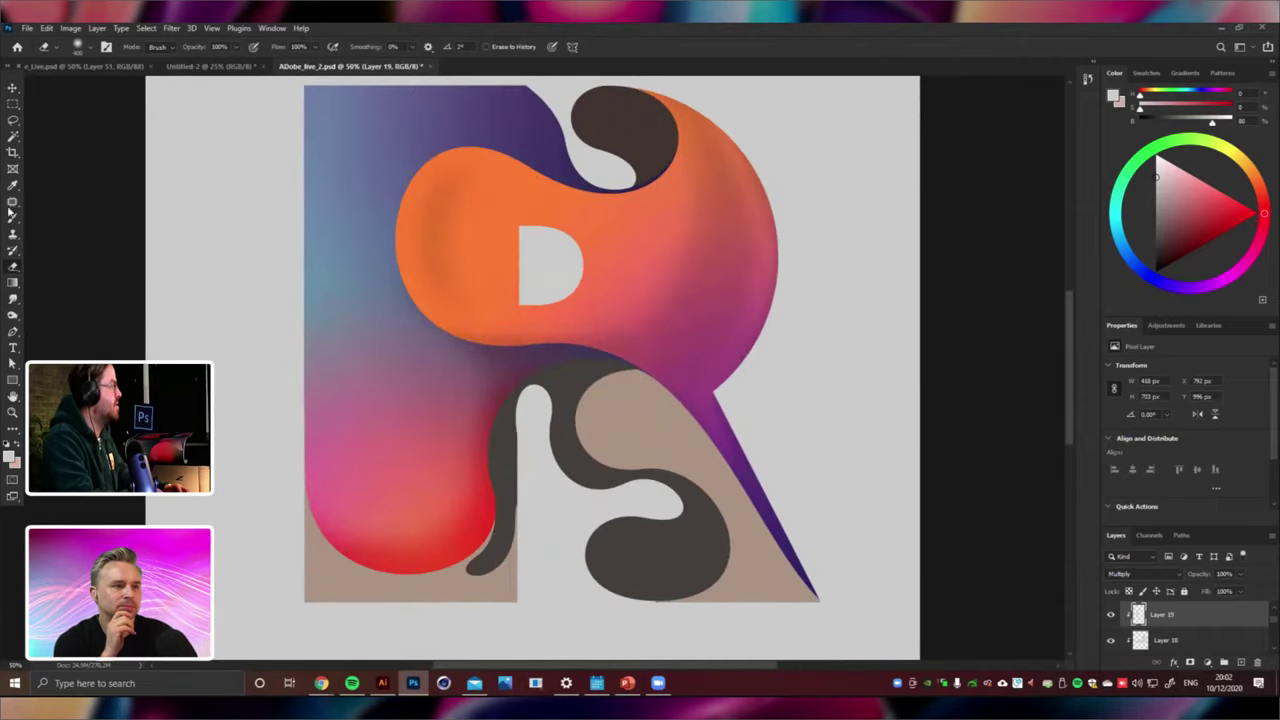
Brush soft shading around the curved right edge of the D-shaped counter on Layer 19.
{"action": "left_click", "coordinate": [12, 219]}
{"action": "key", "text": "ctrl+minus"}
{"action": "key", "text": "ctrl+minus"}
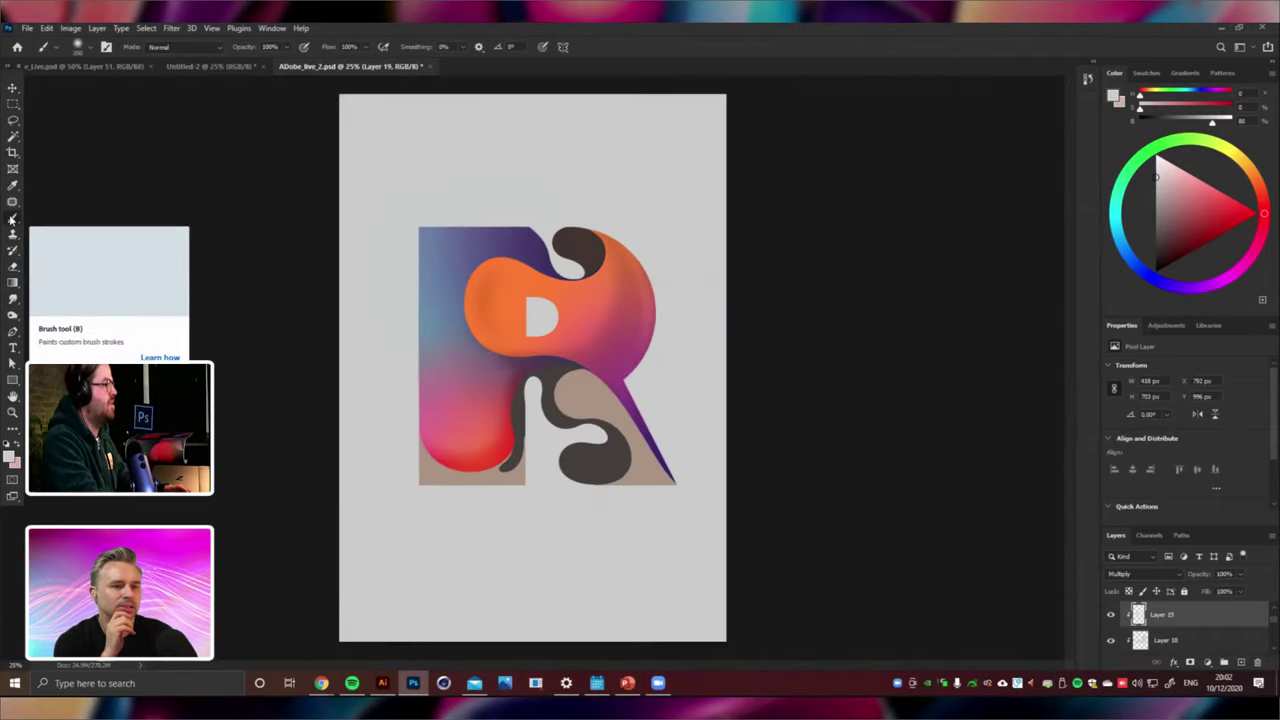
{"action": "key", "text": "ctrl+plus"}
{"action": "scroll", "coordinate": [685, 438], "scroll_direction": "up", "scroll_amount": 2}
{"action": "scroll", "coordinate": [655, 355], "scroll_direction": "up", "scroll_amount": 2}
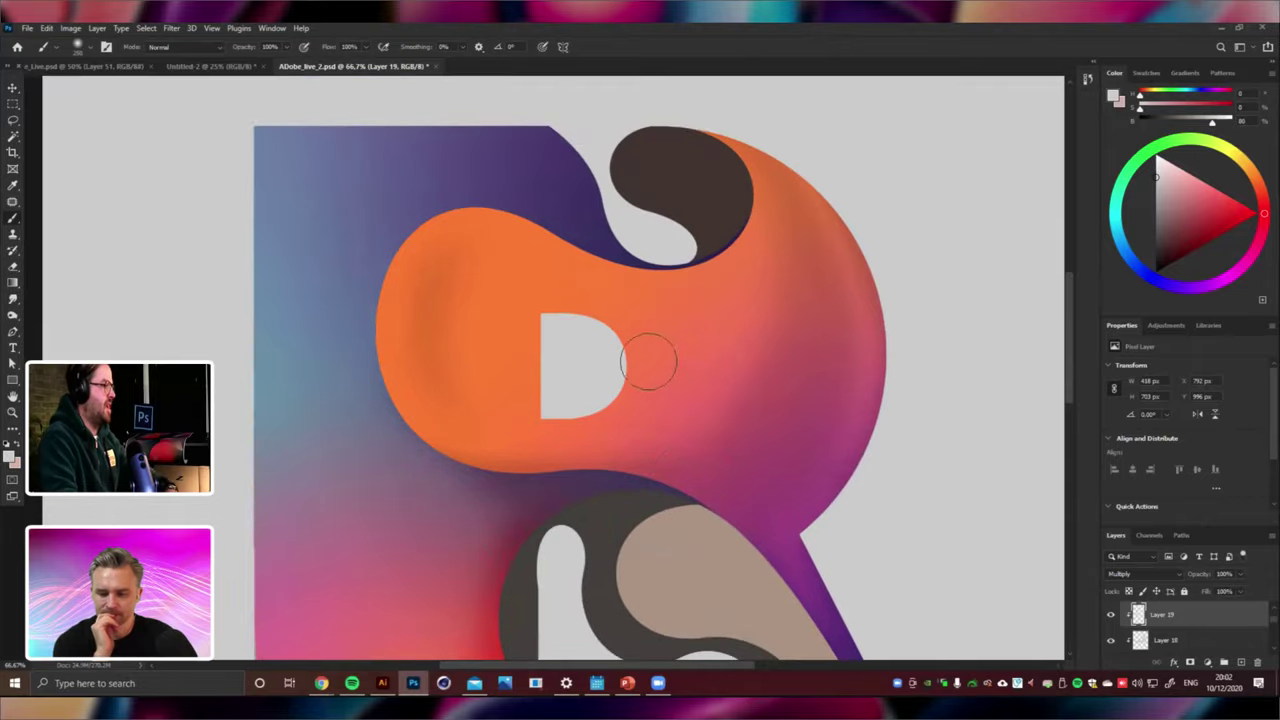
{"action": "mouse_move", "coordinate": [633, 378]}
{"action": "left_mouse_down"}
{"action": "mouse_move", "coordinate": [587, 405]}
{"action": "mouse_move", "coordinate": [628, 350]}
{"action": "mouse_move", "coordinate": [581, 400]}
{"action": "mouse_move", "coordinate": [661, 348]}
{"action": "left_mouse_up"}
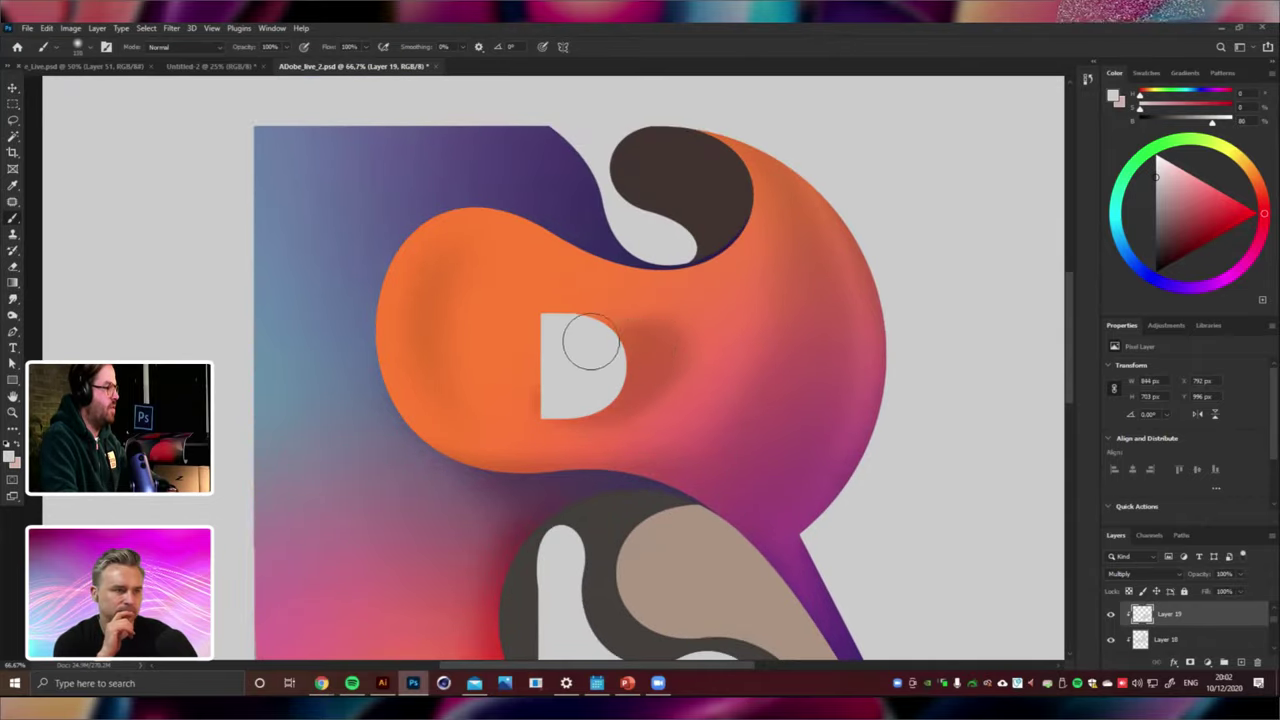
Erase the outer and lower parts of the shading beside the D-shaped counter with a soft eraser.
{"action": "left_click", "coordinate": [12, 266]}
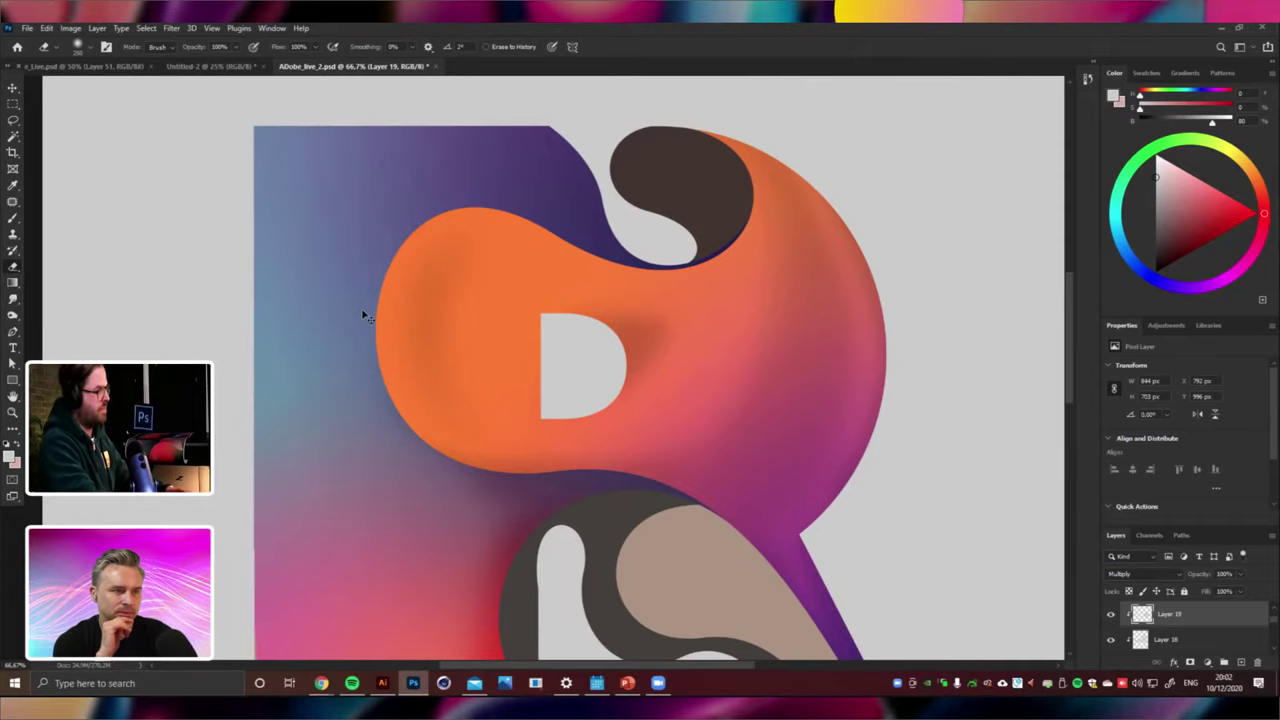
{"action": "scroll", "coordinate": [365, 315], "scroll_direction": "up", "scroll_amount": 3}
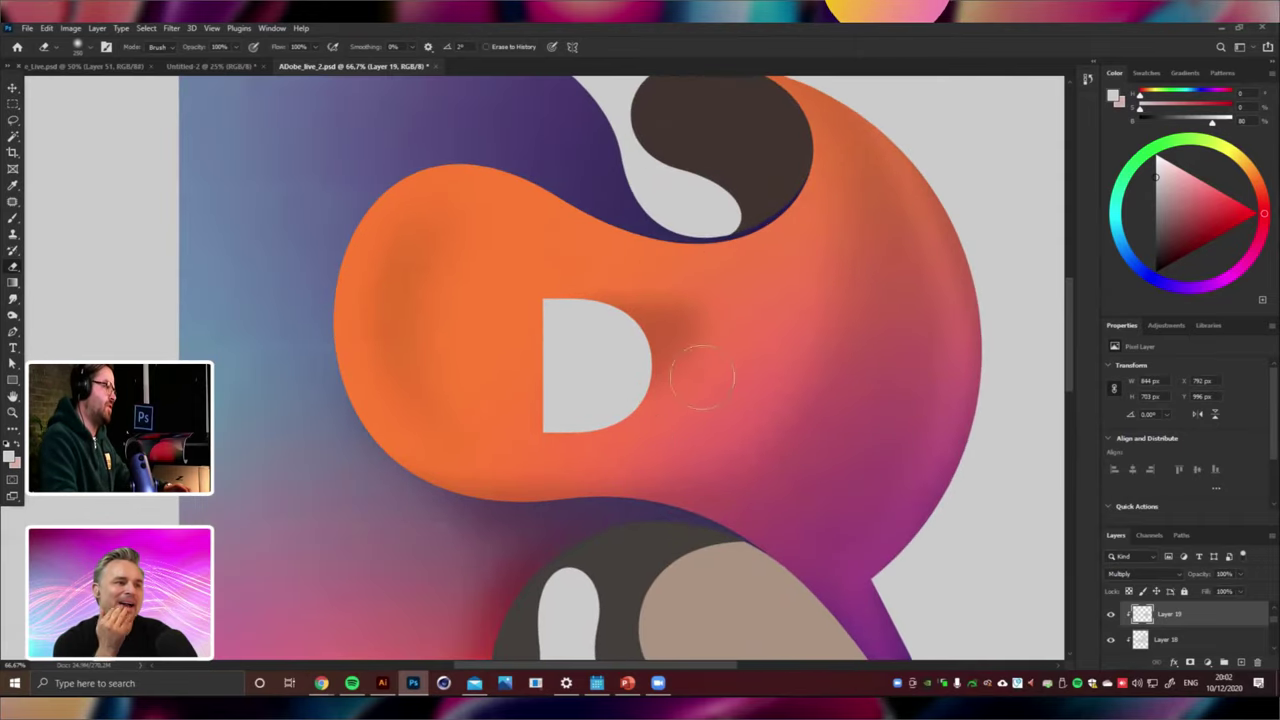
{"action": "key", "text": "ctrl+0"}
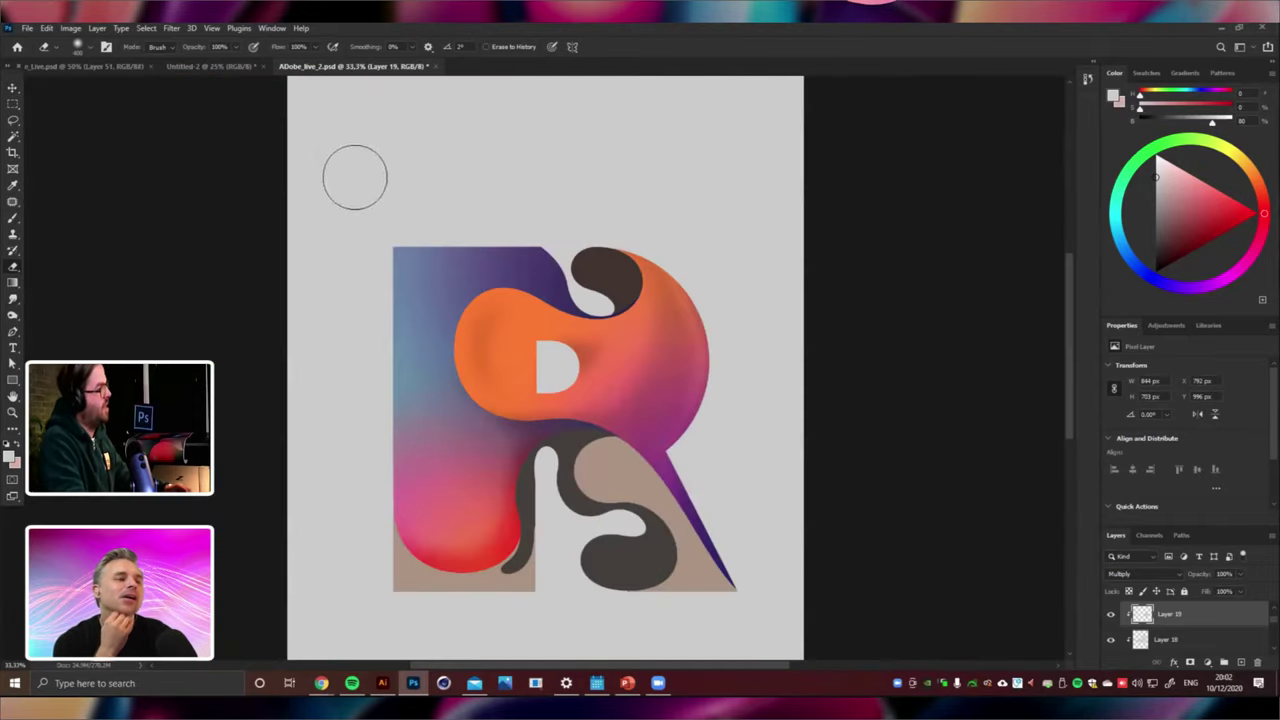
Draw a custom arrow shape about 782 by 382 px above all layers and rotate it to point diagonally down at the R's stem.
{"action": "key", "text": "u"}
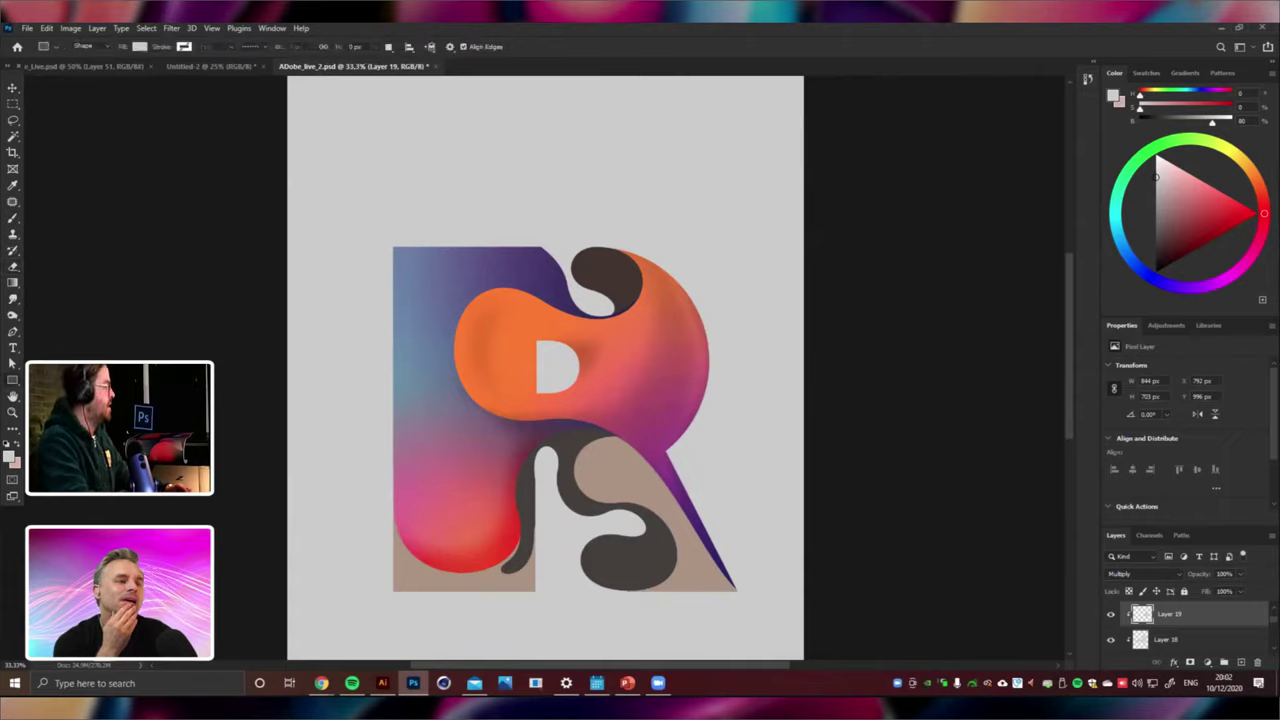
{"action": "key", "text": "ctrl+shift+alt+n"}
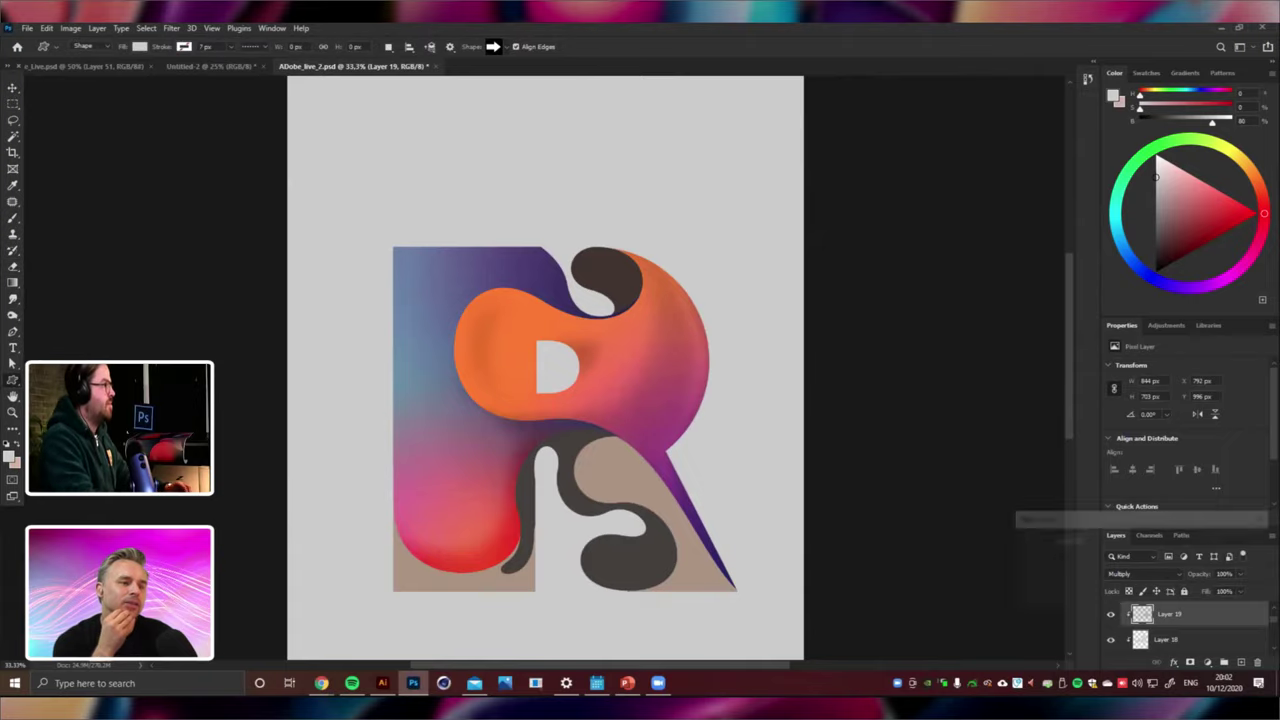
{"action": "left_click_drag", "start_coordinate": [340, 236], "coordinate": [501, 156]}
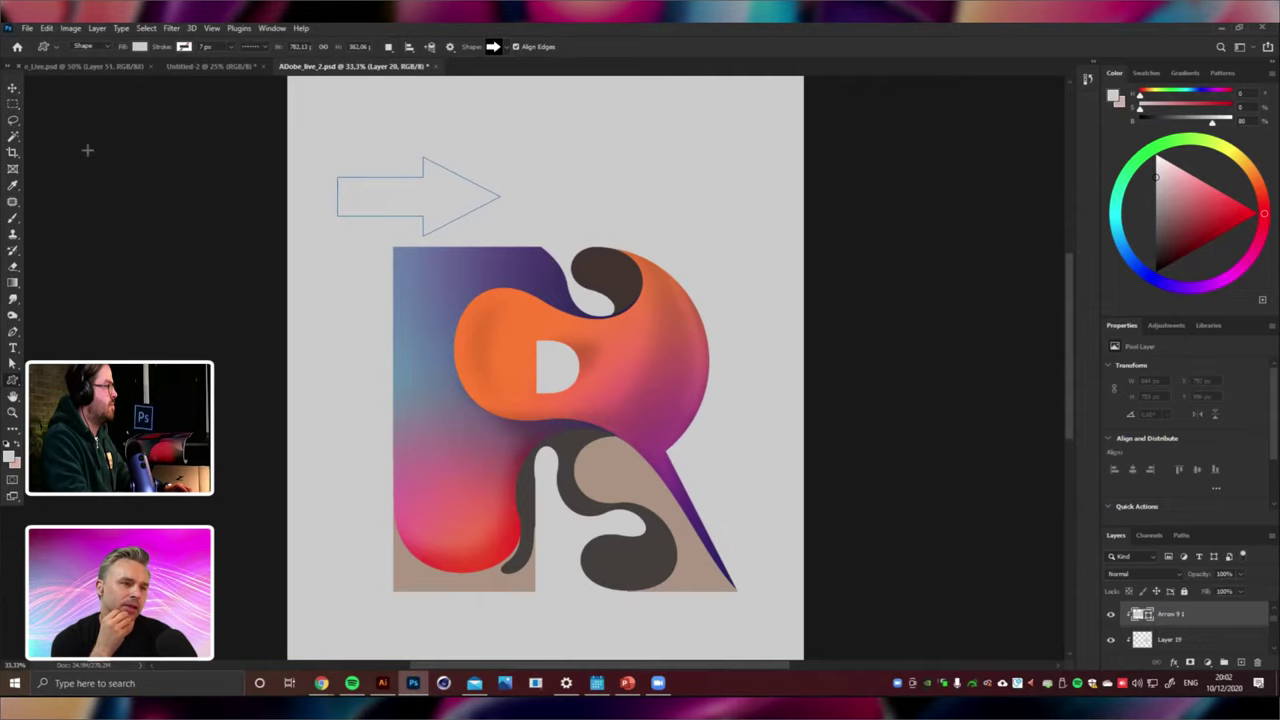
{"action": "left_click", "coordinate": [13, 89]}
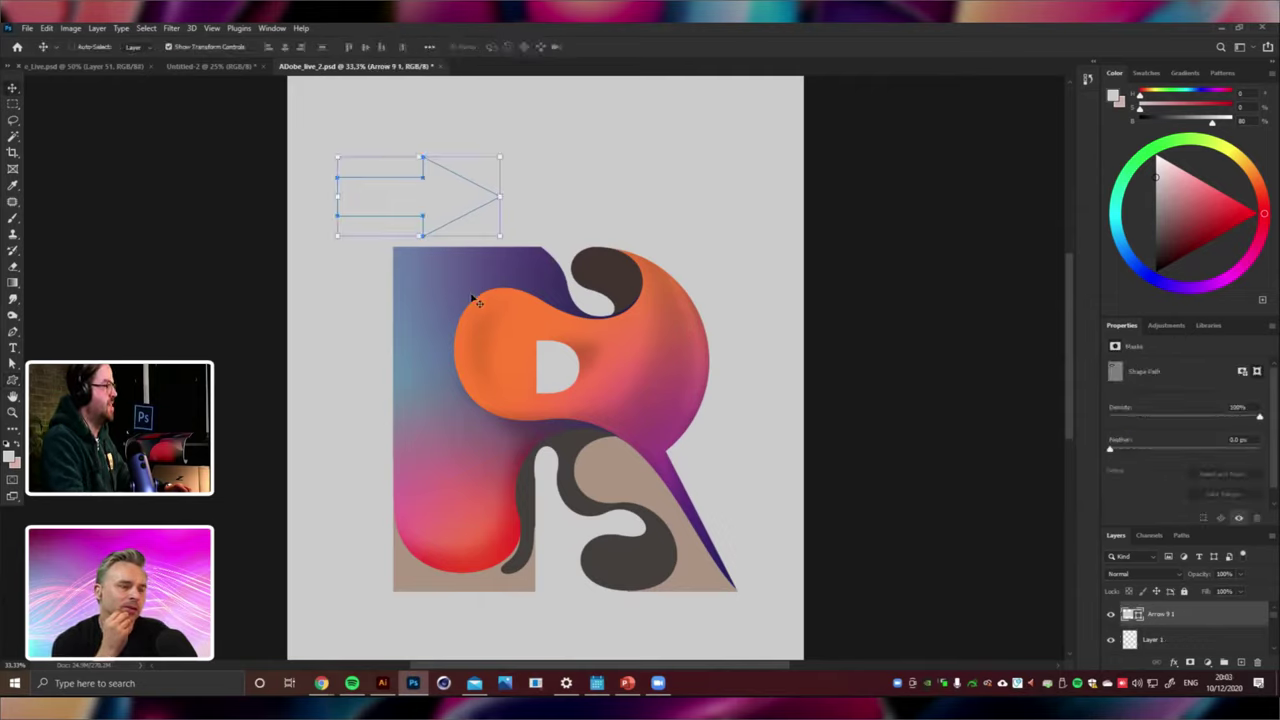
{"action": "left_click_drag", "start_coordinate": [508, 242], "coordinate": [447, 290]}
Change the arrow shape's fill colour to bright yellow.
{"action": "double_click", "coordinate": [1130, 614]}
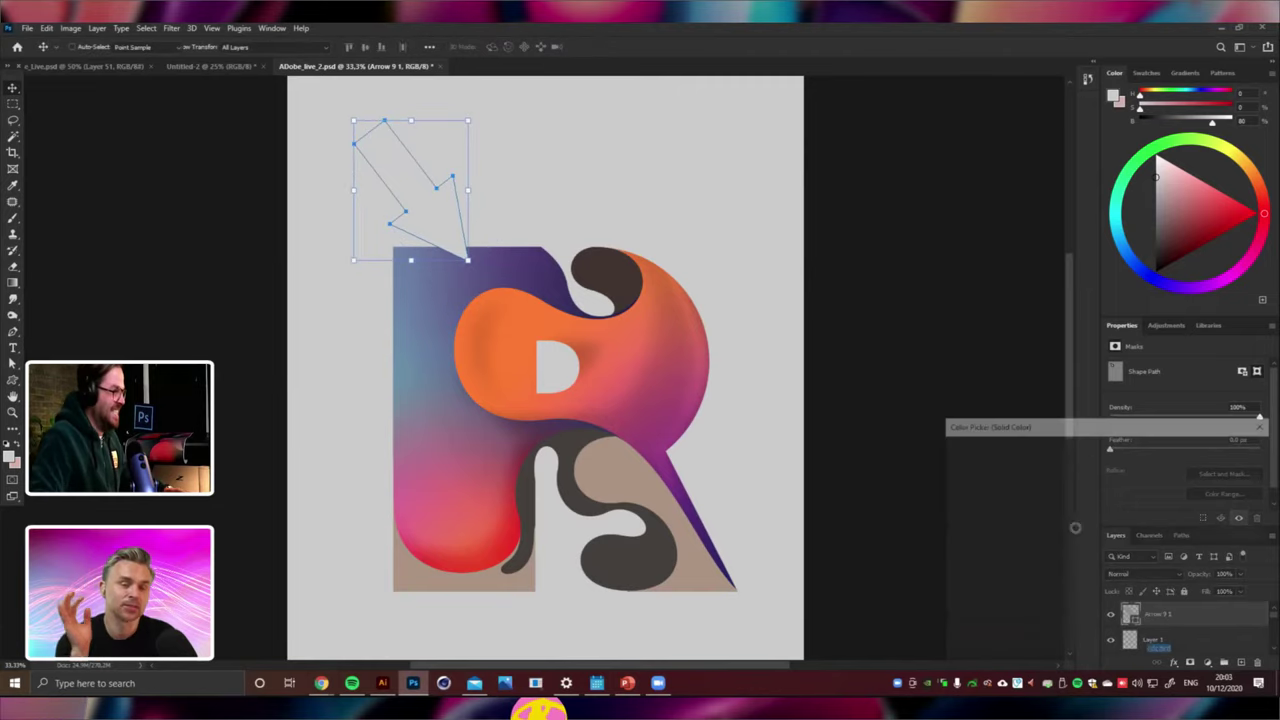
{"action": "left_click", "coordinate": [1106, 454]}
{"action": "left_click_drag", "start_coordinate": [1121, 556], "coordinate": [1121, 585]}
{"action": "left_click", "coordinate": [1231, 449]}
{"action": "key", "text": "Return"}
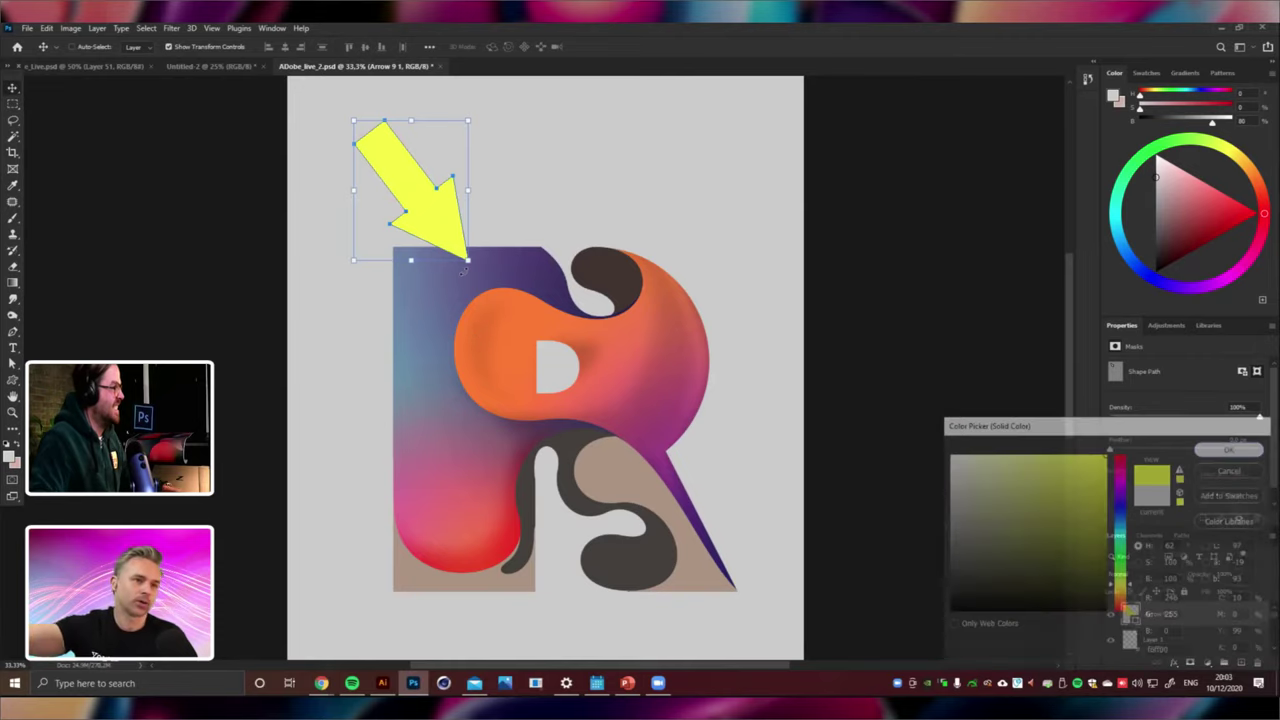
Rotate the yellow arrow slightly counter-clockwise to a shallower angle and nudge it left and down beside the R's stem.
{"action": "key", "text": "ctrl+t"}
{"action": "left_click_drag", "start_coordinate": [540, 305], "coordinate": [560, 277]}
{"action": "key", "text": "Return"}
{"action": "key", "text": "shift+Left"}
{"action": "key", "text": "shift+Left"}
{"action": "key", "text": "shift+Left"}
{"action": "key", "text": "shift+Left"}
{"action": "key", "text": "shift+Down"}
{"action": "key", "text": "shift+Down"}
{"action": "key", "text": "shift+Down"}
{"action": "key", "text": "shift+Down"}
{"action": "key", "text": "shift+Down"}
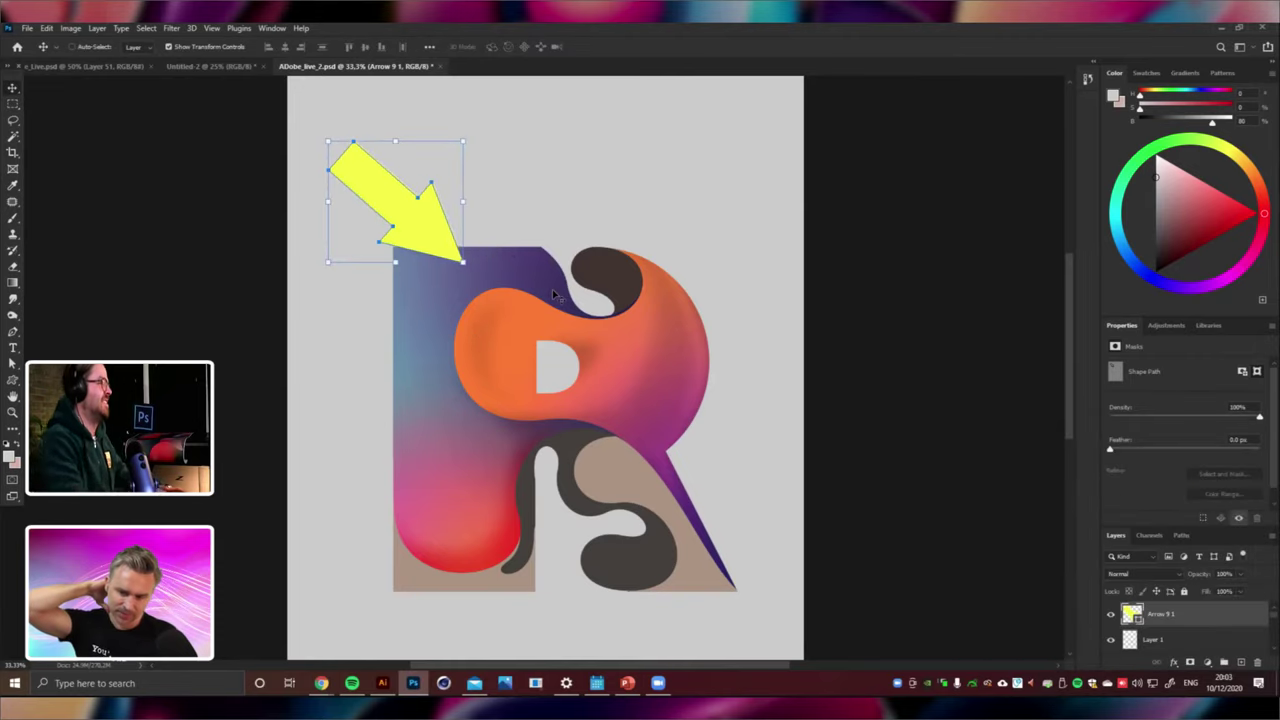
Erase the remaining soft shading beside the curved edge of the D-shaped counter on Layer 19.
{"action": "key", "text": "ctrl+minus"}
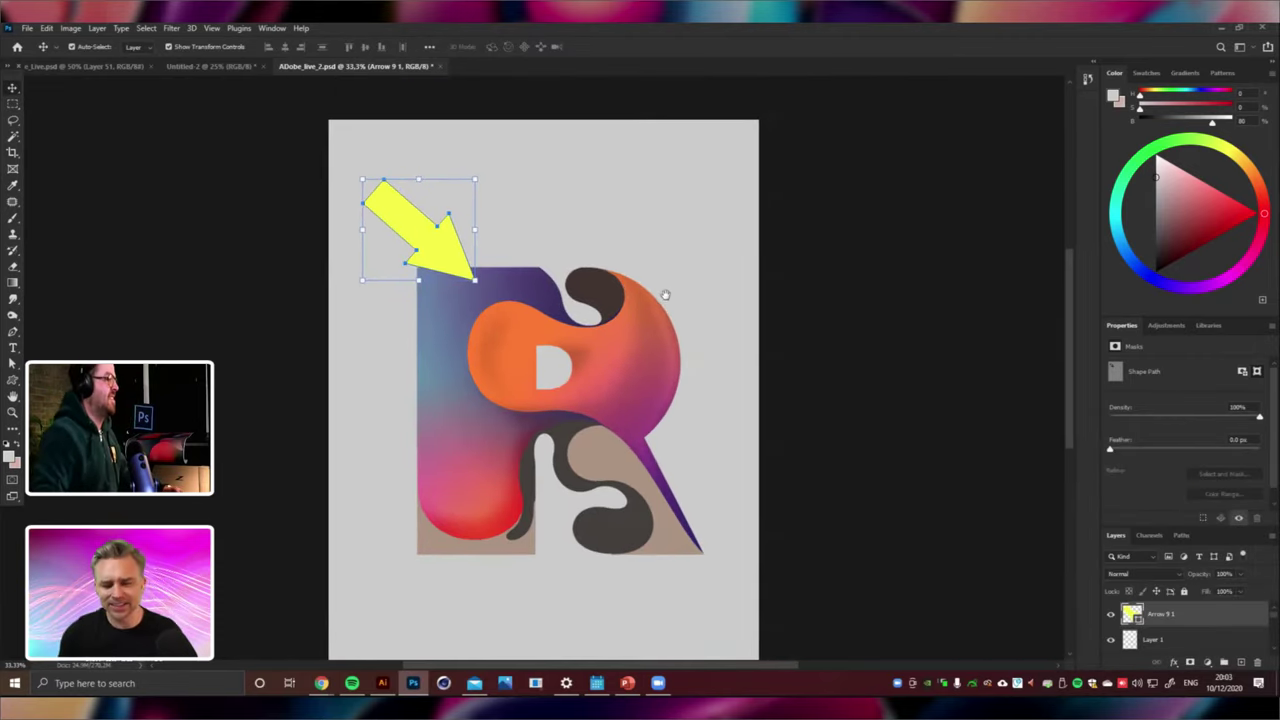
{"action": "key", "text": "ctrl+plus"}
{"action": "key", "text": "ctrl+plus"}
{"action": "left_click_drag", "start_coordinate": [592, 386], "coordinate": [587, 394]}
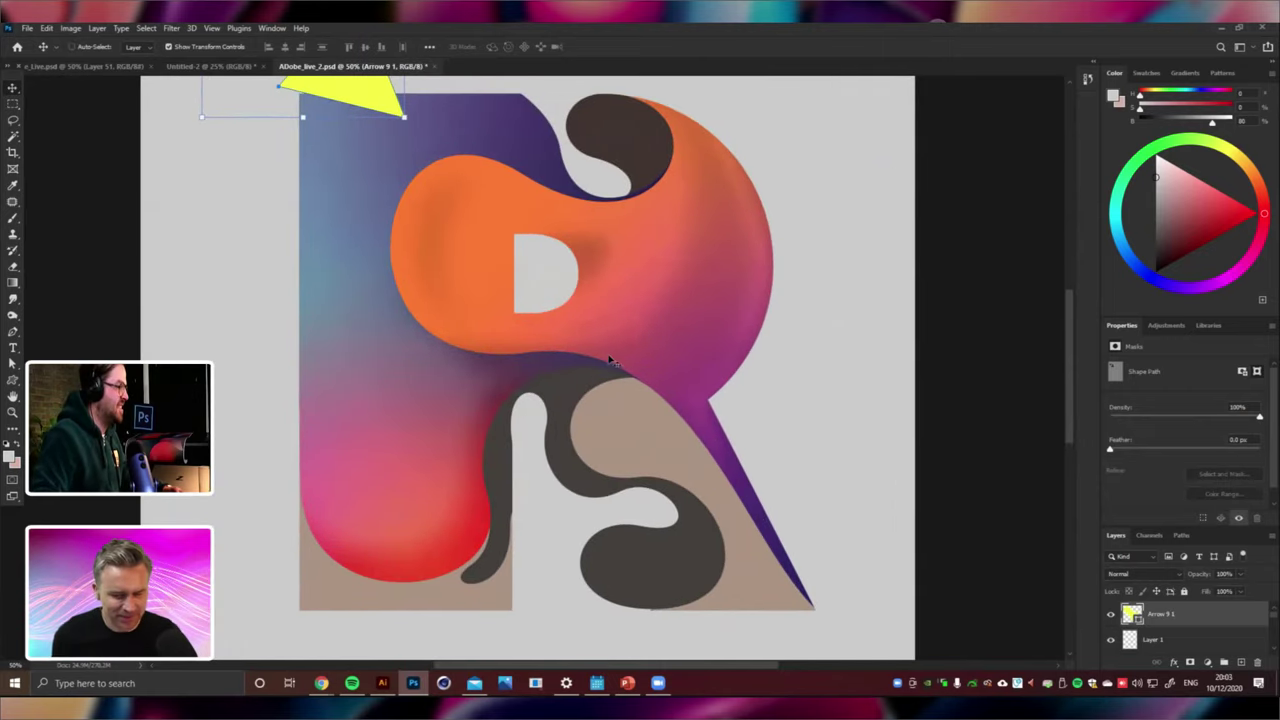
{"action": "mouse_move", "coordinate": [707, 128]}
{"action": "left_mouse_down"}
{"action": "mouse_move", "coordinate": [614, 363]}
{"action": "mouse_move", "coordinate": [636, 349]}
{"action": "left_mouse_up"}
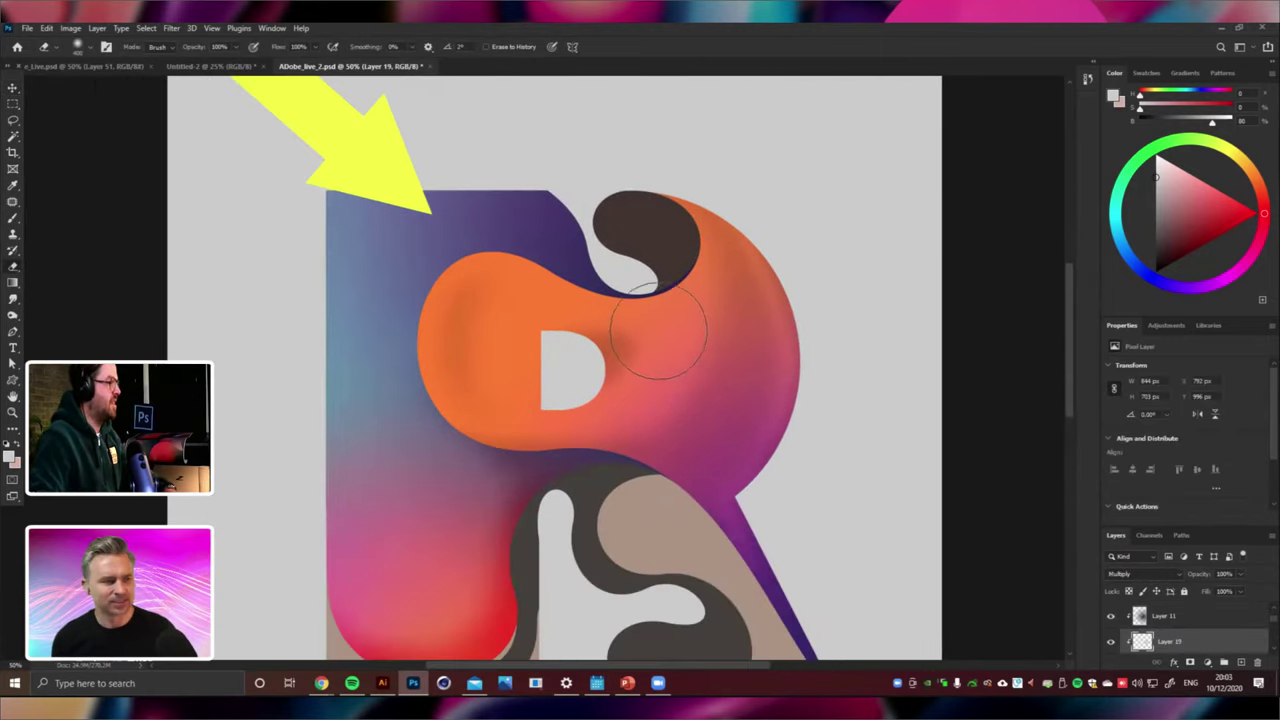
{"action": "key", "text": "p"}
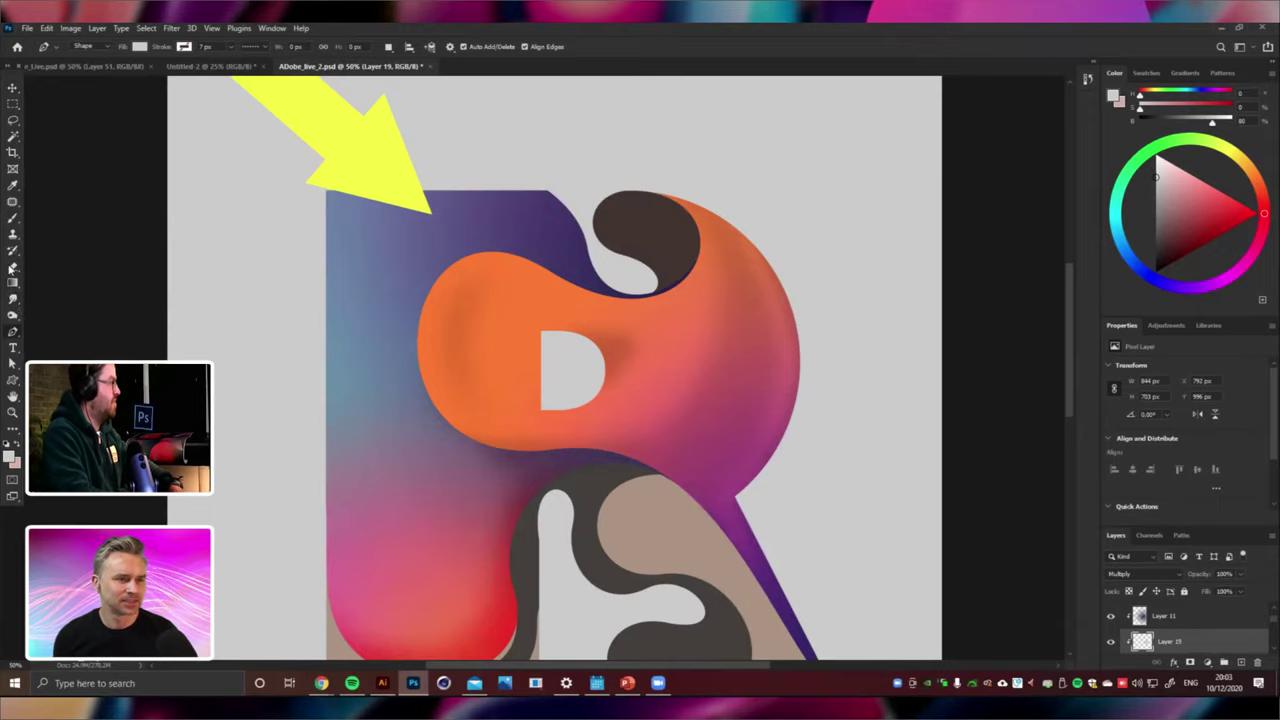
{"action": "left_click", "coordinate": [12, 268]}
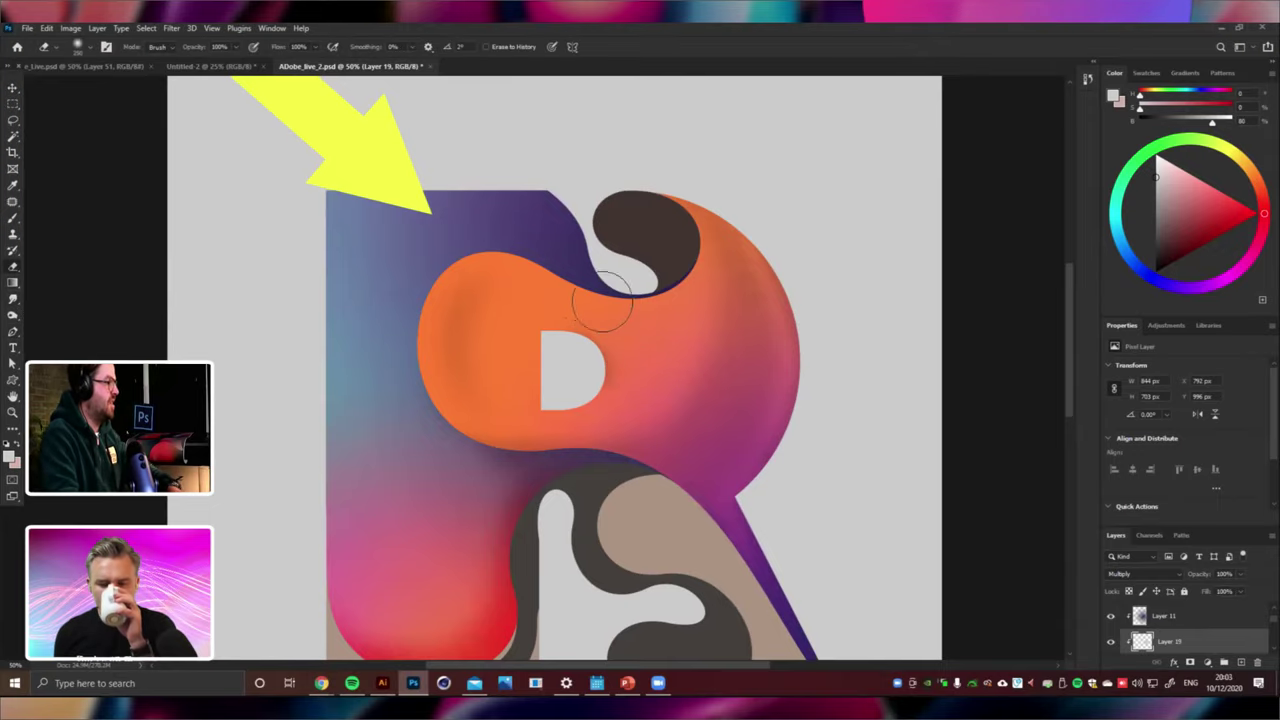
{"action": "key", "text": "ctrl+minus"}
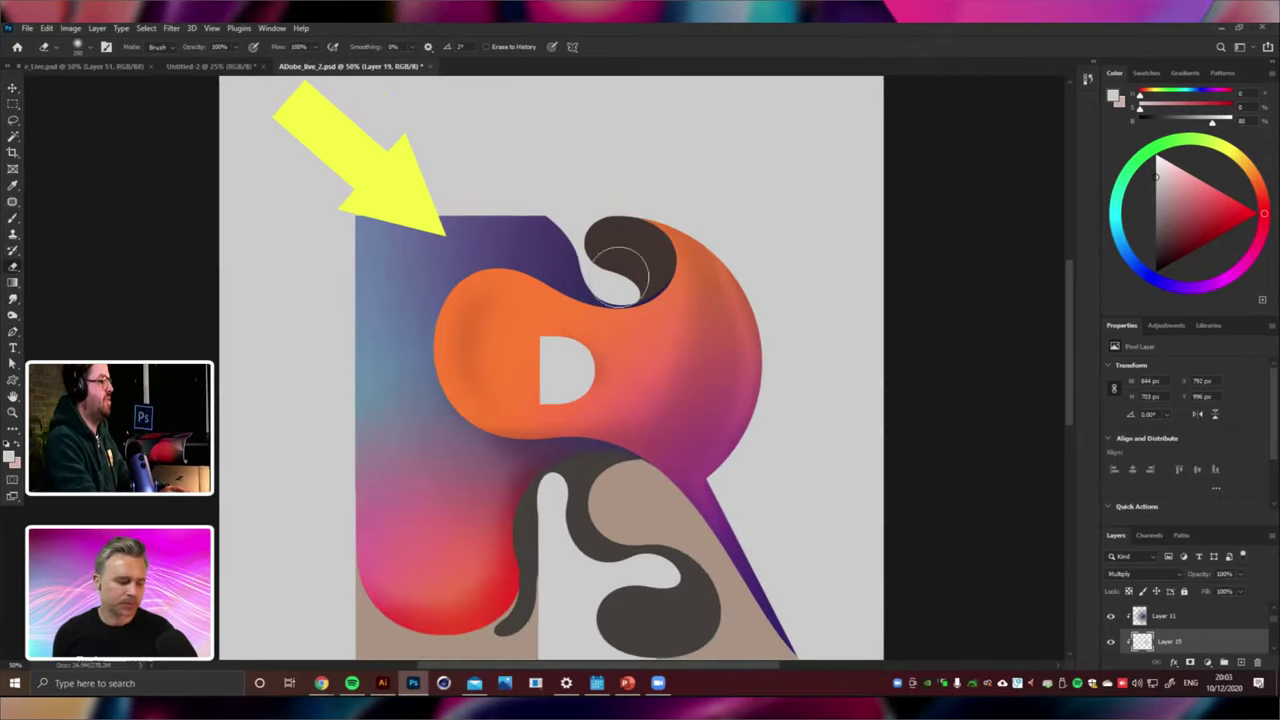
Add a new clipped layer above Layer 19 and set its blend mode to Color Burn for brushing.
{"action": "key", "text": "ctrl+plus"}
{"action": "left_click", "coordinate": [14, 220]}
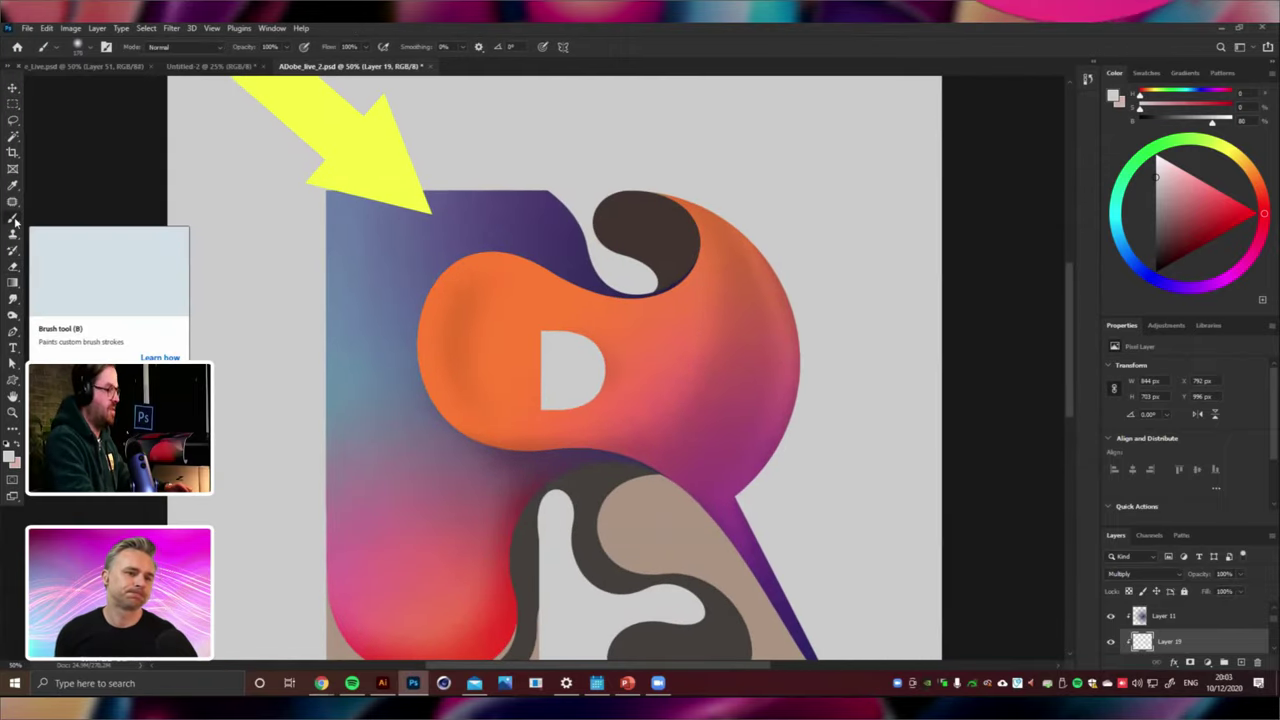
{"action": "key", "text": "ctrl+shift+n"}
{"action": "key", "text": "Return"}
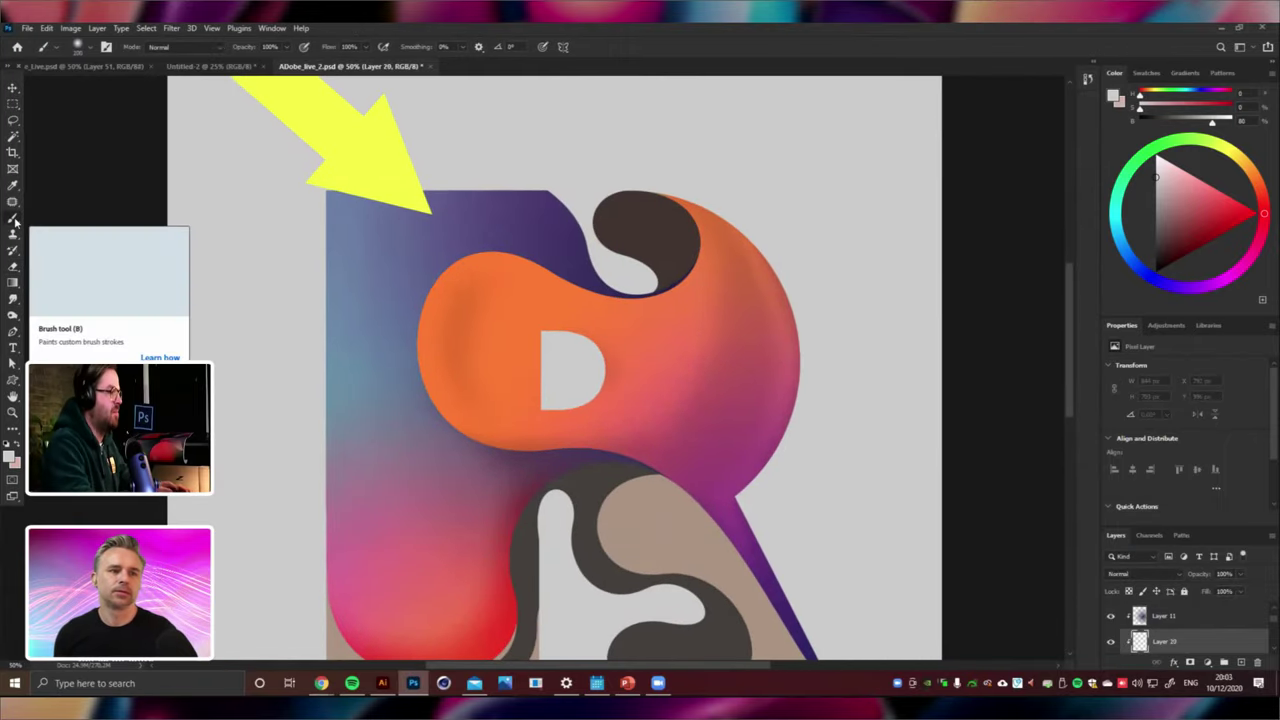
{"action": "left_click", "coordinate": [1170, 577]}
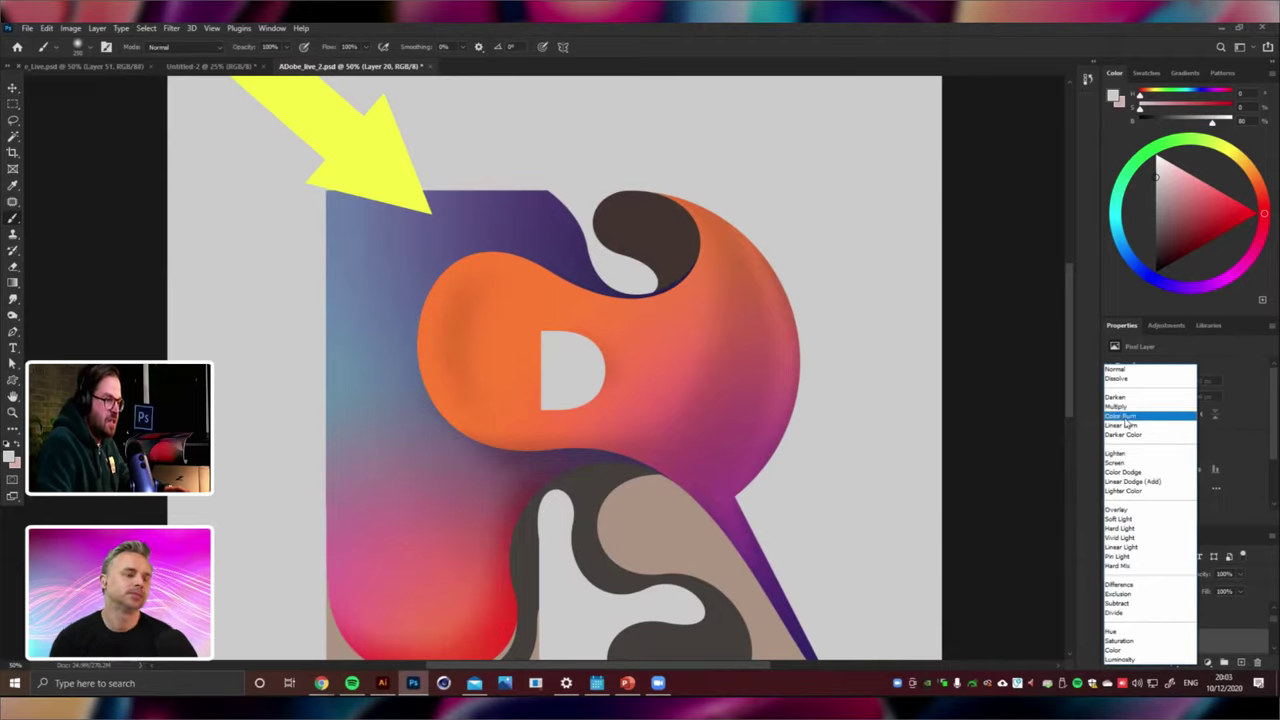
{"action": "left_click", "coordinate": [1140, 414]}
Brush soft Color Burn shading across the lower bowl, into the R's leg and up around the bowl's outer curve.
{"action": "left_click_drag", "start_coordinate": [743, 389], "coordinate": [602, 490]}
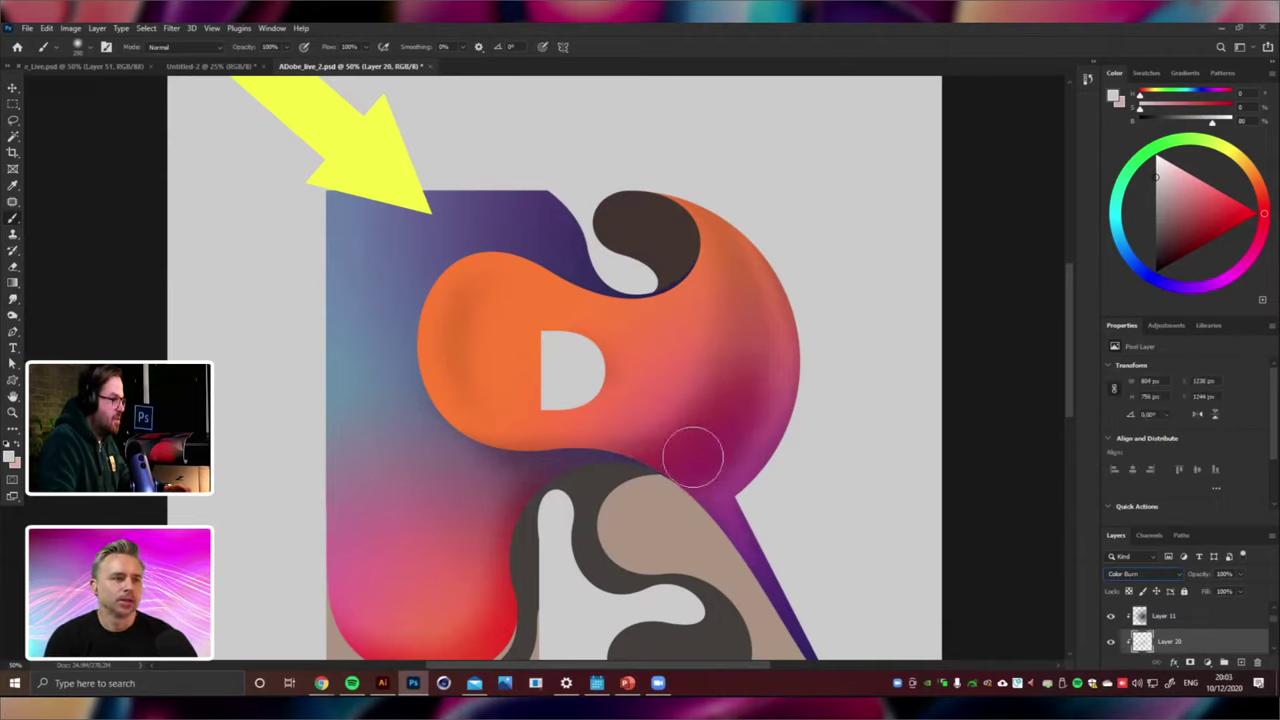
{"action": "left_click_drag", "start_coordinate": [680, 463], "coordinate": [466, 500]}
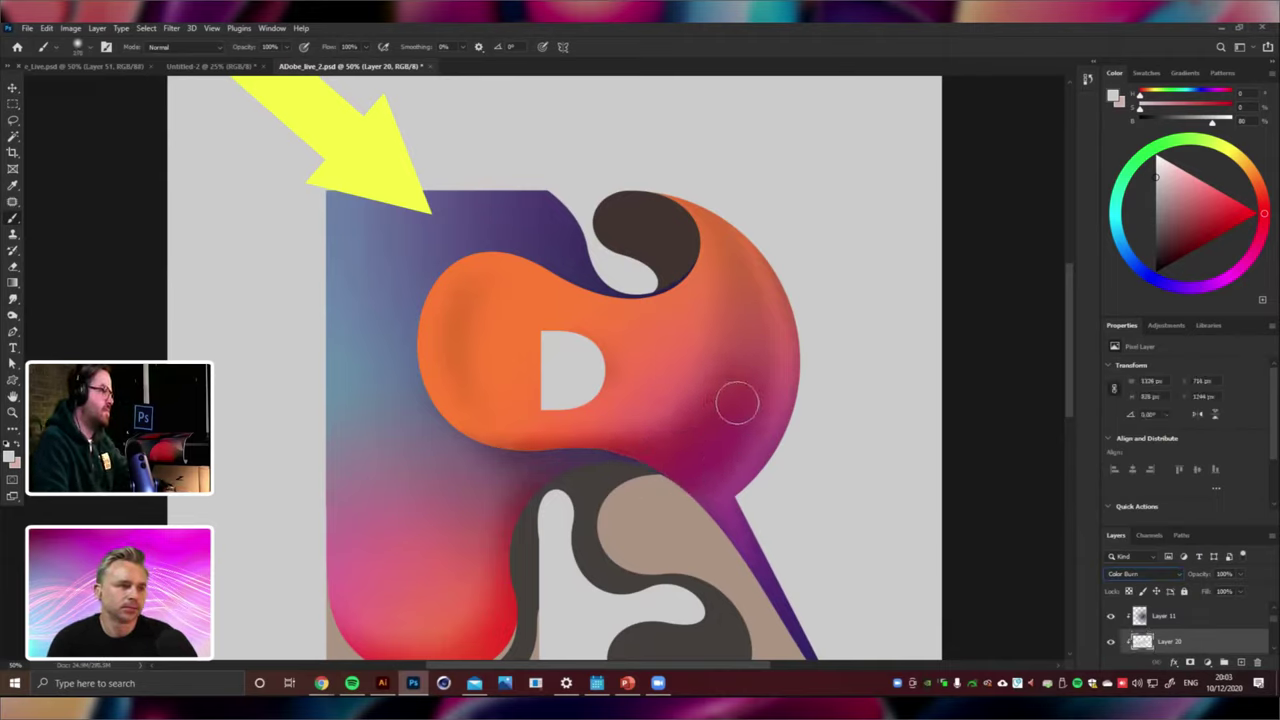
{"action": "left_click_drag", "start_coordinate": [697, 456], "coordinate": [731, 602]}
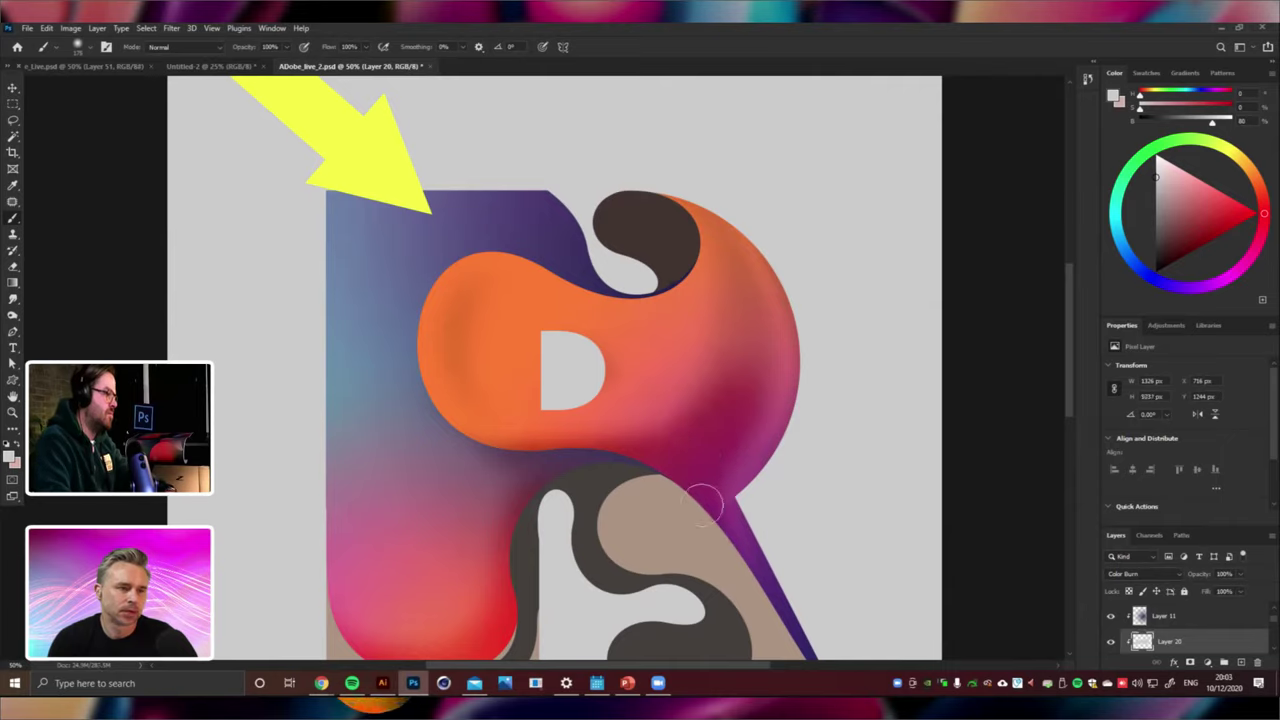
{"action": "left_click_drag", "start_coordinate": [740, 284], "coordinate": [730, 392]}
{"action": "key", "text": "bracketleft"}
{"action": "key", "text": "bracketleft"}
{"action": "key", "text": "bracketleft"}
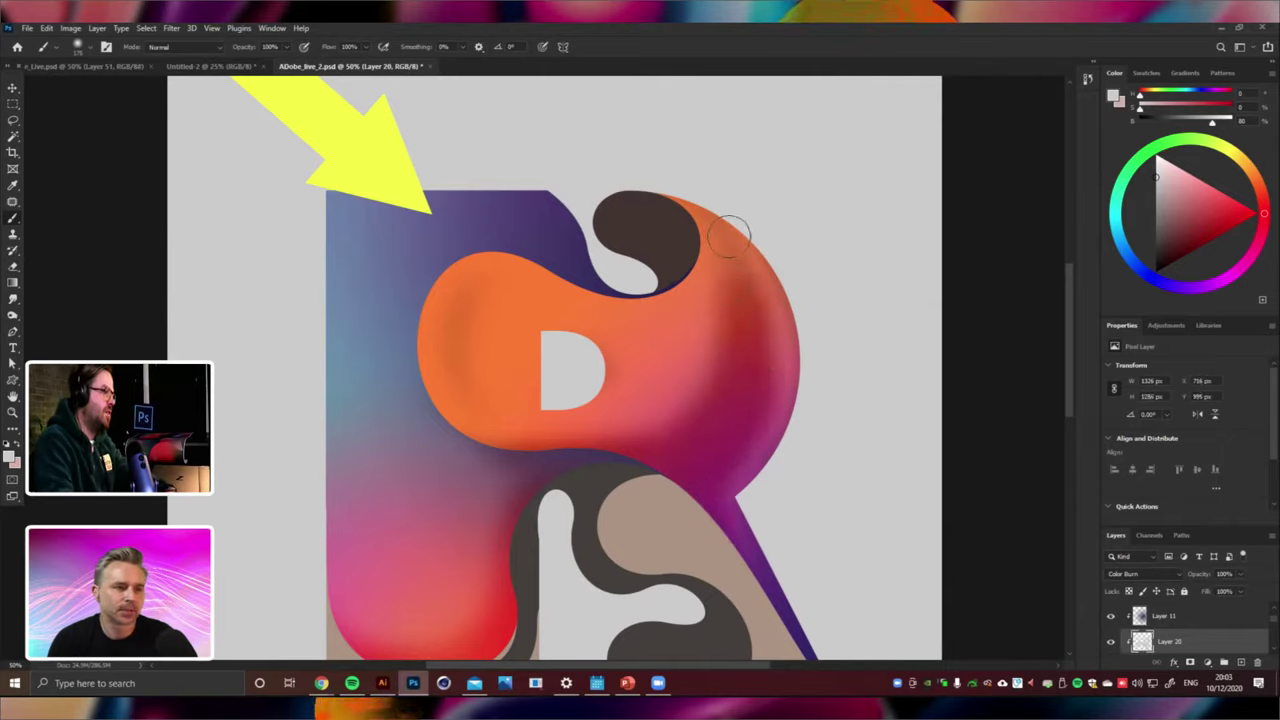
{"action": "mouse_move", "coordinate": [680, 189]}
{"action": "left_mouse_down"}
{"action": "mouse_move", "coordinate": [804, 292]}
{"action": "mouse_move", "coordinate": [789, 265]}
{"action": "mouse_move", "coordinate": [797, 436]}
{"action": "left_mouse_up"}
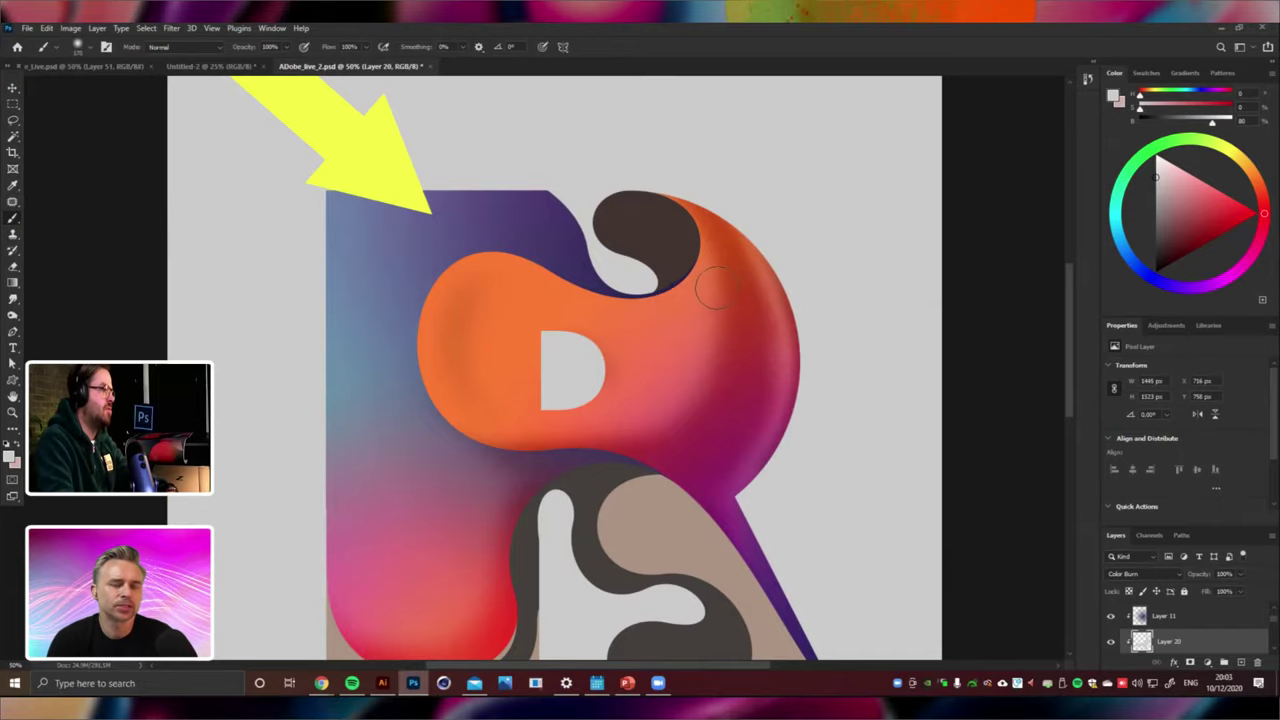
{"action": "left_click_drag", "start_coordinate": [717, 212], "coordinate": [610, 147]}
Try Color Burn shading on the orange lobe beside the flat edge of the D-shaped counter, and erase it again.
{"action": "key", "text": "Tab"}
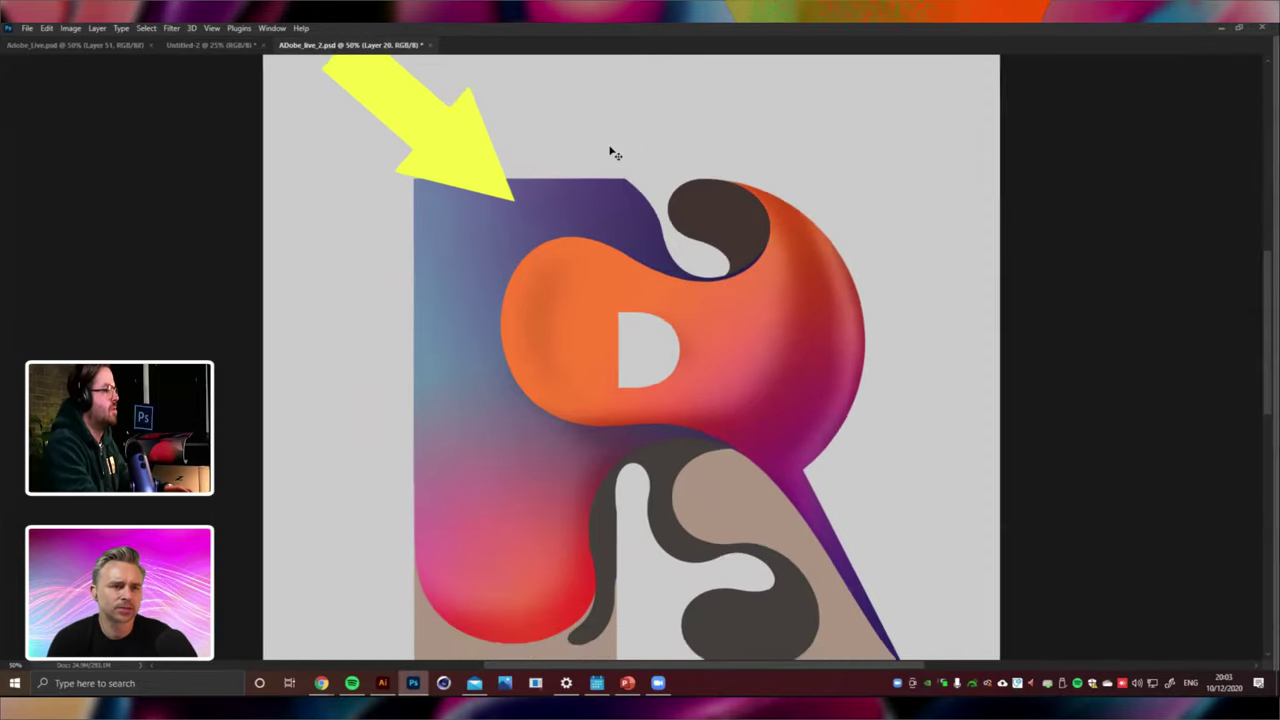
{"action": "key", "text": "ctrl+minus"}
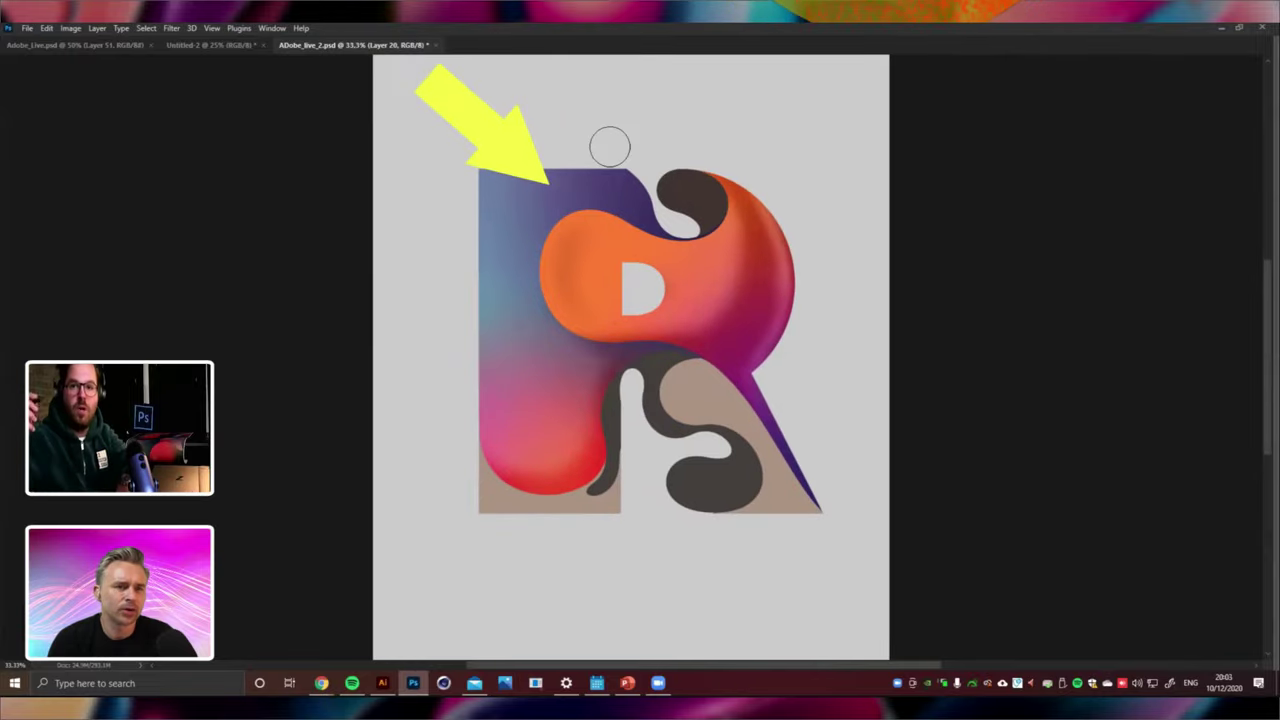
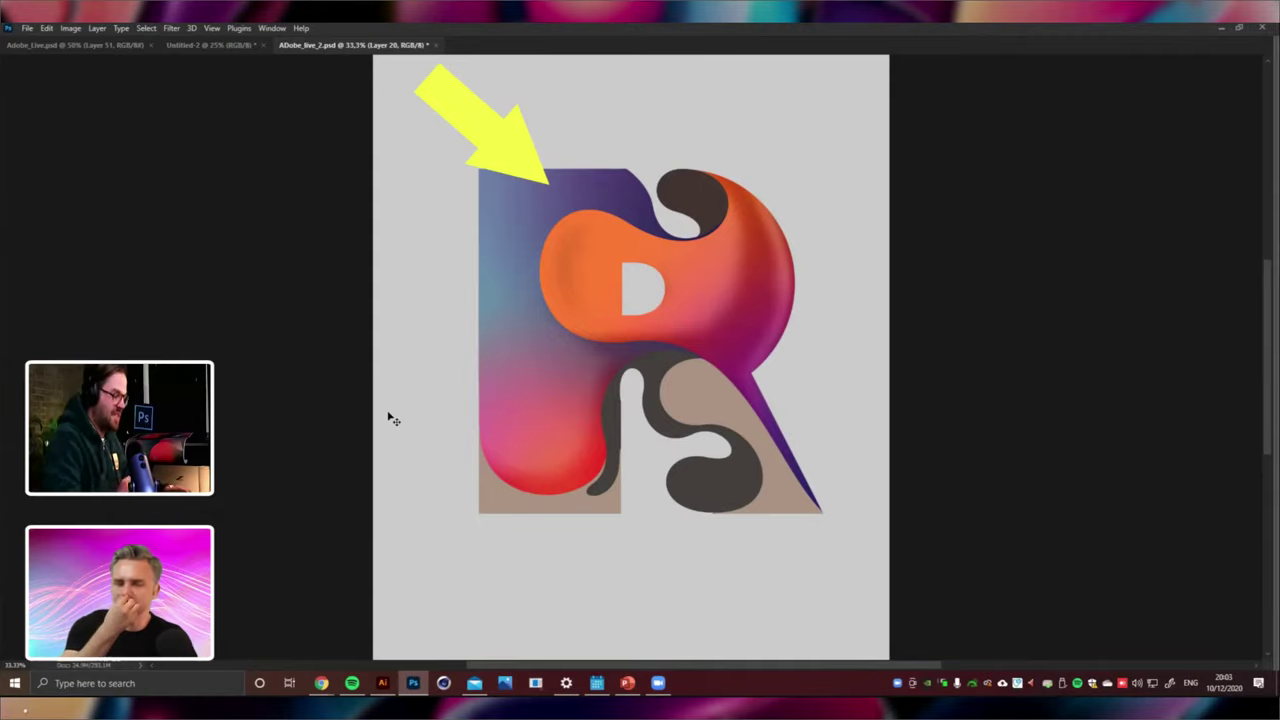
{"action": "key", "text": "ctrl+plus"}
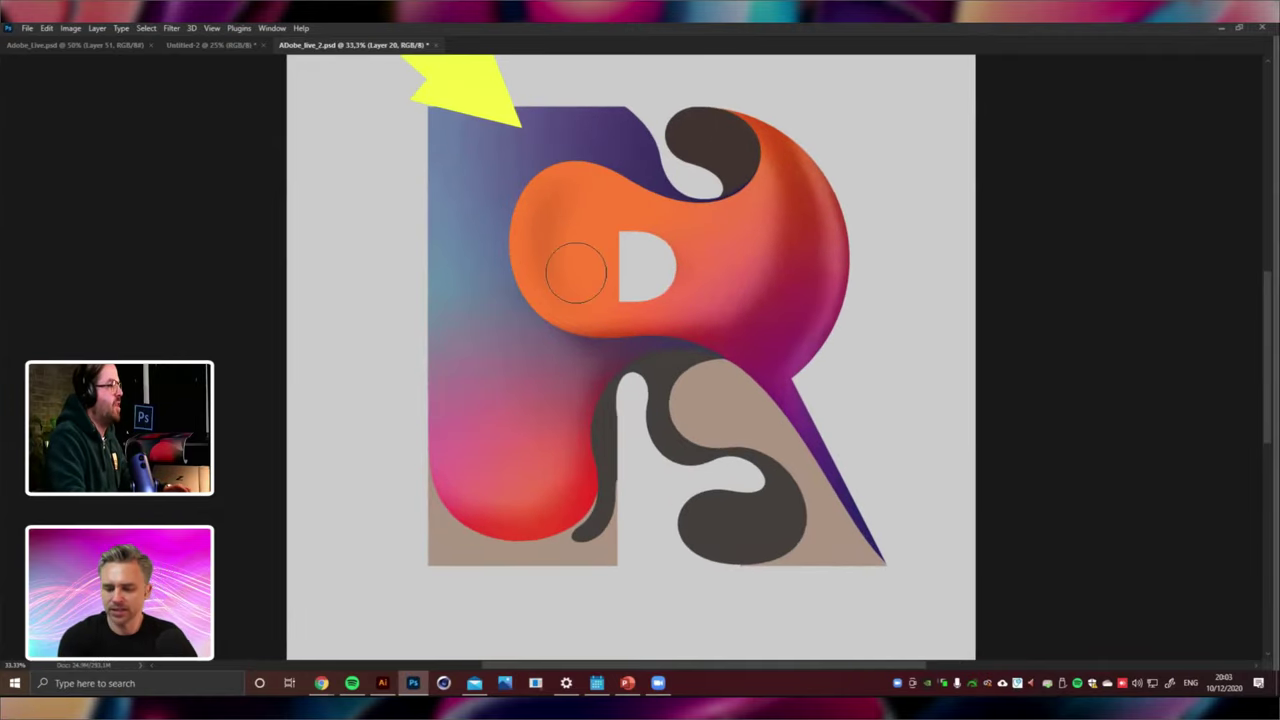
{"action": "key", "text": "ctrl+plus"}
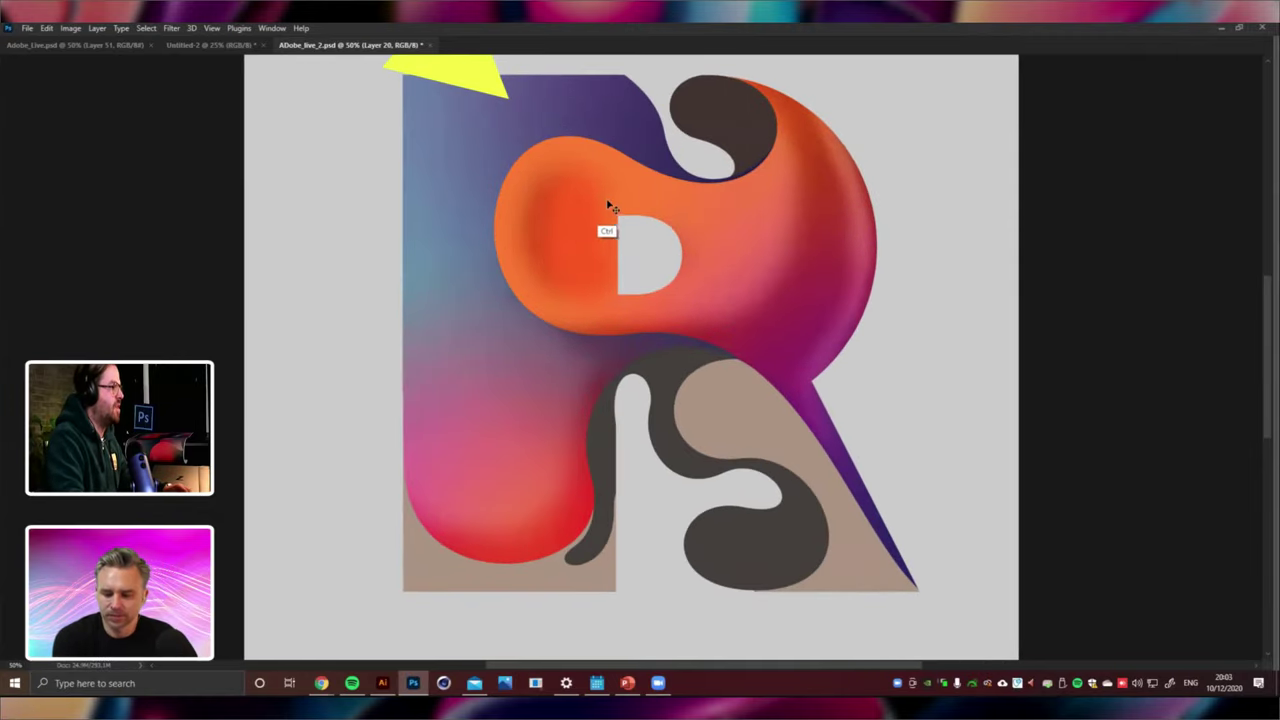
{"action": "key", "text": "Tab"}
{"action": "scroll", "coordinate": [571, 314], "scroll_direction": "up", "scroll_amount": 3}
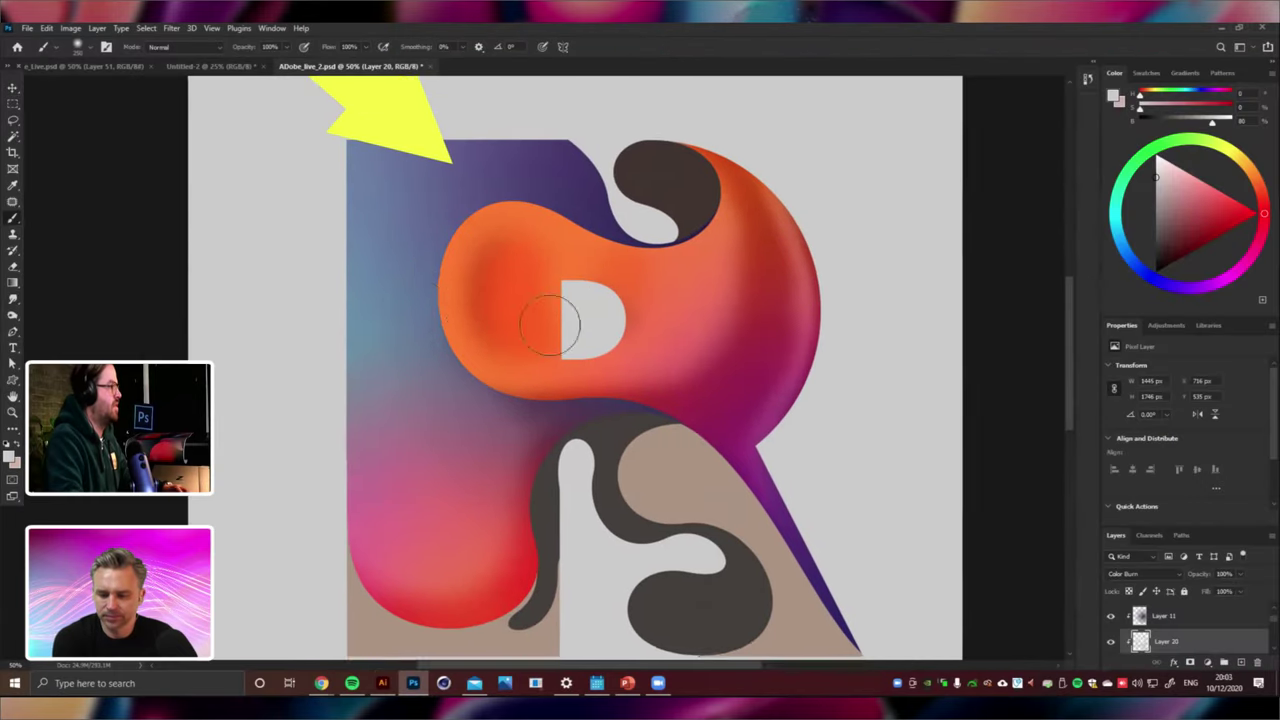
{"action": "key", "text": "e"}
{"action": "mouse_move", "coordinate": [563, 286]}
{"action": "left_mouse_down"}
{"action": "mouse_move", "coordinate": [586, 291]}
{"action": "mouse_move", "coordinate": [543, 306]}
{"action": "mouse_move", "coordinate": [475, 290]}
{"action": "left_mouse_up"}
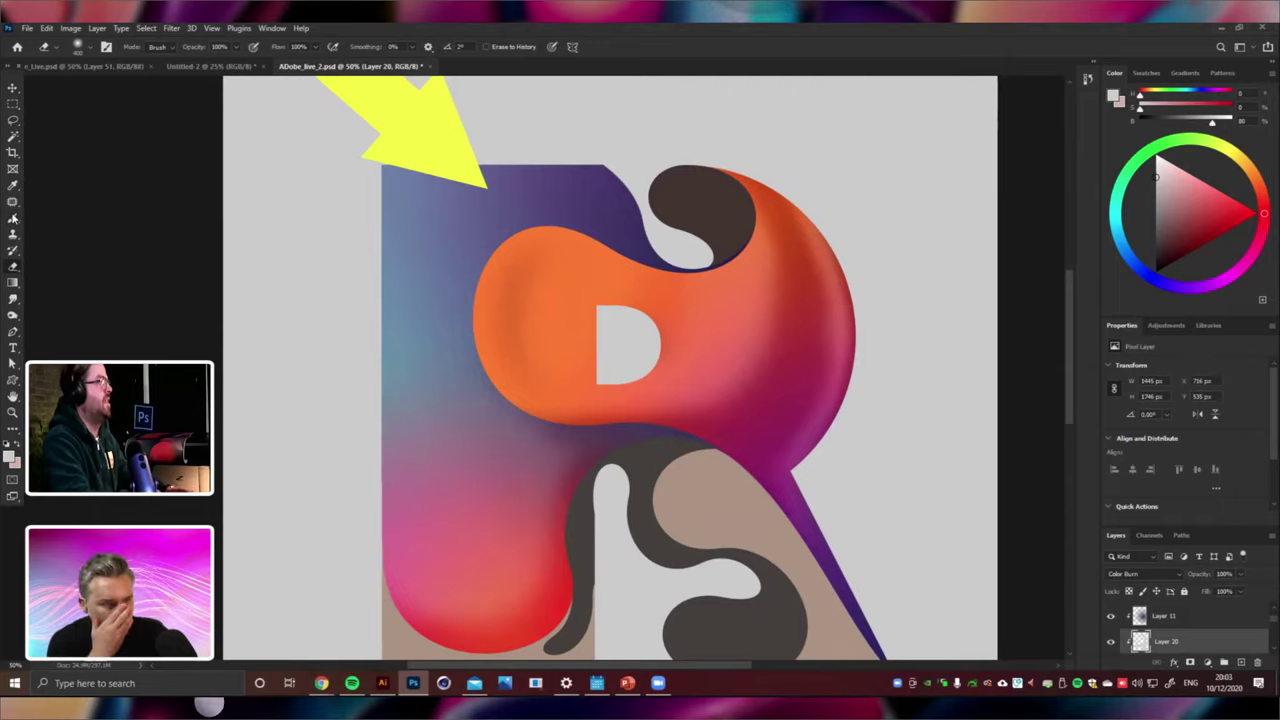
Select Layer 19 from the canvas and erase its old Multiply shading on the orange lobe with a large soft eraser.
{"action": "key", "text": "b"}
{"action": "left_click", "coordinate": [13, 89]}
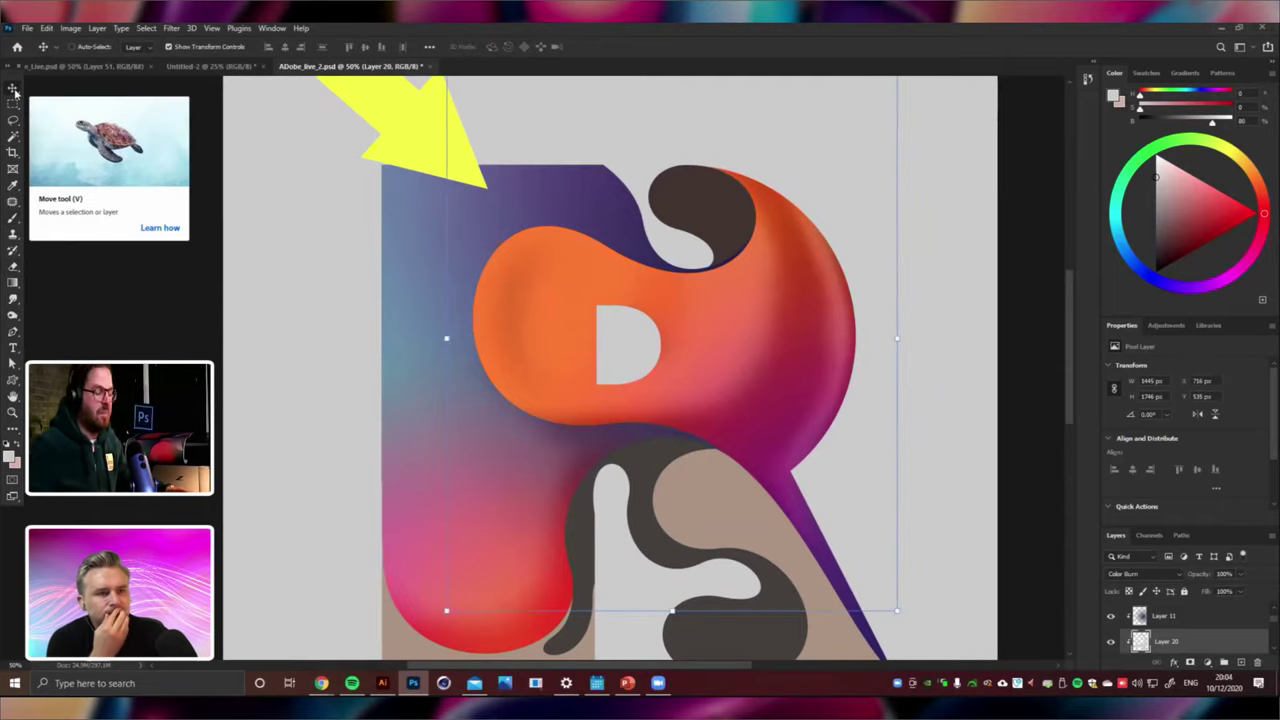
{"action": "right_click", "coordinate": [520, 321]}
{"action": "left_click", "coordinate": [13, 267]}
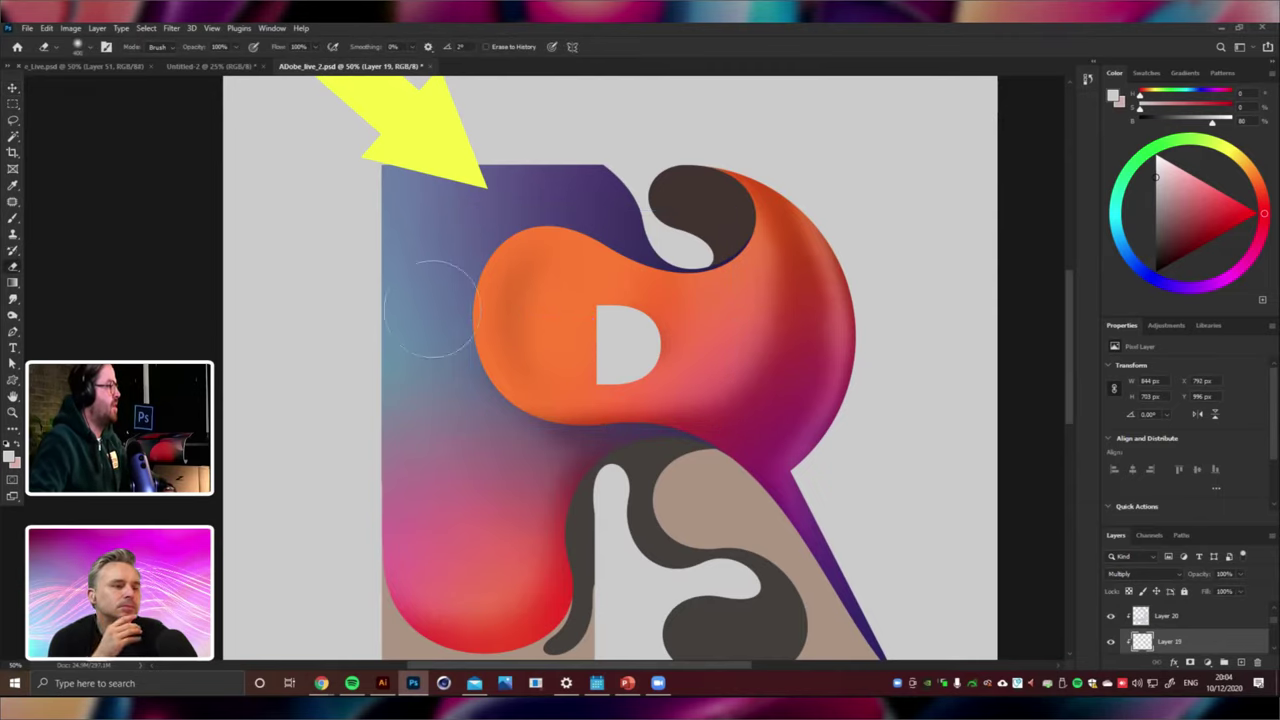
{"action": "left_click_drag", "start_coordinate": [526, 398], "coordinate": [535, 371]}
{"action": "key", "text": "bracketright"}
{"action": "key", "text": "bracketright"}
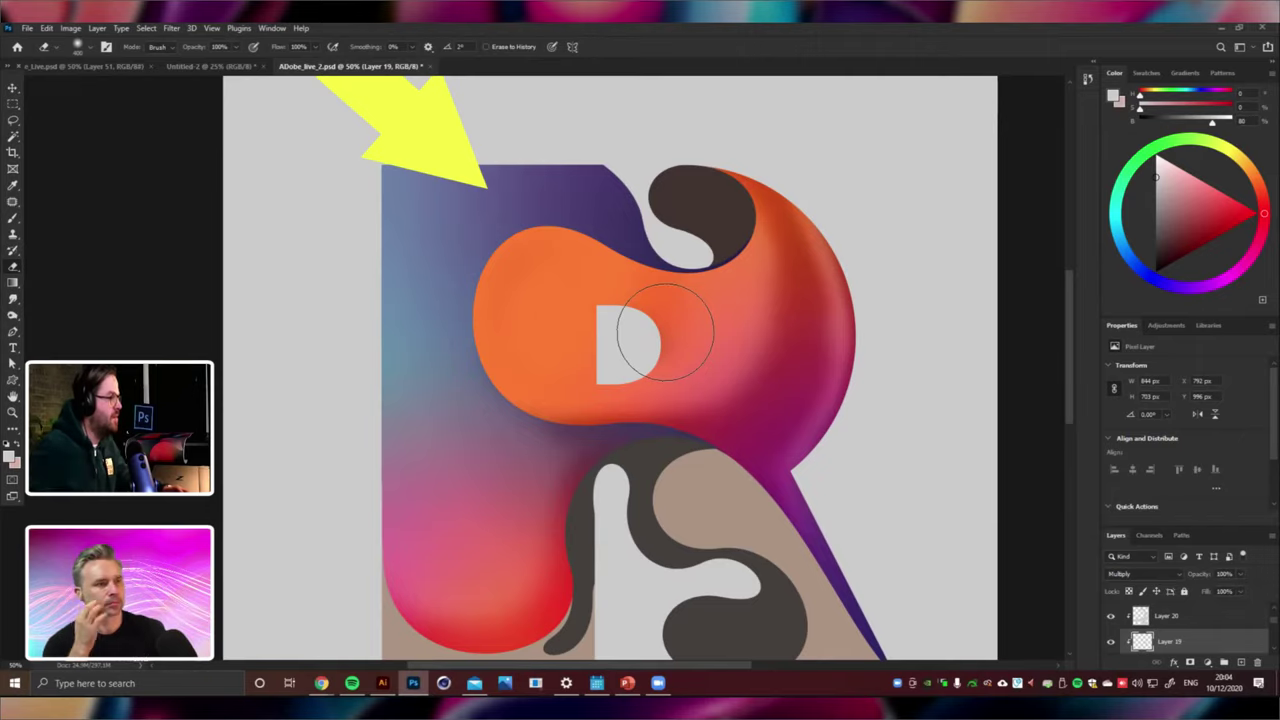
Select the stem's pink gradient layer from the canvas and add a new clipped layer above Layer 14.
{"action": "left_click", "coordinate": [18, 88]}
{"action": "left_click_drag", "start_coordinate": [663, 280], "coordinate": [657, 225]}
{"action": "right_click", "coordinate": [524, 465]}
{"action": "left_click", "coordinate": [553, 474]}
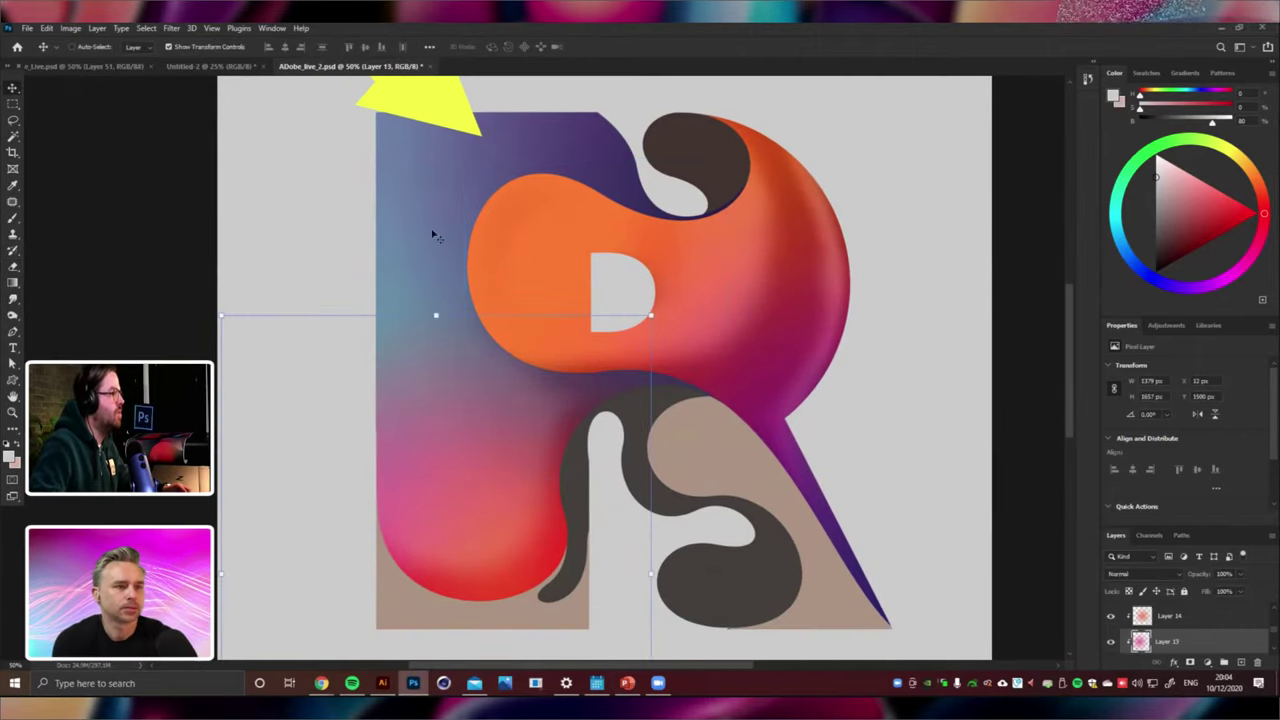
{"action": "key", "text": "b"}
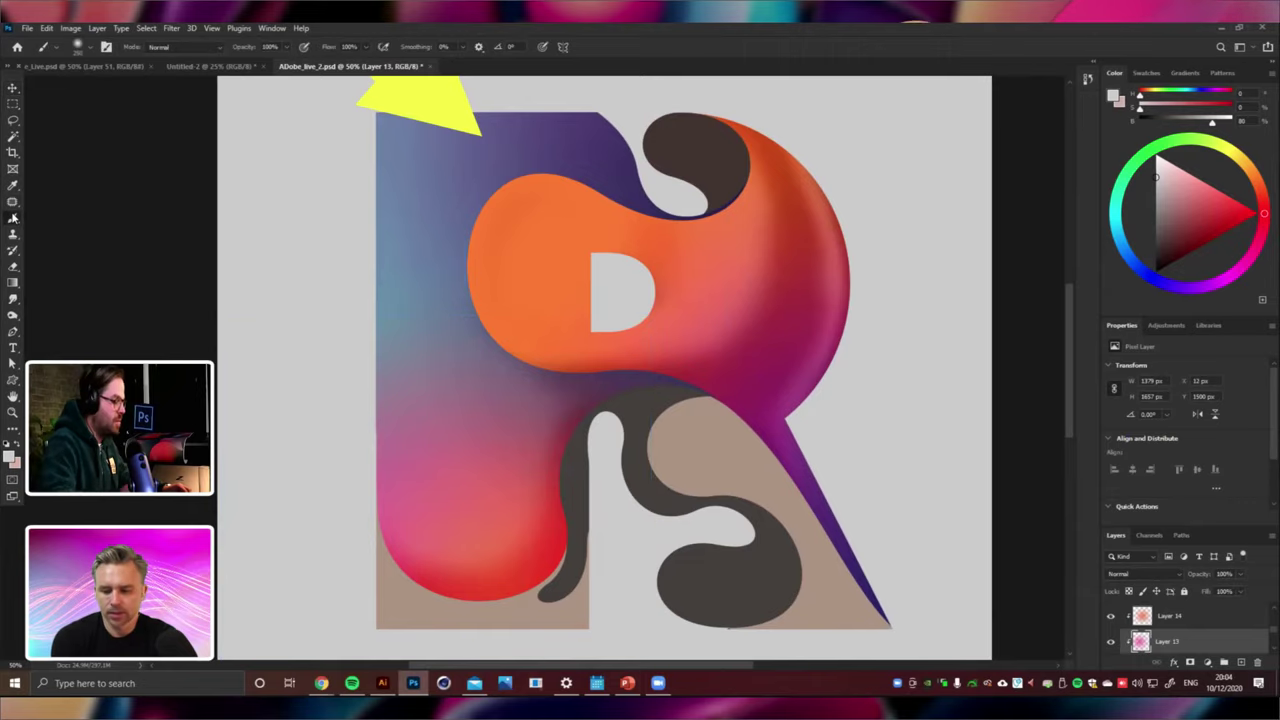
{"action": "key", "text": "ctrl+shift+alt+n"}
{"action": "key", "text": "ctrl+minus"}
{"action": "key", "text": "ctrl+minus"}
{"action": "key", "text": "ctrl+minus"}
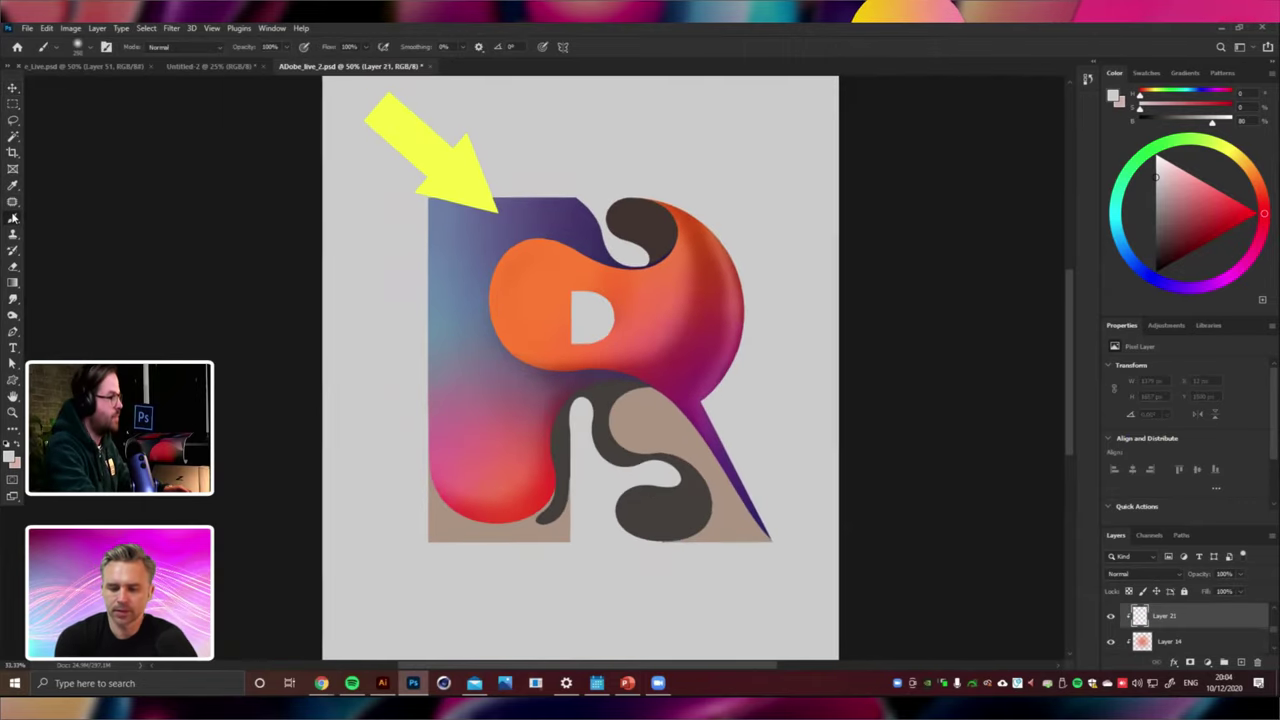
Brush a soft stroke on the stem just beneath the orange lobe and set the new layer's blend mode to Multiply.
{"action": "key", "text": "ctrl+plus"}
{"action": "key", "text": "ctrl+plus"}
{"action": "key", "text": "ctrl+plus"}
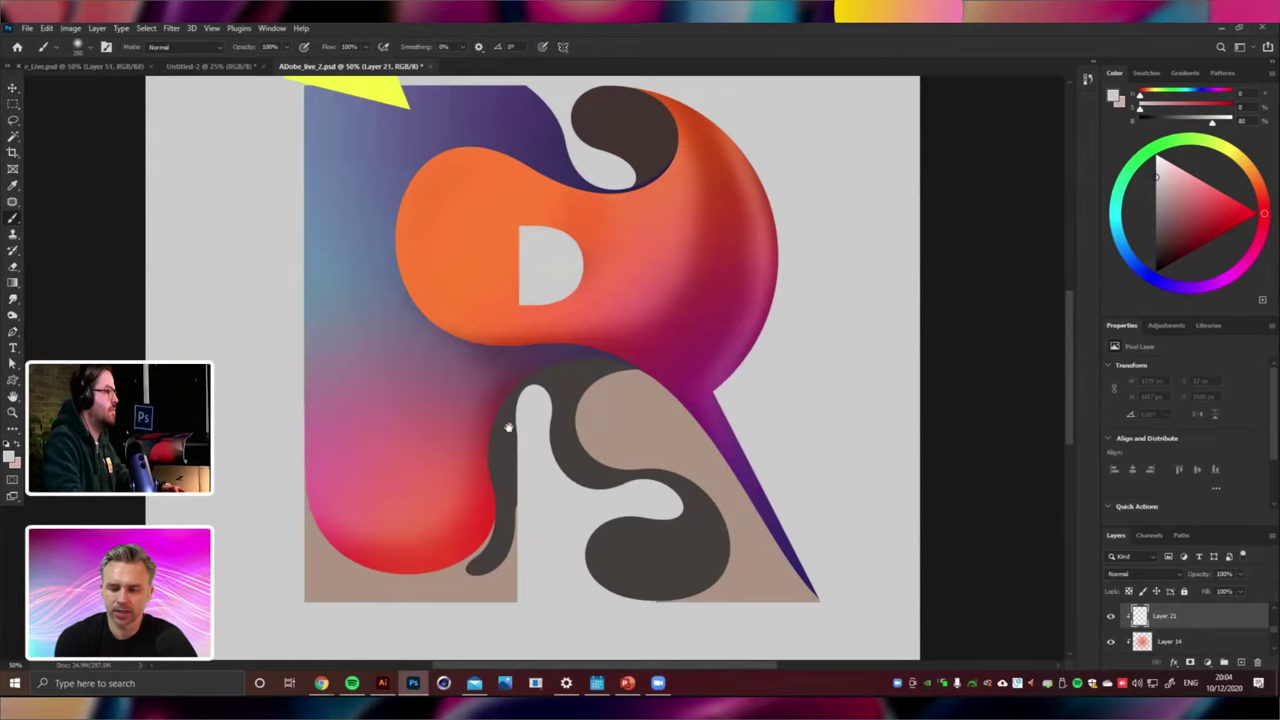
{"action": "scroll", "coordinate": [520, 410], "scroll_direction": "up", "scroll_amount": 2}
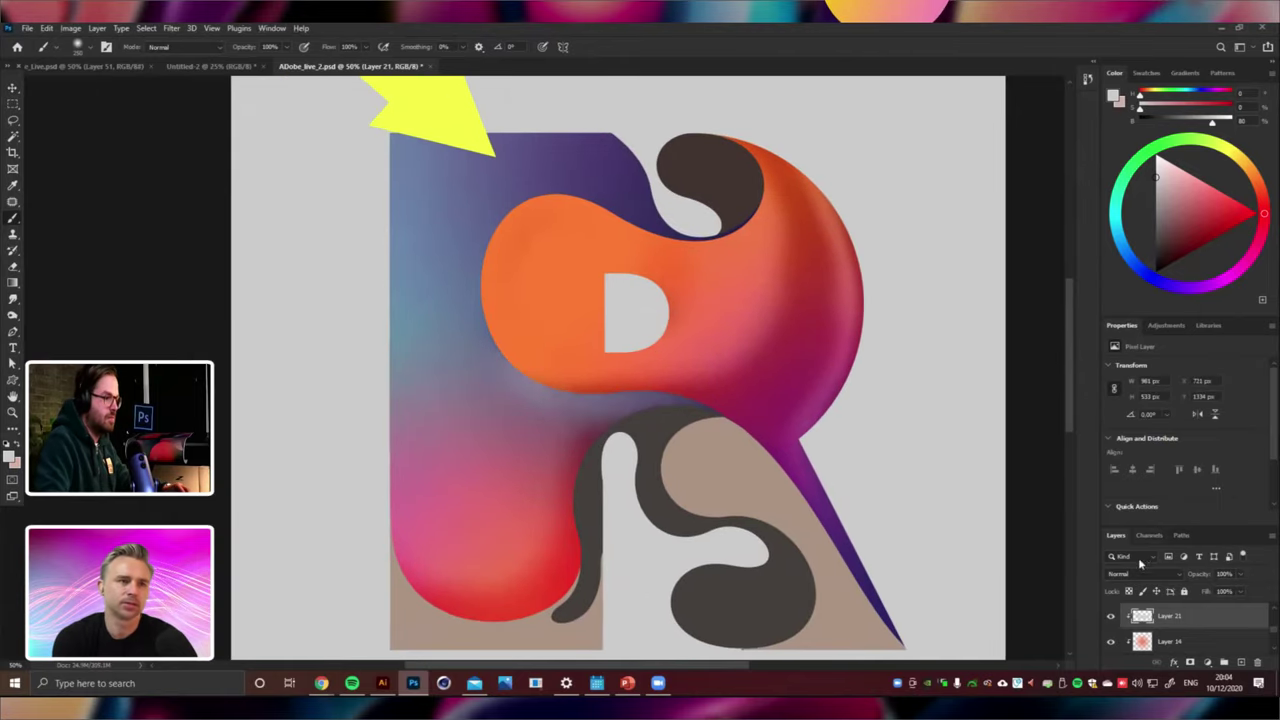
{"action": "left_click", "coordinate": [1140, 573]}
{"action": "left_click", "coordinate": [1115, 407]}
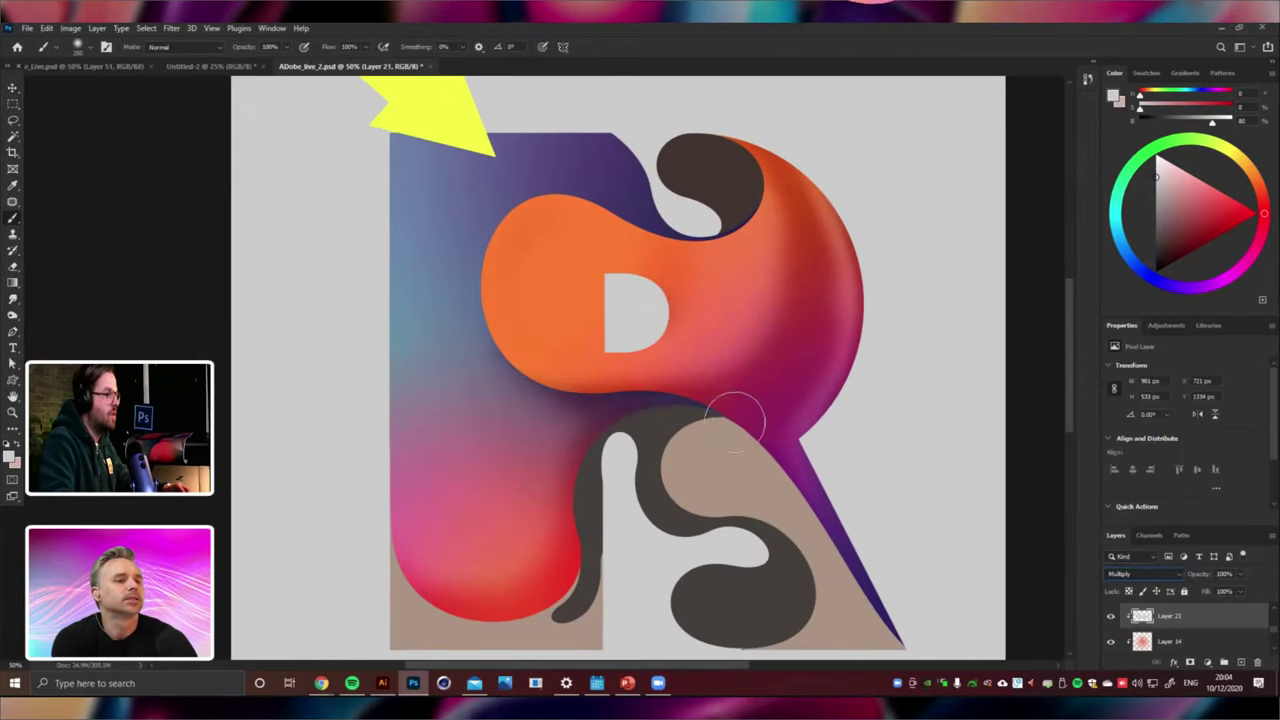
Brush Multiply shading along the stem's rounded inner edge and around the lobe's lower curve, and move Layer 21 higher in the clipped stack.
{"action": "mouse_move", "coordinate": [608, 445]}
{"action": "left_mouse_down"}
{"action": "mouse_move", "coordinate": [579, 580]}
{"action": "mouse_move", "coordinate": [515, 612]}
{"action": "left_mouse_up"}
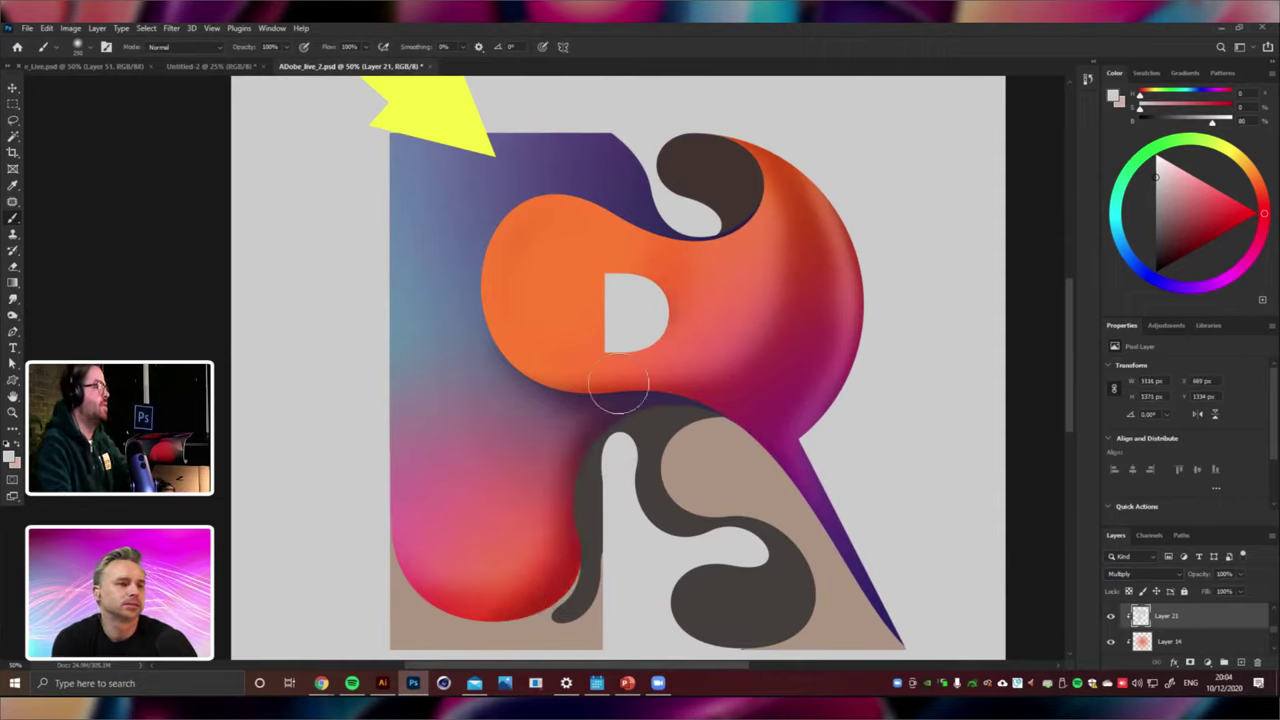
{"action": "mouse_move", "coordinate": [588, 395]}
{"action": "left_mouse_down"}
{"action": "mouse_move", "coordinate": [535, 382]}
{"action": "mouse_move", "coordinate": [519, 333]}
{"action": "left_mouse_up"}
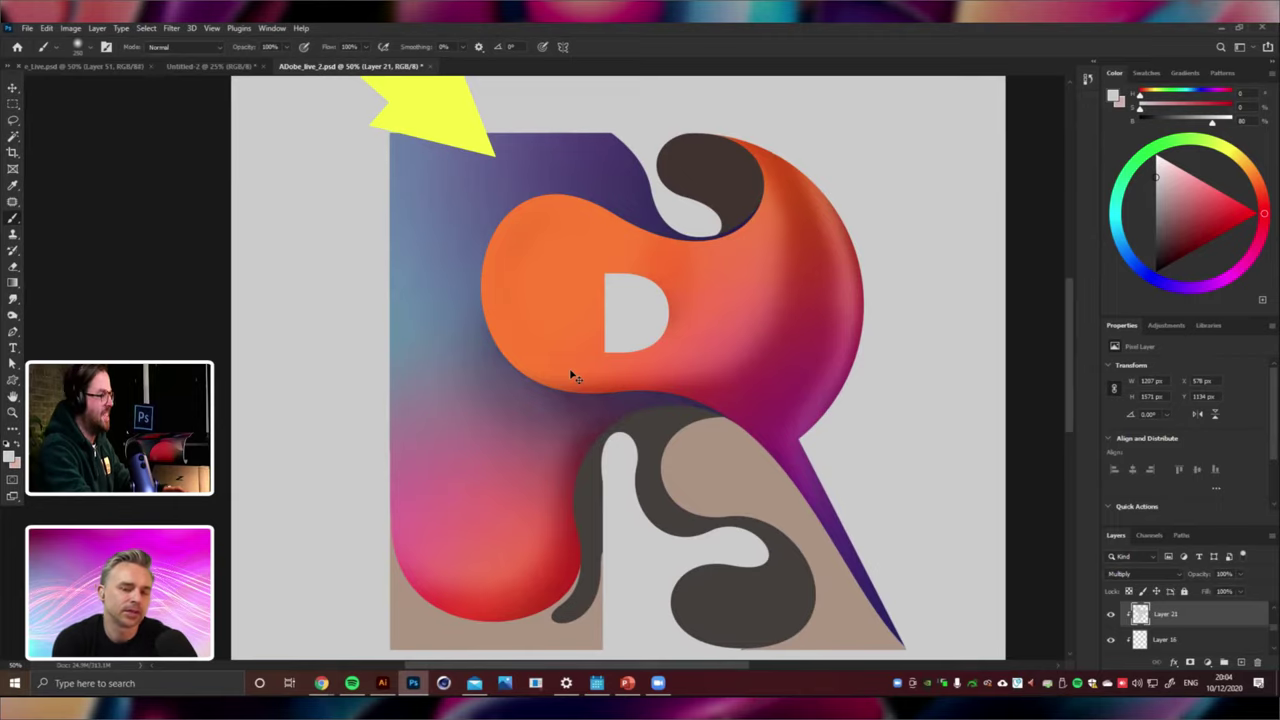
{"action": "key", "text": "ctrl+minus"}
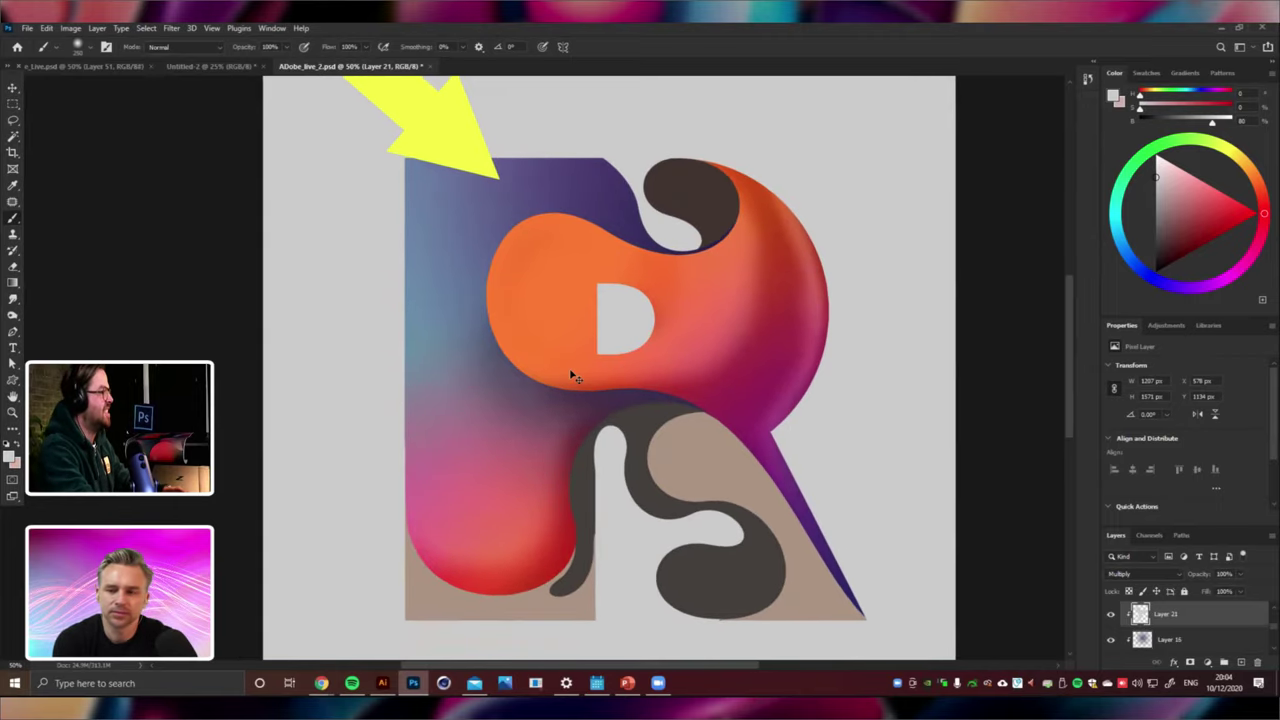
{"action": "key", "text": "ctrl+plus"}
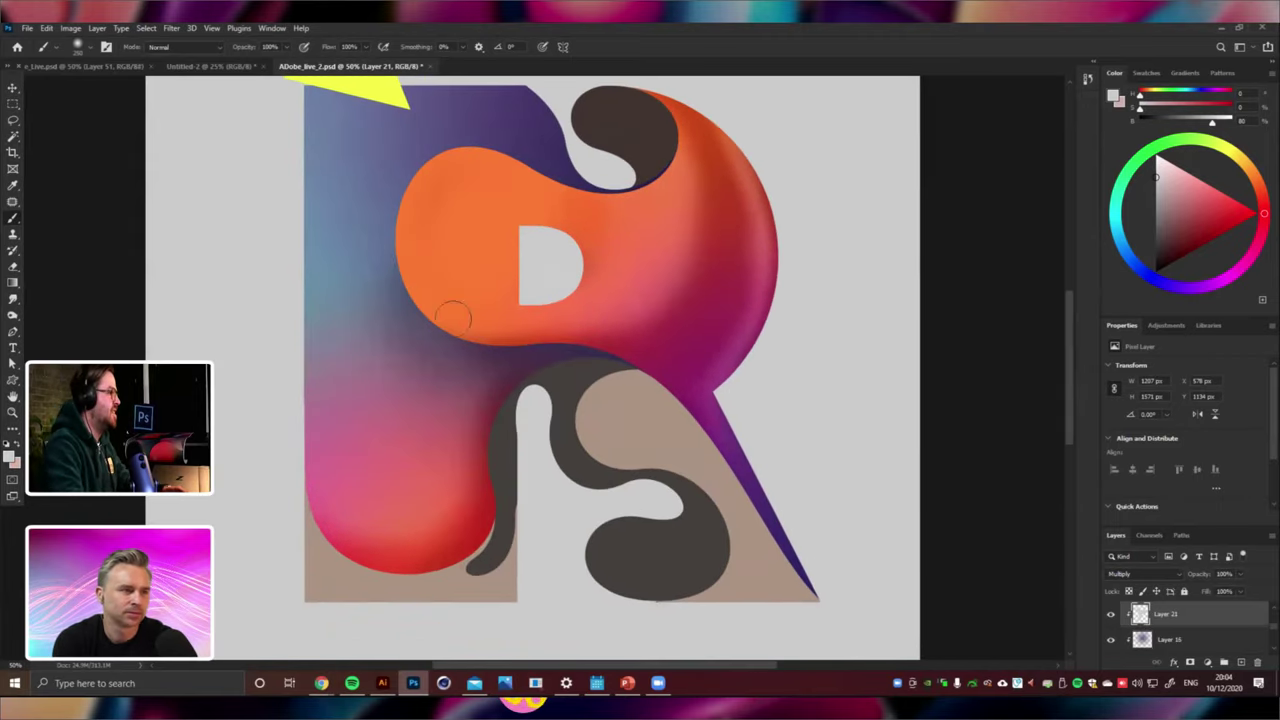
Brush more Multiply shading with a larger soft brush around the orange lobe's left side and erase the excess along the stem's outer edge.
{"action": "key", "text": "bracketright"}
{"action": "key", "text": "bracketright"}
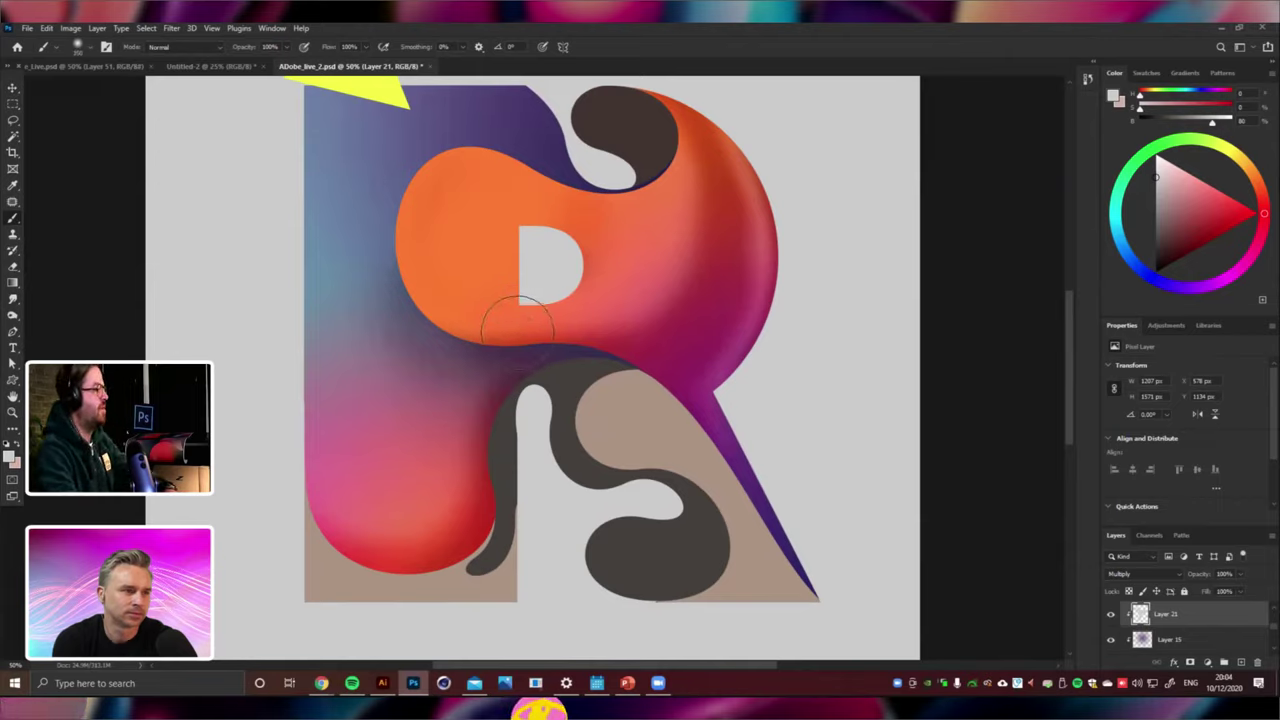
{"action": "mouse_move", "coordinate": [414, 402]}
{"action": "left_mouse_down"}
{"action": "mouse_move", "coordinate": [423, 434]}
{"action": "mouse_move", "coordinate": [426, 240]}
{"action": "mouse_move", "coordinate": [449, 220]}
{"action": "left_mouse_up"}
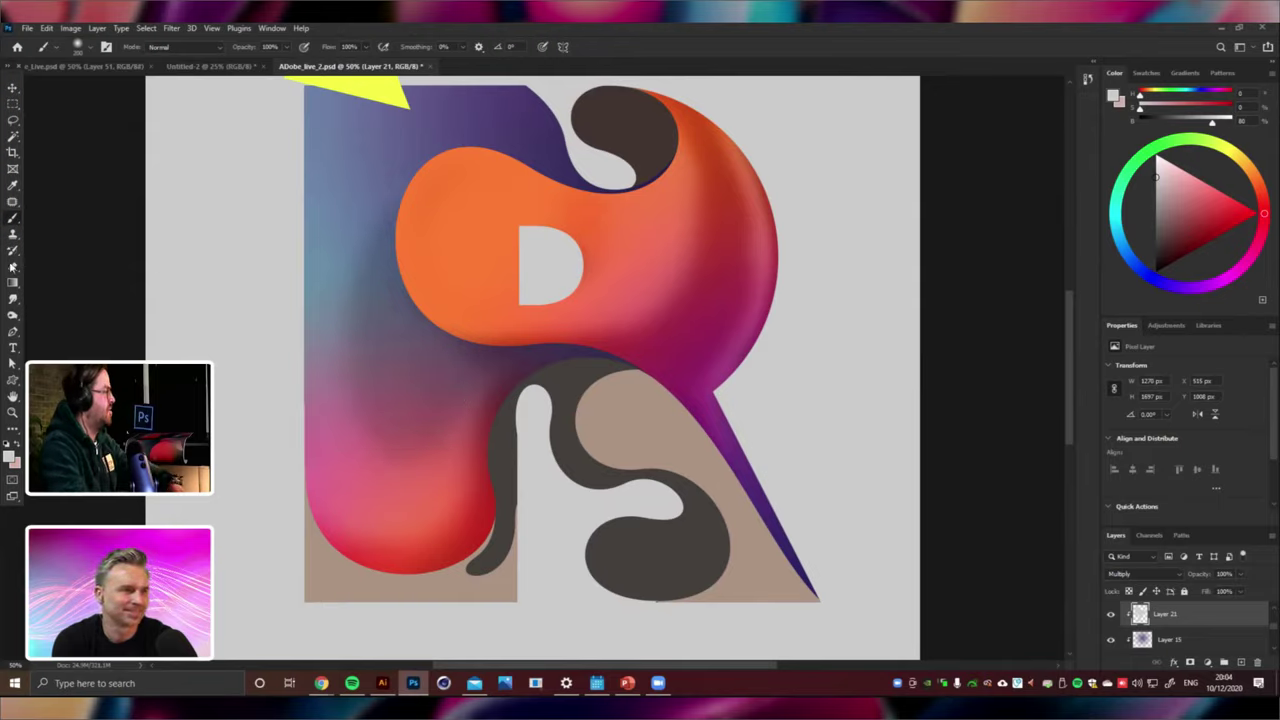
{"action": "left_click", "coordinate": [13, 267]}
{"action": "mouse_move", "coordinate": [314, 257]}
{"action": "left_mouse_down"}
{"action": "mouse_move", "coordinate": [340, 229]}
{"action": "mouse_move", "coordinate": [312, 350]}
{"action": "mouse_move", "coordinate": [297, 357]}
{"action": "mouse_move", "coordinate": [349, 412]}
{"action": "mouse_move", "coordinate": [289, 232]}
{"action": "mouse_move", "coordinate": [330, 383]}
{"action": "left_mouse_up"}
Review the shading on the whole letter R at several magnifications with the interface hidden.
{"action": "key", "text": "Tab"}
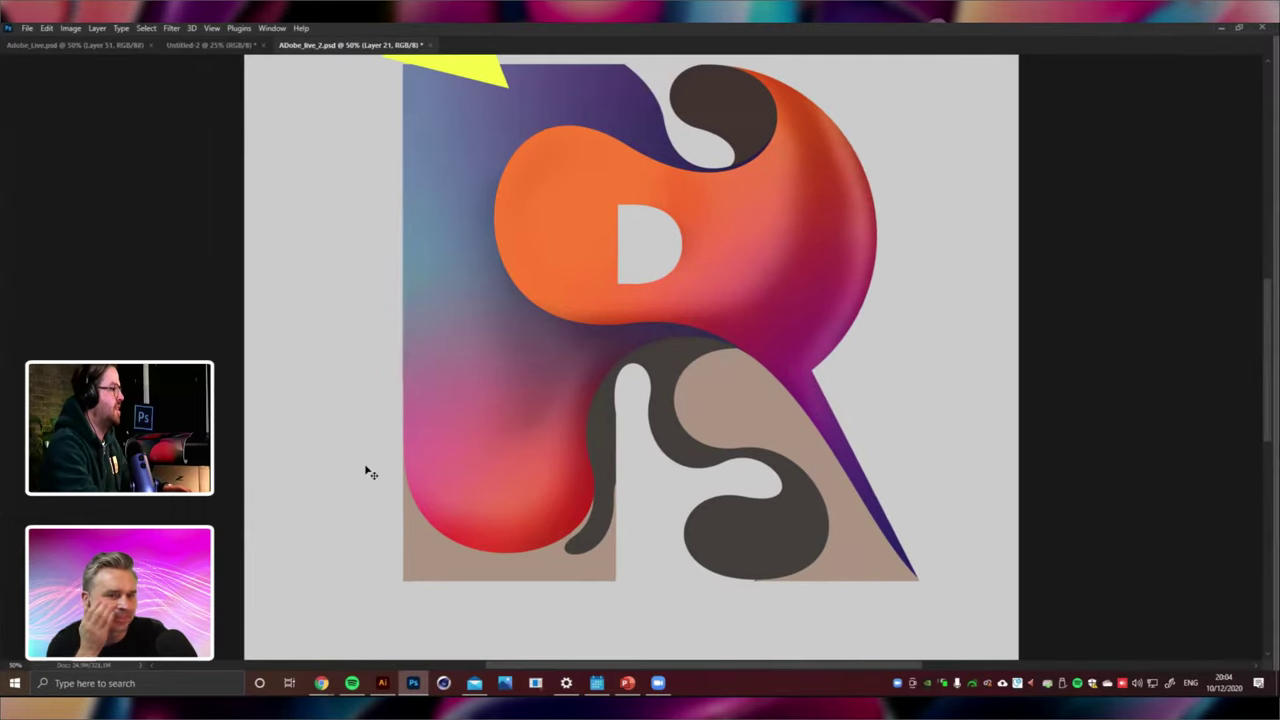
{"action": "scroll", "coordinate": [366, 466], "scroll_direction": "down", "scroll_amount": 4}
{"action": "scroll", "coordinate": [366, 471], "scroll_direction": "up", "scroll_amount": 4}
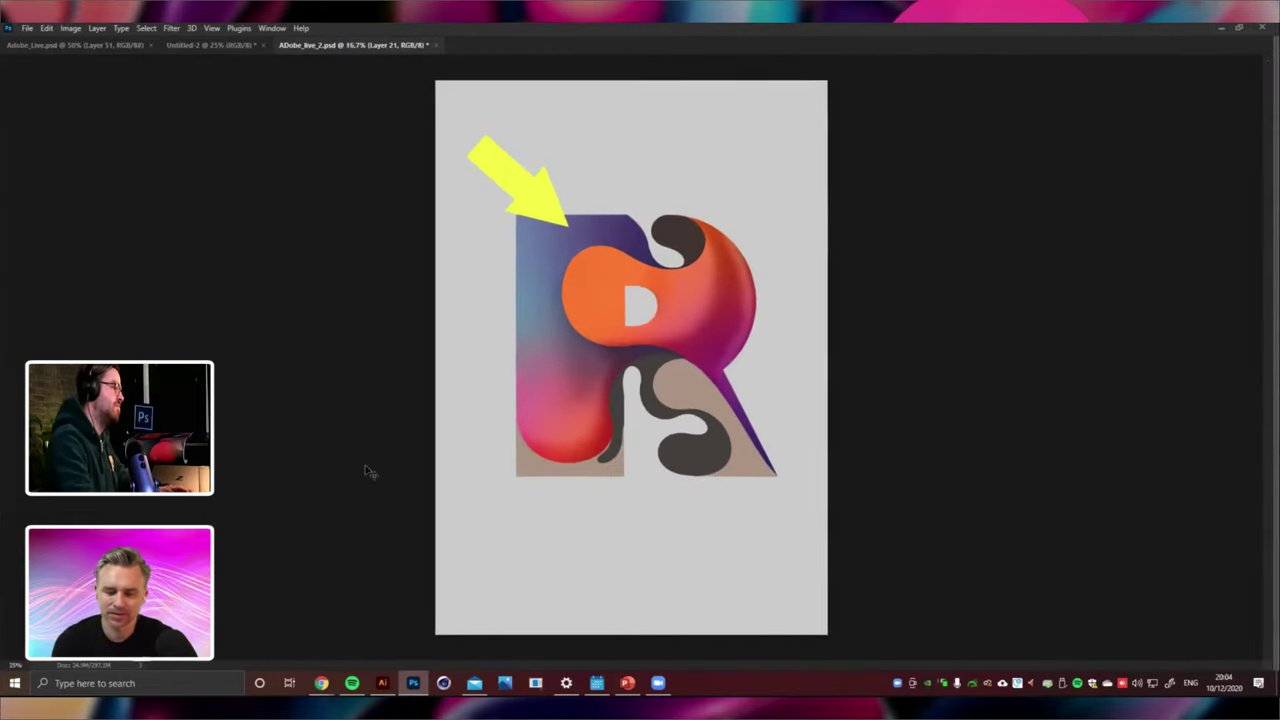
{"action": "scroll", "coordinate": [463, 352], "scroll_direction": "up", "scroll_amount": 3}
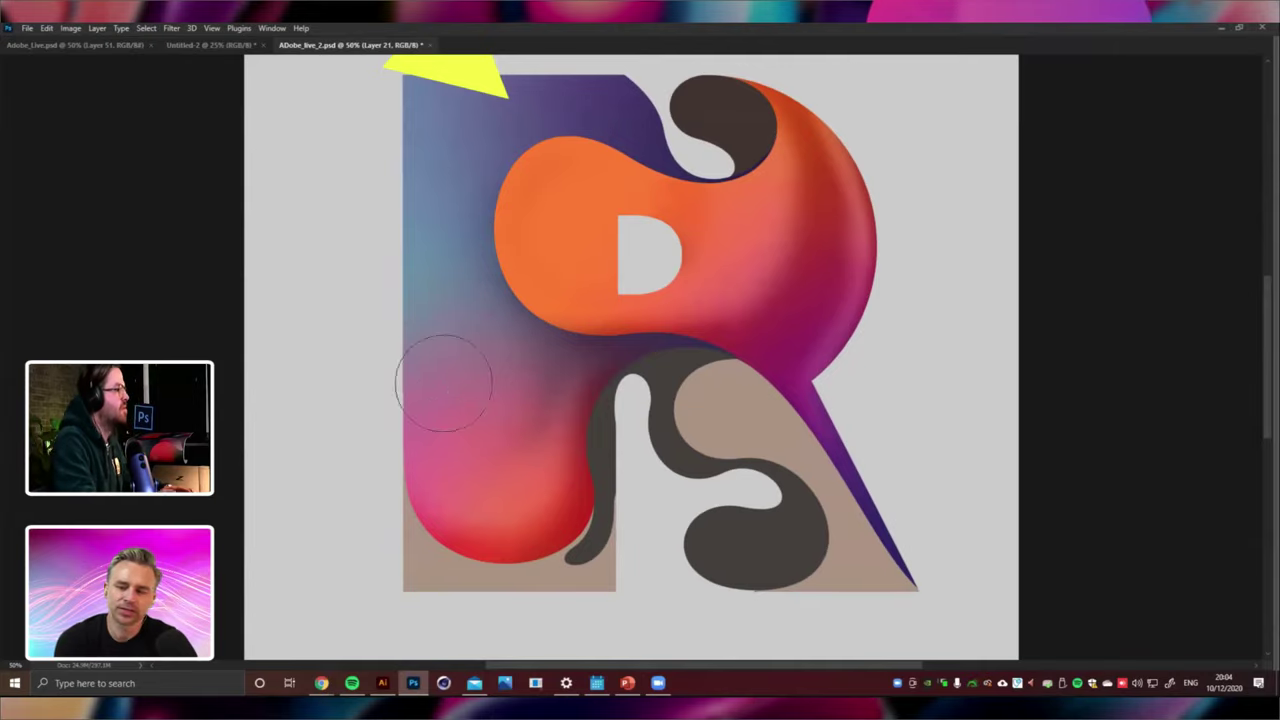
{"action": "key", "text": "Tab"}
{"action": "key", "text": "Tab"}
{"action": "key", "text": "ctrl+minus"}
{"action": "key", "text": "ctrl+minus"}
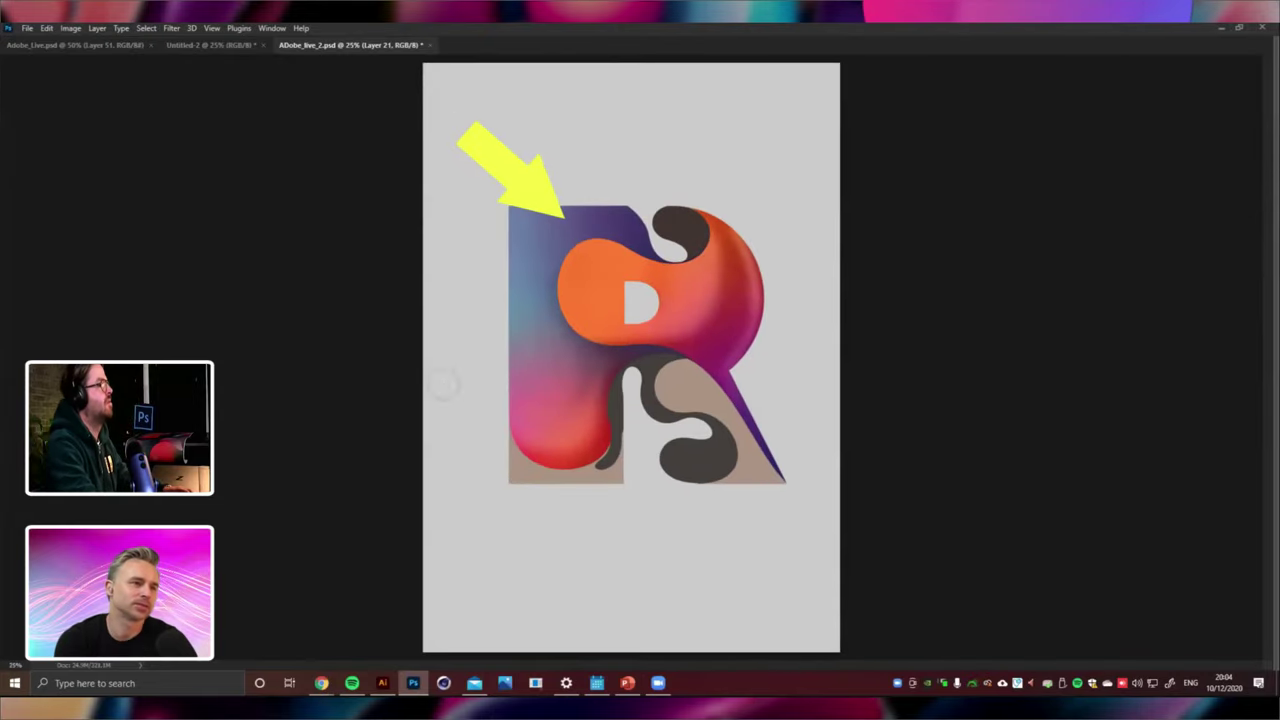
{"action": "key", "text": "ctrl+plus"}
{"action": "key", "text": "ctrl+minus"}
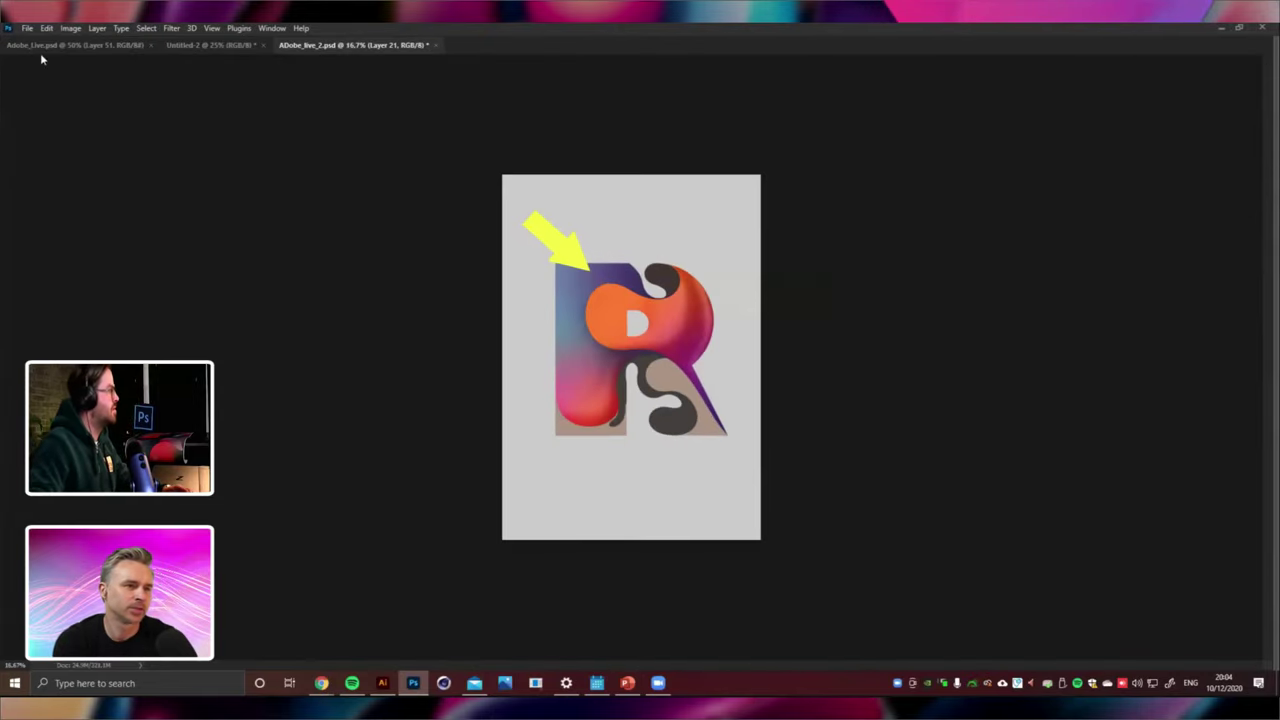
Select Shape 8, the beige leg shape, from the canvas and add a new empty layer above it for shading.
{"action": "key", "text": "Tab"}
{"action": "key", "text": "ctrl+plus"}
{"action": "key", "text": "ctrl+plus"}
{"action": "key", "text": "v"}
{"action": "right_click", "coordinate": [609, 415]}
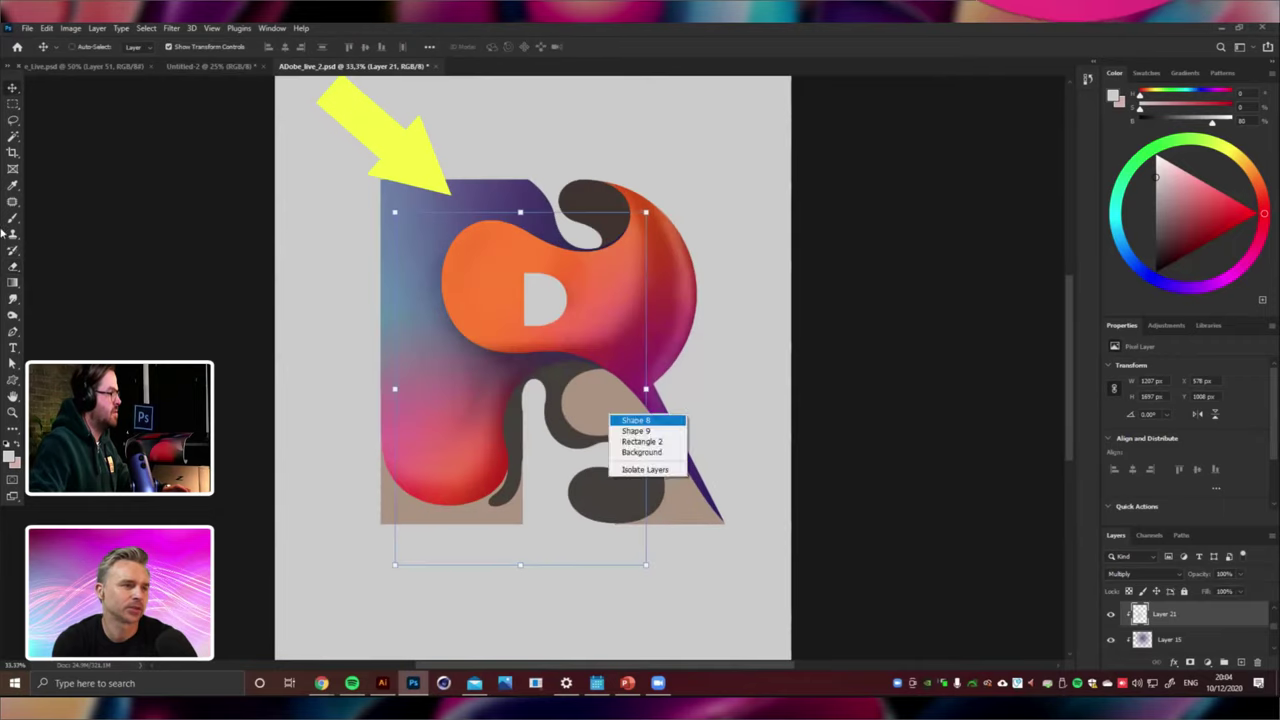
{"action": "left_click", "coordinate": [634, 420]}
{"action": "left_click", "coordinate": [13, 217]}
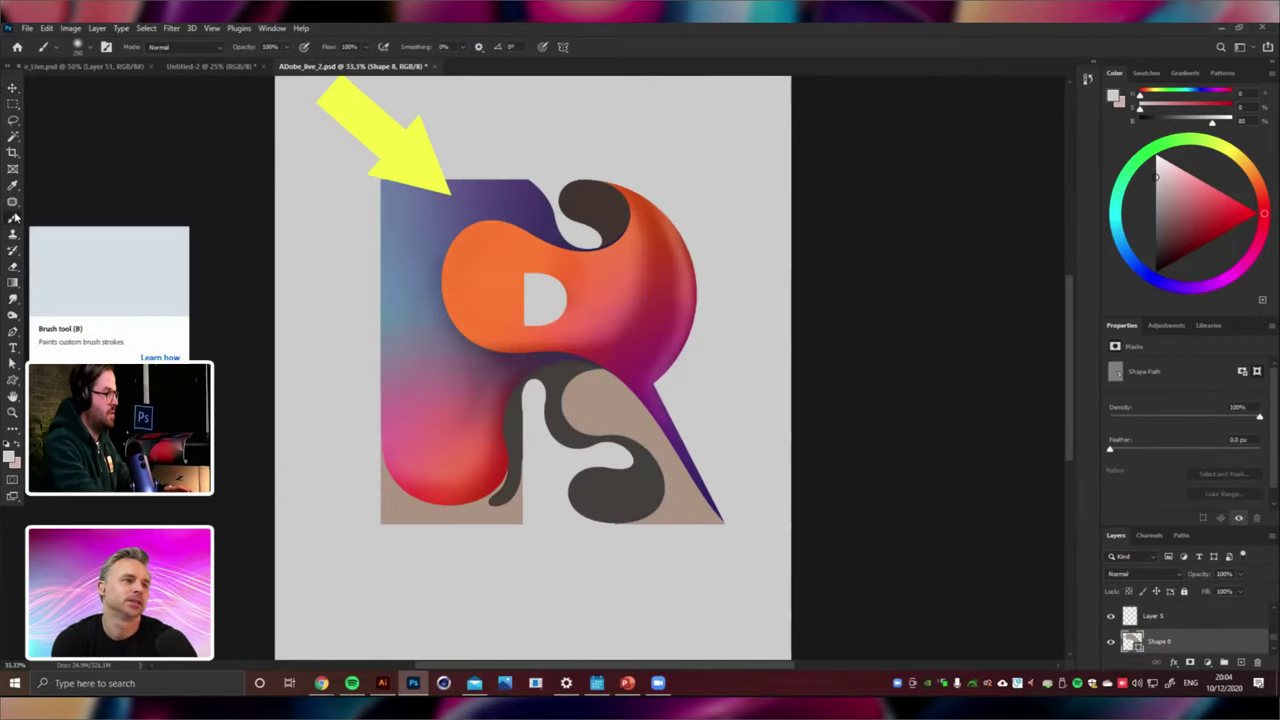
{"action": "key", "text": "ctrl+shift+alt+n"}
{"action": "key", "text": "ctrl+BackSpace"}
{"action": "key", "text": "ctrl+plus"}
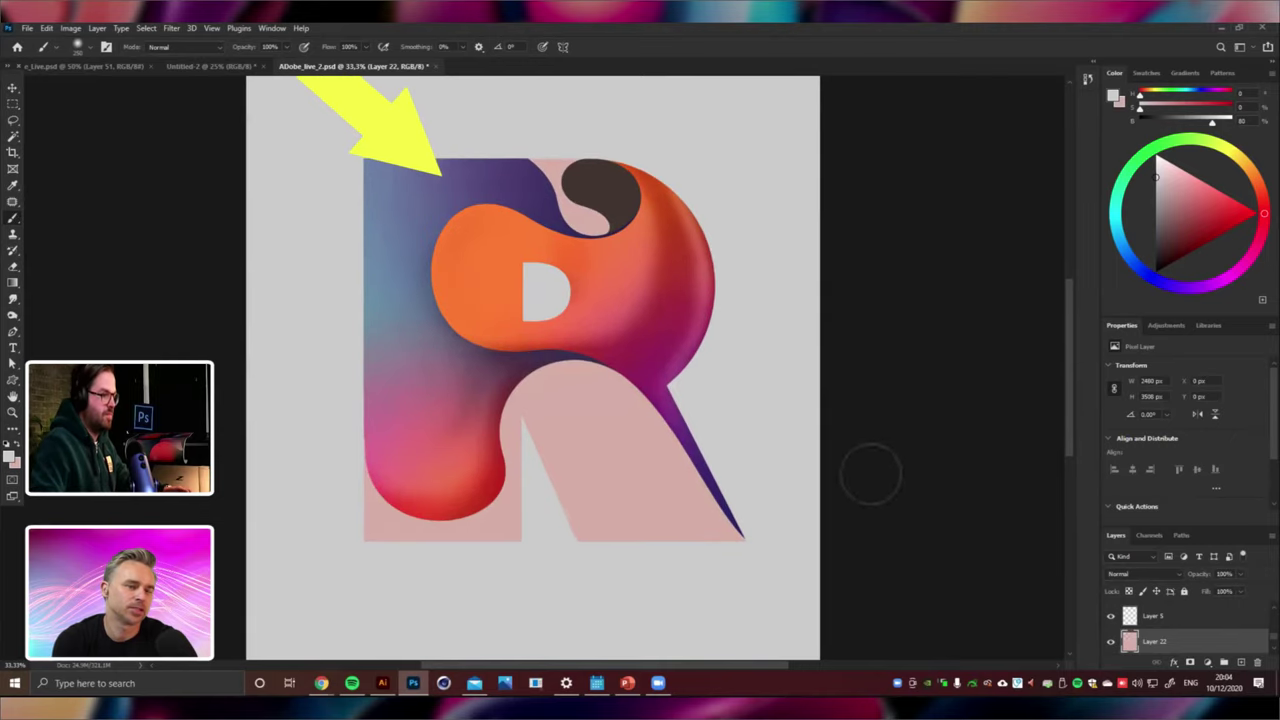
{"action": "key", "text": "ctrl+plus"}
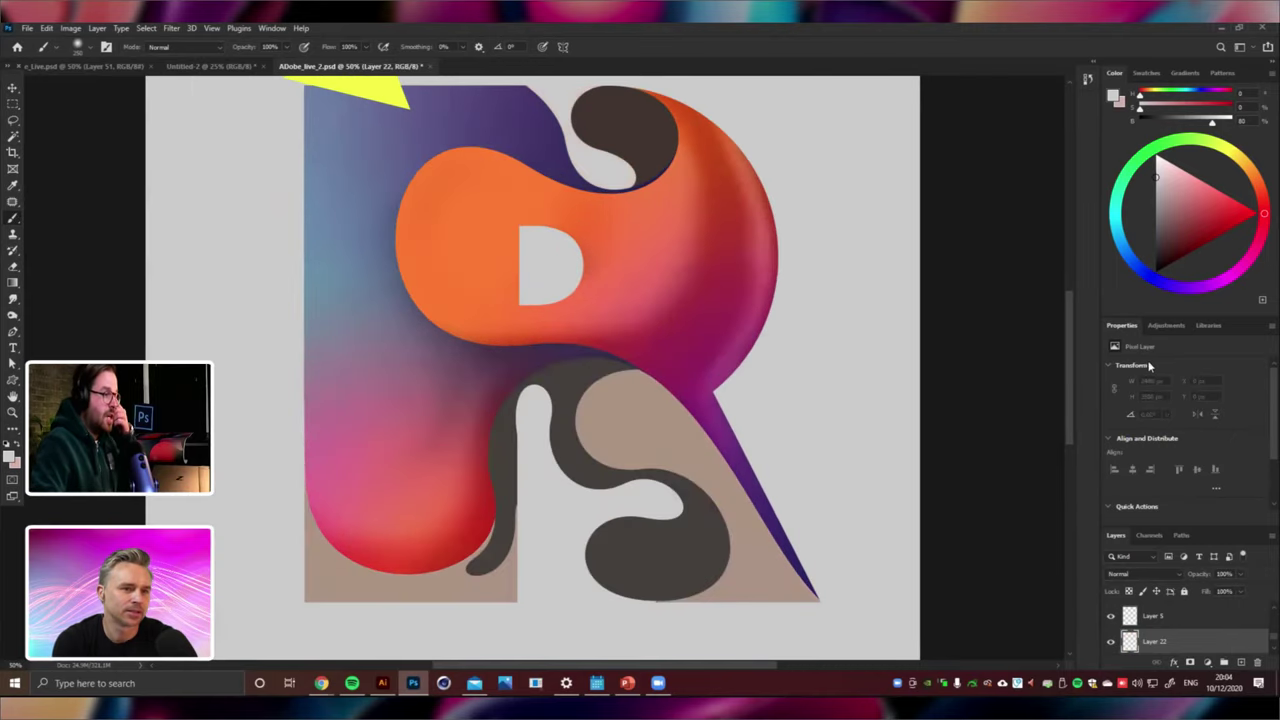
Clip Layer 22 to the beige shape and set its blend mode to Multiply.
{"action": "right_click", "coordinate": [1150, 363]}
{"action": "left_click", "coordinate": [1153, 356]}
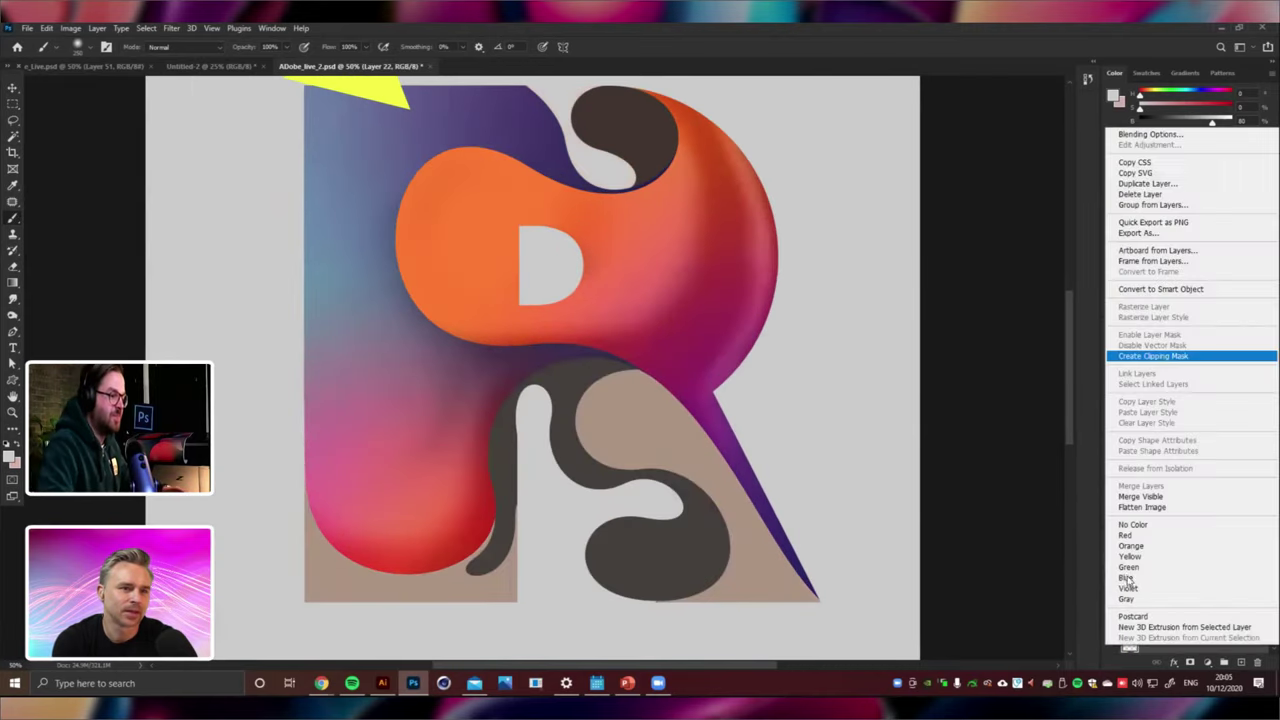
{"action": "left_click", "coordinate": [1134, 574]}
{"action": "left_click", "coordinate": [1113, 407]}
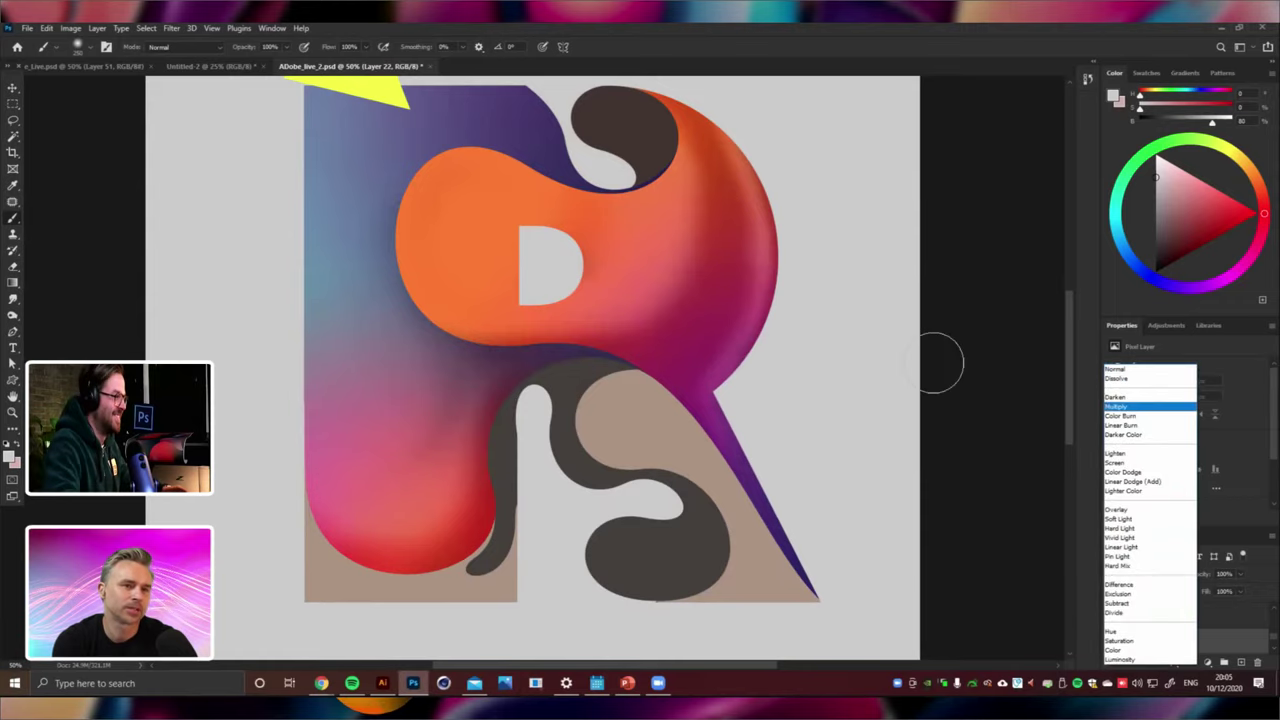
Brush soft Multiply shading inside the beige leg, along its diagonal edge, across its lower corner and around its rounded upper part.
{"action": "key", "text": "ctrl+plus"}
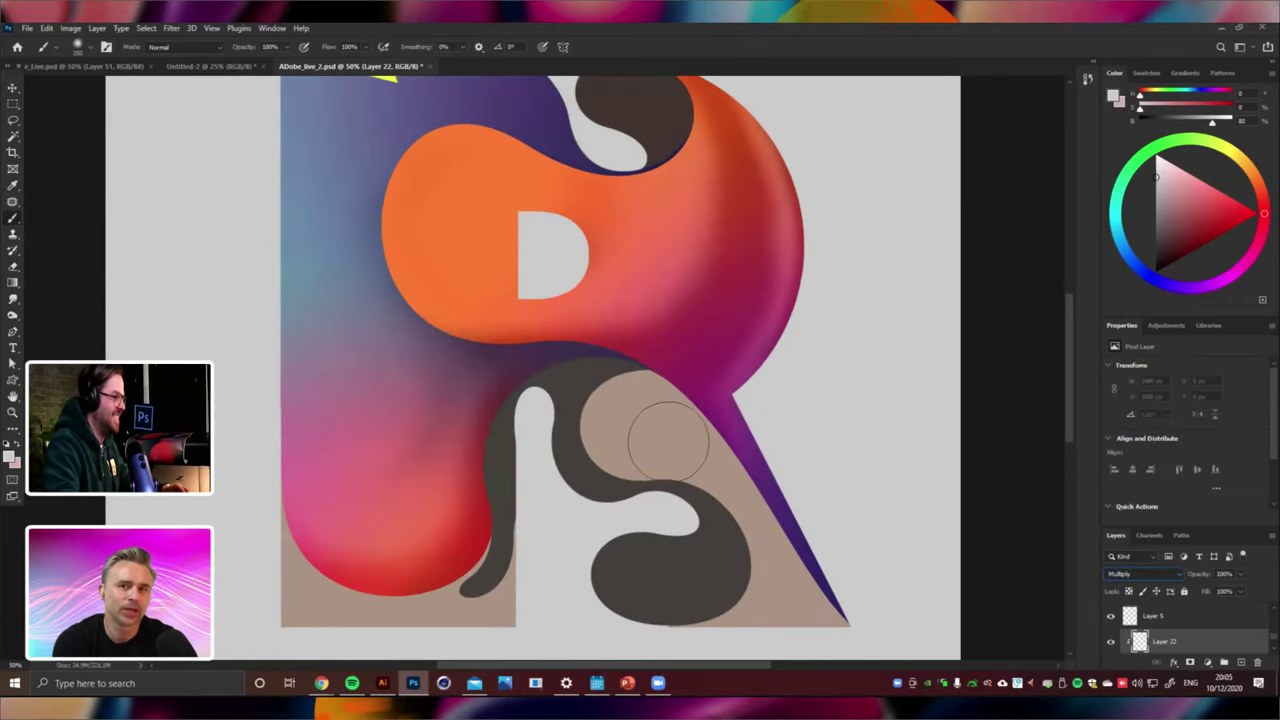
{"action": "key", "text": "ctrl+plus"}
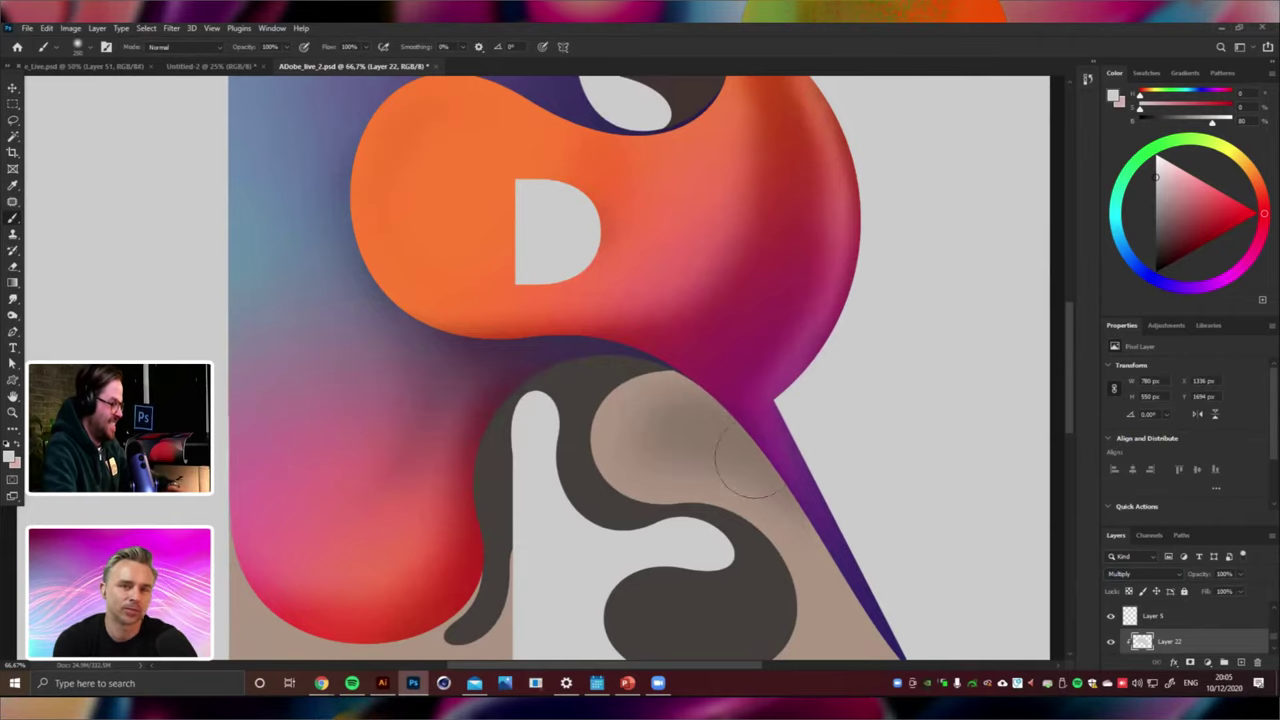
{"action": "left_click_drag", "start_coordinate": [718, 398], "coordinate": [698, 376]}
{"action": "left_click_drag", "start_coordinate": [747, 631], "coordinate": [704, 584]}
{"action": "key", "text": "]"}
{"action": "key", "text": "]"}
{"action": "left_click_drag", "start_coordinate": [790, 600], "coordinate": [731, 598]}
{"action": "mouse_move", "coordinate": [747, 503]}
{"action": "left_mouse_down"}
{"action": "mouse_move", "coordinate": [741, 467]}
{"action": "mouse_move", "coordinate": [682, 382]}
{"action": "left_mouse_up"}
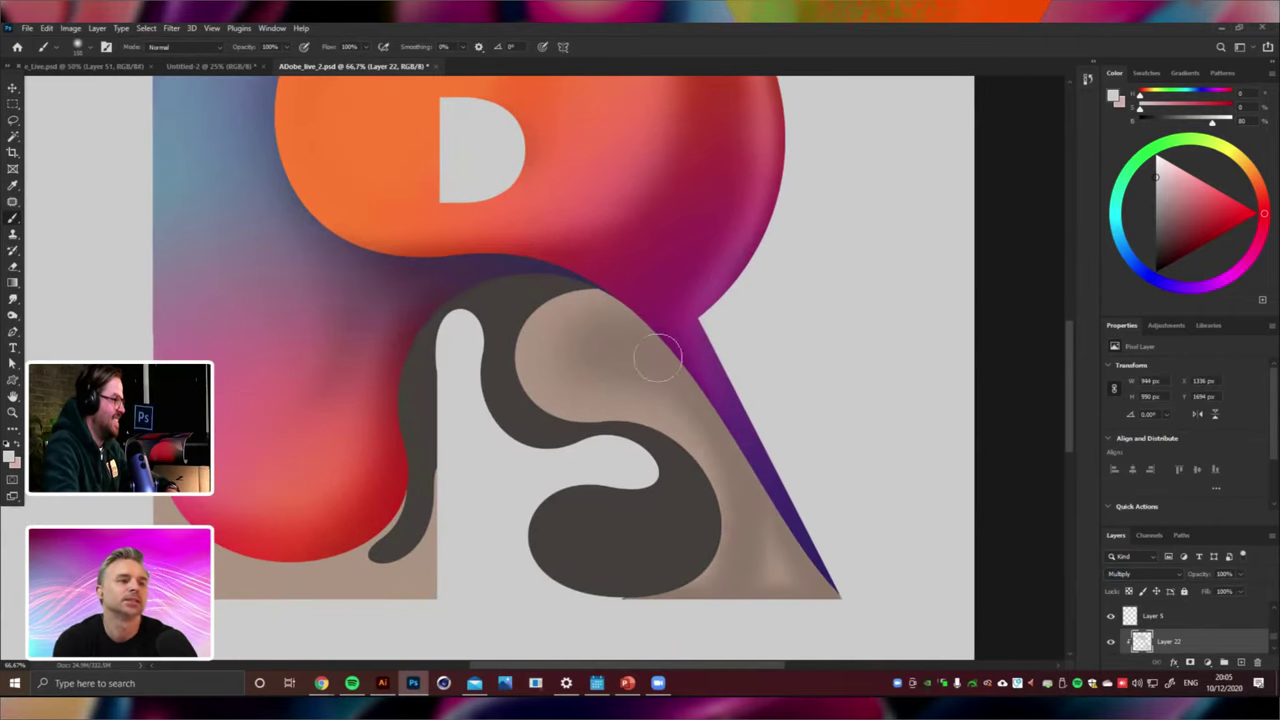
{"action": "mouse_move", "coordinate": [618, 282]}
{"action": "left_mouse_down"}
{"action": "mouse_move", "coordinate": [502, 312]}
{"action": "mouse_move", "coordinate": [546, 291]}
{"action": "mouse_move", "coordinate": [500, 382]}
{"action": "mouse_move", "coordinate": [533, 427]}
{"action": "mouse_move", "coordinate": [531, 288]}
{"action": "left_mouse_up"}
{"action": "left_click_drag", "start_coordinate": [505, 365], "coordinate": [665, 240]}
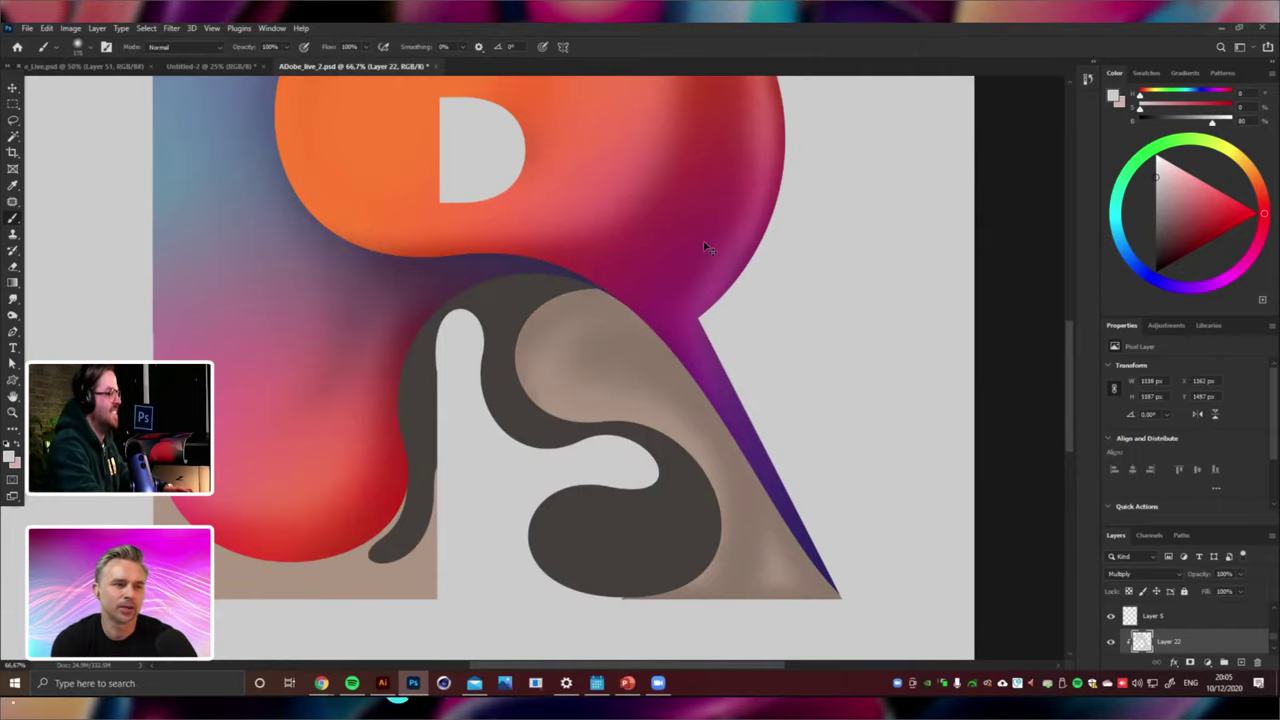
Select the stem's purple gradient Layer 15 from the canvas and add a new clipped layer above it with the Gradient tool active.
{"action": "key", "text": "Tab"}
{"action": "key", "text": "ctrl+0"}
{"action": "key", "text": "ctrl+plus"}
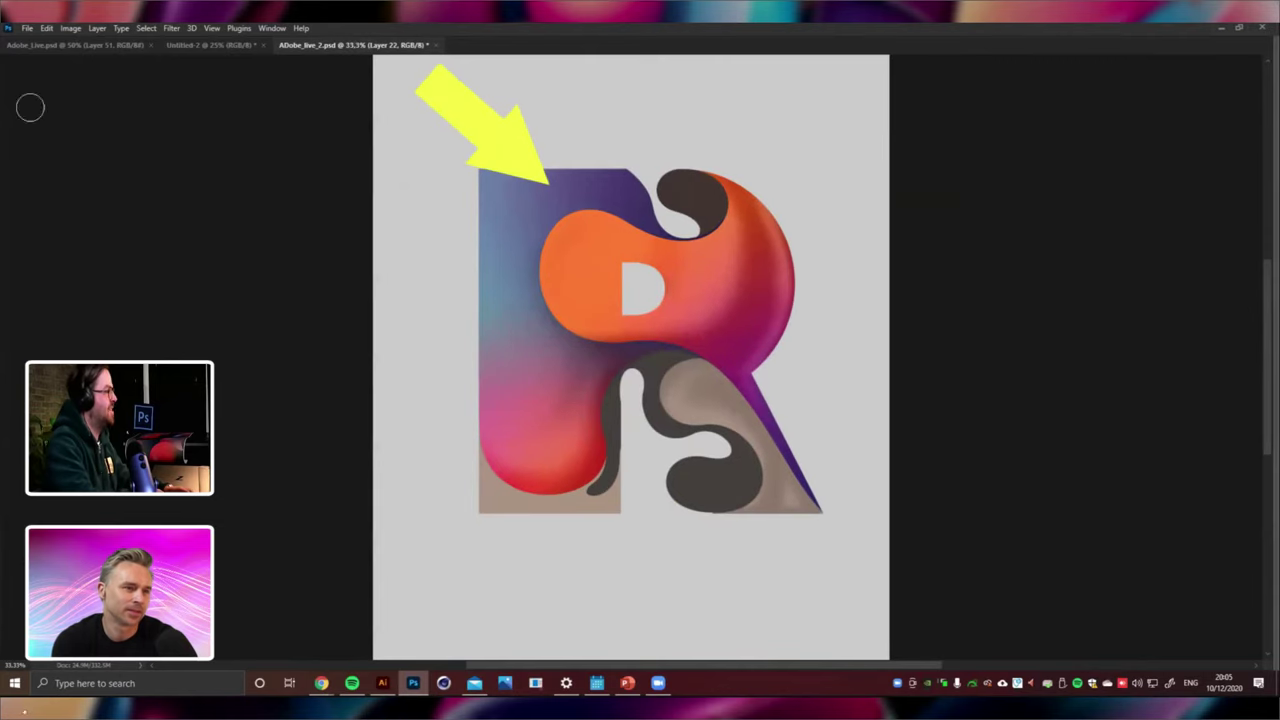
{"action": "key", "text": "Tab"}
{"action": "left_click", "coordinate": [14, 88]}
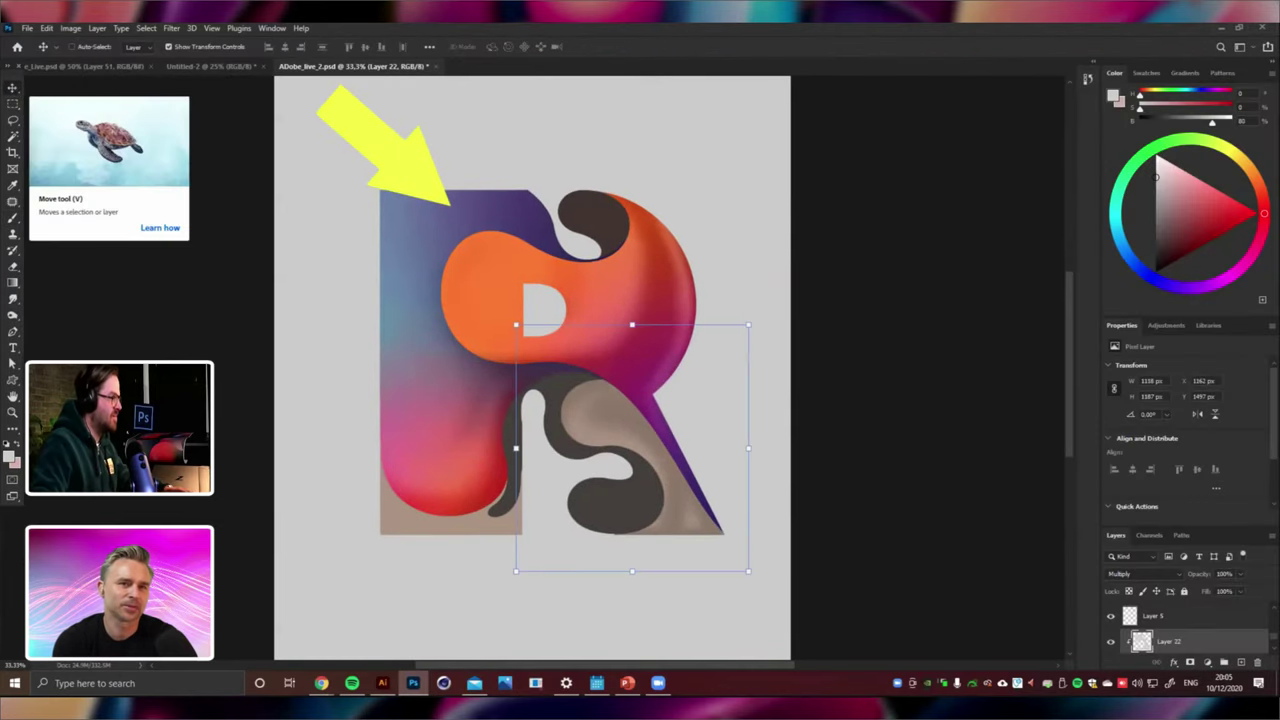
{"action": "right_click", "coordinate": [435, 358]}
{"action": "left_click", "coordinate": [460, 362]}
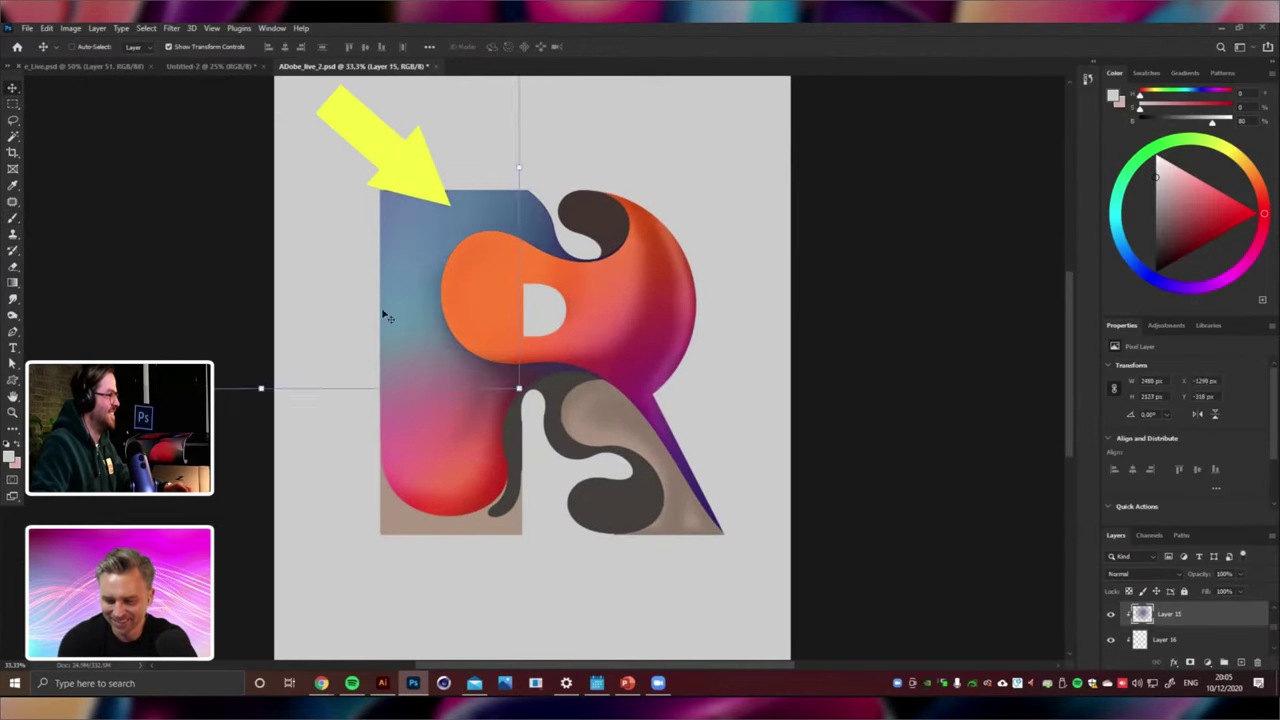
{"action": "left_click", "coordinate": [13, 284]}
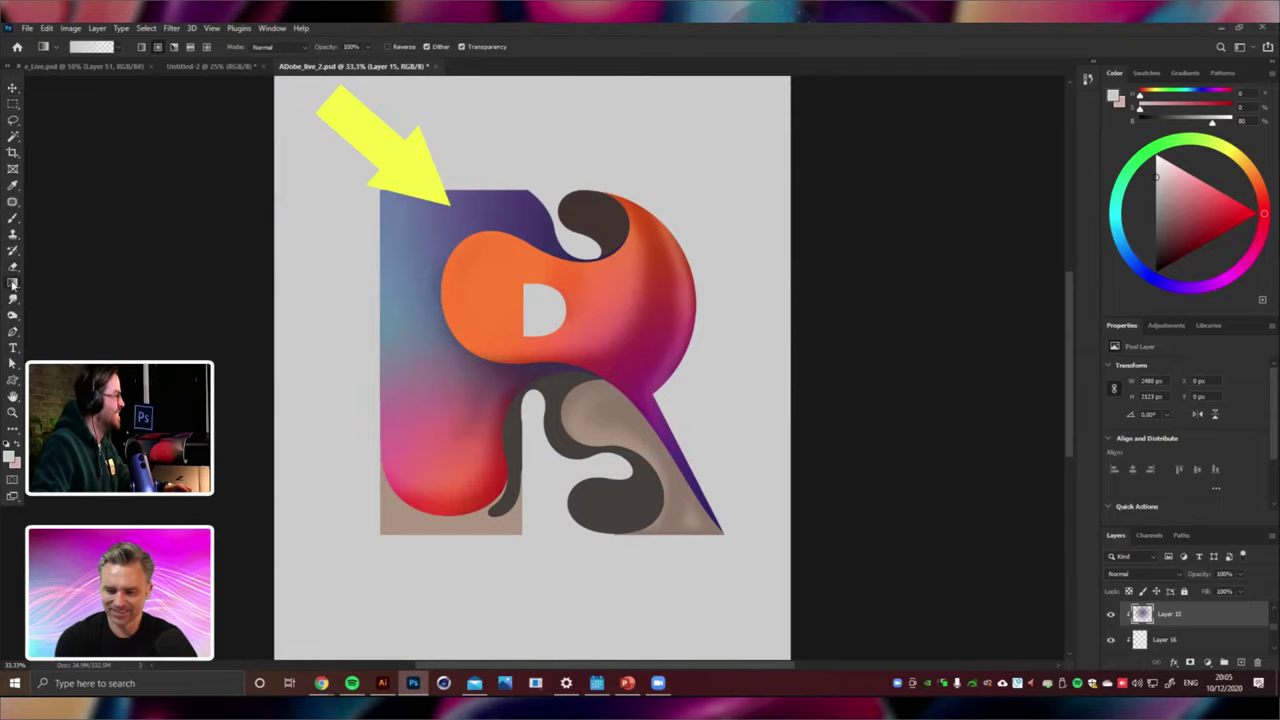
{"action": "key", "text": "ctrl+shift+alt+n"}
{"action": "key", "text": "ctrl+minus"}
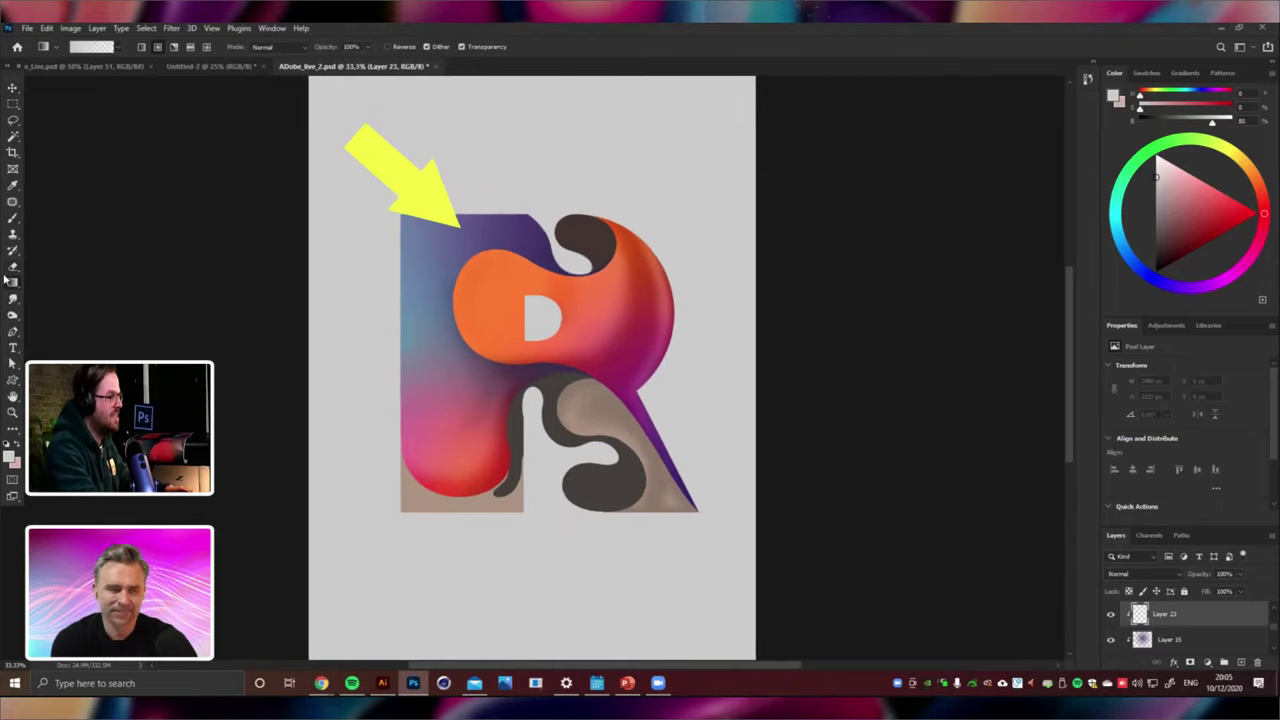
Set the foreground colour to a fully saturated bright green.
{"action": "key", "text": "ctrl+plus"}
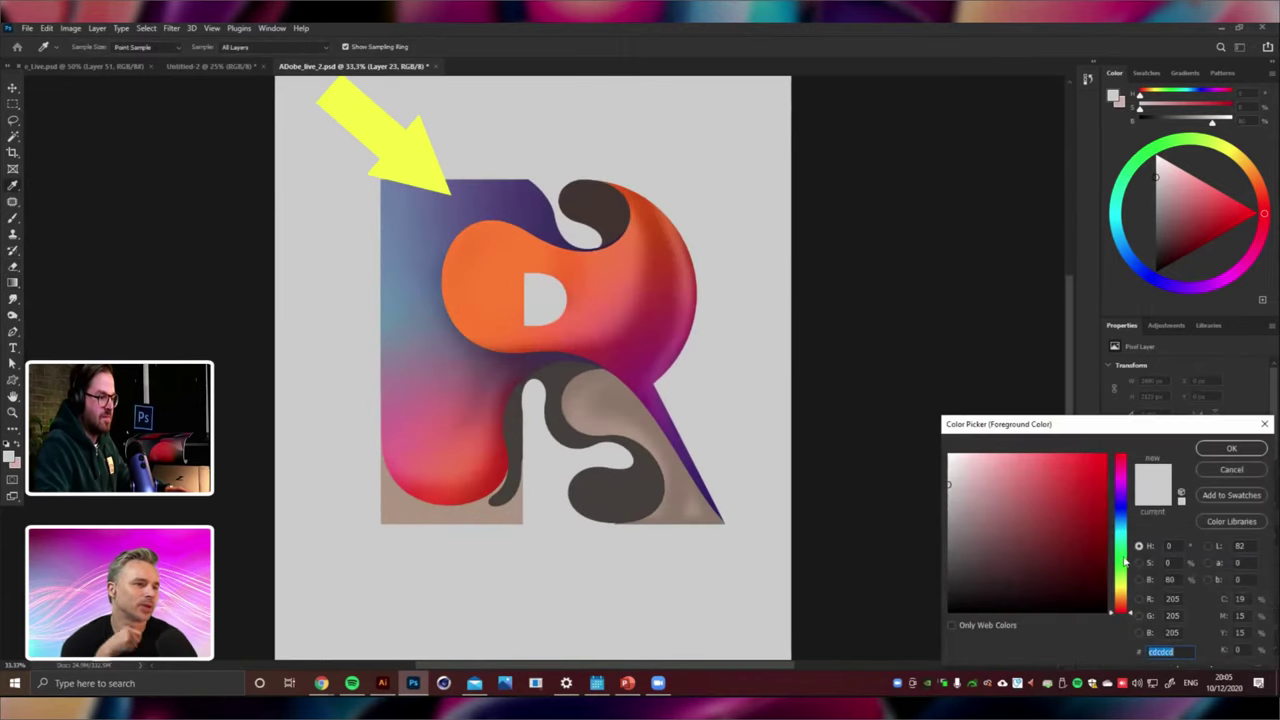
{"action": "left_click", "coordinate": [1121, 570]}
{"action": "left_click", "coordinate": [1106, 454]}
{"action": "left_click", "coordinate": [1224, 449]}
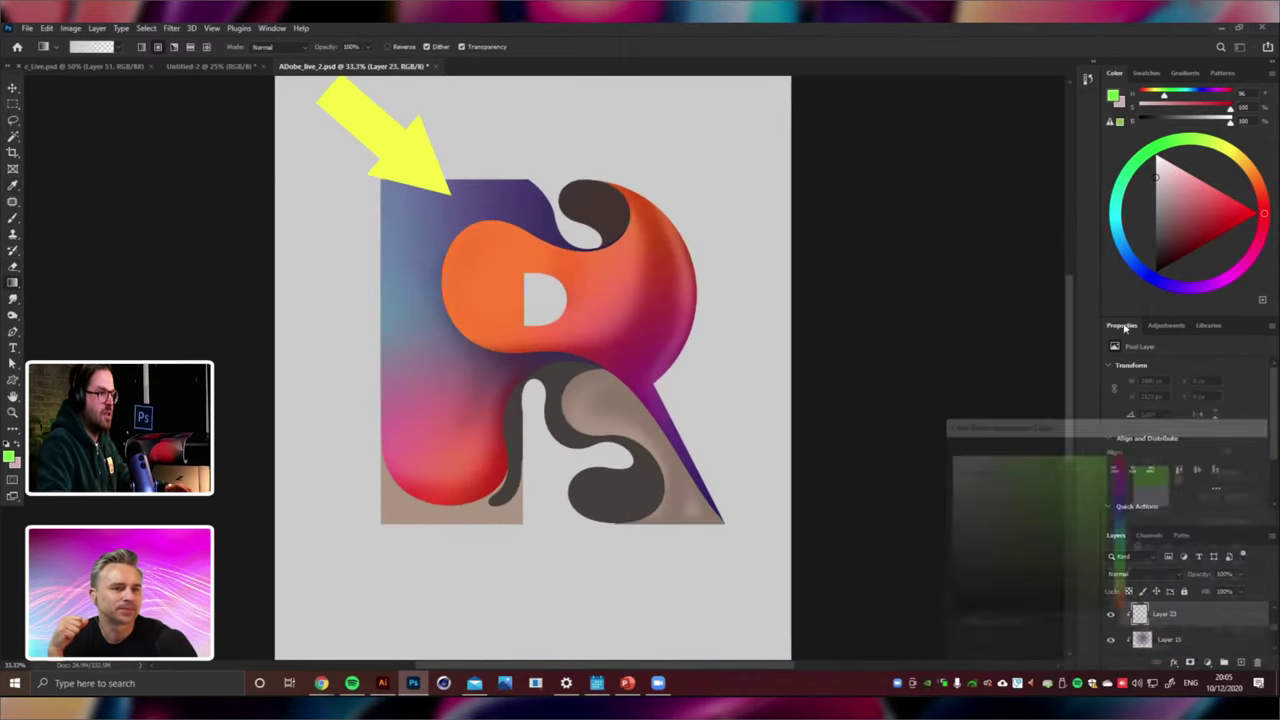
Close the Properties panel and the Adjustments and Libraries tab group to make room for the layer list.
{"action": "left_click", "coordinate": [1272, 327]}
{"action": "left_click", "coordinate": [1237, 334]}
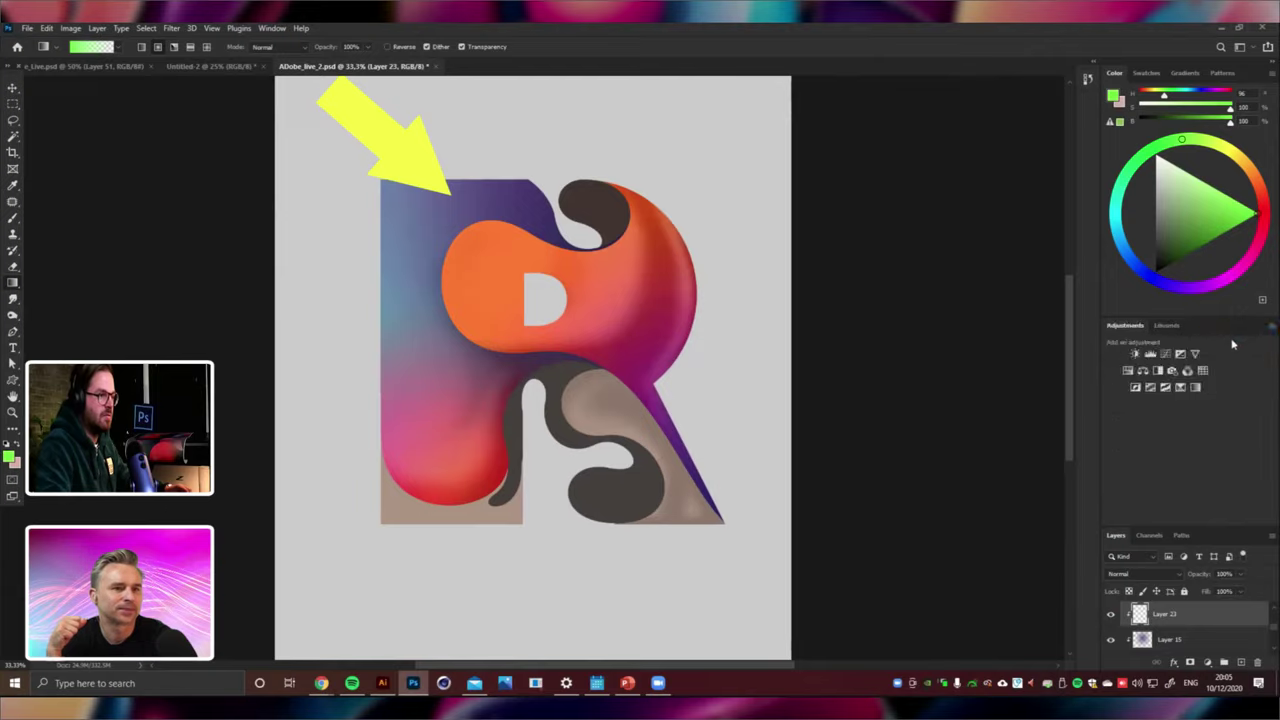
{"action": "left_click", "coordinate": [1270, 330]}
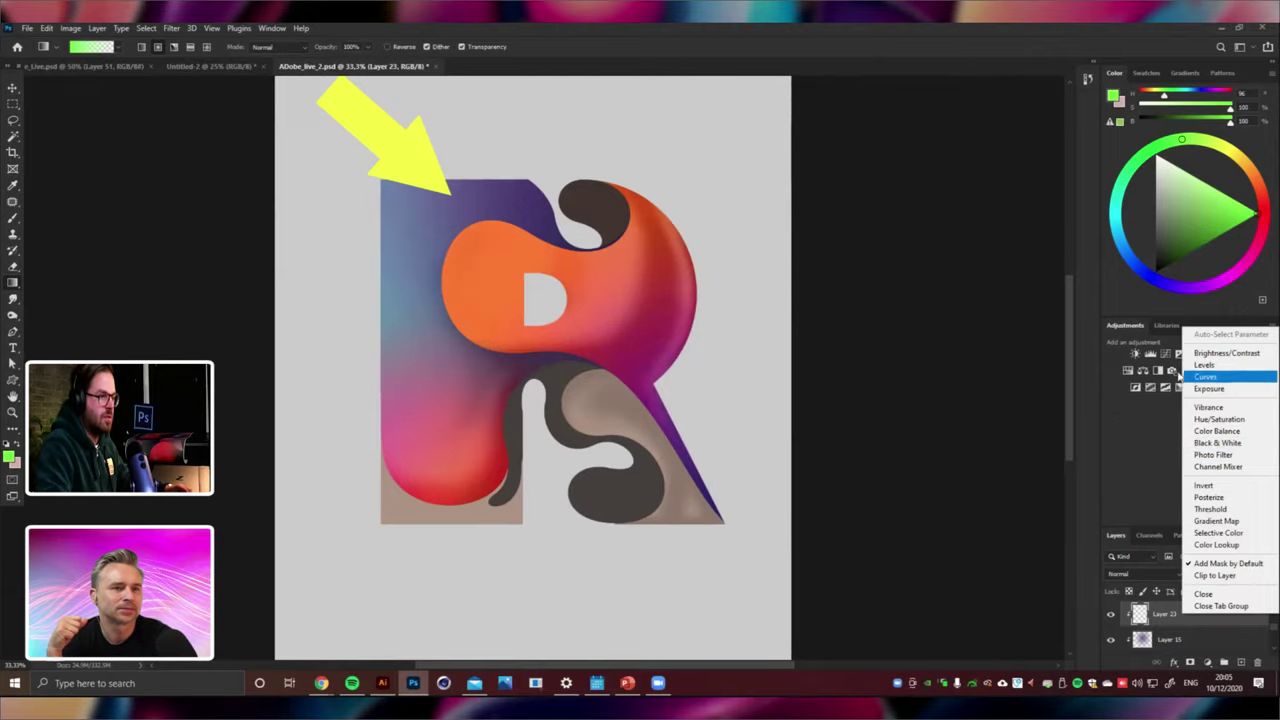
{"action": "left_click", "coordinate": [1204, 607]}
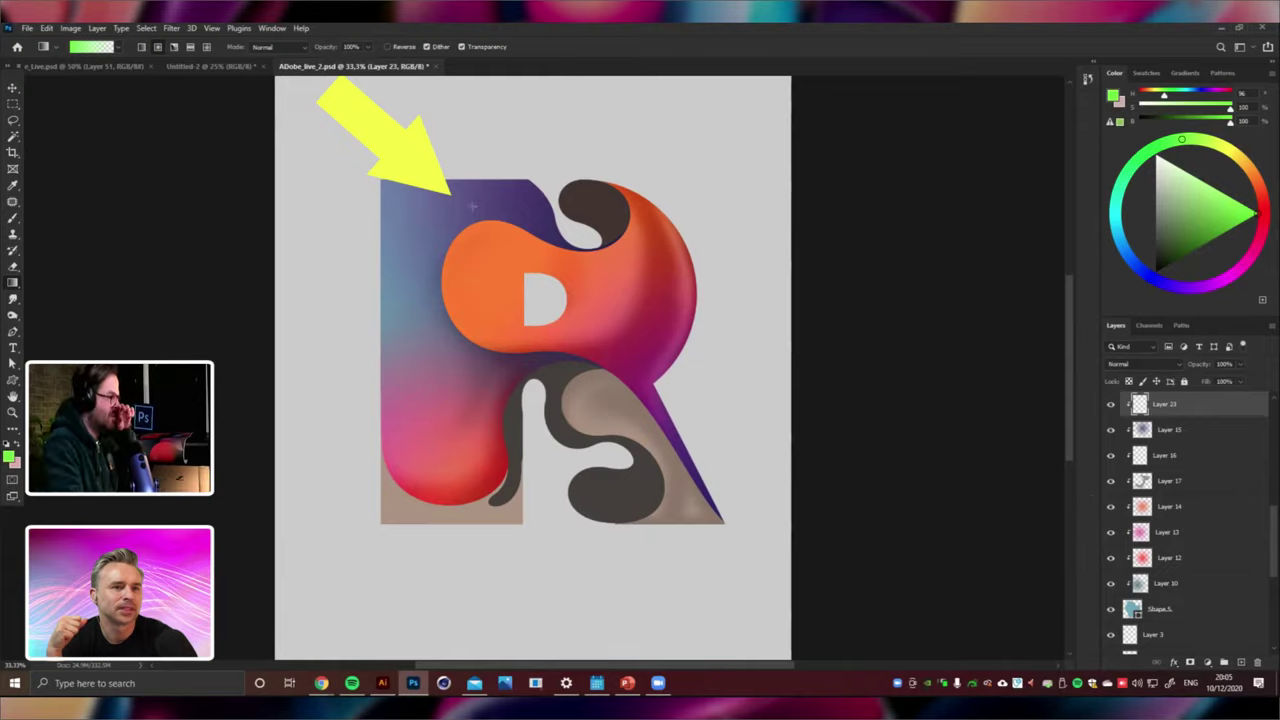
Try a green radial gradient near the stem's top, undo it, and draw one over the stem's rounded lower end on Layer 23.
{"action": "left_click_drag", "start_coordinate": [482, 166], "coordinate": [484, 250]}
{"action": "key", "text": "ctrl+z"}
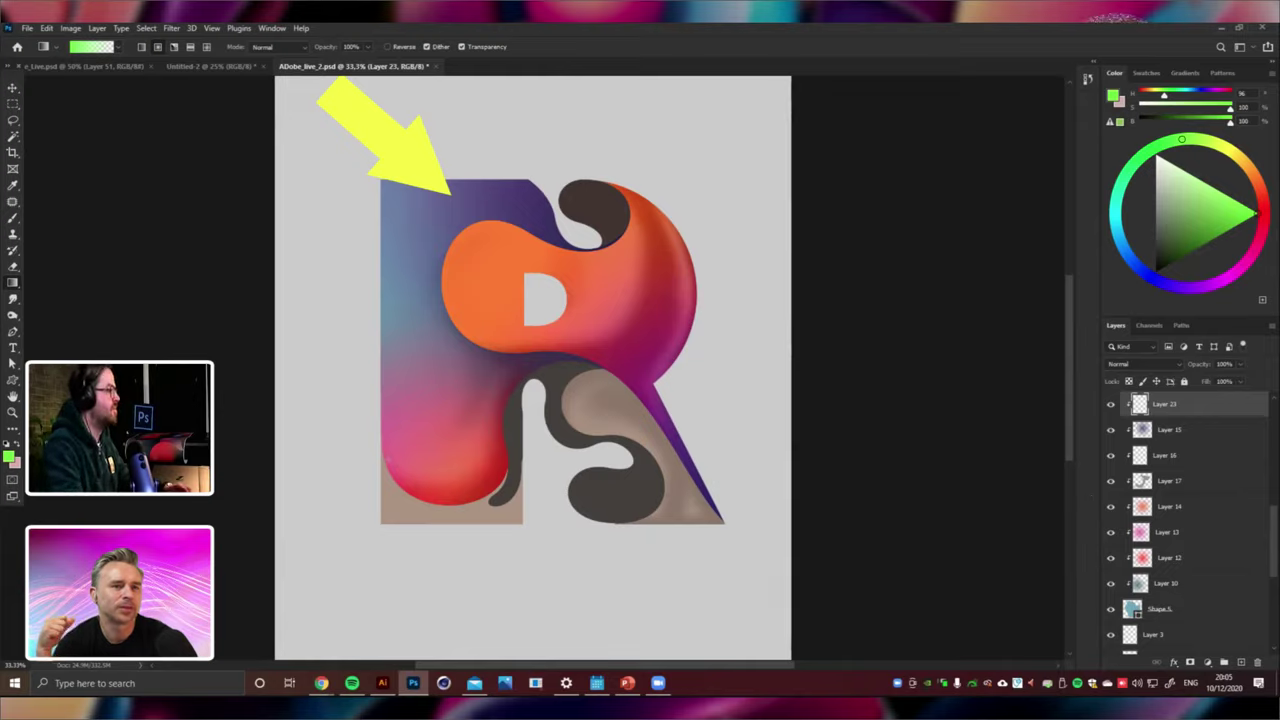
{"action": "left_click_drag", "start_coordinate": [440, 480], "coordinate": [410, 370]}
{"action": "key", "text": "ctrl+z"}
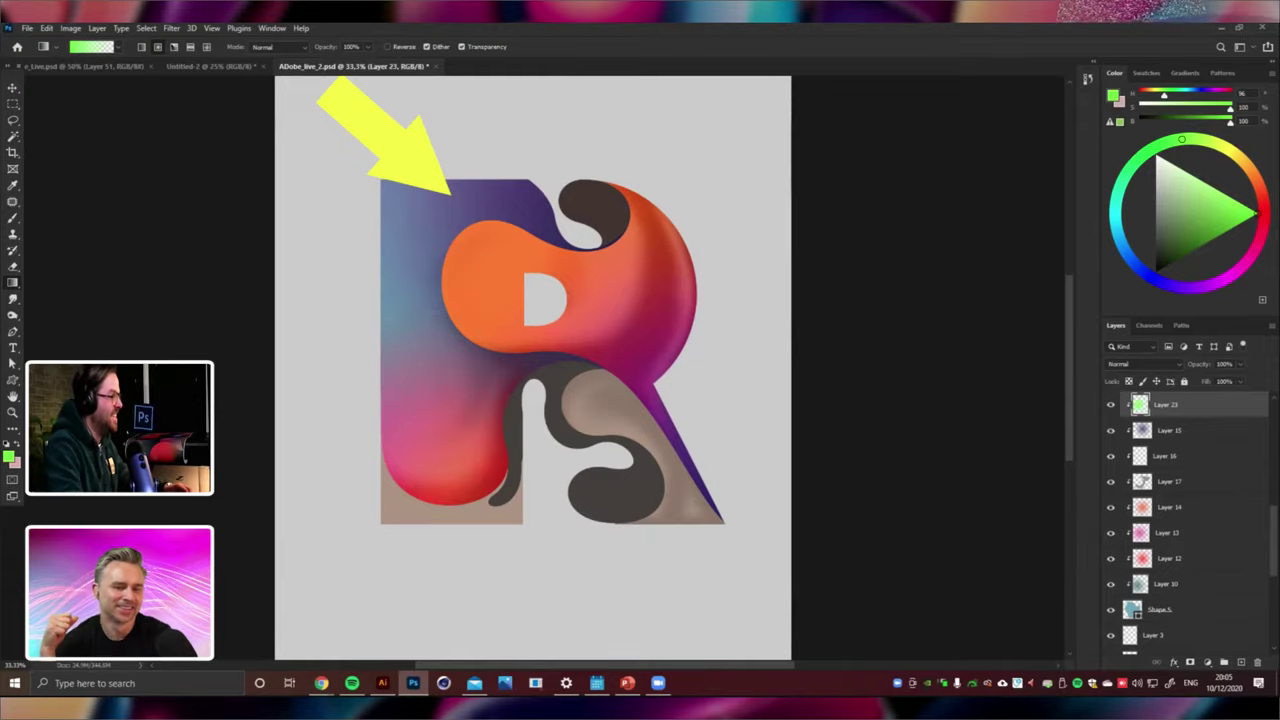
{"action": "key", "text": "ctrl+shift+z"}
Recolour the green gradient with Hue/Saturation, setting Hue to -72 and Lightness to +14.
{"action": "key", "text": "ctrl+u"}
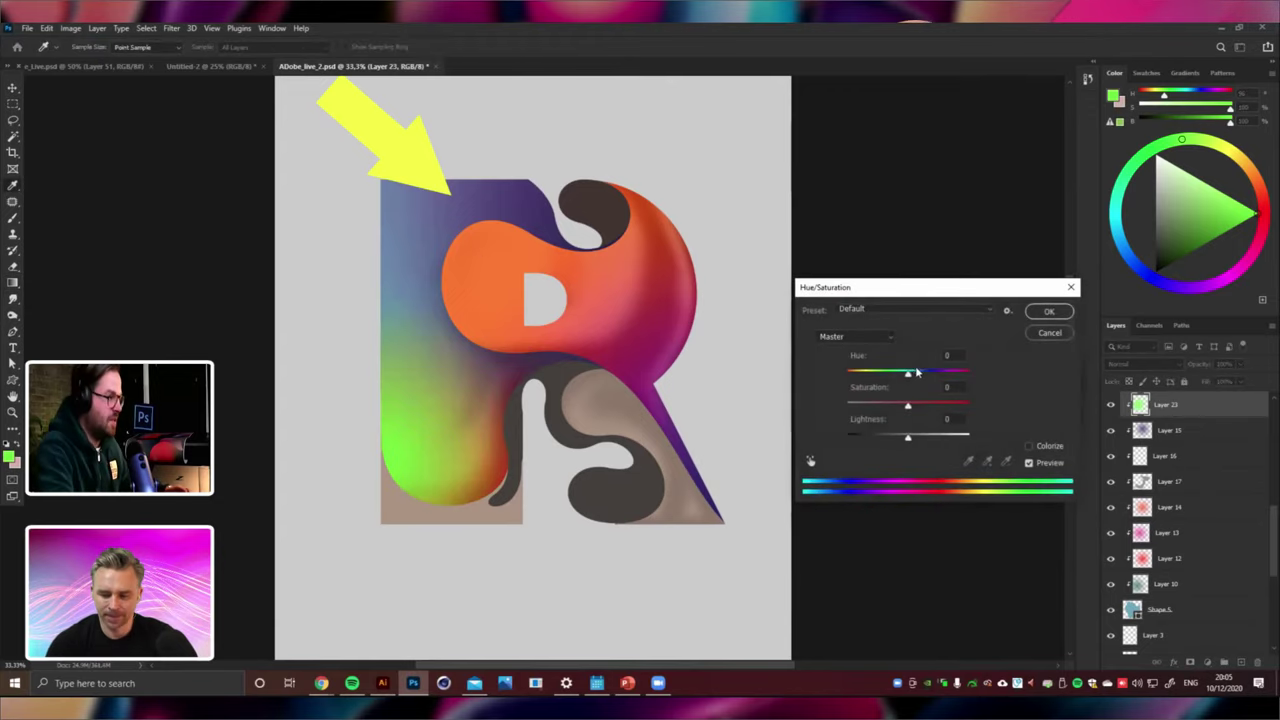
{"action": "left_click_drag", "start_coordinate": [910, 374], "coordinate": [876, 377]}
{"action": "left_click", "coordinate": [885, 376]}
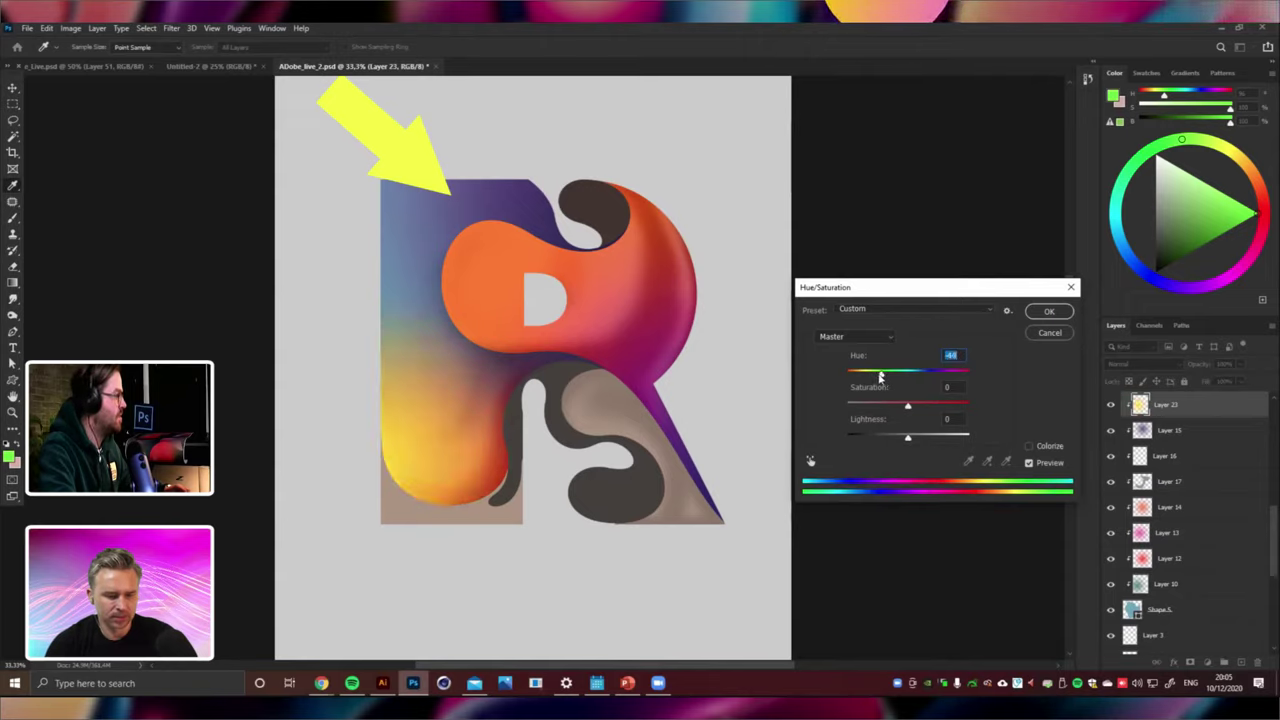
{"action": "left_click_drag", "start_coordinate": [880, 376], "coordinate": [876, 376]}
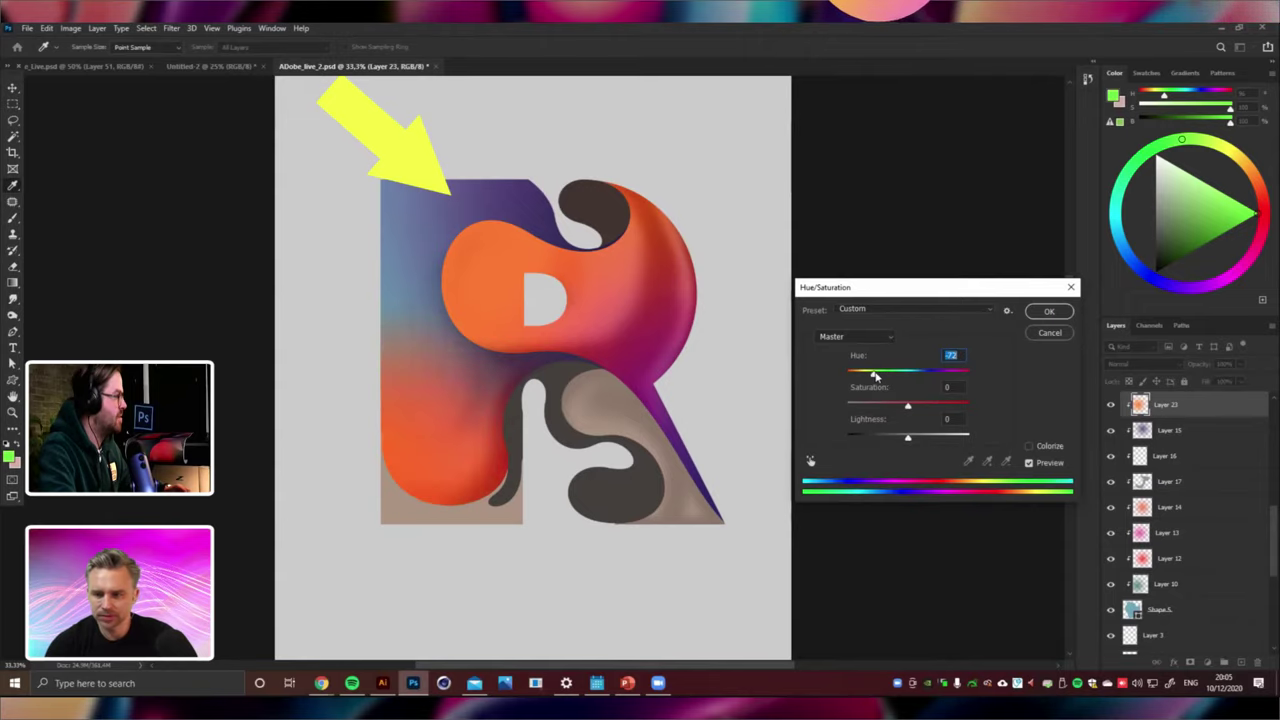
{"action": "left_click", "coordinate": [917, 437]}
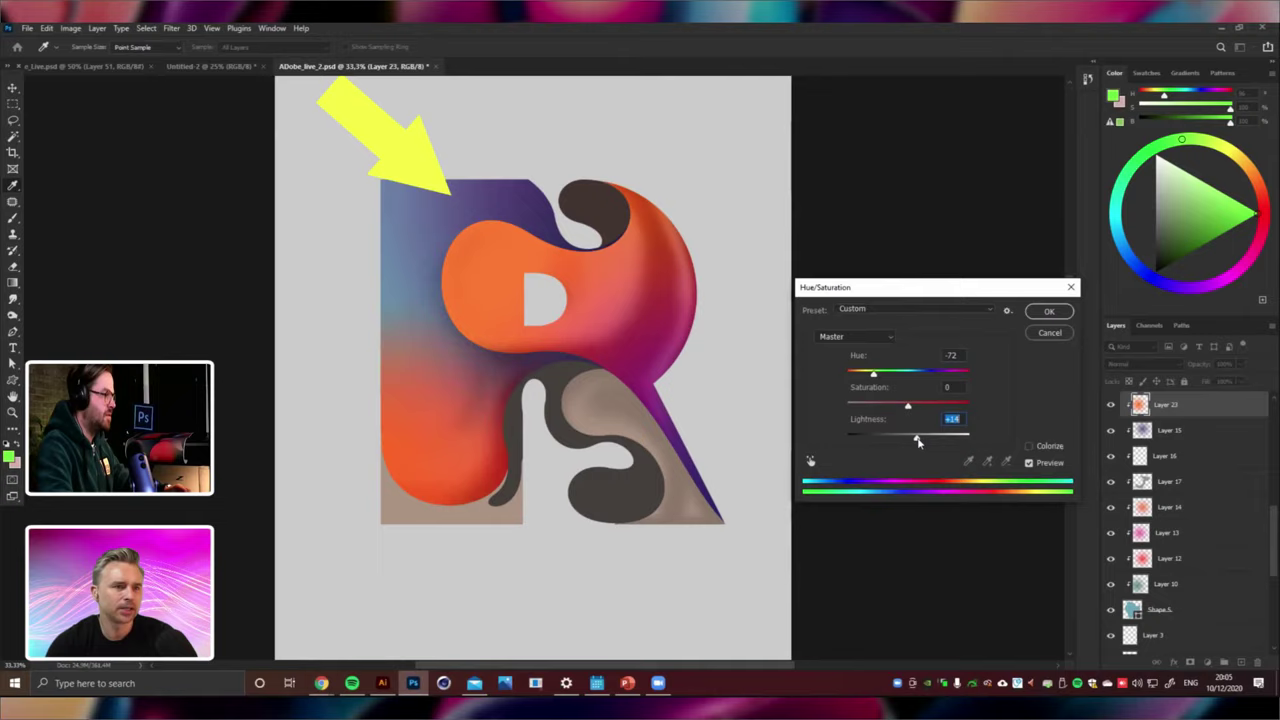
{"action": "left_click", "coordinate": [1043, 312]}
Add a new clipped layer above Layer 23 and switch to the Brush tool.
{"action": "key", "text": "g"}
{"action": "left_click", "coordinate": [13, 90]}
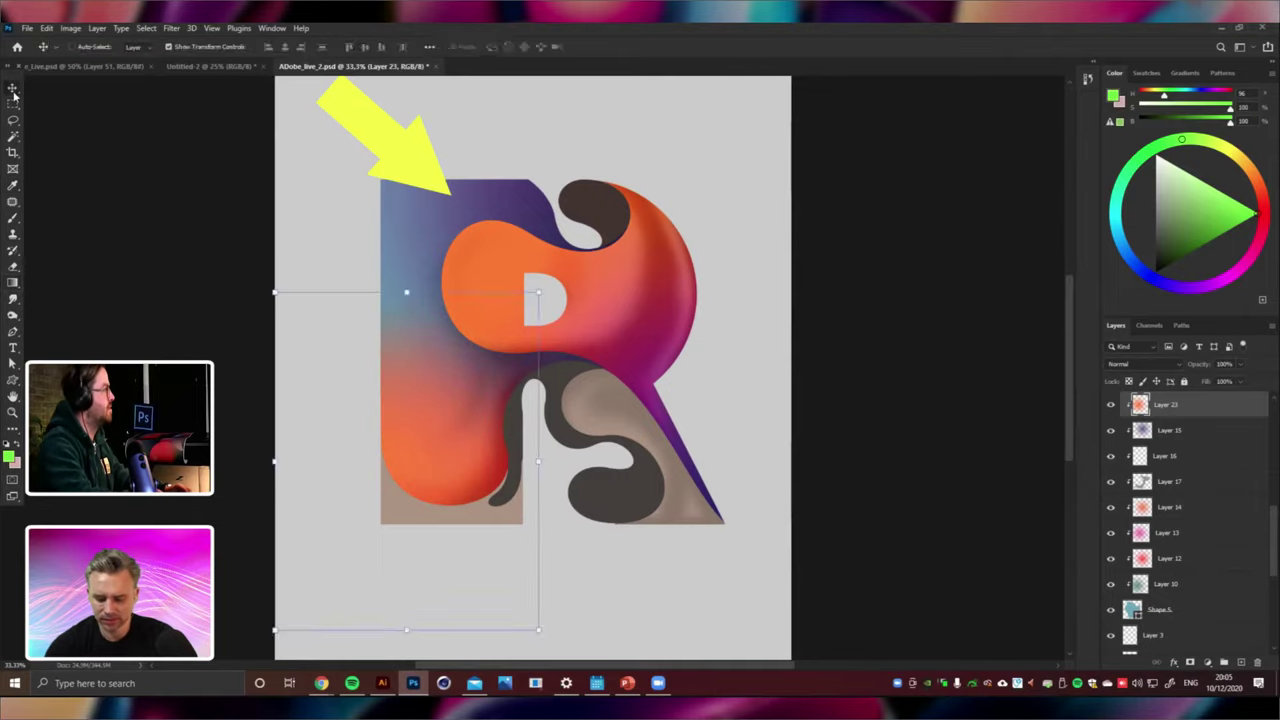
{"action": "left_click", "coordinate": [13, 219]}
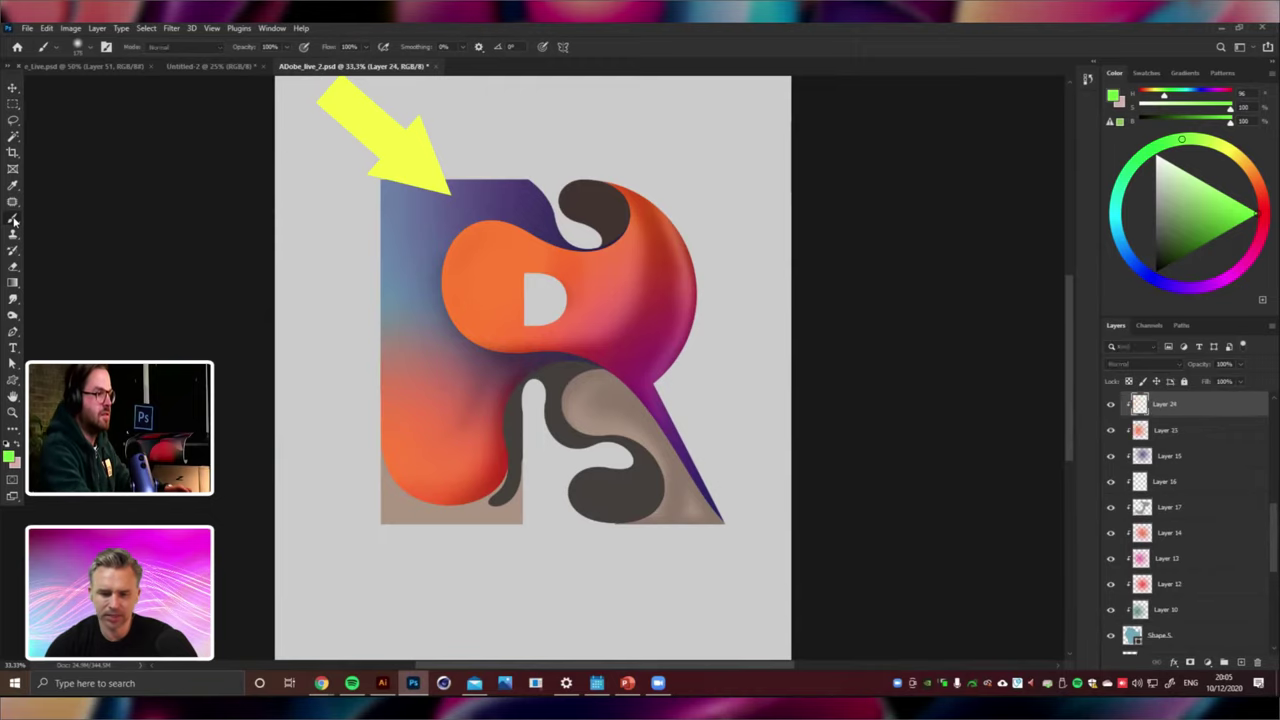
Set Layer 24 to Multiply and brush soft shading on the stem below the orange bulb with light grey sampled from the background.
{"action": "key", "text": "ctrl+shift+alt+n"}
{"action": "key", "text": "ctrl+plus"}
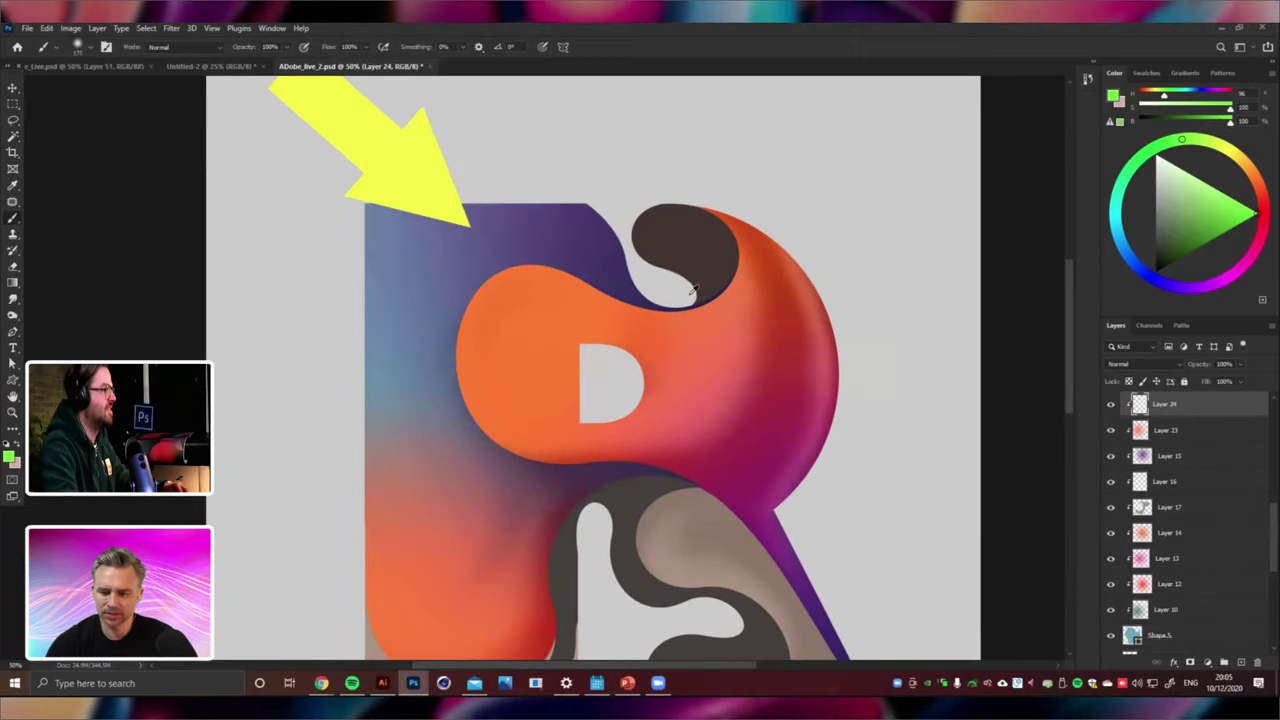
{"action": "left_click", "coordinate": [894, 357], "text": "alt"}
{"action": "left_click", "coordinate": [1125, 368]}
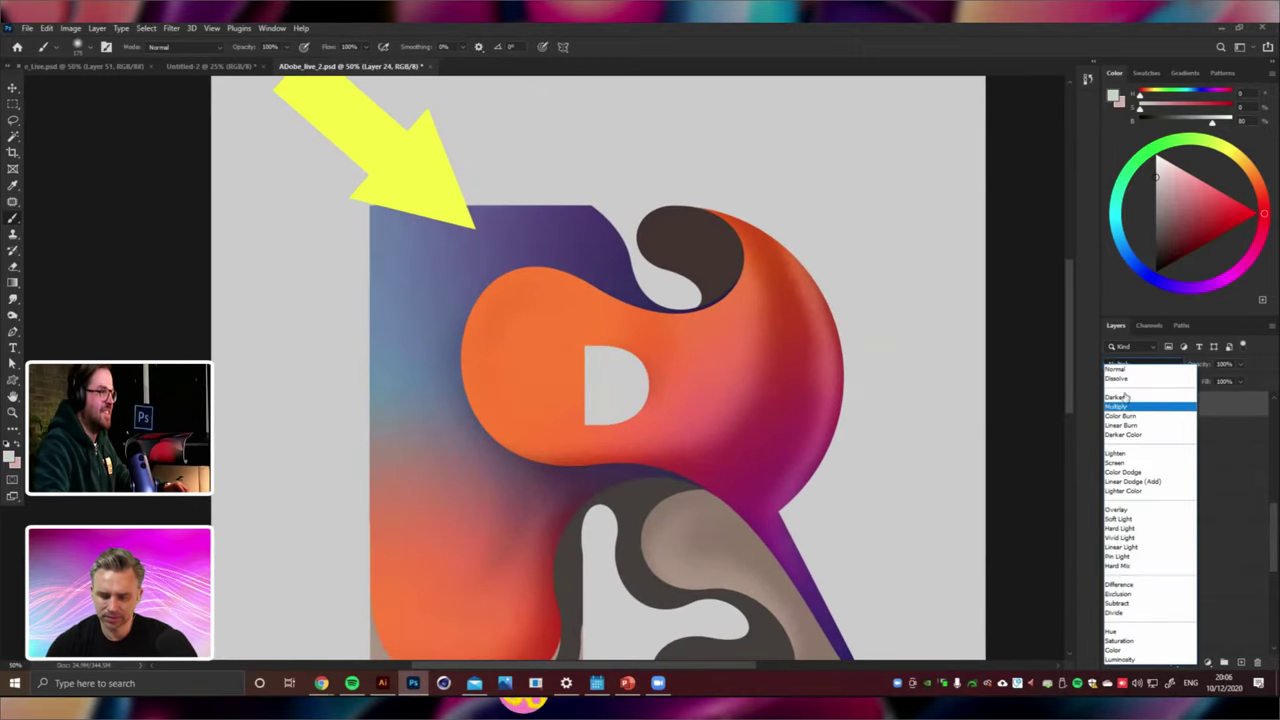
{"action": "left_click", "coordinate": [1119, 406]}
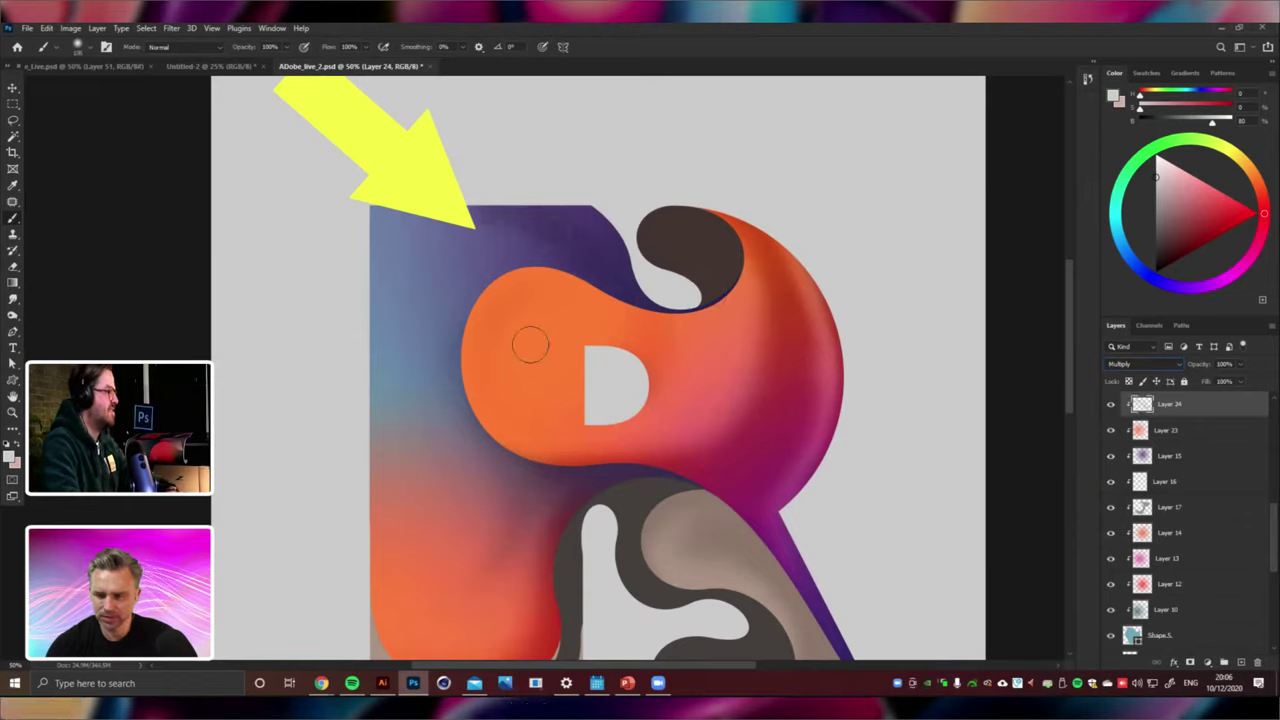
{"action": "left_click", "coordinate": [500, 530]}
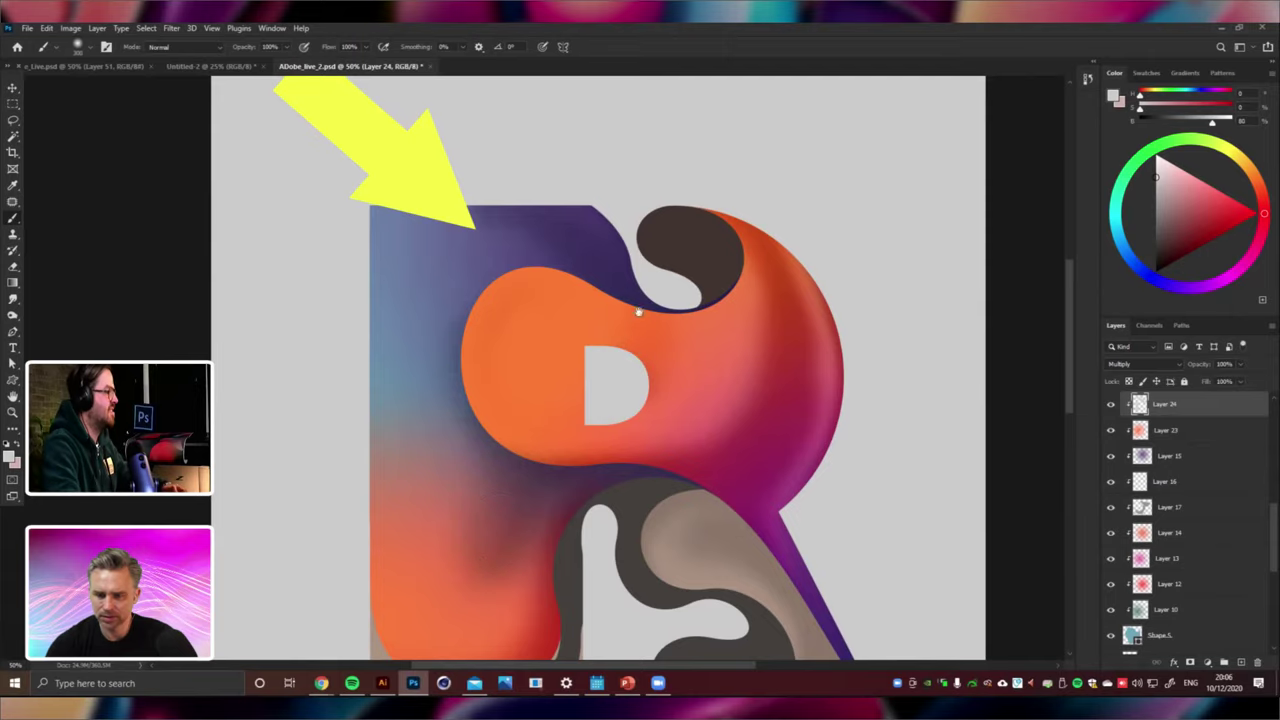
Brush the grey shading down into the stem's rounded orange end and erase the excess with a soft Eraser.
{"action": "scroll", "coordinate": [638, 312], "scroll_direction": "down", "scroll_amount": 5}
{"action": "scroll", "coordinate": [638, 312], "scroll_direction": "left", "scroll_amount": 2}
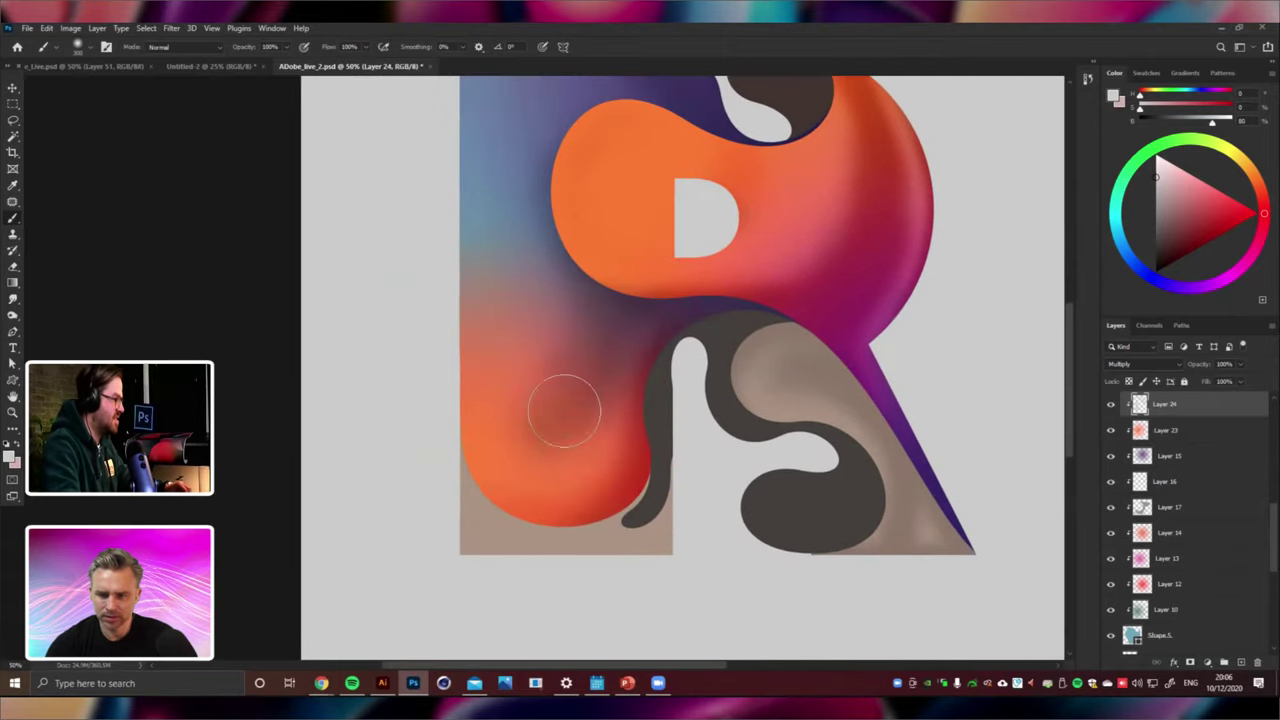
{"action": "left_click_drag", "start_coordinate": [565, 410], "coordinate": [550, 462]}
{"action": "key", "text": "e"}
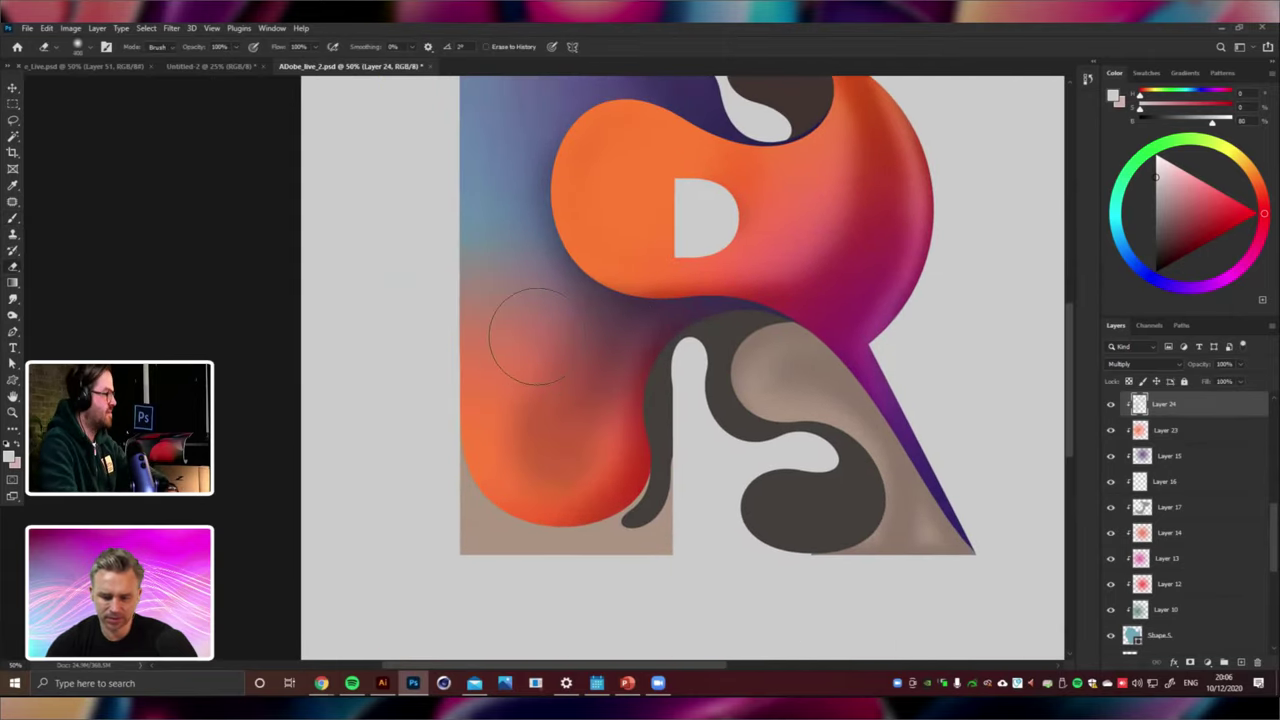
{"action": "left_click_drag", "start_coordinate": [514, 329], "coordinate": [514, 537]}
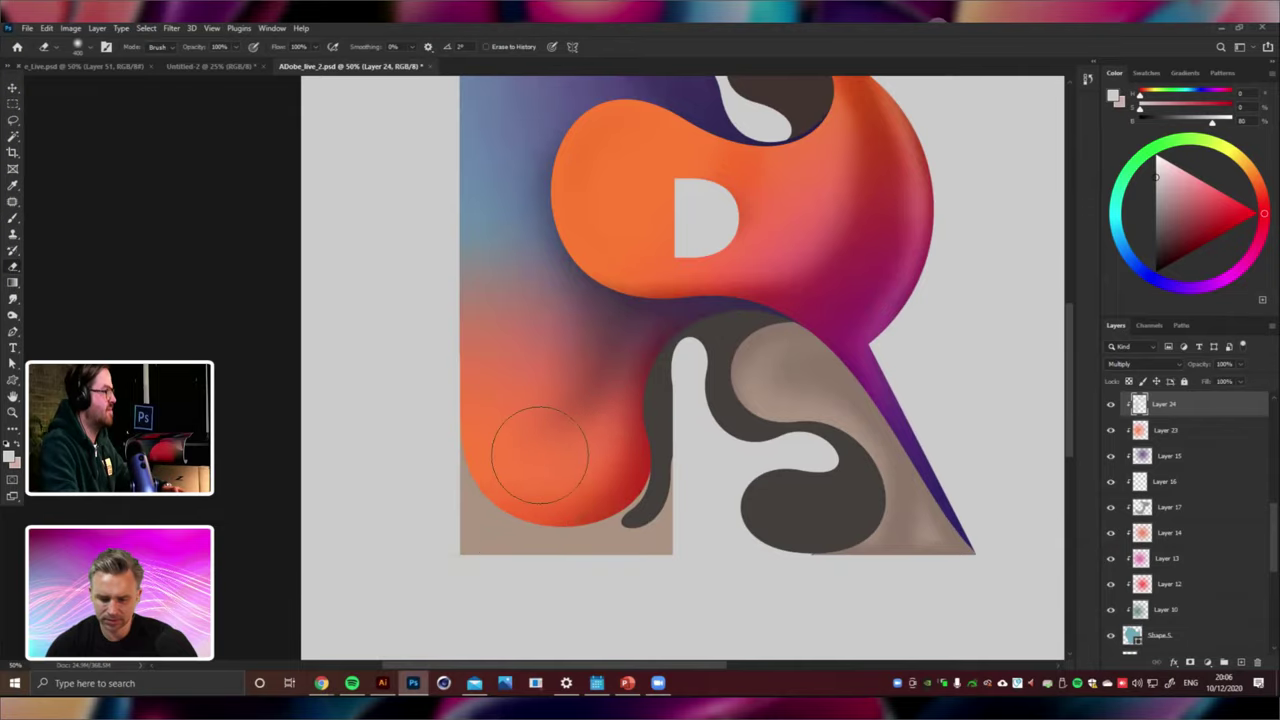
{"action": "scroll", "coordinate": [540, 455], "scroll_direction": "up", "scroll_amount": 3}
{"action": "key", "text": "Tab"}
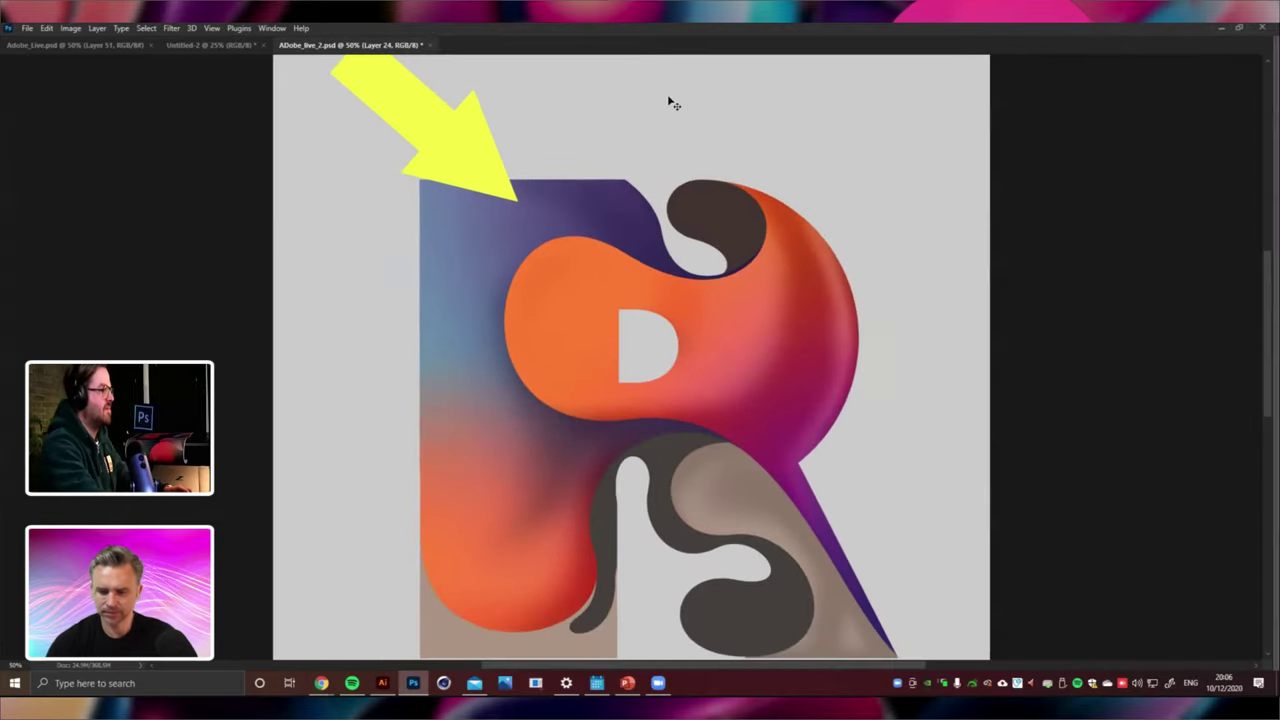
{"action": "key", "text": "ctrl+minus"}
{"action": "key", "text": "ctrl+minus"}
{"action": "key", "text": "Tab"}
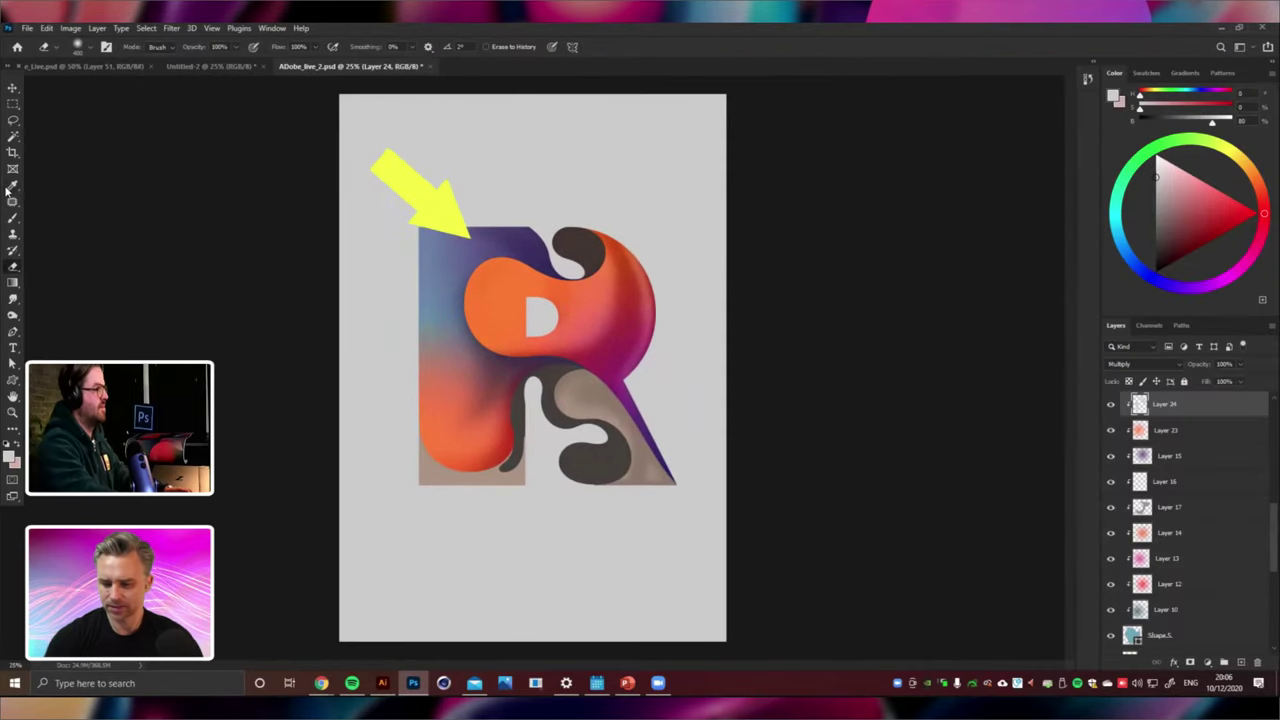
{"action": "key", "text": "ctrl+plus"}
Try purple and magenta fills sampled from the letter on the Rectangle 1 background, including dark purple #260349, and discard the colour change.
{"action": "left_click", "coordinate": [14, 86]}
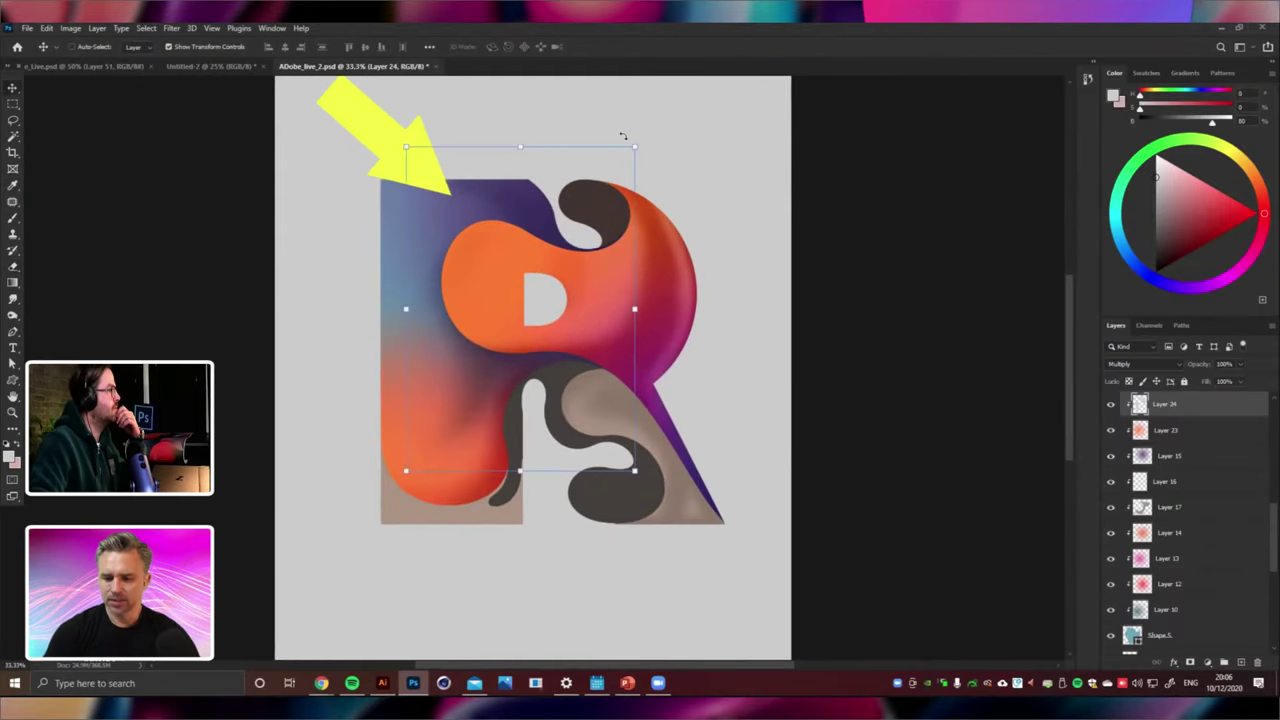
{"action": "right_click", "coordinate": [626, 136]}
{"action": "left_click", "coordinate": [656, 152]}
{"action": "right_click", "coordinate": [654, 149]}
{"action": "left_click", "coordinate": [672, 154]}
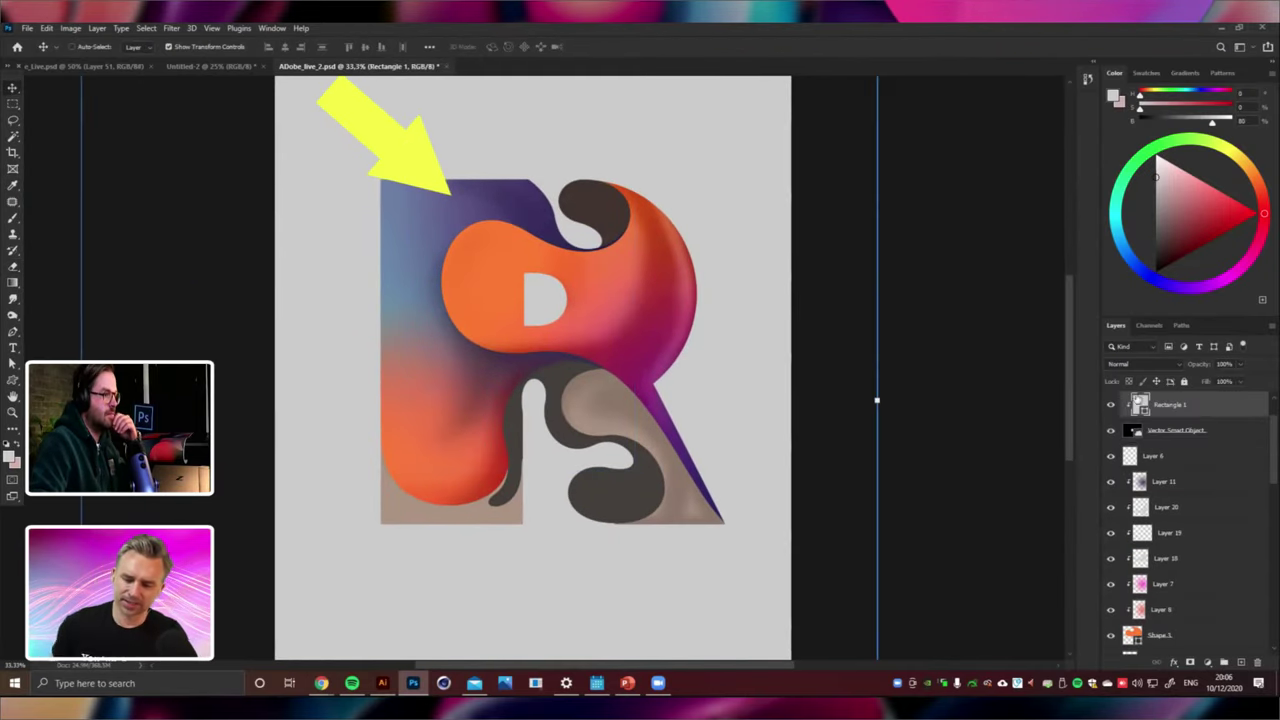
{"action": "double_click", "coordinate": [1140, 404]}
{"action": "left_click", "coordinate": [620, 372]}
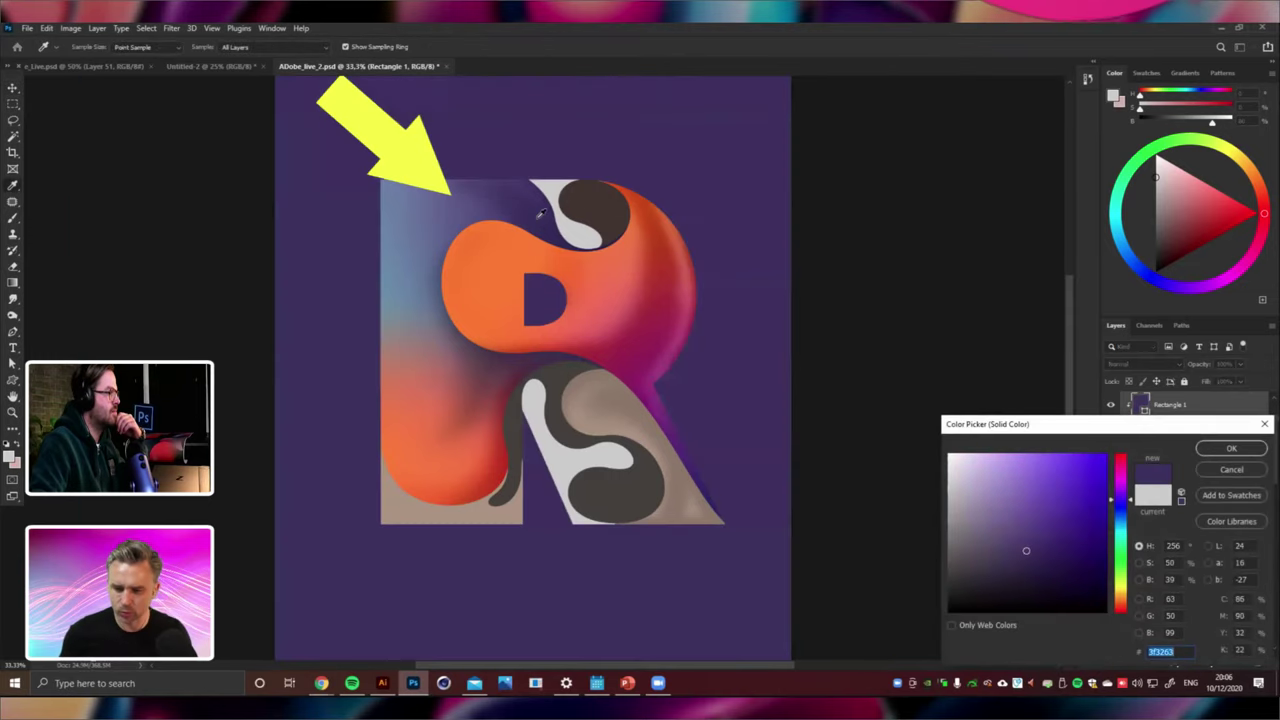
{"action": "left_click", "coordinate": [638, 352]}
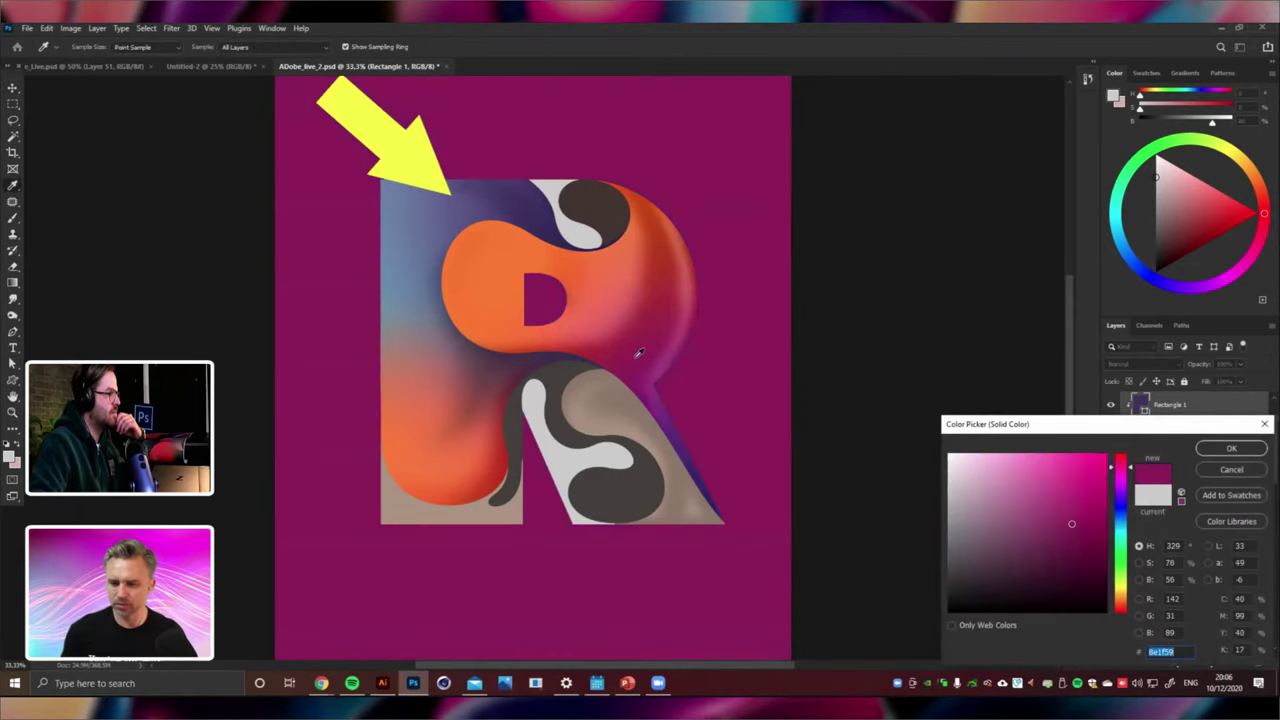
{"action": "left_click", "coordinate": [686, 443]}
{"action": "left_click_drag", "start_coordinate": [1090, 573], "coordinate": [1100, 567]}
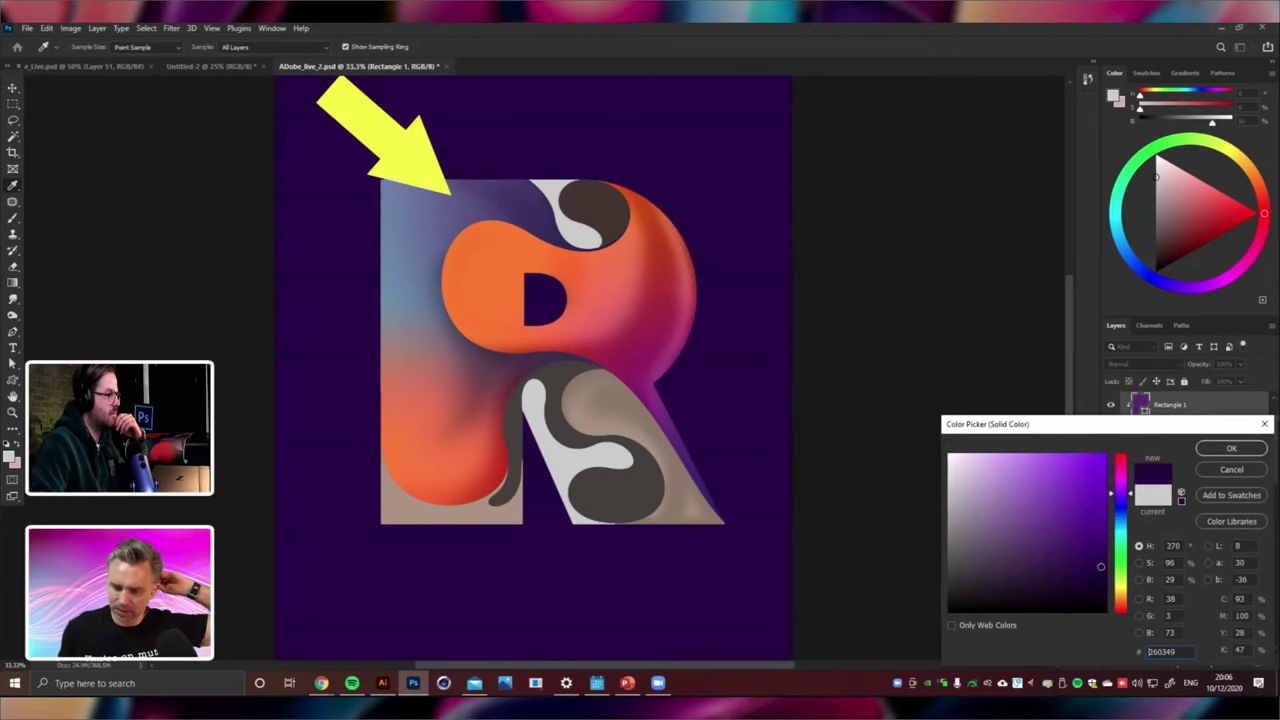
{"action": "left_click", "coordinate": [1230, 471]}
{"action": "key", "text": "v"}
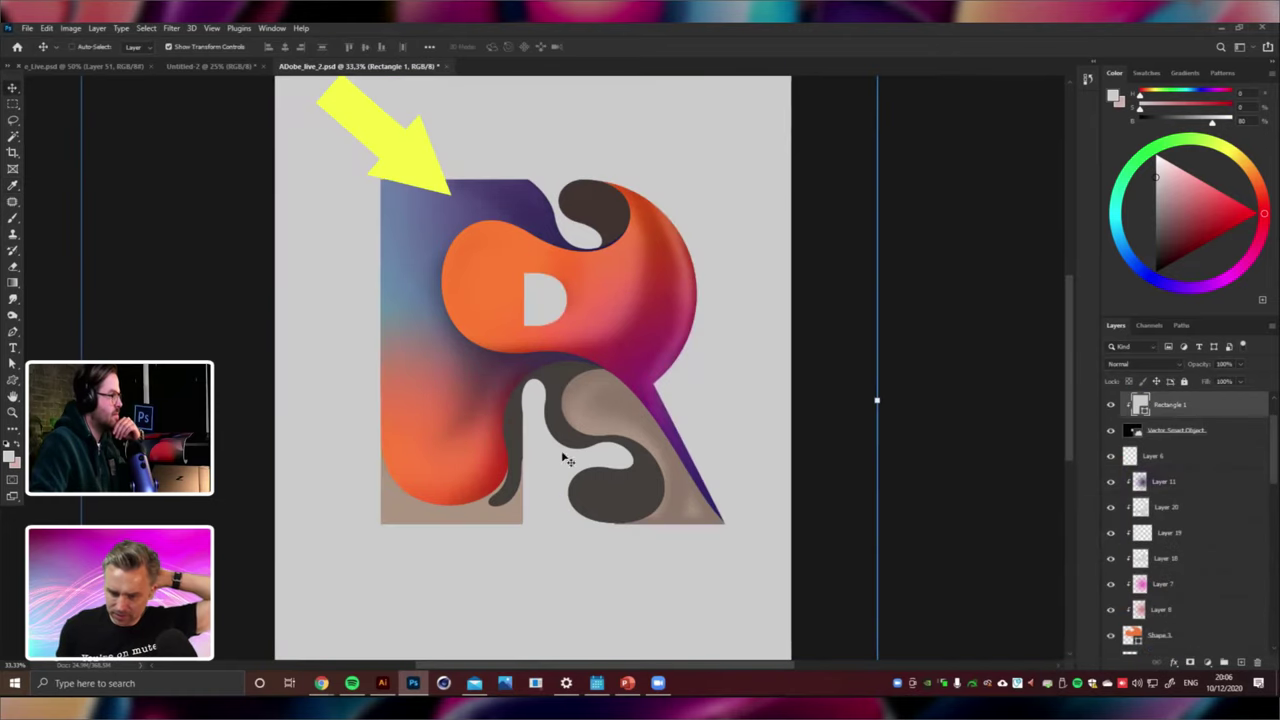
Select Layer 22 on the R's leg and add a new clipped layer directly above it.
{"action": "right_click", "coordinate": [512, 338]}
{"action": "left_click", "coordinate": [538, 352]}
{"action": "right_click", "coordinate": [627, 419]}
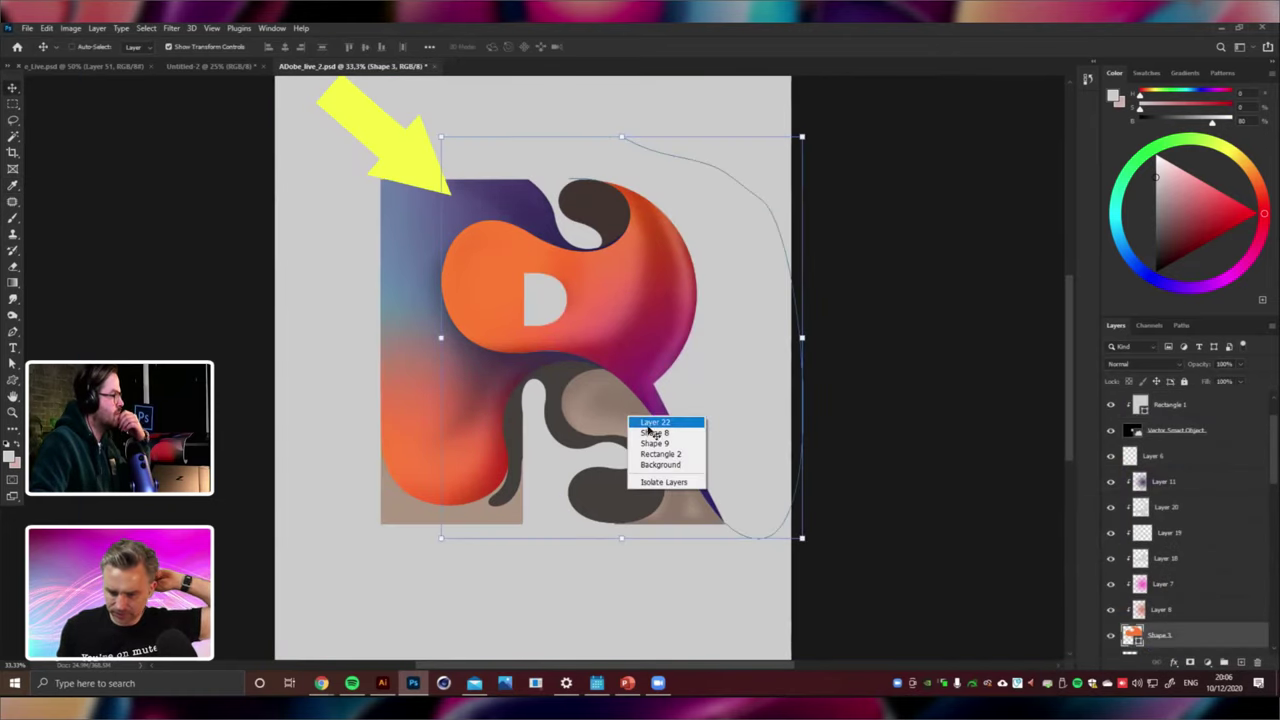
{"action": "left_click", "coordinate": [640, 423]}
{"action": "key", "text": "ctrl+shift+alt+e"}
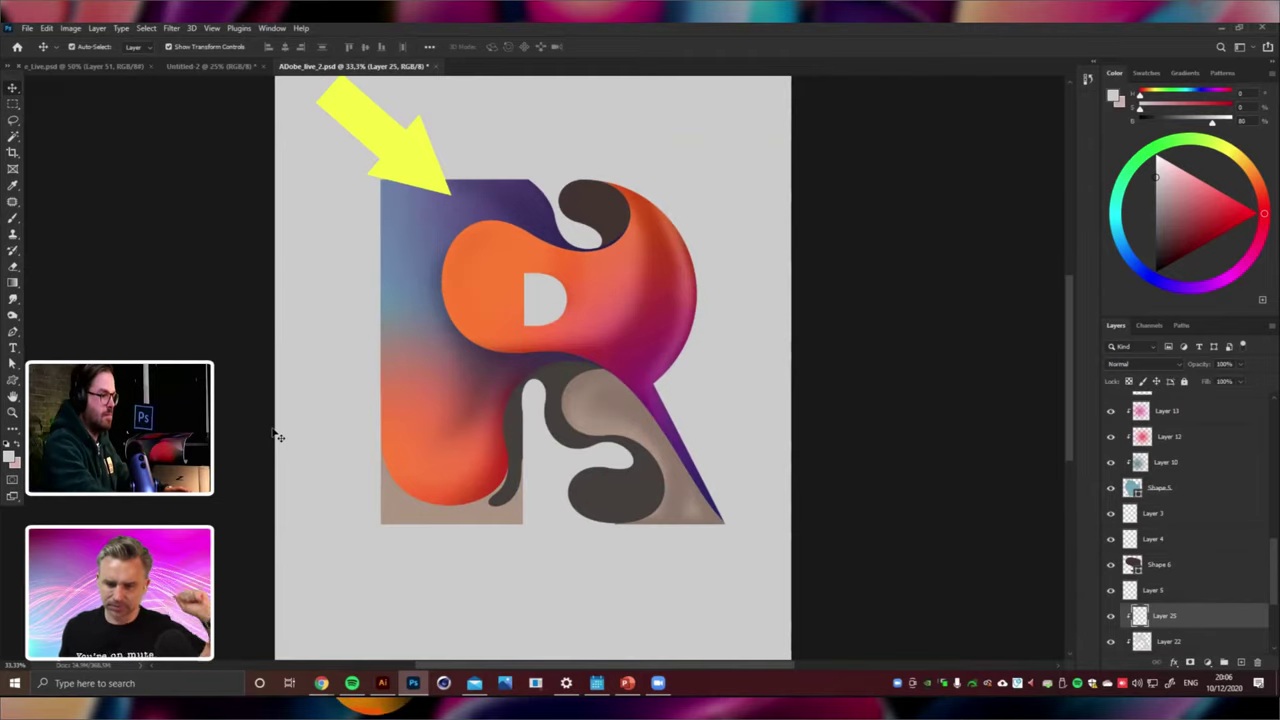
Draw a radial gradient in coral sampled from the bowl over the leg's lower end on Layer 25 and move the layer below Layer 22.
{"action": "key", "text": "ctrl+minus"}
{"action": "left_click", "coordinate": [13, 282]}
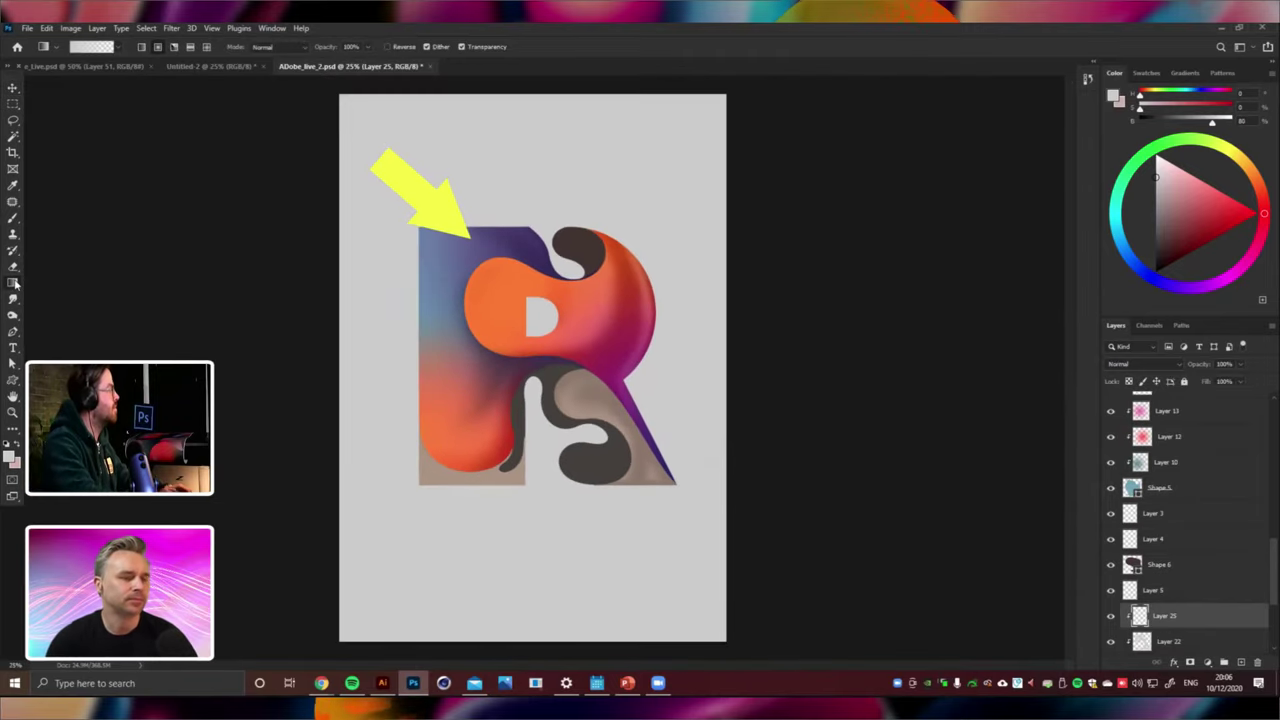
{"action": "key", "text": "ctrl+plus"}
{"action": "left_click", "coordinate": [660, 286], "text": "alt"}
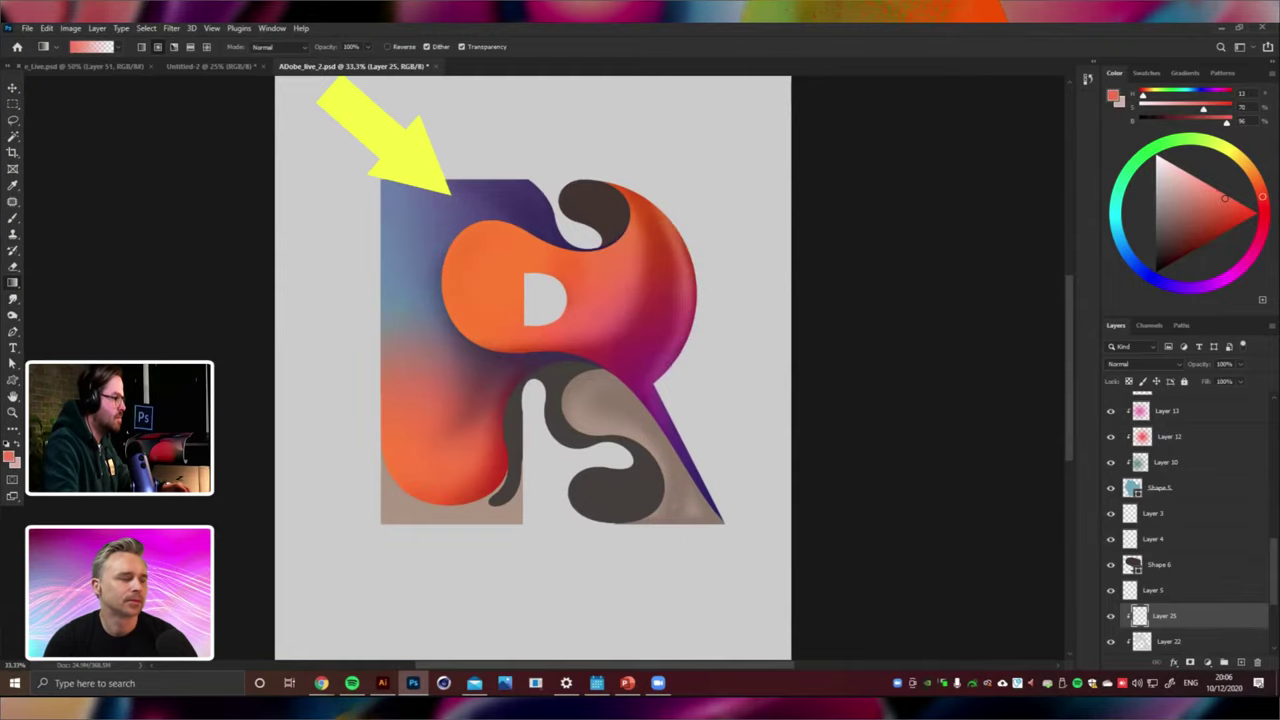
{"action": "key", "text": "ctrl+z"}
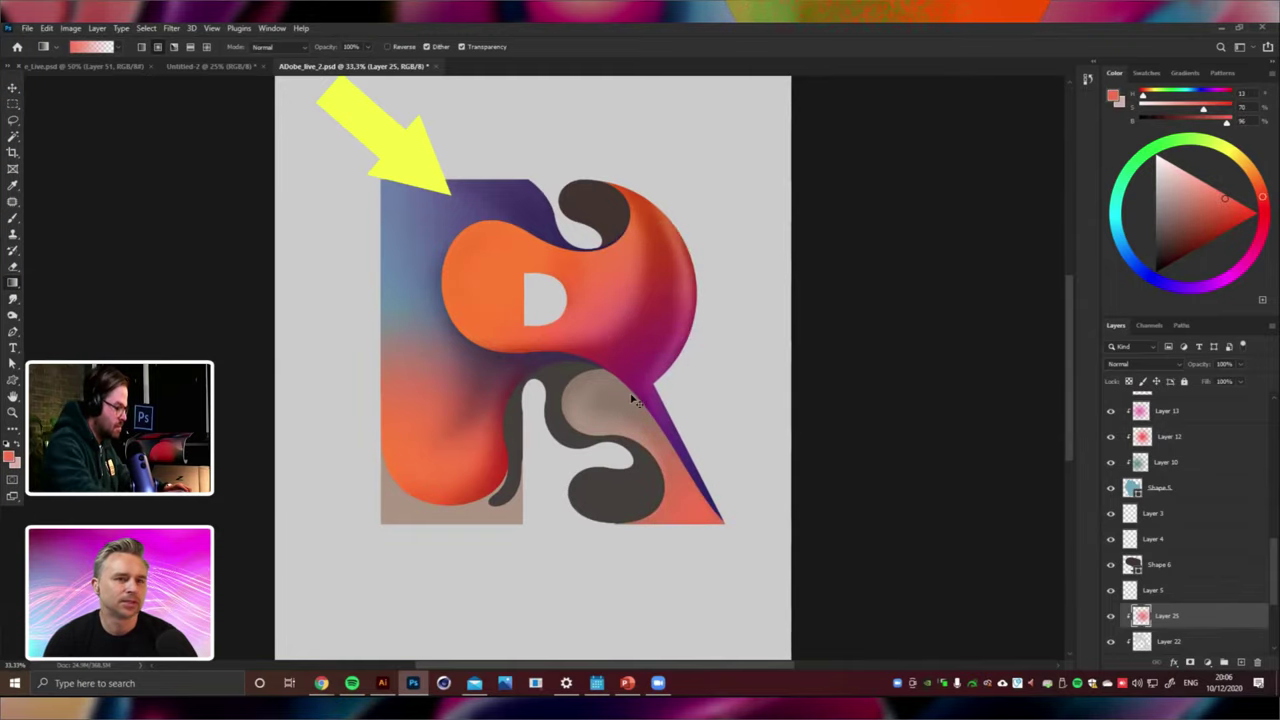
{"action": "key", "text": "ctrl+bracketleft"}
Recolour the leg's coral gradient to light blue with Hue/Saturation, setting Hue to -165 and Lightness to +41.
{"action": "key", "text": "ctrl+u"}
{"action": "key", "text": "Escape"}
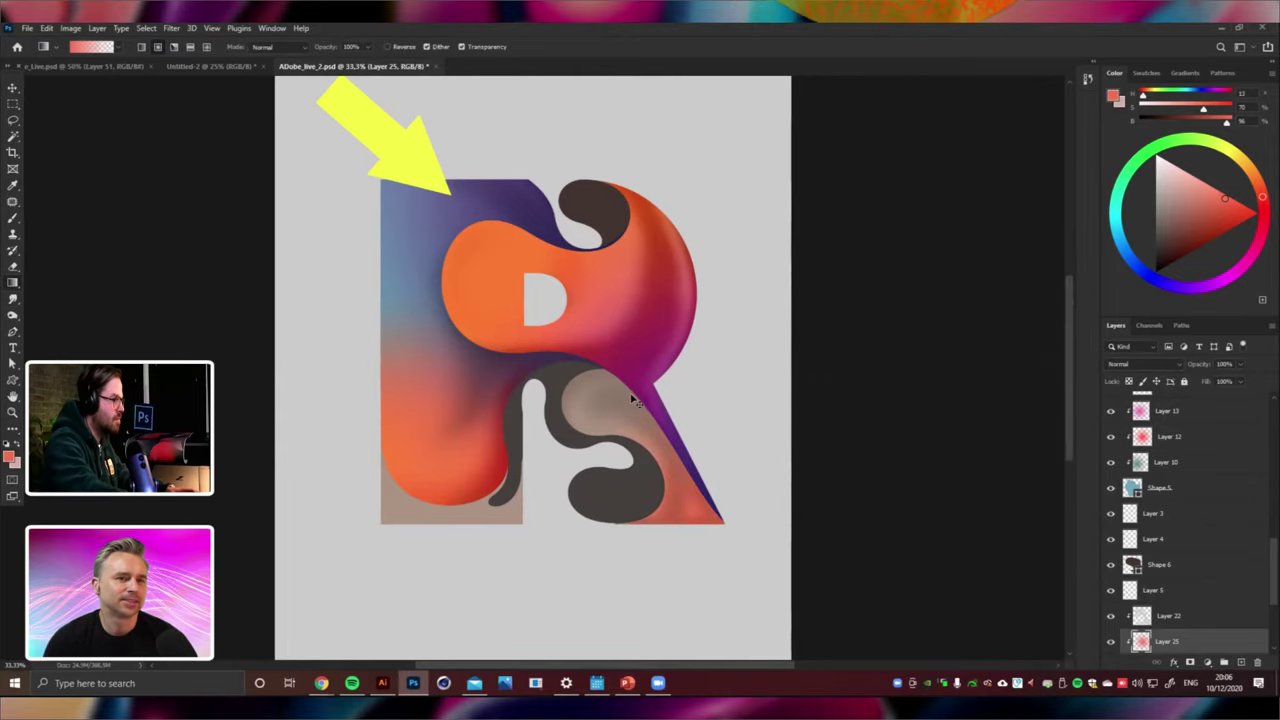
{"action": "key", "text": "ctrl+u"}
{"action": "left_click_drag", "start_coordinate": [888, 440], "coordinate": [903, 439]}
{"action": "left_click_drag", "start_coordinate": [904, 375], "coordinate": [960, 374]}
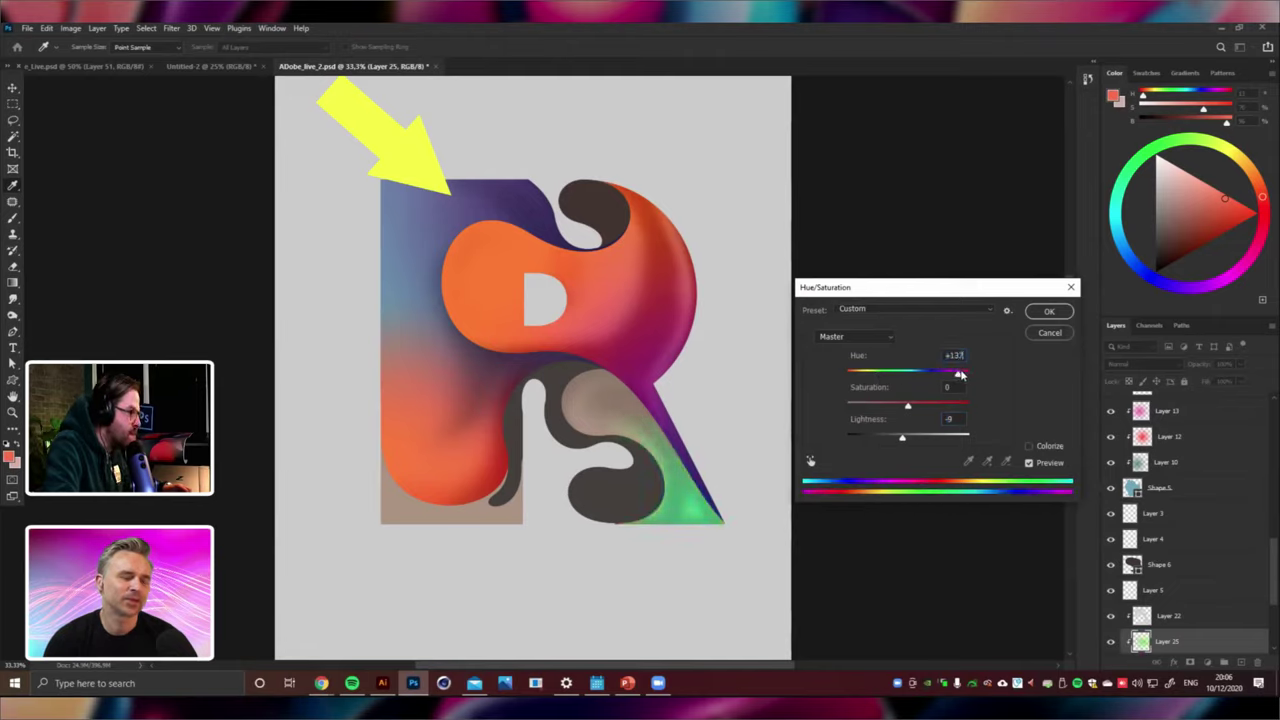
{"action": "left_click", "coordinate": [853, 375]}
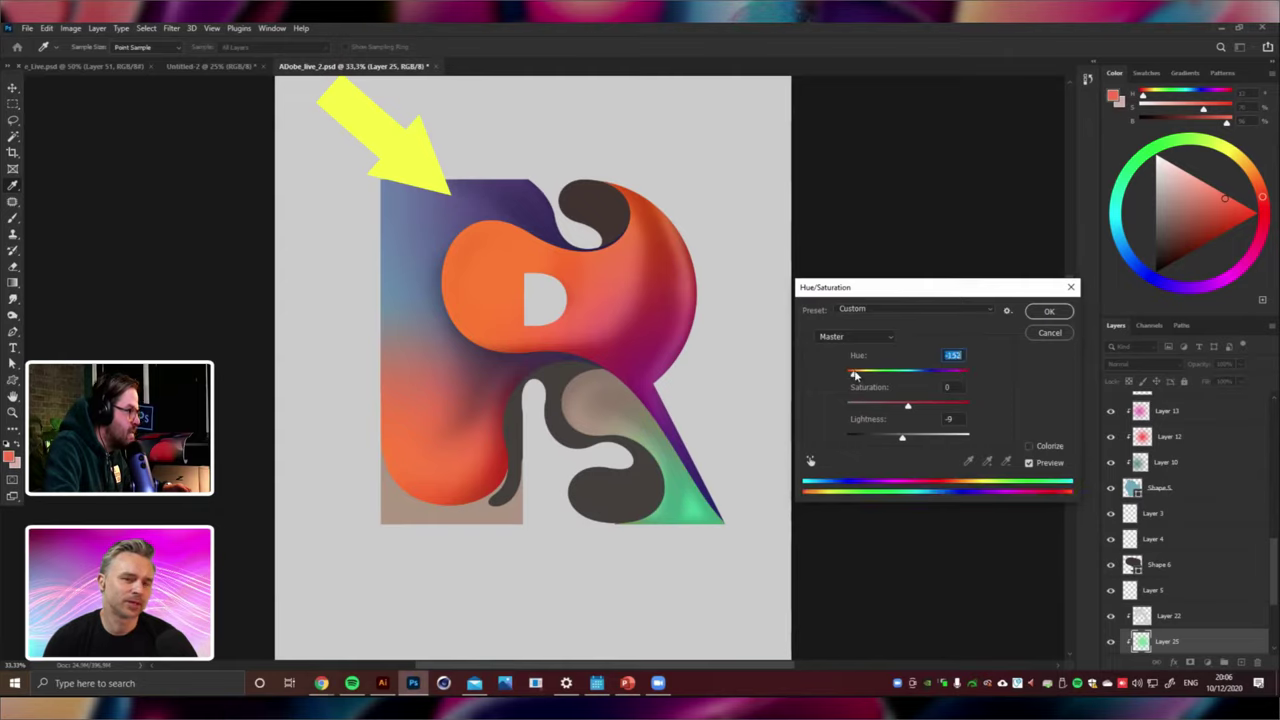
{"action": "left_click", "coordinate": [918, 438]}
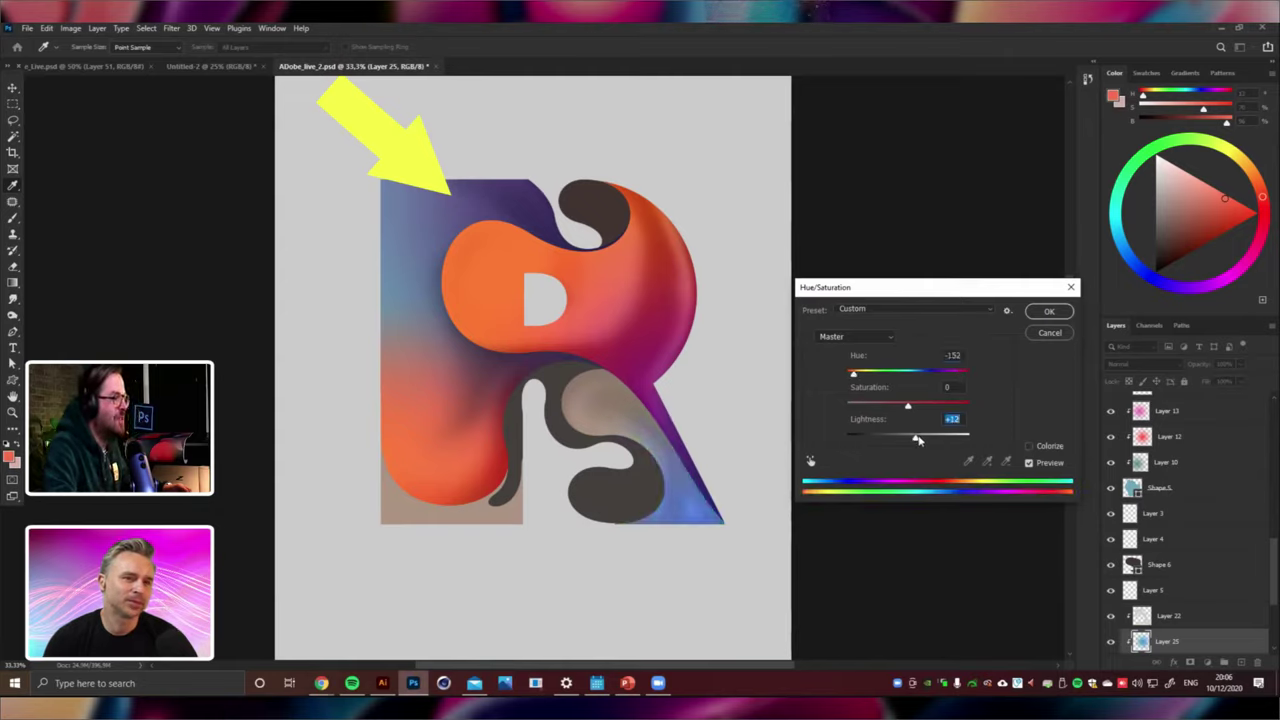
{"action": "left_click", "coordinate": [933, 438]}
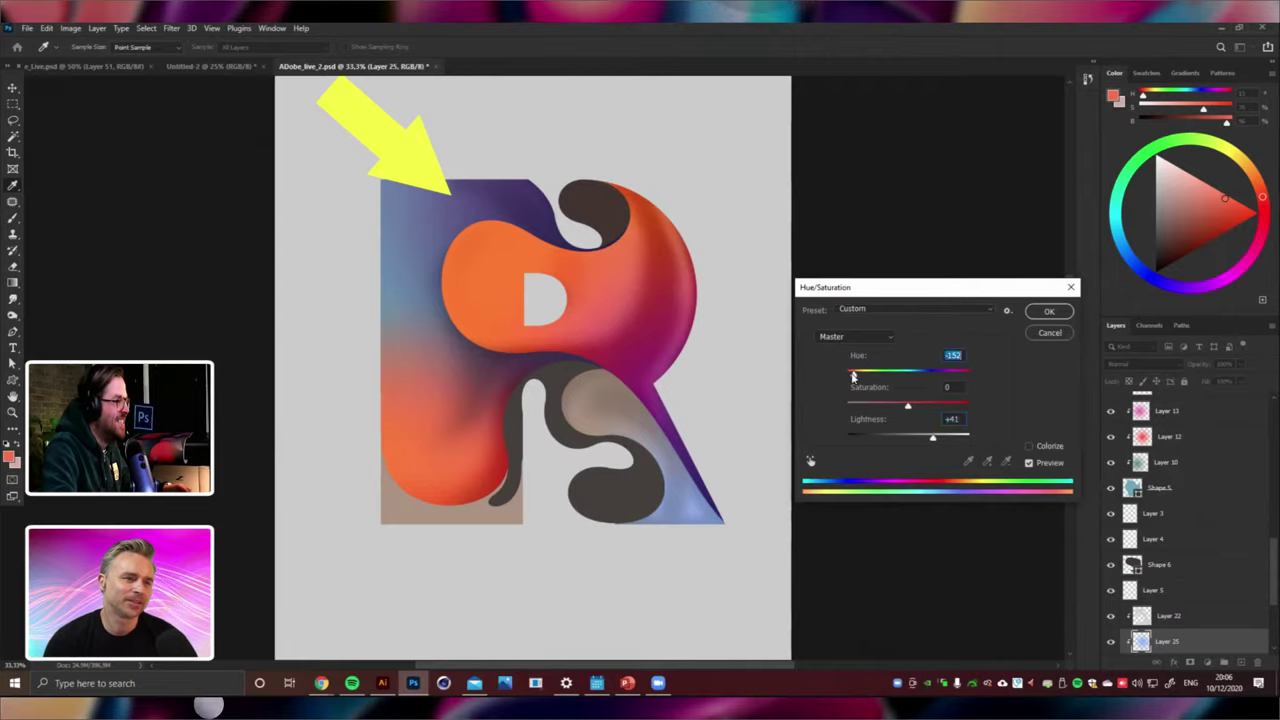
{"action": "left_click", "coordinate": [852, 375]}
{"action": "left_click_drag", "start_coordinate": [852, 375], "coordinate": [849, 375]}
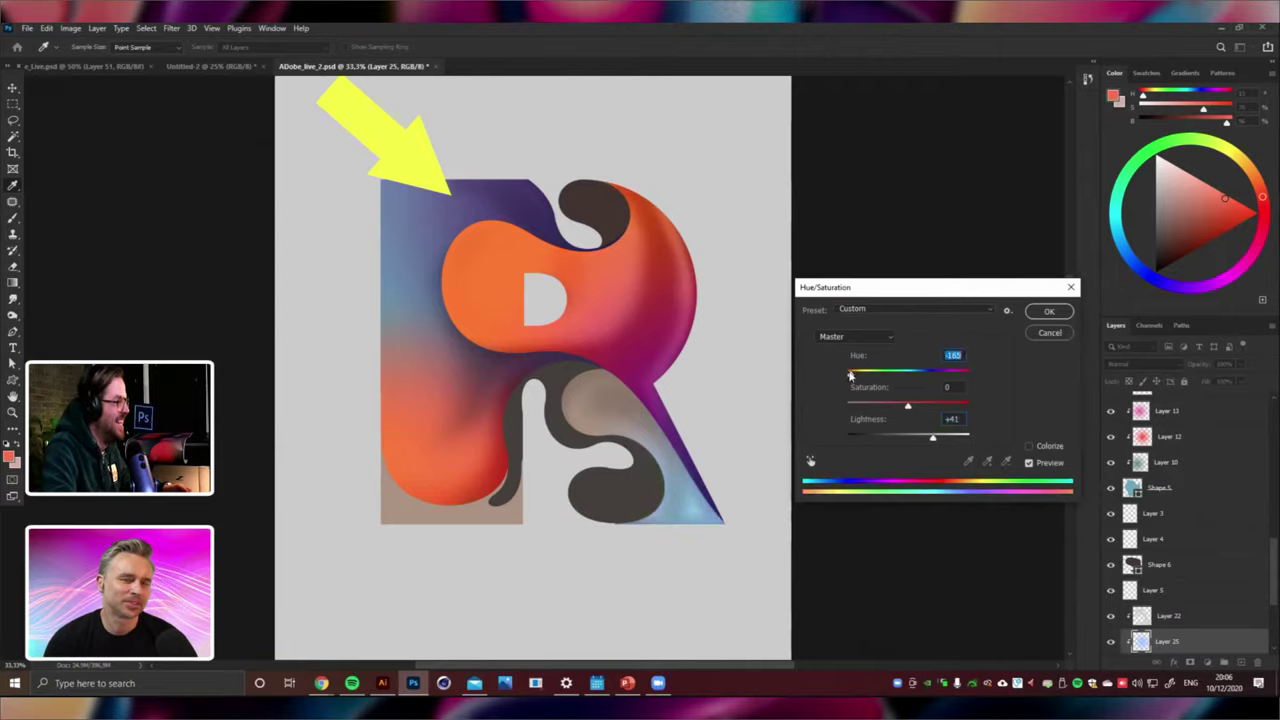
{"action": "left_click", "coordinate": [1043, 315]}
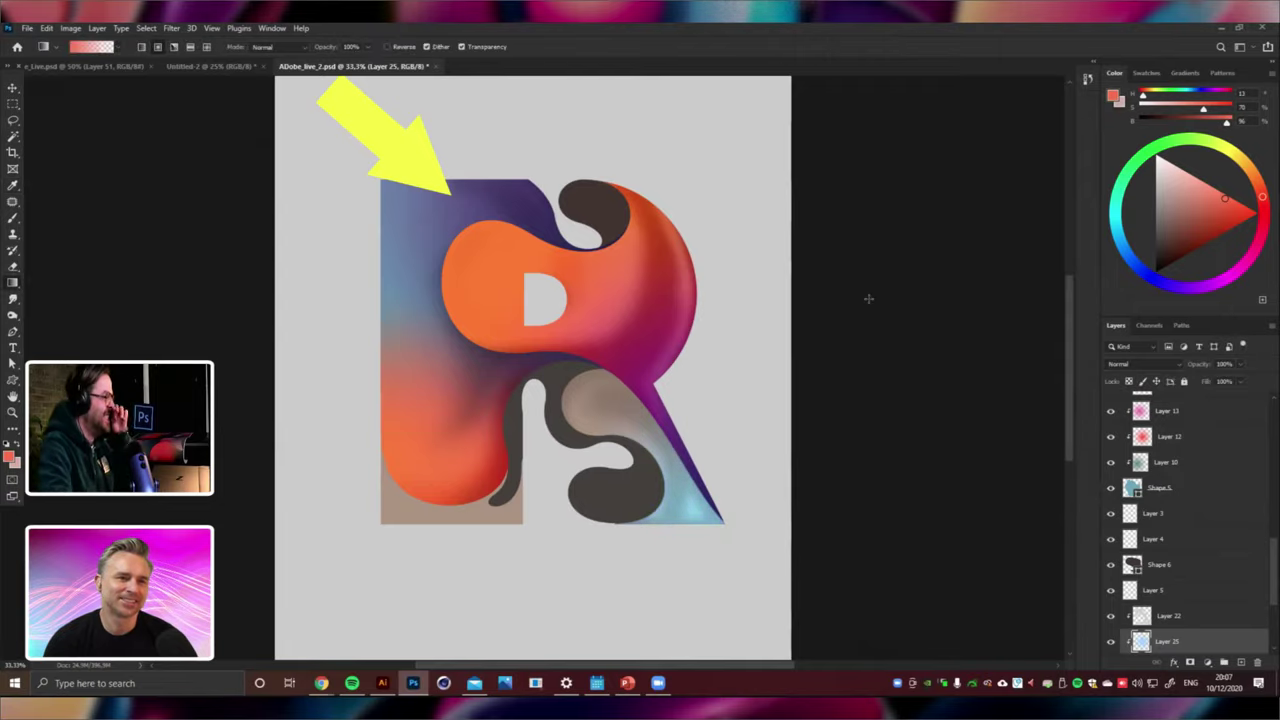
Select Shape 7 at the stem's base and add a new layer above it, clipped to the shape.
{"action": "left_click", "coordinate": [13, 88]}
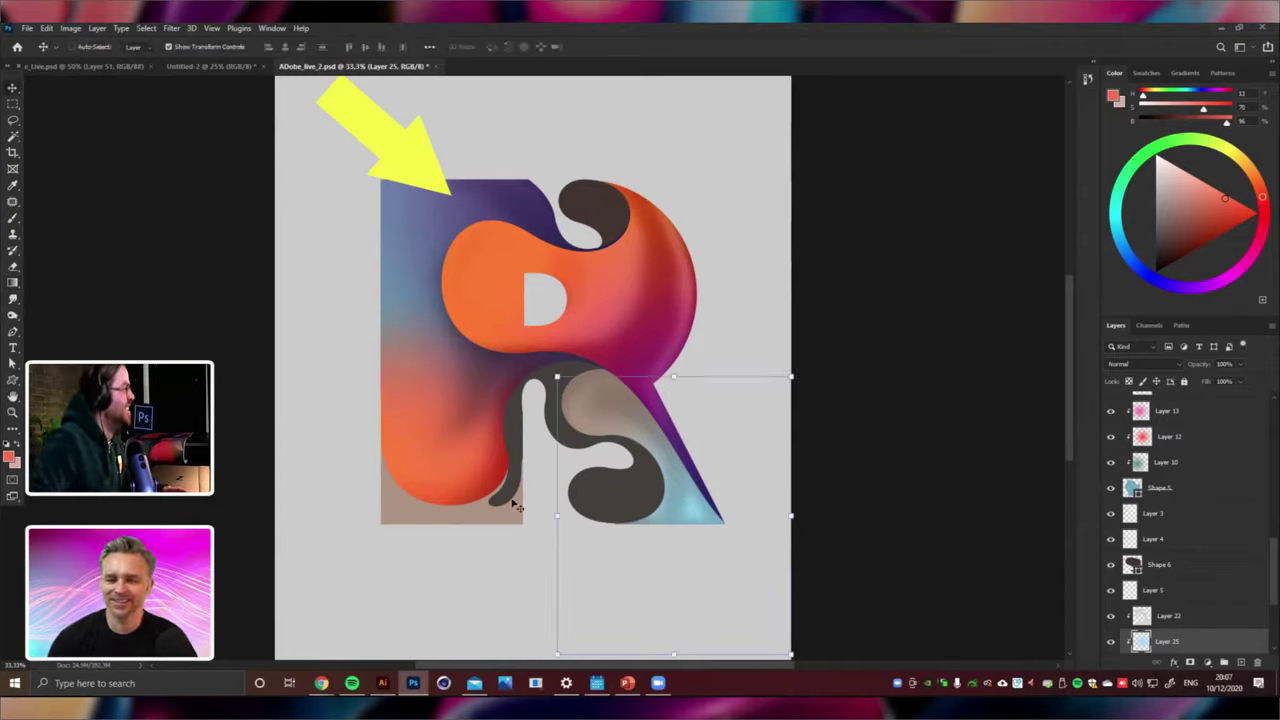
{"action": "left_click", "coordinate": [491, 524]}
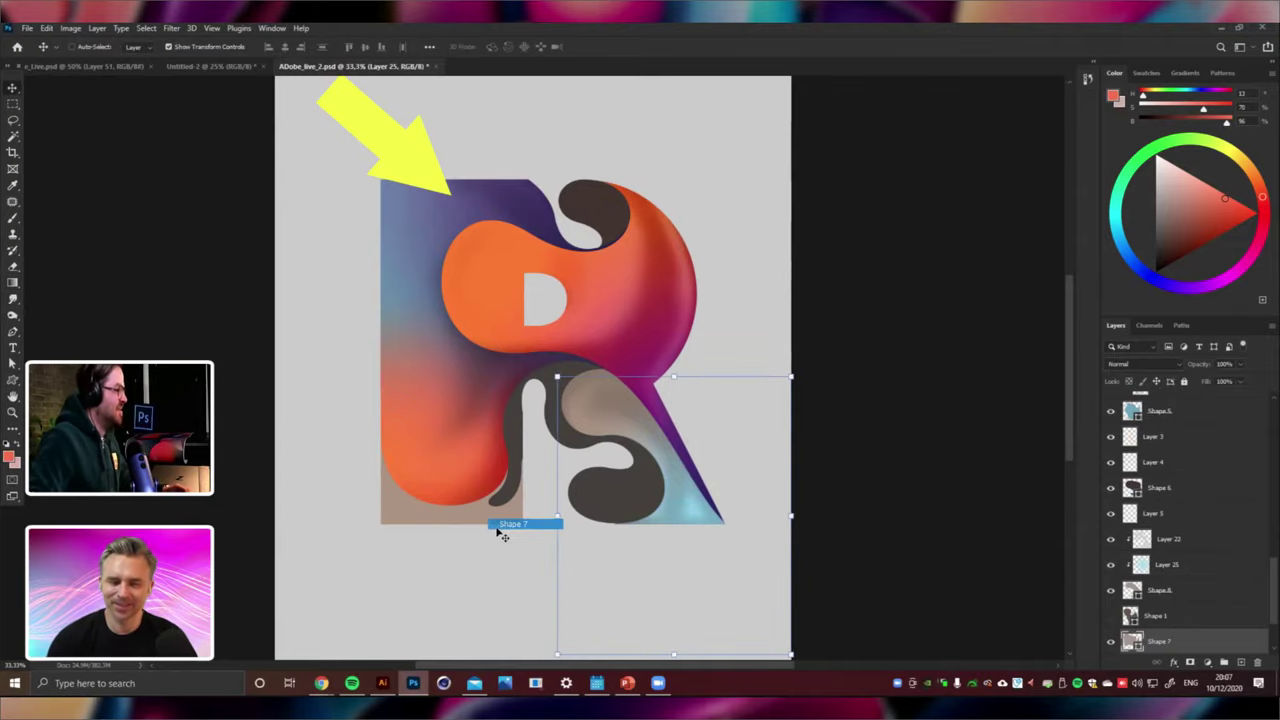
{"action": "left_click", "coordinate": [13, 283]}
{"action": "key", "text": "ctrl+shift+n"}
{"action": "key", "text": "Return"}
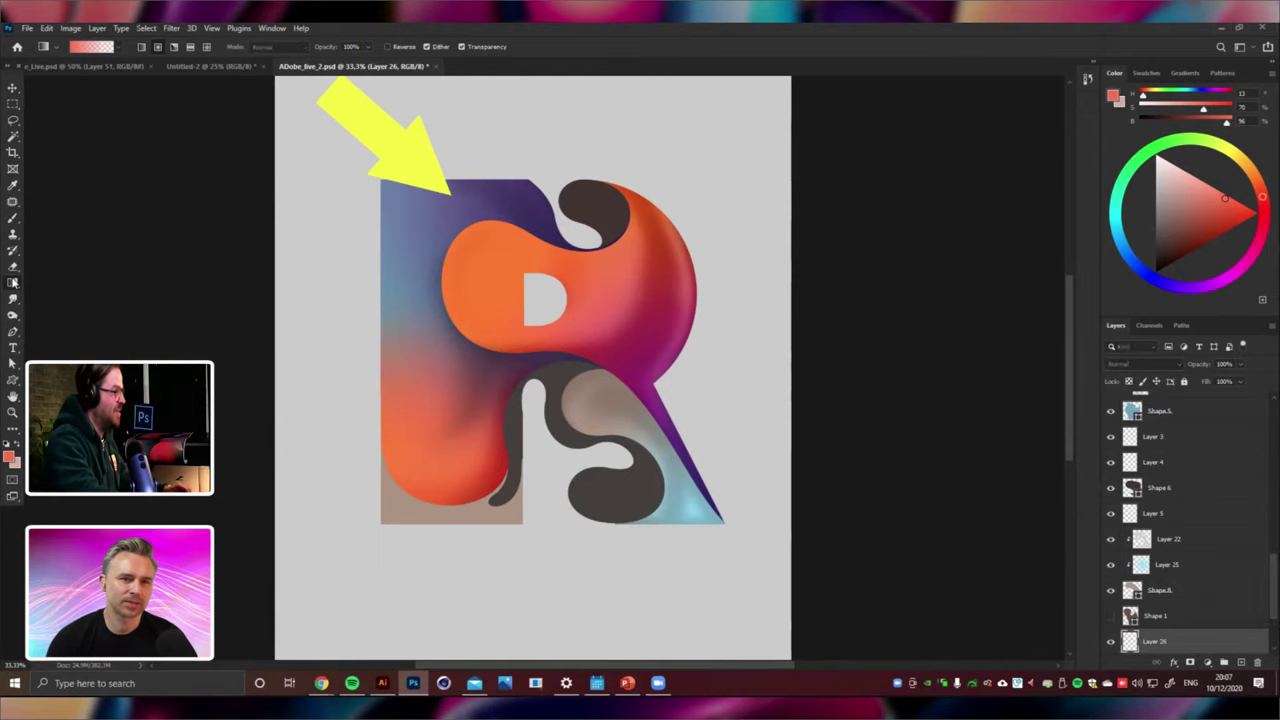
{"action": "key", "text": "ctrl+plus"}
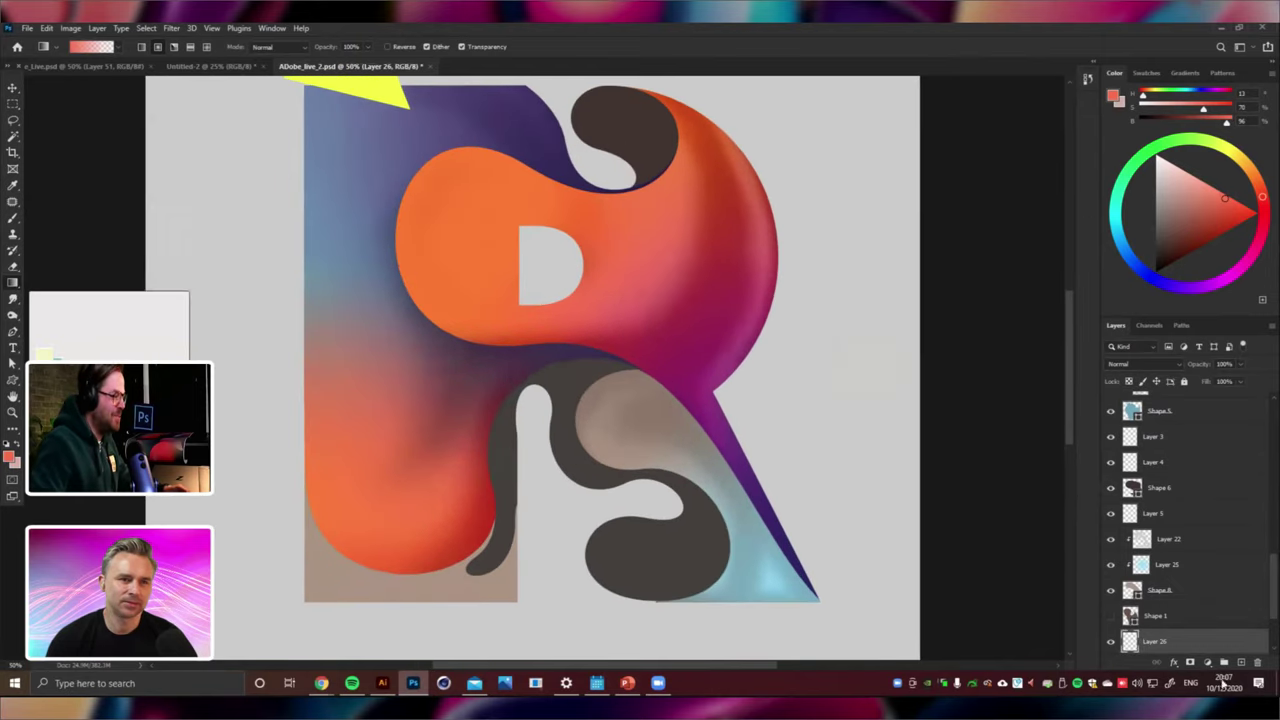
{"action": "right_click", "coordinate": [1160, 640]}
{"action": "left_click", "coordinate": [1200, 344]}
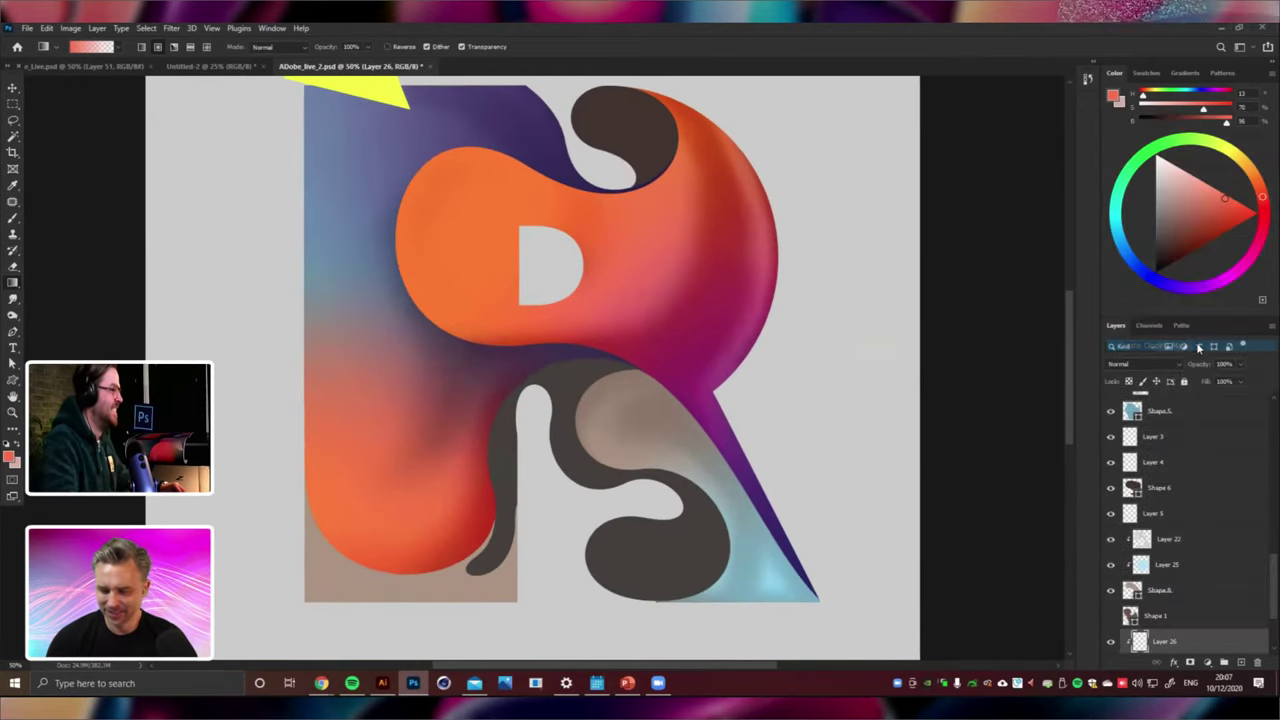
Sample the bowl's orange and draw a radial gradient with it over the stem's base on Layer 26.
{"action": "left_click", "coordinate": [436, 258], "text": "alt"}
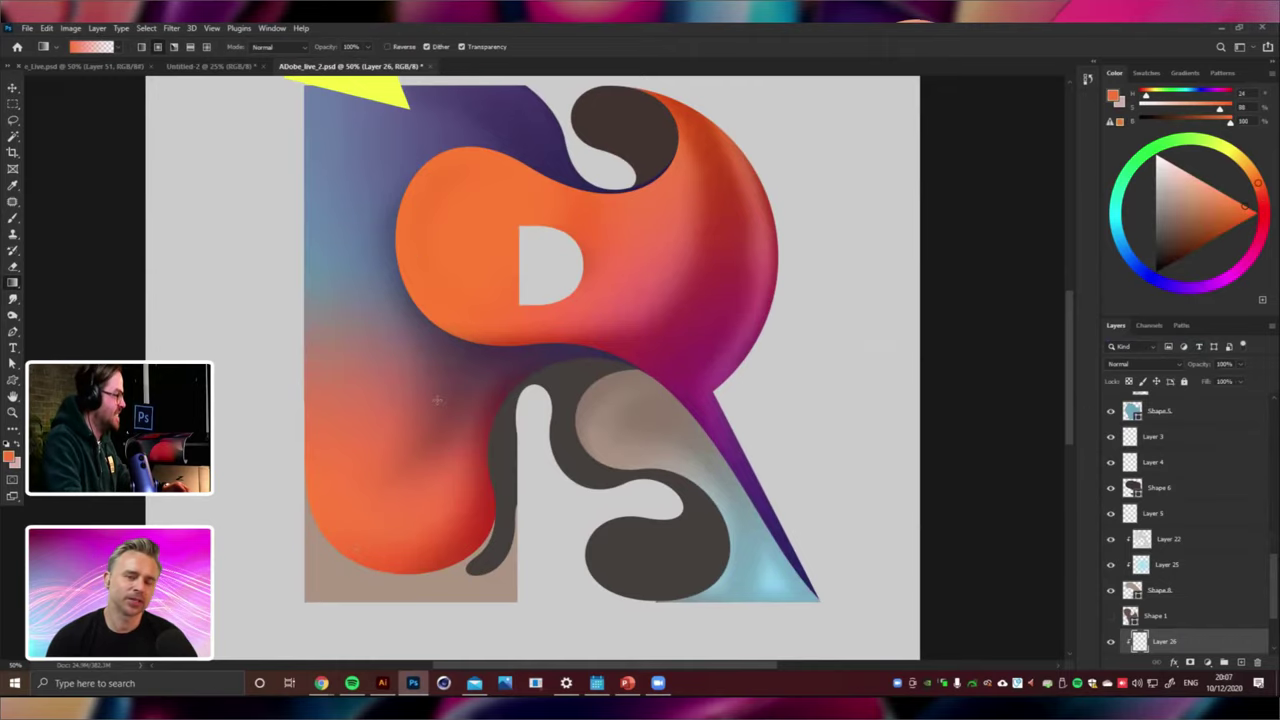
{"action": "key", "text": "ctrl+minus"}
Recolour the stem base's orange gradient to a muted magenta with Hue/Saturation, setting Saturation and Lightness to -30.
{"action": "key", "text": "ctrl+u"}
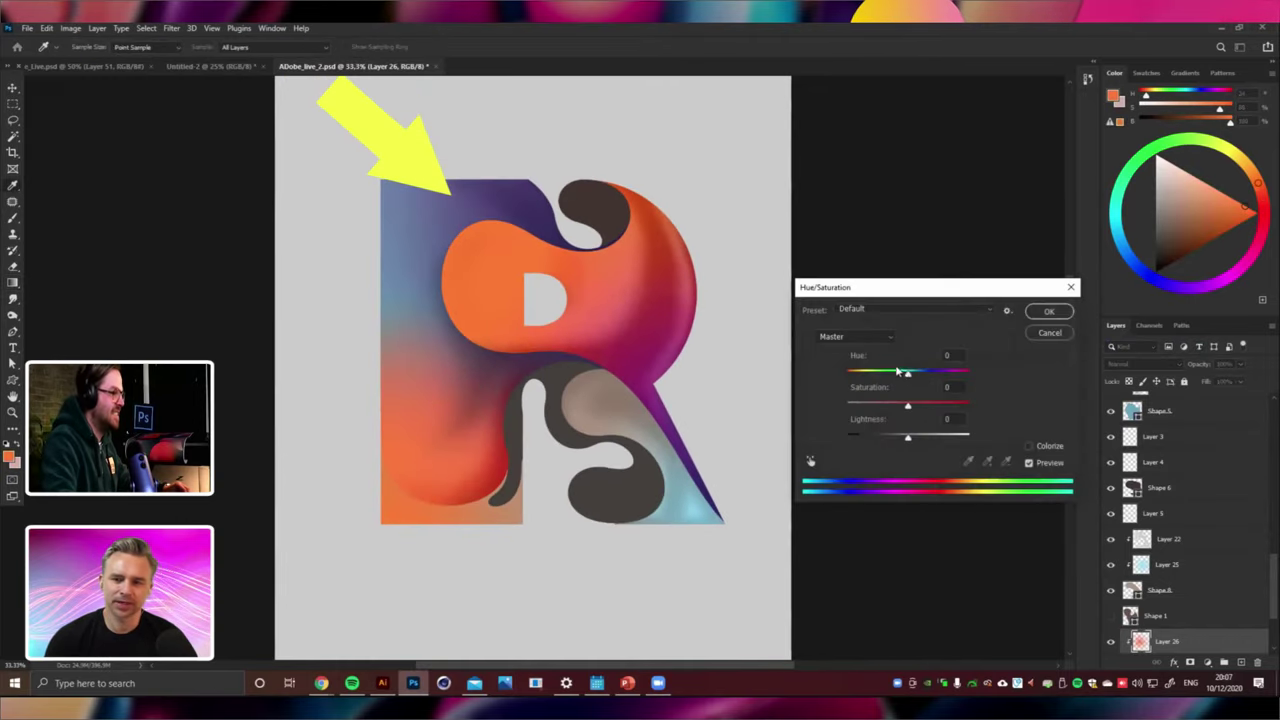
{"action": "left_click", "coordinate": [885, 376]}
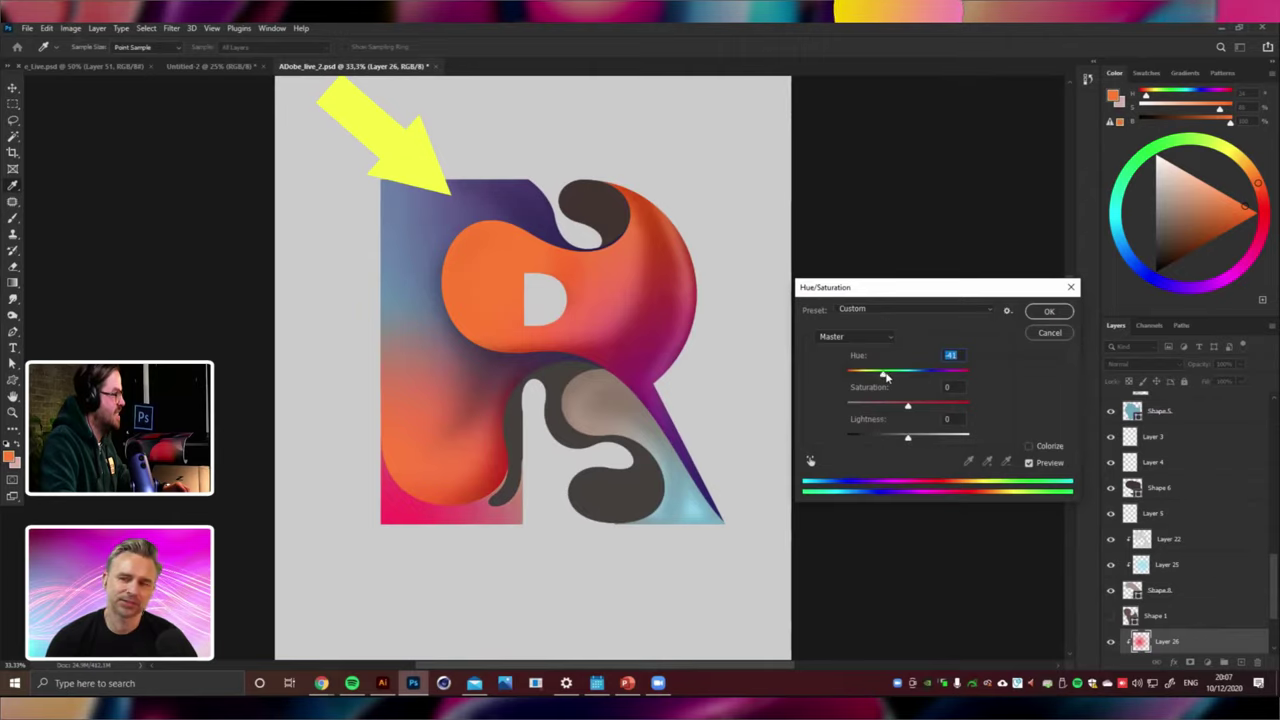
{"action": "left_click_drag", "start_coordinate": [885, 376], "coordinate": [866, 376]}
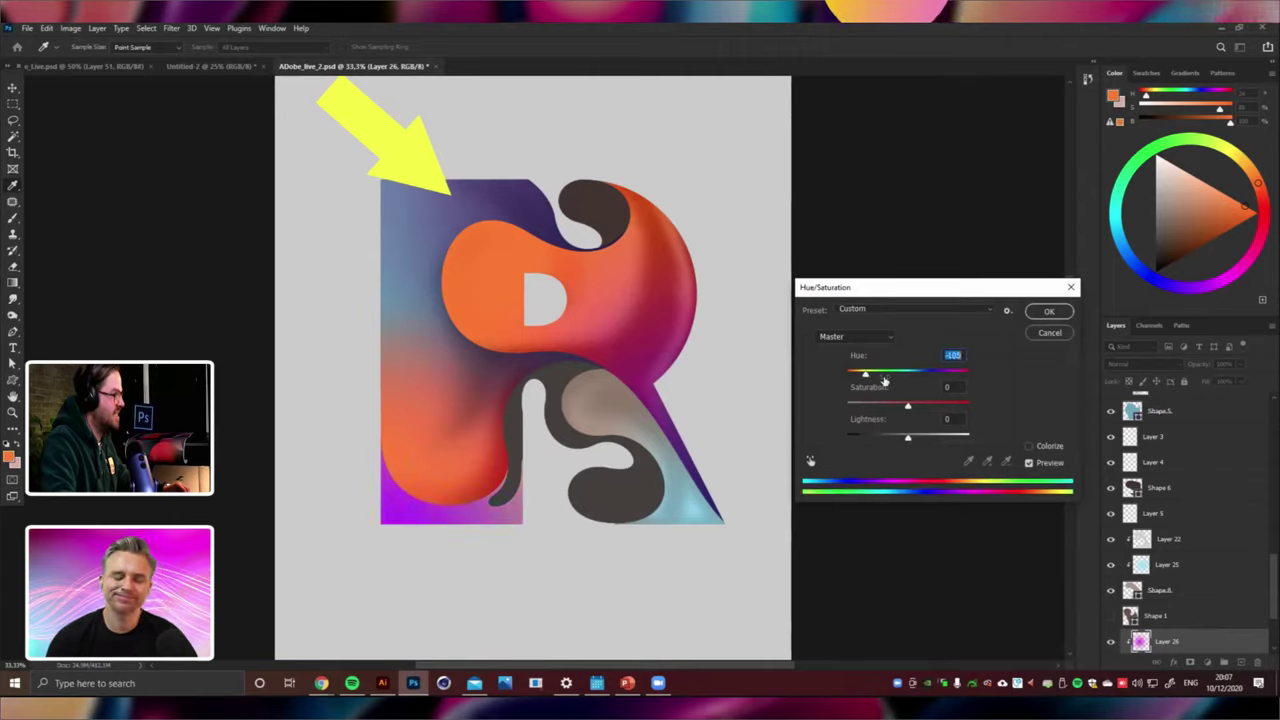
{"action": "left_click", "coordinate": [890, 438]}
{"action": "left_click", "coordinate": [889, 404]}
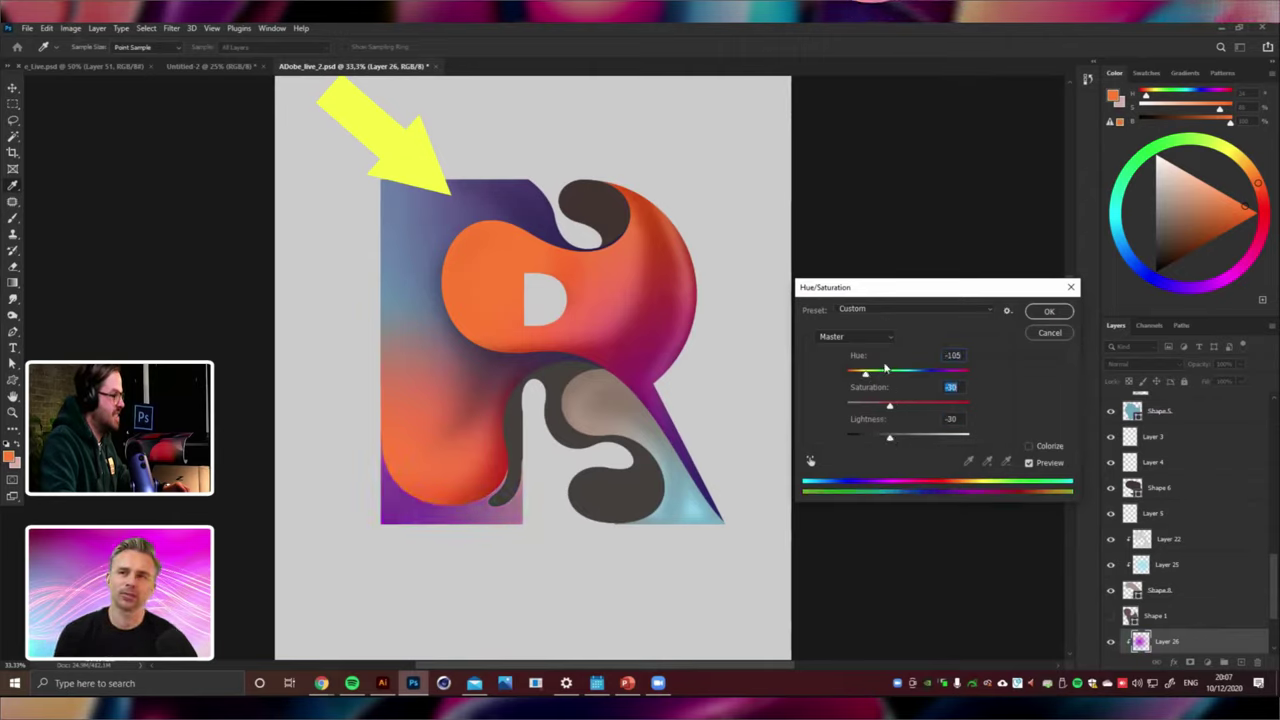
{"action": "left_click", "coordinate": [913, 372]}
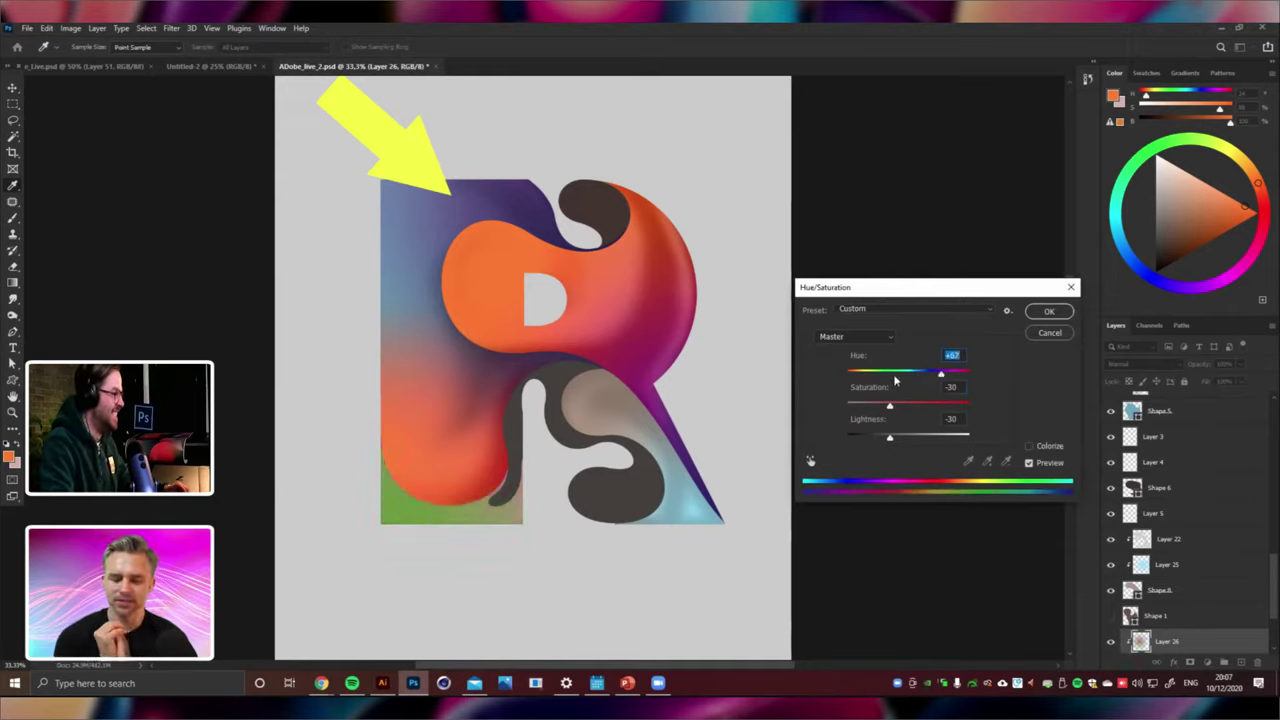
{"action": "left_click", "coordinate": [894, 377]}
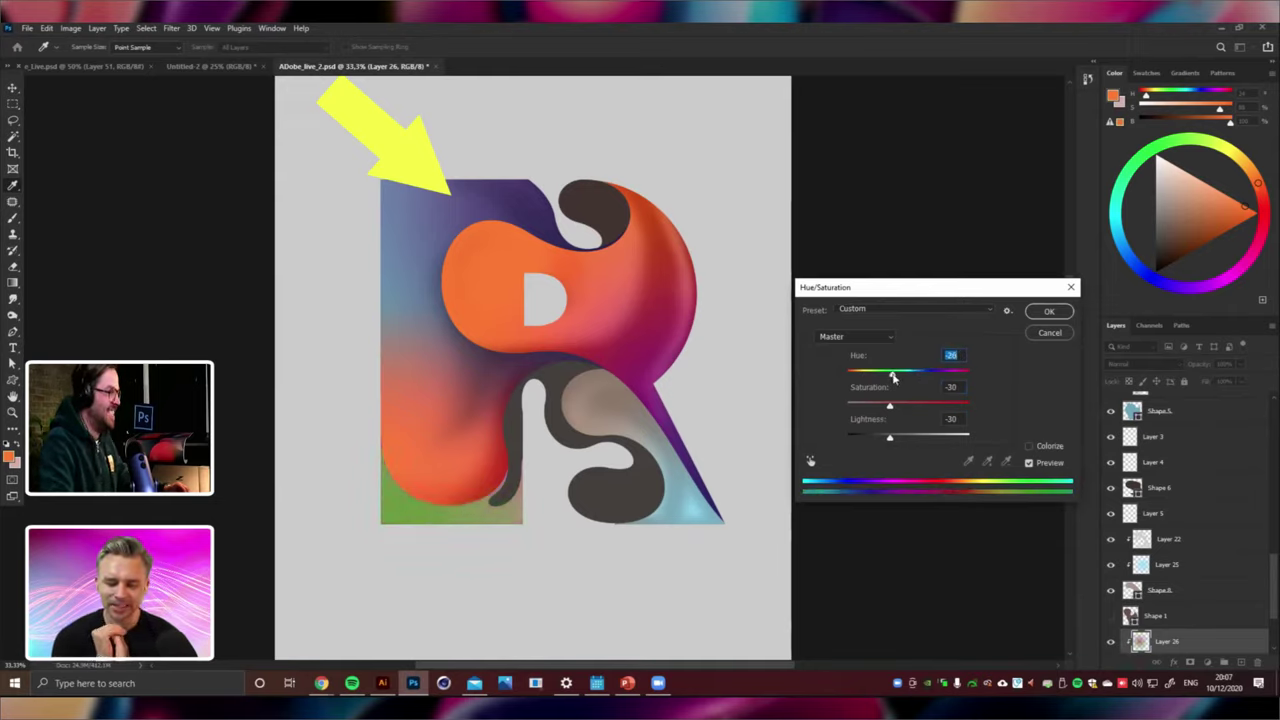
{"action": "left_click", "coordinate": [1040, 312]}
{"action": "scroll", "coordinate": [1040, 312], "scroll_direction": "down", "scroll_amount": 3}
{"action": "key", "text": "Tab"}
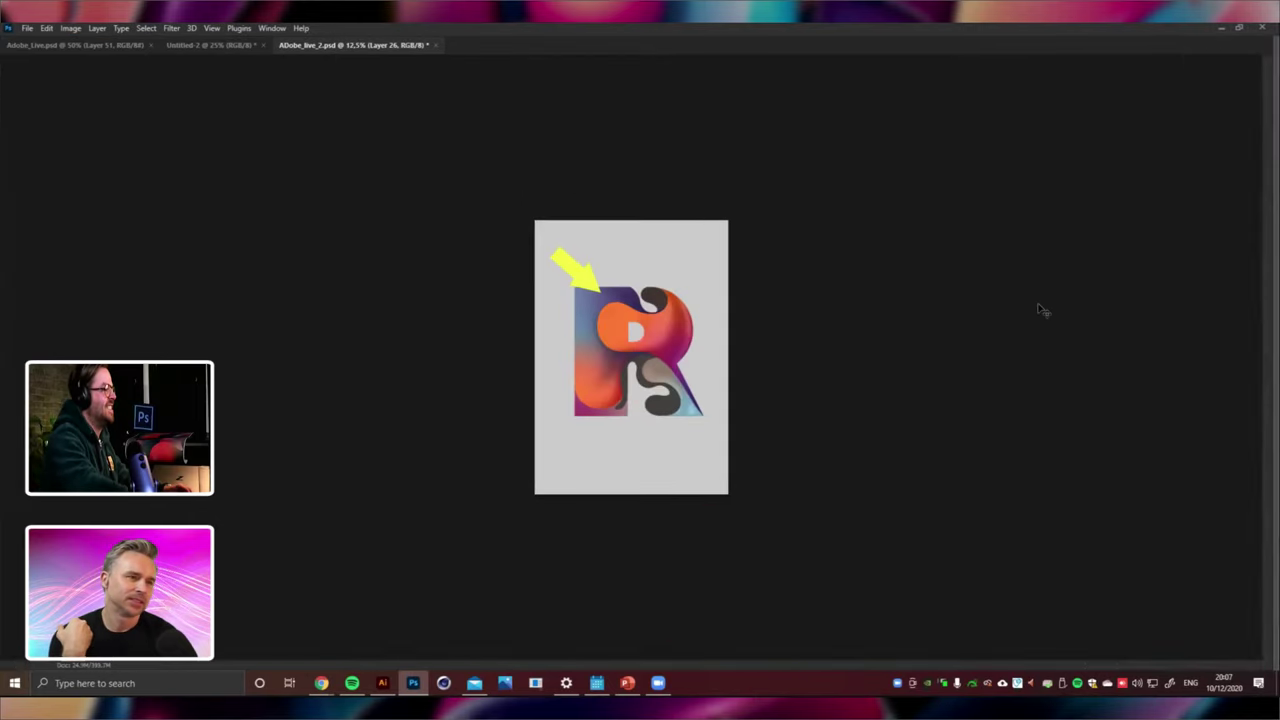
{"action": "scroll", "coordinate": [1043, 309], "scroll_direction": "up", "scroll_amount": 3}
{"action": "key", "text": "Tab"}
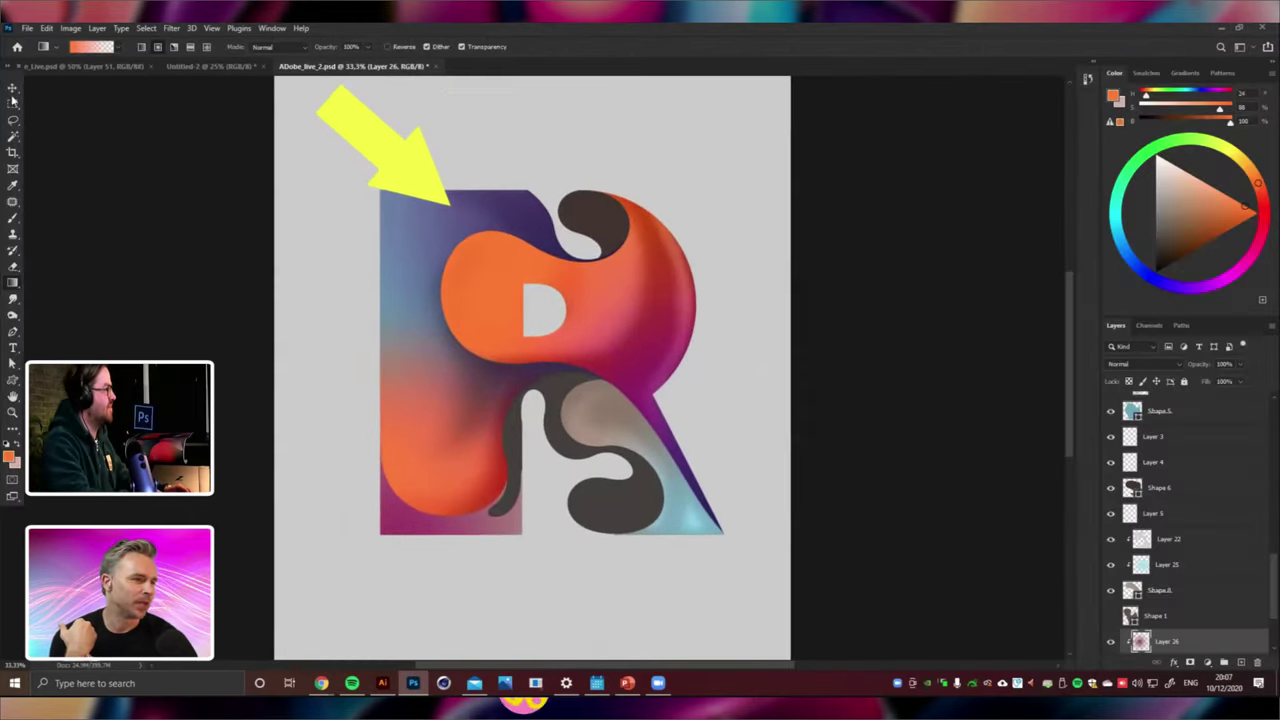
Choose the Pen tool and add a new layer above the stem base's Layer 26.
{"action": "left_click", "coordinate": [13, 88]}
{"action": "left_click", "coordinate": [13, 332]}
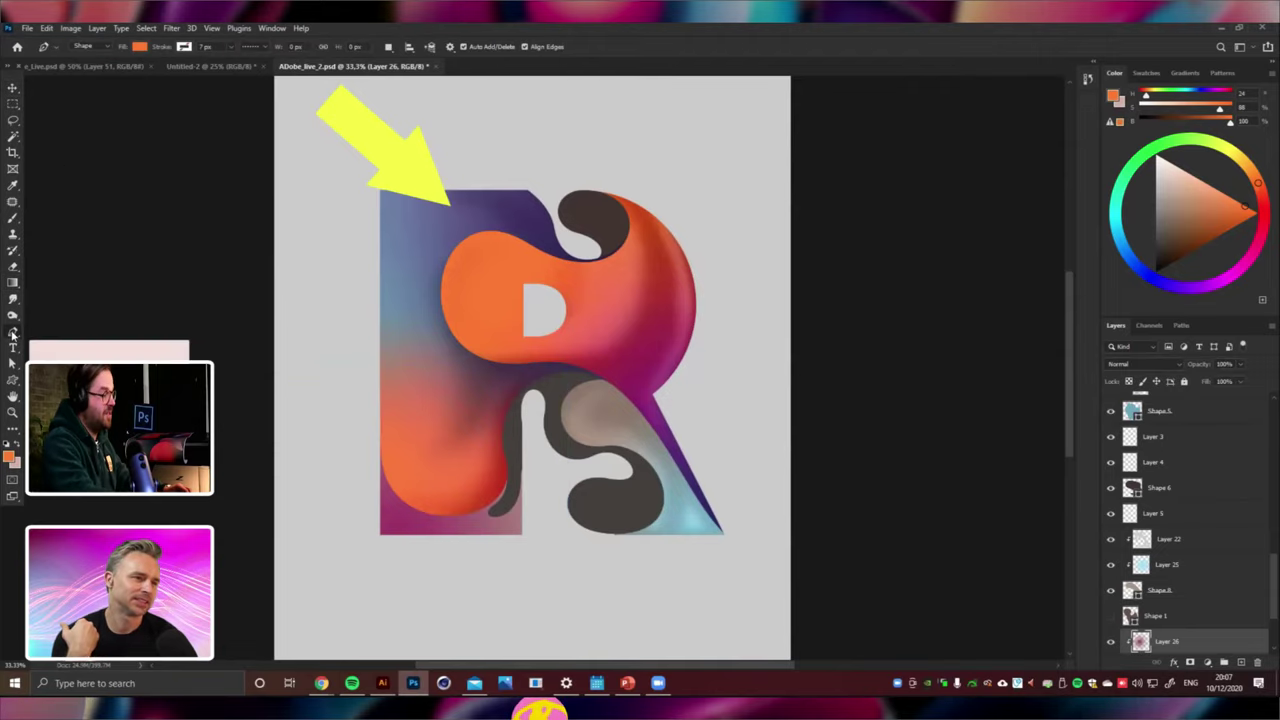
{"action": "key", "text": "ctrl+shift+alt+n"}
{"action": "key", "text": "ctrl+minus"}
{"action": "key", "text": "ctrl+minus"}
{"action": "key", "text": "ctrl+plus"}
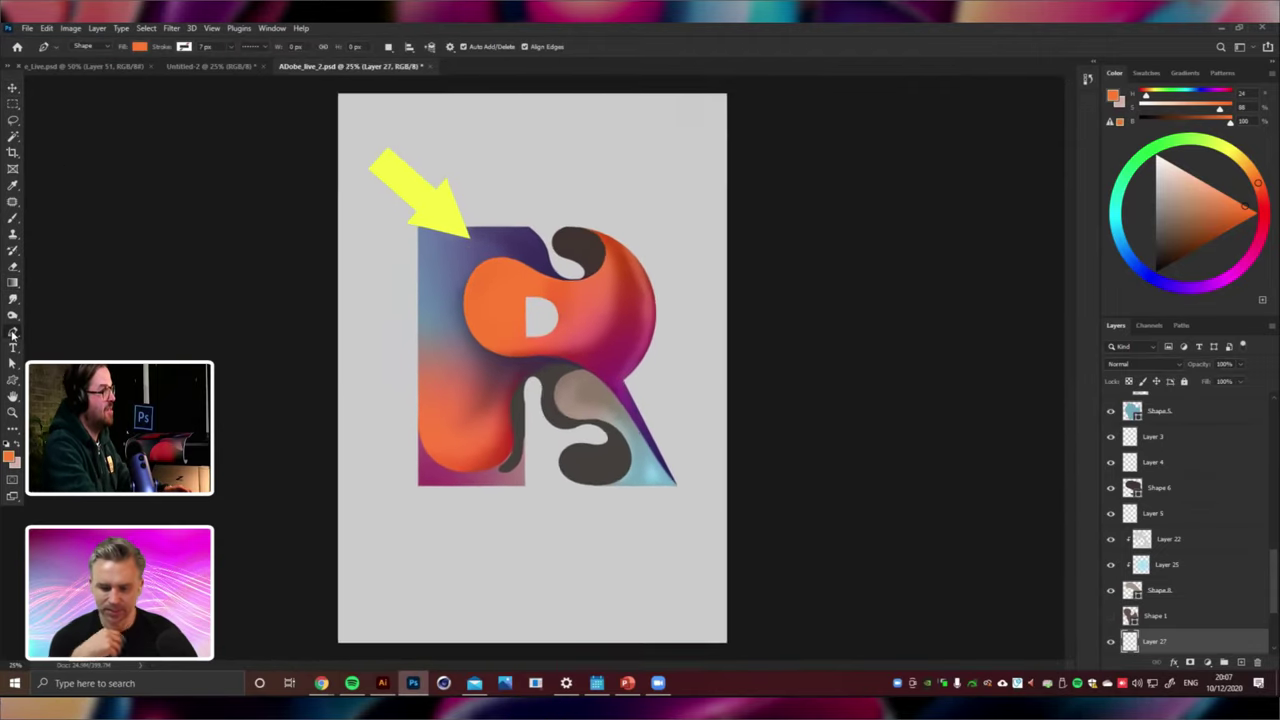
{"action": "key", "text": "ctrl+plus"}
Select the yellow light-direction arrow and move it up and outward, away from the letter's corner.
{"action": "left_click", "coordinate": [13, 88]}
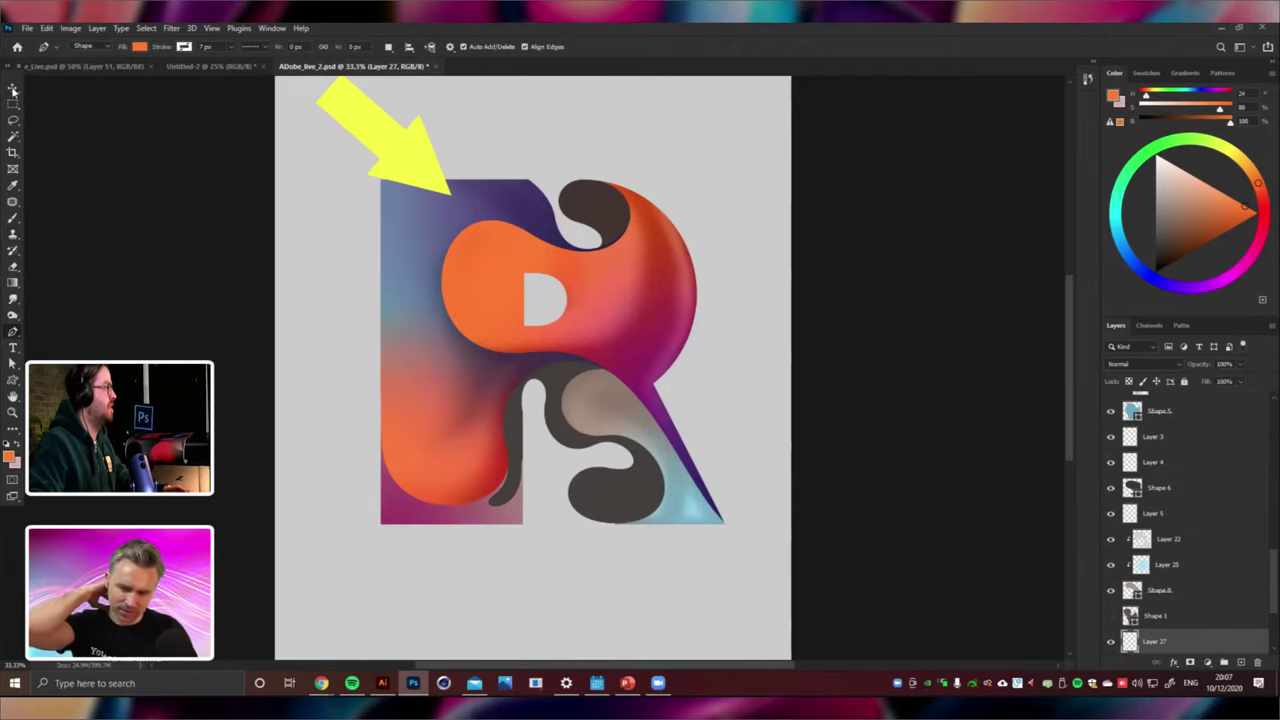
{"action": "right_click", "coordinate": [419, 171]}
{"action": "left_click", "coordinate": [443, 174]}
{"action": "left_click_drag", "start_coordinate": [560, 195], "coordinate": [623, 234]}
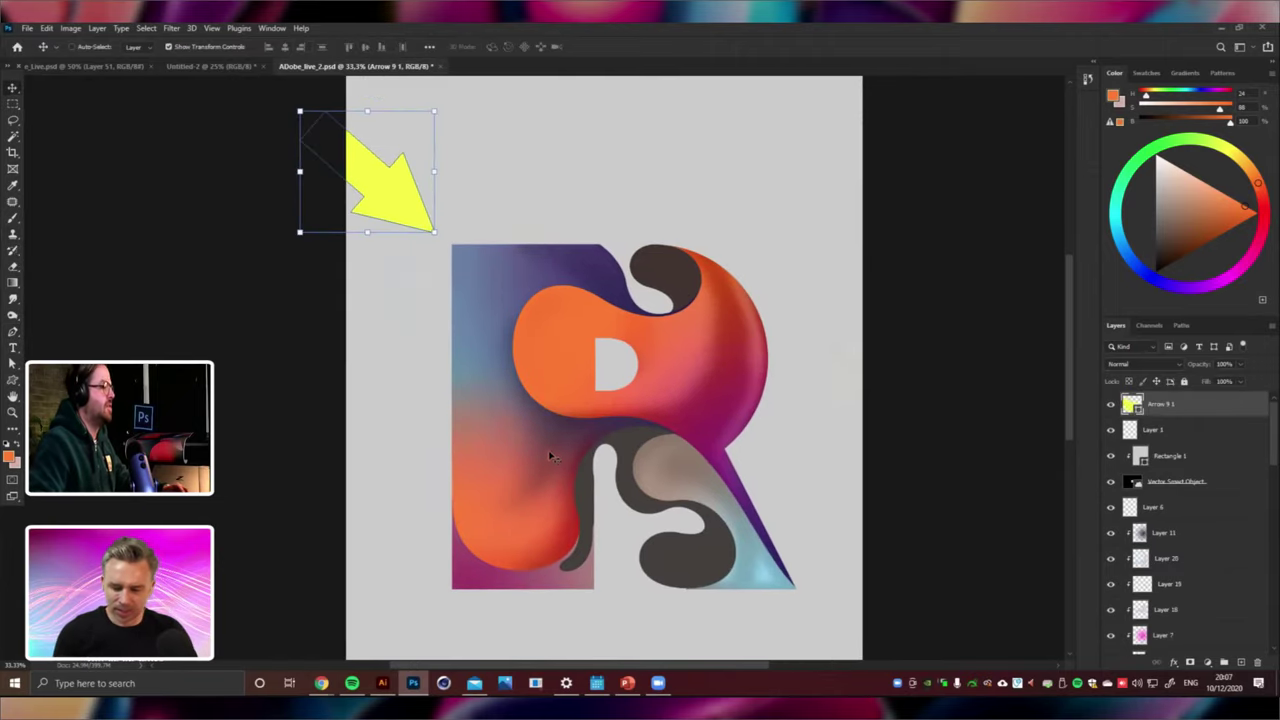
Select Layer 22 on the R's leg and add a new layer above it, with the Pen tool active.
{"action": "left_click_drag", "start_coordinate": [554, 455], "coordinate": [576, 398]}
{"action": "right_click", "coordinate": [677, 404]}
{"action": "left_click", "coordinate": [700, 410]}
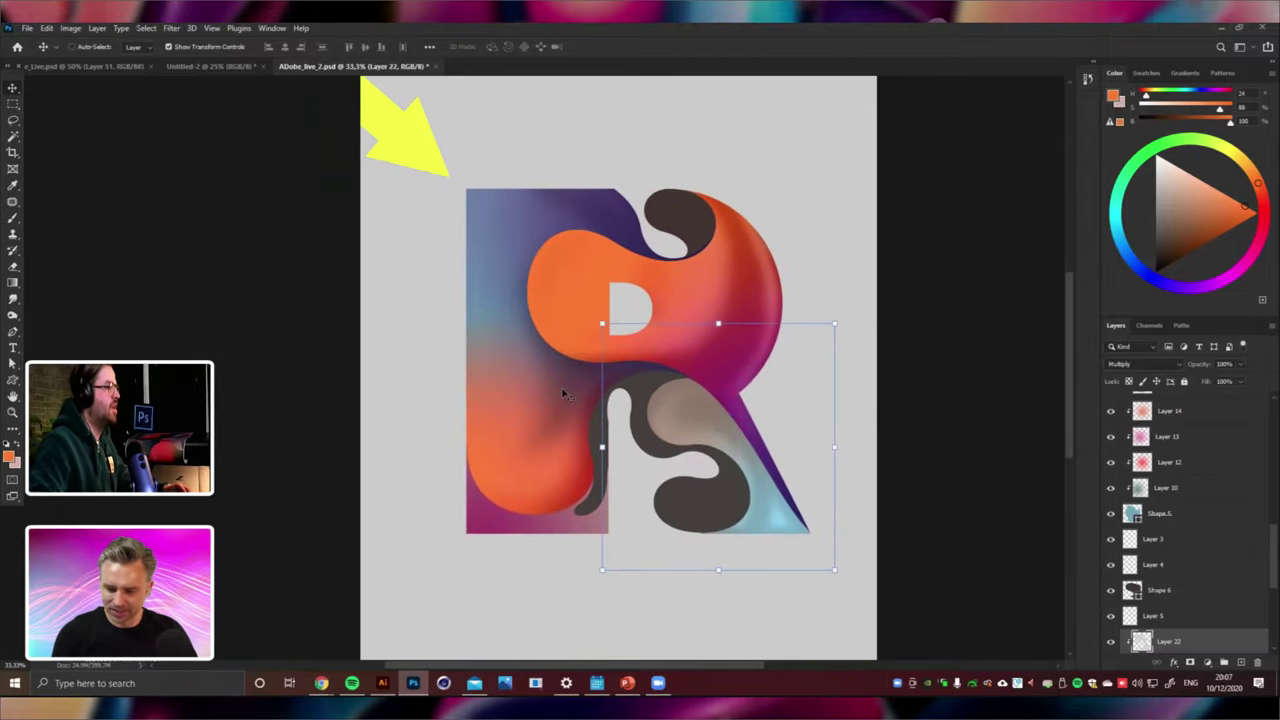
{"action": "right_click", "coordinate": [562, 391]}
{"action": "left_click", "coordinate": [554, 326]}
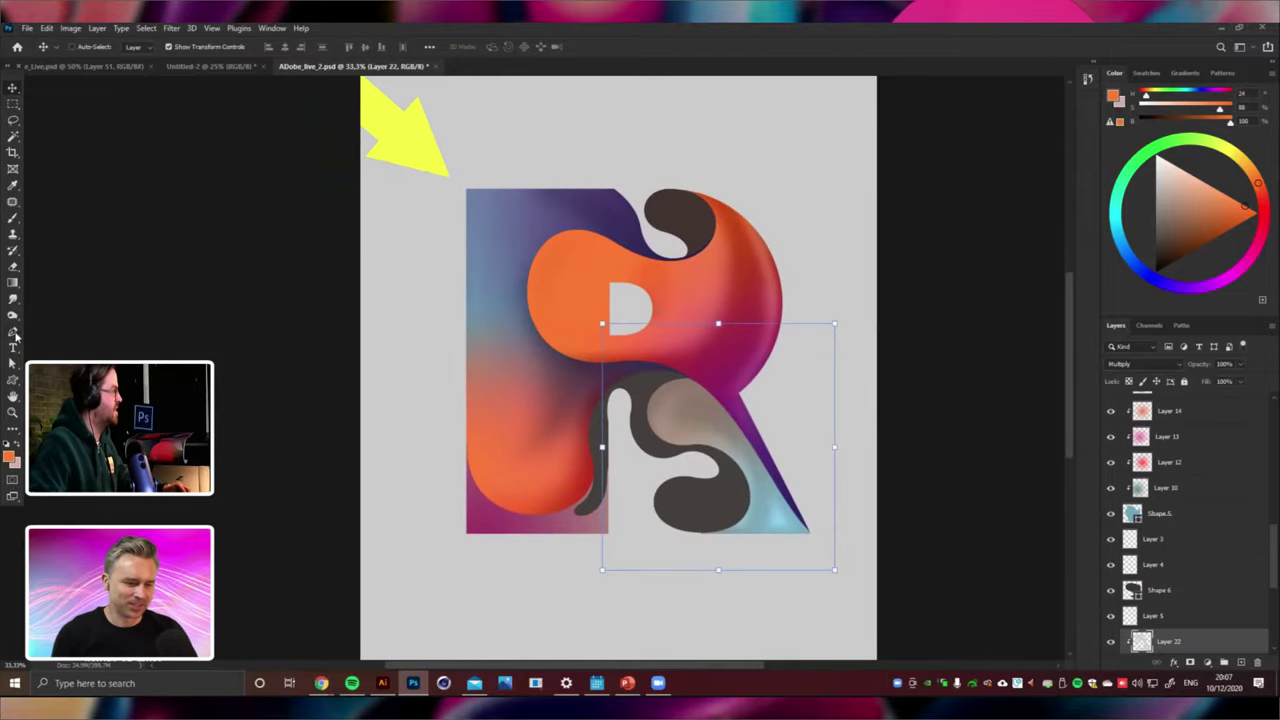
{"action": "left_click", "coordinate": [15, 335]}
{"action": "key", "text": "ctrl+shift+n"}
{"action": "key", "text": "Return"}
Move the new Layer 28 up the stack into the layers clipped to Shape 5, directly below Layer 9.
{"action": "key", "text": "ctrl+]"}
{"action": "key", "text": "ctrl+]"}
{"action": "key", "text": "ctrl+]"}
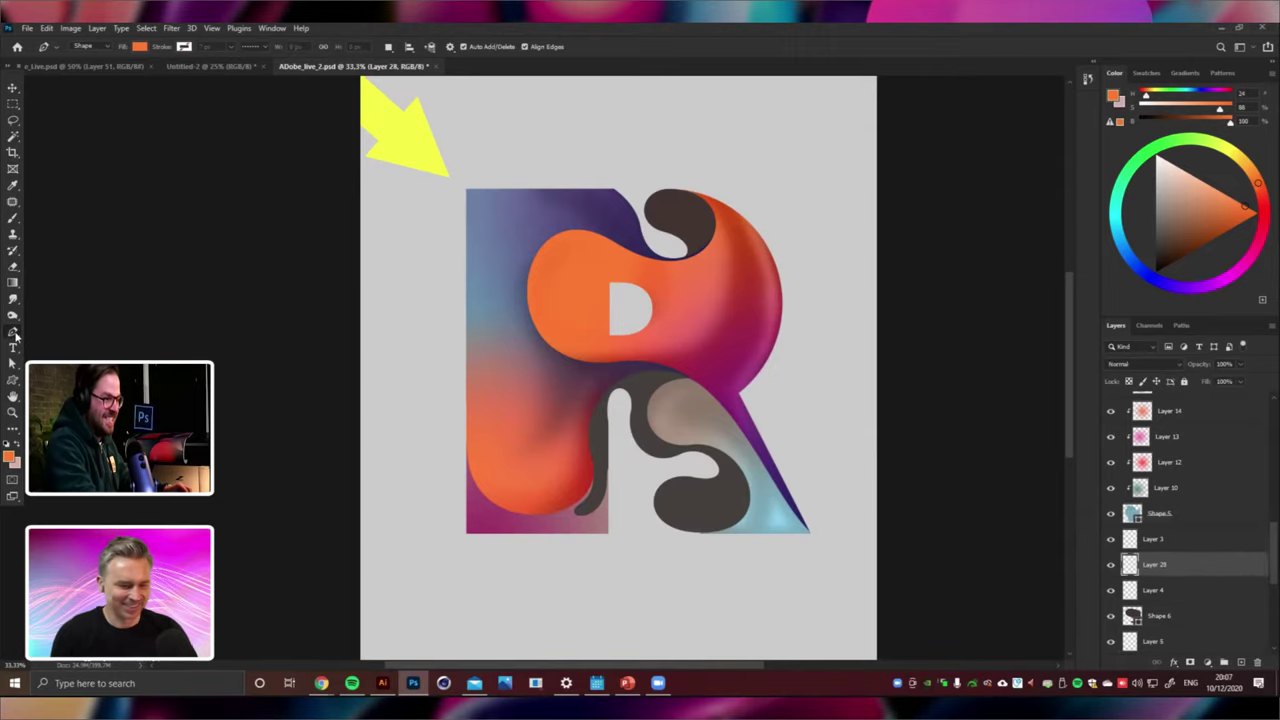
{"action": "key", "text": "ctrl+bracketright"}
{"action": "key", "text": "ctrl+bracketright"}
{"action": "key", "text": "ctrl+bracketright"}
{"action": "key", "text": "ctrl+bracketright"}
{"action": "key", "text": "ctrl+bracketright"}
{"action": "key", "text": "ctrl+bracketright"}
{"action": "key", "text": "ctrl+bracketright"}
{"action": "key", "text": "ctrl+bracketright"}
{"action": "key", "text": "ctrl+bracketright"}
{"action": "key", "text": "ctrl+bracketright"}
{"action": "key", "text": "ctrl+bracketright"}
{"action": "key", "text": "ctrl+bracketright"}
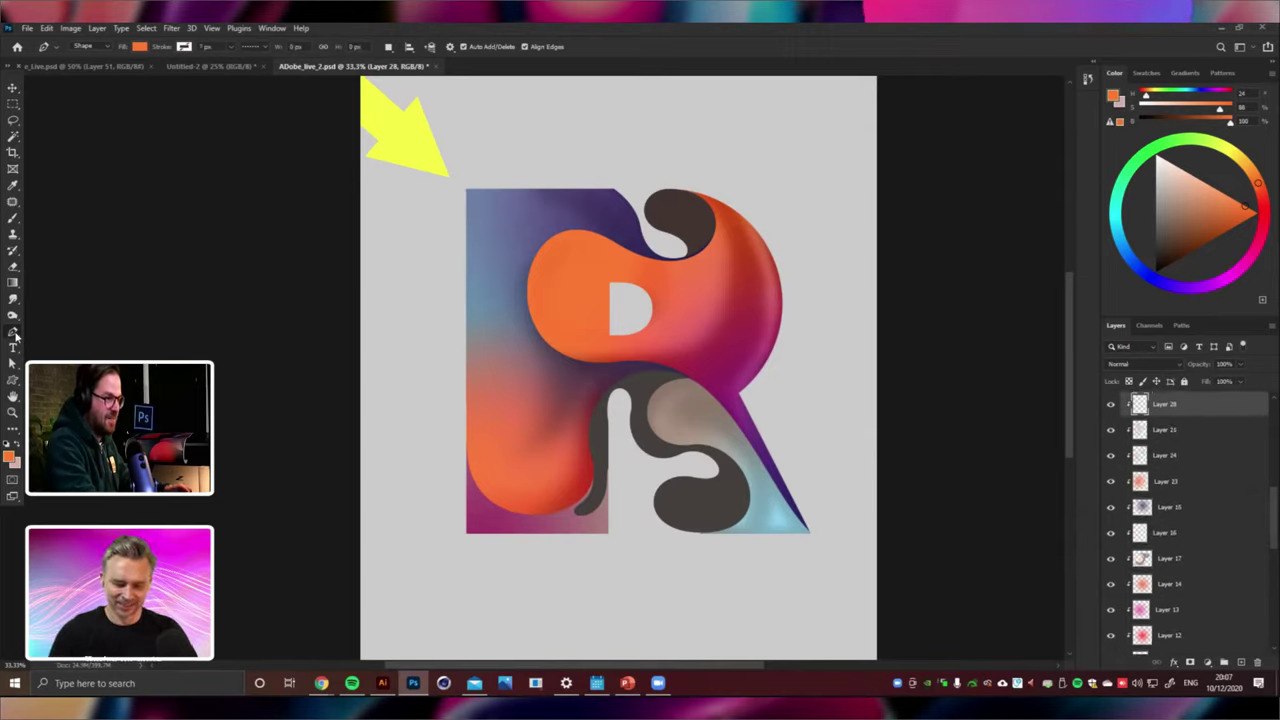
{"action": "key", "text": "ctrl+bracketright"}
{"action": "key", "text": "ctrl+bracketright"}
{"action": "key", "text": "ctrl+bracketleft"}
{"action": "key", "text": "ctrl+bracketleft"}
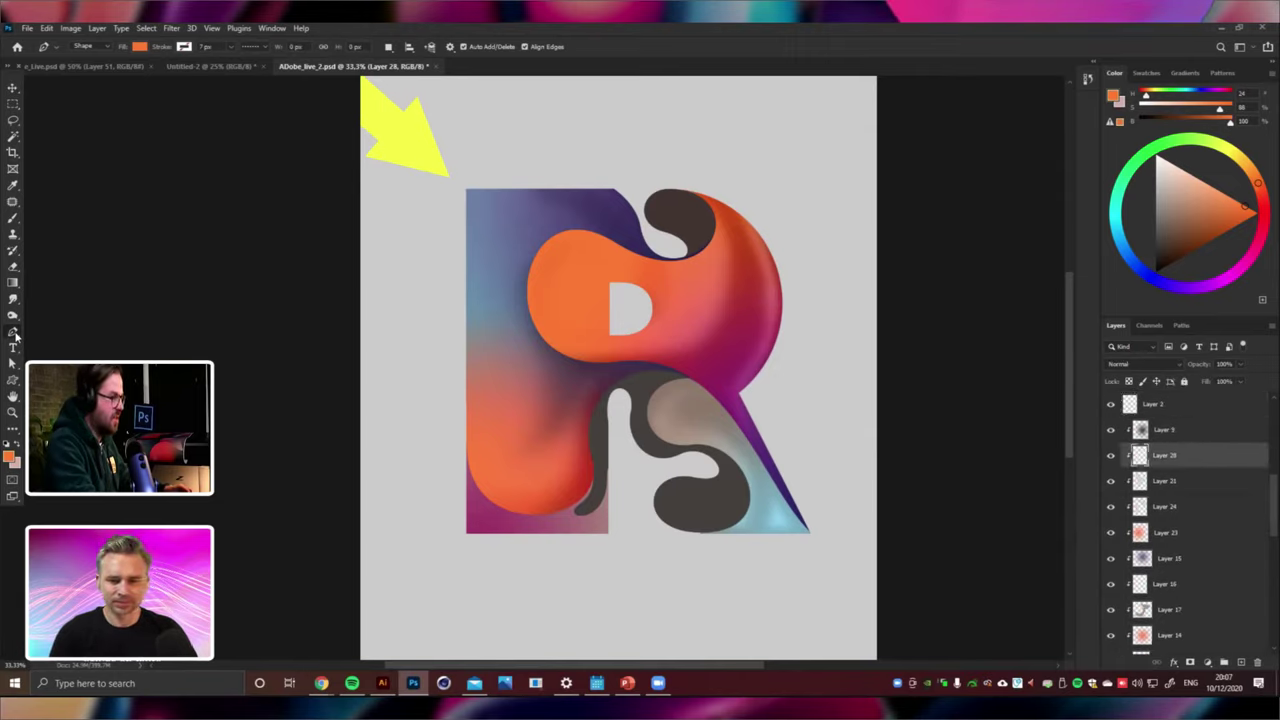
Locate the bowl's Shape 3 and add a new layer beneath it, directly above Layer 2.
{"action": "key", "text": "v"}
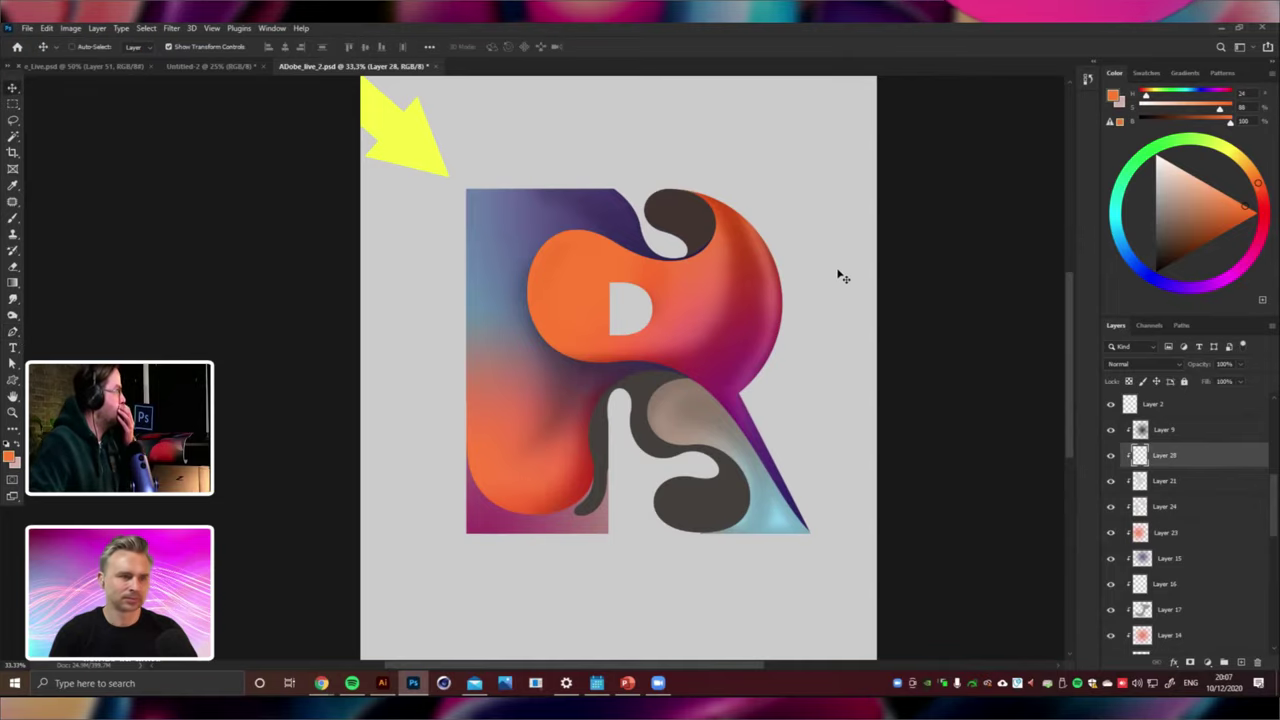
{"action": "right_click", "coordinate": [757, 285]}
{"action": "left_click", "coordinate": [797, 334]}
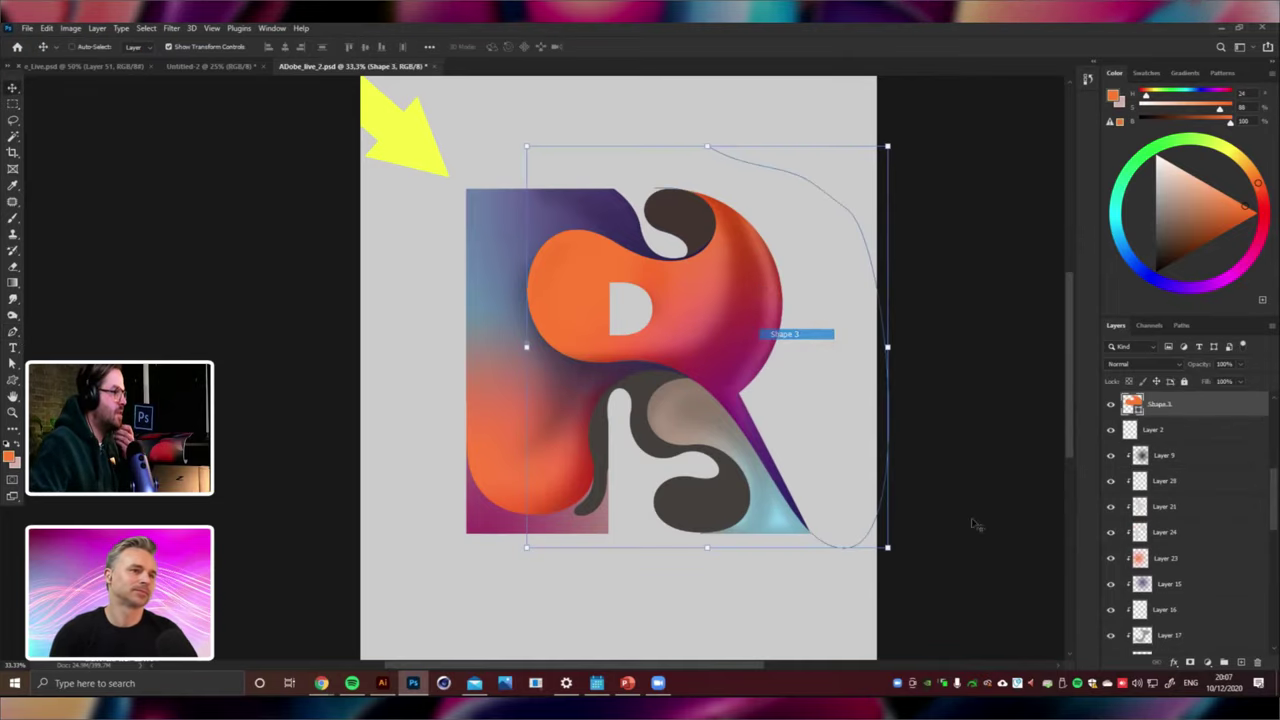
{"action": "left_click", "coordinate": [1186, 437]}
{"action": "key", "text": "ctrl+shift+alt+n"}
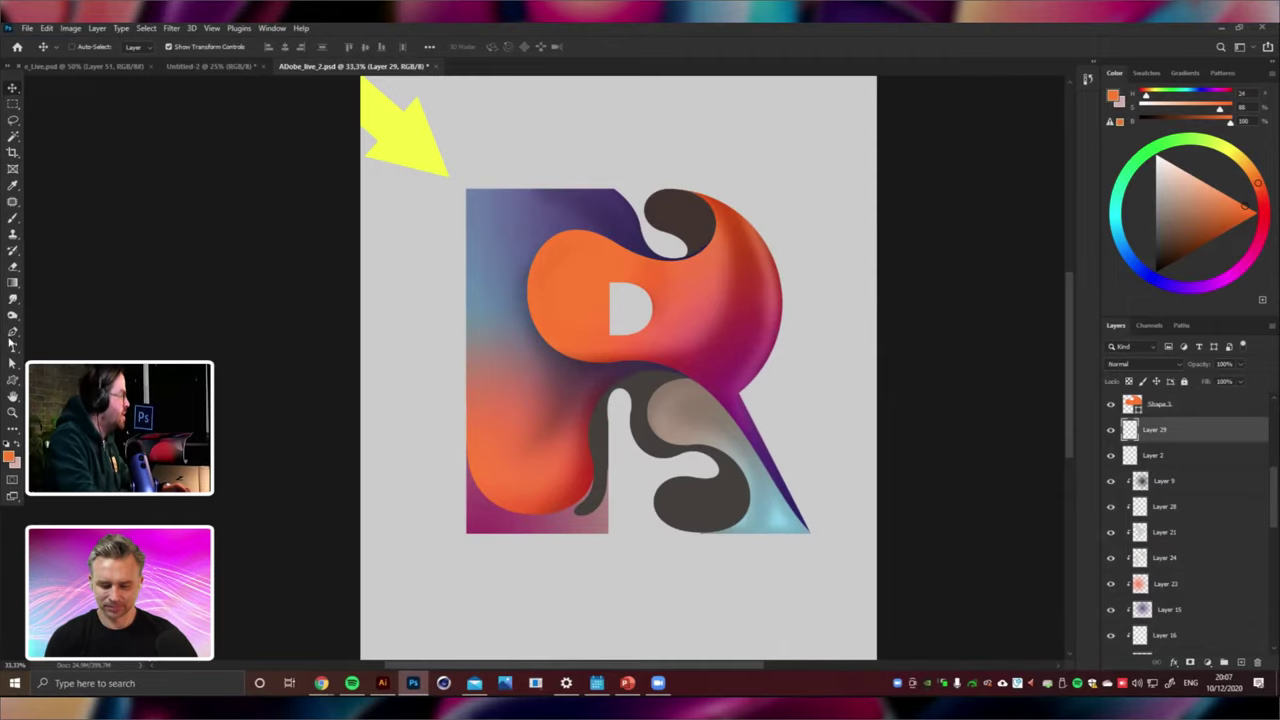
Draw a closed curving Pen shape about 1546 by 1624 px behind the bowl, covering most of the stem and the leg's upper edge.
{"action": "left_click", "coordinate": [13, 333]}
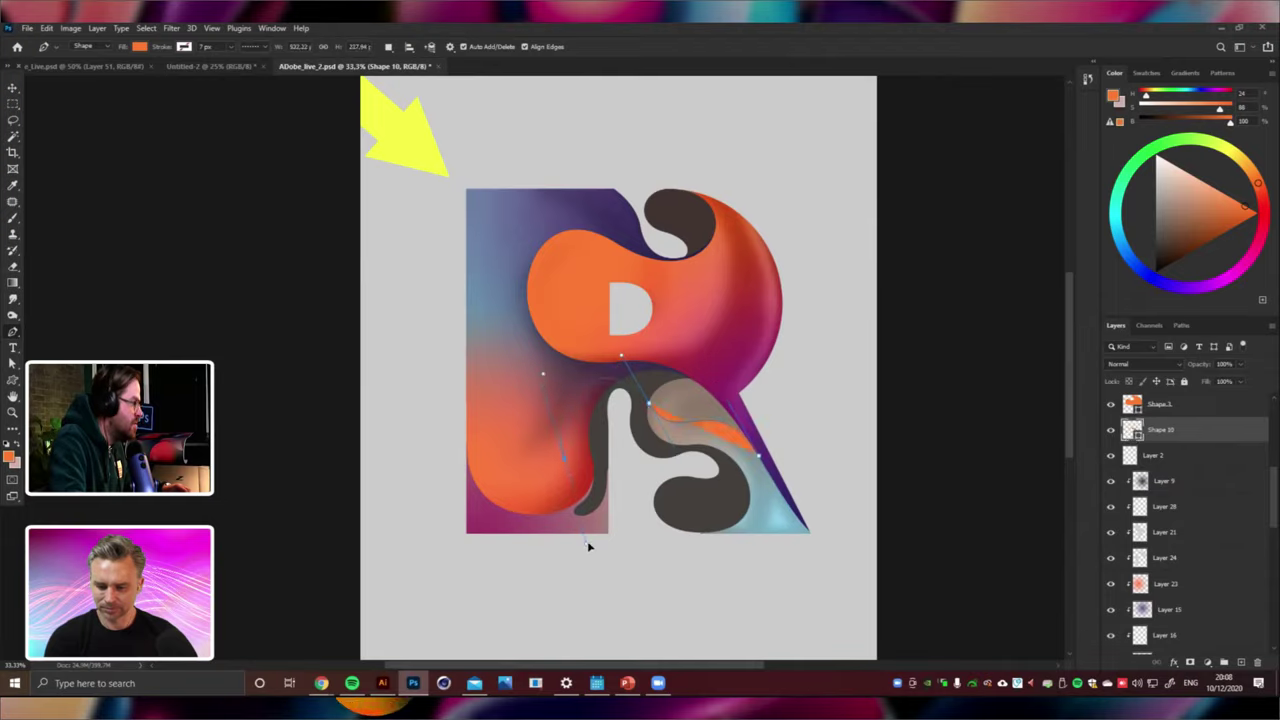
{"action": "left_click_drag", "start_coordinate": [587, 543], "coordinate": [586, 541]}
{"action": "left_click_drag", "start_coordinate": [487, 421], "coordinate": [506, 319]}
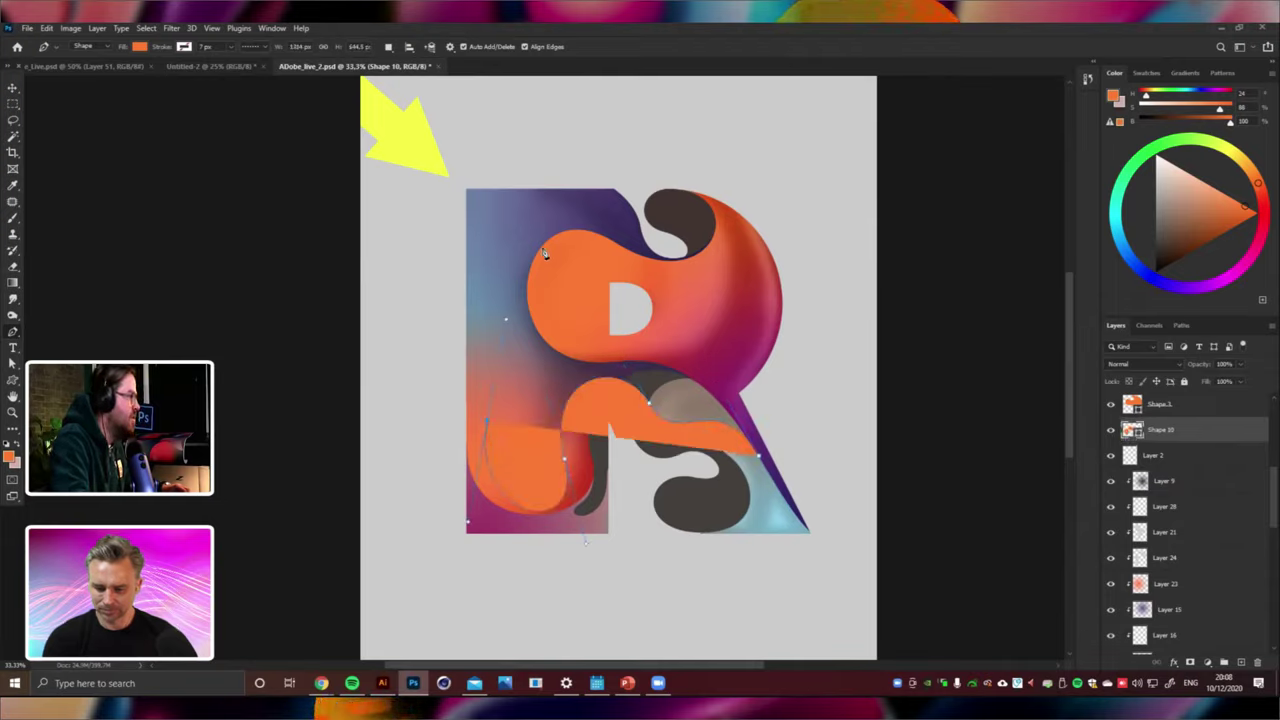
{"action": "left_click_drag", "start_coordinate": [451, 240], "coordinate": [447, 258]}
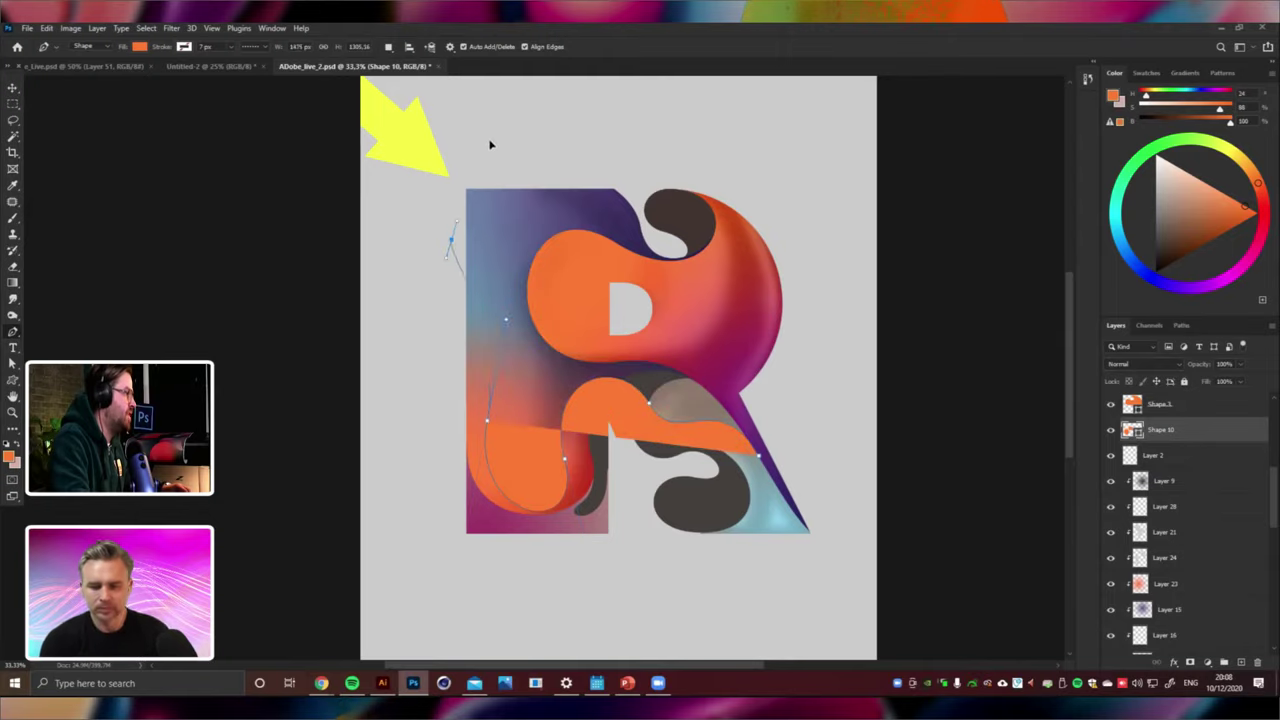
{"action": "left_click_drag", "start_coordinate": [490, 145], "coordinate": [489, 142]}
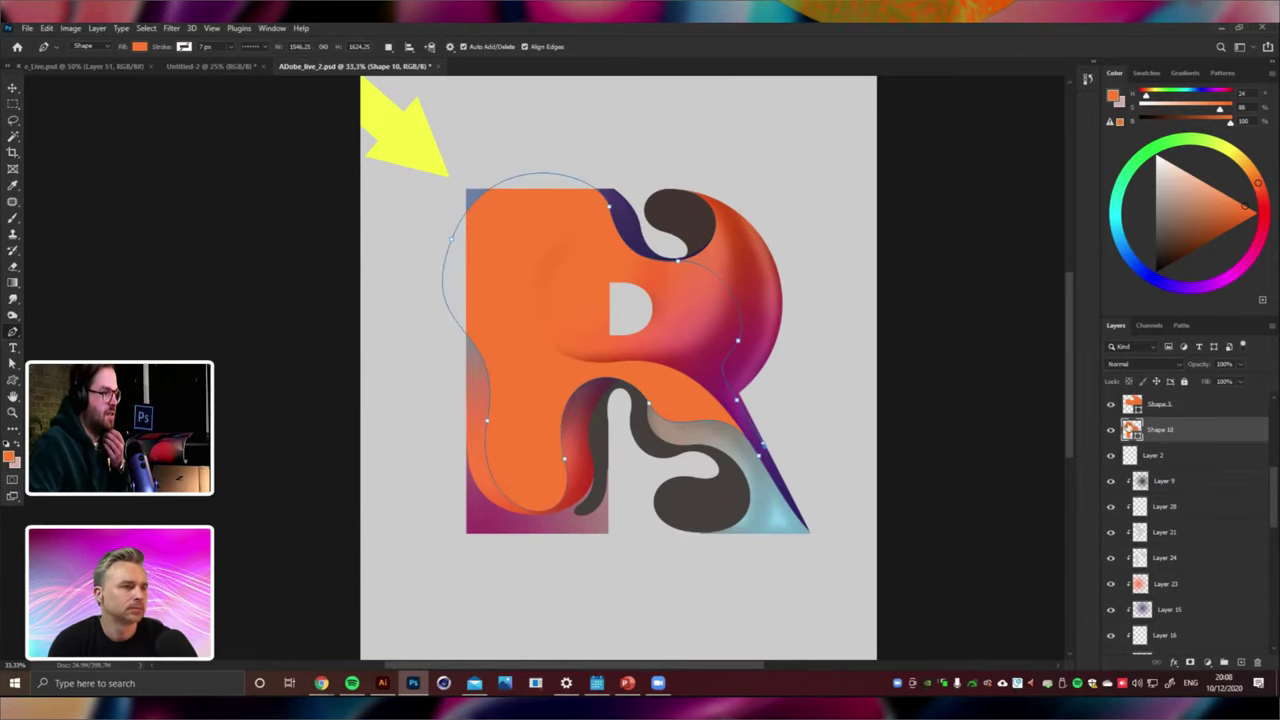
Change the new pen shape's fill to light grey dbdbdb.
{"action": "double_click", "coordinate": [1131, 429]}
{"action": "left_click", "coordinate": [977, 489]}
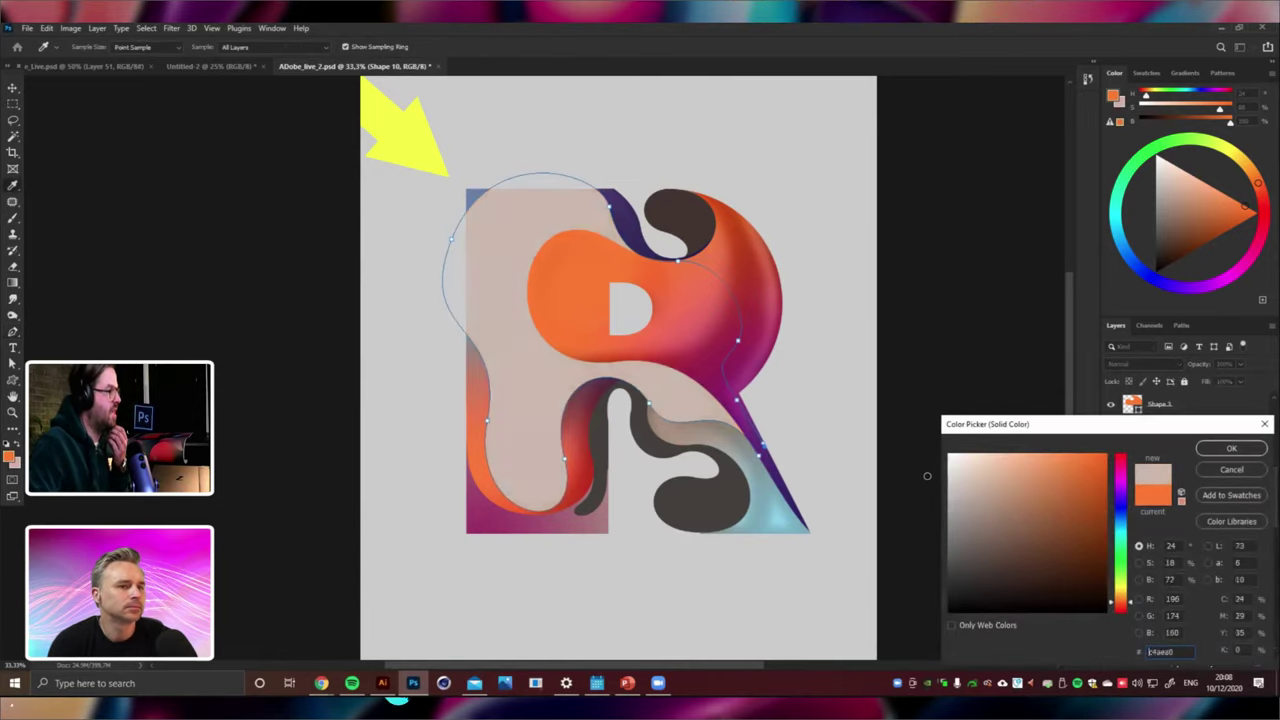
{"action": "left_click", "coordinate": [1231, 449]}
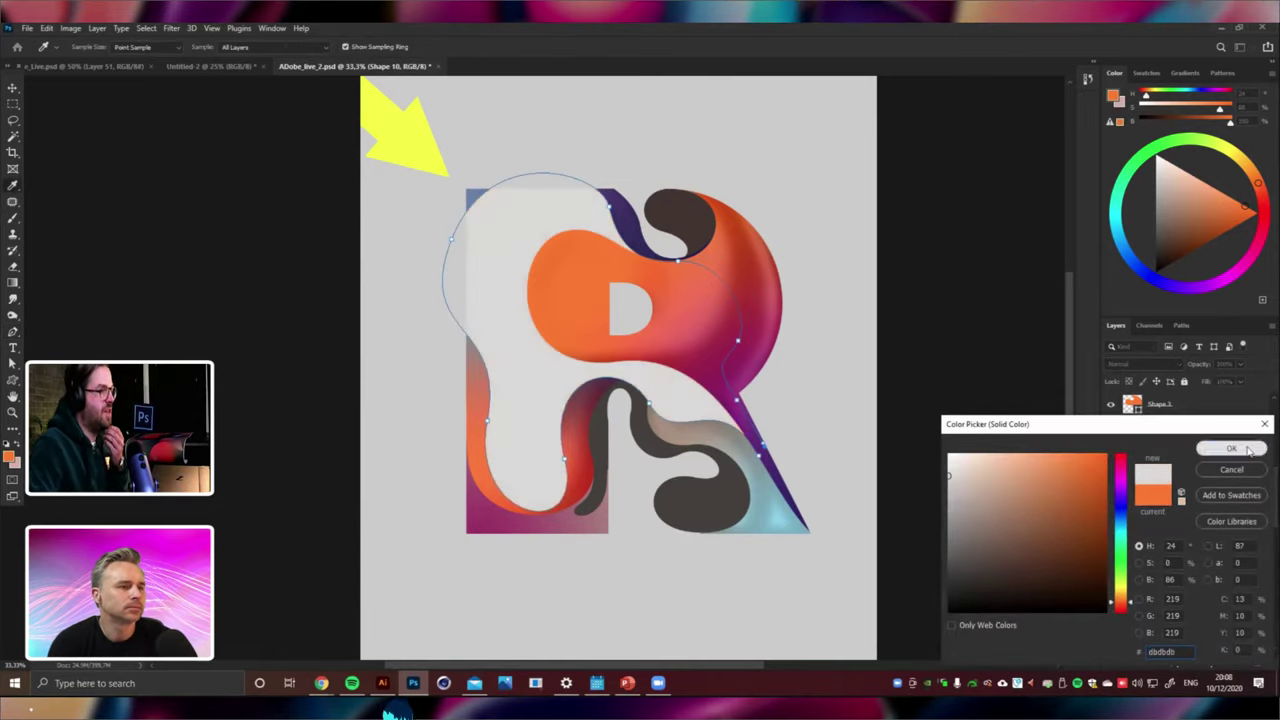
Try a dark grey fill (RGB 78, 74, 74) on the pen shape, cancel it and delete the shape.
{"action": "left_click", "coordinate": [13, 88]}
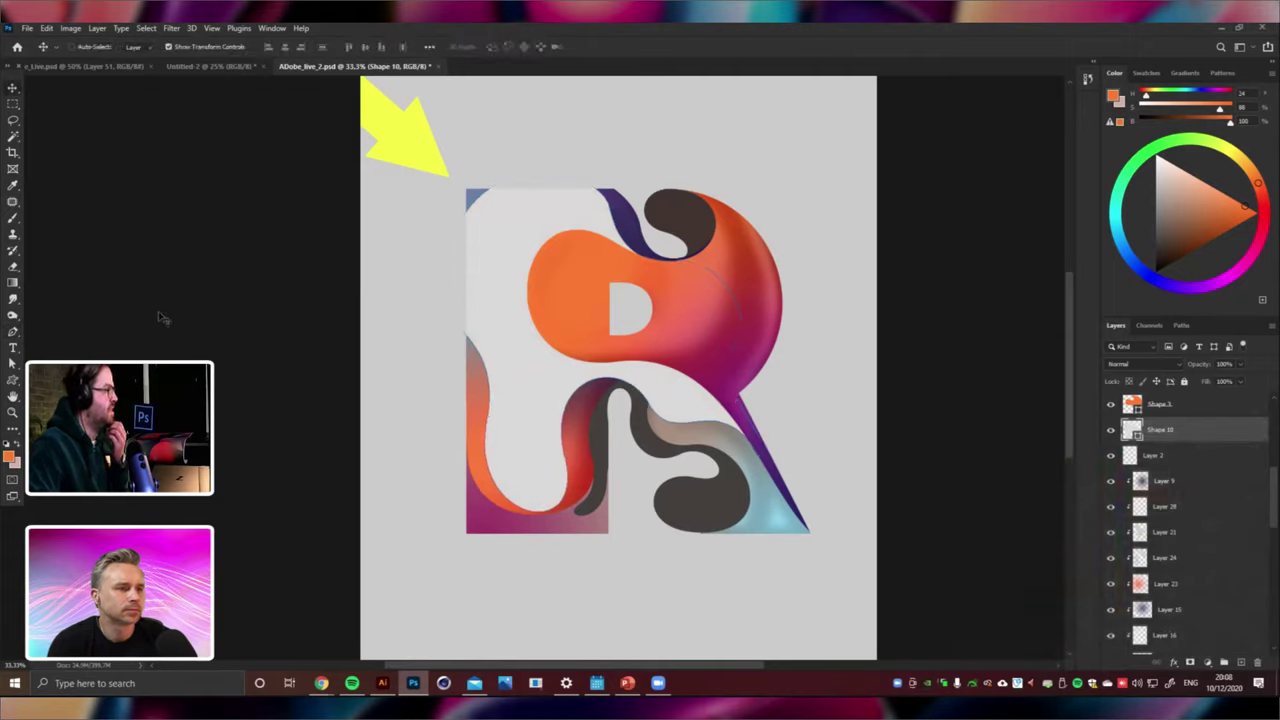
{"action": "double_click", "coordinate": [1131, 430]}
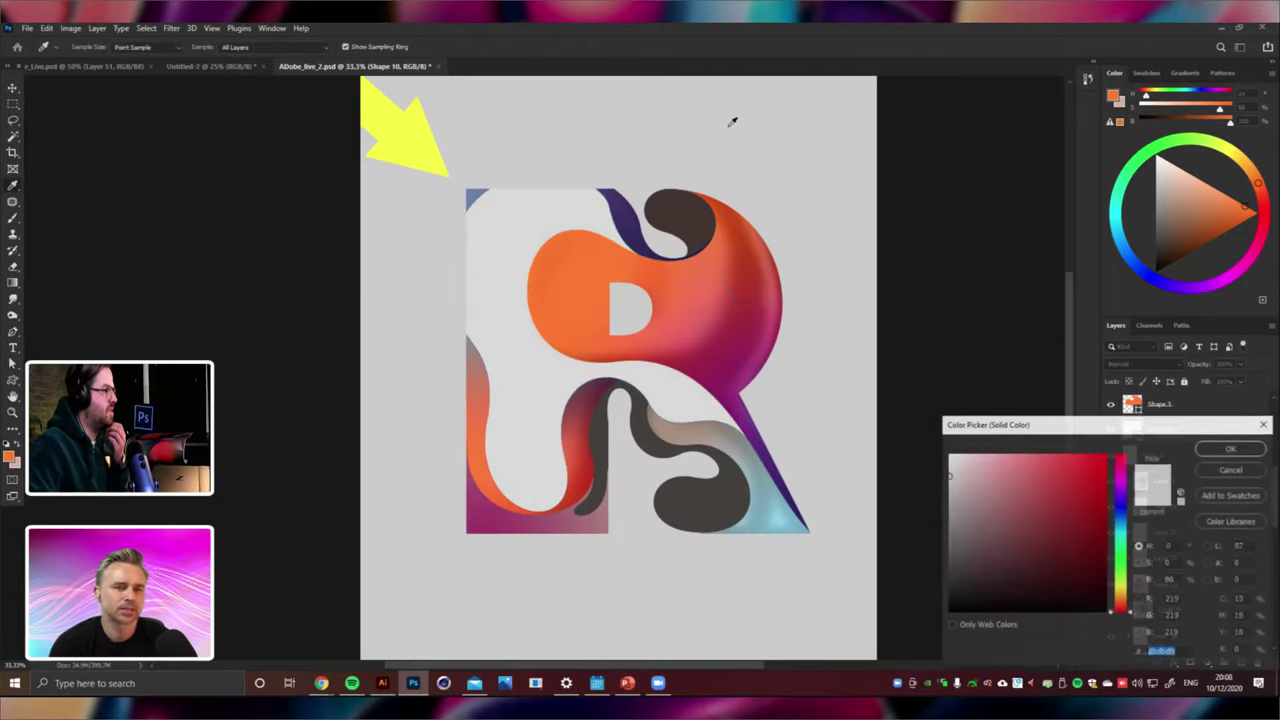
{"action": "left_click", "coordinate": [732, 121]}
{"action": "mouse_move", "coordinate": [1007, 568]}
{"action": "left_mouse_down"}
{"action": "mouse_move", "coordinate": [959, 527]}
{"action": "mouse_move", "coordinate": [955, 564]}
{"action": "left_mouse_up"}
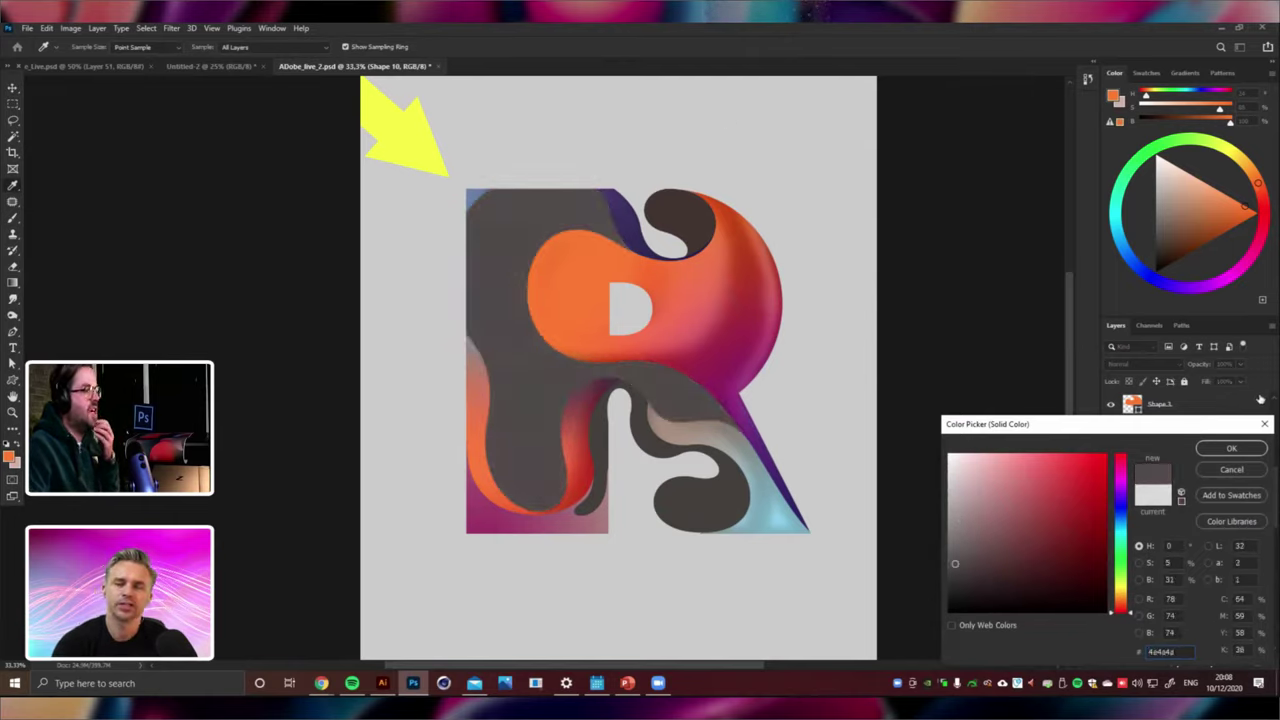
{"action": "left_click", "coordinate": [1231, 470]}
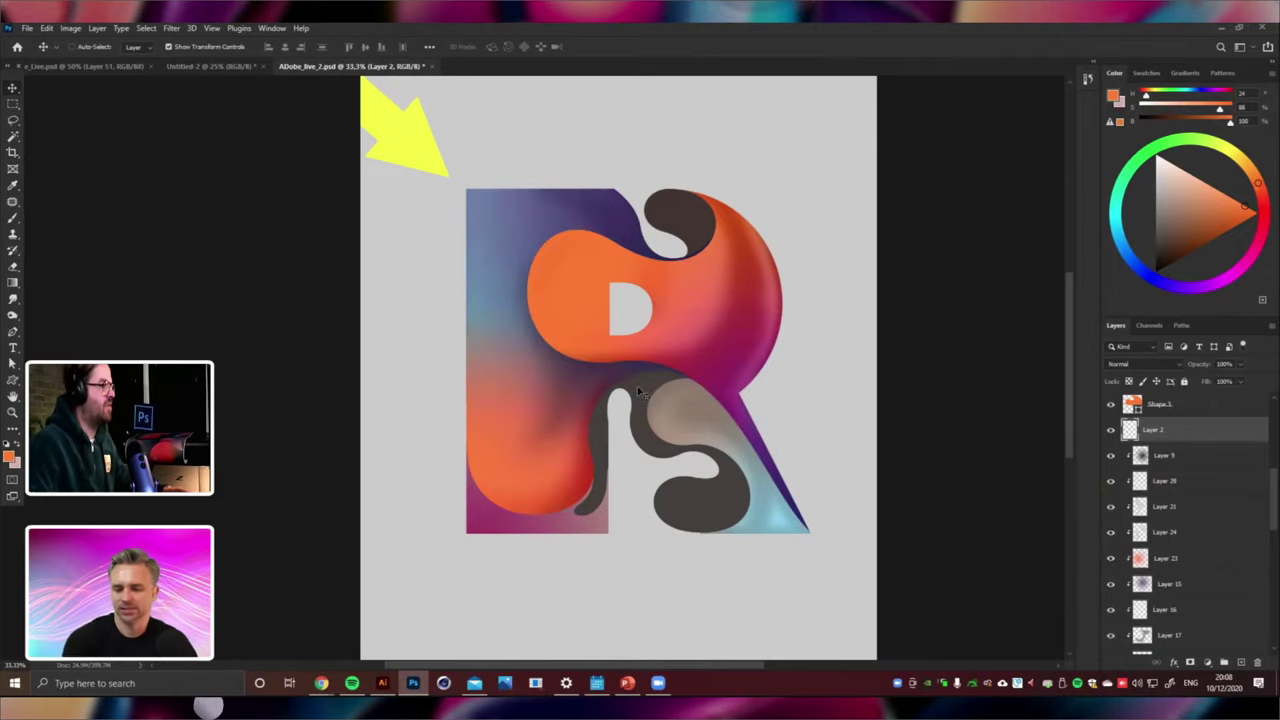
Select Shape 6, the dark drop at the top of the bowl, and add a new layer above it for brushing.
{"action": "key", "text": "ctrl+minus"}
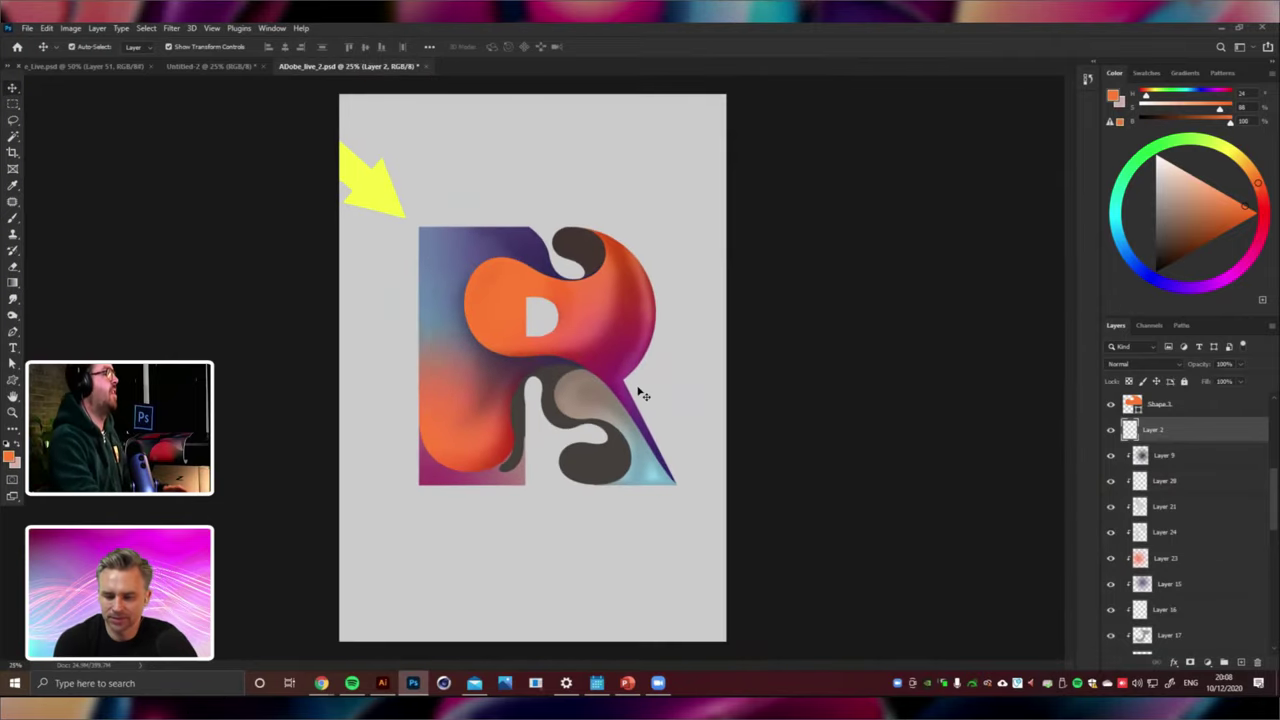
{"action": "key", "text": "ctrl+plus"}
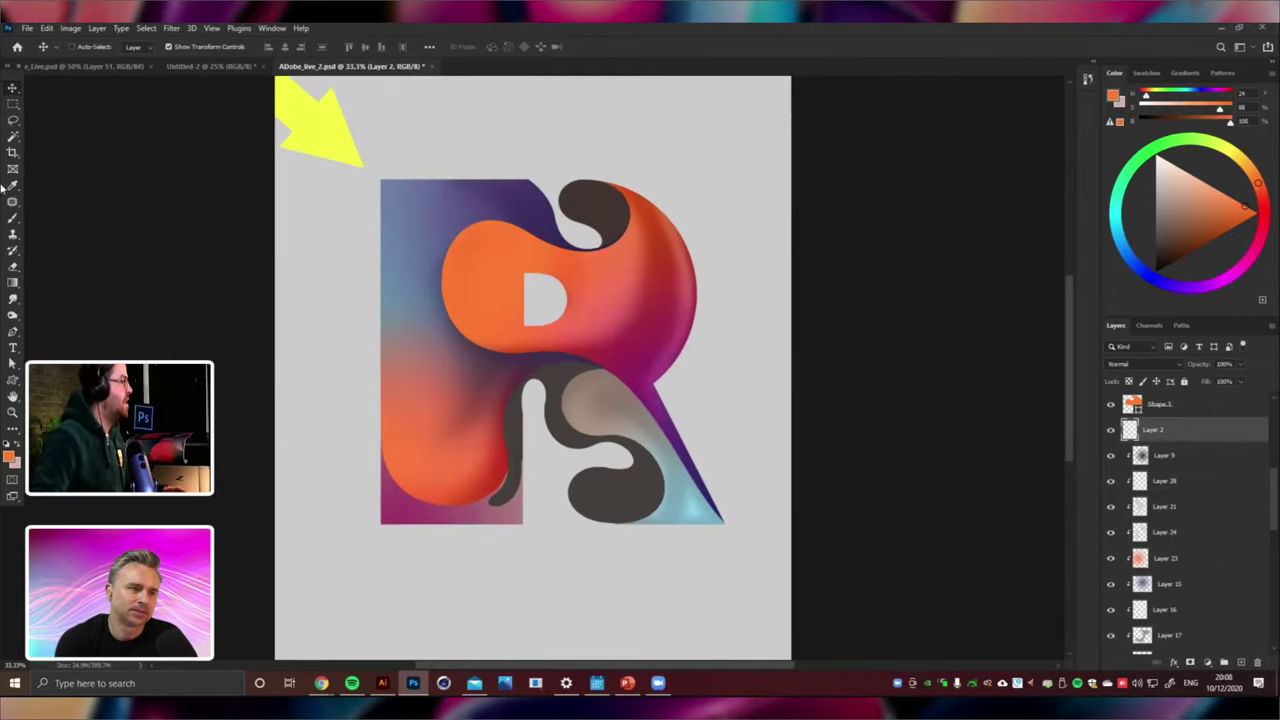
{"action": "left_click", "coordinate": [603, 206], "text": "ctrl"}
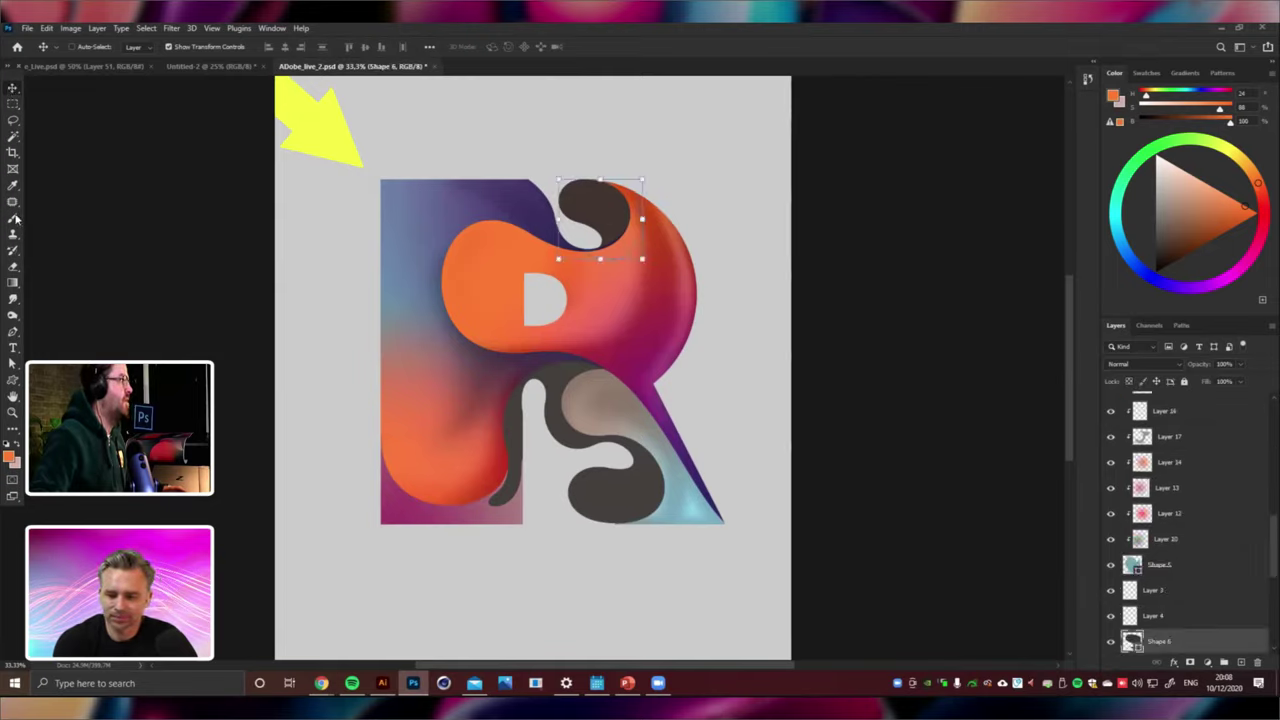
{"action": "left_click", "coordinate": [15, 218]}
{"action": "key", "text": "ctrl+shift+alt+n"}
{"action": "key", "text": "ctrl+plus"}
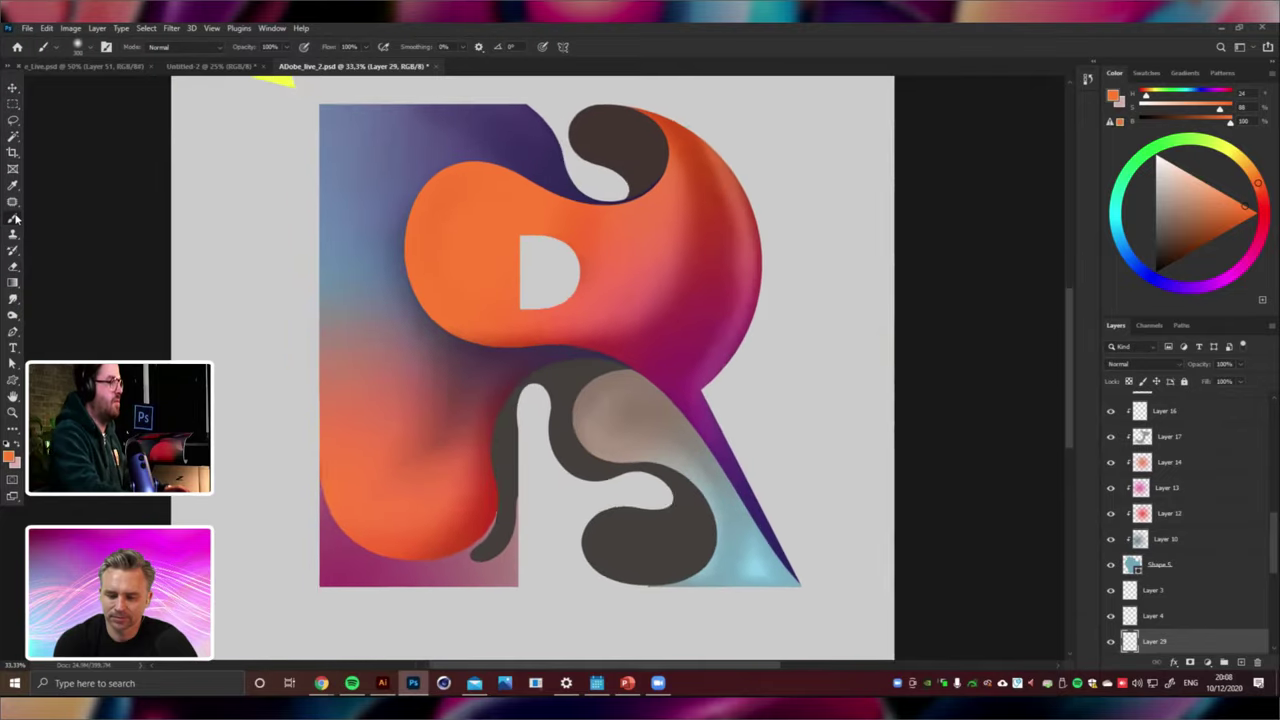
Clip the new layer to Shape 6, the dark drop at the top of the bowl, and enlarge the soft brush.
{"action": "key", "text": "ctrl+plus"}
{"action": "scroll", "coordinate": [1222, 590], "scroll_direction": "down", "scroll_amount": 2}
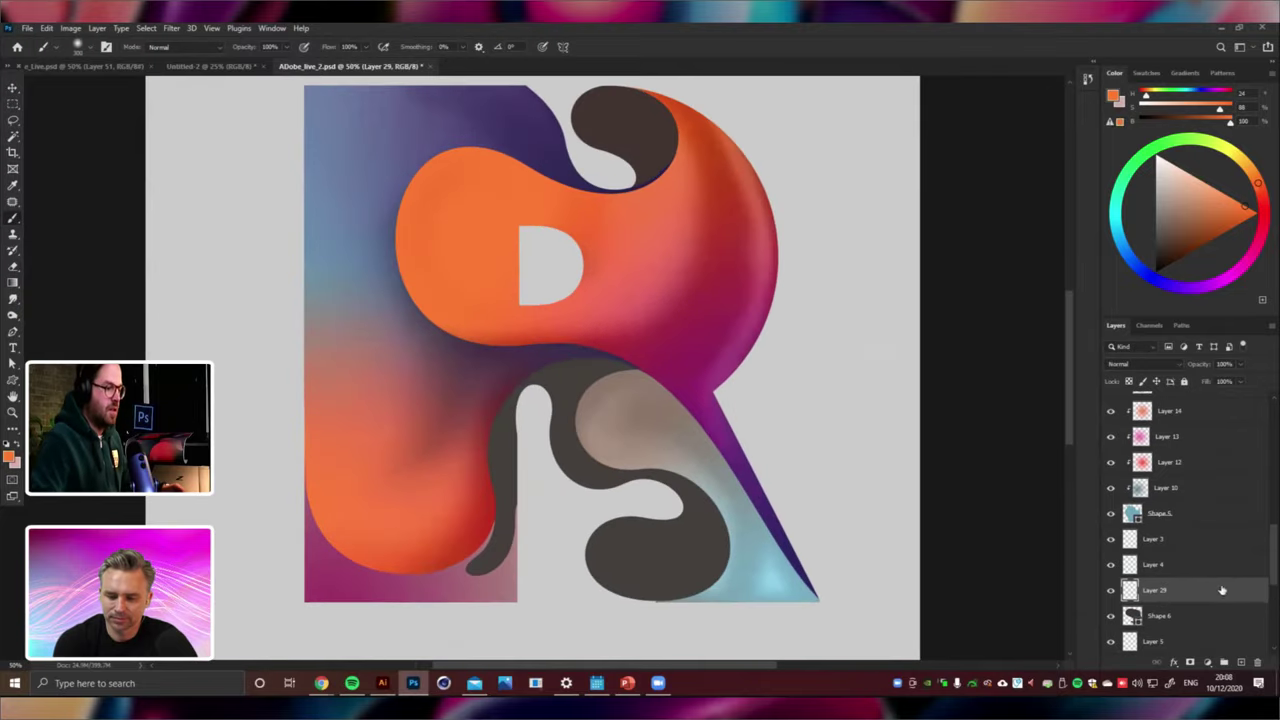
{"action": "left_click", "coordinate": [1165, 603], "text": "alt"}
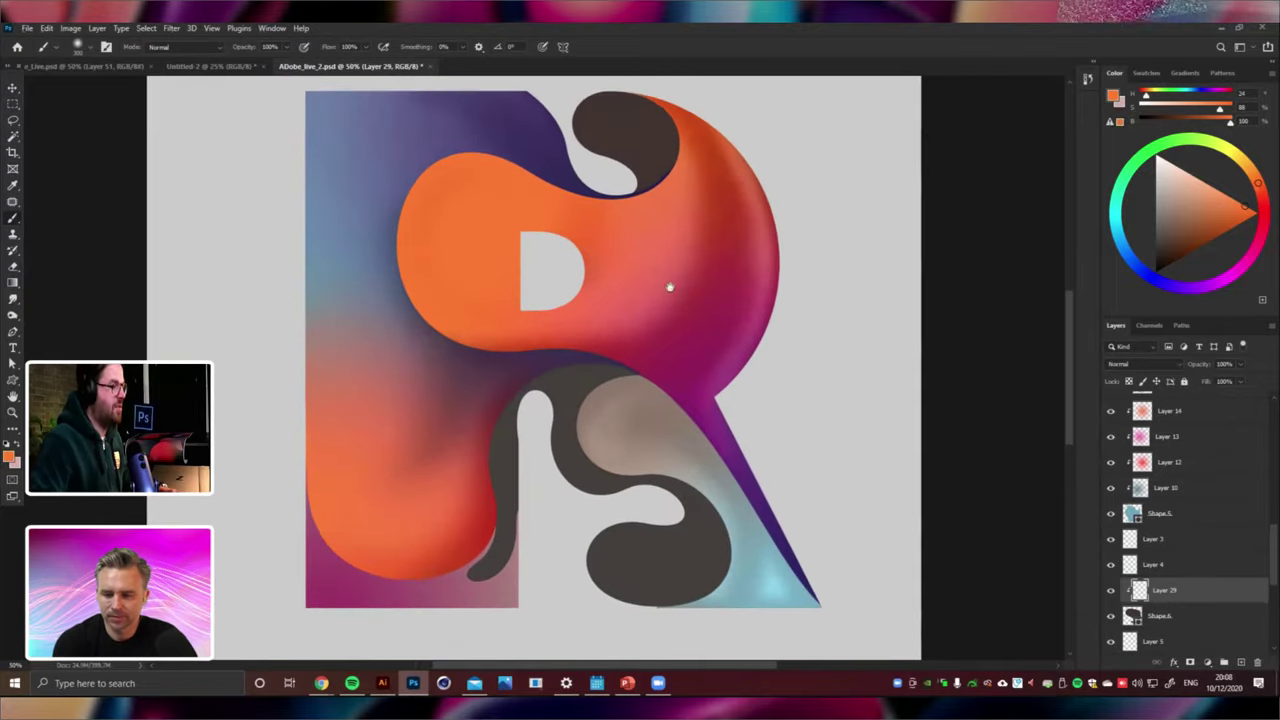
{"action": "left_click_drag", "start_coordinate": [670, 287], "coordinate": [664, 433]}
{"action": "key", "text": "bracketright"}
{"action": "key", "text": "bracketright"}
{"action": "key", "text": "bracketright"}
{"action": "key", "text": "bracketright"}
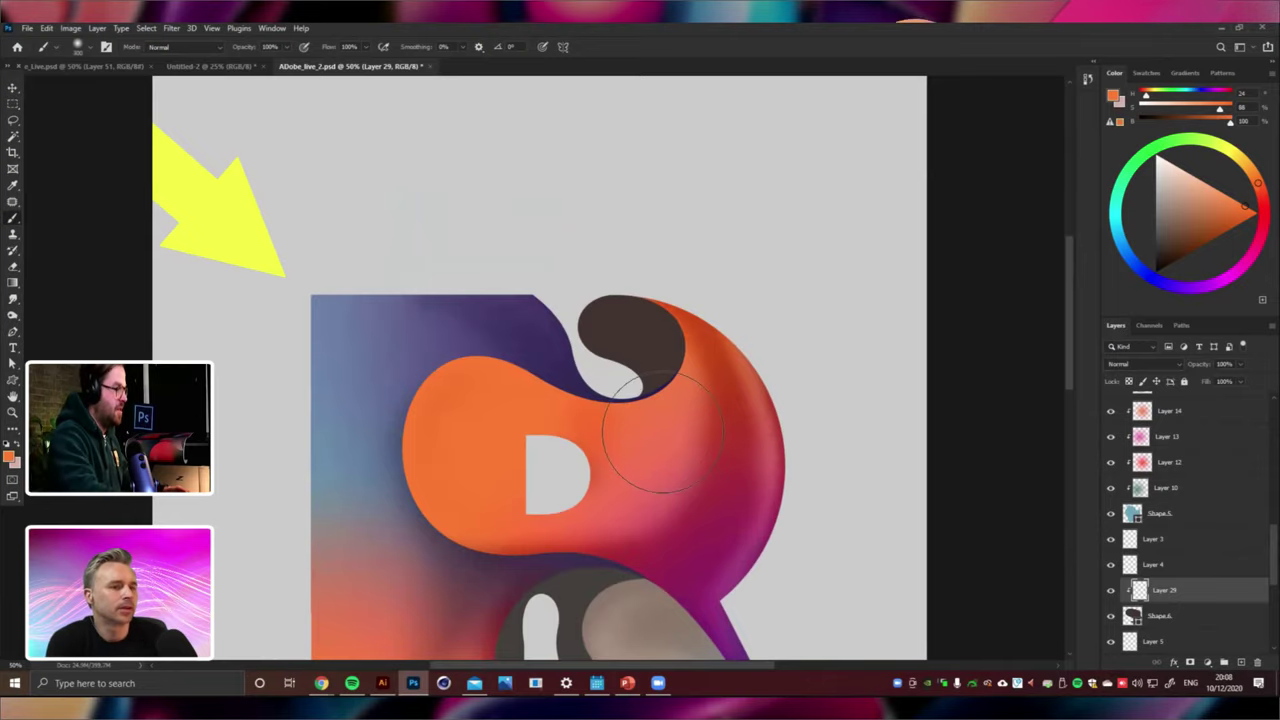
Try brushing dark purple sampled from the stem's upper edge over the inner curve of the drop.
{"action": "key", "text": "ctrl+minus"}
{"action": "key", "text": "ctrl+plus"}
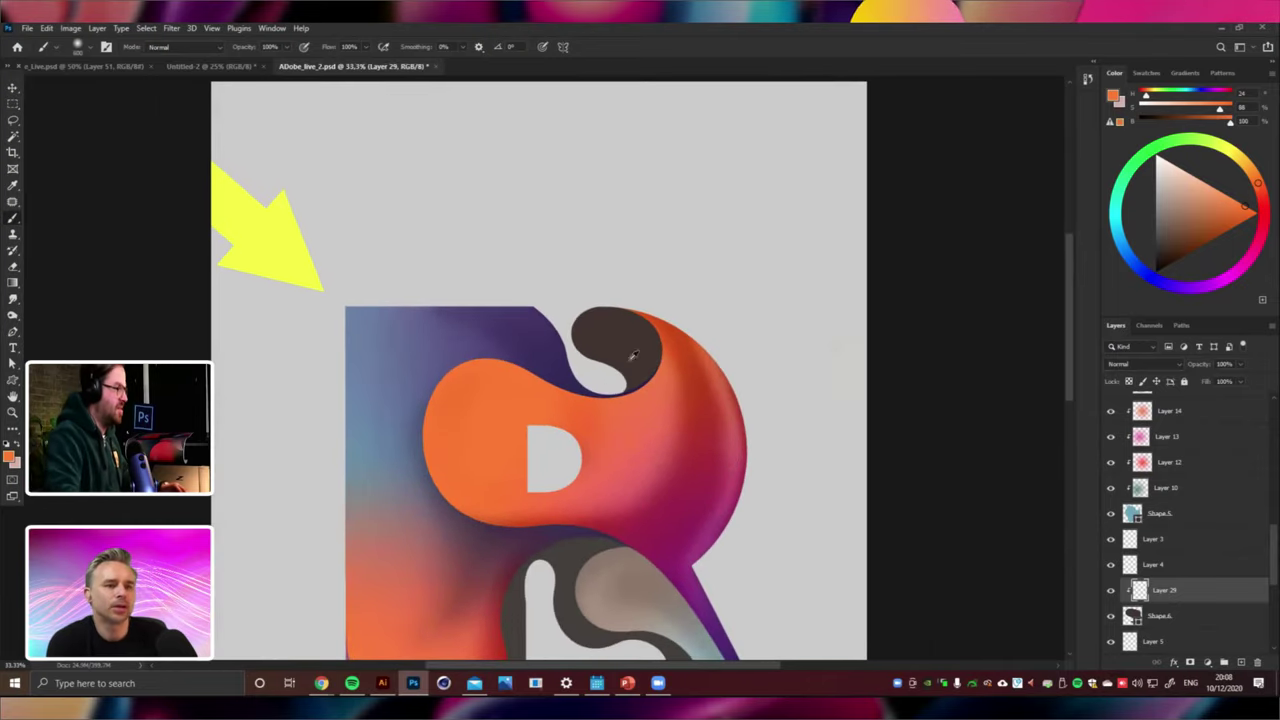
{"action": "left_click", "coordinate": [517, 358], "text": "alt"}
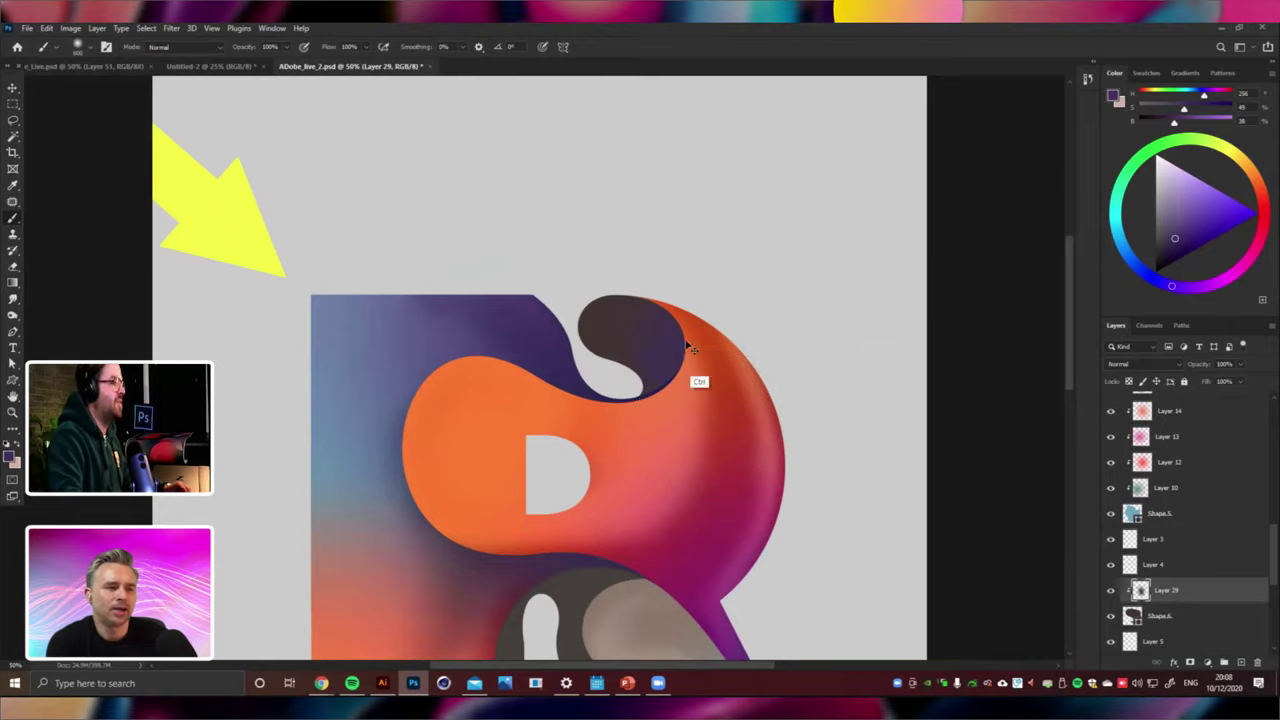
Sample orange from the bowl and brush it softly over the rounded tip of the dark drop.
{"action": "left_click_drag", "start_coordinate": [671, 426], "coordinate": [514, 401]}
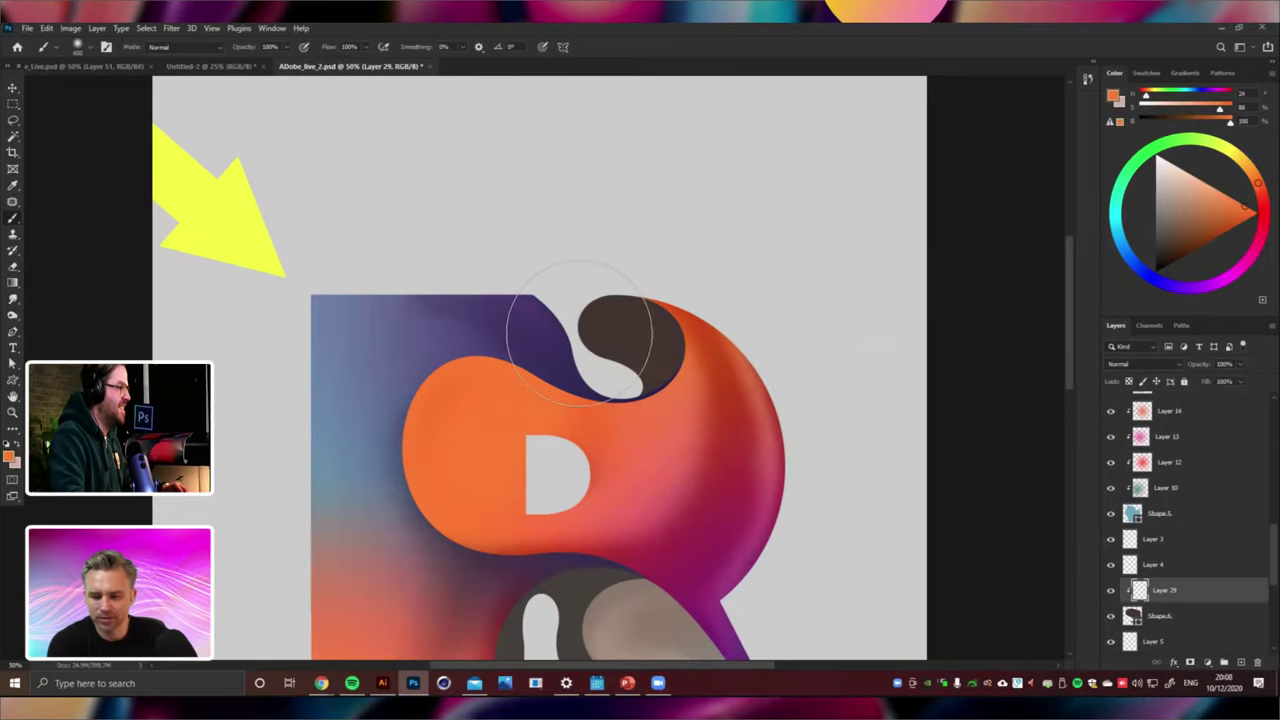
{"action": "left_click_drag", "start_coordinate": [580, 334], "coordinate": [589, 391]}
{"action": "left_click_drag", "start_coordinate": [571, 557], "coordinate": [646, 346]}
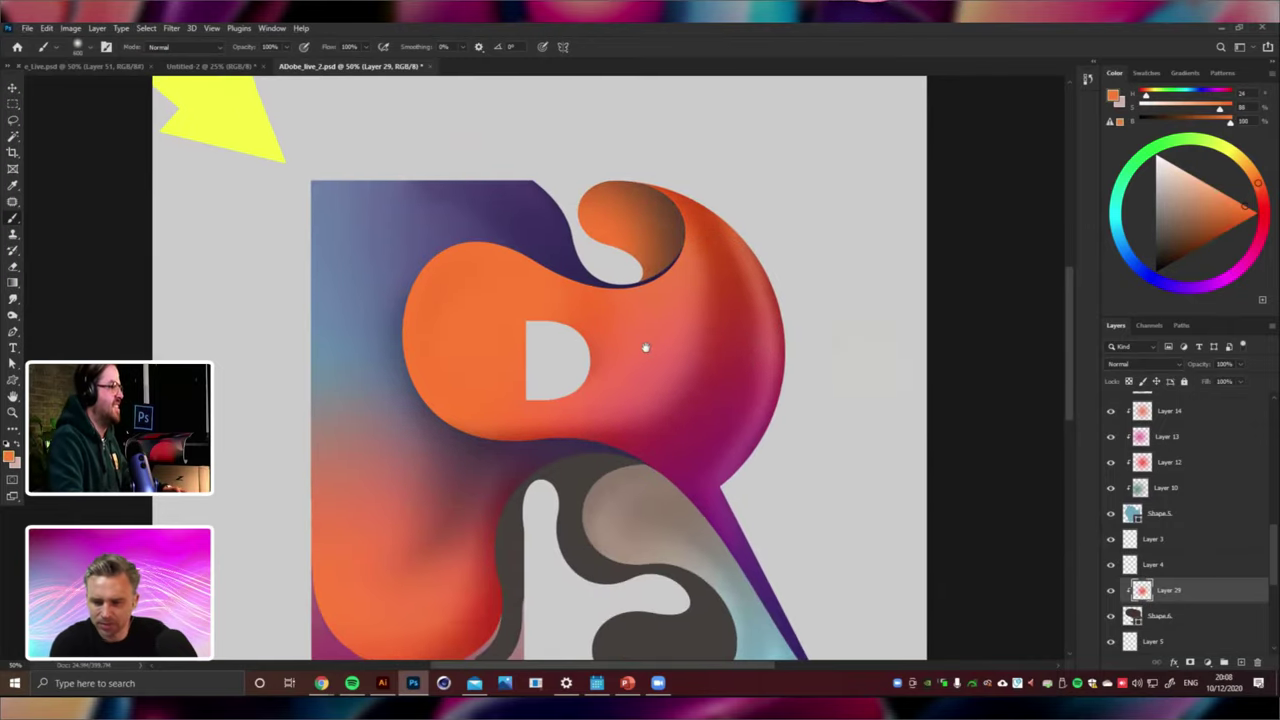
{"action": "scroll", "coordinate": [635, 354], "scroll_direction": "down", "scroll_amount": 3}
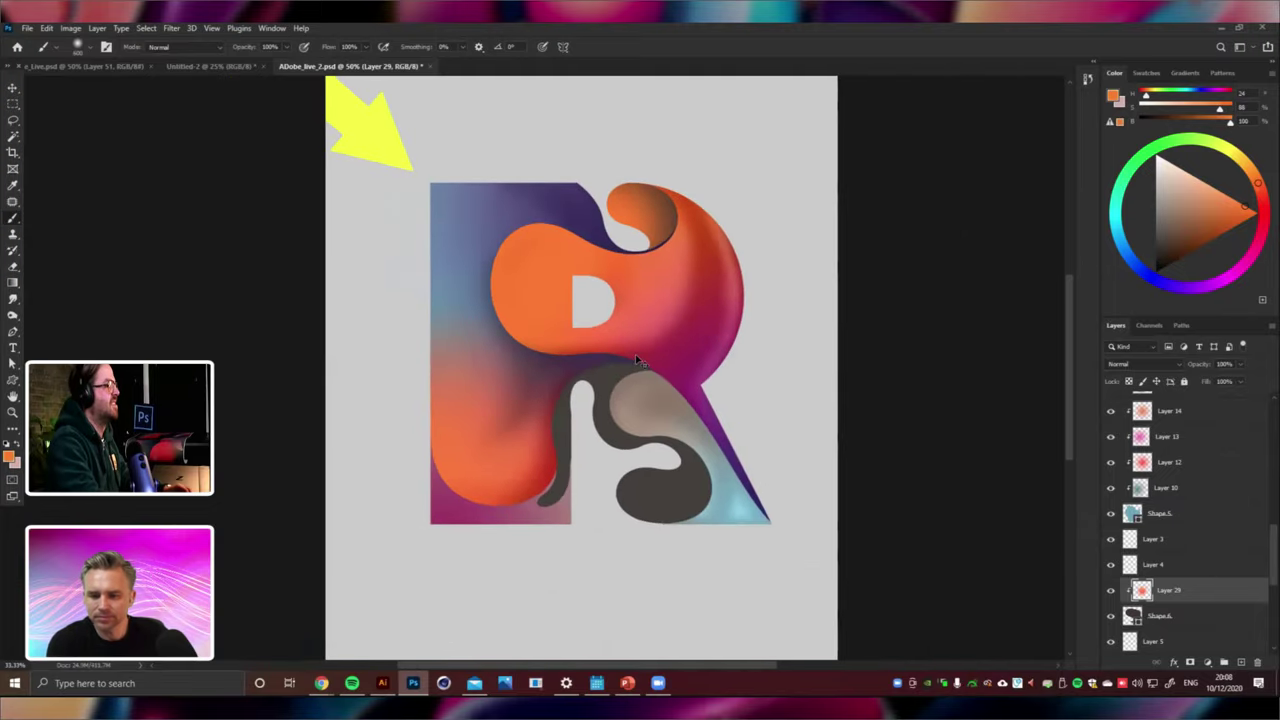
Add another clipped layer above the orange one and brush dark purple sampled from the stem along the drop's inner curve.
{"action": "key", "text": "ctrl+shift+alt+n"}
{"action": "key", "text": "ctrl+plus"}
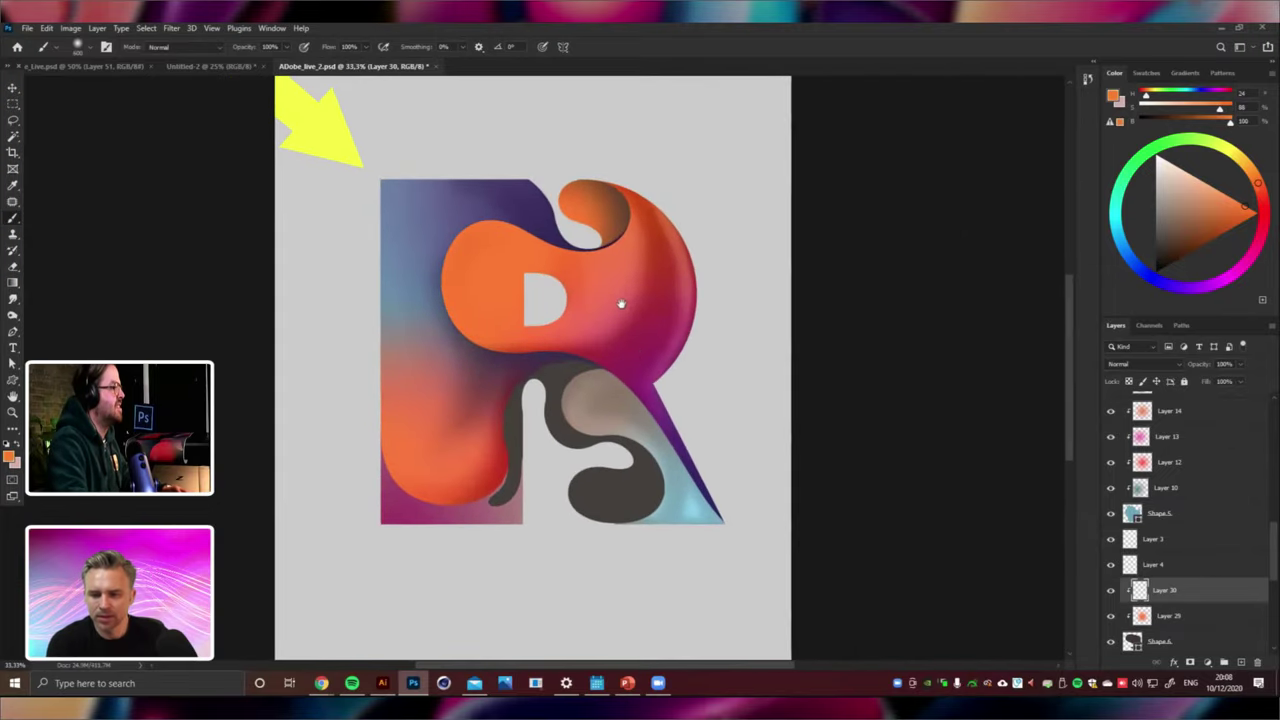
{"action": "left_click_drag", "start_coordinate": [621, 304], "coordinate": [638, 404]}
{"action": "key", "text": "ctrl+plus"}
{"action": "left_click", "coordinate": [570, 300], "text": "alt"}
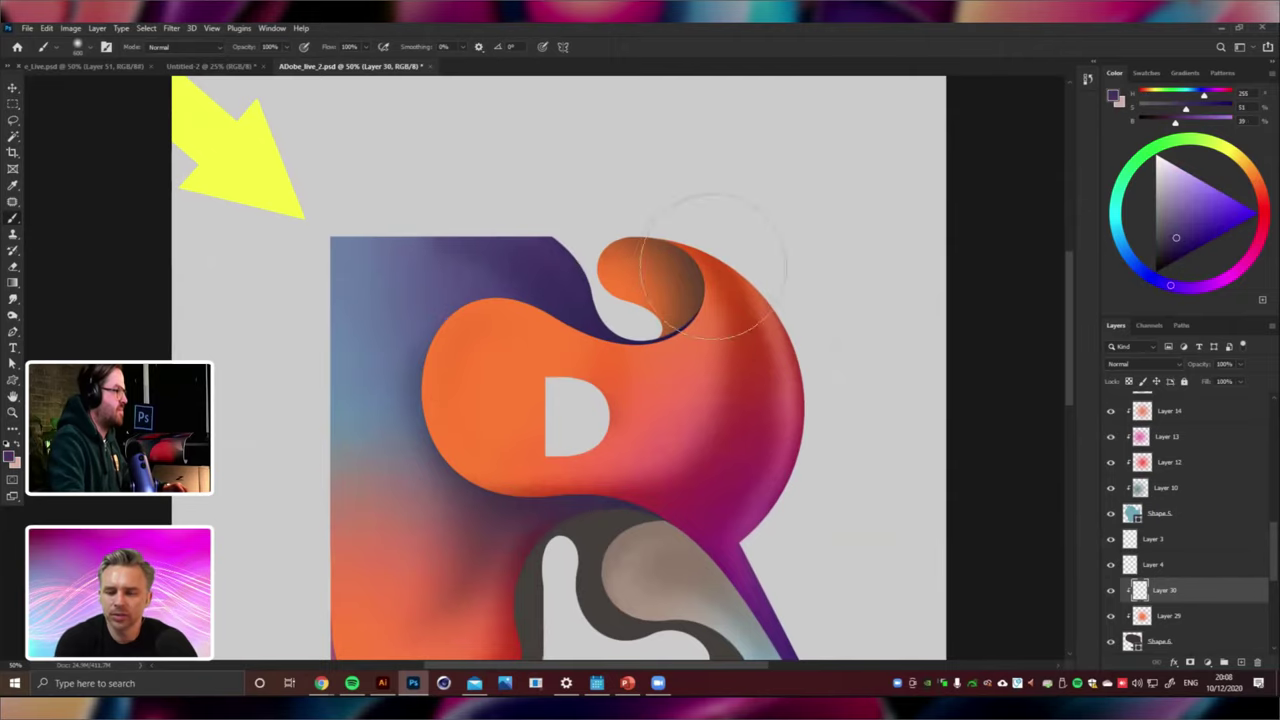
{"action": "left_click_drag", "start_coordinate": [714, 267], "coordinate": [749, 300]}
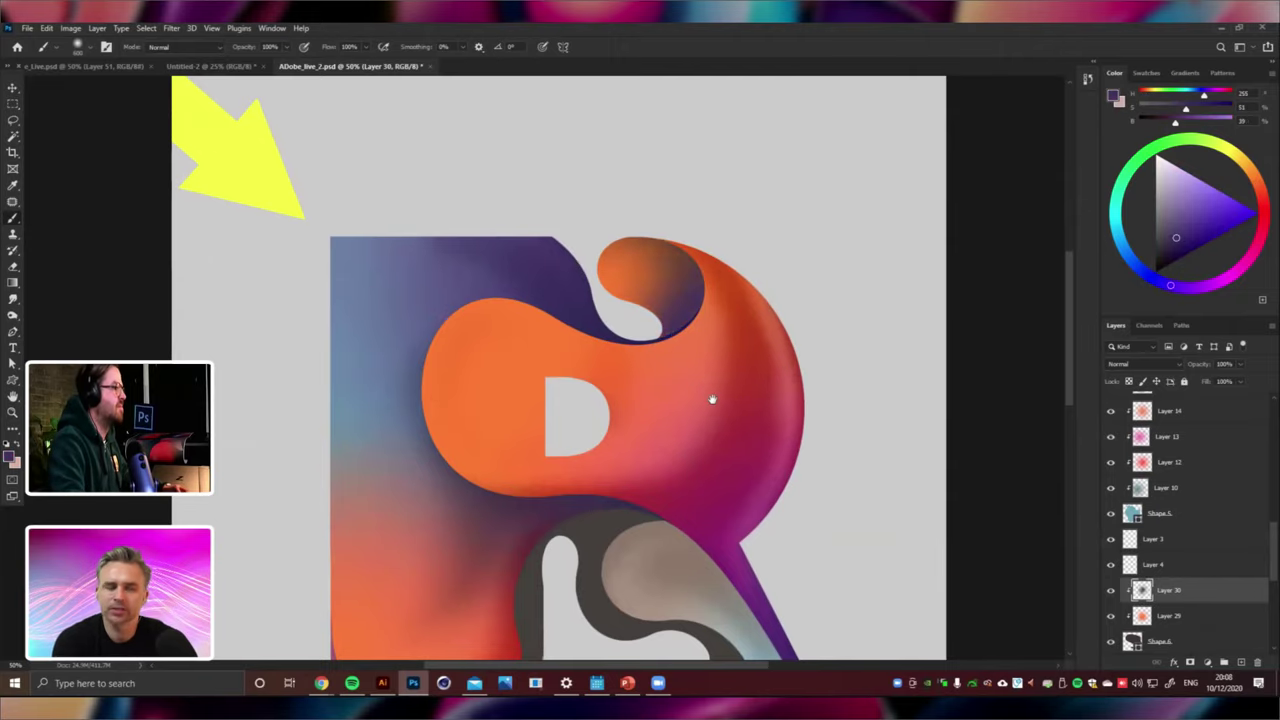
Try brushing coral pink sampled from the bowl on a clipped layer beneath the drop's purple shading, and remove that layer.
{"action": "left_click_drag", "start_coordinate": [712, 399], "coordinate": [726, 350]}
{"action": "key", "text": "ctrl+shift+n"}
{"action": "key", "text": "Return"}
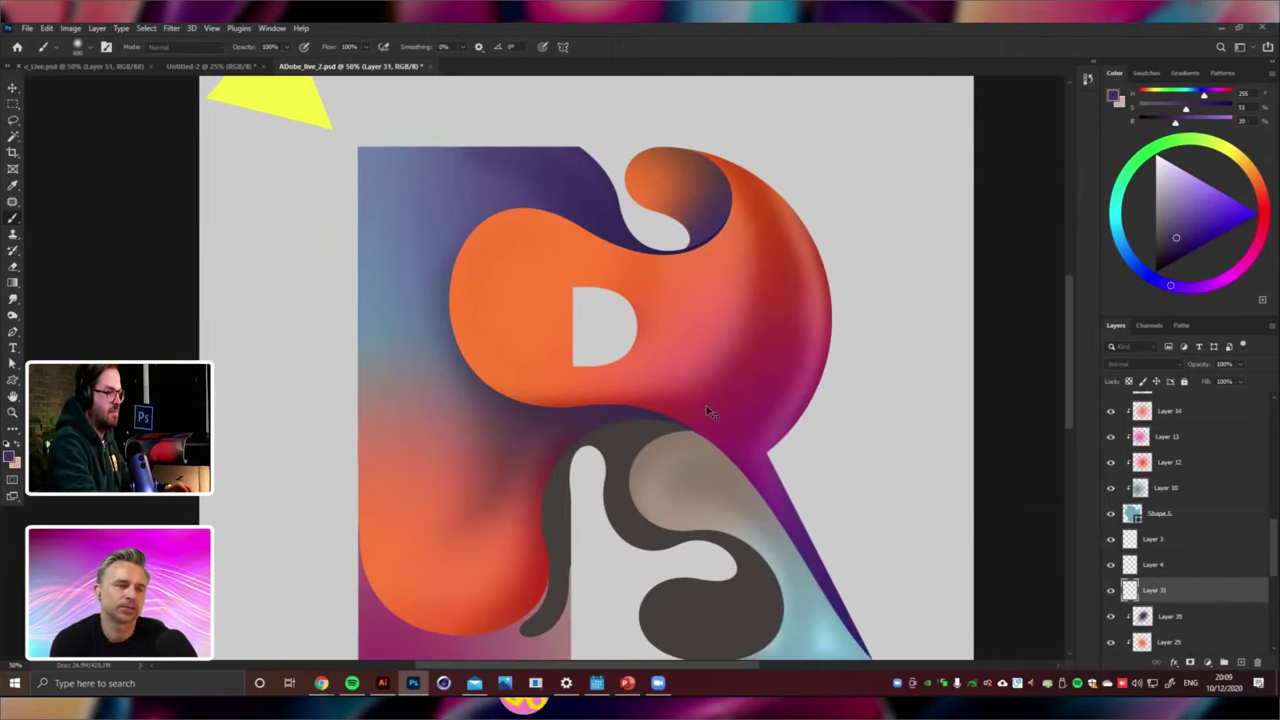
{"action": "key", "text": "ctrl+bracketleft"}
{"action": "scroll", "coordinate": [707, 410], "scroll_direction": "down", "scroll_amount": 1}
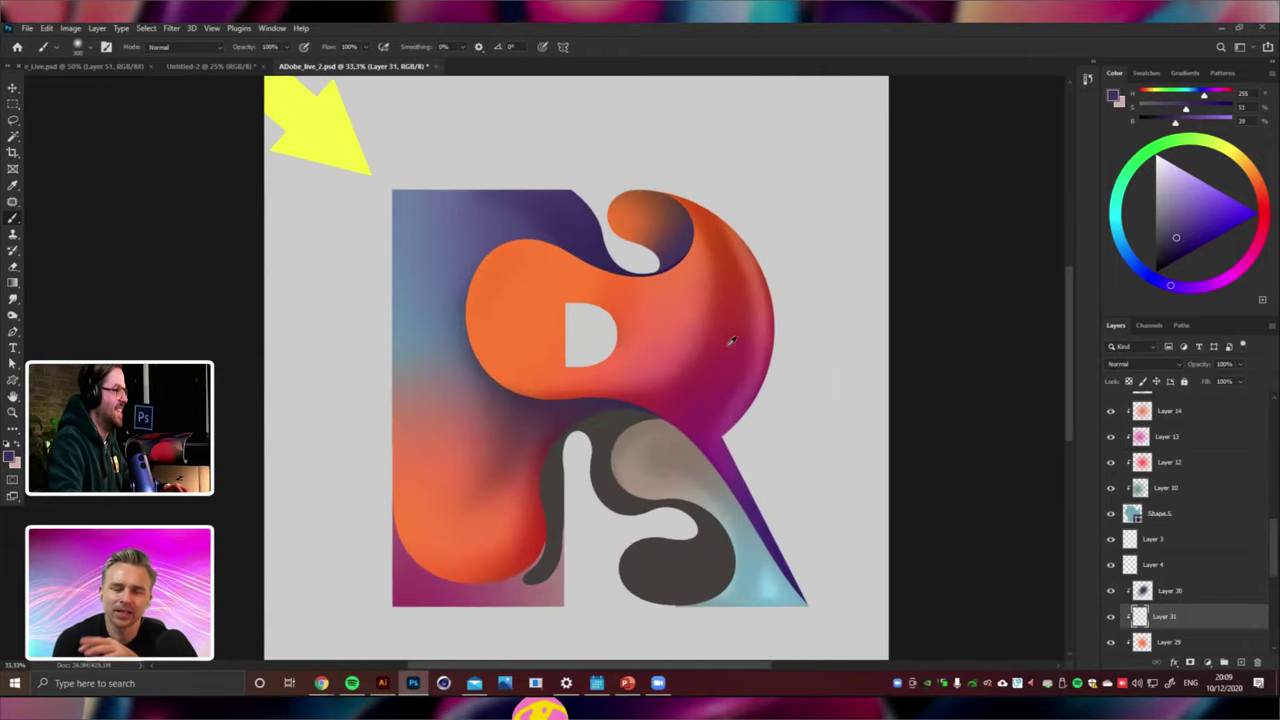
{"action": "scroll", "coordinate": [731, 341], "scroll_direction": "up", "scroll_amount": 1}
{"action": "left_click", "coordinate": [690, 272], "text": "alt"}
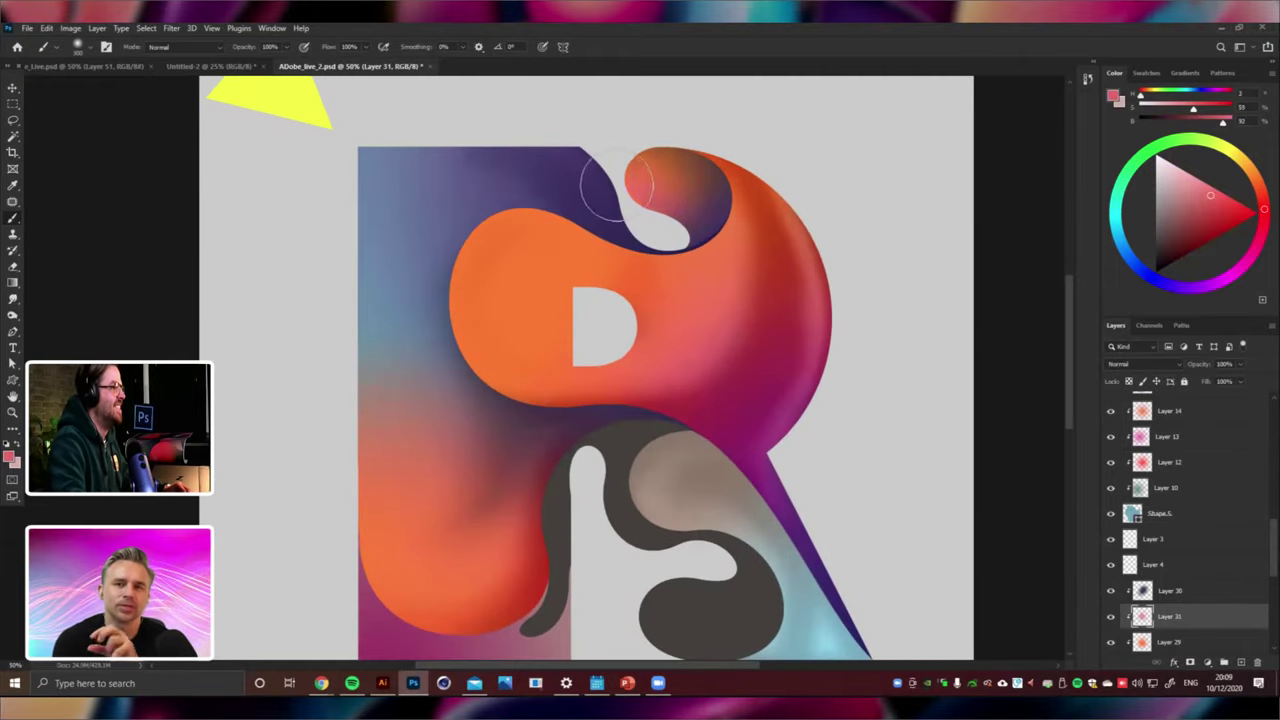
{"action": "scroll", "coordinate": [620, 190], "scroll_direction": "down", "scroll_amount": 1}
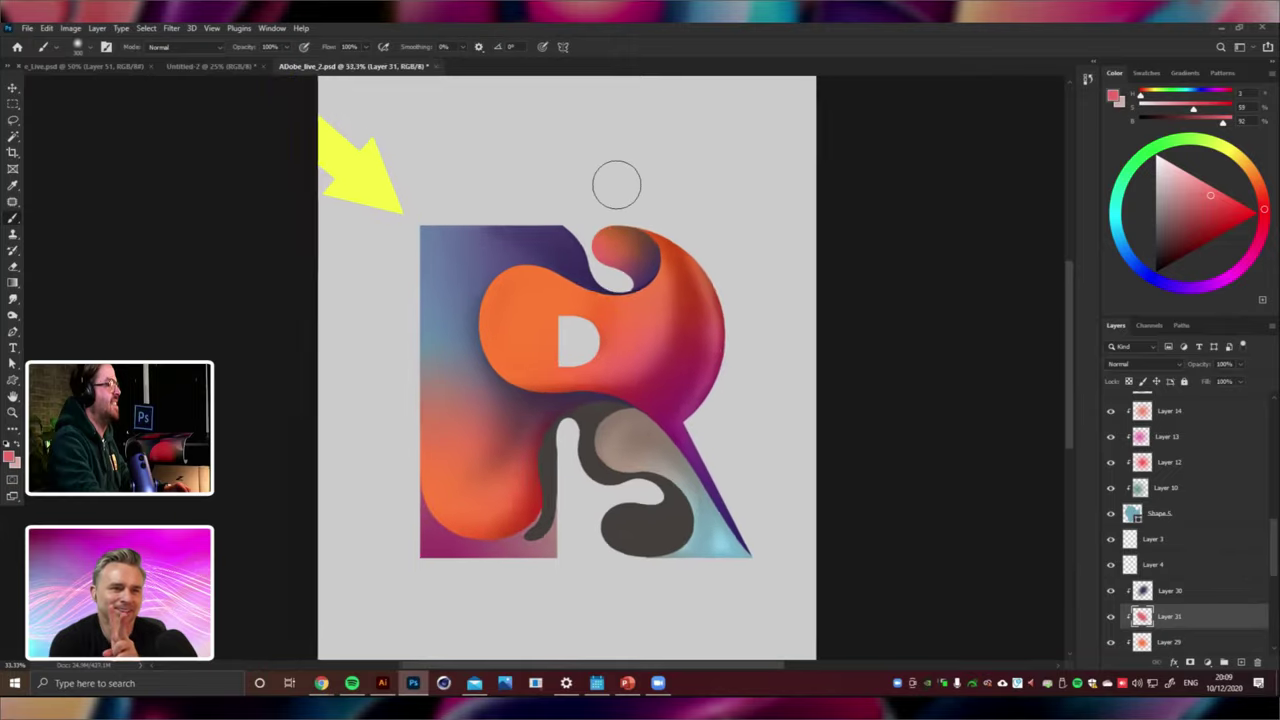
{"action": "left_click", "coordinate": [13, 88]}
{"action": "mouse_move", "coordinate": [577, 390]}
{"action": "left_mouse_down"}
{"action": "mouse_move", "coordinate": [563, 369]}
{"action": "mouse_move", "coordinate": [622, 347]}
{"action": "mouse_move", "coordinate": [608, 345]}
{"action": "left_mouse_up"}
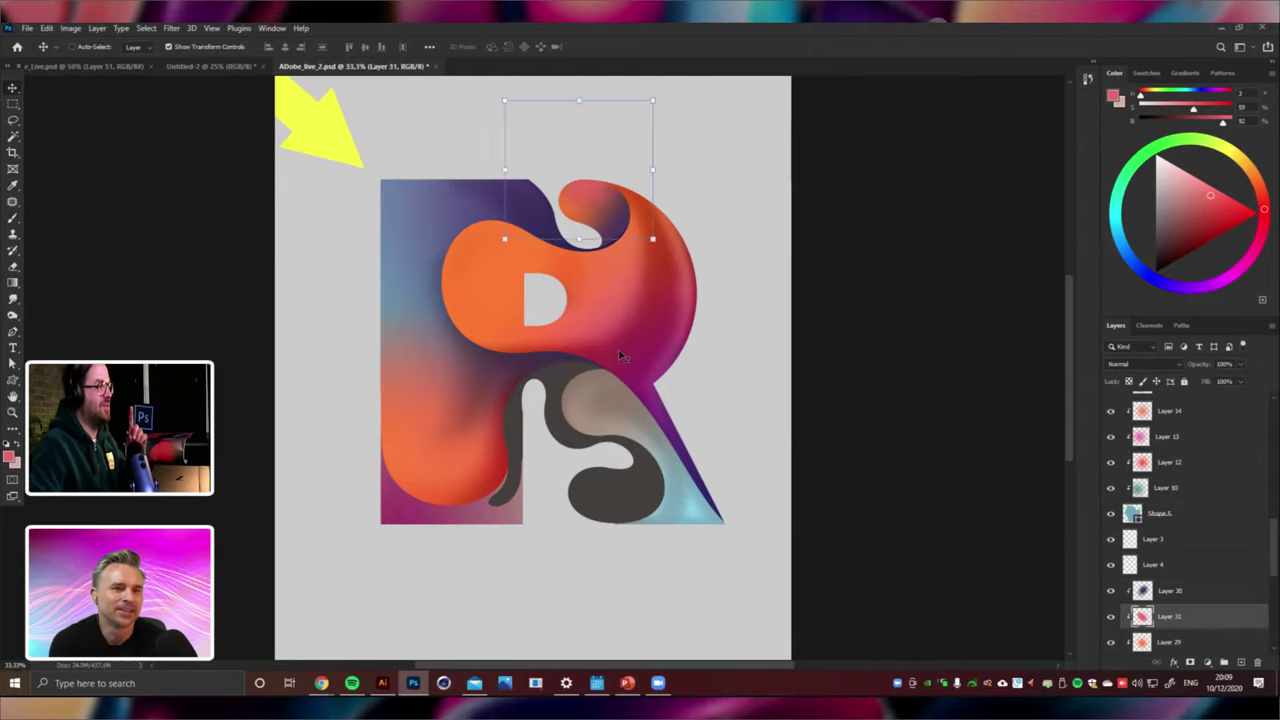
{"action": "key", "text": "ctrl+e"}
Change the fill of Shape 8, the beige leg shape, to dusty pink d1a698 (RGB 209, 166, 152).
{"action": "right_click", "coordinate": [608, 416]}
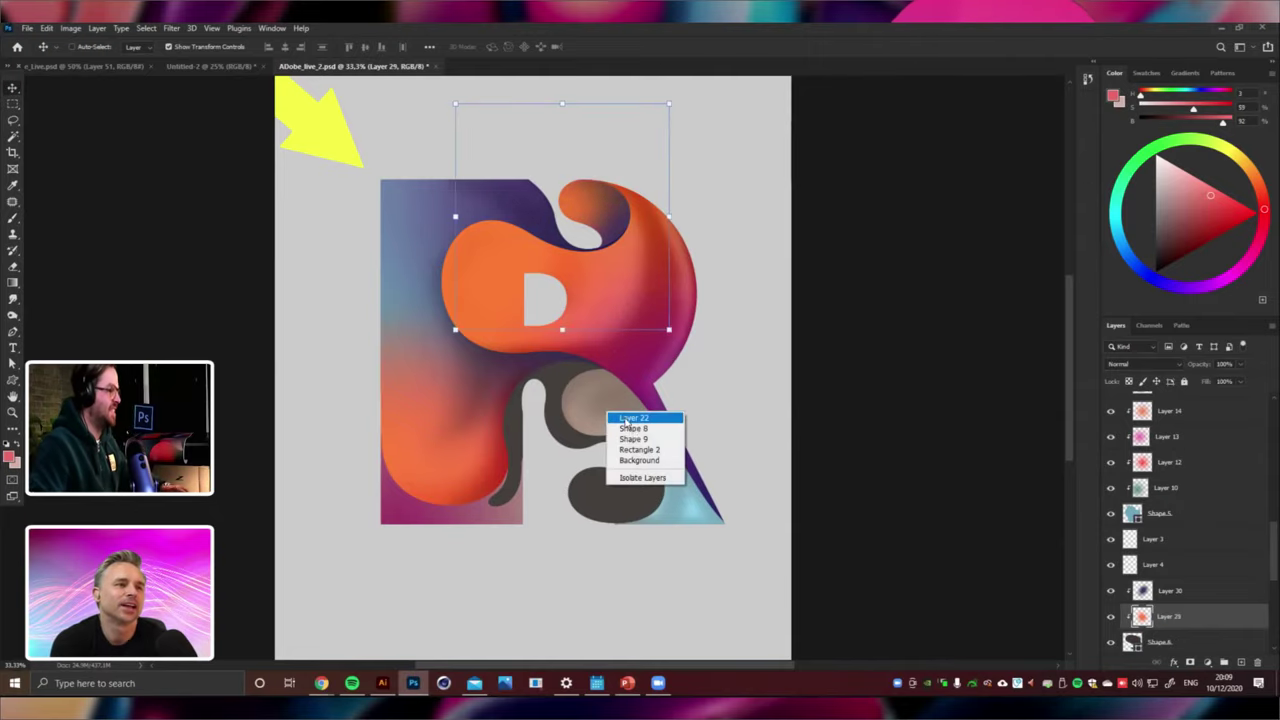
{"action": "left_click", "coordinate": [633, 428]}
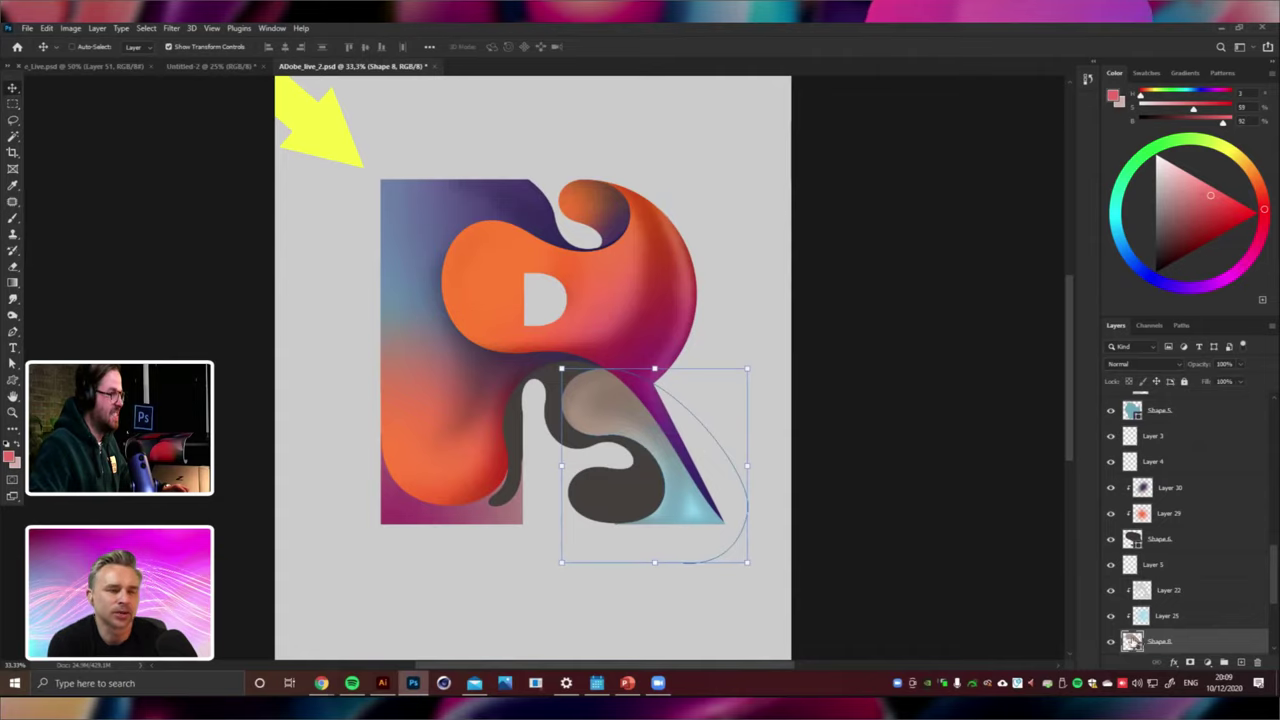
{"action": "double_click", "coordinate": [1131, 641]}
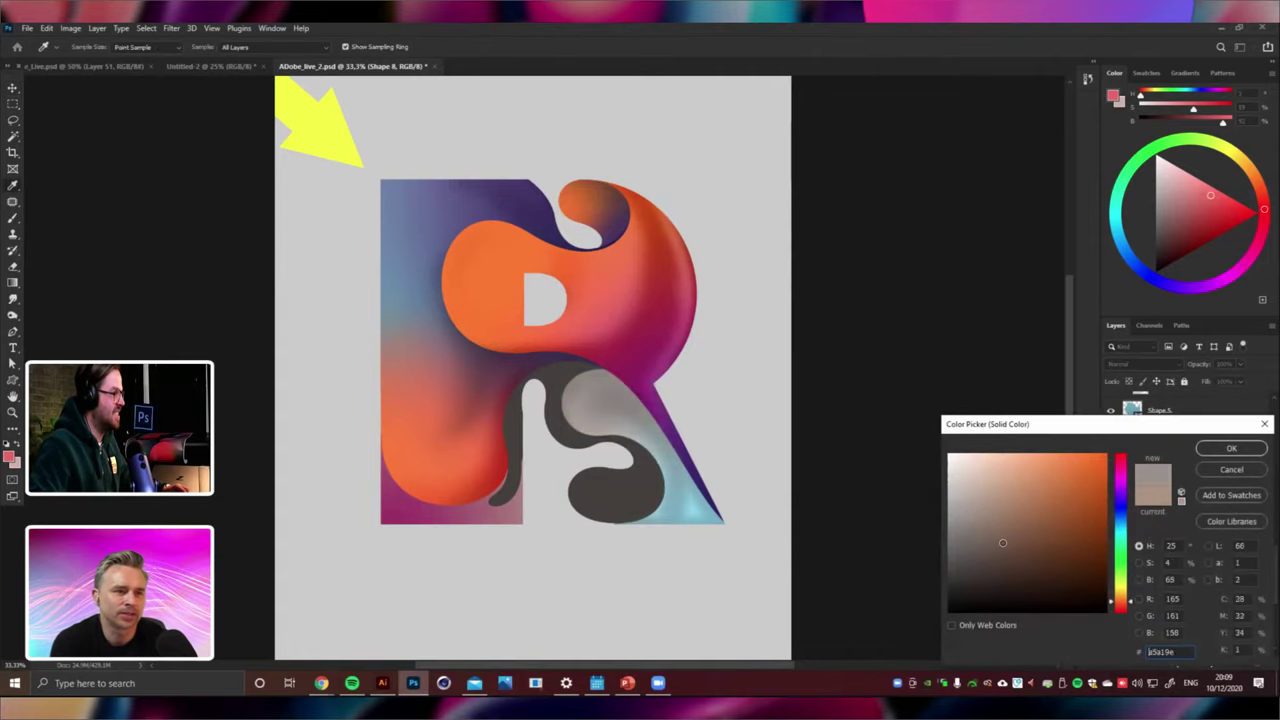
{"action": "mouse_move", "coordinate": [1002, 543]}
{"action": "left_mouse_down"}
{"action": "mouse_move", "coordinate": [1000, 556]}
{"action": "mouse_move", "coordinate": [980, 509]}
{"action": "left_mouse_up"}
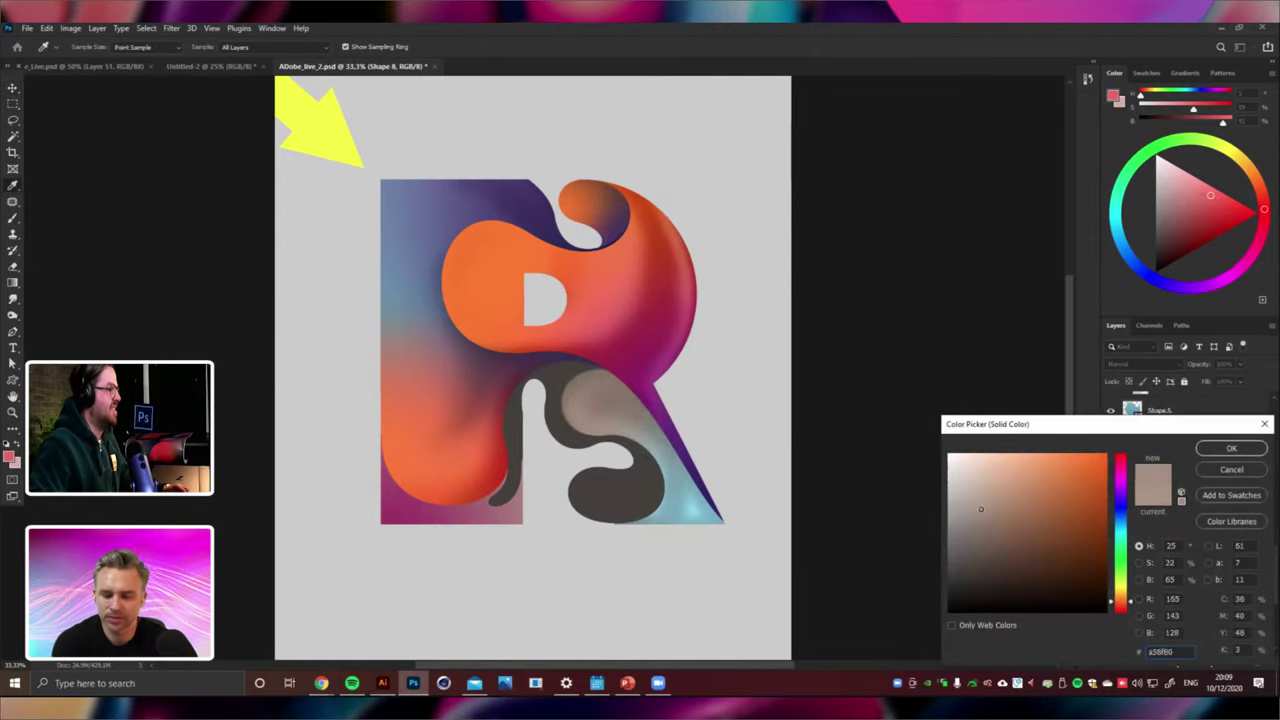
{"action": "left_click", "coordinate": [586, 286]}
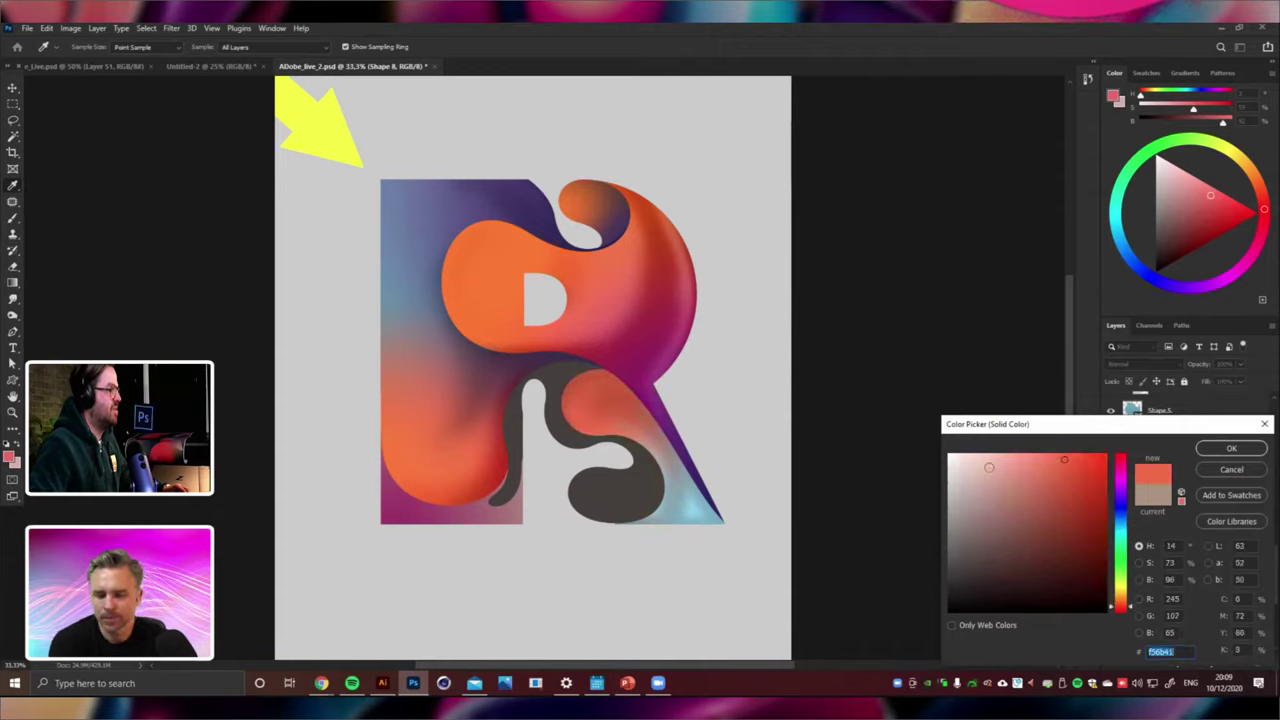
{"action": "left_click_drag", "start_coordinate": [1004, 470], "coordinate": [1002, 482]}
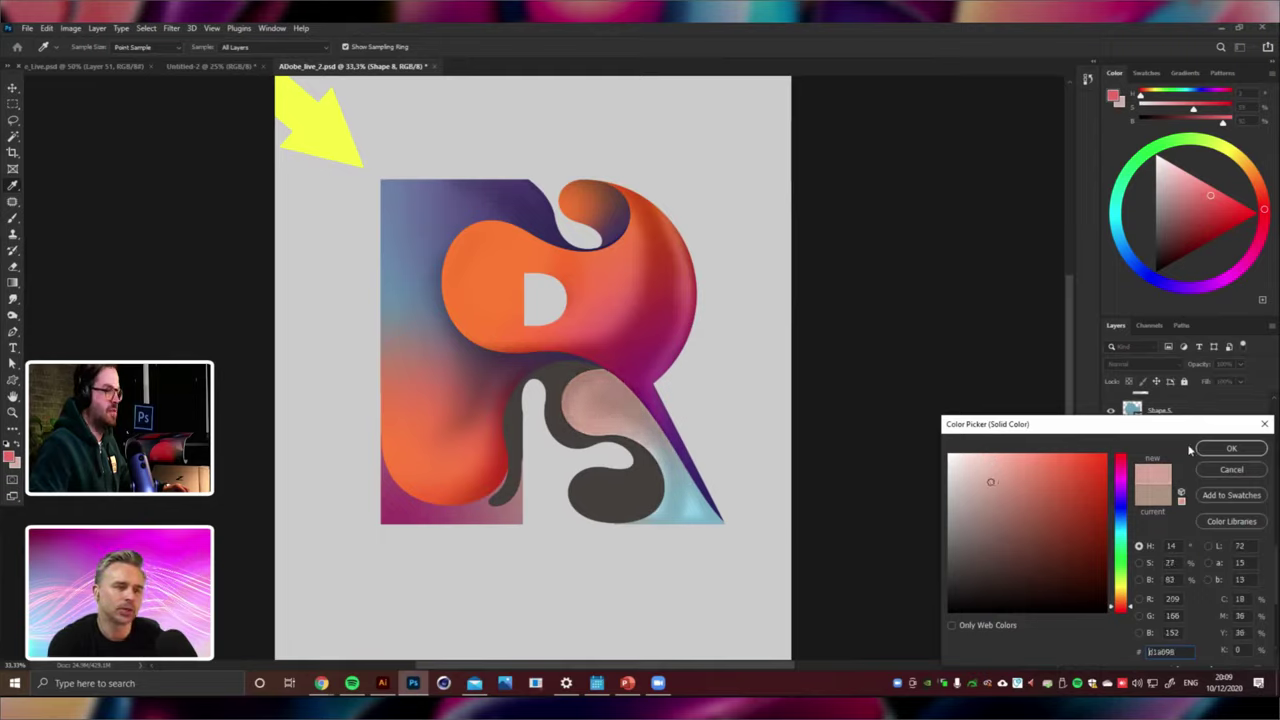
{"action": "left_click", "coordinate": [1231, 448]}
{"action": "key", "text": "v"}
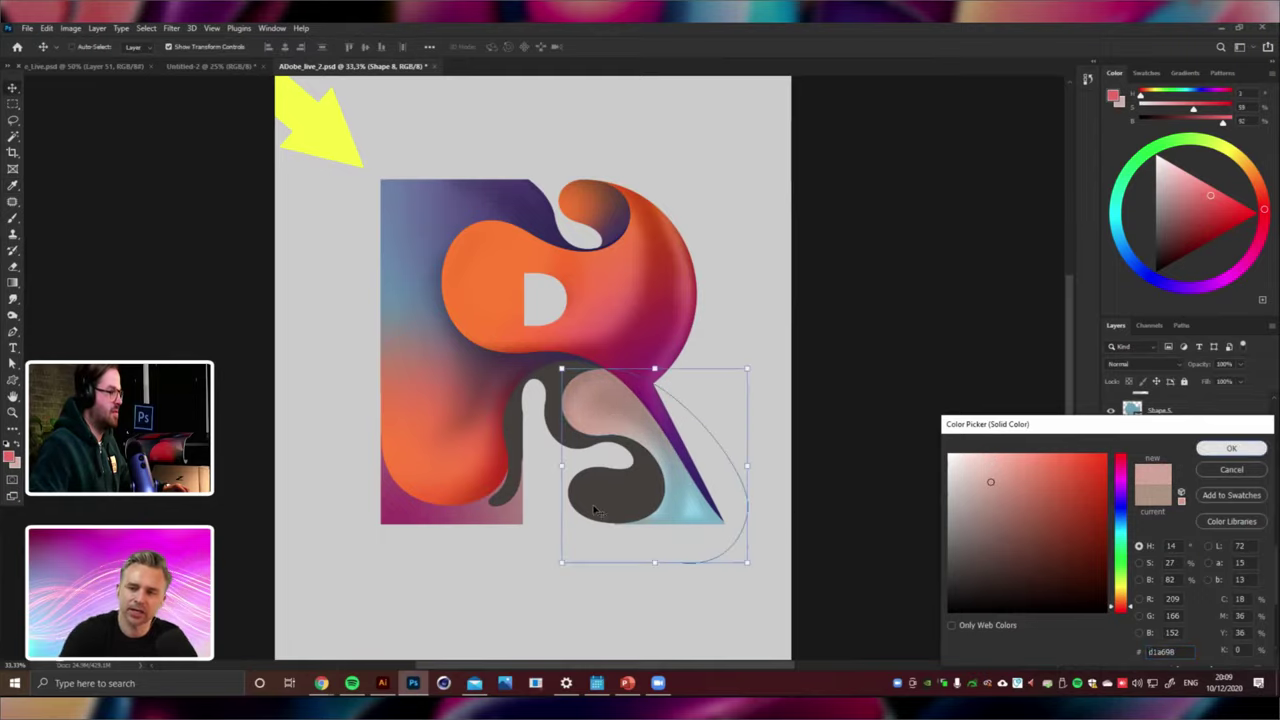
Select Shape 9, the dark curling shape between the stem and leg, and add a new layer clipped to it.
{"action": "right_click", "coordinate": [620, 510]}
{"action": "left_click", "coordinate": [630, 513]}
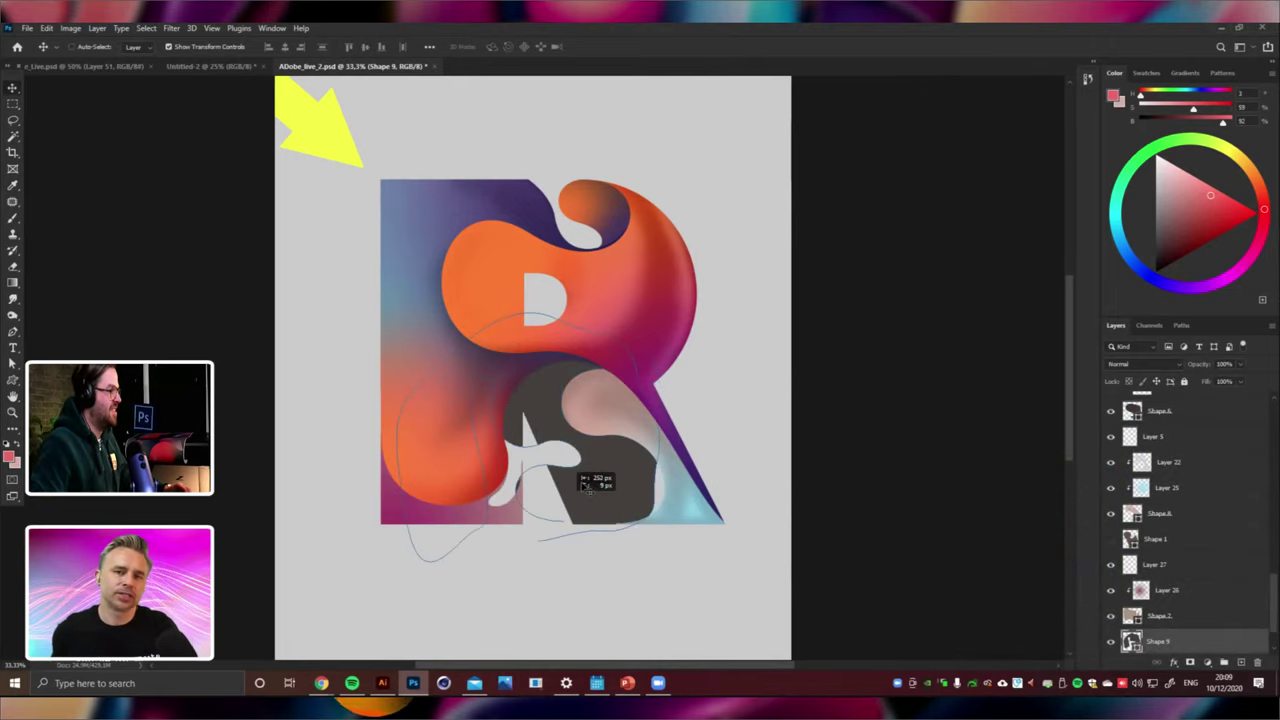
{"action": "key", "text": "ctrl+minus"}
{"action": "key", "text": "ctrl+minus"}
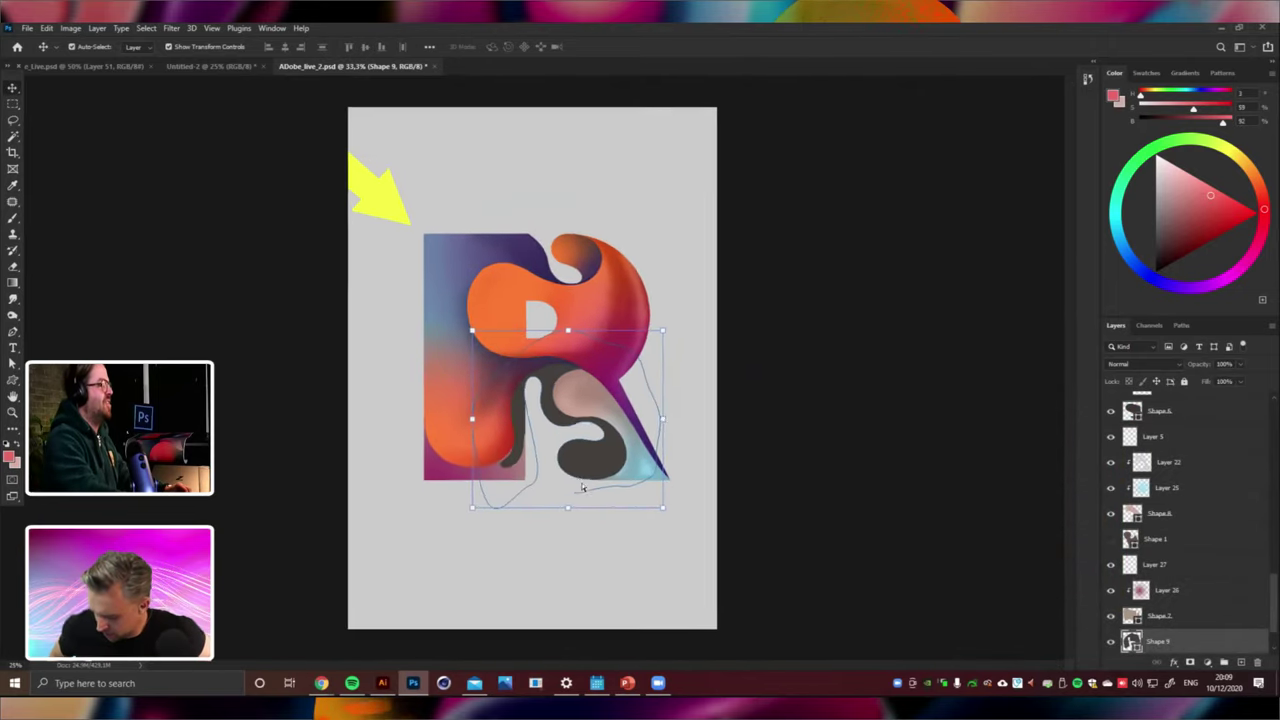
{"action": "key", "text": "ctrl+plus"}
{"action": "key", "text": "ctrl+plus"}
{"action": "key", "text": "ctrl+plus"}
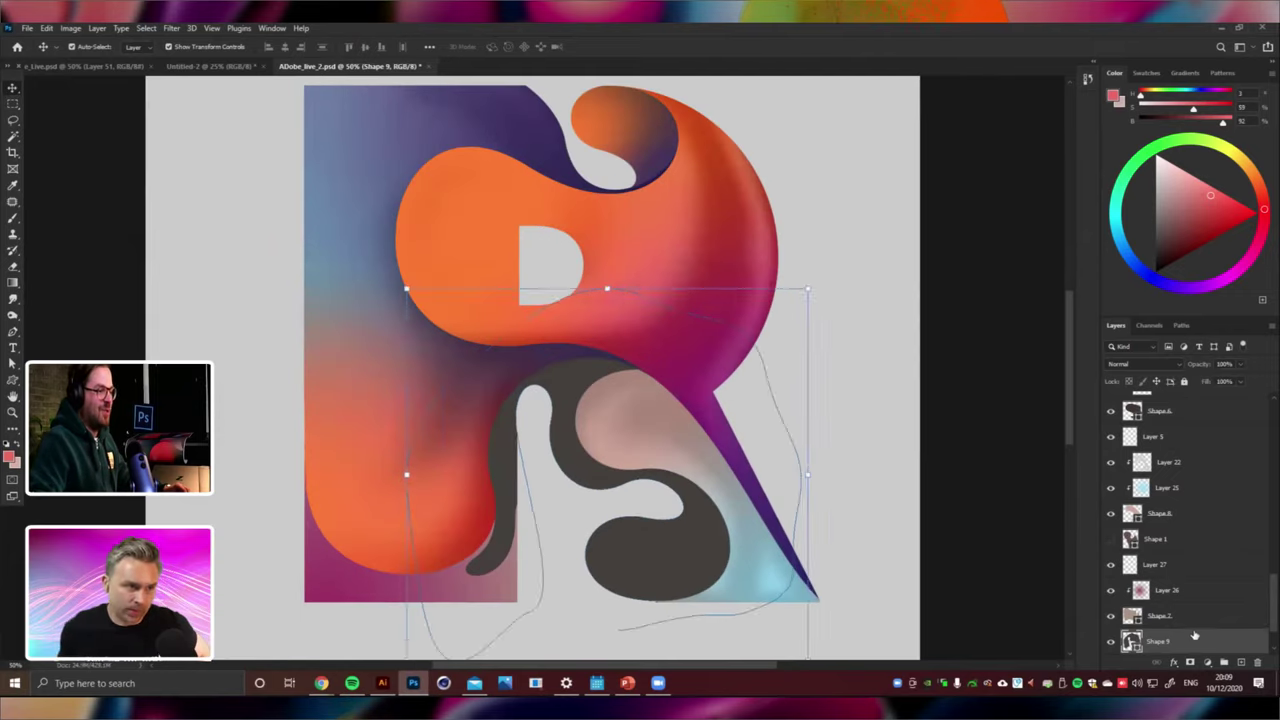
{"action": "key", "text": "ctrl+shift+alt+n"}
{"action": "right_click", "coordinate": [1192, 631]}
{"action": "key", "text": "ctrl+alt+g"}
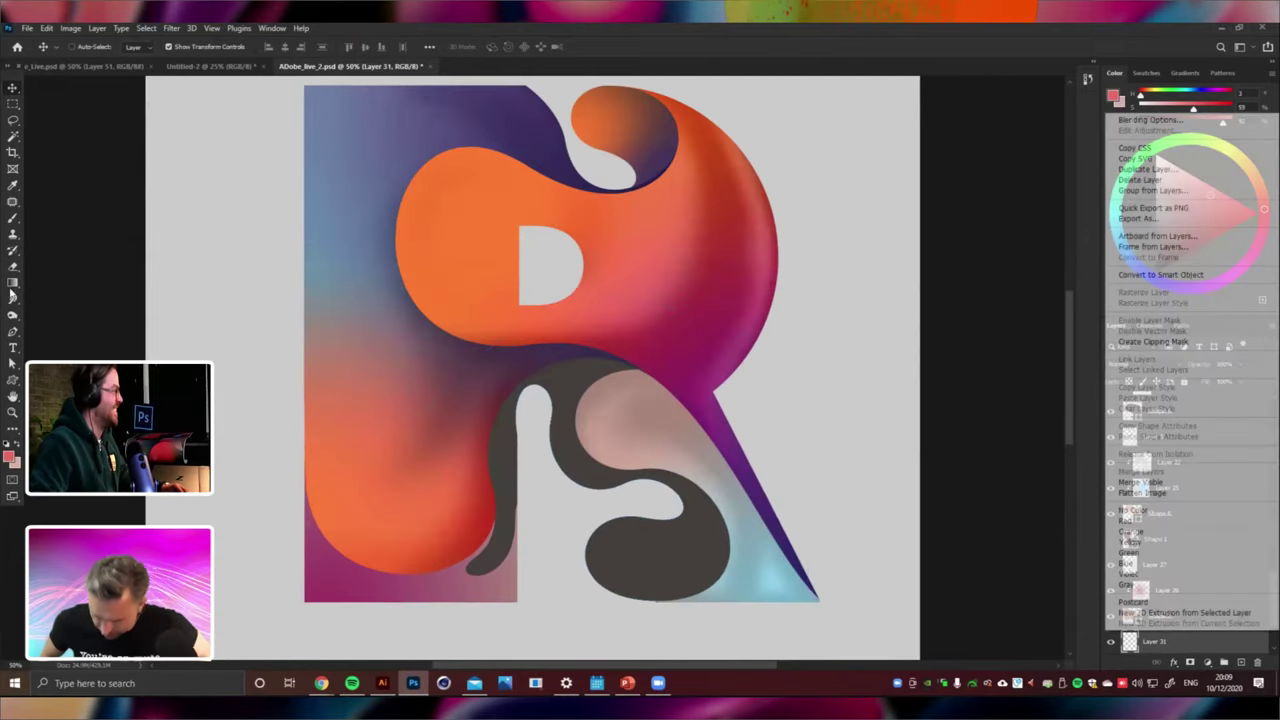
Sample dark purple from the stem and apply a radial gradient to the lower blob of the dark curling shape.
{"action": "left_click", "coordinate": [14, 287]}
{"action": "key", "text": "ctrl+minus"}
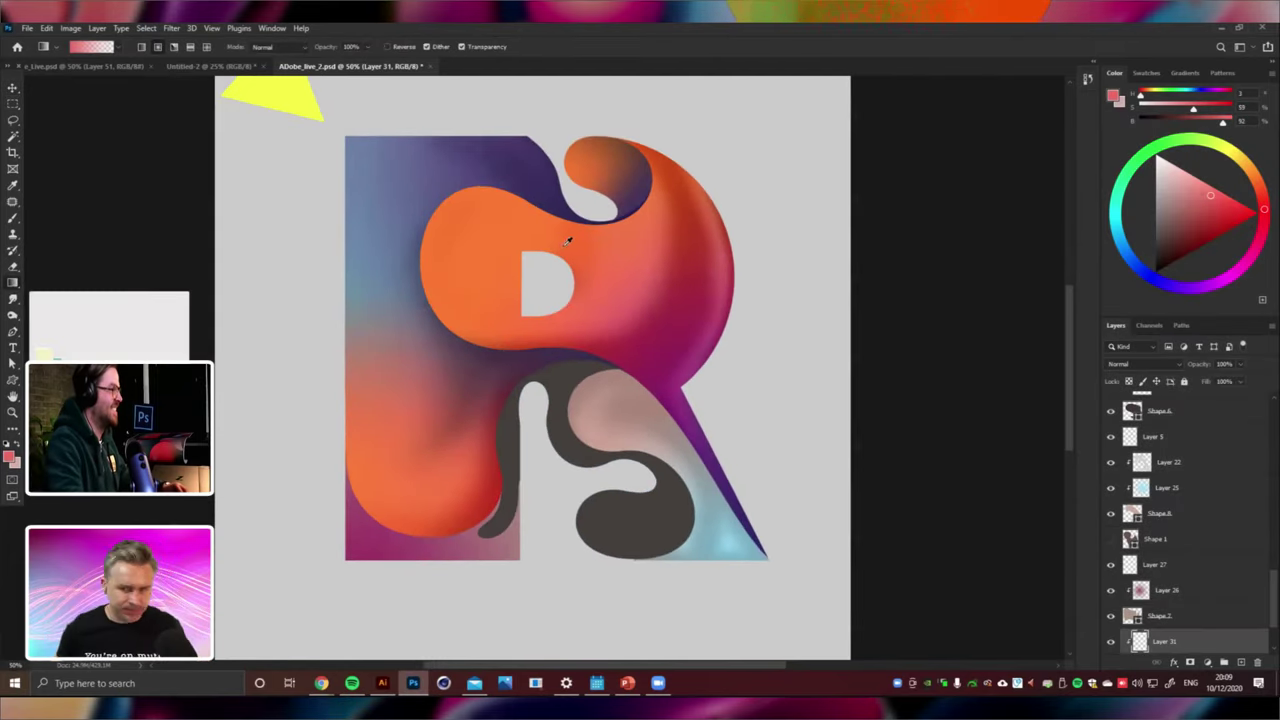
{"action": "left_click", "coordinate": [545, 230], "text": "alt"}
{"action": "left_click_drag", "start_coordinate": [614, 498], "coordinate": [584, 362]}
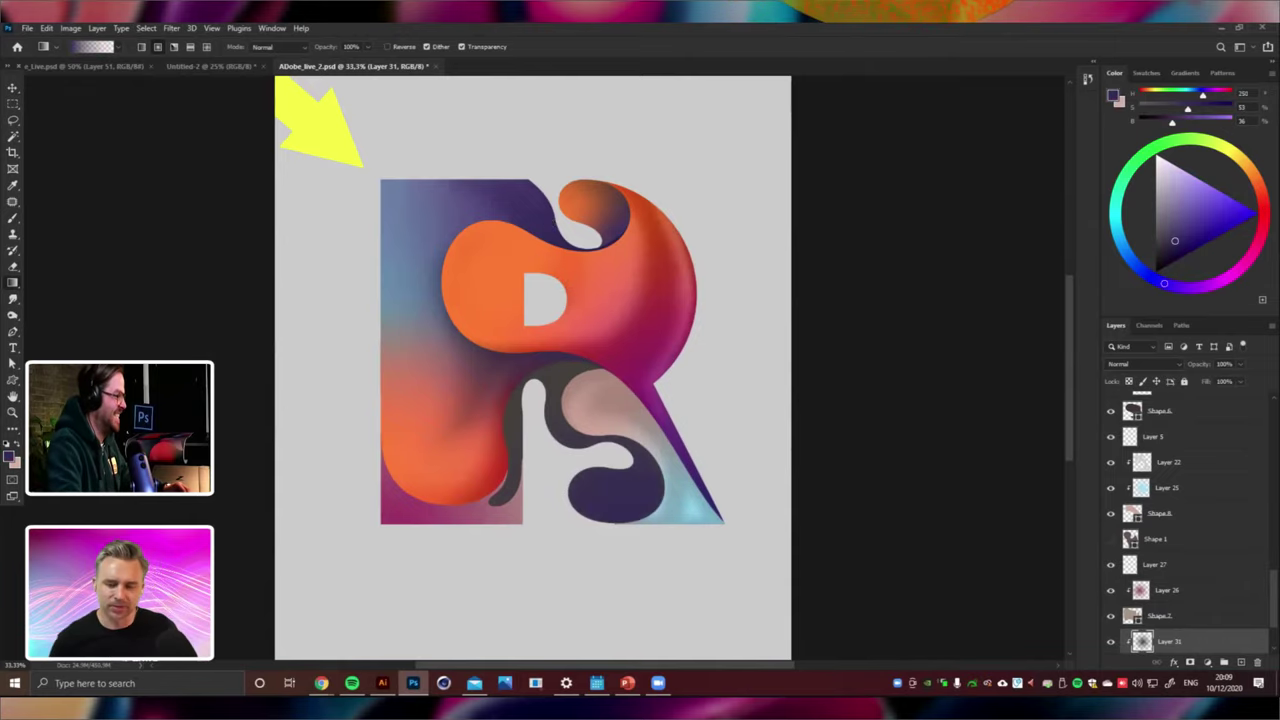
Lighten the blob's purple gradient with Hue/Saturation, raising its lightness to +20.
{"action": "key", "text": "ctrl+u"}
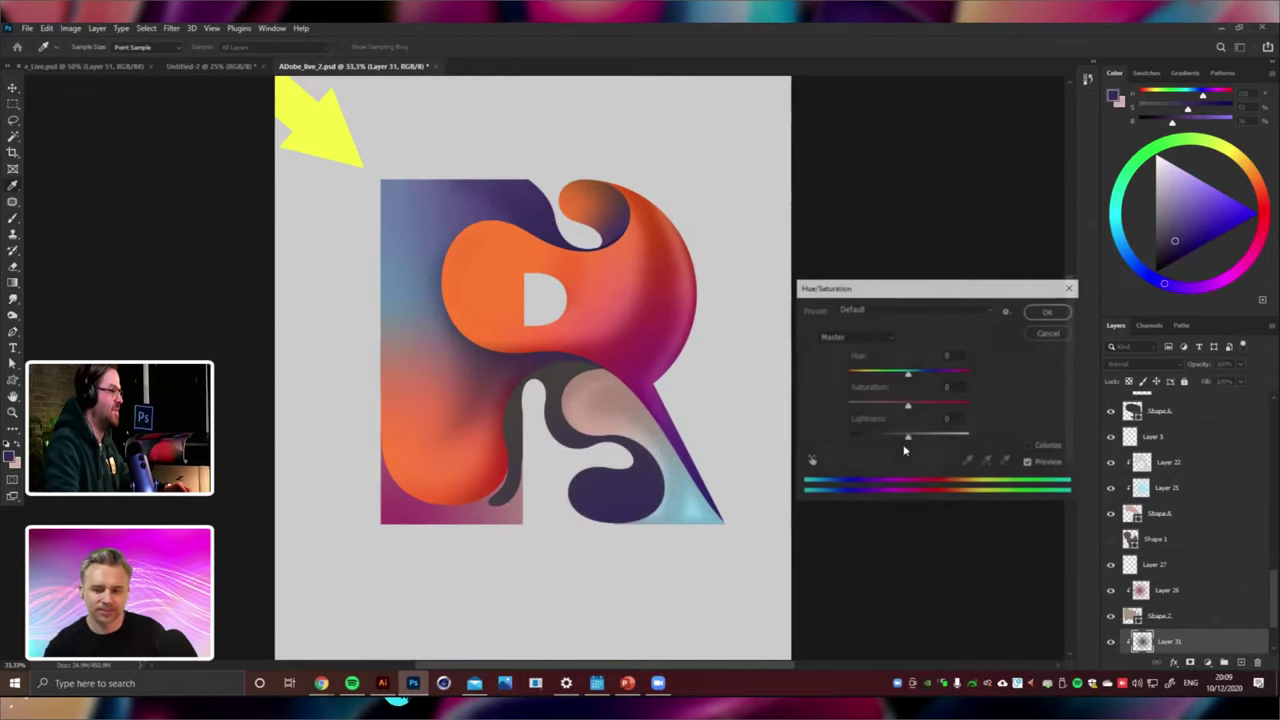
{"action": "mouse_move", "coordinate": [917, 435]}
{"action": "left_mouse_down"}
{"action": "mouse_move", "coordinate": [940, 440]}
{"action": "mouse_move", "coordinate": [918, 435]}
{"action": "left_mouse_up"}
{"action": "left_click", "coordinate": [1046, 313]}
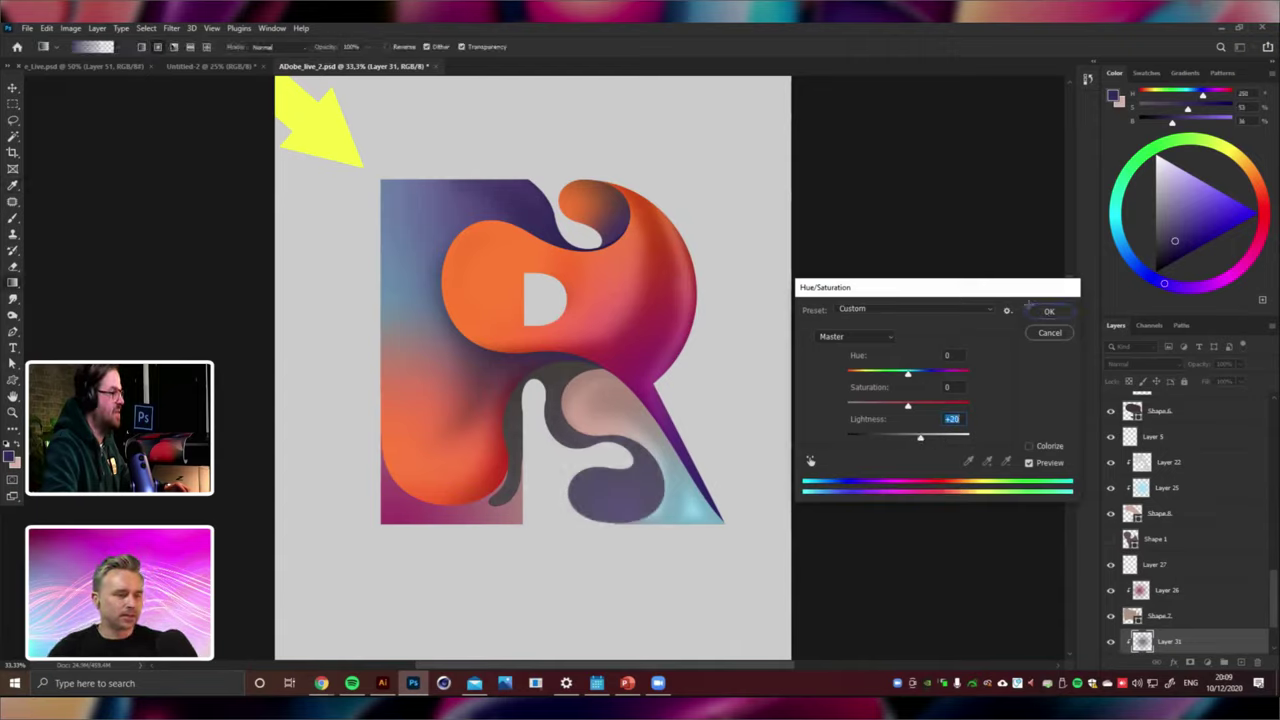
Shift the blob gradient's hue to a muted purple with Hue/Saturation, setting saturation to +36 and lightness to -45.
{"action": "key", "text": "ctrl+u"}
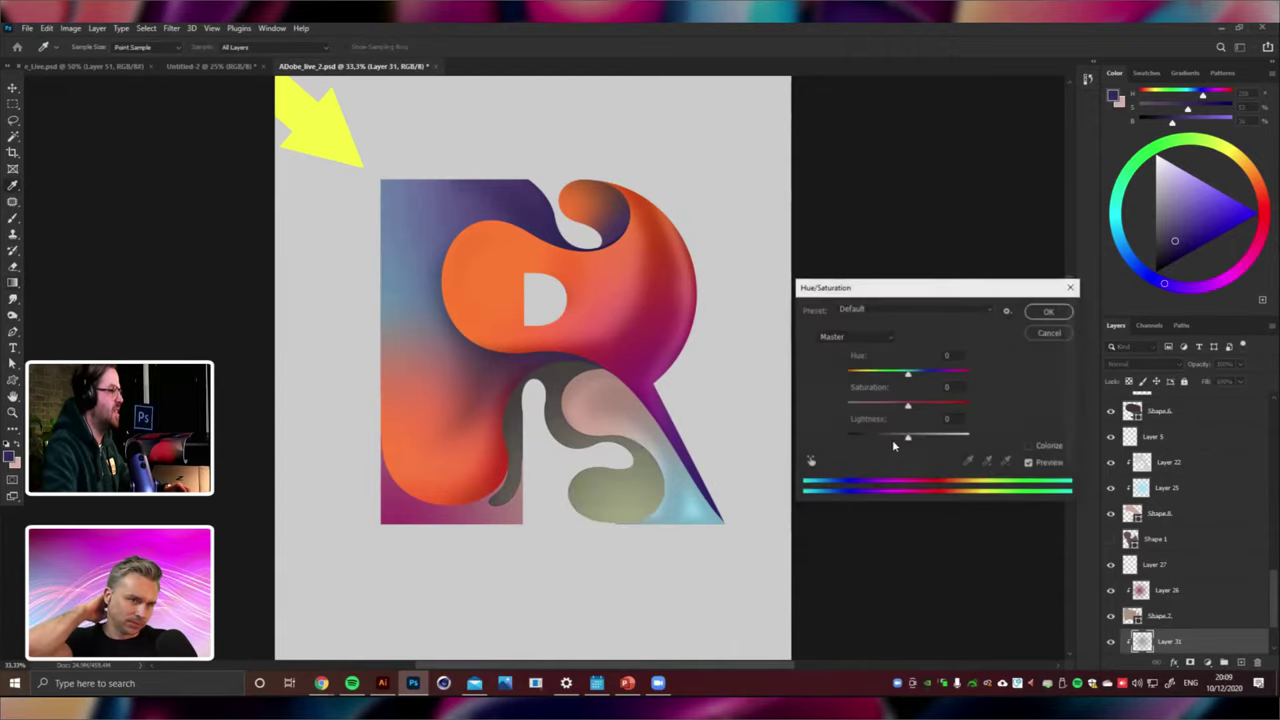
{"action": "left_click_drag", "start_coordinate": [913, 435], "coordinate": [891, 437]}
{"action": "left_click_drag", "start_coordinate": [907, 405], "coordinate": [930, 407]}
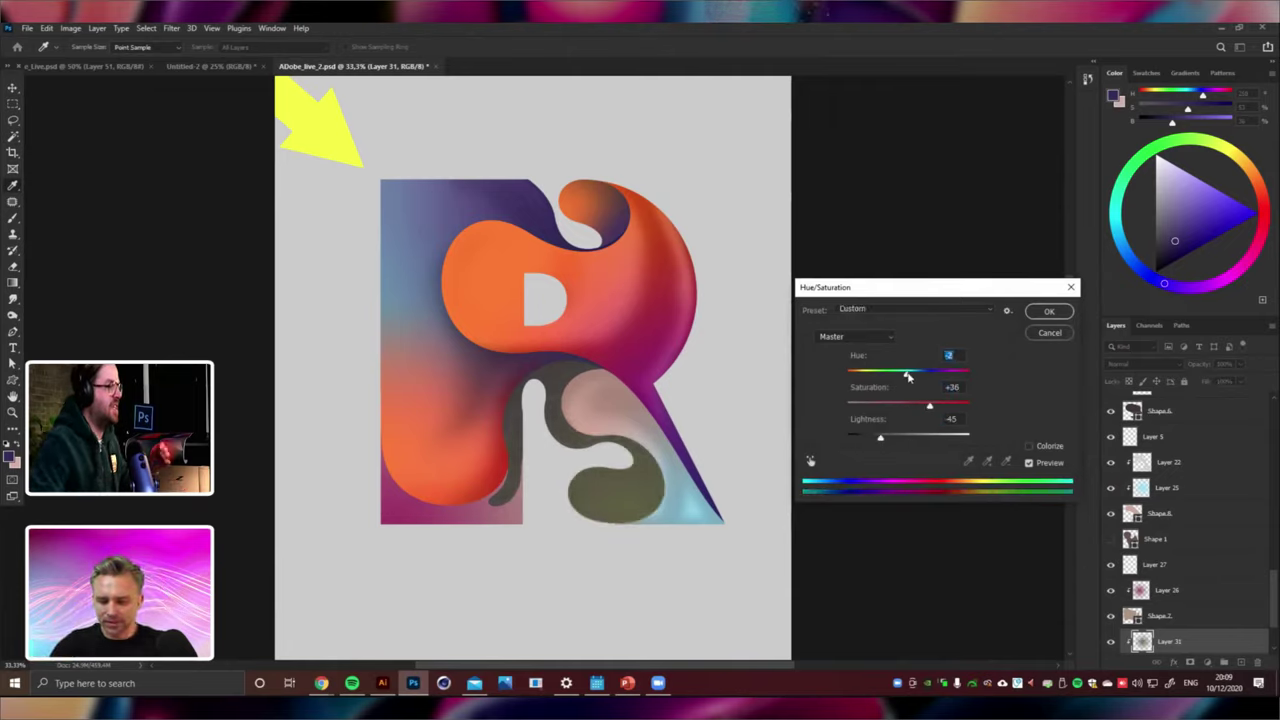
{"action": "left_click_drag", "start_coordinate": [934, 378], "coordinate": [862, 374]}
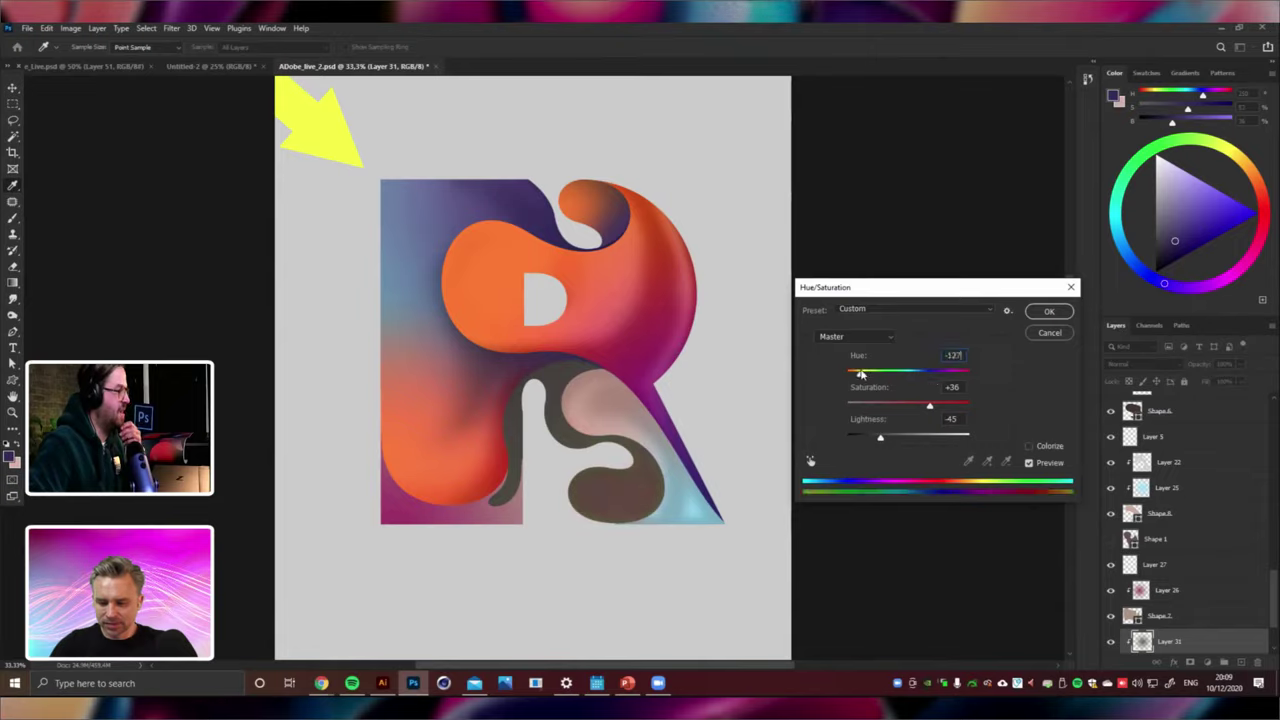
{"action": "left_click", "coordinate": [1048, 312]}
{"action": "key", "text": "g"}
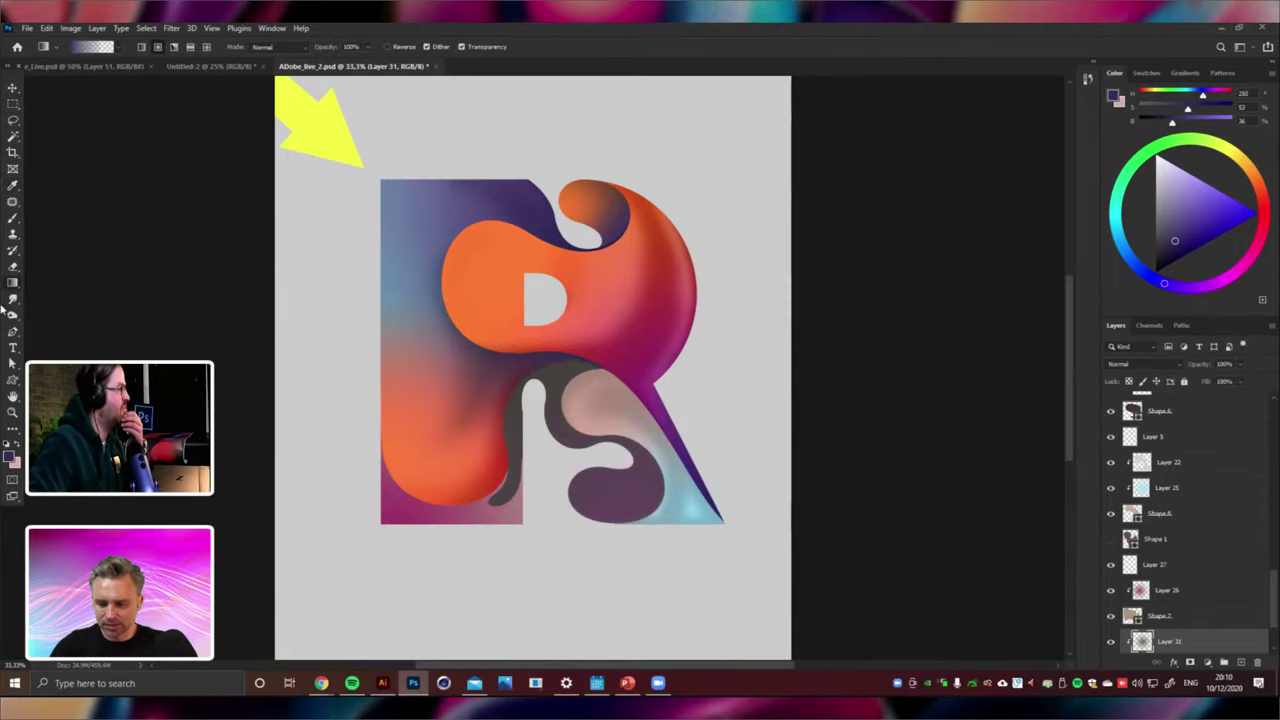
Select Layer 26 on the stem's base and shift its gradient's hue to purple with Hue/Saturation, setting lightness to -28.
{"action": "key", "text": "v"}
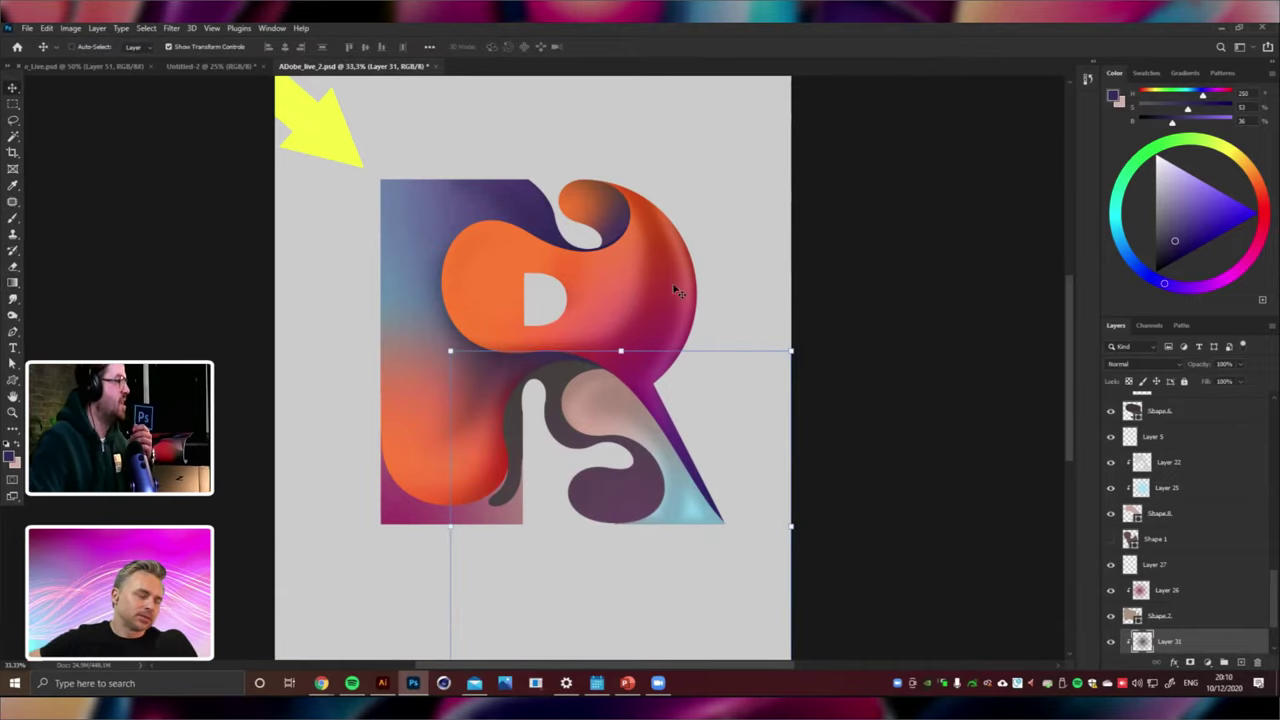
{"action": "right_click", "coordinate": [467, 508]}
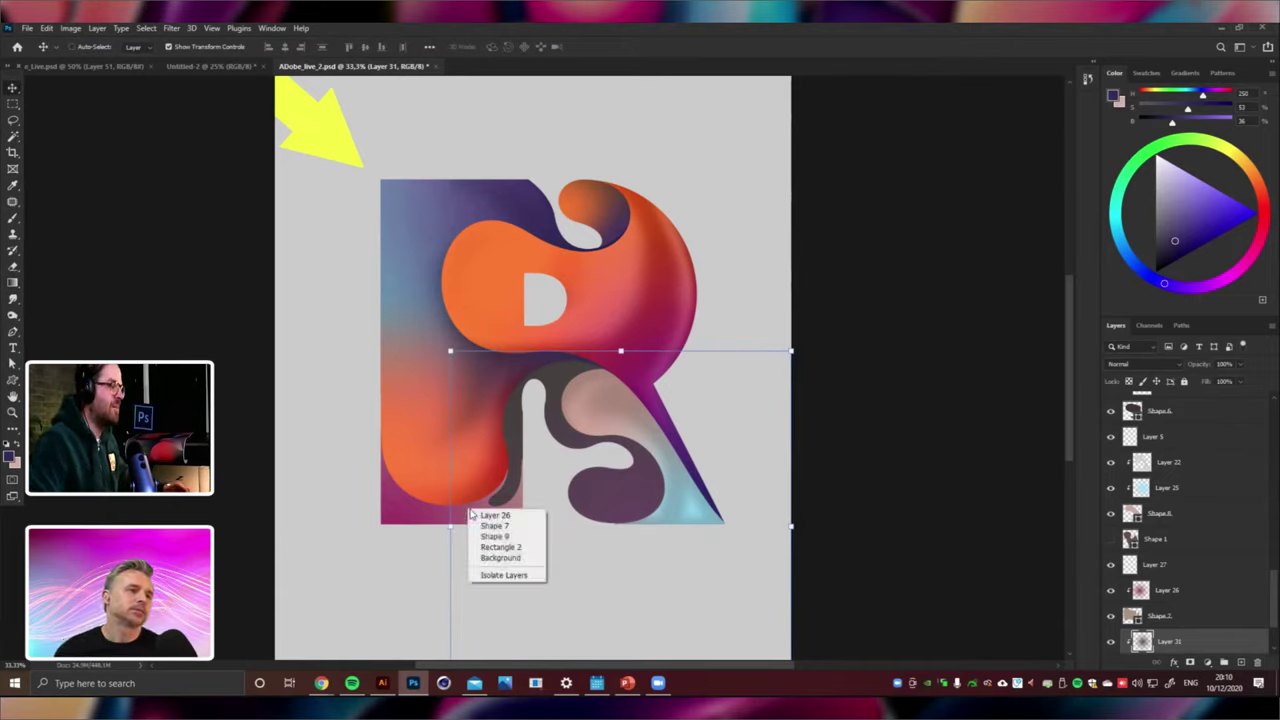
{"action": "left_click", "coordinate": [488, 515]}
{"action": "left_click_drag", "start_coordinate": [422, 568], "coordinate": [406, 515]}
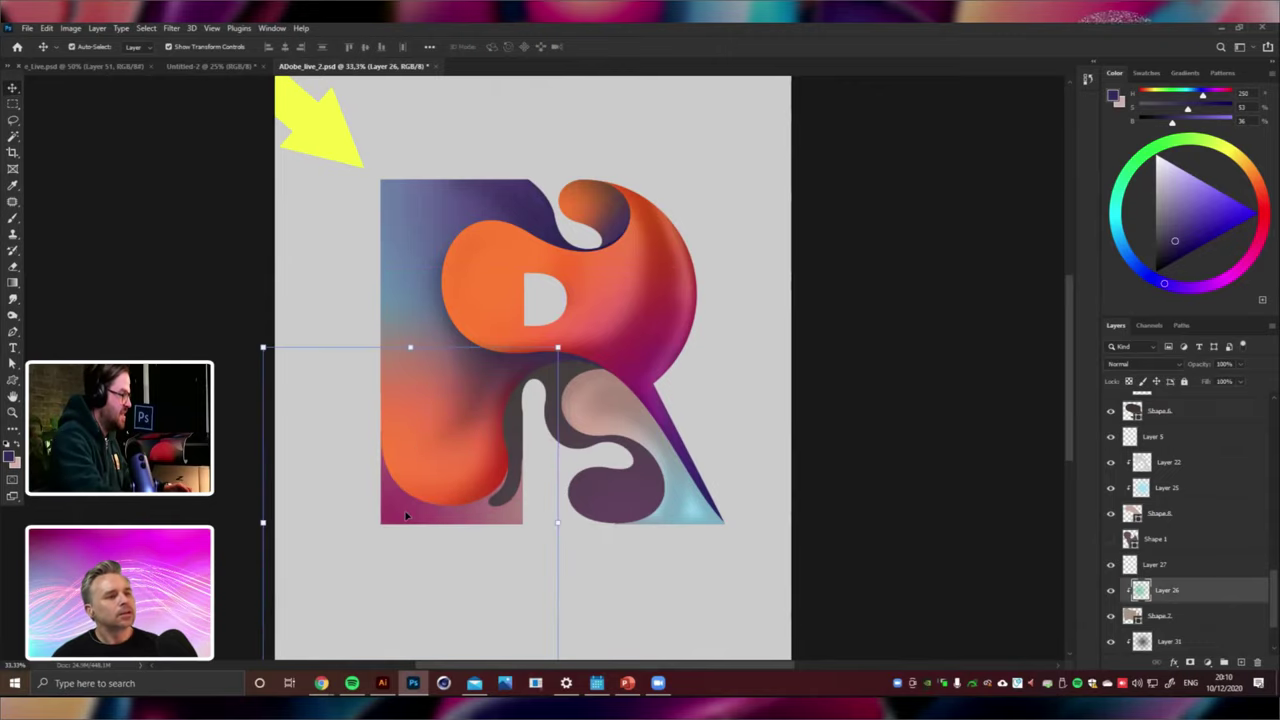
{"action": "key", "text": "ctrl+u"}
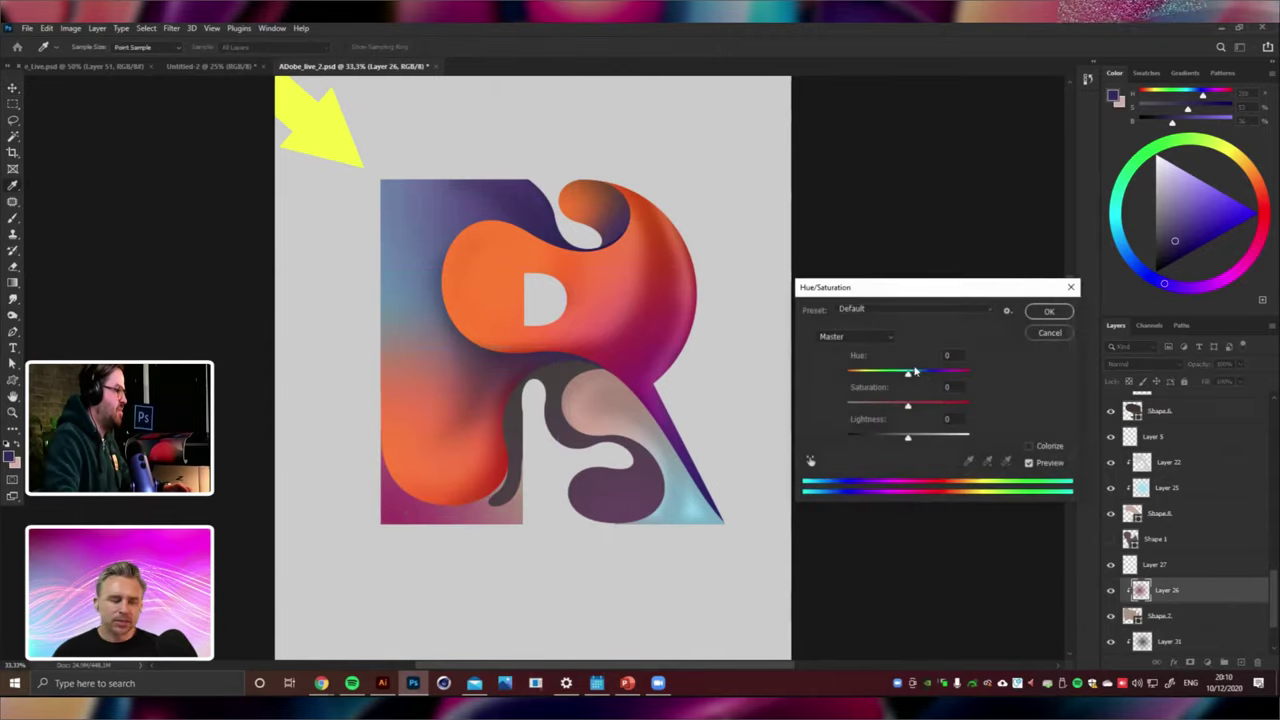
{"action": "left_click_drag", "start_coordinate": [907, 373], "coordinate": [866, 374]}
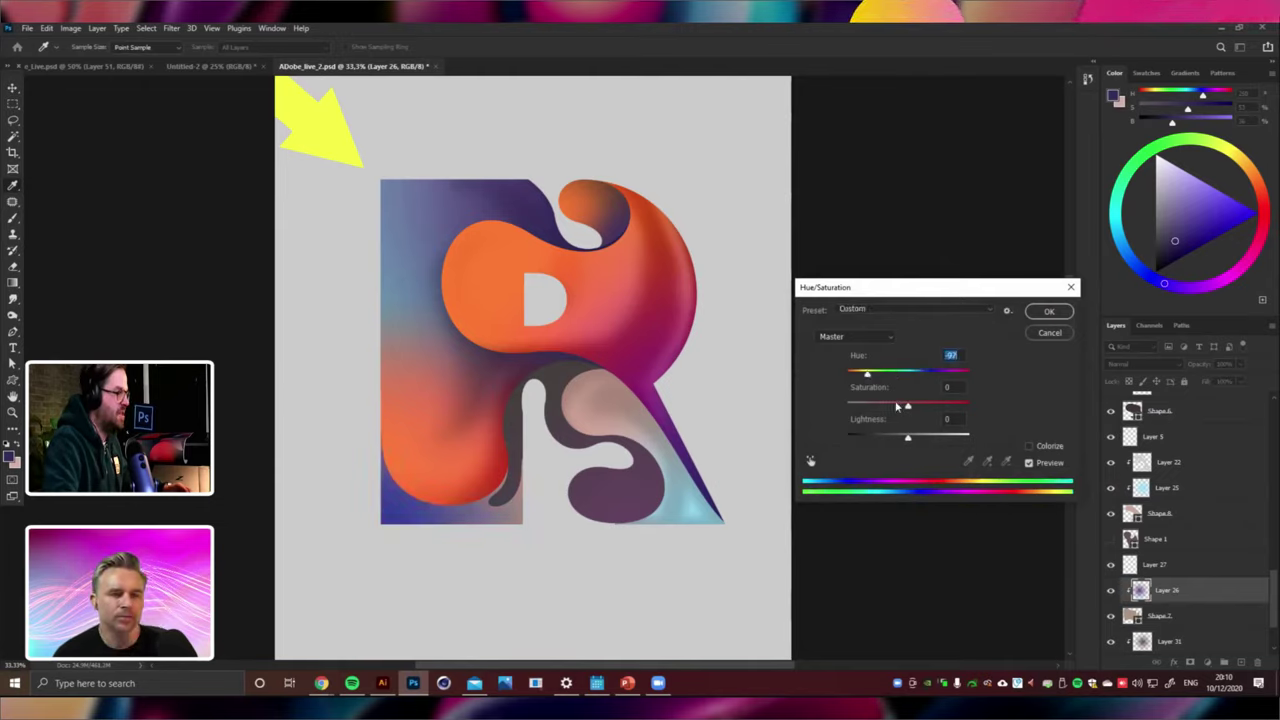
{"action": "left_click_drag", "start_coordinate": [906, 437], "coordinate": [891, 437]}
{"action": "left_click_drag", "start_coordinate": [868, 374], "coordinate": [881, 375]}
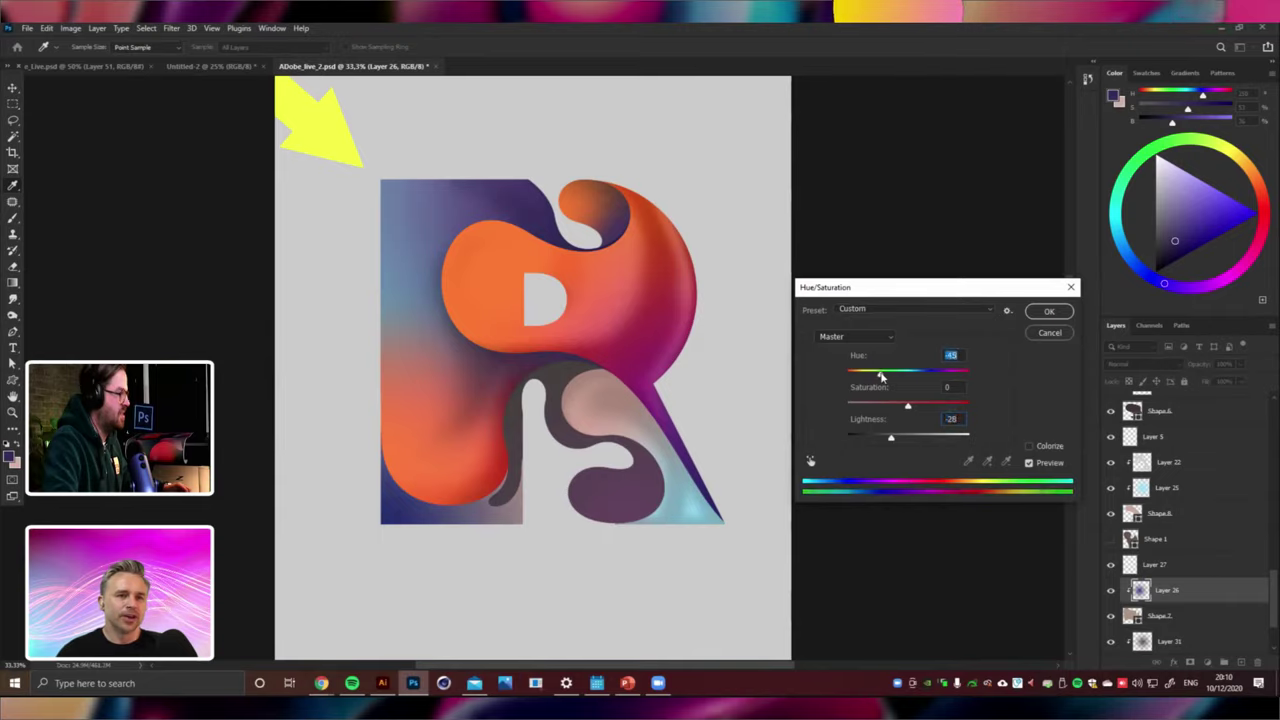
{"action": "left_click", "coordinate": [1050, 311]}
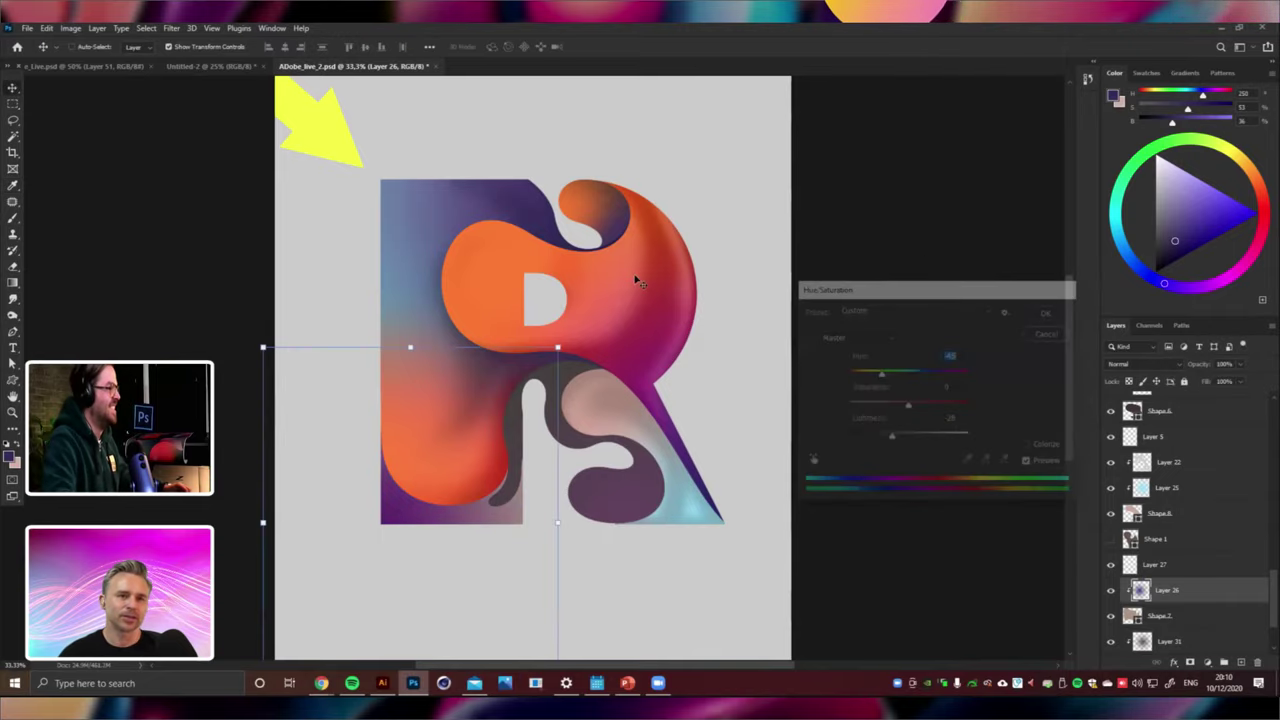
Add a new layer, sample orange from the bowl and draw a radial gradient glow centred at the letter's upper edge.
{"action": "left_click", "coordinate": [16, 288]}
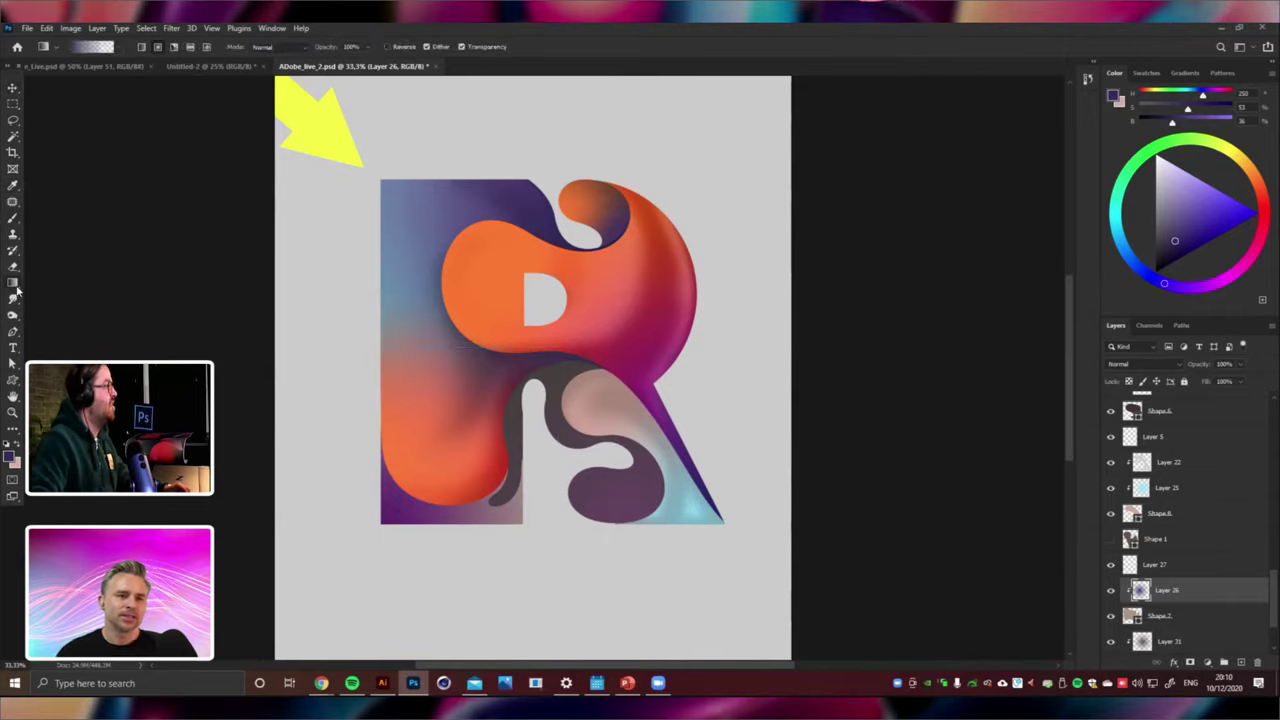
{"action": "key", "text": "ctrl+shift+n"}
{"action": "key", "text": "Return"}
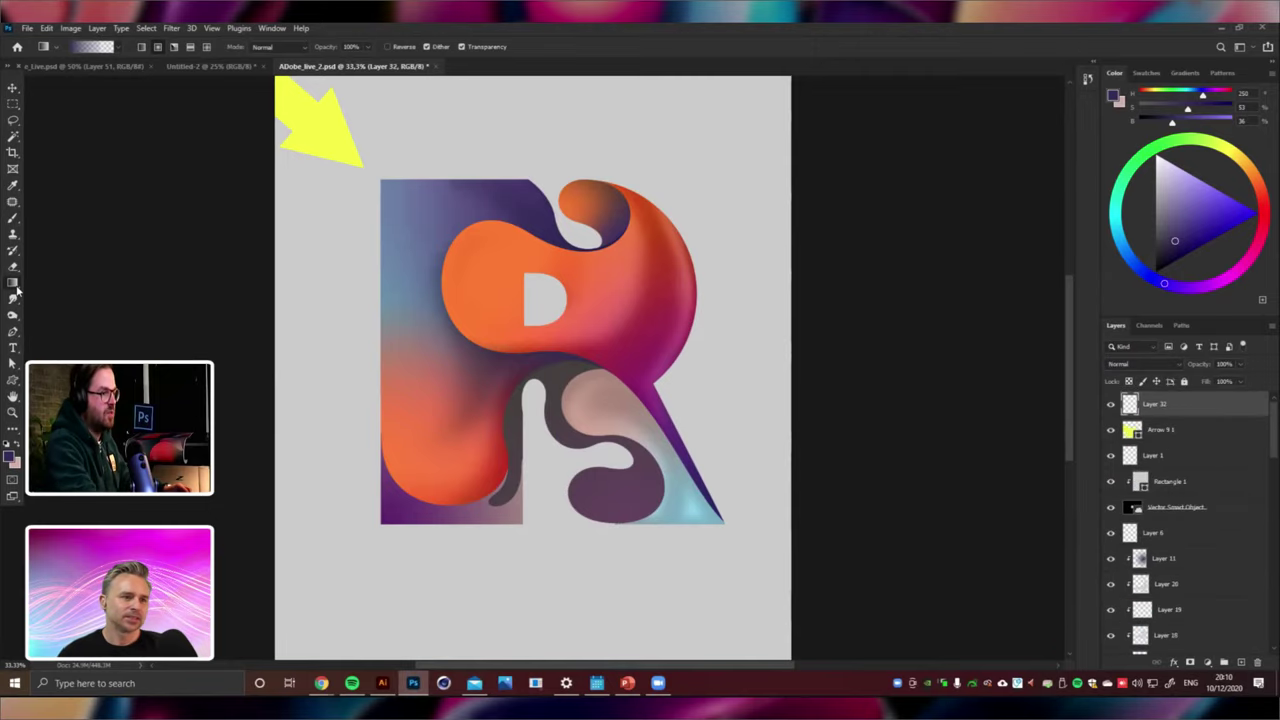
{"action": "key", "text": "ctrl+minus"}
{"action": "key", "text": "ctrl+minus"}
{"action": "key", "text": "ctrl+plus"}
{"action": "key", "text": "ctrl+plus"}
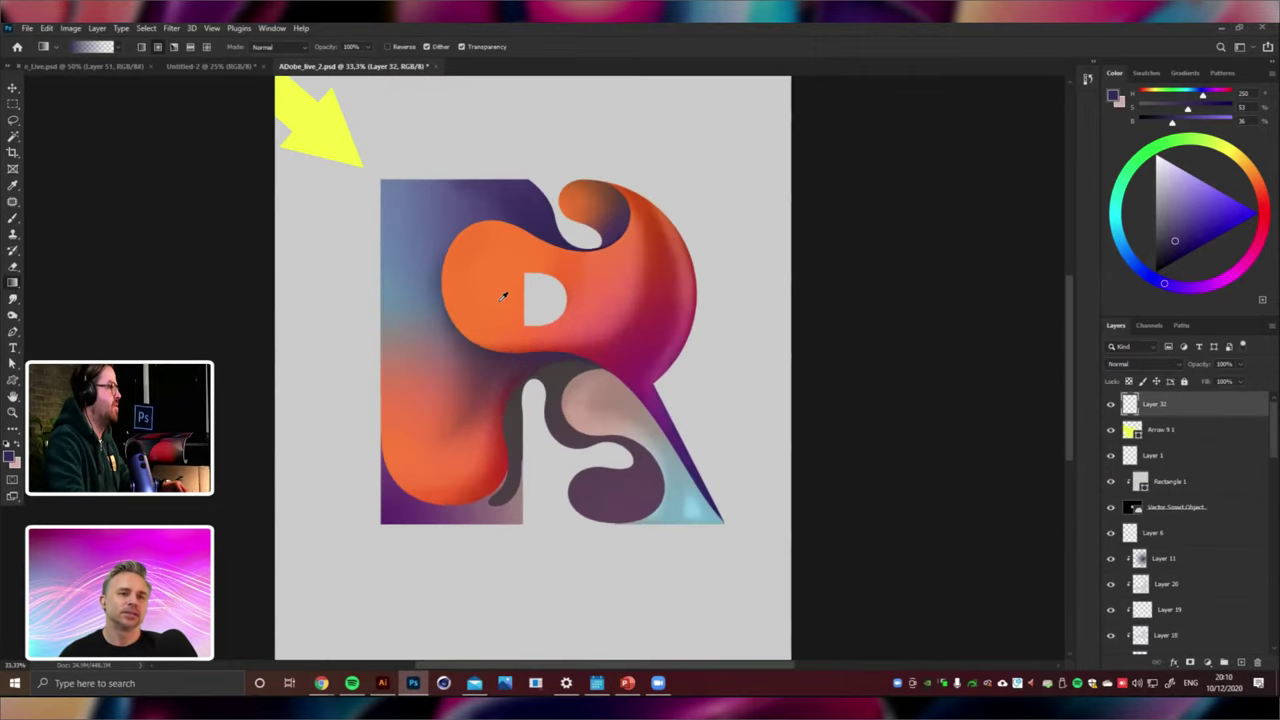
{"action": "left_click", "coordinate": [498, 298], "text": "alt"}
{"action": "left_click_drag", "start_coordinate": [616, 255], "coordinate": [621, 387]}
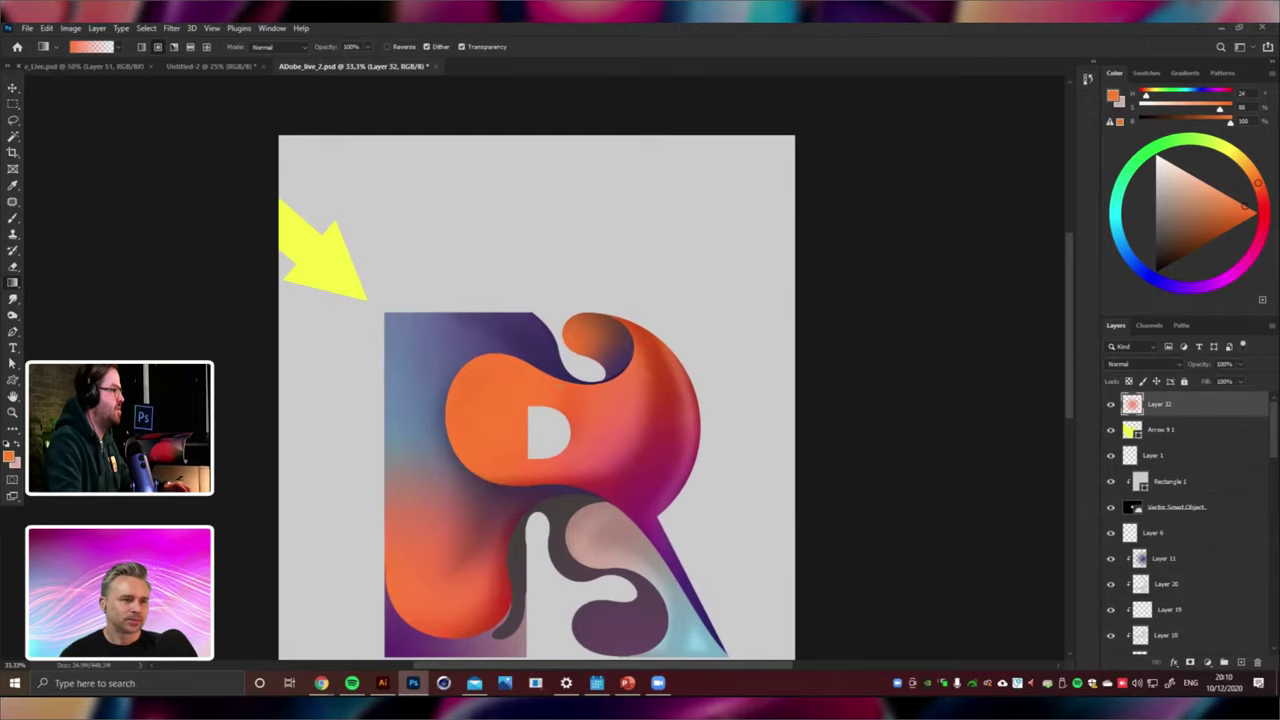
{"action": "key", "text": "ctrl+z"}
{"action": "left_click_drag", "start_coordinate": [549, 300], "coordinate": [540, 436]}
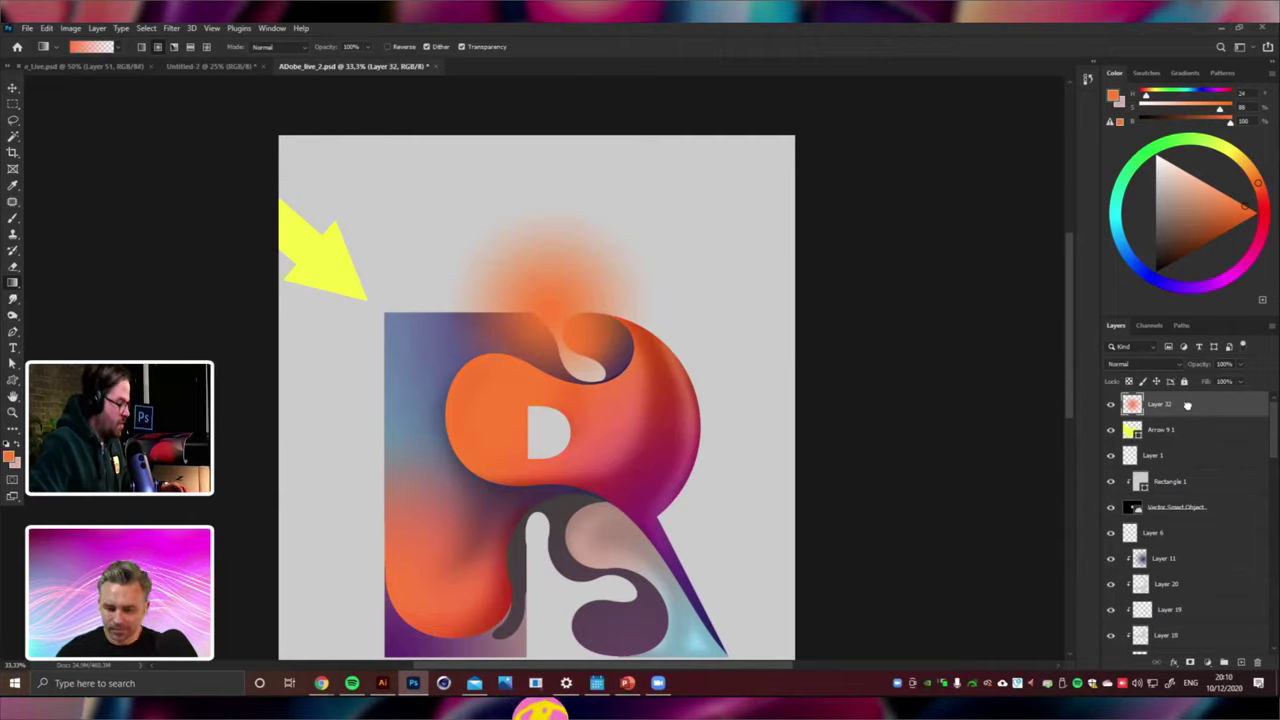
Duplicate the orange glow layer beneath the arrow layer and scale the upper glow down to about 45% around its centre.
{"action": "left_click_drag", "start_coordinate": [1187, 404], "coordinate": [1190, 448]}
{"action": "left_click", "coordinate": [1156, 430]}
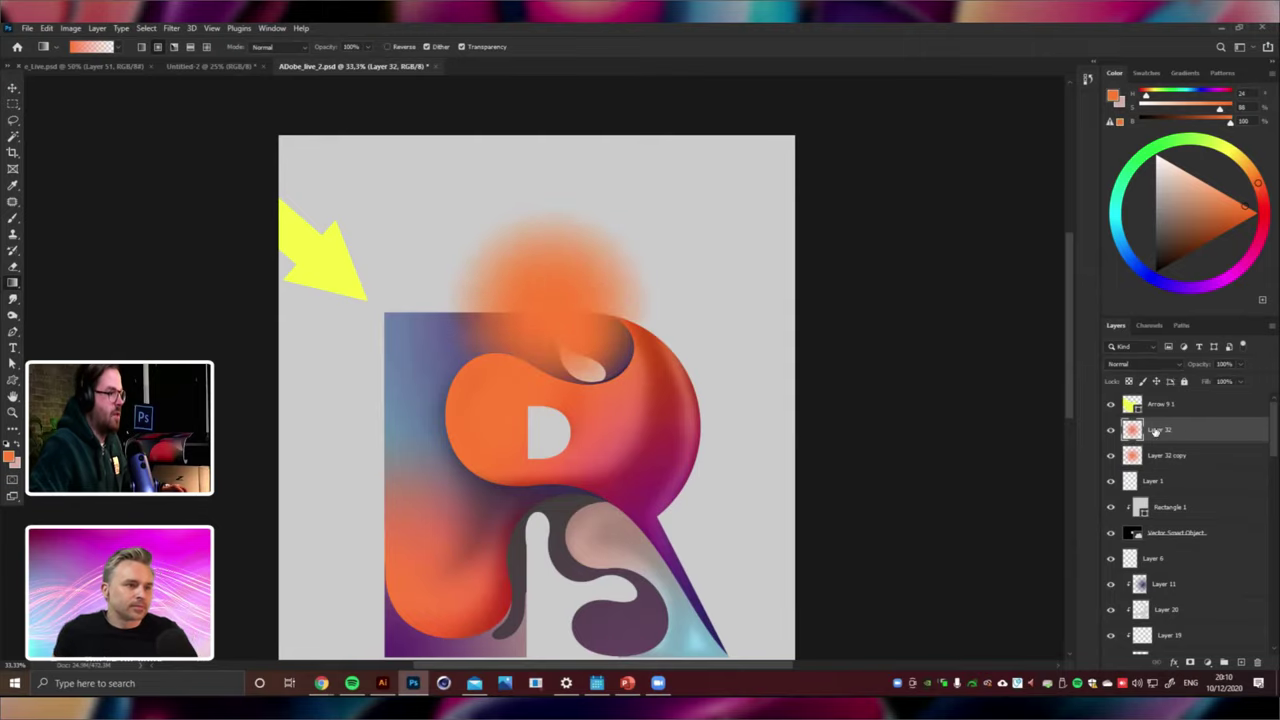
{"action": "left_click", "coordinate": [12, 89]}
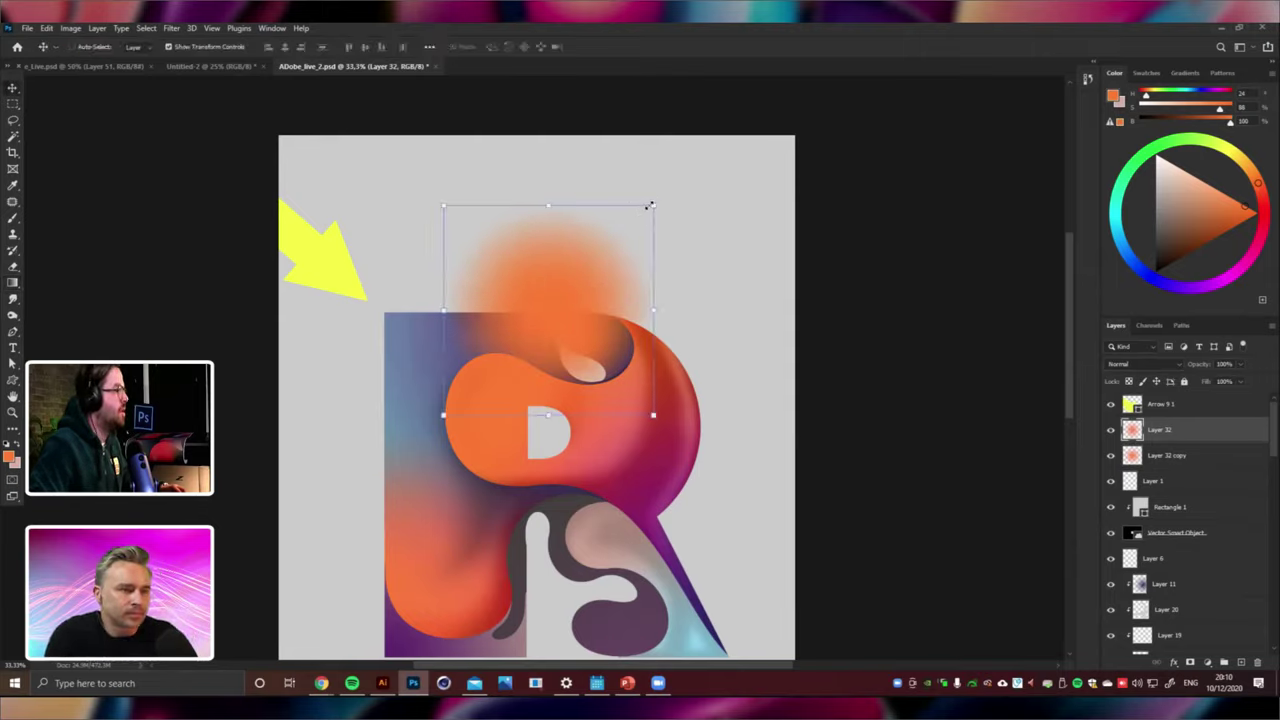
{"action": "left_click_drag", "start_coordinate": [649, 205], "coordinate": [594, 260]}
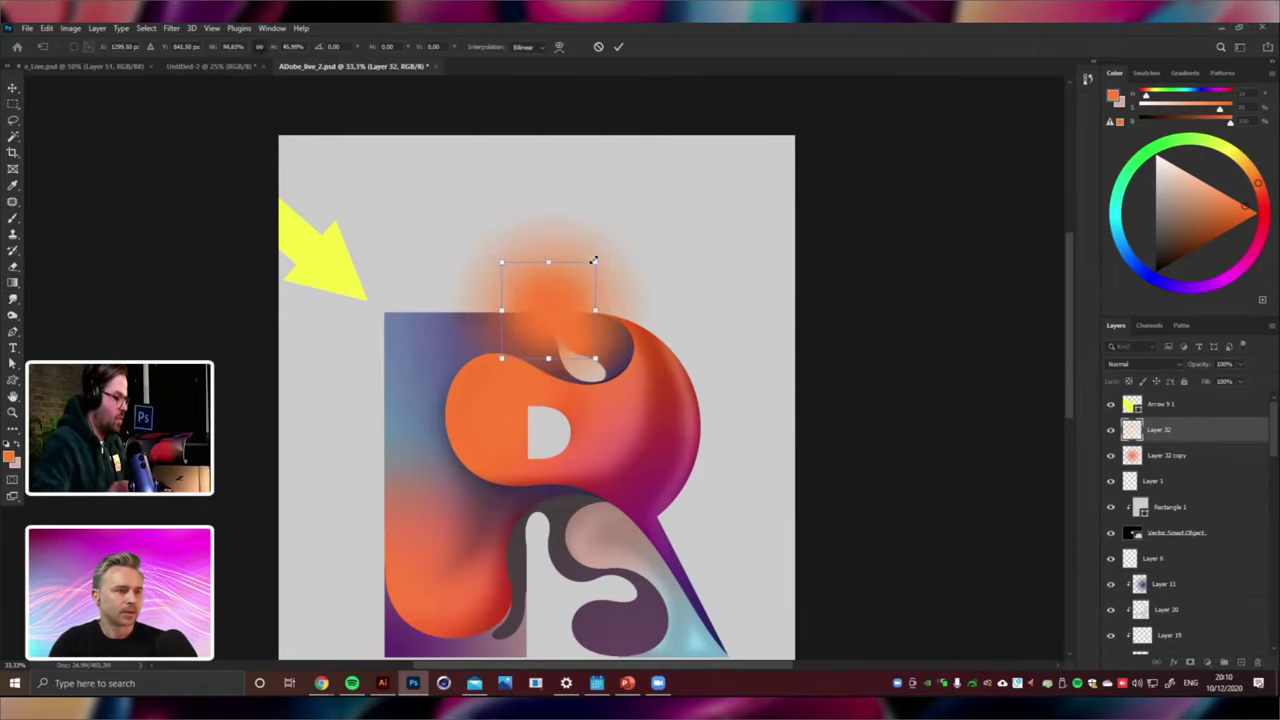
{"action": "key", "text": "Return"}
Raise the smaller glow's lightness to +23 with Hue/Saturation and set its blending mode to Screen.
{"action": "key", "text": "ctrl+u"}
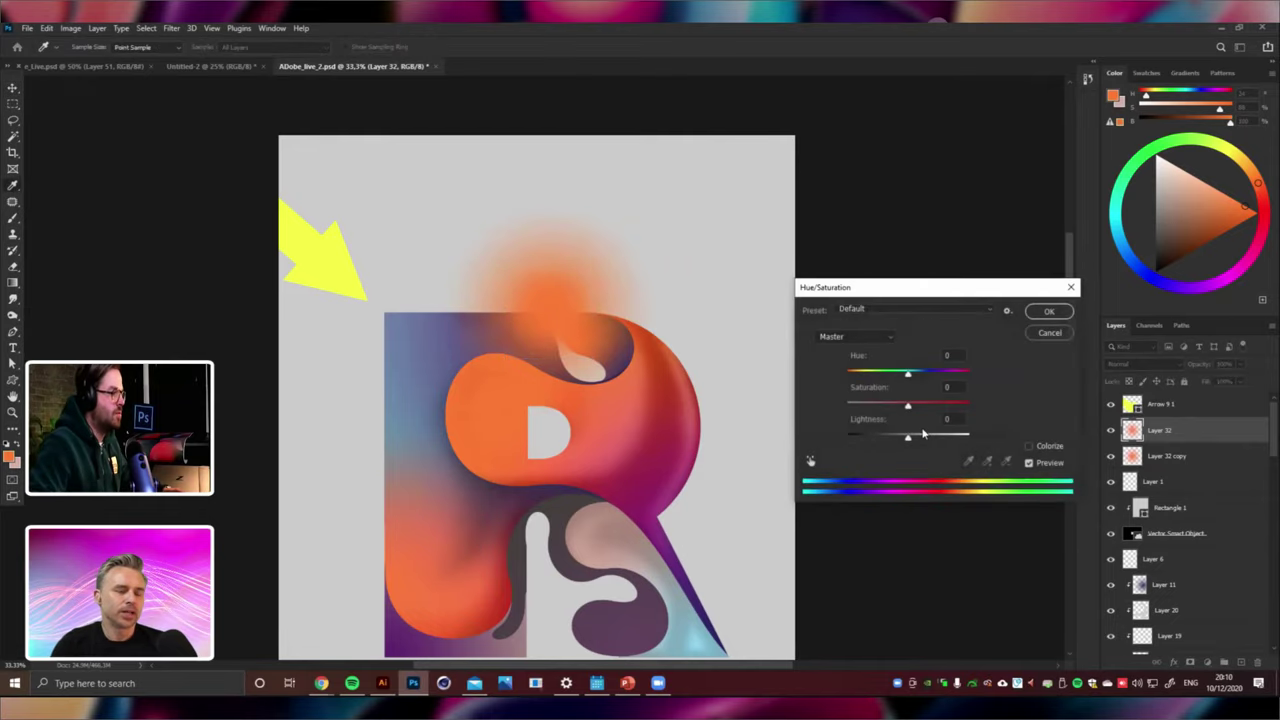
{"action": "left_click", "coordinate": [923, 440]}
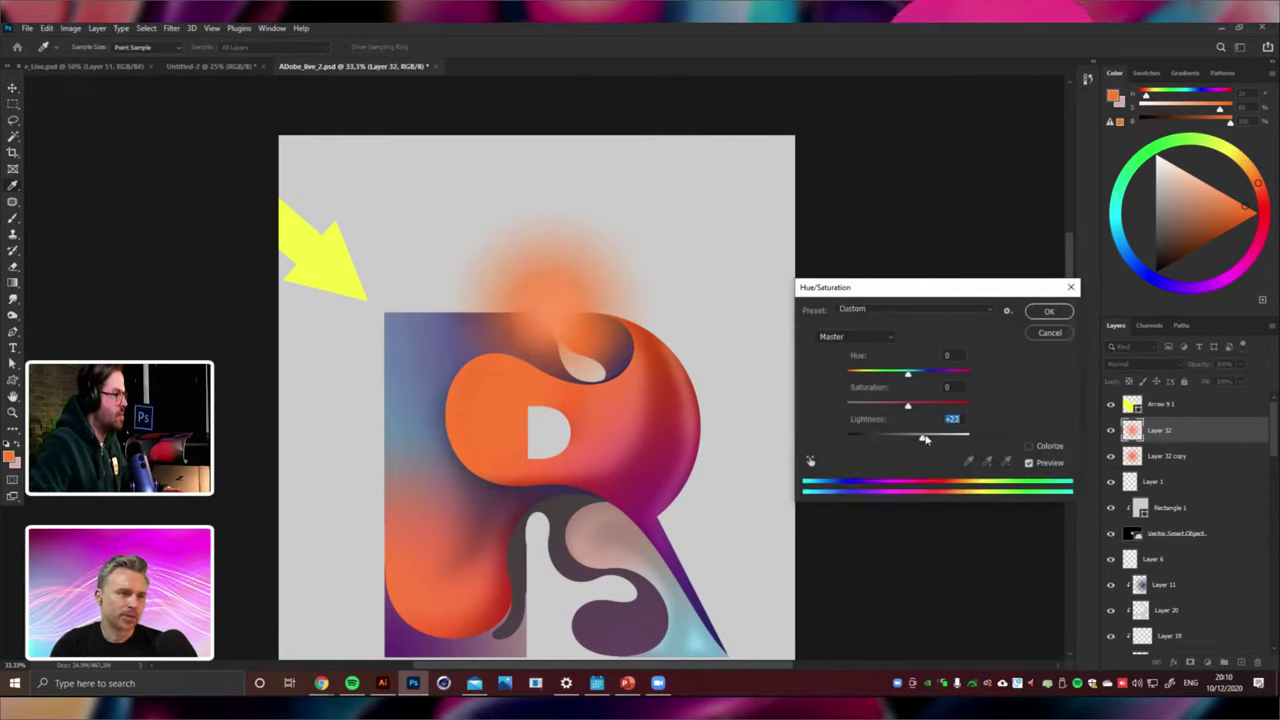
{"action": "left_click", "coordinate": [1049, 311]}
{"action": "left_click", "coordinate": [1132, 364]}
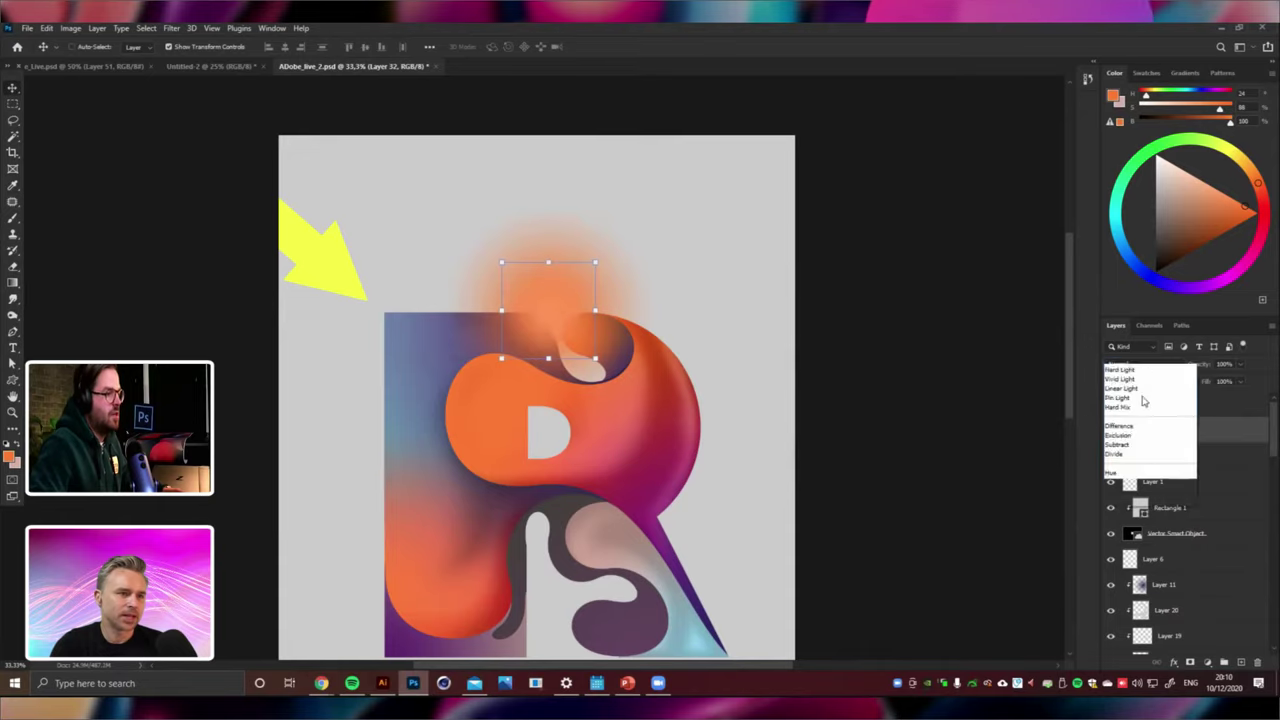
{"action": "left_click", "coordinate": [1125, 463]}
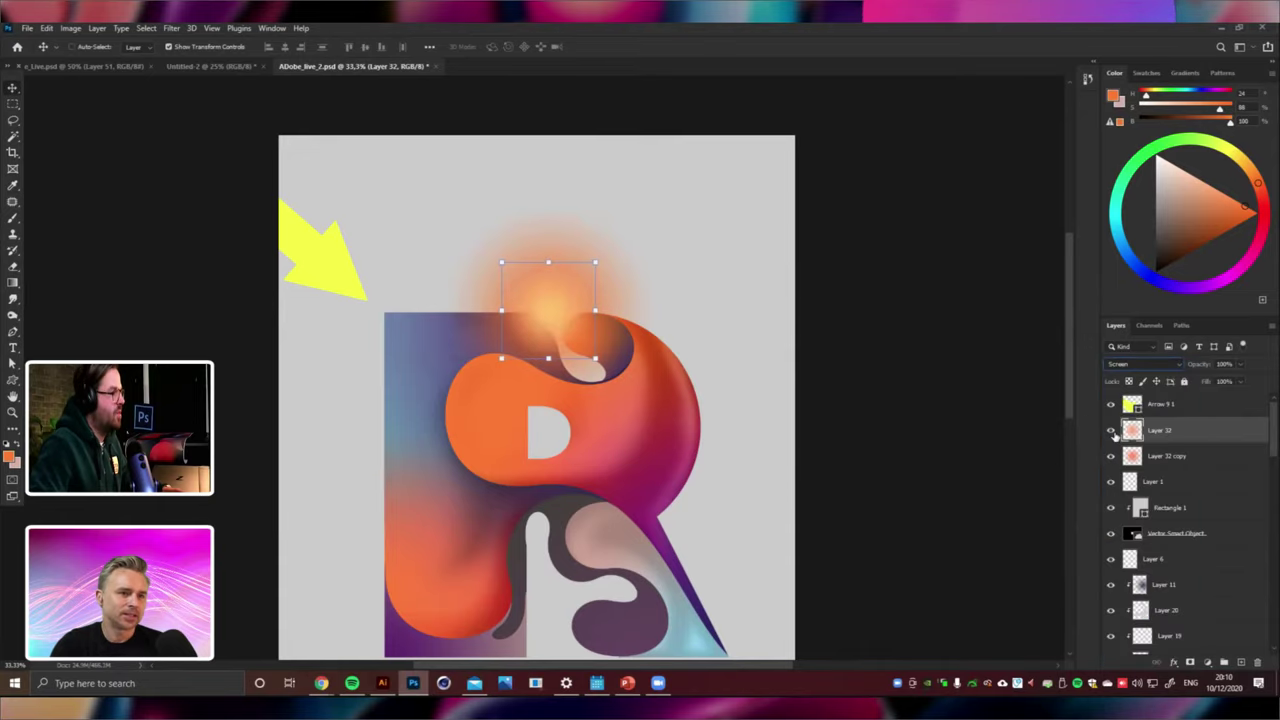
Duplicate the Screen-mode glow layer and shrink the copy around its centre into a small bright core.
{"action": "right_click", "coordinate": [1164, 434]}
{"action": "left_click", "coordinate": [1026, 209]}
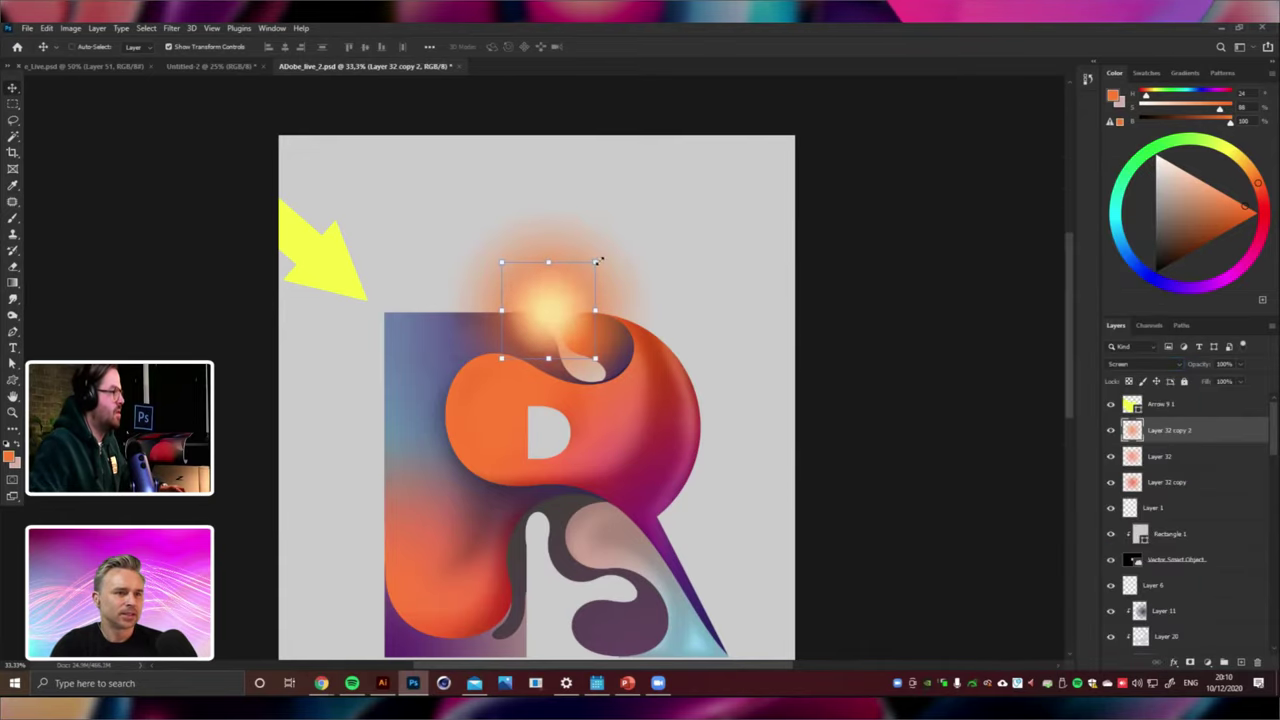
{"action": "left_click_drag", "start_coordinate": [596, 262], "coordinate": [561, 300]}
{"action": "key", "text": "Return"}
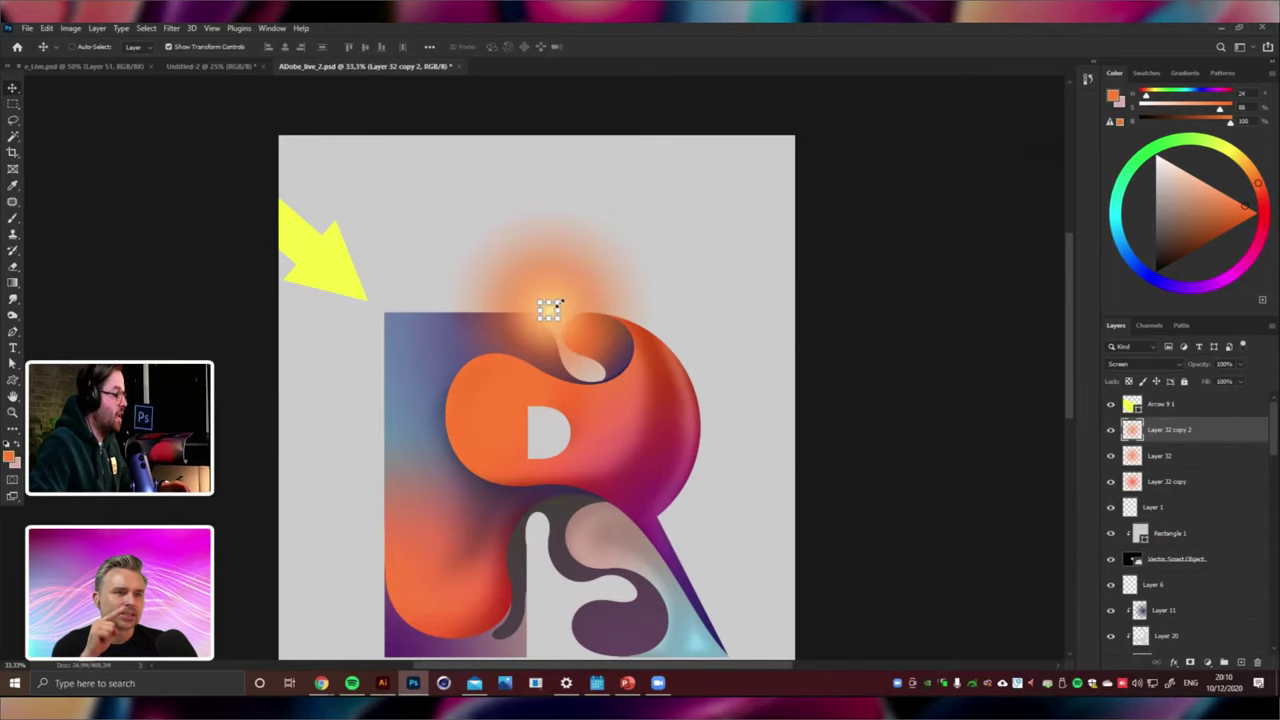
{"action": "key", "text": "ctrl+t"}
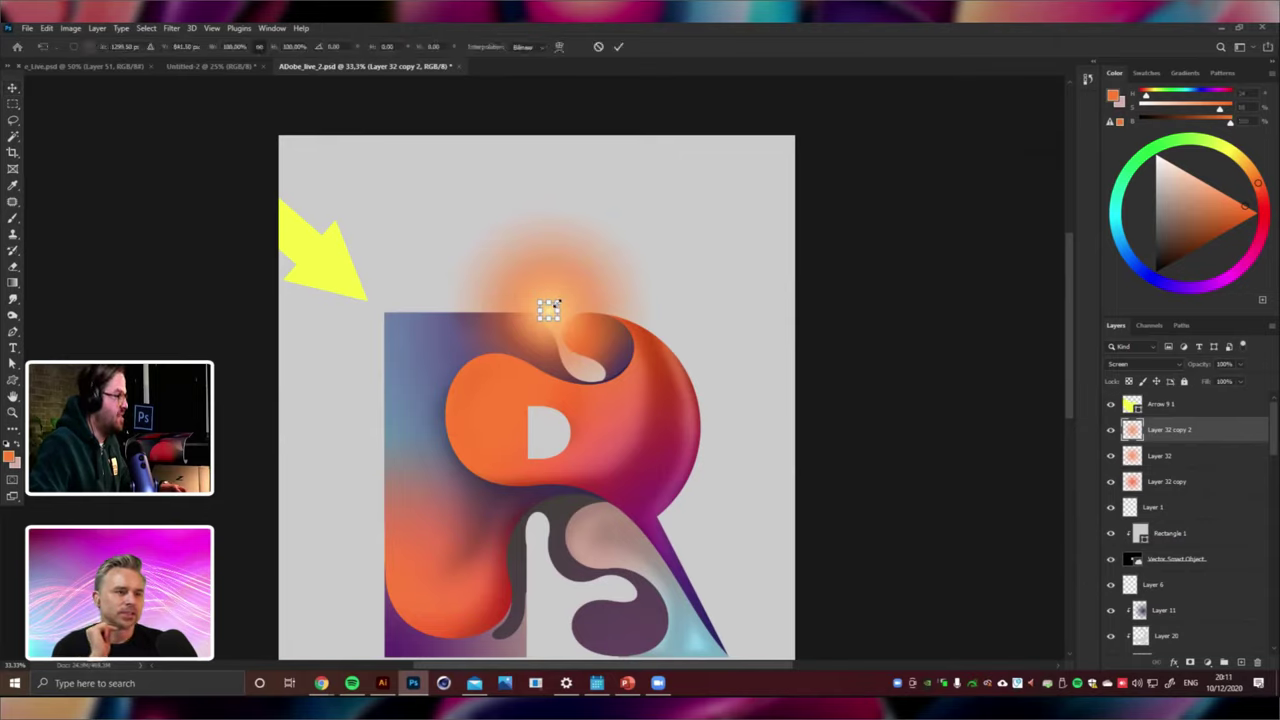
{"action": "left_click", "coordinate": [552, 307]}
{"action": "key", "text": "Return"}
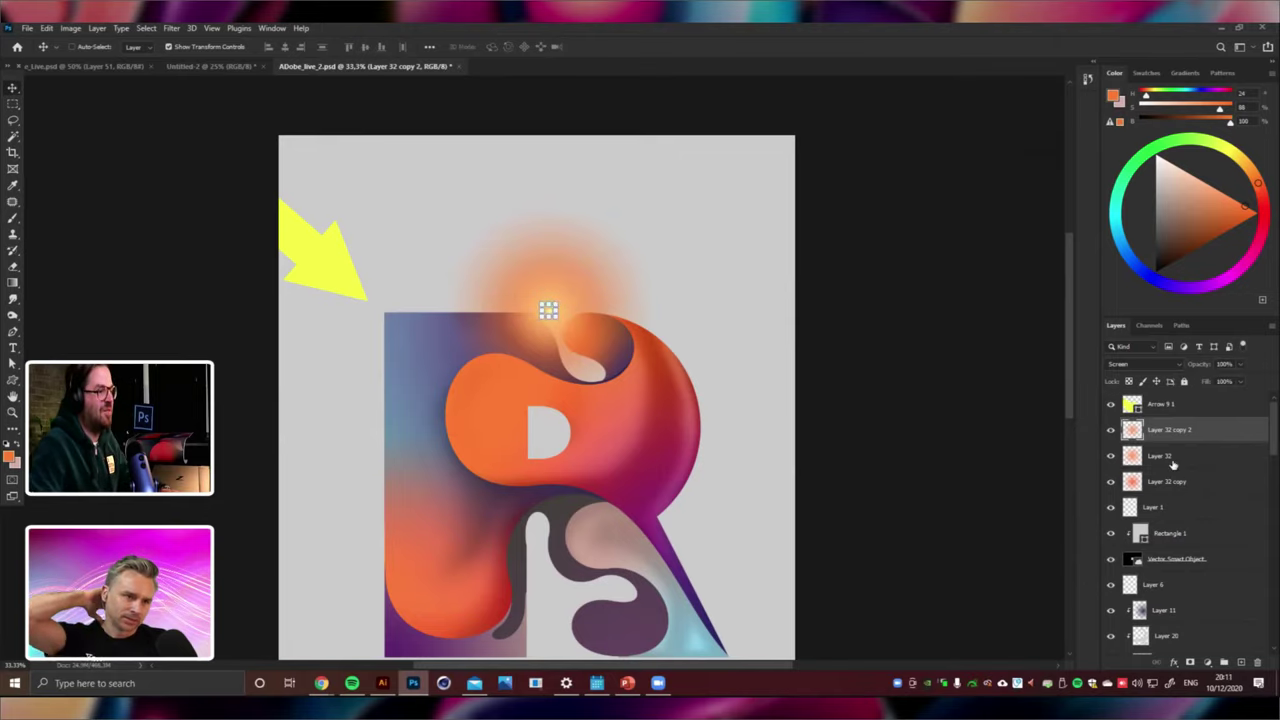
Merge the three glow layers into one and move the merged glow over the orange bowl beside the counter.
{"action": "left_click", "coordinate": [1172, 478], "text": "shift"}
{"action": "right_click", "coordinate": [1175, 455]}
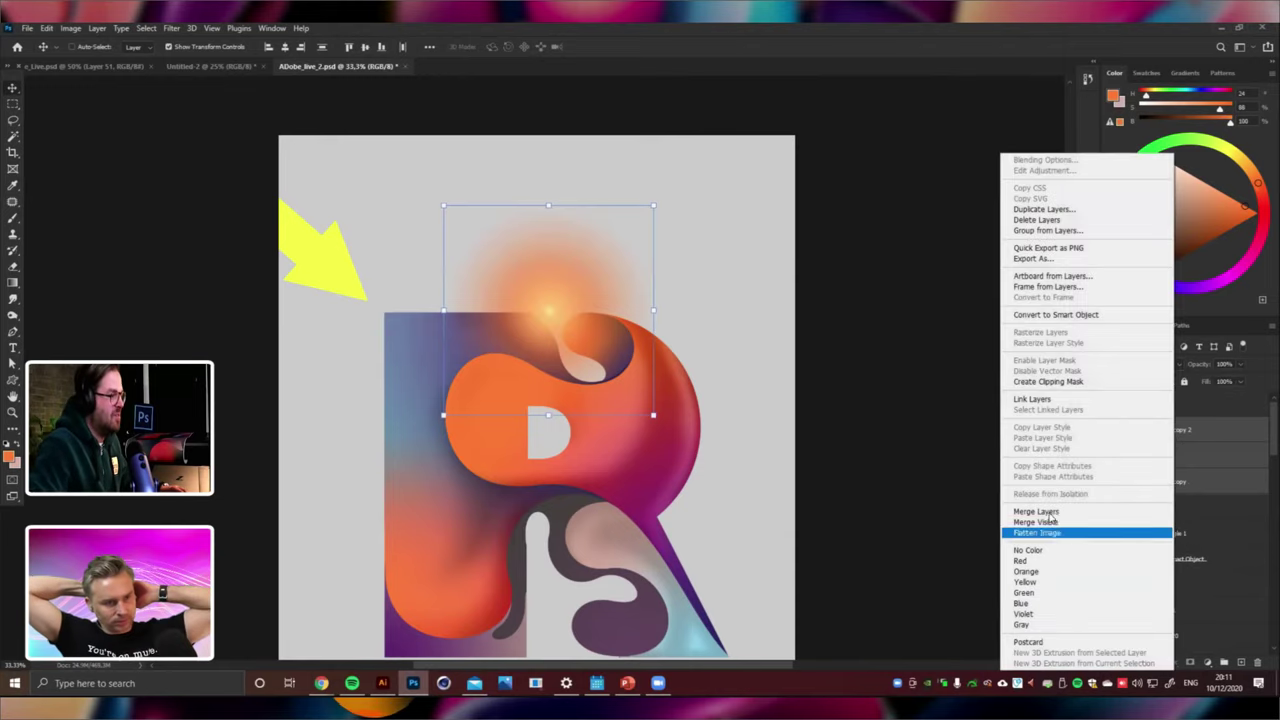
{"action": "left_click", "coordinate": [1060, 508]}
{"action": "left_click_drag", "start_coordinate": [812, 370], "coordinate": [534, 256]}
Add a layer beneath the merged glow and draw a dark purple rectangle of about 2851 × 3564 px covering the whole canvas.
{"action": "left_click", "coordinate": [13, 381]}
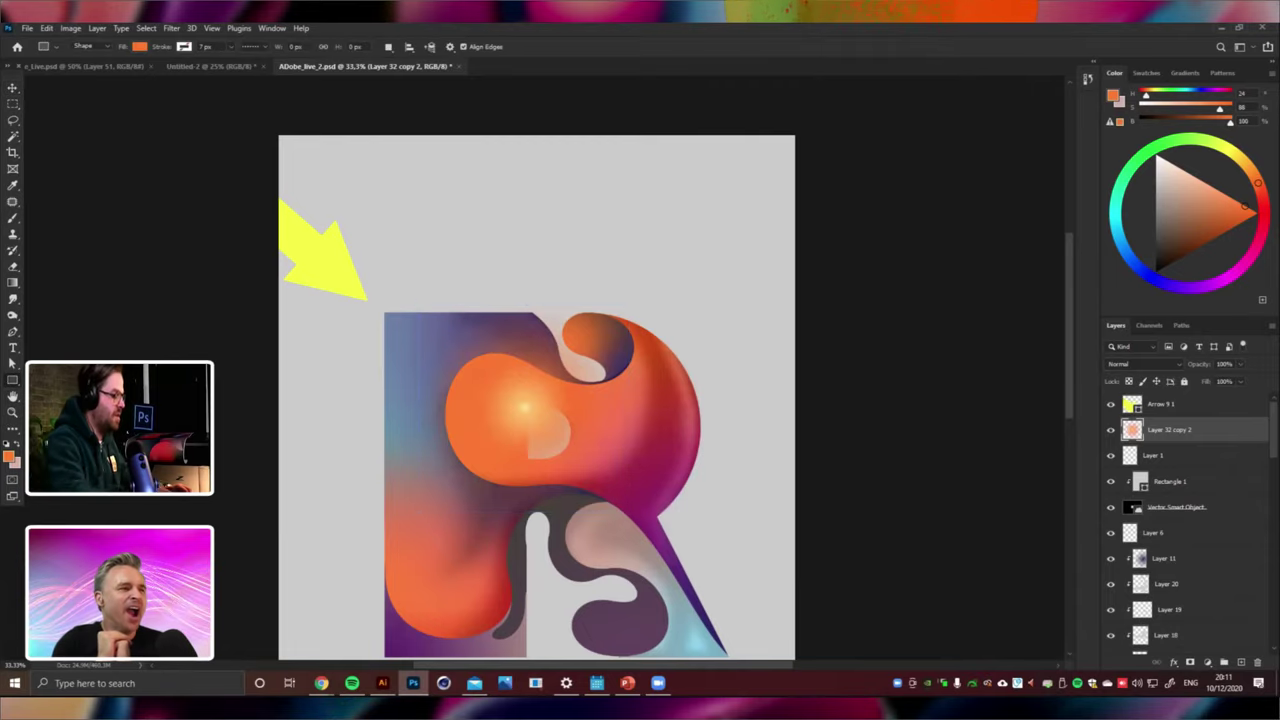
{"action": "key", "text": "ctrl+alt+shift+n"}
{"action": "key", "text": "ctrl+["}
{"action": "key", "text": "ctrl+minus"}
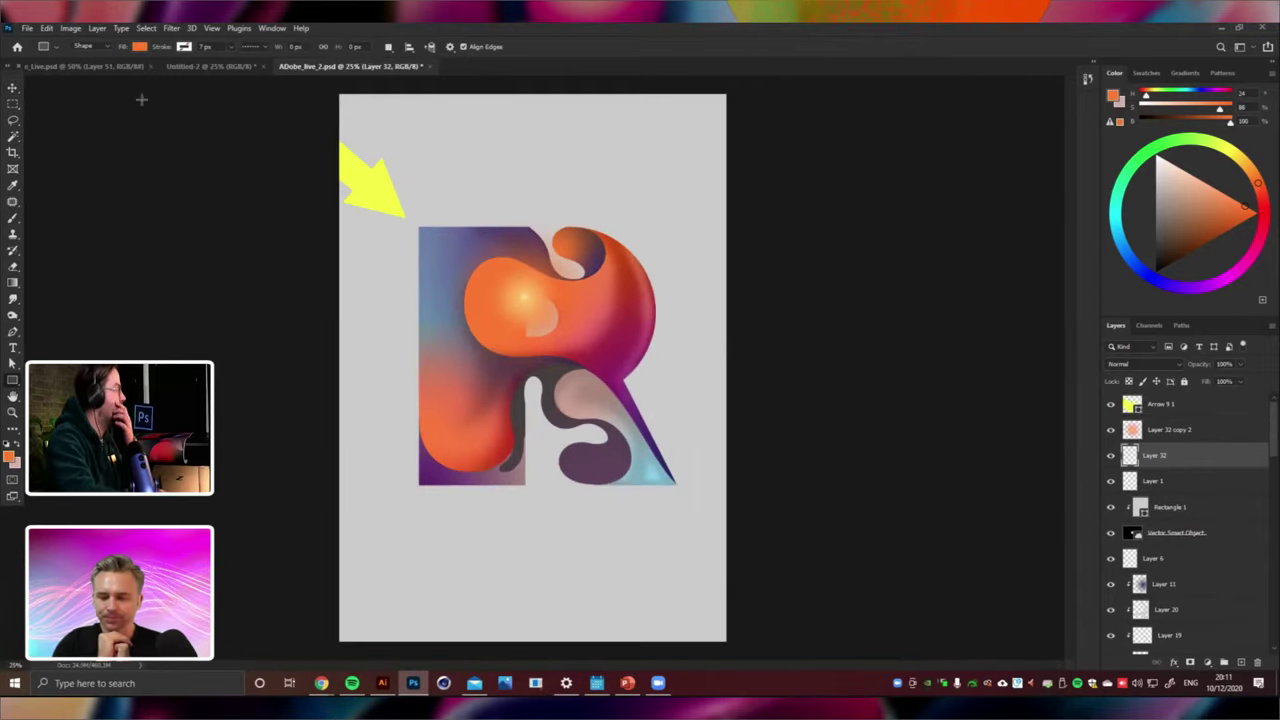
{"action": "left_click", "coordinate": [140, 47]}
{"action": "left_click", "coordinate": [72, 113]}
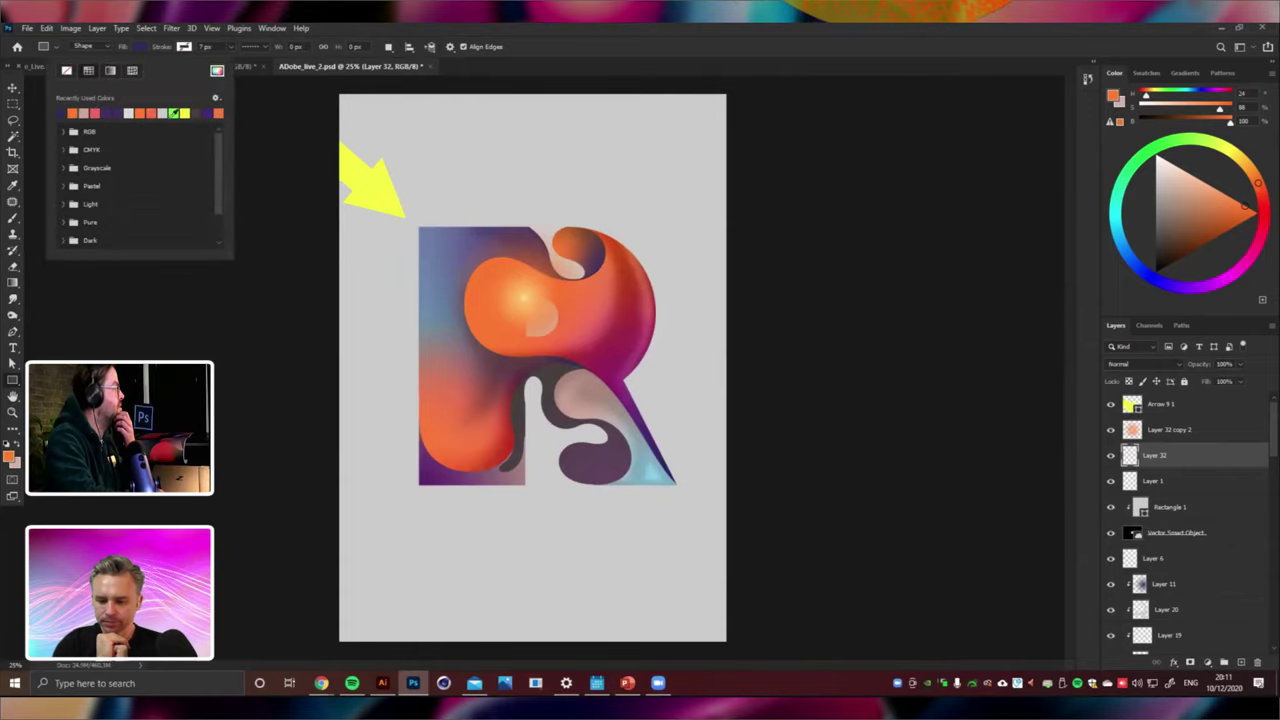
{"action": "left_click_drag", "start_coordinate": [735, 89], "coordinate": [290, 645]}
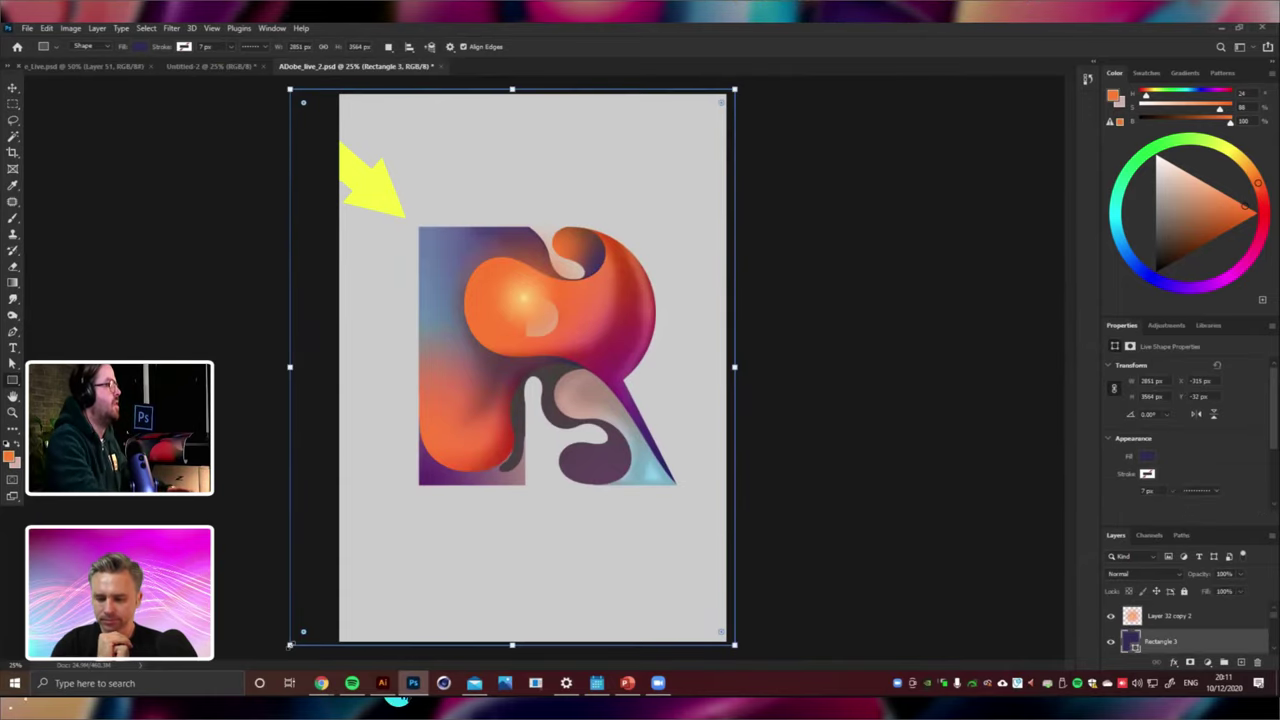
Select the orange glow layer, Layer 32 copy 2, above the purple rectangle.
{"action": "key", "text": "ctrl+plus"}
{"action": "key", "text": "ctrl+plus"}
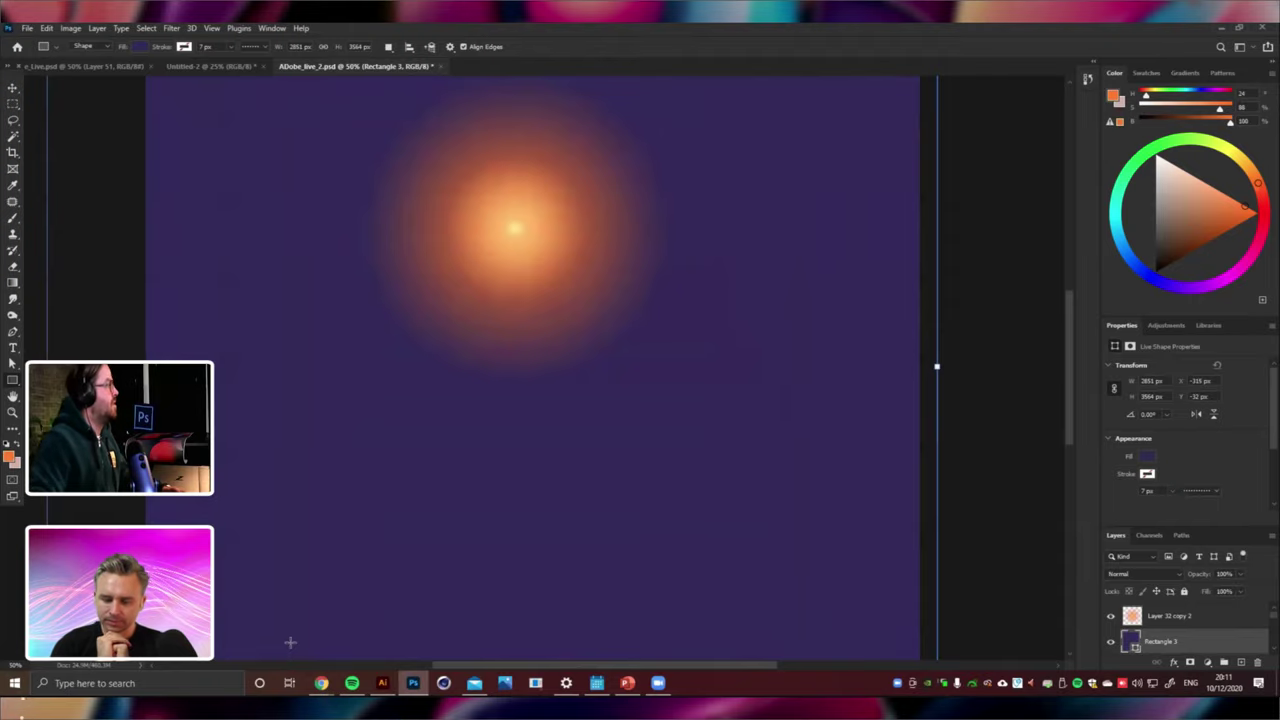
{"action": "key", "text": "v"}
{"action": "left_click_drag", "start_coordinate": [544, 307], "coordinate": [725, 337]}
{"action": "right_click", "coordinate": [543, 318]}
{"action": "left_click", "coordinate": [582, 323]}
{"action": "key", "text": "ctrl+z"}
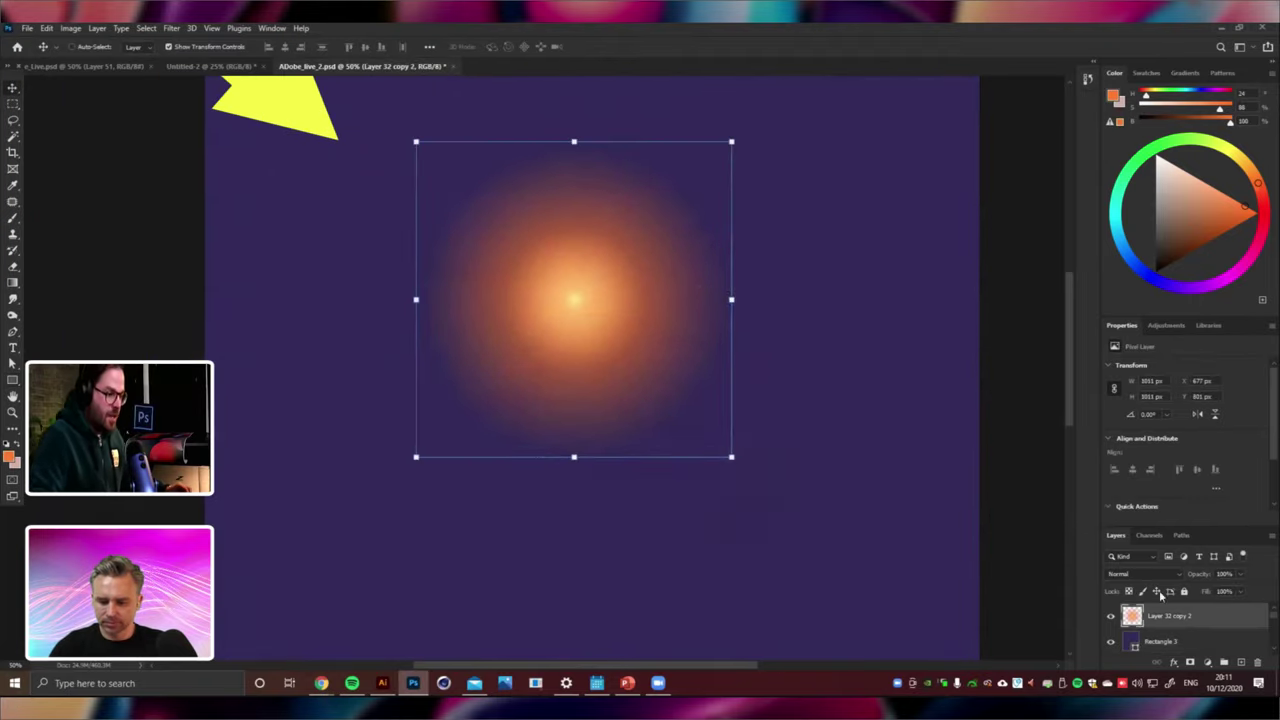
Close the Properties, Adjustments and Libraries group to make room for the layers, and hide the purple Rectangle 3.
{"action": "scroll", "coordinate": [1165, 633], "scroll_direction": "down", "scroll_amount": 1}
{"action": "scroll", "coordinate": [1185, 640], "scroll_direction": "up", "scroll_amount": 1}
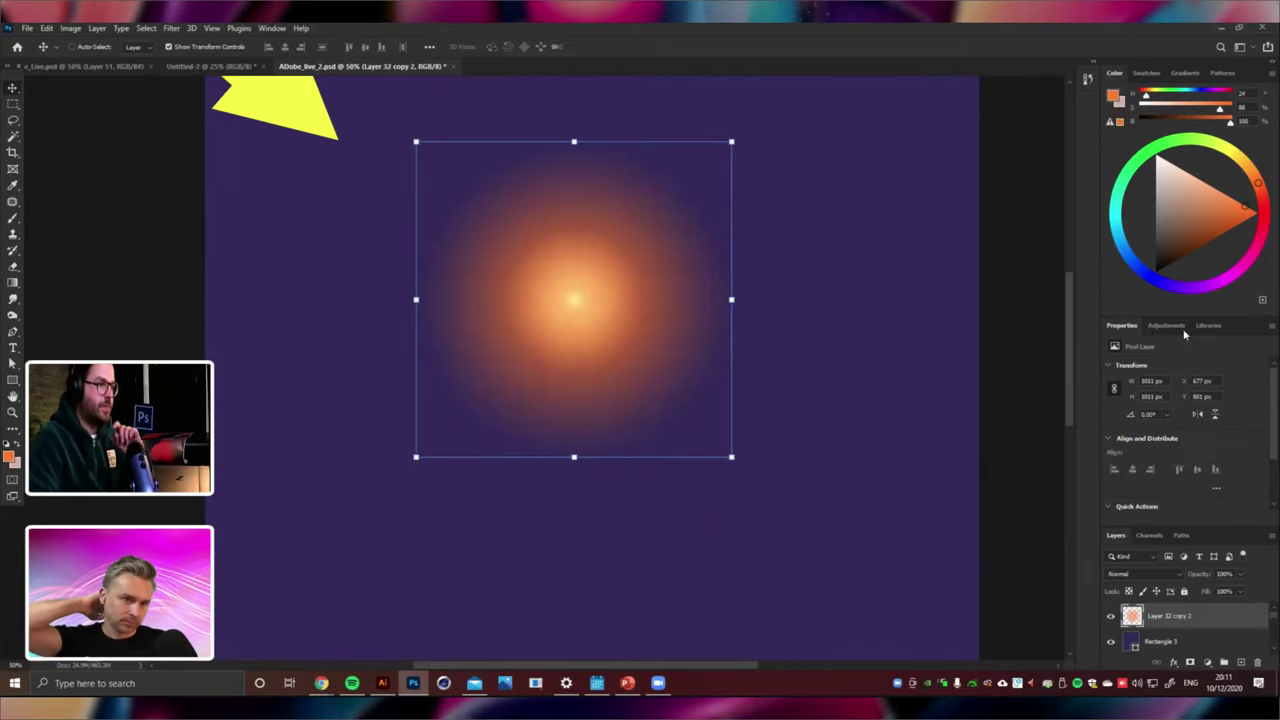
{"action": "left_click", "coordinate": [1272, 327]}
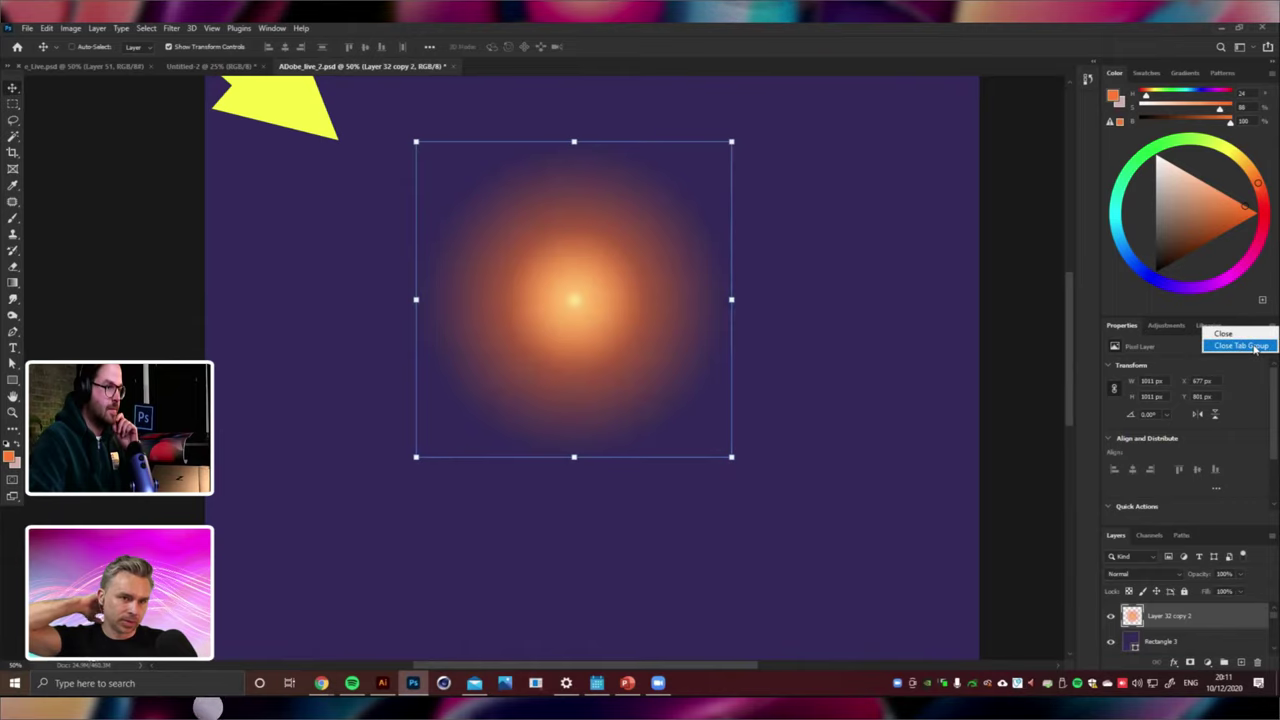
{"action": "left_click", "coordinate": [1240, 346]}
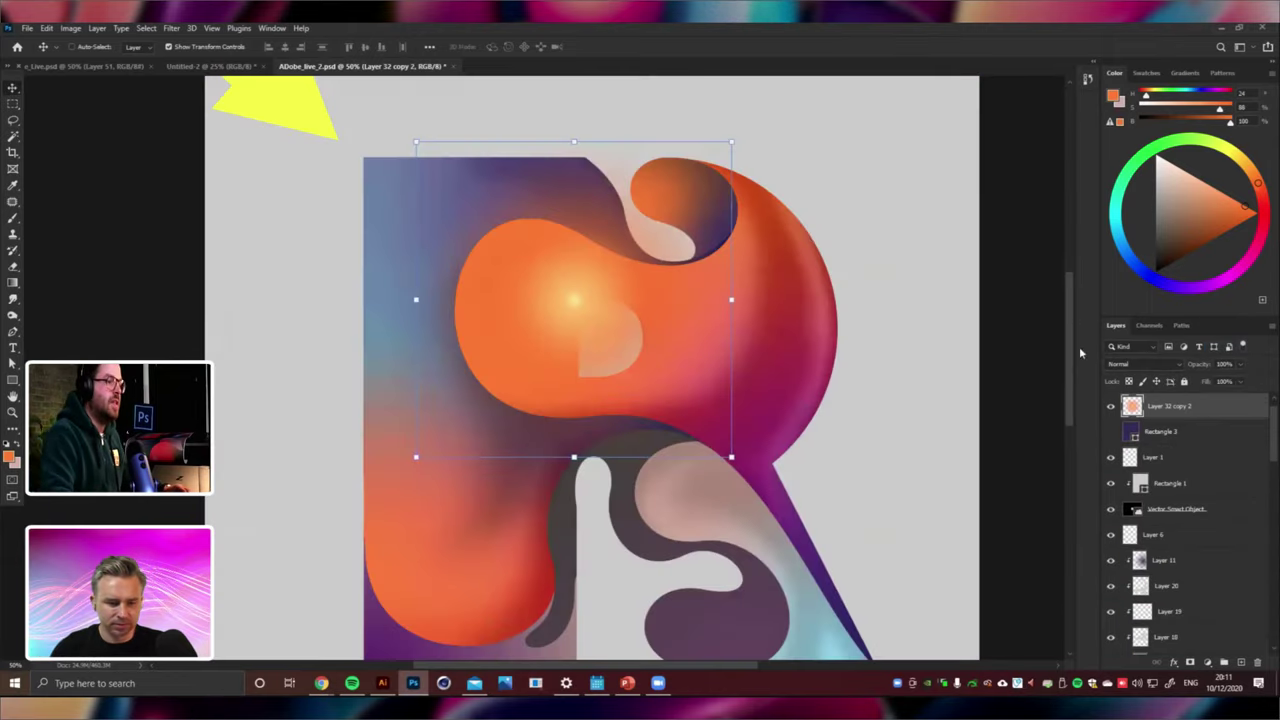
Try warping the orange glow towards its upper left over the R's orange lobe, and undo the warp.
{"action": "key", "text": "ctrl+t"}
{"action": "right_click", "coordinate": [703, 314]}
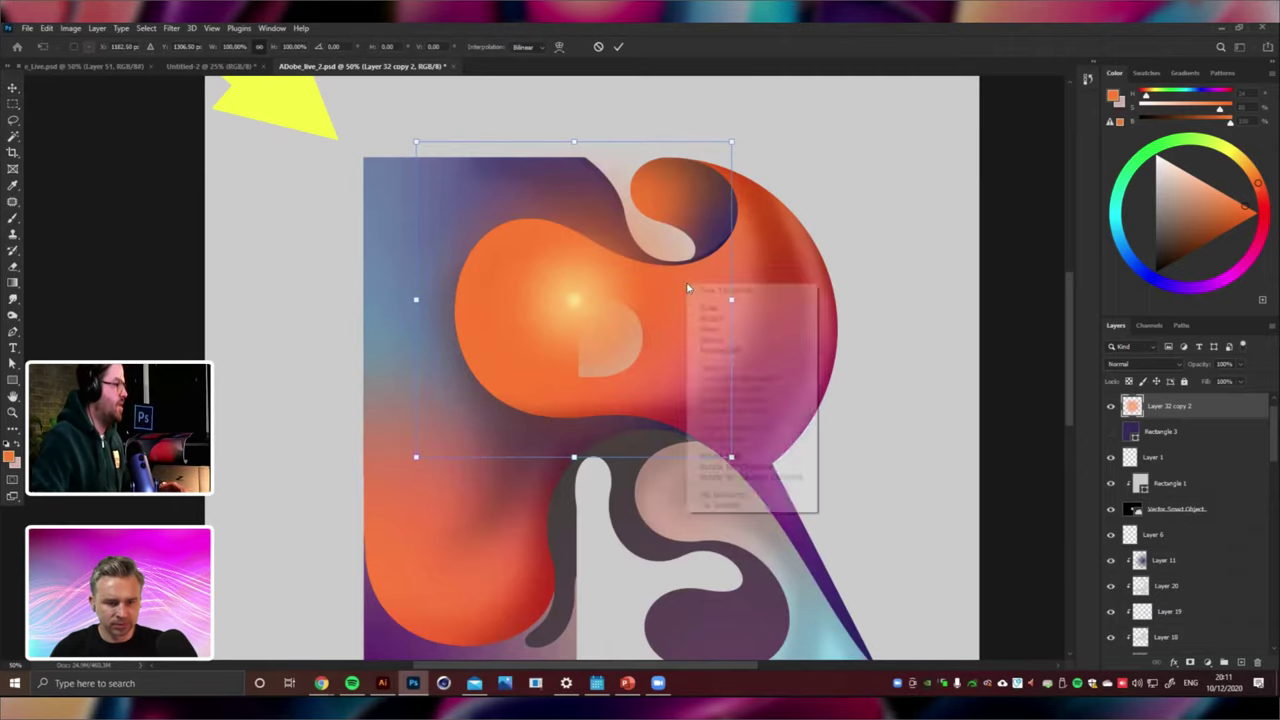
{"action": "left_click", "coordinate": [665, 345]}
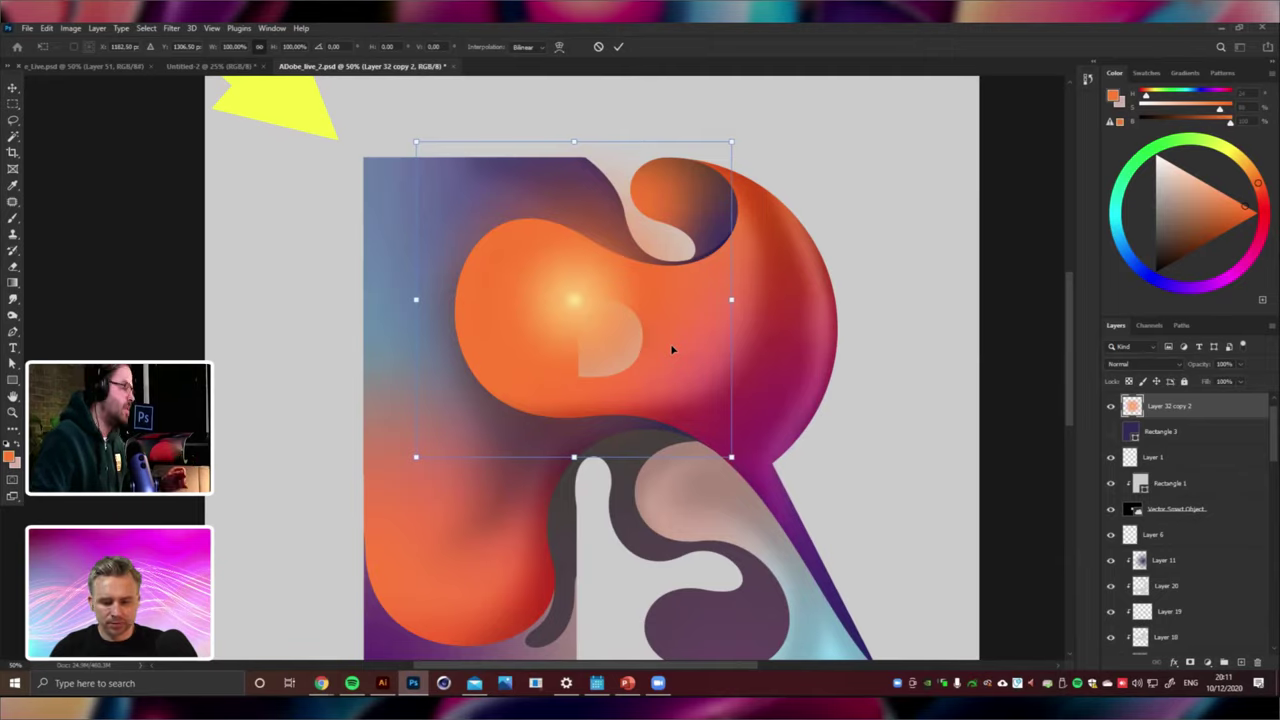
{"action": "right_click", "coordinate": [672, 349]}
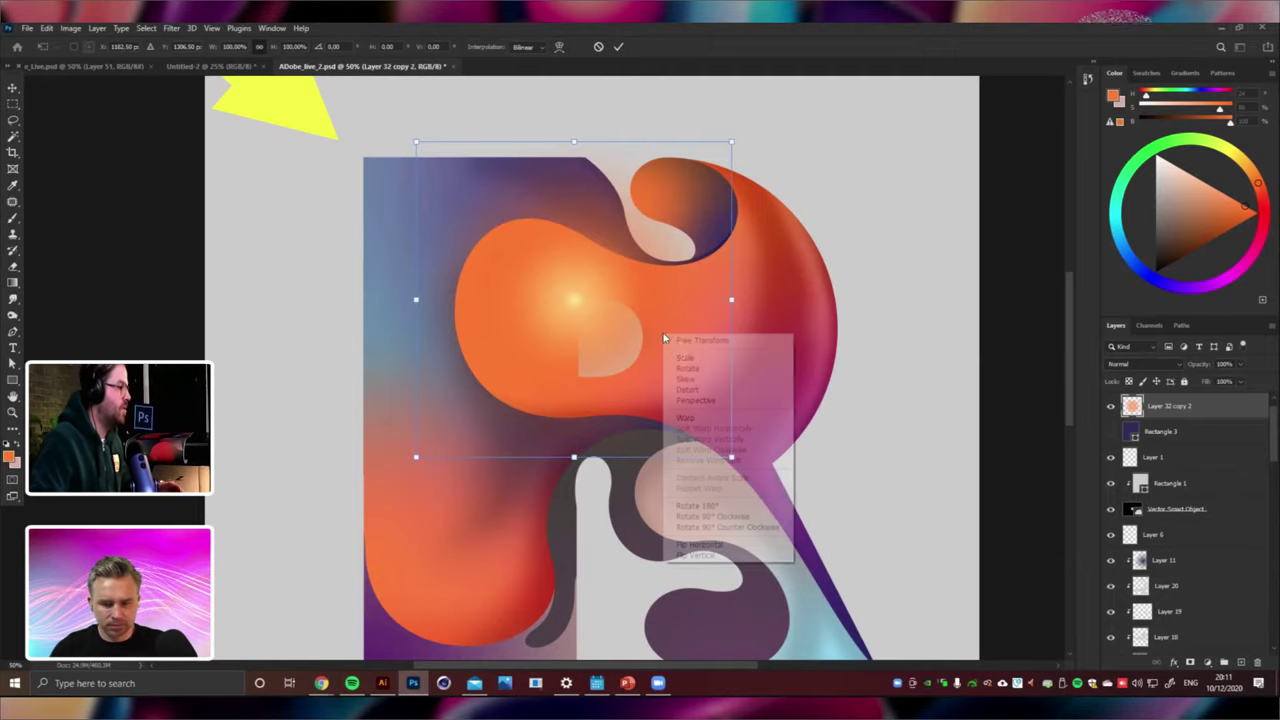
{"action": "left_click", "coordinate": [686, 419]}
{"action": "left_click_drag", "start_coordinate": [689, 420], "coordinate": [590, 238]}
{"action": "key", "text": "Return"}
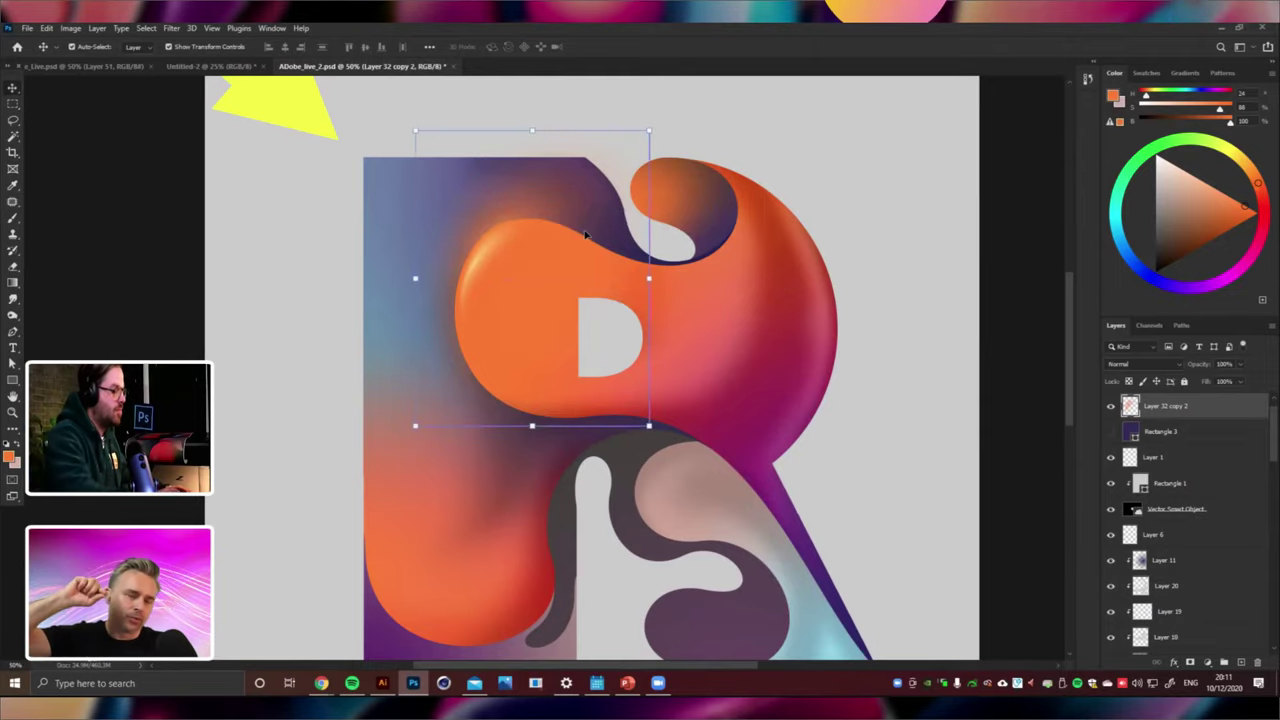
{"action": "key", "text": "ctrl+minus"}
{"action": "key", "text": "ctrl+minus"}
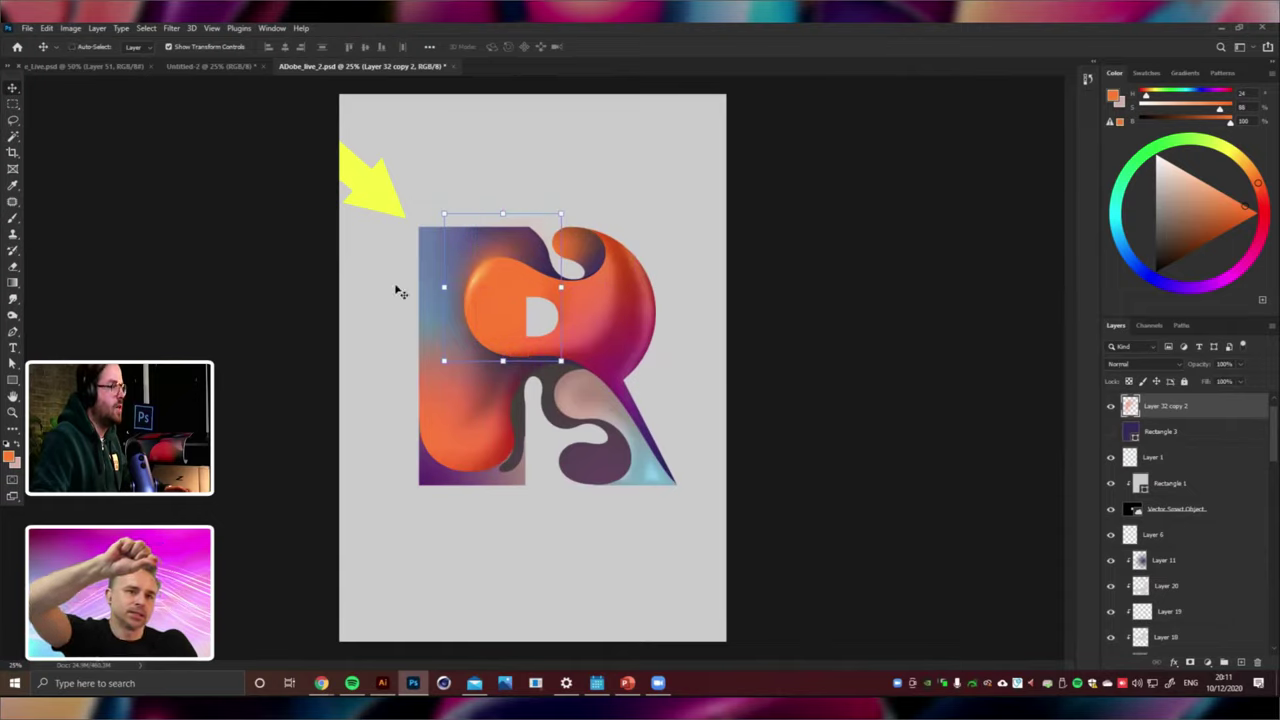
{"action": "key", "text": "ctrl+z"}
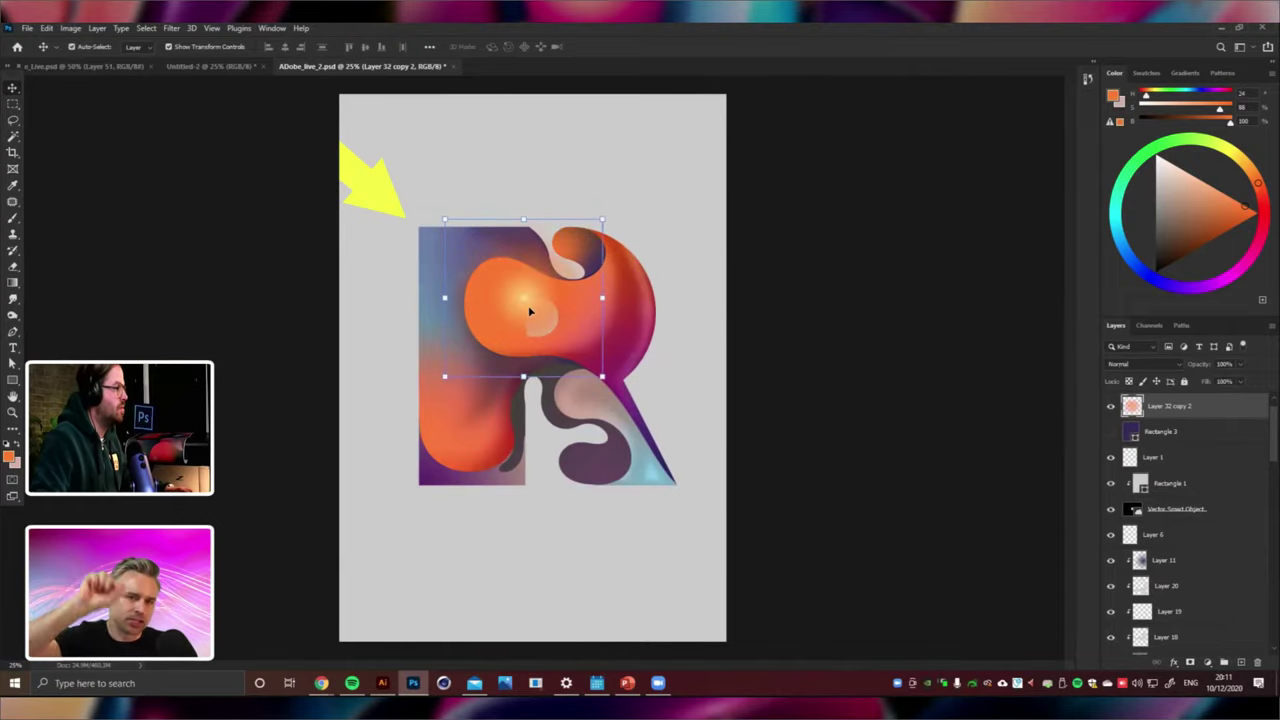
Warp the orange glow so its bright centre is pulled down and right to the lower edge of the R's bowl.
{"action": "right_click", "coordinate": [530, 312]}
{"action": "key", "text": "Escape"}
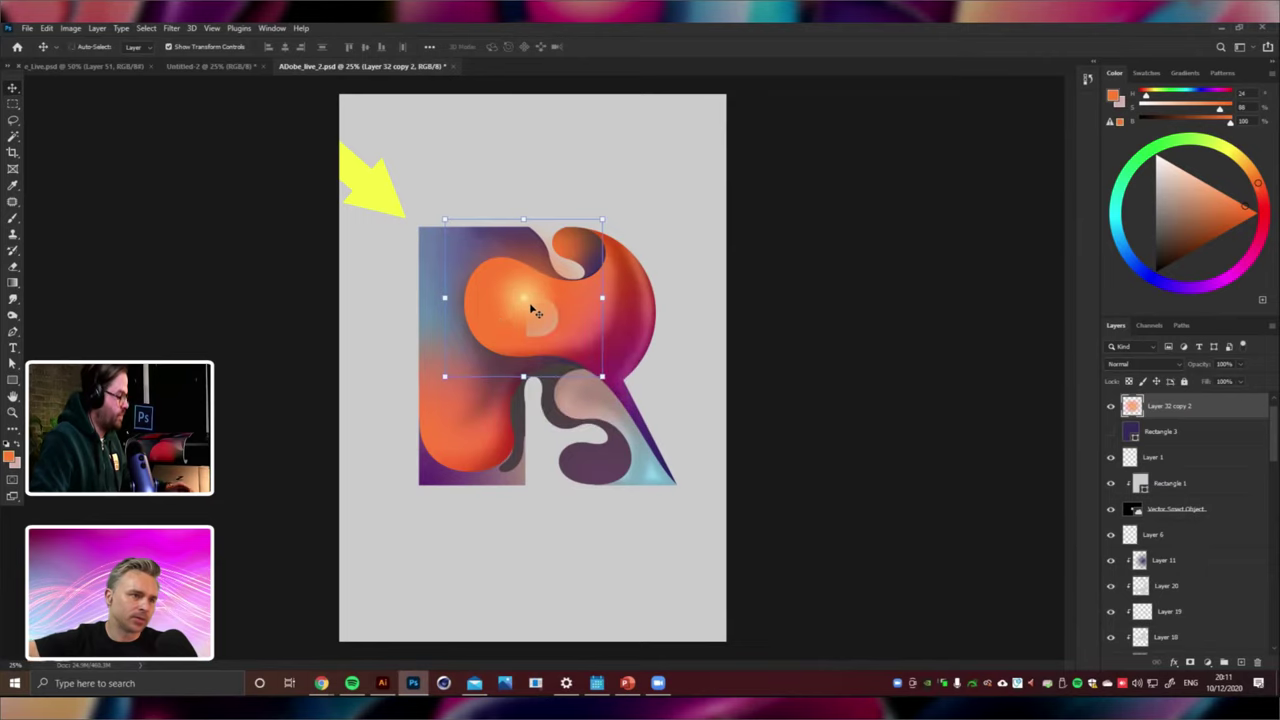
{"action": "key", "text": "ctrl+t"}
{"action": "right_click", "coordinate": [540, 307]}
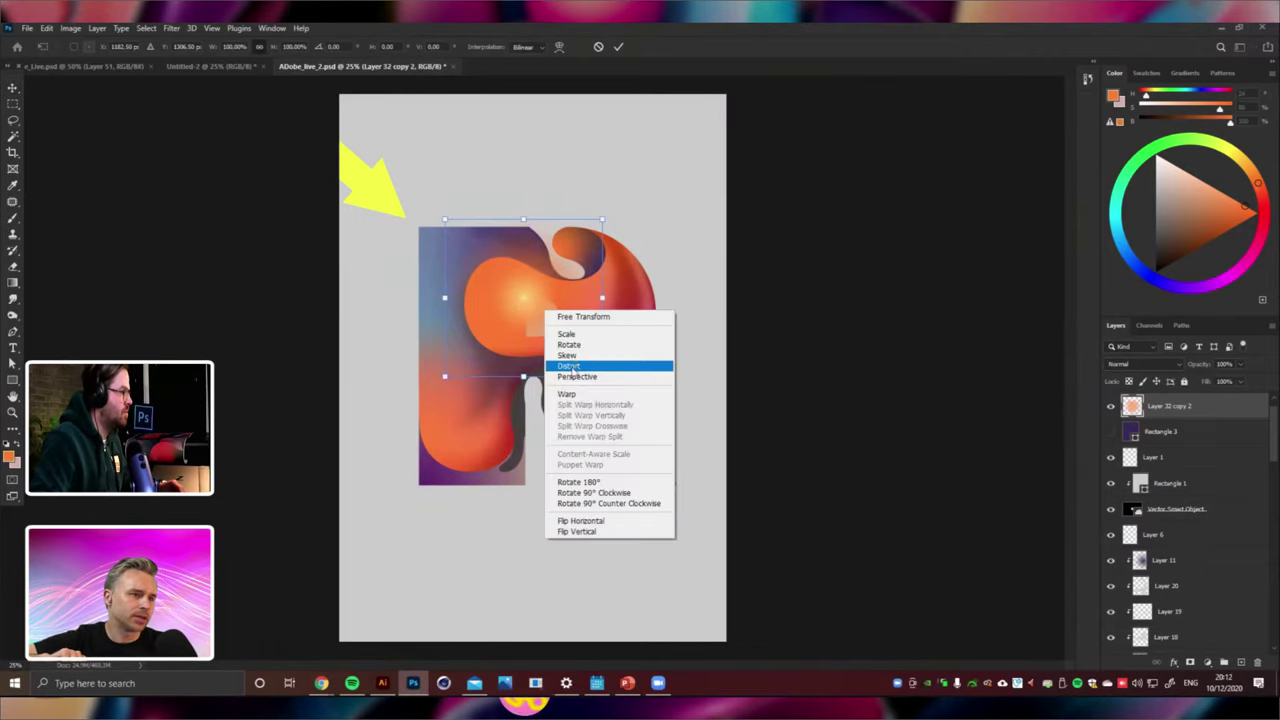
{"action": "left_click", "coordinate": [566, 394]}
{"action": "left_click_drag", "start_coordinate": [501, 279], "coordinate": [592, 358]}
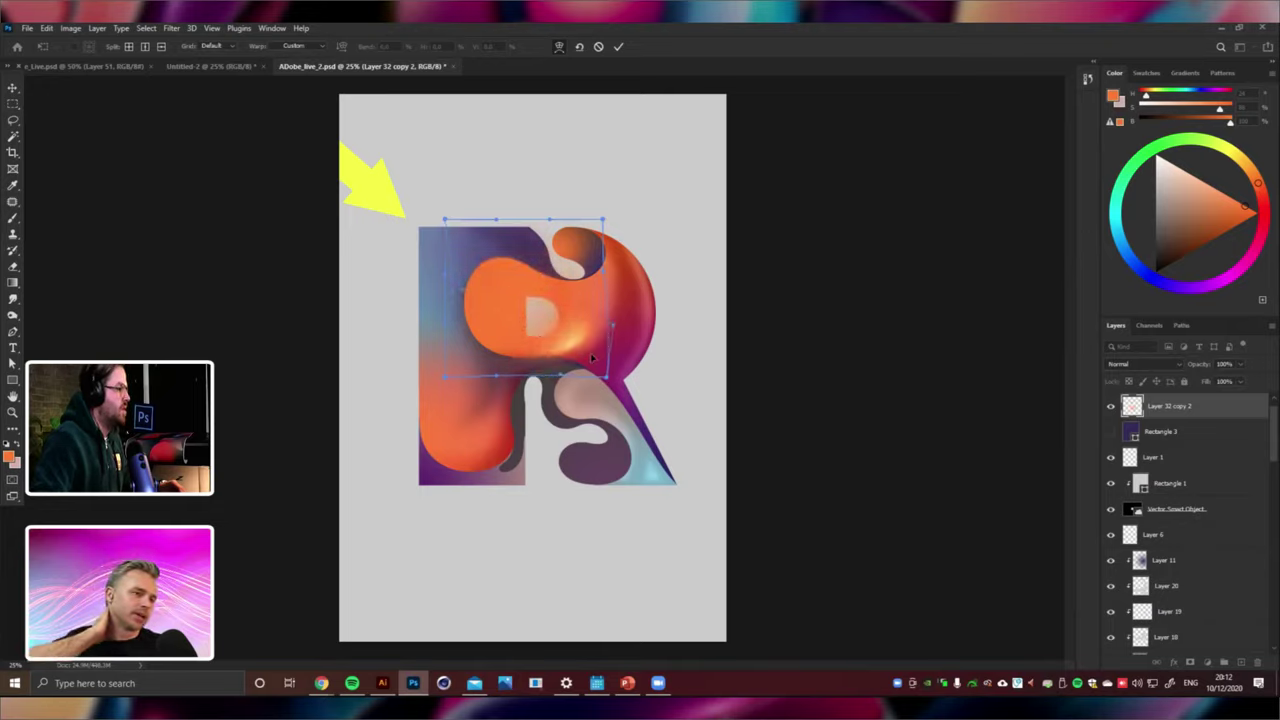
{"action": "key", "text": "Return"}
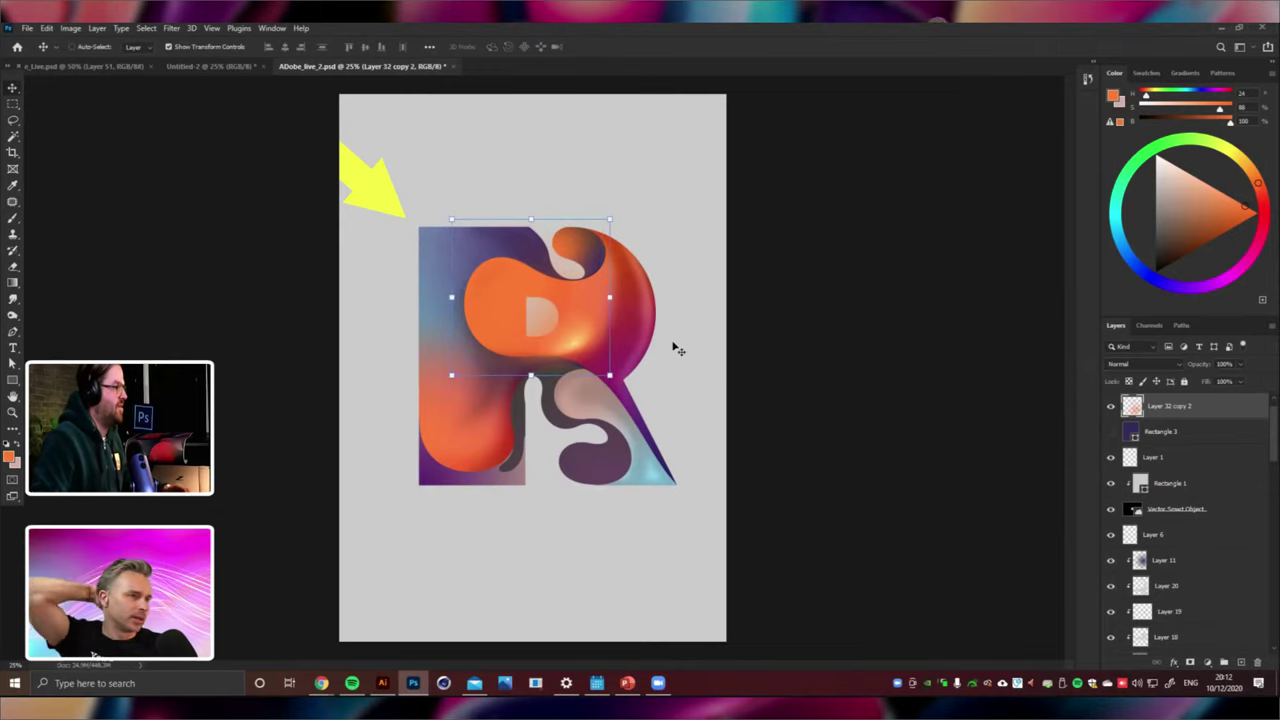
Set the warped glow to Screen blending and try it in different positions over the R's orange lobe.
{"action": "left_click", "coordinate": [1140, 364]}
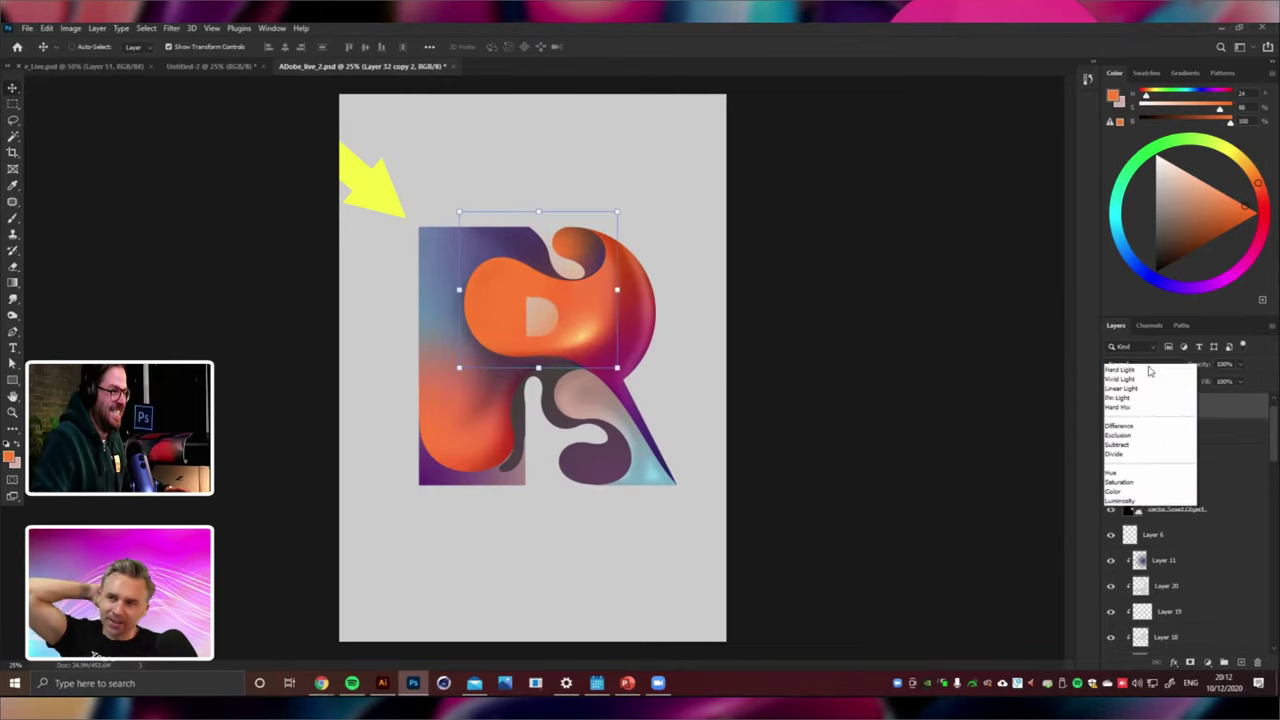
{"action": "left_click", "coordinate": [1140, 455]}
{"action": "left_click_drag", "start_coordinate": [658, 293], "coordinate": [571, 365]}
{"action": "key", "text": "Escape"}
{"action": "left_click_drag", "start_coordinate": [503, 291], "coordinate": [382, 186]}
{"action": "key", "text": "Escape"}
{"action": "left_click_drag", "start_coordinate": [756, 343], "coordinate": [764, 382]}
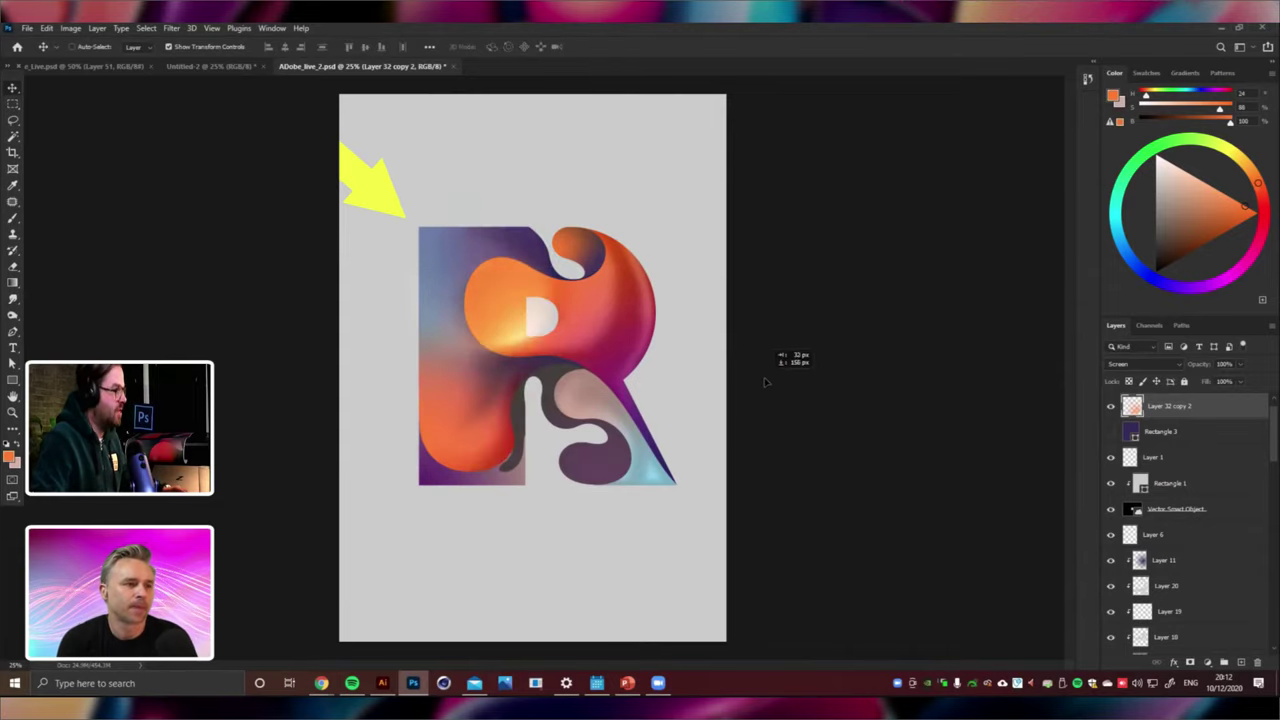
Undo the glow's moves, Screen blending and warp to restore the round glow.
{"action": "key", "text": "ctrl+v"}
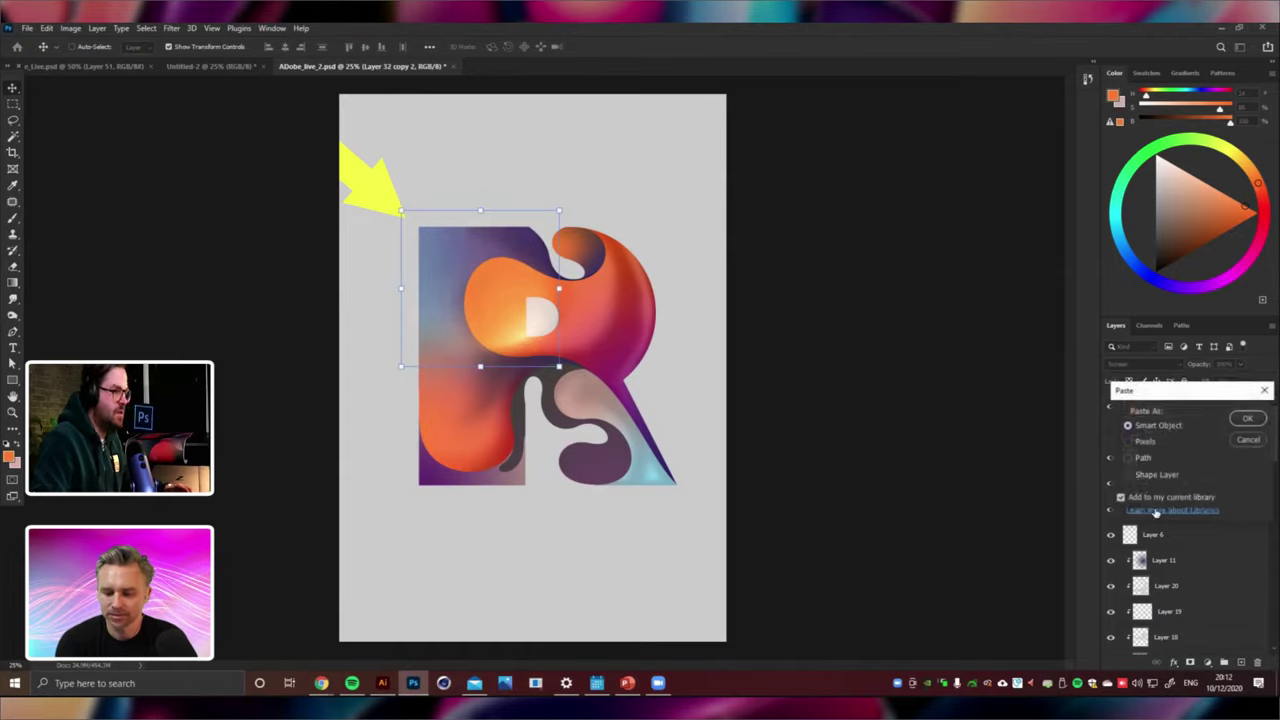
{"action": "left_click", "coordinate": [1251, 442]}
{"action": "key", "text": "ctrl+z"}
{"action": "key", "text": "ctrl+z"}
{"action": "key", "text": "ctrl+z"}
{"action": "key", "text": "ctrl+z"}
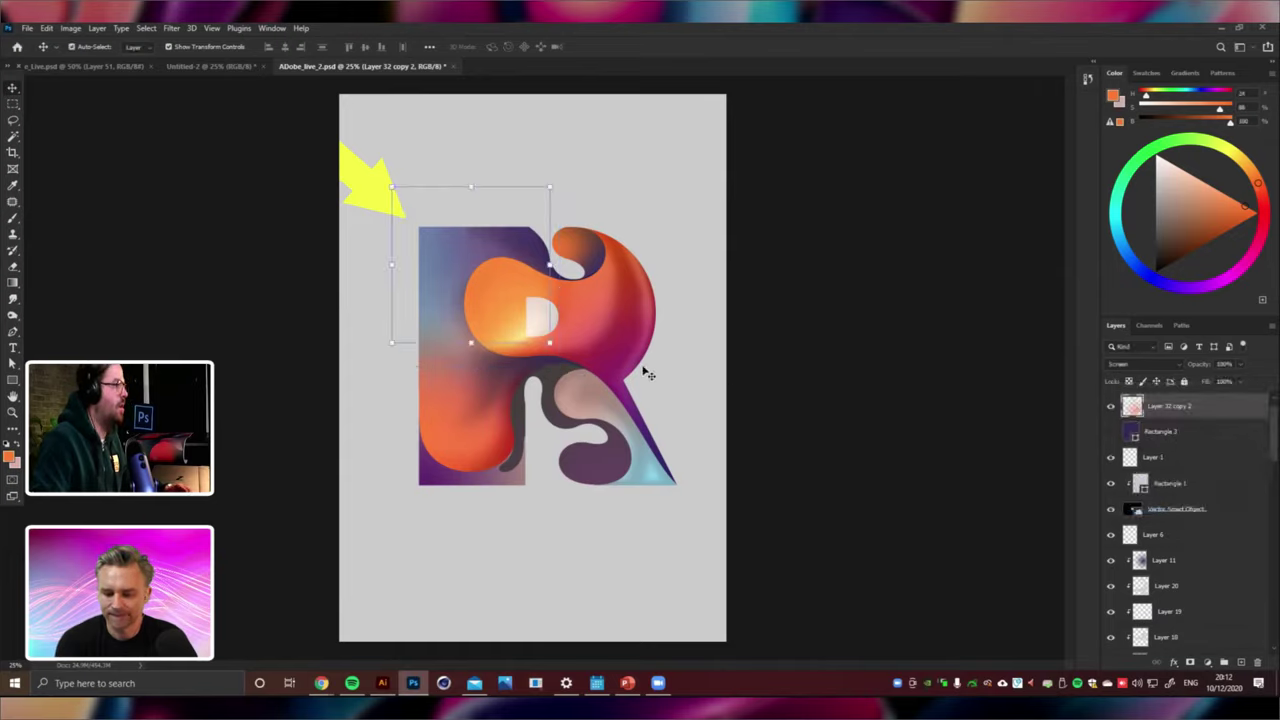
{"action": "left_click_drag", "start_coordinate": [645, 373], "coordinate": [645, 373]}
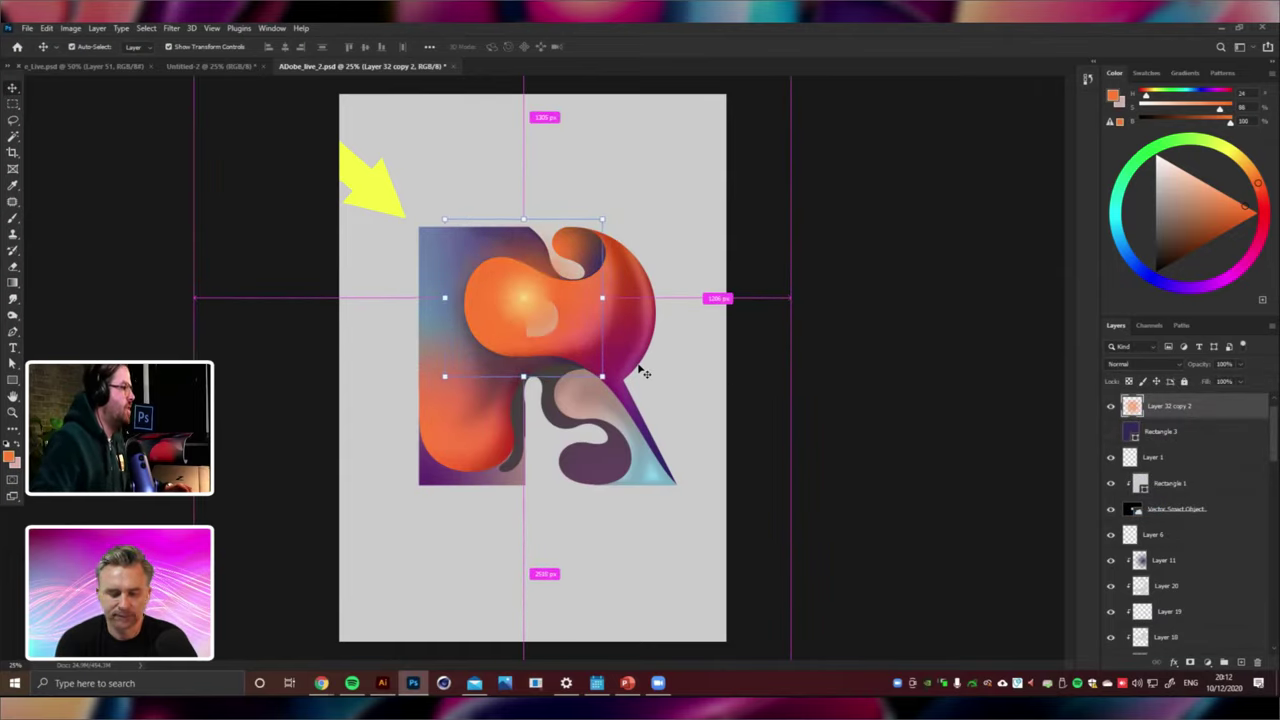
Move the orange glow to the R's outer right curve, then paste a duplicate of it and hide the original.
{"action": "left_click_drag", "start_coordinate": [533, 322], "coordinate": [660, 314]}
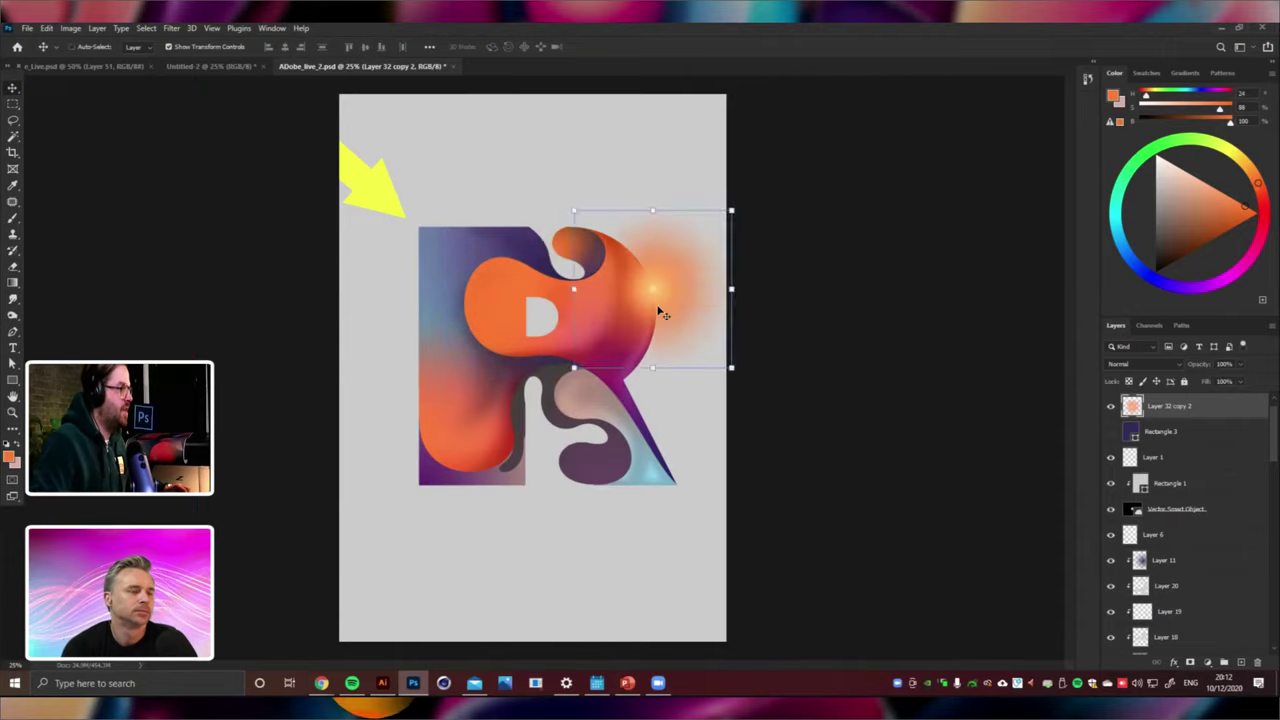
{"action": "key", "text": "ctrl+v"}
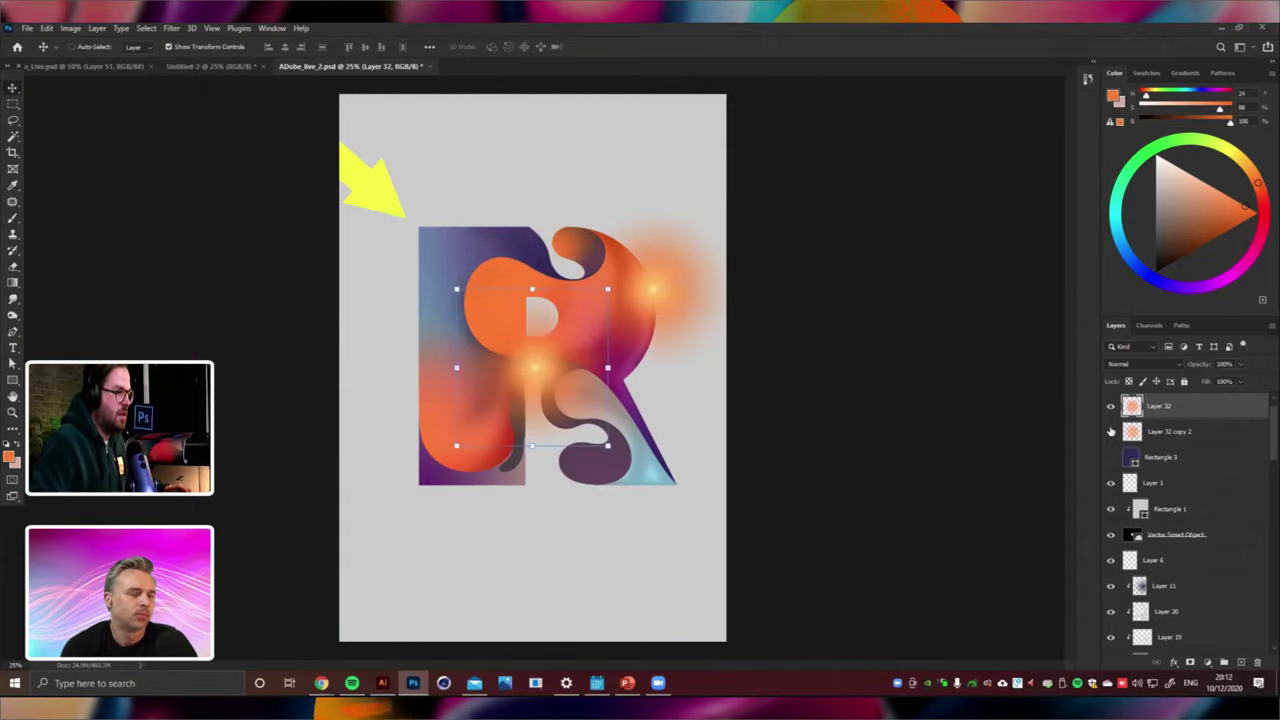
{"action": "left_click", "coordinate": [1110, 431]}
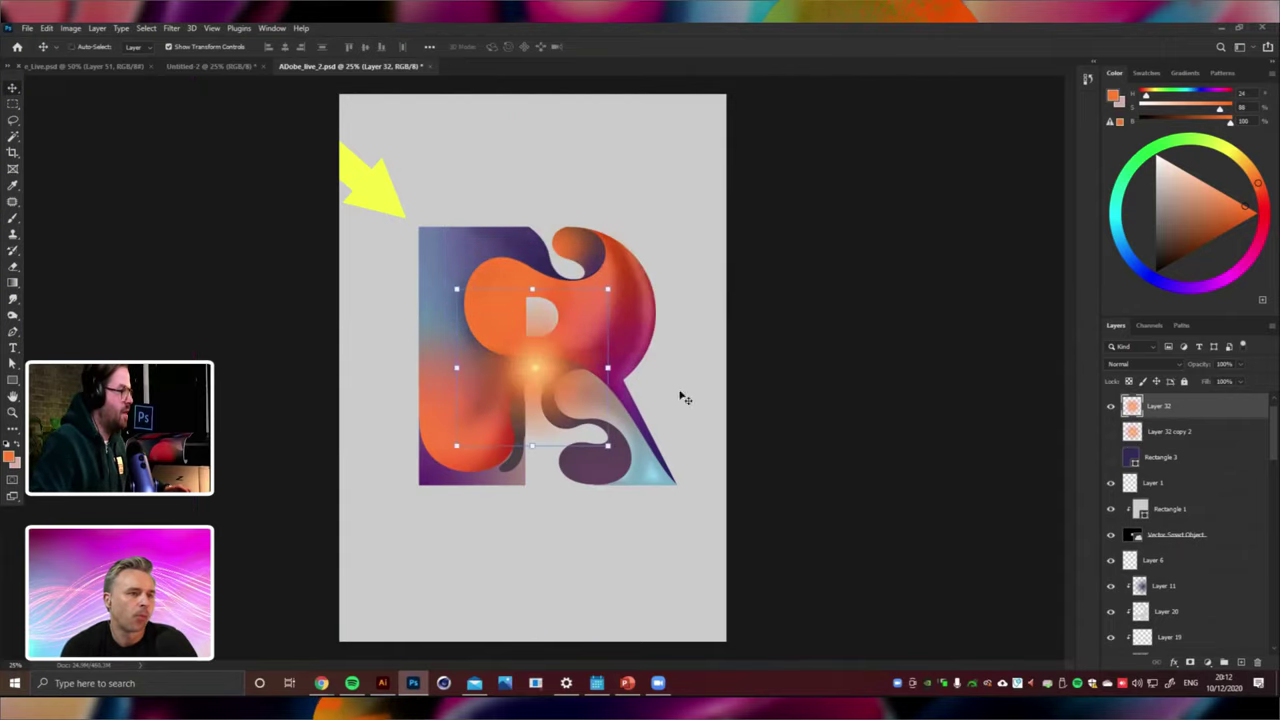
Warp the duplicated glow on Layer 32 down and left into a curved crescent highlight.
{"action": "key", "text": "ctrl+t"}
{"action": "right_click", "coordinate": [575, 350]}
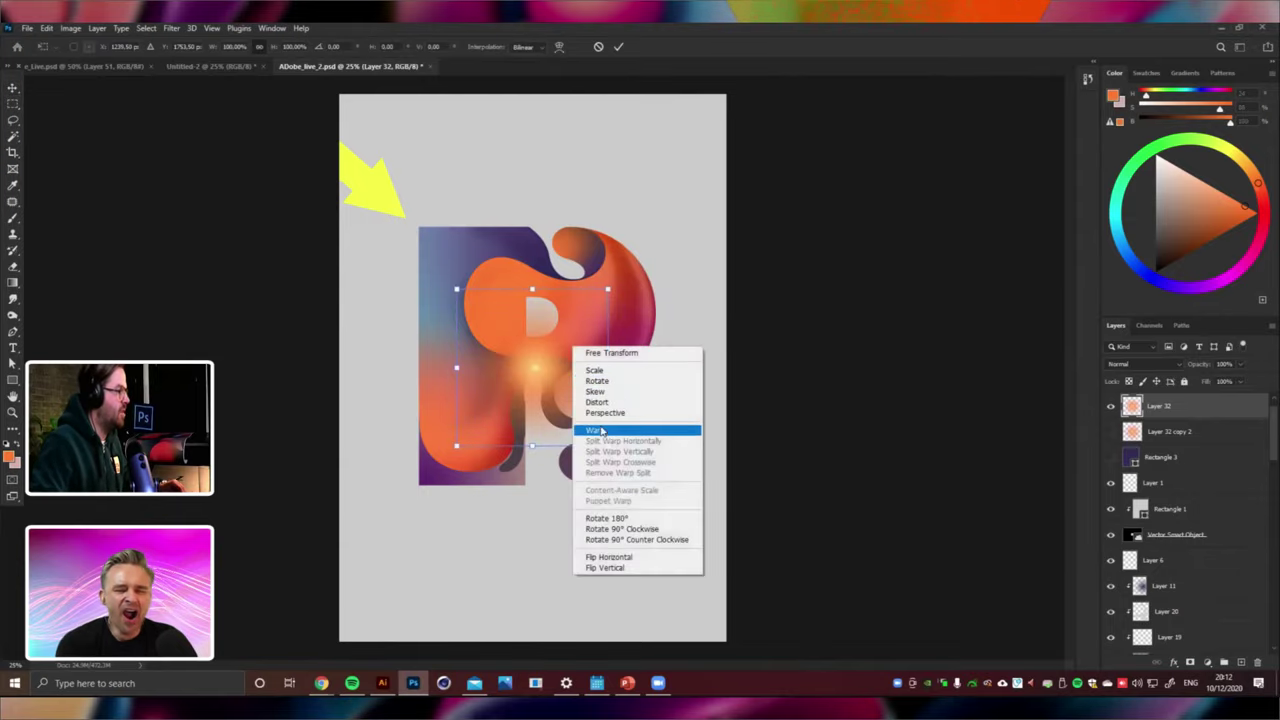
{"action": "left_click", "coordinate": [604, 432]}
{"action": "left_click_drag", "start_coordinate": [568, 340], "coordinate": [523, 387]}
{"action": "key", "text": "Return"}
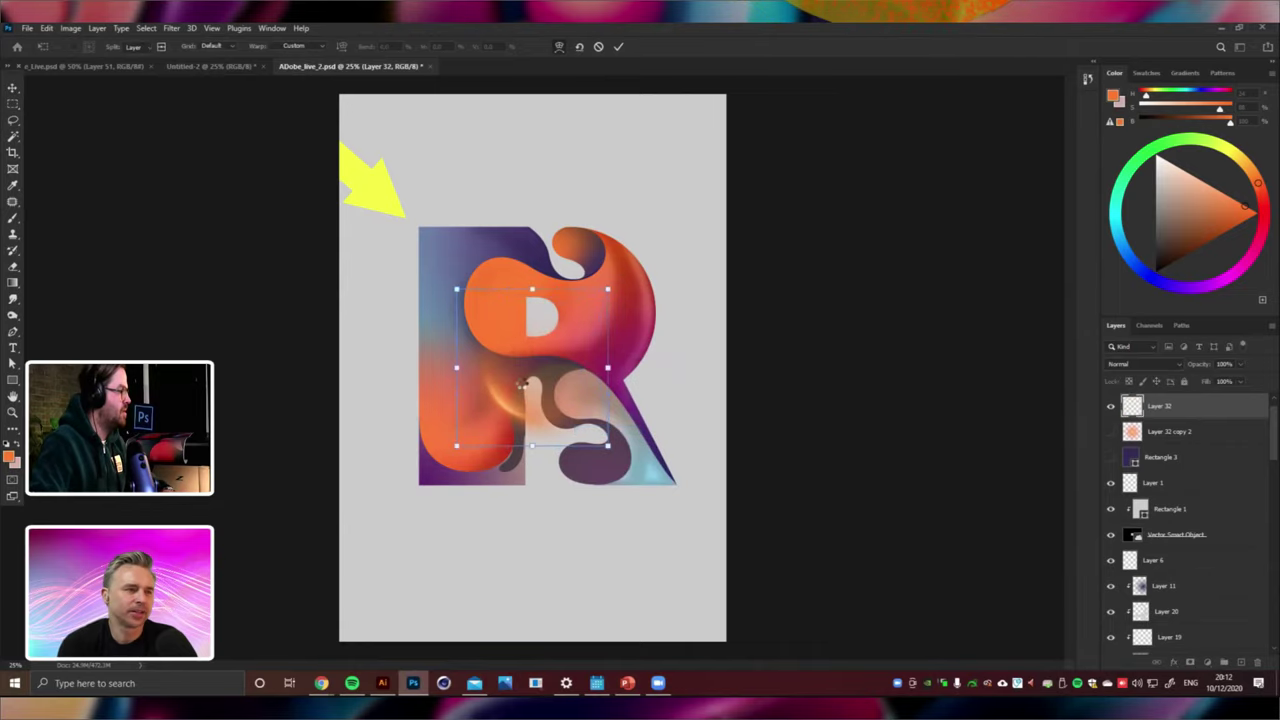
Set the blending mode of the crescent highlight on Layer 32 to Screen.
{"action": "key", "text": "ctrl+plus"}
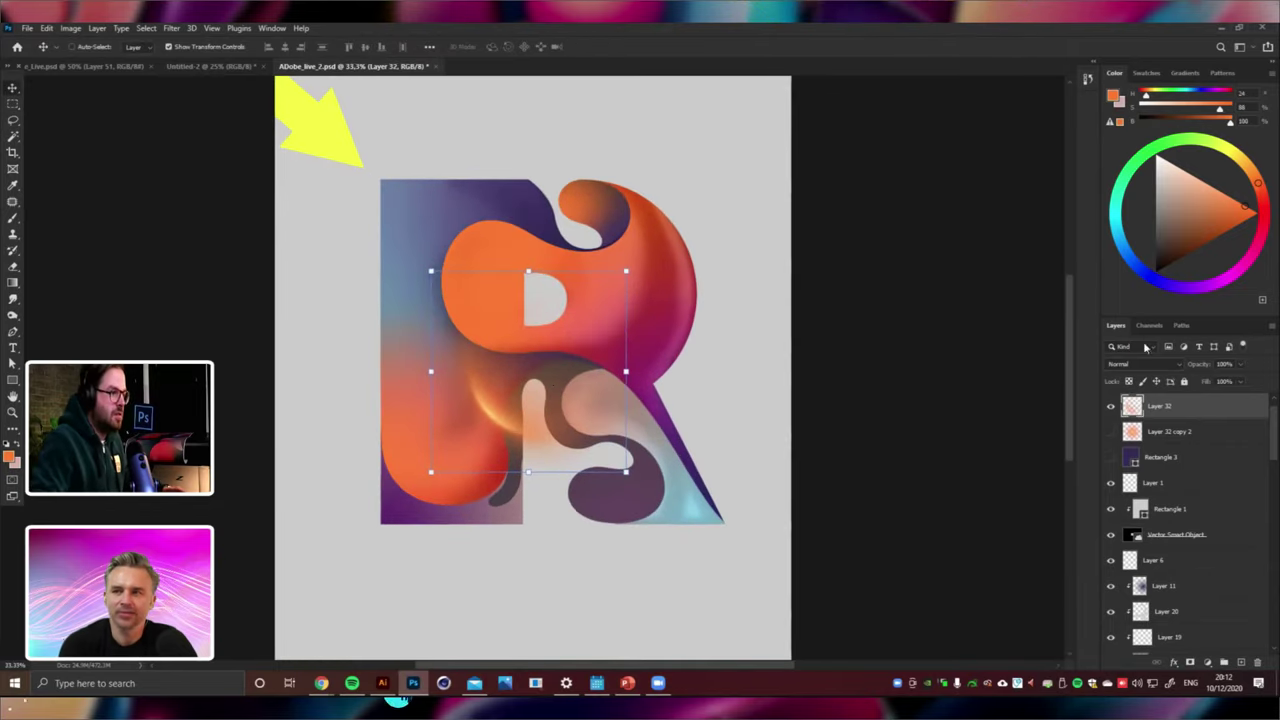
{"action": "left_click", "coordinate": [1136, 372]}
{"action": "left_click", "coordinate": [1150, 460]}
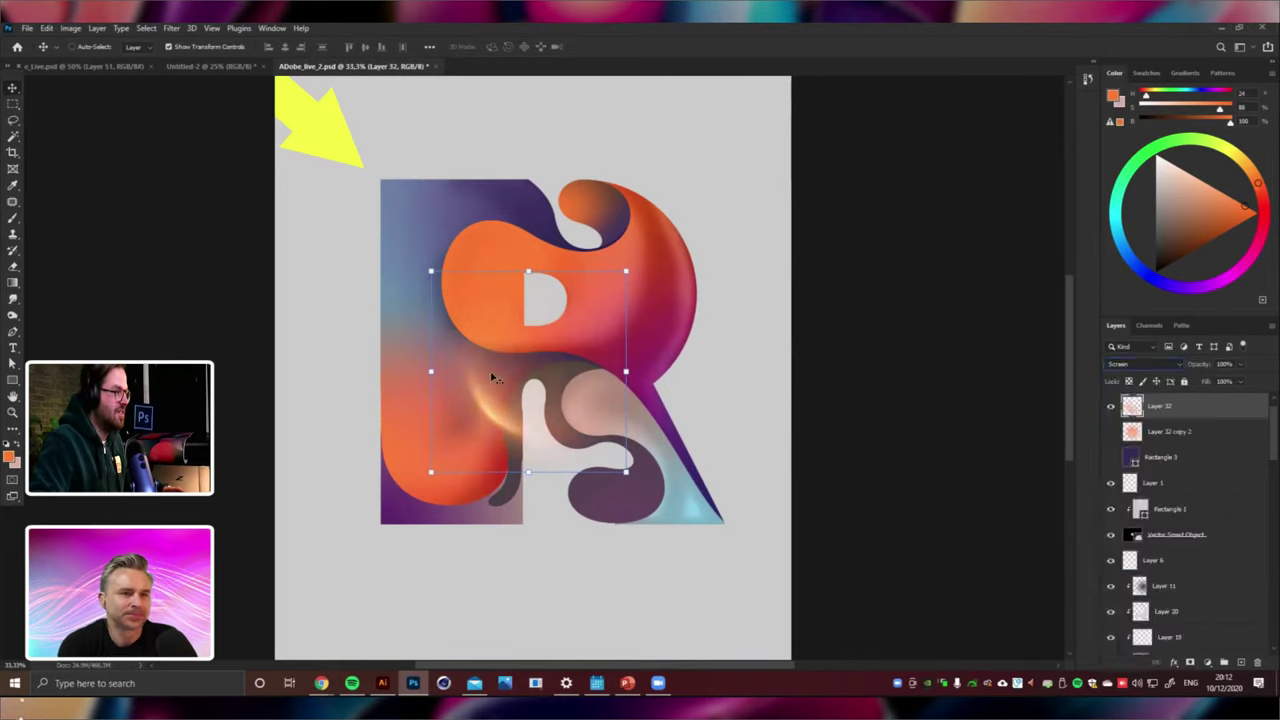
Scale the crescent highlight to about 711 × 662 px and position it along the lower-left edge of the R's orange lobe.
{"action": "left_click_drag", "start_coordinate": [495, 377], "coordinate": [472, 283]}
{"action": "left_click_drag", "start_coordinate": [611, 179], "coordinate": [586, 208]}
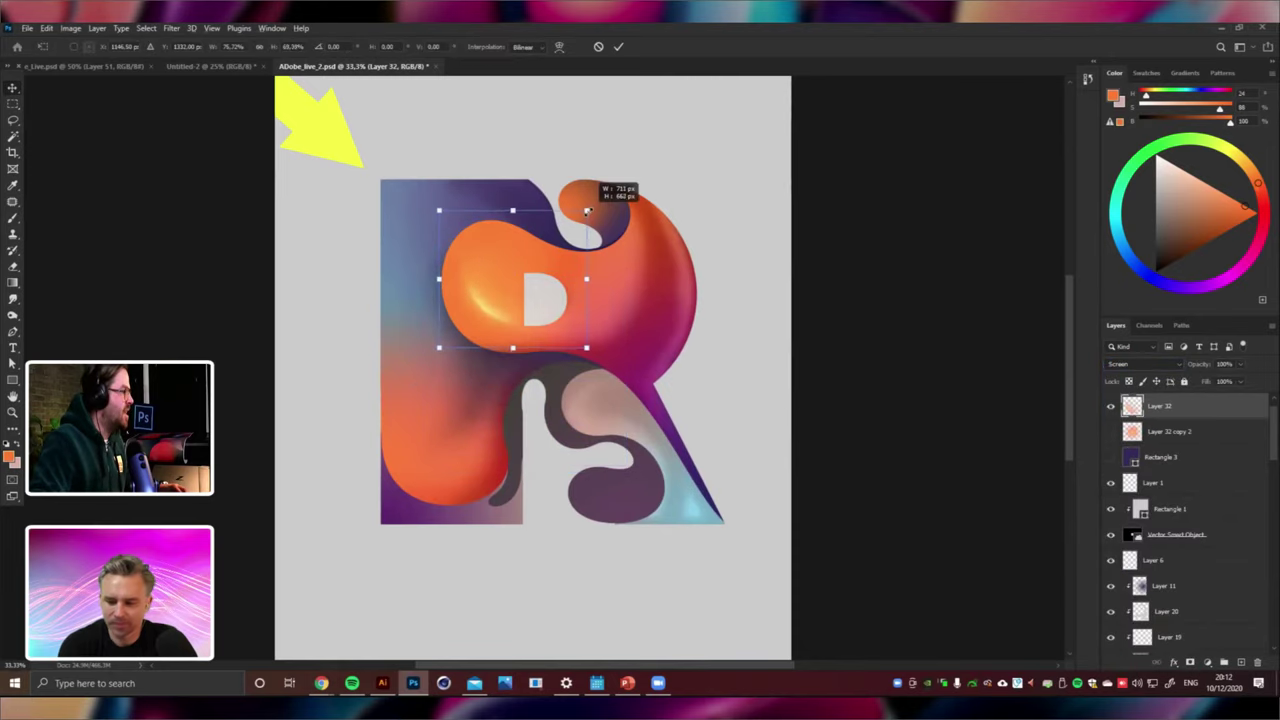
{"action": "left_click_drag", "start_coordinate": [557, 251], "coordinate": [546, 274]}
{"action": "key", "text": "Return"}
{"action": "left_click_drag", "start_coordinate": [650, 280], "coordinate": [648, 281]}
Move Layer 32 between Layer 6 and Layer 11 as a clipped layer and fine-tune the highlight's position on the lobe.
{"action": "left_click_drag", "start_coordinate": [1218, 402], "coordinate": [1208, 580]}
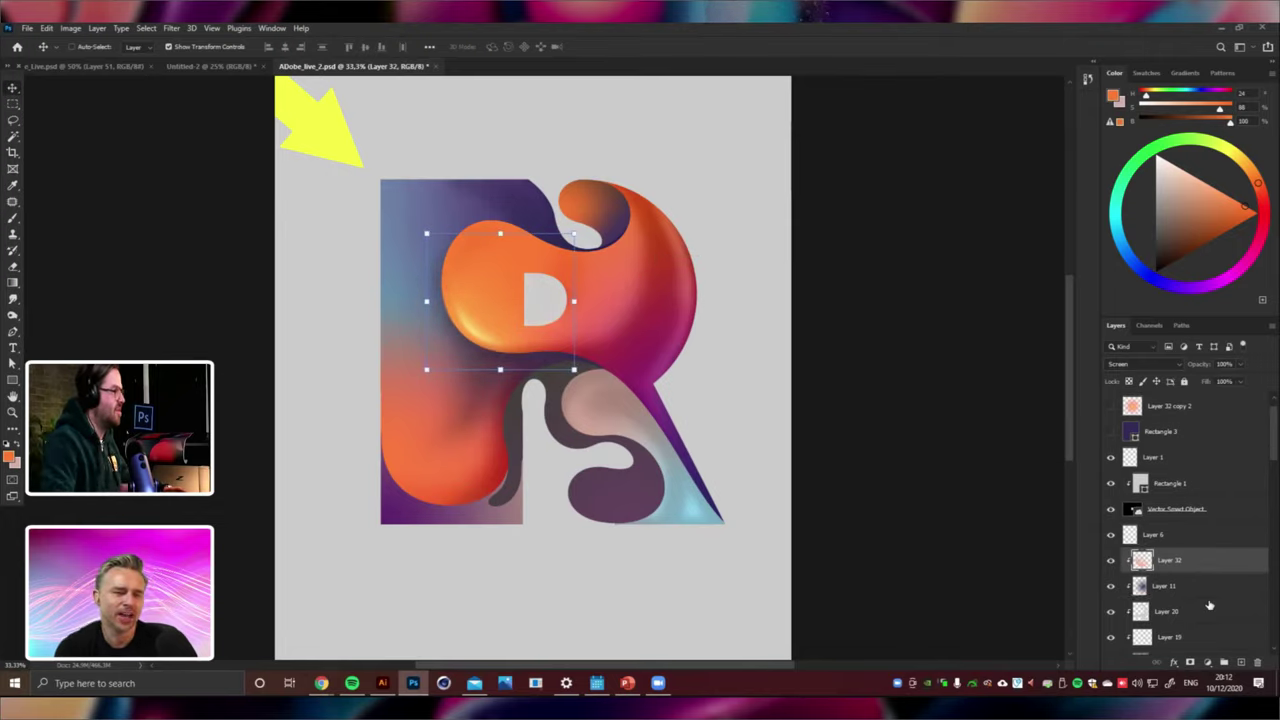
{"action": "left_click_drag", "start_coordinate": [760, 239], "coordinate": [757, 241]}
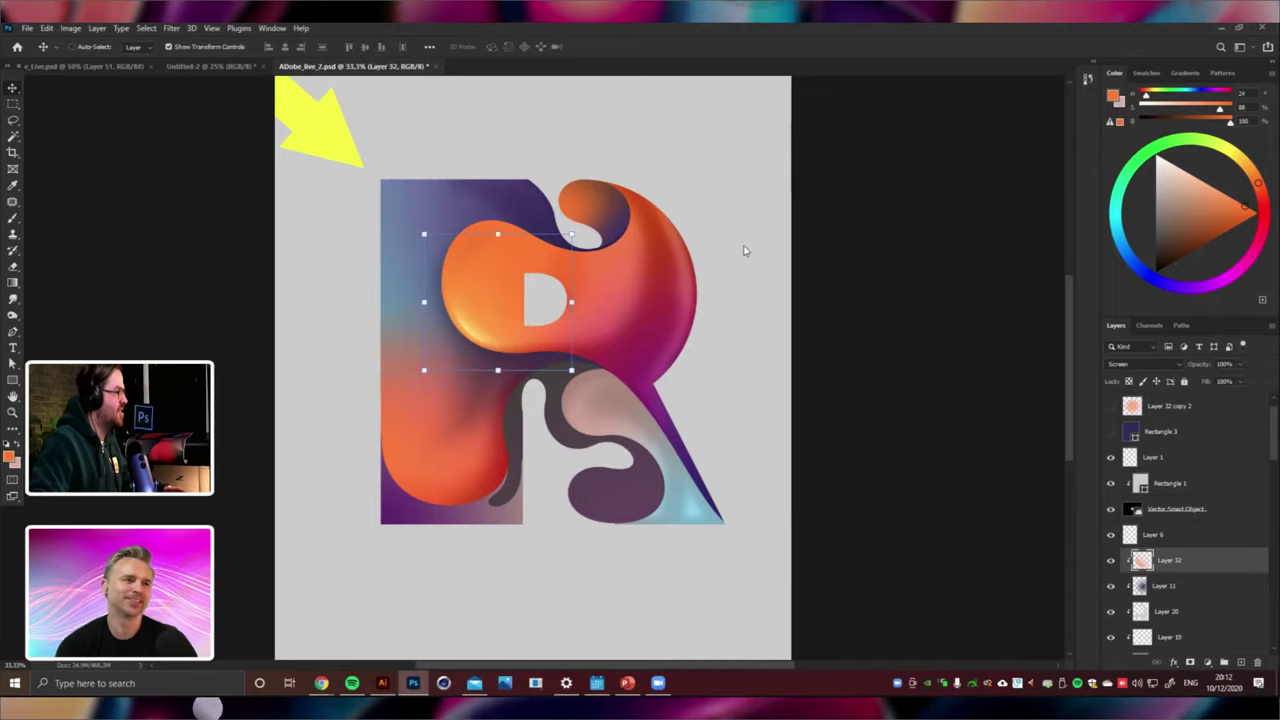
{"action": "key", "text": "ctrl"}
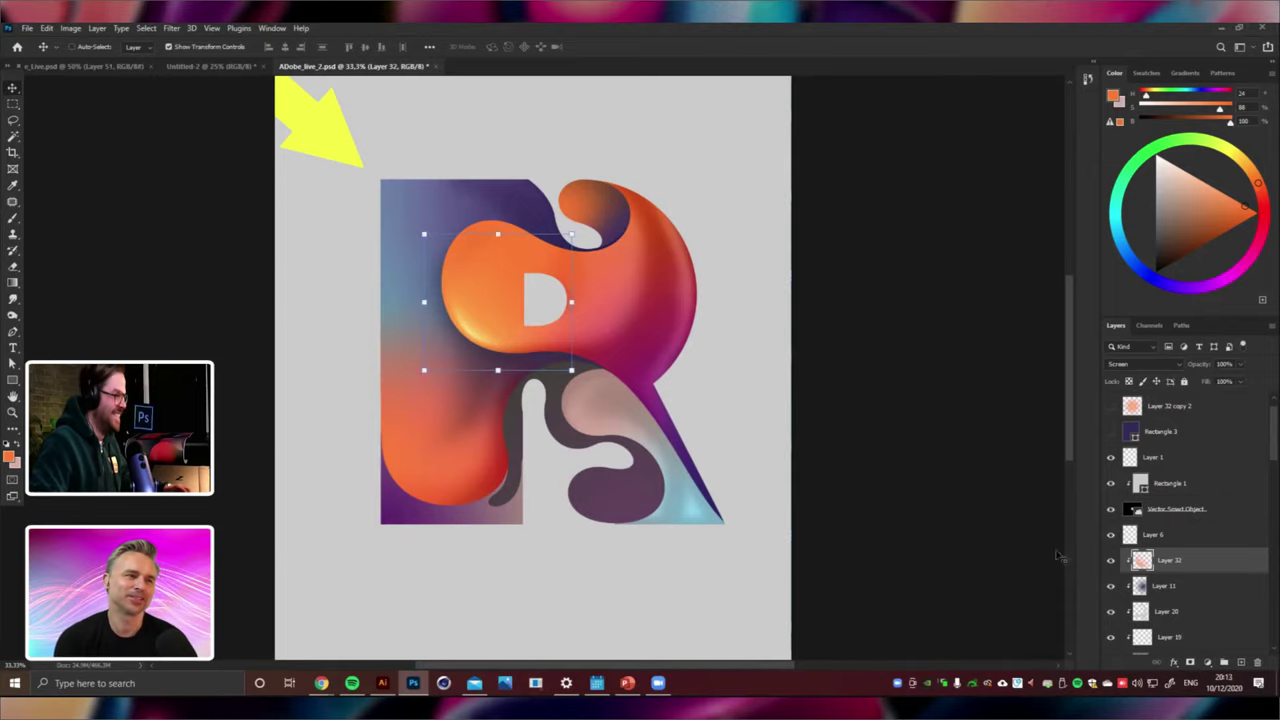
Show and select the original glow, Layer 32 copy 2, and clear the selection around the whole canvas.
{"action": "left_click", "coordinate": [1123, 408]}
{"action": "left_click", "coordinate": [1117, 407]}
{"action": "key", "text": "ctrl+a"}
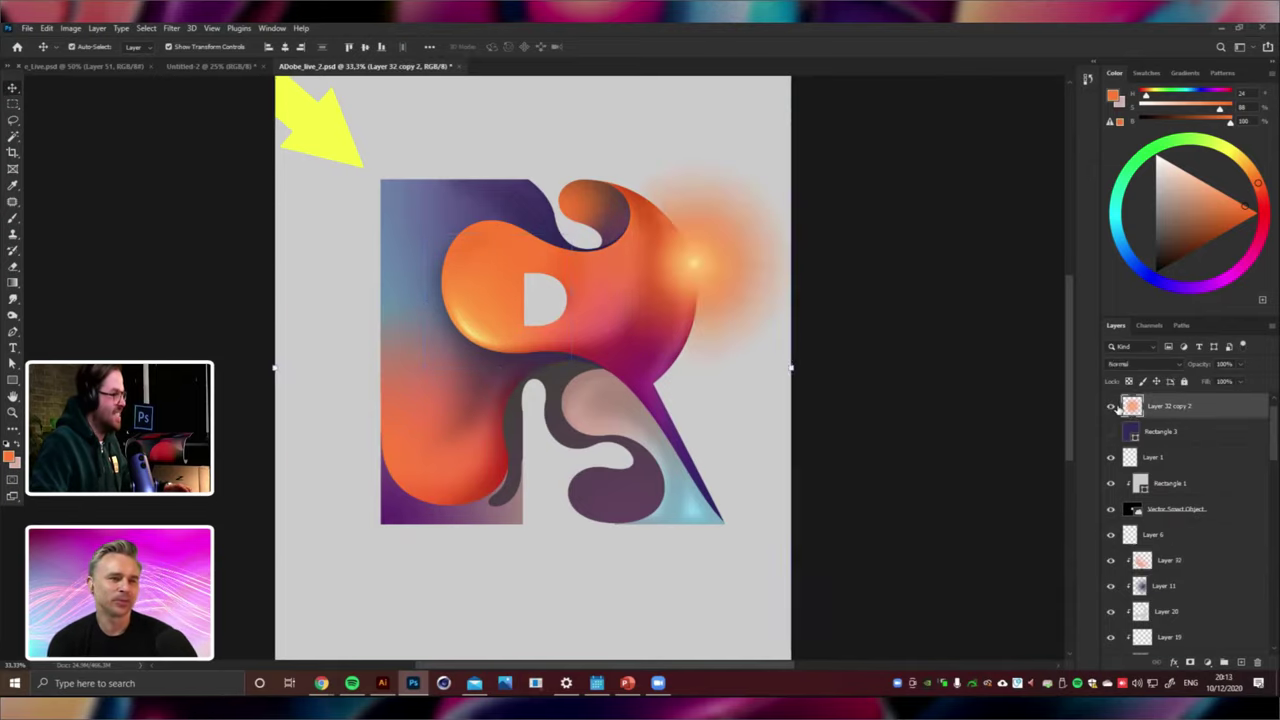
{"action": "left_click", "coordinate": [1117, 407]}
{"action": "left_click", "coordinate": [1111, 407]}
{"action": "key", "text": "ctrl+t"}
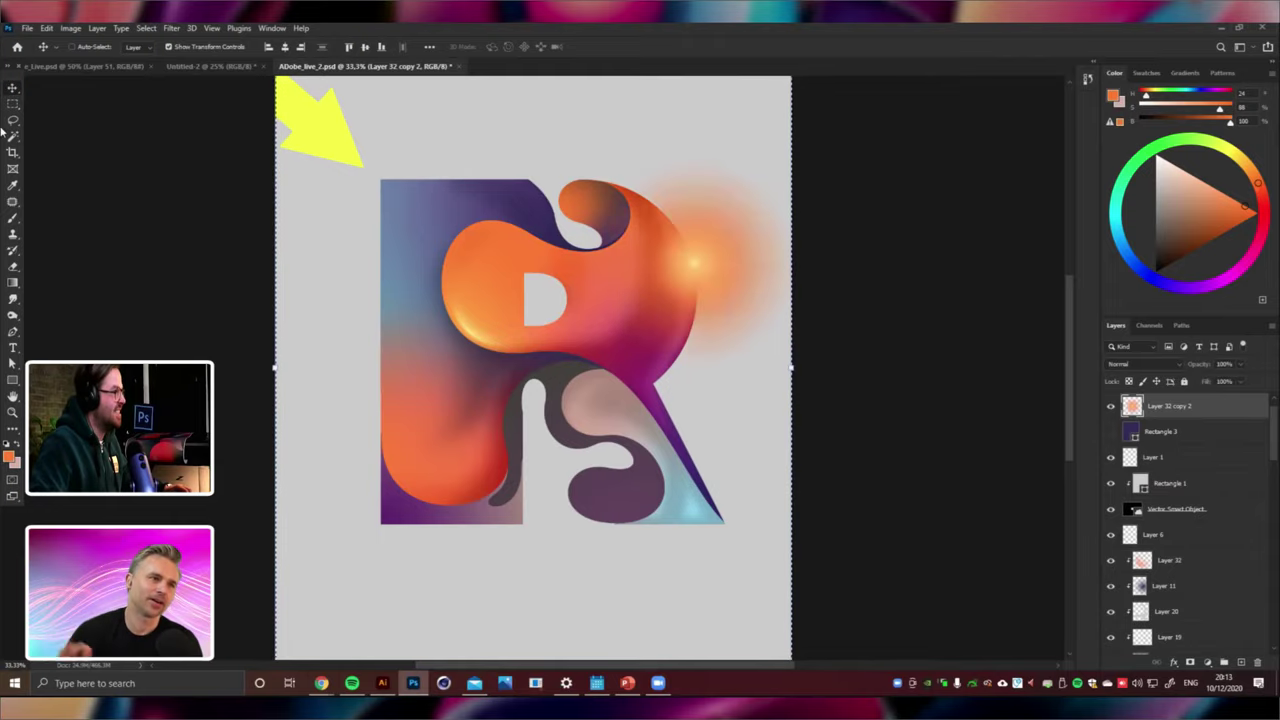
{"action": "left_click", "coordinate": [14, 104]}
{"action": "left_click", "coordinate": [13, 88]}
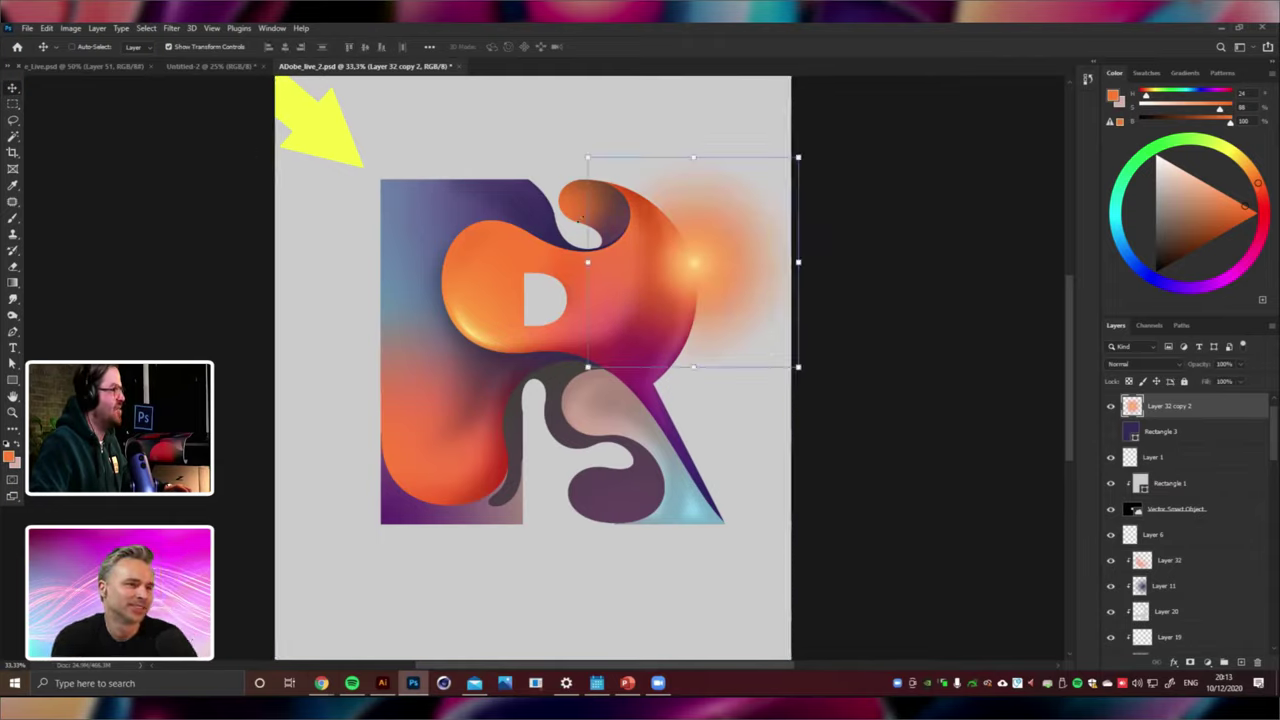
Move the original glow down and left onto the R's bowl, select the whole canvas and hide the glow layer.
{"action": "left_click_drag", "start_coordinate": [611, 223], "coordinate": [546, 266]}
{"action": "key", "text": "ctrl+a"}
{"action": "left_click", "coordinate": [1109, 405]}
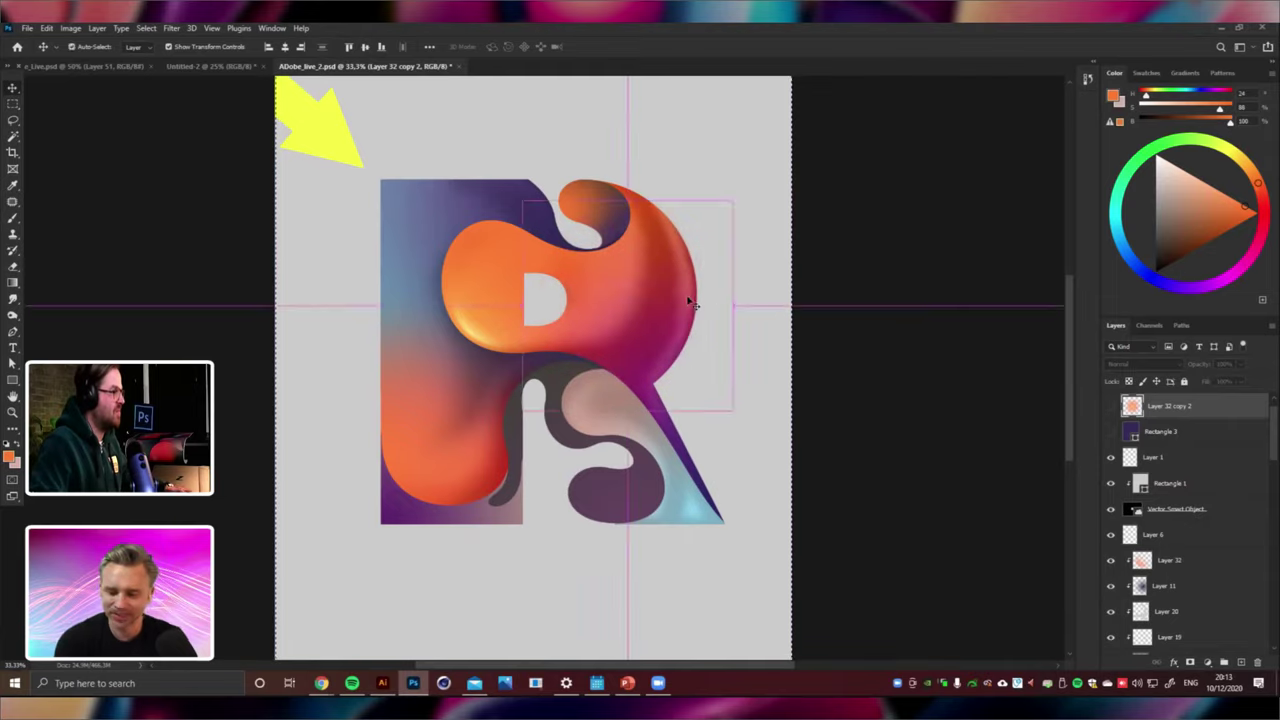
Paste a copy of the orange radial glow as a new layer at the top of the layer stack.
{"action": "left_click", "coordinate": [674, 294]}
{"action": "left_click", "coordinate": [635, 269]}
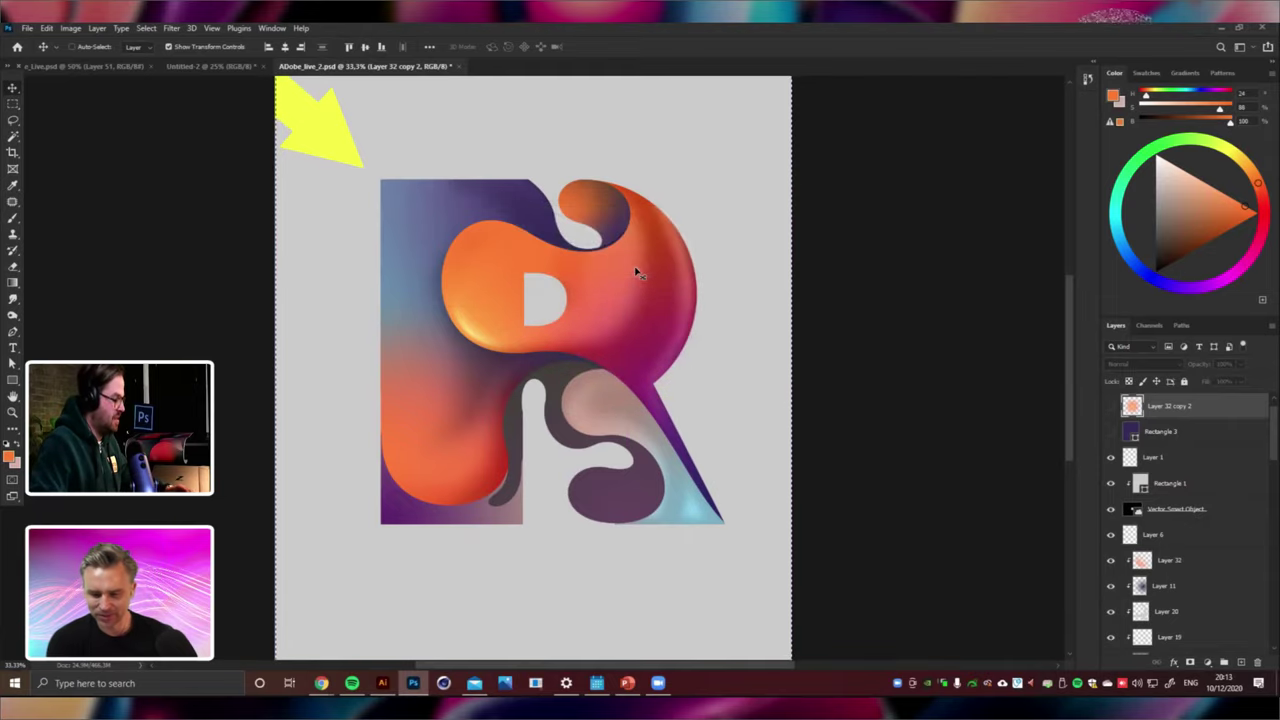
{"action": "key", "text": "ctrl+v"}
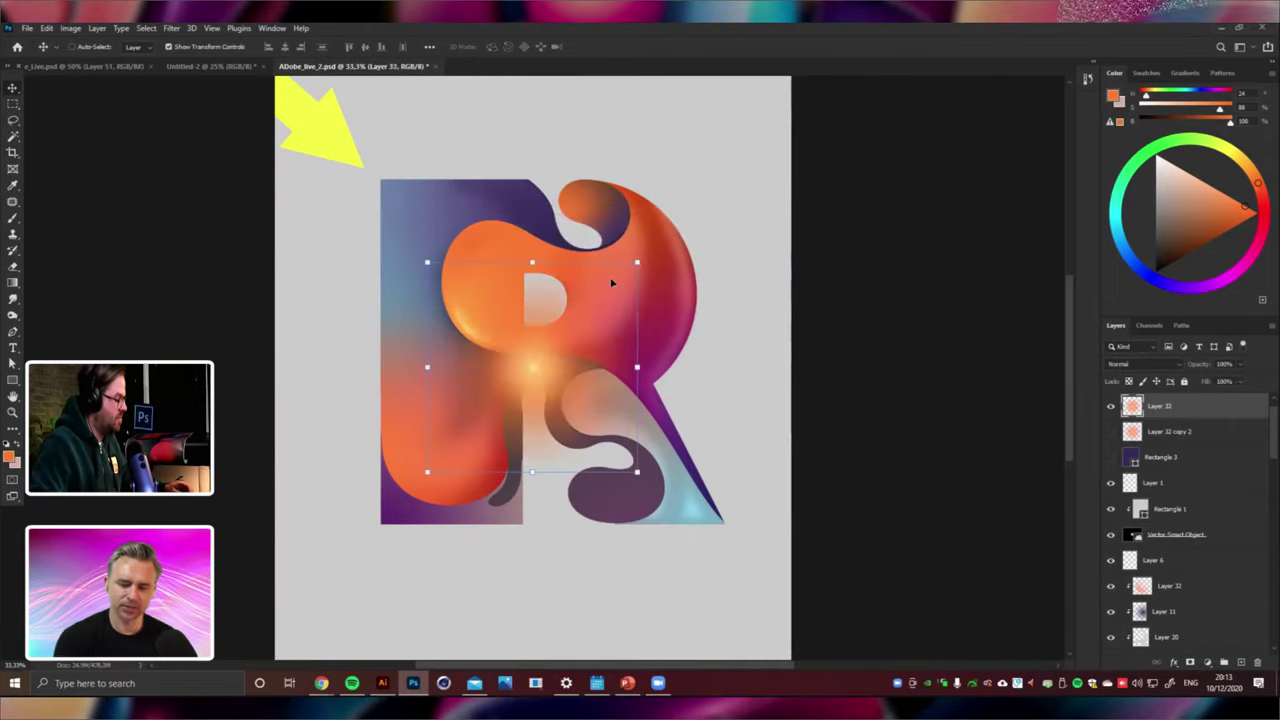
Warp the pasted glow so its bright centre bends into a crescent-shaped highlight, and apply the transformation.
{"action": "right_click", "coordinate": [611, 281], "text": "ctrl"}
{"action": "left_click", "coordinate": [578, 319]}
{"action": "key", "text": "ctrl+t"}
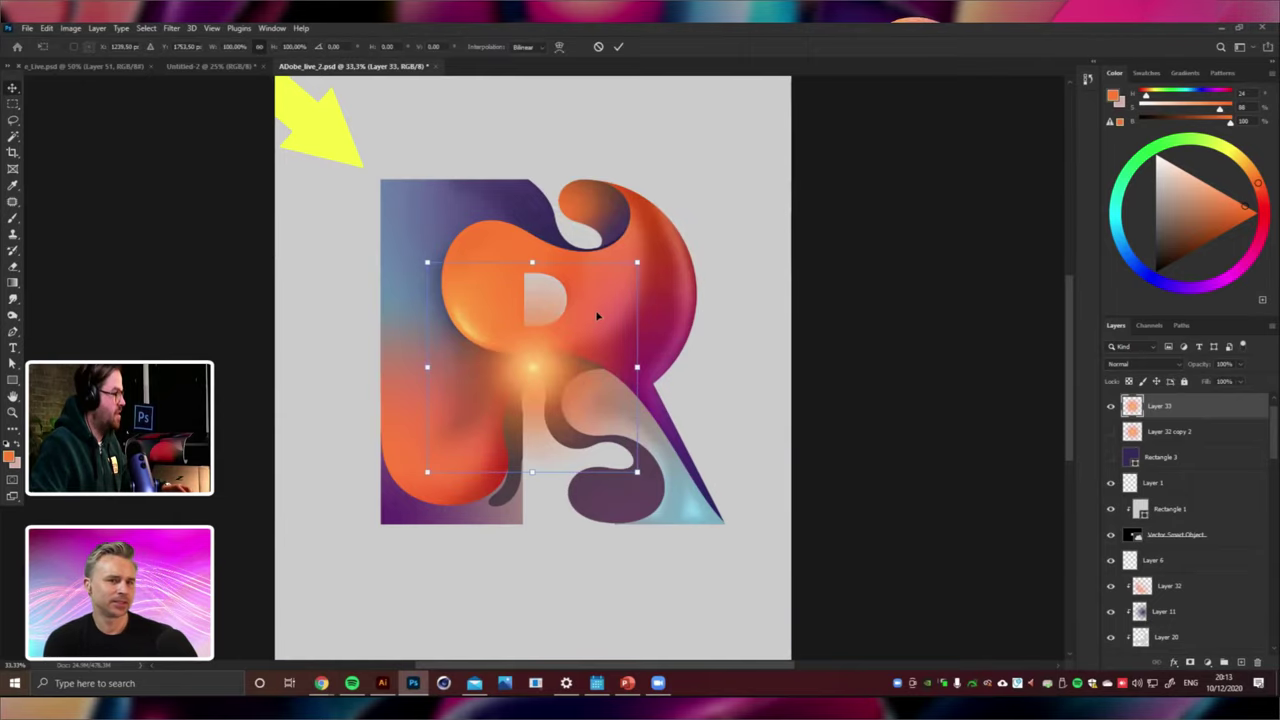
{"action": "right_click", "coordinate": [601, 318]}
{"action": "left_click", "coordinate": [620, 397]}
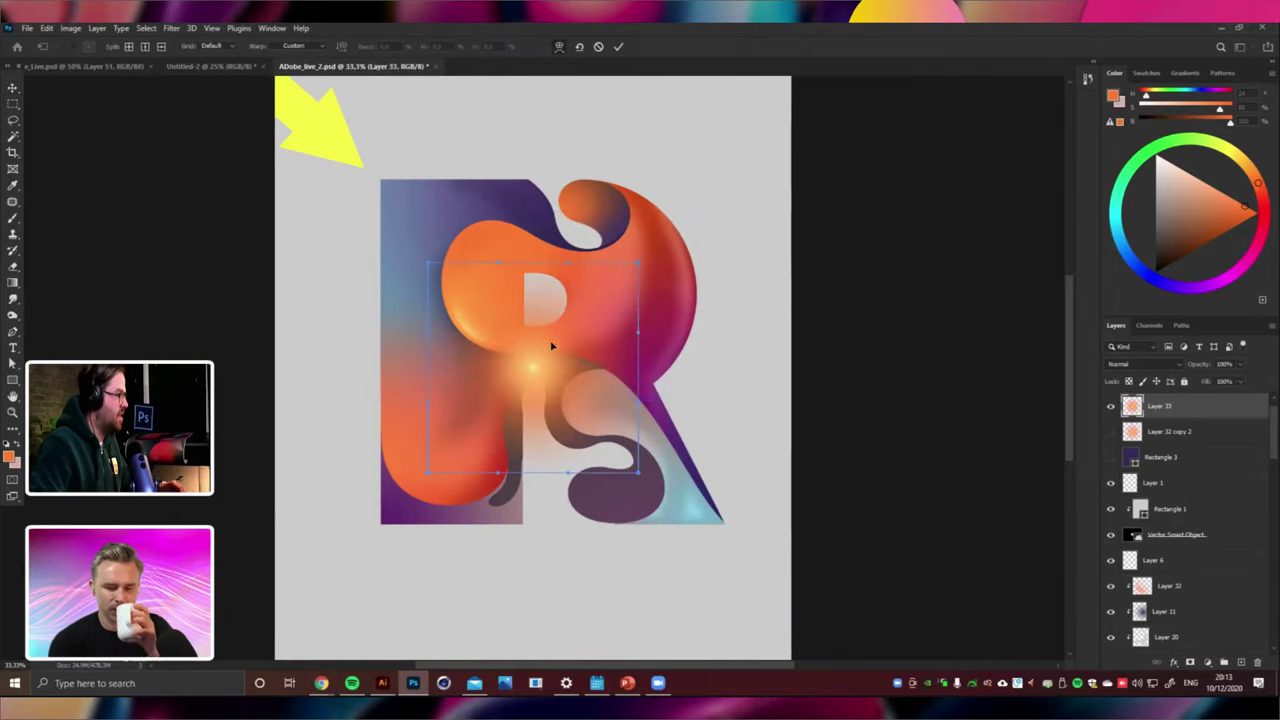
{"action": "left_click_drag", "start_coordinate": [551, 346], "coordinate": [519, 300]}
{"action": "key", "text": "Return"}
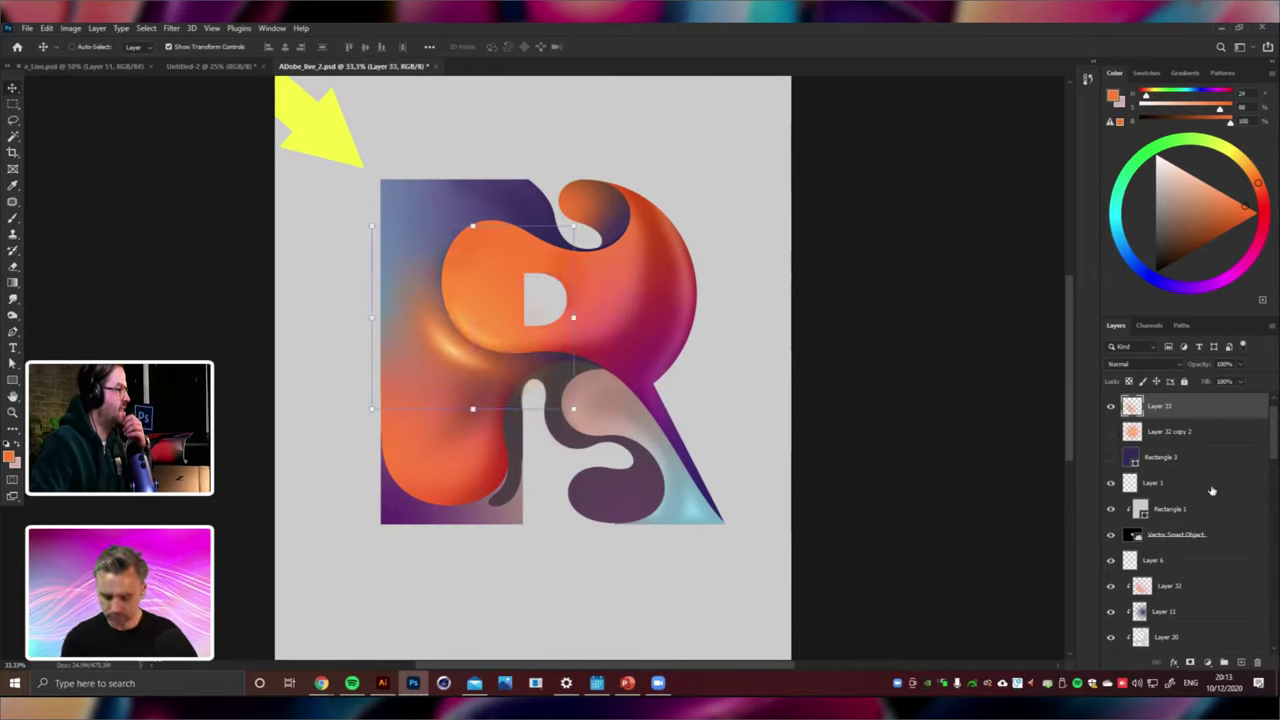
Set the crescent highlight to Screen blending, move it over the R's lower-left orange lobe, and scale it down to fit the lobe's edge.
{"action": "left_click", "coordinate": [1142, 366]}
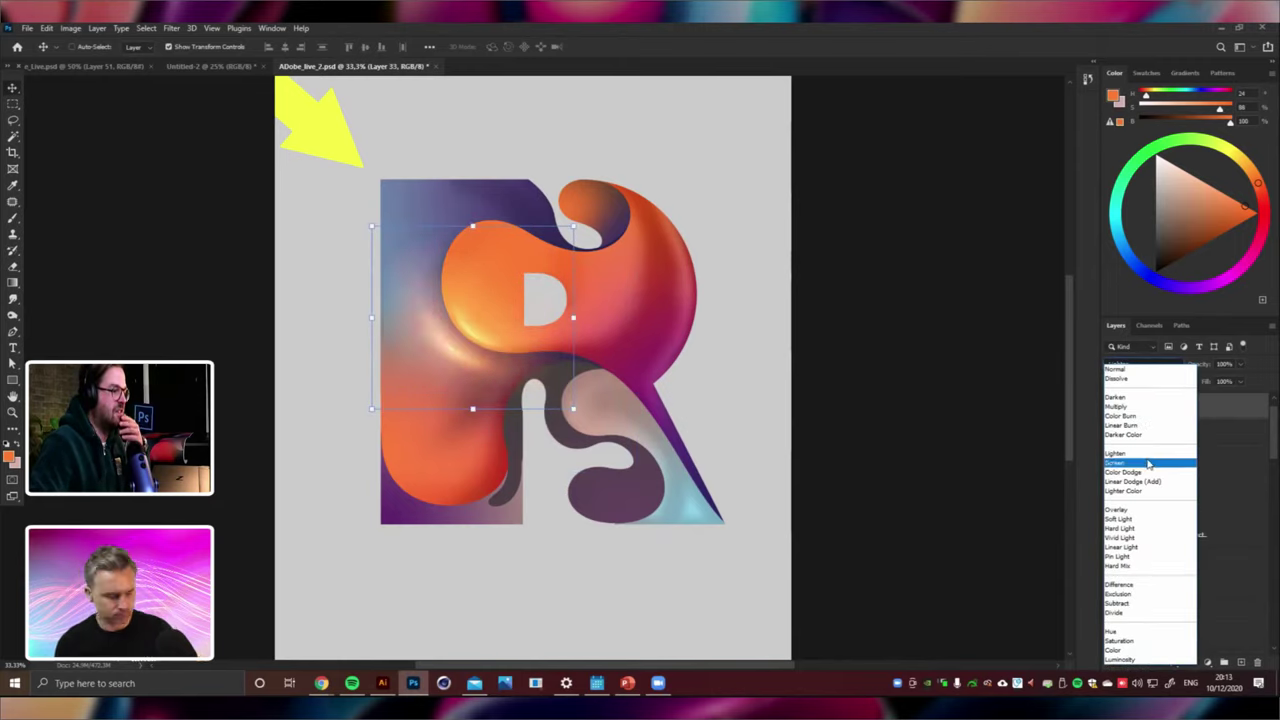
{"action": "left_click", "coordinate": [1147, 456]}
{"action": "left_click_drag", "start_coordinate": [729, 248], "coordinate": [689, 360]}
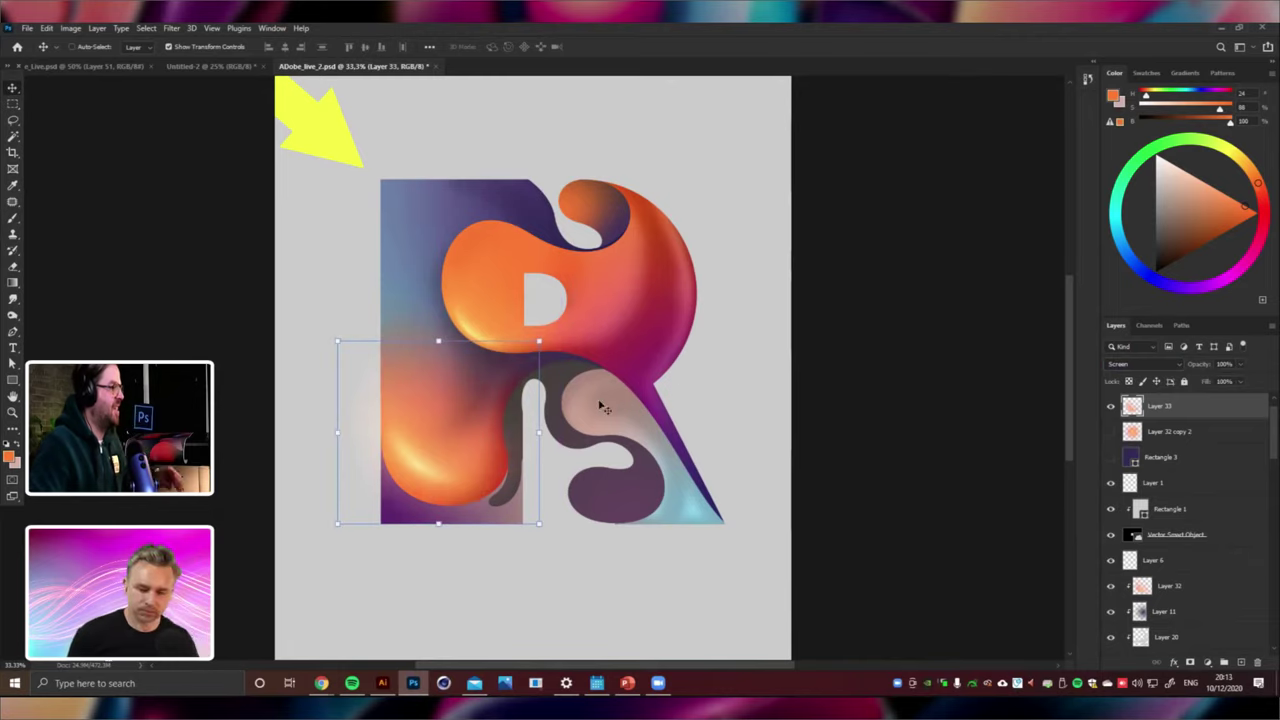
{"action": "left_click_drag", "start_coordinate": [539, 342], "coordinate": [522, 357]}
{"action": "mouse_move", "coordinate": [584, 350]}
{"action": "left_mouse_down"}
{"action": "mouse_move", "coordinate": [586, 410]}
{"action": "mouse_move", "coordinate": [602, 357]}
{"action": "mouse_move", "coordinate": [572, 348]}
{"action": "left_mouse_up"}
{"action": "key", "text": "Return"}
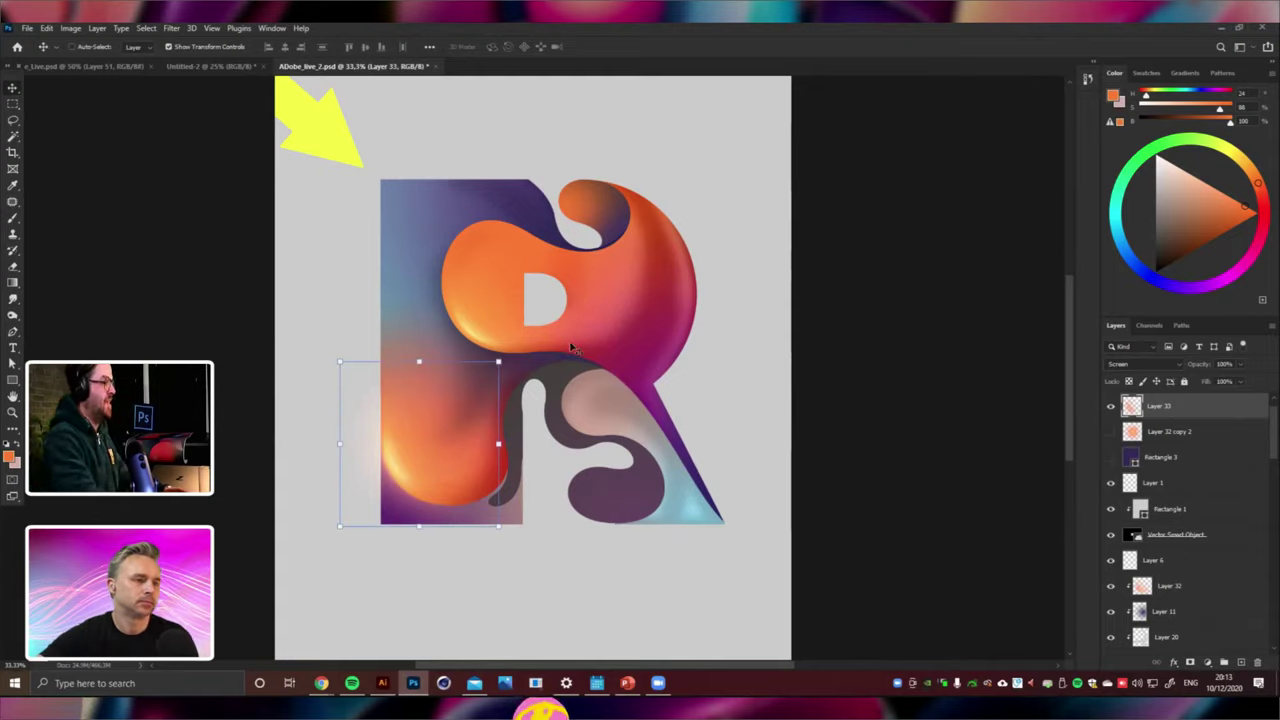
Move Layer 33 down the stack as a clipped layer, directly between Layer 2 and Layer 9.
{"action": "key", "text": "ctrl+bracketleft"}
{"action": "key", "text": "ctrl+bracketleft"}
{"action": "key", "text": "ctrl+bracketleft"}
{"action": "key", "text": "ctrl+bracketleft"}
{"action": "key", "text": "ctrl+bracketleft"}
{"action": "key", "text": "ctrl+bracketleft"}
{"action": "key", "text": "ctrl+bracketleft"}
{"action": "key", "text": "ctrl+bracketleft"}
{"action": "key", "text": "ctrl+bracketleft"}
{"action": "key", "text": "ctrl+bracketleft"}
{"action": "key", "text": "ctrl+bracketleft"}
{"action": "key", "text": "ctrl+bracketleft"}
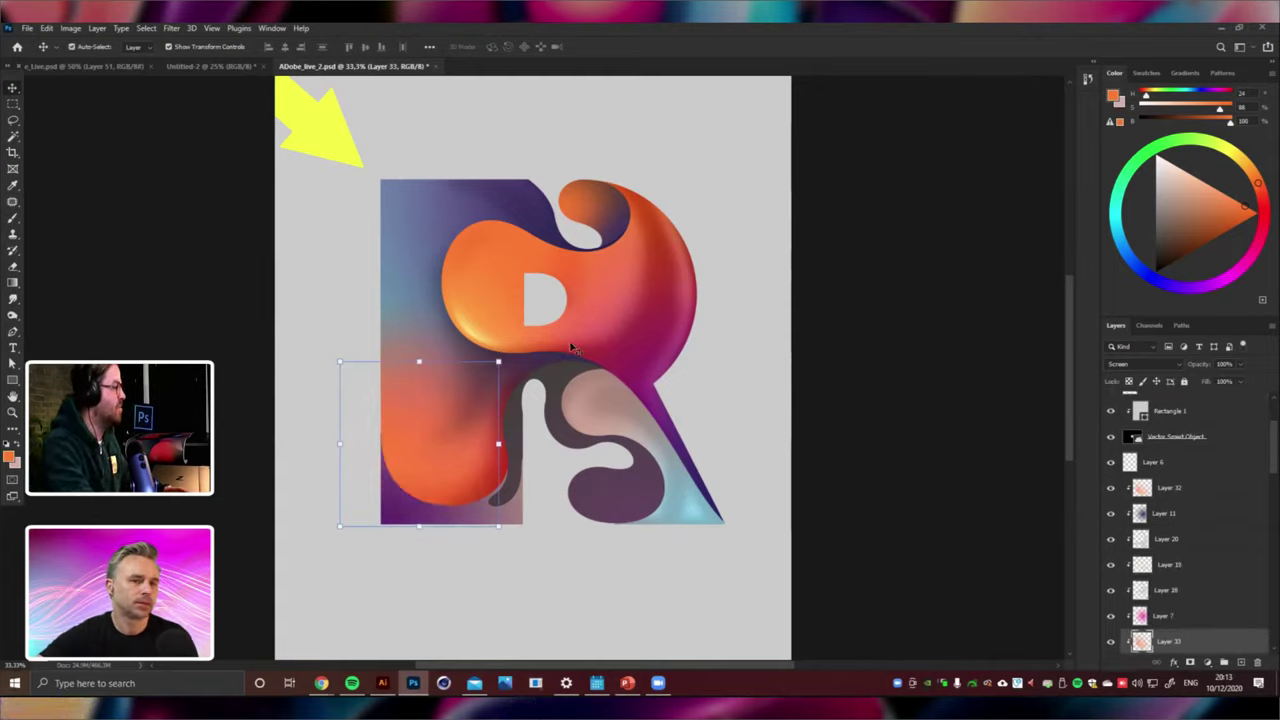
{"action": "key", "text": "ctrl+bracketleft"}
{"action": "key", "text": "ctrl+bracketleft"}
{"action": "key", "text": "ctrl+bracketleft"}
{"action": "key", "text": "ctrl+bracketleft"}
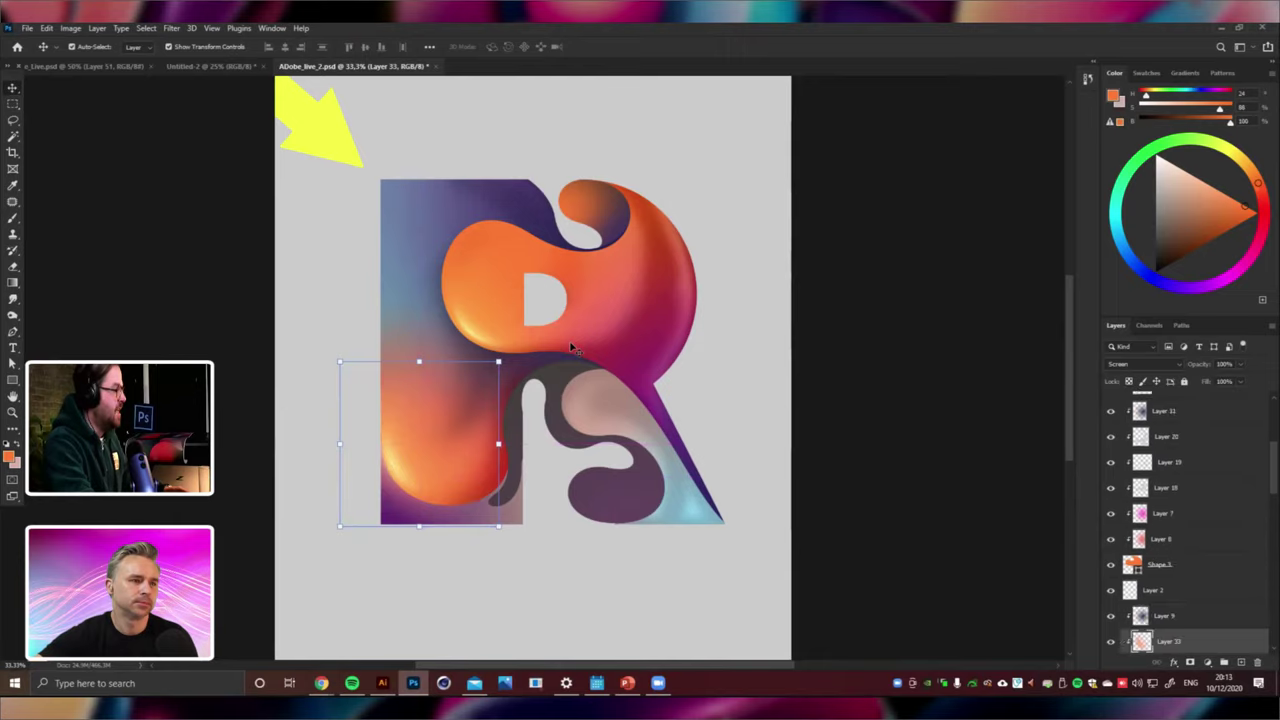
{"action": "key", "text": "ctrl+bracketleft"}
{"action": "key", "text": "ctrl+bracketright"}
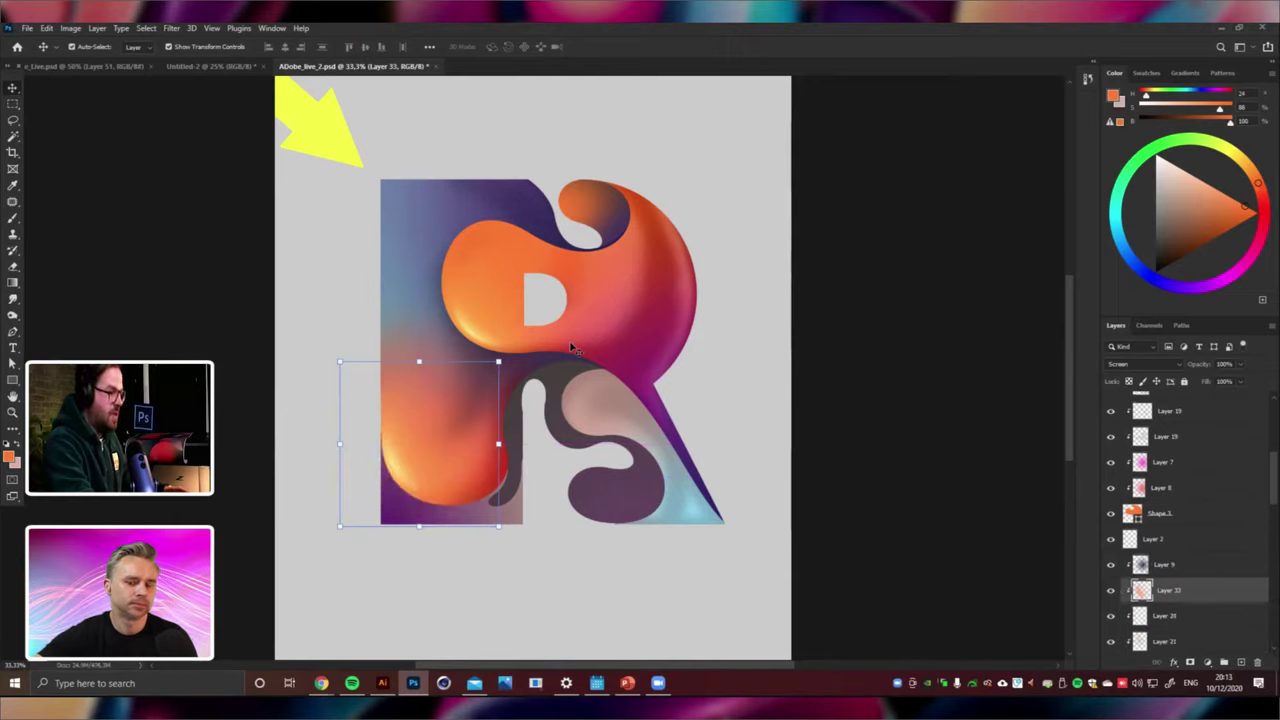
{"action": "key", "text": "ctrl+bracketright"}
Try pasting another copy of the glow above Layer 15, and remove the pasted copy again.
{"action": "left_click_drag", "start_coordinate": [602, 343], "coordinate": [717, 217]}
{"action": "right_click", "coordinate": [421, 237]}
{"action": "left_click", "coordinate": [449, 242]}
{"action": "key", "text": "ctrl+v"}
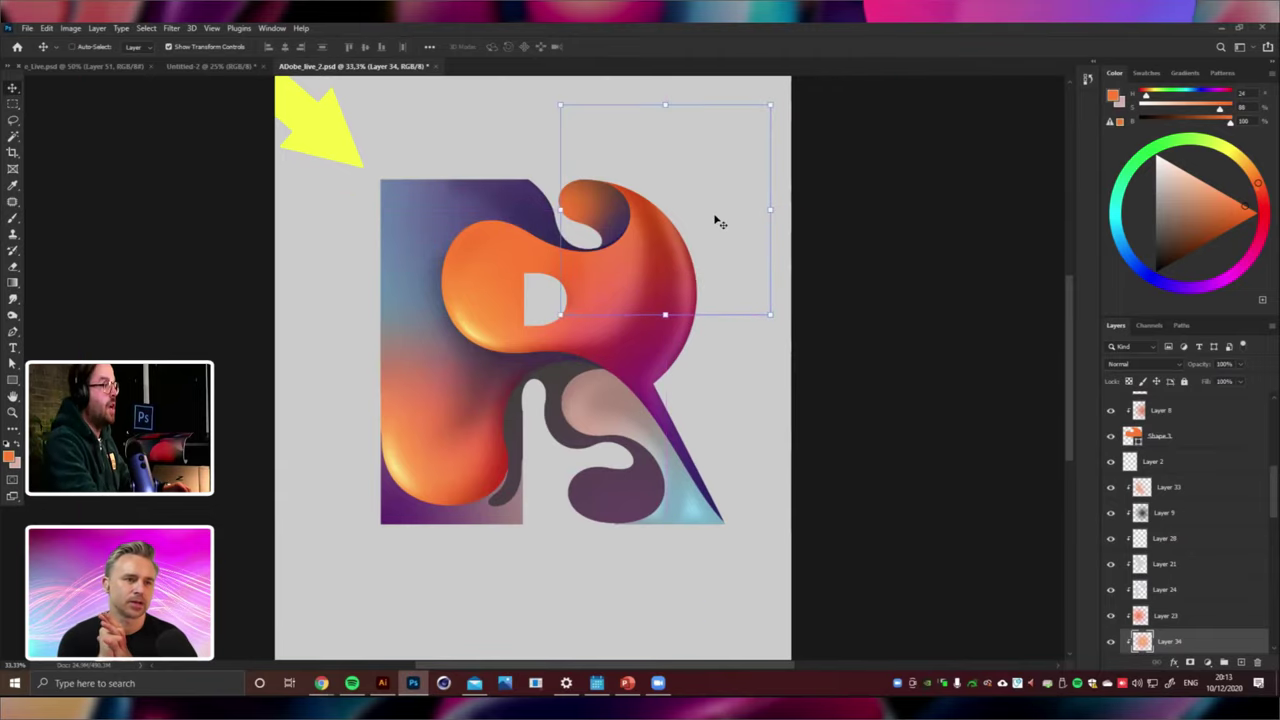
{"action": "key", "text": "ctrl+minus"}
{"action": "key", "text": "ctrl+e"}
{"action": "key", "text": "ctrl+plus"}
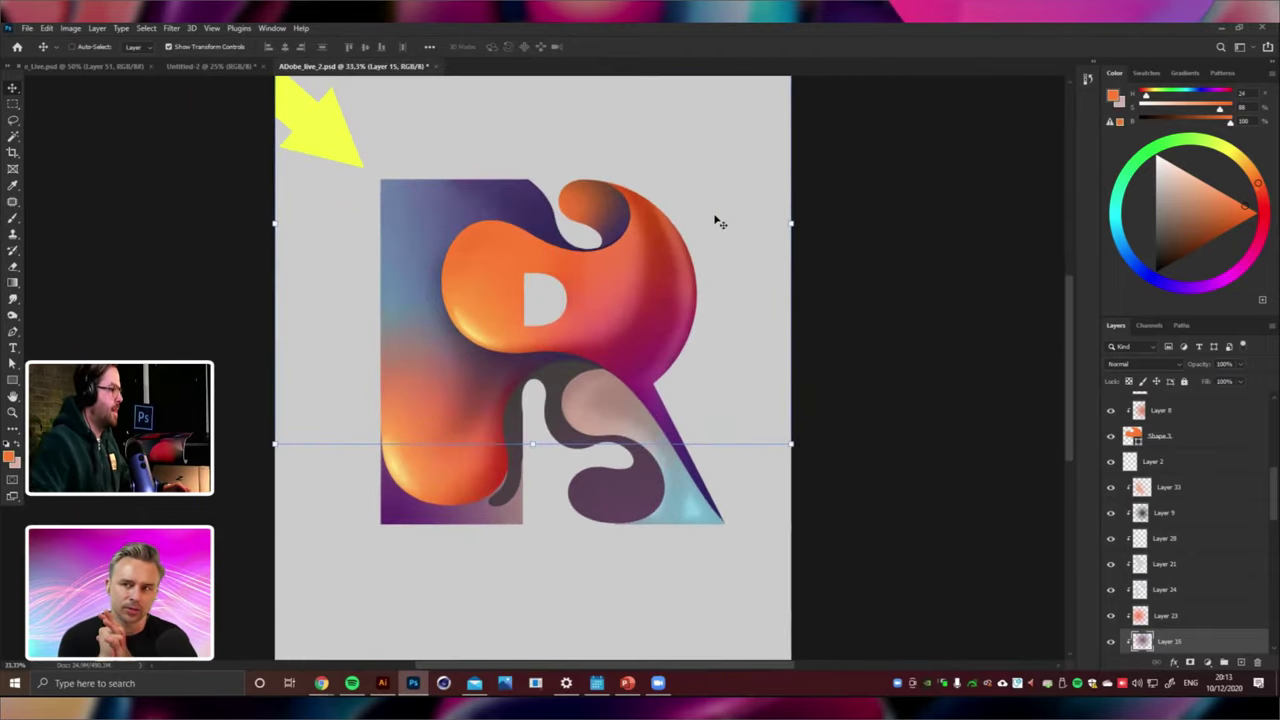
Recolour Shape 9, the dark grey curved shape beneath the bowl, with the dark purple #2d1e3b sampled from the artwork.
{"action": "right_click", "coordinate": [622, 568]}
{"action": "left_click", "coordinate": [645, 516]}
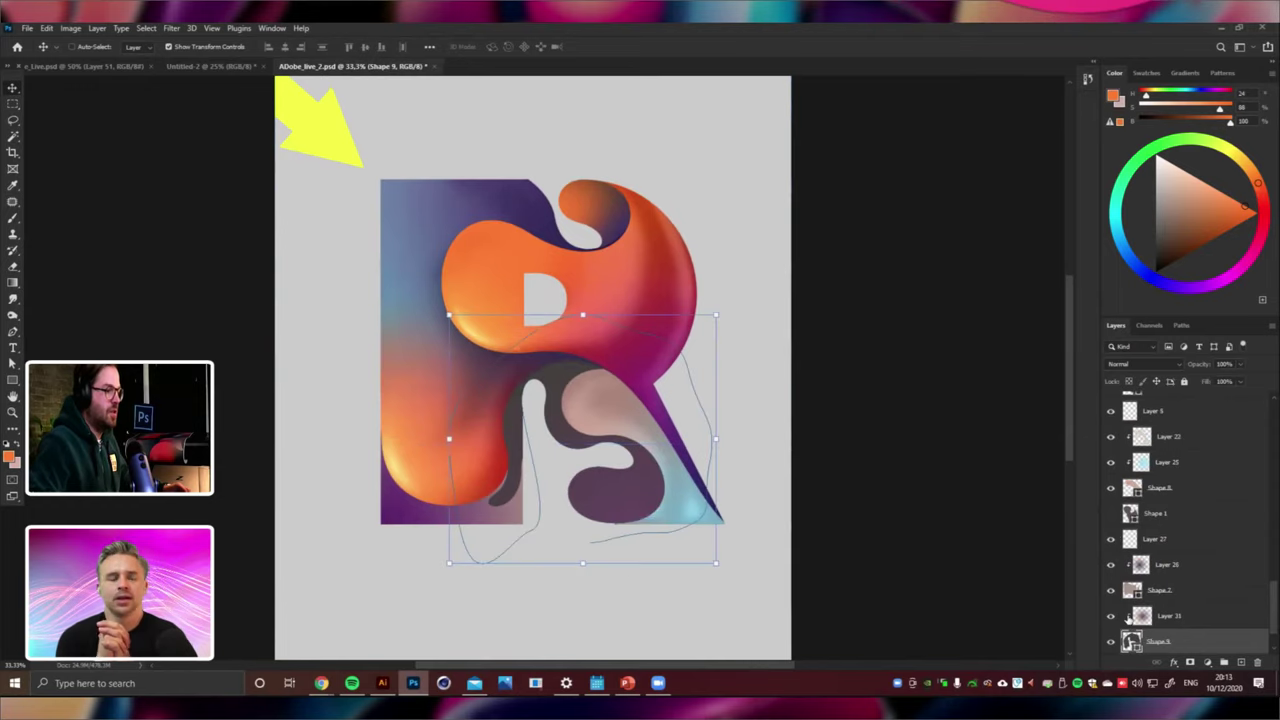
{"action": "double_click", "coordinate": [1131, 643]}
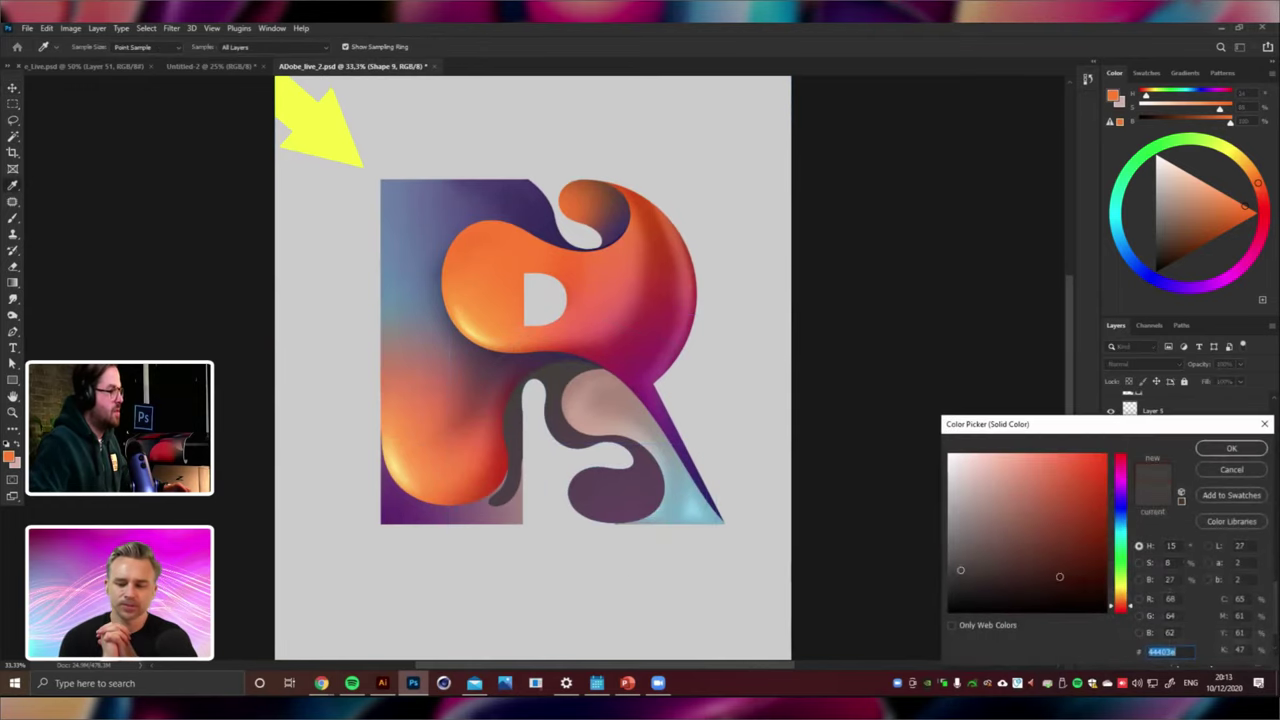
{"action": "left_click", "coordinate": [690, 442]}
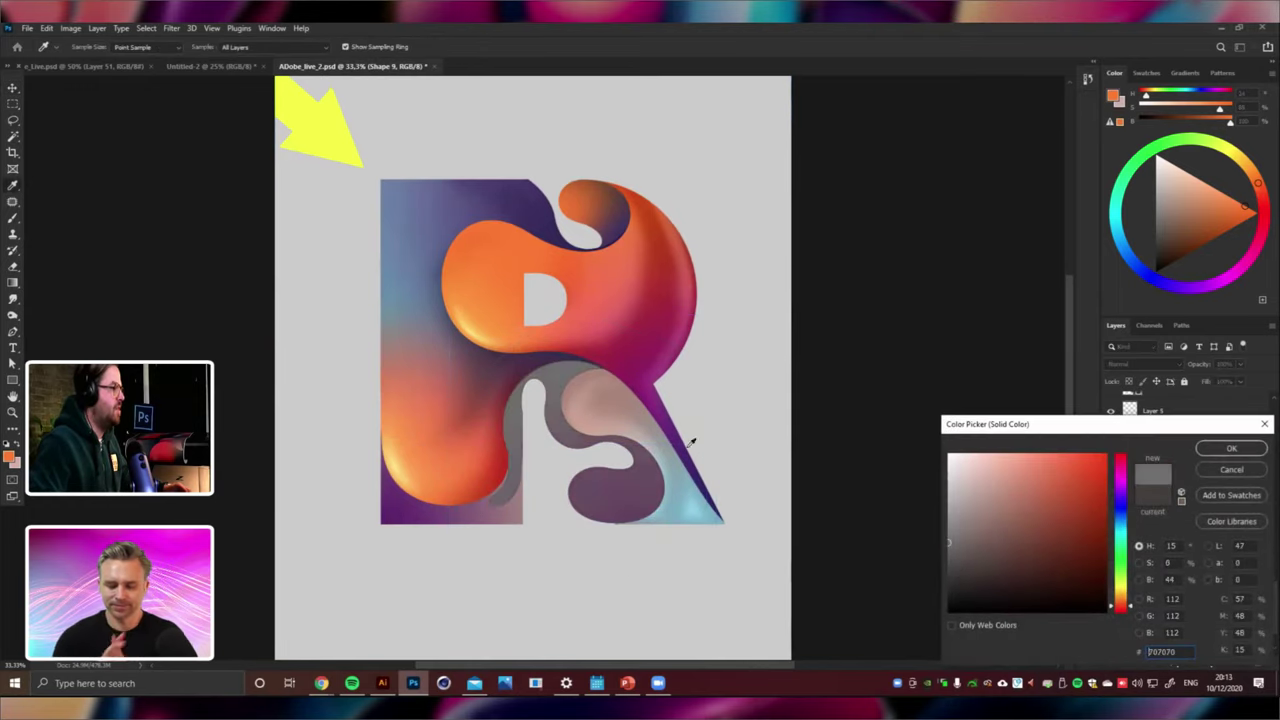
{"action": "left_click", "coordinate": [535, 357]}
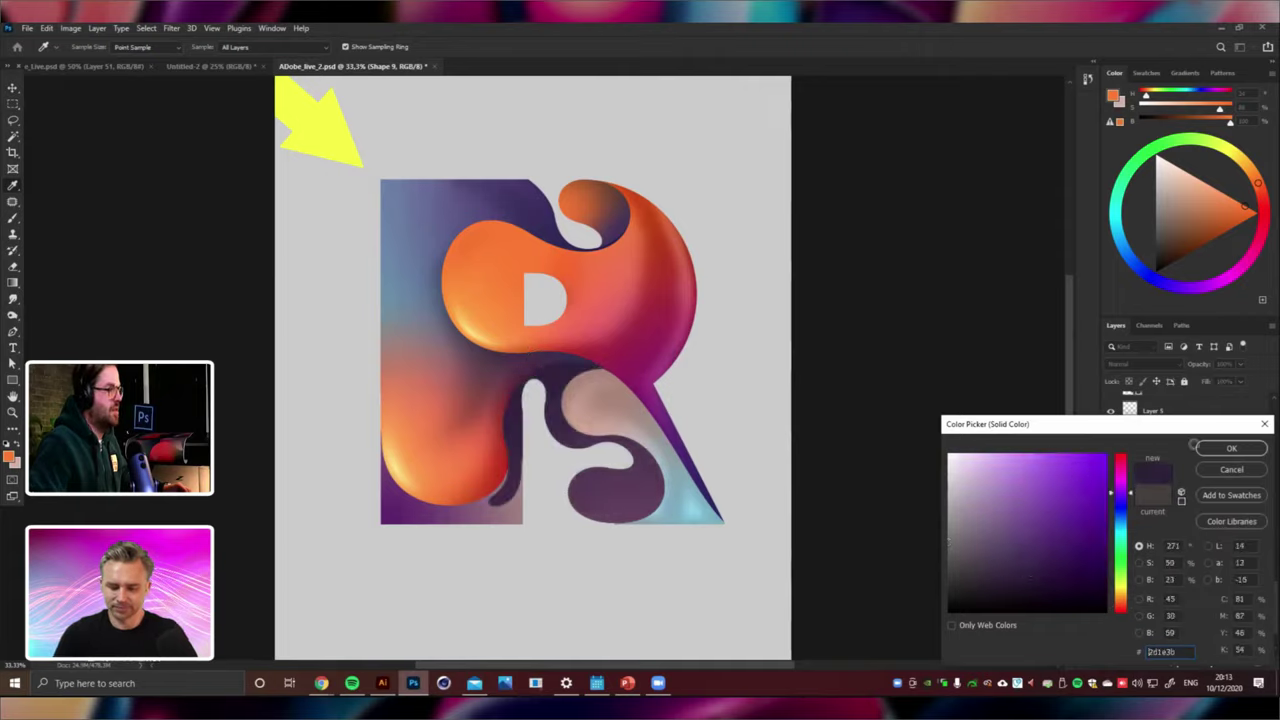
{"action": "left_click", "coordinate": [1229, 448]}
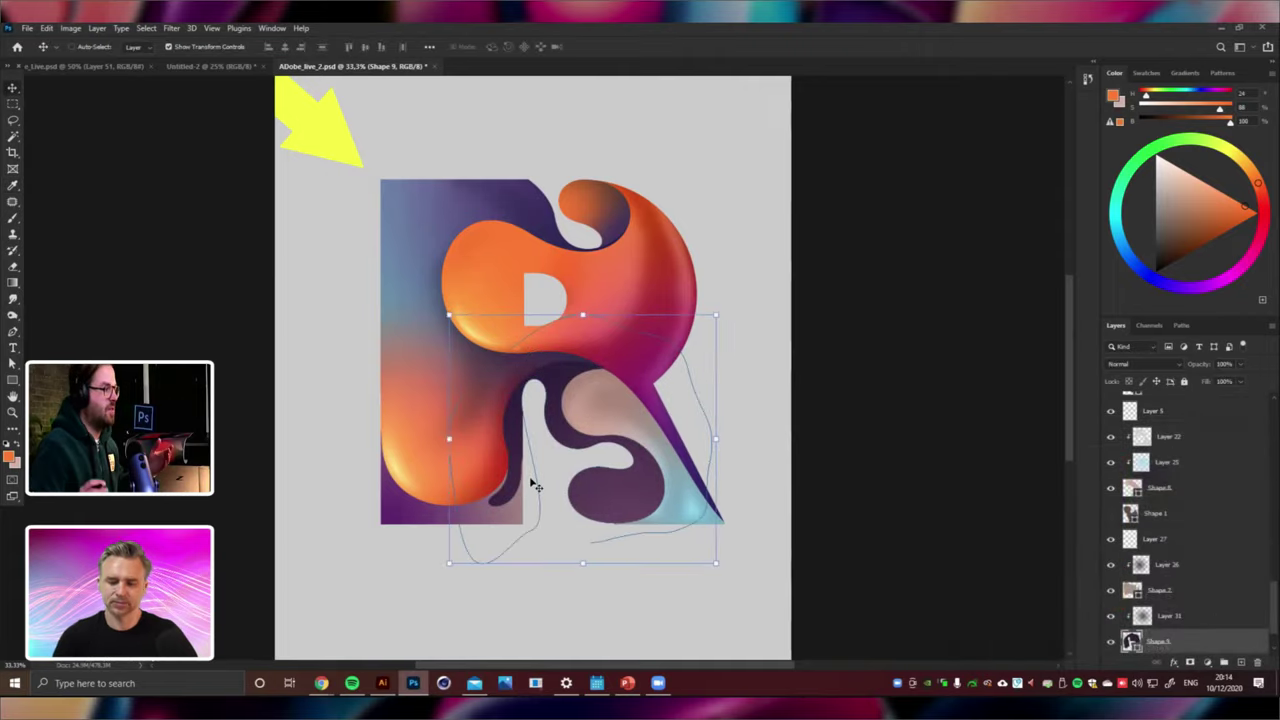
Select Shape 8, the beige-and-blue leg shape, switch to the Gradient tool, and add a new clipped layer above Layer 25.
{"action": "right_click", "coordinate": [603, 410]}
{"action": "left_click", "coordinate": [620, 437]}
{"action": "left_click", "coordinate": [12, 283]}
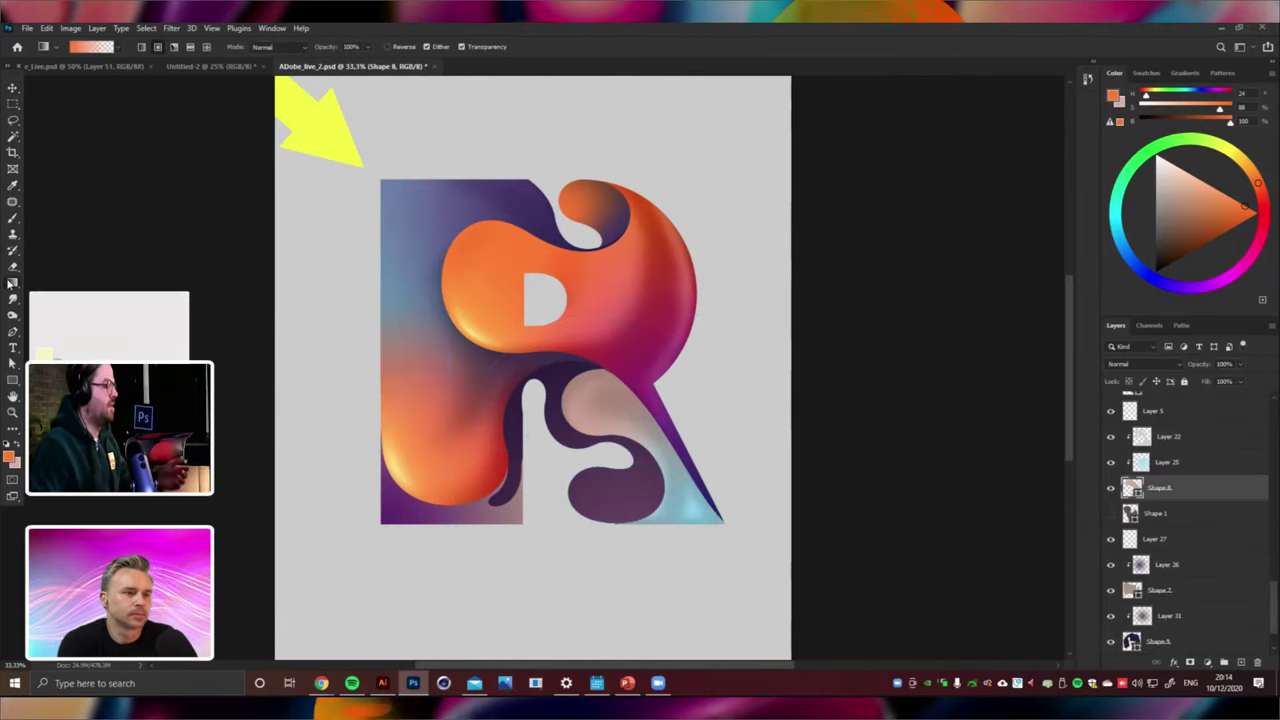
{"action": "key", "text": "ctrl+shift+n"}
{"action": "key", "text": "Return"}
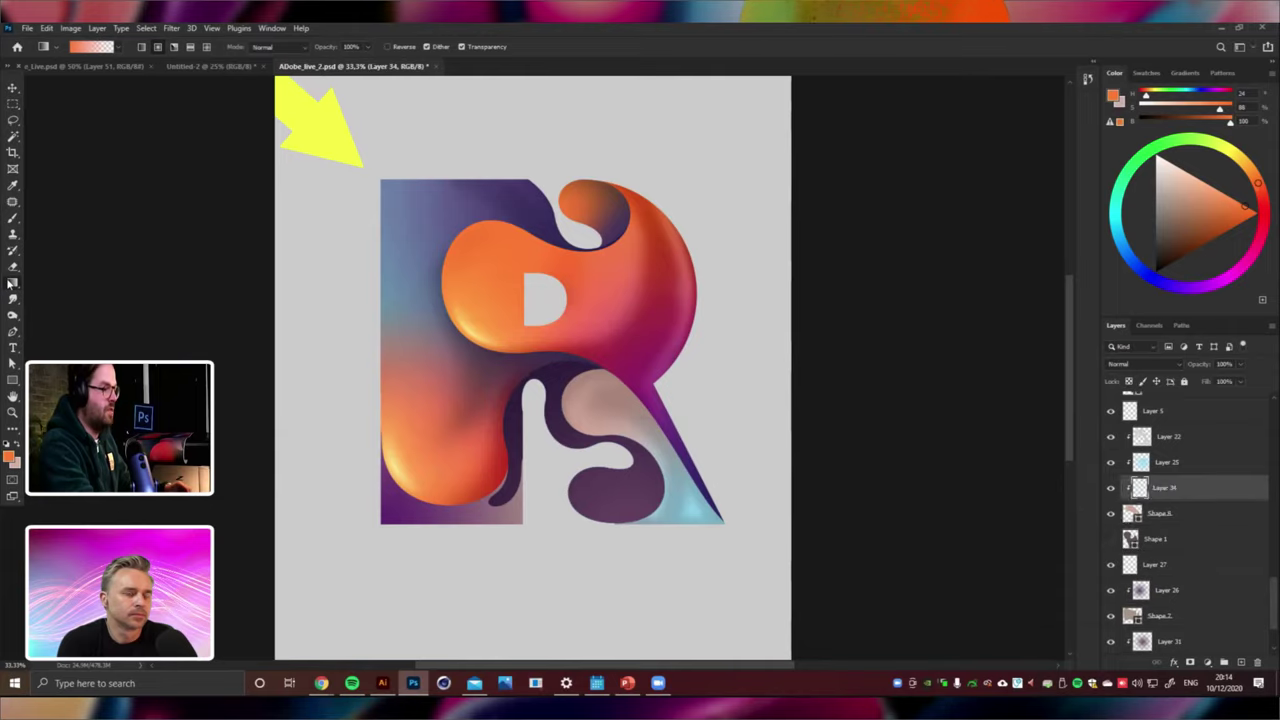
{"action": "key", "text": "ctrl+bracketright"}
{"action": "key", "text": "ctrl+minus"}
{"action": "key", "text": "ctrl+minus"}
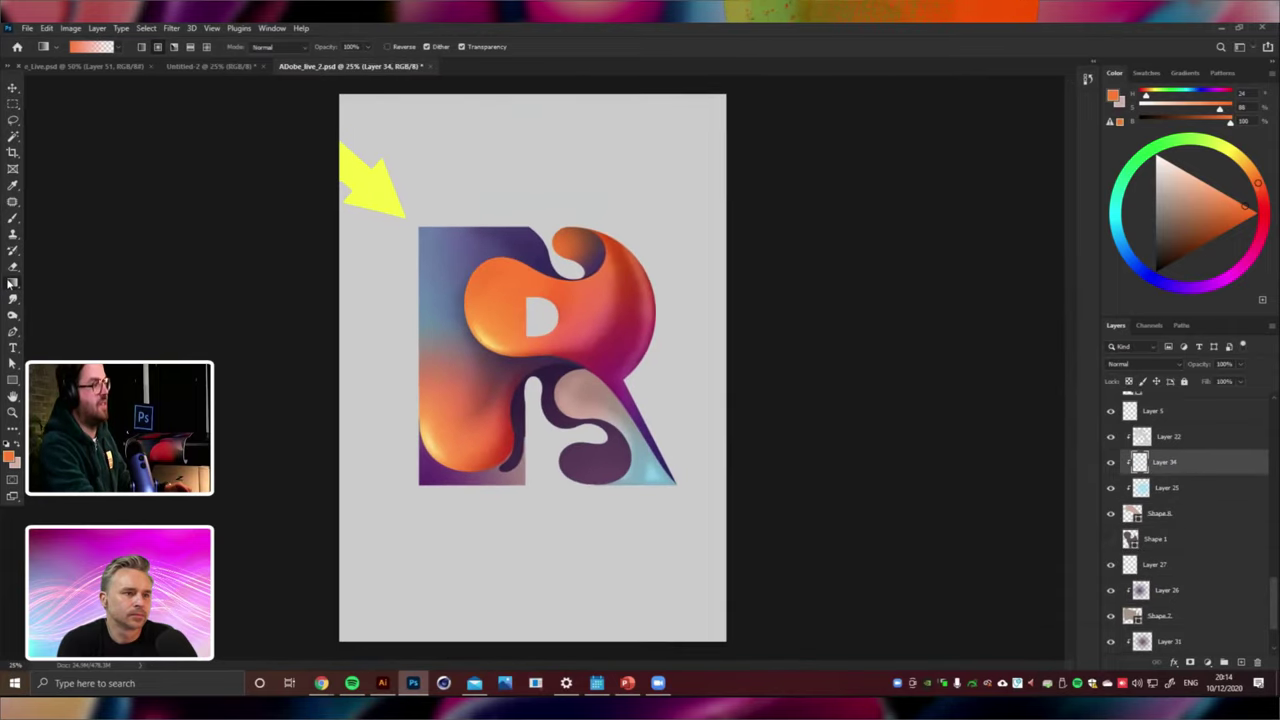
{"action": "key", "text": "ctrl+plus"}
Sample the blue of the R's leg and brighten the foreground colour to light blue #b1e6f9.
{"action": "left_click", "coordinate": [669, 490], "text": "alt"}
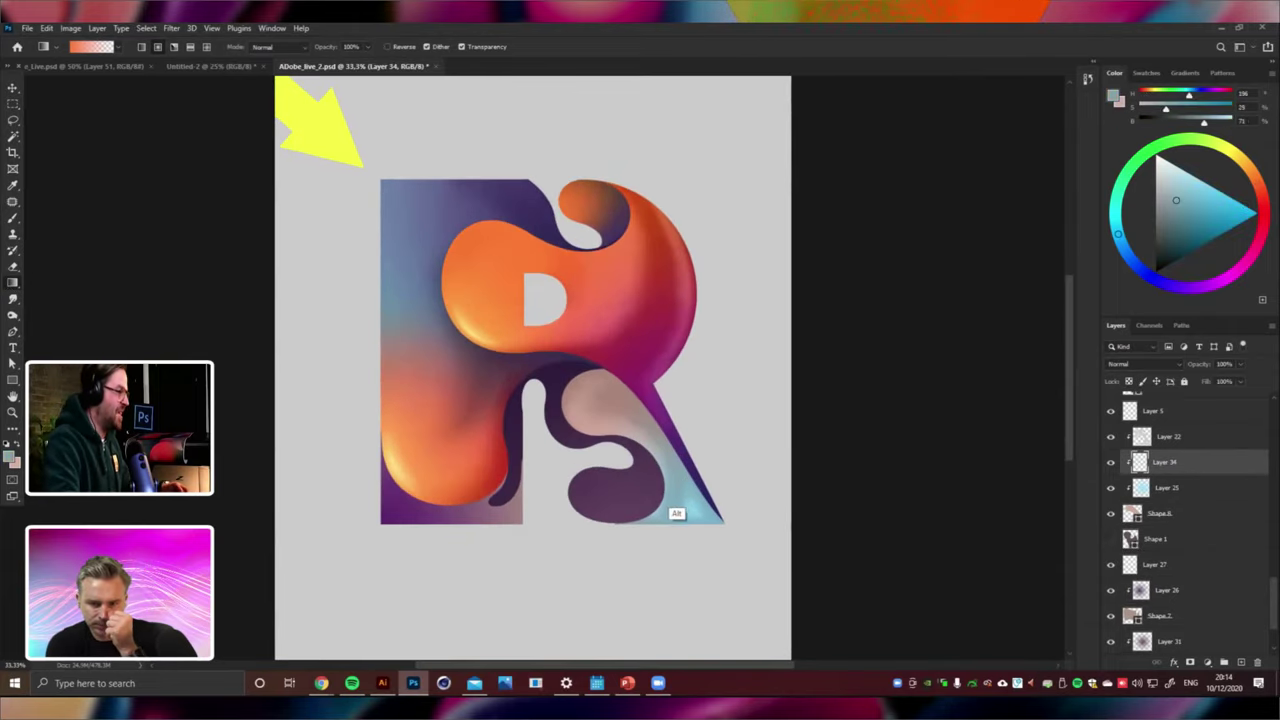
{"action": "left_click", "coordinate": [11, 456]}
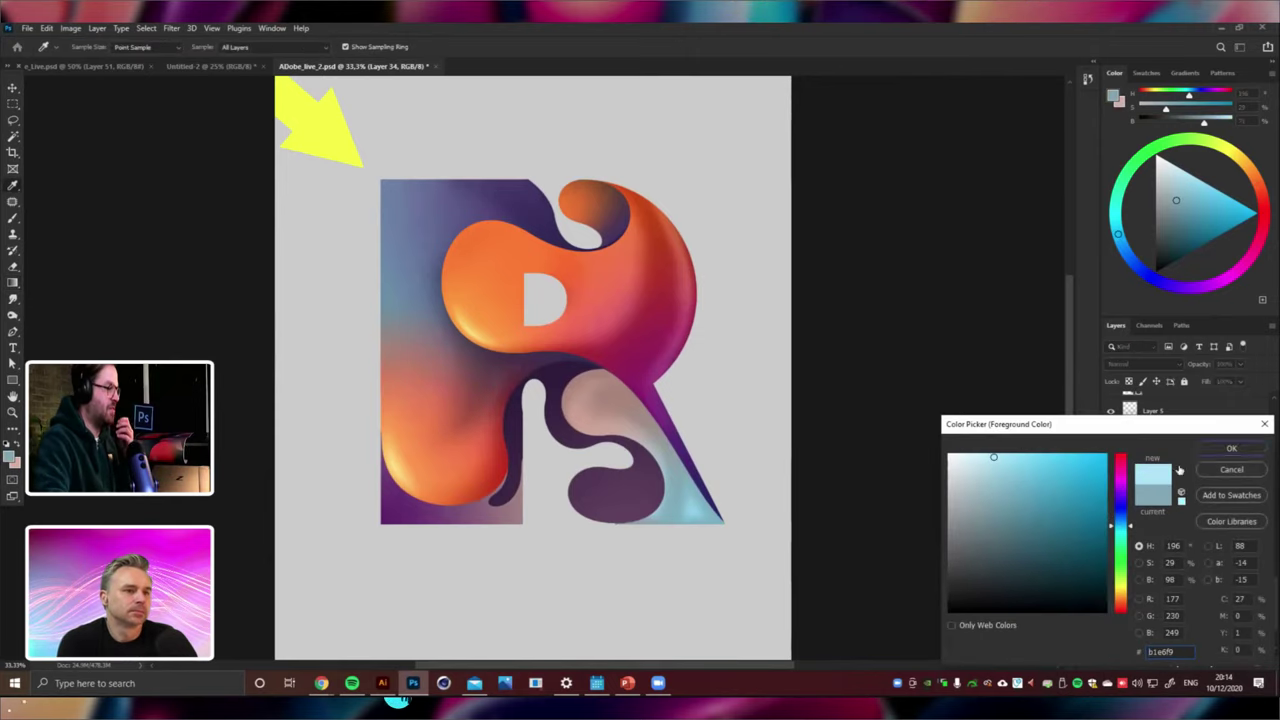
{"action": "key", "text": "Return"}
{"action": "key", "text": "ctrl+minus"}
{"action": "key", "text": "ctrl+plus"}
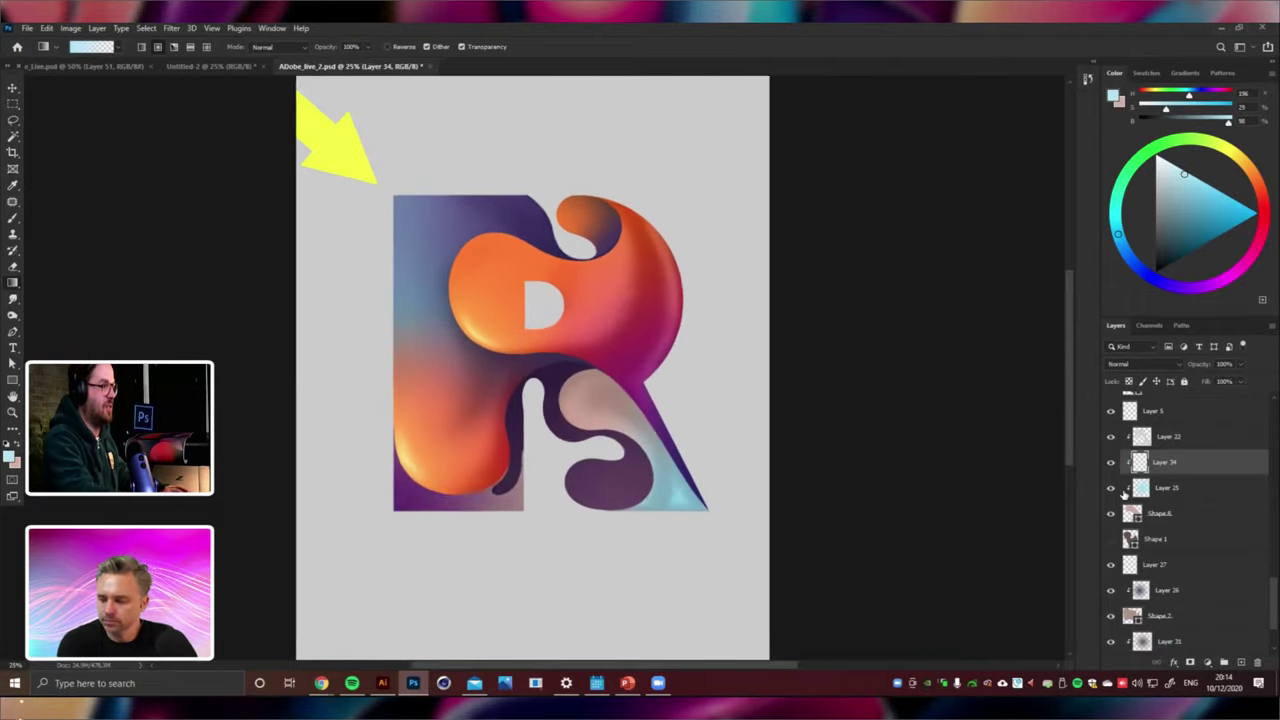
{"action": "key", "text": "ctrl+plus"}
Sample purple from the leg's edge, move Layer 34 above Layer 22, and draw a radial gradient inward from the leg's lower-right tip.
{"action": "left_click", "coordinate": [761, 503], "text": "alt"}
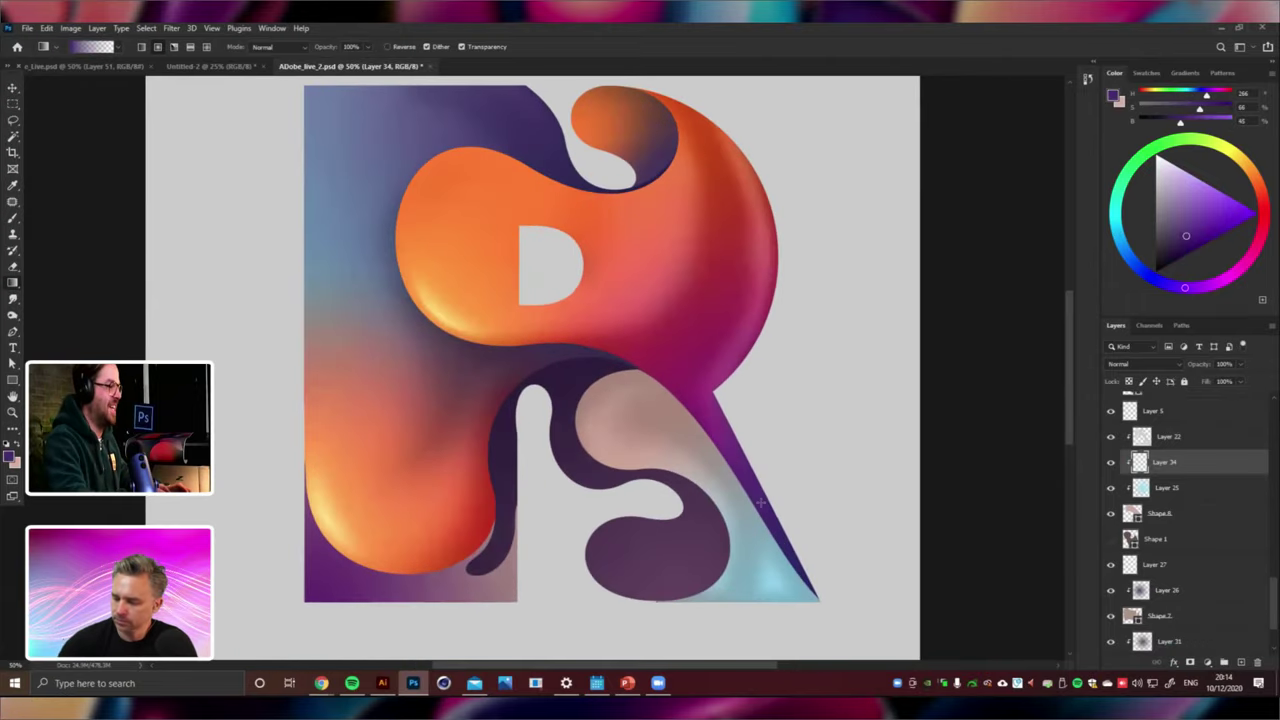
{"action": "key", "text": "ctrl+minus"}
{"action": "key", "text": "ctrl+bracketright"}
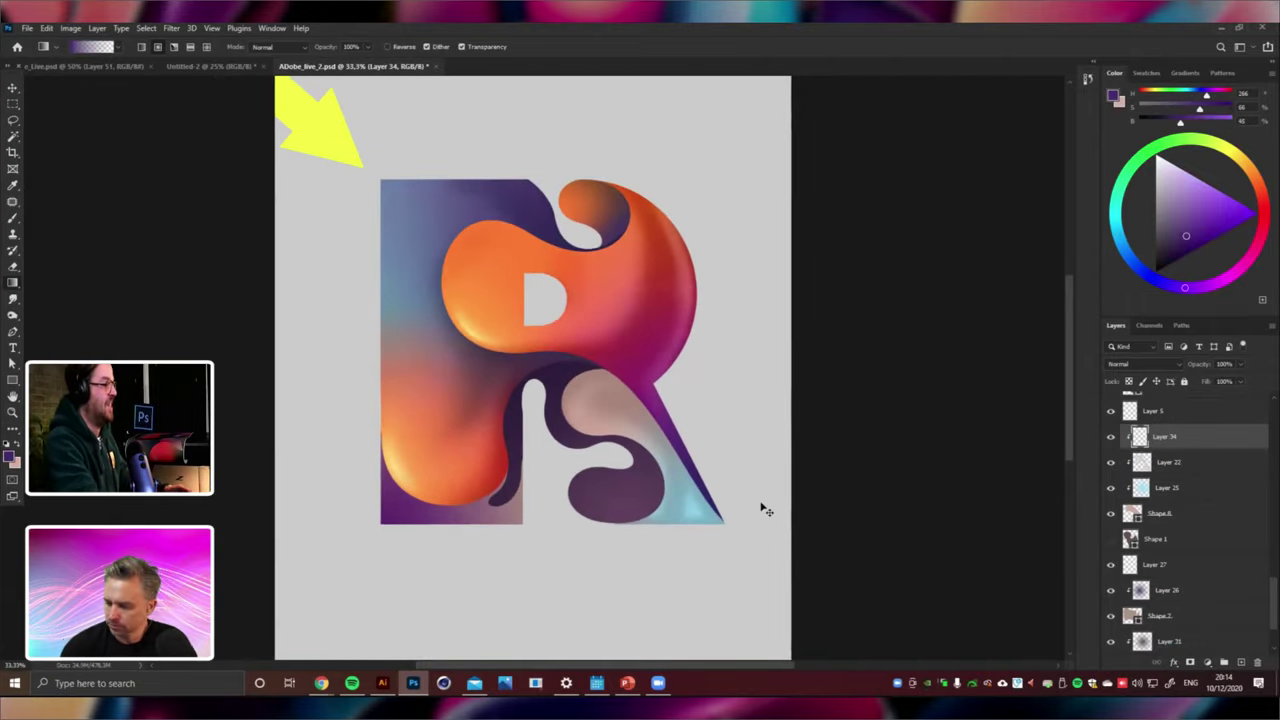
{"action": "key", "text": "ctrl+minus"}
{"action": "key", "text": "ctrl+plus"}
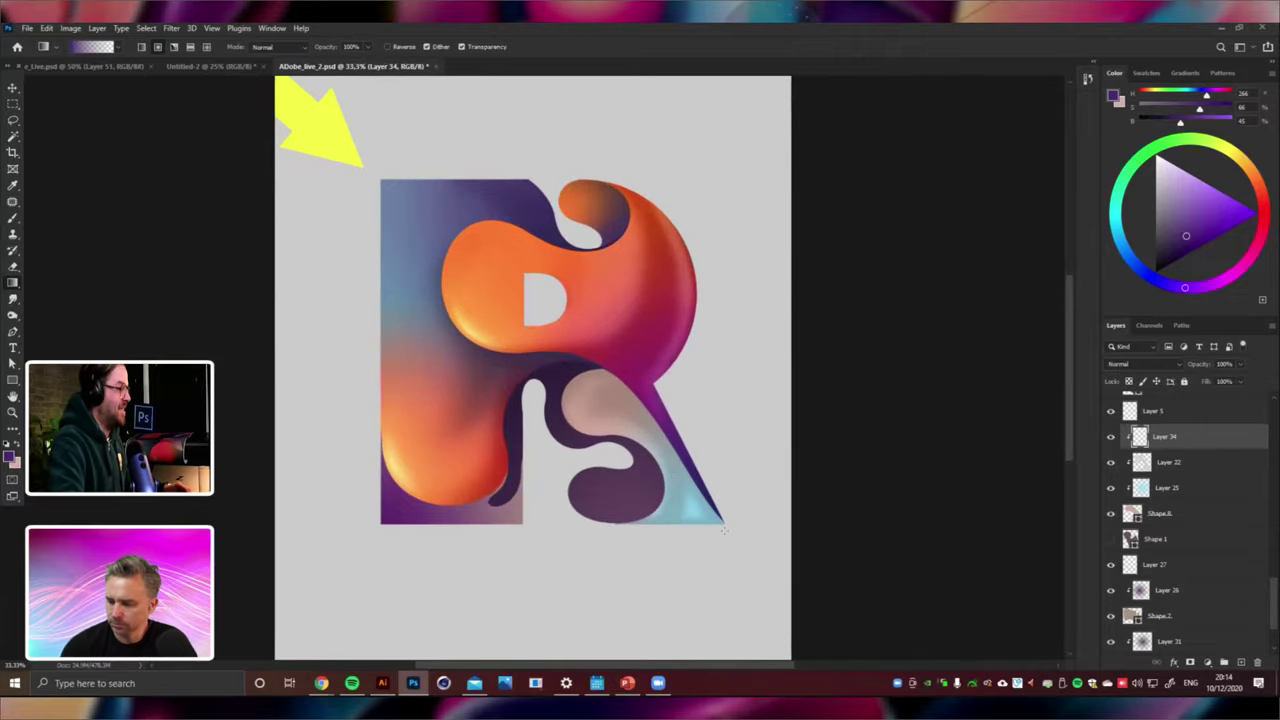
{"action": "left_click_drag", "start_coordinate": [723, 530], "coordinate": [636, 449]}
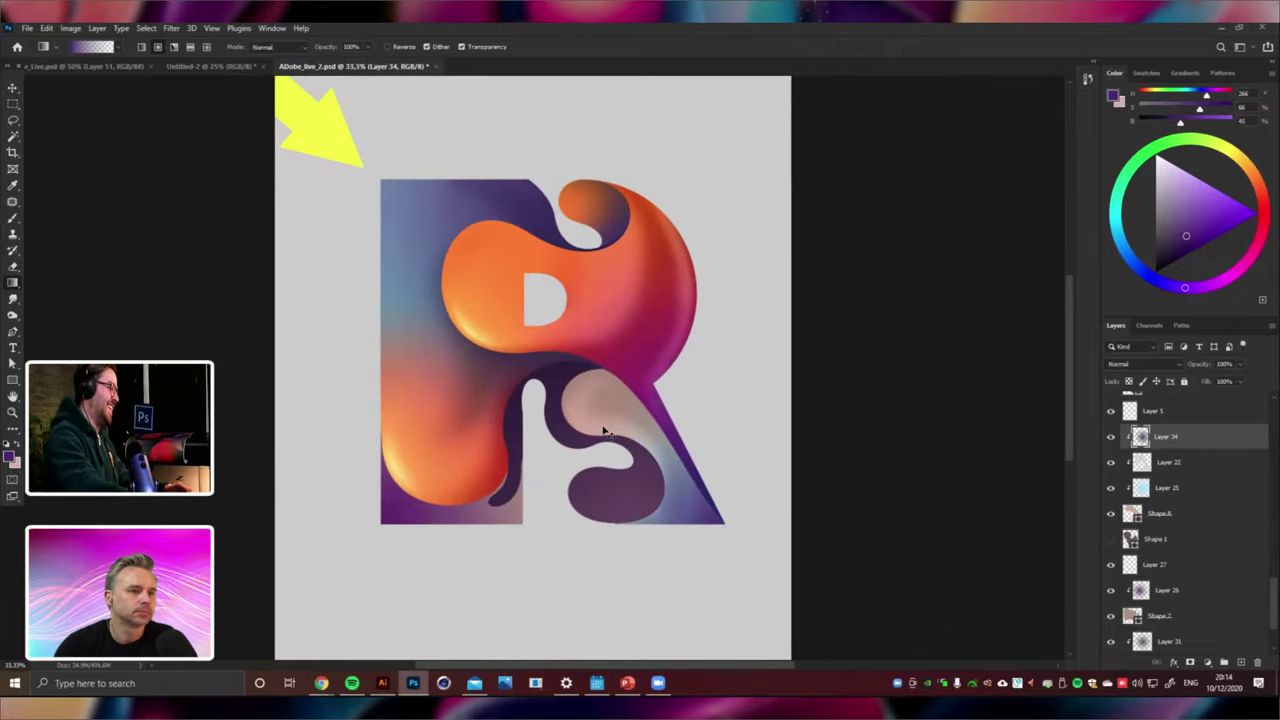
Shift the leg gradient from purple to teal with Hue/Saturation, setting Hue to -92.
{"action": "key", "text": "ctrl+u"}
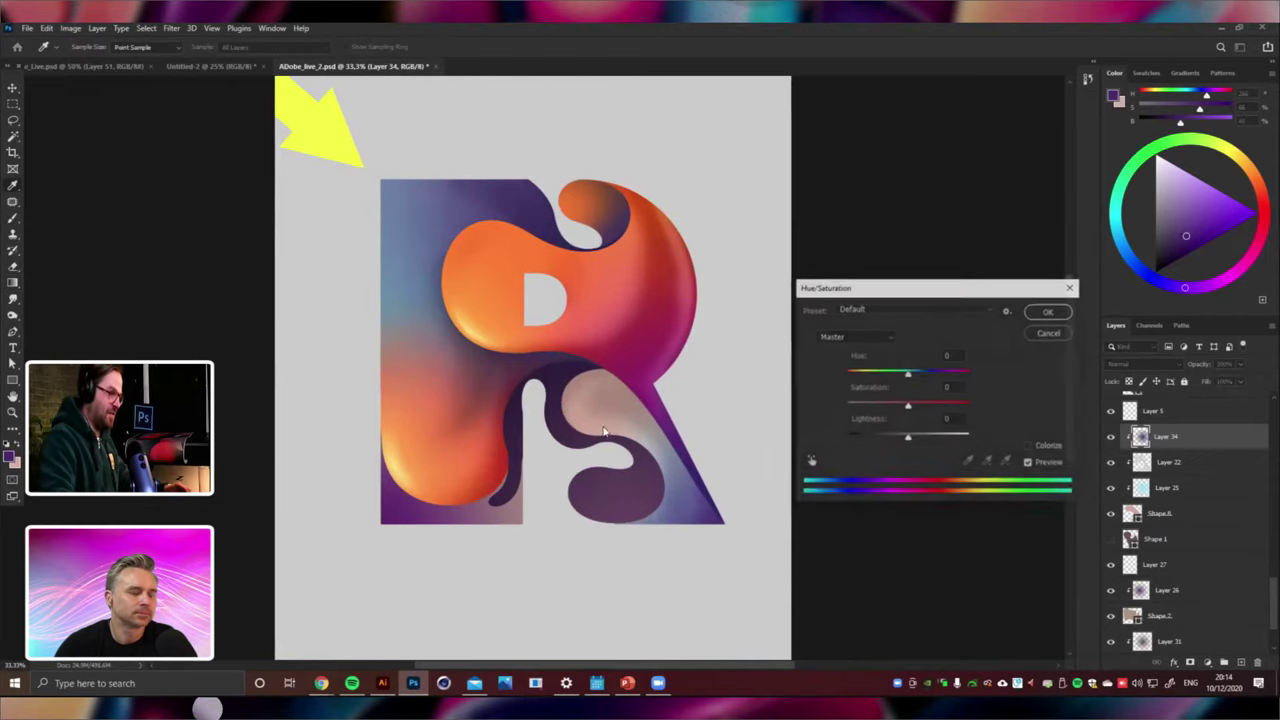
{"action": "left_click_drag", "start_coordinate": [908, 373], "coordinate": [872, 378]}
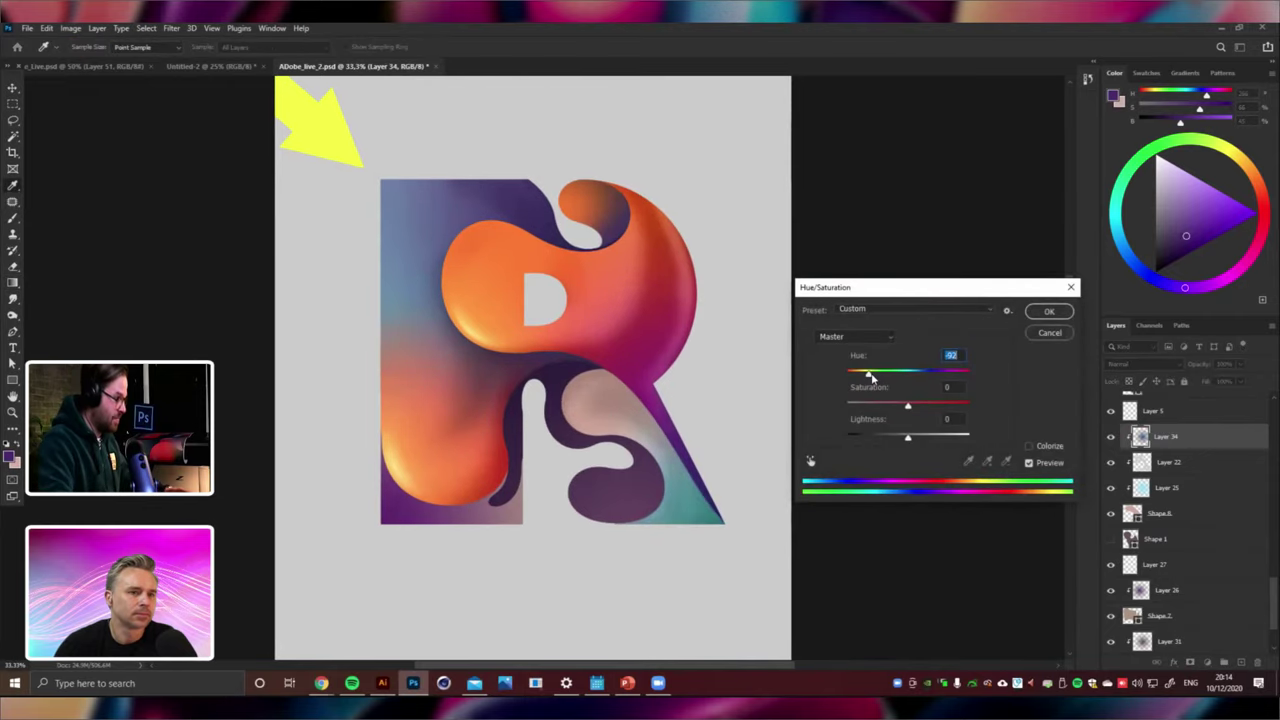
{"action": "left_click", "coordinate": [1049, 312]}
Select Layer 18 on the R's bowl and add a new clipped layer directly beneath it, above Layer 7.
{"action": "left_click", "coordinate": [14, 89]}
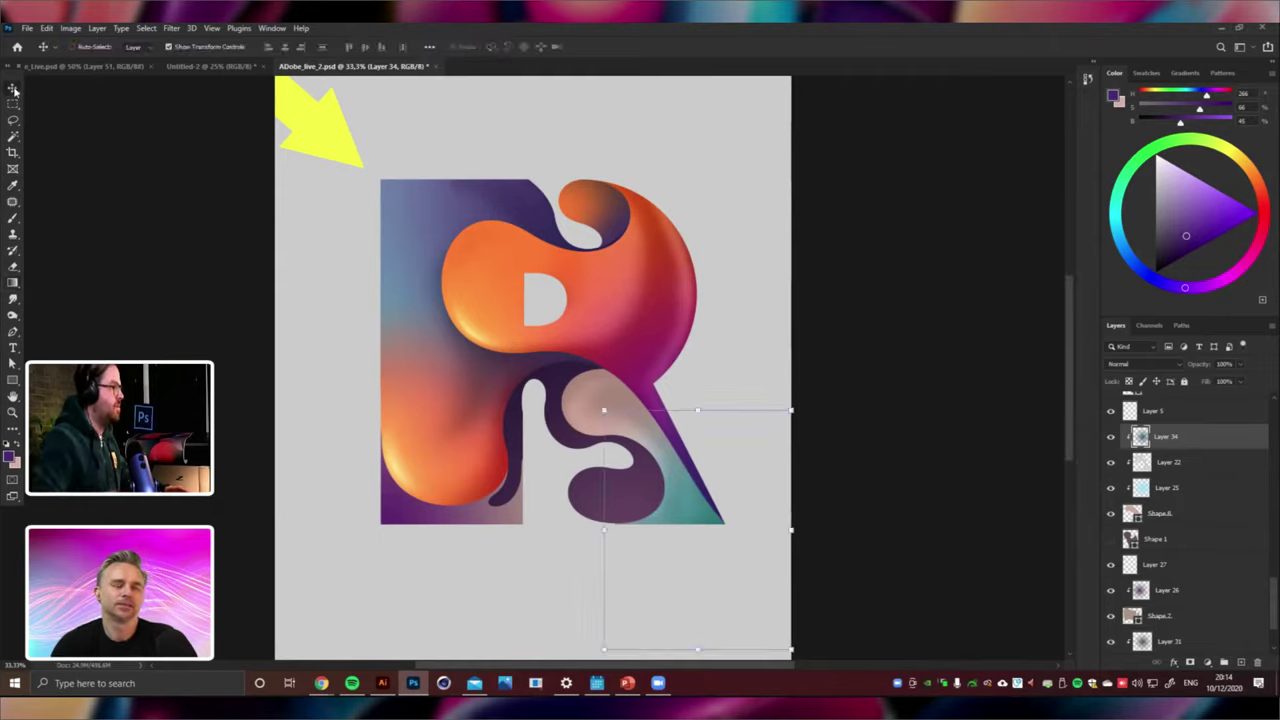
{"action": "right_click", "coordinate": [655, 289]}
{"action": "left_click", "coordinate": [672, 303]}
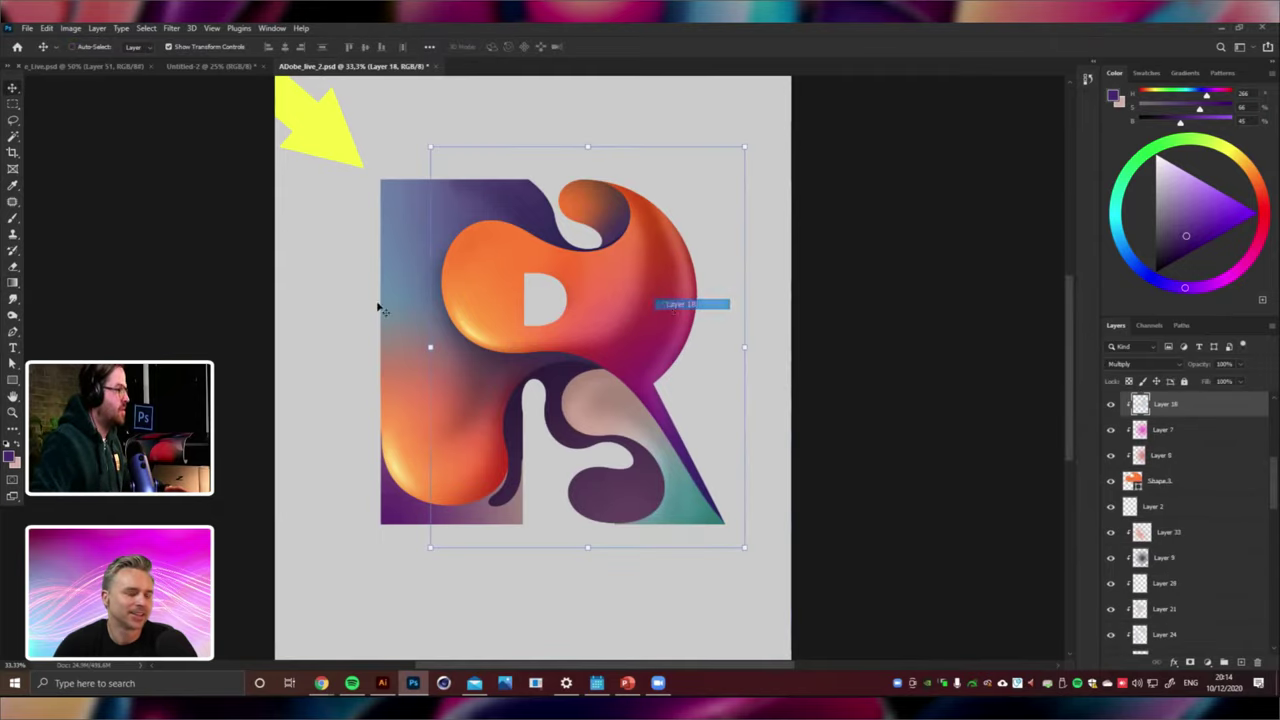
{"action": "left_click", "coordinate": [13, 218]}
{"action": "key", "text": "ctrl+shift+n"}
{"action": "key", "text": "Return"}
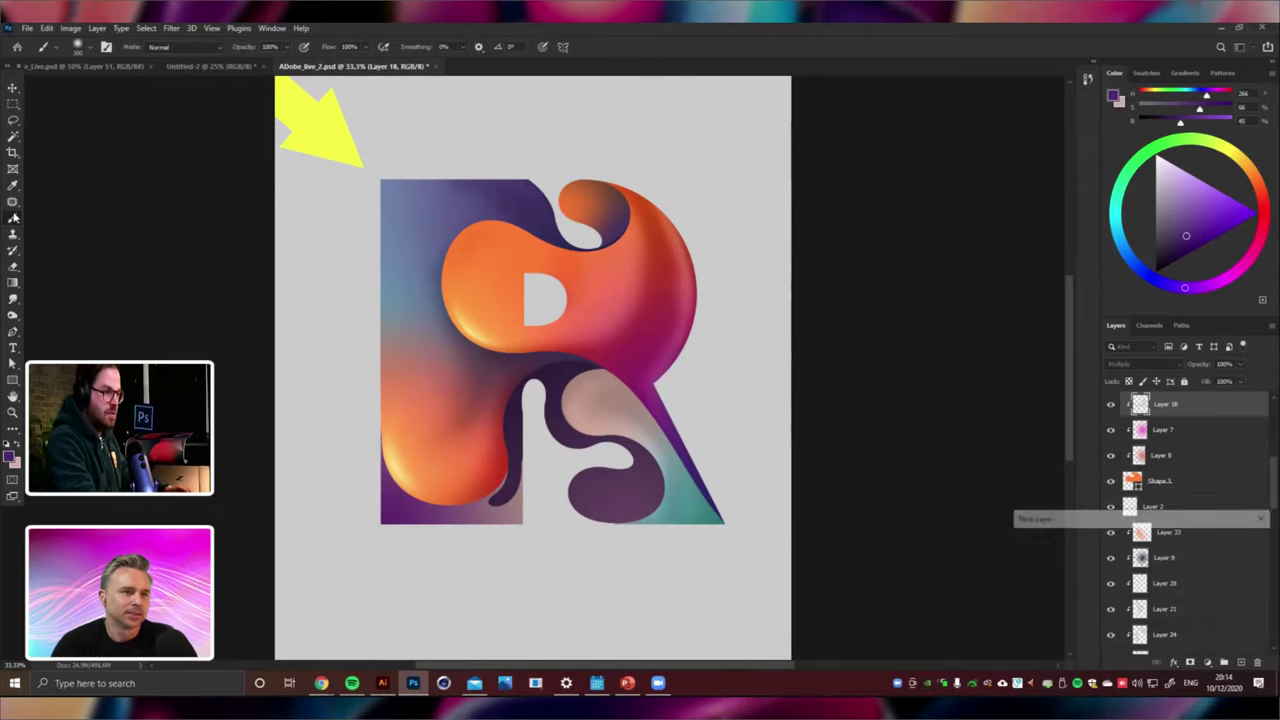
{"action": "key", "text": "ctrl+["}
Switch to the Gradient tool and change the foreground colour to light green #bafc73.
{"action": "left_click", "coordinate": [13, 282]}
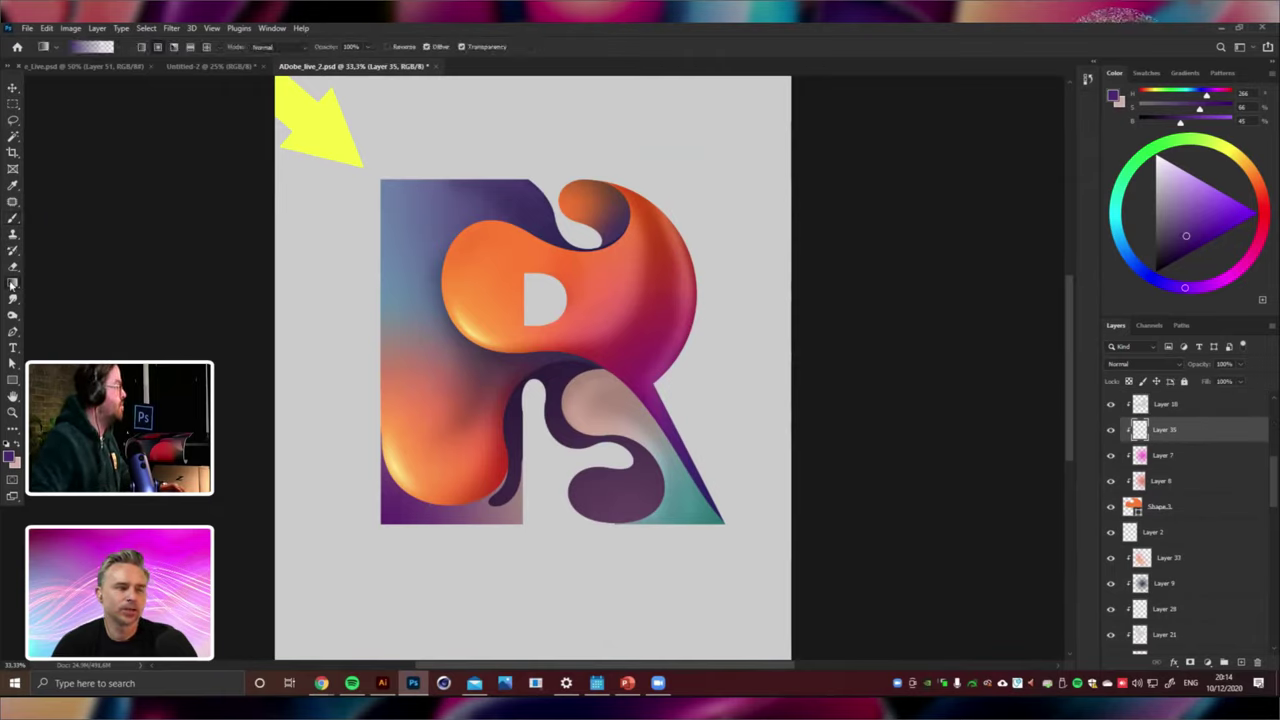
{"action": "left_click", "coordinate": [10, 457]}
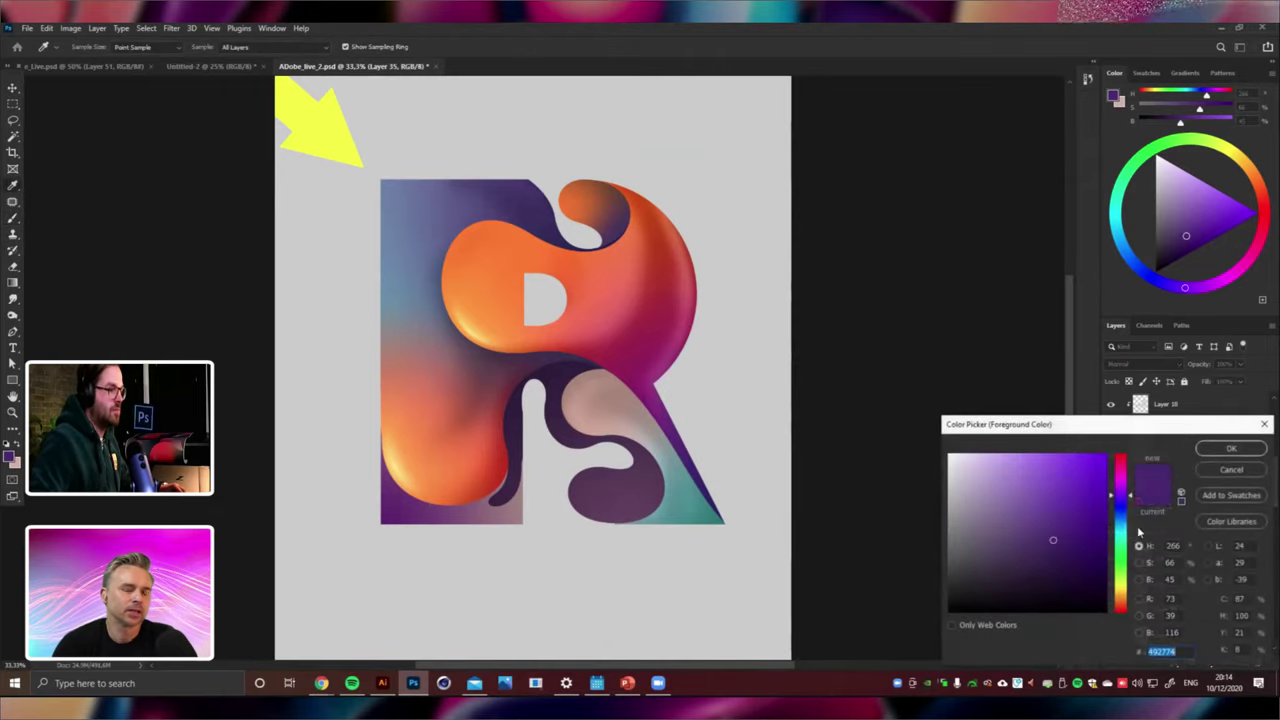
{"action": "type", "text": "96cd5a"}
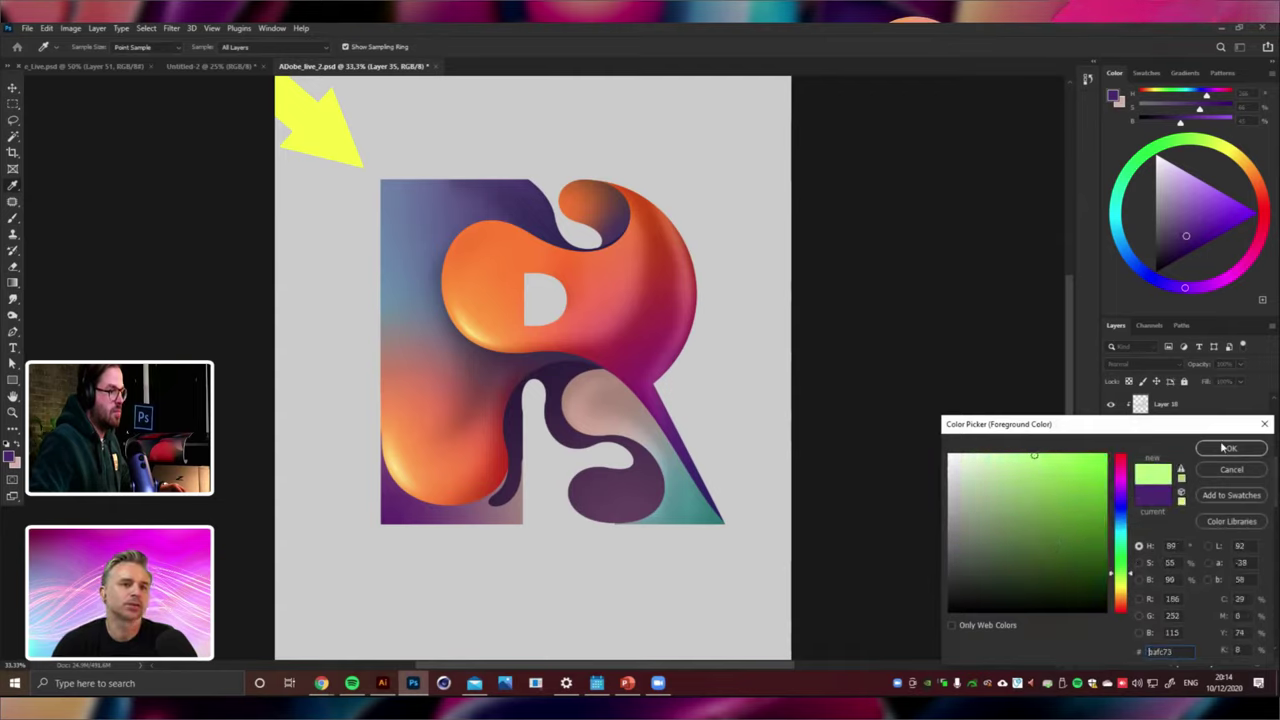
{"action": "left_click", "coordinate": [1228, 448]}
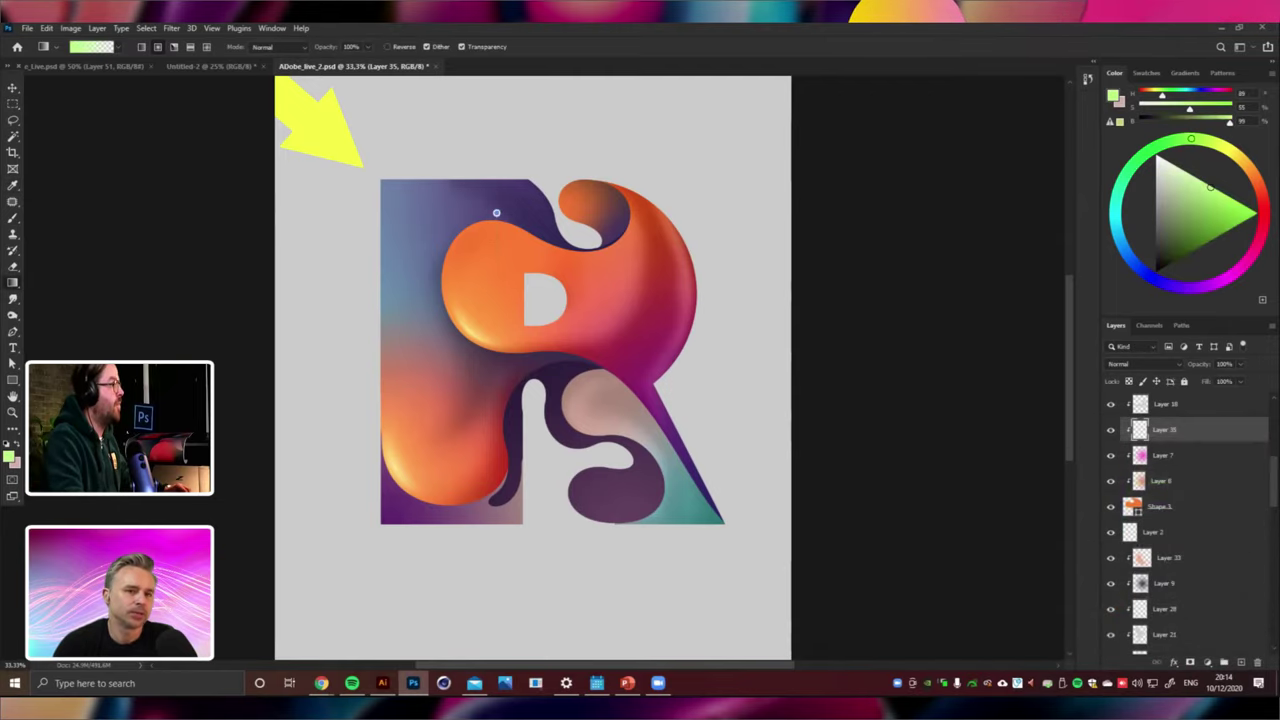
On Layer 35, draw a light green radial gradient downward from just above the top edge of the bowl's rounded orange lobe.
{"action": "left_click_drag", "start_coordinate": [496, 212], "coordinate": [500, 293]}
{"action": "key", "text": "ctrl+z"}
{"action": "left_click_drag", "start_coordinate": [483, 208], "coordinate": [486, 331]}
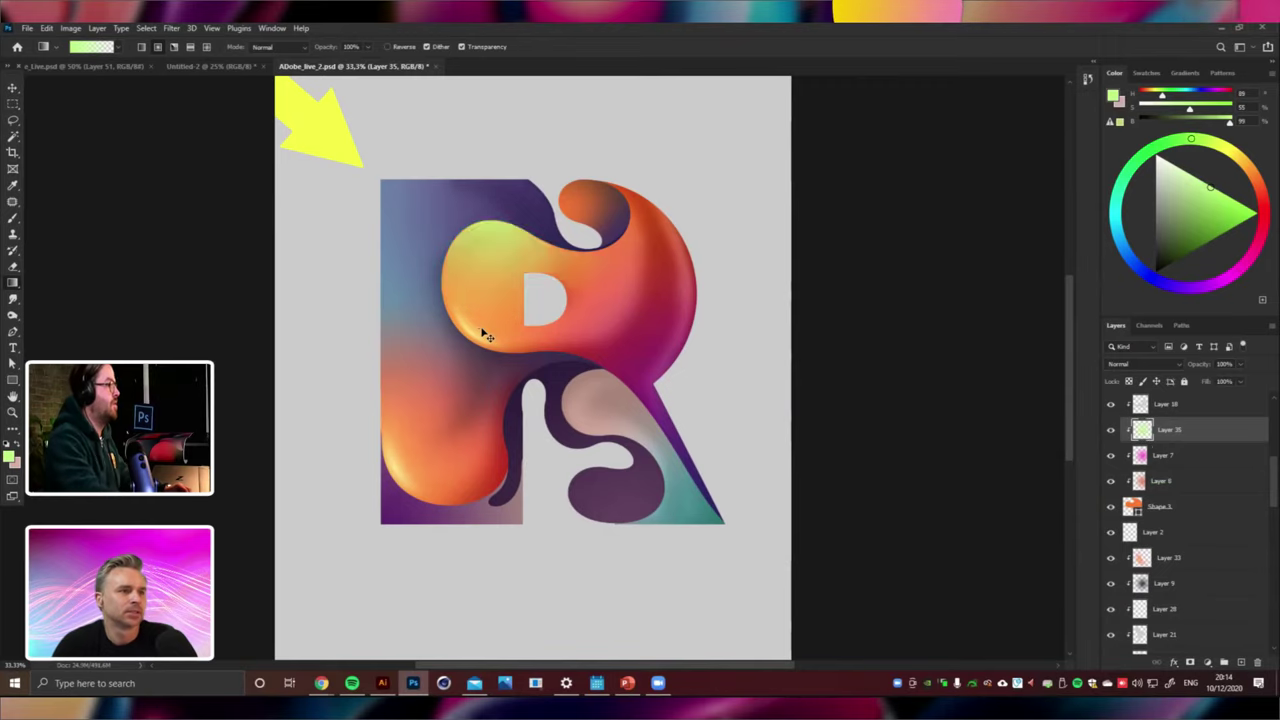
{"action": "key", "text": "ctrl+minus"}
{"action": "key", "text": "ctrl+plus"}
{"action": "key", "text": "ctrl+u"}
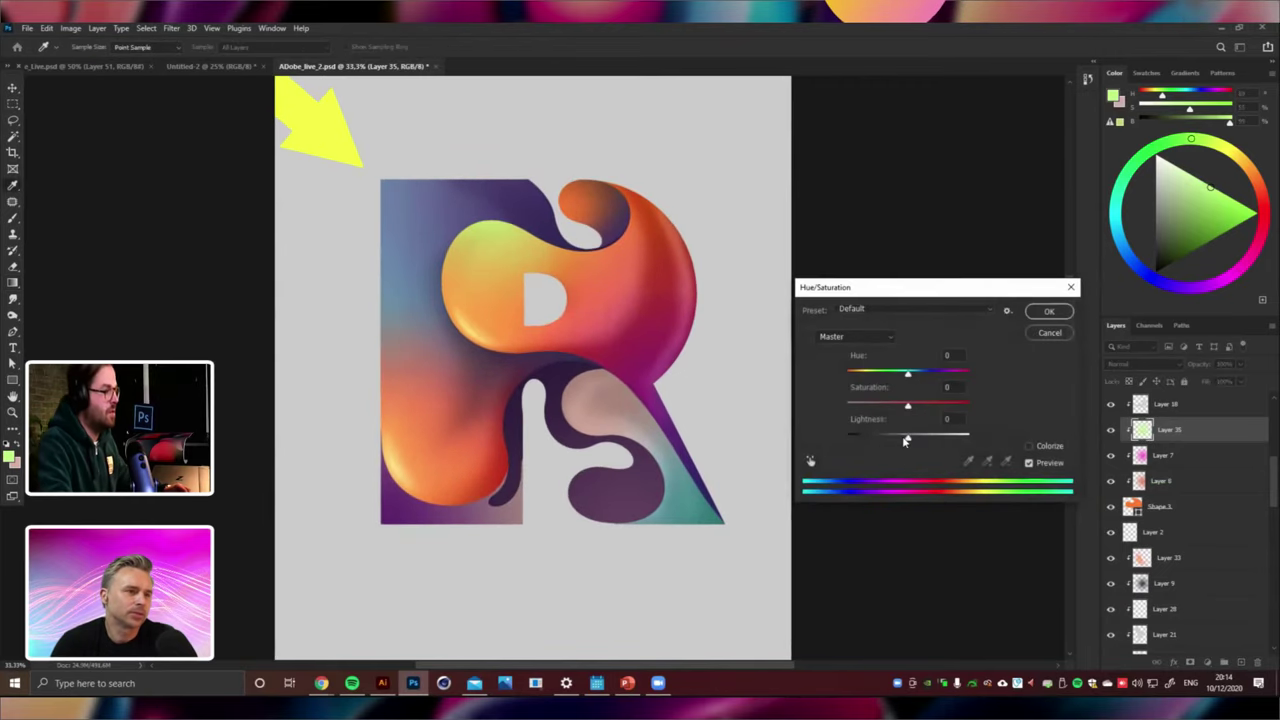
{"action": "left_click", "coordinate": [1037, 312]}
Add a clipped layer above Layer 32 and sample pale yellow from the lobe's lower edge highlight for the Brush.
{"action": "key", "text": "ctrl+equal"}
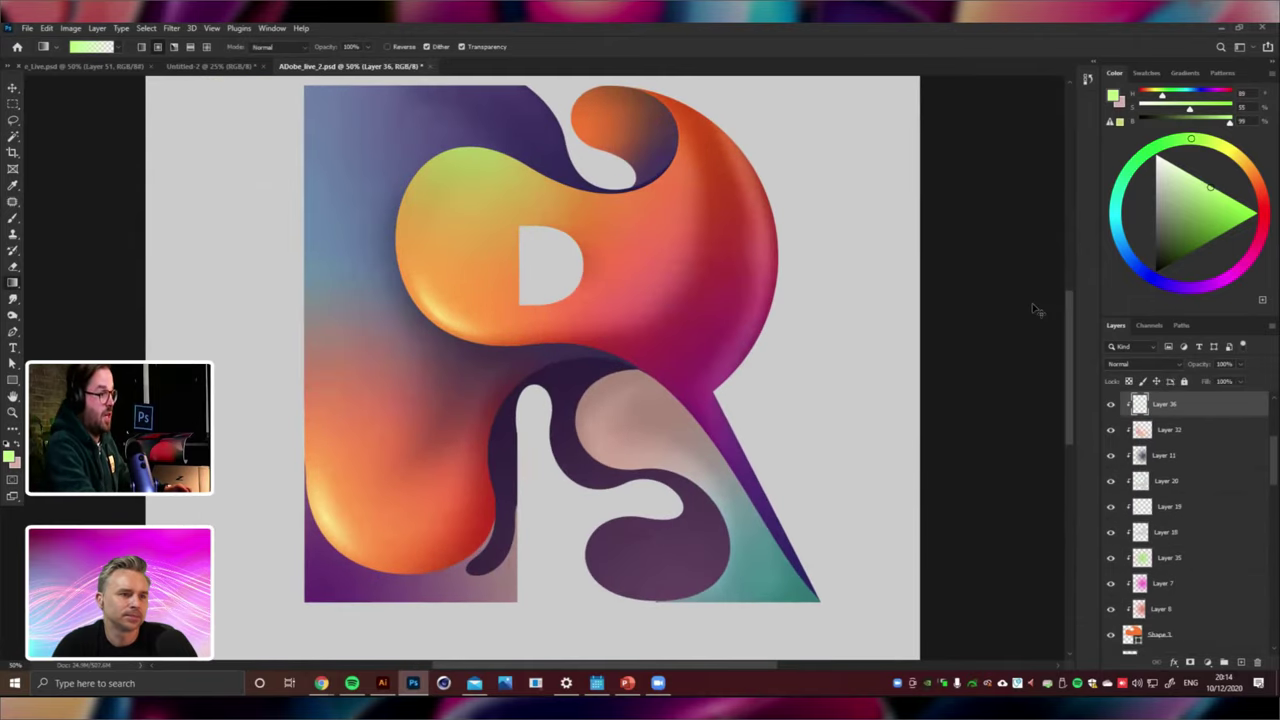
{"action": "key", "text": "ctrl+minus"}
{"action": "key", "text": "b"}
{"action": "key", "text": "ctrl+plus"}
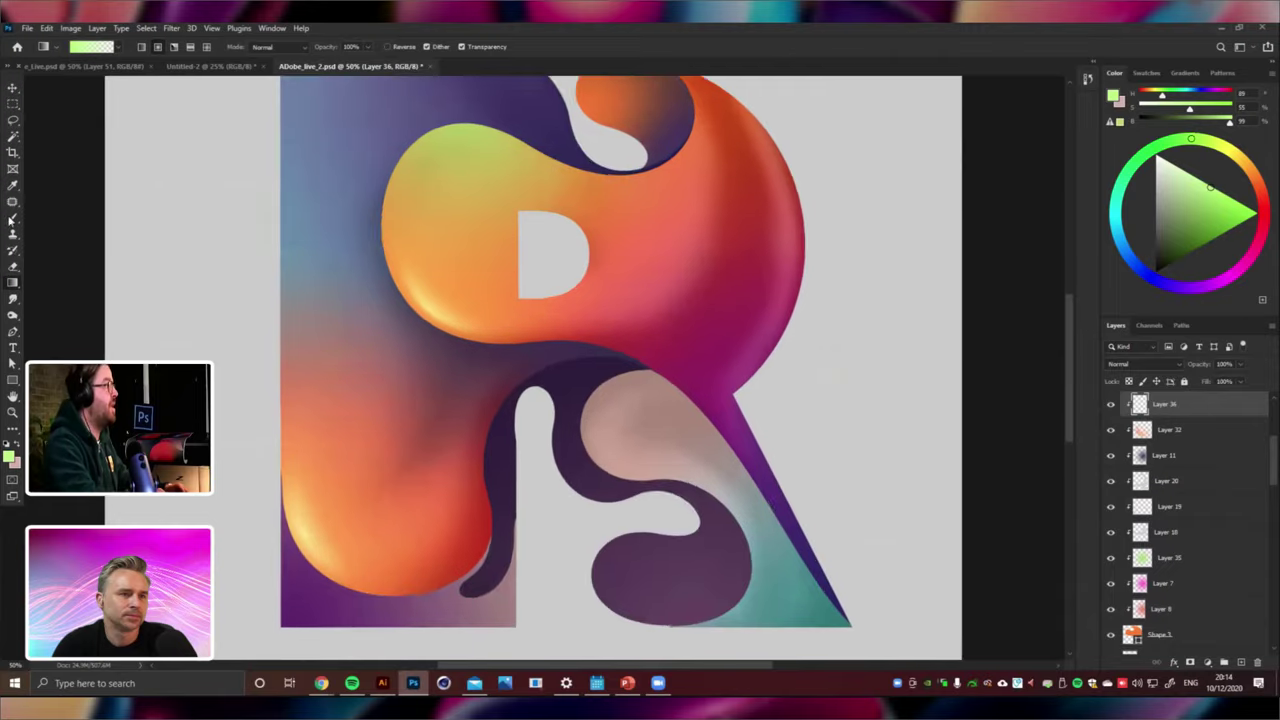
{"action": "left_click_drag", "start_coordinate": [394, 376], "coordinate": [434, 485]}
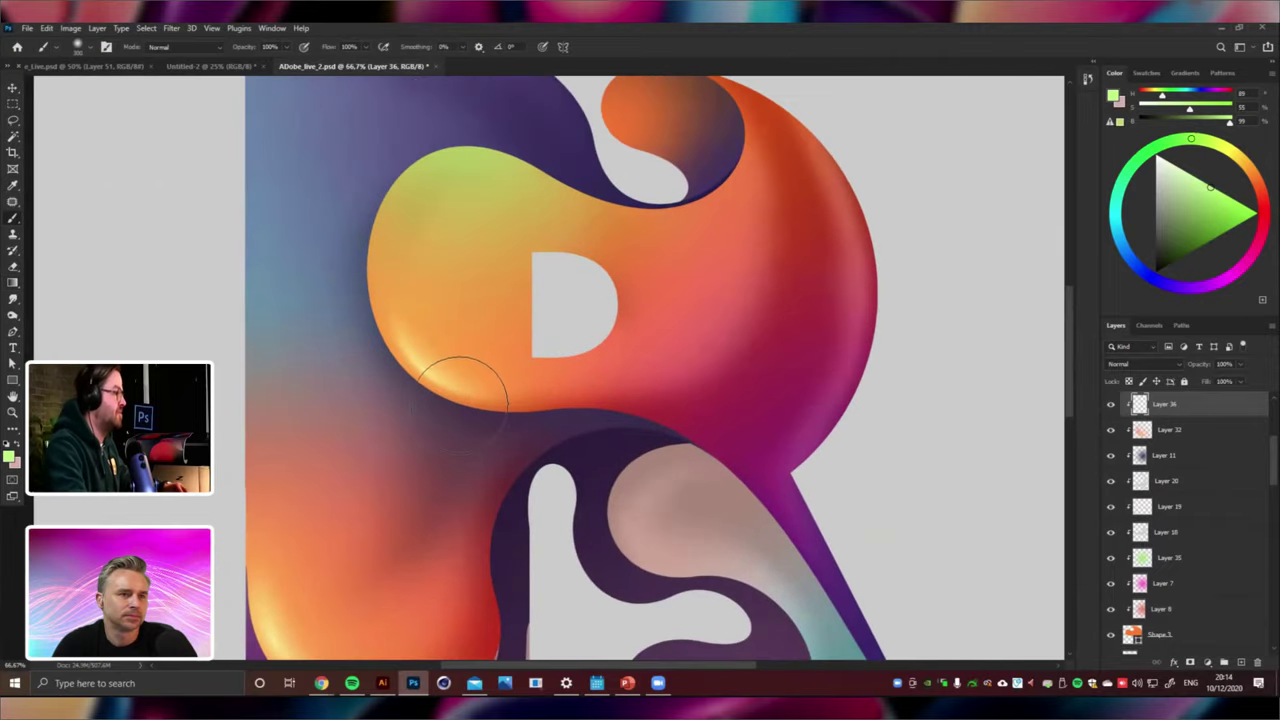
{"action": "left_click", "coordinate": [450, 408], "text": "alt"}
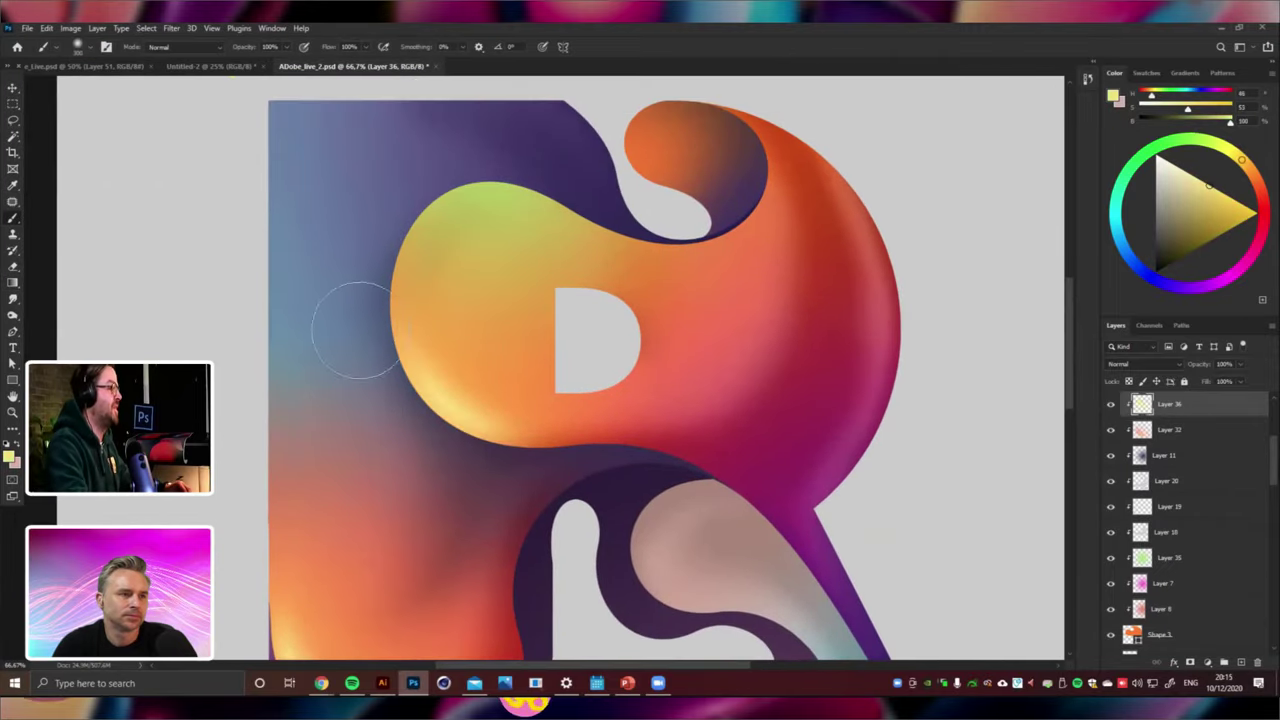
Brush a soft yellow rim along the lobe's upper and outer edge and set the layer's blend mode to Screen.
{"action": "left_click_drag", "start_coordinate": [570, 192], "coordinate": [414, 211]}
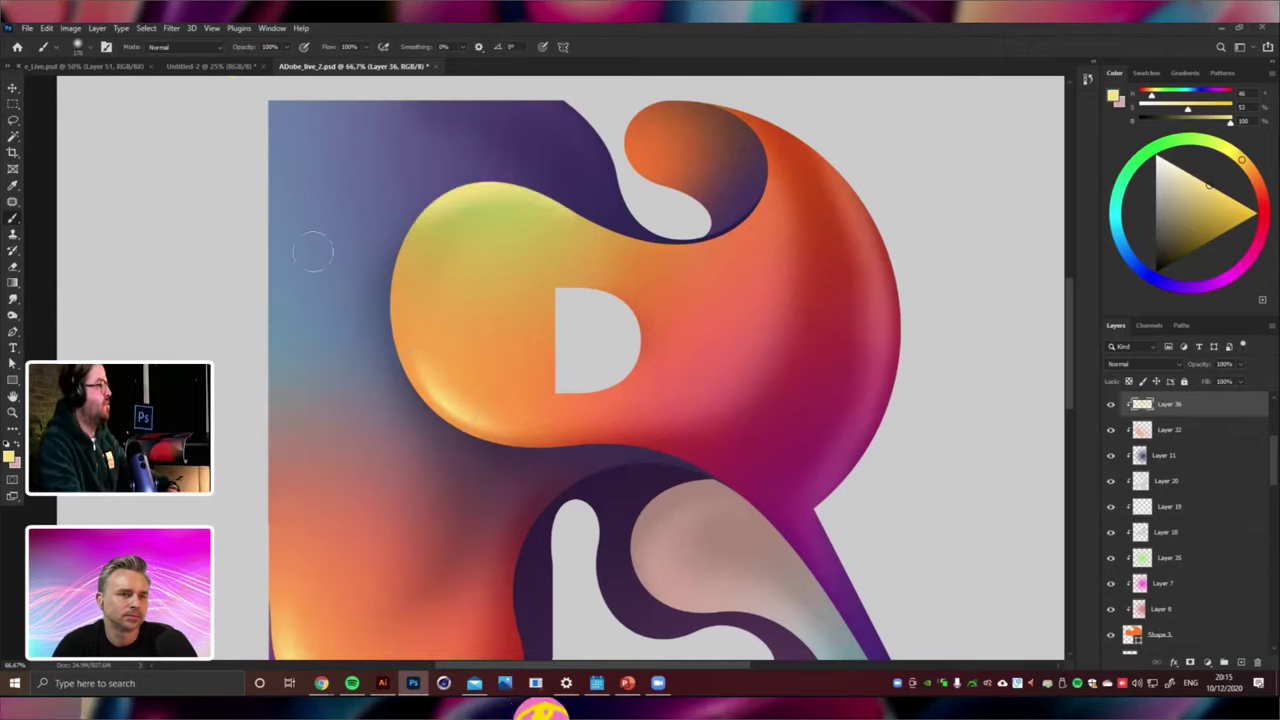
{"action": "key", "text": "ctrl+z"}
{"action": "mouse_move", "coordinate": [584, 205]}
{"action": "left_mouse_down"}
{"action": "mouse_move", "coordinate": [452, 178]}
{"action": "mouse_move", "coordinate": [388, 230]}
{"action": "mouse_move", "coordinate": [376, 340]}
{"action": "left_mouse_up"}
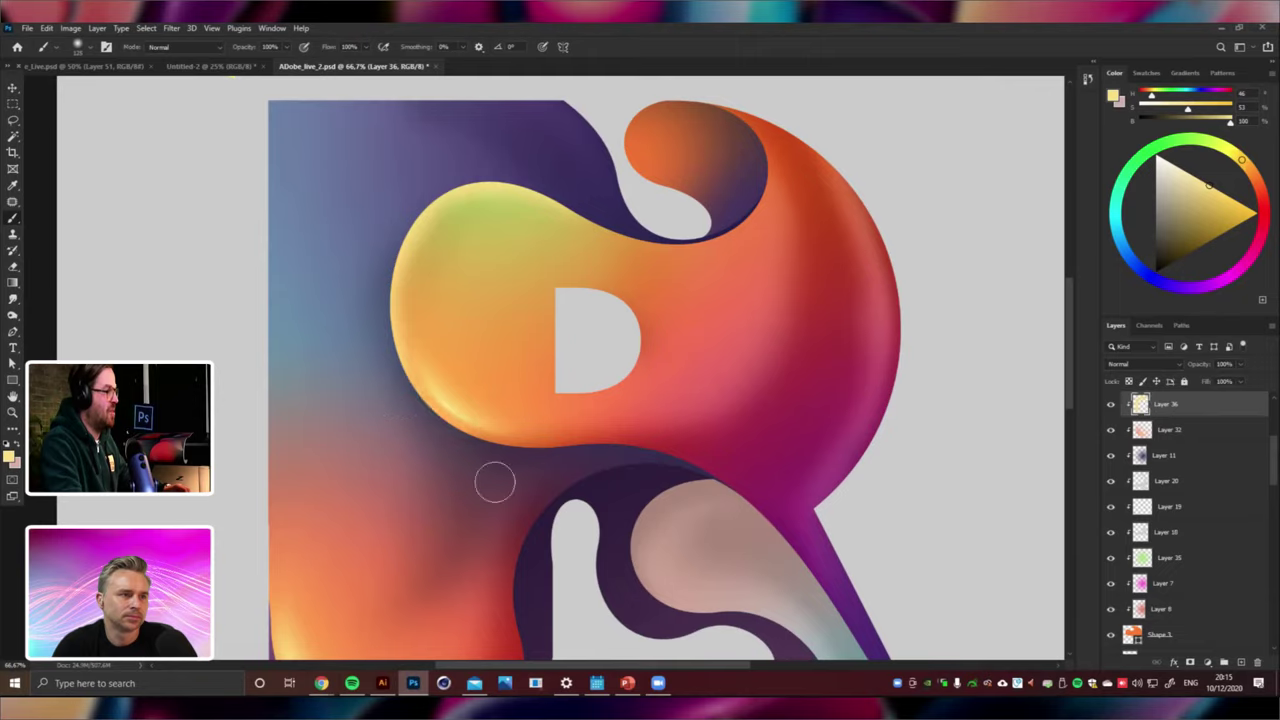
{"action": "left_click", "coordinate": [1140, 364]}
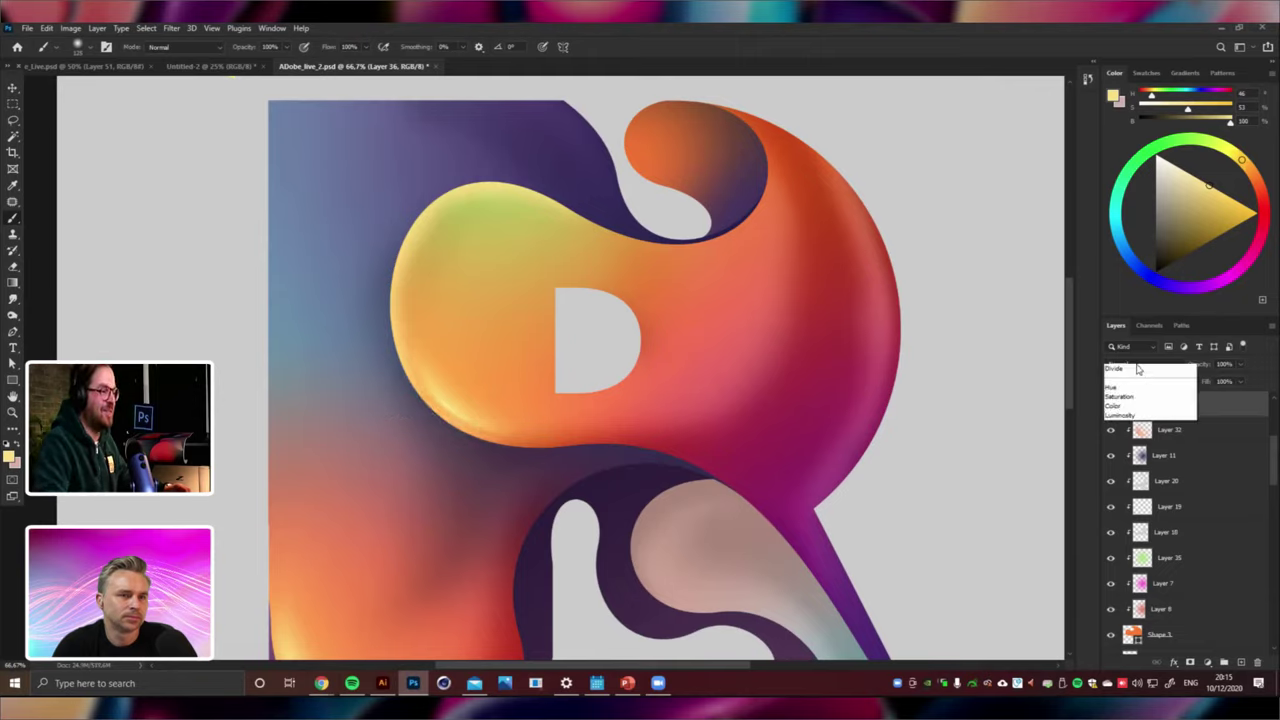
{"action": "left_click", "coordinate": [1125, 462]}
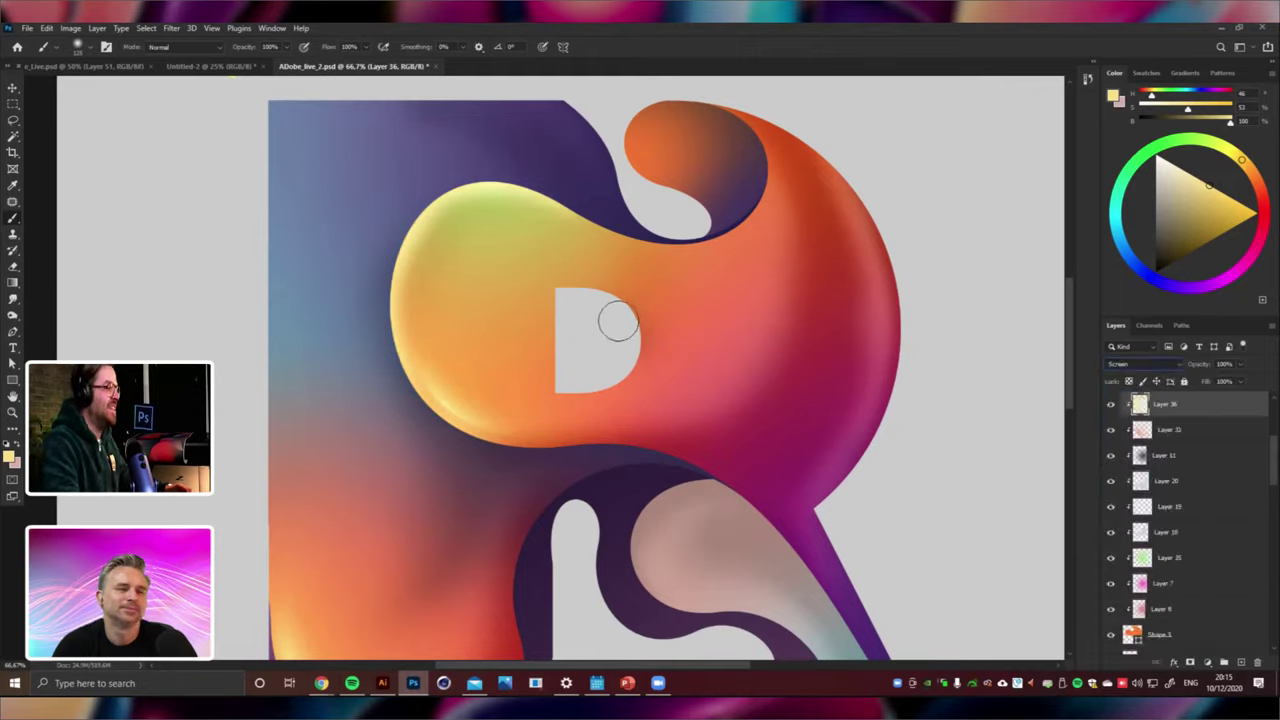
Paint a thin yellow glow around the curved edge of the D-shaped counter and soften it with the Eraser.
{"action": "mouse_move", "coordinate": [617, 321]}
{"action": "left_mouse_down"}
{"action": "mouse_move", "coordinate": [621, 369]}
{"action": "mouse_move", "coordinate": [590, 368]}
{"action": "left_mouse_up"}
{"action": "key", "text": "ctrl+z"}
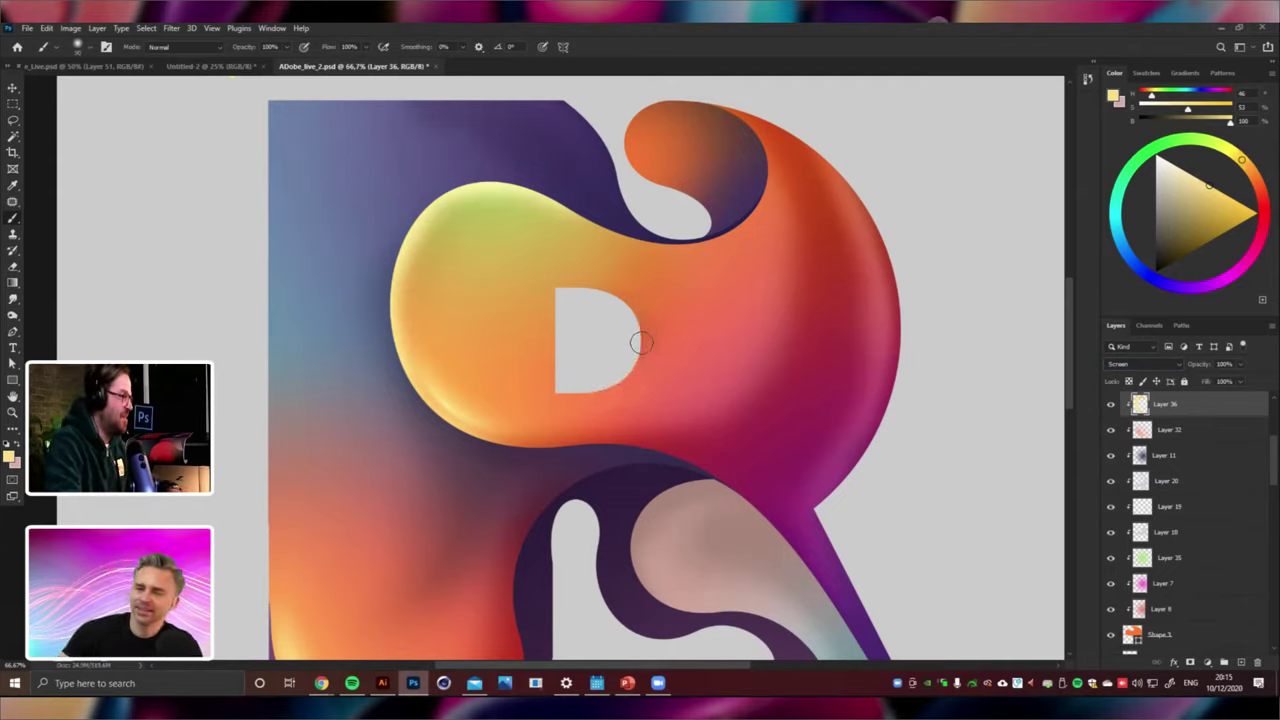
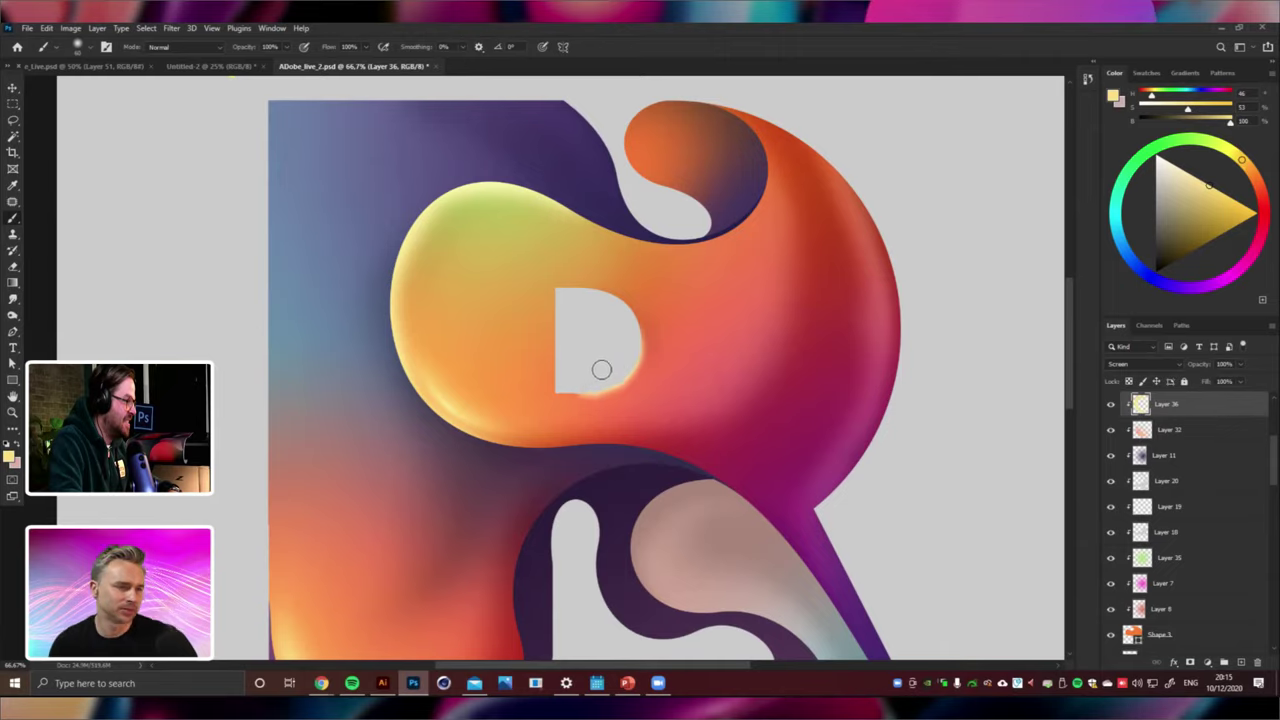
{"action": "left_click", "coordinate": [13, 267]}
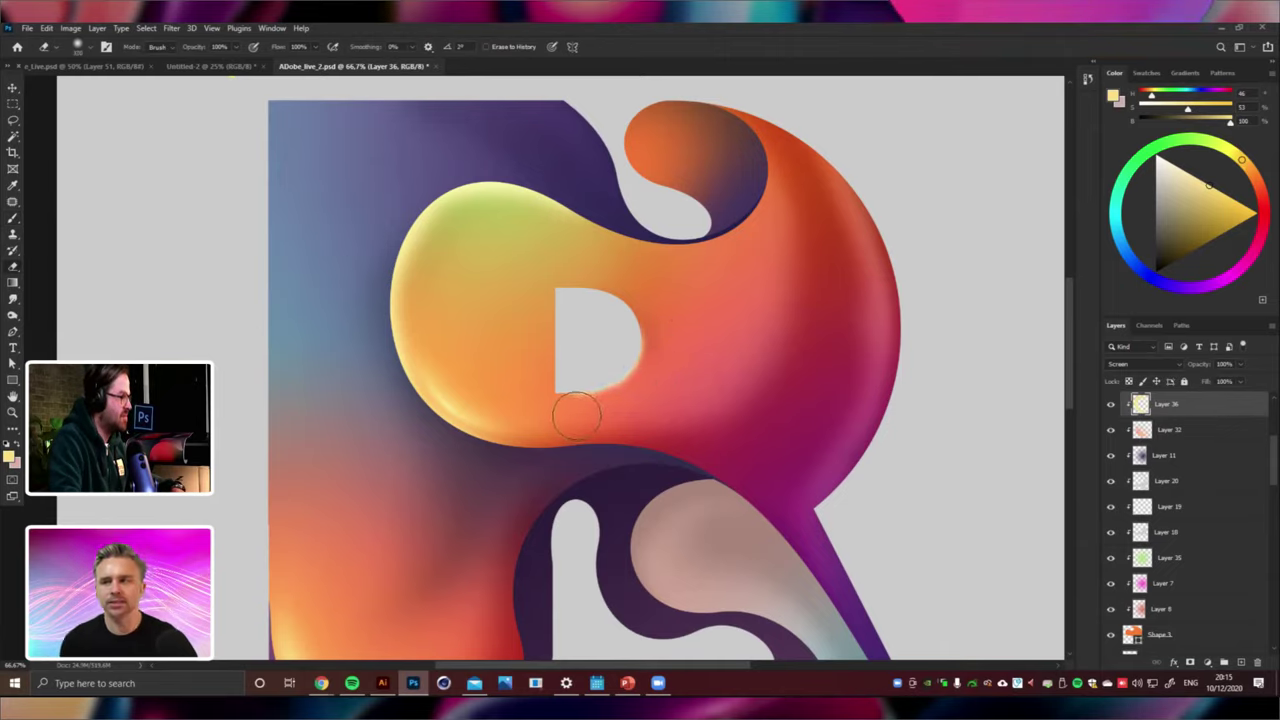
{"action": "left_click", "coordinate": [13, 220]}
Undo the yellow strokes on the bowl's outer edge, sample orange beside the counter, and brush an orange rim there instead.
{"action": "key", "text": "ctrl+minus"}
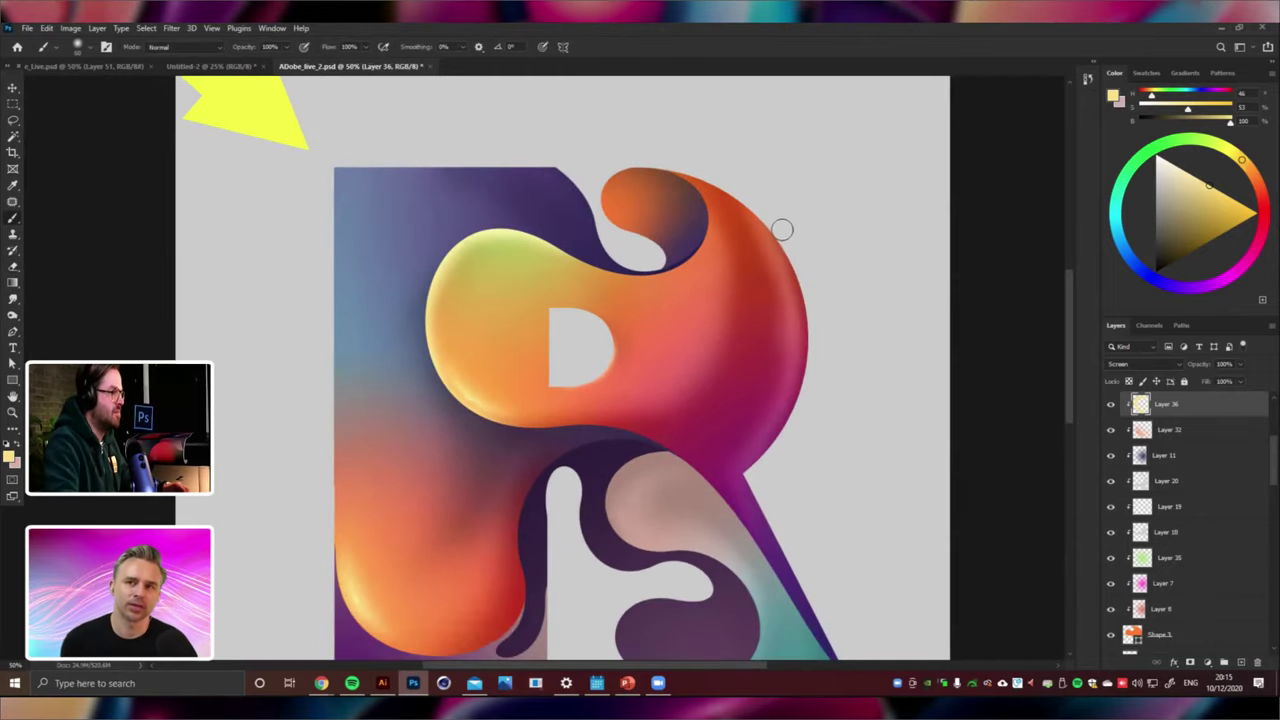
{"action": "mouse_move", "coordinate": [816, 352]}
{"action": "left_mouse_down"}
{"action": "mouse_move", "coordinate": [799, 259]}
{"action": "mouse_move", "coordinate": [804, 400]}
{"action": "left_mouse_up"}
{"action": "key", "text": "ctrl+z"}
{"action": "key", "text": "ctrl+z"}
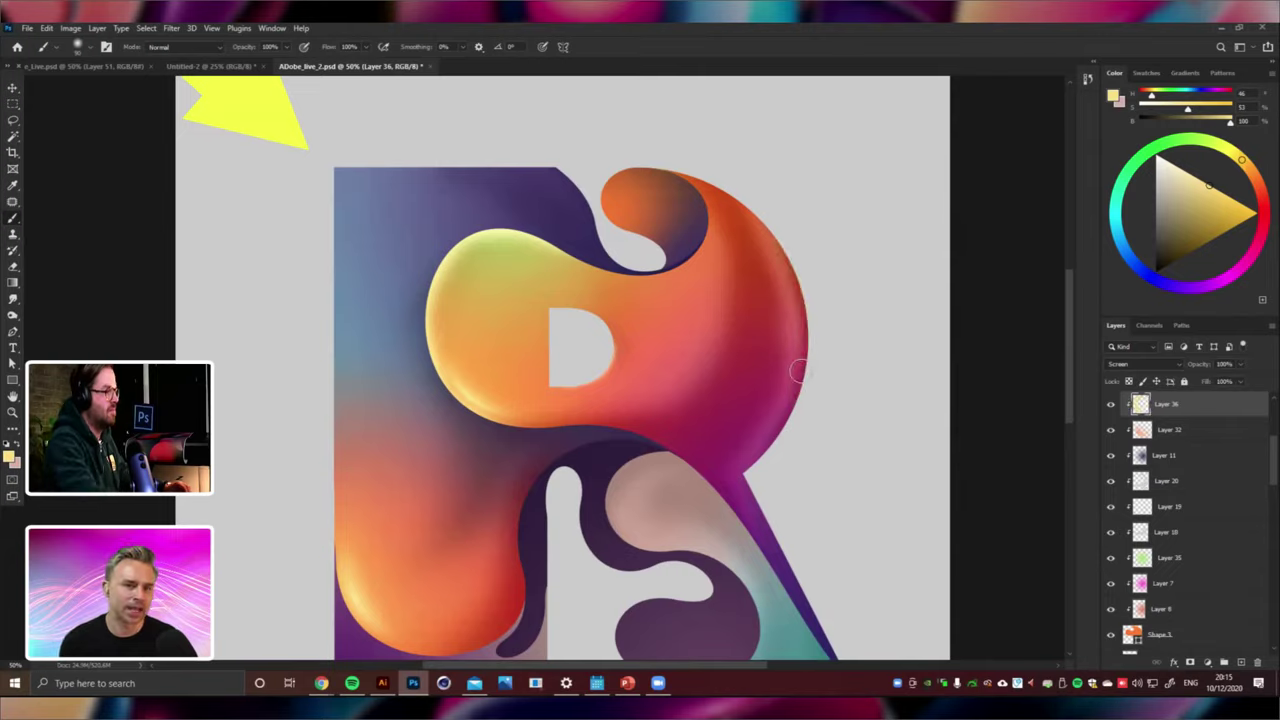
{"action": "left_click", "coordinate": [523, 352], "text": "alt"}
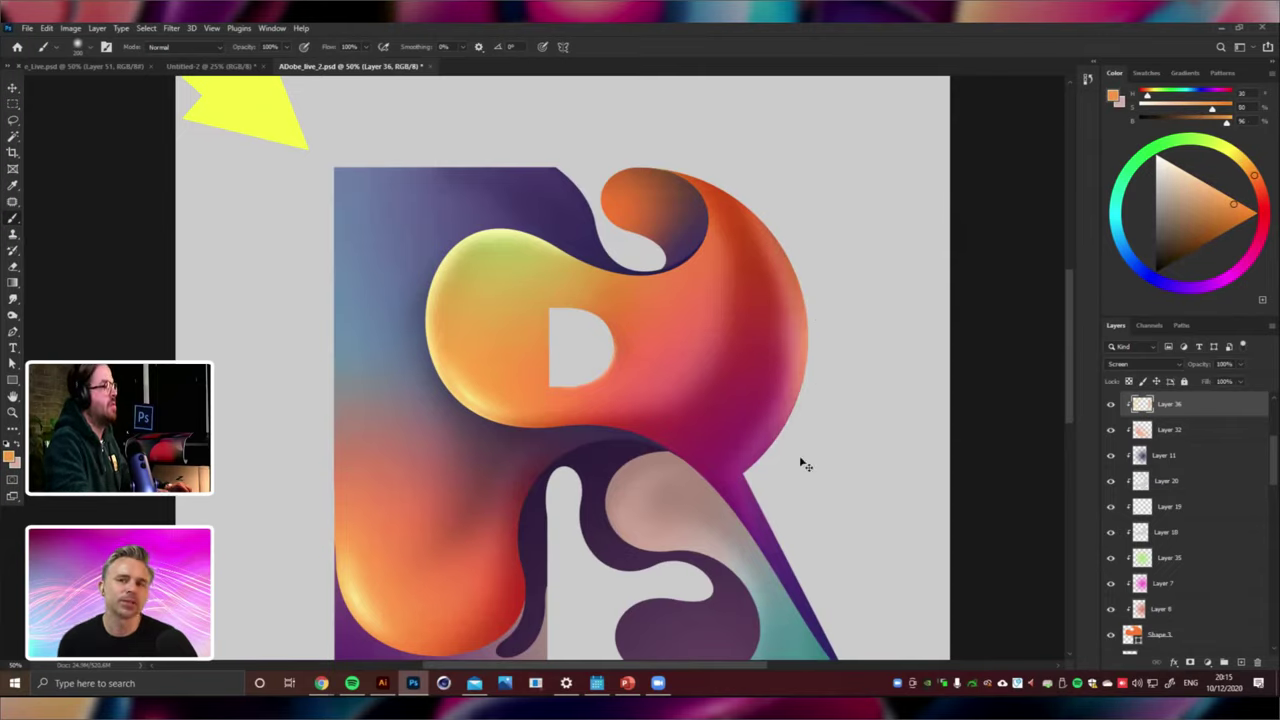
Delete the Screen-blended layer holding the painted rim highlights.
{"action": "key", "text": "ctrl+minus"}
{"action": "key", "text": "ctrl+minus"}
{"action": "key", "text": "ctrl+plus"}
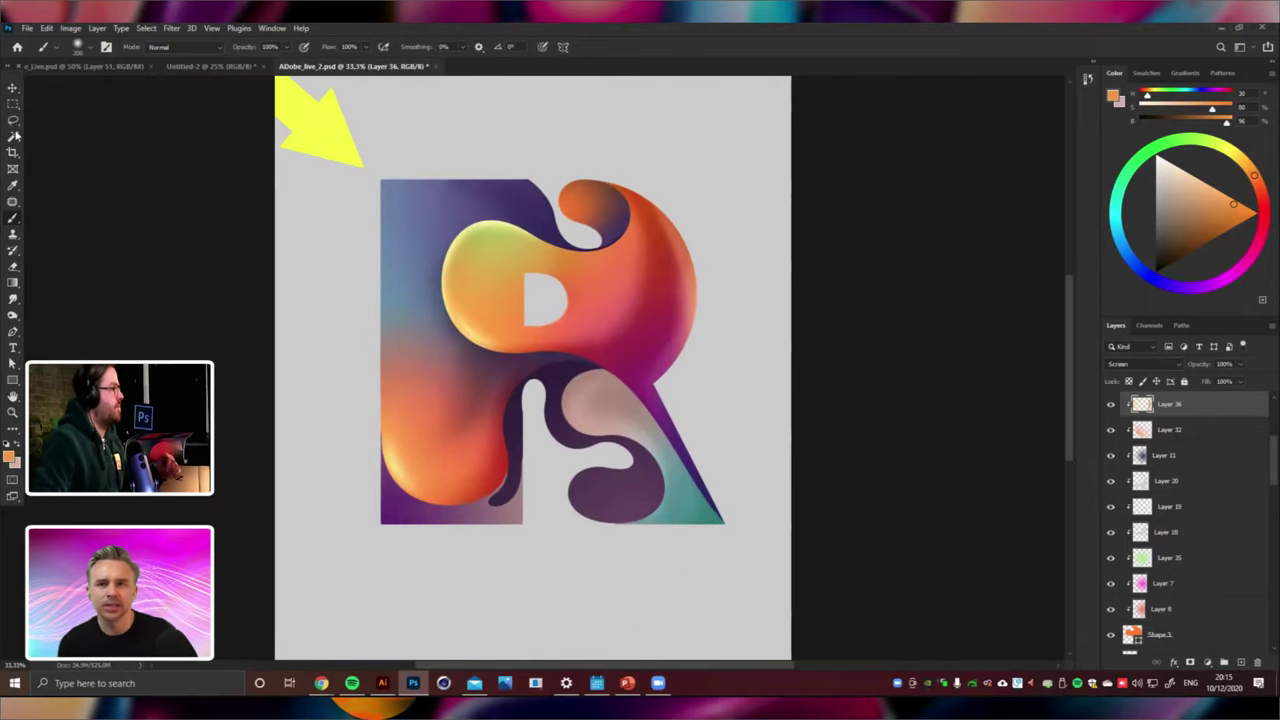
{"action": "left_click", "coordinate": [13, 88]}
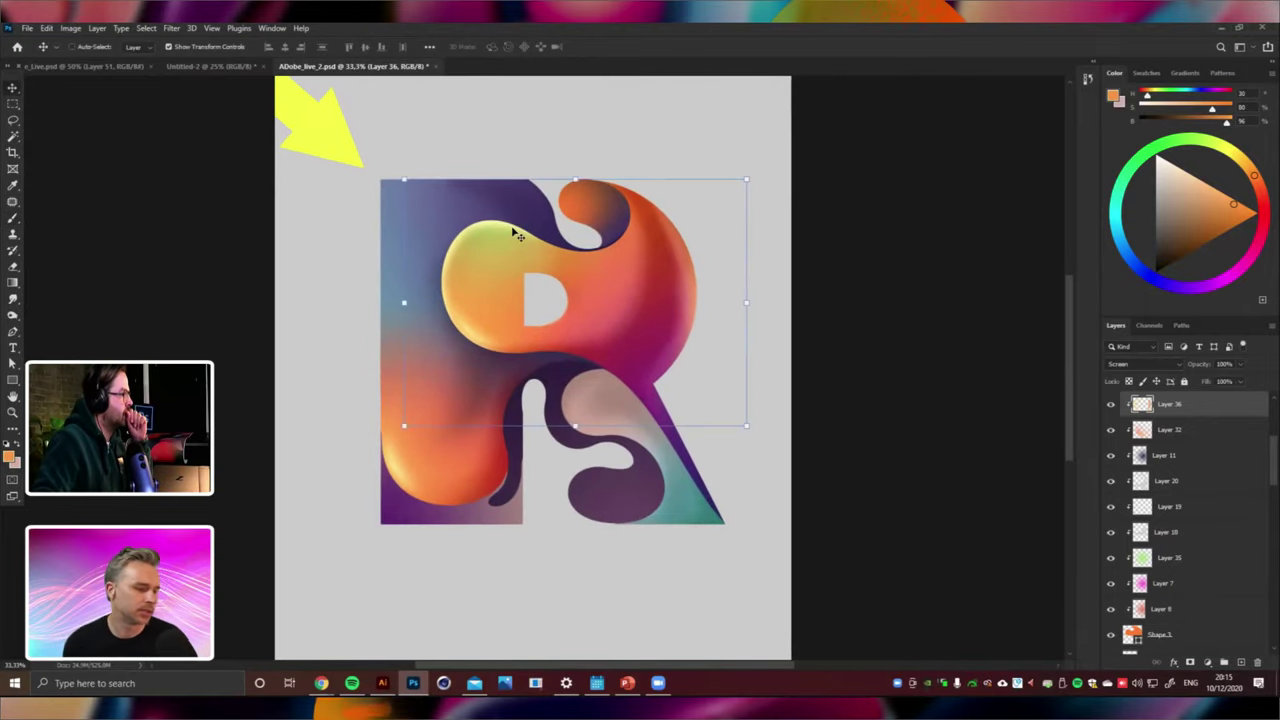
{"action": "key", "text": "Delete"}
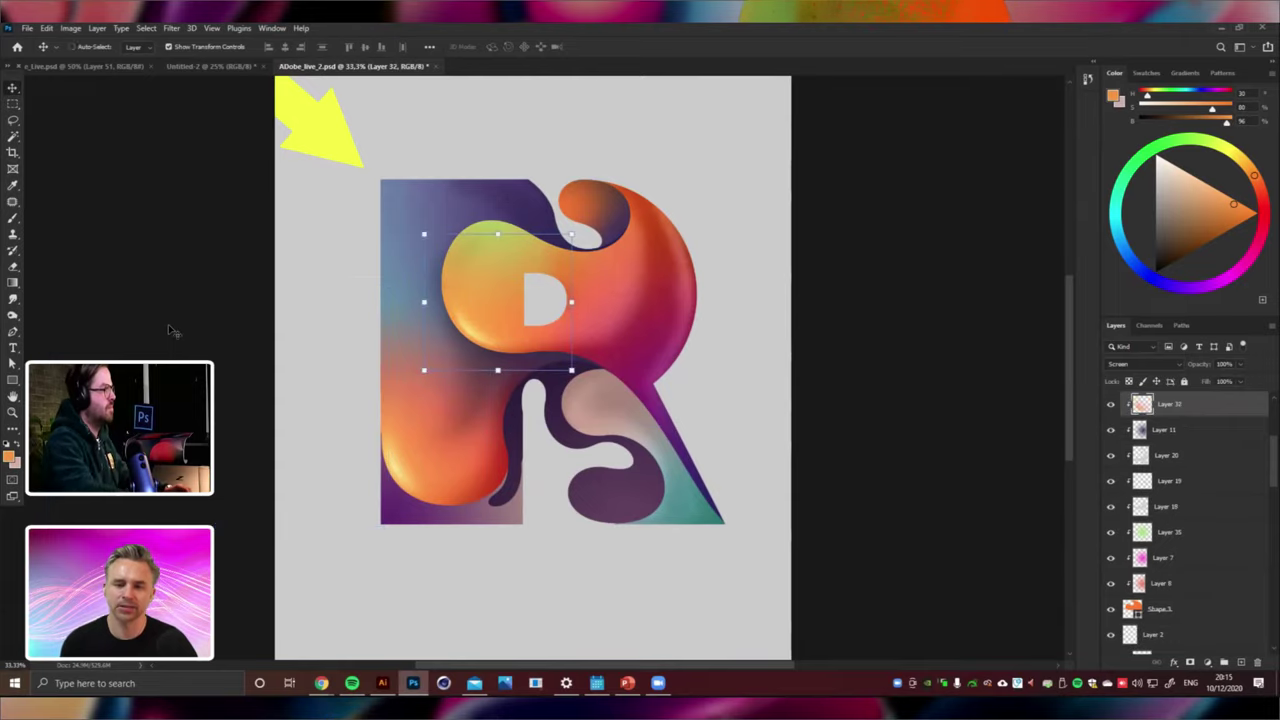
Select Layer 35, the green gradient layer, from the layers stacked under the bowl's rounded lobe.
{"action": "right_click", "coordinate": [471, 244]}
{"action": "left_click", "coordinate": [484, 288]}
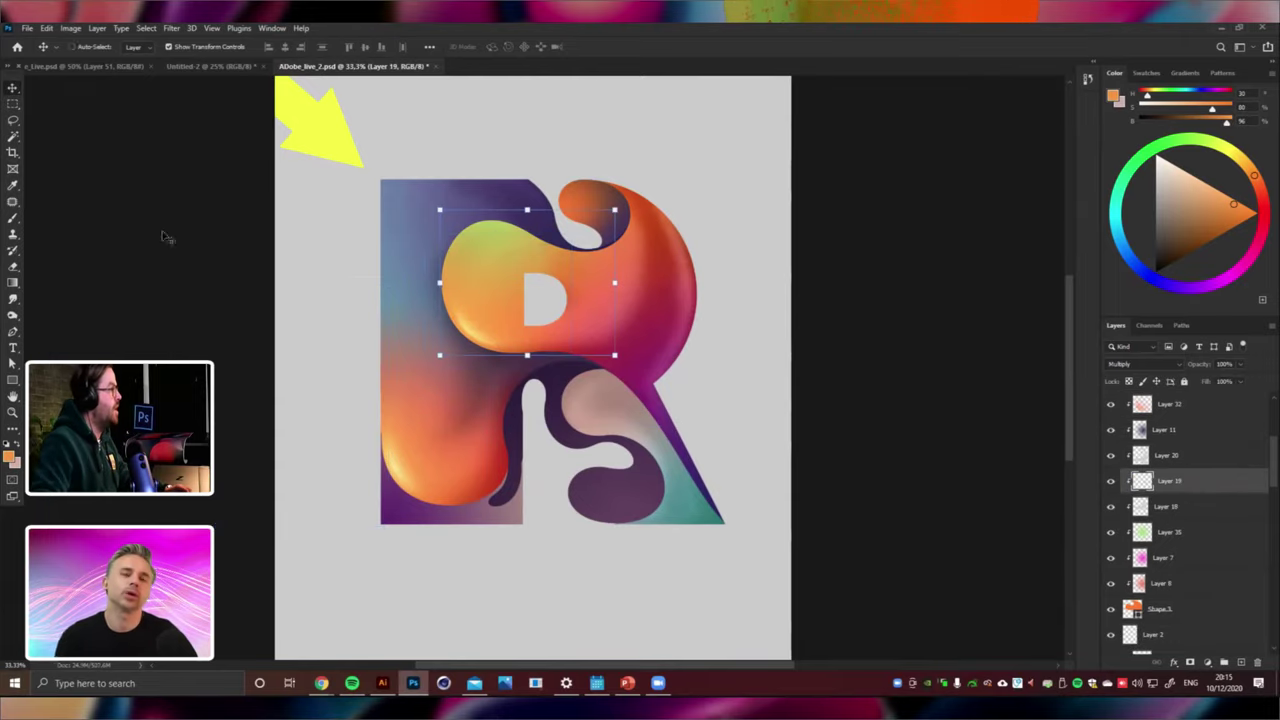
{"action": "right_click", "coordinate": [500, 247]}
{"action": "left_click", "coordinate": [522, 261]}
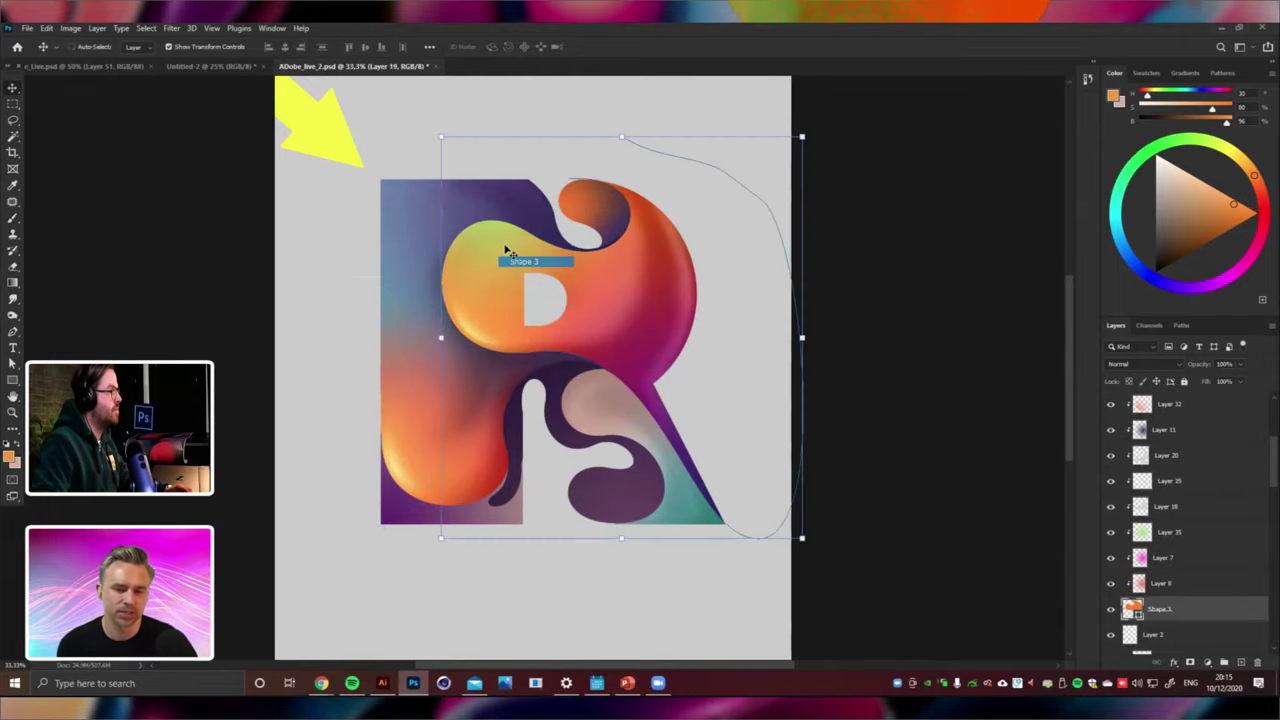
{"action": "right_click", "coordinate": [507, 250]}
{"action": "left_click", "coordinate": [520, 256]}
Load the green gradient layer as a selection and add a new clipped layer directly above Layer 35.
{"action": "left_click", "coordinate": [13, 104]}
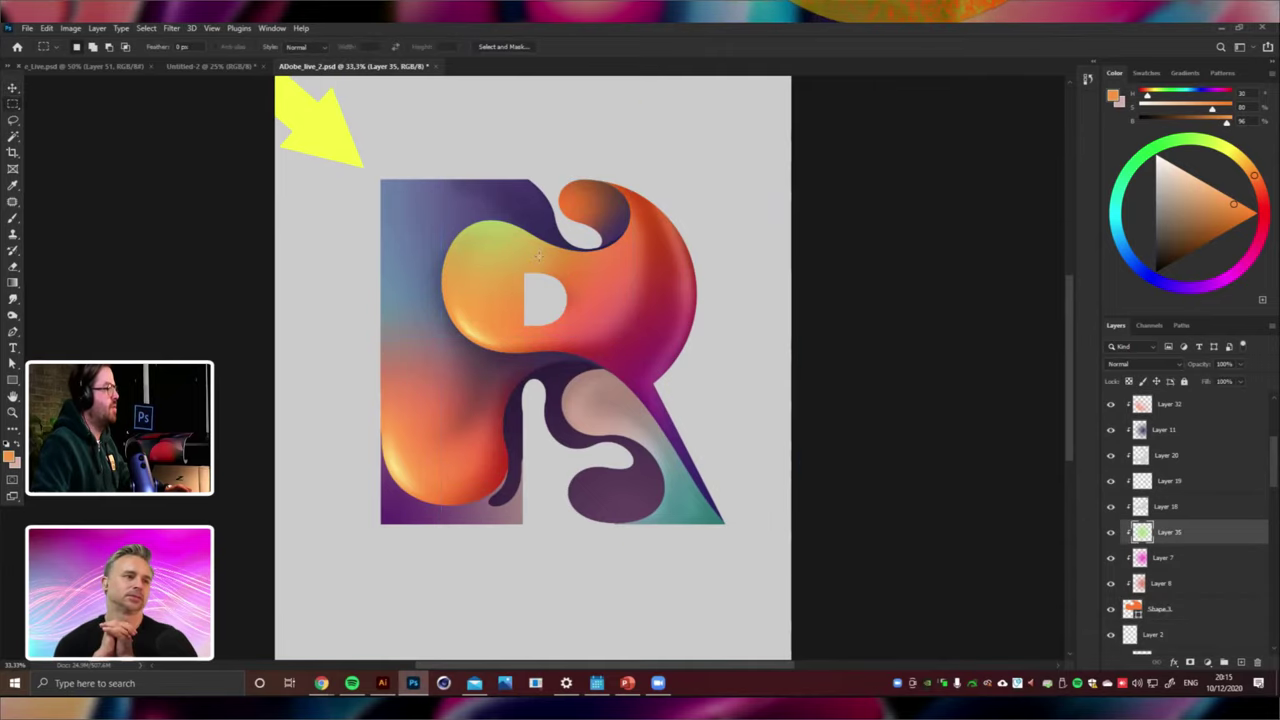
{"action": "right_click", "coordinate": [540, 258]}
{"action": "left_click", "coordinate": [590, 396]}
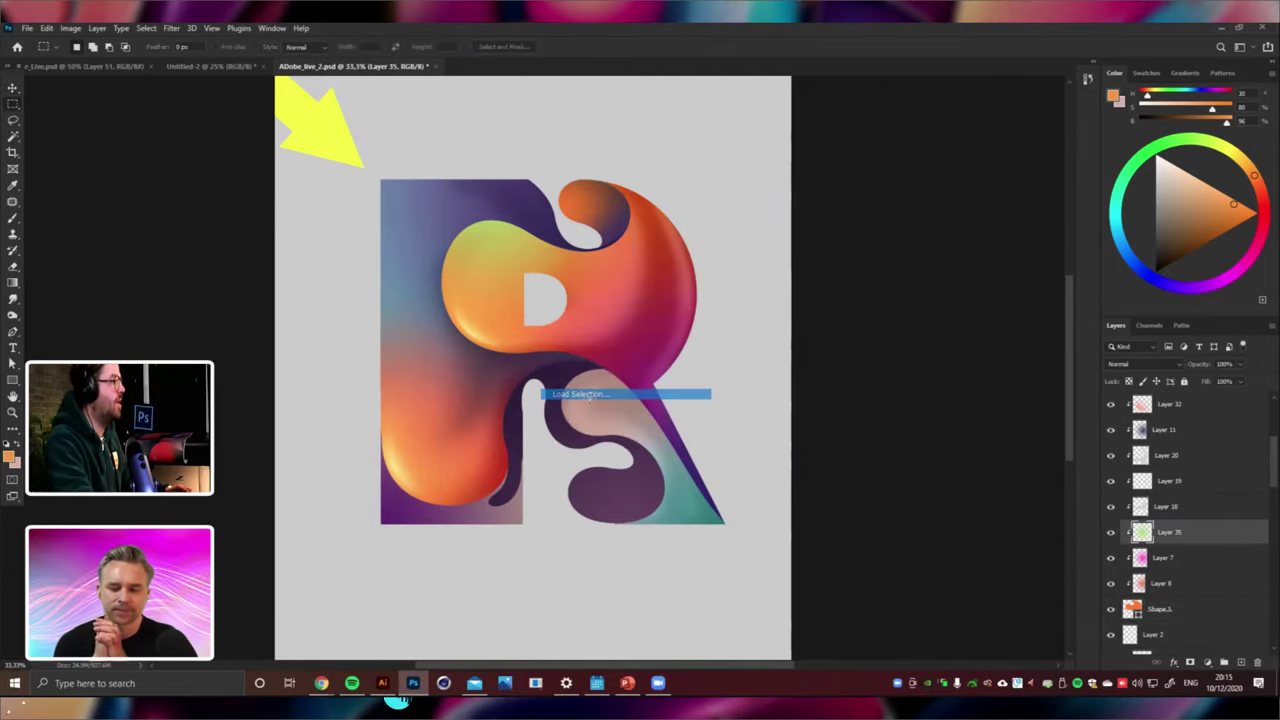
{"action": "key", "text": "Return"}
{"action": "key", "text": "ctrl+shift+alt+n"}
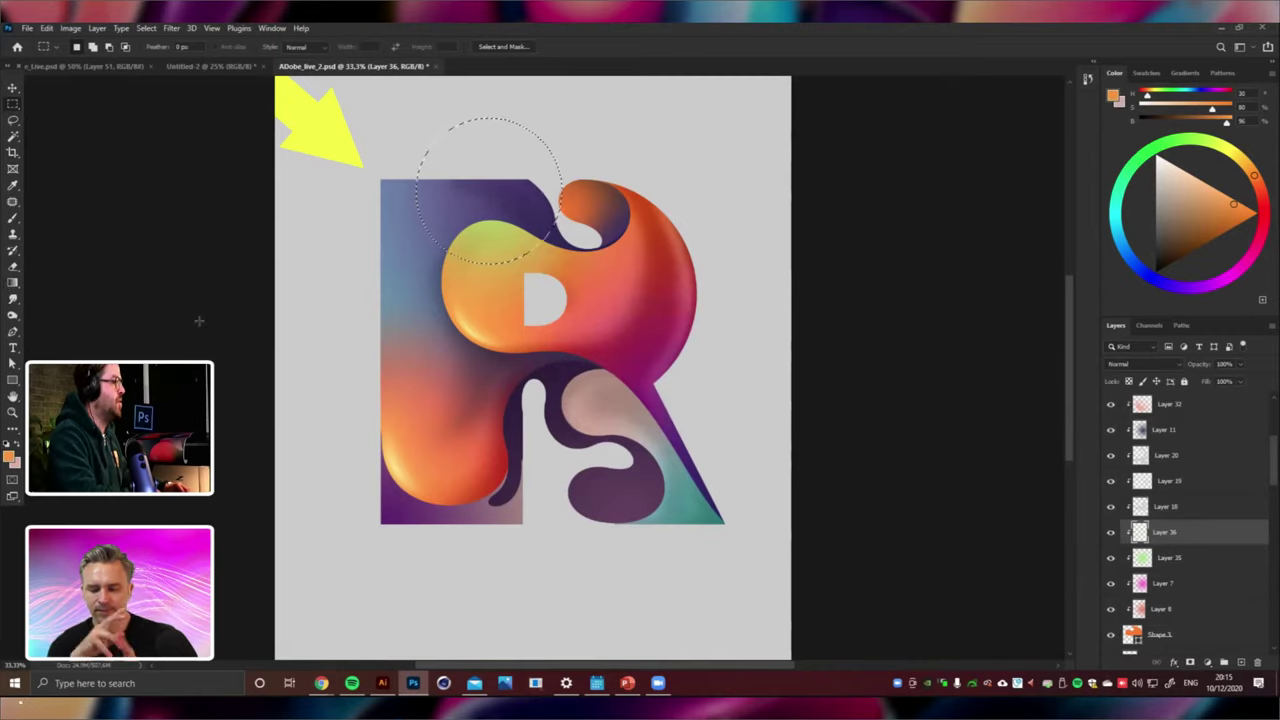
Sample teal from the bottom of the R's leg and draw a radial gradient inside the circular selection over the lobe's top.
{"action": "key", "text": "g"}
{"action": "left_click", "coordinate": [674, 518], "text": "alt"}
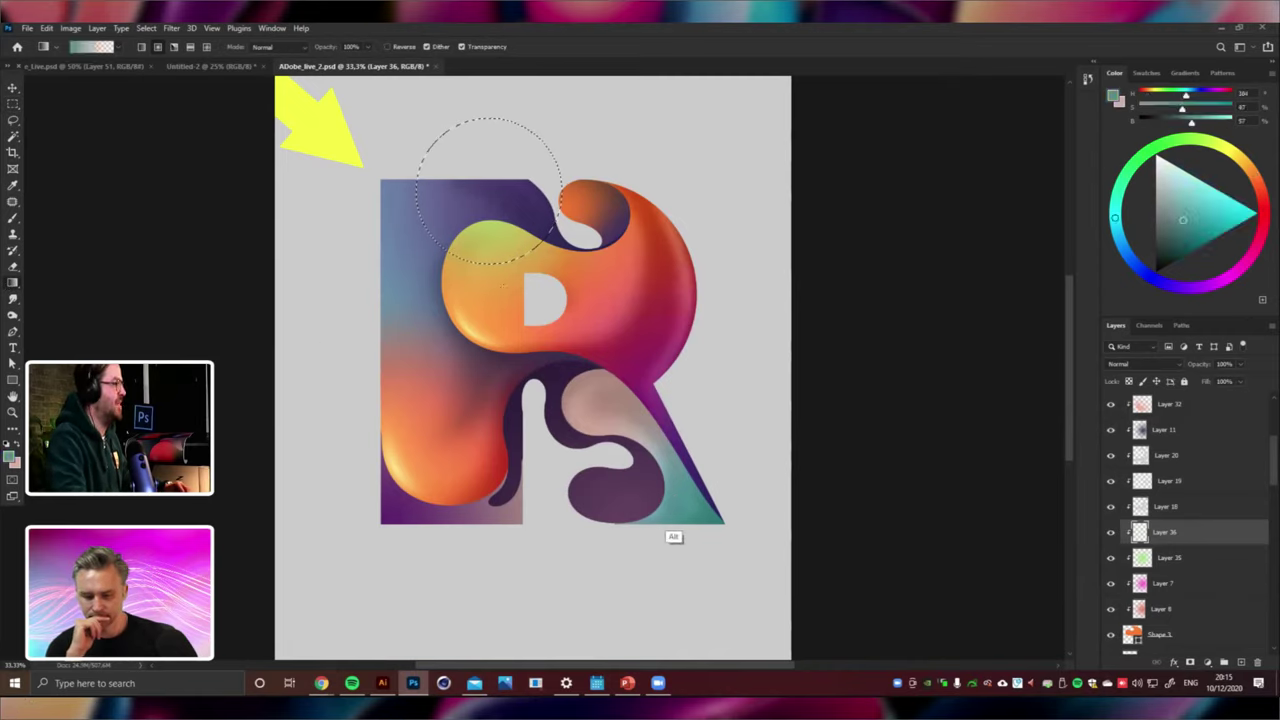
{"action": "left_click_drag", "start_coordinate": [550, 250], "coordinate": [463, 197]}
{"action": "key", "text": "ctrl+z"}
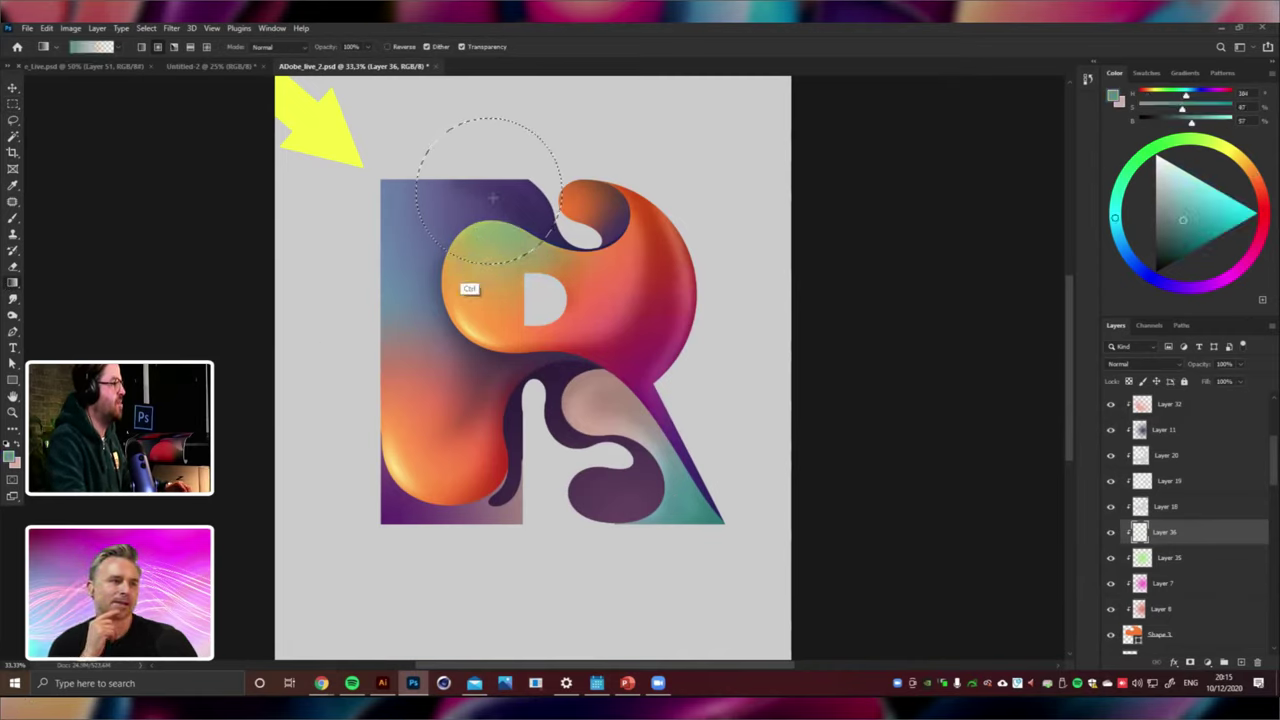
{"action": "left_click_drag", "start_coordinate": [466, 274], "coordinate": [486, 208]}
{"action": "key", "text": "ctrl+z"}
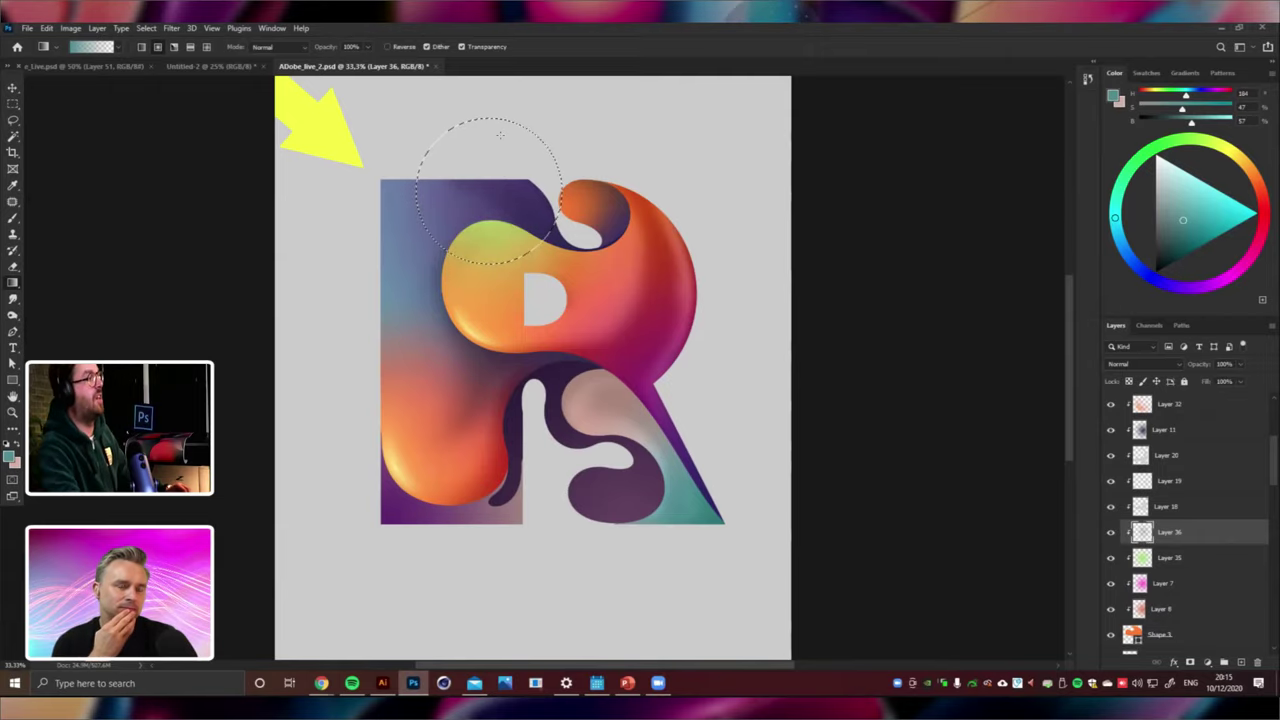
{"action": "key", "text": "ctrl+shift+z"}
Shift the teal gradient's hue toward blue with Hue/Saturation, setting Saturation to +53 and Lightness to +39.
{"action": "key", "text": "ctrl+u"}
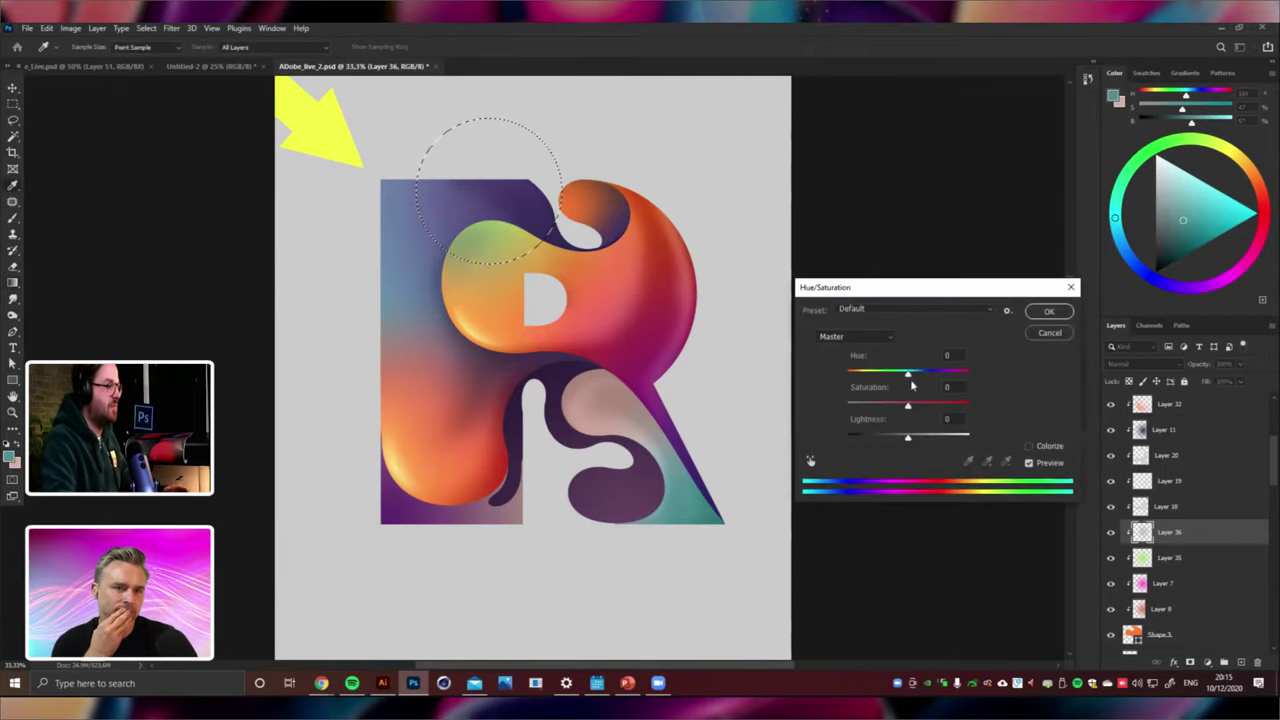
{"action": "left_click_drag", "start_coordinate": [916, 408], "coordinate": [936, 410]}
{"action": "left_click", "coordinate": [940, 405]}
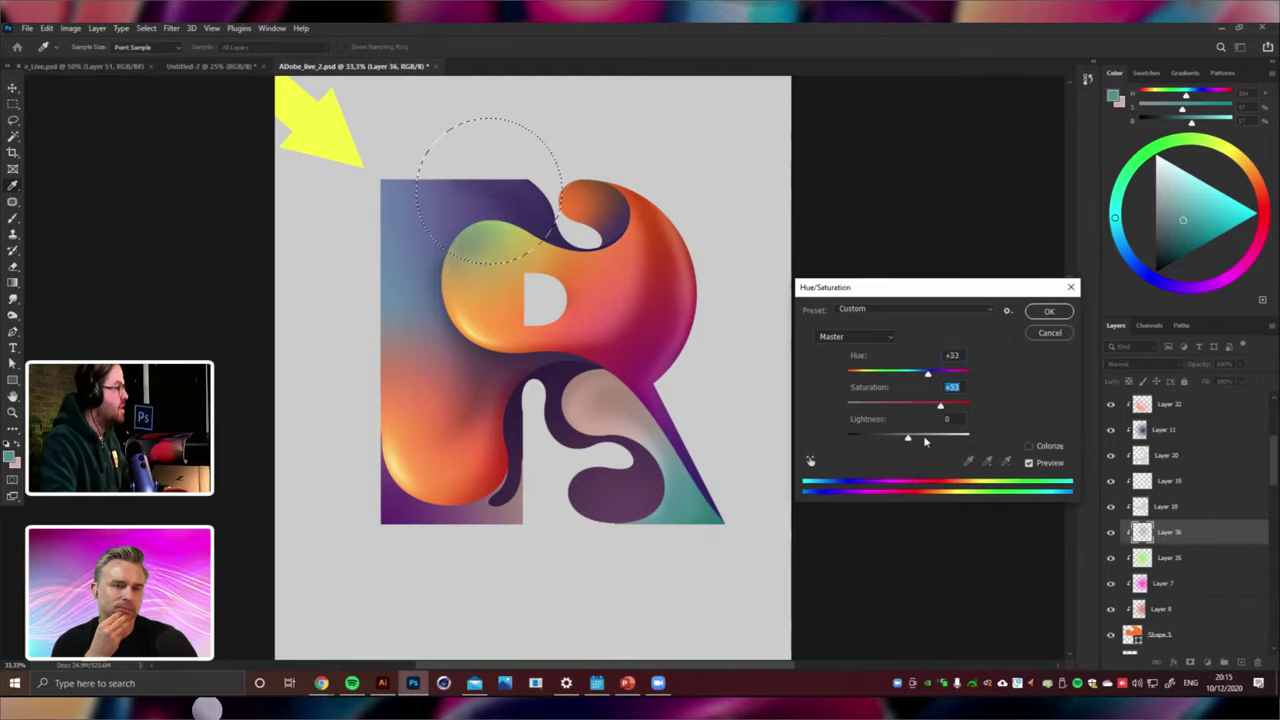
{"action": "left_click", "coordinate": [932, 439]}
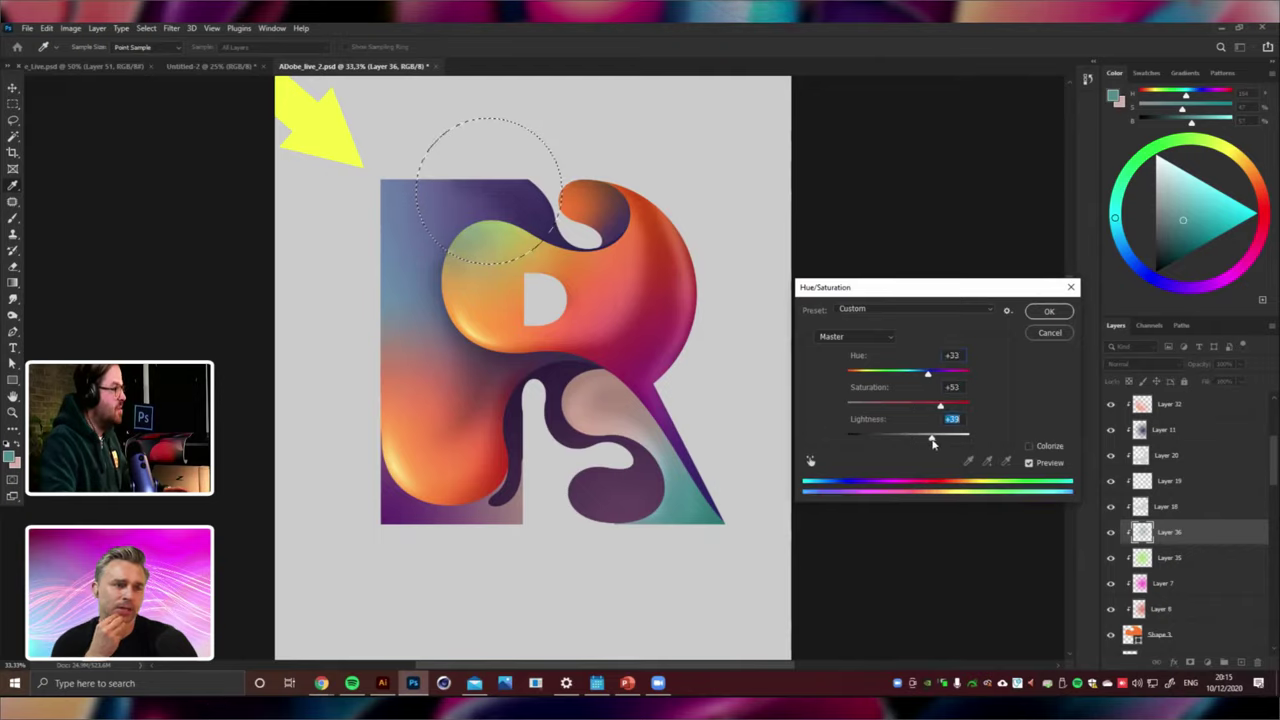
{"action": "left_click", "coordinate": [1045, 313]}
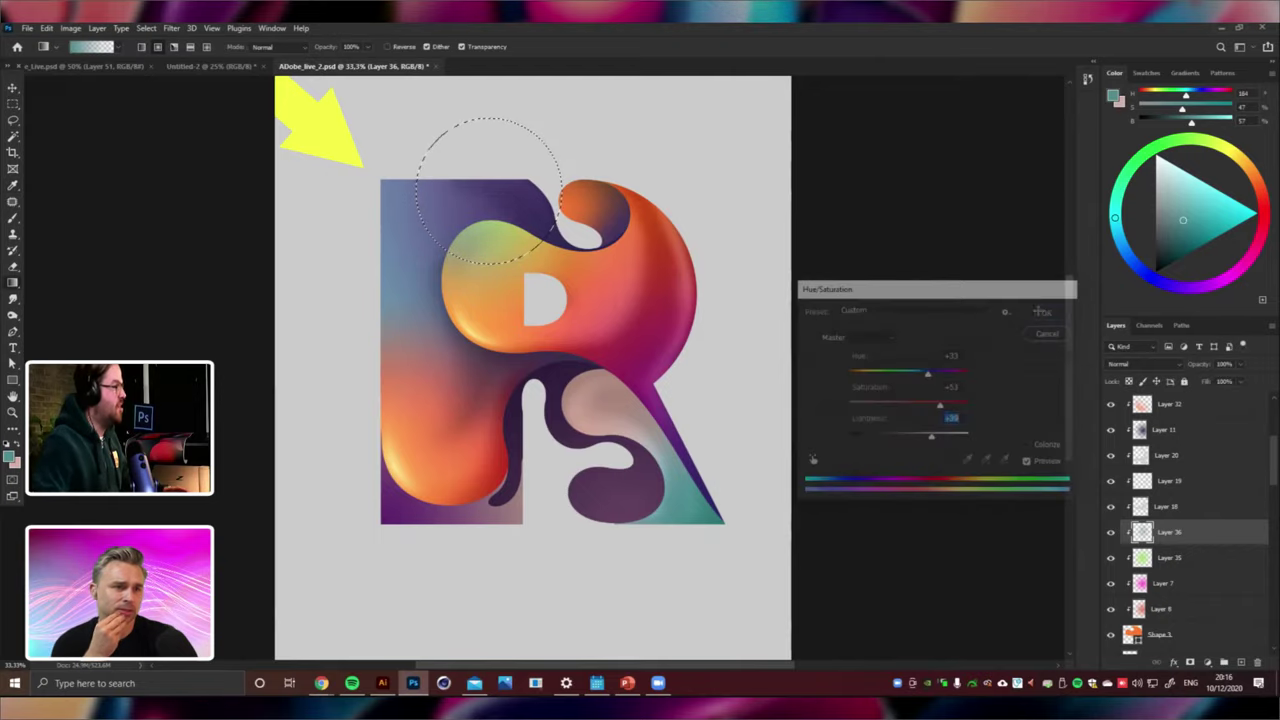
Move the teal-blue gradient on Layer 36 down over the bowl's rounded lobe and set its blend mode to Screen.
{"action": "key", "text": "m"}
{"action": "left_click", "coordinate": [13, 88]}
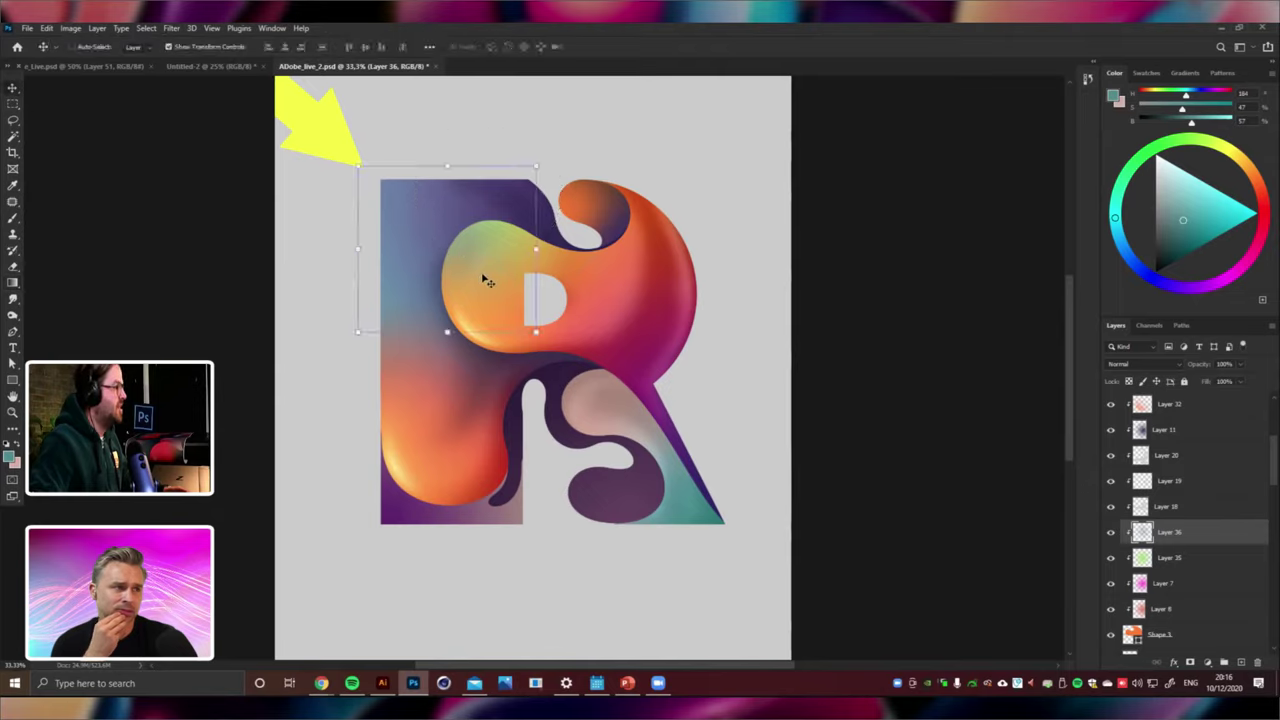
{"action": "left_click_drag", "start_coordinate": [486, 280], "coordinate": [494, 316]}
{"action": "left_click", "coordinate": [1147, 366]}
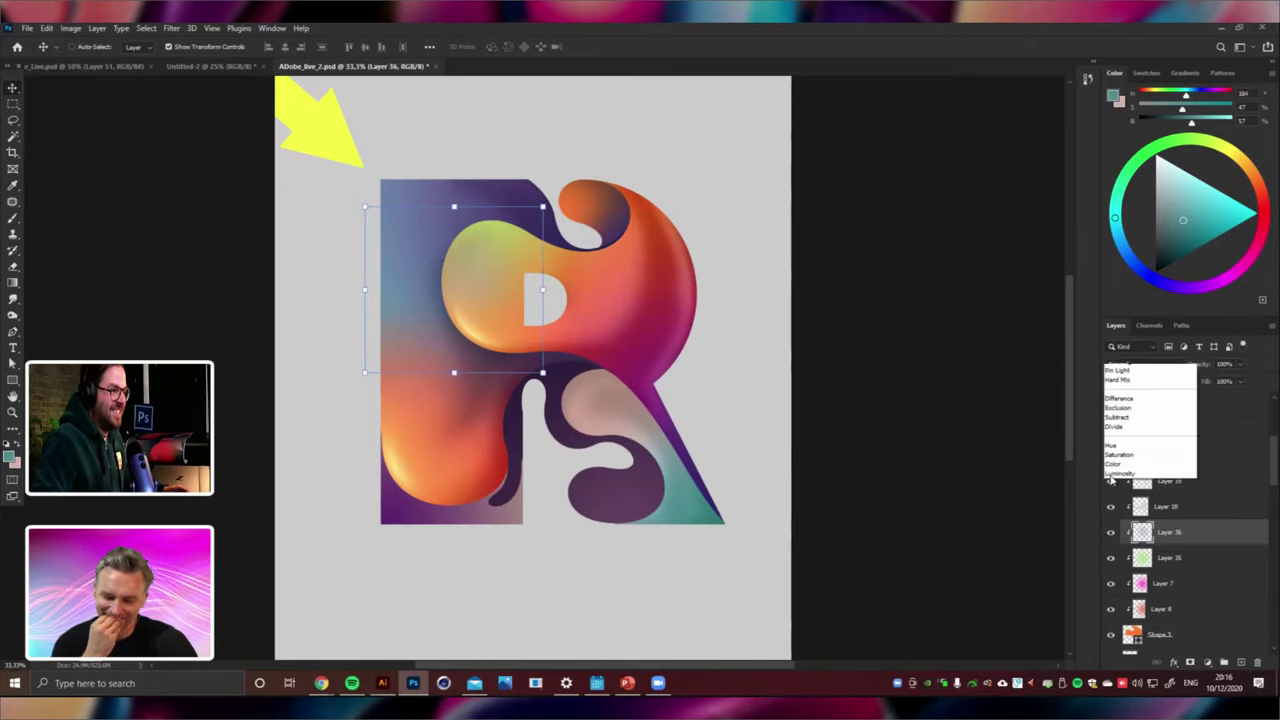
{"action": "left_click", "coordinate": [1113, 462]}
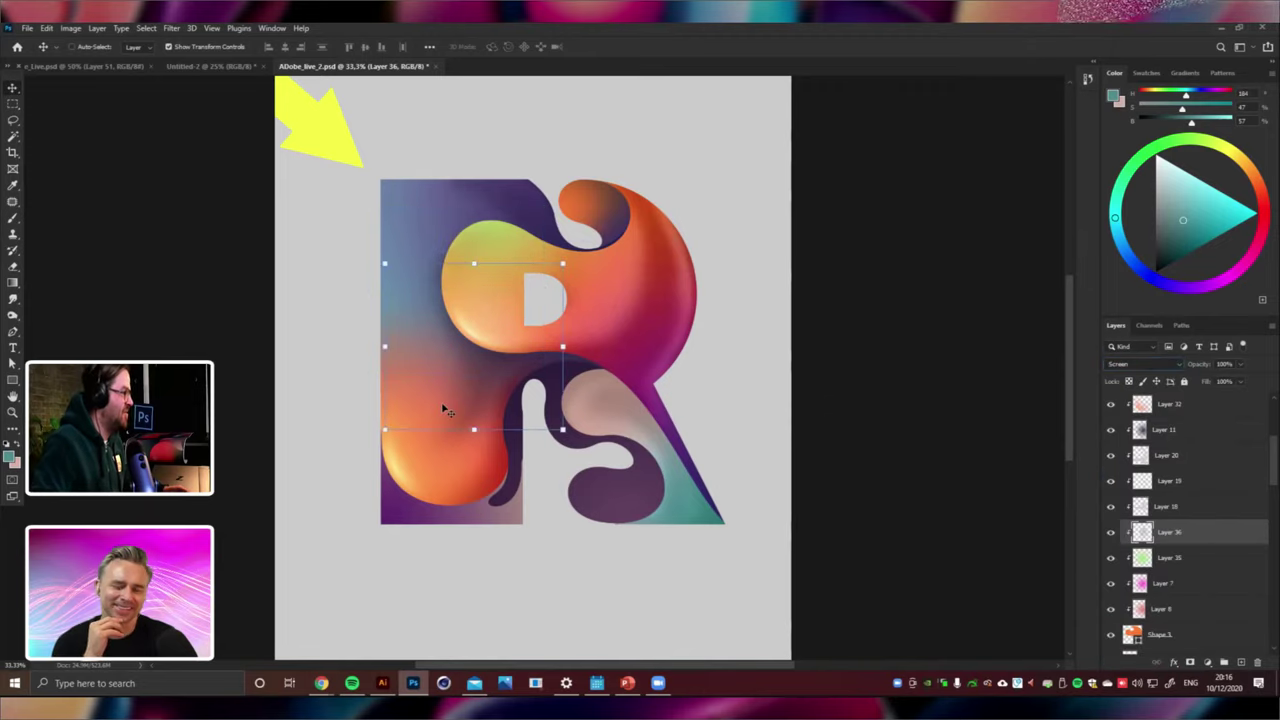
Recolour the pinkish teardrop shape in the R's leg with yellow-green c3ba4d sampled from the top of the lobe.
{"action": "right_click", "coordinate": [445, 408]}
{"action": "left_click", "coordinate": [603, 406]}
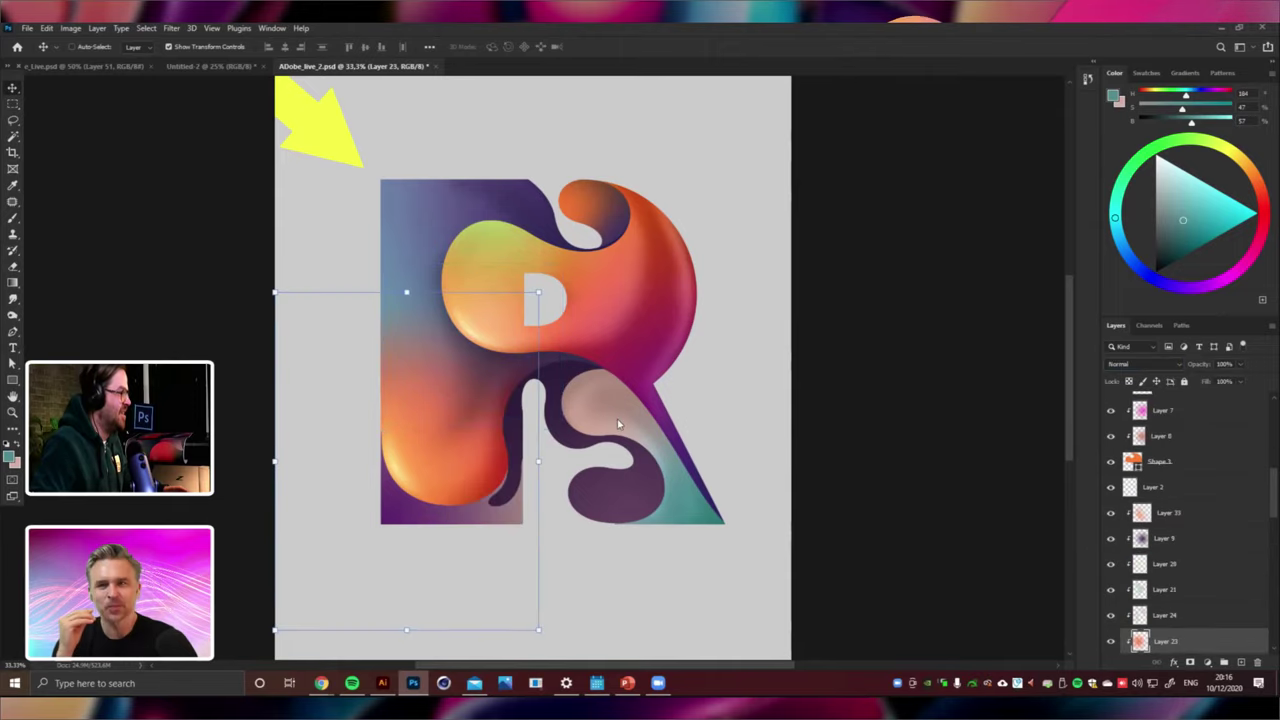
{"action": "right_click", "coordinate": [605, 405]}
{"action": "left_click", "coordinate": [632, 416]}
{"action": "double_click", "coordinate": [1131, 641]}
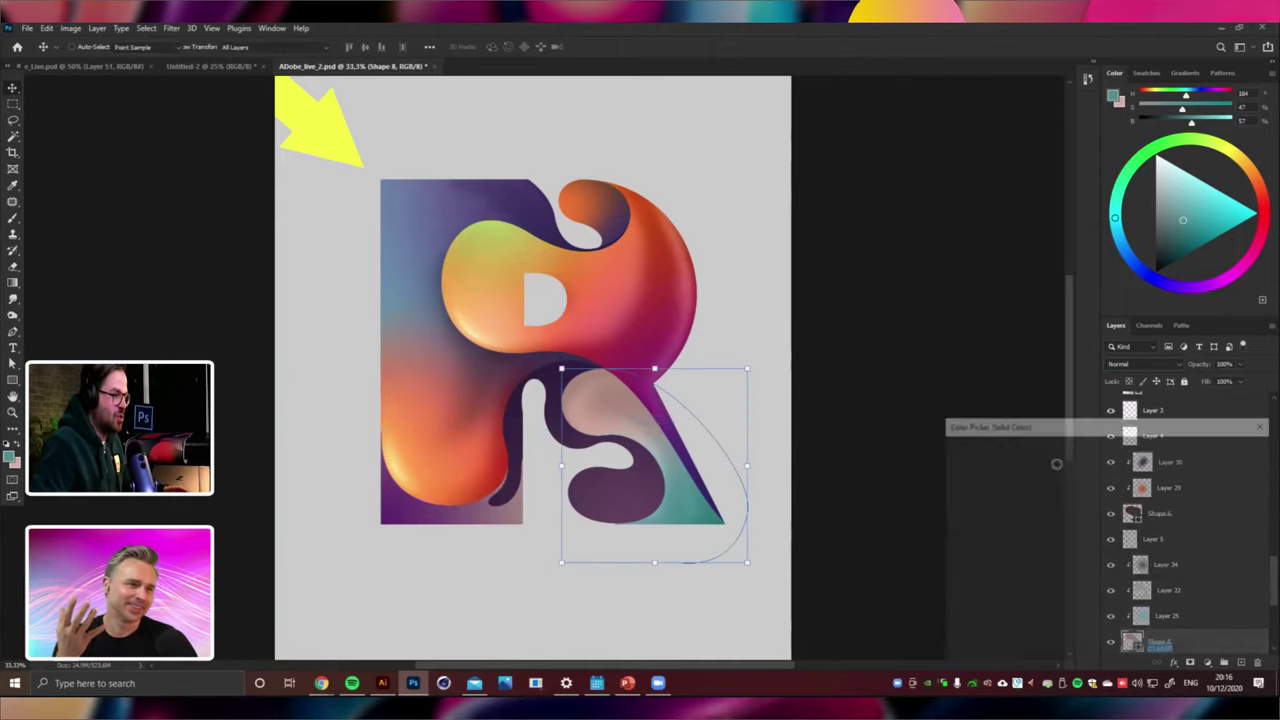
{"action": "left_click_drag", "start_coordinate": [986, 468], "coordinate": [975, 476]}
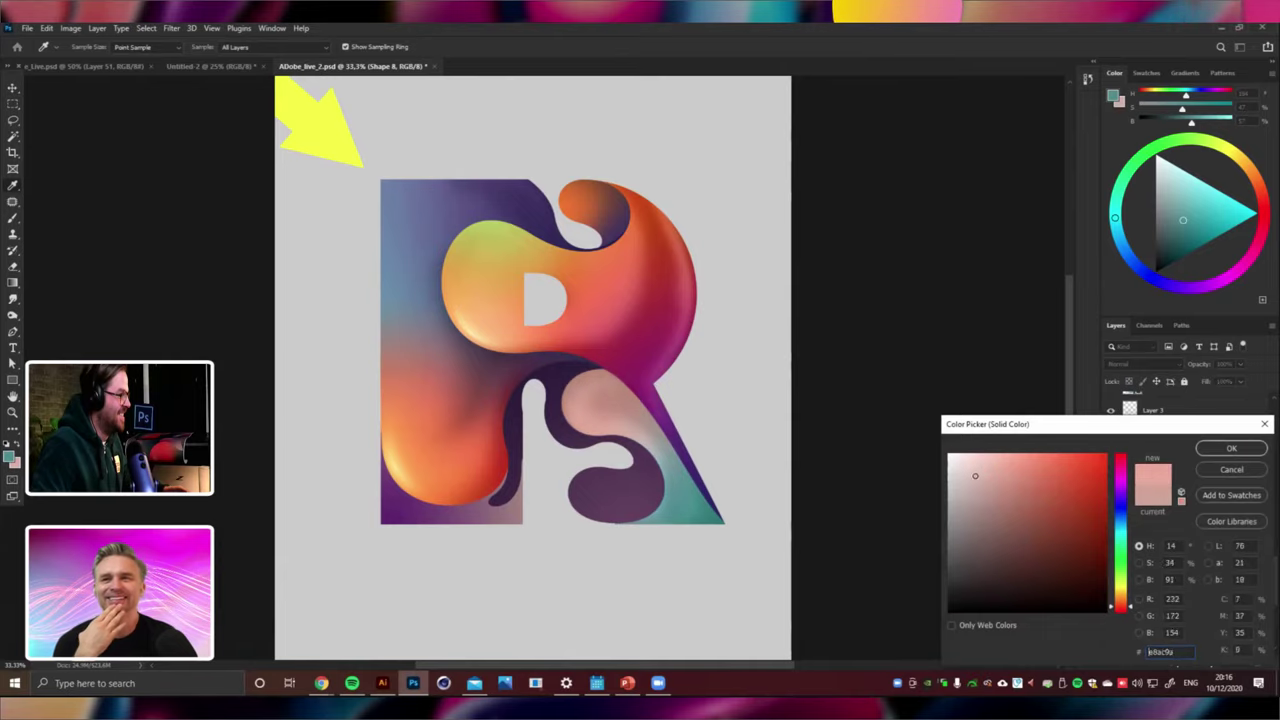
{"action": "left_click", "coordinate": [514, 236]}
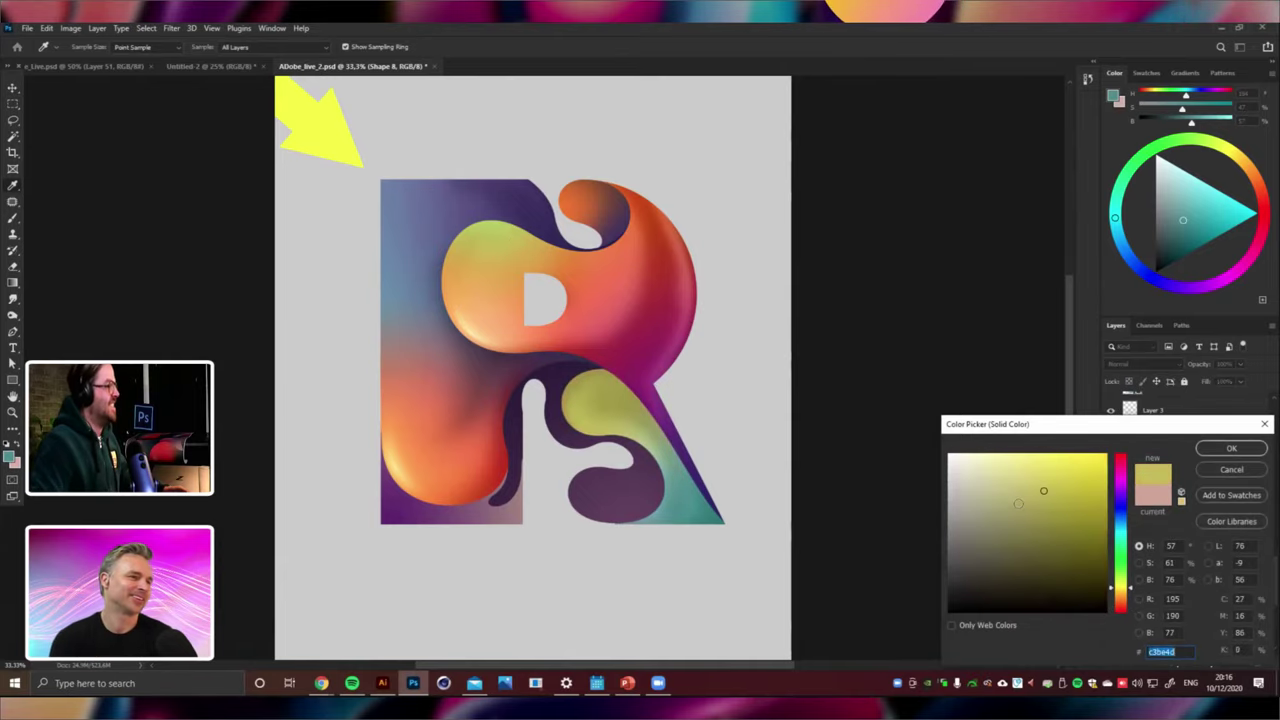
{"action": "left_click", "coordinate": [1229, 450]}
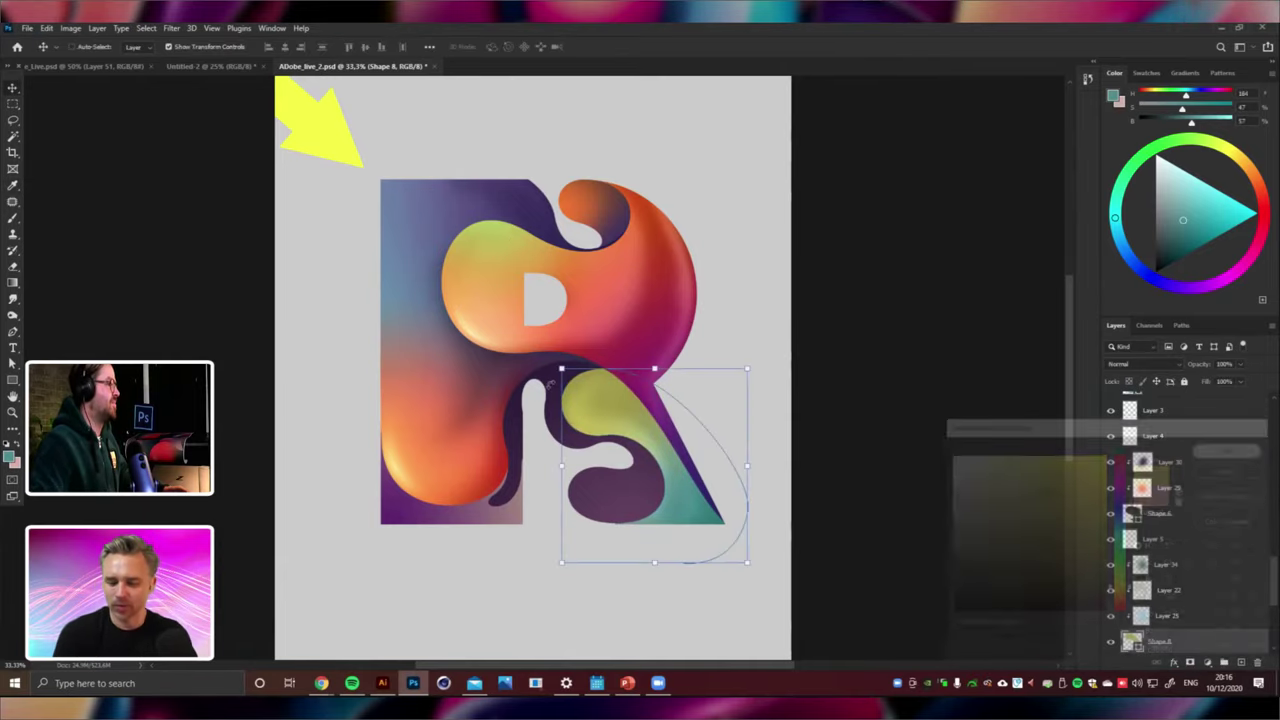
Select Layer 9 in the stem's stack, switch to the Brush tool and add a new clipped layer directly above Layer 33.
{"action": "right_click", "coordinate": [582, 214]}
{"action": "left_click", "coordinate": [568, 222]}
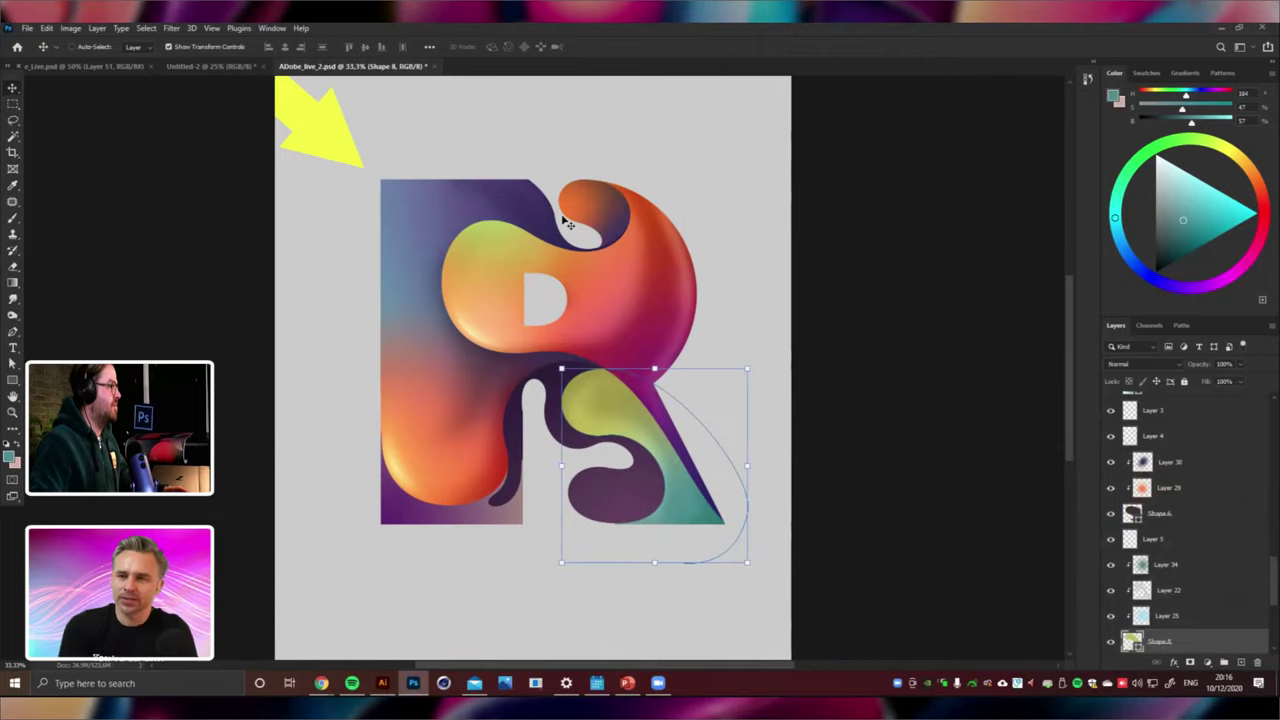
{"action": "right_click", "coordinate": [550, 226]}
{"action": "left_click", "coordinate": [565, 231]}
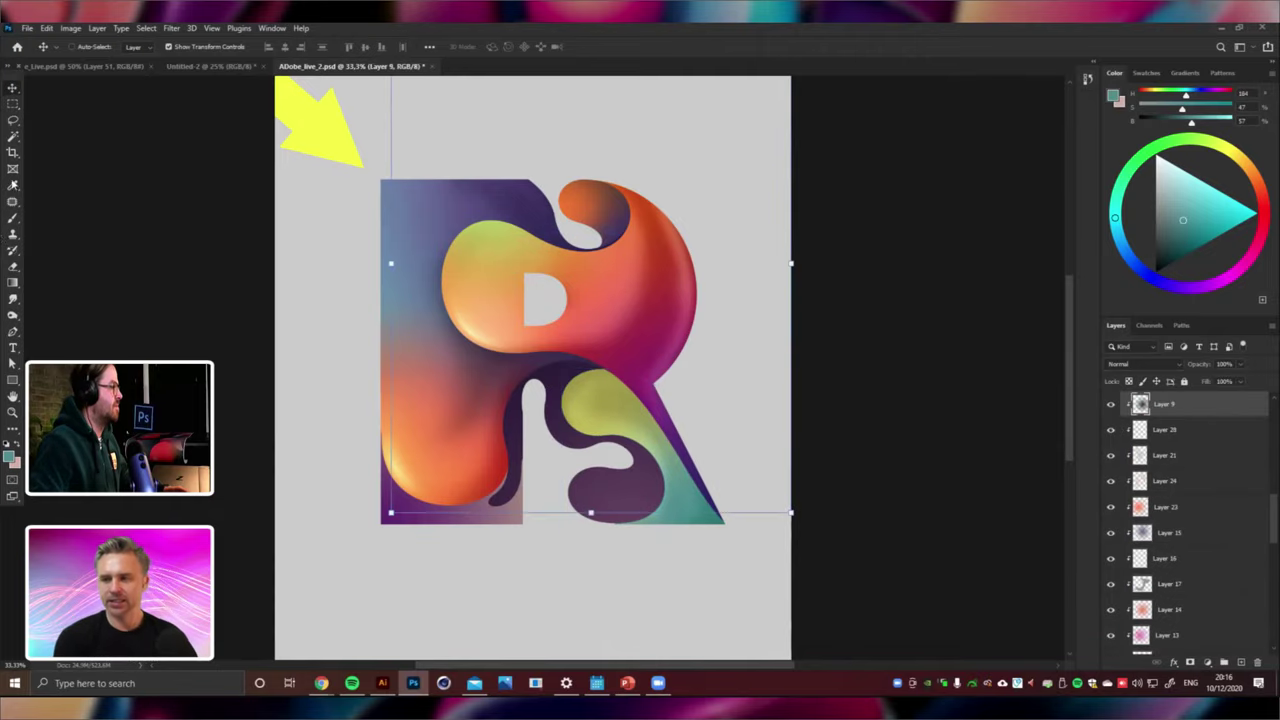
{"action": "left_click", "coordinate": [13, 219]}
{"action": "key", "text": "ctrl+shift+n"}
{"action": "key", "text": "Return"}
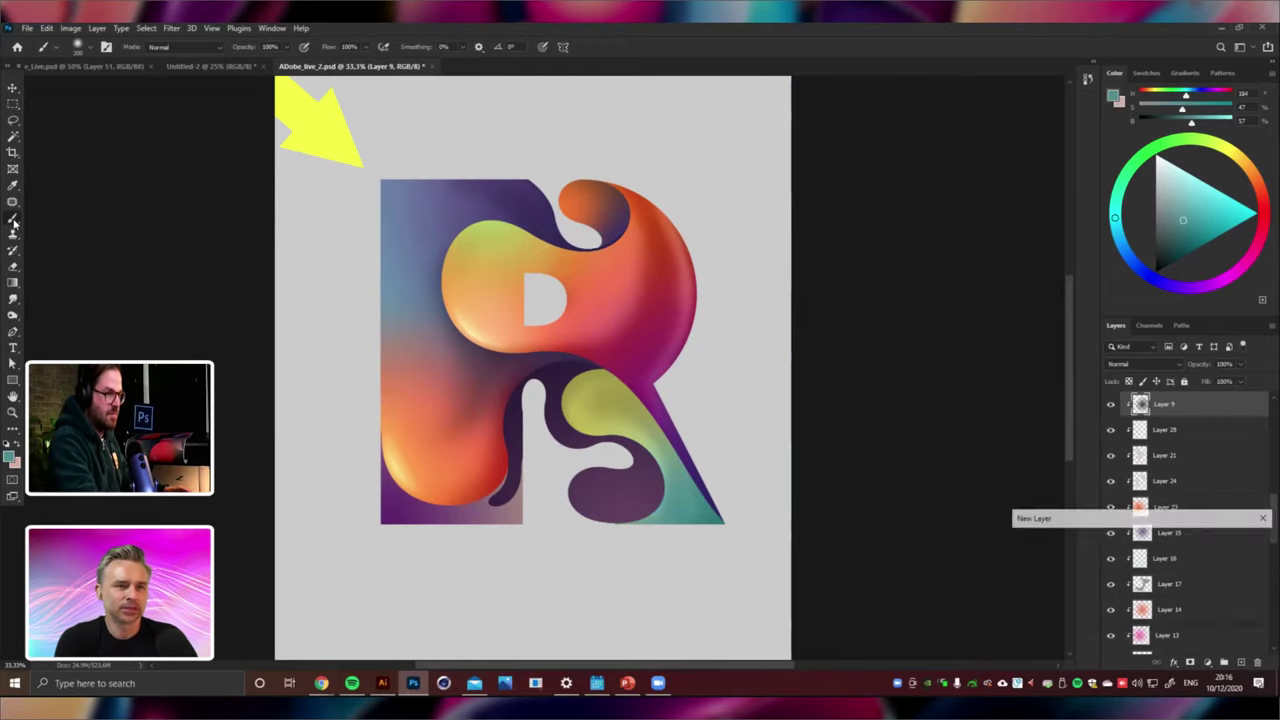
{"action": "key", "text": "ctrl+]"}
Paint a soft blue-violet highlight above the lobe's upper edge with a colour sampled from the stem, and set Layer 37 to Screen.
{"action": "key", "text": "ctrl+minus"}
{"action": "key", "text": "ctrl+plus"}
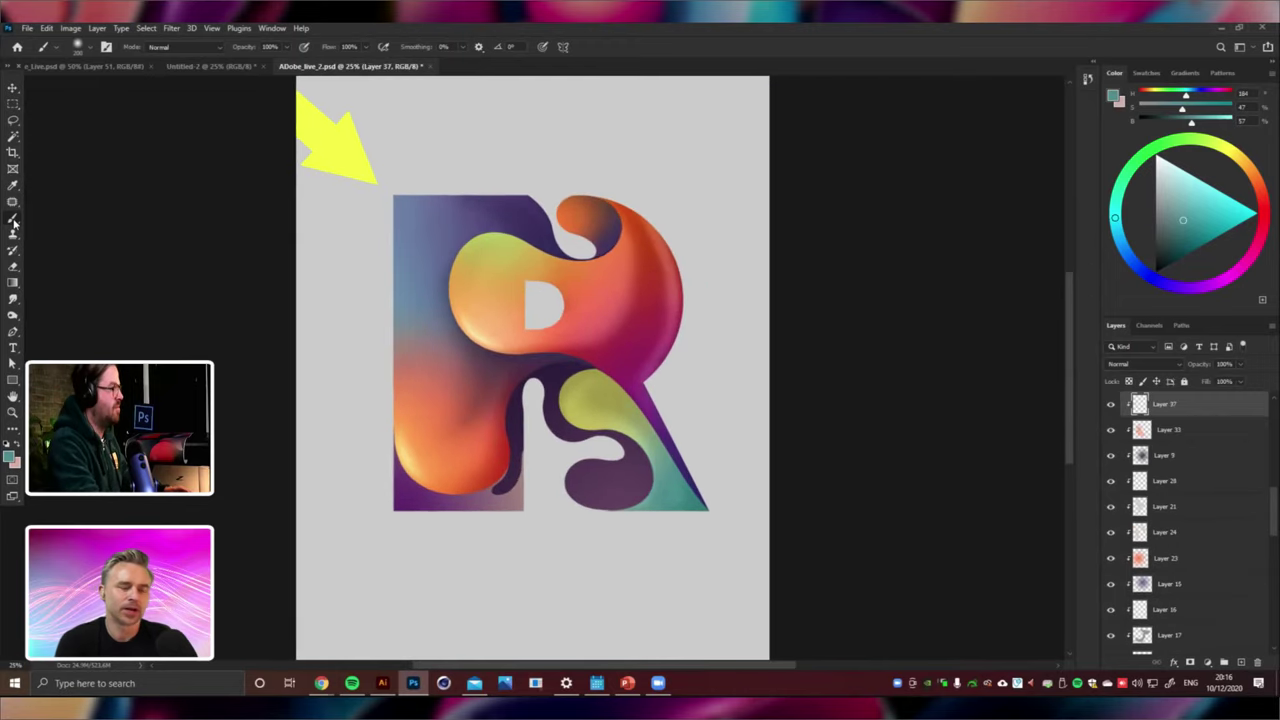
{"action": "key", "text": "ctrl+plus"}
{"action": "key", "text": "ctrl+plus"}
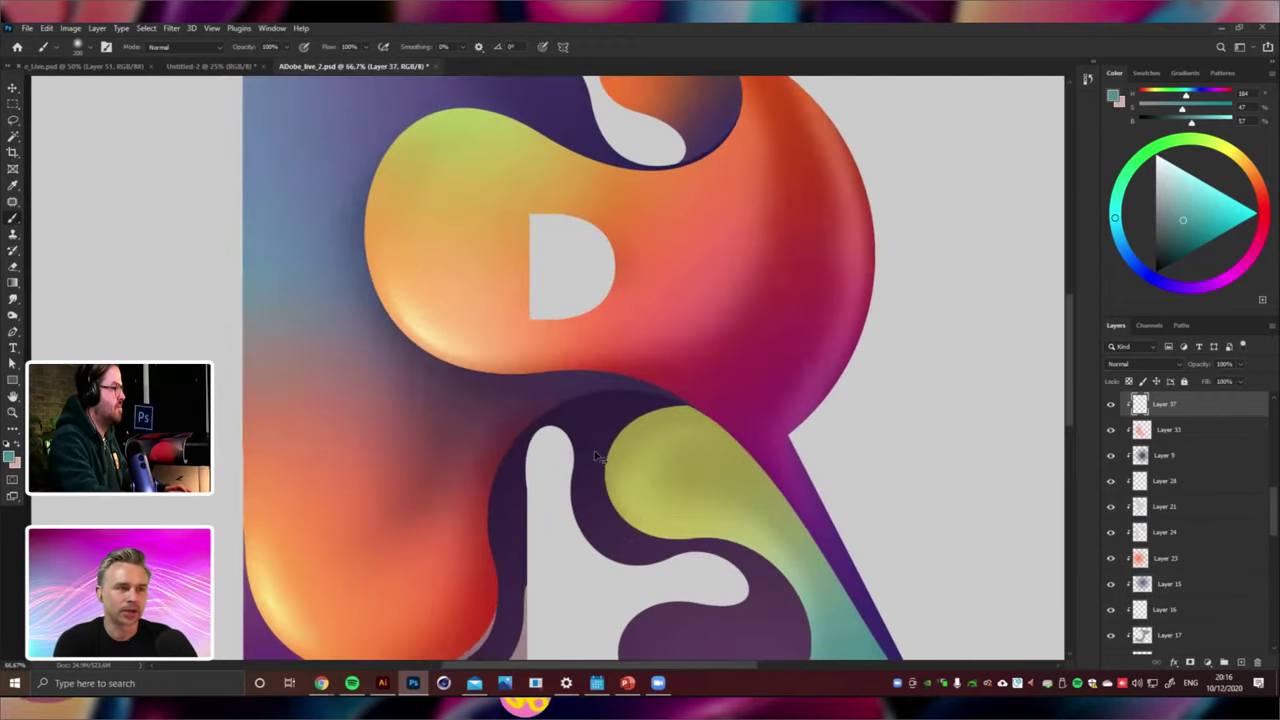
{"action": "left_click_drag", "start_coordinate": [594, 452], "coordinate": [654, 557]}
{"action": "scroll", "coordinate": [471, 254], "scroll_direction": "down", "scroll_amount": 1}
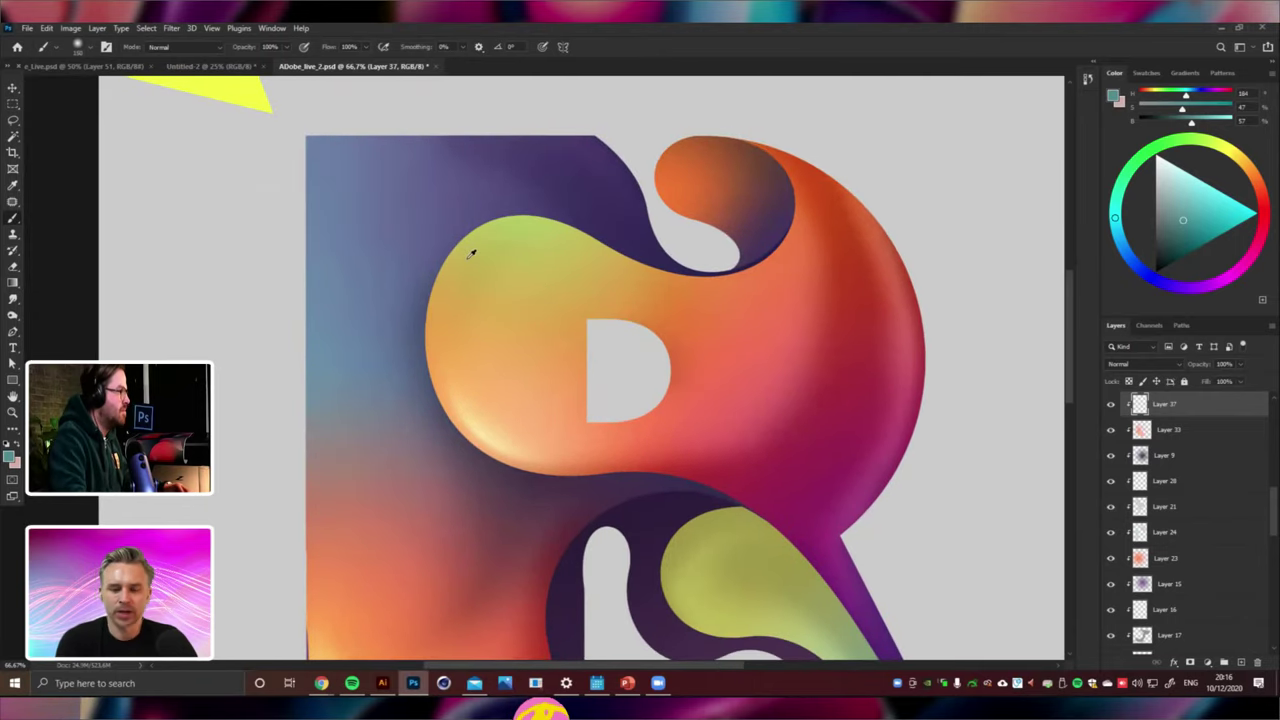
{"action": "scroll", "coordinate": [470, 253], "scroll_direction": "down", "scroll_amount": 1}
{"action": "left_click", "coordinate": [455, 250], "text": "alt"}
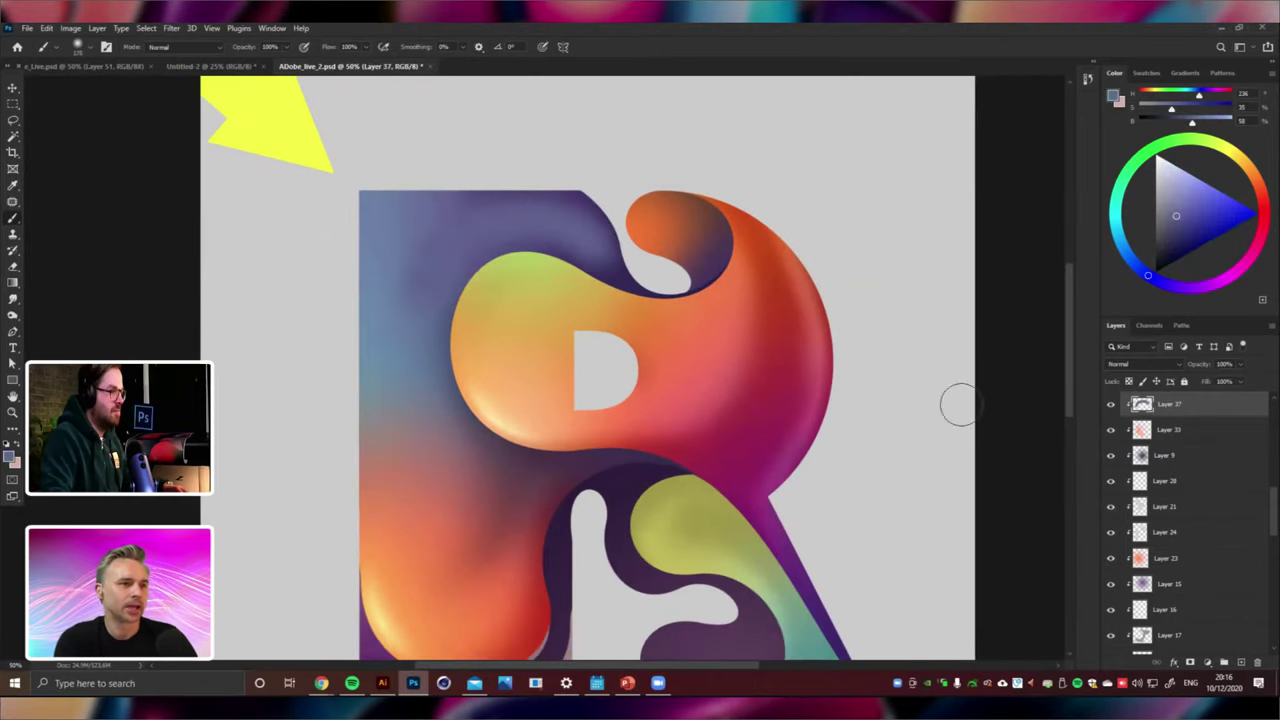
{"action": "left_click", "coordinate": [1140, 364]}
{"action": "left_click", "coordinate": [1140, 462]}
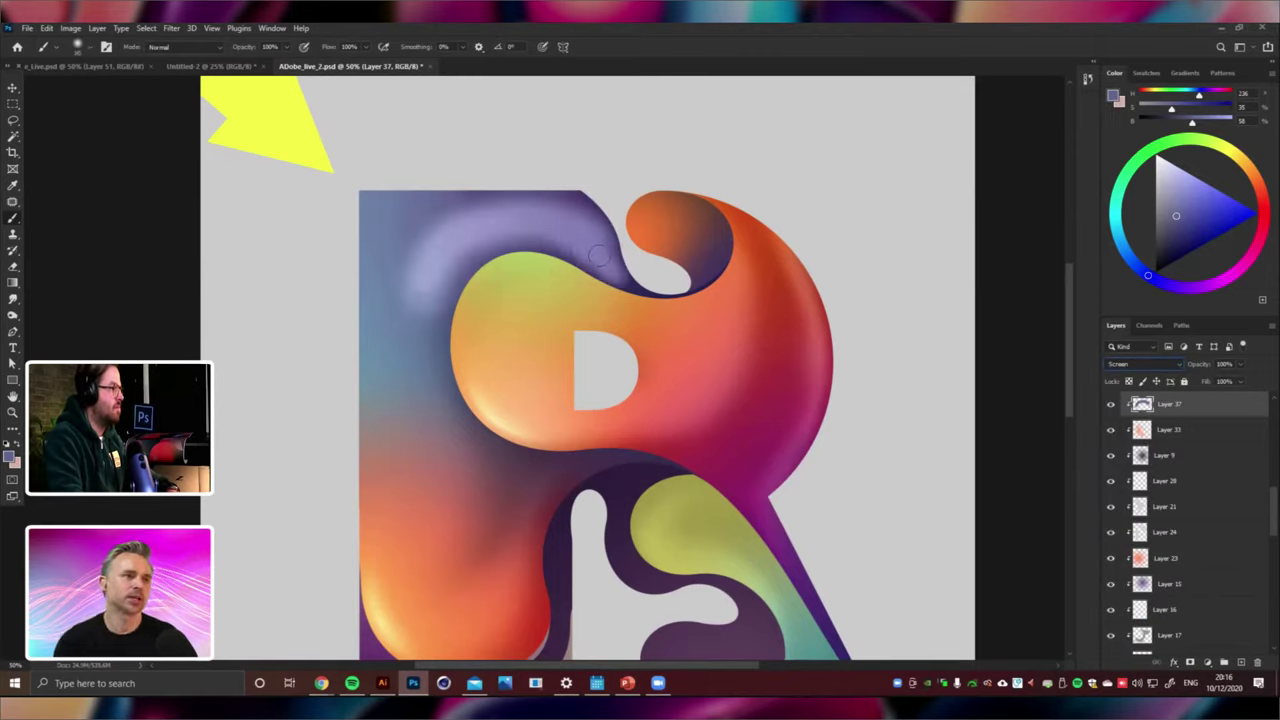
Extend the lavender highlight around the lobe and down the stem, then brush a sampled coral glow over the orange area.
{"action": "left_click_drag", "start_coordinate": [489, 235], "coordinate": [430, 290]}
{"action": "mouse_move", "coordinate": [416, 366]}
{"action": "left_mouse_down"}
{"action": "mouse_move", "coordinate": [442, 519]}
{"action": "mouse_move", "coordinate": [446, 498]}
{"action": "mouse_move", "coordinate": [423, 541]}
{"action": "mouse_move", "coordinate": [454, 462]}
{"action": "left_mouse_up"}
{"action": "left_click", "coordinate": [444, 519], "text": "alt"}
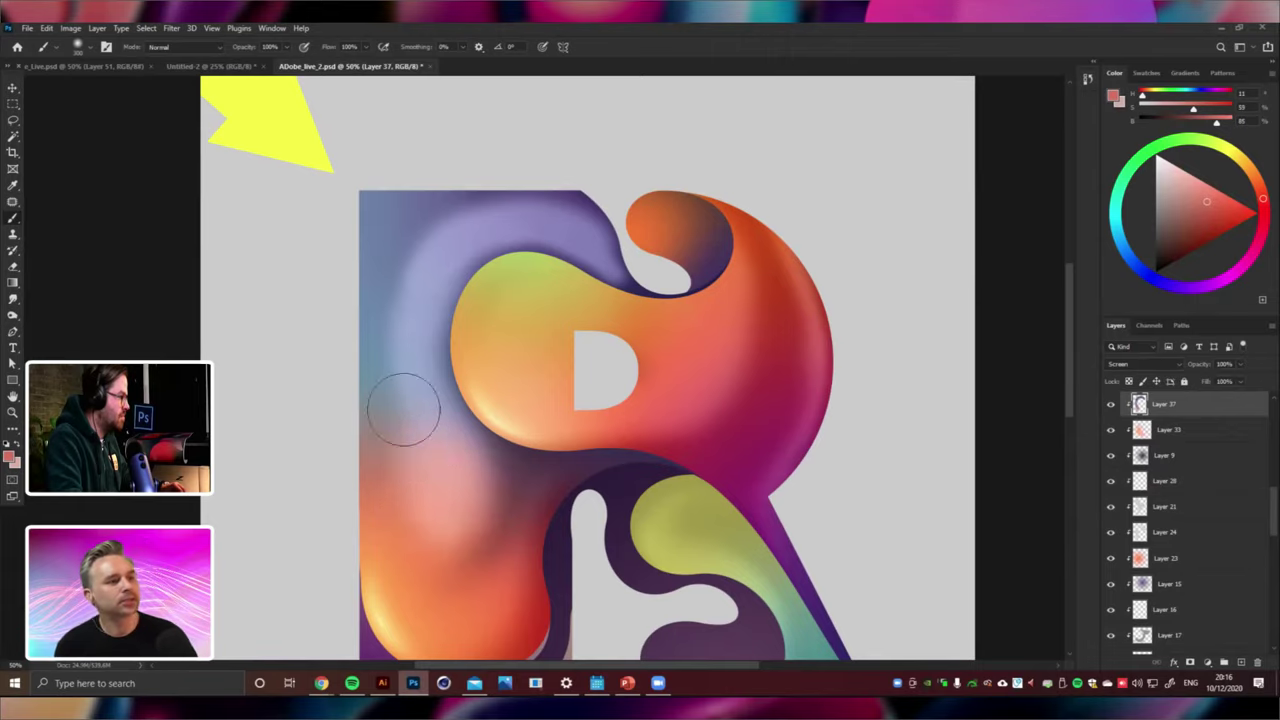
{"action": "mouse_move", "coordinate": [403, 408]}
{"action": "left_mouse_down"}
{"action": "mouse_move", "coordinate": [414, 451]}
{"action": "mouse_move", "coordinate": [371, 528]}
{"action": "left_mouse_up"}
Erase the outer parts of the highlight with a large soft Eraser, leaving a thinner glow around the lobe.
{"action": "left_click", "coordinate": [13, 266]}
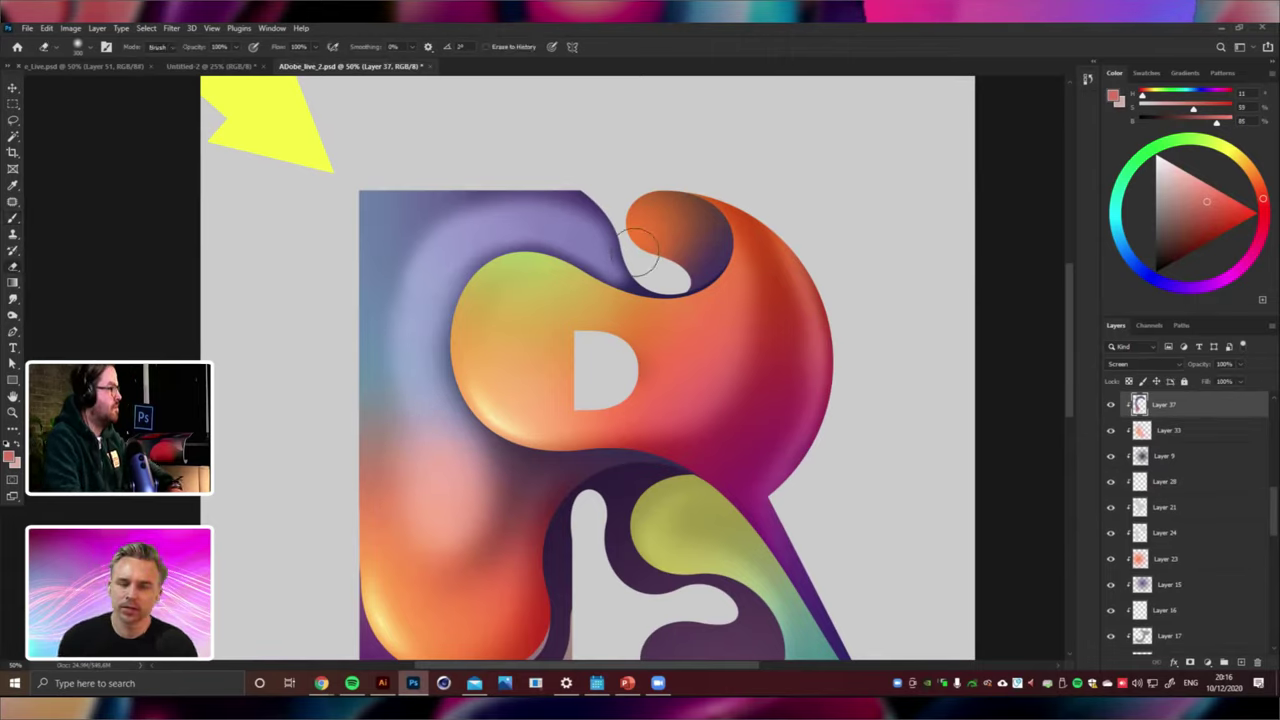
{"action": "left_click_drag", "start_coordinate": [651, 258], "coordinate": [581, 178]}
{"action": "mouse_move", "coordinate": [620, 218]}
{"action": "left_mouse_down"}
{"action": "mouse_move", "coordinate": [524, 180]}
{"action": "mouse_move", "coordinate": [570, 192]}
{"action": "mouse_move", "coordinate": [370, 244]}
{"action": "mouse_move", "coordinate": [461, 187]}
{"action": "mouse_move", "coordinate": [364, 343]}
{"action": "mouse_move", "coordinate": [385, 405]}
{"action": "mouse_move", "coordinate": [370, 324]}
{"action": "mouse_move", "coordinate": [385, 454]}
{"action": "mouse_move", "coordinate": [360, 411]}
{"action": "left_mouse_up"}
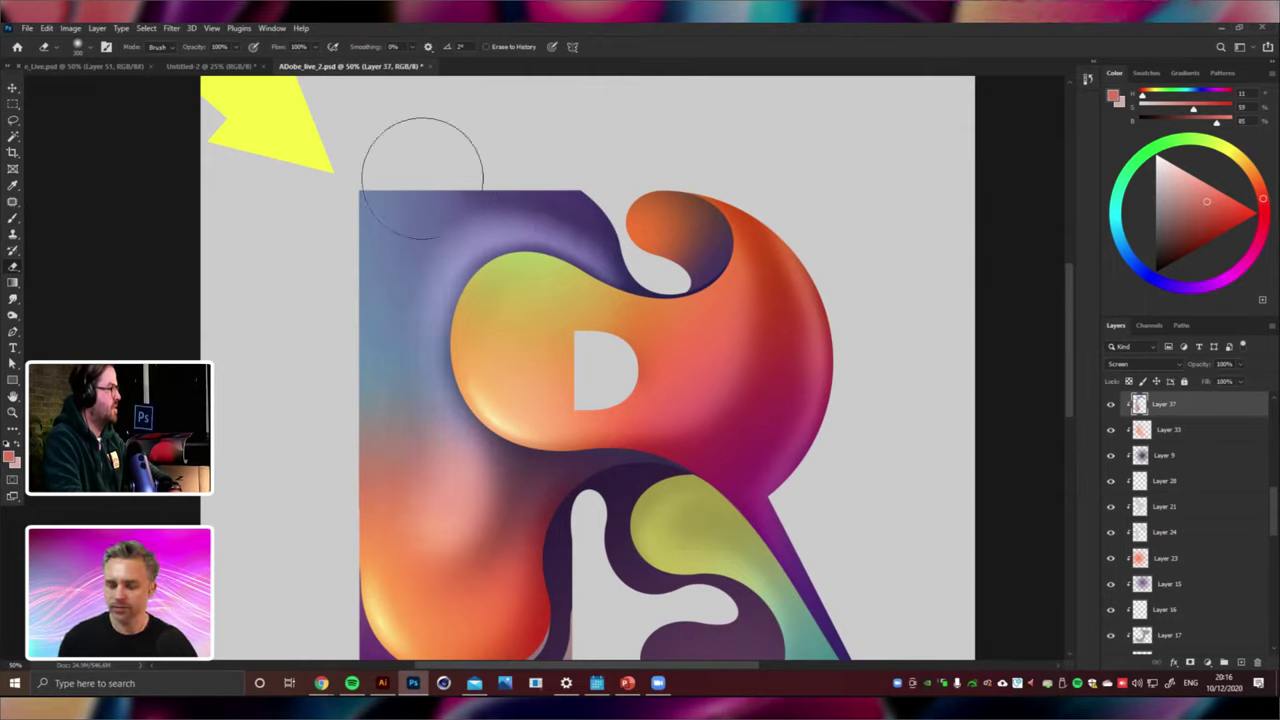
{"action": "left_click_drag", "start_coordinate": [560, 160], "coordinate": [403, 200]}
{"action": "key", "text": "]"}
{"action": "left_click_drag", "start_coordinate": [651, 228], "coordinate": [704, 249]}
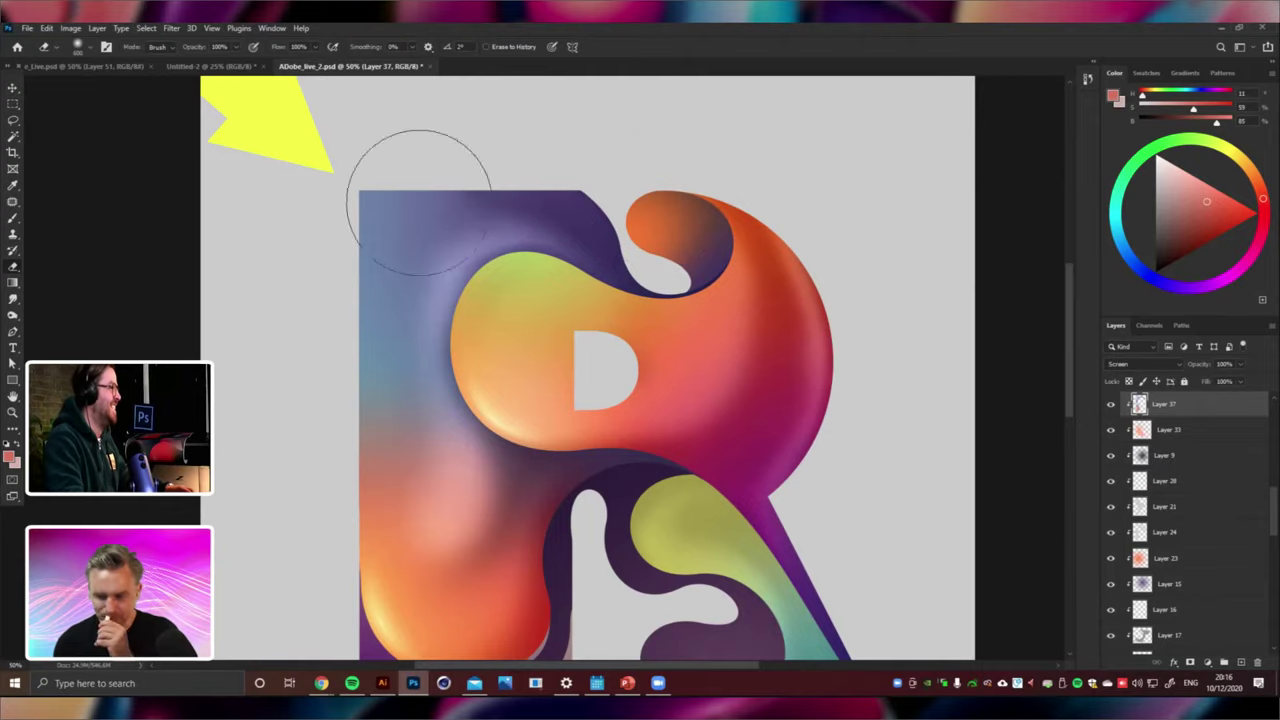
Hide the interface panels and examine the whole letter R at several zoom levels.
{"action": "key", "text": "Tab"}
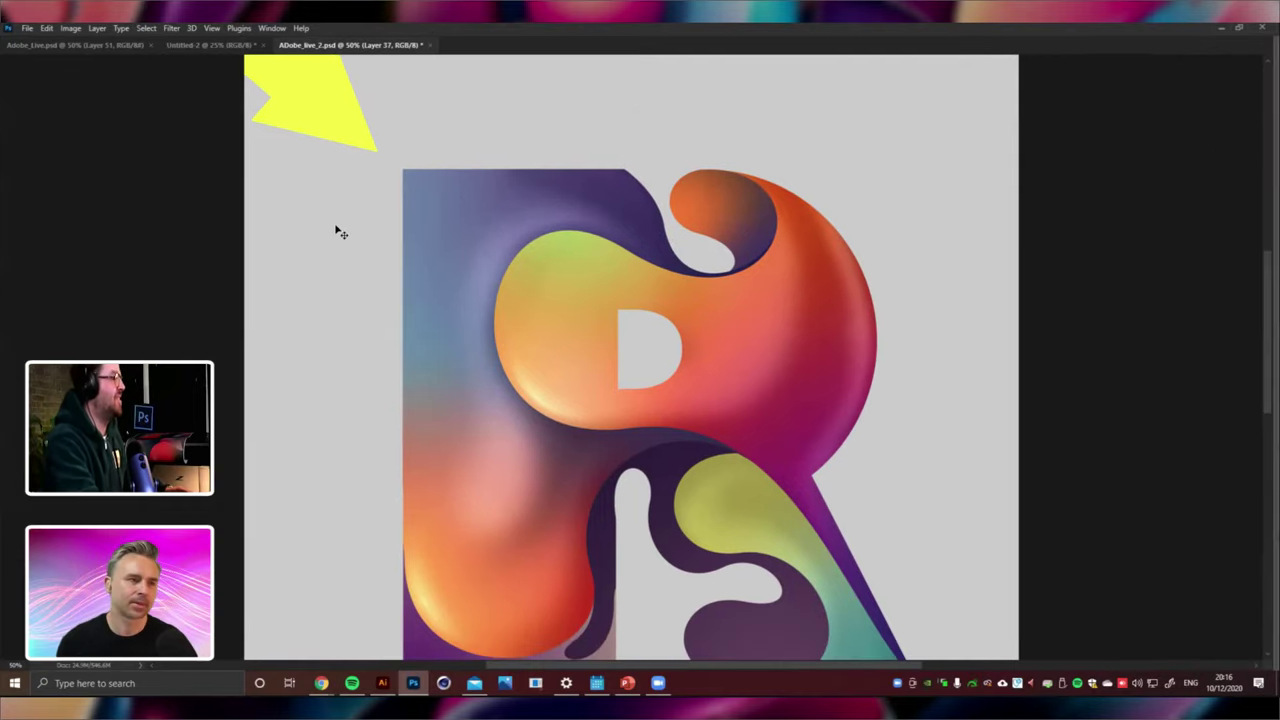
{"action": "key", "text": "ctrl+minus"}
{"action": "key", "text": "ctrl+plus"}
{"action": "key", "text": "ctrl+plus"}
{"action": "key", "text": "ctrl+minus"}
{"action": "key", "text": "ctrl+minus"}
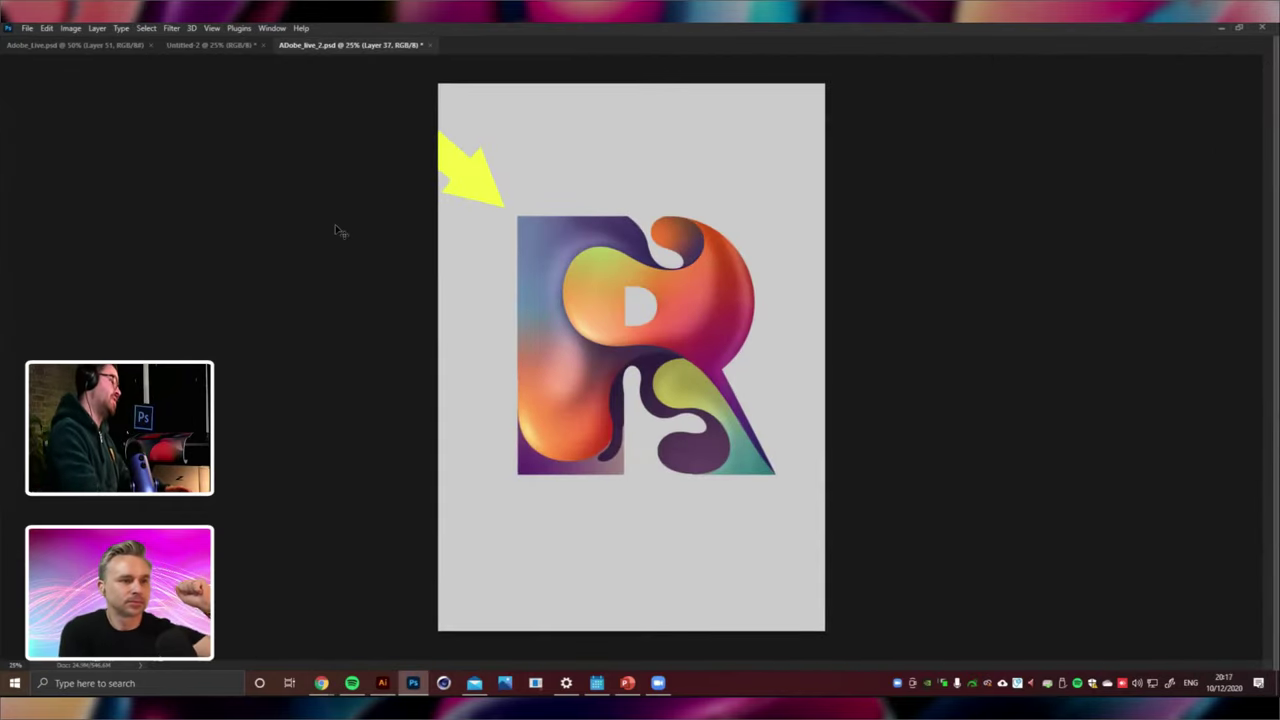
{"action": "key", "text": "ctrl+plus"}
{"action": "key", "text": "ctrl+minus"}
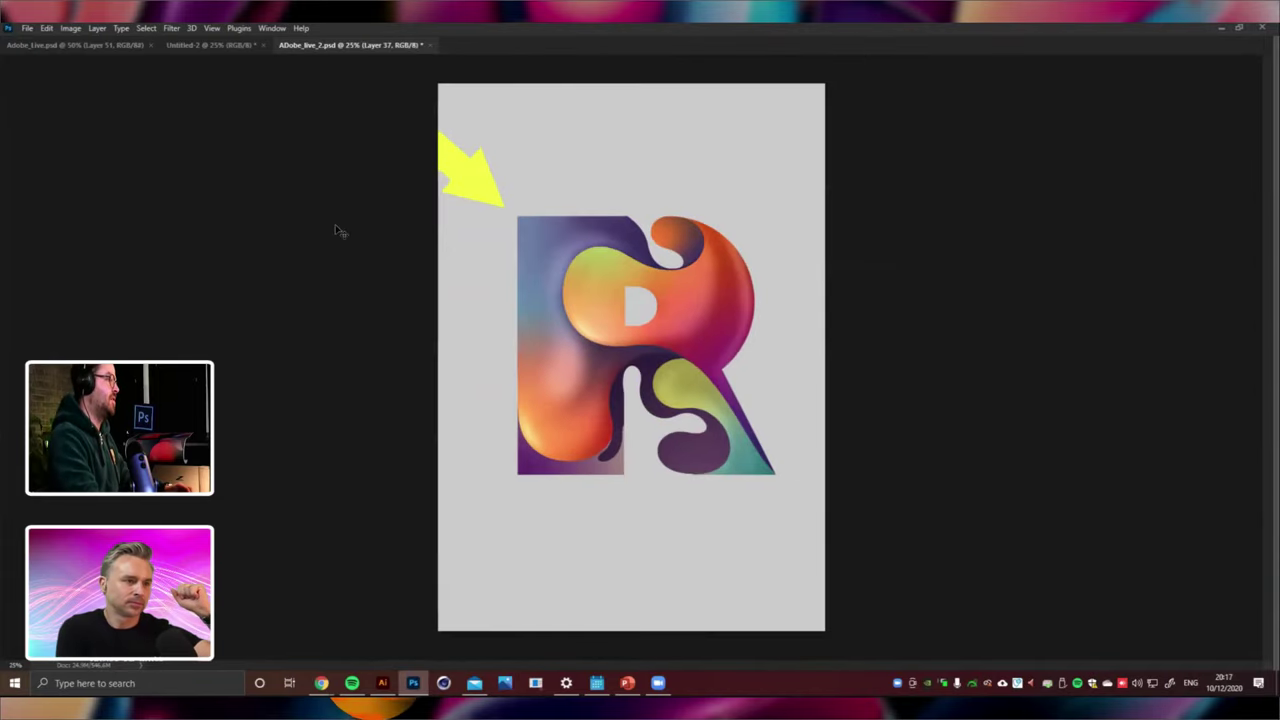
{"action": "key", "text": "ctrl+plus"}
{"action": "key", "text": "ctrl+minus"}
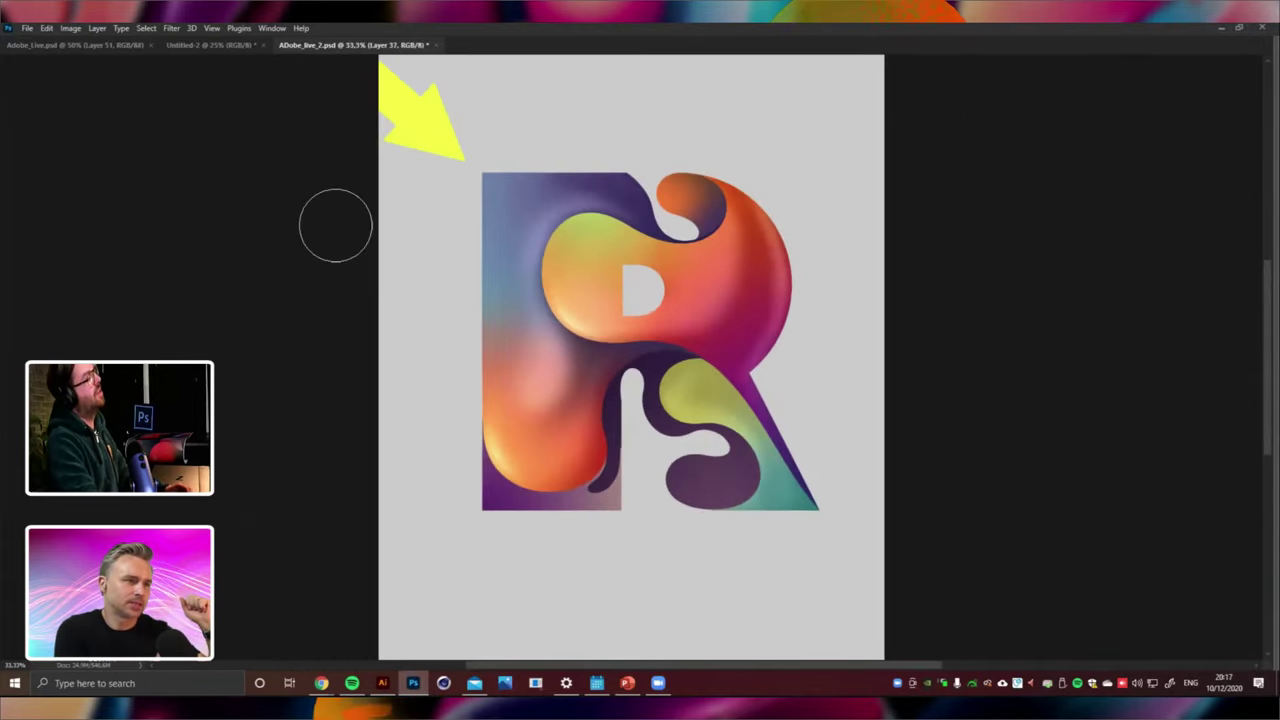
{"action": "key", "text": "ctrl+minus"}
{"action": "key", "text": "ctrl+minus"}
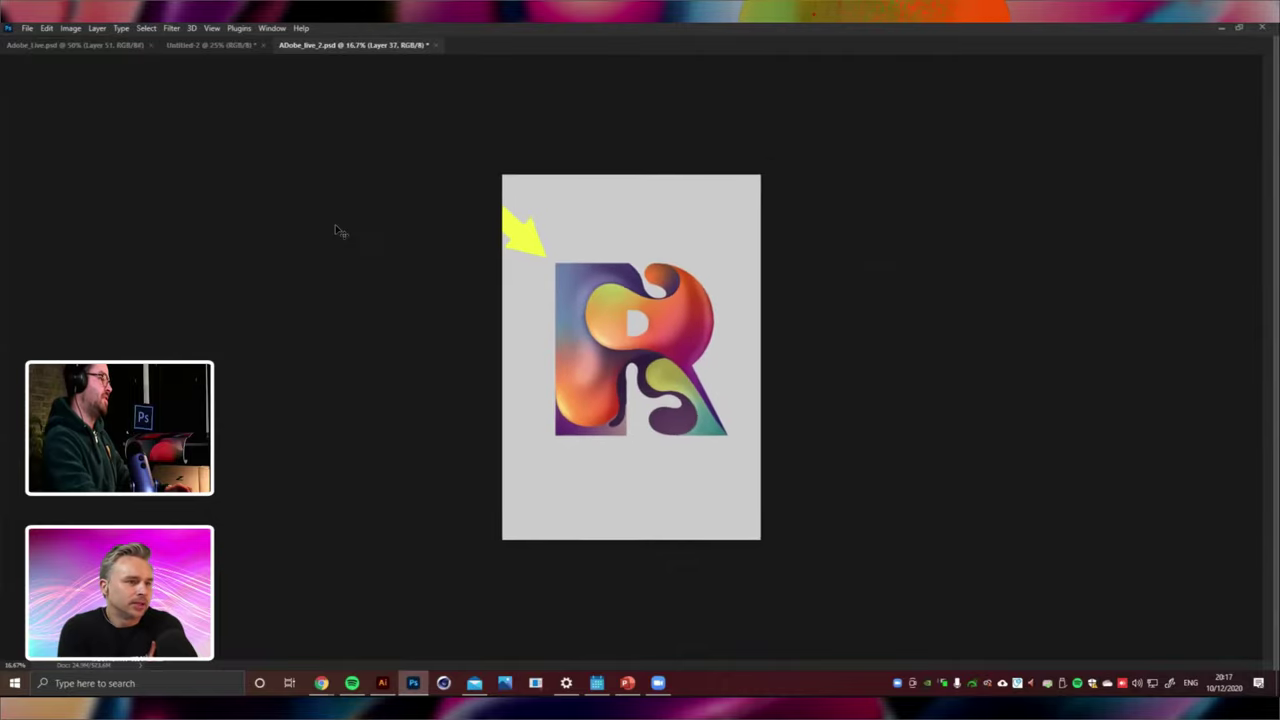
{"action": "key", "text": "ctrl+plus"}
{"action": "key", "text": "ctrl+plus"}
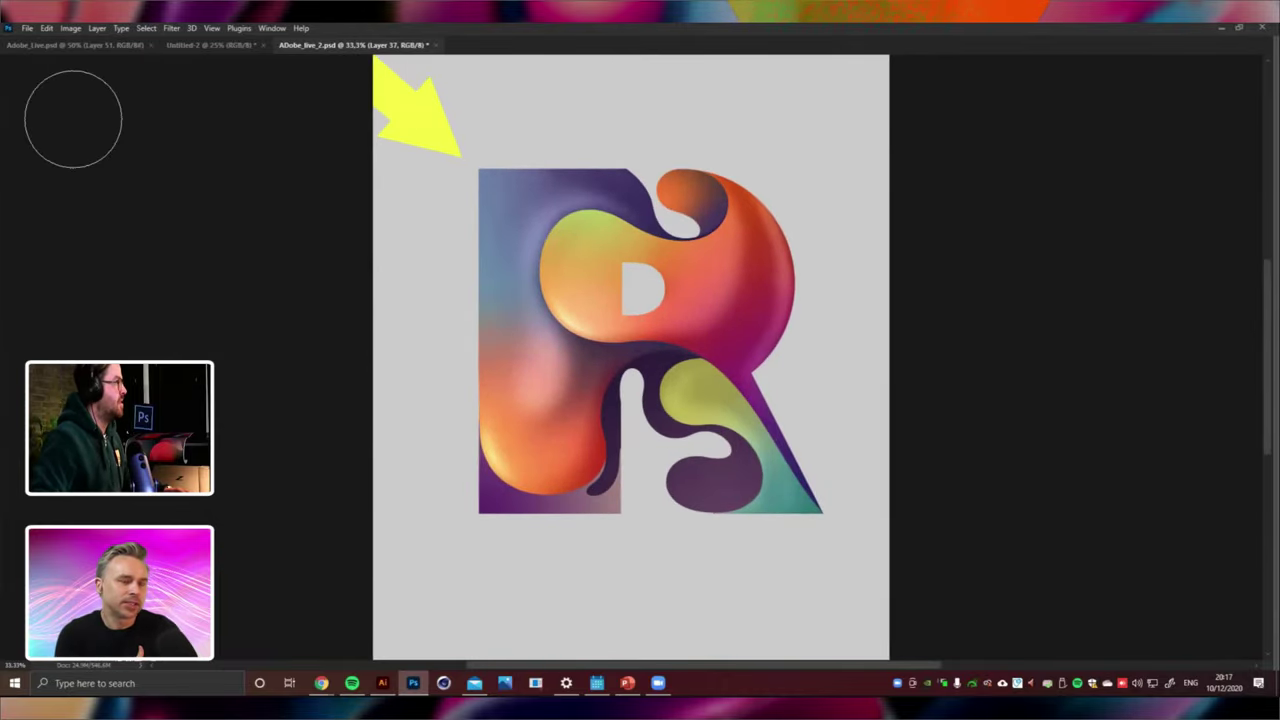
Save the artwork as a new file named ADobe_live_3 in the Prints folder.
{"action": "key", "text": "alt+f"}
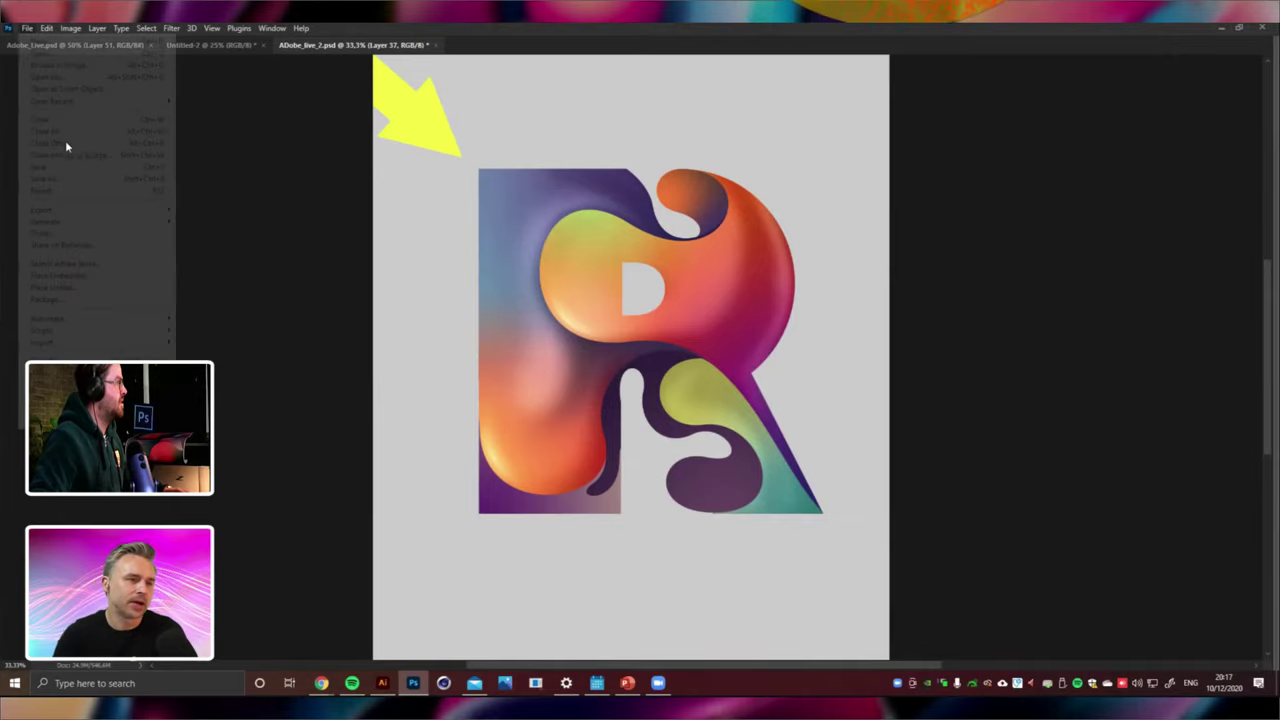
{"action": "left_click", "coordinate": [65, 176]}
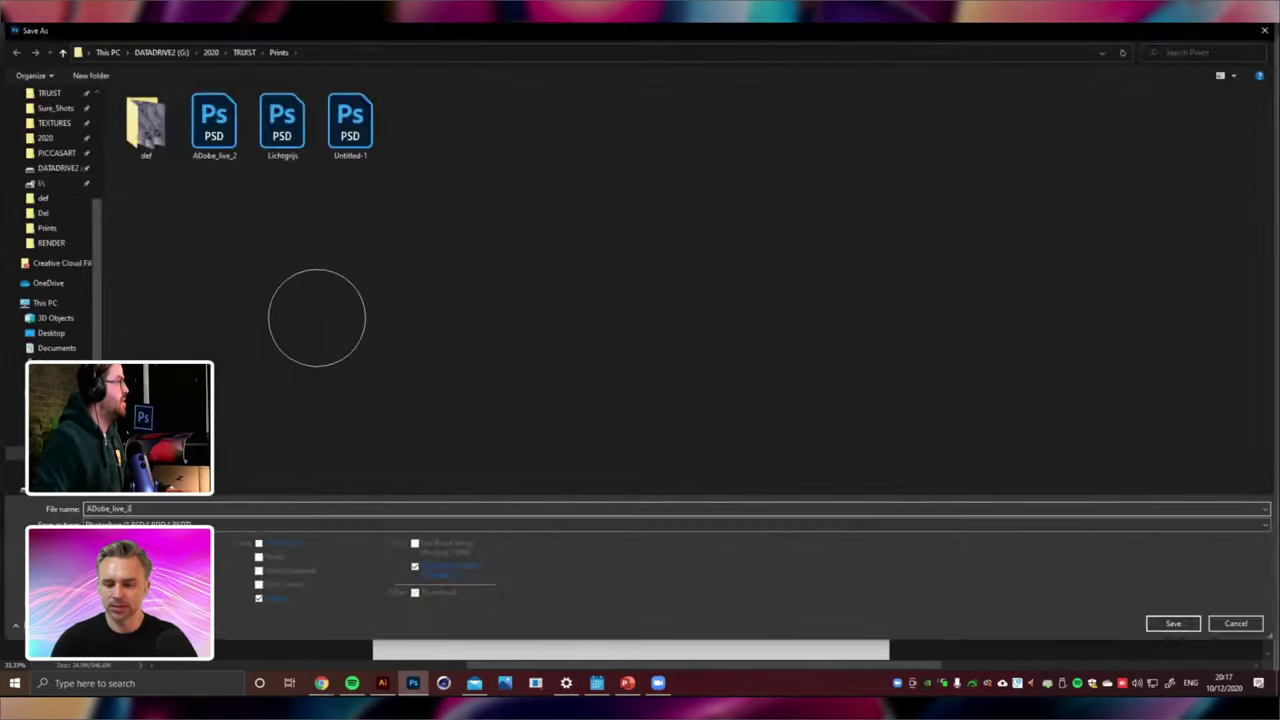
{"action": "key", "text": "Return"}
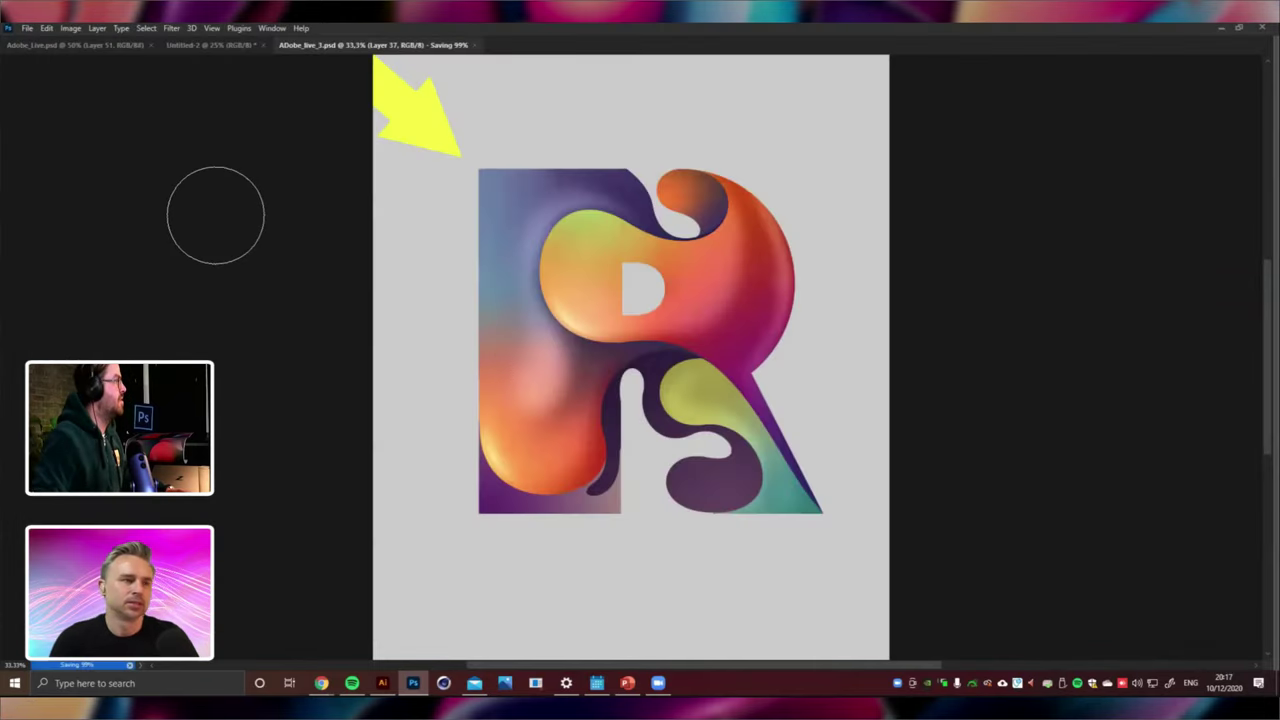
Open the recent file ADobe_live_2.psd, the flat-colour version of the R, and flatten its image.
{"action": "left_click", "coordinate": [27, 28]}
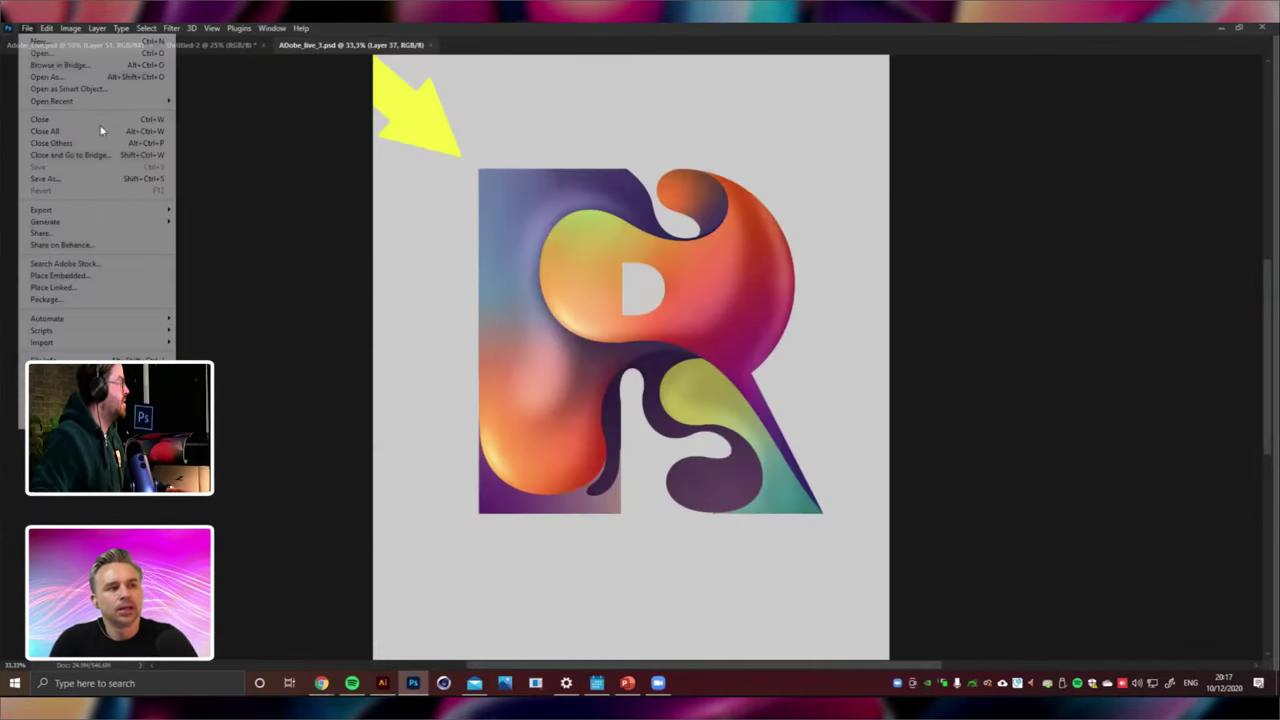
{"action": "mouse_move", "coordinate": [150, 101]}
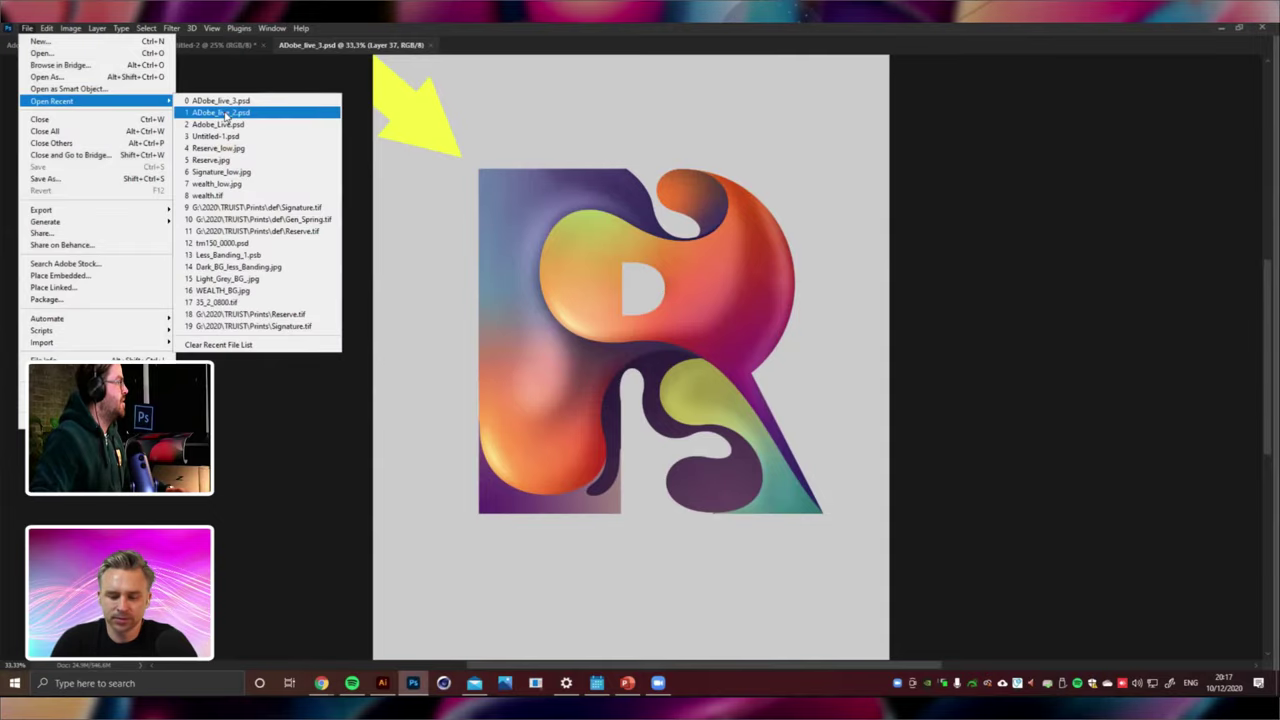
{"action": "left_click", "coordinate": [224, 112]}
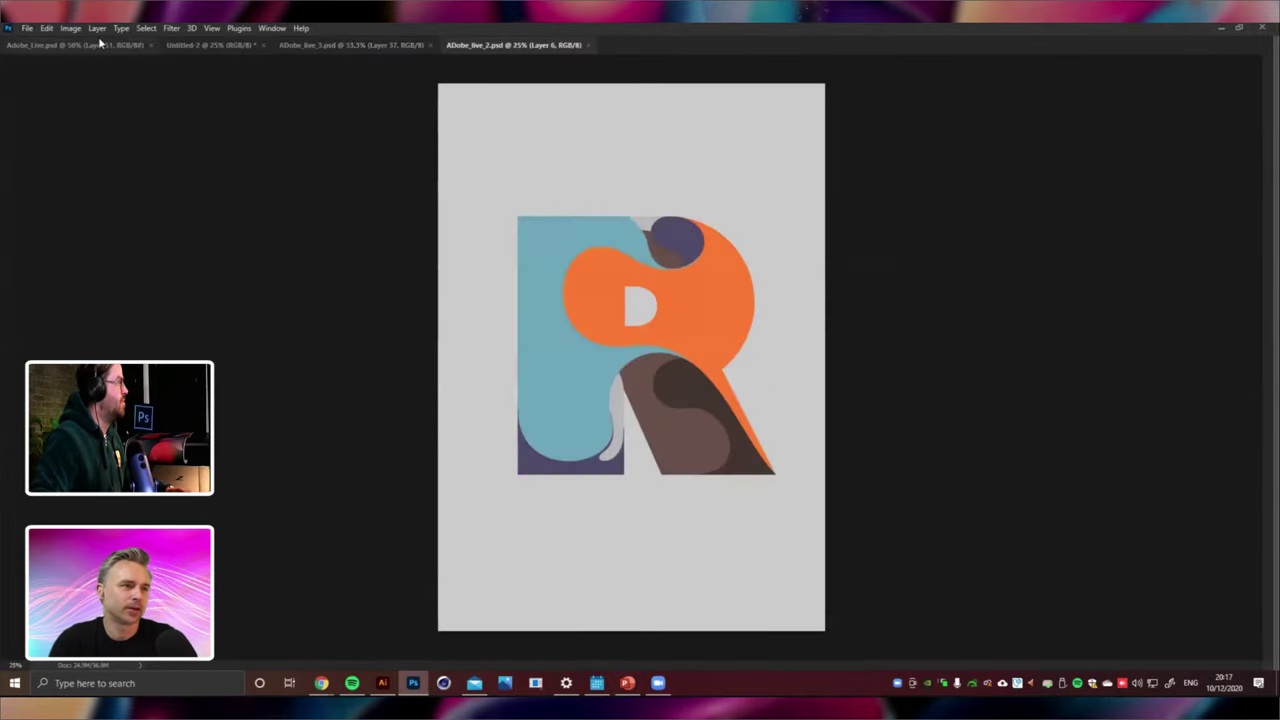
{"action": "left_click", "coordinate": [97, 28]}
{"action": "left_click", "coordinate": [140, 506]}
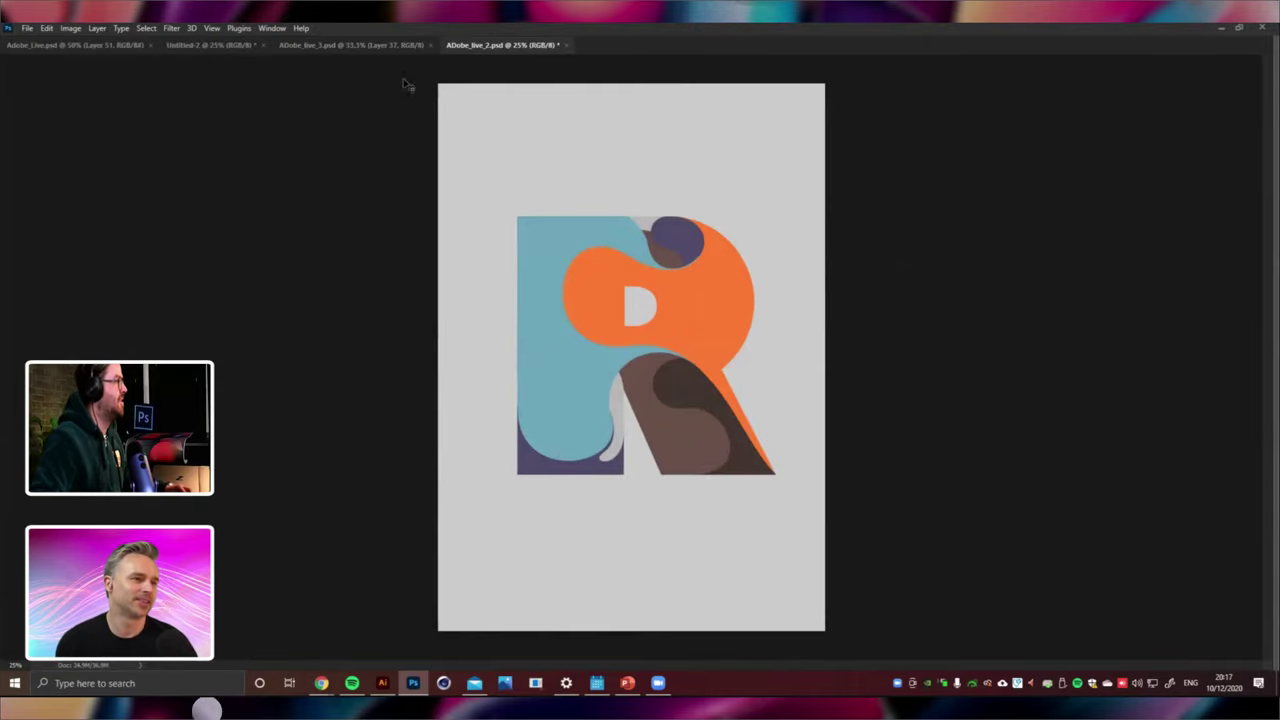
Copy the entire flattened flat-colour image and paste it into ADobe_live_3.psd as a layer over the glossy R for comparison.
{"action": "key", "text": "ctrl+a"}
{"action": "left_click", "coordinate": [337, 47]}
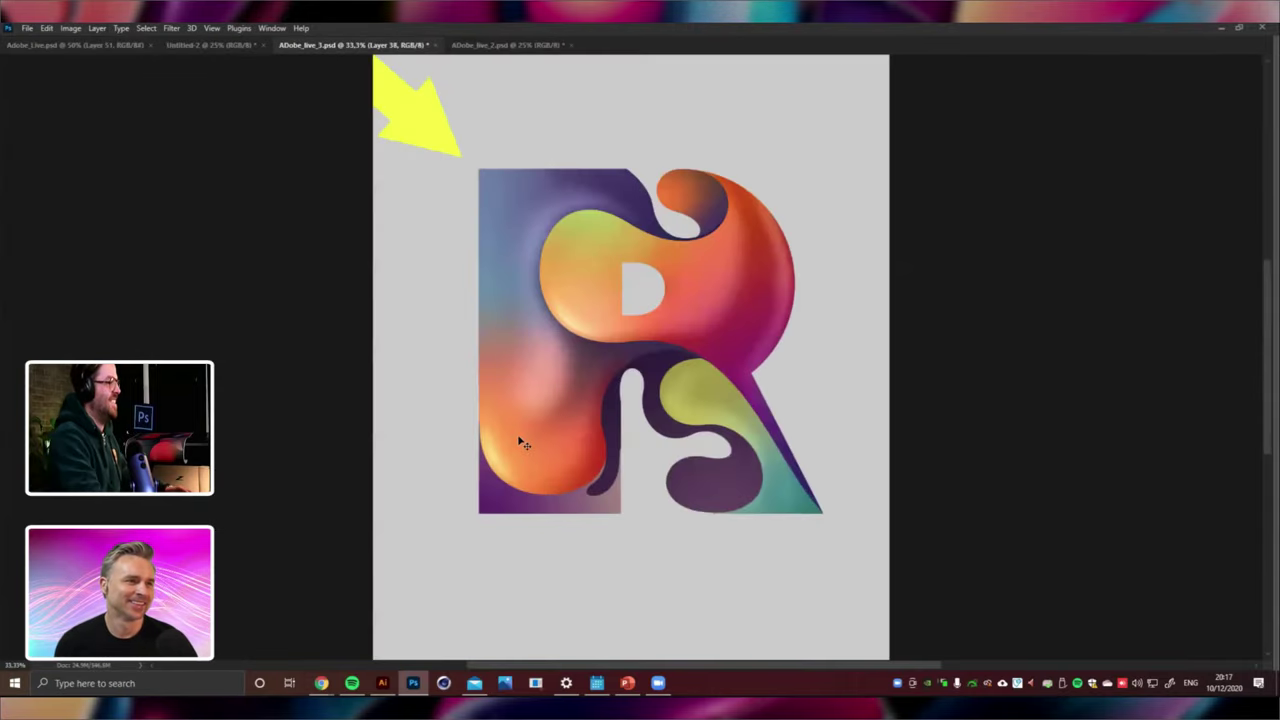
{"action": "key", "text": "ctrl+v"}
{"action": "key", "text": "ctrl+minus"}
{"action": "key", "text": "ctrl+minus"}
{"action": "key", "text": "ctrl+z"}
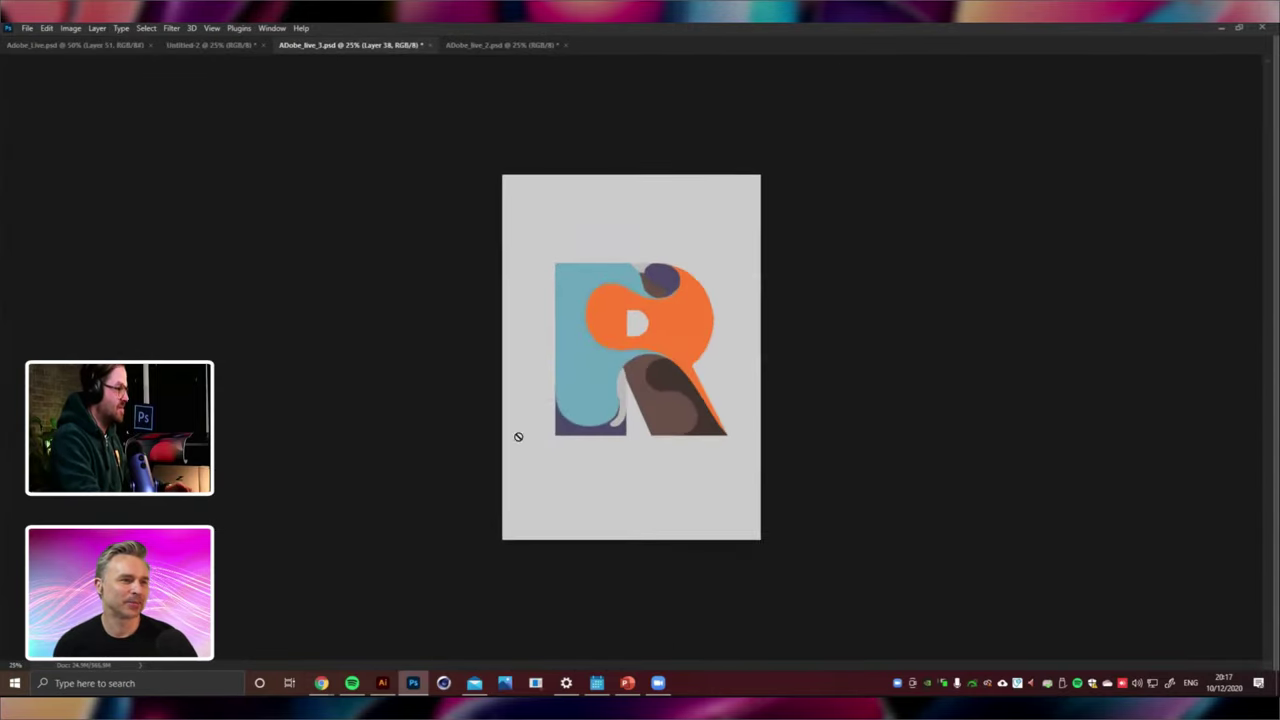
Compare the flat-colour R with the glossy R at several zoom levels by repeatedly undoing and redoing the pasted comparison layer.
{"action": "key", "text": "ctrl+minus"}
{"action": "key", "text": "ctrl+z"}
{"action": "key", "text": "ctrl+shift+z"}
{"action": "key", "text": "ctrl+z"}
{"action": "key", "text": "ctrl+plus"}
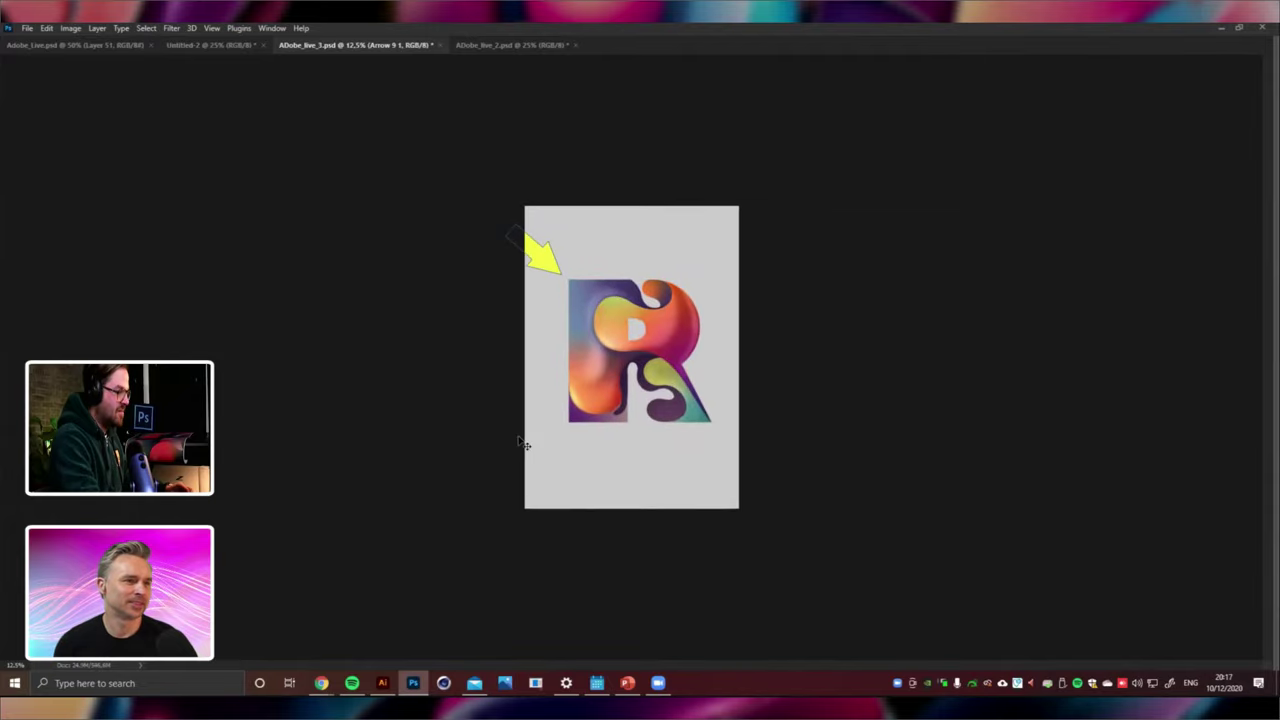
{"action": "key", "text": "ctrl+plus"}
{"action": "key", "text": "ctrl+z"}
{"action": "key", "text": "ctrl+shift+z"}
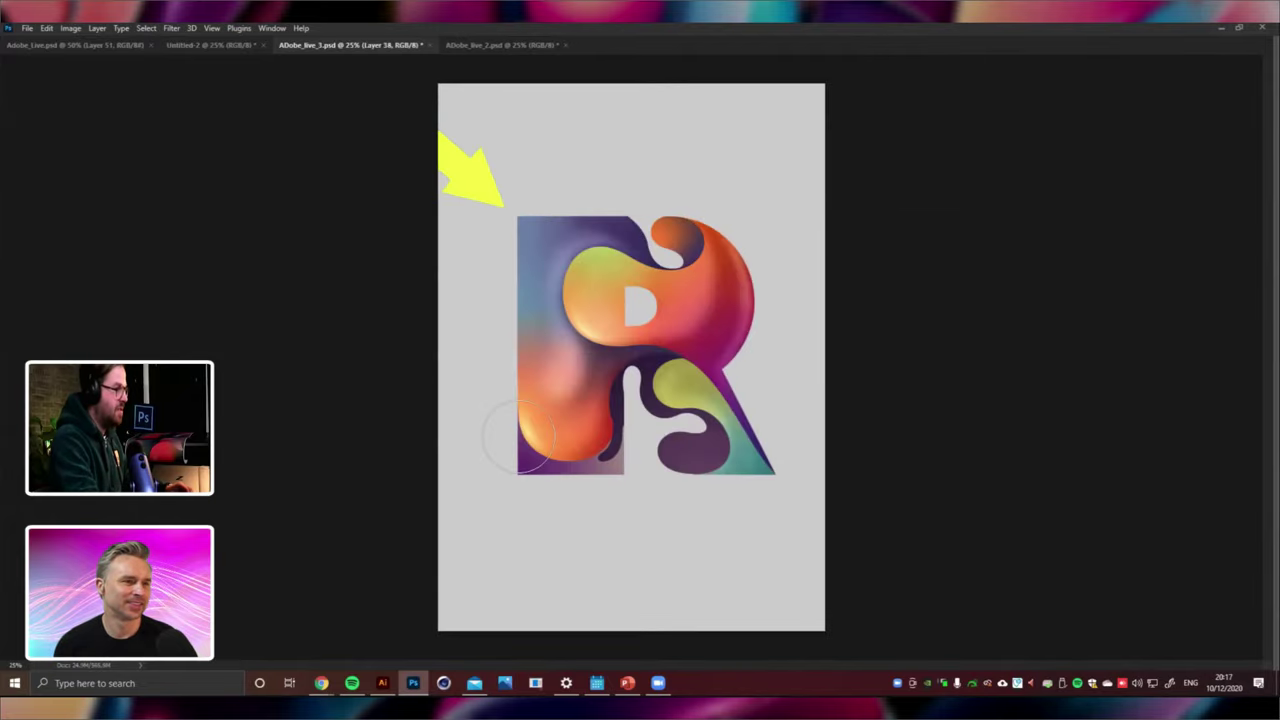
{"action": "key", "text": "ctrl+z"}
{"action": "key", "text": "ctrl+shift+z"}
{"action": "key", "text": "ctrl+minus"}
{"action": "key", "text": "ctrl+z"}
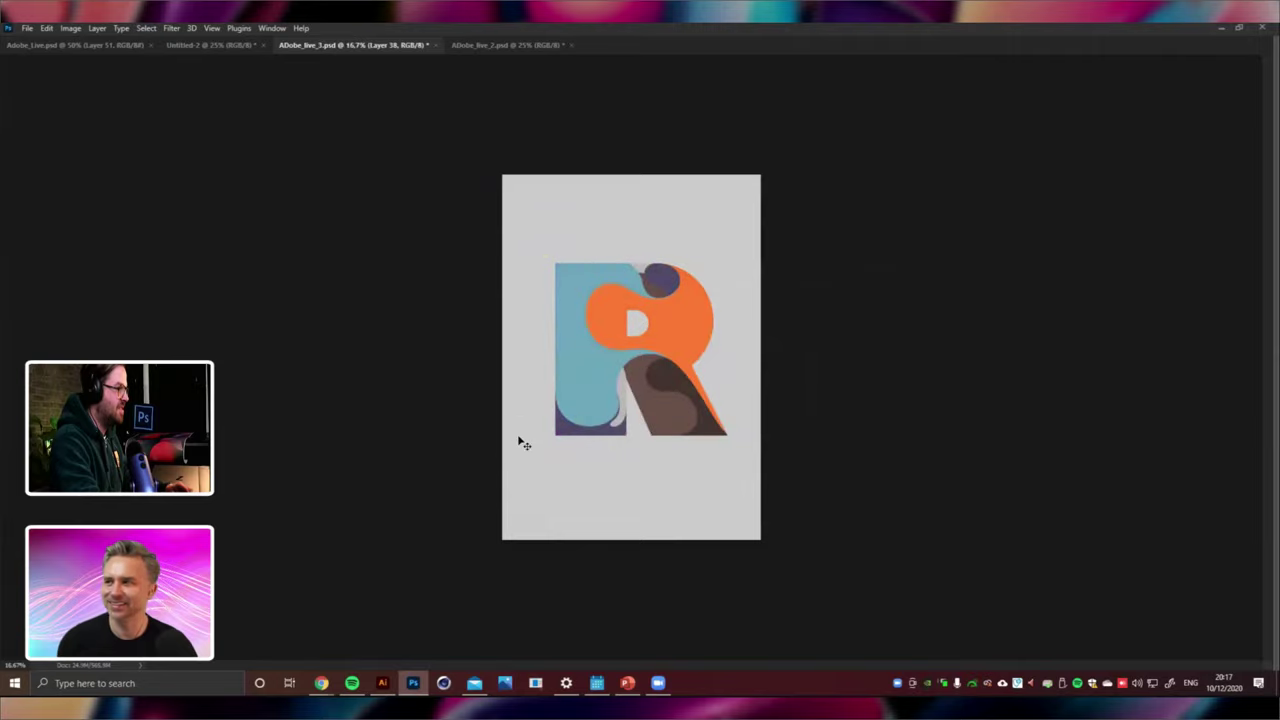
{"action": "key", "text": "ctrl+shift+z"}
{"action": "key", "text": "ctrl+z"}
{"action": "key", "text": "ctrl+shift+z"}
{"action": "key", "text": "ctrl+plus"}
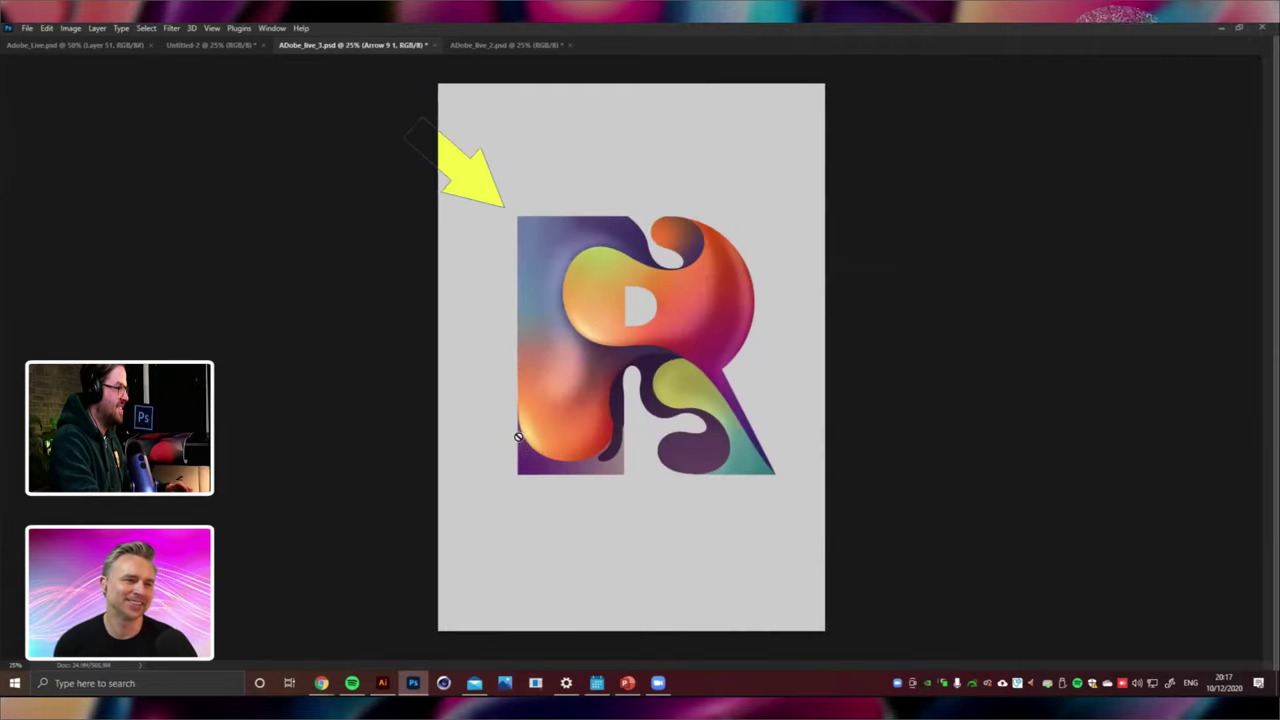
{"action": "key", "text": "ctrl+z"}
{"action": "key", "text": "ctrl+shift+z"}
{"action": "key", "text": "ctrl+minus"}
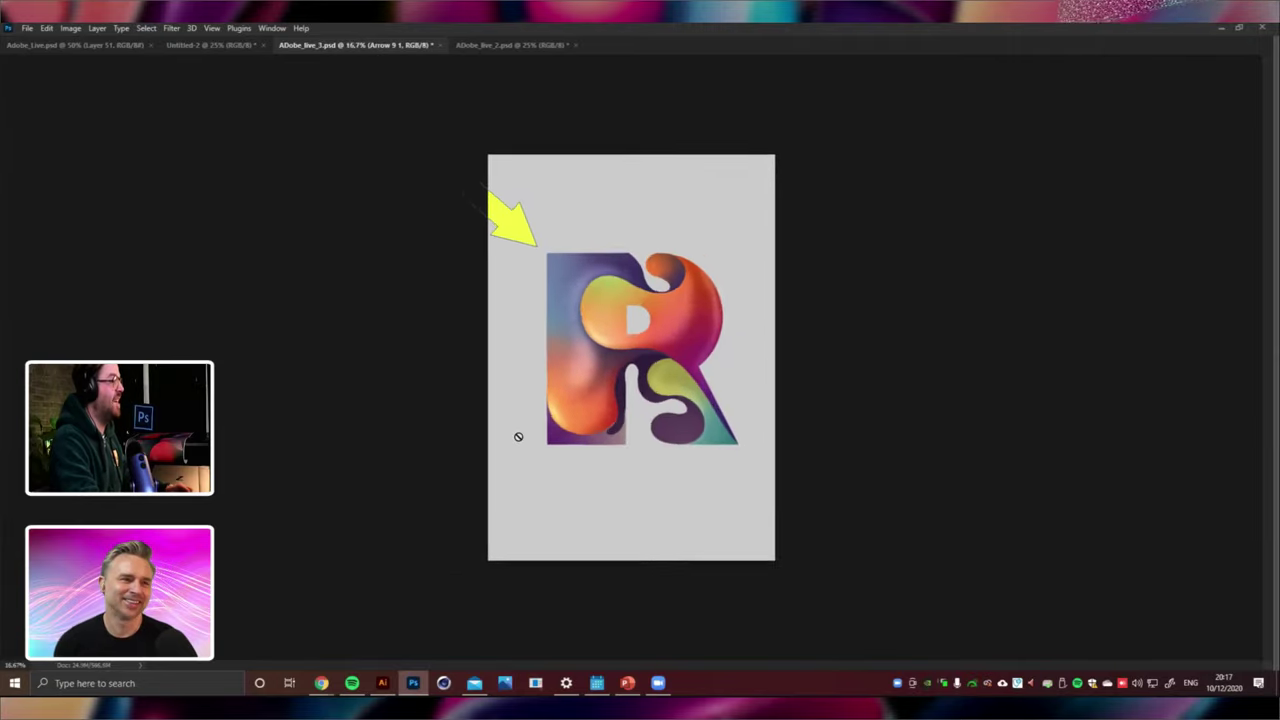
{"action": "key", "text": "ctrl+plus"}
Undo the pasted comparison image and the yellow arrow, and bring back the interface panels.
{"action": "key", "text": "ctrl+z"}
{"action": "key", "text": "Tab"}
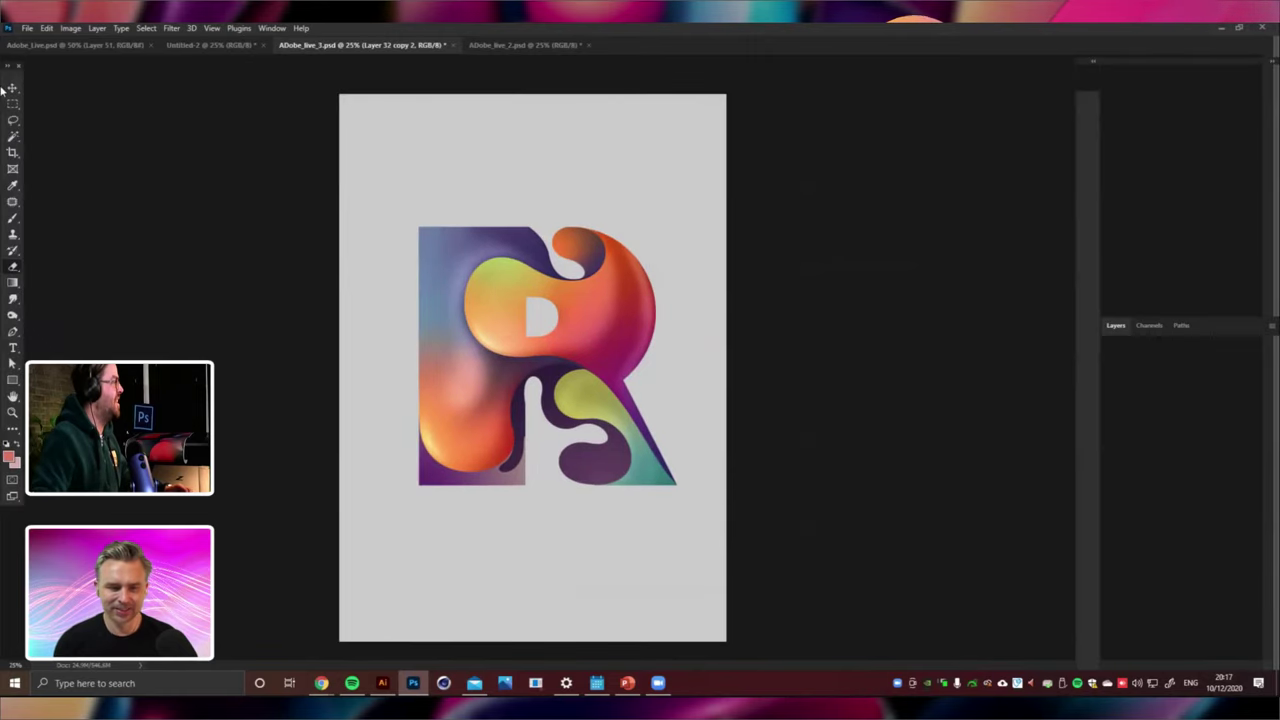
{"action": "key", "text": "ctrl+plus"}
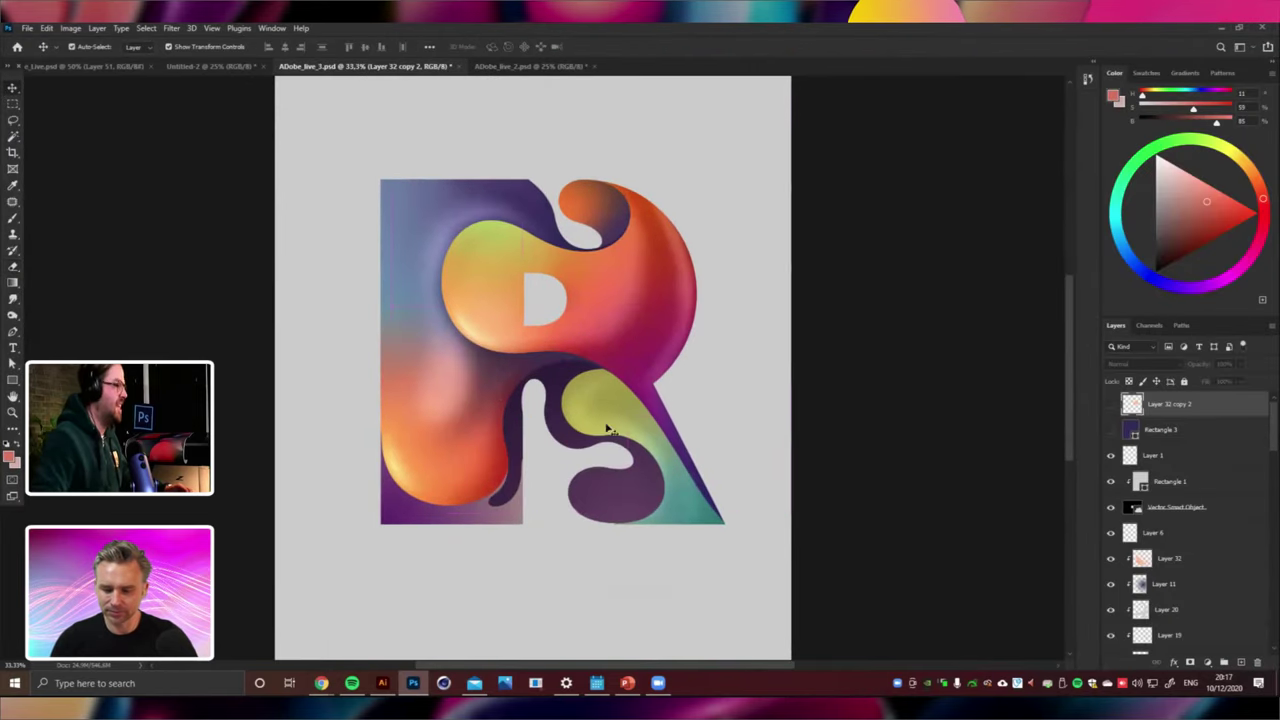
{"action": "key", "text": "ctrl+plus"}
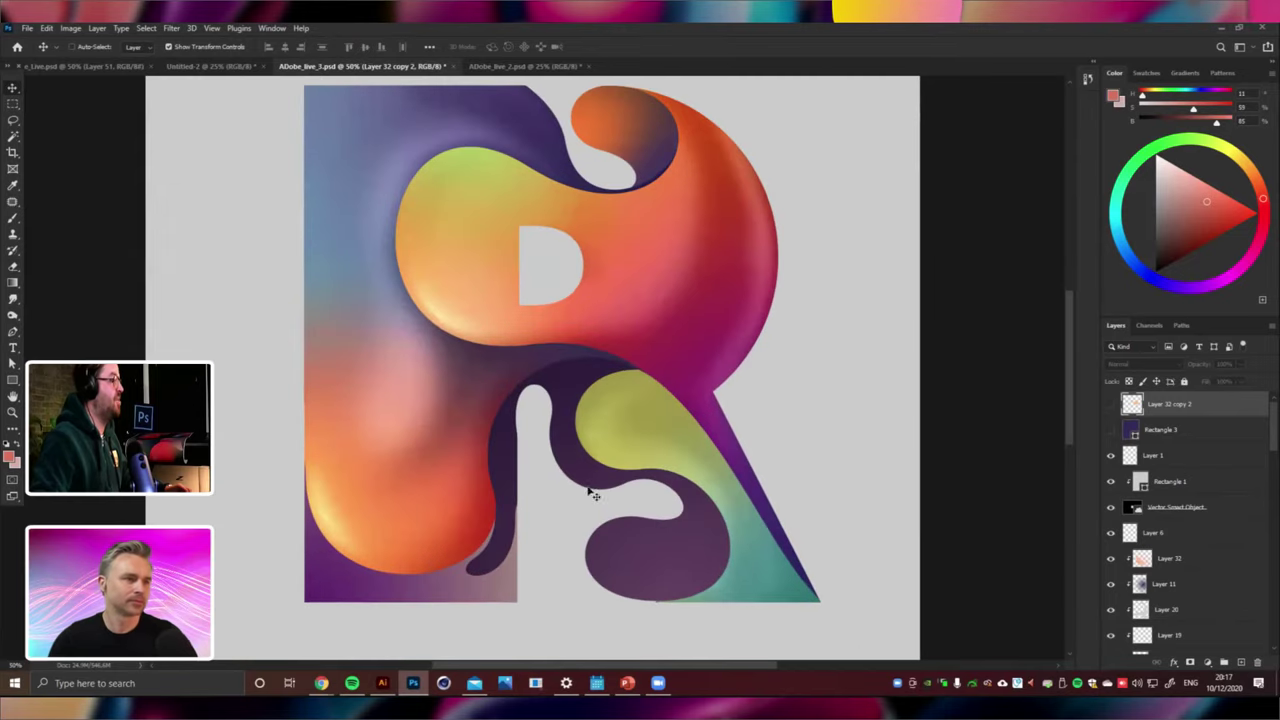
Select the dark purple swirl shape in the R's leg and add a new clipped layer above its existing gradient.
{"action": "right_click", "coordinate": [593, 491]}
{"action": "left_click", "coordinate": [615, 490]}
{"action": "left_click", "coordinate": [13, 285]}
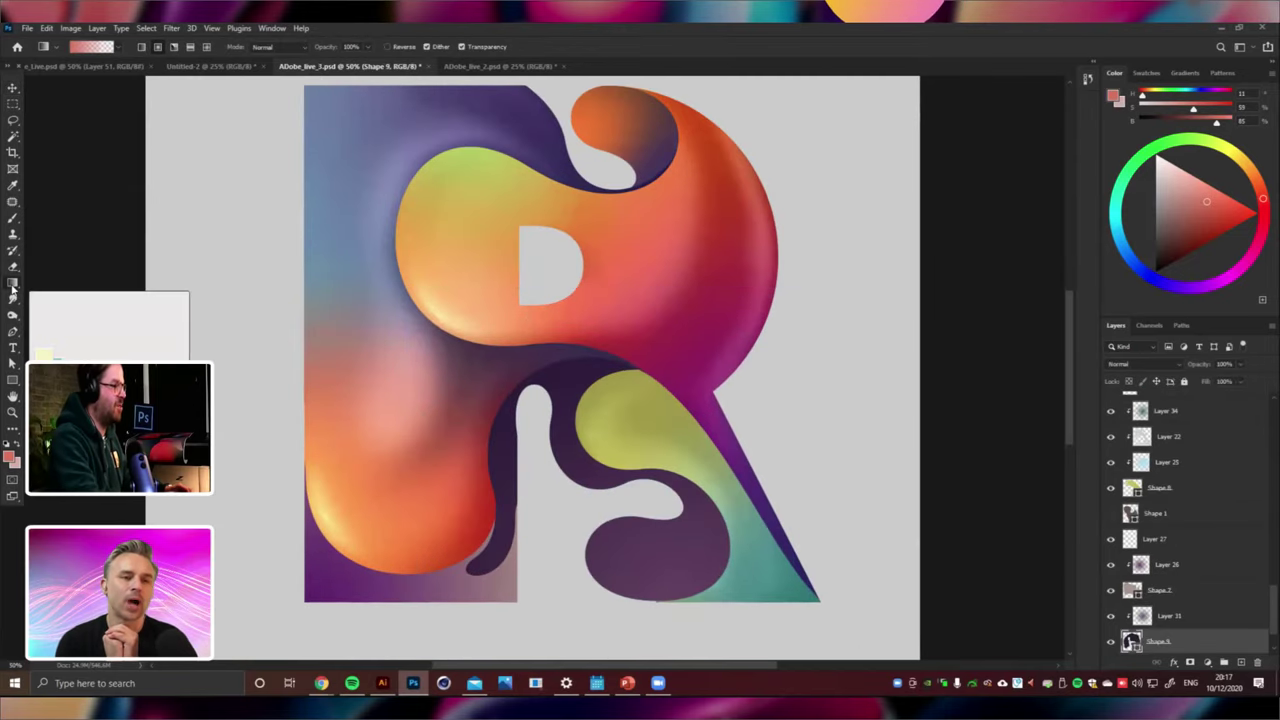
{"action": "key", "text": "ctrl+minus"}
{"action": "key", "text": "Return"}
{"action": "key", "text": "ctrl+]"}
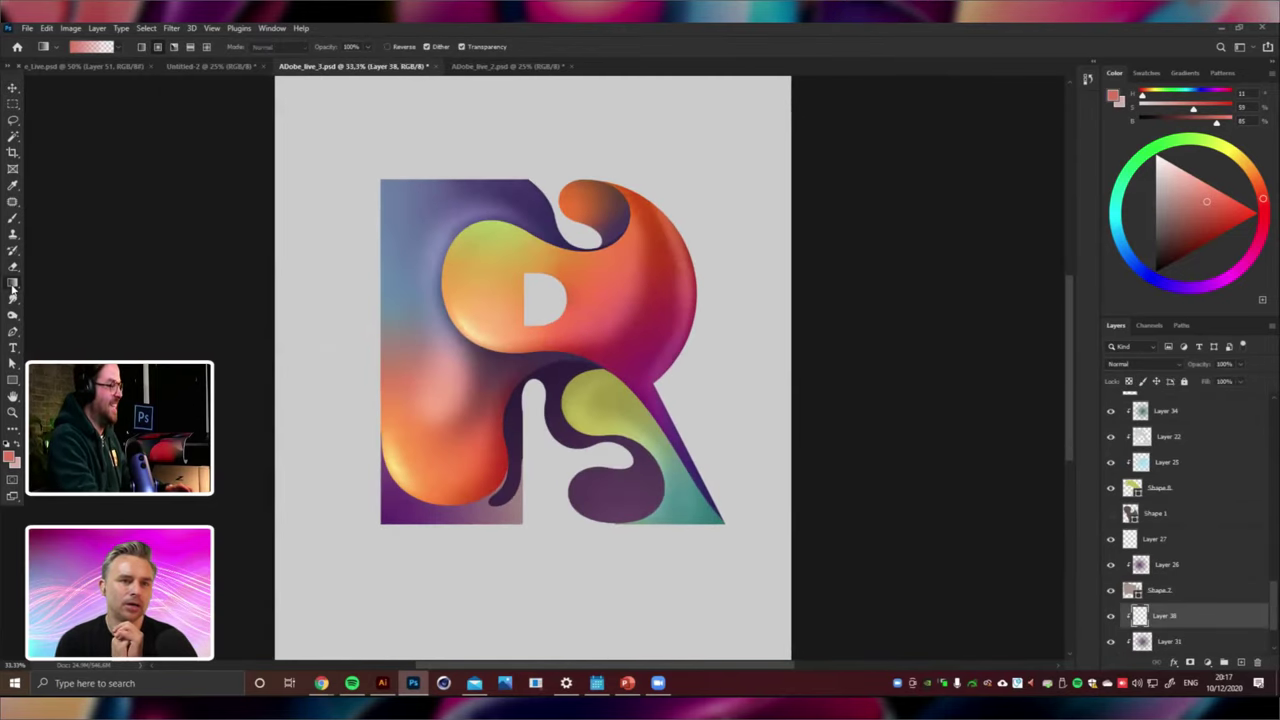
{"action": "key", "text": "ctrl+minus"}
{"action": "key", "text": "ctrl+plus"}
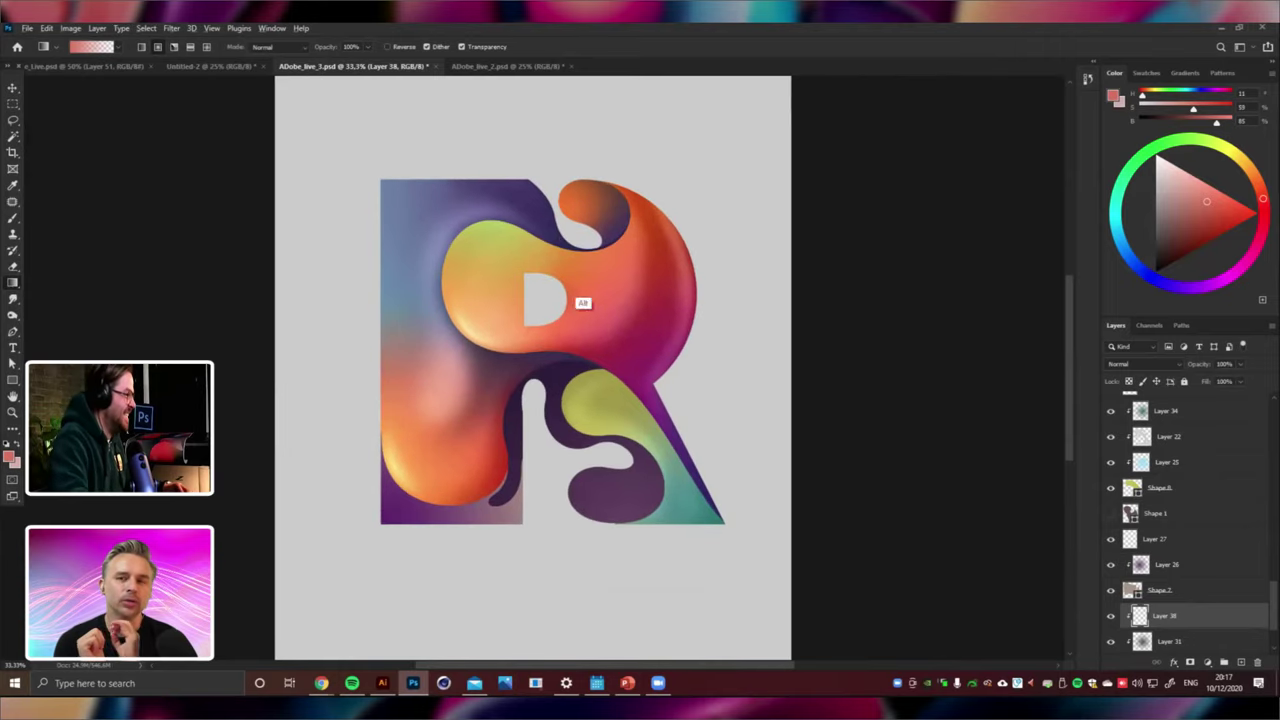
Set the foreground colour to the light pink e591b6.
{"action": "key", "text": "n"}
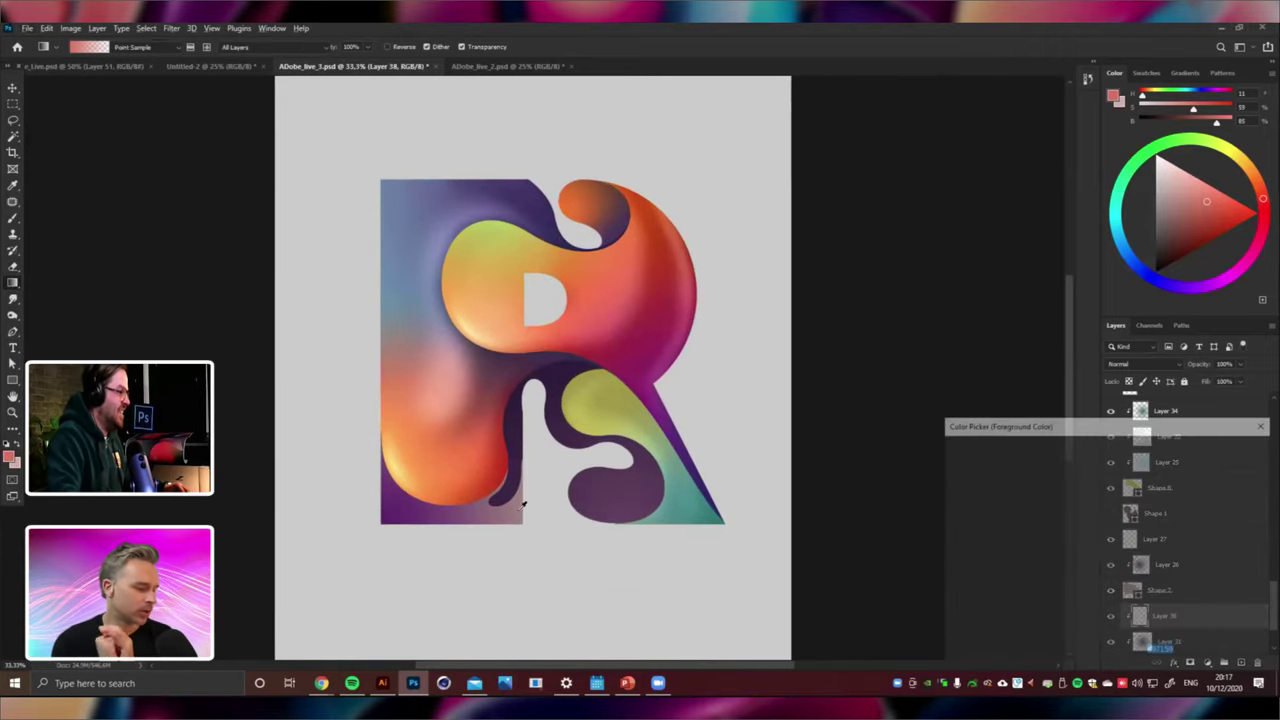
{"action": "left_click", "coordinate": [1120, 465]}
{"action": "left_click", "coordinate": [1006, 469]}
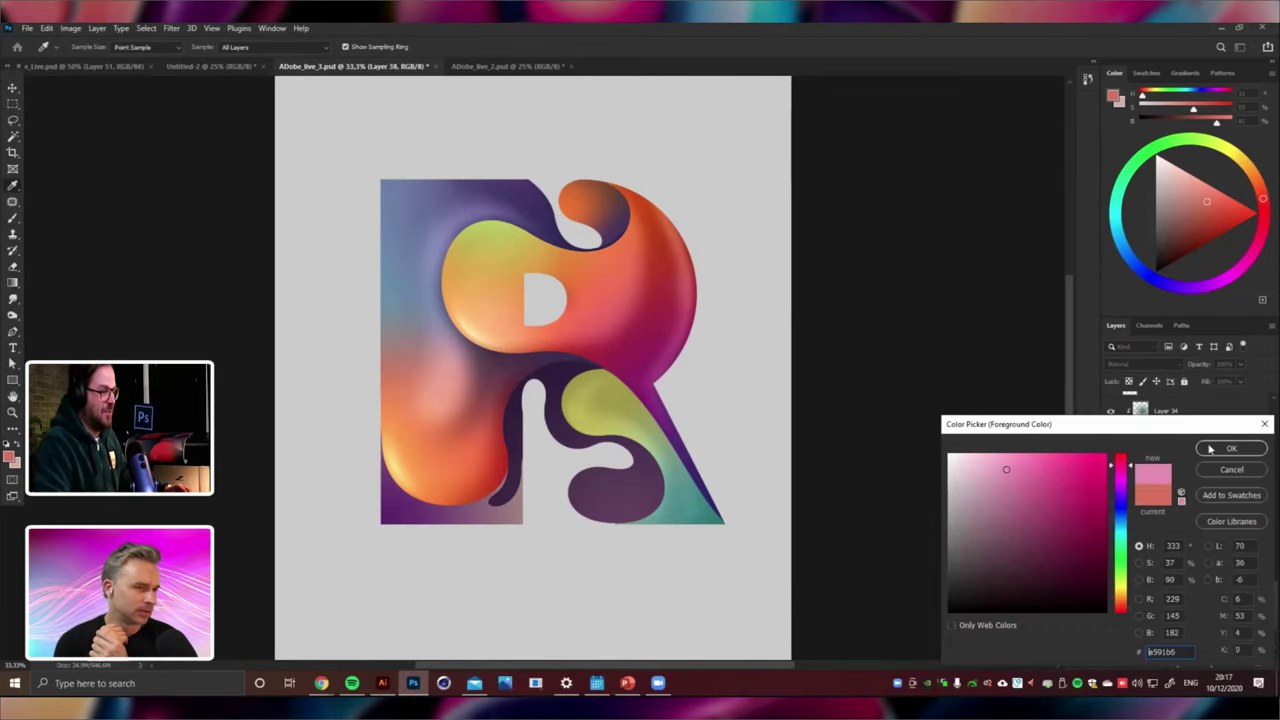
{"action": "left_click", "coordinate": [1231, 449]}
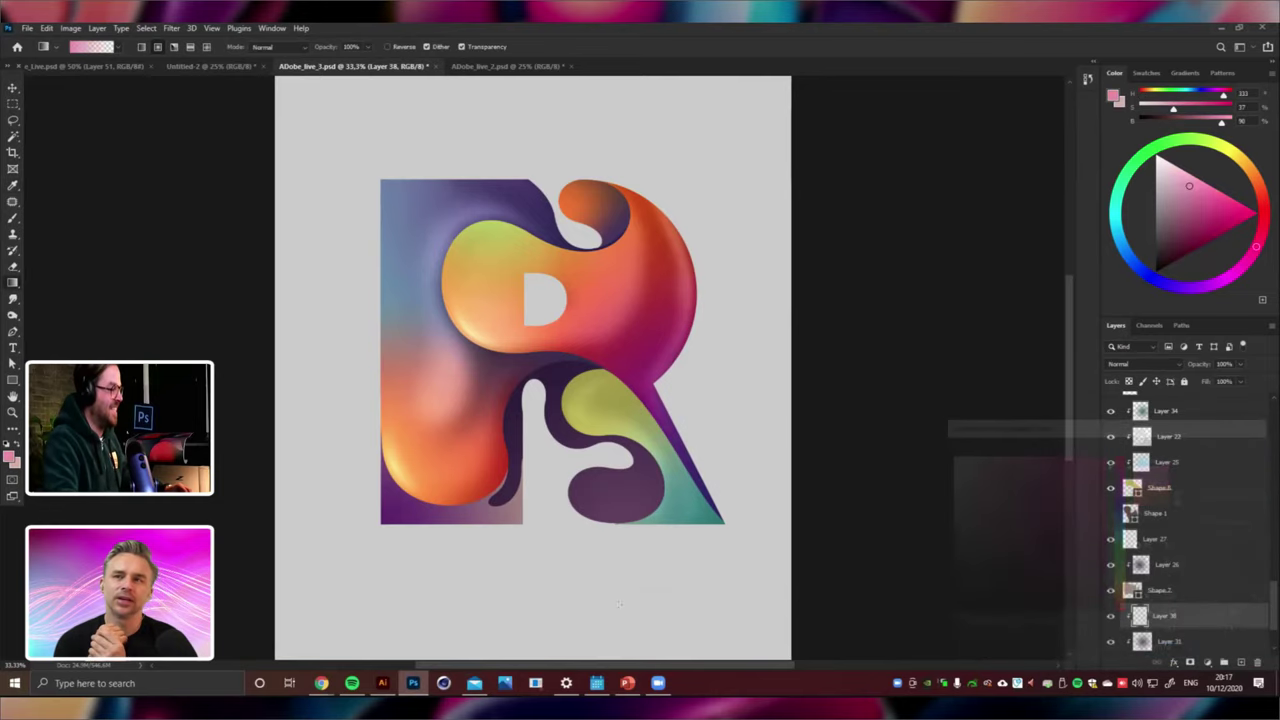
Place a soft radial pink gradient on the upper arch of the purple swirl, comparing the shape with and without it.
{"action": "key", "text": "ctrl+plus"}
{"action": "key", "text": "ctrl+minus"}
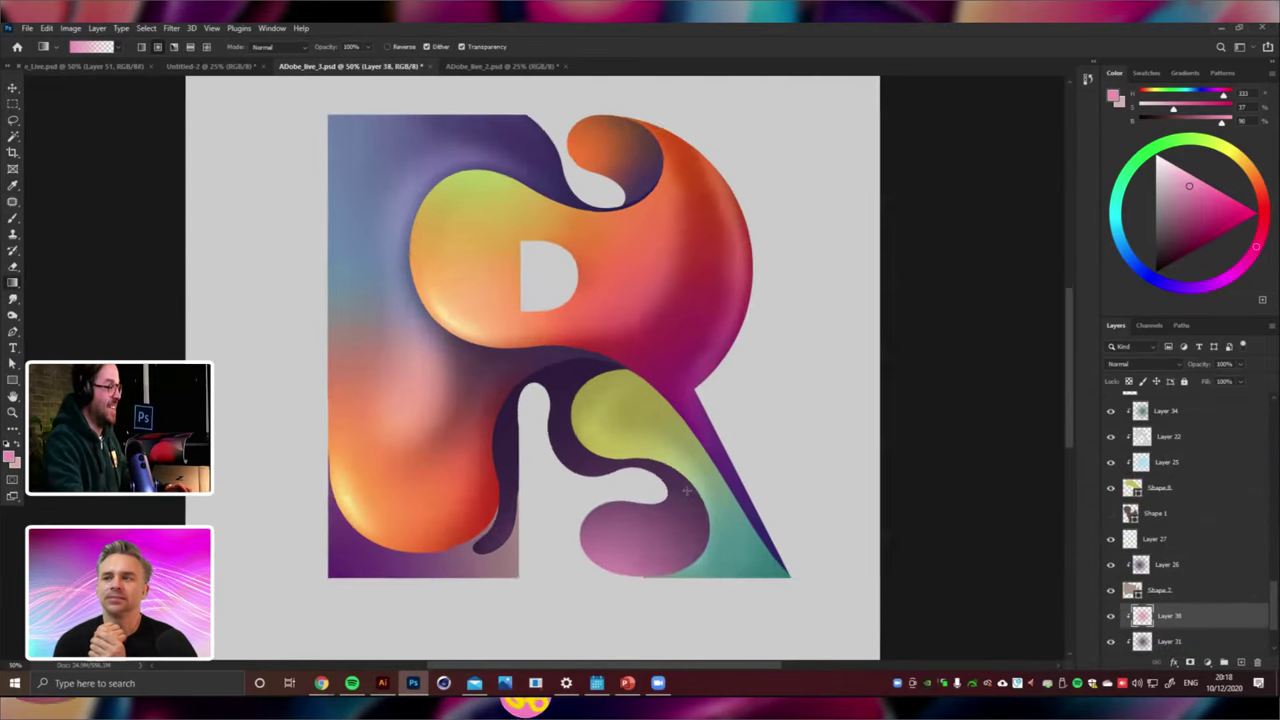
{"action": "key", "text": "ctrl+plus"}
{"action": "key", "text": "ctrl+z"}
{"action": "key", "text": "ctrl+shift+z"}
{"action": "key", "text": "ctrl+minus"}
{"action": "key", "text": "ctrl+minus"}
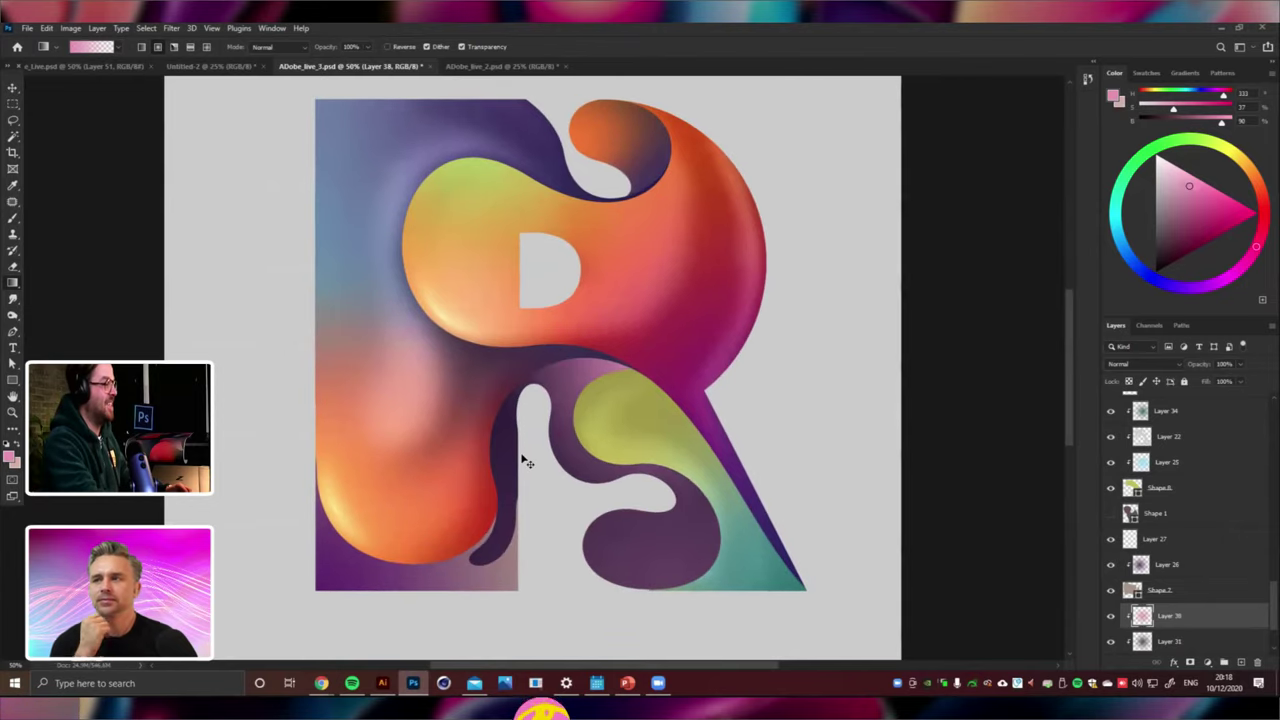
Recolour the swirl's pink gradient with Hue/Saturation, using Hue -132 and Lightness -22.
{"action": "key", "text": "ctrl+plus"}
{"action": "key", "text": "ctrl+u"}
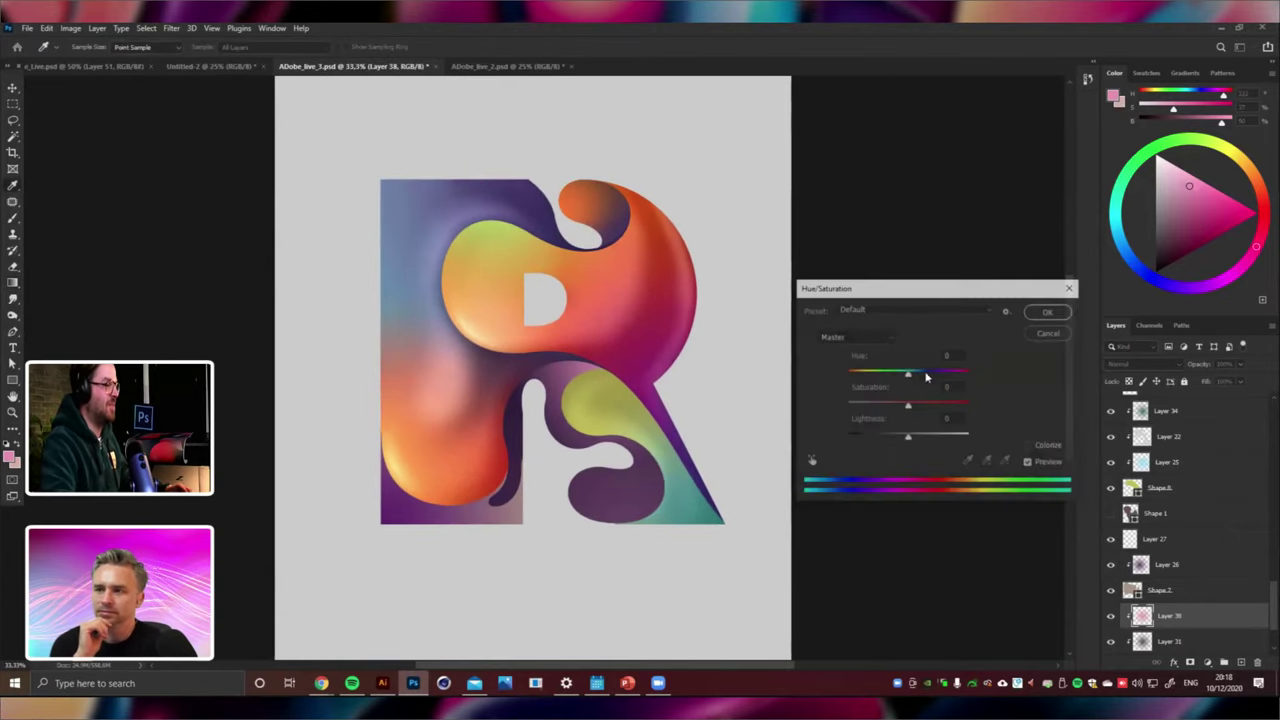
{"action": "left_click_drag", "start_coordinate": [908, 374], "coordinate": [860, 374]}
{"action": "left_click_drag", "start_coordinate": [904, 437], "coordinate": [894, 437]}
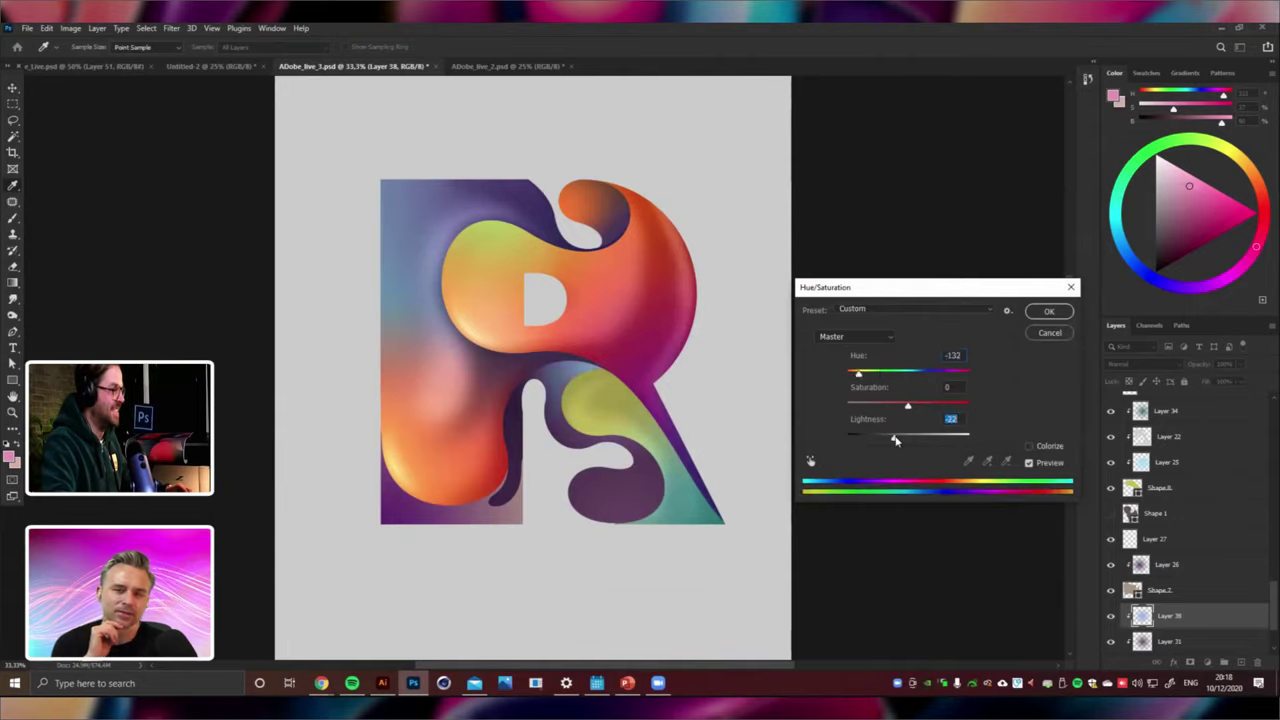
{"action": "left_click", "coordinate": [1048, 313]}
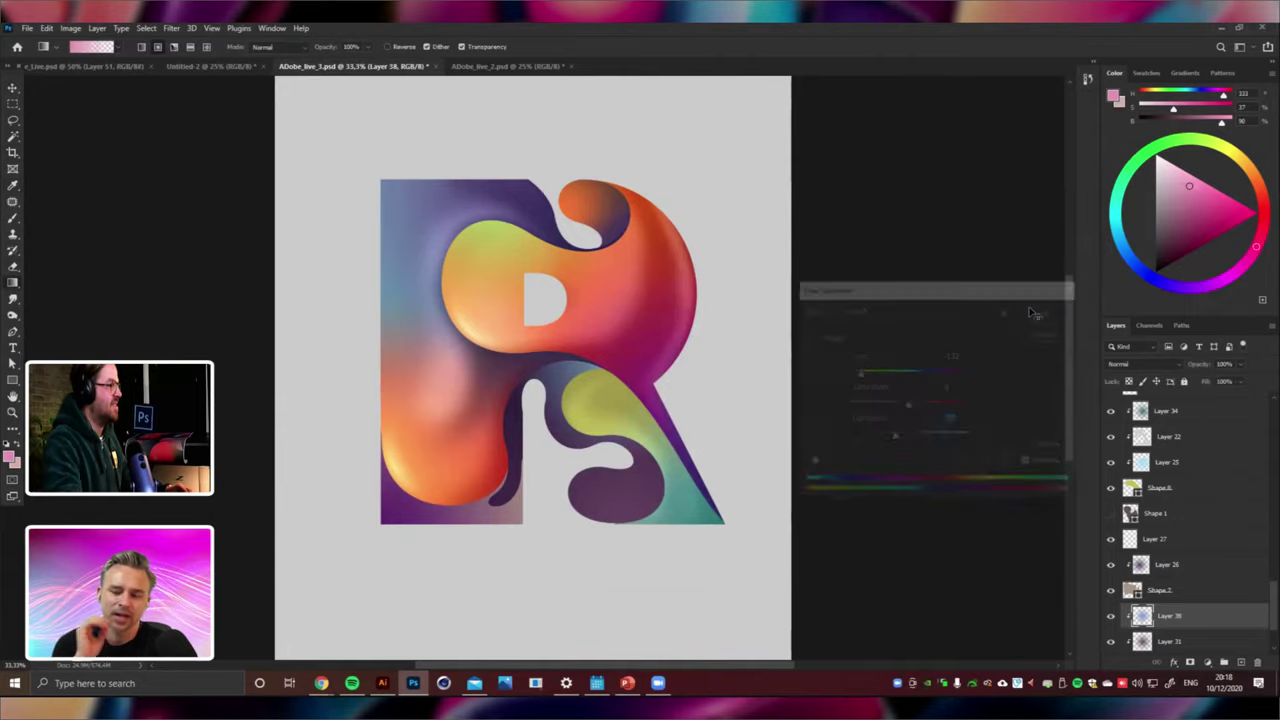
Delete the gradient layer clipped to the block at the R's lower-left corner and open that block's fill colour.
{"action": "key", "text": "ctrl+minus"}
{"action": "key", "text": "ctrl+minus"}
{"action": "key", "text": "ctrl+minus"}
{"action": "key", "text": "ctrl+plus"}
{"action": "key", "text": "ctrl+plus"}
{"action": "key", "text": "ctrl+plus"}
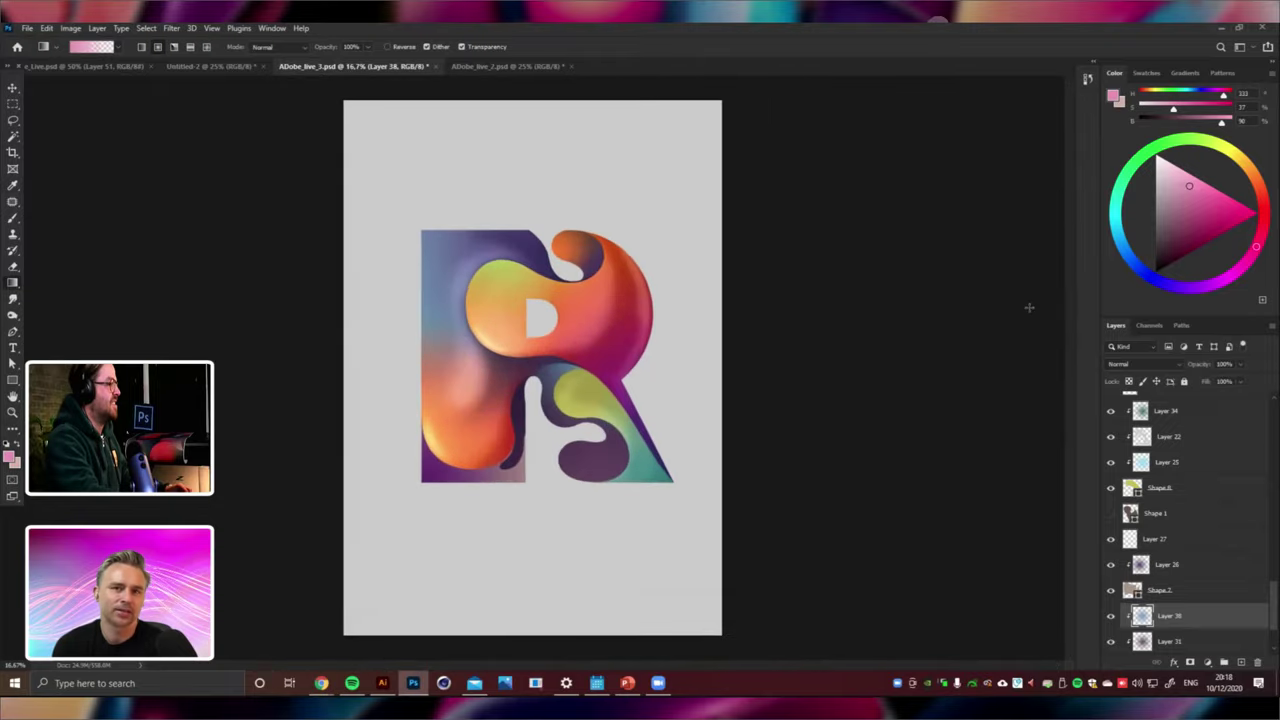
{"action": "left_click", "coordinate": [13, 88]}
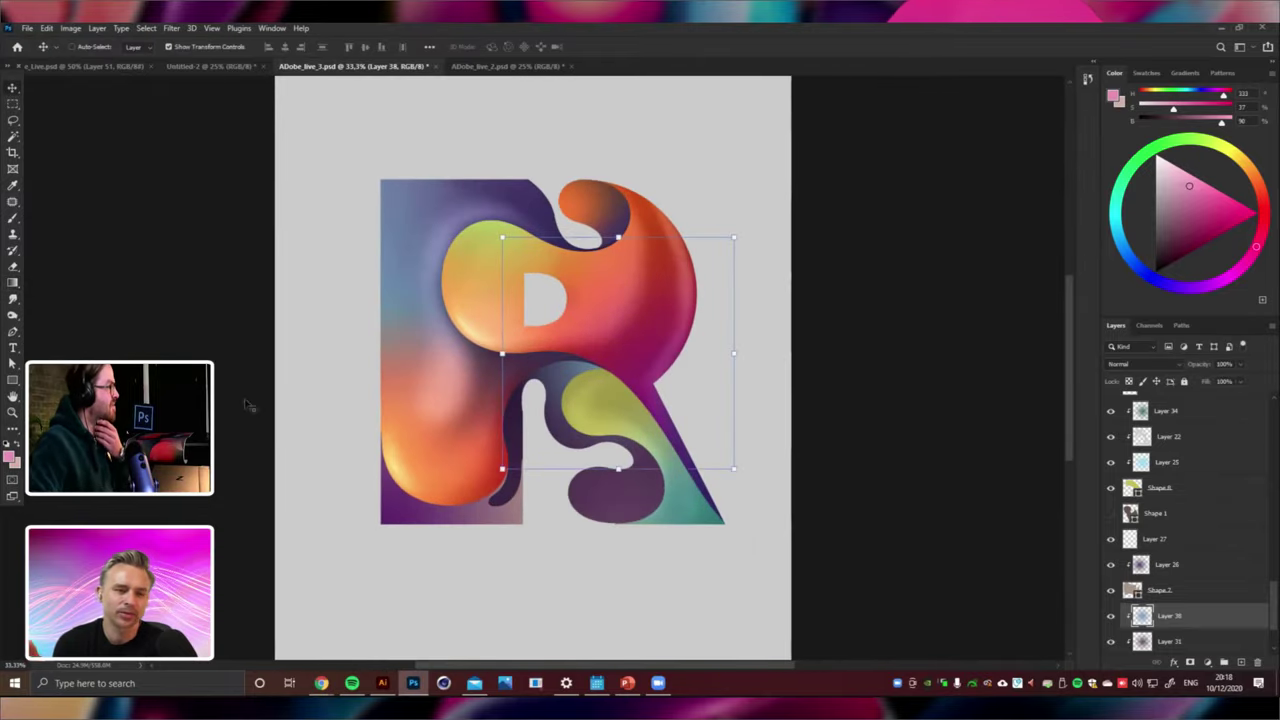
{"action": "right_click", "coordinate": [404, 516]}
{"action": "key", "text": "Delete"}
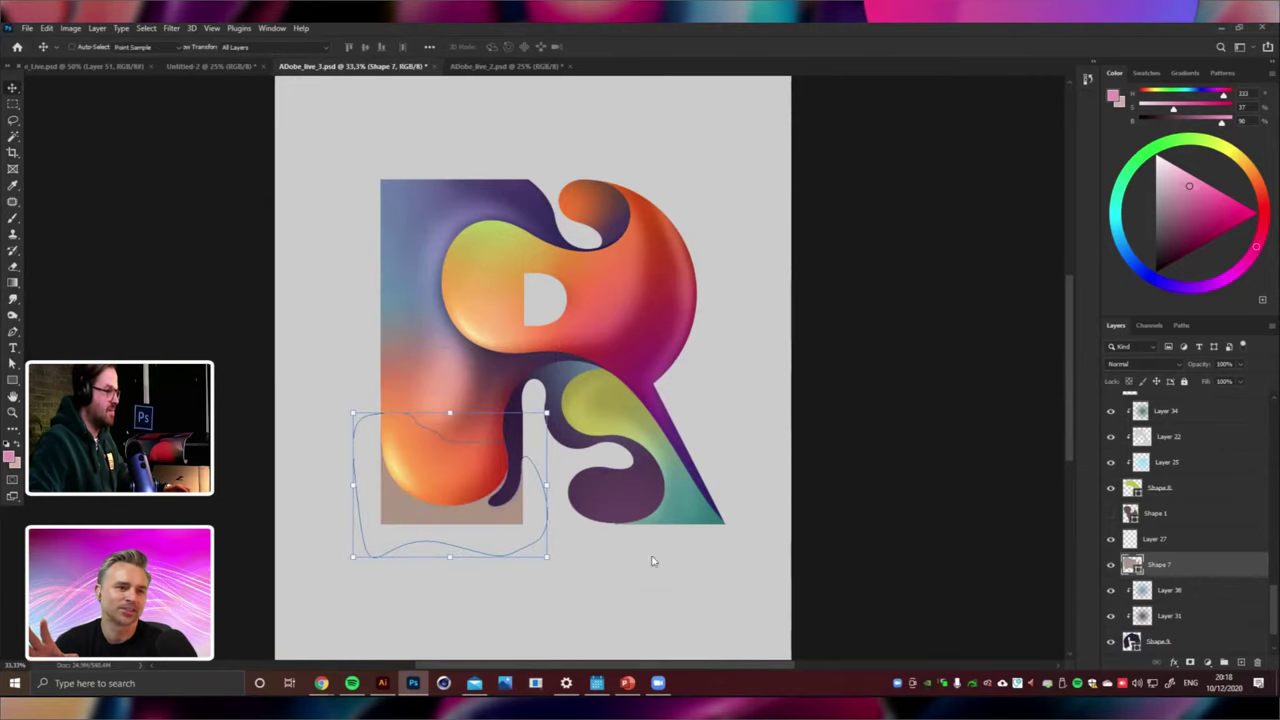
{"action": "double_click", "coordinate": [1131, 564]}
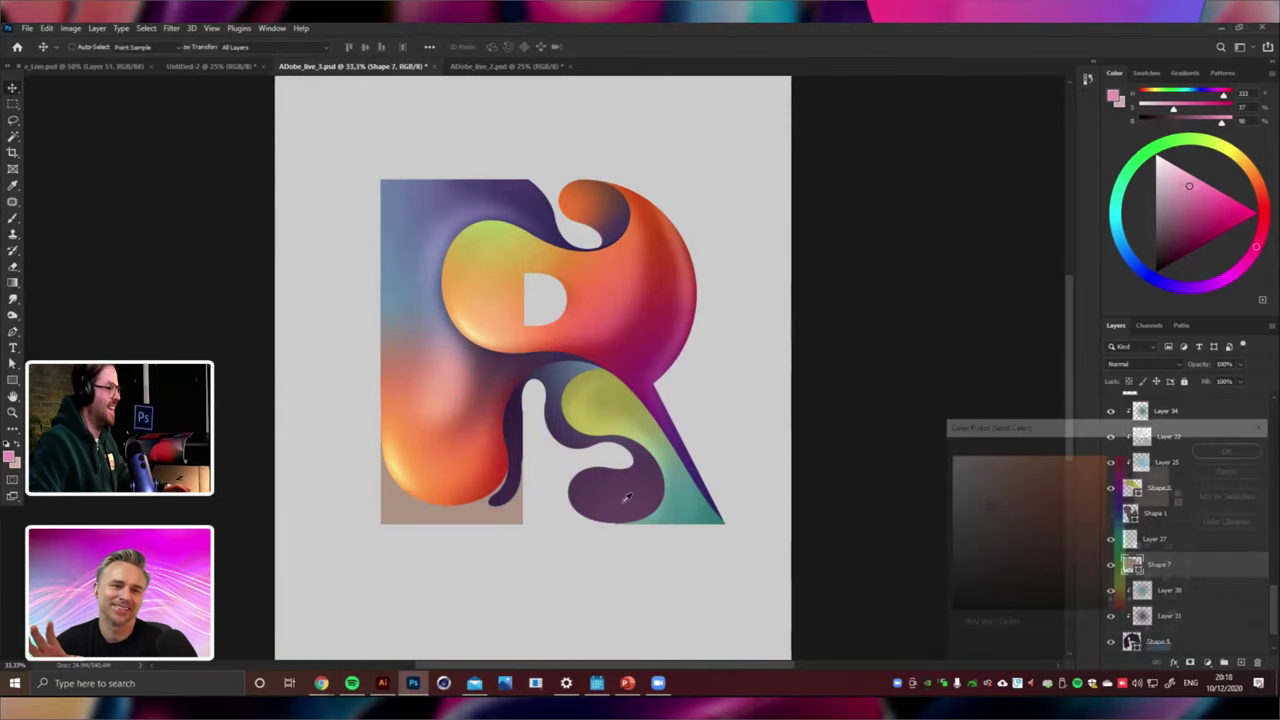
{"action": "left_click", "coordinate": [1213, 451]}
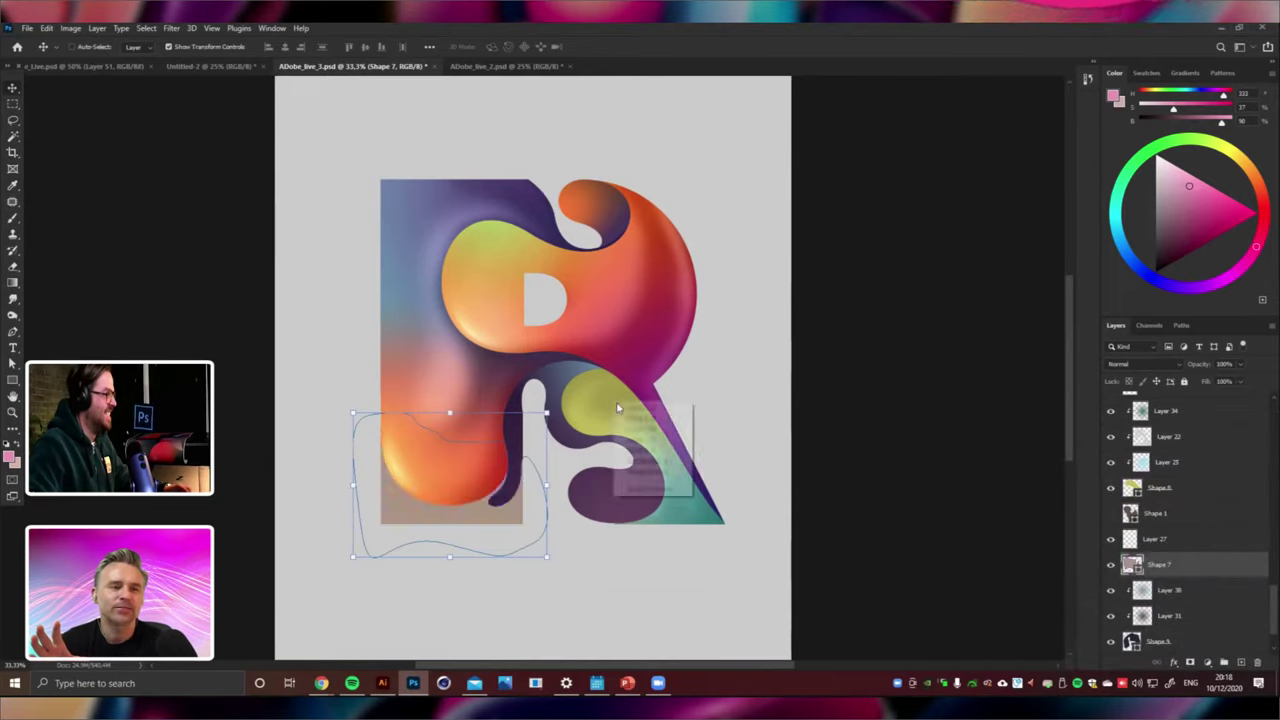
Select the yellow-green base shape of the R's diagonal leg and change its fill to the light grey cccbbd.
{"action": "right_click", "coordinate": [604, 406]}
{"action": "left_click", "coordinate": [635, 420]}
{"action": "double_click", "coordinate": [1133, 487]}
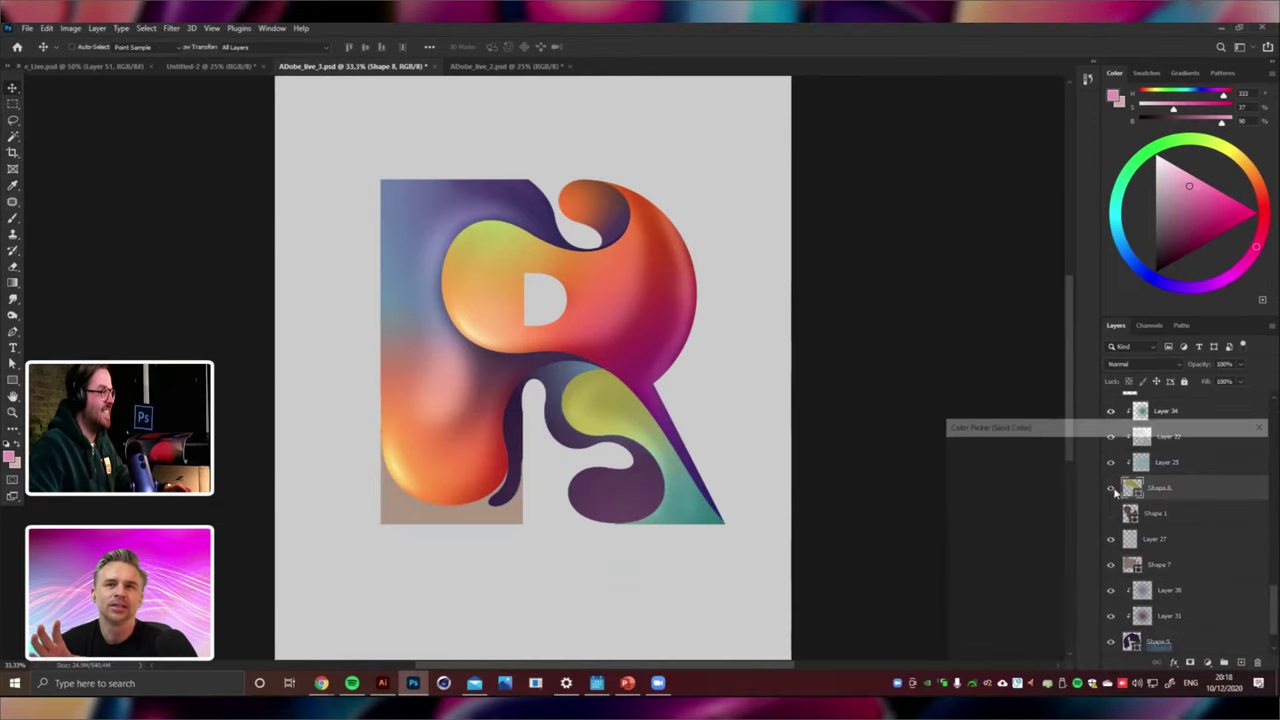
{"action": "left_click_drag", "start_coordinate": [1044, 490], "coordinate": [960, 485]}
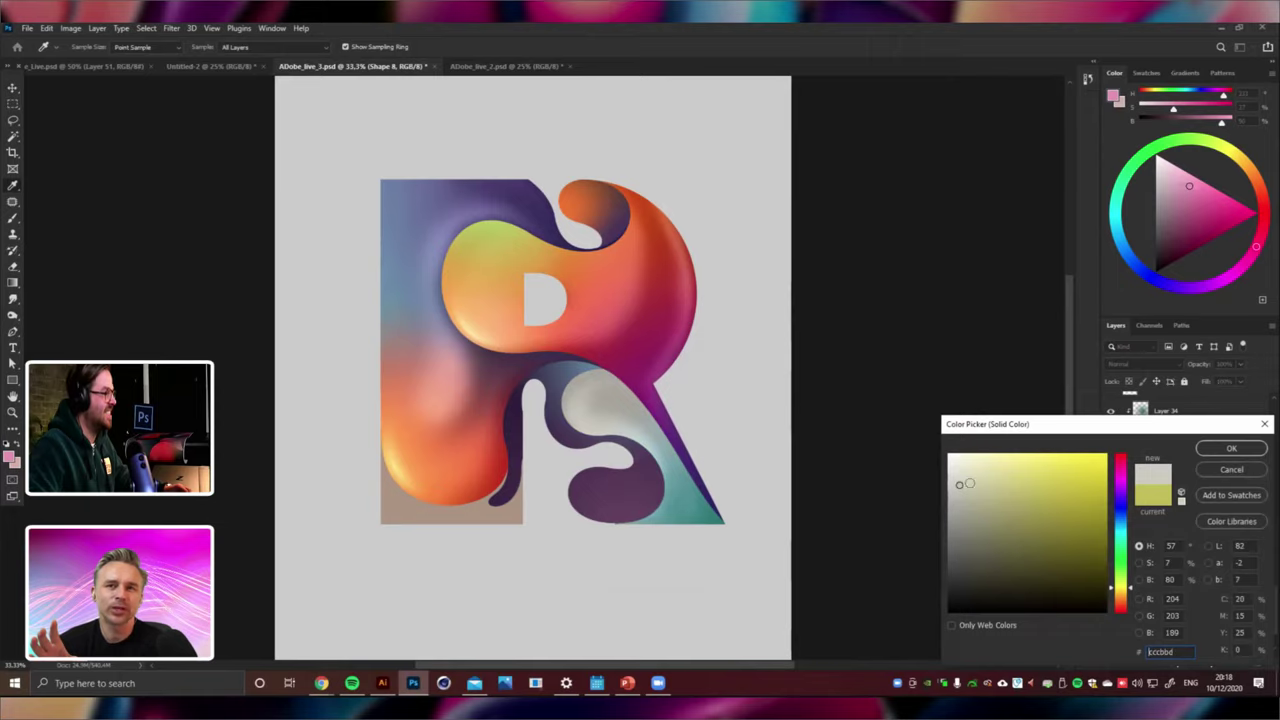
{"action": "left_click", "coordinate": [1222, 449]}
Delete the orange gradient from the small curl at the top of the R and set the curl's fill to beige c5ad93.
{"action": "left_click", "coordinate": [595, 210]}
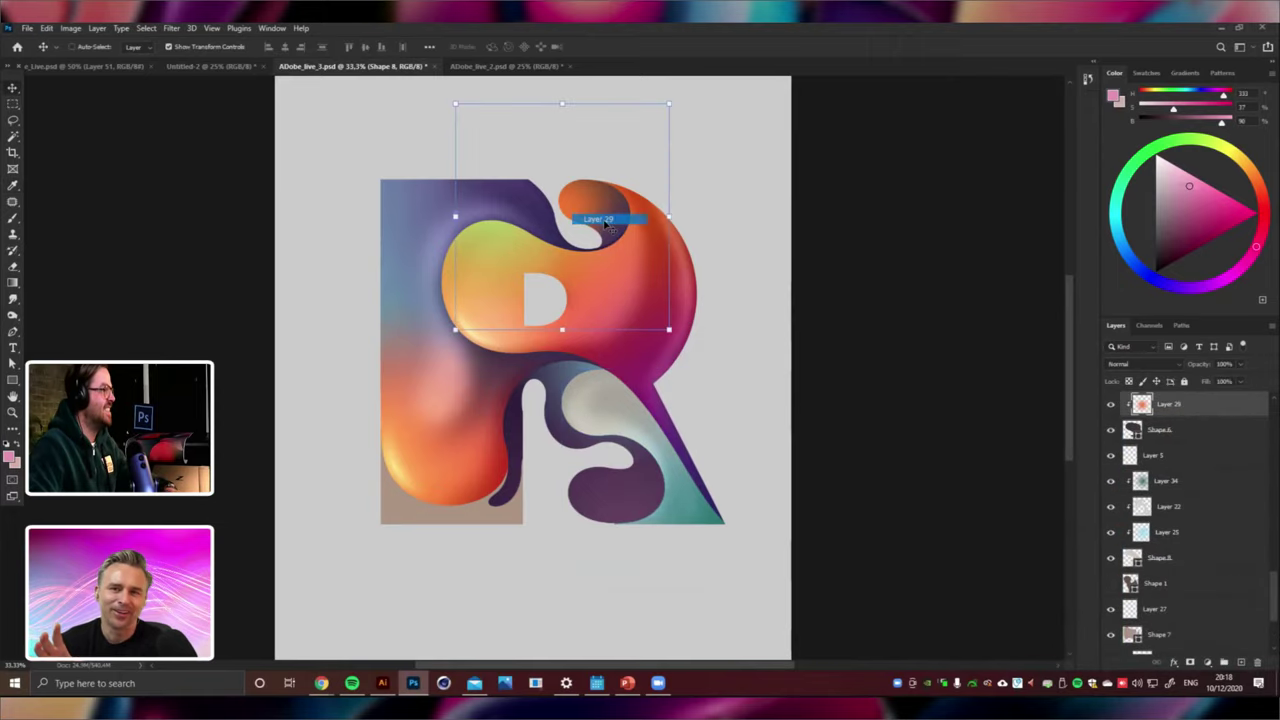
{"action": "key", "text": "alt+BackSpace"}
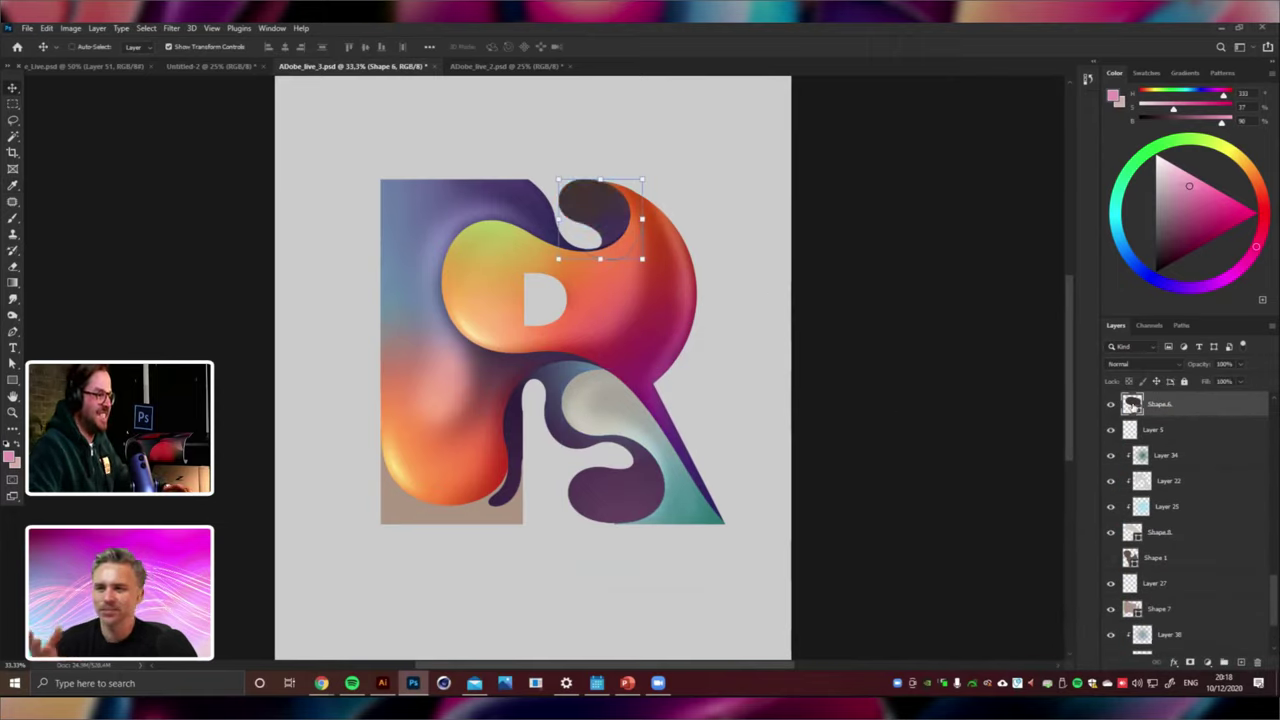
{"action": "double_click", "coordinate": [1131, 403]}
{"action": "left_click", "coordinate": [590, 413]}
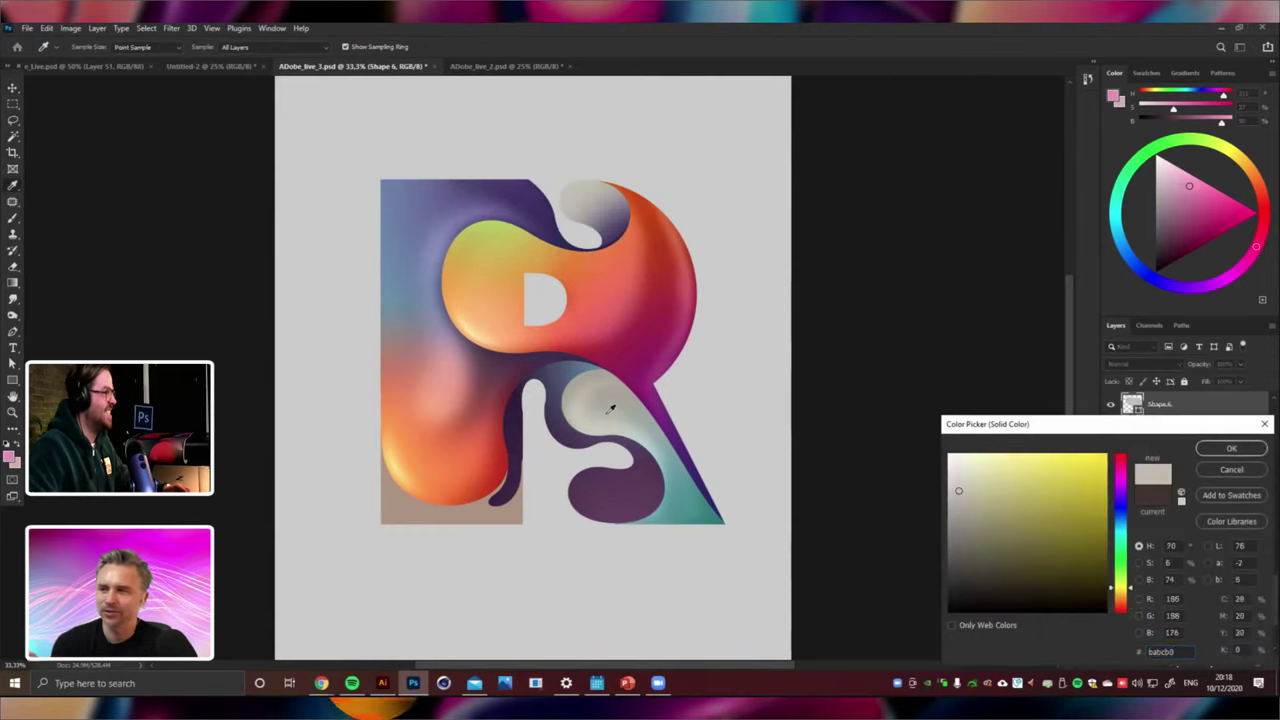
{"action": "left_click", "coordinate": [633, 413]}
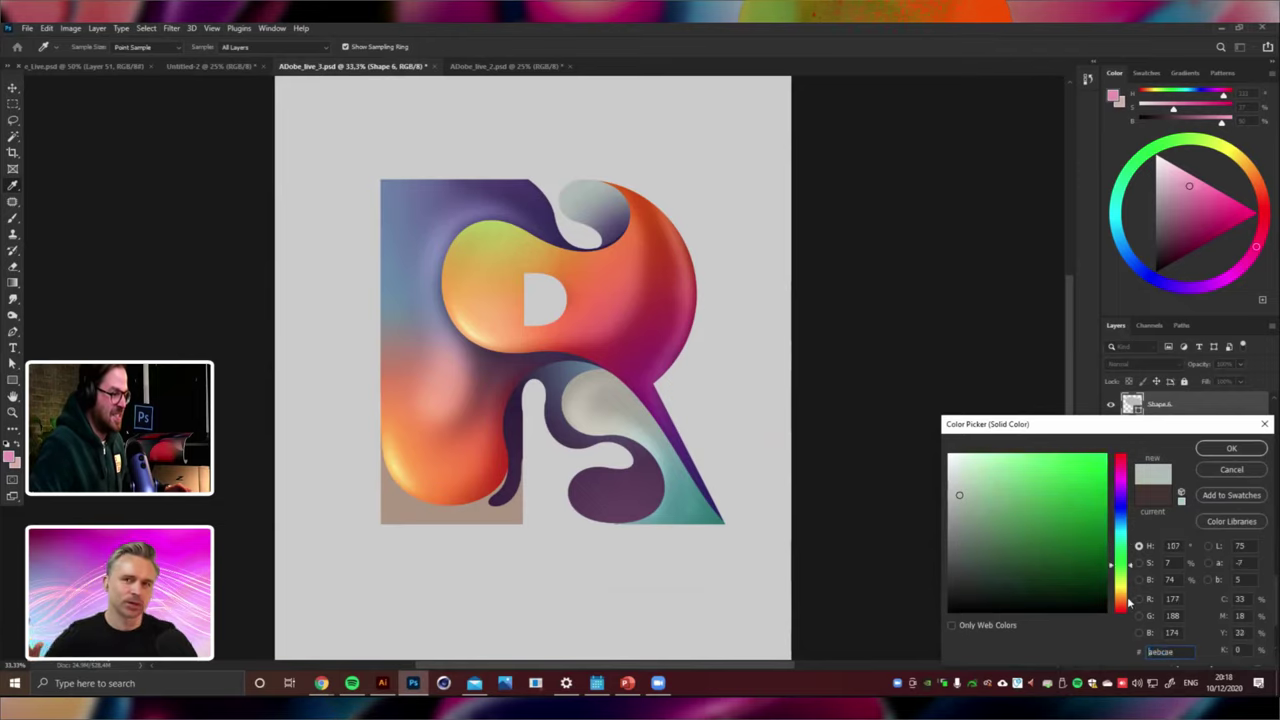
{"action": "left_click_drag", "start_coordinate": [1126, 541], "coordinate": [1126, 598]}
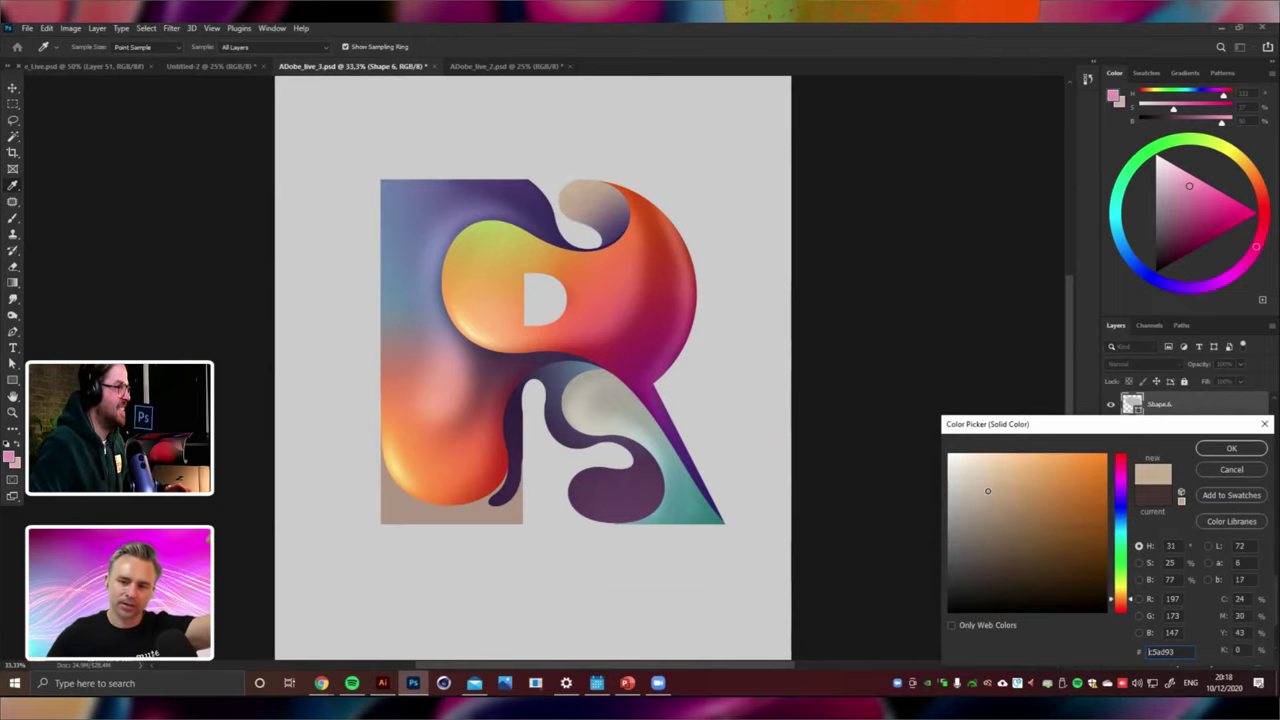
{"action": "left_click", "coordinate": [1231, 448]}
Select the gradient clipped to the small curl at the top of the R and recolour it with Hue +132 and Lightness +12.
{"action": "right_click", "coordinate": [614, 227]}
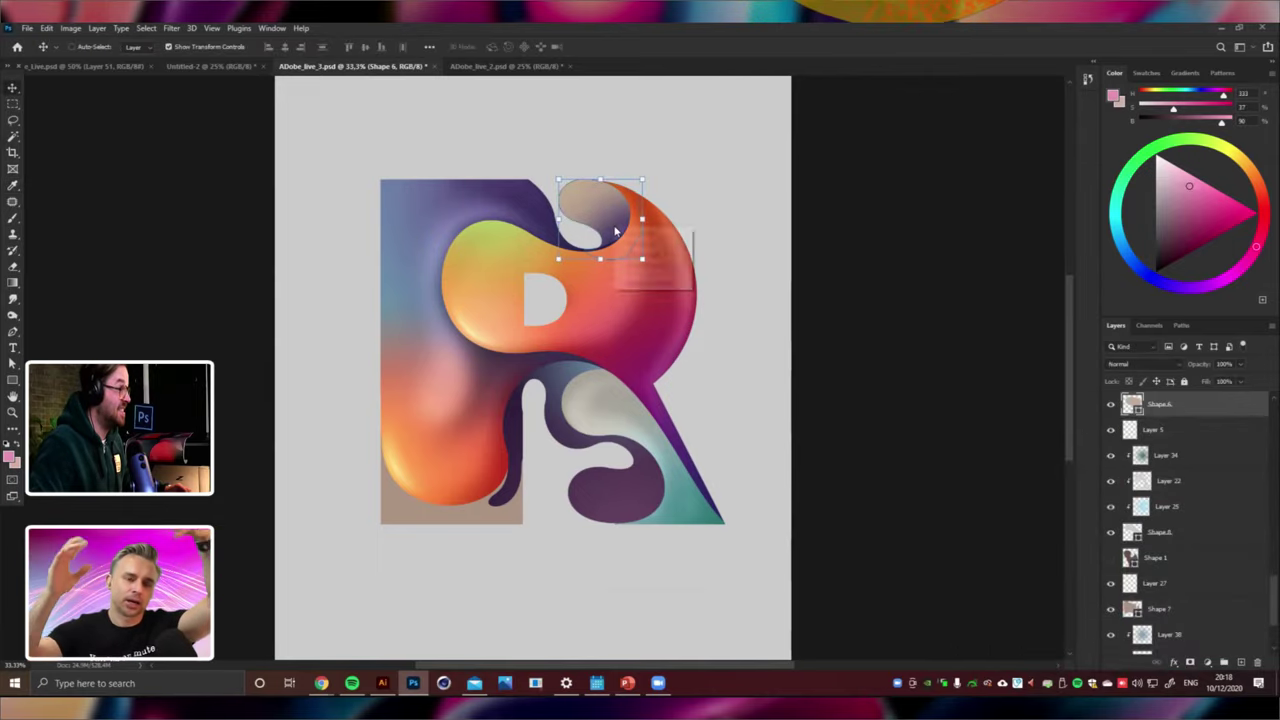
{"action": "left_click", "coordinate": [650, 234]}
{"action": "mouse_move", "coordinate": [737, 241]}
{"action": "left_mouse_down"}
{"action": "mouse_move", "coordinate": [280, 414]}
{"action": "mouse_move", "coordinate": [590, 329]}
{"action": "mouse_move", "coordinate": [660, 280]}
{"action": "left_mouse_up"}
{"action": "key", "text": "ctrl+u"}
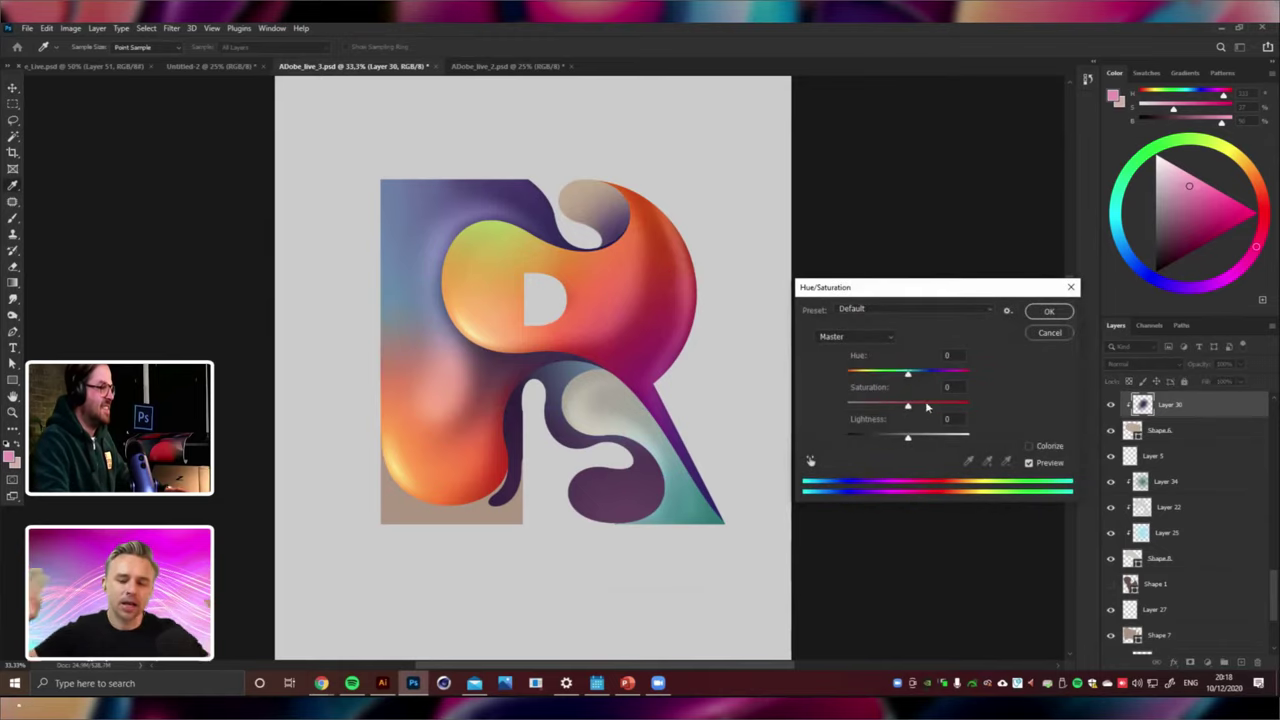
{"action": "mouse_move", "coordinate": [934, 371]}
{"action": "left_mouse_down"}
{"action": "mouse_move", "coordinate": [878, 377]}
{"action": "mouse_move", "coordinate": [954, 376]}
{"action": "left_mouse_up"}
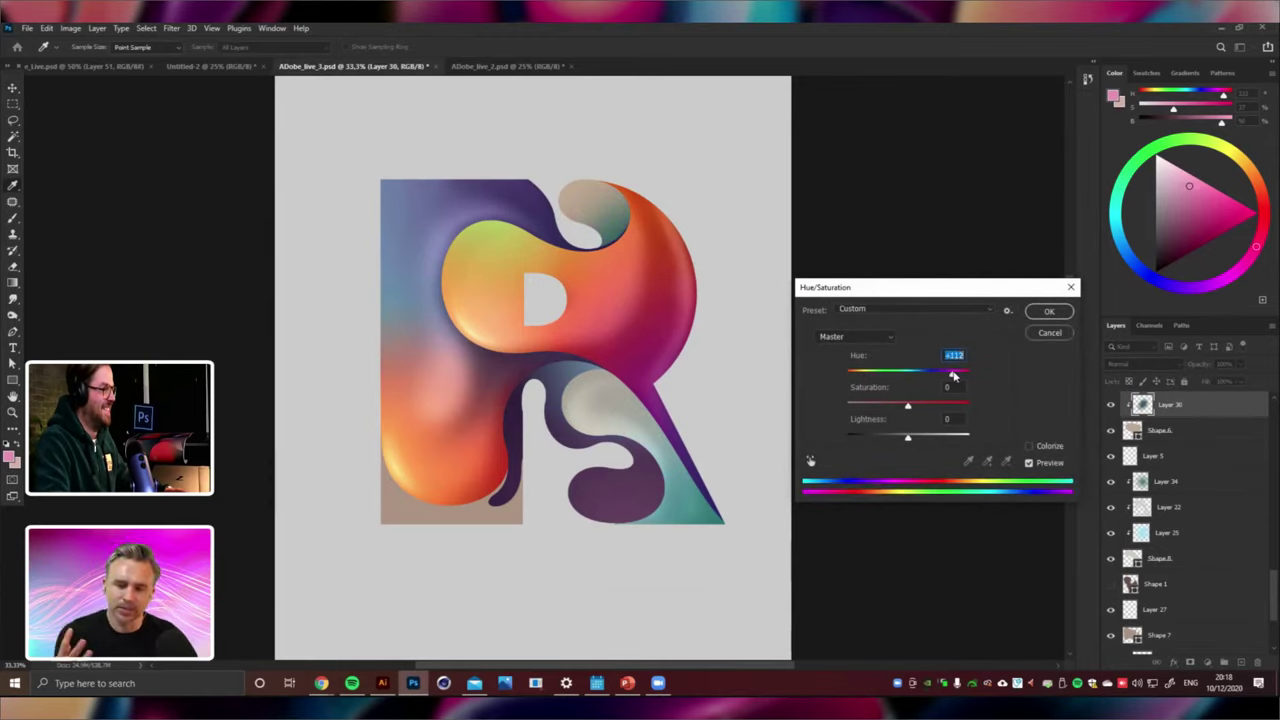
{"action": "left_click", "coordinate": [916, 438]}
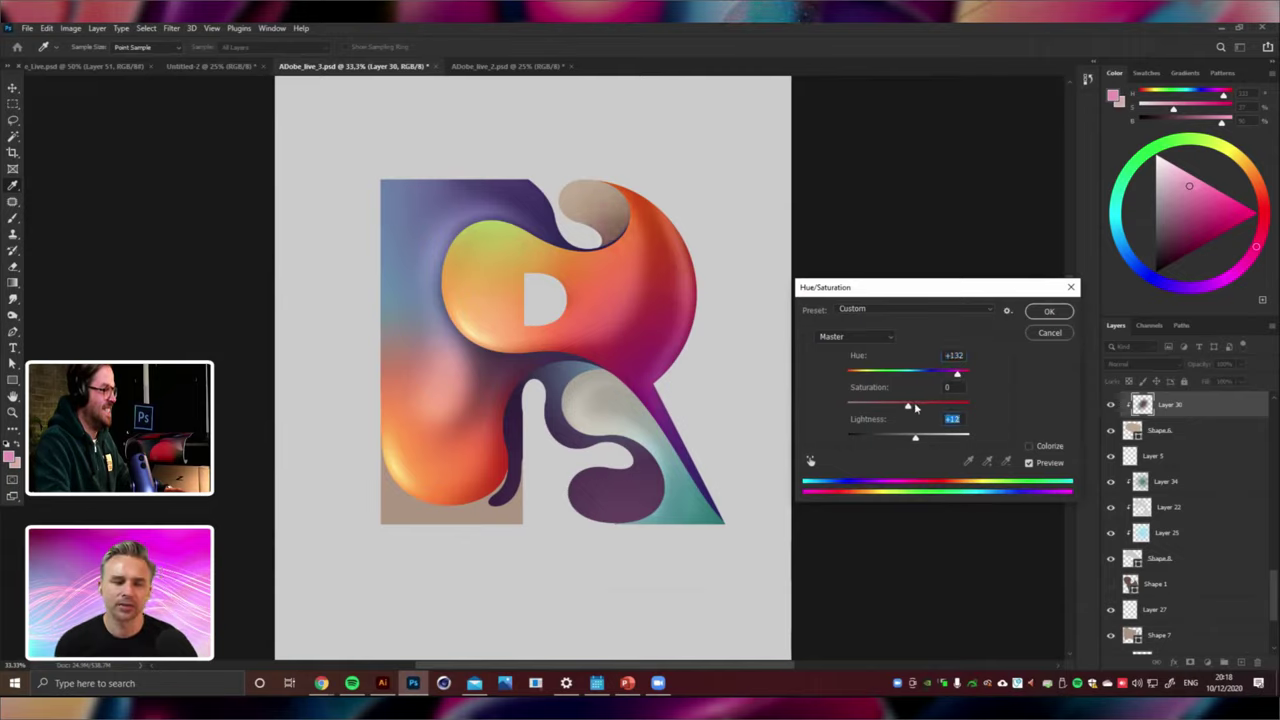
{"action": "left_click", "coordinate": [1045, 314]}
Set the curl's gradient layer to the Multiply blend mode and reduce its opacity to 59%.
{"action": "key", "text": "v"}
{"action": "left_click", "coordinate": [1132, 370]}
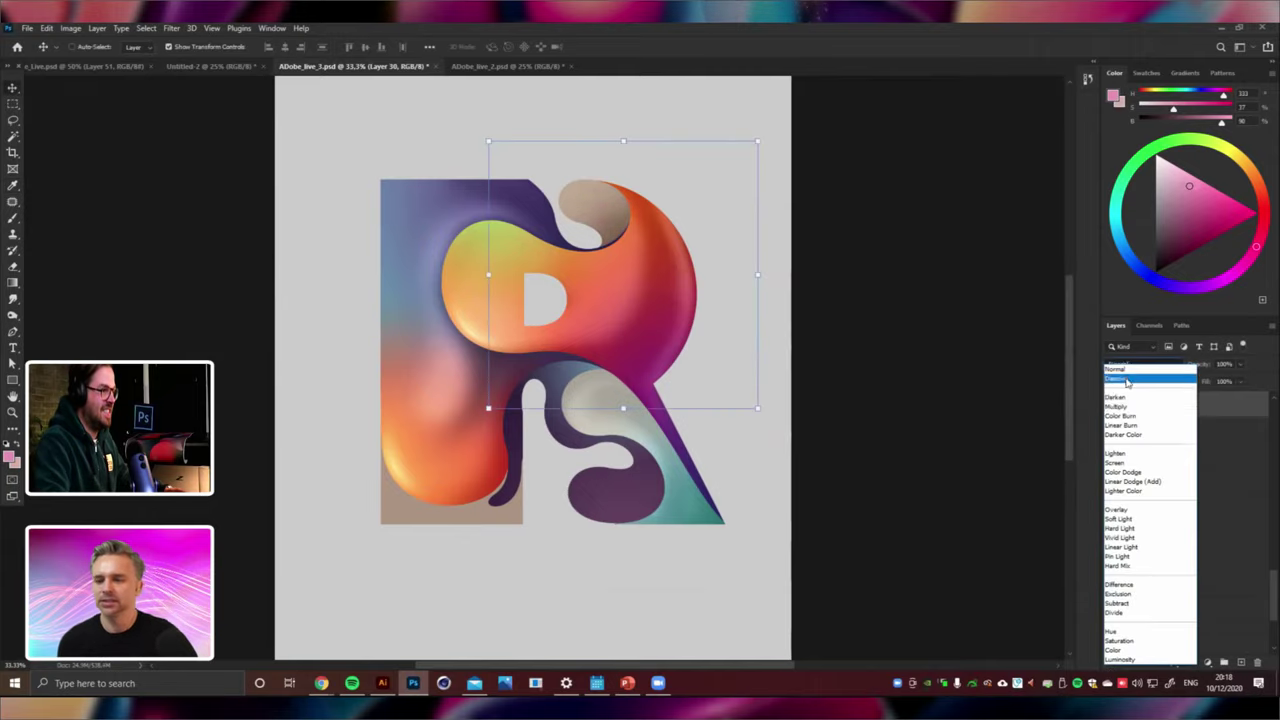
{"action": "left_click", "coordinate": [1121, 406]}
{"action": "left_click", "coordinate": [1239, 364]}
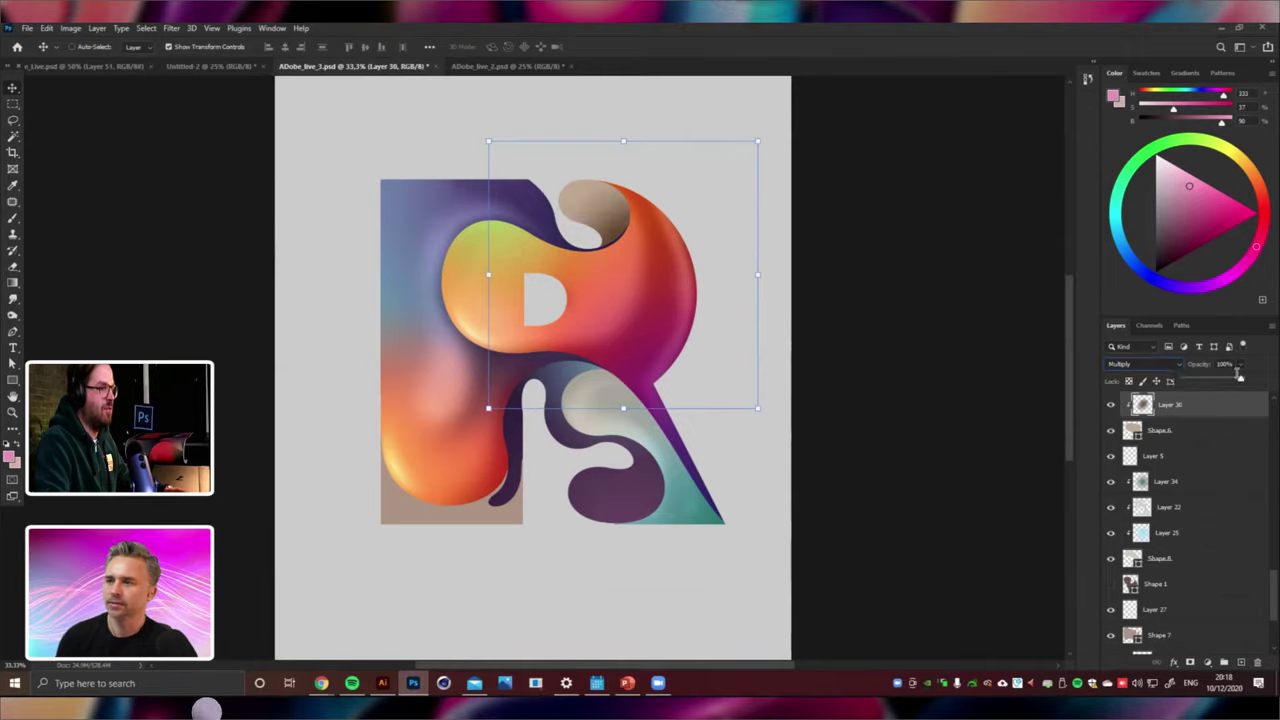
{"action": "left_click_drag", "start_coordinate": [1216, 377], "coordinate": [1218, 379]}
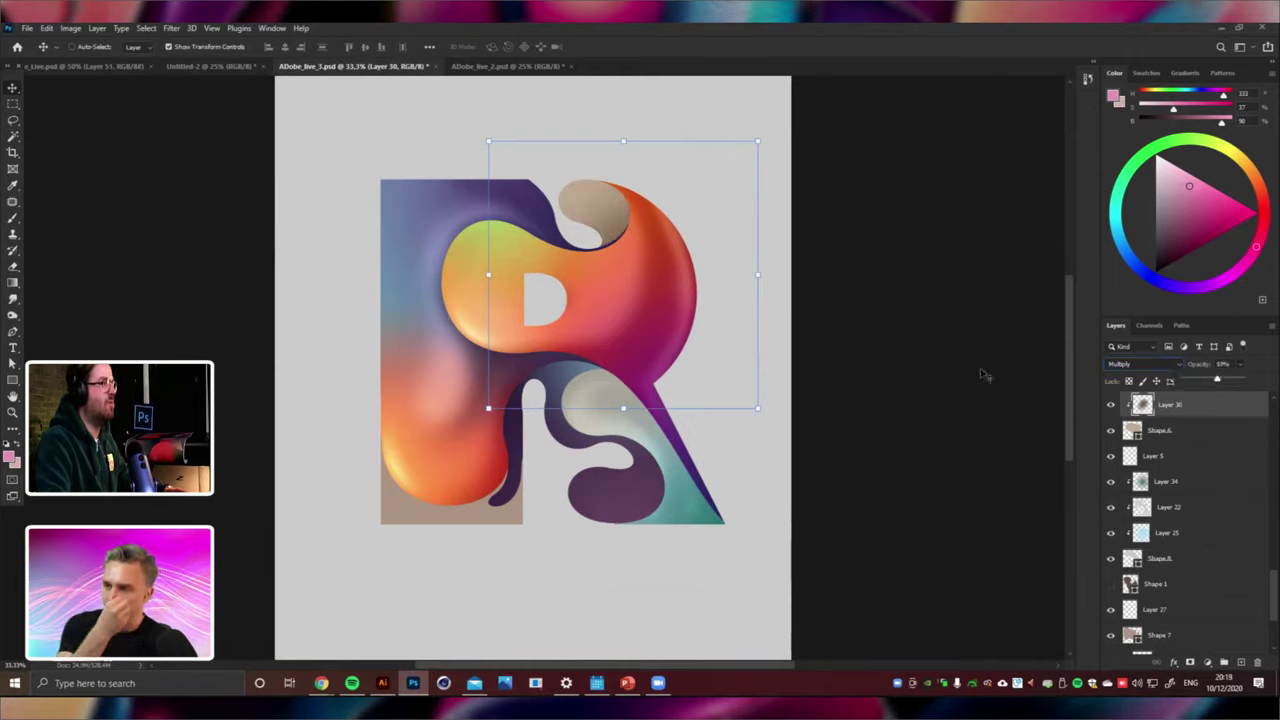
Fully desaturate the curl's gradient with Hue/Saturation, using Saturation -100.
{"action": "key", "text": "ctrl+u"}
{"action": "left_click_drag", "start_coordinate": [908, 404], "coordinate": [814, 402]}
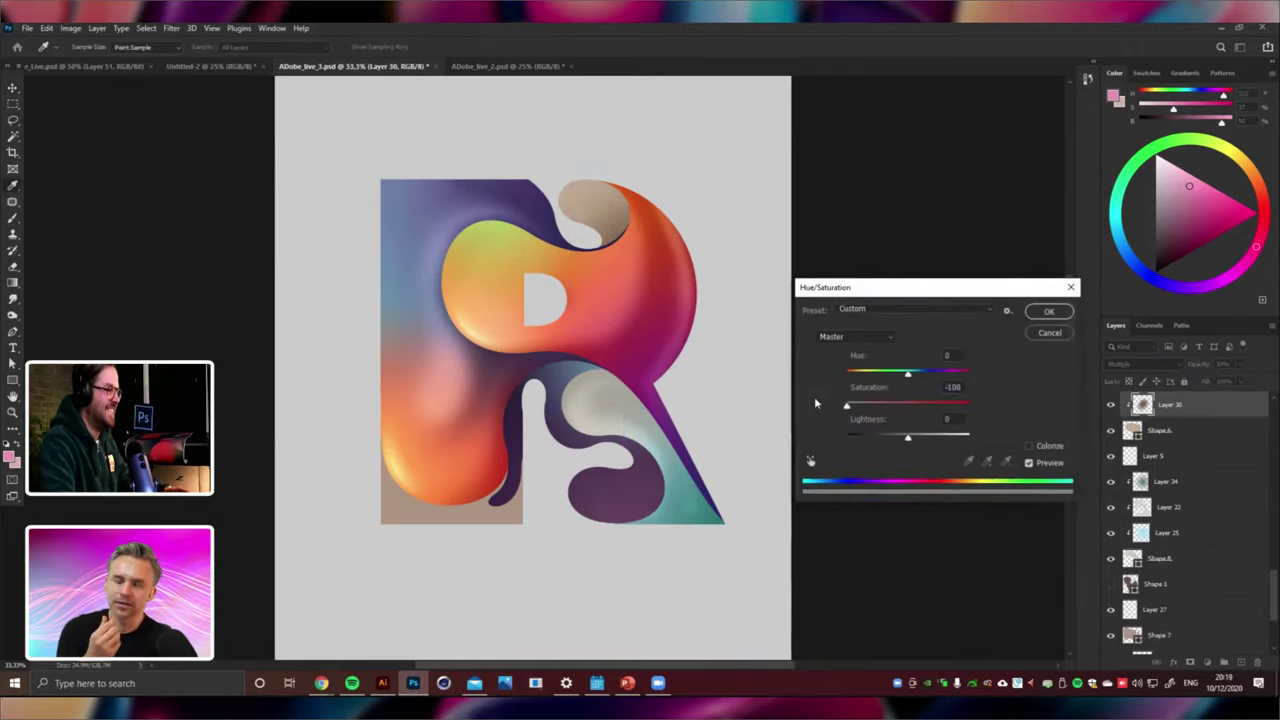
{"action": "left_click", "coordinate": [1056, 316]}
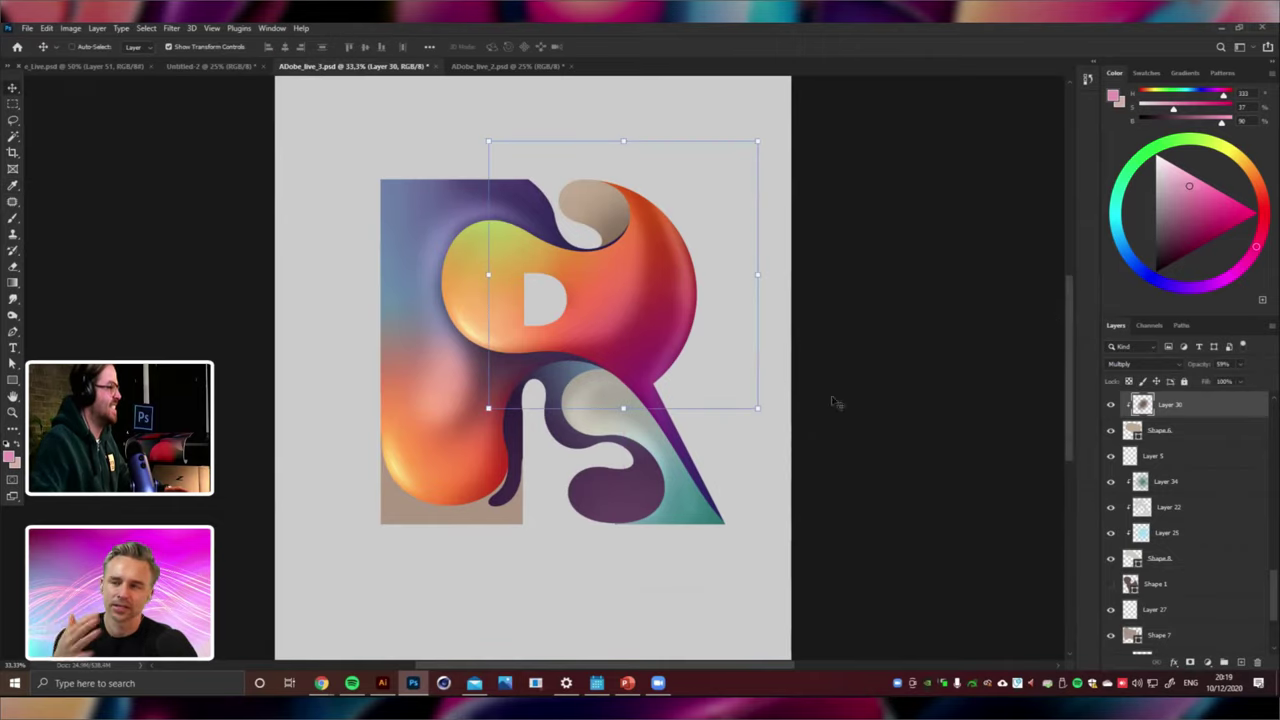
Select the blue gradient on the purple swirl and move it to the swirl's lower-left tail.
{"action": "right_click", "coordinate": [568, 377]}
{"action": "left_click", "coordinate": [600, 381]}
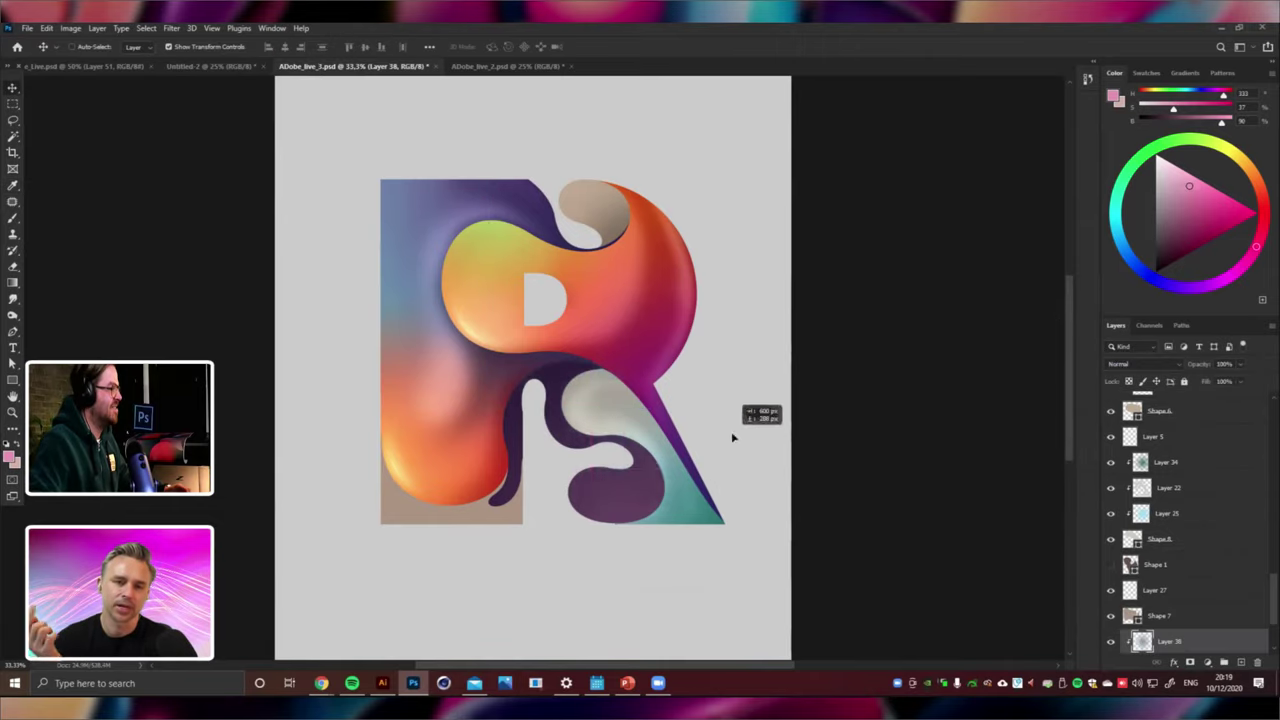
{"action": "left_click_drag", "start_coordinate": [613, 581], "coordinate": [476, 520]}
Add a clipped layer above the blue gradient and draw a radial gradient on the swirl in beige sampled from the top curl.
{"action": "left_click", "coordinate": [13, 284]}
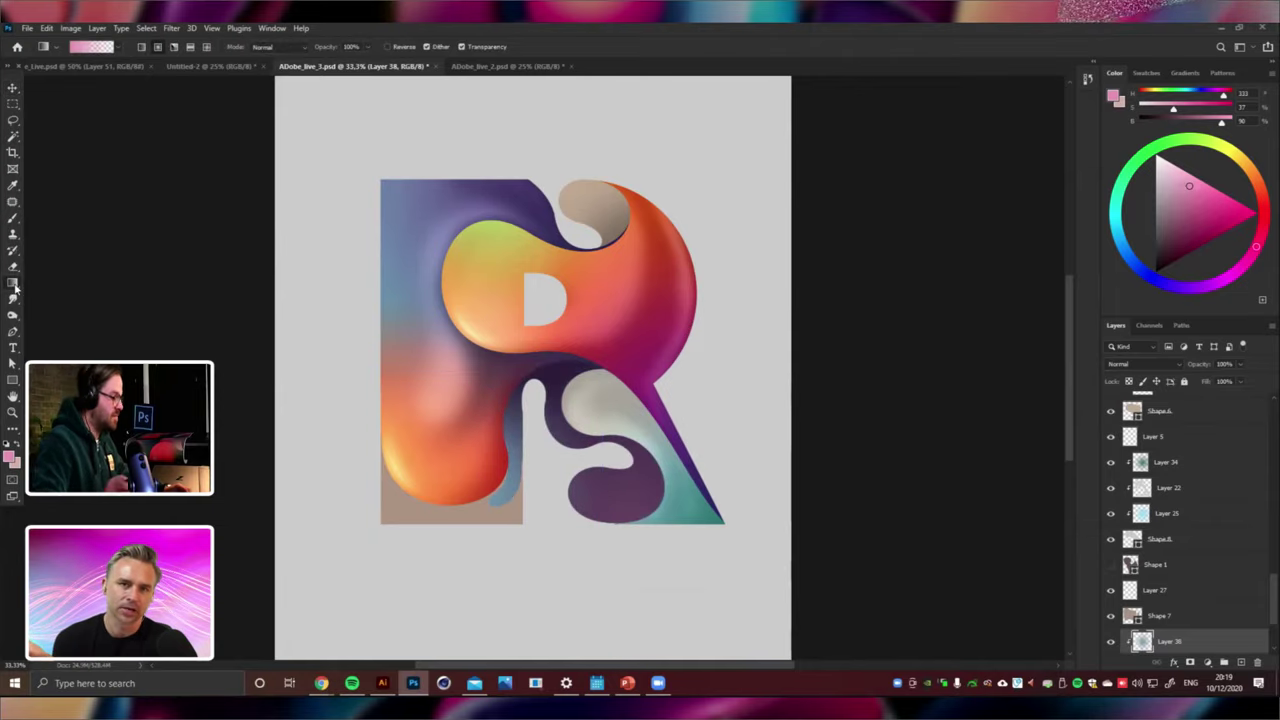
{"action": "key", "text": "ctrl+shift+n"}
{"action": "key", "text": "Return"}
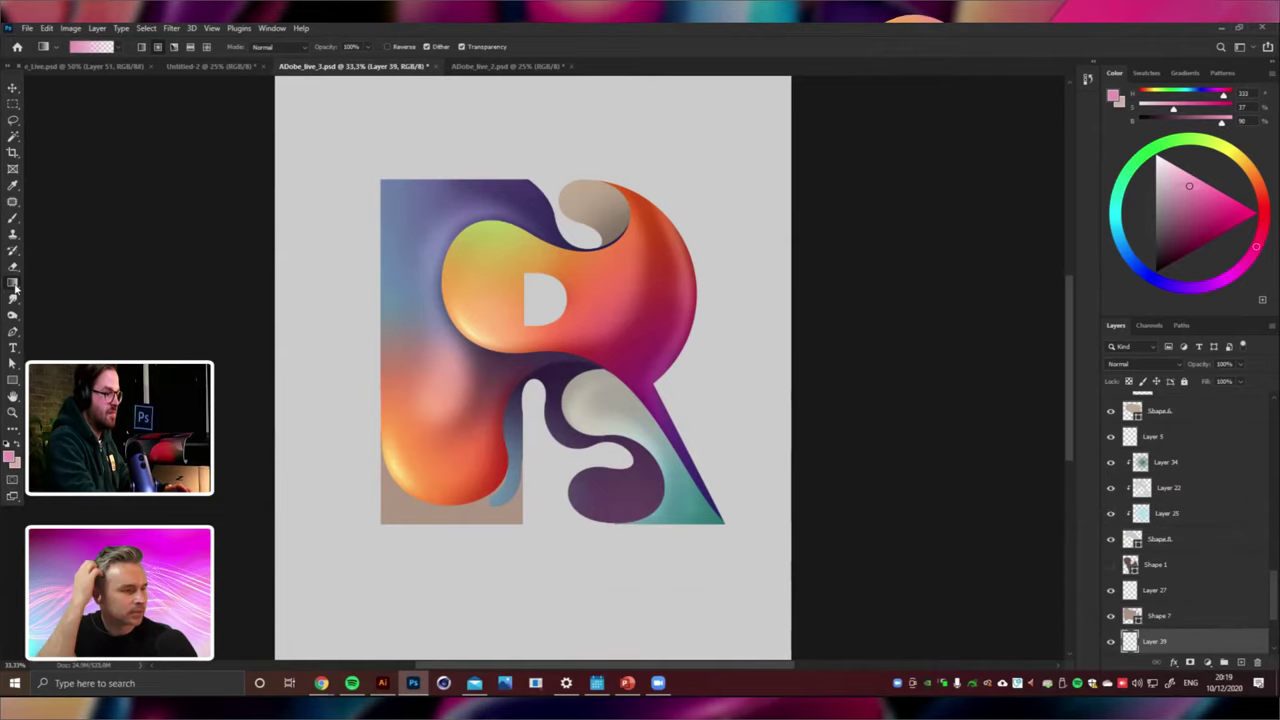
{"action": "key", "text": "ctrl+["}
{"action": "key", "text": "ctrl+]"}
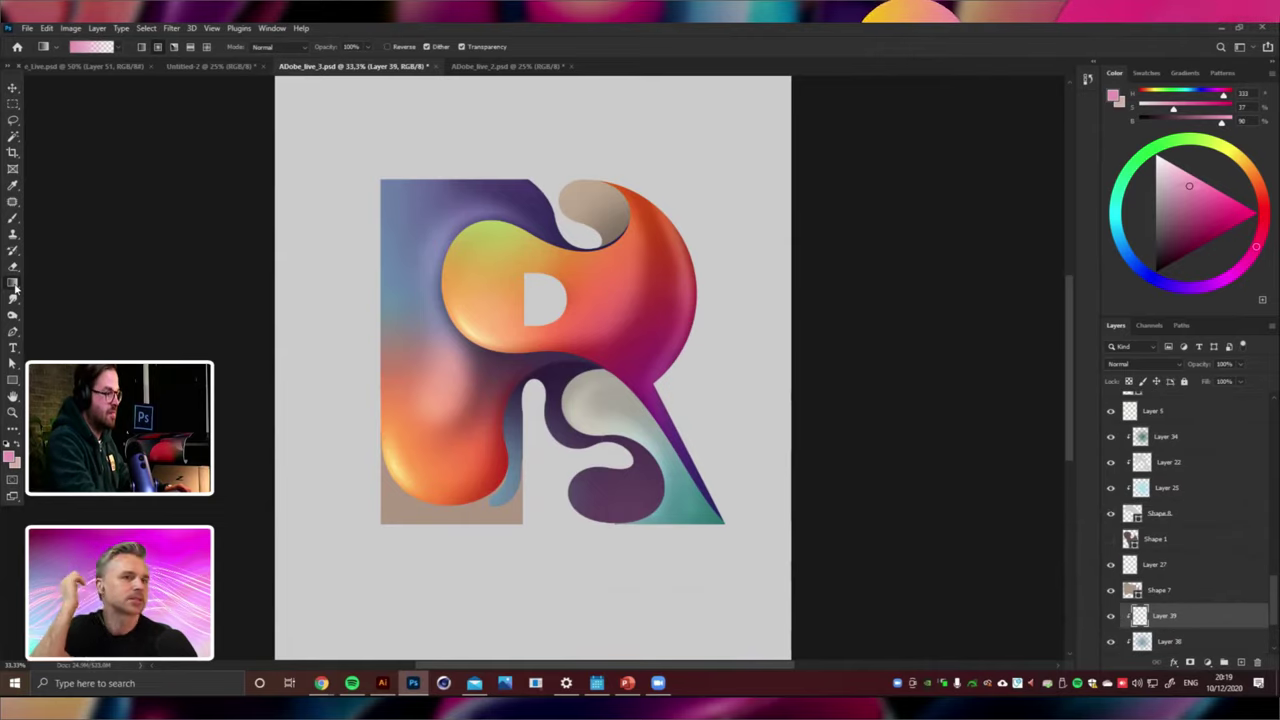
{"action": "left_click", "coordinate": [598, 199], "text": "alt"}
{"action": "left_click_drag", "start_coordinate": [577, 475], "coordinate": [578, 483]}
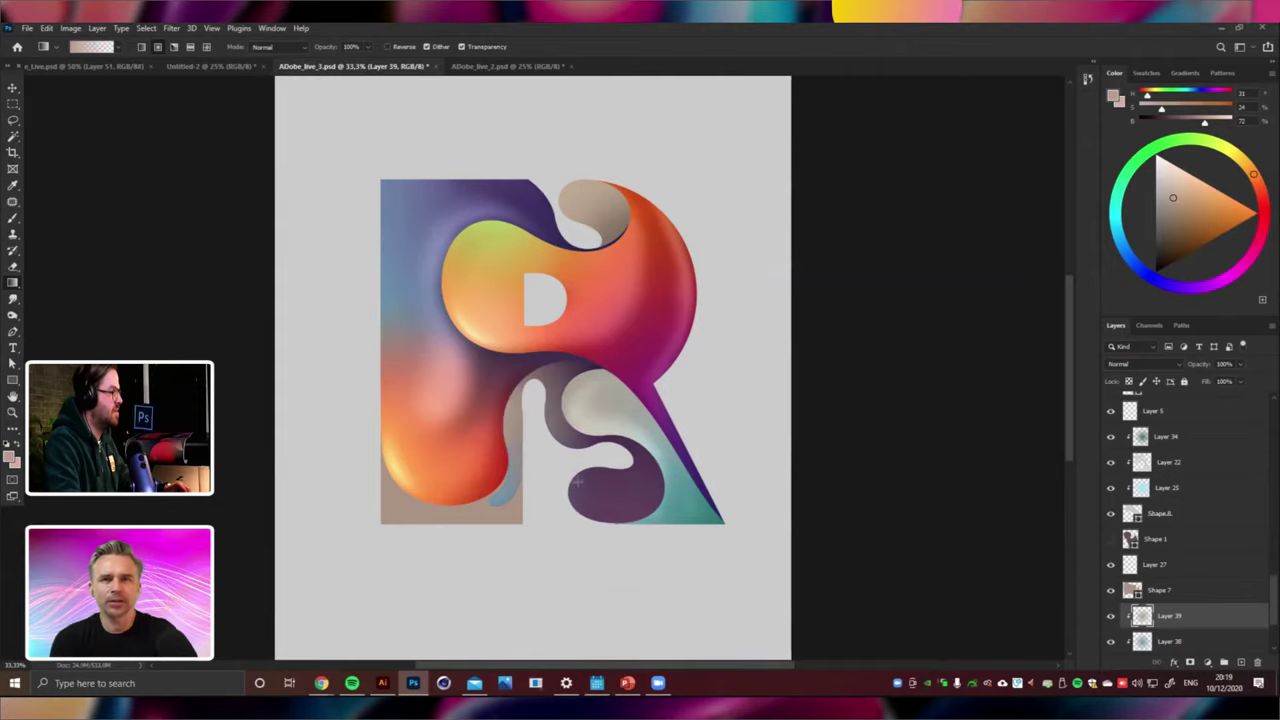
Select the topmost highlight layer on the orange bowl of the R and add a new clipped layer above it for brushwork.
{"action": "key", "text": "ctrl+minus"}
{"action": "key", "text": "ctrl+minus"}
{"action": "key", "text": "ctrl+minus"}
{"action": "key", "text": "ctrl+plus"}
{"action": "key", "text": "ctrl+plus"}
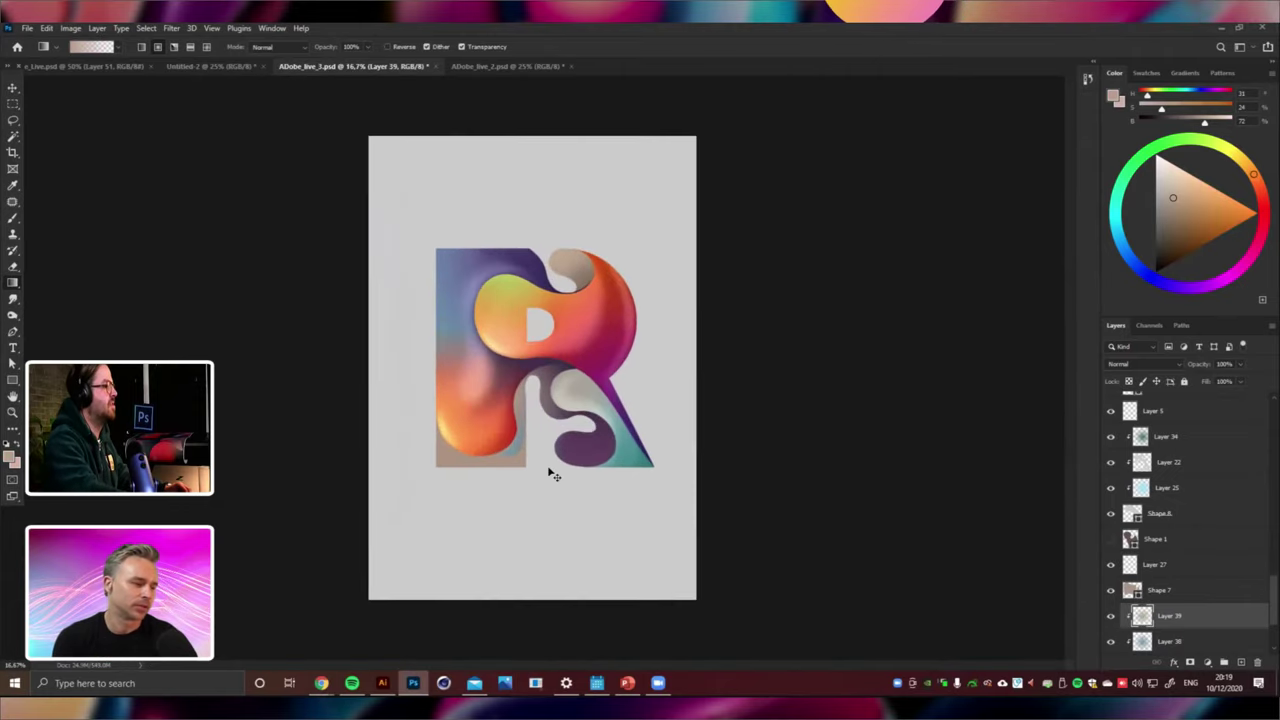
{"action": "key", "text": "ctrl+plus"}
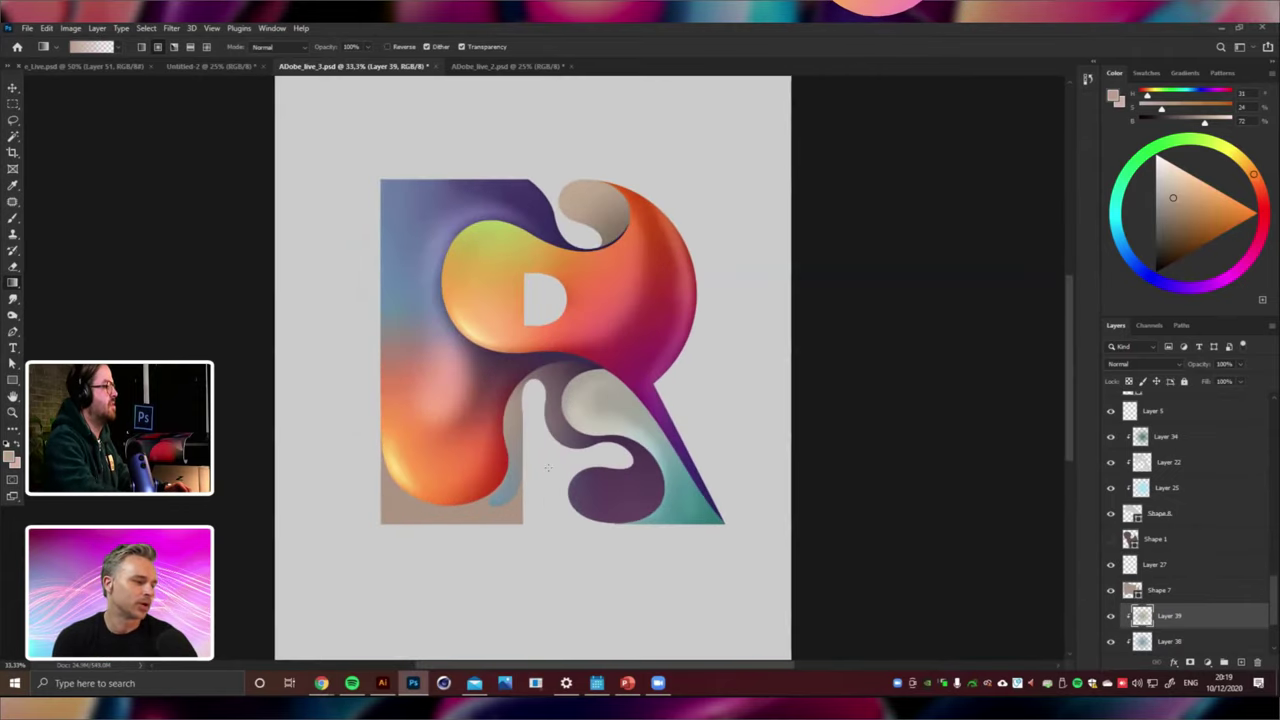
{"action": "left_click", "coordinate": [14, 88]}
{"action": "right_click", "coordinate": [610, 402]}
{"action": "left_click", "coordinate": [632, 410]}
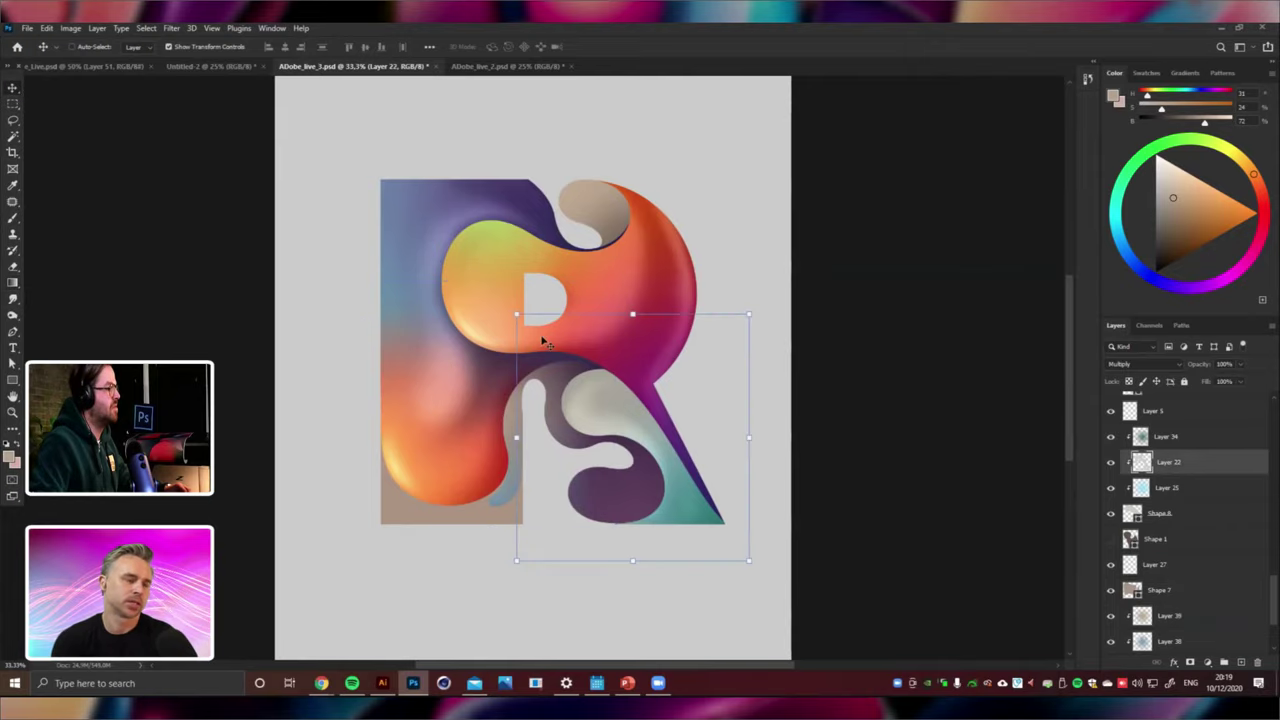
{"action": "right_click", "coordinate": [494, 328]}
{"action": "left_click", "coordinate": [500, 330]}
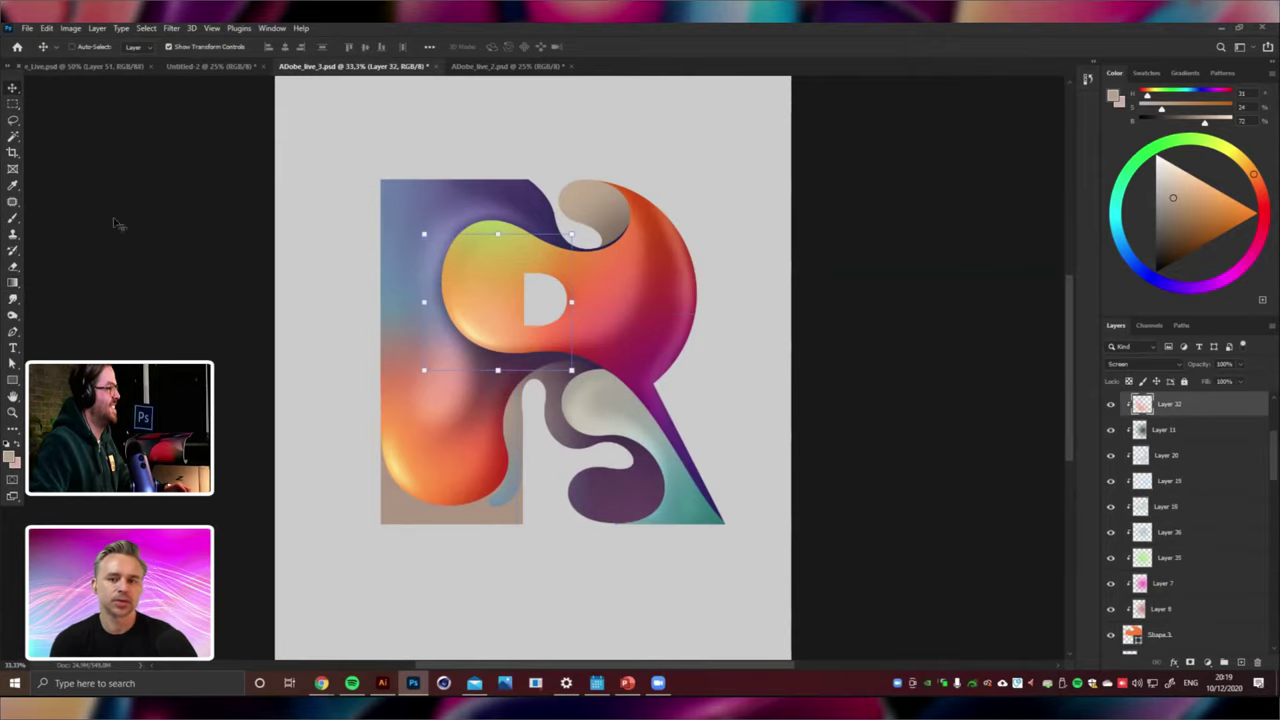
{"action": "left_click", "coordinate": [13, 219]}
{"action": "key", "text": "ctrl+shift+alt+n"}
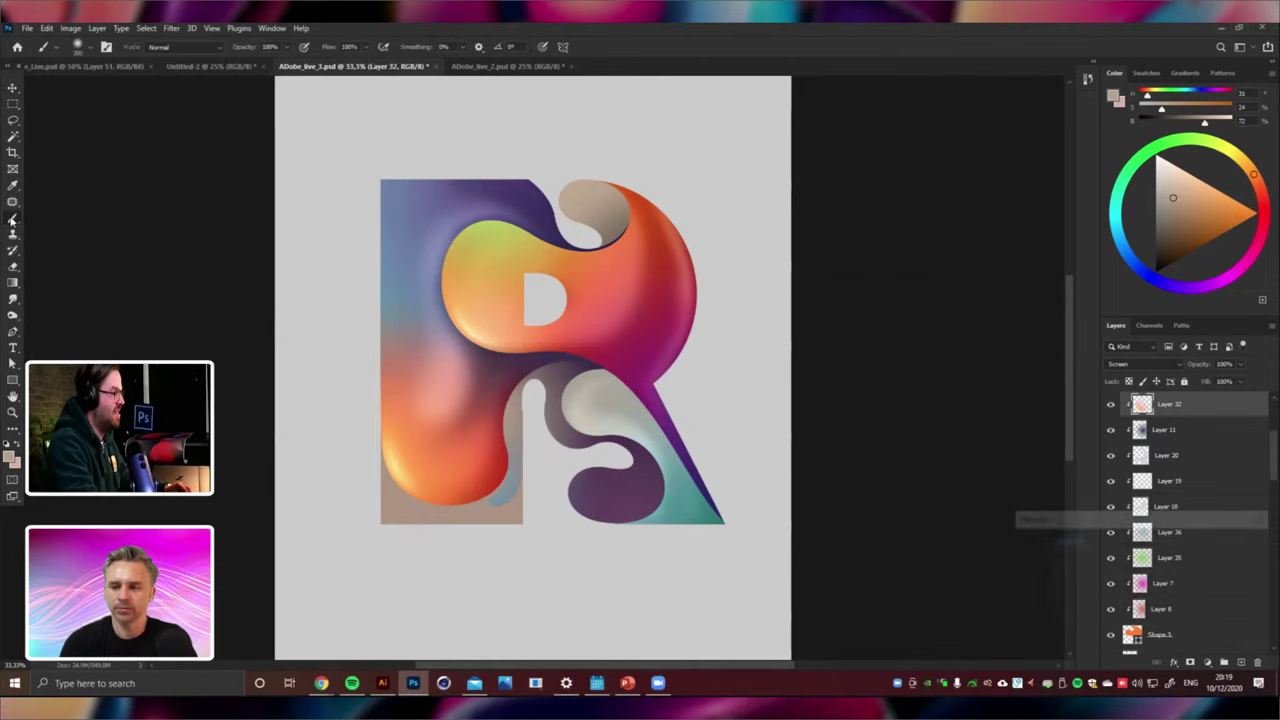
Sample the bowl's light orange, brush a soft highlight beside the D-shaped counter, and set the new layer's blend mode to Screen.
{"action": "key", "text": "ctrl+plus"}
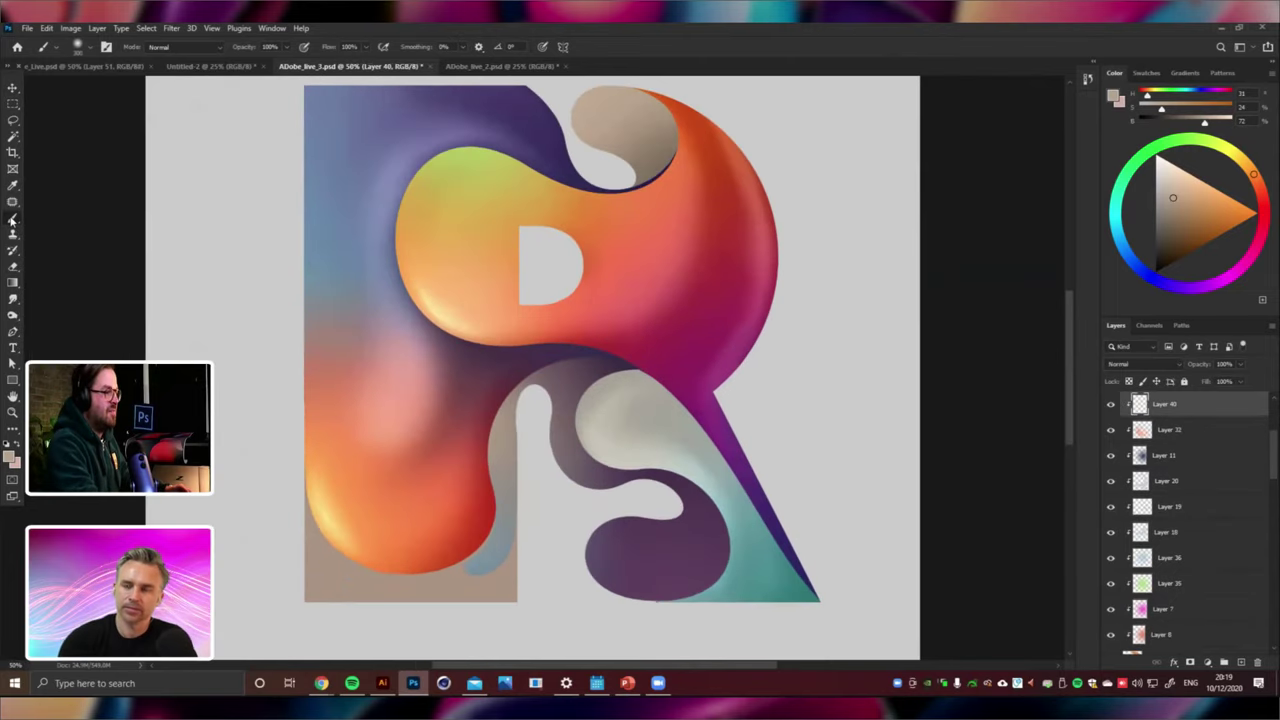
{"action": "key", "text": "ctrl+plus"}
{"action": "key", "text": "ctrl+minus"}
{"action": "key", "text": "ctrl+minus"}
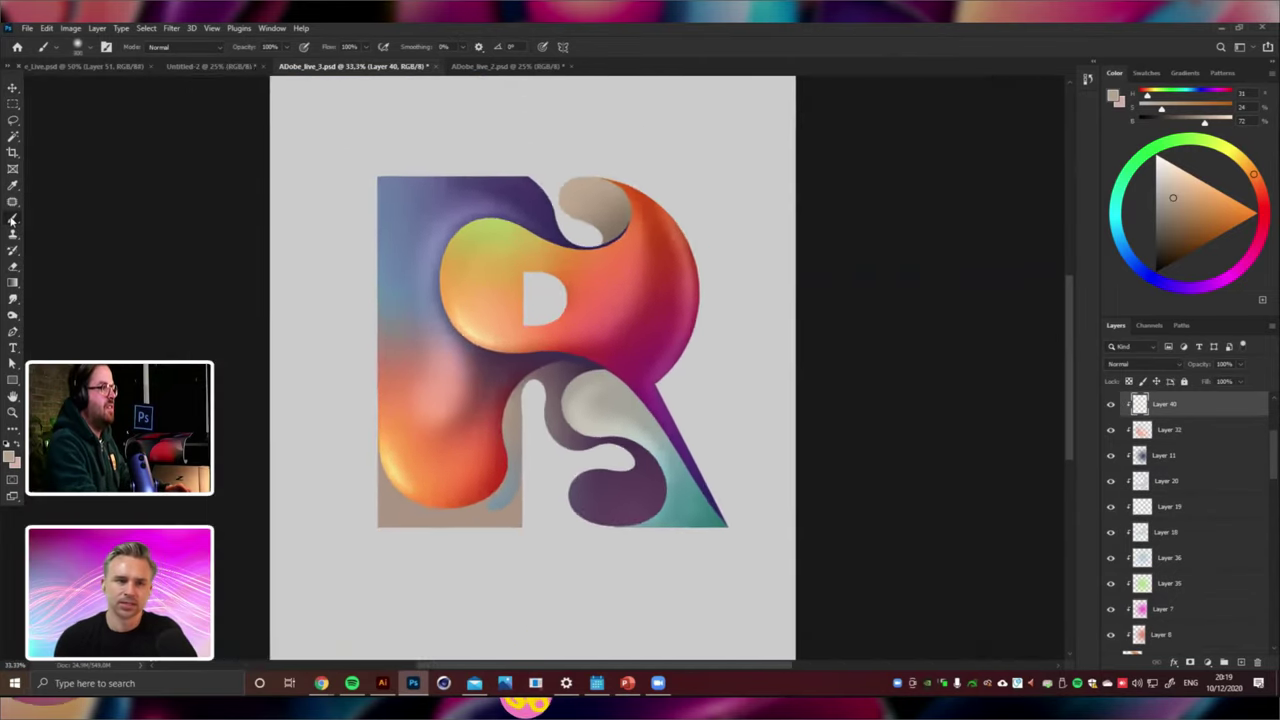
{"action": "key", "text": "ctrl+plus"}
{"action": "left_click_drag", "start_coordinate": [534, 349], "coordinate": [562, 427]}
{"action": "left_click", "coordinate": [494, 370], "text": "alt"}
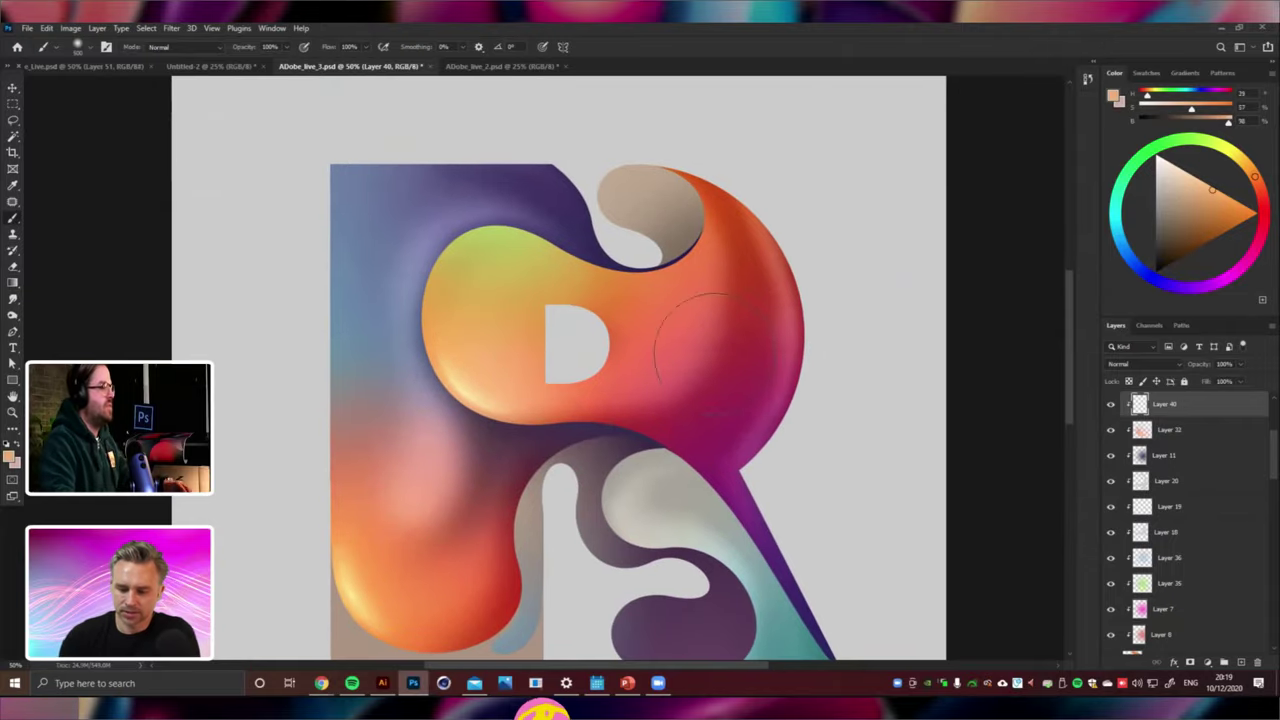
{"action": "left_click_drag", "start_coordinate": [692, 287], "coordinate": [622, 380]}
{"action": "left_click", "coordinate": [1128, 363]}
{"action": "left_click", "coordinate": [1130, 456]}
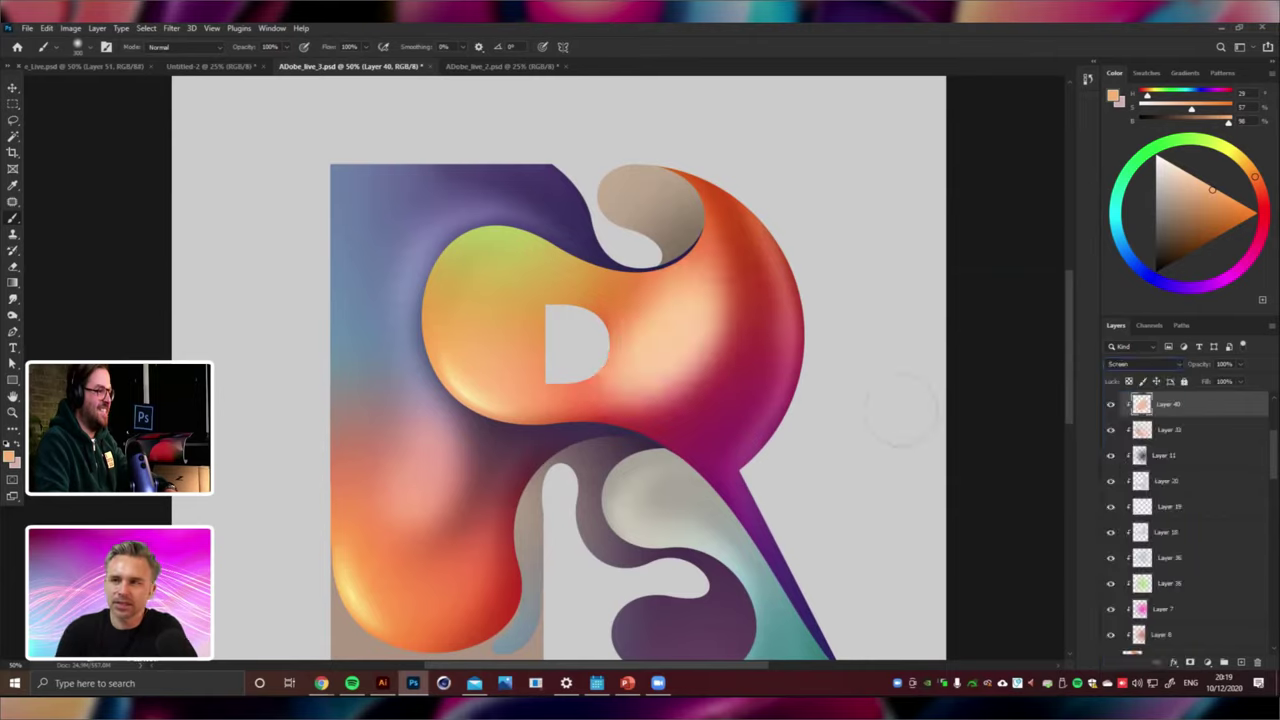
Extend the highlight to the other side of the counter and erase the excess down to a soft crescent inside the bowl's curve.
{"action": "mouse_move", "coordinate": [666, 312]}
{"action": "left_mouse_down"}
{"action": "mouse_move", "coordinate": [584, 372]}
{"action": "mouse_move", "coordinate": [650, 332]}
{"action": "mouse_move", "coordinate": [588, 367]}
{"action": "mouse_move", "coordinate": [534, 342]}
{"action": "mouse_move", "coordinate": [598, 357]}
{"action": "mouse_move", "coordinate": [509, 309]}
{"action": "left_mouse_up"}
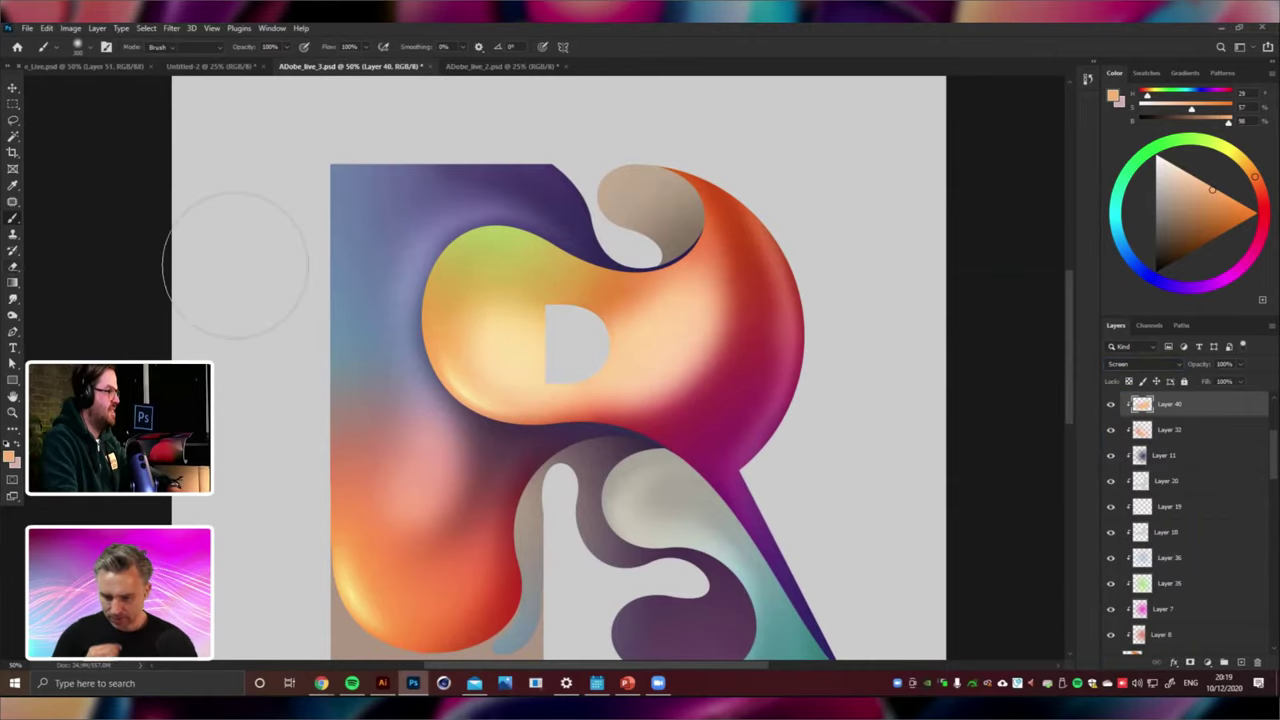
{"action": "key", "text": "e"}
{"action": "mouse_move", "coordinate": [657, 229]}
{"action": "left_mouse_down"}
{"action": "mouse_move", "coordinate": [525, 314]}
{"action": "mouse_move", "coordinate": [558, 319]}
{"action": "mouse_move", "coordinate": [533, 344]}
{"action": "mouse_move", "coordinate": [594, 333]}
{"action": "mouse_move", "coordinate": [522, 337]}
{"action": "mouse_move", "coordinate": [622, 293]}
{"action": "mouse_move", "coordinate": [461, 315]}
{"action": "mouse_move", "coordinate": [500, 430]}
{"action": "left_mouse_up"}
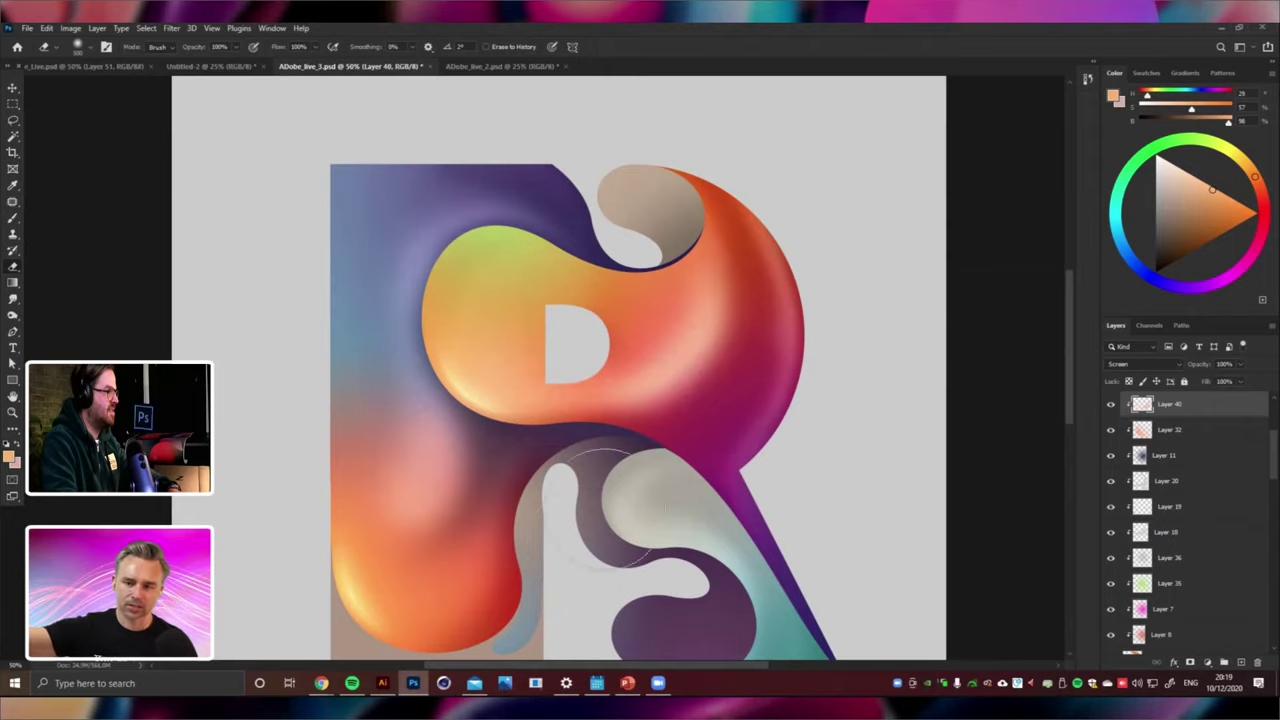
Examine the whole R at reduced size with the interface panels hidden, and bring the panels back.
{"action": "key", "text": "Tab"}
{"action": "key", "text": "ctrl+minus"}
{"action": "key", "text": "ctrl+minus"}
{"action": "key", "text": "ctrl+minus"}
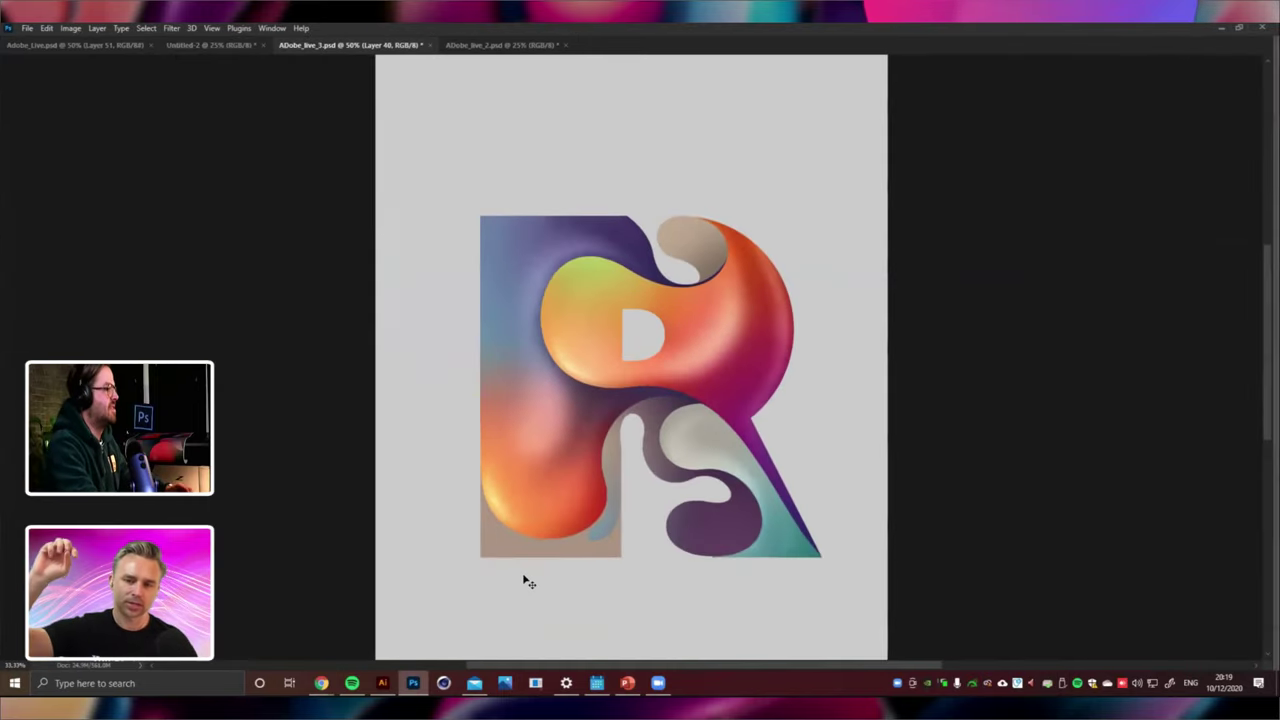
{"action": "key", "text": "ctrl+plus"}
{"action": "key", "text": "ctrl+plus"}
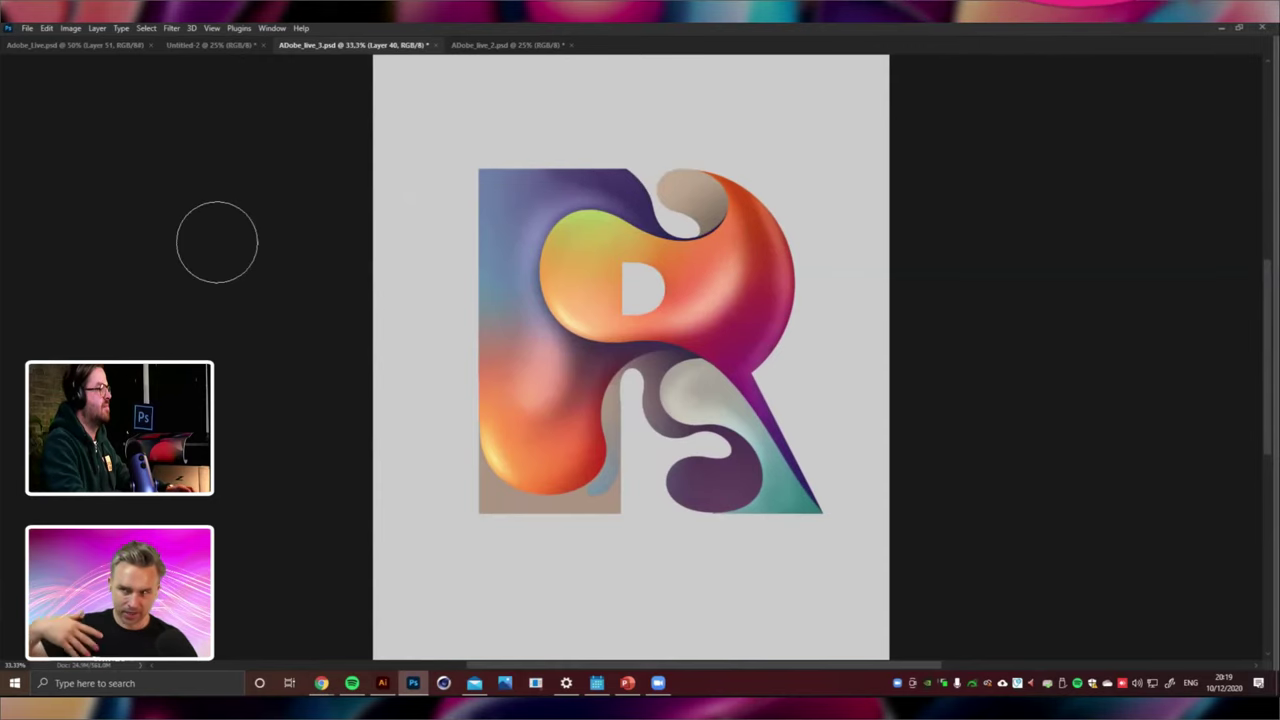
{"action": "key", "text": "Tab"}
Select the yellow-green gradient layer on the orange bowl and delete it.
{"action": "key", "text": "v"}
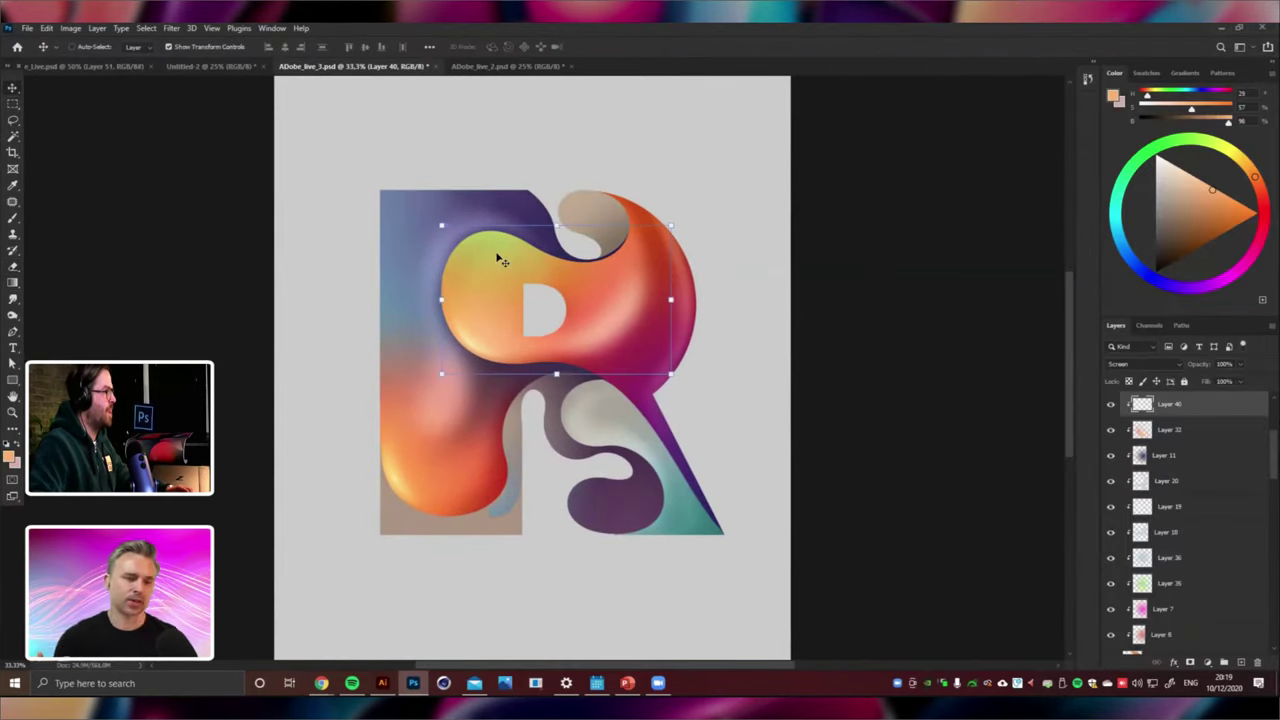
{"action": "right_click", "coordinate": [497, 257]}
{"action": "left_click", "coordinate": [527, 268]}
{"action": "left_click_drag", "start_coordinate": [270, 250], "coordinate": [299, 255]}
{"action": "key", "text": "ctrl+z"}
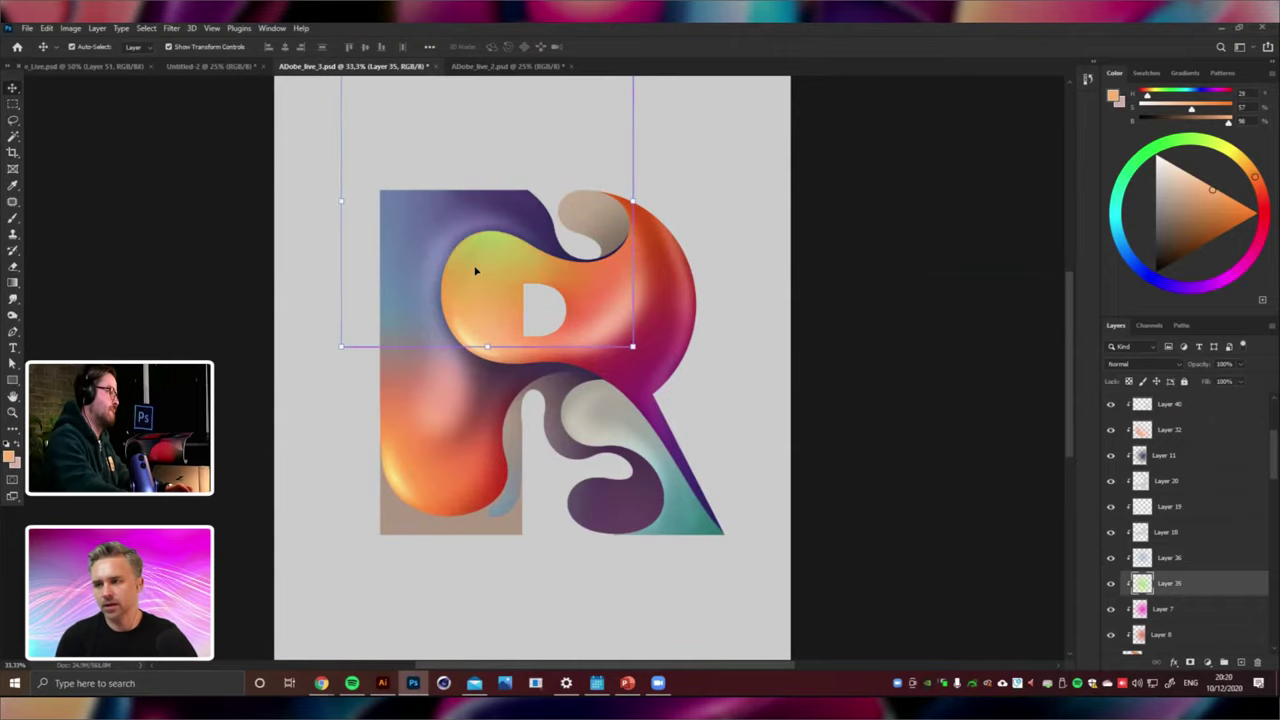
{"action": "key", "text": "Delete"}
{"action": "key", "text": "ctrl+minus"}
{"action": "key", "text": "ctrl+minus"}
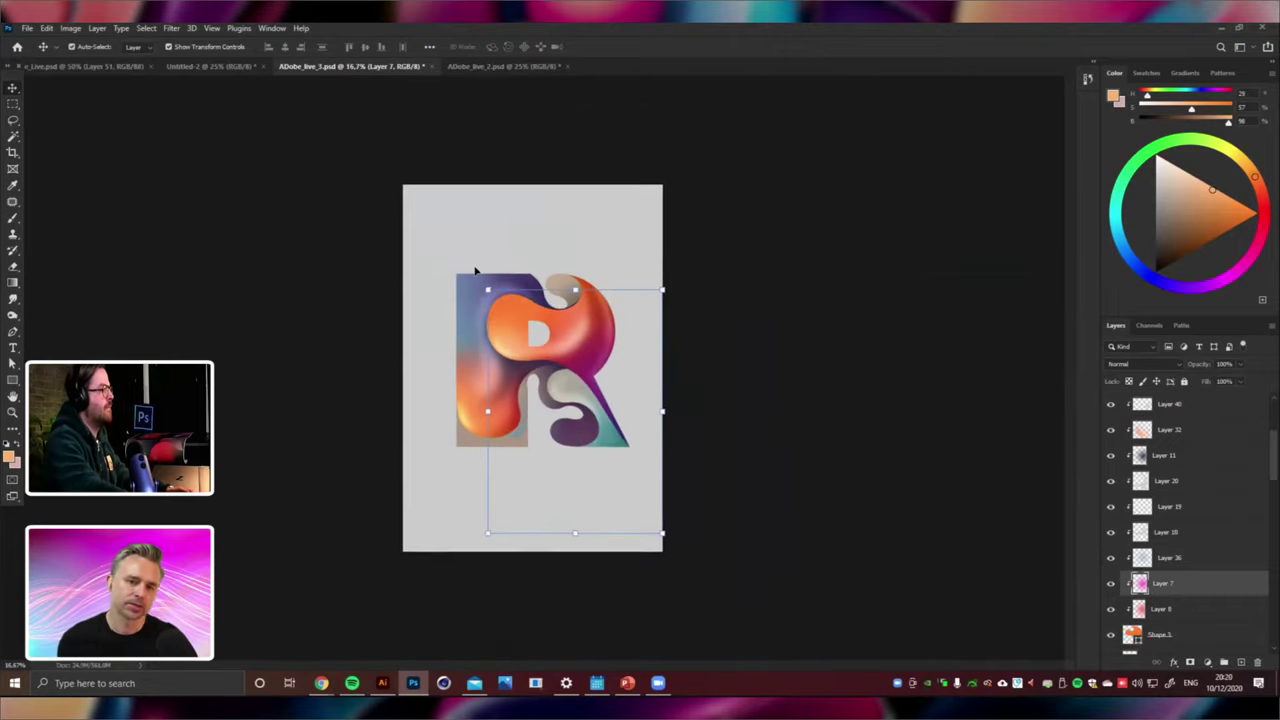
{"action": "key", "text": "ctrl+plus"}
{"action": "key", "text": "ctrl+plus"}
Select Shape 9, the dark purple swirl in the R's leg, and toggle its visibility to check what it covers.
{"action": "right_click", "coordinate": [570, 432]}
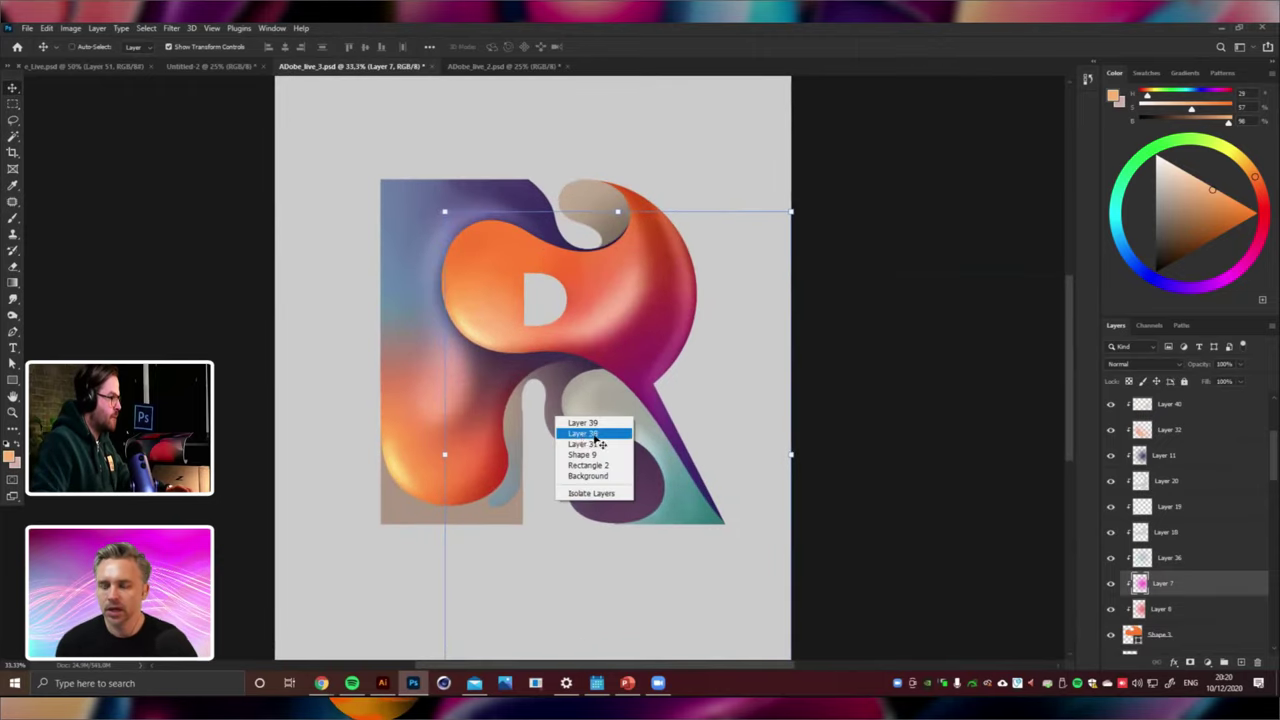
{"action": "left_click", "coordinate": [585, 436]}
{"action": "right_click", "coordinate": [634, 490]}
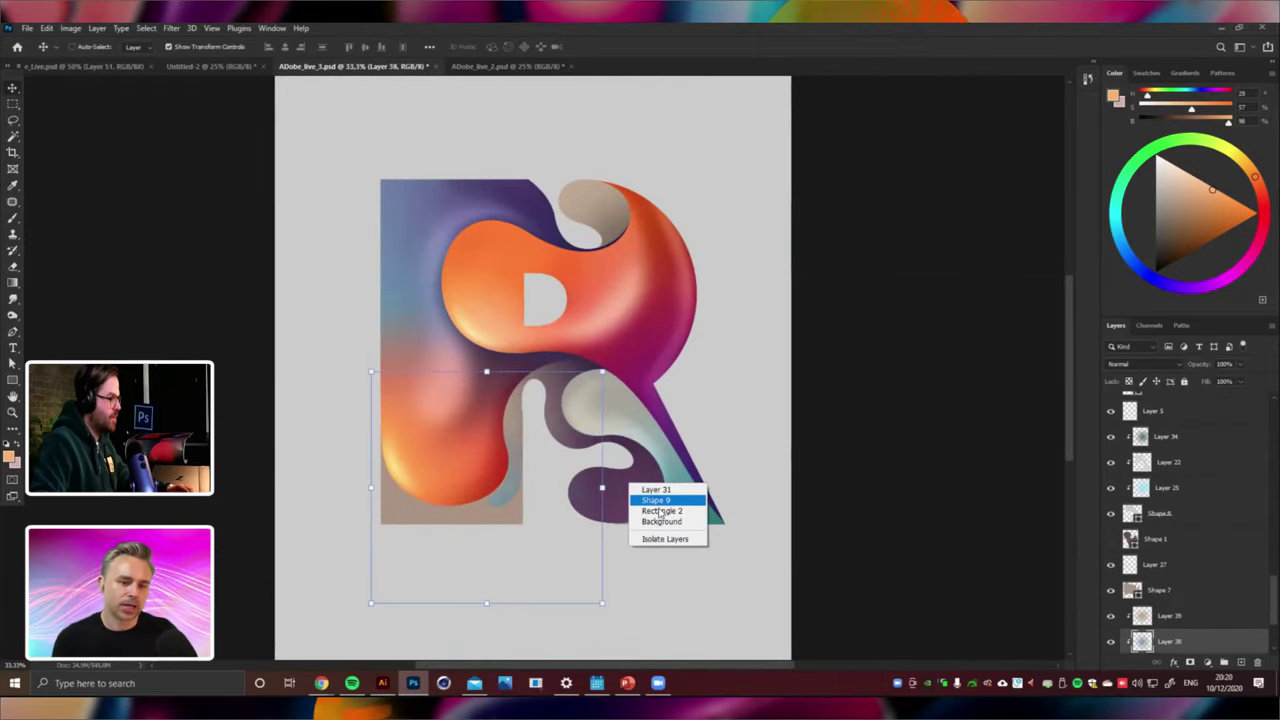
{"action": "left_click", "coordinate": [645, 494]}
{"action": "left_click", "coordinate": [1110, 643]}
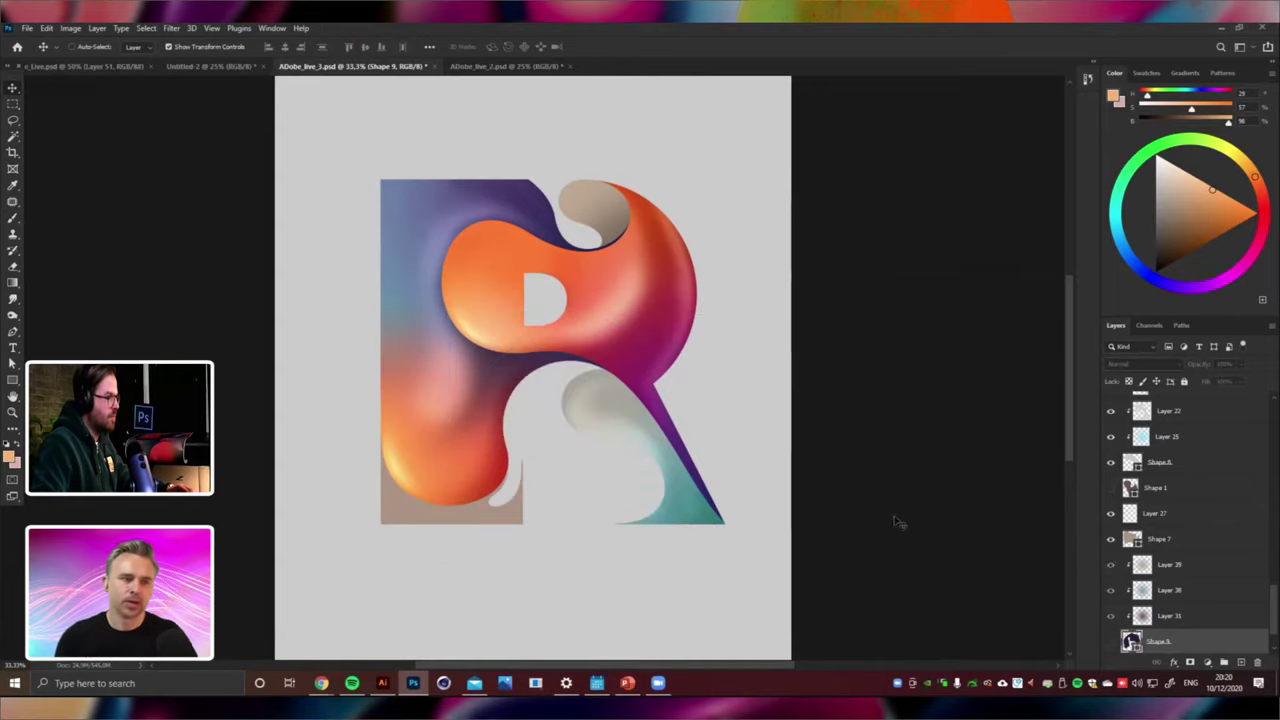
{"action": "left_click", "coordinate": [1110, 643]}
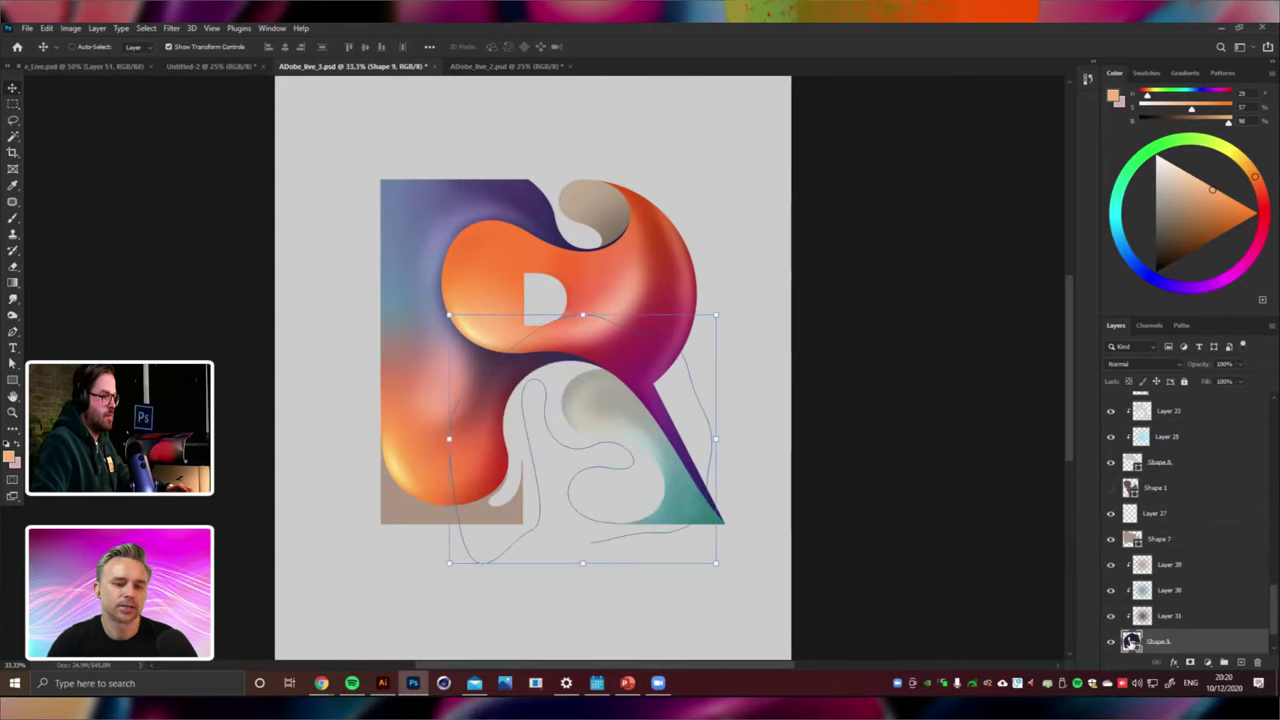
Recolour the leg's swirl to dark brown (#5d4a3e) and delete the clipped gradient on Layer 31.
{"action": "double_click", "coordinate": [1131, 641]}
{"action": "left_click", "coordinate": [1010, 500]}
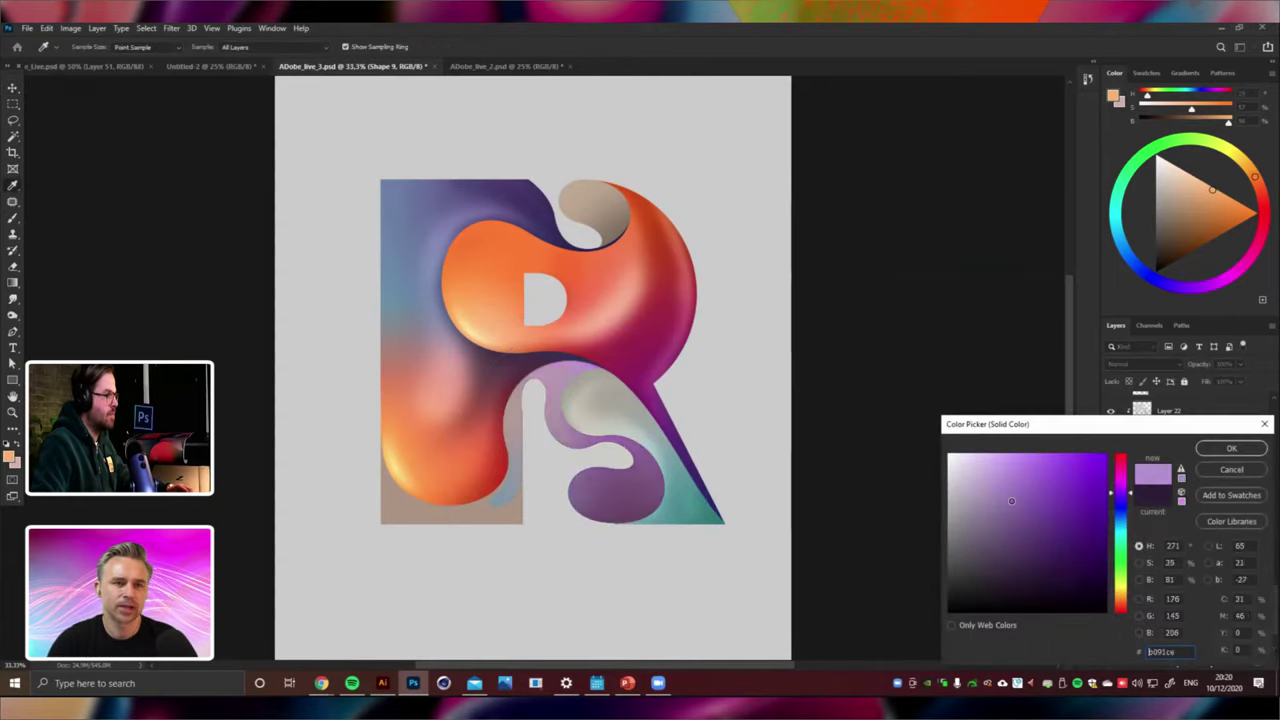
{"action": "left_click_drag", "start_coordinate": [1115, 492], "coordinate": [1131, 607]}
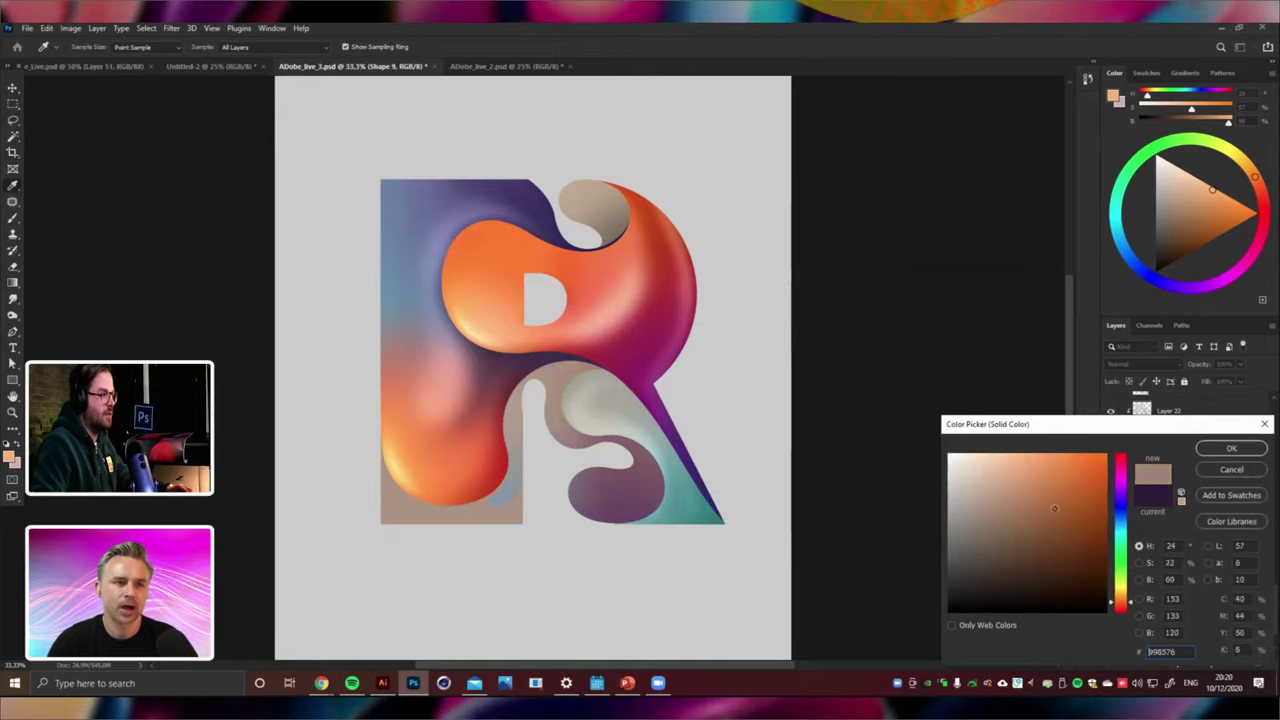
{"action": "left_click", "coordinate": [1091, 542]}
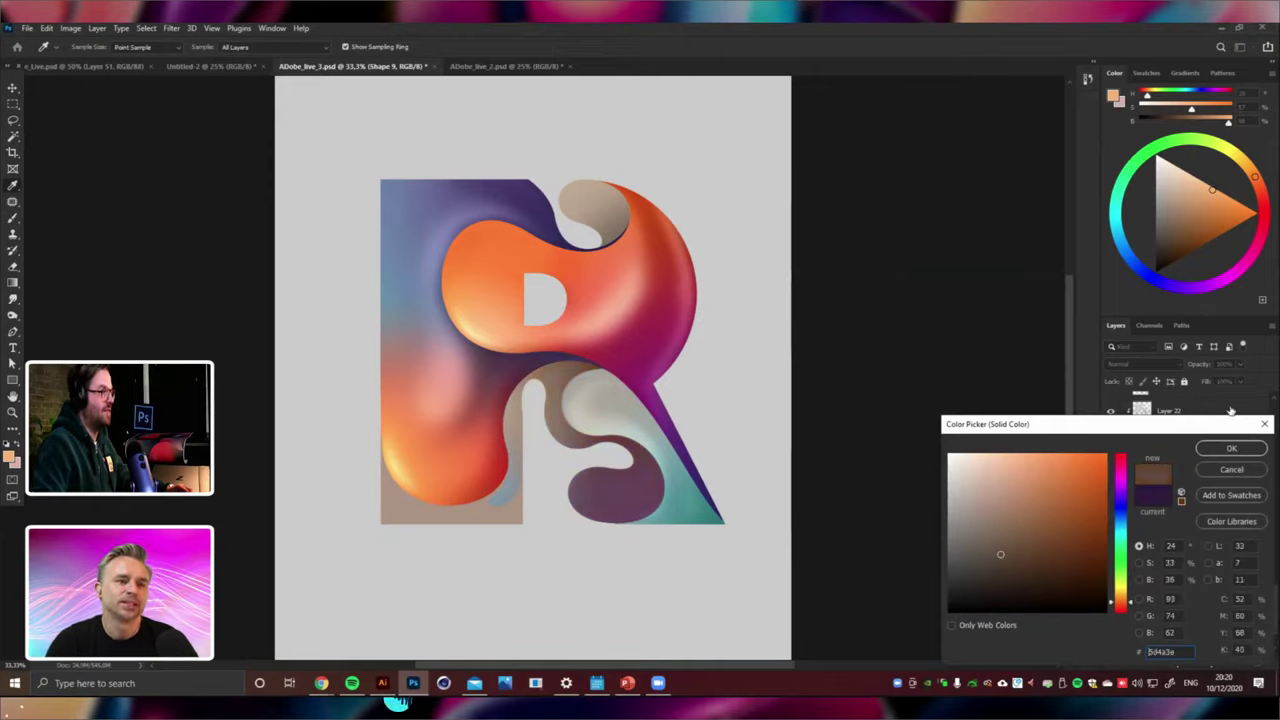
{"action": "left_click", "coordinate": [1221, 451]}
{"action": "key", "text": "v"}
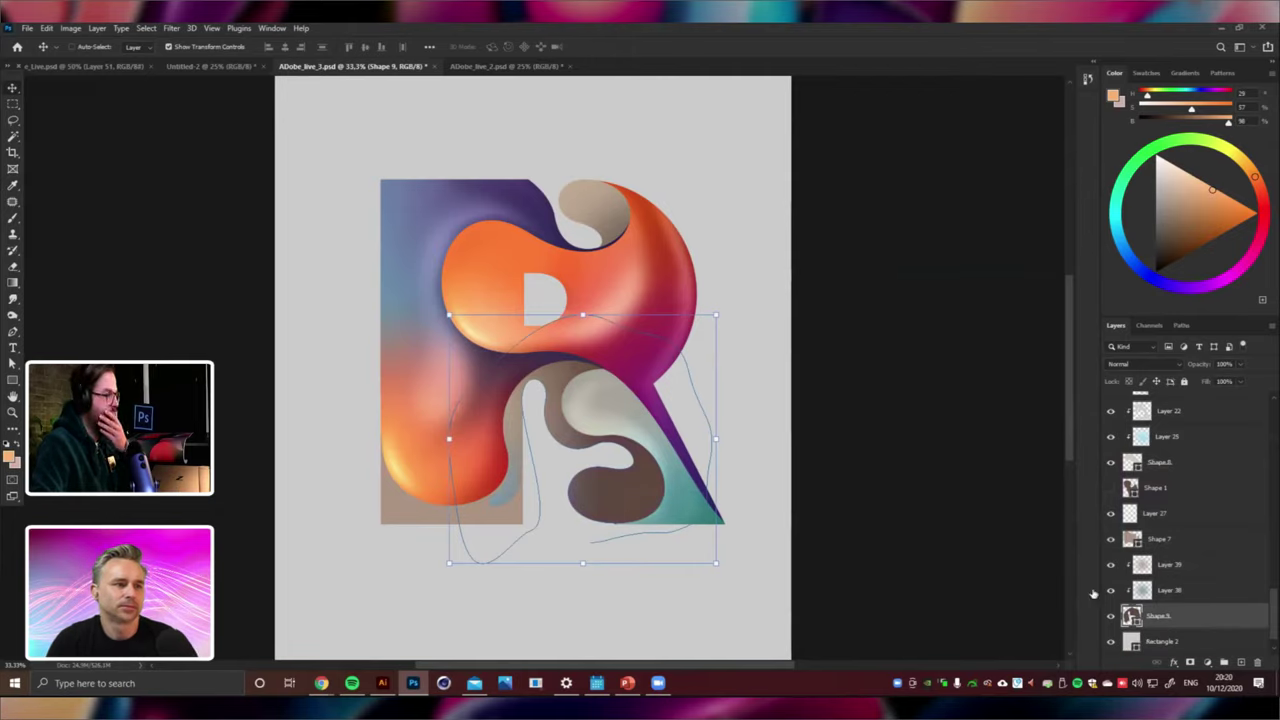
Try colours sampled from the artwork on the leg's swirl and settle on a dark grey-teal, RGB 67, 80, 80.
{"action": "double_click", "coordinate": [1130, 616]}
{"action": "left_click", "coordinate": [586, 380]}
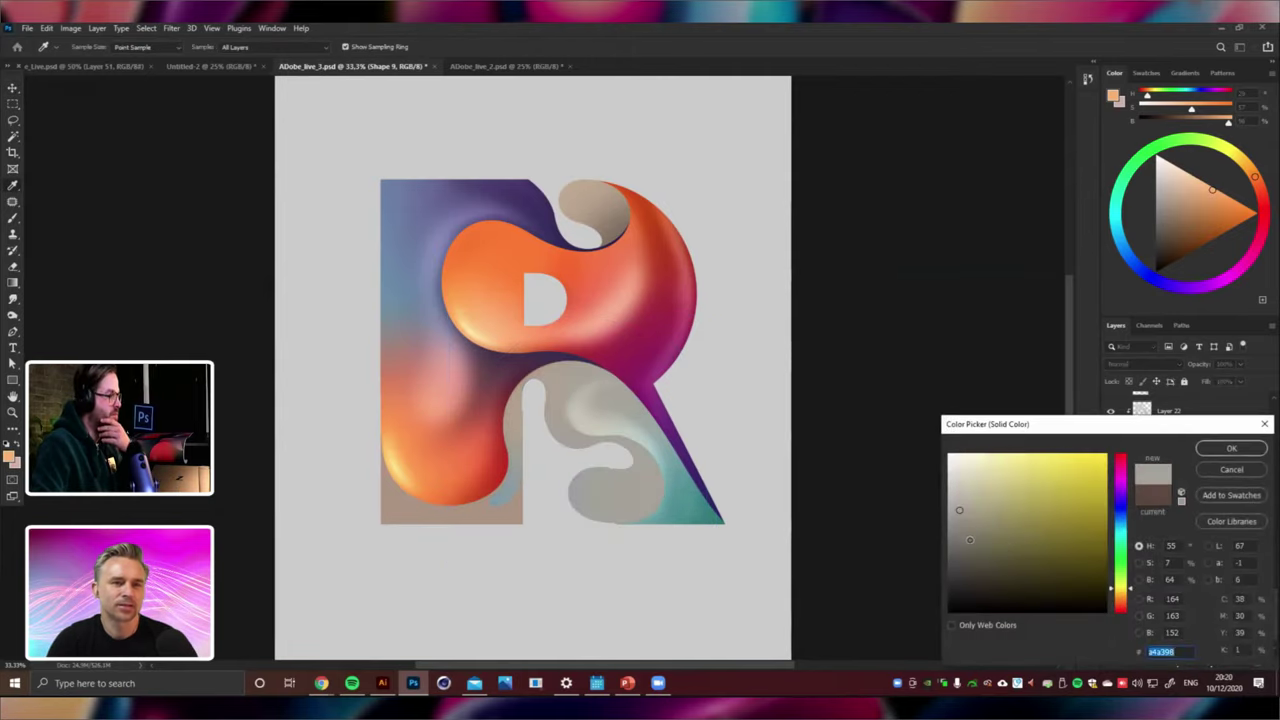
{"action": "mouse_move", "coordinate": [970, 540]}
{"action": "left_mouse_down"}
{"action": "mouse_move", "coordinate": [1037, 506]}
{"action": "mouse_move", "coordinate": [1104, 560]}
{"action": "mouse_move", "coordinate": [989, 481]}
{"action": "mouse_move", "coordinate": [1020, 477]}
{"action": "left_mouse_up"}
{"action": "left_click", "coordinate": [590, 404]}
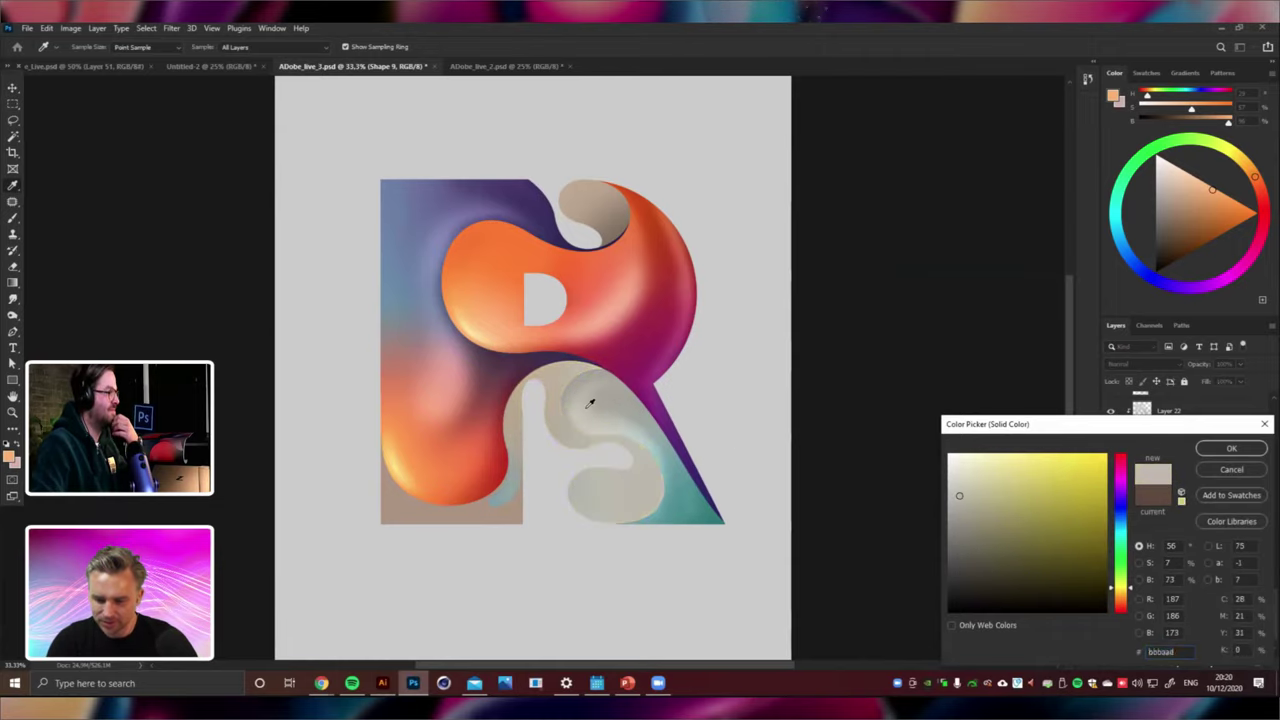
{"action": "left_click", "coordinate": [669, 477]}
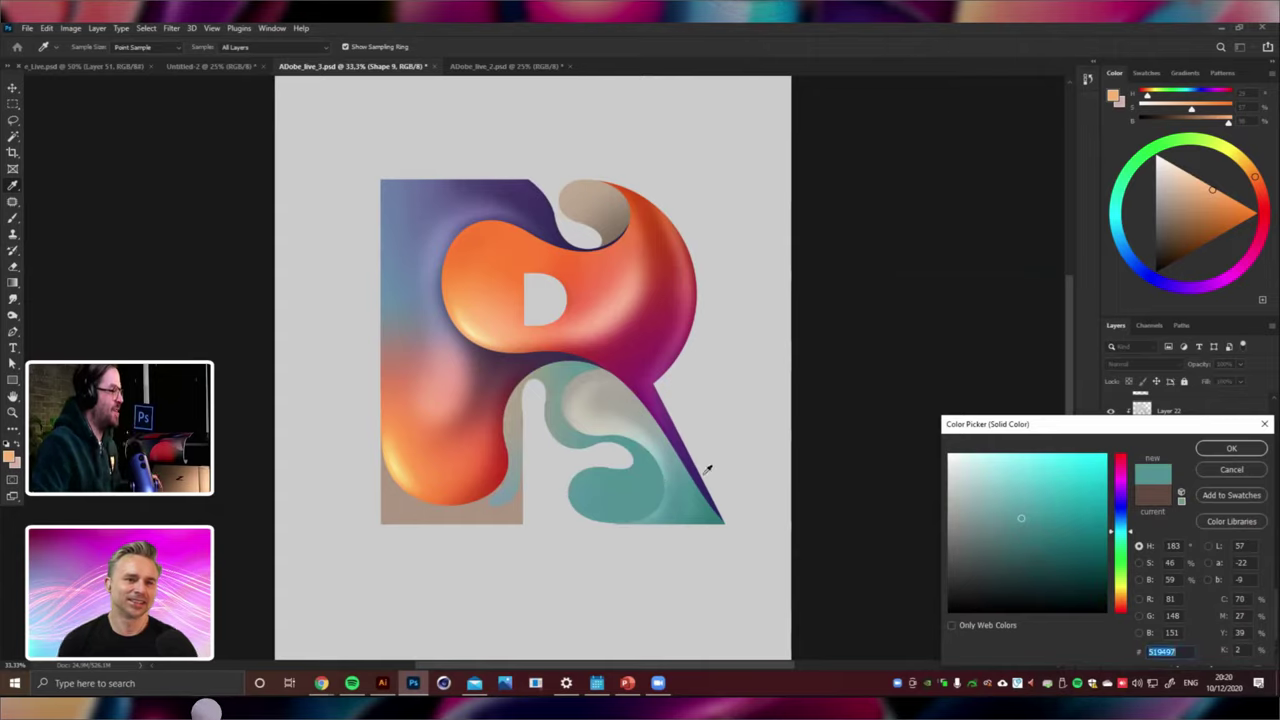
{"action": "left_click", "coordinate": [679, 430]}
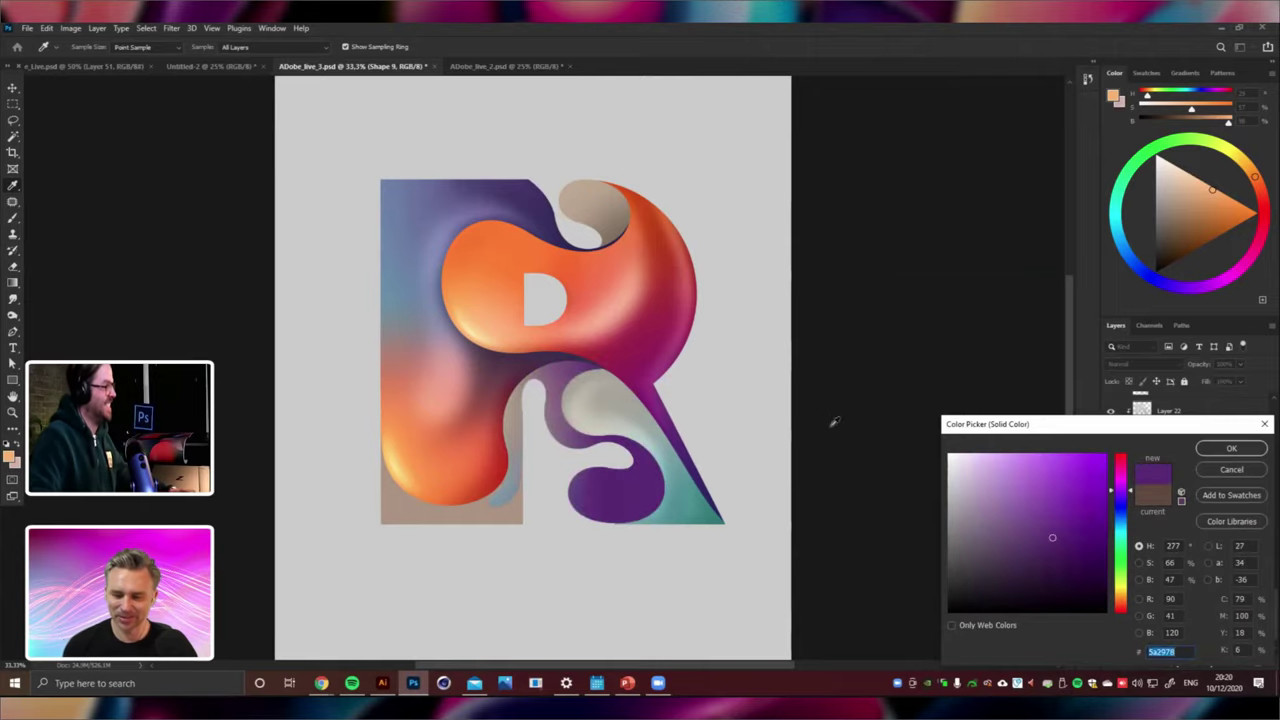
{"action": "mouse_move", "coordinate": [1040, 541]}
{"action": "left_mouse_down"}
{"action": "mouse_move", "coordinate": [1003, 515]}
{"action": "mouse_move", "coordinate": [993, 547]}
{"action": "left_mouse_up"}
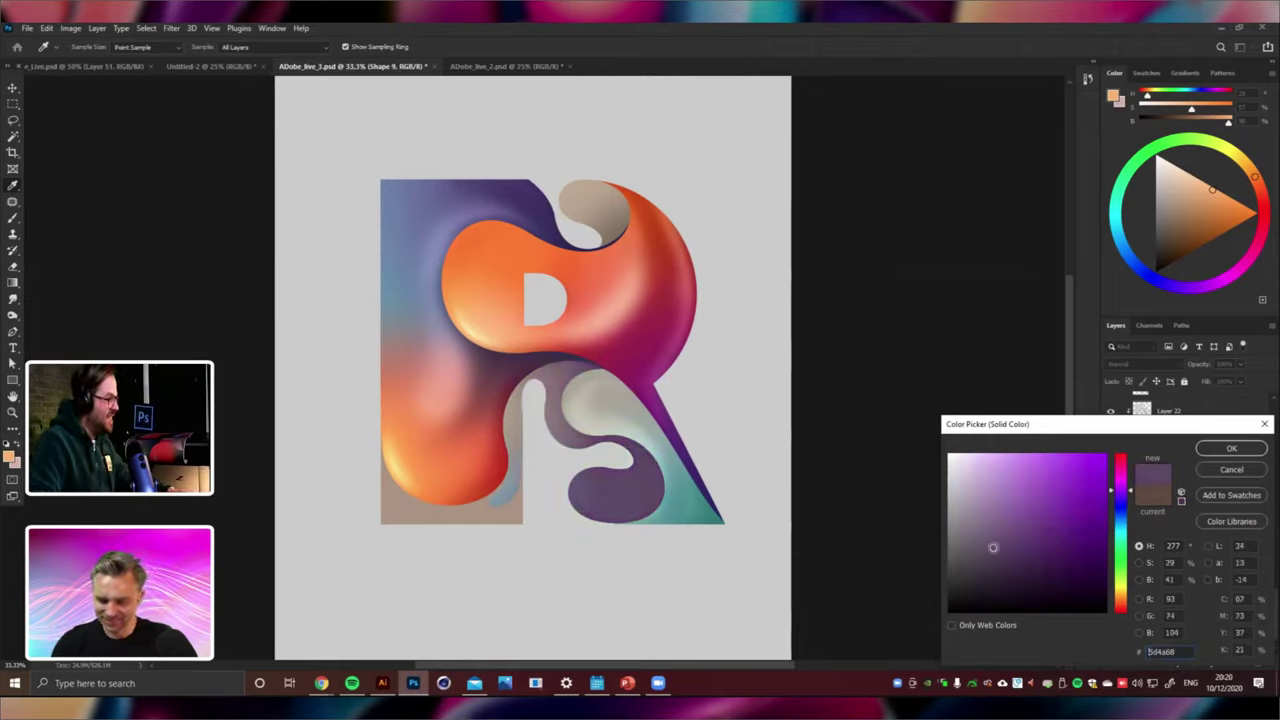
{"action": "left_click_drag", "start_coordinate": [1121, 516], "coordinate": [1121, 532]}
{"action": "mouse_move", "coordinate": [993, 547]}
{"action": "left_mouse_down"}
{"action": "mouse_move", "coordinate": [1003, 511]}
{"action": "mouse_move", "coordinate": [969, 571]}
{"action": "mouse_move", "coordinate": [911, 477]}
{"action": "mouse_move", "coordinate": [913, 520]}
{"action": "mouse_move", "coordinate": [888, 450]}
{"action": "left_mouse_up"}
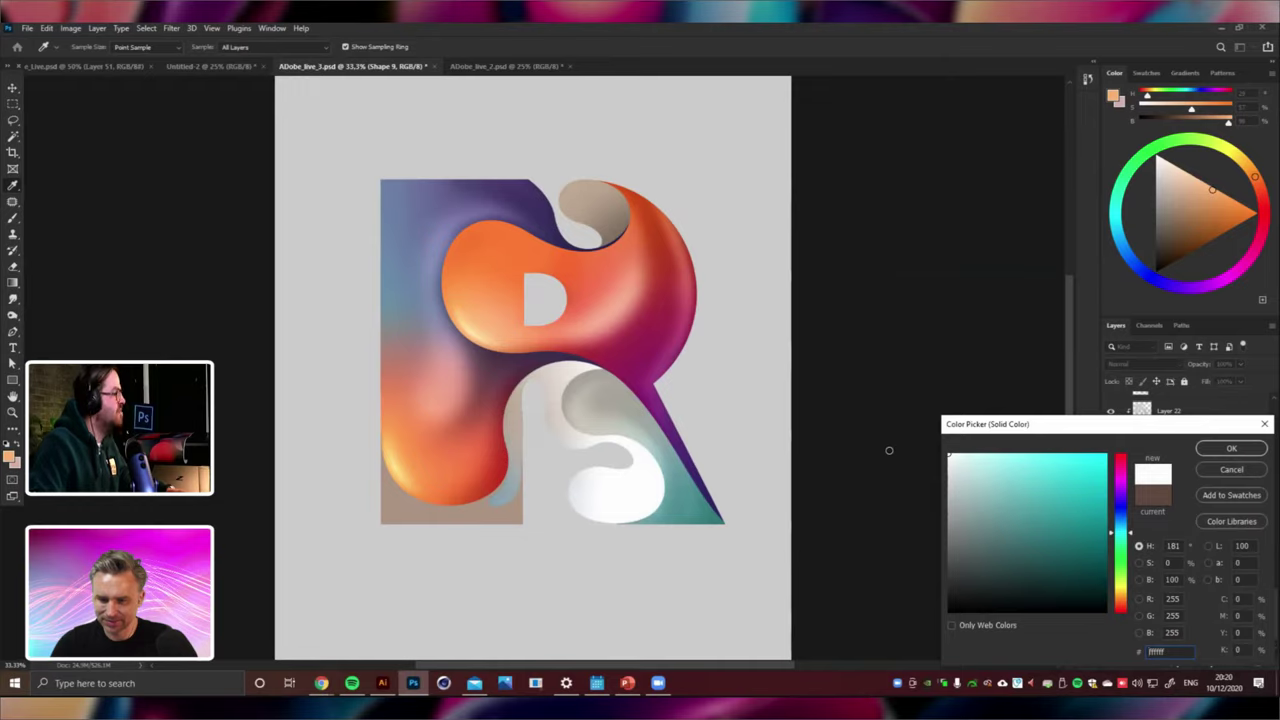
{"action": "mouse_move", "coordinate": [891, 509]}
{"action": "left_mouse_down"}
{"action": "mouse_move", "coordinate": [891, 532]}
{"action": "mouse_move", "coordinate": [1014, 540]}
{"action": "mouse_move", "coordinate": [943, 537]}
{"action": "mouse_move", "coordinate": [981, 552]}
{"action": "mouse_move", "coordinate": [974, 562]}
{"action": "left_mouse_up"}
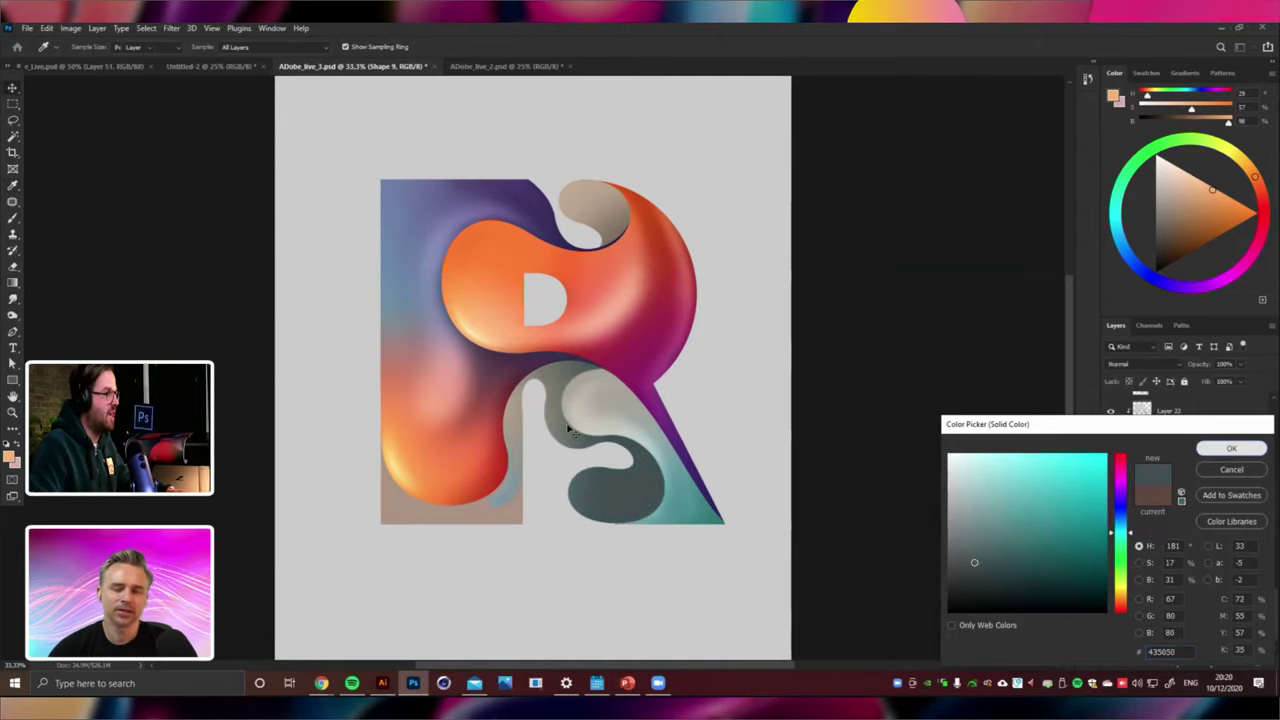
{"action": "left_click", "coordinate": [1231, 448]}
{"action": "left_click_drag", "start_coordinate": [637, 531], "coordinate": [573, 431]}
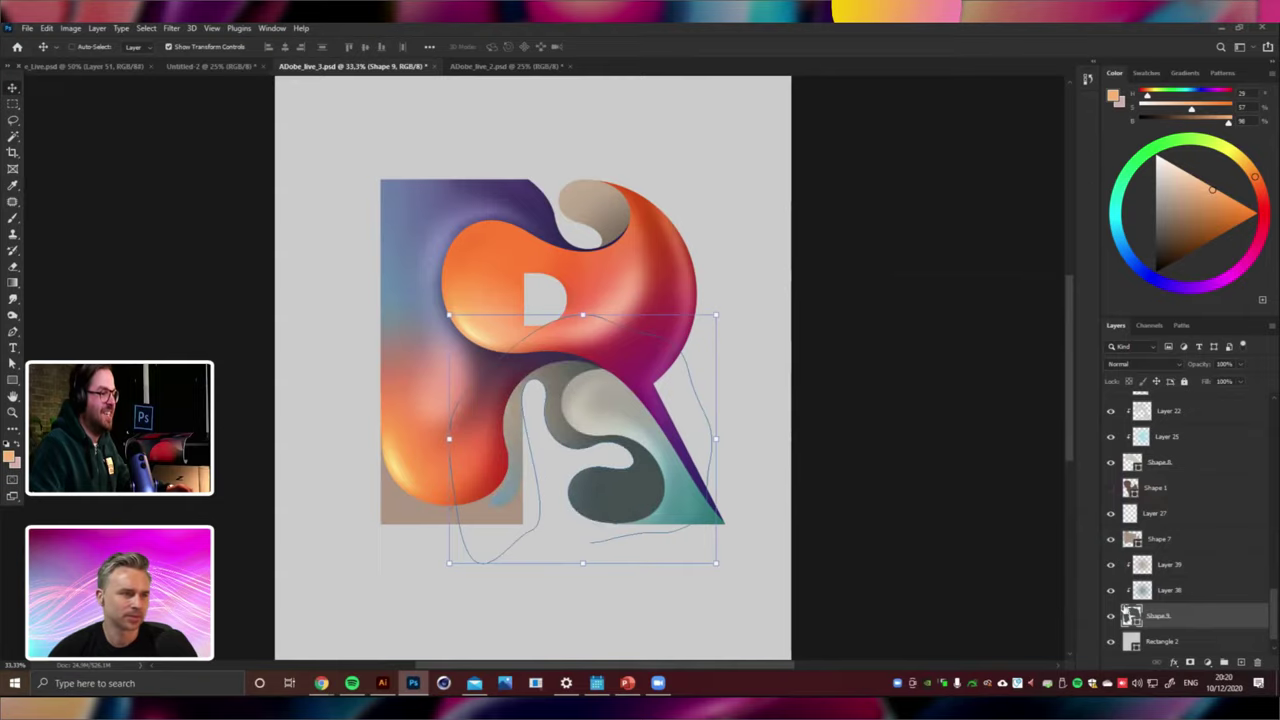
Add a new layer clipped to the leg's swirl and stack it above Layer 39.
{"action": "key", "text": "ctrl+shift+n"}
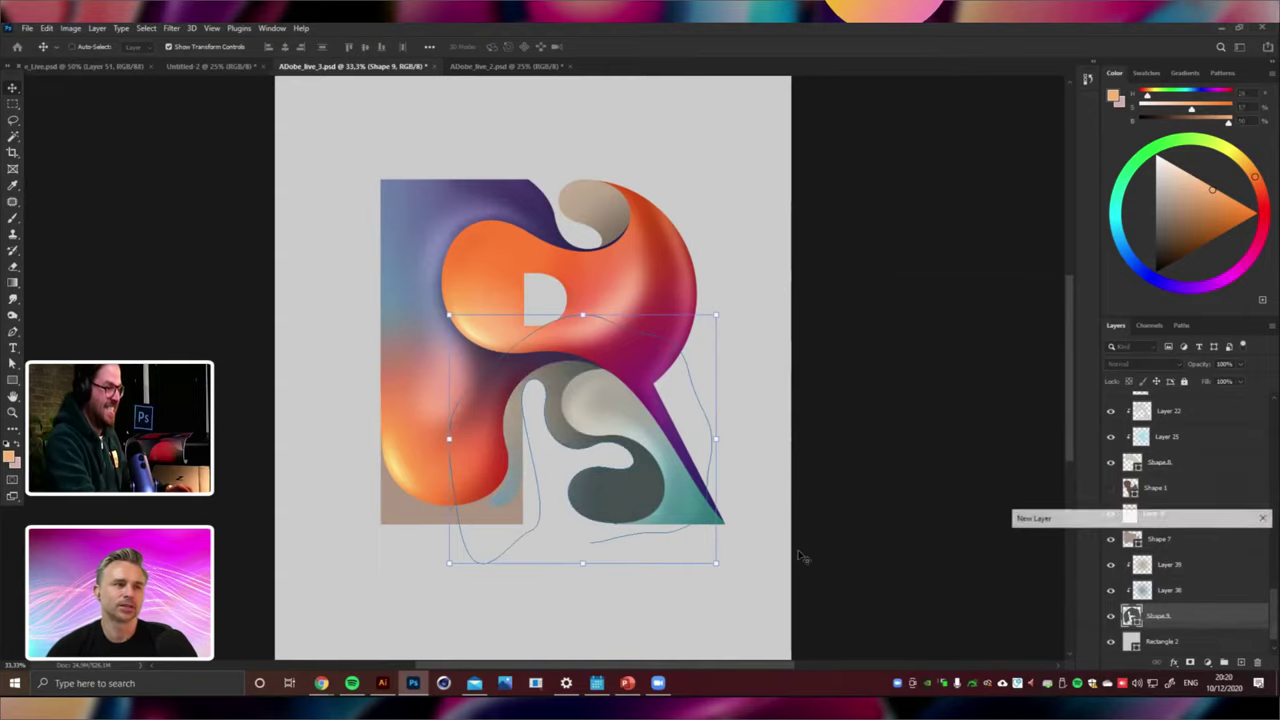
{"action": "key", "text": "Return"}
{"action": "key", "text": "ctrl+["}
{"action": "key", "text": "ctrl+]"}
{"action": "key", "text": "ctrl+]"}
{"action": "key", "text": "ctrl+minus"}
{"action": "key", "text": "ctrl+minus"}
{"action": "key", "text": "ctrl+minus"}
{"action": "key", "text": "ctrl+minus"}
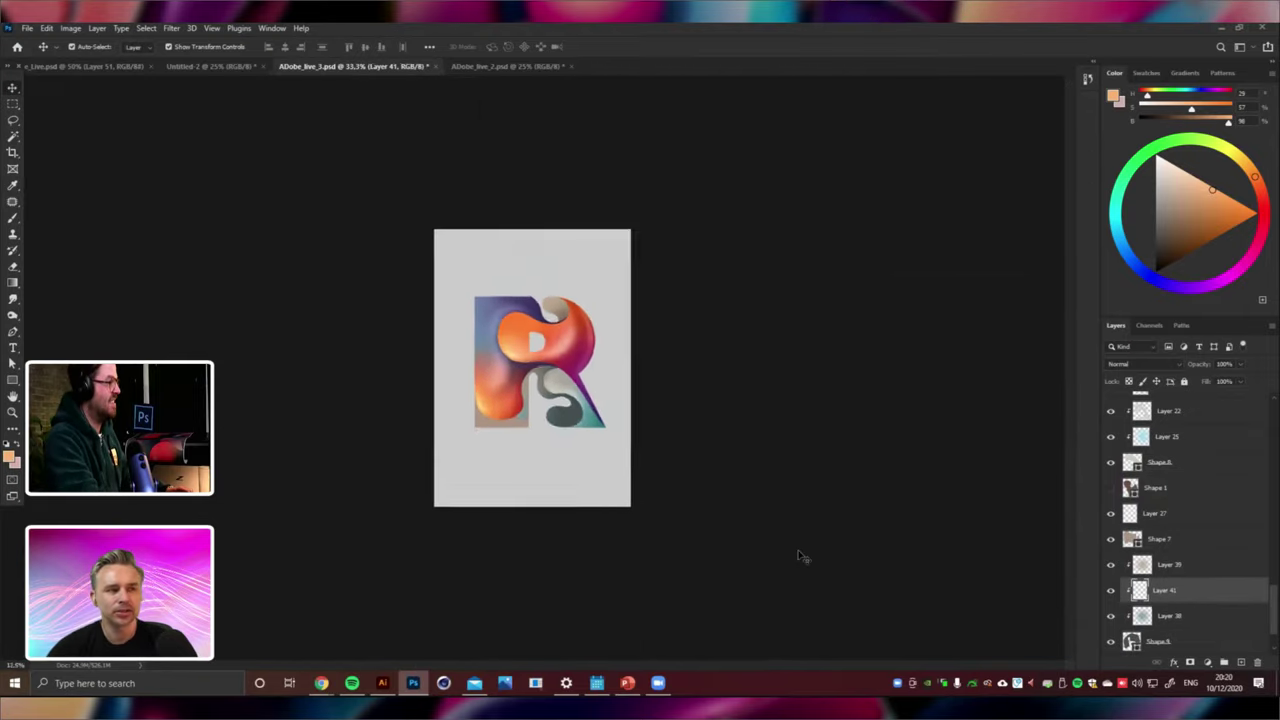
{"action": "key", "text": "ctrl+]"}
{"action": "key", "text": "ctrl+plus"}
{"action": "key", "text": "ctrl+plus"}
{"action": "key", "text": "ctrl+plus"}
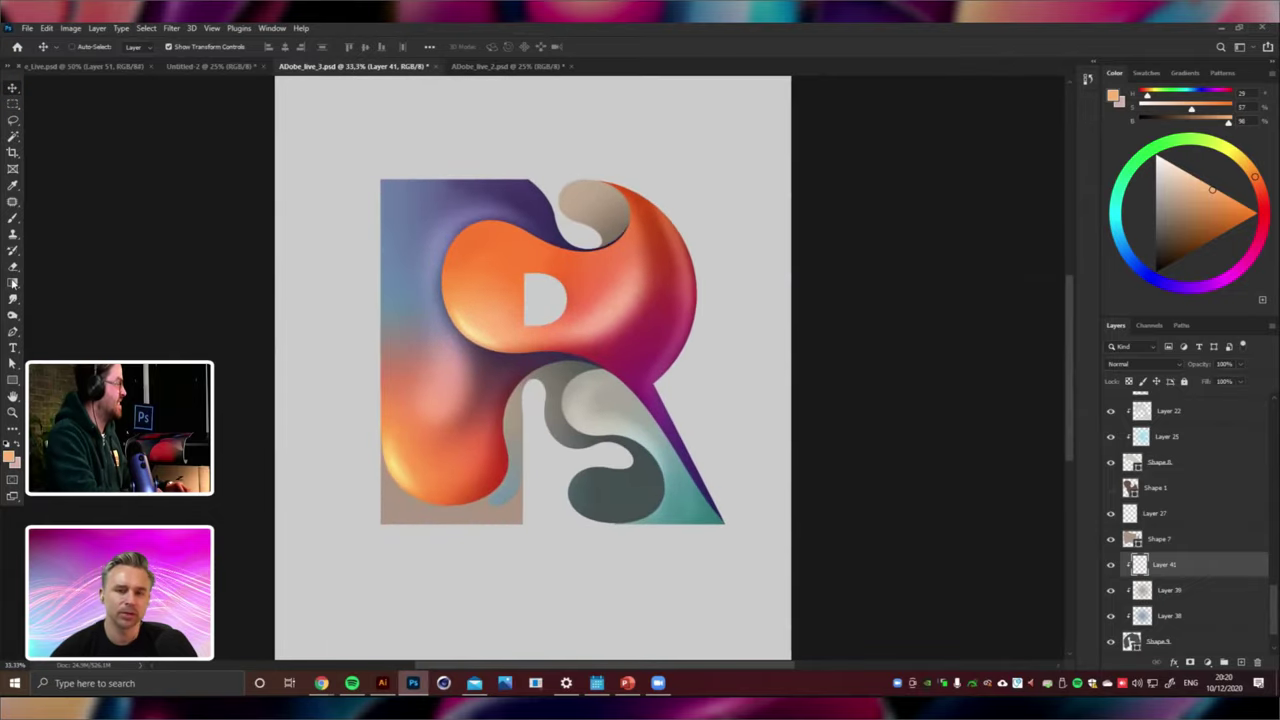
Sample the bowl's orange, draw a radial gradient over the leg's swirl on the new layer, and invert it to blue.
{"action": "left_click", "coordinate": [12, 283]}
{"action": "left_click", "coordinate": [490, 262], "text": "alt"}
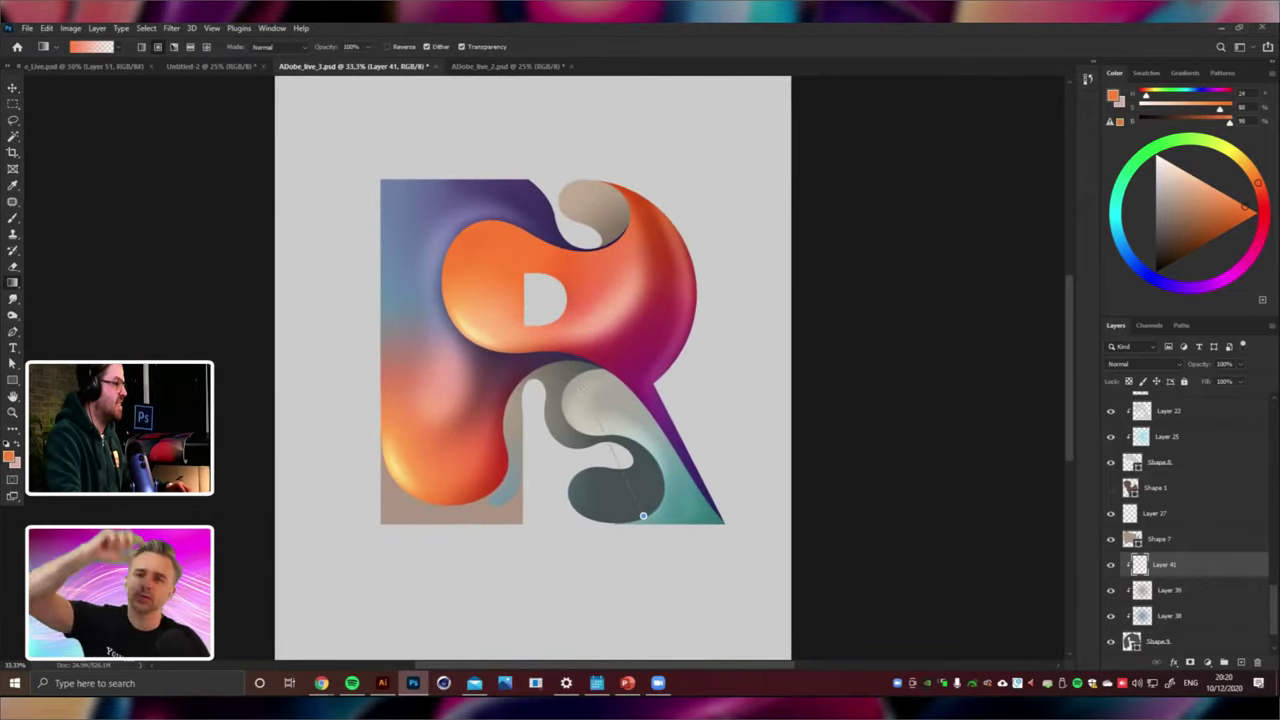
{"action": "left_click_drag", "start_coordinate": [643, 516], "coordinate": [586, 409]}
{"action": "left_click_drag", "start_coordinate": [554, 323], "coordinate": [547, 333]}
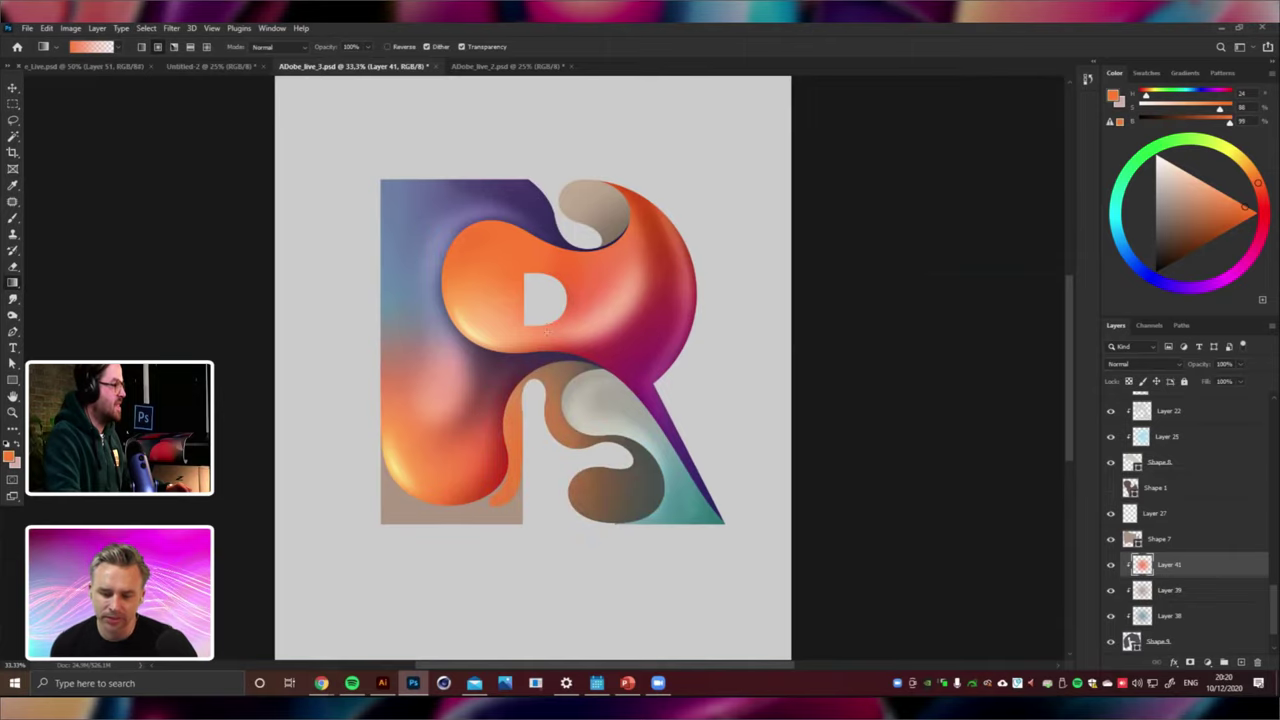
{"action": "key", "text": "ctrl+z"}
Shift the new gradient's hue to +175 and saturation to +29, lighten it, and delete its layer.
{"action": "key", "text": "ctrl+u"}
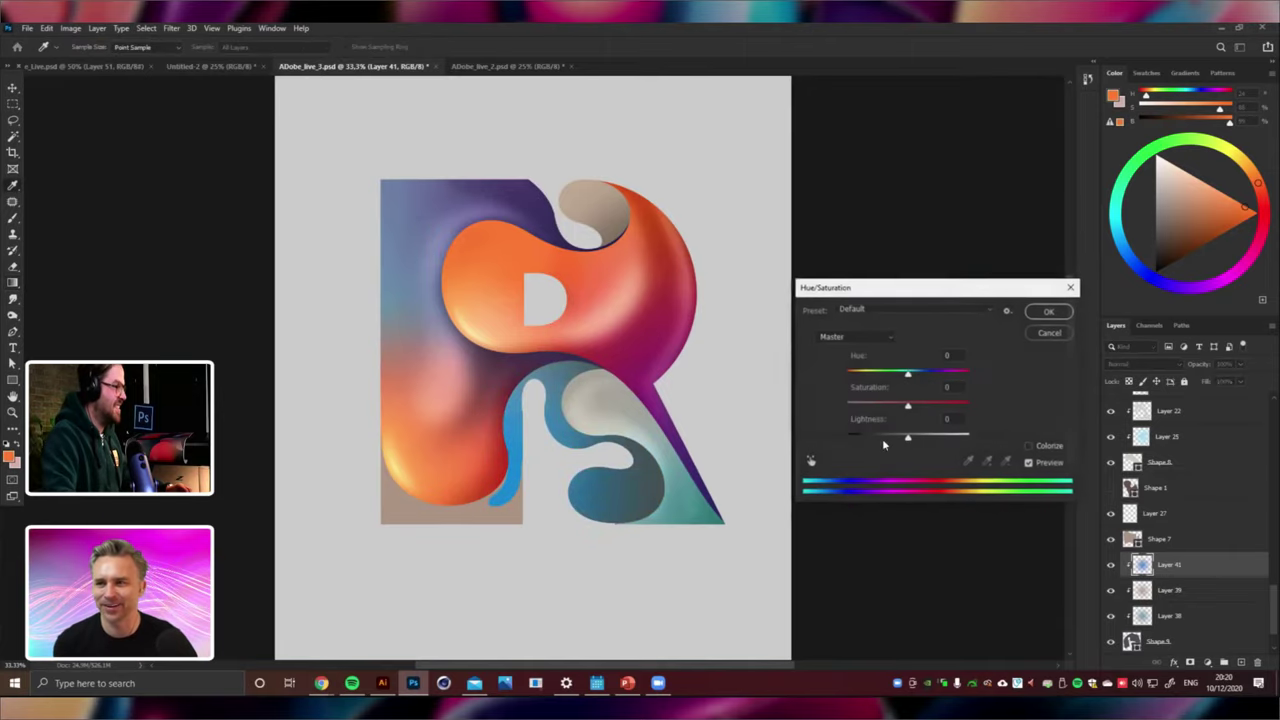
{"action": "left_click", "coordinate": [889, 437]}
{"action": "left_click_drag", "start_coordinate": [907, 405], "coordinate": [965, 377]}
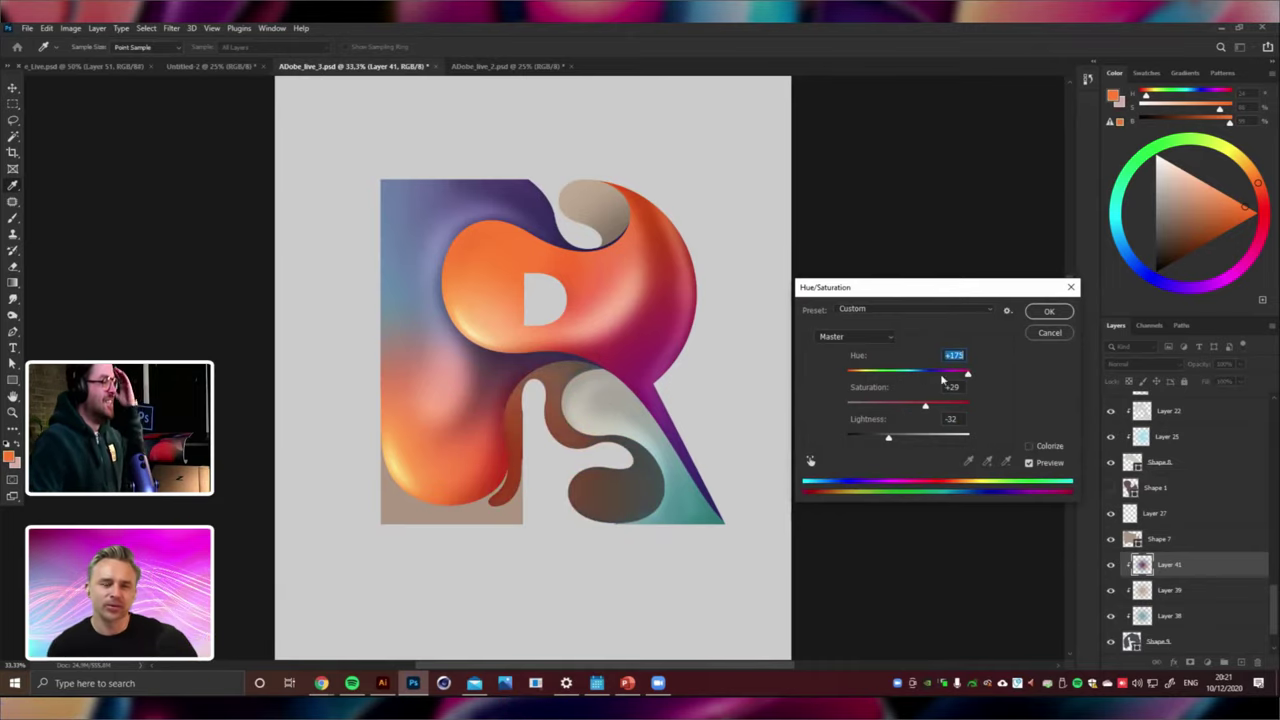
{"action": "left_click", "coordinate": [918, 438]}
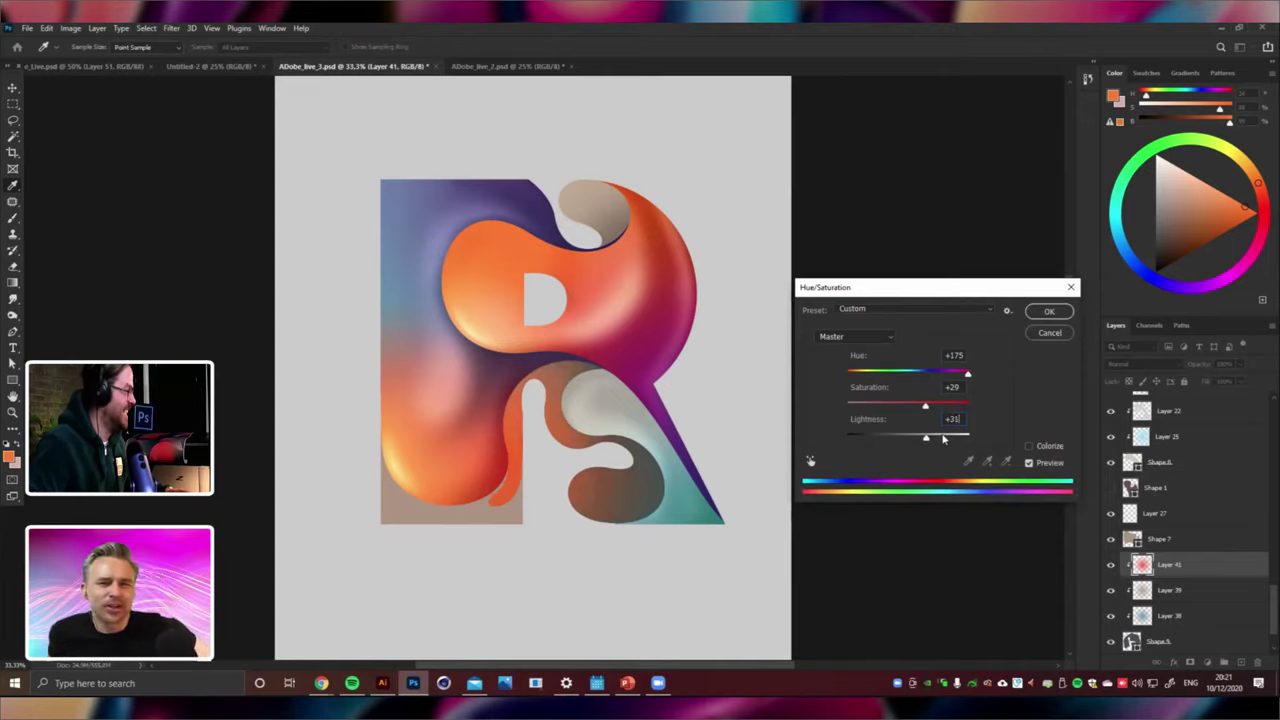
{"action": "left_click_drag", "start_coordinate": [942, 440], "coordinate": [941, 438]}
{"action": "left_click", "coordinate": [1044, 312]}
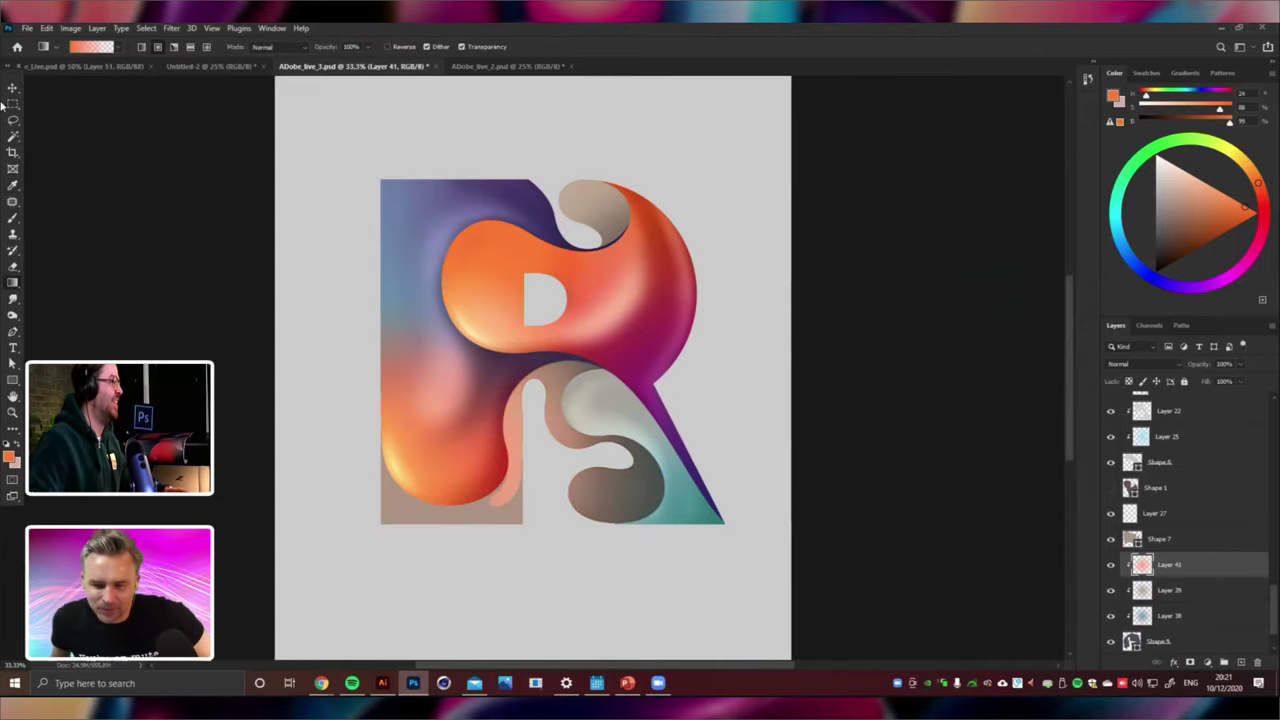
{"action": "left_click", "coordinate": [12, 89]}
{"action": "key", "text": "Delete"}
Scale down the beige gradient on Layer 39 toward the lower part of the swirl's narrow stem.
{"action": "left_click_drag", "start_coordinate": [571, 421], "coordinate": [540, 422]}
{"action": "key", "text": "ctrl+z"}
{"action": "key", "text": "ctrl+plus"}
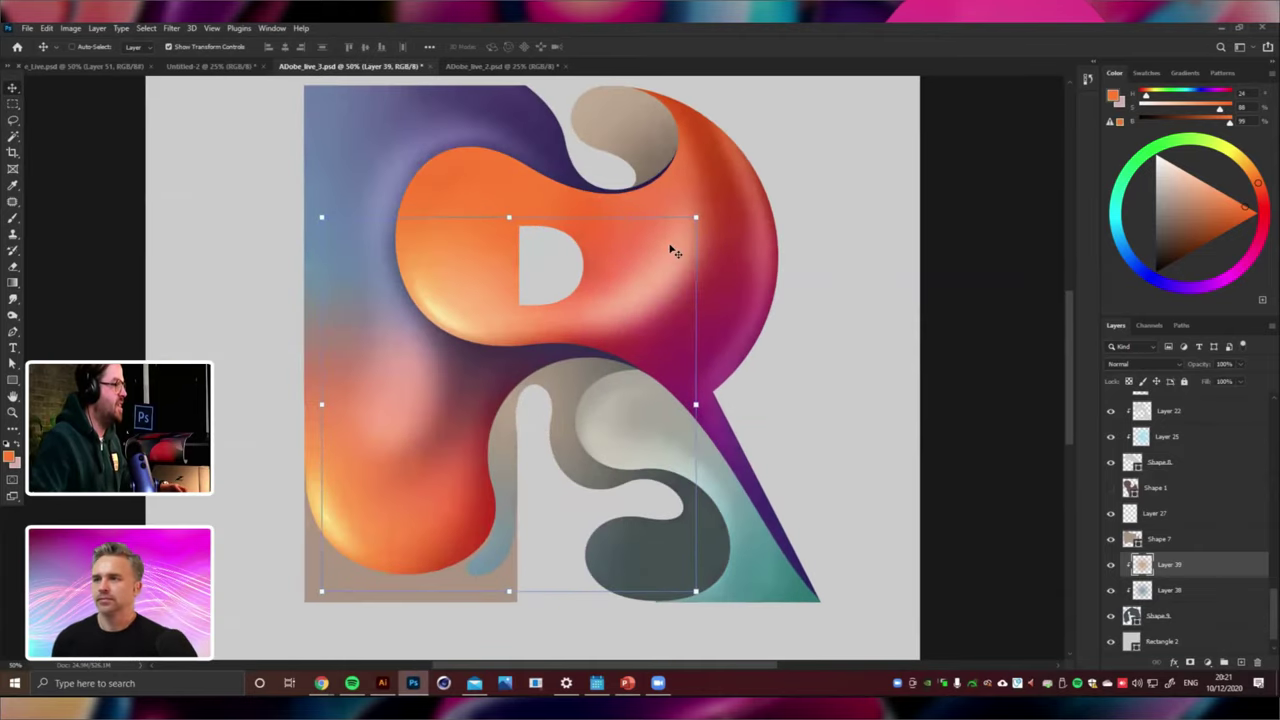
{"action": "mouse_move", "coordinate": [697, 218]}
{"action": "left_mouse_down"}
{"action": "mouse_move", "coordinate": [627, 286]}
{"action": "mouse_move", "coordinate": [704, 431]}
{"action": "mouse_move", "coordinate": [682, 313]}
{"action": "mouse_move", "coordinate": [666, 423]}
{"action": "mouse_move", "coordinate": [663, 386]}
{"action": "left_mouse_up"}
{"action": "key", "text": "Return"}
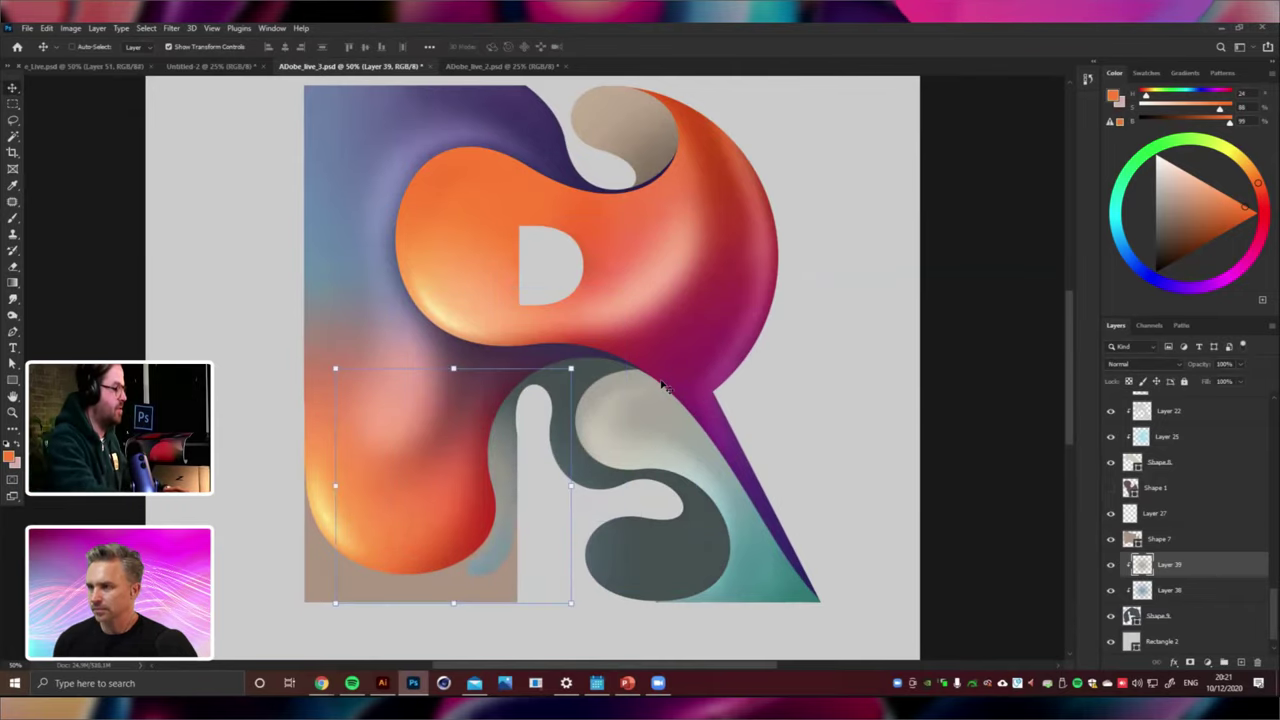
Add a new layer clipped to the leg's swirl and place it directly beneath Layer 39.
{"action": "key", "text": "ctrl+minus"}
{"action": "key", "text": "ctrl+shift+n"}
{"action": "key", "text": "Return"}
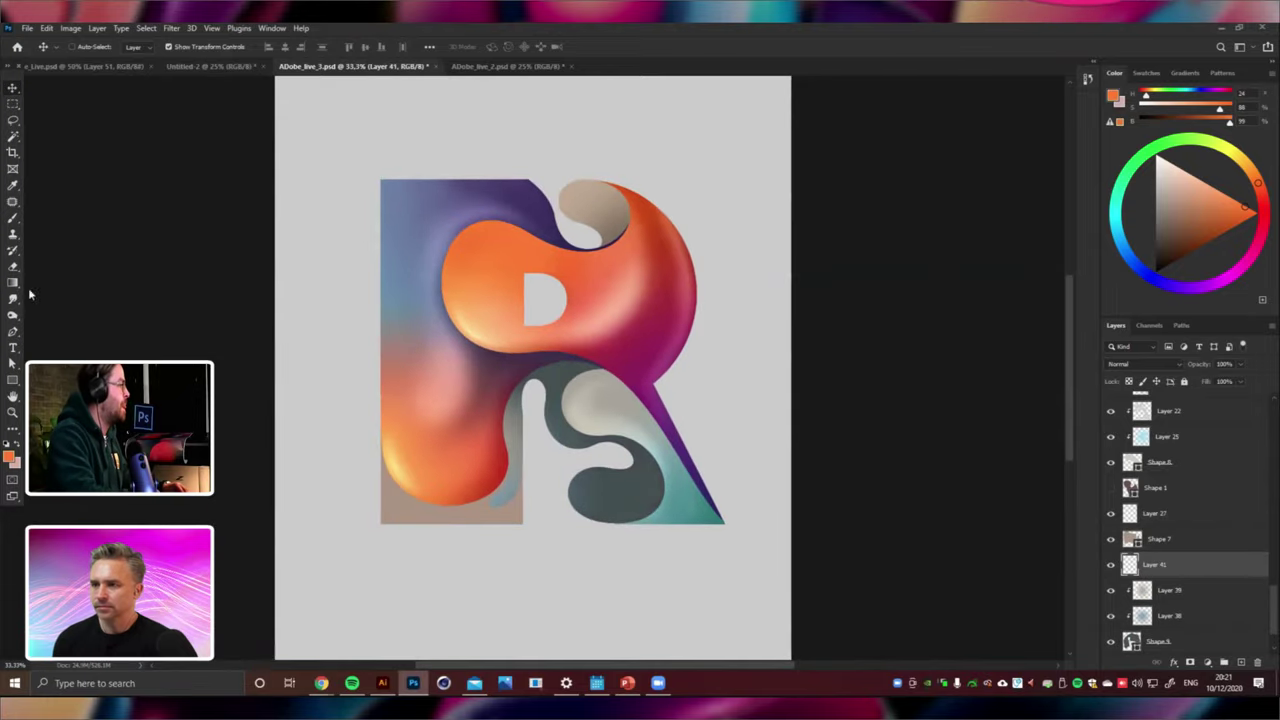
{"action": "key", "text": "g"}
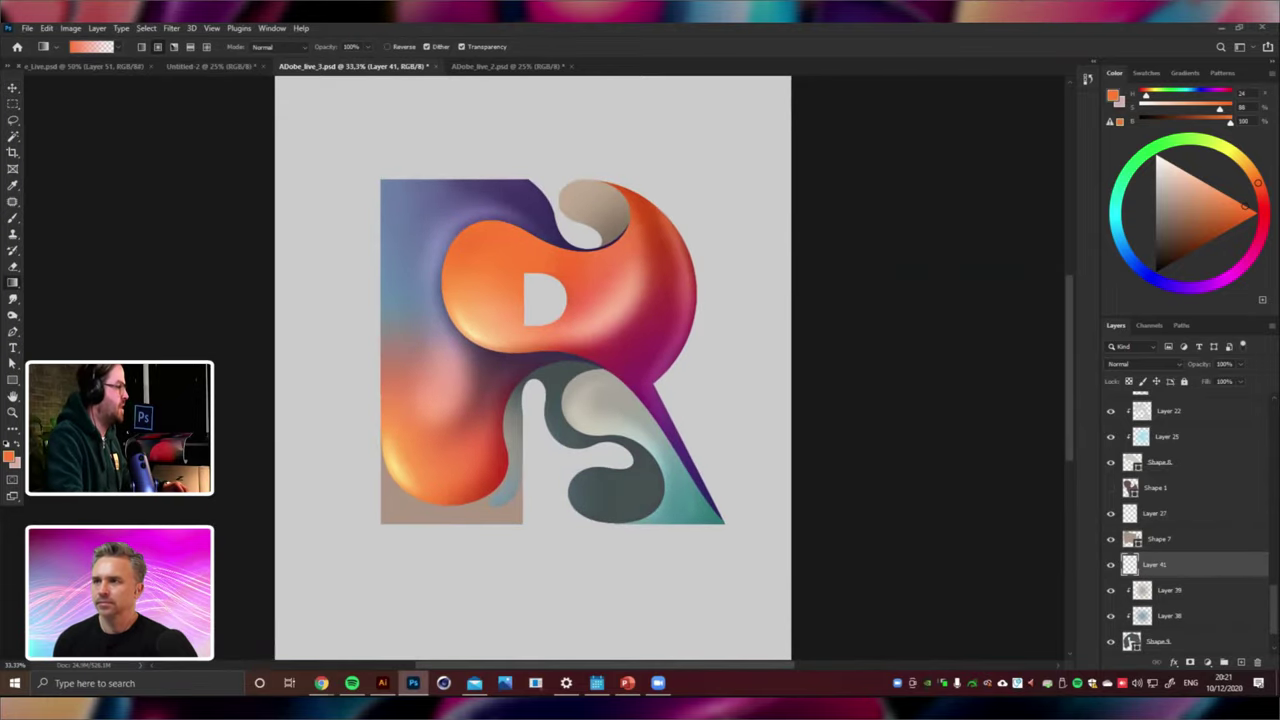
{"action": "key", "text": "ctrl+z"}
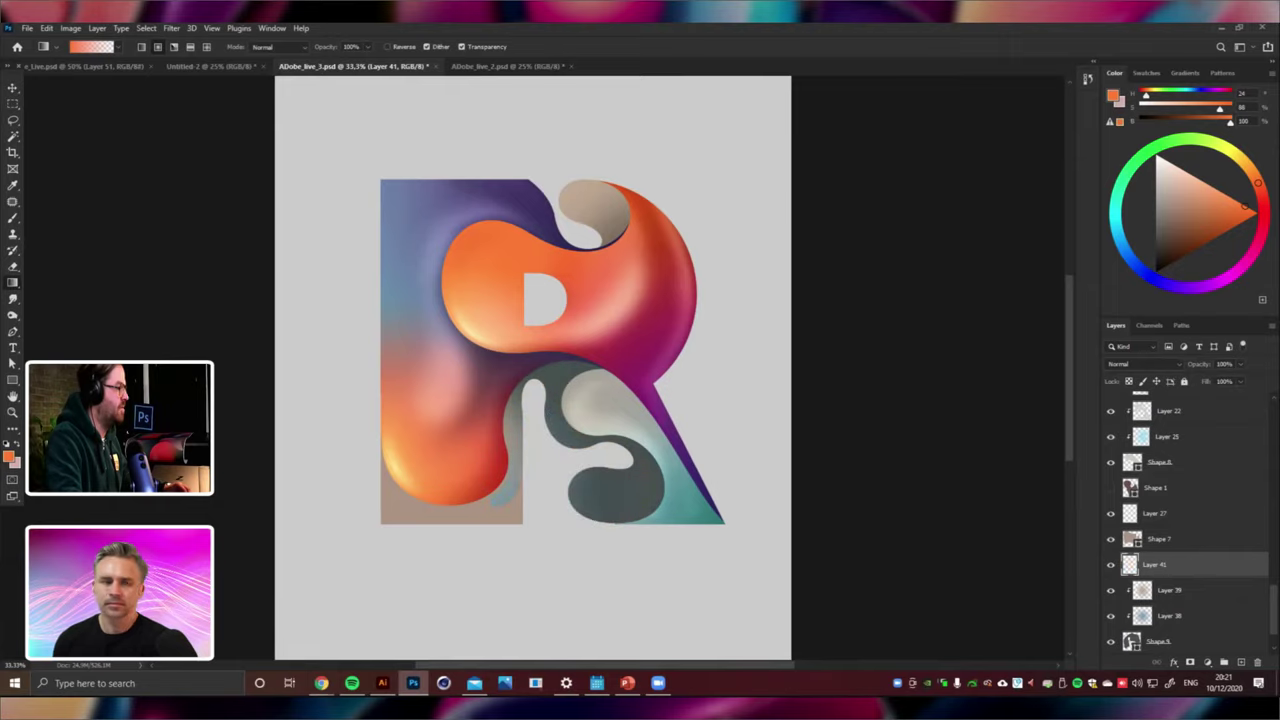
{"action": "key", "text": "ctrl+bracketleft"}
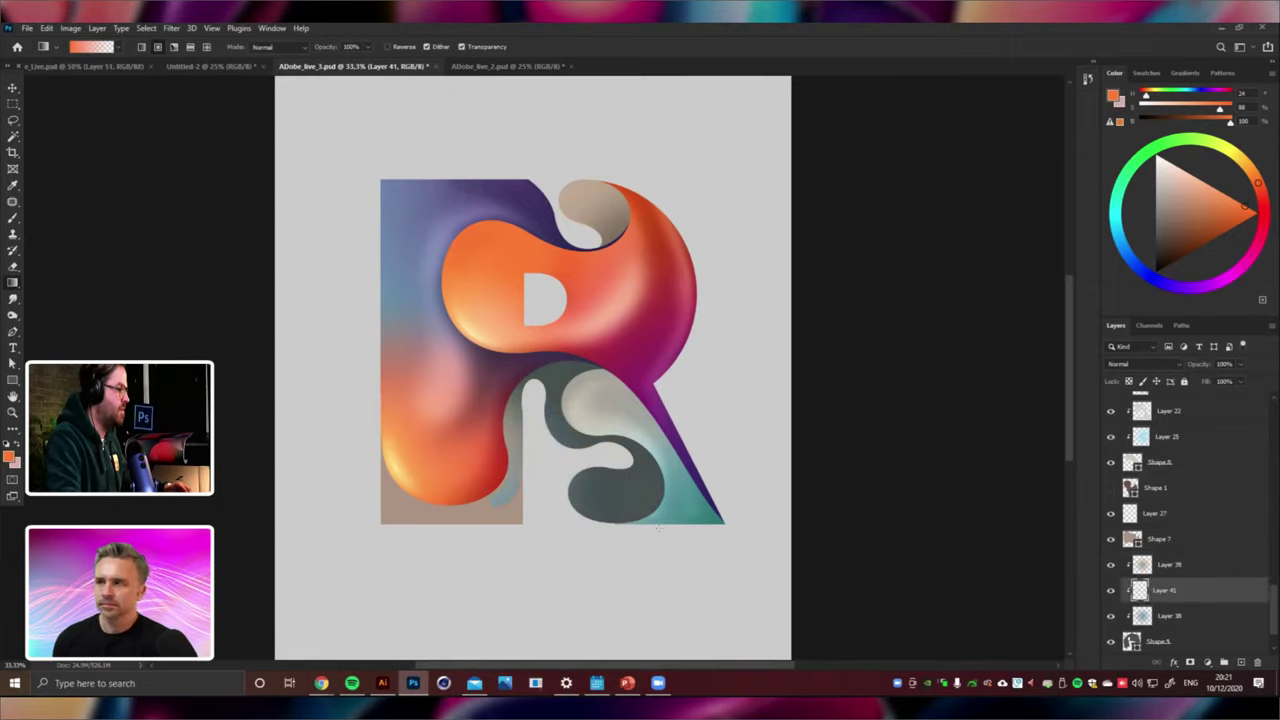
Draw an orange radial gradient over the swirl's upper bend and invert it to blue.
{"action": "left_click_drag", "start_coordinate": [664, 512], "coordinate": [595, 465]}
{"action": "key", "text": "ctrl+z"}
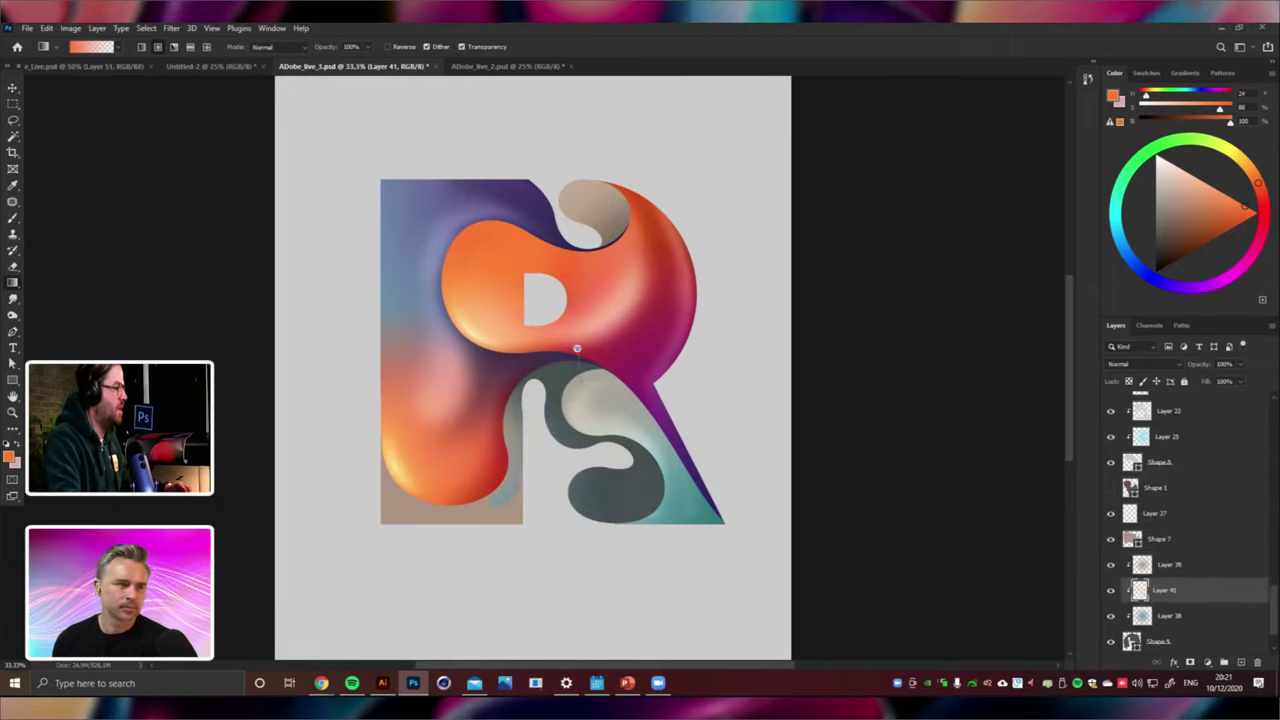
{"action": "key", "text": "ctrl+shift+z"}
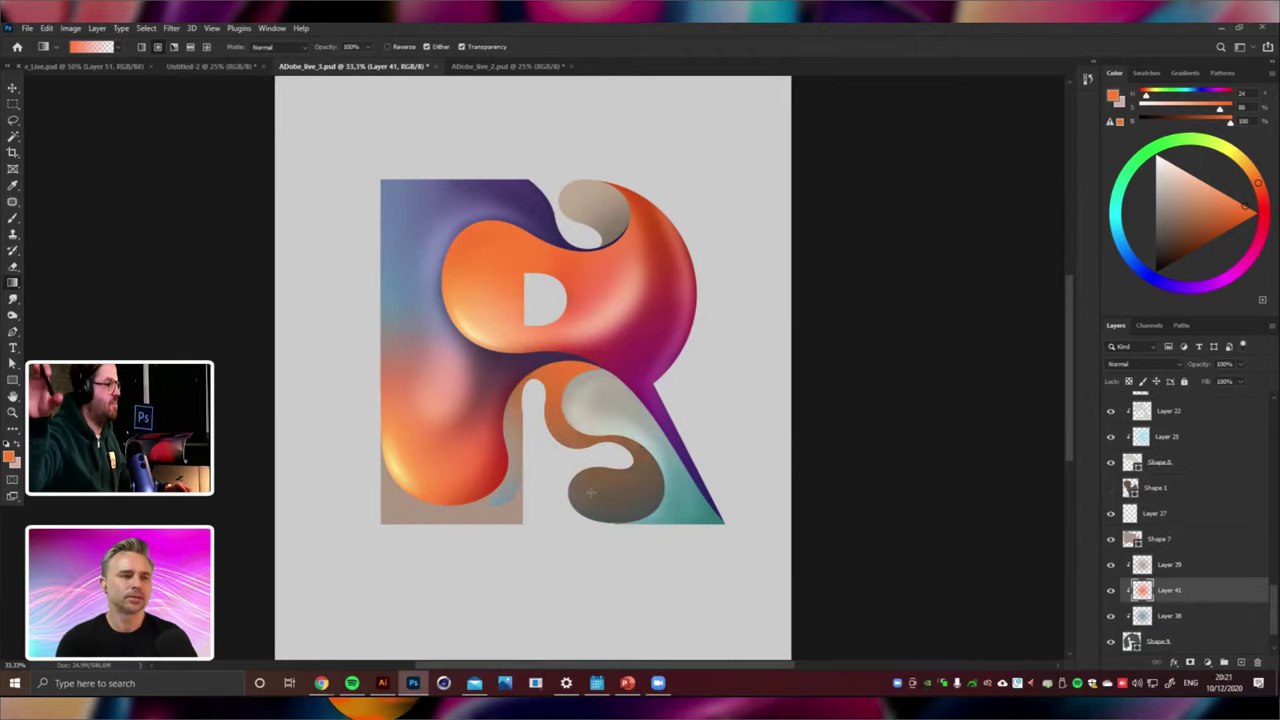
{"action": "key", "text": "ctrl+i"}
Darken the blue gradient on Layer 41 to lightness -48, shift its hue to teal green, and hide the layer.
{"action": "key", "text": "ctrl+u"}
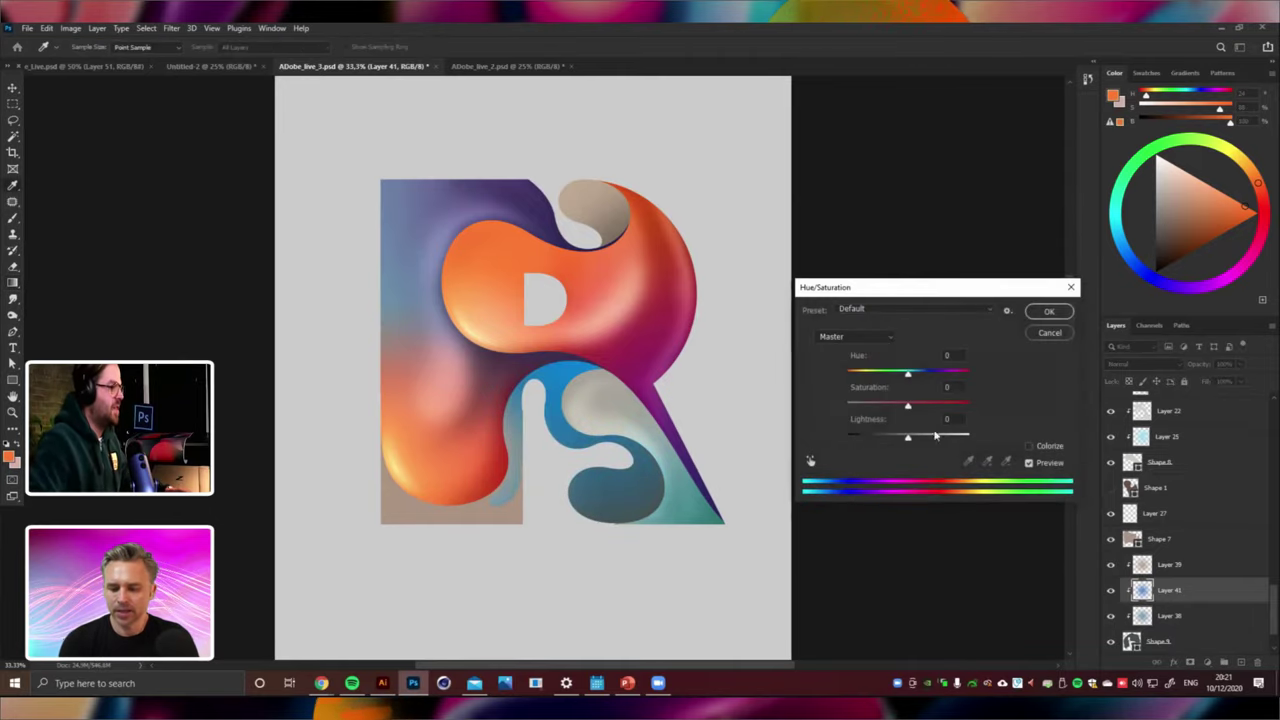
{"action": "left_click_drag", "start_coordinate": [905, 436], "coordinate": [884, 440]}
{"action": "left_click", "coordinate": [883, 438]}
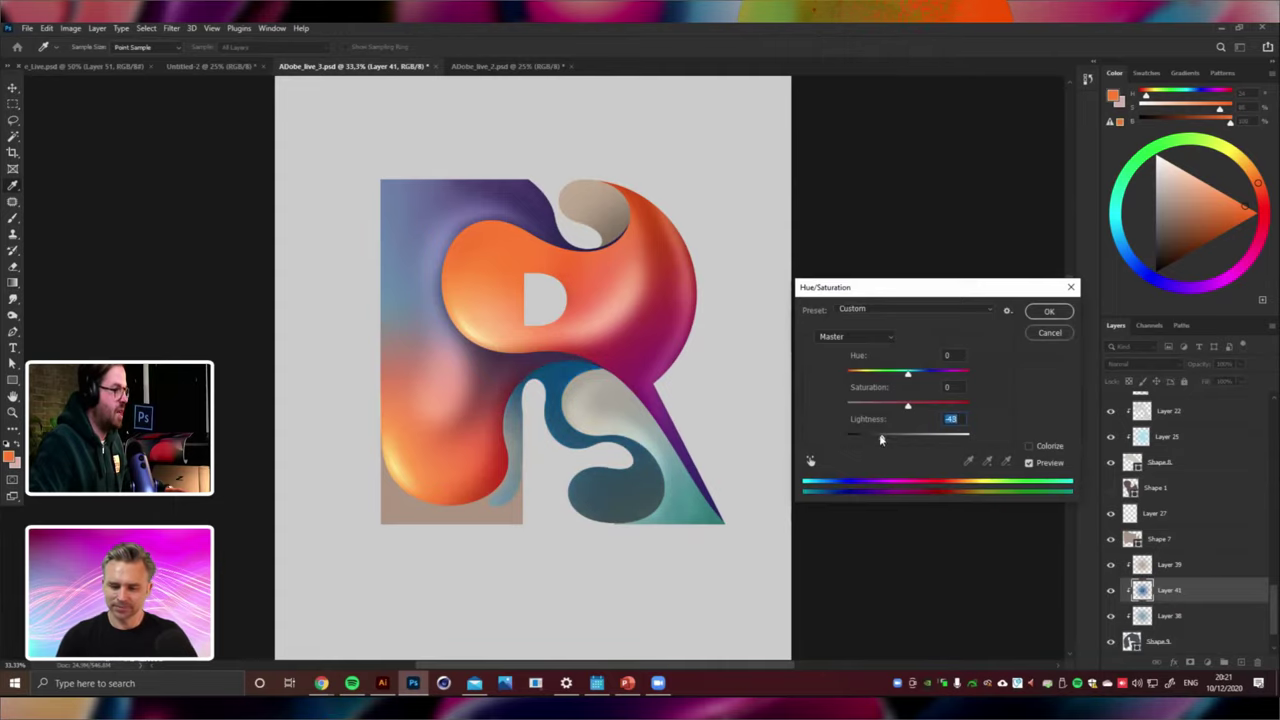
{"action": "left_click_drag", "start_coordinate": [908, 373], "coordinate": [931, 372]}
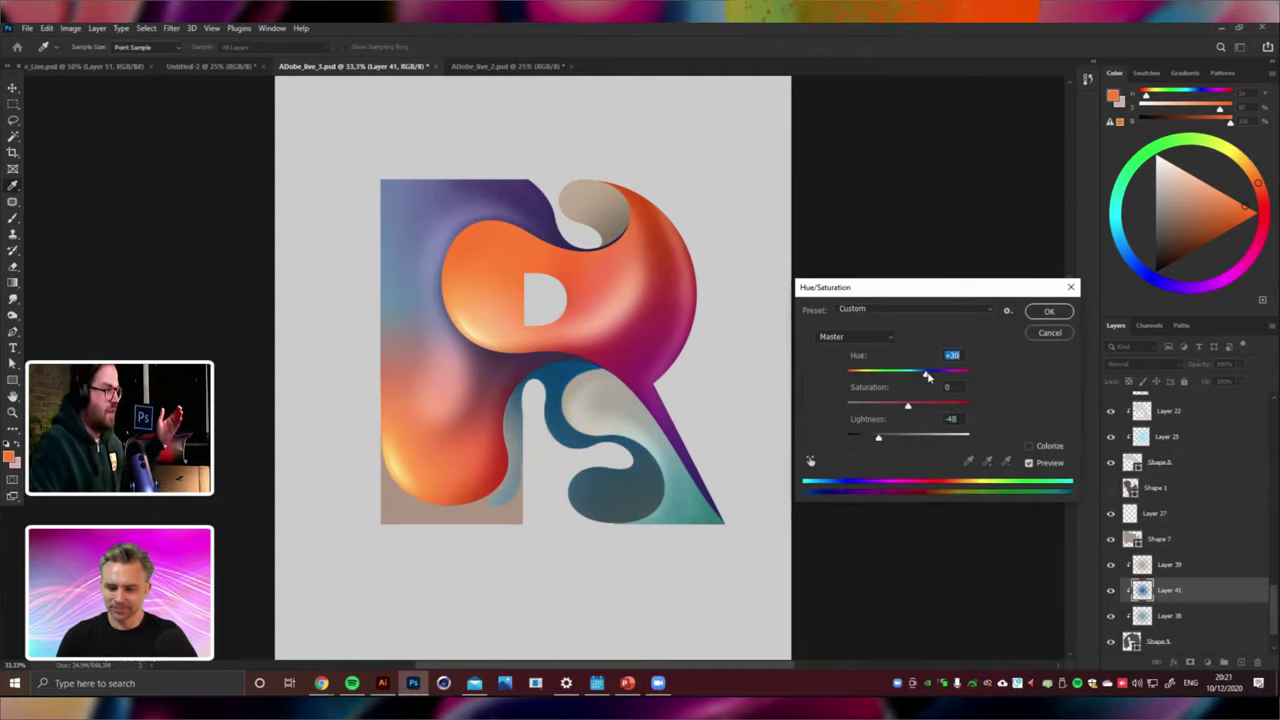
{"action": "left_click", "coordinate": [951, 375]}
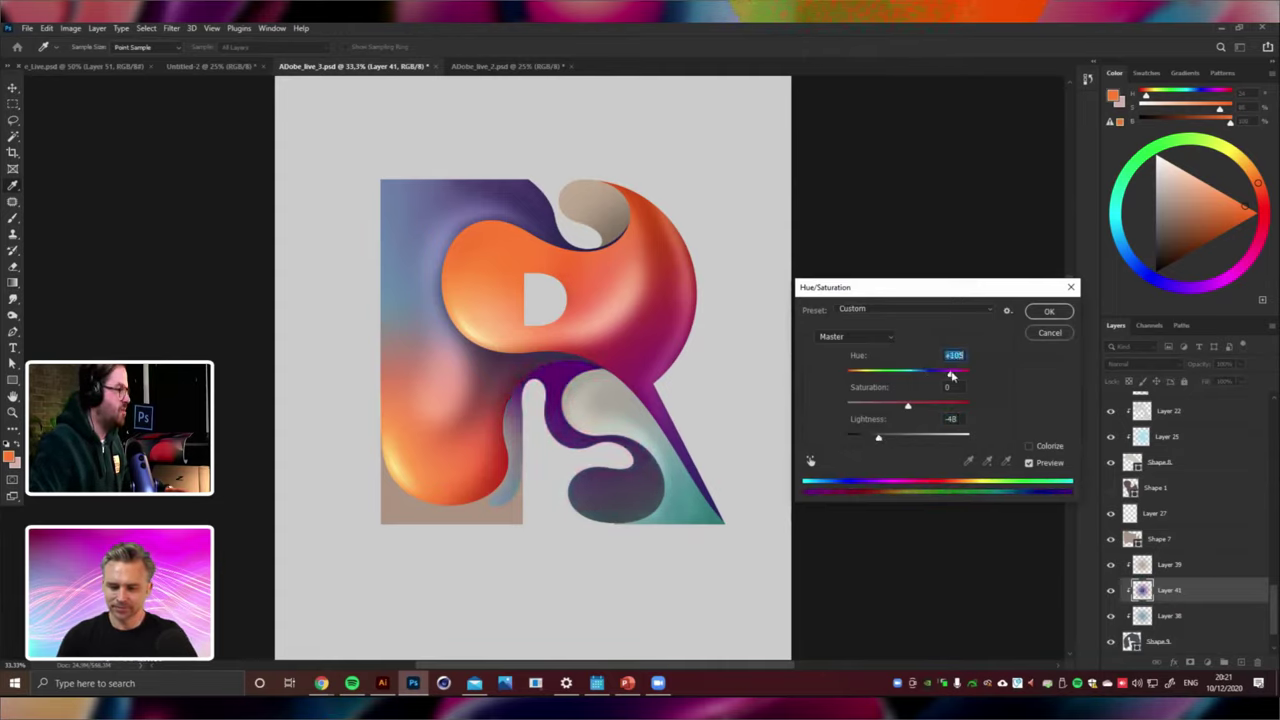
{"action": "mouse_move", "coordinate": [882, 374]}
{"action": "left_mouse_down"}
{"action": "mouse_move", "coordinate": [868, 375]}
{"action": "mouse_move", "coordinate": [906, 375]}
{"action": "left_mouse_up"}
{"action": "left_click", "coordinate": [1045, 311]}
{"action": "key", "text": "g"}
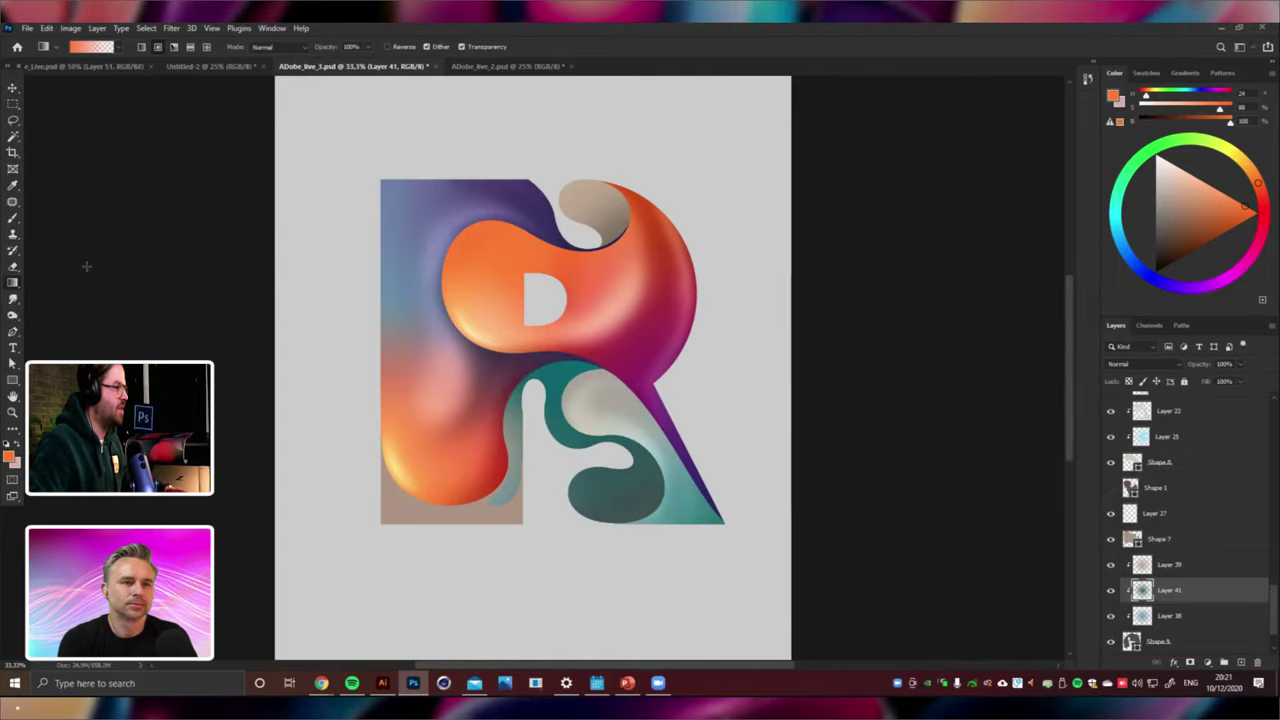
{"action": "left_click", "coordinate": [12, 89]}
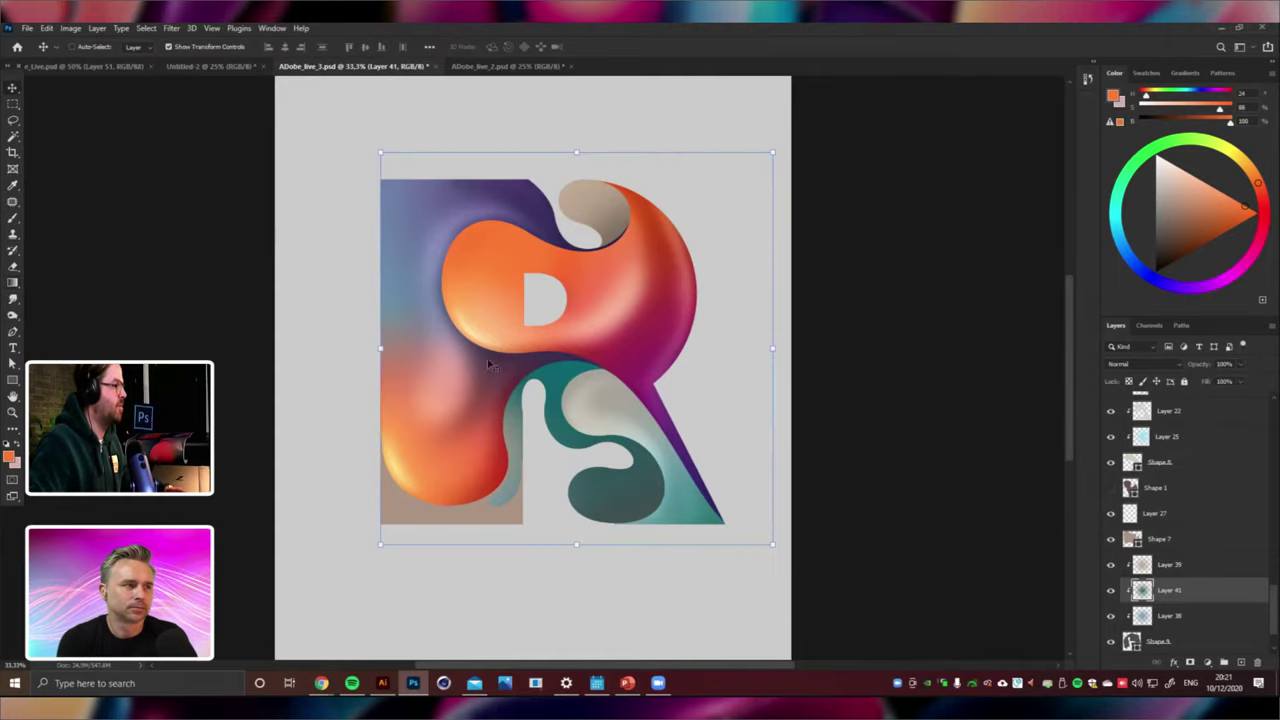
{"action": "left_click", "coordinate": [1110, 591]}
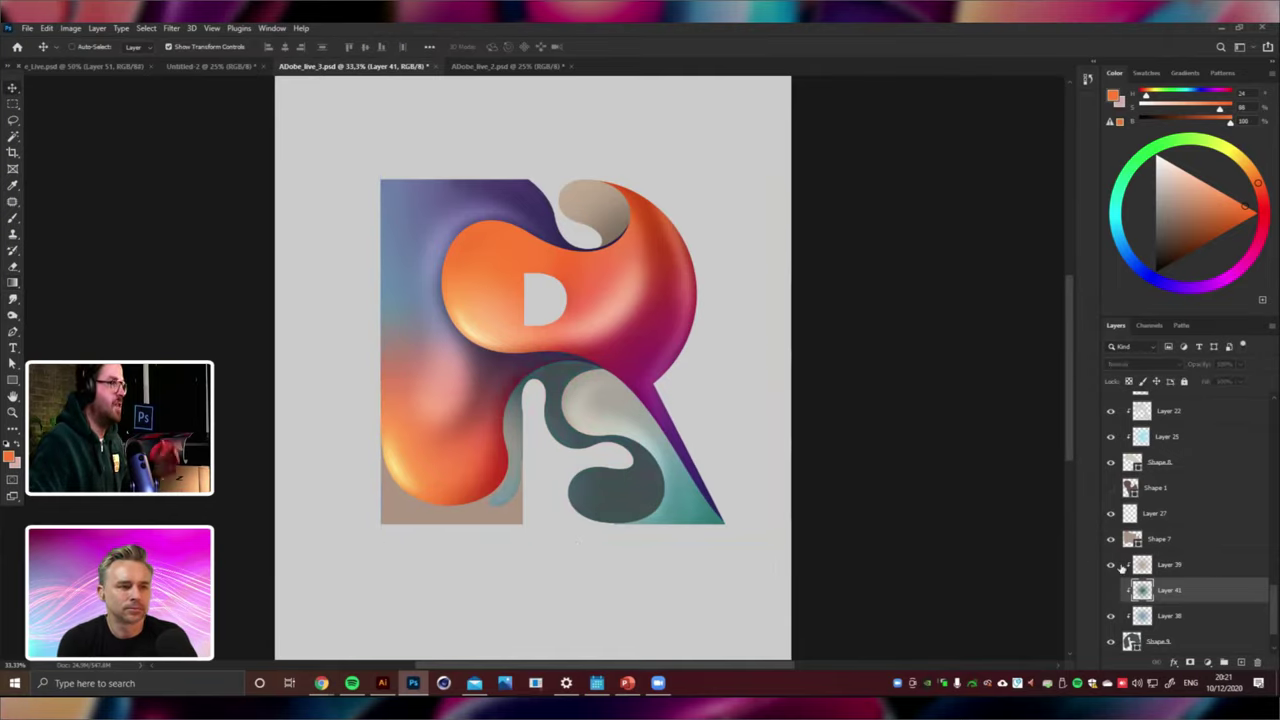
Recolour the leg's swirl base shape to the muted grey-brown #736960.
{"action": "double_click", "coordinate": [1130, 642]}
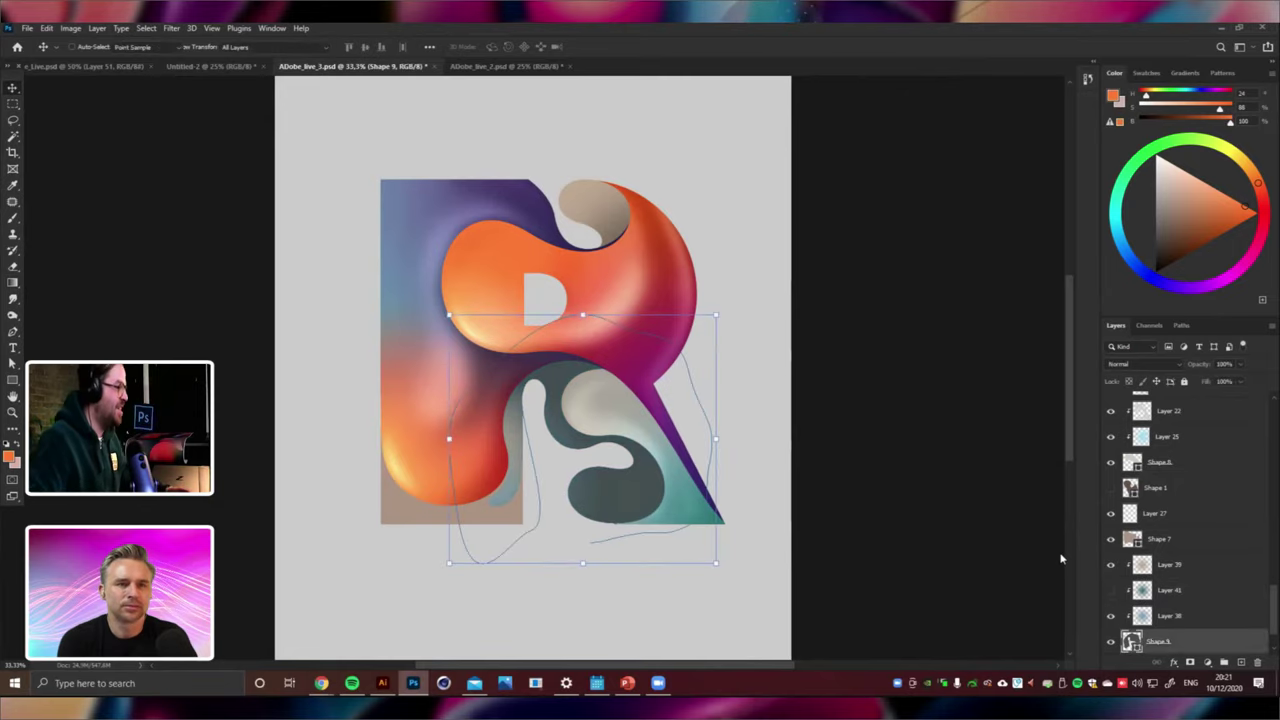
{"action": "left_click", "coordinate": [995, 482]}
{"action": "left_click_drag", "start_coordinate": [995, 482], "coordinate": [988, 513]}
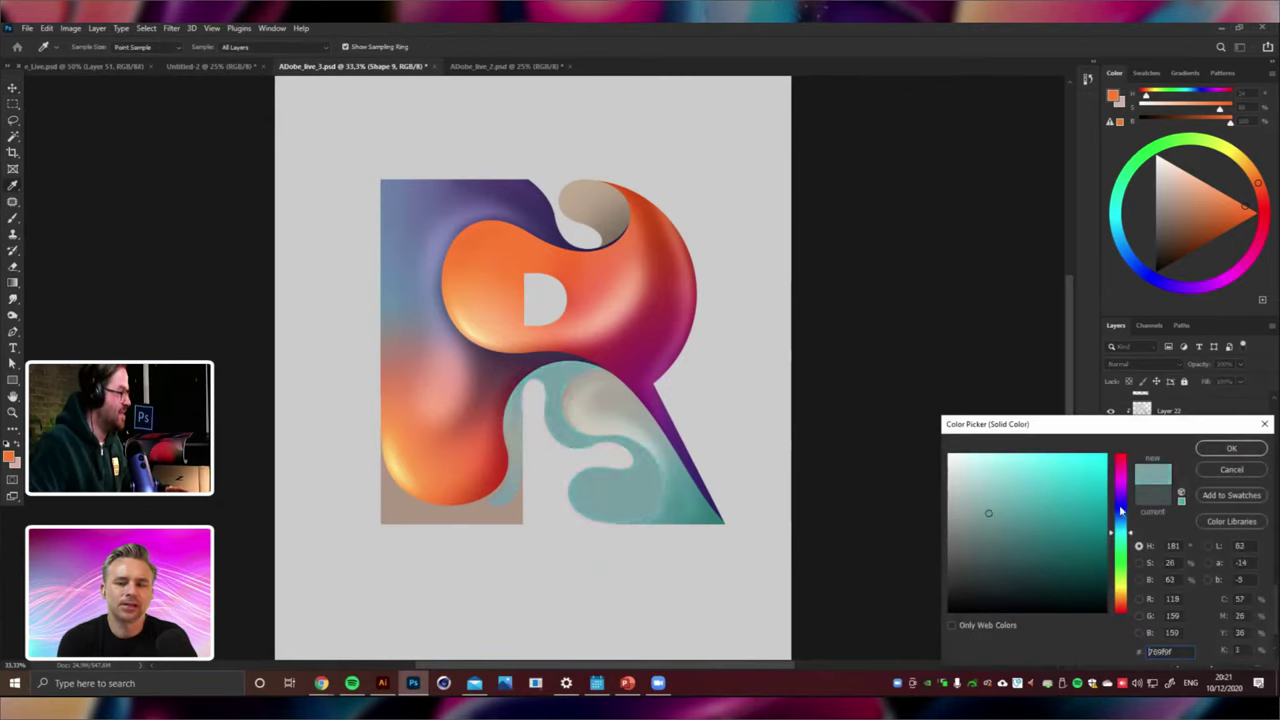
{"action": "left_click_drag", "start_coordinate": [1122, 518], "coordinate": [1121, 600]}
{"action": "left_click", "coordinate": [1007, 520]}
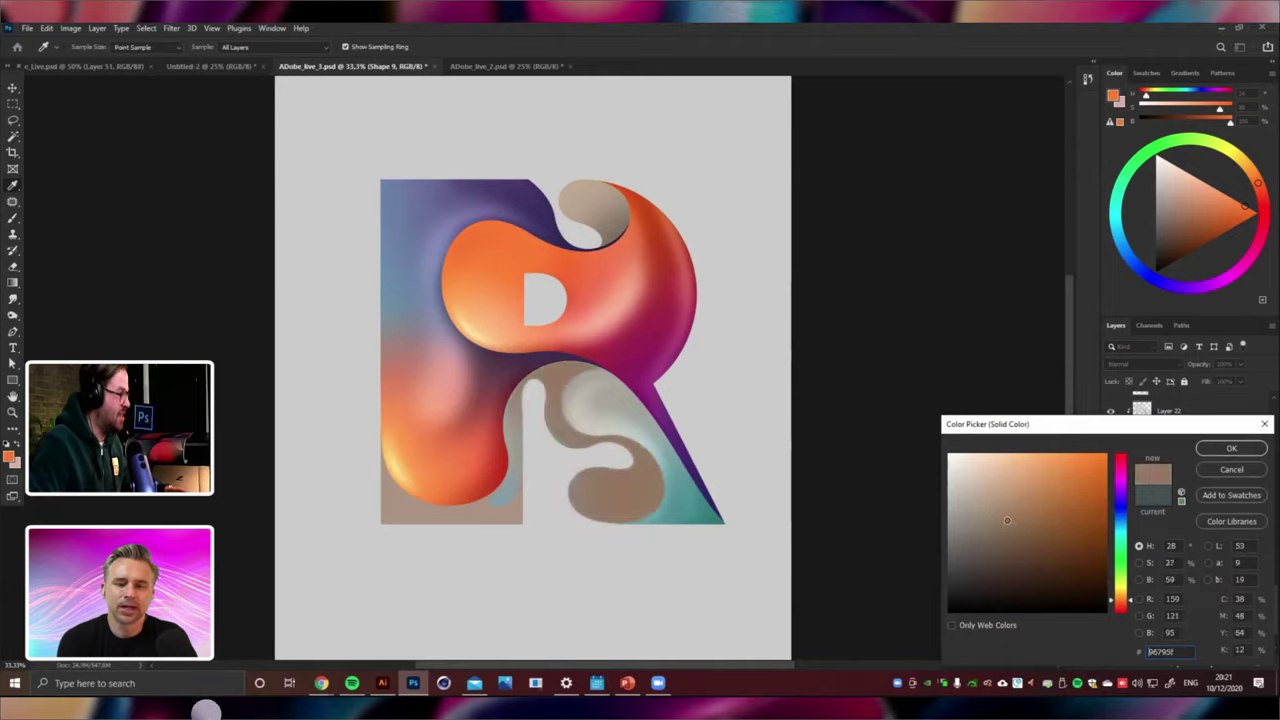
{"action": "left_click_drag", "start_coordinate": [999, 517], "coordinate": [975, 543]}
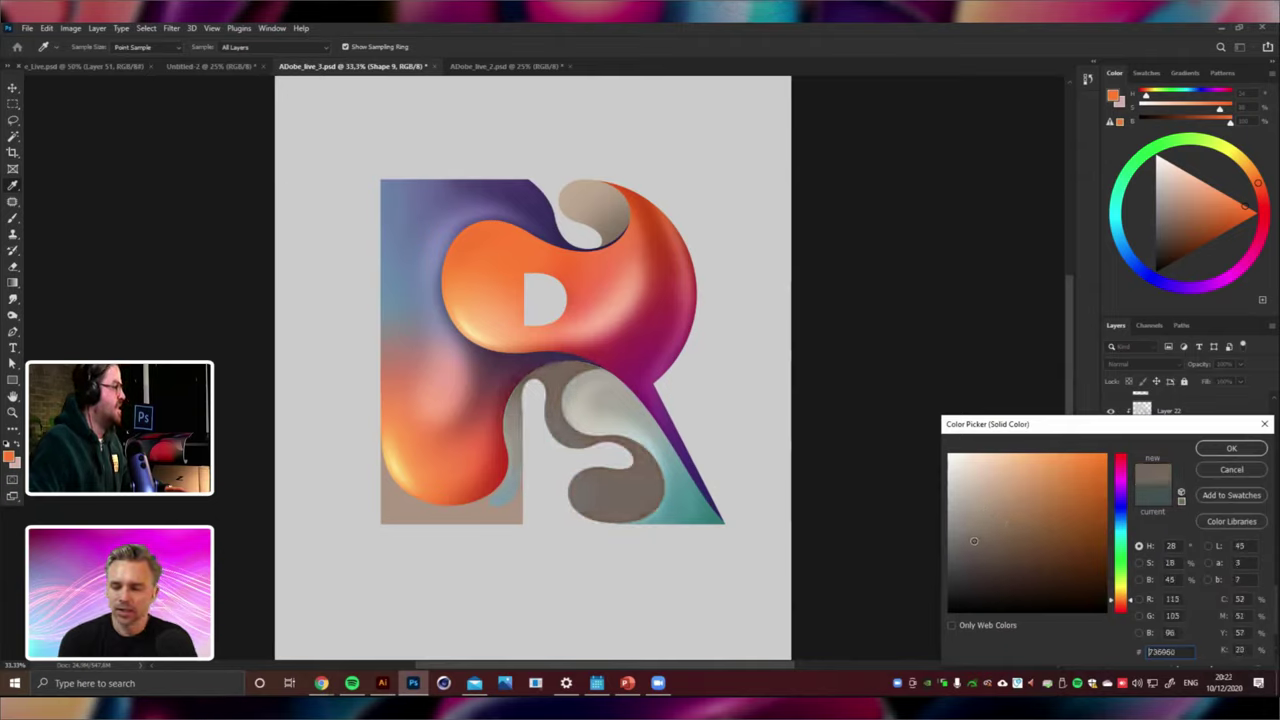
{"action": "left_click", "coordinate": [1215, 448]}
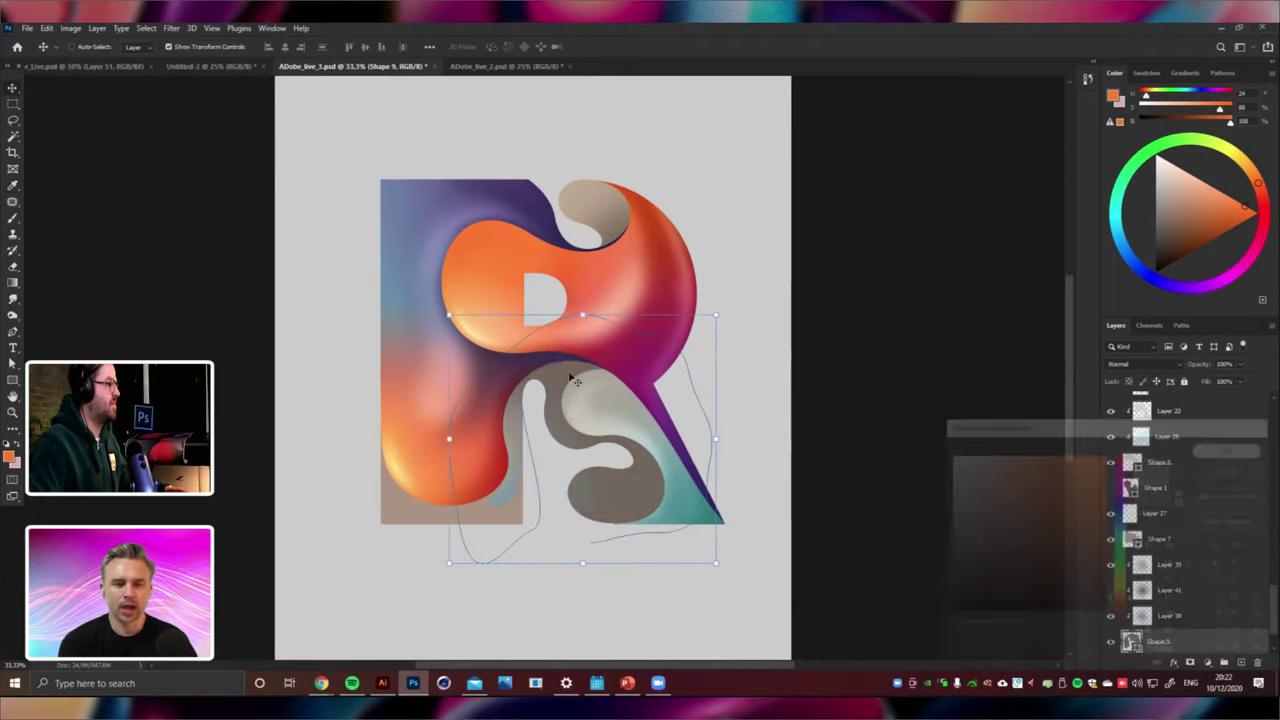
Add a new layer directly above Layer 37 on the orange lower lobe.
{"action": "right_click", "coordinate": [445, 422]}
{"action": "left_click", "coordinate": [458, 428]}
{"action": "key", "text": "ctrl+shift+n"}
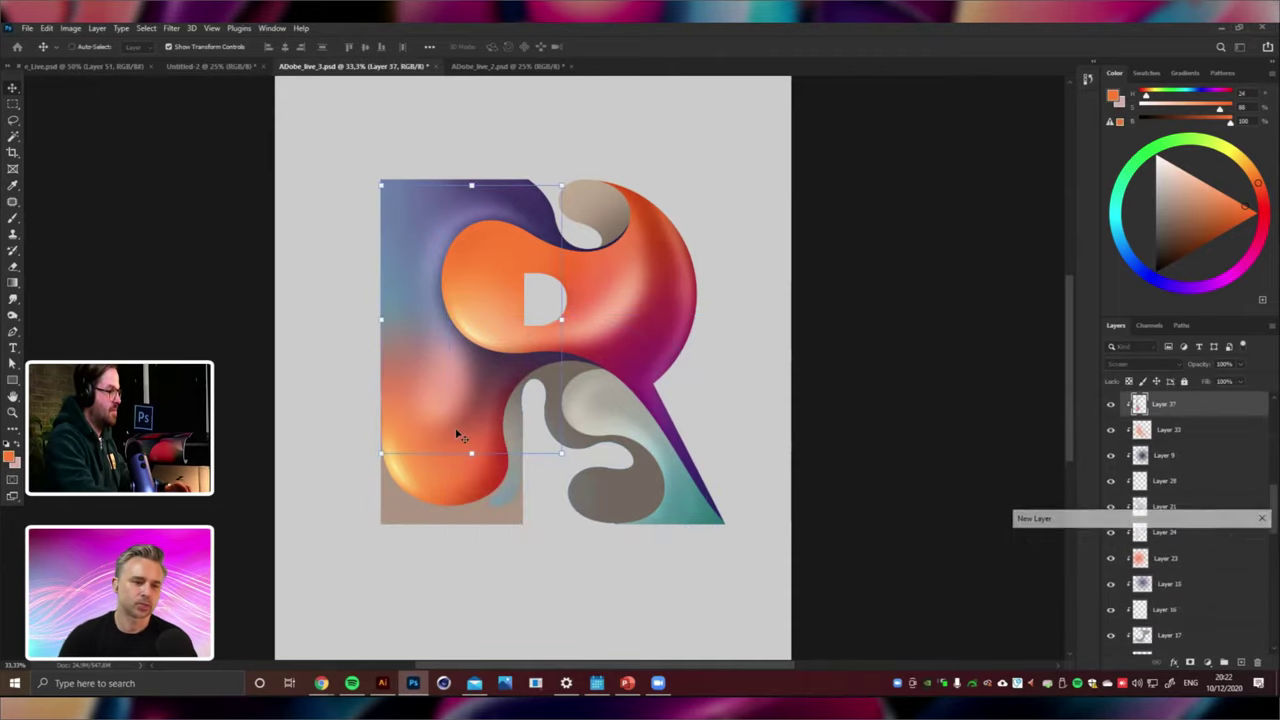
{"action": "key", "text": "Return"}
{"action": "key", "text": "ctrl+minus"}
{"action": "key", "text": "ctrl+minus"}
{"action": "key", "text": "ctrl+minus"}
{"action": "key", "text": "ctrl+plus"}
{"action": "key", "text": "ctrl+plus"}
{"action": "key", "text": "ctrl+plus"}
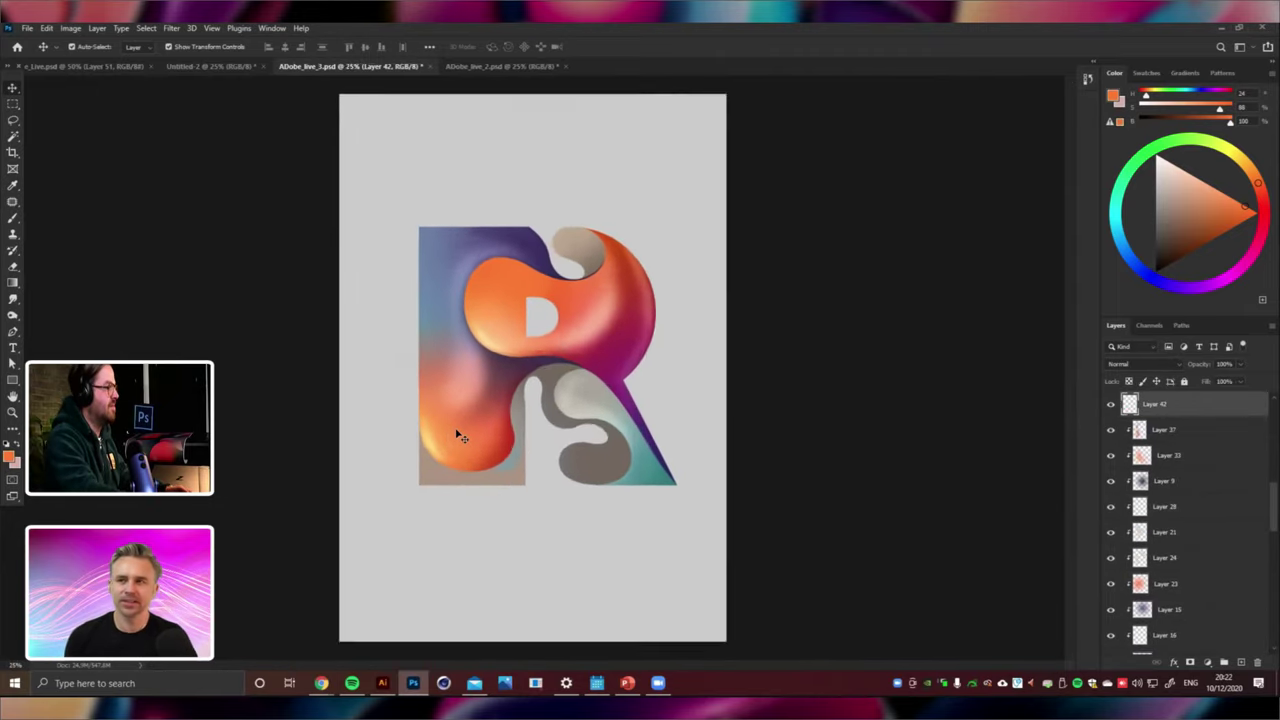
Recolour the small curl at the head of the R to #736960, matching the leg's swirl.
{"action": "right_click", "coordinate": [600, 207]}
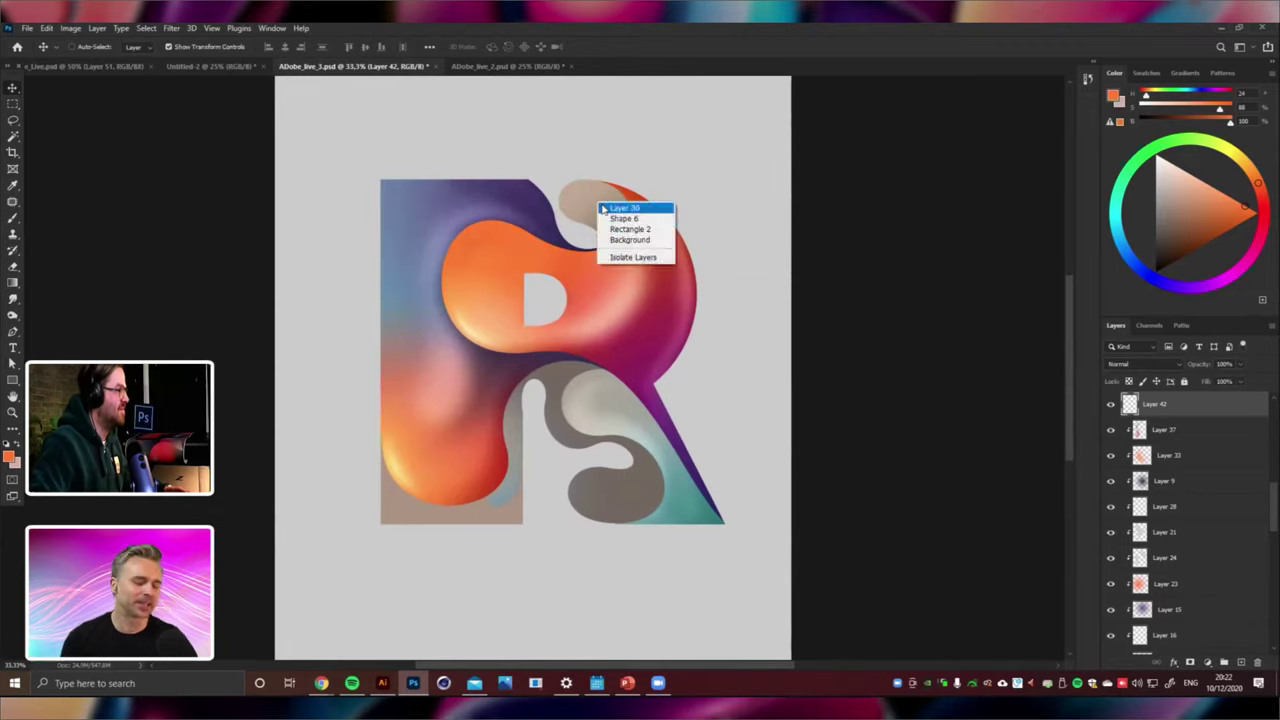
{"action": "left_click", "coordinate": [614, 210]}
{"action": "double_click", "coordinate": [1132, 641]}
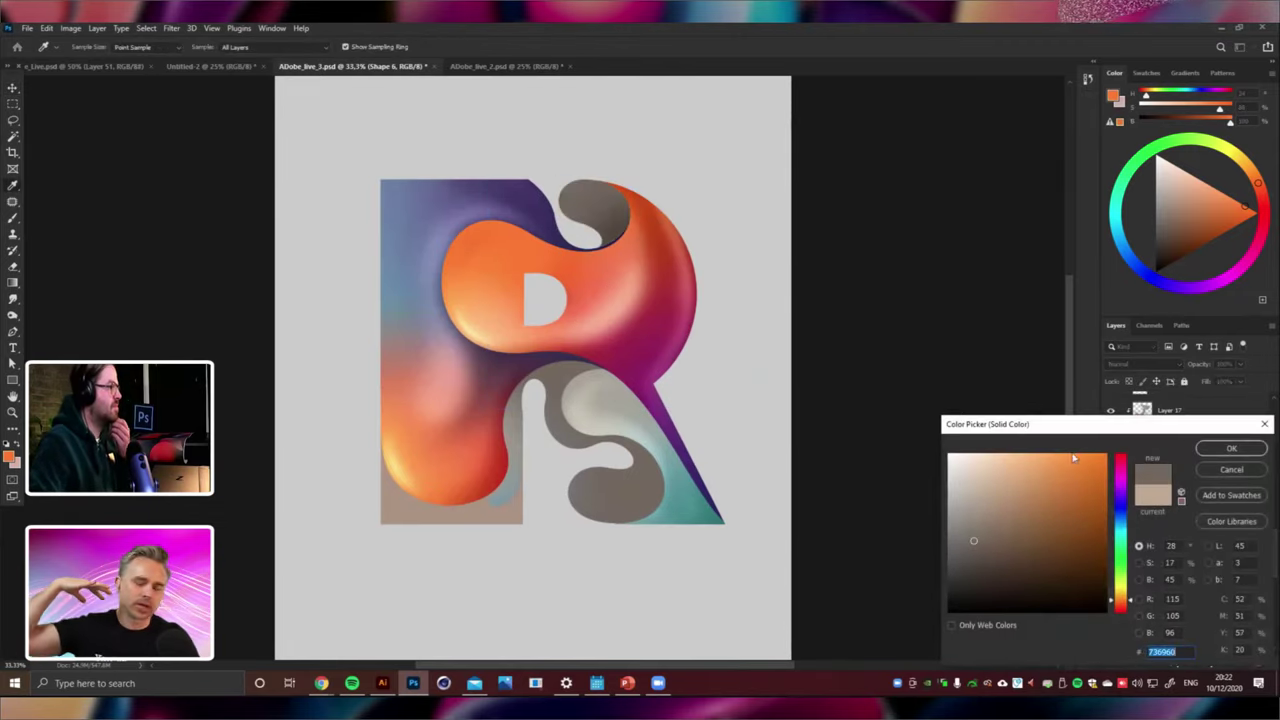
{"action": "key", "text": "Return"}
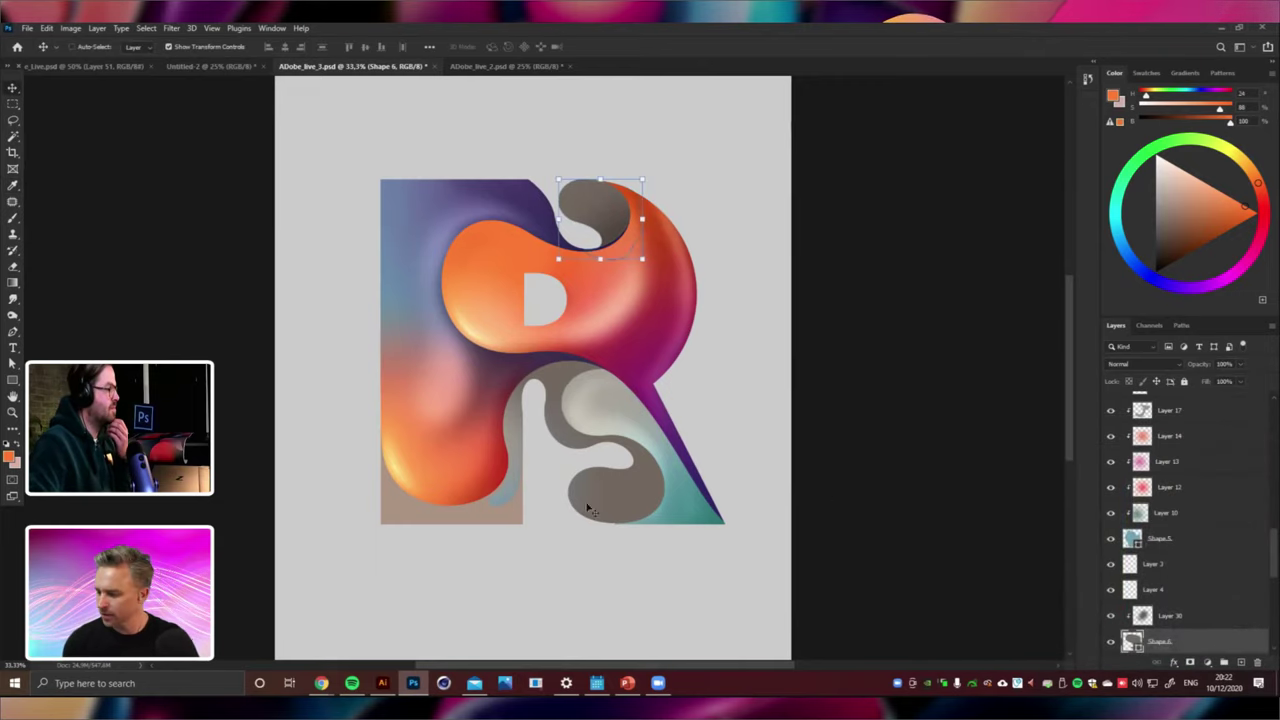
Add a layer clipped directly above the swirl's base shape and draw a radial gradient with the dark brown-grey sampled from the upper curl.
{"action": "right_click", "coordinate": [590, 510]}
{"action": "left_click", "coordinate": [640, 517]}
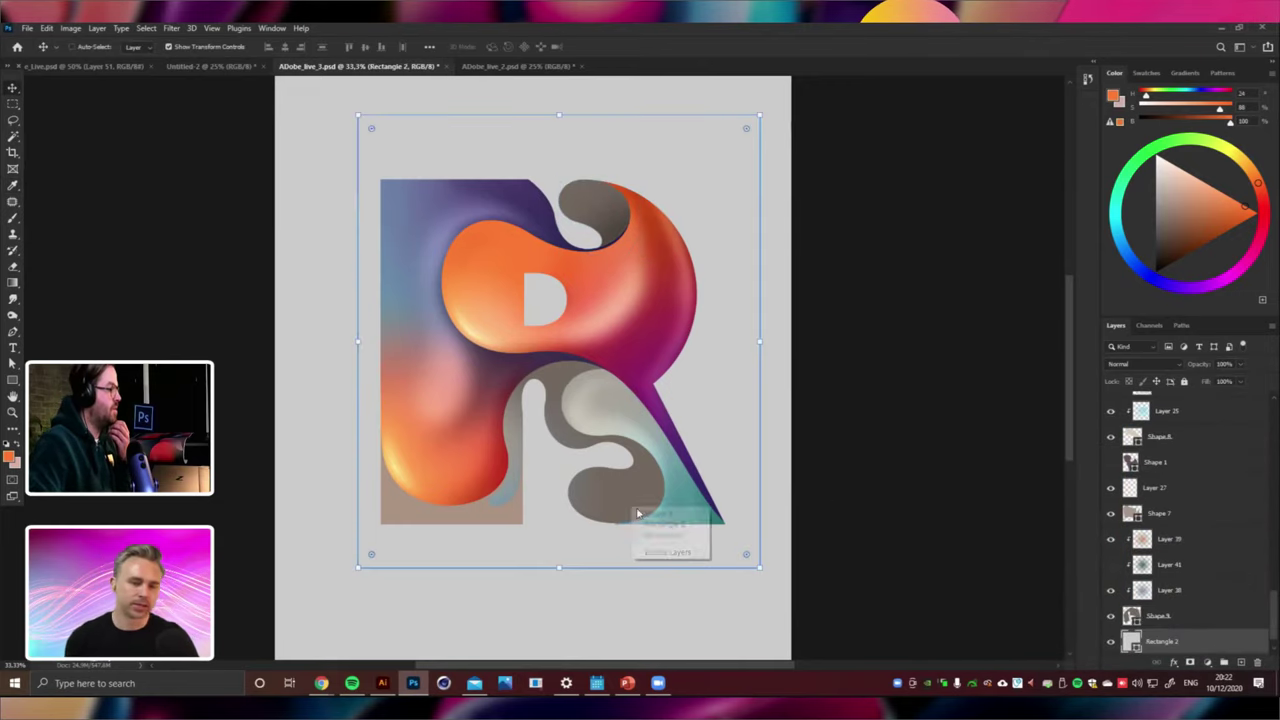
{"action": "left_click", "coordinate": [21, 283]}
{"action": "key", "text": "ctrl+shift+n"}
{"action": "key", "text": "Return"}
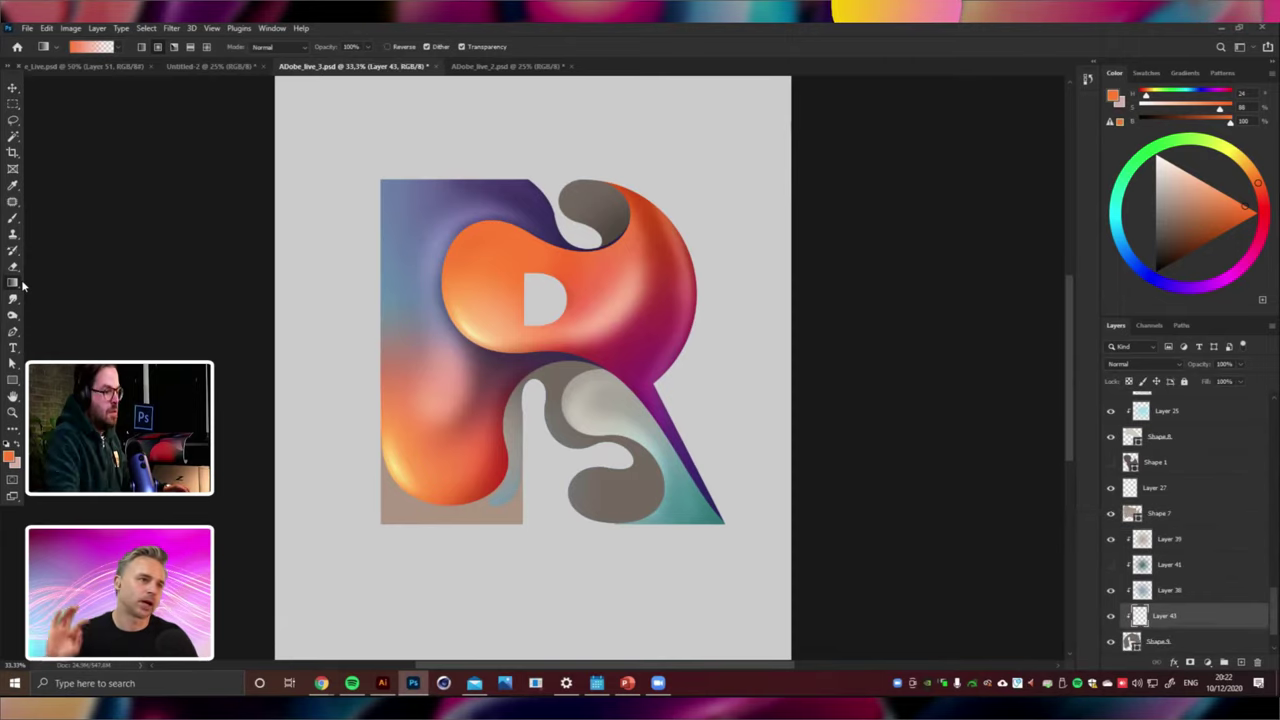
{"action": "left_click", "coordinate": [620, 213], "text": "alt"}
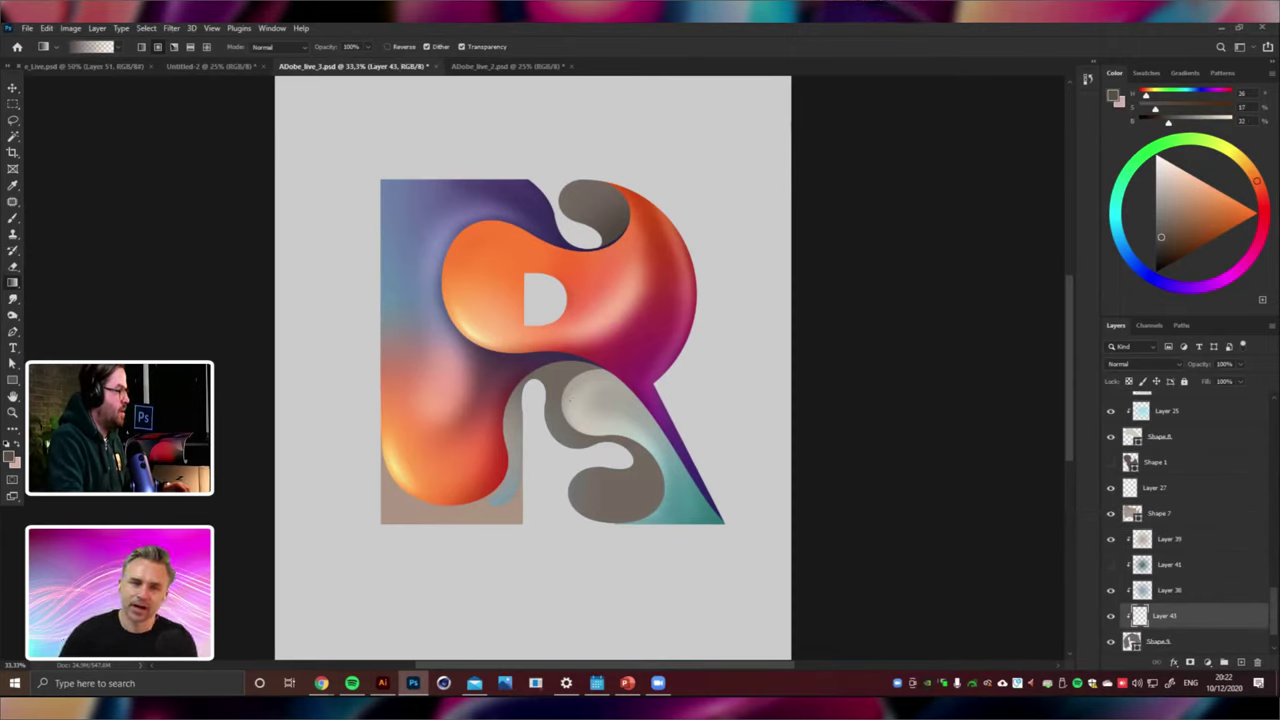
{"action": "left_click_drag", "start_coordinate": [570, 399], "coordinate": [581, 425]}
{"action": "key", "text": "ctrl+z"}
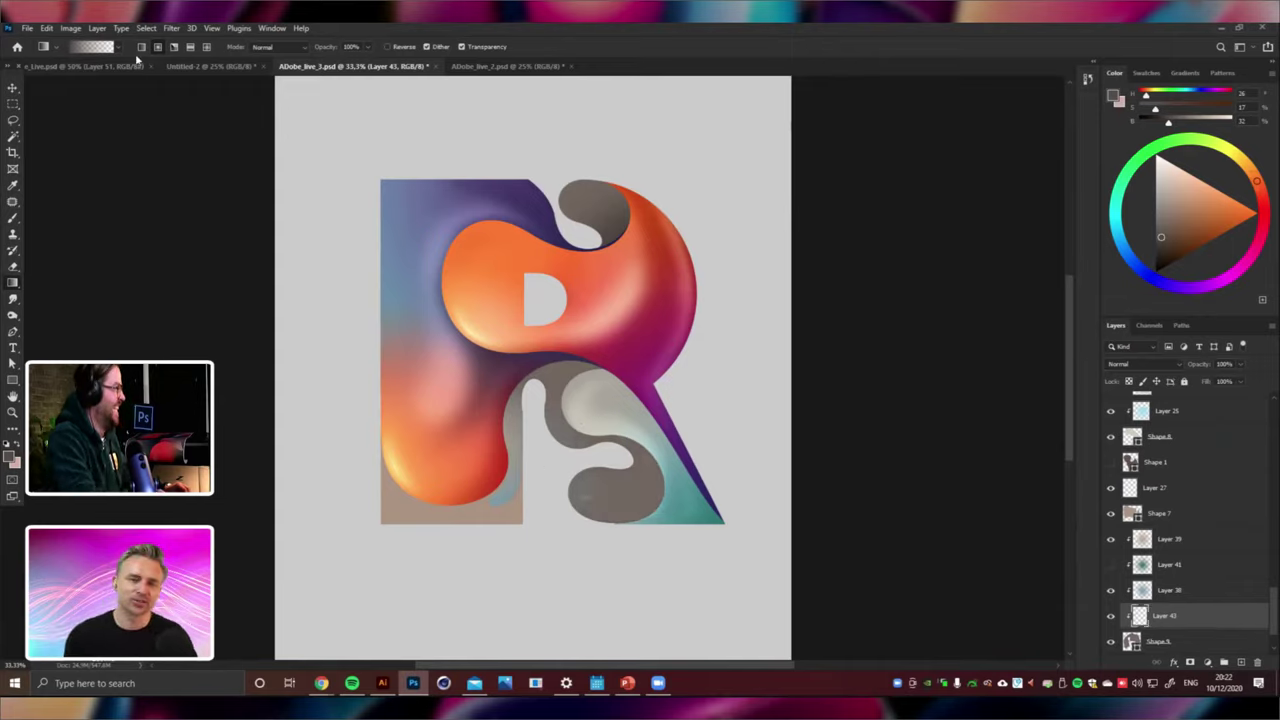
{"action": "key", "text": "ctrl+shift+z"}
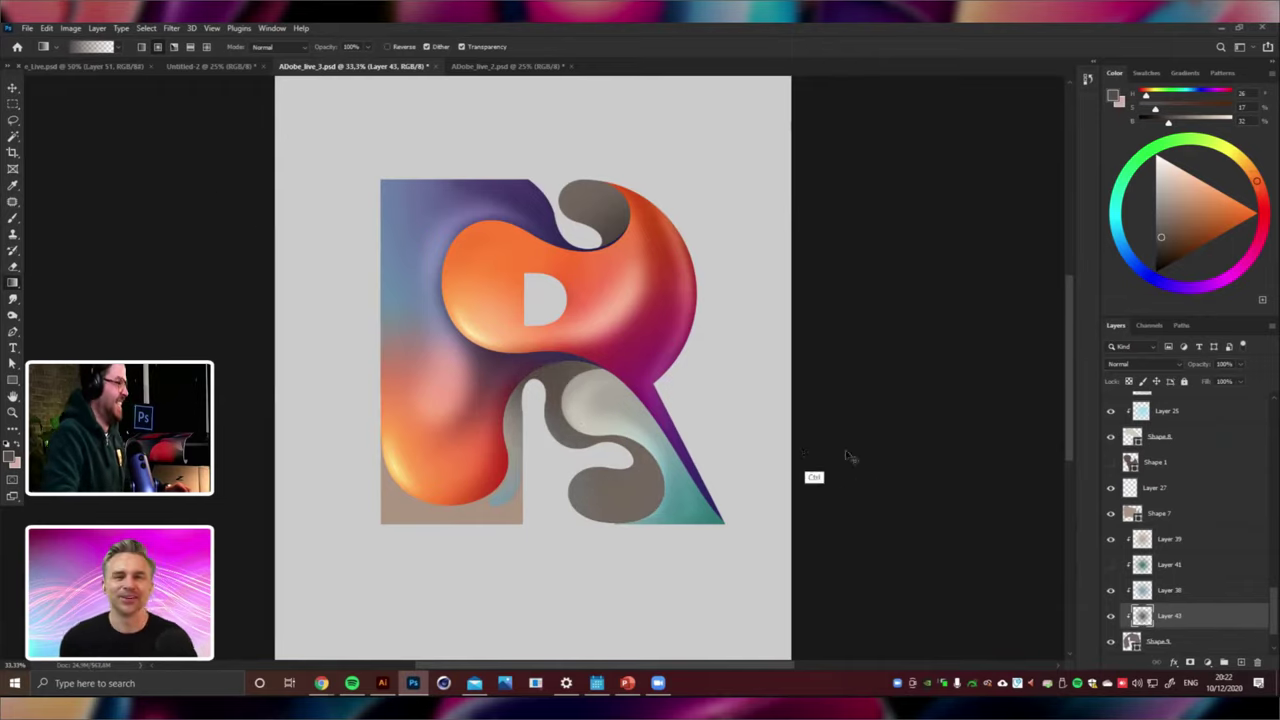
{"action": "key", "text": "ctrl+z"}
{"action": "key", "text": "ctrl+shift+z"}
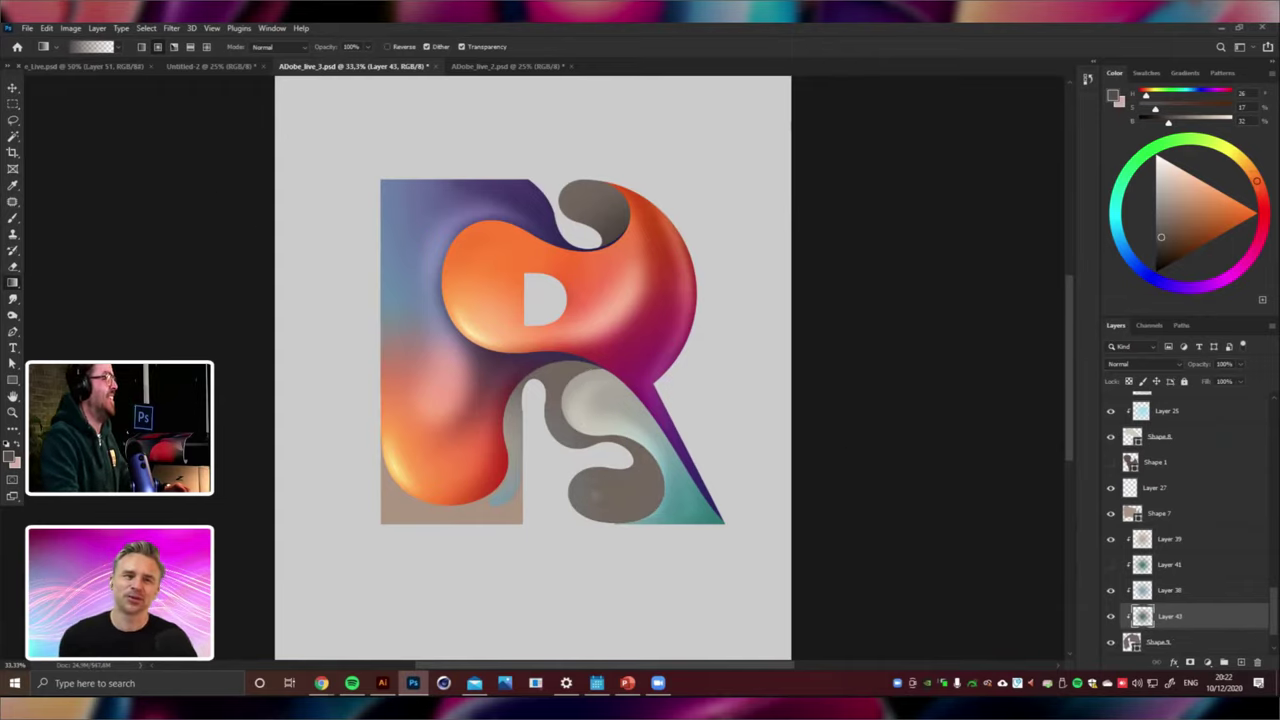
Set Layer 43 to the Multiply blend mode at 66% opacity.
{"action": "left_click", "coordinate": [1112, 365]}
{"action": "left_click", "coordinate": [1124, 408]}
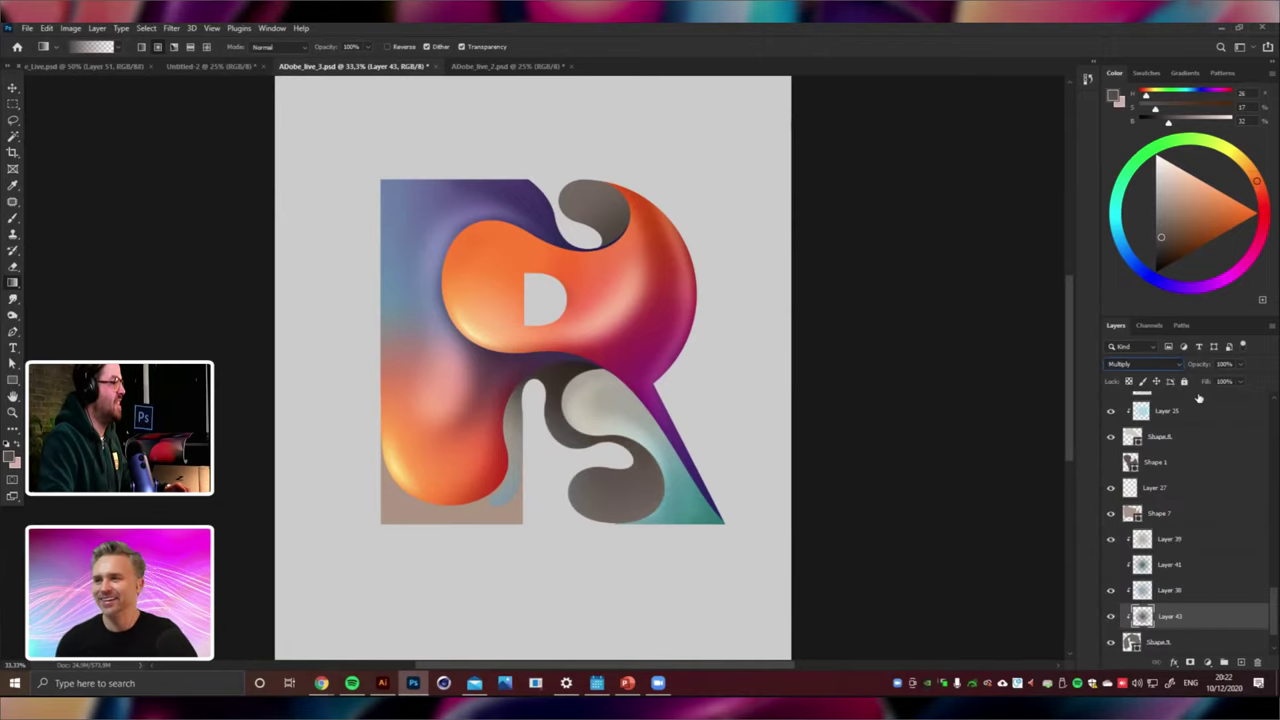
{"action": "left_click_drag", "start_coordinate": [1232, 380], "coordinate": [1221, 380]}
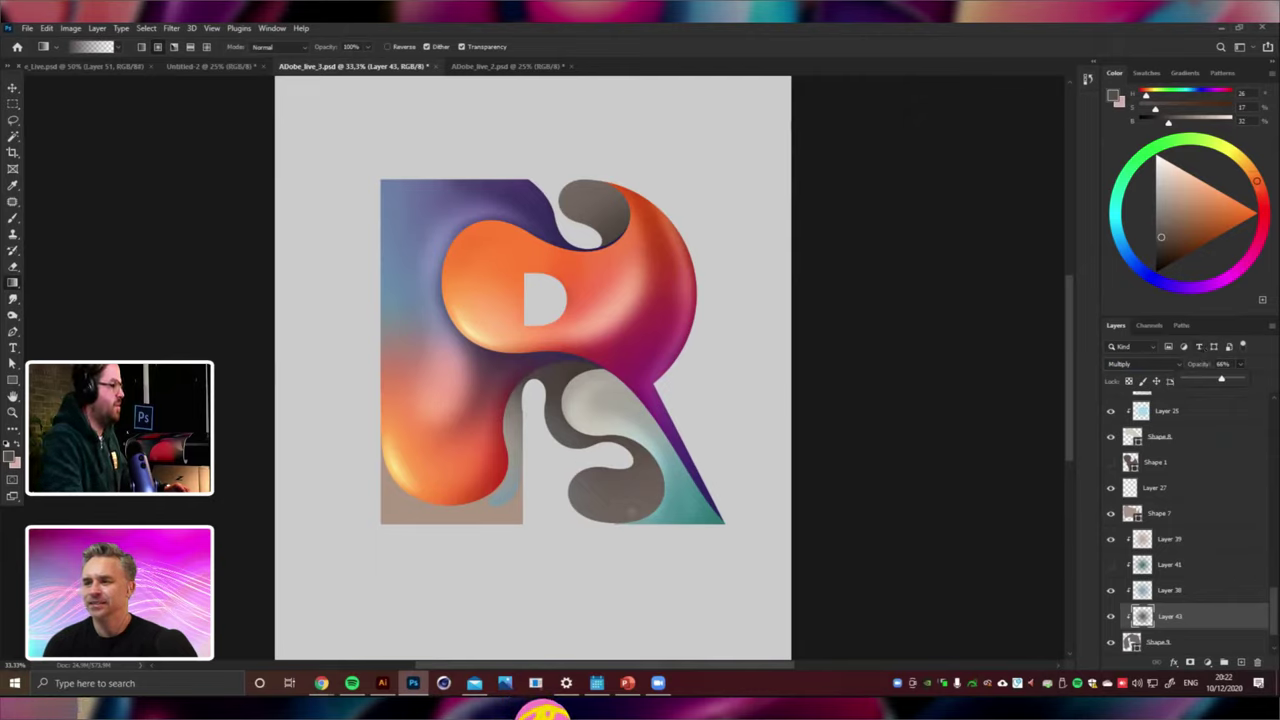
Deepen the swirl's lower bulb with another dark brown-grey radial gradient on Layer 43.
{"action": "mouse_move", "coordinate": [615, 470]}
{"action": "left_mouse_down"}
{"action": "mouse_move", "coordinate": [651, 516]}
{"action": "mouse_move", "coordinate": [607, 446]}
{"action": "left_mouse_up"}
{"action": "key", "text": "ctrl+z"}
{"action": "key", "text": "ctrl+minus"}
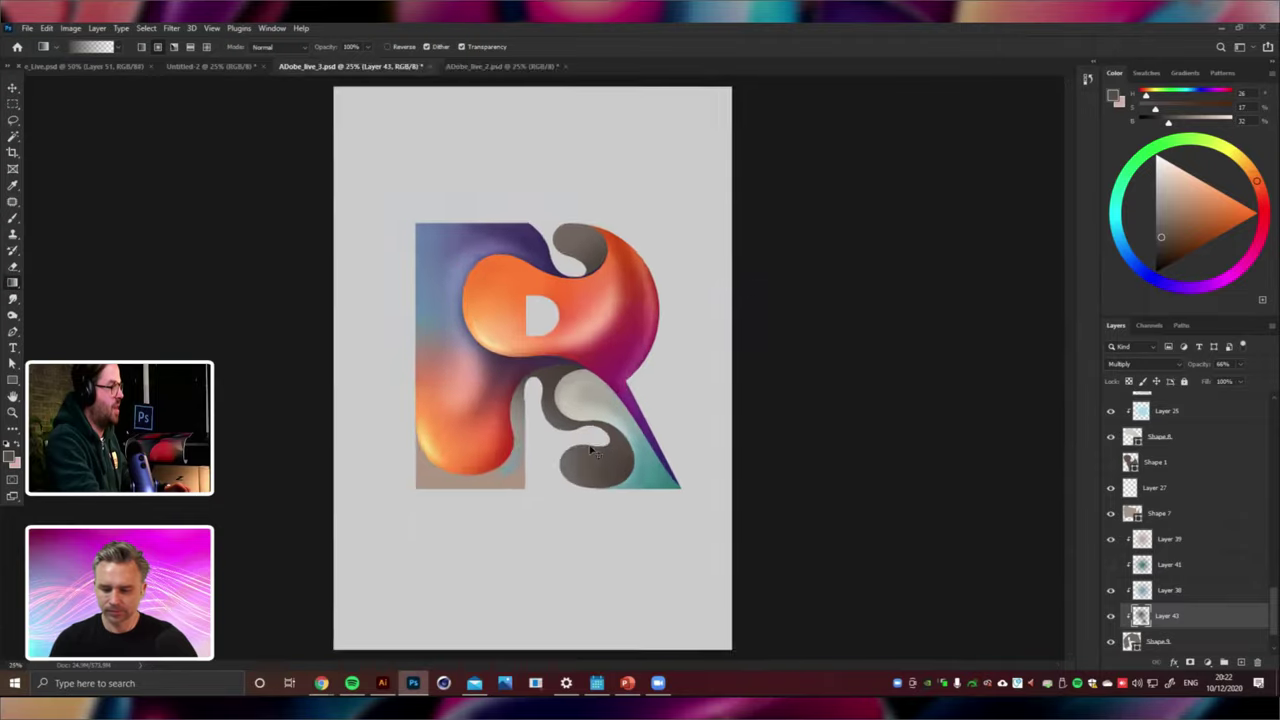
{"action": "key", "text": "ctrl+plus"}
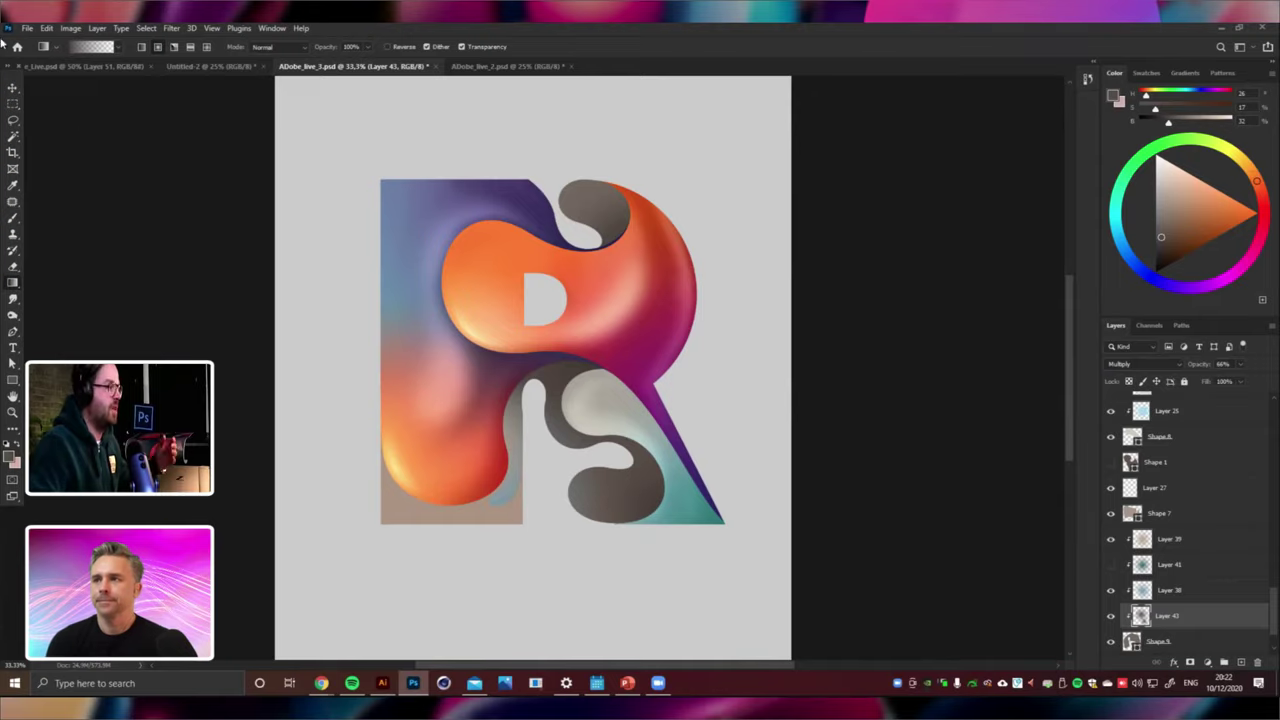
Move the Layer 39 gradient up to the swirl's upper bend and set its blend mode to Multiply.
{"action": "left_click", "coordinate": [10, 86]}
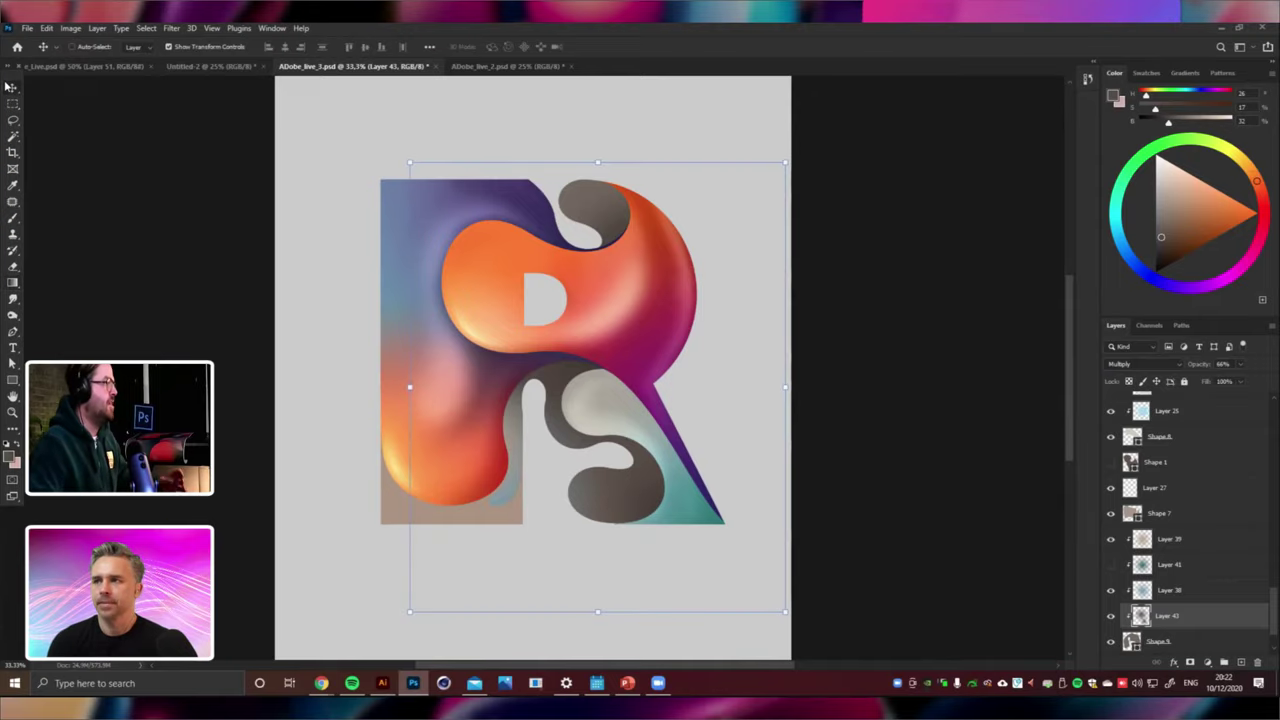
{"action": "right_click", "coordinate": [515, 508]}
{"action": "left_click", "coordinate": [516, 500]}
{"action": "left_click_drag", "start_coordinate": [515, 498], "coordinate": [619, 395]}
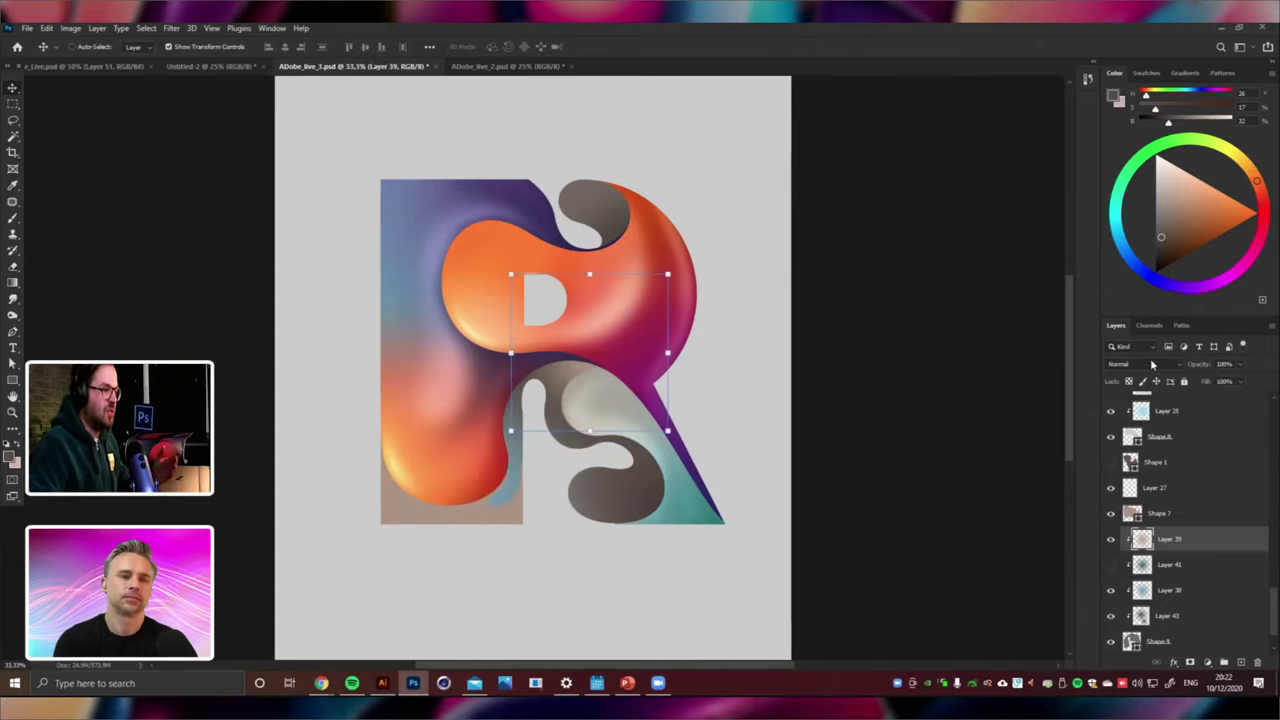
{"action": "left_click", "coordinate": [1152, 365]}
{"action": "left_click", "coordinate": [1125, 405]}
{"action": "left_click_drag", "start_coordinate": [862, 394], "coordinate": [807, 392]}
{"action": "left_click", "coordinate": [807, 392]}
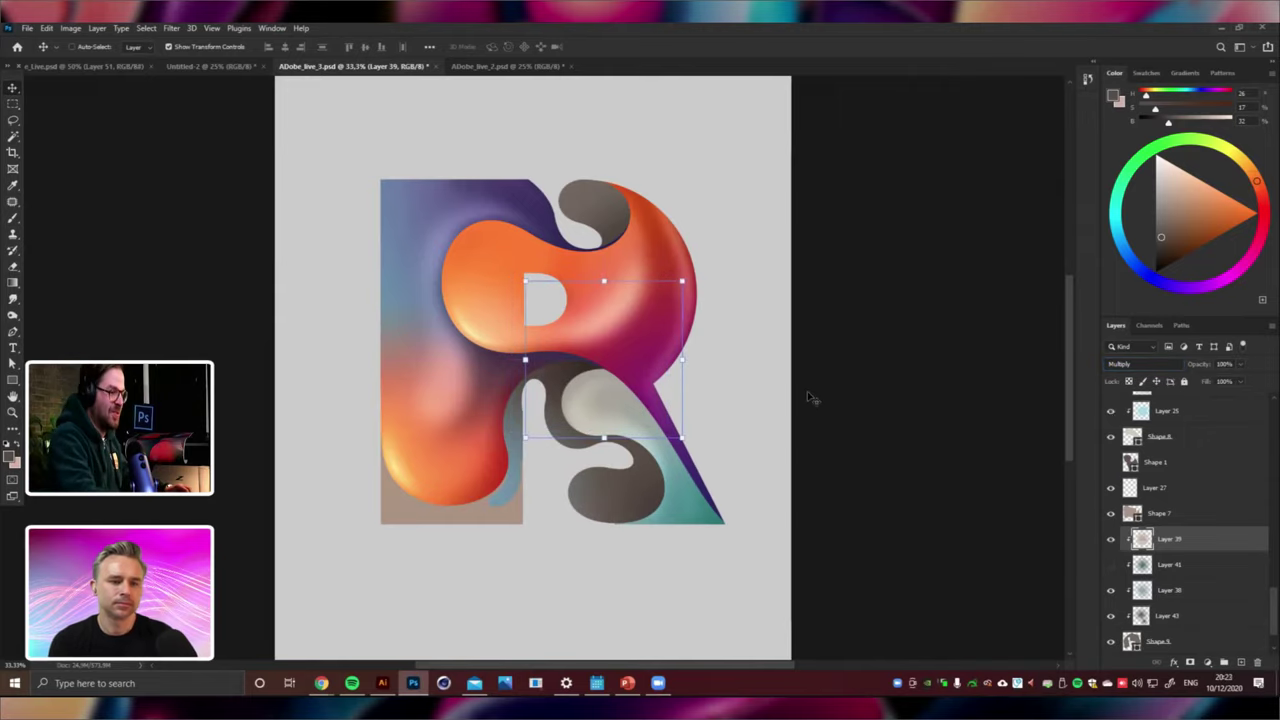
Add a clipped Multiply layer directly beneath Layer 39 and sample the light grey background as the brush colour.
{"action": "key", "text": "ctrl+shift+alt+n"}
{"action": "key", "text": "ctrl+plus"}
{"action": "key", "text": "ctrl+plus"}
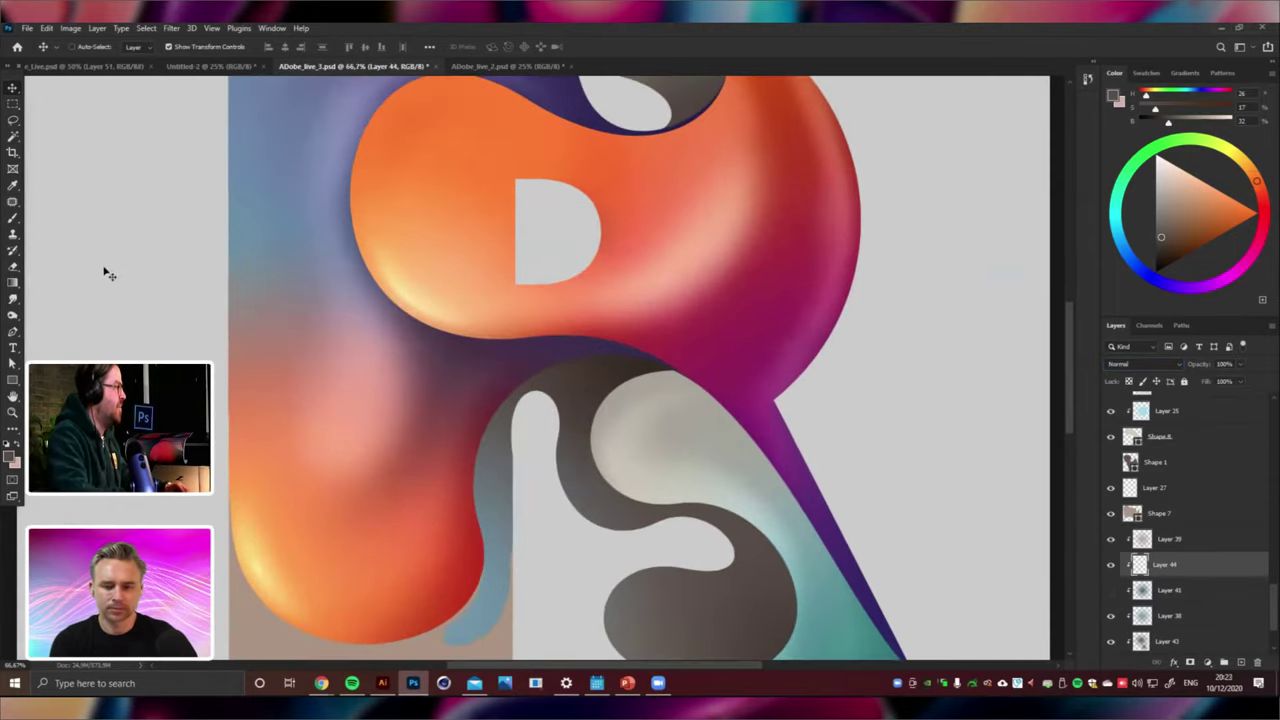
{"action": "left_click", "coordinate": [14, 218]}
{"action": "left_click", "coordinate": [589, 495], "text": "alt"}
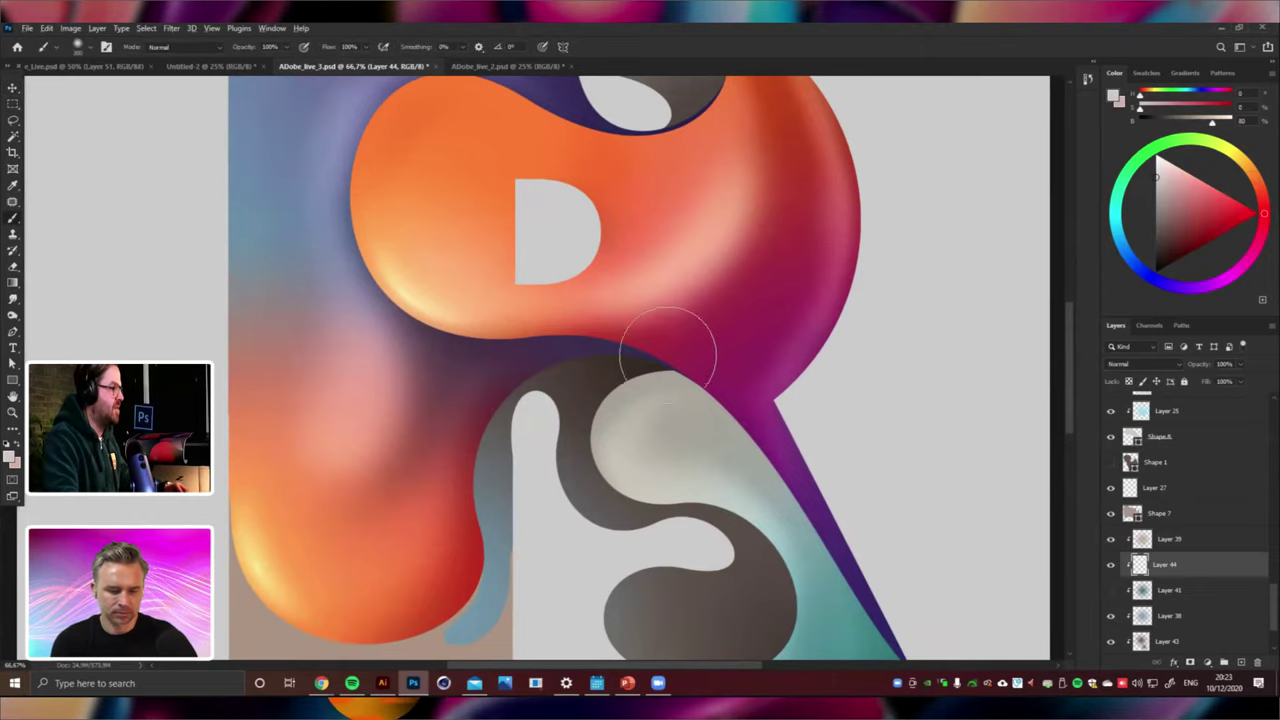
{"action": "left_click", "coordinate": [1140, 364]}
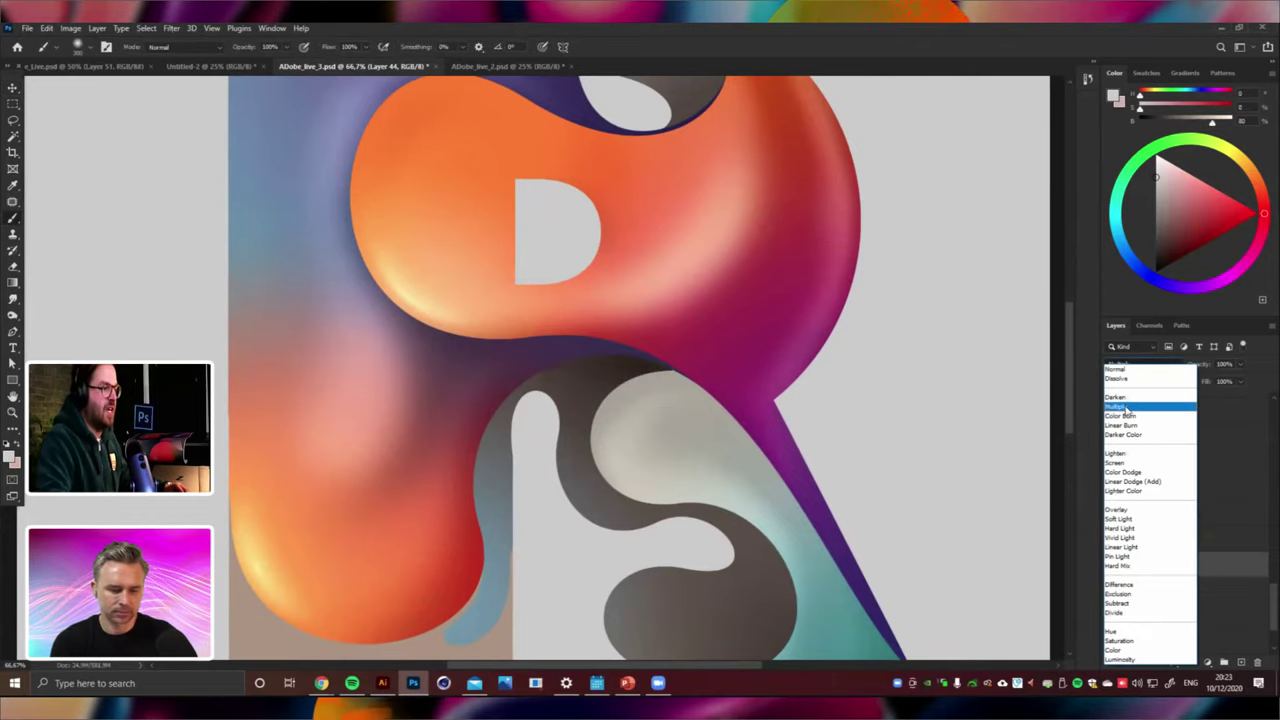
{"action": "left_click", "coordinate": [1140, 409]}
Brush light grey Multiply shading on Layer 44 along the edges of the grey swirl and its blue tail.
{"action": "left_click_drag", "start_coordinate": [709, 471], "coordinate": [621, 424]}
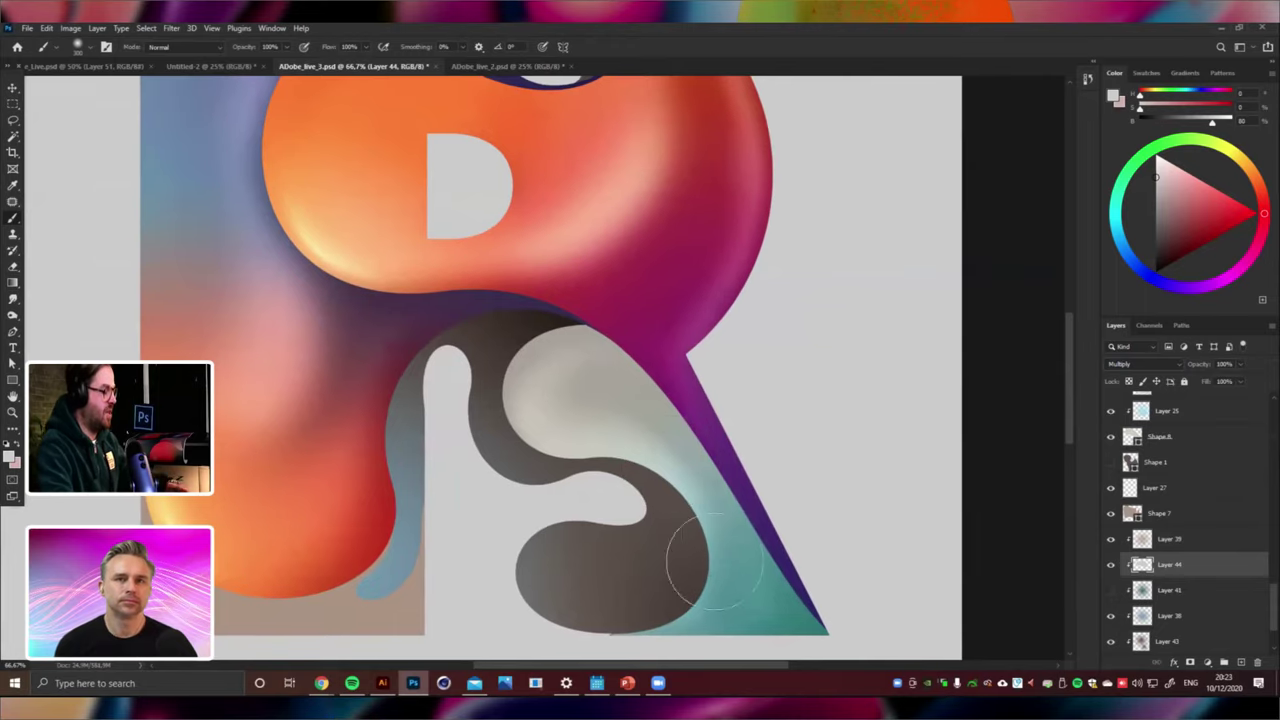
{"action": "mouse_move", "coordinate": [694, 512]}
{"action": "left_mouse_down"}
{"action": "mouse_move", "coordinate": [551, 556]}
{"action": "mouse_move", "coordinate": [574, 512]}
{"action": "left_mouse_up"}
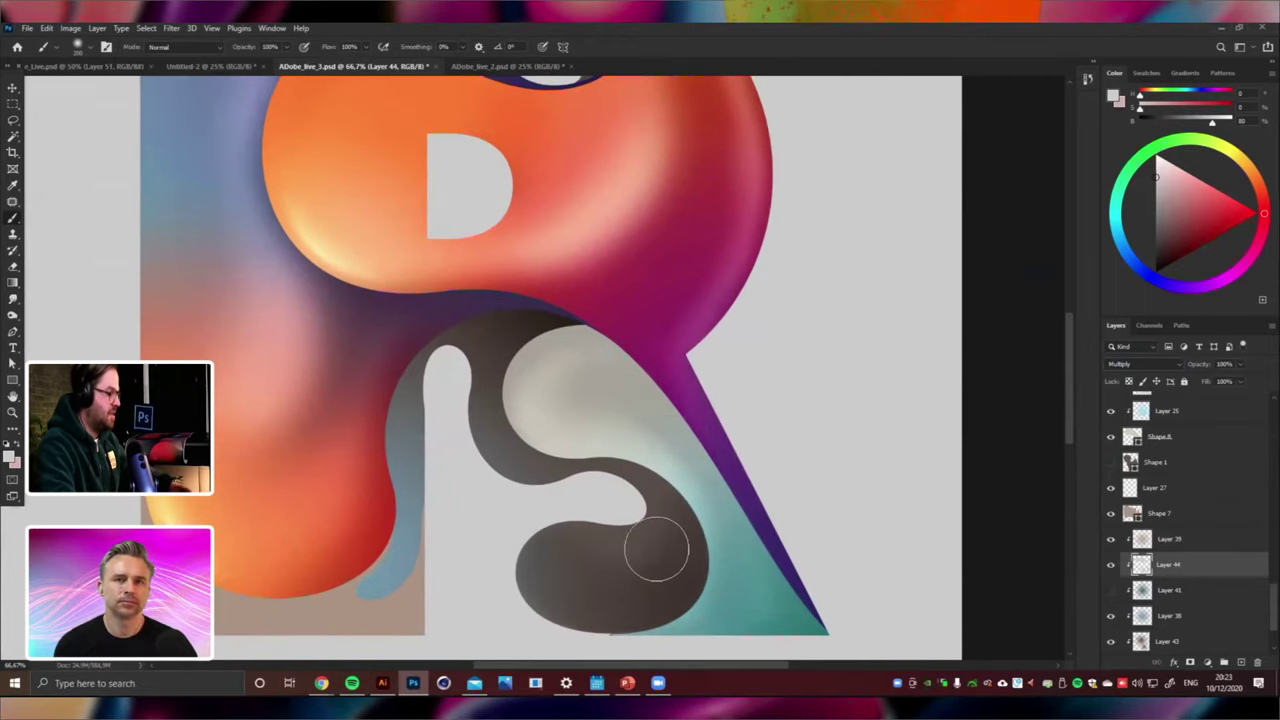
{"action": "key", "text": "bracketleft"}
{"action": "mouse_move", "coordinate": [689, 490]}
{"action": "left_mouse_down"}
{"action": "mouse_move", "coordinate": [571, 427]}
{"action": "mouse_move", "coordinate": [605, 431]}
{"action": "mouse_move", "coordinate": [441, 427]}
{"action": "mouse_move", "coordinate": [495, 478]}
{"action": "left_mouse_up"}
{"action": "mouse_move", "coordinate": [452, 400]}
{"action": "left_mouse_down"}
{"action": "mouse_move", "coordinate": [437, 374]}
{"action": "mouse_move", "coordinate": [389, 451]}
{"action": "mouse_move", "coordinate": [356, 646]}
{"action": "left_mouse_up"}
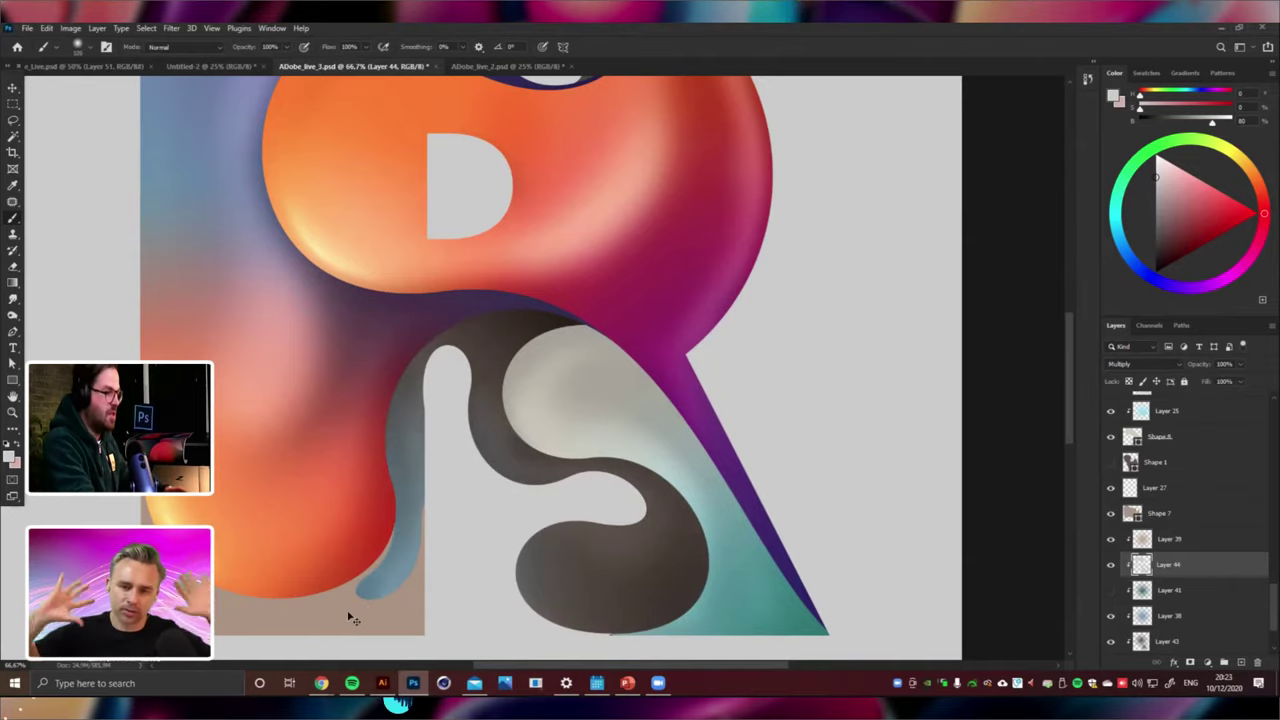
Move Layer 44 above Layer 39, add a clipped layer directly beneath it and sample the beige-brown of the letter's base as brush colour.
{"action": "key", "text": "ctrl+bracketright"}
{"action": "key", "text": "ctrl+shift+alt+n"}
{"action": "key", "text": "ctrl+bracketleft"}
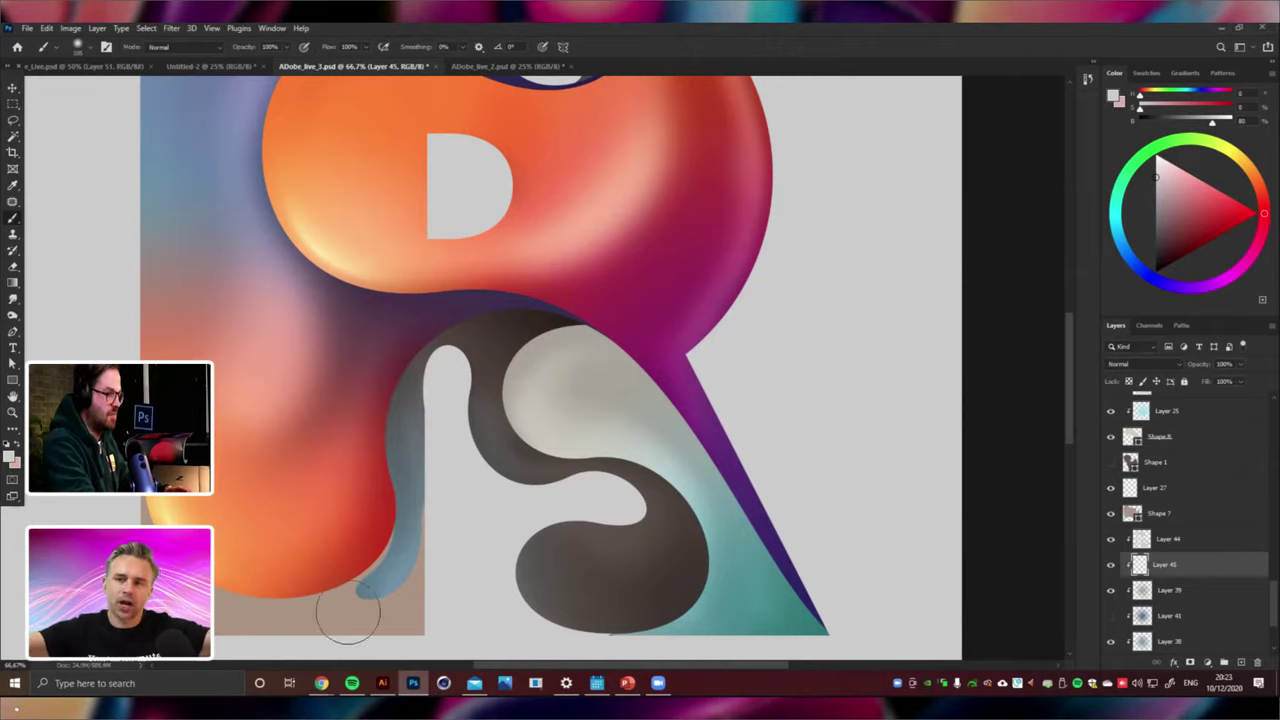
{"action": "left_click", "coordinate": [415, 583], "text": "alt"}
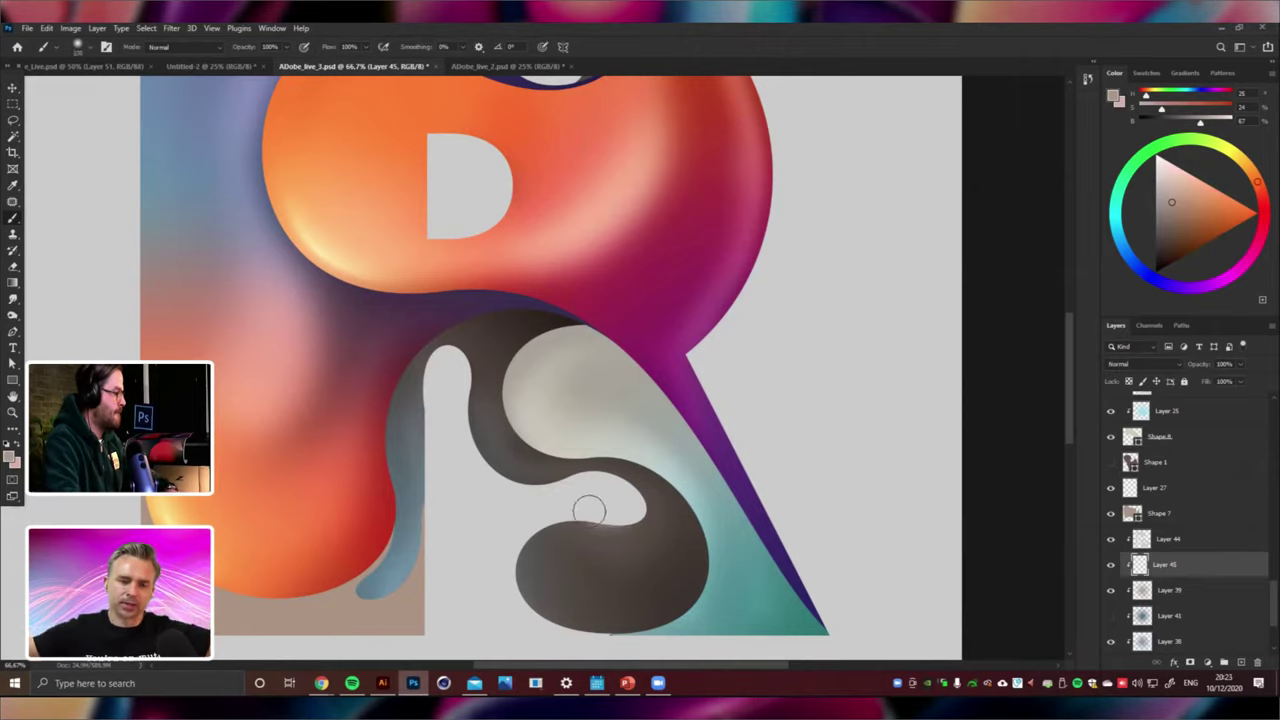
Paint a beige highlight across the swirl's lower bulb, set Layer 45 to Screen and soften the highlight with the Eraser.
{"action": "mouse_move", "coordinate": [589, 511]}
{"action": "left_mouse_down"}
{"action": "mouse_move", "coordinate": [543, 533]}
{"action": "mouse_move", "coordinate": [564, 588]}
{"action": "mouse_move", "coordinate": [675, 544]}
{"action": "mouse_move", "coordinate": [673, 527]}
{"action": "mouse_move", "coordinate": [610, 584]}
{"action": "left_mouse_up"}
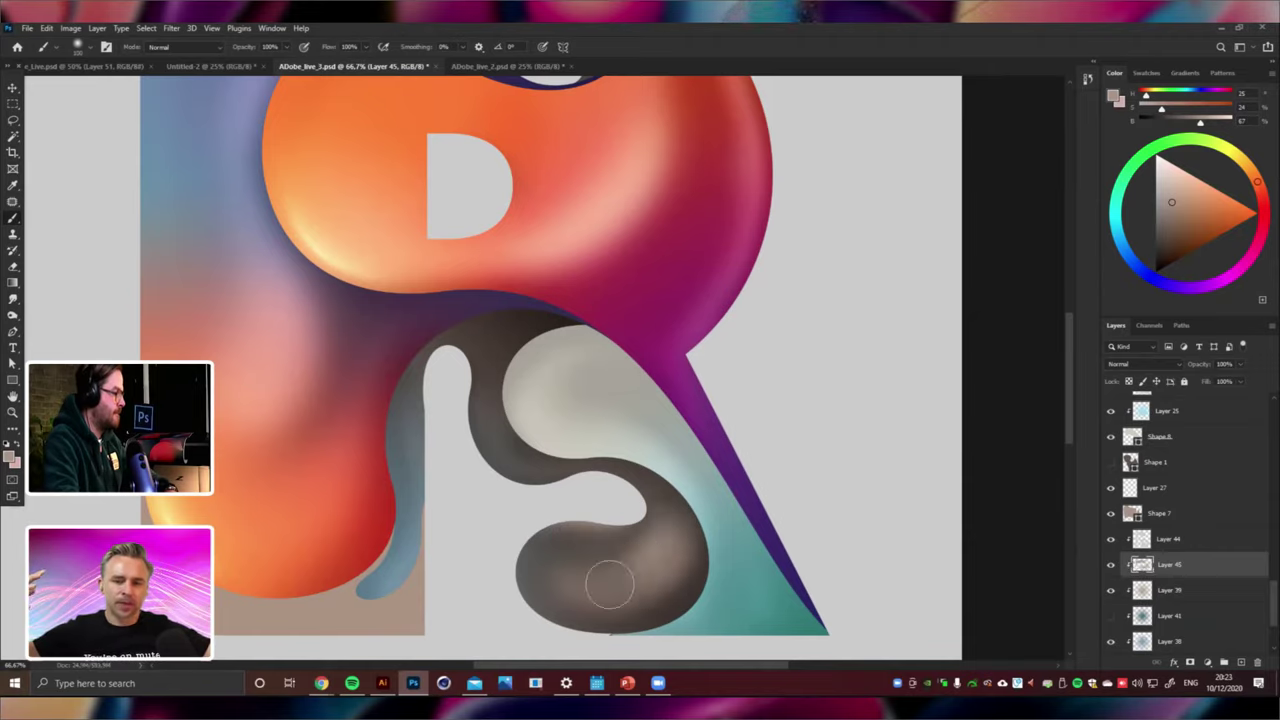
{"action": "left_click", "coordinate": [1130, 364]}
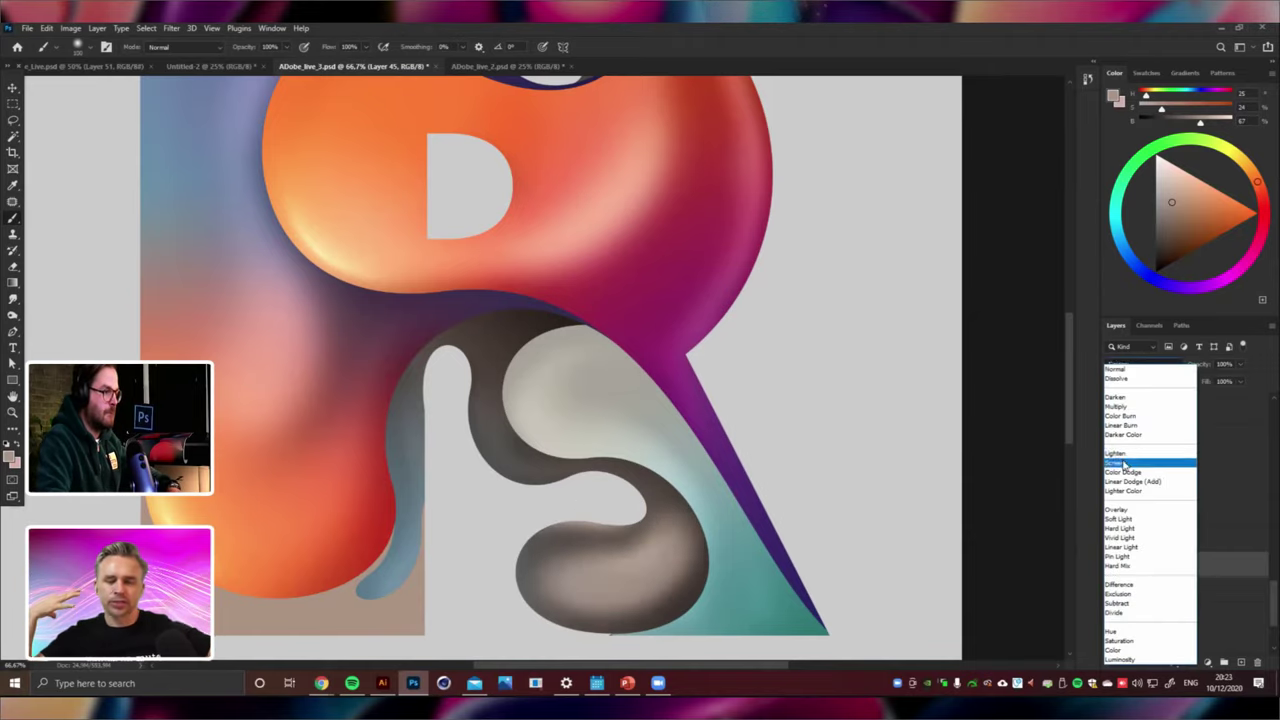
{"action": "left_click", "coordinate": [1124, 465]}
{"action": "key", "text": "e"}
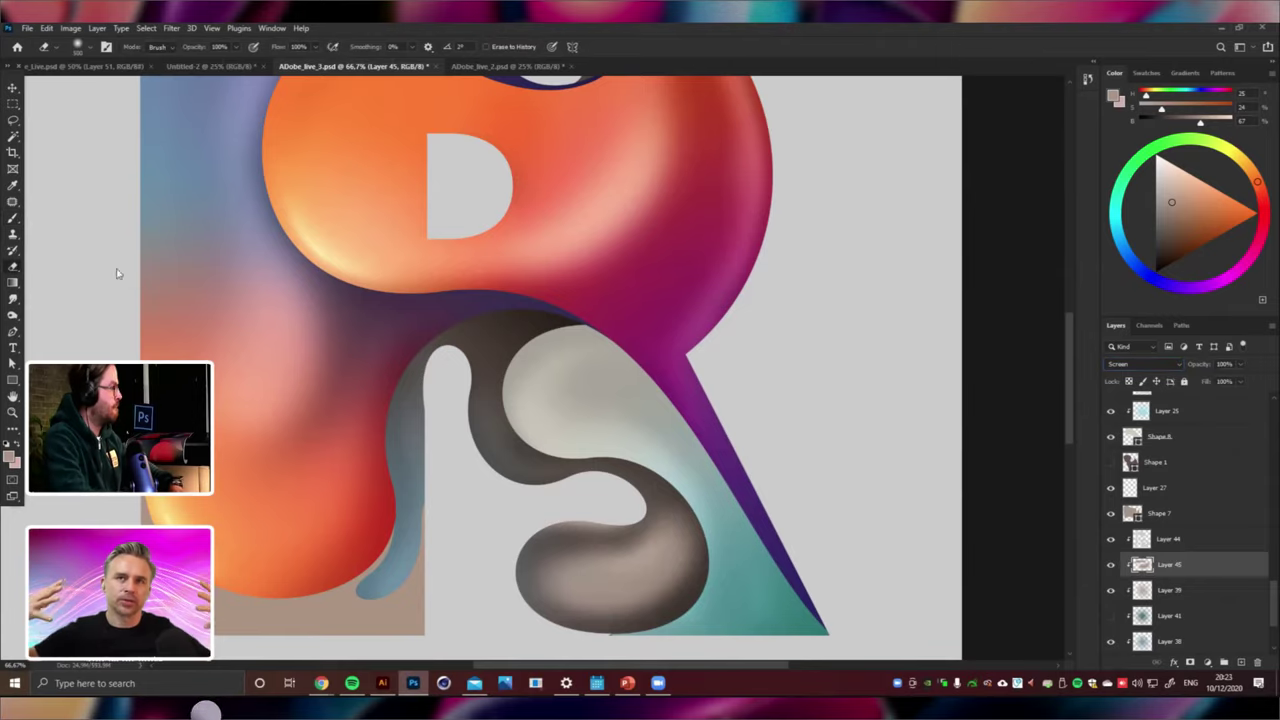
{"action": "mouse_move", "coordinate": [662, 509]}
{"action": "left_mouse_down"}
{"action": "mouse_move", "coordinate": [627, 545]}
{"action": "mouse_move", "coordinate": [494, 565]}
{"action": "mouse_move", "coordinate": [703, 574]}
{"action": "mouse_move", "coordinate": [715, 554]}
{"action": "mouse_move", "coordinate": [598, 655]}
{"action": "left_mouse_up"}
Examine the lower bulb's highlight against the whole letter R.
{"action": "key", "text": "Tab"}
{"action": "key", "text": "ctrl+minus"}
{"action": "key", "text": "ctrl+minus"}
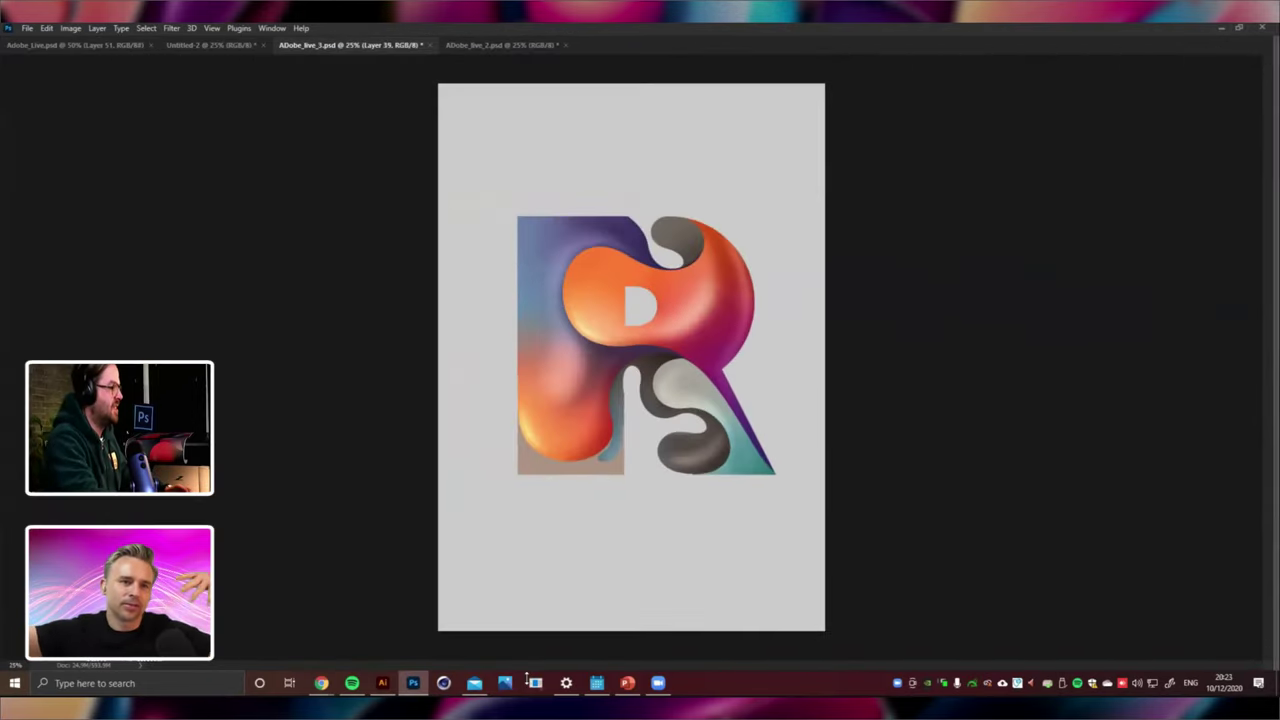
{"action": "key", "text": "ctrl+minus"}
{"action": "key", "text": "ctrl+minus"}
{"action": "key", "text": "ctrl+plus"}
{"action": "key", "text": "ctrl+plus"}
{"action": "key", "text": "ctrl+plus"}
{"action": "key", "text": "ctrl+plus"}
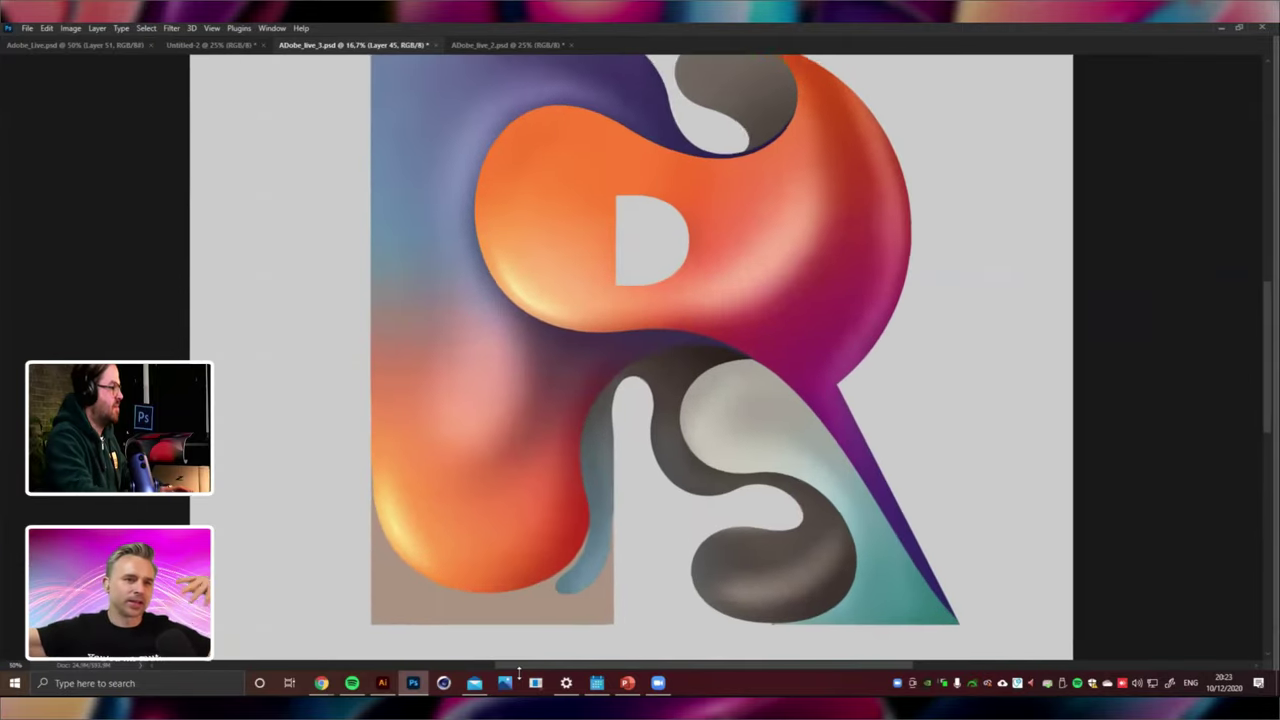
Paint a beige highlight down the swirl's upper neck on Layer 45 and erase its edges into a thin, soft streak.
{"action": "key", "text": "Tab"}
{"action": "key", "text": "Tab"}
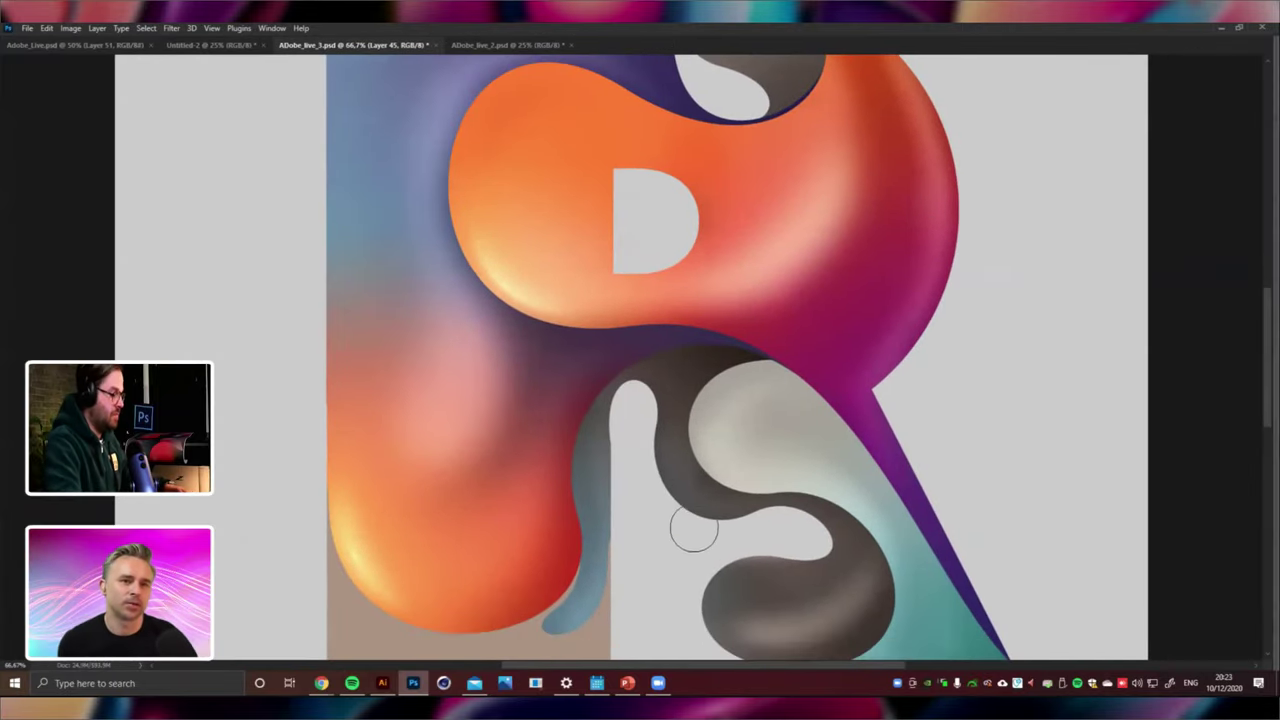
{"action": "mouse_move", "coordinate": [708, 499]}
{"action": "left_mouse_down"}
{"action": "mouse_move", "coordinate": [680, 477]}
{"action": "mouse_move", "coordinate": [659, 372]}
{"action": "mouse_move", "coordinate": [679, 401]}
{"action": "mouse_move", "coordinate": [712, 351]}
{"action": "mouse_move", "coordinate": [660, 374]}
{"action": "left_mouse_up"}
{"action": "key", "text": "Tab"}
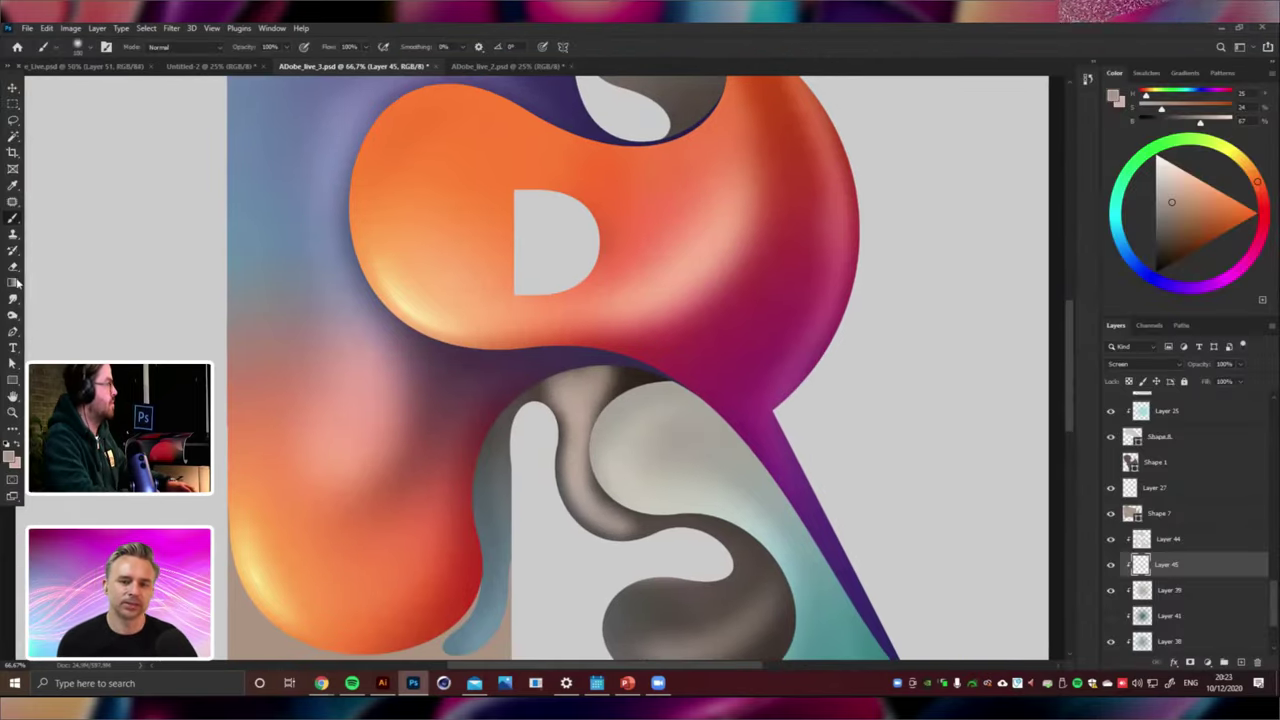
{"action": "key", "text": "Tab"}
{"action": "key", "text": "bracketleft"}
{"action": "key", "text": "bracketleft"}
{"action": "key", "text": "bracketleft"}
{"action": "key", "text": "bracketleft"}
{"action": "mouse_move", "coordinate": [727, 348]}
{"action": "left_mouse_down"}
{"action": "mouse_move", "coordinate": [699, 388]}
{"action": "mouse_move", "coordinate": [688, 467]}
{"action": "mouse_move", "coordinate": [731, 477]}
{"action": "left_mouse_up"}
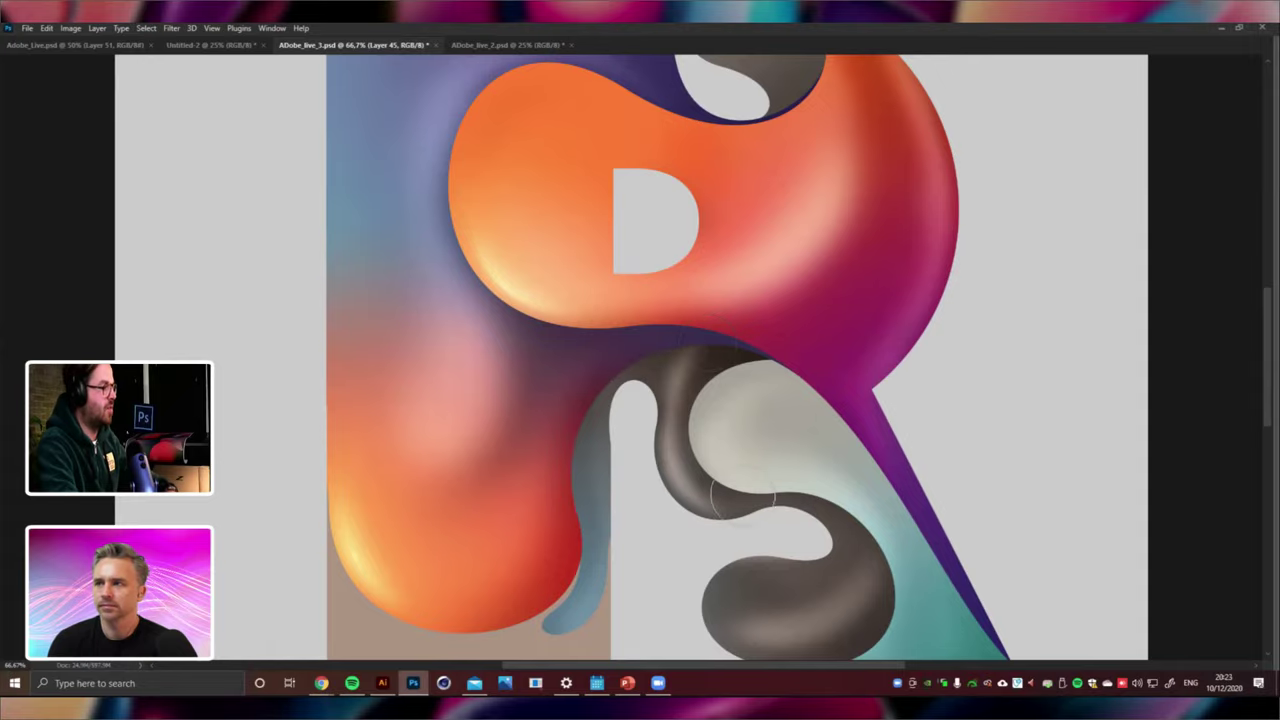
Review how the new neck highlight reads in the full letter and up close.
{"action": "key", "text": "ctrl+minus"}
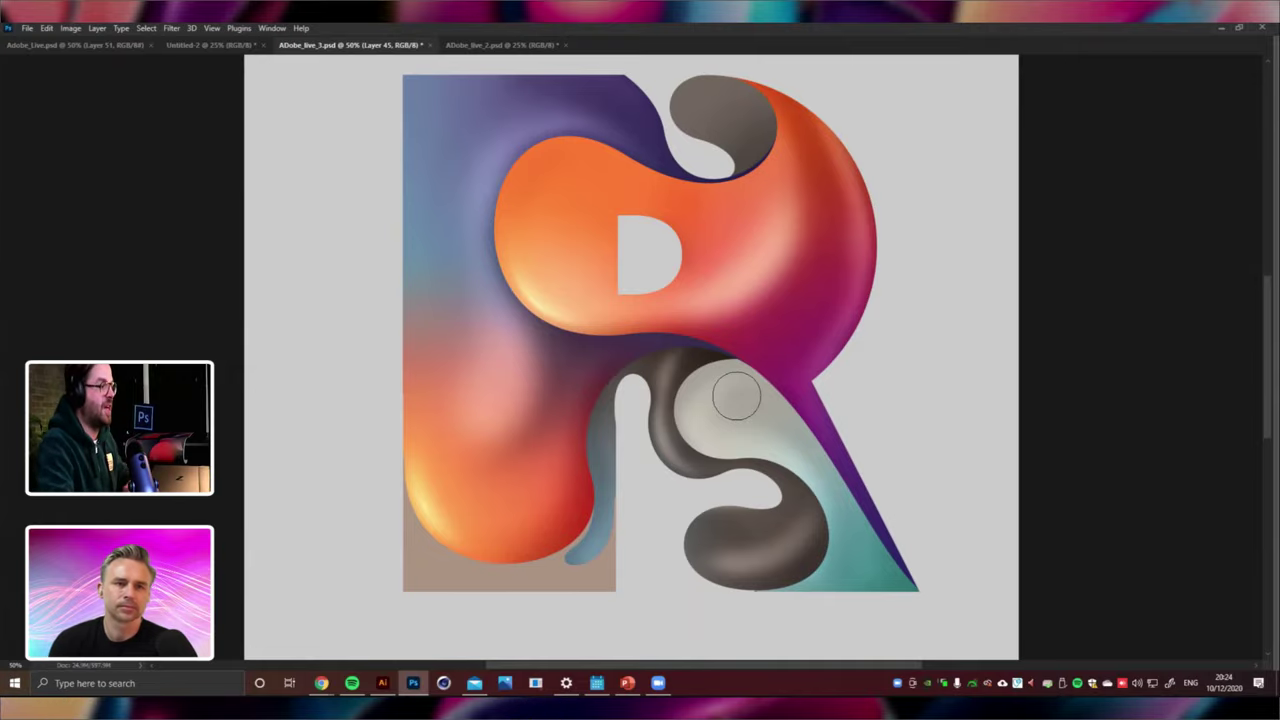
{"action": "key", "text": "ctrl+minus"}
{"action": "key", "text": "ctrl+minus"}
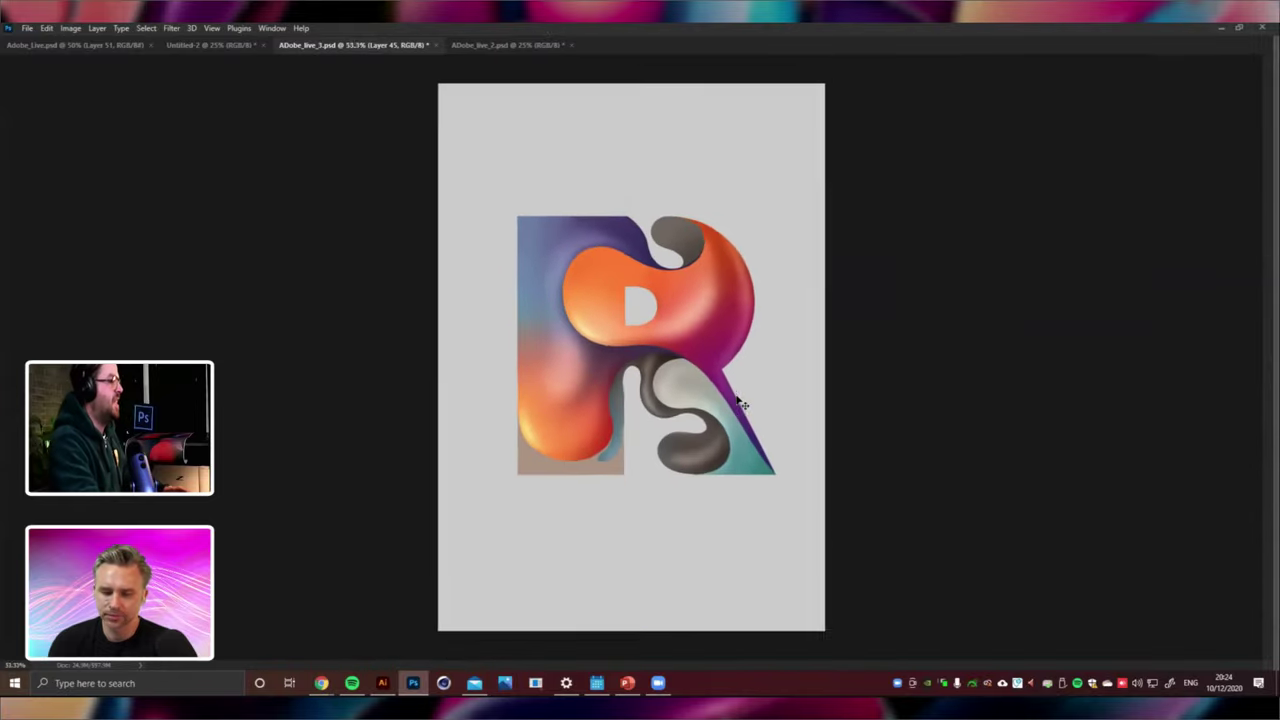
{"action": "key", "text": "ctrl+plus"}
{"action": "key", "text": "ctrl+plus"}
{"action": "key", "text": "ctrl+minus"}
{"action": "key", "text": "ctrl+plus"}
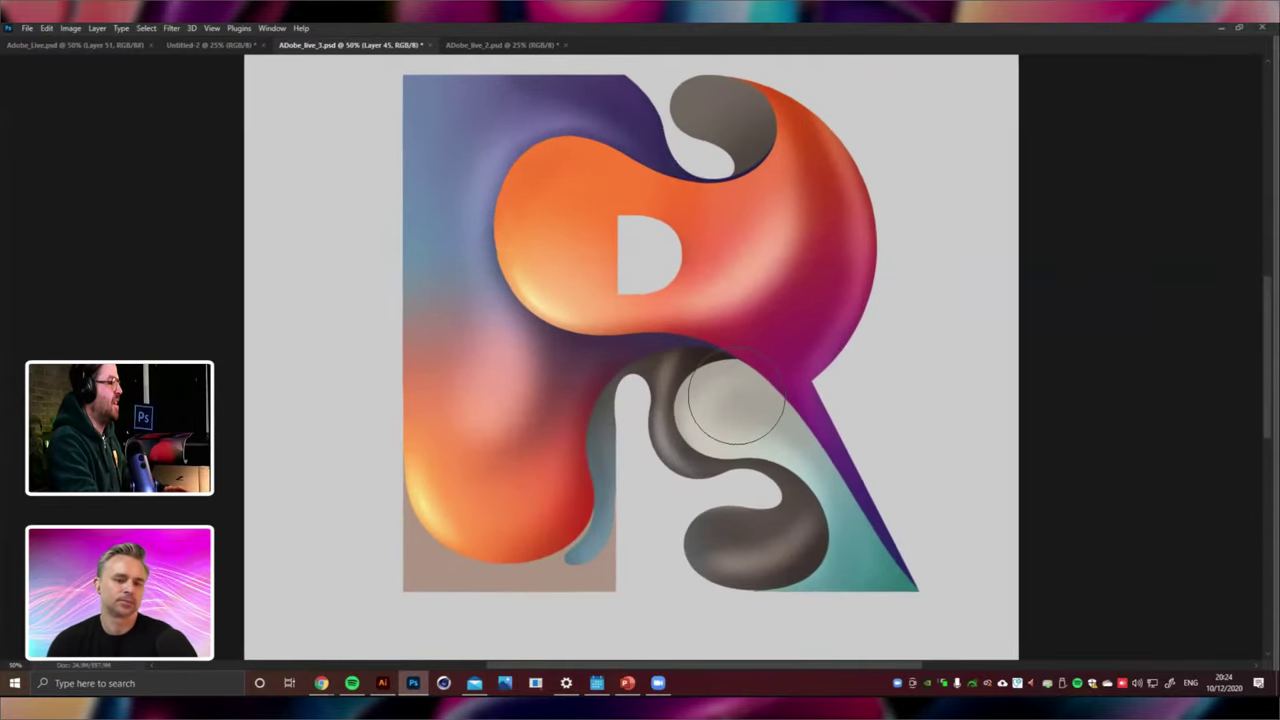
{"action": "key", "text": "ctrl+plus"}
Paint a second beige highlight along the upper edge of the swirl's lower bulb and fade it with a soft Eraser.
{"action": "key", "text": "Tab"}
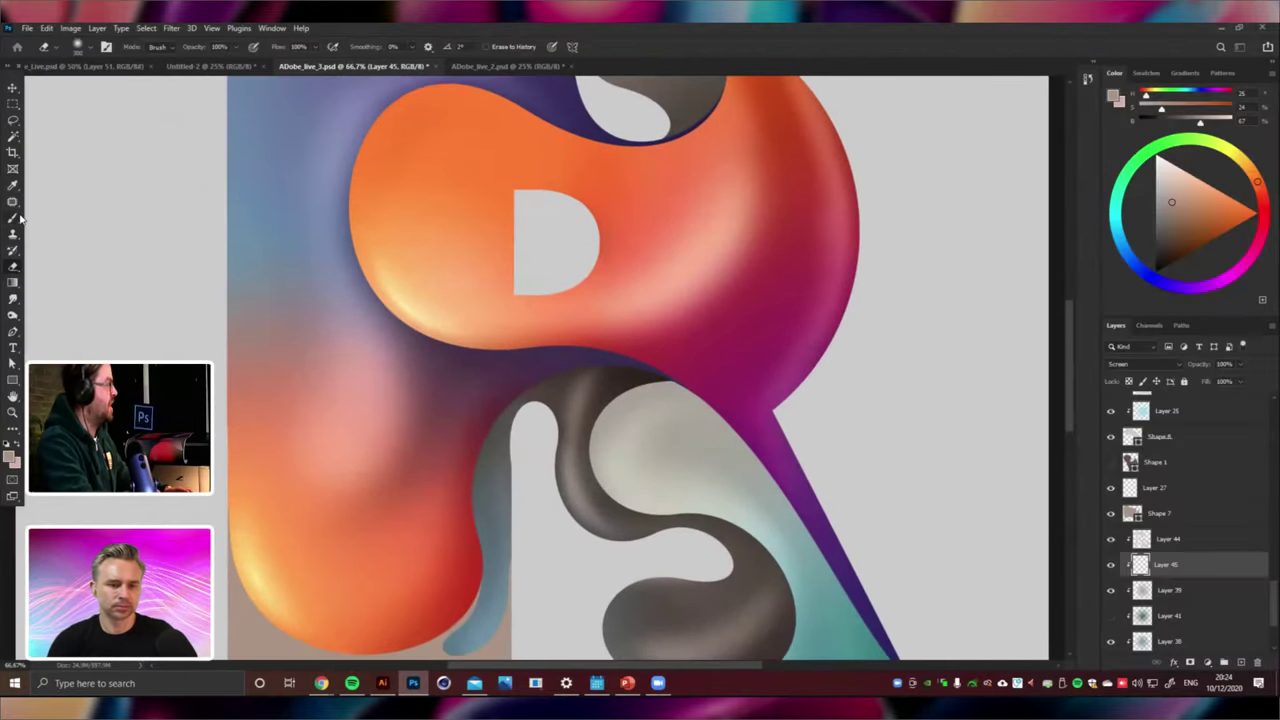
{"action": "key", "text": "Tab"}
{"action": "key", "text": "ctrl+plus"}
{"action": "left_click_drag", "start_coordinate": [672, 343], "coordinate": [495, 106]}
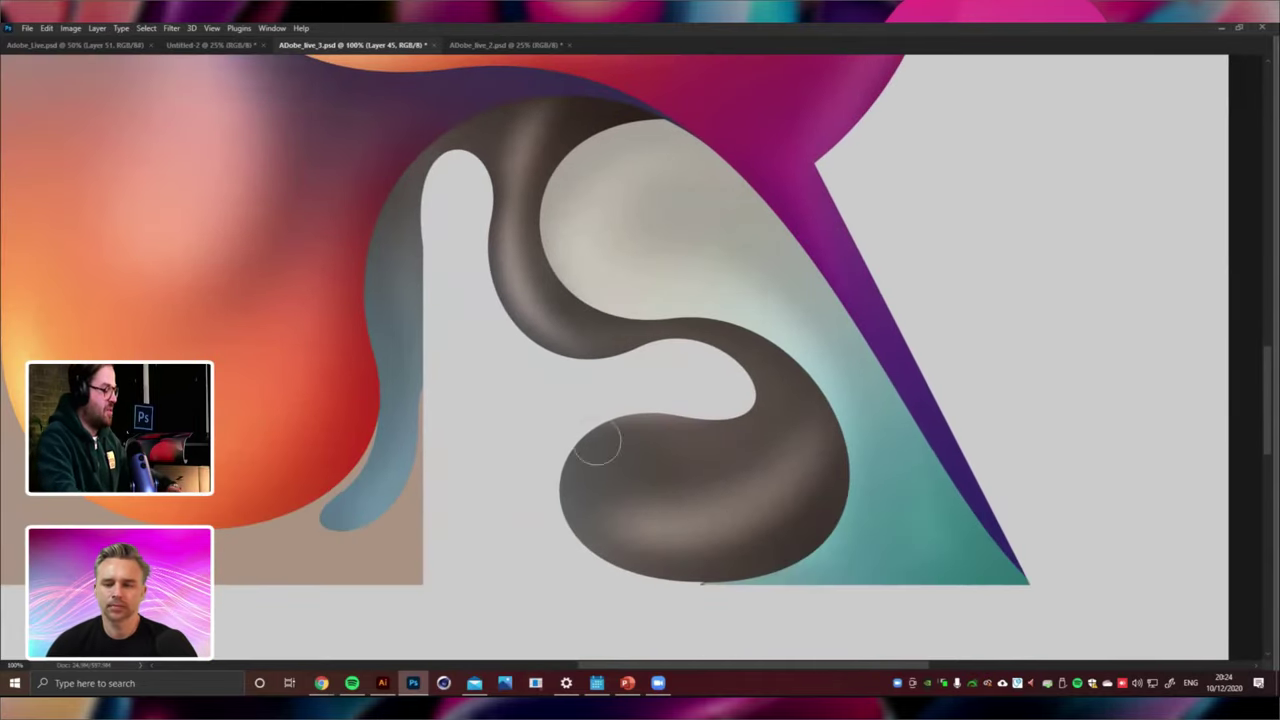
{"action": "mouse_move", "coordinate": [679, 441]}
{"action": "left_mouse_down"}
{"action": "mouse_move", "coordinate": [575, 467]}
{"action": "mouse_move", "coordinate": [675, 438]}
{"action": "mouse_move", "coordinate": [631, 437]}
{"action": "left_mouse_up"}
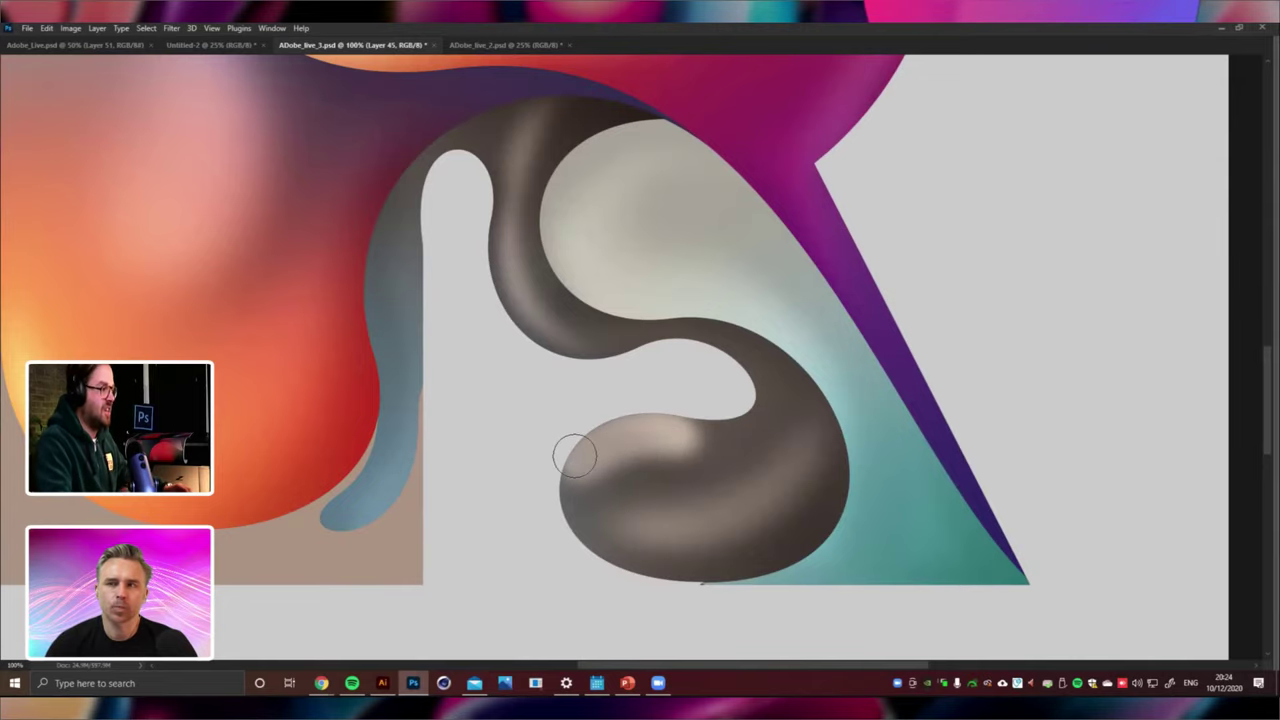
{"action": "key", "text": "Tab"}
{"action": "left_click", "coordinate": [13, 268]}
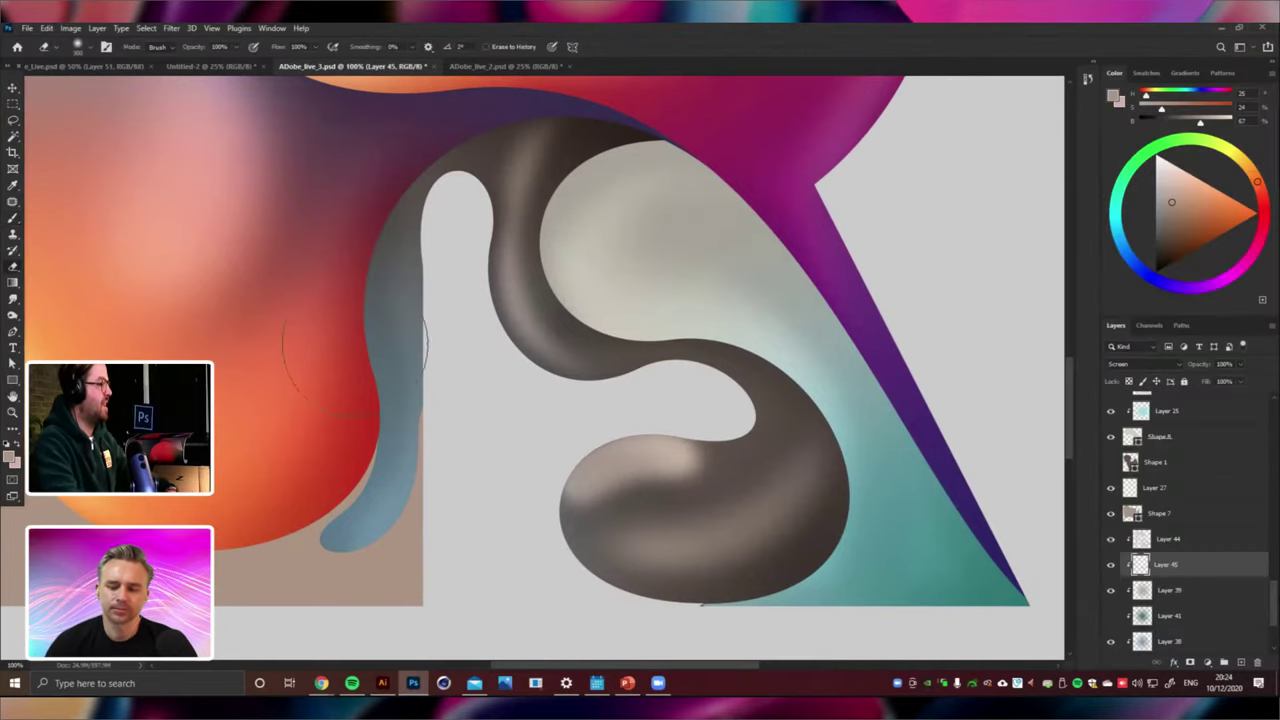
{"action": "left_click_drag", "start_coordinate": [700, 463], "coordinate": [518, 518]}
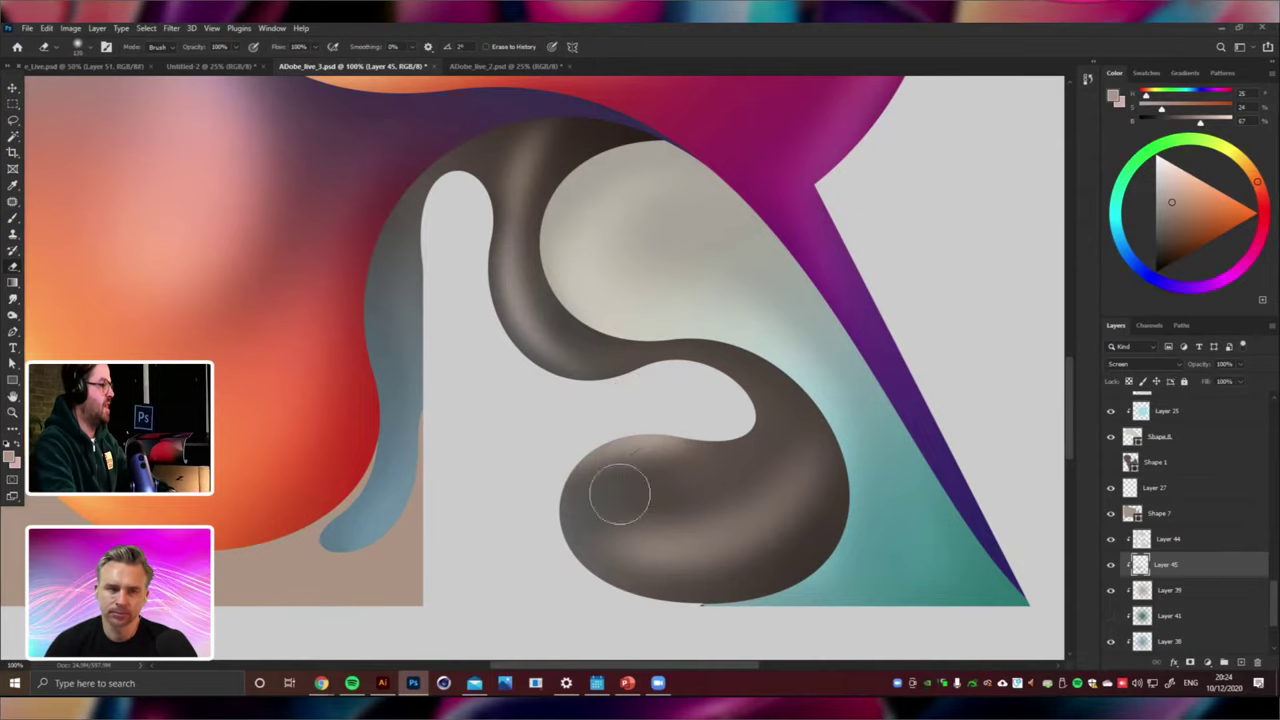
Check the balance of the swirl's neck and bulb highlights across the entire artwork.
{"action": "key", "text": "Tab"}
{"action": "key", "text": "ctrl+minus"}
{"action": "key", "text": "ctrl+minus"}
{"action": "key", "text": "ctrl+minus"}
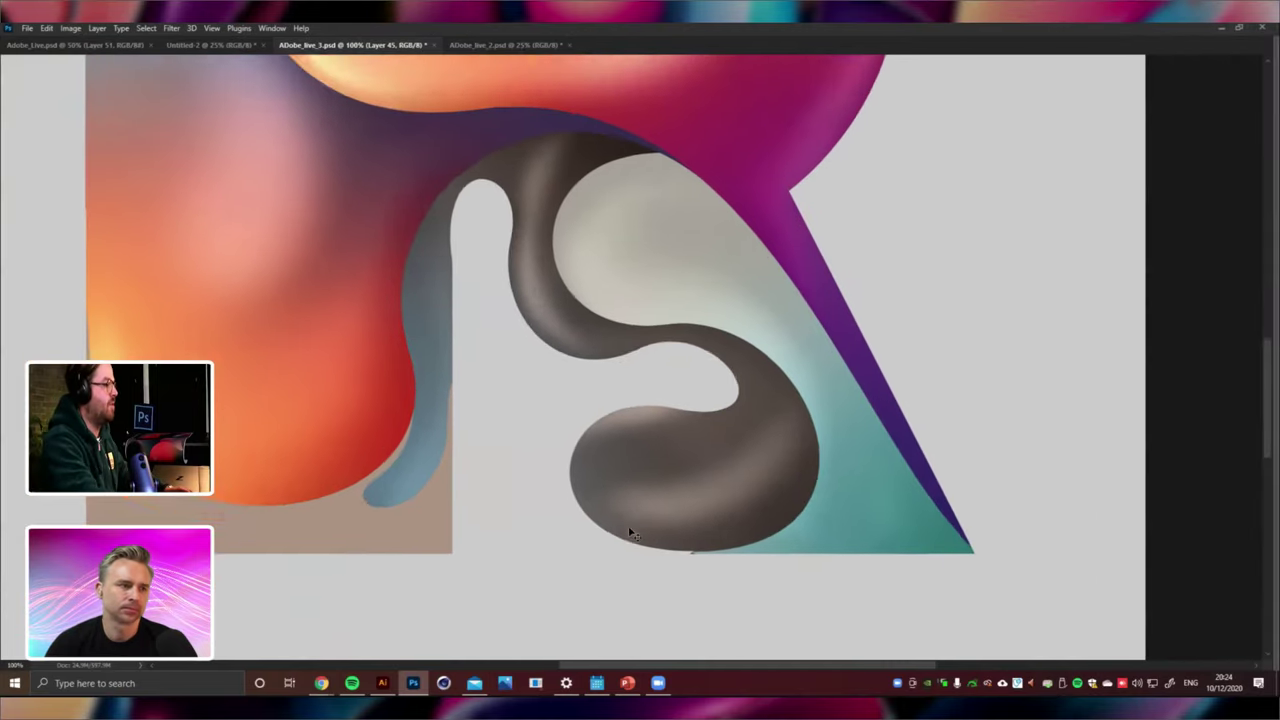
{"action": "key", "text": "ctrl+minus"}
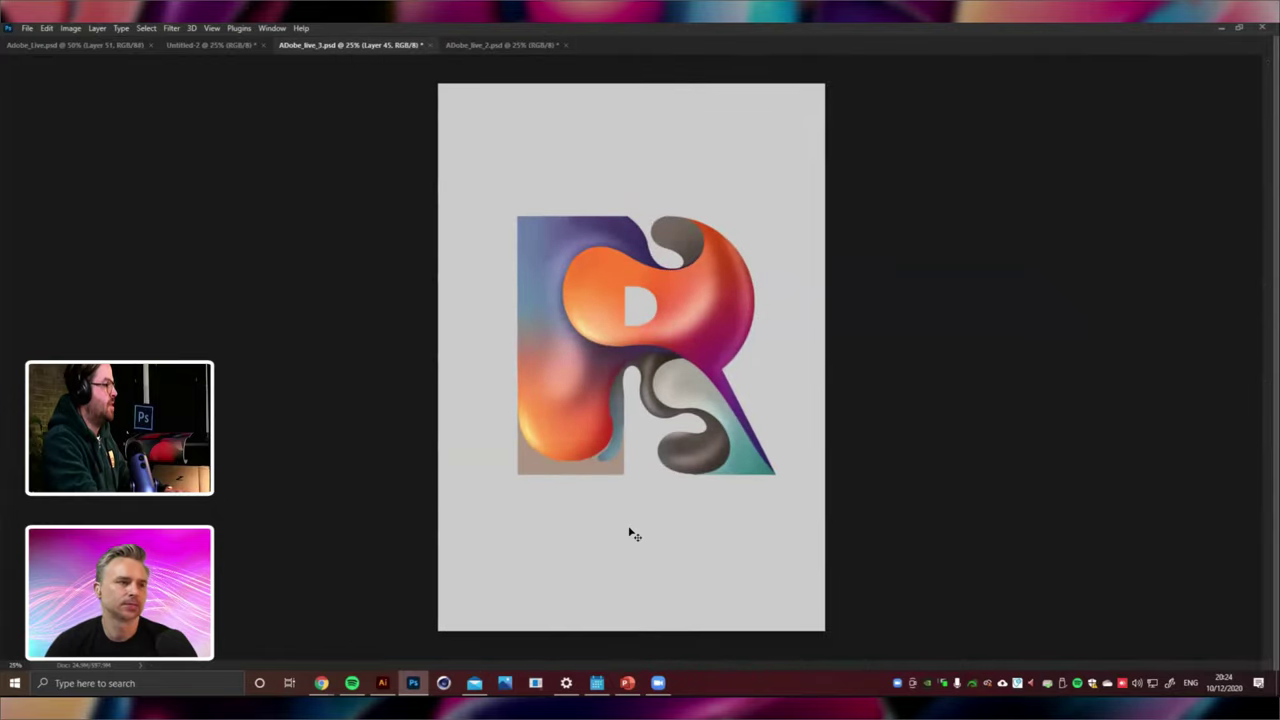
{"action": "key", "text": "ctrl+plus"}
{"action": "key", "text": "ctrl+plus"}
{"action": "key", "text": "ctrl+plus"}
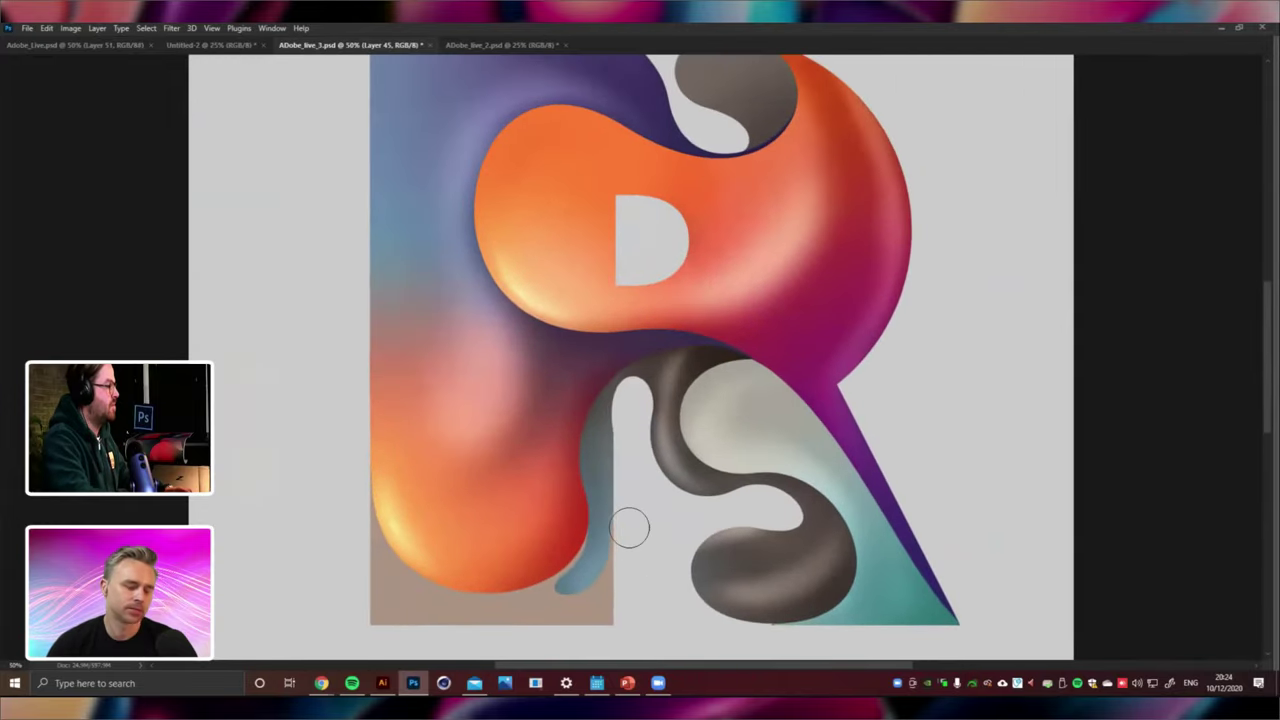
{"action": "key", "text": "ctrl+plus"}
Paint a grey-blue highlight down the swirl's thin blue tail on Layer 45 and soften it with the Eraser.
{"action": "key", "text": "Tab"}
{"action": "key", "text": "Tab"}
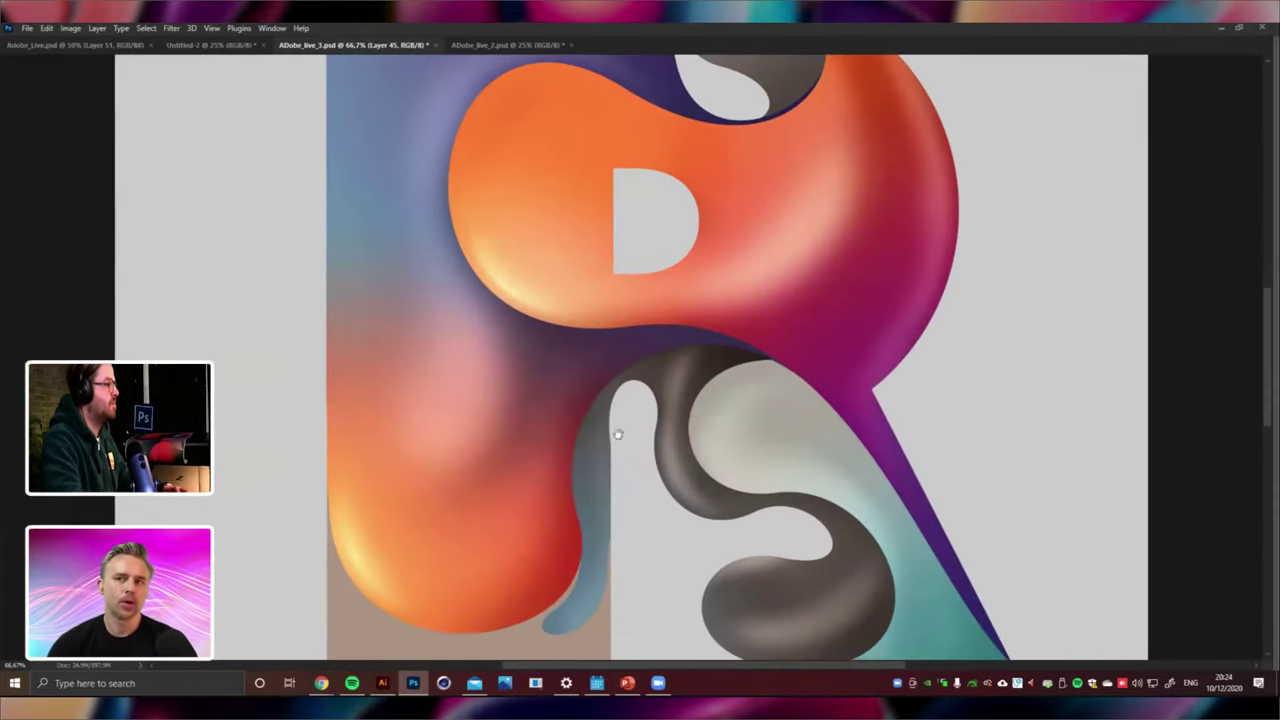
{"action": "left_click_drag", "start_coordinate": [683, 322], "coordinate": [768, 176]}
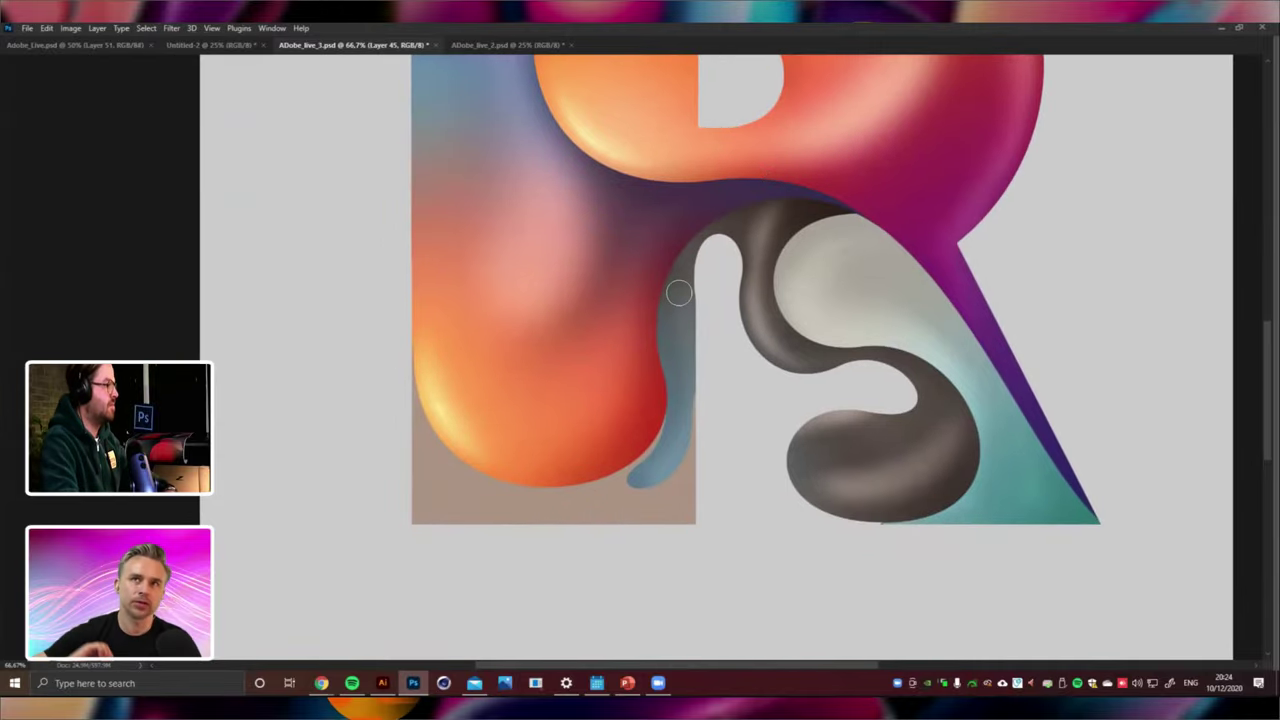
{"action": "left_click_drag", "start_coordinate": [680, 291], "coordinate": [678, 304]}
{"action": "mouse_move", "coordinate": [676, 354]}
{"action": "left_mouse_down"}
{"action": "mouse_move", "coordinate": [674, 430]}
{"action": "mouse_move", "coordinate": [642, 480]}
{"action": "left_mouse_up"}
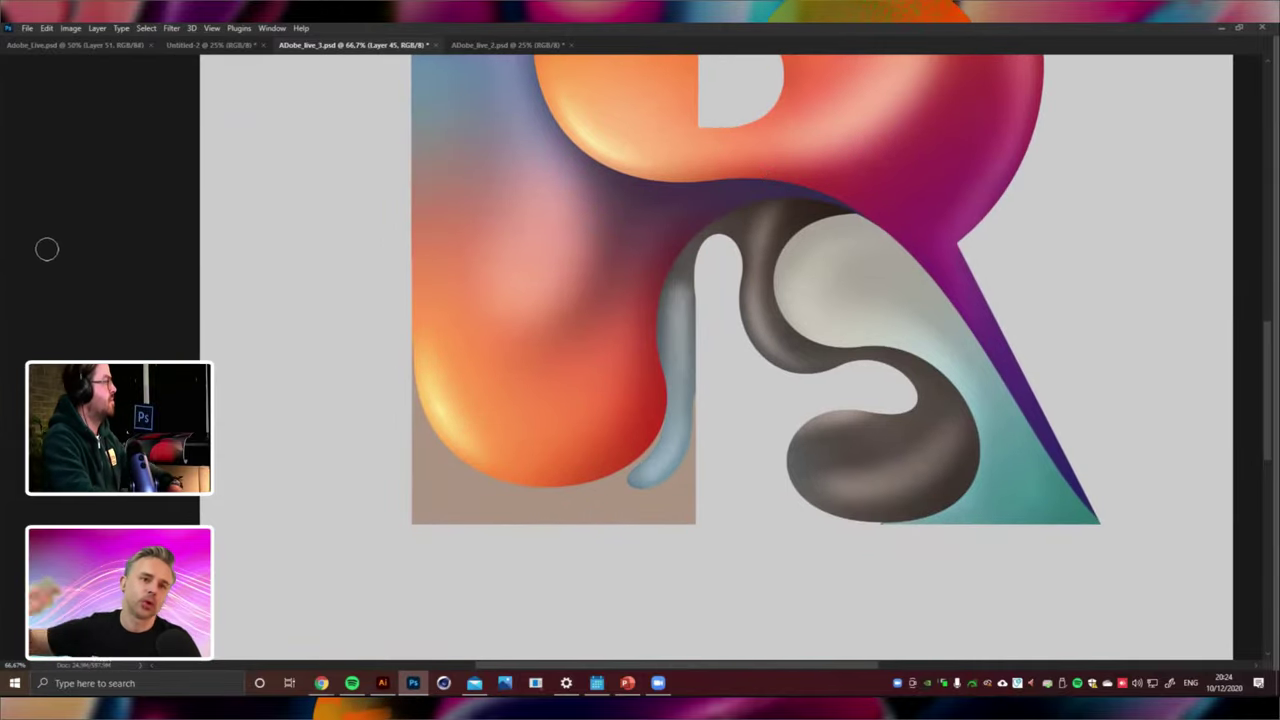
{"action": "key", "text": "Tab"}
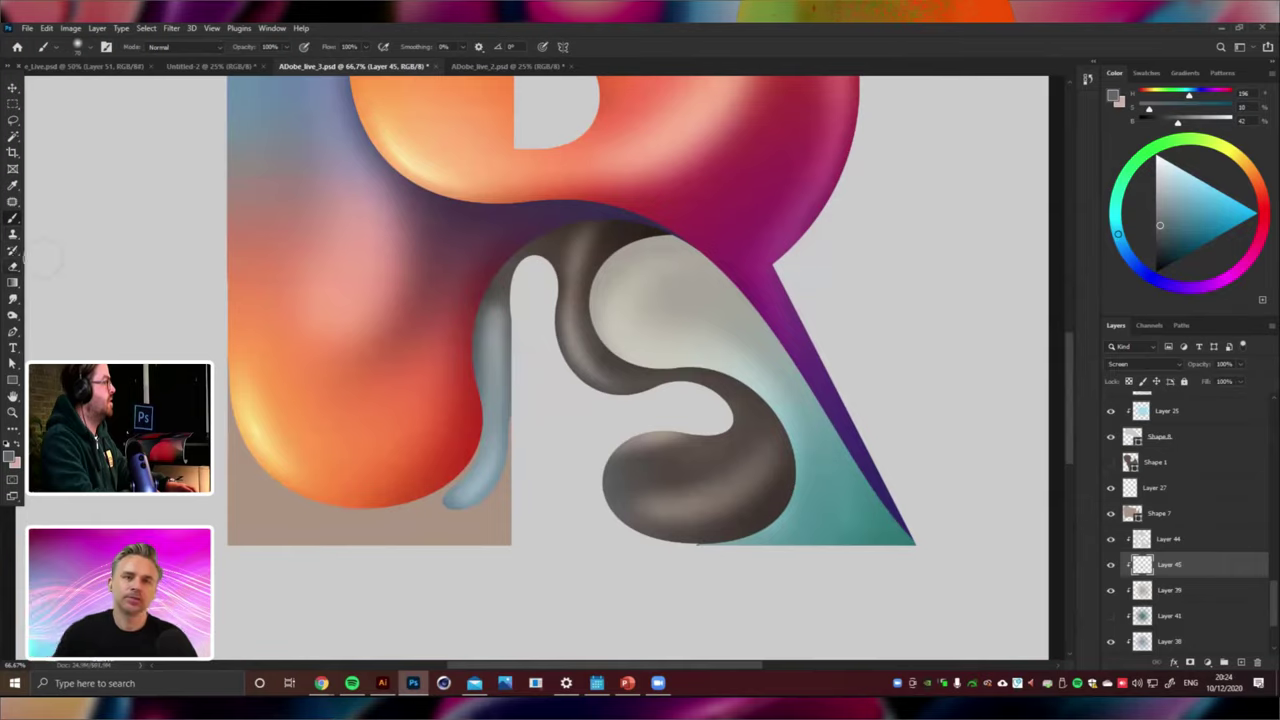
{"action": "key", "text": "Tab"}
{"action": "left_click_drag", "start_coordinate": [575, 290], "coordinate": [535, 465]}
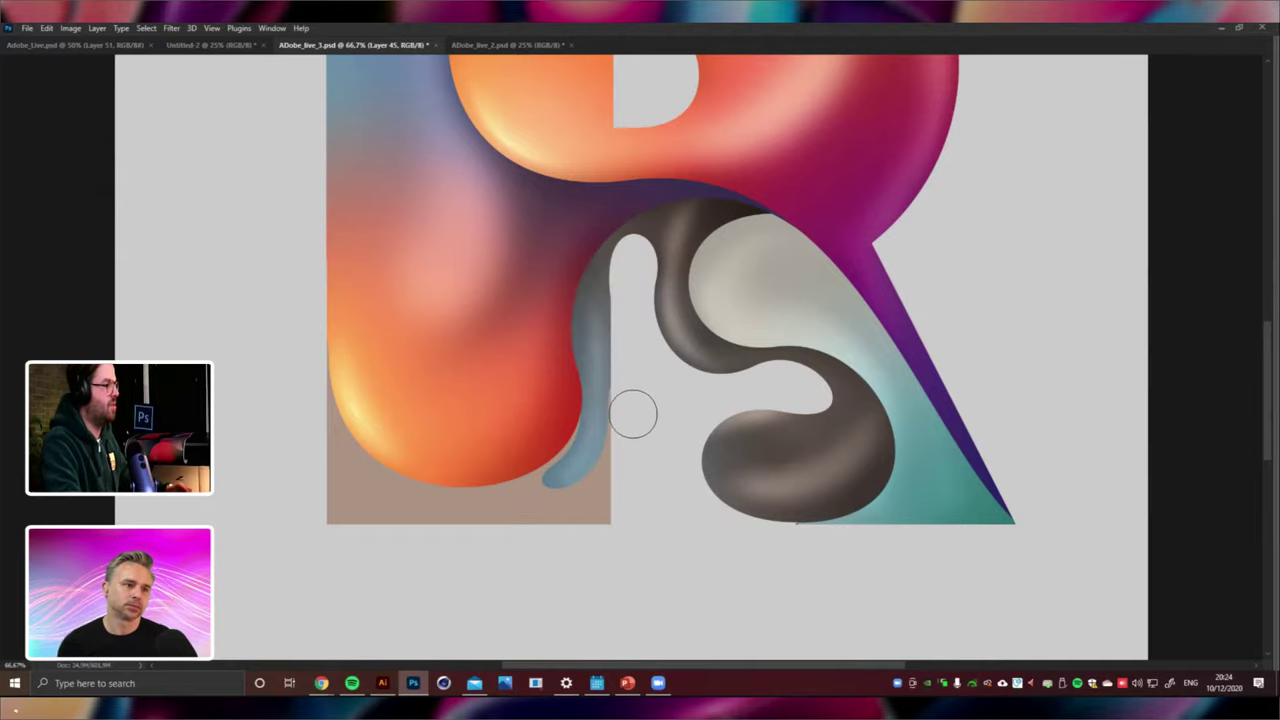
Inspect the complete letter at reduced magnification to judge the shading and highlights, including the blue tail.
{"action": "key", "text": "ctrl+minus"}
{"action": "key", "text": "ctrl+minus"}
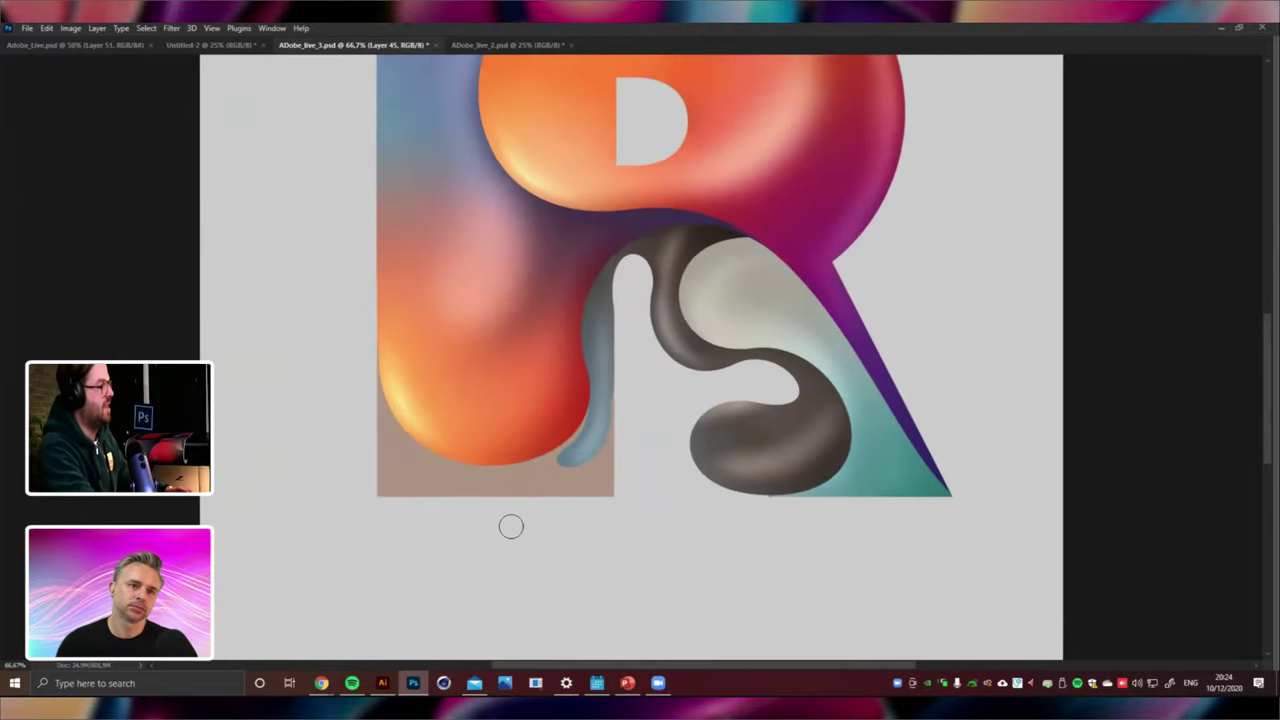
{"action": "key", "text": "ctrl+minus"}
{"action": "key", "text": "ctrl+plus"}
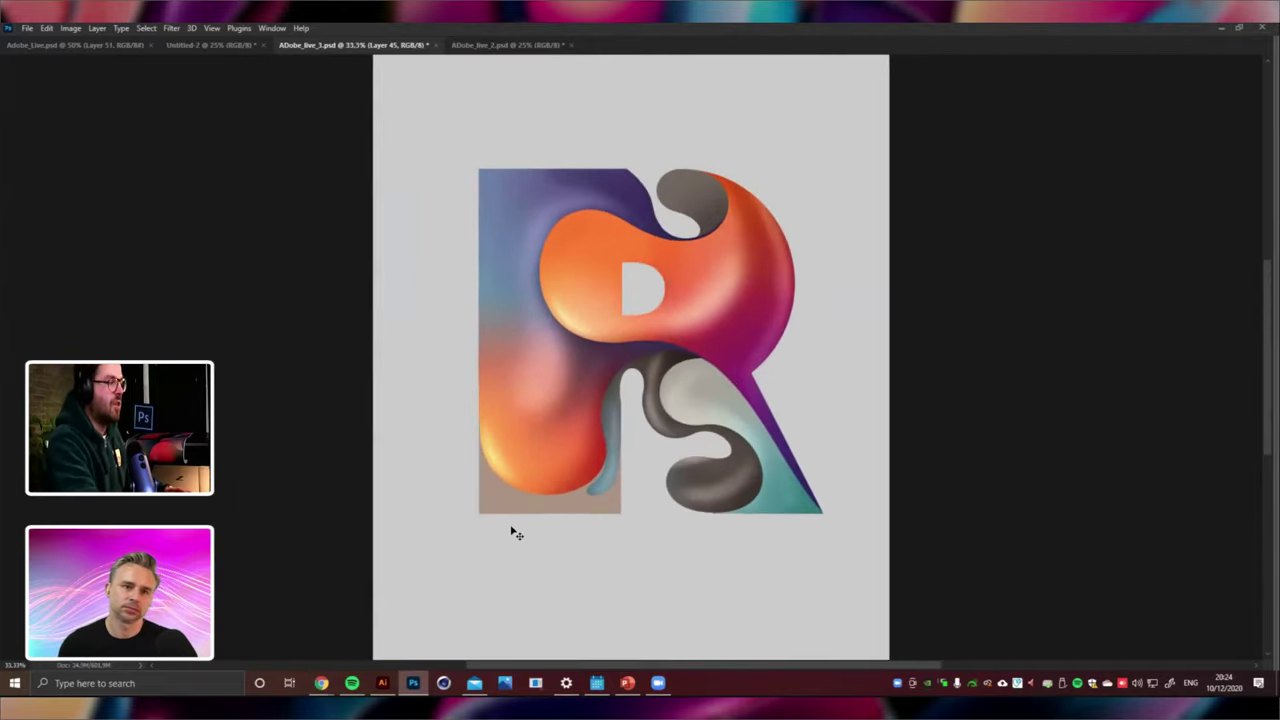
{"action": "key", "text": "ctrl+minus"}
{"action": "key", "text": "Tab"}
{"action": "key", "text": "Tab"}
{"action": "key", "text": "ctrl+plus"}
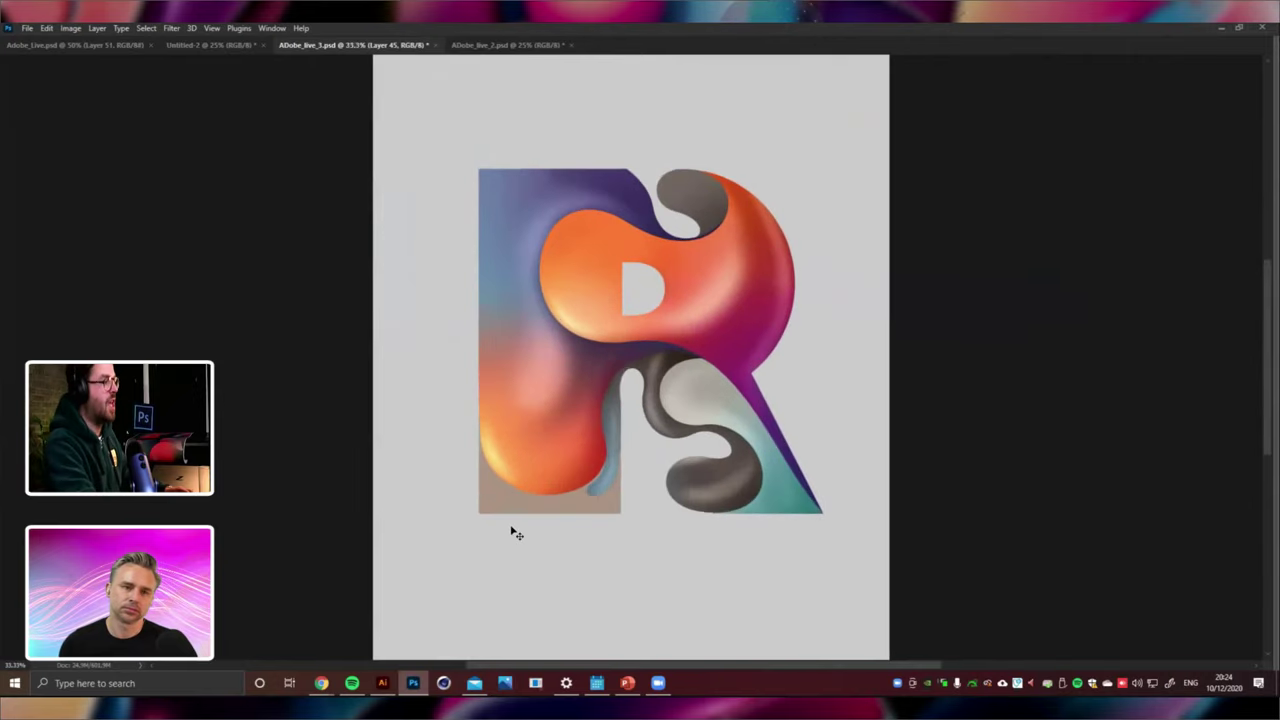
{"action": "key", "text": "ctrl+minus"}
{"action": "key", "text": "ctrl+plus"}
{"action": "key", "text": "Tab"}
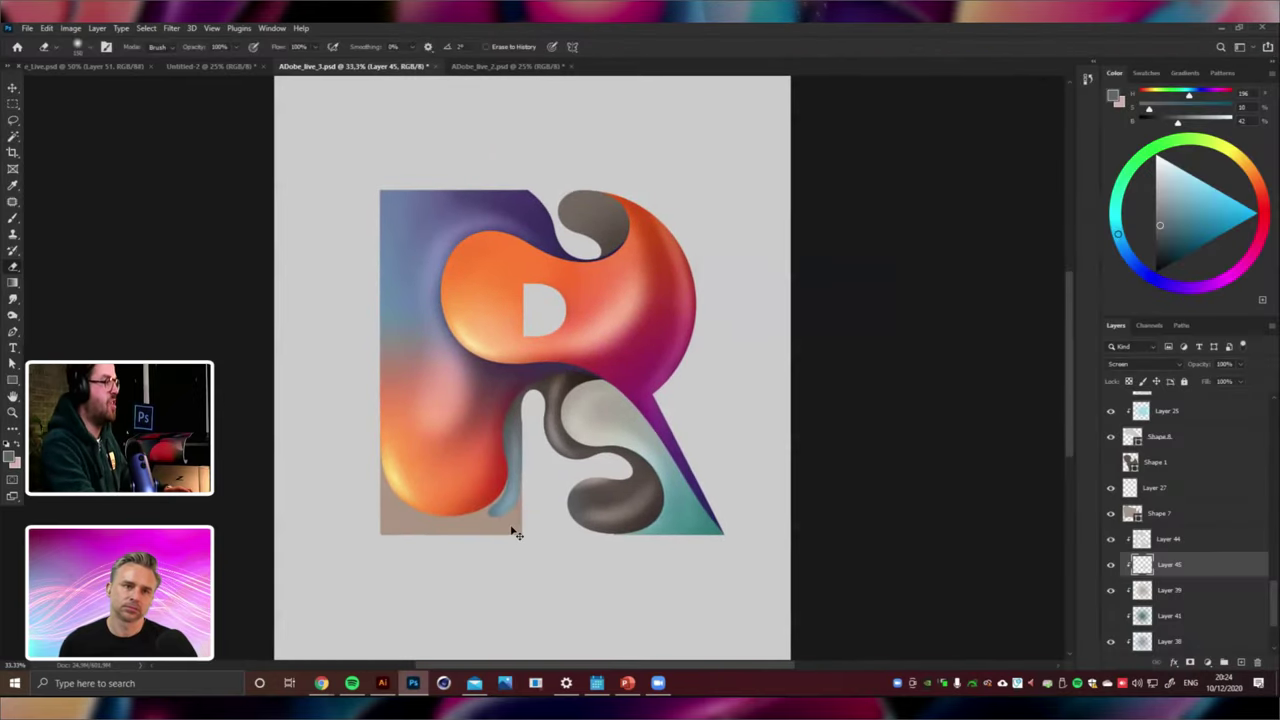
{"action": "key", "text": "Tab"}
{"action": "key", "text": "ctrl+minus"}
{"action": "key", "text": "ctrl+plus"}
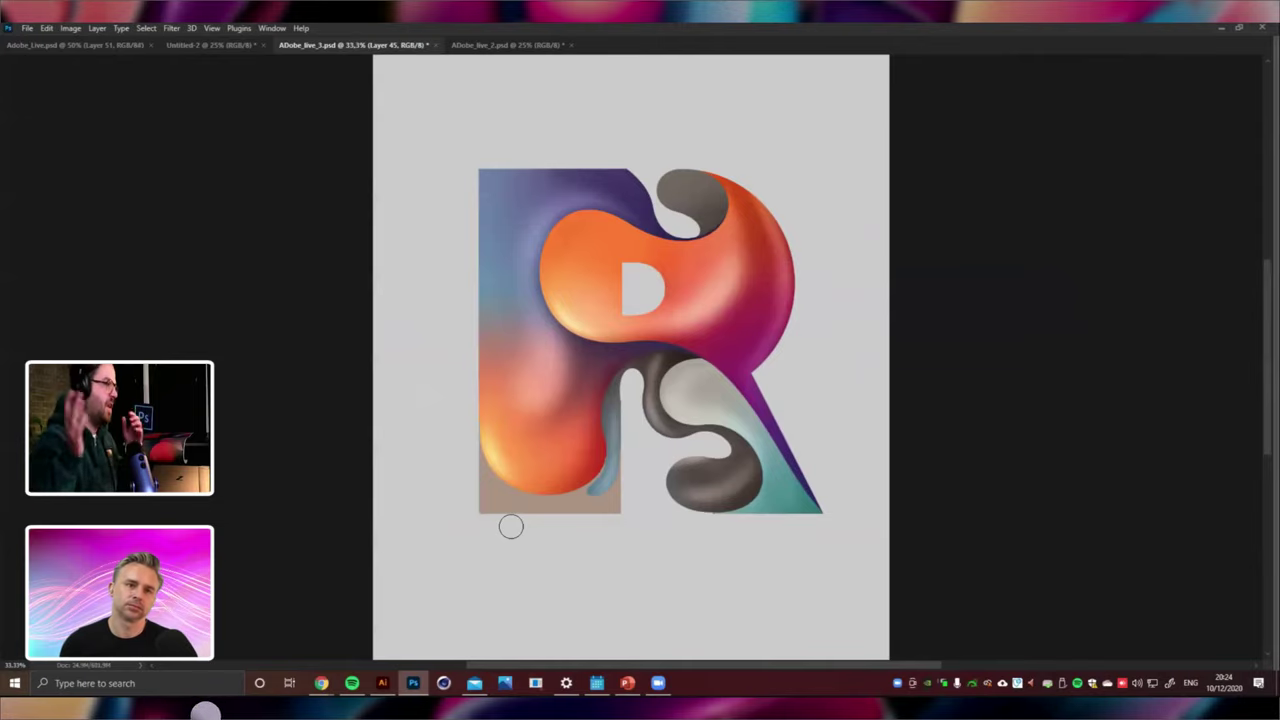
{"action": "key", "text": "Tab"}
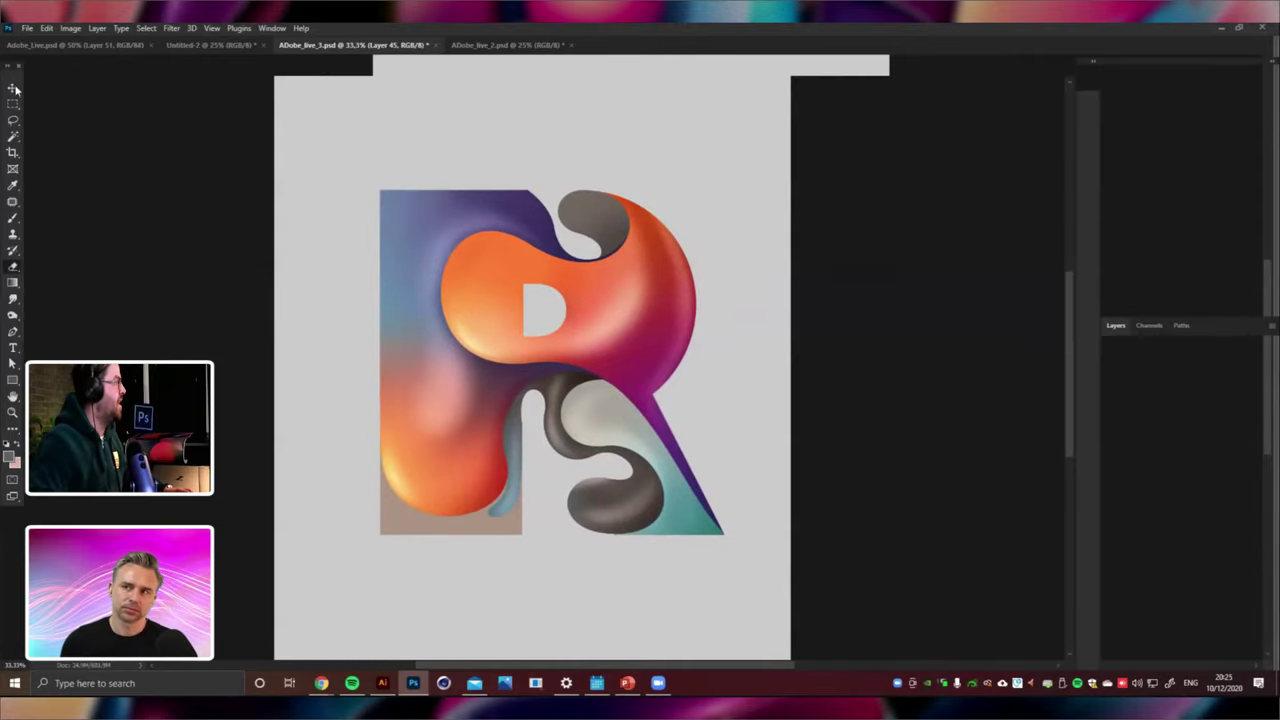
Shift the hue of the dark blue shadow on Layer 9 by +55 and lower its lightness to -29.
{"action": "left_click", "coordinate": [14, 88]}
{"action": "key", "text": "Tab"}
{"action": "left_click_drag", "start_coordinate": [638, 190], "coordinate": [703, 200]}
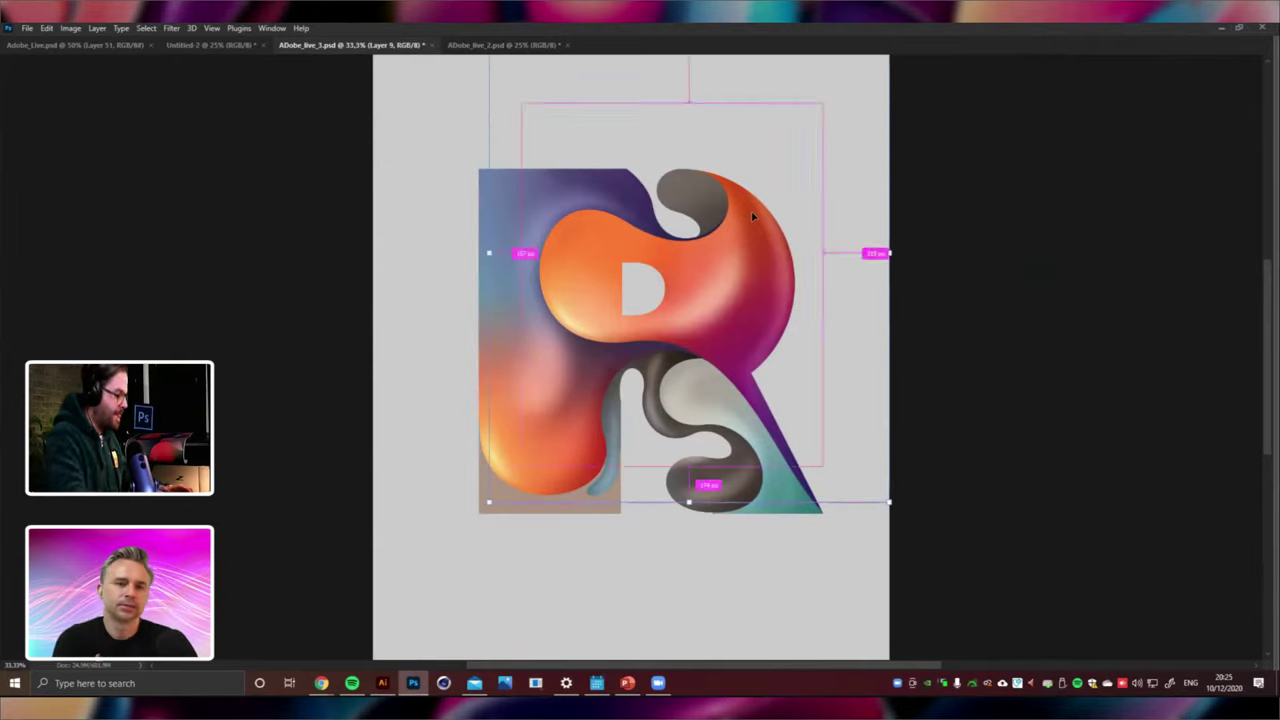
{"action": "key", "text": "ctrl+u"}
{"action": "left_click_drag", "start_coordinate": [889, 379], "coordinate": [873, 377]}
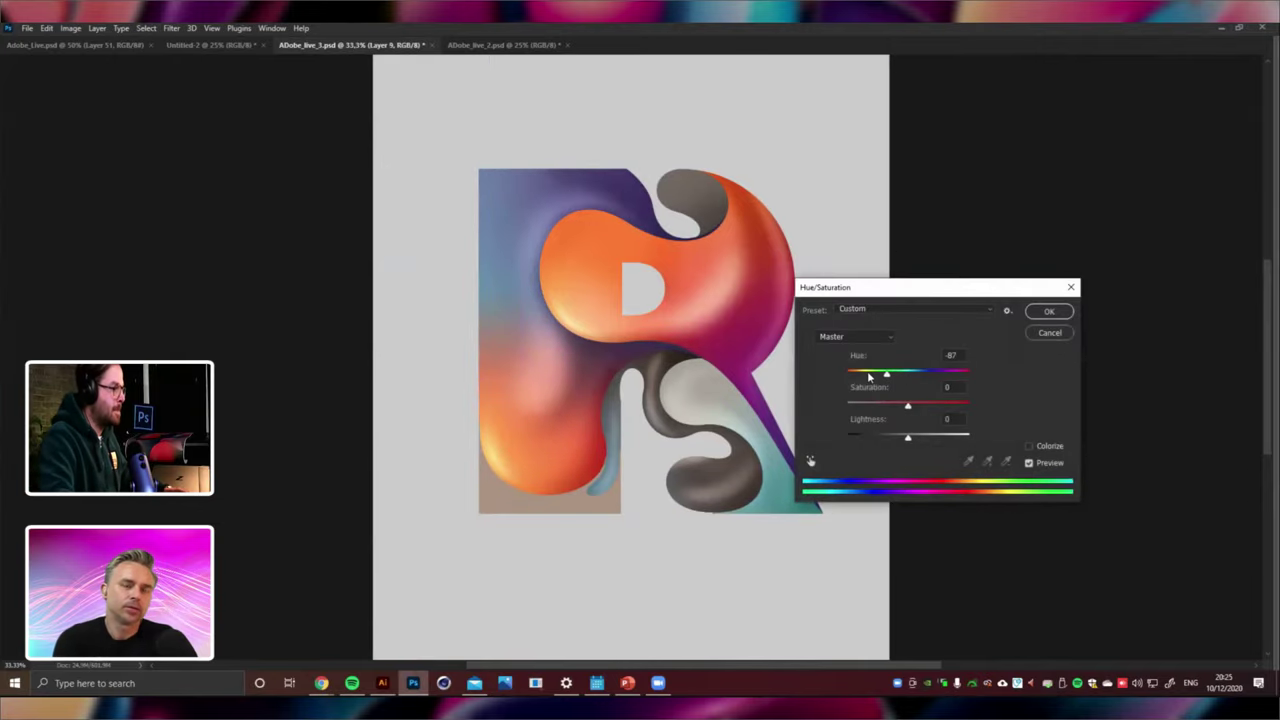
{"action": "left_click", "coordinate": [939, 375]}
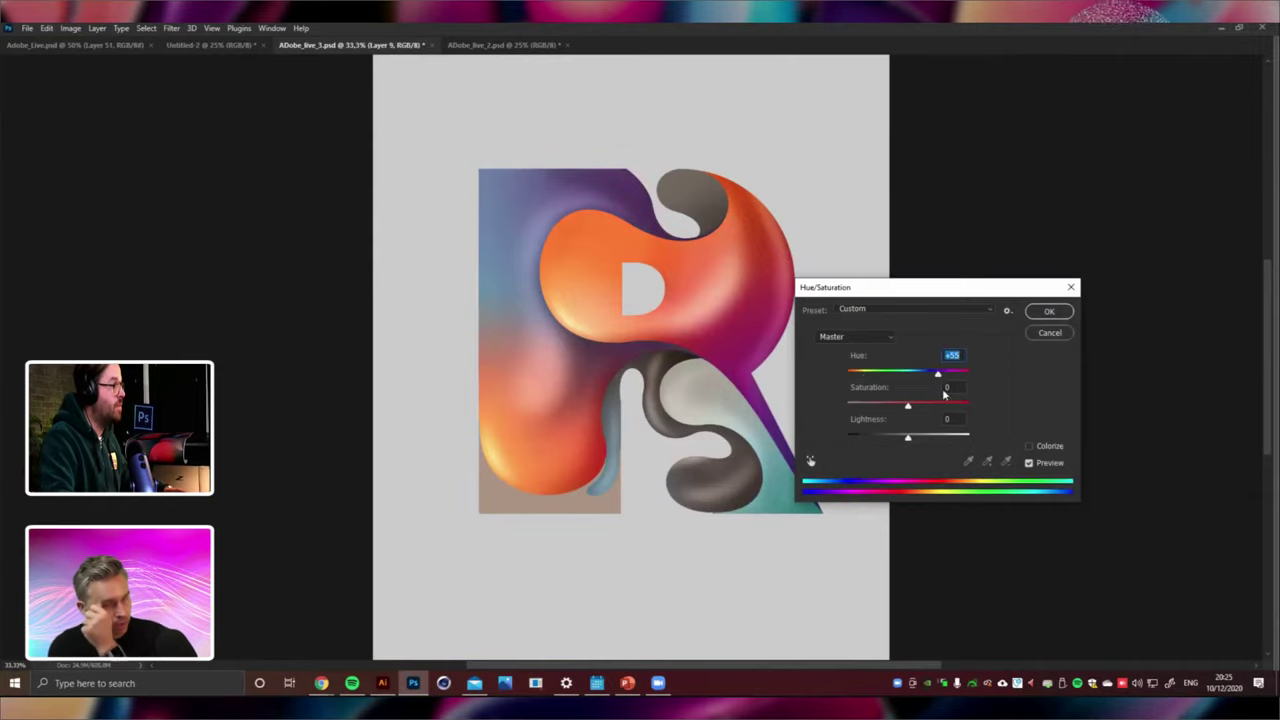
{"action": "left_click", "coordinate": [892, 438]}
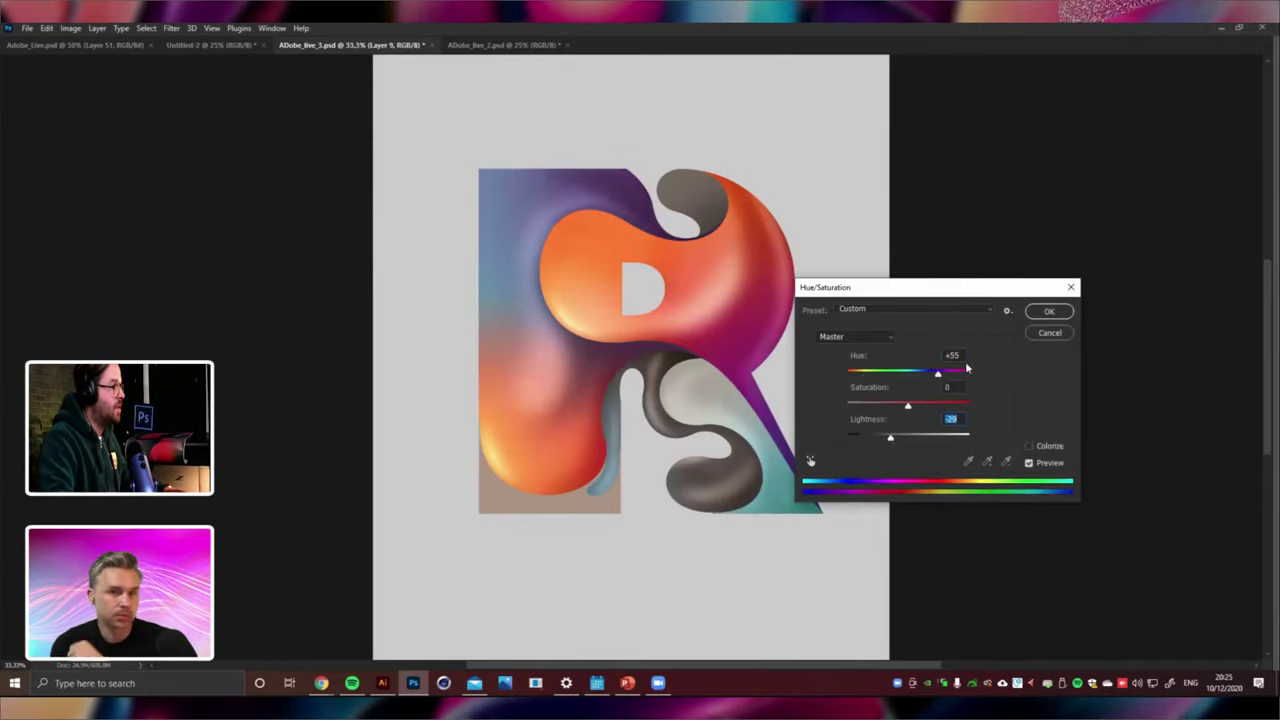
{"action": "left_click", "coordinate": [1045, 316]}
{"action": "key", "text": "ctrl+minus"}
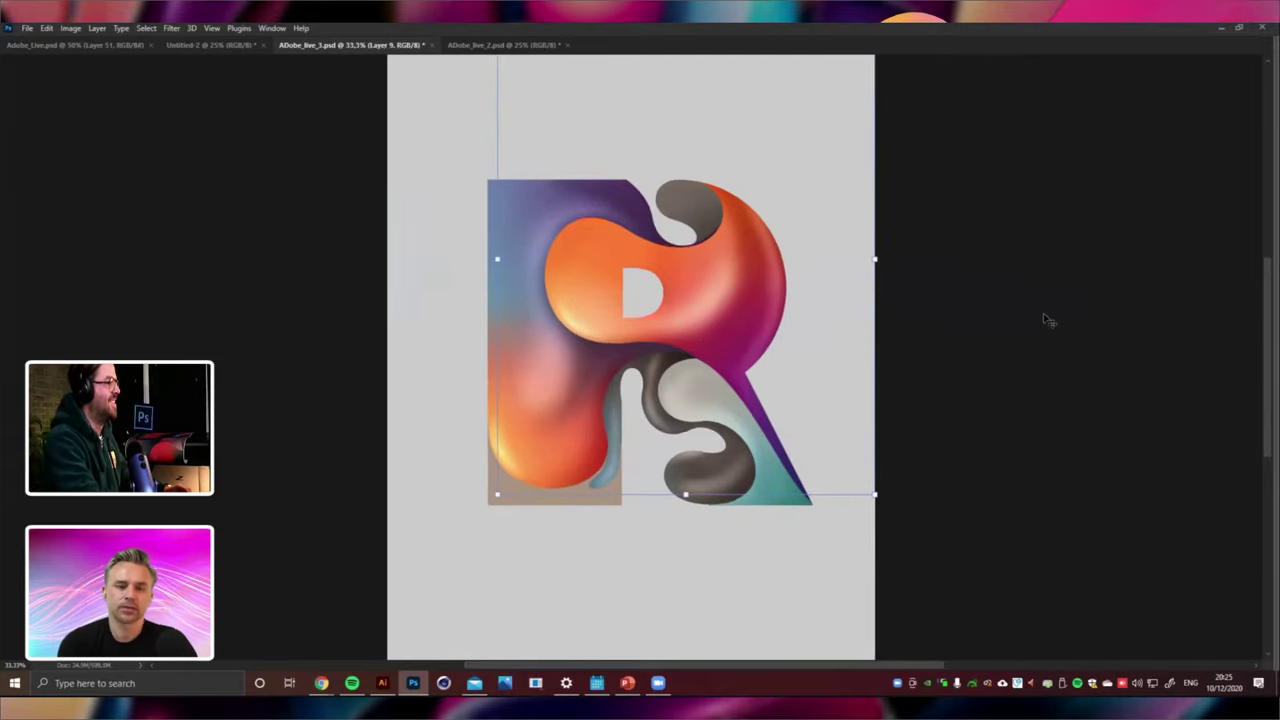
{"action": "key", "text": "ctrl+minus"}
{"action": "key", "text": "ctrl+minus"}
{"action": "key", "text": "ctrl+plus"}
{"action": "key", "text": "ctrl+plus"}
{"action": "key", "text": "ctrl+plus"}
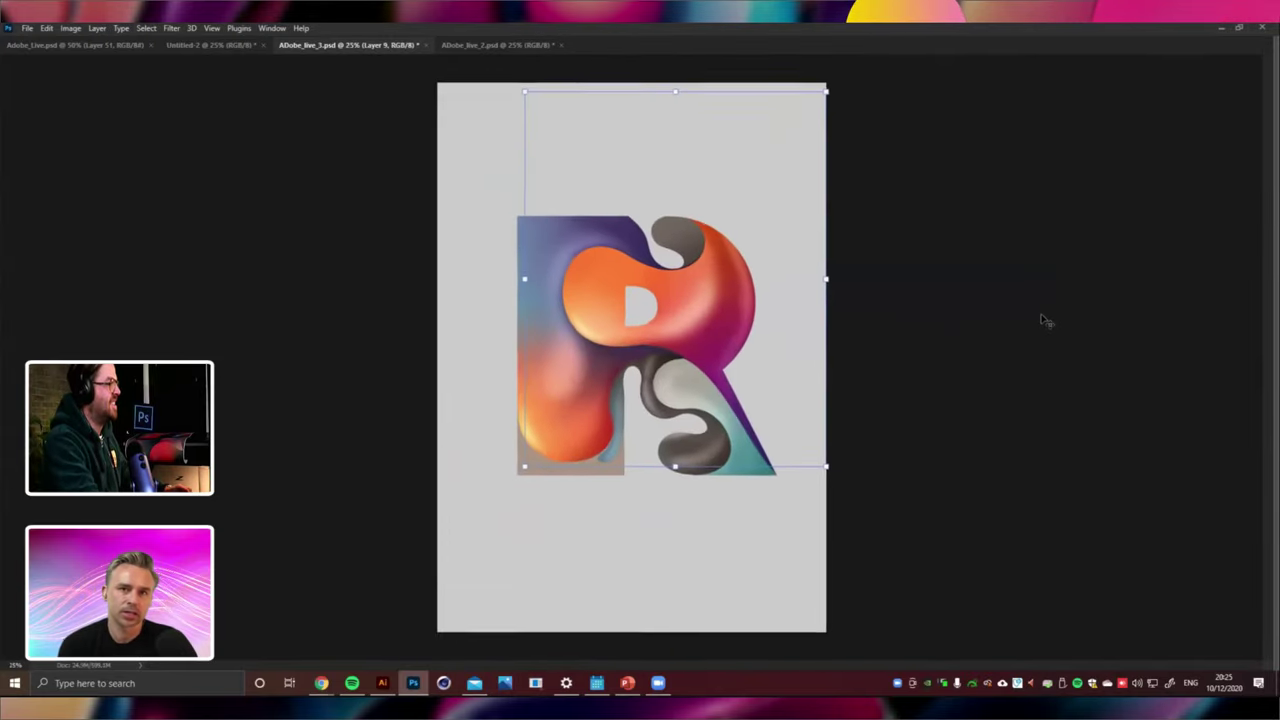
Recolour Shape 7 beneath the orange drop to dark purple #403364, sampled from the letter's upper stem, after trying coral and magenta tones.
{"action": "right_click", "coordinate": [583, 492]}
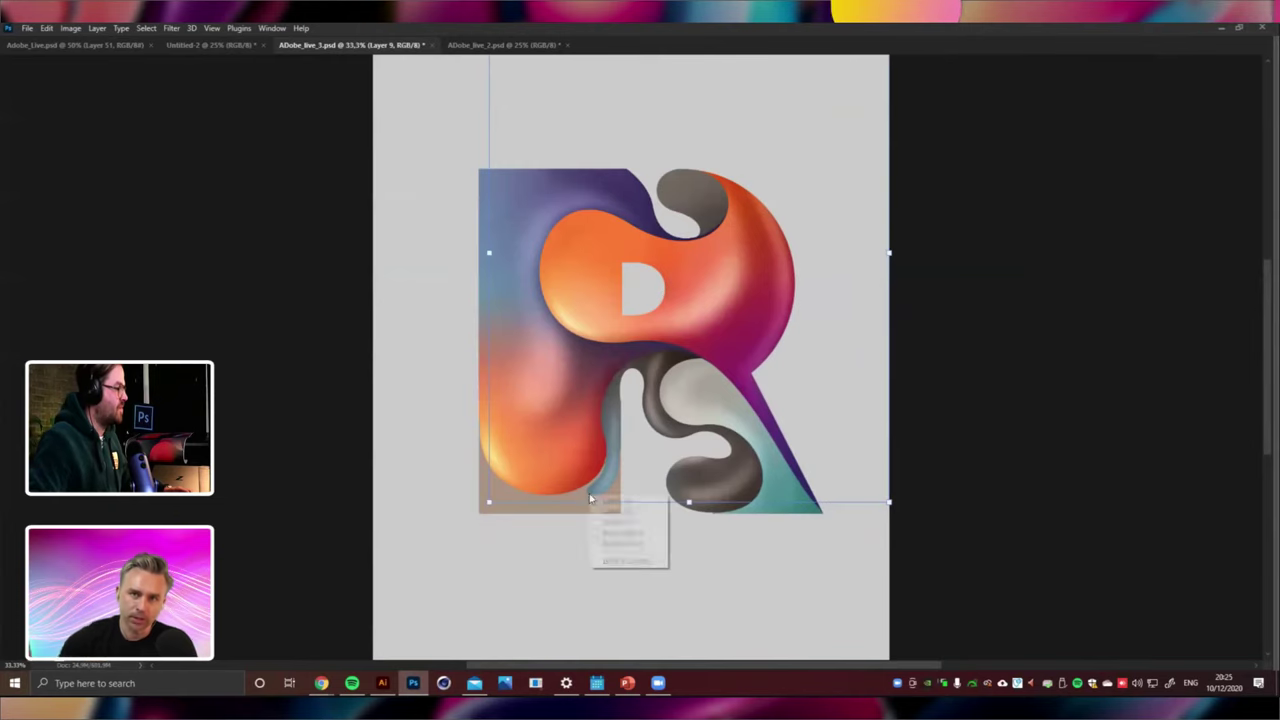
{"action": "left_click", "coordinate": [620, 507]}
{"action": "key", "text": "Tab"}
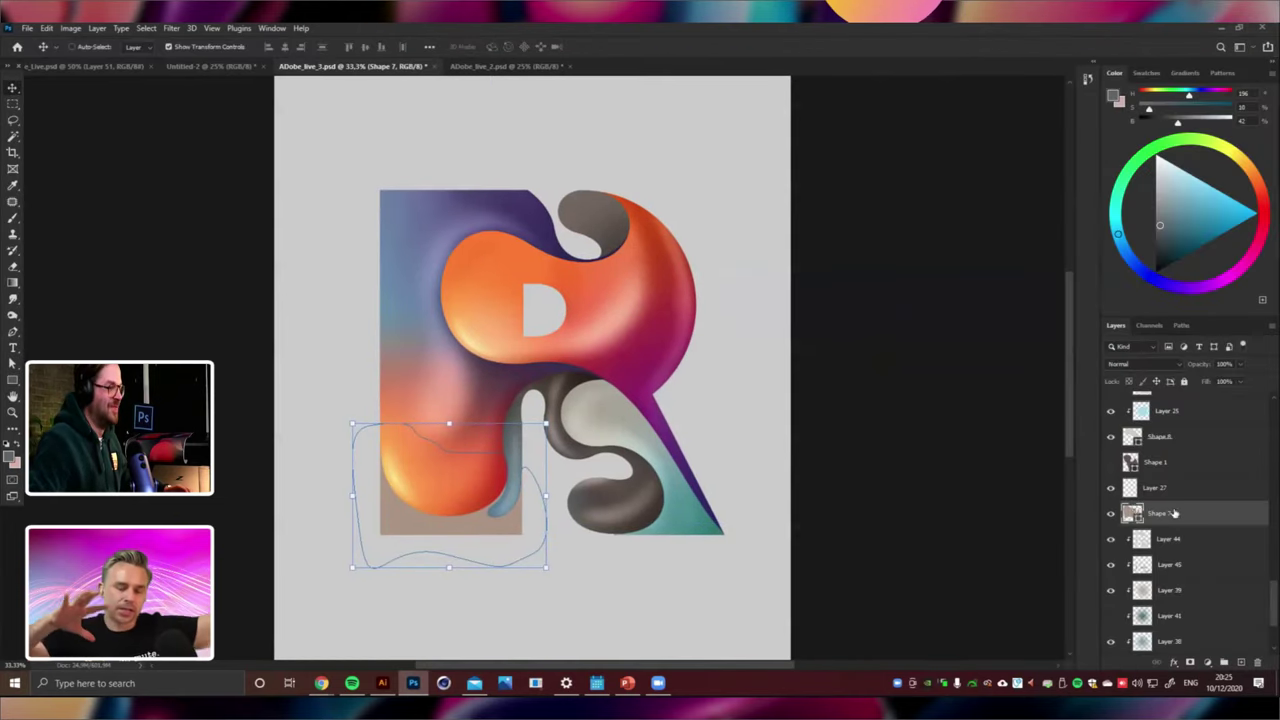
{"action": "double_click", "coordinate": [1131, 513]}
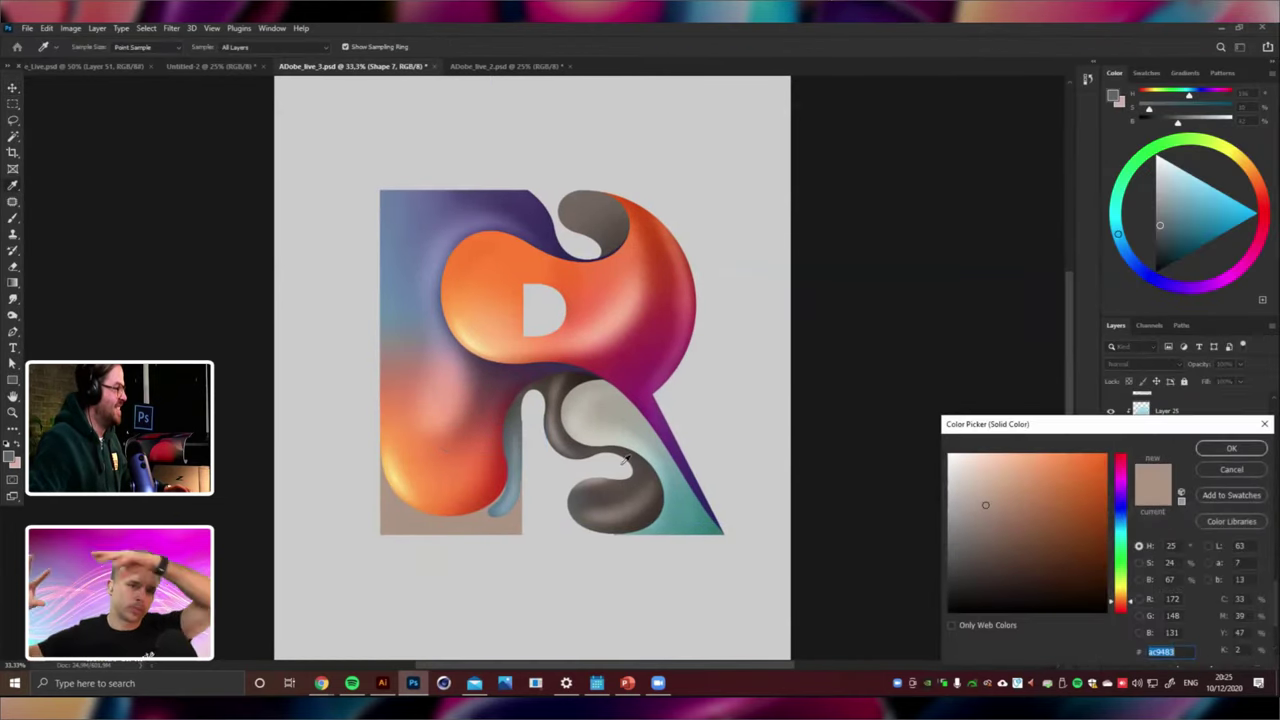
{"action": "left_click", "coordinate": [588, 316]}
{"action": "left_click", "coordinate": [588, 297]}
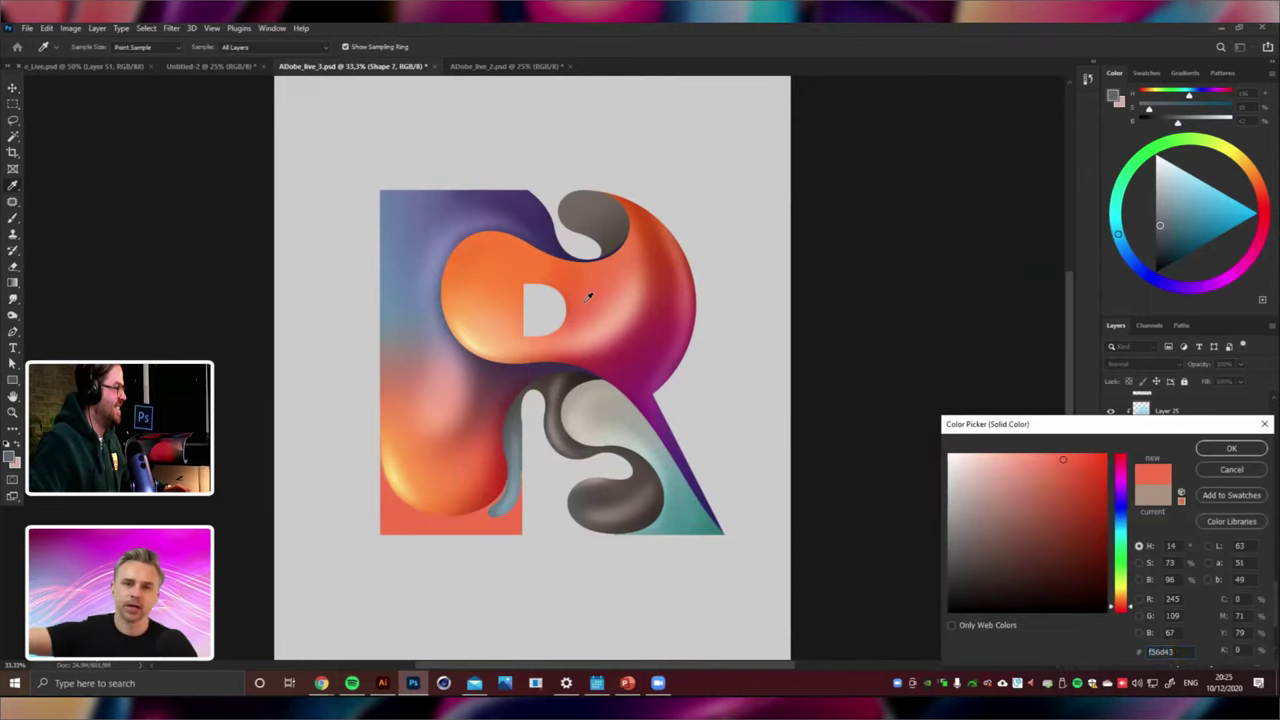
{"action": "left_click", "coordinate": [655, 364]}
{"action": "left_click", "coordinate": [673, 358]}
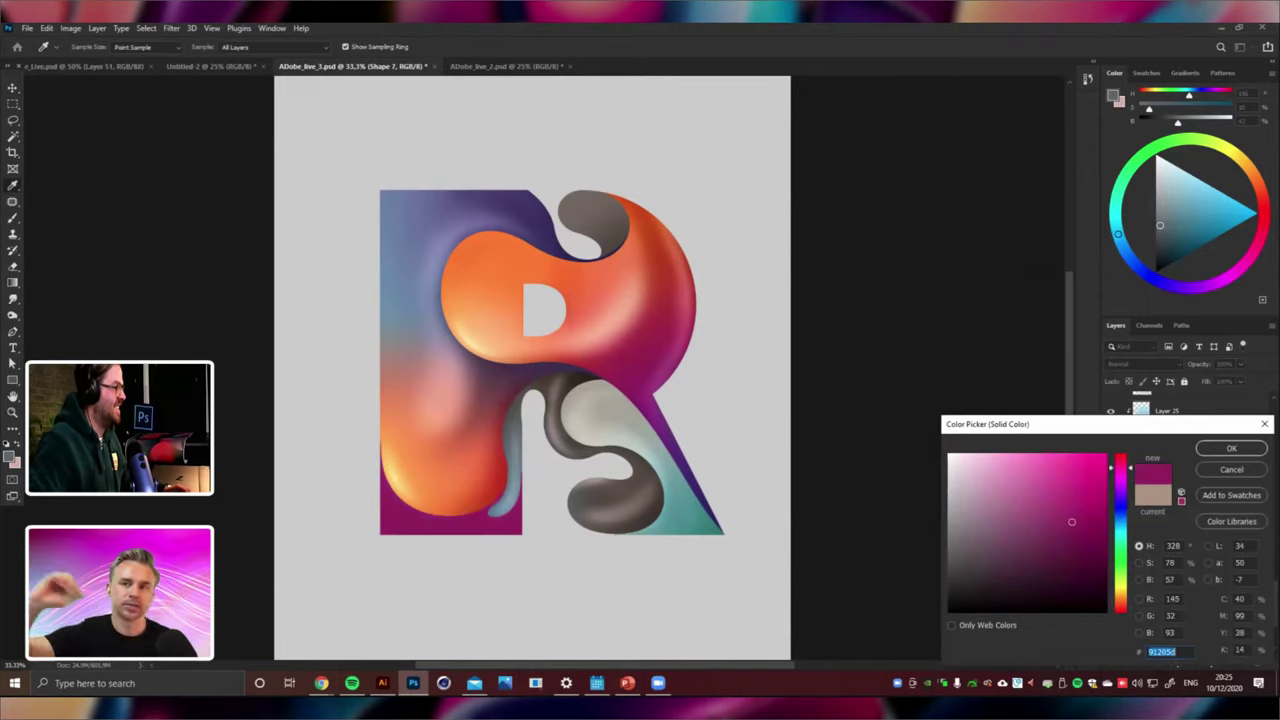
{"action": "mouse_move", "coordinate": [1029, 506]}
{"action": "left_mouse_down"}
{"action": "mouse_move", "coordinate": [1020, 500]}
{"action": "mouse_move", "coordinate": [1000, 545]}
{"action": "left_mouse_up"}
{"action": "left_click", "coordinate": [507, 375]}
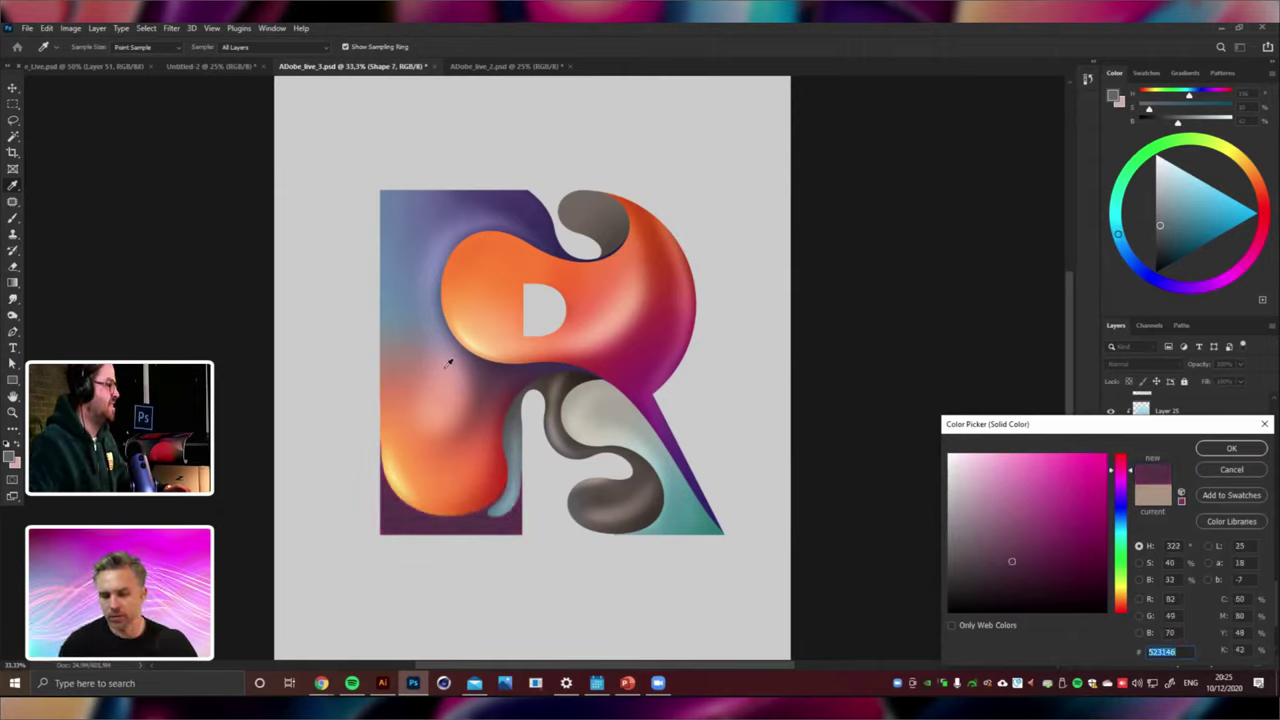
{"action": "left_click_drag", "start_coordinate": [445, 368], "coordinate": [521, 210]}
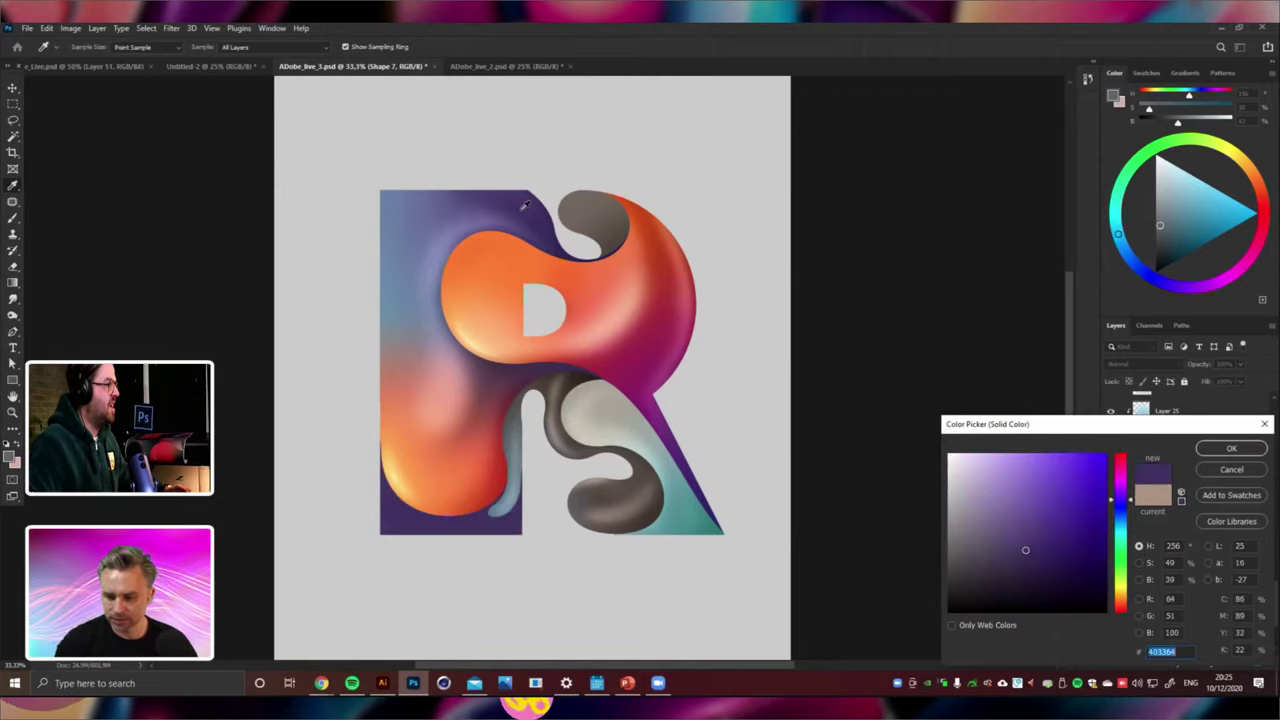
{"action": "left_click", "coordinate": [1231, 448]}
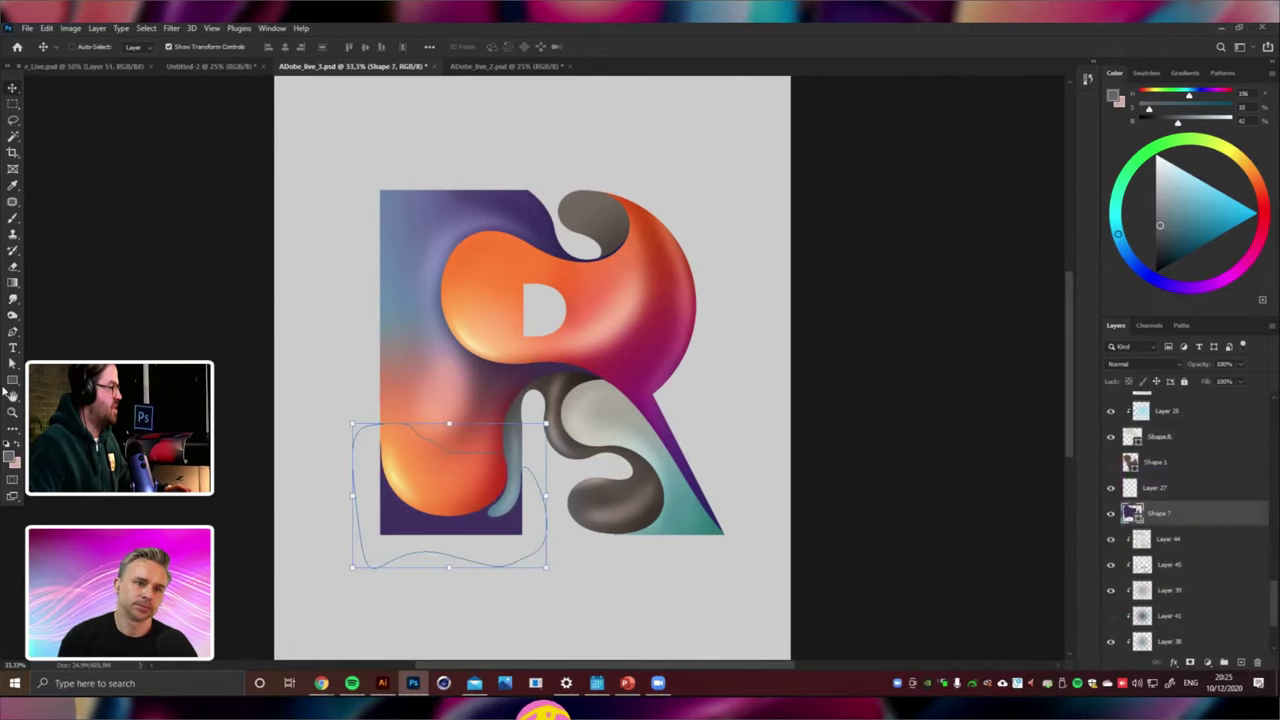
Add a new layer directly above Shape 7 and clip it to that shape.
{"action": "left_click", "coordinate": [14, 334]}
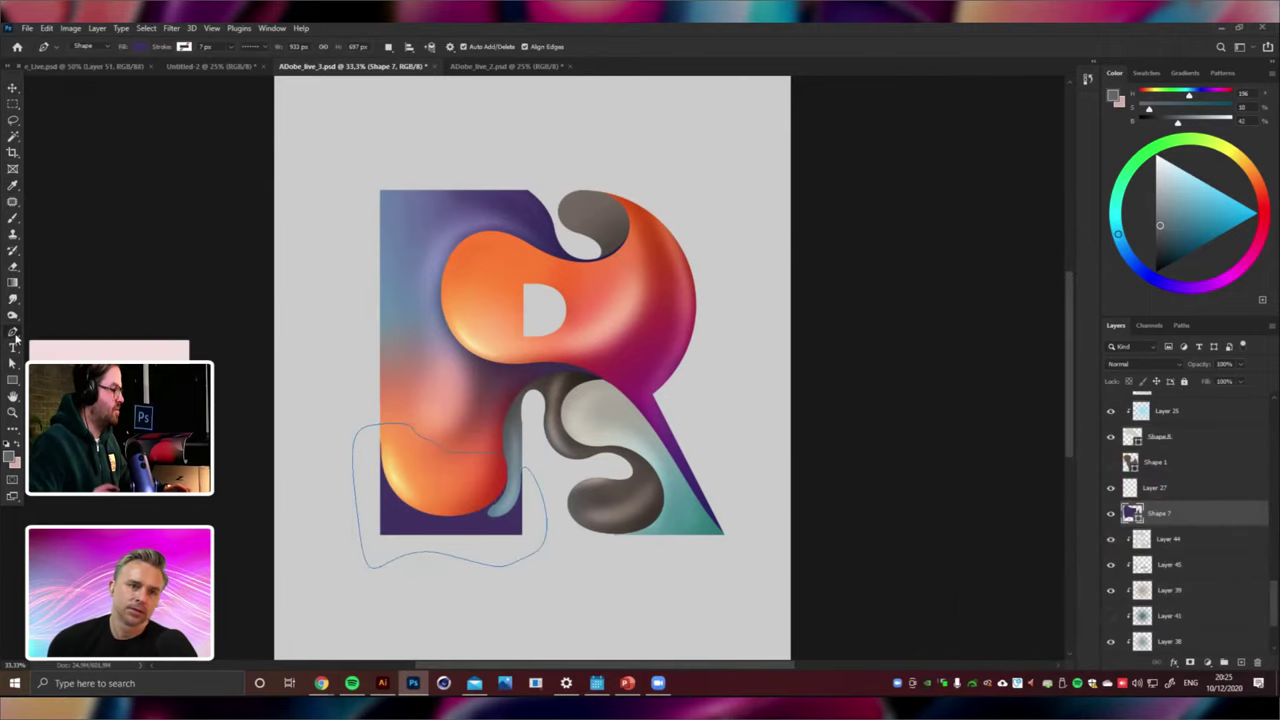
{"action": "key", "text": "ctrl+shift+alt+n"}
{"action": "key", "text": "ctrl+plus"}
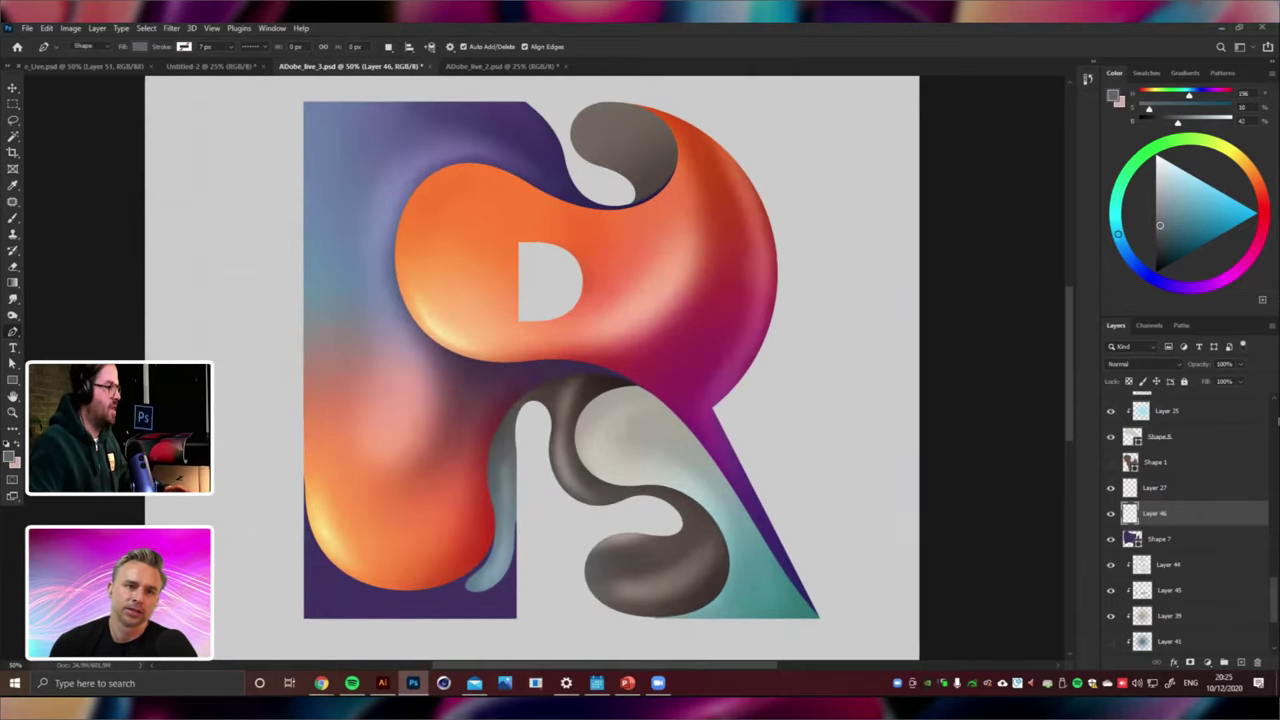
{"action": "right_click", "coordinate": [1178, 512]}
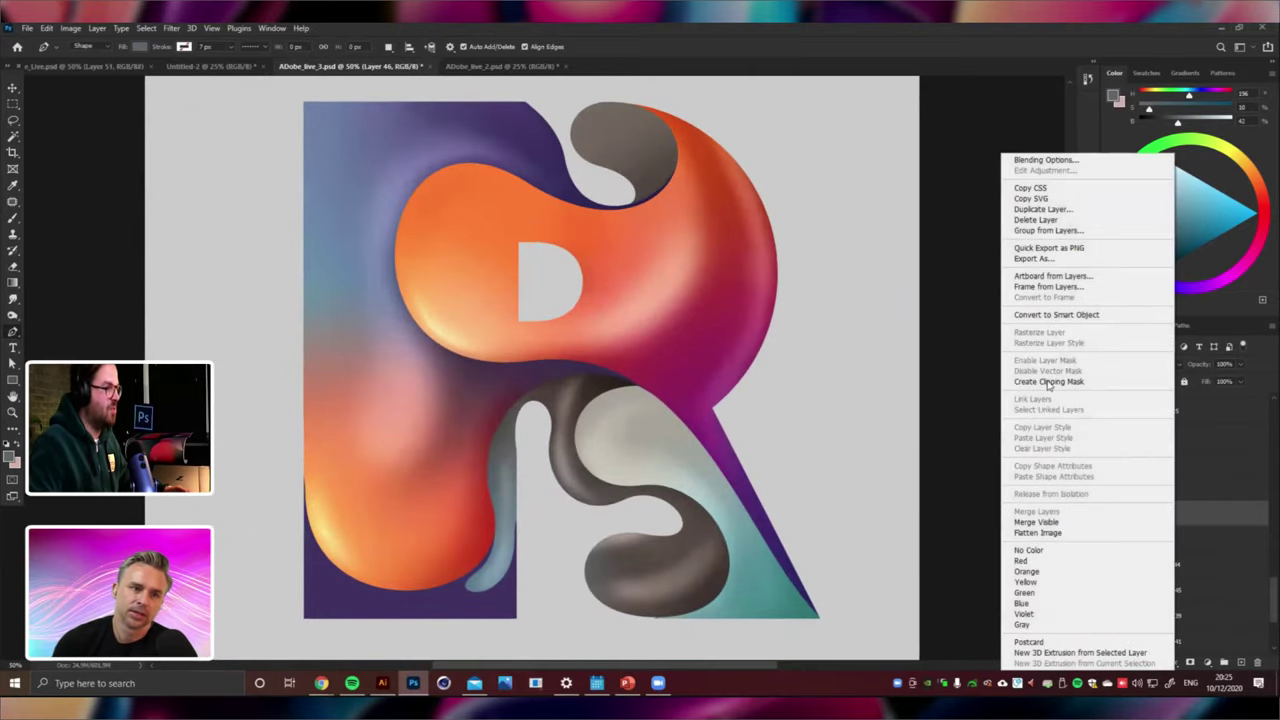
{"action": "left_click", "coordinate": [1060, 384]}
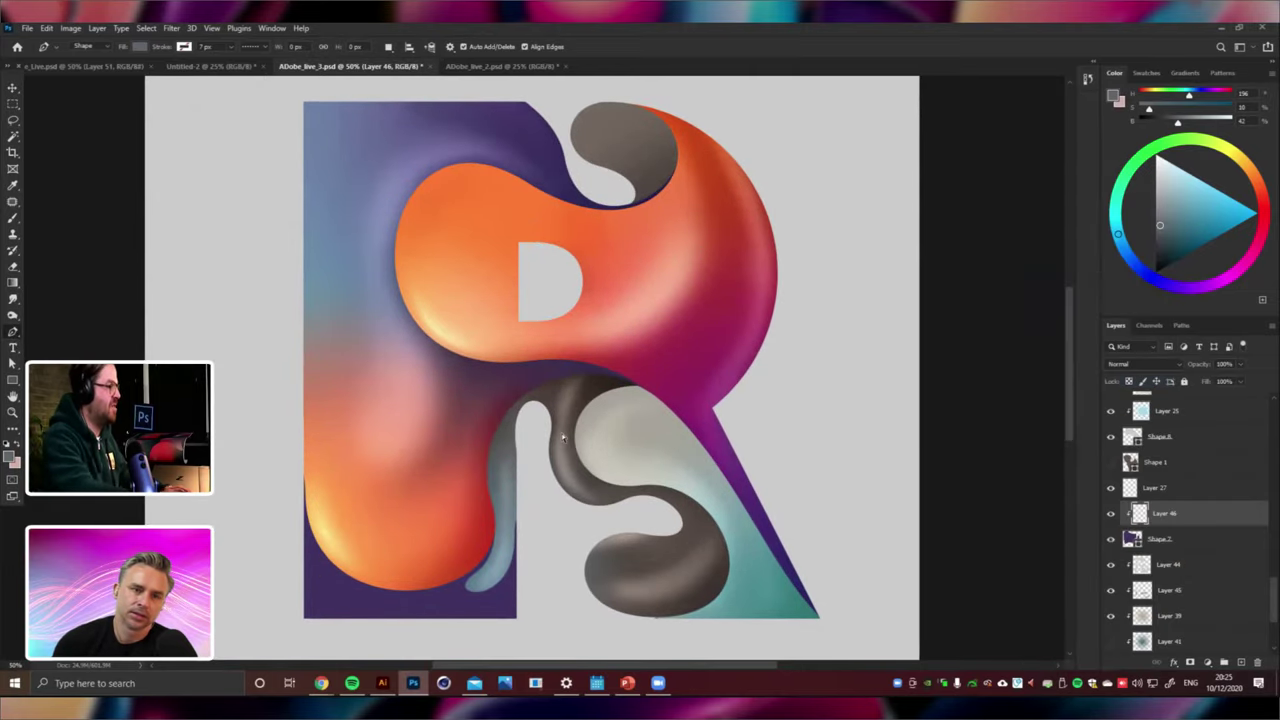
Set the clipped layer to Multiply and brush sampled dark purple shading onto Shape 7 around the orange drop and blue tail.
{"action": "key", "text": "ctrl+plus"}
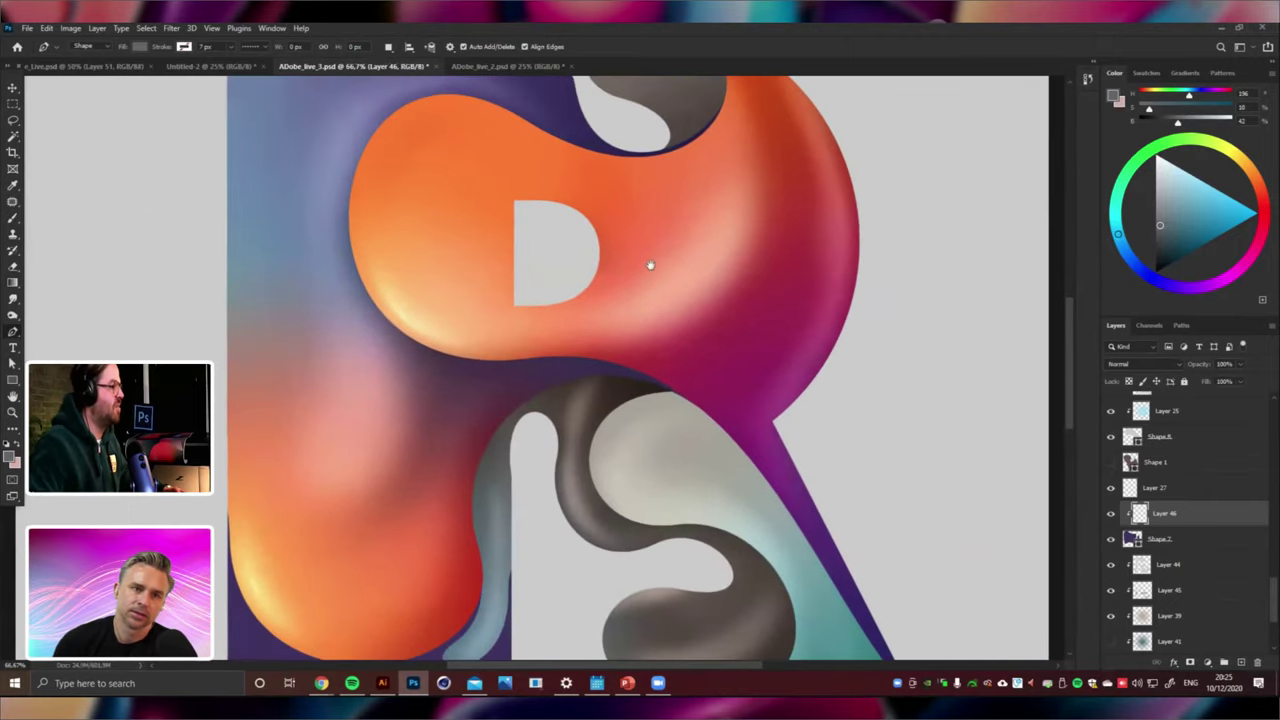
{"action": "left_click_drag", "start_coordinate": [649, 265], "coordinate": [738, 97]}
{"action": "key", "text": "b"}
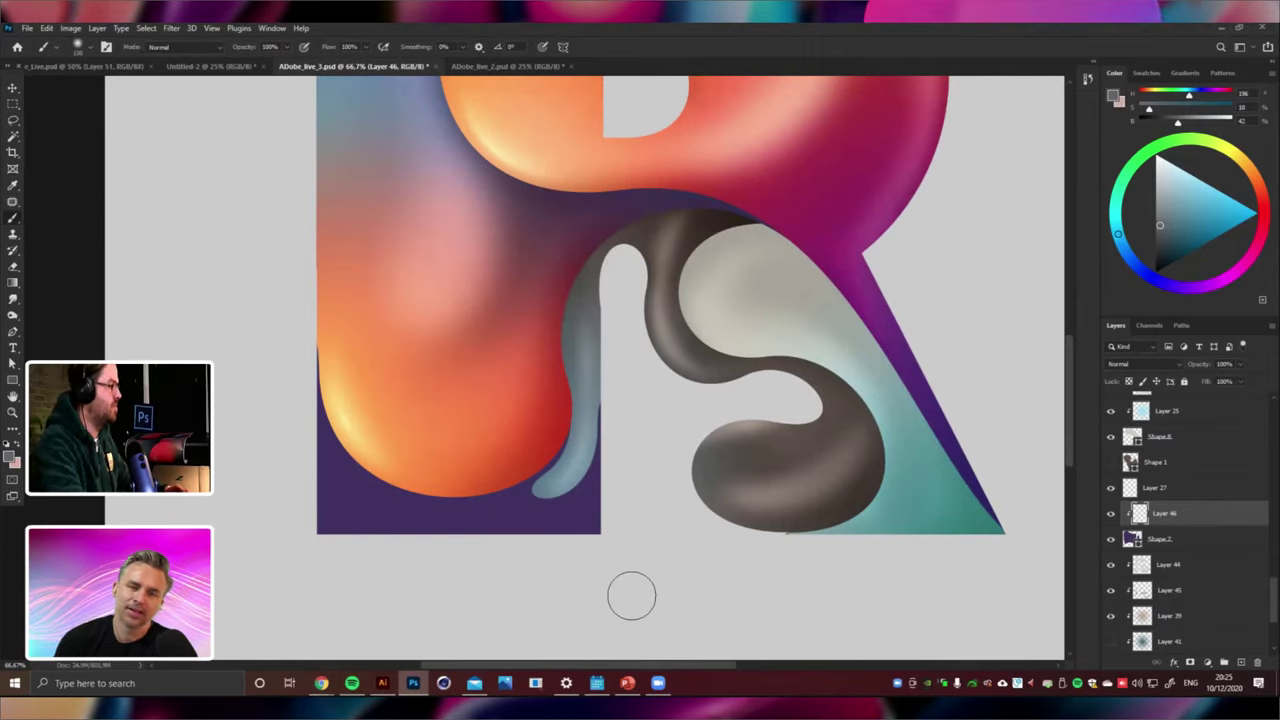
{"action": "left_click", "coordinate": [568, 505], "text": "alt"}
{"action": "left_click", "coordinate": [1143, 363]}
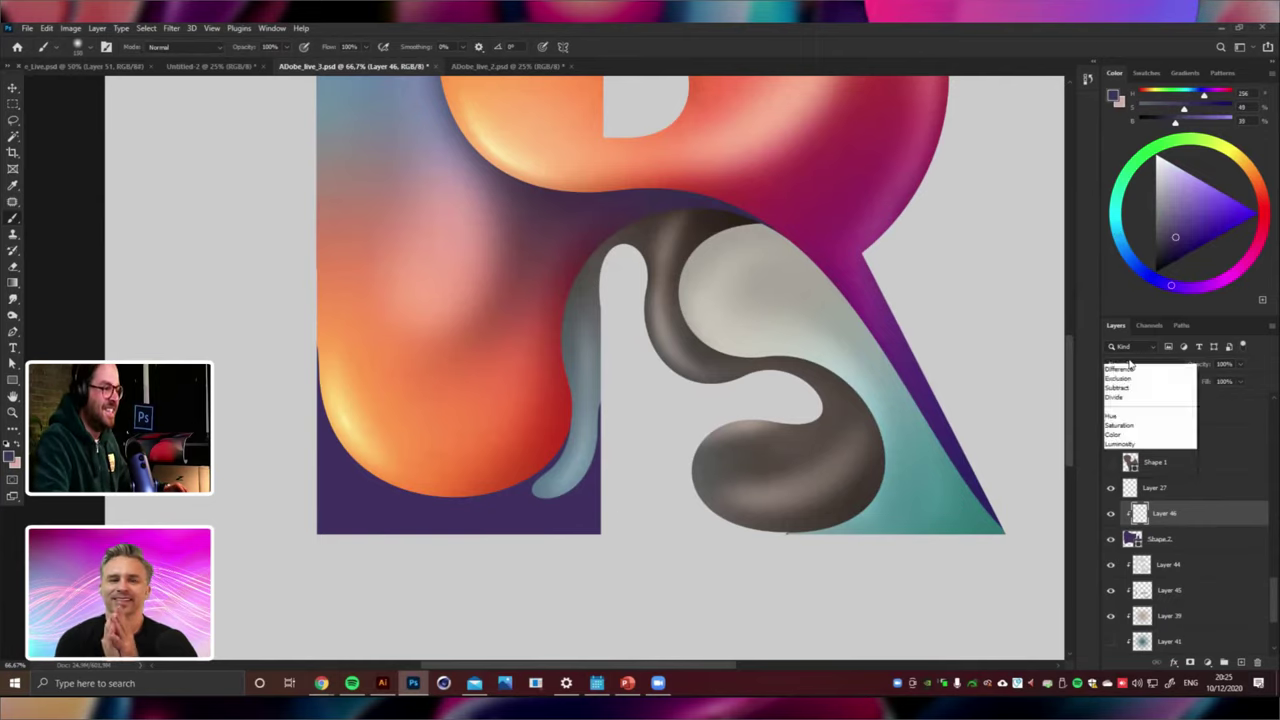
{"action": "left_click", "coordinate": [1133, 390]}
{"action": "left_click", "coordinate": [1143, 363]}
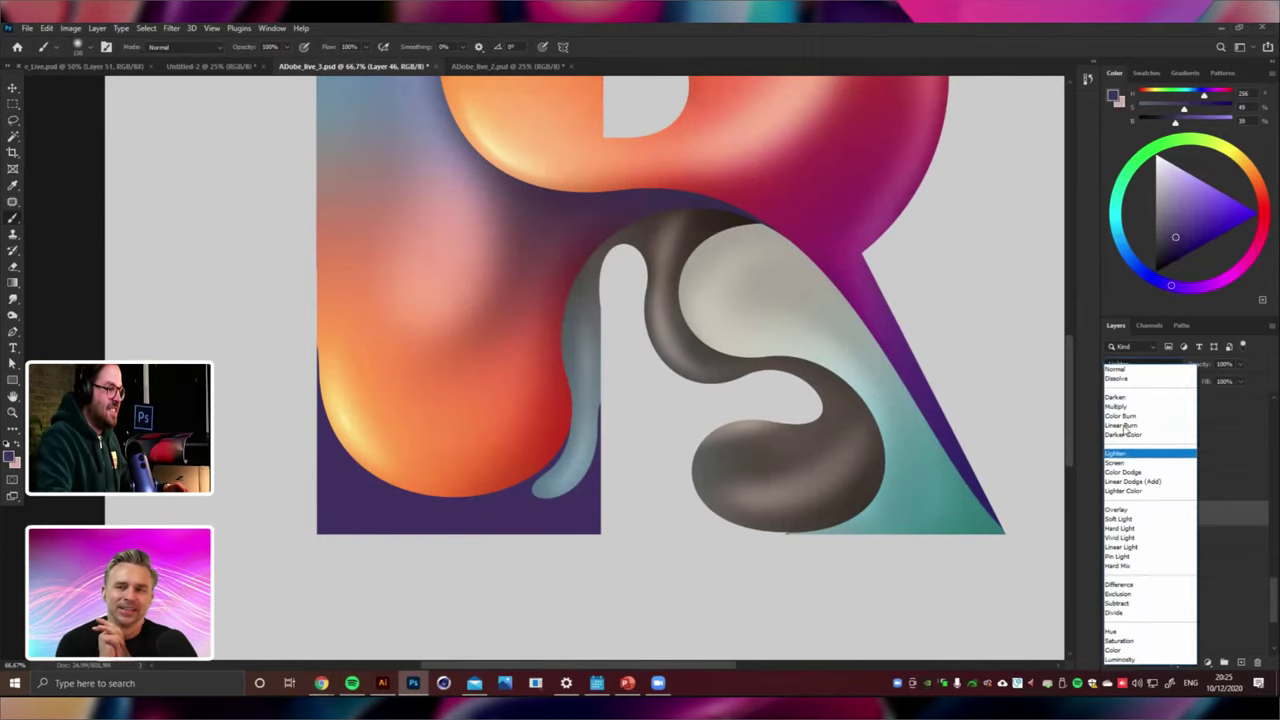
{"action": "left_click", "coordinate": [1121, 407]}
{"action": "left_click_drag", "start_coordinate": [585, 408], "coordinate": [526, 566]}
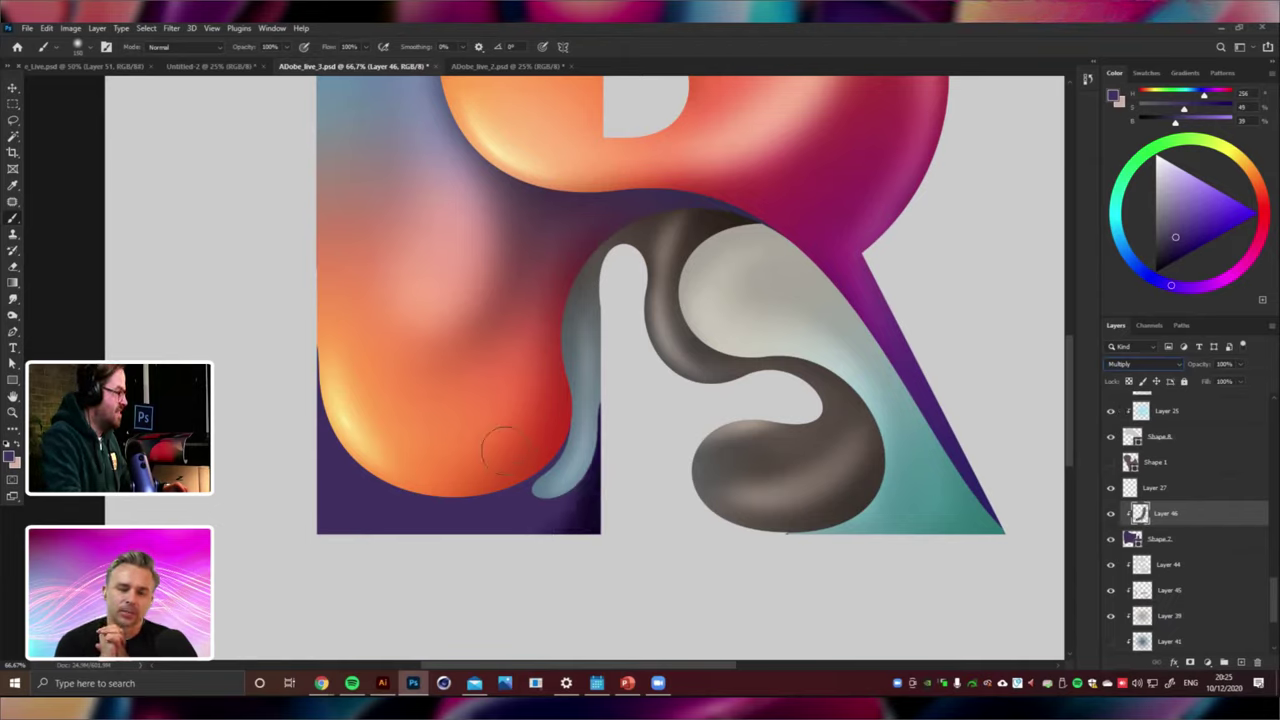
{"action": "mouse_move", "coordinate": [504, 482]}
{"action": "left_mouse_down"}
{"action": "mouse_move", "coordinate": [371, 461]}
{"action": "mouse_move", "coordinate": [285, 420]}
{"action": "left_mouse_up"}
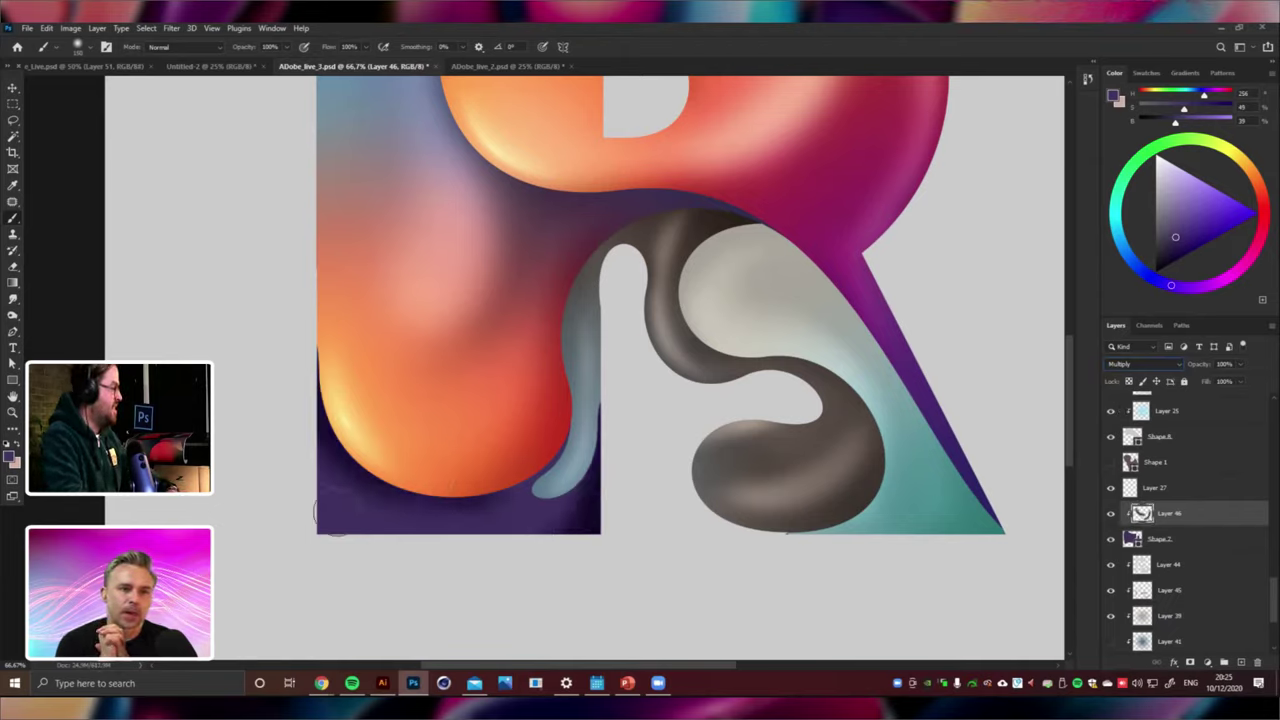
{"action": "mouse_move", "coordinate": [336, 513]}
{"action": "left_mouse_down"}
{"action": "mouse_move", "coordinate": [586, 554]}
{"action": "mouse_move", "coordinate": [306, 529]}
{"action": "left_mouse_up"}
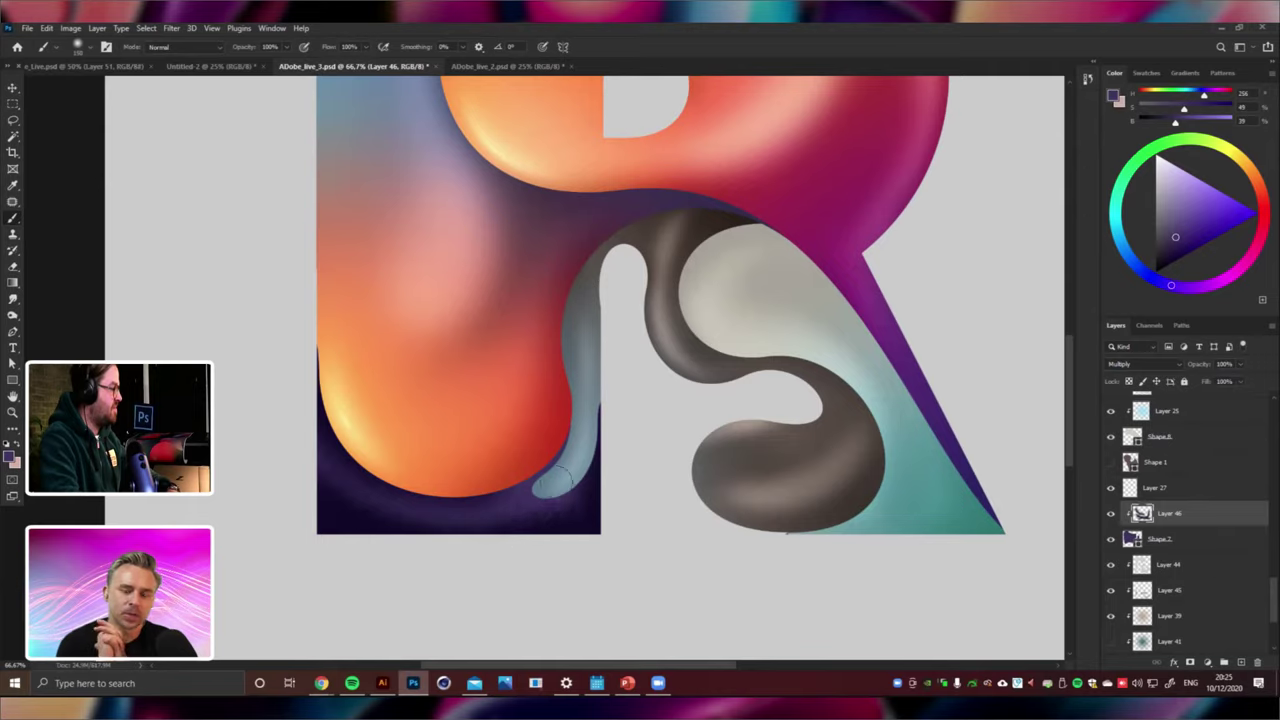
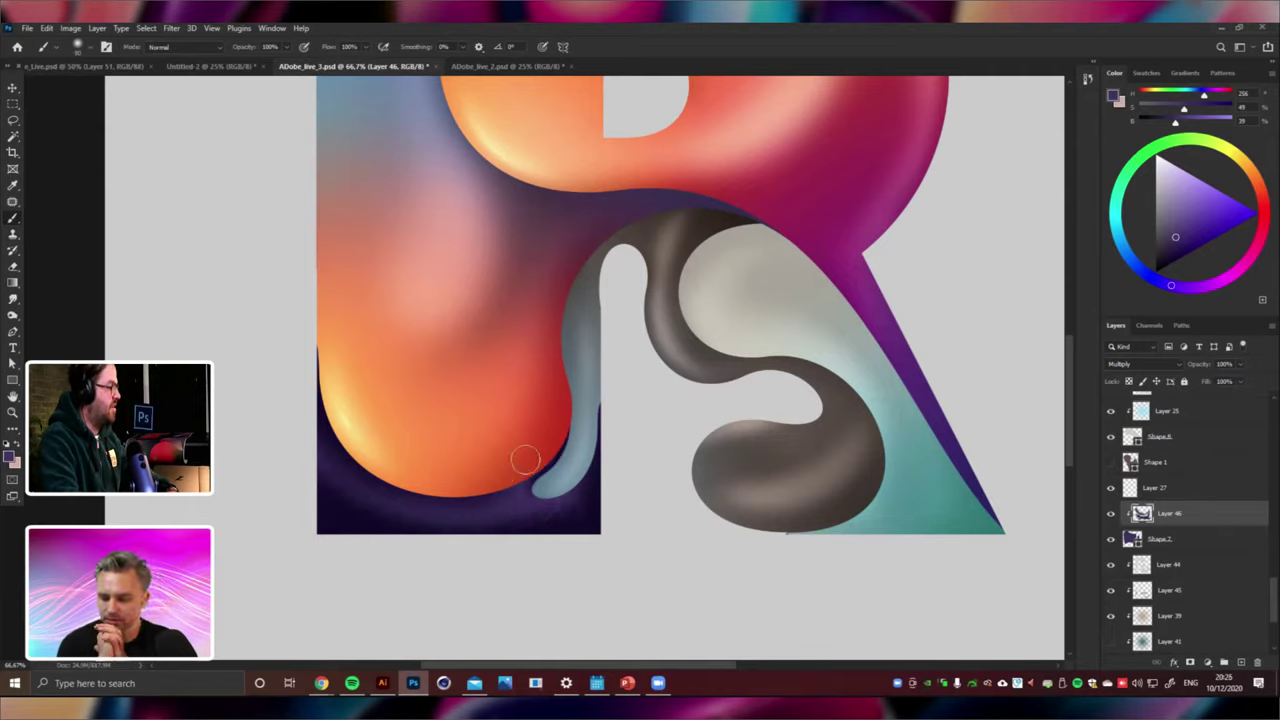
Lower the opacity of the purple Multiply shading layer on Shape 7 to just under 50%.
{"action": "left_click", "coordinate": [13, 268]}
{"action": "left_click", "coordinate": [1240, 365]}
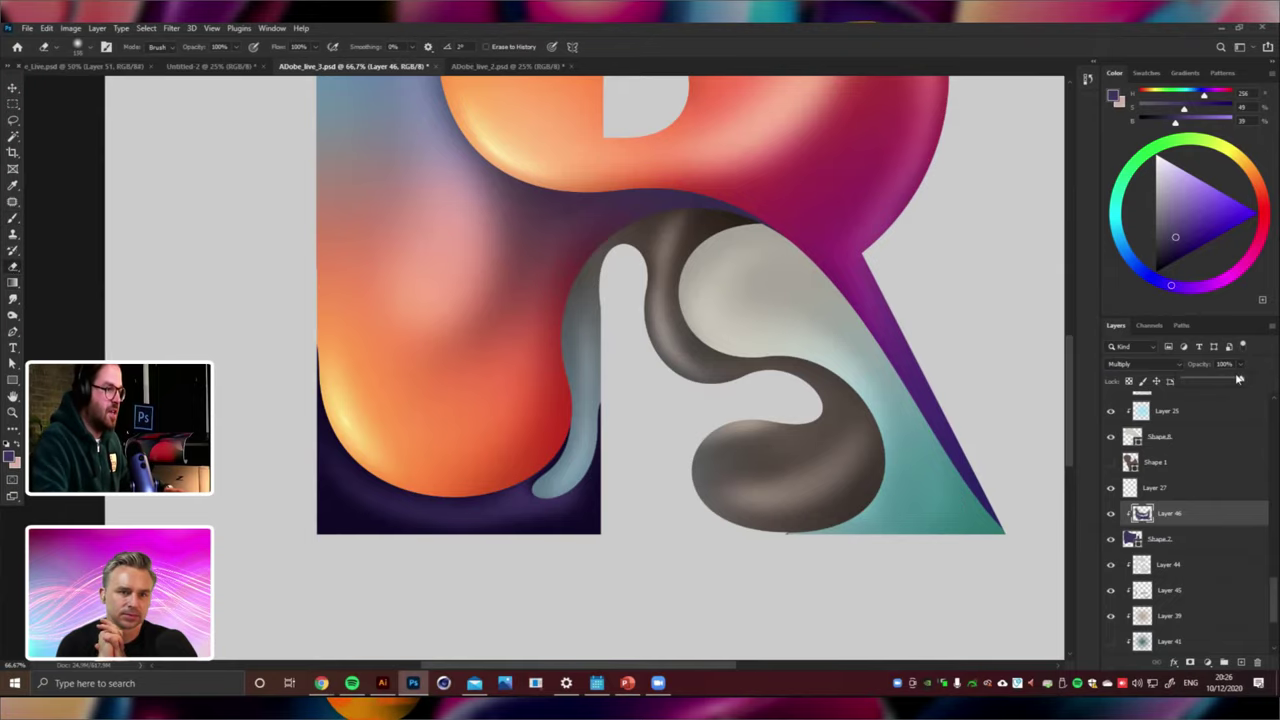
{"action": "left_click_drag", "start_coordinate": [1242, 380], "coordinate": [1181, 381]}
{"action": "key", "text": "ctrl+minus"}
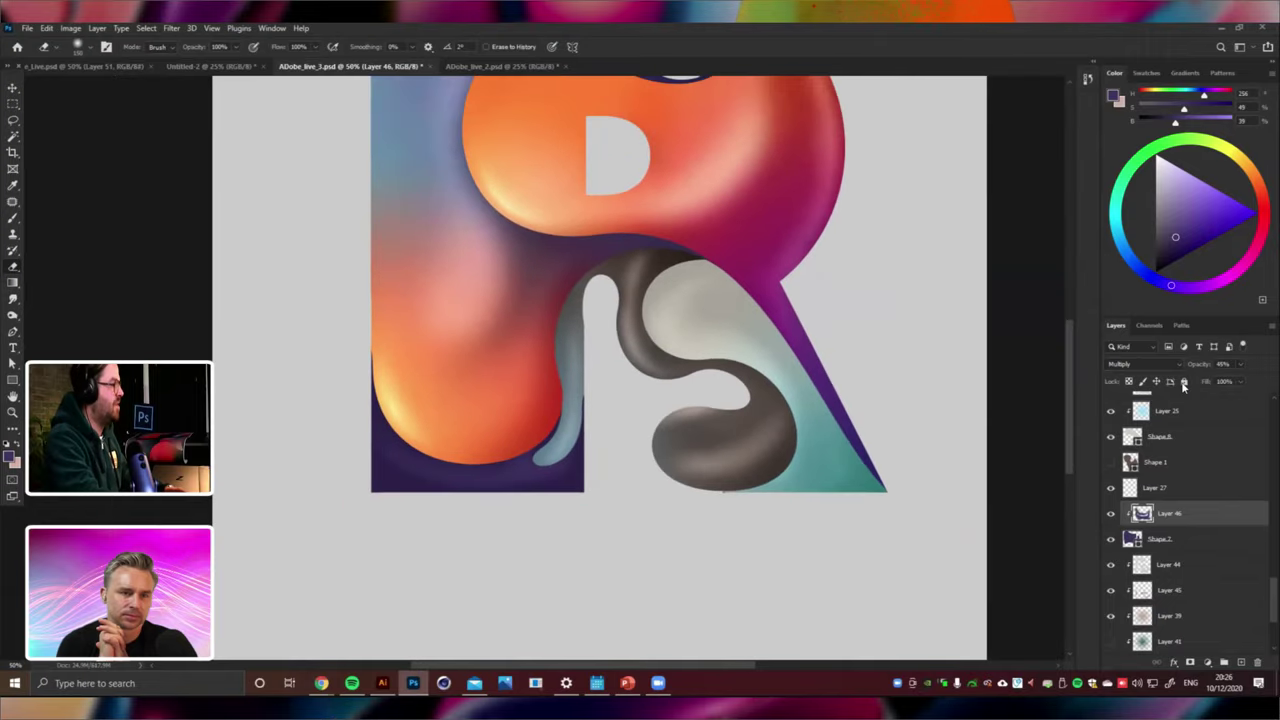
{"action": "key", "text": "ctrl+minus"}
{"action": "key", "text": "ctrl+plus"}
{"action": "key", "text": "ctrl+plus"}
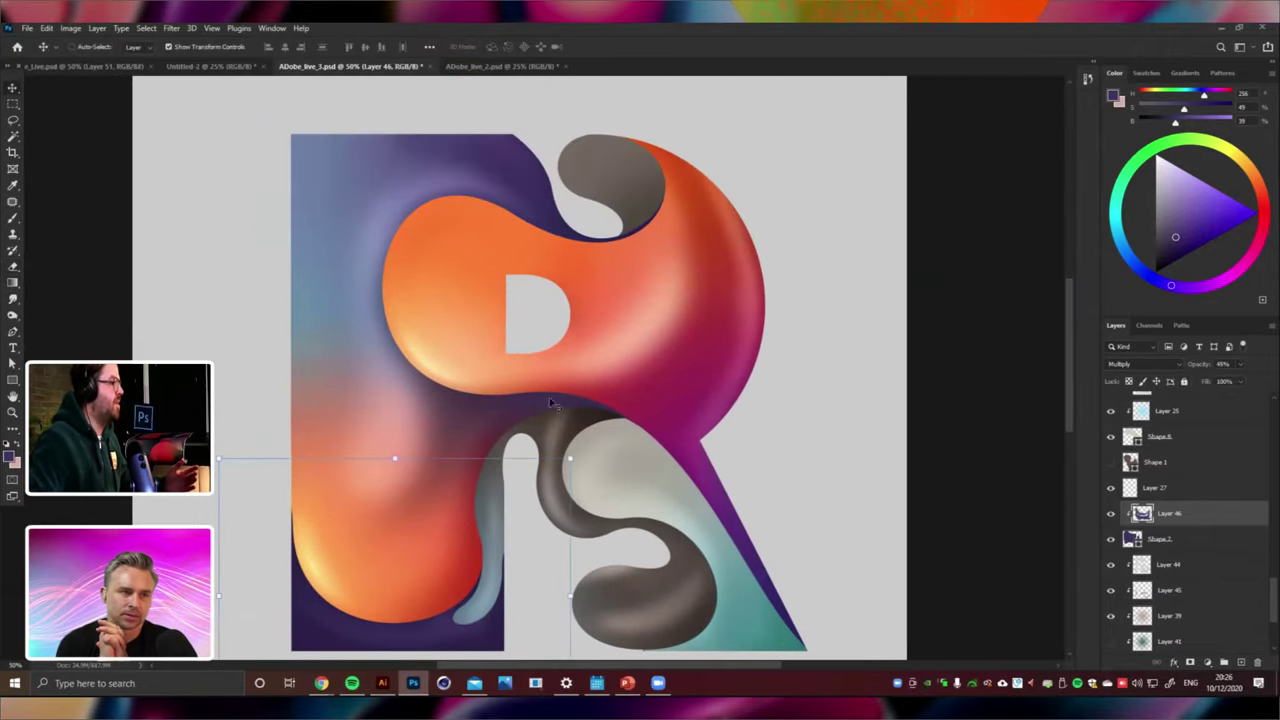
Add a clipped layer above Layer 9, set it to Multiply and deepen the purple areas with dark purple radial gradients.
{"action": "right_click", "coordinate": [552, 402]}
{"action": "left_click", "coordinate": [575, 408]}
{"action": "left_click", "coordinate": [12, 286]}
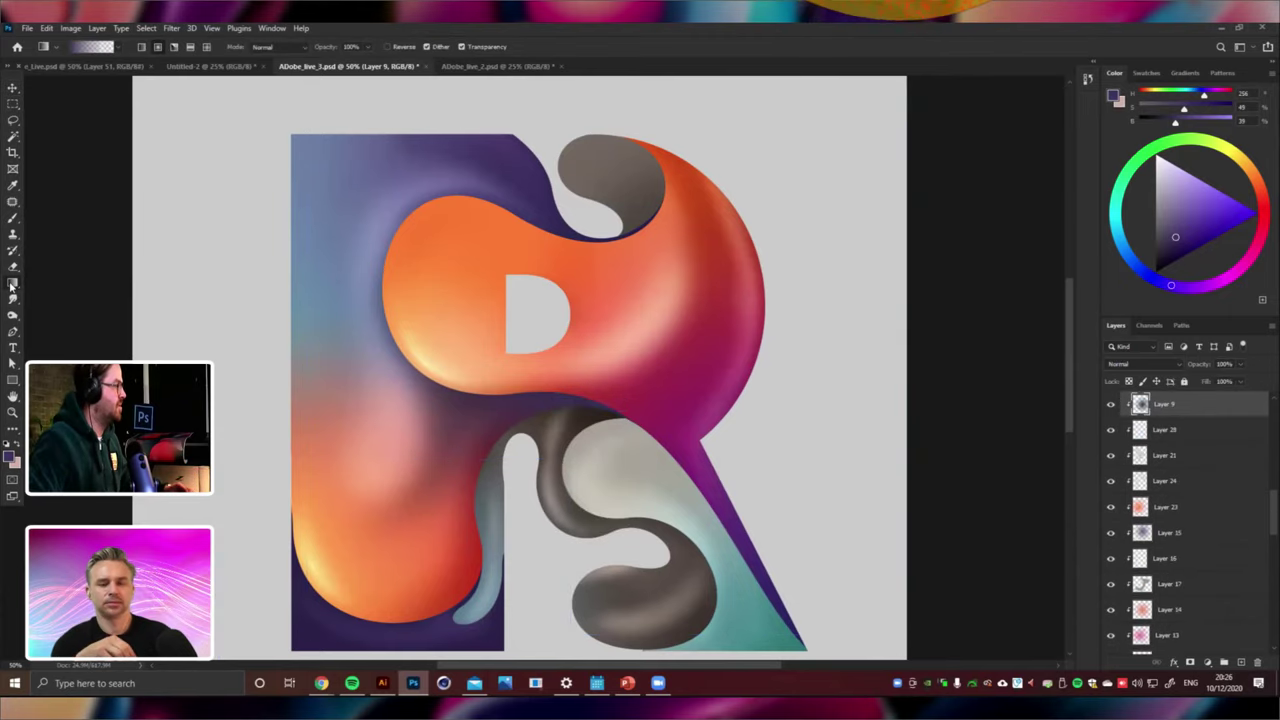
{"action": "key", "text": "ctrl+shift+n"}
{"action": "key", "text": "Return"}
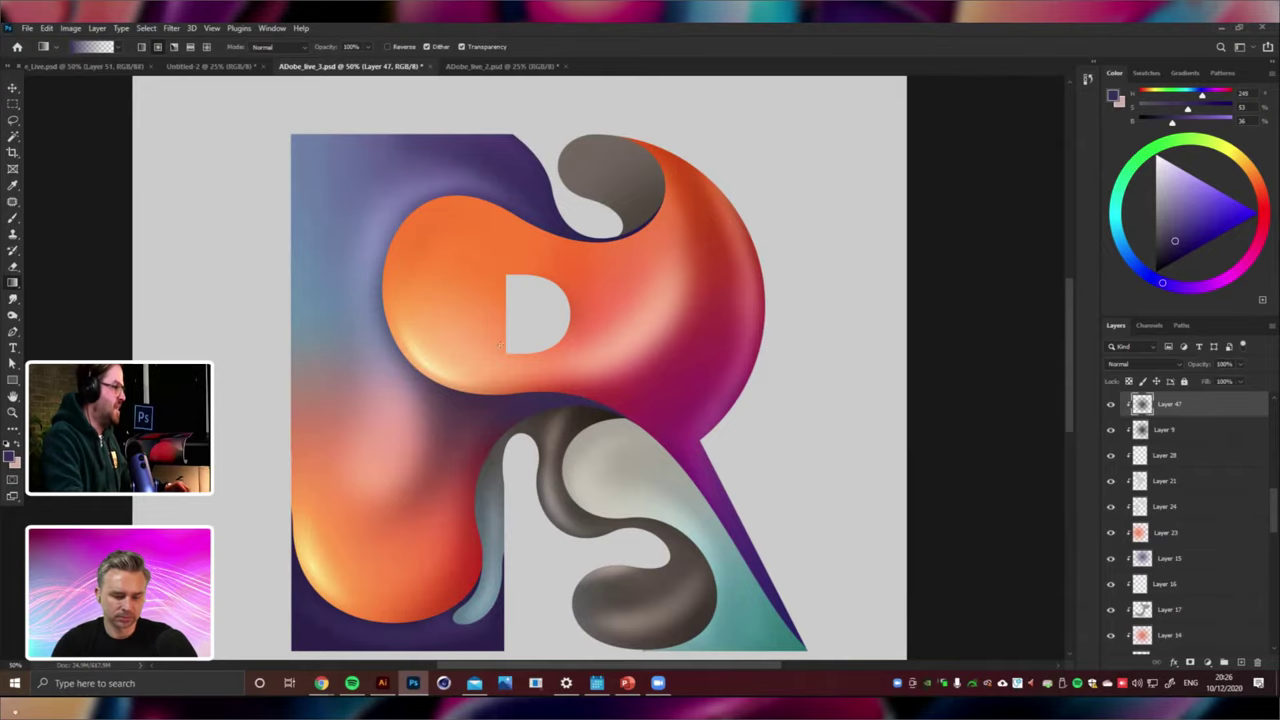
{"action": "left_click", "coordinate": [1131, 365]}
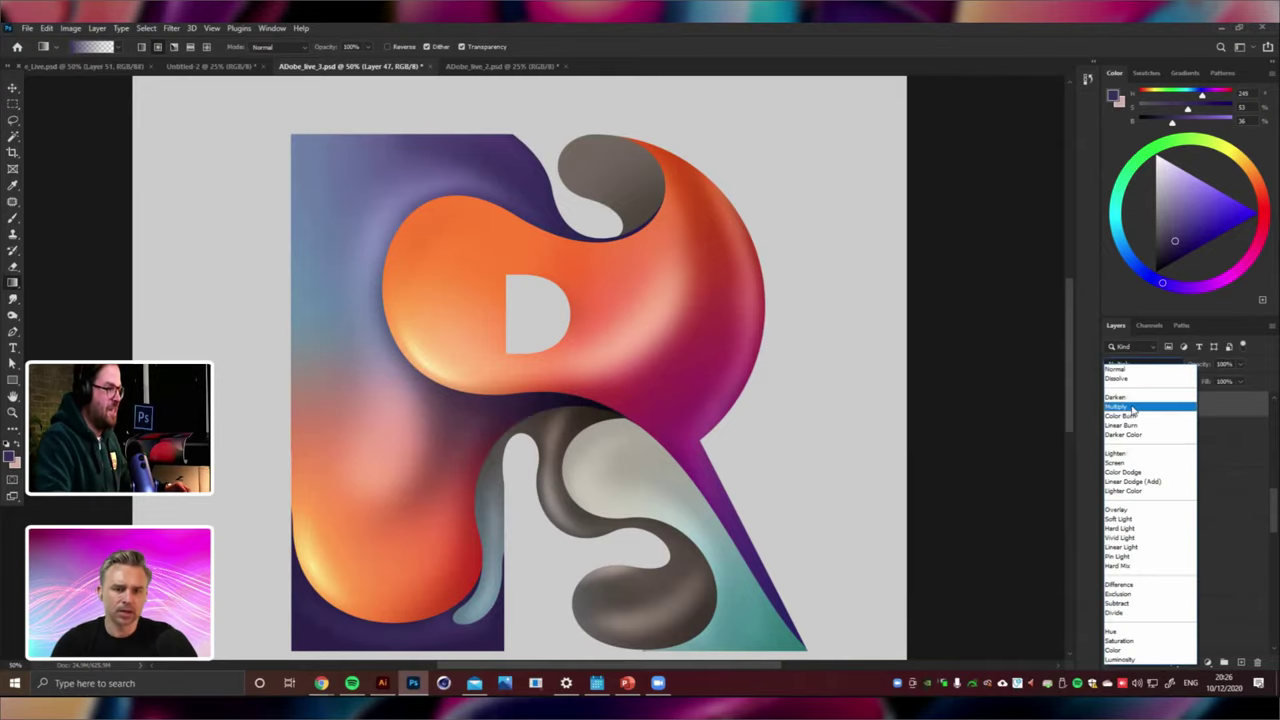
{"action": "left_click", "coordinate": [1125, 407]}
{"action": "left_click_drag", "start_coordinate": [668, 231], "coordinate": [668, 231]}
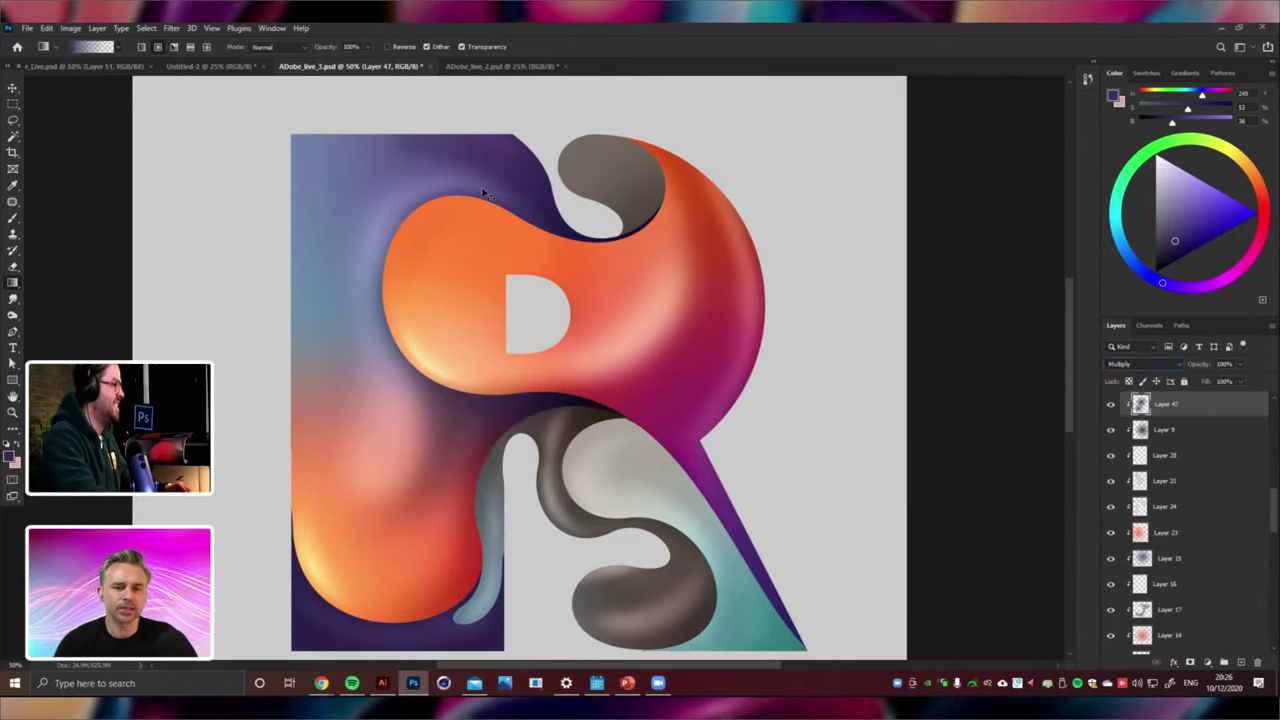
Inspect the whole letter at several magnifications to judge the deepened purple shadows.
{"action": "key", "text": "ctrl+minus"}
{"action": "key", "text": "ctrl+minus"}
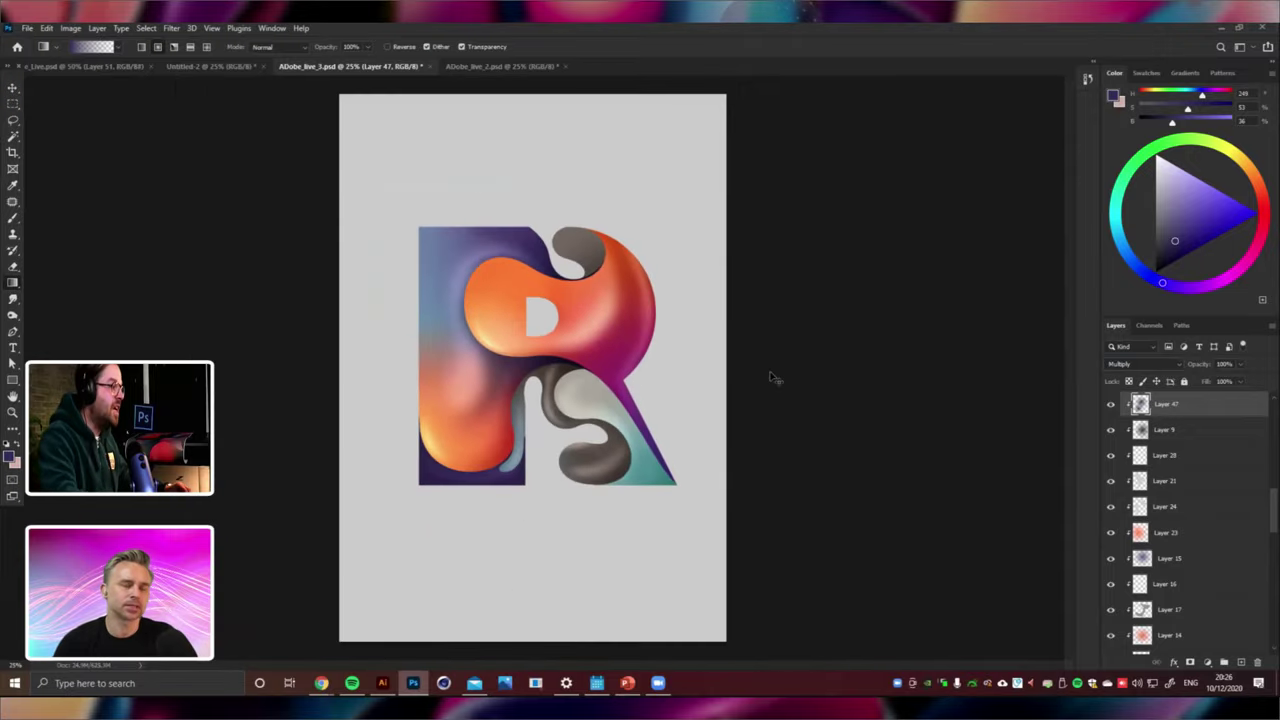
{"action": "key", "text": "ctrl+minus"}
{"action": "key", "text": "ctrl+minus"}
{"action": "key", "text": "ctrl+minus"}
{"action": "key", "text": "ctrl+plus"}
{"action": "key", "text": "ctrl+plus"}
{"action": "key", "text": "ctrl+plus"}
{"action": "key", "text": "ctrl+plus"}
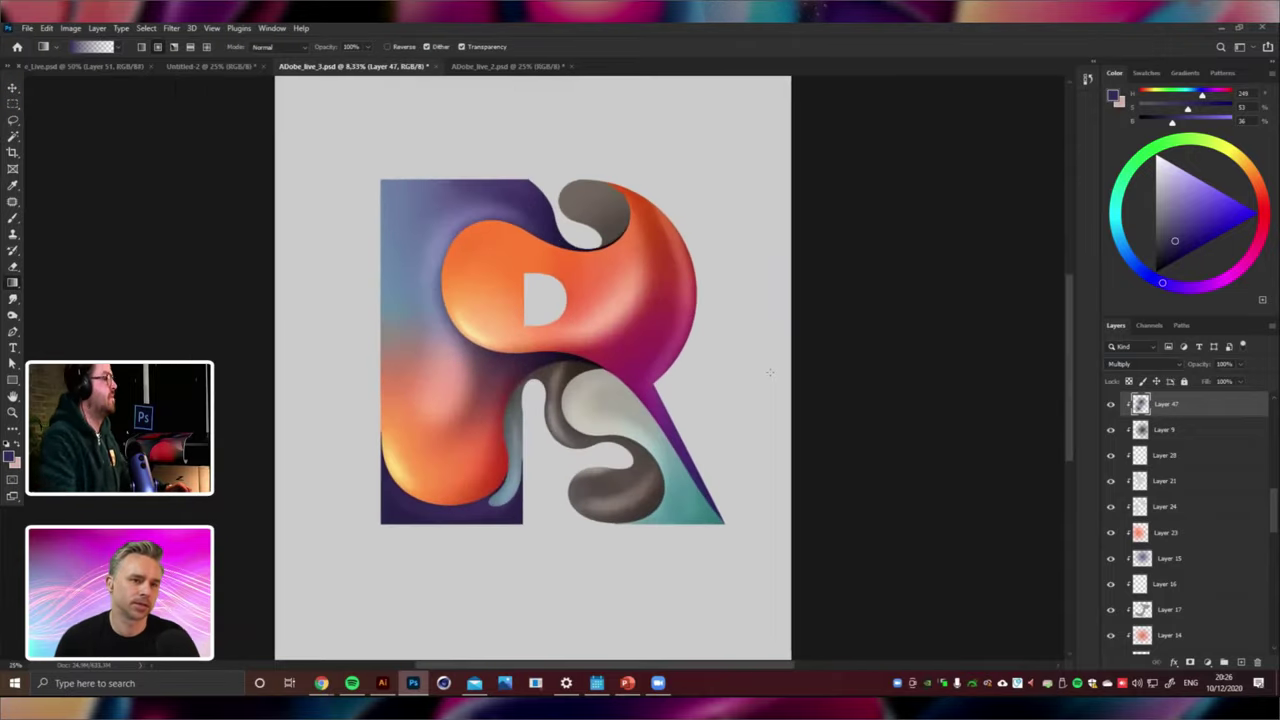
Add another new layer above the Multiply gradient layer and look through the layer stack for the next shape.
{"action": "left_click", "coordinate": [13, 332]}
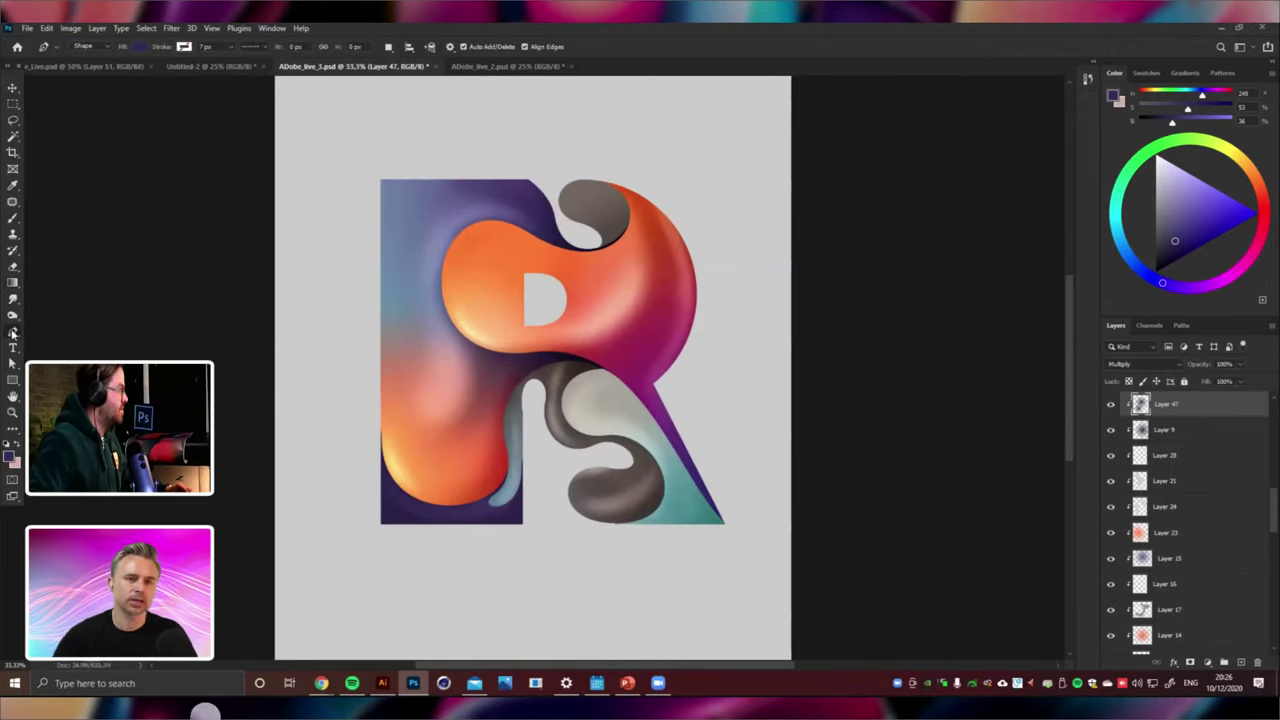
{"action": "key", "text": "ctrl+shift+alt+n"}
{"action": "key", "text": "ctrl+minus"}
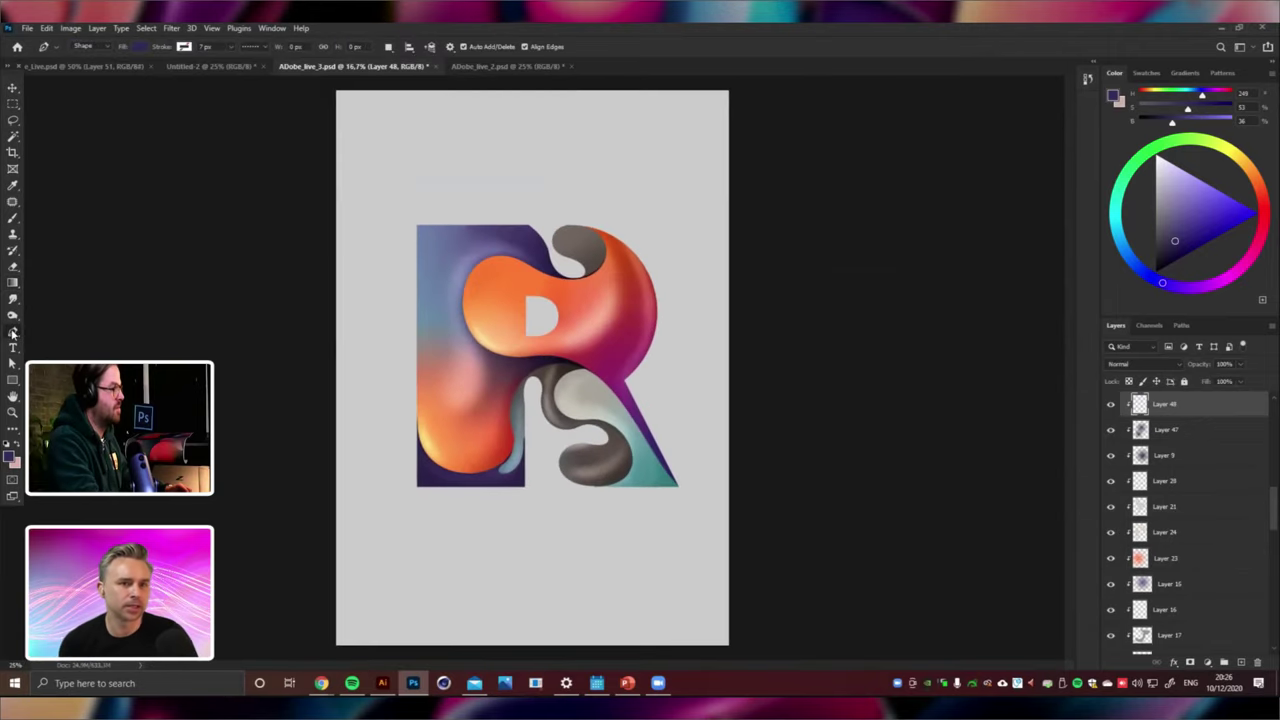
{"action": "key", "text": "ctrl+plus"}
{"action": "scroll", "coordinate": [1140, 506], "scroll_direction": "down", "scroll_amount": 5}
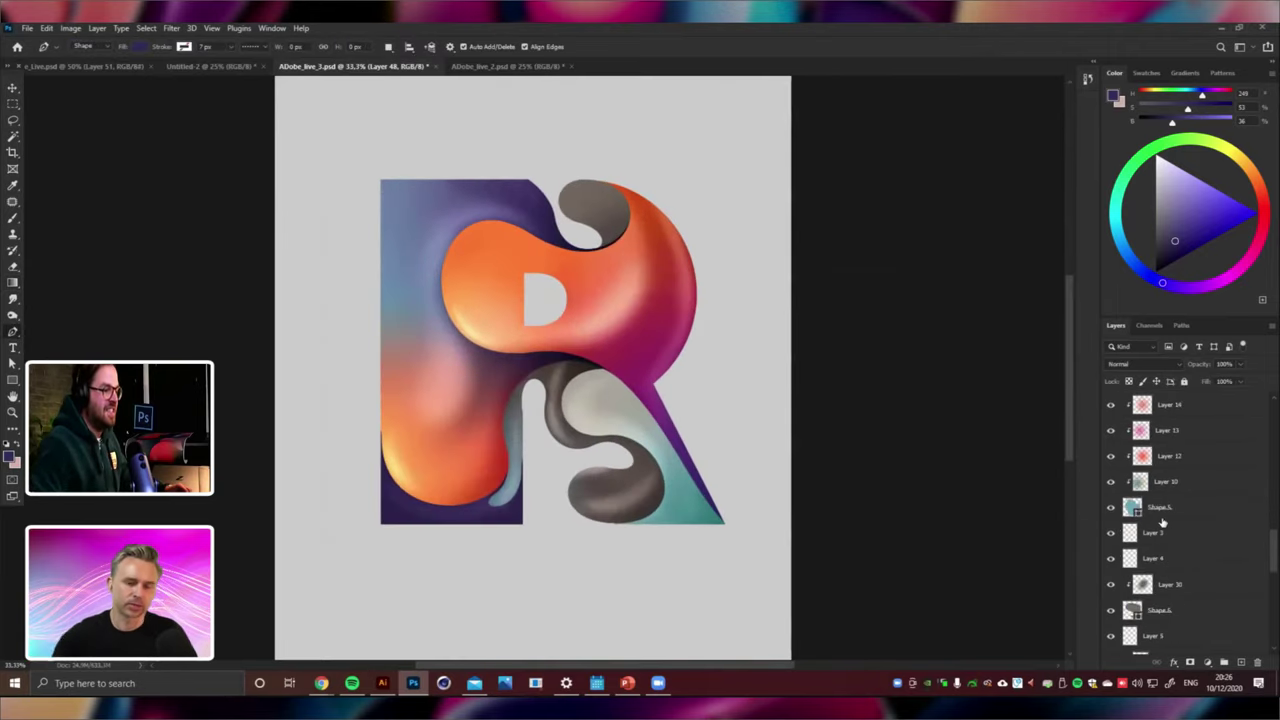
Try to draw a dark purple Pen shape on a new layer above Layer 2, covering the pale lobe of the R's leg.
{"action": "left_click", "coordinate": [1170, 532]}
{"action": "scroll", "coordinate": [1170, 532], "scroll_direction": "up", "scroll_amount": 4}
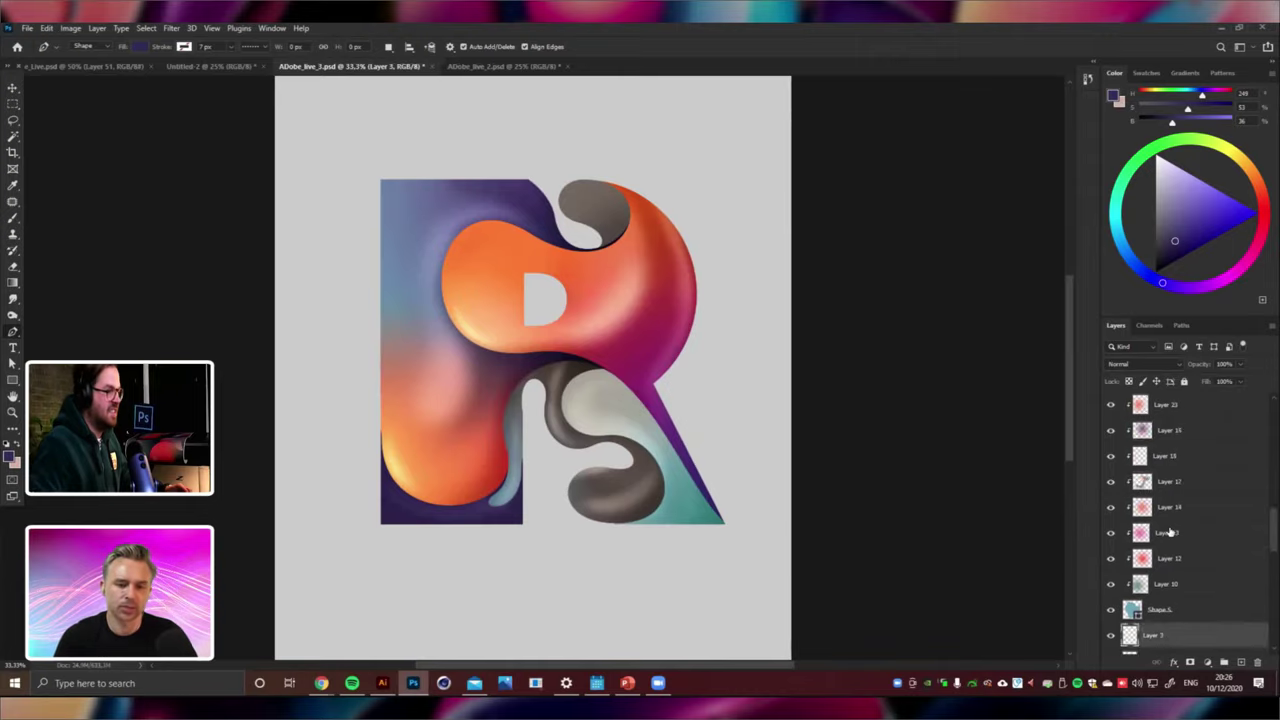
{"action": "scroll", "coordinate": [1170, 532], "scroll_direction": "down", "scroll_amount": 3}
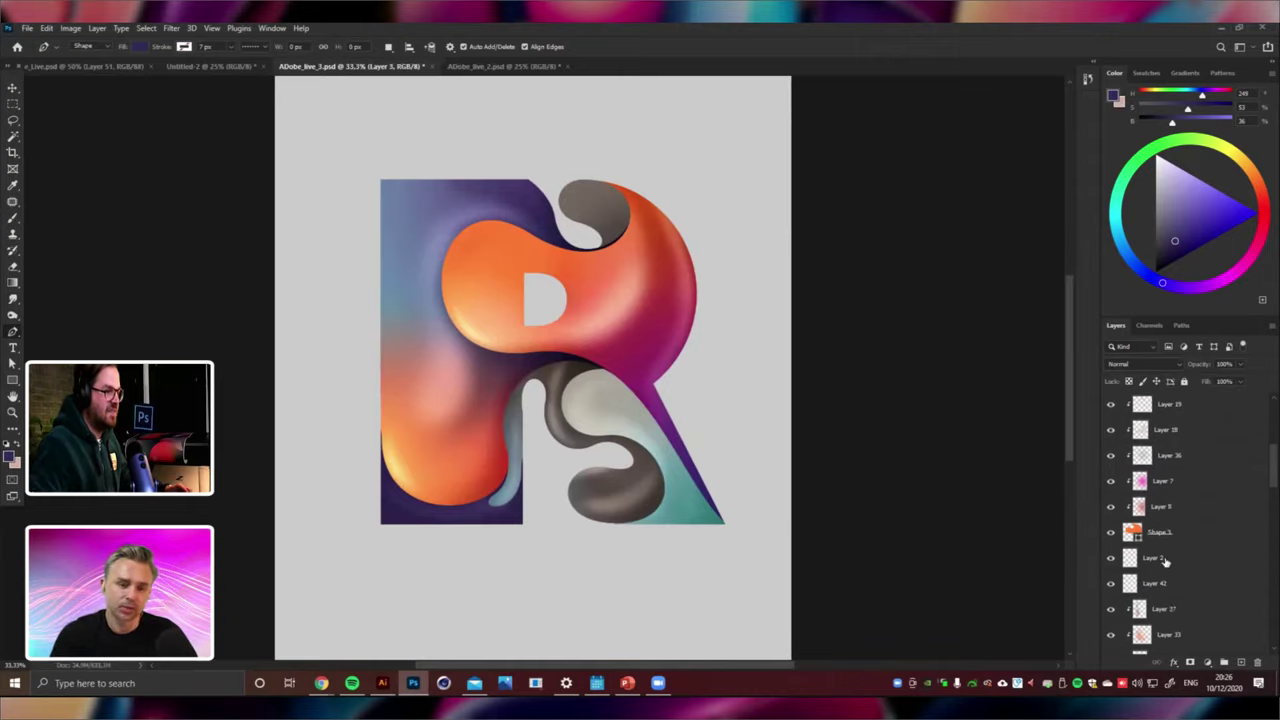
{"action": "left_click", "coordinate": [1165, 561]}
{"action": "key", "text": "ctrl+shift+alt+n"}
{"action": "key", "text": "ctrl+plus"}
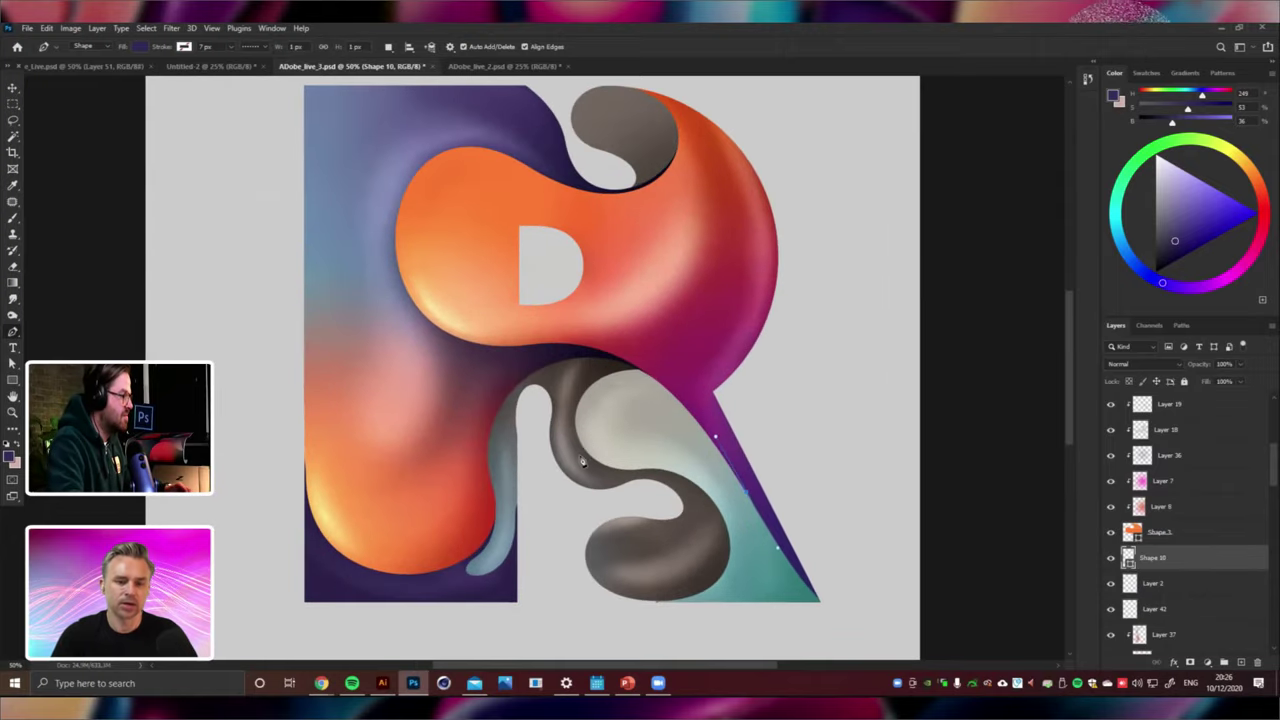
{"action": "left_click_drag", "start_coordinate": [576, 451], "coordinate": [540, 396]}
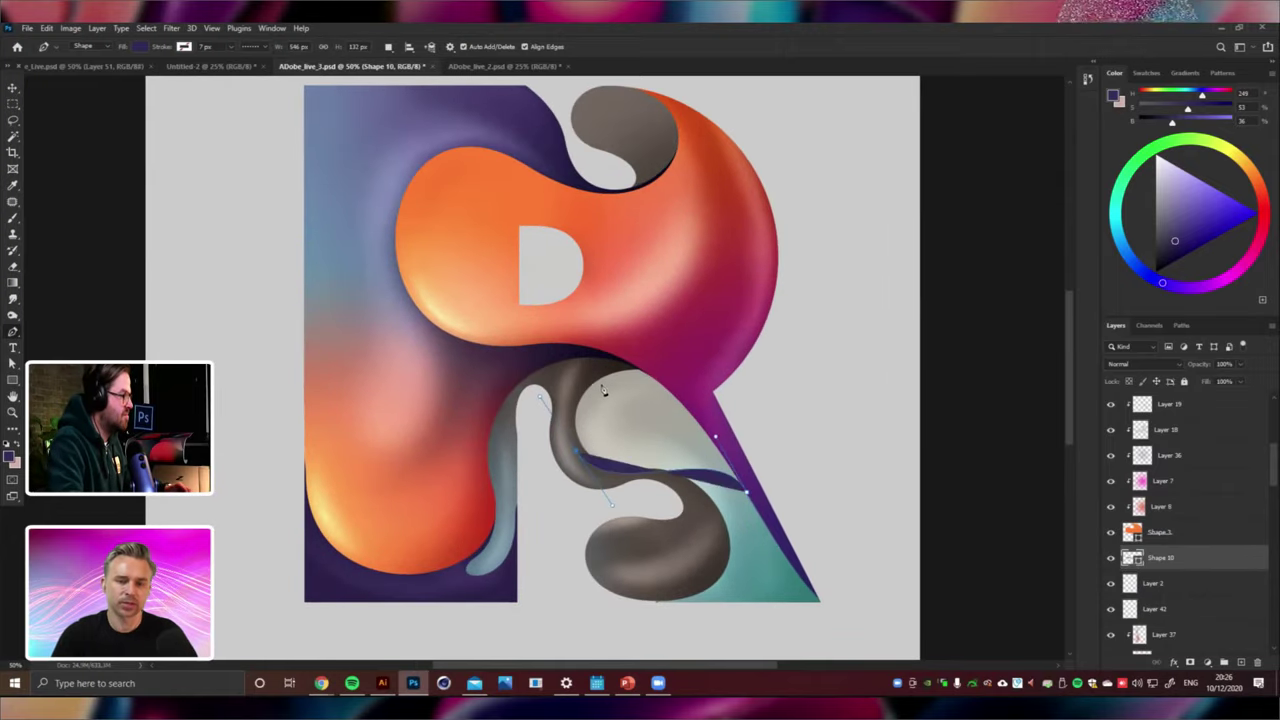
{"action": "left_click", "coordinate": [680, 404]}
{"action": "left_click", "coordinate": [744, 457]}
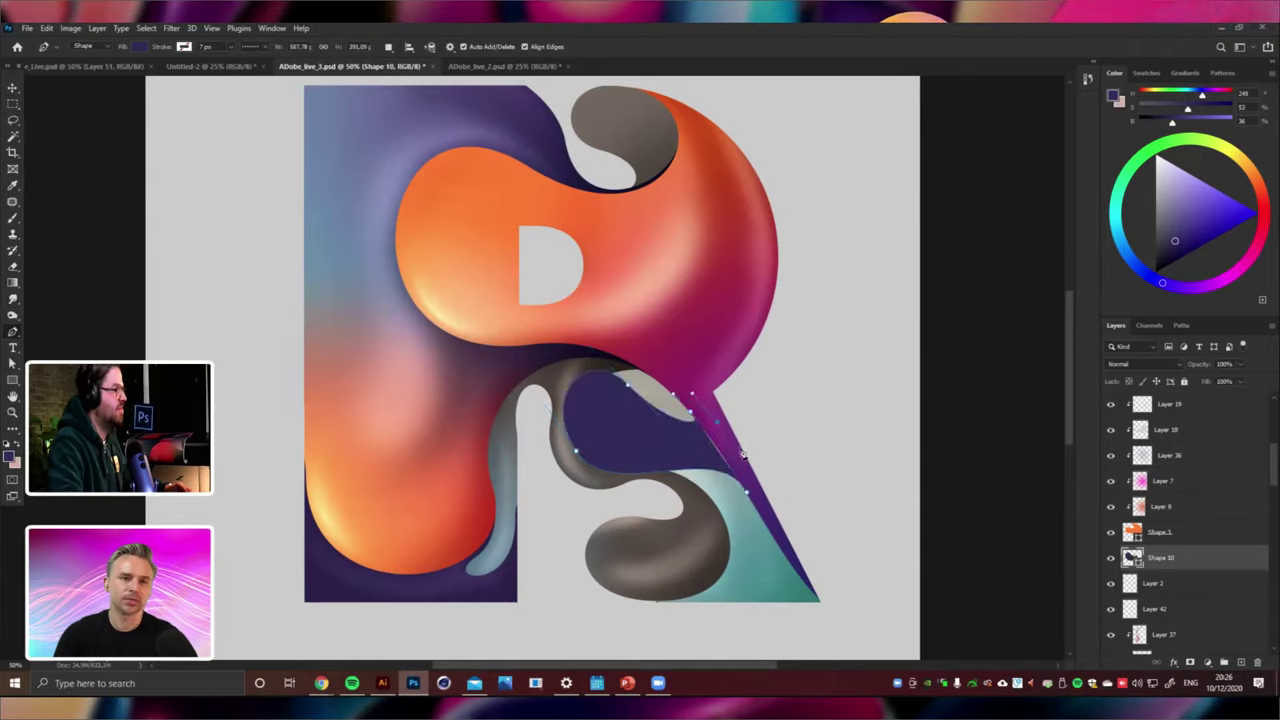
{"action": "key", "text": "ctrl+z"}
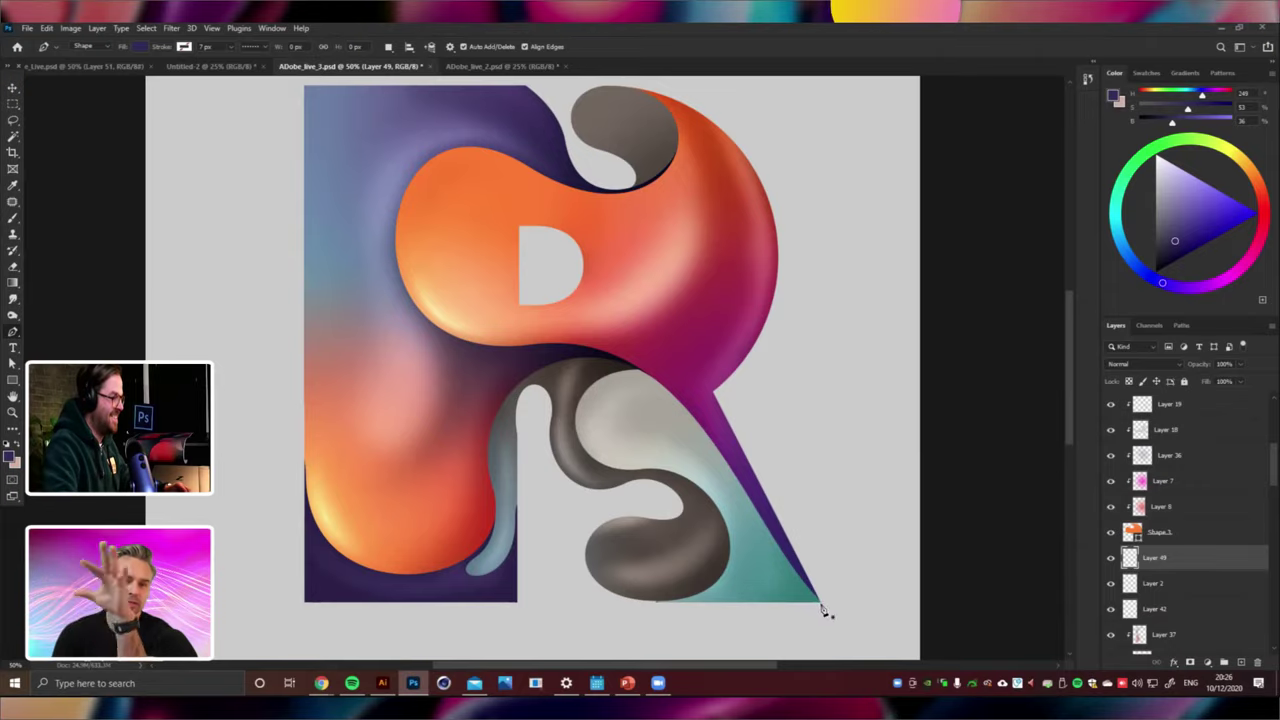
Try a curved purple Pen shape over the grey swirl and teal tip of the R's leg, and delete it.
{"action": "left_click", "coordinate": [645, 545]}
{"action": "left_click_drag", "start_coordinate": [593, 460], "coordinate": [593, 457]}
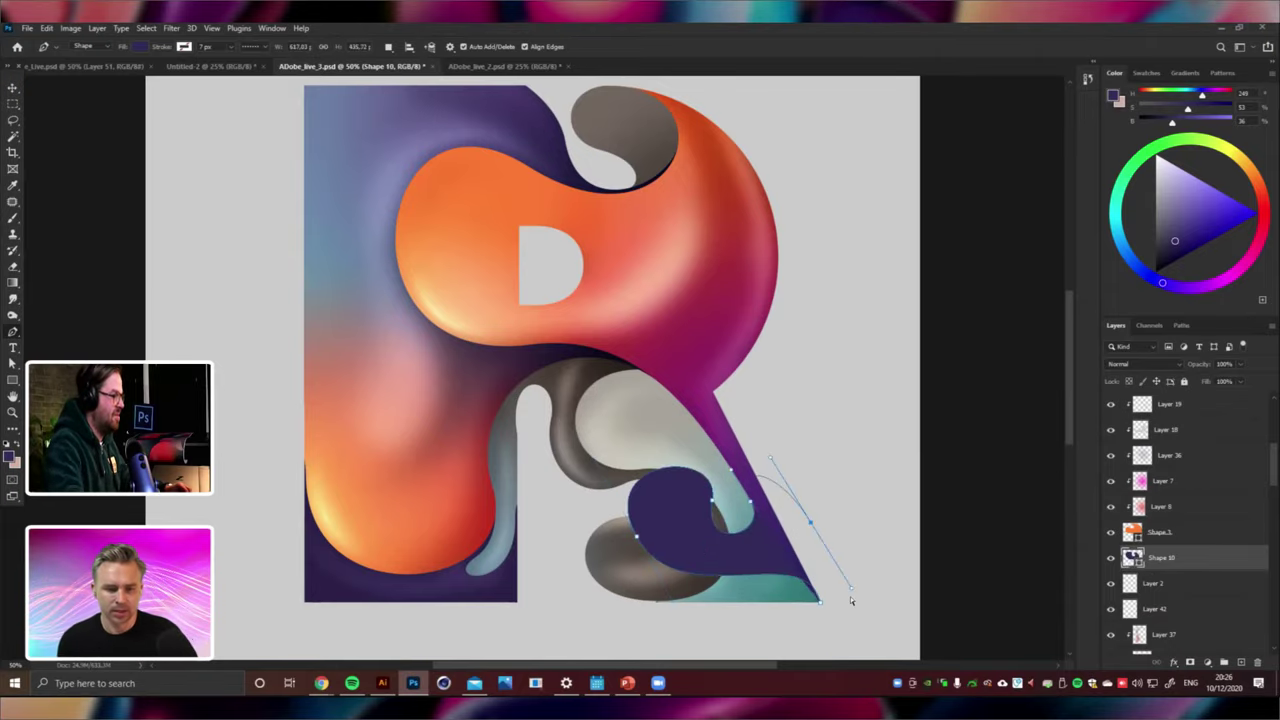
{"action": "key", "text": "ctrl+minus"}
{"action": "key", "text": "Delete"}
Examine the whole R lettering both at reduced size and close up.
{"action": "key", "text": "ctrl+plus"}
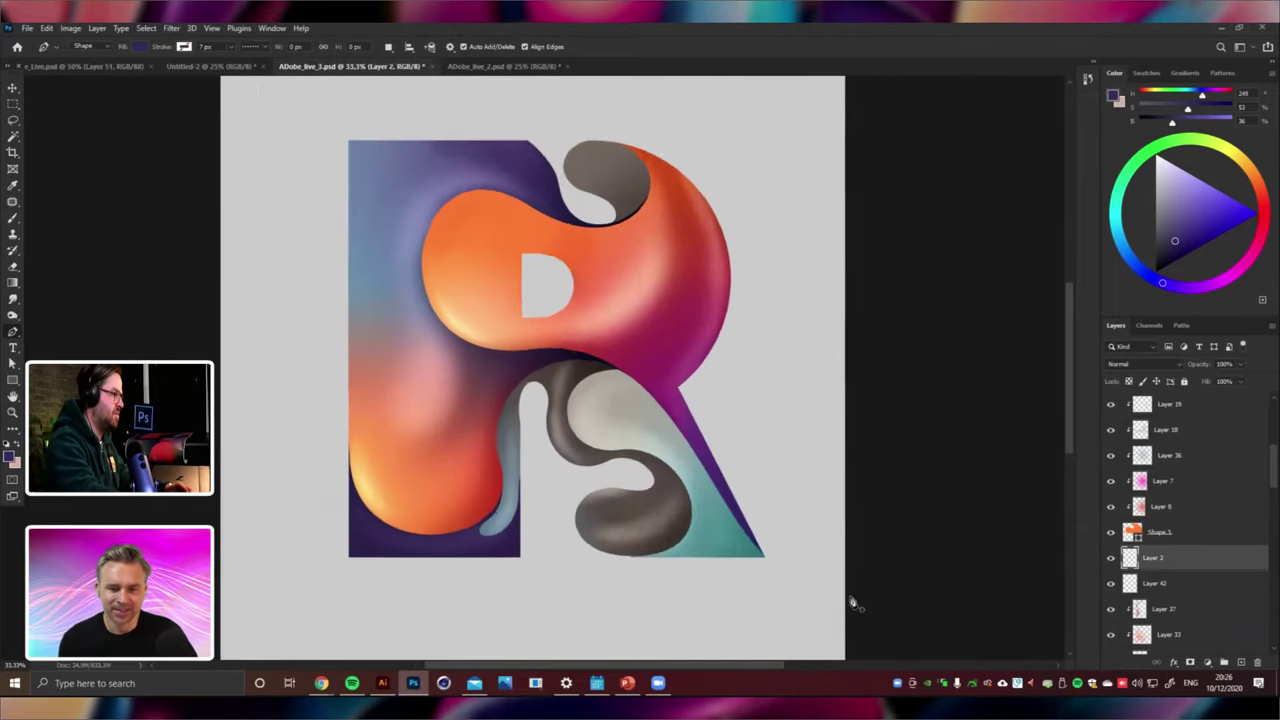
{"action": "left_click_drag", "start_coordinate": [548, 338], "coordinate": [563, 423]}
{"action": "key", "text": "ctrl+minus"}
{"action": "key", "text": "ctrl+minus"}
{"action": "key", "text": "ctrl+minus"}
{"action": "key", "text": "ctrl+minus"}
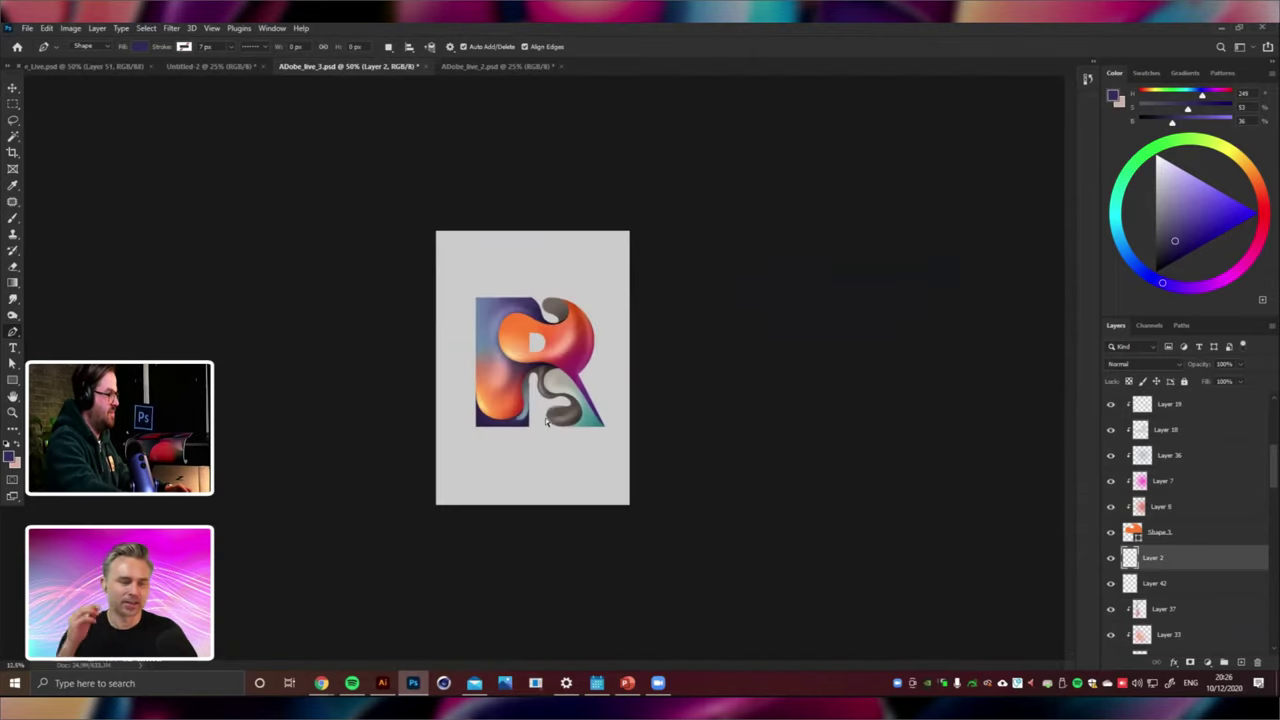
{"action": "key", "text": "ctrl+plus"}
{"action": "key", "text": "ctrl+plus"}
{"action": "key", "text": "ctrl+plus"}
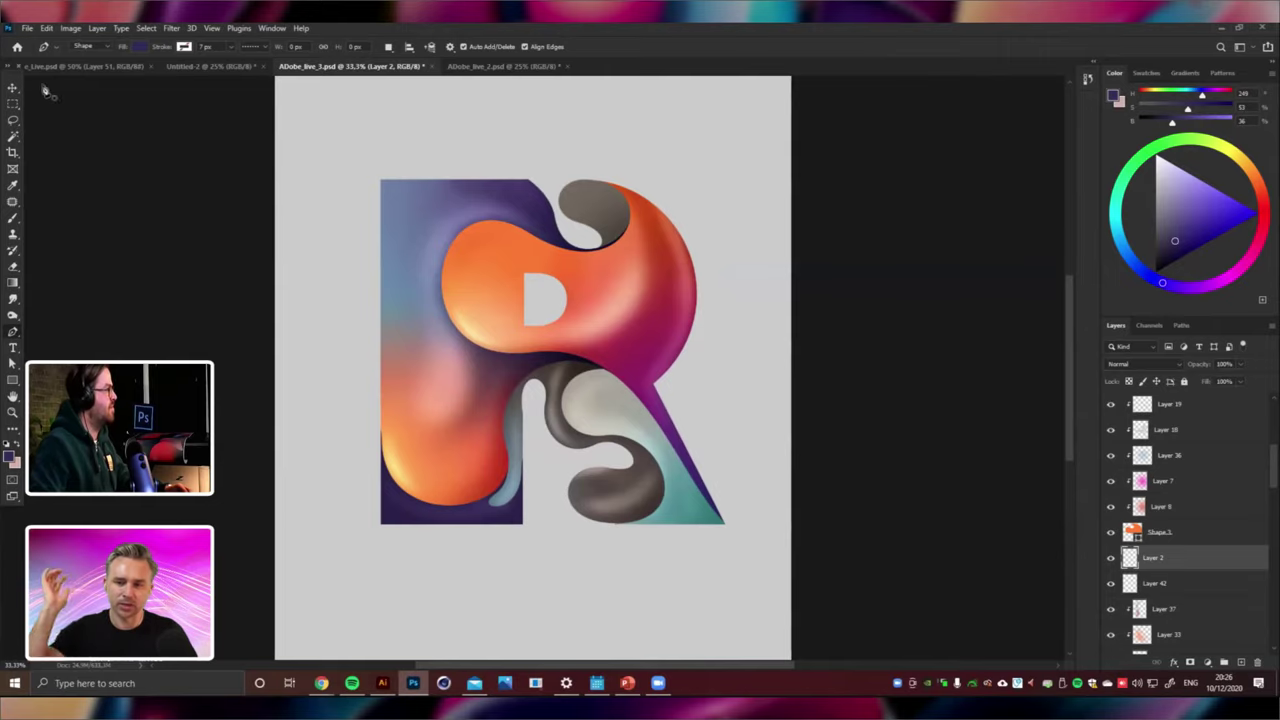
Select Layer 22 in the R's leg and add a new clipped layer above it for a gradient.
{"action": "key", "text": "v"}
{"action": "right_click", "coordinate": [700, 537]}
{"action": "right_click", "coordinate": [723, 492]}
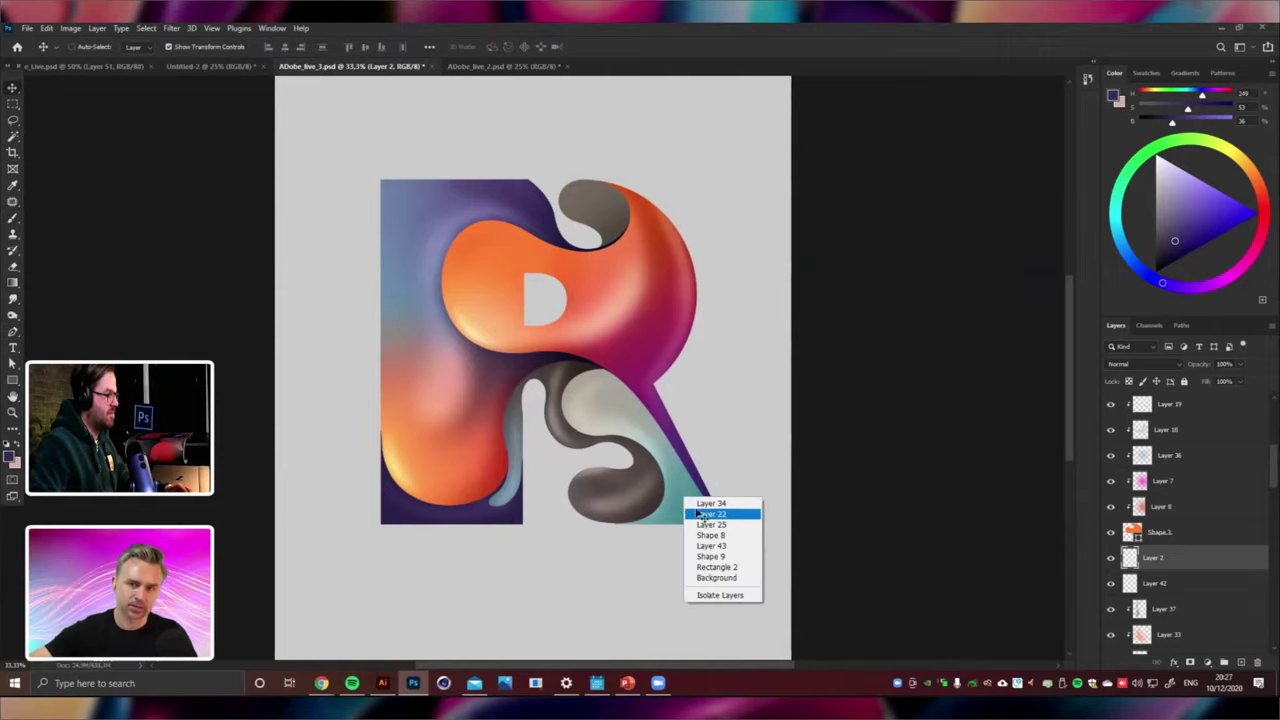
{"action": "left_click", "coordinate": [735, 514]}
{"action": "left_click", "coordinate": [14, 283]}
{"action": "key", "text": "ctrl+shift+alt+n"}
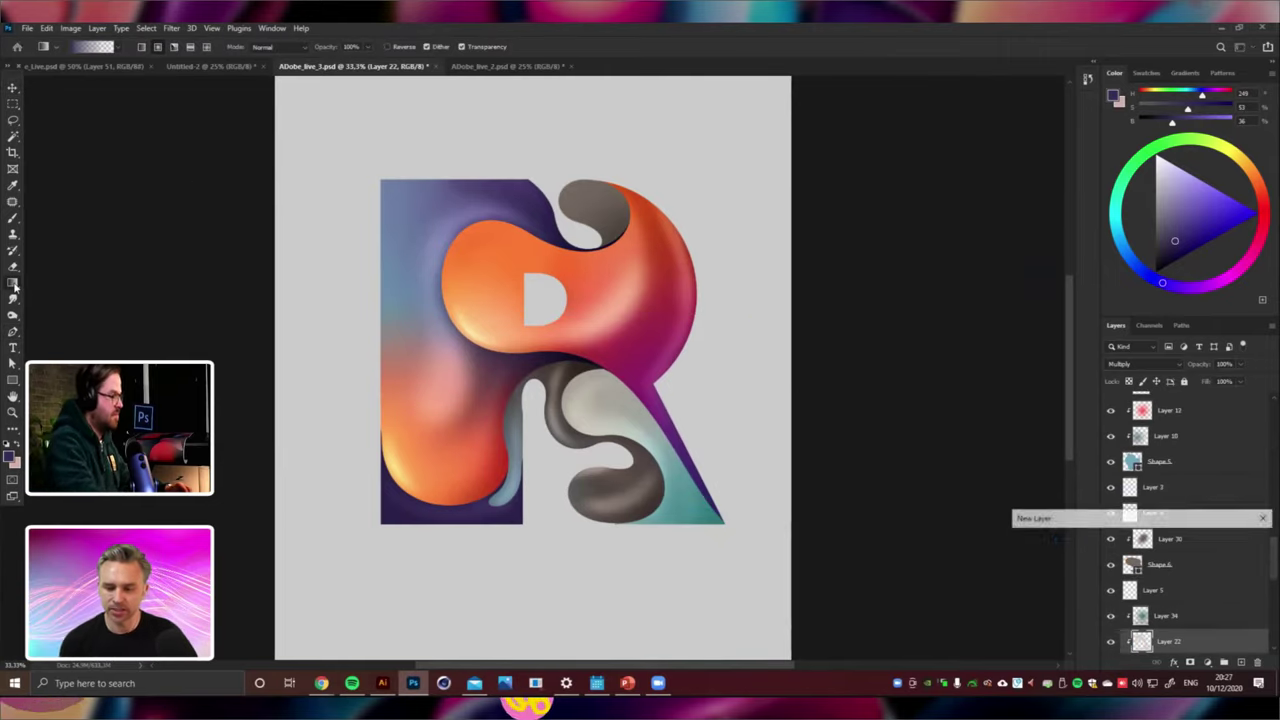
Sample orange from the R's bowl and fill the pale lobe of the leg with an orange-to-transparent radial gradient.
{"action": "left_click", "coordinate": [586, 263], "text": "alt"}
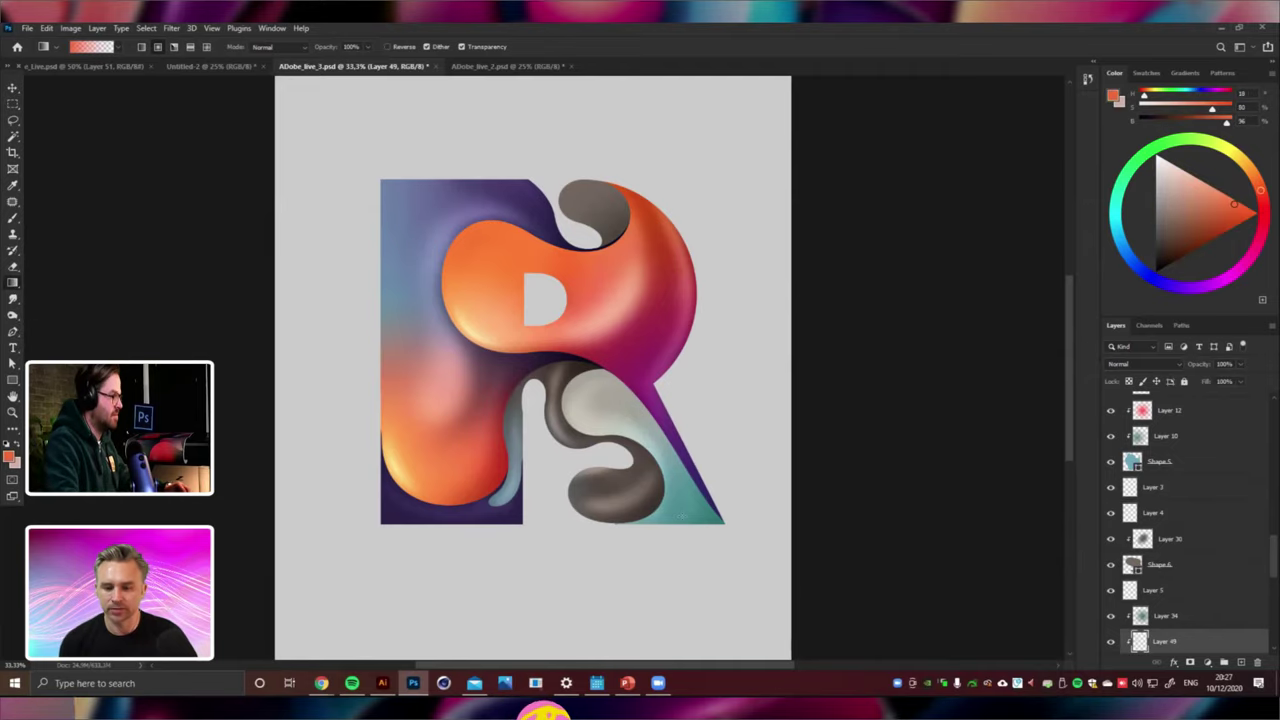
{"action": "left_click_drag", "start_coordinate": [592, 395], "coordinate": [662, 492]}
{"action": "key", "text": "ctrl+z"}
{"action": "left_click_drag", "start_coordinate": [595, 392], "coordinate": [649, 492]}
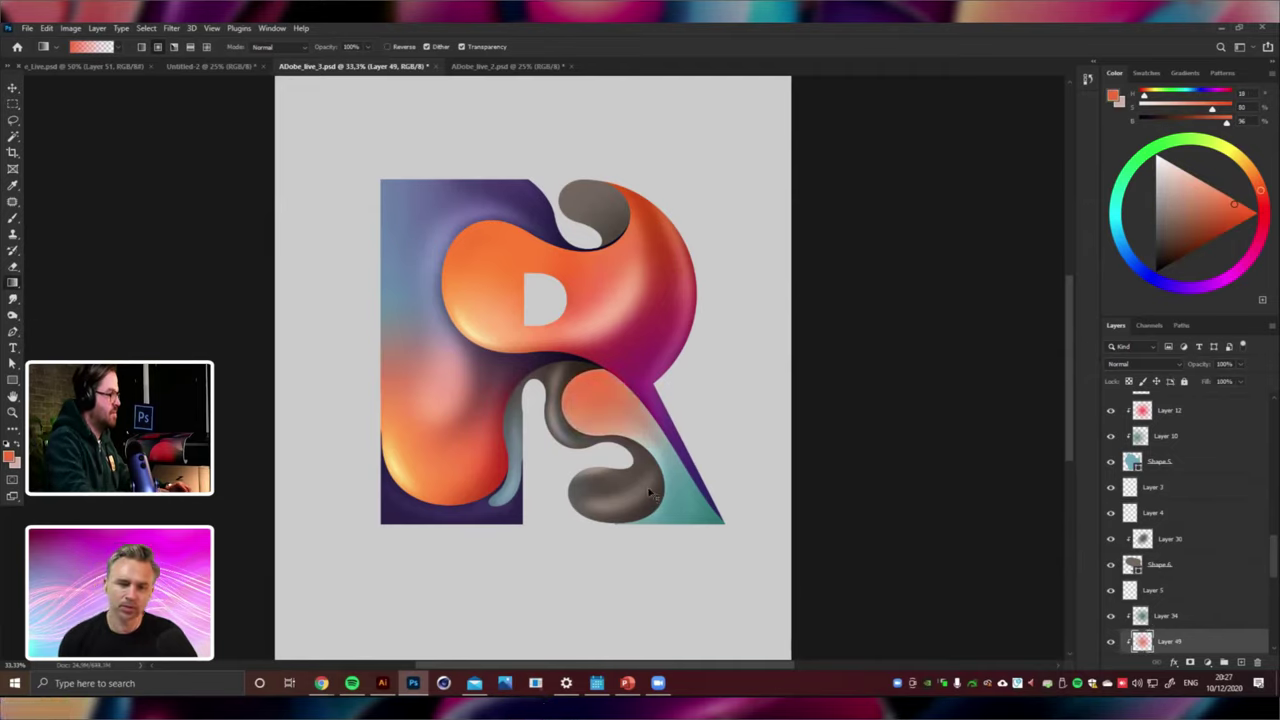
Move the orange gradient layer down the stack so it sits between Layer 22 and Layer 25.
{"action": "key", "text": "ctrl+["}
{"action": "key", "text": "ctrl+["}
{"action": "key", "text": "ctrl+["}
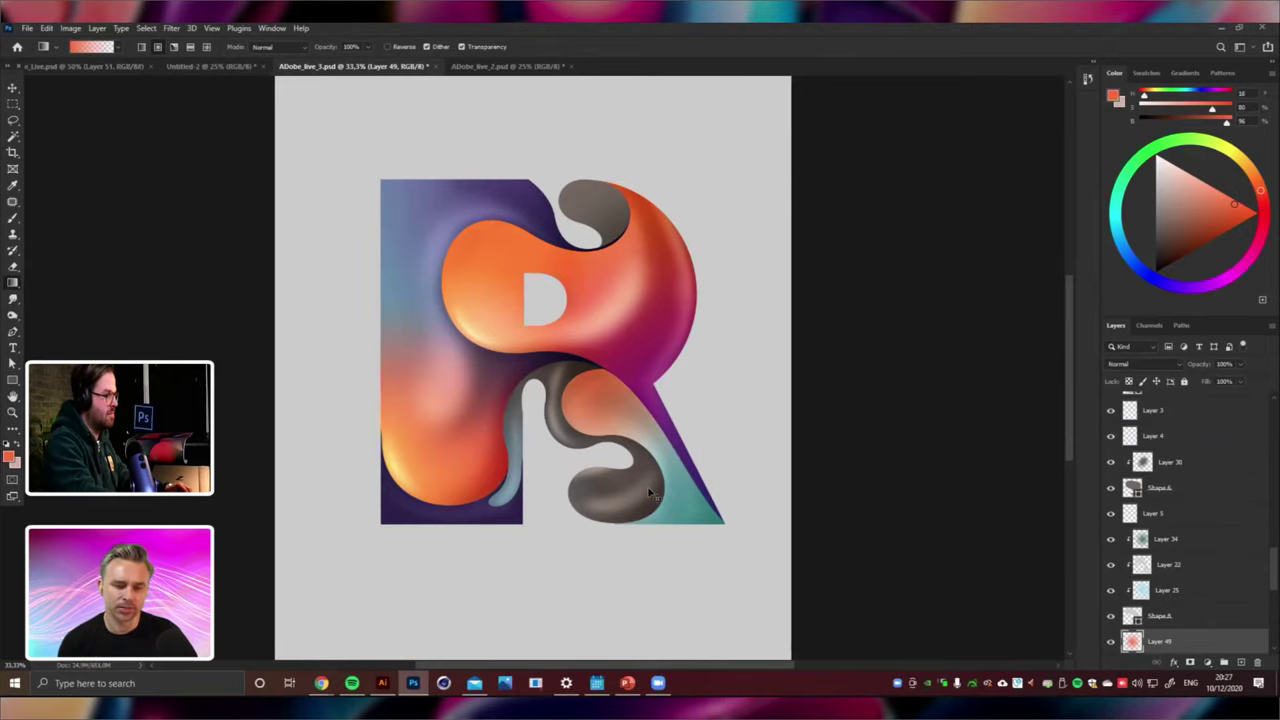
{"action": "key", "text": "ctrl+minus"}
{"action": "key", "text": "ctrl+plus"}
{"action": "key", "text": "ctrl+]"}
{"action": "key", "text": "ctrl+]"}
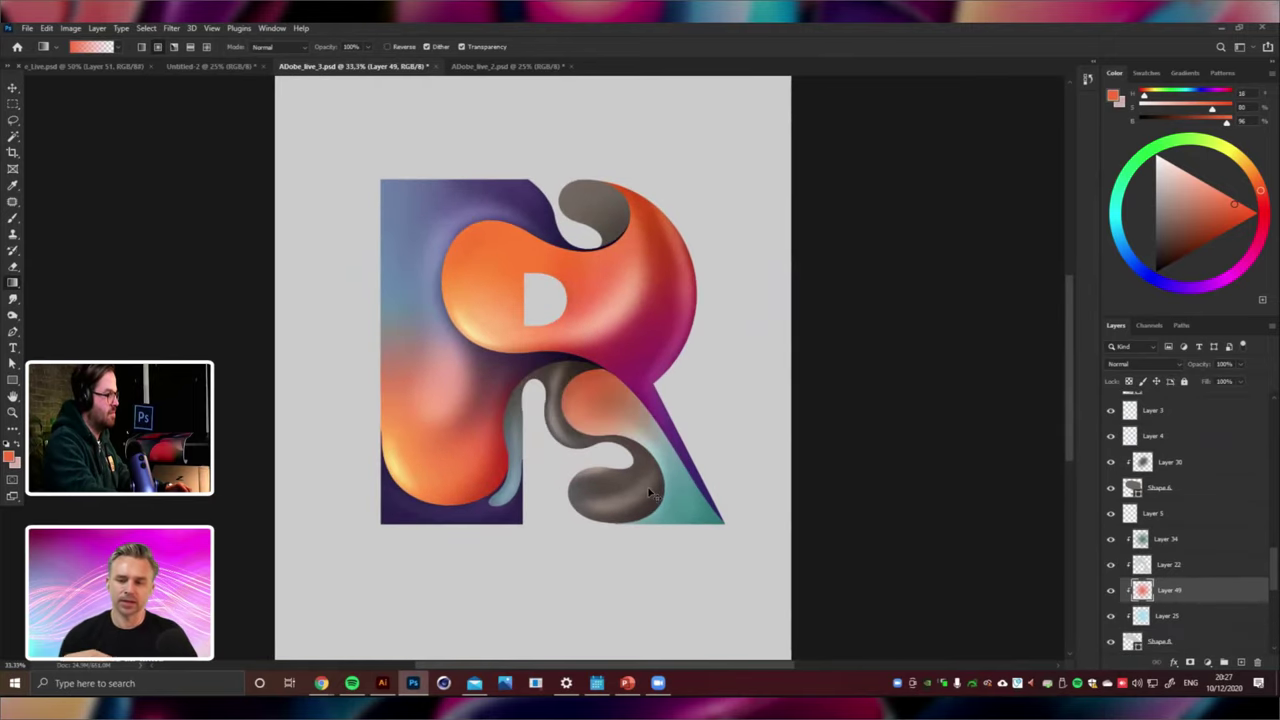
Recolour the leg's gradient with Hue/Saturation, using hue +22 and lightness +34.
{"action": "key", "text": "ctrl+plus"}
{"action": "key", "text": "ctrl+u"}
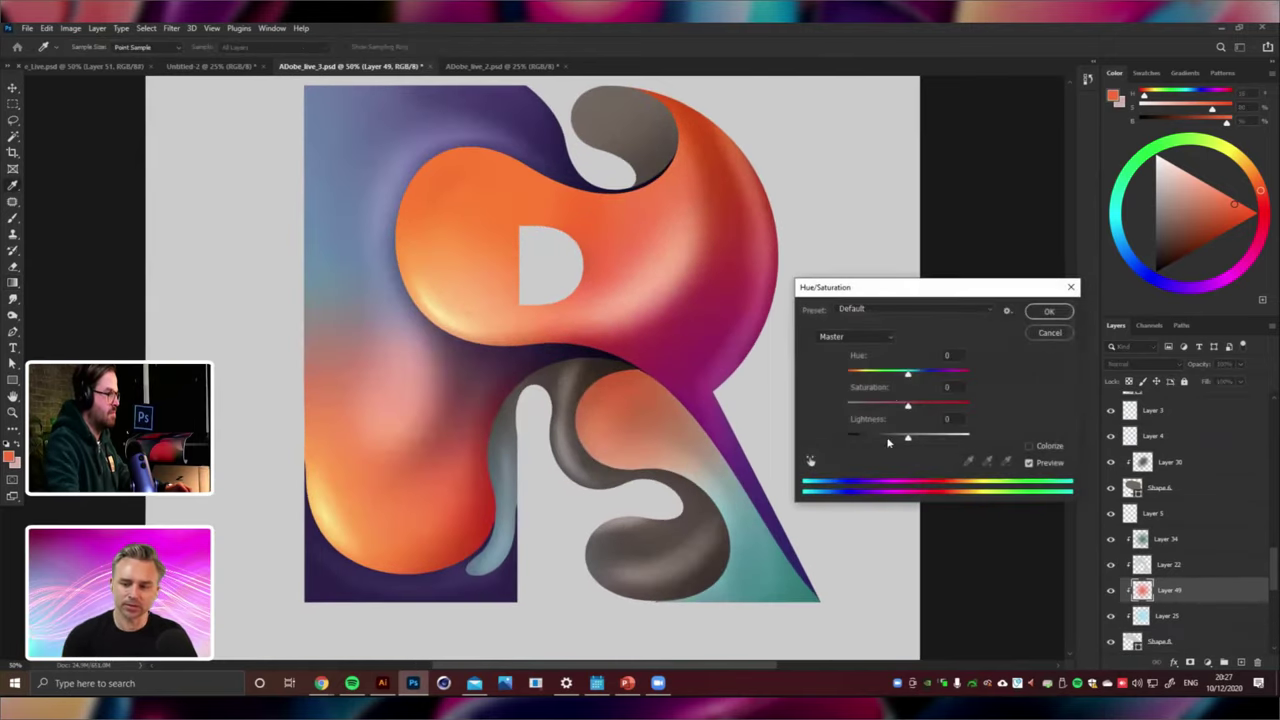
{"action": "left_click_drag", "start_coordinate": [908, 374], "coordinate": [886, 375]}
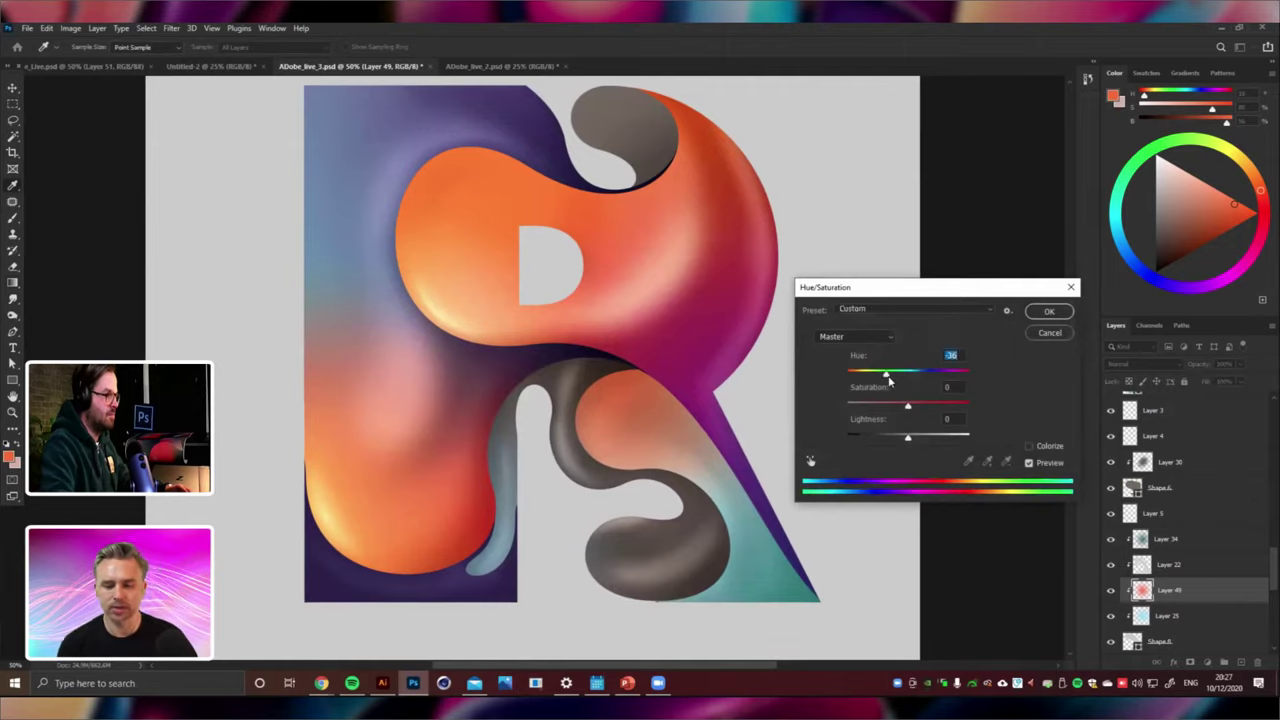
{"action": "left_click", "coordinate": [929, 438]}
{"action": "left_click", "coordinate": [922, 374]}
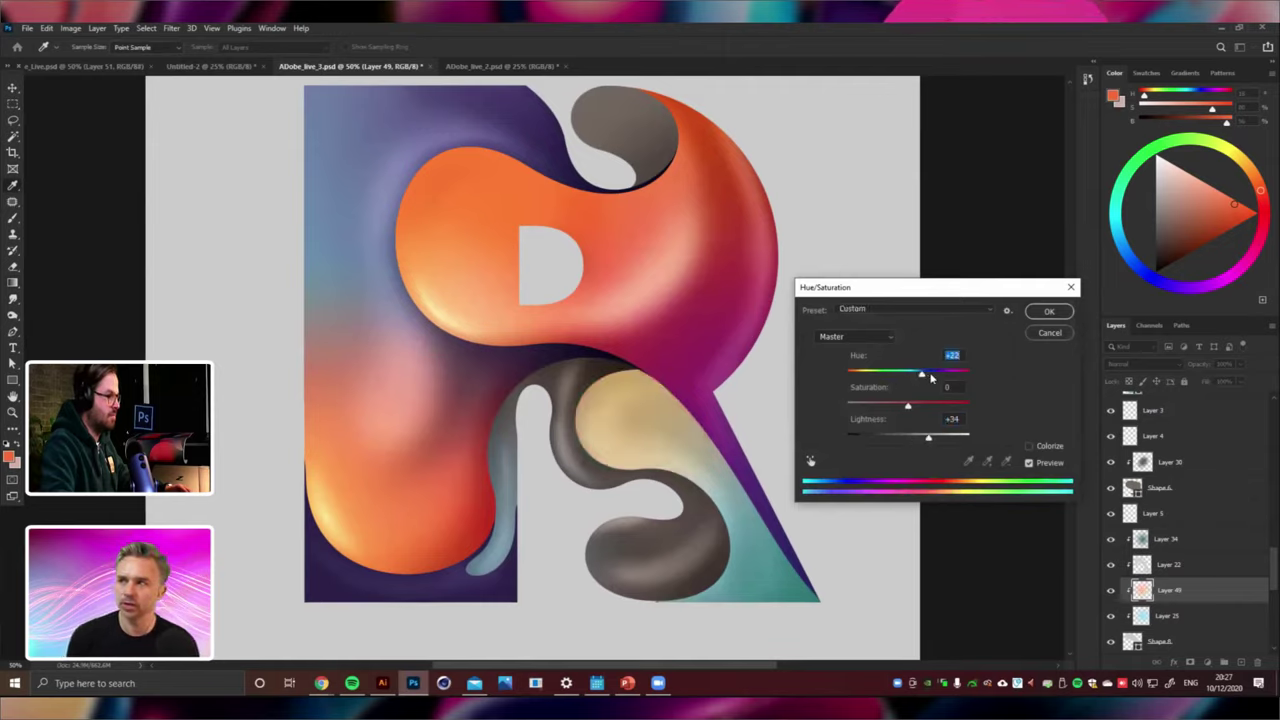
{"action": "left_click", "coordinate": [1059, 313]}
Add another new layer to the leg's clipped group and move it above Layer 34.
{"action": "key", "text": "ctrl+shift+n"}
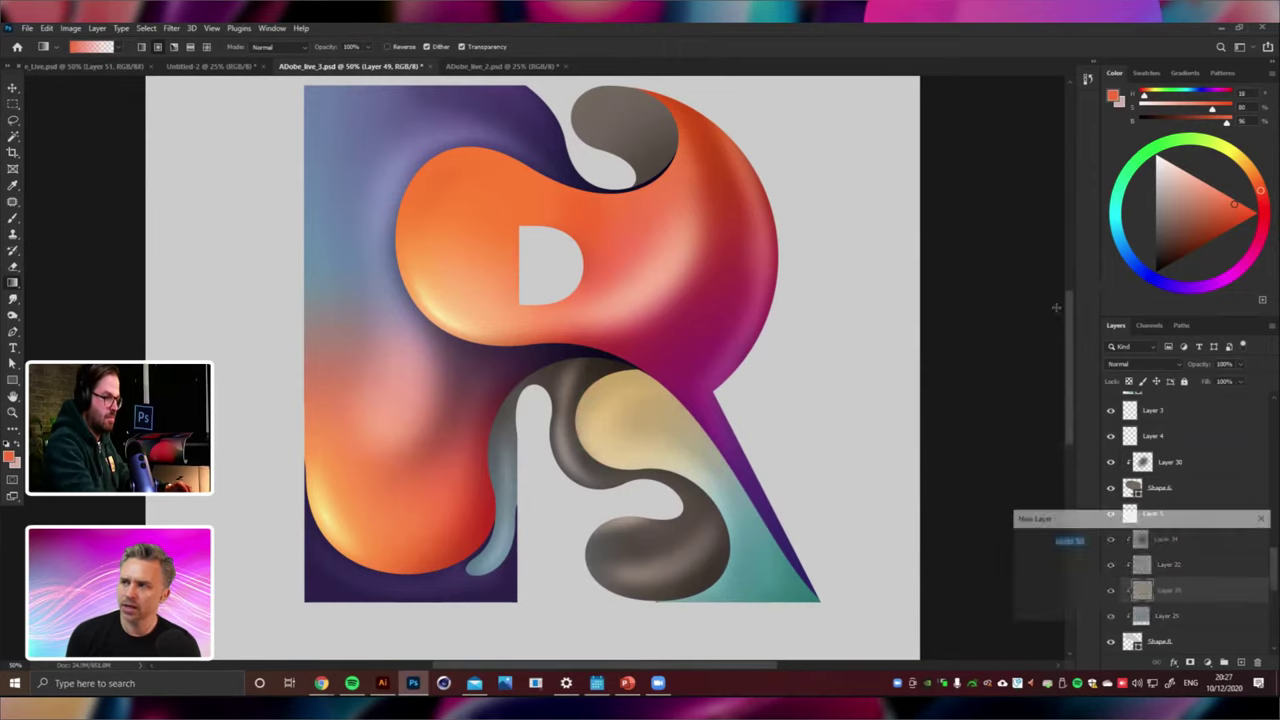
{"action": "key", "text": "Return"}
{"action": "key", "text": "ctrl+]"}
{"action": "key", "text": "ctrl+]"}
{"action": "key", "text": "ctrl+plus"}
{"action": "key", "text": "ctrl+plus"}
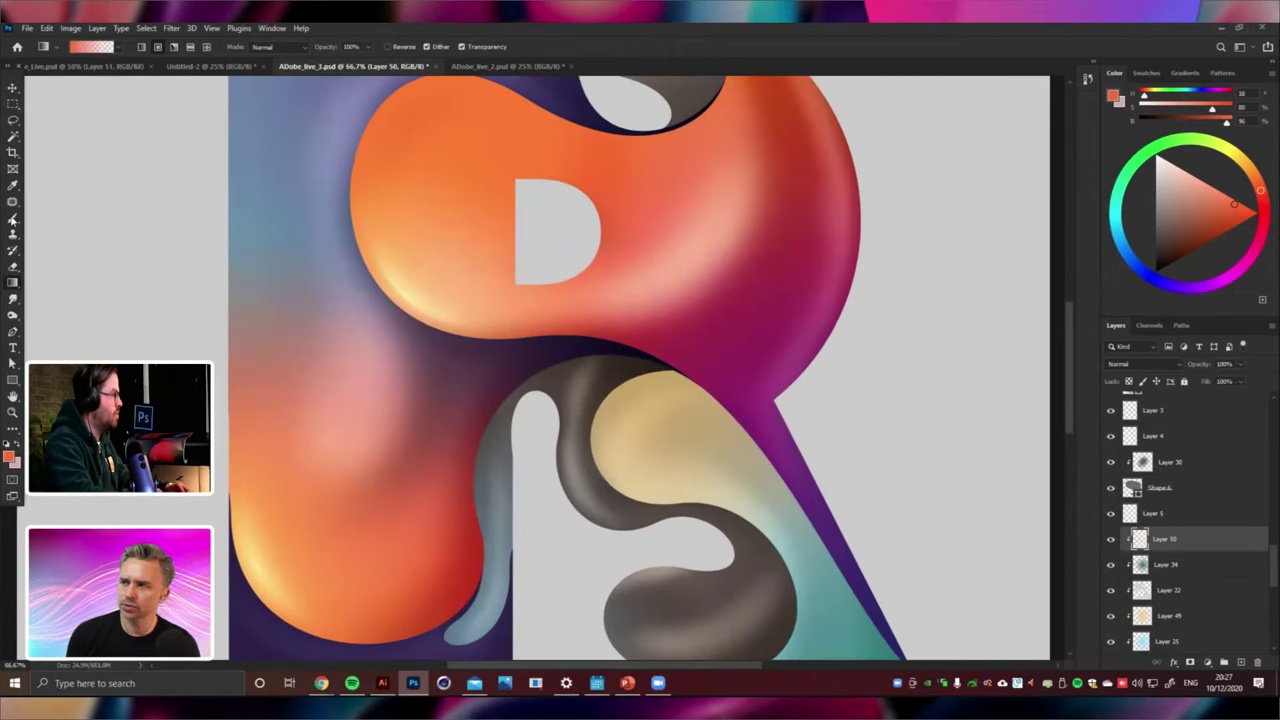
Set the new layer to Multiply and brush sampled light grey shading along the leg's edges and yellow lobe.
{"action": "left_click", "coordinate": [14, 219]}
{"action": "left_click", "coordinate": [881, 397], "text": "alt"}
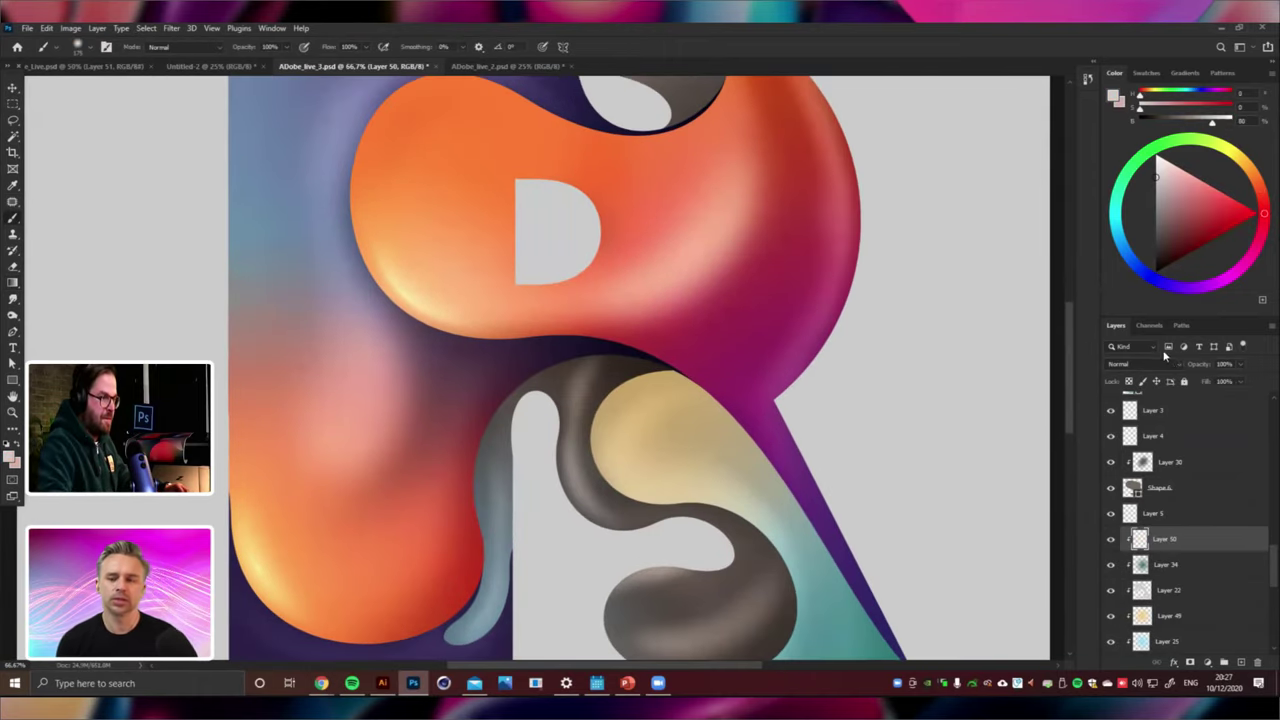
{"action": "left_click", "coordinate": [1150, 364]}
{"action": "left_click", "coordinate": [1150, 410]}
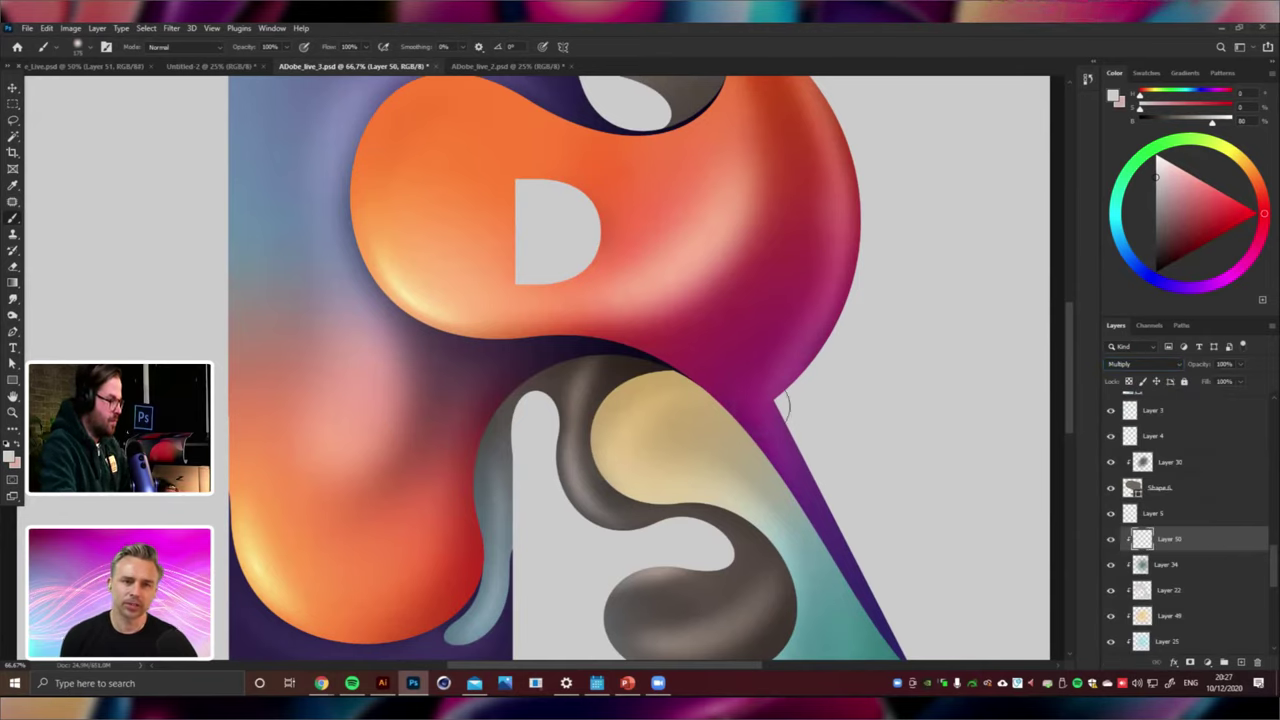
{"action": "mouse_move", "coordinate": [692, 396]}
{"action": "left_mouse_down"}
{"action": "mouse_move", "coordinate": [807, 528]}
{"action": "mouse_move", "coordinate": [782, 486]}
{"action": "mouse_move", "coordinate": [804, 532]}
{"action": "left_mouse_up"}
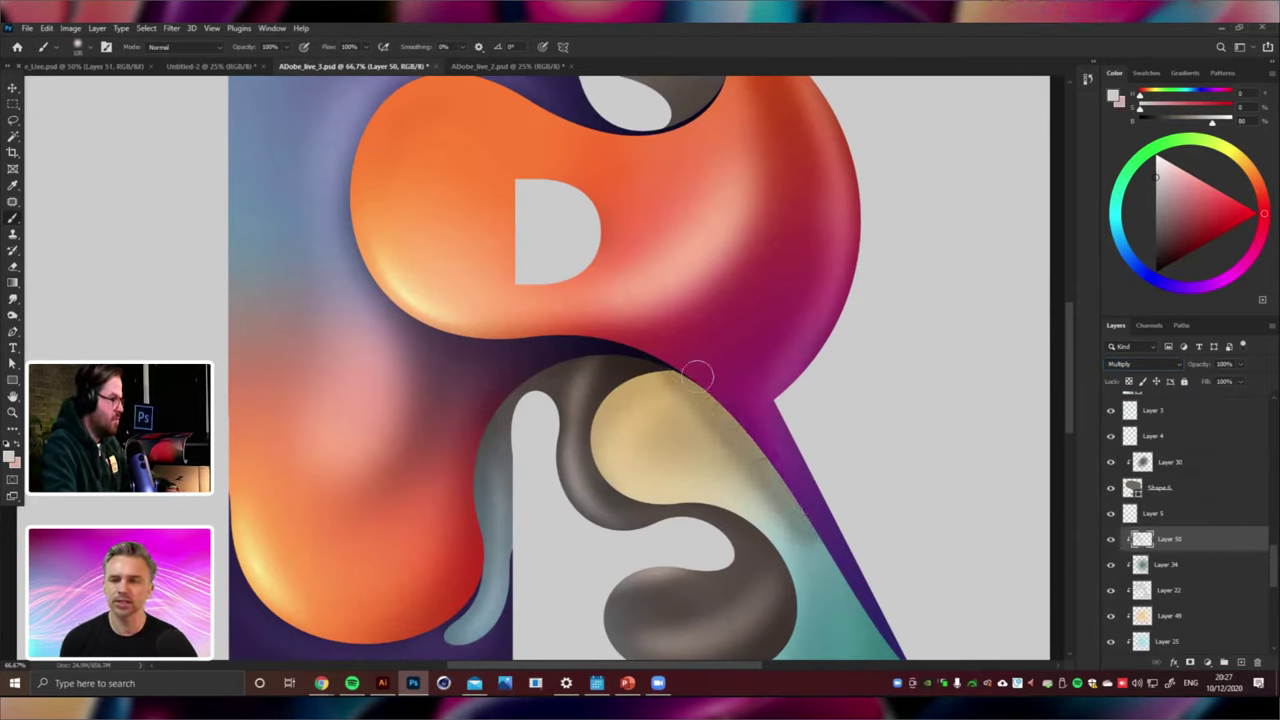
{"action": "mouse_move", "coordinate": [600, 388]}
{"action": "left_mouse_down"}
{"action": "mouse_move", "coordinate": [661, 384]}
{"action": "mouse_move", "coordinate": [608, 403]}
{"action": "mouse_move", "coordinate": [672, 497]}
{"action": "left_mouse_up"}
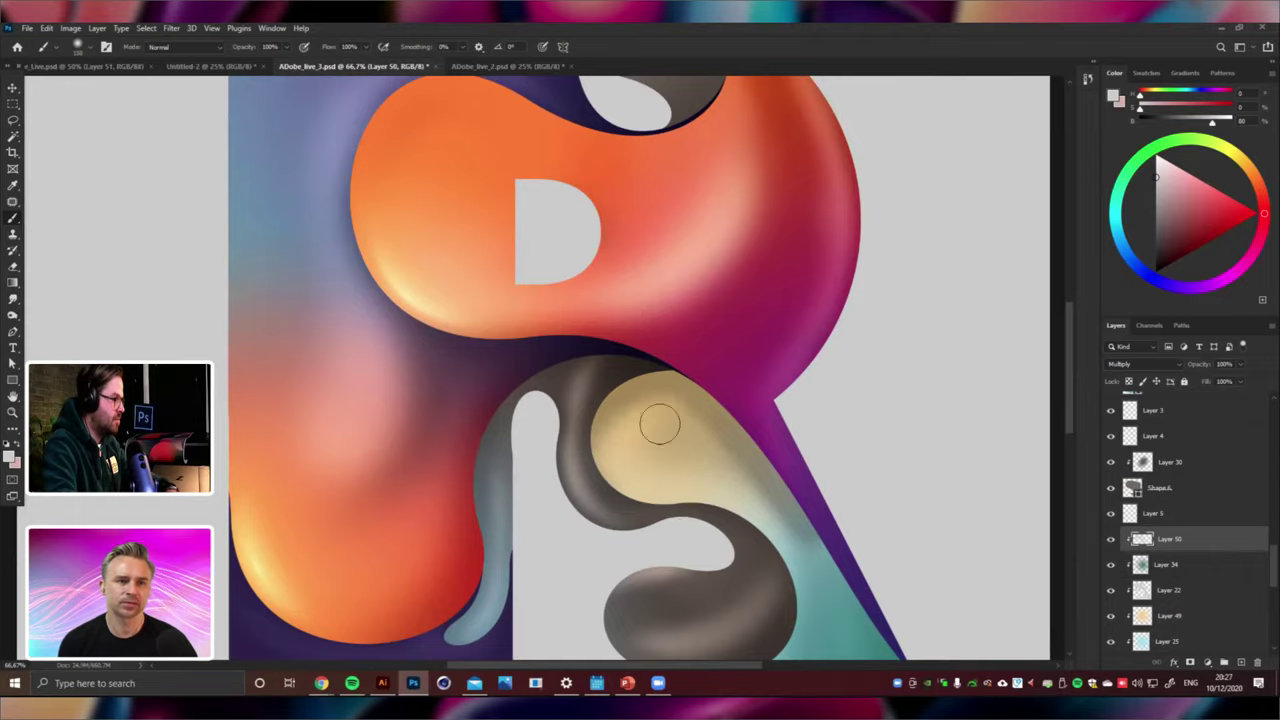
{"action": "left_click_drag", "start_coordinate": [626, 441], "coordinate": [815, 590]}
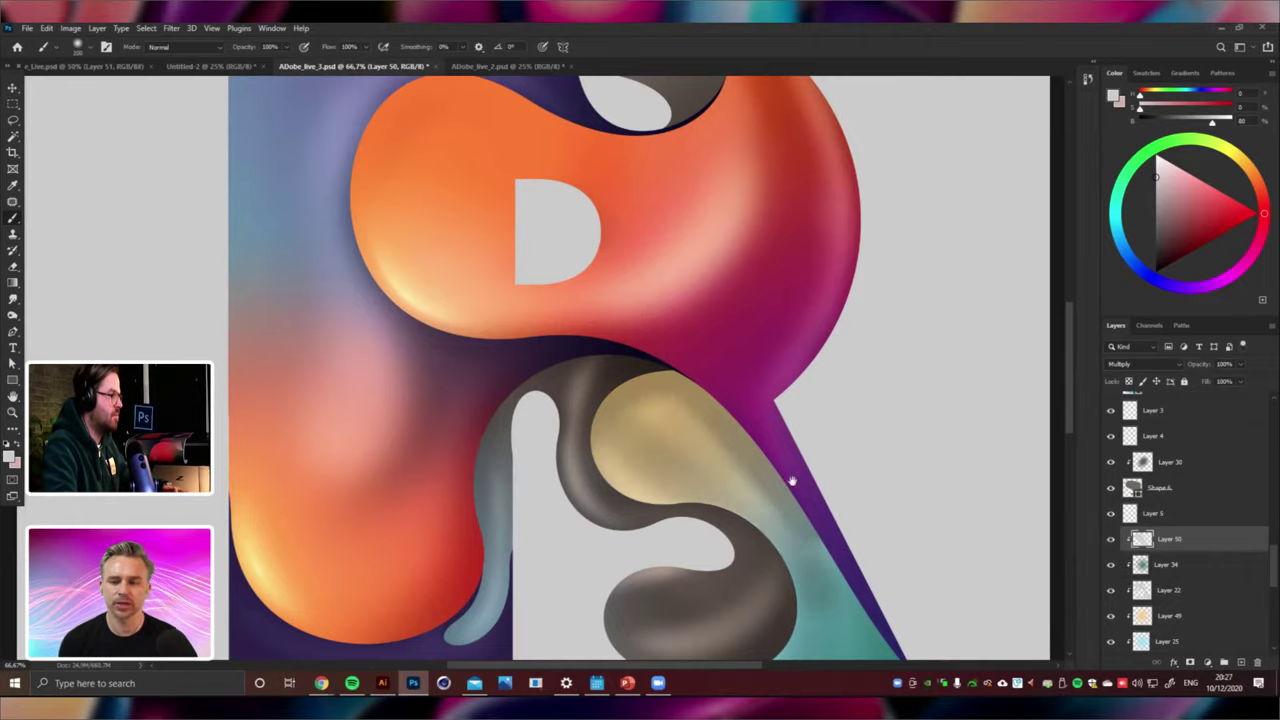
Change the leg's shading layer to the Color Burn blend mode.
{"action": "left_click_drag", "start_coordinate": [793, 481], "coordinate": [760, 349]}
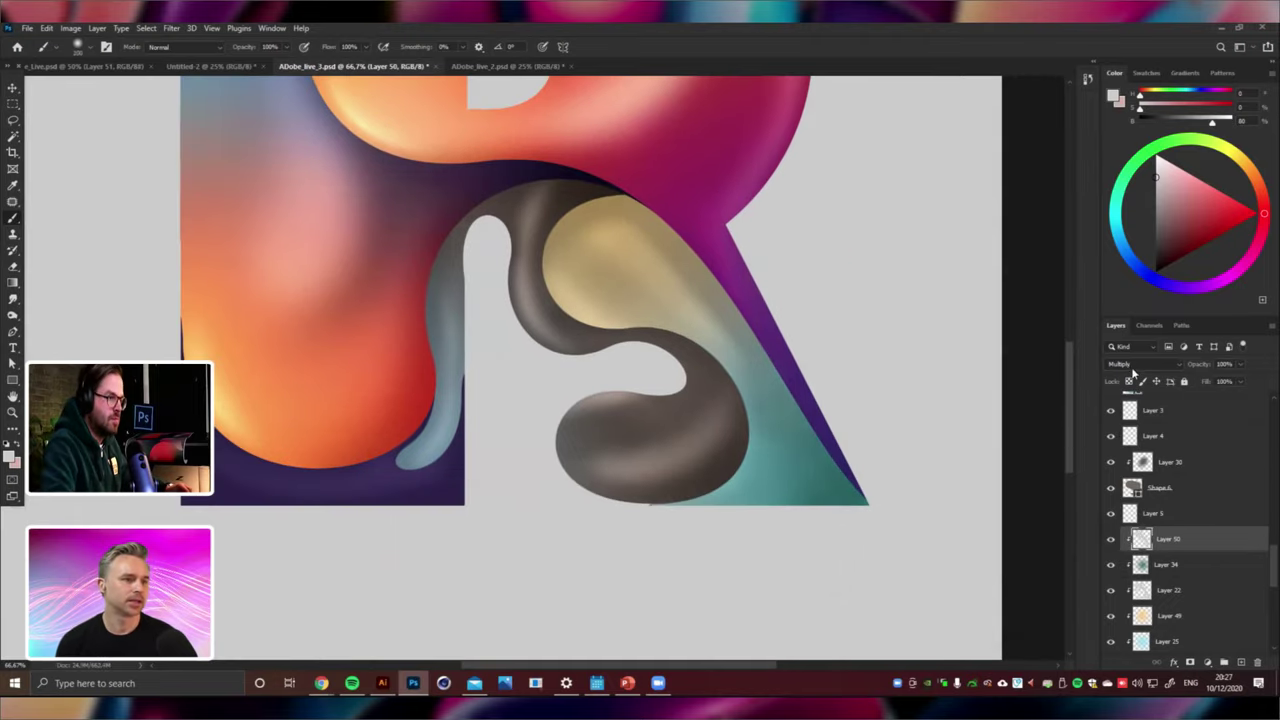
{"action": "left_click", "coordinate": [1135, 364]}
{"action": "left_click", "coordinate": [1140, 418]}
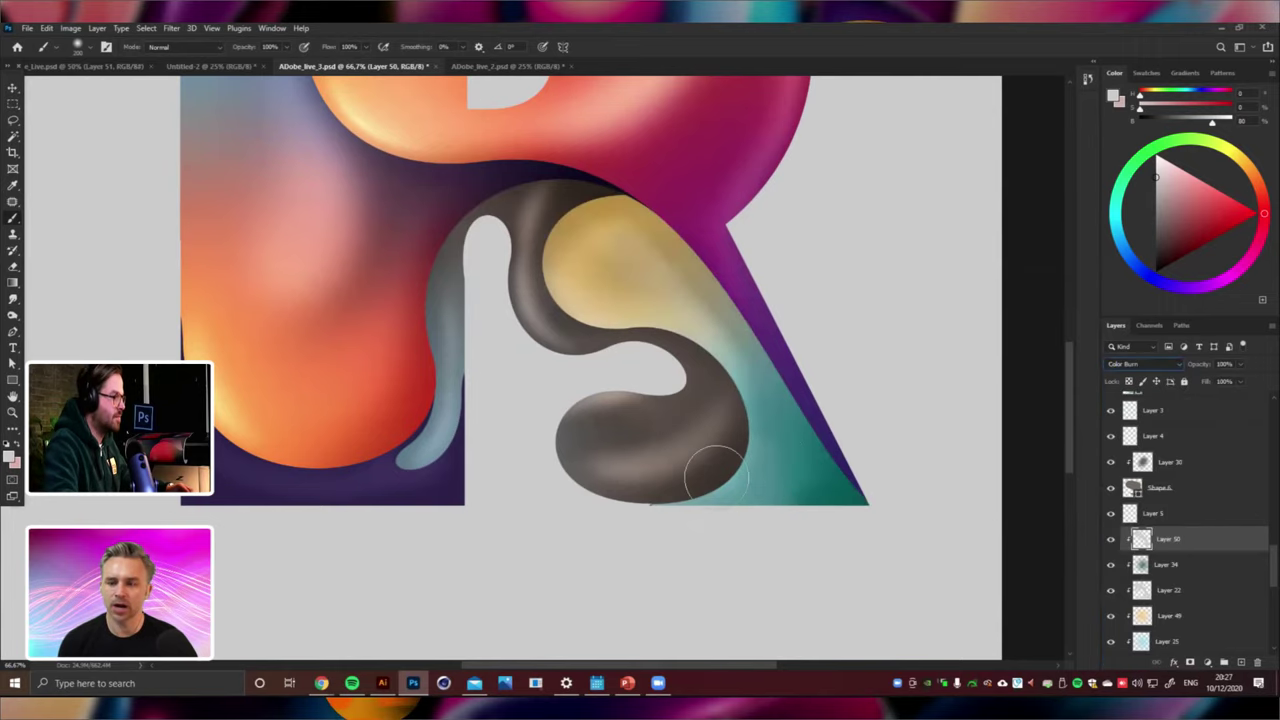
{"action": "left_click_drag", "start_coordinate": [600, 296], "coordinate": [645, 398]}
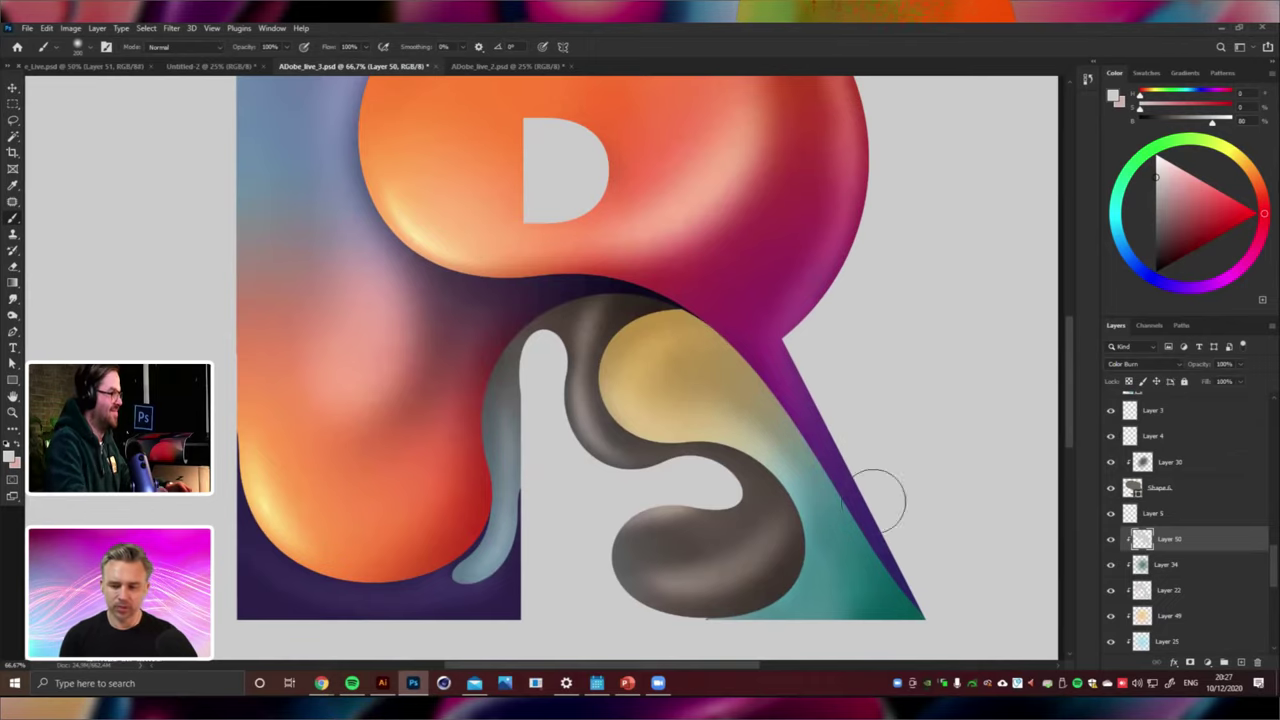
{"action": "key", "text": "ctrl+minus"}
{"action": "key", "text": "ctrl+minus"}
{"action": "key", "text": "ctrl+minus"}
{"action": "key", "text": "ctrl+minus"}
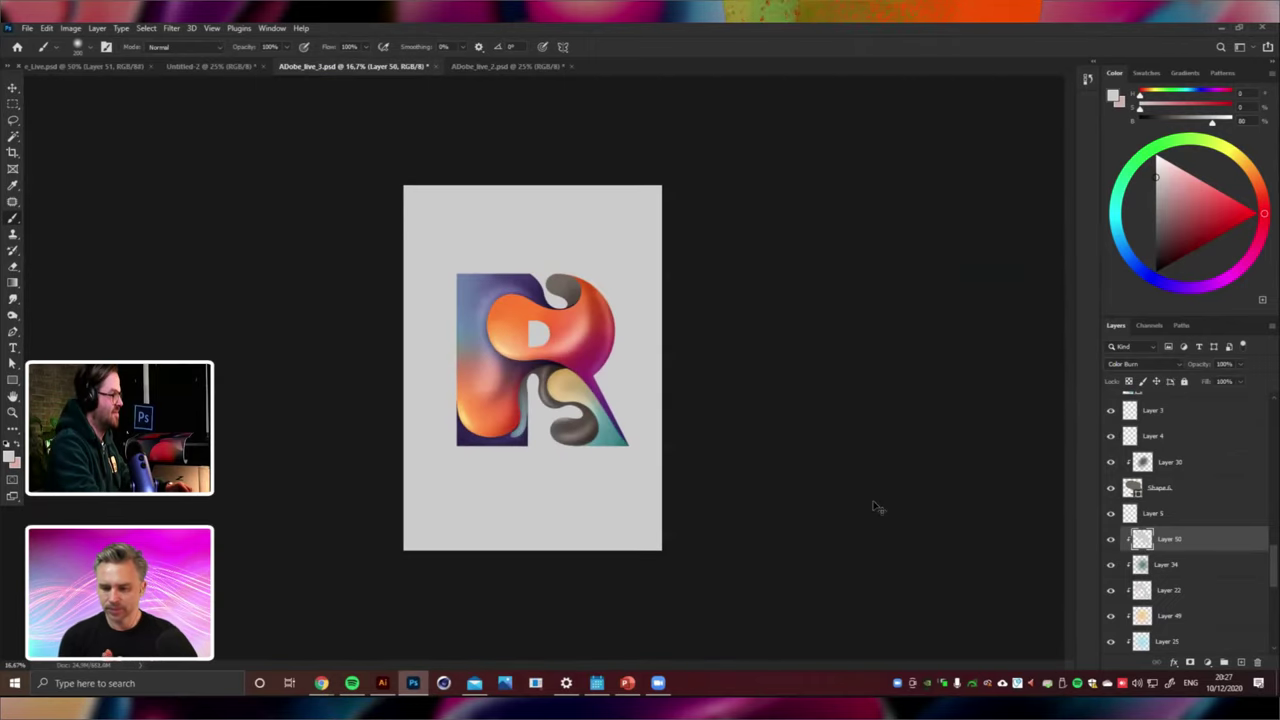
{"action": "key", "text": "ctrl+plus"}
{"action": "key", "text": "ctrl+plus"}
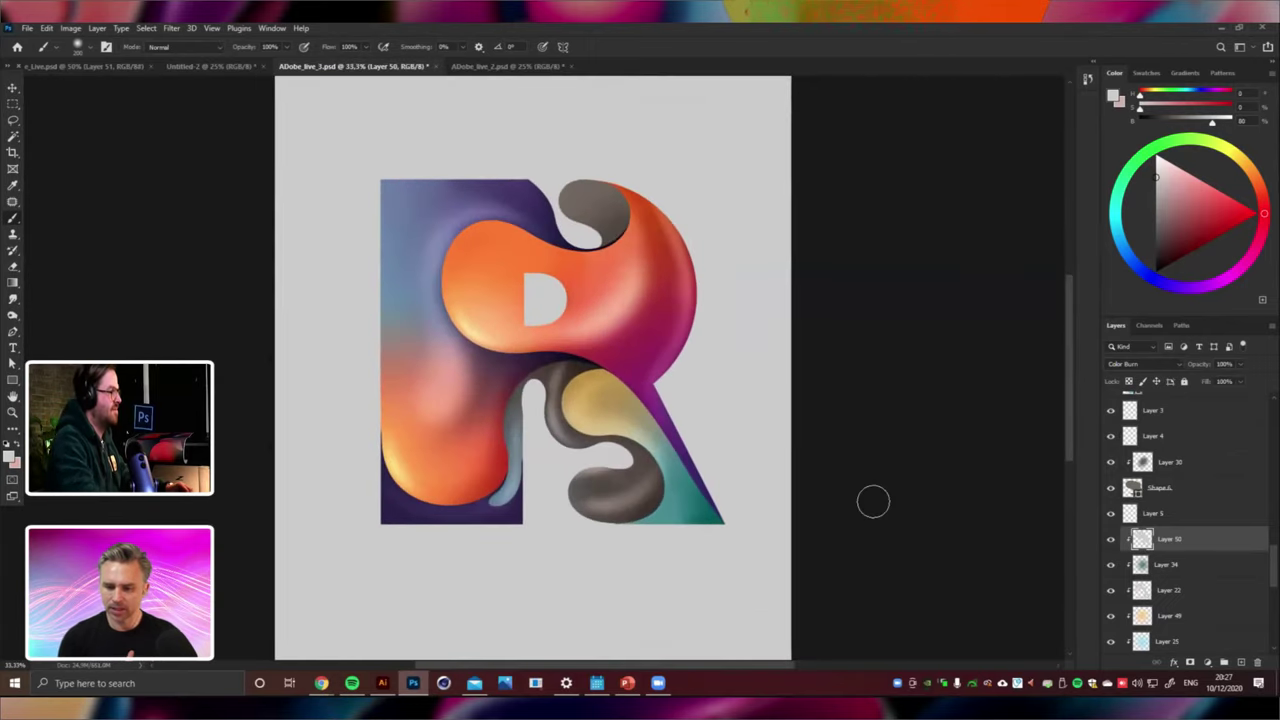
Select Layer 30 of the grey swirl and add a new clipped layer above it for brushwork.
{"action": "left_click", "coordinate": [11, 87]}
{"action": "left_click_drag", "start_coordinate": [657, 386], "coordinate": [678, 408]}
{"action": "right_click", "coordinate": [618, 220]}
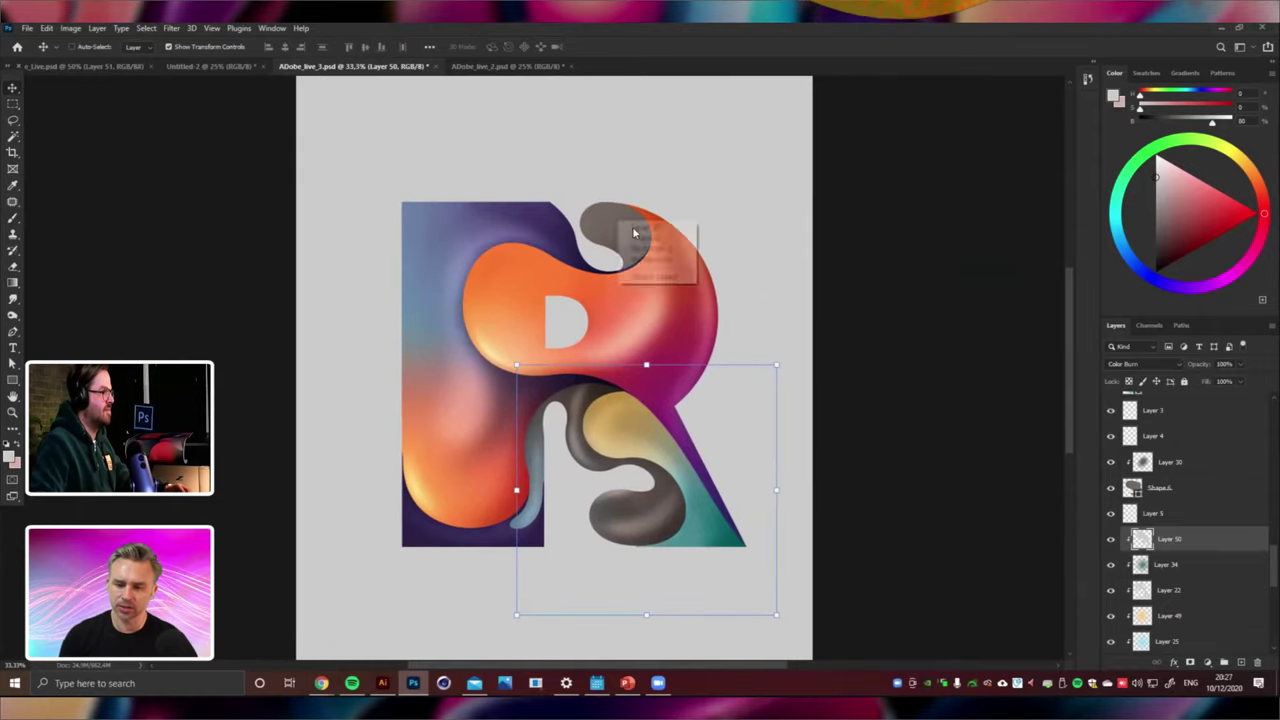
{"action": "left_click", "coordinate": [637, 234]}
{"action": "left_click", "coordinate": [13, 220]}
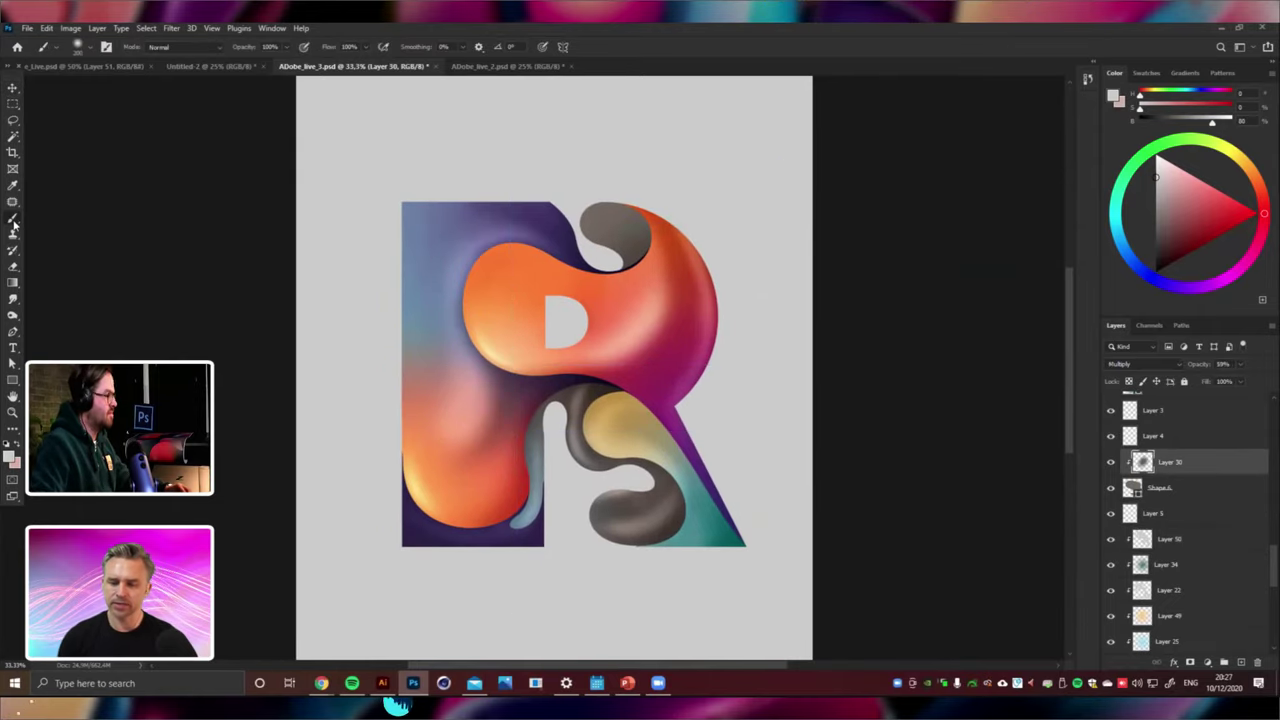
{"action": "key", "text": "ctrl+shift+n"}
{"action": "key", "text": "Return"}
{"action": "key", "text": "ctrl+["}
{"action": "key", "text": "ctrl+]"}
Sample a dark brown from the grey swirl and brush it along the swirl as shading, reducing the brush size for finer areas.
{"action": "key", "text": "ctrl+plus"}
{"action": "key", "text": "ctrl+plus"}
{"action": "key", "text": "ctrl+plus"}
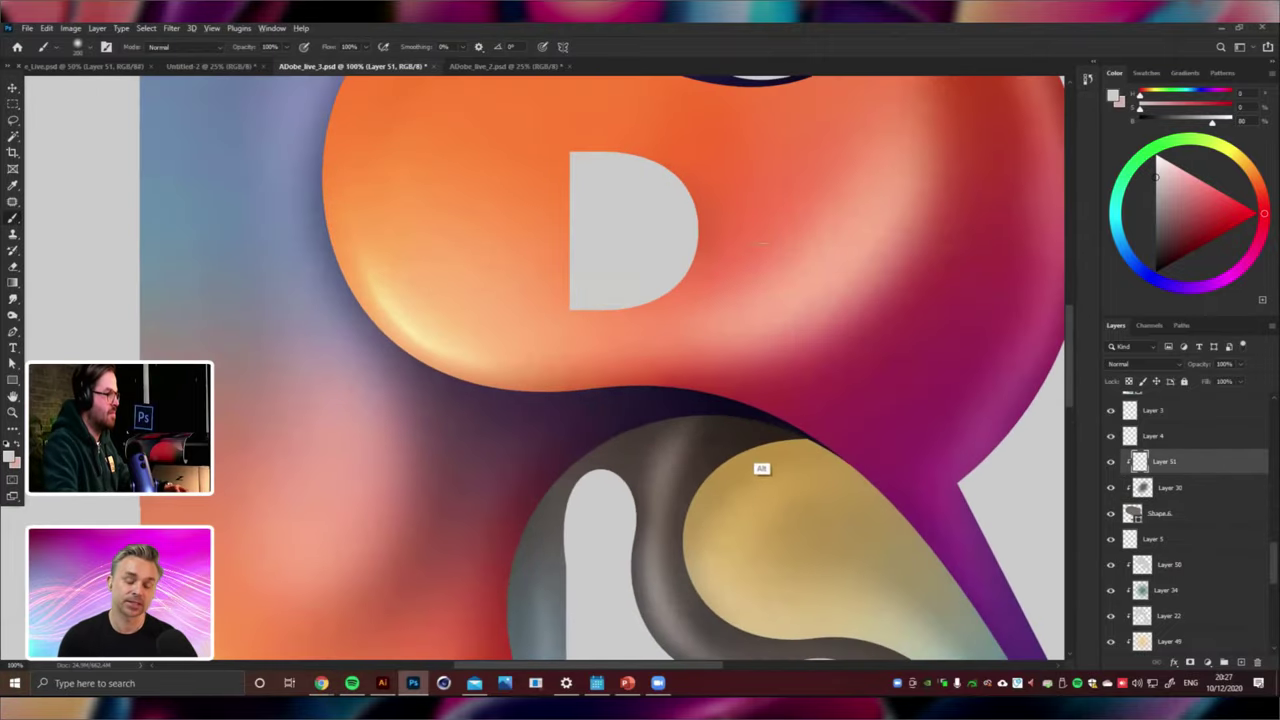
{"action": "left_click", "coordinate": [745, 432], "text": "alt"}
{"action": "left_click_drag", "start_coordinate": [649, 515], "coordinate": [617, 608]}
{"action": "left_click_drag", "start_coordinate": [771, 240], "coordinate": [674, 521]}
{"action": "mouse_move", "coordinate": [737, 414]}
{"action": "left_mouse_down"}
{"action": "mouse_move", "coordinate": [606, 188]}
{"action": "mouse_move", "coordinate": [663, 374]}
{"action": "mouse_move", "coordinate": [586, 251]}
{"action": "mouse_move", "coordinate": [531, 280]}
{"action": "mouse_move", "coordinate": [575, 350]}
{"action": "left_mouse_up"}
{"action": "key", "text": "bracketleft"}
{"action": "key", "text": "bracketleft"}
{"action": "scroll", "coordinate": [668, 485], "scroll_direction": "down", "scroll_amount": 6}
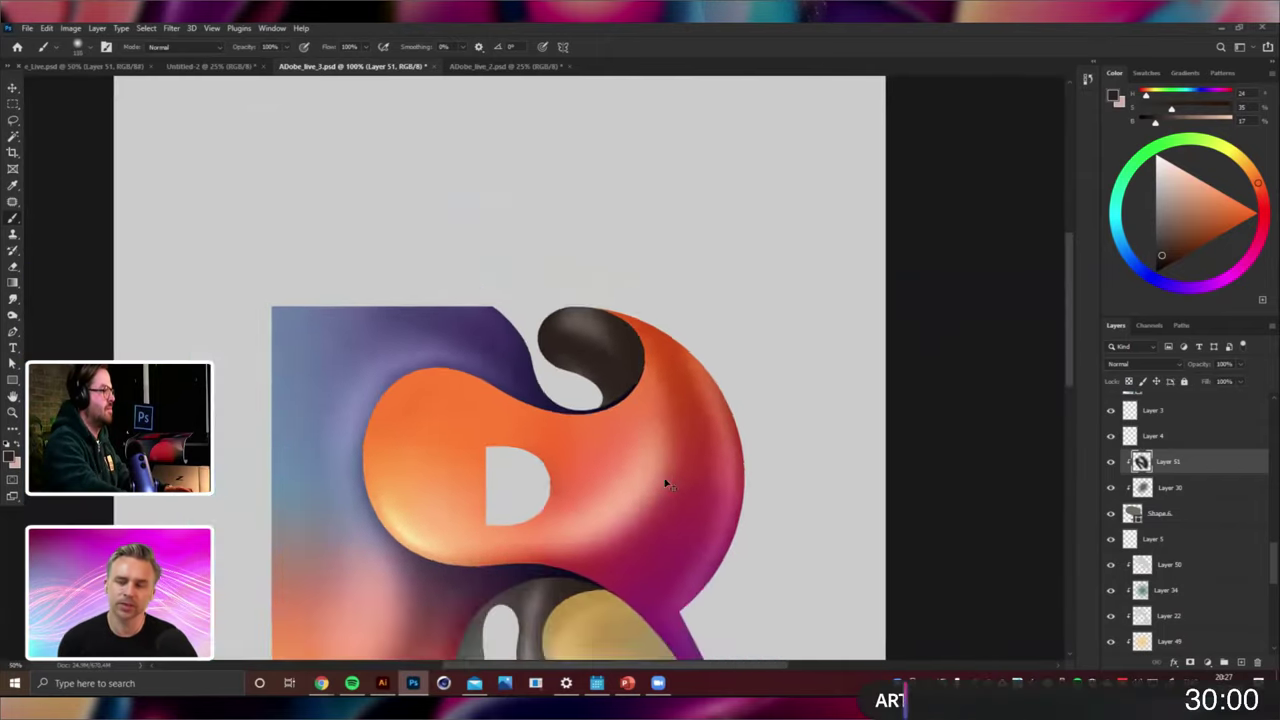
Lower the opacity of Layer 51, the grey swirl's shading layer, to 67%.
{"action": "key", "text": "Tab"}
{"action": "key", "text": "Tab"}
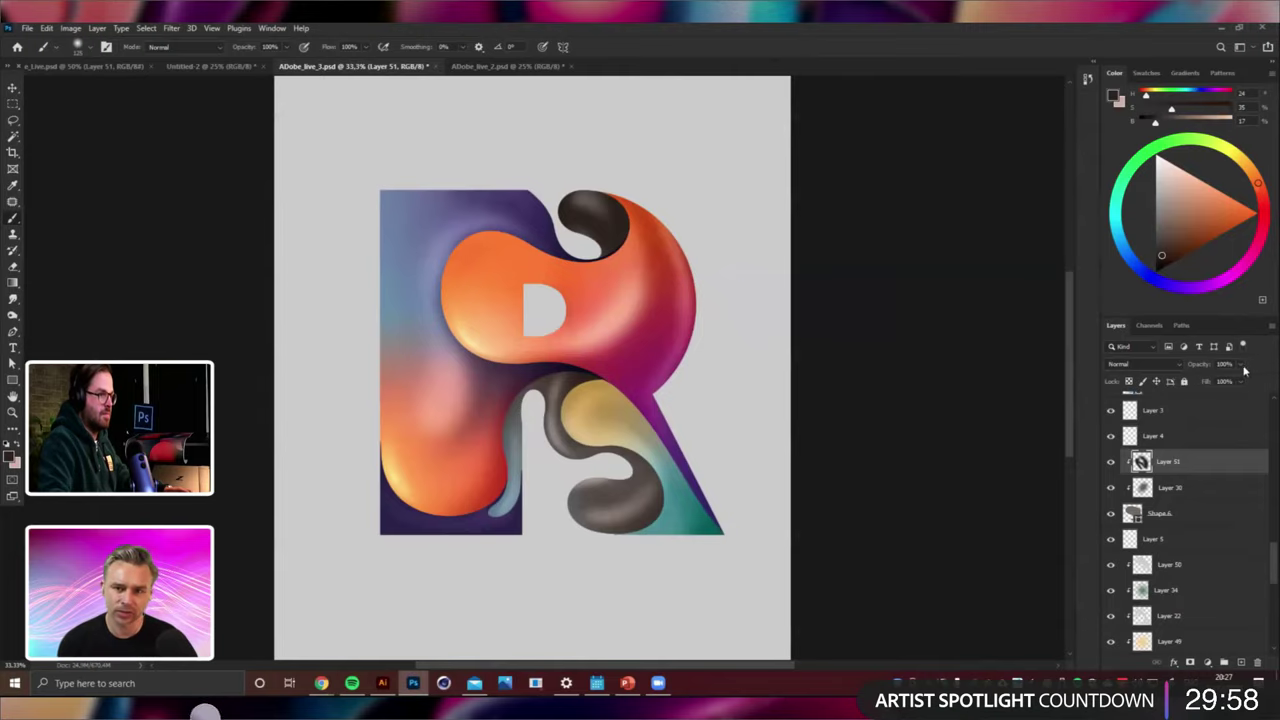
{"action": "left_click_drag", "start_coordinate": [1225, 381], "coordinate": [1221, 381]}
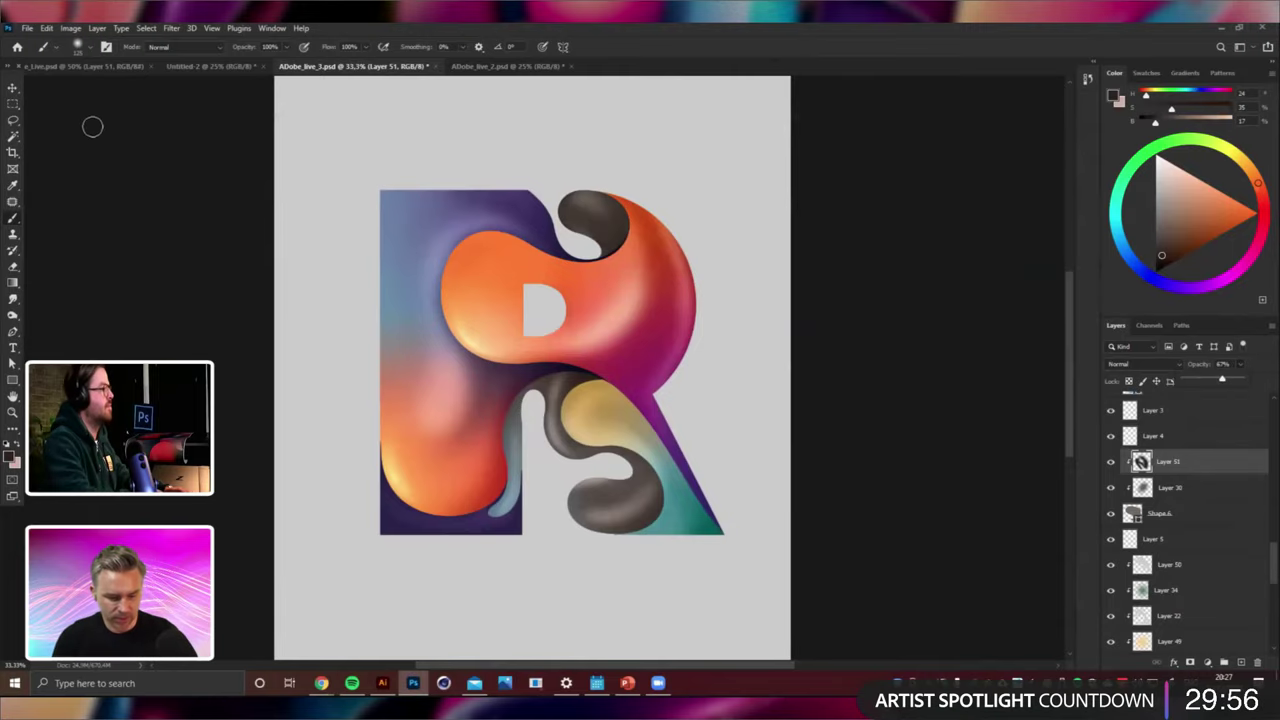
{"action": "left_click", "coordinate": [13, 88]}
{"action": "key", "text": "f"}
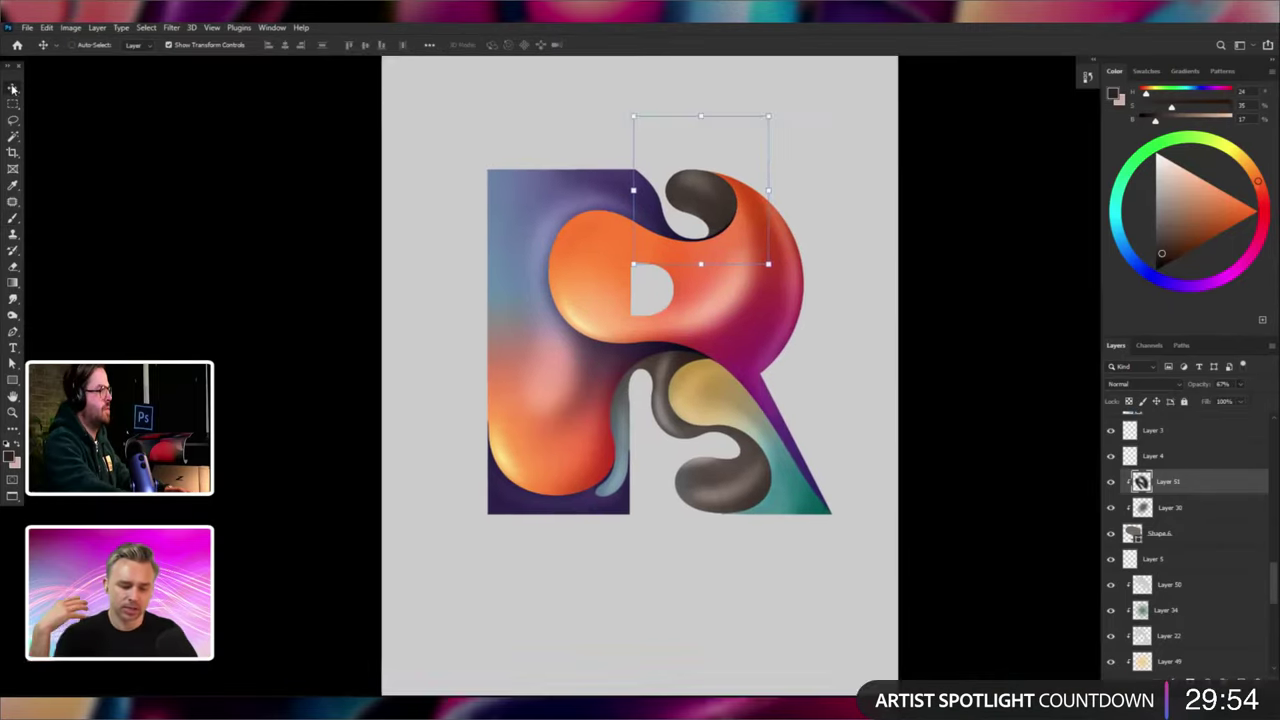
{"action": "key", "text": "ctrl+minus"}
{"action": "key", "text": "ctrl+minus"}
{"action": "key", "text": "ctrl+minus"}
{"action": "key", "text": "ctrl+plus"}
{"action": "key", "text": "ctrl+plus"}
{"action": "key", "text": "ctrl+plus"}
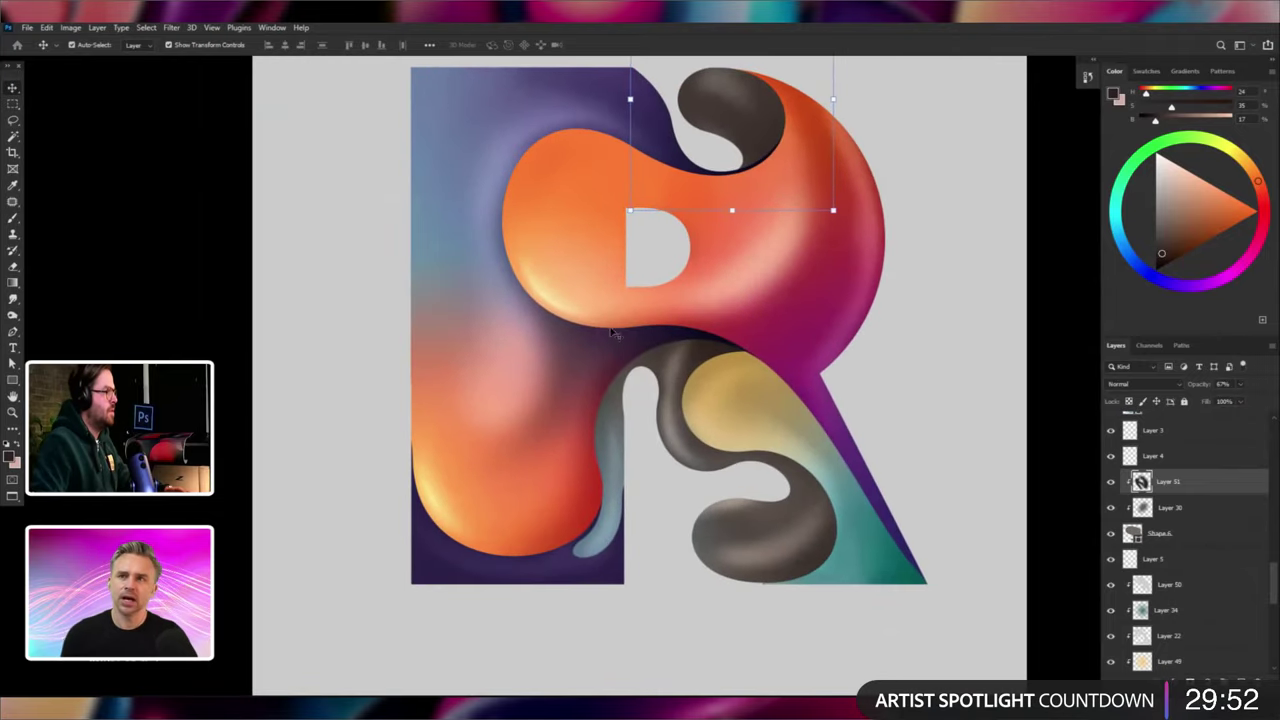
Select Layer 32 and move the lower lobe's yellow highlight, Layer 33, up beside the orange lobe's lower-left edge.
{"action": "right_click", "coordinate": [576, 304]}
{"action": "left_click", "coordinate": [590, 310]}
{"action": "mouse_move", "coordinate": [574, 304]}
{"action": "left_mouse_down"}
{"action": "mouse_move", "coordinate": [557, 306]}
{"action": "mouse_move", "coordinate": [574, 297]}
{"action": "mouse_move", "coordinate": [595, 314]}
{"action": "left_mouse_up"}
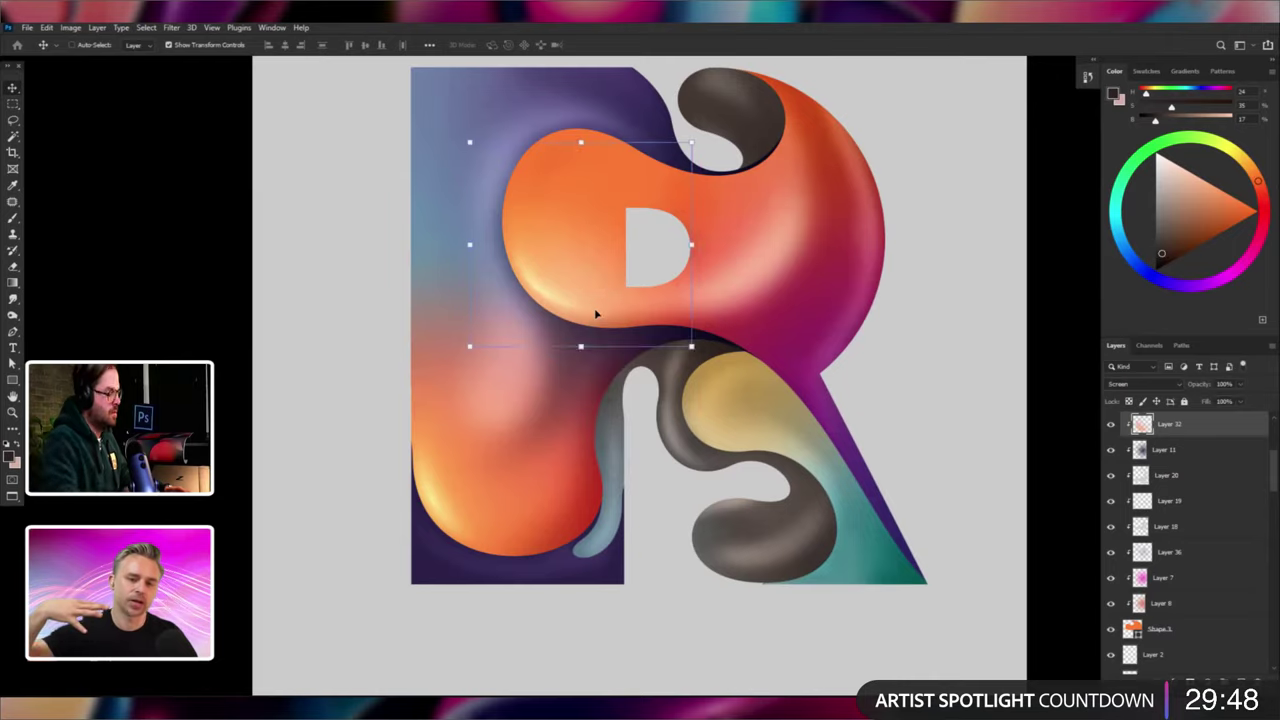
{"action": "key", "text": "ctrl+minus"}
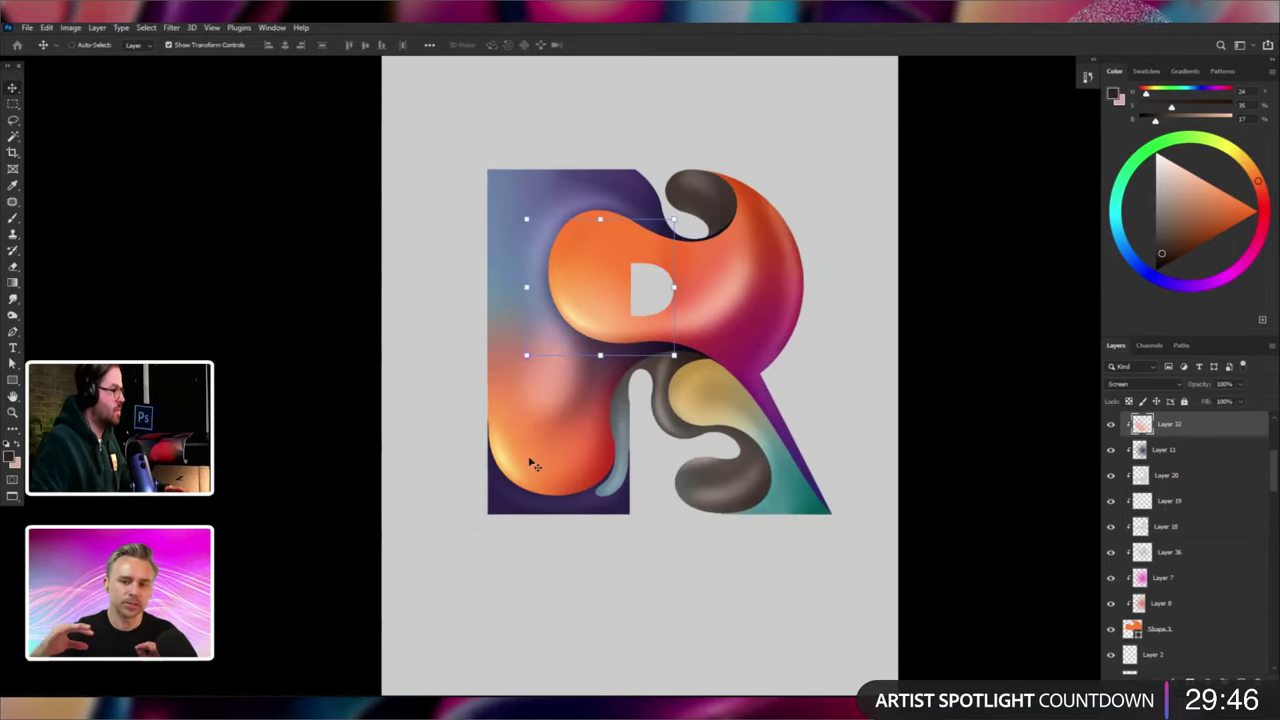
{"action": "left_click_drag", "start_coordinate": [510, 463], "coordinate": [617, 321]}
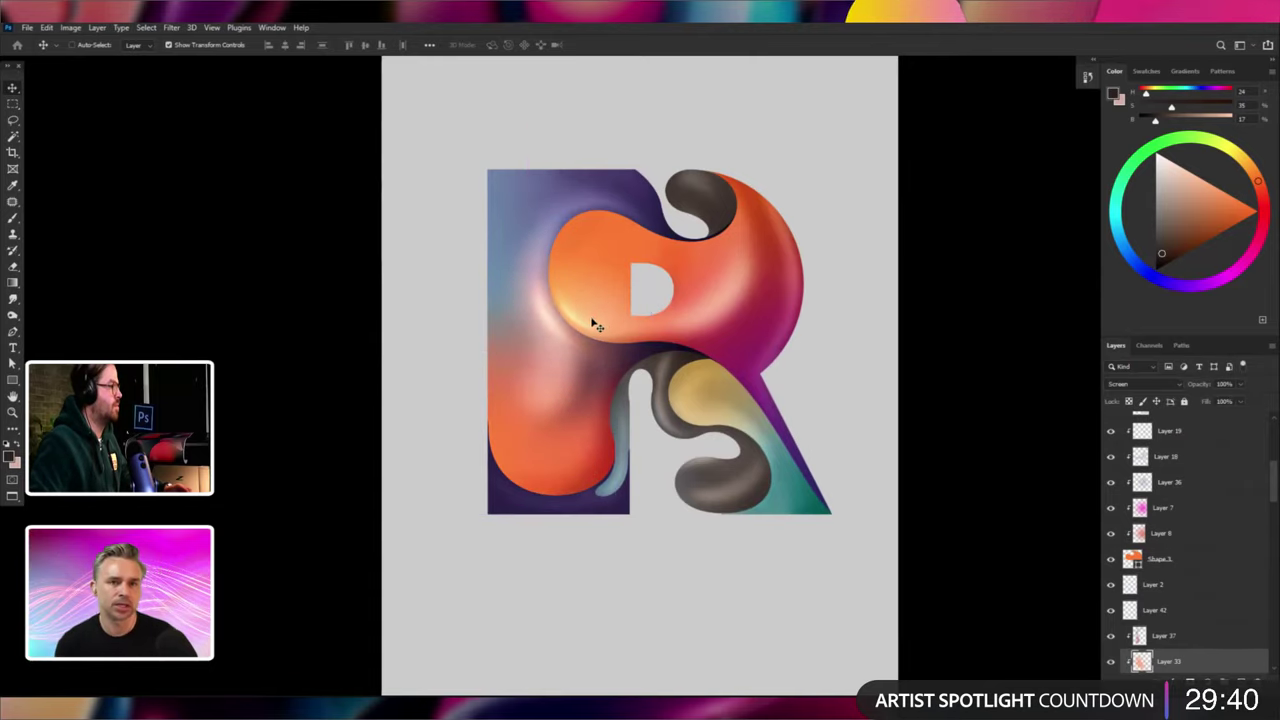
Move Layer 32's highlight onto the bowl, rotated -90° and enlarged to about 170% by 188%, with its upper-right corner distorted inward.
{"action": "right_click", "coordinate": [595, 325]}
{"action": "left_click", "coordinate": [608, 327]}
{"action": "left_click_drag", "start_coordinate": [612, 326], "coordinate": [612, 195]}
{"action": "left_click_drag", "start_coordinate": [630, 294], "coordinate": [702, 278]}
{"action": "left_click_drag", "start_coordinate": [760, 194], "coordinate": [820, 143]}
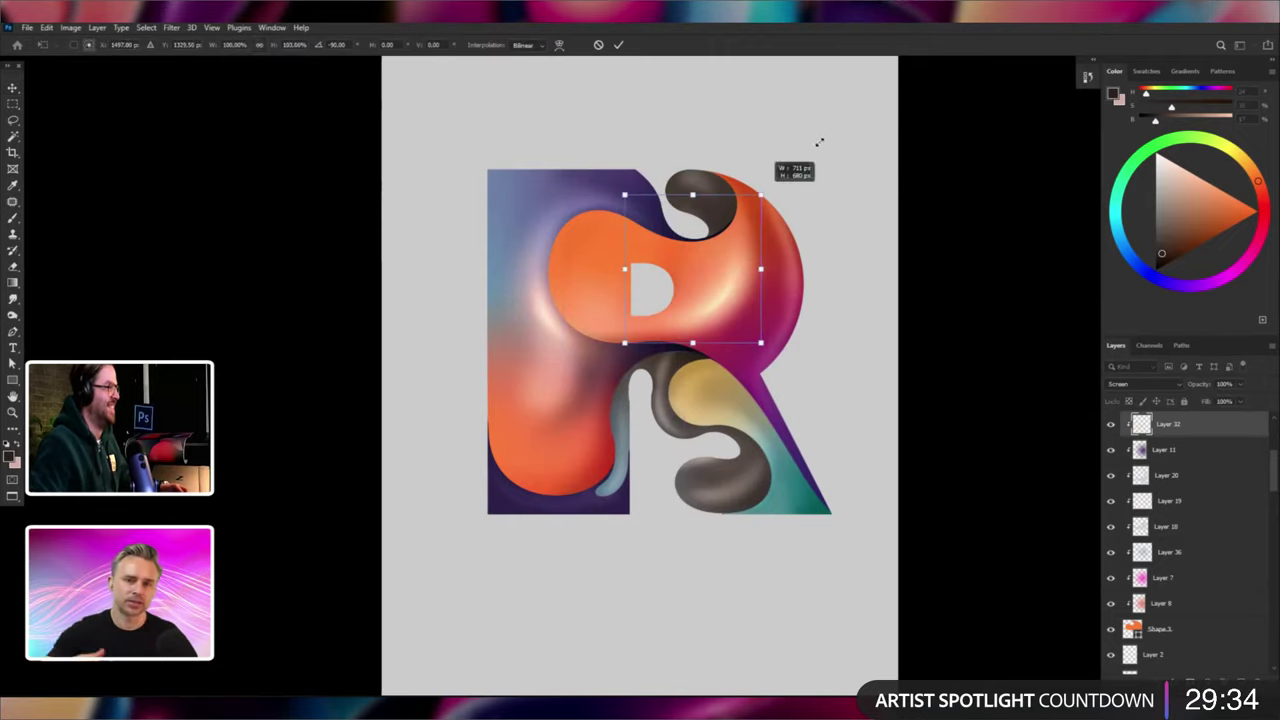
{"action": "left_click_drag", "start_coordinate": [749, 300], "coordinate": [731, 271]}
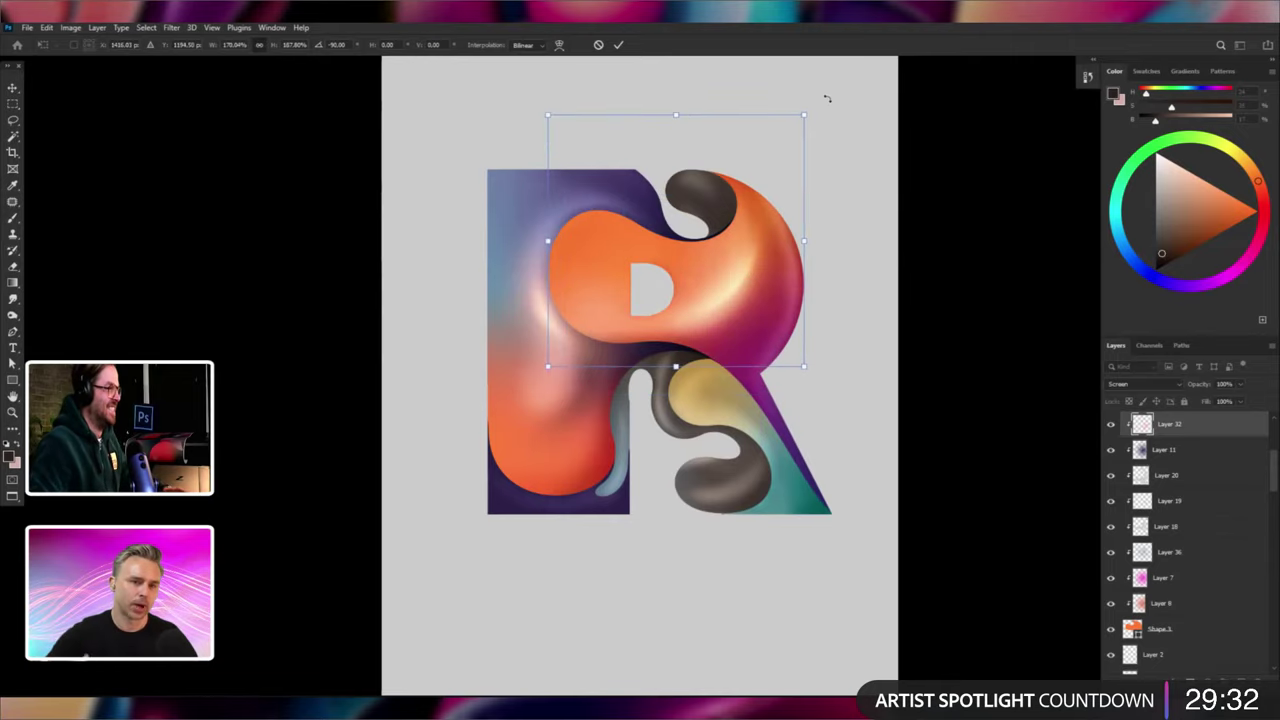
{"action": "left_click_drag", "start_coordinate": [804, 114], "coordinate": [784, 149]}
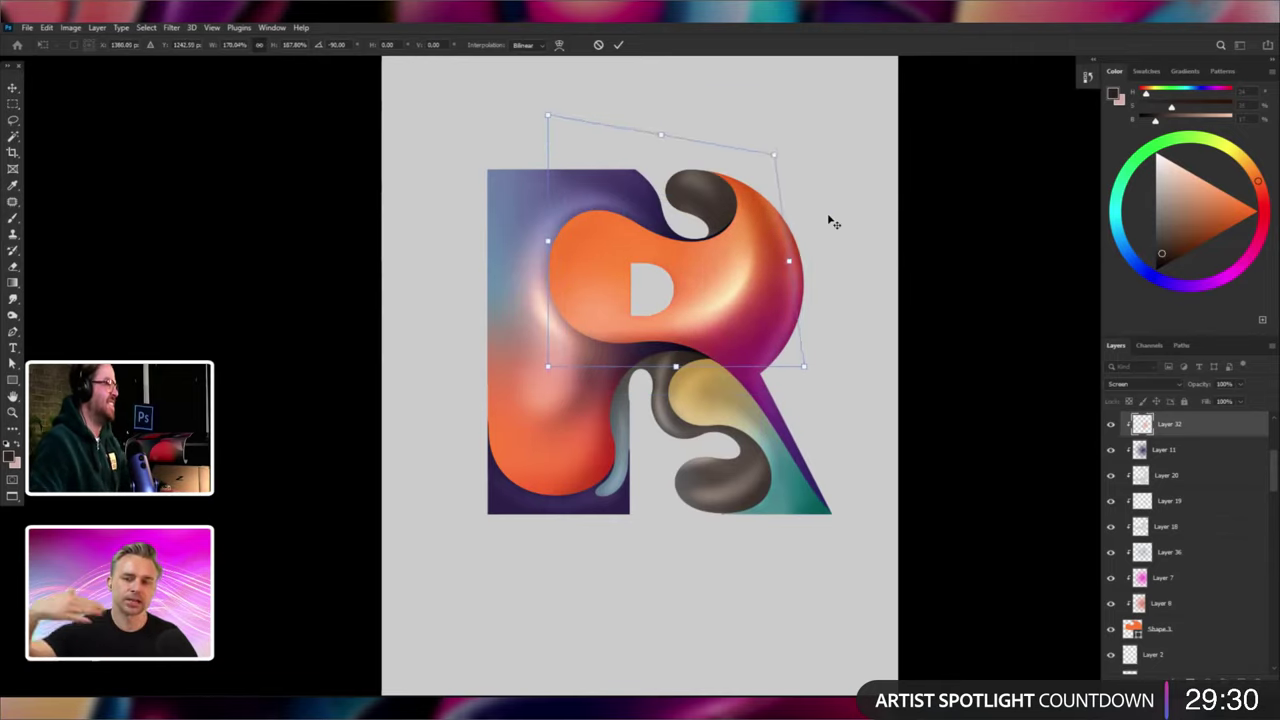
{"action": "key", "text": "Return"}
{"action": "left_click_drag", "start_coordinate": [829, 217], "coordinate": [834, 220]}
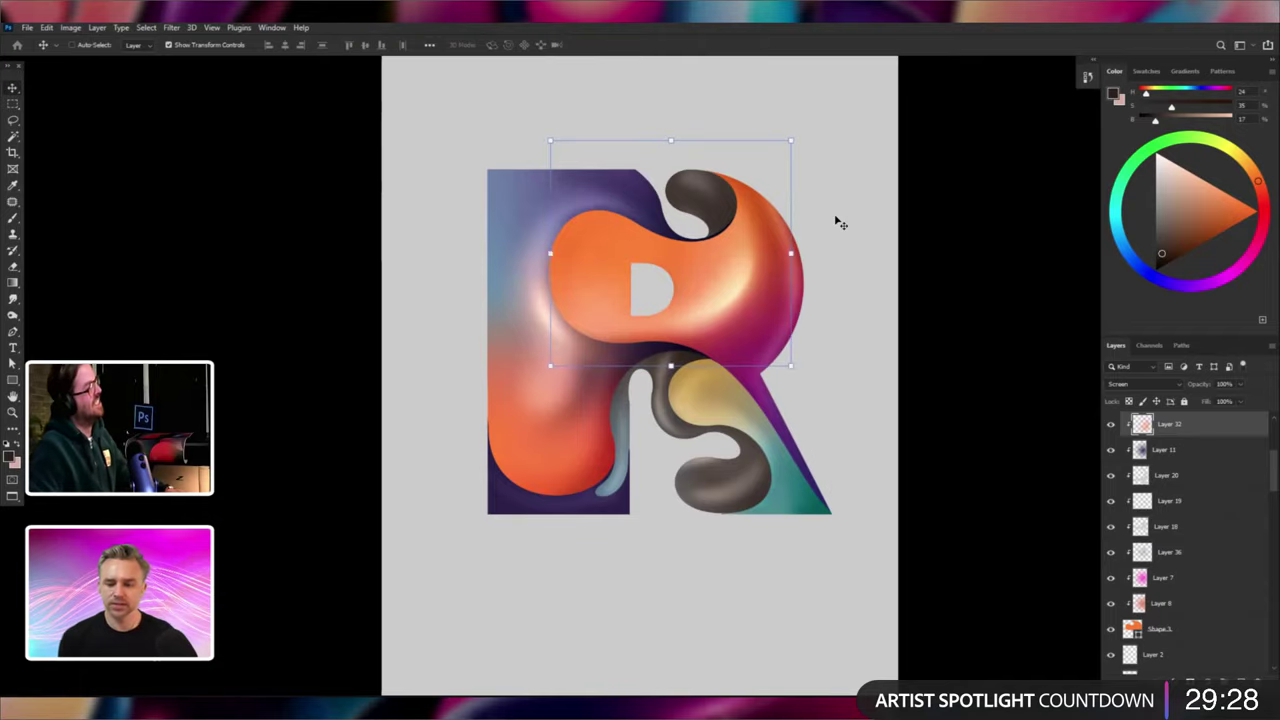
Select Layer 33 beside the orange lobe and shift its hue toward violet with Hue/Saturation.
{"action": "key", "text": "6"}
{"action": "right_click", "coordinate": [533, 332]}
{"action": "left_click", "coordinate": [557, 333]}
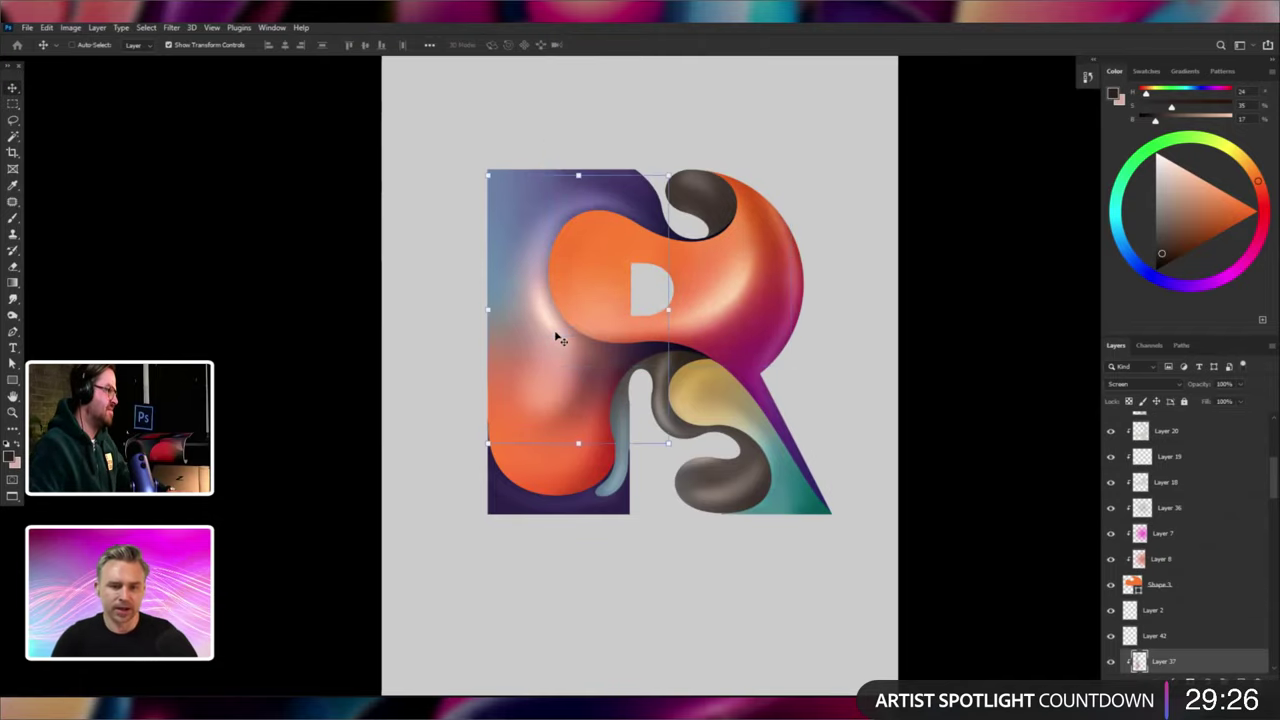
{"action": "right_click", "coordinate": [549, 327]}
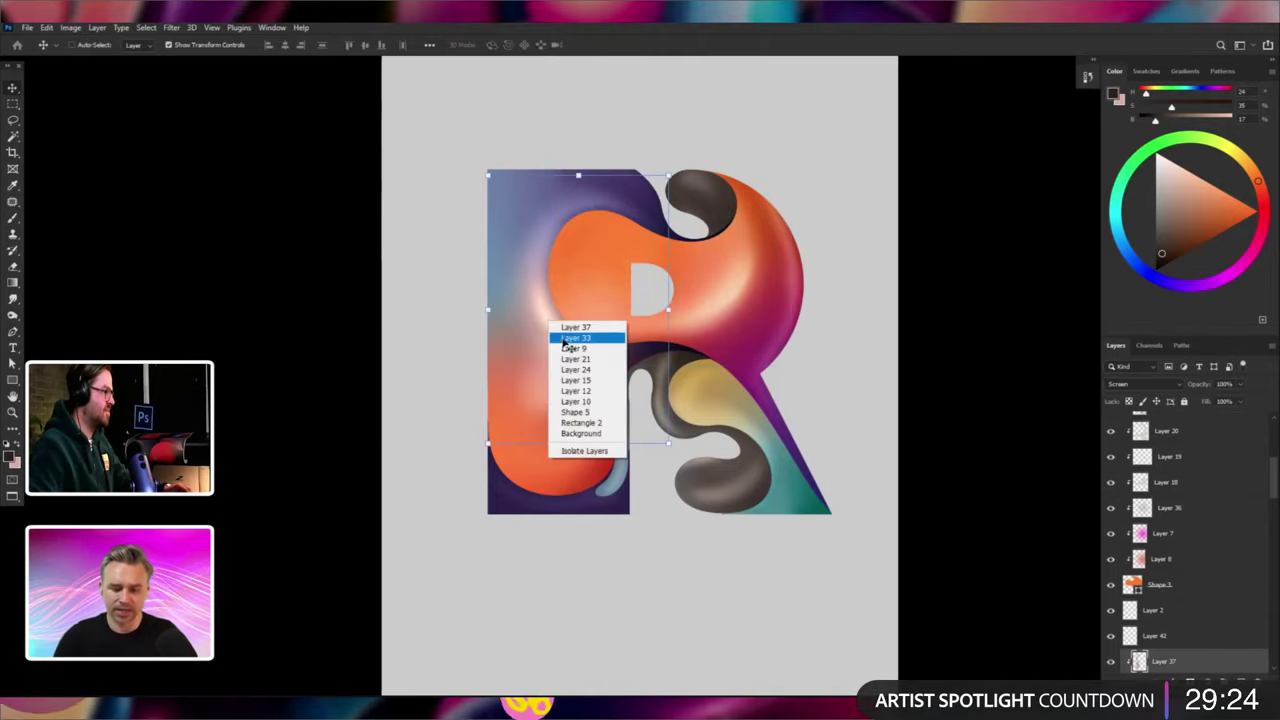
{"action": "left_click", "coordinate": [565, 333]}
{"action": "mouse_move", "coordinate": [565, 333]}
{"action": "left_mouse_down"}
{"action": "mouse_move", "coordinate": [287, 289]}
{"action": "mouse_move", "coordinate": [557, 329]}
{"action": "left_mouse_up"}
{"action": "key", "text": "ctrl+u"}
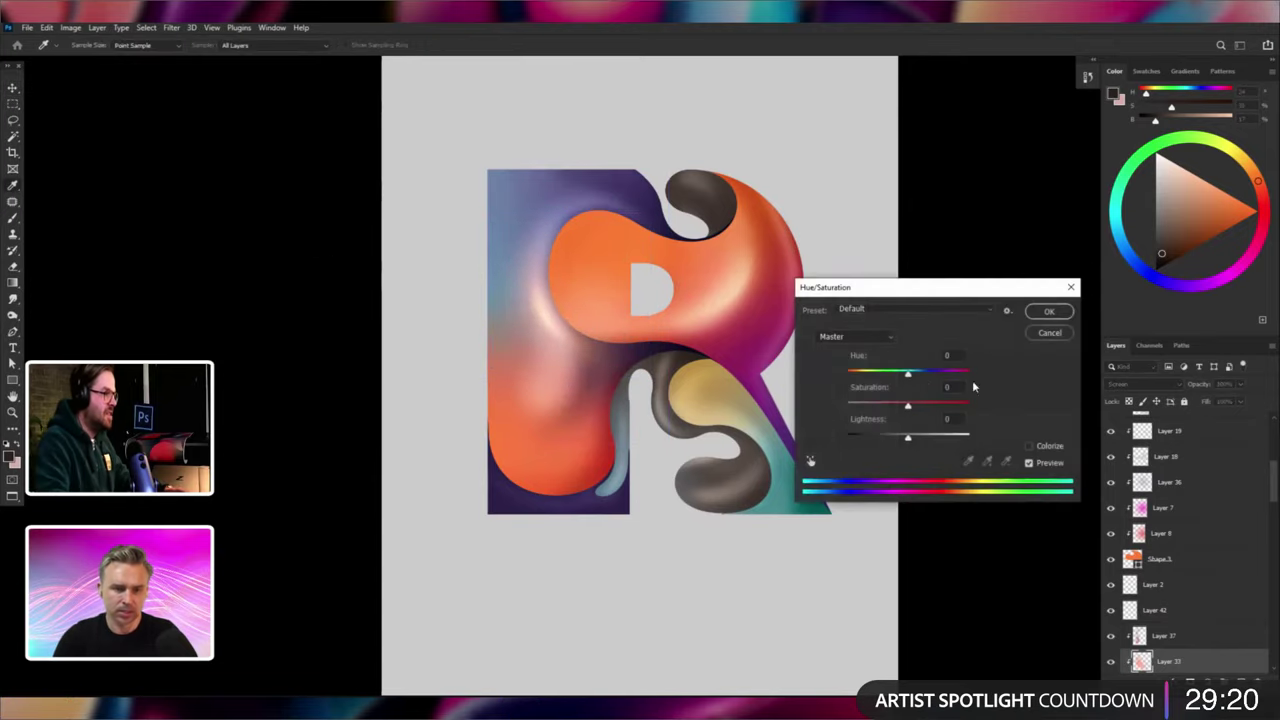
{"action": "left_click_drag", "start_coordinate": [944, 375], "coordinate": [844, 375]}
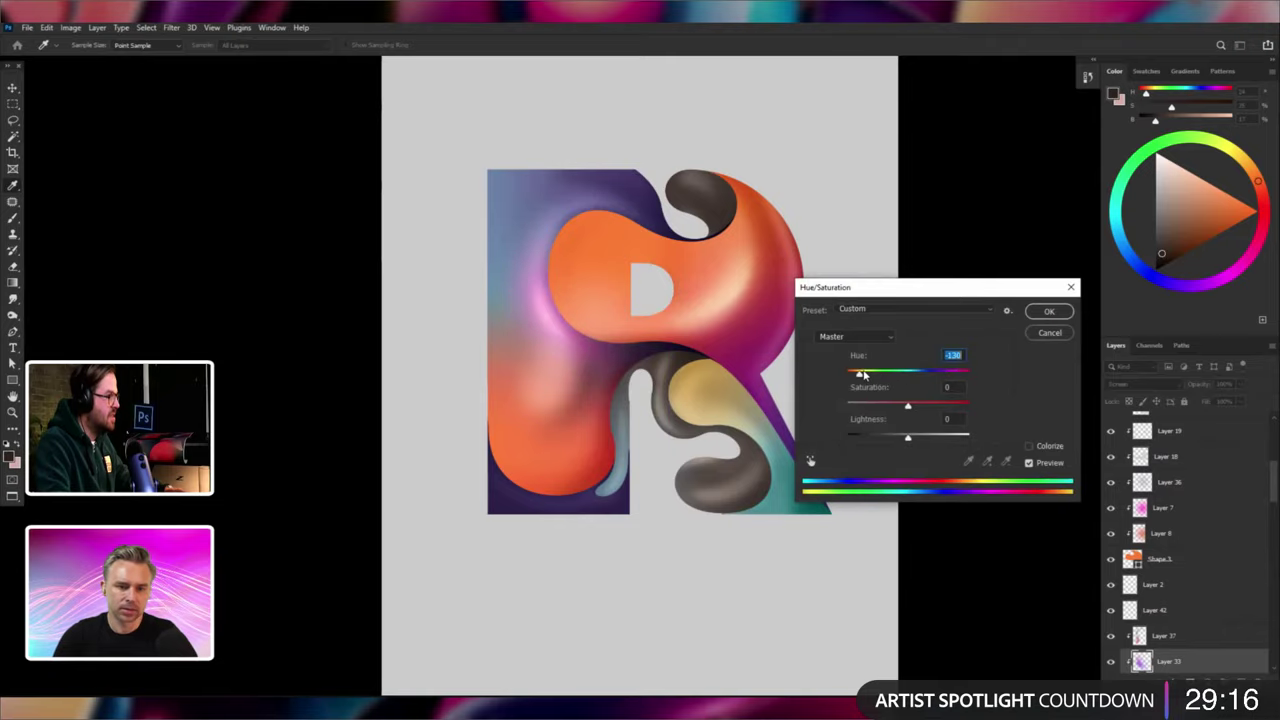
{"action": "left_click", "coordinate": [1044, 312]}
Delete Layer 33 and undo the deletion.
{"action": "key", "text": "z"}
{"action": "left_click", "coordinate": [1039, 307], "text": "alt"}
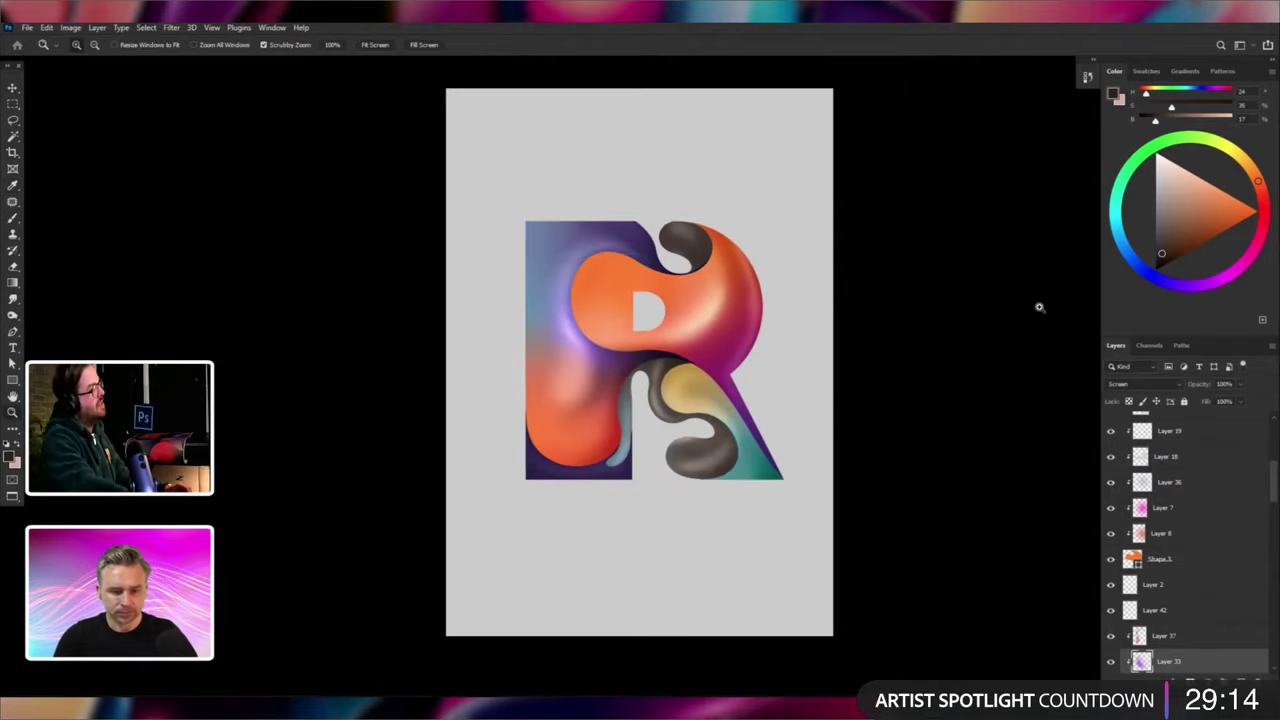
{"action": "key", "text": "Delete"}
{"action": "left_click", "coordinate": [1039, 307], "text": "alt"}
{"action": "left_click", "coordinate": [1039, 307]}
{"action": "left_click", "coordinate": [1039, 307]}
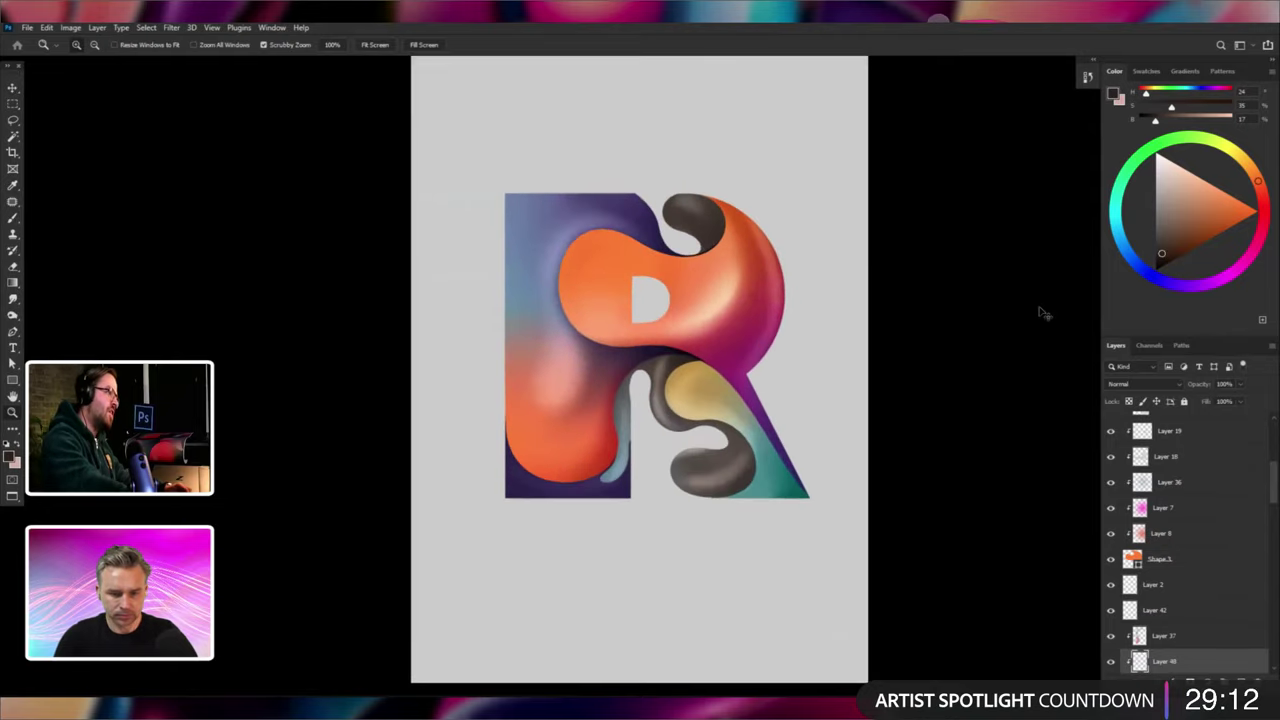
{"action": "key", "text": "ctrl+z"}
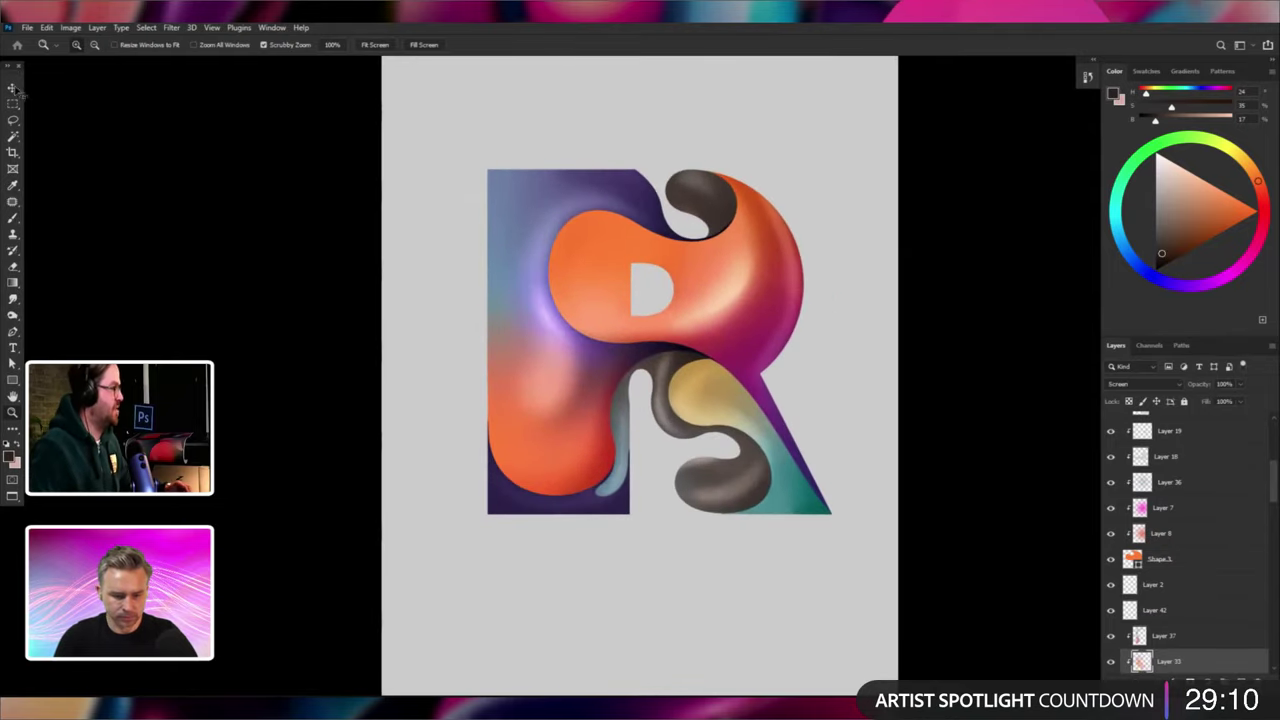
Try Layer 33's highlight in several positions around the stem and lower lobe, and hide the layer.
{"action": "left_click", "coordinate": [14, 88]}
{"action": "left_click_drag", "start_coordinate": [520, 322], "coordinate": [408, 347]}
{"action": "key", "text": "ctrl+z"}
{"action": "left_click_drag", "start_coordinate": [583, 320], "coordinate": [555, 367]}
{"action": "key", "text": "ctrl+z"}
{"action": "left_click_drag", "start_coordinate": [571, 322], "coordinate": [573, 424]}
{"action": "key", "text": "ctrl+z"}
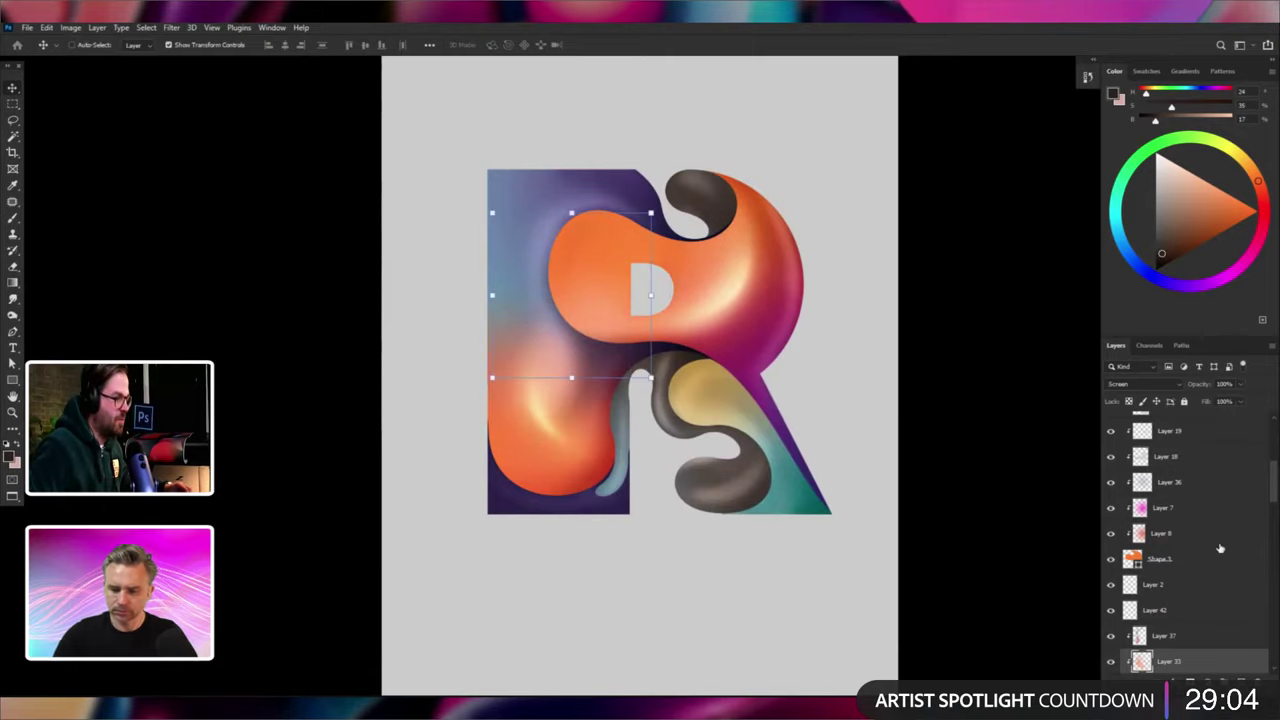
{"action": "key", "text": "Delete"}
{"action": "scroll", "coordinate": [1182, 516], "scroll_direction": "up", "scroll_amount": 5}
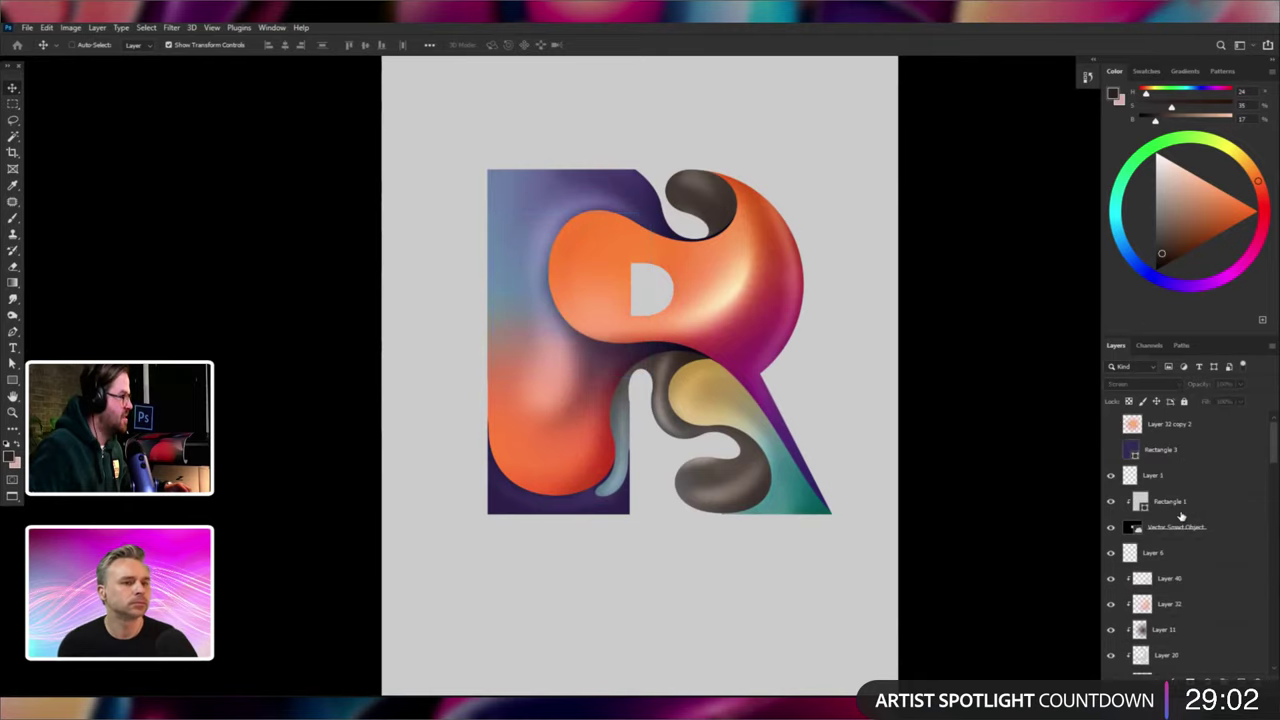
Select Layer 32, the bowl's bright highlight, undo its move off the canvas and hide the layer.
{"action": "right_click", "coordinate": [737, 282]}
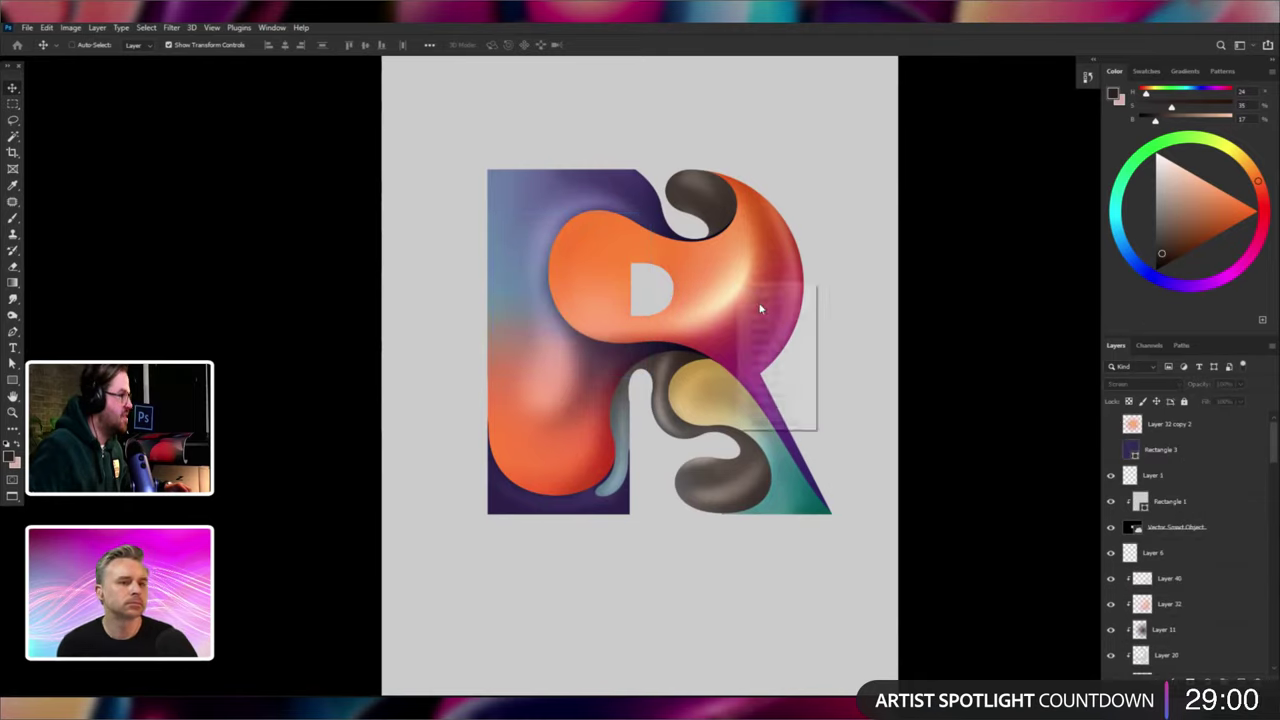
{"action": "left_click", "coordinate": [746, 297]}
{"action": "right_click", "coordinate": [726, 293]}
{"action": "left_click", "coordinate": [735, 297]}
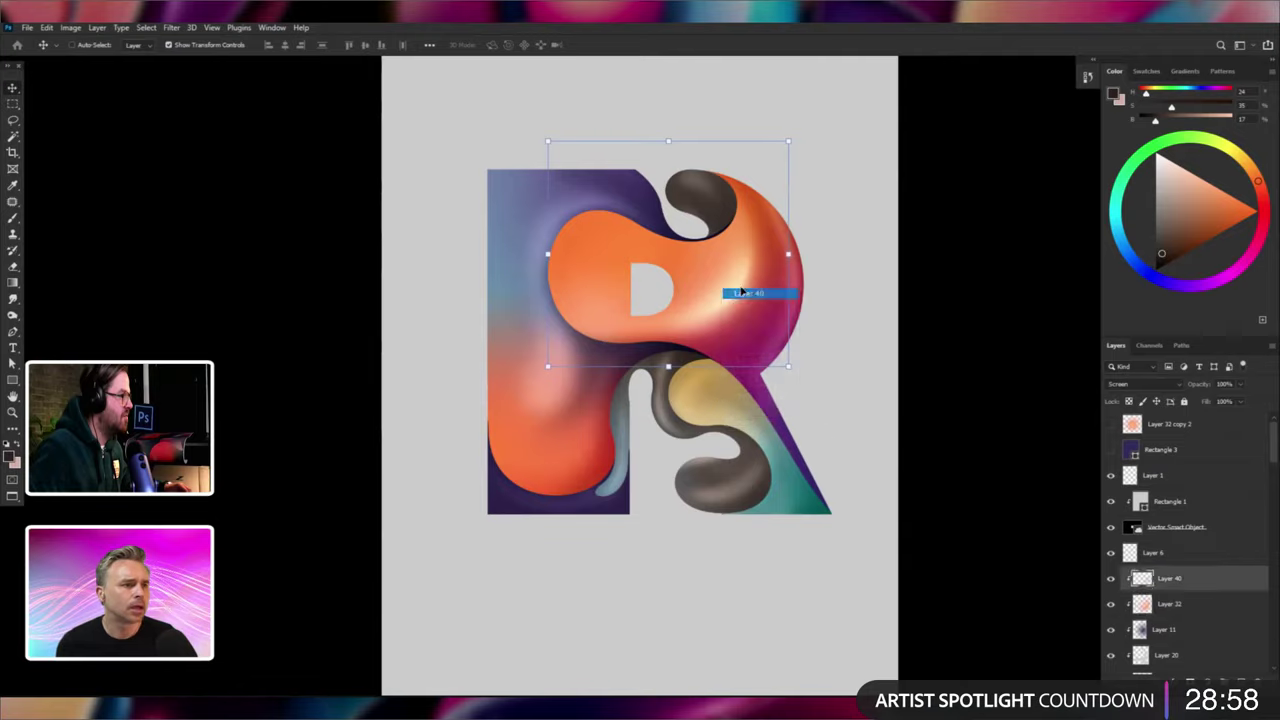
{"action": "right_click", "coordinate": [727, 292]}
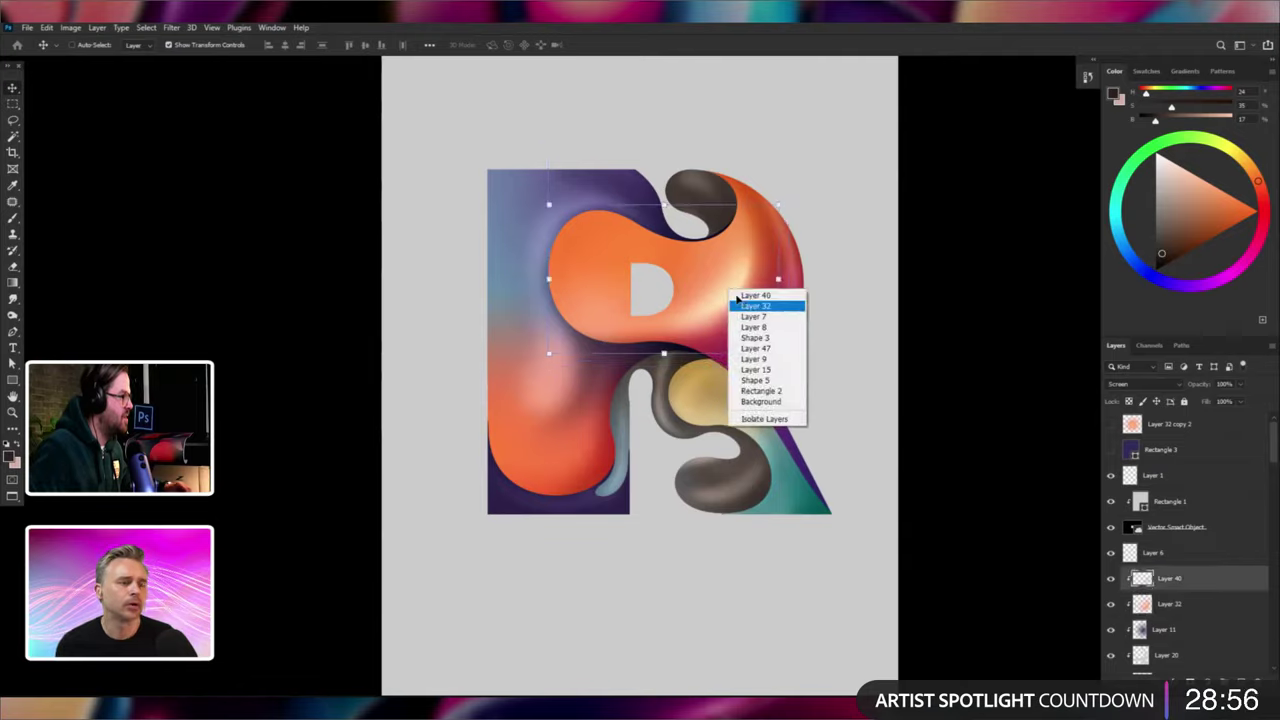
{"action": "left_click", "coordinate": [736, 308]}
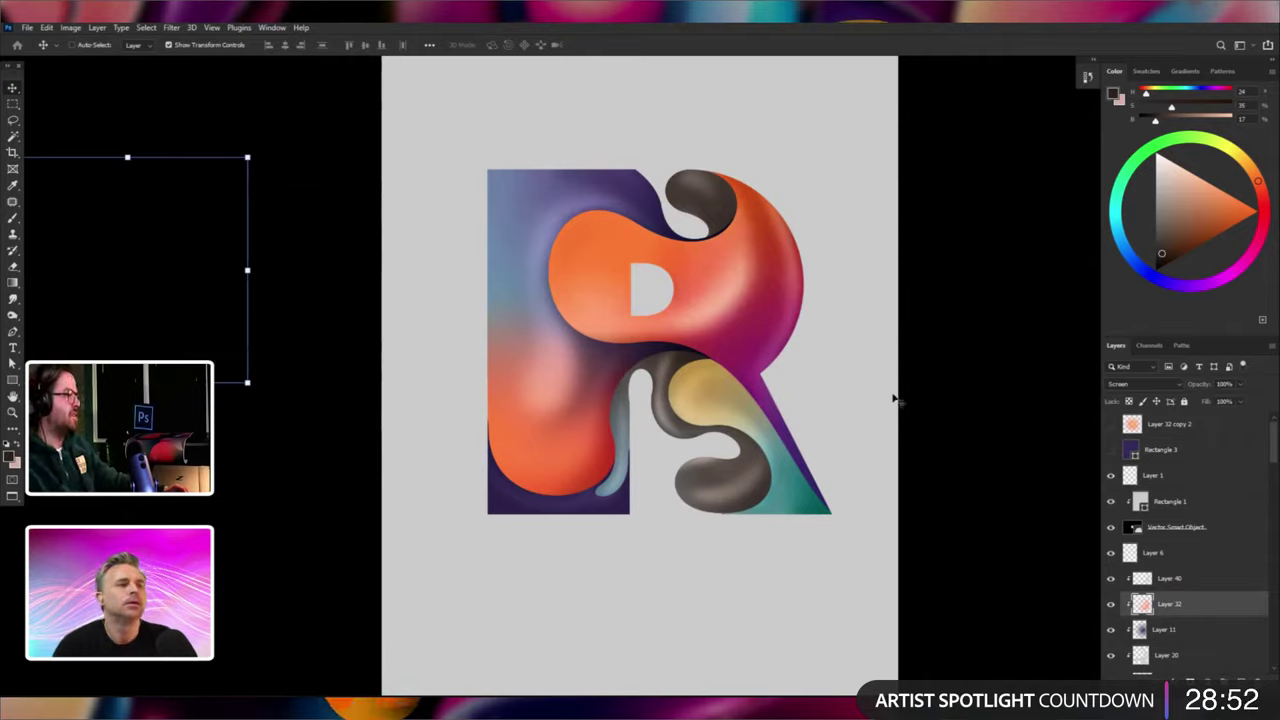
{"action": "key", "text": "ctrl+z"}
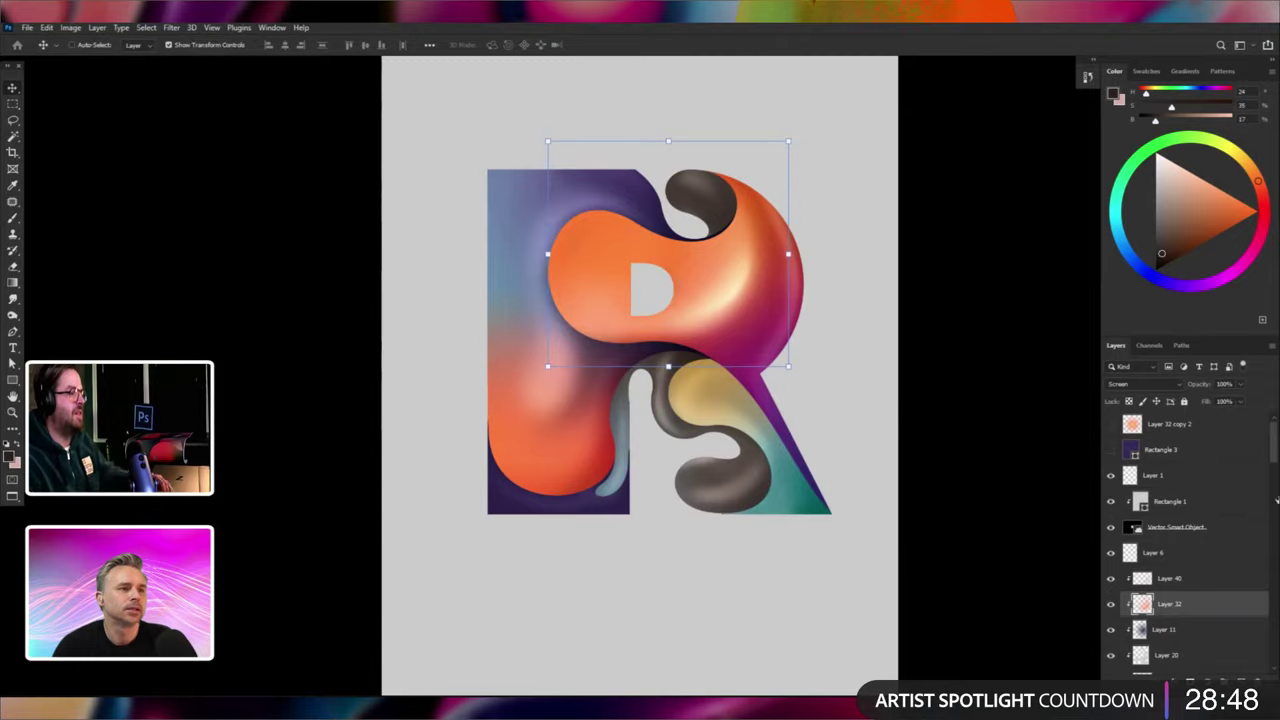
{"action": "left_click", "coordinate": [1111, 606]}
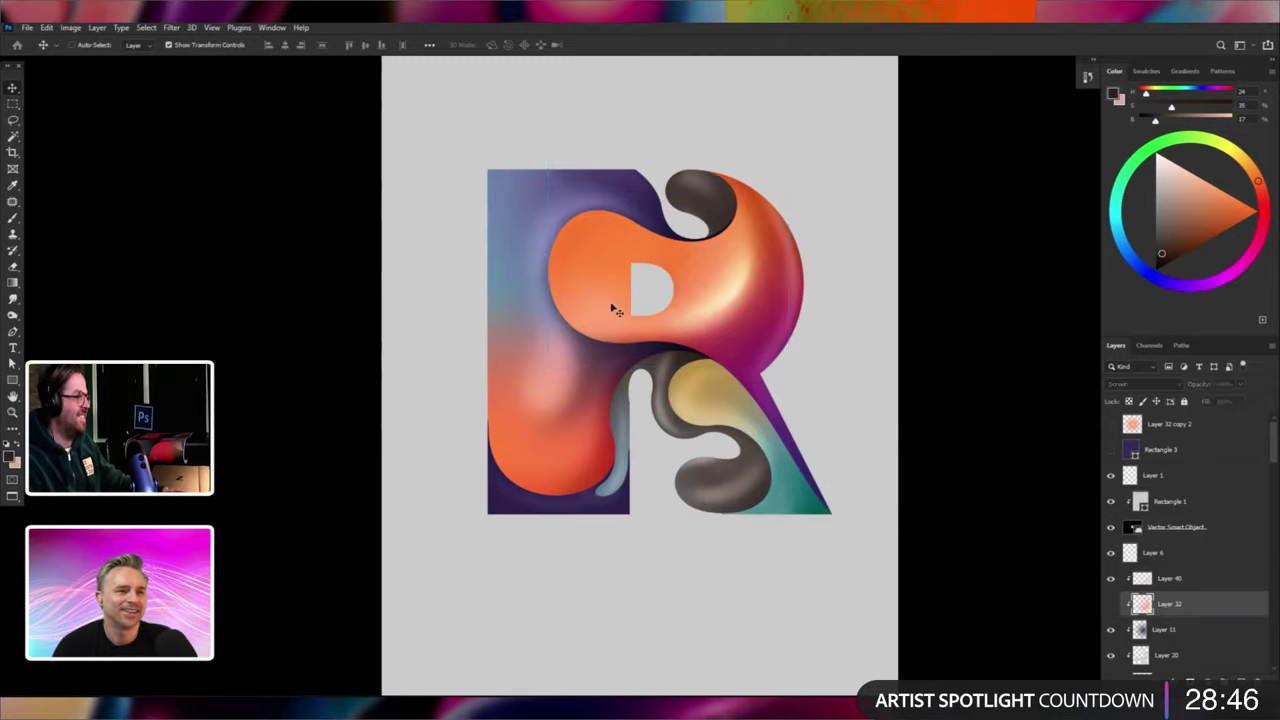
Select the orange Shape 3, add a new layer clipped to it and place that layer above Layer 18.
{"action": "right_click", "coordinate": [720, 312]}
{"action": "left_click", "coordinate": [735, 326]}
{"action": "right_click", "coordinate": [703, 402]}
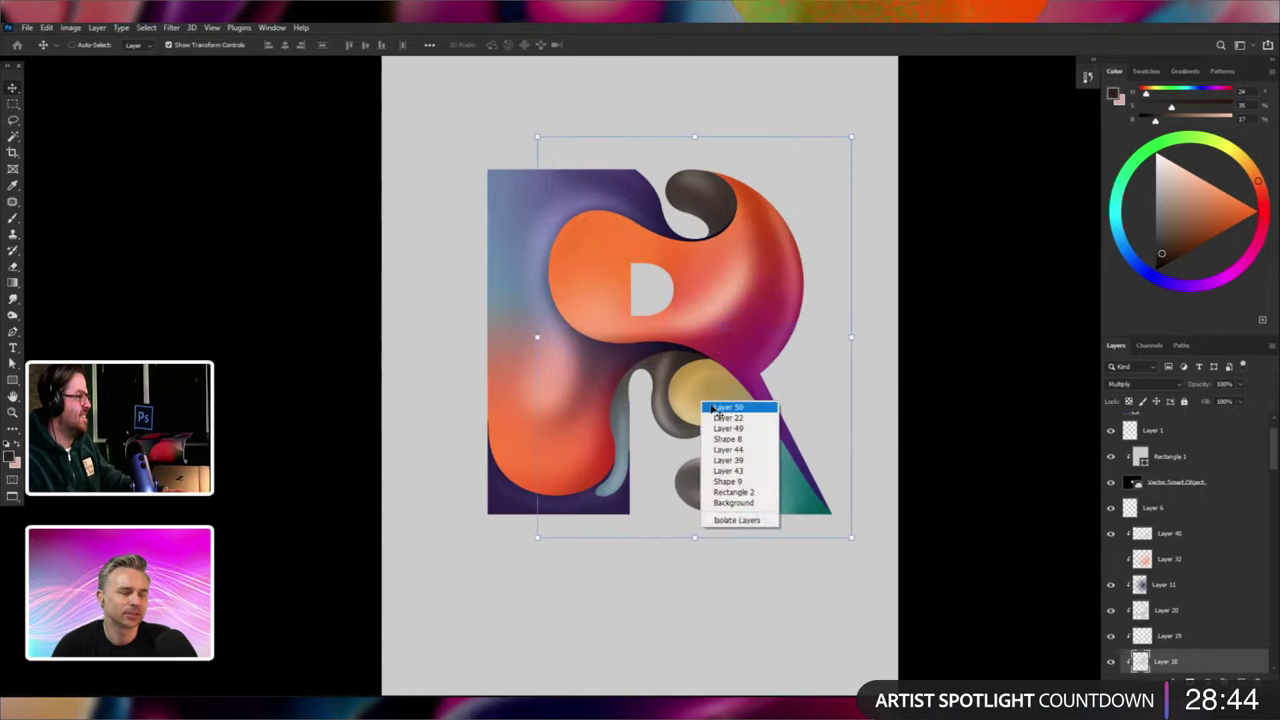
{"action": "left_click", "coordinate": [725, 412]}
{"action": "right_click", "coordinate": [613, 256]}
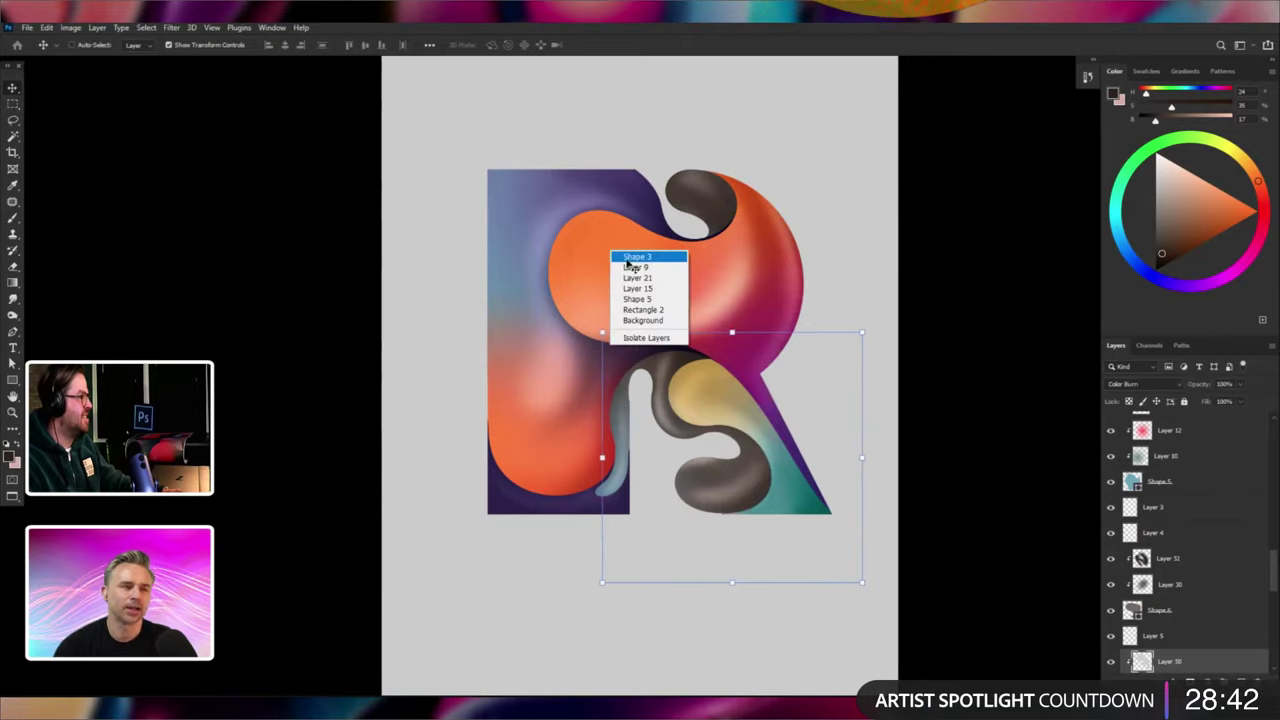
{"action": "left_click", "coordinate": [616, 263]}
{"action": "right_click", "coordinate": [618, 277]}
{"action": "left_click", "coordinate": [617, 274]}
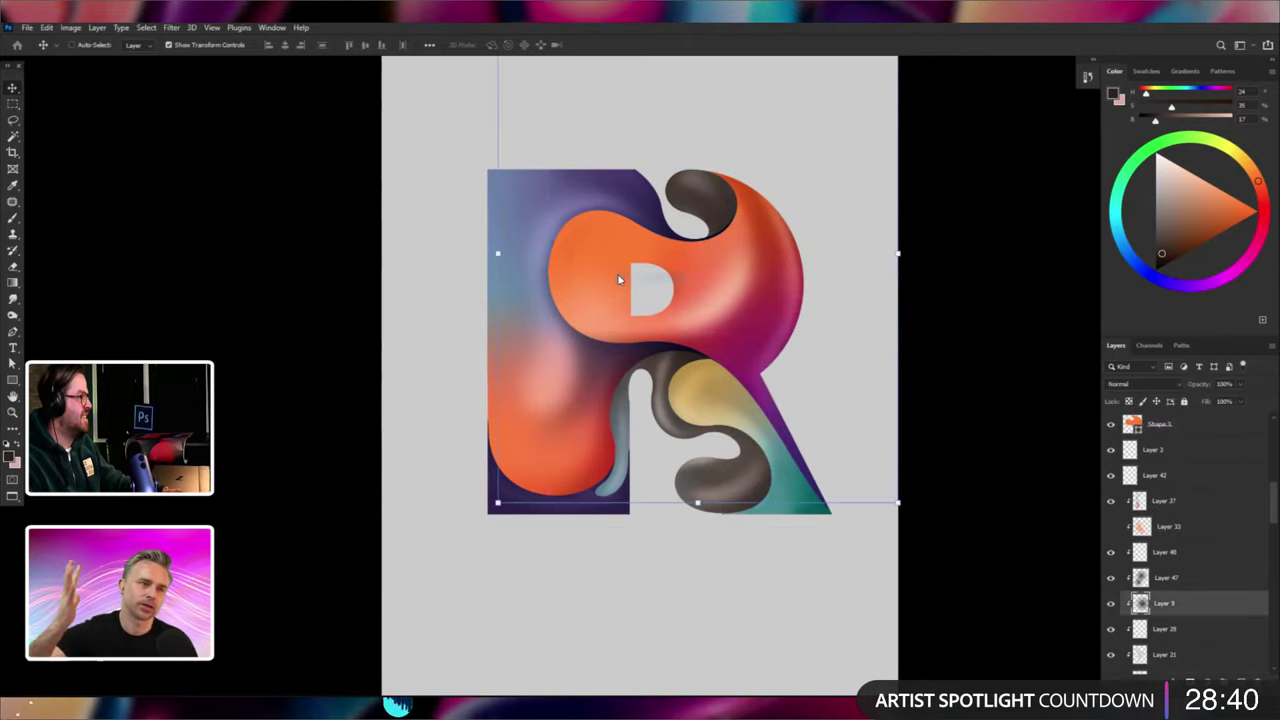
{"action": "right_click", "coordinate": [618, 274]}
{"action": "left_click", "coordinate": [618, 281]}
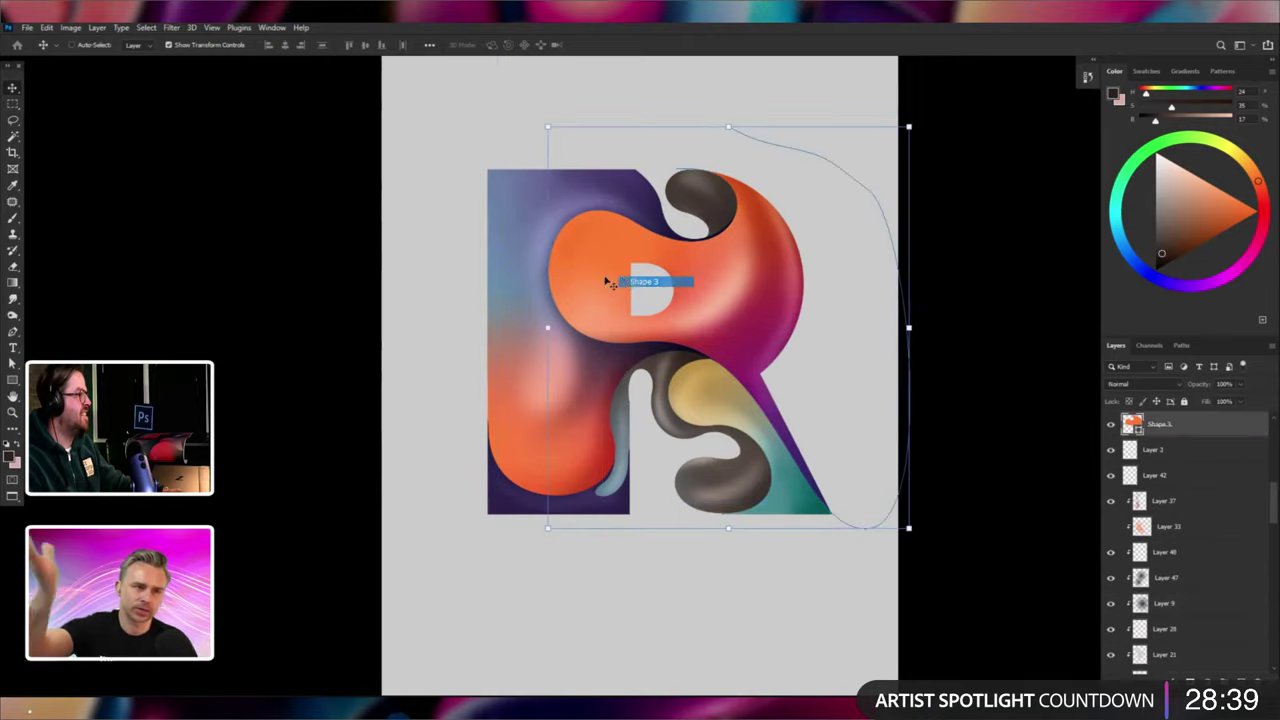
{"action": "left_click", "coordinate": [19, 222]}
{"action": "key", "text": "ctrl+shift+alt+n"}
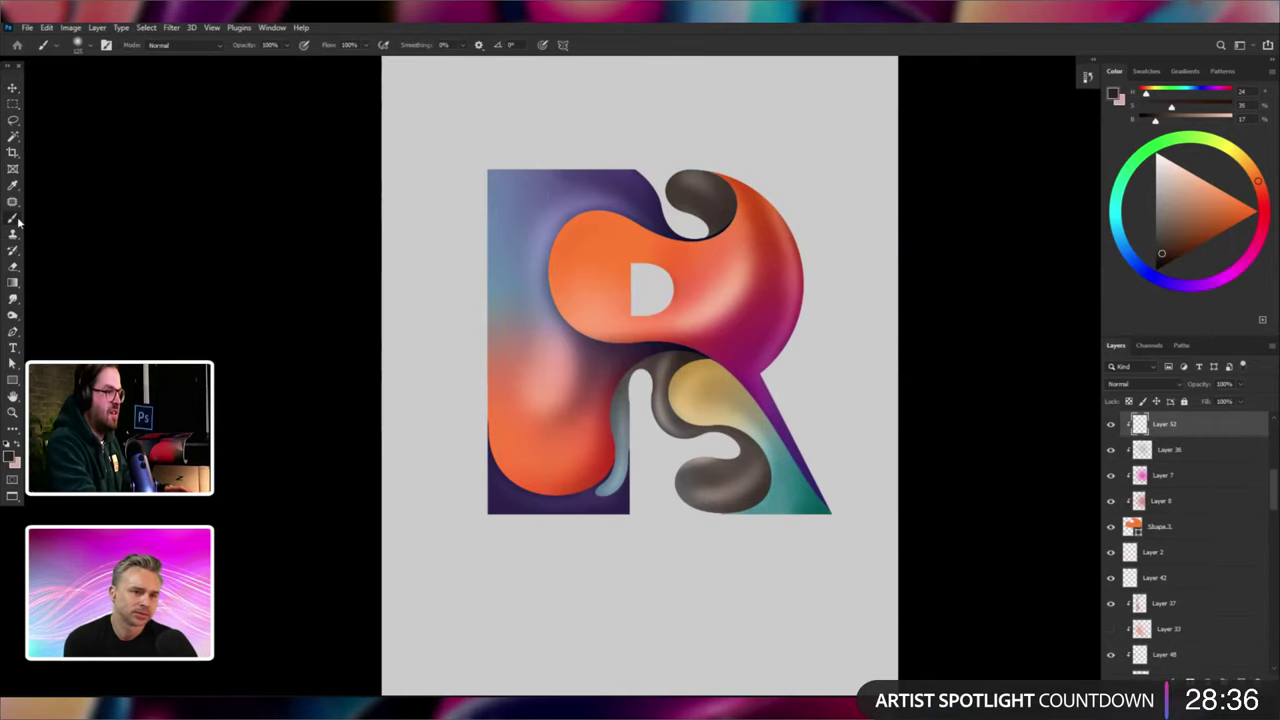
{"action": "key", "text": "ctrl+]"}
Set the foreground colour to bright turquoise and draw a radial gradient from the orange bowl's lower edge on Layer 52.
{"action": "key", "text": "ctrl+plus"}
{"action": "key", "text": "ctrl+plus"}
{"action": "key", "text": "ctrl+minus"}
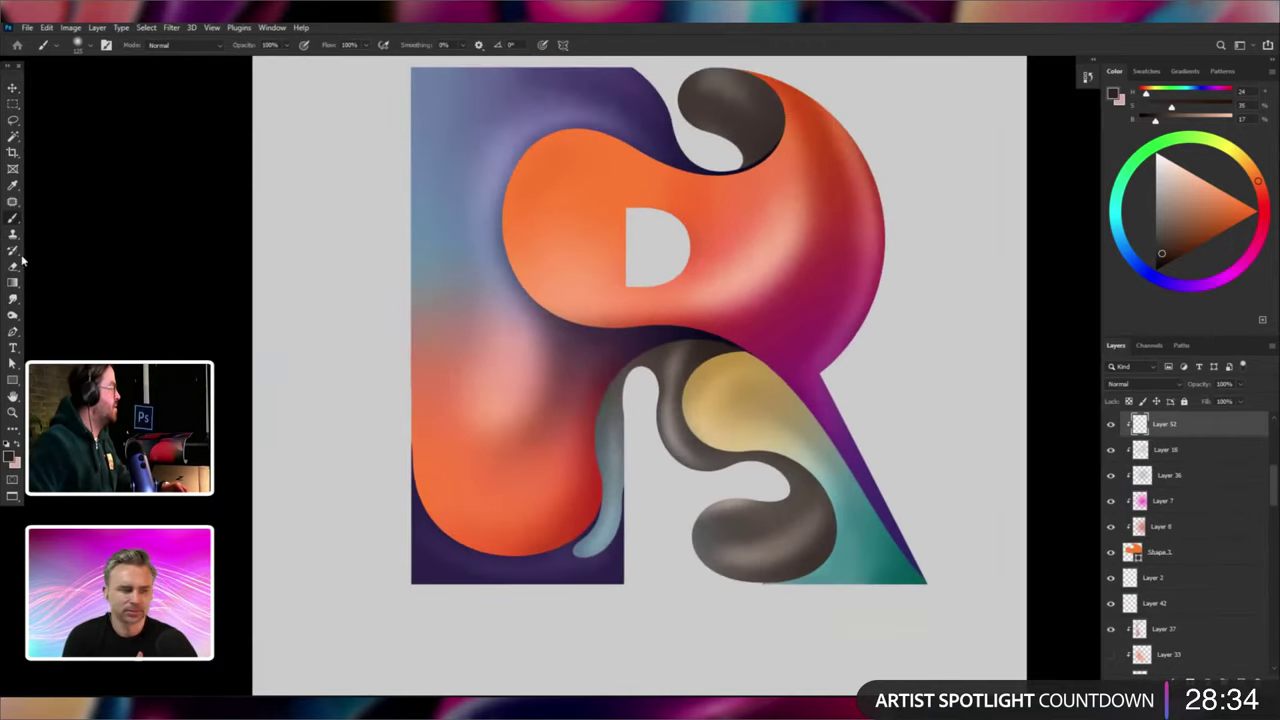
{"action": "left_click", "coordinate": [13, 283]}
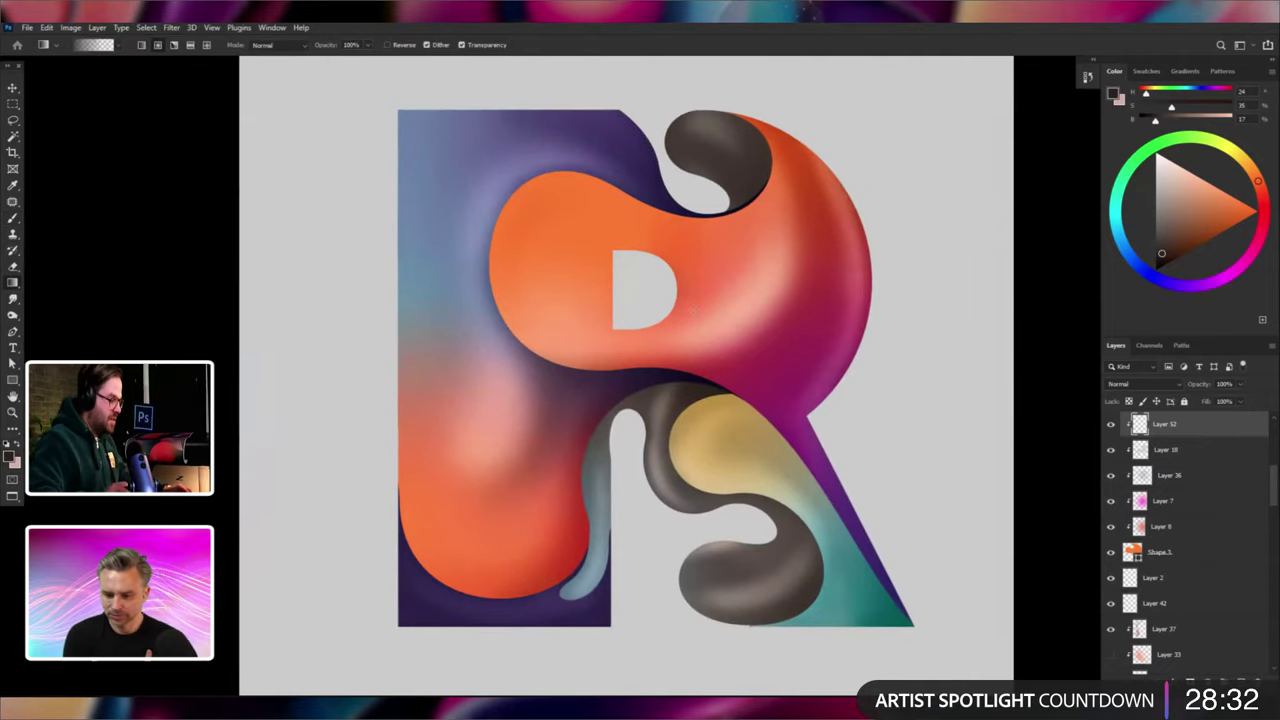
{"action": "key", "text": "ctrl+minus"}
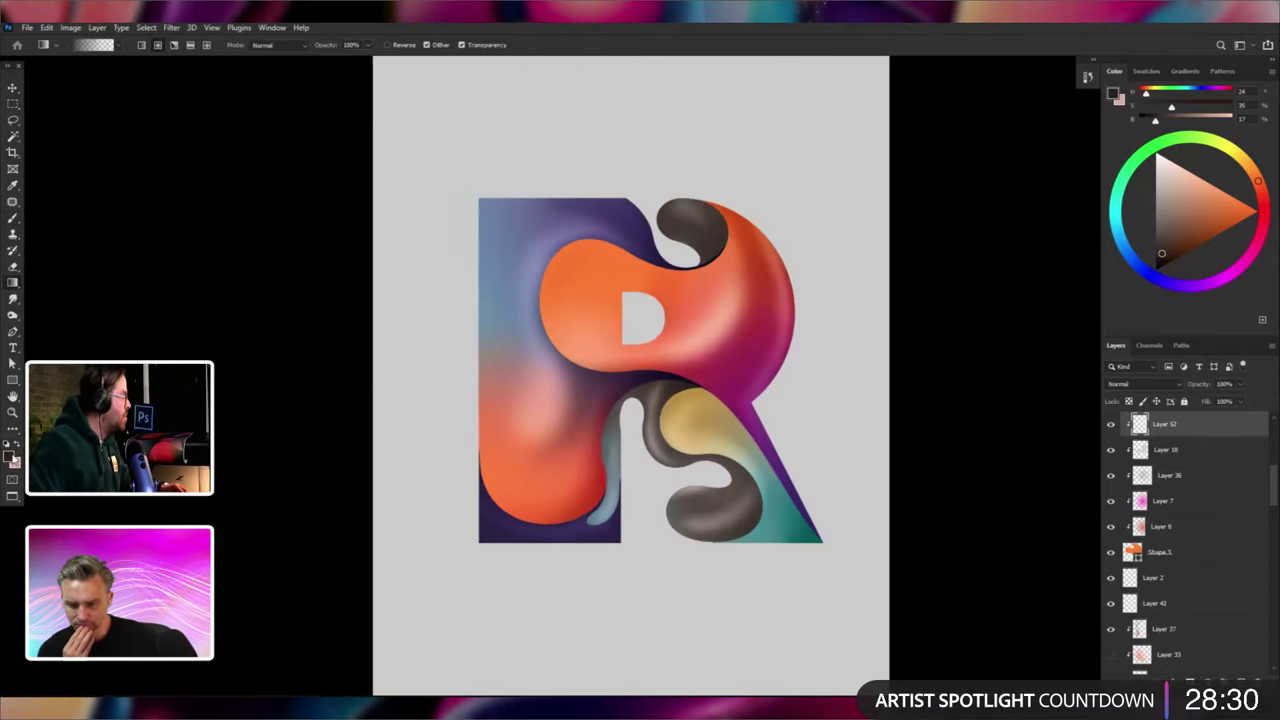
{"action": "left_click", "coordinate": [11, 456]}
{"action": "type", "text": "23ebd6"}
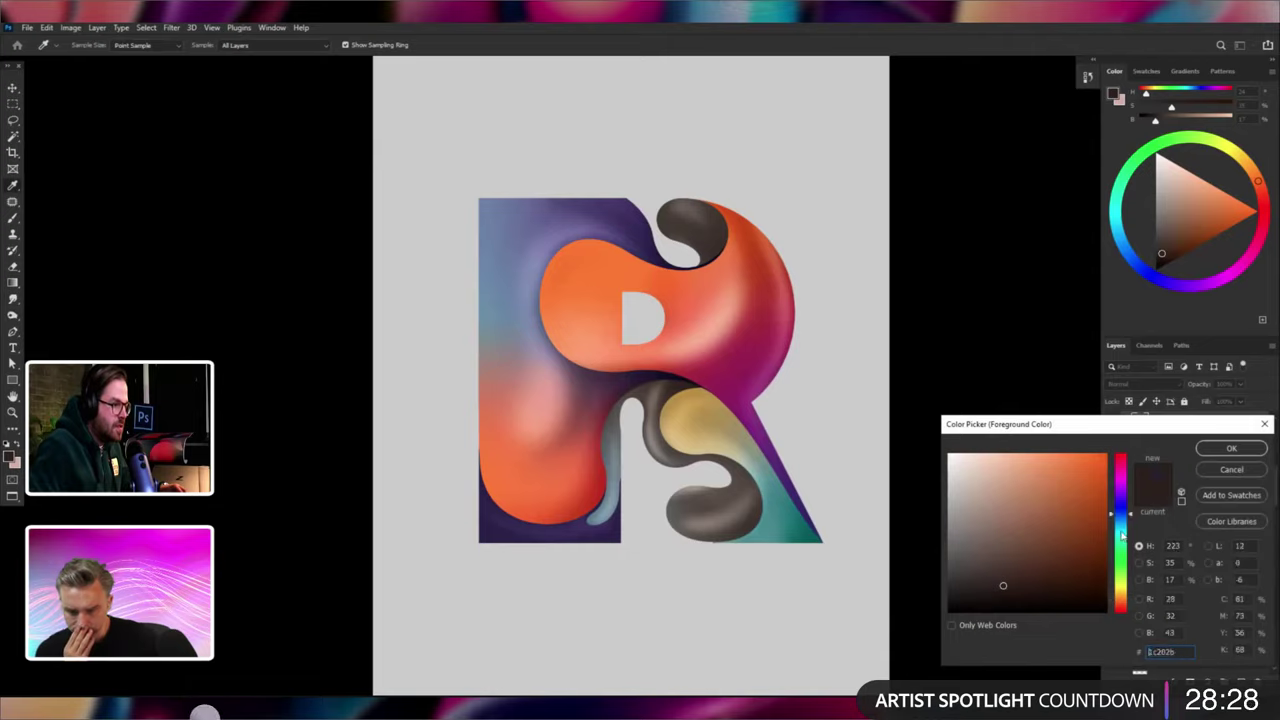
{"action": "left_click", "coordinate": [1230, 450]}
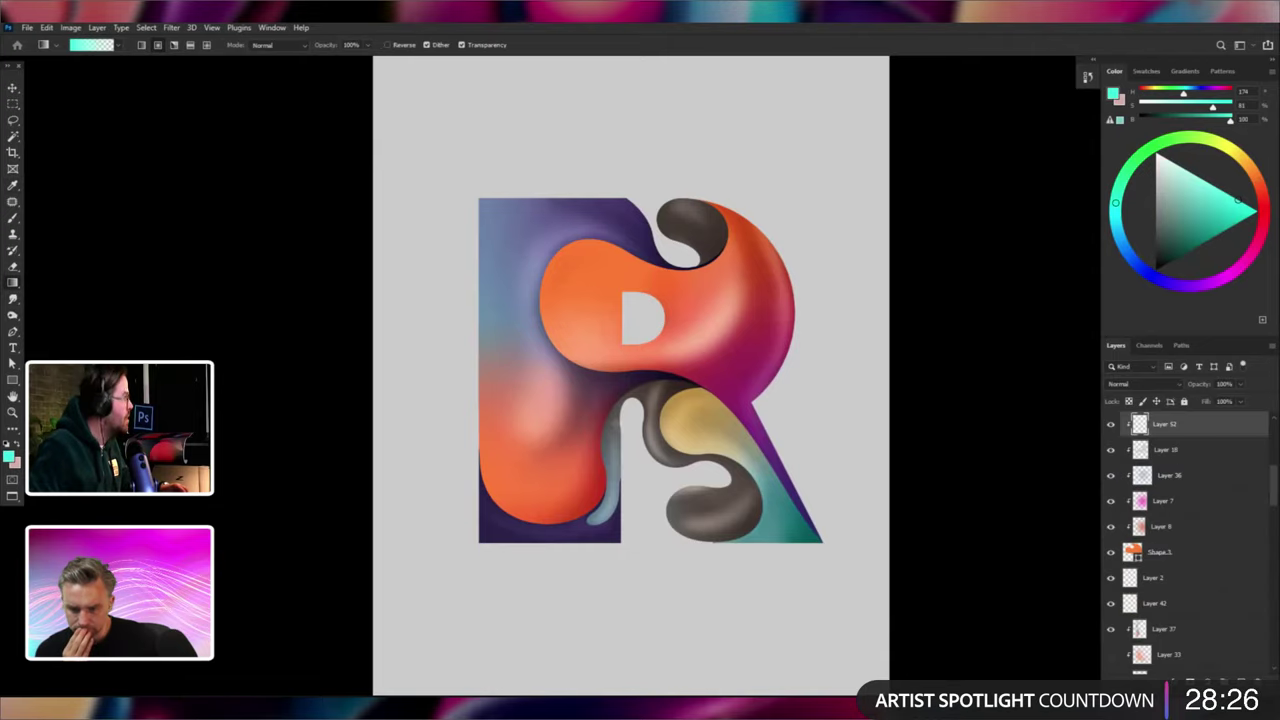
{"action": "left_click_drag", "start_coordinate": [603, 369], "coordinate": [603, 254]}
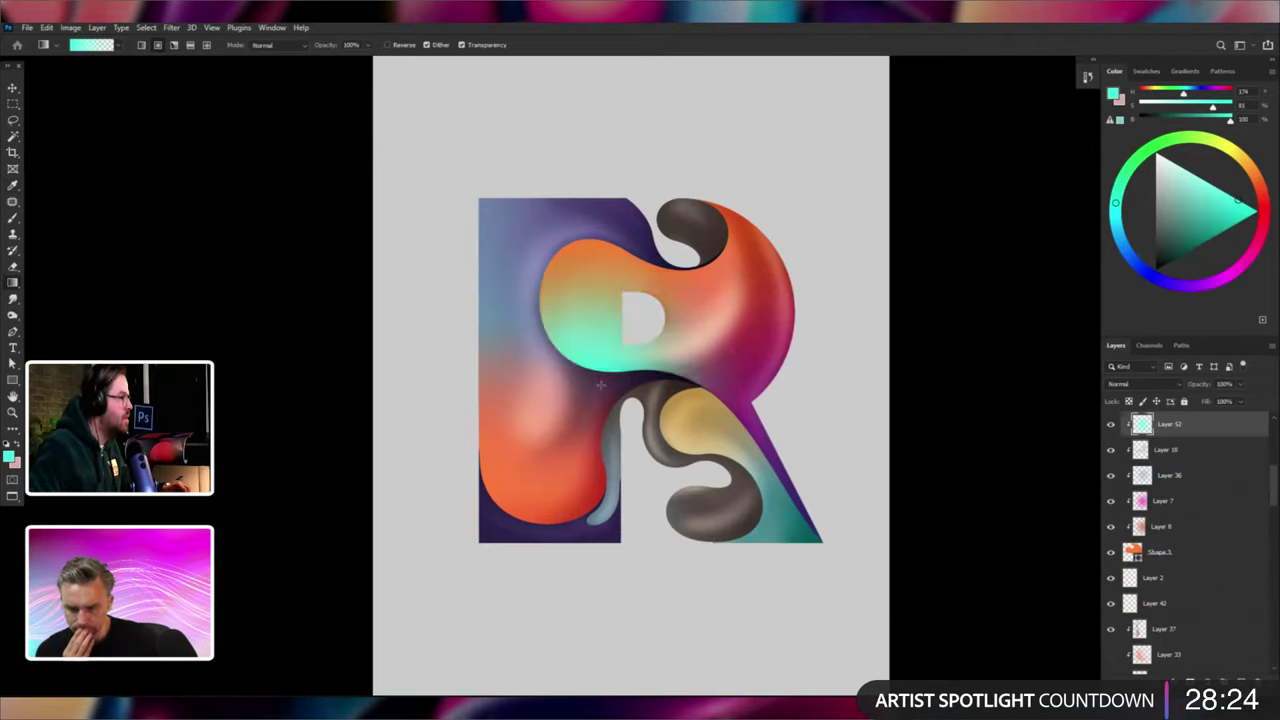
Undo and redo the turquoise gradient, and move Layer 52 down to sit directly above Shape 3.
{"action": "key", "text": "ctrl+z"}
{"action": "key", "text": "ctrl+shift+z"}
{"action": "key", "text": "ctrl+["}
{"action": "key", "text": "ctrl+["}
{"action": "key", "text": "ctrl+["}
{"action": "key", "text": "ctrl+["}
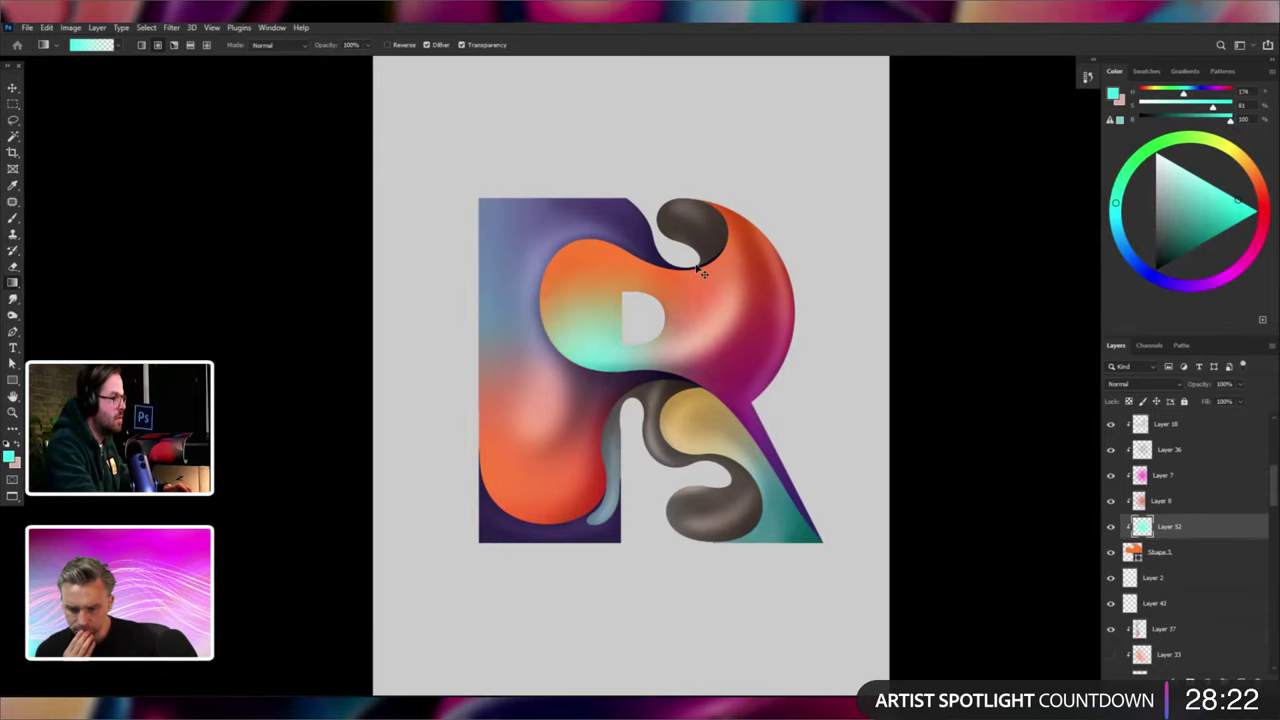
Darken Layer 52's turquoise glow to Lightness -30 and erase it back to the orange bowl's lower edge.
{"action": "scroll", "coordinate": [702, 272], "scroll_direction": "down", "scroll_amount": 5}
{"action": "scroll", "coordinate": [702, 272], "scroll_direction": "up", "scroll_amount": 9}
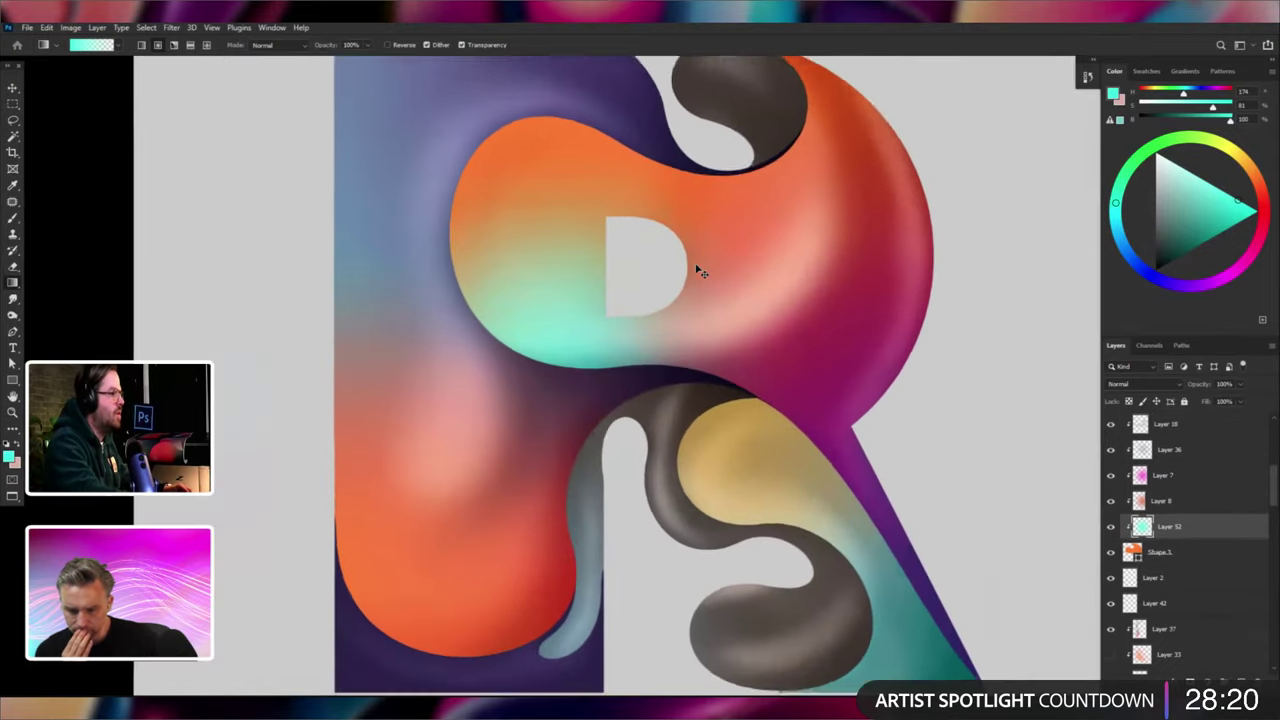
{"action": "key", "text": "ctrl+0"}
{"action": "key", "text": "ctrl+u"}
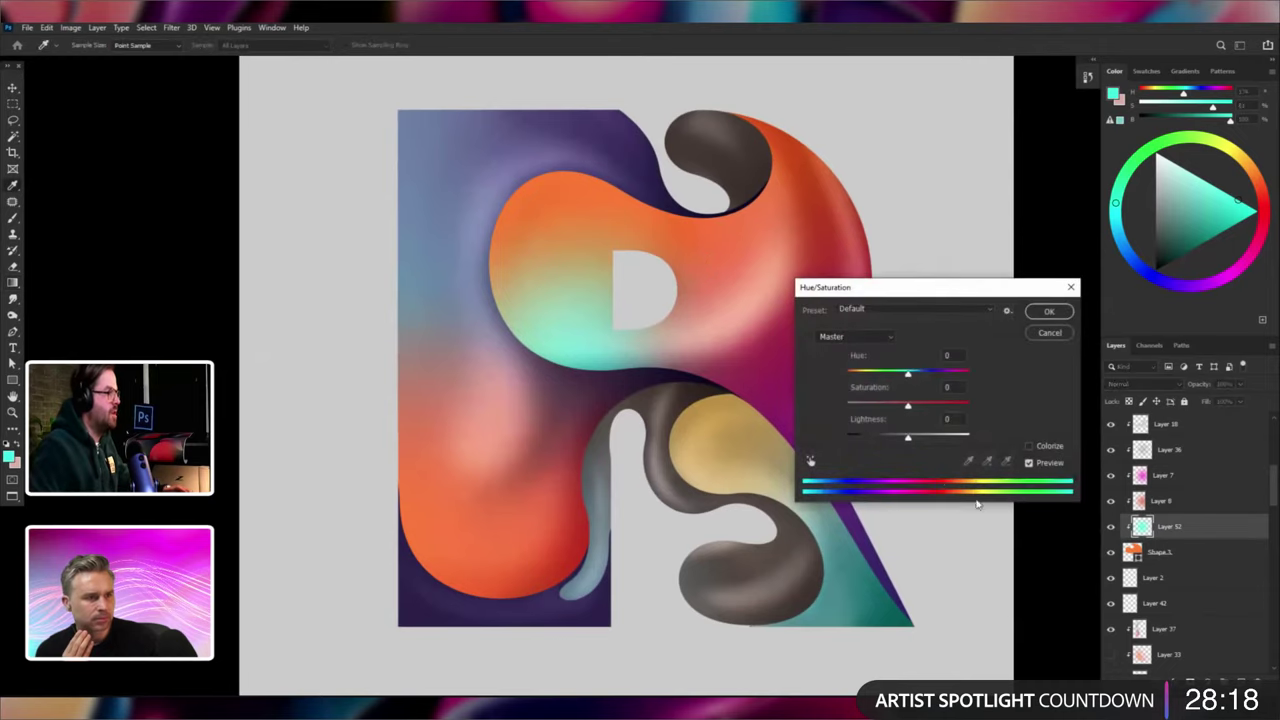
{"action": "left_click", "coordinate": [891, 437]}
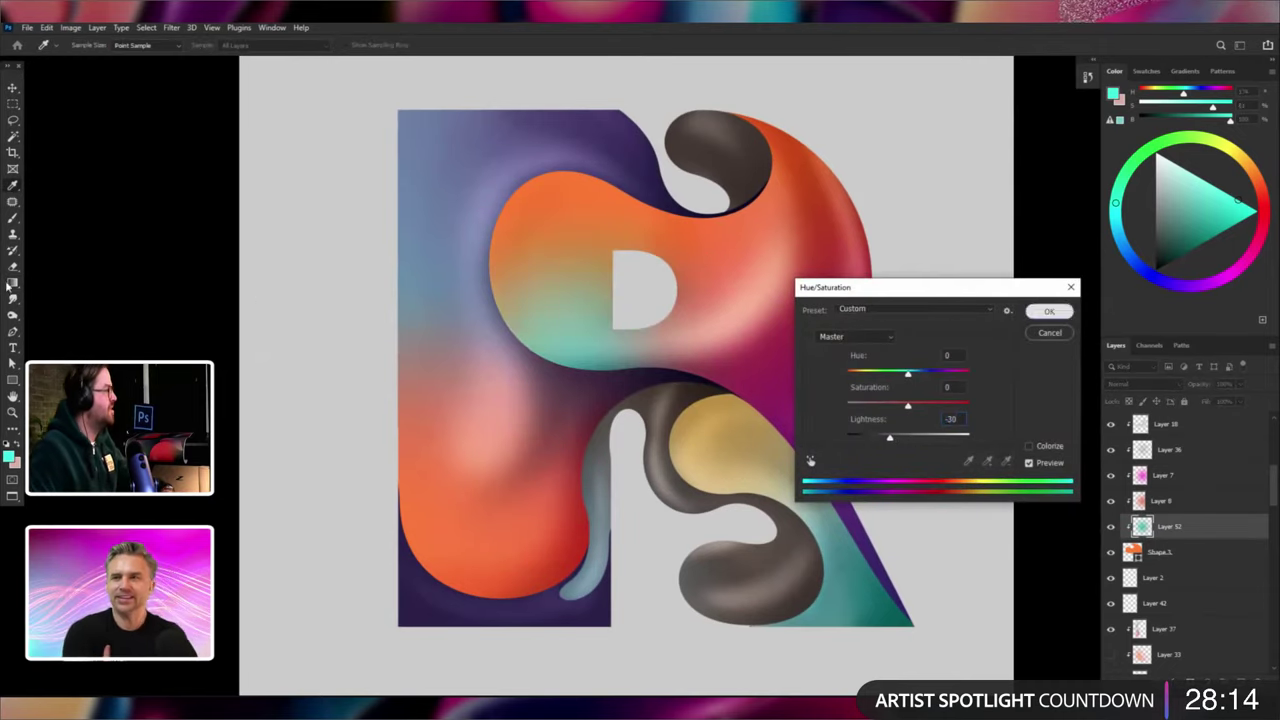
{"action": "left_click", "coordinate": [1047, 311]}
{"action": "key", "text": "g"}
{"action": "key", "text": "e"}
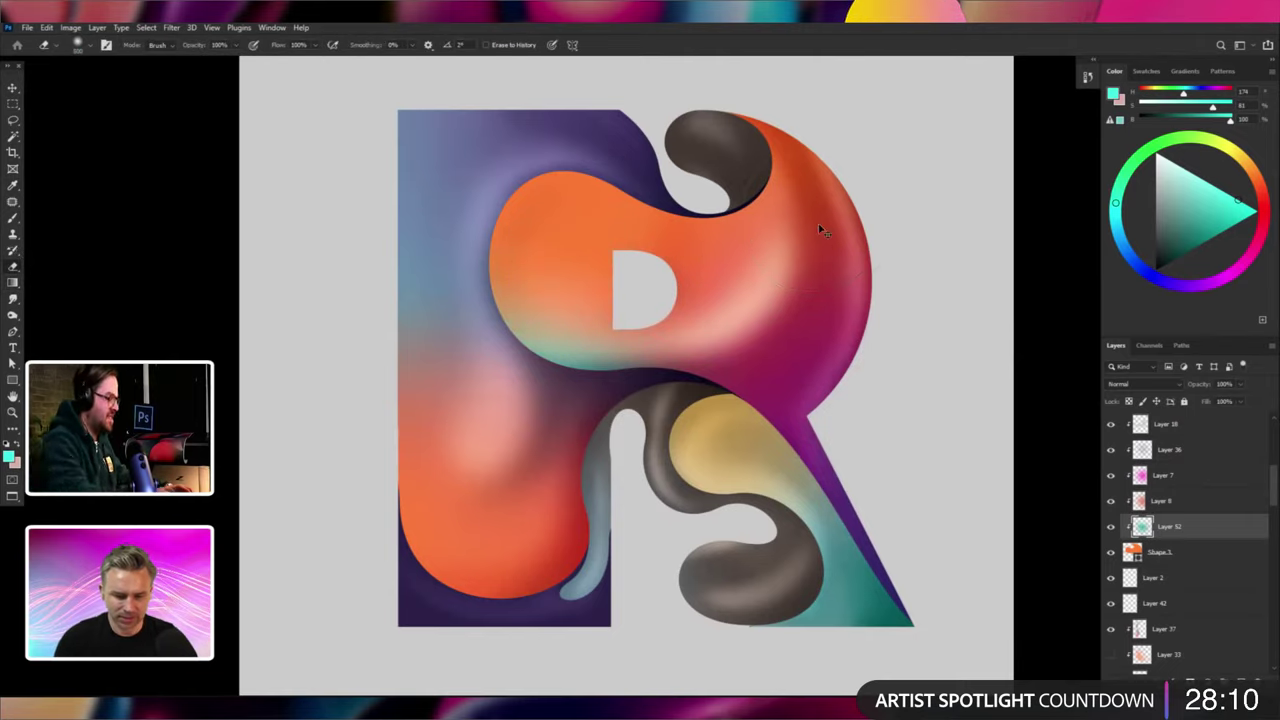
Recolour Layer 52's glow magenta with Hue +135, Saturation +46 and Lightness +17, and erase its upper part around the counter.
{"action": "key", "text": "ctrl+u"}
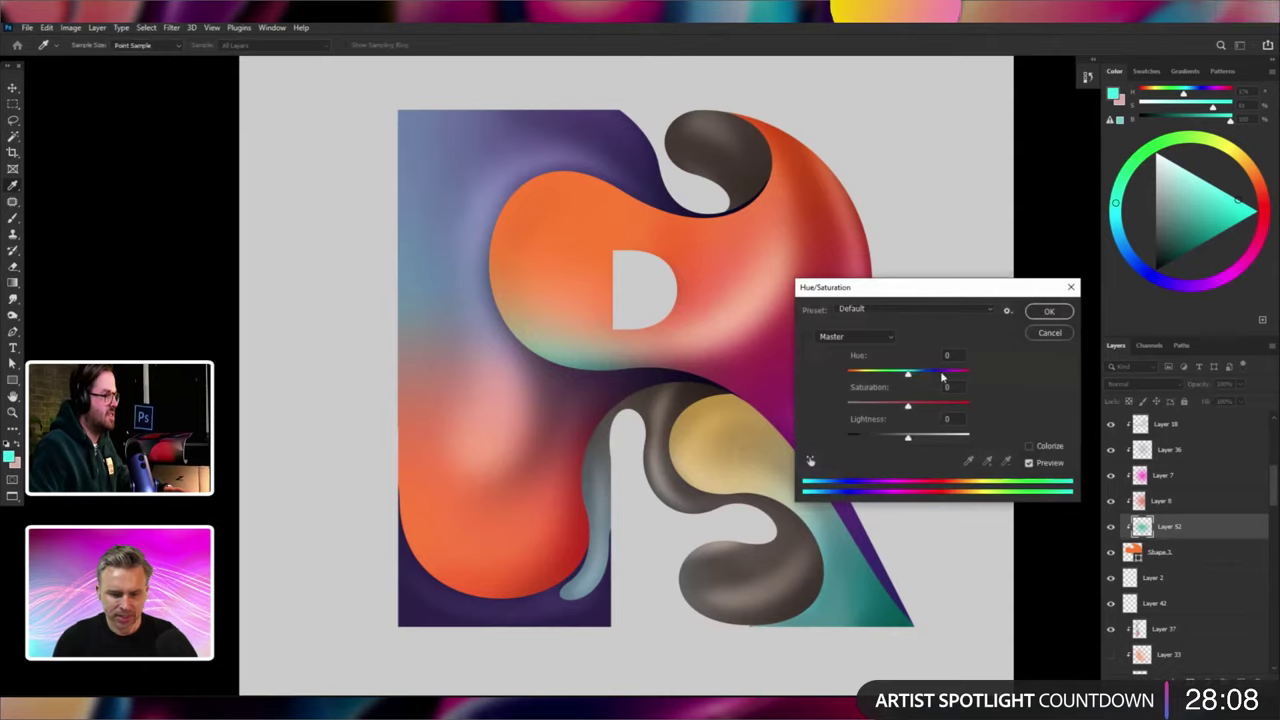
{"action": "left_click_drag", "start_coordinate": [941, 376], "coordinate": [863, 374]}
{"action": "left_click", "coordinate": [868, 376]}
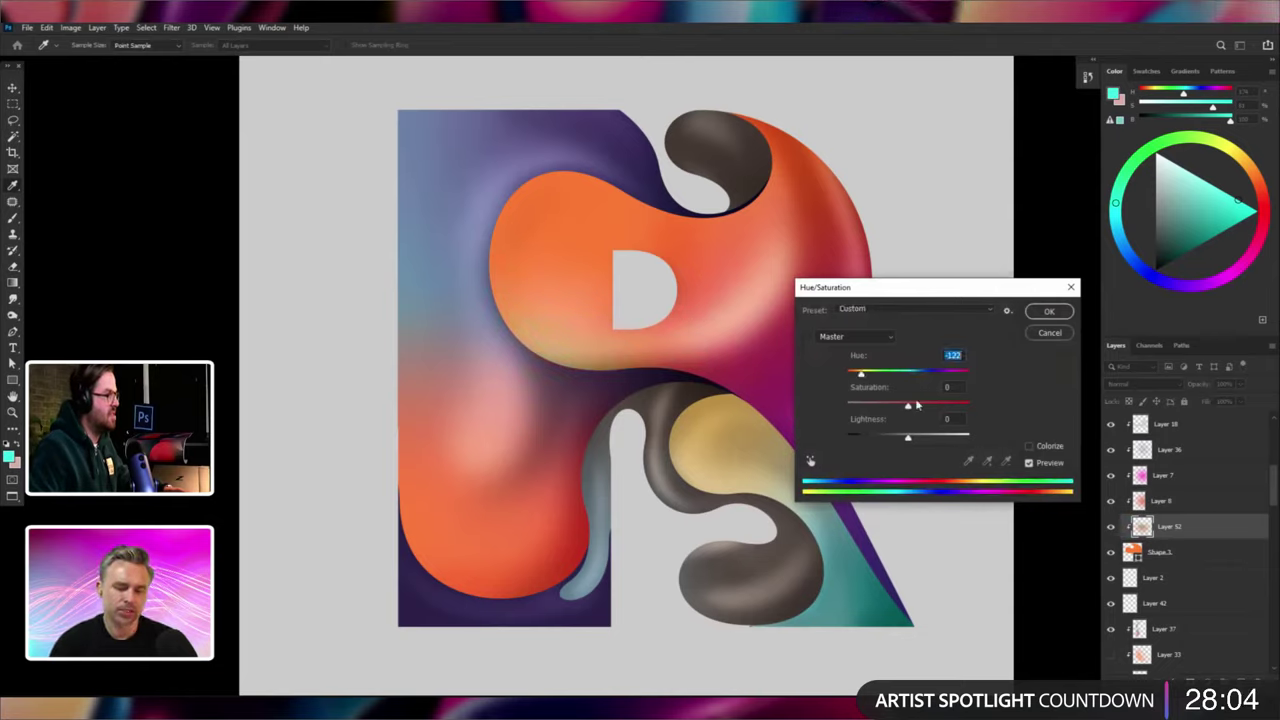
{"action": "left_click", "coordinate": [920, 440]}
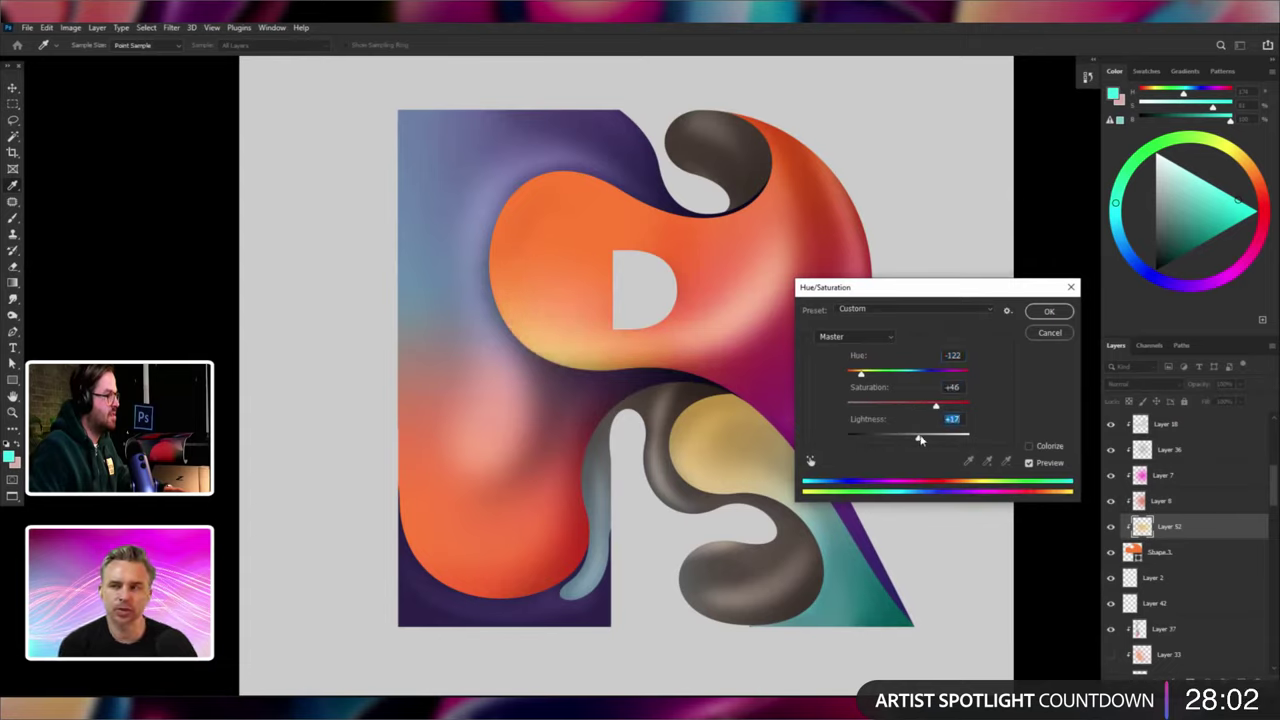
{"action": "left_click", "coordinate": [958, 376]}
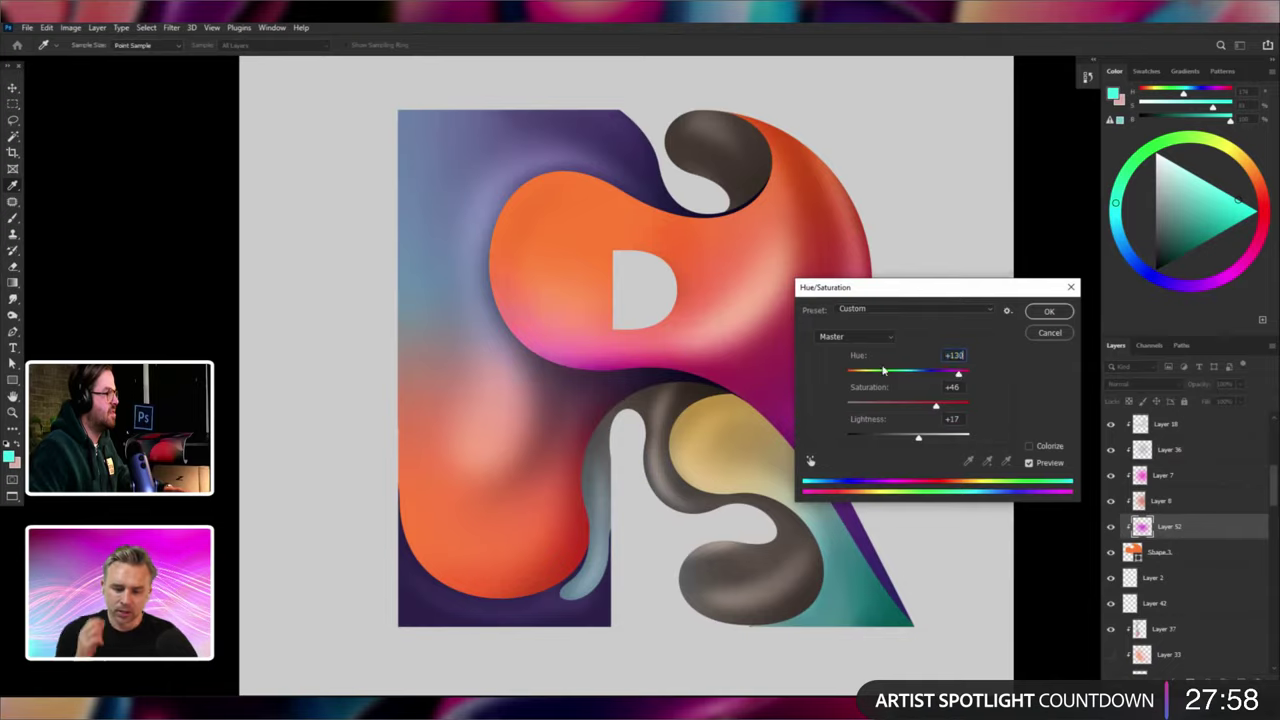
{"action": "left_click_drag", "start_coordinate": [883, 371], "coordinate": [859, 373]}
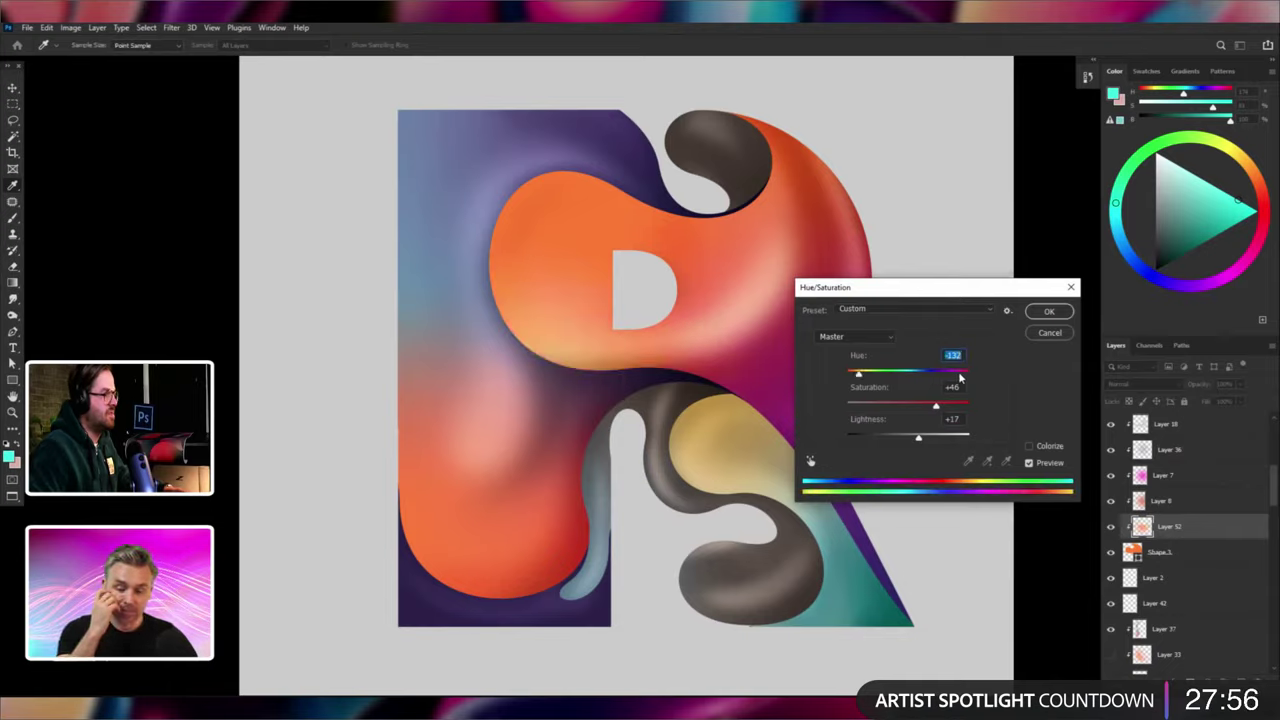
{"action": "left_click", "coordinate": [960, 376]}
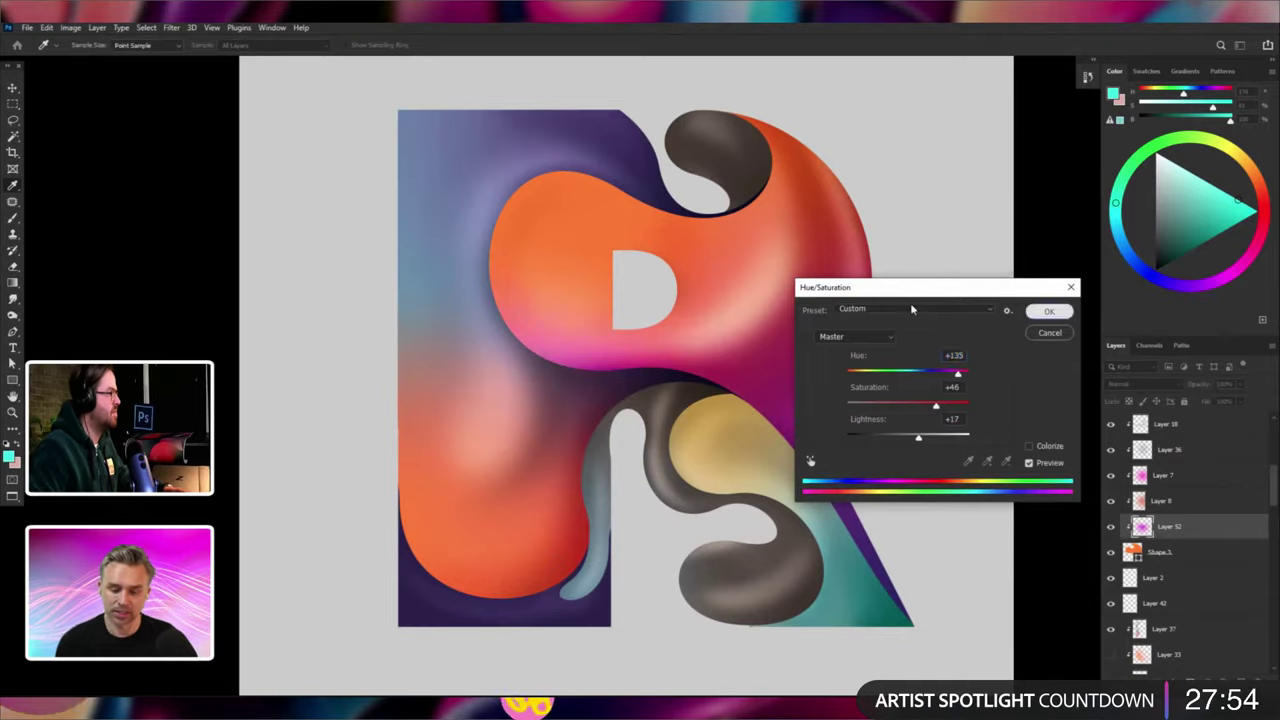
{"action": "left_click", "coordinate": [1044, 311]}
{"action": "key", "text": "e"}
{"action": "mouse_move", "coordinate": [599, 290]}
{"action": "left_mouse_down"}
{"action": "mouse_move", "coordinate": [523, 260]}
{"action": "mouse_move", "coordinate": [614, 316]}
{"action": "mouse_move", "coordinate": [676, 294]}
{"action": "left_mouse_up"}
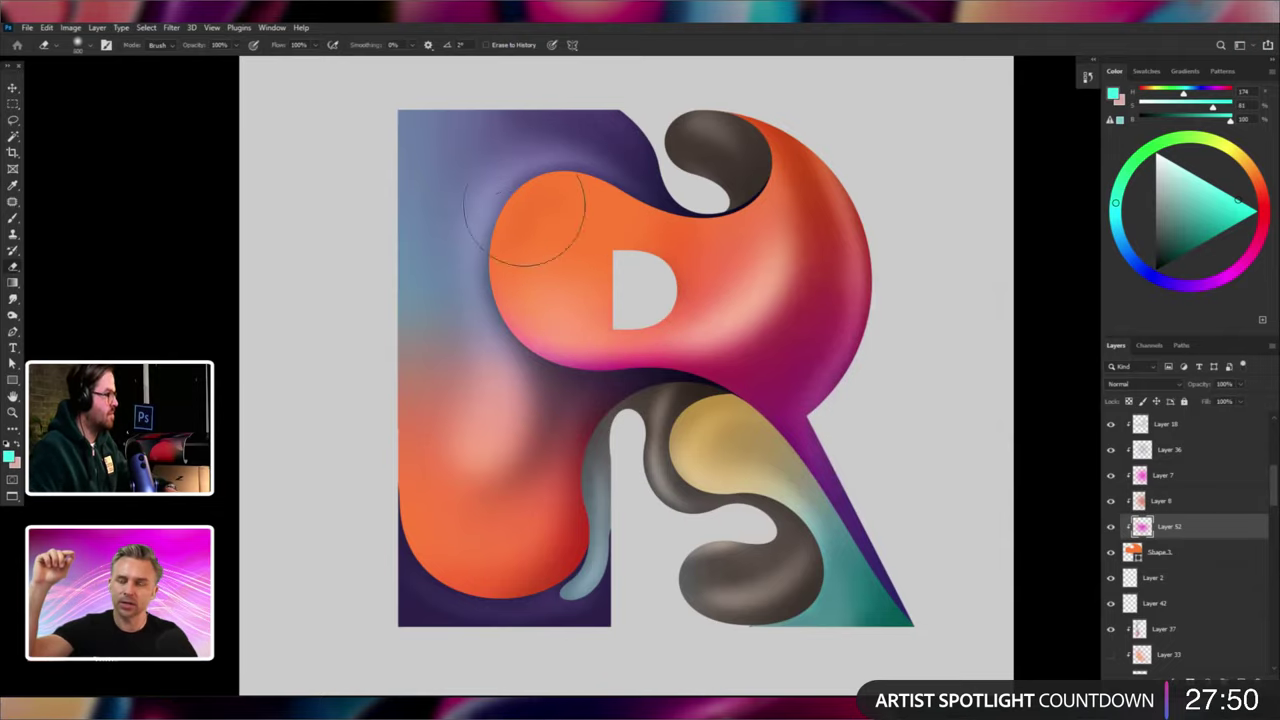
Set the blend mode of Layer 52, the magenta glow, to Multiply.
{"action": "key", "text": "f"}
{"action": "key", "text": "ctrl+minus"}
{"action": "key", "text": "ctrl+minus"}
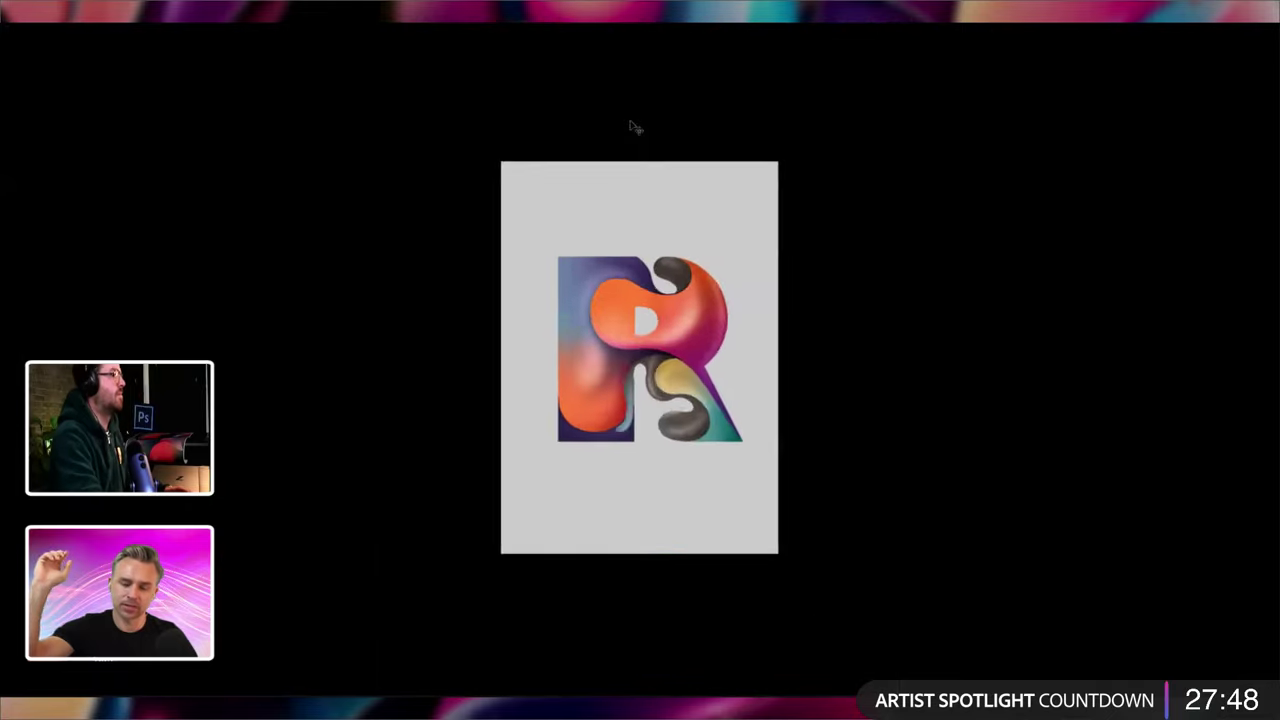
{"action": "key", "text": "ctrl+0"}
{"action": "key", "text": "ctrl+u"}
{"action": "key", "text": "Escape"}
{"action": "key", "text": "e"}
{"action": "key", "text": "f"}
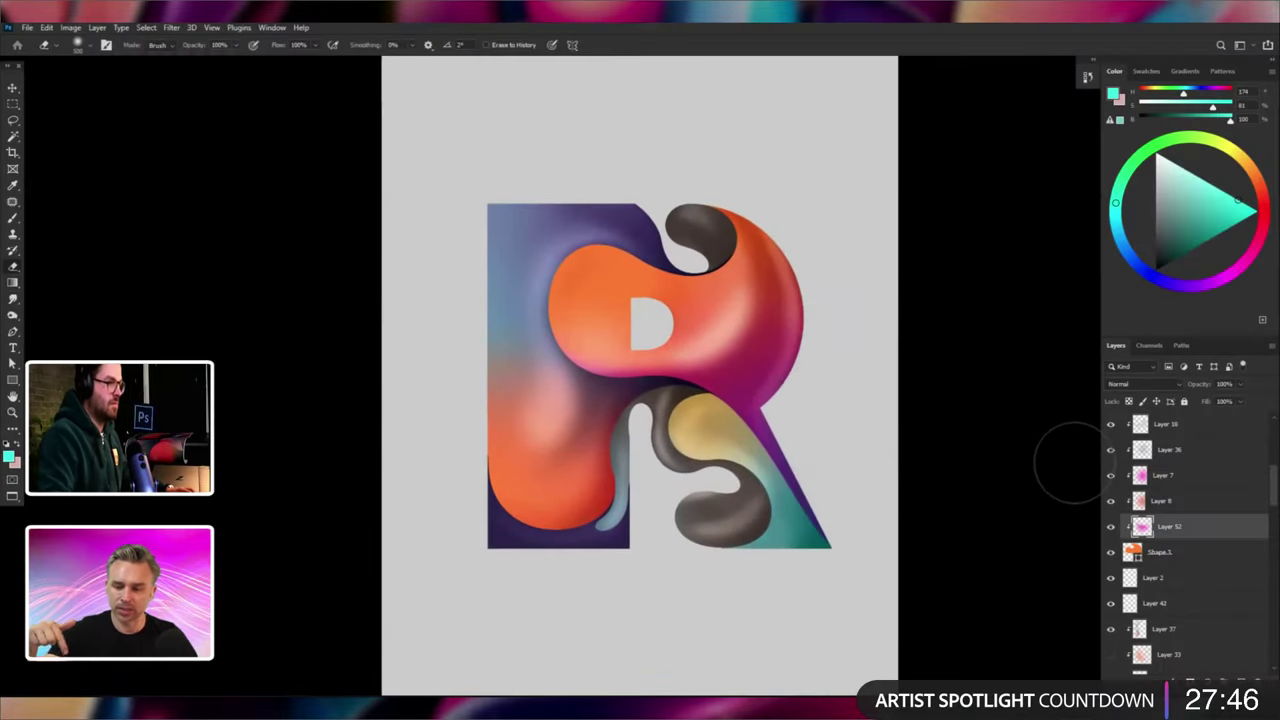
{"action": "left_click", "coordinate": [1120, 394]}
{"action": "left_click", "coordinate": [1126, 406]}
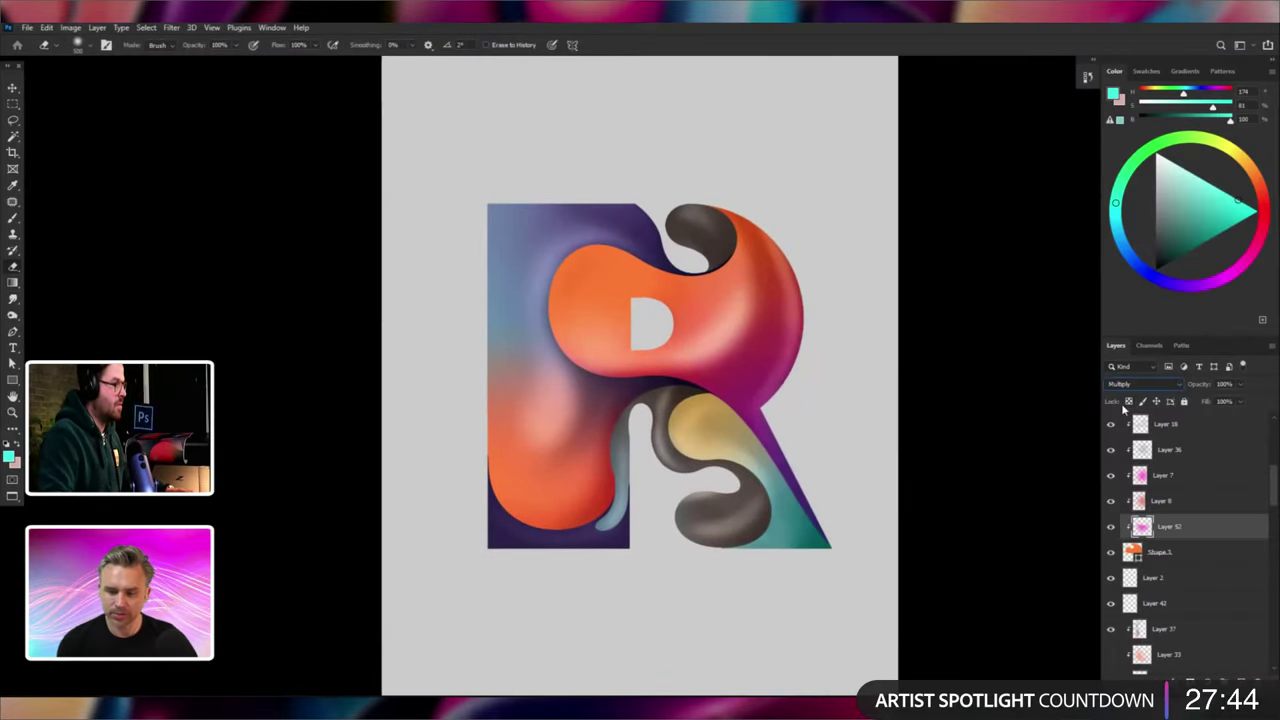
Add a new layer clipped to Shape 3 and place it directly above Layer 36.
{"action": "left_click", "coordinate": [13, 284]}
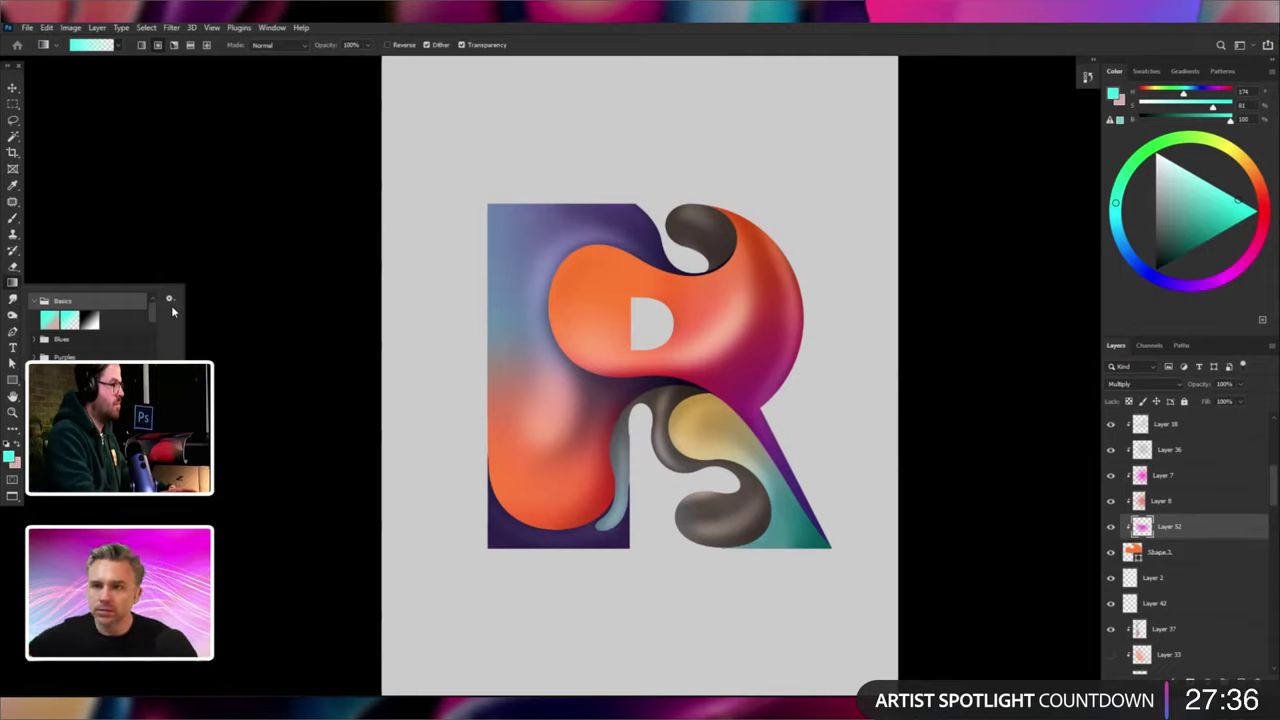
{"action": "left_click", "coordinate": [141, 92]}
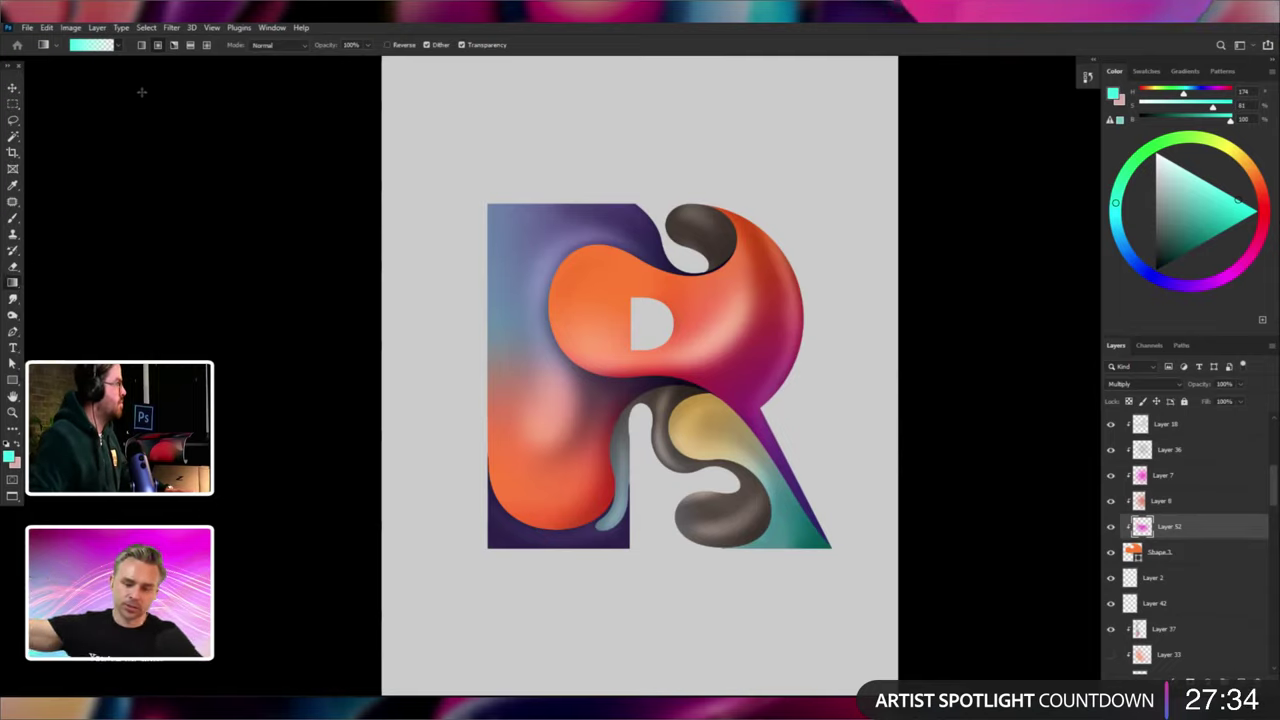
{"action": "key", "text": "ctrl+shift+n"}
{"action": "key", "text": "Return"}
{"action": "key", "text": "ctrl+]"}
{"action": "key", "text": "ctrl+]"}
{"action": "key", "text": "ctrl+]"}
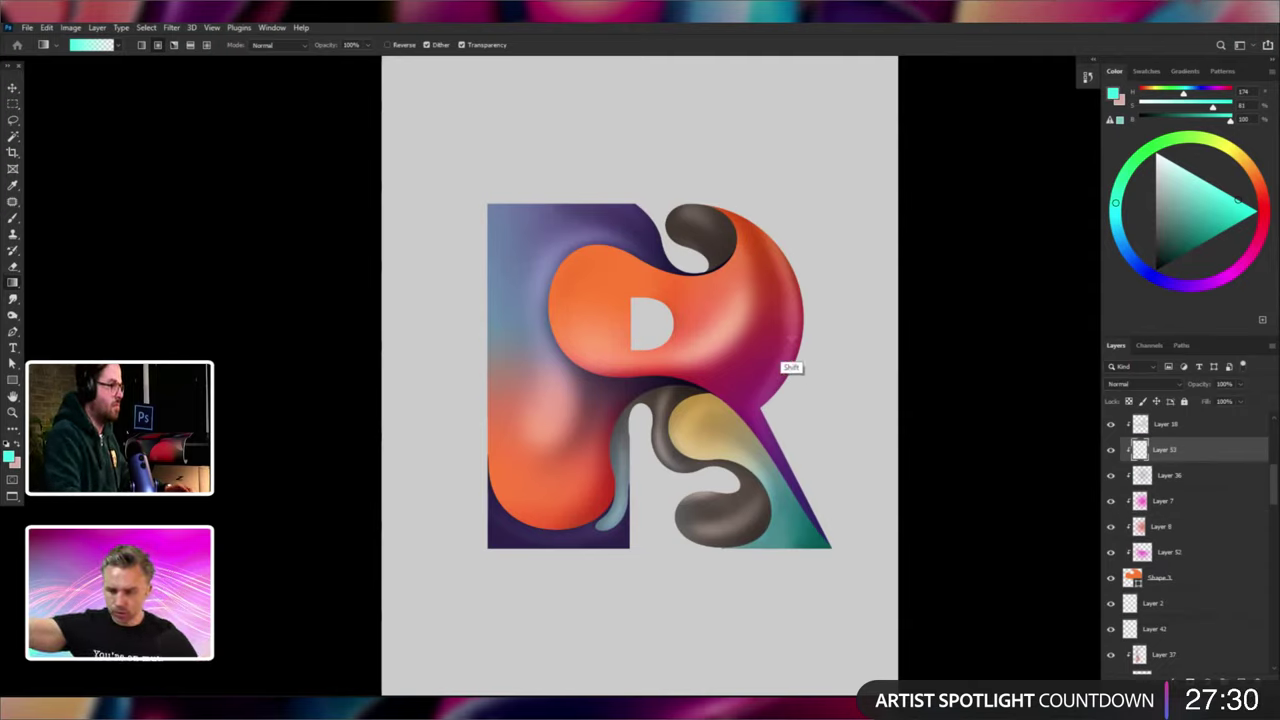
Draw a turquoise radial gradient over the bowl's upper outer curve on Layer 53, checking it with an undo and redo.
{"action": "left_click_drag", "start_coordinate": [790, 367], "coordinate": [787, 333]}
{"action": "key", "text": "ctrl+z"}
{"action": "key", "text": "ctrl+shift+z"}
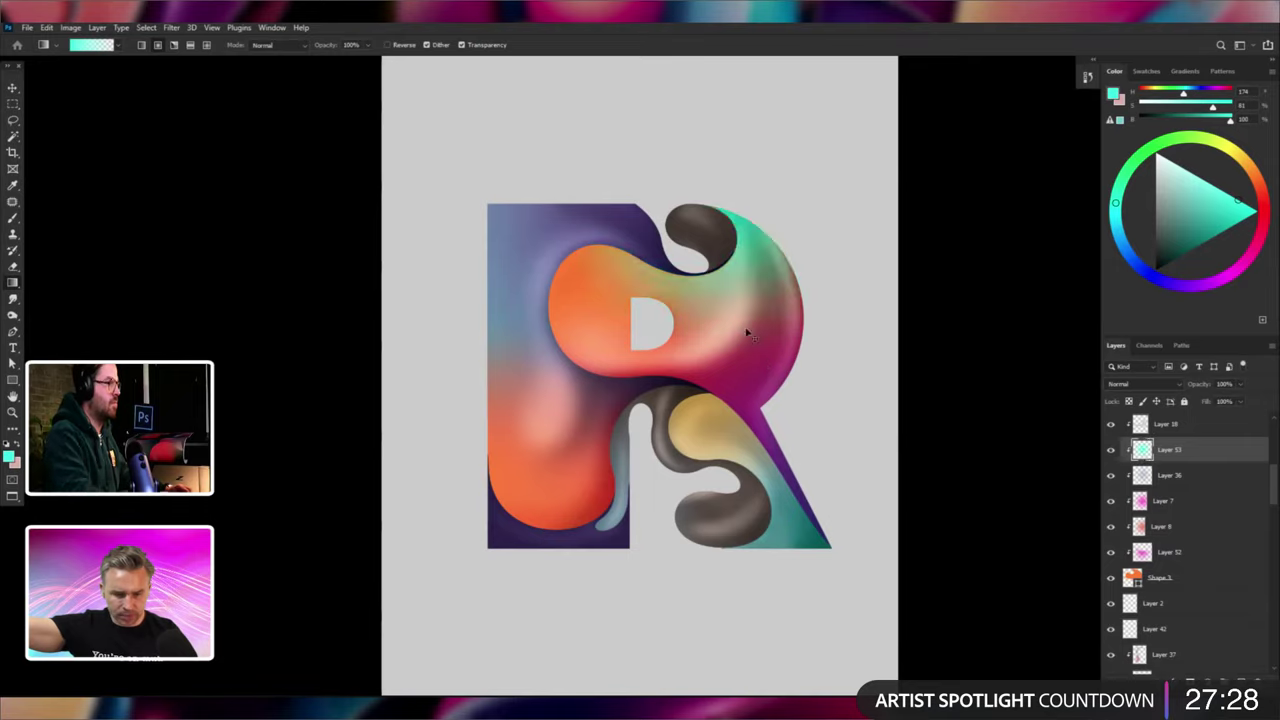
Recolour Layer 53's turquoise gradient to a warm orange using Hue/Saturation, with Lightness +32.
{"action": "key", "text": "ctrl+u"}
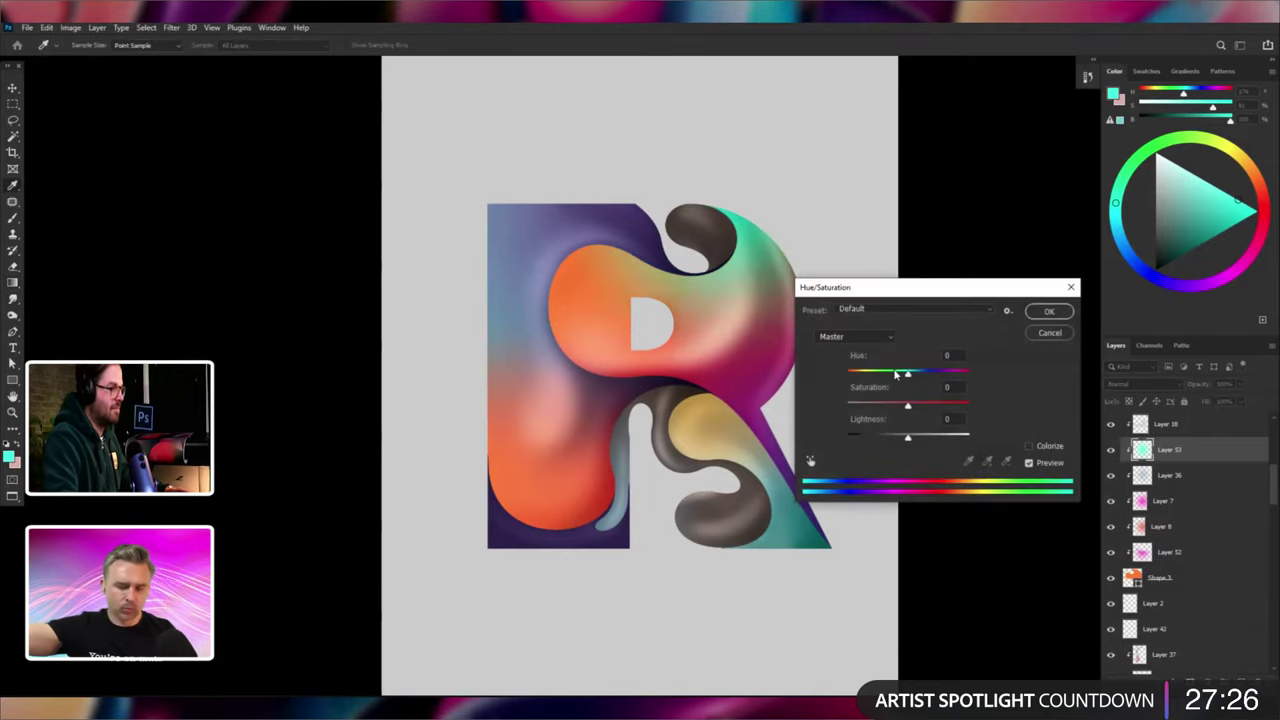
{"action": "left_click_drag", "start_coordinate": [910, 375], "coordinate": [946, 377]}
{"action": "left_click", "coordinate": [948, 374]}
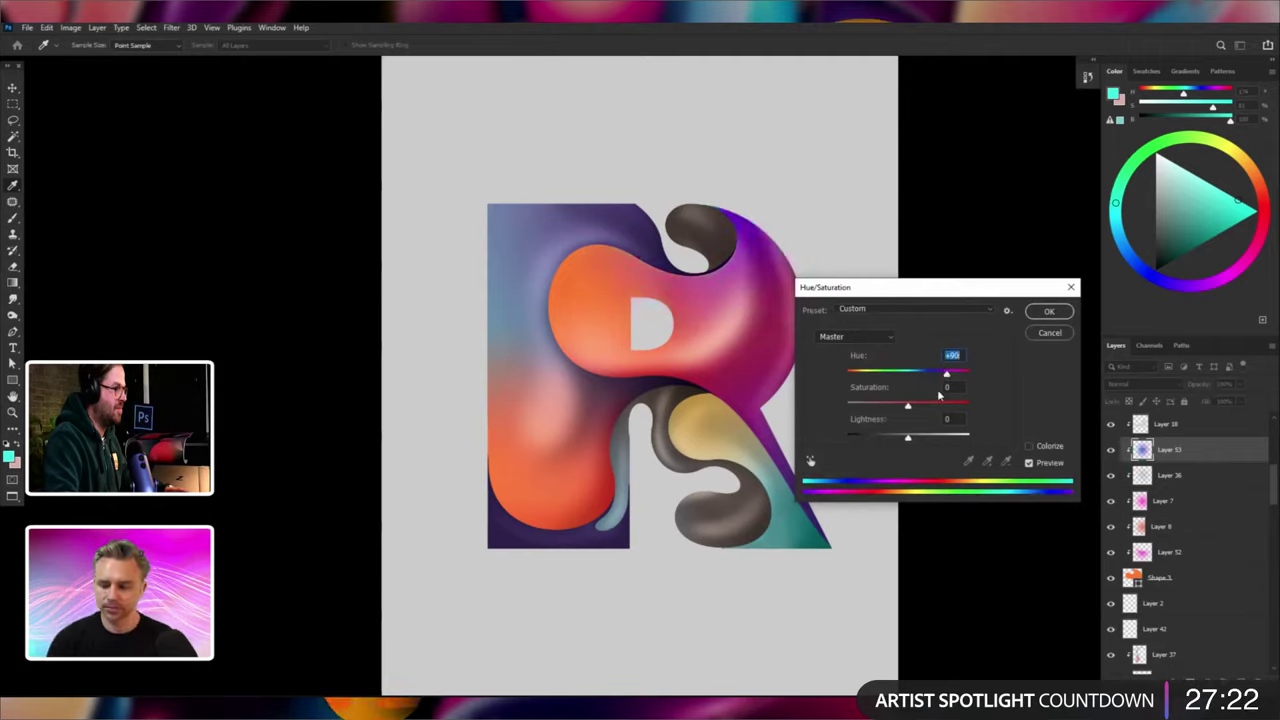
{"action": "left_click", "coordinate": [959, 374]}
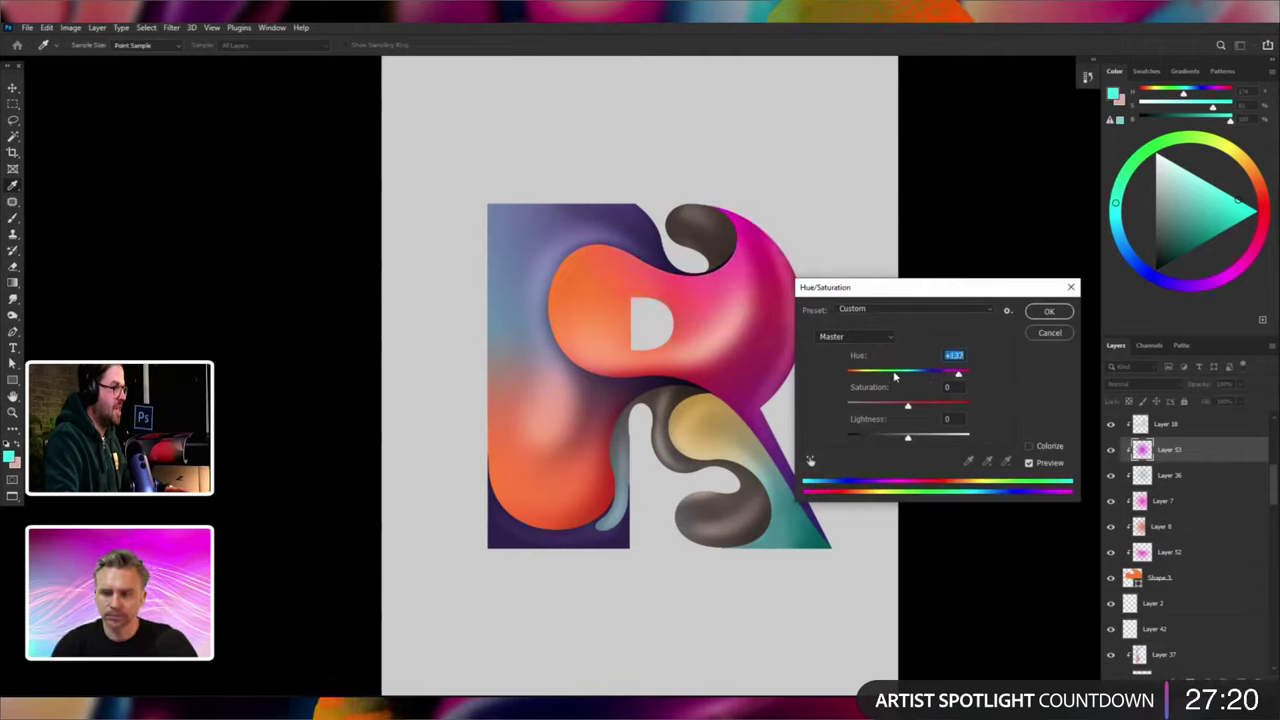
{"action": "left_click", "coordinate": [870, 374]}
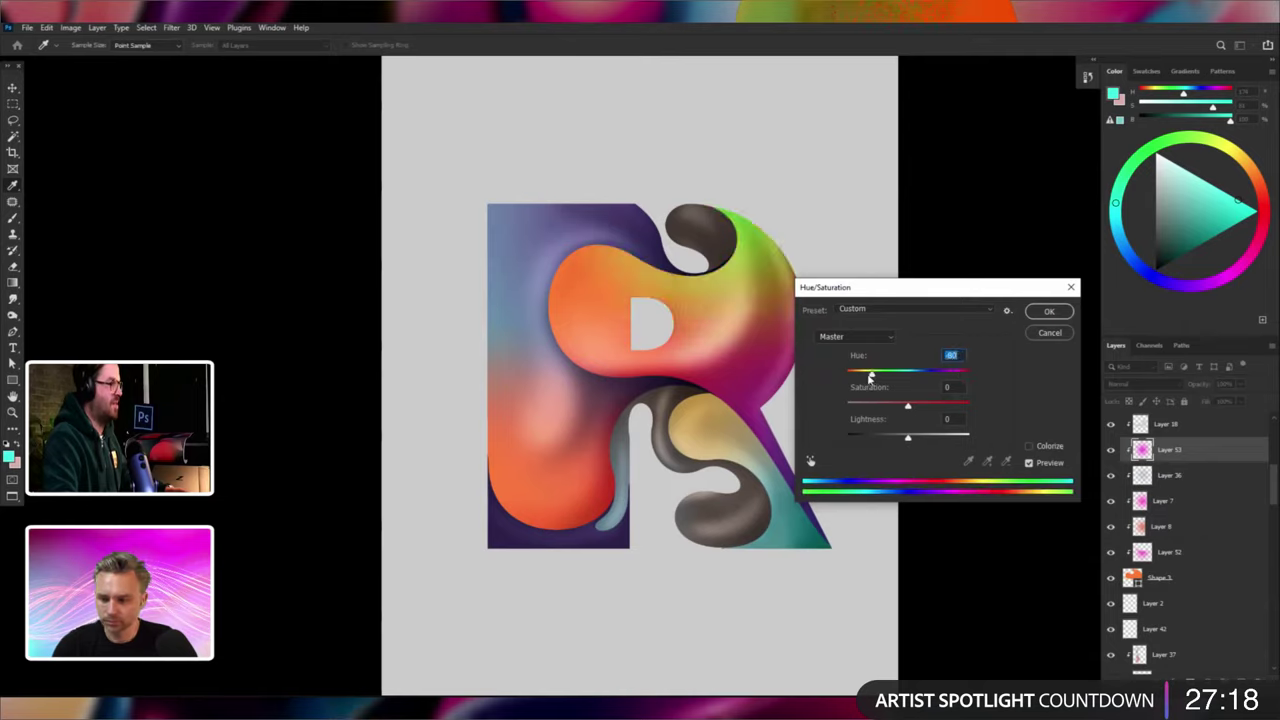
{"action": "left_click", "coordinate": [929, 438]}
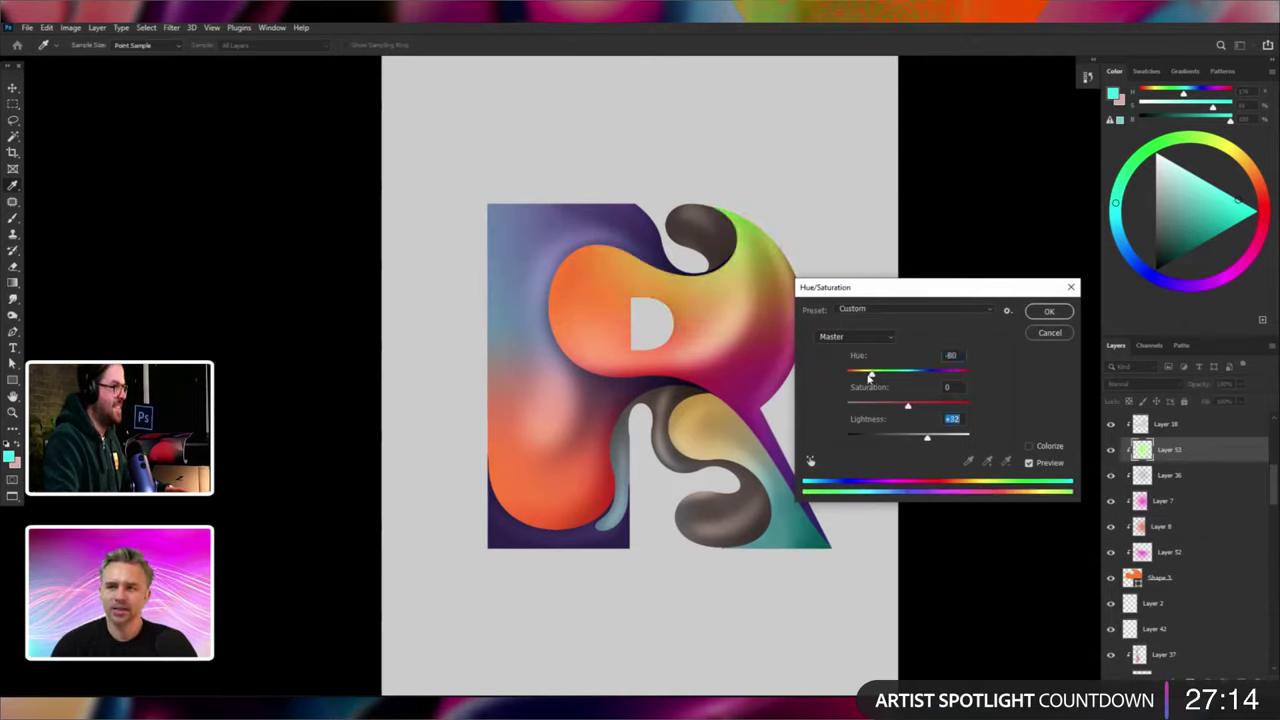
{"action": "left_click_drag", "start_coordinate": [870, 375], "coordinate": [866, 376]}
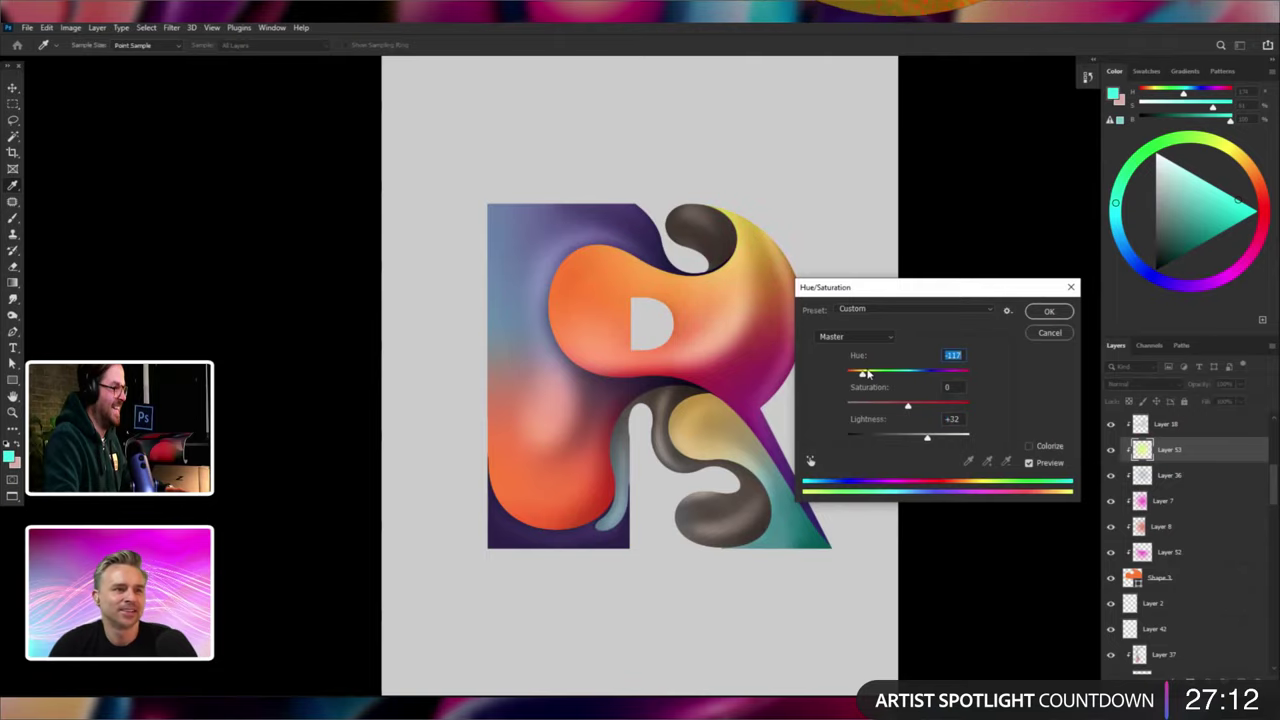
{"action": "left_click", "coordinate": [1041, 311]}
Merge Layer 53 down into Layer 36 and undo the merge.
{"action": "key", "text": "ctrl+minus"}
{"action": "key", "text": "ctrl+plus"}
{"action": "key", "text": "ctrl+e"}
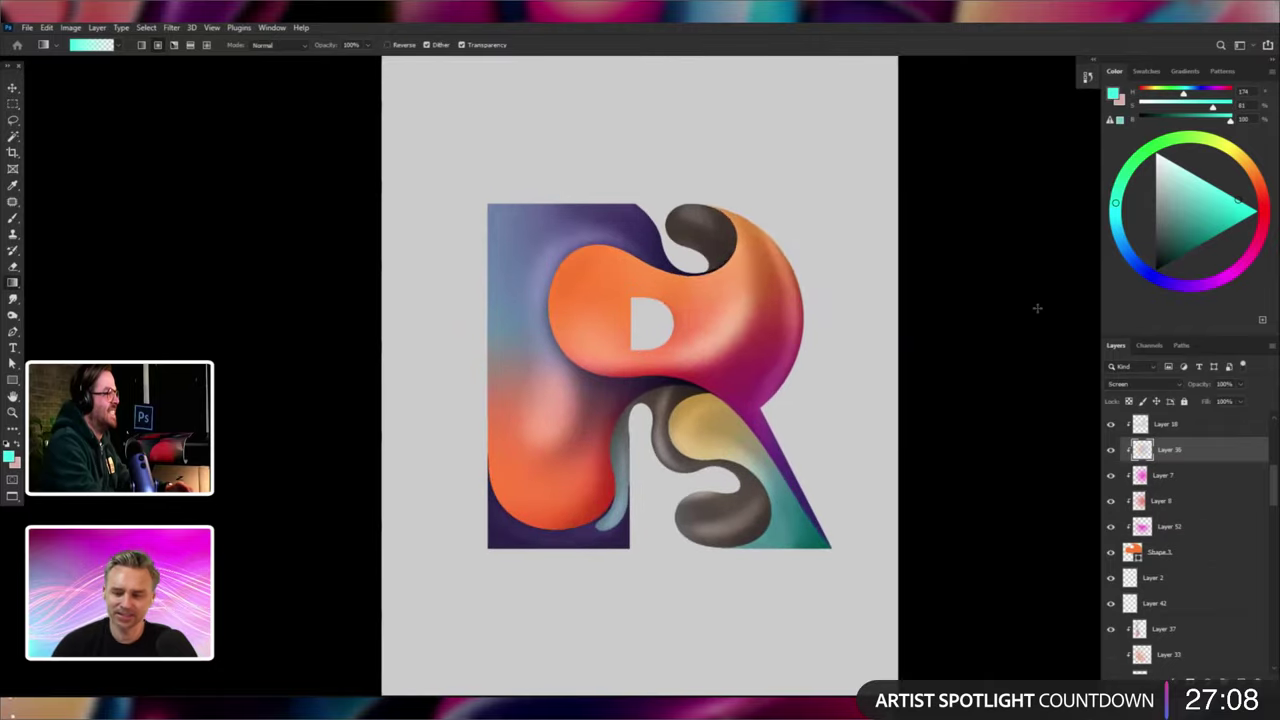
{"action": "key", "text": "ctrl+z"}
{"action": "key", "text": "ctrl+minus"}
{"action": "key", "text": "ctrl+minus"}
{"action": "key", "text": "ctrl+minus"}
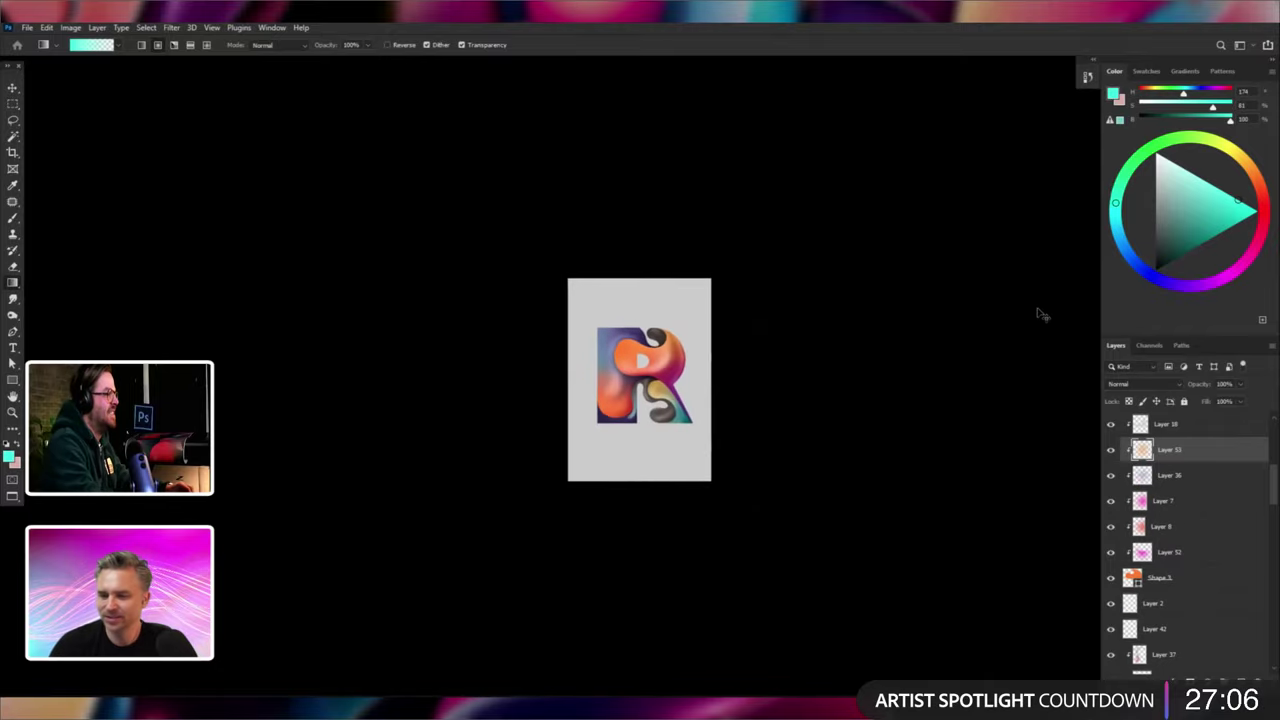
{"action": "key", "text": "ctrl+0"}
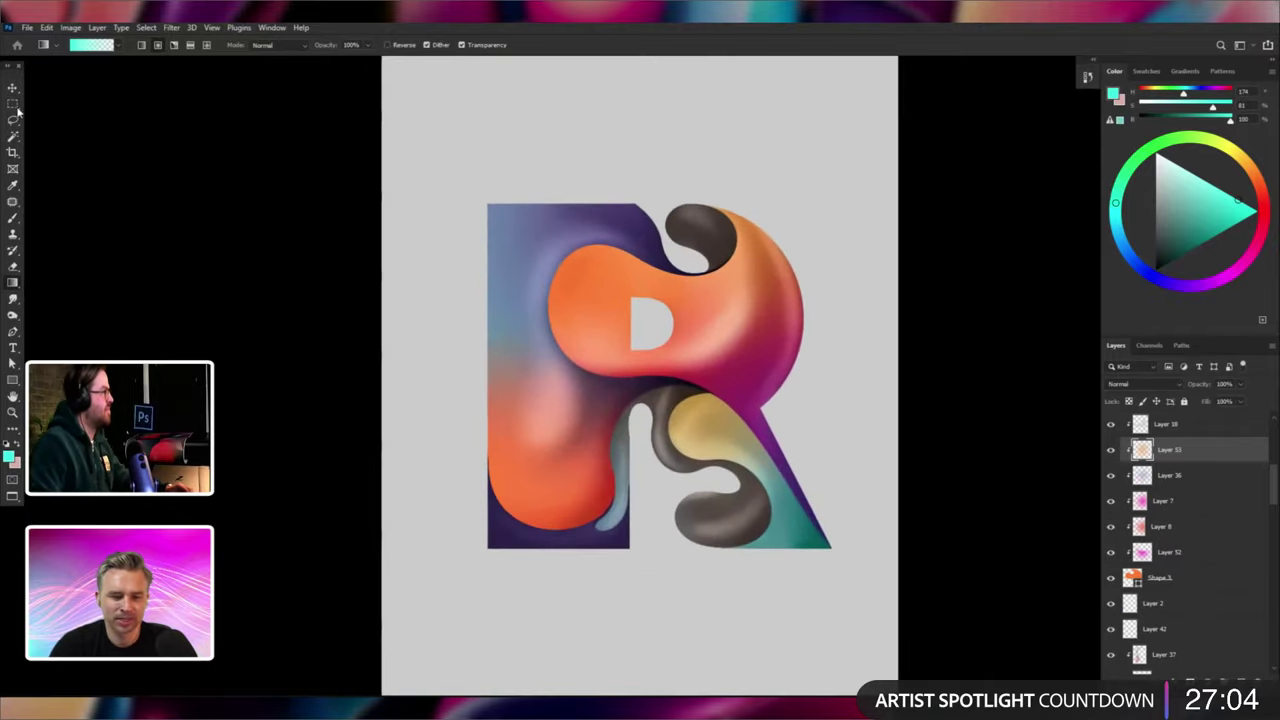
Select Layer 50 on the yellow part of the R's leg and add a new clipped layer directly above it.
{"action": "left_click", "coordinate": [12, 88]}
{"action": "right_click", "coordinate": [578, 457]}
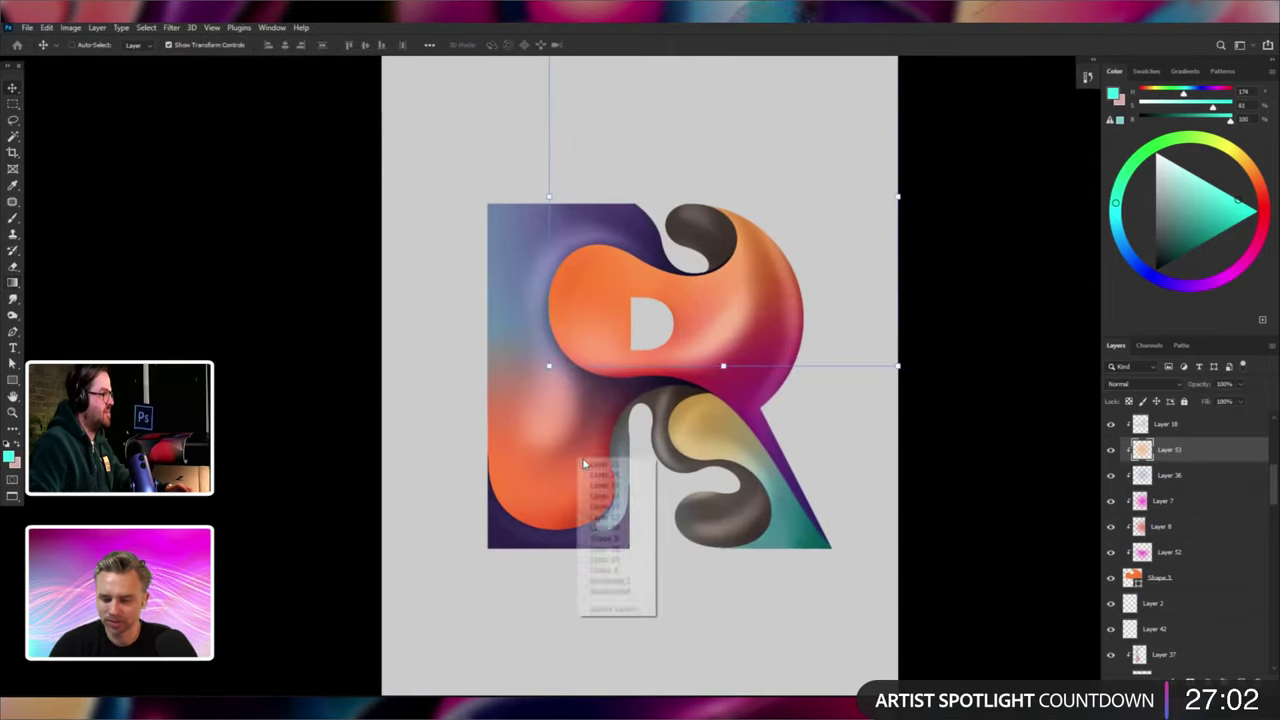
{"action": "left_click", "coordinate": [716, 452]}
{"action": "right_click", "coordinate": [716, 452]}
{"action": "left_click", "coordinate": [722, 463]}
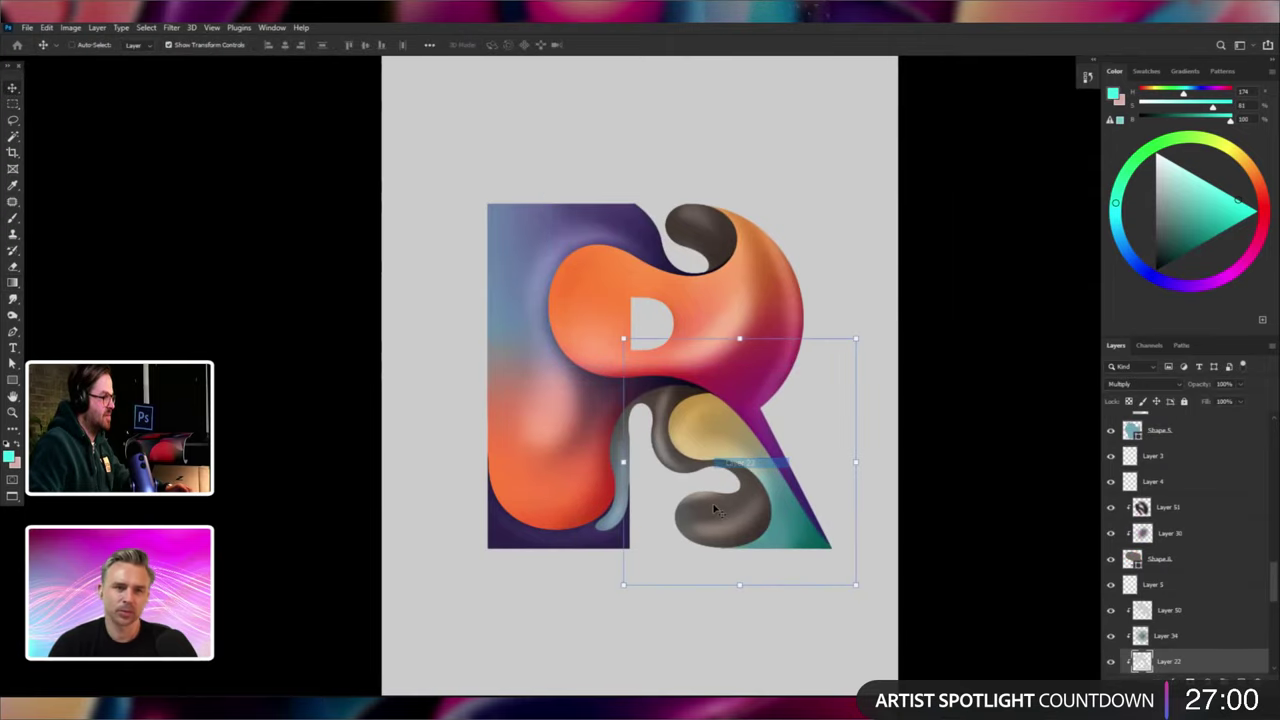
{"action": "right_click", "coordinate": [733, 432]}
{"action": "left_click", "coordinate": [742, 437]}
{"action": "left_click", "coordinate": [13, 219]}
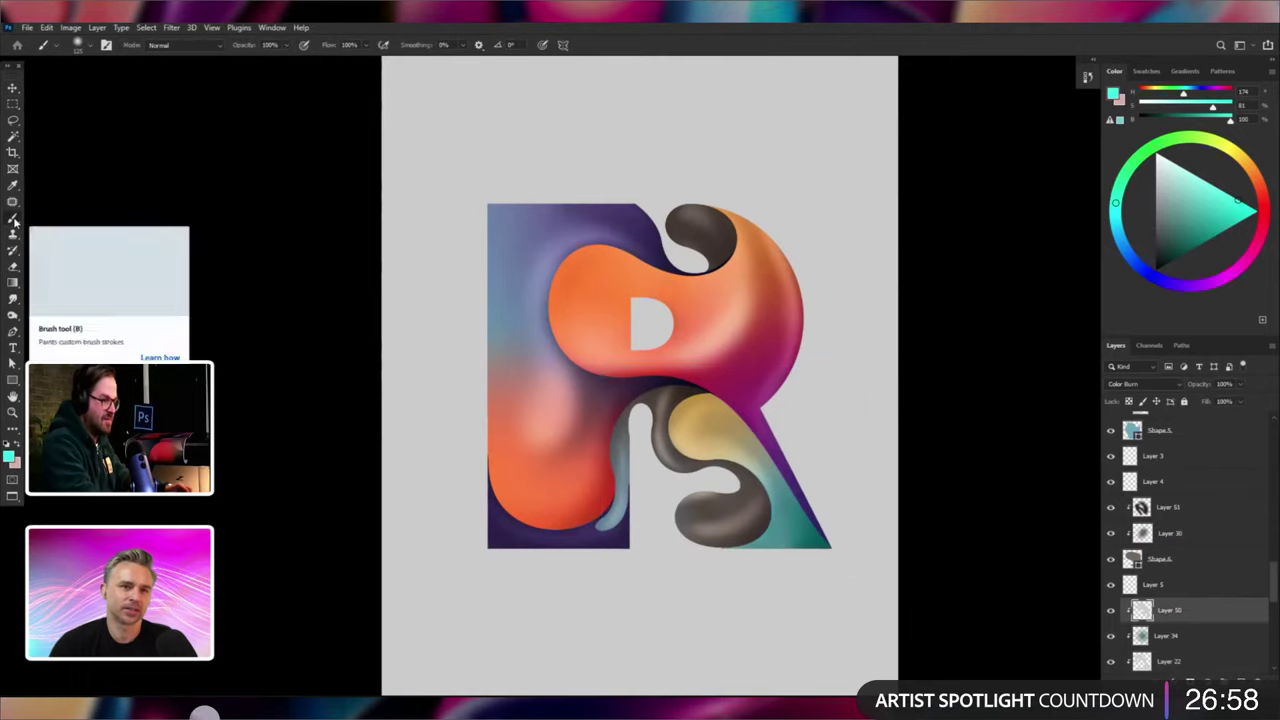
{"action": "key", "text": "ctrl+shift+alt+n"}
Set Layer 54 to Multiply and brush sampled light-grey shading over the leg's yellow and teal areas and along its outer edge.
{"action": "key", "text": "ctrl+plus"}
{"action": "key", "text": "ctrl+plus"}
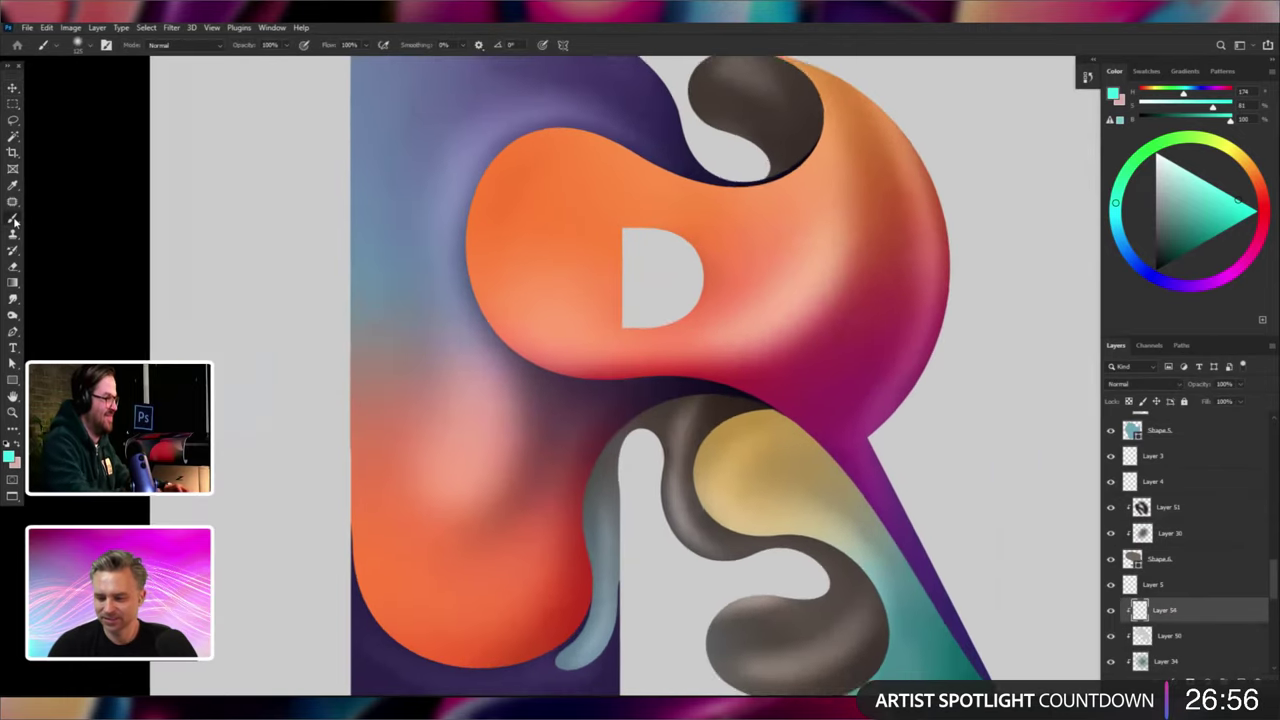
{"action": "left_click_drag", "start_coordinate": [571, 400], "coordinate": [480, 281]}
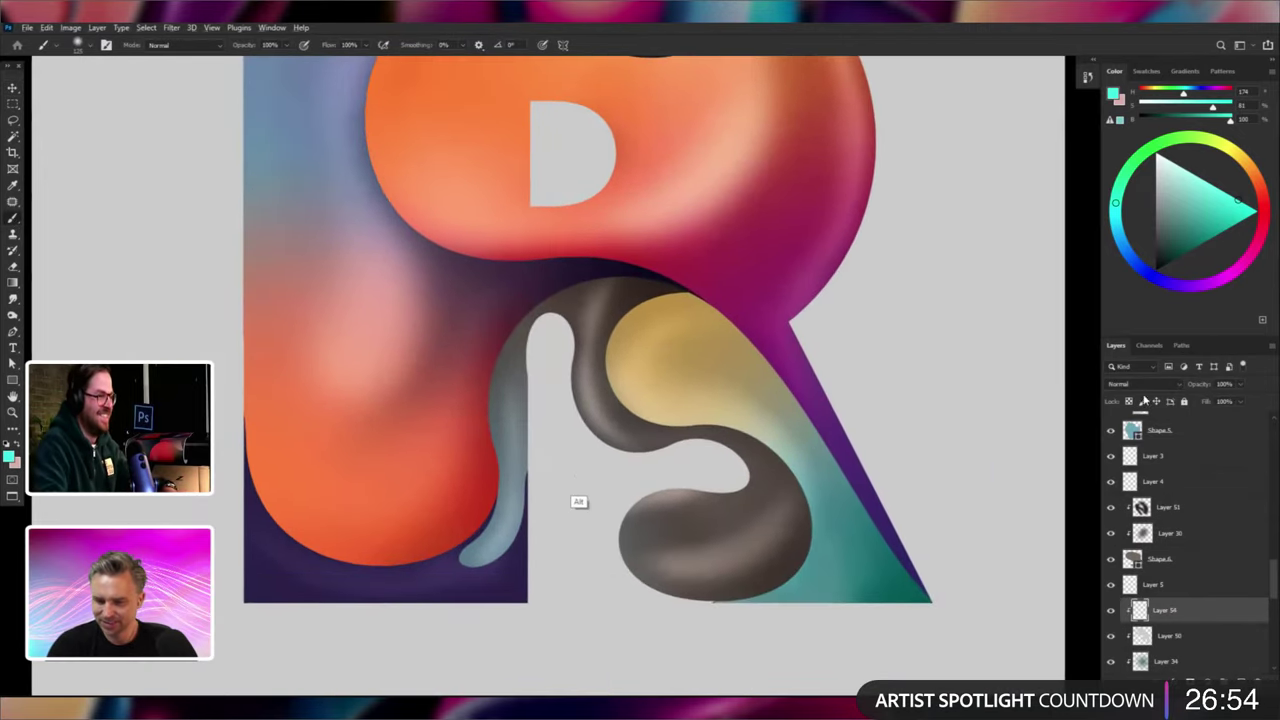
{"action": "left_click", "coordinate": [578, 501], "text": "alt"}
{"action": "left_click", "coordinate": [1145, 384]}
{"action": "left_click", "coordinate": [1140, 403]}
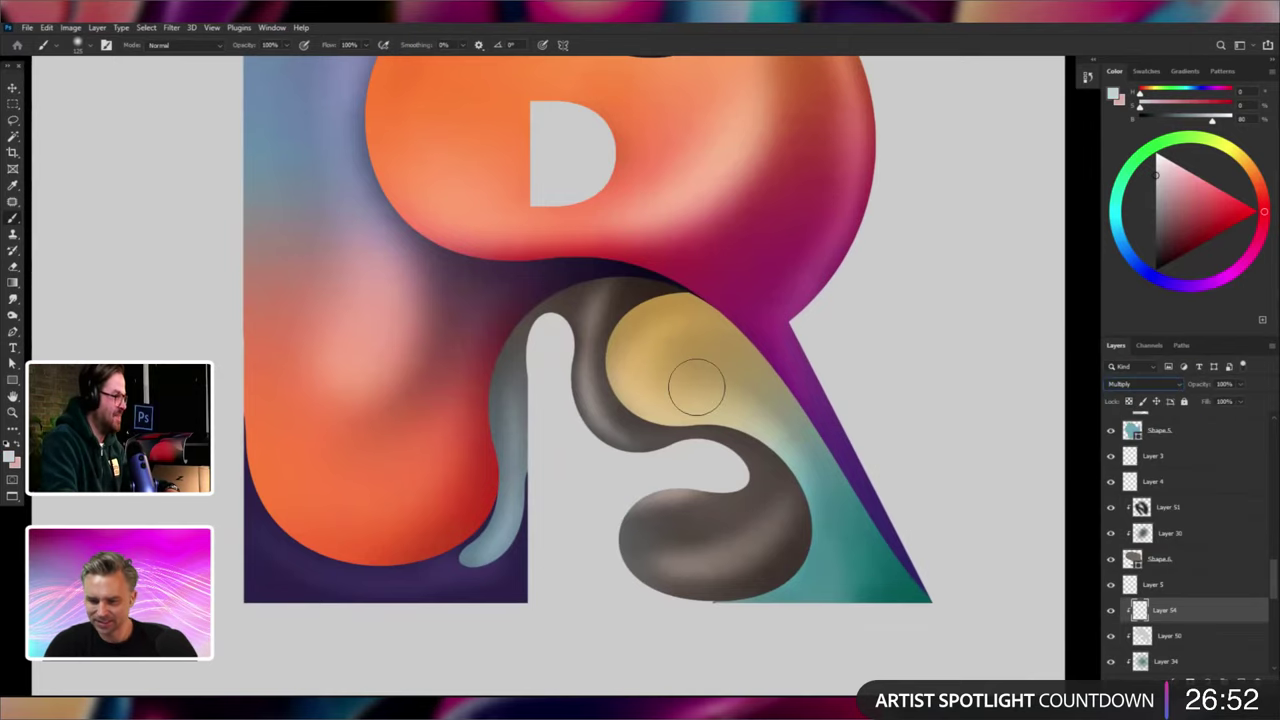
{"action": "mouse_move", "coordinate": [775, 383]}
{"action": "left_mouse_down"}
{"action": "mouse_move", "coordinate": [688, 364]}
{"action": "mouse_move", "coordinate": [730, 349]}
{"action": "mouse_move", "coordinate": [705, 373]}
{"action": "left_mouse_up"}
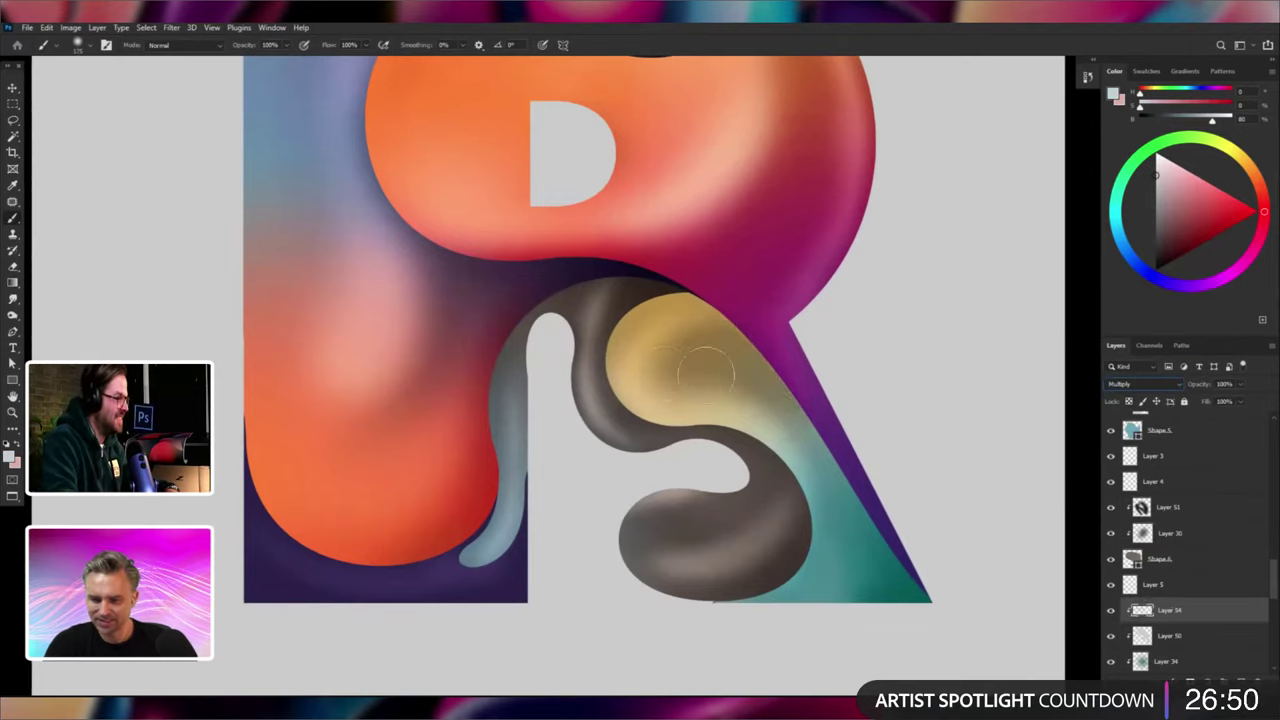
{"action": "mouse_move", "coordinate": [815, 417]}
{"action": "left_mouse_down"}
{"action": "mouse_move", "coordinate": [875, 504]}
{"action": "mouse_move", "coordinate": [838, 582]}
{"action": "left_mouse_up"}
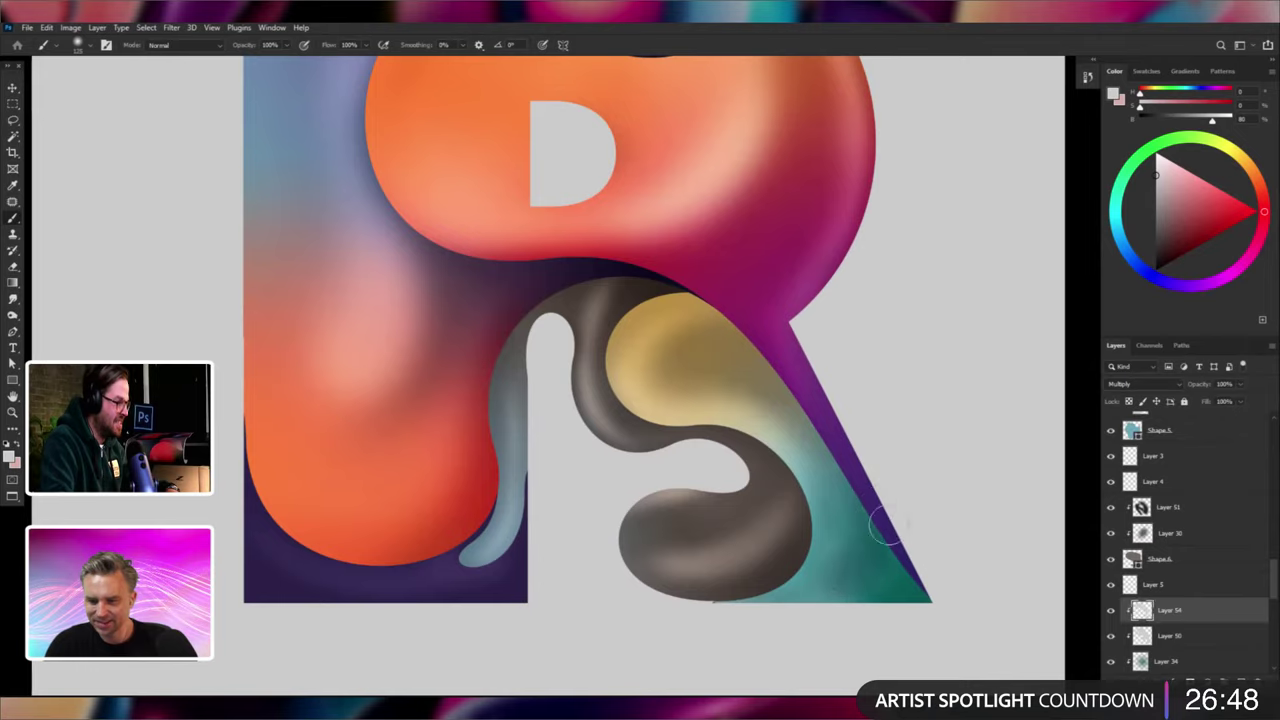
{"action": "left_click_drag", "start_coordinate": [884, 530], "coordinate": [800, 592]}
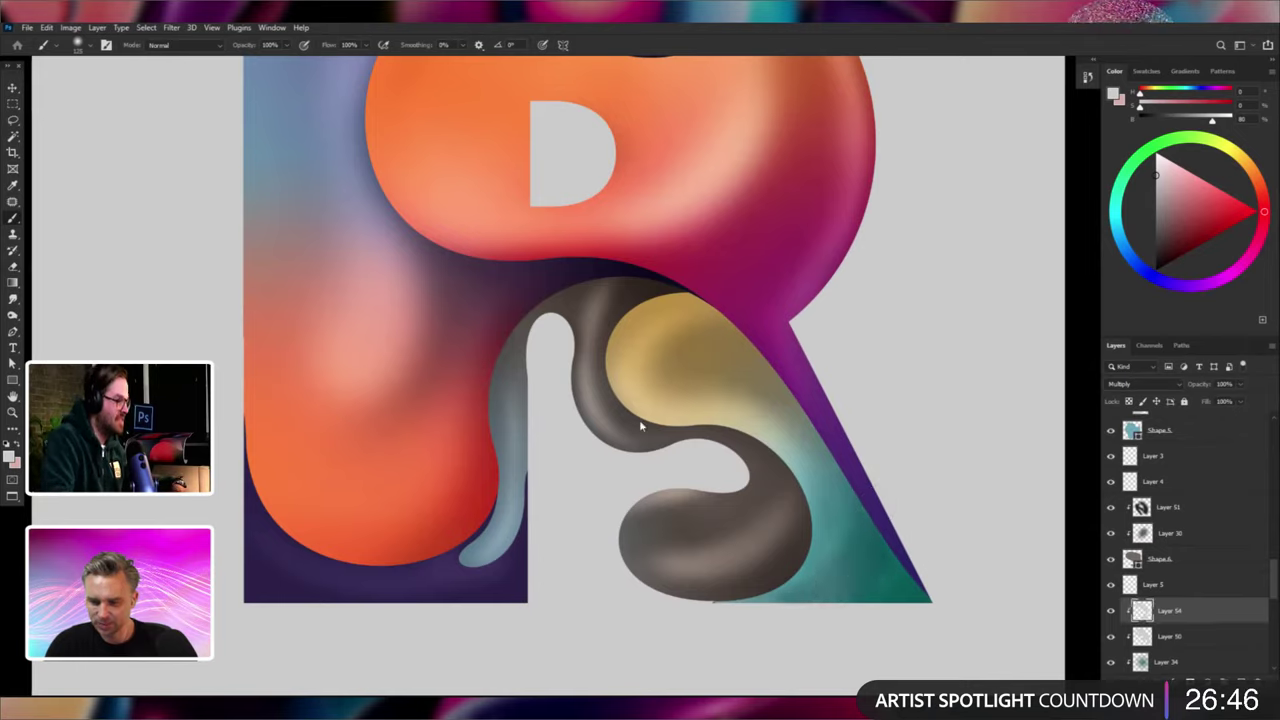
{"action": "key", "text": "e"}
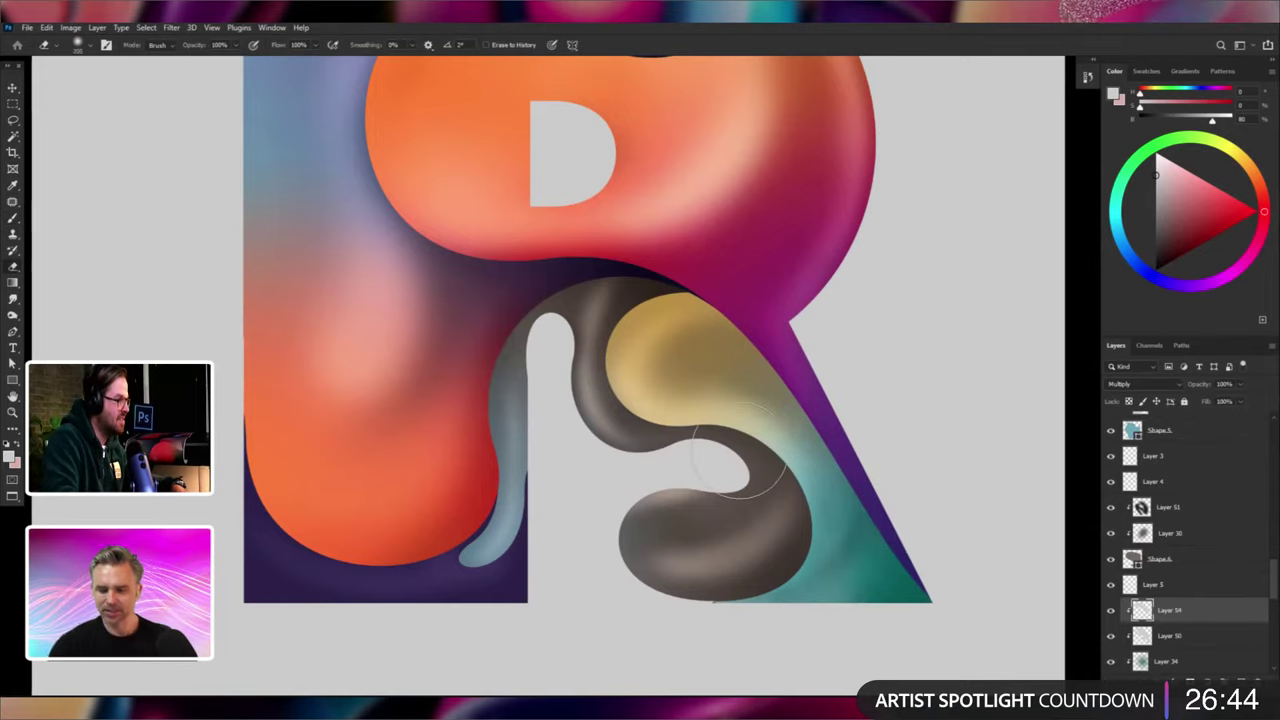
Add a clipped layer below Layer 50 and try an orange radial gradient, sampled from the stem, along the yellow area's lower edge.
{"action": "left_click", "coordinate": [15, 285]}
{"action": "key", "text": "ctrl+shift+n"}
{"action": "key", "text": "Return"}
{"action": "key", "text": "ctrl+["}
{"action": "key", "text": "ctrl+["}
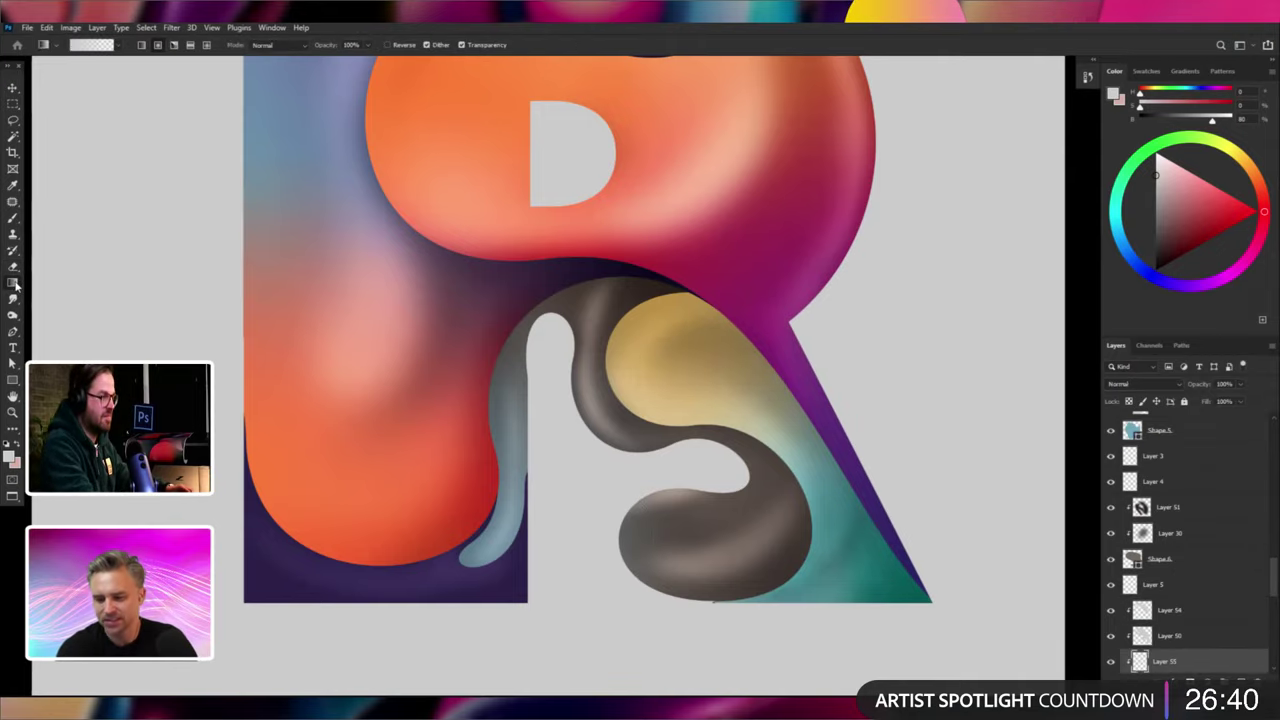
{"action": "left_click", "coordinate": [370, 487], "text": "alt"}
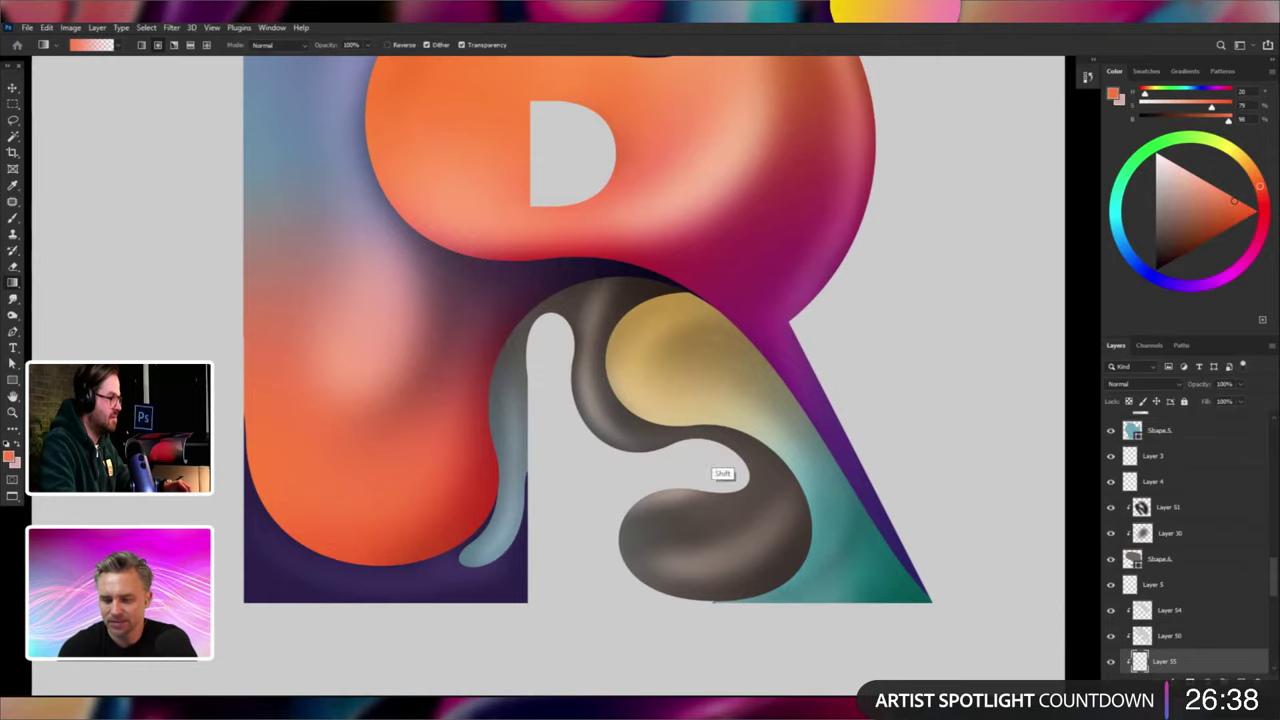
{"action": "left_click_drag", "start_coordinate": [707, 478], "coordinate": [722, 335]}
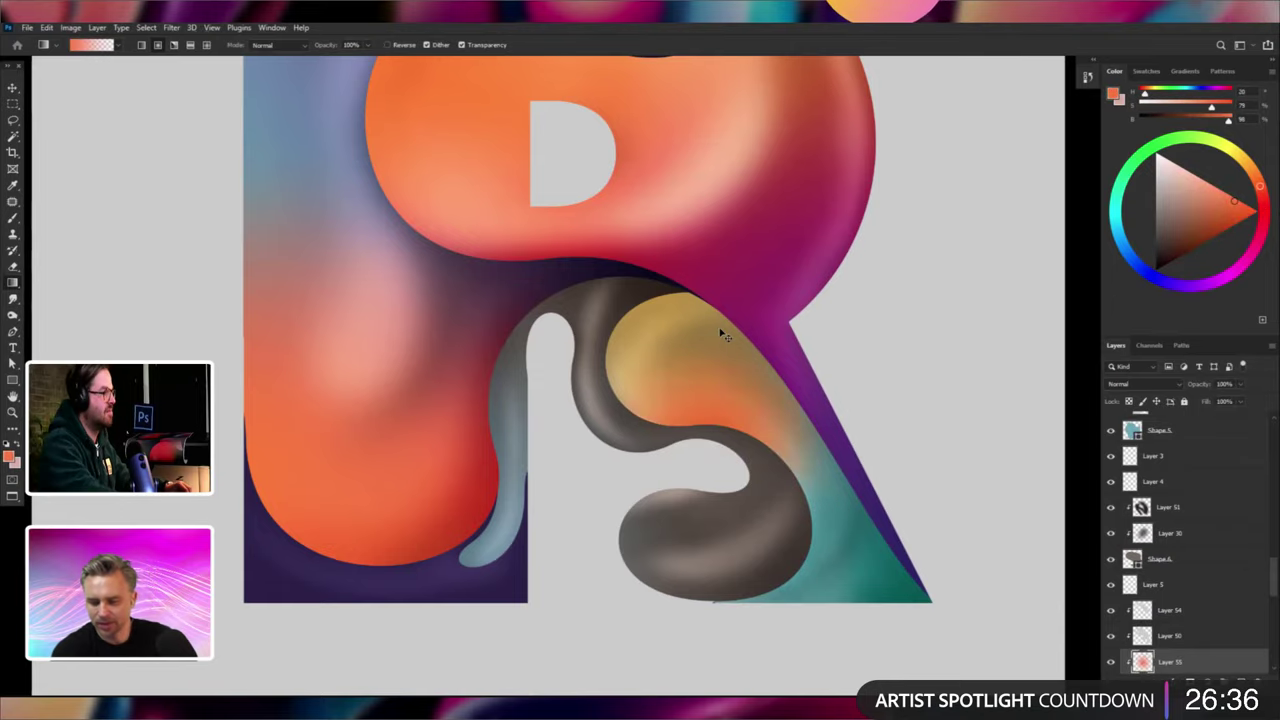
Adjust the leg's orange gradient using Hue/Saturation with Hue -2 and Lightness +38.
{"action": "key", "text": "ctrl+u"}
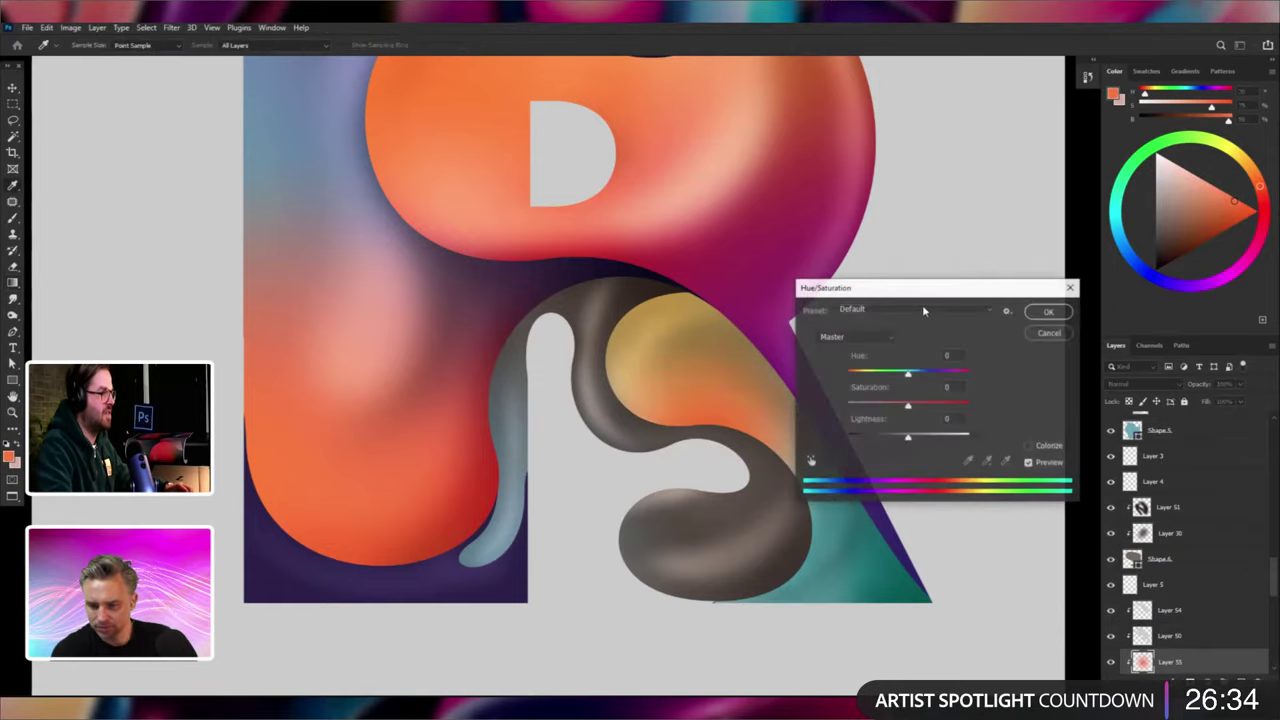
{"action": "left_click", "coordinate": [1011, 350]}
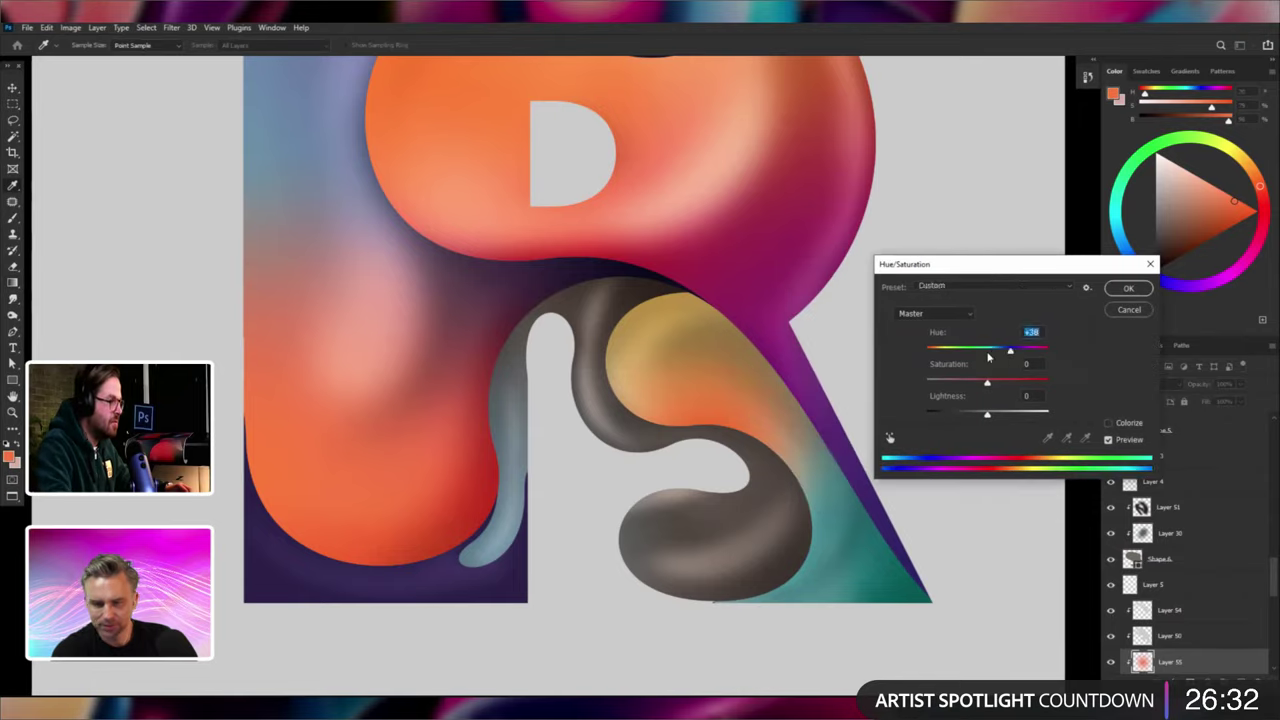
{"action": "mouse_move", "coordinate": [1000, 349]}
{"action": "left_mouse_down"}
{"action": "mouse_move", "coordinate": [944, 352]}
{"action": "mouse_move", "coordinate": [1040, 350]}
{"action": "mouse_move", "coordinate": [986, 353]}
{"action": "left_mouse_up"}
{"action": "left_click_drag", "start_coordinate": [998, 417], "coordinate": [996, 417]}
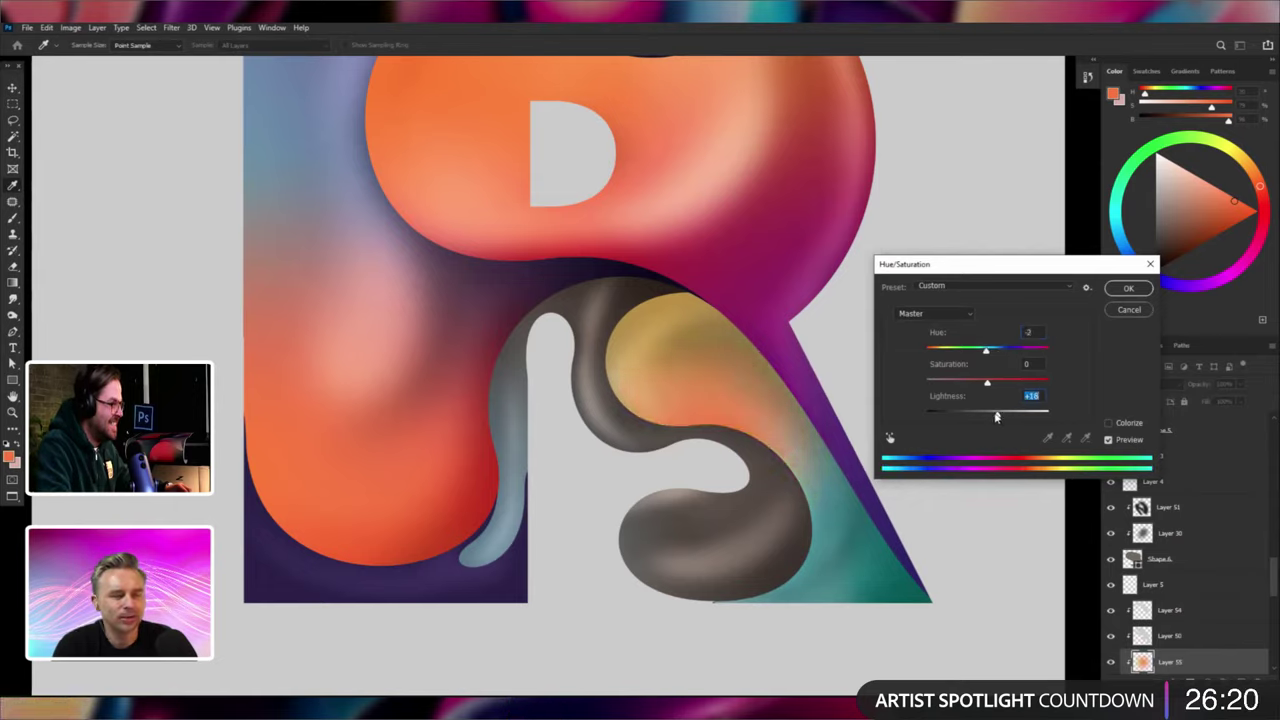
{"action": "left_click", "coordinate": [1120, 289]}
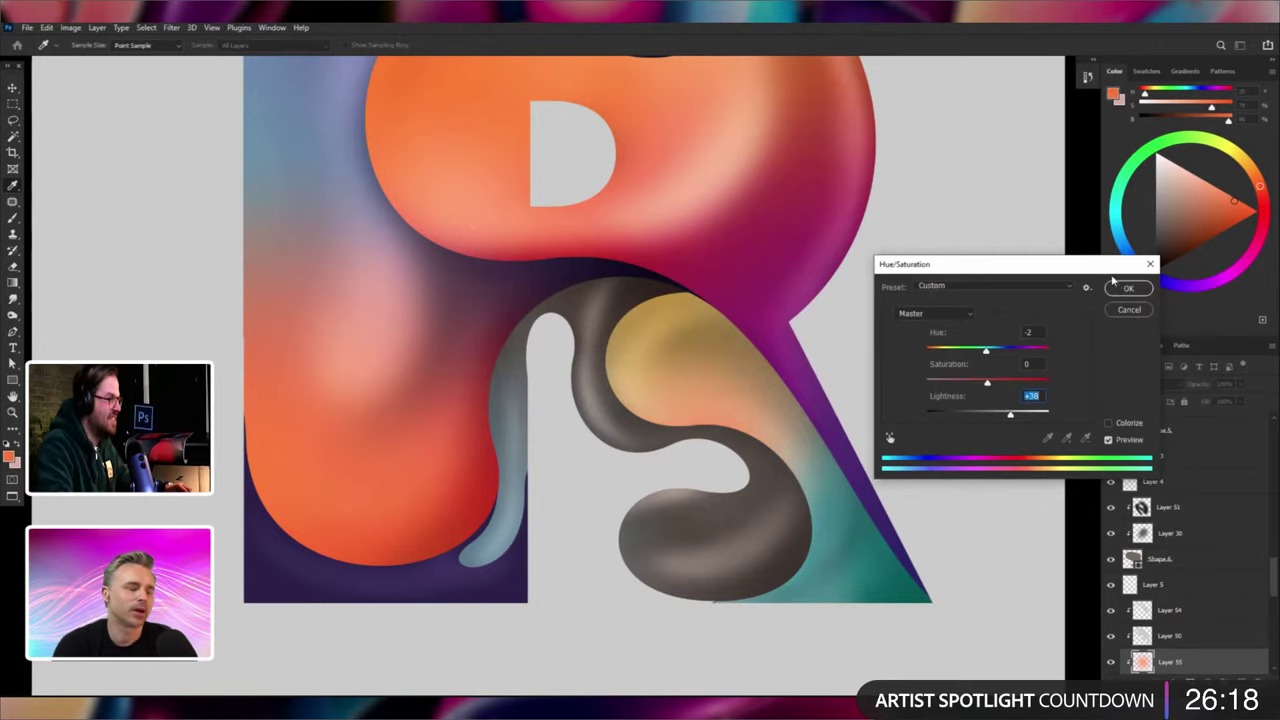
Move the orange gradient layer below Layer 34, check the whole letter, and remove that gradient layer.
{"action": "key", "text": "ctrl+bracketleft"}
{"action": "key", "text": "ctrl+minus"}
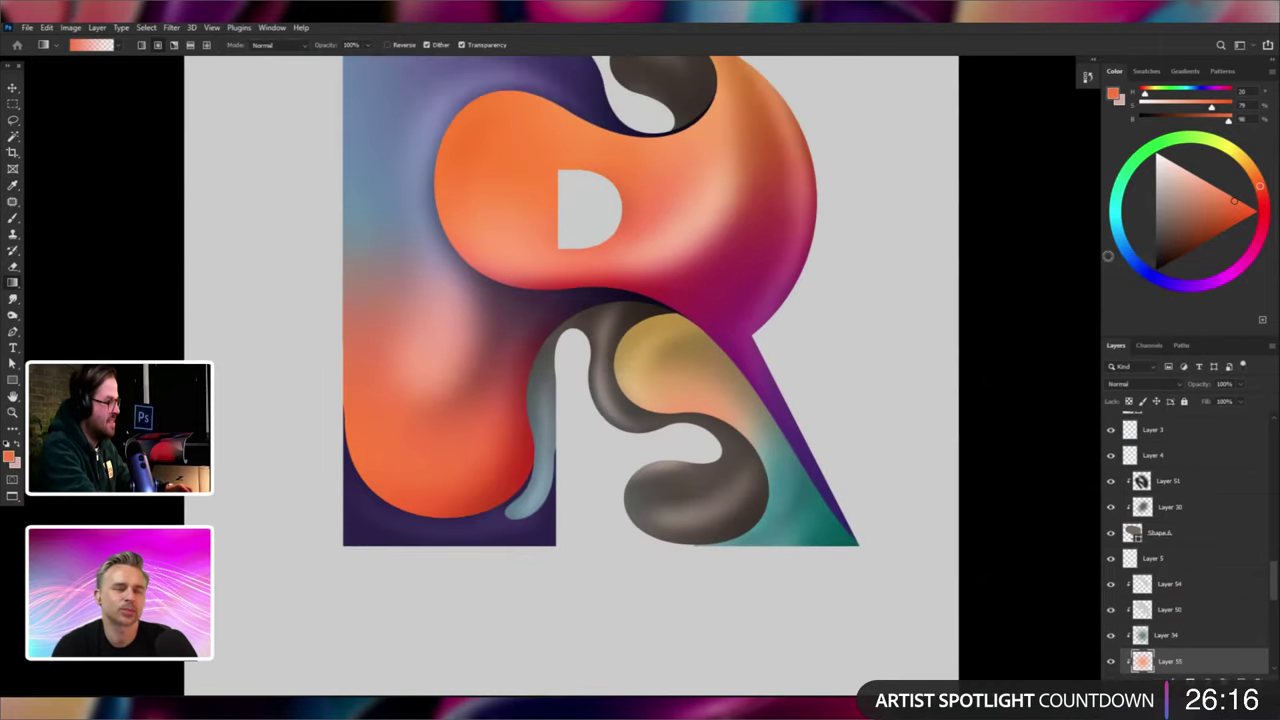
{"action": "key", "text": "ctrl+minus"}
{"action": "key", "text": "ctrl+minus"}
{"action": "key", "text": "ctrl+minus"}
{"action": "key", "text": "ctrl+minus"}
{"action": "key", "text": "ctrl+plus"}
{"action": "key", "text": "ctrl+plus"}
{"action": "key", "text": "ctrl+plus"}
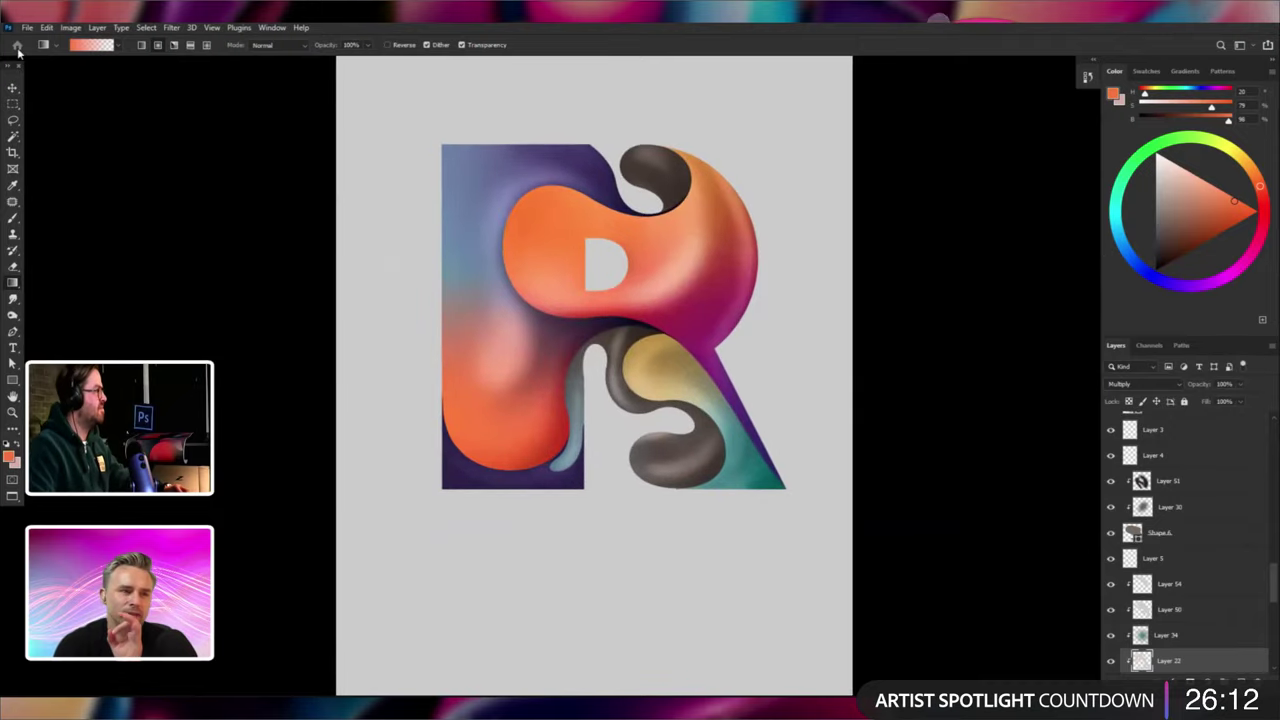
Add a new layer over the R's stem, directly below Layer 42, for a Pen tool shape.
{"action": "left_click_drag", "start_coordinate": [607, 329], "coordinate": [611, 364]}
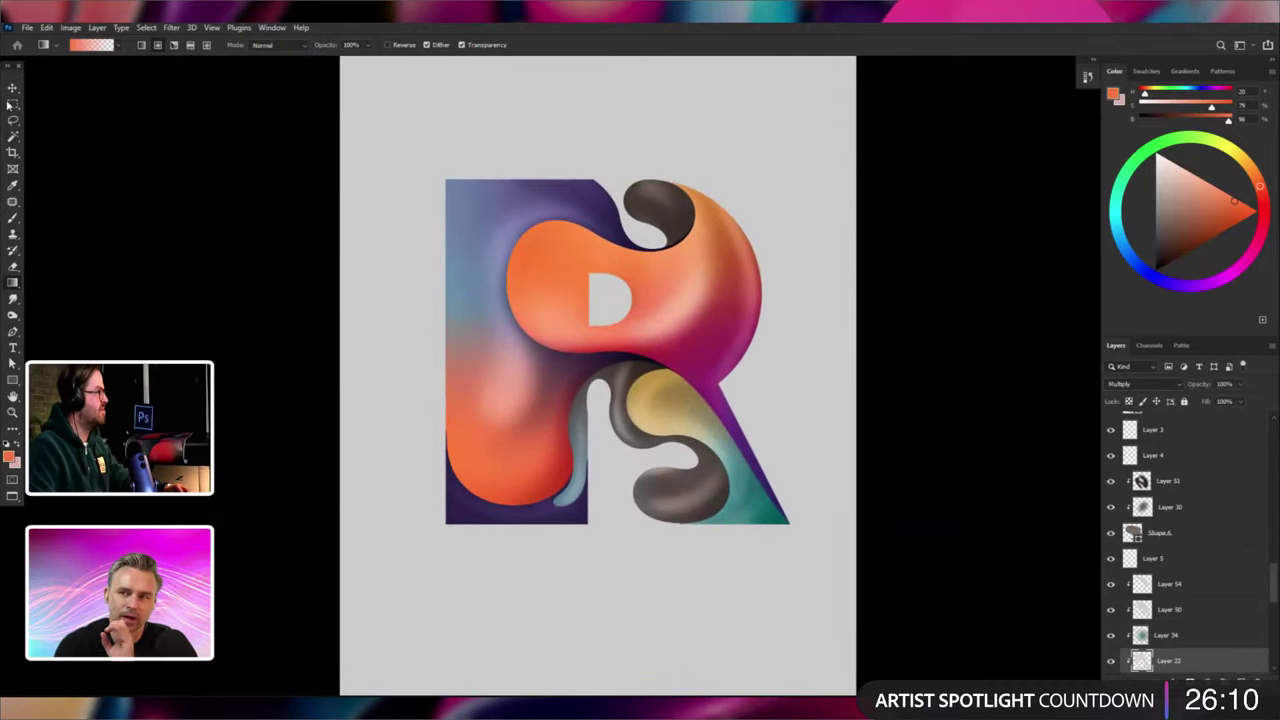
{"action": "key", "text": "v"}
{"action": "left_click", "coordinate": [699, 306], "text": "ctrl"}
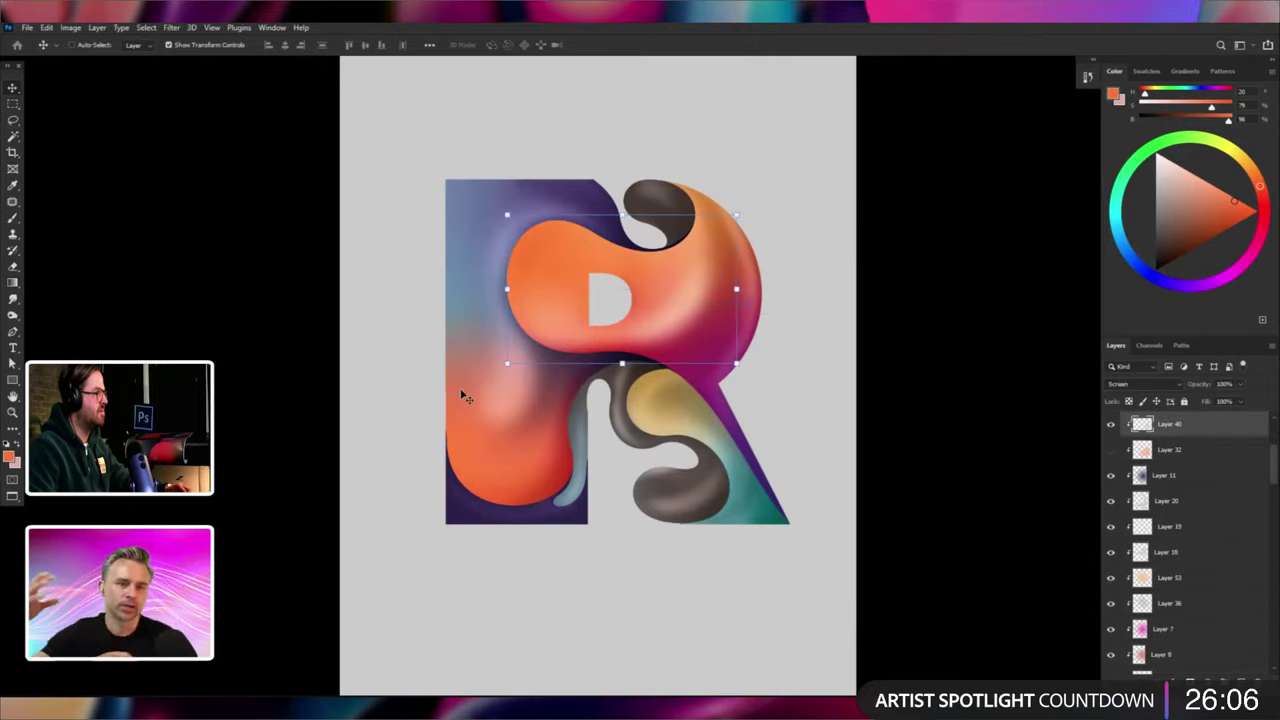
{"action": "right_click", "coordinate": [491, 413]}
{"action": "left_click", "coordinate": [507, 418]}
{"action": "left_click_drag", "start_coordinate": [491, 403], "coordinate": [454, 400]}
{"action": "left_click_drag", "start_coordinate": [503, 320], "coordinate": [525, 340]}
{"action": "key", "text": "p"}
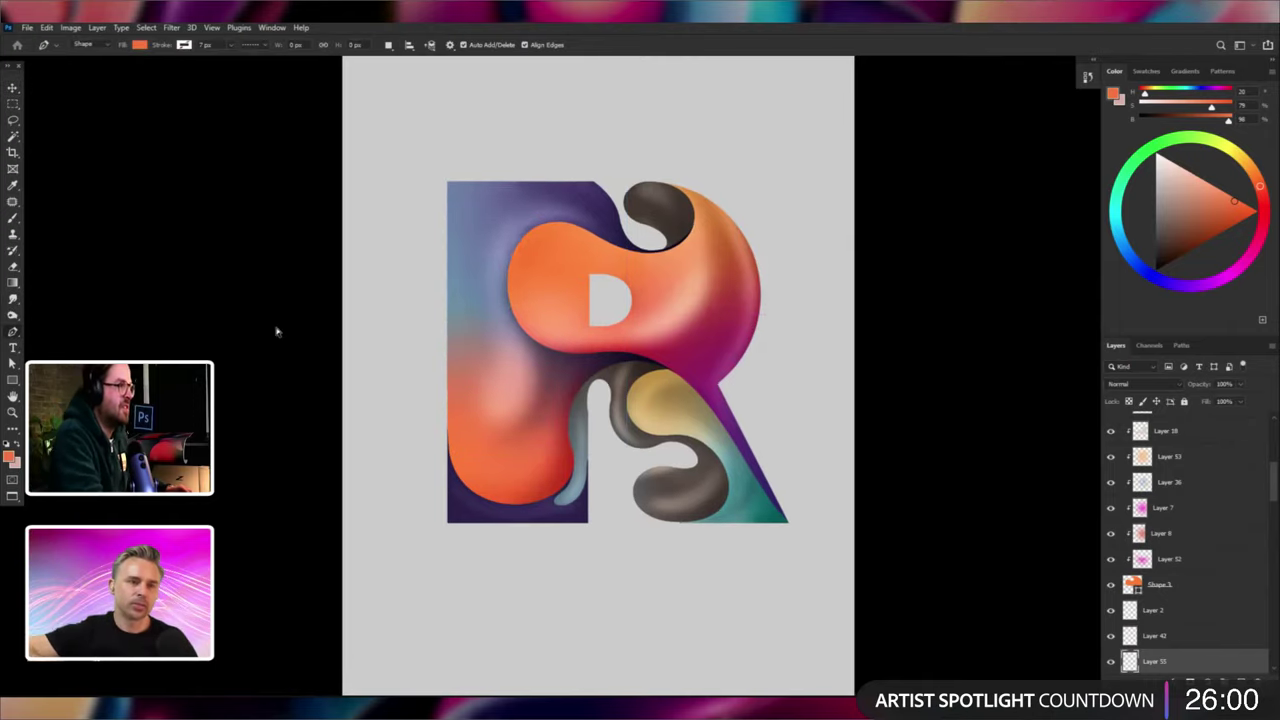
Examine the whole letter R from near and far to judge the stem's highlight.
{"action": "key", "text": "ctrl+minus"}
{"action": "key", "text": "ctrl+minus"}
{"action": "key", "text": "ctrl+plus"}
{"action": "key", "text": "ctrl+plus"}
{"action": "key", "text": "ctrl+minus"}
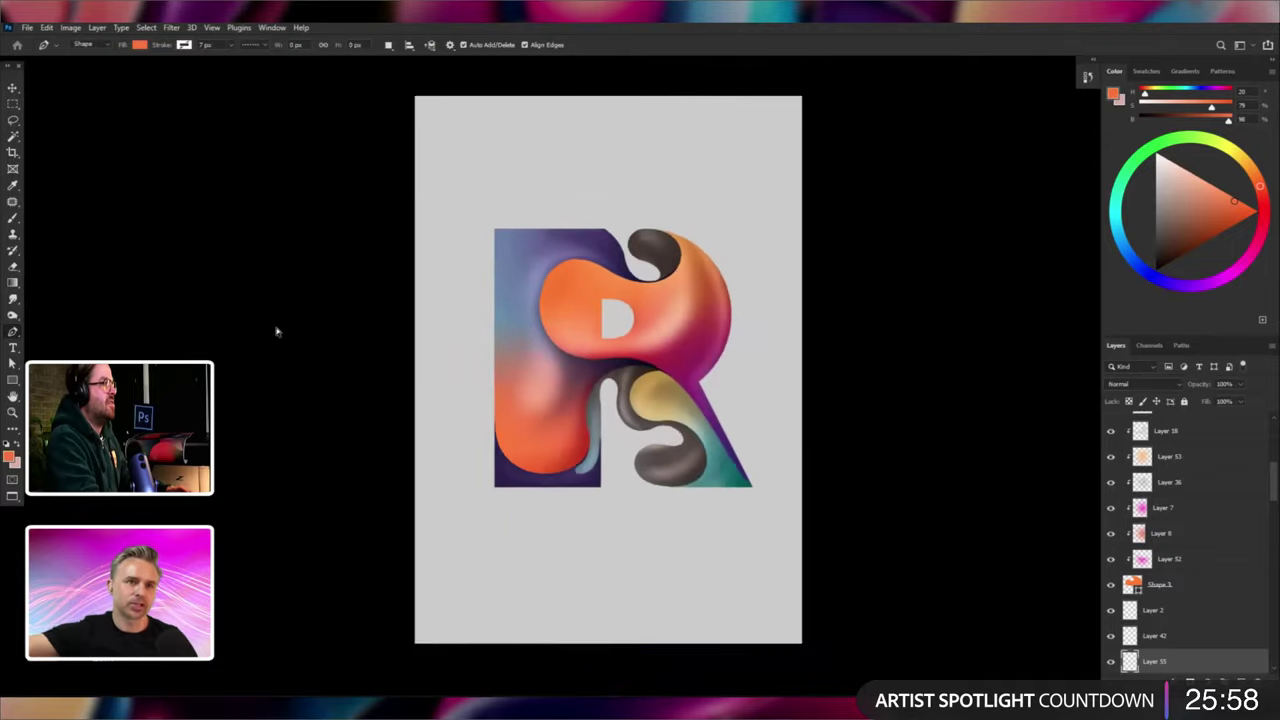
{"action": "key", "text": "ctrl+plus"}
{"action": "key", "text": "ctrl+plus"}
{"action": "key", "text": "ctrl+plus"}
{"action": "key", "text": "ctrl+minus"}
{"action": "key", "text": "ctrl+minus"}
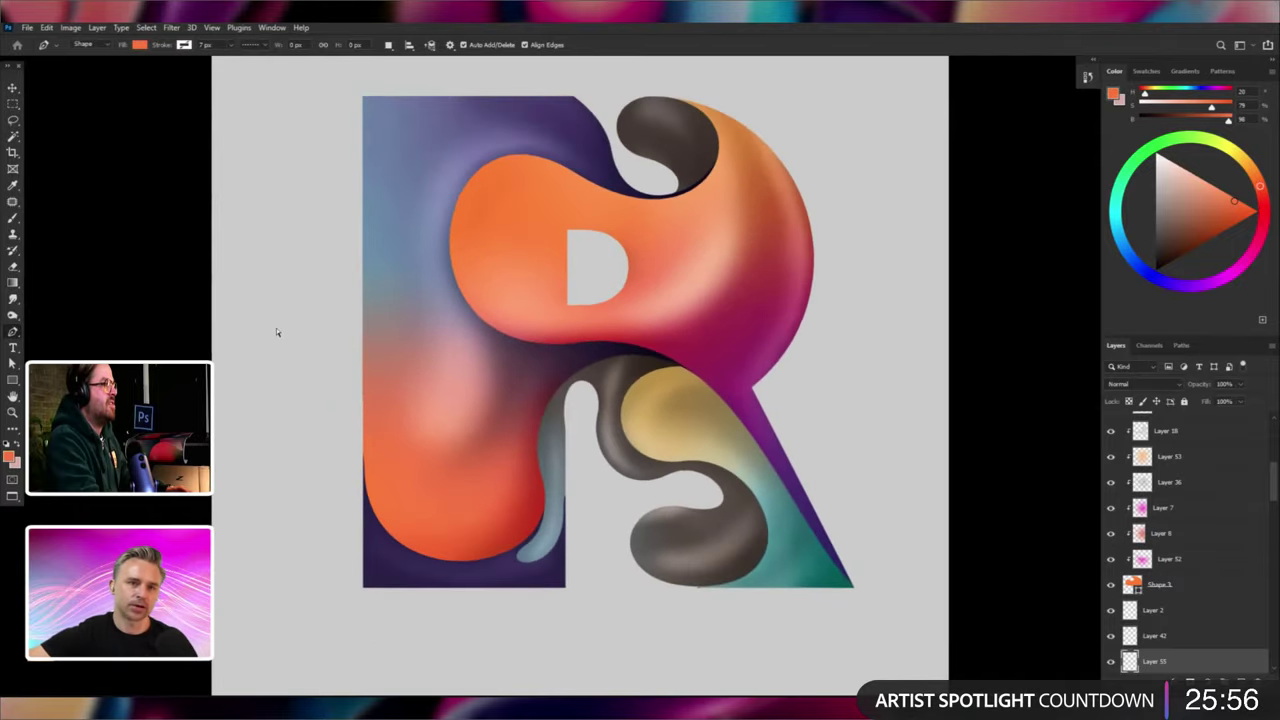
{"action": "key", "text": "ctrl+plus"}
{"action": "key", "text": "ctrl+plus"}
{"action": "key", "text": "ctrl+minus"}
{"action": "key", "text": "ctrl+minus"}
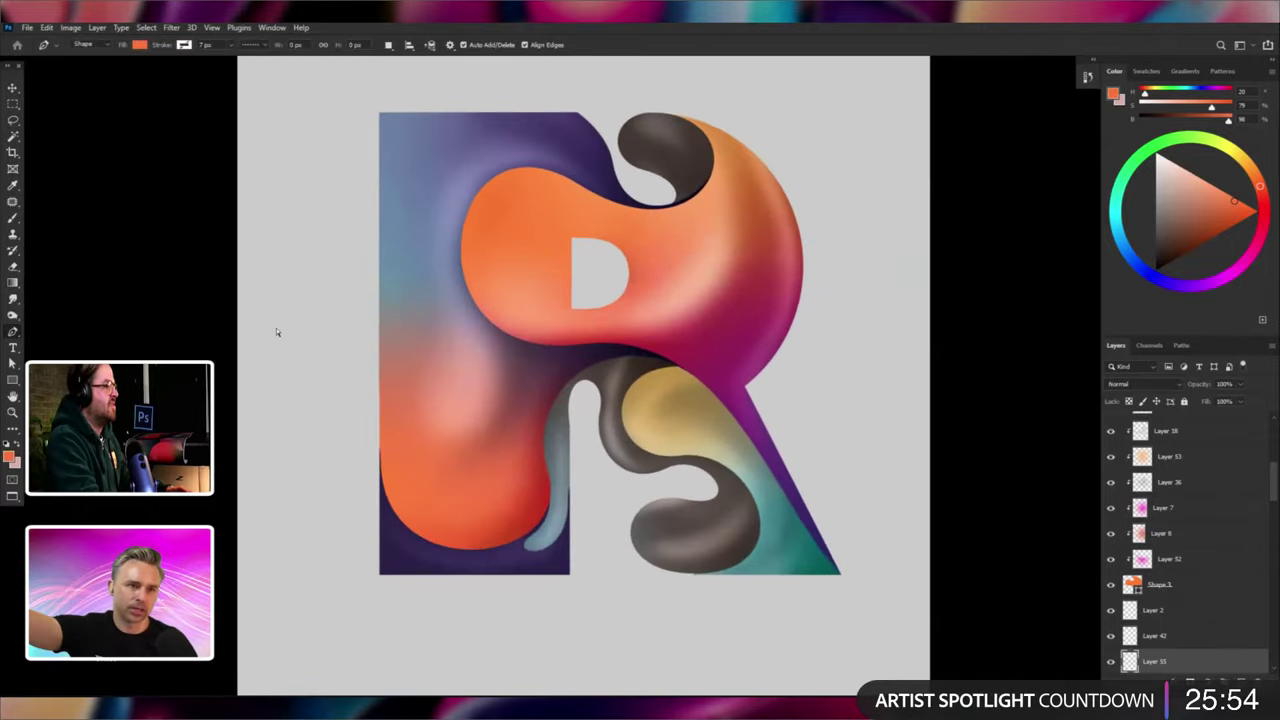
{"action": "key", "text": "ctrl+plus"}
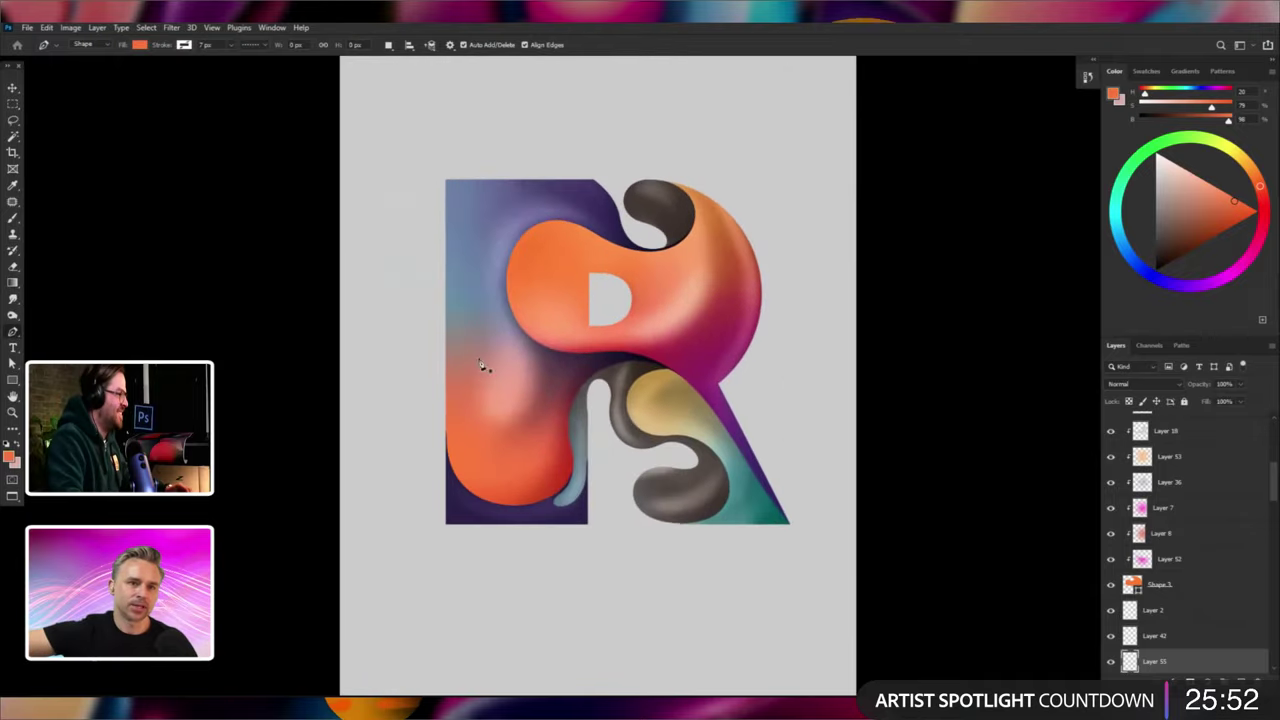
Draw an orange drip shape about 635 by 1496 px from the stem's pink highlight past the letter's top, blended as Screen.
{"action": "left_click_drag", "start_coordinate": [470, 348], "coordinate": [499, 264]}
{"action": "left_click_drag", "start_coordinate": [536, 372], "coordinate": [518, 317]}
{"action": "left_click_drag", "start_coordinate": [522, 225], "coordinate": [576, 162]}
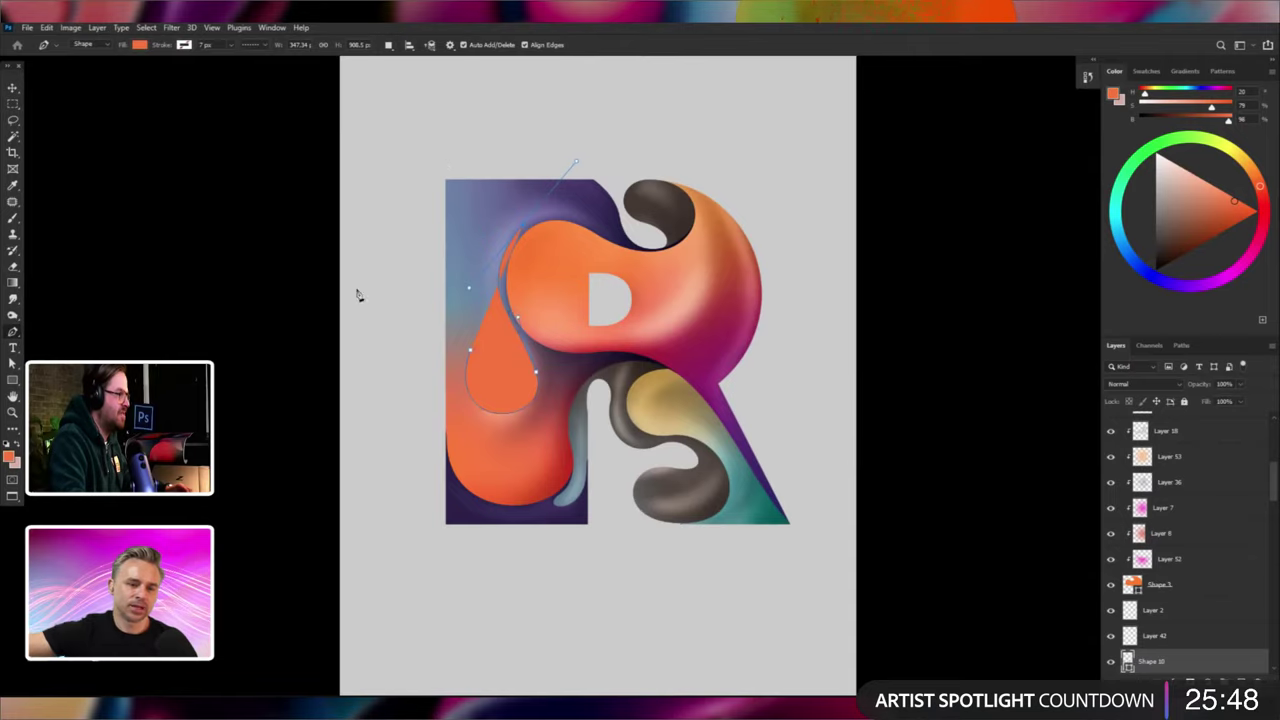
{"action": "left_click_drag", "start_coordinate": [435, 158], "coordinate": [356, 290]}
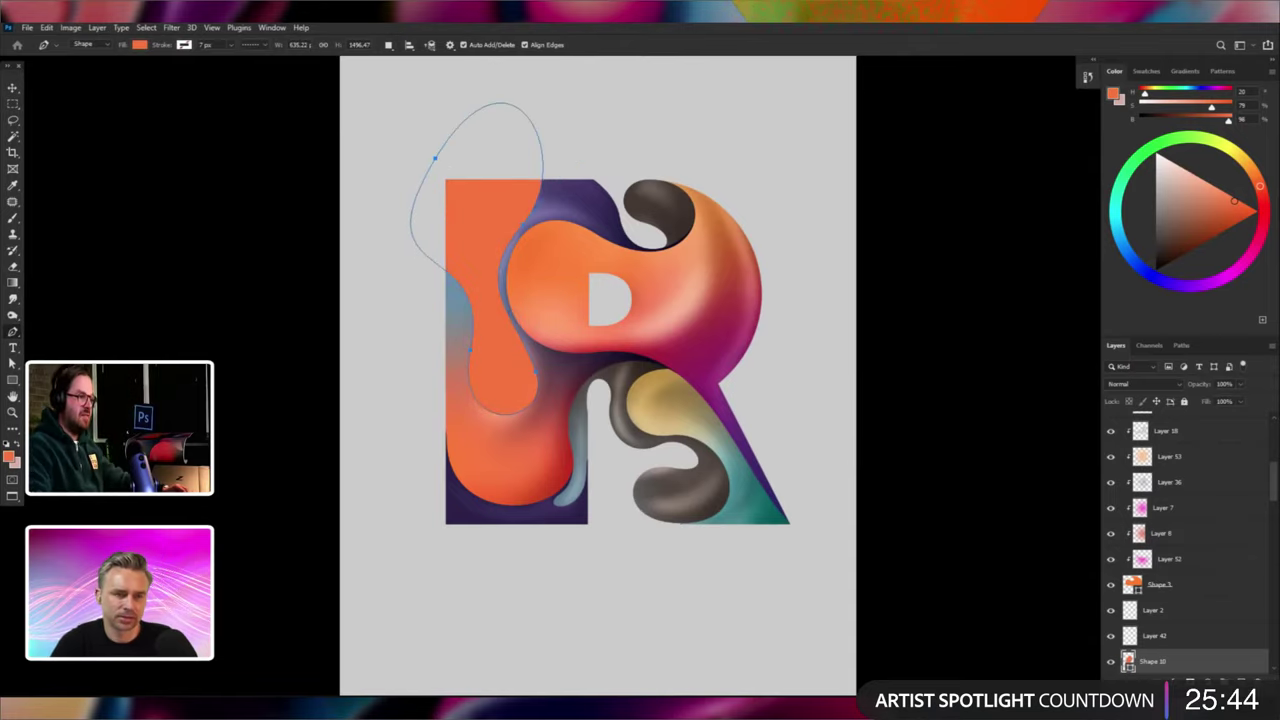
{"action": "left_click", "coordinate": [1145, 384]}
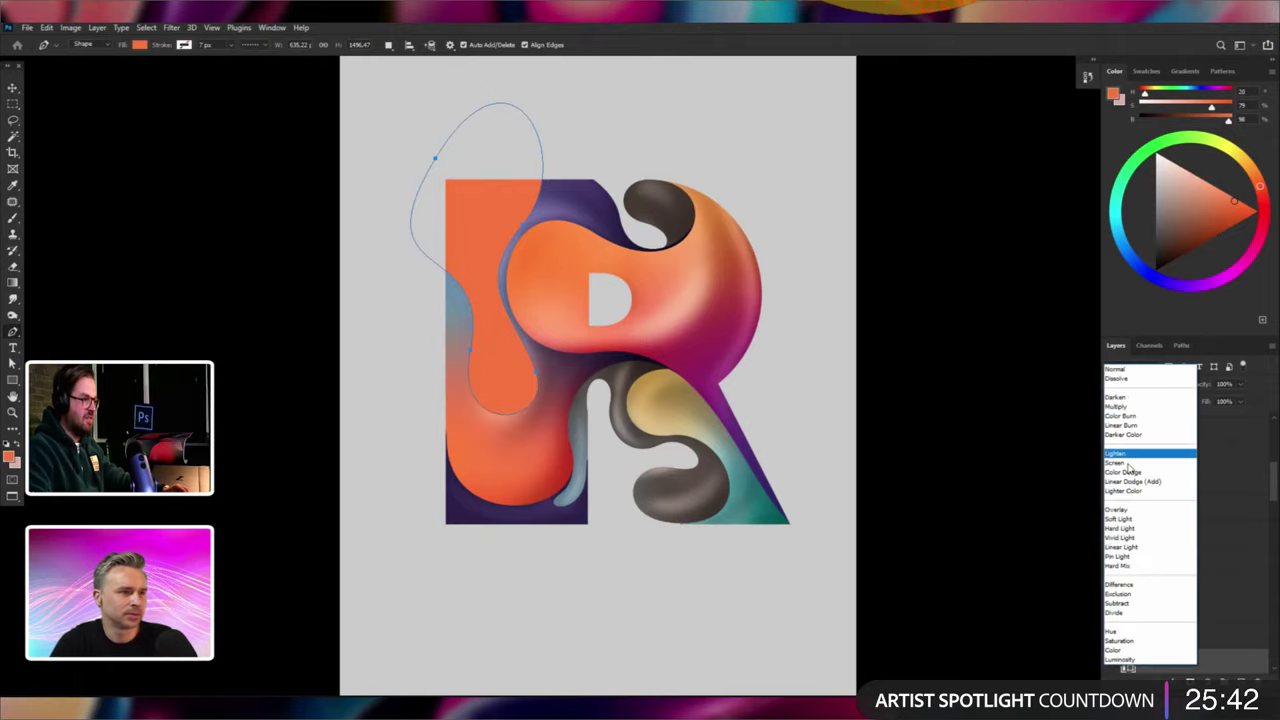
{"action": "key", "text": "Return"}
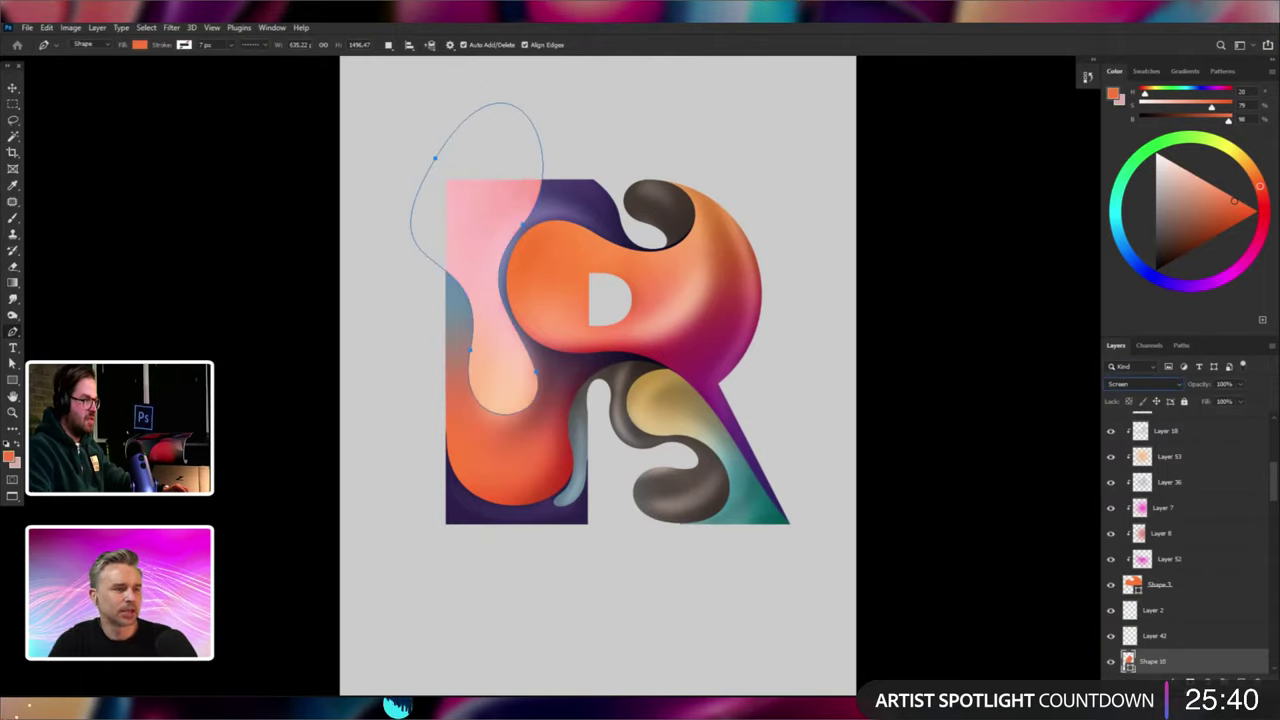
Add a layer mask to Shape 10 and fade out the drip's upper part with black-to-transparent linear gradients.
{"action": "left_click", "coordinate": [1189, 680]}
{"action": "key", "text": "g"}
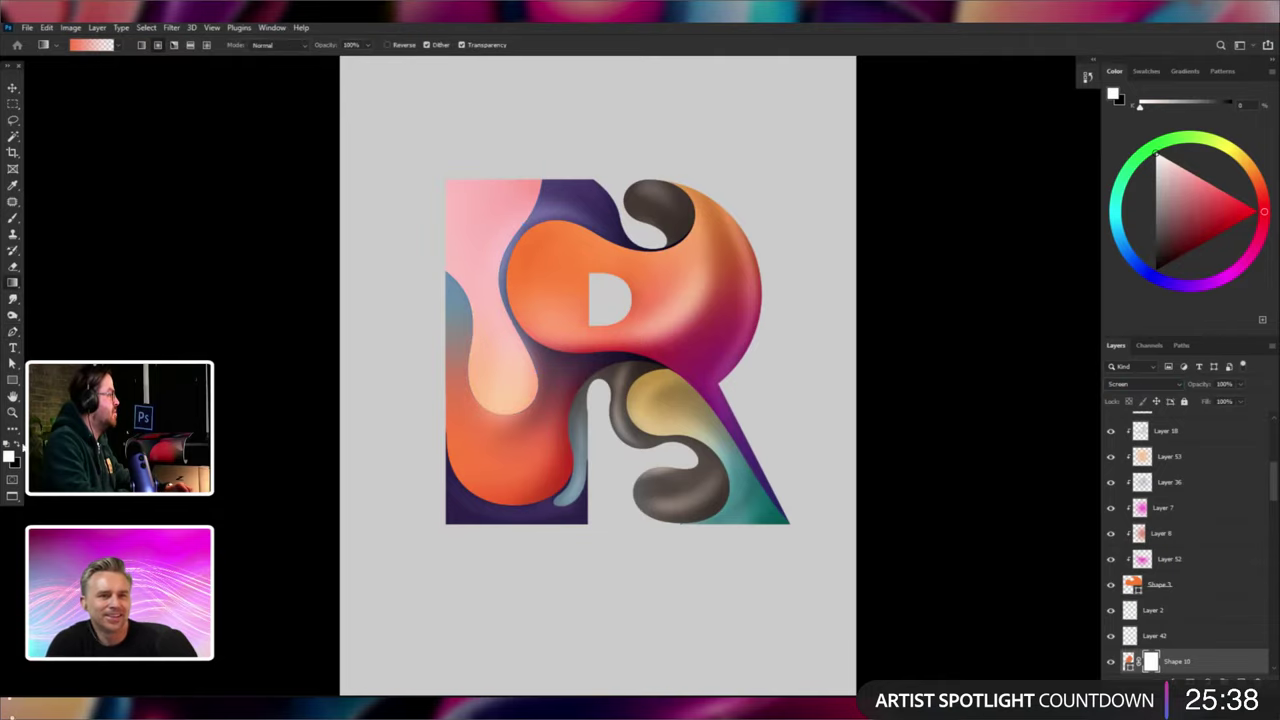
{"action": "key", "text": "x"}
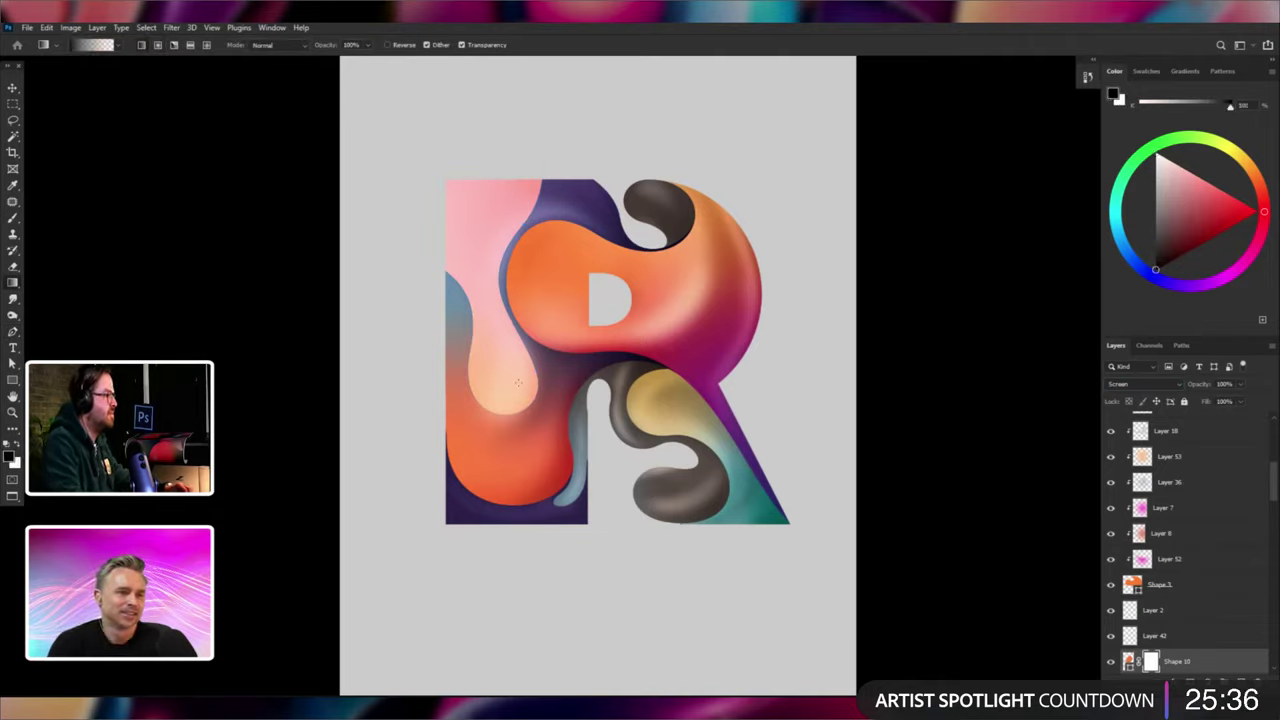
{"action": "left_click_drag", "start_coordinate": [485, 192], "coordinate": [493, 371]}
{"action": "left_click_drag", "start_coordinate": [444, 233], "coordinate": [437, 282]}
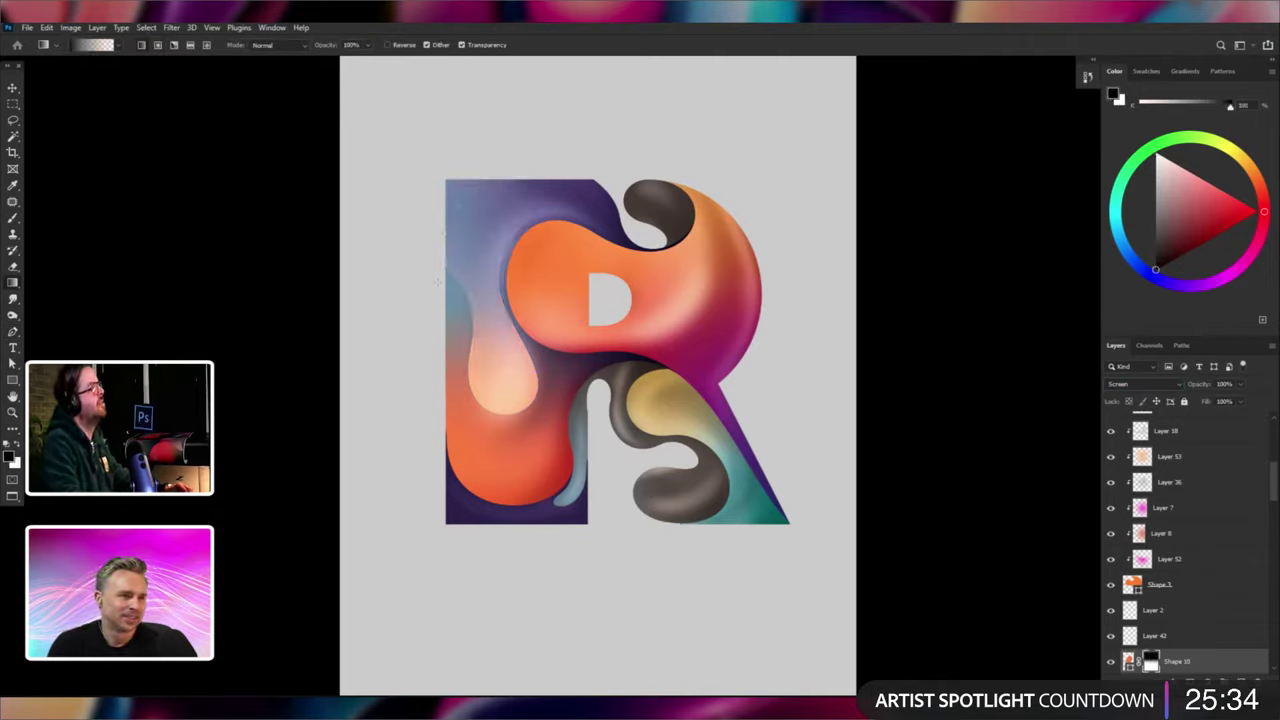
{"action": "left_click_drag", "start_coordinate": [494, 421], "coordinate": [494, 422]}
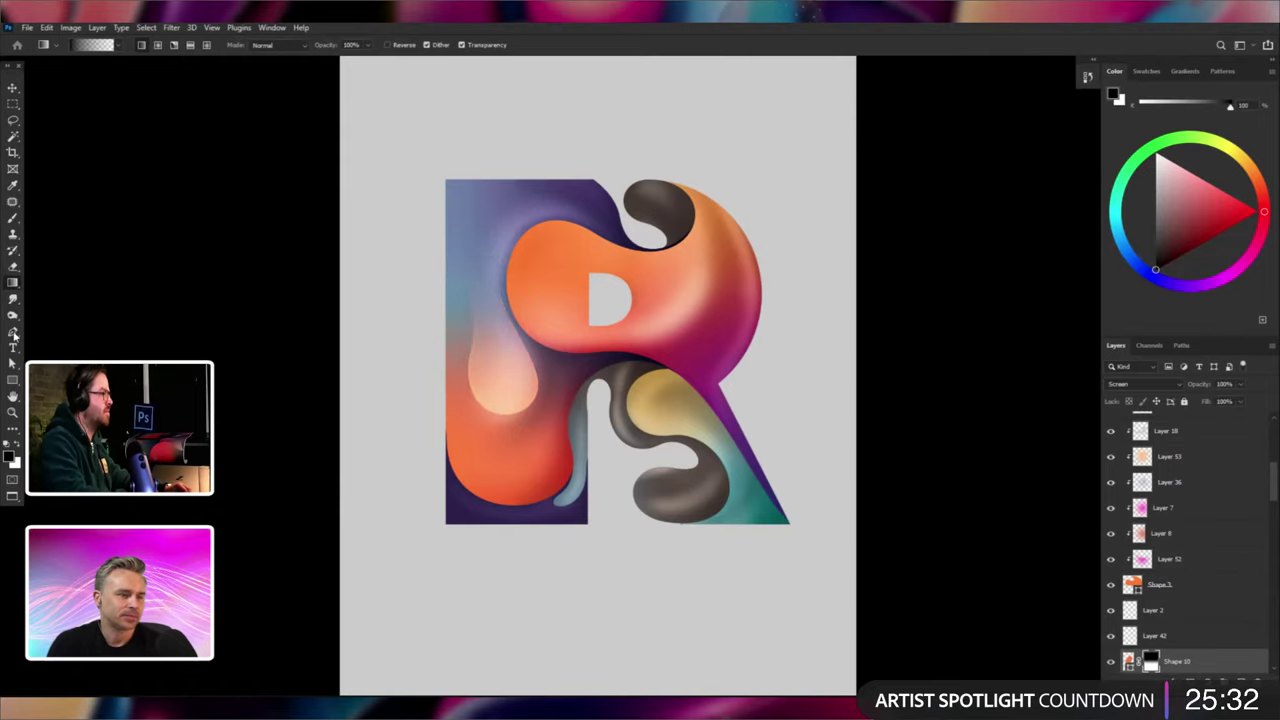
Add a new empty layer above Shape 10, directly below Layer 42, for another Pen tool shape.
{"action": "left_click", "coordinate": [13, 333]}
{"action": "key", "text": "ctrl+shift+n"}
{"action": "key", "text": "Return"}
{"action": "key", "text": "ctrl+minus"}
{"action": "key", "text": "ctrl+minus"}
{"action": "key", "text": "ctrl+minus"}
{"action": "key", "text": "ctrl+plus"}
{"action": "key", "text": "ctrl+plus"}
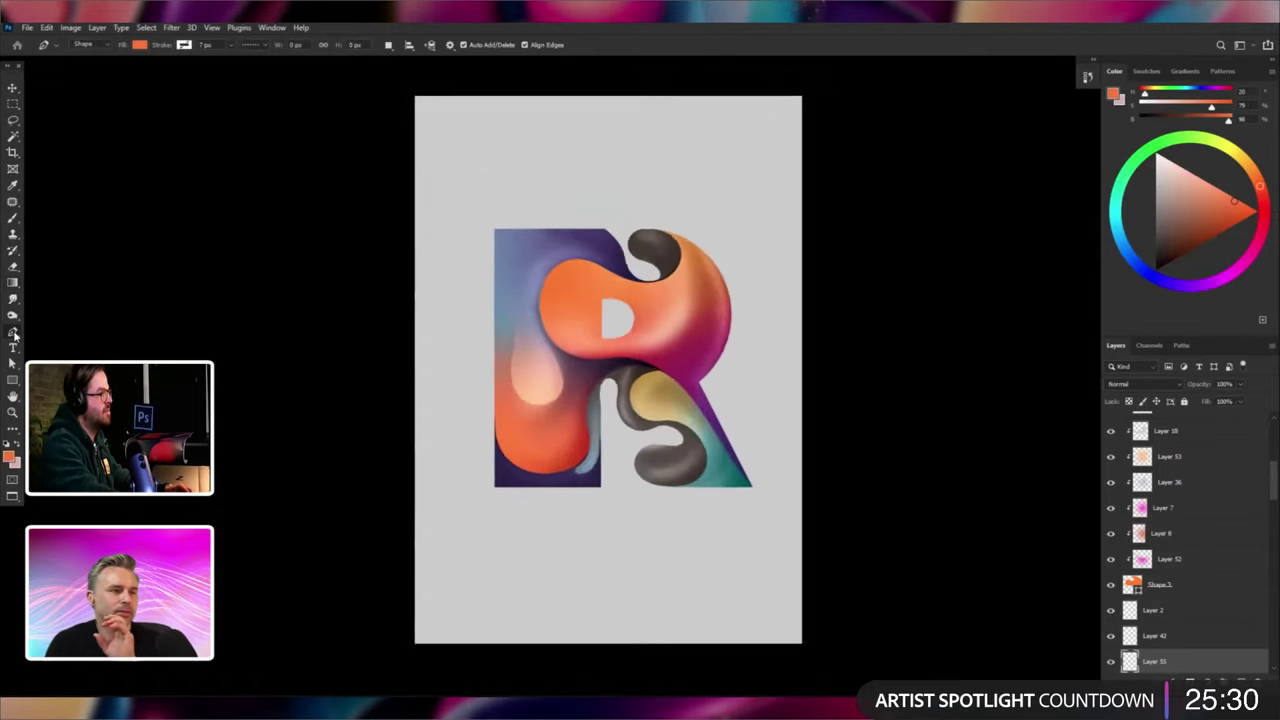
Add a new empty clipped layer directly above Layer 7 for a Pen tool shape on the letter's orange bowl.
{"action": "key", "text": "ctrl+plus"}
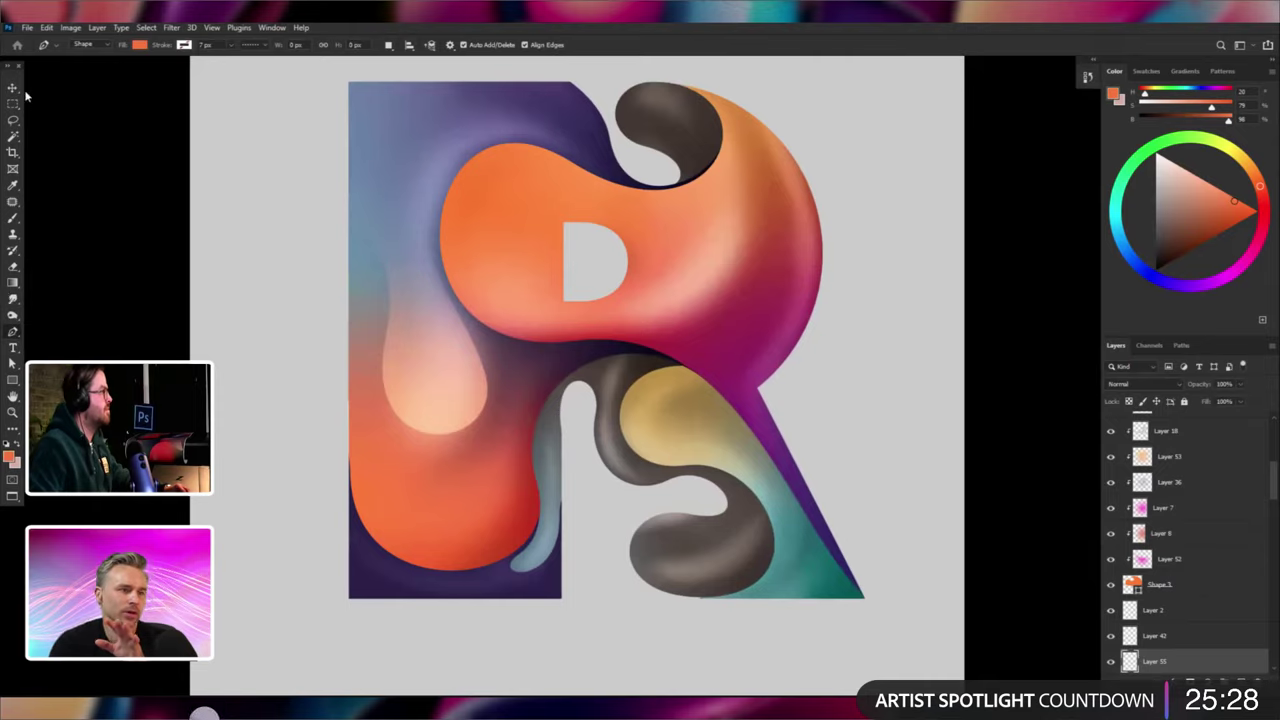
{"action": "key", "text": "v"}
{"action": "right_click", "coordinate": [688, 240]}
{"action": "left_click", "coordinate": [705, 249]}
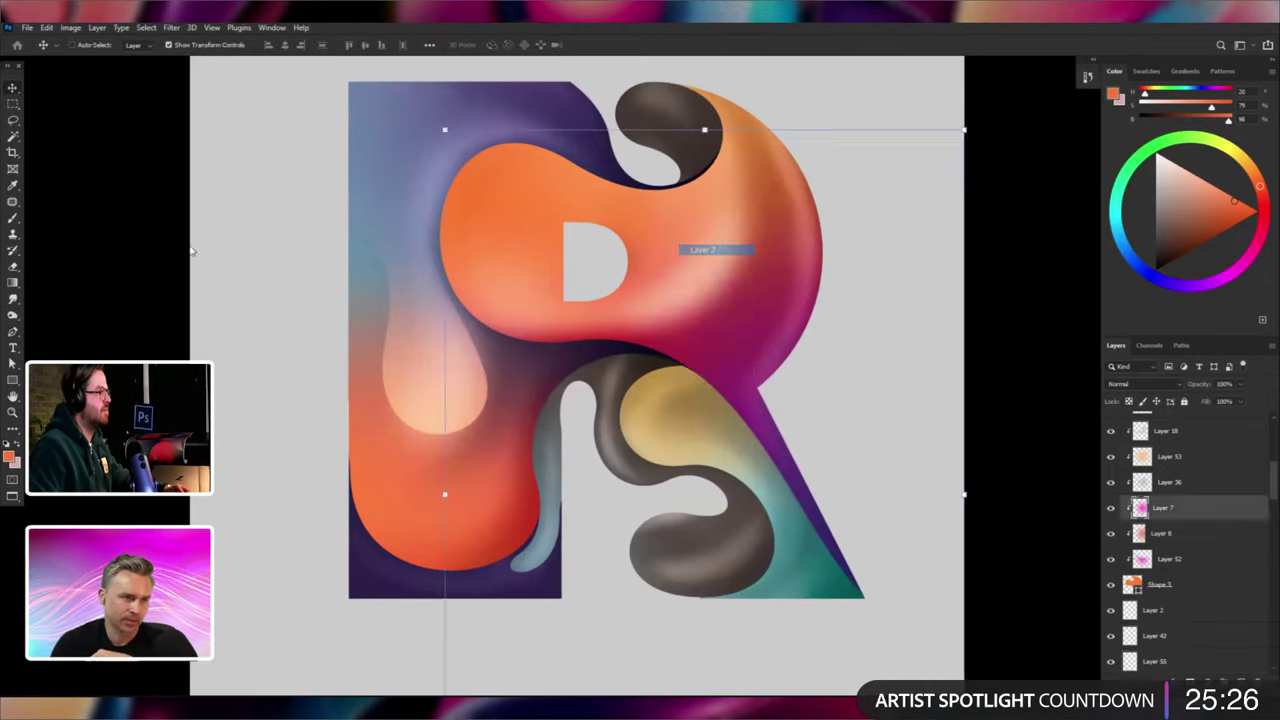
{"action": "left_click", "coordinate": [14, 336]}
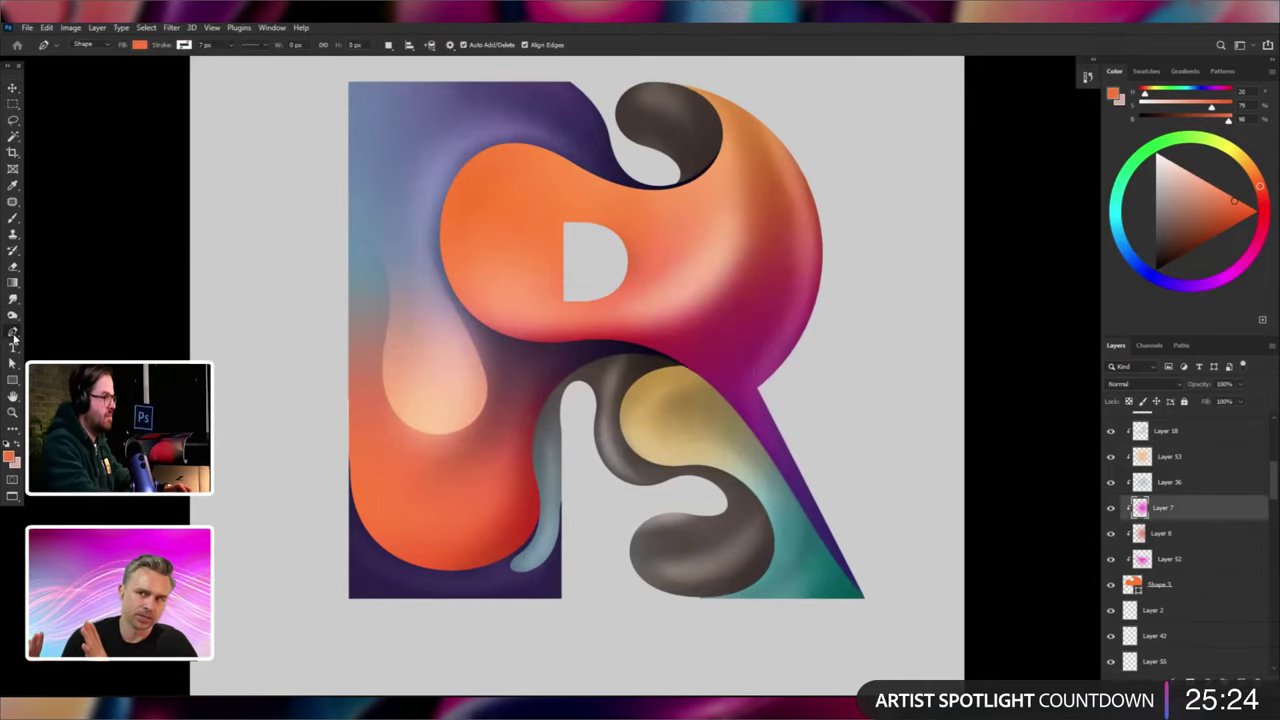
{"action": "key", "text": "ctrl+shift+alt+n"}
{"action": "key", "text": "ctrl+minus"}
{"action": "key", "text": "ctrl+minus"}
{"action": "key", "text": "ctrl+minus"}
{"action": "key", "text": "ctrl+plus"}
{"action": "key", "text": "ctrl+plus"}
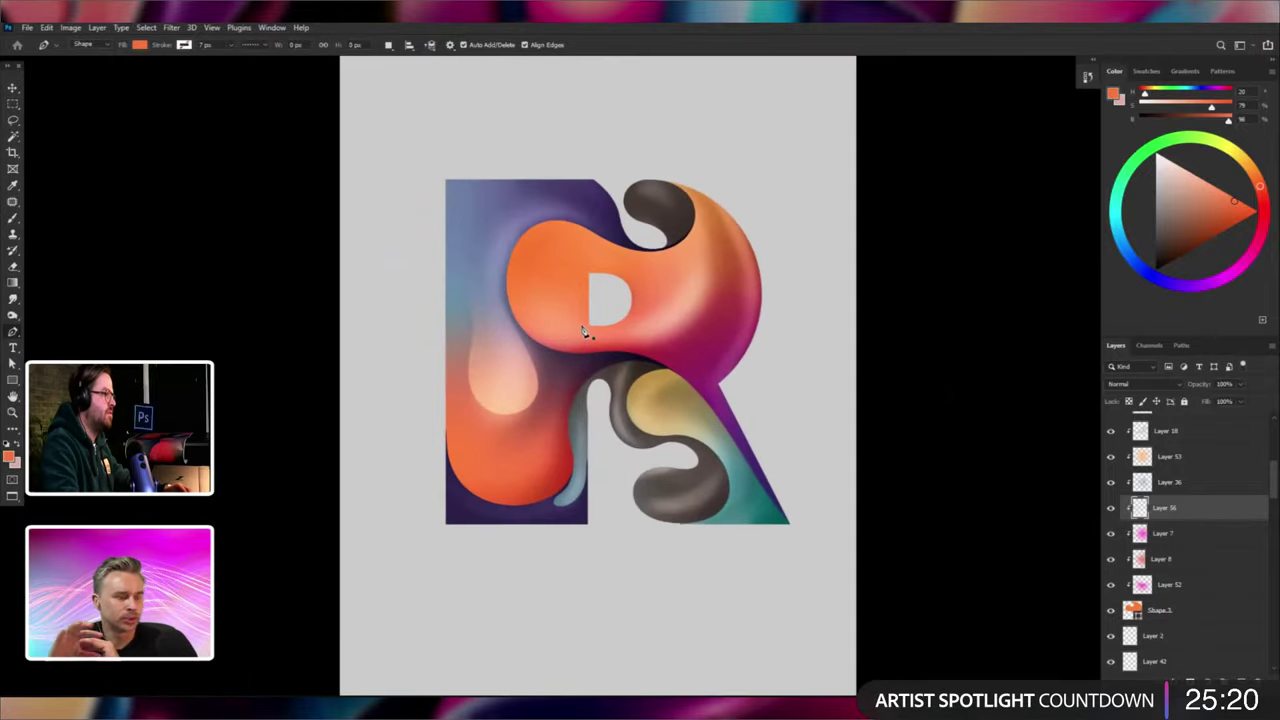
{"action": "left_click_drag", "start_coordinate": [589, 325], "coordinate": [702, 325]}
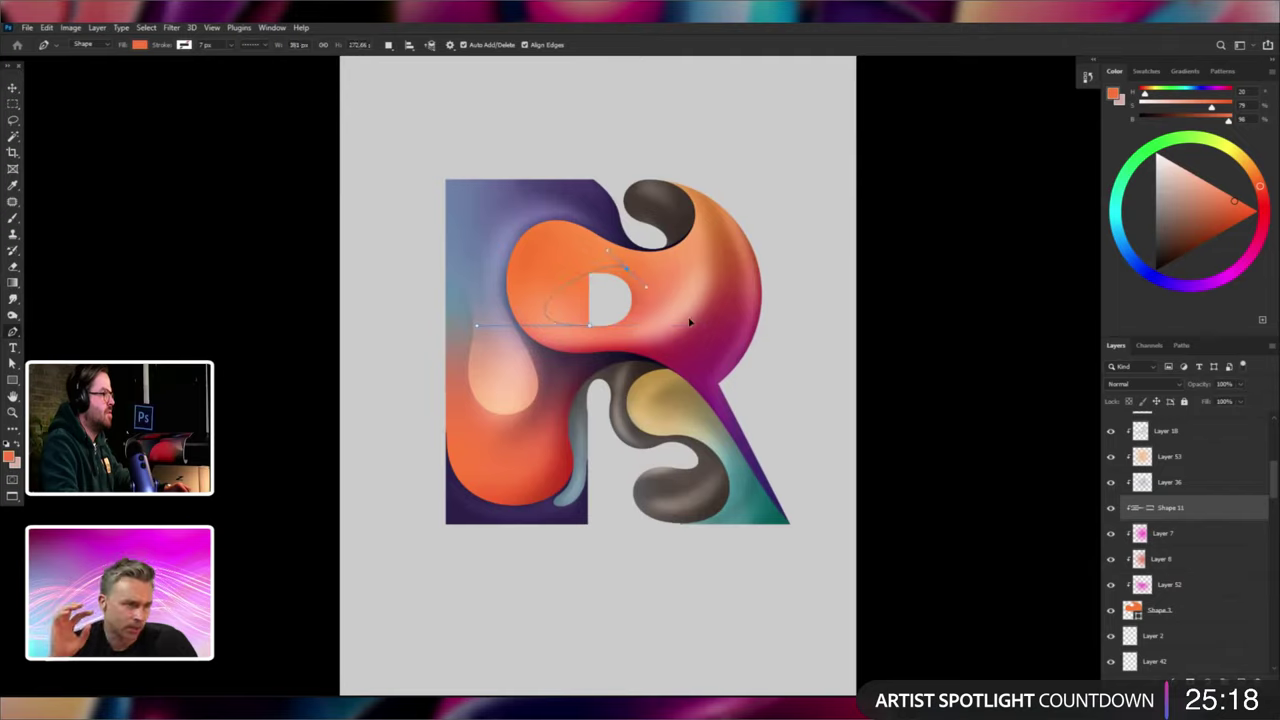
{"action": "key", "text": "ctrl+z"}
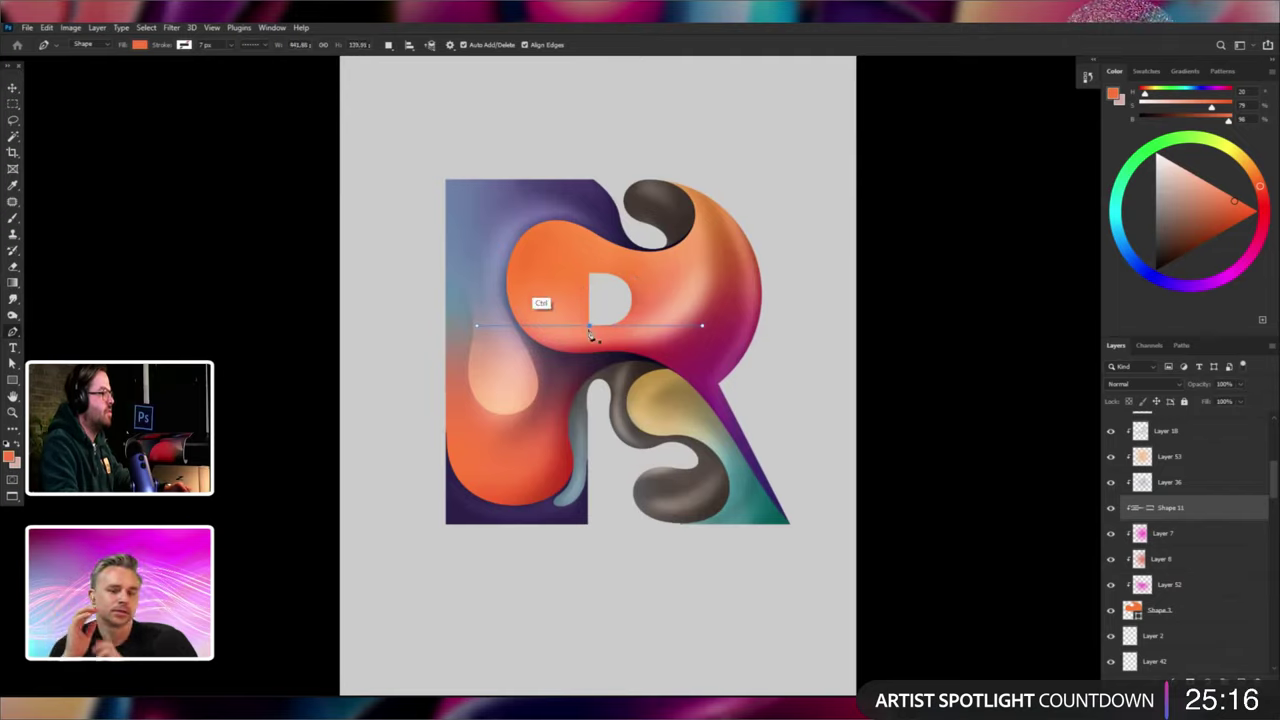
{"action": "key", "text": "ctrl+z"}
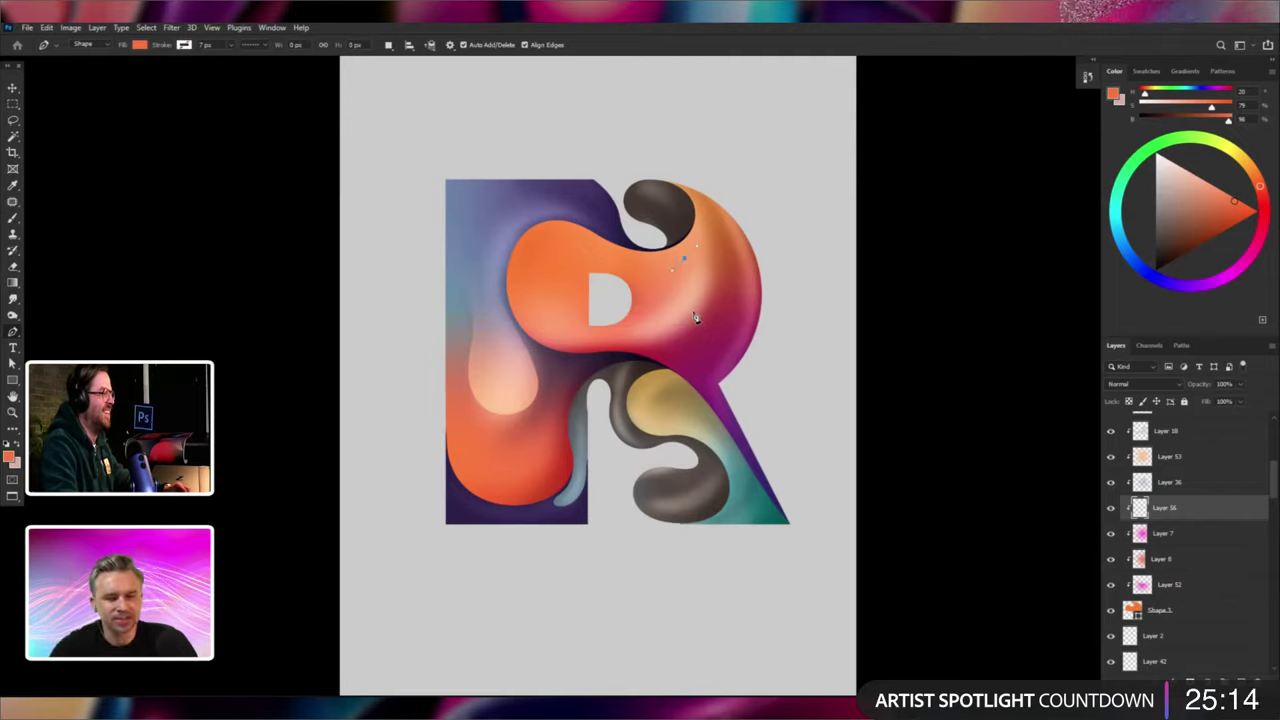
Draw an orange curved drop shape about 390 by 392 px along the bowl's inner highlight, blended as Screen.
{"action": "mouse_move", "coordinate": [685, 272]}
{"action": "left_mouse_down"}
{"action": "mouse_move", "coordinate": [668, 316]}
{"action": "mouse_move", "coordinate": [673, 292]}
{"action": "left_mouse_up"}
{"action": "left_click", "coordinate": [675, 343]}
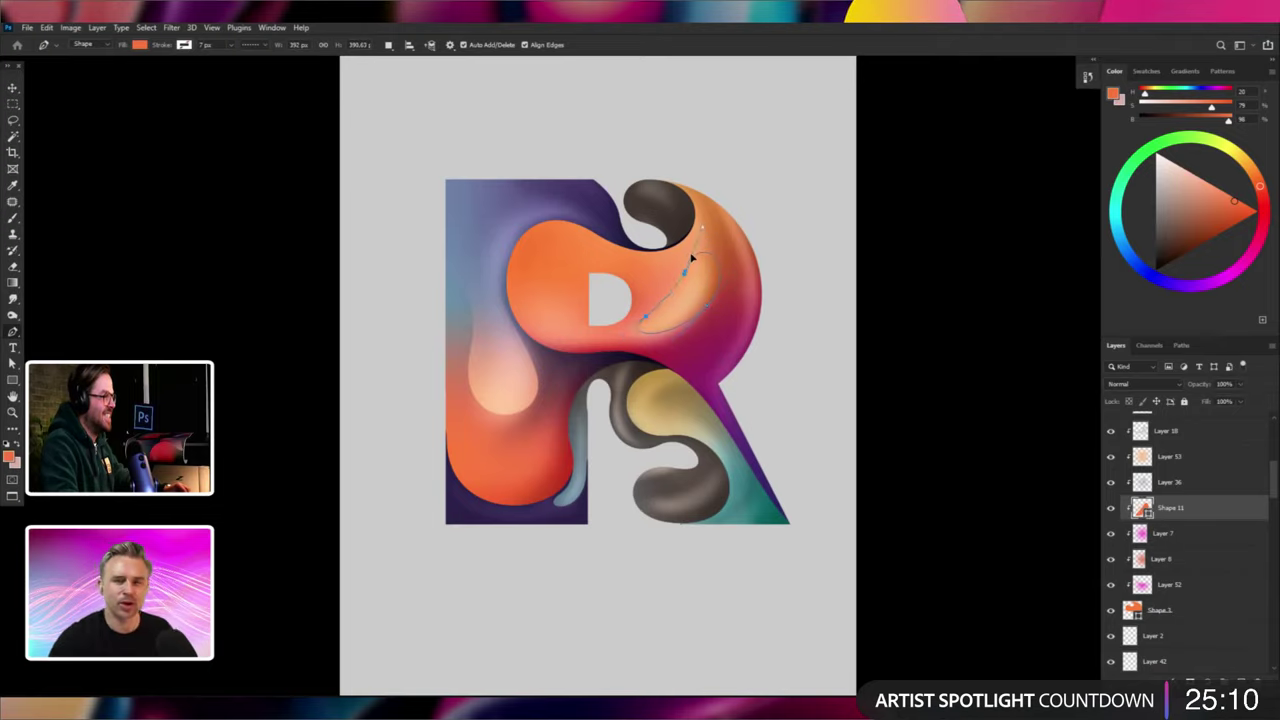
{"action": "left_click", "coordinate": [690, 258]}
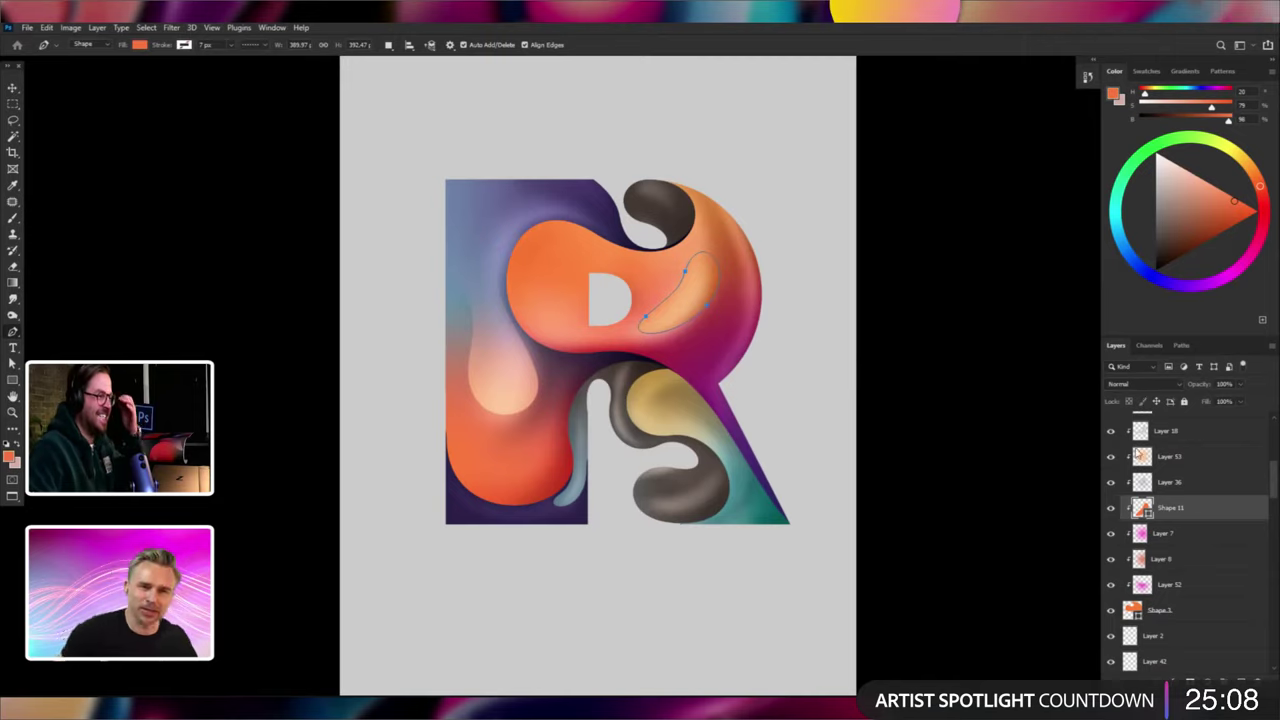
{"action": "left_click", "coordinate": [1145, 384]}
{"action": "left_click", "coordinate": [1145, 456]}
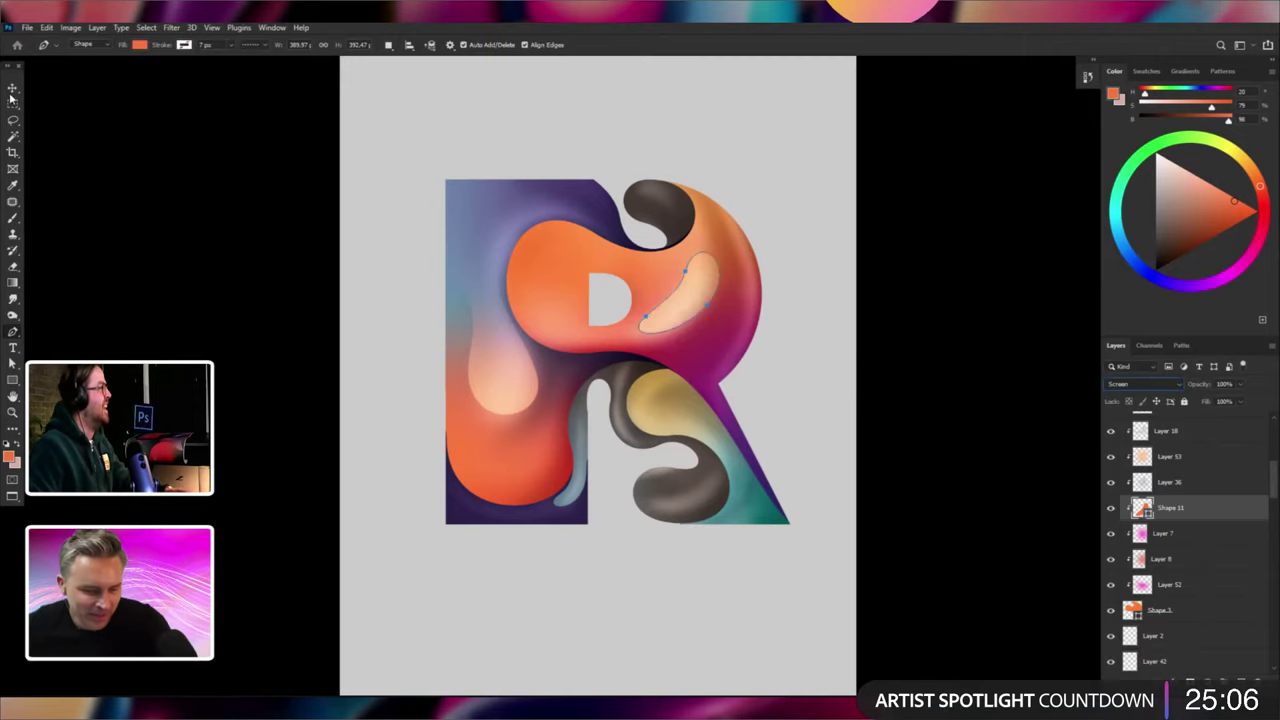
Reposition, scale and rotate the Screen-blended drop into a more upright highlight following the bowl's curve.
{"action": "key", "text": "v"}
{"action": "left_click_drag", "start_coordinate": [420, 377], "coordinate": [424, 387]}
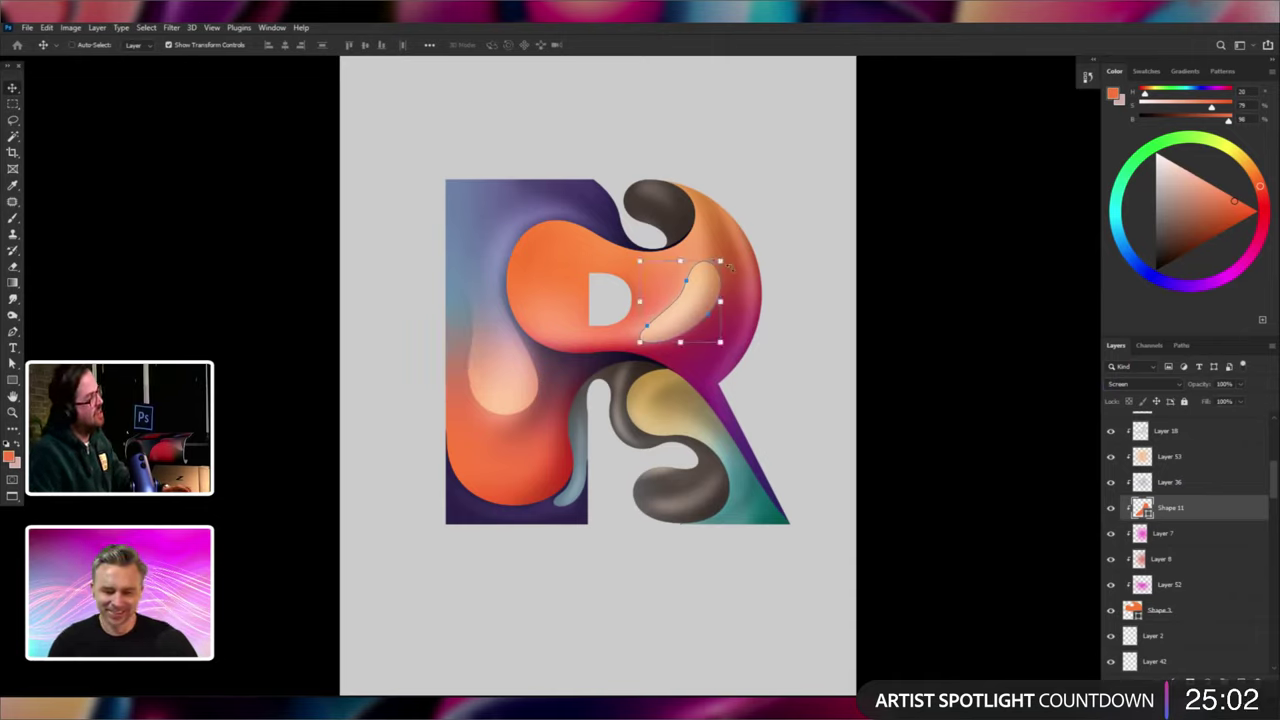
{"action": "left_click_drag", "start_coordinate": [722, 262], "coordinate": [778, 231]}
{"action": "key", "text": "Return"}
{"action": "left_click_drag", "start_coordinate": [660, 291], "coordinate": [660, 291]}
{"action": "left_click_drag", "start_coordinate": [657, 342], "coordinate": [661, 324]}
{"action": "left_click_drag", "start_coordinate": [795, 307], "coordinate": [798, 302]}
{"action": "key", "text": "Return"}
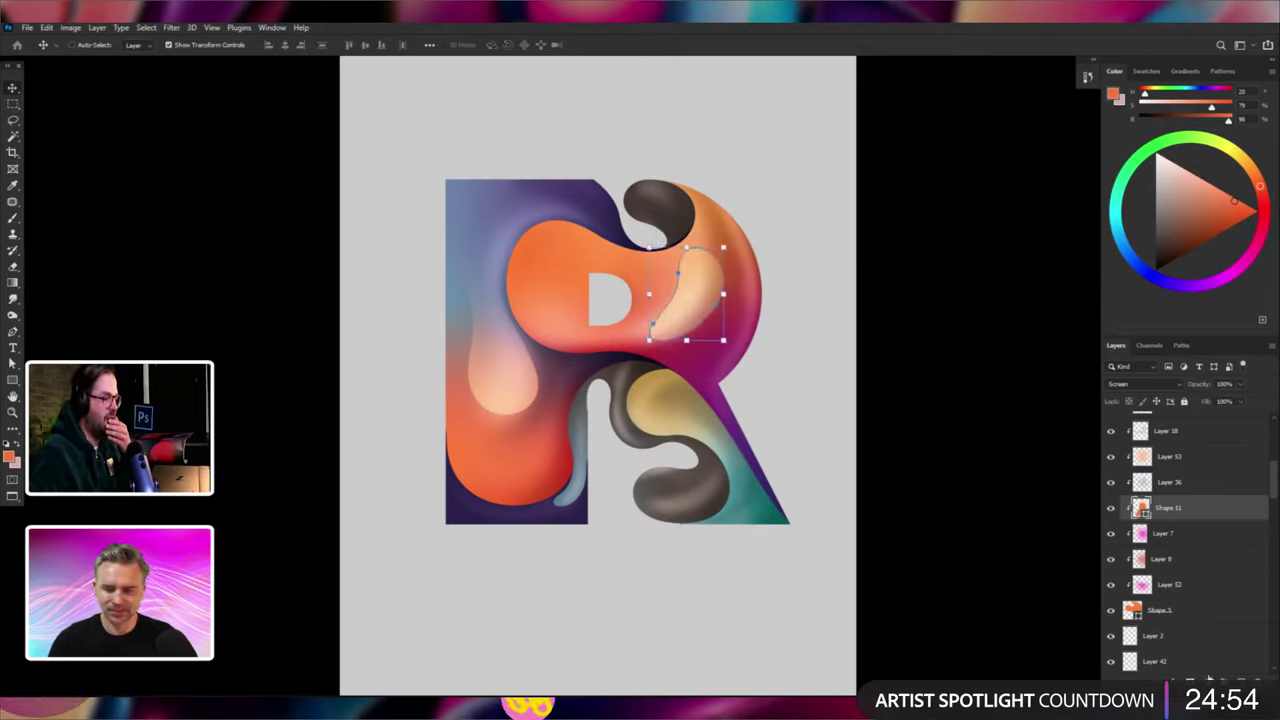
Add a layer mask to Shape 11 and fade out the drop's lower-left tip with a black-to-transparent linear gradient.
{"action": "left_click", "coordinate": [1190, 681]}
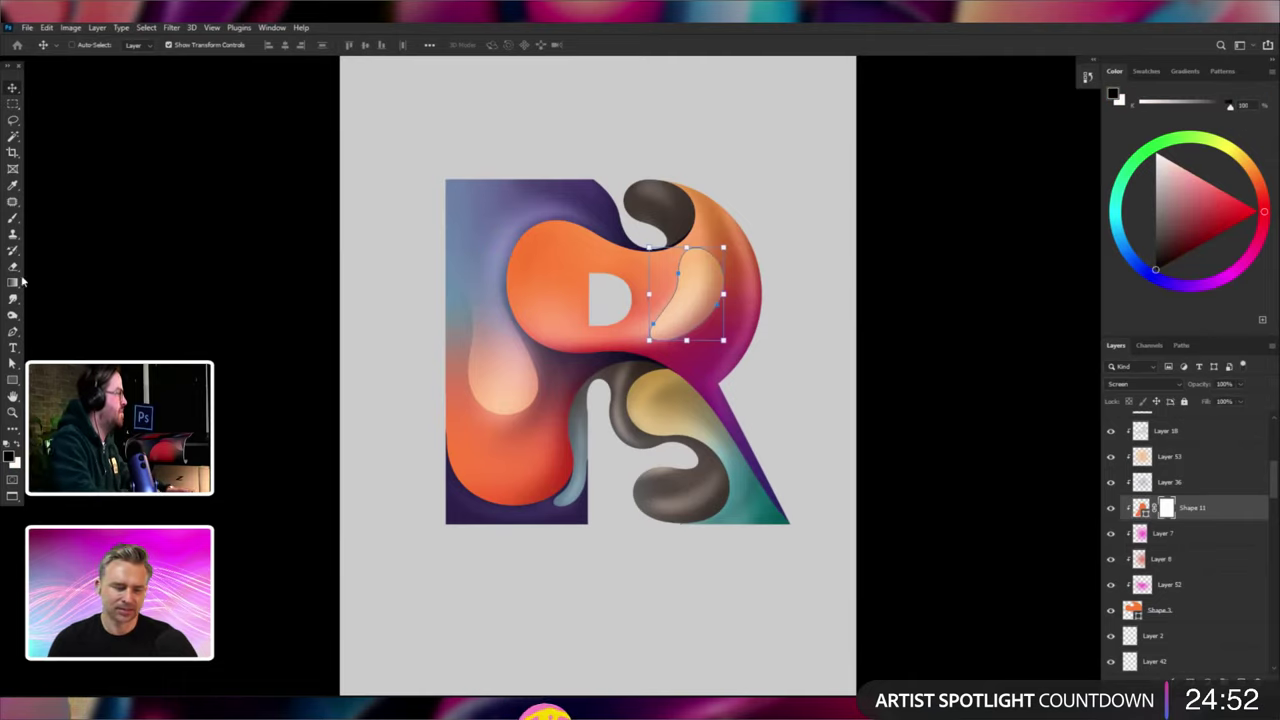
{"action": "key", "text": "g"}
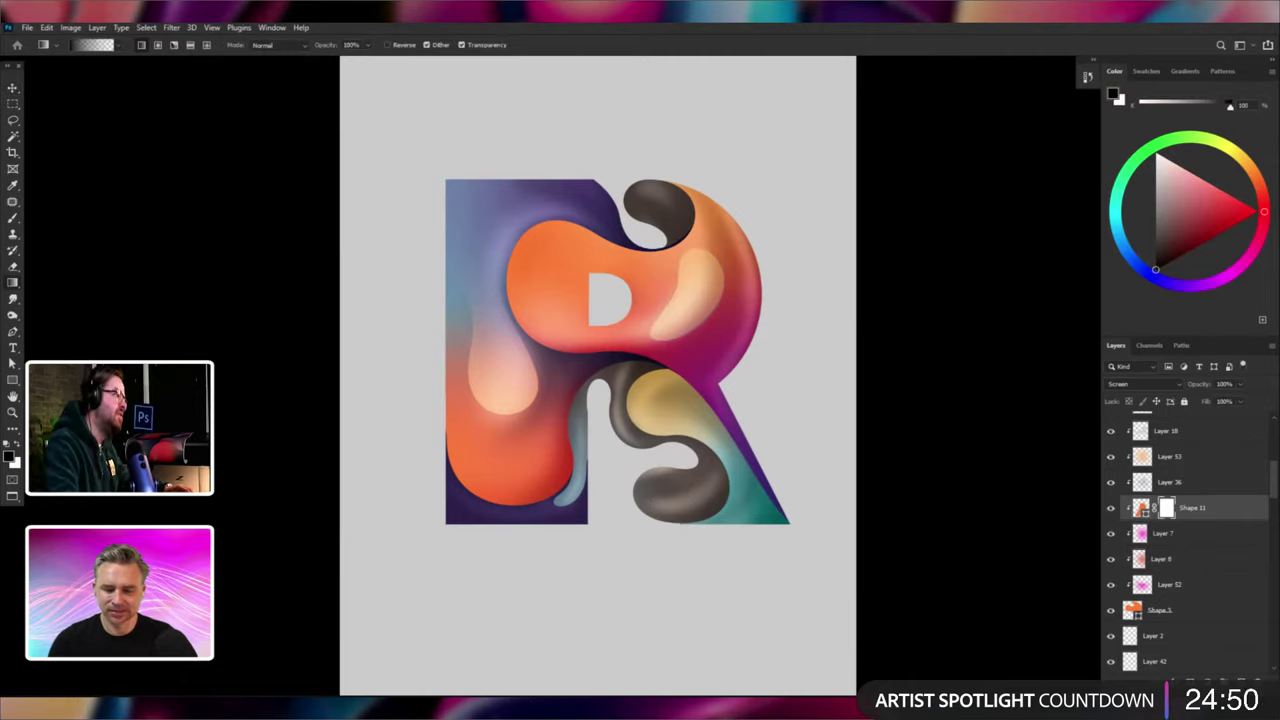
{"action": "left_click_drag", "start_coordinate": [652, 336], "coordinate": [694, 292]}
{"action": "key", "text": "ctrl+minus"}
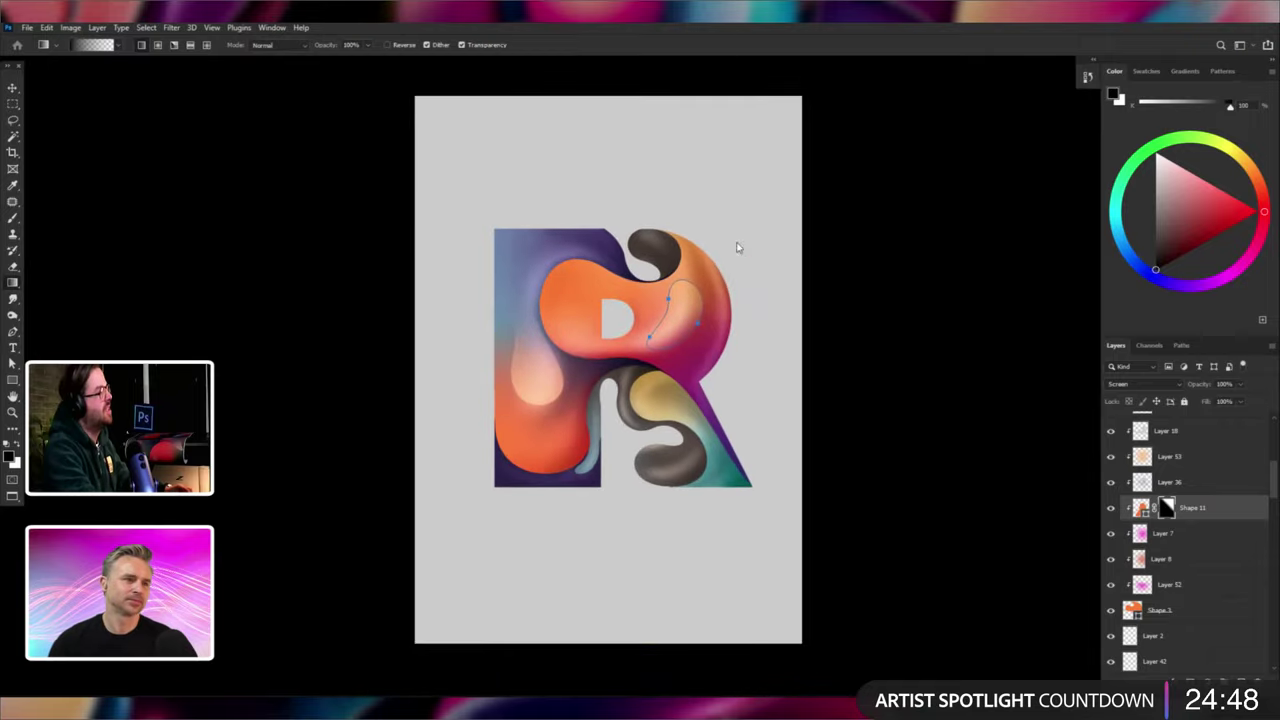
Add a new empty layer and bring it to the front of the layer stack, ready for the Pen tool.
{"action": "key", "text": "ctrl+shift+alt+n"}
{"action": "left_click", "coordinate": [737, 249], "text": "alt"}
{"action": "key", "text": "ctrl+minus"}
{"action": "key", "text": "ctrl+plus"}
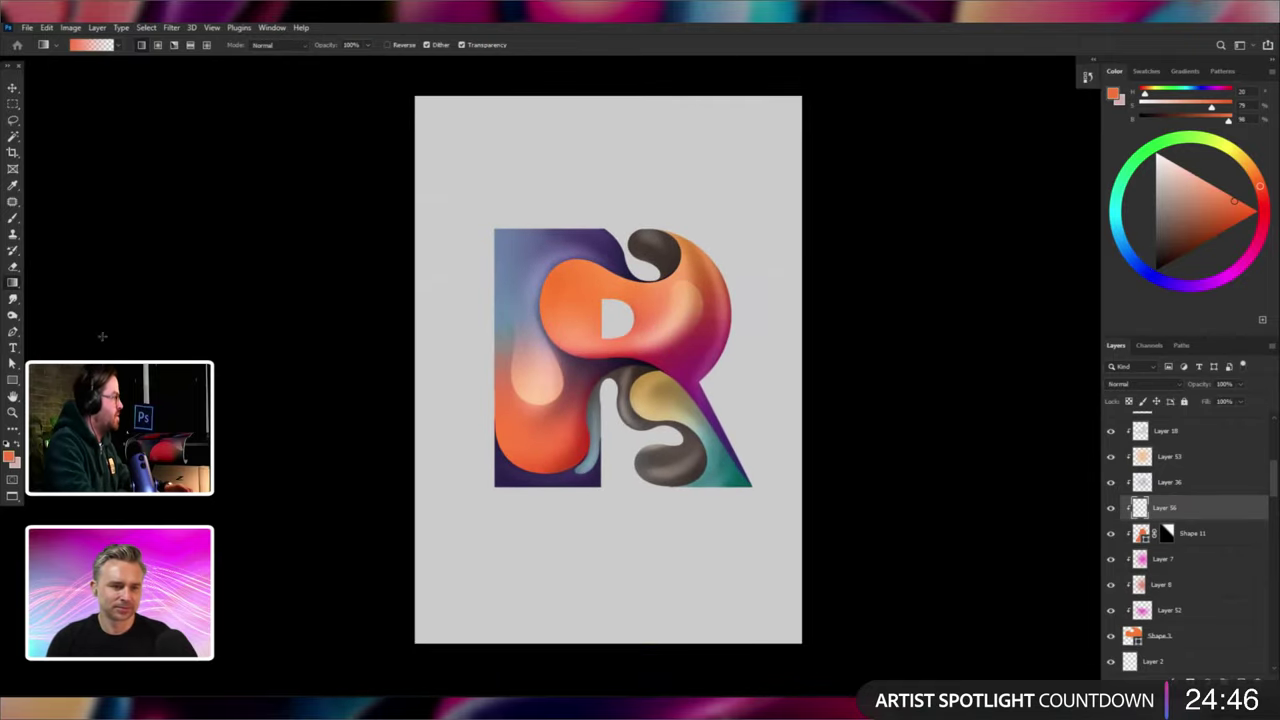
{"action": "left_click", "coordinate": [12, 331]}
{"action": "key", "text": "ctrl+shift+bracketright"}
{"action": "key", "text": "ctrl+minus"}
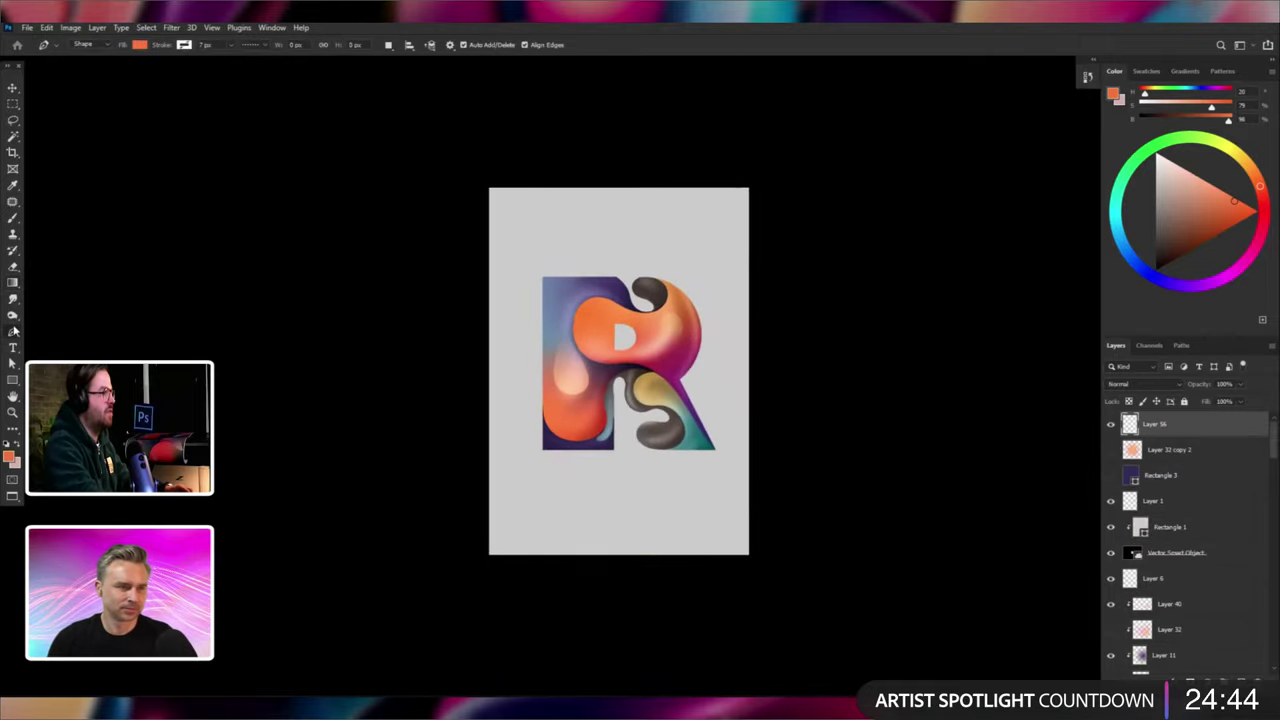
{"action": "key", "text": "ctrl+plus"}
{"action": "key", "text": "ctrl+plus"}
{"action": "key", "text": "ctrl+plus"}
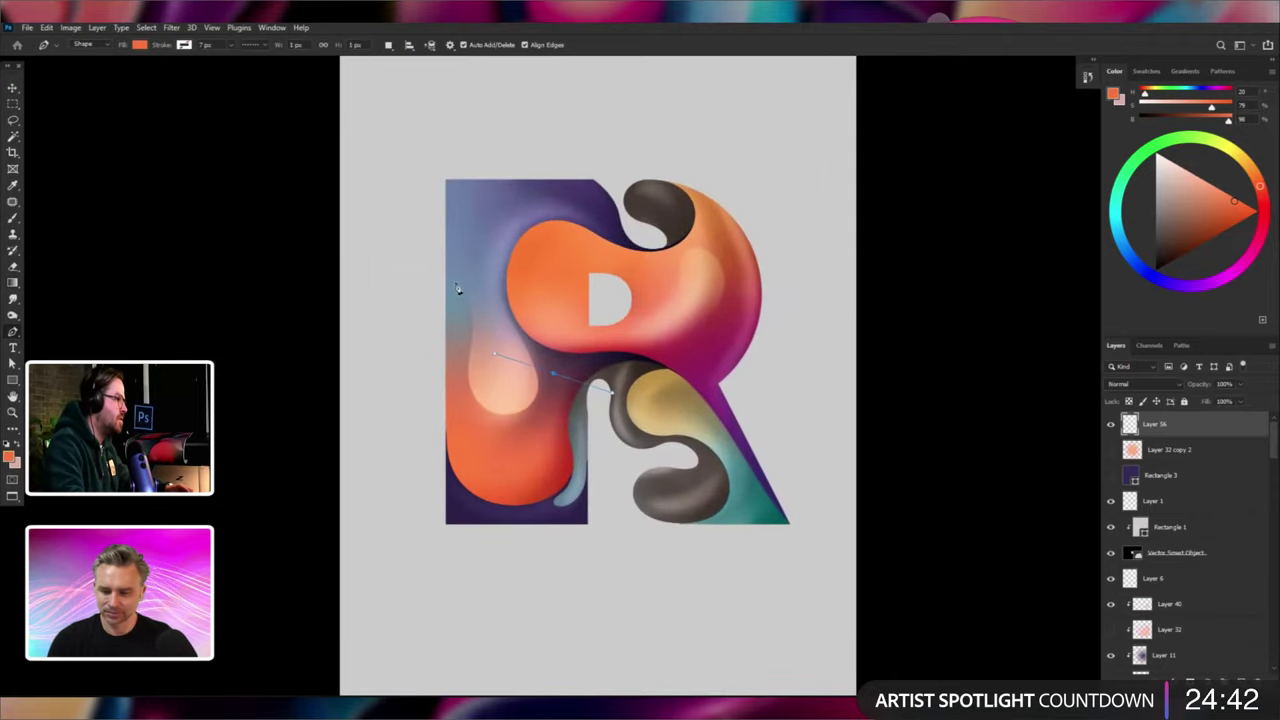
Draw a thick curved orange band with rounded ends running from outside the stem across to its inner edge.
{"action": "left_click_drag", "start_coordinate": [441, 276], "coordinate": [437, 222]}
{"action": "left_click_drag", "start_coordinate": [403, 331], "coordinate": [431, 394]}
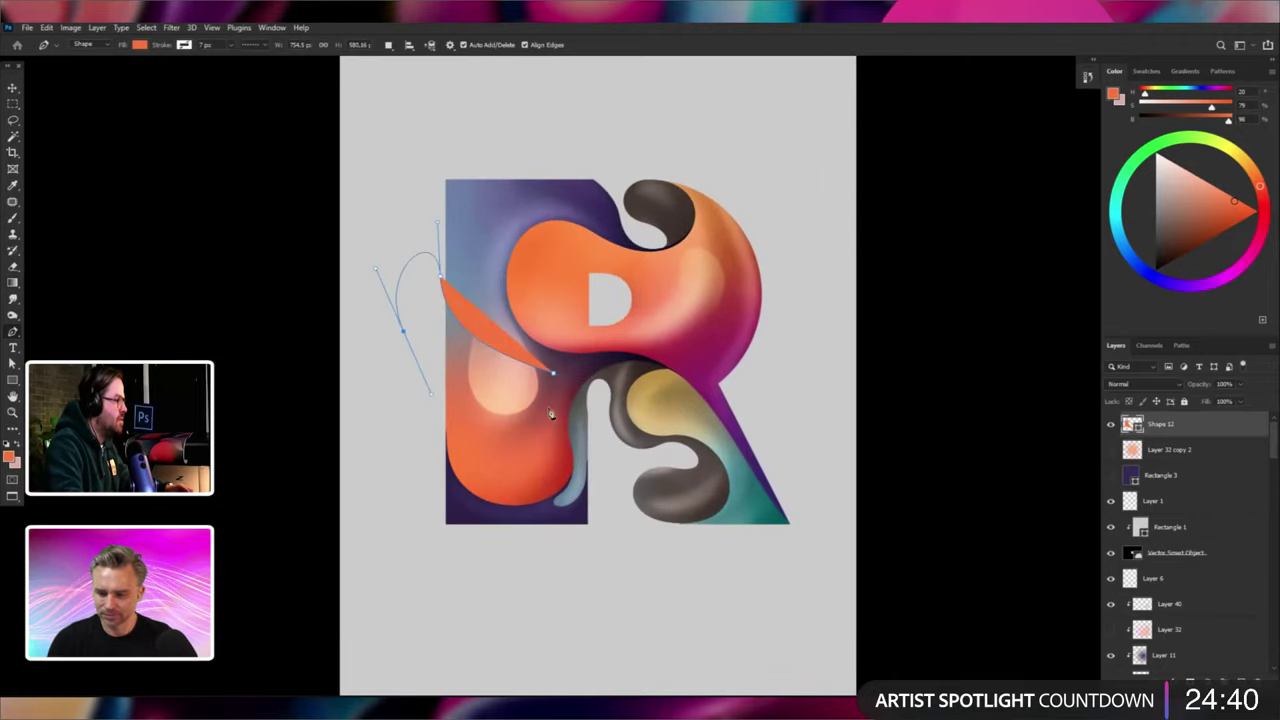
{"action": "left_click_drag", "start_coordinate": [568, 422], "coordinate": [624, 401]}
{"action": "left_click_drag", "start_coordinate": [554, 373], "coordinate": [505, 398]}
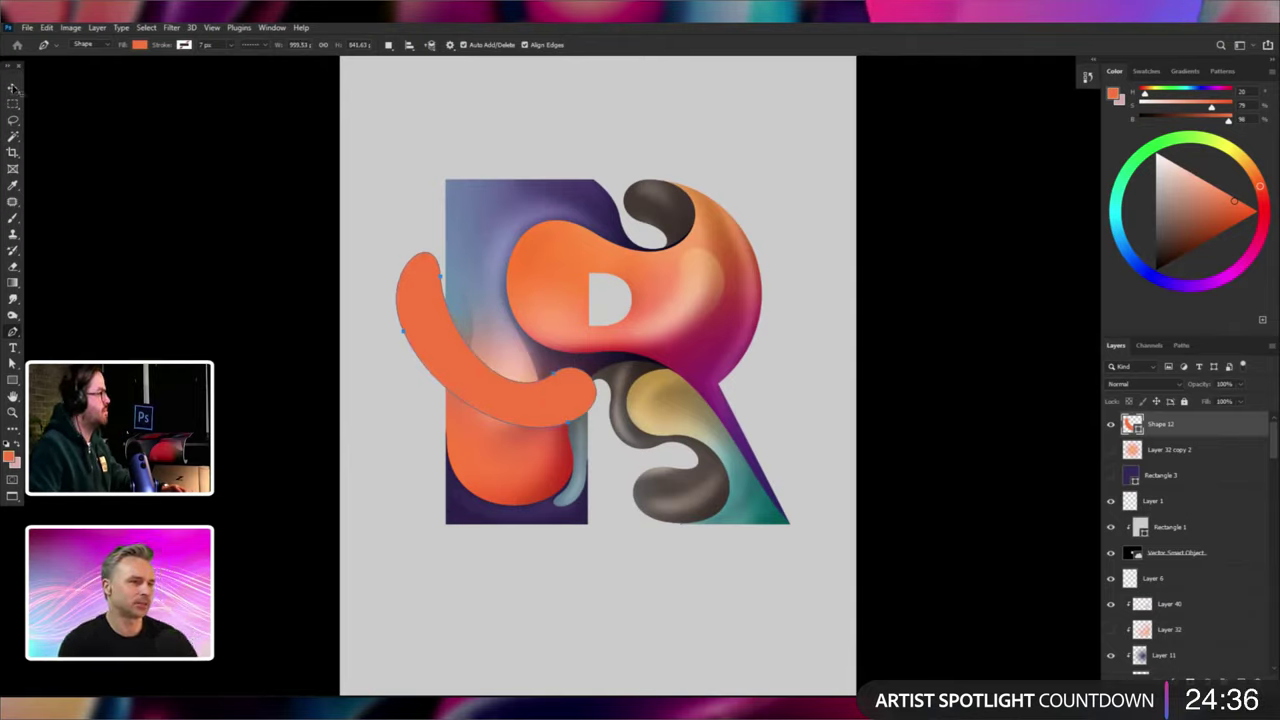
Try the orange band slightly reduced and rotated 105° over the letter's upper-left corner, and delete it.
{"action": "key", "text": "v"}
{"action": "left_click_drag", "start_coordinate": [537, 338], "coordinate": [788, 440]}
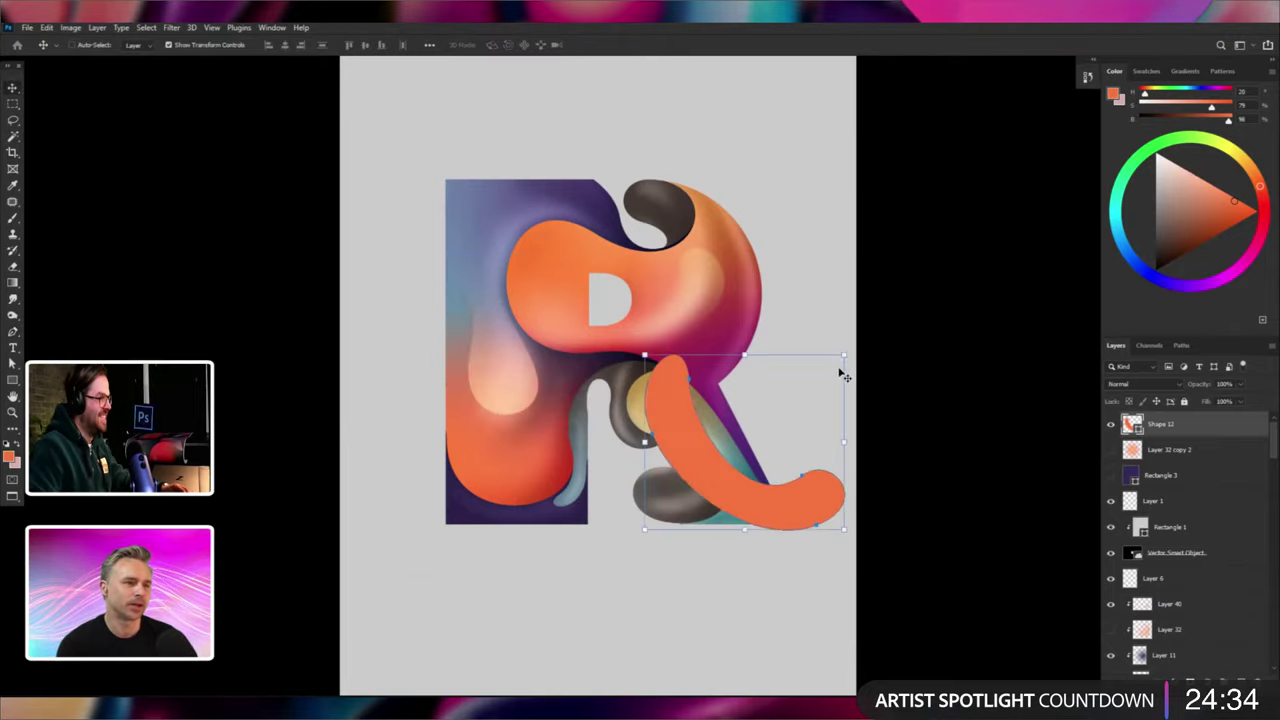
{"action": "left_click_drag", "start_coordinate": [843, 355], "coordinate": [831, 371]}
{"action": "left_click_drag", "start_coordinate": [752, 456], "coordinate": [497, 372]}
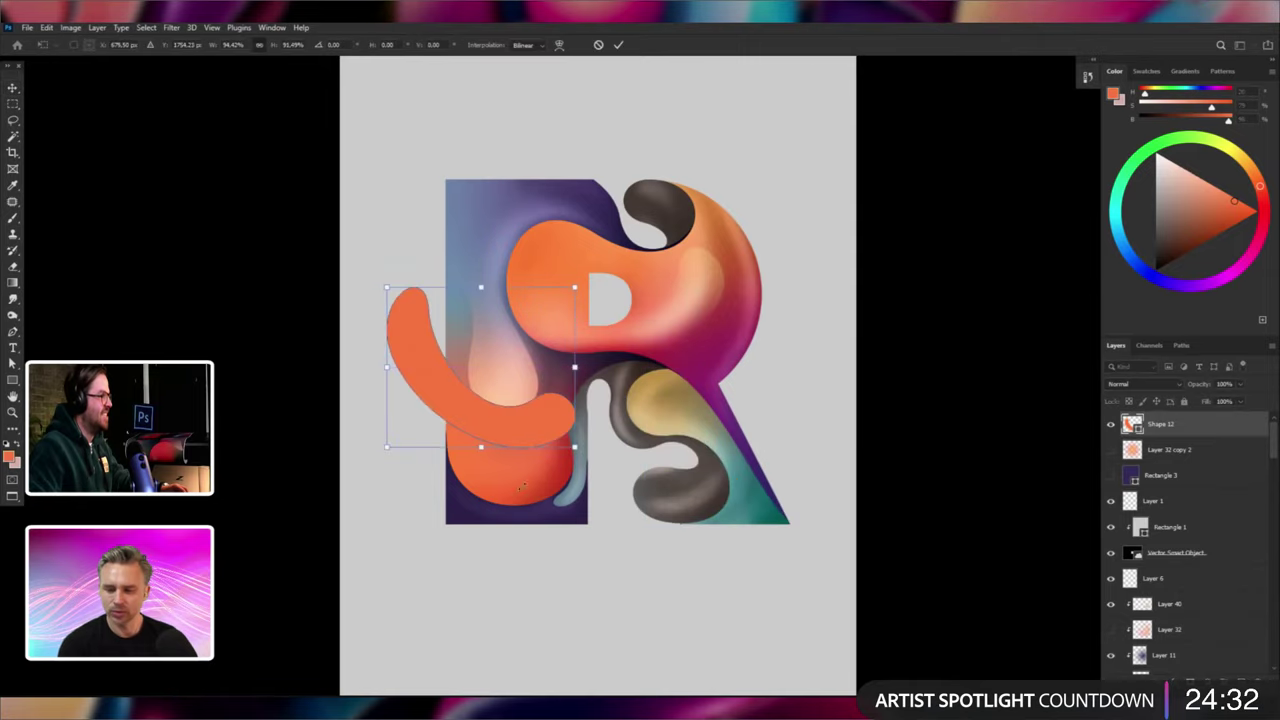
{"action": "left_click_drag", "start_coordinate": [600, 360], "coordinate": [462, 485]}
{"action": "left_click_drag", "start_coordinate": [513, 365], "coordinate": [543, 208]}
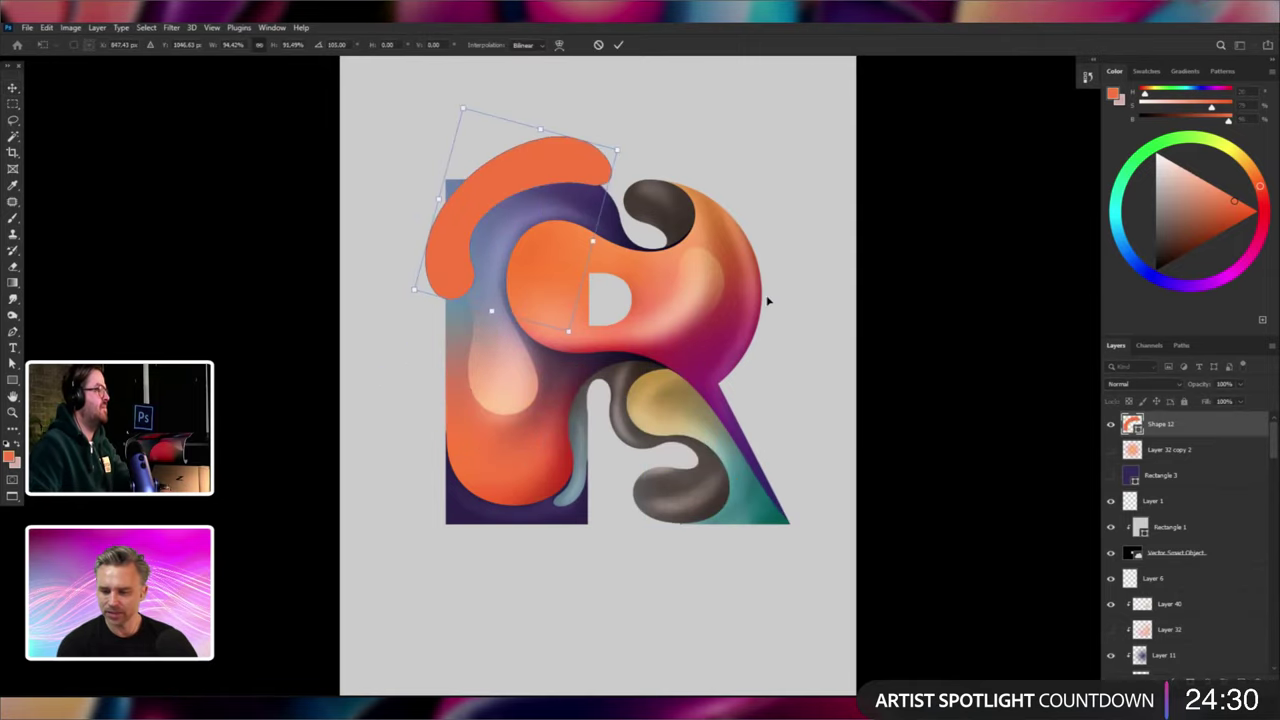
{"action": "key", "text": "Return"}
{"action": "left_click_drag", "start_coordinate": [764, 306], "coordinate": [772, 307]}
{"action": "key", "text": "Right"}
{"action": "key", "text": "Right"}
{"action": "key", "text": "Right"}
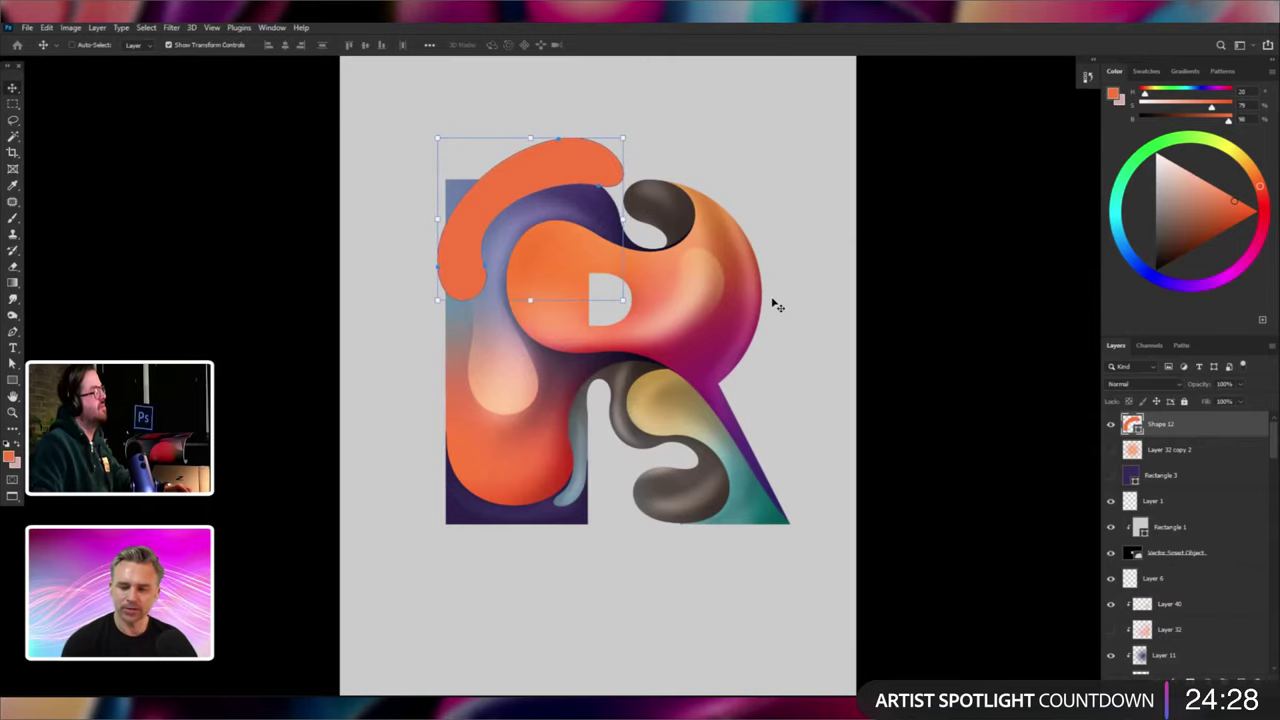
{"action": "key", "text": "Delete"}
Add a new empty layer above Layer 32 copy 2 for a Pen tool shape over the letter's top edge.
{"action": "key", "text": "ctrl+plus"}
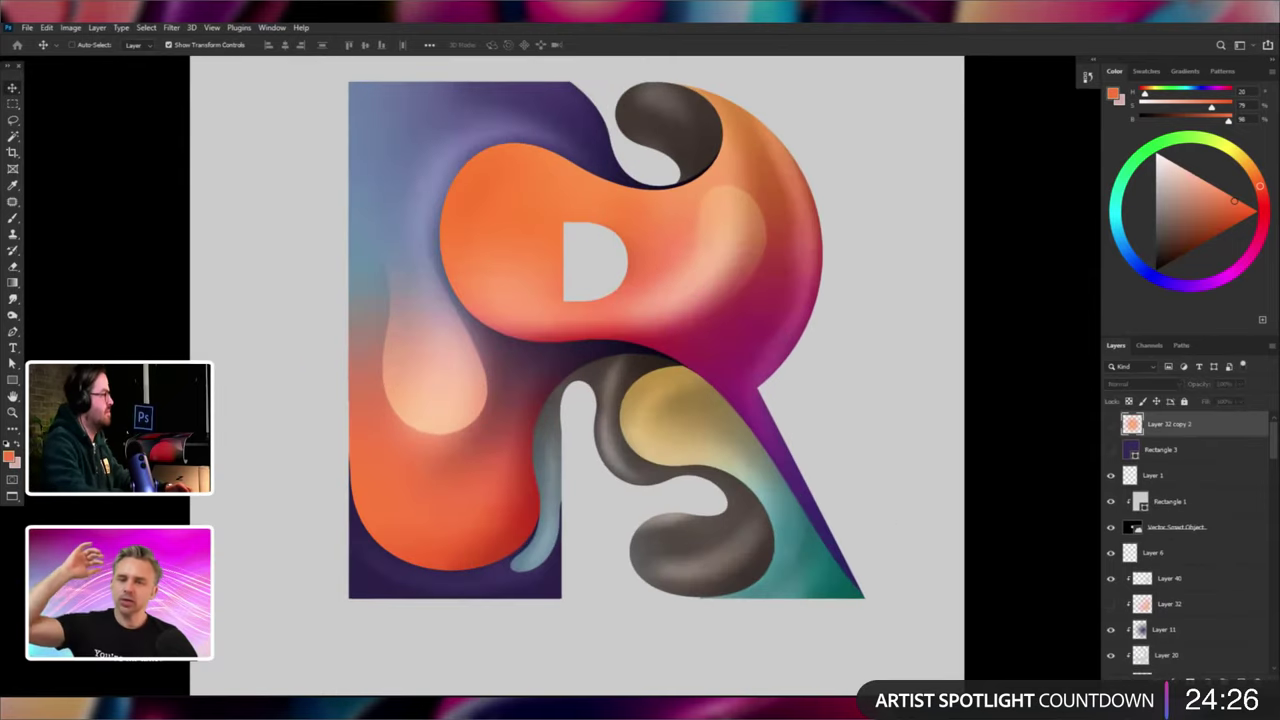
{"action": "left_click", "coordinate": [14, 333]}
{"action": "key", "text": "ctrl+shift+n"}
{"action": "key", "text": "Return"}
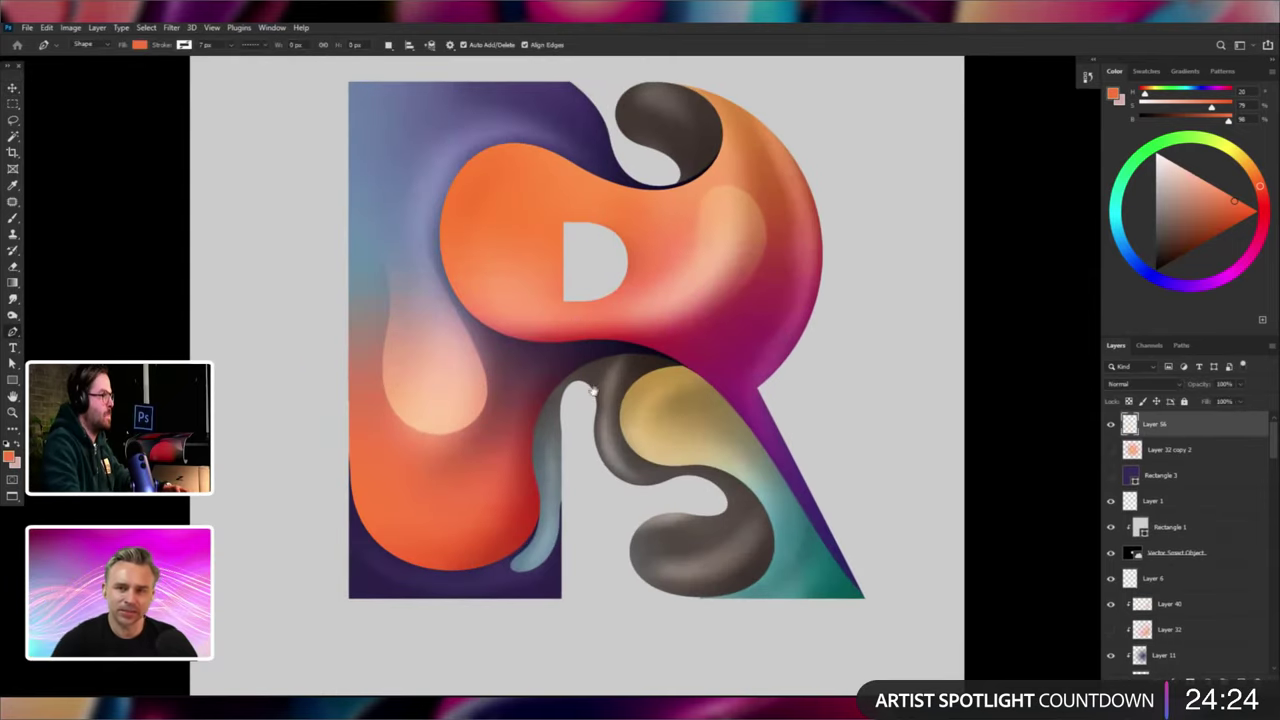
{"action": "left_click_drag", "start_coordinate": [594, 392], "coordinate": [641, 479]}
{"action": "scroll", "coordinate": [645, 375], "scroll_direction": "up", "scroll_amount": 1}
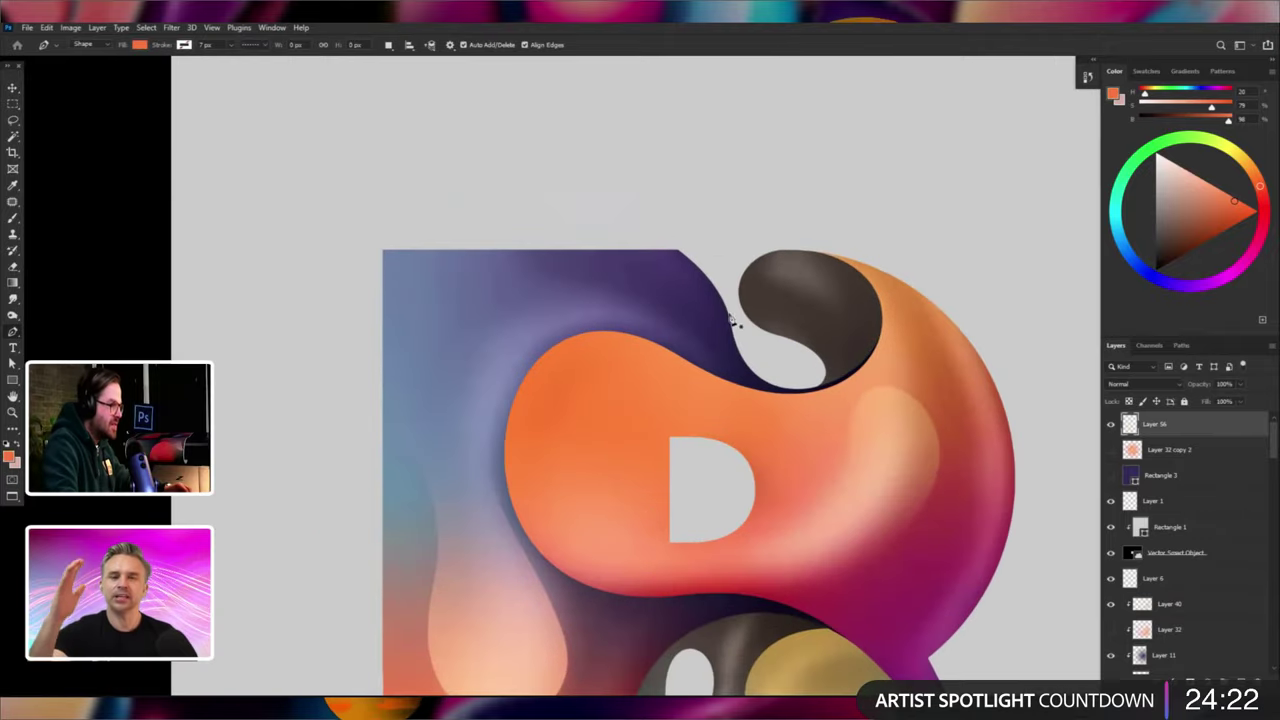
Draw a wavy orange shape about 898 by 666 px wrapping the letter's upper-left corner and ending in the notch.
{"action": "mouse_move", "coordinate": [729, 308]}
{"action": "left_mouse_down"}
{"action": "mouse_move", "coordinate": [723, 263]}
{"action": "mouse_move", "coordinate": [671, 209]}
{"action": "left_mouse_up"}
{"action": "left_click_drag", "start_coordinate": [585, 214], "coordinate": [547, 250]}
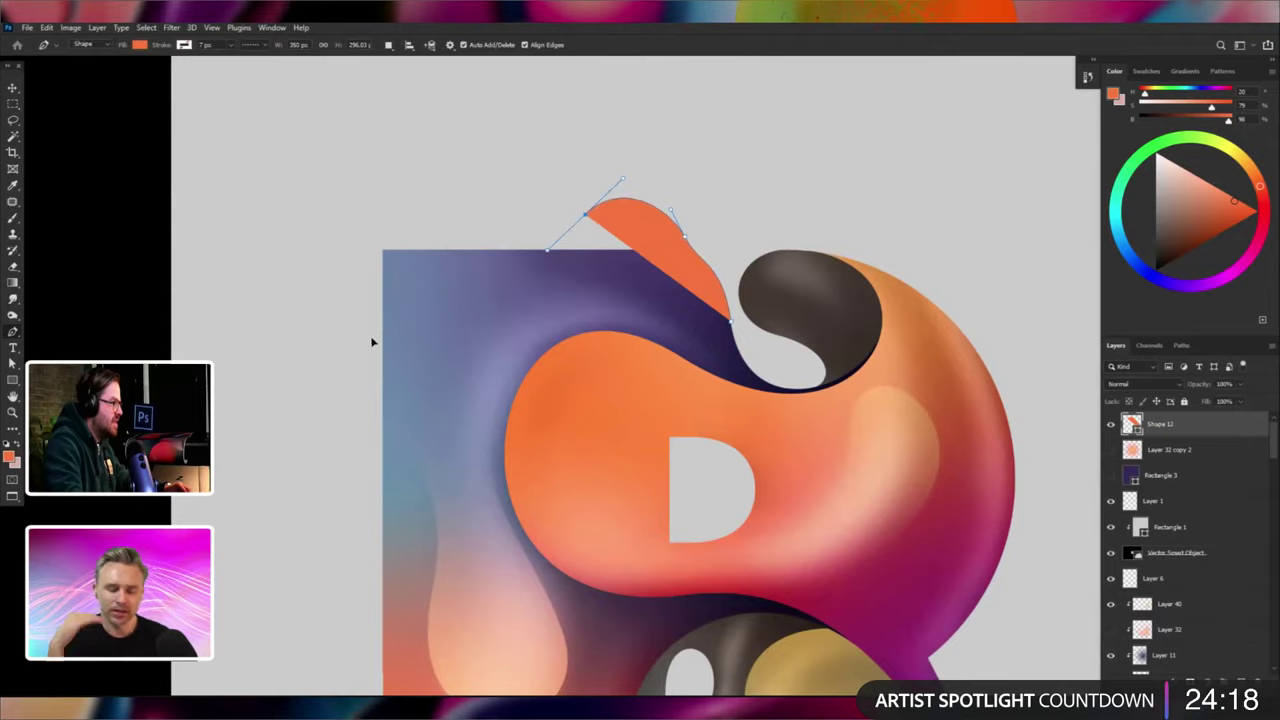
{"action": "left_click_drag", "start_coordinate": [358, 428], "coordinate": [384, 482]}
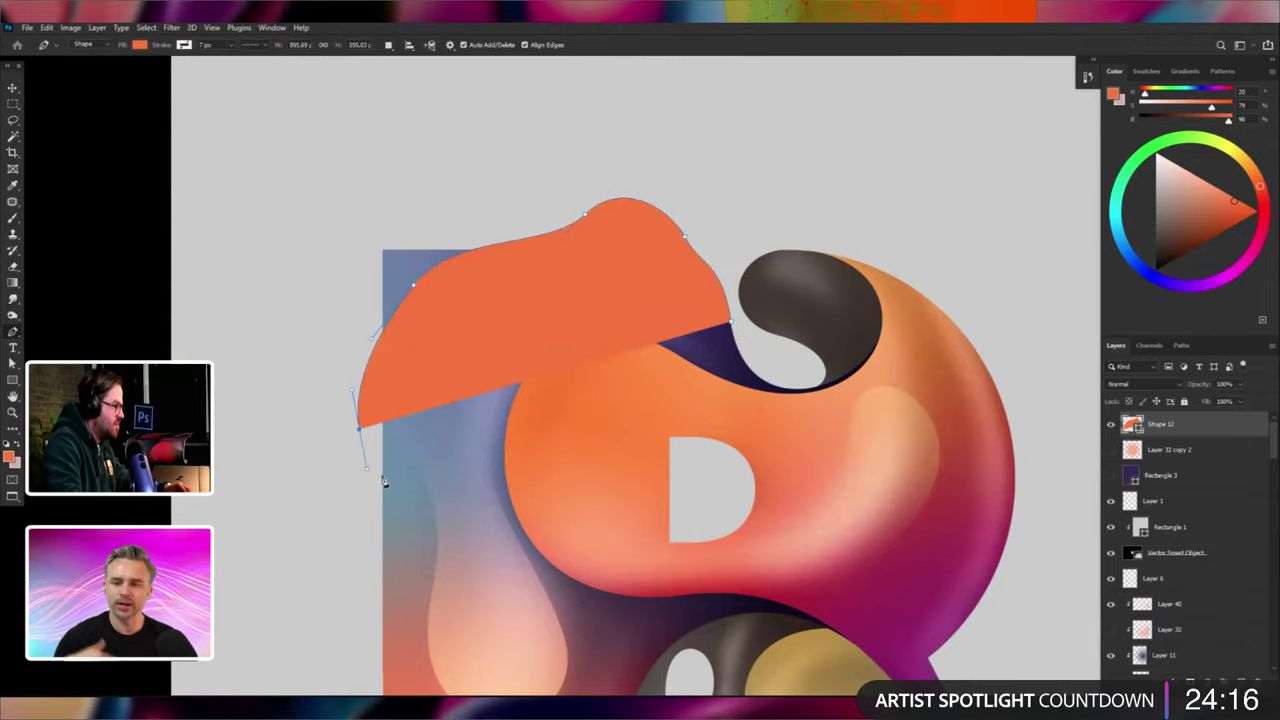
{"action": "left_click", "coordinate": [381, 411]}
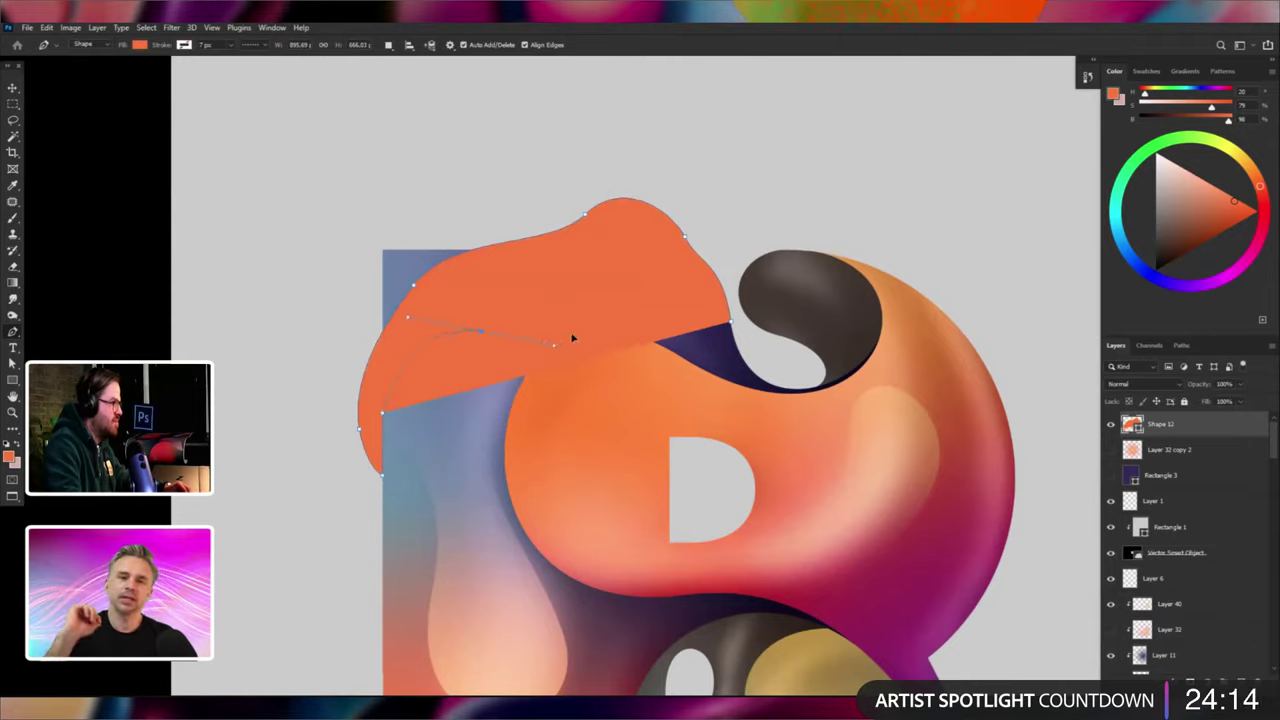
{"action": "left_click_drag", "start_coordinate": [557, 338], "coordinate": [628, 278]}
{"action": "left_click_drag", "start_coordinate": [731, 321], "coordinate": [728, 307]}
{"action": "left_click", "coordinate": [726, 303]}
Recolour the wavy shape over the letter's upper-left corner to a pale peach-pink fill.
{"action": "key", "text": "ctrl+minus"}
{"action": "key", "text": "ctrl+minus"}
{"action": "key", "text": "ctrl+minus"}
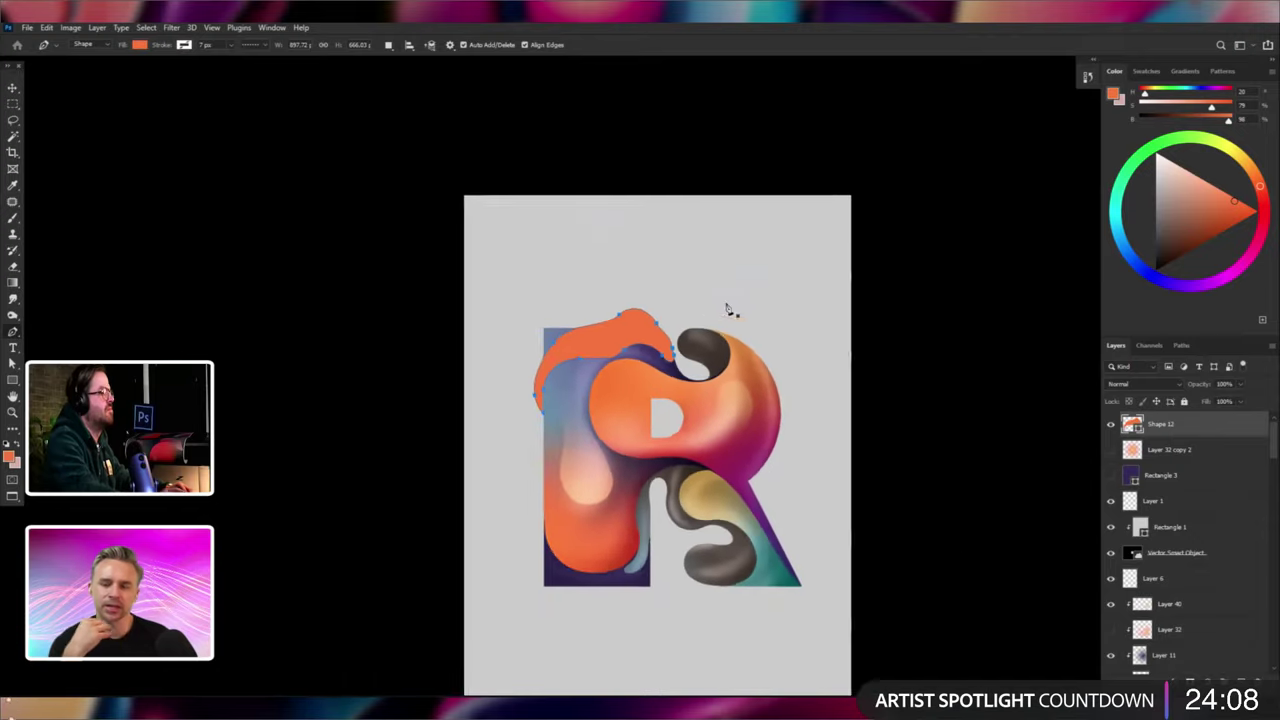
{"action": "key", "text": "ctrl+plus"}
{"action": "double_click", "coordinate": [1131, 424]}
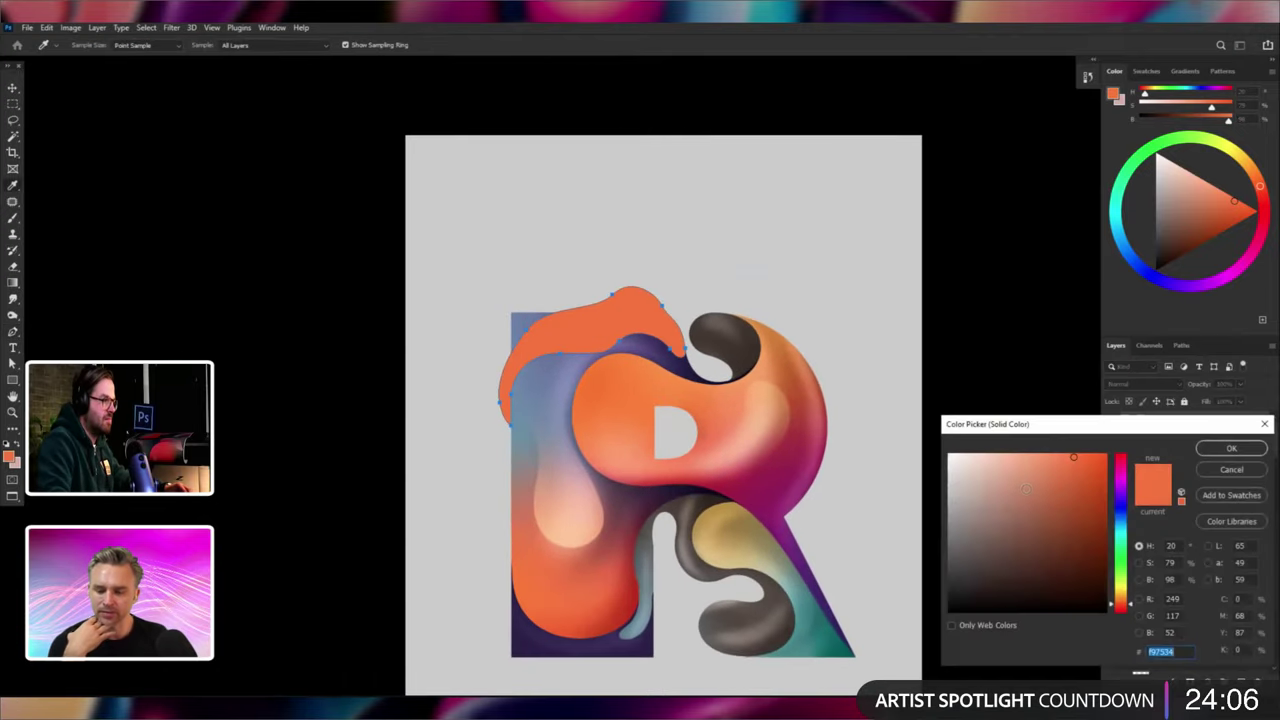
{"action": "left_click", "coordinate": [1049, 463]}
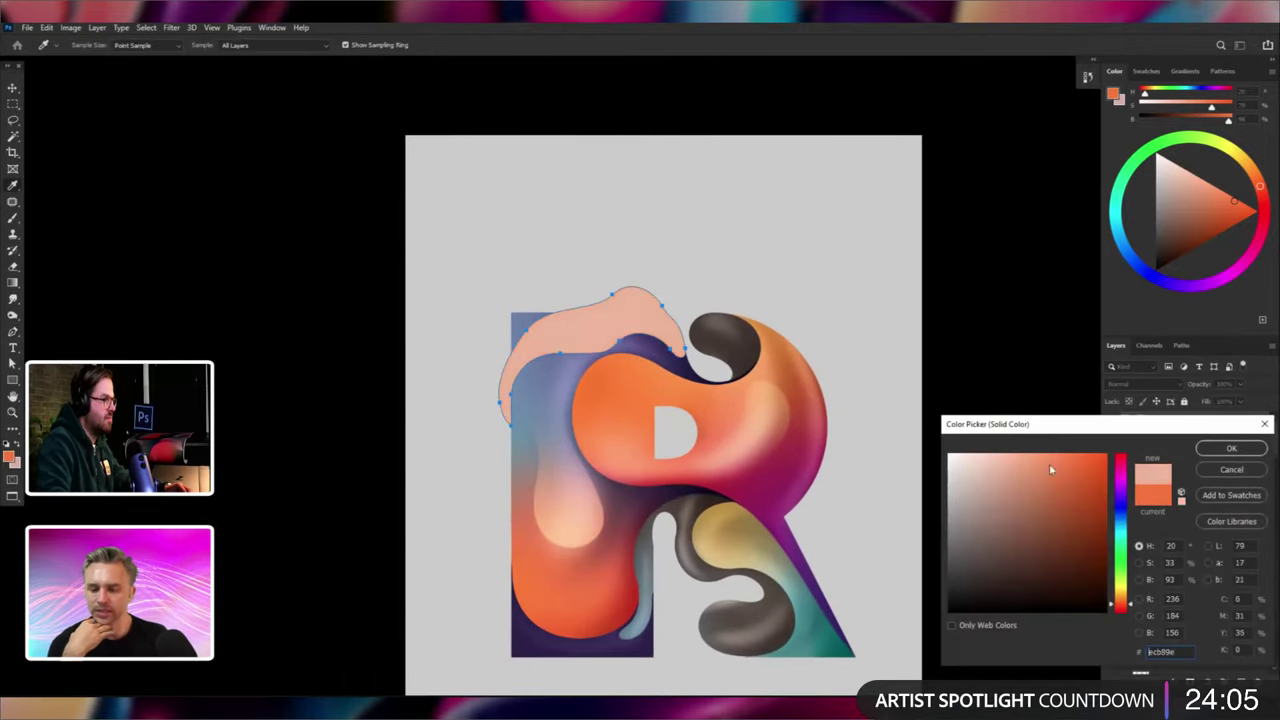
{"action": "left_click", "coordinate": [1226, 450]}
Draw a small orange Pen tool shape about 127 px wide extending the peach shape's tip down into the notch.
{"action": "key", "text": "ctrl+shift+alt+n"}
{"action": "scroll", "coordinate": [738, 310], "scroll_direction": "up", "scroll_amount": 5}
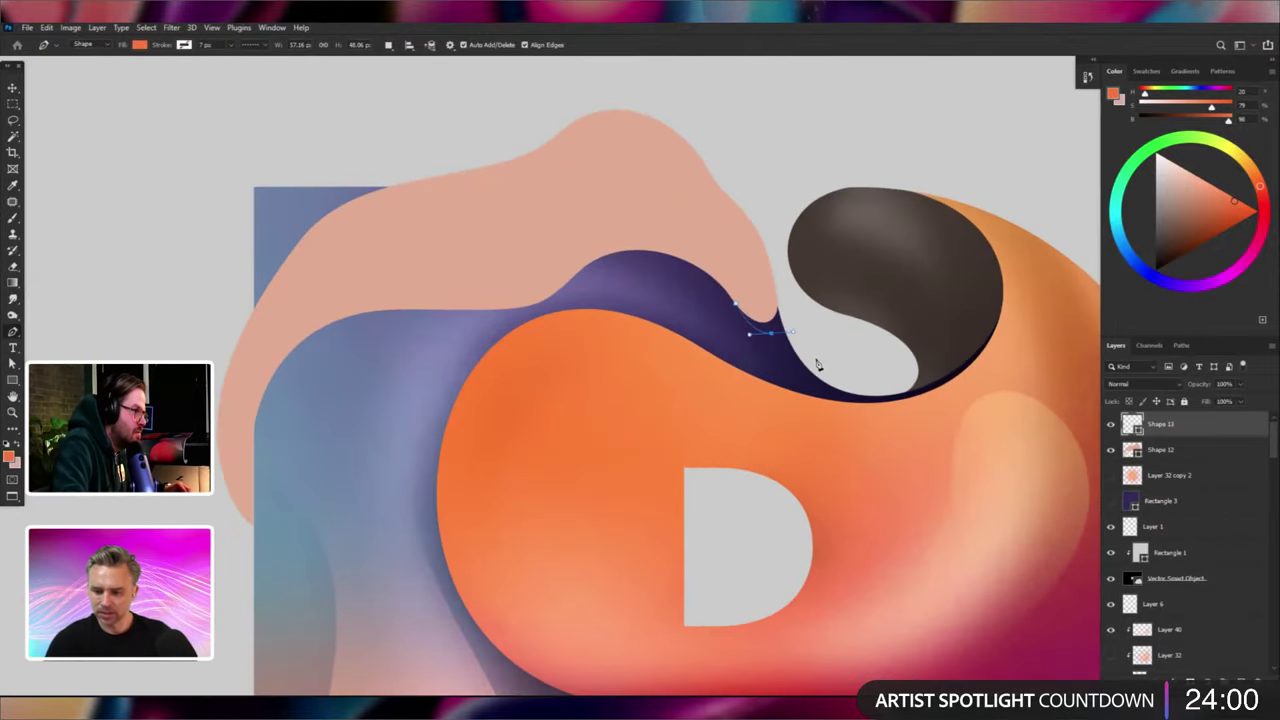
{"action": "left_click_drag", "start_coordinate": [814, 374], "coordinate": [838, 388]}
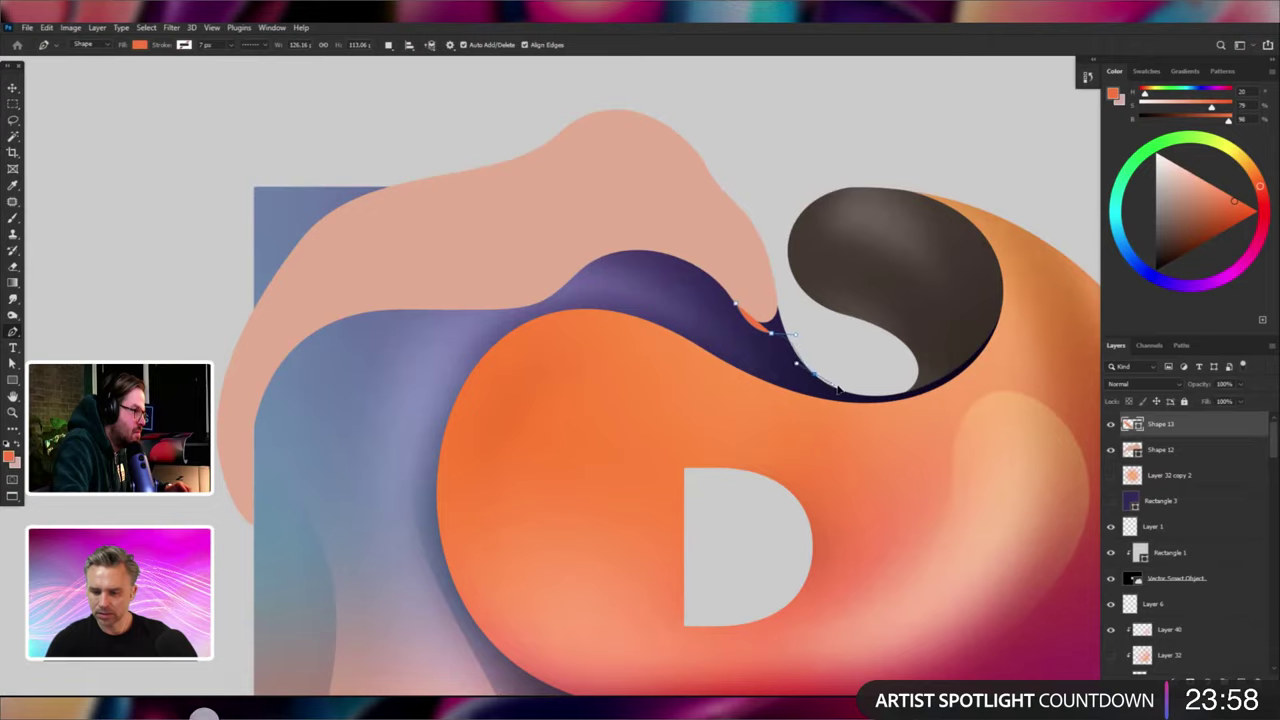
{"action": "left_click", "coordinate": [815, 376], "text": "alt"}
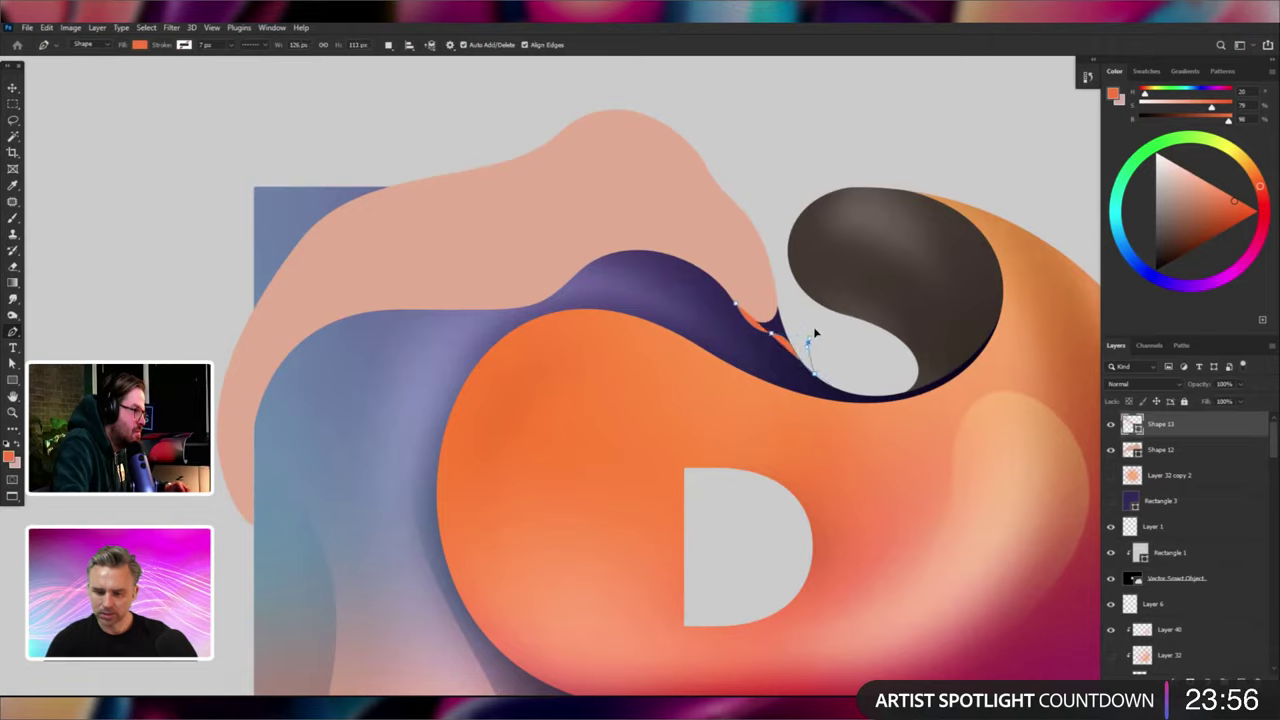
{"action": "left_click_drag", "start_coordinate": [768, 275], "coordinate": [762, 257]}
{"action": "left_click", "coordinate": [764, 246]}
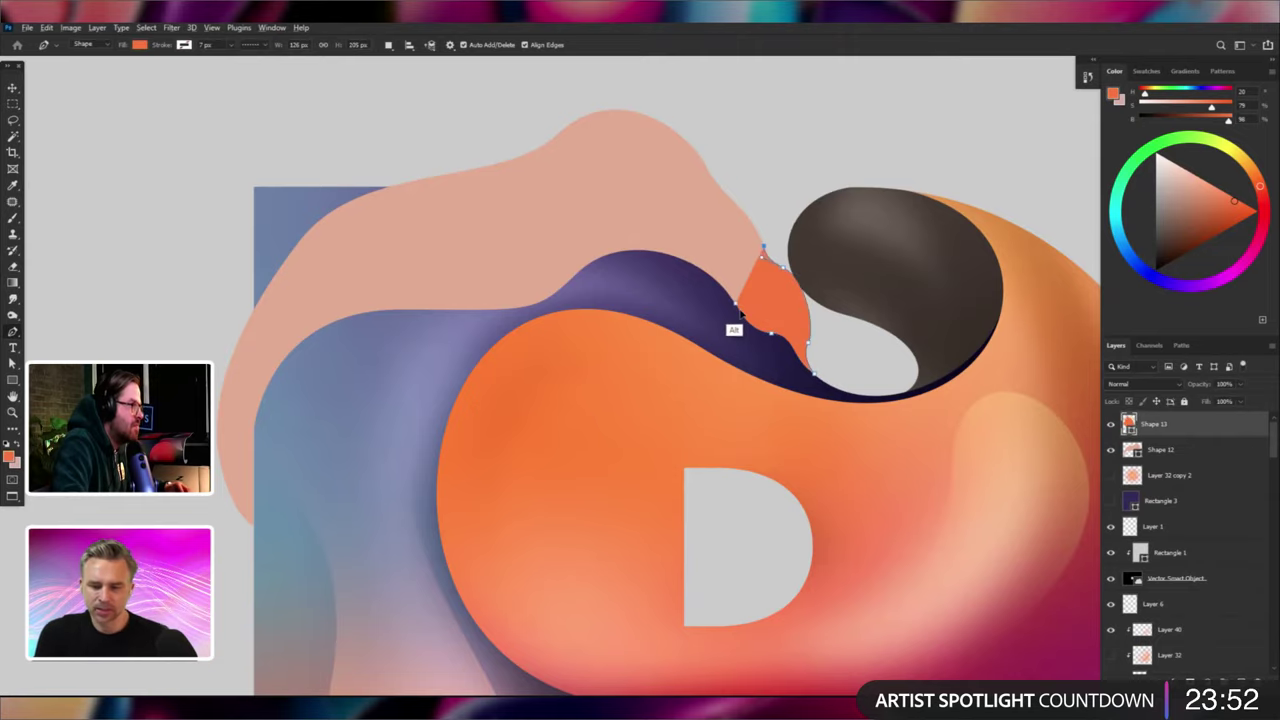
{"action": "left_click", "coordinate": [741, 314]}
{"action": "key", "text": "ctrl+0"}
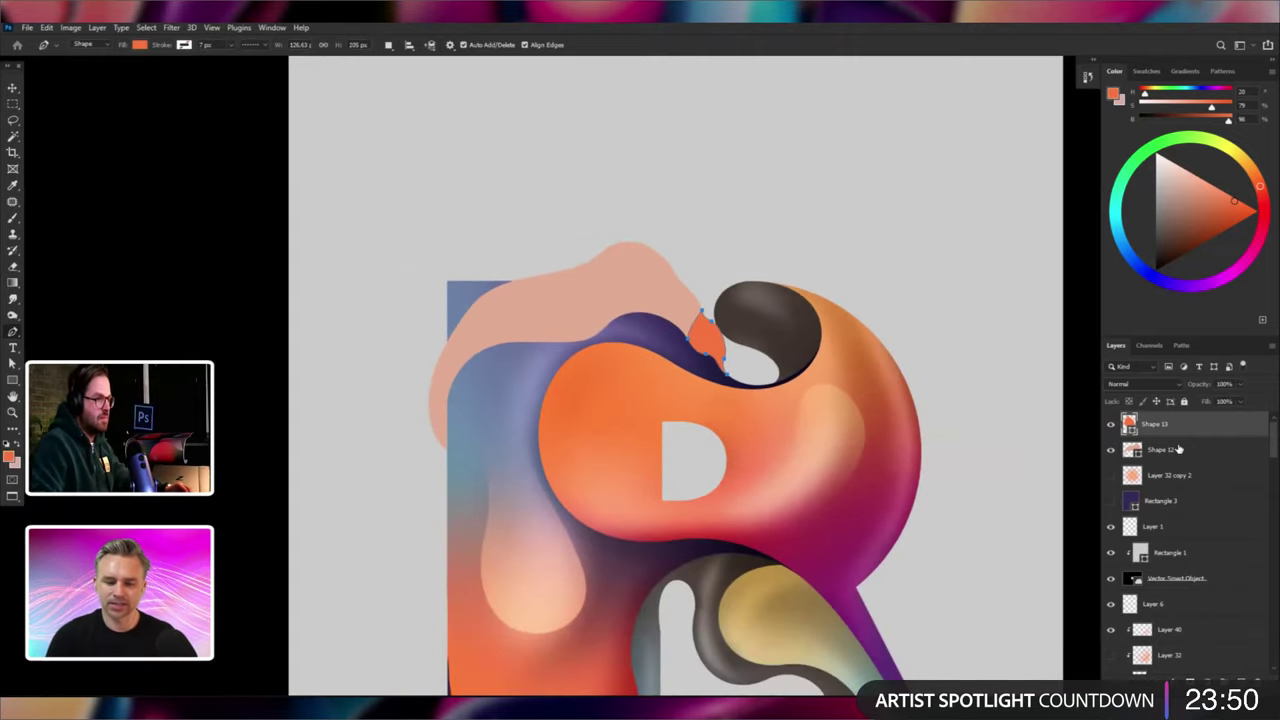
Merge the small tip shape with the peach wavy shape into one shape layer.
{"action": "left_click", "coordinate": [1160, 449], "text": "shift"}
{"action": "right_click", "coordinate": [1178, 449]}
{"action": "left_click", "coordinate": [1086, 515]}
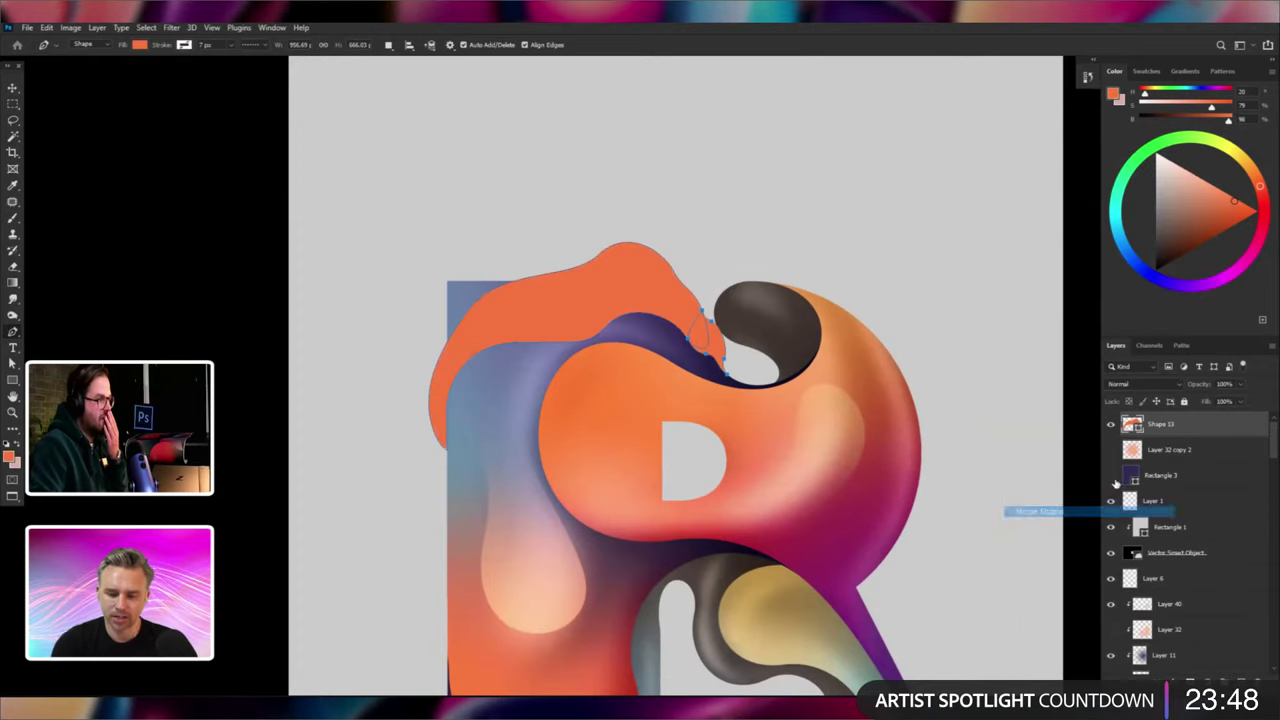
Recolour the merged wavy shape over the letter's upper-left corner to a muted beige-pink fill.
{"action": "double_click", "coordinate": [1128, 424]}
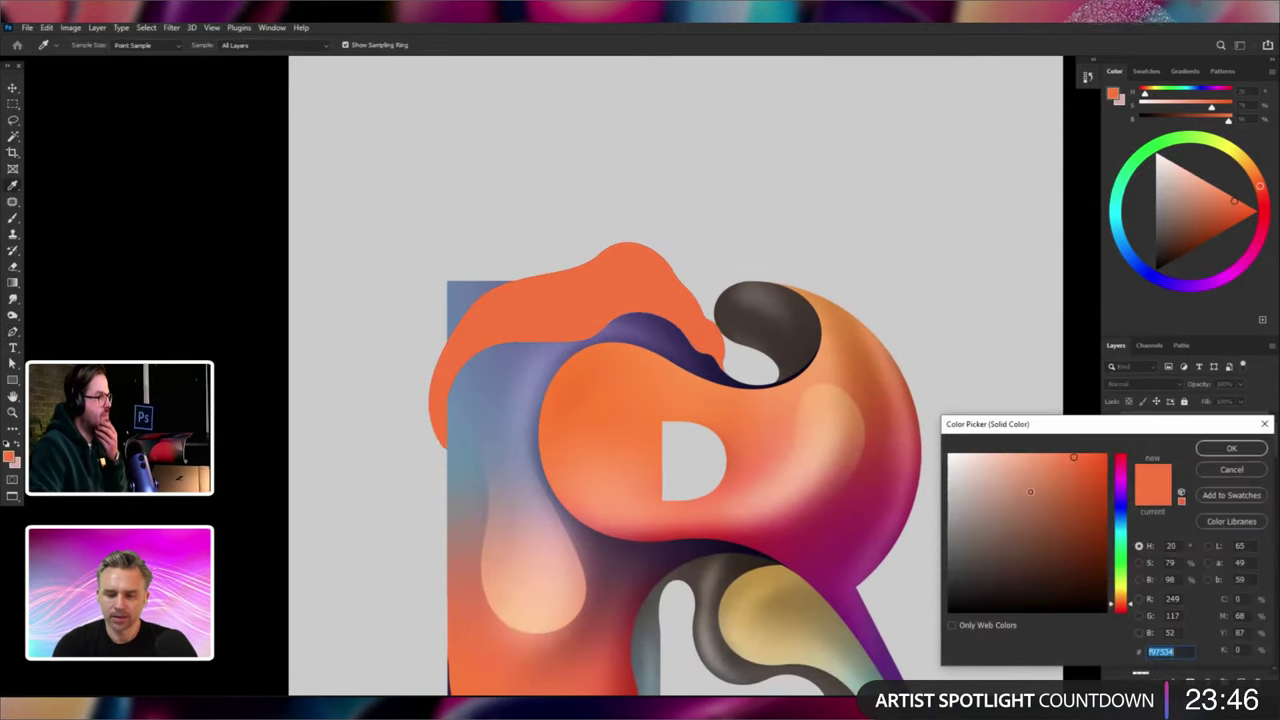
{"action": "mouse_move", "coordinate": [1031, 492]}
{"action": "left_mouse_down"}
{"action": "mouse_move", "coordinate": [1016, 472]}
{"action": "mouse_move", "coordinate": [998, 486]}
{"action": "mouse_move", "coordinate": [974, 455]}
{"action": "mouse_move", "coordinate": [990, 489]}
{"action": "left_mouse_up"}
{"action": "left_click", "coordinate": [603, 335]}
{"action": "left_click", "coordinate": [611, 360]}
{"action": "key", "text": "Return"}
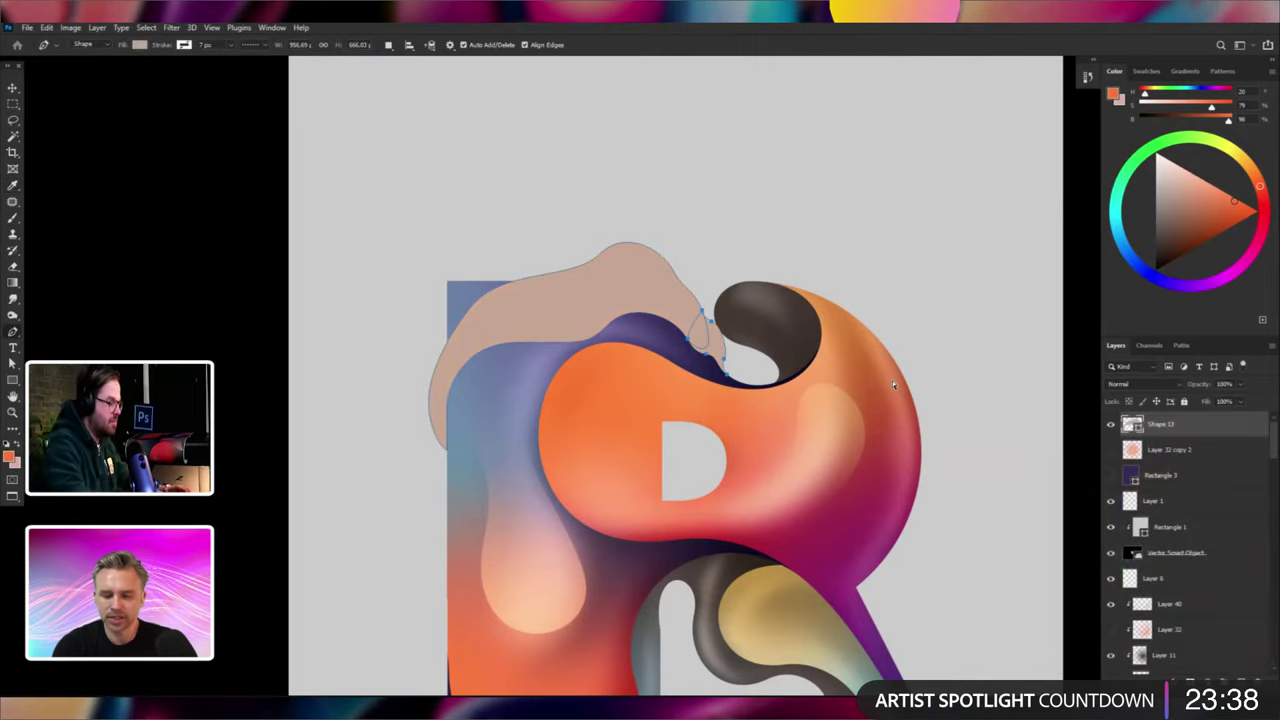
Add two new empty layers above the merged wavy shape.
{"action": "key", "text": "ctrl+minus"}
{"action": "key", "text": "ctrl+plus"}
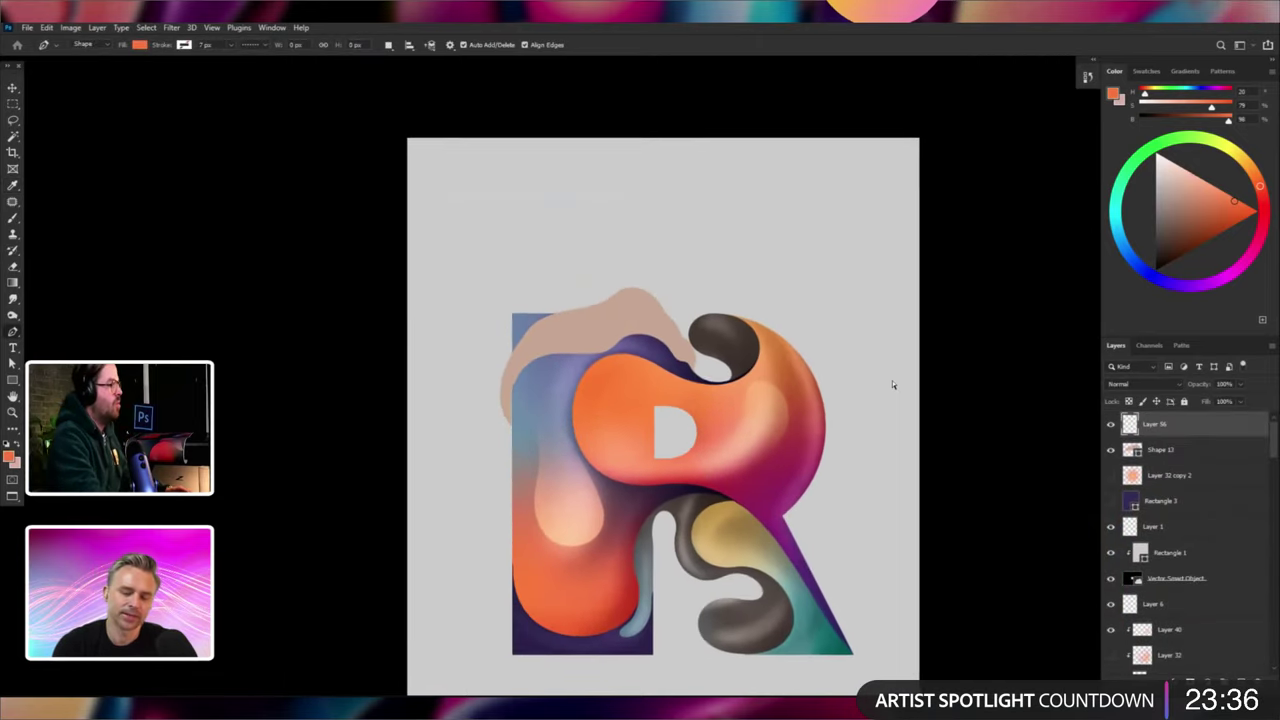
{"action": "key", "text": "ctrl+minus"}
{"action": "key", "text": "ctrl+plus"}
{"action": "key", "text": "ctrl+shift+n"}
{"action": "key", "text": "Return"}
{"action": "key", "text": "ctrl+minus"}
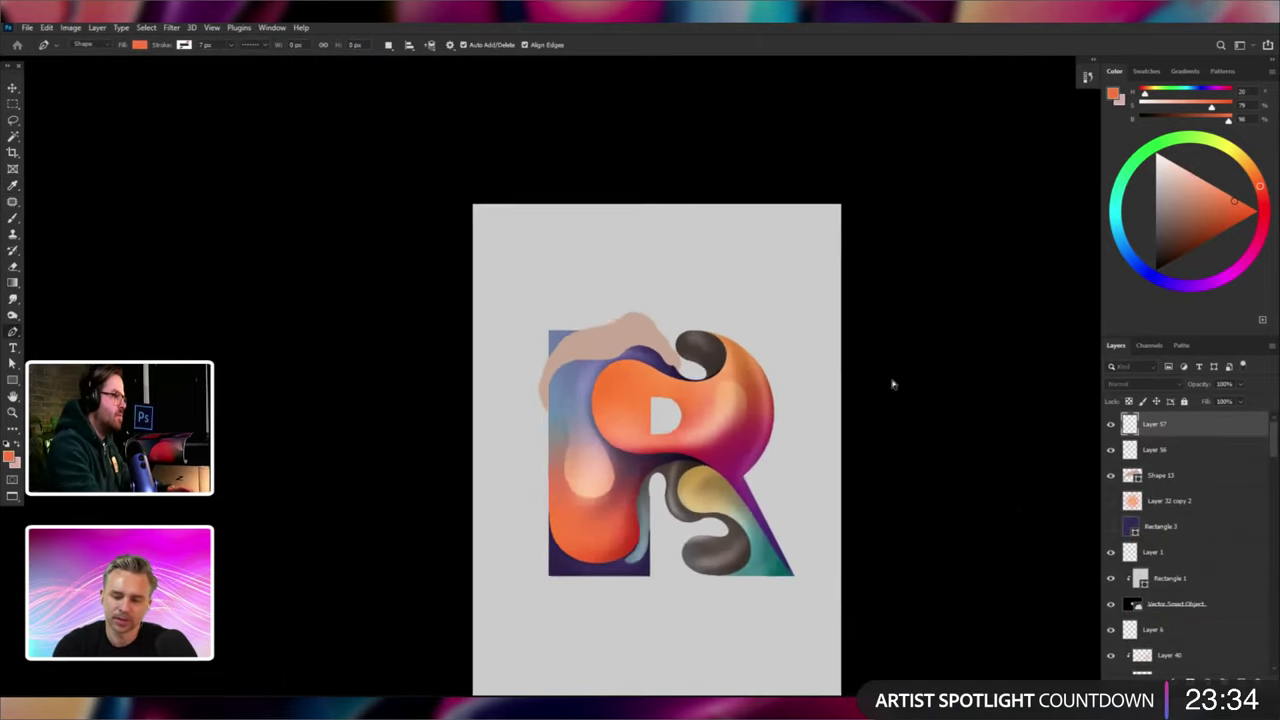
Draw a wavy orange band about 778 by 486 px across the letter's lower stem, with the layer opacity at 20%.
{"action": "key", "text": "ctrl+plus"}
{"action": "key", "text": "ctrl+minus"}
{"action": "key", "text": "ctrl+minus"}
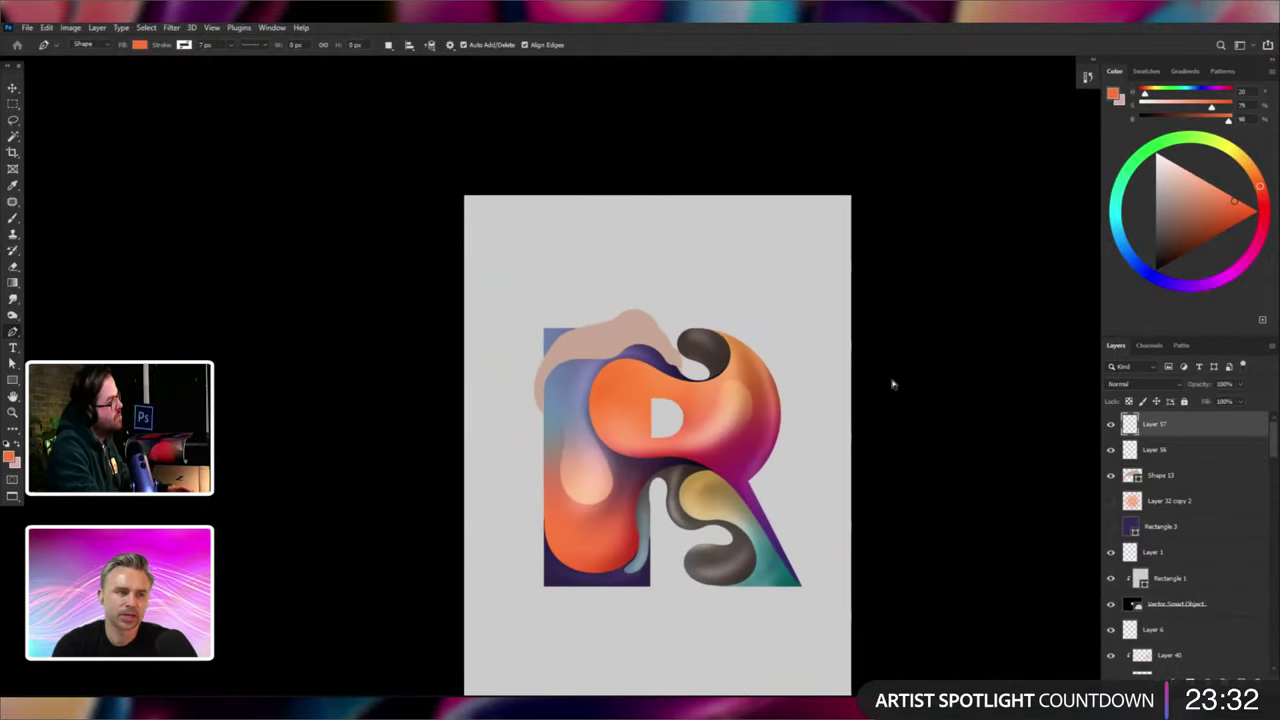
{"action": "key", "text": "ctrl+plus"}
{"action": "key", "text": "ctrl+plus"}
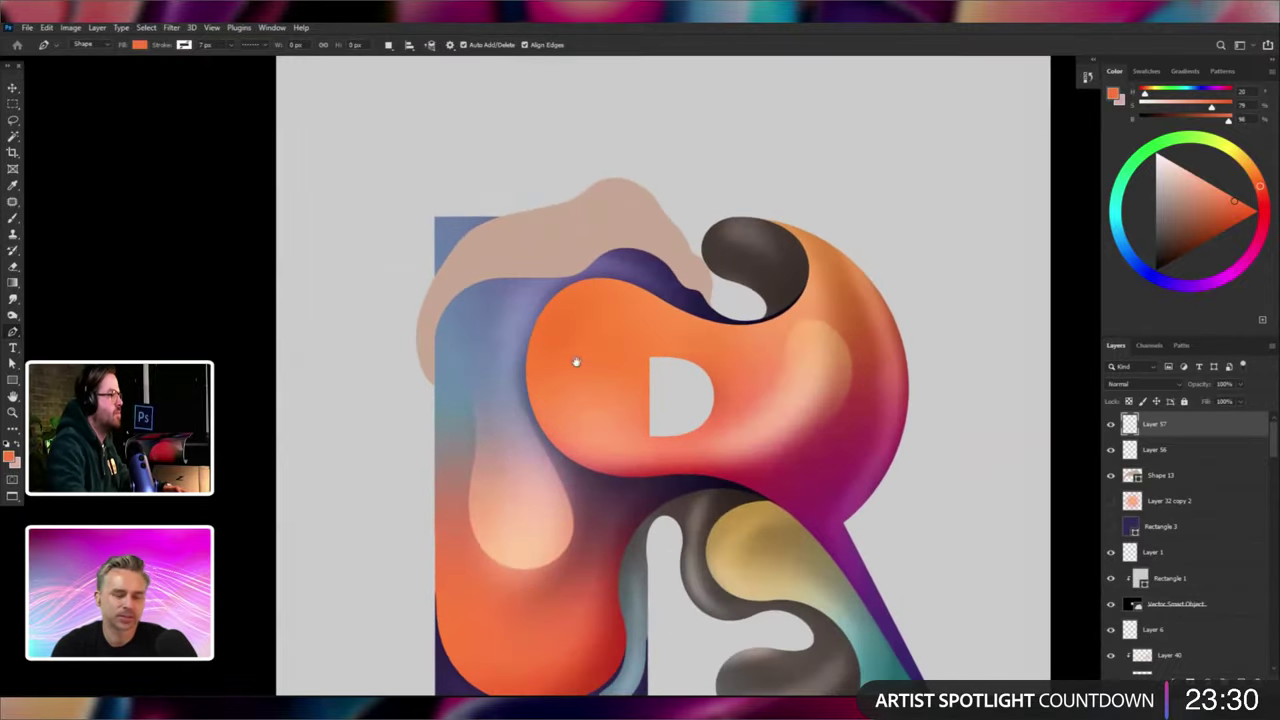
{"action": "left_click_drag", "start_coordinate": [665, 432], "coordinate": [685, 263]}
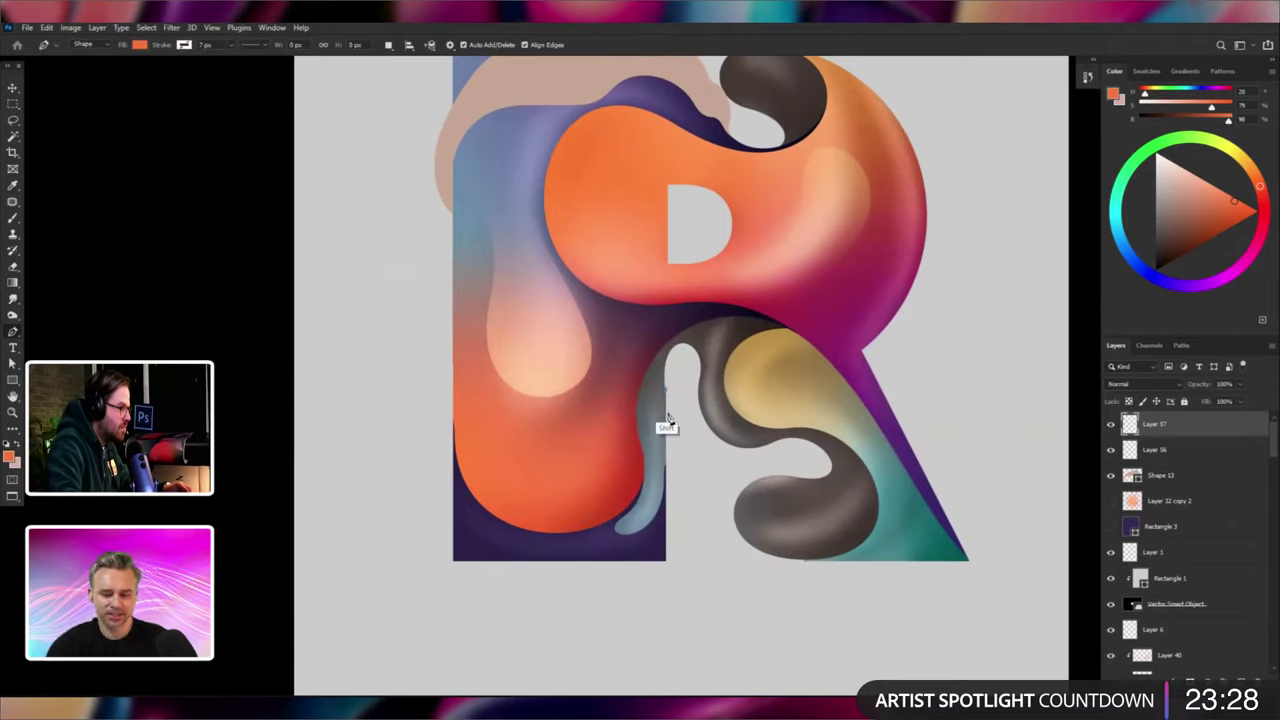
{"action": "left_click", "coordinate": [668, 418]}
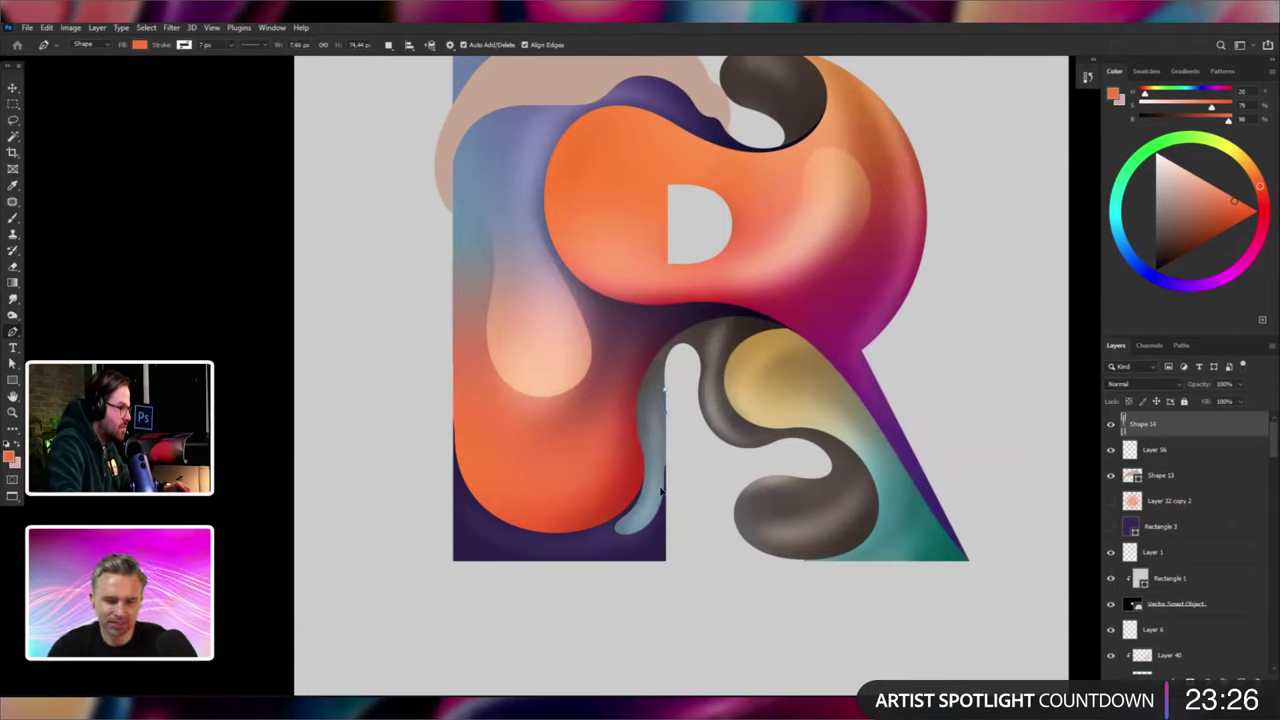
{"action": "left_click_drag", "start_coordinate": [681, 451], "coordinate": [621, 523]}
{"action": "left_click_drag", "start_coordinate": [527, 522], "coordinate": [488, 494]}
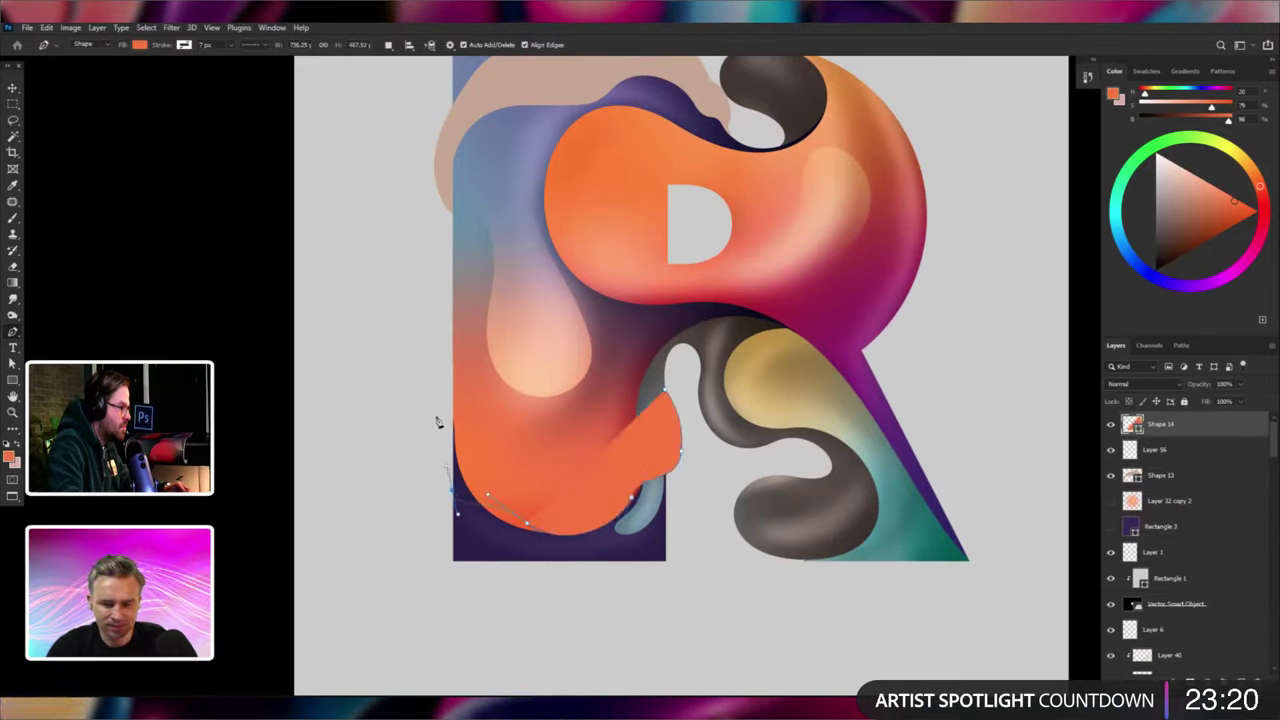
{"action": "left_click_drag", "start_coordinate": [438, 419], "coordinate": [439, 395]}
{"action": "left_click", "coordinate": [452, 386]}
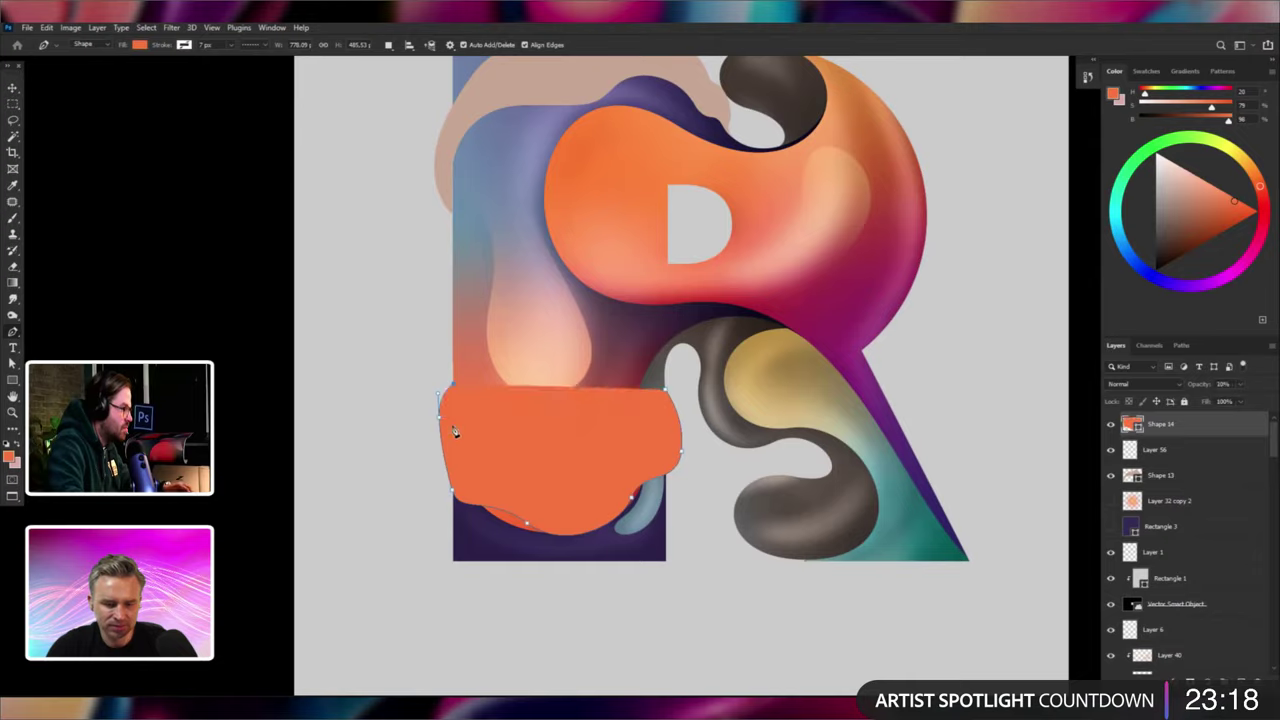
{"action": "key", "text": "1"}
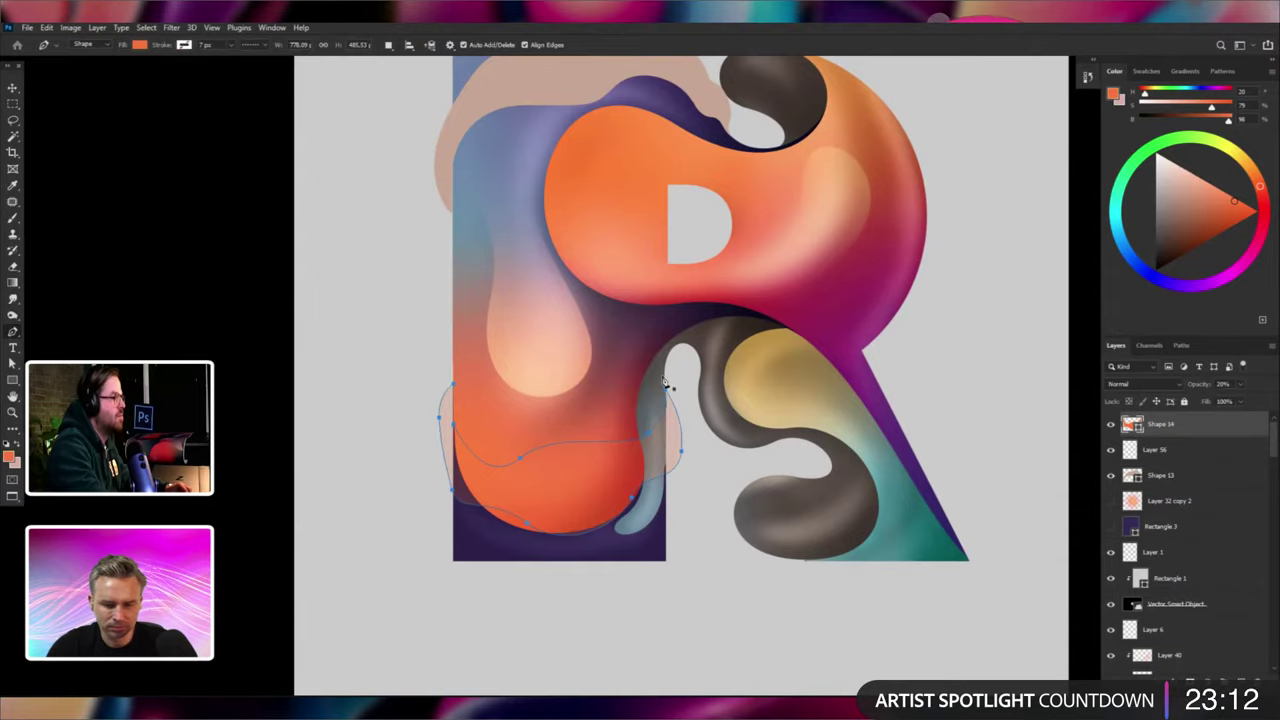
Try subtracting the stem band's path from its shape, restore the combined fill, and return the layer to 100% opacity.
{"action": "key", "text": "minus"}
{"action": "key", "text": "0"}
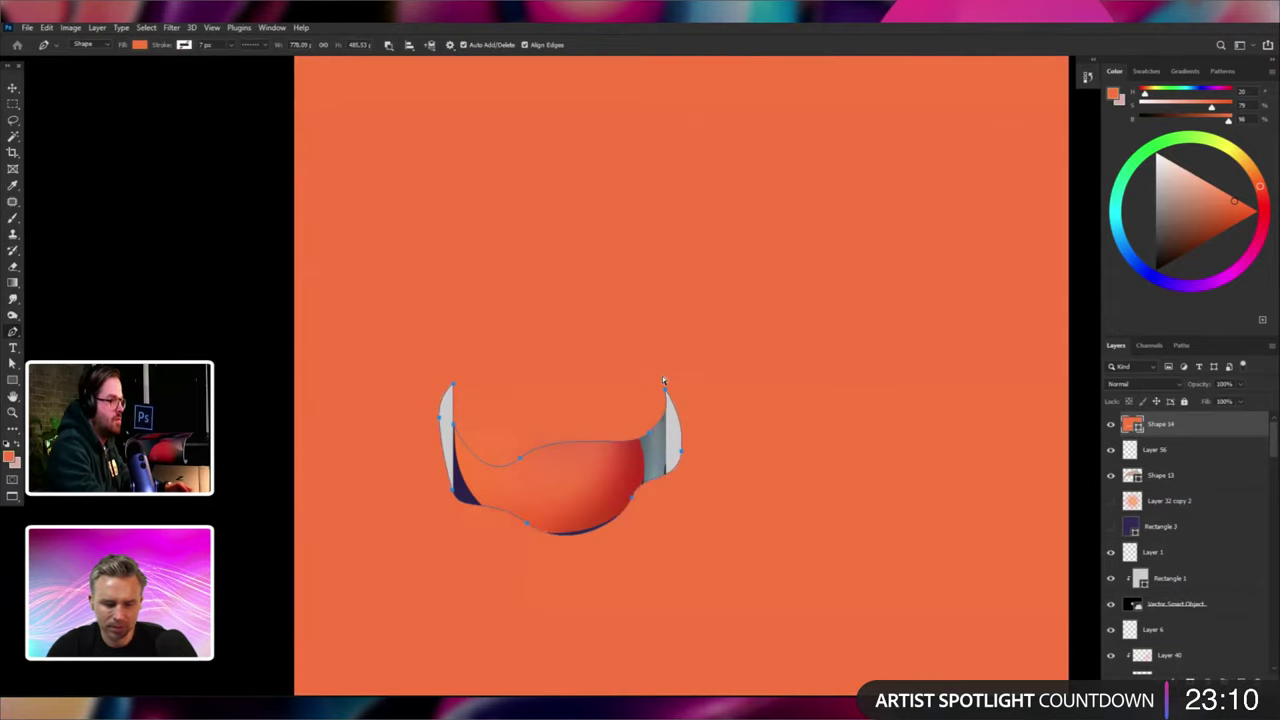
{"action": "key", "text": "2"}
{"action": "key", "text": "plus"}
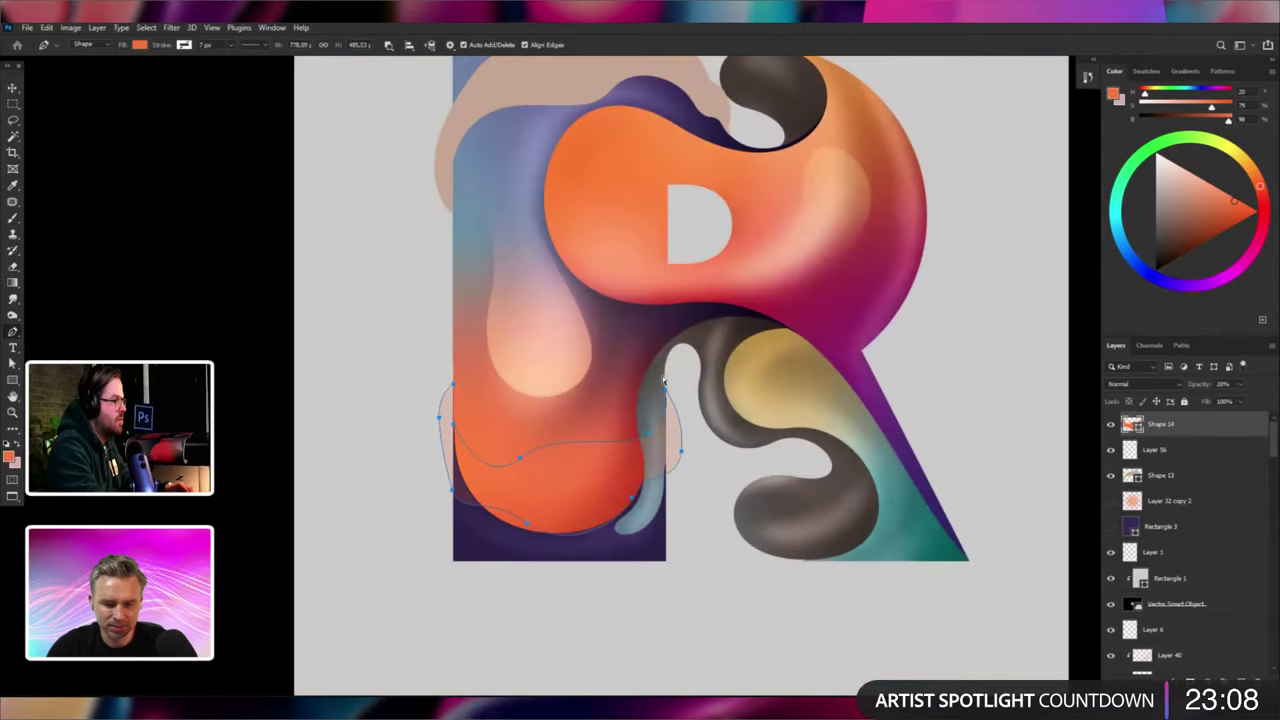
{"action": "key", "text": "0"}
{"action": "left_click_drag", "start_coordinate": [642, 376], "coordinate": [584, 376]}
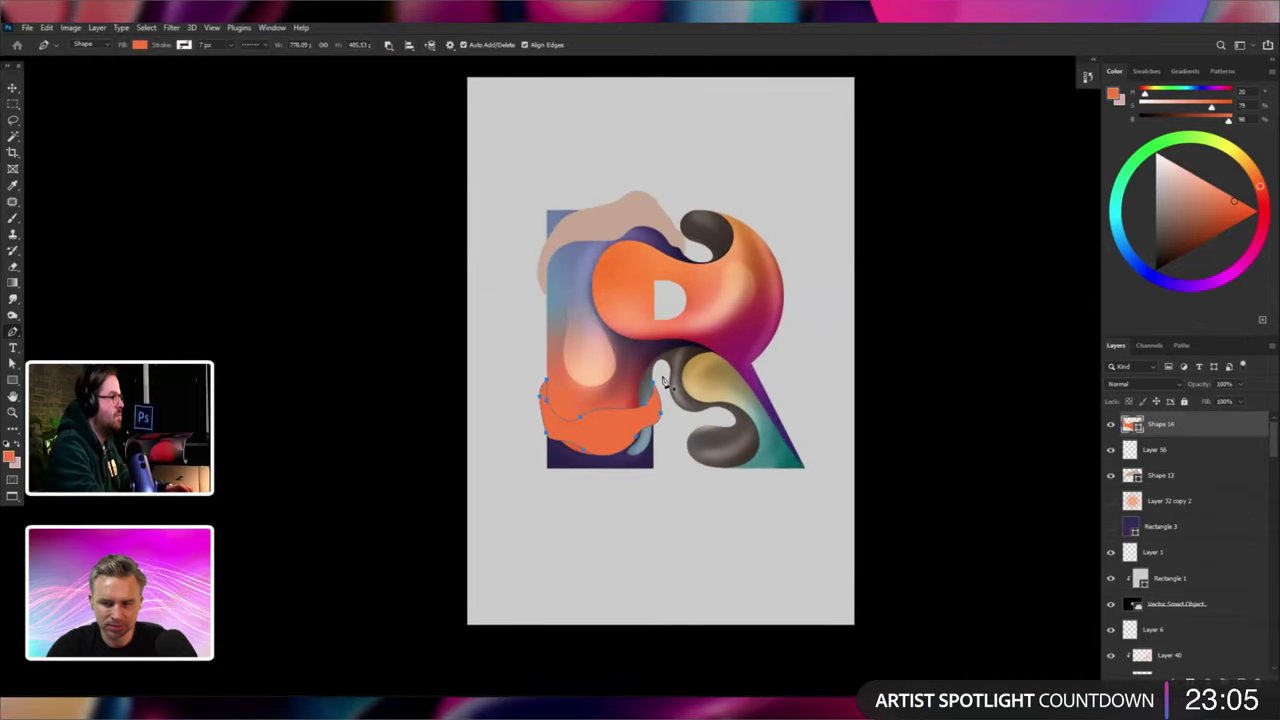
Try the stem band in the beige-pink sampled from the upper wavy shape, and delete the band.
{"action": "double_click", "coordinate": [1131, 424]}
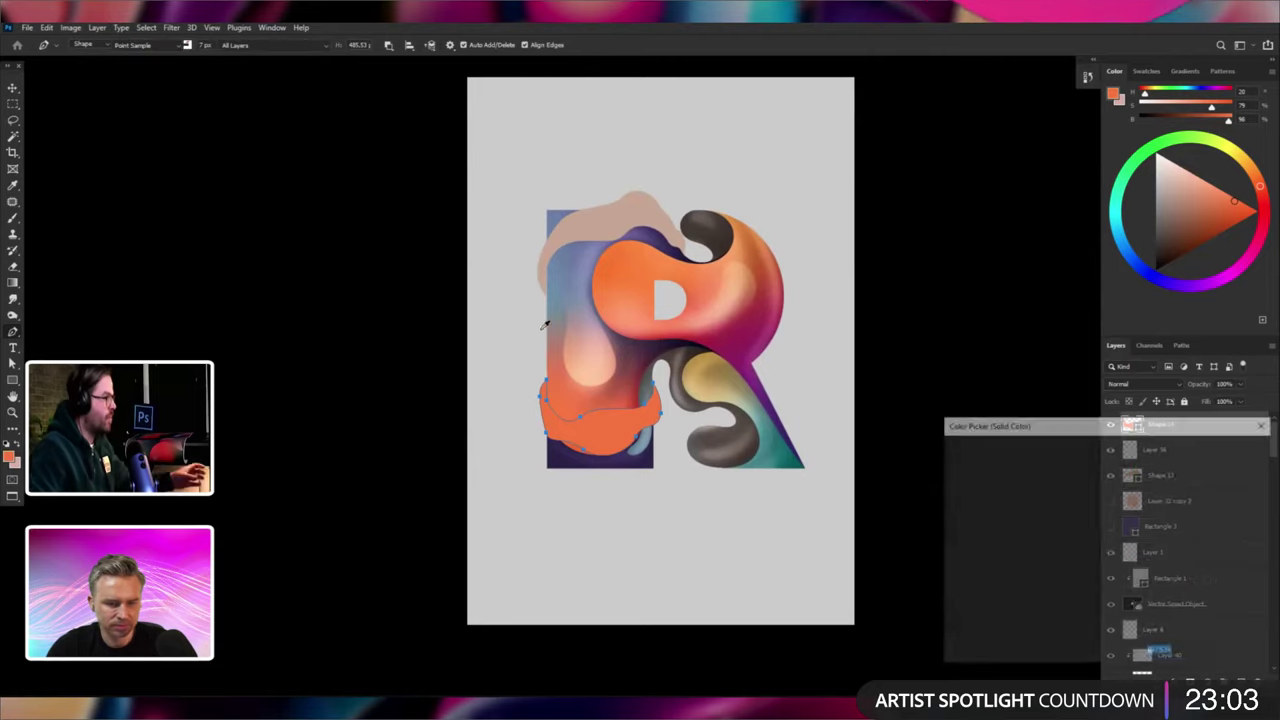
{"action": "left_click", "coordinate": [628, 212]}
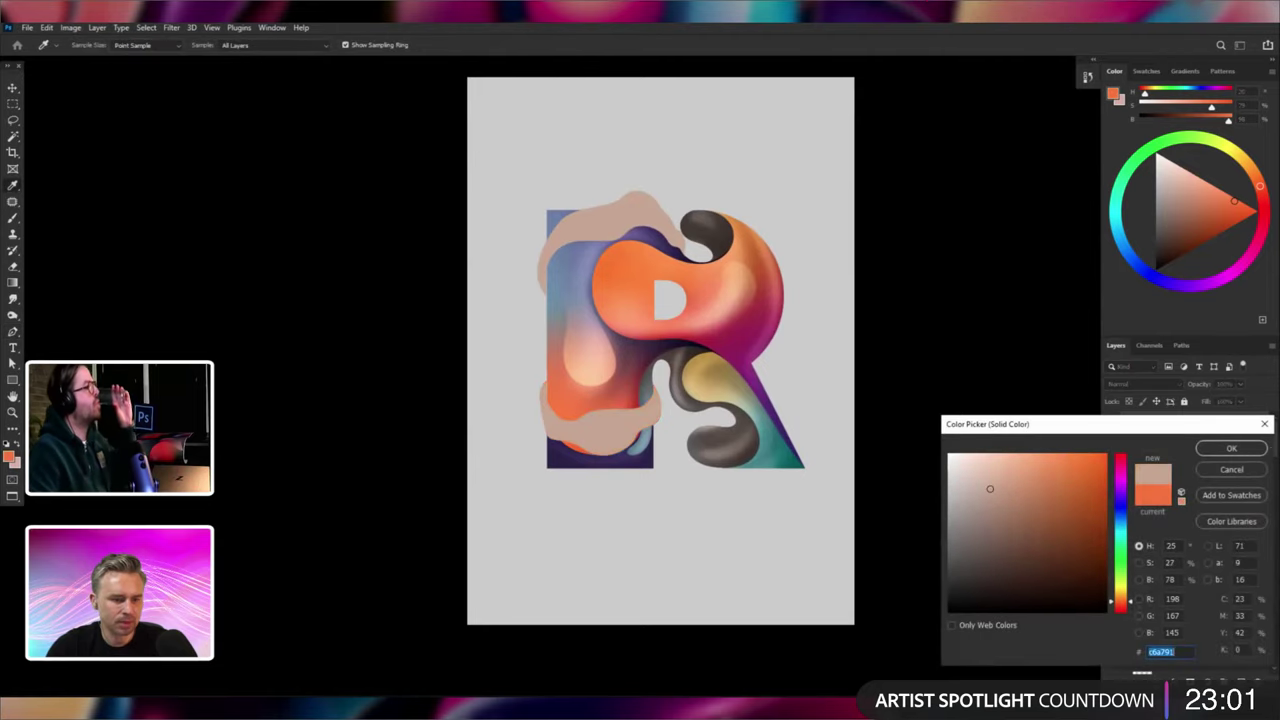
{"action": "left_click", "coordinate": [1250, 455]}
{"action": "left_click", "coordinate": [12, 88]}
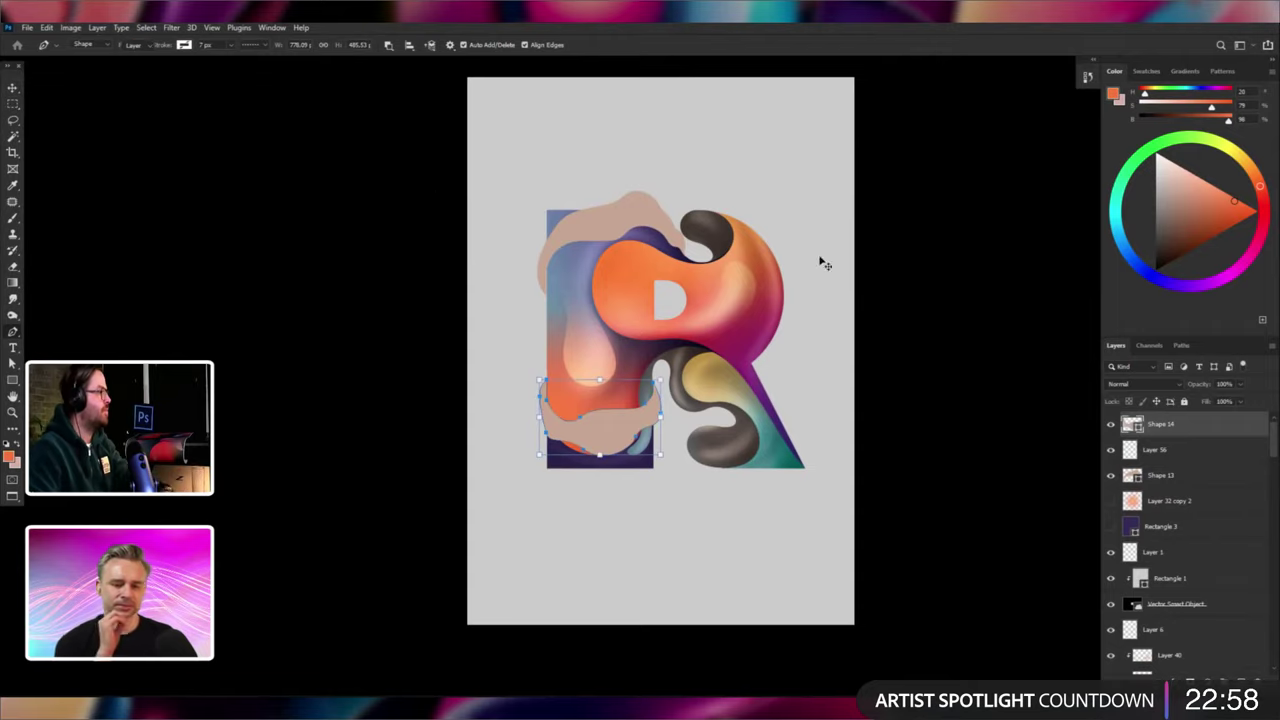
{"action": "key", "text": "Delete"}
Recolour the wavy shape over the letter's upper-left corner to a pale khaki beige, #c2b28e.
{"action": "right_click", "coordinate": [659, 218]}
{"action": "left_click", "coordinate": [672, 224]}
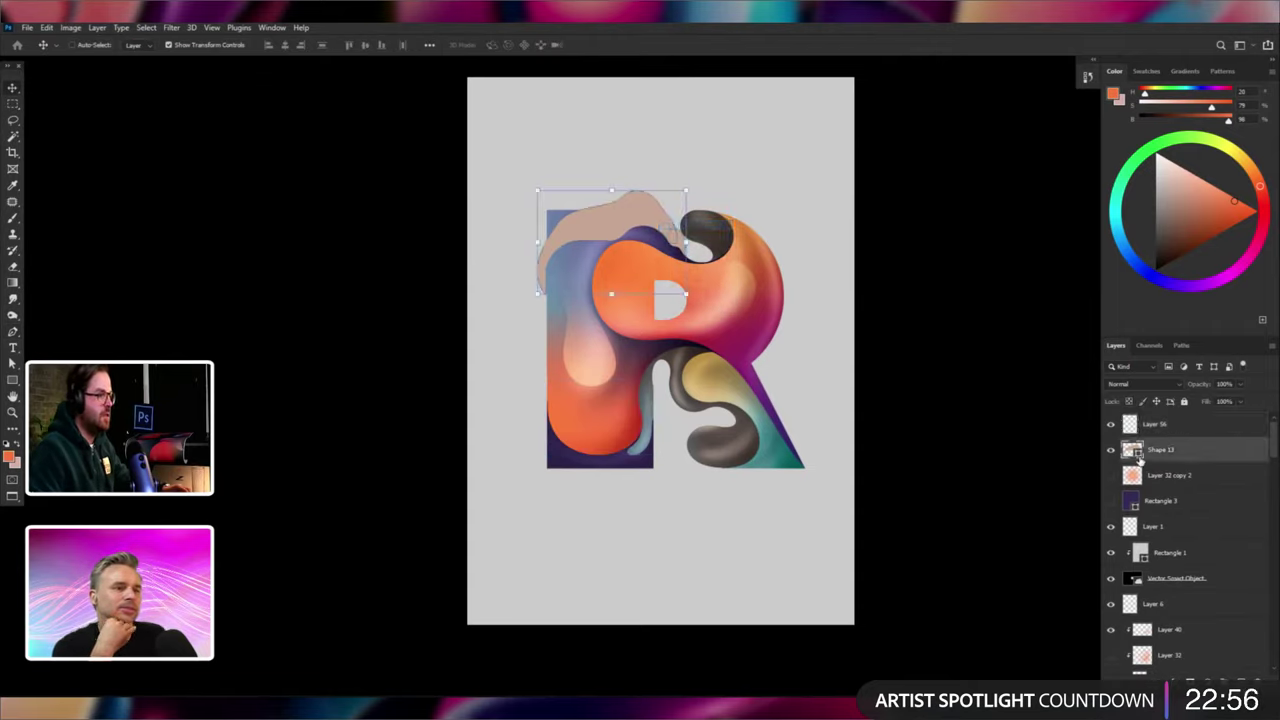
{"action": "left_click_drag", "start_coordinate": [983, 469], "coordinate": [986, 510]}
{"action": "left_click", "coordinate": [722, 390]}
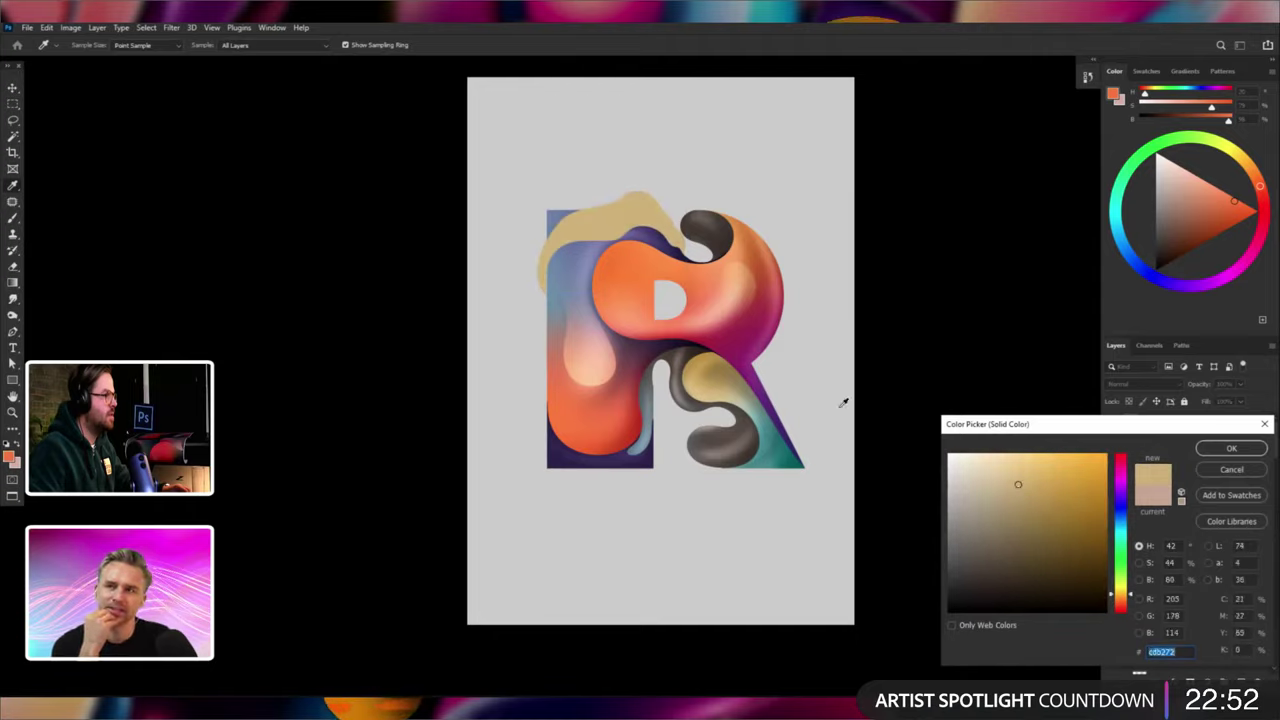
{"action": "left_click", "coordinate": [981, 473]}
{"action": "left_click", "coordinate": [991, 492]}
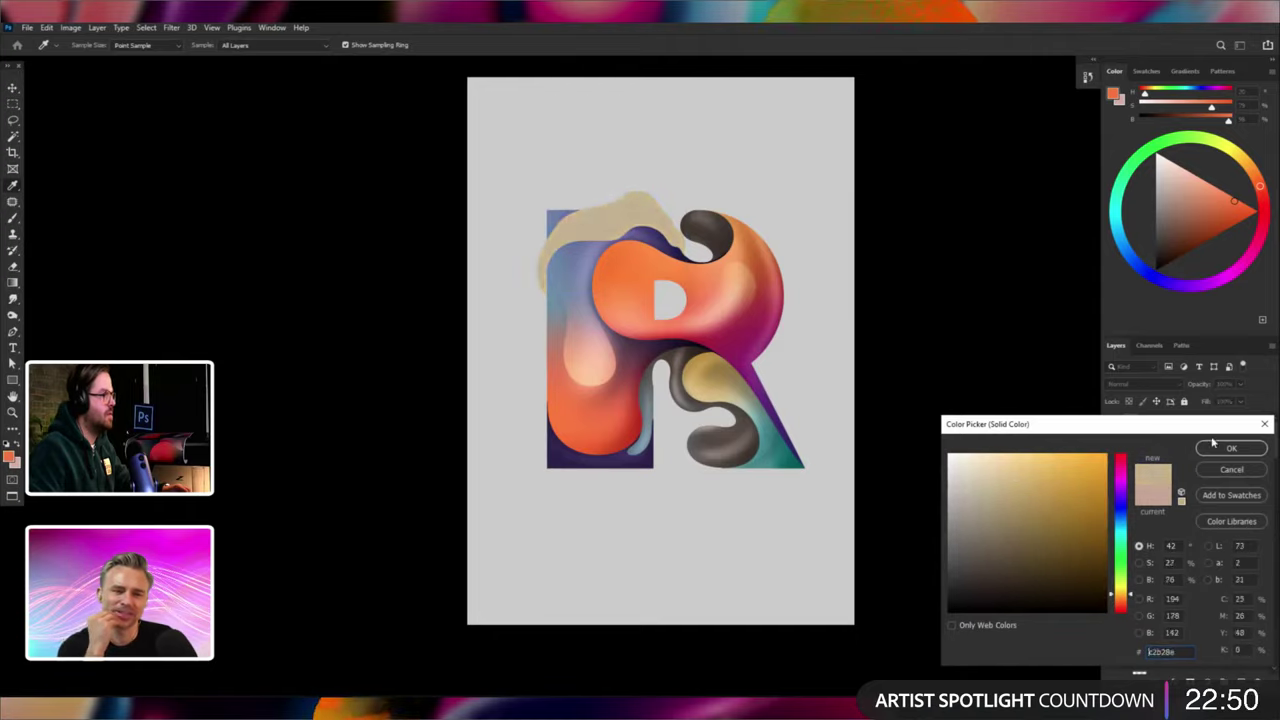
{"action": "left_click", "coordinate": [1220, 450]}
Draw an orange bean-shaped Pen tool shape about 460 by 280 px over the dark curl in the leg, on a new layer.
{"action": "key", "text": "Return"}
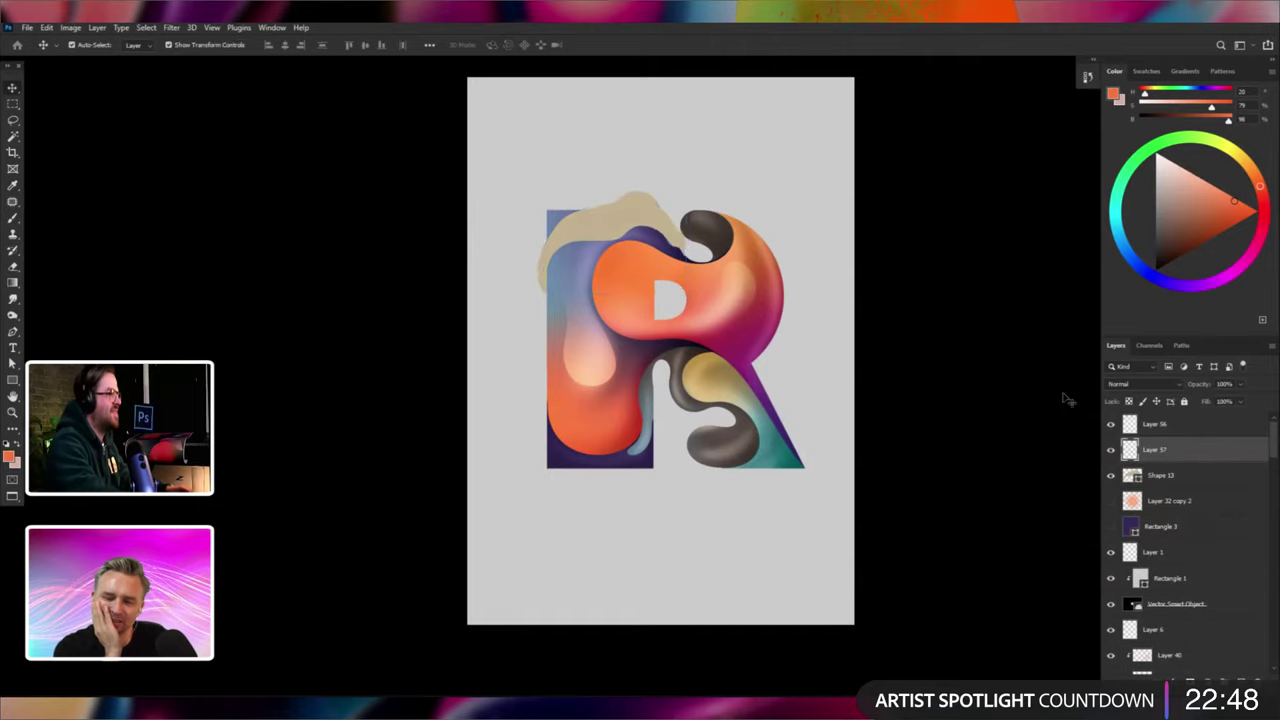
{"action": "key", "text": "ctrl+minus"}
{"action": "key", "text": "ctrl+0"}
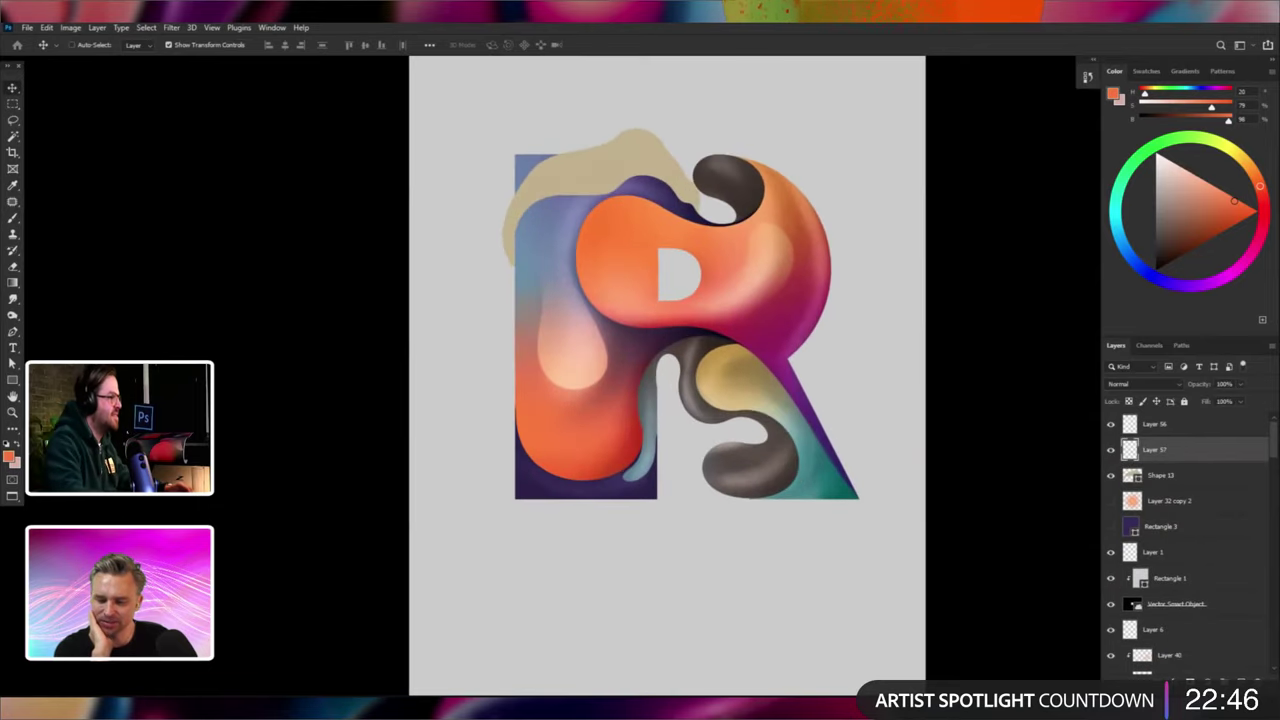
{"action": "left_click", "coordinate": [12, 332]}
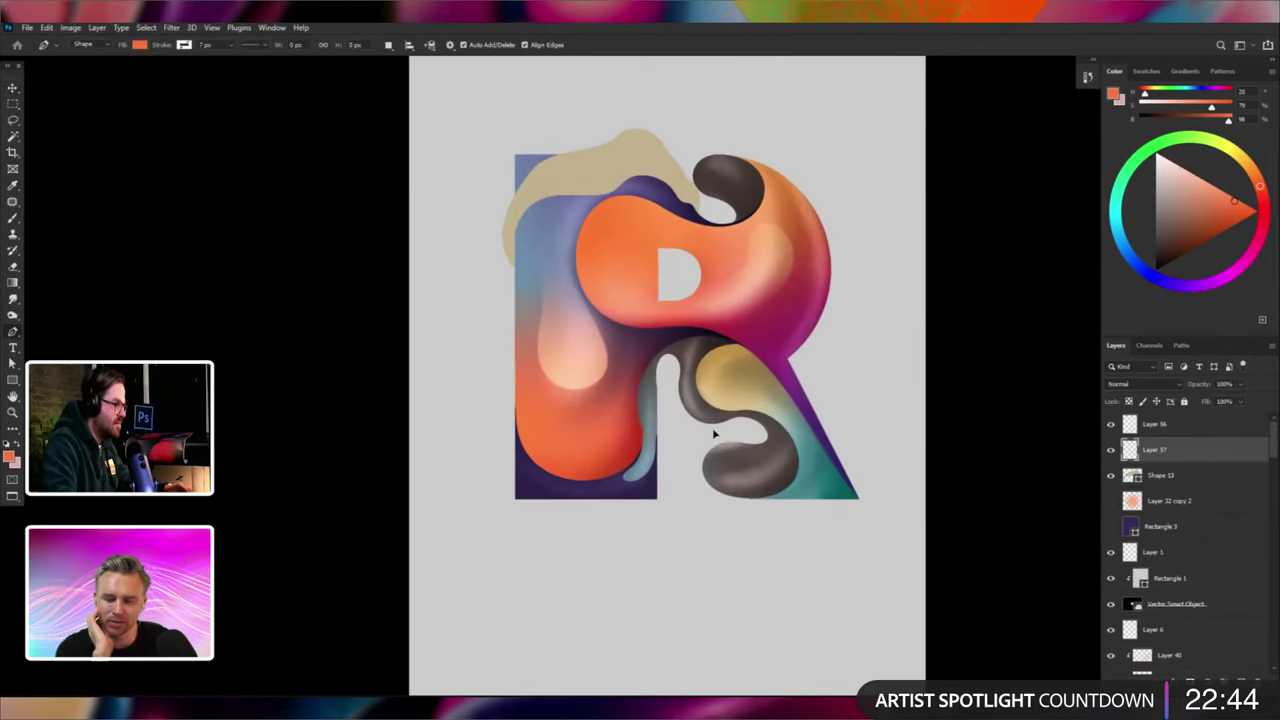
{"action": "left_click_drag", "start_coordinate": [713, 481], "coordinate": [727, 455]}
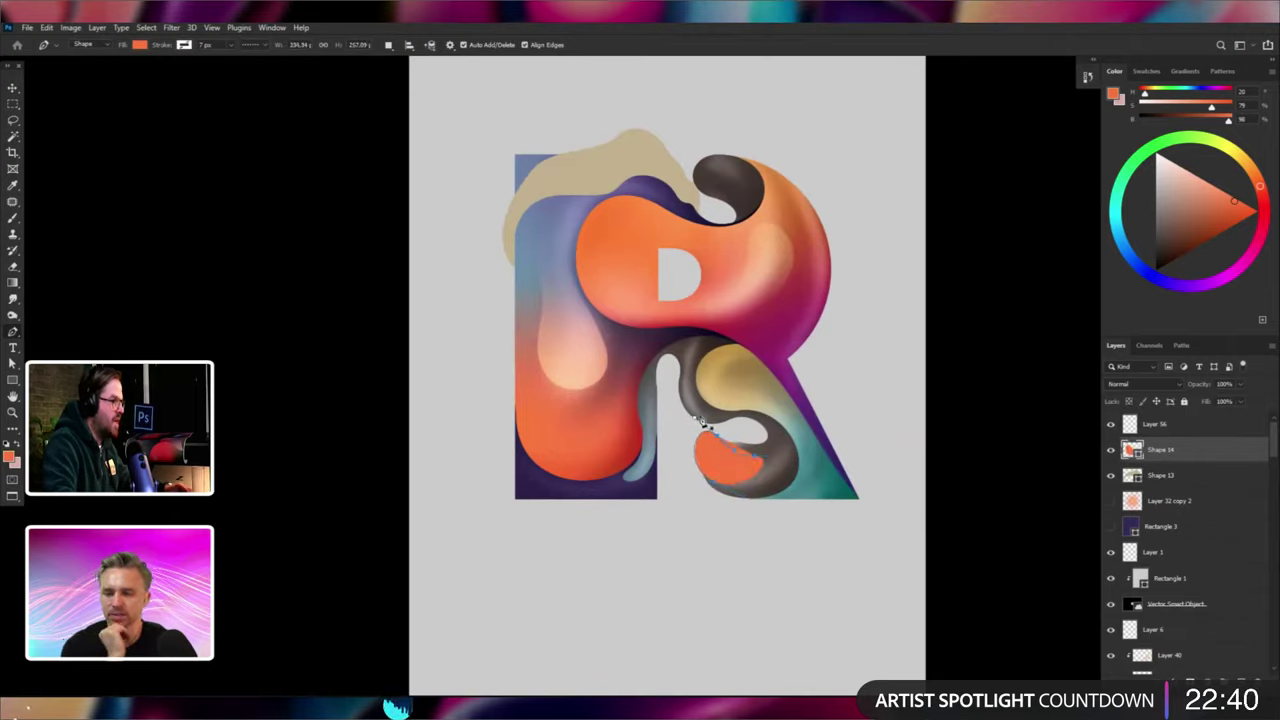
{"action": "left_click_drag", "start_coordinate": [757, 447], "coordinate": [709, 432]}
{"action": "key", "text": "ctrl+z"}
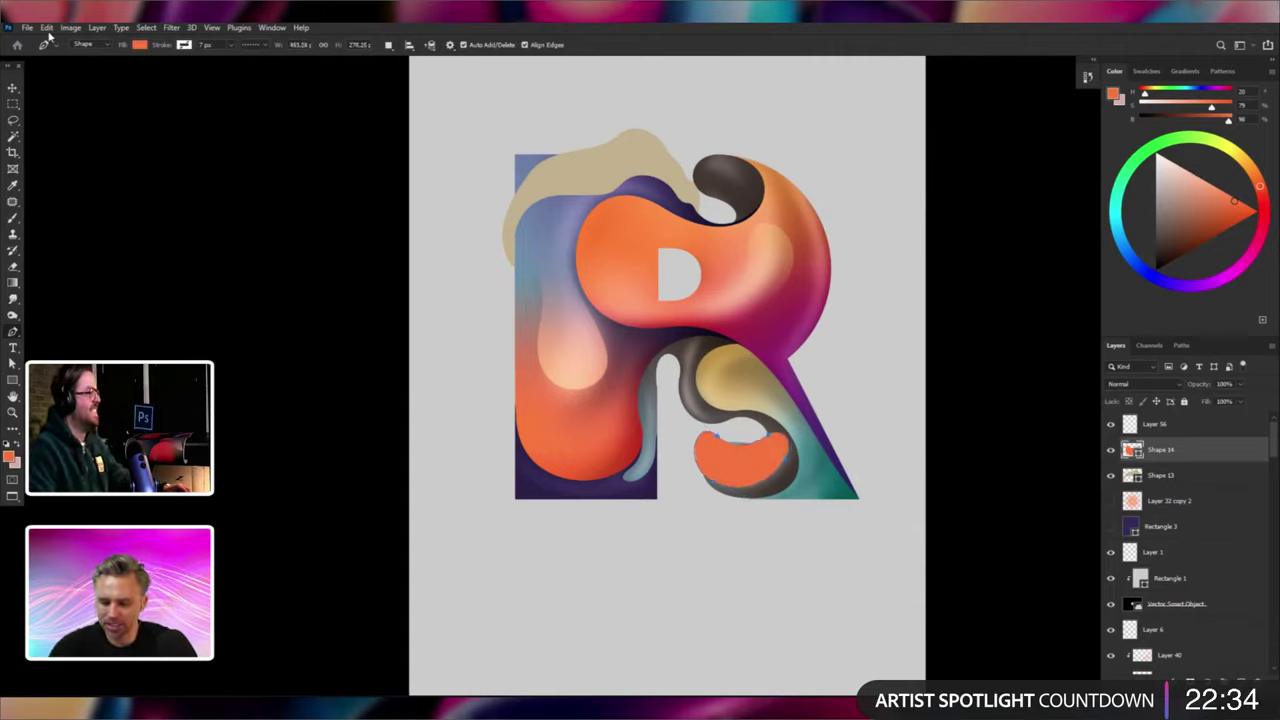
Rotate the bean shape clockwise against the dark curl and recolour it with the beige sampled from the upper wavy shape.
{"action": "key", "text": "v"}
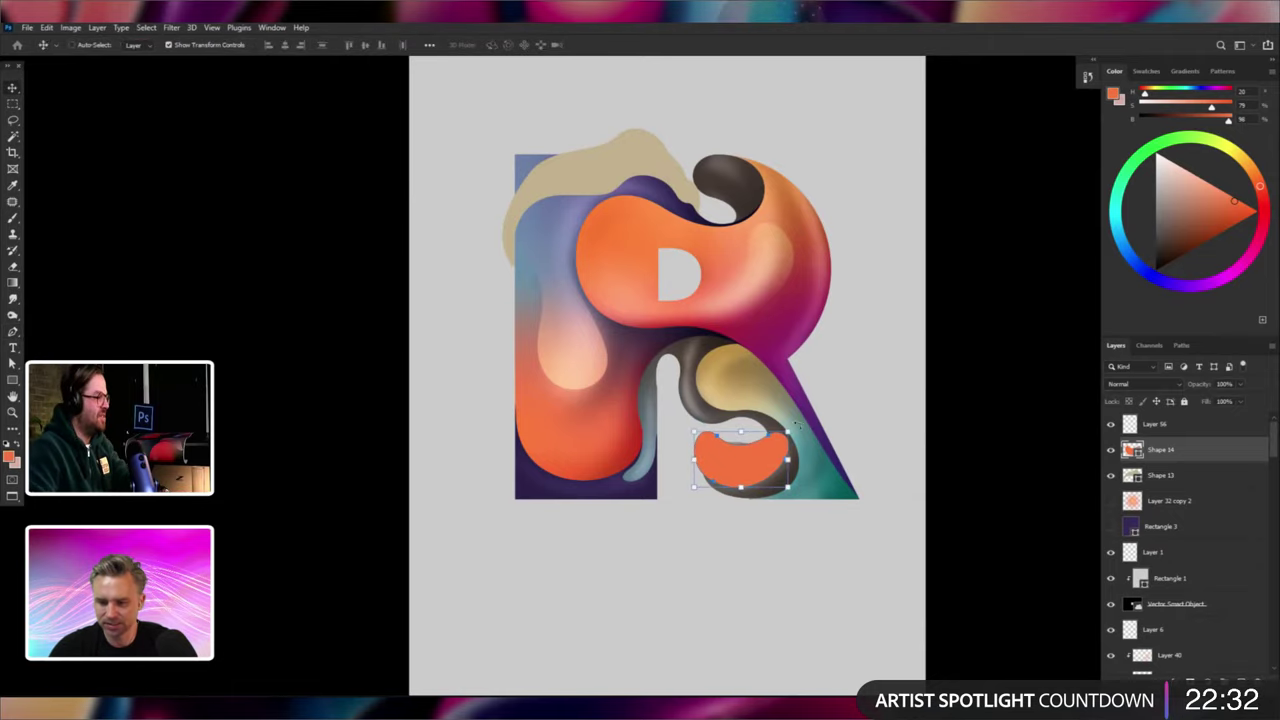
{"action": "left_click_drag", "start_coordinate": [806, 424], "coordinate": [822, 452]}
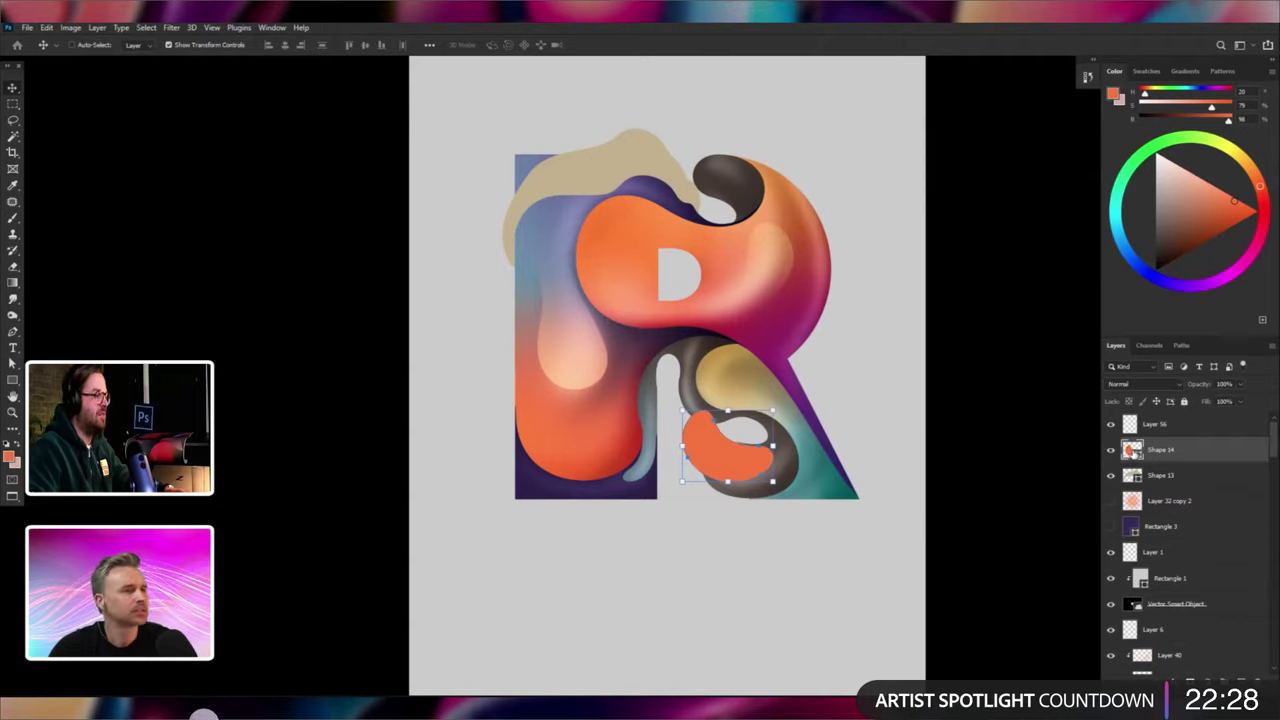
{"action": "left_click", "coordinate": [677, 192]}
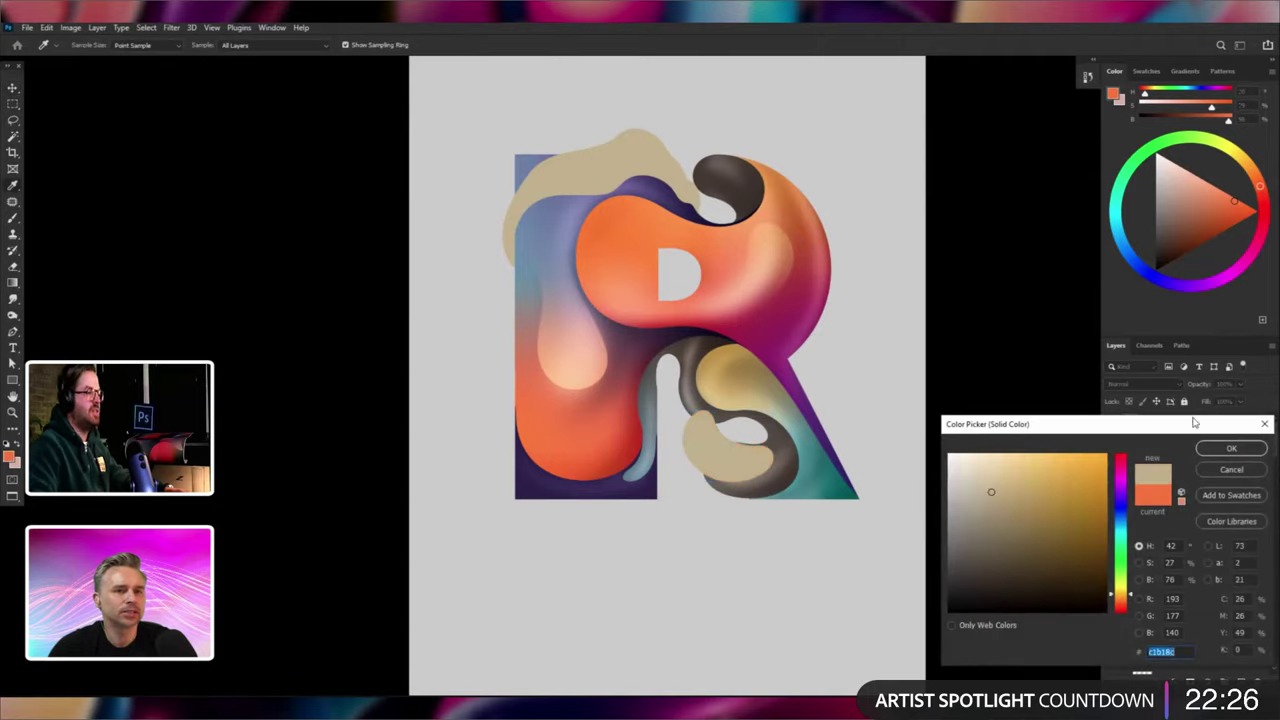
{"action": "left_click", "coordinate": [1222, 450]}
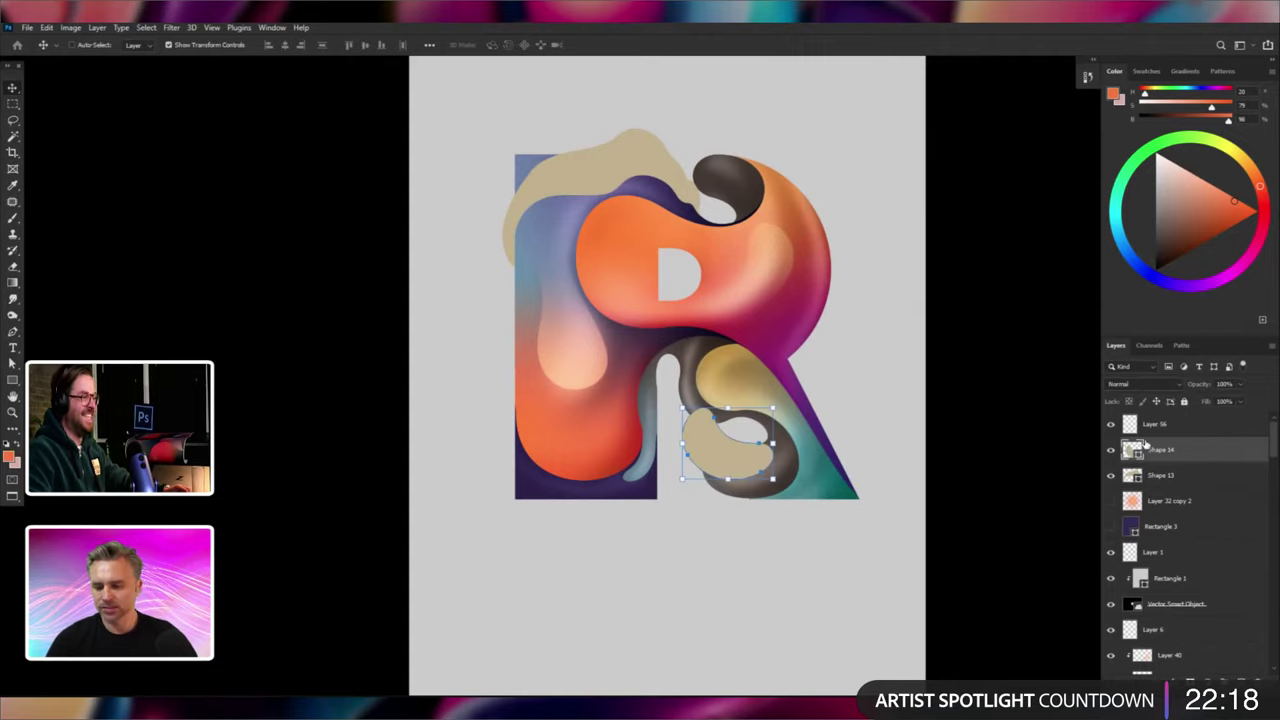
Recolour the bean shape in the leg to the greyish beige #ab9484.
{"action": "left_click", "coordinate": [628, 236]}
{"action": "mouse_move", "coordinate": [990, 500]}
{"action": "left_mouse_down"}
{"action": "mouse_move", "coordinate": [981, 494]}
{"action": "mouse_move", "coordinate": [985, 505]}
{"action": "left_mouse_up"}
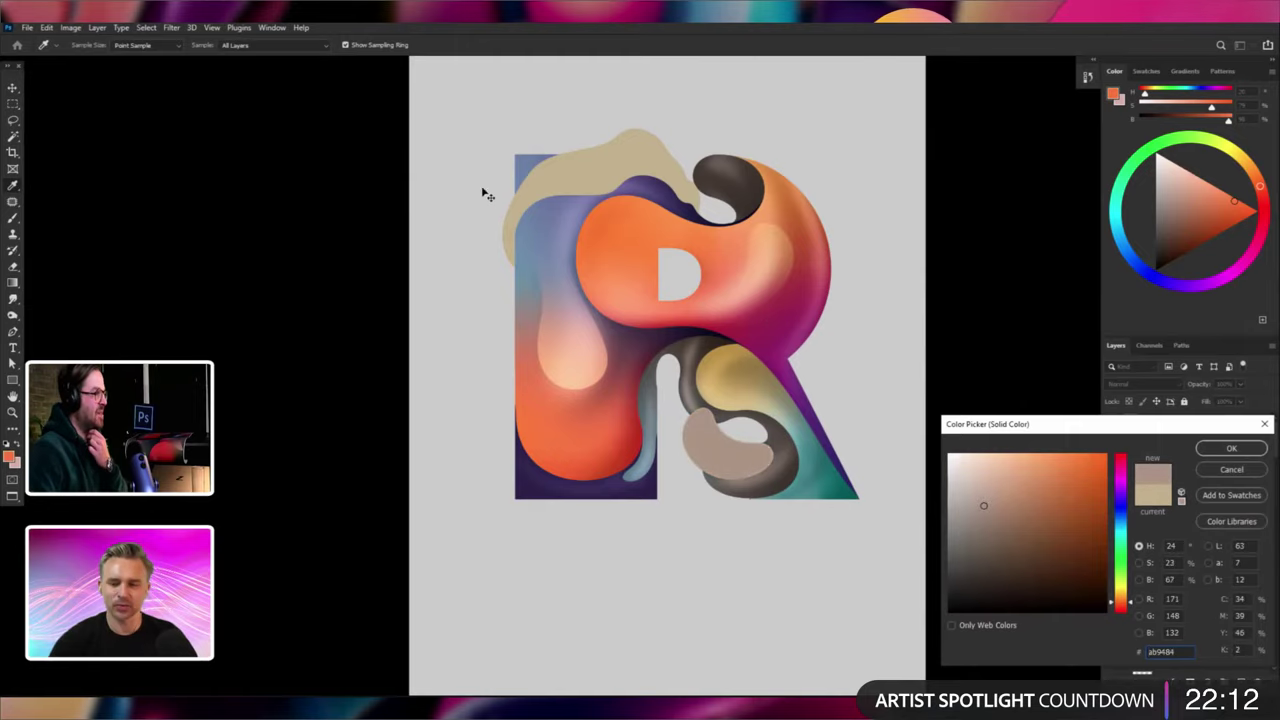
{"action": "key", "text": "Return"}
Recolour the wavy shape over the letter's upper-left corner to the same greyish beige, #ab9484.
{"action": "key", "text": "v"}
{"action": "right_click", "coordinate": [586, 177]}
{"action": "left_click", "coordinate": [608, 188]}
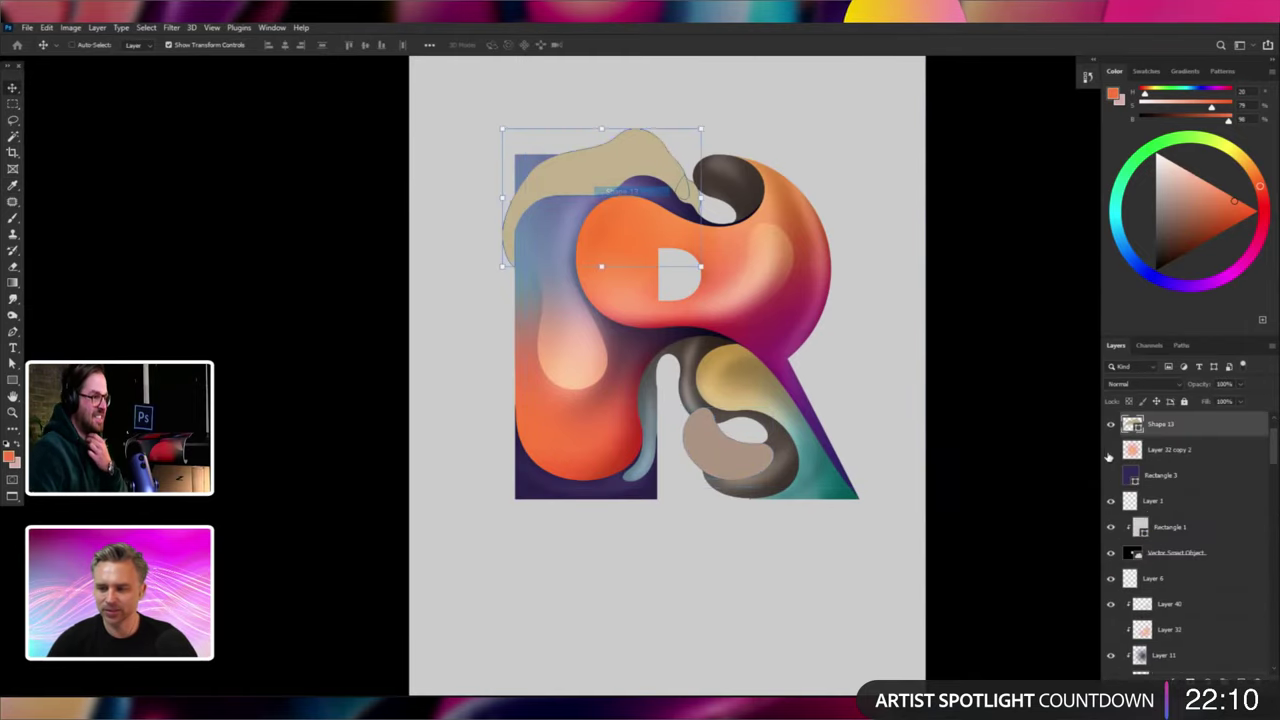
{"action": "double_click", "coordinate": [1143, 428]}
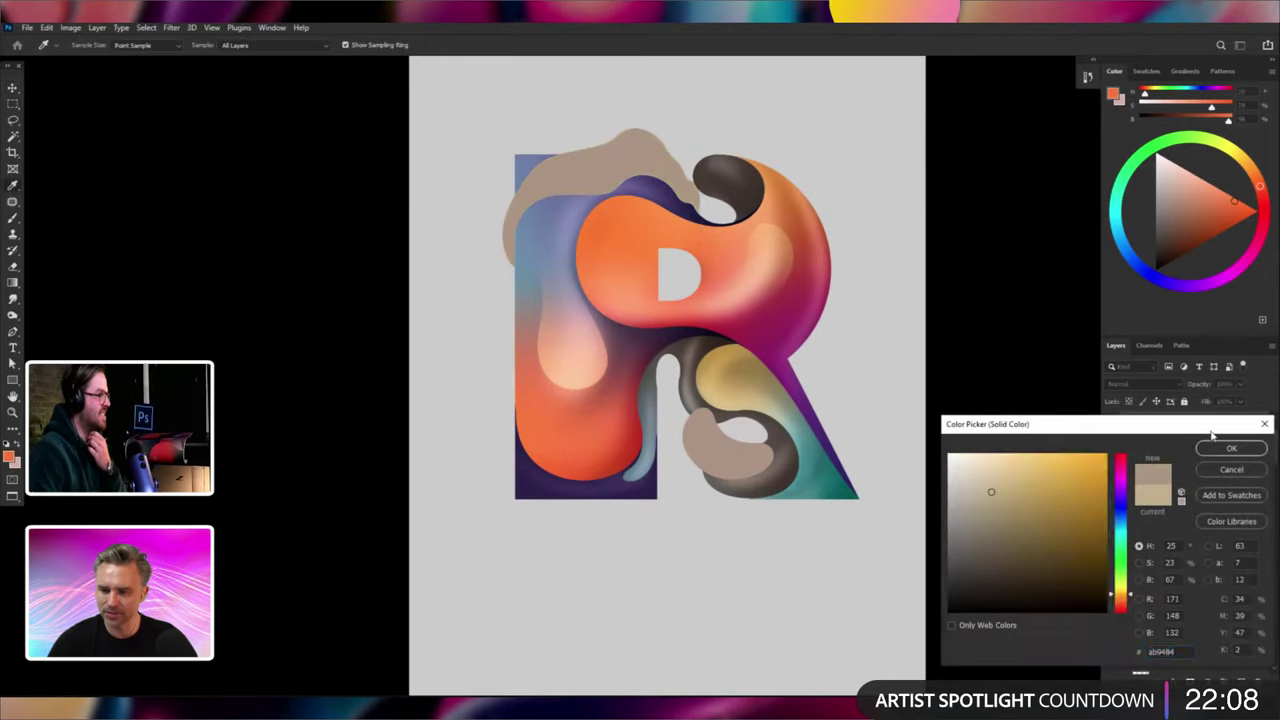
{"action": "key", "text": "Return"}
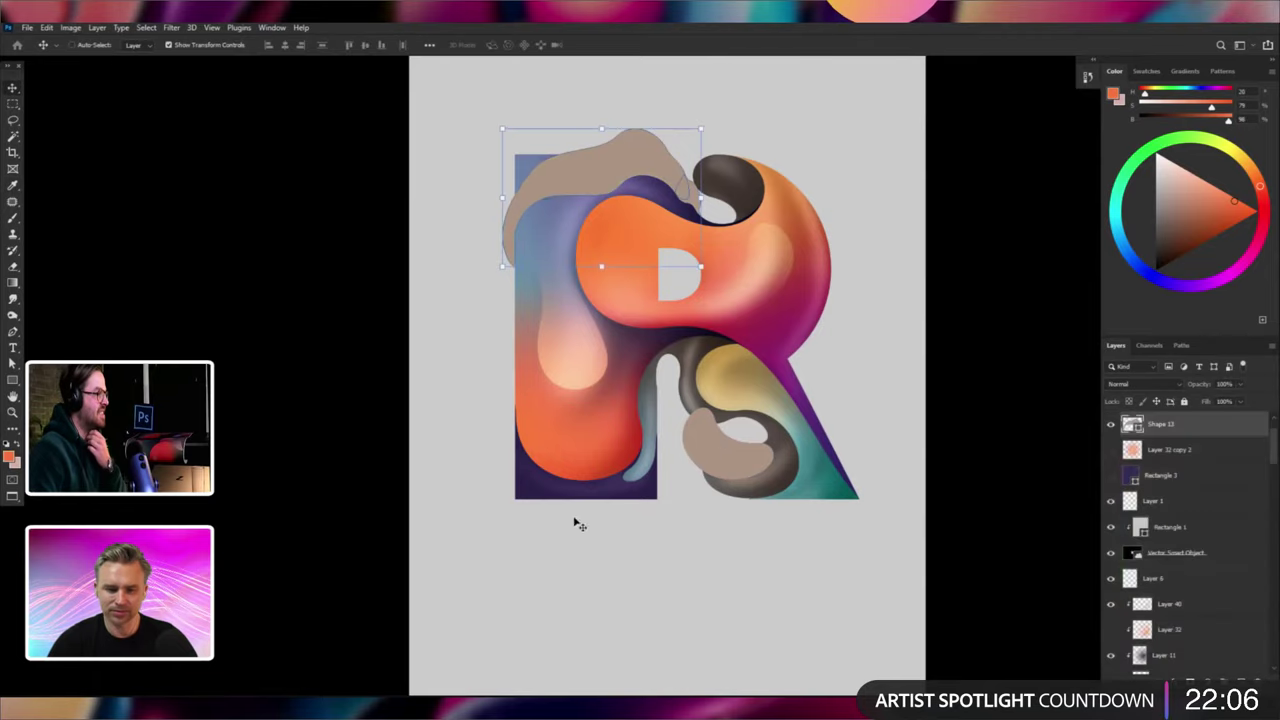
Move the bean shape in the leg slightly down and to the left against the dark curl.
{"action": "right_click", "coordinate": [716, 450]}
{"action": "left_click", "coordinate": [744, 449]}
{"action": "left_click_drag", "start_coordinate": [834, 457], "coordinate": [828, 464]}
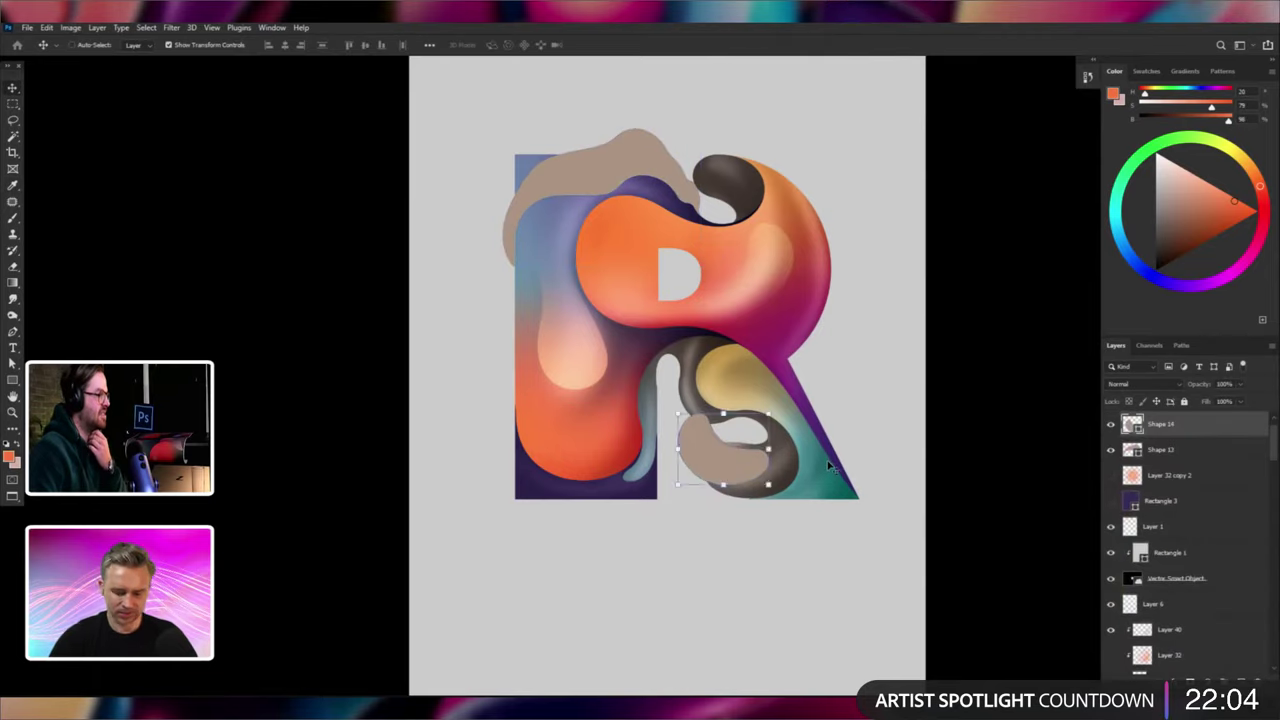
Add a new empty layer above the bean shape with the Pen tool ready.
{"action": "left_click", "coordinate": [14, 333]}
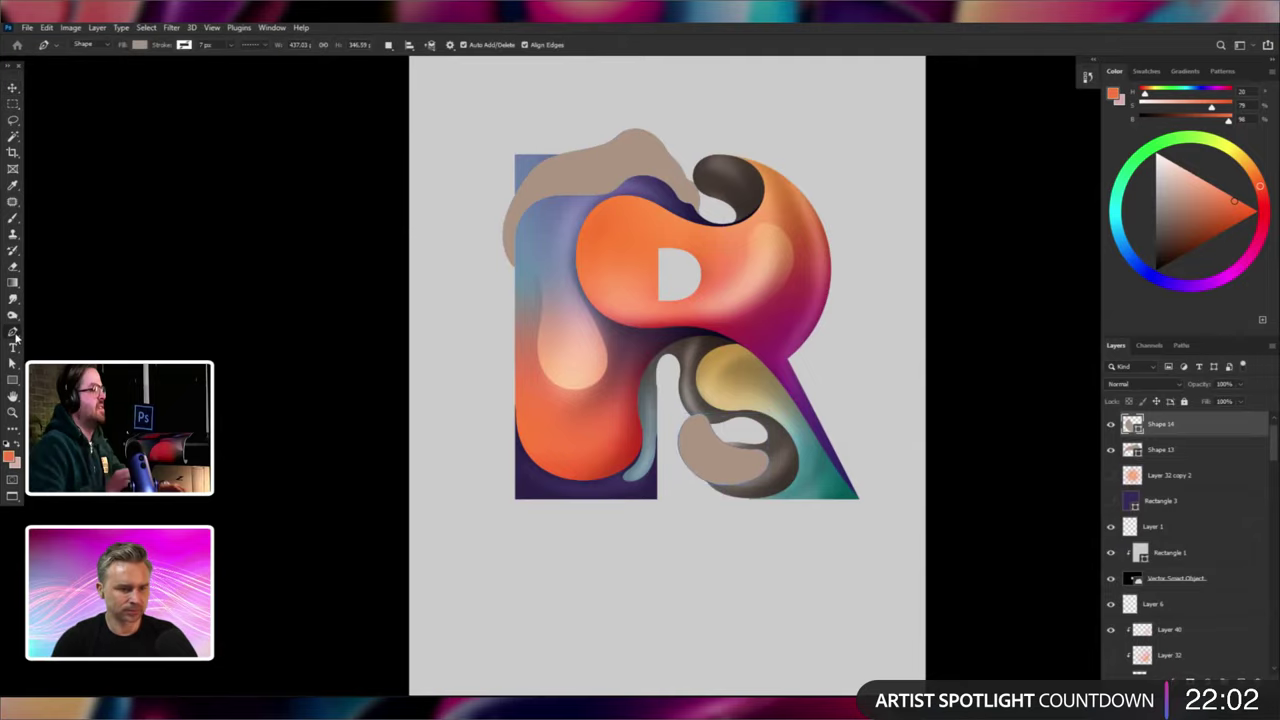
{"action": "key", "text": "ctrl+minus"}
{"action": "key", "text": "ctrl+minus"}
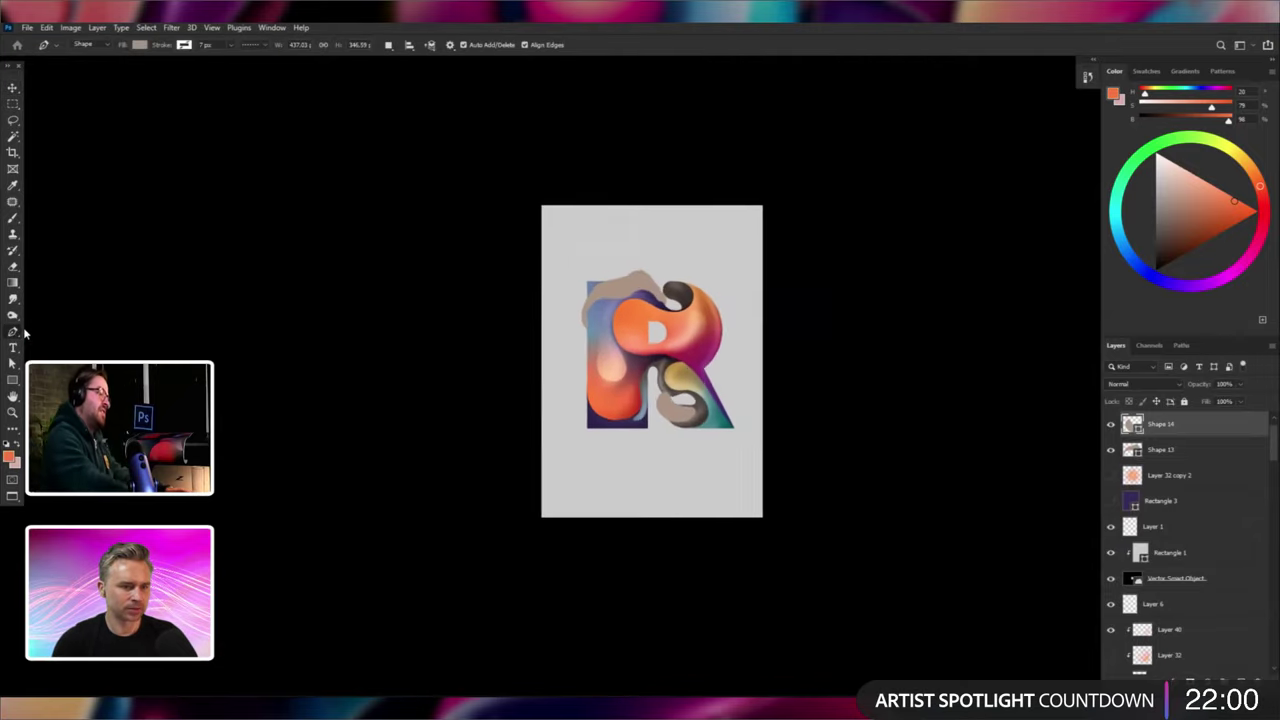
{"action": "key", "text": "ctrl+shift+alt+n"}
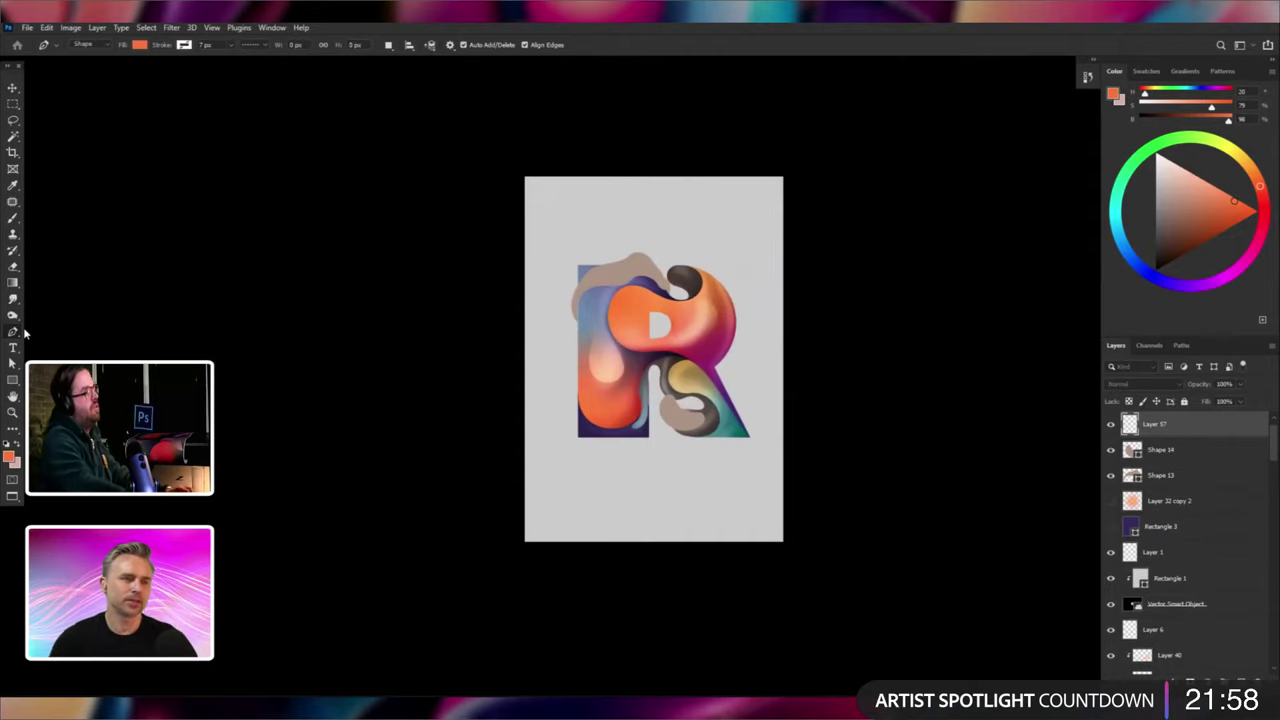
{"action": "key", "text": "ctrl+0"}
{"action": "key", "text": "ctrl+plus"}
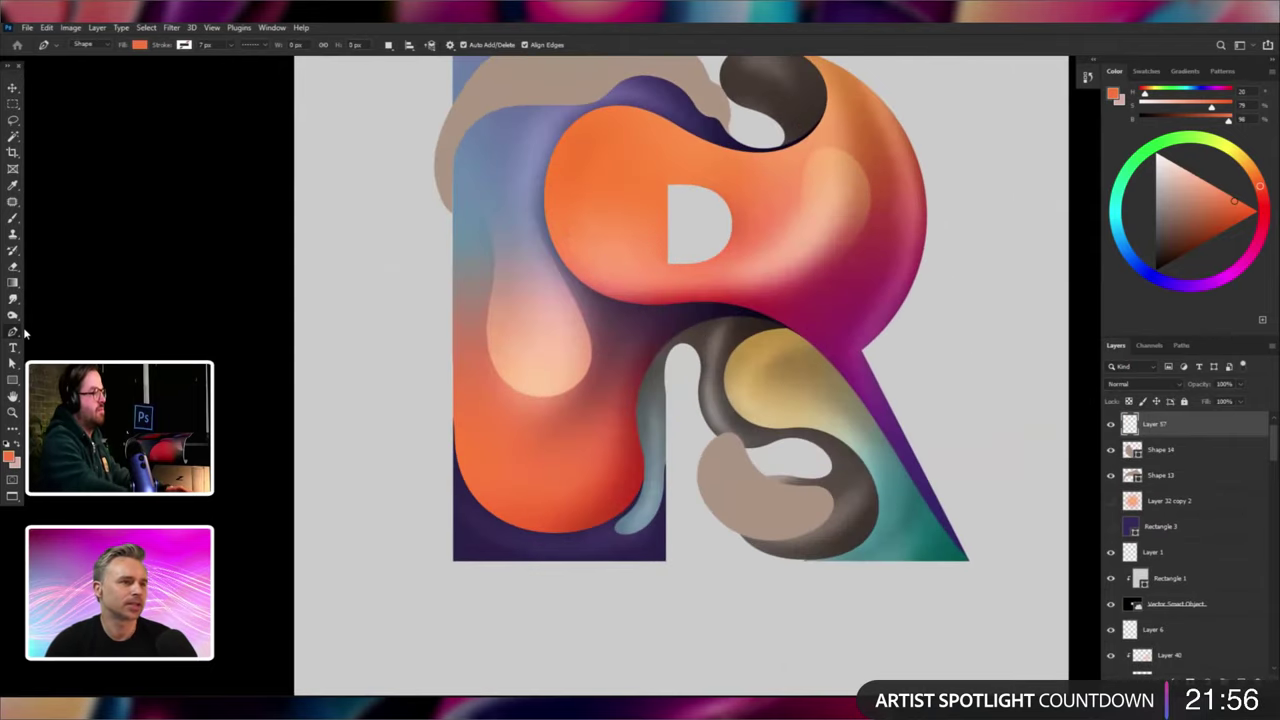
{"action": "key", "text": "ctrl+minus"}
{"action": "key", "text": "ctrl+minus"}
{"action": "key", "text": "ctrl+plus"}
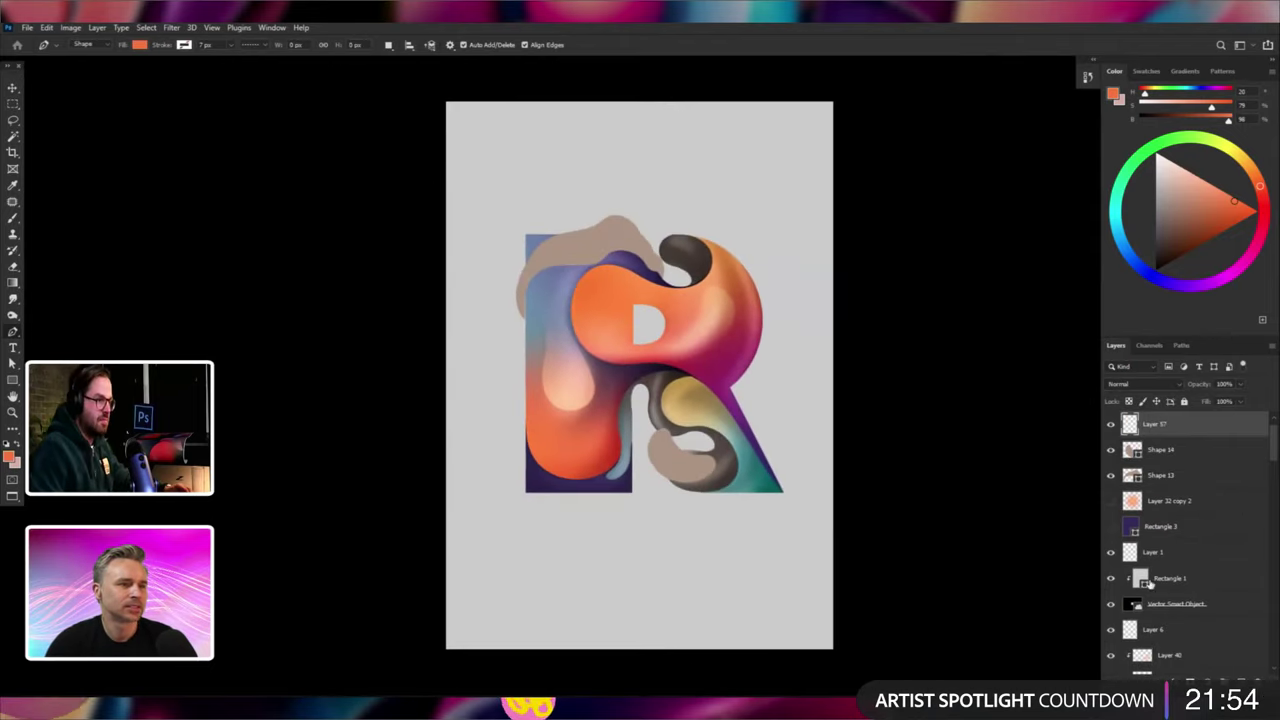
Merge the bean shape and the upper wavy shape into a single shape layer.
{"action": "left_click", "coordinate": [1215, 450]}
{"action": "left_click", "coordinate": [1215, 475], "text": "shift"}
{"action": "right_click", "coordinate": [1215, 475]}
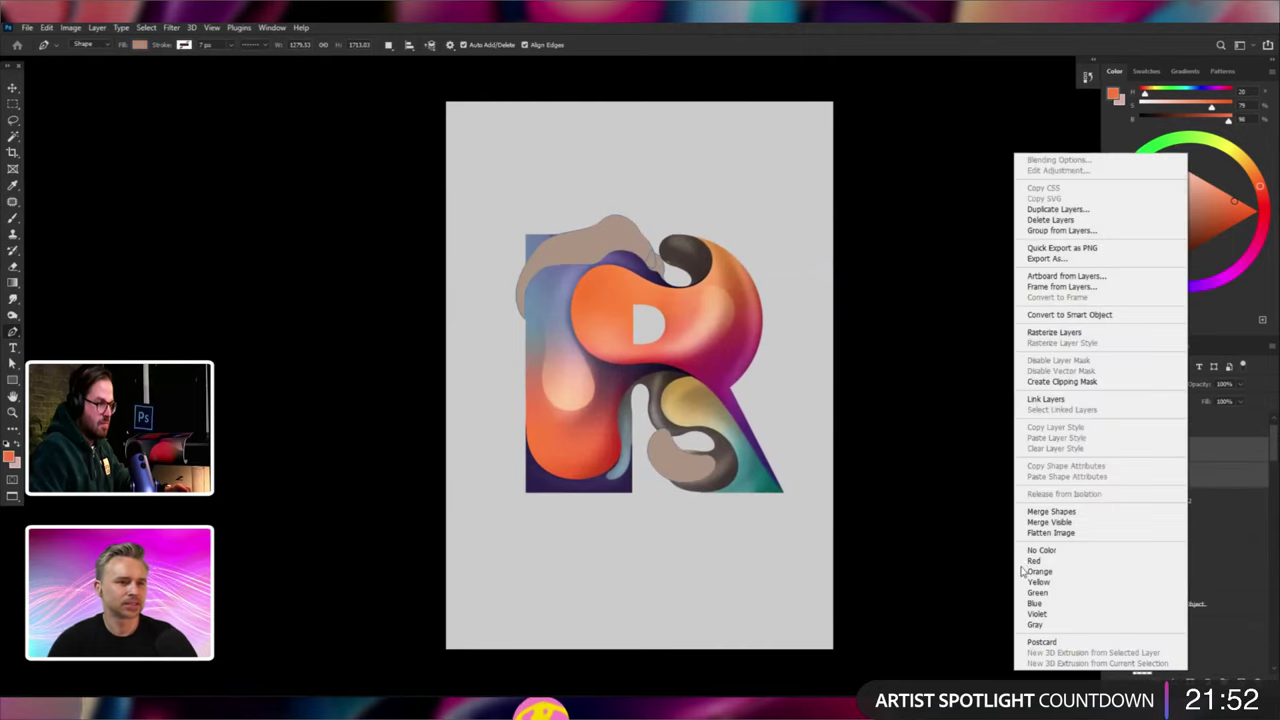
{"action": "left_click", "coordinate": [1045, 512]}
{"action": "key", "text": "ctrl+plus"}
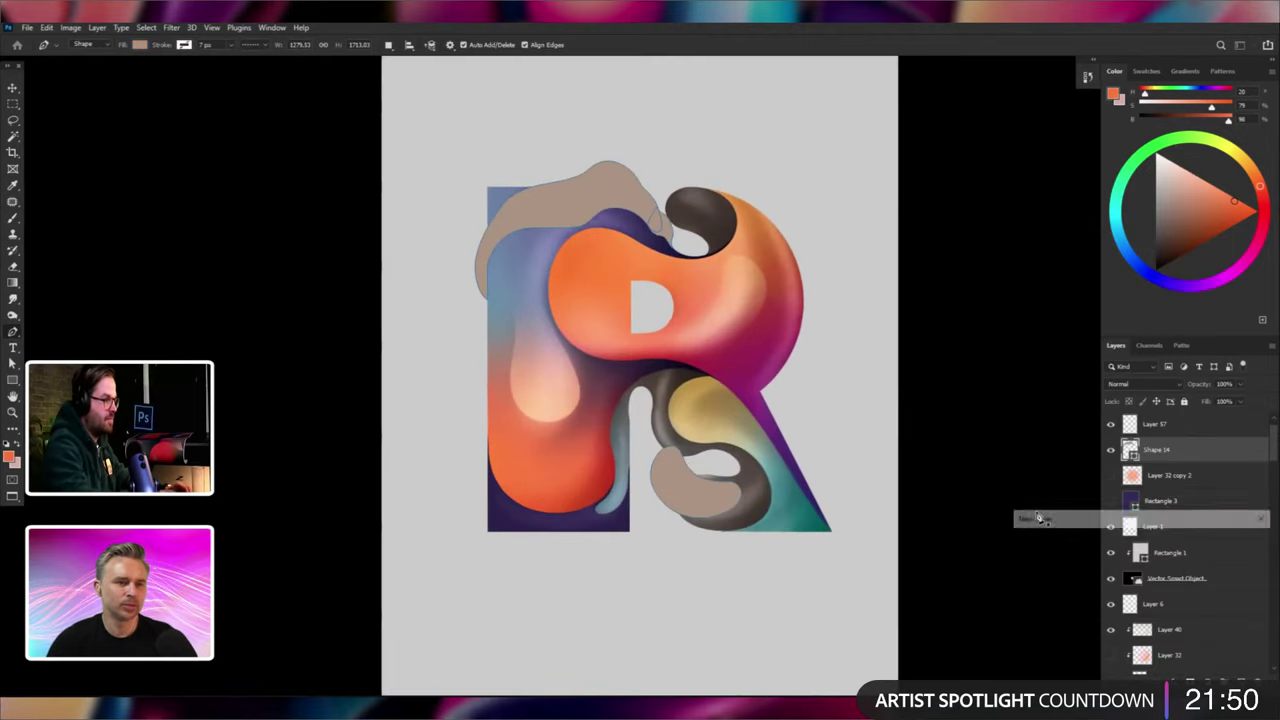
Add a new layer above the merged beige shape and clip it to that shape.
{"action": "key", "text": "Return"}
{"action": "right_click", "coordinate": [1145, 460]}
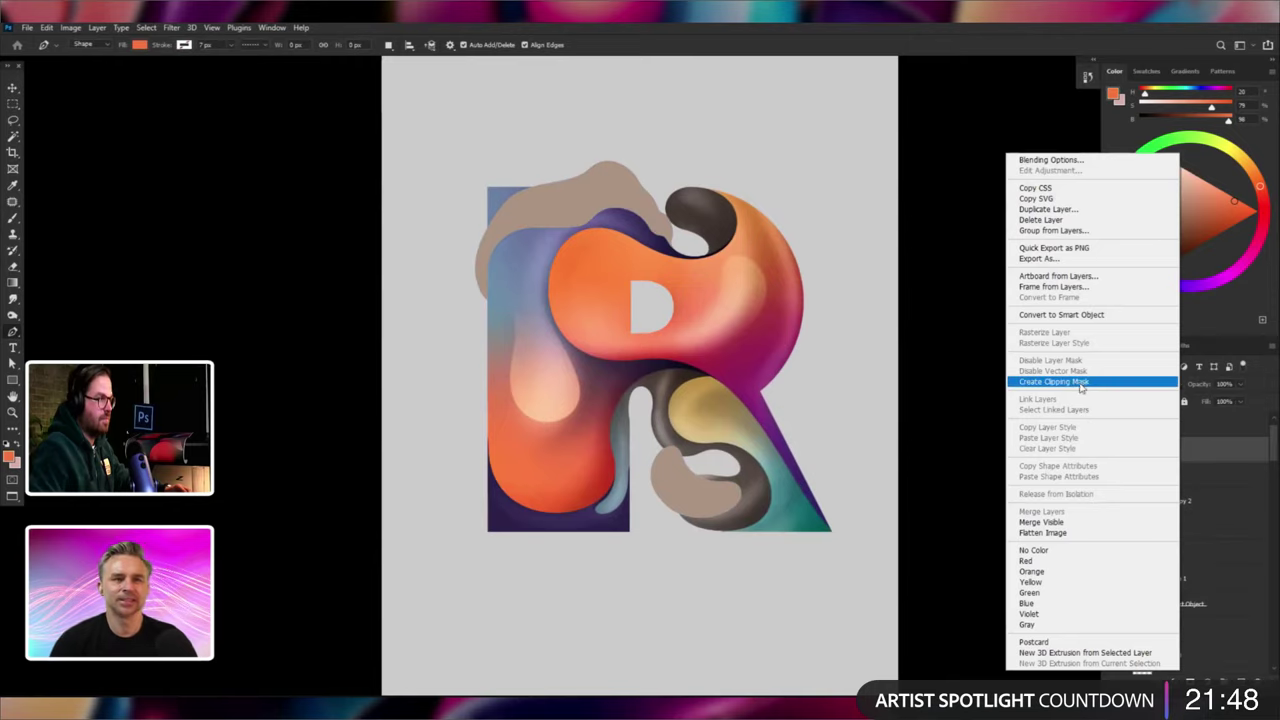
{"action": "left_click", "coordinate": [1082, 385]}
Brush soft dark brown shading, sampled from the curl, along the bean's lower edge and set the shading layer to Multiply.
{"action": "left_click", "coordinate": [11, 219]}
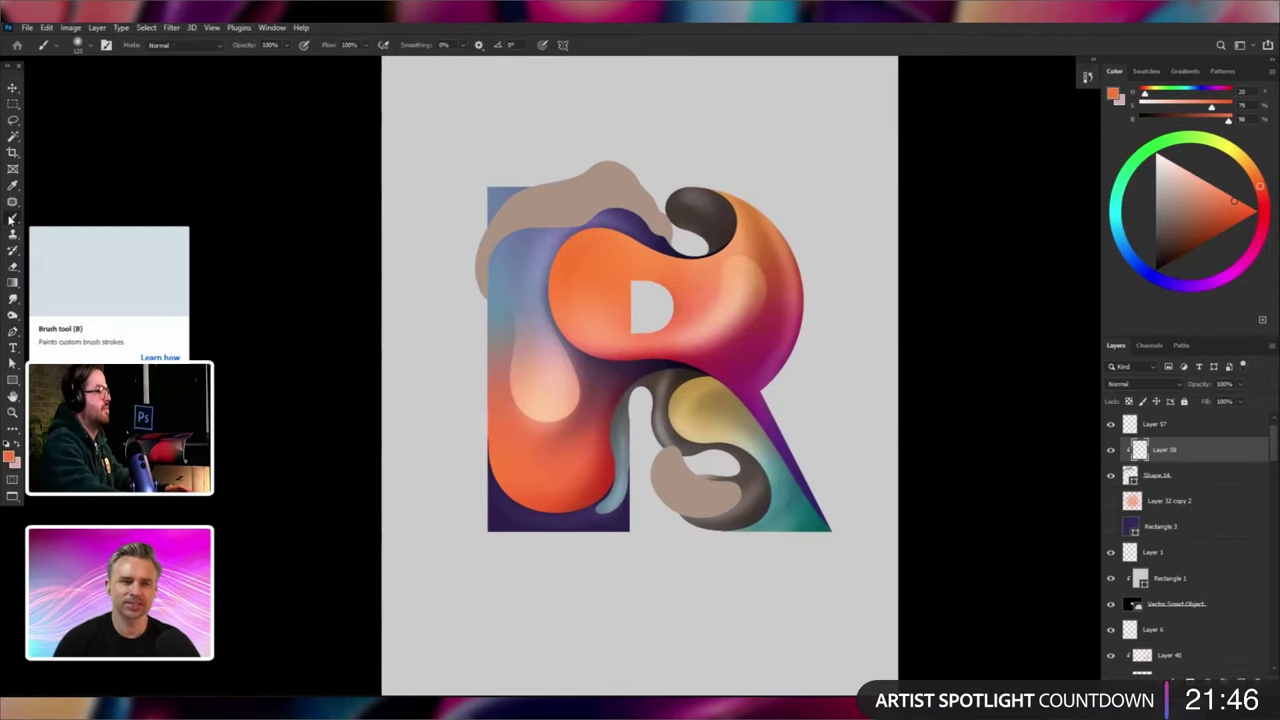
{"action": "key", "text": "ctrl+plus"}
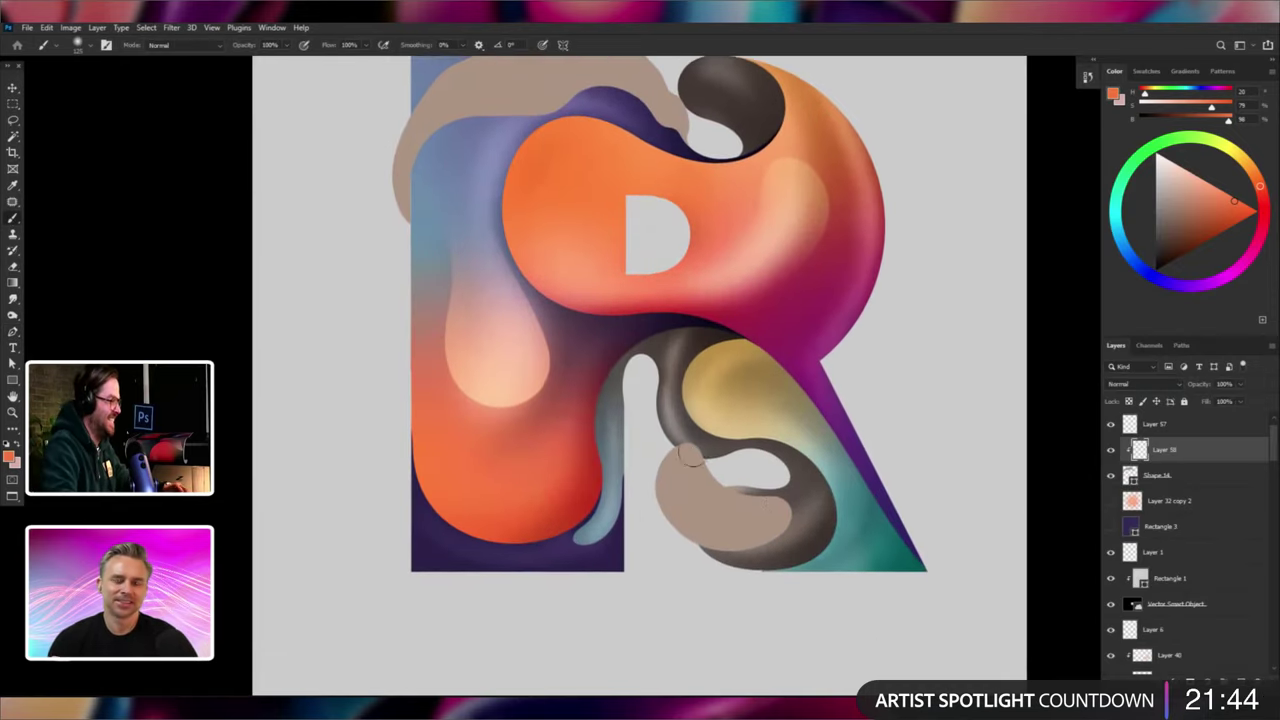
{"action": "scroll", "coordinate": [770, 540], "scroll_direction": "down", "scroll_amount": 2}
{"action": "left_click", "coordinate": [798, 528], "text": "alt"}
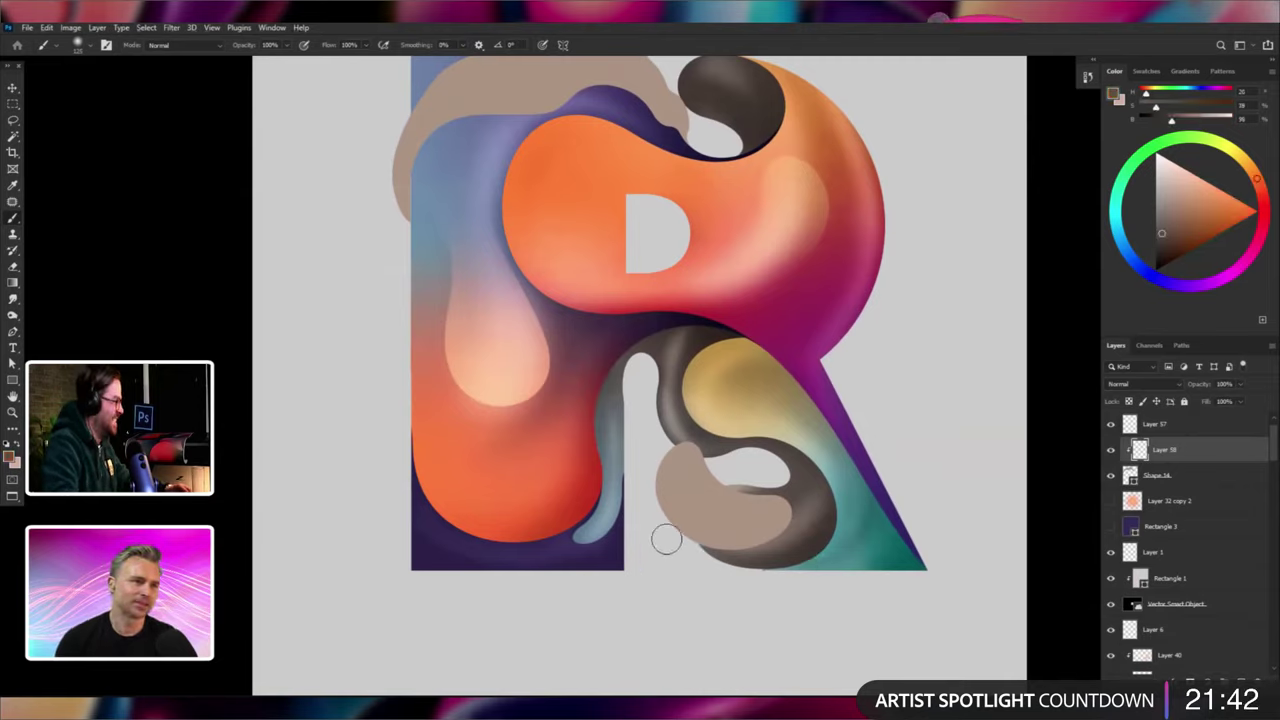
{"action": "mouse_move", "coordinate": [778, 526]}
{"action": "left_mouse_down"}
{"action": "mouse_move", "coordinate": [711, 479]}
{"action": "mouse_move", "coordinate": [692, 517]}
{"action": "mouse_move", "coordinate": [654, 508]}
{"action": "mouse_move", "coordinate": [647, 485]}
{"action": "mouse_move", "coordinate": [677, 532]}
{"action": "mouse_move", "coordinate": [812, 535]}
{"action": "left_mouse_up"}
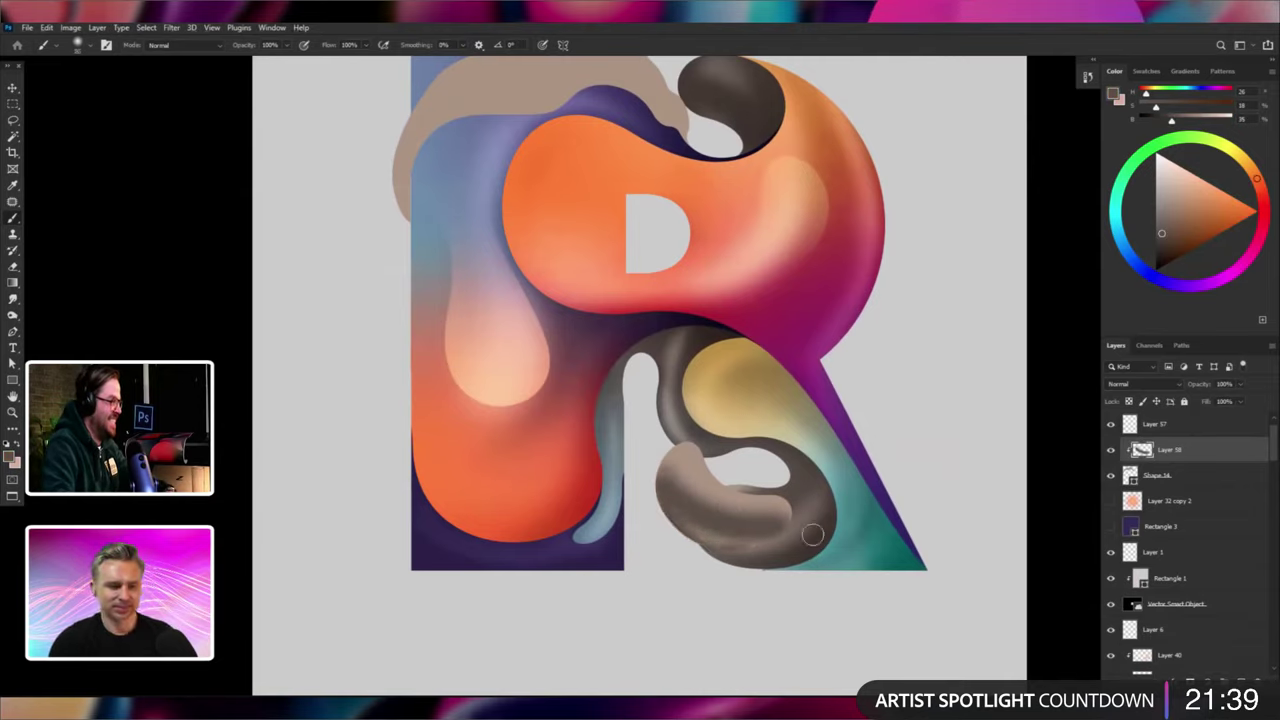
{"action": "left_click", "coordinate": [1128, 385]}
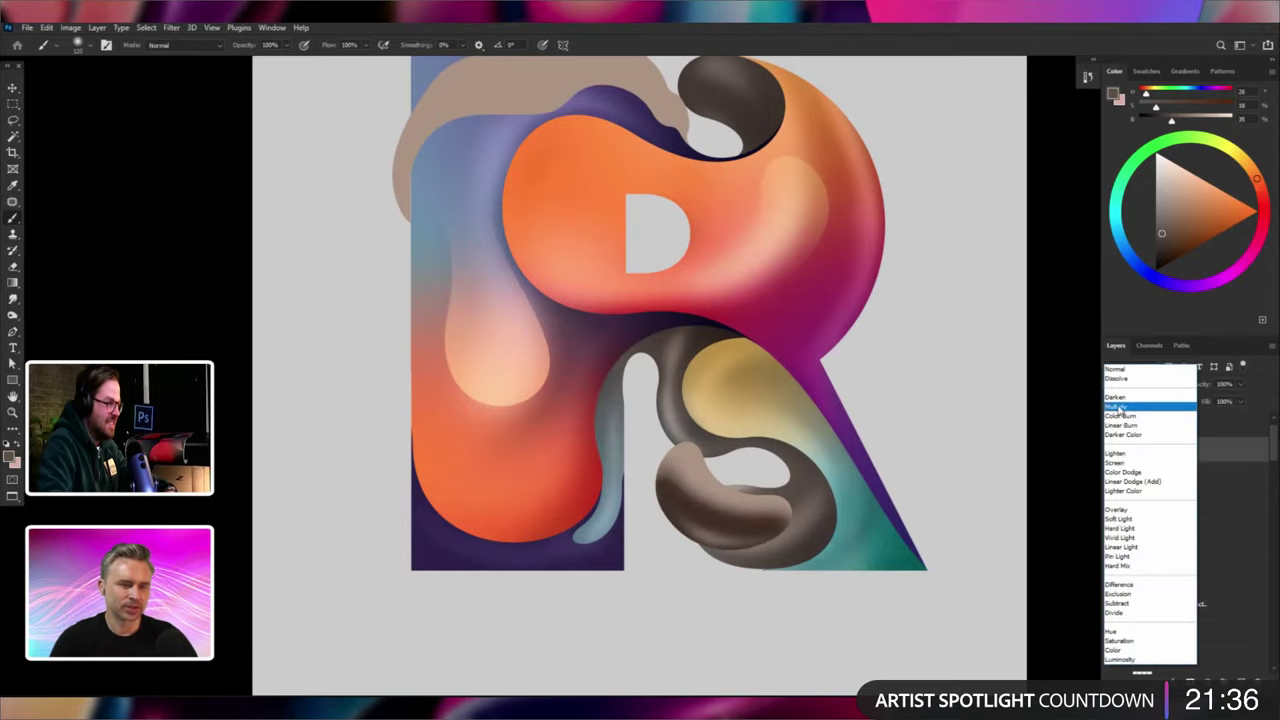
{"action": "left_click", "coordinate": [1130, 409]}
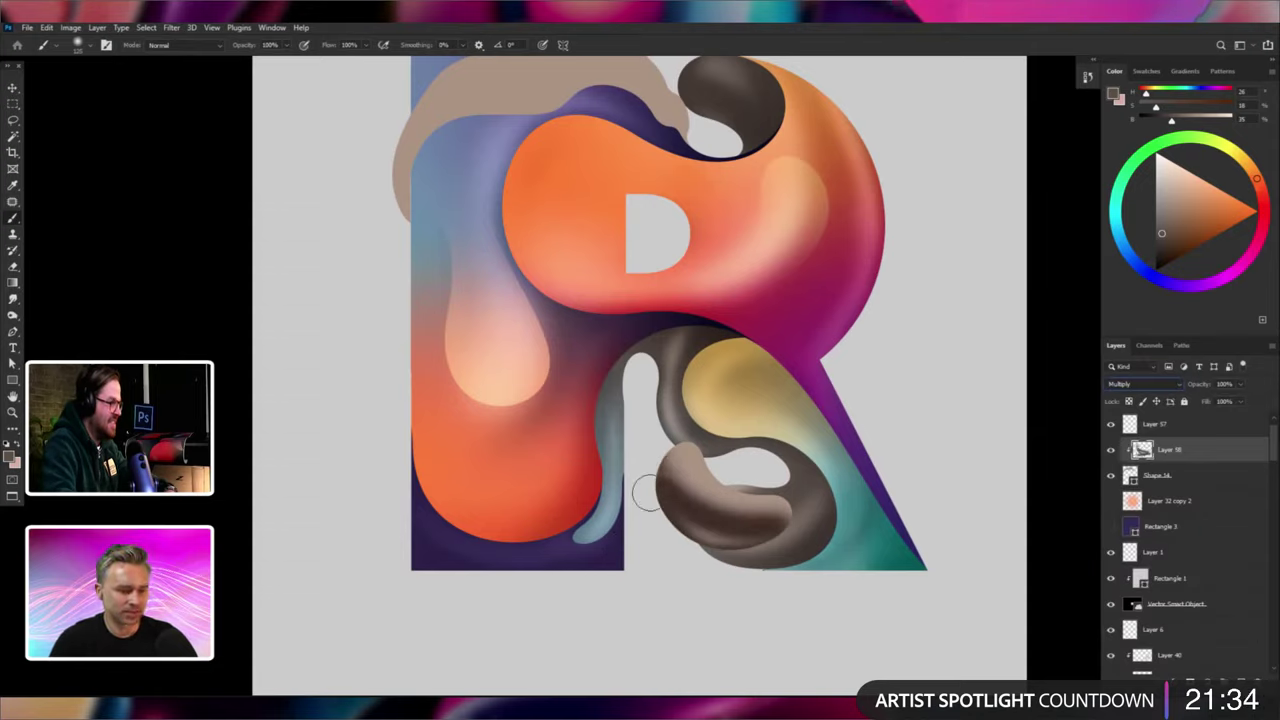
Try a dark brown brush shadow on the upper wavy shape's right tip and undo it.
{"action": "mouse_move", "coordinate": [554, 234]}
{"action": "left_mouse_down"}
{"action": "mouse_move", "coordinate": [666, 457]}
{"action": "mouse_move", "coordinate": [623, 337]}
{"action": "left_mouse_up"}
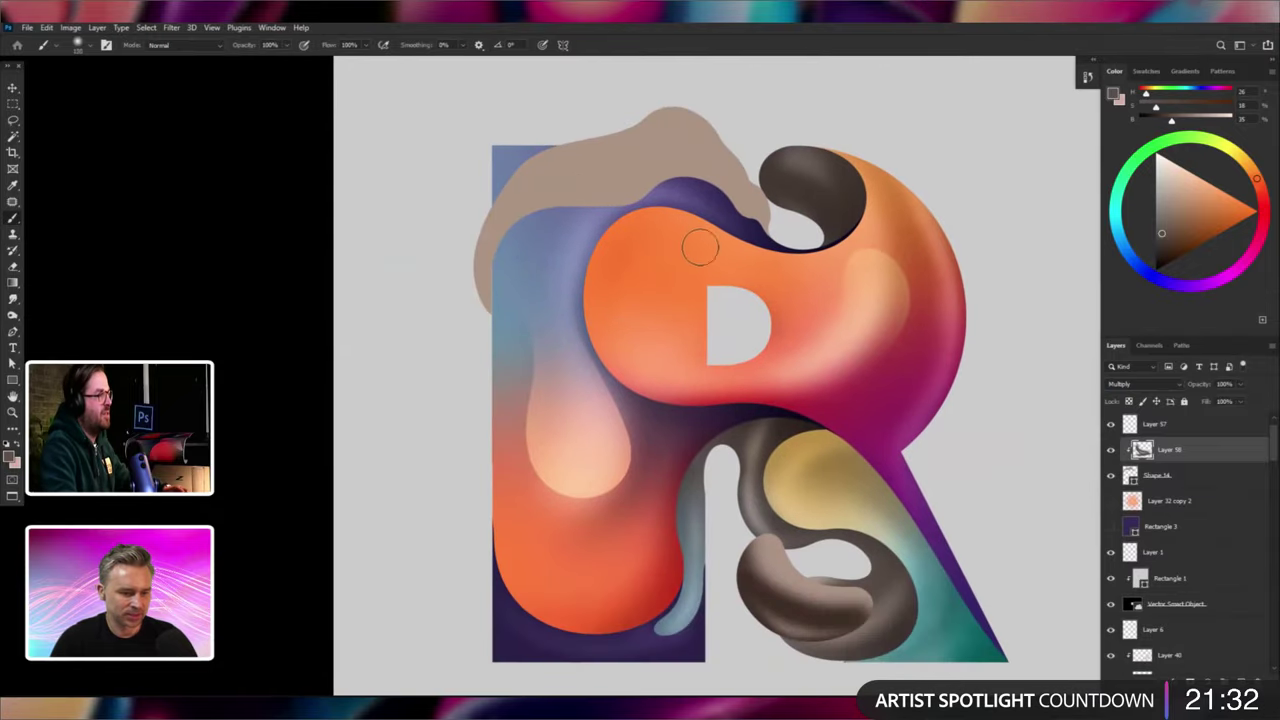
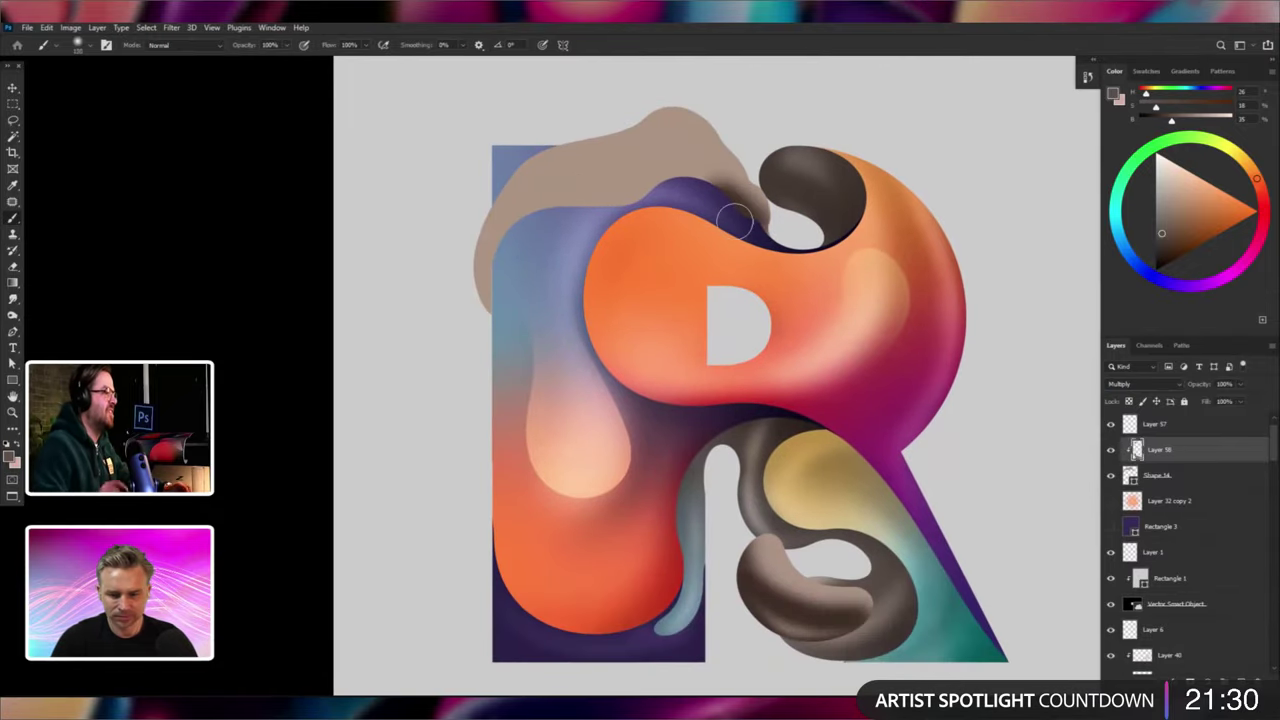
{"action": "left_click_drag", "start_coordinate": [734, 218], "coordinate": [710, 230]}
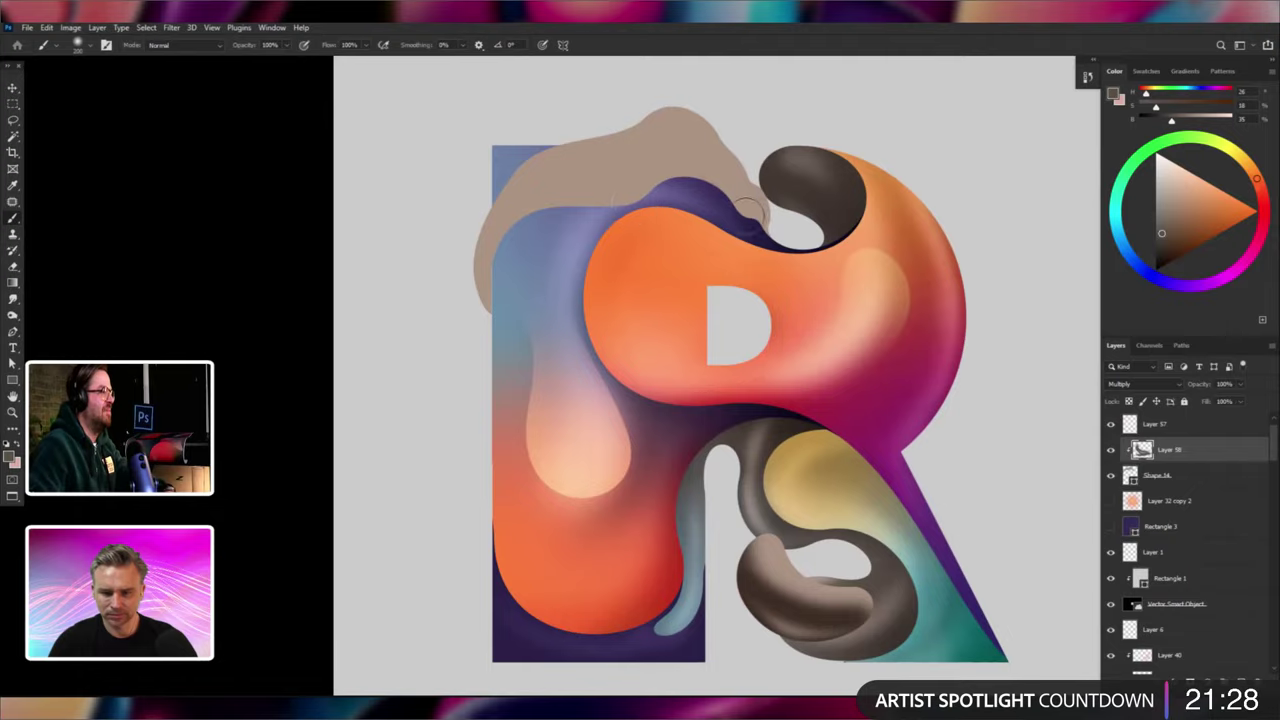
{"action": "left_click_drag", "start_coordinate": [557, 283], "coordinate": [555, 367]}
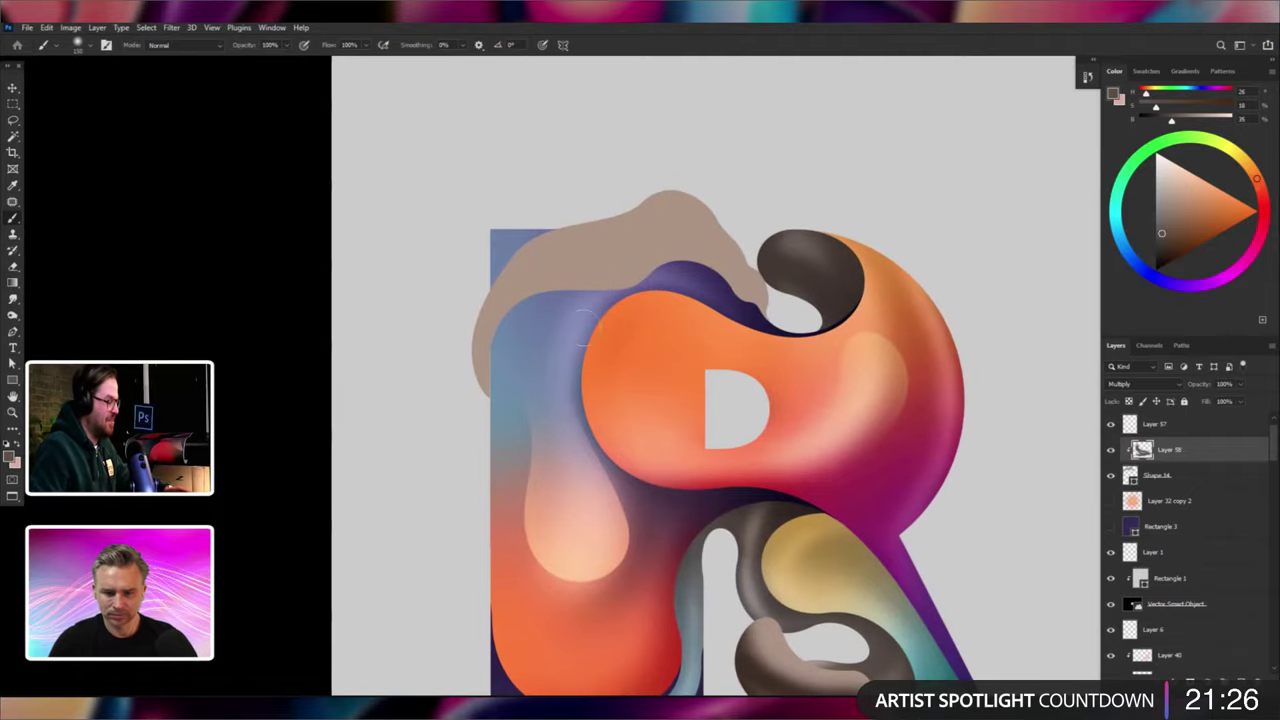
Sample the light grey background and brush soft Multiply shading along the upper wavy shape's crest and lower edge.
{"action": "left_click", "coordinate": [419, 330], "text": "alt"}
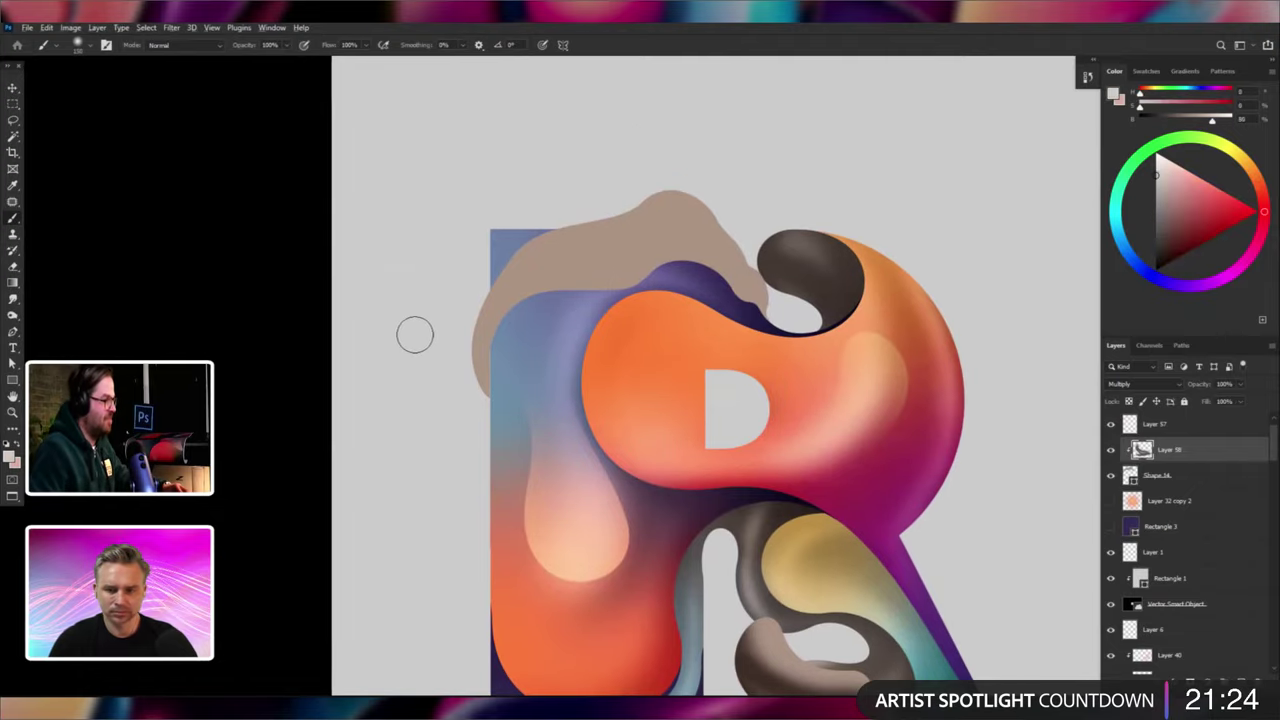
{"action": "left_click_drag", "start_coordinate": [620, 412], "coordinate": [565, 313]}
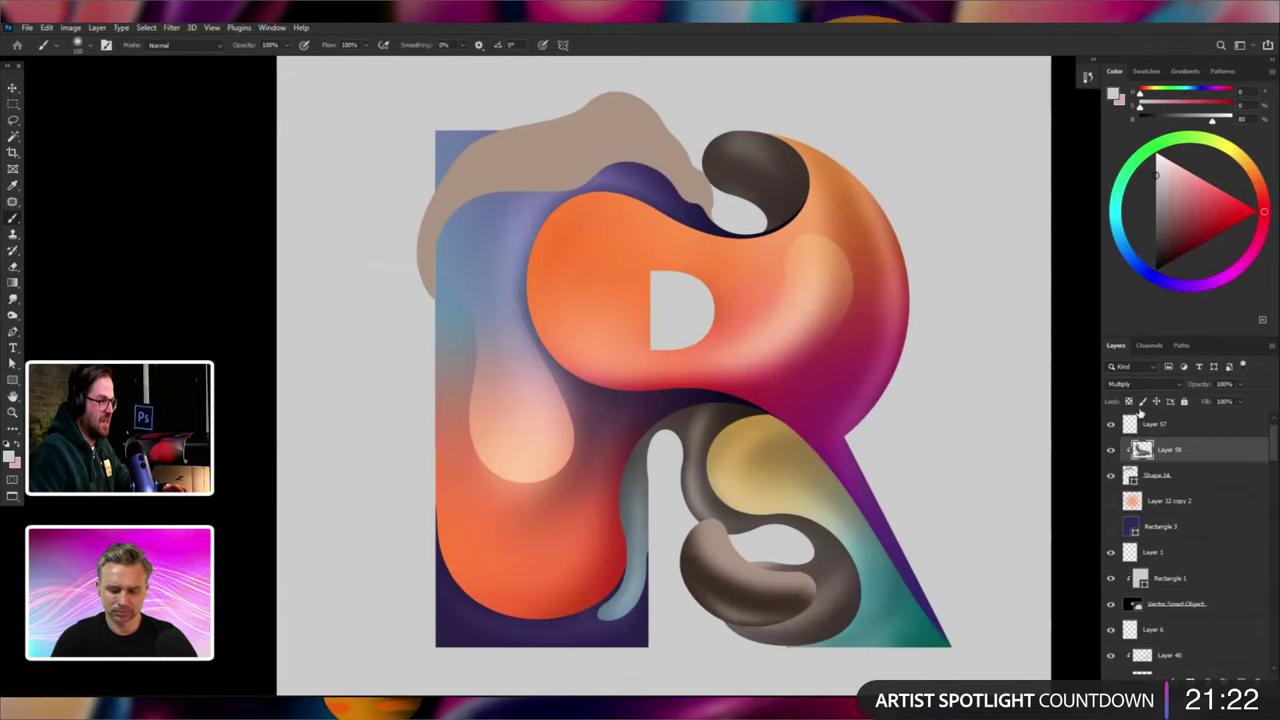
{"action": "key", "text": "ctrl+plus"}
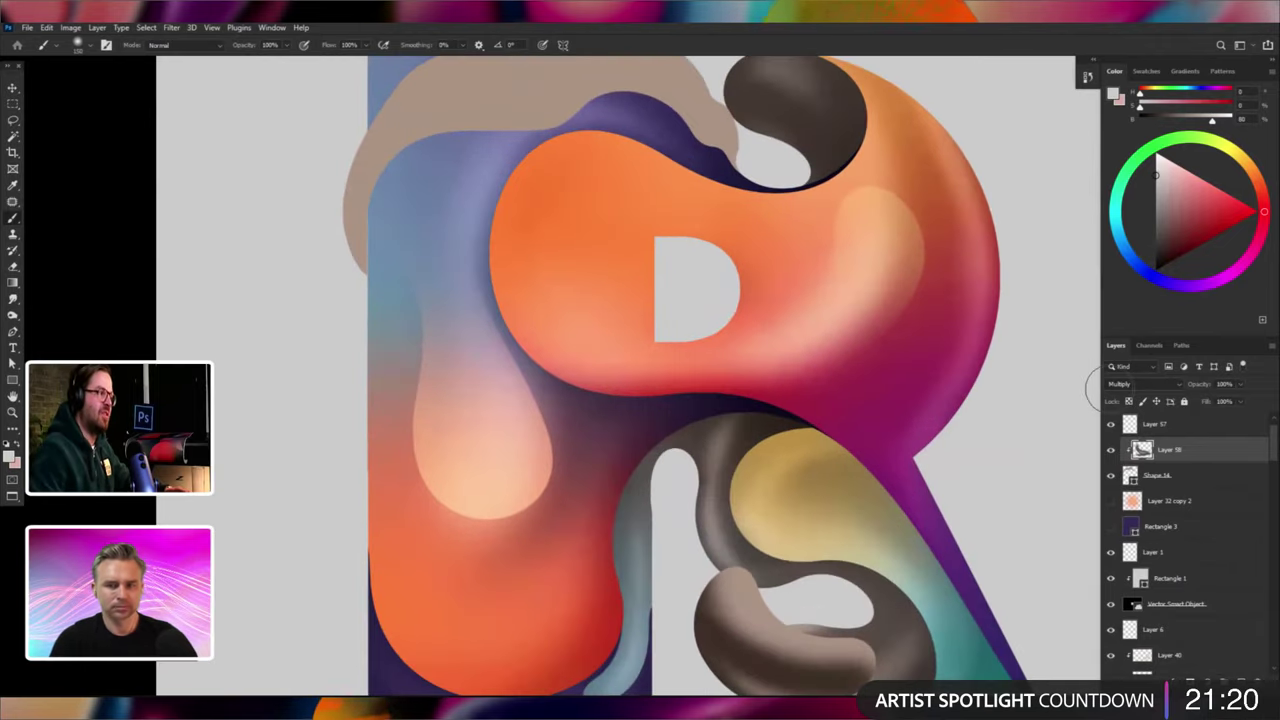
{"action": "left_click_drag", "start_coordinate": [798, 252], "coordinate": [829, 481]}
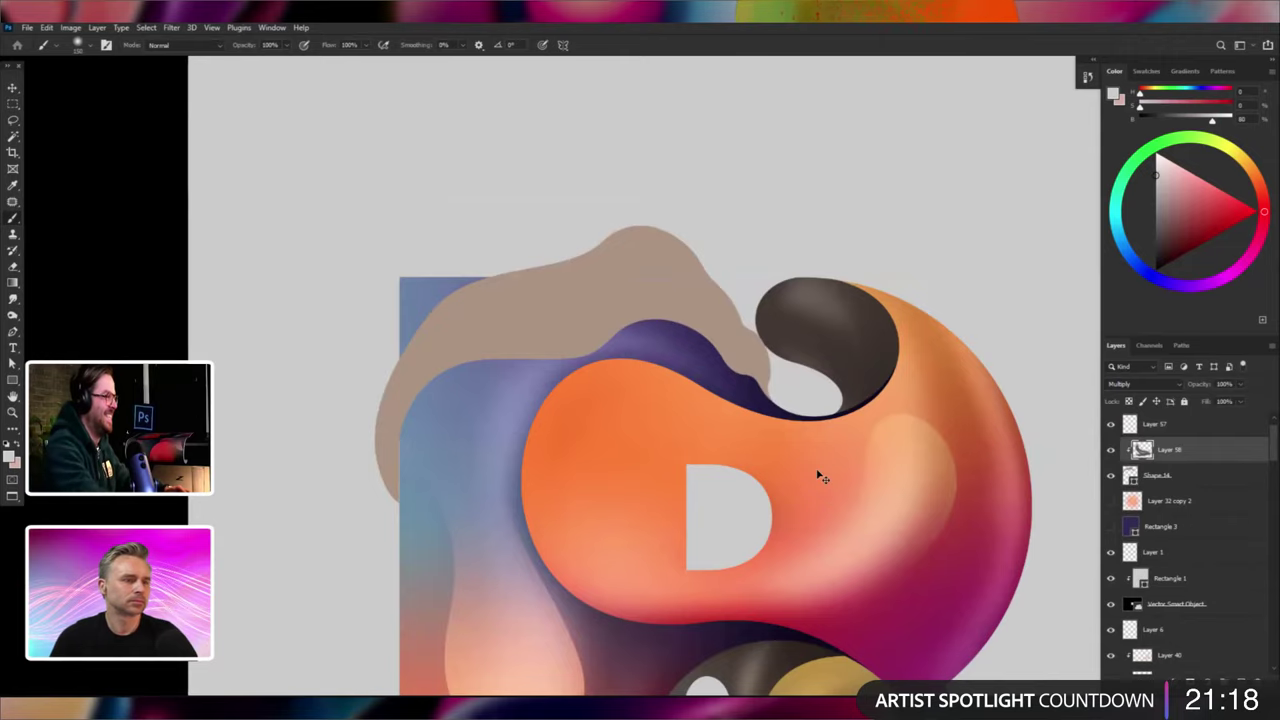
{"action": "key", "text": "ctrl+plus"}
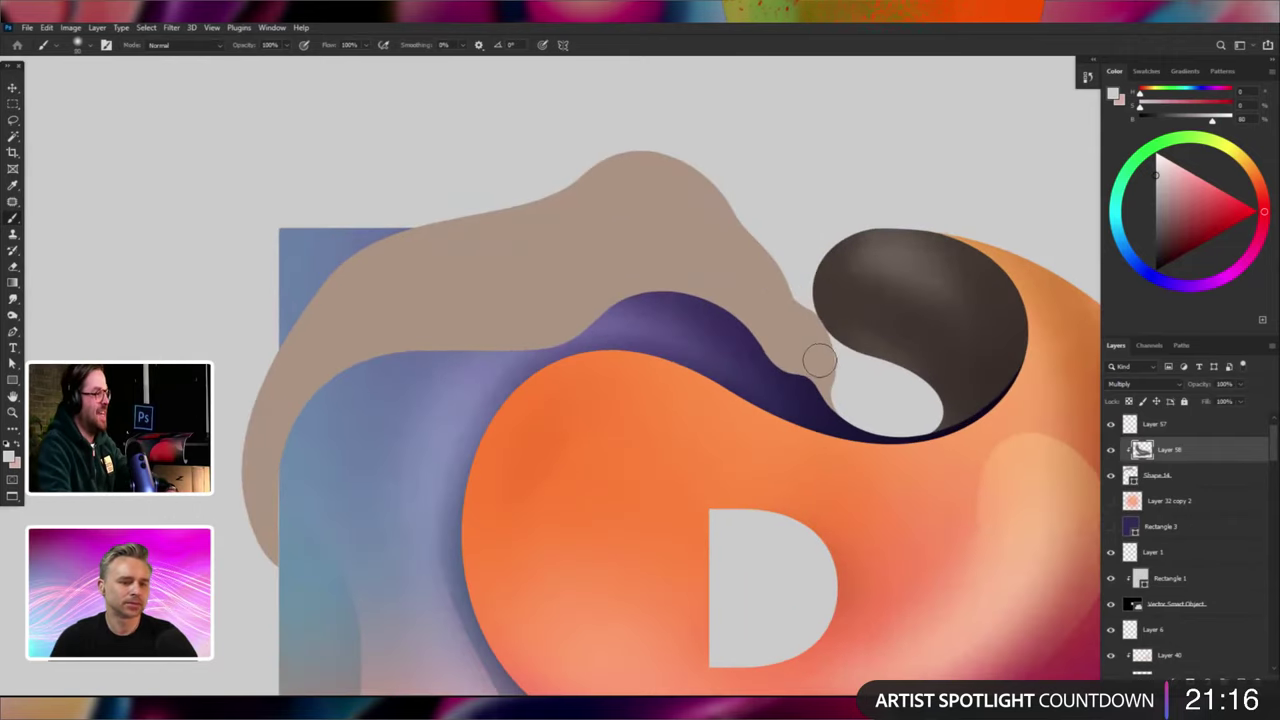
{"action": "mouse_move", "coordinate": [814, 347]}
{"action": "left_mouse_down"}
{"action": "mouse_move", "coordinate": [663, 215]}
{"action": "mouse_move", "coordinate": [770, 307]}
{"action": "left_mouse_up"}
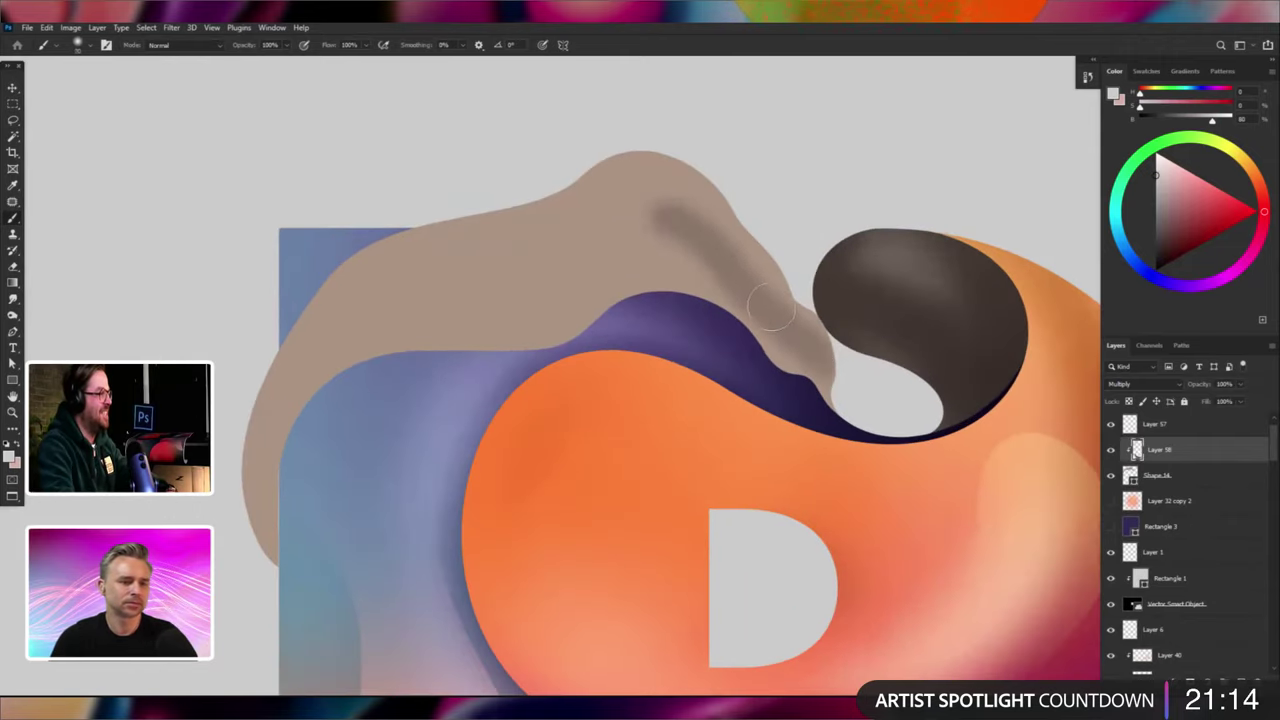
{"action": "mouse_move", "coordinate": [672, 264]}
{"action": "left_mouse_down"}
{"action": "mouse_move", "coordinate": [586, 260]}
{"action": "mouse_move", "coordinate": [683, 228]}
{"action": "mouse_move", "coordinate": [486, 331]}
{"action": "mouse_move", "coordinate": [547, 315]}
{"action": "mouse_move", "coordinate": [424, 330]}
{"action": "mouse_move", "coordinate": [319, 366]}
{"action": "mouse_move", "coordinate": [275, 439]}
{"action": "mouse_move", "coordinate": [291, 520]}
{"action": "left_mouse_up"}
{"action": "key", "text": "bracketleft"}
{"action": "key", "text": "bracketleft"}
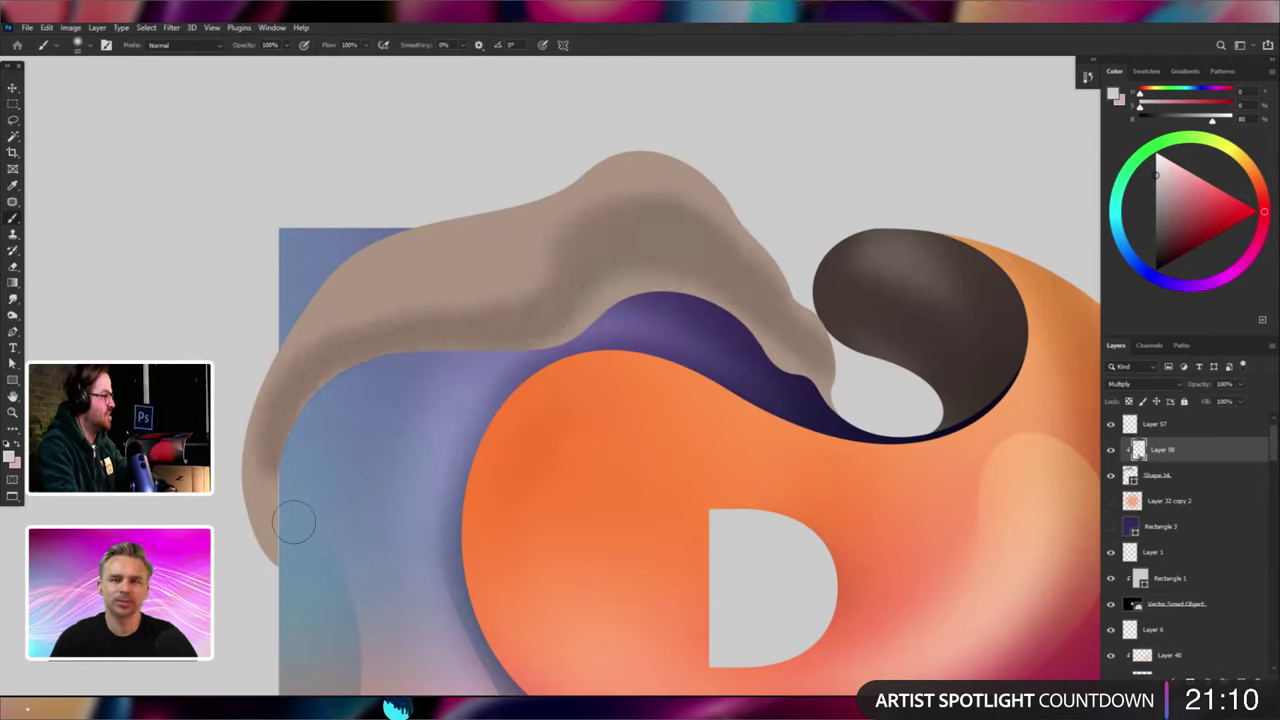
{"action": "key", "text": "bracketright"}
{"action": "key", "text": "bracketright"}
{"action": "left_click_drag", "start_coordinate": [578, 264], "coordinate": [682, 246]}
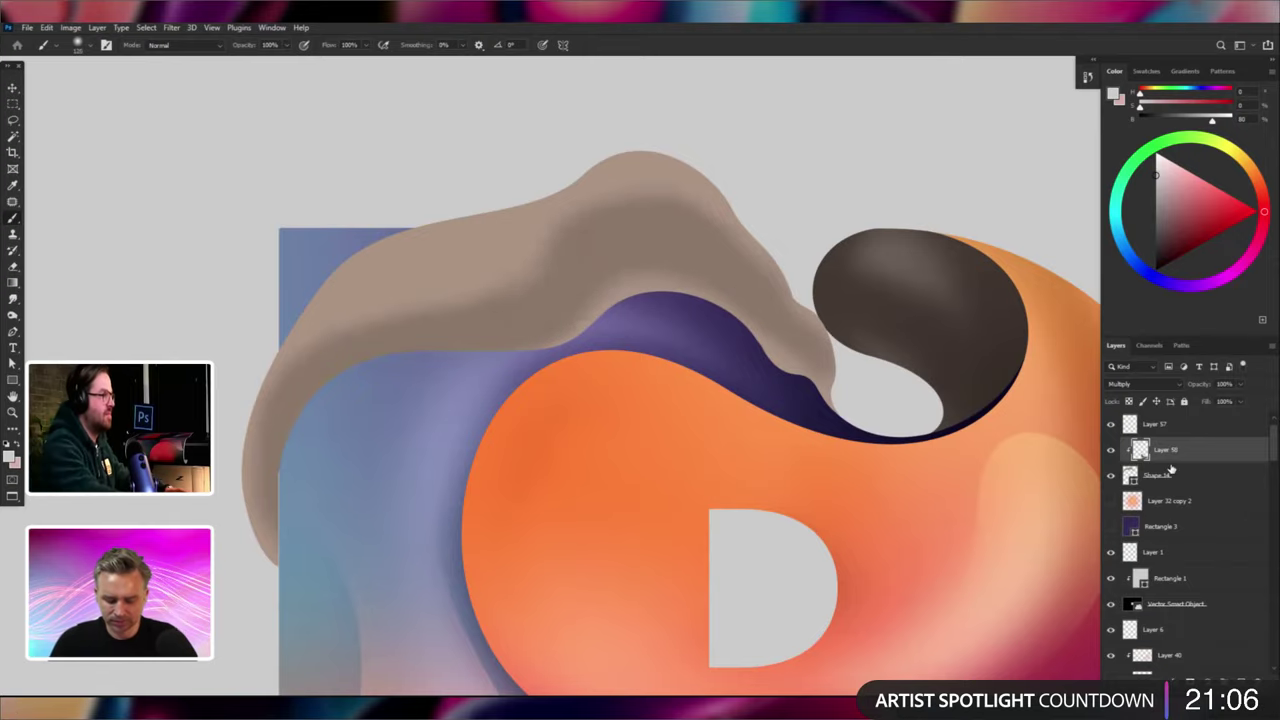
Darken the clipped shading layer with Hue/Saturation at a Lightness of -100.
{"action": "key", "text": "ctrl+minus"}
{"action": "key", "text": "ctrl+minus"}
{"action": "key", "text": "ctrl+minus"}
{"action": "key", "text": "ctrl+minus"}
{"action": "key", "text": "Tab"}
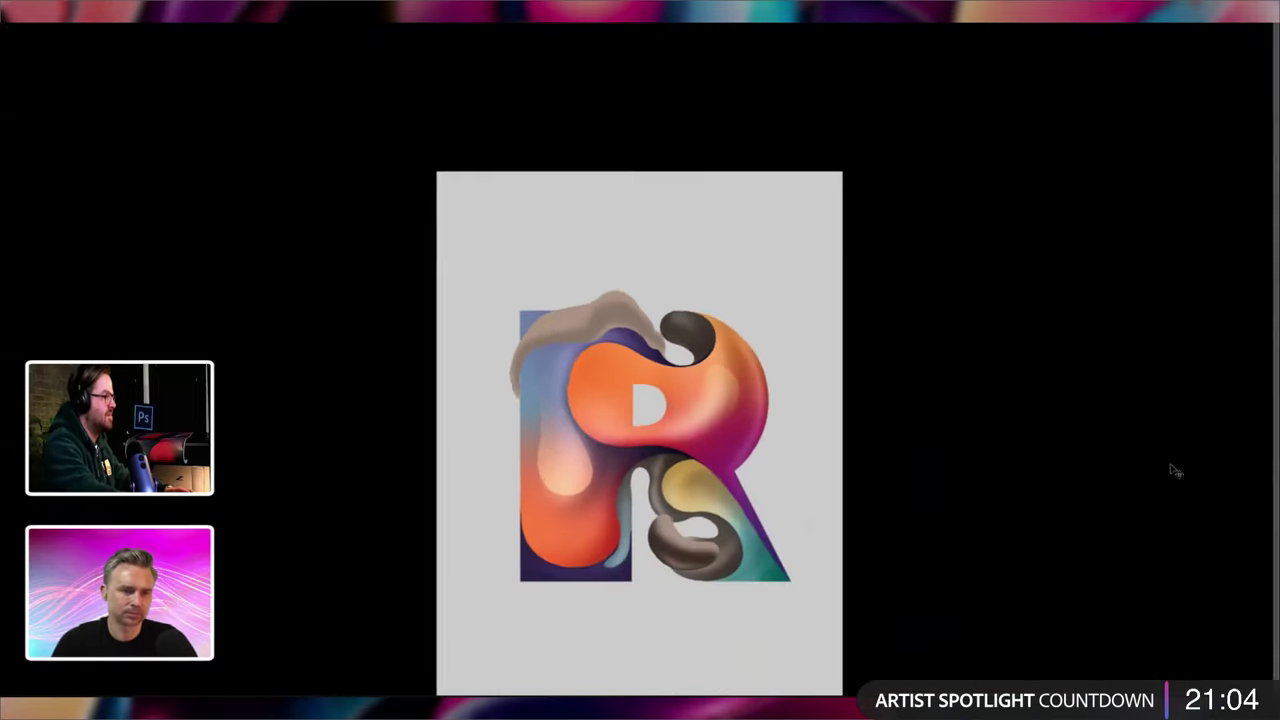
{"action": "key", "text": "ctrl+plus"}
{"action": "key", "text": "ctrl+u"}
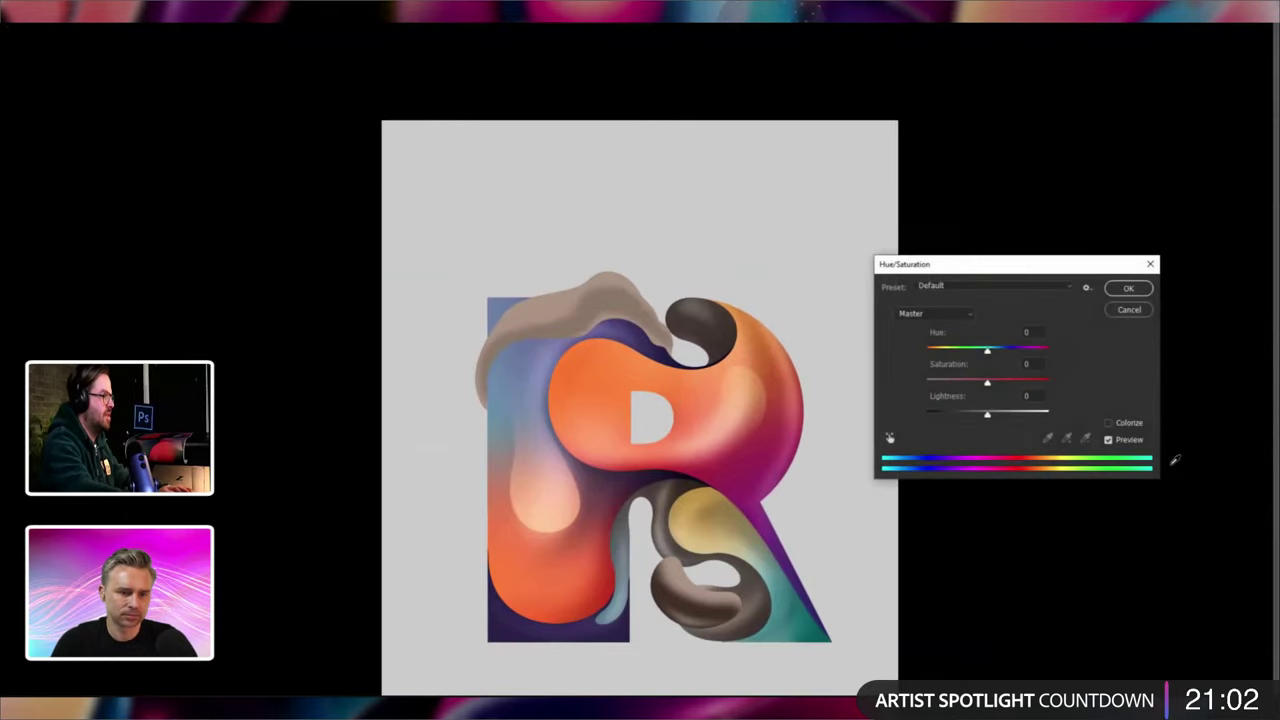
{"action": "left_click_drag", "start_coordinate": [990, 412], "coordinate": [883, 398]}
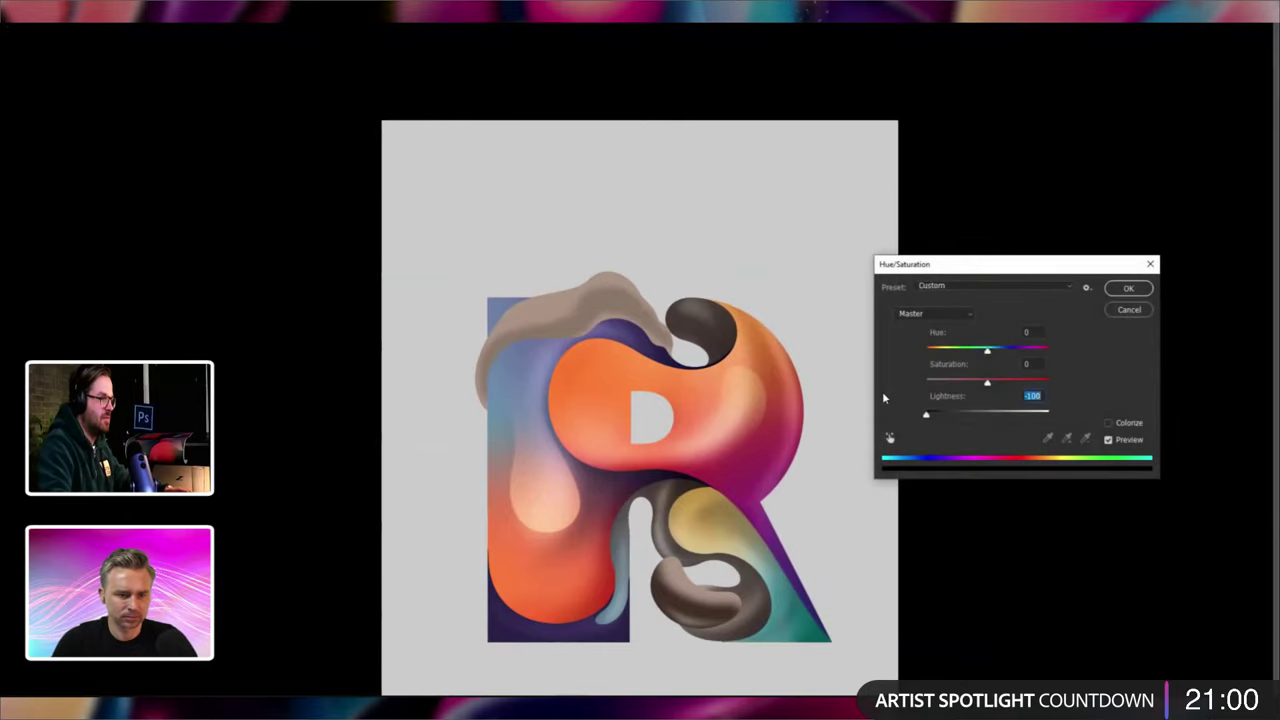
{"action": "left_click", "coordinate": [1126, 291]}
{"action": "key", "text": "Tab"}
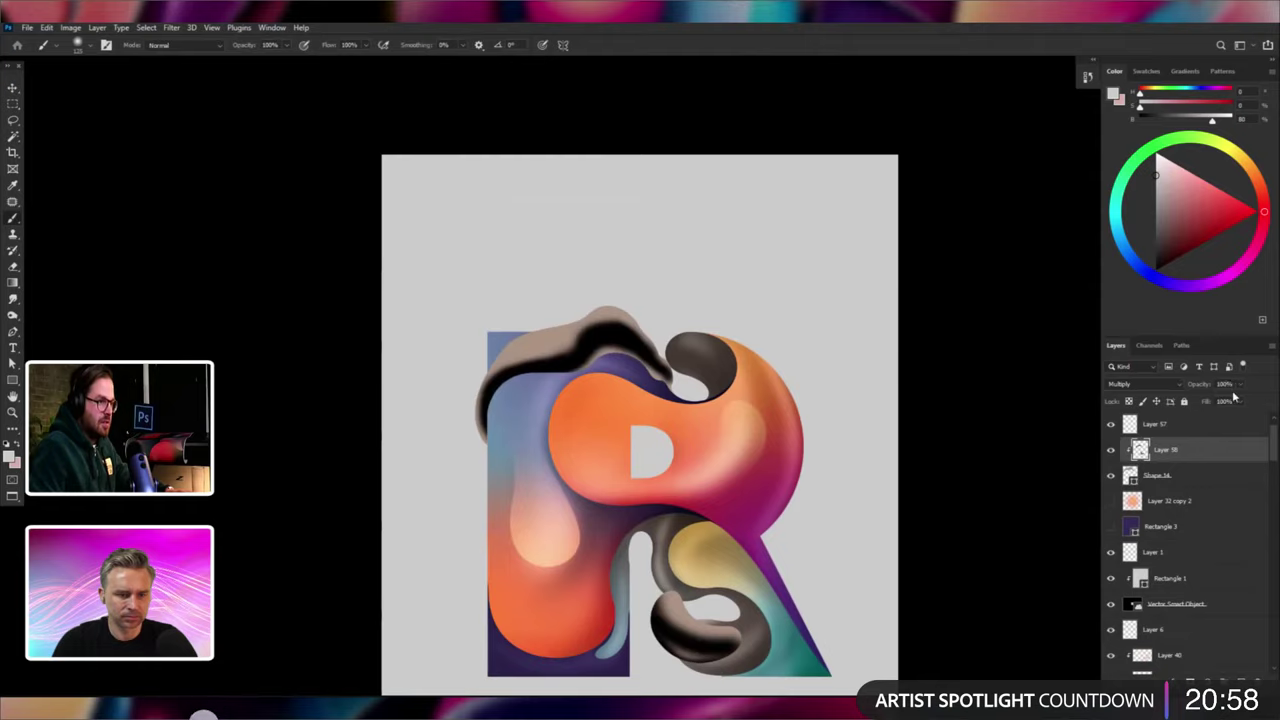
Lower the opacity of the Multiply shading layer clipped to the beige shapes to about 25%.
{"action": "key", "text": "ctrl+z"}
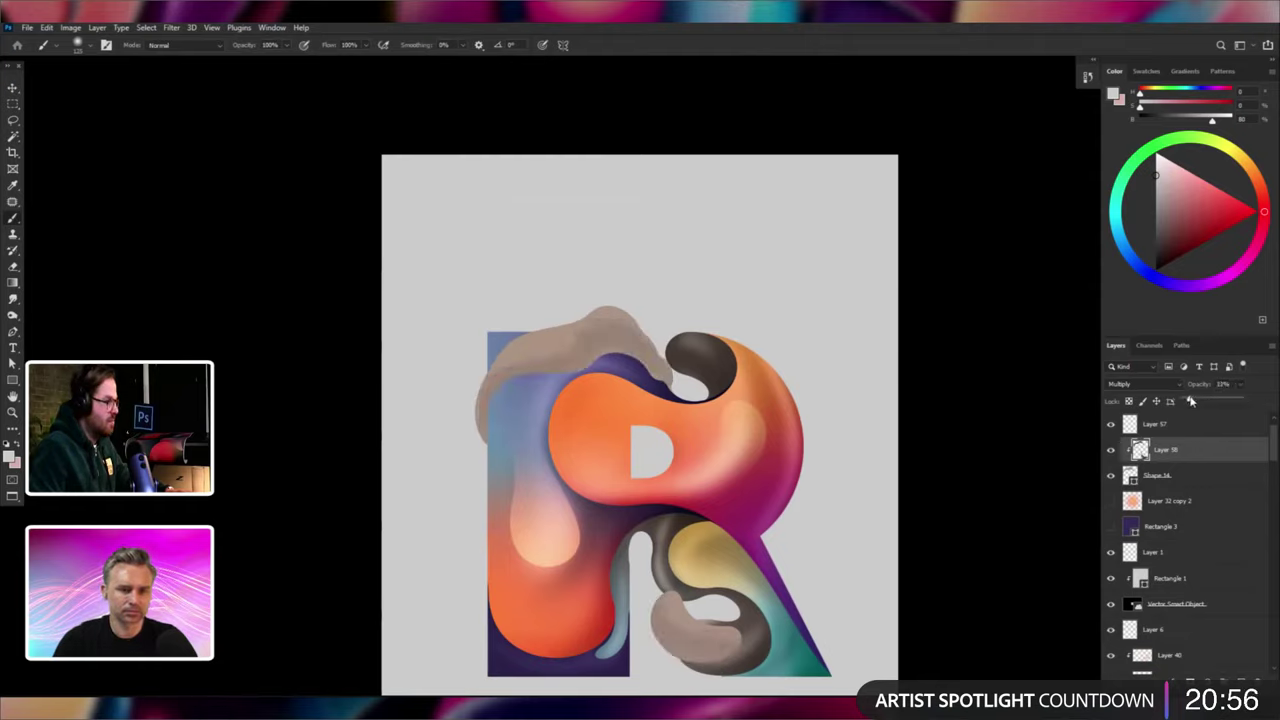
{"action": "left_click_drag", "start_coordinate": [1190, 401], "coordinate": [1202, 404]}
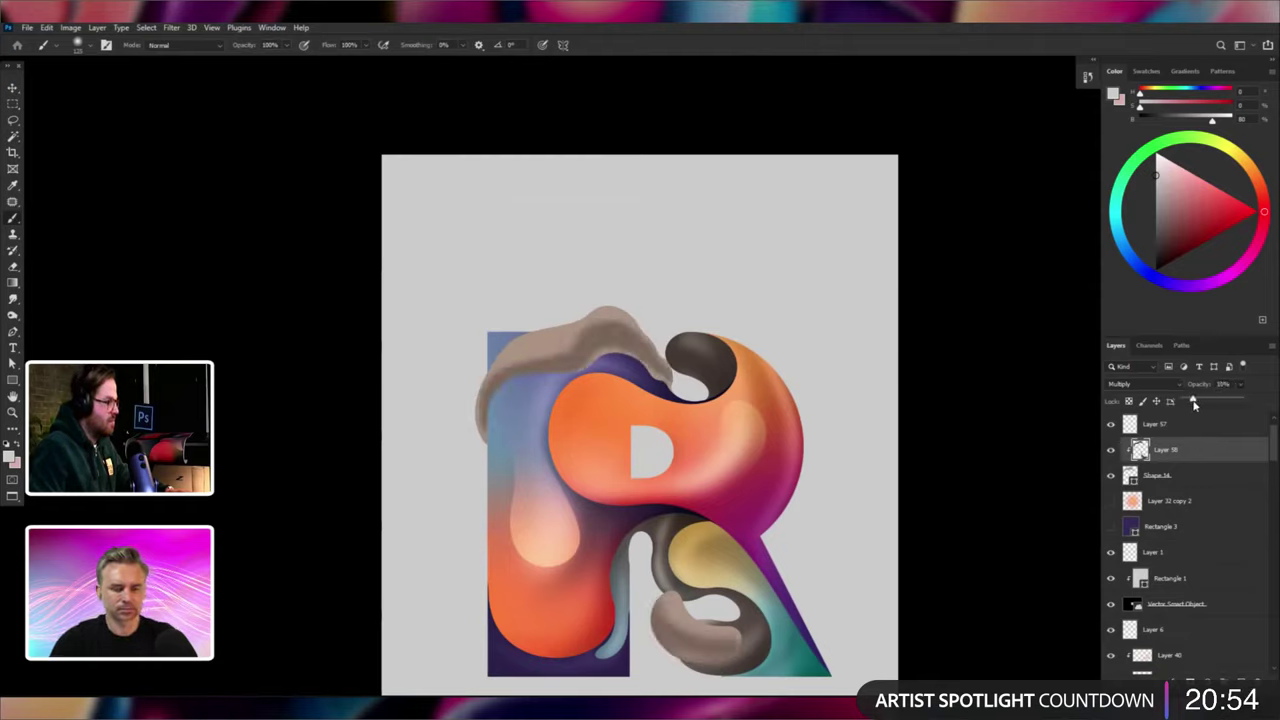
Examine the softened beige shading against the whole letter and around its upper half in full-screen view.
{"action": "key", "text": "f"}
{"action": "key", "text": "ctrl+minus"}
{"action": "key", "text": "ctrl+minus"}
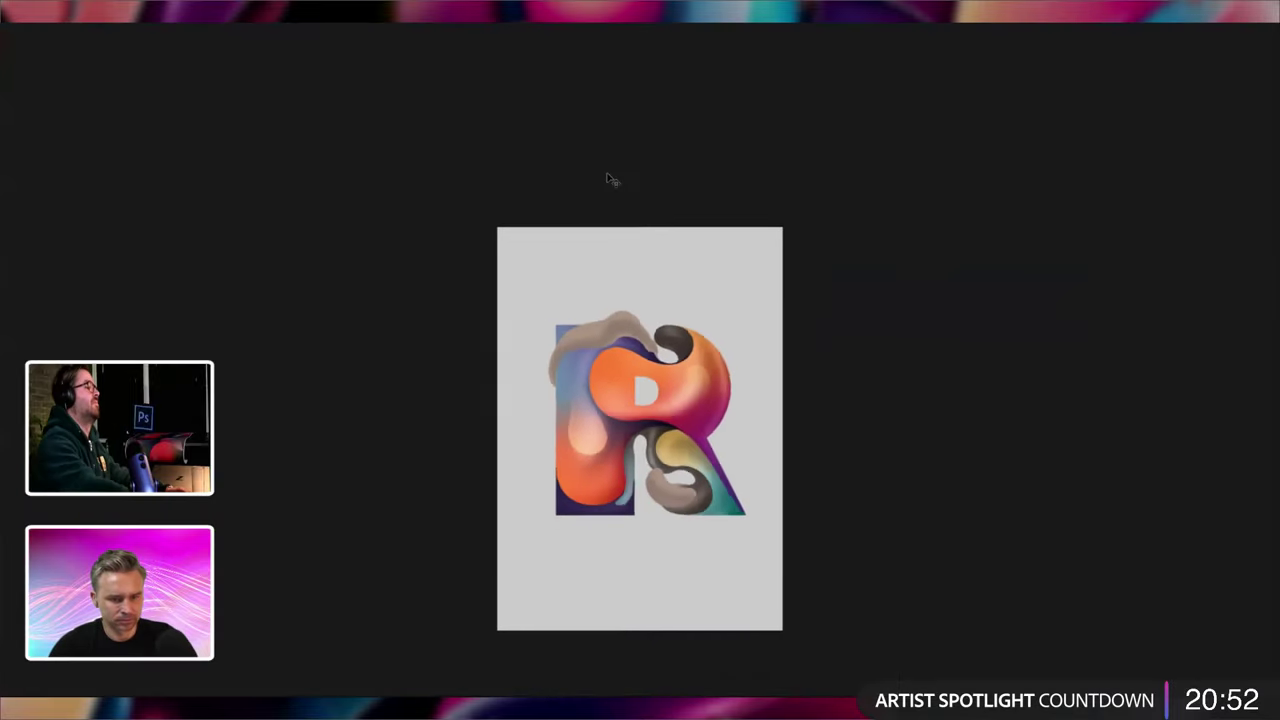
{"action": "key", "text": "ctrl+plus"}
{"action": "key", "text": "ctrl+plus"}
{"action": "key", "text": "ctrl+plus"}
{"action": "key", "text": "ctrl+plus"}
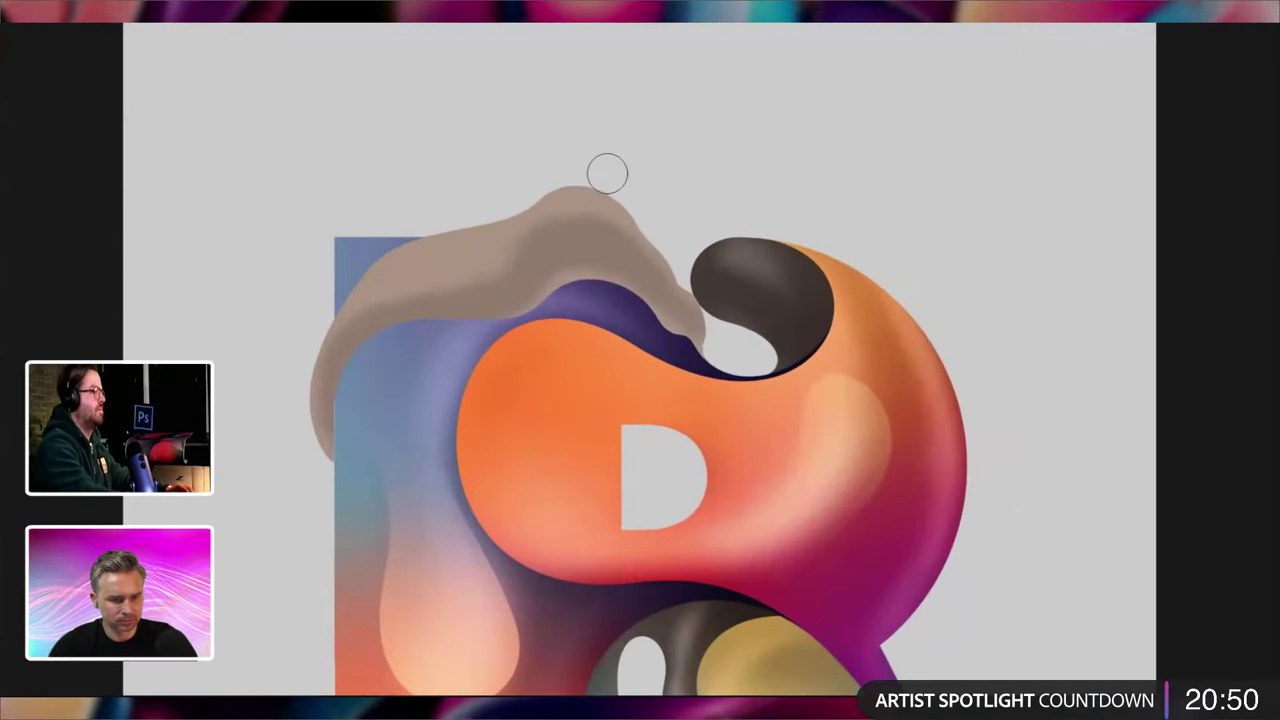
{"action": "key", "text": "f"}
{"action": "key", "text": "ctrl+plus"}
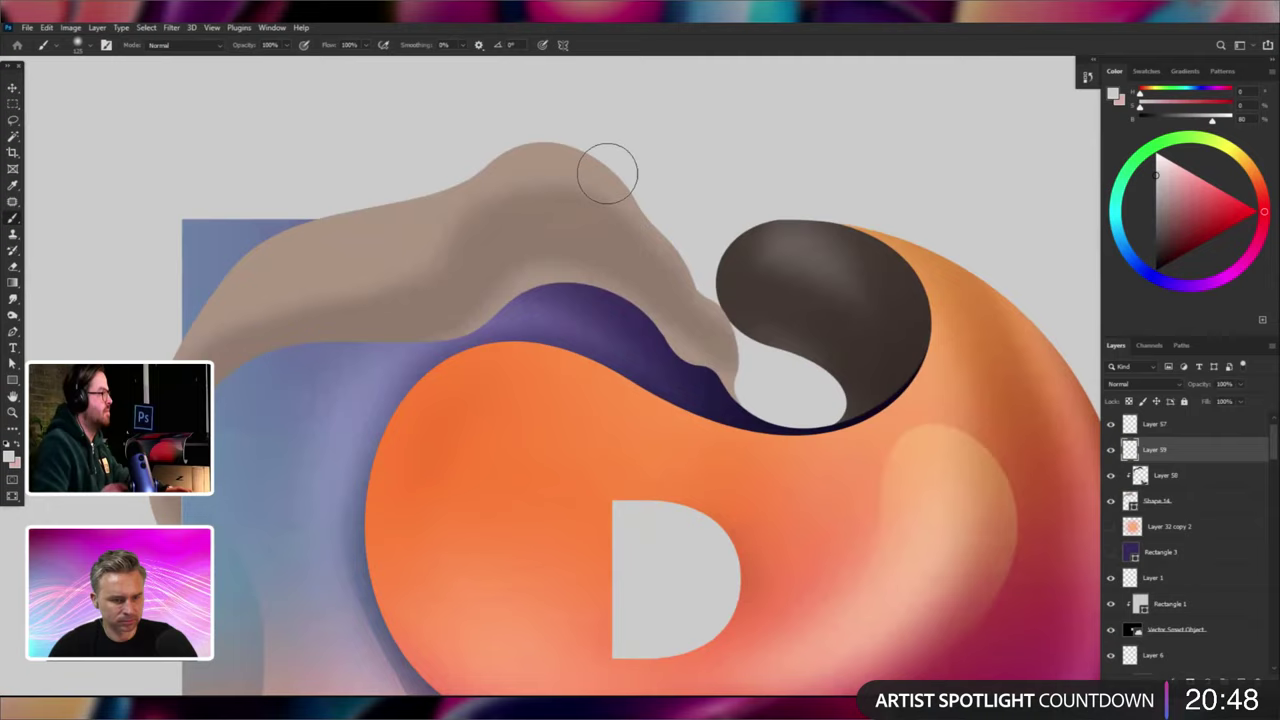
Select the existing shading layer of the stem's blue-to-orange fluid shape and add a new clipped layer above it.
{"action": "left_click", "coordinate": [12, 89]}
{"action": "left_click", "coordinate": [311, 474], "text": "ctrl"}
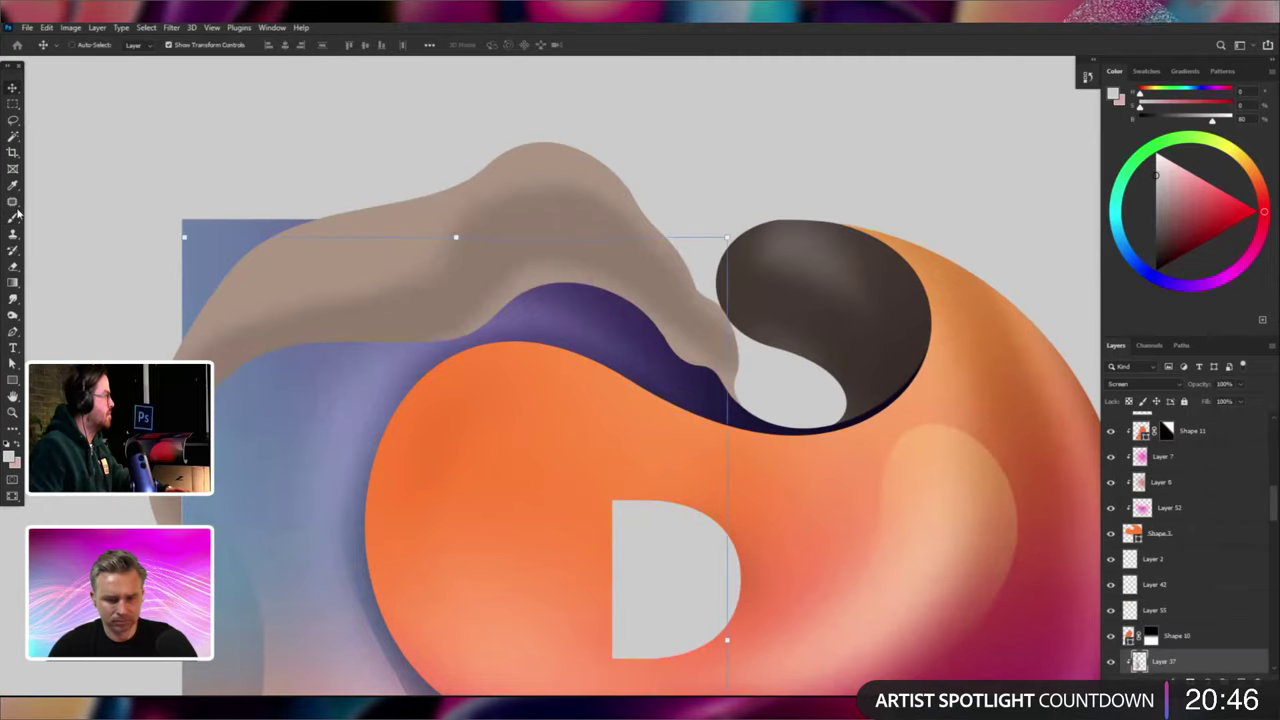
{"action": "left_click", "coordinate": [13, 219]}
{"action": "left_click", "coordinate": [13, 220]}
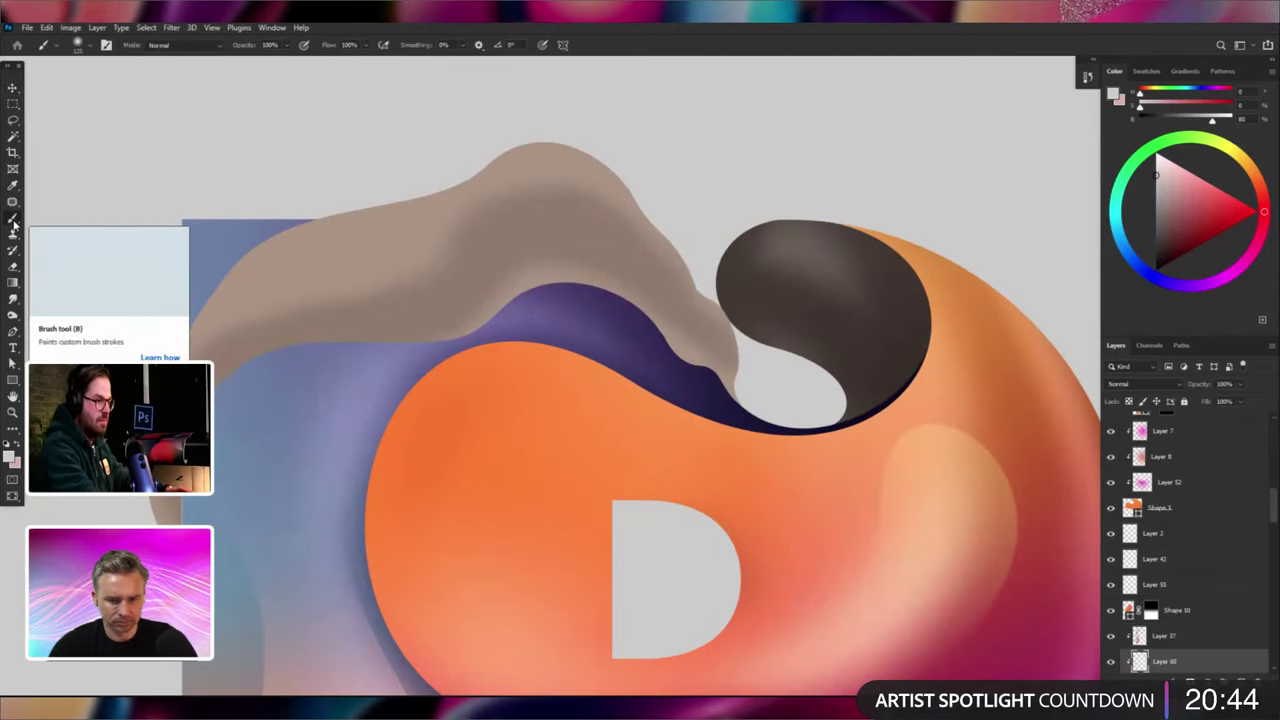
{"action": "key", "text": "ctrl+shift+alt+n"}
{"action": "key", "text": "ctrl+plus"}
{"action": "key", "text": "ctrl+plus"}
{"action": "key", "text": "p"}
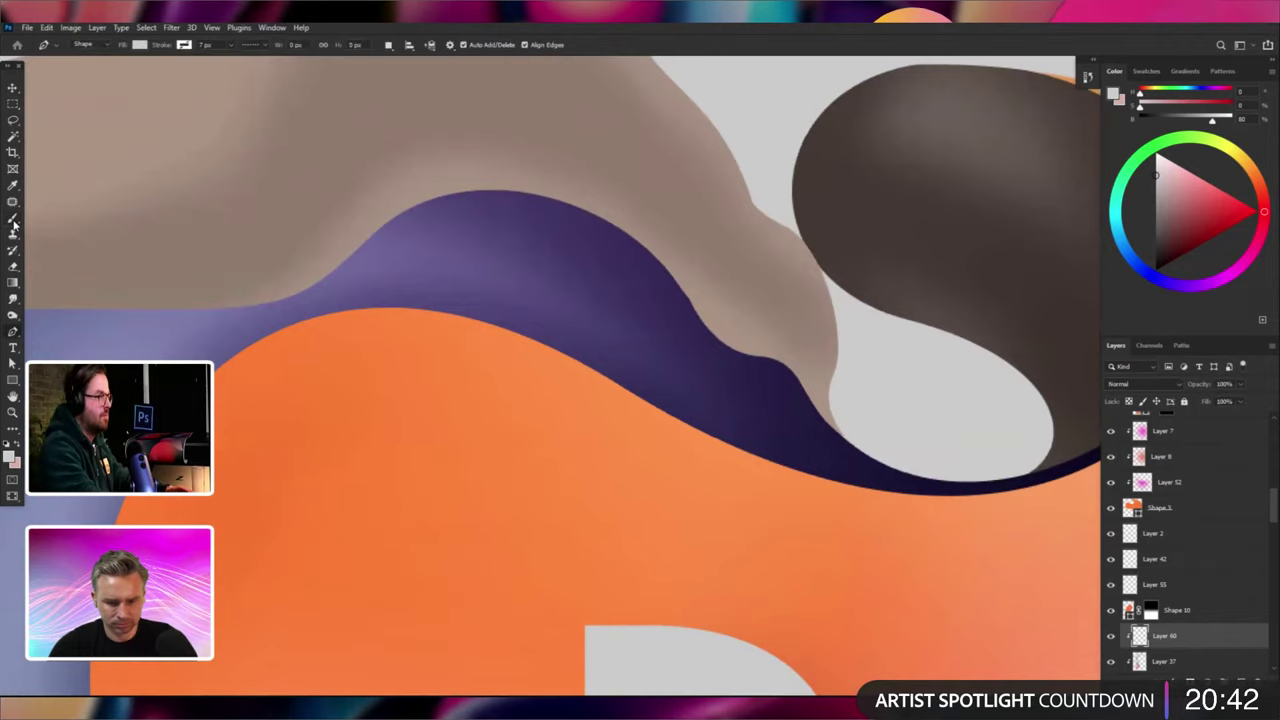
Sample the stem's blue and brush a soft Screen-mode highlight along the blue and purple edges beneath the beige wavy shape.
{"action": "key", "text": "ctrl+minus"}
{"action": "key", "text": "ctrl+minus"}
{"action": "left_click_drag", "start_coordinate": [423, 346], "coordinate": [580, 300]}
{"action": "left_click", "coordinate": [13, 218]}
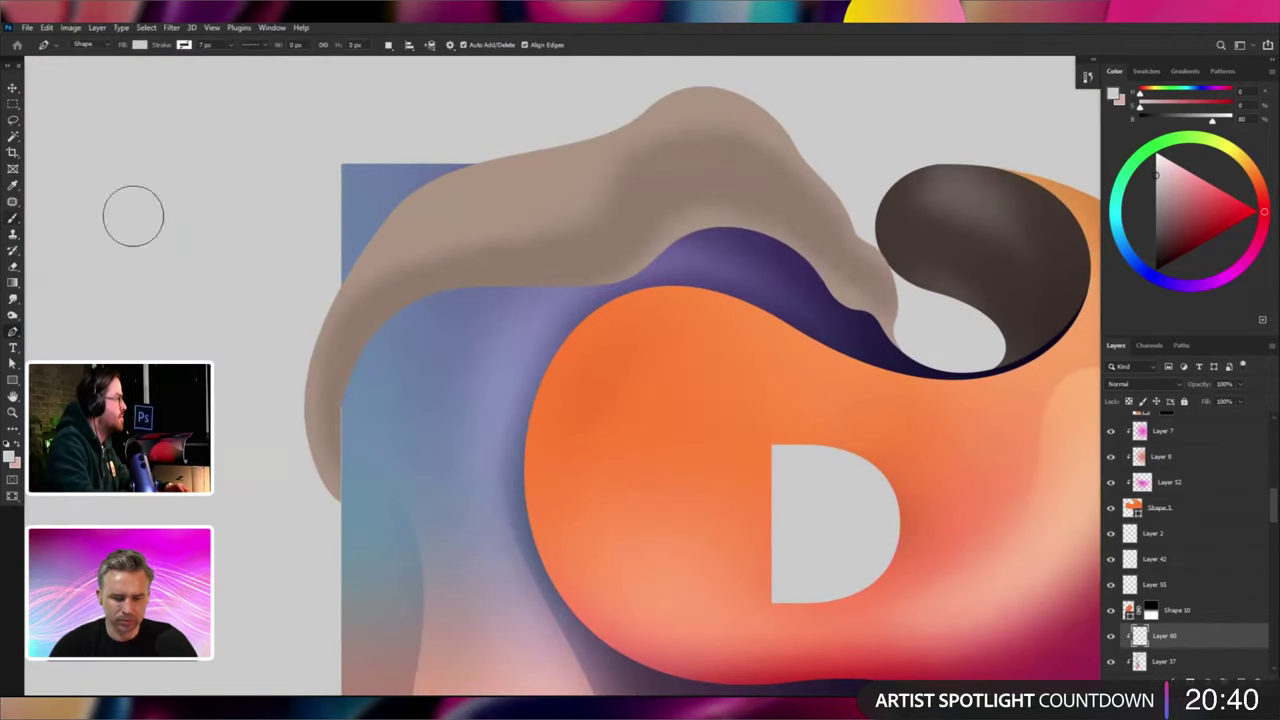
{"action": "key", "text": "b"}
{"action": "left_click", "coordinate": [472, 296], "text": "alt"}
{"action": "left_click_drag", "start_coordinate": [480, 262], "coordinate": [340, 349]}
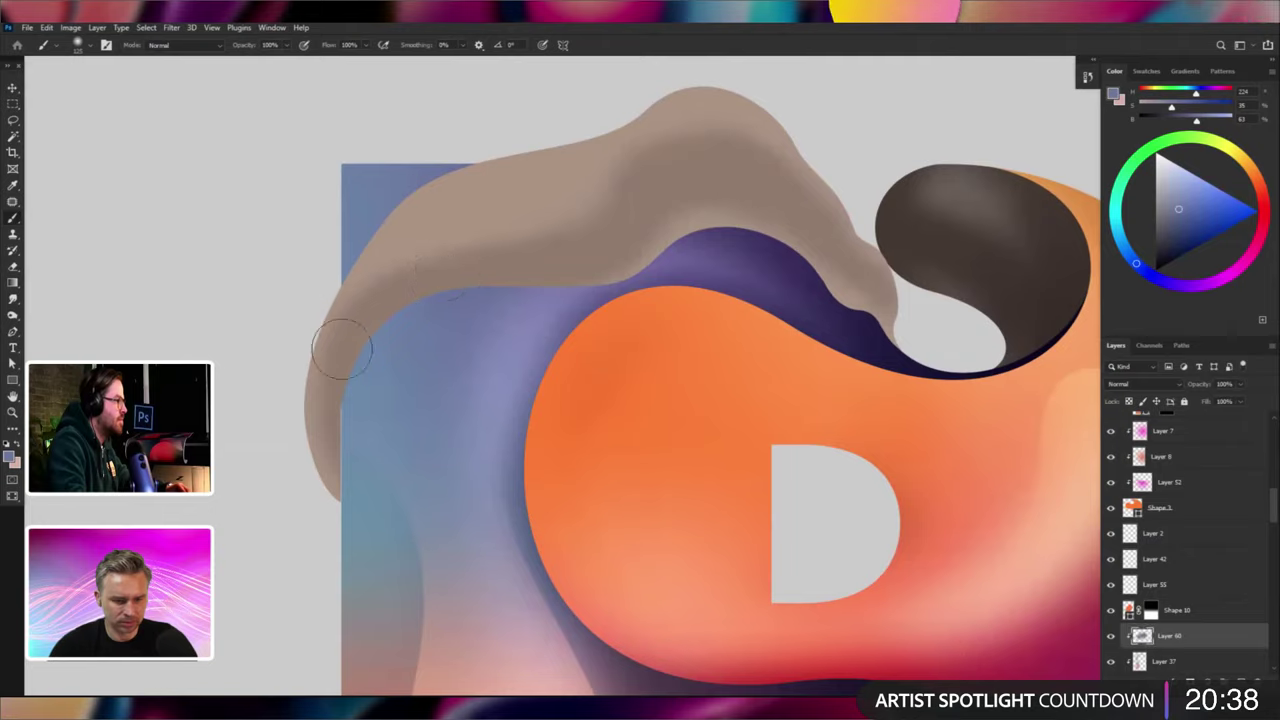
{"action": "left_click", "coordinate": [1145, 384]}
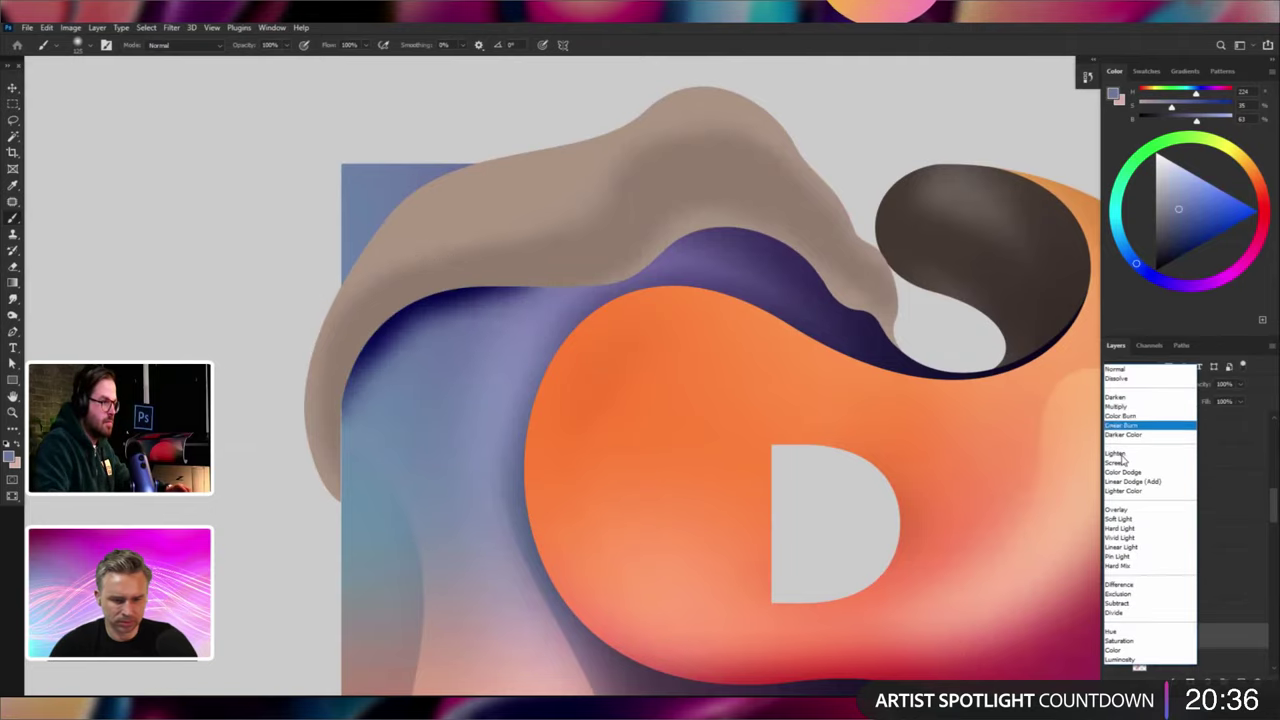
{"action": "left_click", "coordinate": [1143, 460]}
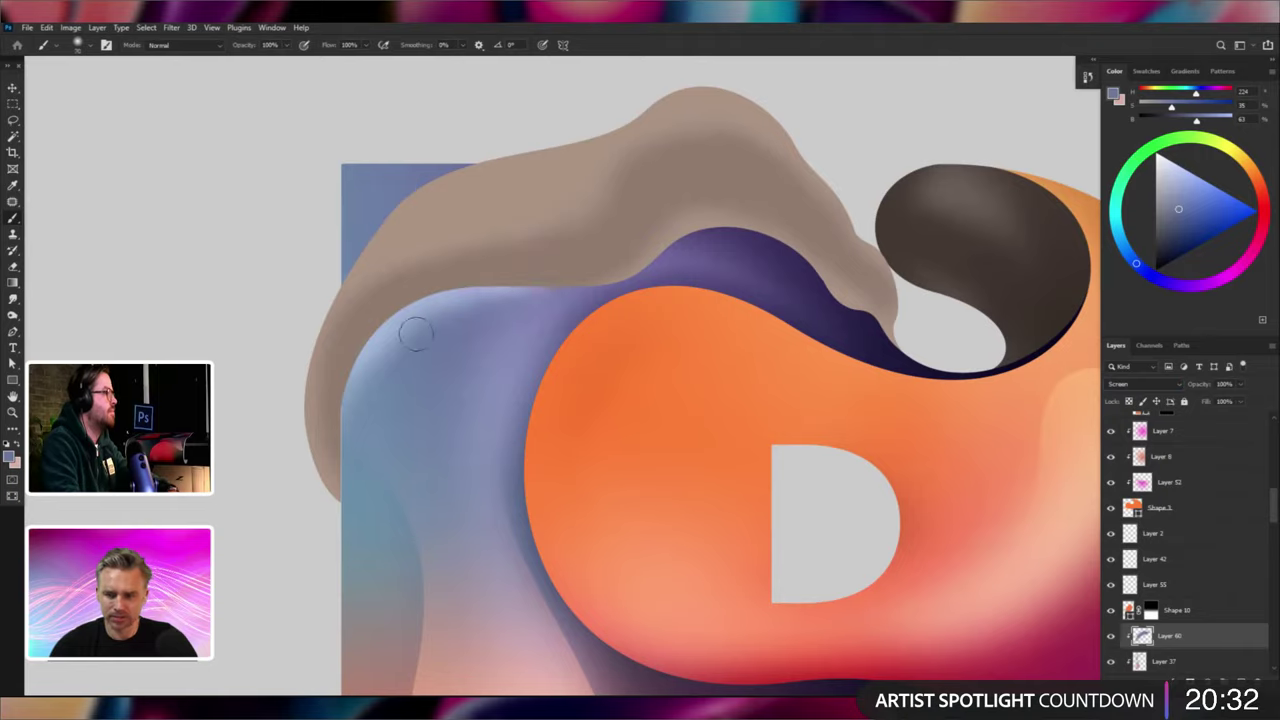
{"action": "mouse_move", "coordinate": [640, 257]}
{"action": "left_mouse_down"}
{"action": "mouse_move", "coordinate": [694, 222]}
{"action": "mouse_move", "coordinate": [766, 218]}
{"action": "mouse_move", "coordinate": [725, 215]}
{"action": "mouse_move", "coordinate": [626, 261]}
{"action": "mouse_move", "coordinate": [668, 235]}
{"action": "left_mouse_up"}
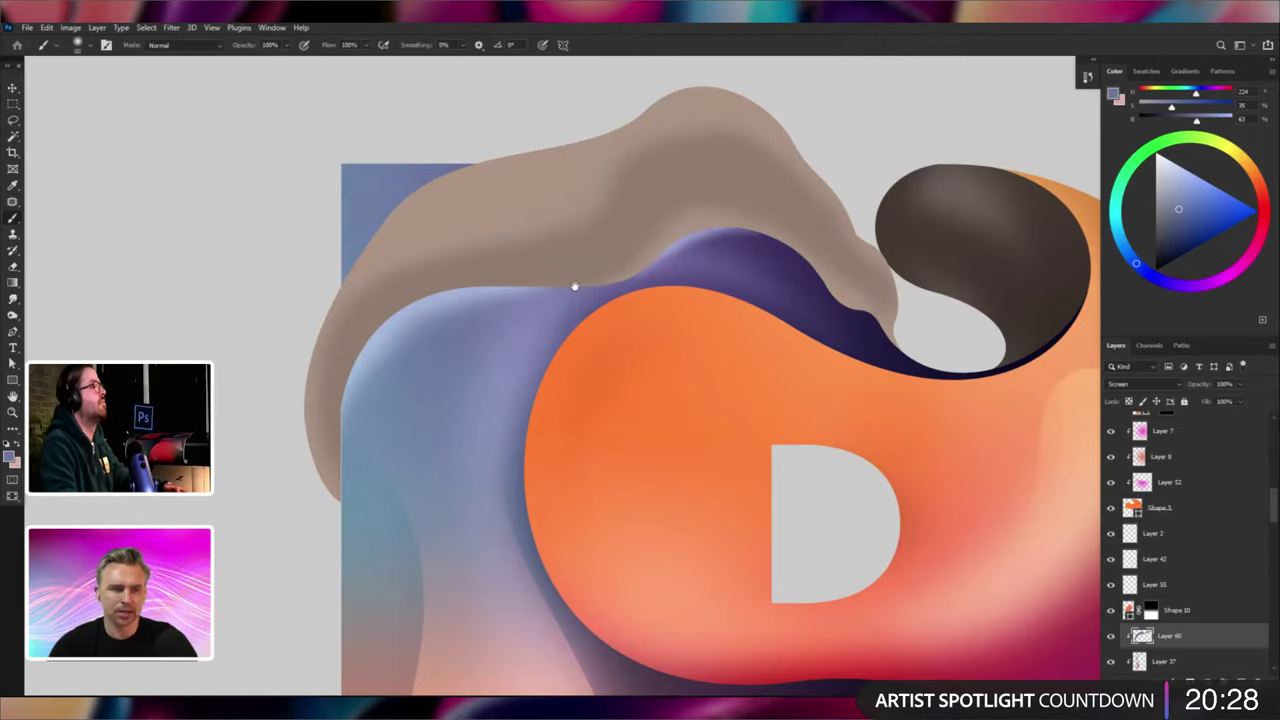
Sample orange from the bowl and brush a soft glowing highlight along the outer lower edge of the stem's orange blob.
{"action": "scroll", "coordinate": [575, 287], "scroll_direction": "down", "scroll_amount": 8}
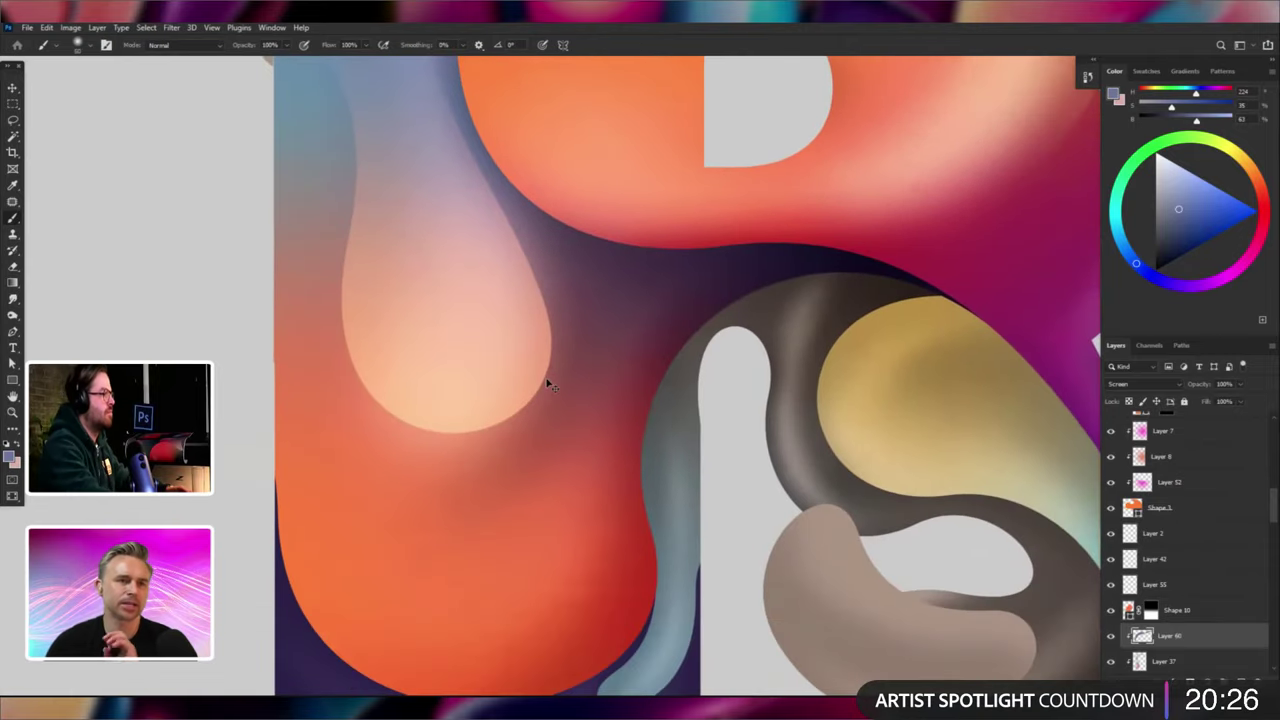
{"action": "scroll", "coordinate": [548, 385], "scroll_direction": "down", "scroll_amount": 5}
{"action": "scroll", "coordinate": [548, 382], "scroll_direction": "up", "scroll_amount": 3}
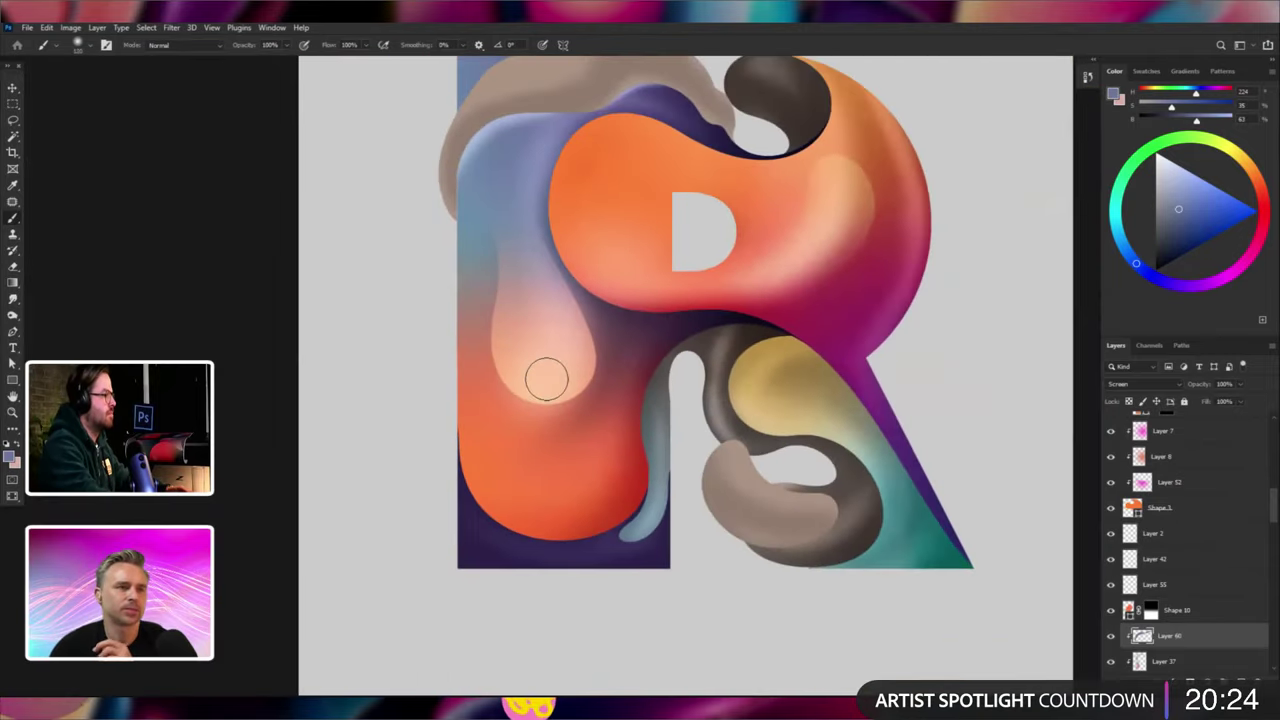
{"action": "scroll", "coordinate": [543, 380], "scroll_direction": "up", "scroll_amount": 3}
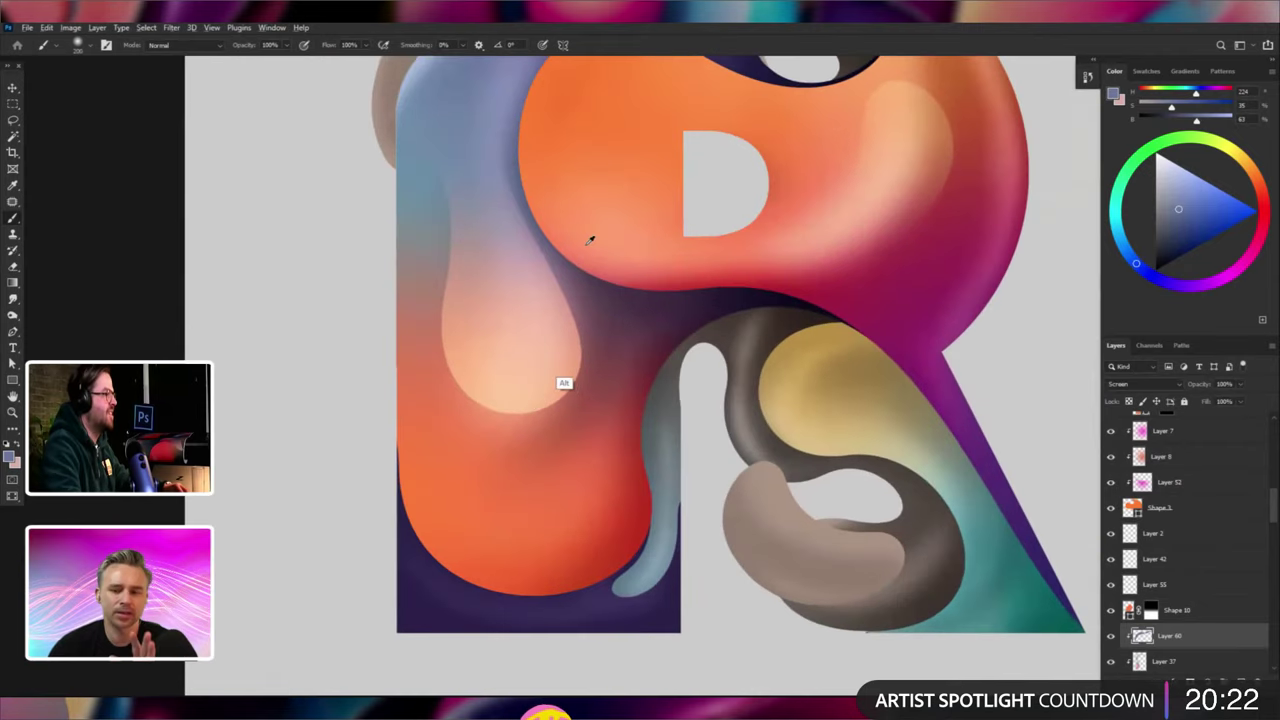
{"action": "left_click", "coordinate": [613, 169], "text": "alt"}
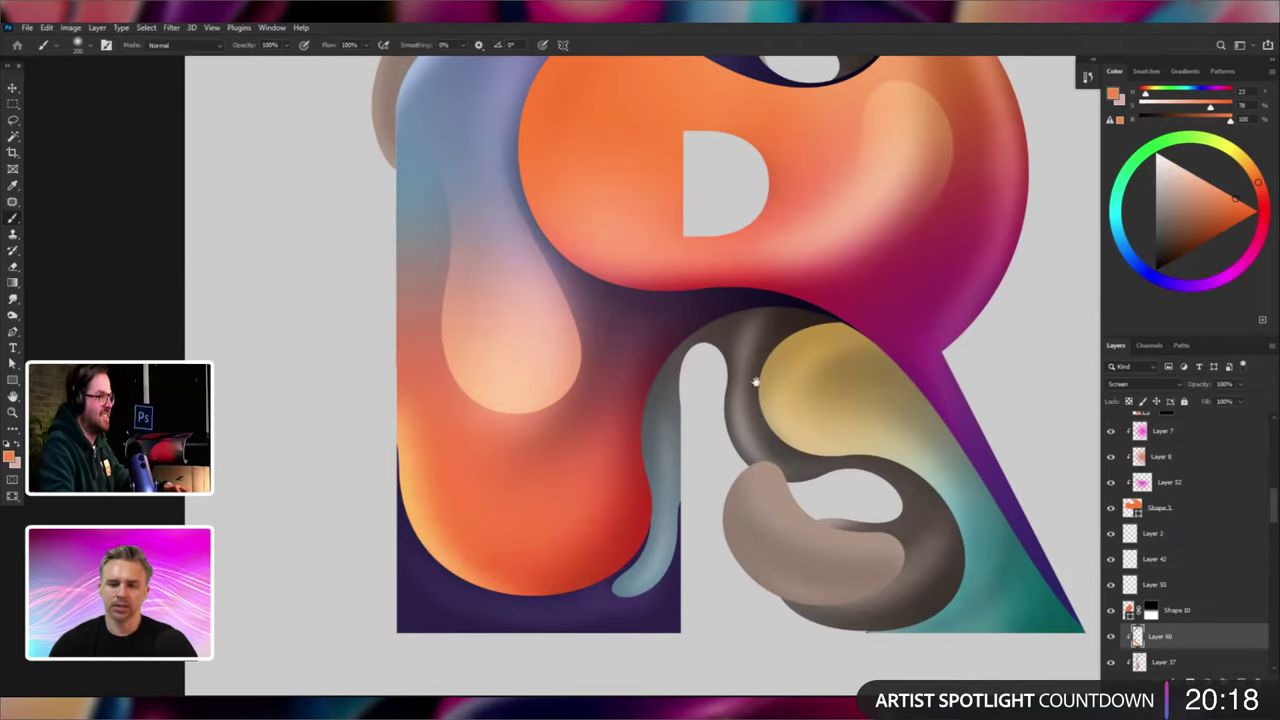
{"action": "left_click_drag", "start_coordinate": [755, 381], "coordinate": [705, 398]}
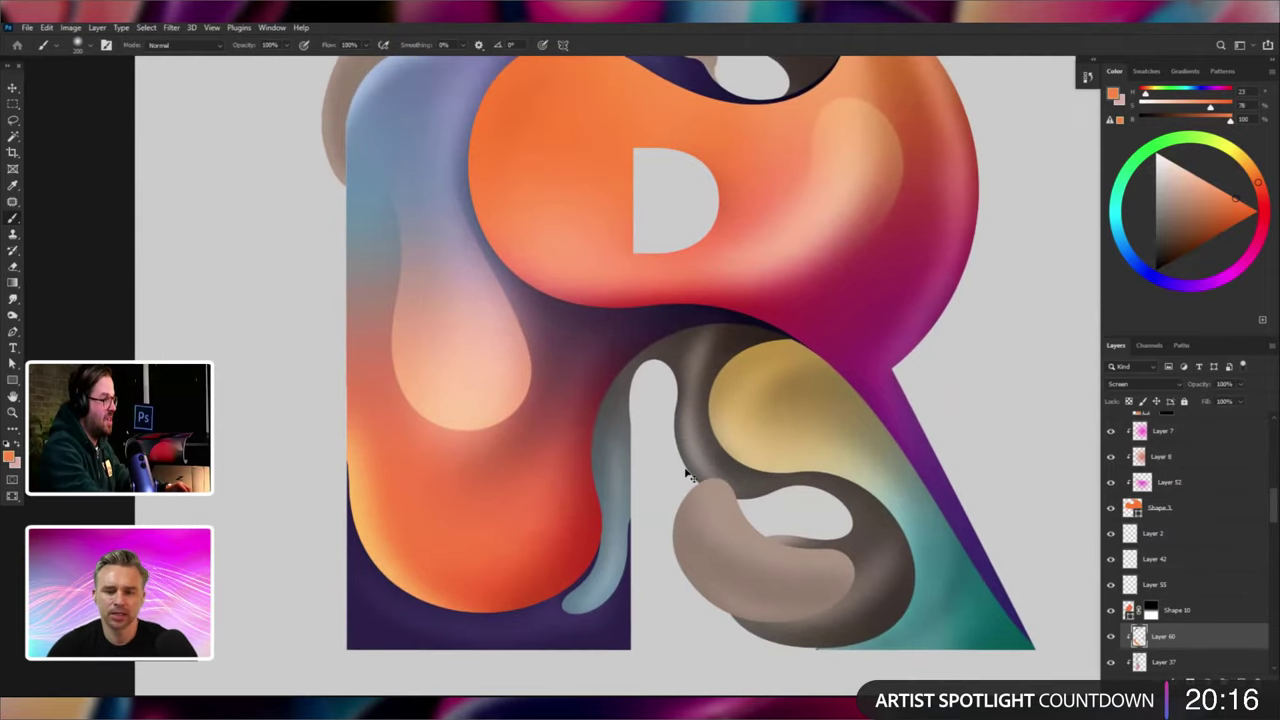
{"action": "key", "text": "ctrl+minus"}
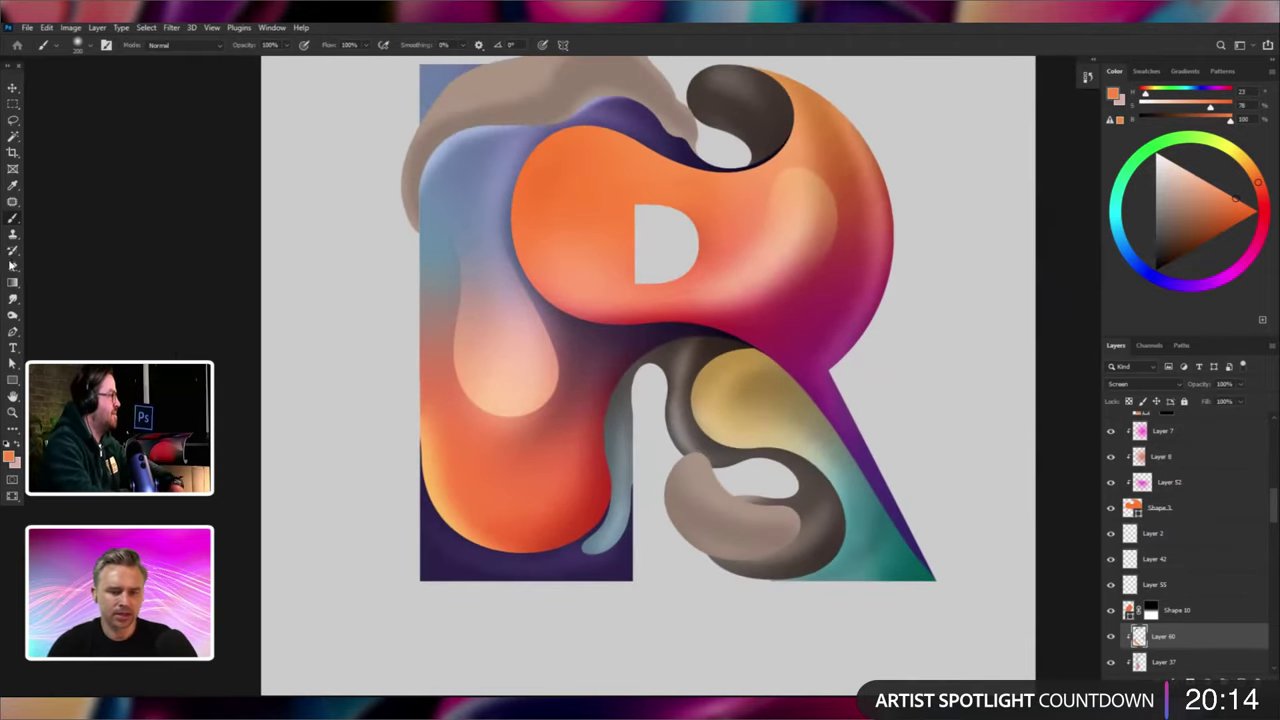
Soften the orange blob's new highlight with a smaller Eraser, leaving only a thin glow along its edge.
{"action": "left_click", "coordinate": [12, 266]}
{"action": "key", "text": "bracketleft"}
{"action": "key", "text": "bracketleft"}
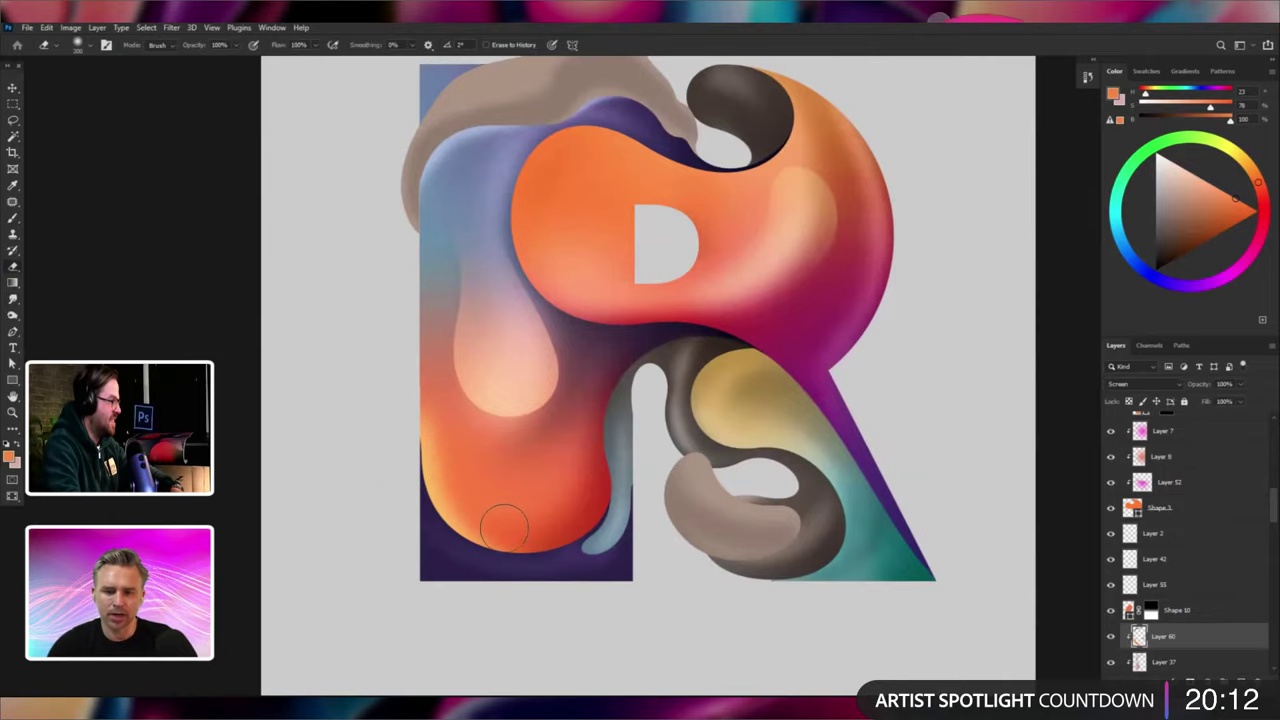
{"action": "mouse_move", "coordinate": [504, 528]}
{"action": "left_mouse_down"}
{"action": "mouse_move", "coordinate": [467, 486]}
{"action": "mouse_move", "coordinate": [450, 407]}
{"action": "mouse_move", "coordinate": [472, 498]}
{"action": "mouse_move", "coordinate": [529, 527]}
{"action": "mouse_move", "coordinate": [485, 508]}
{"action": "mouse_move", "coordinate": [455, 392]}
{"action": "left_mouse_up"}
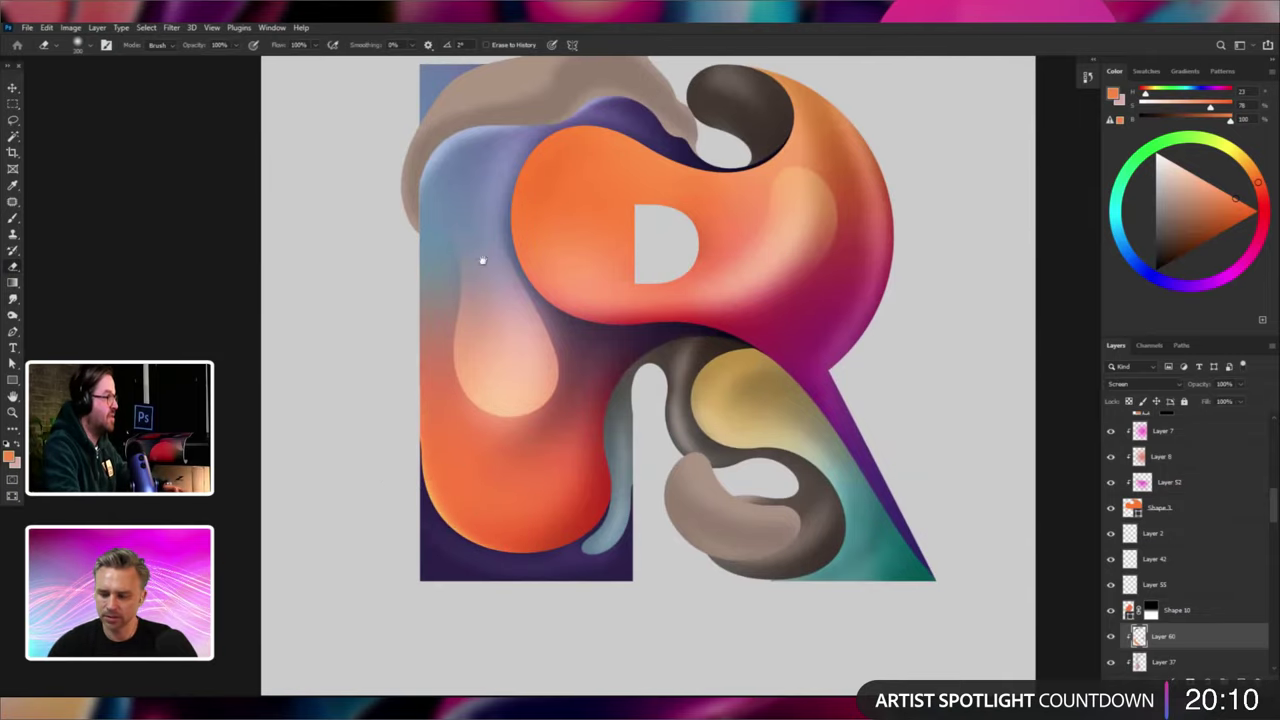
{"action": "left_click_drag", "start_coordinate": [500, 333], "coordinate": [518, 510]}
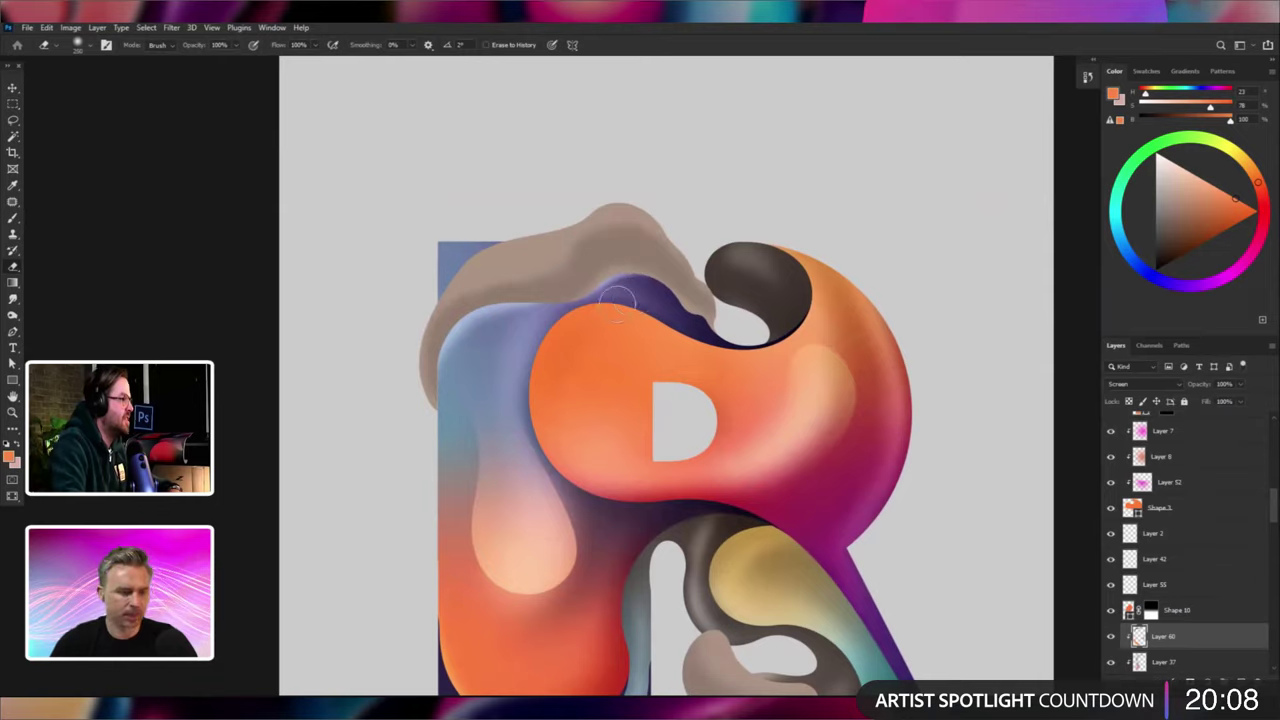
Select the upper beige wavy shape's layer, Shape 14.
{"action": "left_click", "coordinate": [14, 332]}
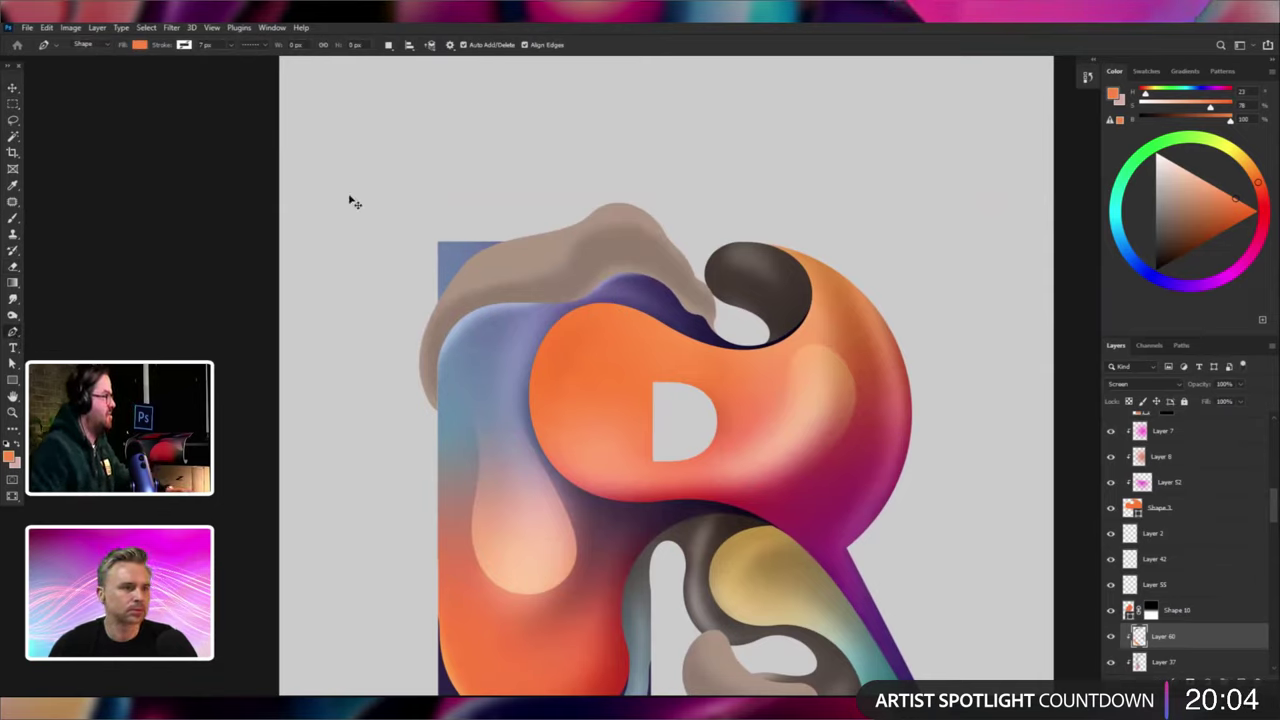
{"action": "key", "text": "v"}
{"action": "right_click", "coordinate": [562, 260]}
{"action": "left_click", "coordinate": [581, 270]}
{"action": "right_click", "coordinate": [523, 272]}
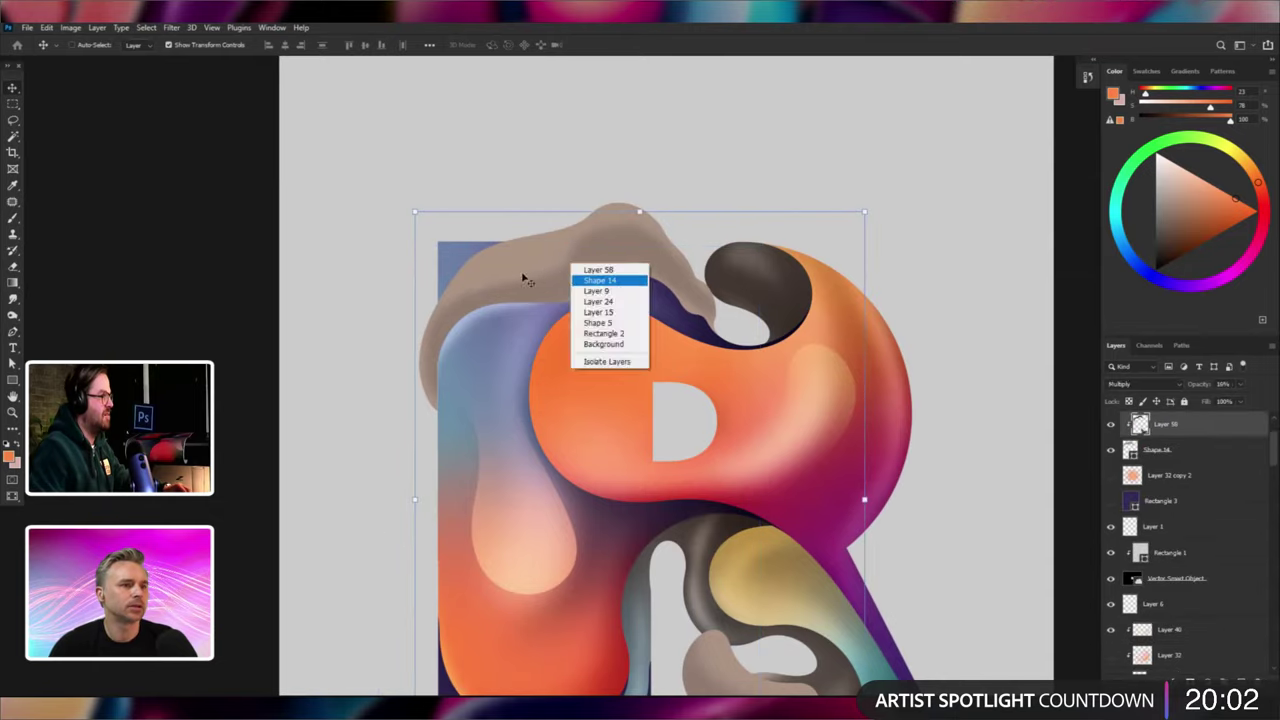
{"action": "left_click", "coordinate": [590, 280]}
{"action": "left_click_drag", "start_coordinate": [584, 290], "coordinate": [463, 248]}
{"action": "key", "text": "ctrl+z"}
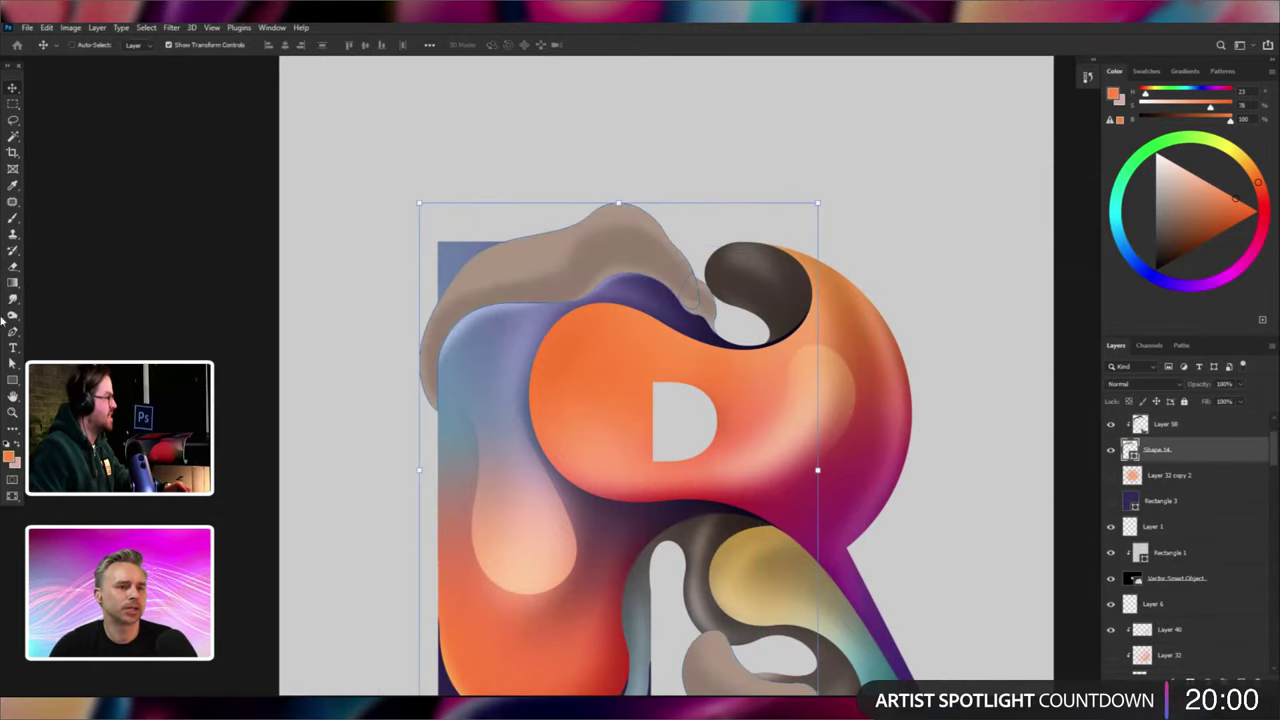
Try a large orange freeform Pen shape running diagonally across the letter on top of all layers, and delete it.
{"action": "left_click", "coordinate": [13, 335]}
{"action": "key", "text": "alt+period"}
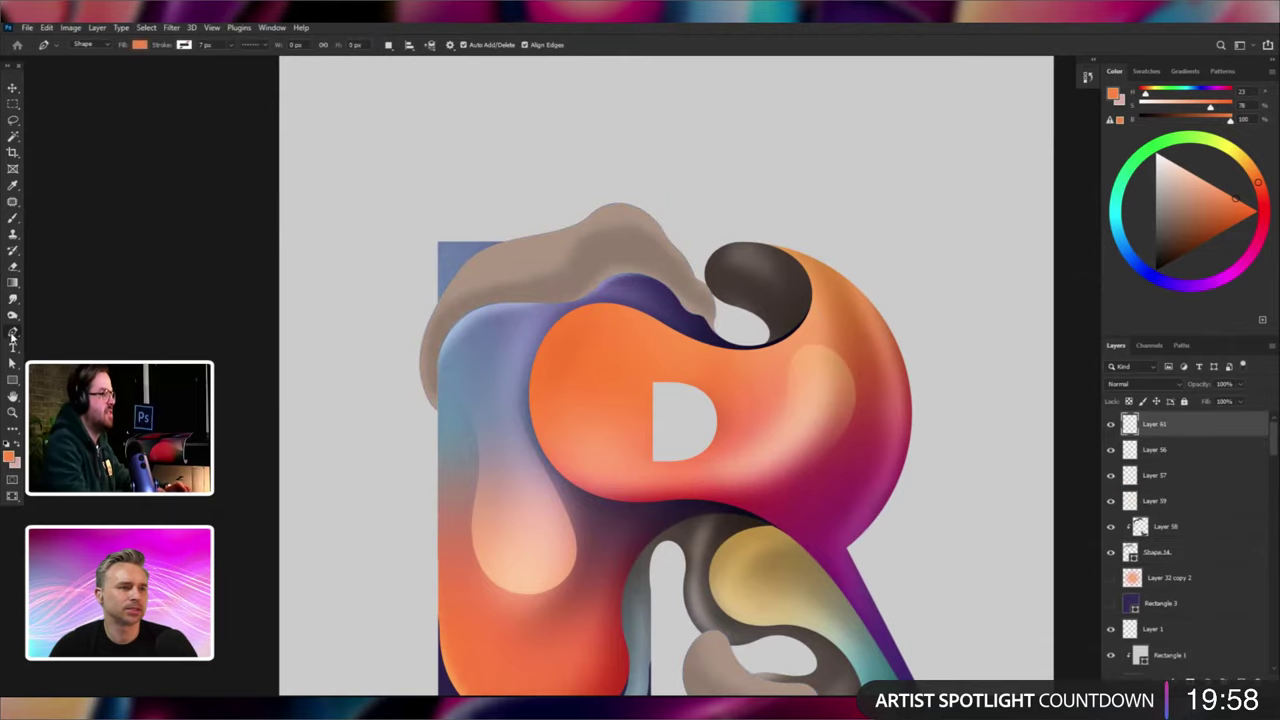
{"action": "key", "text": "ctrl+minus"}
{"action": "key", "text": "ctrl+minus"}
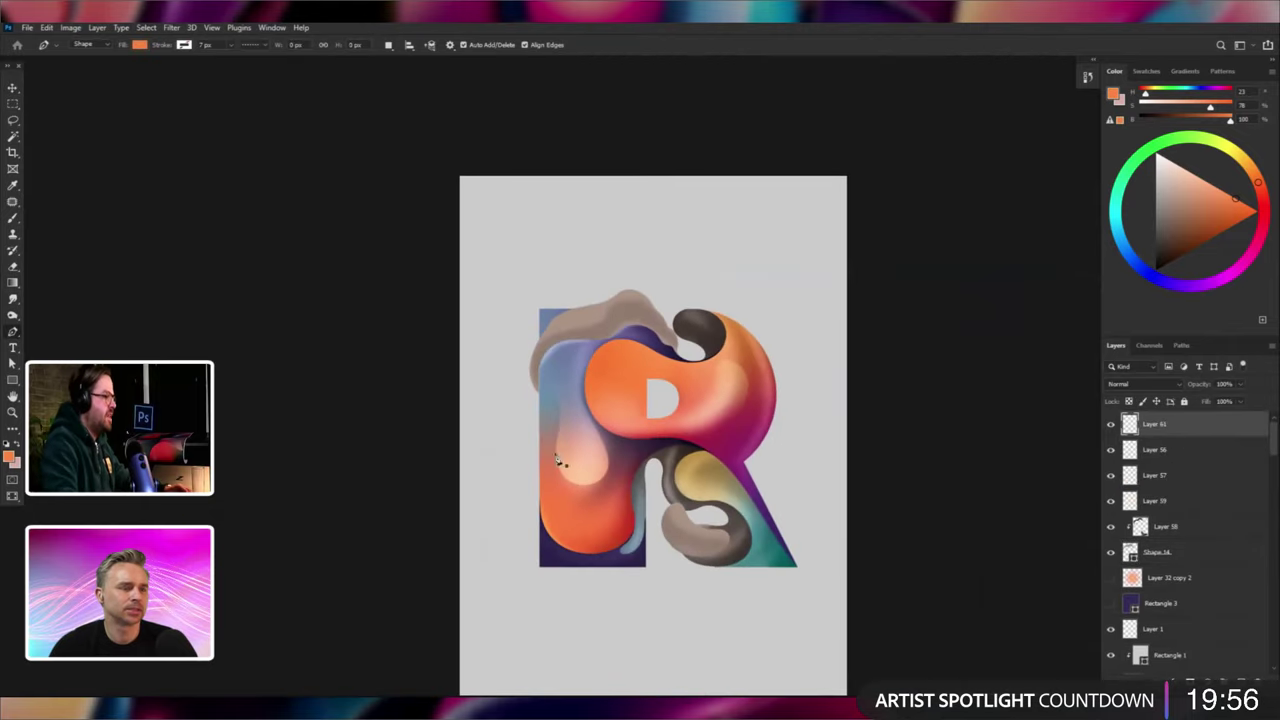
{"action": "left_click_drag", "start_coordinate": [620, 467], "coordinate": [672, 424]}
{"action": "left_click_drag", "start_coordinate": [766, 352], "coordinate": [803, 260]}
{"action": "left_click_drag", "start_coordinate": [785, 218], "coordinate": [717, 213]}
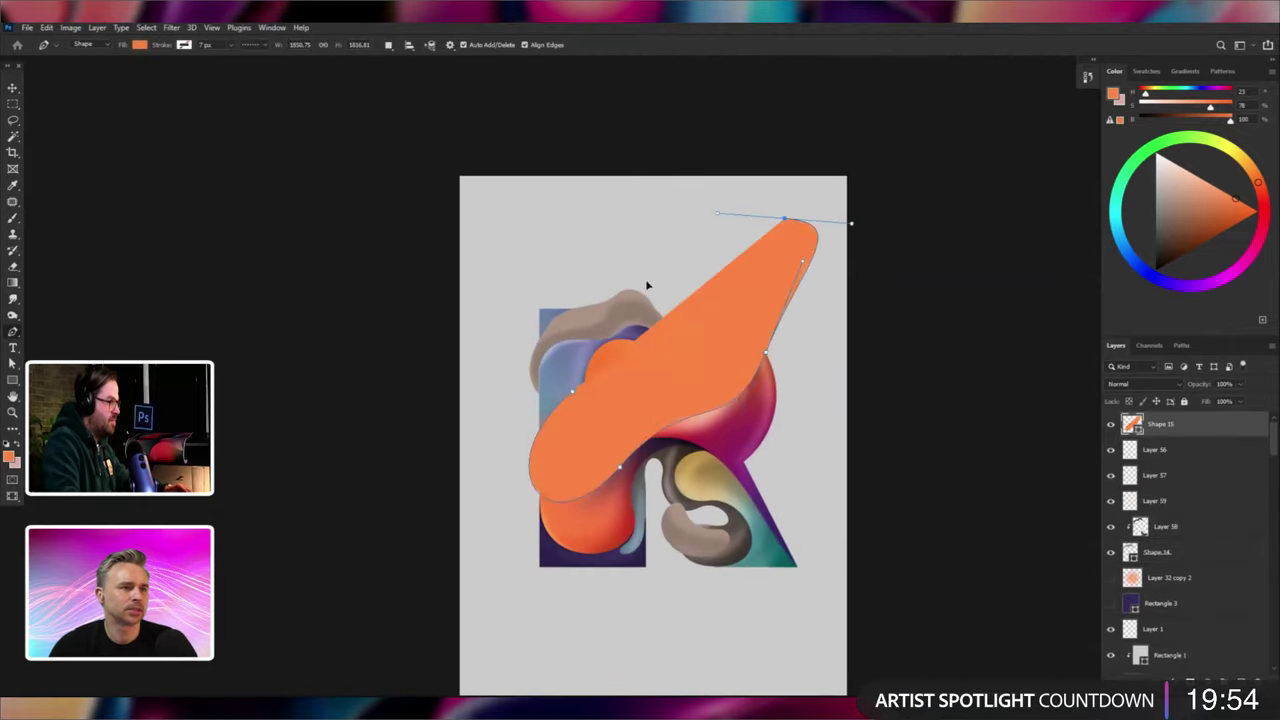
{"action": "left_click_drag", "start_coordinate": [646, 282], "coordinate": [640, 349]}
{"action": "left_click", "coordinate": [578, 398]}
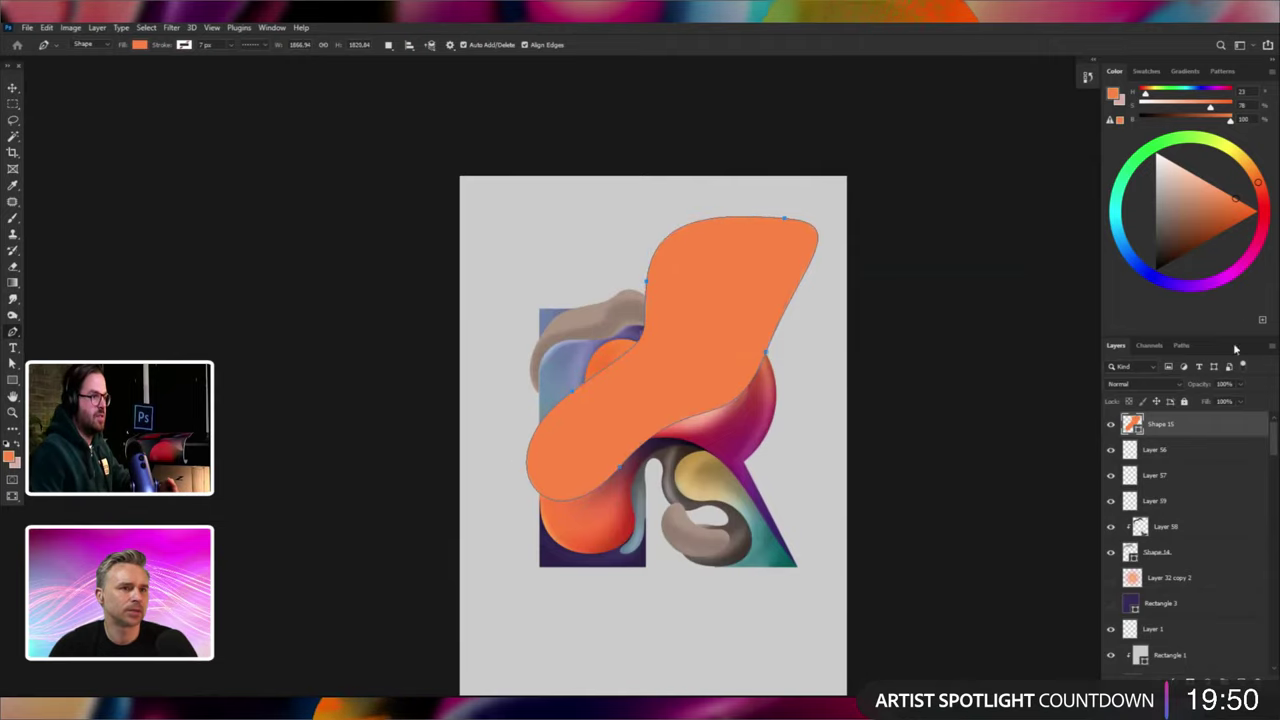
{"action": "key", "text": "Delete"}
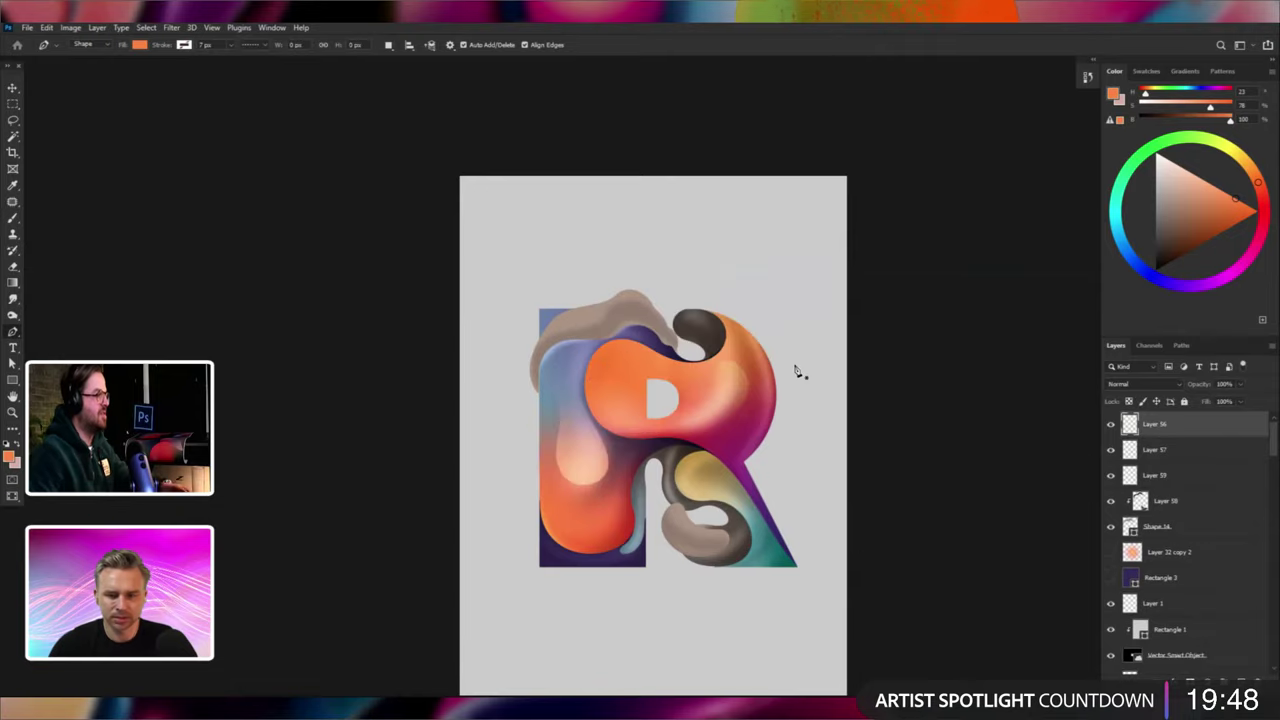
Recolor the overlapping beige shapes on Shape 14 a lighter beige, #cab19e, trying blue and peach tones sampled from the letter along the way.
{"action": "key", "text": "ctrl+plus"}
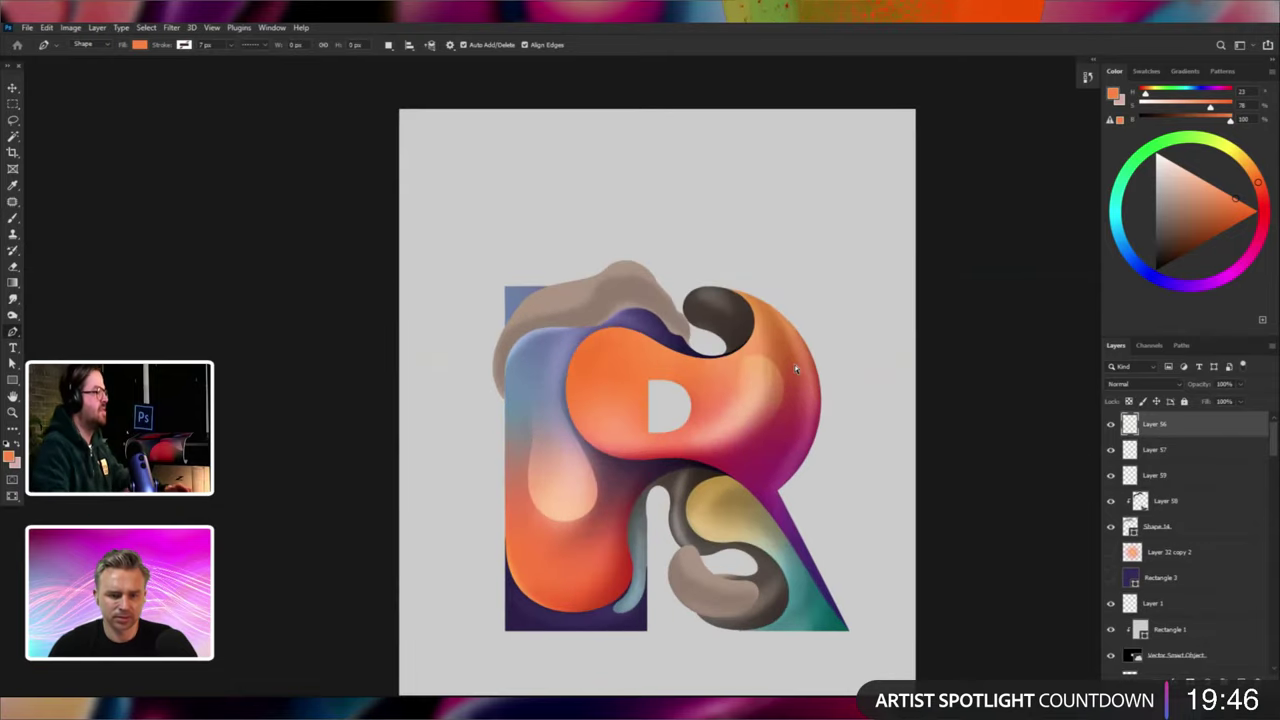
{"action": "key", "text": "v"}
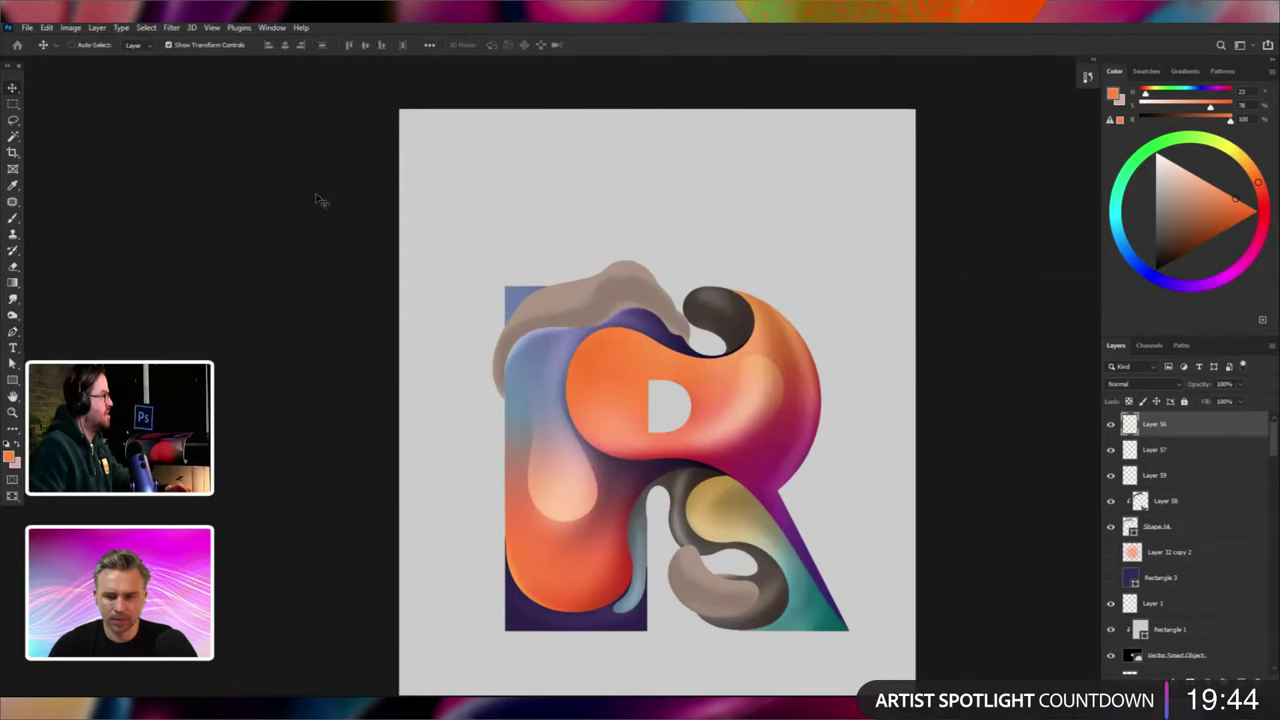
{"action": "right_click", "coordinate": [605, 281]}
{"action": "left_click", "coordinate": [616, 285]}
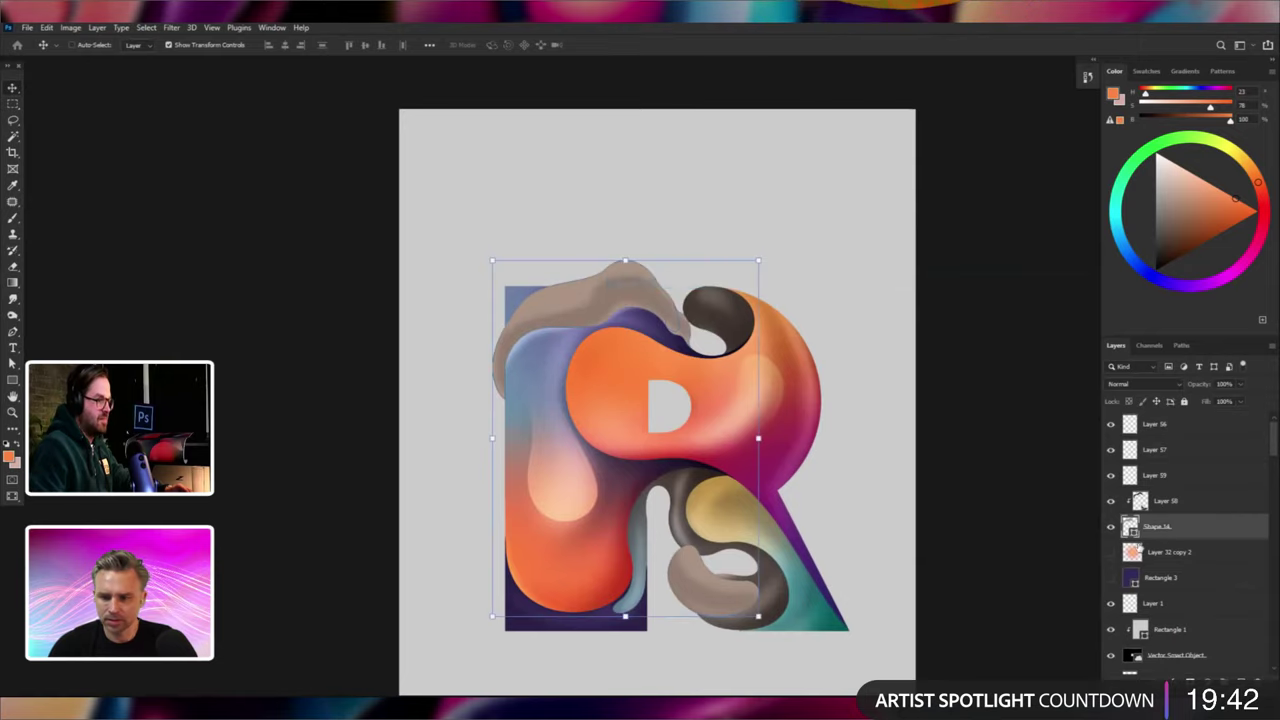
{"action": "mouse_move", "coordinate": [983, 488]}
{"action": "left_mouse_down"}
{"action": "mouse_move", "coordinate": [948, 476]}
{"action": "mouse_move", "coordinate": [977, 492]}
{"action": "left_mouse_up"}
{"action": "left_click_drag", "start_coordinate": [997, 487], "coordinate": [1010, 531]}
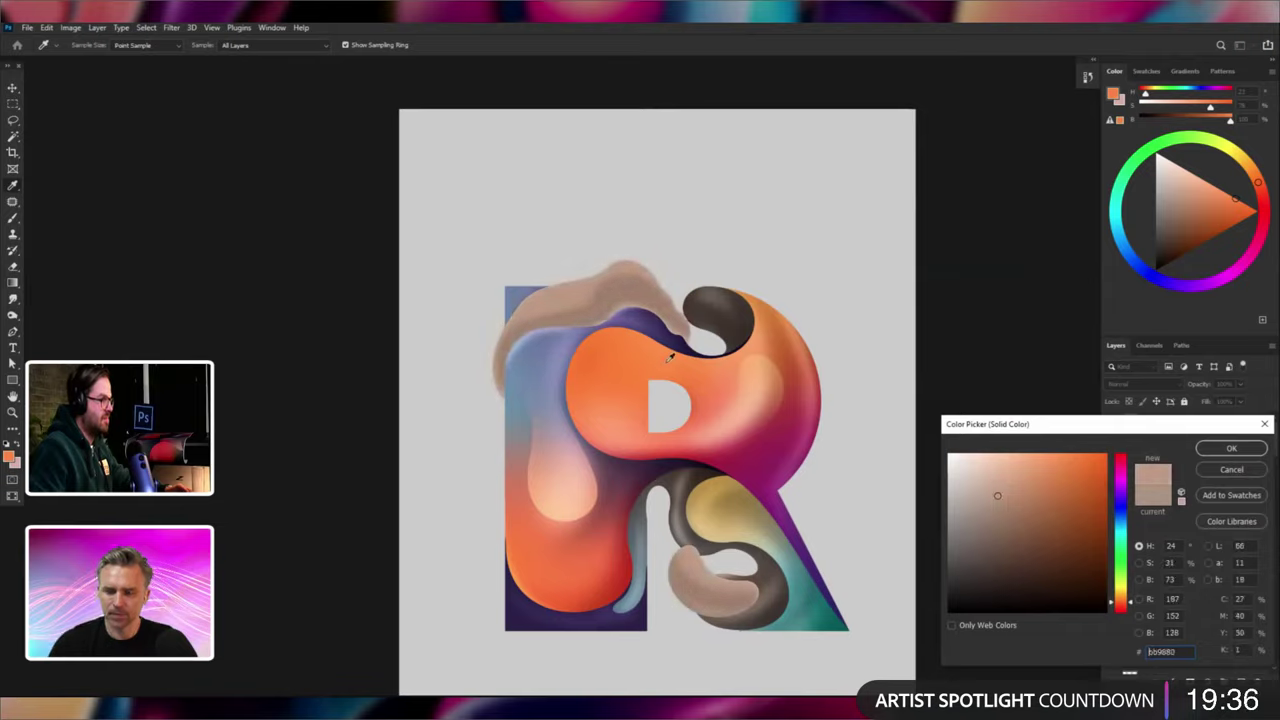
{"action": "left_click", "coordinate": [612, 373]}
{"action": "left_click", "coordinate": [565, 451]}
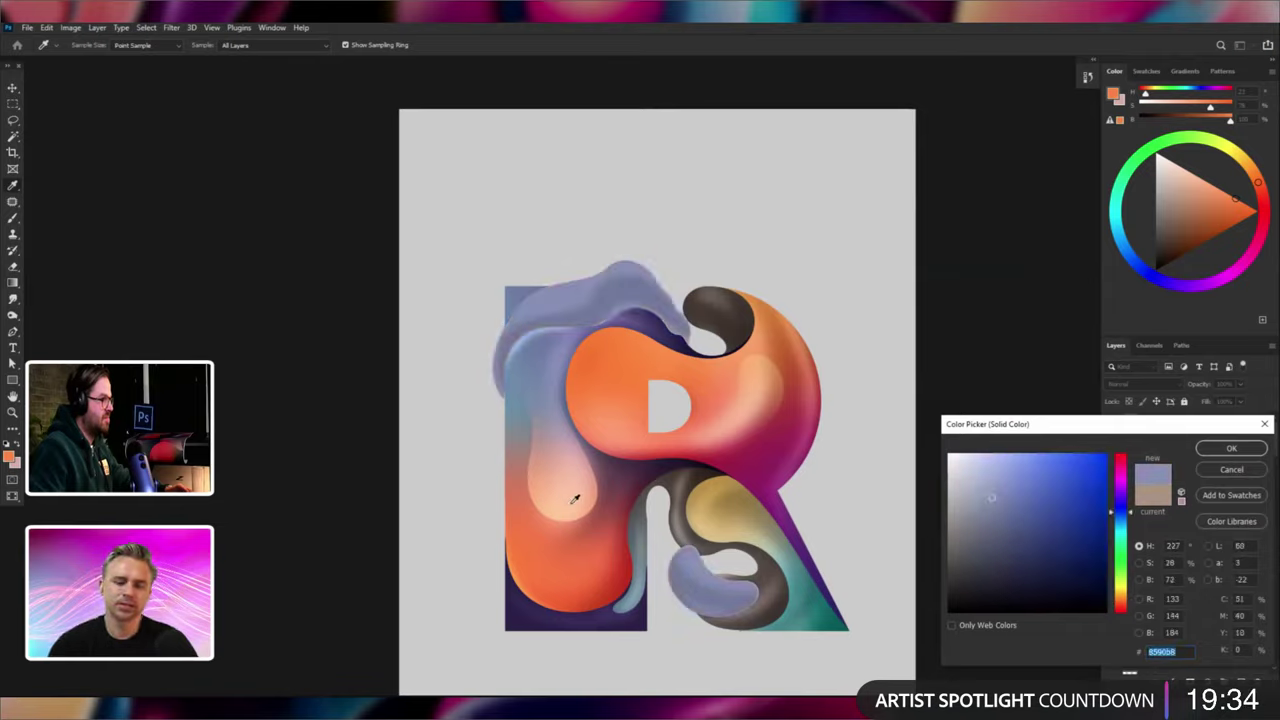
{"action": "left_click", "coordinate": [582, 500]}
{"action": "left_click", "coordinate": [555, 494]}
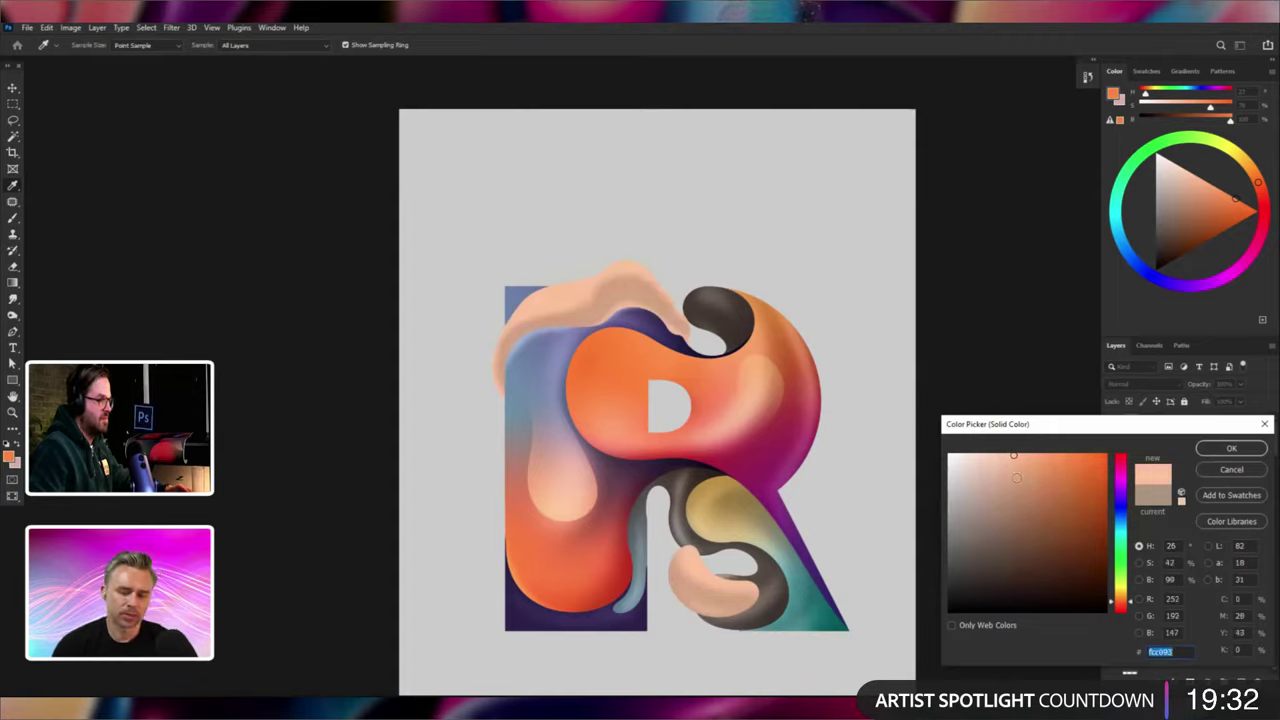
{"action": "left_click", "coordinate": [982, 487]}
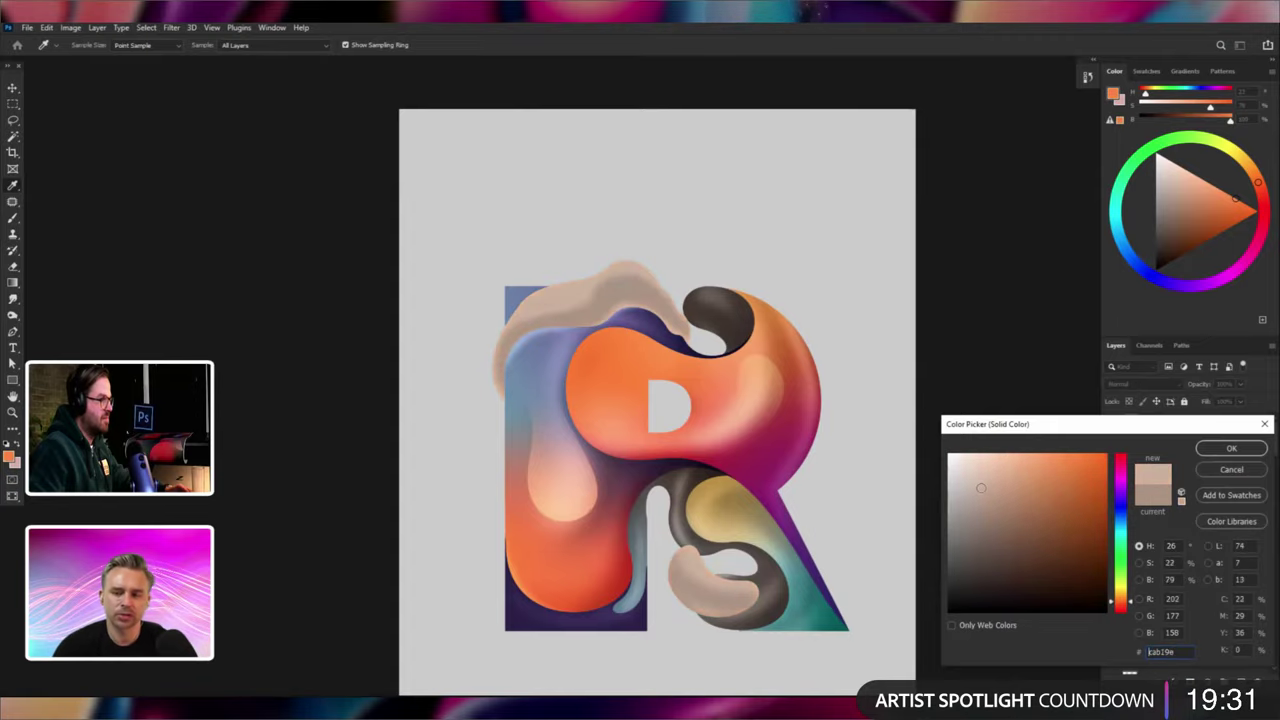
{"action": "left_click", "coordinate": [1242, 451]}
{"action": "key", "text": "v"}
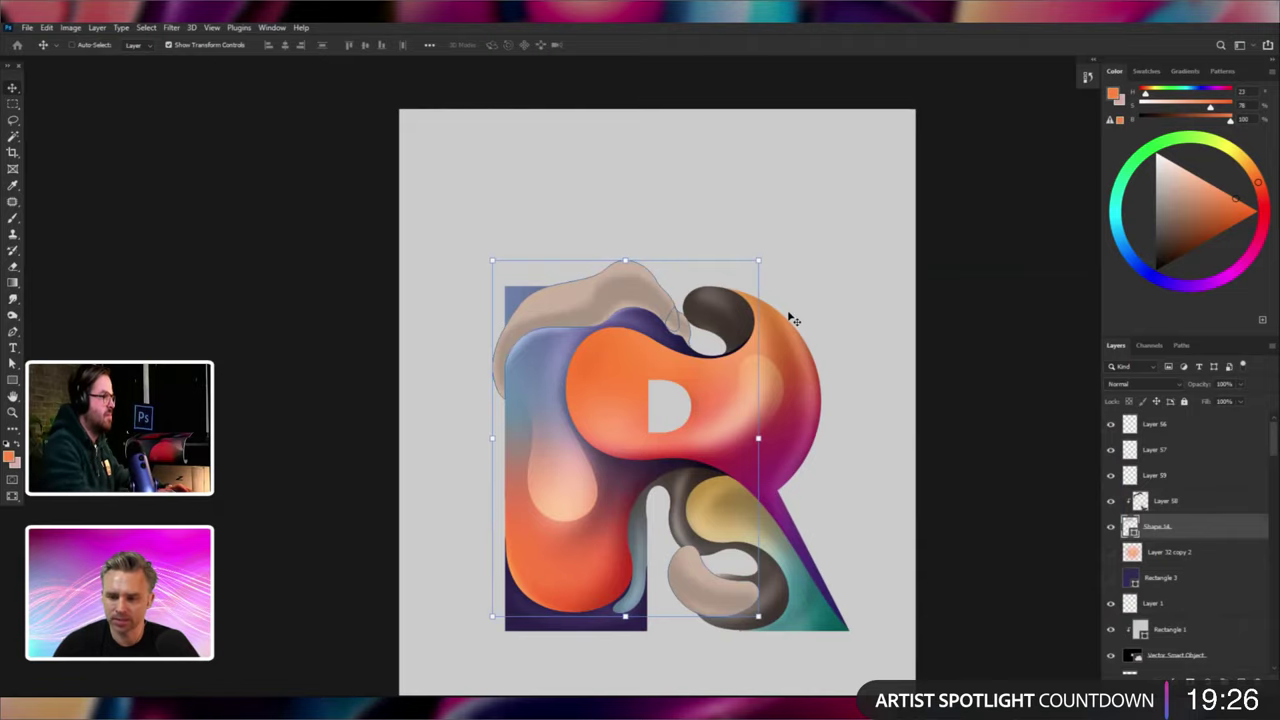
Add a new clipped layer directly above Shape 14 and review the whole letter at a reduced size.
{"action": "key", "text": "ctrl+plus"}
{"action": "key", "text": "ctrl+shift+alt+n"}
{"action": "key", "text": "ctrl+minus"}
{"action": "key", "text": "ctrl+minus"}
{"action": "key", "text": "ctrl+minus"}
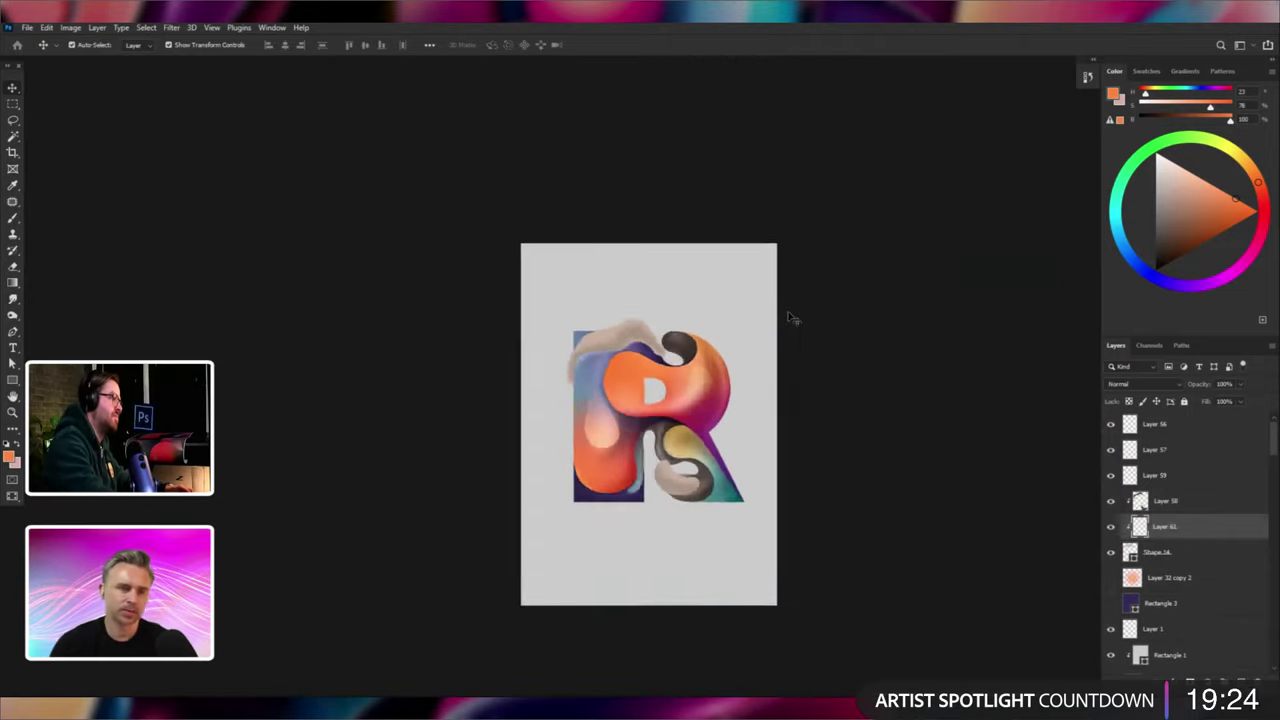
{"action": "key", "text": "ctrl+minus"}
{"action": "key", "text": "ctrl+minus"}
{"action": "key", "text": "ctrl+shift+n"}
{"action": "key", "text": "Escape"}
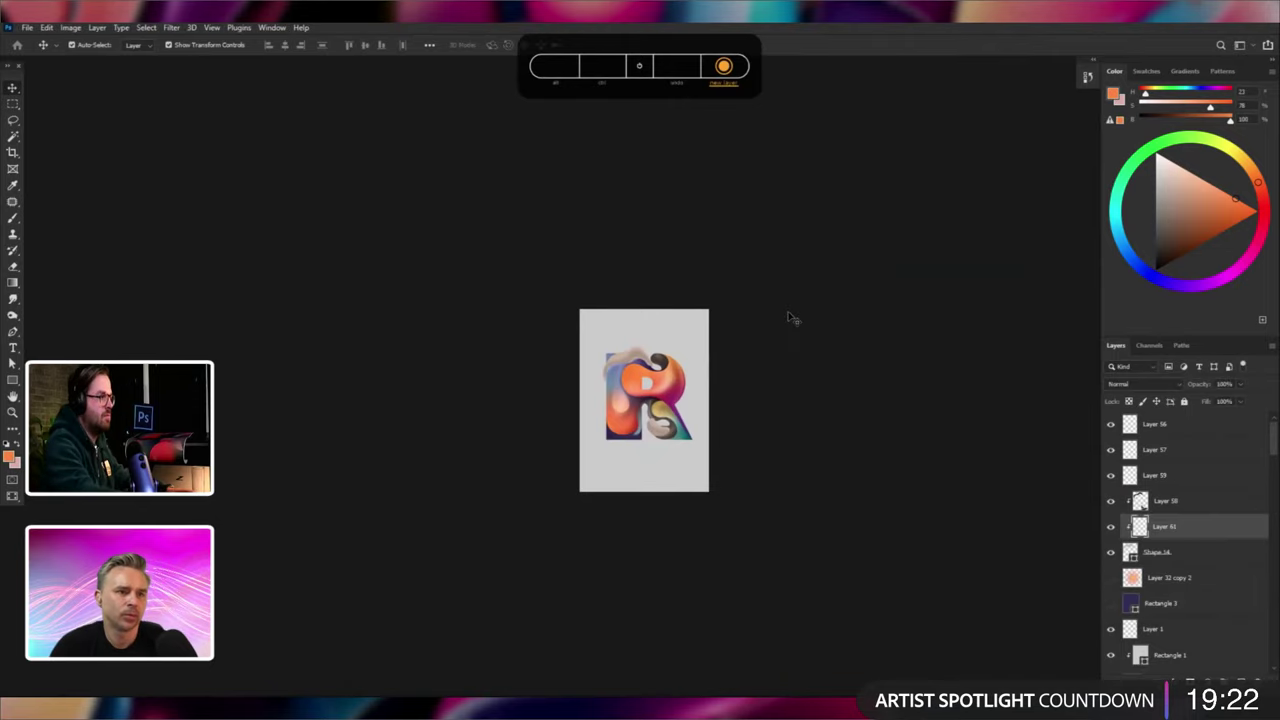
{"action": "key", "text": "ctrl+plus"}
{"action": "key", "text": "ctrl+plus"}
{"action": "key", "text": "ctrl+plus"}
{"action": "key", "text": "ctrl+plus"}
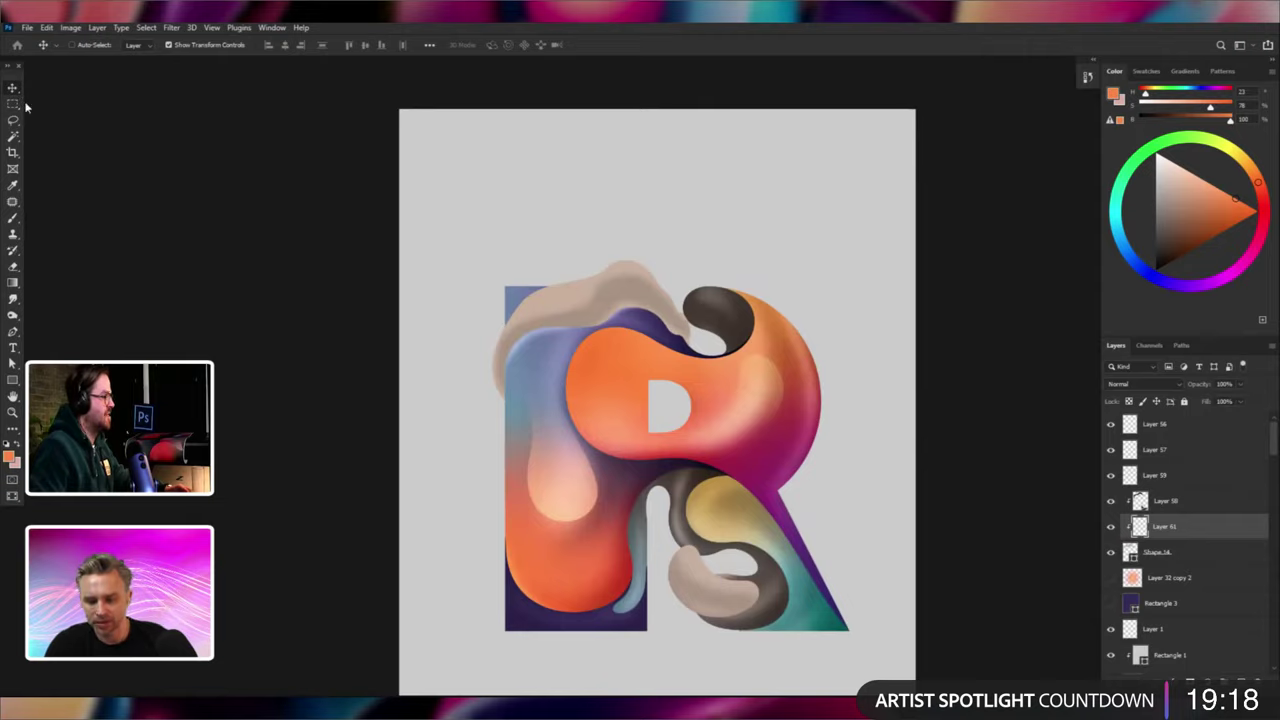
Select Layer 54 in the letter's yellow-green leg and add a new clipped layer for a Pen shape.
{"action": "right_click", "coordinate": [580, 612]}
{"action": "right_click", "coordinate": [551, 446]}
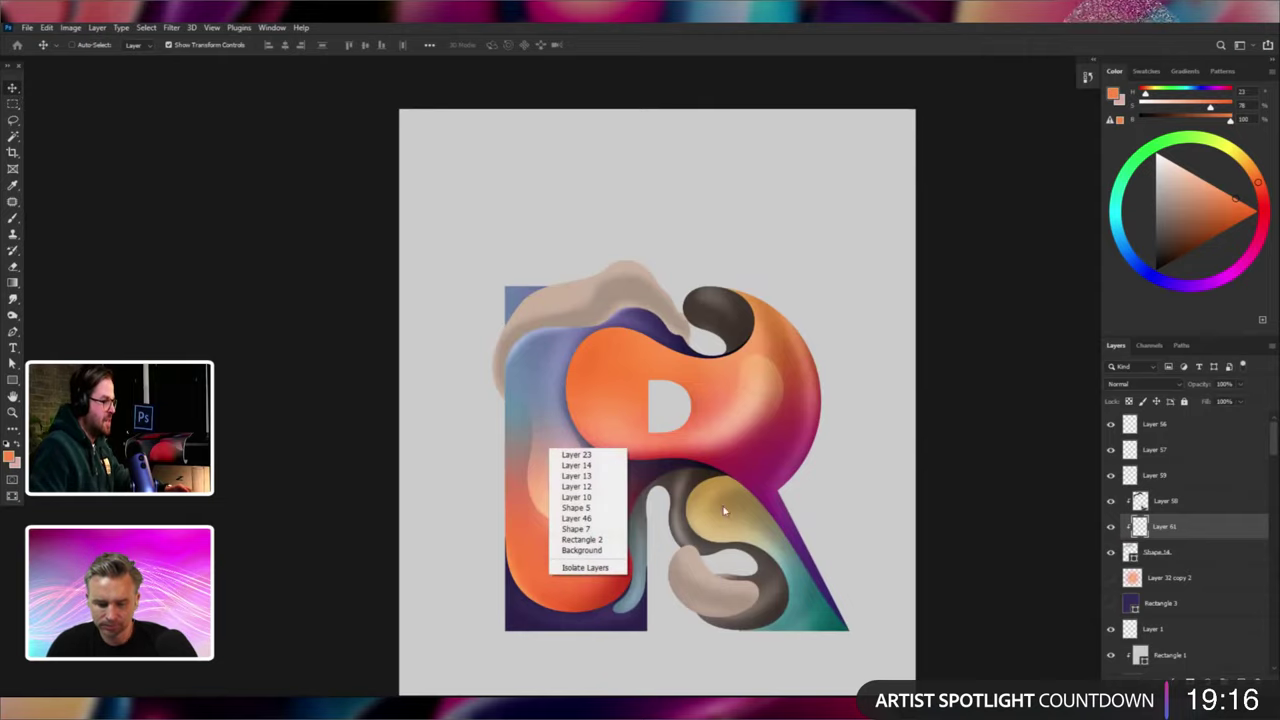
{"action": "right_click", "coordinate": [726, 509]}
{"action": "left_click", "coordinate": [745, 513]}
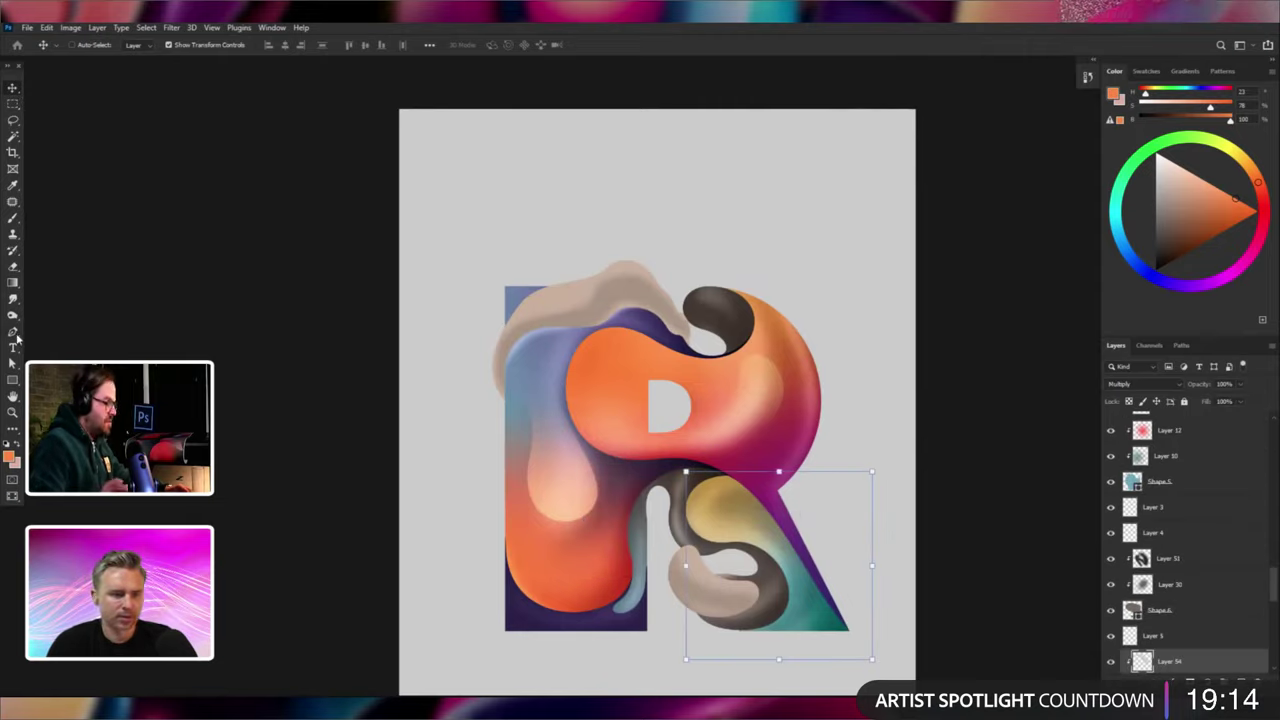
{"action": "left_click", "coordinate": [13, 332]}
{"action": "key", "text": "ctrl+shift+alt+n"}
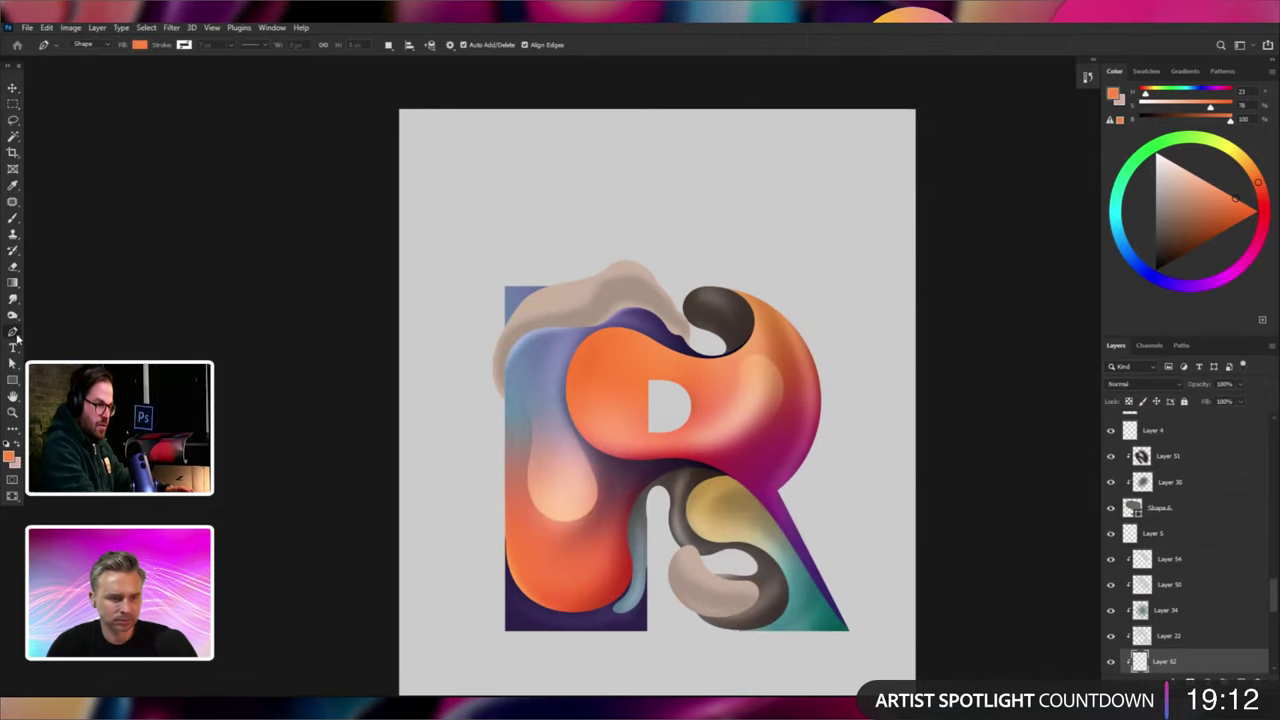
Draw a freeform Pen shape clipped inside the leg, curving from the yellow area down along the outer edge to the teal foot.
{"action": "key", "text": "ctrl+plus"}
{"action": "key", "text": "ctrl+plus"}
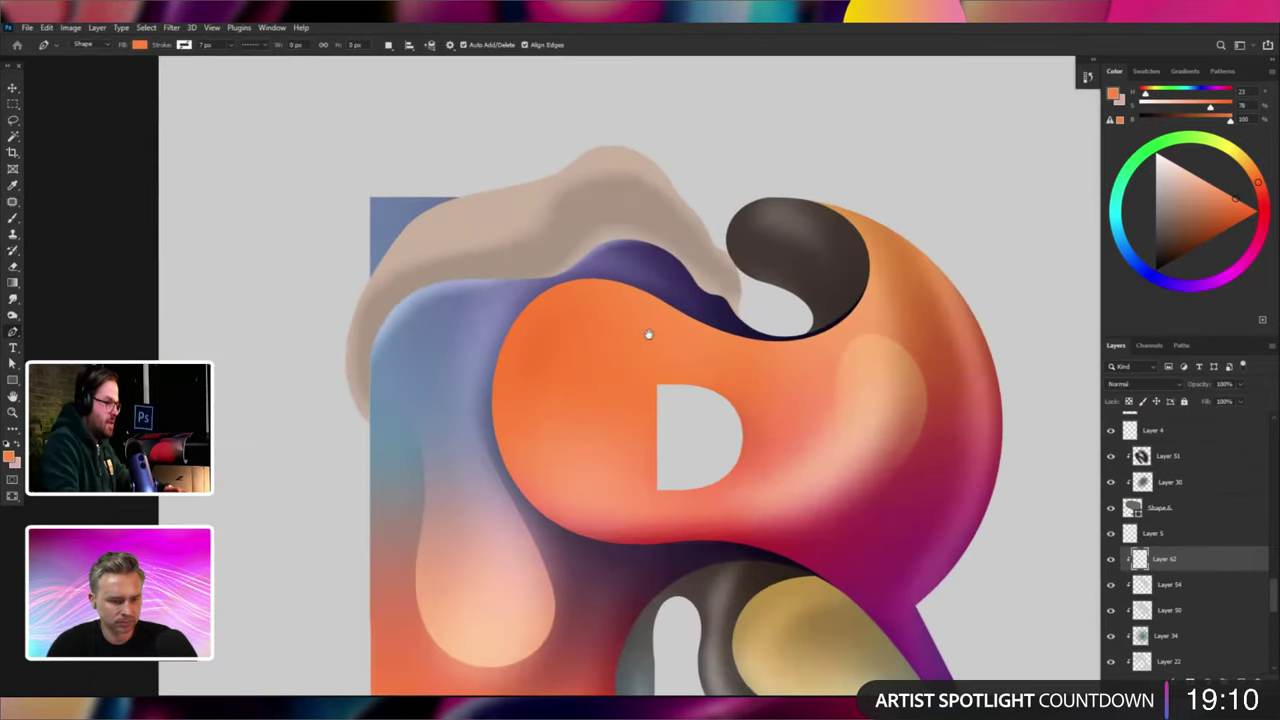
{"action": "left_click_drag", "start_coordinate": [868, 627], "coordinate": [541, 335]}
{"action": "left_click_drag", "start_coordinate": [670, 422], "coordinate": [729, 417]}
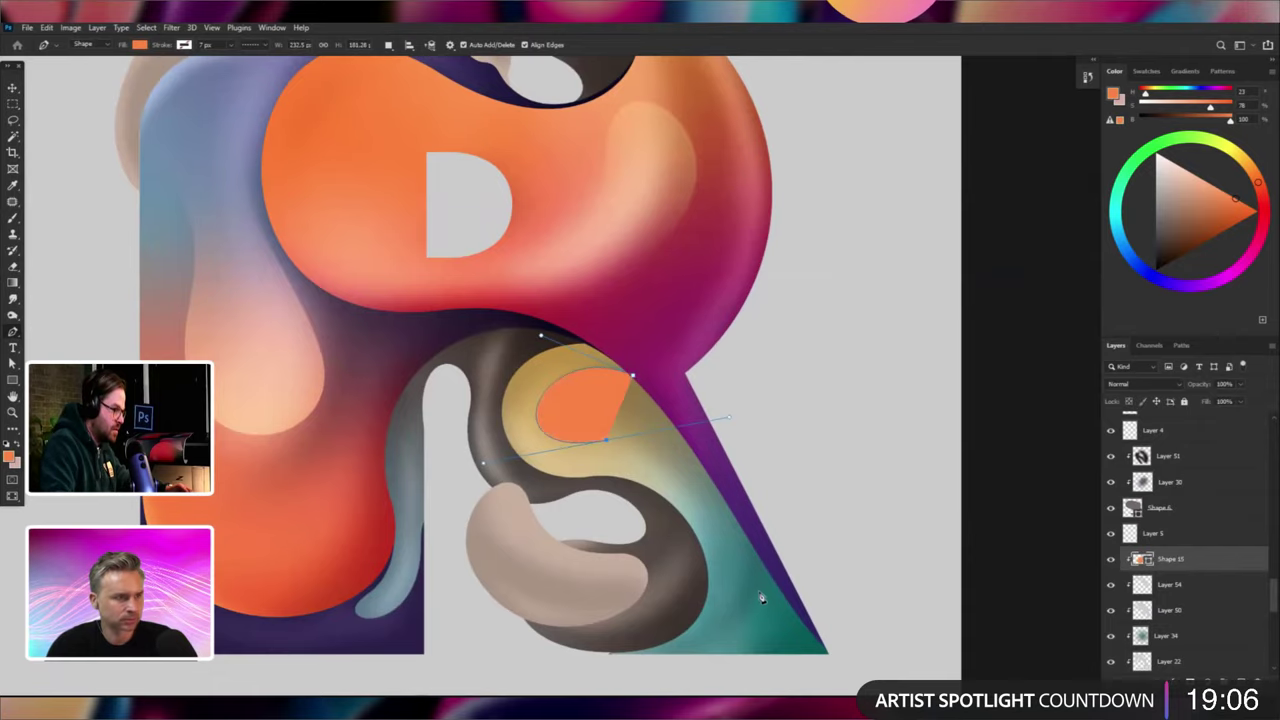
{"action": "left_click_drag", "start_coordinate": [757, 591], "coordinate": [813, 625]}
{"action": "left_click_drag", "start_coordinate": [635, 655], "coordinate": [588, 658]}
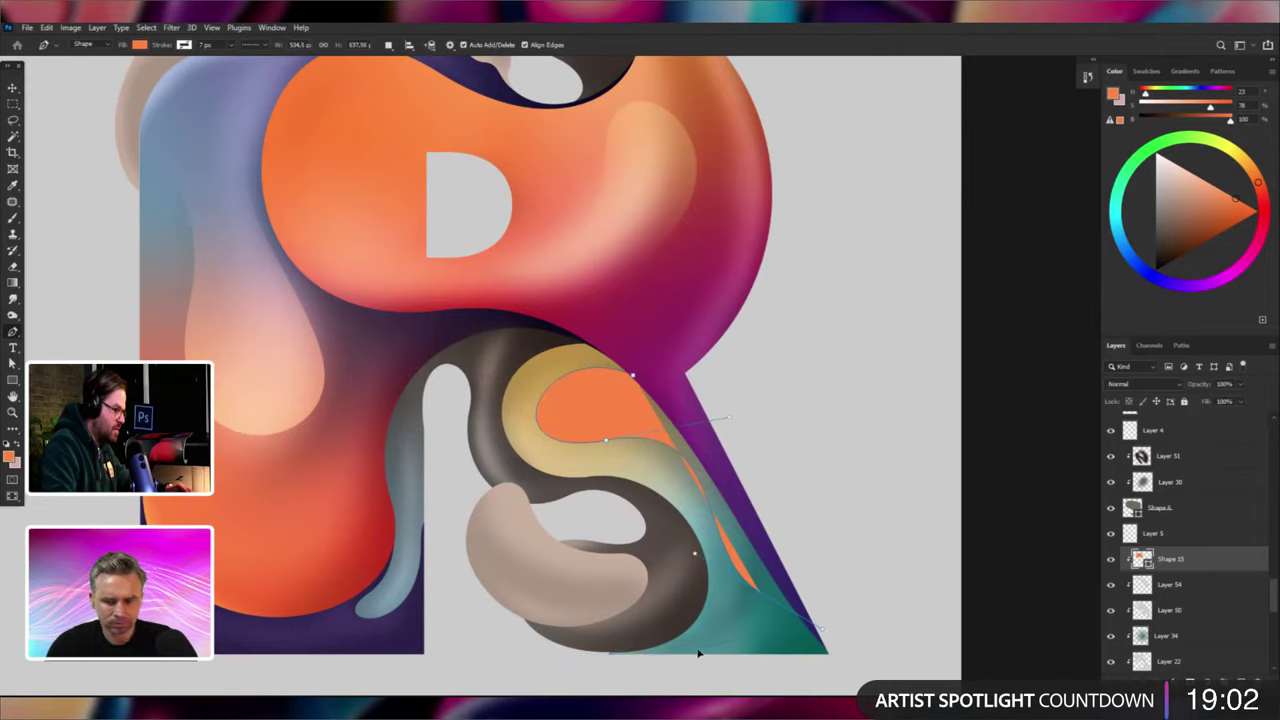
{"action": "left_click_drag", "start_coordinate": [856, 673], "coordinate": [890, 663]}
{"action": "left_click_drag", "start_coordinate": [852, 579], "coordinate": [731, 388]}
{"action": "left_click_drag", "start_coordinate": [723, 374], "coordinate": [666, 361]}
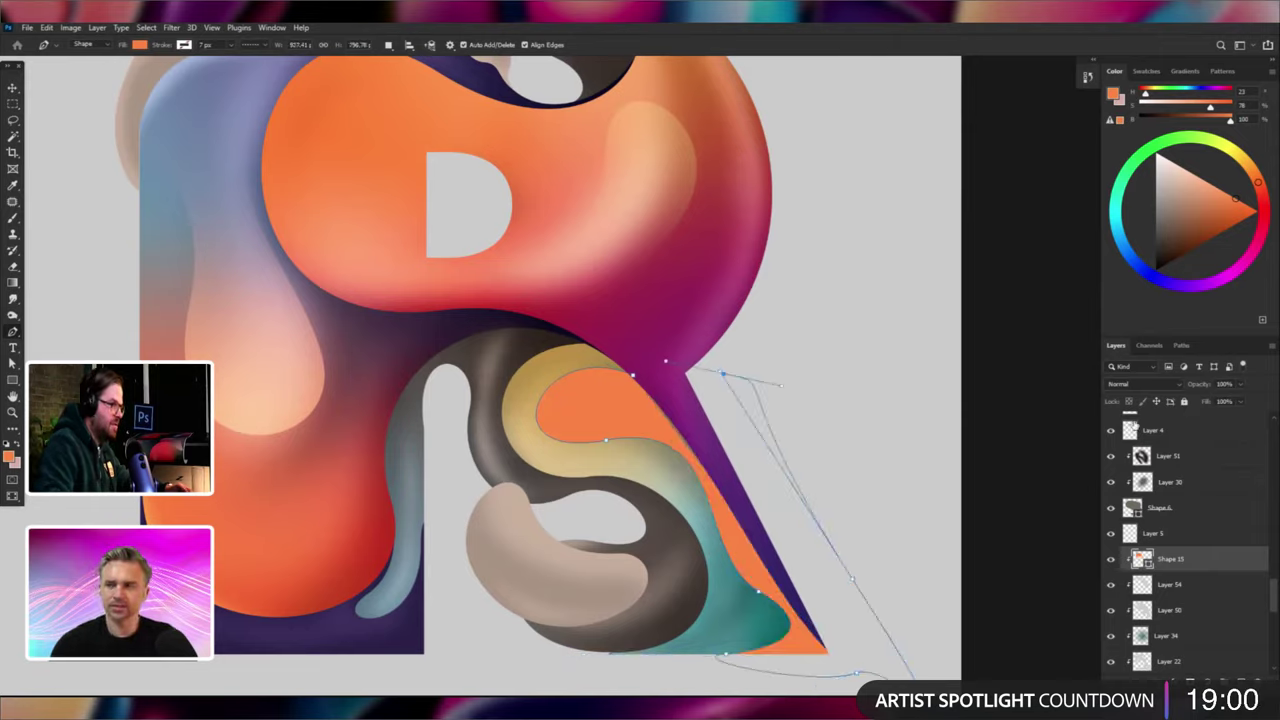
Set the leg's new shape to Multiply blending and change its fill to light grey, #e2e2e2.
{"action": "left_click", "coordinate": [1119, 385]}
{"action": "left_click", "coordinate": [1119, 406]}
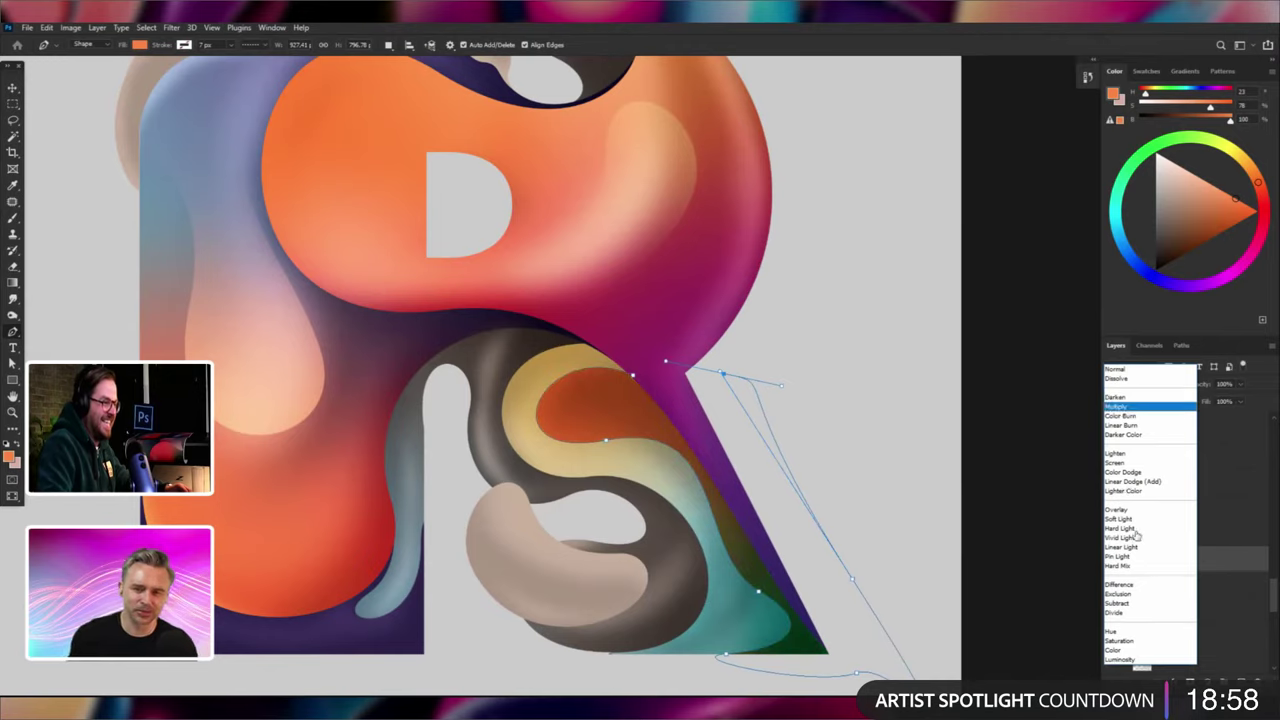
{"action": "double_click", "coordinate": [1141, 562]}
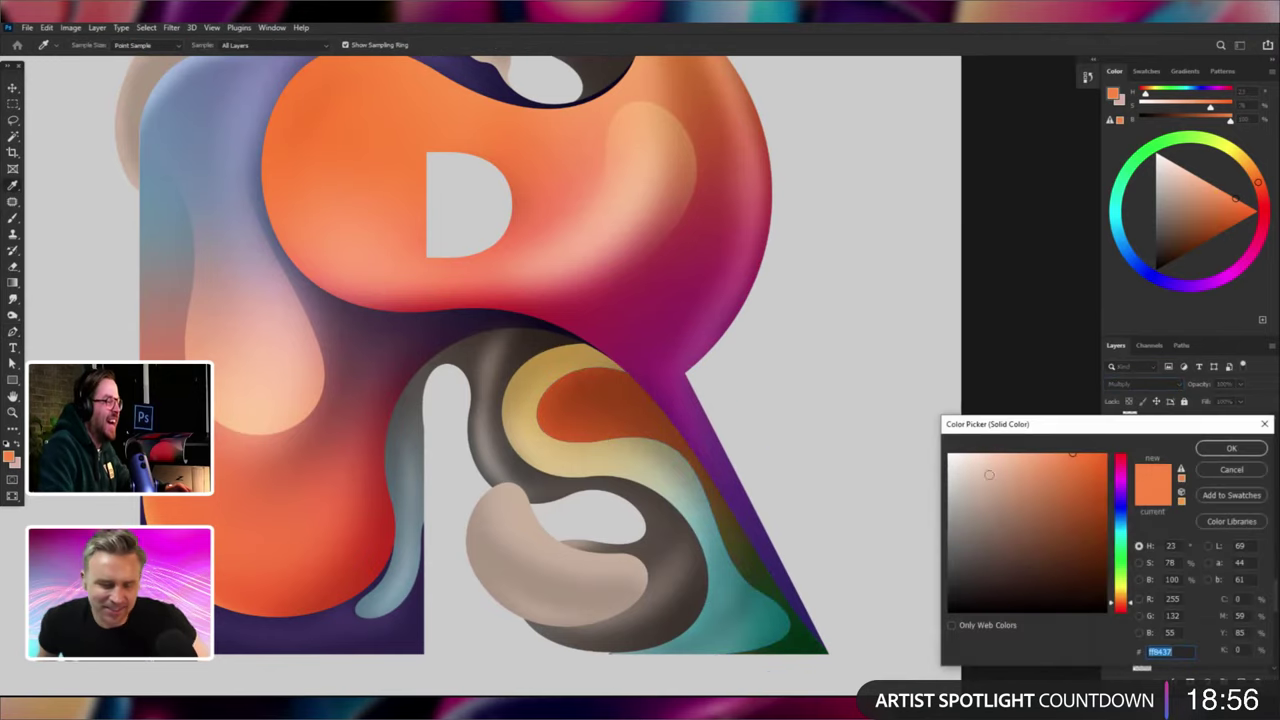
{"action": "left_click", "coordinate": [948, 470]}
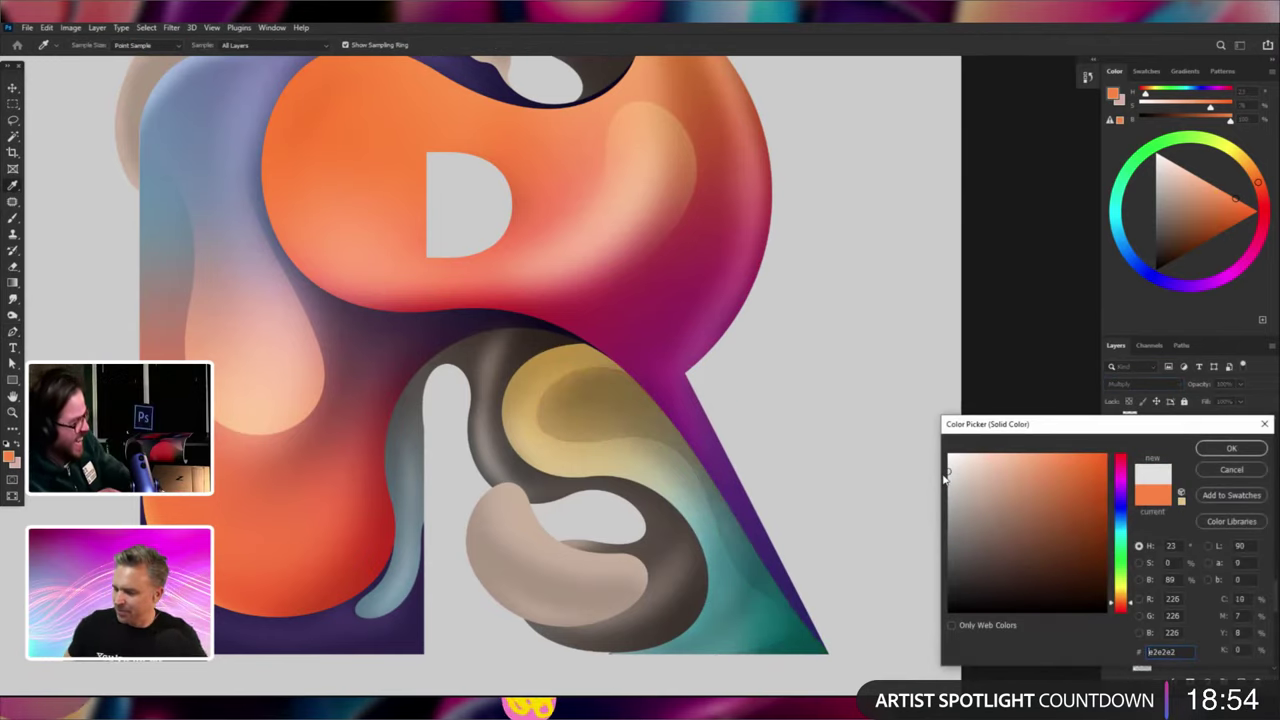
{"action": "key", "text": "Return"}
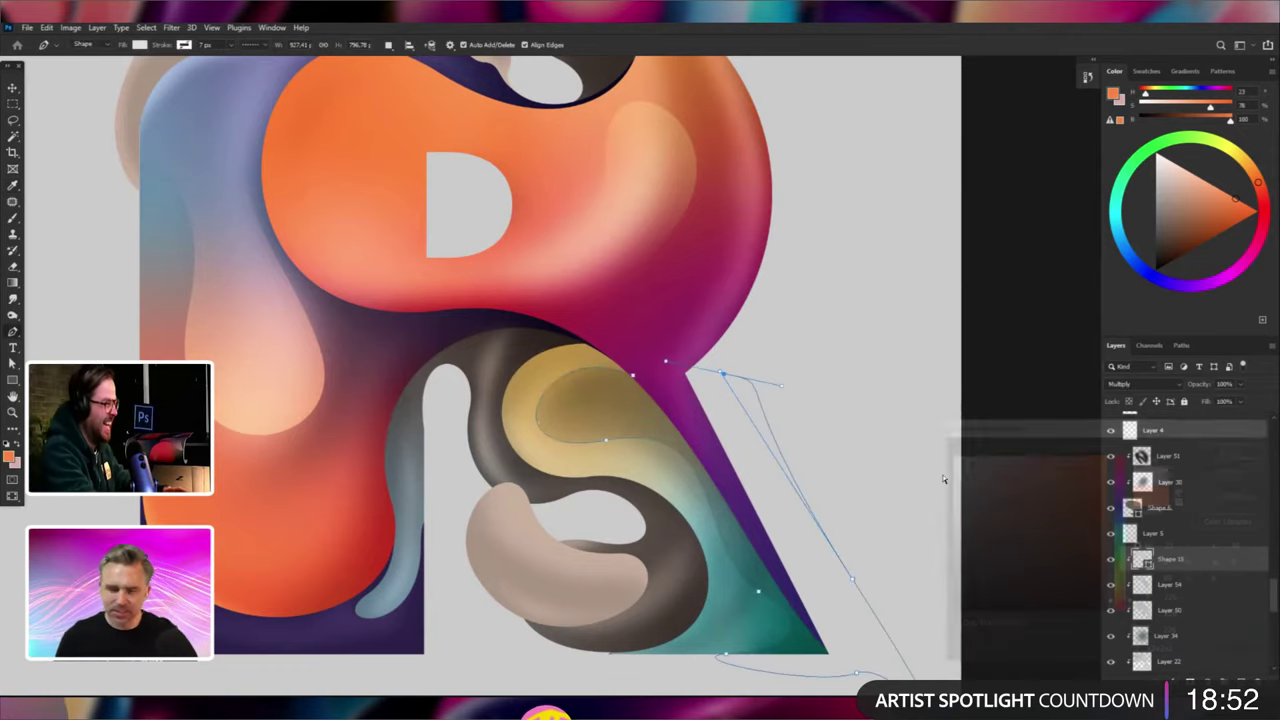
Add a new layer above the leg's Multiply shape and check the whole letter.
{"action": "key", "text": "ctrl+minus"}
{"action": "key", "text": "ctrl+minus"}
{"action": "key", "text": "ctrl+shift+alt+n"}
{"action": "key", "text": "ctrl+minus"}
{"action": "key", "text": "ctrl+minus"}
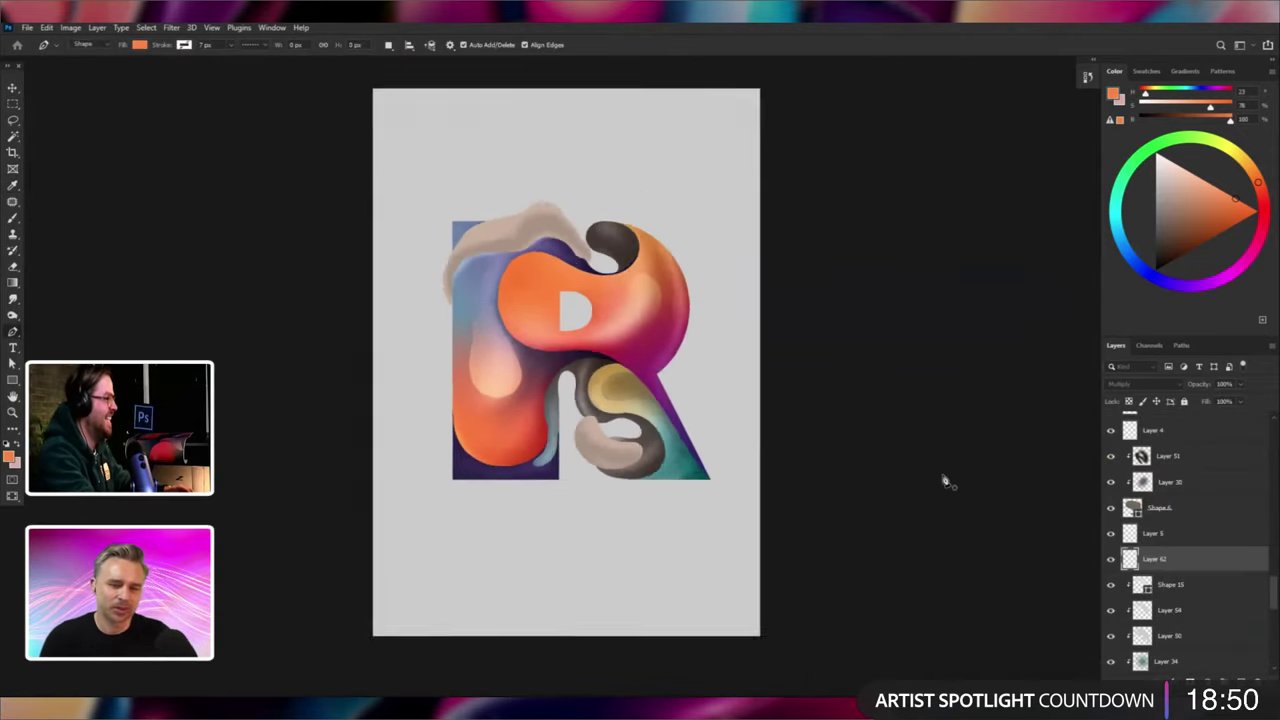
{"action": "key", "text": "f"}
{"action": "key", "text": "ctrl+0"}
{"action": "key", "text": "f"}
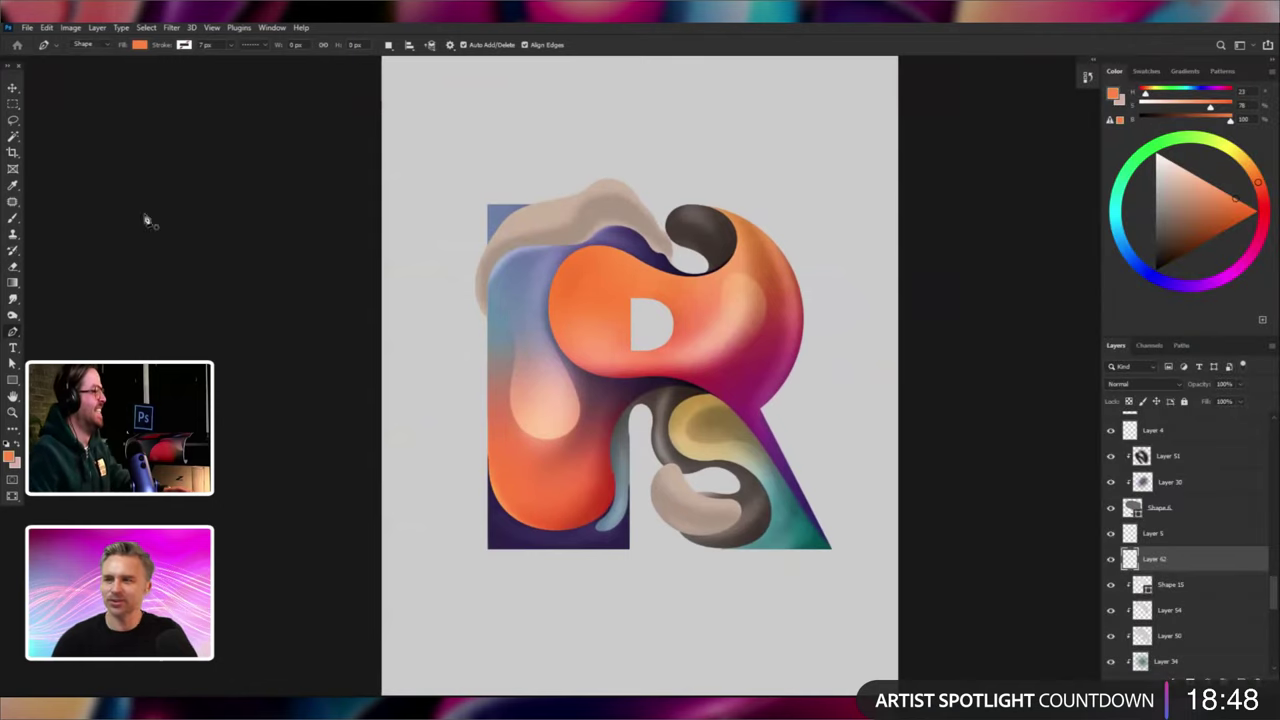
Select the beige shapes' shading layer, Layer 58, and add a new gradient layer clipped directly above Shape 14.
{"action": "key", "text": "v"}
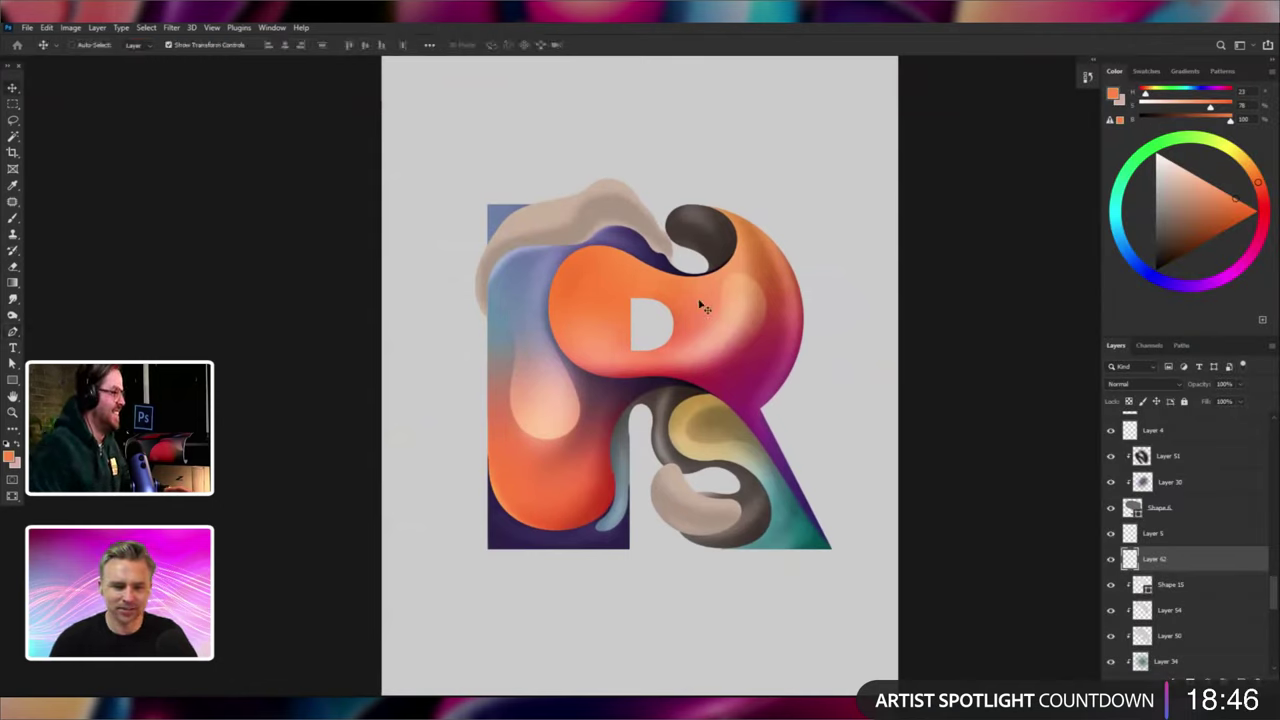
{"action": "right_click", "coordinate": [716, 327]}
{"action": "left_click", "coordinate": [724, 332]}
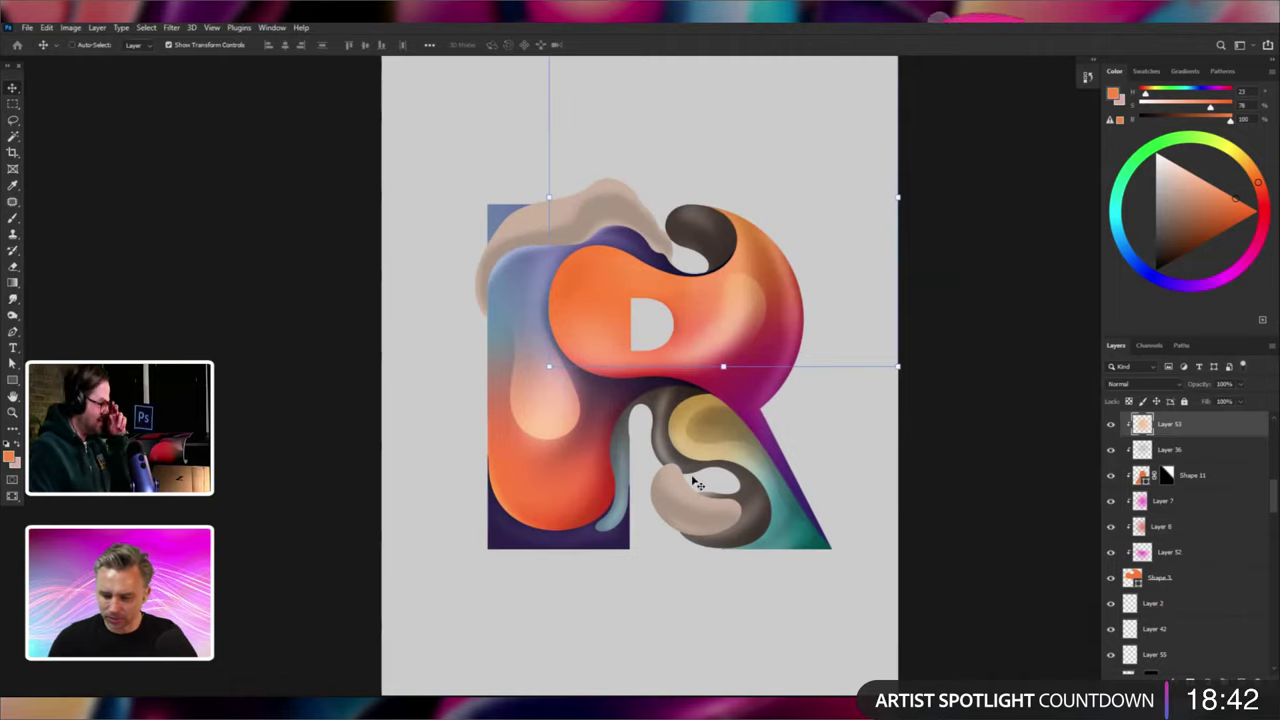
{"action": "right_click", "coordinate": [676, 502]}
{"action": "left_click", "coordinate": [692, 508]}
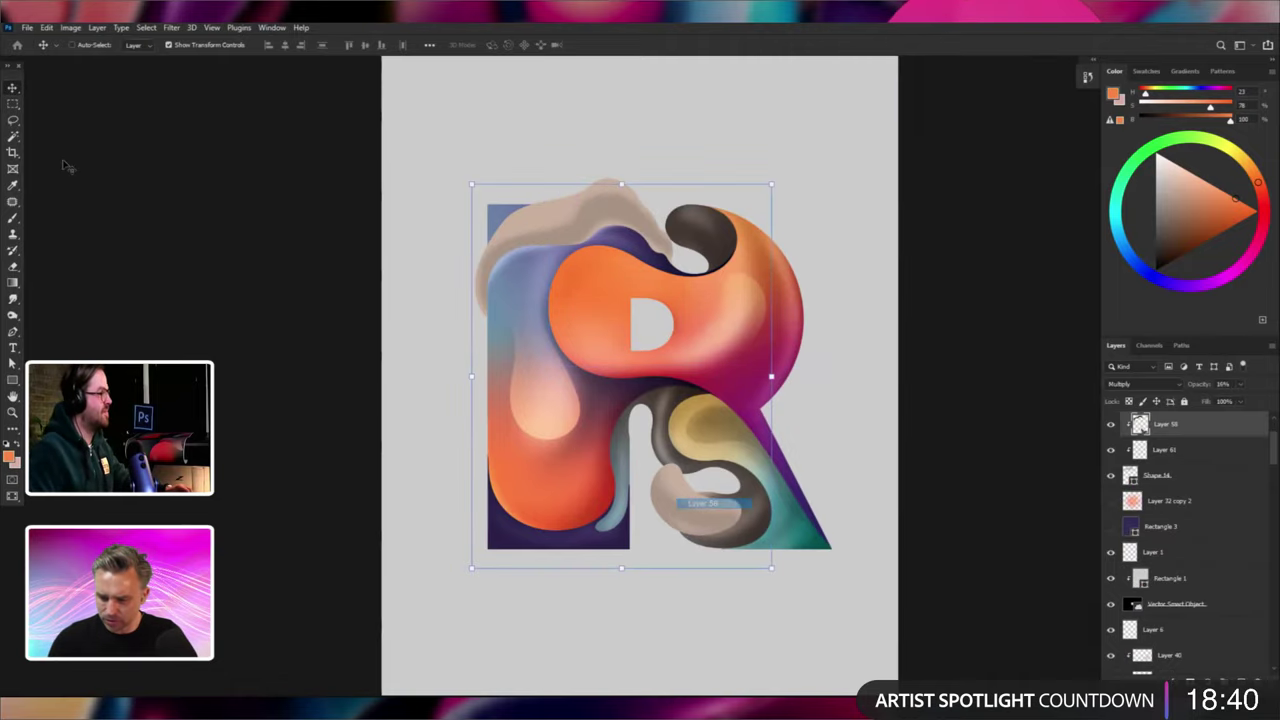
{"action": "left_click", "coordinate": [13, 284]}
{"action": "key", "text": "ctrl+shift+alt+n"}
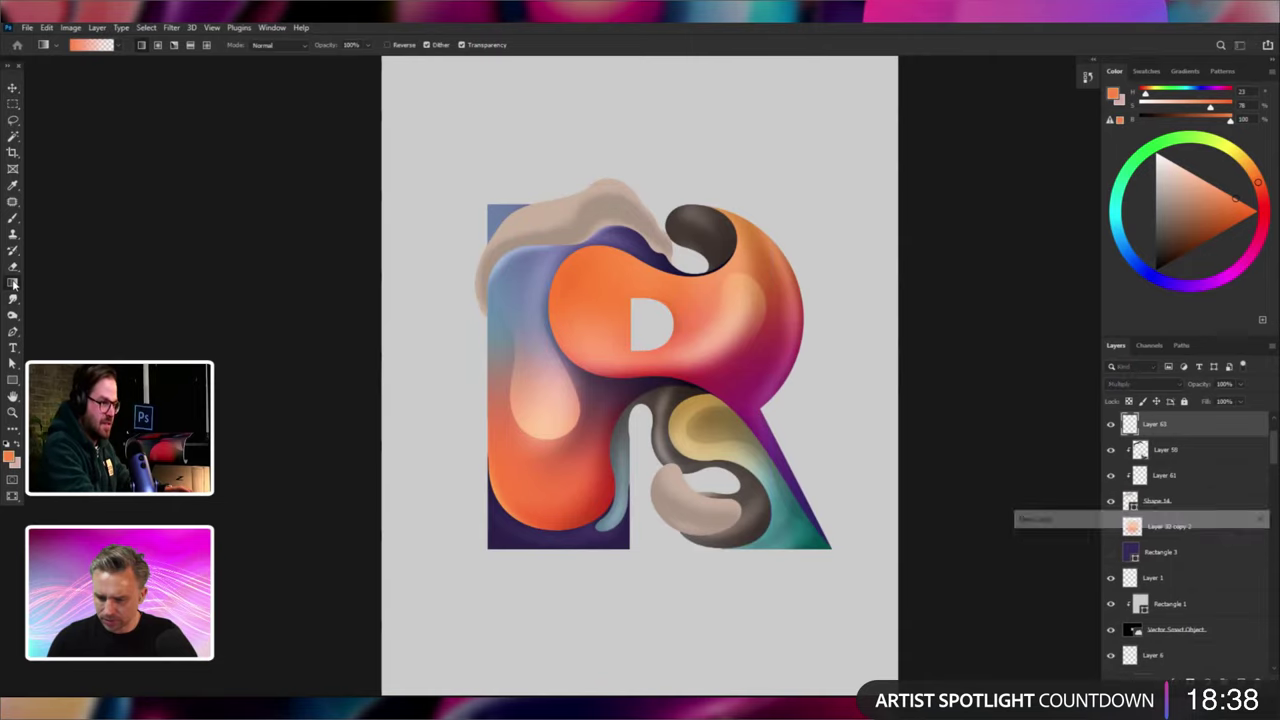
{"action": "key", "text": "ctrl+bracketleft"}
{"action": "key", "text": "ctrl+plus"}
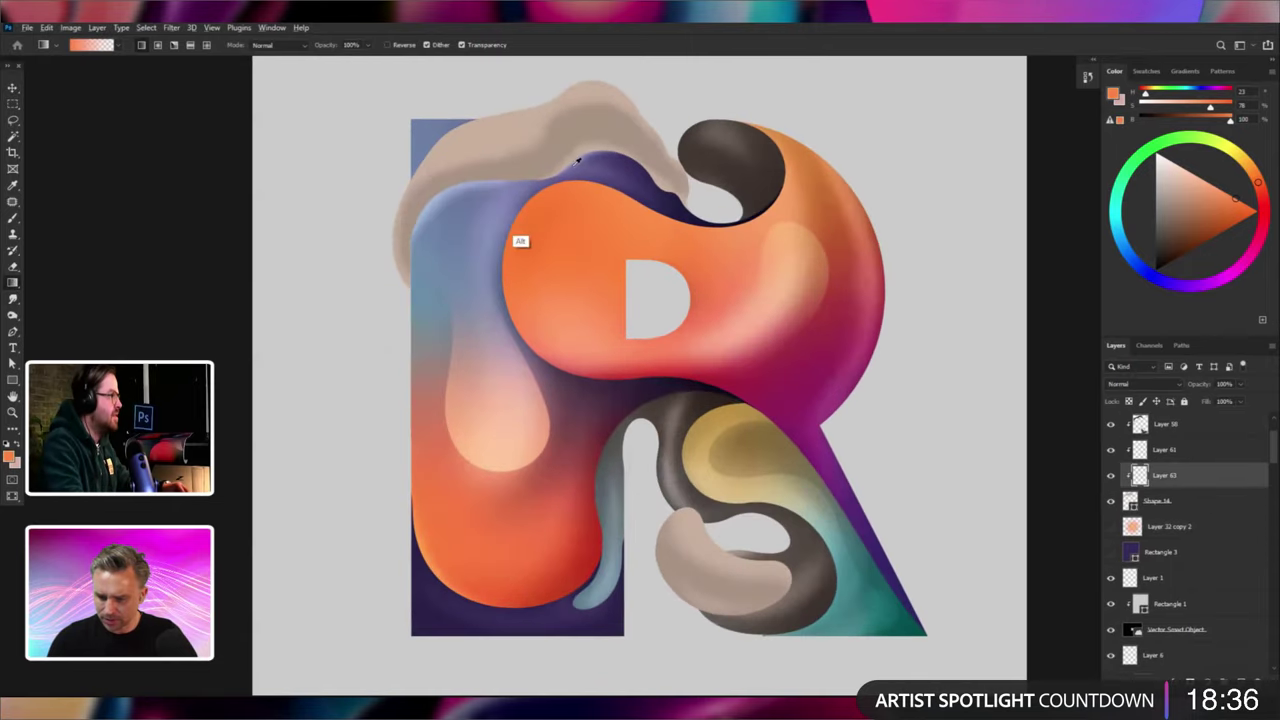
Try a linear gradient in dark brown, sampled from the curl at the top, across the lower beige shape, and undo it.
{"action": "left_click", "coordinate": [558, 155], "text": "alt"}
{"action": "key", "text": "ctrl+minus"}
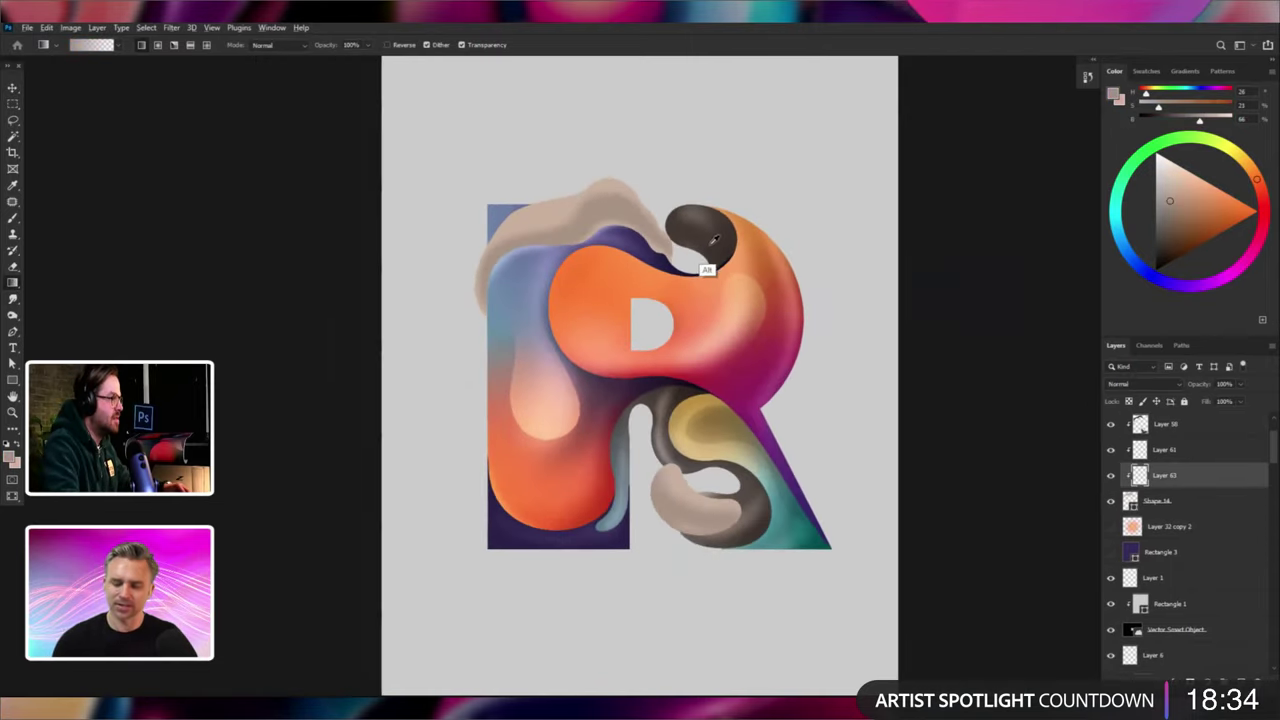
{"action": "left_click", "coordinate": [713, 240], "text": "alt"}
{"action": "left_click_drag", "start_coordinate": [748, 523], "coordinate": [695, 475]}
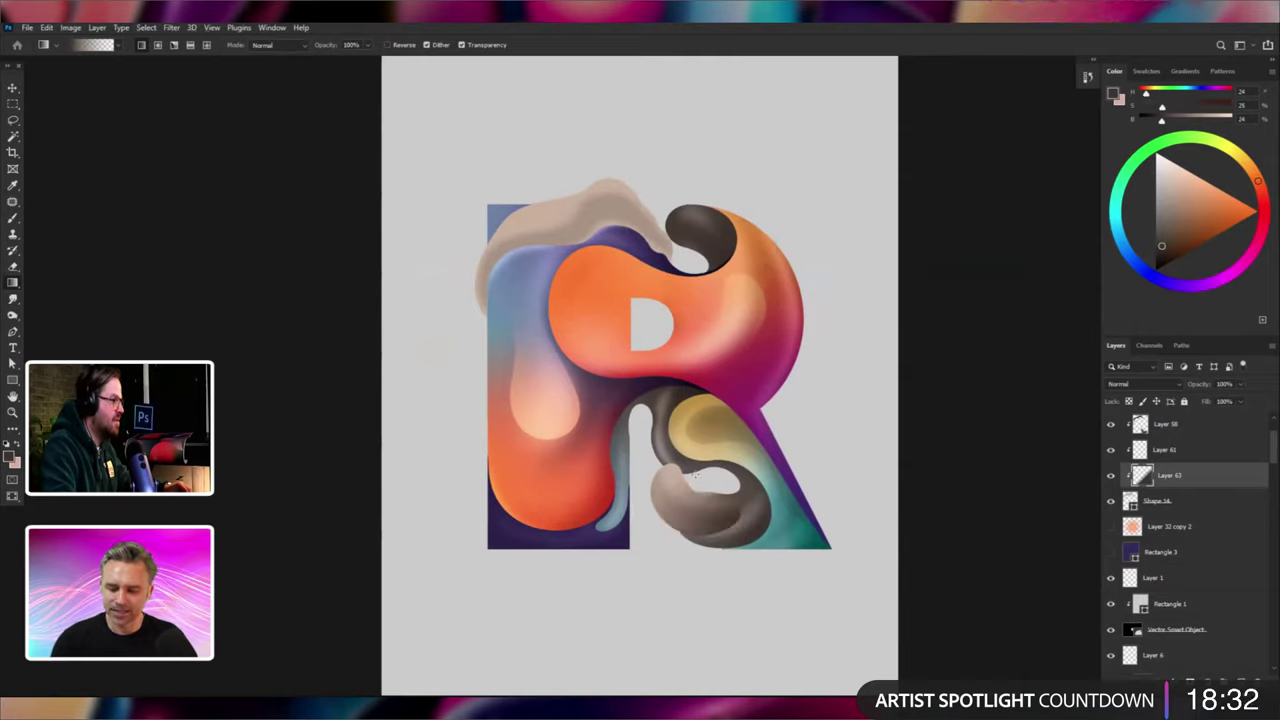
{"action": "key", "text": "ctrl+z"}
Sample orange from the bowl and tint the outer end of the upper beige wavy shape with a radial orange gradient.
{"action": "left_click", "coordinate": [694, 298], "text": "alt"}
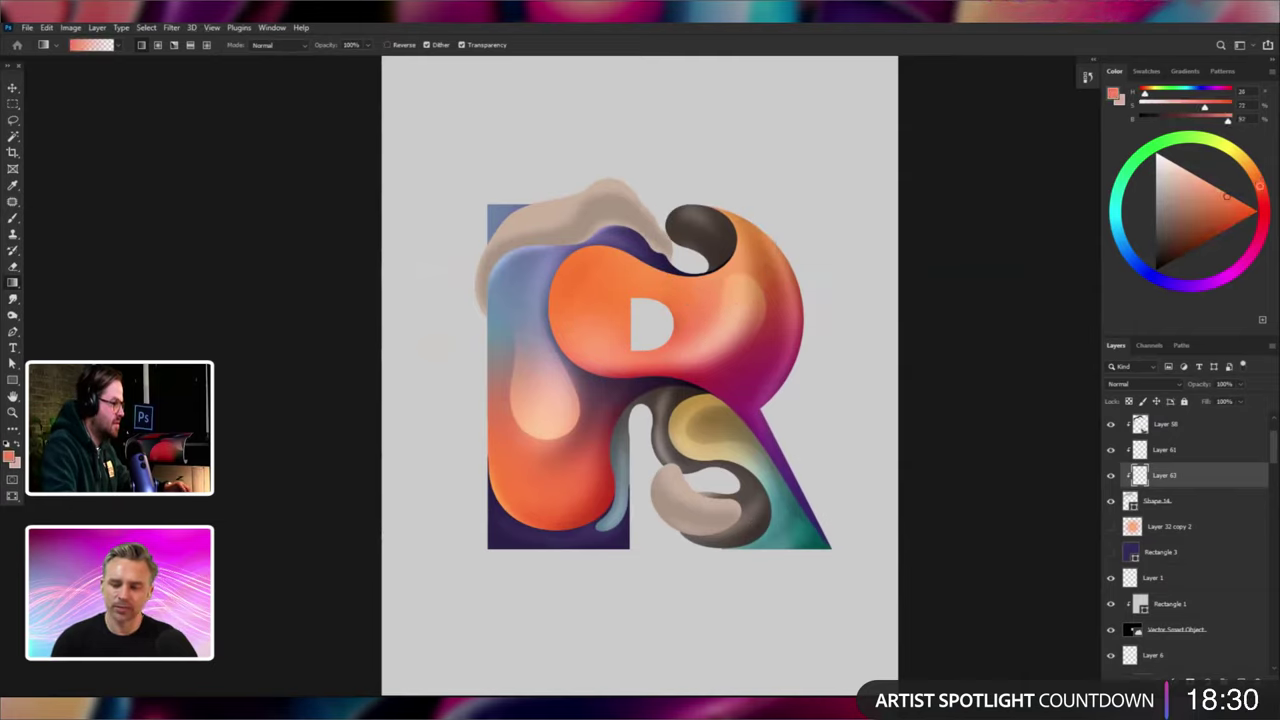
{"action": "left_click_drag", "start_coordinate": [645, 470], "coordinate": [715, 520]}
{"action": "key", "text": "ctrl+z"}
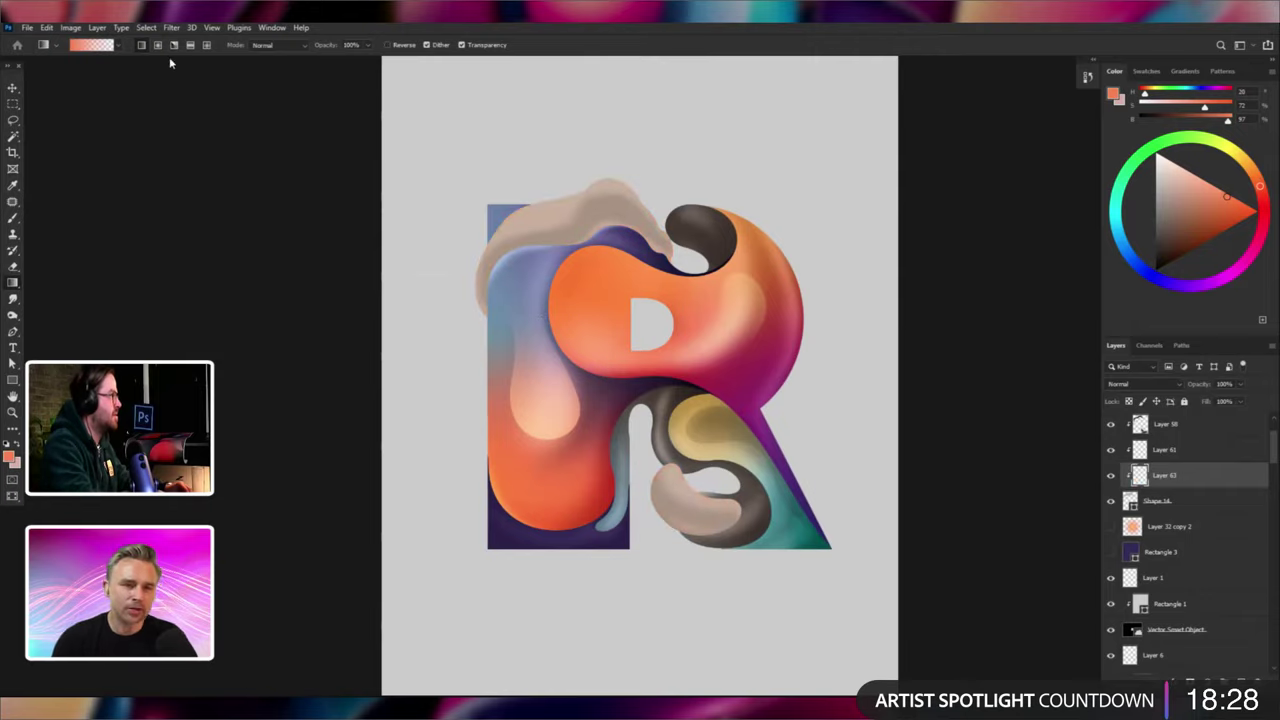
{"action": "left_click_drag", "start_coordinate": [507, 183], "coordinate": [516, 176]}
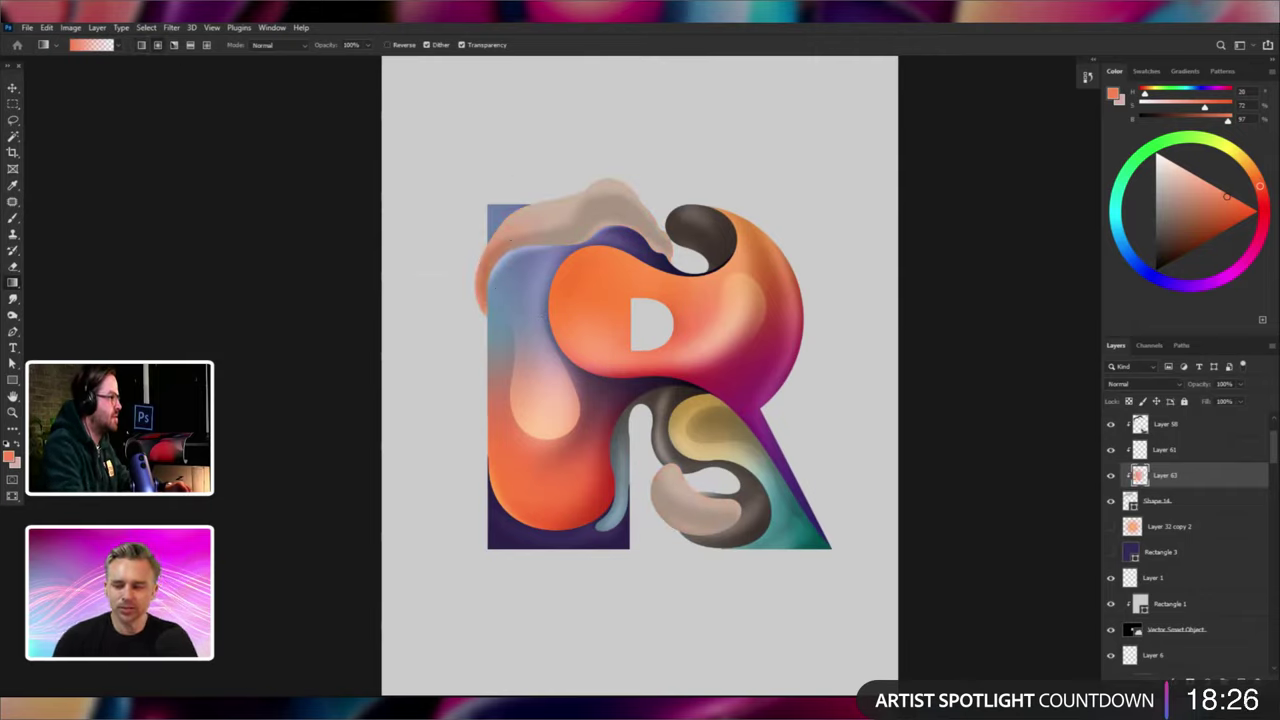
{"action": "key", "text": "ctrl+z"}
{"action": "left_click_drag", "start_coordinate": [420, 275], "coordinate": [553, 194]}
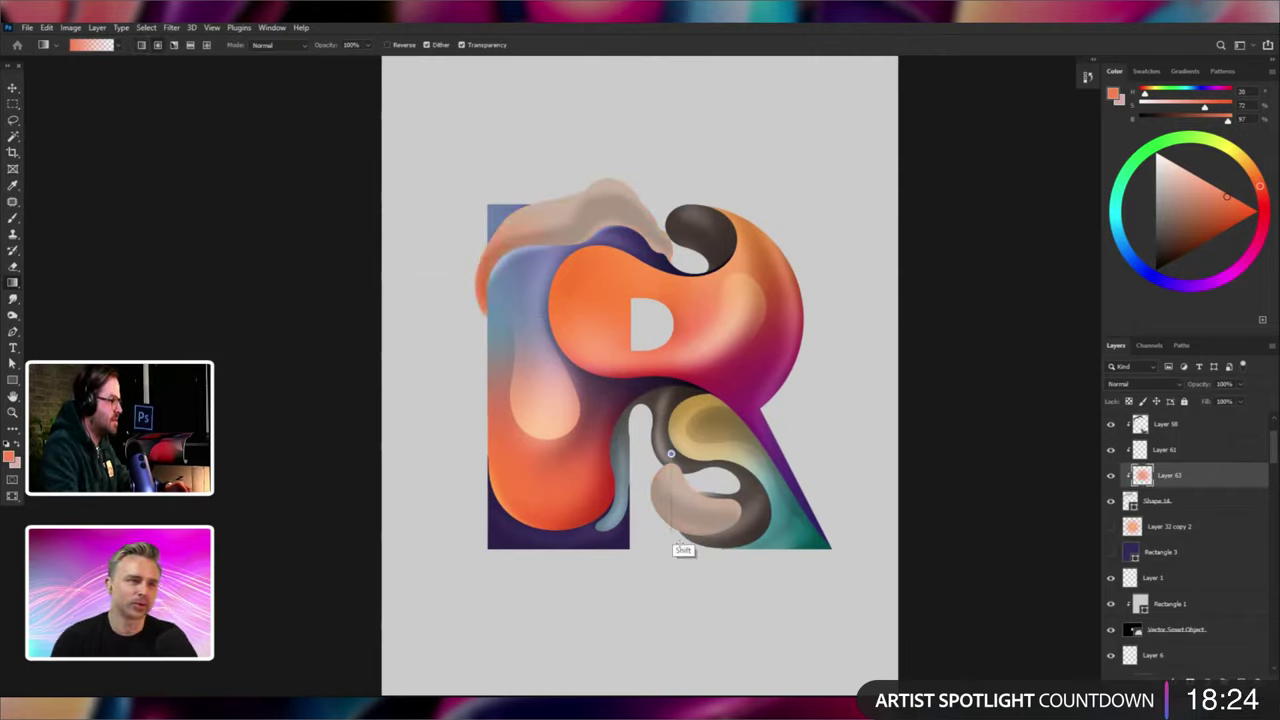
Tint the upper tip of the lower beige shape with a radial orange gradient and check the whole letter.
{"action": "left_click_drag", "start_coordinate": [683, 547], "coordinate": [676, 549]}
{"action": "key", "text": "ctrl+minus"}
{"action": "key", "text": "ctrl+minus"}
{"action": "key", "text": "ctrl+minus"}
{"action": "key", "text": "ctrl+plus"}
{"action": "key", "text": "ctrl+plus"}
{"action": "key", "text": "ctrl+plus"}
{"action": "key", "text": "ctrl+plus"}
{"action": "key", "text": "ctrl+plus"}
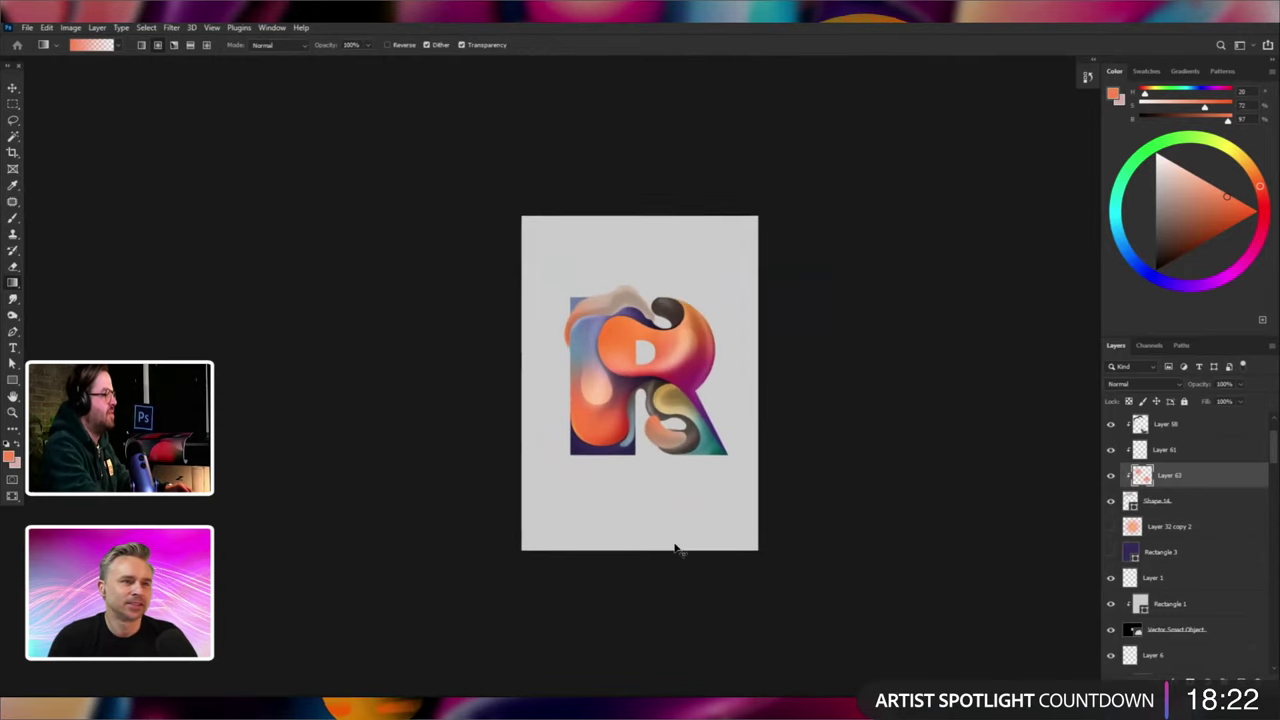
{"action": "key", "text": "ctrl+0"}
Adjust the orange tint layer with Hue/Saturation, setting saturation to +18 and lightness to +13.
{"action": "key", "text": "ctrl+u"}
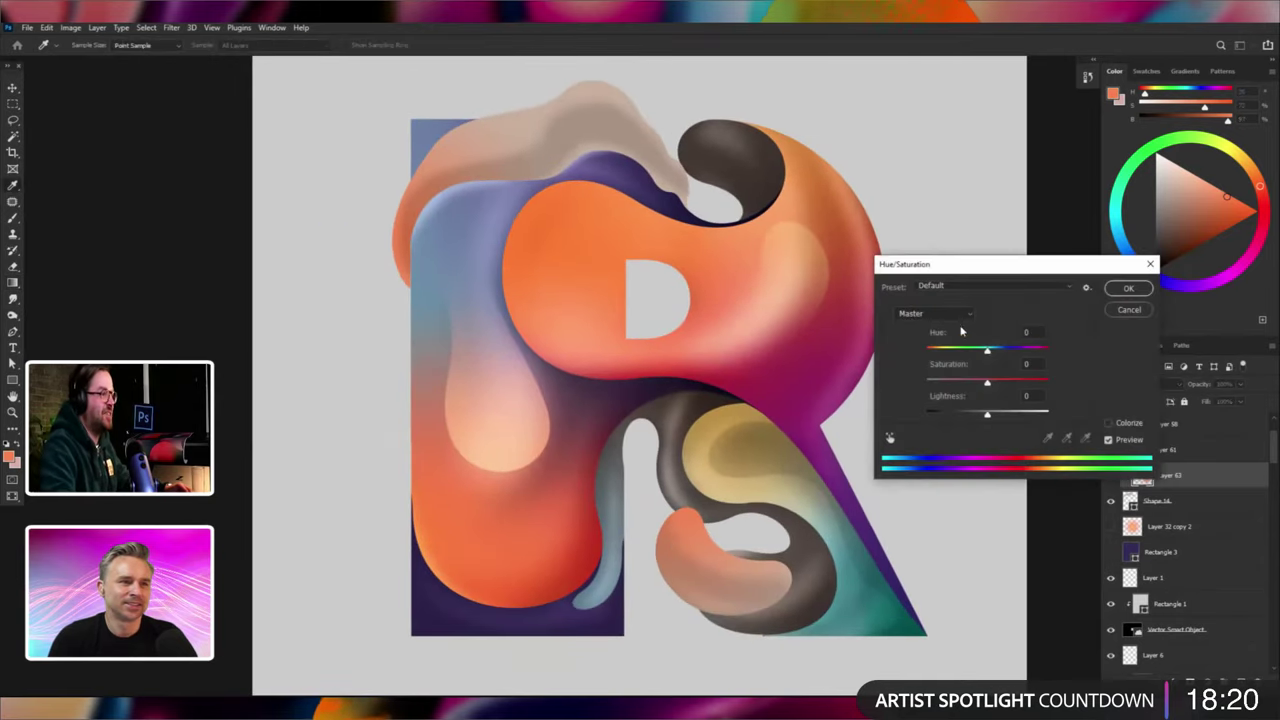
{"action": "mouse_move", "coordinate": [981, 350]}
{"action": "left_mouse_down"}
{"action": "mouse_move", "coordinate": [1006, 357]}
{"action": "mouse_move", "coordinate": [947, 353]}
{"action": "mouse_move", "coordinate": [996, 356]}
{"action": "left_mouse_up"}
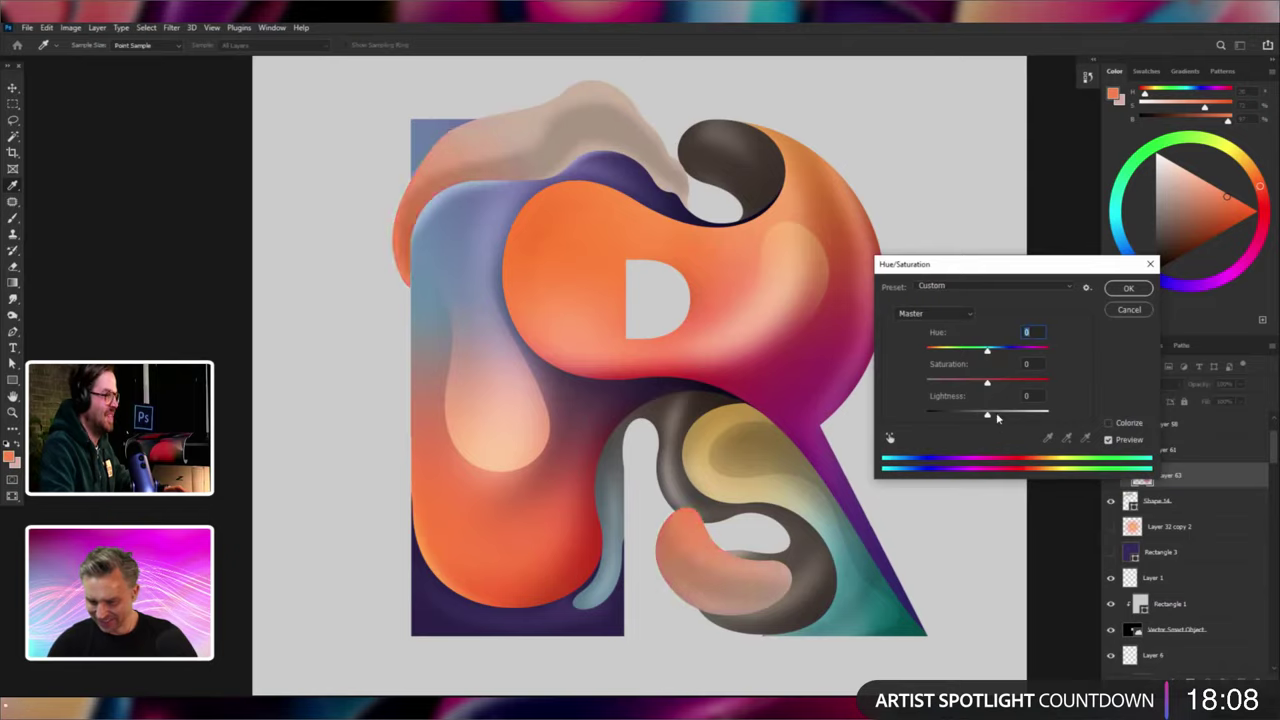
{"action": "left_click", "coordinate": [996, 414]}
{"action": "left_click", "coordinate": [999, 382]}
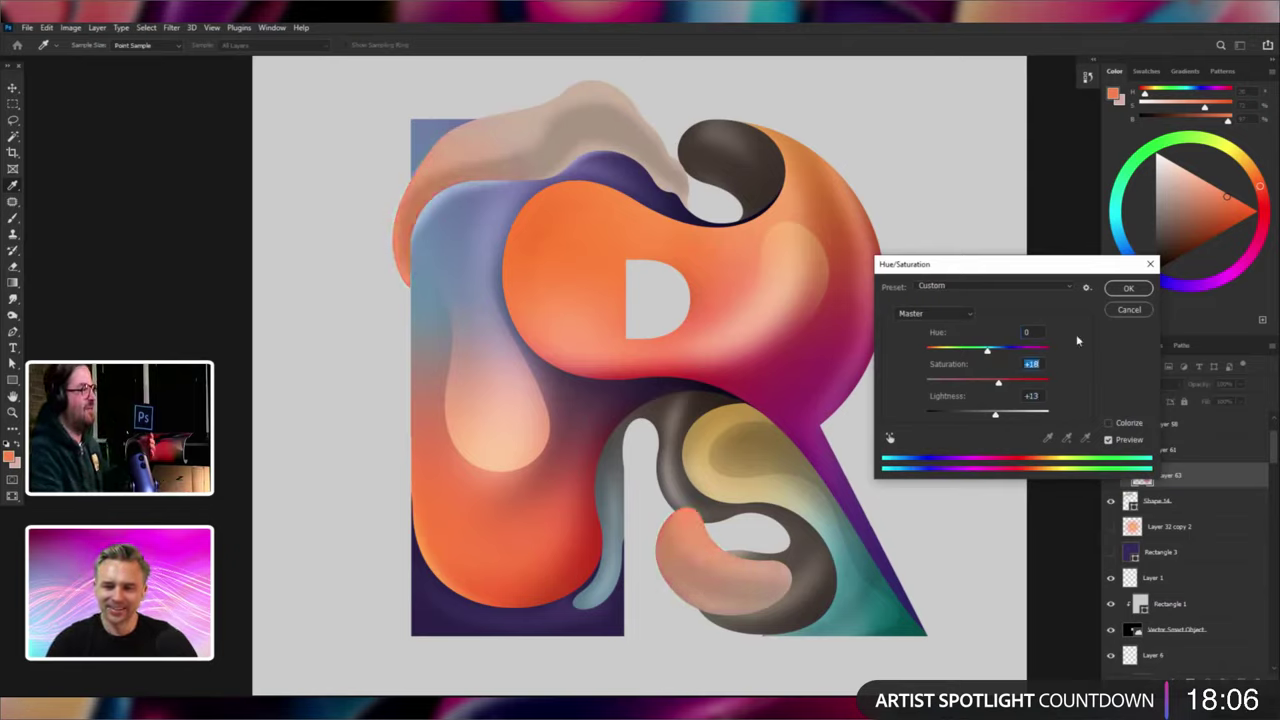
{"action": "left_click", "coordinate": [1128, 287]}
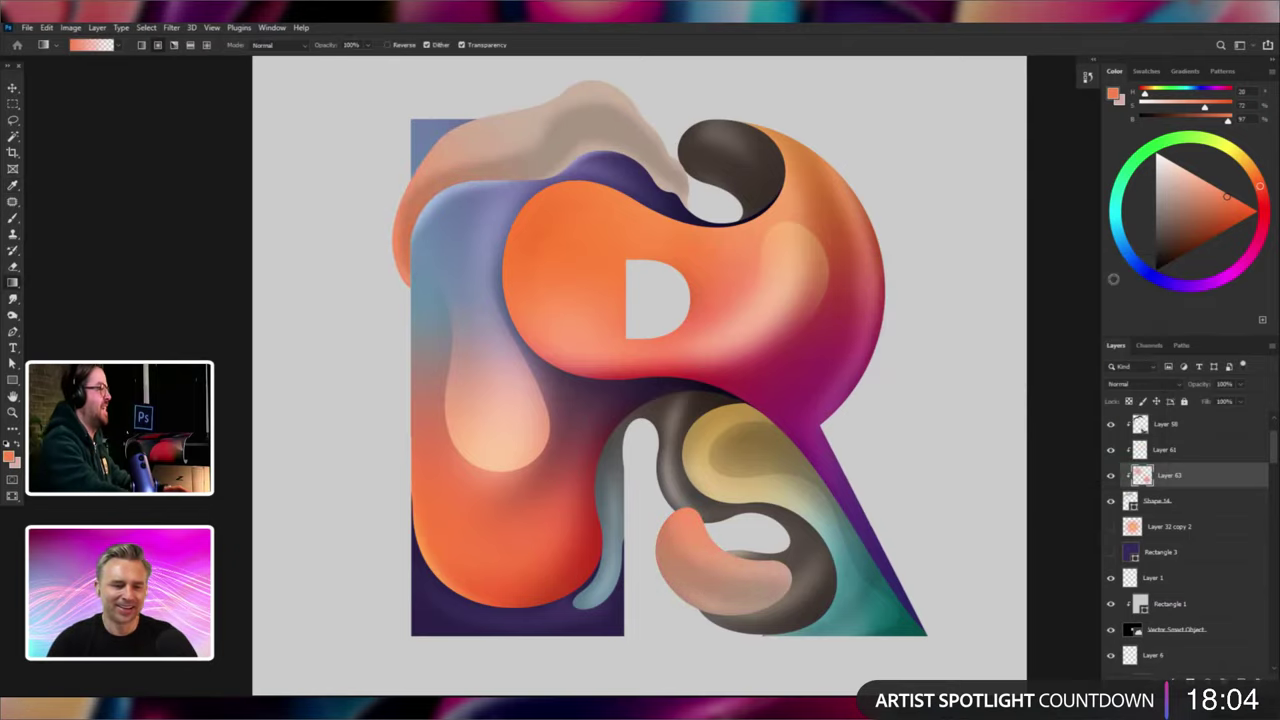
Add a new layer clipped beneath the orange tint, Layer 63, and sample magenta from the bowl's lower outer edge.
{"action": "key", "text": "ctrl+minus"}
{"action": "key", "text": "ctrl+minus"}
{"action": "key", "text": "ctrl+minus"}
{"action": "key", "text": "ctrl+plus"}
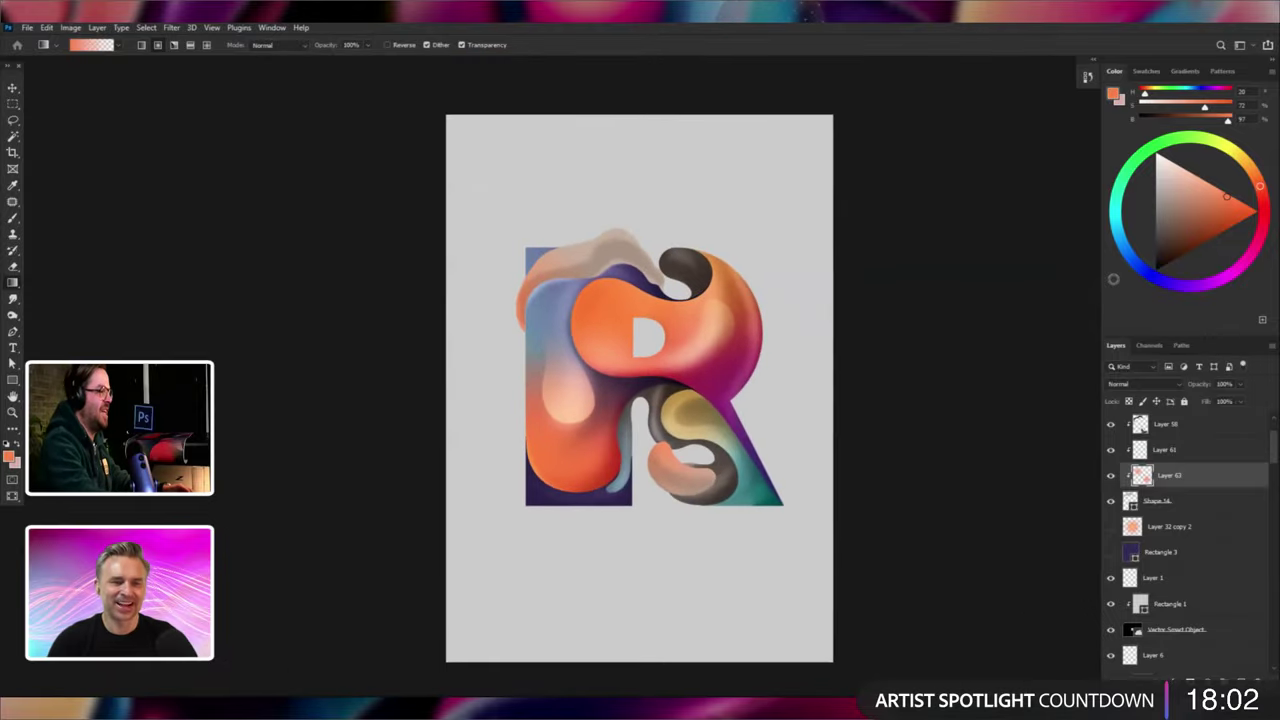
{"action": "key", "text": "ctrl+shift+alt+n"}
{"action": "key", "text": "ctrl+["}
{"action": "key", "text": "ctrl+plus"}
{"action": "key", "text": "ctrl+plus"}
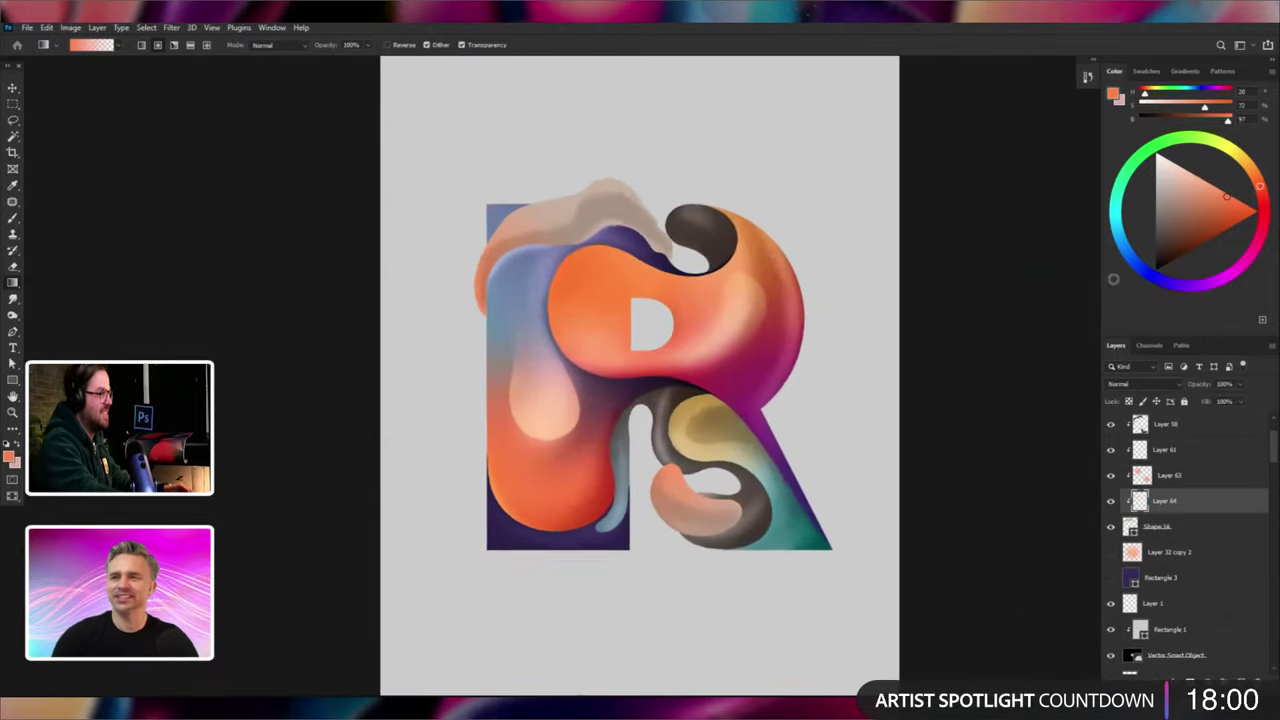
{"action": "left_click", "coordinate": [797, 366], "text": "alt"}
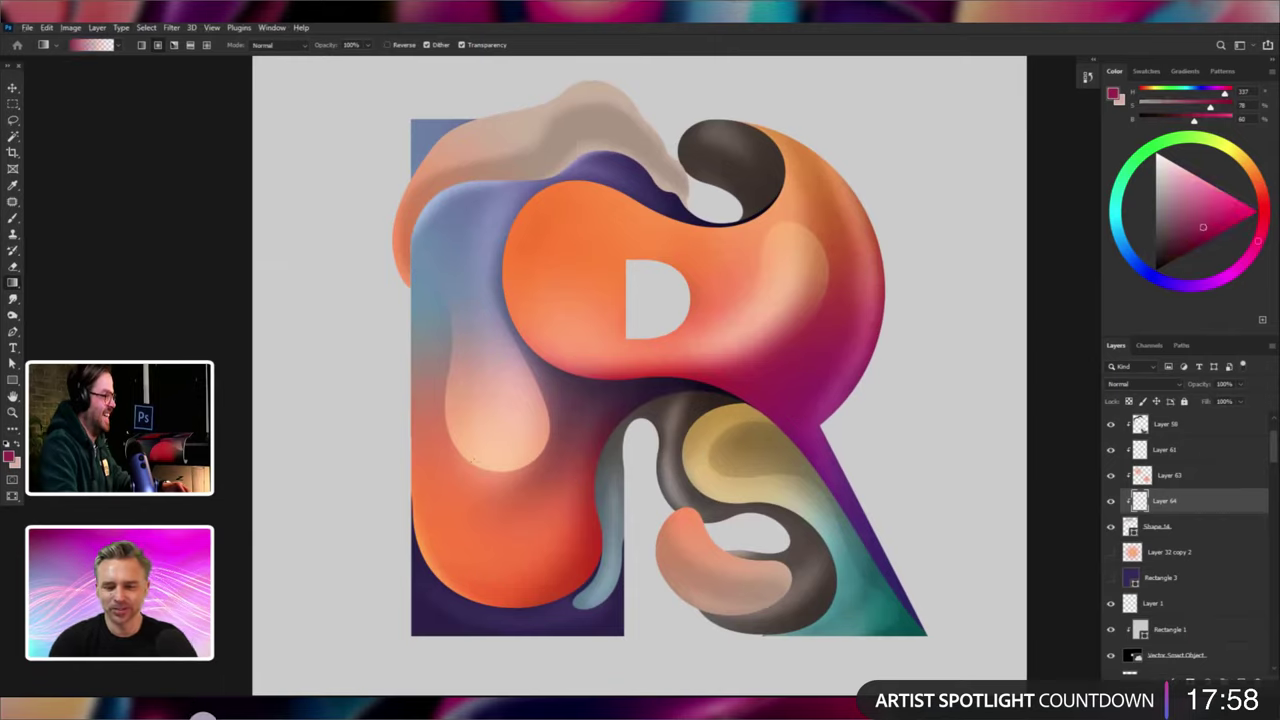
Try radial magenta gradients at two places on the lower beige shape and undo both.
{"action": "left_click_drag", "start_coordinate": [781, 600], "coordinate": [743, 521]}
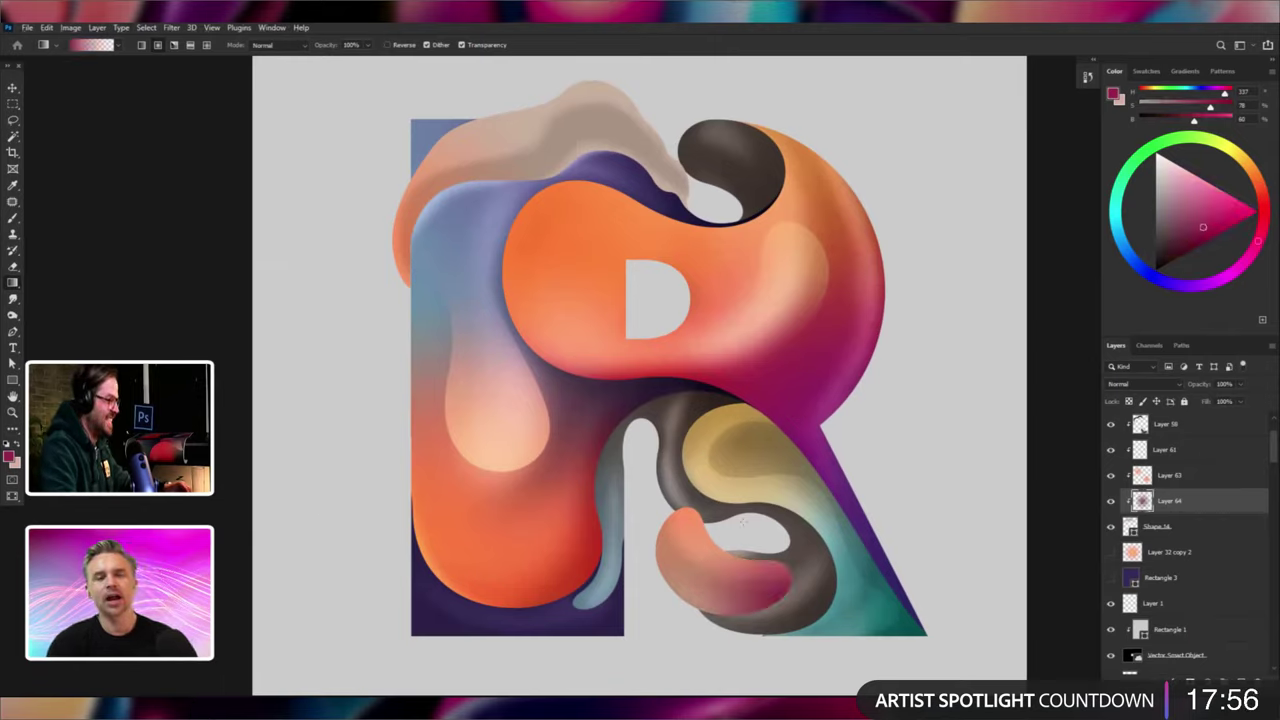
{"action": "key", "text": "ctrl+z"}
{"action": "left_click_drag", "start_coordinate": [672, 598], "coordinate": [712, 470]}
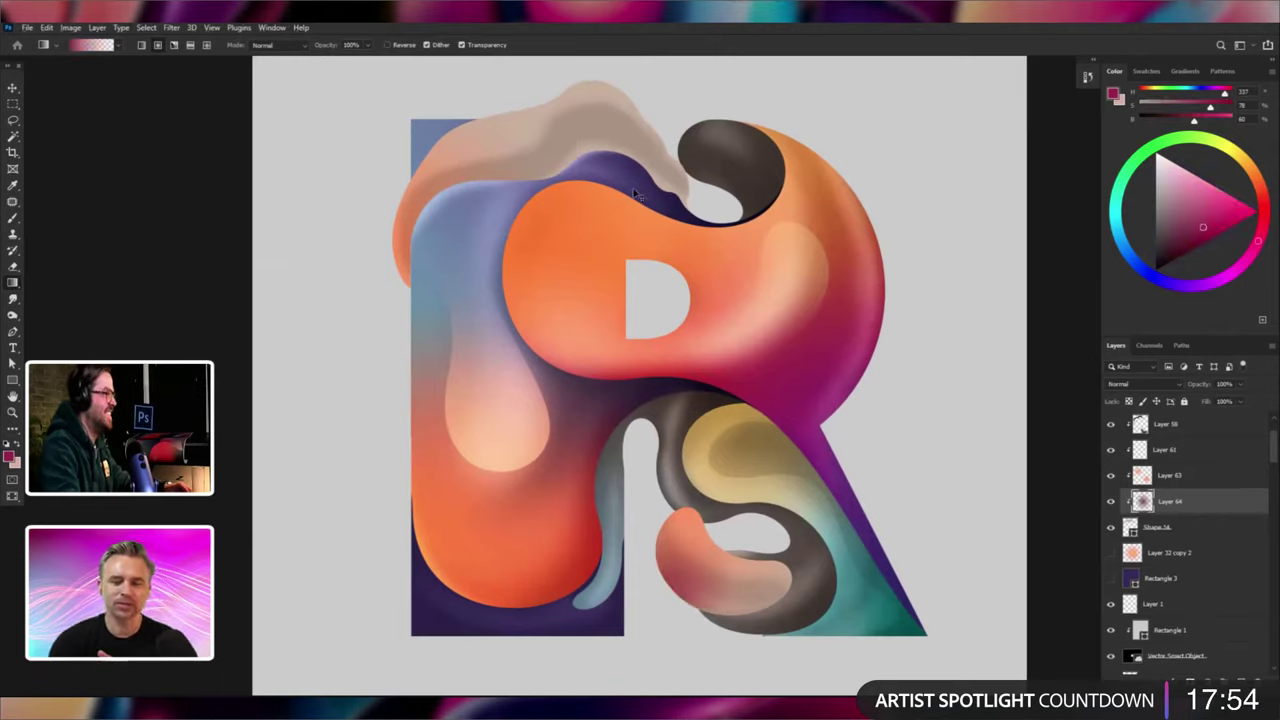
{"action": "key", "text": "ctrl+z"}
Replace a large magenta gradient on the upper wavy shape with a smaller radial one at the end nearest the dark curl.
{"action": "left_click_drag", "start_coordinate": [697, 188], "coordinate": [564, 38]}
{"action": "left_click_drag", "start_coordinate": [641, 650], "coordinate": [674, 119]}
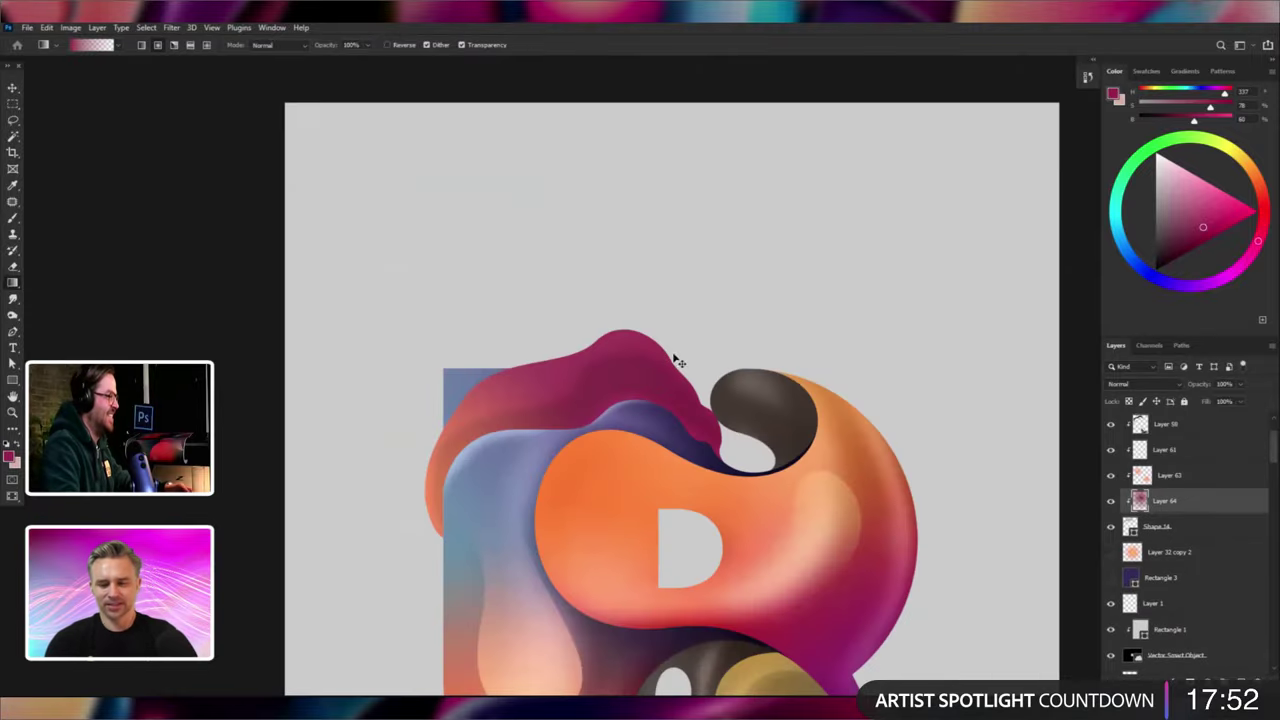
{"action": "key", "text": "ctrl+z"}
{"action": "left_click_drag", "start_coordinate": [686, 414], "coordinate": [617, 231]}
{"action": "key", "text": "ctrl+minus"}
{"action": "key", "text": "ctrl+minus"}
{"action": "key", "text": "f"}
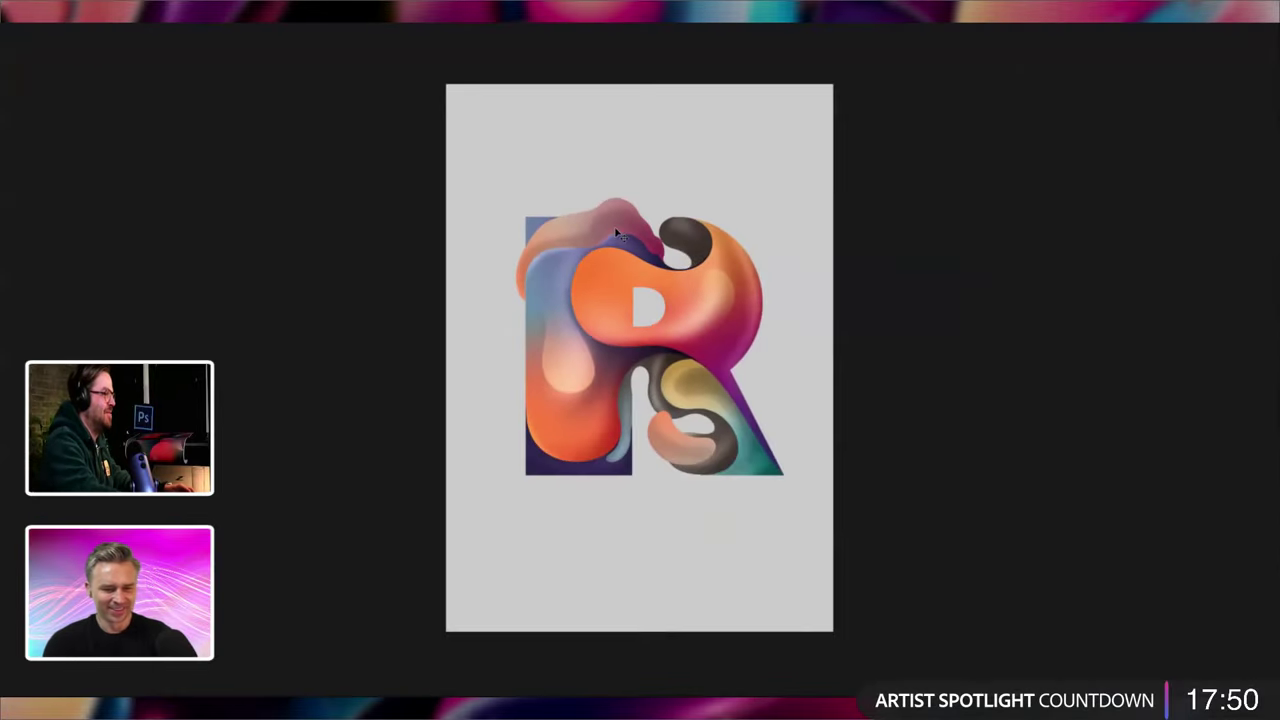
Shift the magenta tint to teal blue with Hue/Saturation, using hue -140, saturation +7 and lightness +17.
{"action": "key", "text": "ctrl+plus"}
{"action": "key", "text": "ctrl+u"}
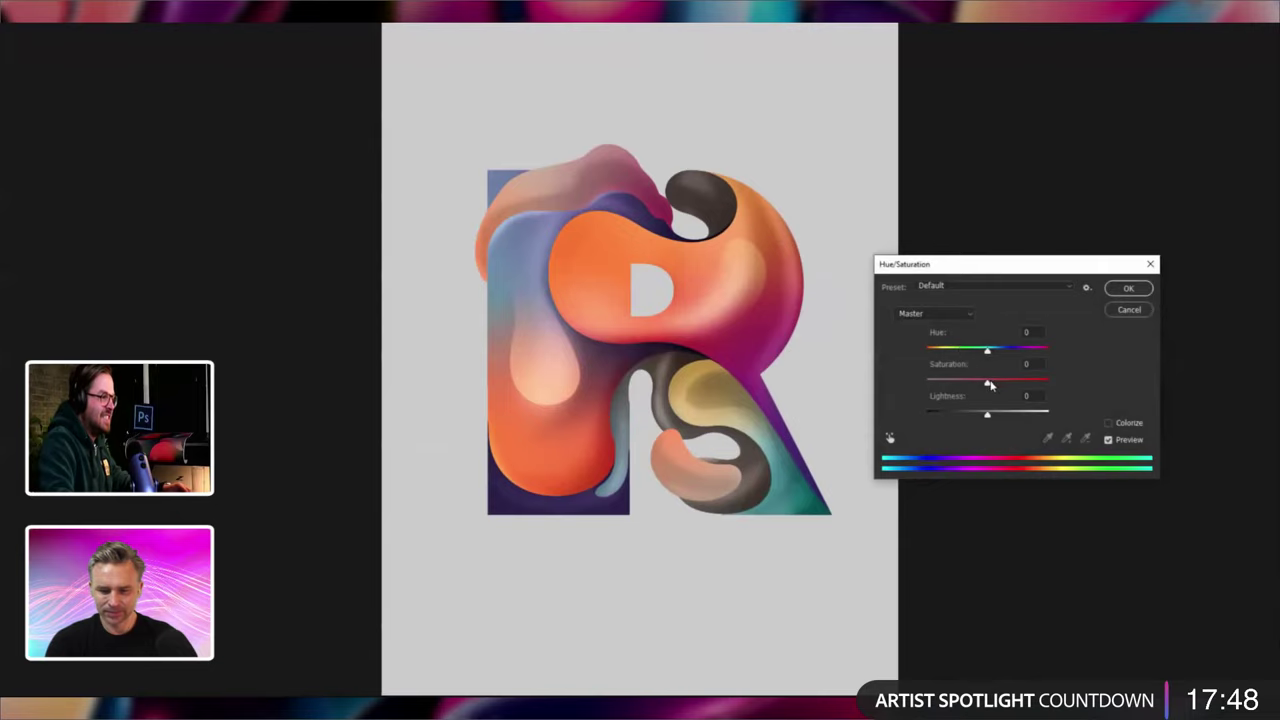
{"action": "left_click", "coordinate": [1014, 414]}
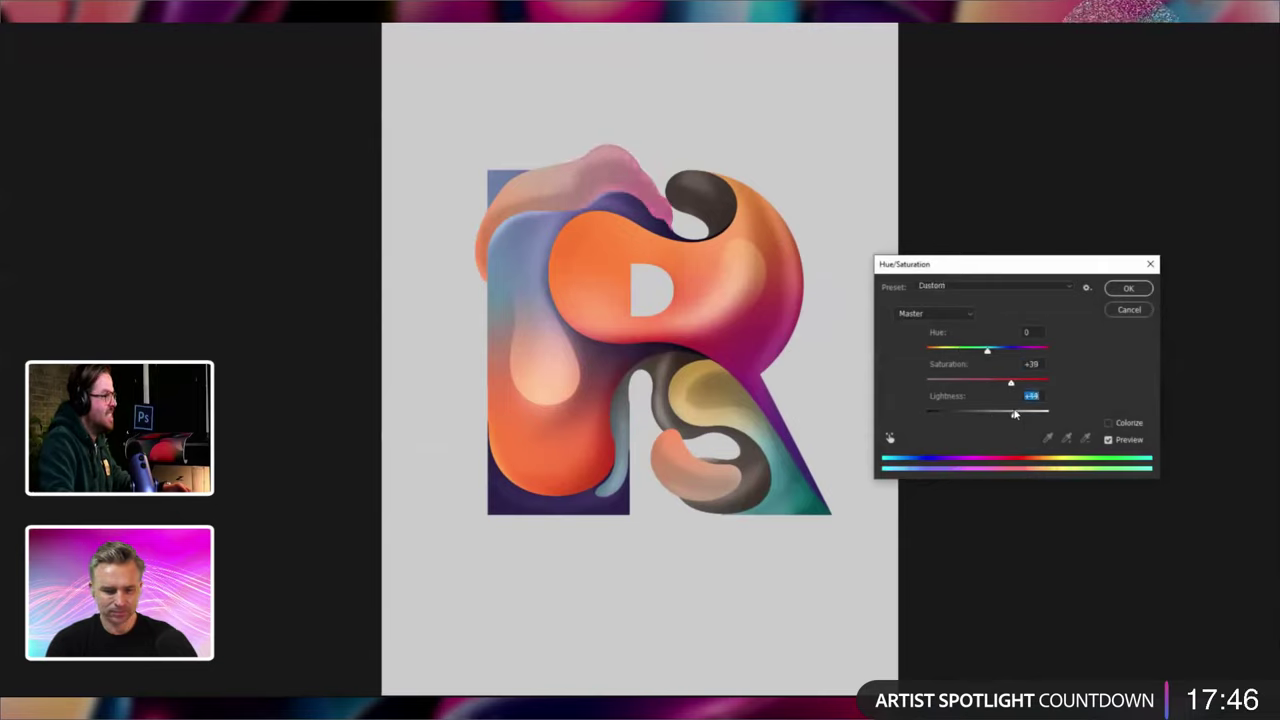
{"action": "mouse_move", "coordinate": [988, 353]}
{"action": "left_mouse_down"}
{"action": "mouse_move", "coordinate": [946, 350]}
{"action": "mouse_move", "coordinate": [969, 350]}
{"action": "left_mouse_up"}
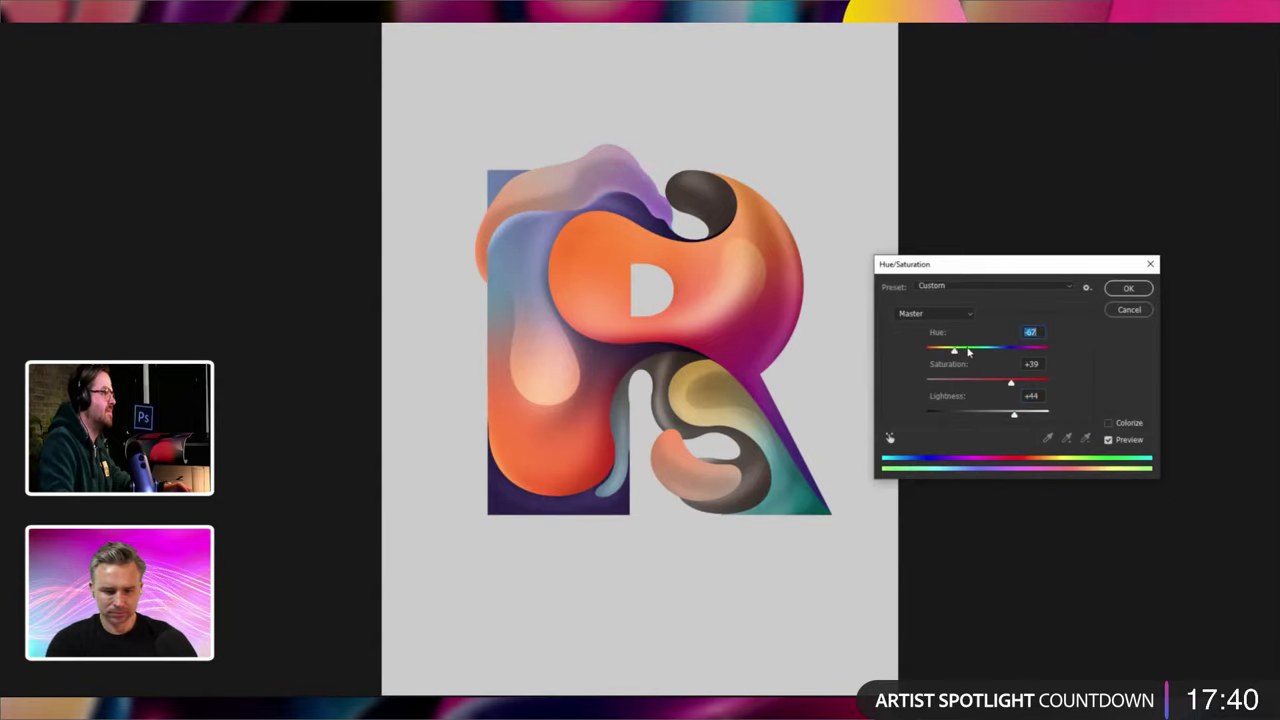
{"action": "left_click", "coordinate": [1033, 350]}
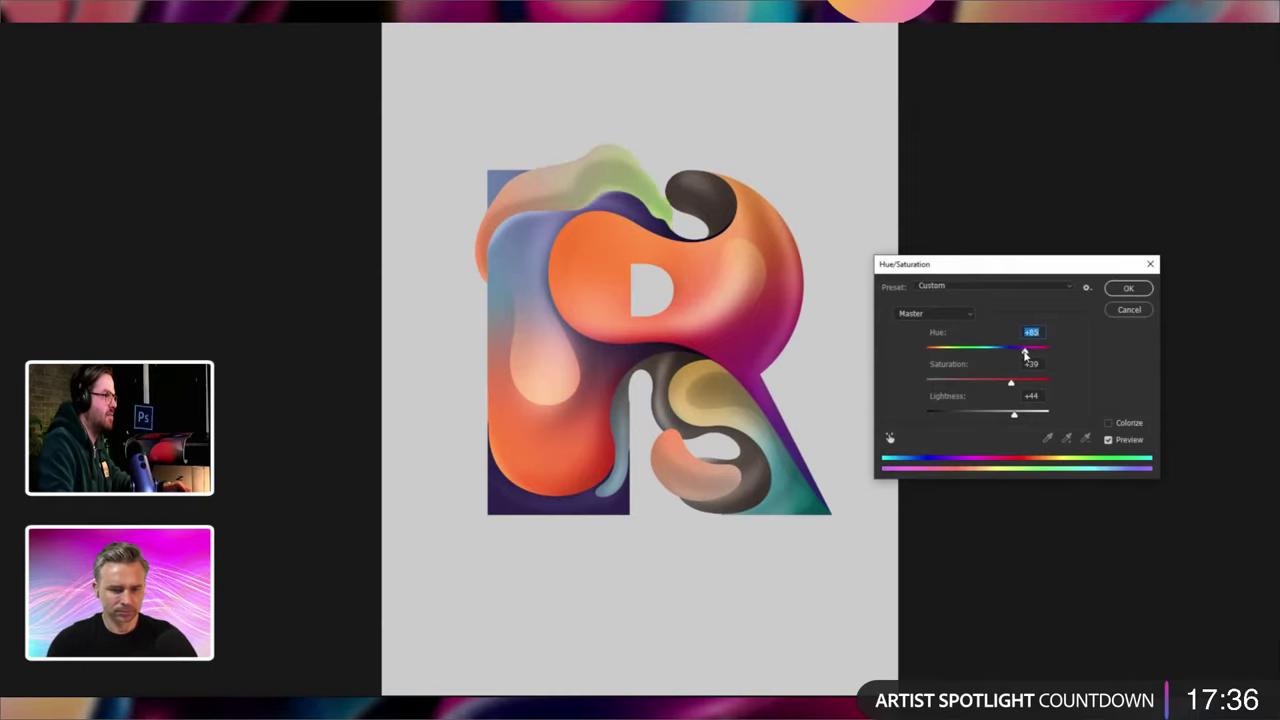
{"action": "left_click", "coordinate": [1024, 350]}
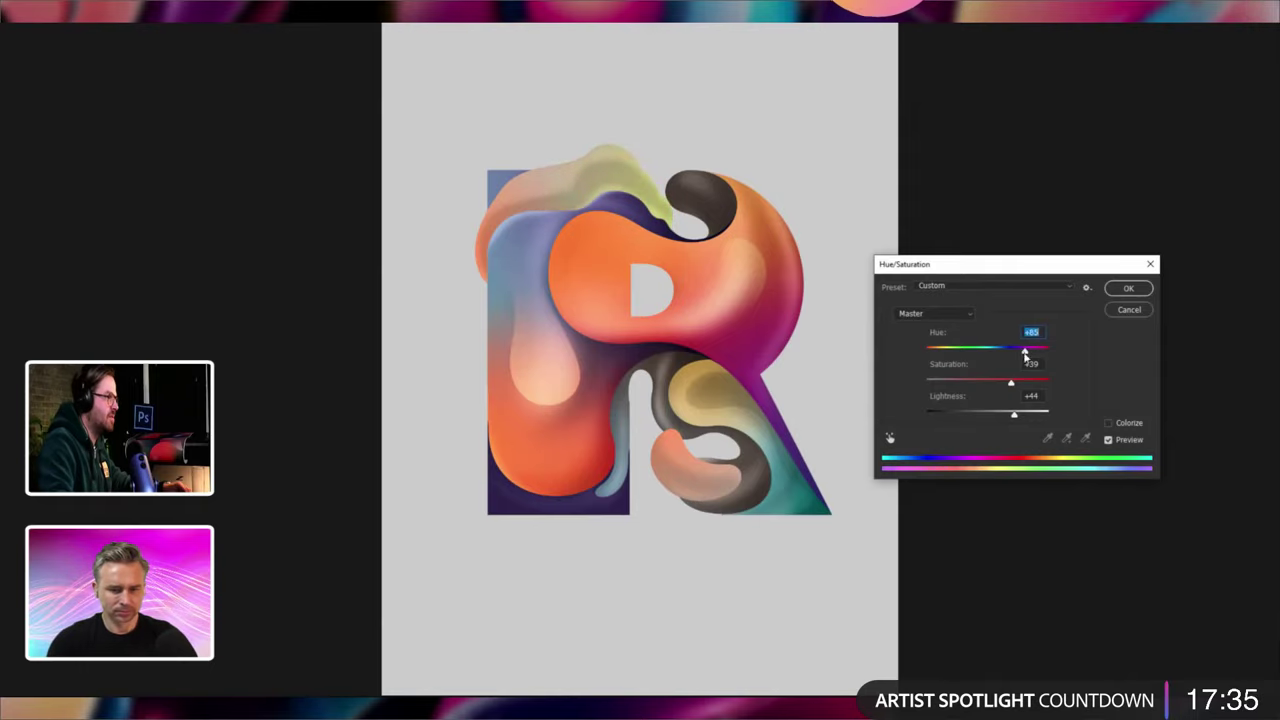
{"action": "left_click", "coordinate": [999, 414]}
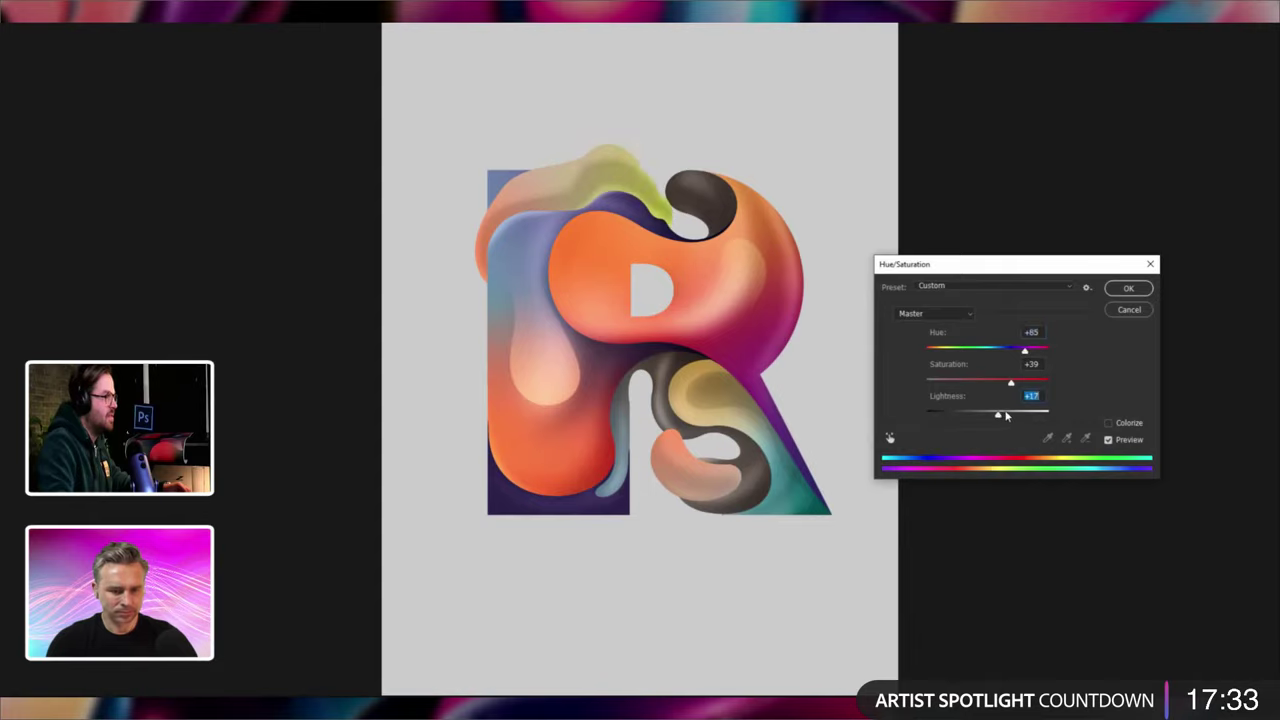
{"action": "left_click", "coordinate": [1017, 351]}
{"action": "left_click_drag", "start_coordinate": [1026, 355], "coordinate": [1054, 355]}
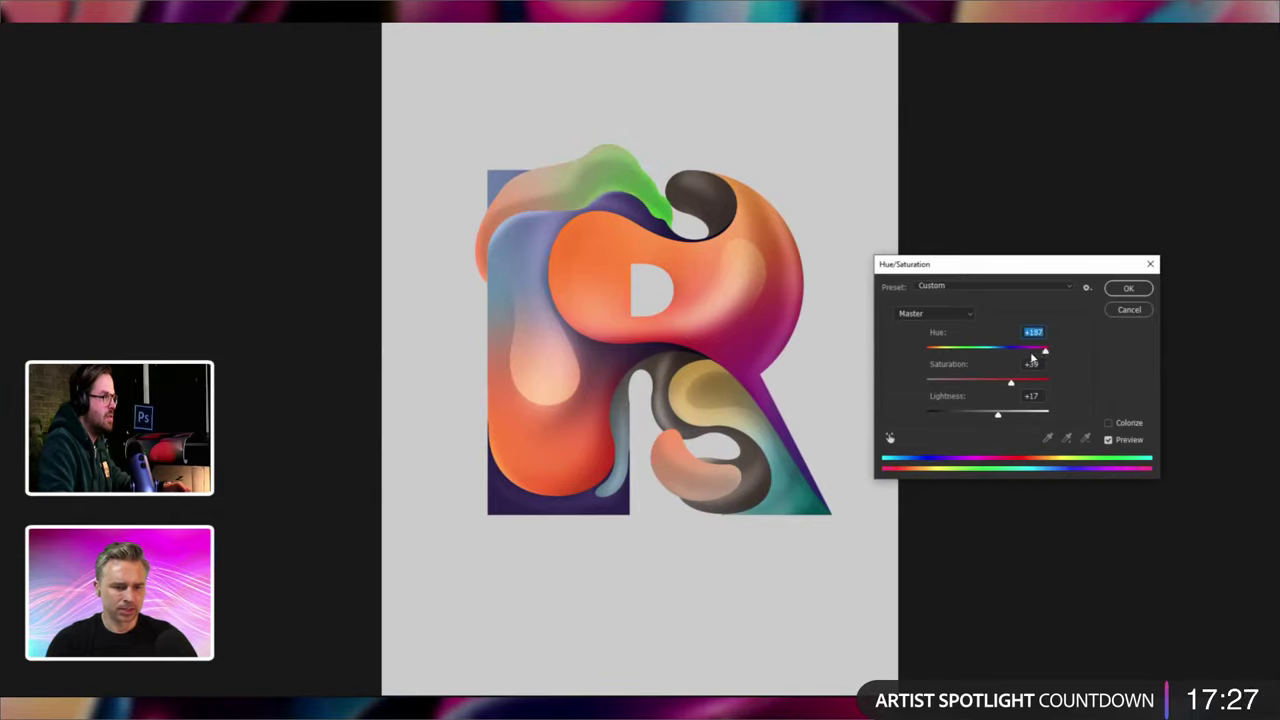
{"action": "left_click", "coordinate": [939, 354]}
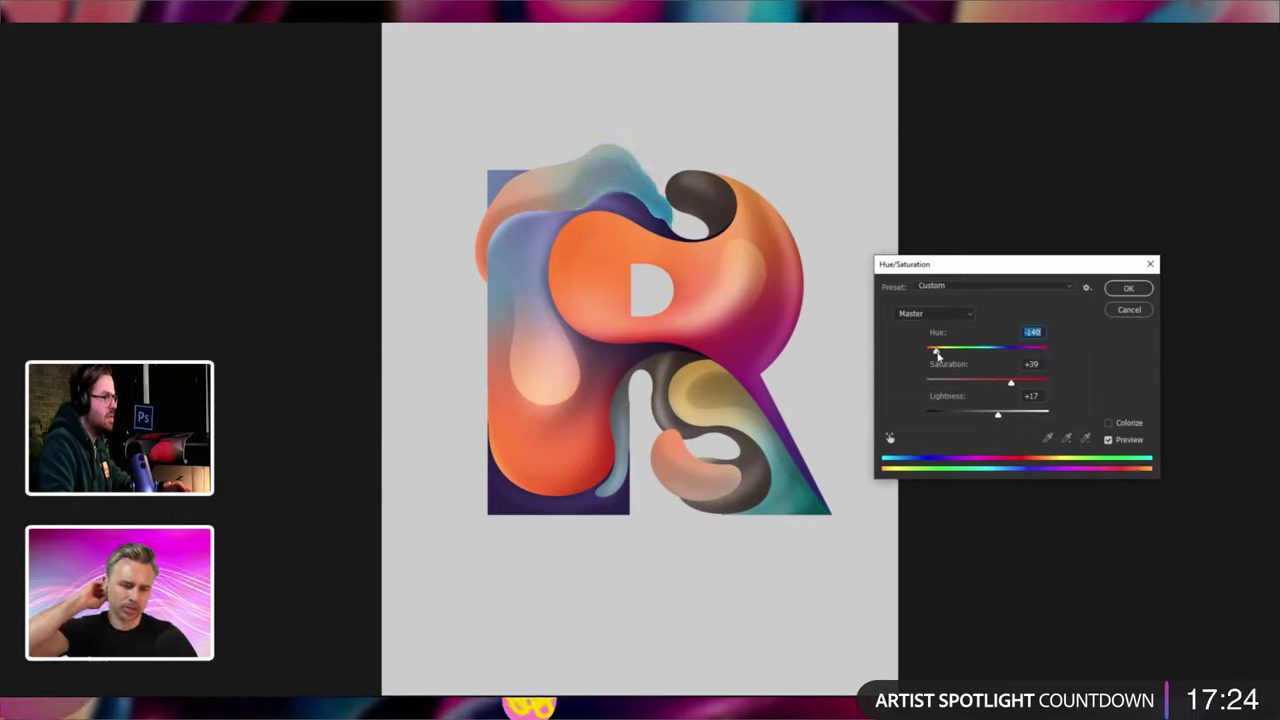
{"action": "left_click_drag", "start_coordinate": [1010, 382], "coordinate": [991, 382]}
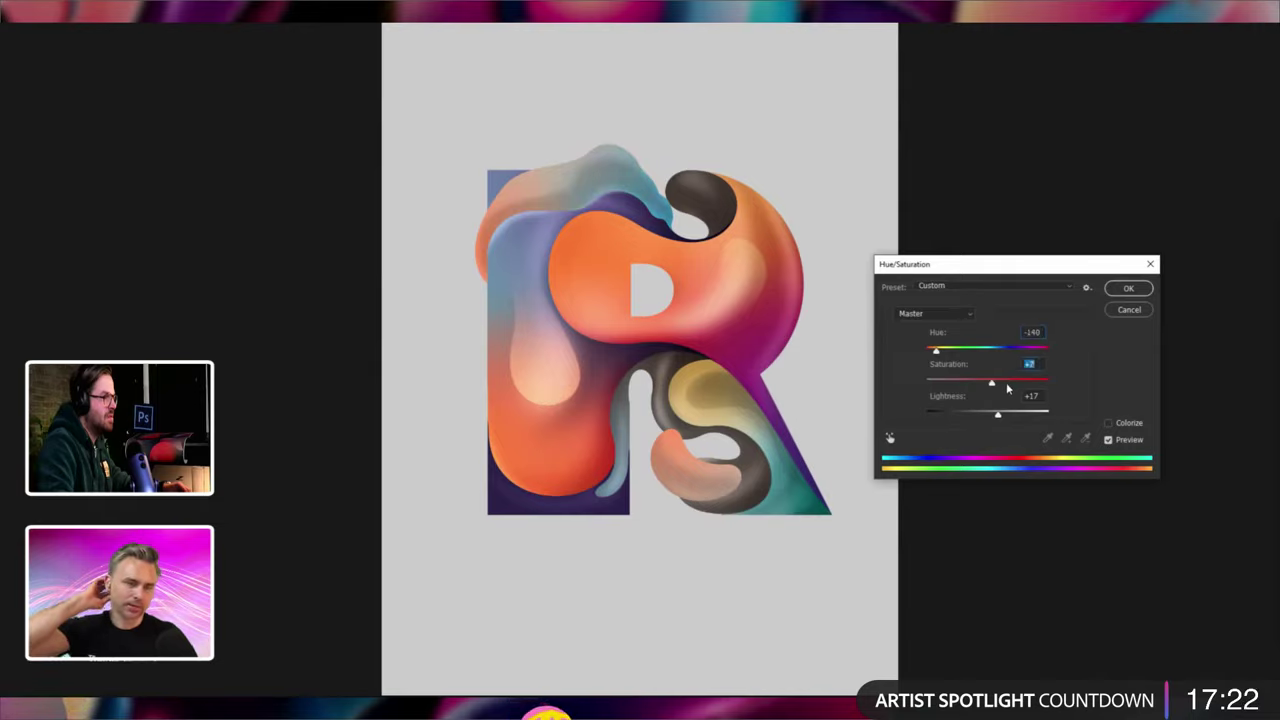
{"action": "left_click", "coordinate": [1130, 288]}
{"action": "key", "text": "f"}
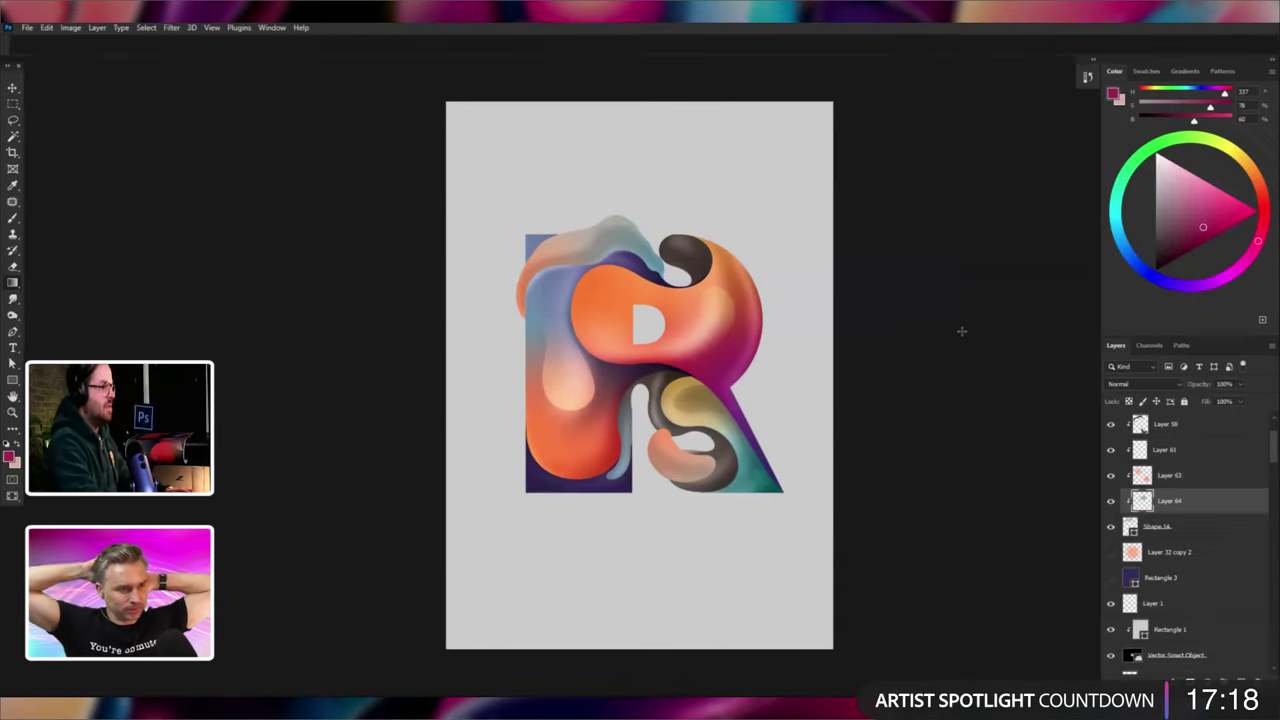
Add a clipped layer above Layer 63 and apply a radial gradient to the lower beige shape in gray sampled from the wavy shape.
{"action": "key", "text": "ctrl+plus"}
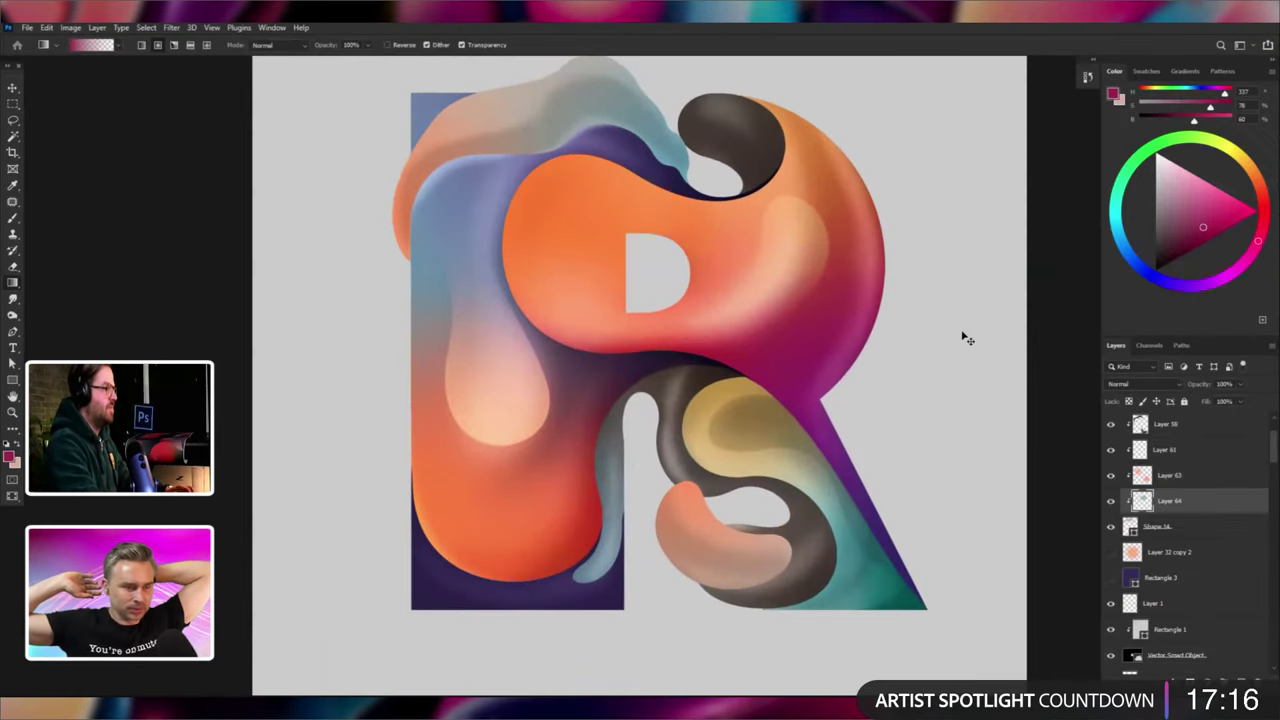
{"action": "key", "text": "ctrl+shift+alt+n"}
{"action": "key", "text": "ctrl+minus"}
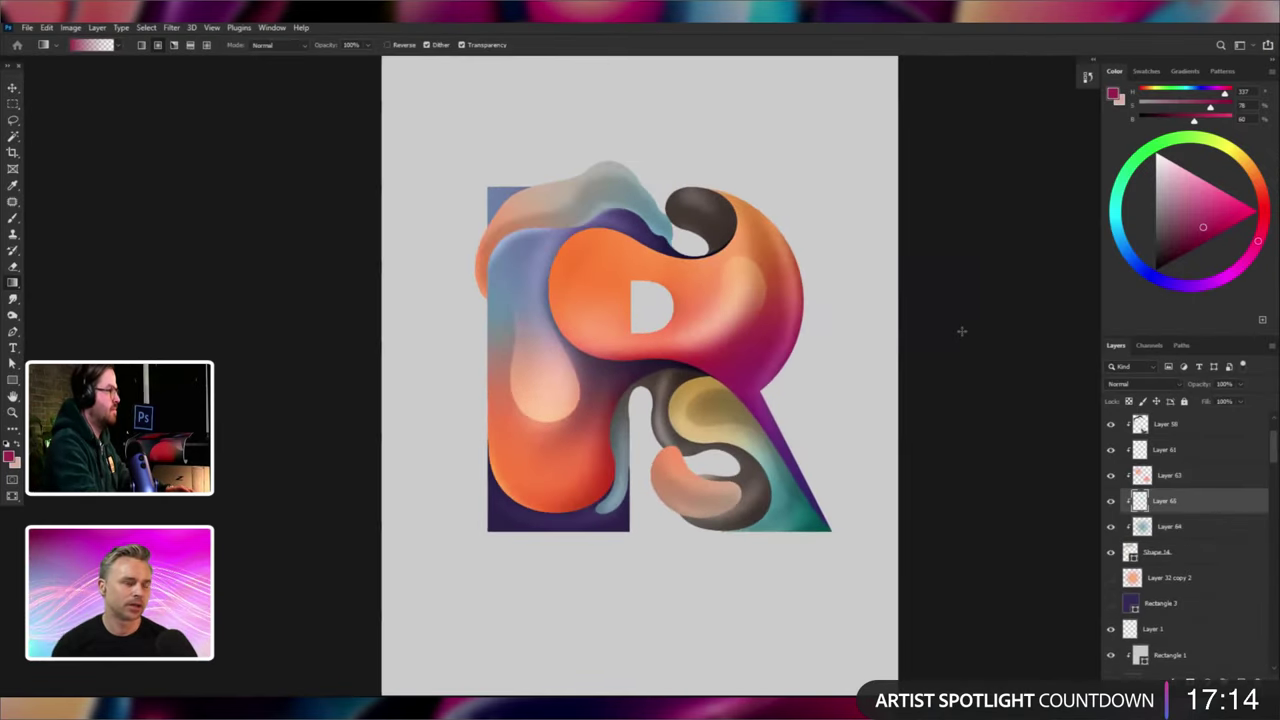
{"action": "left_click", "coordinate": [615, 168], "text": "alt"}
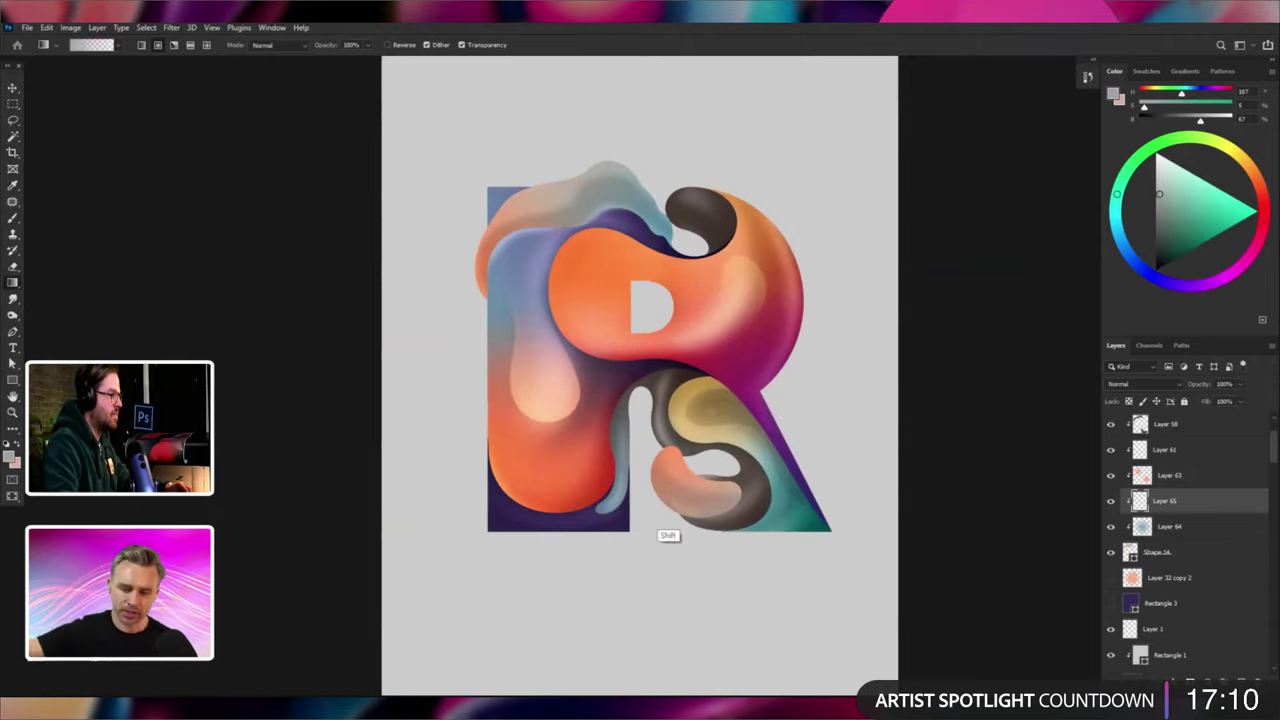
{"action": "key", "text": "Delete"}
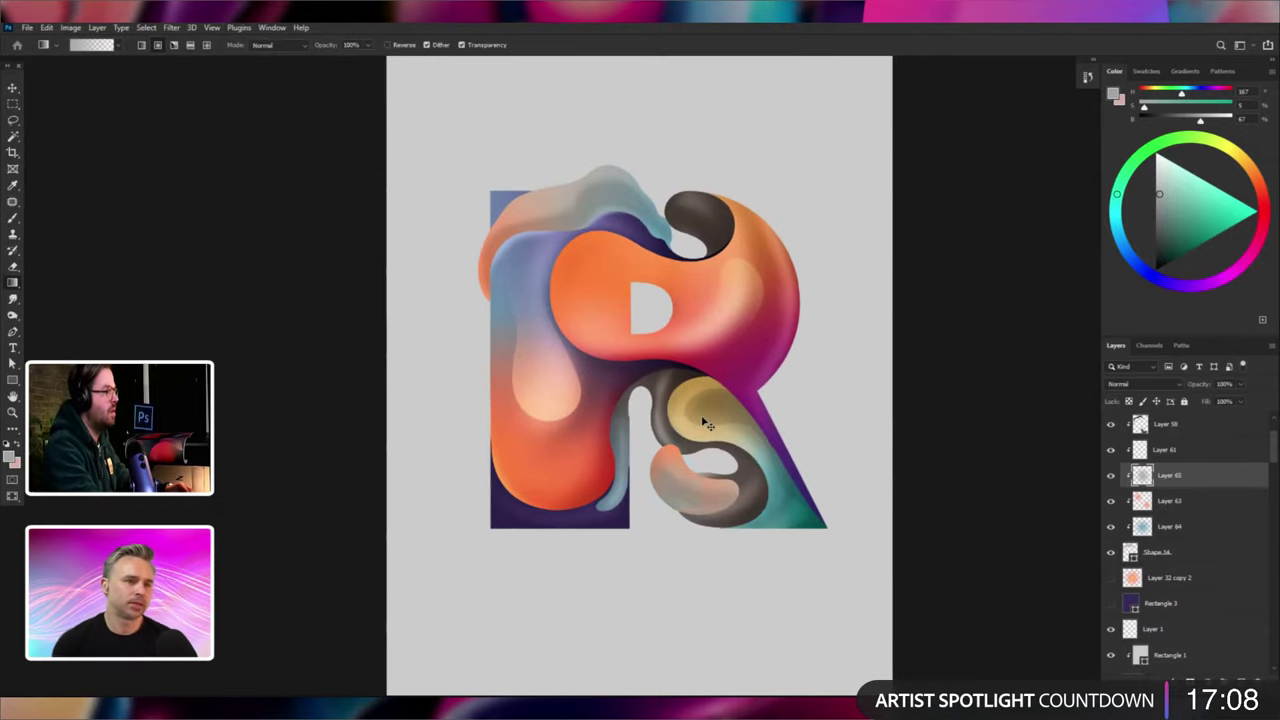
{"action": "key", "text": "ctrl+shift+alt+e"}
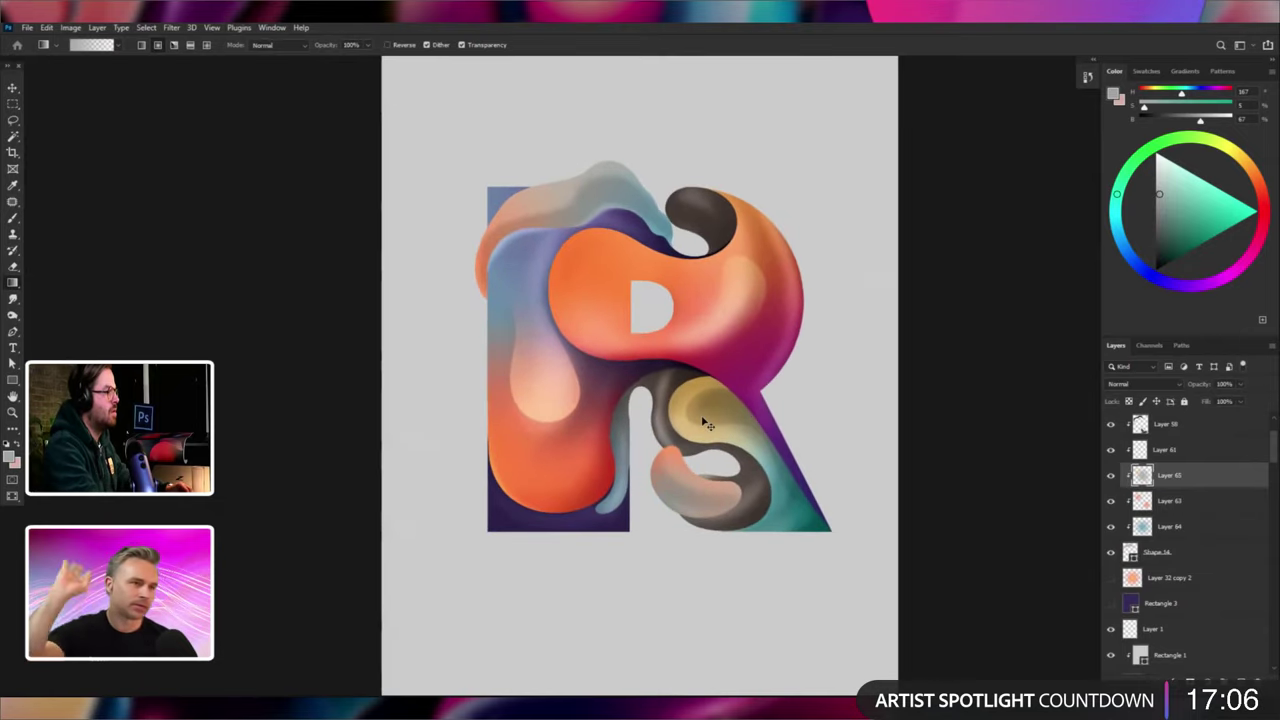
Adjust the gray gradient layer with Hue/Saturation, raising saturation to +40 and resetting lightness to about zero.
{"action": "key", "text": "ctrl+u"}
{"action": "left_click_drag", "start_coordinate": [988, 414], "coordinate": [1012, 384]}
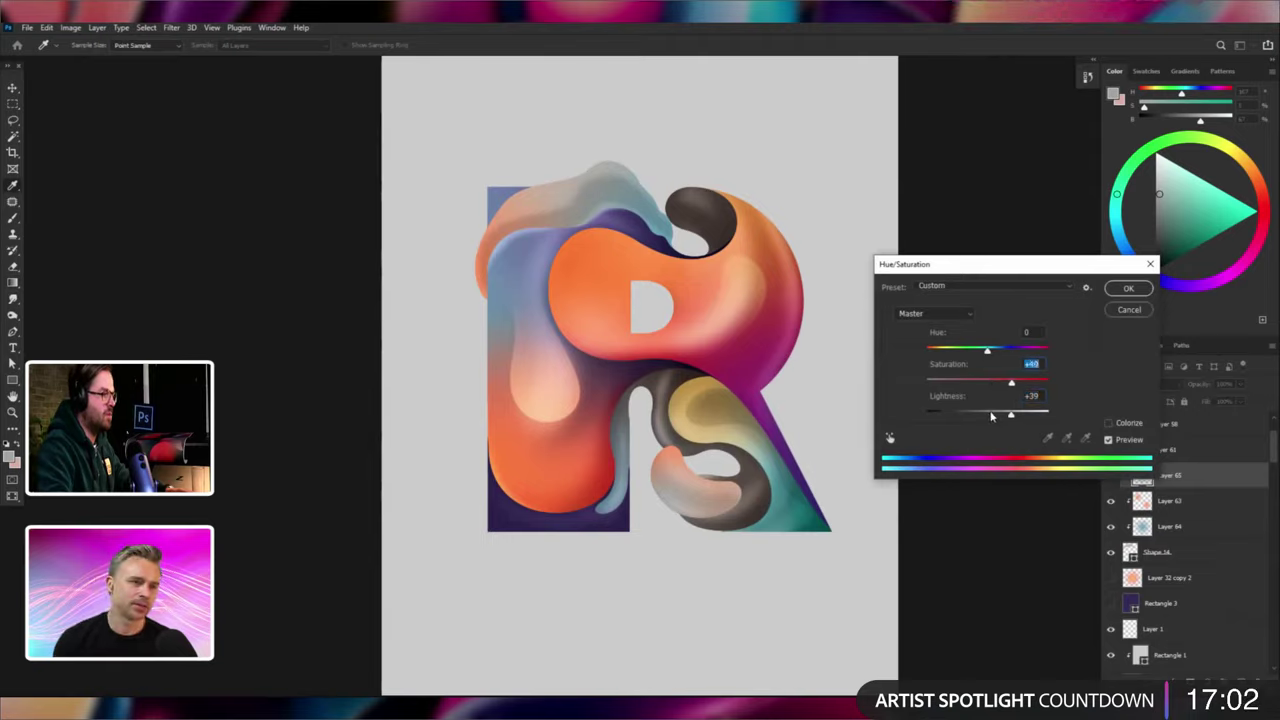
{"action": "left_click", "coordinate": [987, 414]}
{"action": "left_click", "coordinate": [1106, 288]}
{"action": "key", "text": "g"}
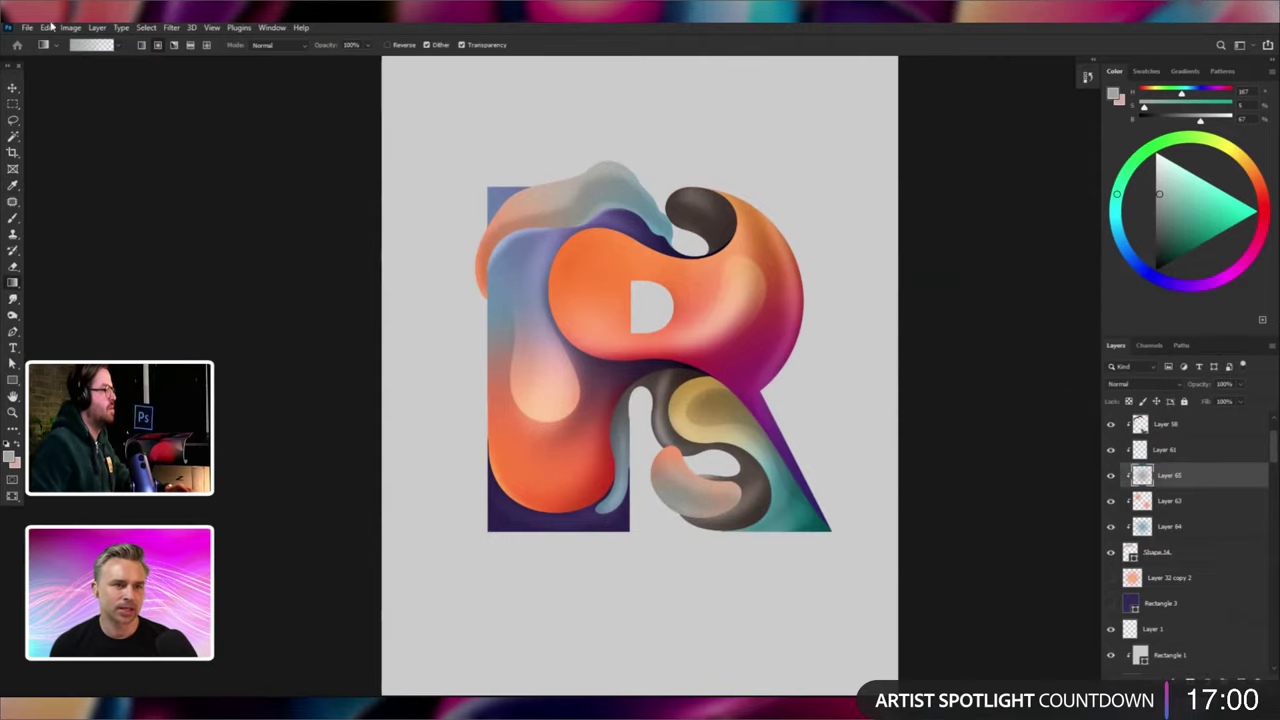
Pick through the layers stacked on the blue stem, select Layer 15, and move its violet tint off the canvas.
{"action": "left_click", "coordinate": [12, 88]}
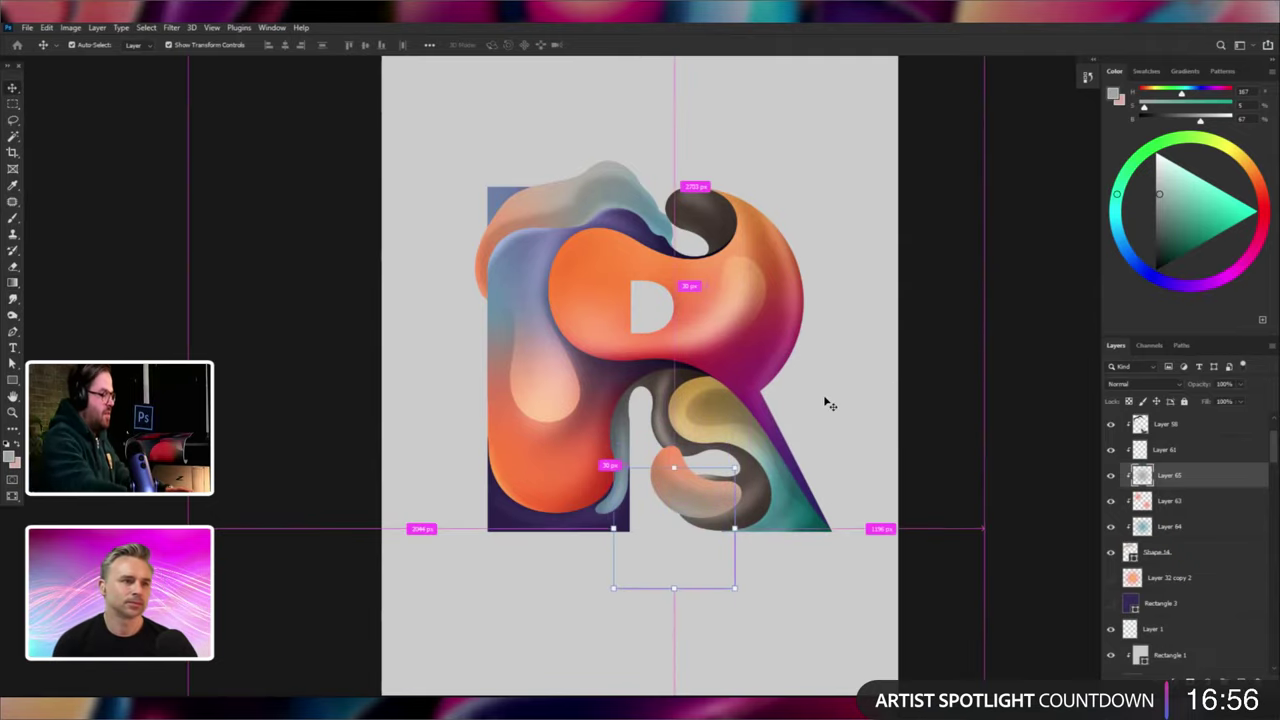
{"action": "key", "text": "ctrl+minus"}
{"action": "key", "text": "ctrl+minus"}
{"action": "key", "text": "ctrl+plus"}
{"action": "key", "text": "ctrl+plus"}
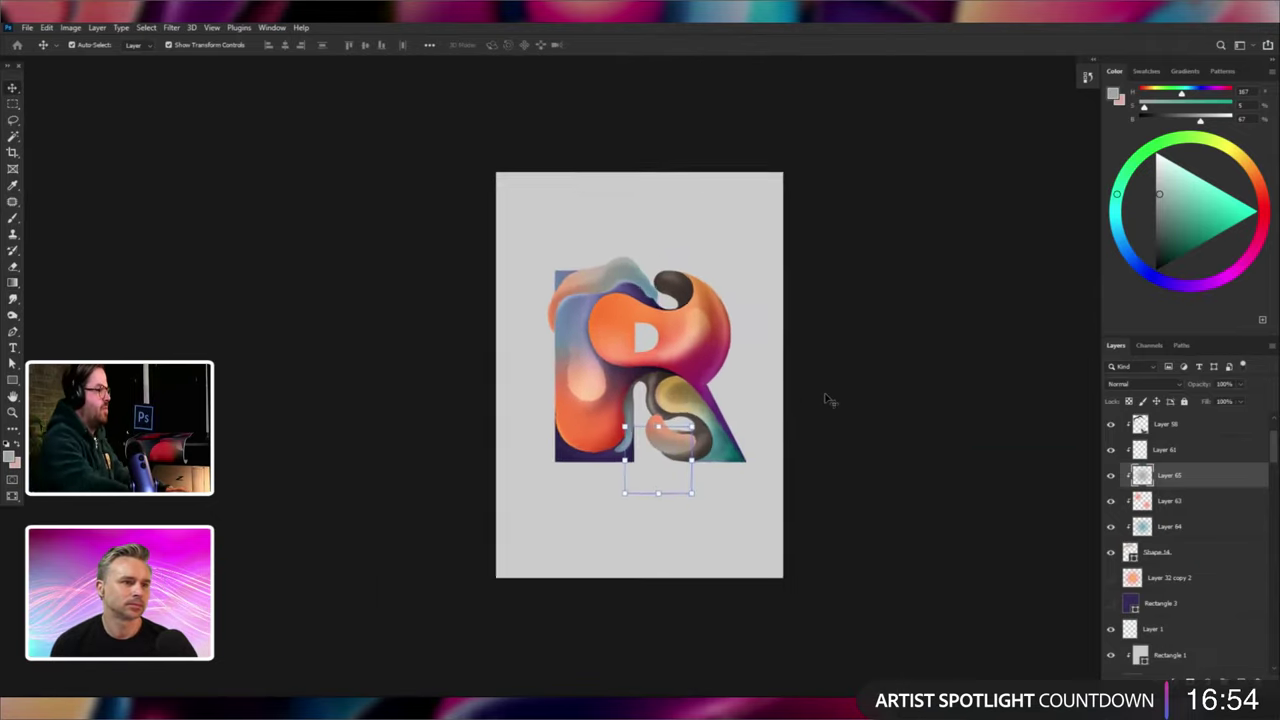
{"action": "scroll", "coordinate": [1197, 469], "scroll_direction": "up", "scroll_amount": 1}
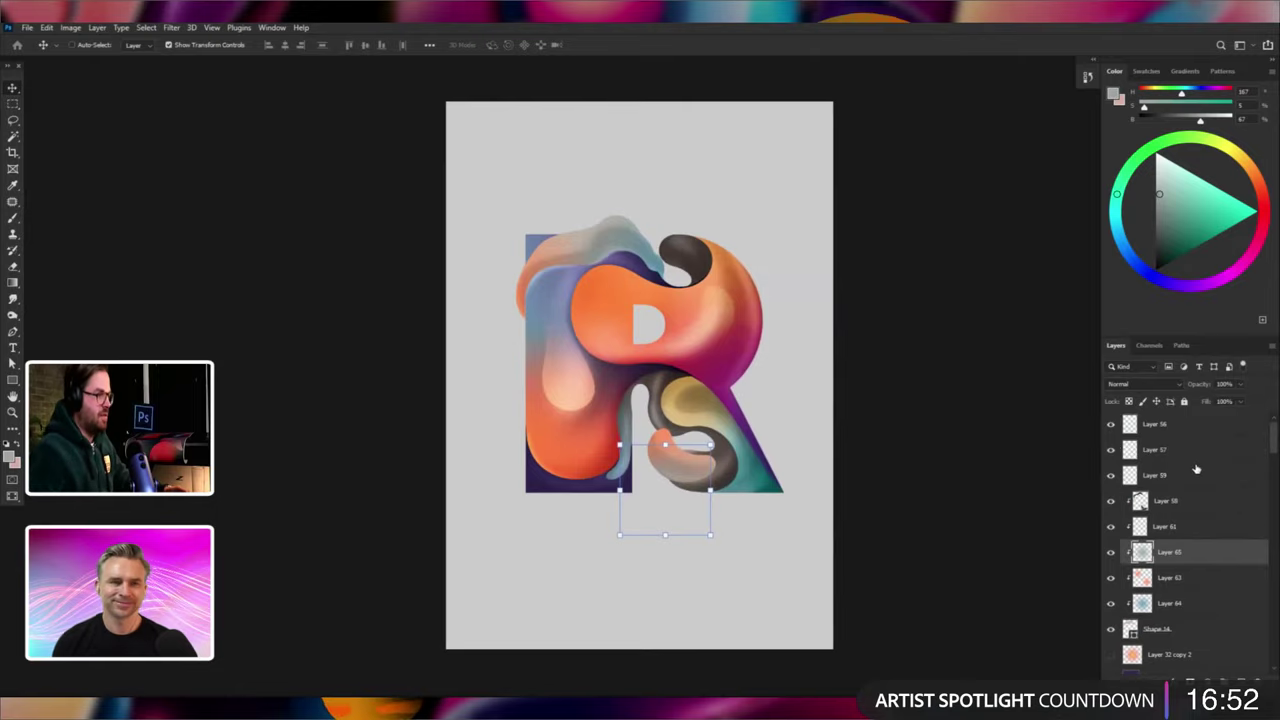
{"action": "right_click", "coordinate": [570, 287]}
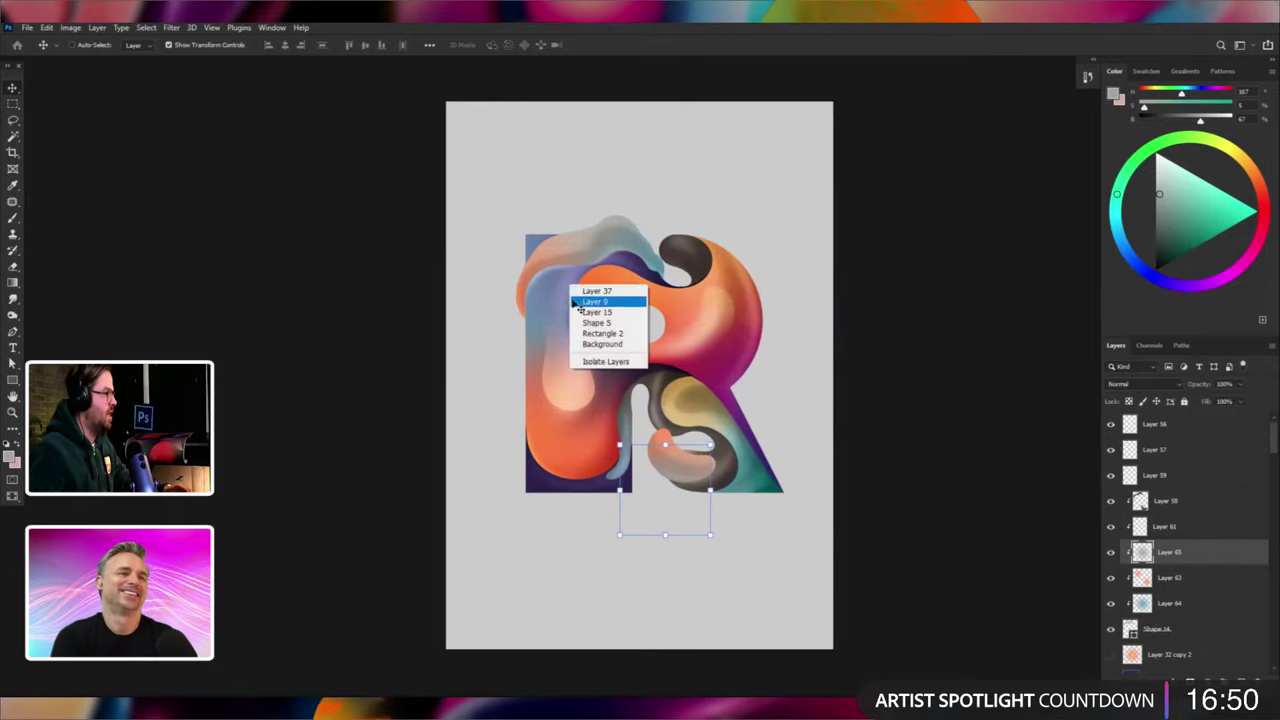
{"action": "left_click", "coordinate": [592, 296]}
{"action": "right_click", "coordinate": [560, 290]}
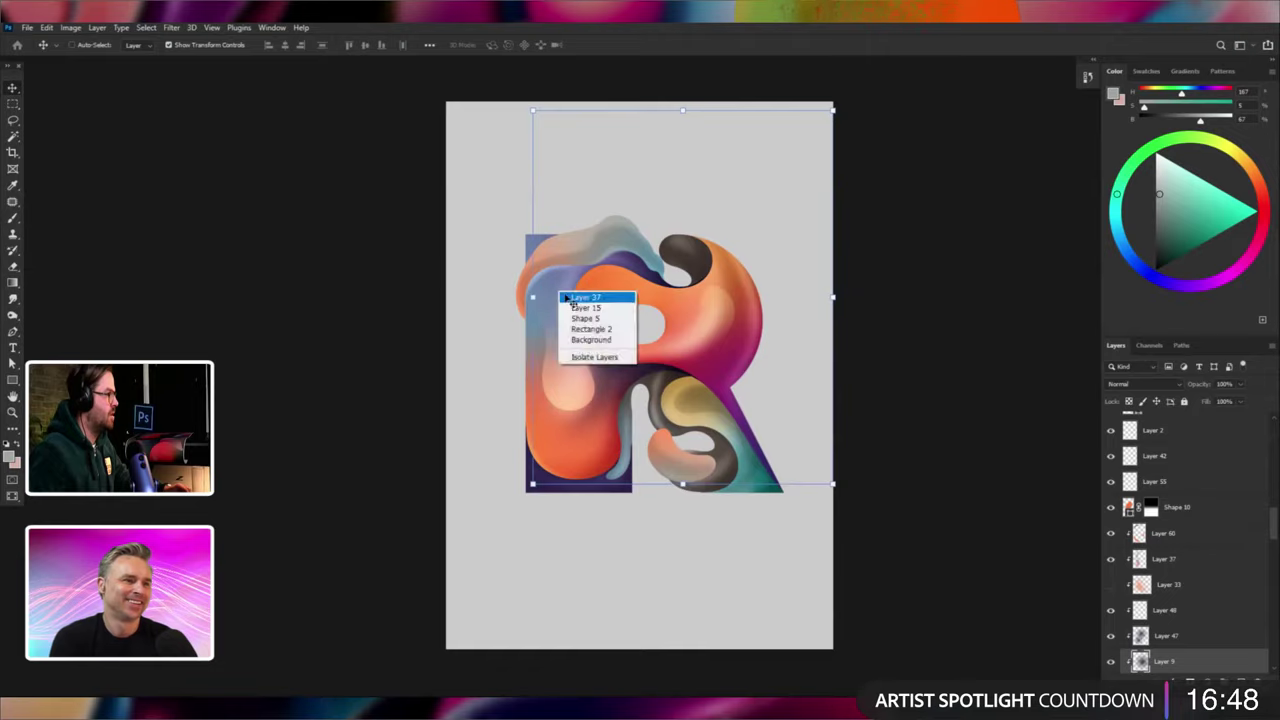
{"action": "left_click", "coordinate": [575, 291]}
{"action": "right_click", "coordinate": [560, 290]}
{"action": "left_click", "coordinate": [575, 296]}
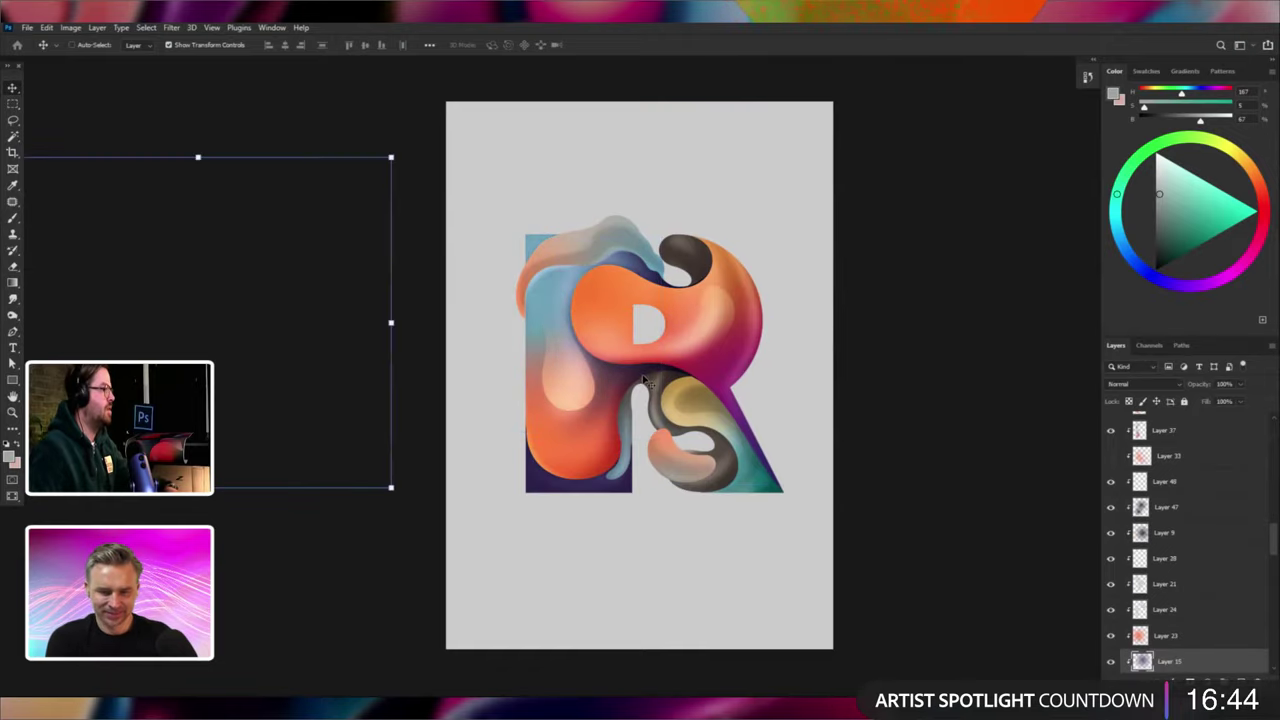
{"action": "scroll", "coordinate": [1246, 486], "scroll_direction": "up", "scroll_amount": 6}
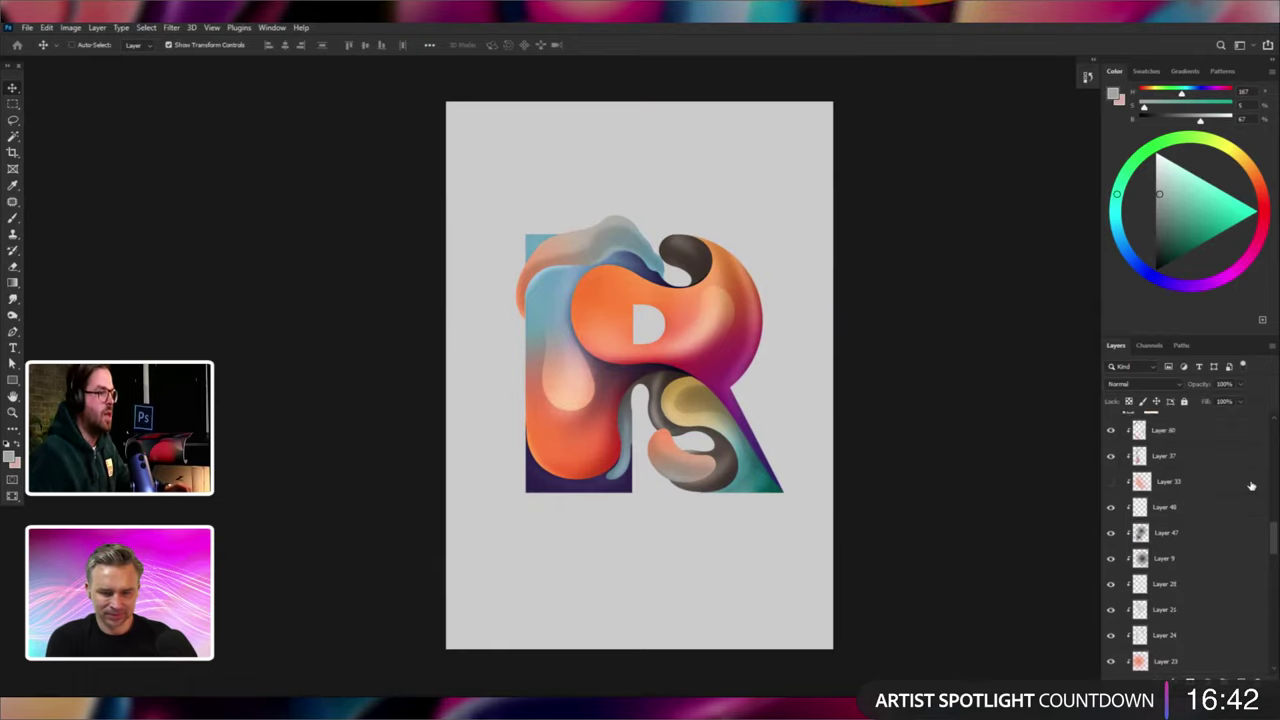
Try flattening all layers into a single background layer, and undo the flattening.
{"action": "scroll", "coordinate": [1212, 429], "scroll_direction": "up", "scroll_amount": 1}
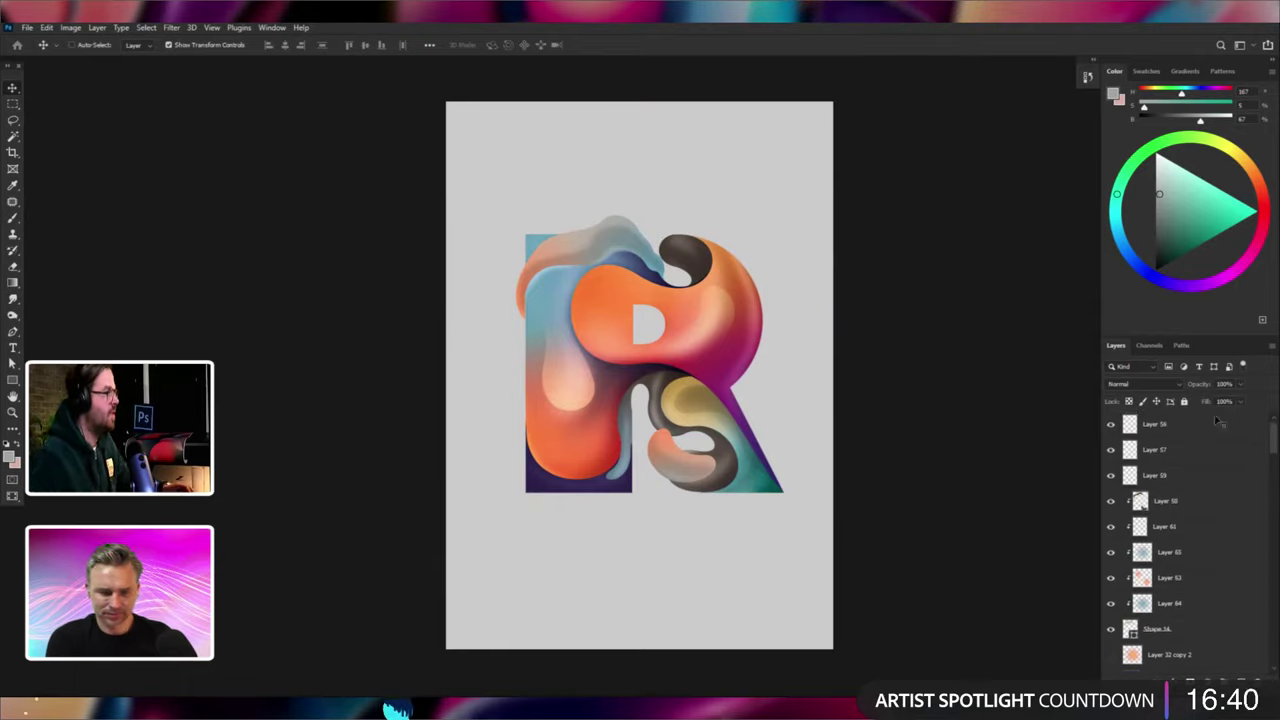
{"action": "left_click", "coordinate": [96, 27]}
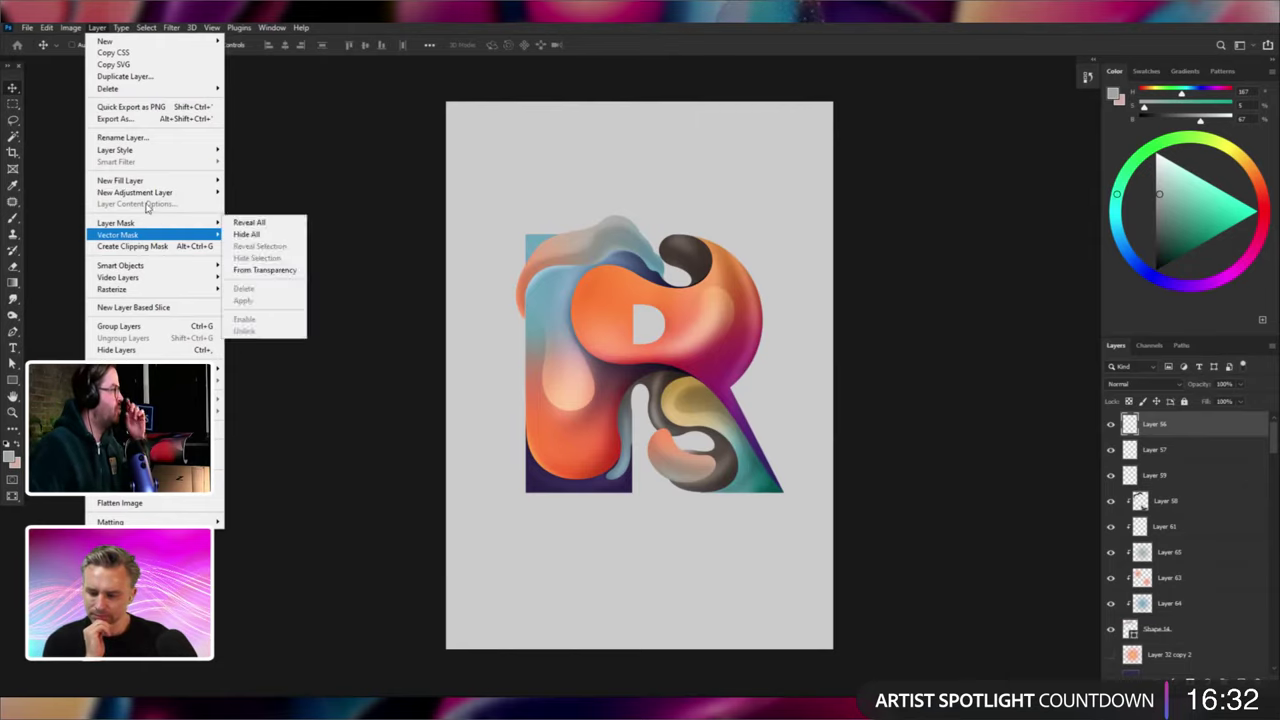
{"action": "mouse_move", "coordinate": [152, 196]}
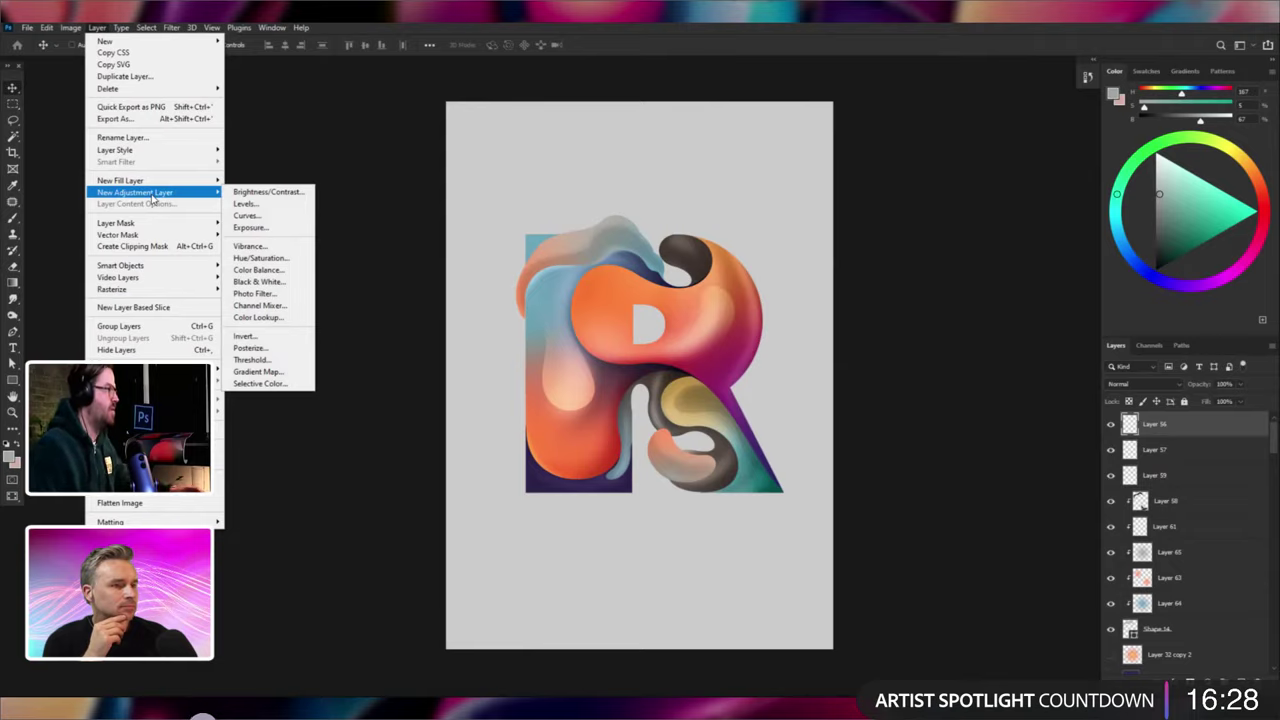
{"action": "left_click", "coordinate": [98, 29]}
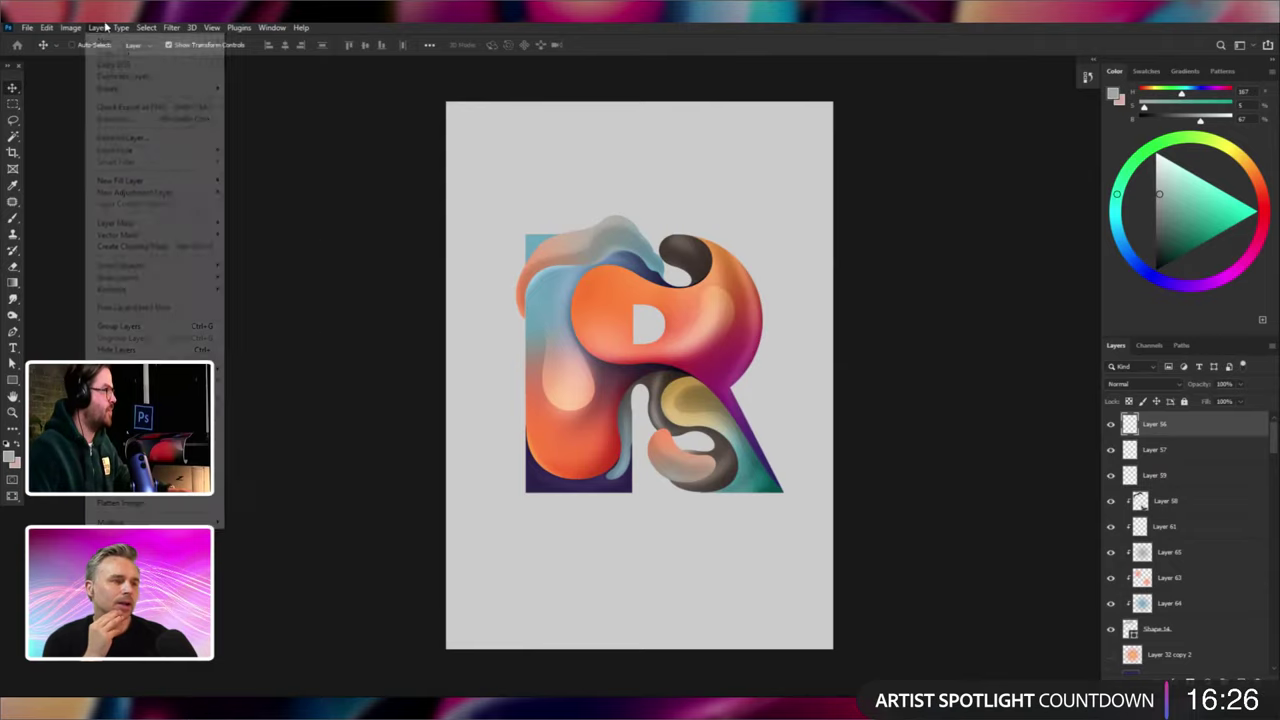
{"action": "left_click", "coordinate": [99, 31]}
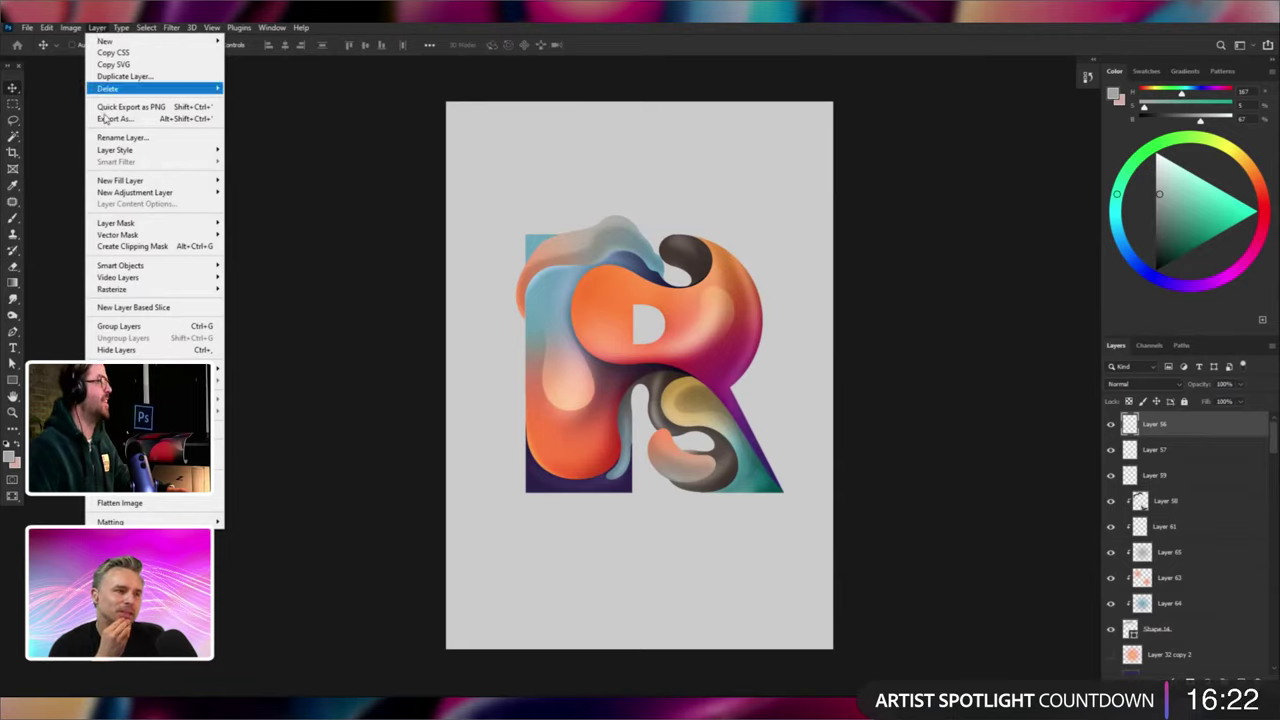
{"action": "left_click", "coordinate": [156, 503]}
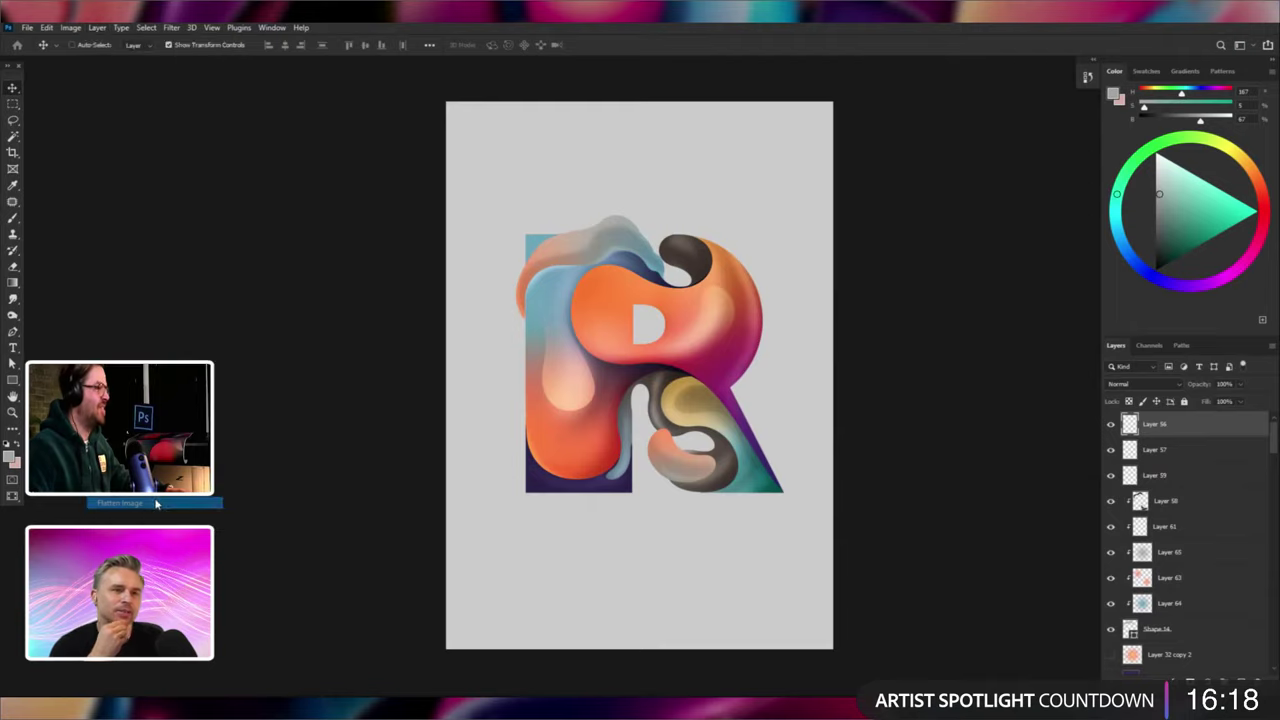
{"action": "key", "text": "Return"}
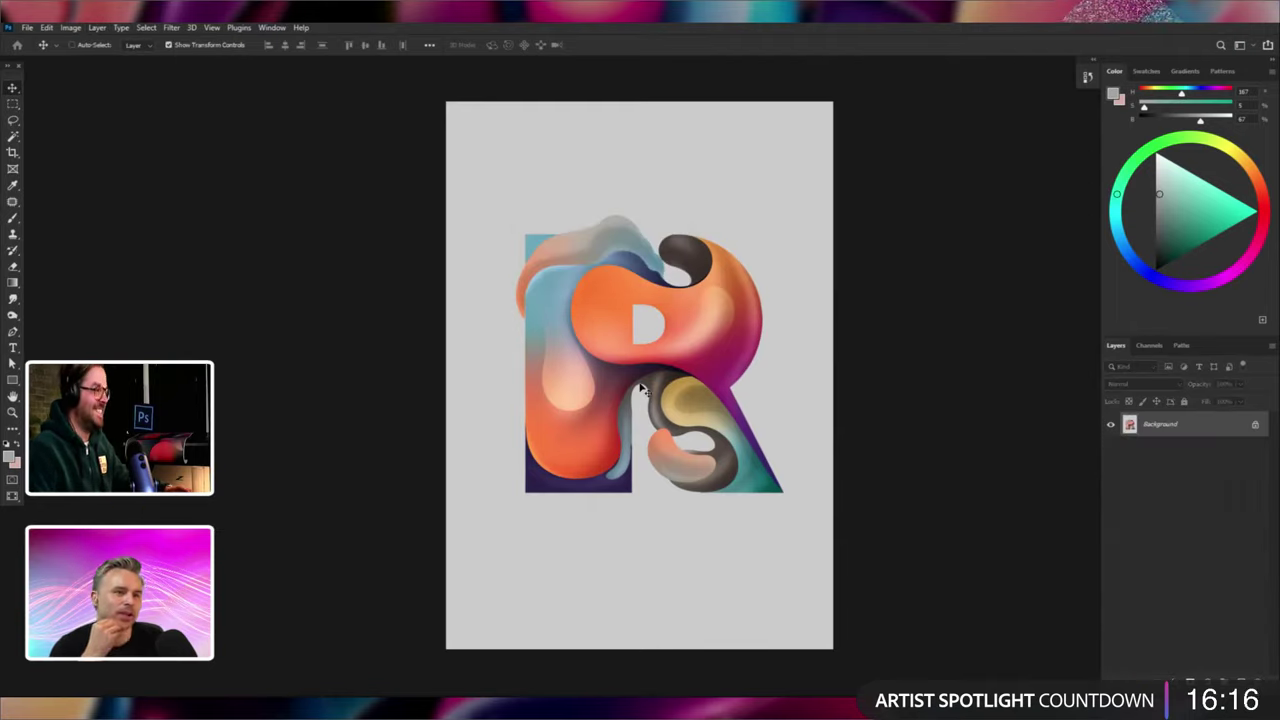
{"action": "key", "text": "ctrl+z"}
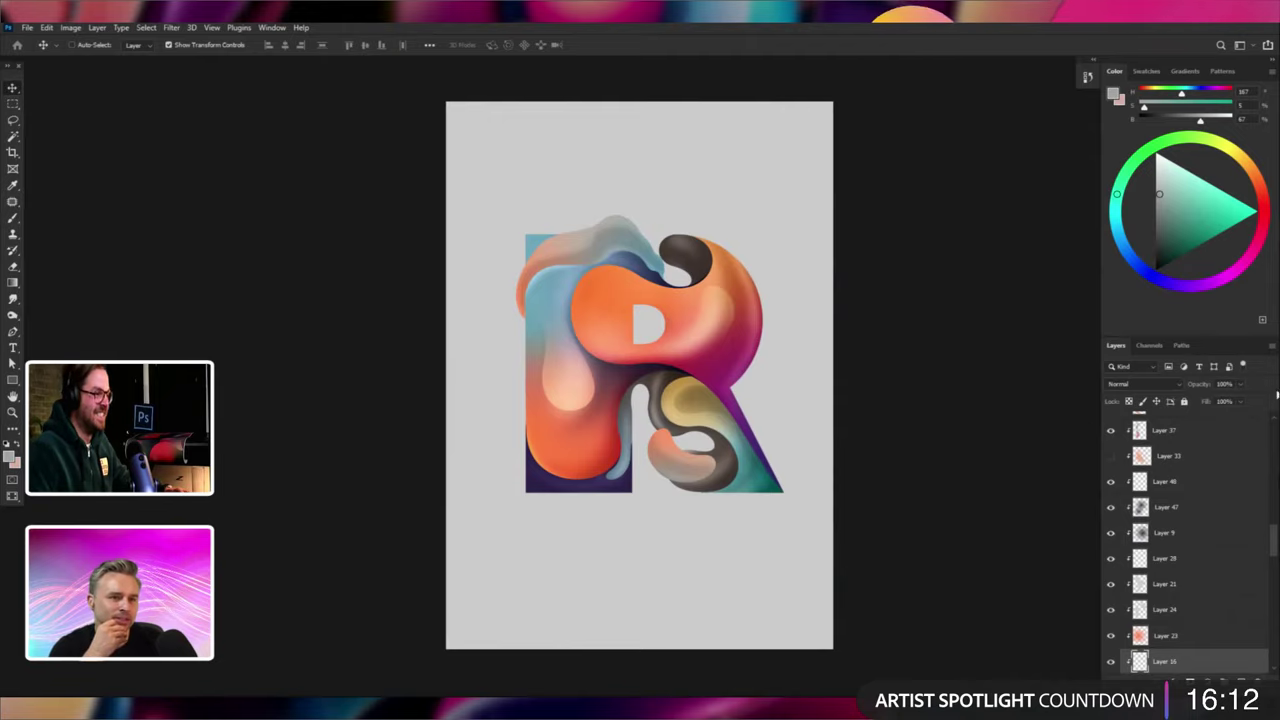
Stamp all visible layers as a merged copy onto the topmost layer, Layer 56.
{"action": "left_click_drag", "start_coordinate": [1272, 543], "coordinate": [1272, 425]}
{"action": "left_click", "coordinate": [1147, 421]}
{"action": "key", "text": "ctrl+alt+shift+e"}
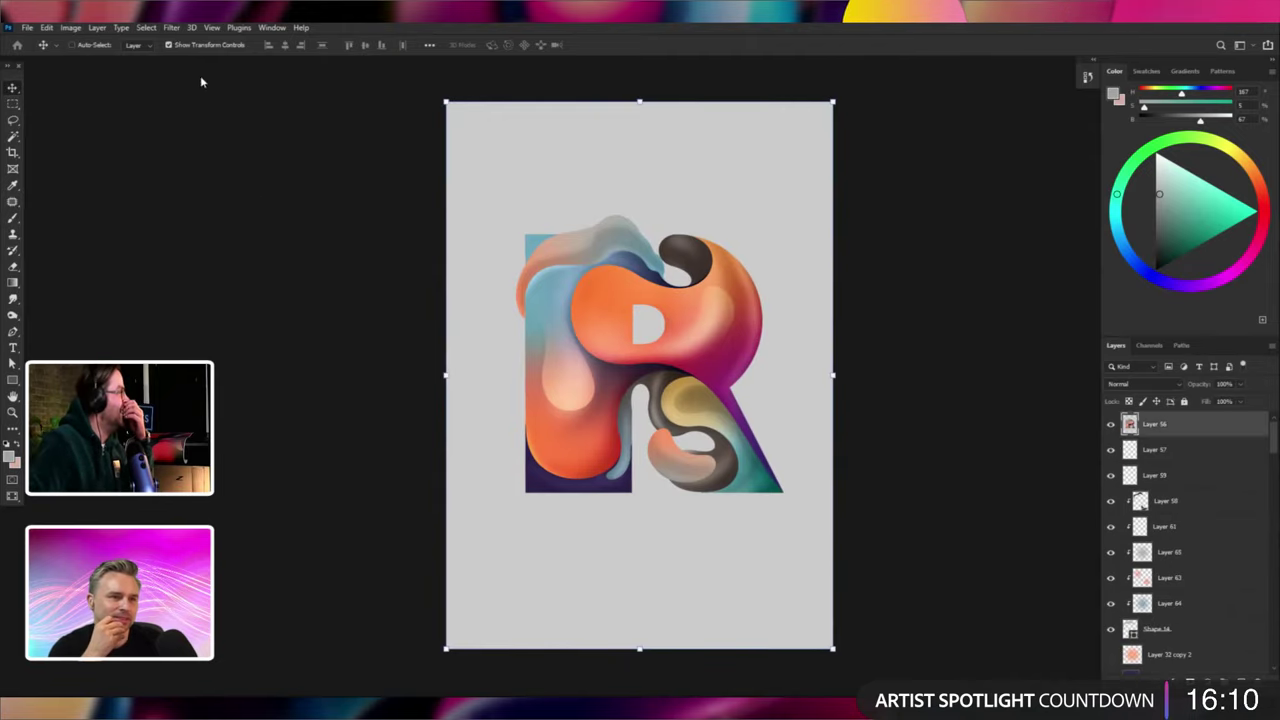
Try Camera Raw adjustments on the merged layer: Temperature +1, Exposure -0.25, Contrast +7, Highlights +9 and Shadows +15, and cancel the filter.
{"action": "left_click", "coordinate": [171, 27]}
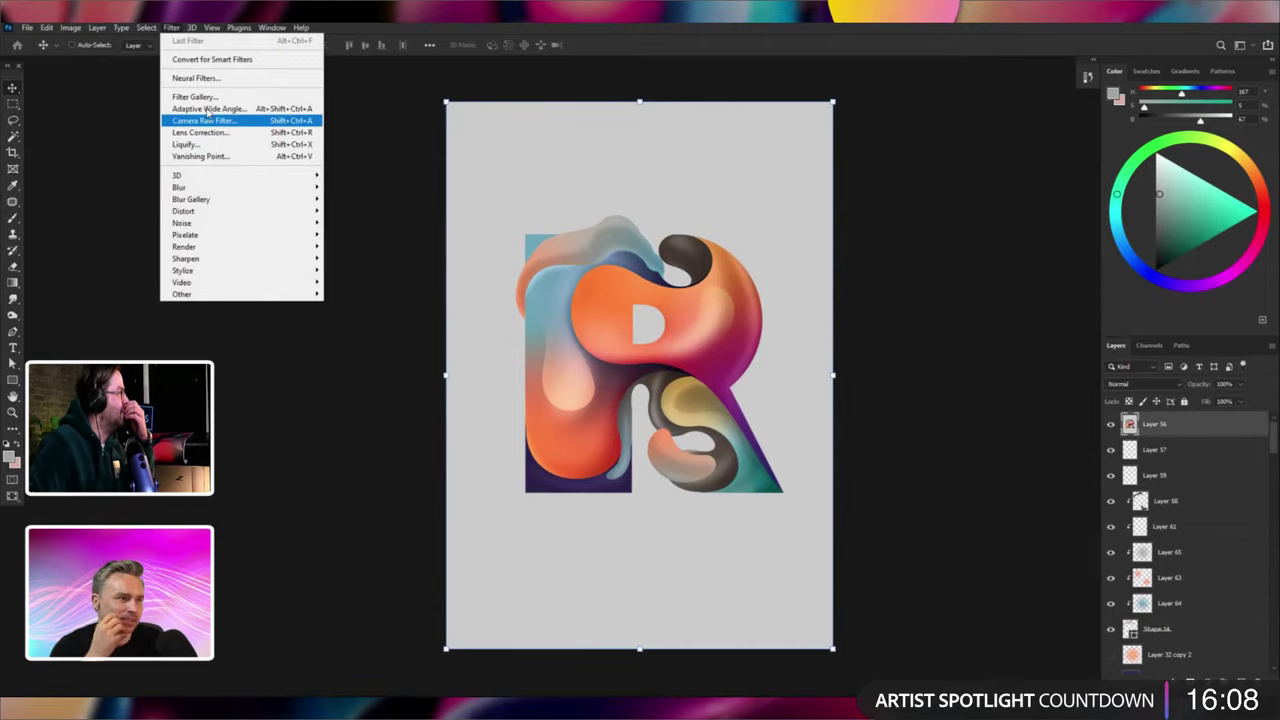
{"action": "left_click", "coordinate": [218, 128]}
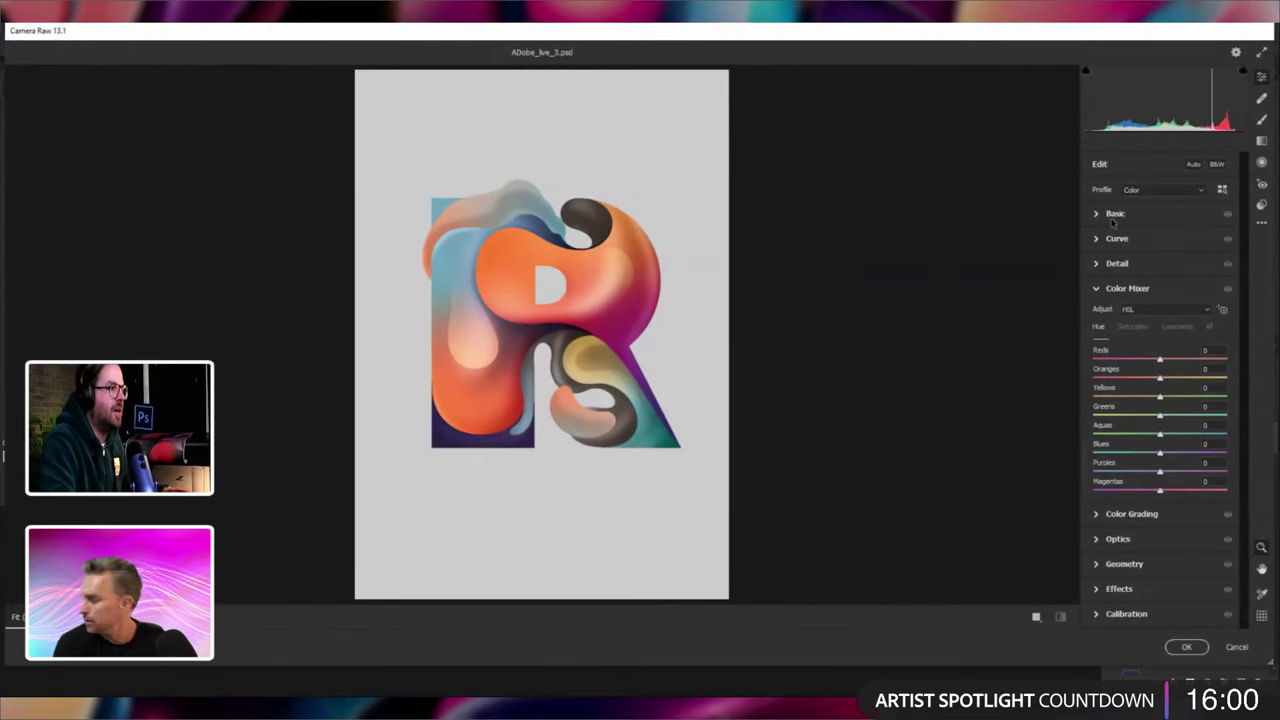
{"action": "left_click", "coordinate": [1112, 216]}
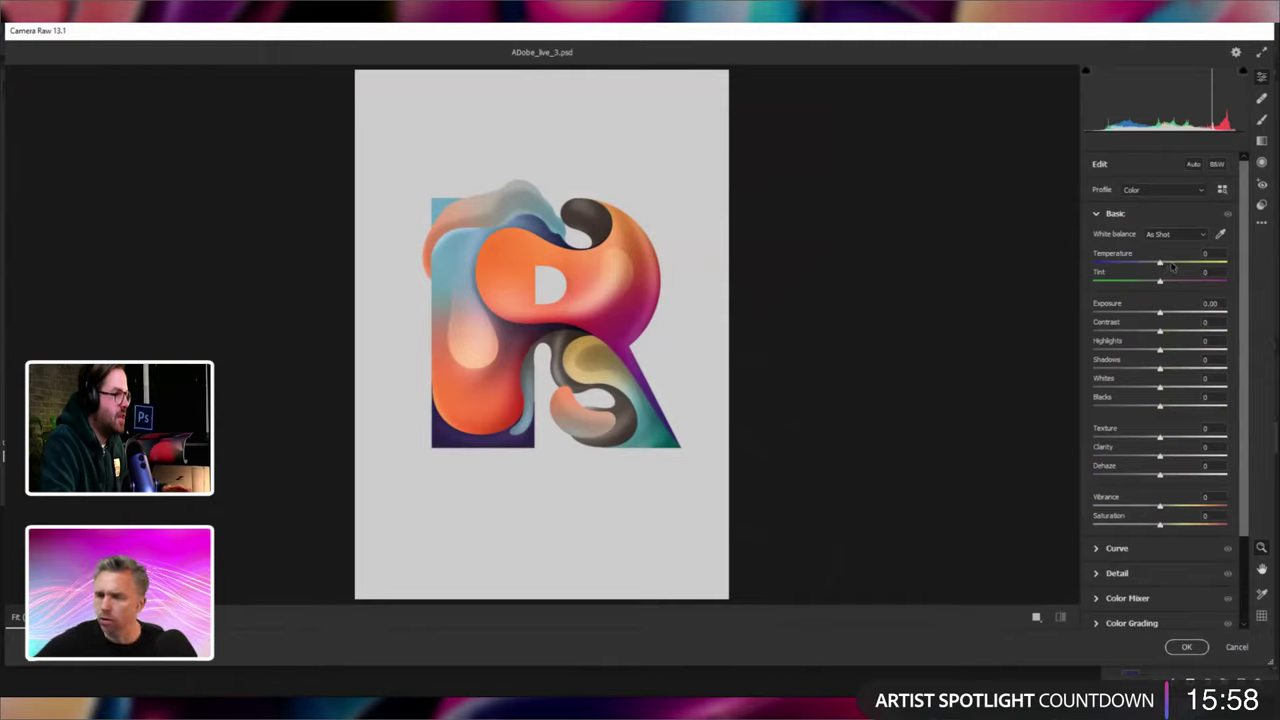
{"action": "left_click_drag", "start_coordinate": [1172, 266], "coordinate": [1154, 270]}
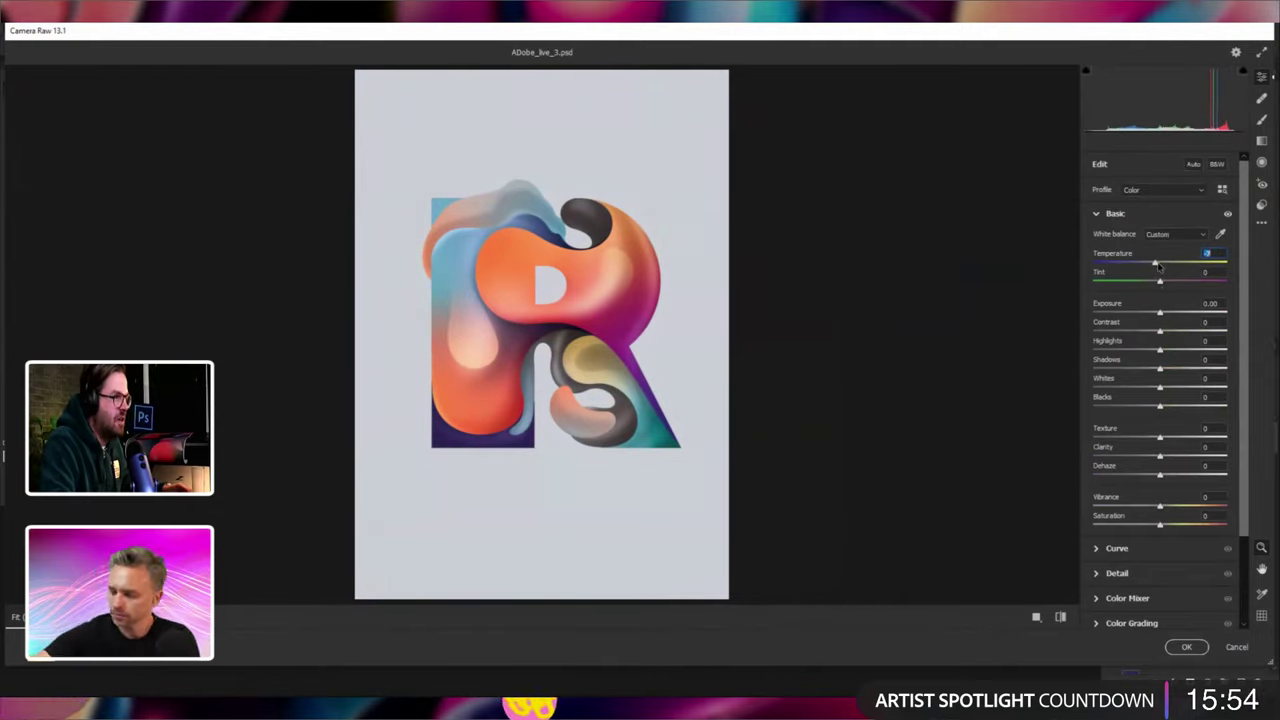
{"action": "left_click", "coordinate": [1160, 264]}
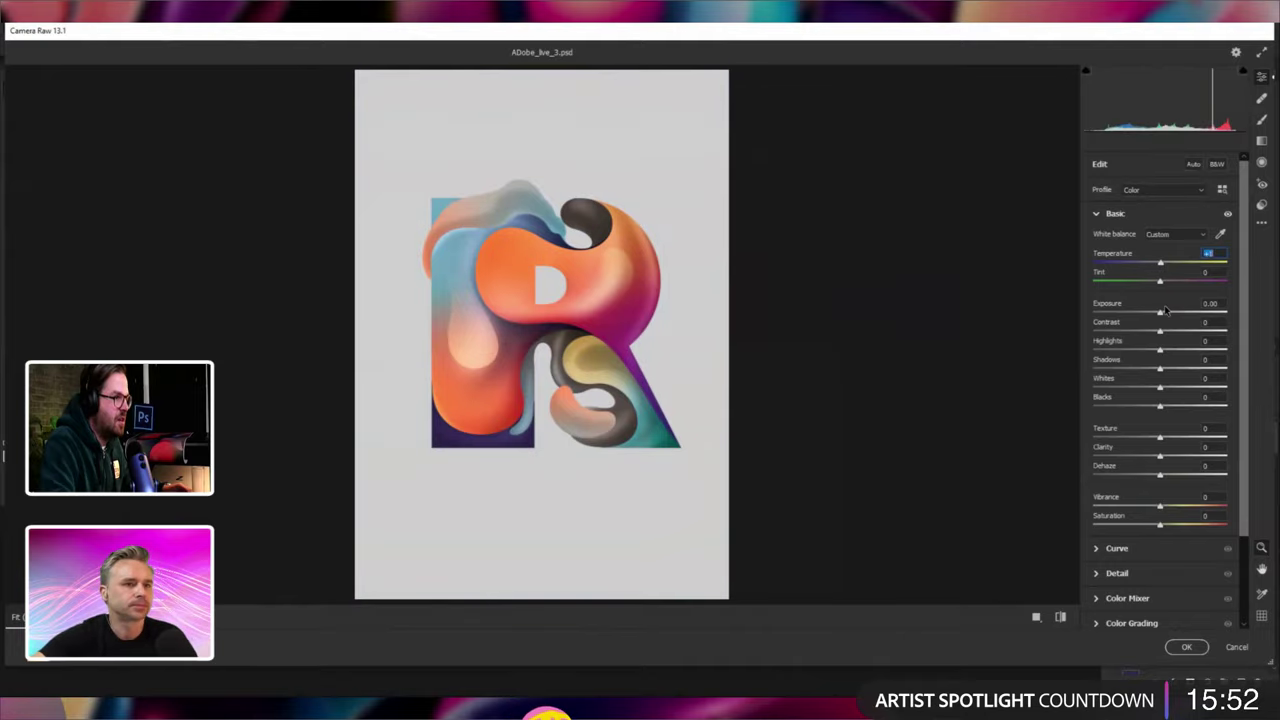
{"action": "left_click_drag", "start_coordinate": [1164, 312], "coordinate": [1198, 318]}
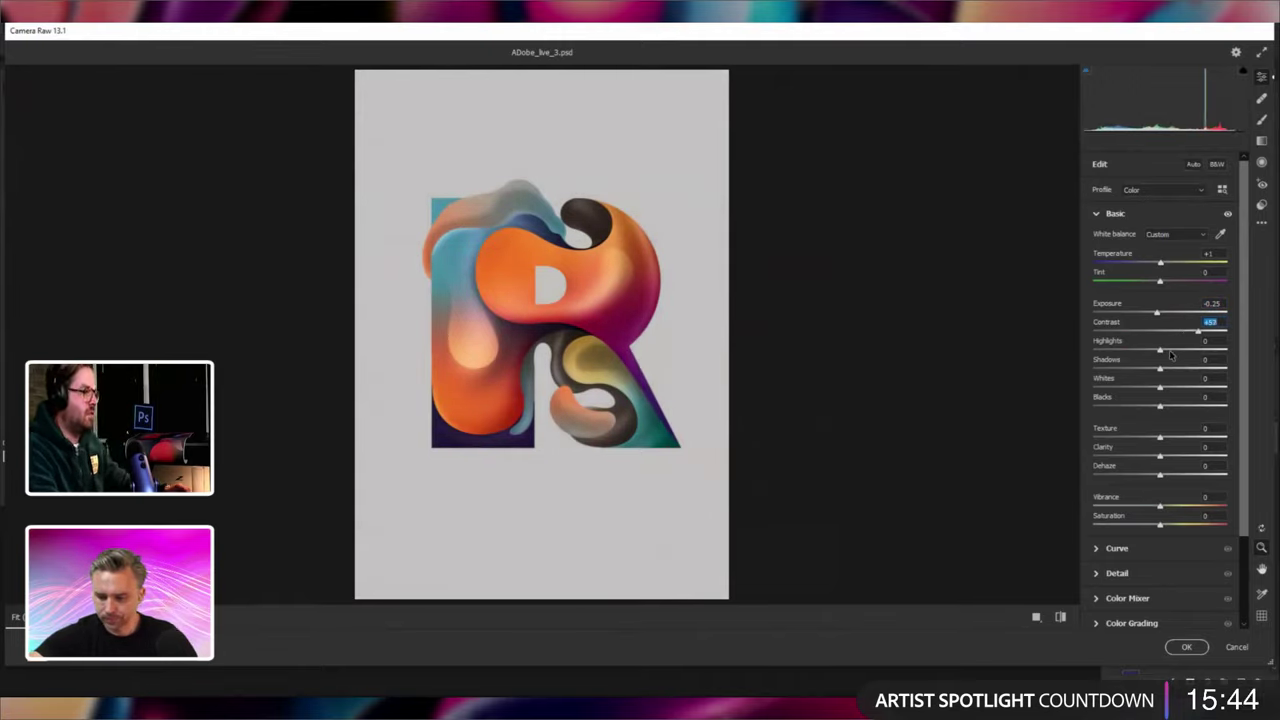
{"action": "left_click_drag", "start_coordinate": [1100, 352], "coordinate": [1164, 332]}
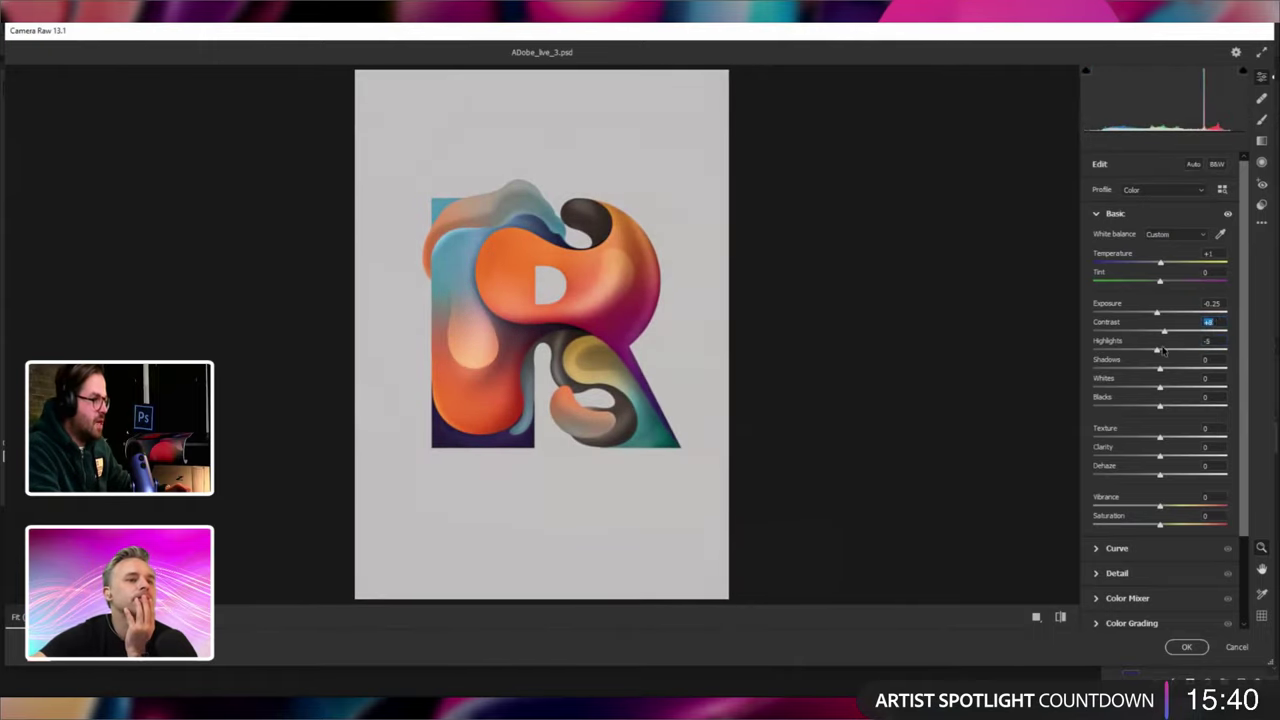
{"action": "left_click", "coordinate": [1166, 350]}
{"action": "left_click", "coordinate": [1170, 369]}
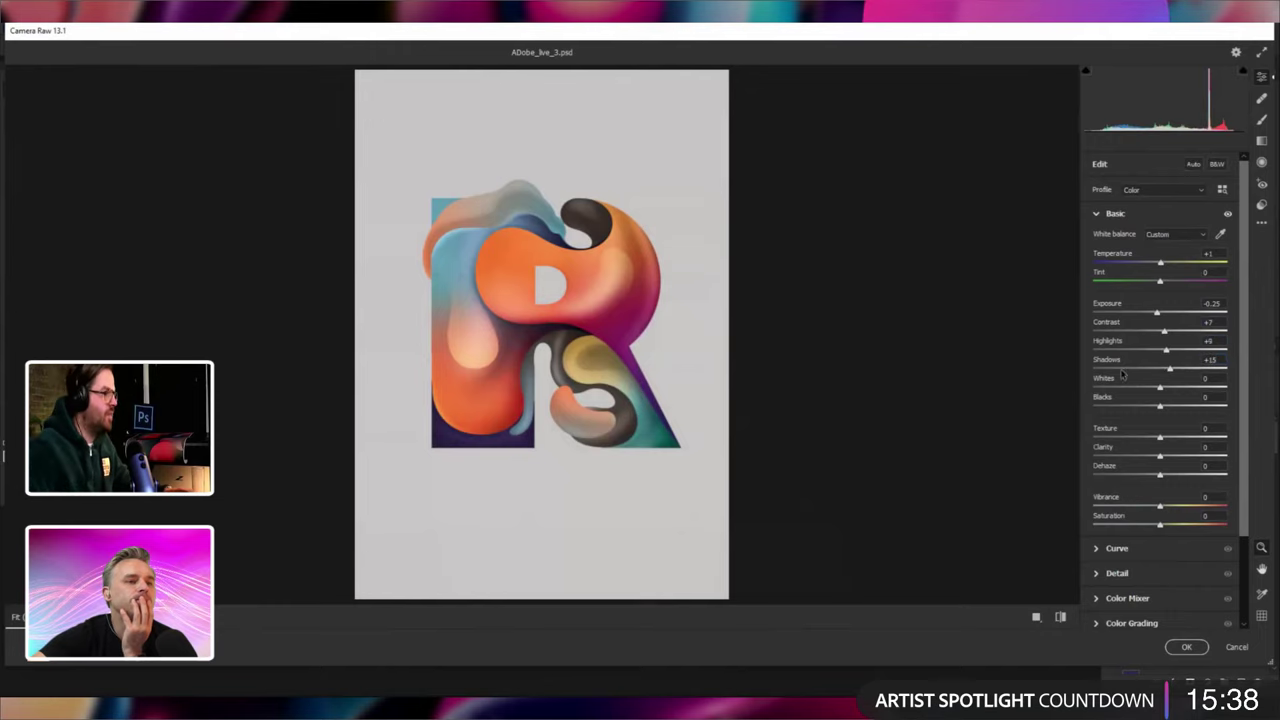
{"action": "left_click", "coordinate": [1242, 647]}
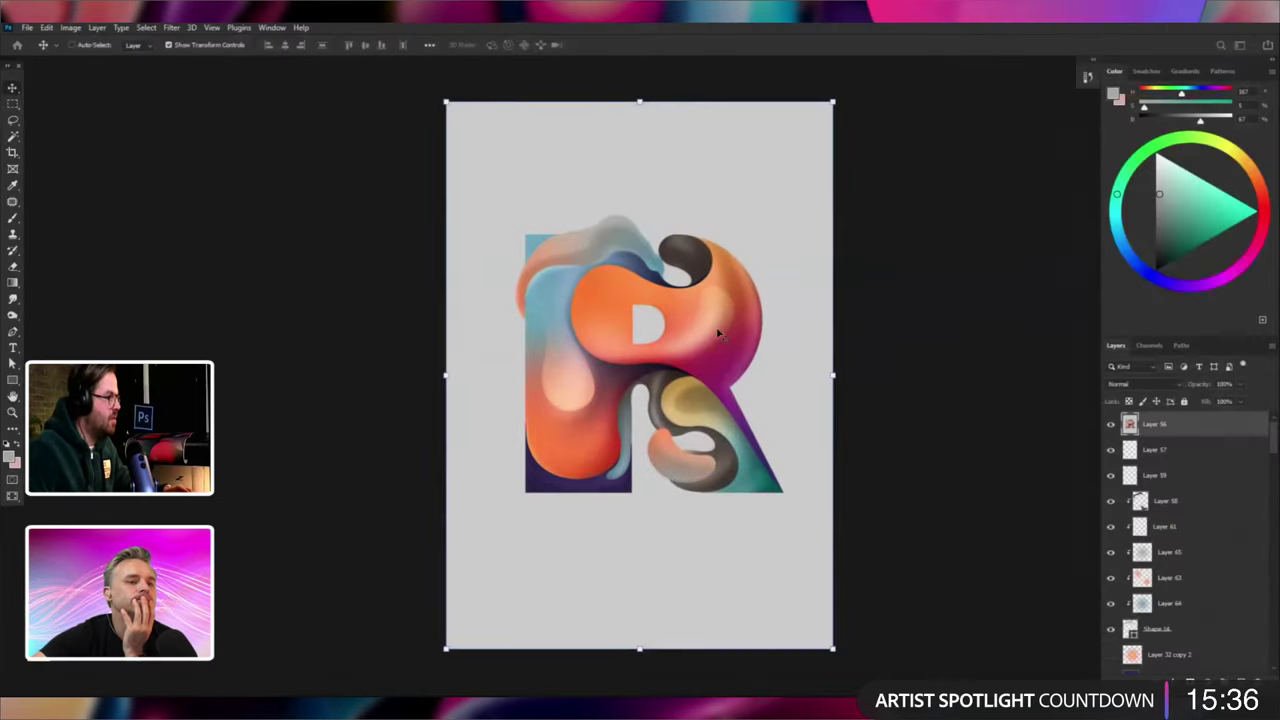
Hide and show the merged Layer 56 to compare it with the separate layers beneath.
{"action": "left_click", "coordinate": [1111, 424]}
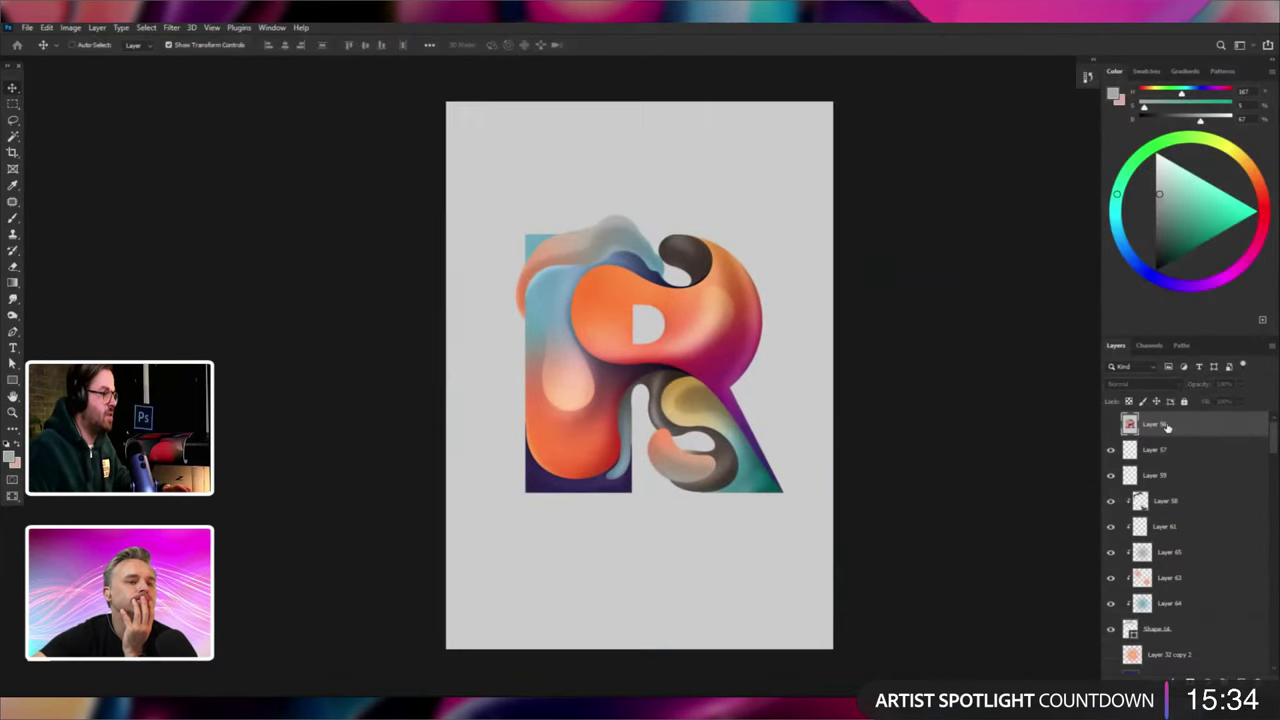
{"action": "left_click", "coordinate": [1111, 424]}
{"action": "left_click_drag", "start_coordinate": [1242, 401], "coordinate": [1235, 400]}
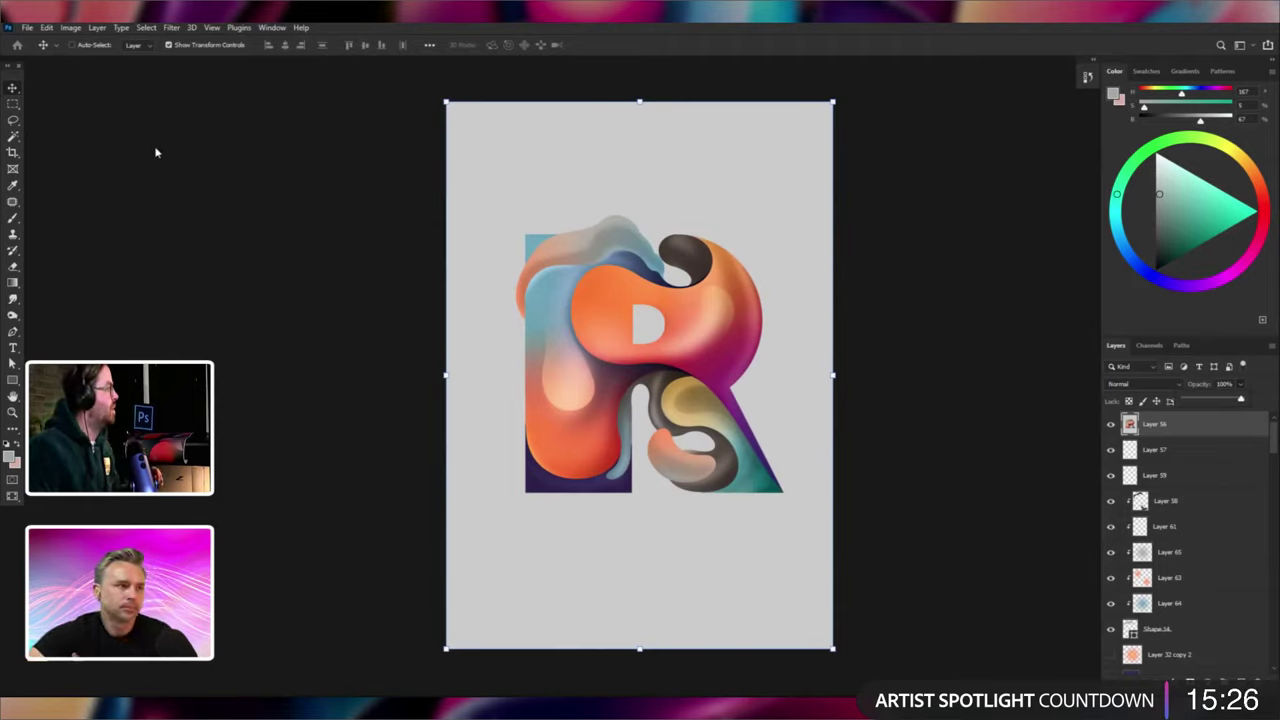
Add a Channel Mixer adjustment layer above the merged artwork layer with the default layer options.
{"action": "left_click", "coordinate": [97, 27]}
{"action": "mouse_move", "coordinate": [150, 192]}
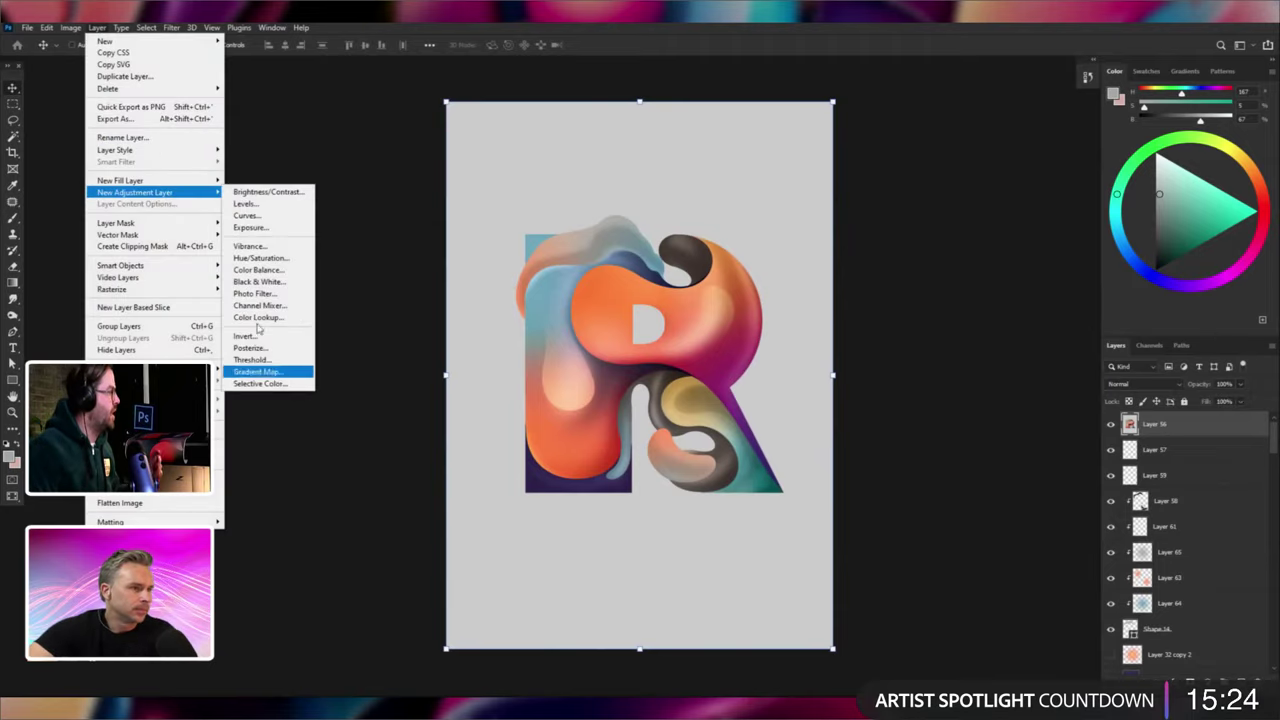
{"action": "left_click", "coordinate": [258, 305]}
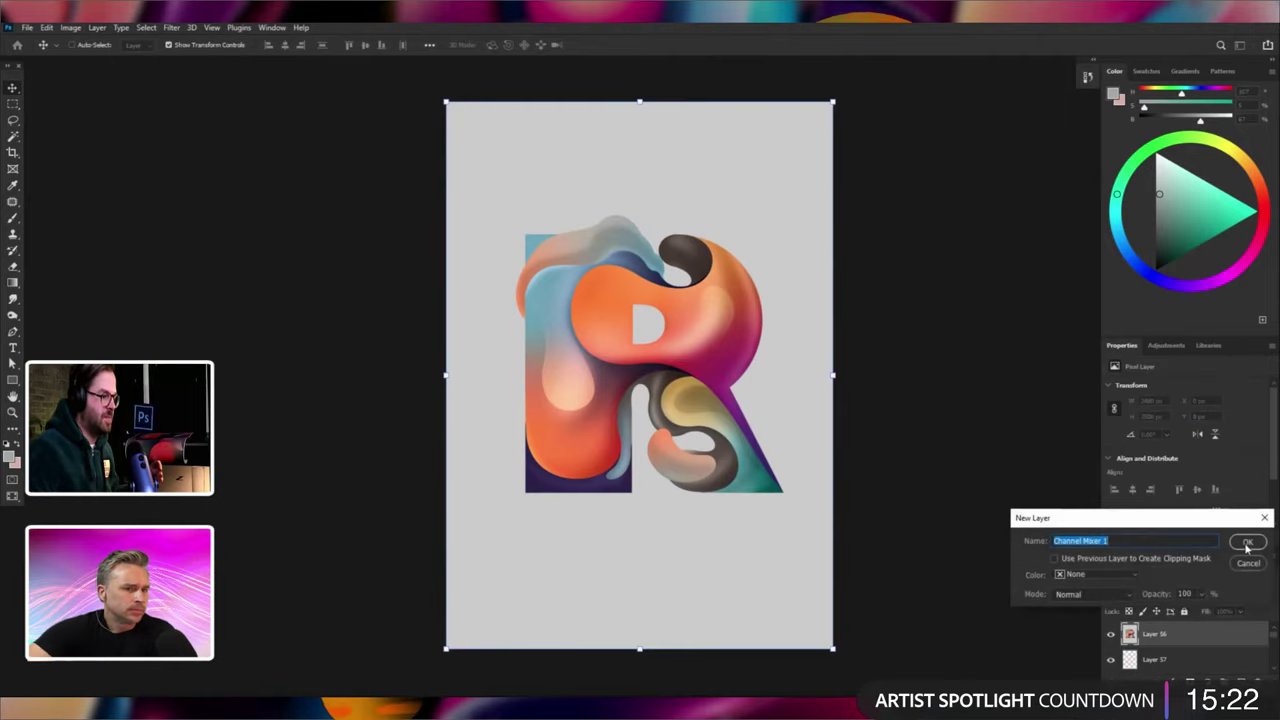
{"action": "left_click", "coordinate": [1247, 544]}
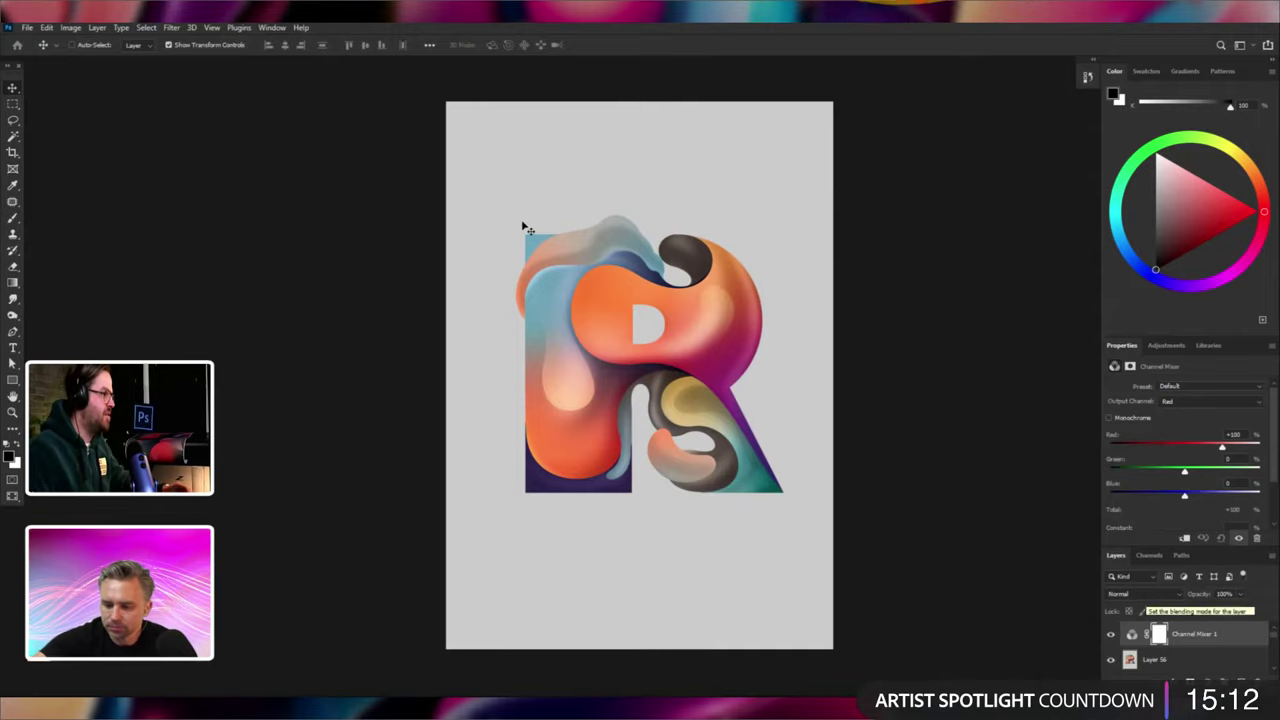
Add a Hue/Saturation adjustment layer above the Channel Mixer layer with the default layer options.
{"action": "left_click", "coordinate": [97, 27]}
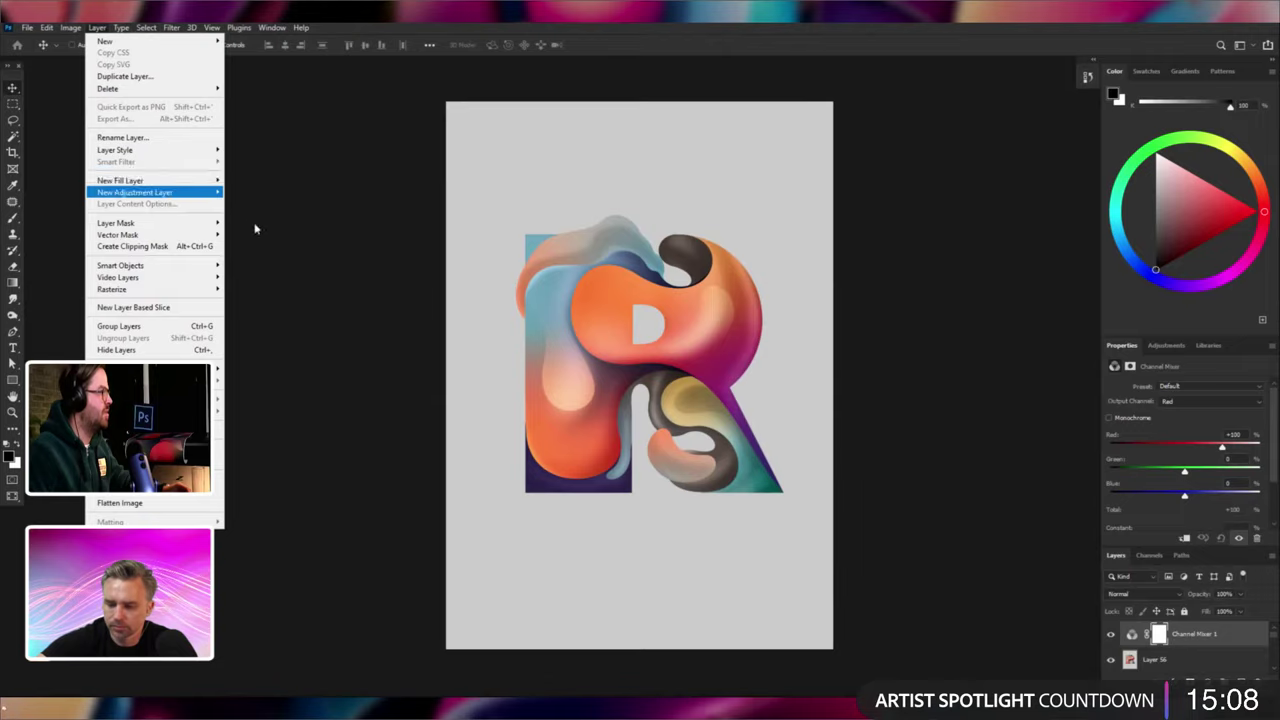
{"action": "mouse_move", "coordinate": [200, 192]}
{"action": "left_click", "coordinate": [260, 258]}
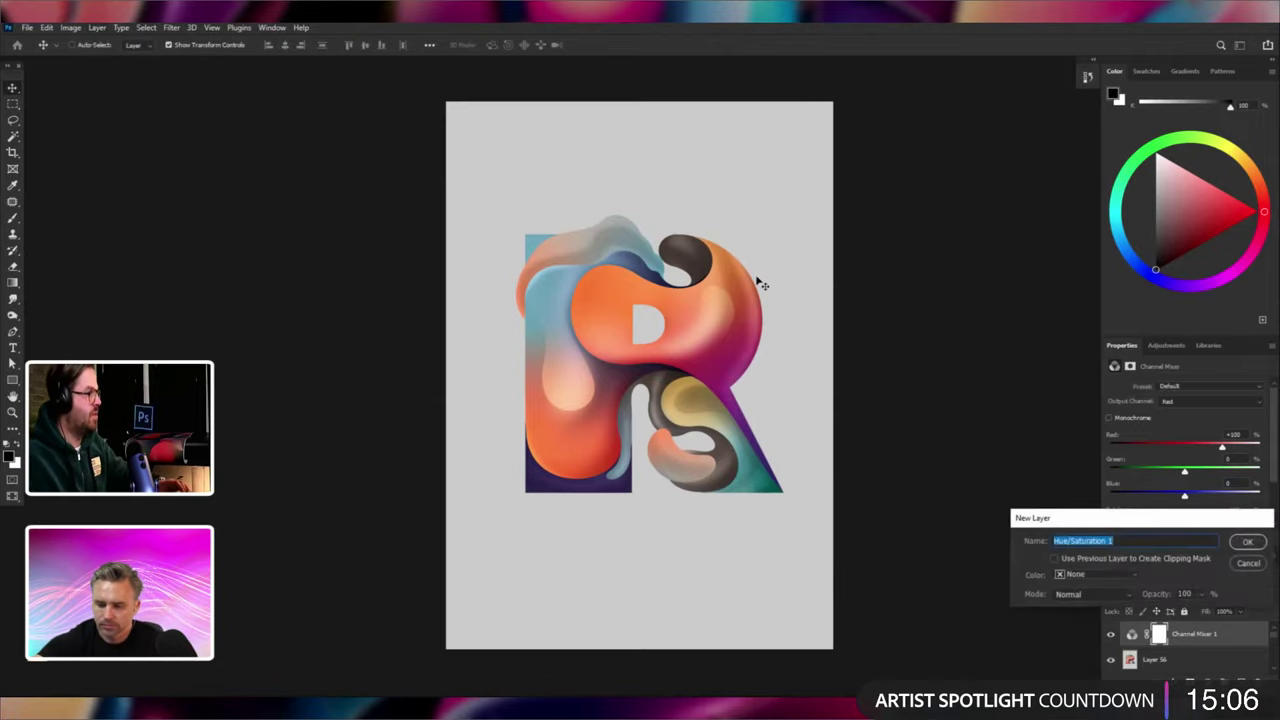
{"action": "key", "text": "Return"}
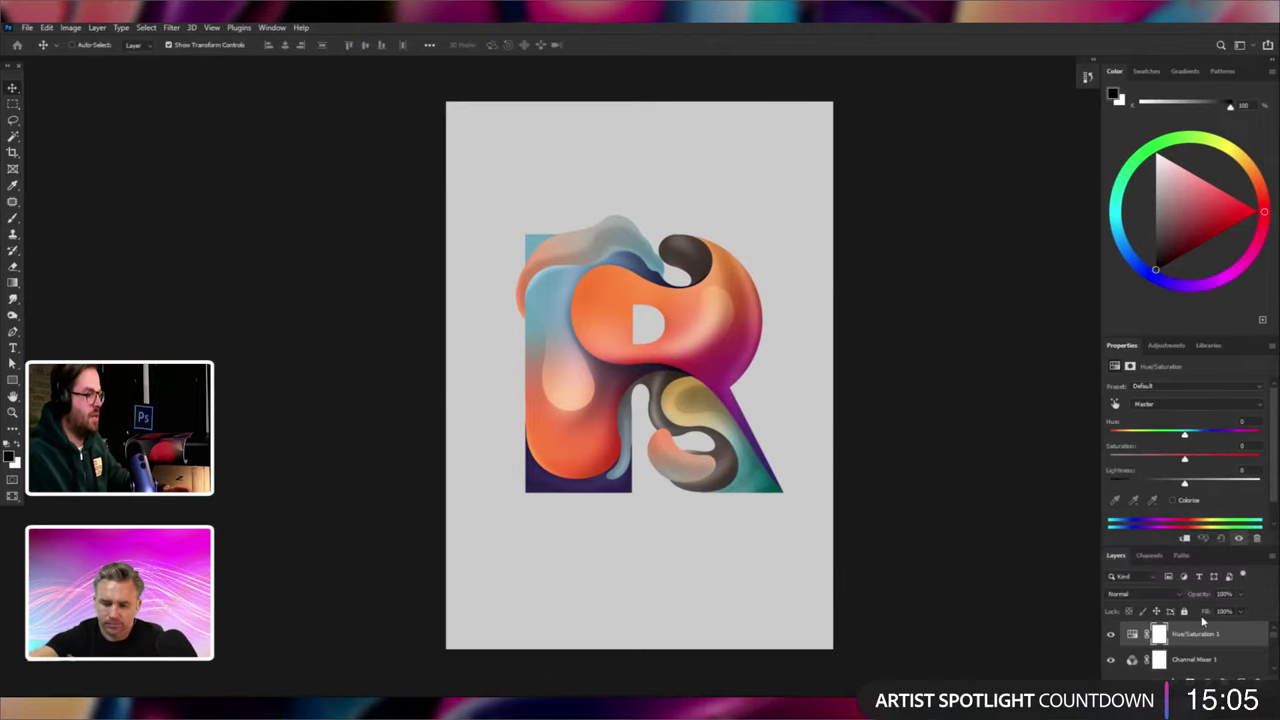
Add a Levels adjustment layer on top and raise its black output level slightly.
{"action": "left_click", "coordinate": [97, 27]}
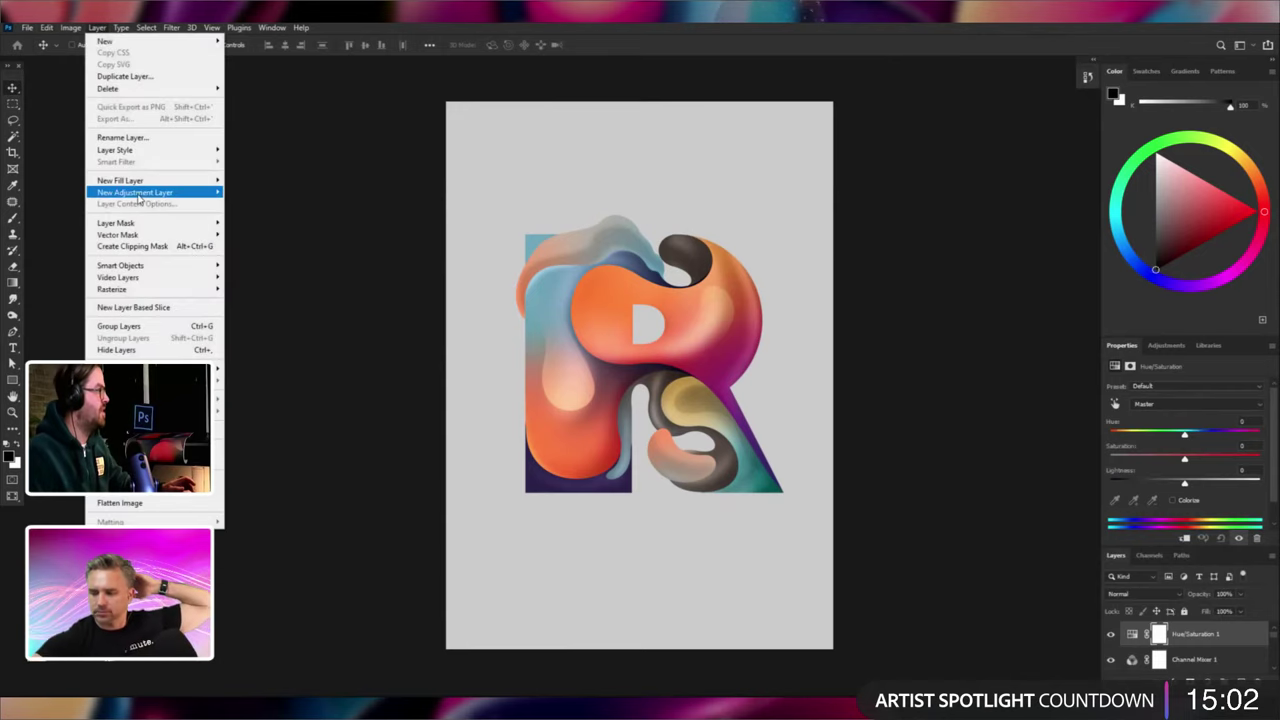
{"action": "mouse_move", "coordinate": [140, 194]}
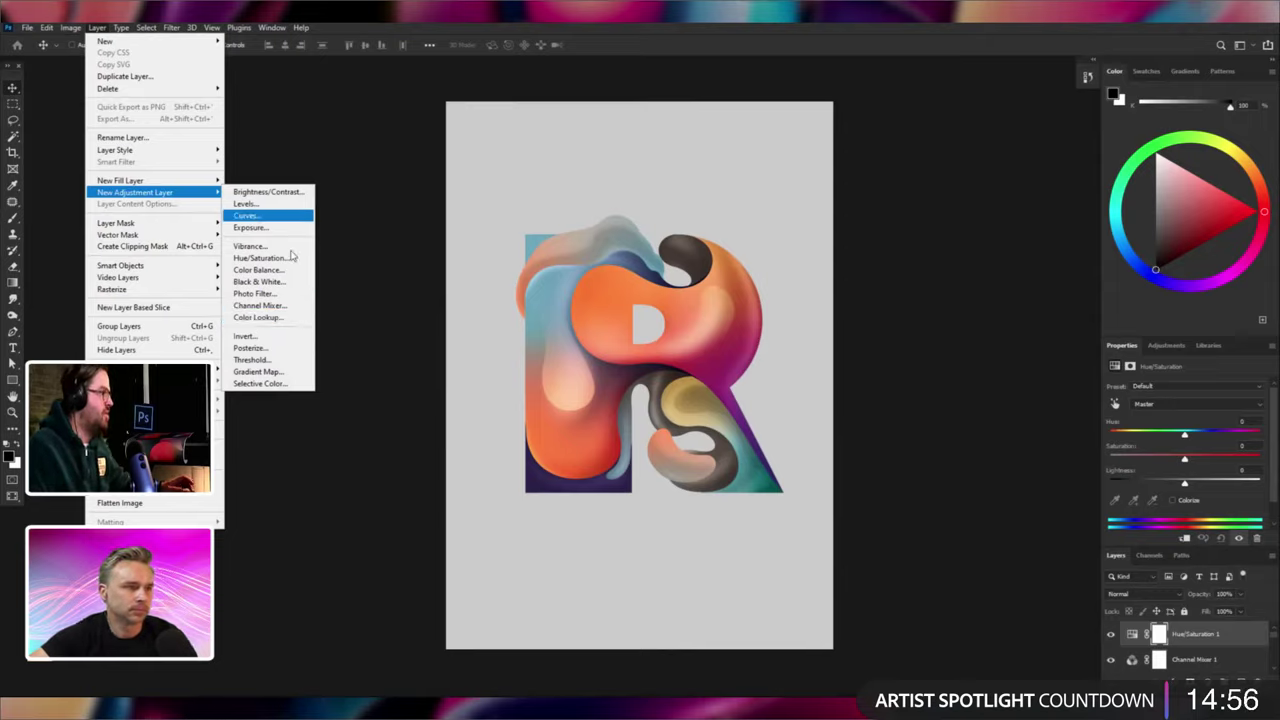
{"action": "left_click", "coordinate": [245, 203]}
{"action": "left_click", "coordinate": [1249, 537]}
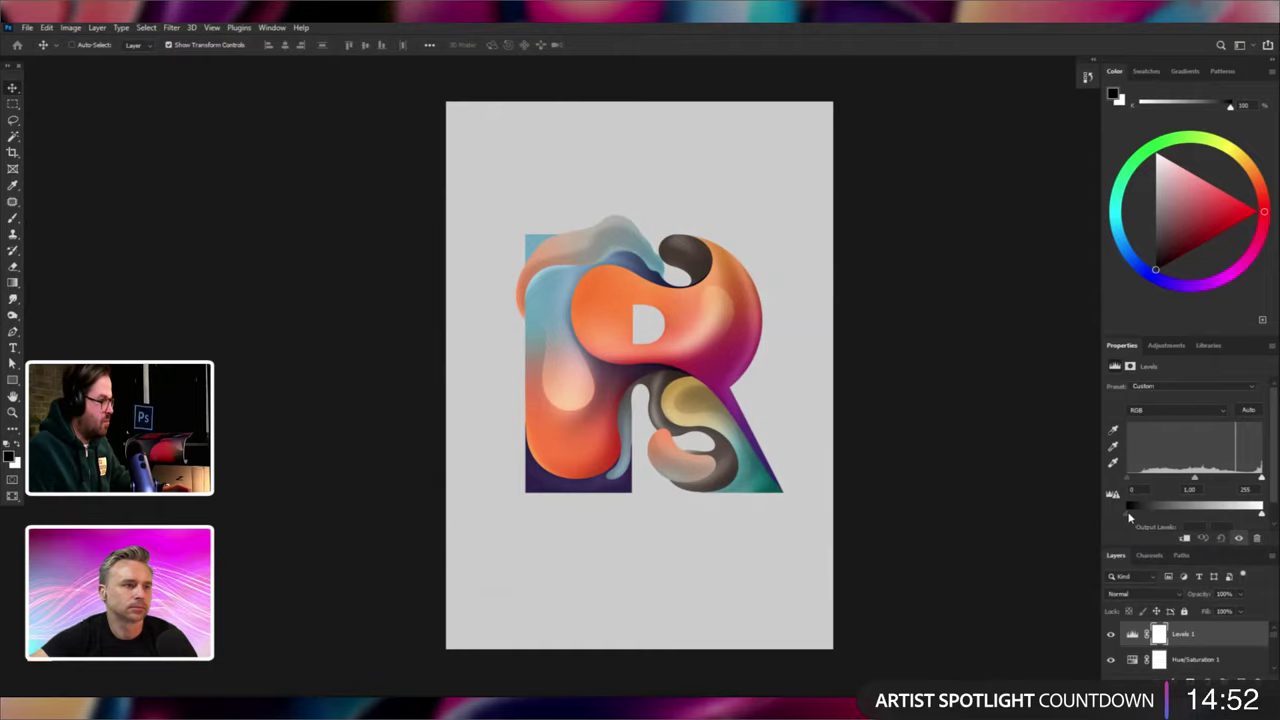
{"action": "left_click_drag", "start_coordinate": [1130, 516], "coordinate": [1135, 518]}
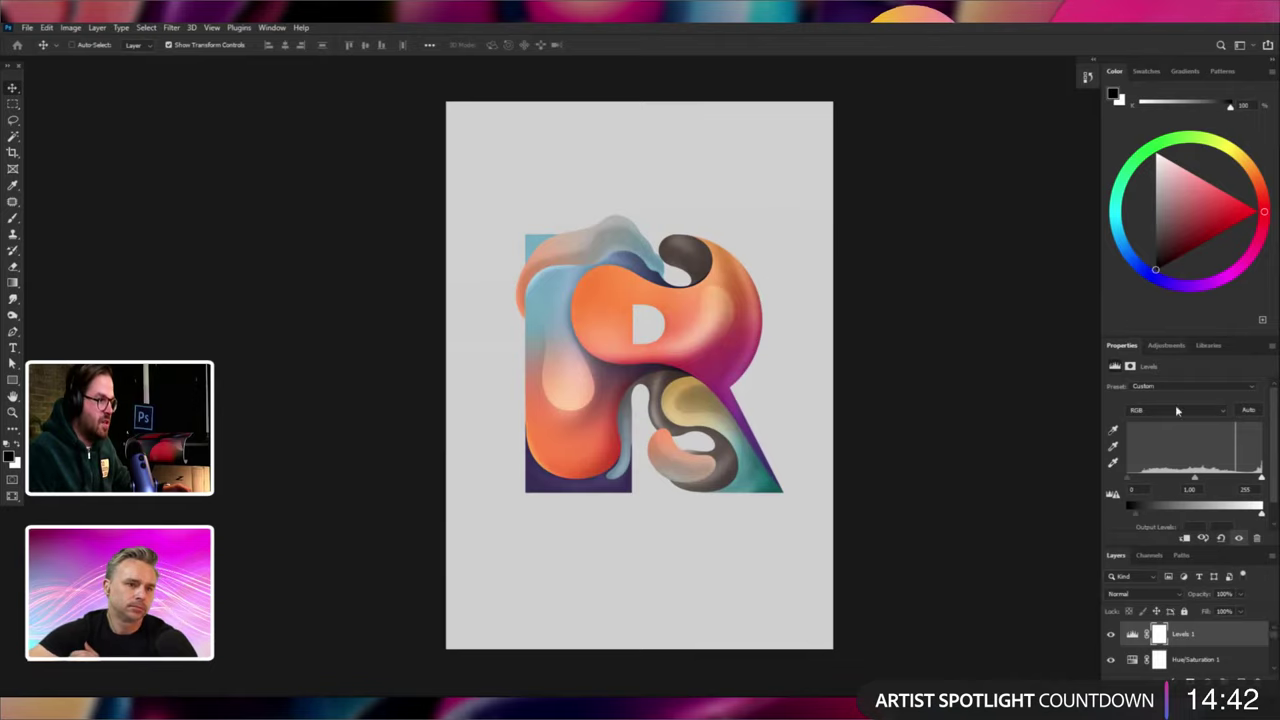
Apply the Black & White with Orange Filter preset to the Channel Mixer layer and set its blend mode to Luminosity.
{"action": "left_click_drag", "start_coordinate": [1177, 489], "coordinate": [1170, 430]}
{"action": "left_click", "coordinate": [1185, 567]}
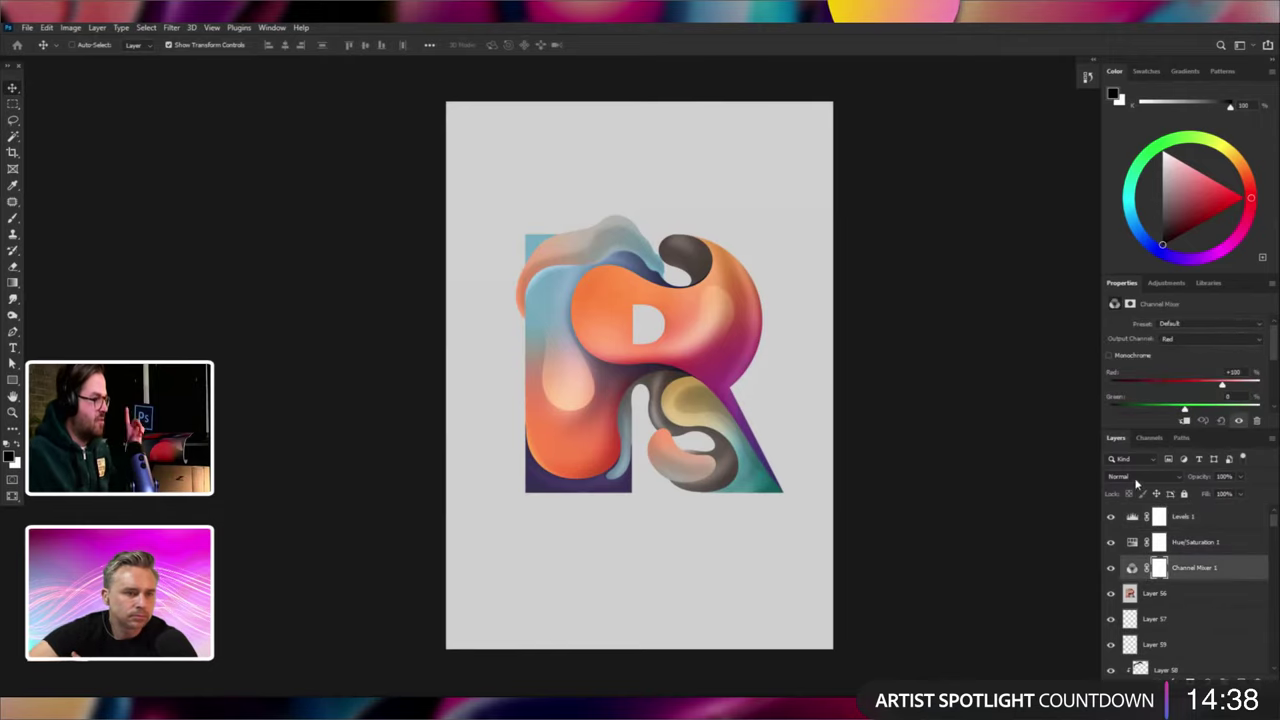
{"action": "left_click", "coordinate": [1190, 324]}
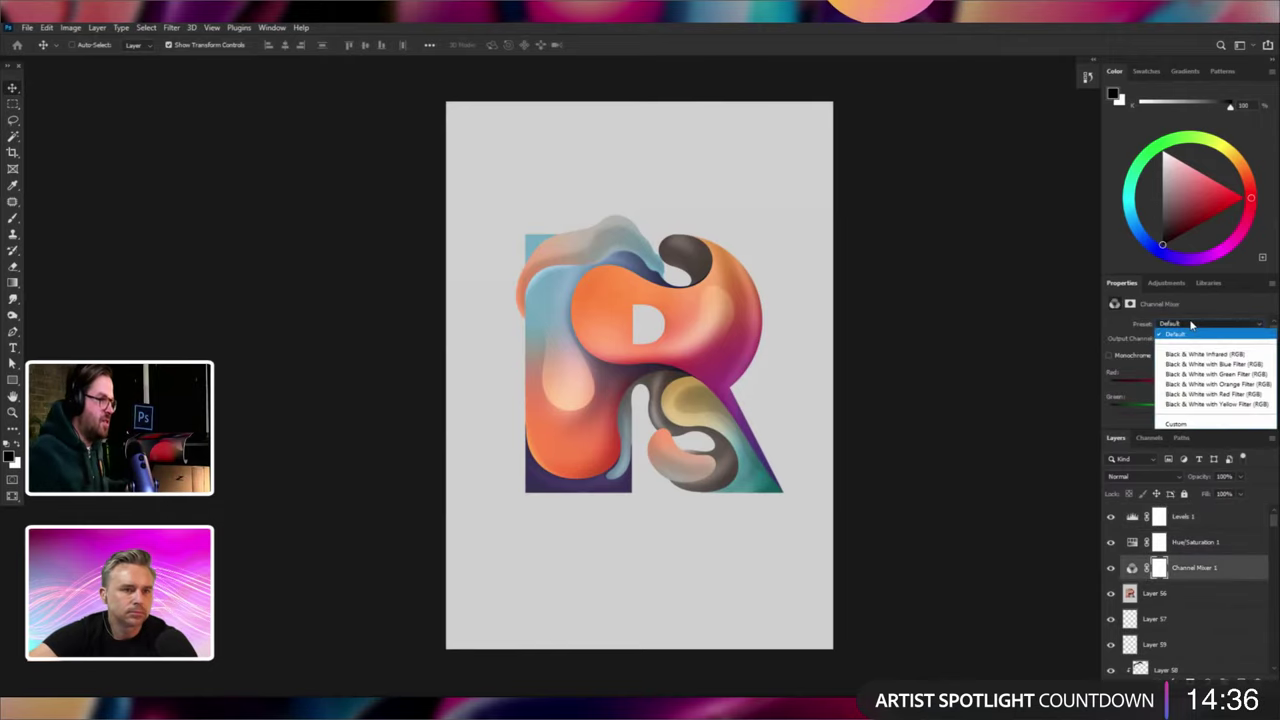
{"action": "left_click", "coordinate": [1219, 386]}
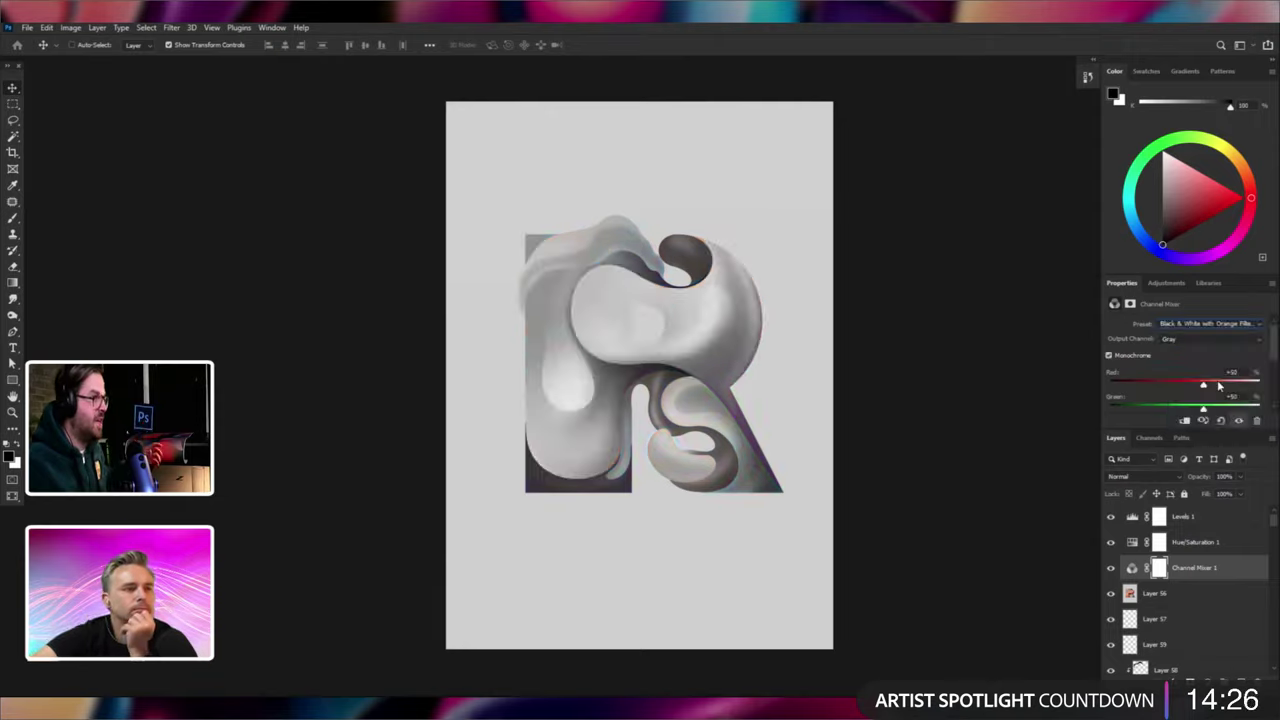
{"action": "left_click", "coordinate": [1144, 476]}
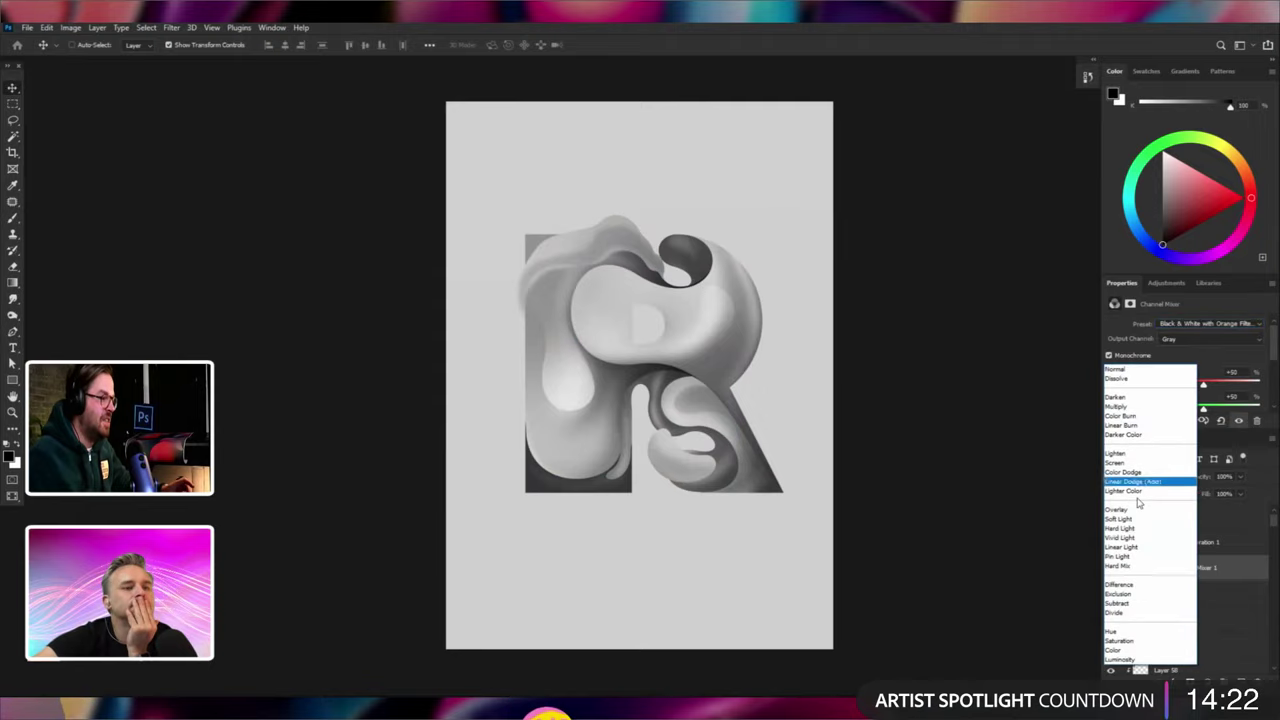
{"action": "left_click", "coordinate": [1139, 661]}
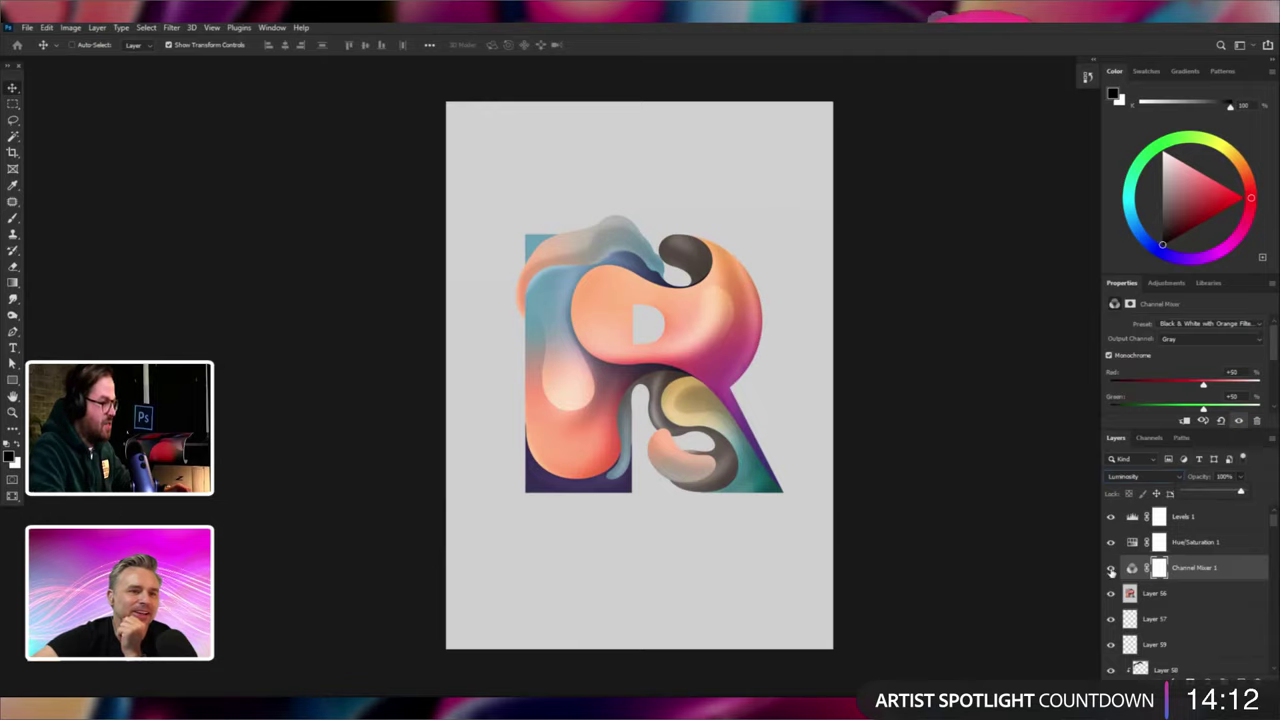
Hide the Levels layer and compare the artwork with and without the Channel Mixer adjustment.
{"action": "left_click", "coordinate": [1110, 567]}
{"action": "left_click", "coordinate": [1110, 567]}
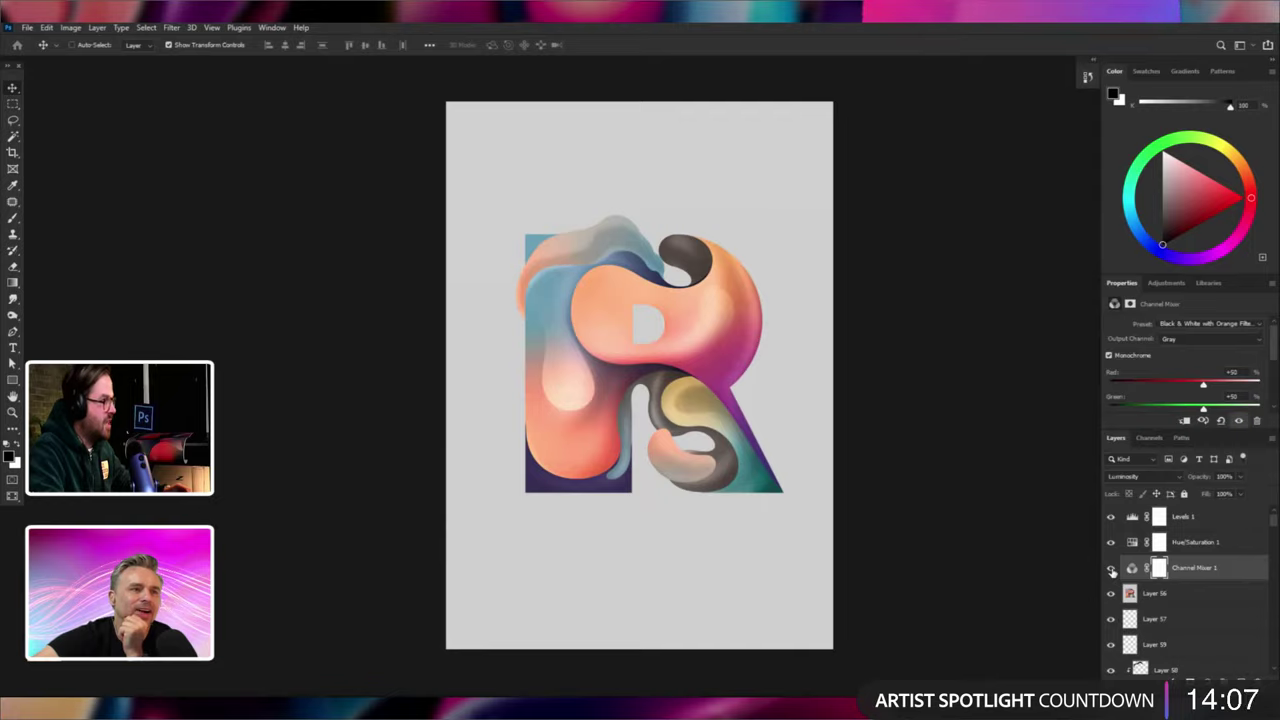
{"action": "left_click", "coordinate": [1113, 519]}
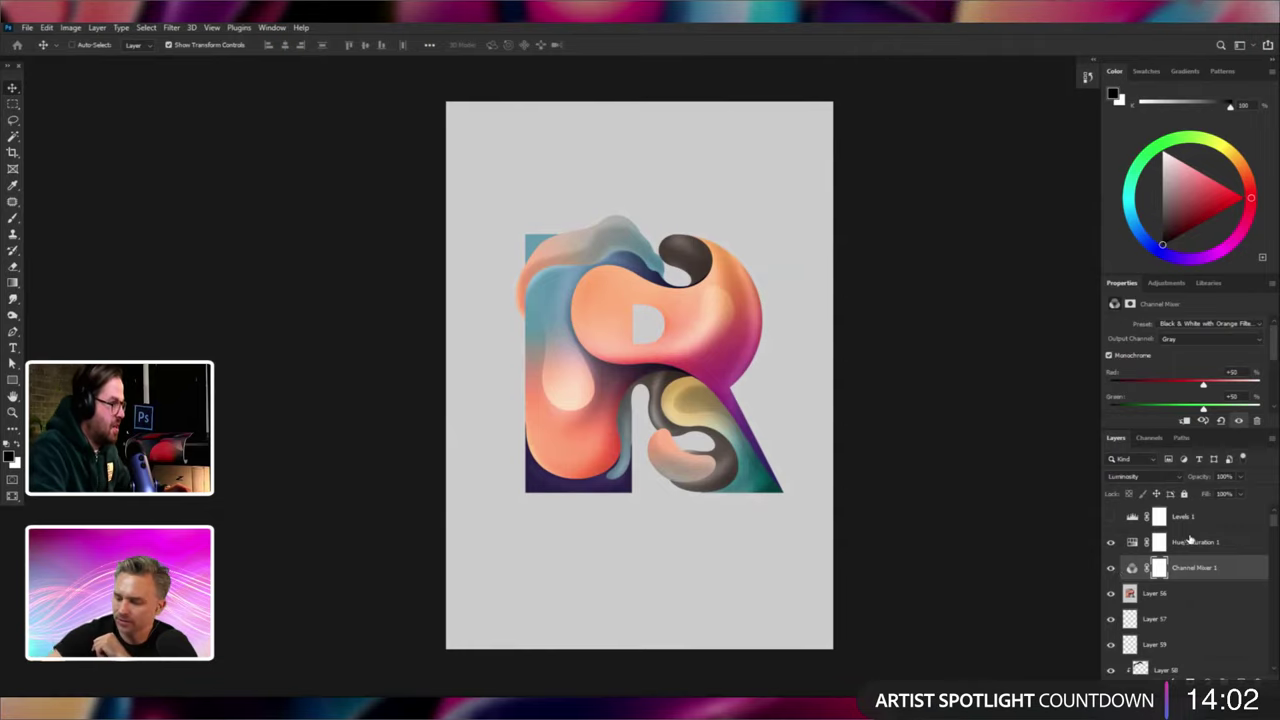
{"action": "left_click", "coordinate": [1111, 568]}
{"action": "left_click", "coordinate": [1111, 568]}
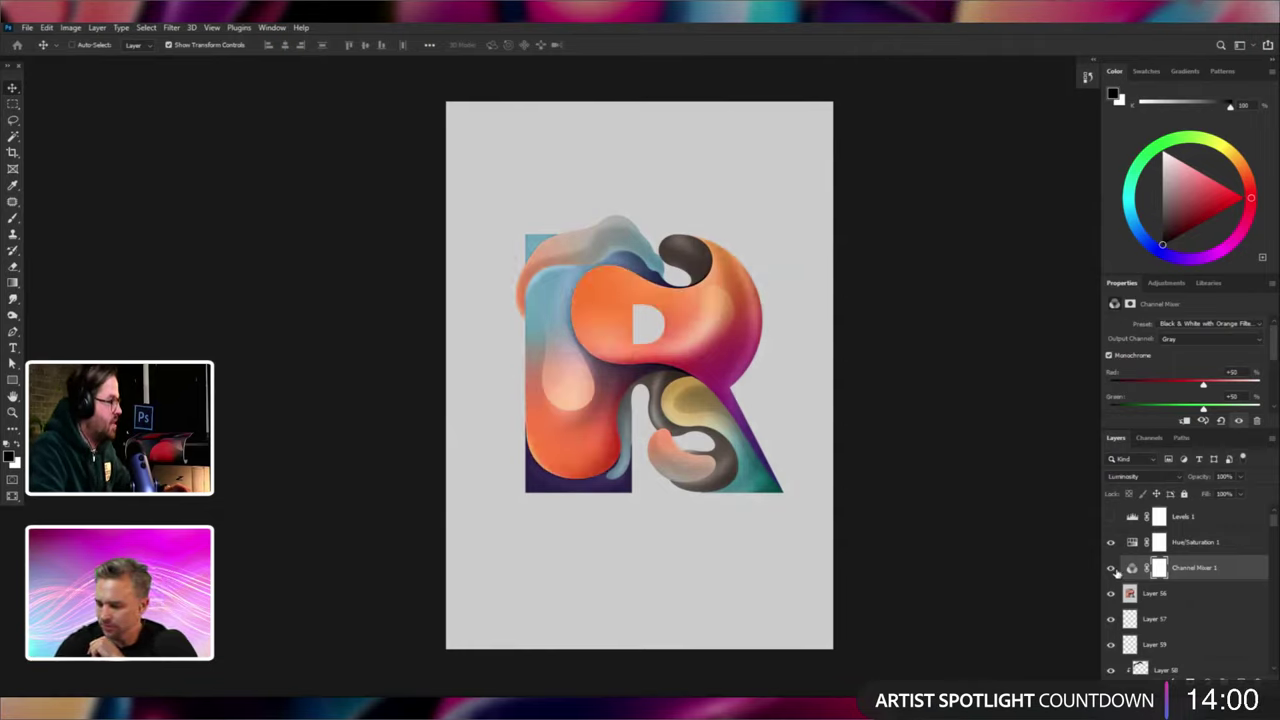
{"action": "left_click", "coordinate": [1111, 568]}
{"action": "left_click", "coordinate": [1111, 568]}
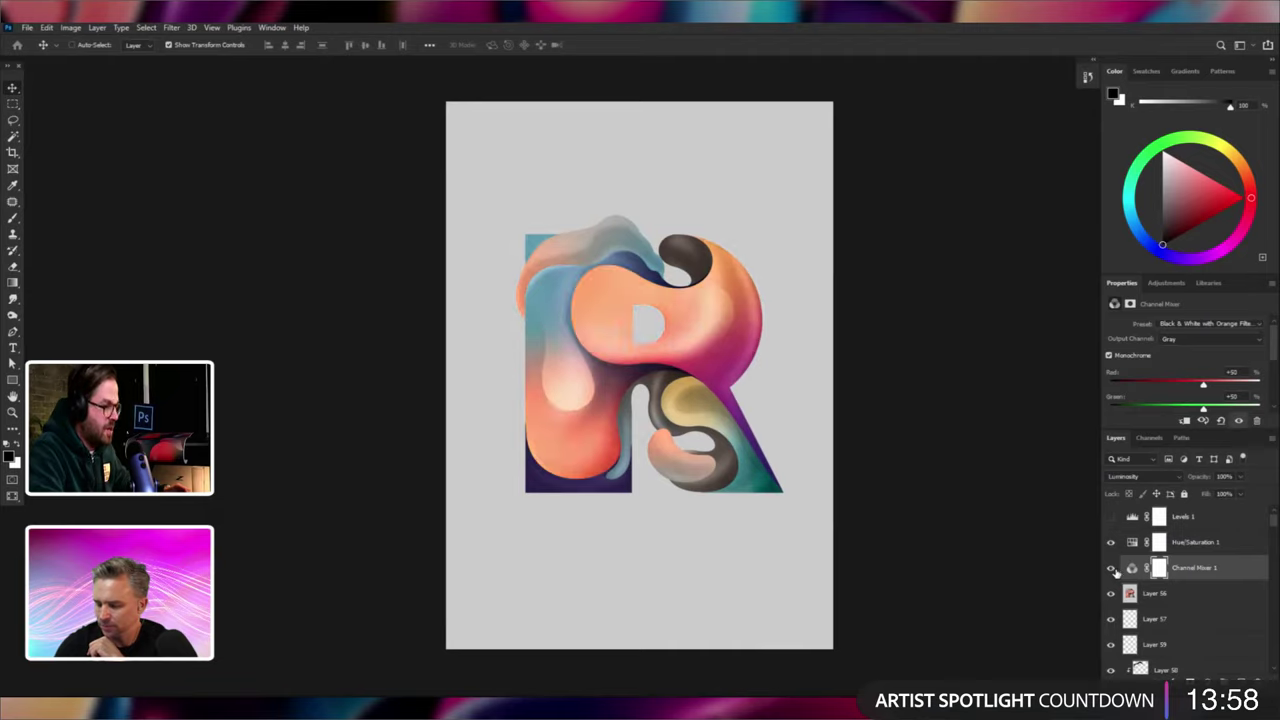
{"action": "left_click", "coordinate": [1111, 568]}
{"action": "left_click", "coordinate": [1111, 568]}
Apply the Black & White with Yellow Filter preset to the Channel Mixer layer and compare the artwork with and without it.
{"action": "left_click", "coordinate": [1210, 323]}
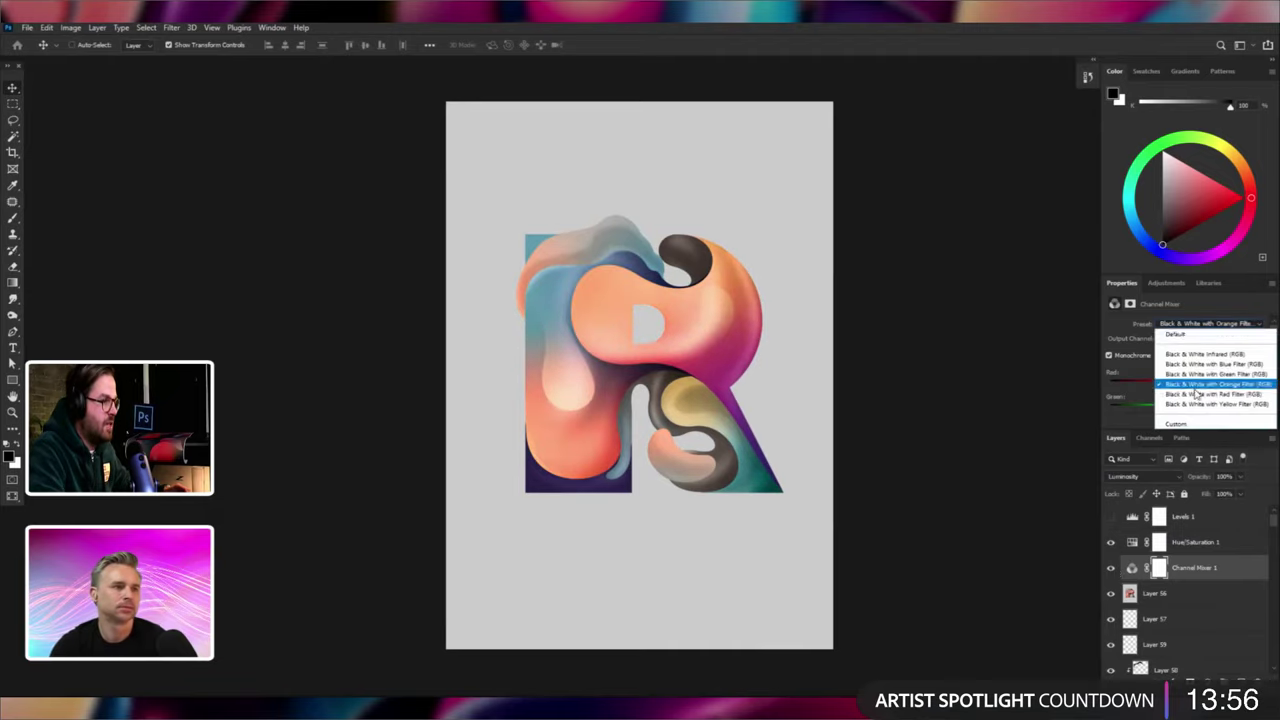
{"action": "left_click", "coordinate": [1210, 404]}
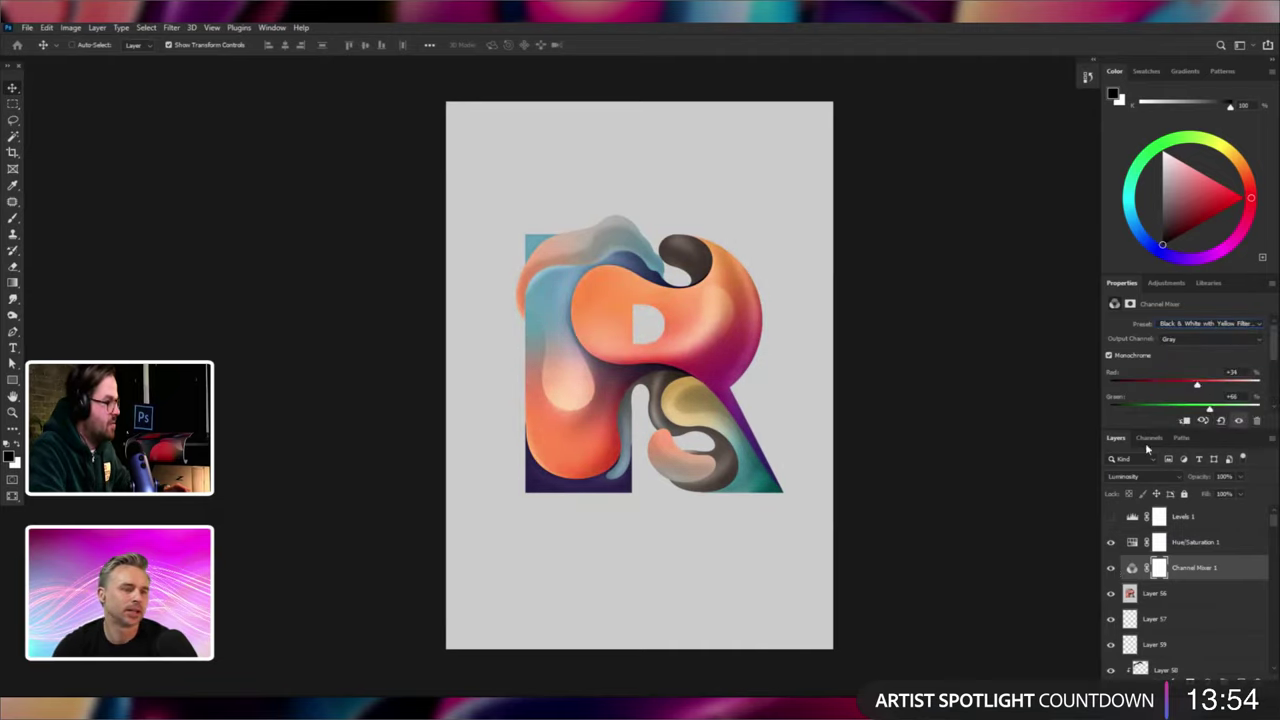
{"action": "left_click", "coordinate": [1111, 568]}
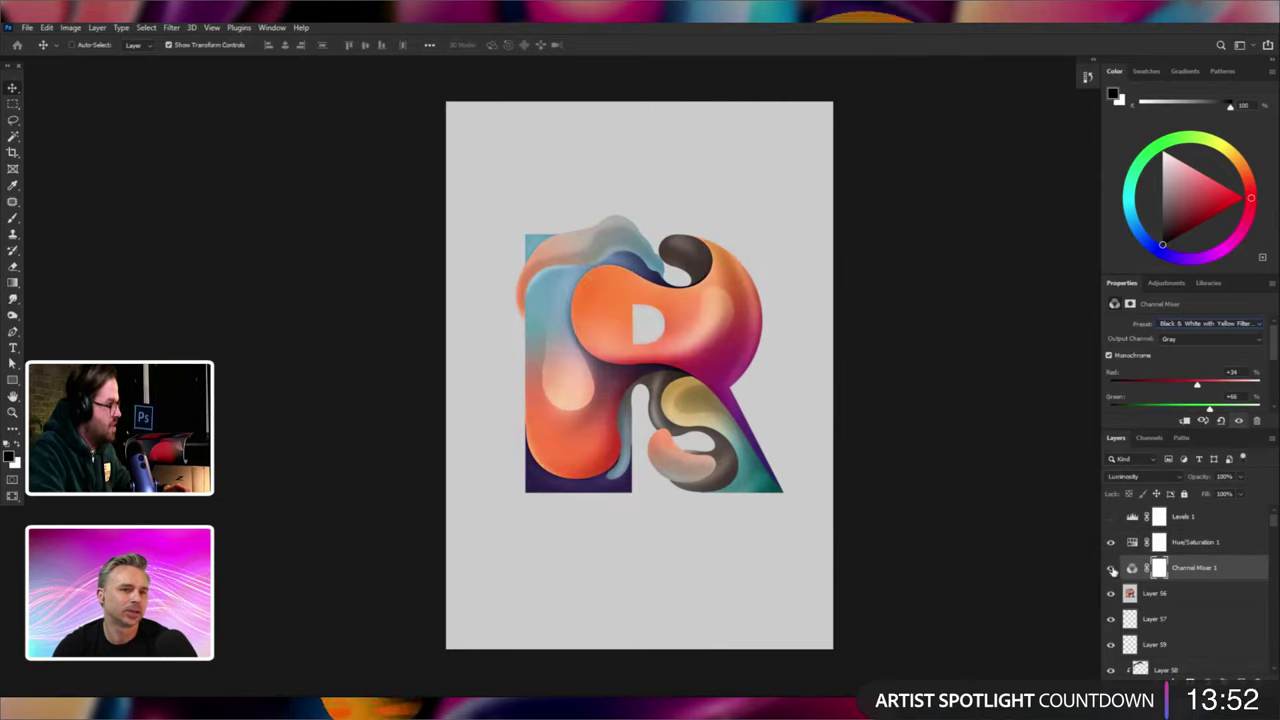
{"action": "left_click", "coordinate": [1111, 568]}
{"action": "left_click", "coordinate": [1111, 568]}
{"action": "left_click", "coordinate": [1111, 568]}
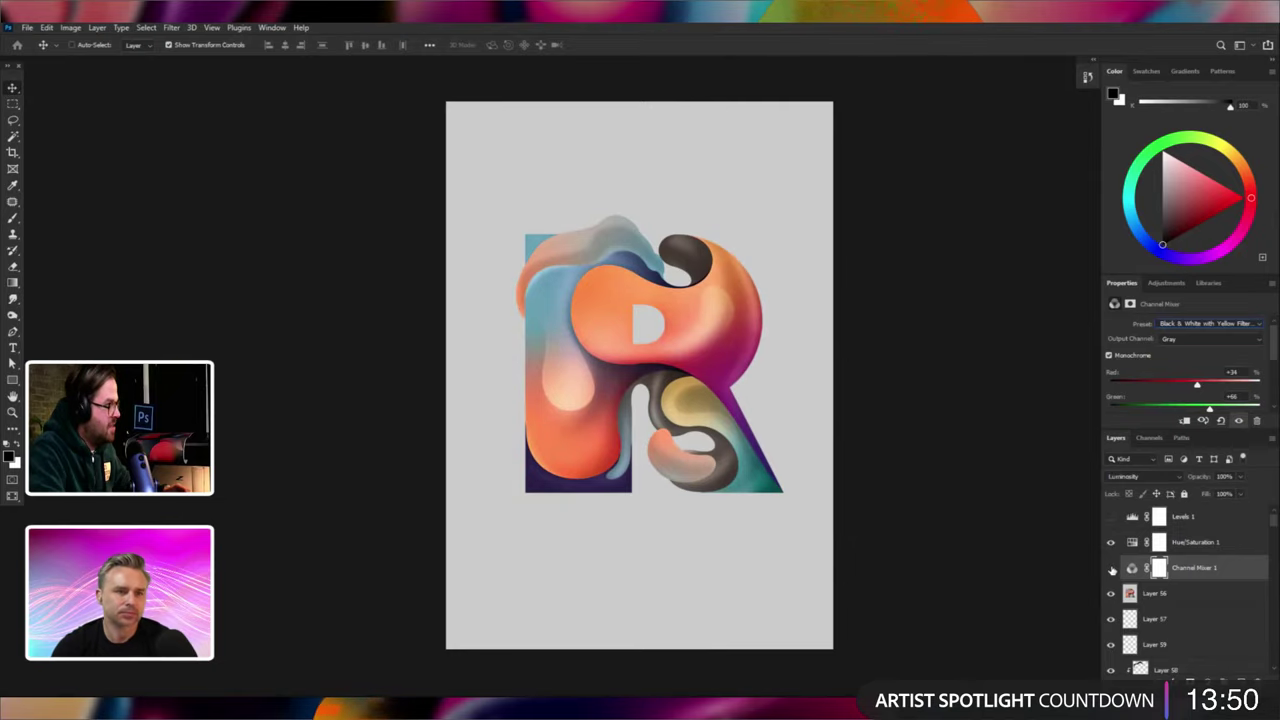
{"action": "left_click", "coordinate": [1111, 568]}
{"action": "left_click", "coordinate": [1111, 568]}
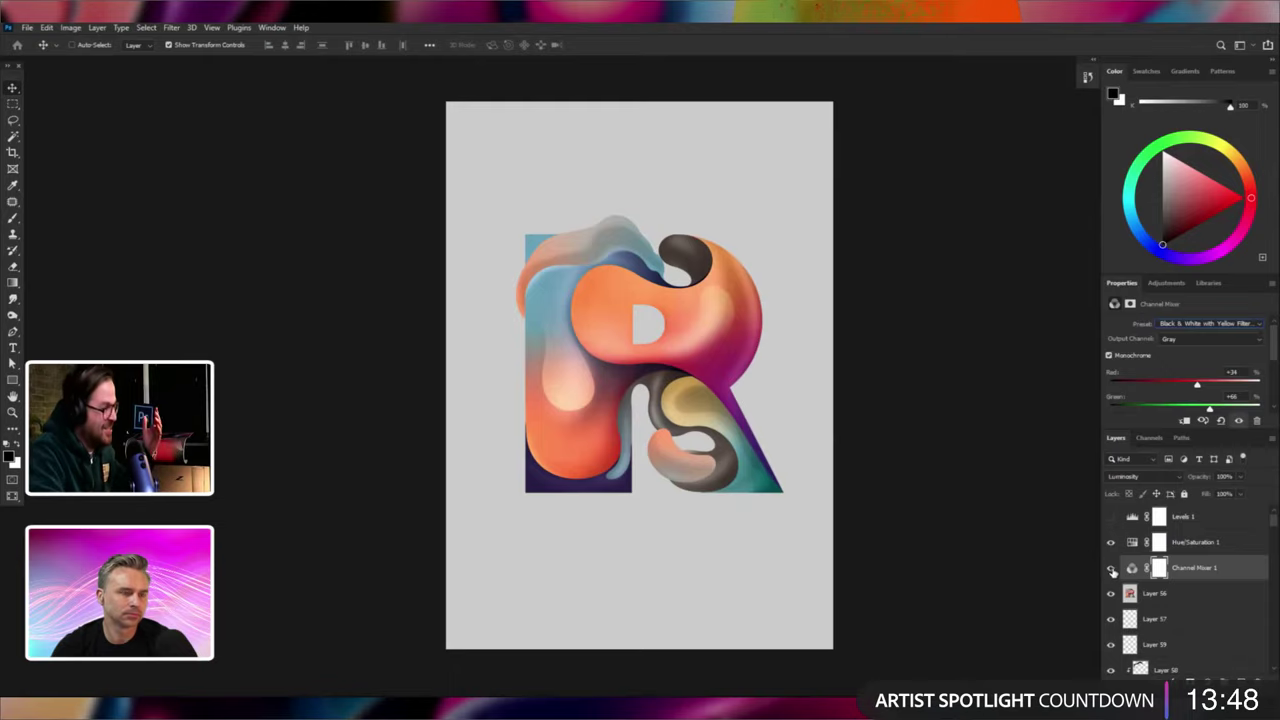
{"action": "left_click", "coordinate": [1111, 568]}
{"action": "left_click", "coordinate": [1111, 568]}
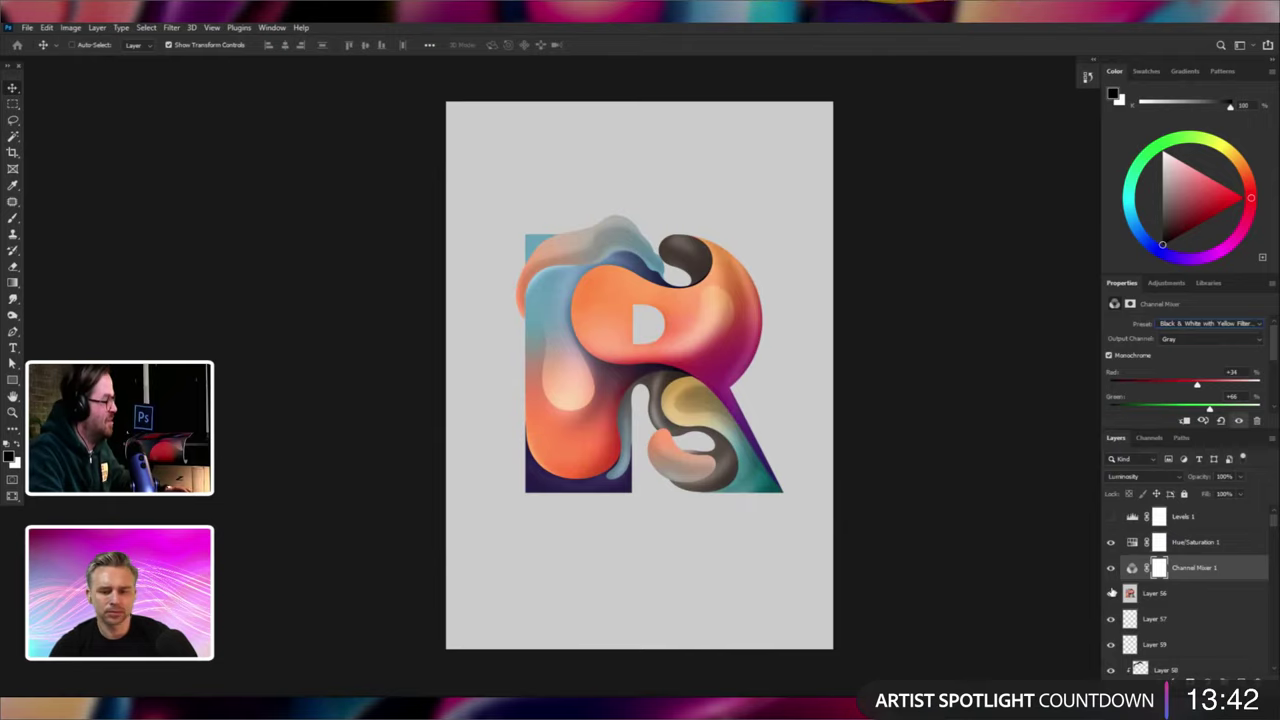
{"action": "left_click", "coordinate": [1111, 568]}
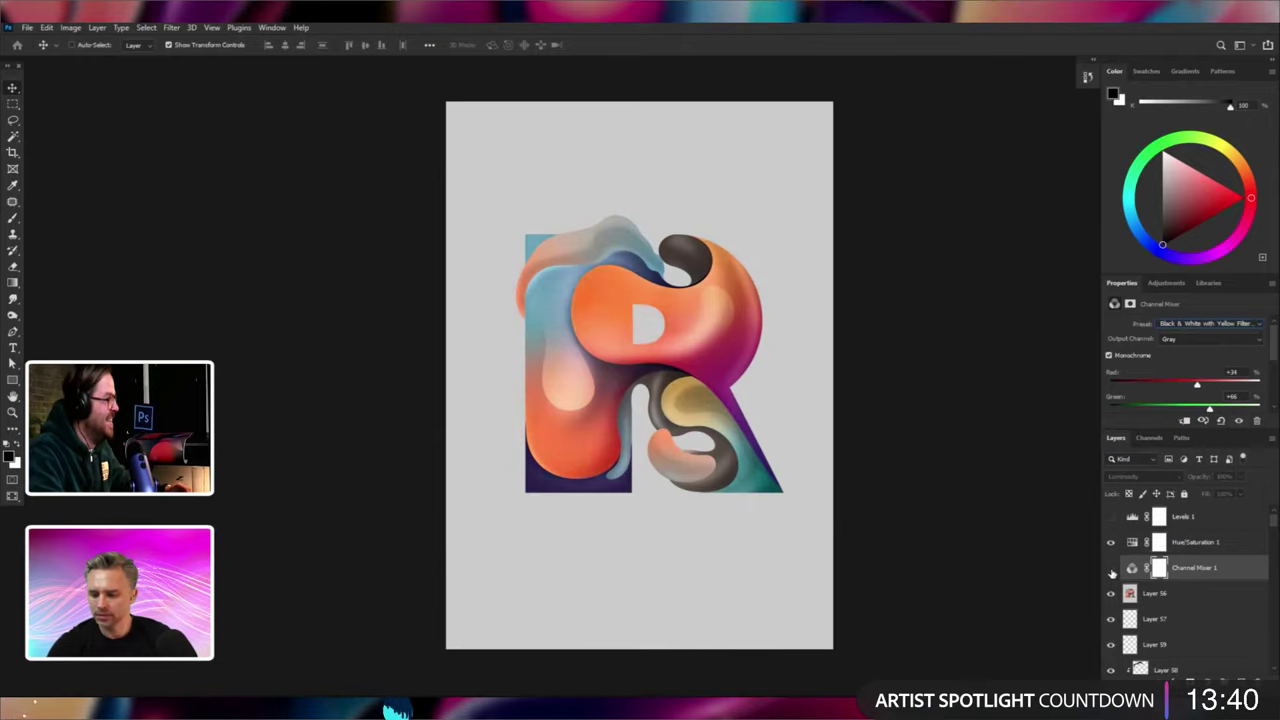
{"action": "left_click", "coordinate": [1111, 568]}
Try the Black & White Blue, Green, Orange and Red Filter presets on the Channel Mixer layer, ending back on the Yellow Filter.
{"action": "left_click", "coordinate": [1216, 330]}
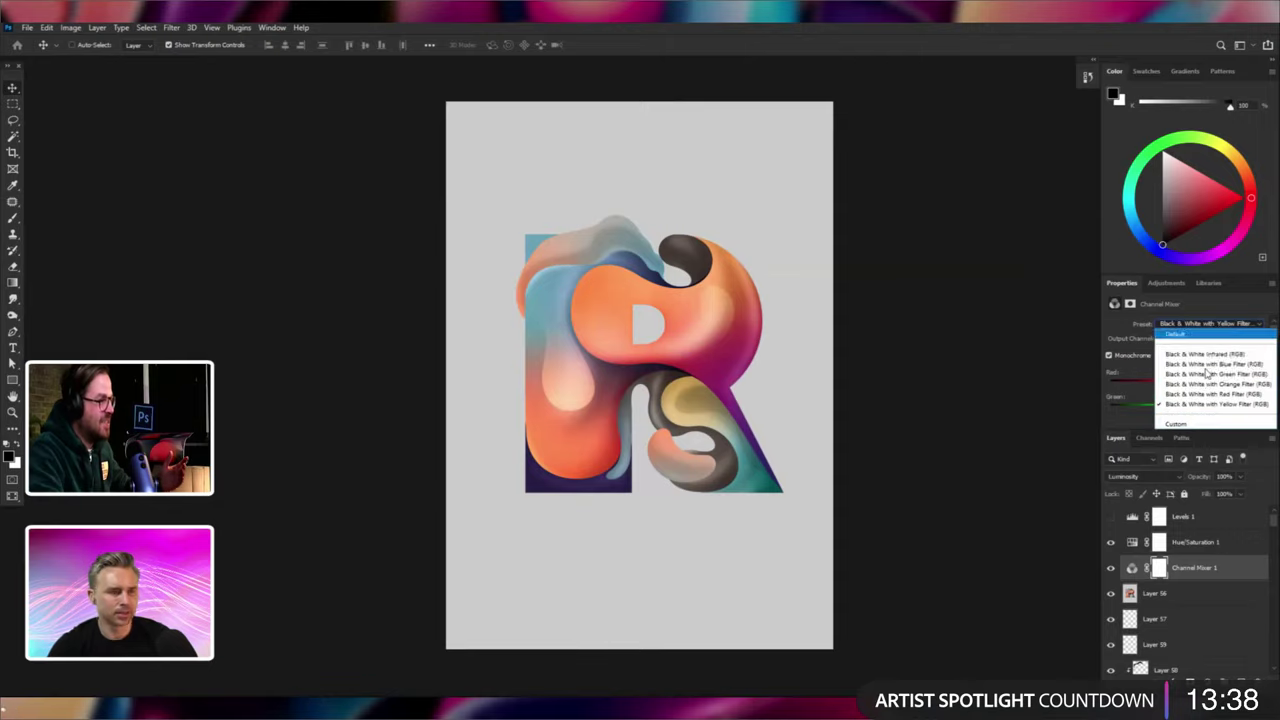
{"action": "left_click", "coordinate": [1211, 365]}
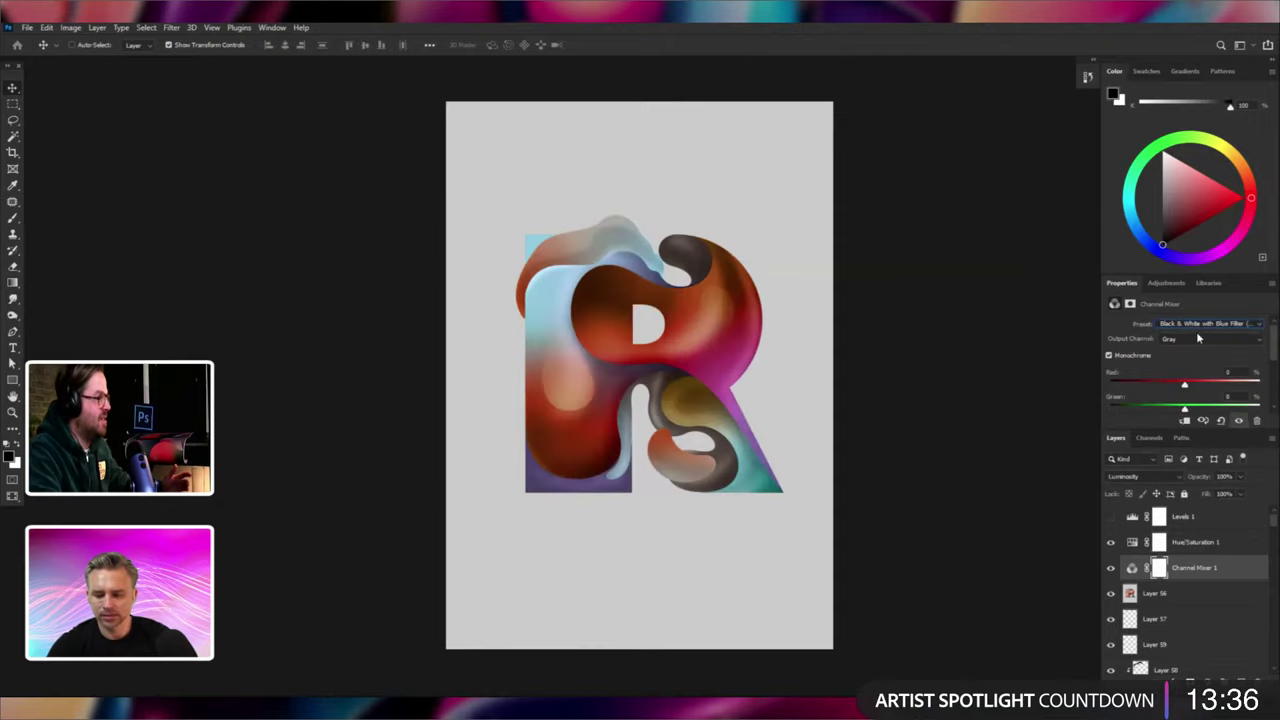
{"action": "left_click", "coordinate": [1200, 325]}
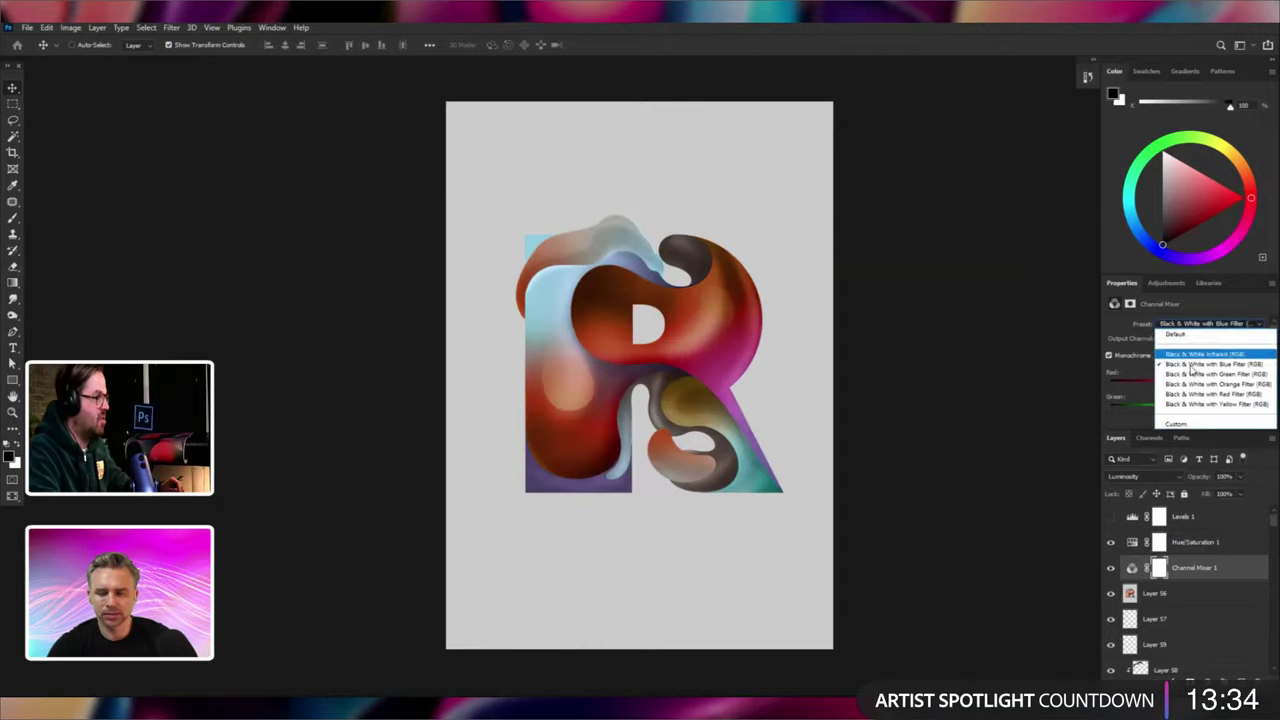
{"action": "left_click", "coordinate": [1207, 375]}
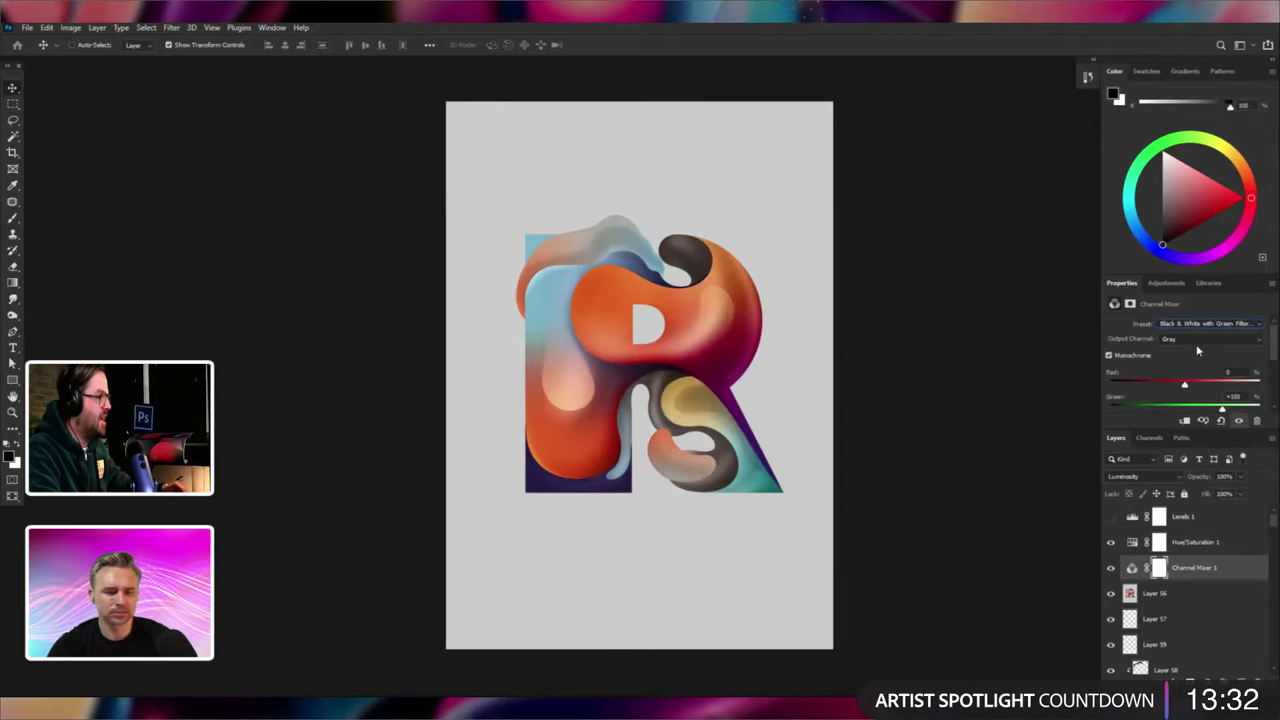
{"action": "left_click", "coordinate": [1201, 324]}
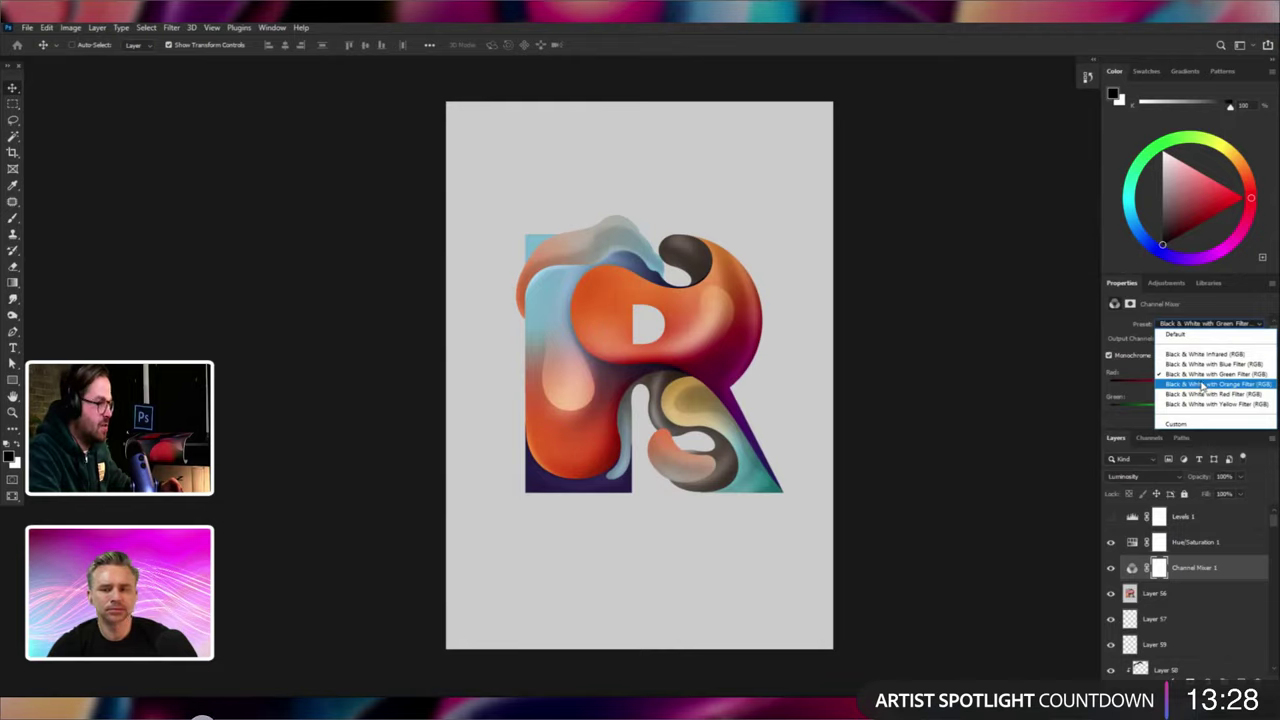
{"action": "left_click", "coordinate": [1203, 385]}
{"action": "left_click", "coordinate": [1200, 326]}
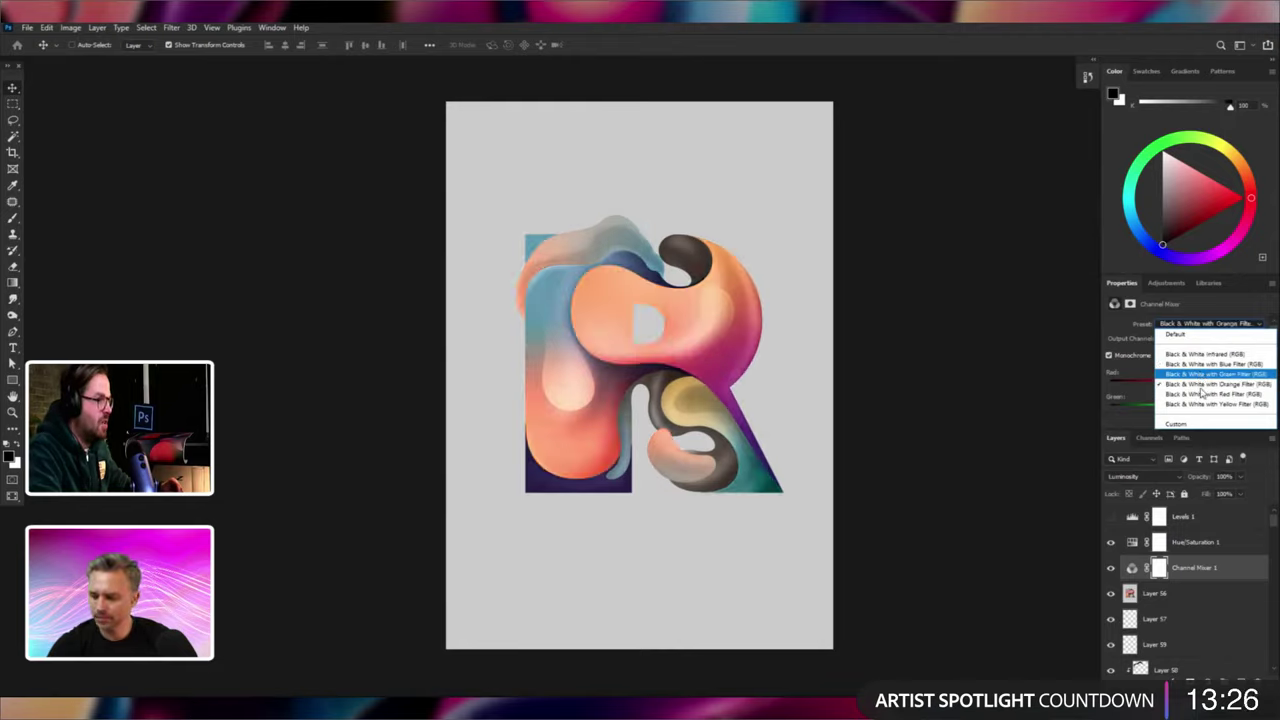
{"action": "left_click", "coordinate": [1202, 395]}
{"action": "left_click", "coordinate": [1200, 326]}
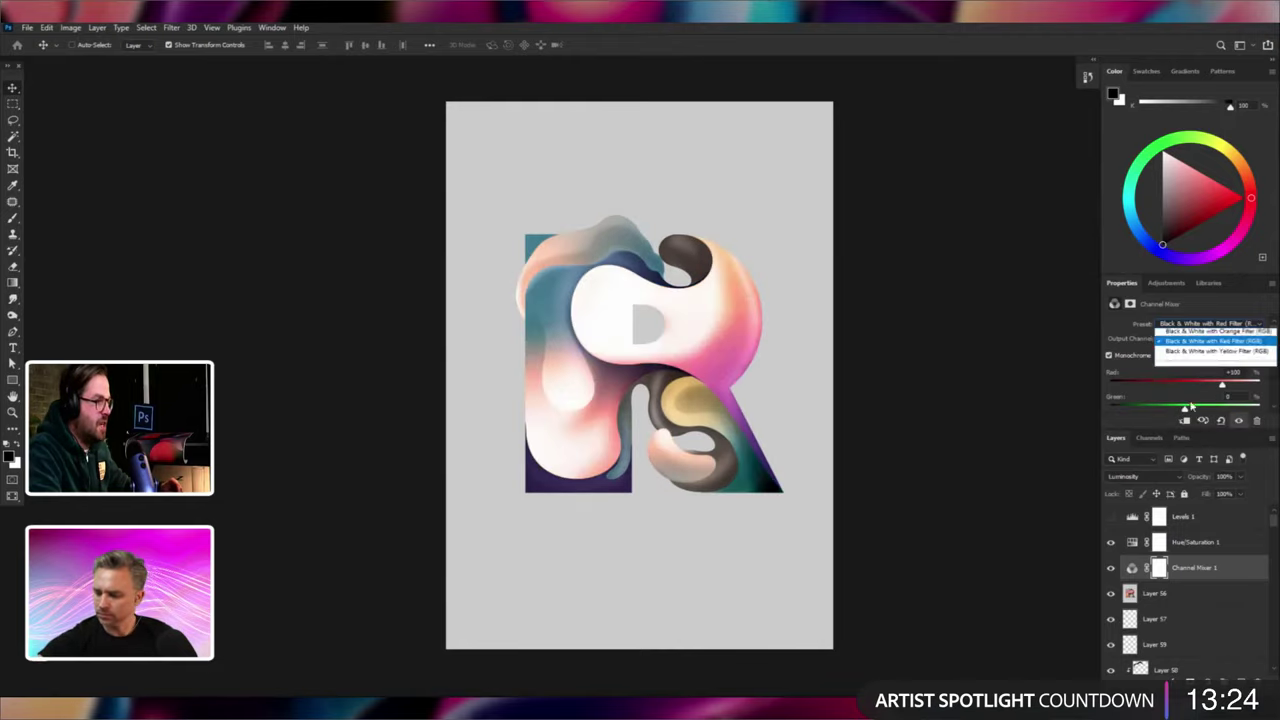
{"action": "key", "text": "Down"}
{"action": "key", "text": "Return"}
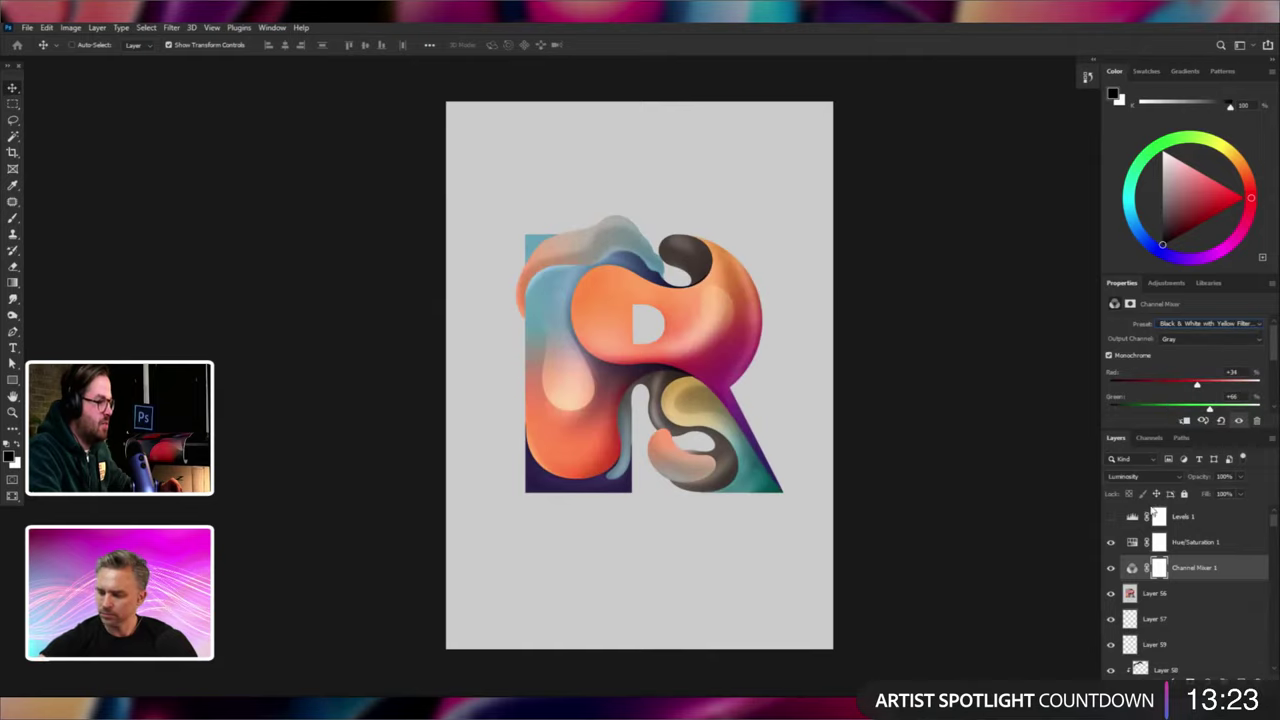
Check the Yellow Filter preset's effect by toggling the visibility of the Channel Mixer layer.
{"action": "left_click", "coordinate": [1110, 568]}
{"action": "left_click", "coordinate": [1110, 568]}
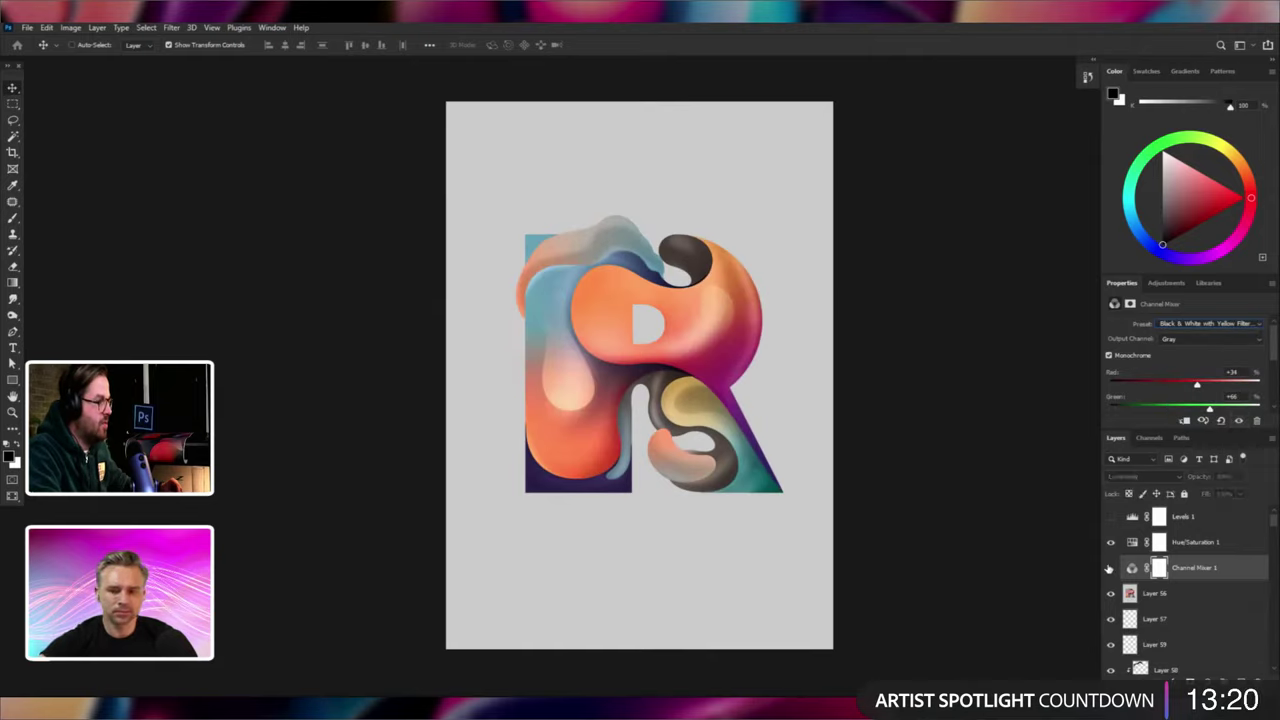
{"action": "left_click", "coordinate": [1110, 568]}
{"action": "left_click", "coordinate": [1110, 568]}
Set the master hue of the Hue/Saturation layer to -5 and compare the artwork with and without it.
{"action": "left_click", "coordinate": [1180, 543]}
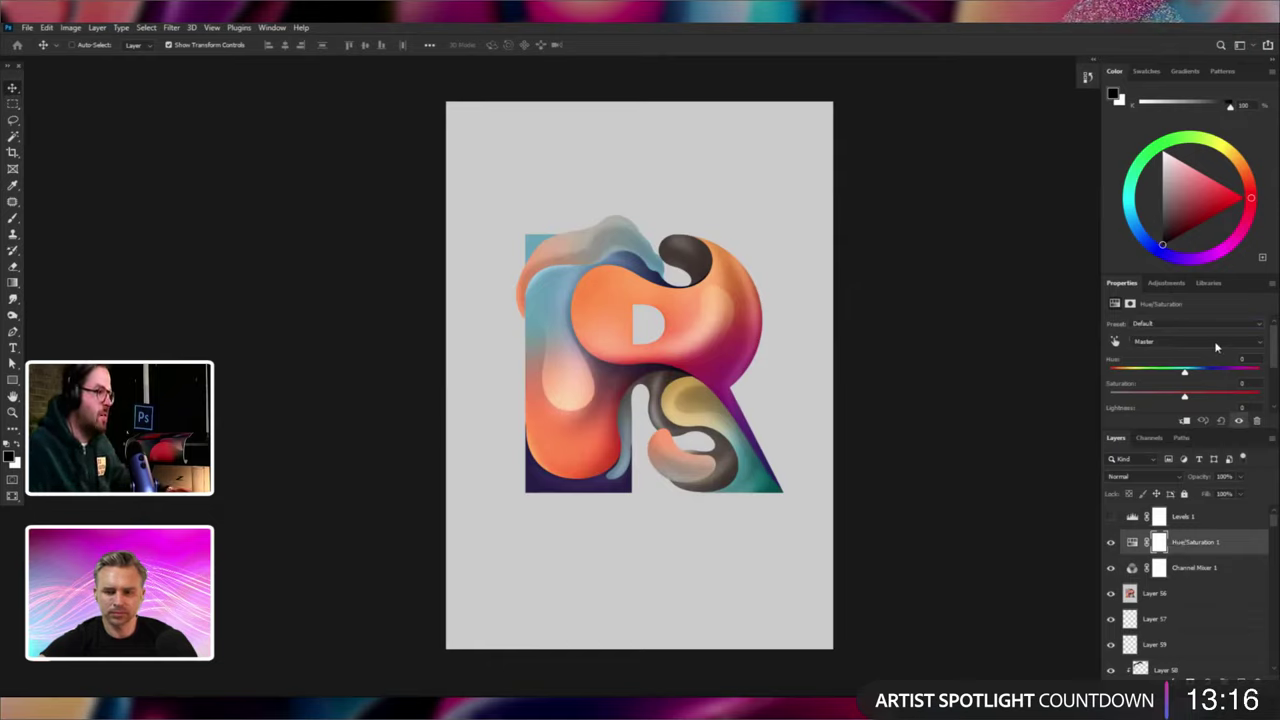
{"action": "left_click", "coordinate": [1242, 359]}
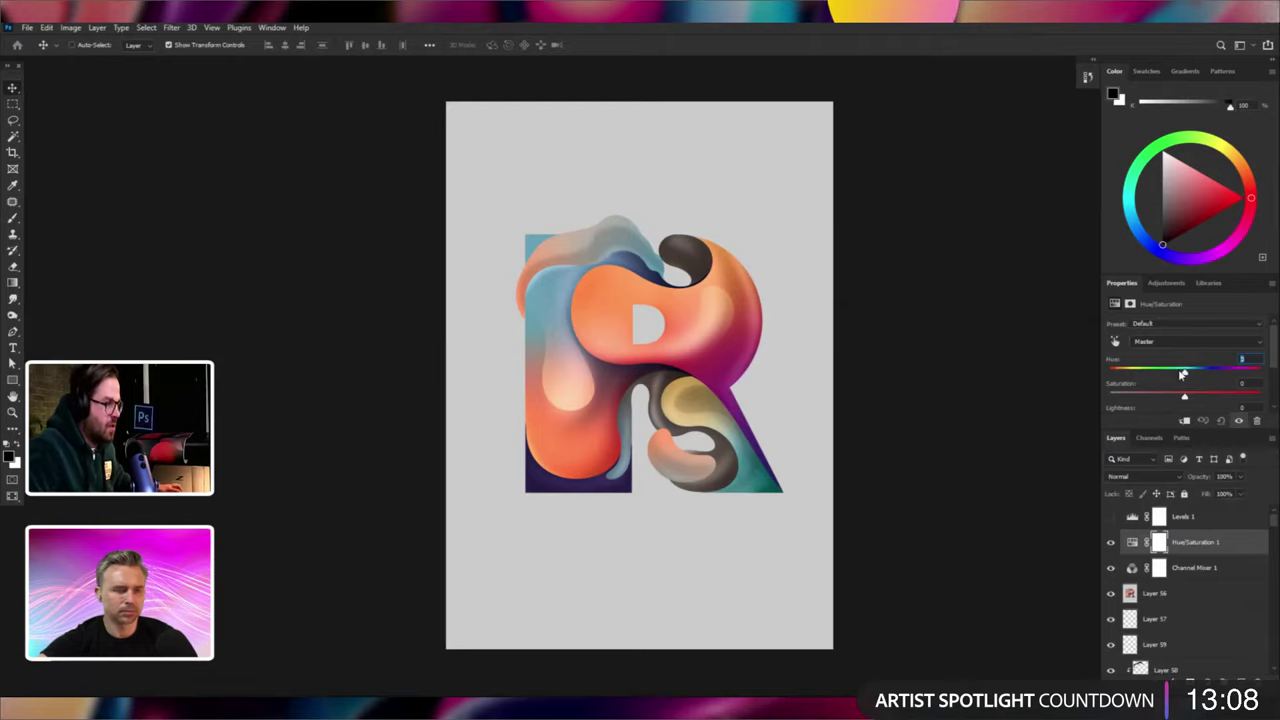
{"action": "left_click_drag", "start_coordinate": [1181, 374], "coordinate": [1181, 377]}
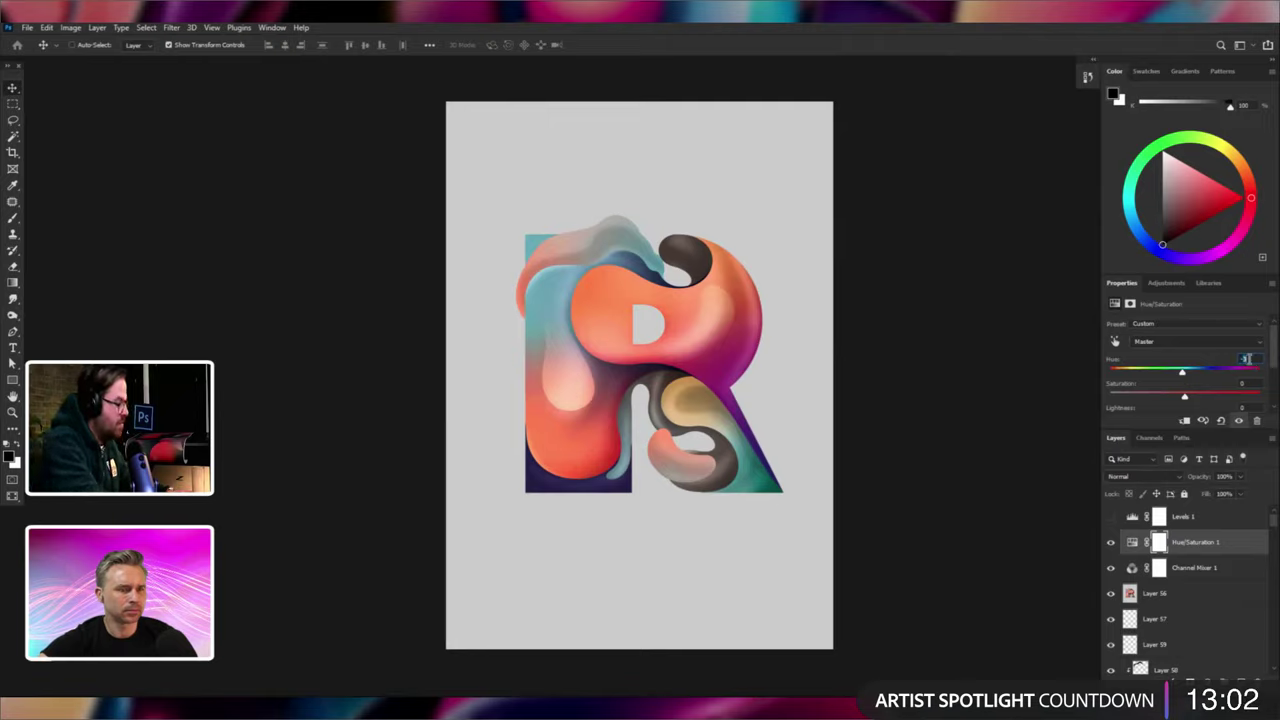
{"action": "left_click_drag", "start_coordinate": [1182, 373], "coordinate": [1188, 373]}
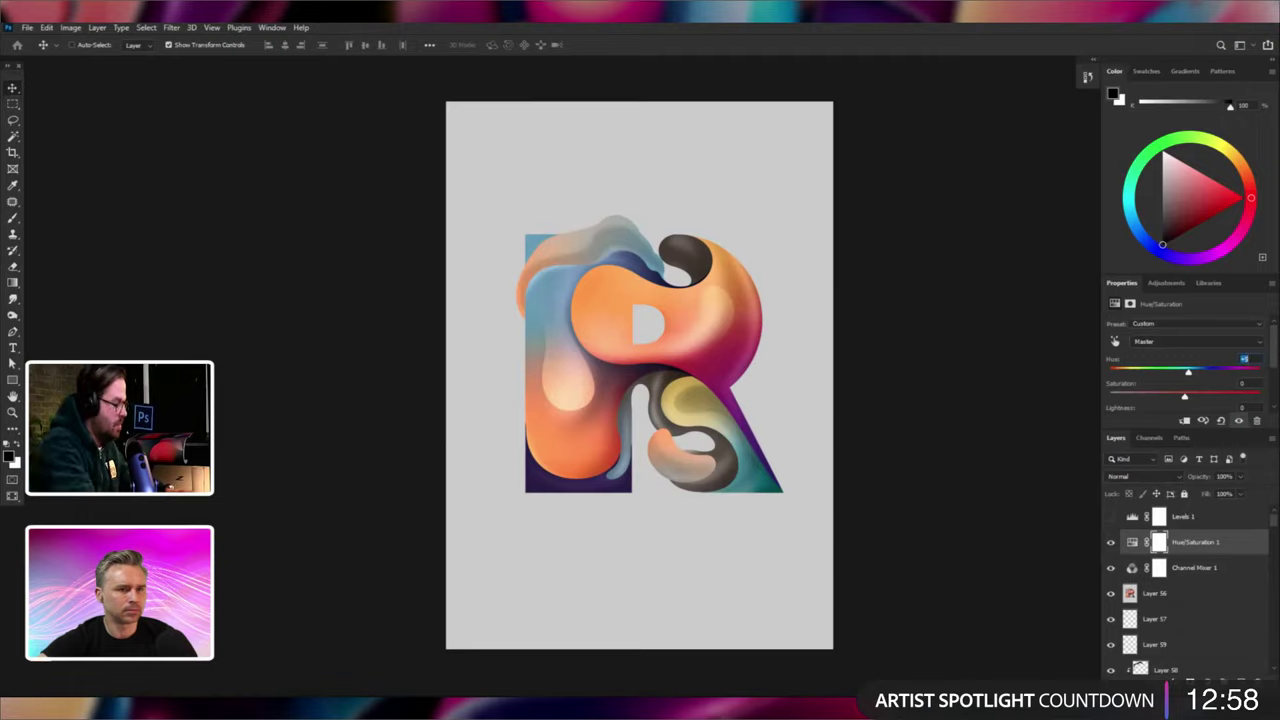
{"action": "type", "text": "90"}
{"action": "key", "text": "BackSpace"}
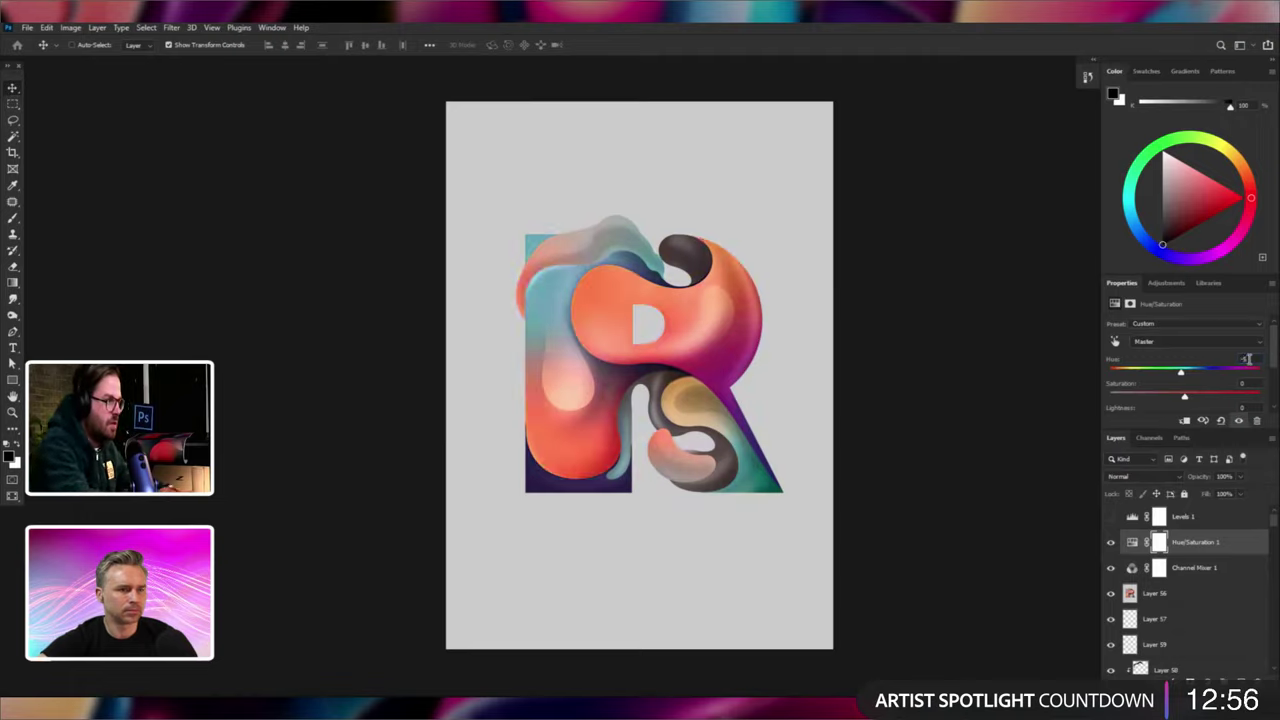
{"action": "left_click", "coordinate": [1111, 543]}
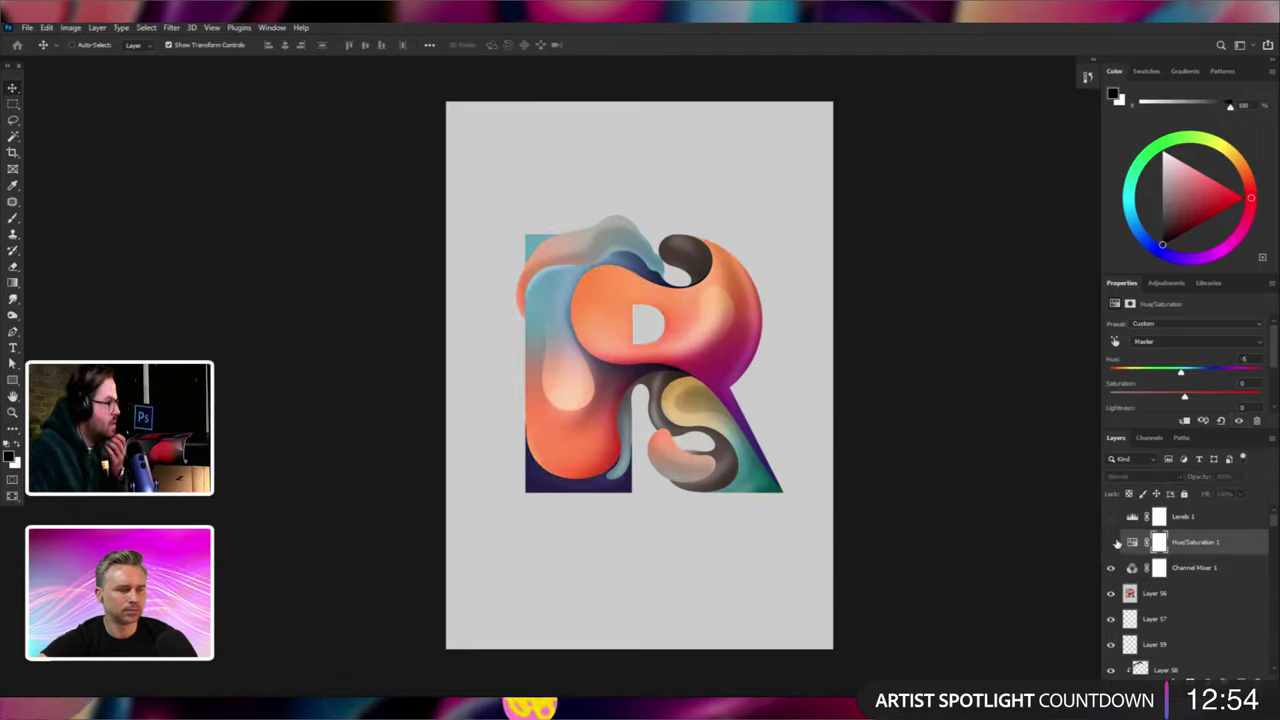
{"action": "left_click", "coordinate": [1111, 543]}
Group the Channel Mixer, Hue/Saturation and Levels layers, and expand the group with its visibility on.
{"action": "left_click", "coordinate": [1197, 568]}
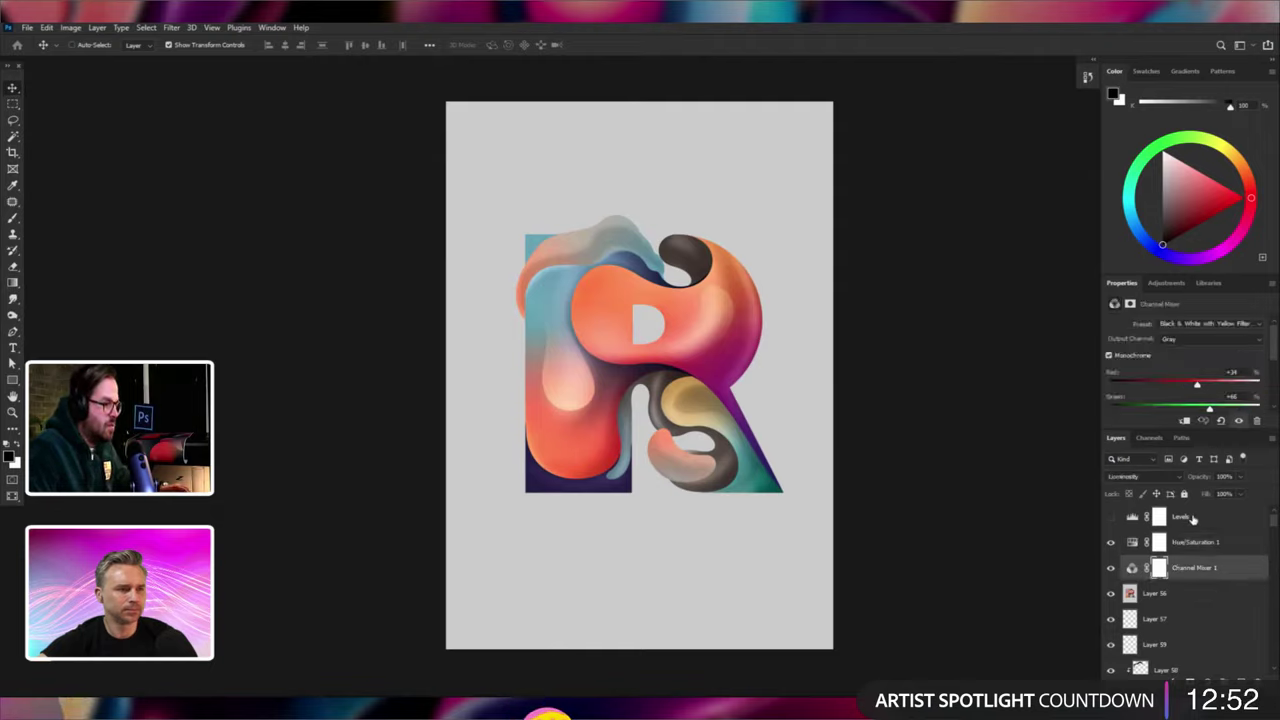
{"action": "left_click", "coordinate": [1191, 519], "text": "shift"}
{"action": "key", "text": "ctrl+g"}
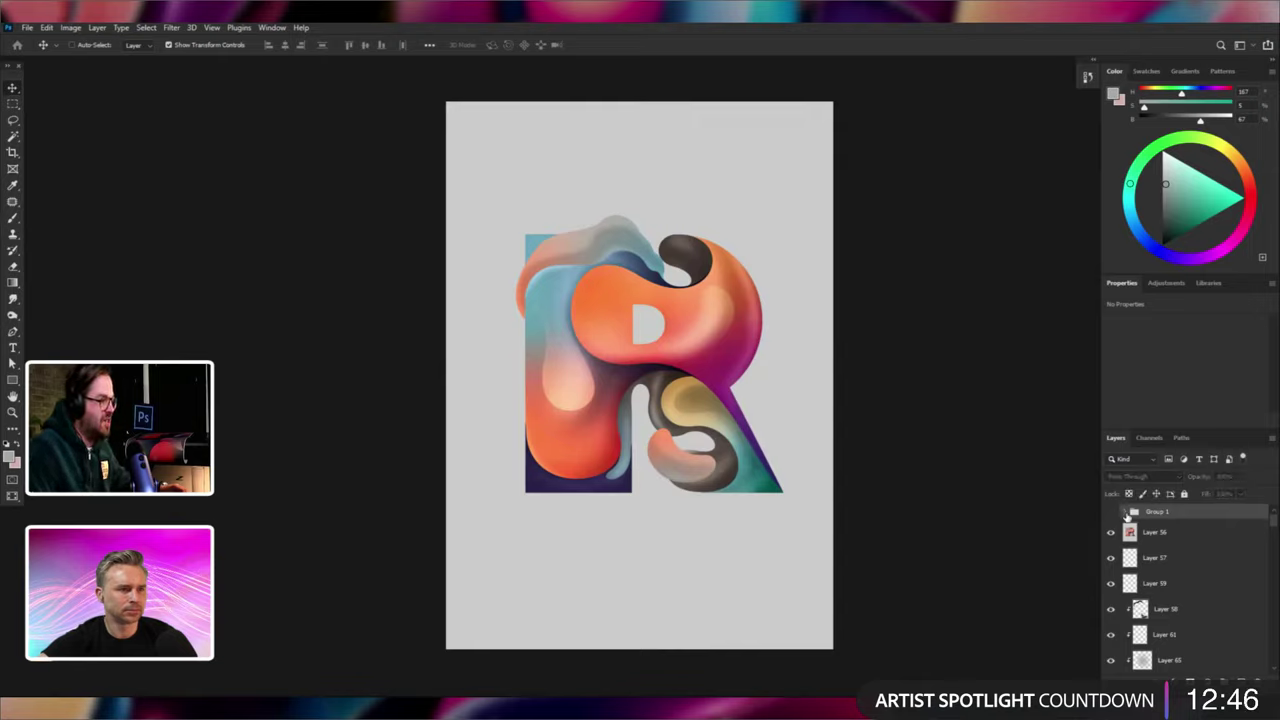
{"action": "left_click", "coordinate": [1126, 512]}
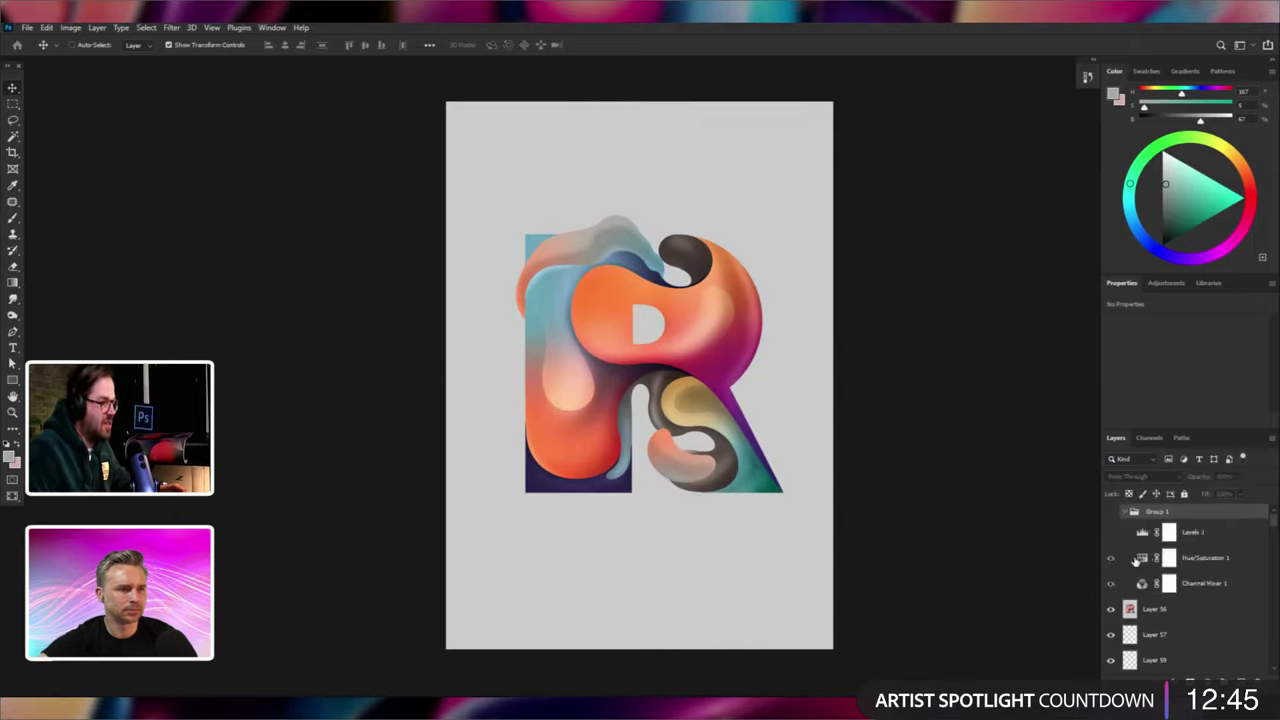
{"action": "left_click", "coordinate": [1110, 512]}
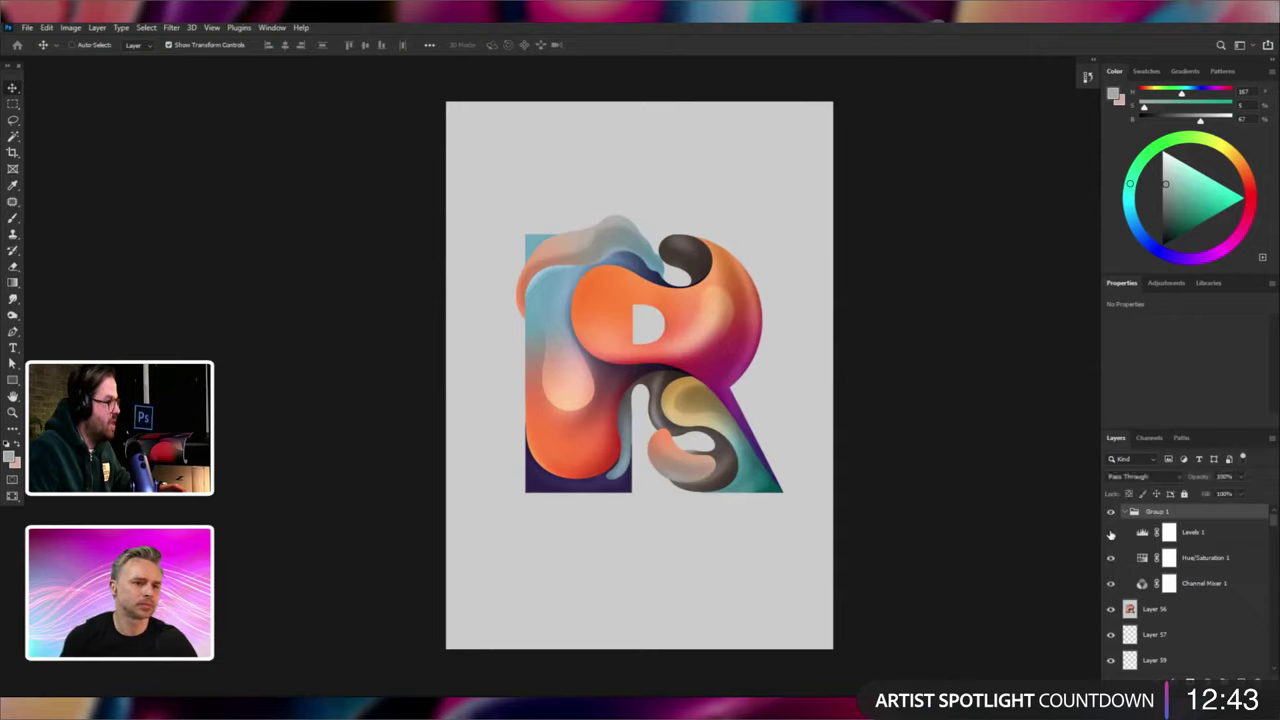
Show the Levels layer and set its shadow input level to 19 and its midtone level to 0.85.
{"action": "left_click", "coordinate": [1192, 532]}
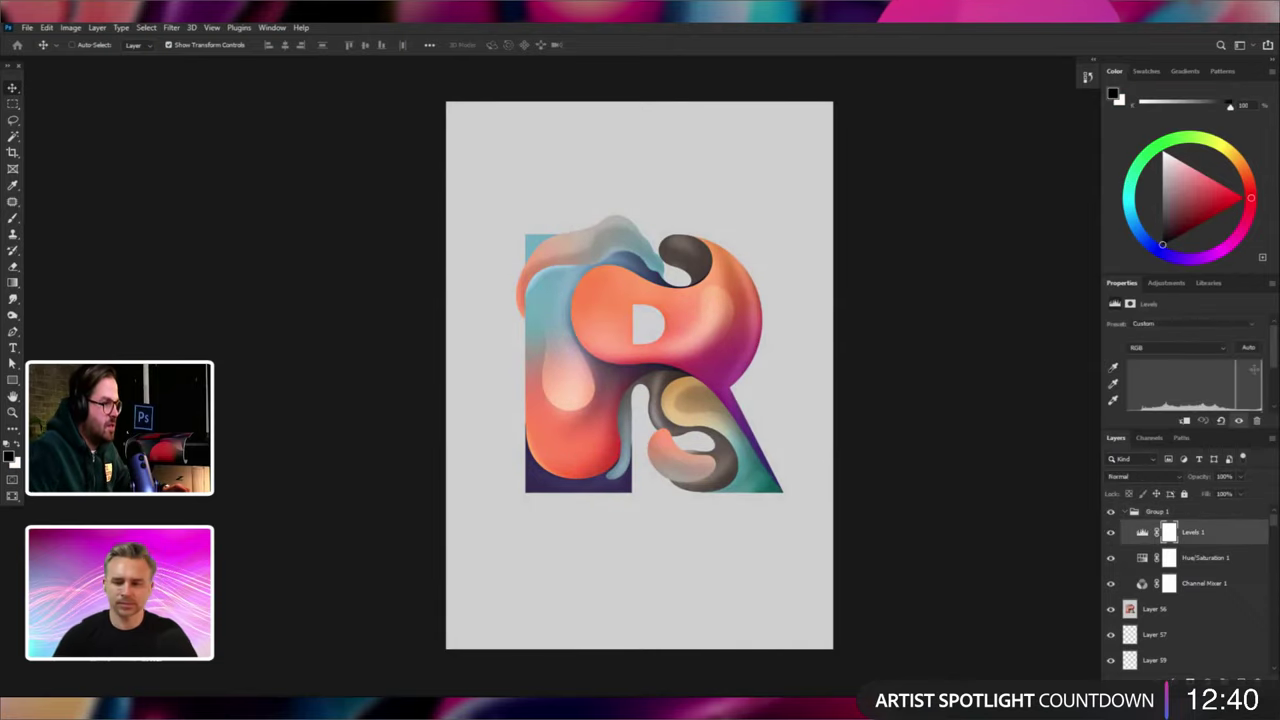
{"action": "left_click_drag", "start_coordinate": [1273, 356], "coordinate": [1273, 366]}
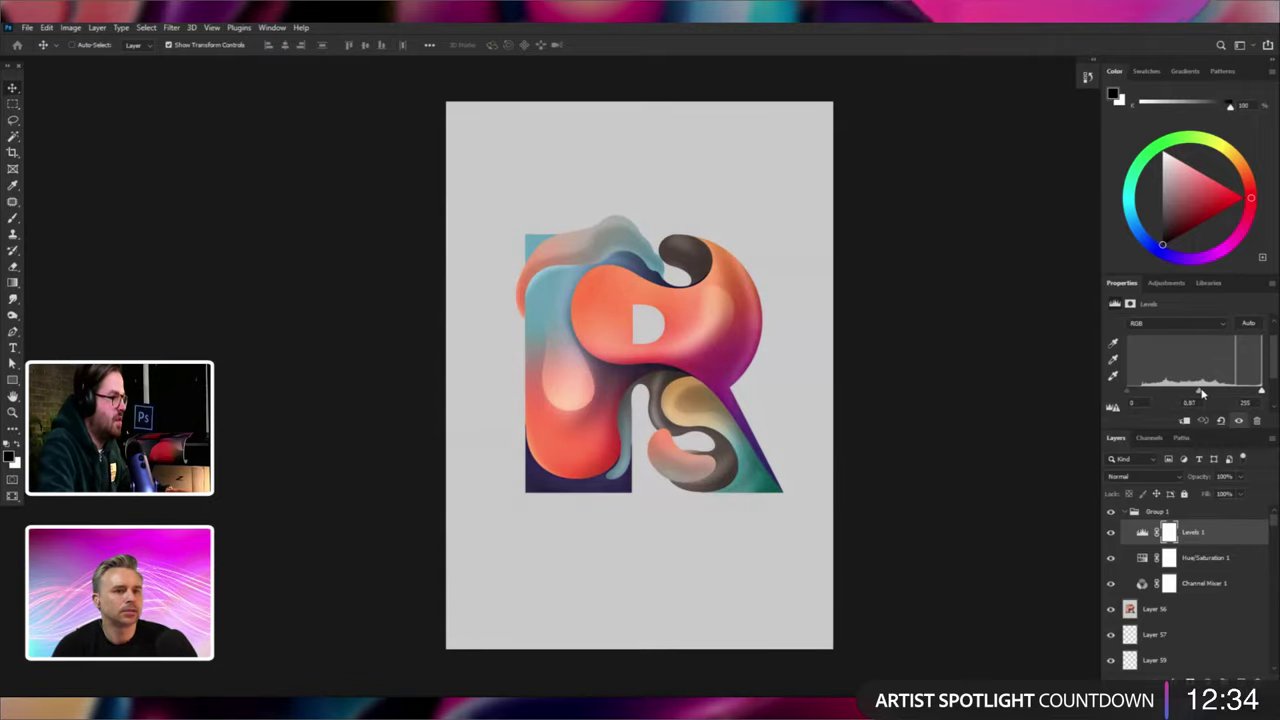
{"action": "left_click_drag", "start_coordinate": [1191, 392], "coordinate": [1135, 391]}
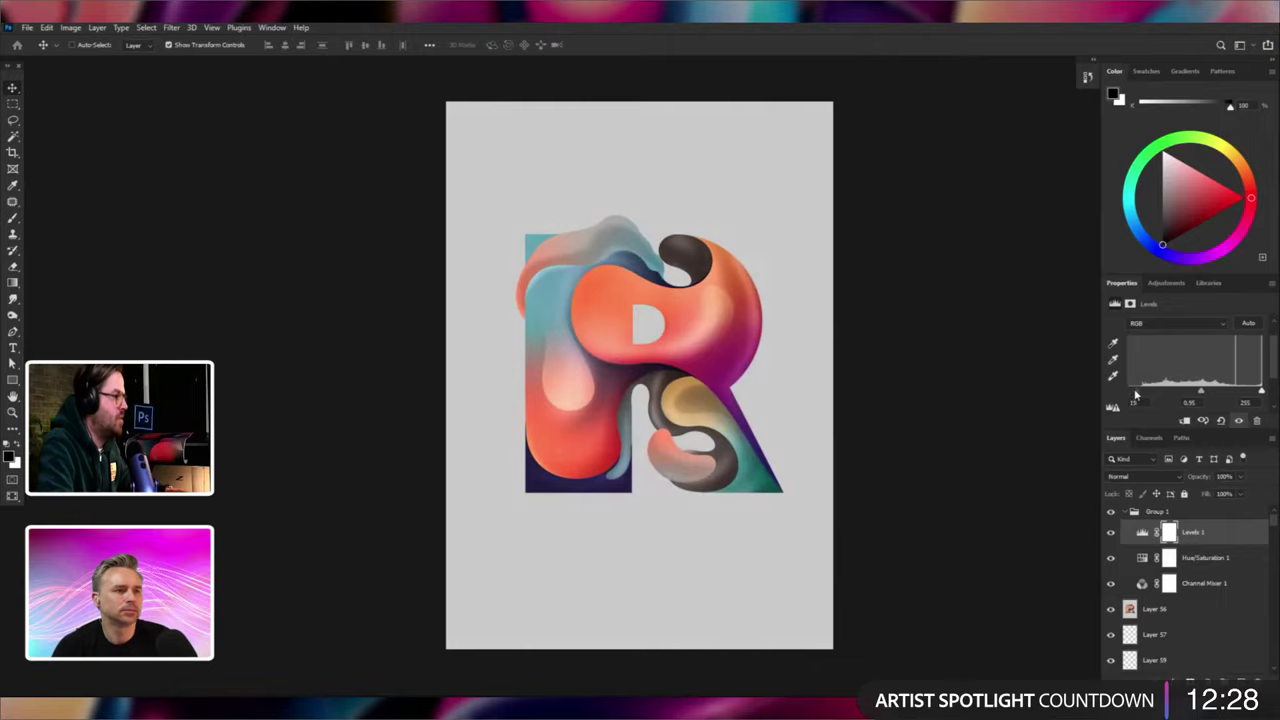
{"action": "left_click_drag", "start_coordinate": [1260, 391], "coordinate": [1206, 395]}
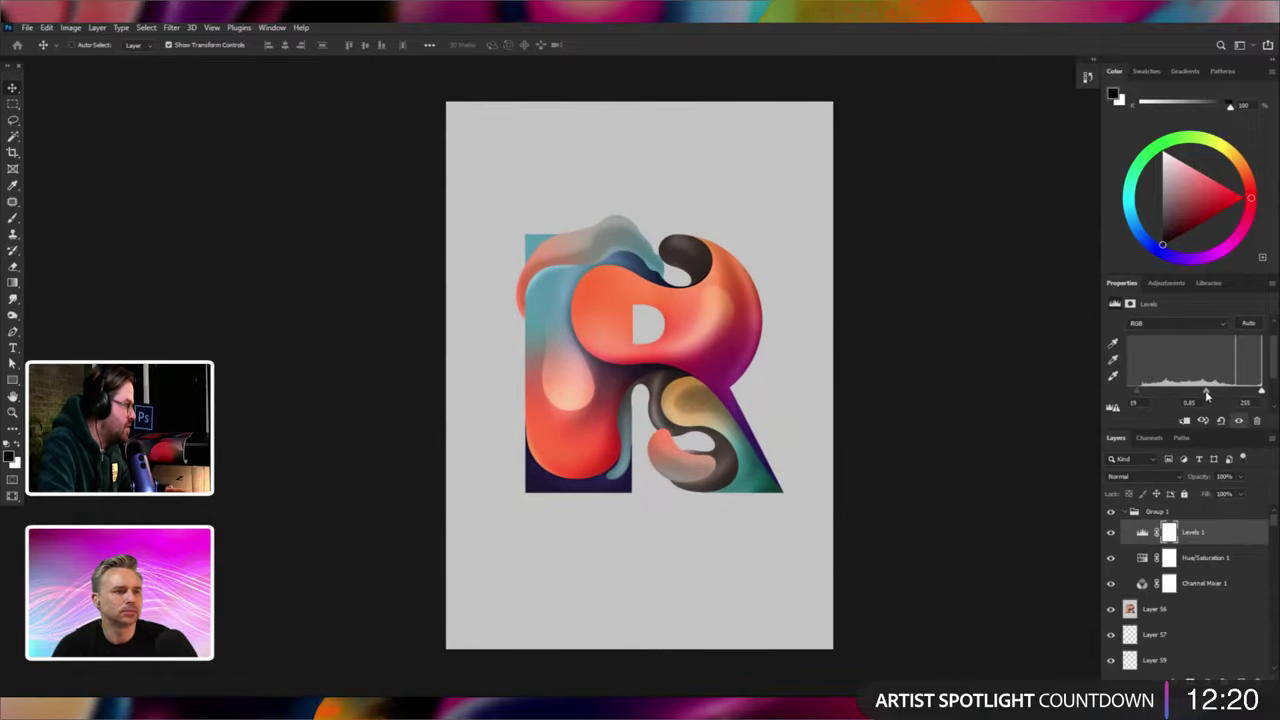
Compare the artwork with and without the Levels layer, the Hue/Saturation layer and the whole adjustment group by toggling their visibility.
{"action": "left_click", "coordinate": [1112, 534]}
{"action": "left_click", "coordinate": [1112, 535]}
{"action": "left_click", "coordinate": [1112, 556]}
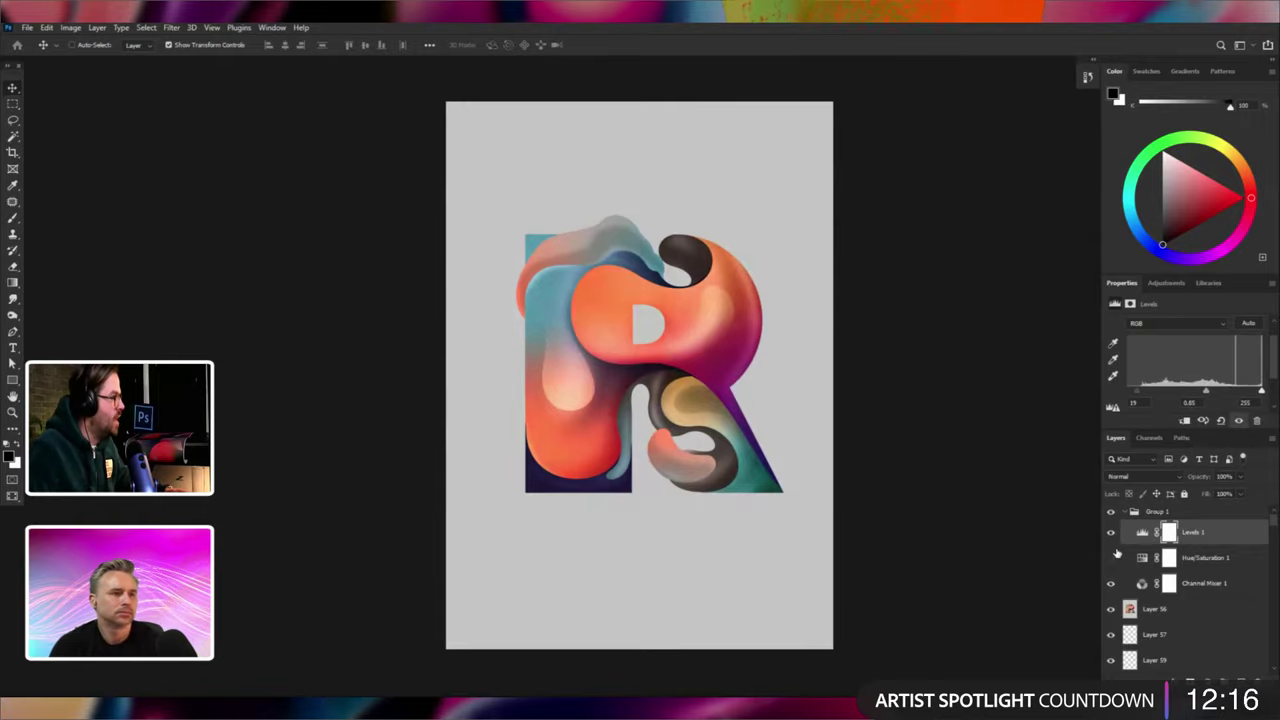
{"action": "left_click", "coordinate": [1111, 557]}
{"action": "left_click", "coordinate": [1110, 532]}
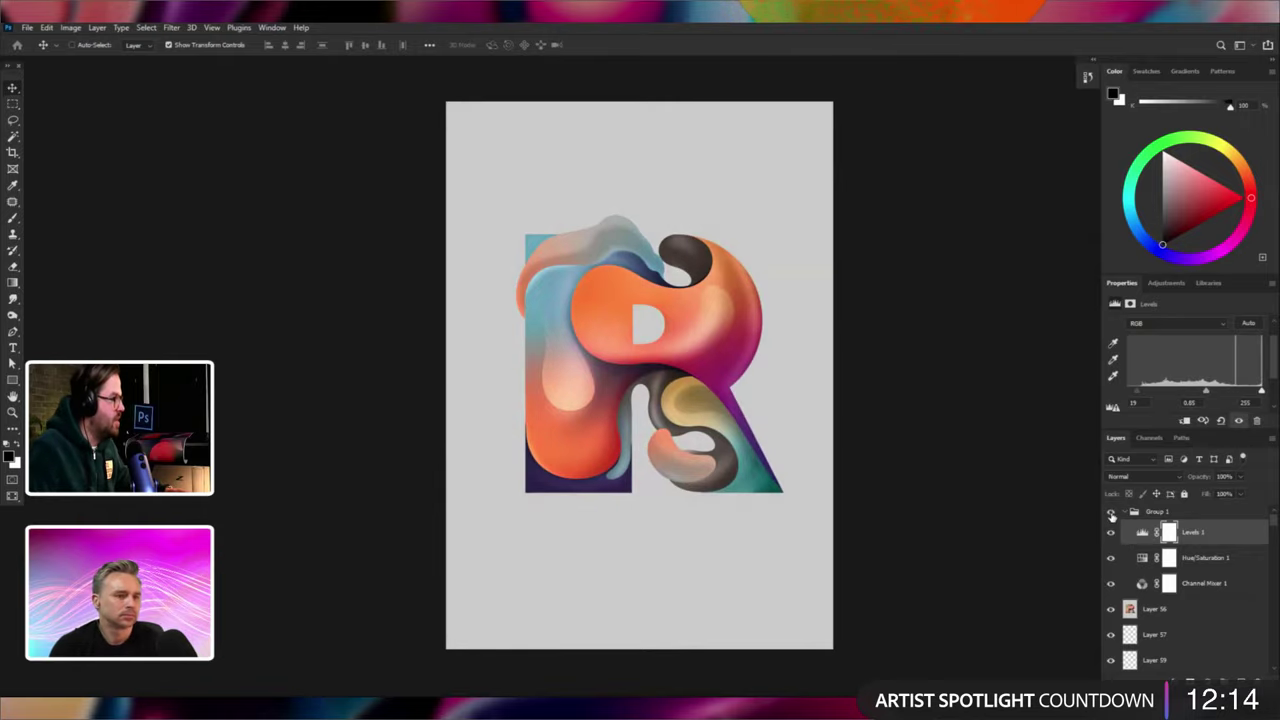
{"action": "left_click", "coordinate": [1110, 532]}
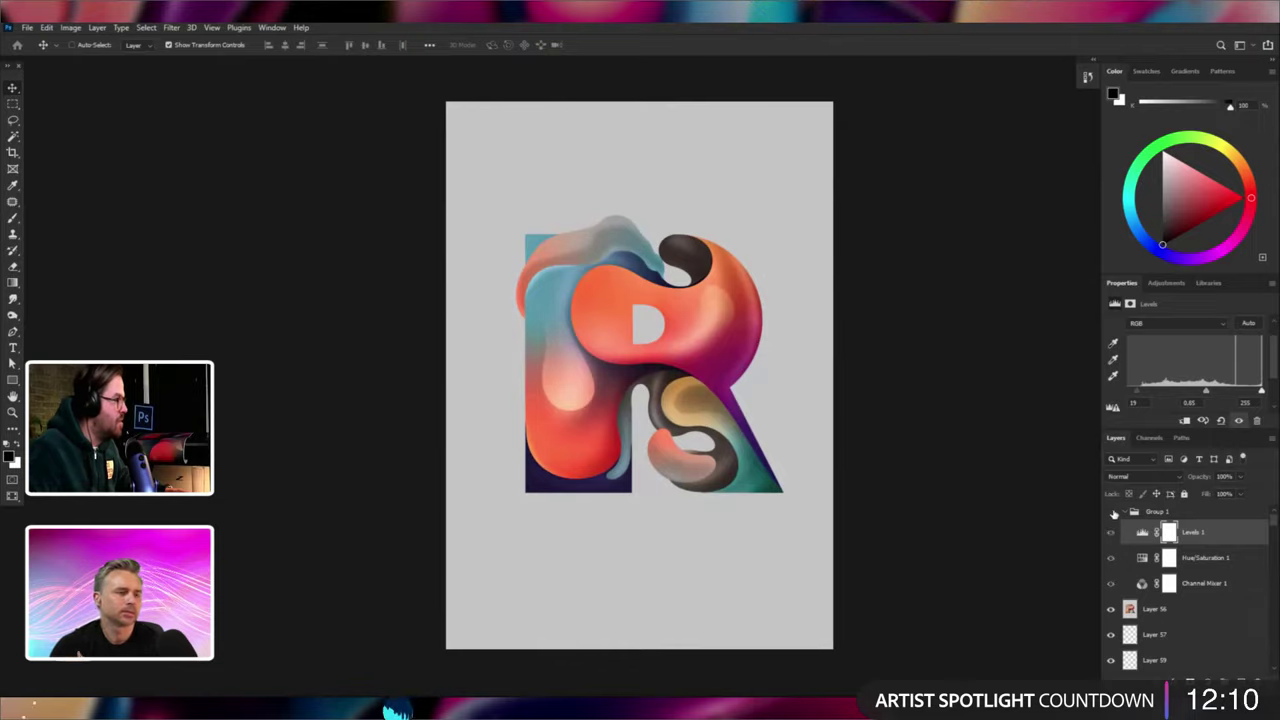
{"action": "left_click", "coordinate": [1111, 512]}
{"action": "left_click", "coordinate": [1111, 512]}
{"action": "left_click", "coordinate": [1110, 513]}
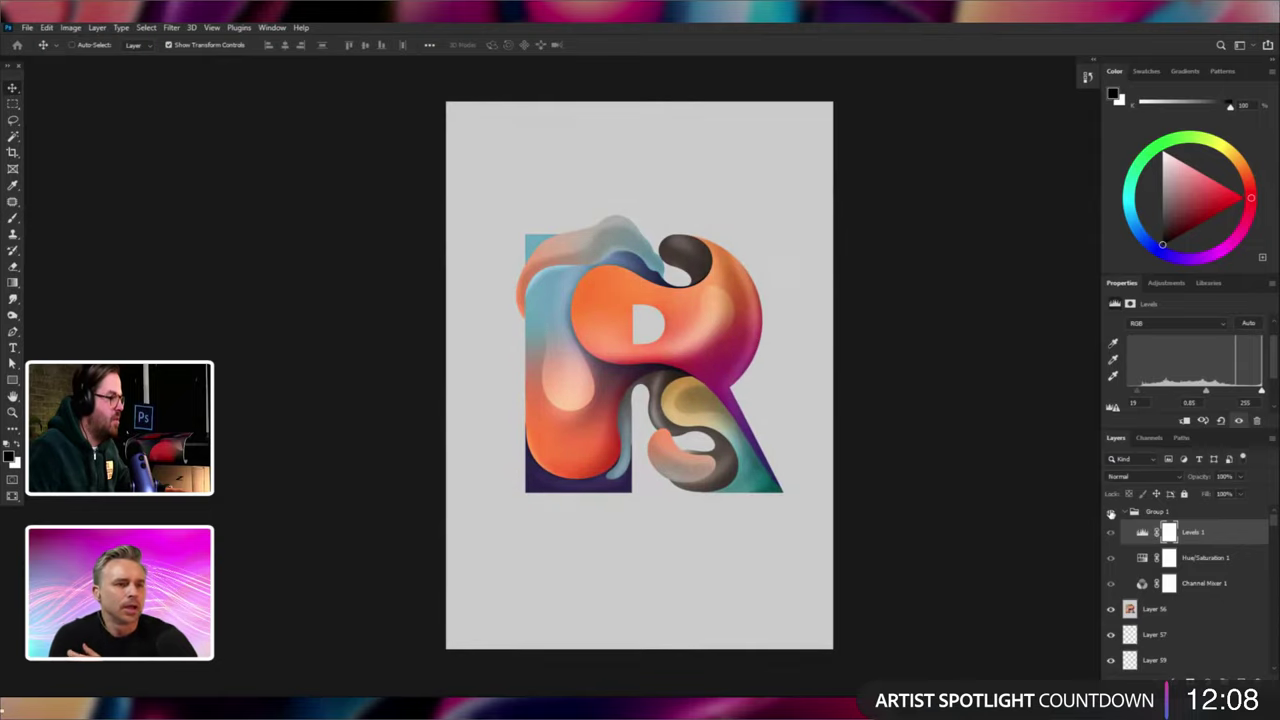
{"action": "left_click", "coordinate": [1110, 513]}
Set the foreground colour to a grey of 50% brightness and draw a rectangle about 3854 by 5068 px covering the whole canvas.
{"action": "left_click", "coordinate": [13, 381]}
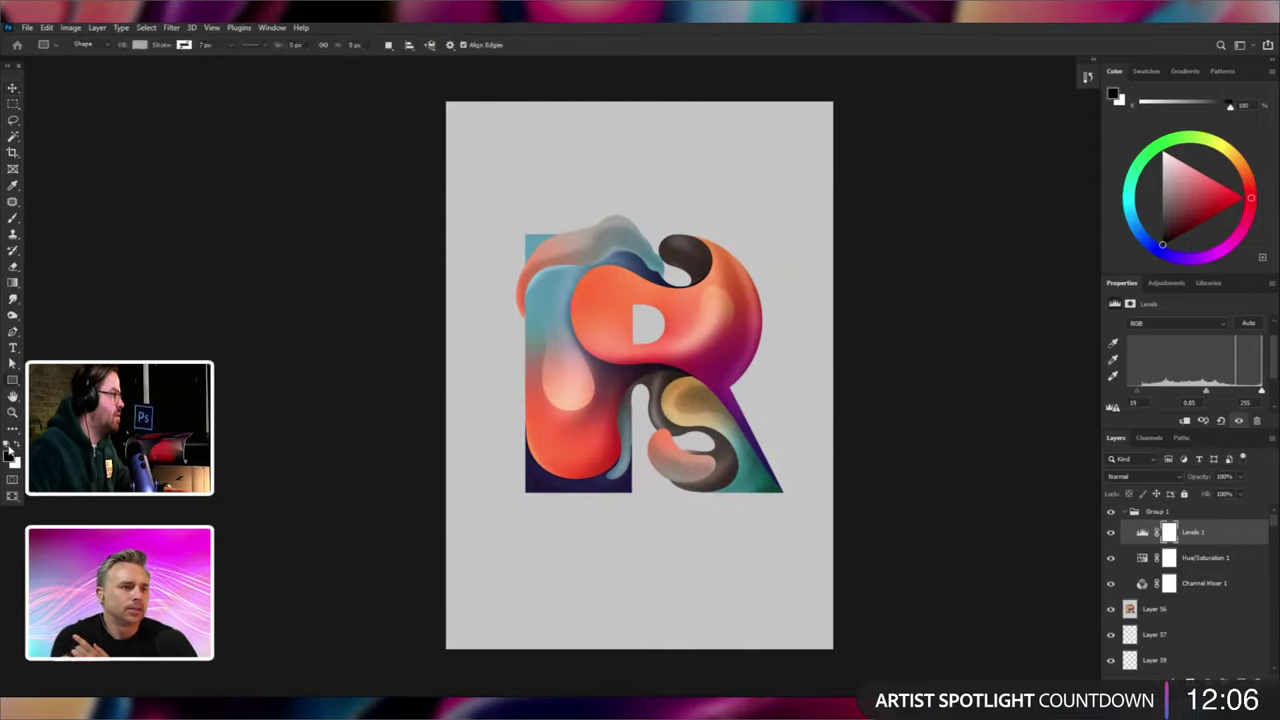
{"action": "left_click", "coordinate": [11, 457]}
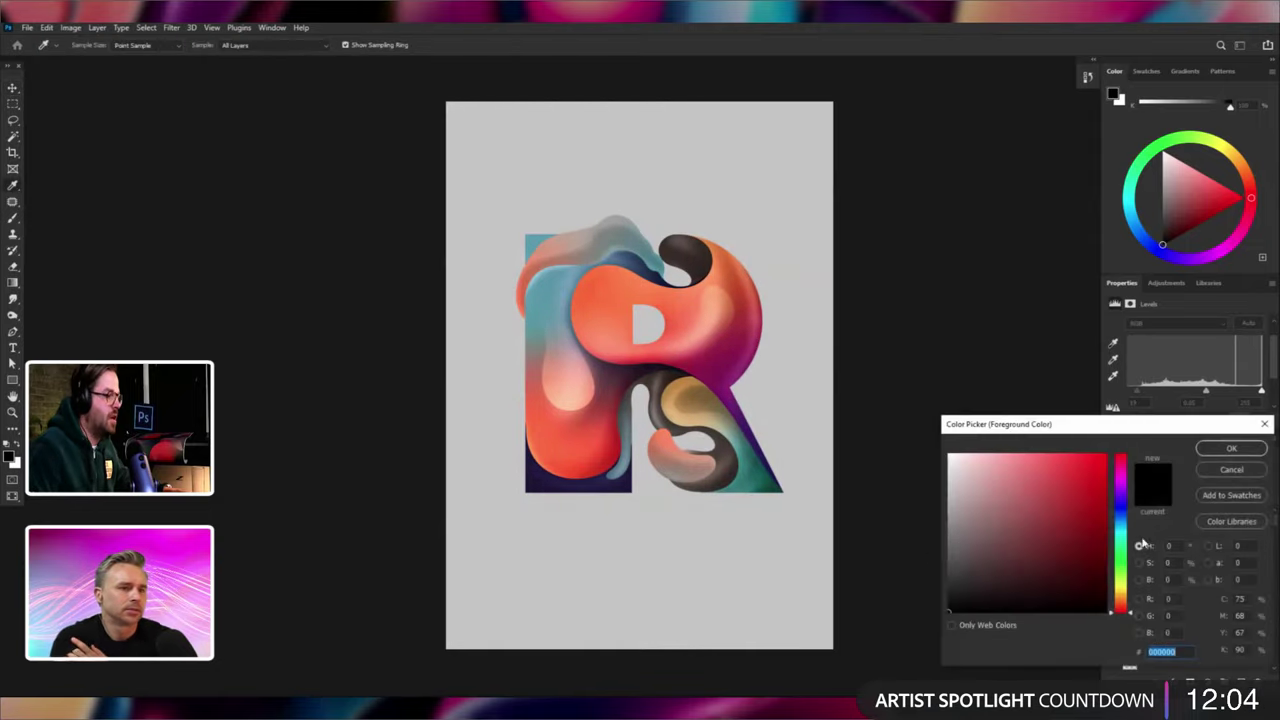
{"action": "left_click", "coordinate": [1167, 579]}
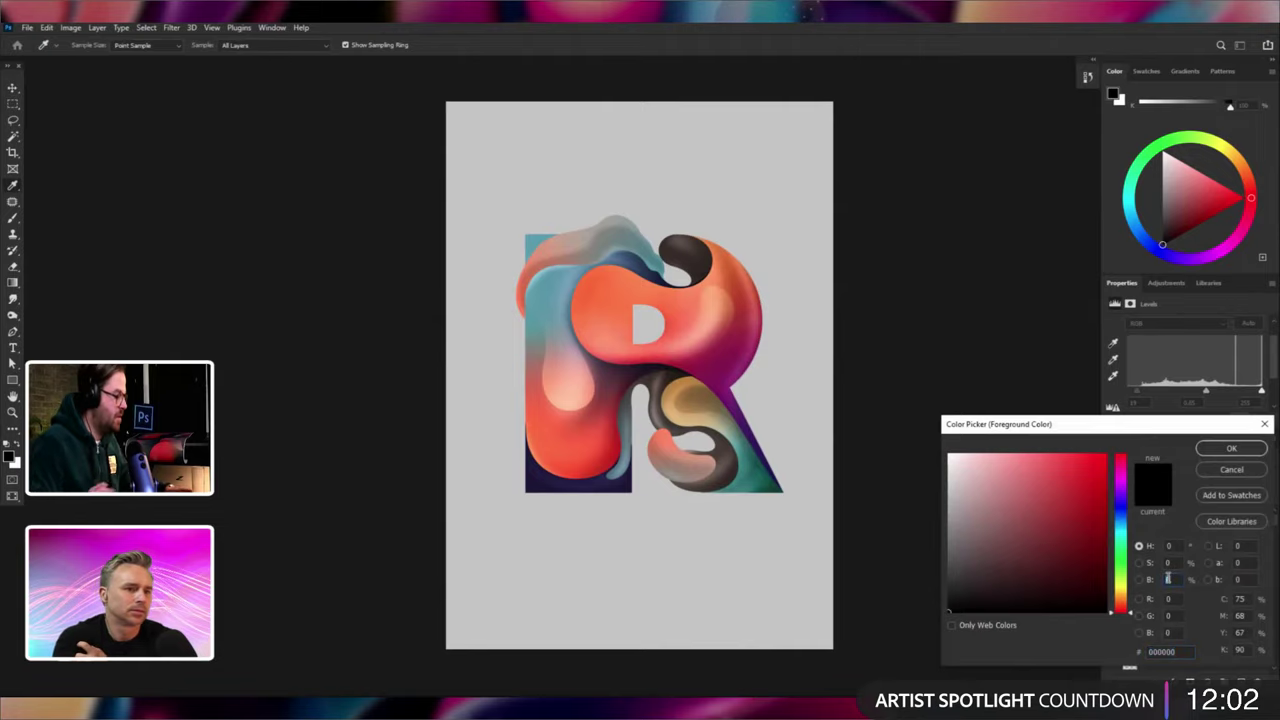
{"action": "type", "text": "50"}
{"action": "key", "text": "Return"}
{"action": "key", "text": "ctrl+minus"}
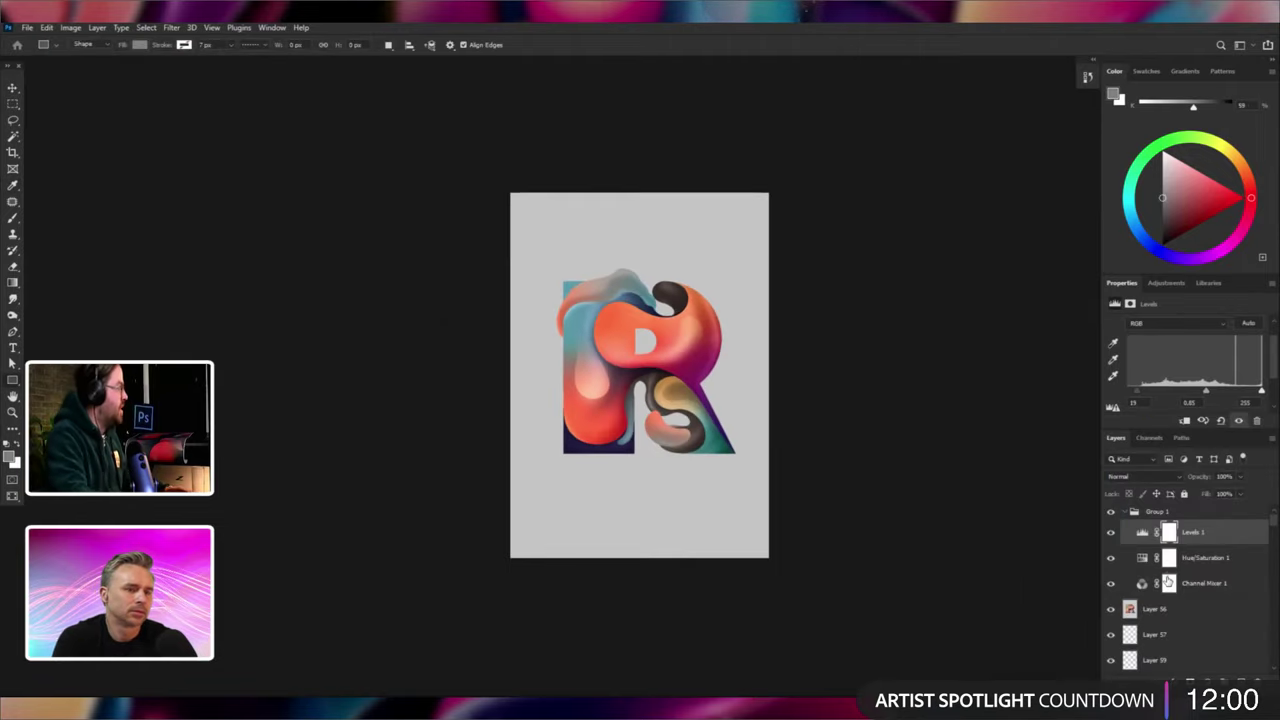
{"action": "left_click_drag", "start_coordinate": [815, 137], "coordinate": [413, 665]}
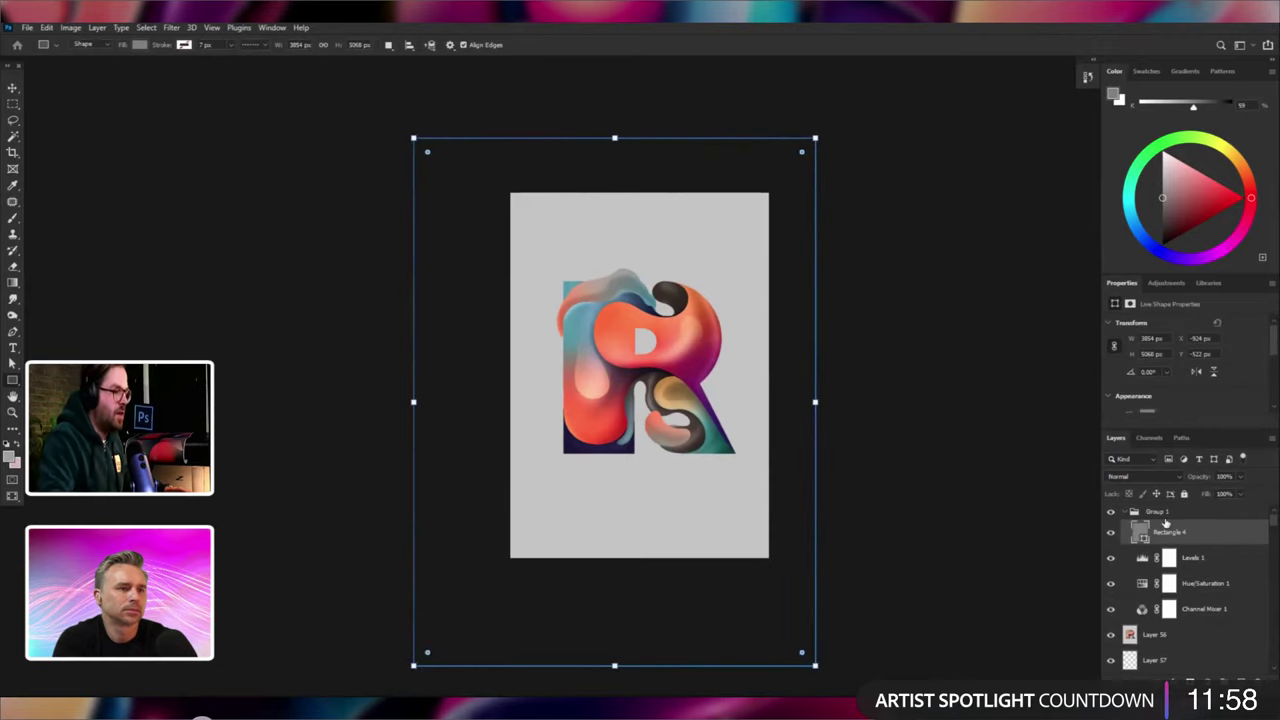
Rasterize the grey rectangle and apply the Add Noise filter with Uniform distribution.
{"action": "left_click", "coordinate": [172, 28]}
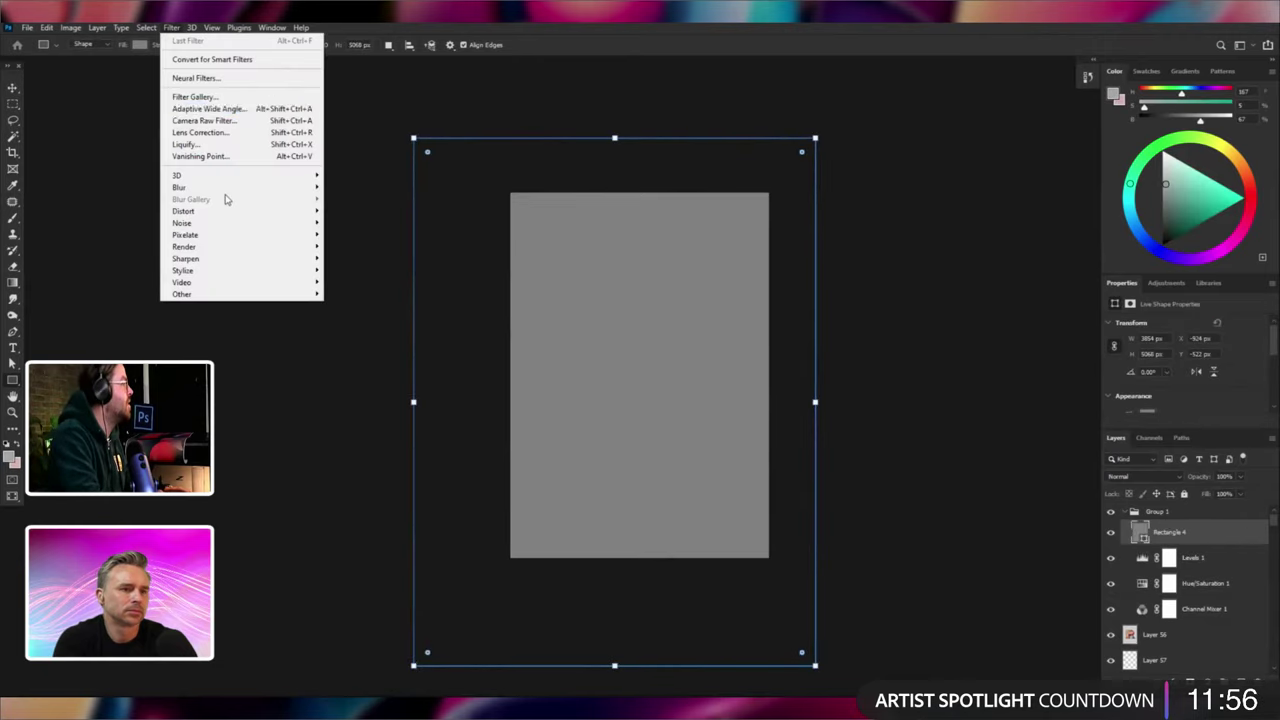
{"action": "mouse_move", "coordinate": [261, 221]}
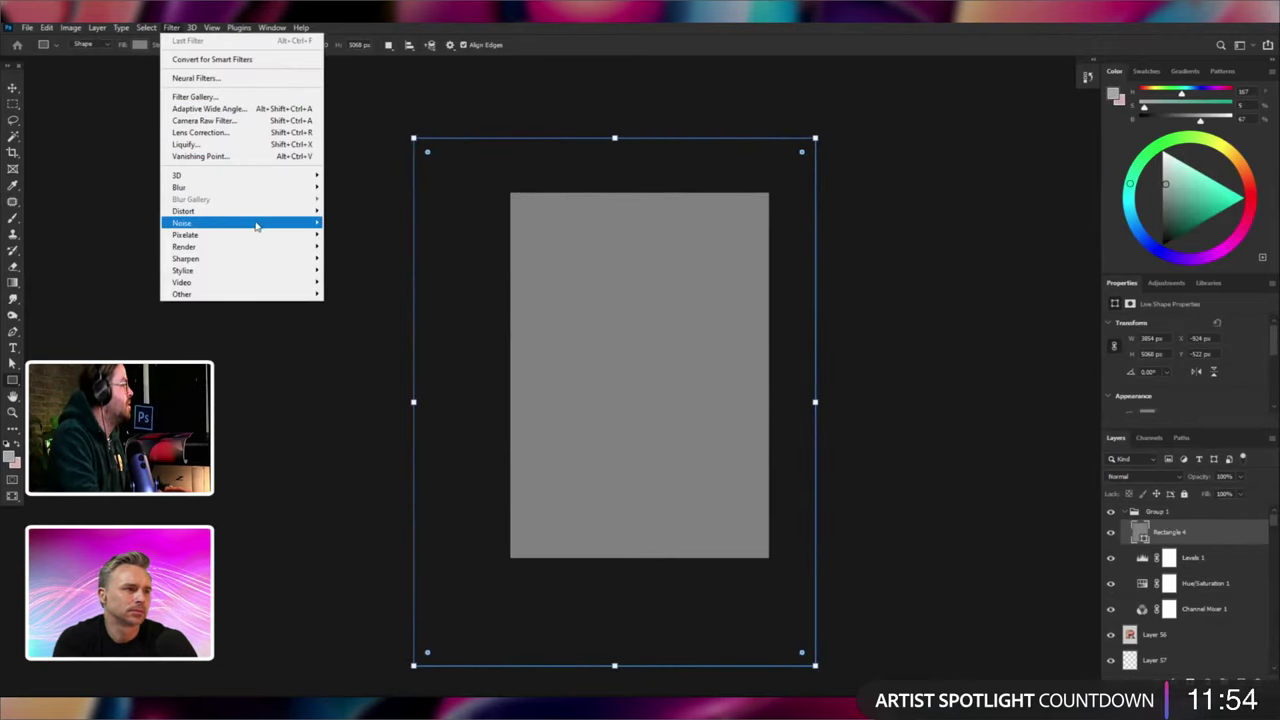
{"action": "left_click", "coordinate": [145, 223]}
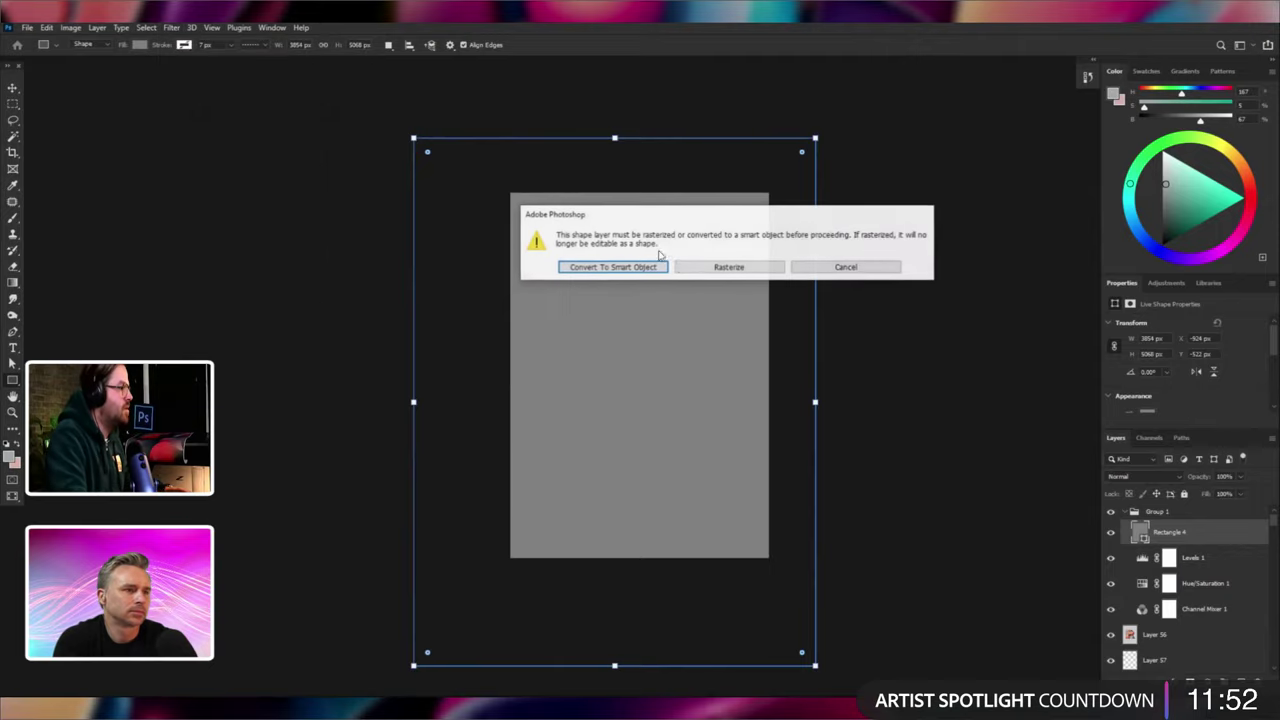
{"action": "left_click", "coordinate": [728, 267]}
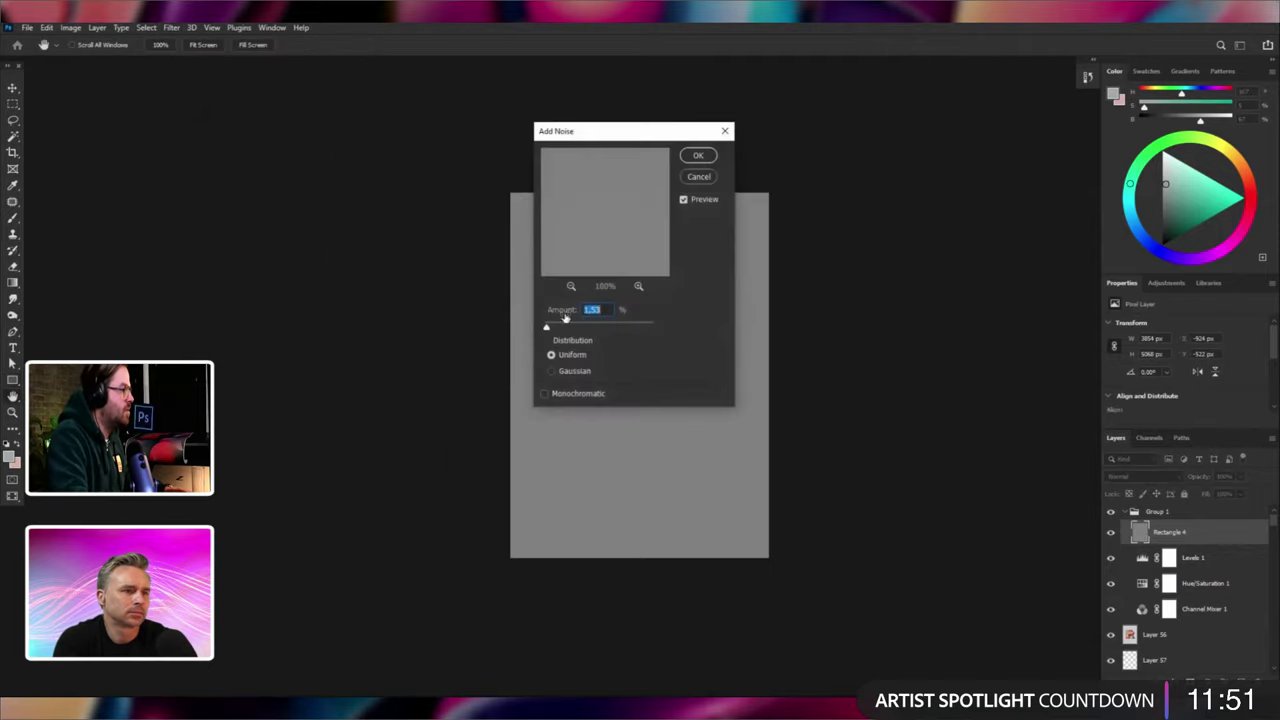
{"action": "left_click", "coordinate": [699, 155]}
{"action": "key", "text": "ctrl+0"}
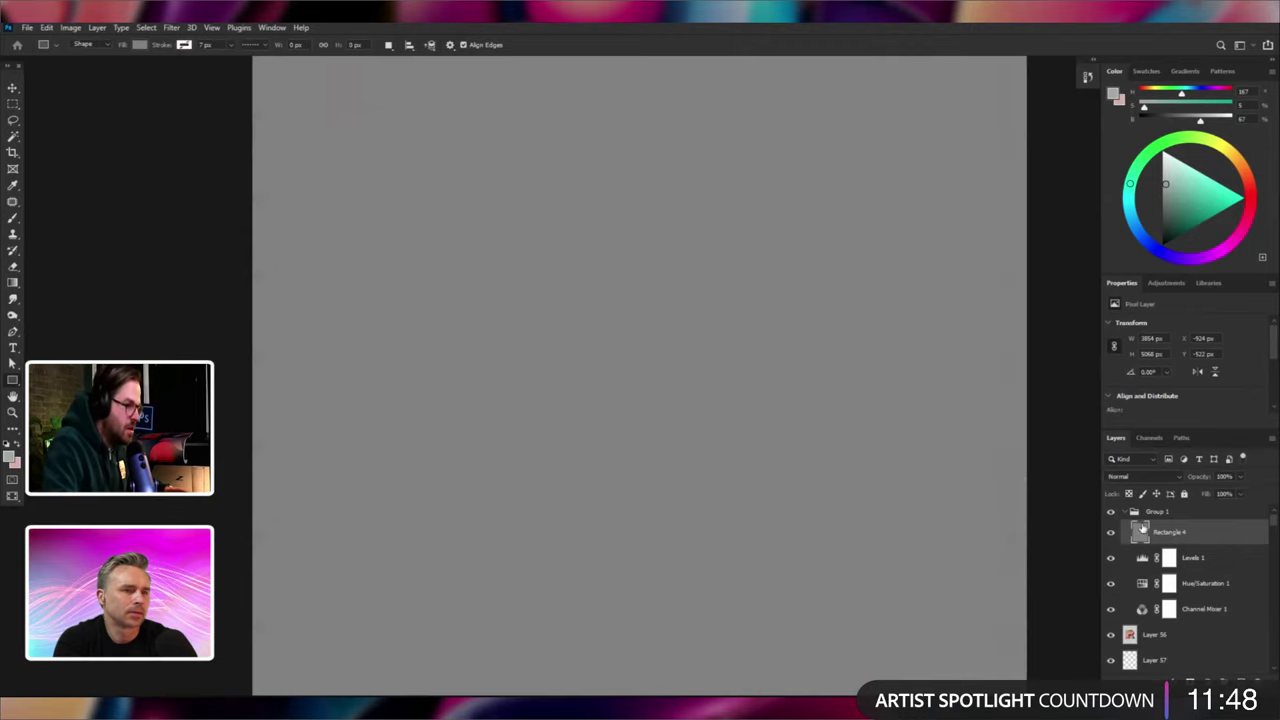
Set the blend mode of the grey noise layer to Soft Light and view the whole artwork.
{"action": "left_click", "coordinate": [1140, 477]}
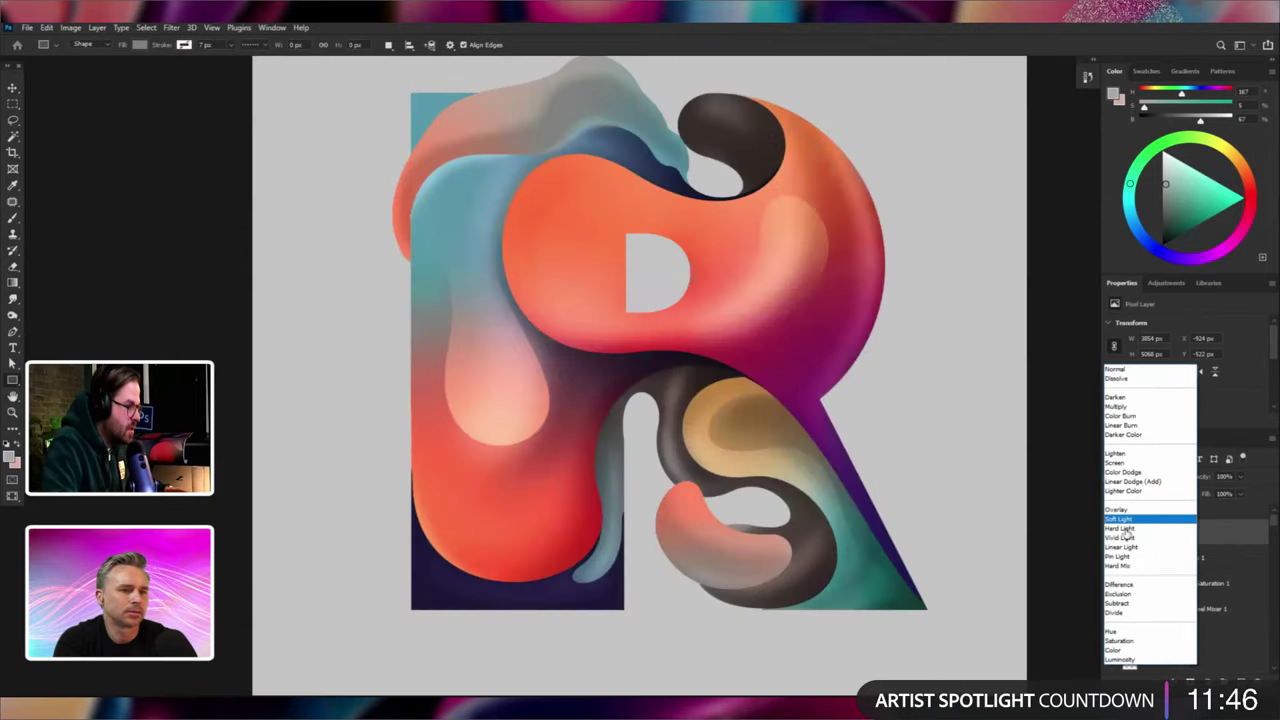
{"action": "left_click", "coordinate": [1140, 518]}
{"action": "key", "text": "ctrl+minus"}
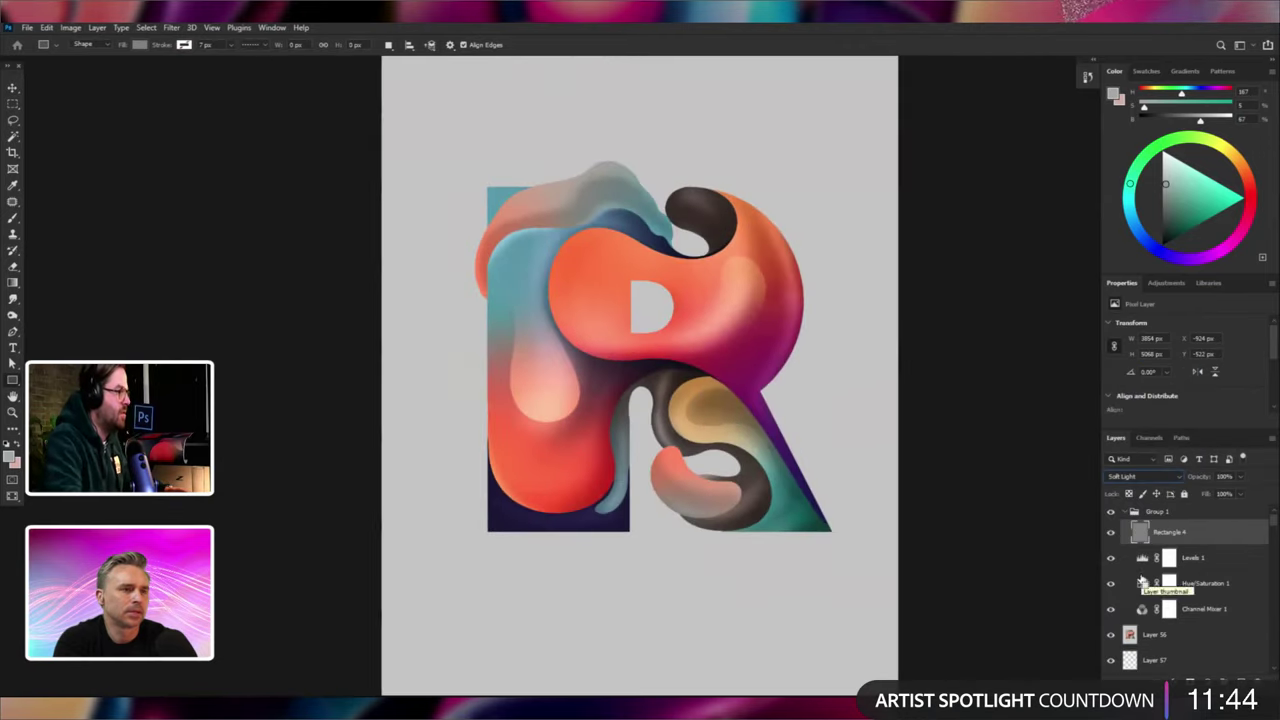
{"action": "key", "text": "ctrl+minus"}
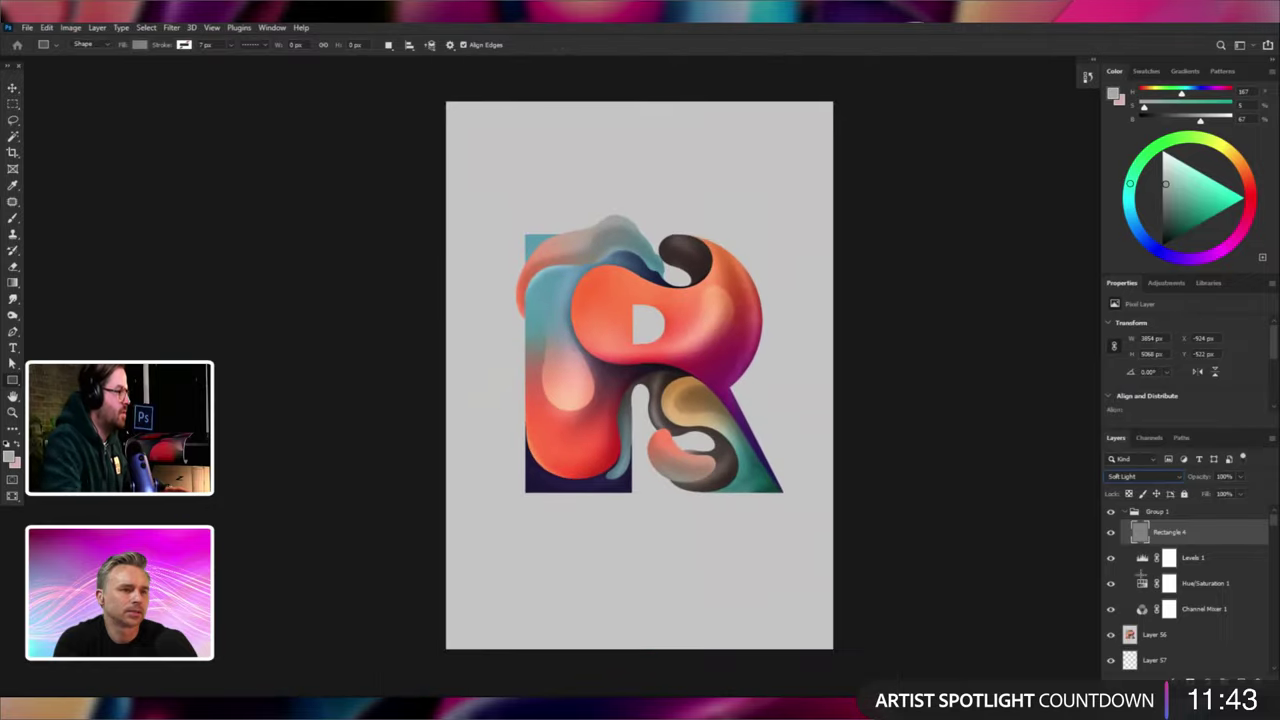
Compare the artwork with and without the Hue/Saturation layer, and leave that layer hidden.
{"action": "left_click", "coordinate": [1110, 583]}
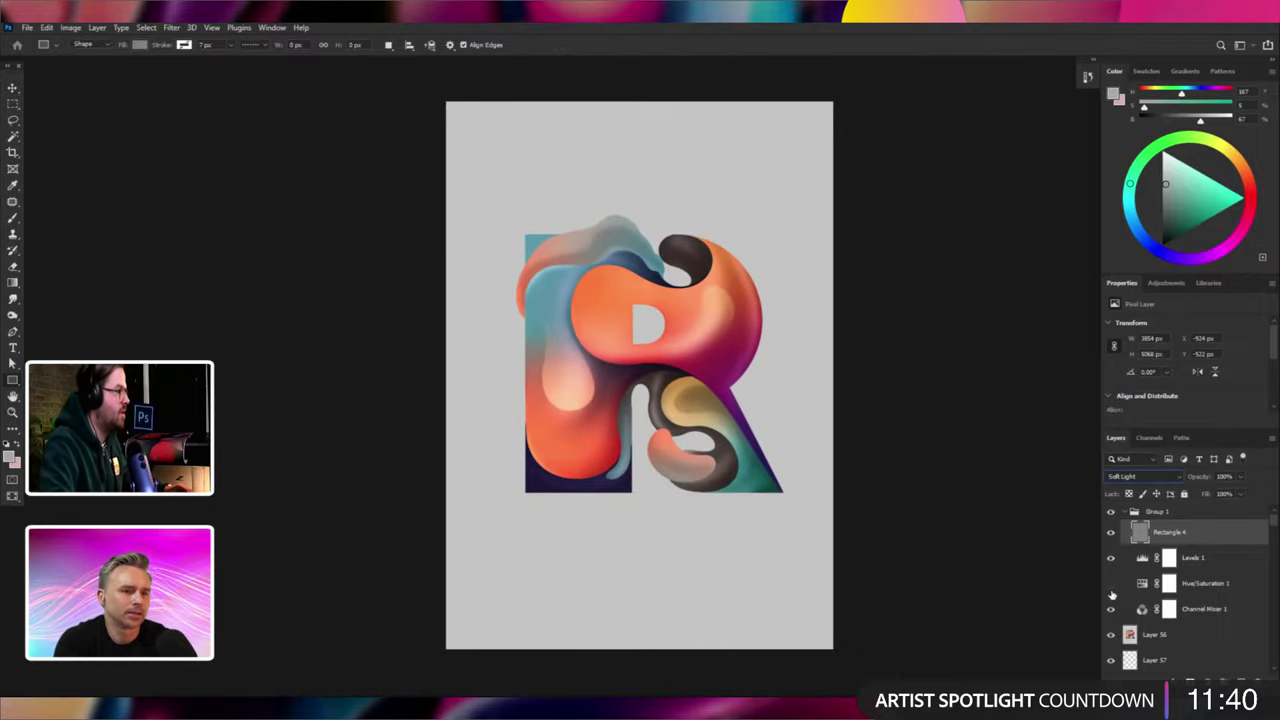
{"action": "left_click", "coordinate": [1111, 589]}
{"action": "left_click", "coordinate": [1111, 589]}
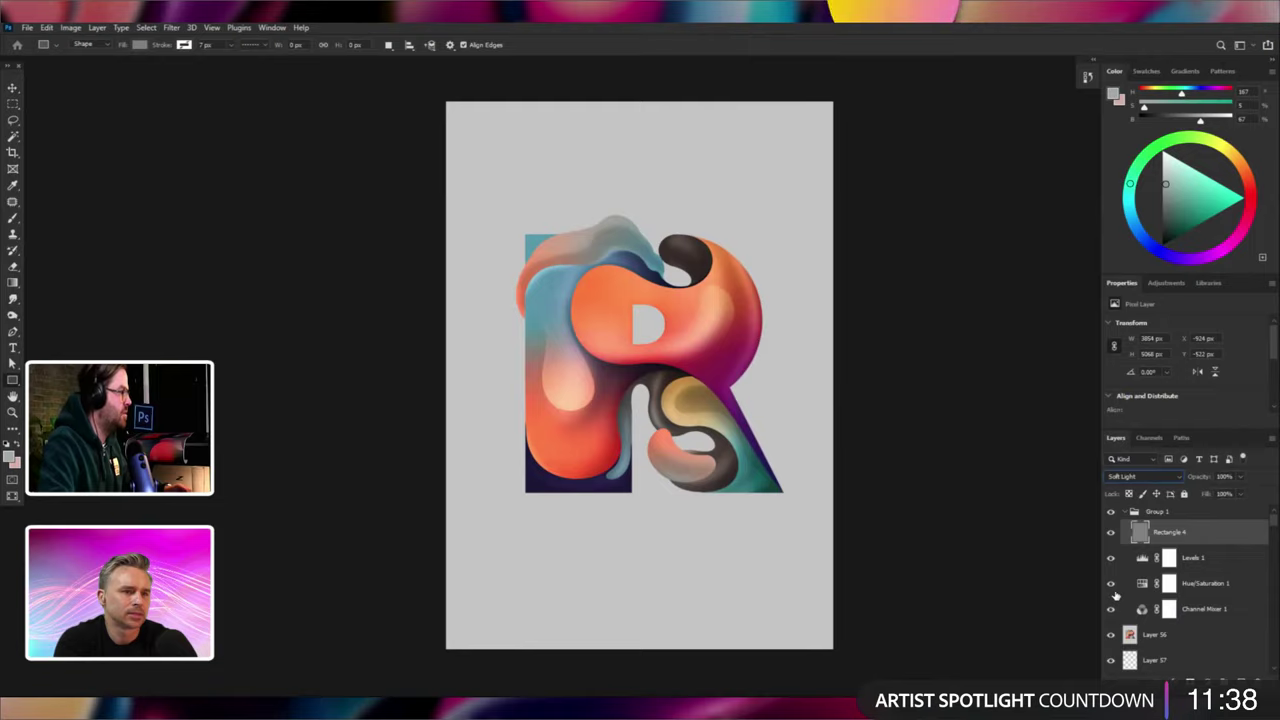
{"action": "left_click", "coordinate": [1116, 596]}
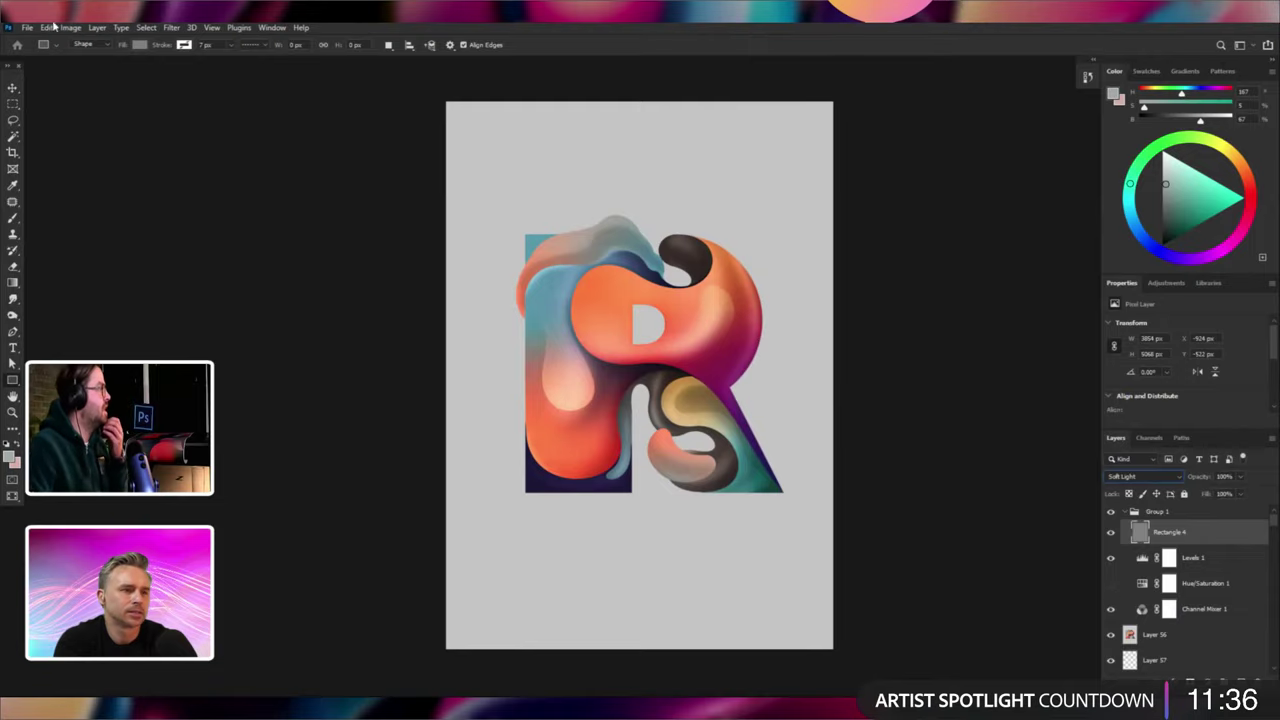
Add a Selective Color adjustment layer above the noise layer and set the cyan of its Reds to -9%.
{"action": "left_click", "coordinate": [97, 27]}
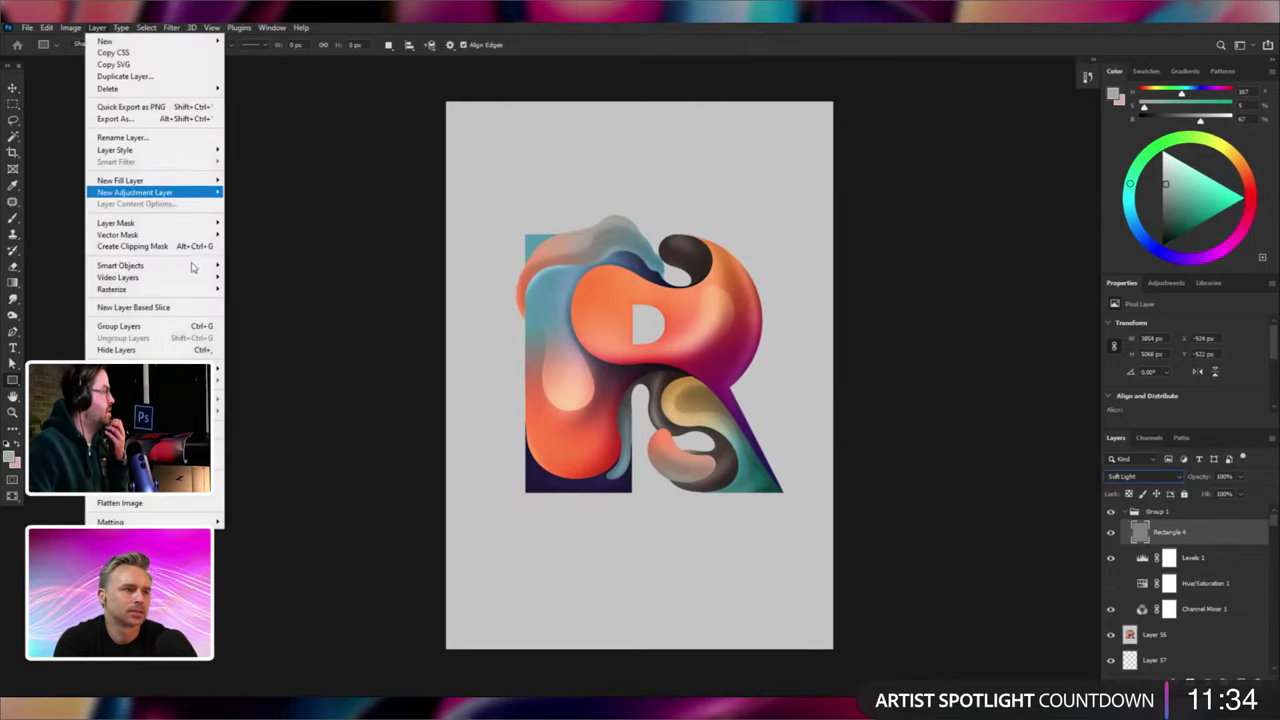
{"action": "mouse_move", "coordinate": [215, 193]}
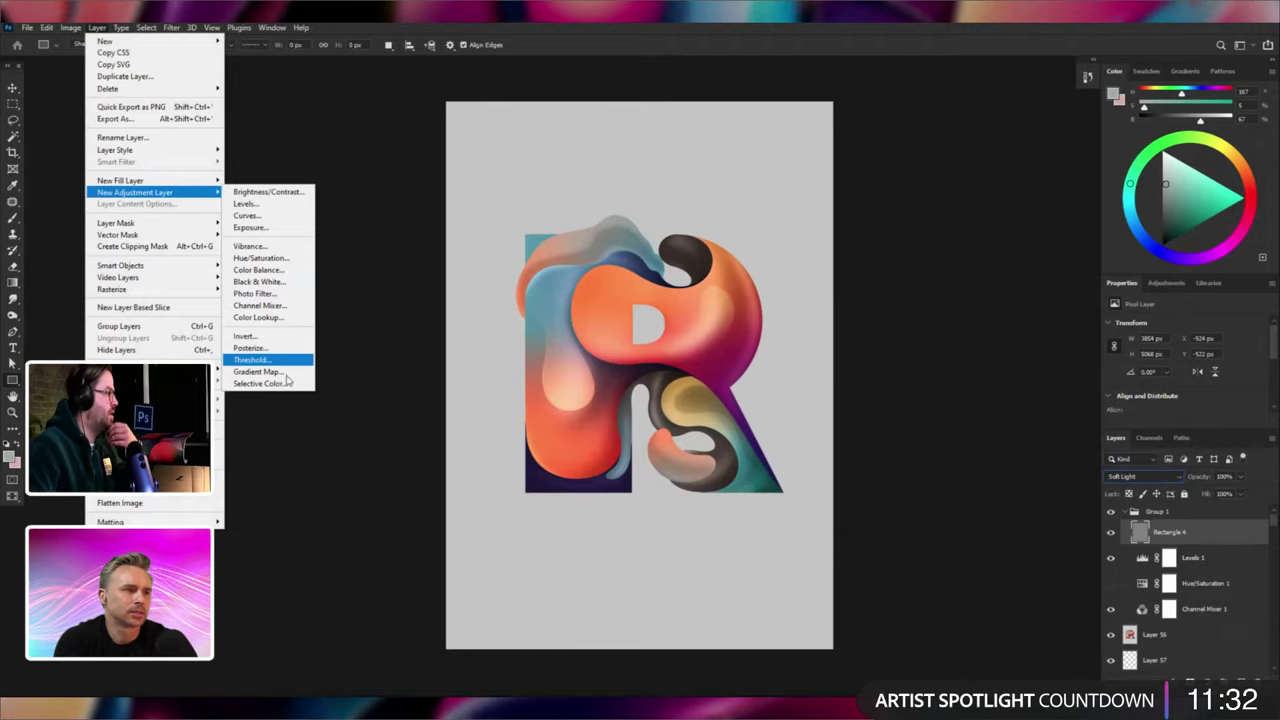
{"action": "key", "text": "Return"}
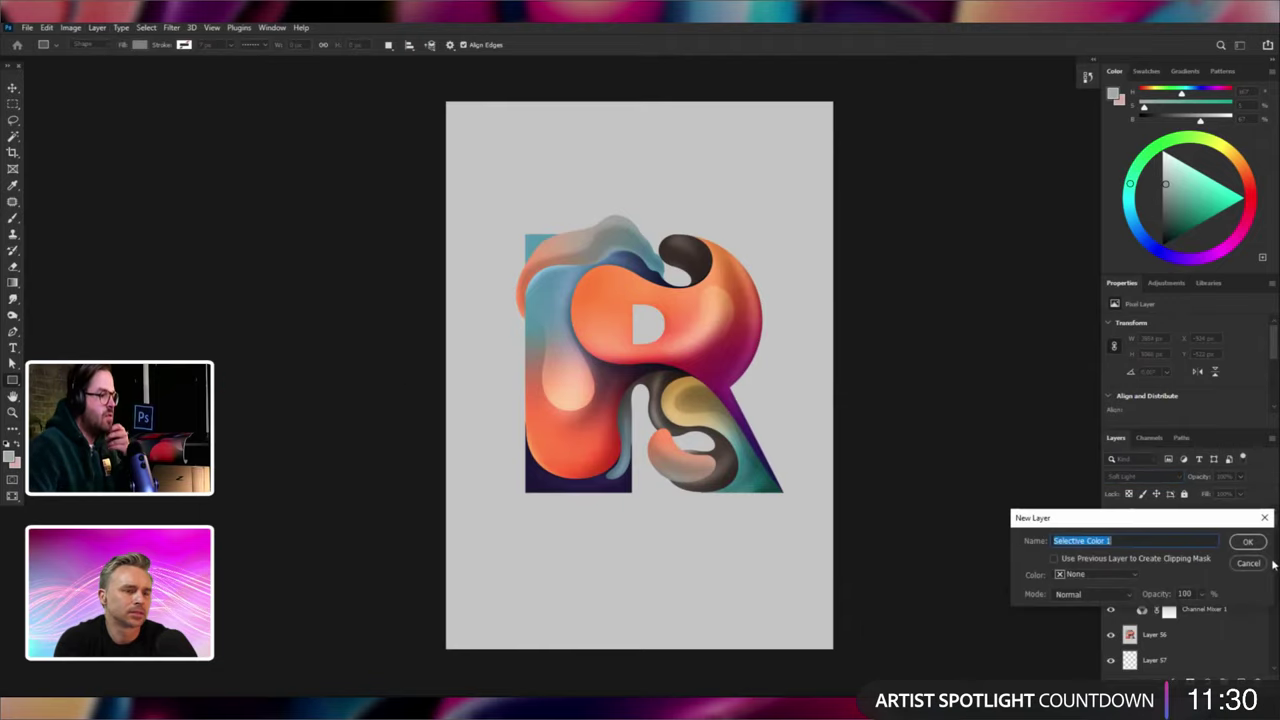
{"action": "left_click", "coordinate": [1259, 546]}
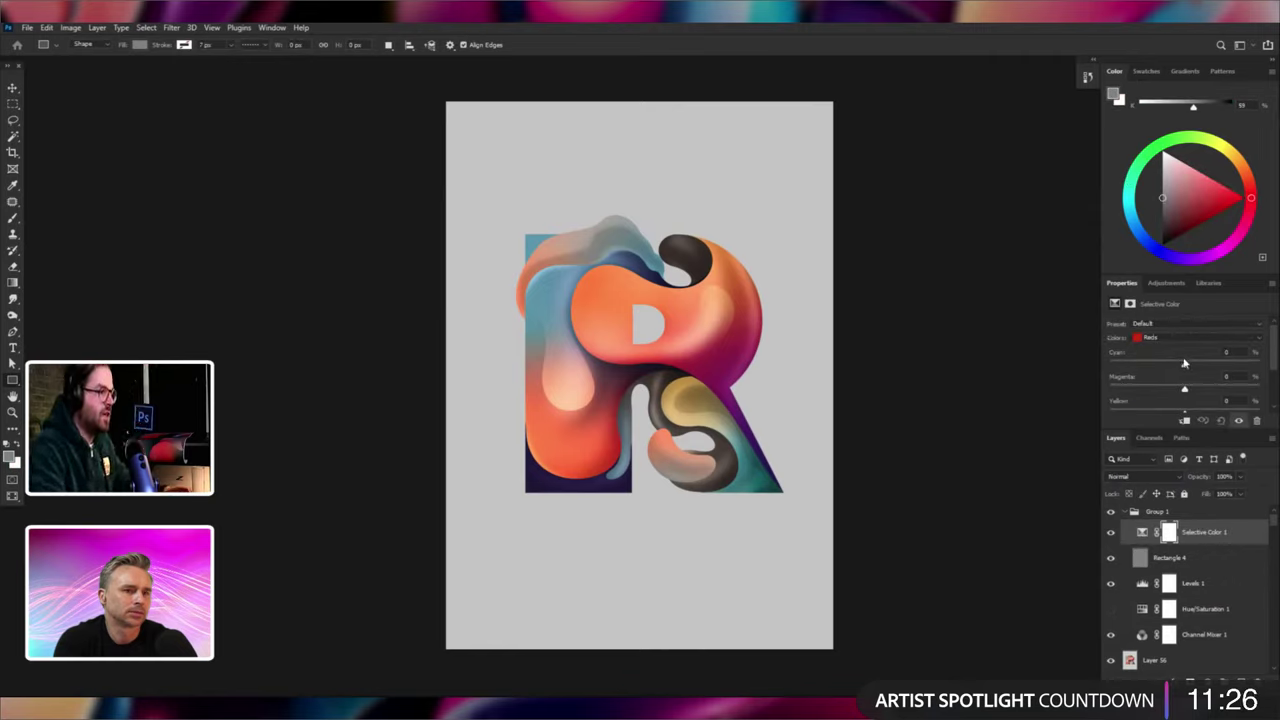
{"action": "left_click", "coordinate": [1178, 364]}
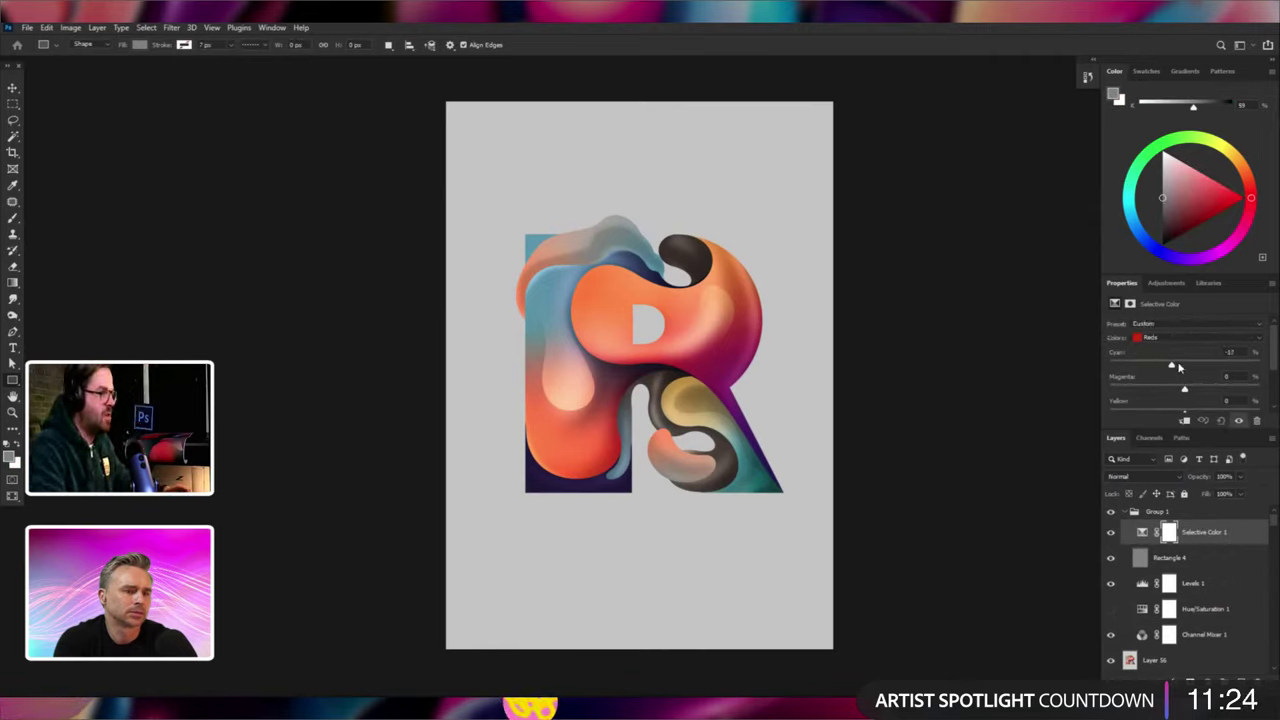
{"action": "scroll", "coordinate": [1273, 345], "scroll_direction": "down", "scroll_amount": 1}
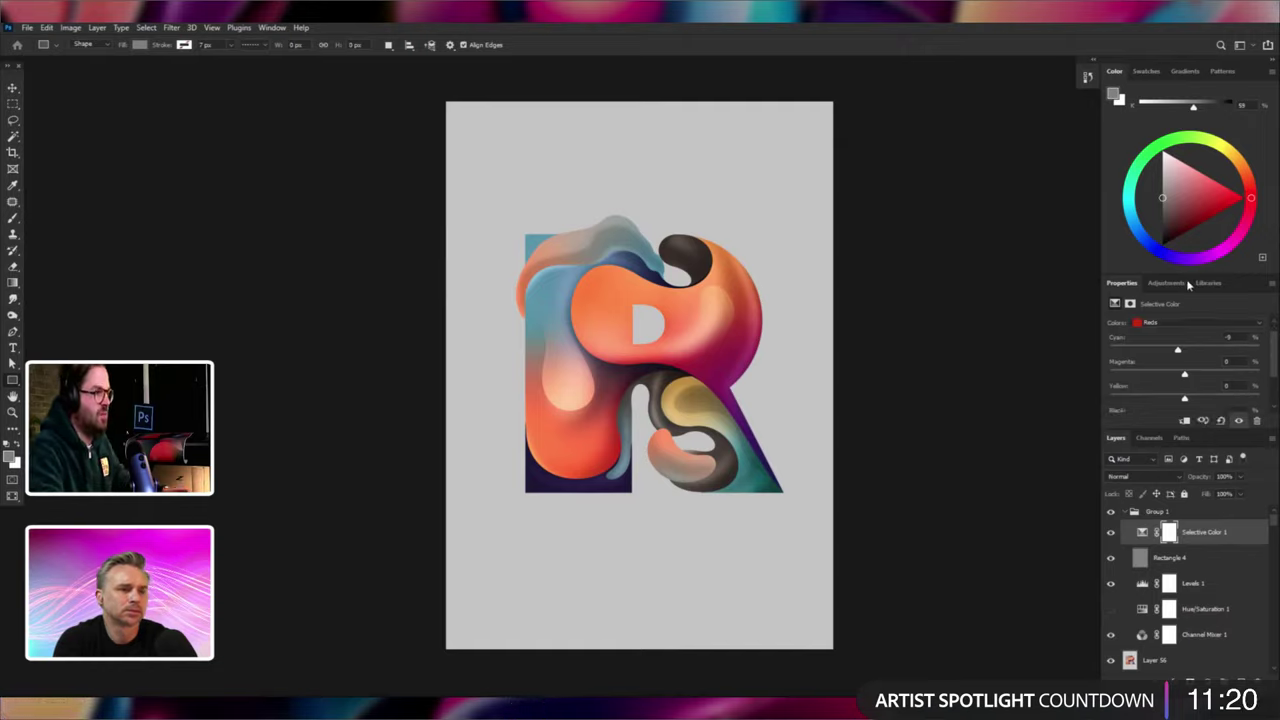
Try a yellow of -100% and a black of -15% on the Neutrals of the Selective Color layer.
{"action": "left_click_drag", "start_coordinate": [1192, 257], "coordinate": [1192, 235]}
{"action": "left_click", "coordinate": [1170, 302]}
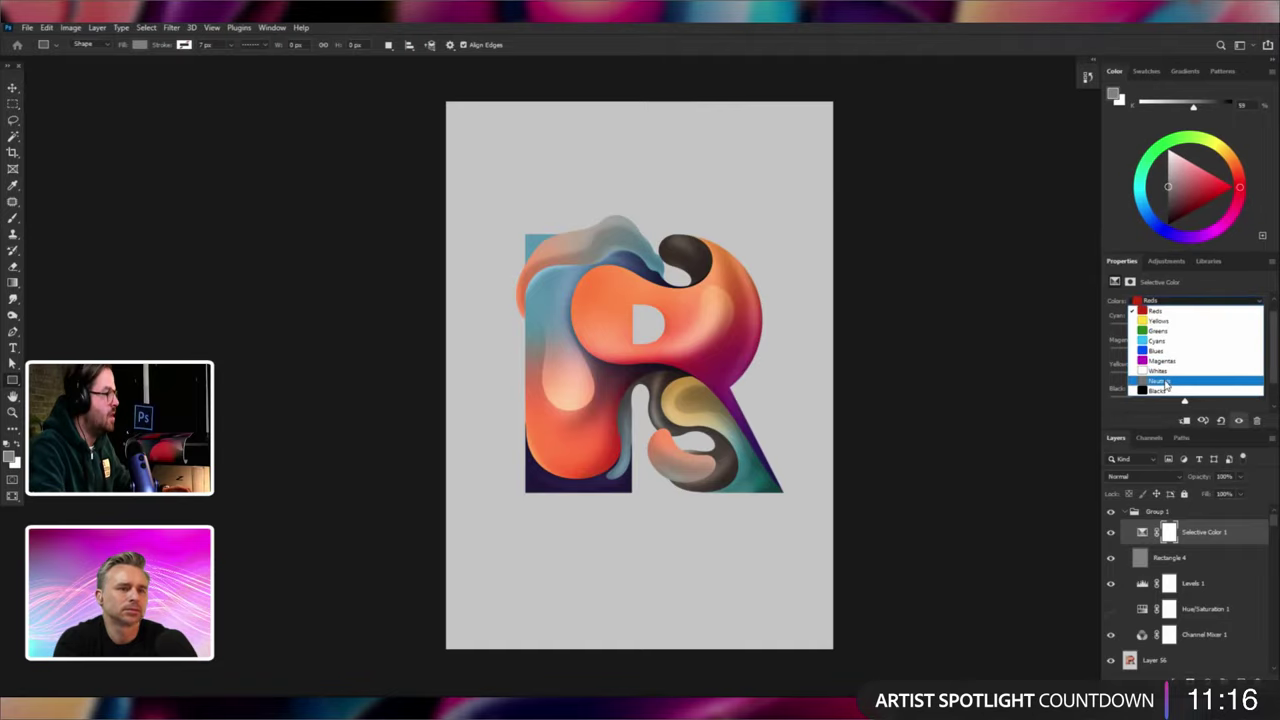
{"action": "left_click", "coordinate": [1171, 384]}
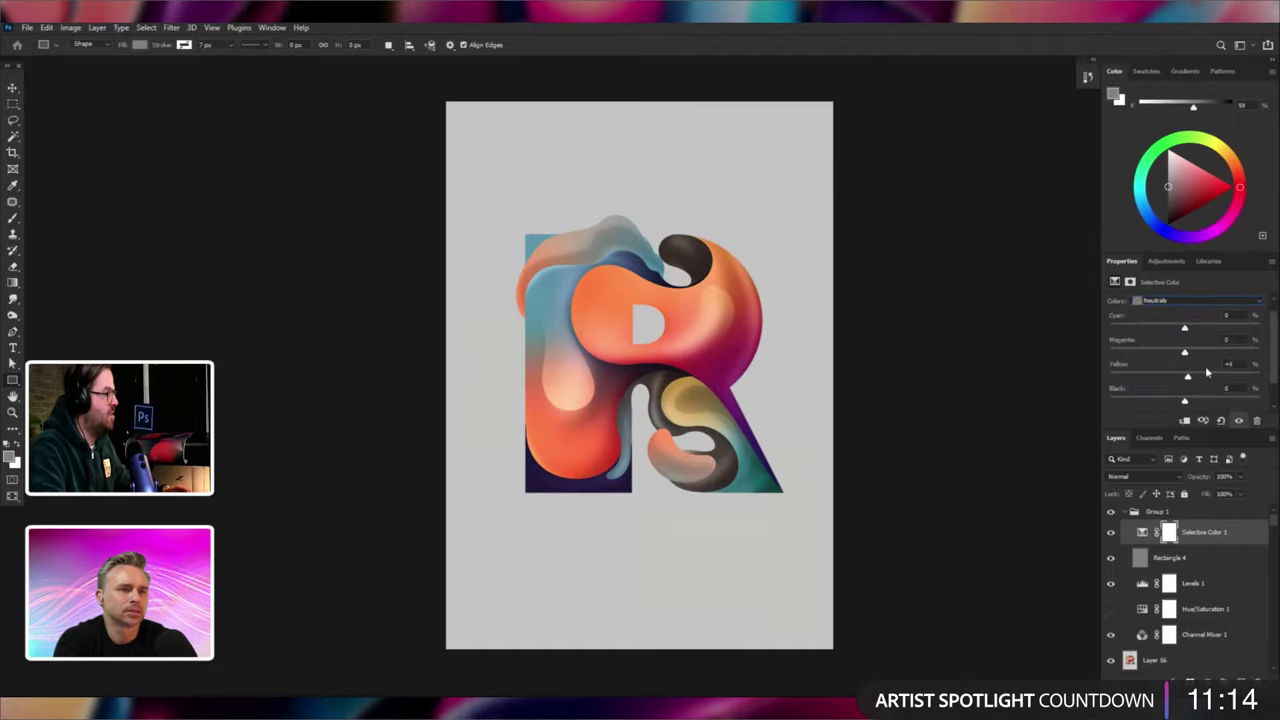
{"action": "left_click_drag", "start_coordinate": [1213, 368], "coordinate": [1231, 370]}
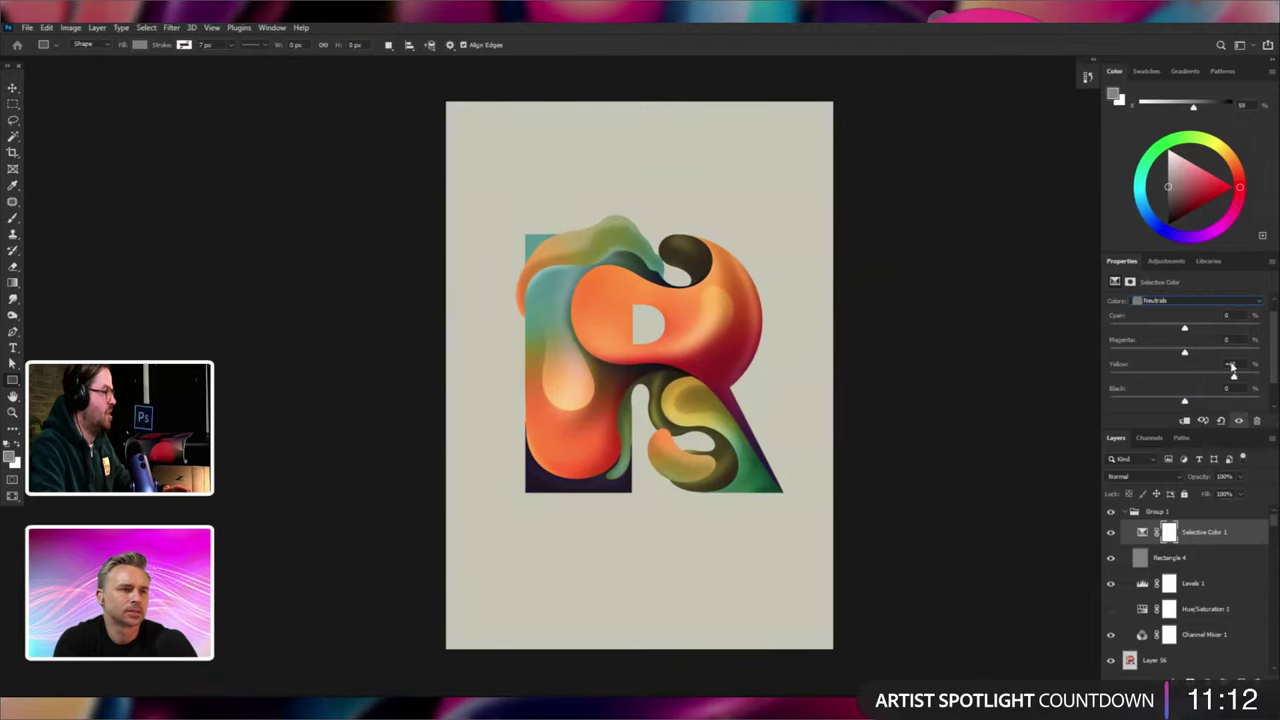
{"action": "left_click_drag", "start_coordinate": [1168, 401], "coordinate": [1098, 378]}
{"action": "left_click_drag", "start_coordinate": [1182, 402], "coordinate": [1188, 402]}
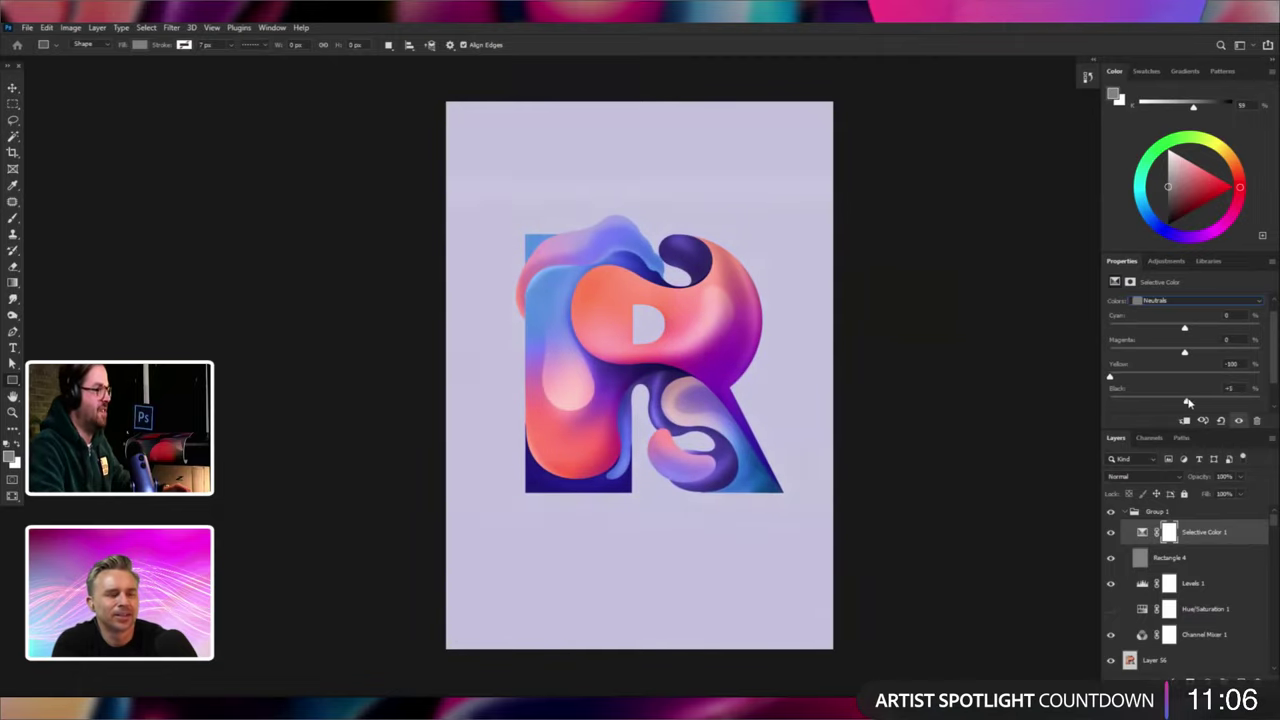
{"action": "key", "text": "ctrl+z"}
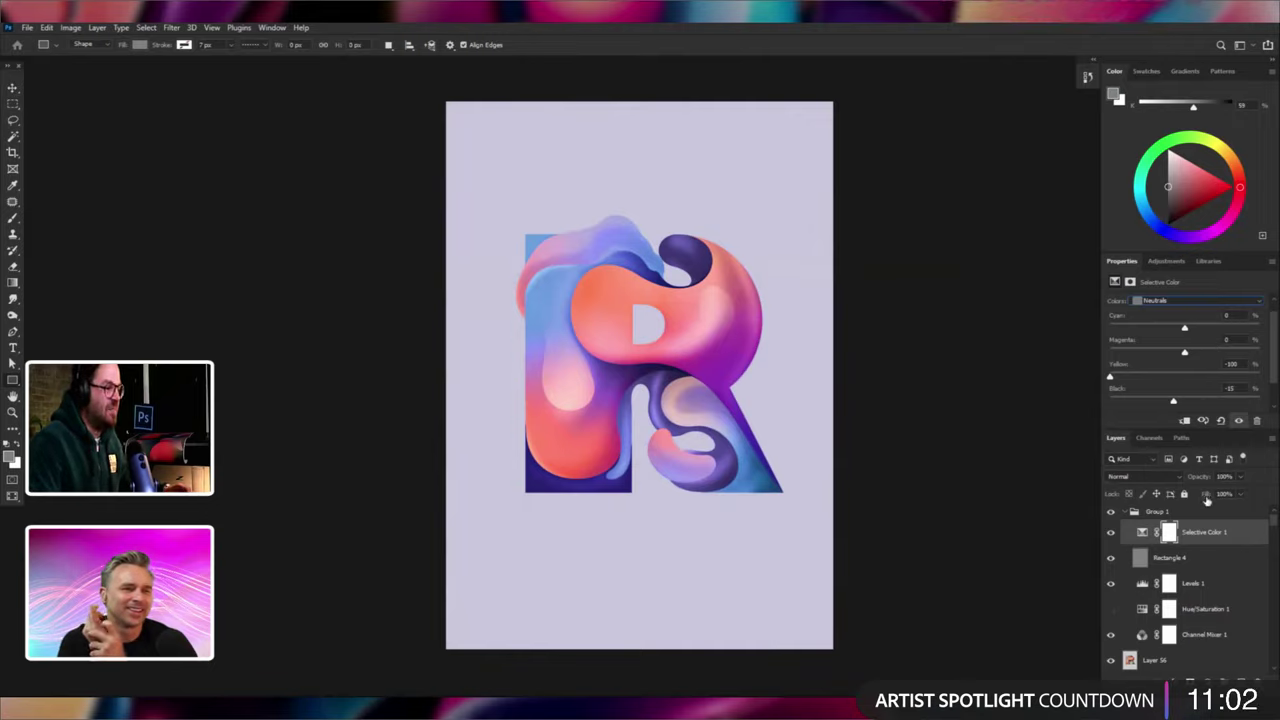
Reset the yellow and black of the Selective Color layer's Neutrals to 0%.
{"action": "left_click", "coordinate": [1199, 532]}
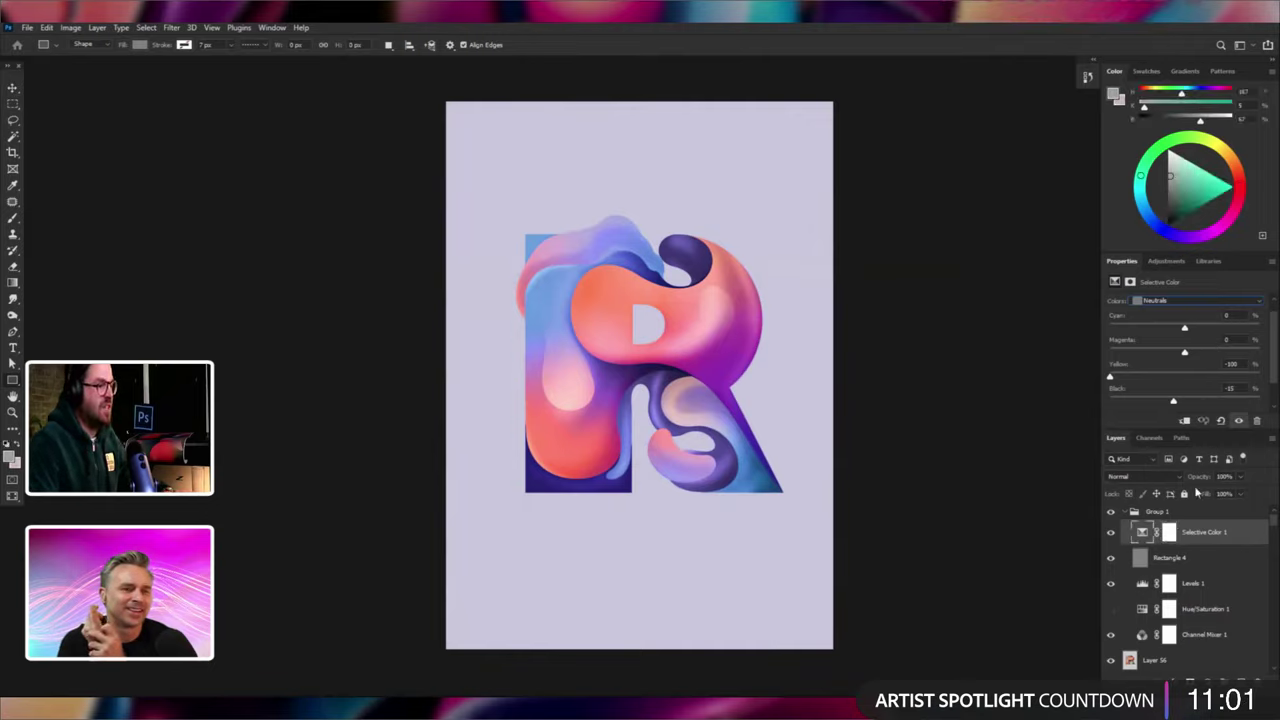
{"action": "left_click", "coordinate": [1236, 364]}
{"action": "type", "text": "-5"}
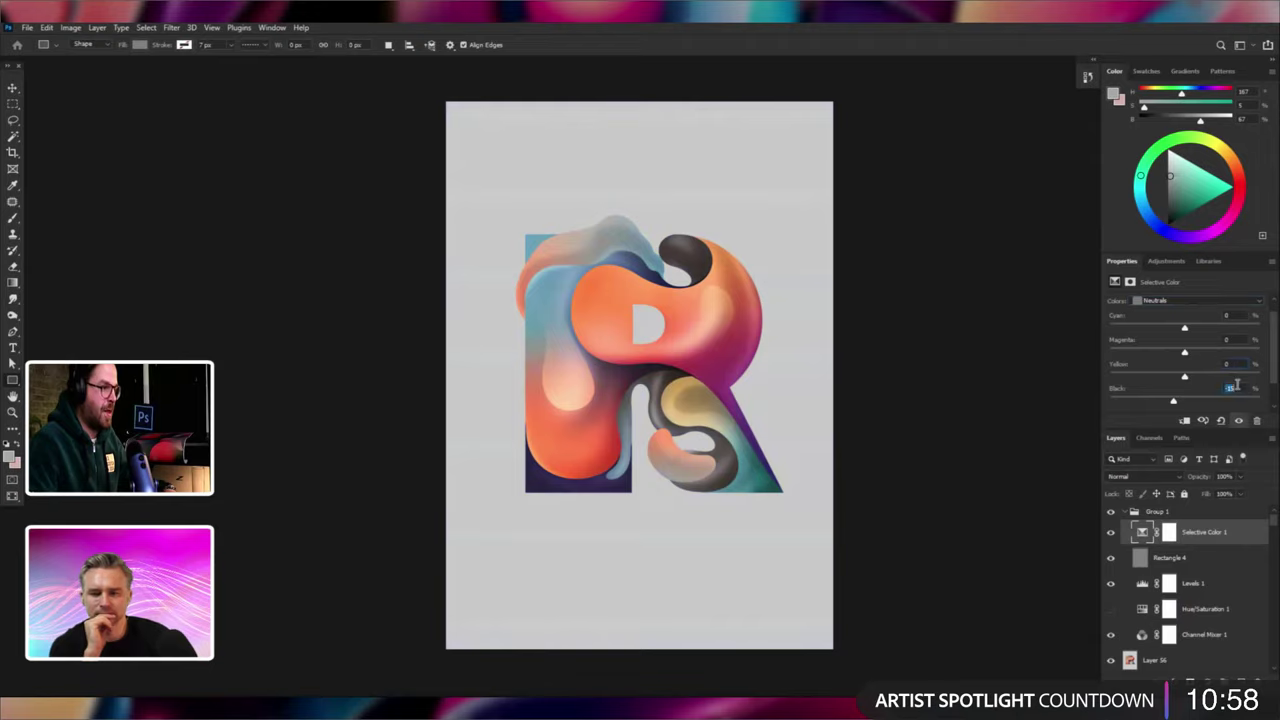
{"action": "key", "text": "Return"}
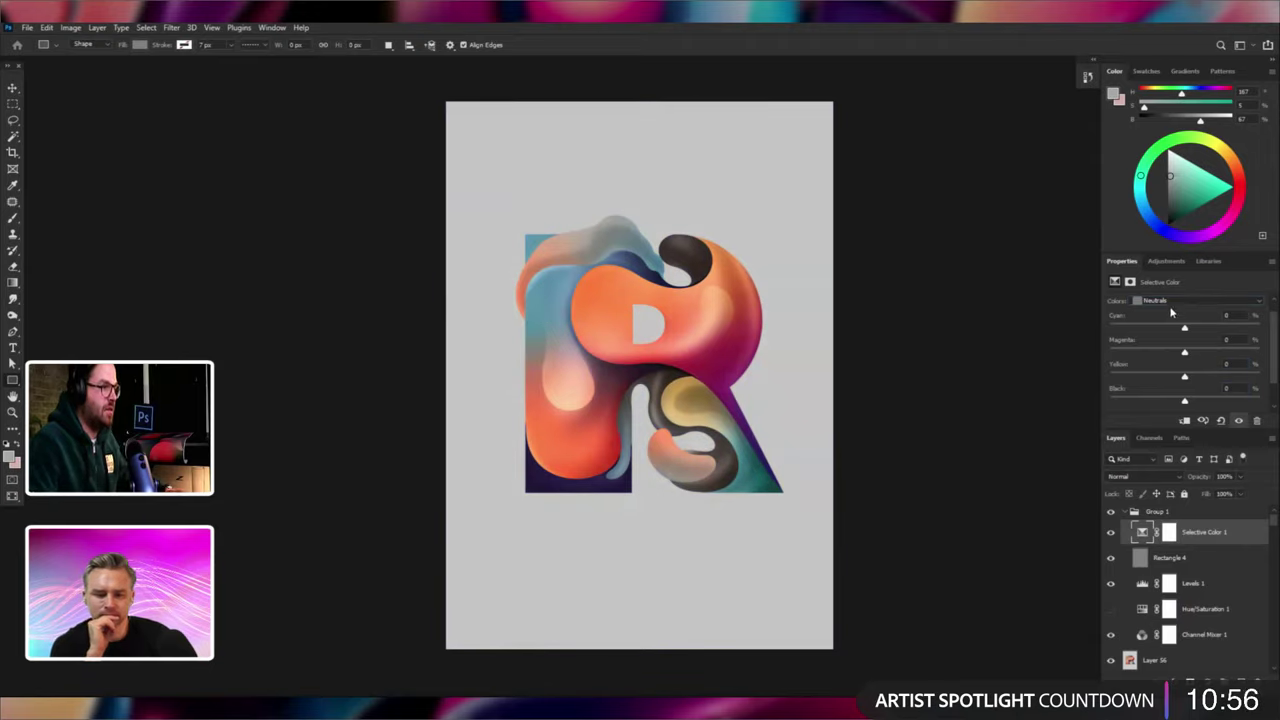
In the Selective Color layer's Yellows, set yellow to +35% and black to +3%, and adjust the magenta.
{"action": "left_click", "coordinate": [1165, 300]}
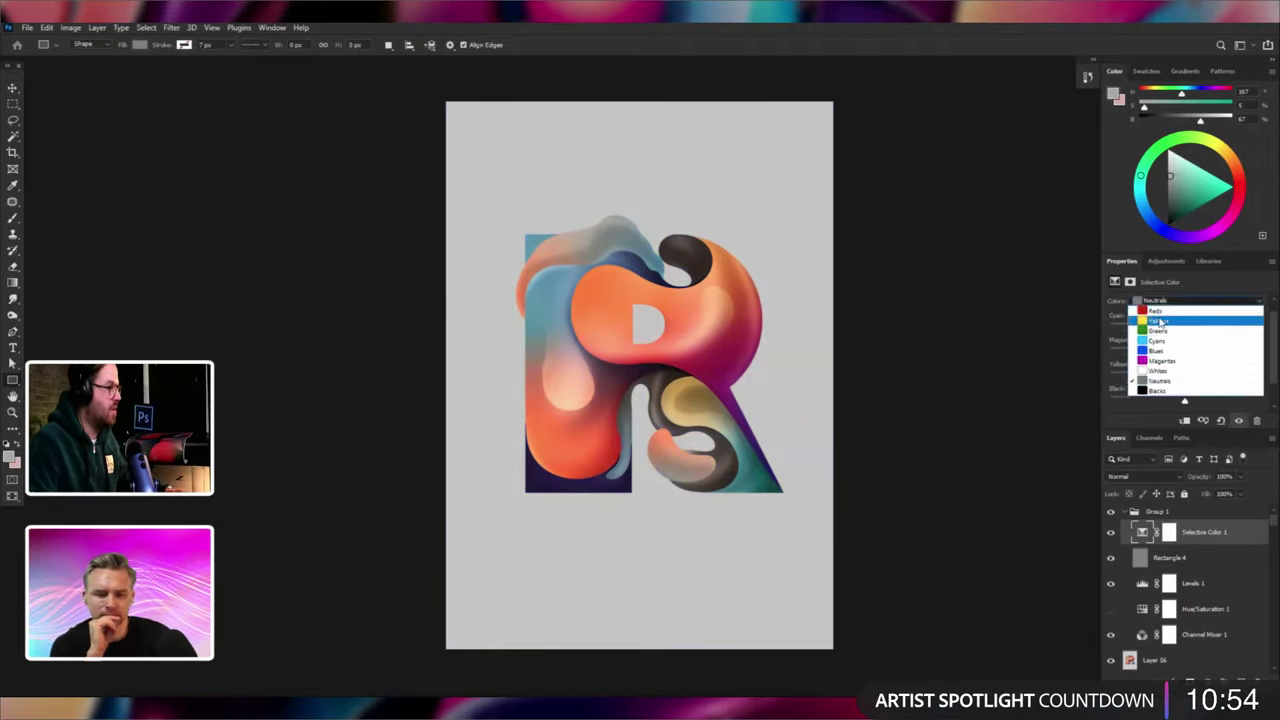
{"action": "left_click", "coordinate": [1160, 321]}
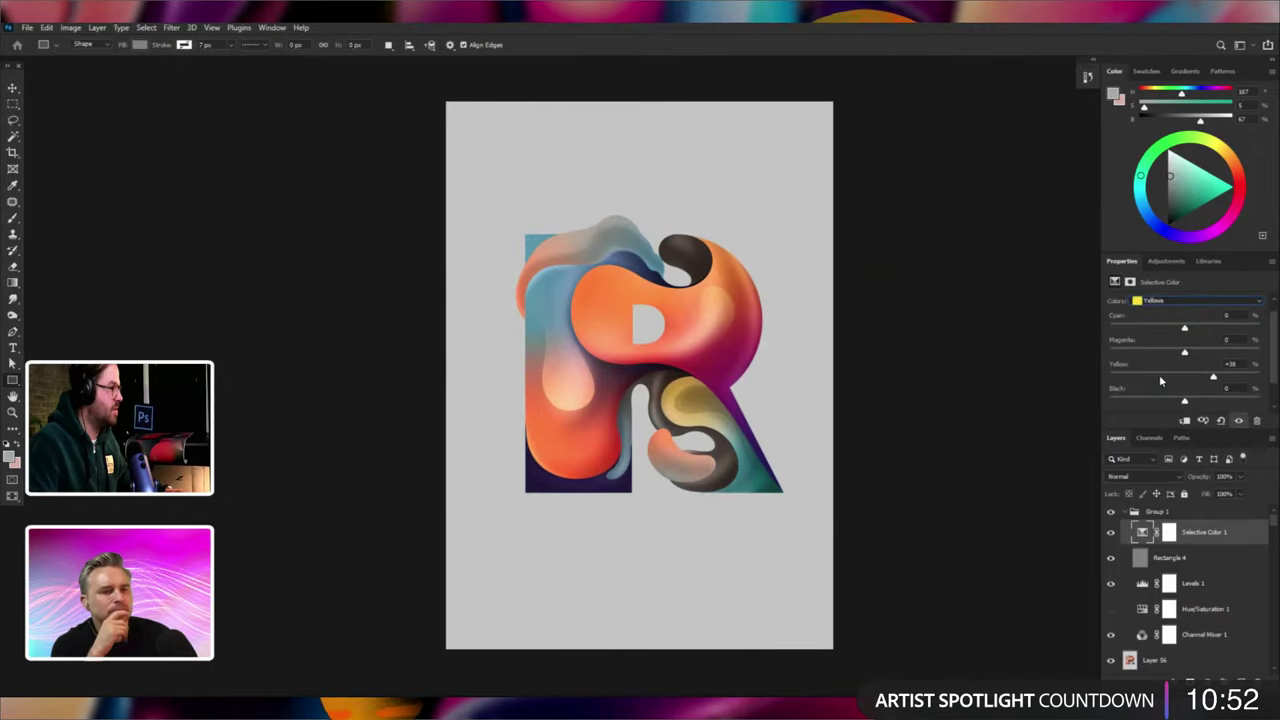
{"action": "mouse_move", "coordinate": [1155, 376]}
{"action": "left_mouse_down"}
{"action": "mouse_move", "coordinate": [1211, 376]}
{"action": "mouse_move", "coordinate": [1172, 401]}
{"action": "mouse_move", "coordinate": [1186, 401]}
{"action": "left_mouse_up"}
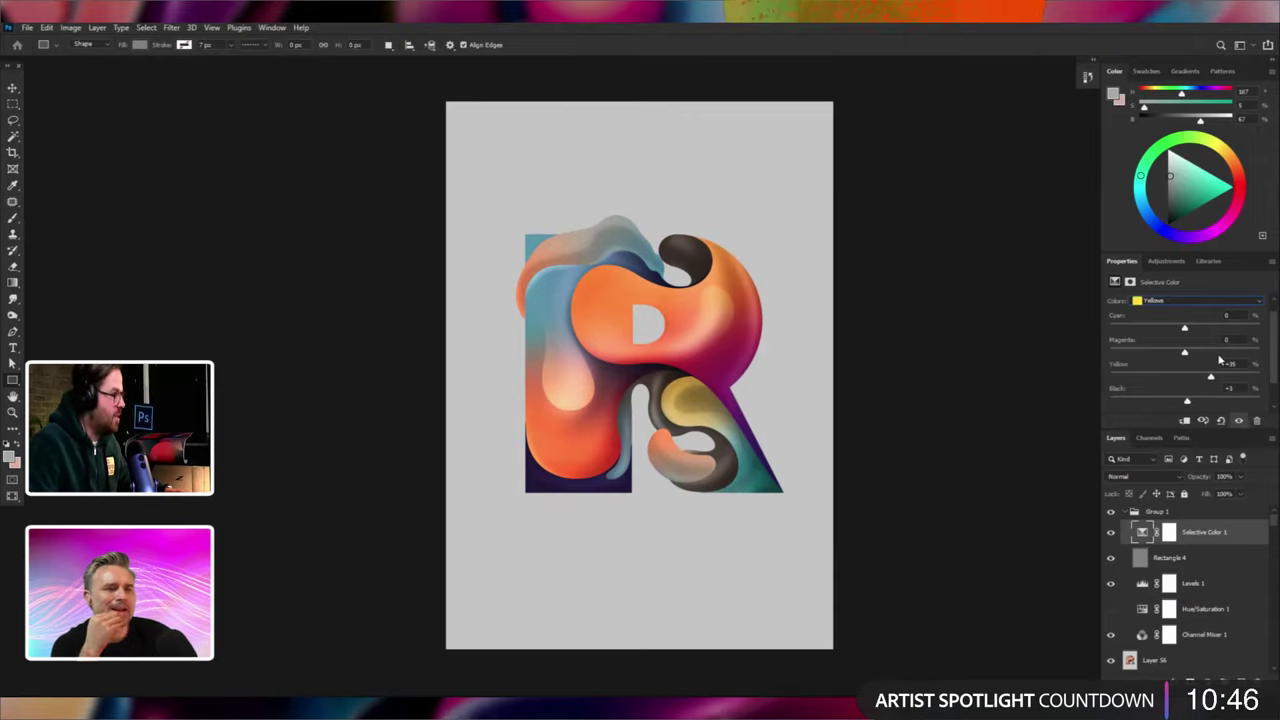
{"action": "left_click_drag", "start_coordinate": [1184, 352], "coordinate": [1210, 354]}
Set the yellow to -20% and the black to -1% for the Cyans of the Selective Color layer.
{"action": "left_click", "coordinate": [1170, 301]}
{"action": "left_click", "coordinate": [1184, 368]}
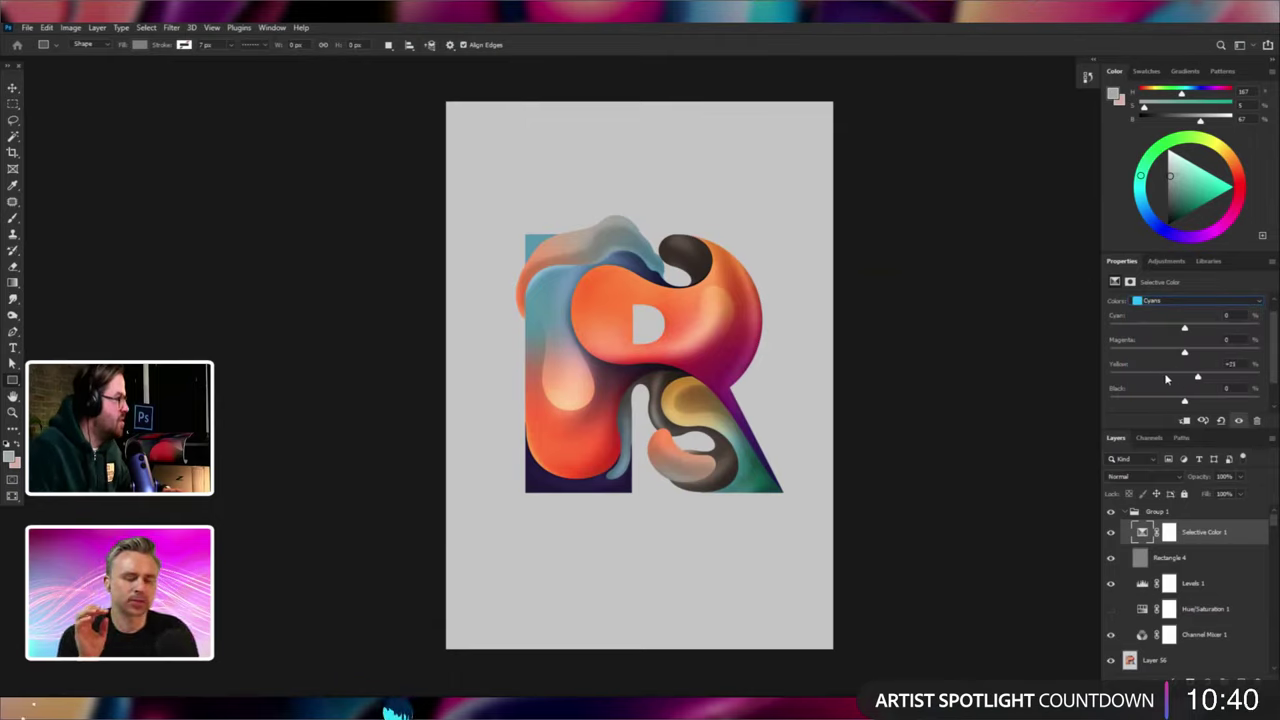
{"action": "left_click_drag", "start_coordinate": [1166, 379], "coordinate": [1185, 423]}
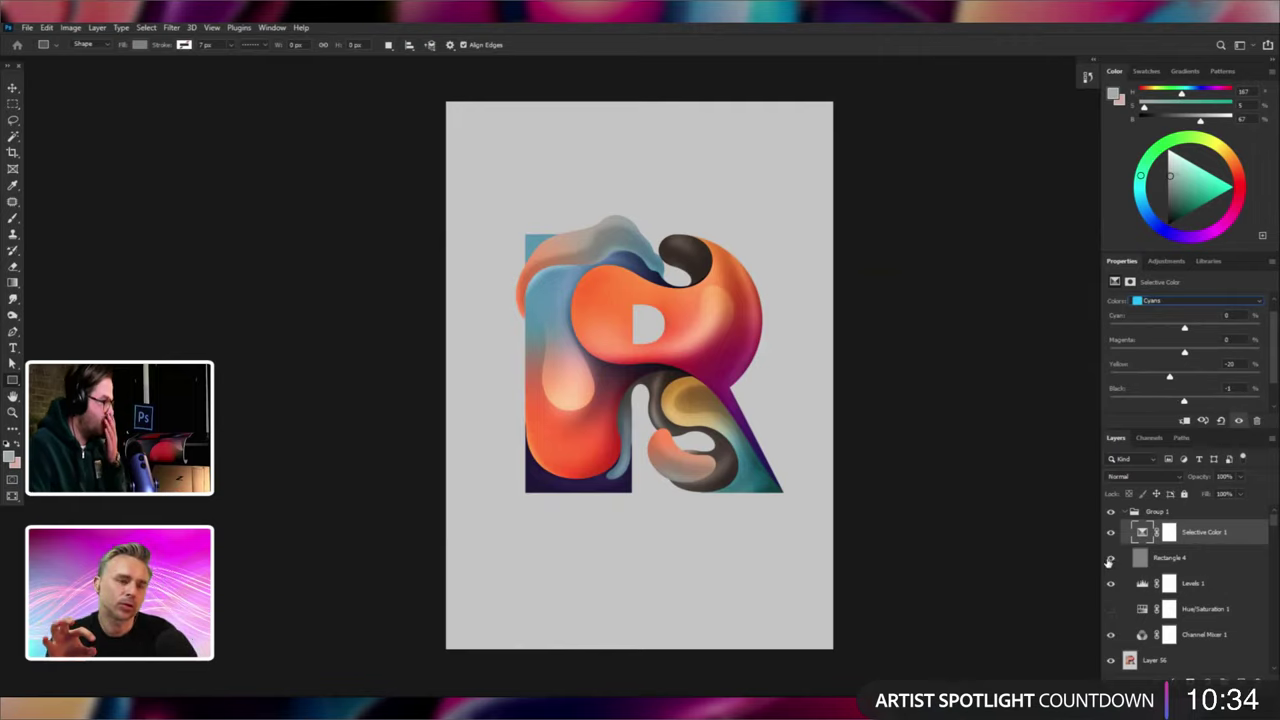
Compare the artwork with and without the Group 1 adjustments, both up close and at full view, leaving the group visible.
{"action": "left_click", "coordinate": [1111, 516]}
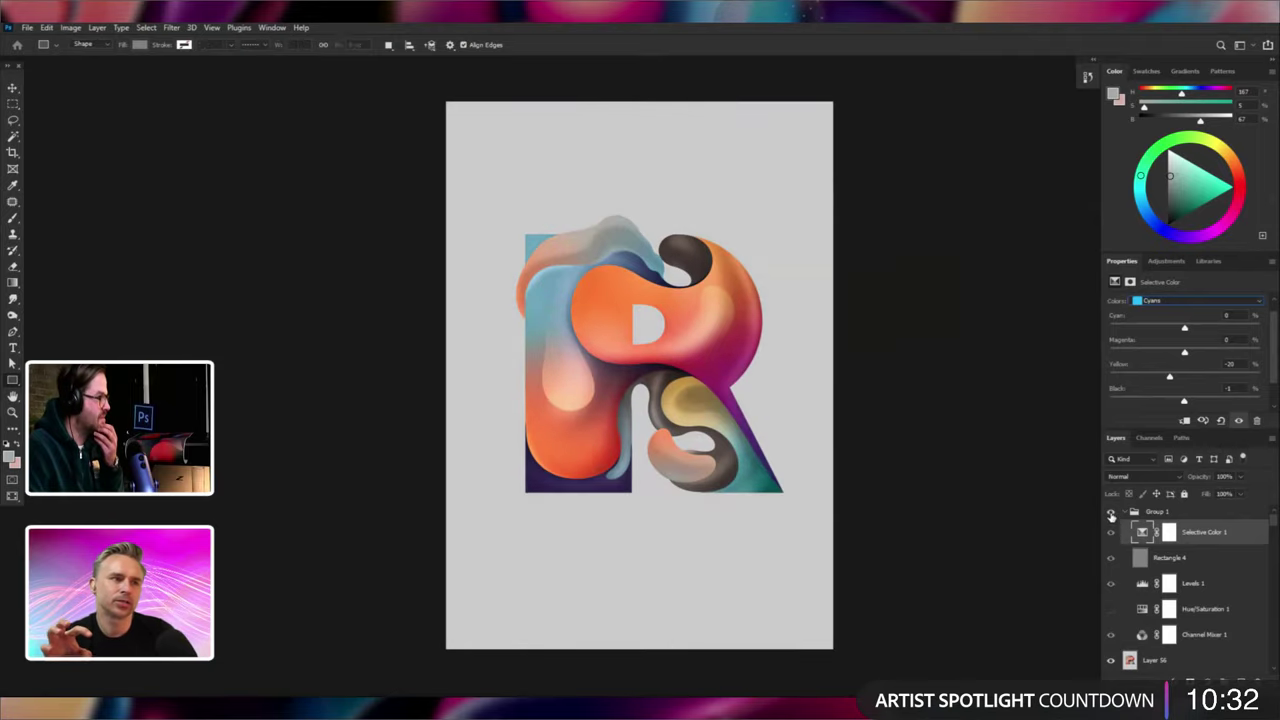
{"action": "left_click", "coordinate": [1111, 516]}
{"action": "left_click", "coordinate": [1111, 516]}
{"action": "left_click", "coordinate": [1111, 516]}
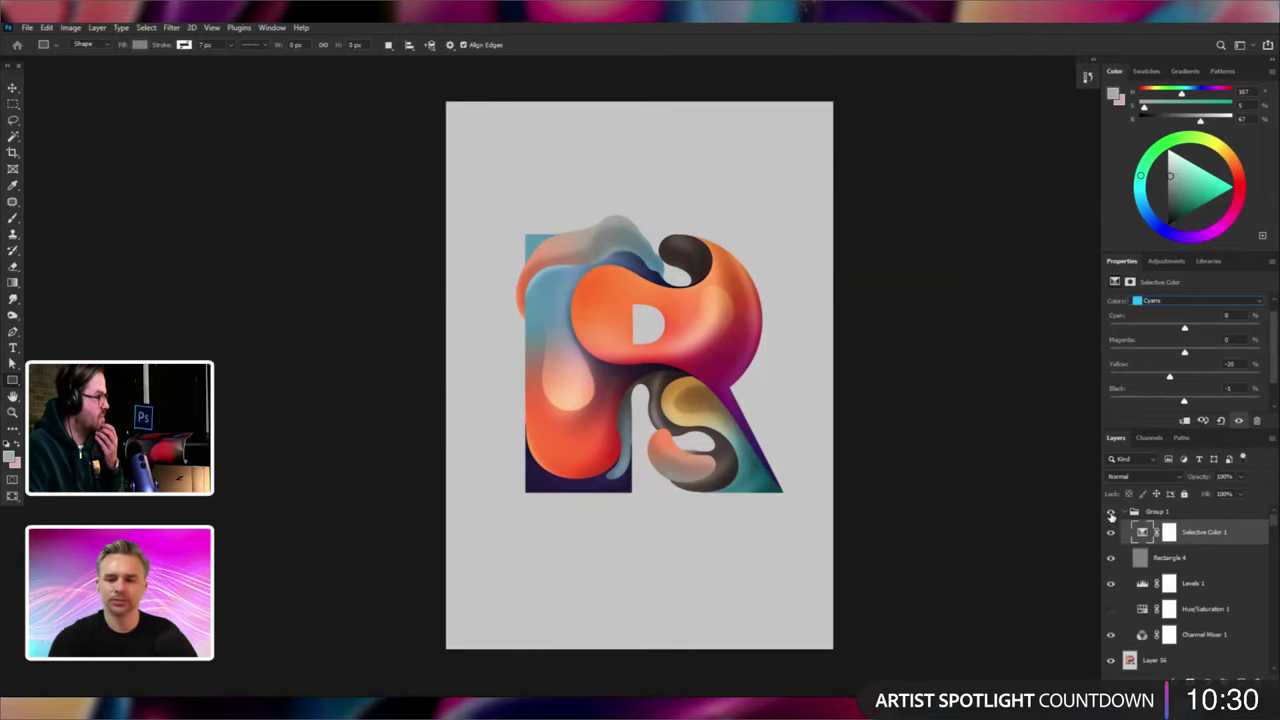
{"action": "left_click", "coordinate": [1111, 516]}
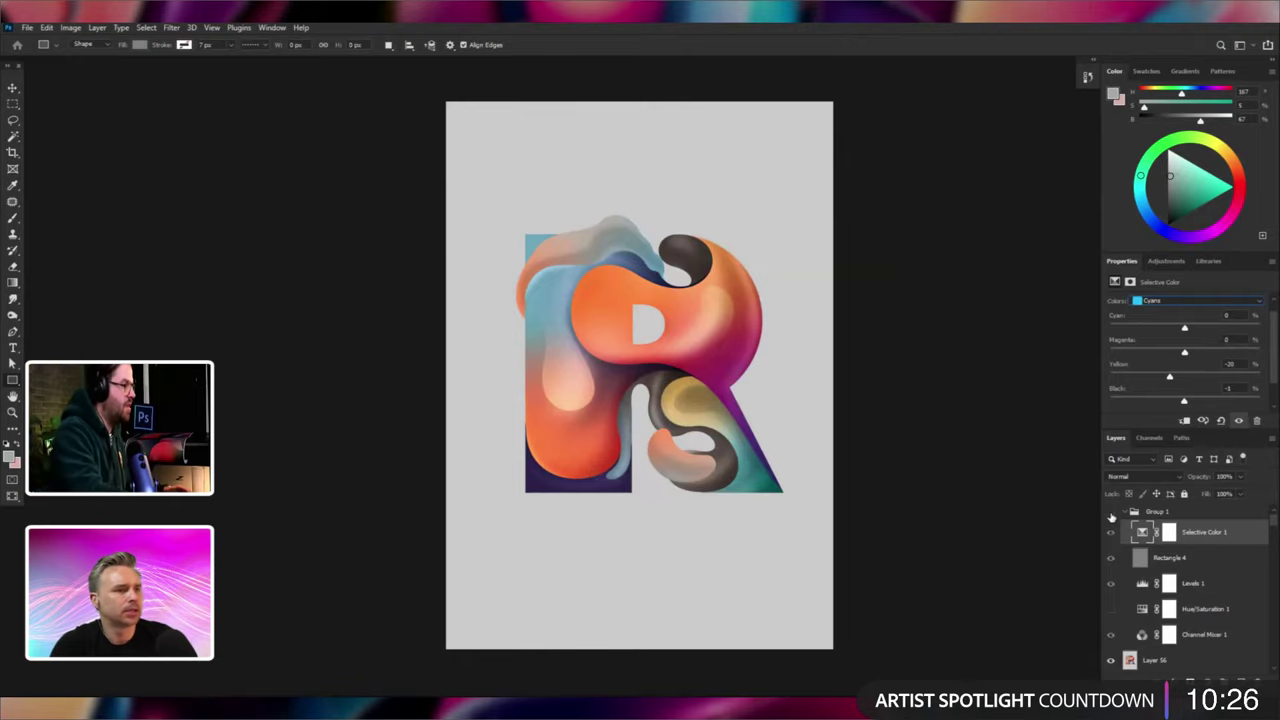
{"action": "key", "text": "ctrl+plus"}
{"action": "key", "text": "ctrl+plus"}
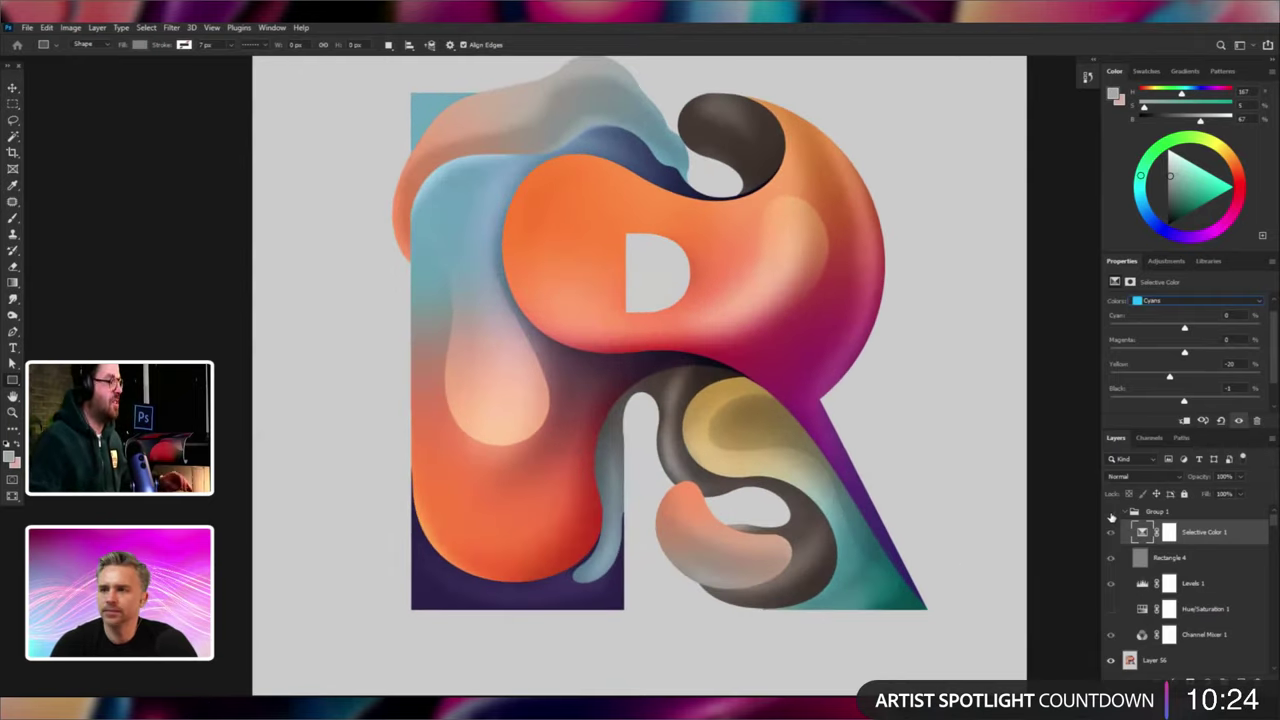
{"action": "left_click_drag", "start_coordinate": [828, 396], "coordinate": [804, 392]}
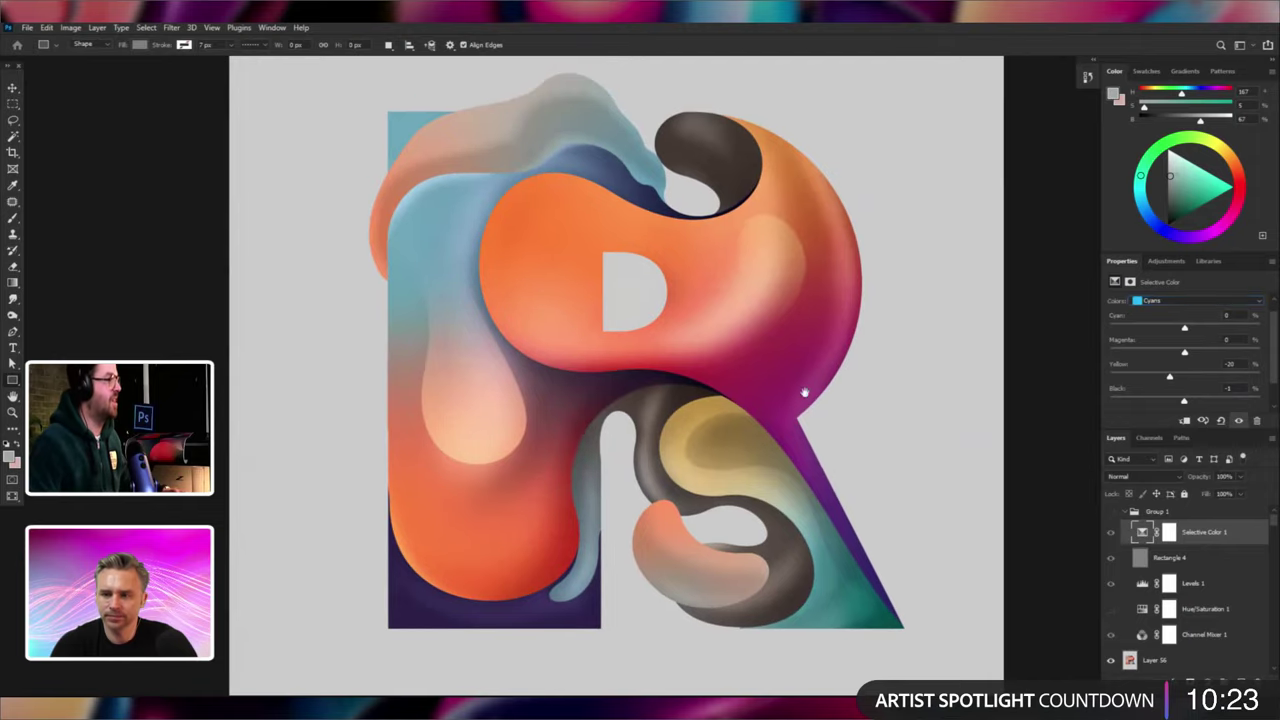
{"action": "left_click", "coordinate": [1111, 513]}
{"action": "left_click", "coordinate": [1111, 513]}
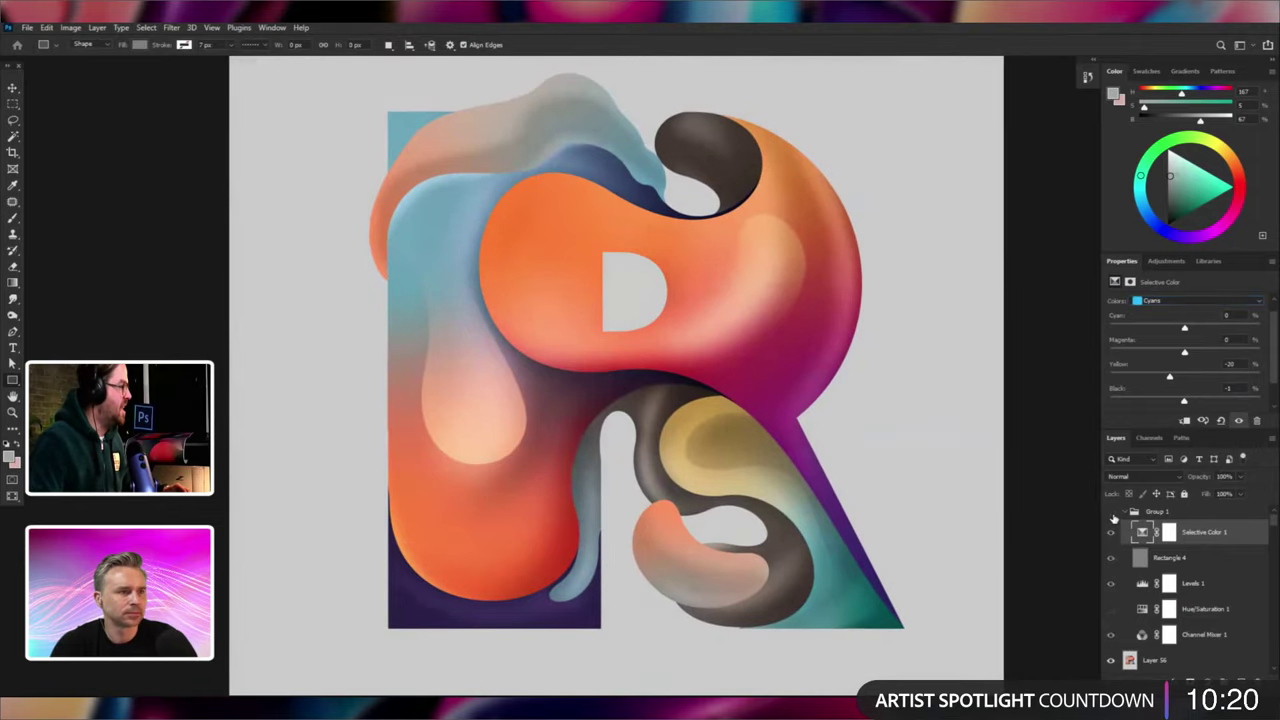
{"action": "left_click", "coordinate": [1111, 513]}
{"action": "key", "text": "ctrl+minus"}
{"action": "key", "text": "ctrl+minus"}
{"action": "key", "text": "ctrl+minus"}
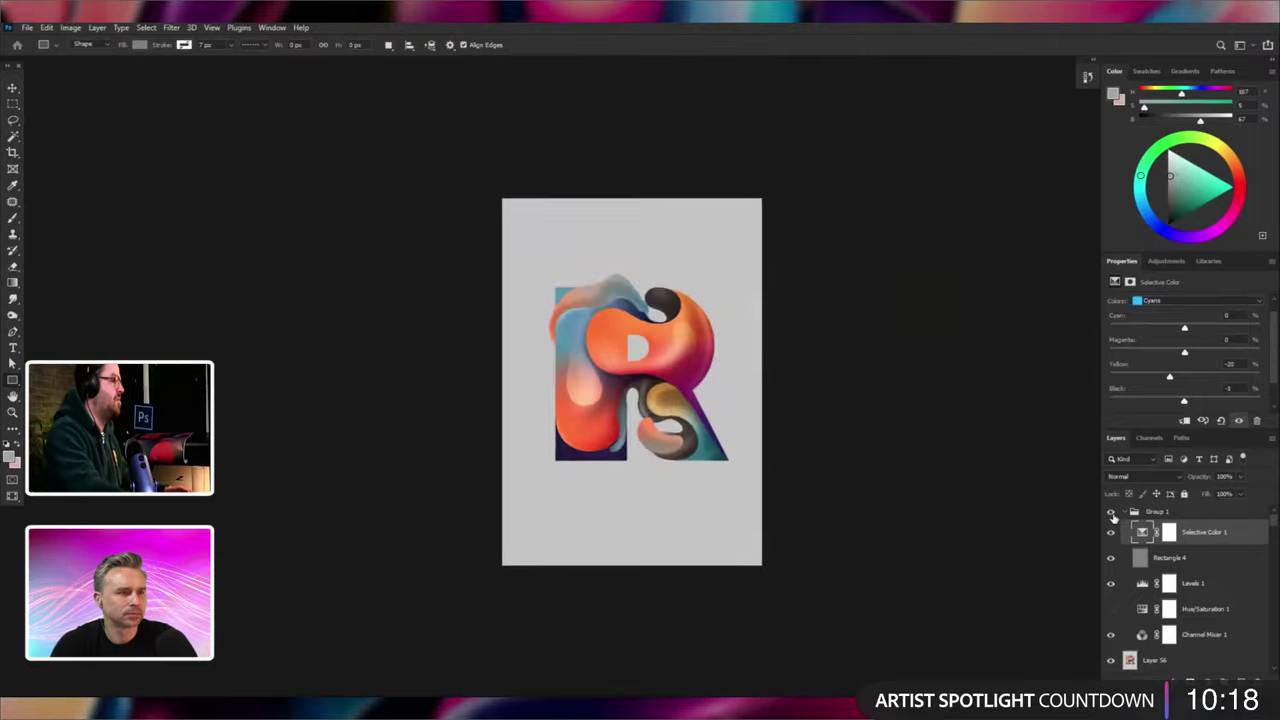
{"action": "key", "text": "ctrl+plus"}
Move the Rectangle 4 noise layer out of Group 1 to the top of the layer stack and hide it.
{"action": "left_click", "coordinate": [1197, 563]}
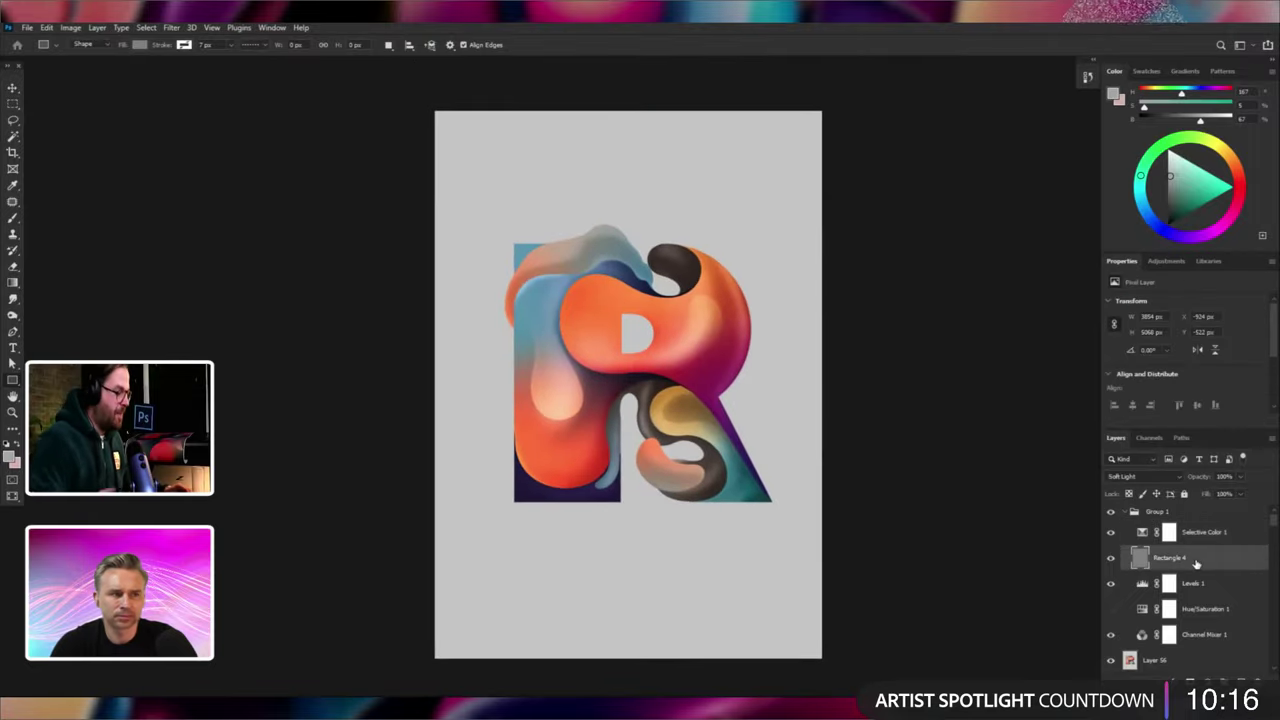
{"action": "key", "text": "ctrl+bracketright"}
{"action": "key", "text": "ctrl+bracketright"}
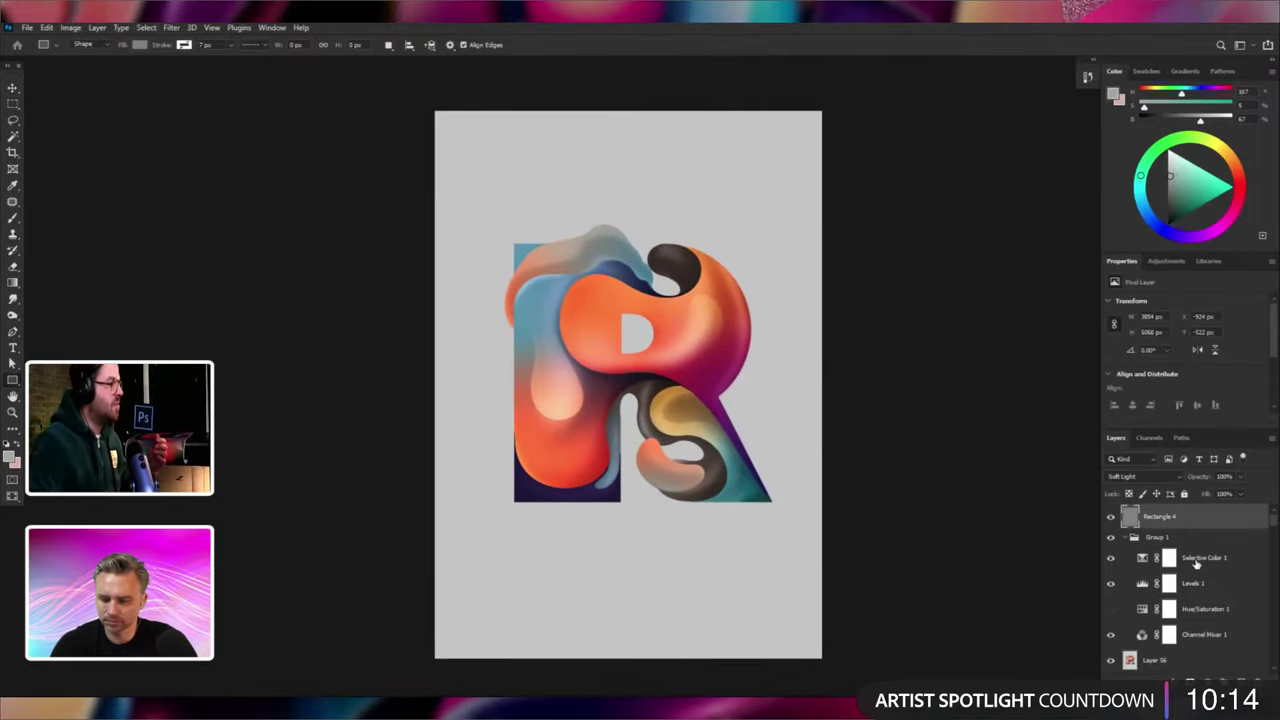
{"action": "left_click", "coordinate": [1110, 518]}
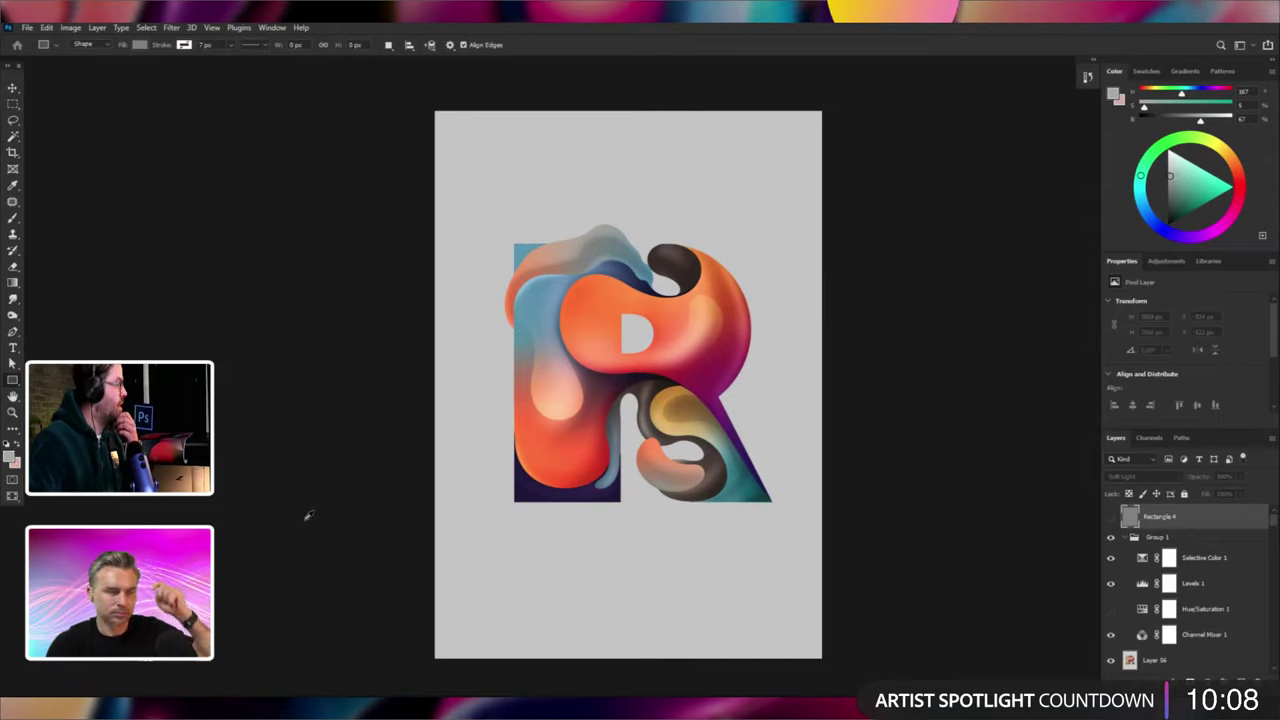
Set the foreground colour to black (000000) and draw a rectangle about 2964 by 3632 px over the whole canvas.
{"action": "left_click", "coordinate": [9, 455]}
{"action": "left_click_drag", "start_coordinate": [1062, 526], "coordinate": [948, 612]}
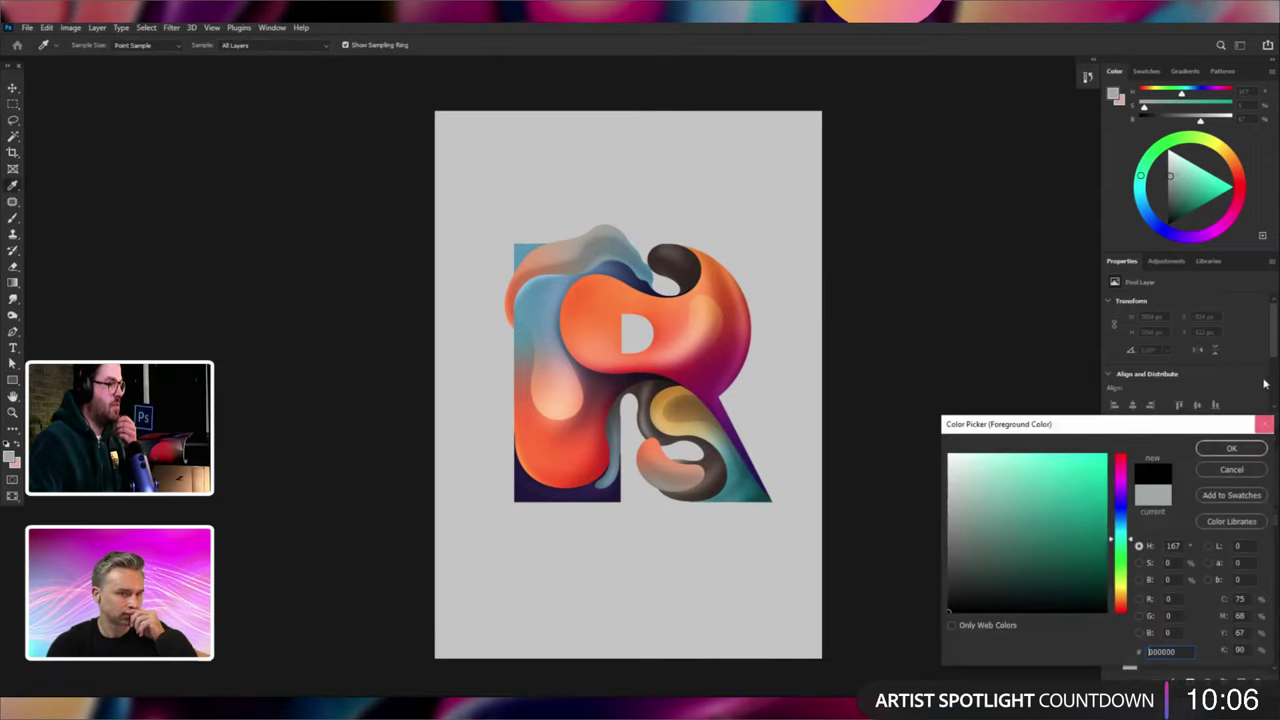
{"action": "left_click", "coordinate": [1231, 449]}
{"action": "mouse_move", "coordinate": [804, 97]}
{"action": "left_mouse_down"}
{"action": "mouse_move", "coordinate": [400, 626]}
{"action": "mouse_move", "coordinate": [300, 563]}
{"action": "mouse_move", "coordinate": [339, 581]}
{"action": "left_mouse_up"}
{"action": "key", "text": "ctrl+z"}
{"action": "left_click_drag", "start_coordinate": [842, 82], "coordinate": [378, 657]}
Apply the Add Noise filter to the black rectangle and set its blend mode to Screen.
{"action": "left_click", "coordinate": [171, 27]}
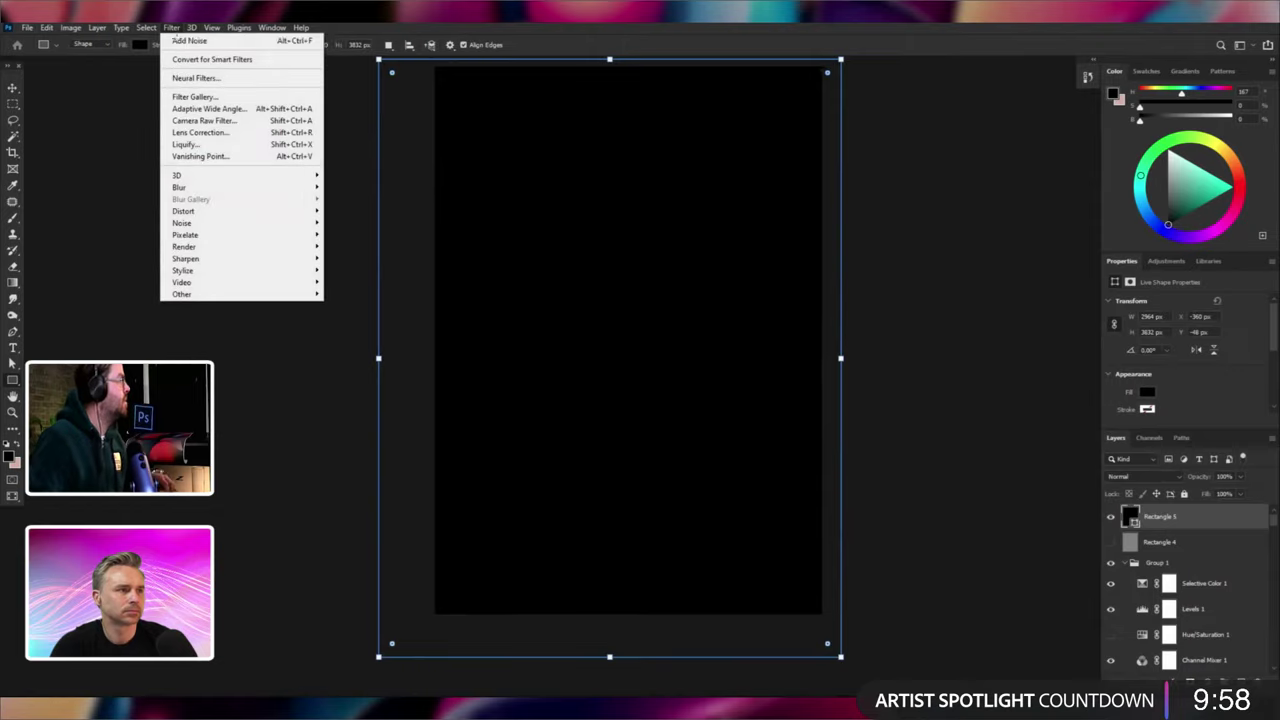
{"action": "left_click", "coordinate": [190, 40]}
{"action": "left_click", "coordinate": [1145, 478]}
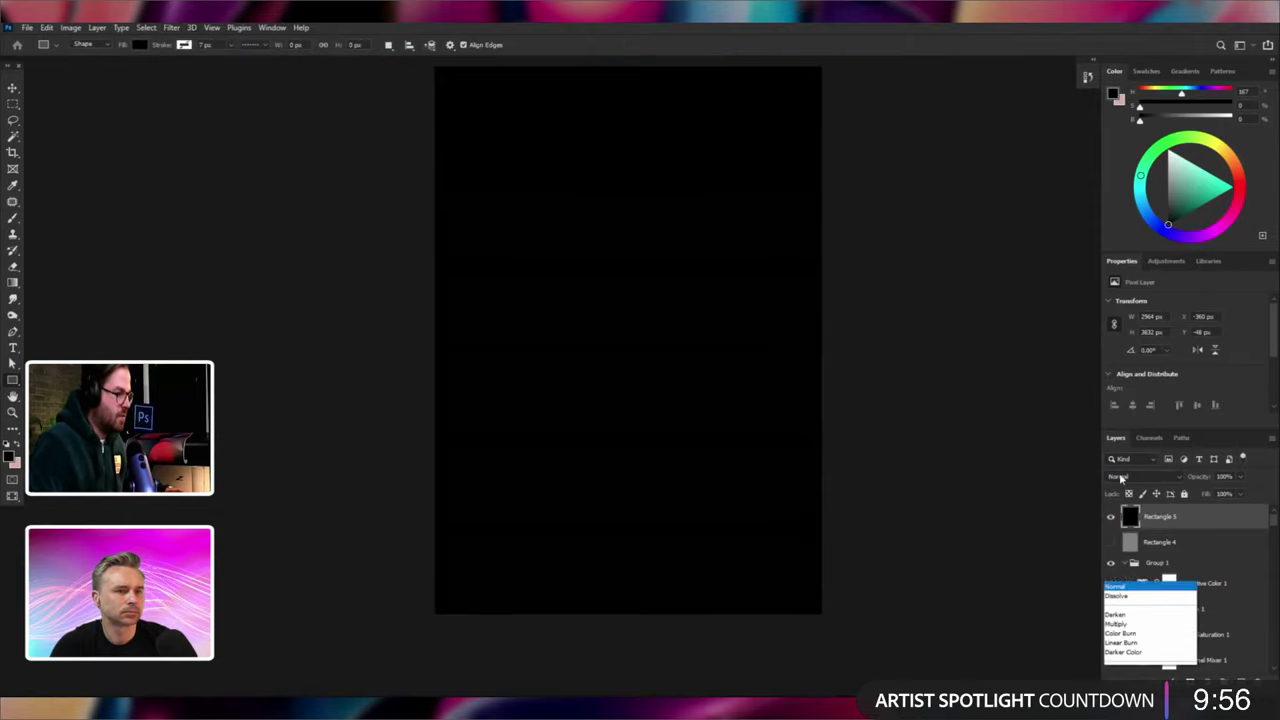
{"action": "left_click", "coordinate": [1140, 466]}
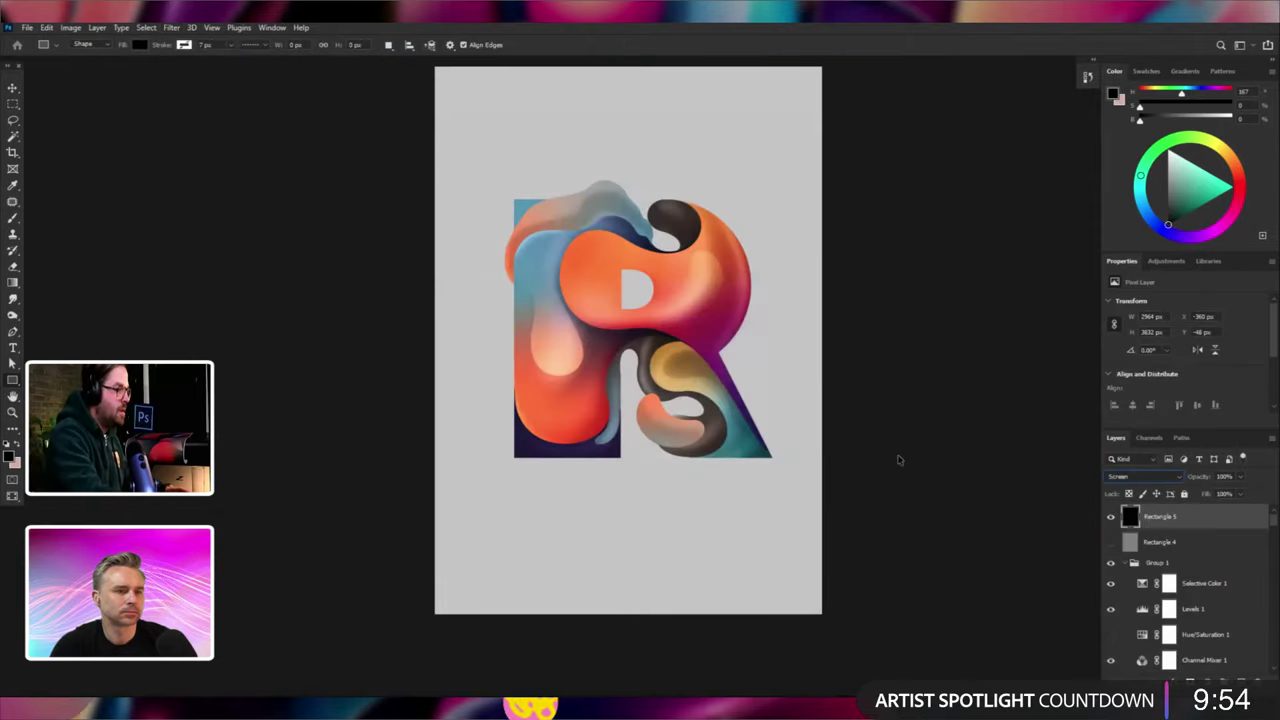
{"action": "key", "text": "ctrl+plus"}
{"action": "key", "text": "ctrl+plus"}
{"action": "key", "text": "ctrl+plus"}
{"action": "key", "text": "ctrl+plus"}
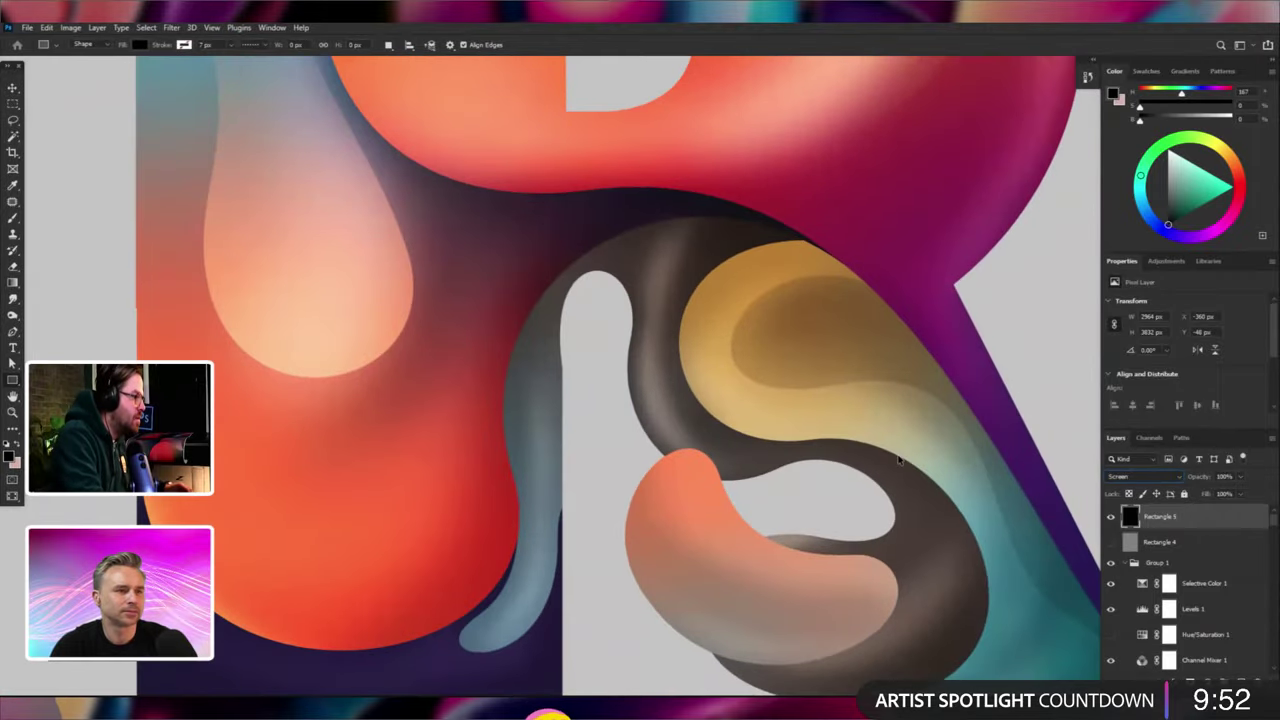
Switch the black noise layer to Normal blending and return it to Screen.
{"action": "key", "text": "shift+alt+n"}
{"action": "key", "text": "ctrl+minus"}
{"action": "key", "text": "ctrl+minus"}
{"action": "key", "text": "ctrl+minus"}
{"action": "key", "text": "ctrl+minus"}
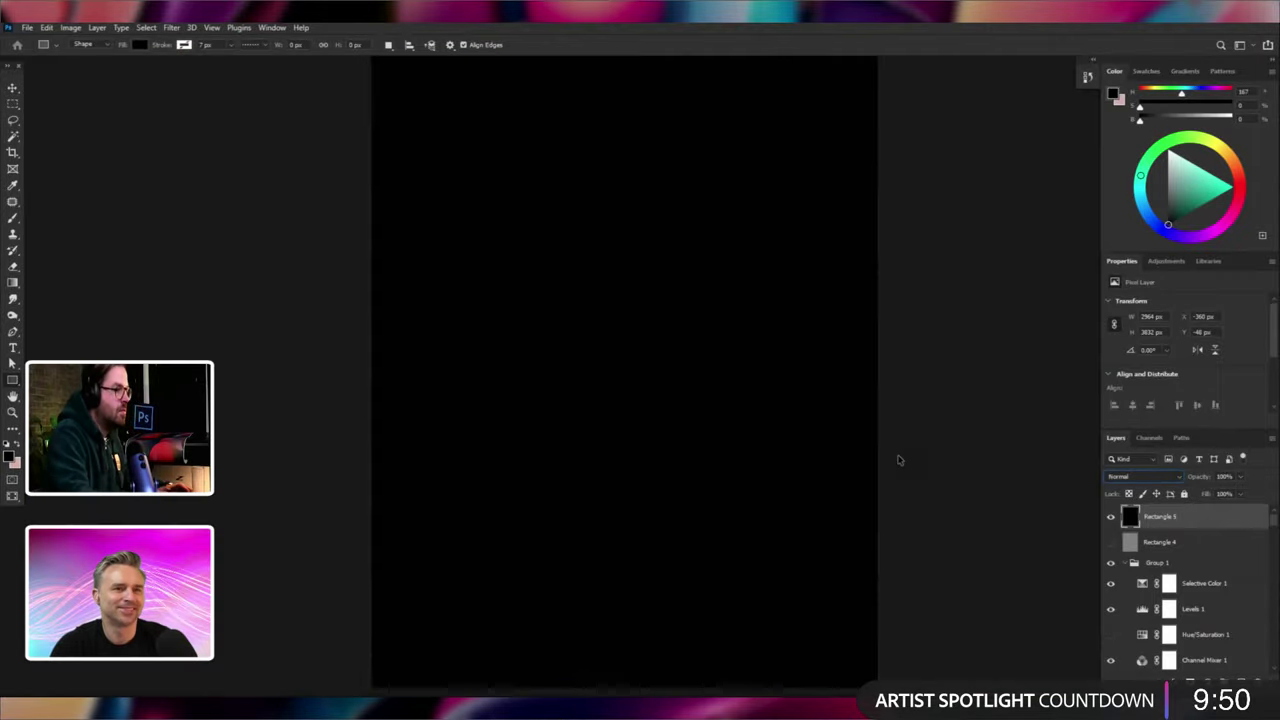
{"action": "left_click", "coordinate": [1141, 476]}
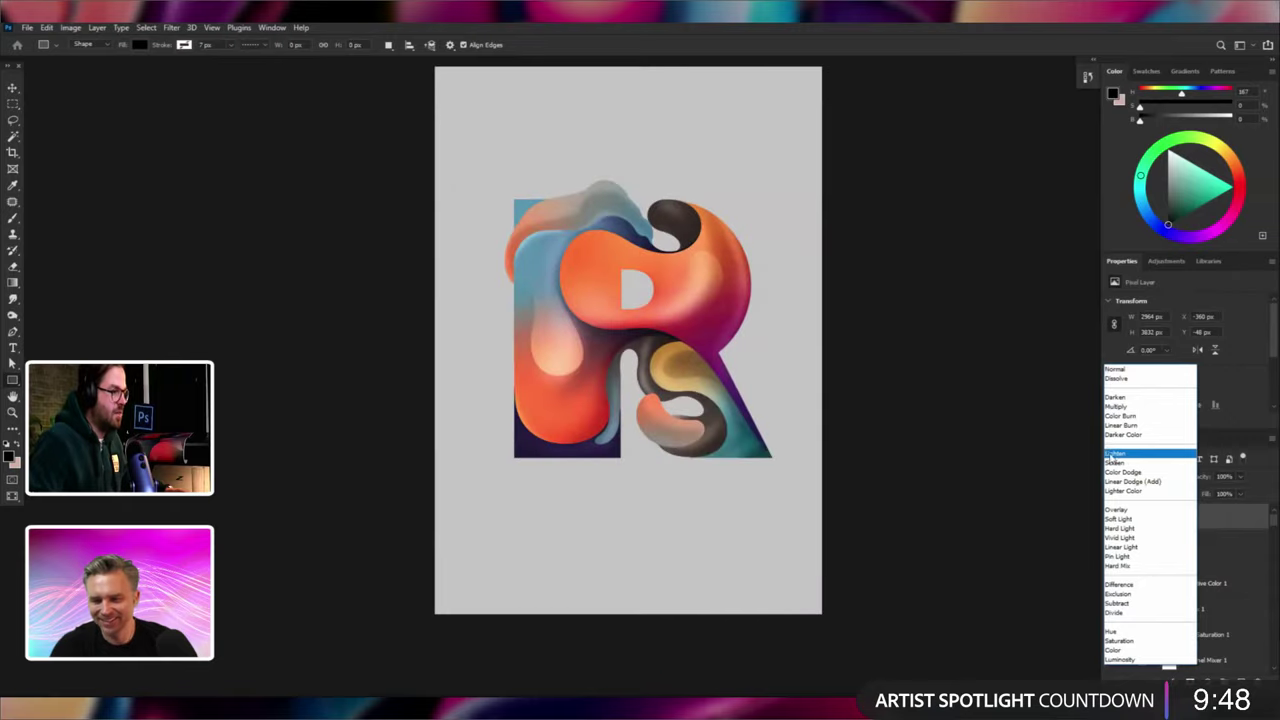
{"action": "key", "text": "Down"}
{"action": "key", "text": "Return"}
Try shifting the black noise layer sideways off the artwork and undo the move.
{"action": "key", "text": "v"}
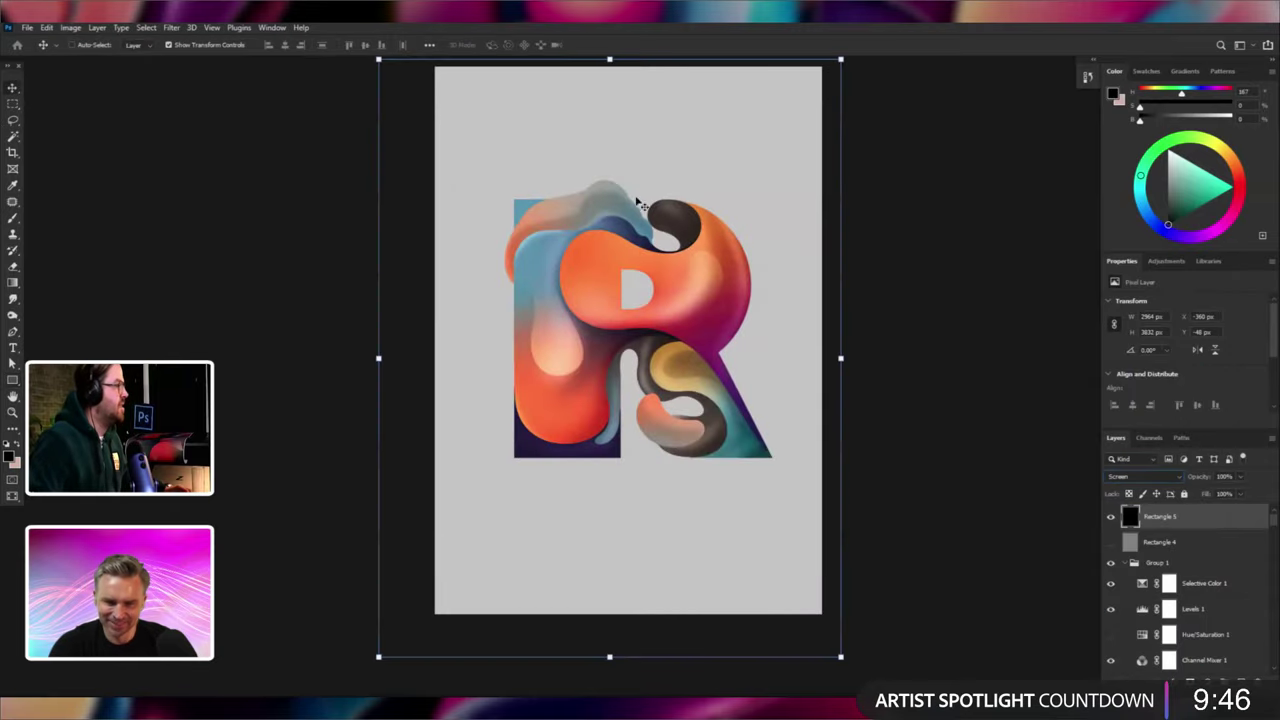
{"action": "left_click_drag", "start_coordinate": [712, 303], "coordinate": [250, 348]}
{"action": "key", "text": "ctrl+z"}
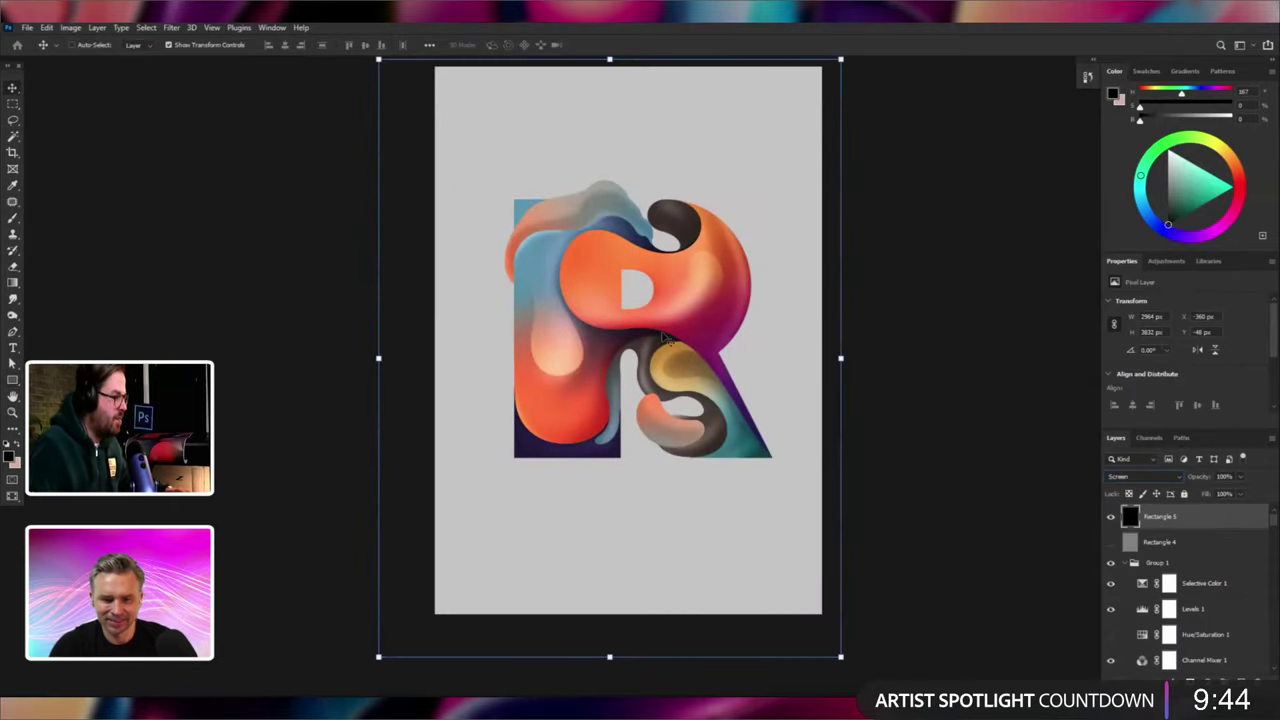
Move the Levels adjustment layer out of Group 1 to the top of the layer stack.
{"action": "left_click", "coordinate": [1180, 618]}
{"action": "key", "text": "ctrl+shift+]"}
{"action": "key", "text": "ctrl+shift+]"}
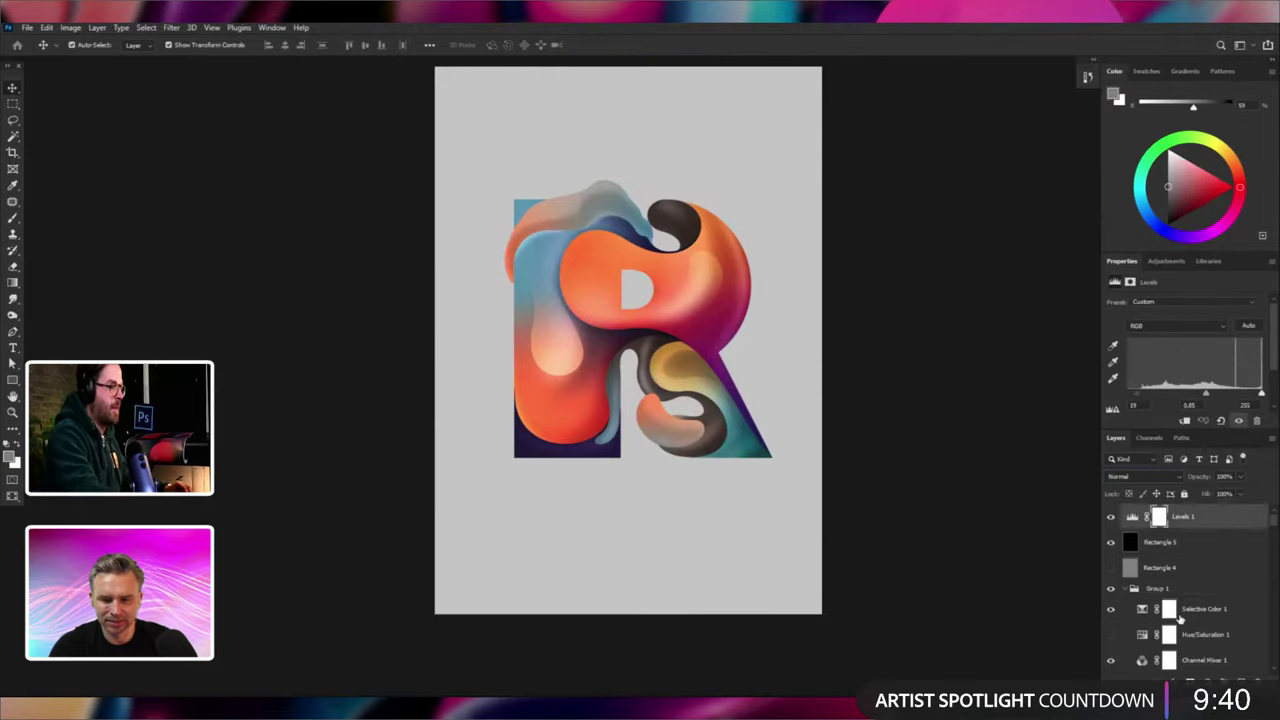
{"action": "key", "text": "Delete"}
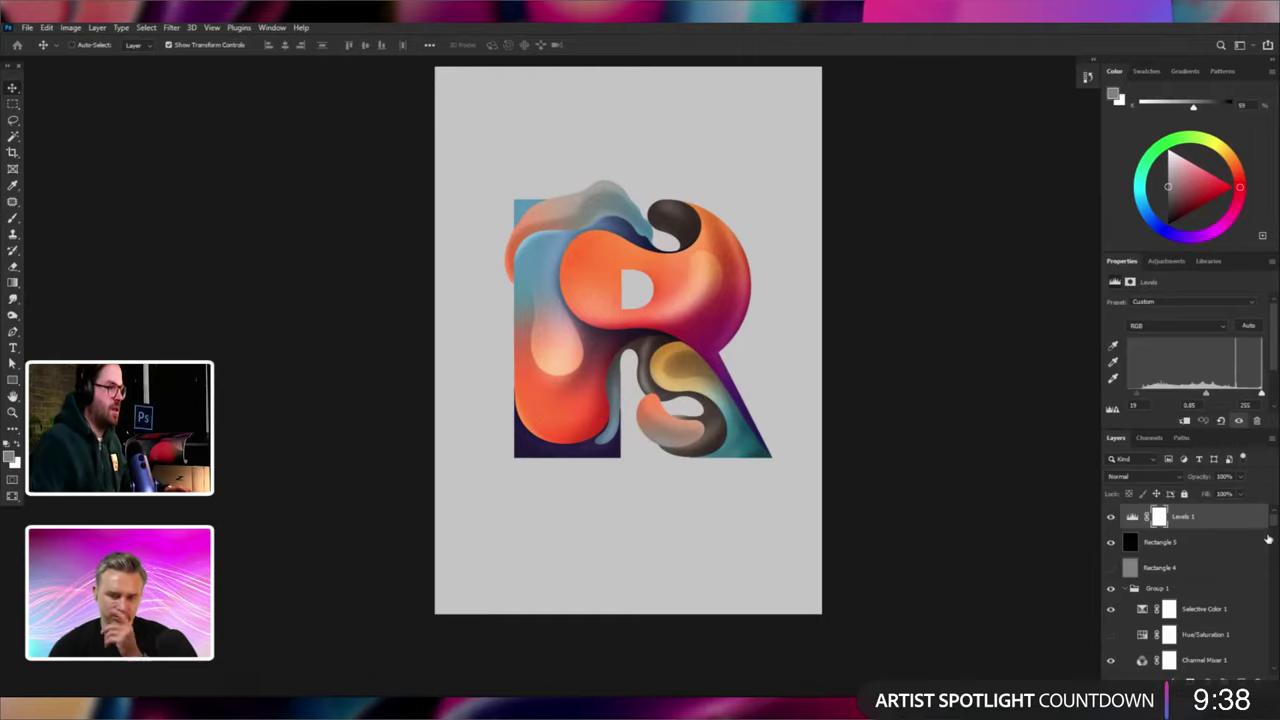
Set the Levels layer's input black to 45, its midtone to 1.06 and its output black level to 37.
{"action": "left_click_drag", "start_coordinate": [1207, 397], "coordinate": [1151, 397]}
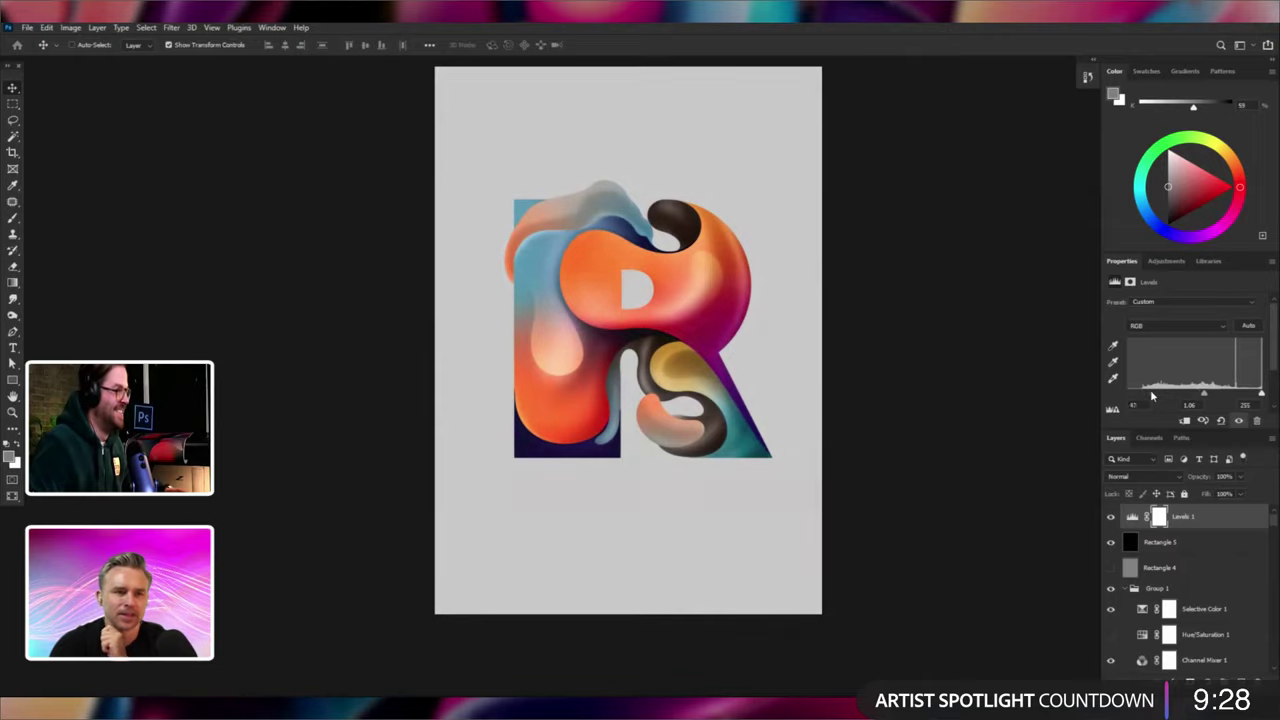
{"action": "scroll", "coordinate": [1148, 391], "scroll_direction": "down", "scroll_amount": 2}
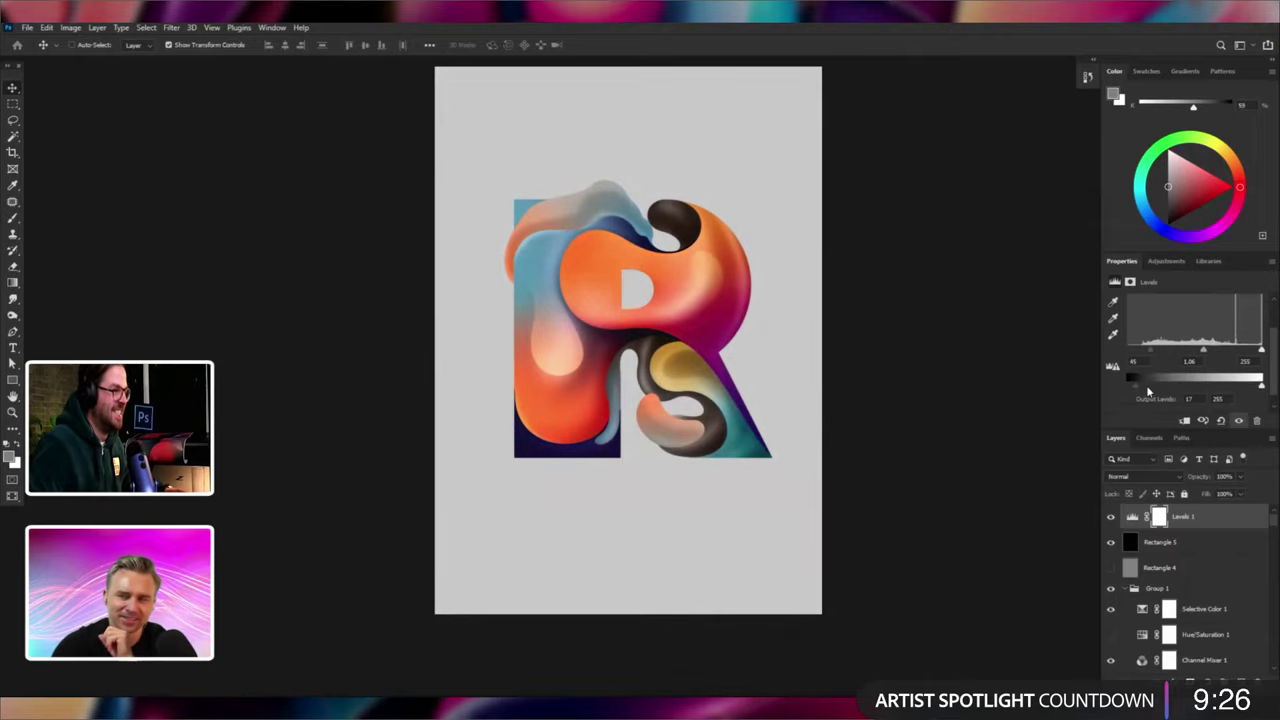
{"action": "left_click_drag", "start_coordinate": [1147, 391], "coordinate": [1150, 398]}
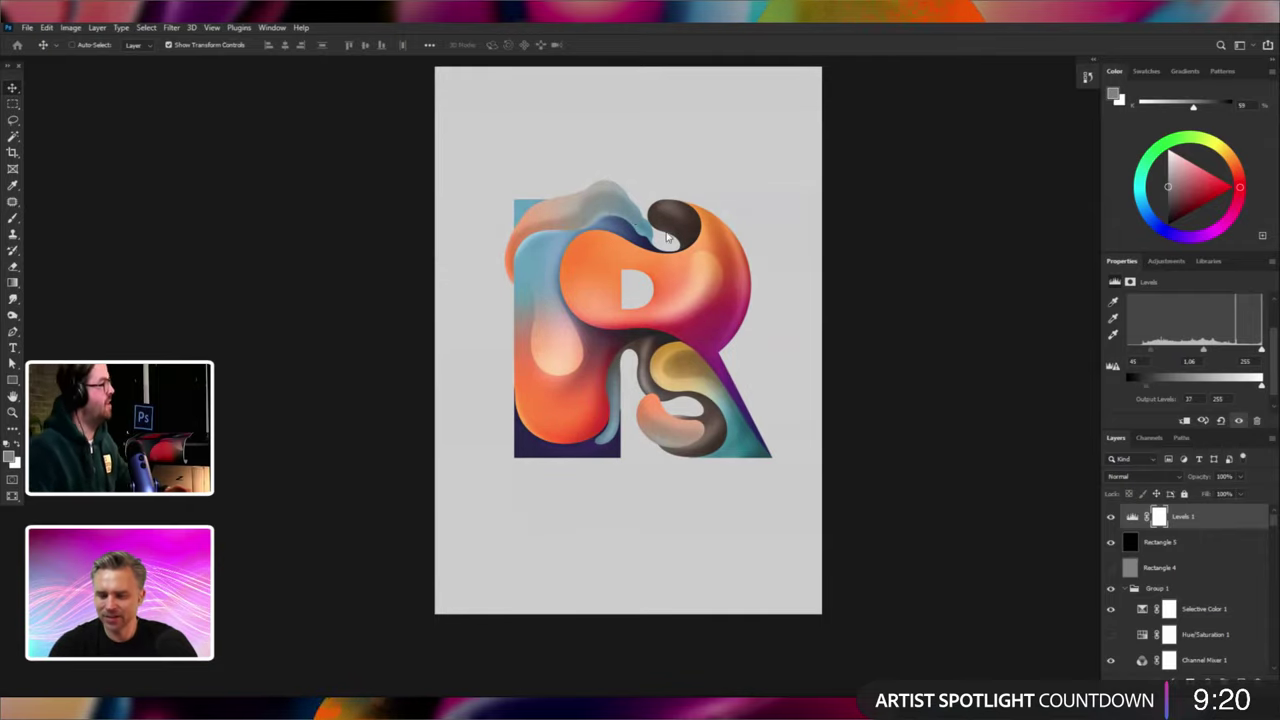
Look through the layers stacked under the blue area at the letter's upper curve and select Layer 58.
{"action": "right_click", "coordinate": [622, 210]}
{"action": "left_click", "coordinate": [650, 240]}
{"action": "right_click", "coordinate": [615, 211]}
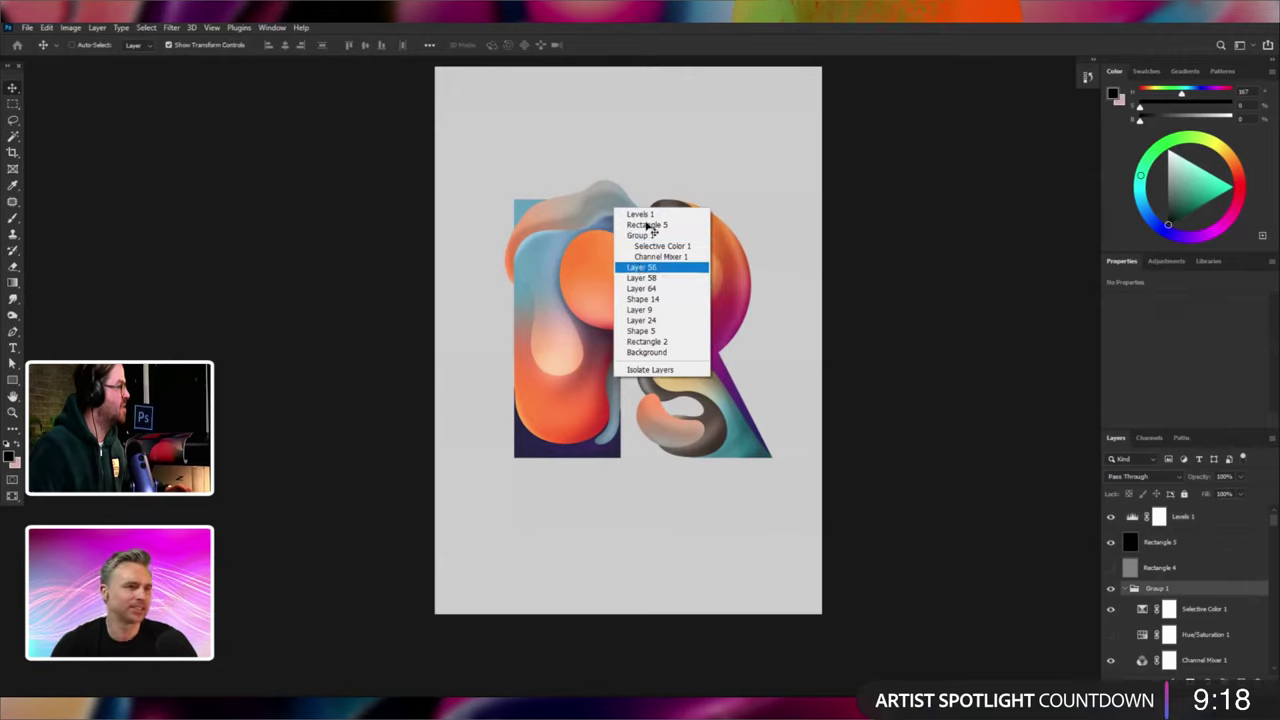
{"action": "left_click", "coordinate": [643, 262]}
{"action": "left_click", "coordinate": [644, 280]}
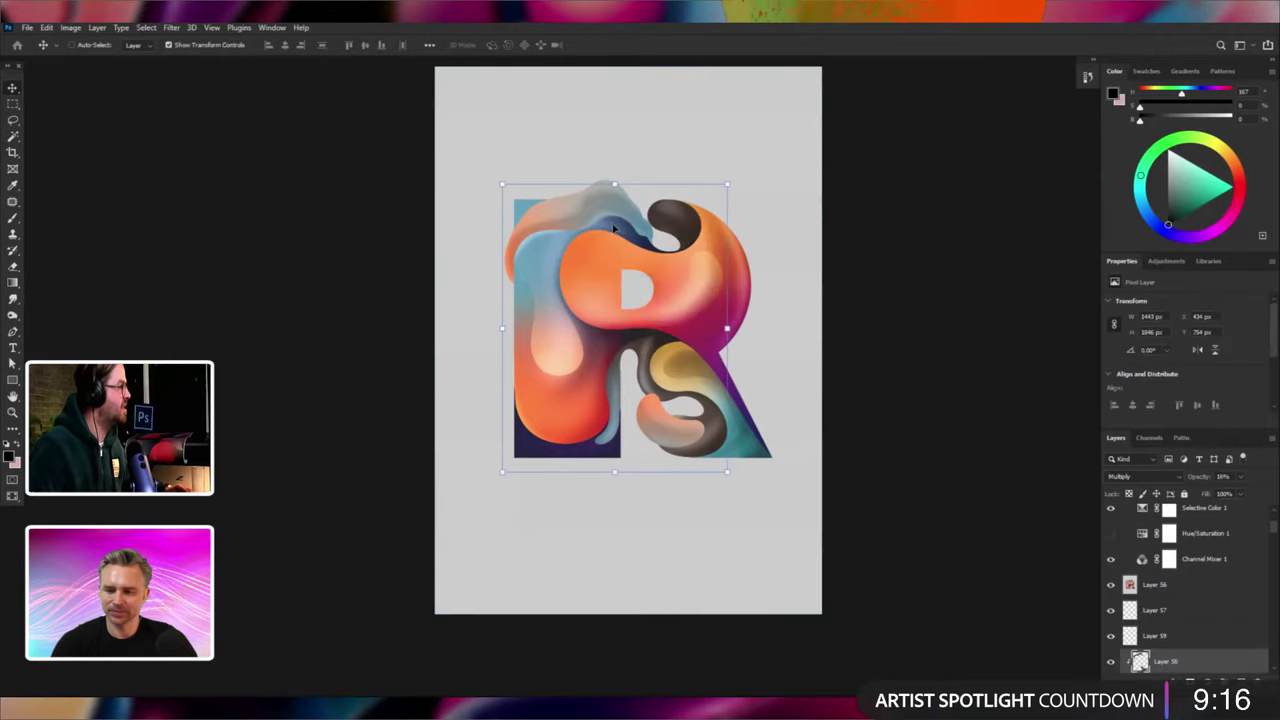
{"action": "left_click_drag", "start_coordinate": [615, 210], "coordinate": [619, 218]}
{"action": "right_click", "coordinate": [619, 219]}
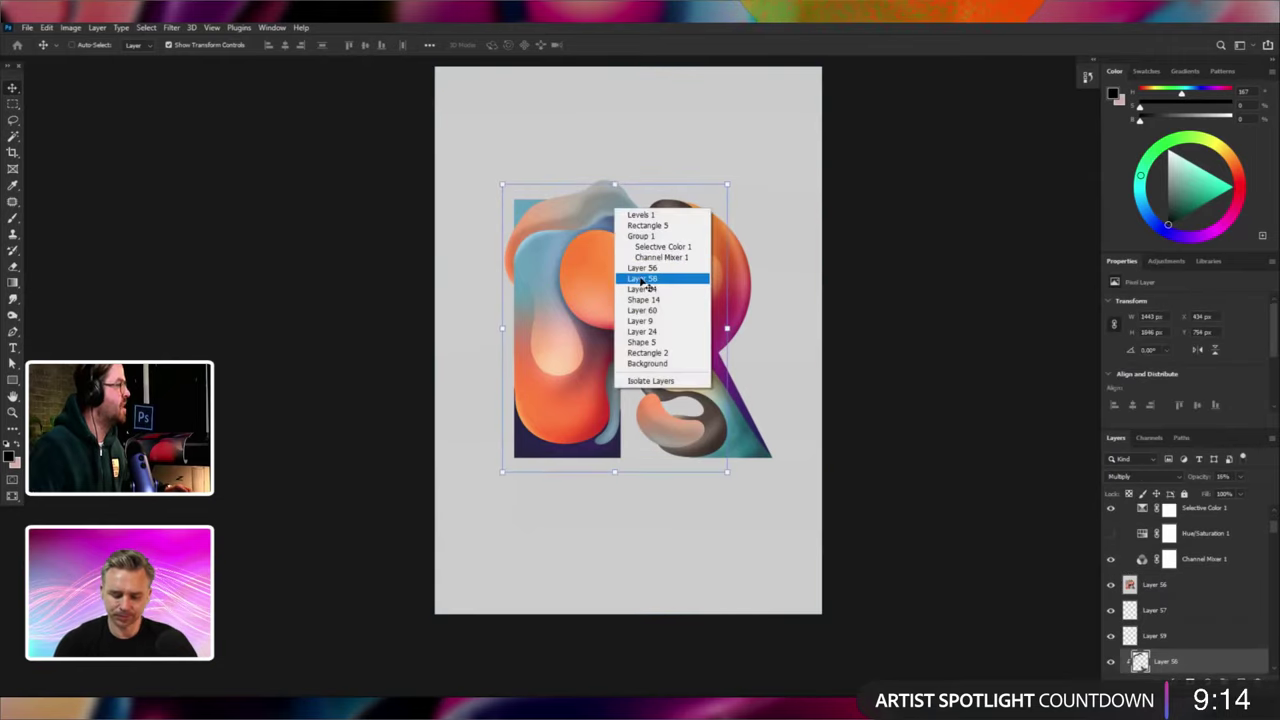
{"action": "left_click", "coordinate": [643, 278]}
Flatten all of the document's layers into a single background layer.
{"action": "left_click", "coordinate": [121, 27]}
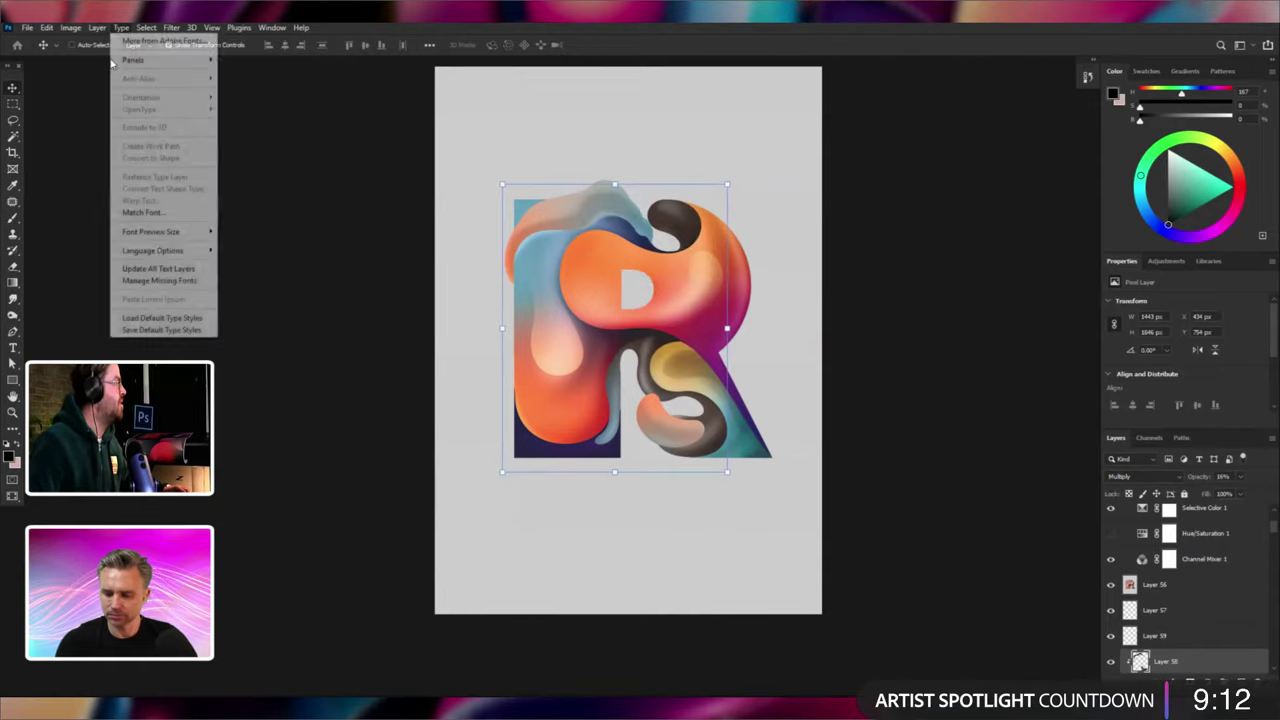
{"action": "left_click", "coordinate": [118, 503]}
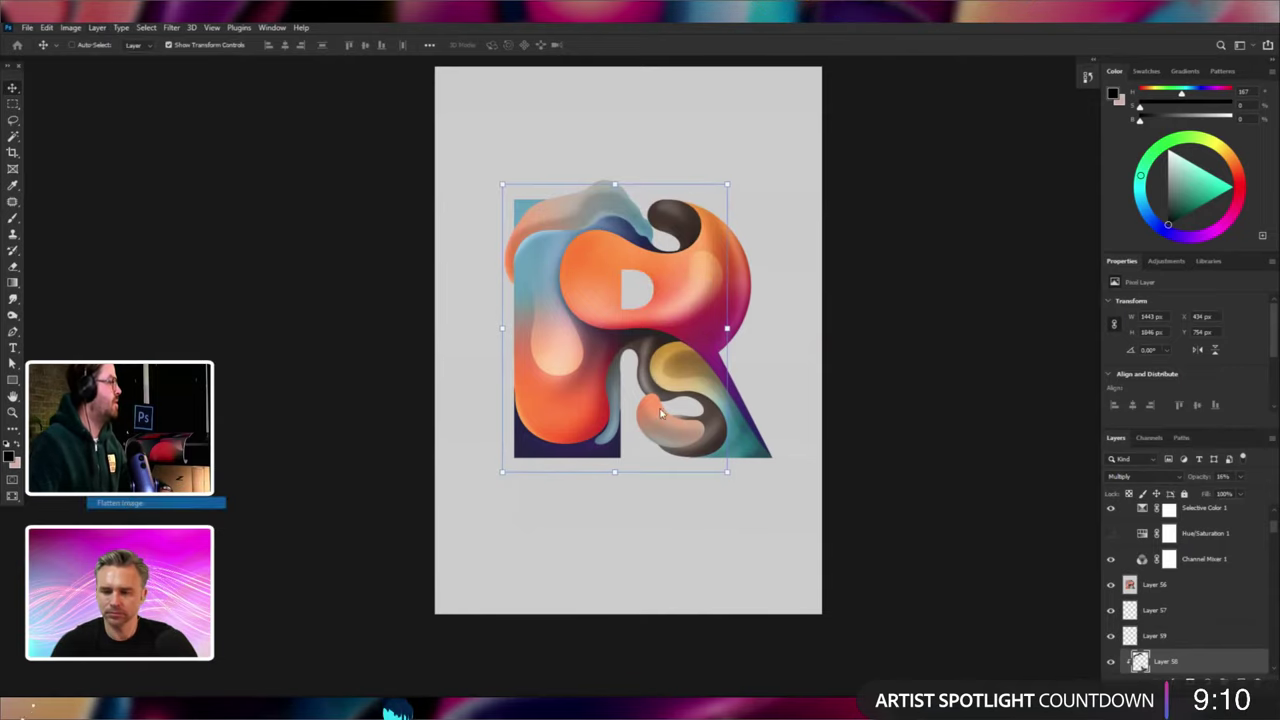
{"action": "key", "text": "Return"}
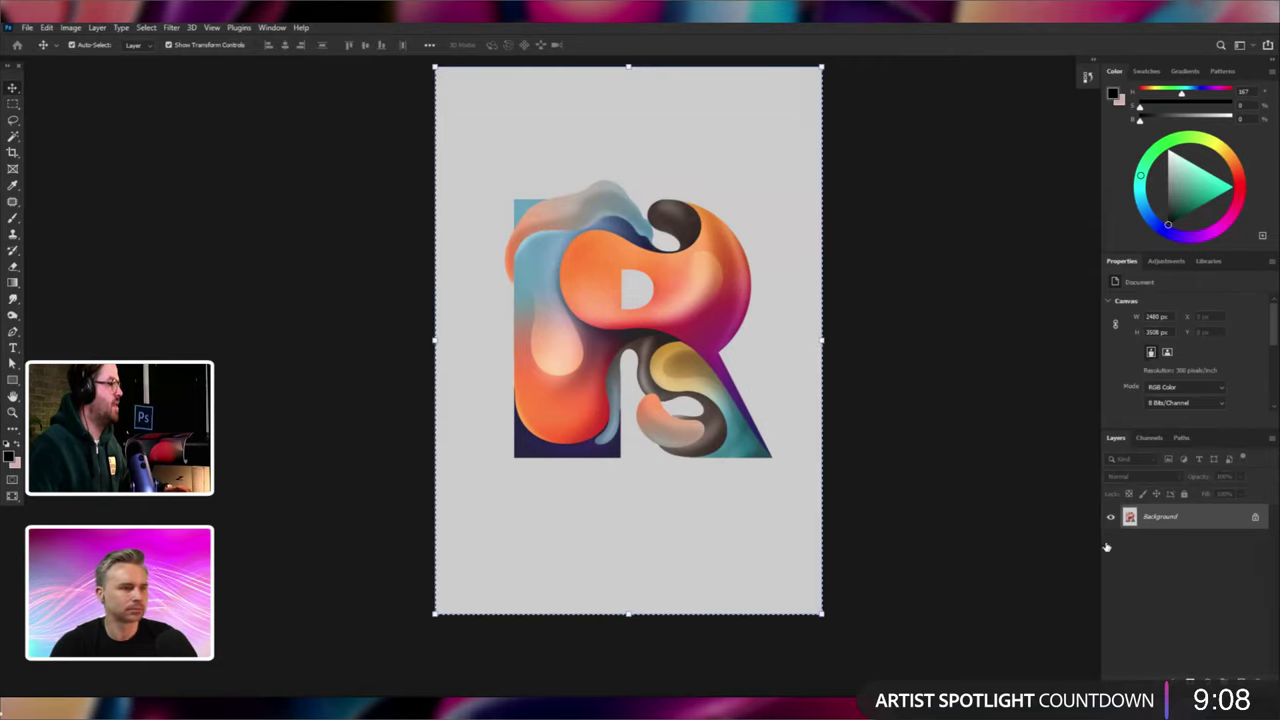
Undo the flattening and stamp all visible layers into a new merged layer at the top of the stack.
{"action": "key", "text": "ctrl+z"}
{"action": "key", "text": "ctrl+alt+shift+e"}
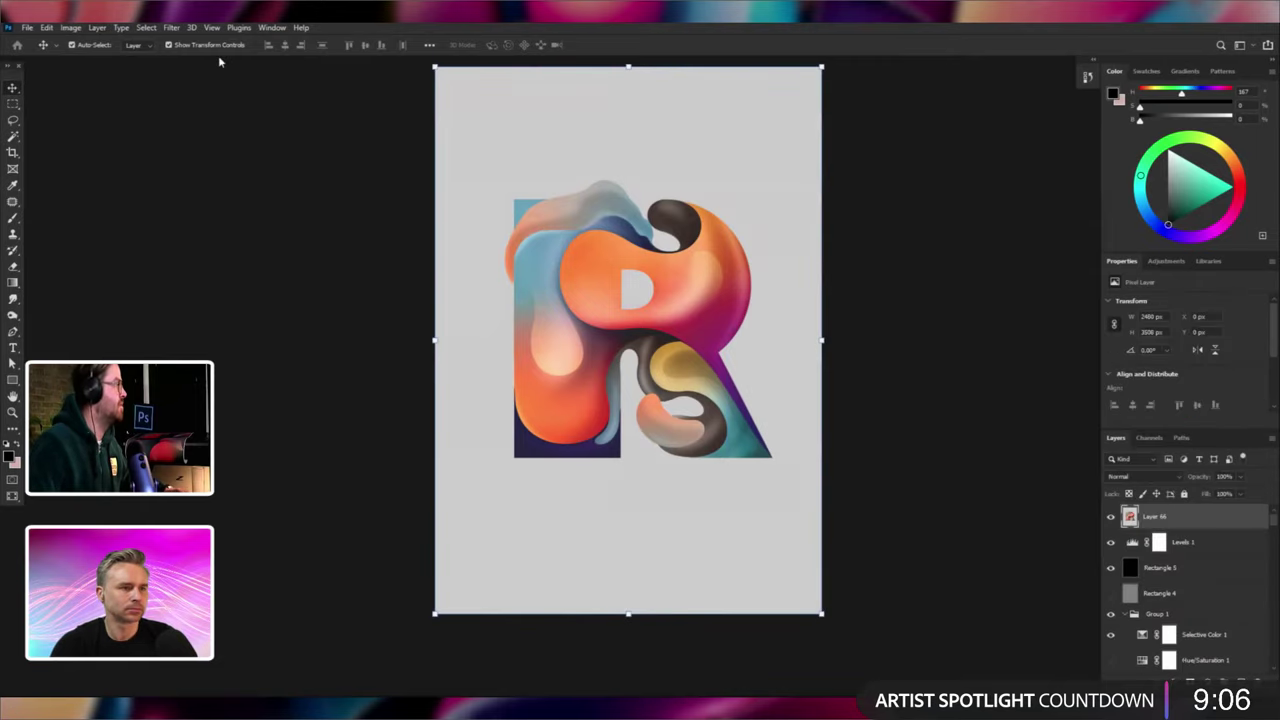
Open the stamped merged layer in the Camera Raw Filter.
{"action": "left_click", "coordinate": [170, 27]}
{"action": "left_click", "coordinate": [436, 146]}
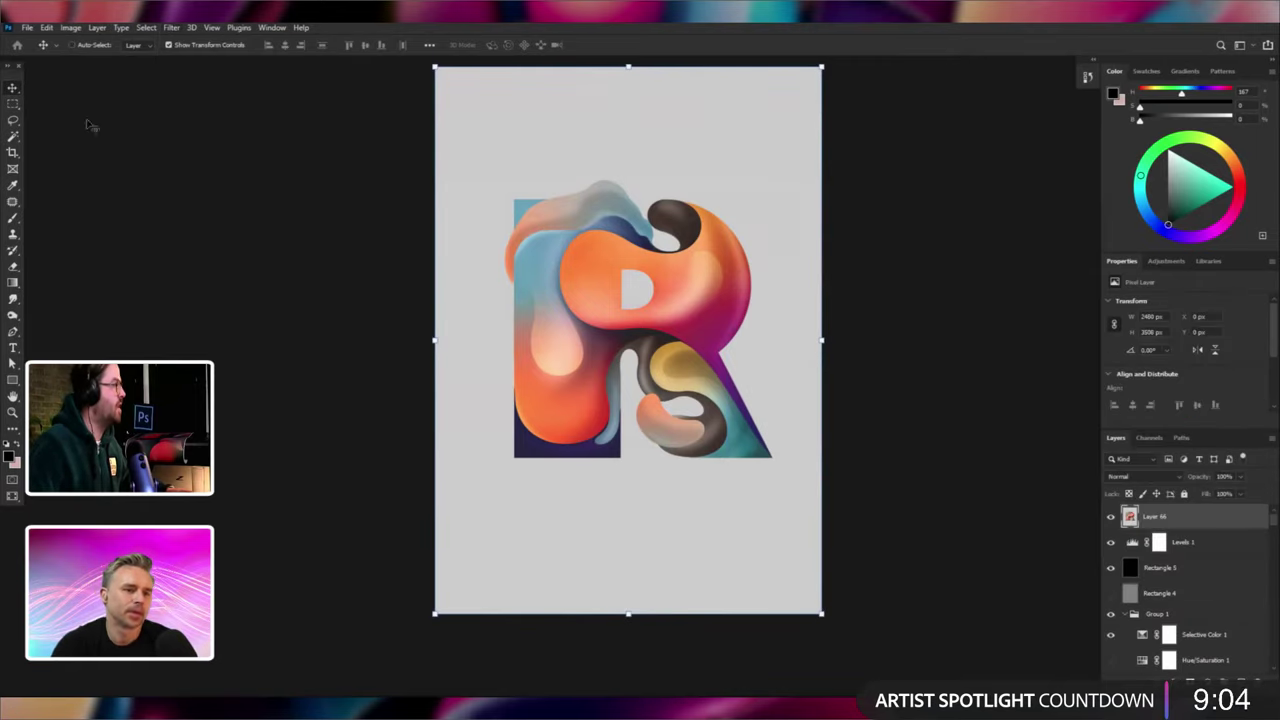
{"action": "left_click", "coordinate": [13, 104]}
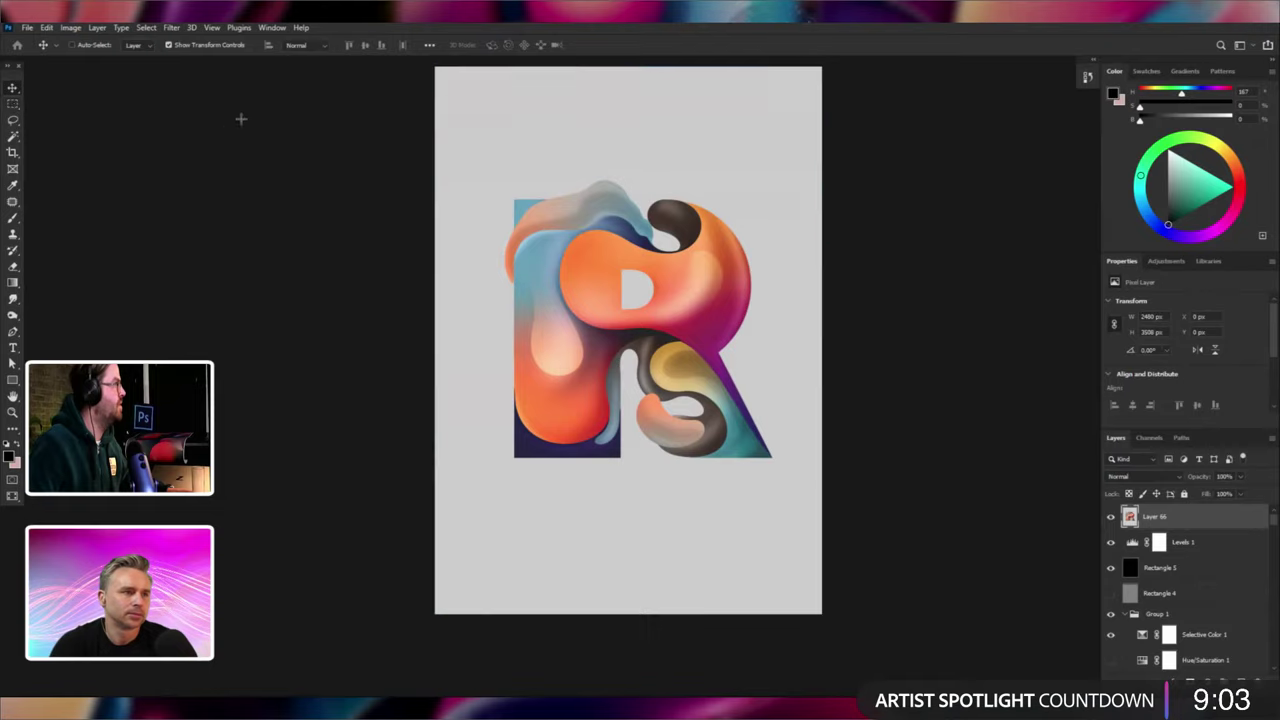
{"action": "left_click", "coordinate": [172, 28]}
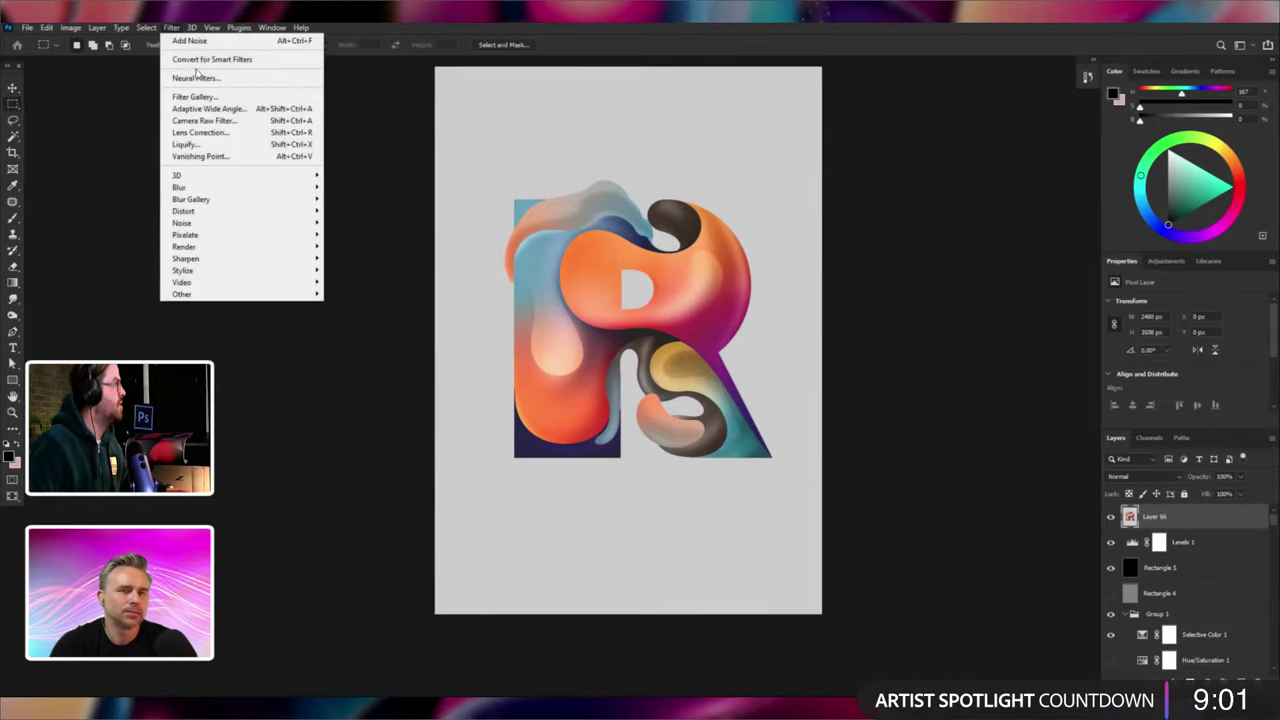
{"action": "left_click", "coordinate": [230, 121]}
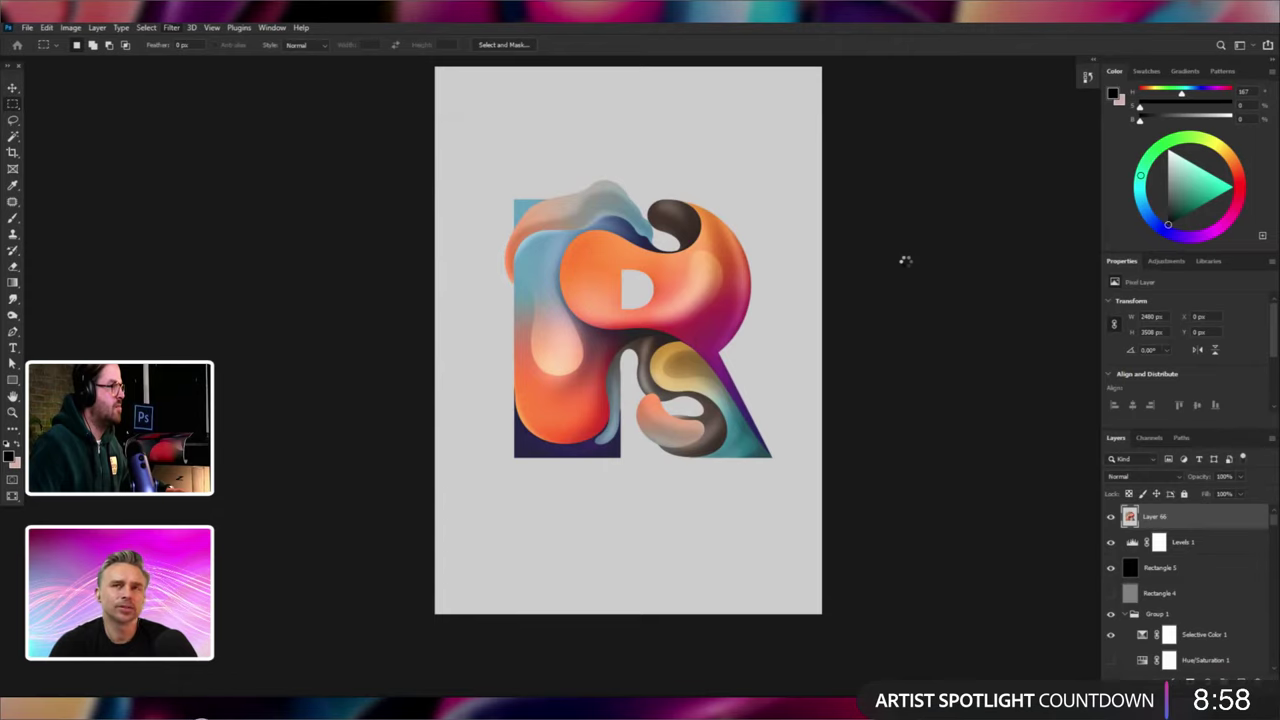
{"action": "left_click", "coordinate": [623, 290]}
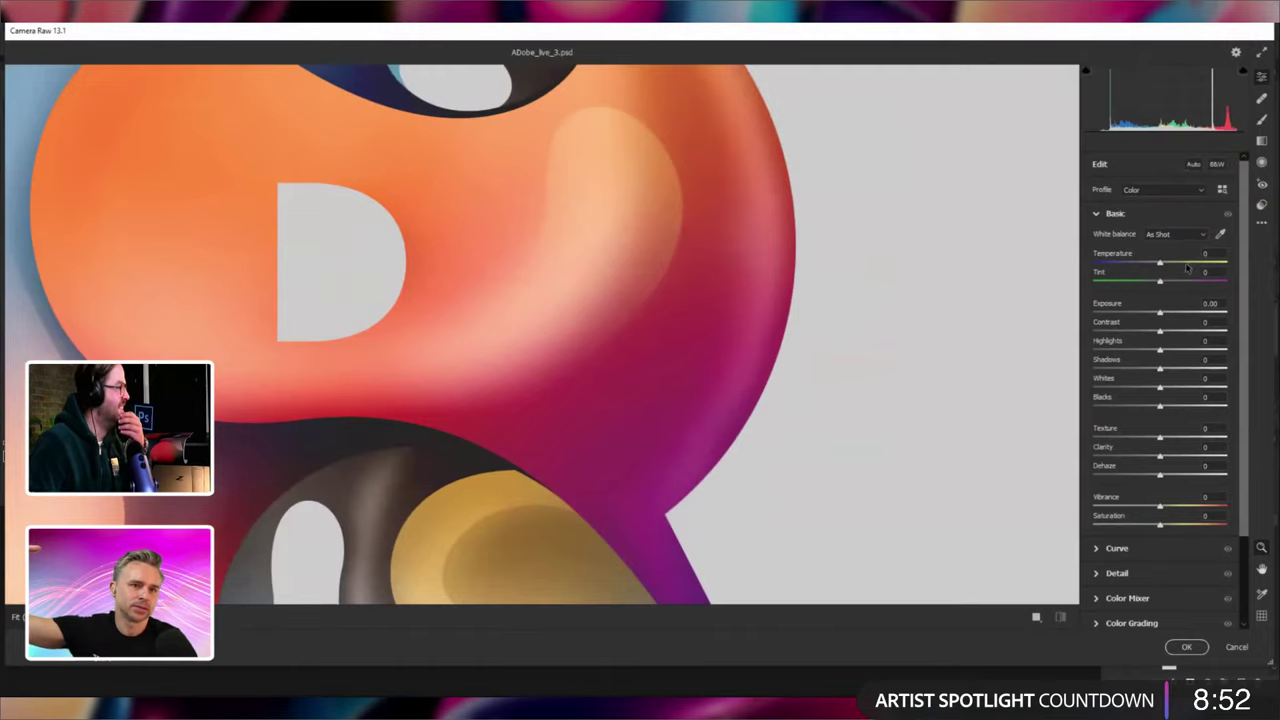
Set the Camera Raw temperature to -2 and the shadows to -18.
{"action": "left_click_drag", "start_coordinate": [1186, 263], "coordinate": [1159, 263]}
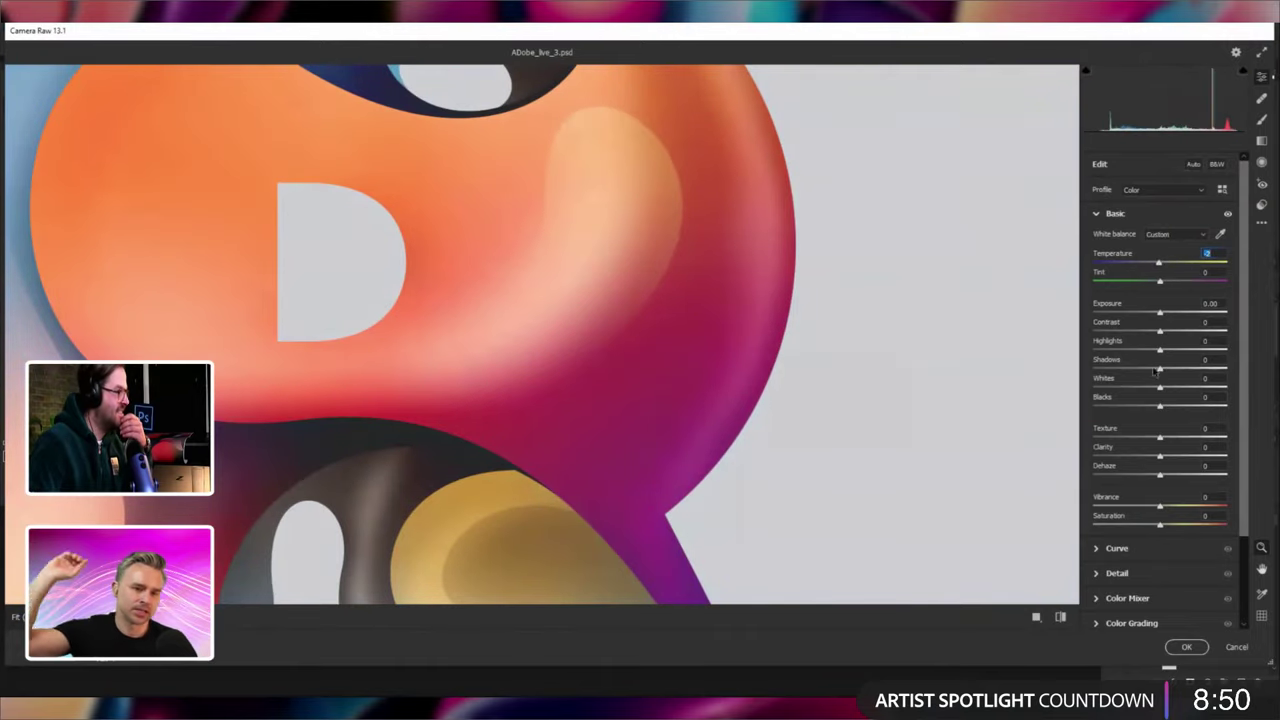
{"action": "mouse_move", "coordinate": [1156, 369]}
{"action": "left_mouse_down"}
{"action": "mouse_move", "coordinate": [1176, 369]}
{"action": "mouse_move", "coordinate": [1148, 369]}
{"action": "left_mouse_up"}
{"action": "scroll", "coordinate": [855, 443], "scroll_direction": "down", "scroll_amount": 1}
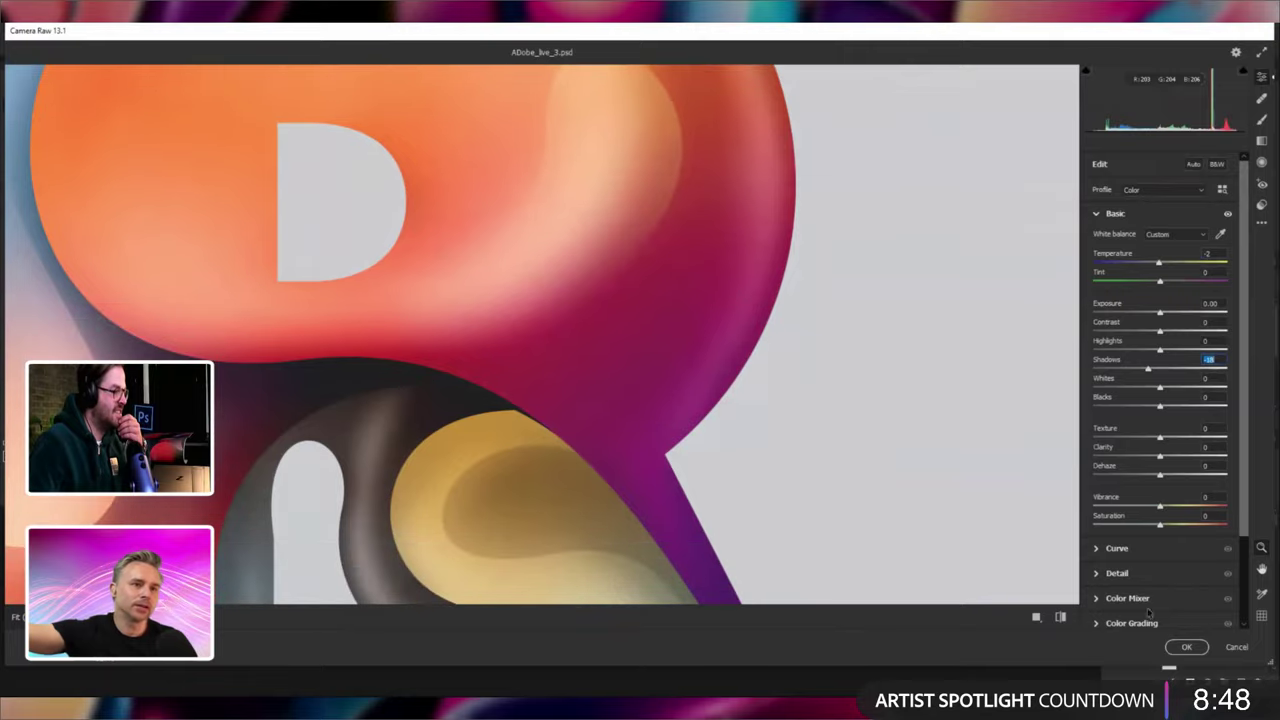
{"action": "scroll", "coordinate": [1245, 450], "scroll_direction": "down", "scroll_amount": 3}
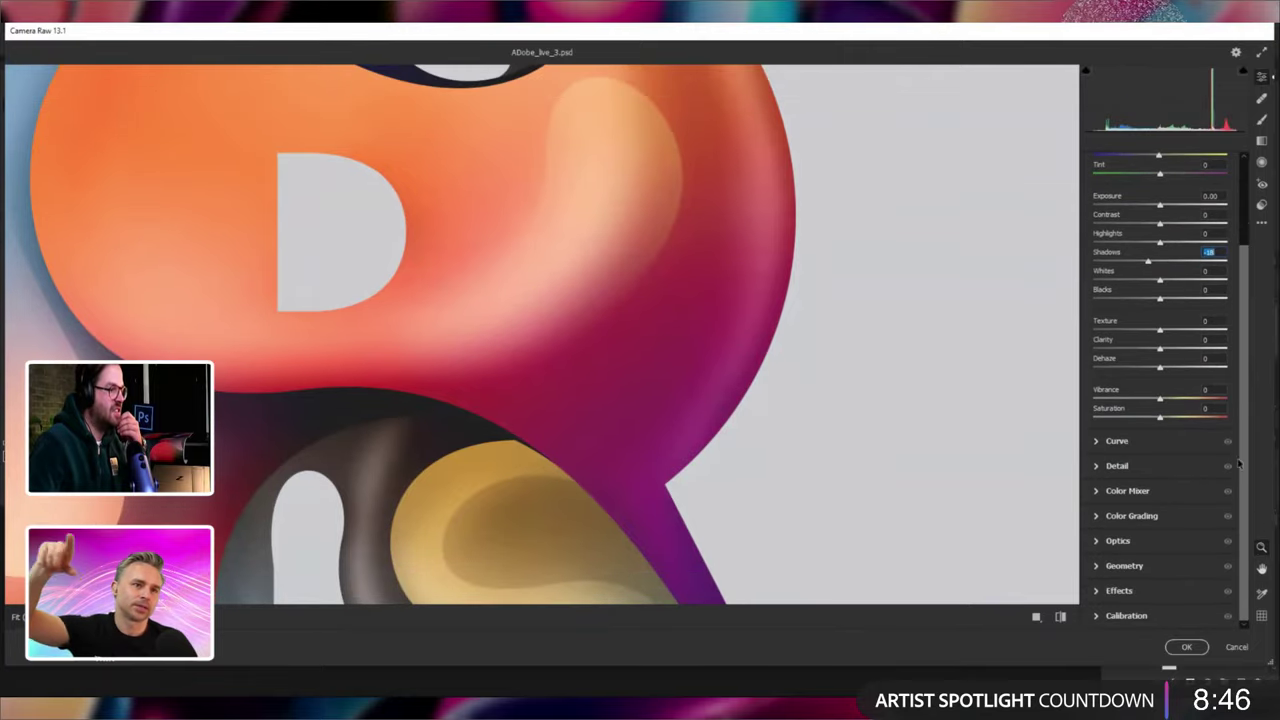
{"action": "scroll", "coordinate": [1233, 340], "scroll_direction": "up", "scroll_amount": 3}
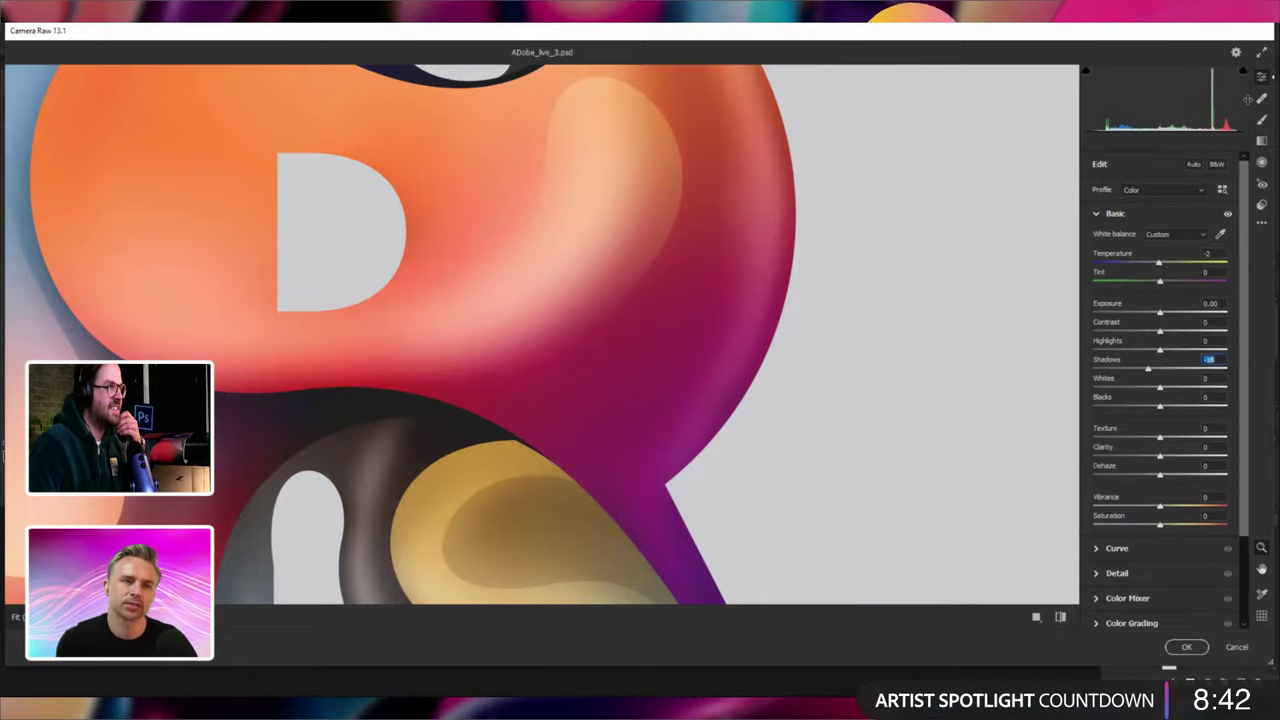
Use Camera Raw's automatic tone settings, lower the temperature slightly and apply the filter to the merged layer.
{"action": "left_click", "coordinate": [1193, 165]}
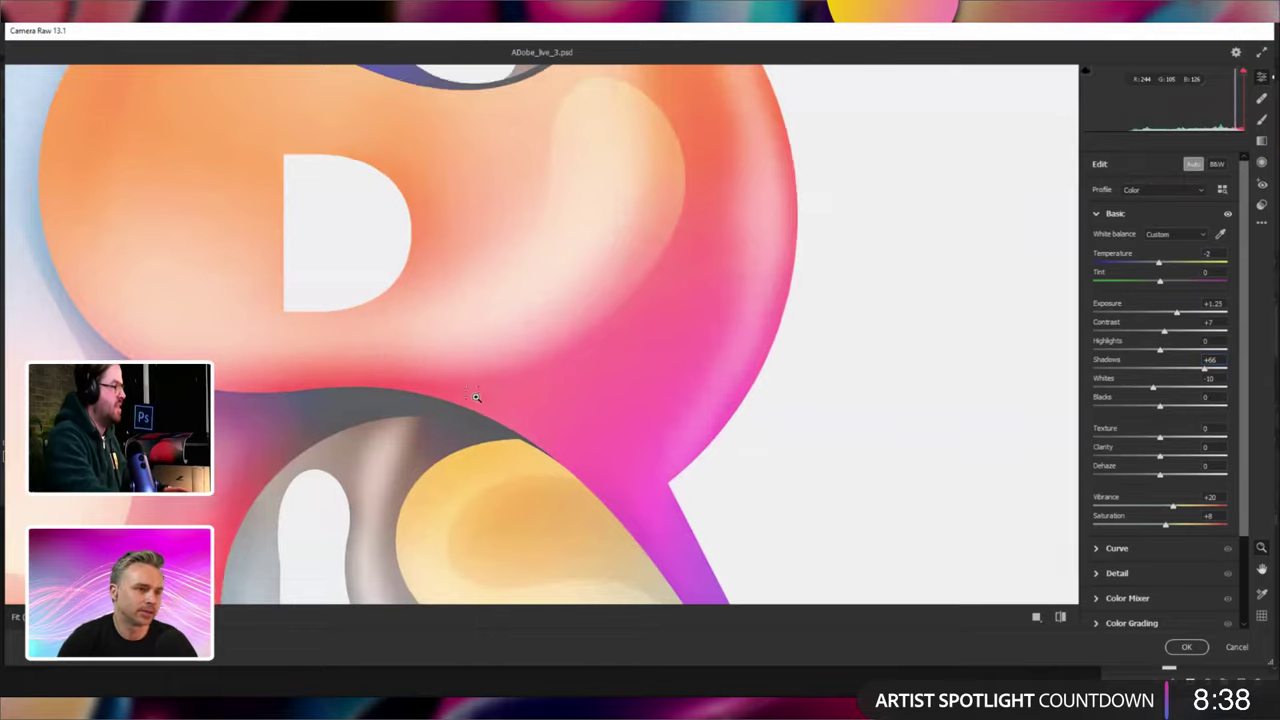
{"action": "left_click", "coordinate": [476, 397], "text": "alt"}
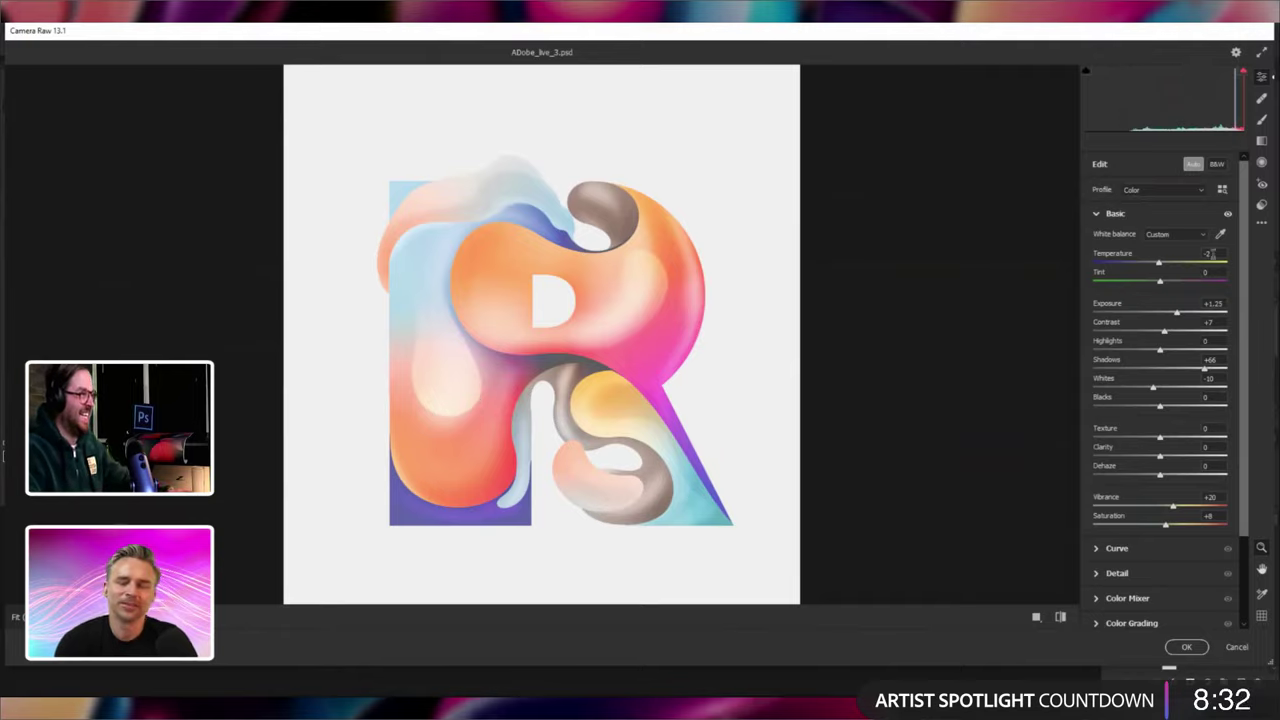
{"action": "left_click", "coordinate": [1160, 263]}
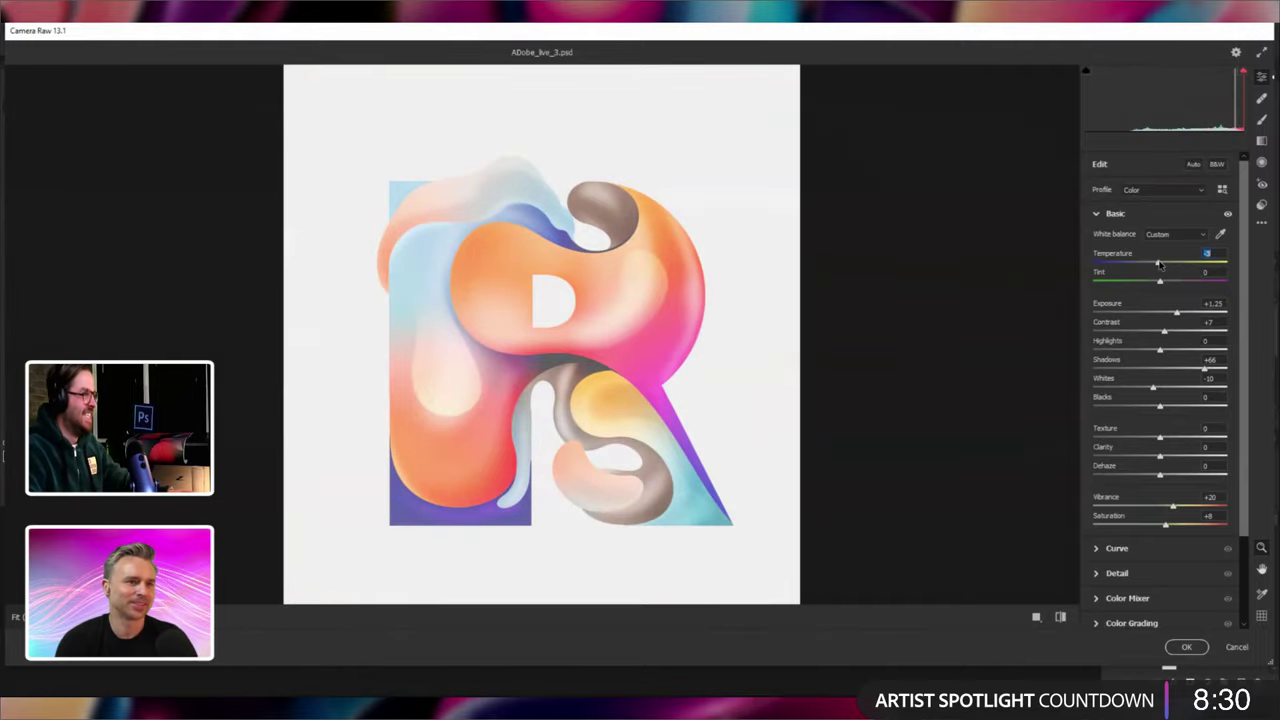
{"action": "left_click", "coordinate": [1186, 647]}
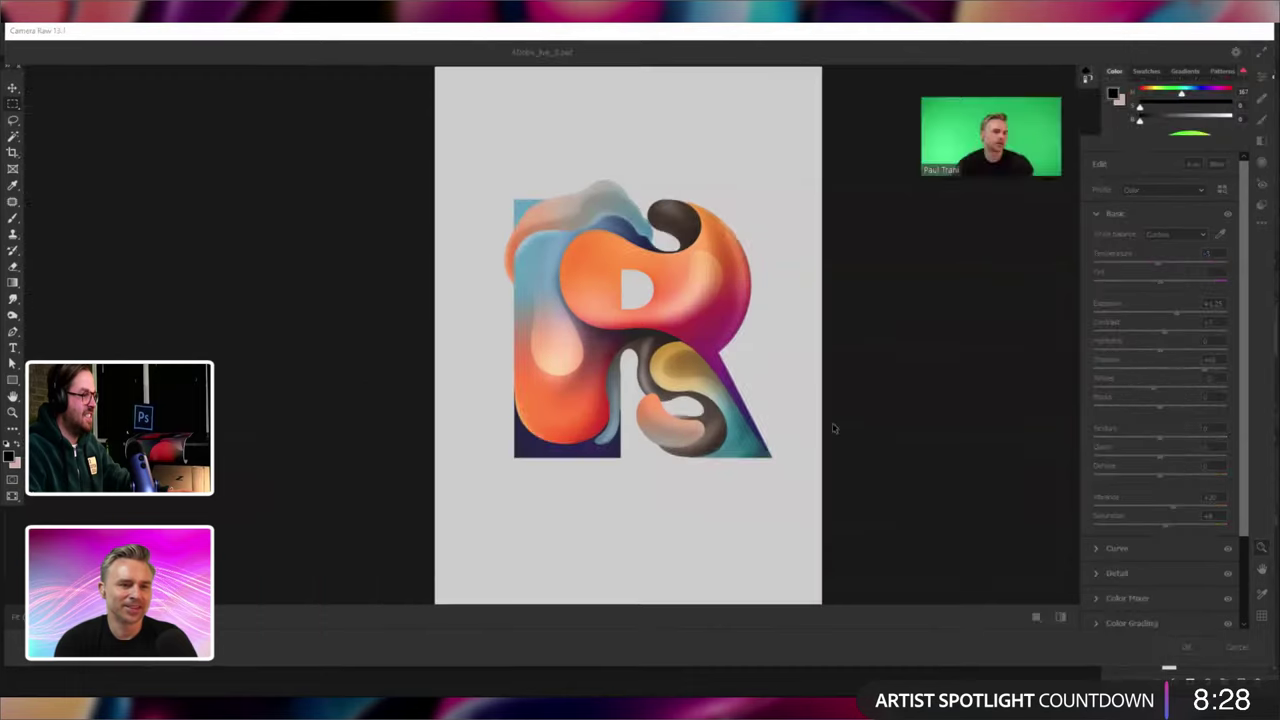
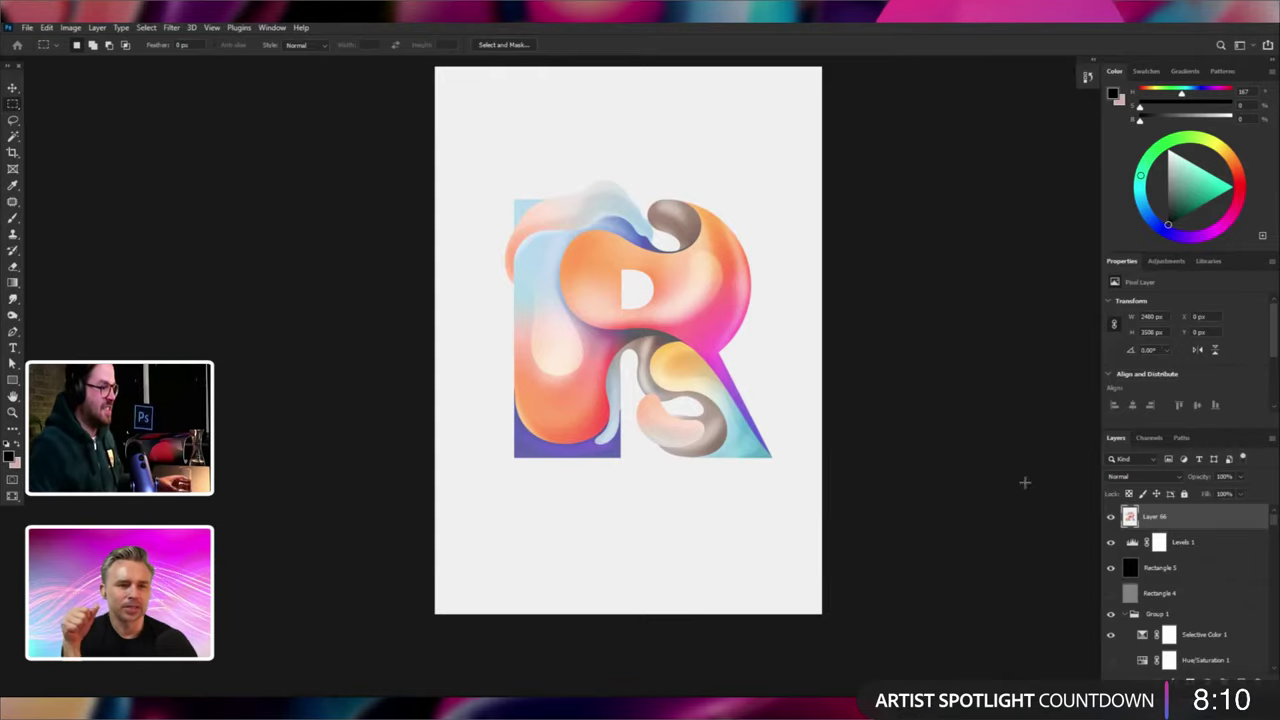
Hide the Camera Raw-adjusted Layer 66.
{"action": "left_click", "coordinate": [1110, 516]}
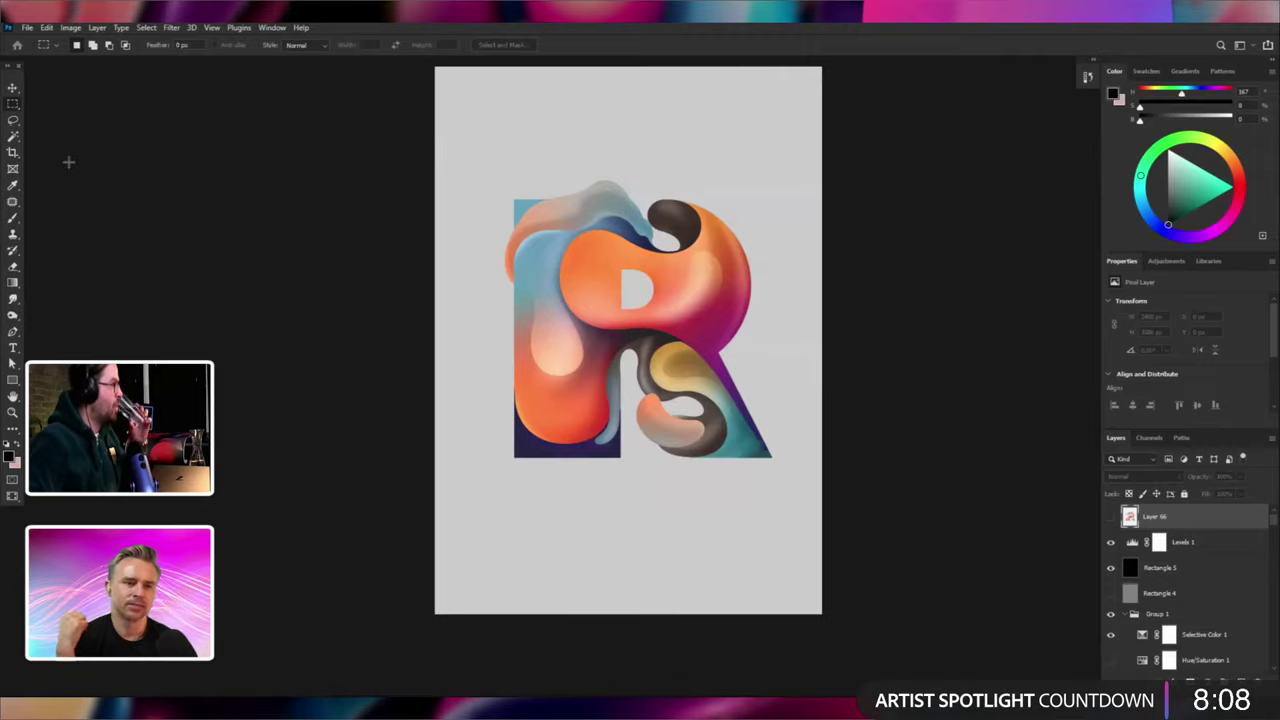
{"action": "left_click", "coordinate": [12, 88]}
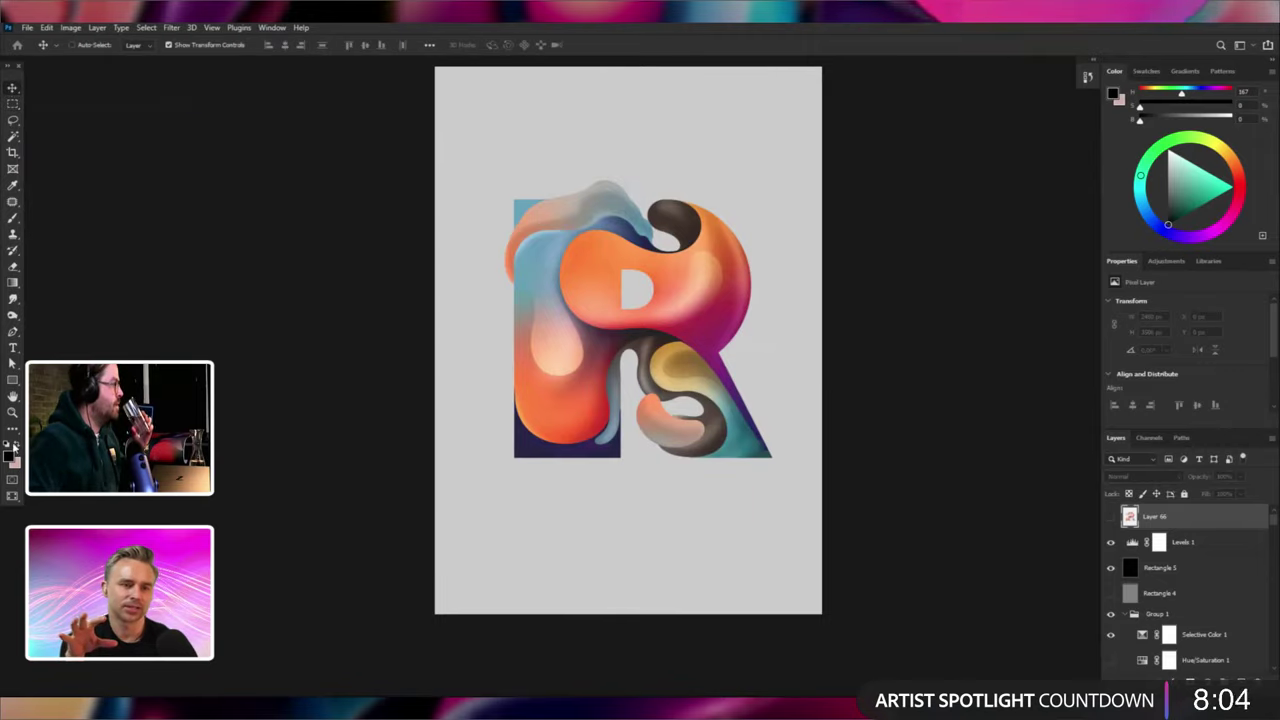
{"action": "left_click", "coordinate": [12, 384]}
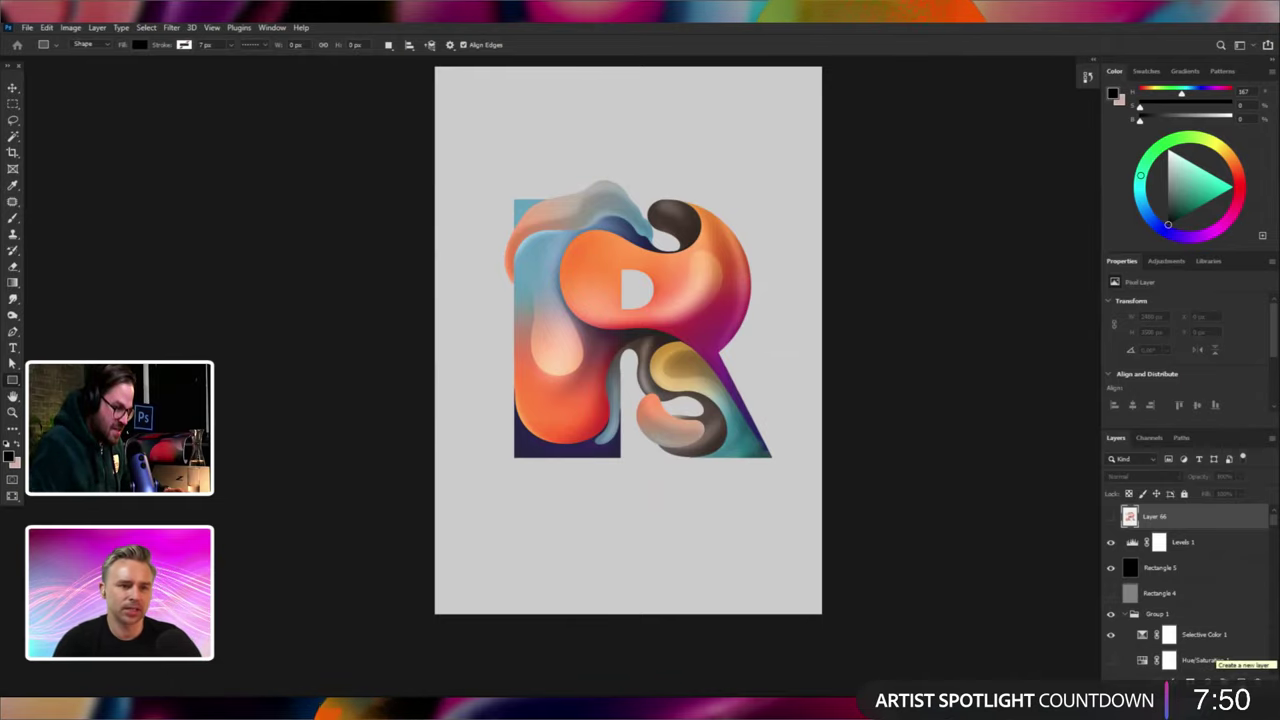
Create a new Soft Light layer above Layer 66, filled with 50% gray neutral colour and without a colour label.
{"action": "left_click", "coordinate": [1245, 680], "text": "alt"}
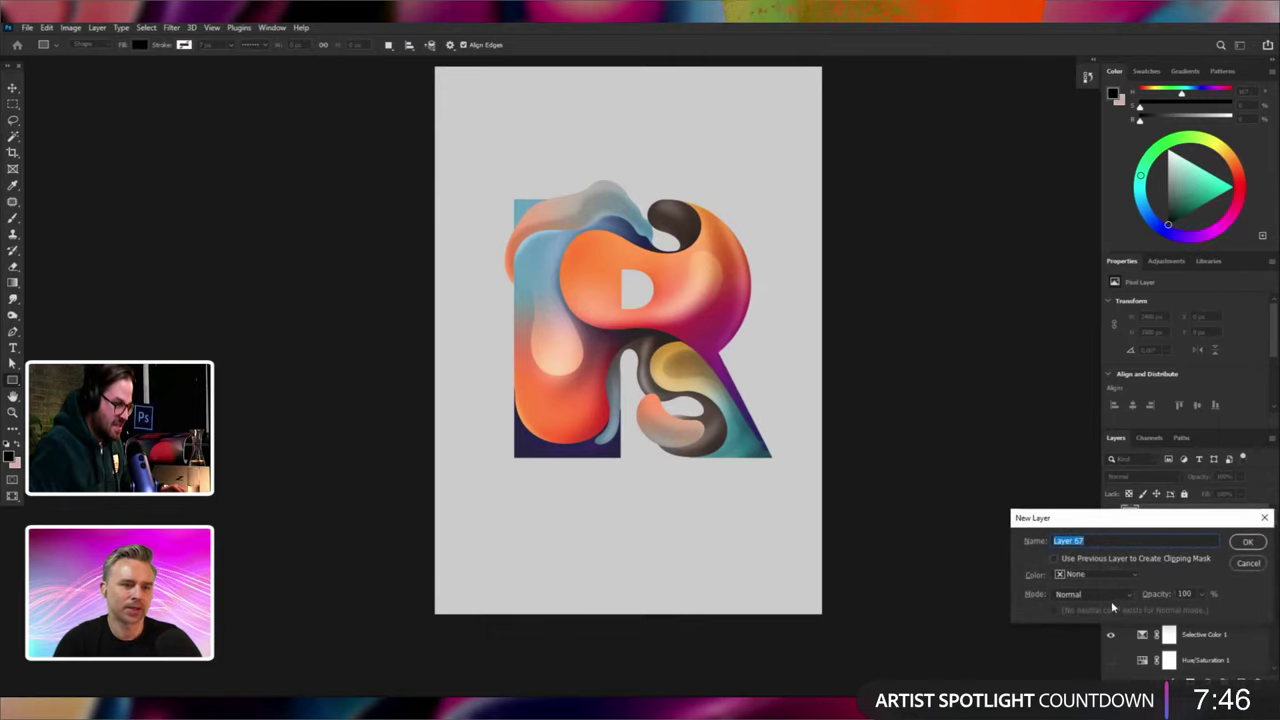
{"action": "left_click", "coordinate": [1099, 578]}
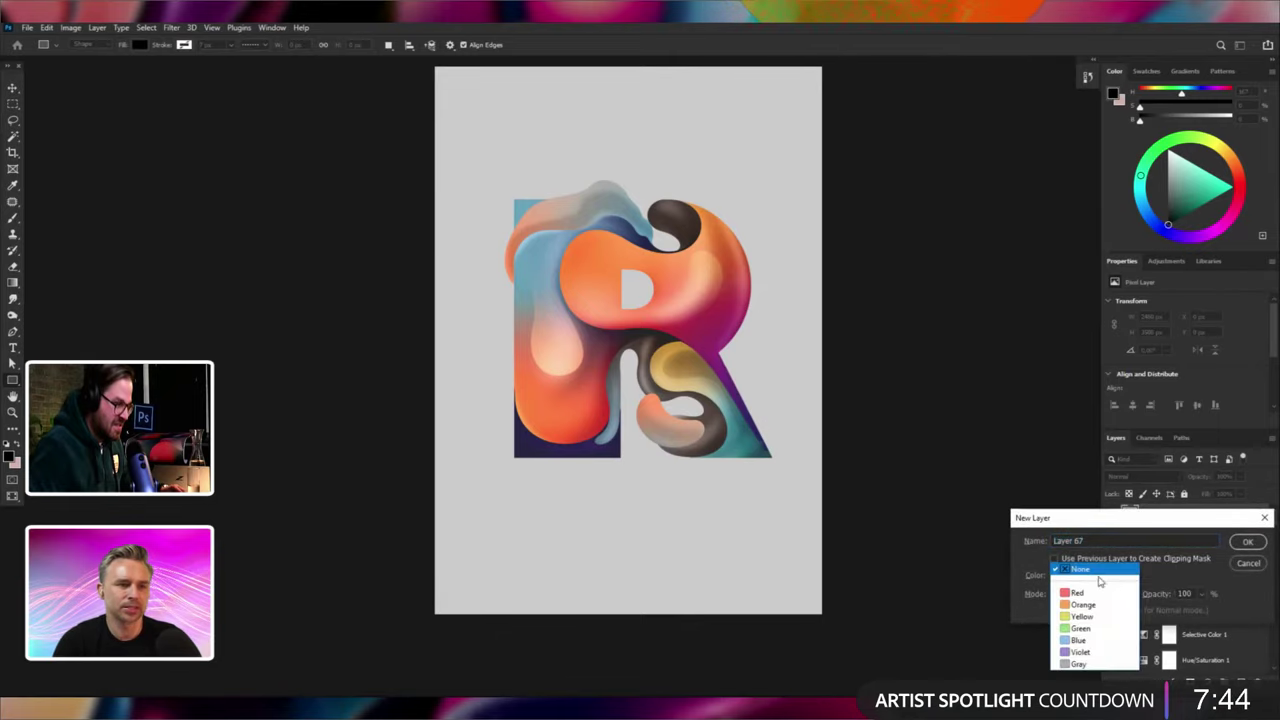
{"action": "left_click", "coordinate": [1086, 658]}
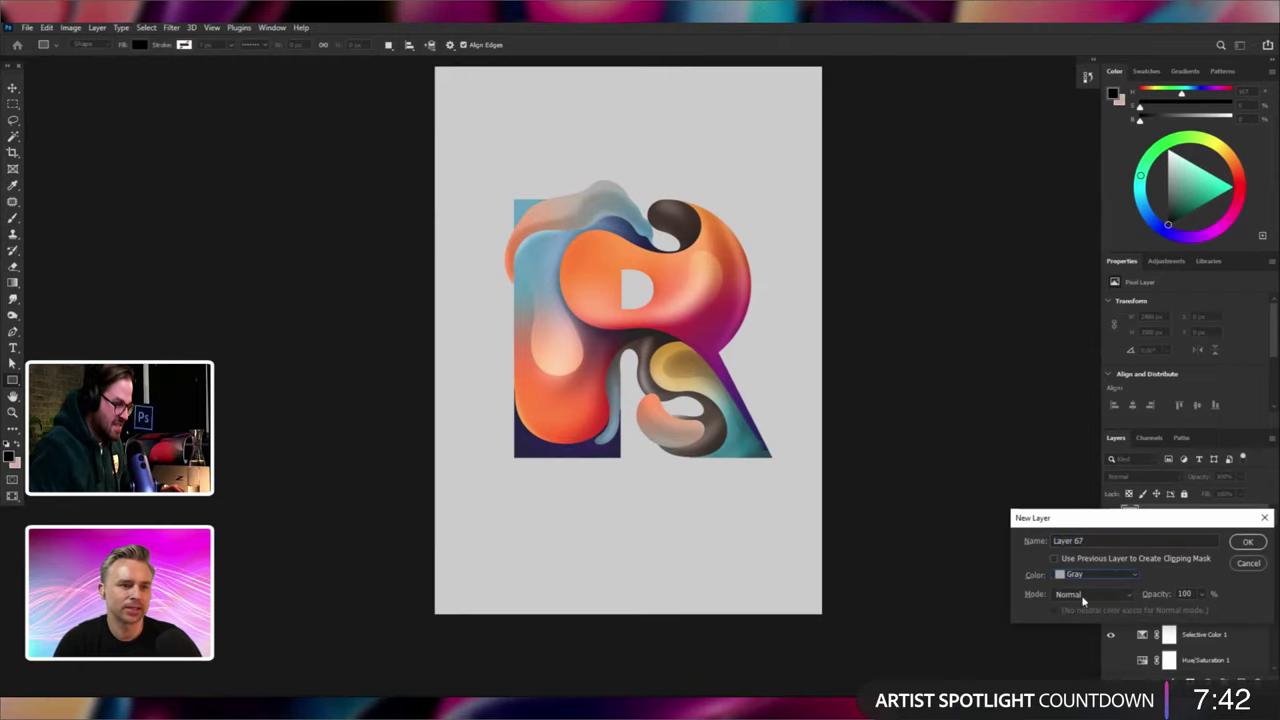
{"action": "left_click", "coordinate": [1085, 596]}
{"action": "left_click", "coordinate": [1080, 499]}
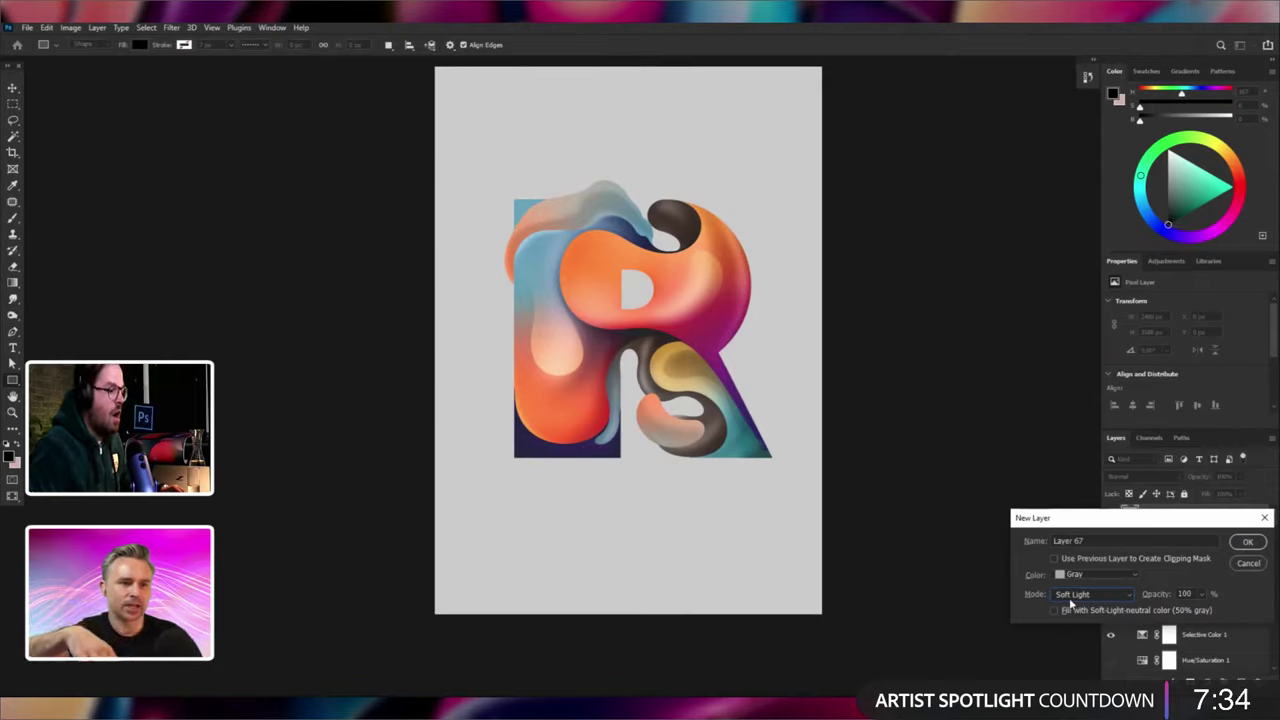
{"action": "left_click", "coordinate": [1085, 594]}
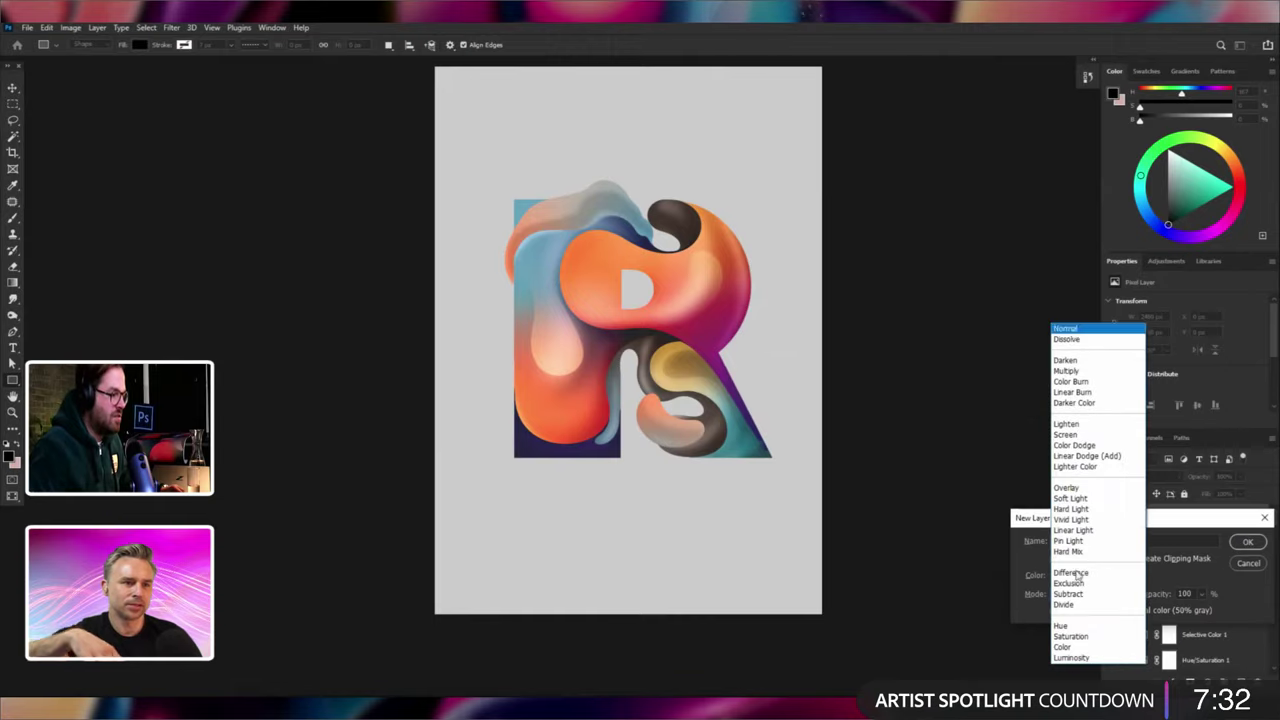
{"action": "left_click", "coordinate": [1075, 332]}
{"action": "left_click", "coordinate": [1083, 594]}
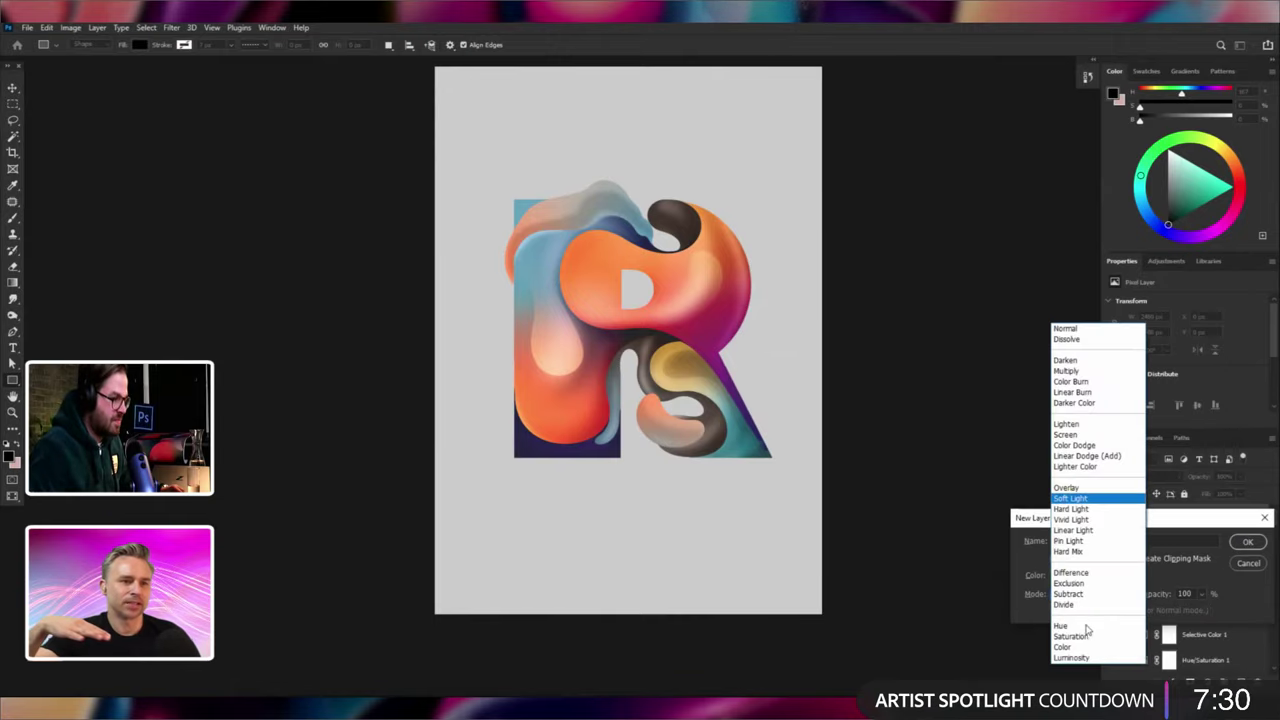
{"action": "left_click", "coordinate": [1080, 518]}
{"action": "left_click", "coordinate": [1085, 575]}
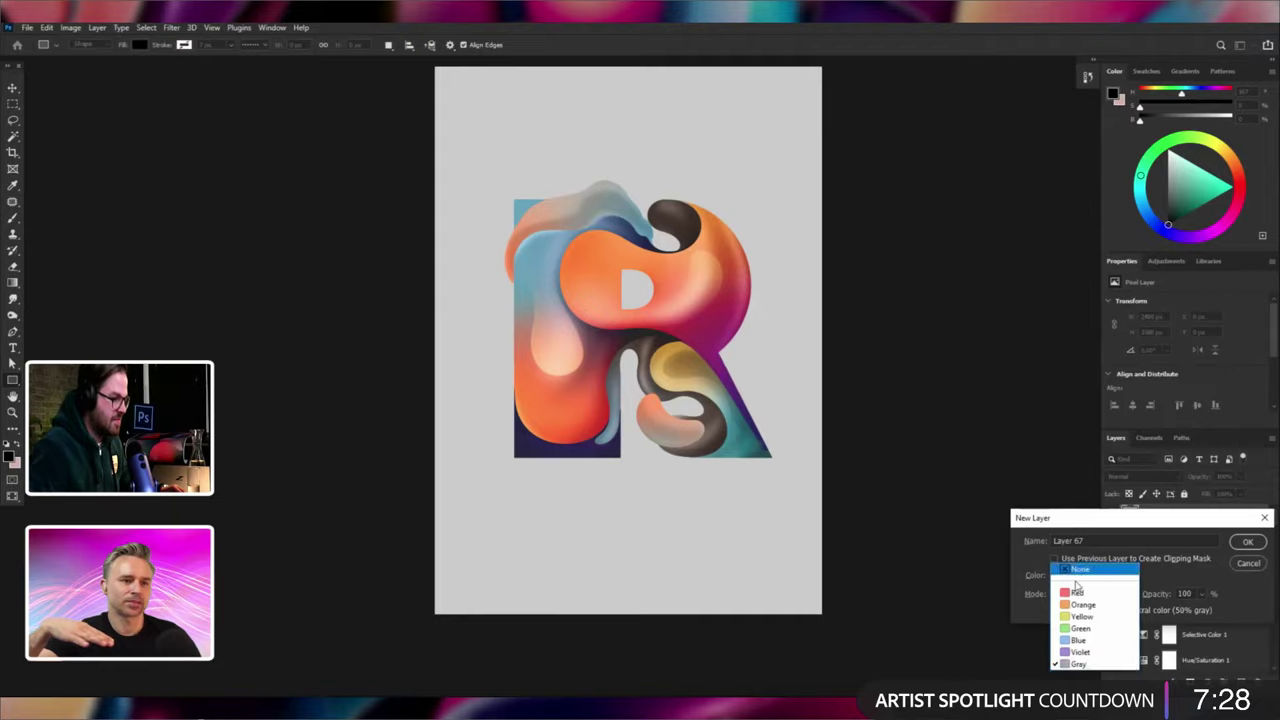
{"action": "left_click", "coordinate": [1083, 568]}
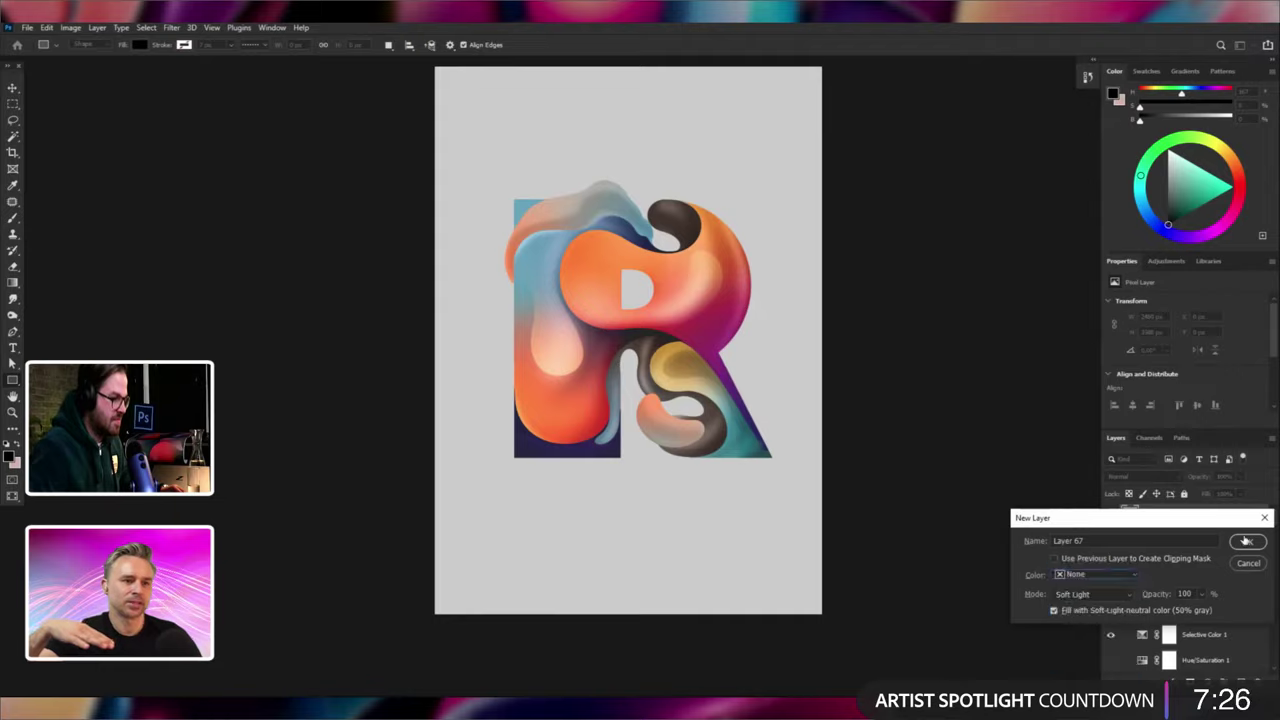
{"action": "left_click", "coordinate": [1245, 541]}
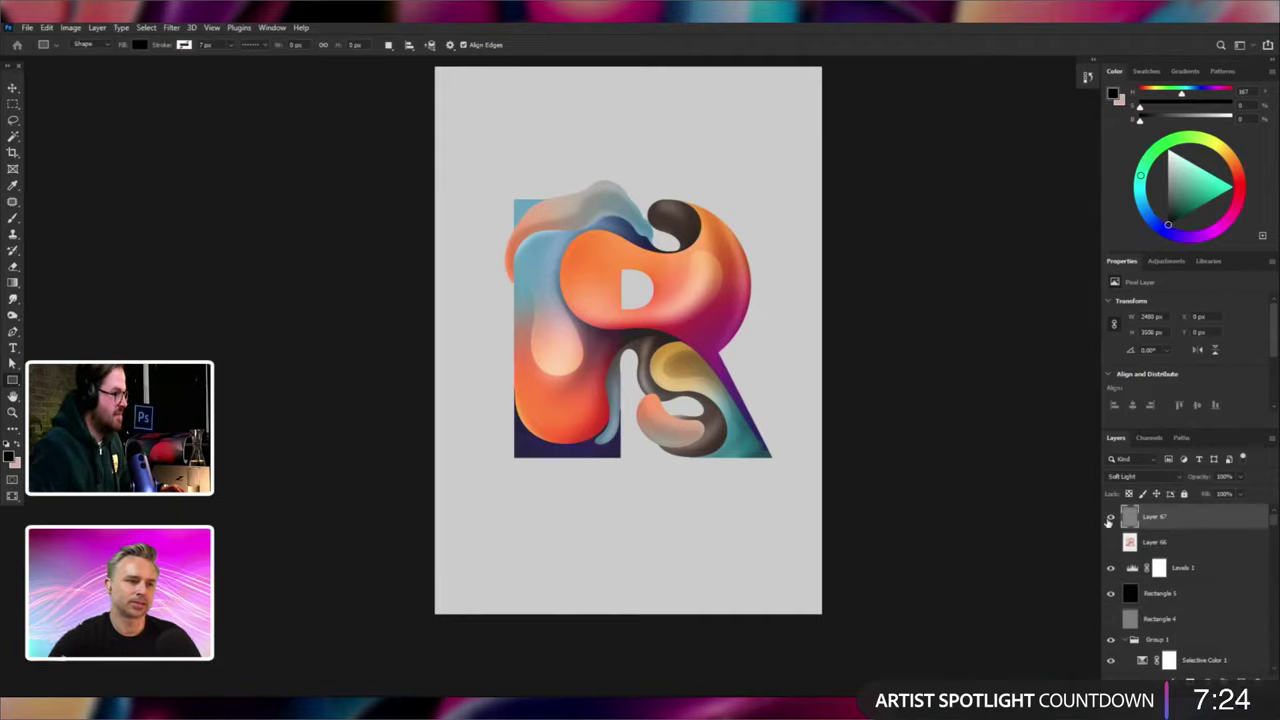
{"action": "left_click", "coordinate": [1109, 518]}
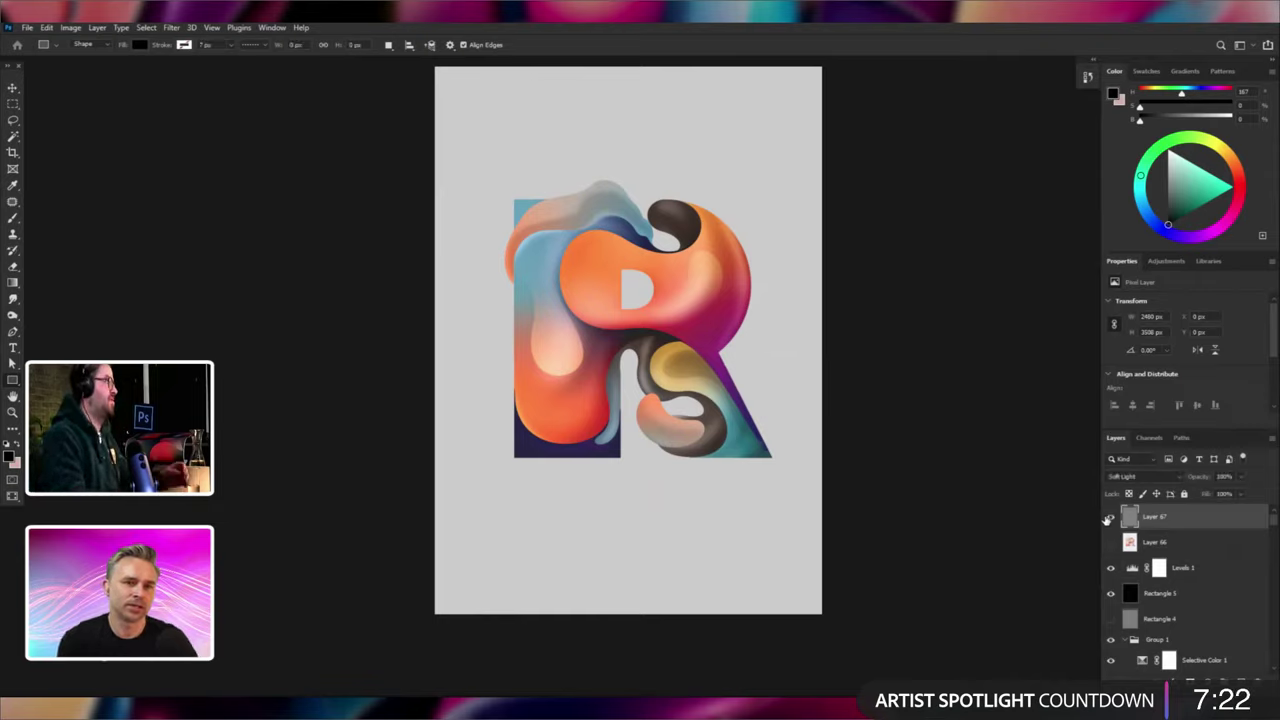
{"action": "left_click", "coordinate": [1109, 518]}
Darken the letter's lower-left red bulb and the right side of its bowl with soft black Brush strokes on the Soft Light layer.
{"action": "left_click", "coordinate": [13, 219]}
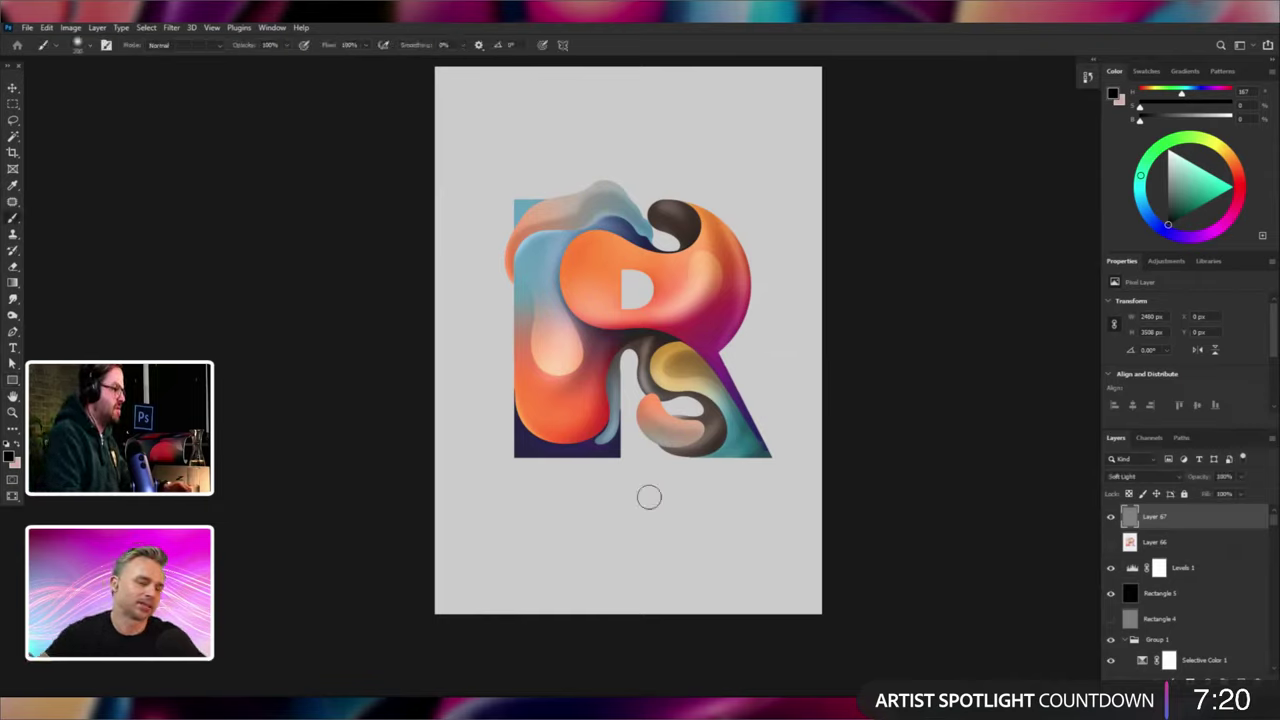
{"action": "mouse_move", "coordinate": [649, 497]}
{"action": "left_mouse_down"}
{"action": "mouse_move", "coordinate": [601, 495]}
{"action": "mouse_move", "coordinate": [513, 378]}
{"action": "mouse_move", "coordinate": [500, 297]}
{"action": "left_mouse_up"}
{"action": "key", "text": "ctrl+z"}
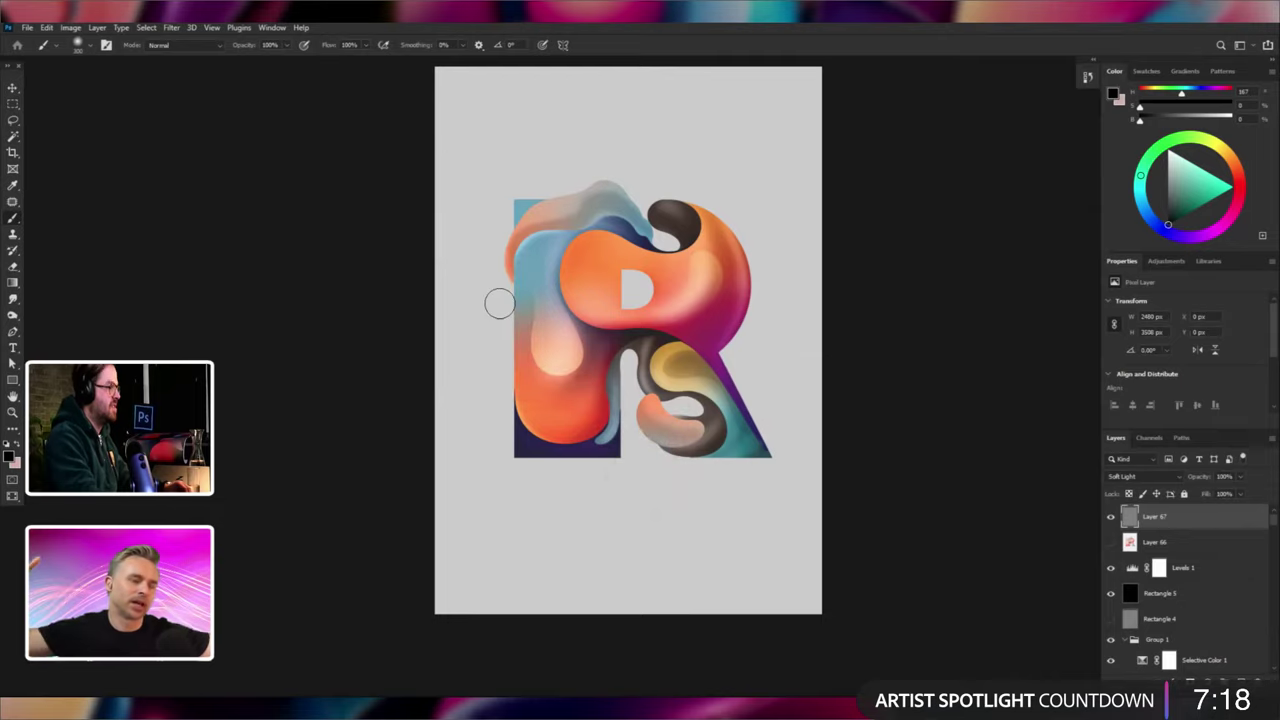
{"action": "mouse_move", "coordinate": [590, 334]}
{"action": "left_mouse_down"}
{"action": "mouse_move", "coordinate": [567, 393]}
{"action": "mouse_move", "coordinate": [589, 318]}
{"action": "mouse_move", "coordinate": [569, 390]}
{"action": "mouse_move", "coordinate": [582, 383]}
{"action": "mouse_move", "coordinate": [596, 340]}
{"action": "mouse_move", "coordinate": [557, 394]}
{"action": "mouse_move", "coordinate": [600, 328]}
{"action": "mouse_move", "coordinate": [552, 388]}
{"action": "left_mouse_up"}
{"action": "key", "text": "ctrl+z"}
{"action": "key", "text": "]"}
{"action": "key", "text": "ctrl+z"}
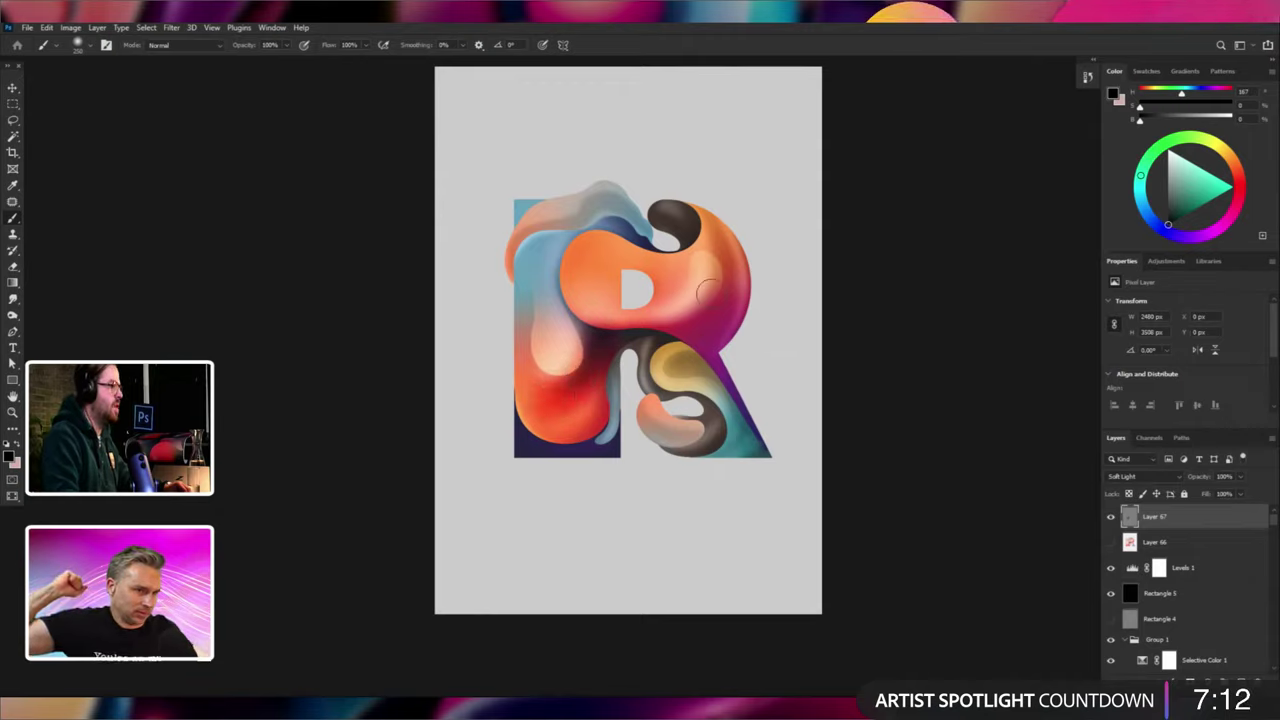
{"action": "mouse_move", "coordinate": [684, 317]}
{"action": "left_mouse_down"}
{"action": "mouse_move", "coordinate": [727, 282]}
{"action": "mouse_move", "coordinate": [676, 322]}
{"action": "mouse_move", "coordinate": [714, 295]}
{"action": "mouse_move", "coordinate": [708, 276]}
{"action": "mouse_move", "coordinate": [707, 316]}
{"action": "mouse_move", "coordinate": [710, 246]}
{"action": "mouse_move", "coordinate": [720, 253]}
{"action": "mouse_move", "coordinate": [688, 312]}
{"action": "left_mouse_up"}
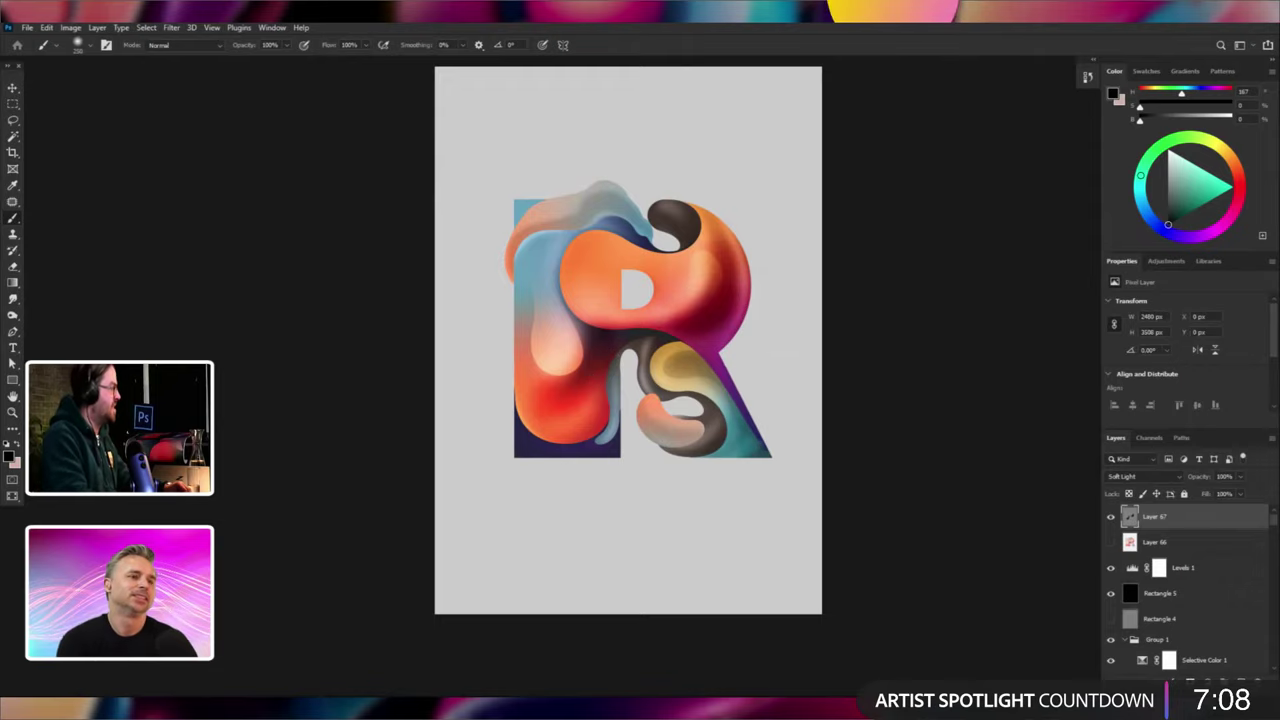
Brighten the orange area around the bowl's left side with white Brush strokes and set the Soft Light layer's opacity to about 45%.
{"action": "left_click", "coordinate": [7, 444]}
{"action": "key", "text": "x"}
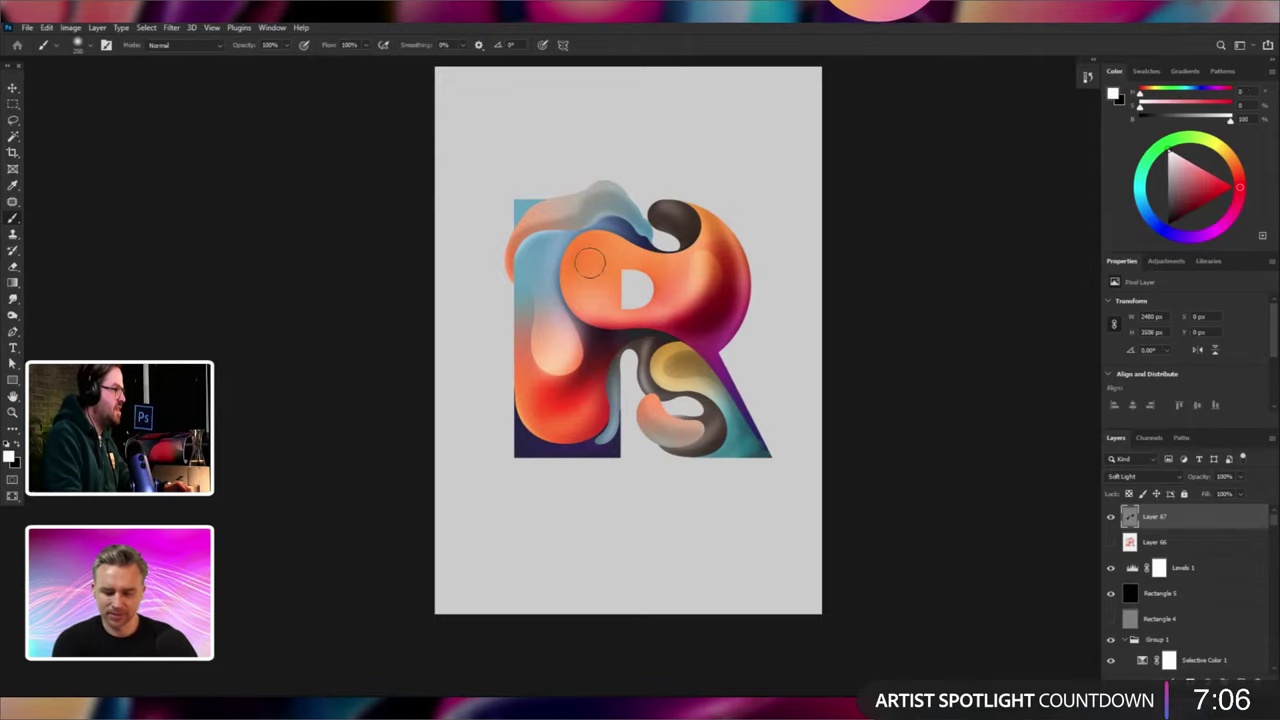
{"action": "mouse_move", "coordinate": [589, 262]}
{"action": "left_mouse_down"}
{"action": "mouse_move", "coordinate": [597, 297]}
{"action": "mouse_move", "coordinate": [598, 254]}
{"action": "mouse_move", "coordinate": [620, 312]}
{"action": "left_mouse_up"}
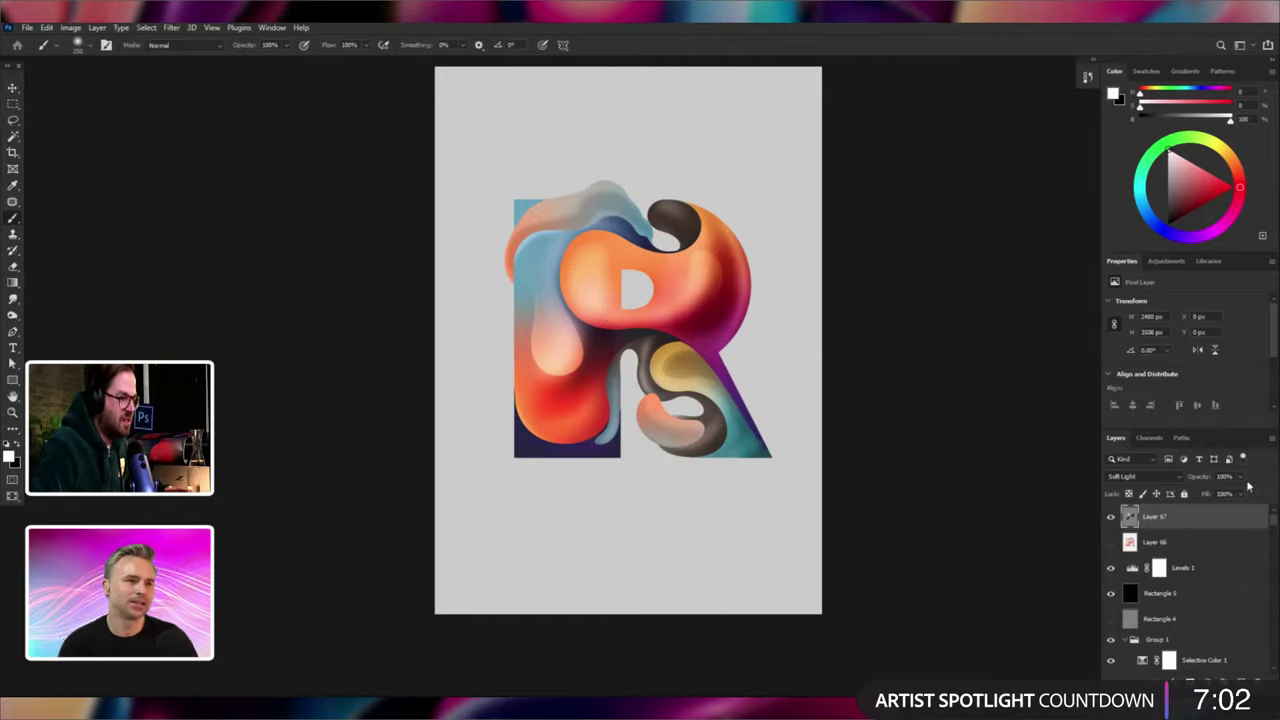
{"action": "left_click_drag", "start_coordinate": [1239, 494], "coordinate": [1210, 494]}
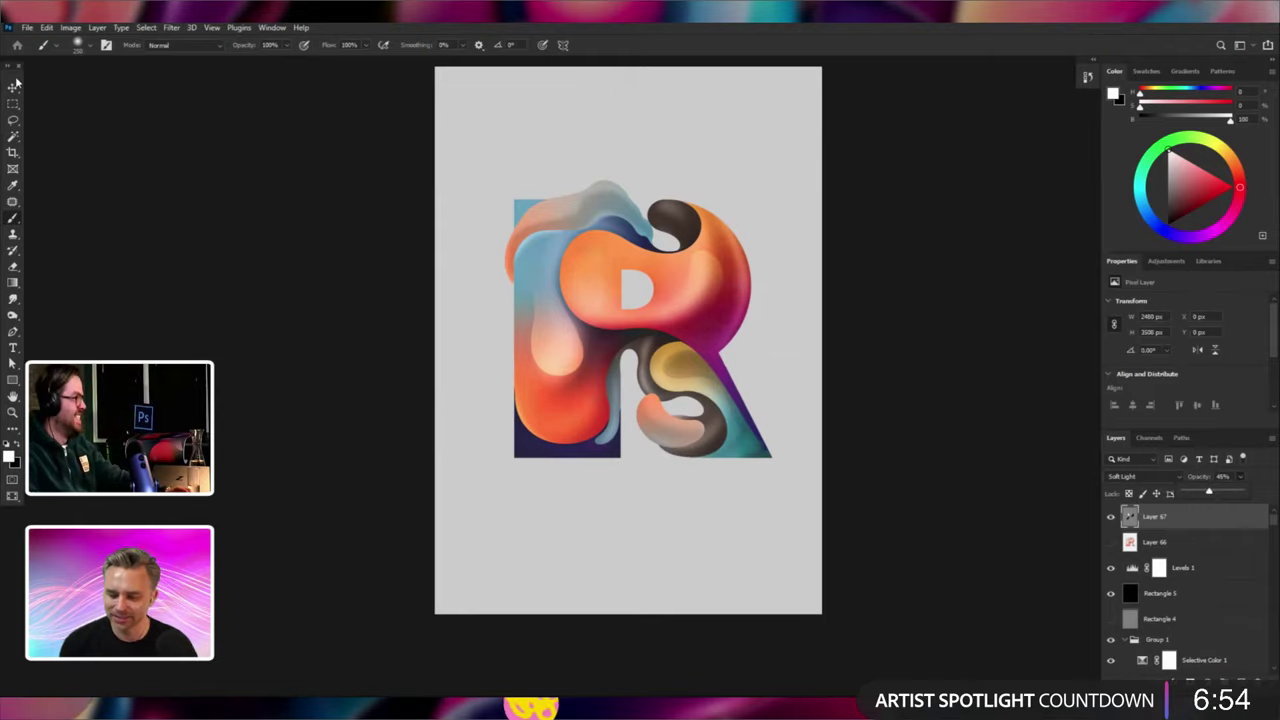
Pick Layer 54 from the layers stacked beneath the letter's right leg.
{"action": "key", "text": "v"}
{"action": "right_click", "coordinate": [576, 193]}
{"action": "left_click", "coordinate": [572, 226]}
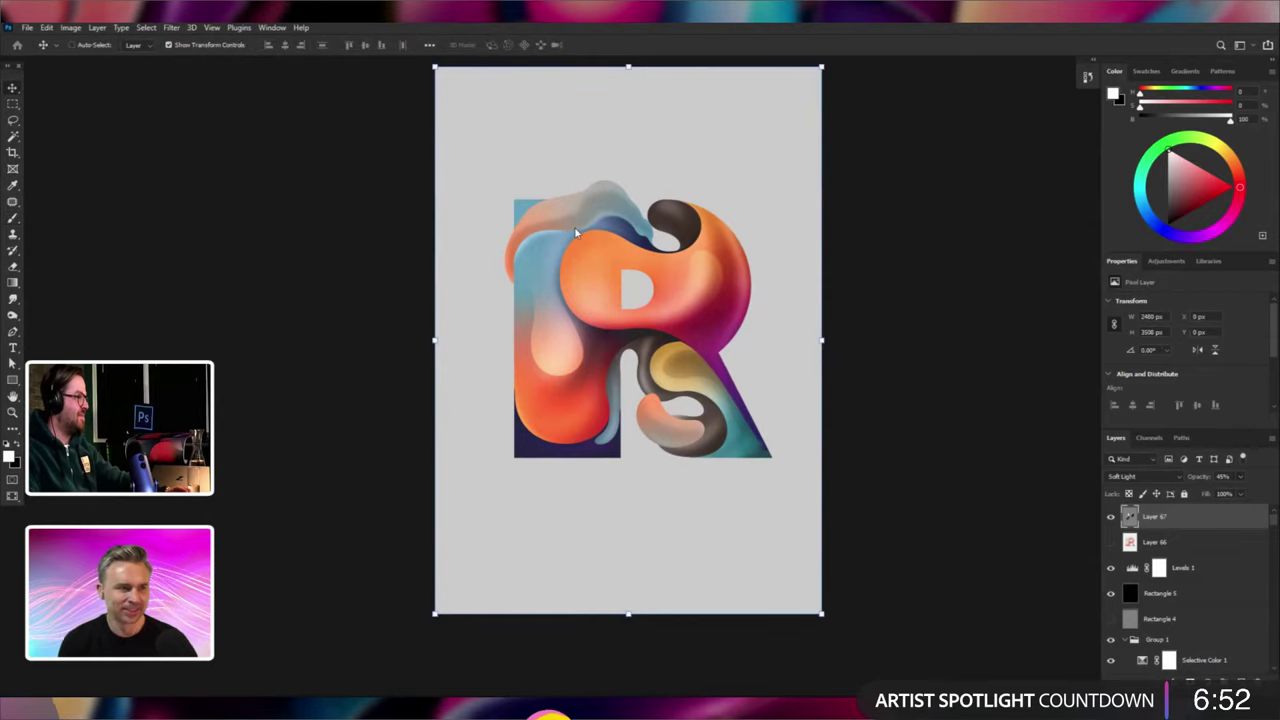
{"action": "right_click", "coordinate": [556, 215]}
{"action": "left_click", "coordinate": [590, 233]}
{"action": "right_click", "coordinate": [567, 213]}
{"action": "left_click", "coordinate": [540, 268]}
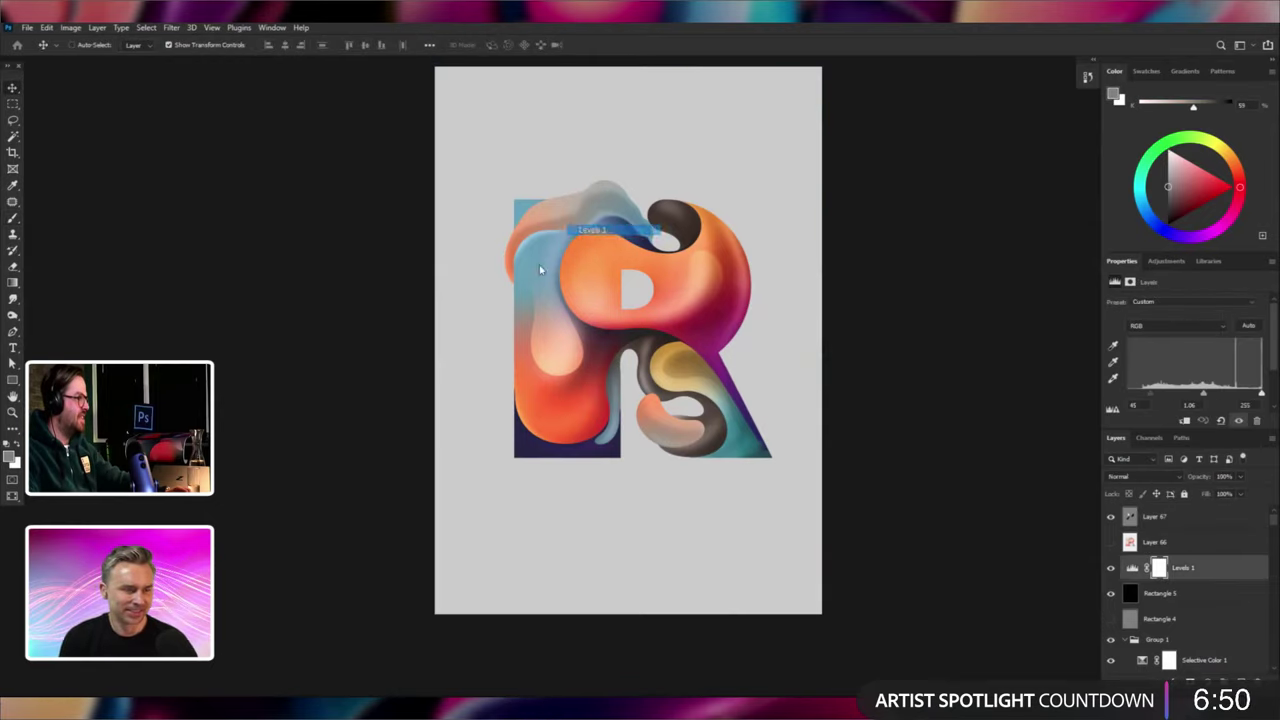
{"action": "right_click", "coordinate": [569, 211]}
{"action": "left_click", "coordinate": [711, 376]}
{"action": "right_click", "coordinate": [712, 380]}
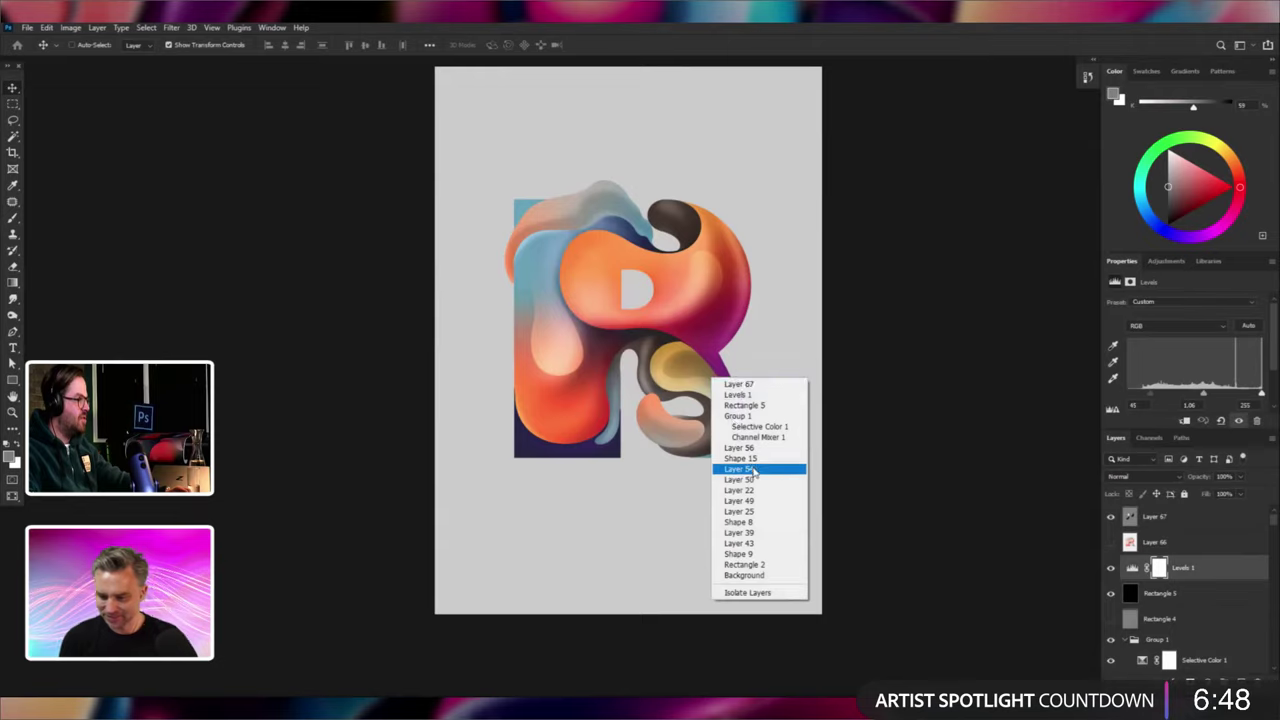
{"action": "left_click", "coordinate": [739, 469]}
Select the Shape 10 layer that forms the pale drip on the letter's stem and activate the Rectangle tool.
{"action": "right_click", "coordinate": [668, 372]}
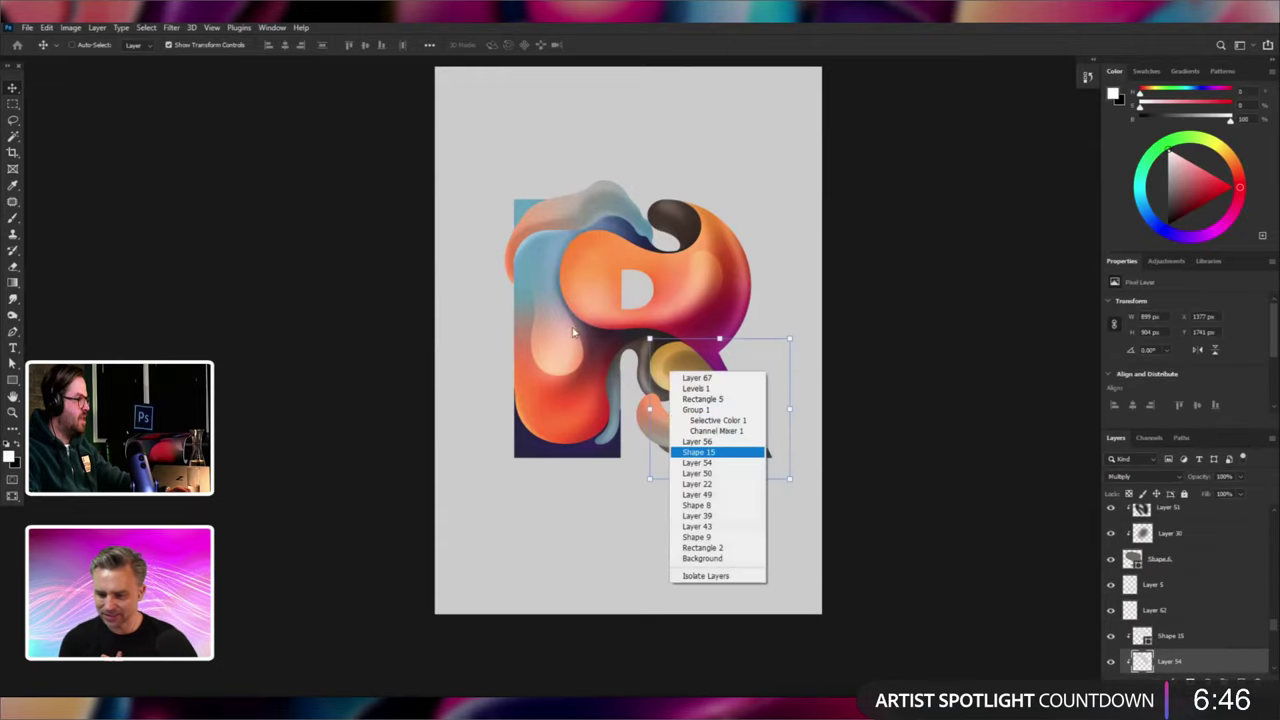
{"action": "left_click", "coordinate": [705, 449]}
{"action": "right_click", "coordinate": [573, 372]}
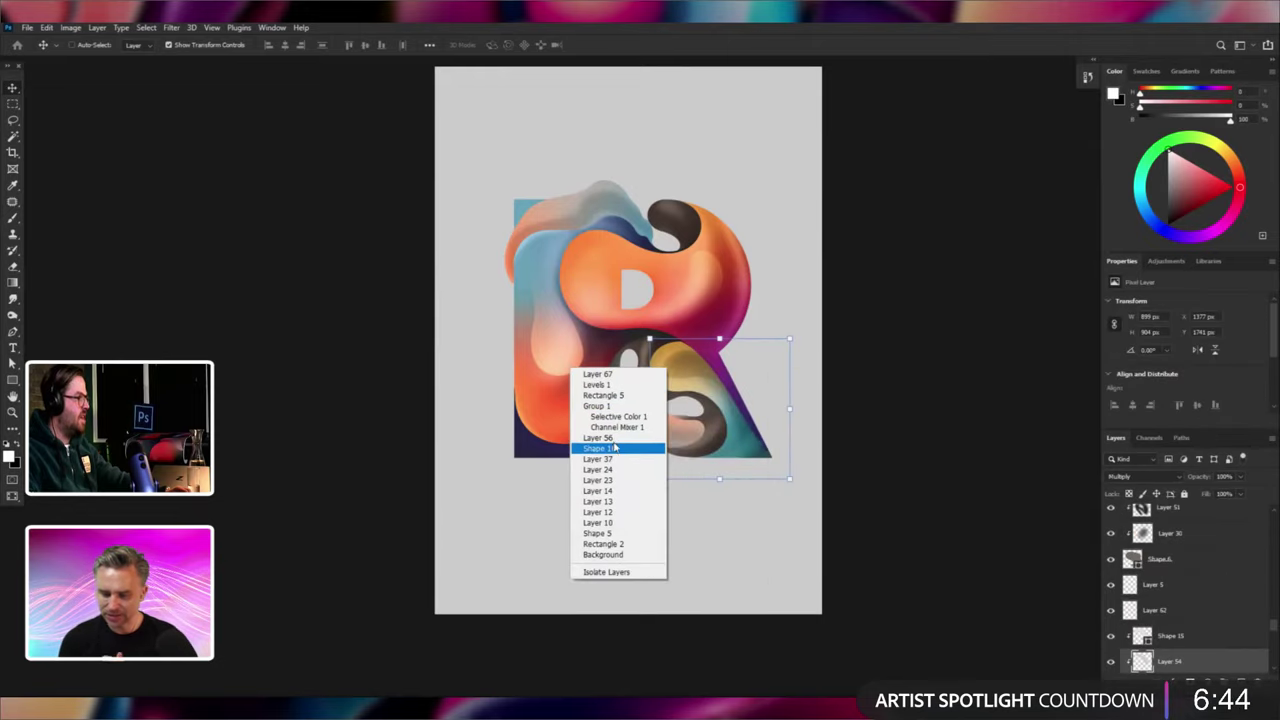
{"action": "left_click", "coordinate": [614, 448]}
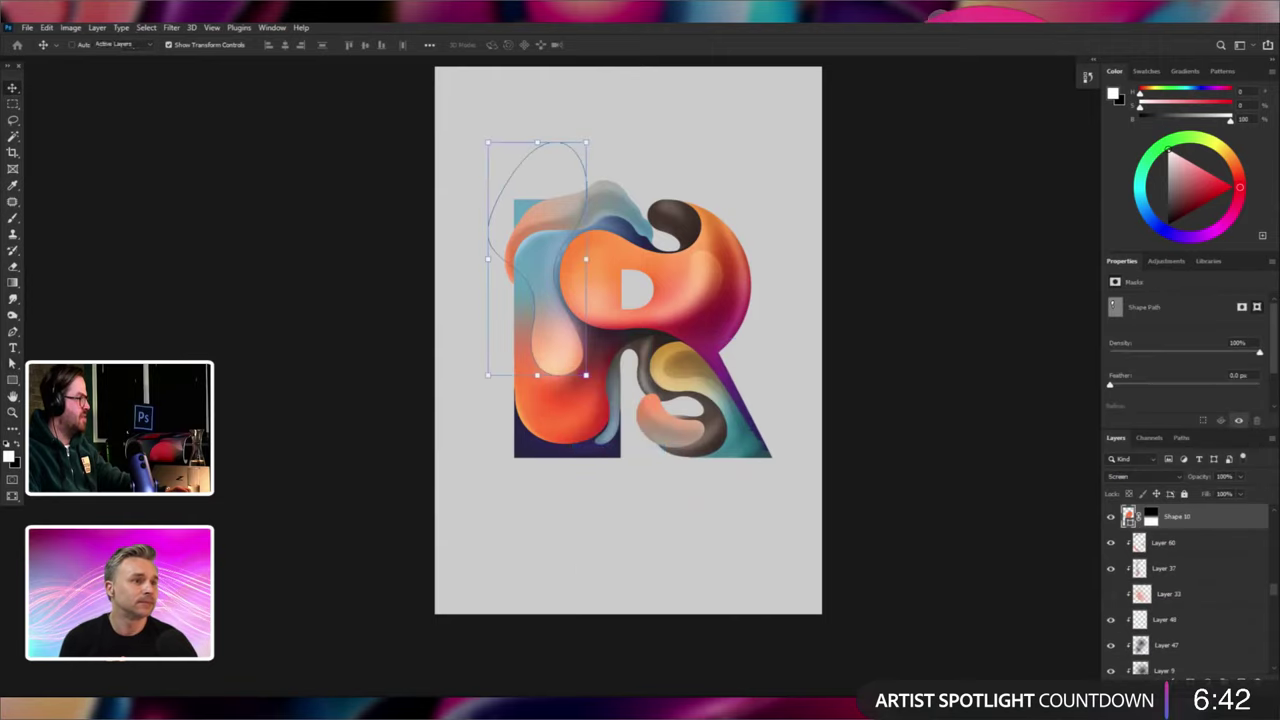
{"action": "key", "text": "u"}
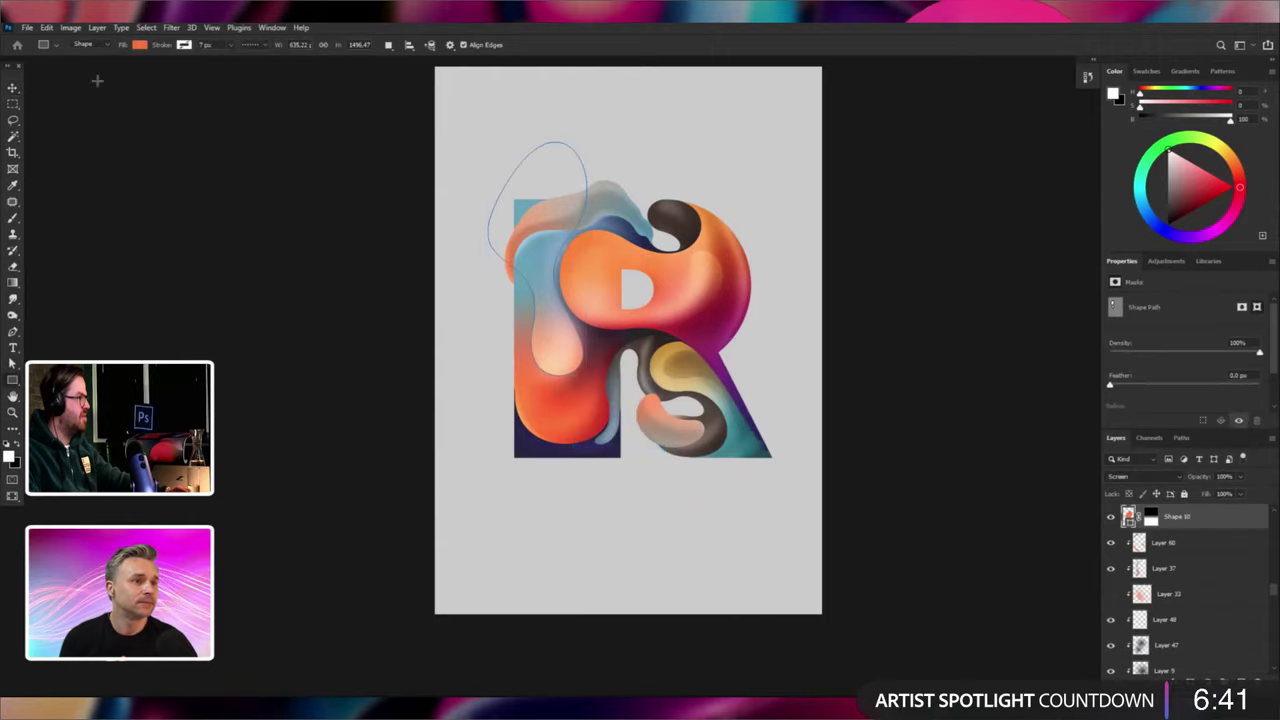
Create a new 1000 × 1000 px document at 300 ppi with a white background.
{"action": "left_click", "coordinate": [27, 27]}
{"action": "left_click", "coordinate": [40, 37]}
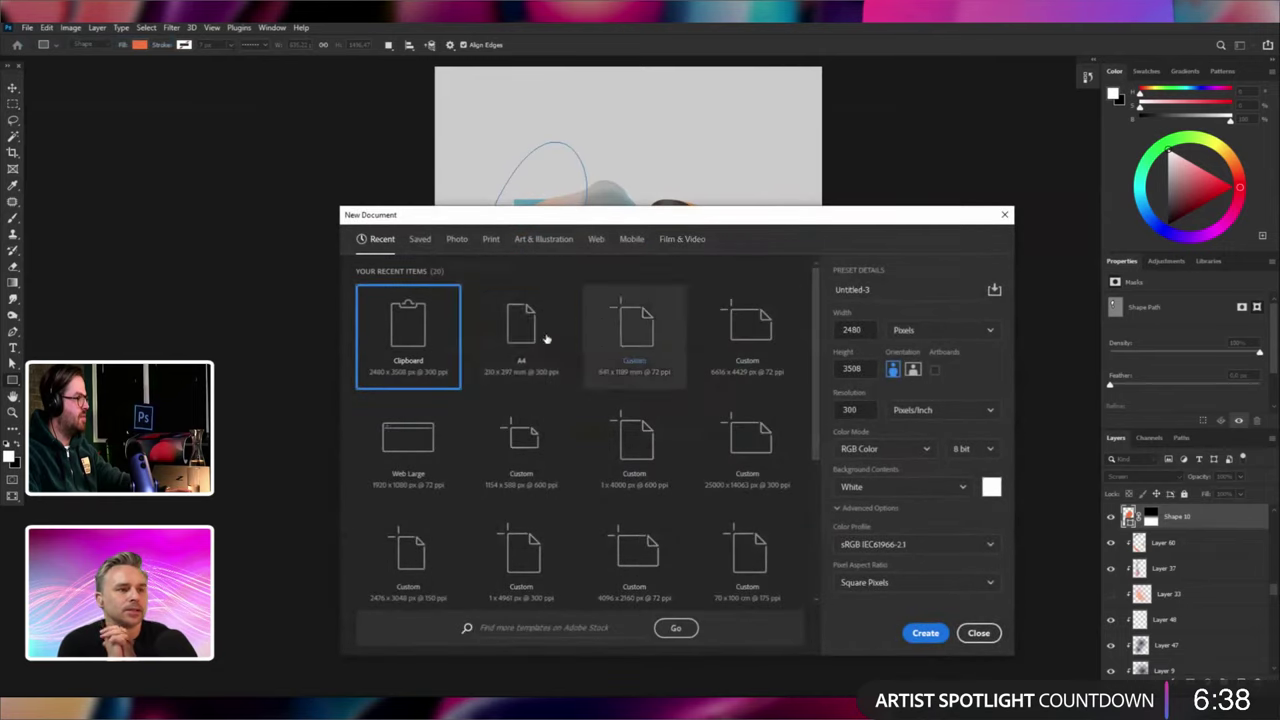
{"action": "double_click", "coordinate": [851, 330]}
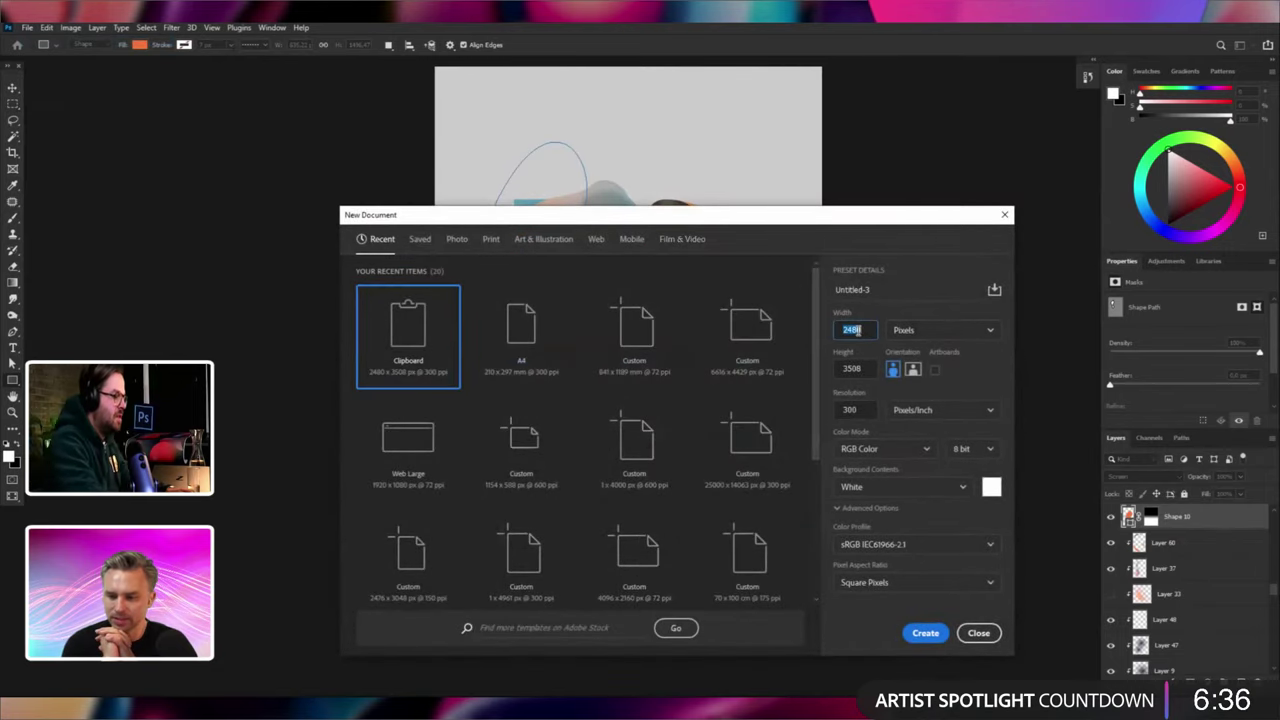
{"action": "type", "text": "1000"}
{"action": "key", "text": "Tab"}
{"action": "key", "text": "Tab"}
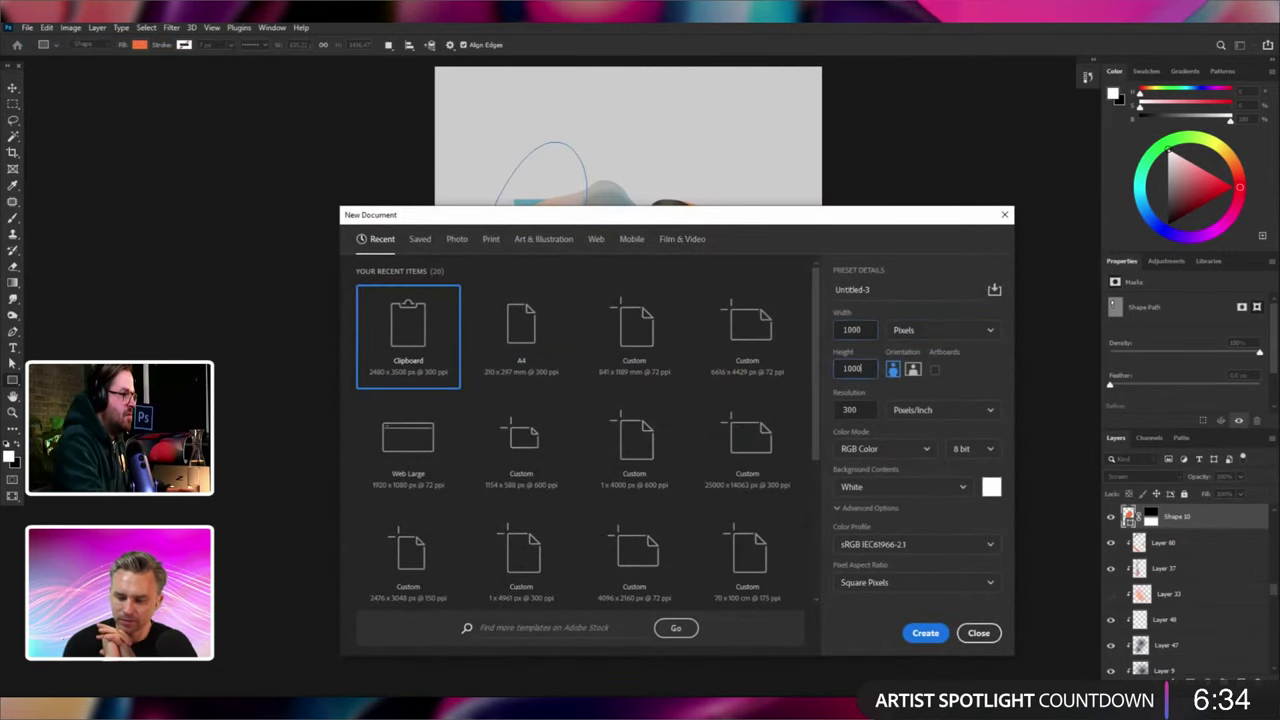
{"action": "type", "text": "1000"}
{"action": "key", "text": "Return"}
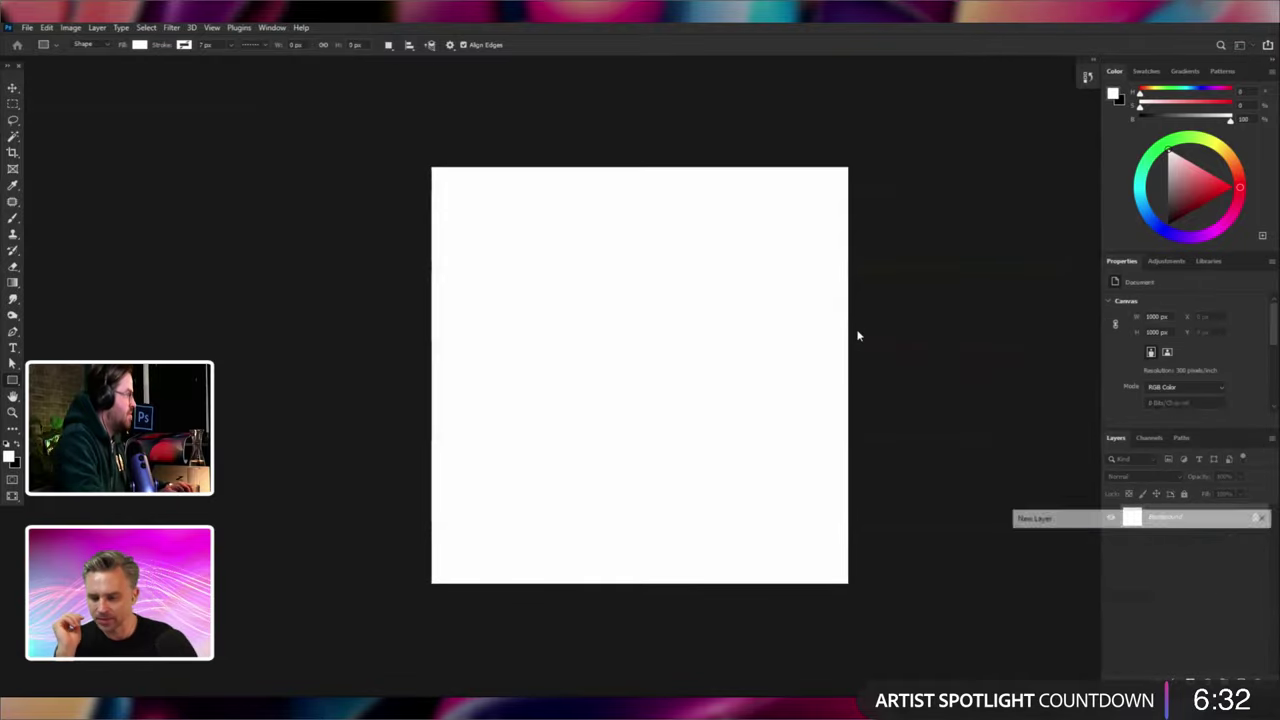
Set the foreground to black and draw a filled bean-shaped blob, about 512 × 469 px, left of the canvas centre with the Pen tool.
{"action": "key", "text": "p"}
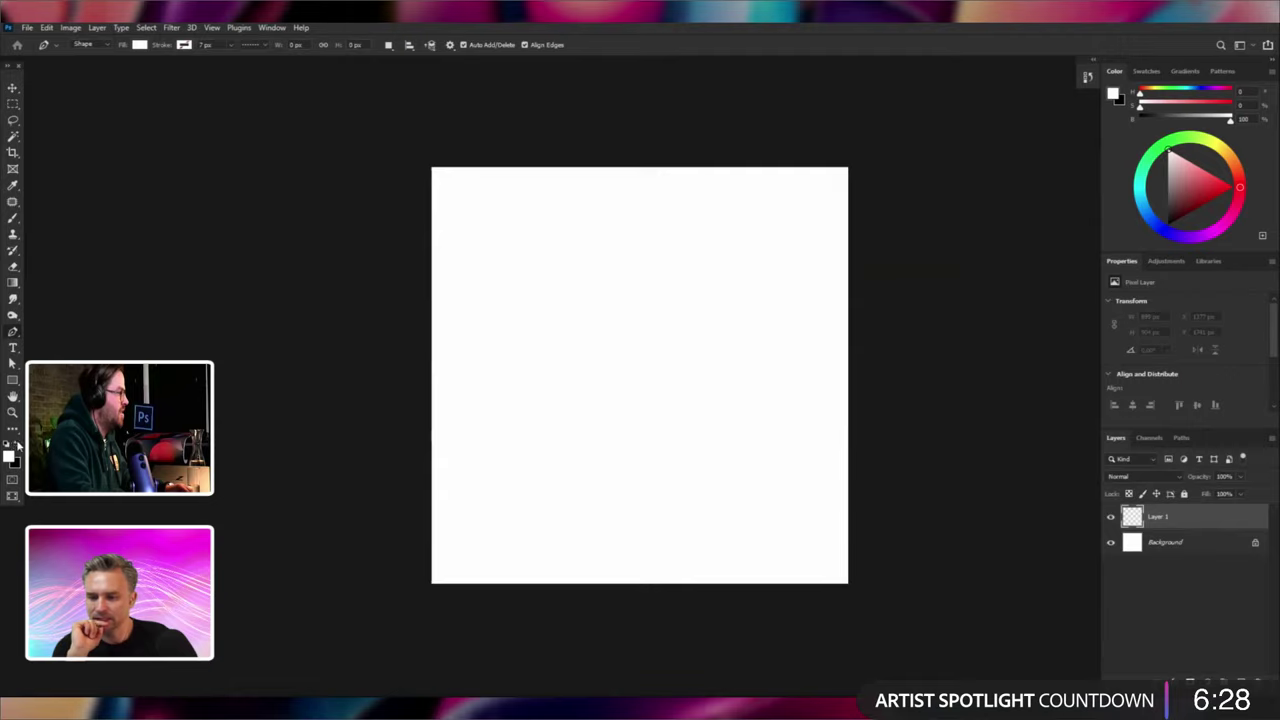
{"action": "left_click", "coordinate": [17, 445]}
{"action": "left_click_drag", "start_coordinate": [498, 392], "coordinate": [426, 474]}
{"action": "left_click_drag", "start_coordinate": [560, 480], "coordinate": [594, 420]}
{"action": "left_click_drag", "start_coordinate": [676, 380], "coordinate": [702, 303]}
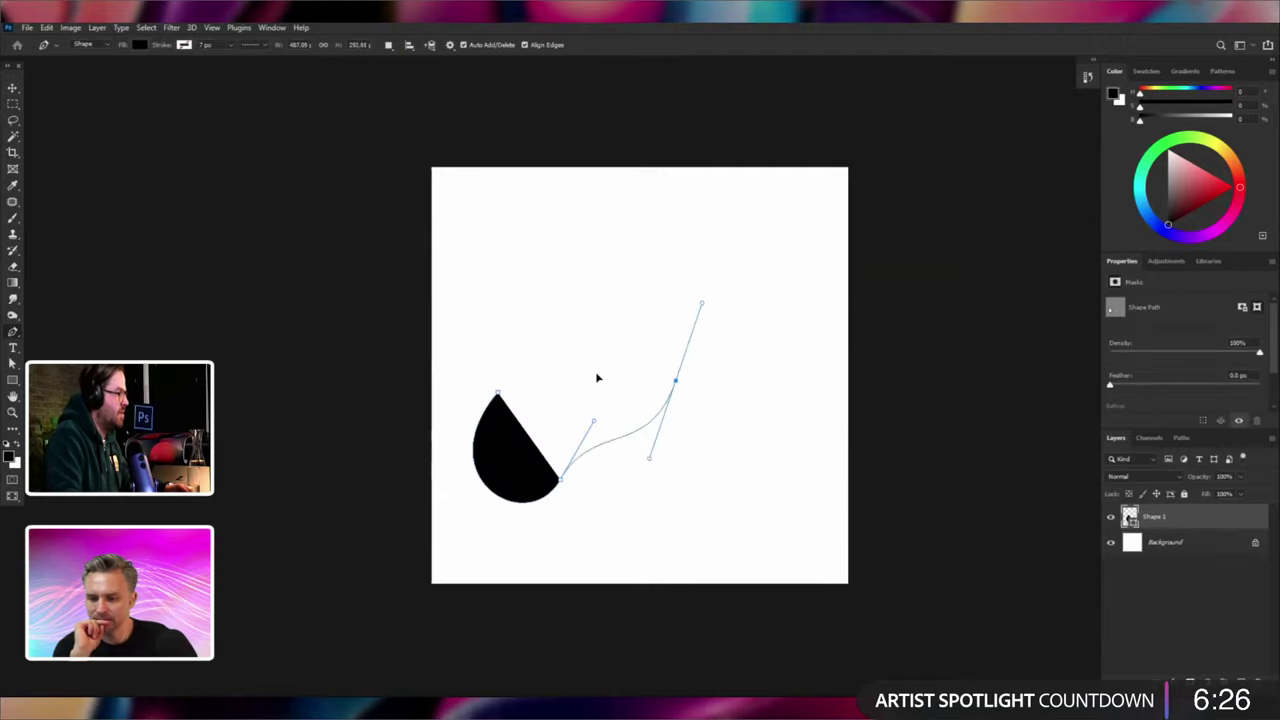
{"action": "left_click_drag", "start_coordinate": [626, 330], "coordinate": [597, 373]}
{"action": "left_click_drag", "start_coordinate": [498, 393], "coordinate": [416, 466]}
Draw a second long curved black blob rising diagonally along the right side of the canvas.
{"action": "left_click_drag", "start_coordinate": [634, 453], "coordinate": [571, 509]}
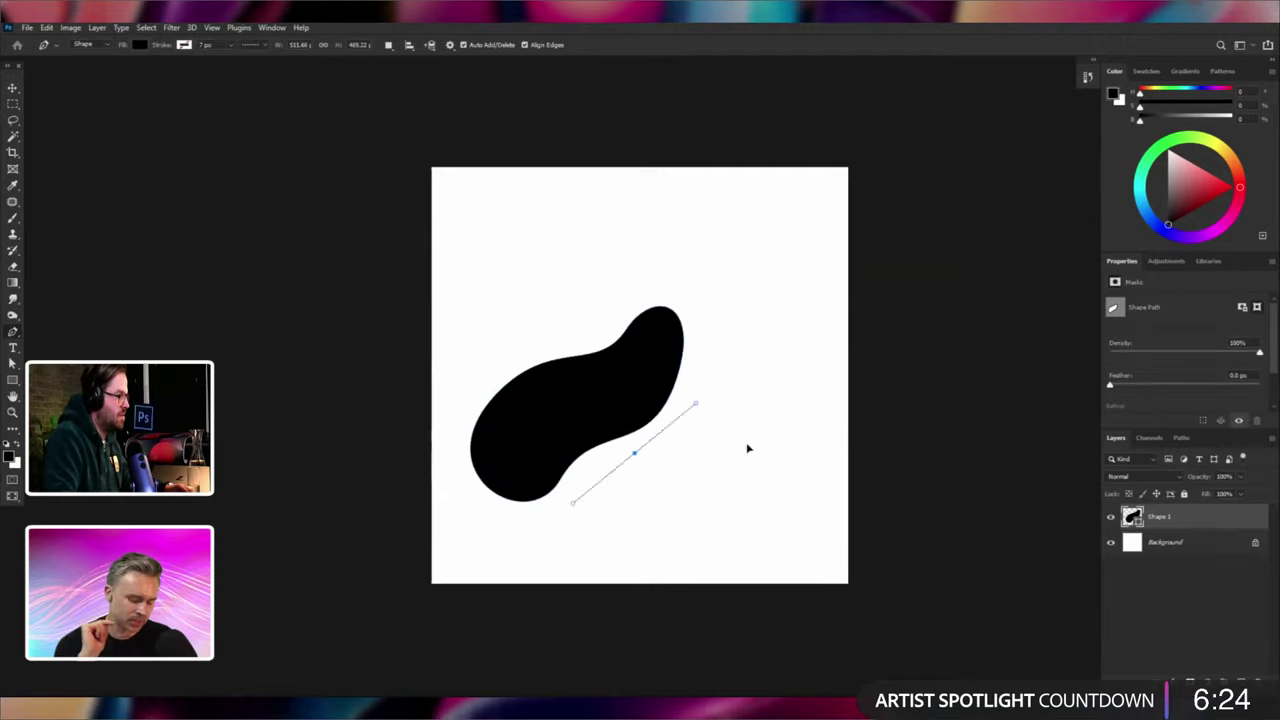
{"action": "left_click_drag", "start_coordinate": [724, 478], "coordinate": [762, 416]}
{"action": "left_click_drag", "start_coordinate": [828, 345], "coordinate": [847, 256]}
{"action": "left_click_drag", "start_coordinate": [760, 278], "coordinate": [756, 317]}
{"action": "left_click_drag", "start_coordinate": [731, 366], "coordinate": [700, 403]}
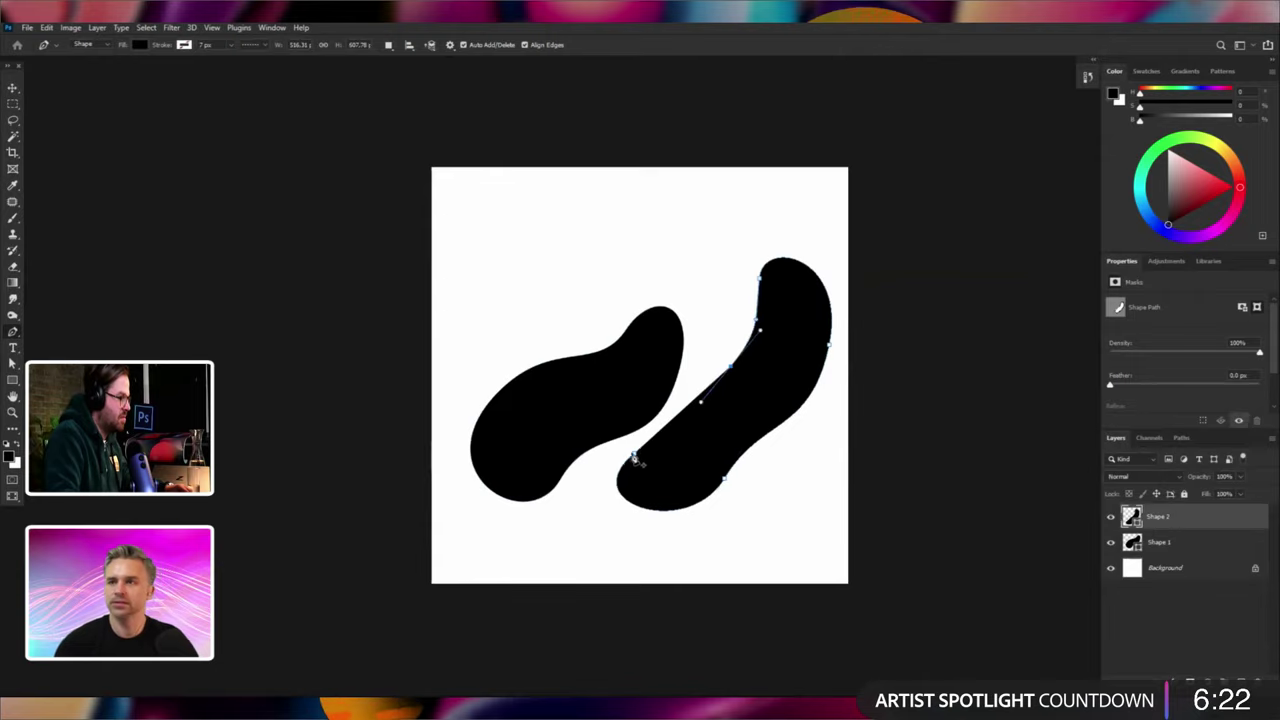
{"action": "left_click_drag", "start_coordinate": [634, 453], "coordinate": [560, 485]}
Draw a wide black blob, about 603 × 323 px, across the upper canvas and a small oval beneath its right end.
{"action": "left_click_drag", "start_coordinate": [549, 236], "coordinate": [489, 271]}
{"action": "left_click_drag", "start_coordinate": [577, 314], "coordinate": [617, 274]}
{"action": "mouse_move", "coordinate": [686, 271]}
{"action": "left_mouse_down"}
{"action": "mouse_move", "coordinate": [740, 245]}
{"action": "mouse_move", "coordinate": [736, 190]}
{"action": "mouse_move", "coordinate": [665, 213]}
{"action": "left_mouse_up"}
{"action": "left_click_drag", "start_coordinate": [549, 236], "coordinate": [446, 294]}
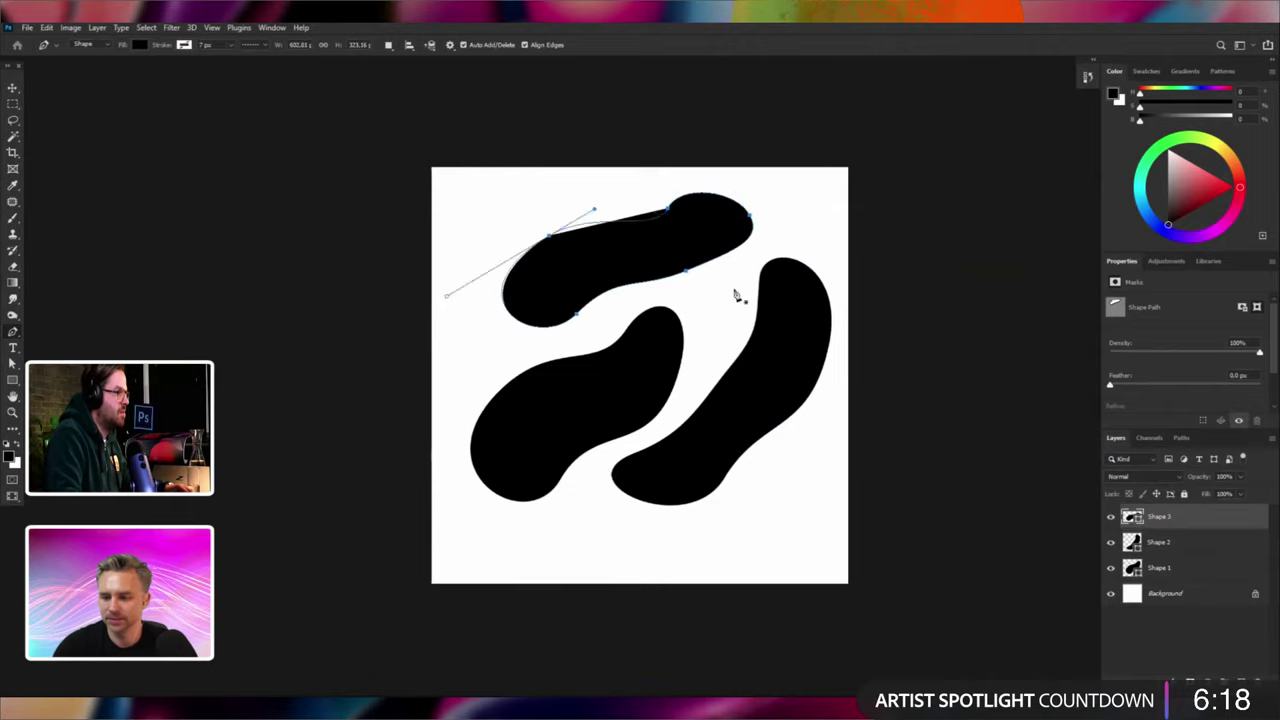
{"action": "left_click_drag", "start_coordinate": [714, 286], "coordinate": [692, 330]}
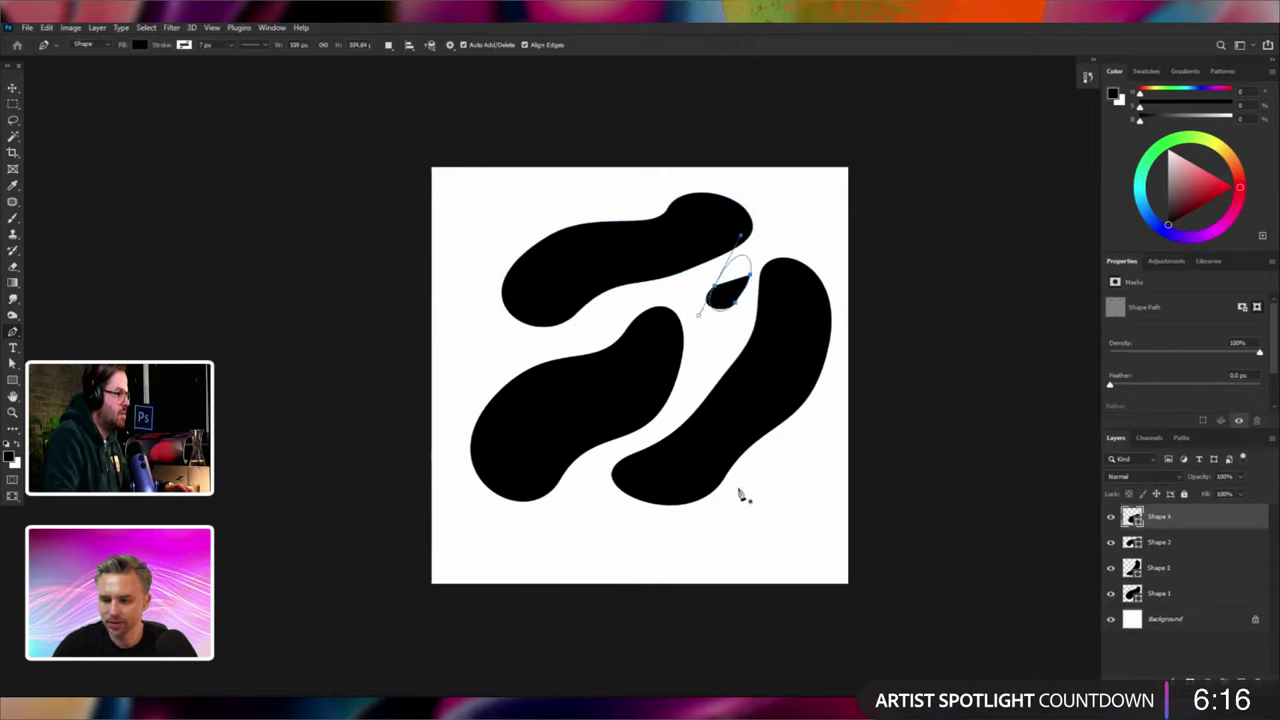
Draw a wide wavy black blob along the canvas's lower edge and a small one in its lower-left corner.
{"action": "left_click_drag", "start_coordinate": [769, 461], "coordinate": [735, 524]}
{"action": "left_click_drag", "start_coordinate": [621, 517], "coordinate": [556, 505]}
{"action": "left_click_drag", "start_coordinate": [564, 573], "coordinate": [617, 586]}
{"action": "left_click_drag", "start_coordinate": [756, 556], "coordinate": [805, 576]}
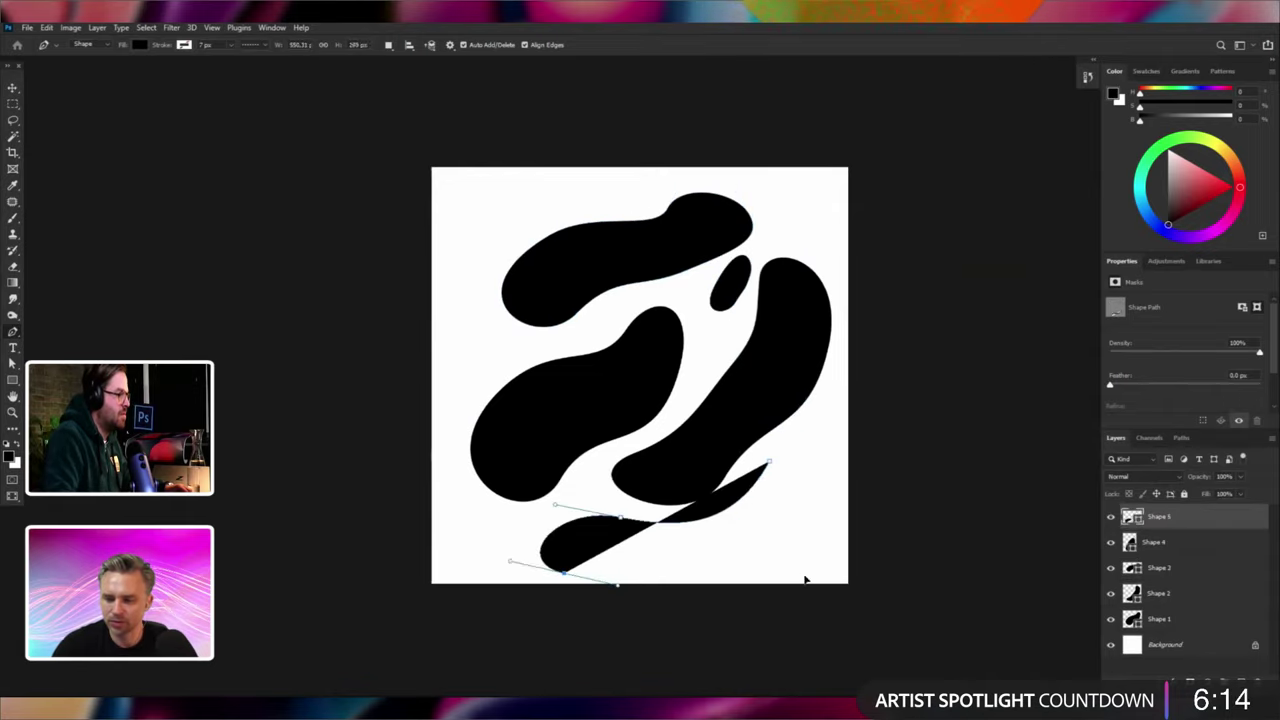
{"action": "left_click_drag", "start_coordinate": [840, 490], "coordinate": [843, 437]}
{"action": "mouse_move", "coordinate": [769, 461]}
{"action": "left_mouse_down"}
{"action": "mouse_move", "coordinate": [727, 524]}
{"action": "mouse_move", "coordinate": [440, 522]}
{"action": "mouse_move", "coordinate": [446, 571]}
{"action": "mouse_move", "coordinate": [501, 582]}
{"action": "mouse_move", "coordinate": [507, 514]}
{"action": "mouse_move", "coordinate": [468, 495]}
{"action": "mouse_move", "coordinate": [438, 570]}
{"action": "left_mouse_up"}
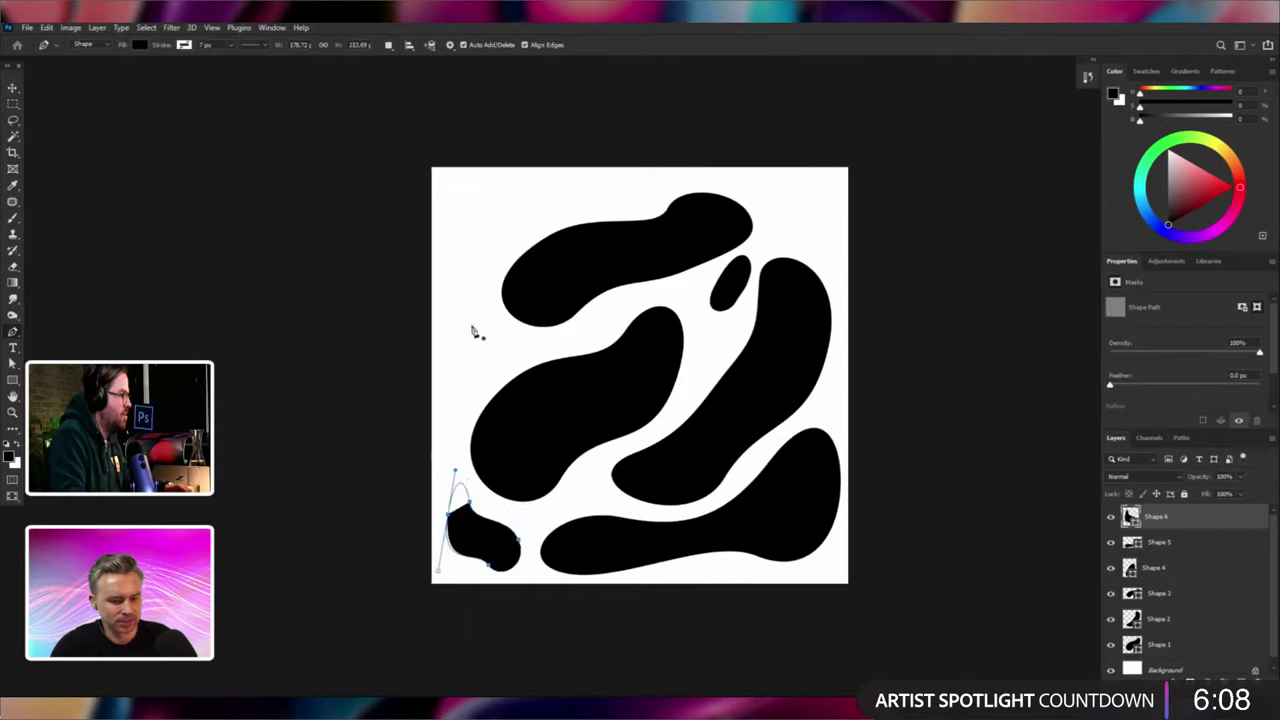
Draw a tall curved black blob in the canvas's upper-left corner.
{"action": "left_click_drag", "start_coordinate": [454, 321], "coordinate": [434, 359]}
{"action": "left_click_drag", "start_coordinate": [538, 234], "coordinate": [611, 188]}
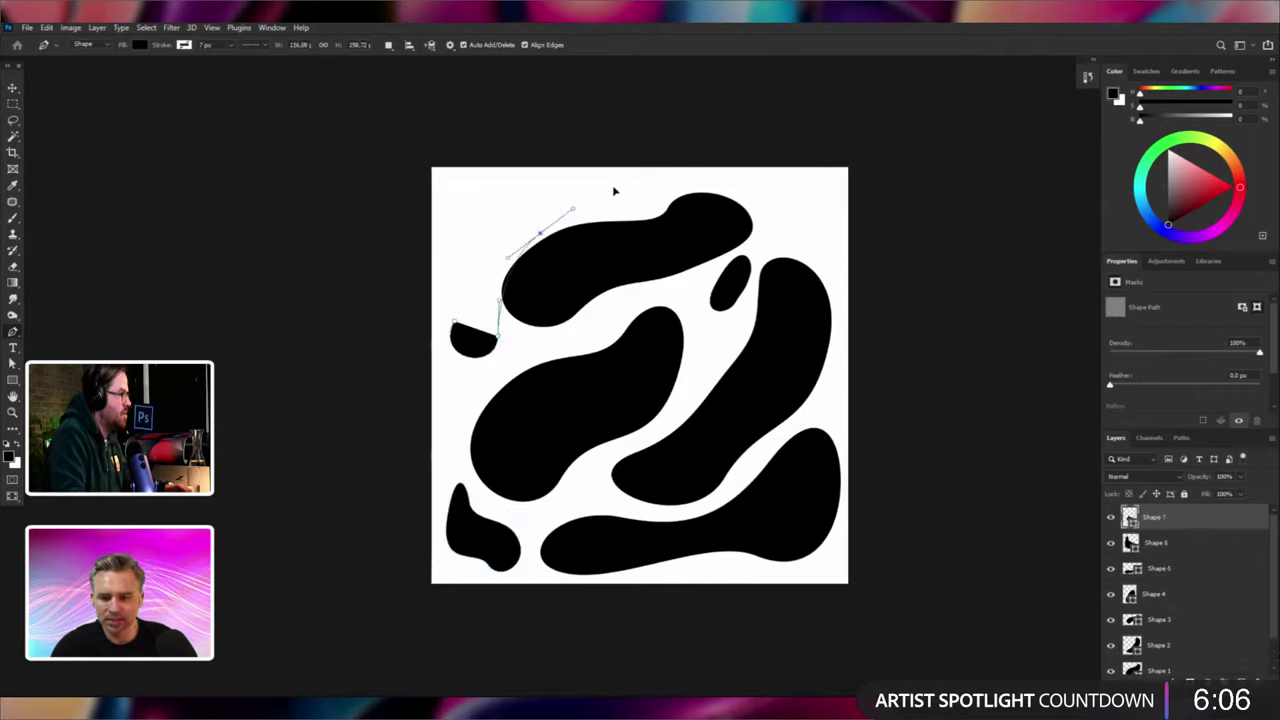
{"action": "left_click_drag", "start_coordinate": [491, 198], "coordinate": [442, 236]}
{"action": "left_click_drag", "start_coordinate": [454, 320], "coordinate": [440, 355]}
Fill the remaining gaps with a small central oval, a three-lobed blob in the upper-right corner and a thin blob near the left edge.
{"action": "left_click_drag", "start_coordinate": [603, 303], "coordinate": [577, 329]}
{"action": "left_click_drag", "start_coordinate": [620, 318], "coordinate": [578, 330]}
{"action": "left_click_drag", "start_coordinate": [774, 192], "coordinate": [745, 205]}
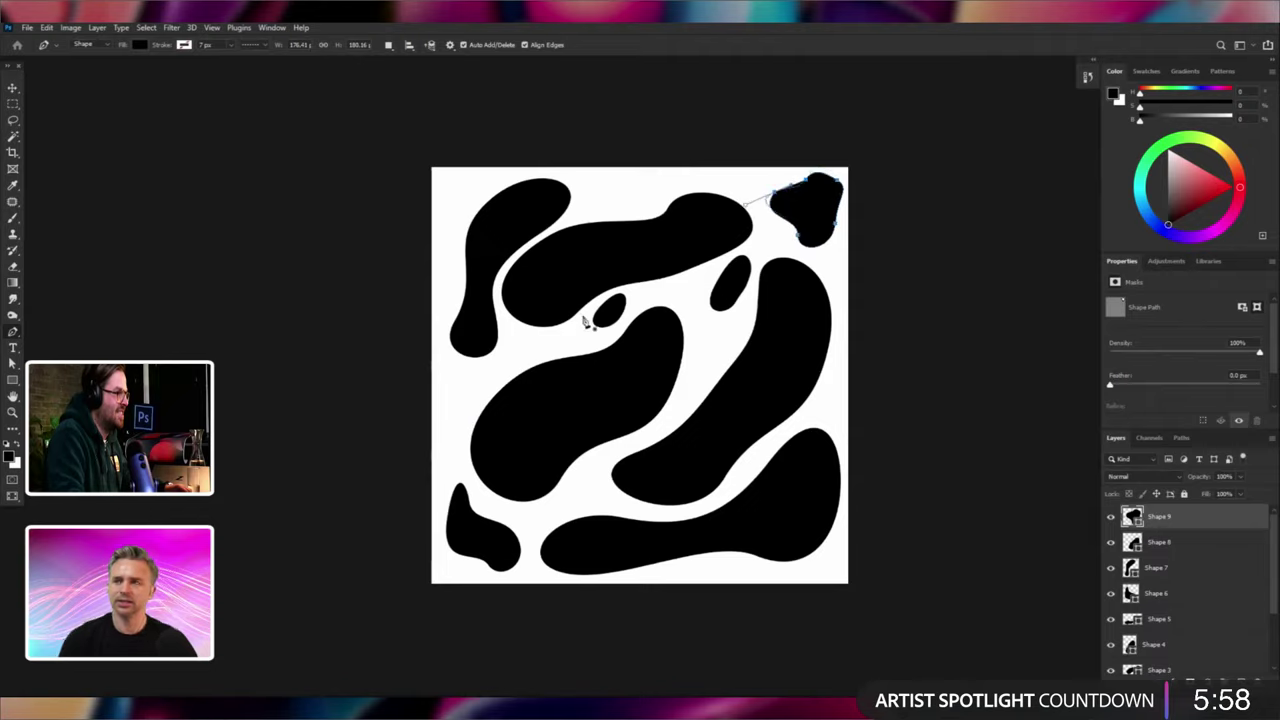
{"action": "mouse_move", "coordinate": [469, 375]}
{"action": "left_mouse_down"}
{"action": "mouse_move", "coordinate": [441, 394]}
{"action": "mouse_move", "coordinate": [531, 348]}
{"action": "mouse_move", "coordinate": [506, 358]}
{"action": "left_mouse_up"}
{"action": "left_click", "coordinate": [472, 381]}
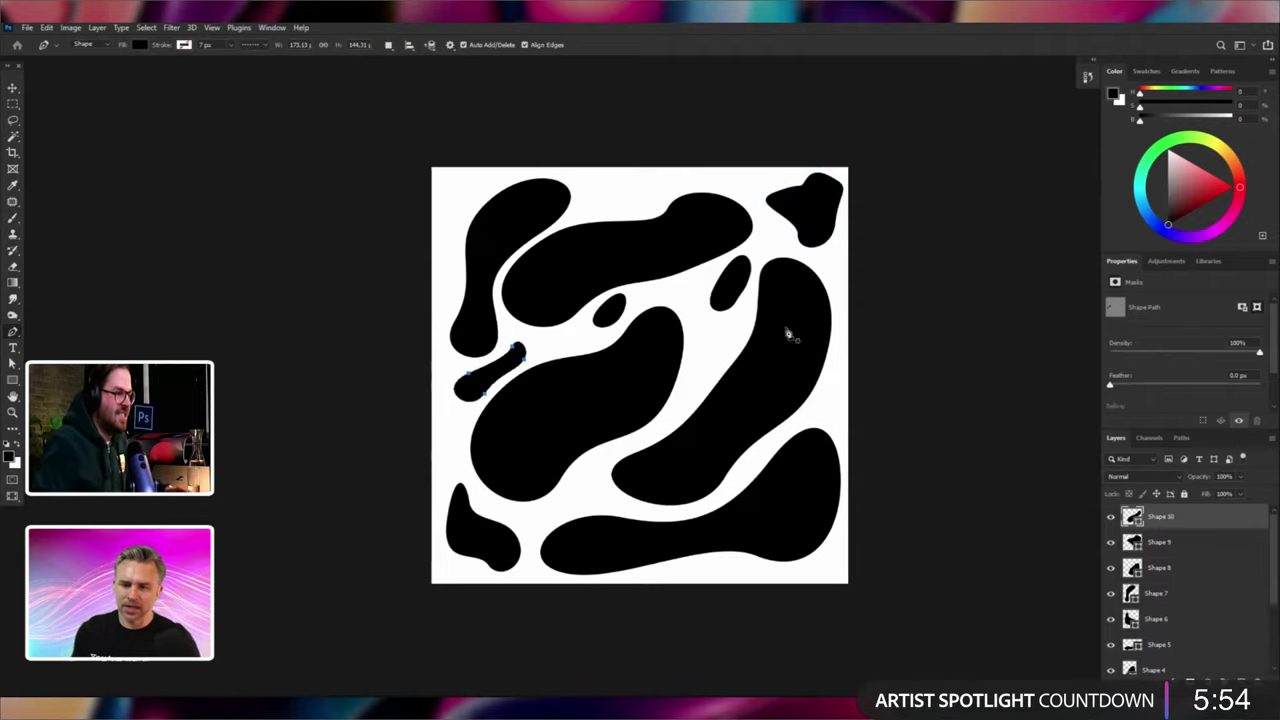
Delete the white Background layer so only the black blobs remain on transparency.
{"action": "scroll", "coordinate": [1178, 630], "scroll_direction": "down", "scroll_amount": 2}
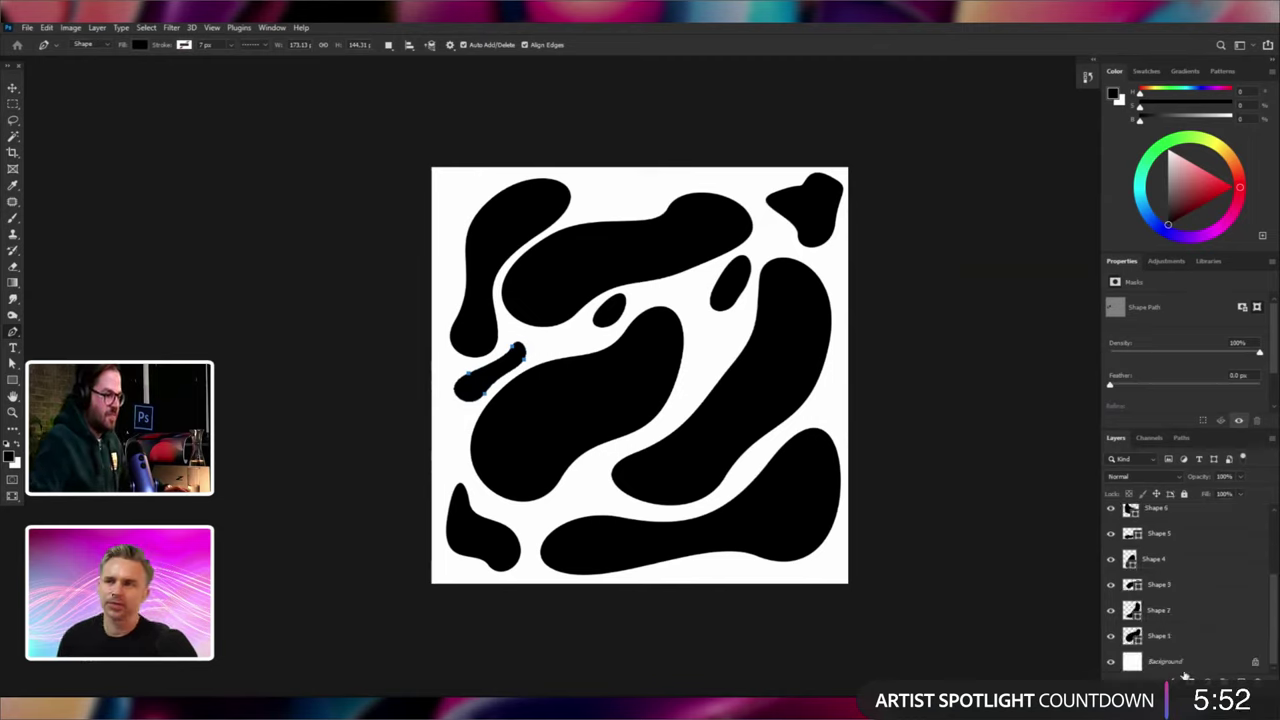
{"action": "left_click", "coordinate": [1183, 666]}
{"action": "key", "text": "Delete"}
{"action": "scroll", "coordinate": [1174, 594], "scroll_direction": "up", "scroll_amount": 3}
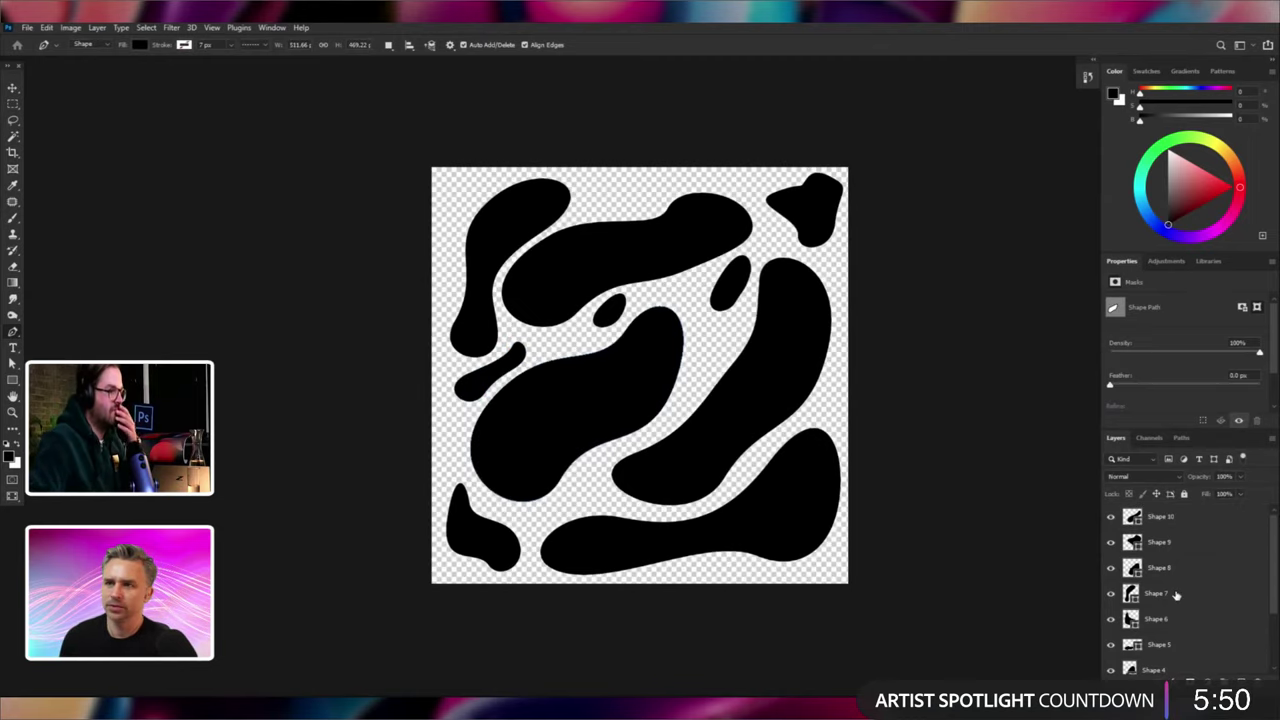
Define the blob artwork as a new pattern, keeping the suggested pattern name.
{"action": "left_click", "coordinate": [172, 30]}
{"action": "mouse_move", "coordinate": [100, 33]}
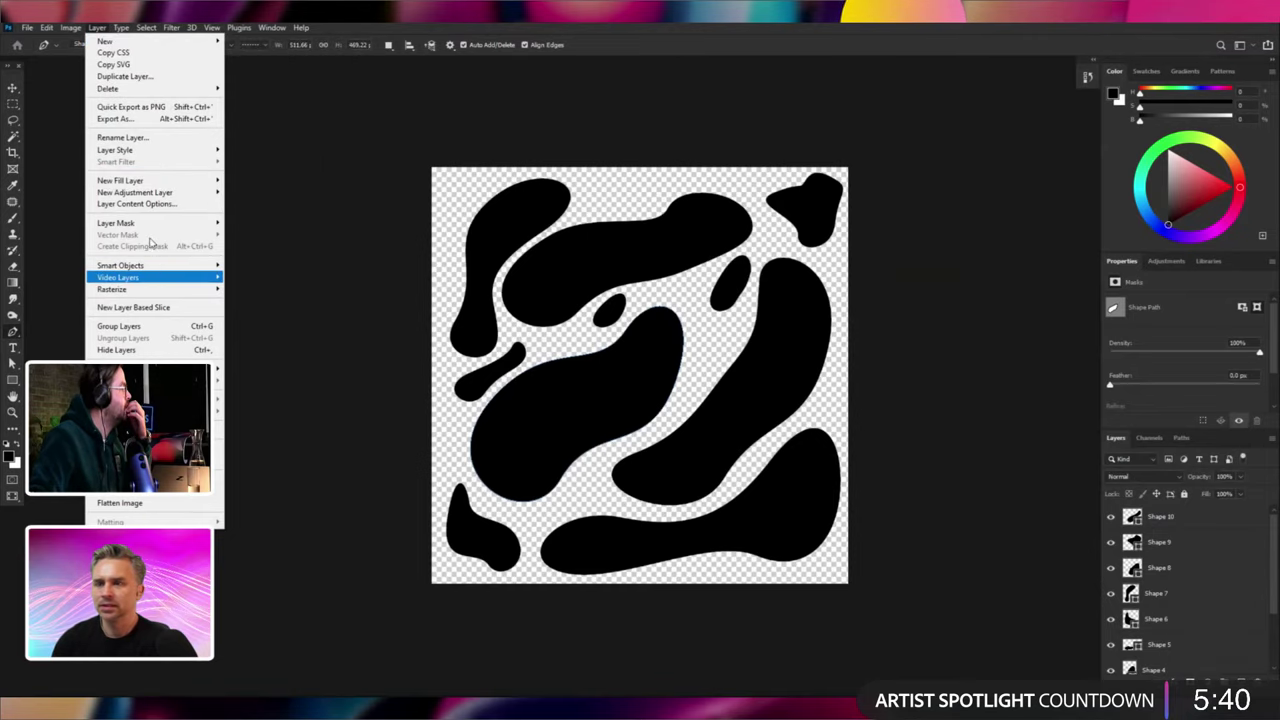
{"action": "mouse_move", "coordinate": [46, 27]}
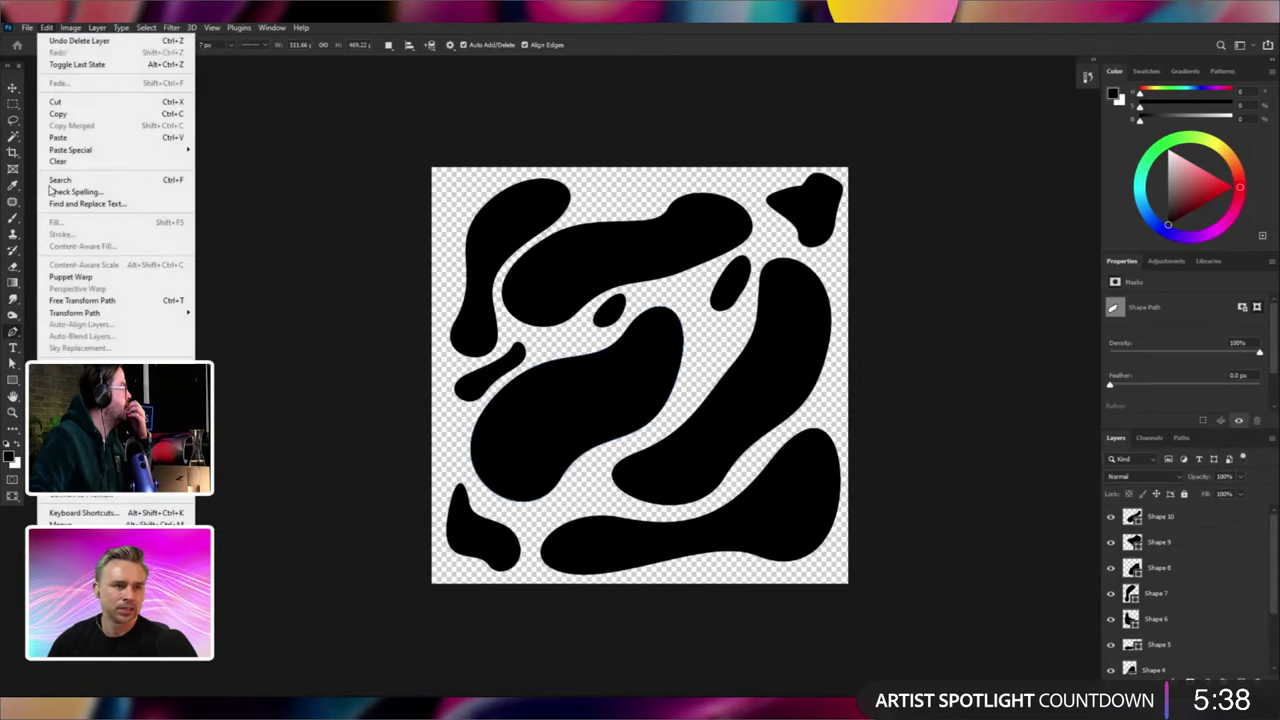
{"action": "left_click", "coordinate": [80, 382]}
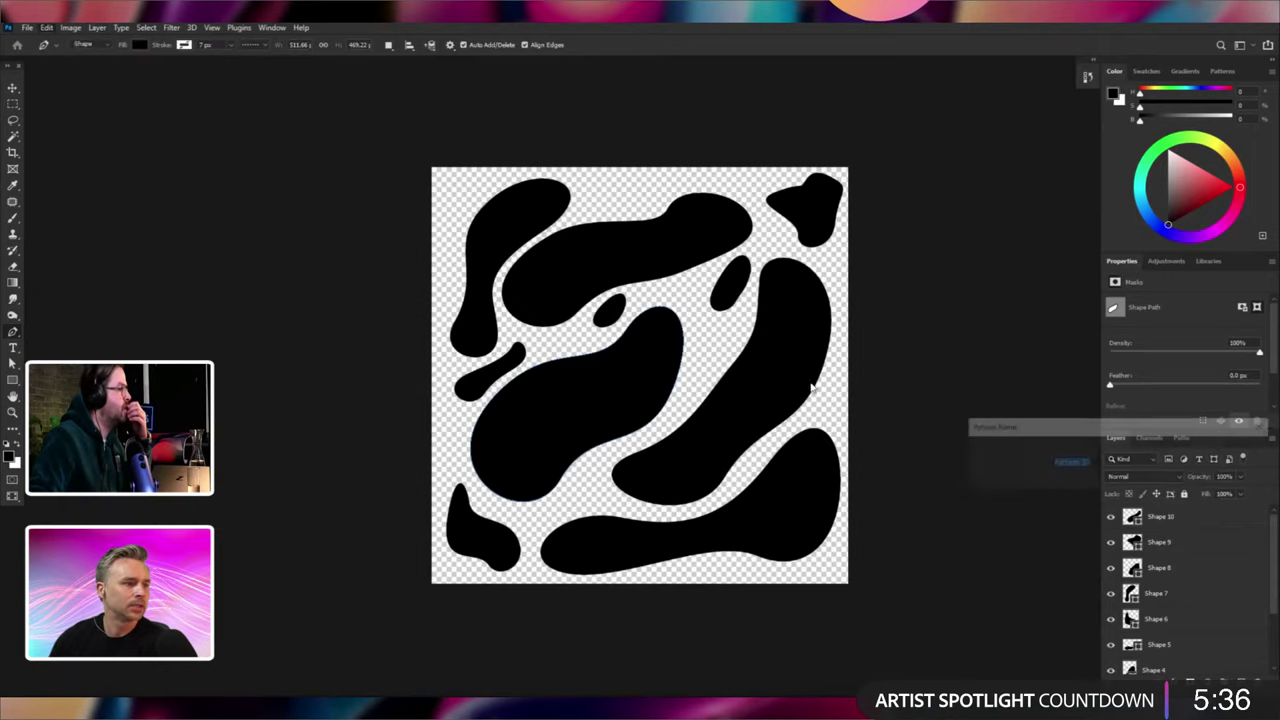
{"action": "left_click", "coordinate": [1254, 456]}
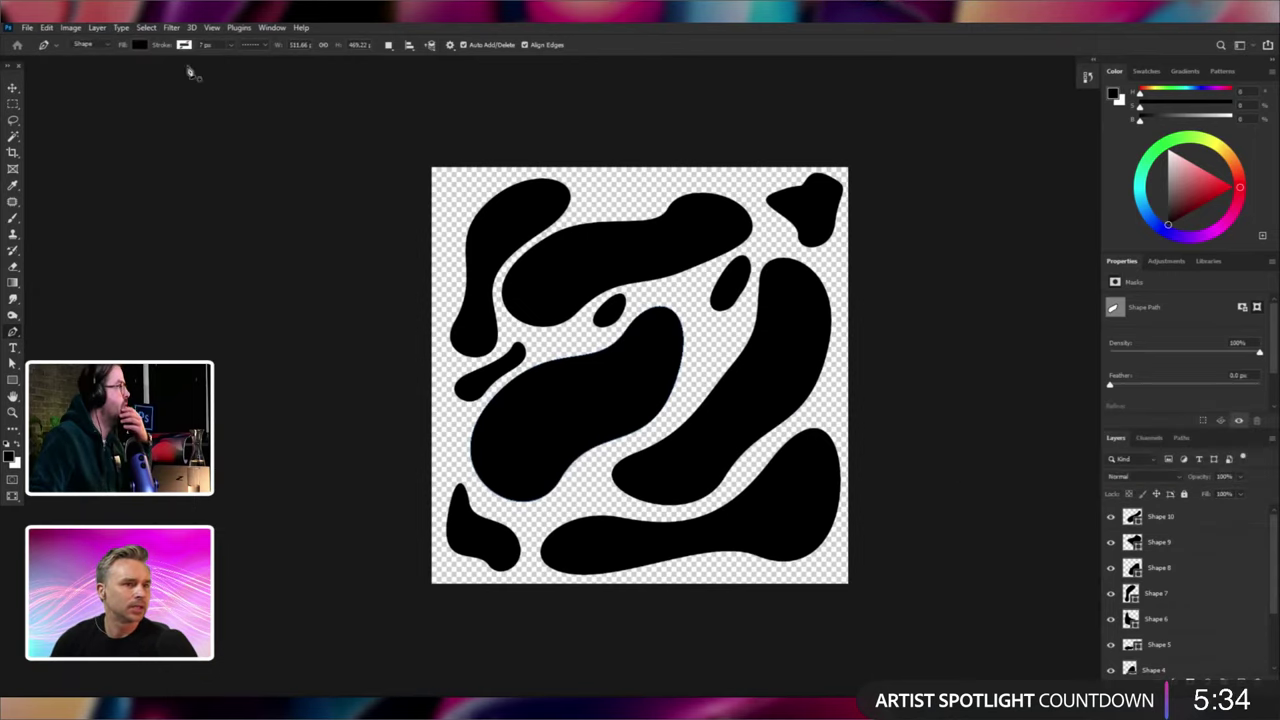
Switch through the open documents back to the shaded colourful R illustration.
{"action": "left_click", "coordinate": [271, 27]}
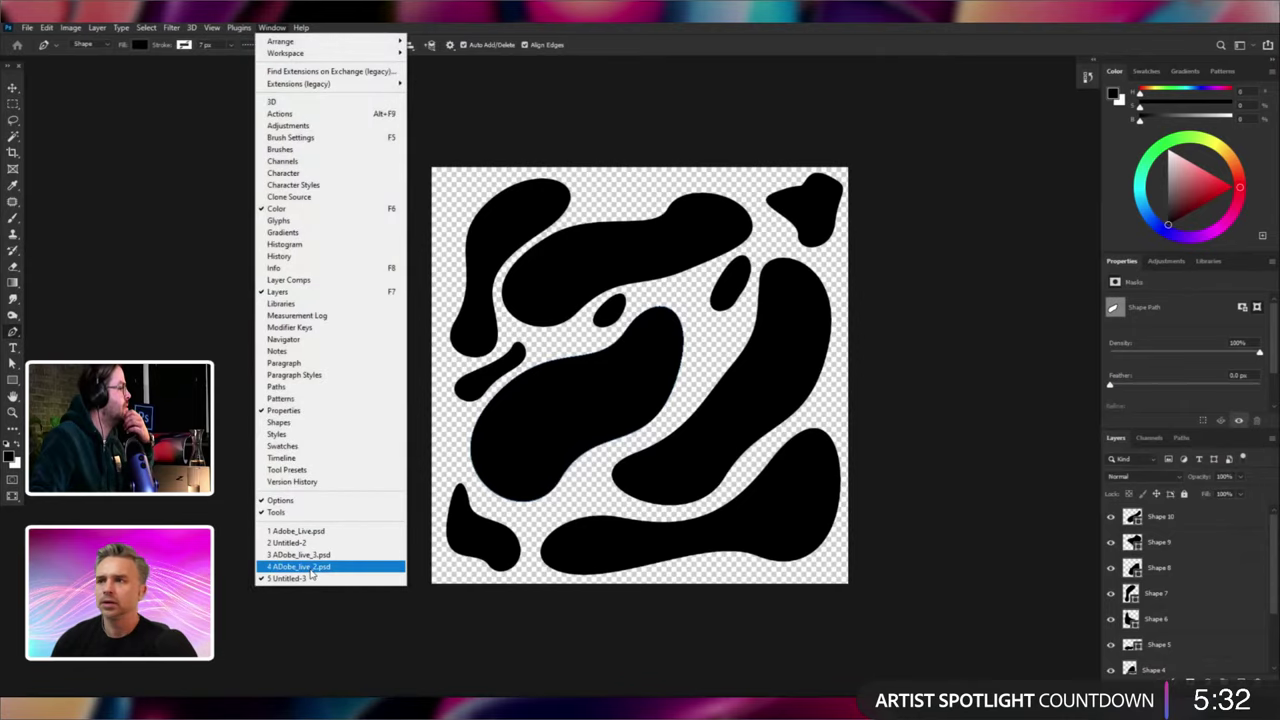
{"action": "left_click", "coordinate": [290, 562]}
{"action": "left_click", "coordinate": [271, 27]}
{"action": "left_click", "coordinate": [288, 550]}
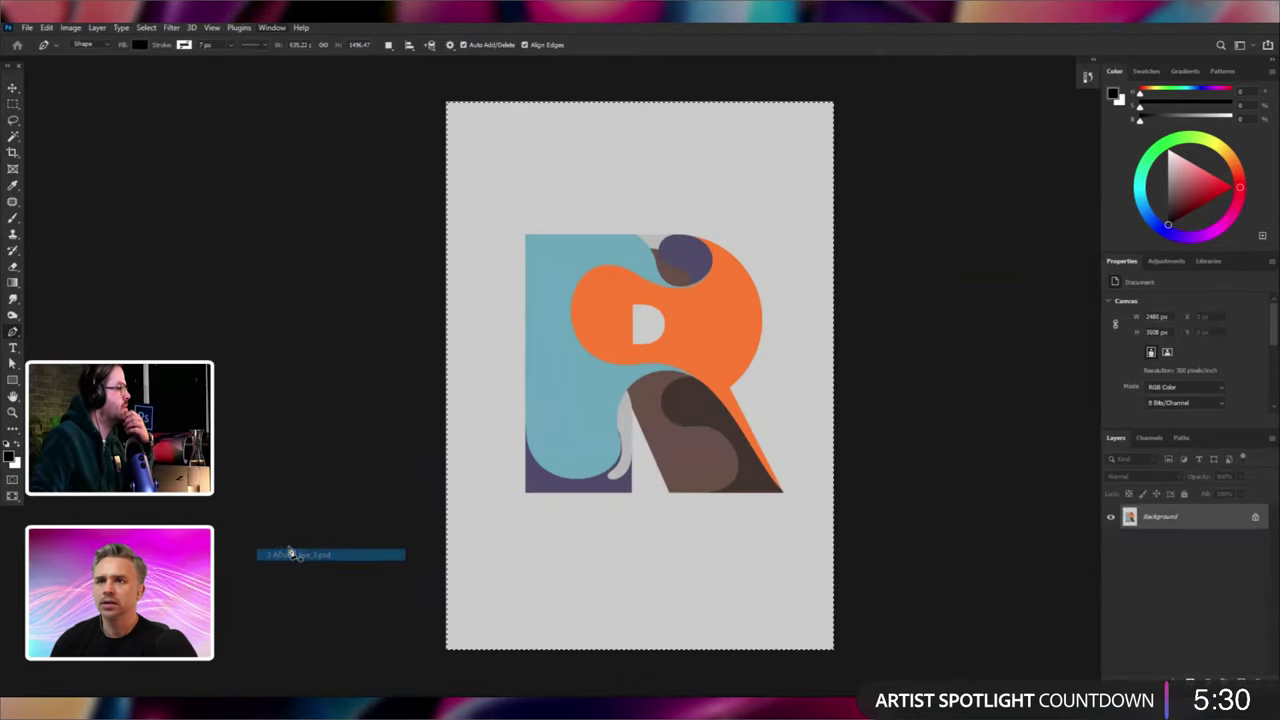
{"action": "left_click", "coordinate": [12, 381]}
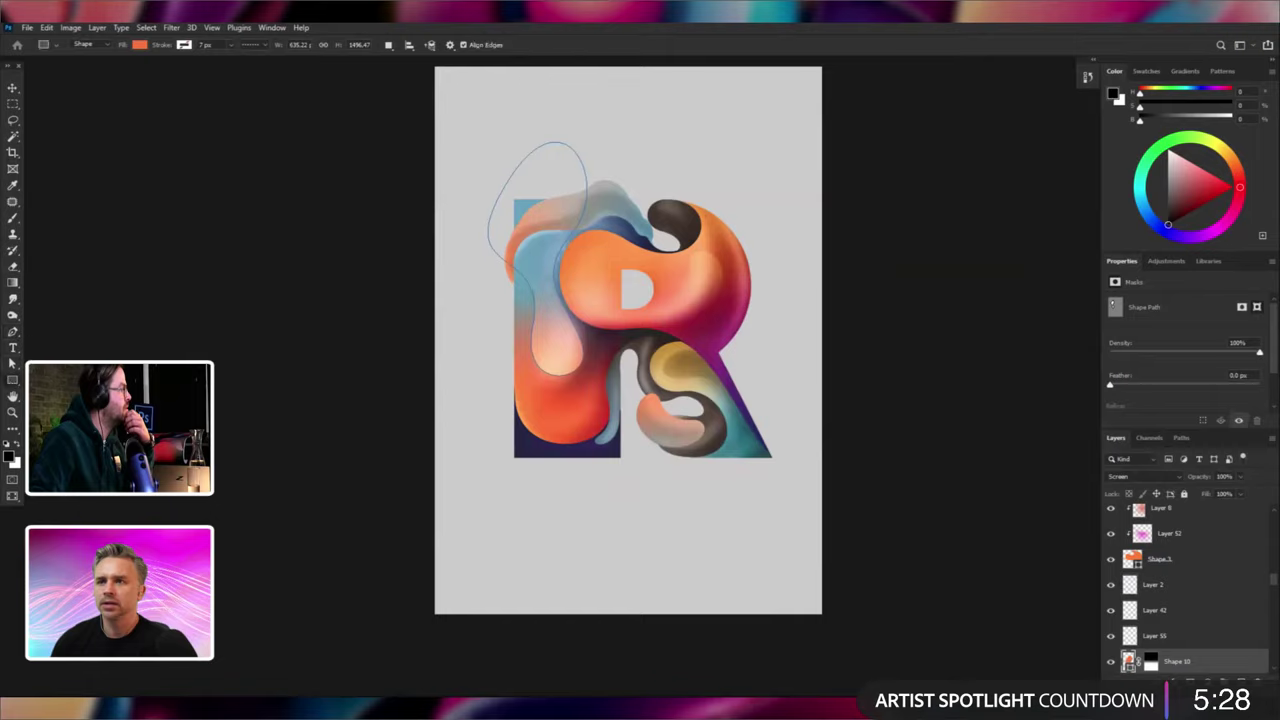
Select Layer 56 beneath the letter's stem and add a new empty layer above it.
{"action": "key", "text": "v"}
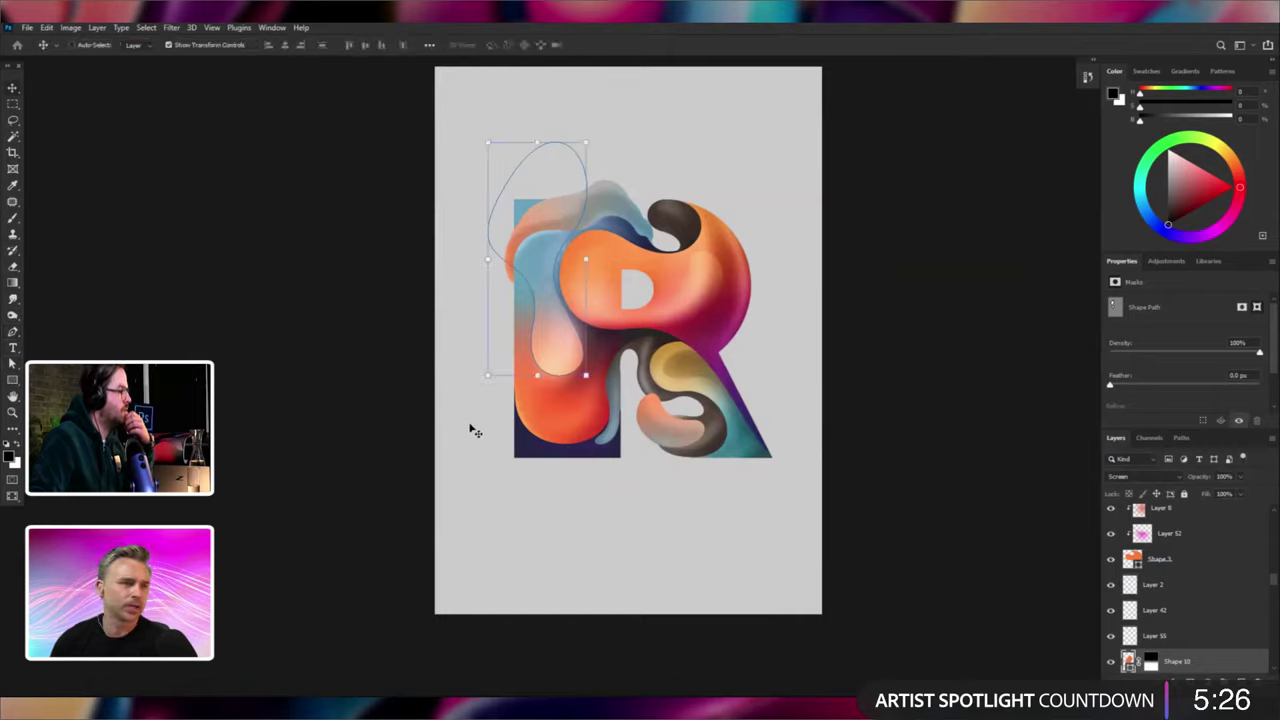
{"action": "right_click", "coordinate": [568, 415]}
{"action": "left_click", "coordinate": [614, 458]}
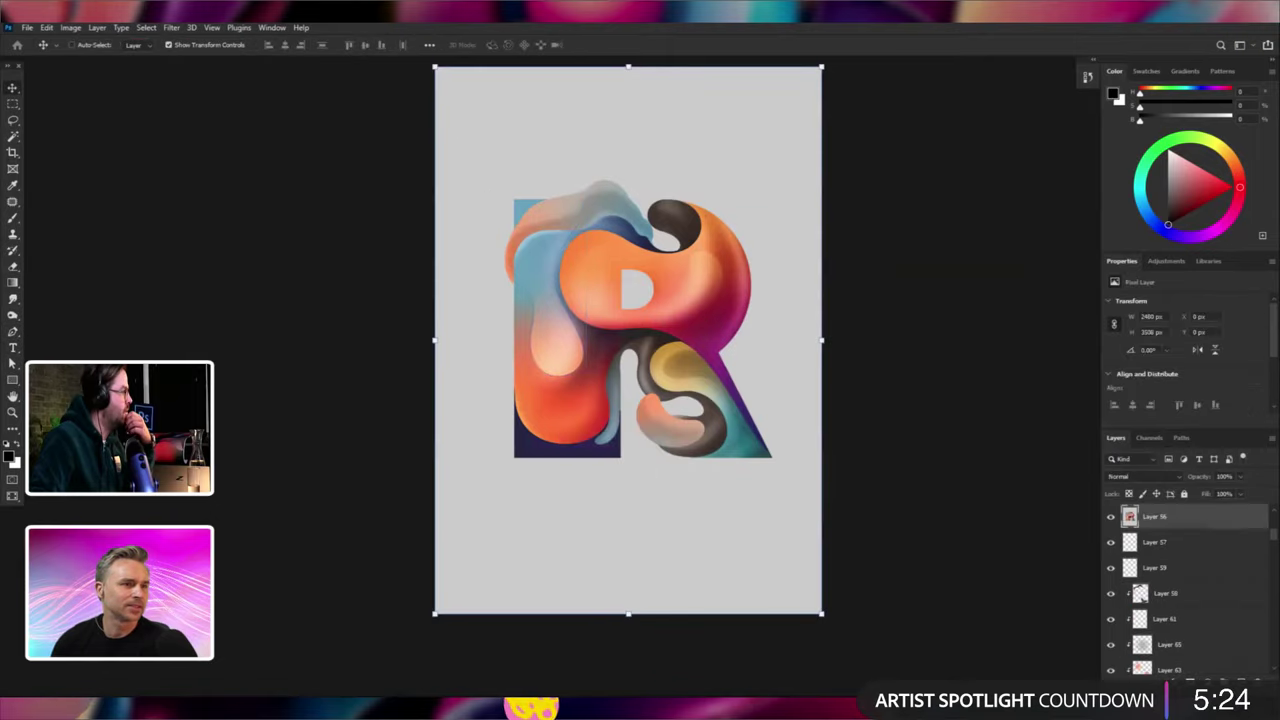
{"action": "left_click", "coordinate": [12, 380]}
{"action": "left_click", "coordinate": [1239, 681]}
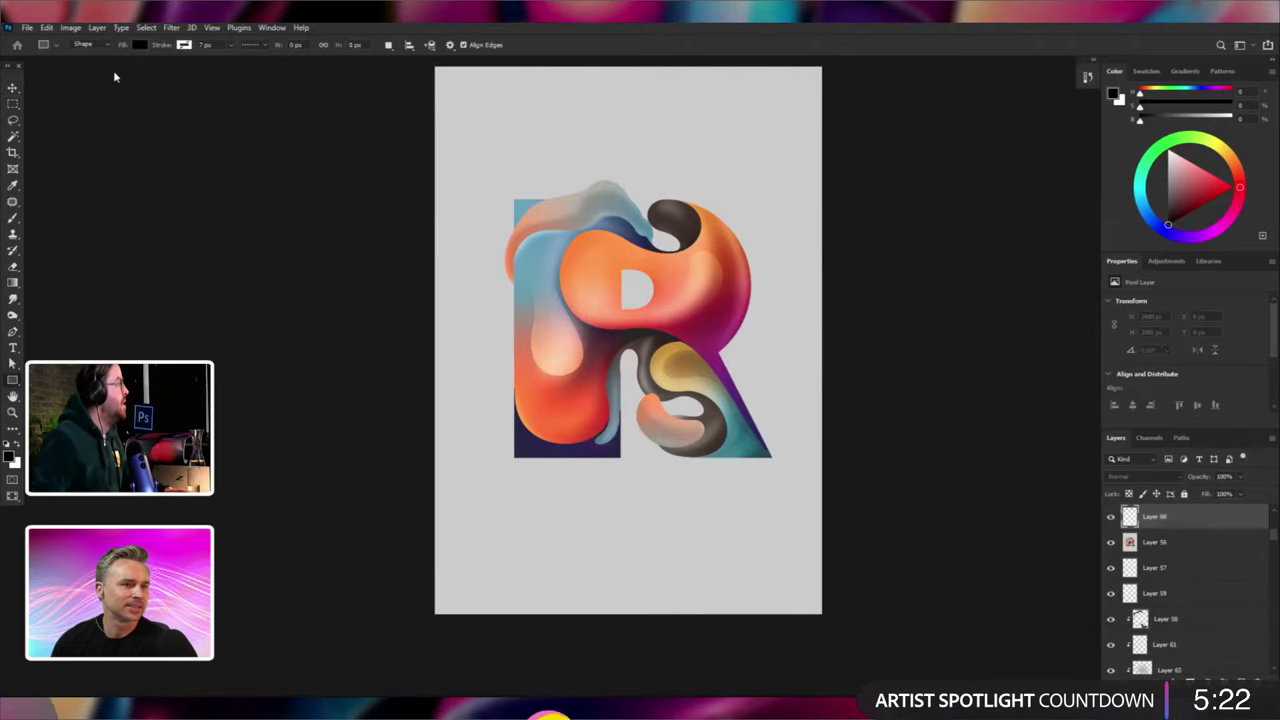
Set the shape fill to the new black blob pattern and draw a 1200 by 1922 px rectangle over the letter's stem.
{"action": "left_click", "coordinate": [143, 46]}
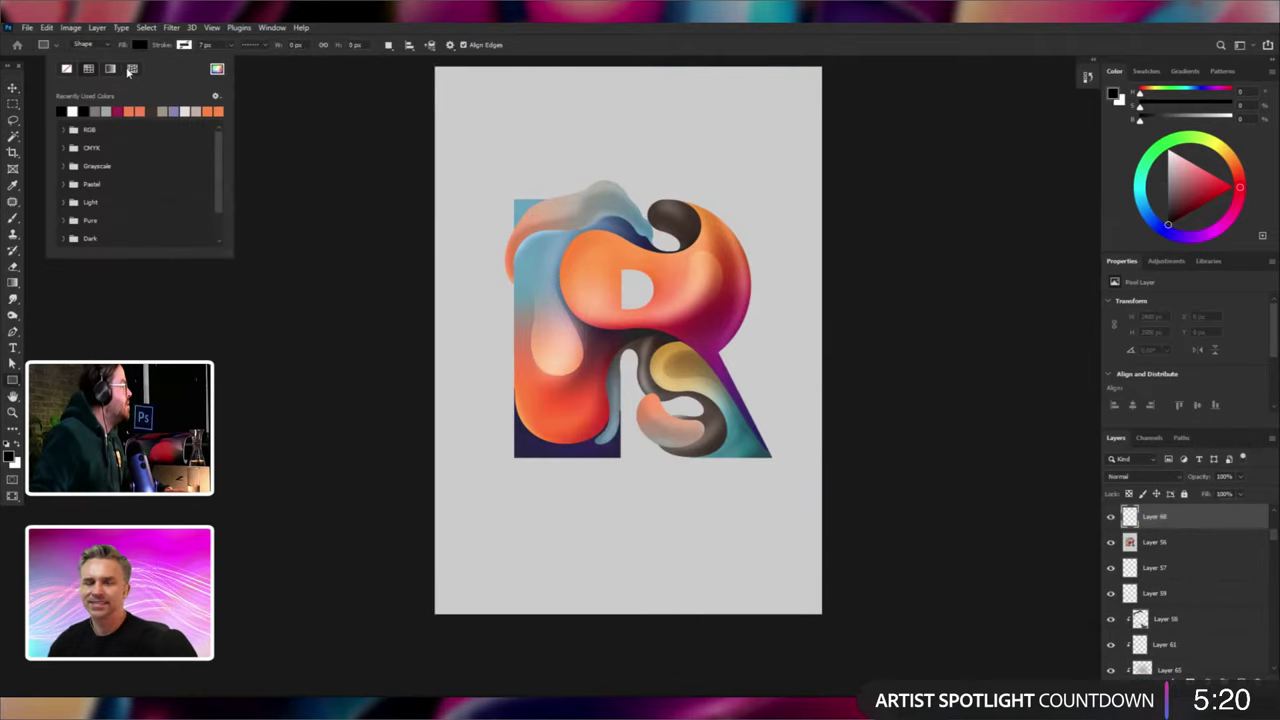
{"action": "left_click", "coordinate": [131, 69]}
{"action": "left_click", "coordinate": [66, 203]}
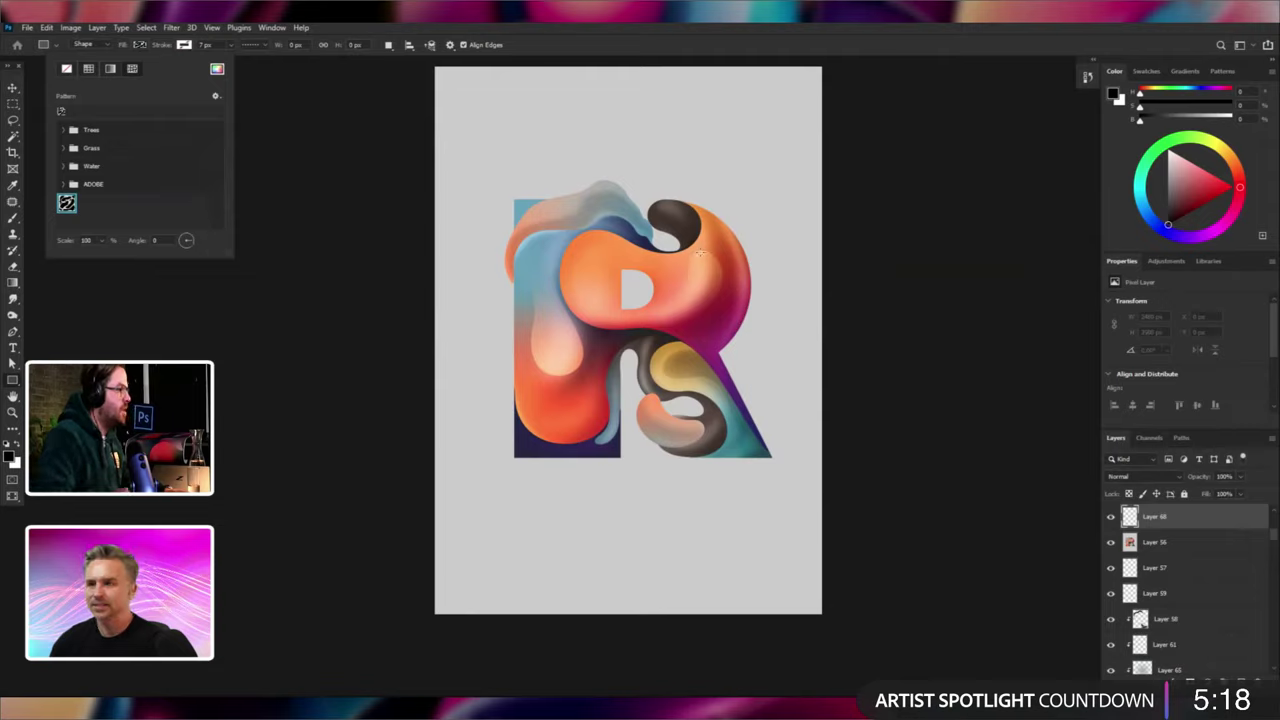
{"action": "left_click_drag", "start_coordinate": [687, 168], "coordinate": [500, 468]}
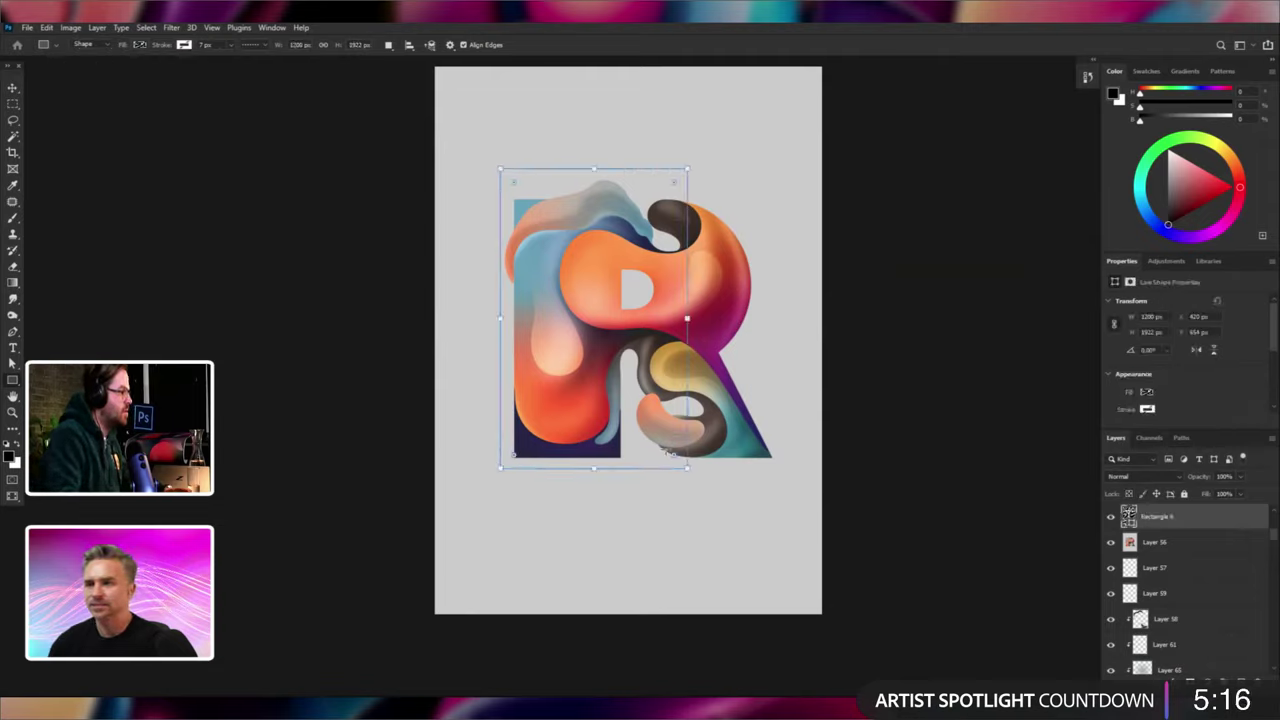
Lower the pattern-filled rectangle through the layer stack until it sits clipped directly below Layer 60.
{"action": "key", "text": "ctrl+bracketleft"}
{"action": "key", "text": "ctrl+bracketleft"}
{"action": "key", "text": "ctrl+bracketleft"}
{"action": "key", "text": "ctrl+bracketleft"}
{"action": "key", "text": "ctrl+bracketleft"}
{"action": "key", "text": "ctrl+bracketleft"}
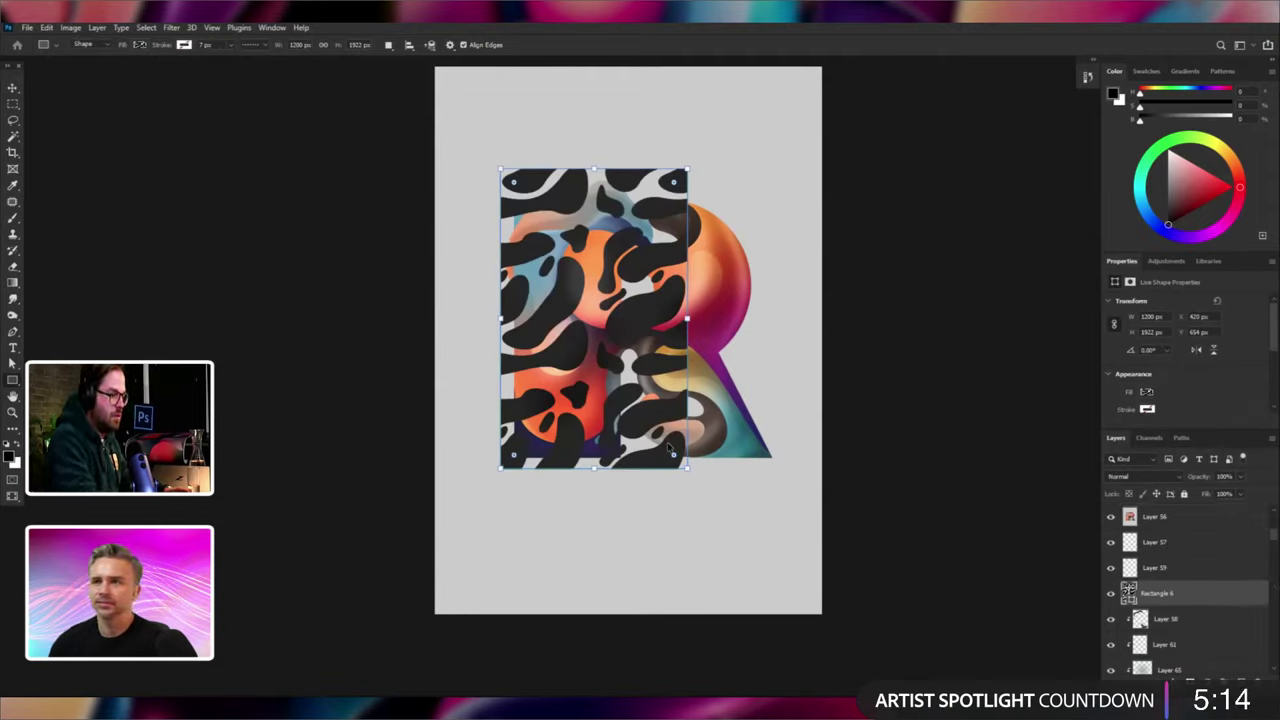
{"action": "key", "text": "ctrl+bracketleft"}
{"action": "key", "text": "ctrl+bracketleft"}
{"action": "key", "text": "ctrl+bracketleft"}
{"action": "key", "text": "ctrl+bracketleft"}
{"action": "key", "text": "ctrl+bracketleft"}
{"action": "key", "text": "ctrl+bracketleft"}
{"action": "key", "text": "ctrl+bracketleft"}
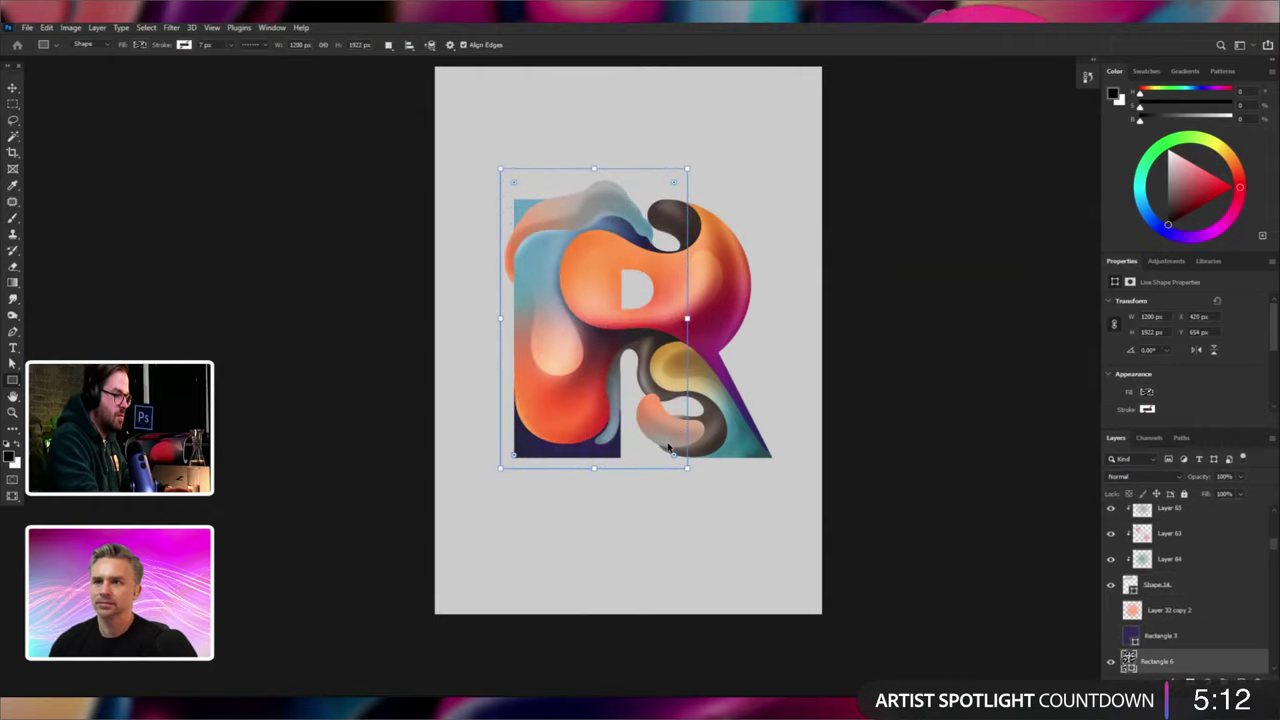
{"action": "key", "text": "ctrl+bracketleft"}
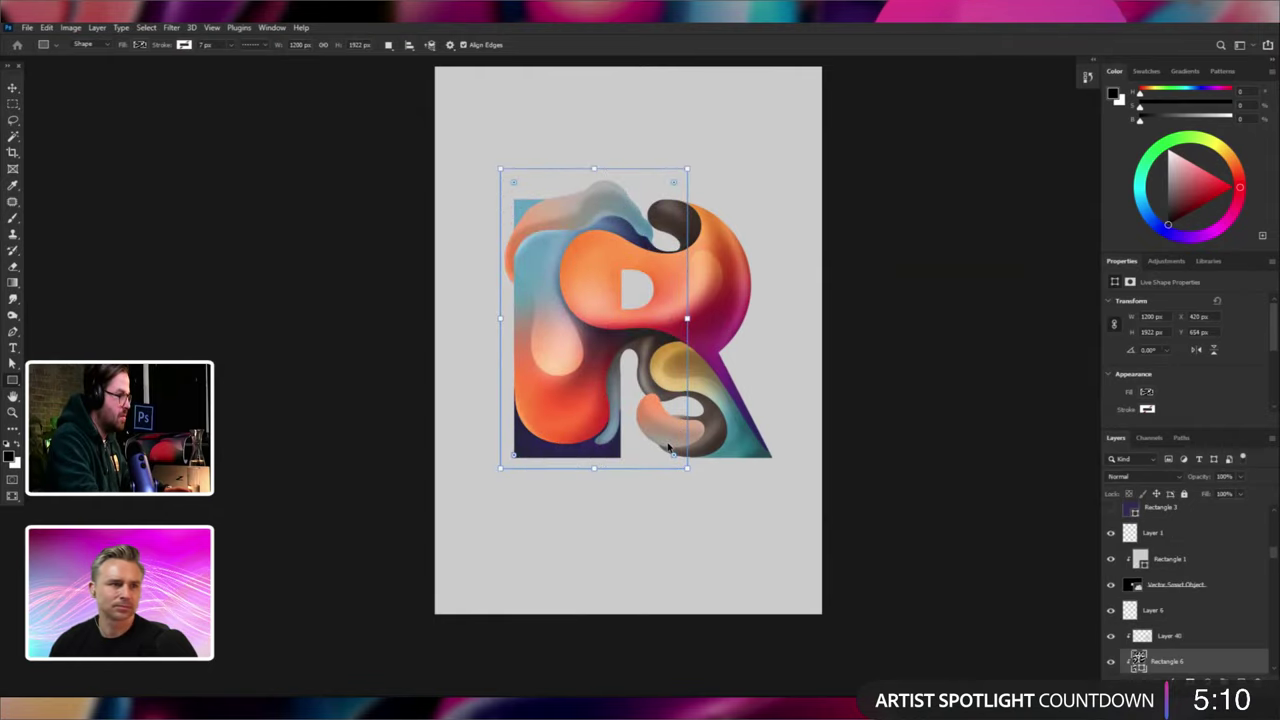
{"action": "key", "text": "ctrl+bracketleft"}
{"action": "key", "text": "ctrl+bracketleft"}
{"action": "key", "text": "ctrl+bracketleft"}
{"action": "key", "text": "ctrl+bracketleft"}
{"action": "key", "text": "ctrl+bracketleft"}
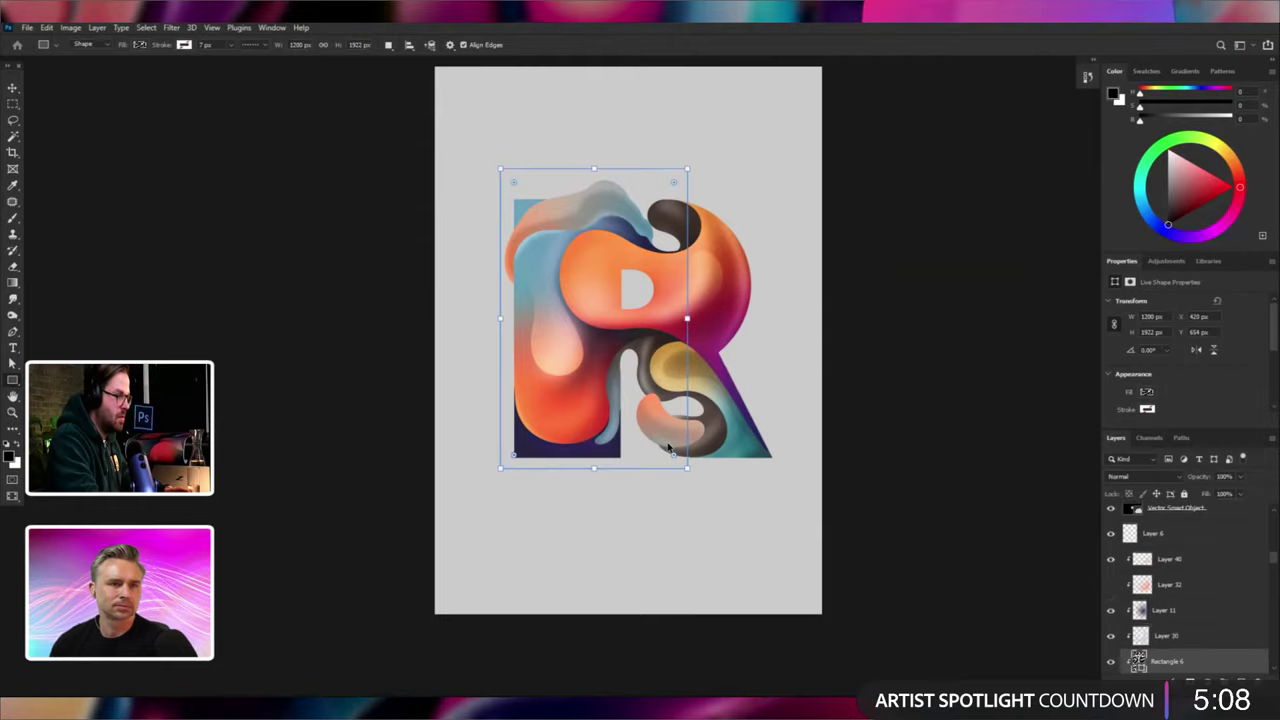
{"action": "key", "text": "ctrl+bracketleft"}
{"action": "key", "text": "ctrl+bracketleft"}
{"action": "key", "text": "ctrl+bracketleft"}
{"action": "key", "text": "ctrl+bracketleft"}
{"action": "key", "text": "ctrl+bracketleft"}
{"action": "key", "text": "ctrl+bracketleft"}
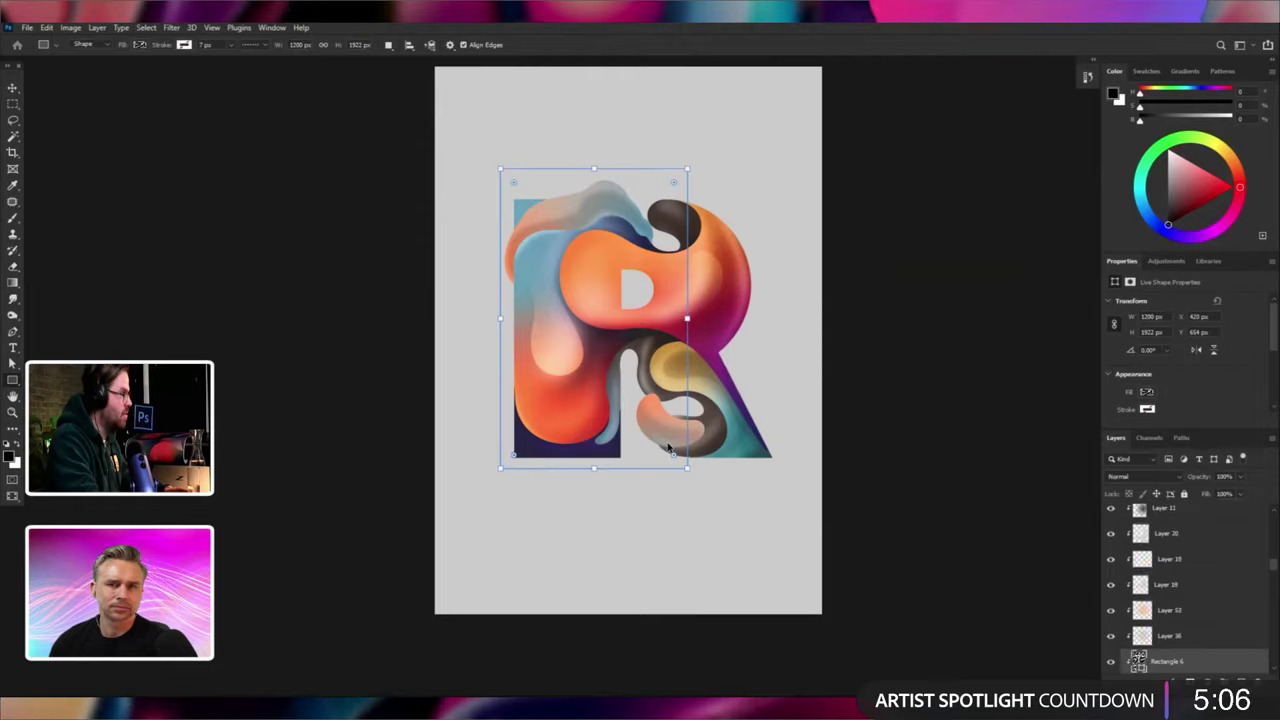
{"action": "key", "text": "ctrl+bracketleft"}
{"action": "key", "text": "ctrl+bracketleft"}
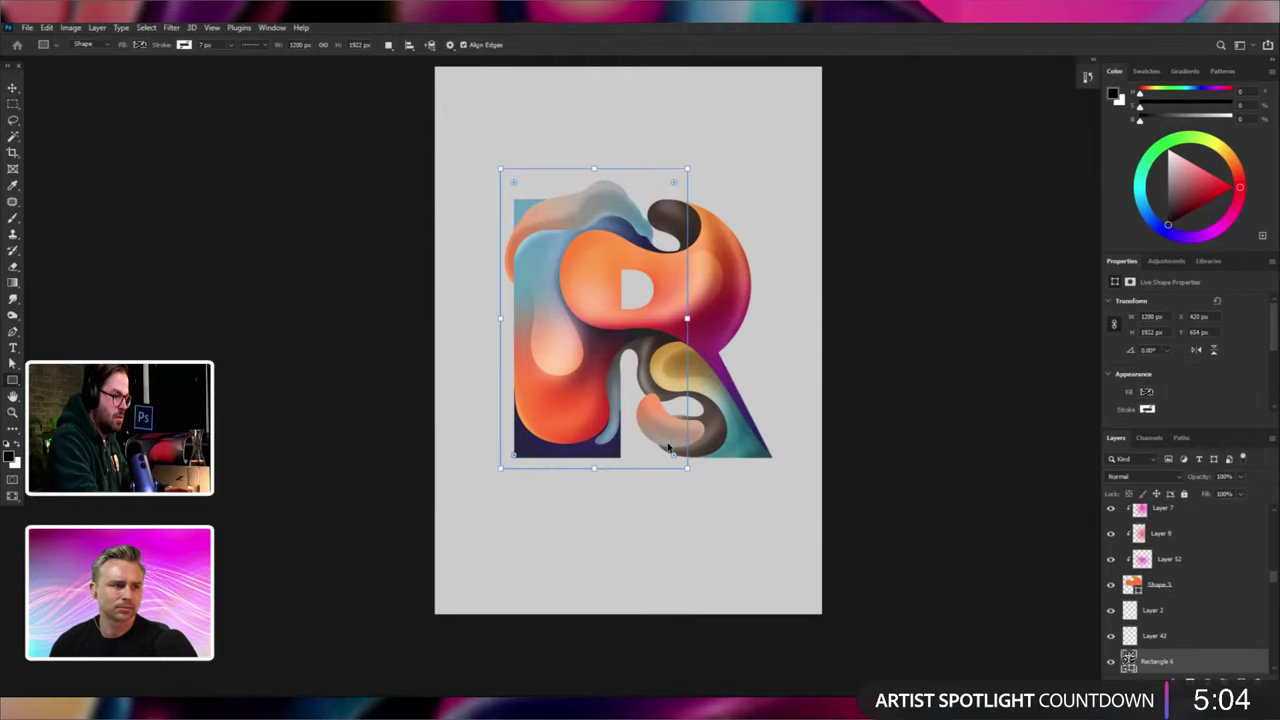
{"action": "key", "text": "ctrl+bracketleft"}
{"action": "key", "text": "ctrl+bracketleft"}
{"action": "key", "text": "ctrl+bracketleft"}
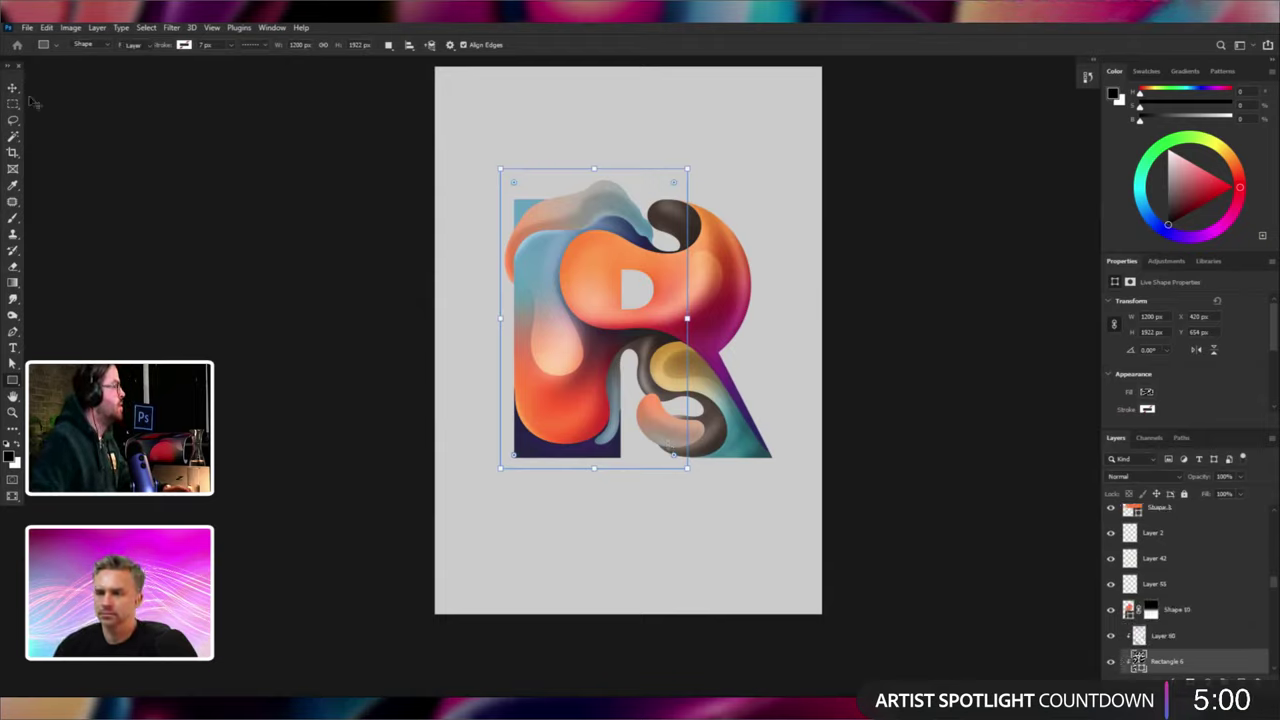
Try to shift the pattern-filled rectangle across the letter, then undo the move.
{"action": "key", "text": "v"}
{"action": "mouse_move", "coordinate": [532, 311]}
{"action": "left_mouse_down"}
{"action": "mouse_move", "coordinate": [446, 305]}
{"action": "mouse_move", "coordinate": [588, 327]}
{"action": "mouse_move", "coordinate": [536, 311]}
{"action": "left_mouse_up"}
{"action": "left_click", "coordinate": [13, 372]}
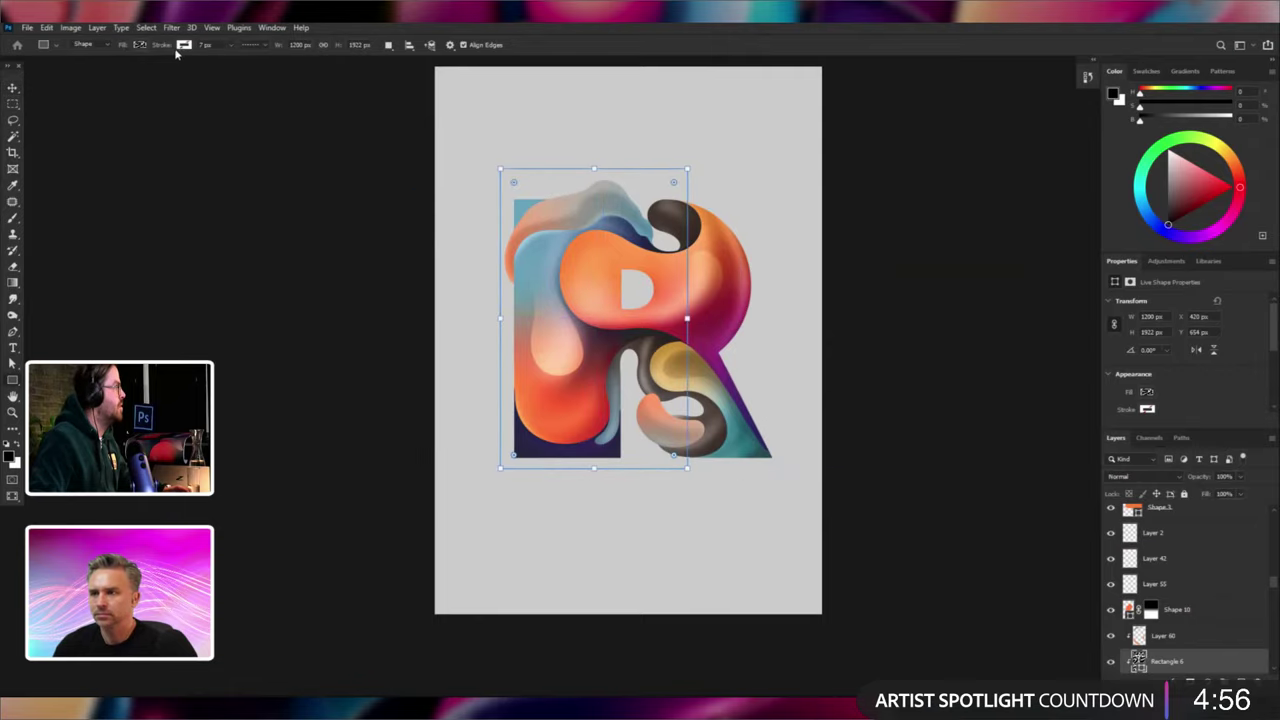
{"action": "left_click", "coordinate": [8, 81]}
{"action": "left_click_drag", "start_coordinate": [563, 314], "coordinate": [617, 300]}
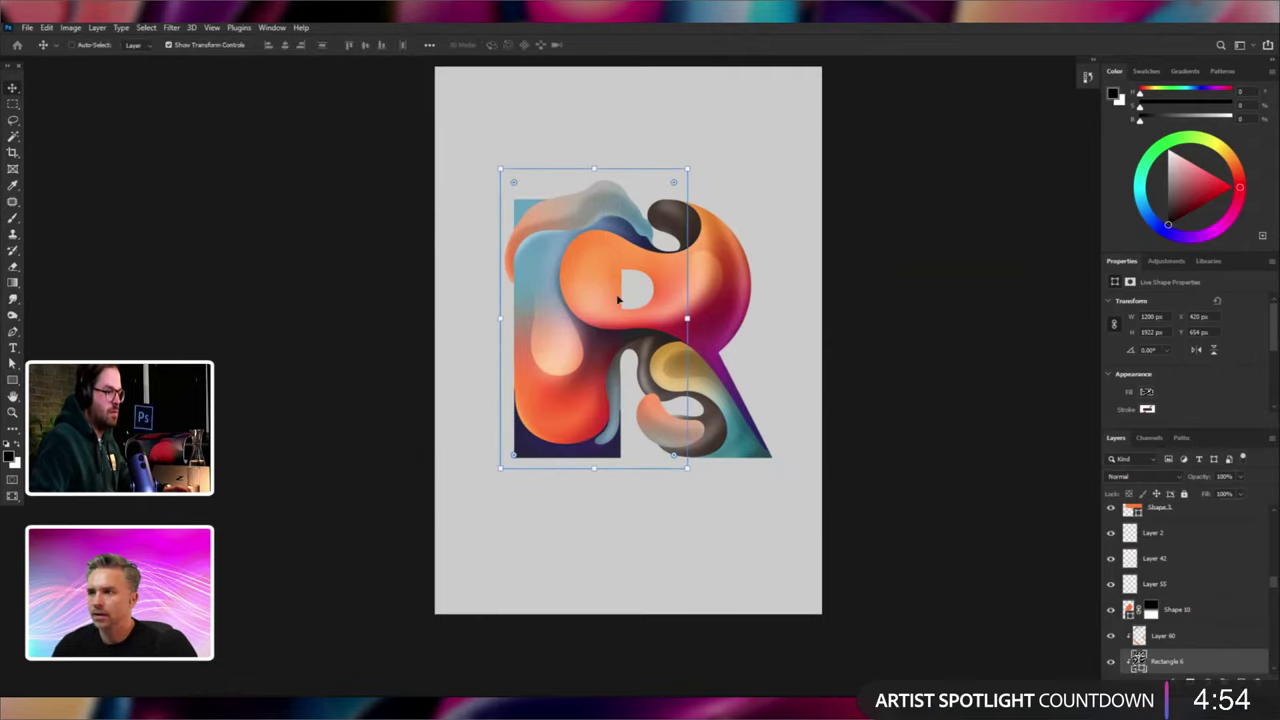
{"action": "key", "text": "ctrl+z"}
Restack the pattern-filled rectangle as a clipped layer between Layer 64 and Shape 14.
{"action": "scroll", "coordinate": [1178, 620], "scroll_direction": "down", "scroll_amount": 6}
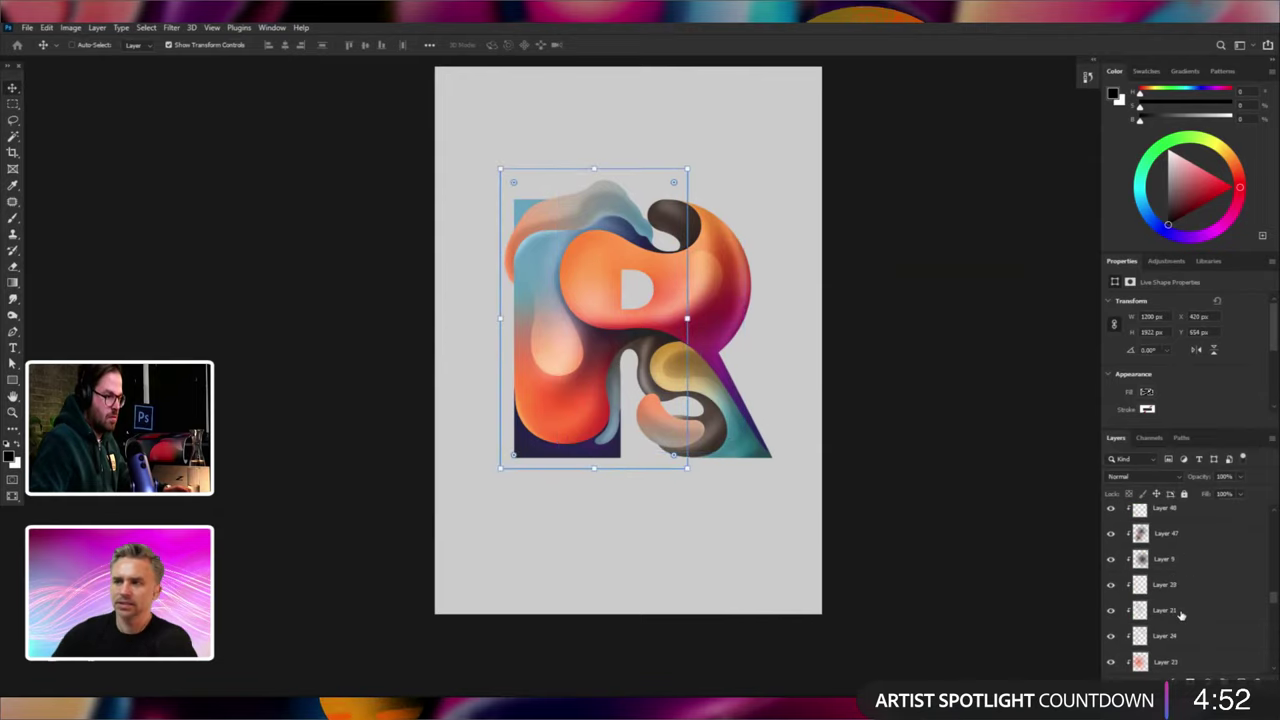
{"action": "scroll", "coordinate": [1176, 622], "scroll_direction": "up", "scroll_amount": 5}
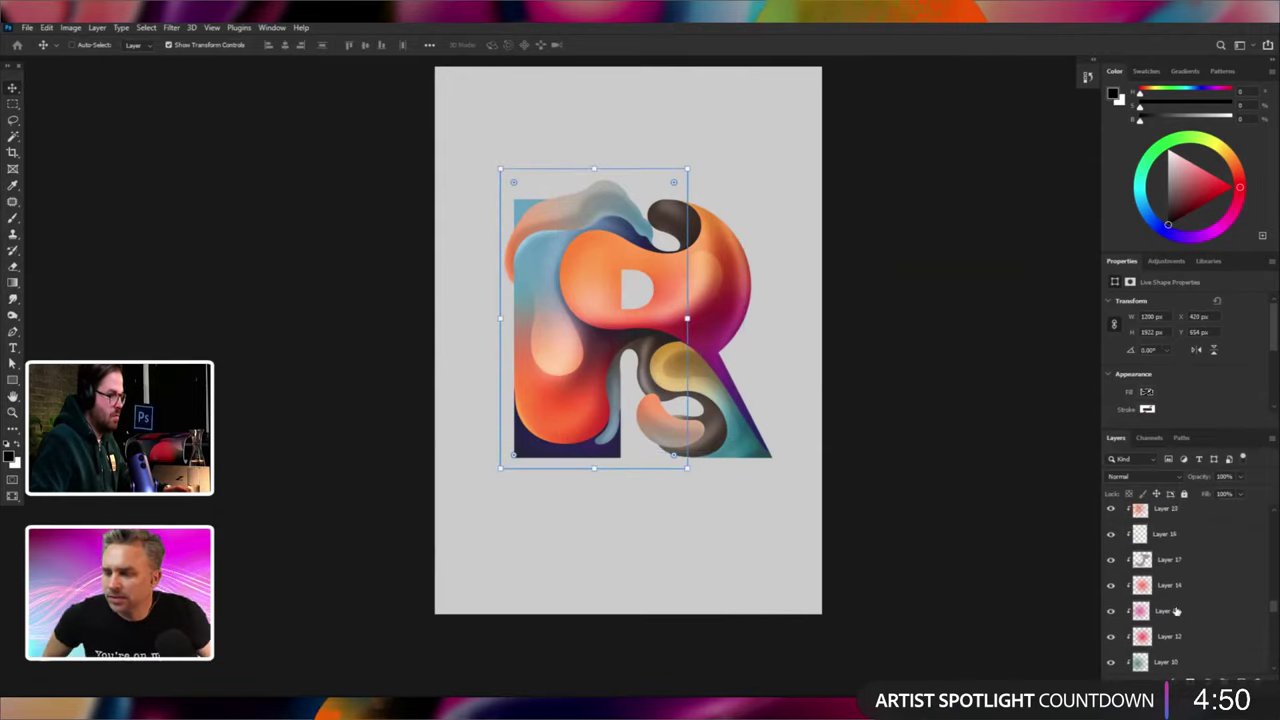
{"action": "scroll", "coordinate": [1176, 580], "scroll_direction": "up", "scroll_amount": 3}
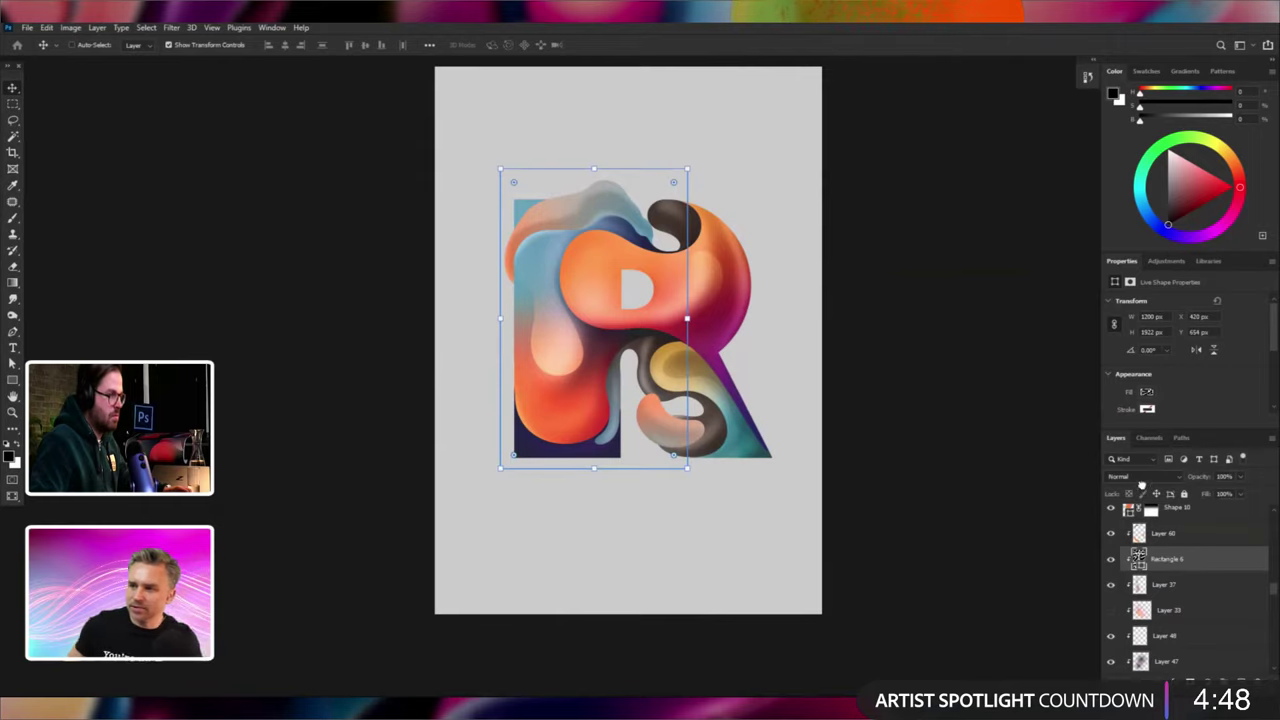
{"action": "left_click_drag", "start_coordinate": [1141, 484], "coordinate": [1150, 540]}
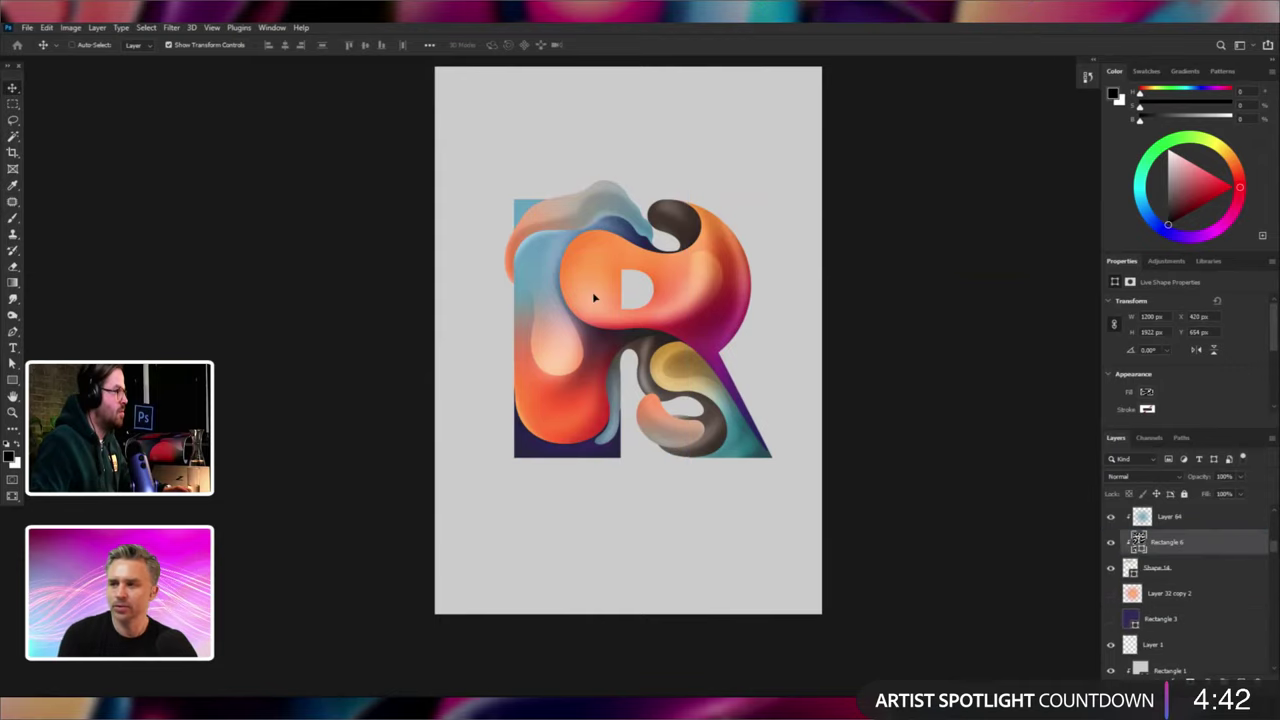
Try to reposition the pattern-filled rectangle over the artwork, undo the moves, and delete the rectangle.
{"action": "left_click_drag", "start_coordinate": [593, 297], "coordinate": [562, 271]}
{"action": "left_click_drag", "start_coordinate": [690, 307], "coordinate": [775, 350]}
{"action": "key", "text": "ctrl+z"}
{"action": "key", "text": "ctrl+z"}
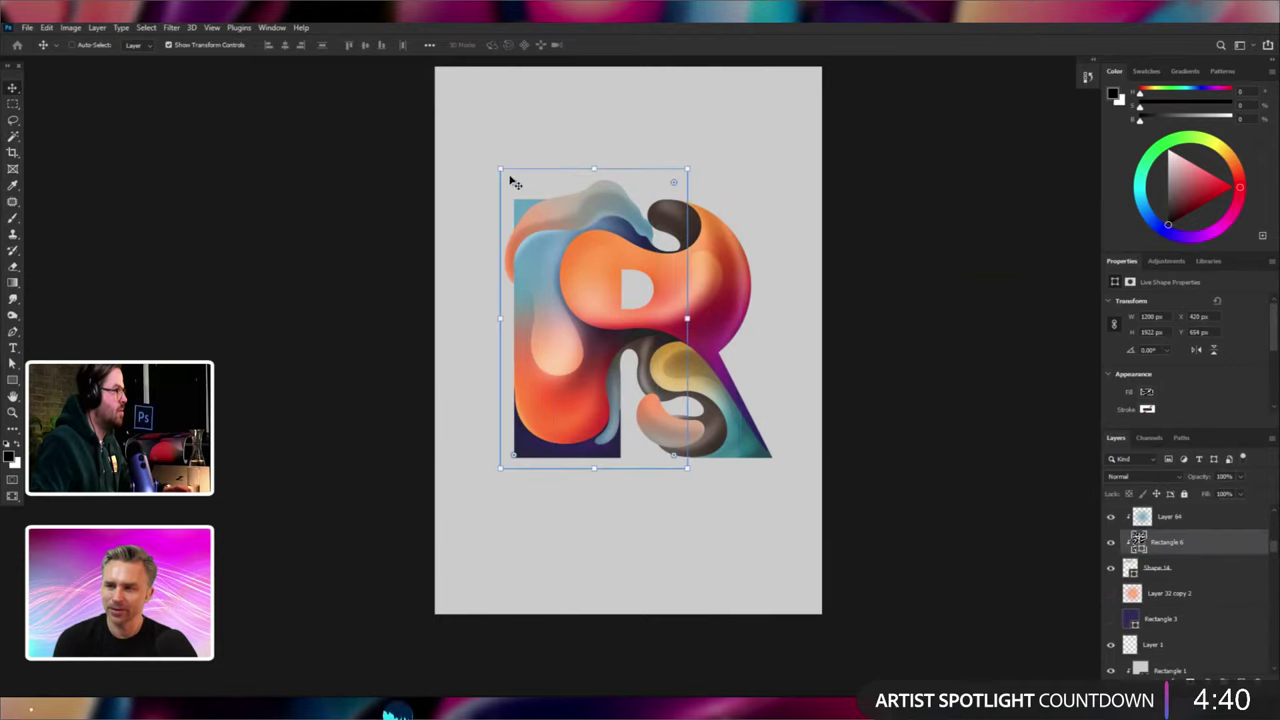
{"action": "left_click_drag", "start_coordinate": [513, 181], "coordinate": [626, 294]}
{"action": "key", "text": "ctrl+z"}
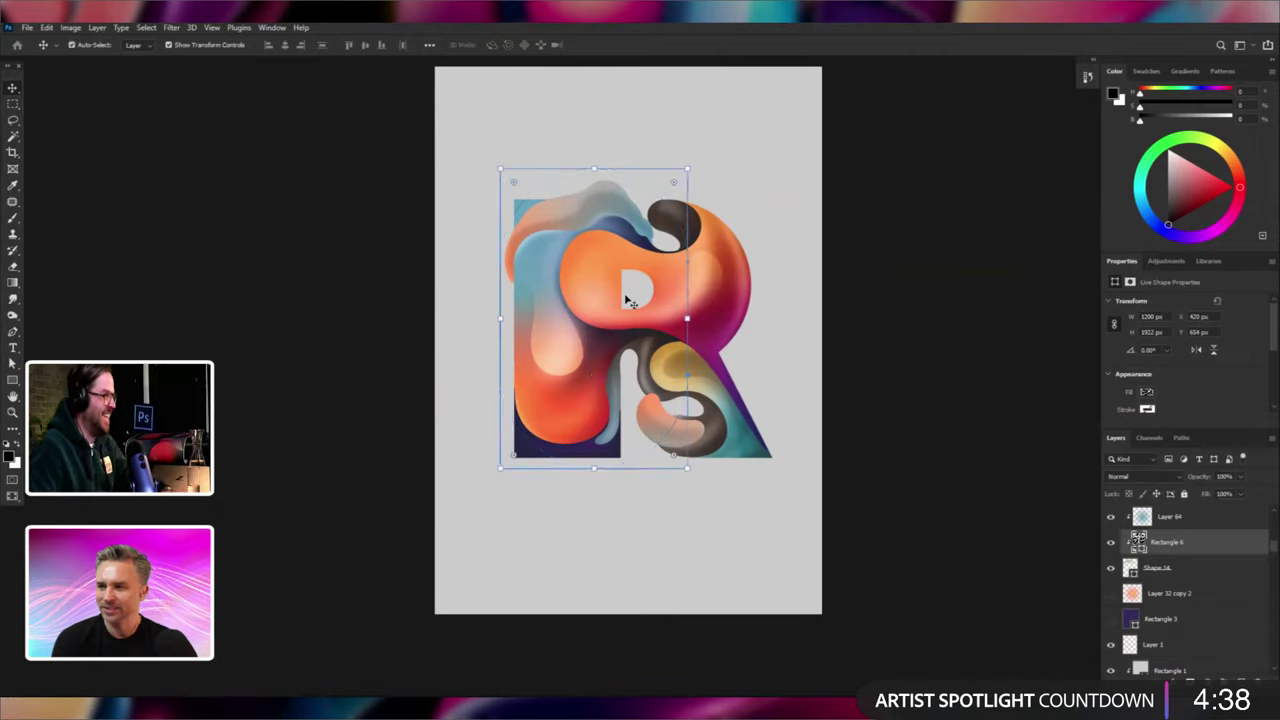
{"action": "key", "text": "Delete"}
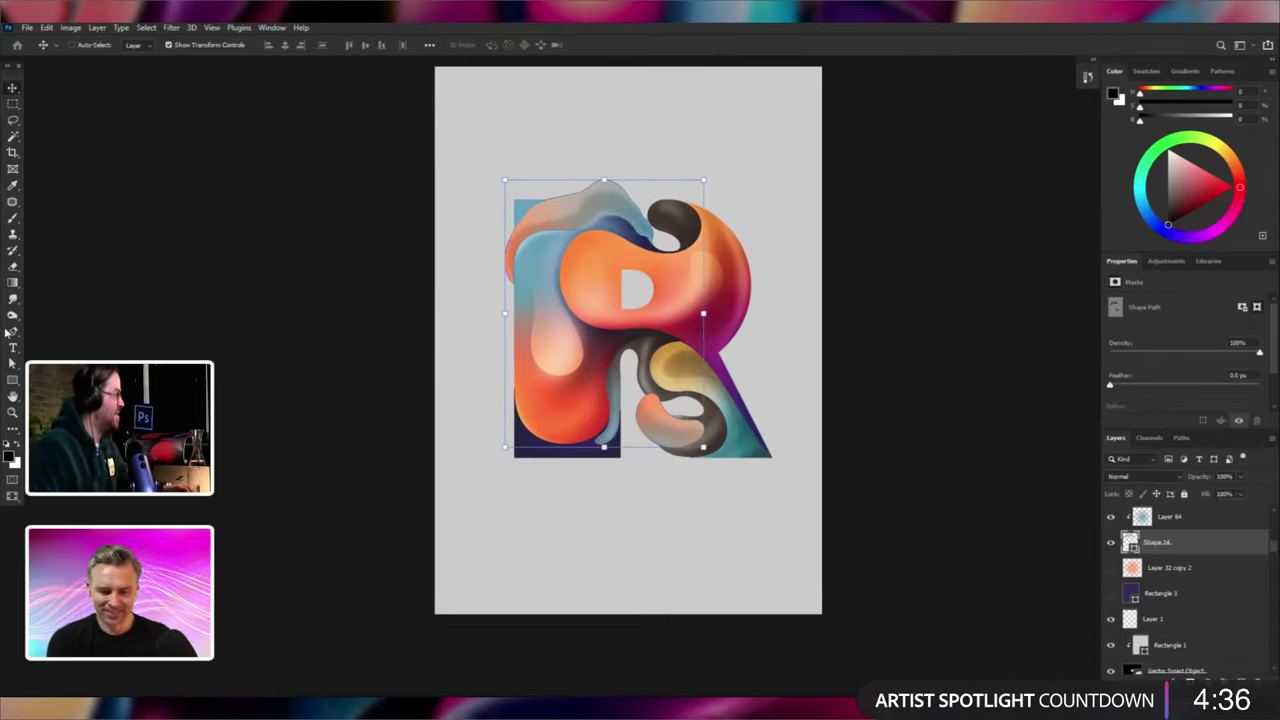
Add a new empty layer clipped to Shape 14, directly beneath Layer 64.
{"action": "left_click", "coordinate": [12, 380]}
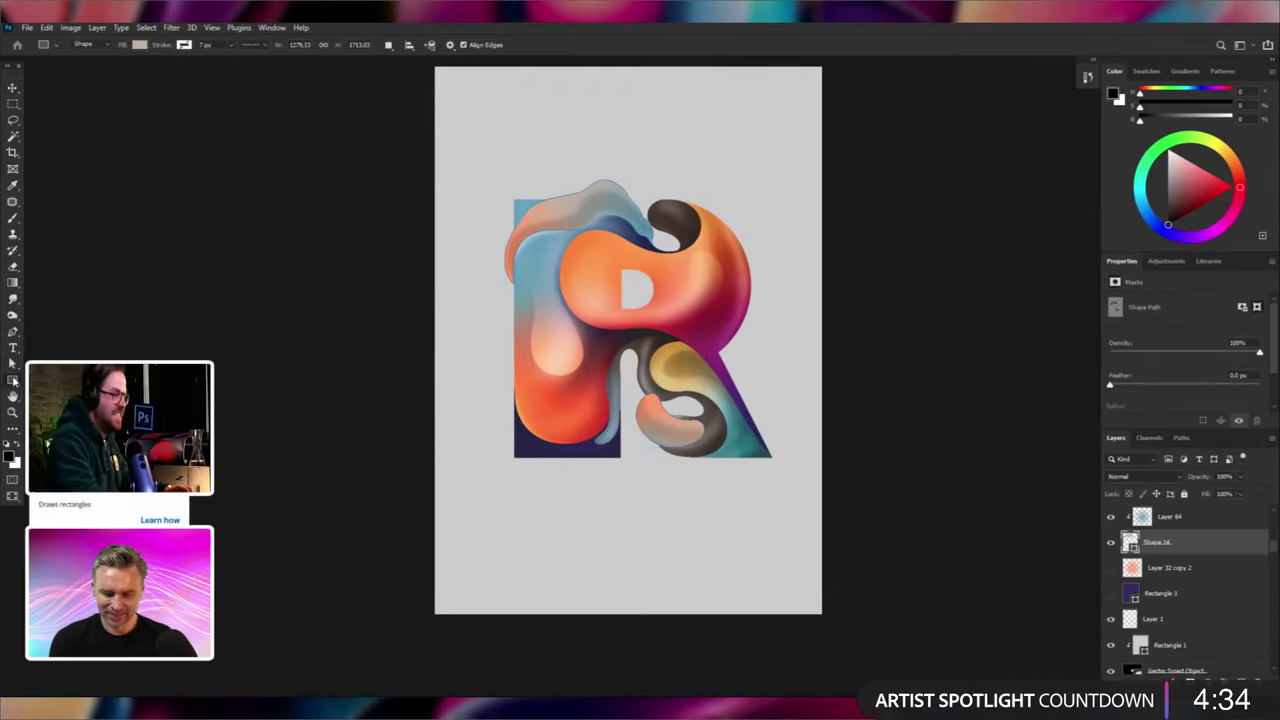
{"action": "key", "text": "ctrl+shift+alt+n"}
{"action": "key", "text": "ctrl+plus"}
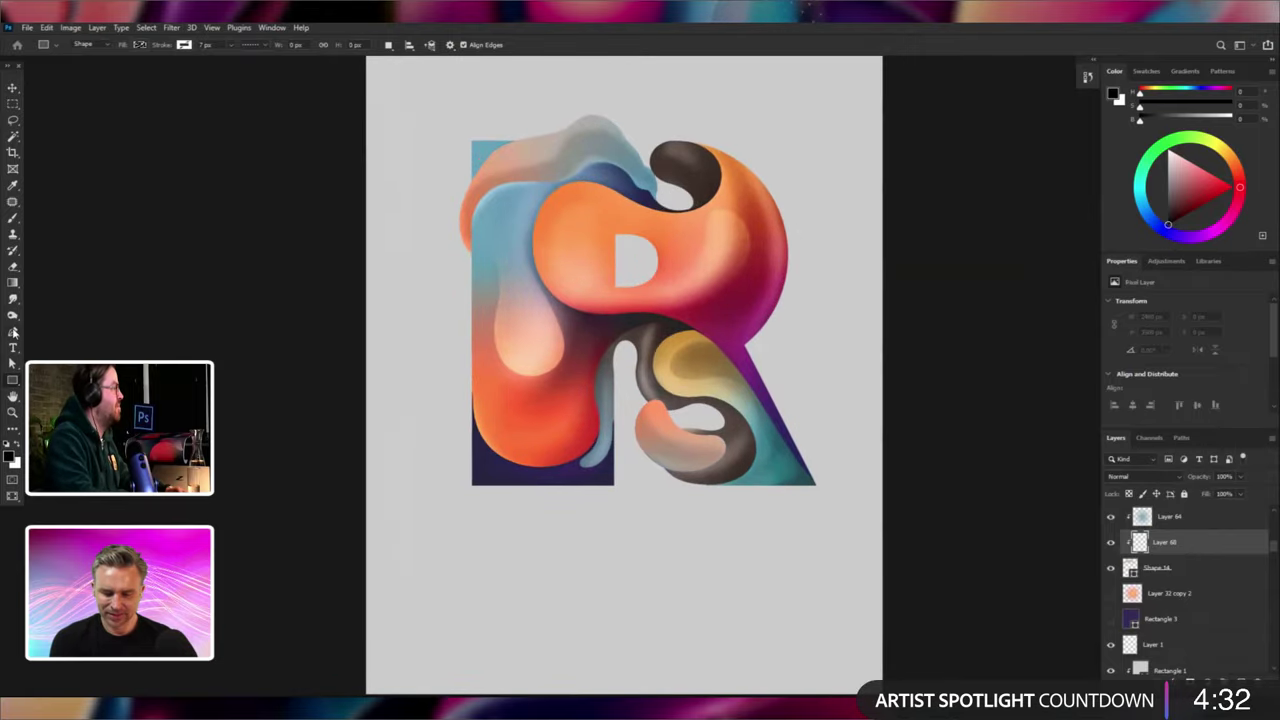
Draw a curved pattern-filled Pen shape about 1470 by 1000 px around the letter's upper-left blob and raise it above Layer 64.
{"action": "key", "text": "p"}
{"action": "scroll", "coordinate": [470, 300], "scroll_direction": "up", "scroll_amount": 3}
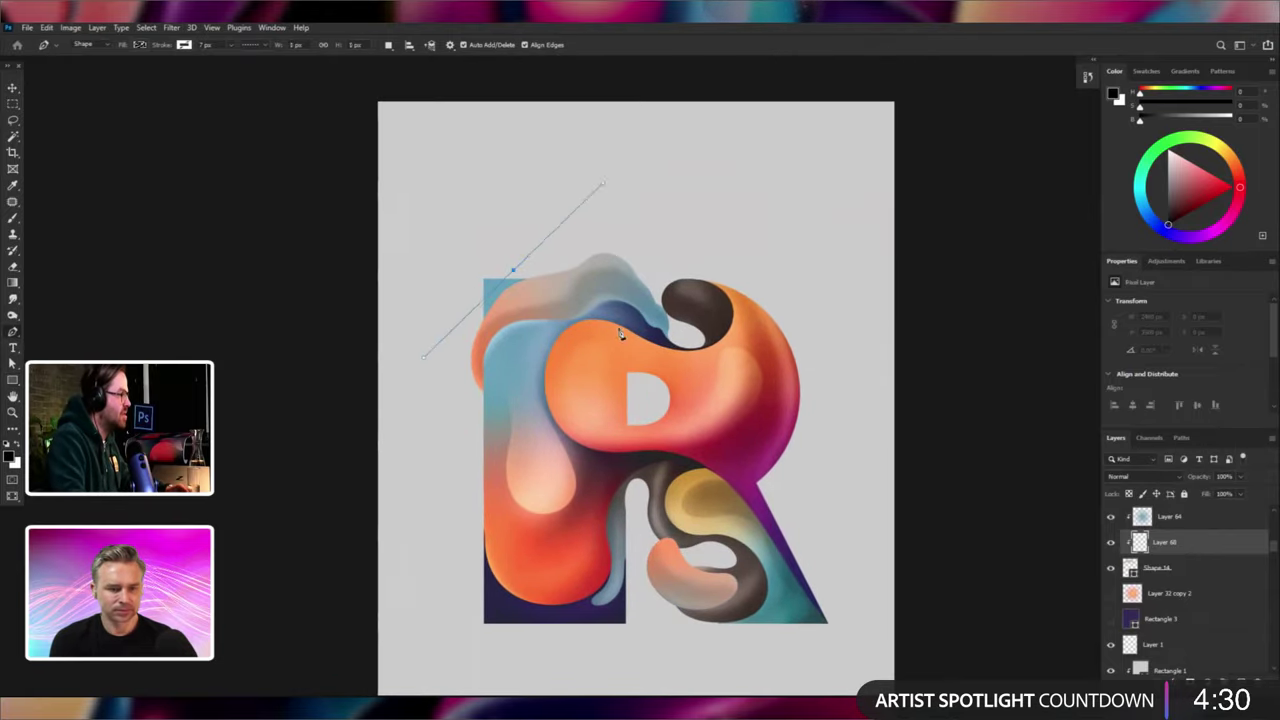
{"action": "left_click_drag", "start_coordinate": [480, 405], "coordinate": [540, 352]}
{"action": "left_click_drag", "start_coordinate": [622, 325], "coordinate": [655, 340]}
{"action": "left_click_drag", "start_coordinate": [693, 334], "coordinate": [714, 315]}
{"action": "left_click_drag", "start_coordinate": [719, 271], "coordinate": [690, 246]}
{"action": "left_click_drag", "start_coordinate": [640, 224], "coordinate": [553, 228]}
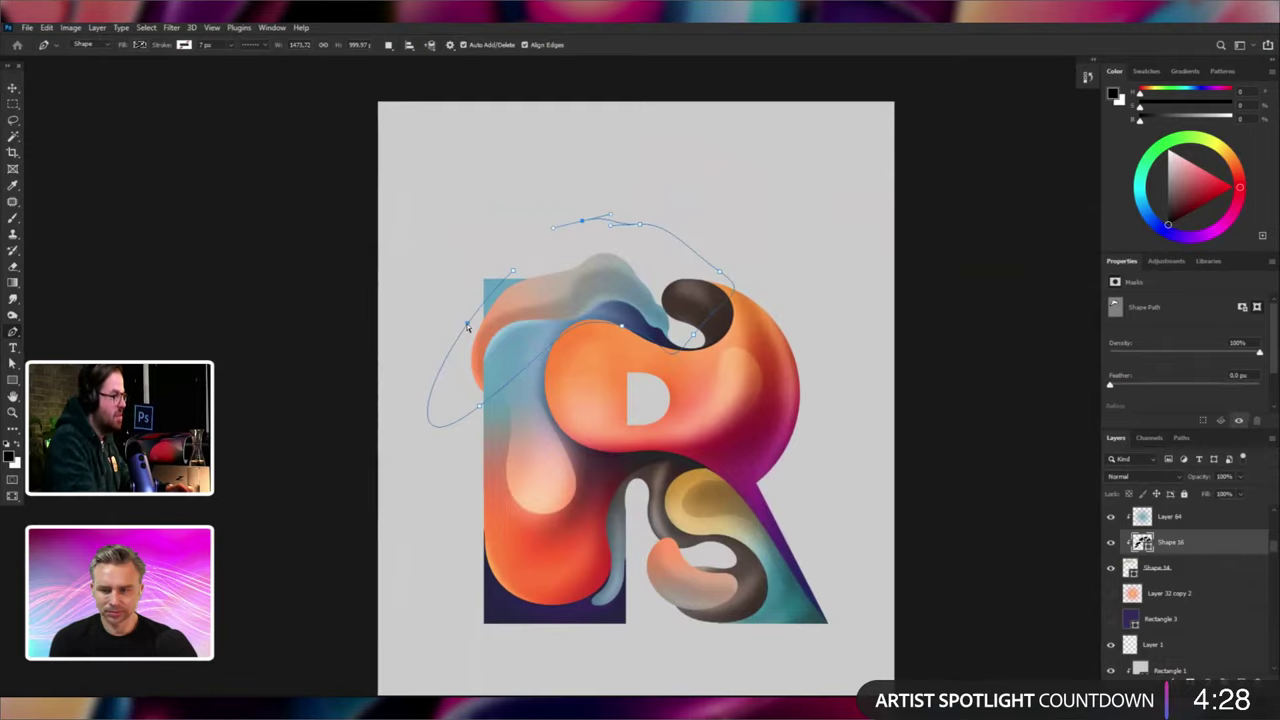
{"action": "key", "text": "ctrl+bracketright"}
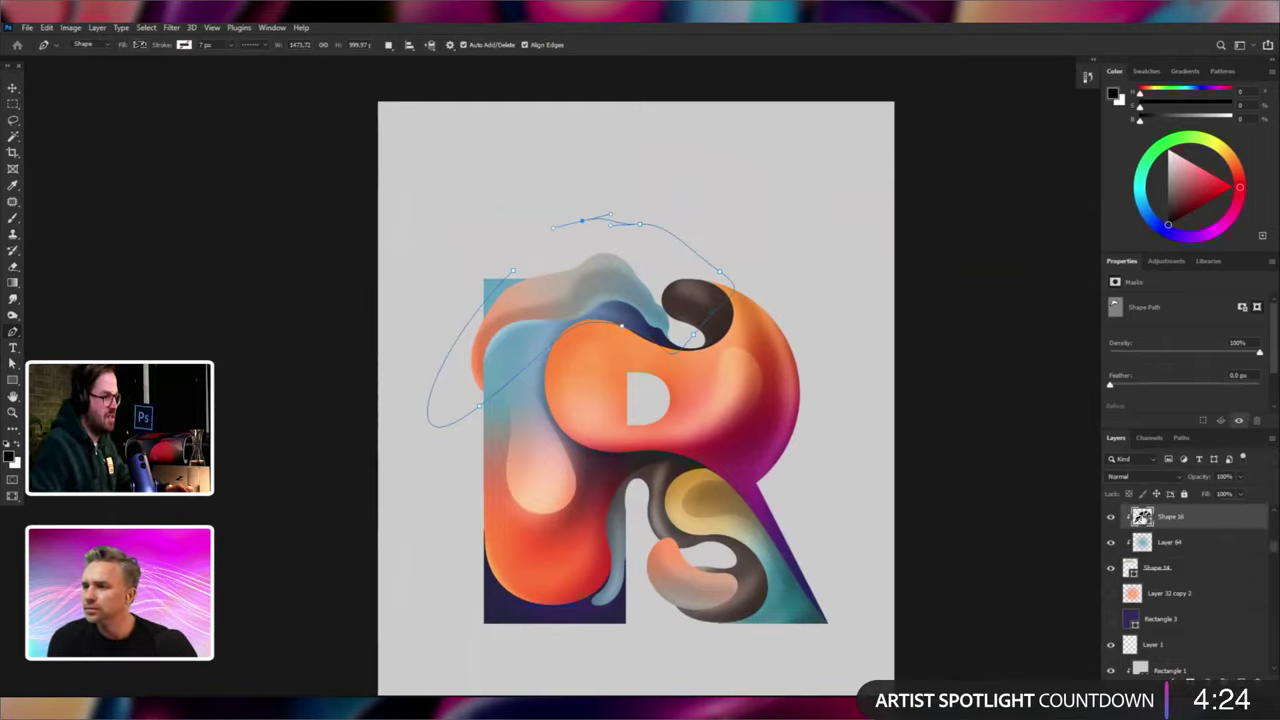
Rotate the pattern fill of the new curved shape to about -30 degrees.
{"action": "double_click", "coordinate": [1142, 518]}
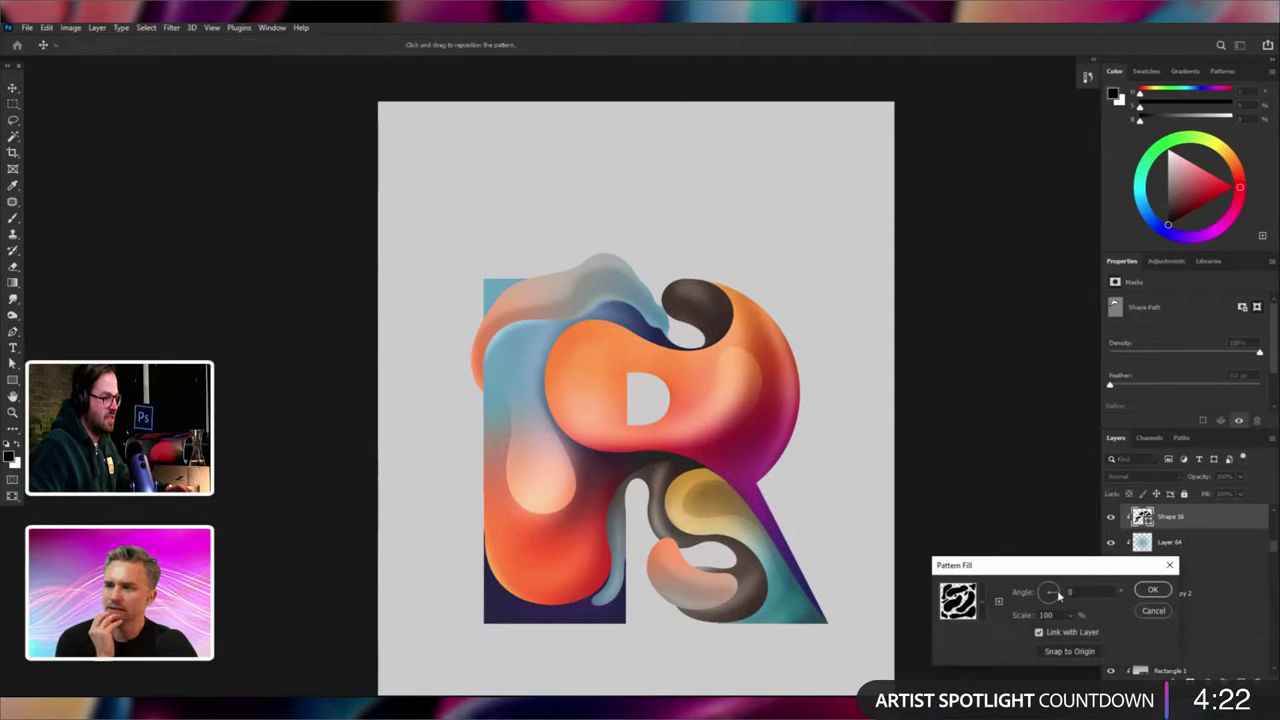
{"action": "left_click", "coordinate": [1055, 595]}
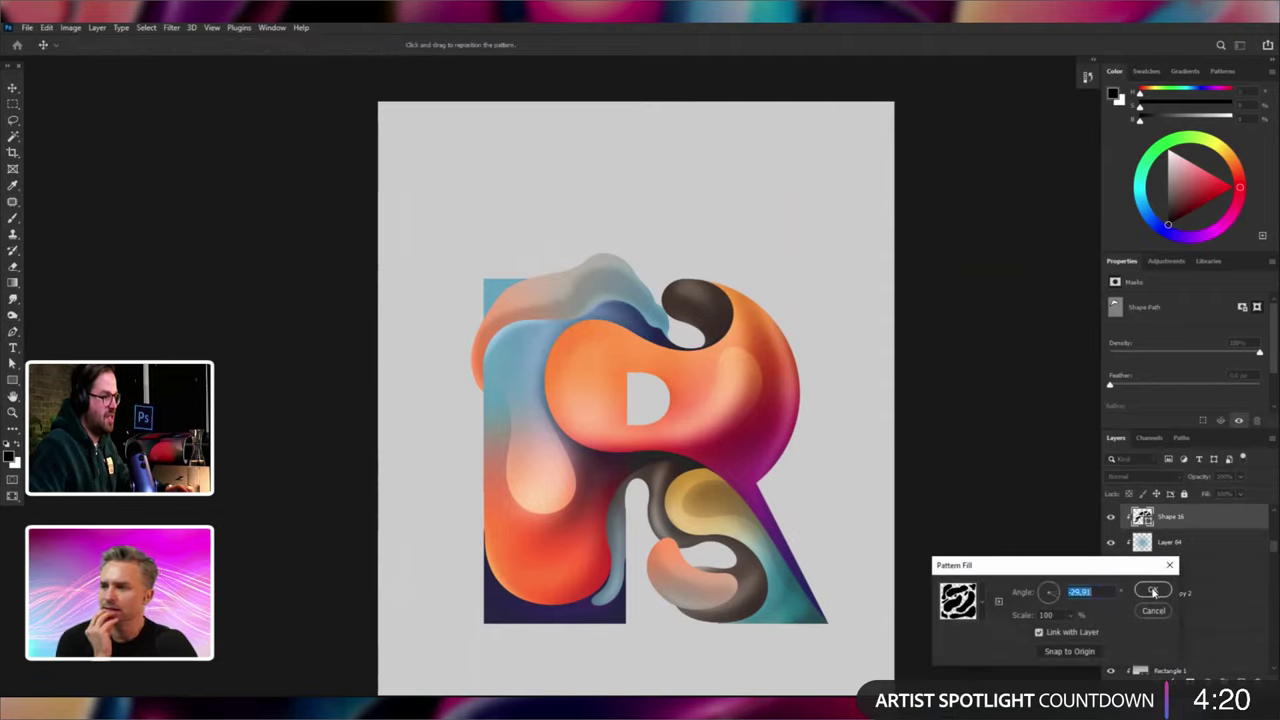
{"action": "left_click", "coordinate": [1153, 591]}
Release the curved pattern-filled shape from its clipping mask.
{"action": "key", "text": "alt+bracketleft"}
{"action": "key", "text": "alt+bracketleft"}
{"action": "key", "text": "alt+bracketleft"}
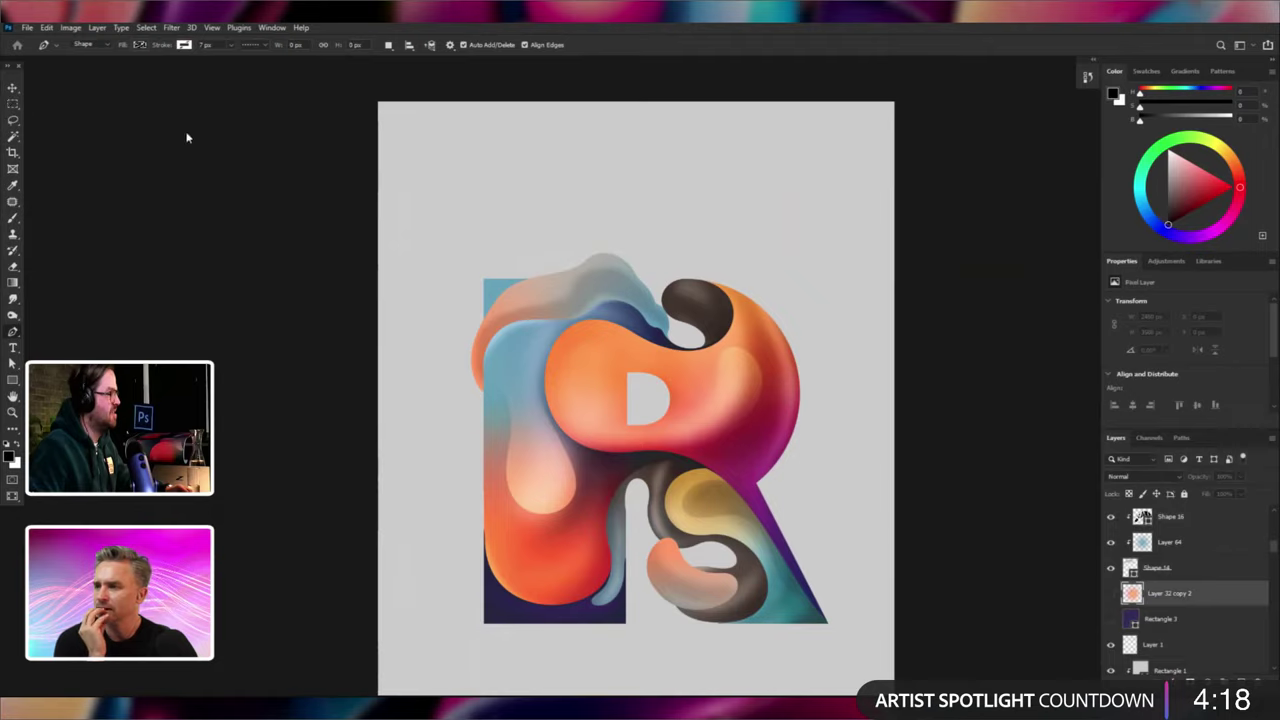
{"action": "key", "text": "v"}
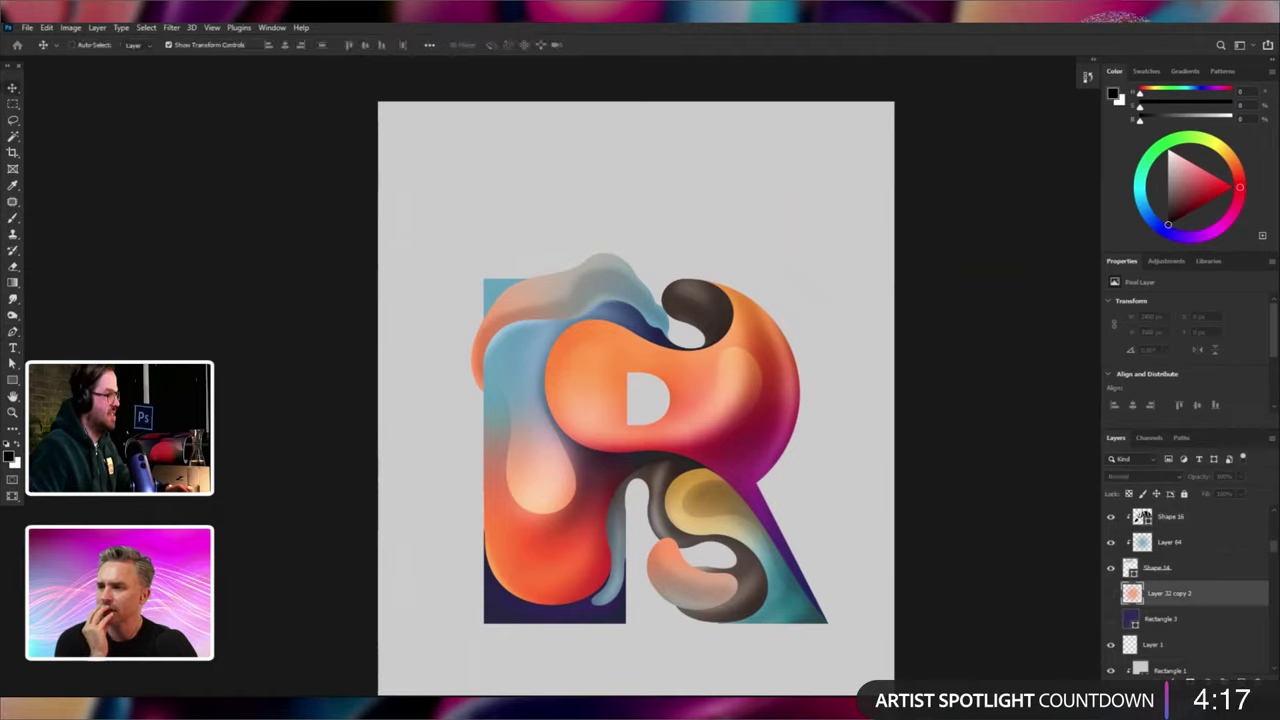
{"action": "right_click", "coordinate": [1171, 518]}
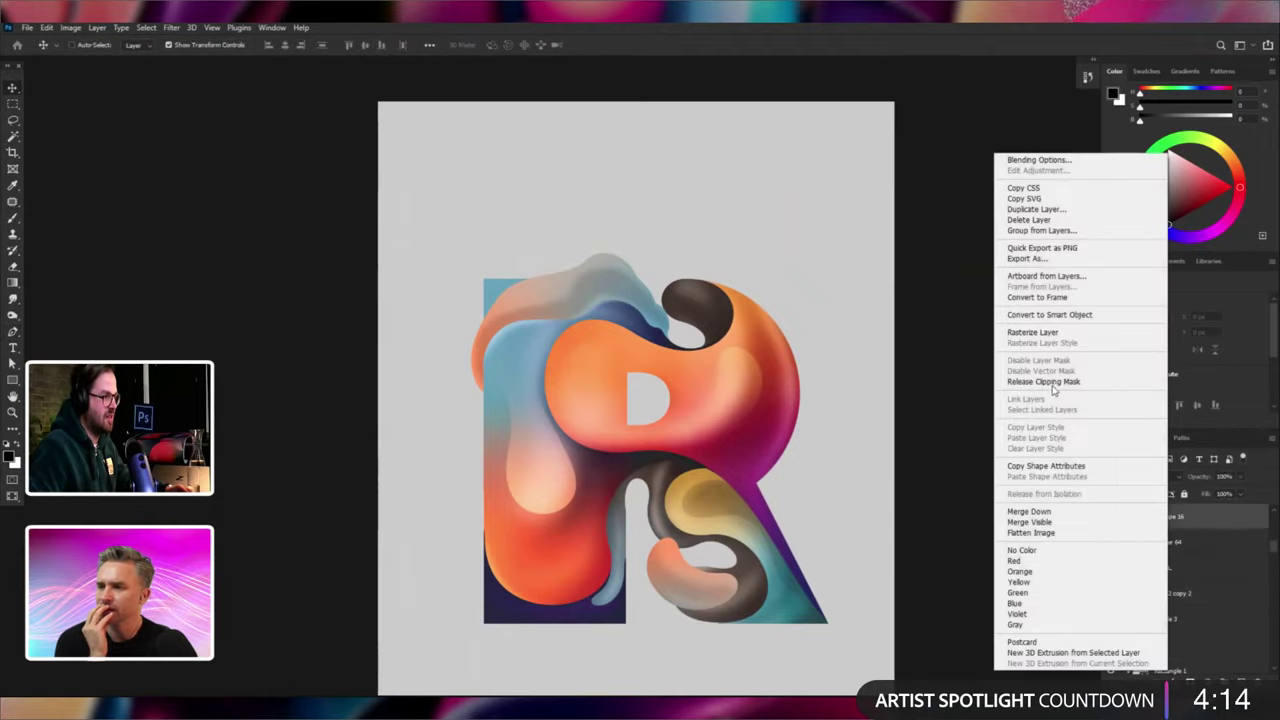
{"action": "left_click", "coordinate": [1005, 382]}
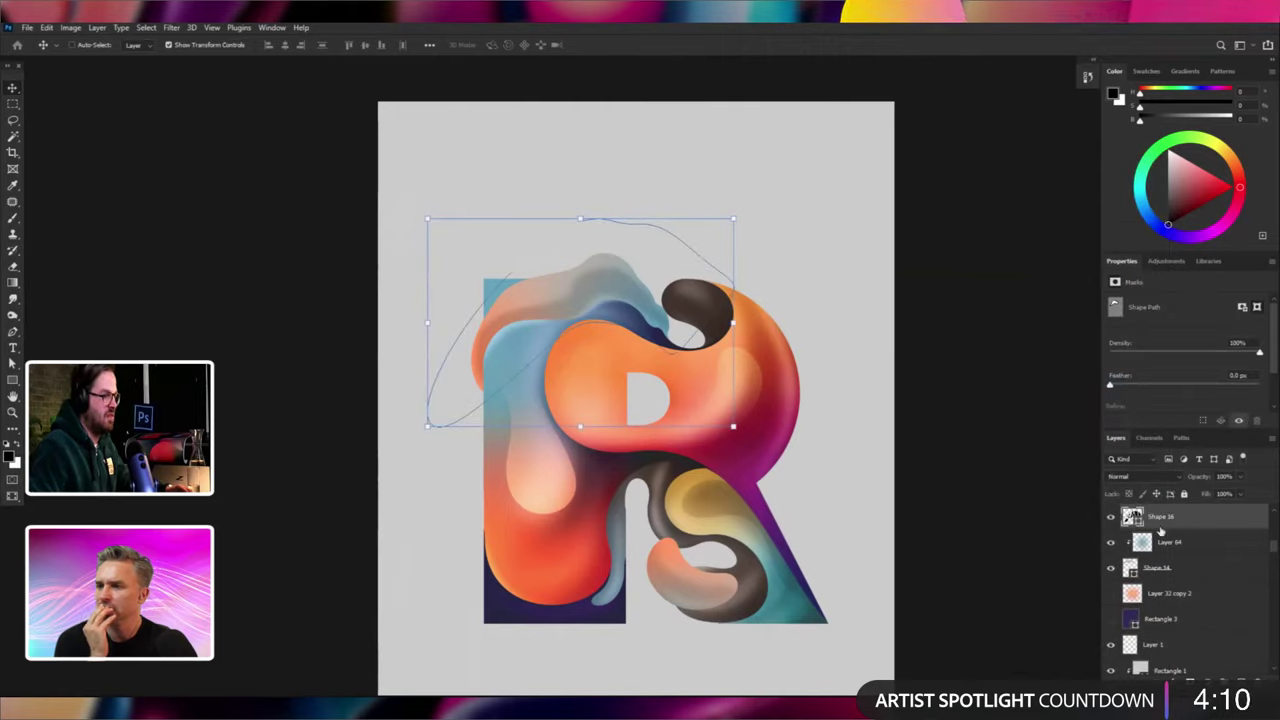
Move the curved pattern-filled shape left and slightly up over the letter's upper-left blob.
{"action": "left_click", "coordinate": [1166, 542]}
{"action": "left_click", "coordinate": [1149, 517]}
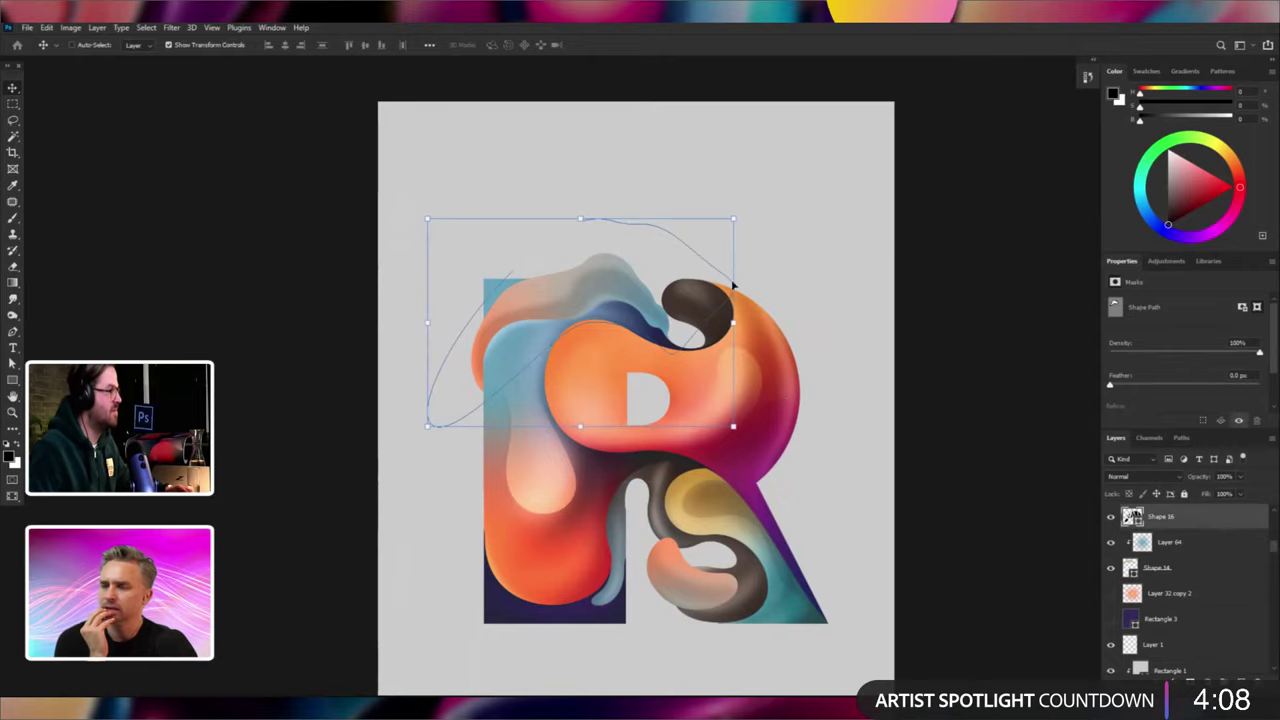
{"action": "left_click_drag", "start_coordinate": [733, 287], "coordinate": [676, 277]}
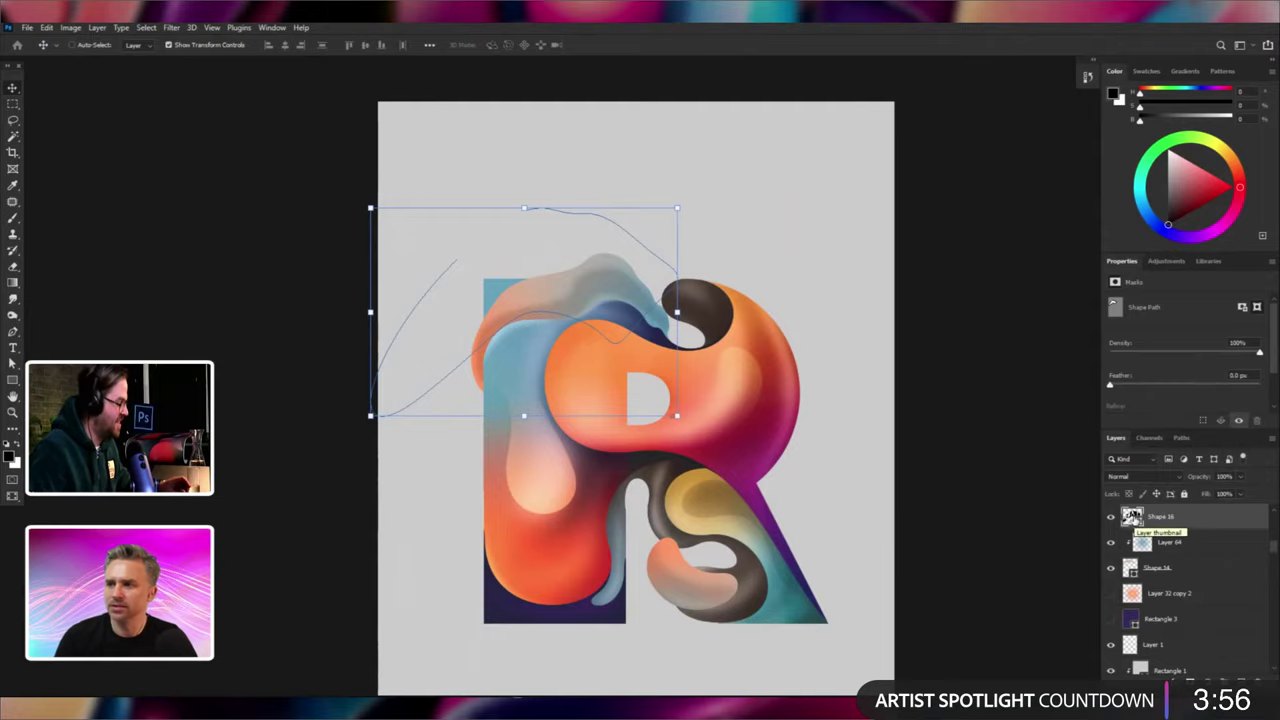
Examine the curved pattern-filled shape up close and check its blending options.
{"action": "left_click", "coordinate": [1132, 516], "text": "alt"}
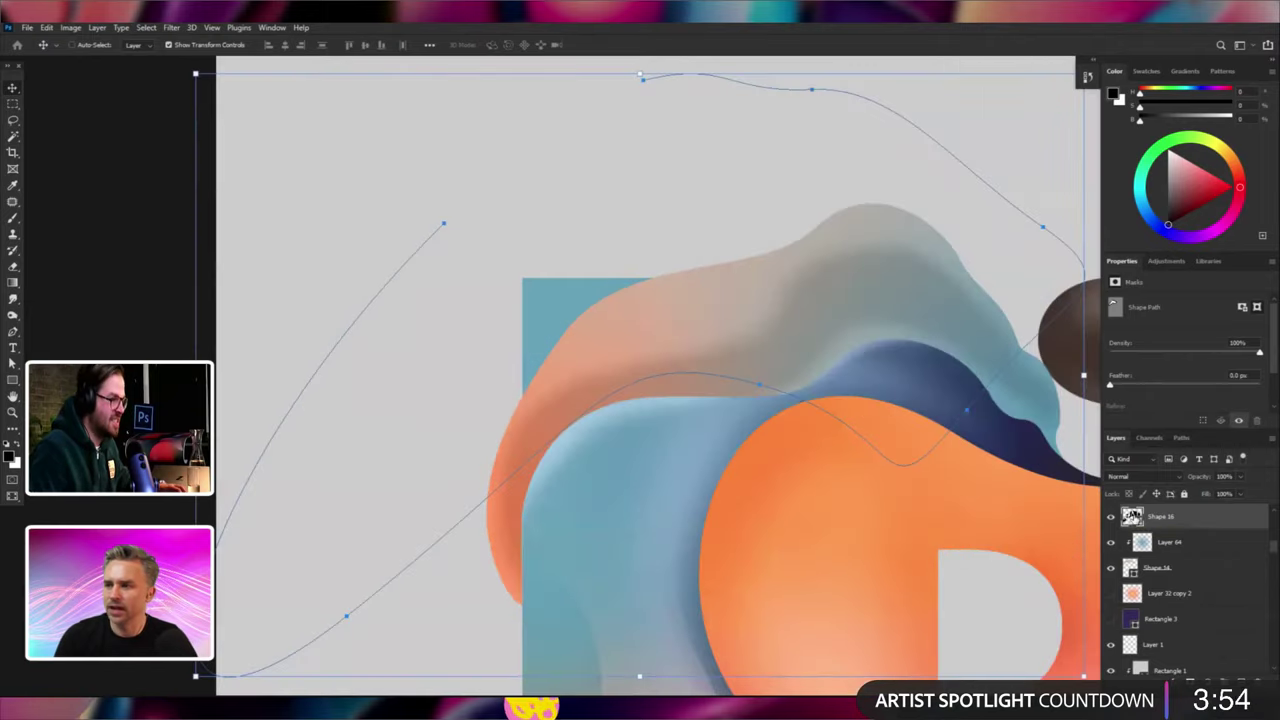
{"action": "double_click", "coordinate": [1133, 515]}
{"action": "key", "text": "super"}
{"action": "key", "text": "super"}
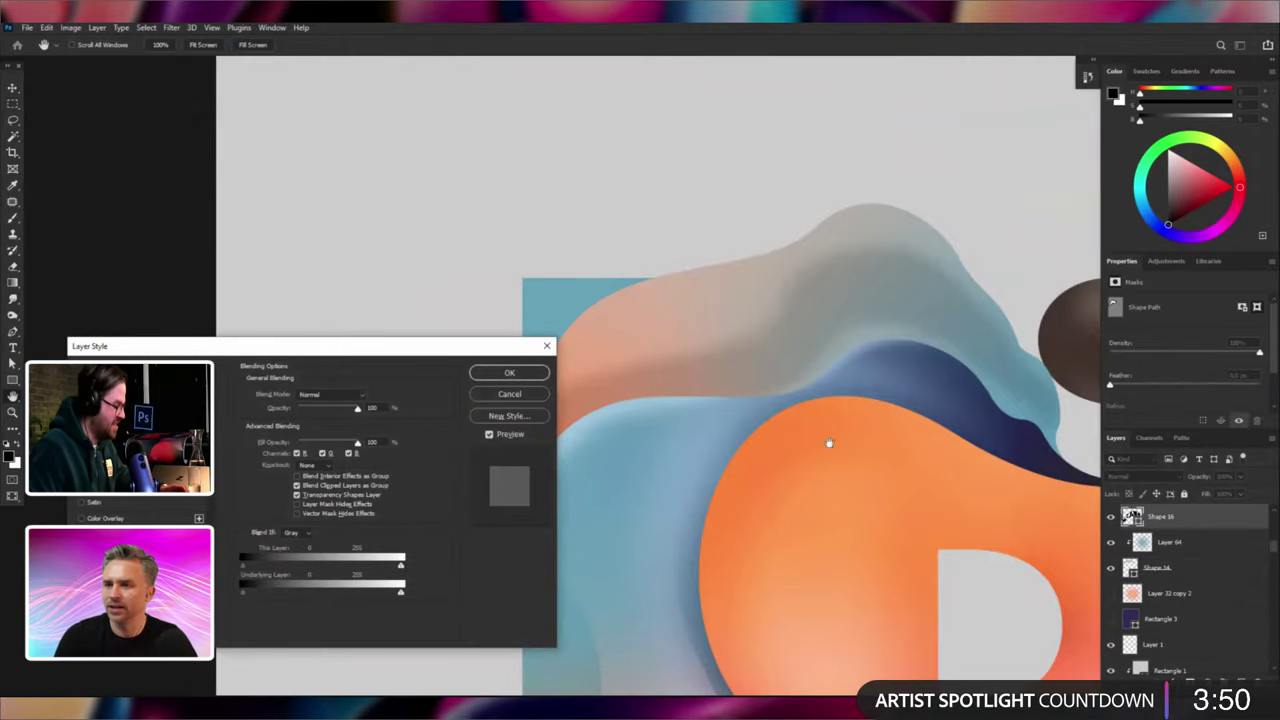
{"action": "left_click", "coordinate": [548, 347]}
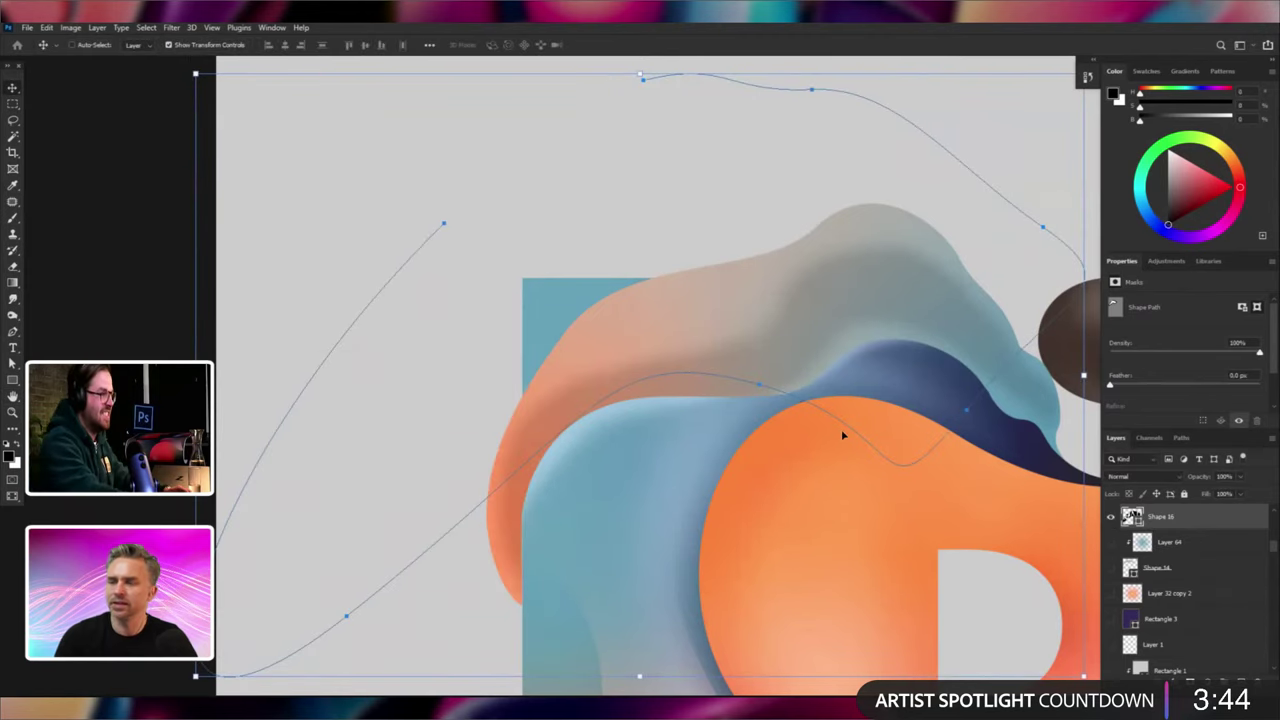
View the curved pattern-filled Shape 16 on its own and restore the other layers' visibility.
{"action": "key", "text": "ctrl+minus"}
{"action": "key", "text": "ctrl+minus"}
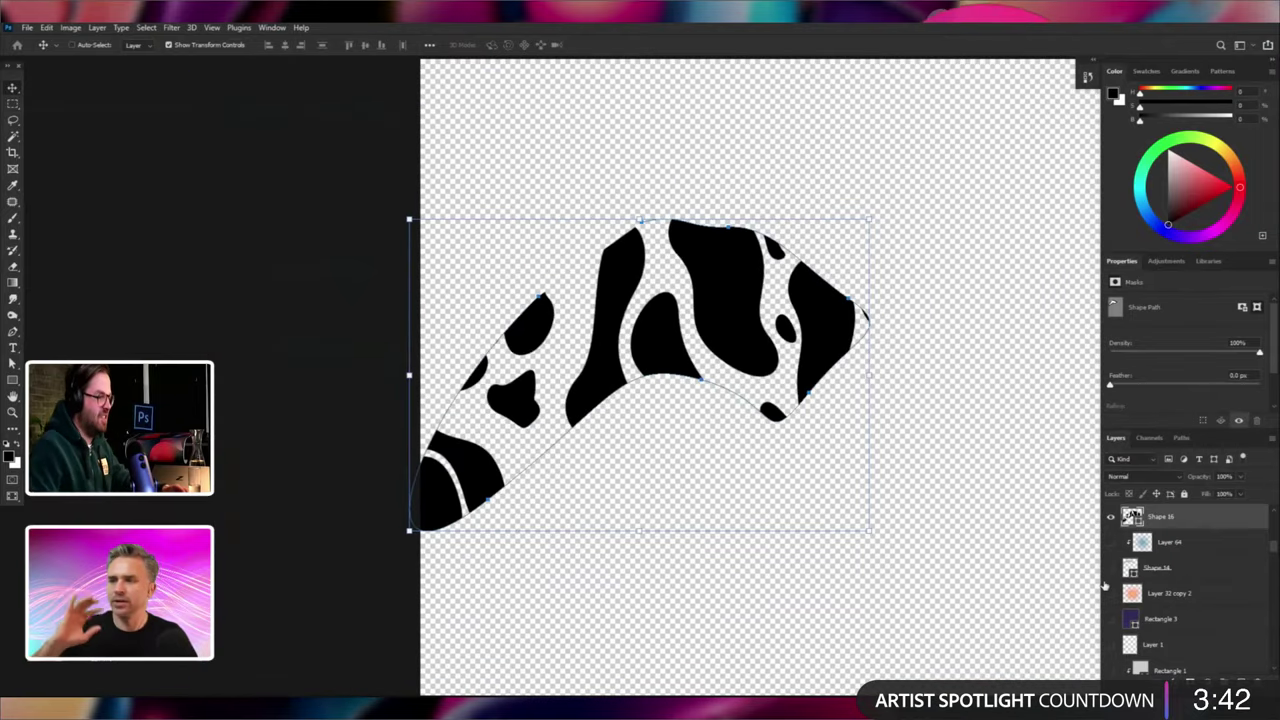
{"action": "left_click", "coordinate": [1110, 518], "text": "alt"}
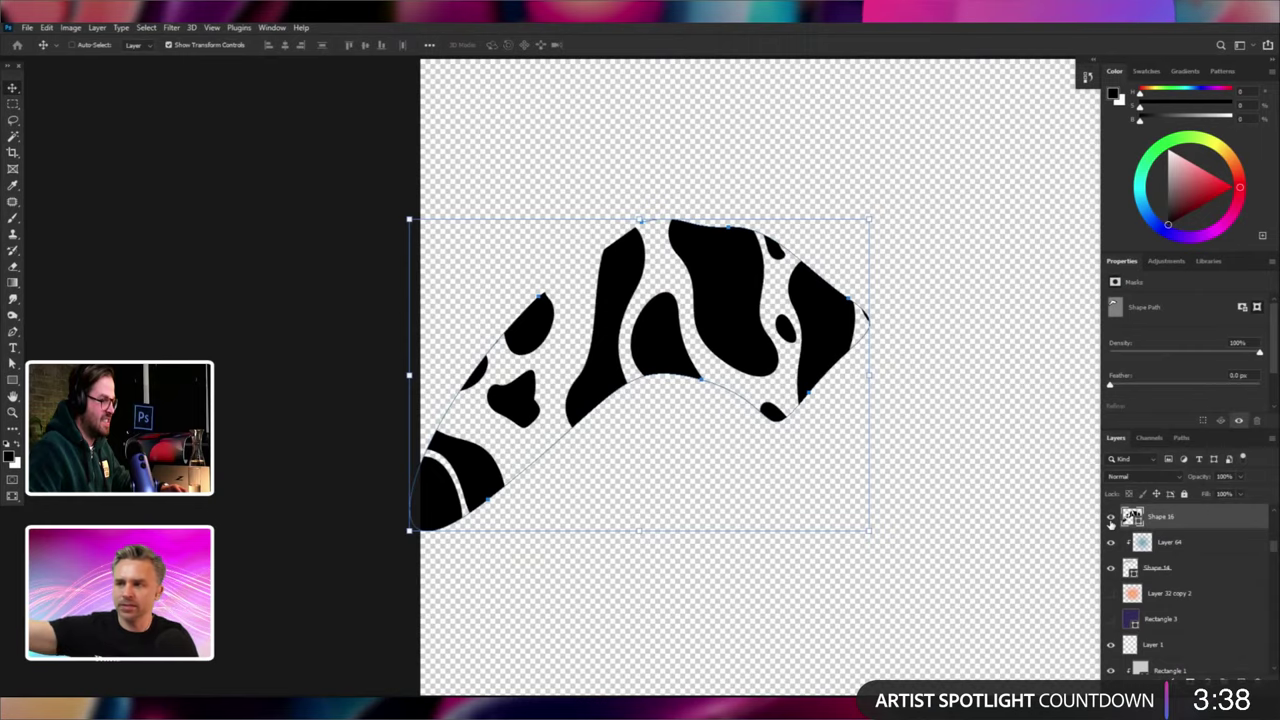
{"action": "left_click", "coordinate": [1110, 518]}
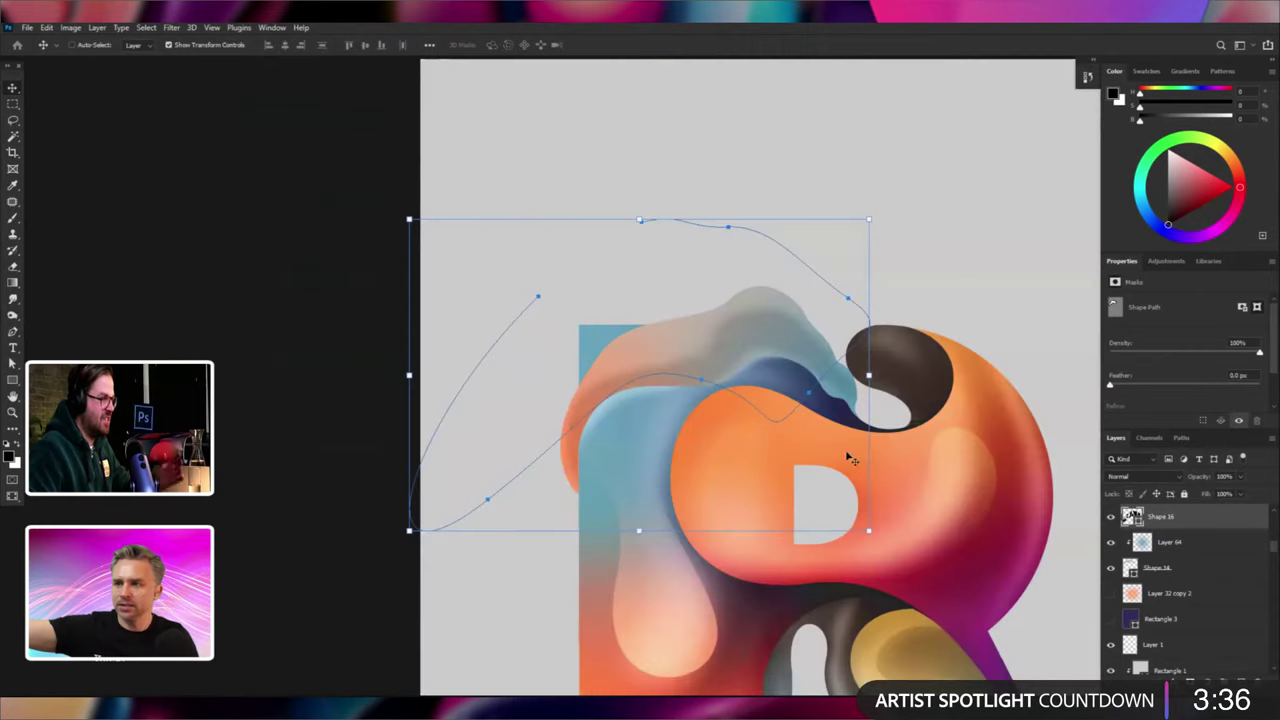
Move the curved pattern-filled shape right over the letter's upper blobs and bring its layer to the front.
{"action": "left_click_drag", "start_coordinate": [846, 455], "coordinate": [896, 439]}
{"action": "scroll", "coordinate": [896, 439], "scroll_direction": "down", "scroll_amount": 1}
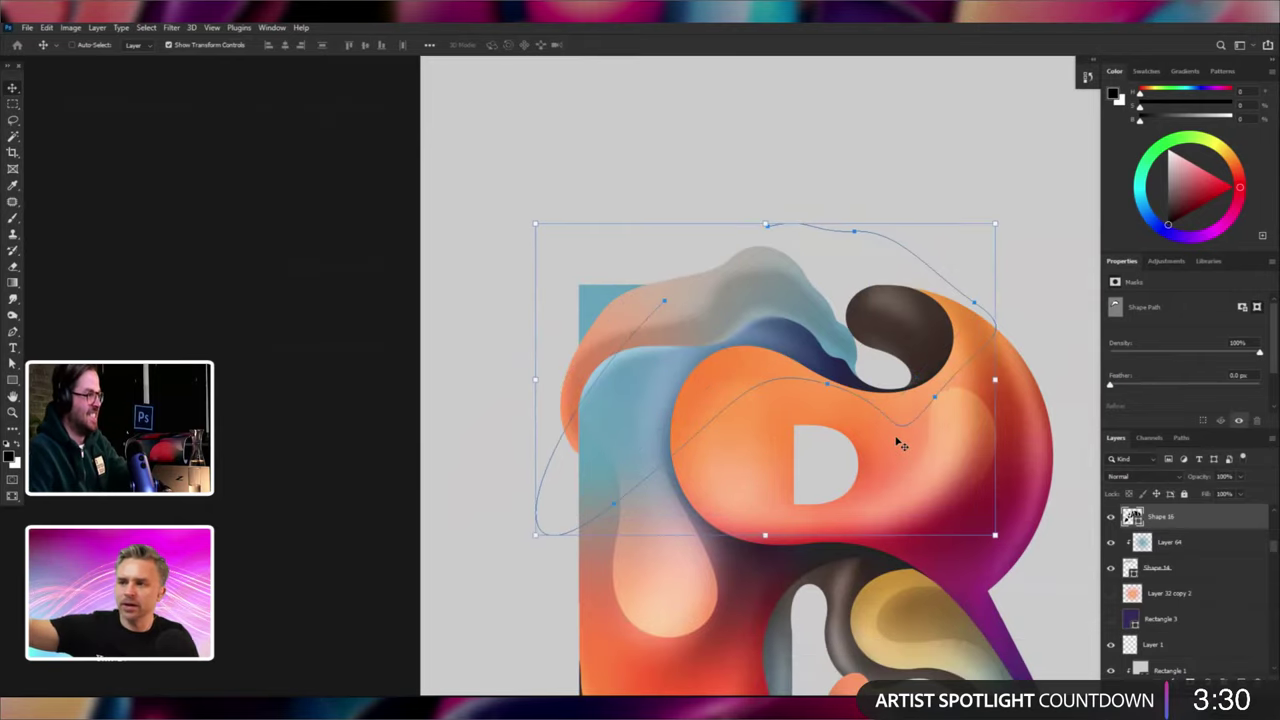
{"action": "scroll", "coordinate": [1211, 578], "scroll_direction": "up", "scroll_amount": 3}
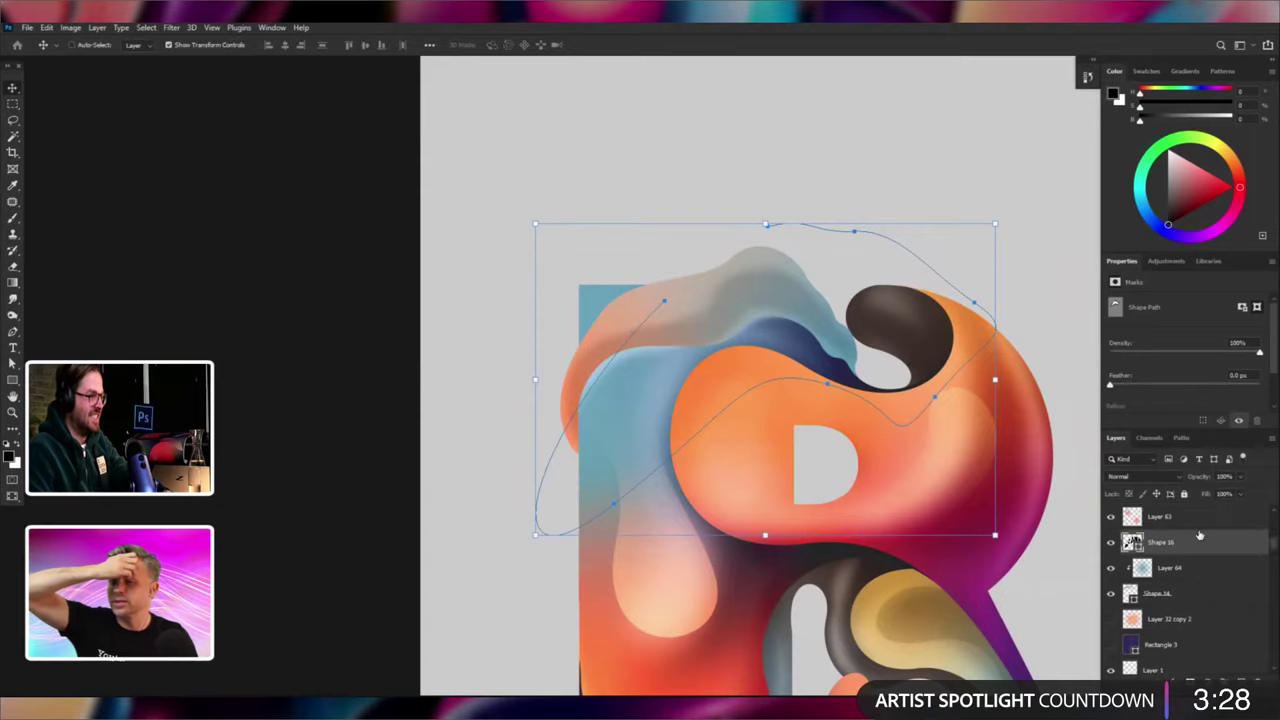
{"action": "key", "text": "ctrl+shift+]"}
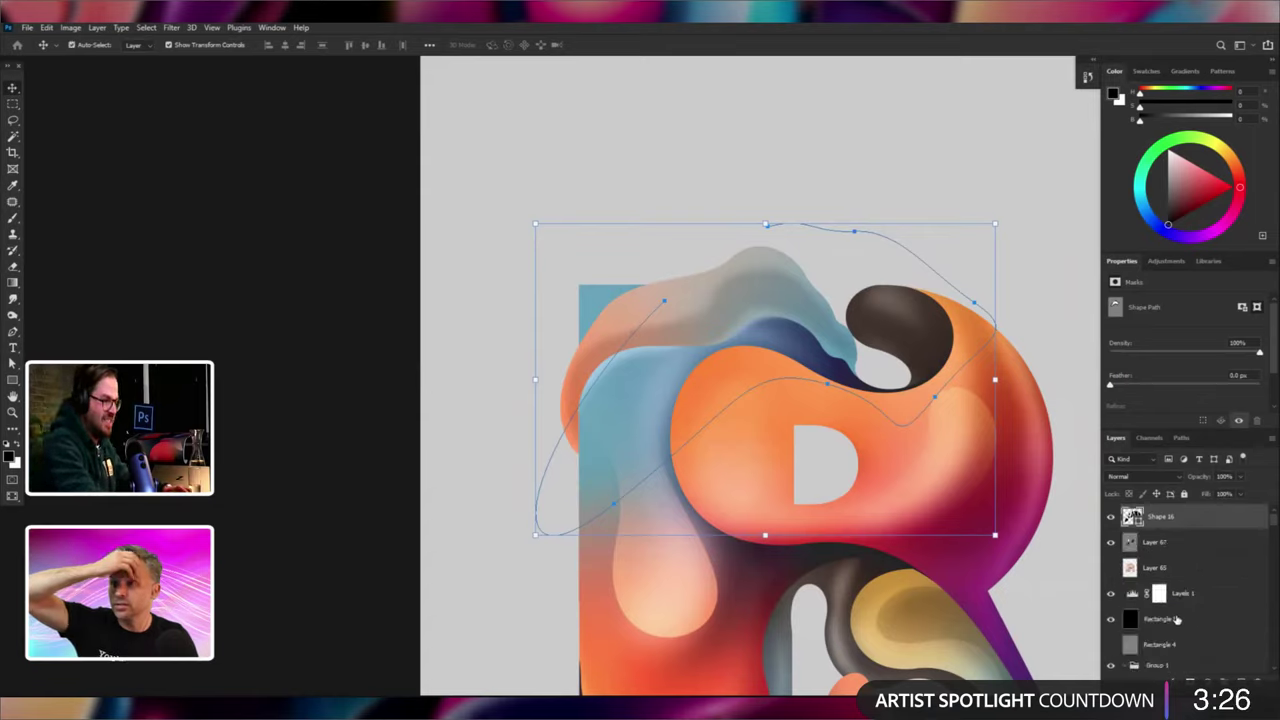
Hide Layer 67 and the curved pattern-filled Shape 16 layer.
{"action": "left_click", "coordinate": [1111, 545]}
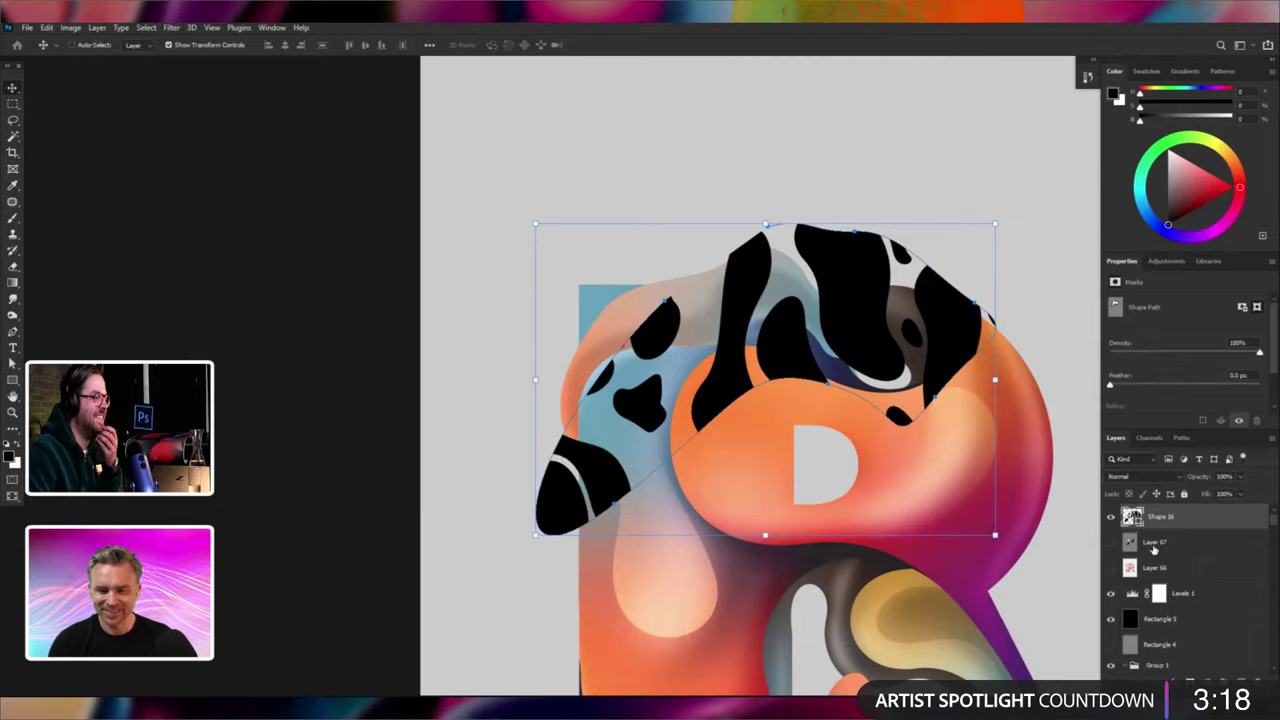
{"action": "scroll", "coordinate": [1157, 541], "scroll_direction": "down", "scroll_amount": 3}
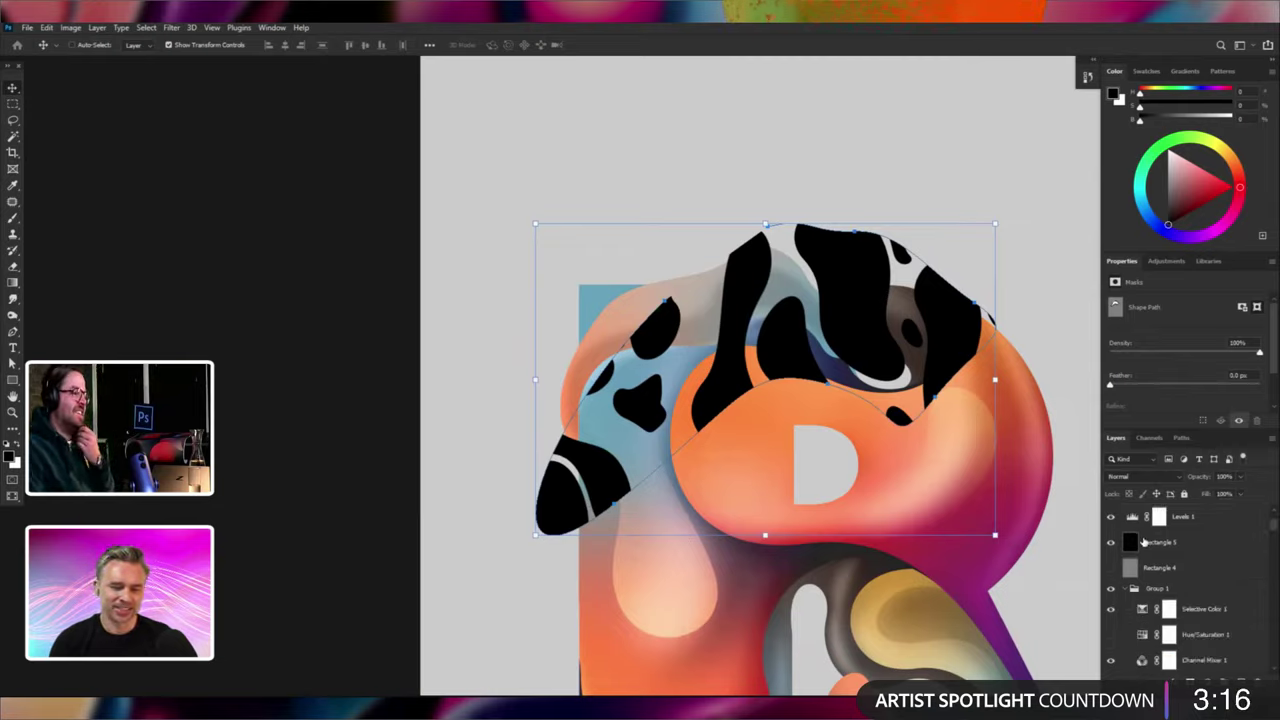
{"action": "scroll", "coordinate": [1143, 540], "scroll_direction": "up", "scroll_amount": 3}
{"action": "left_click", "coordinate": [1110, 517]}
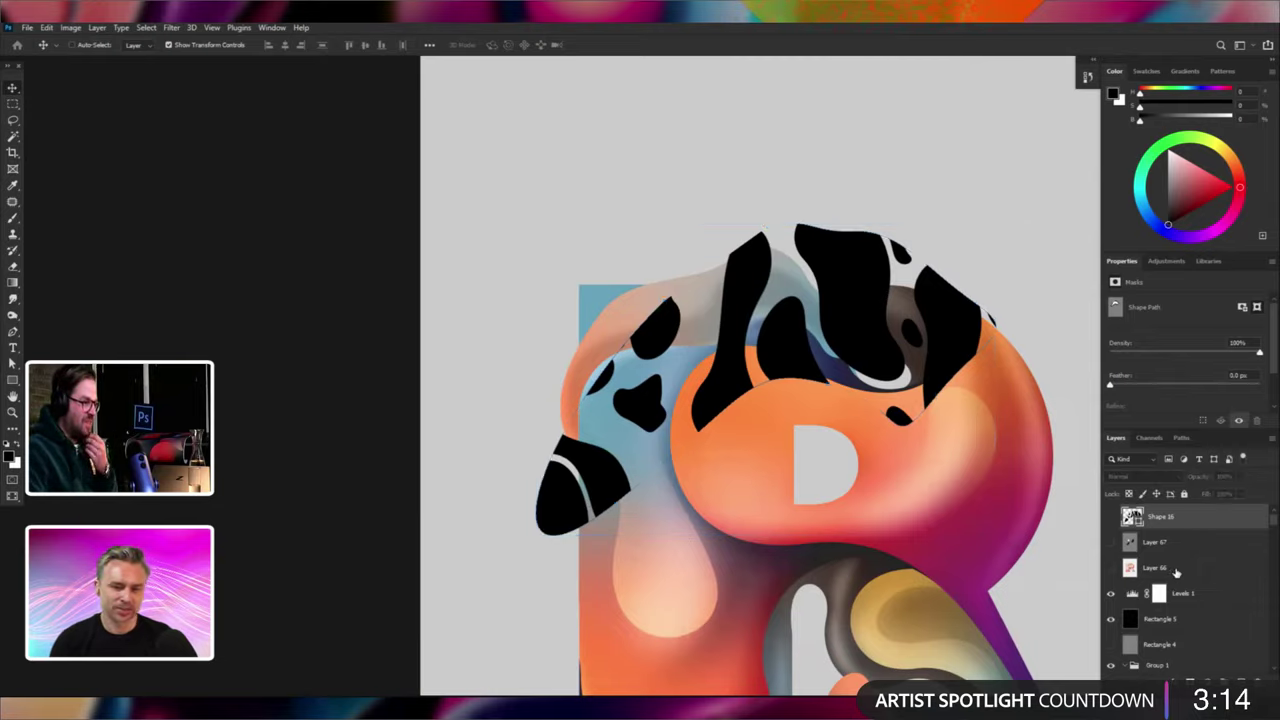
Toggle Layer 56 off and back on to check its contribution to the artwork.
{"action": "scroll", "coordinate": [1108, 545], "scroll_direction": "down", "scroll_amount": 5}
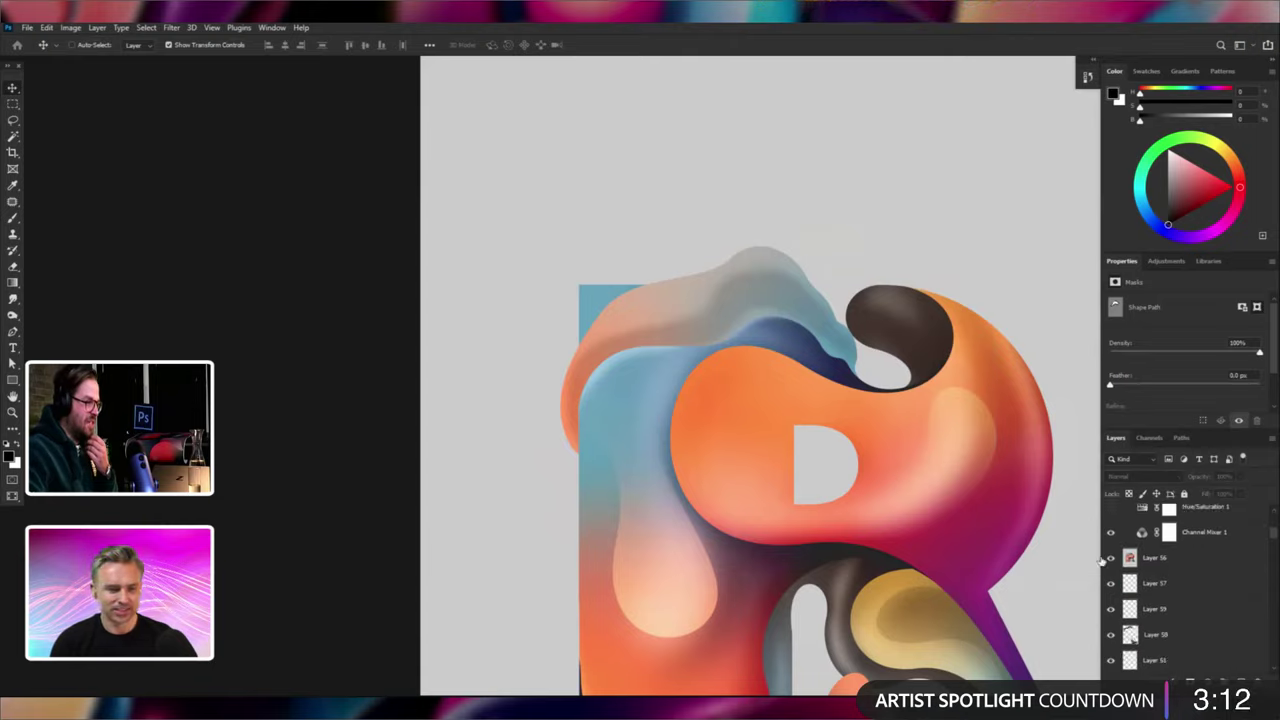
{"action": "left_click", "coordinate": [1111, 560]}
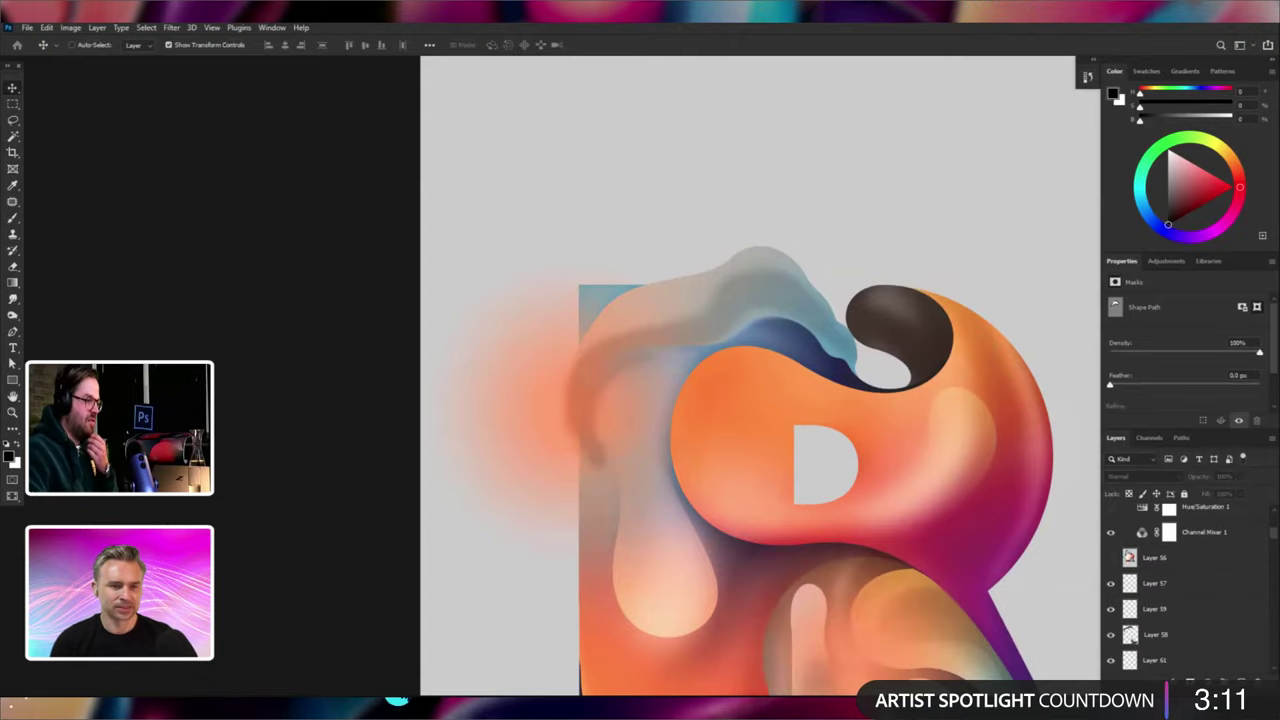
{"action": "left_click", "coordinate": [1111, 563]}
{"action": "scroll", "coordinate": [1178, 572], "scroll_direction": "up", "scroll_amount": 5}
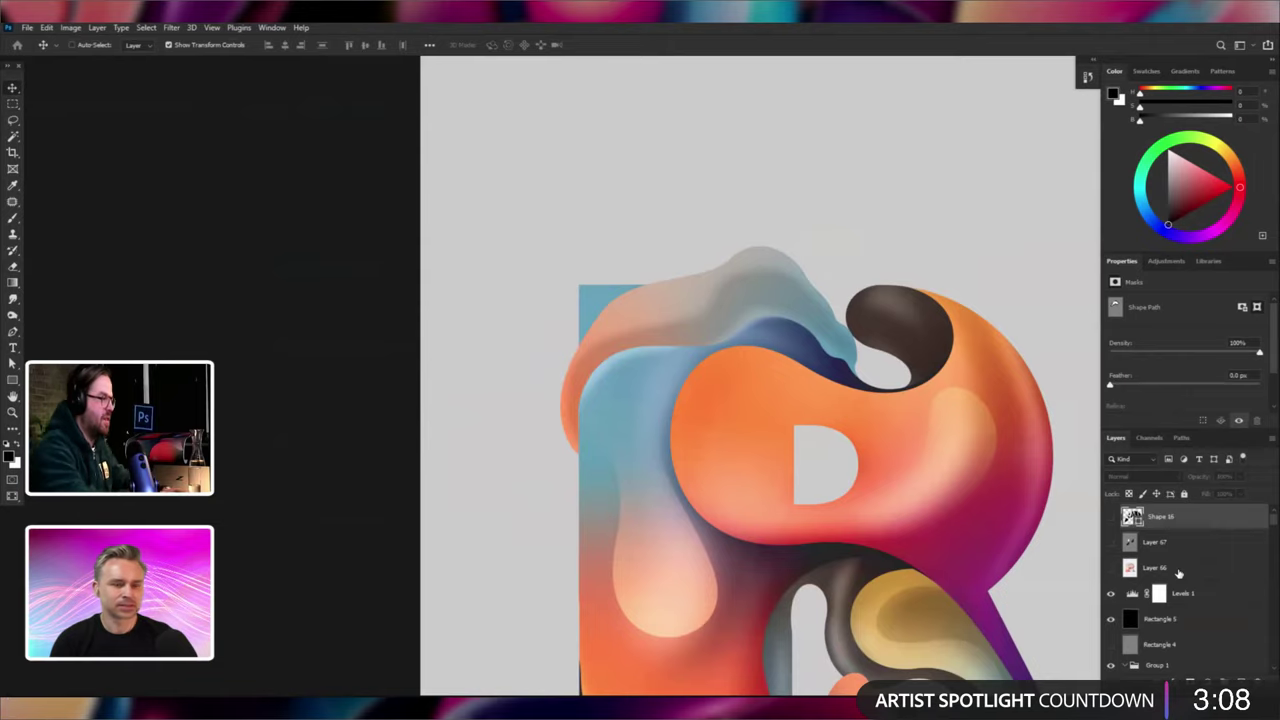
Add a new layer and draw a pattern-filled rectangle of about 1228 × 946 px over the letter's upper-left part.
{"action": "key", "text": "ctrl+minus"}
{"action": "key", "text": "ctrl+minus"}
{"action": "key", "text": "ctrl+minus"}
{"action": "key", "text": "ctrl+plus"}
{"action": "key", "text": "ctrl+shift+n"}
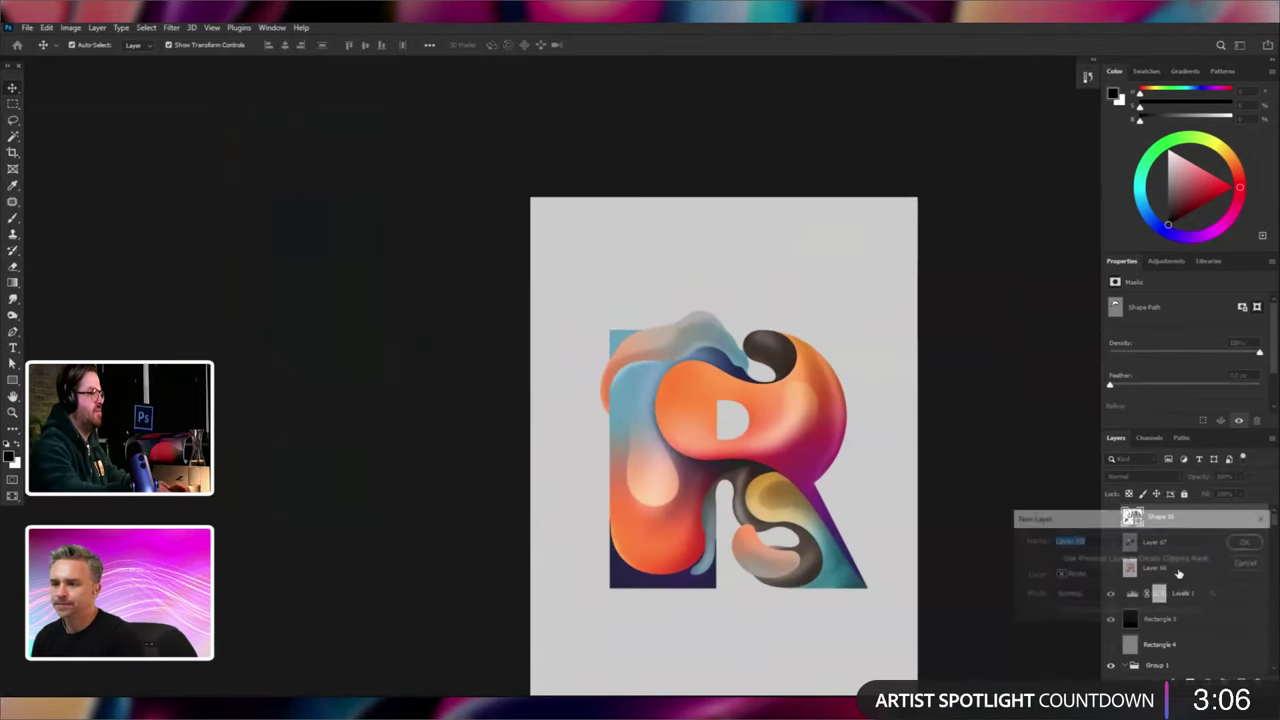
{"action": "key", "text": "Return"}
{"action": "right_click", "coordinate": [676, 324]}
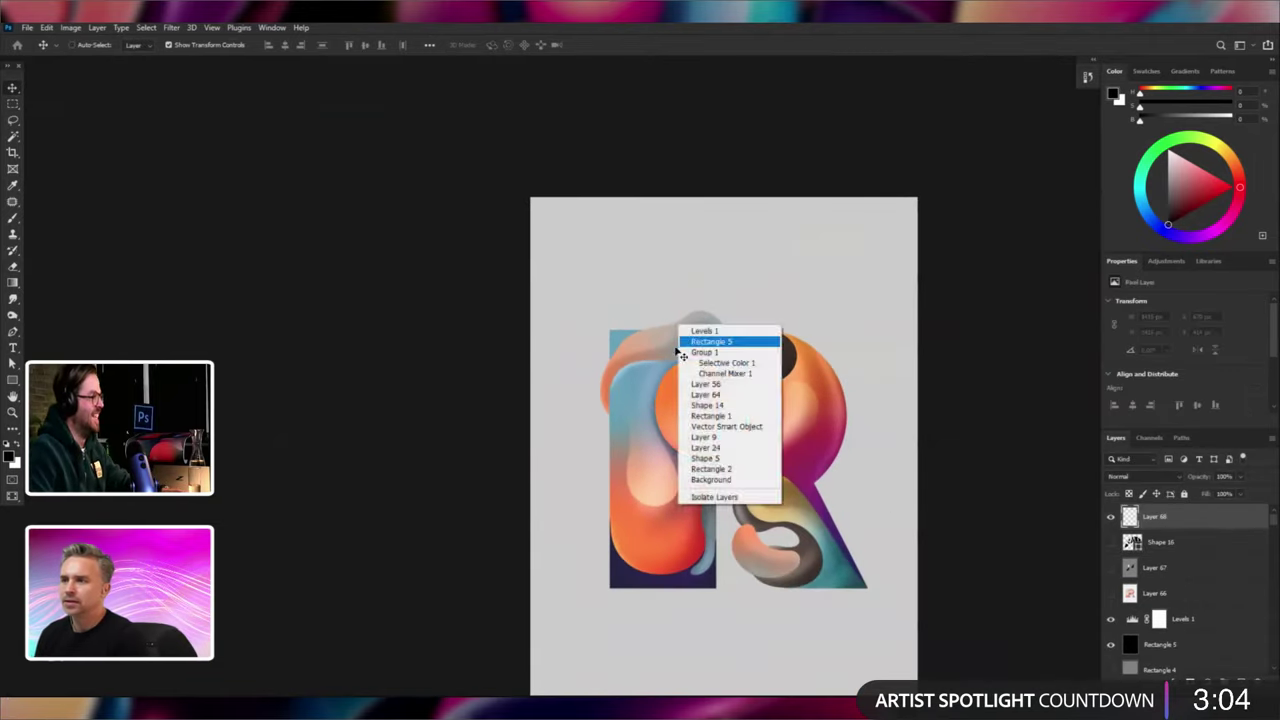
{"action": "left_click", "coordinate": [216, 353]}
{"action": "left_click", "coordinate": [12, 381]}
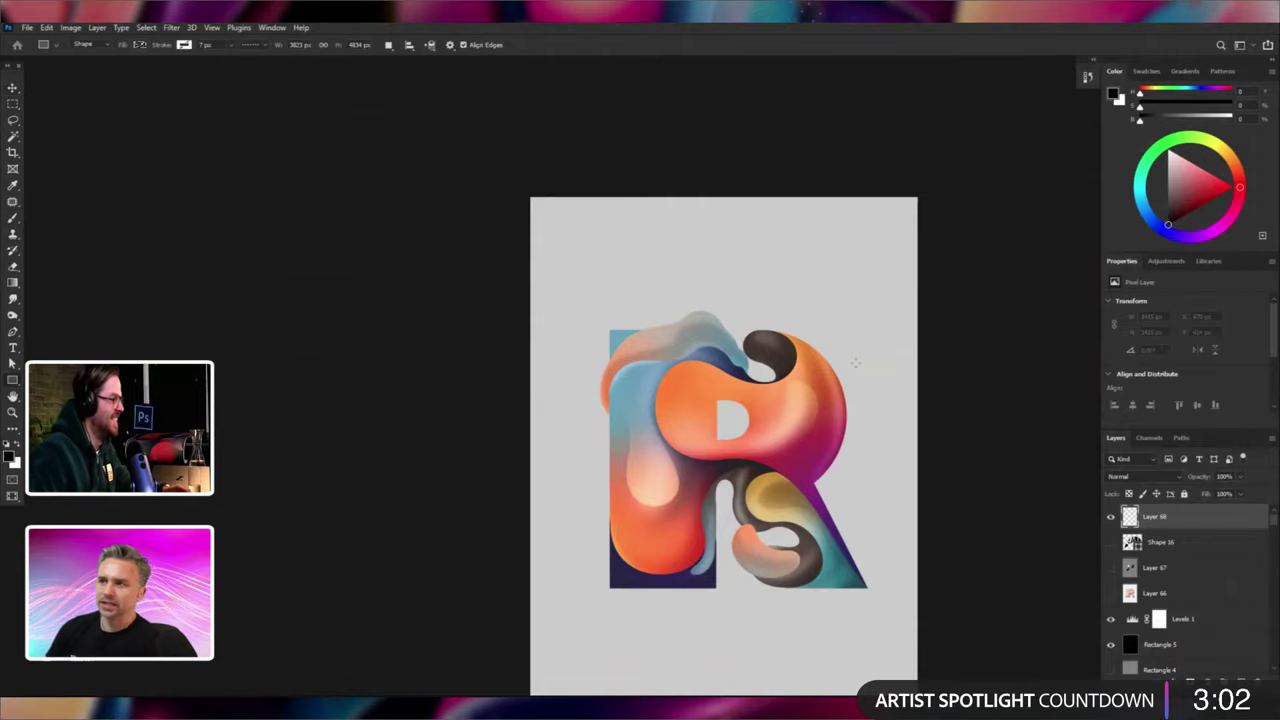
{"action": "left_click_drag", "start_coordinate": [771, 293], "coordinate": [581, 440]}
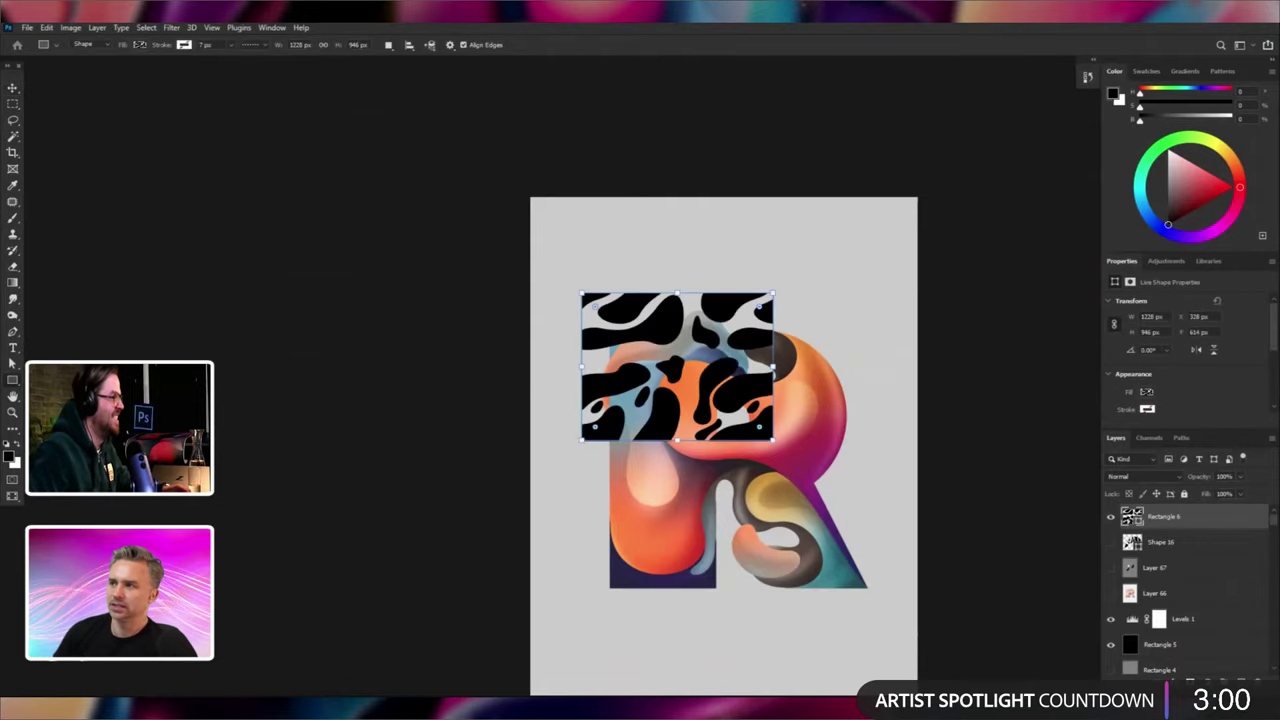
{"action": "key", "text": "v"}
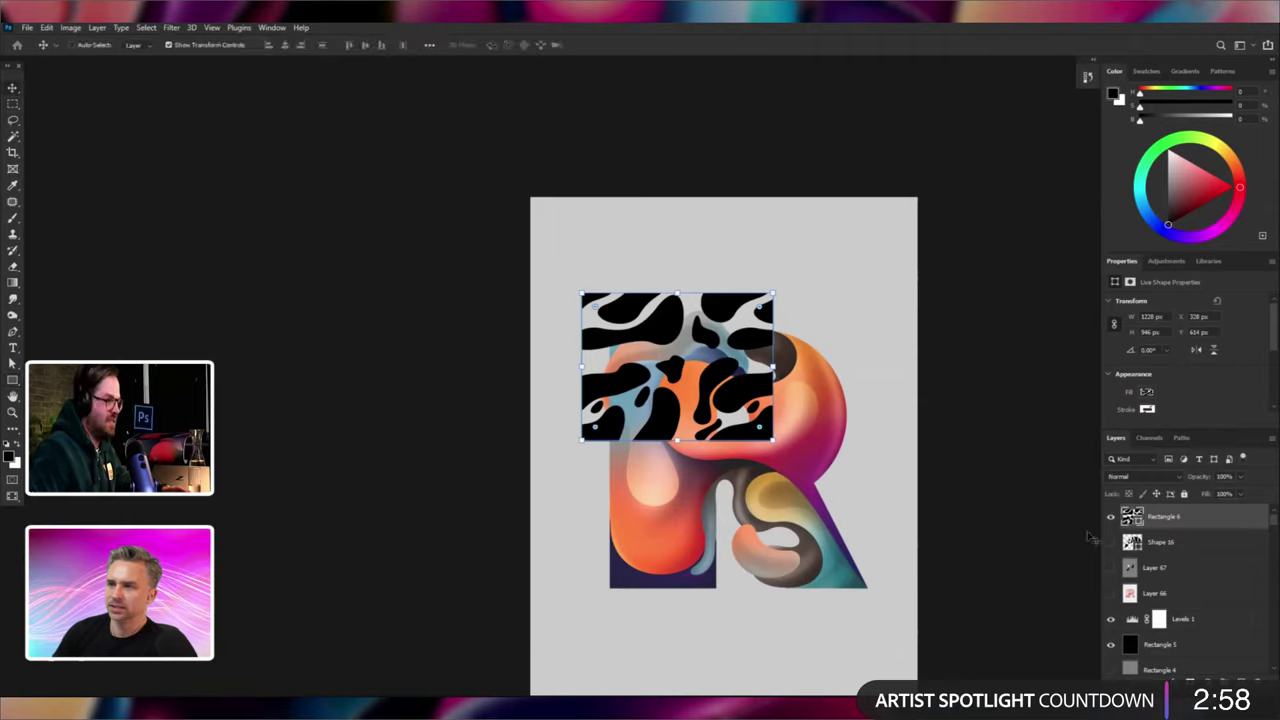
Place the pattern-filled rectangle's layer directly below Layer 56 and hide Layer 56.
{"action": "left_click_drag", "start_coordinate": [1165, 517], "coordinate": [1130, 586]}
{"action": "left_click", "coordinate": [1111, 559]}
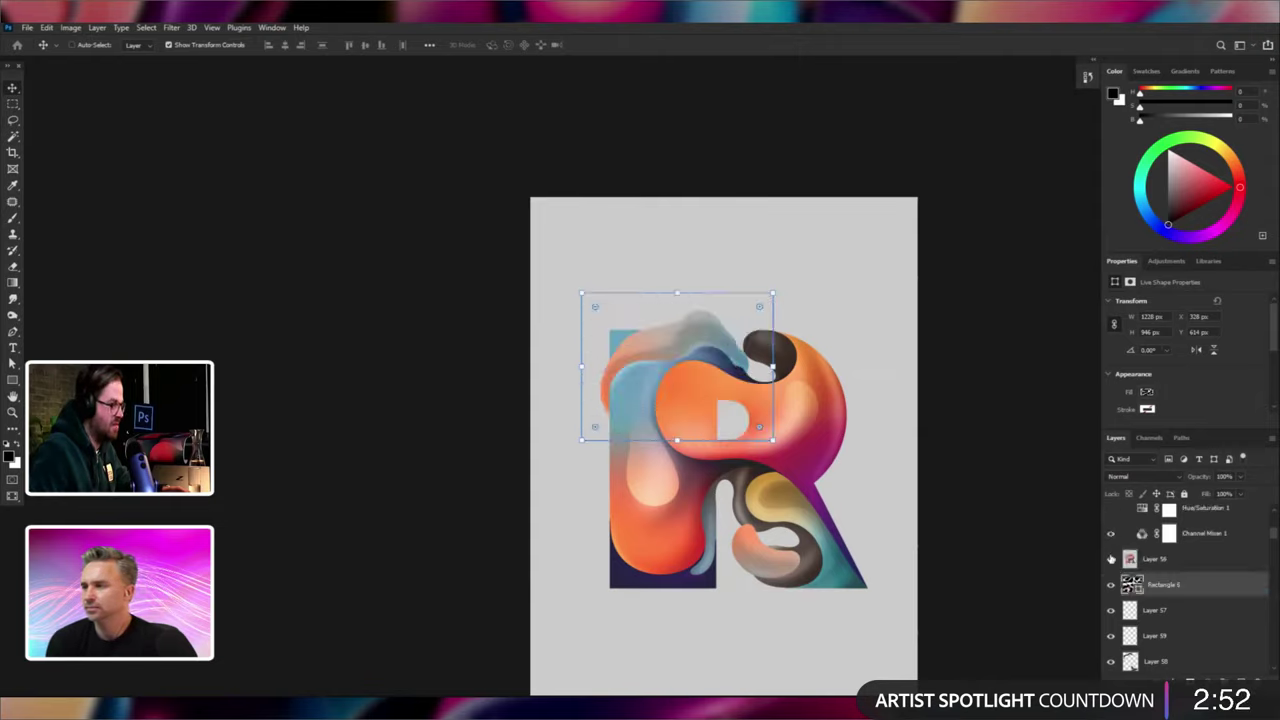
{"action": "scroll", "coordinate": [1142, 578], "scroll_direction": "down", "scroll_amount": 1}
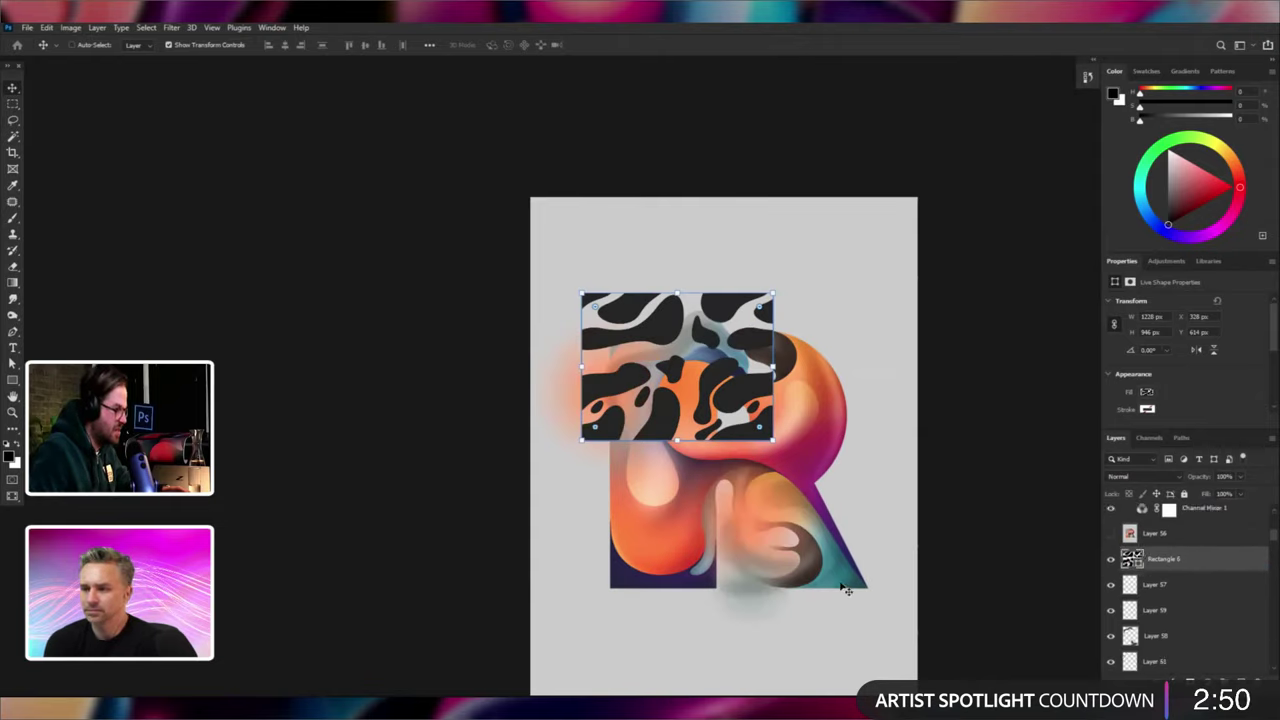
{"action": "right_click", "coordinate": [748, 578]}
{"action": "left_click", "coordinate": [1257, 566]}
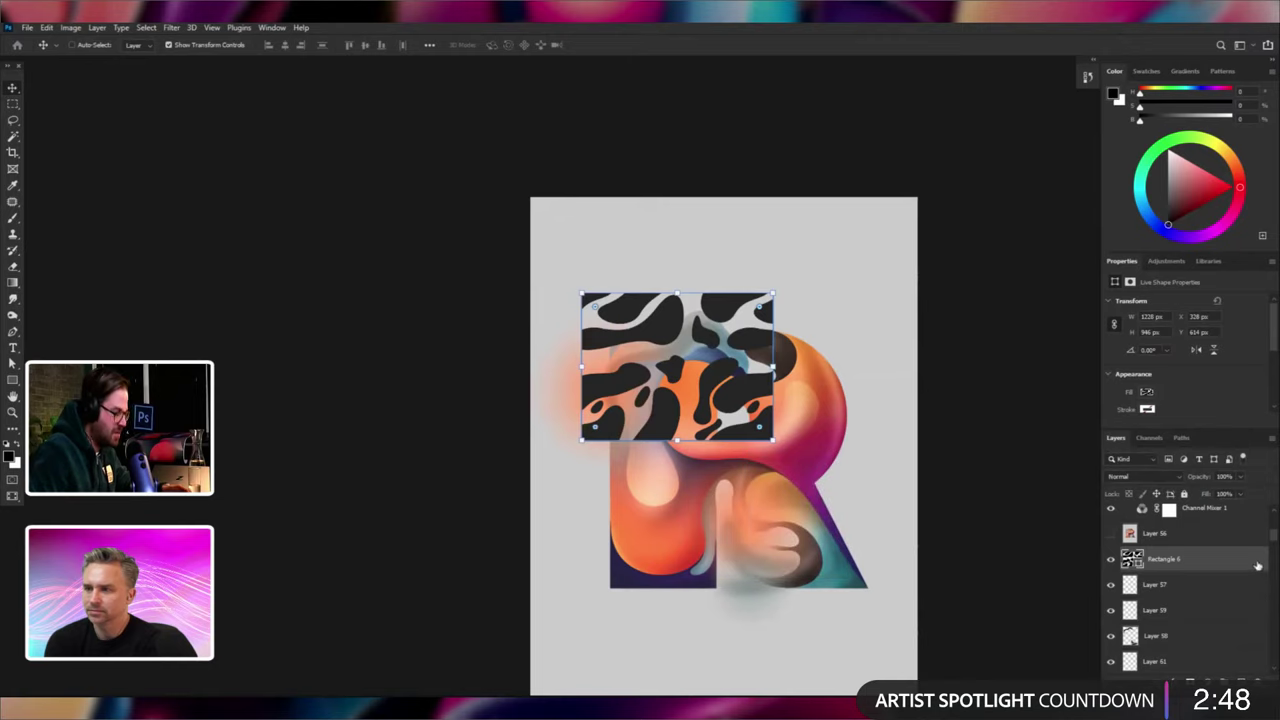
Check the pattern-filled rectangle in isolation, restore the other layers, and move the rectangle to the right of the letter.
{"action": "left_click", "coordinate": [1111, 510], "text": "alt"}
{"action": "left_click", "coordinate": [1110, 559], "text": "alt"}
{"action": "left_click", "coordinate": [1110, 559], "text": "alt"}
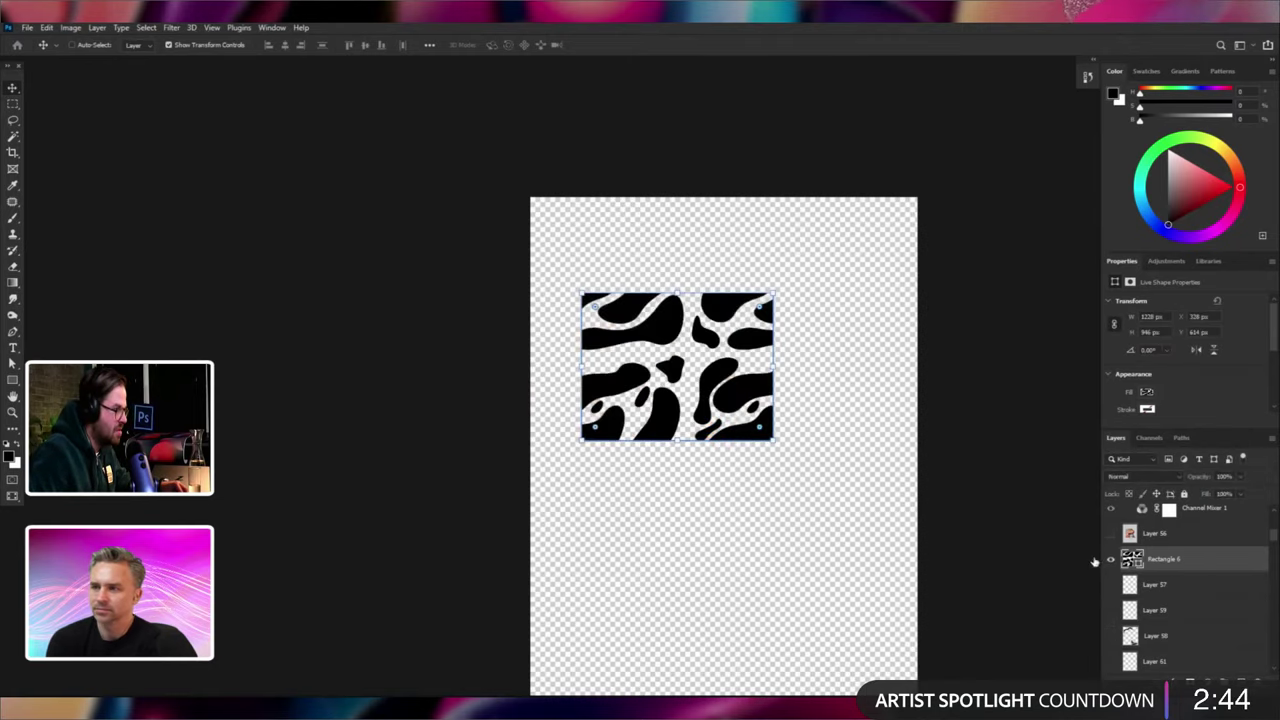
{"action": "left_click", "coordinate": [1110, 559], "text": "alt"}
{"action": "left_click_drag", "start_coordinate": [808, 498], "coordinate": [1065, 575]}
Clip the layers from Layer 57 down to Layer 63 to the Shape 14 blob beneath them.
{"action": "scroll", "coordinate": [1220, 600], "scroll_direction": "down", "scroll_amount": 5}
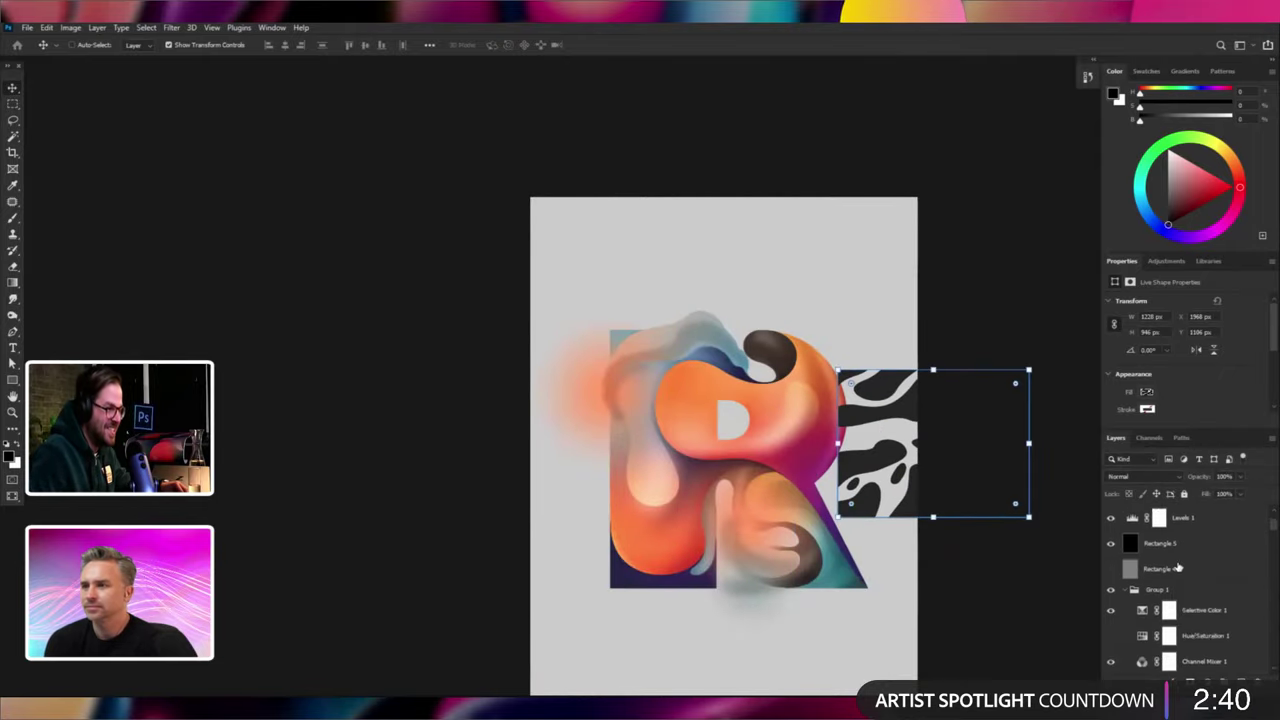
{"action": "scroll", "coordinate": [1178, 567], "scroll_direction": "down", "scroll_amount": 5}
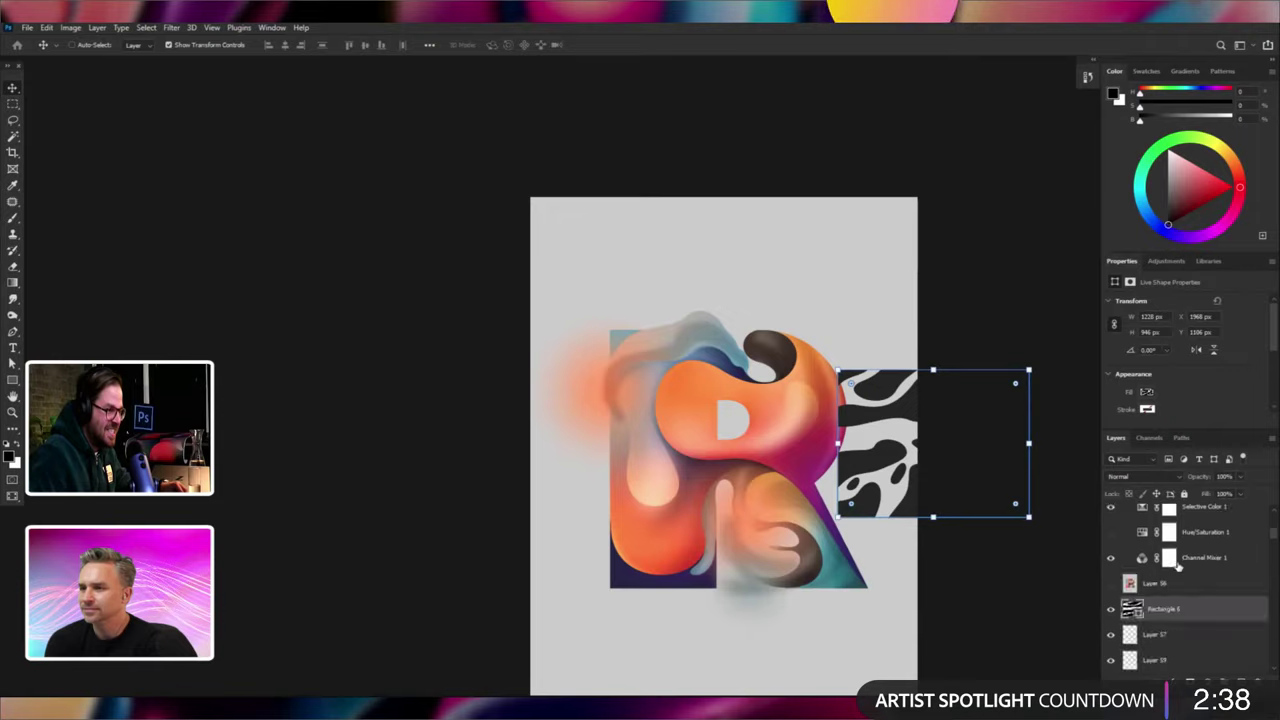
{"action": "scroll", "coordinate": [1160, 540], "scroll_direction": "up", "scroll_amount": 2}
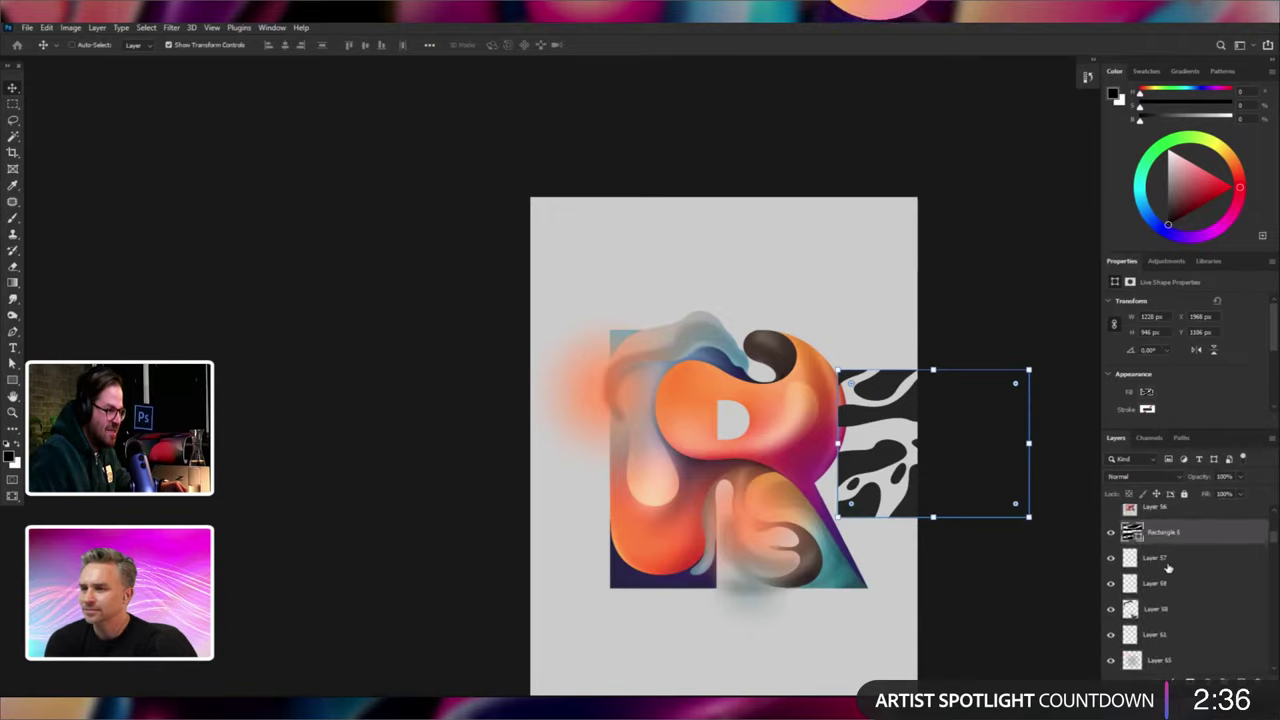
{"action": "left_click", "coordinate": [1166, 564]}
{"action": "scroll", "coordinate": [1169, 590], "scroll_direction": "down", "scroll_amount": 3}
{"action": "right_click", "coordinate": [1174, 606]}
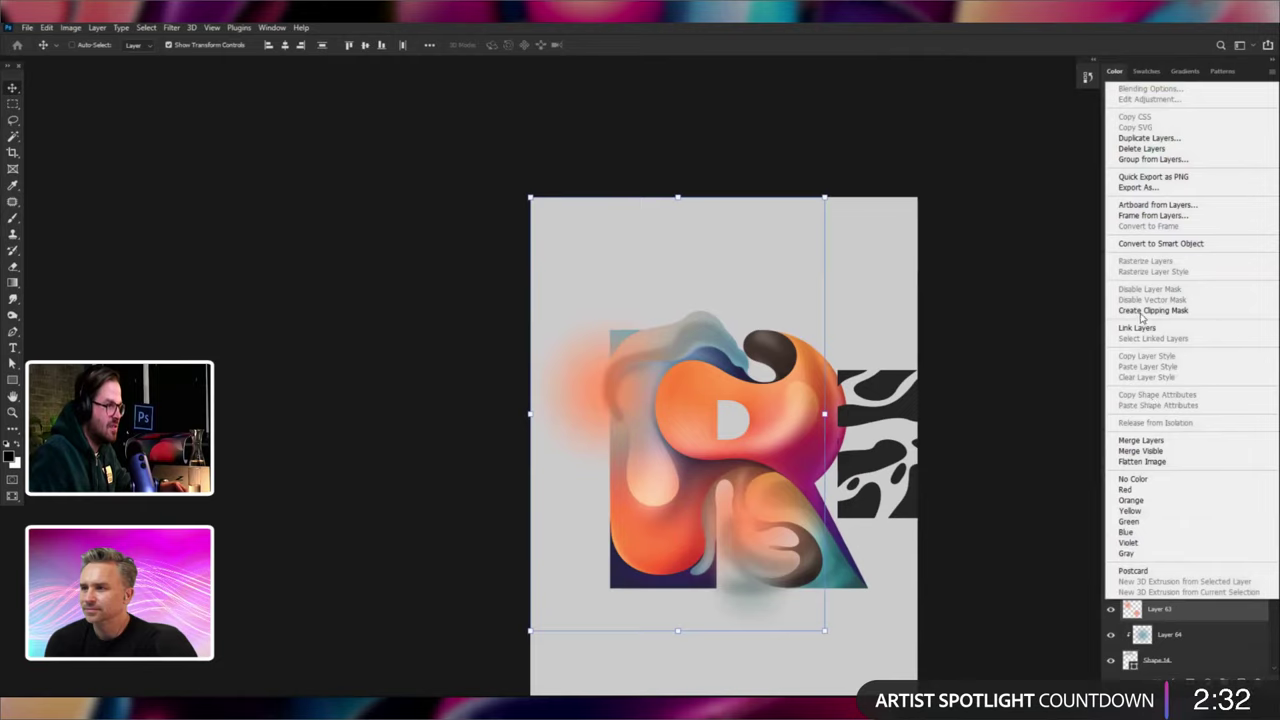
{"action": "left_click", "coordinate": [1150, 310]}
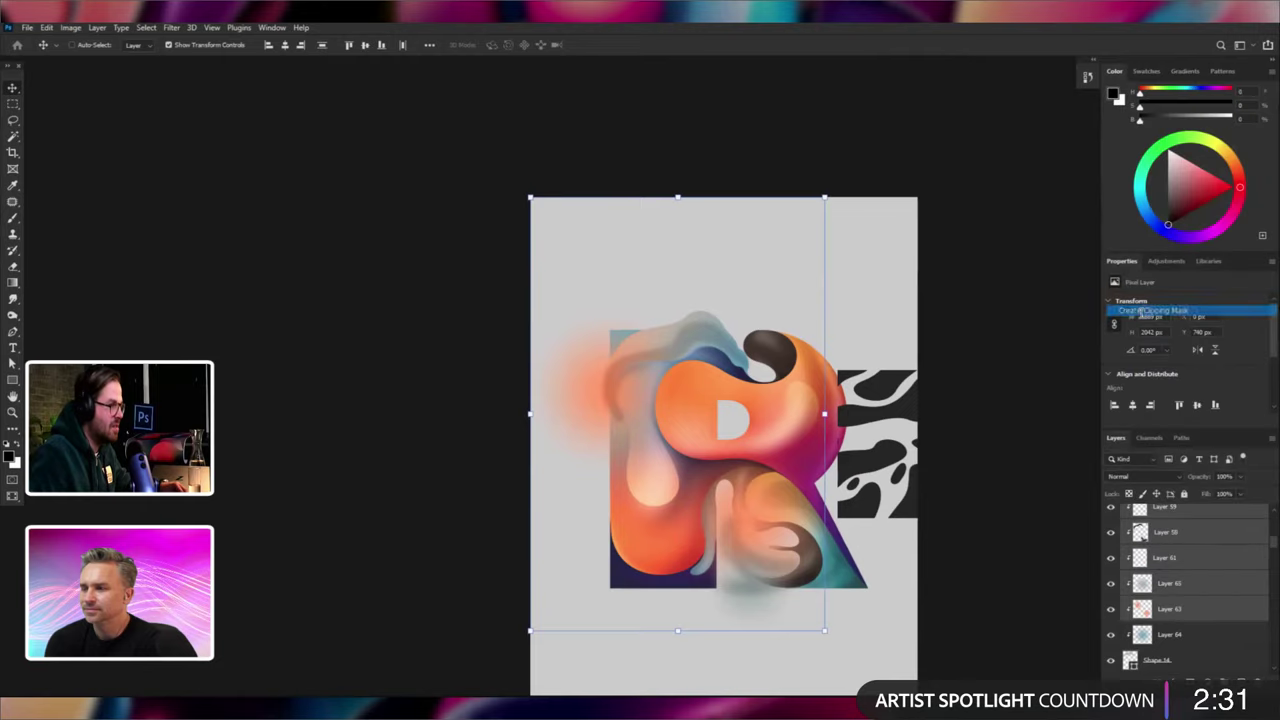
Move the pattern-filled rectangle over the letter's upper-left blob and clip it to that blob.
{"action": "right_click", "coordinate": [884, 461]}
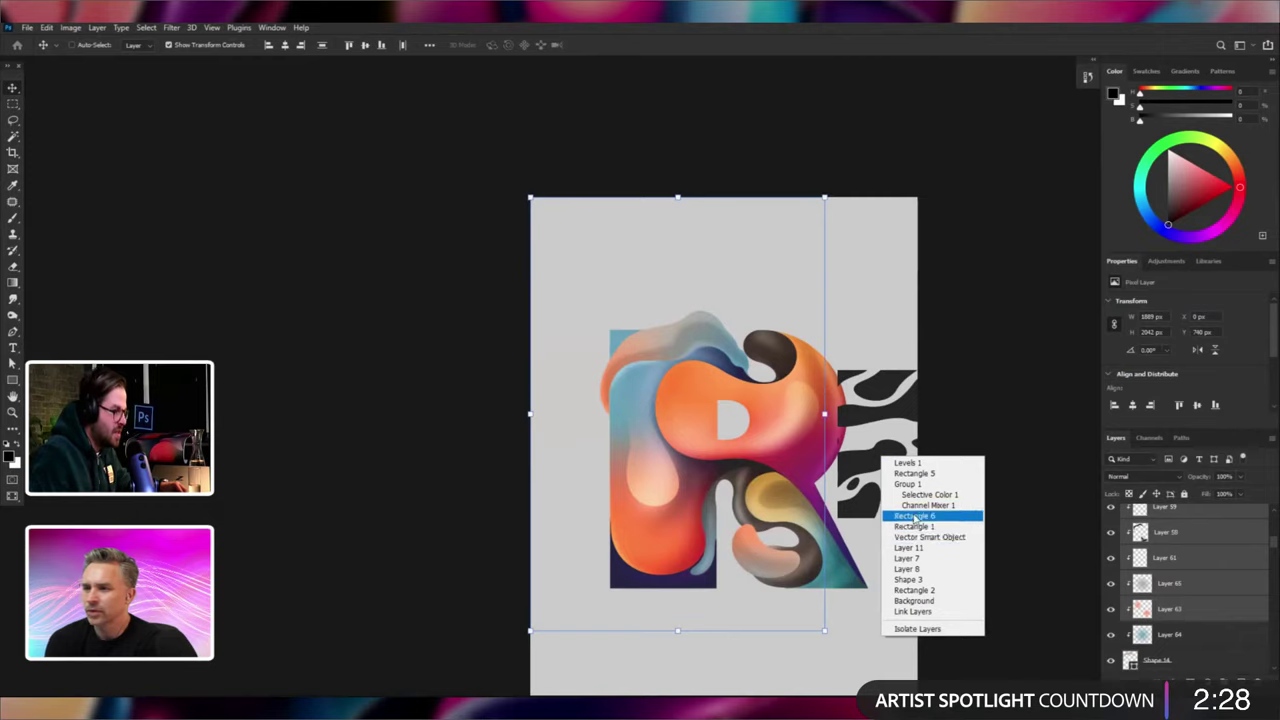
{"action": "left_click", "coordinate": [914, 517]}
{"action": "left_click_drag", "start_coordinate": [905, 440], "coordinate": [656, 377]}
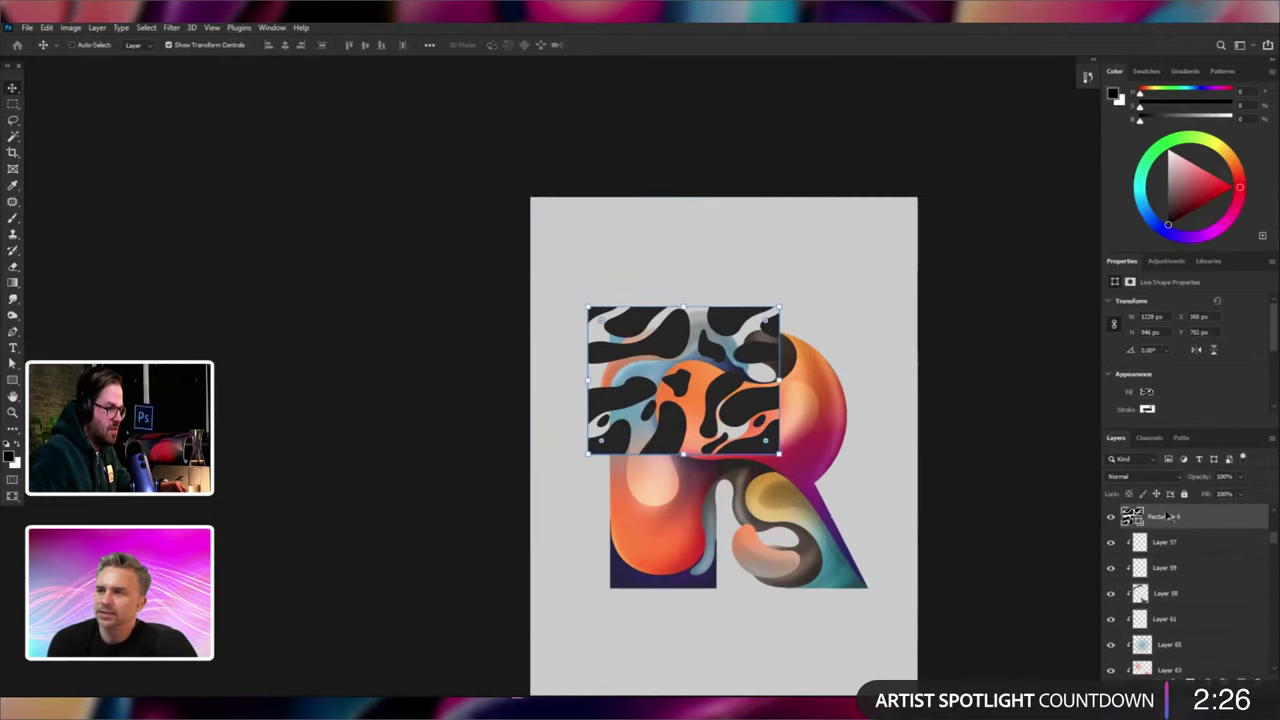
{"action": "right_click", "coordinate": [1168, 516]}
{"action": "left_click", "coordinate": [1080, 382]}
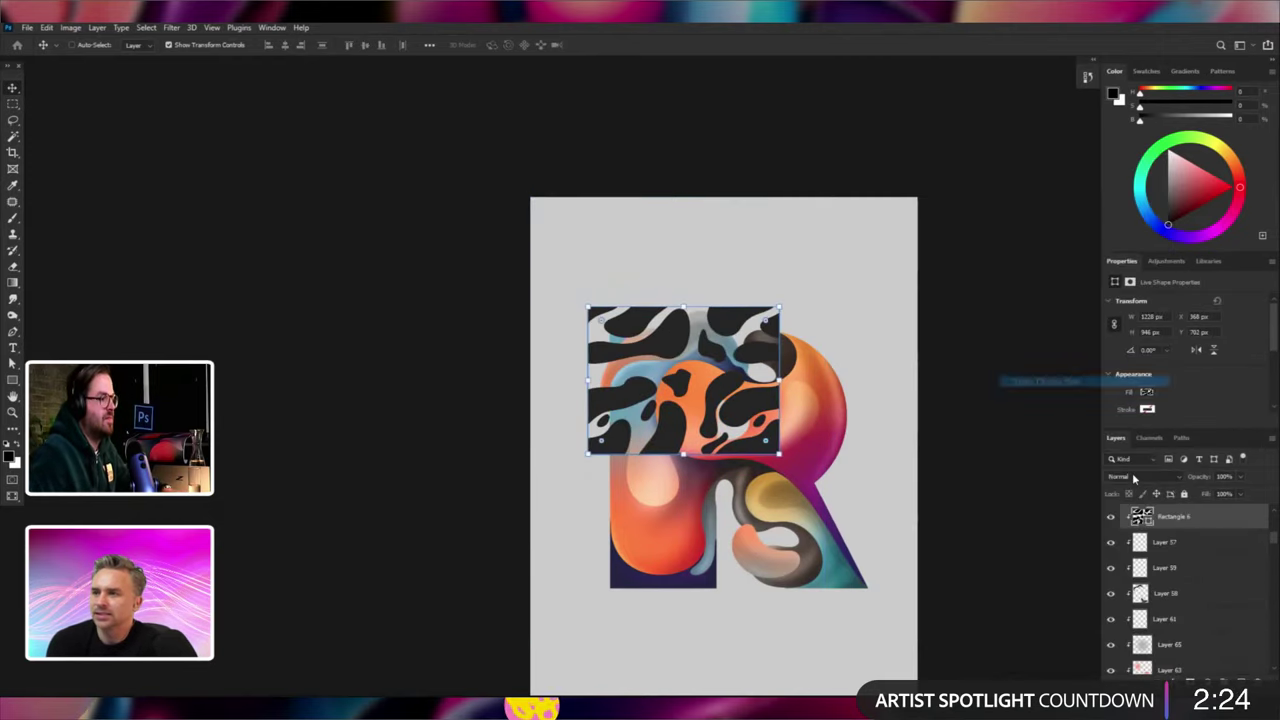
Rotate the clipped rectangle's pattern fill to -79.77 degrees, keeping it at 100% scale and linked with the layer.
{"action": "double_click", "coordinate": [1141, 516]}
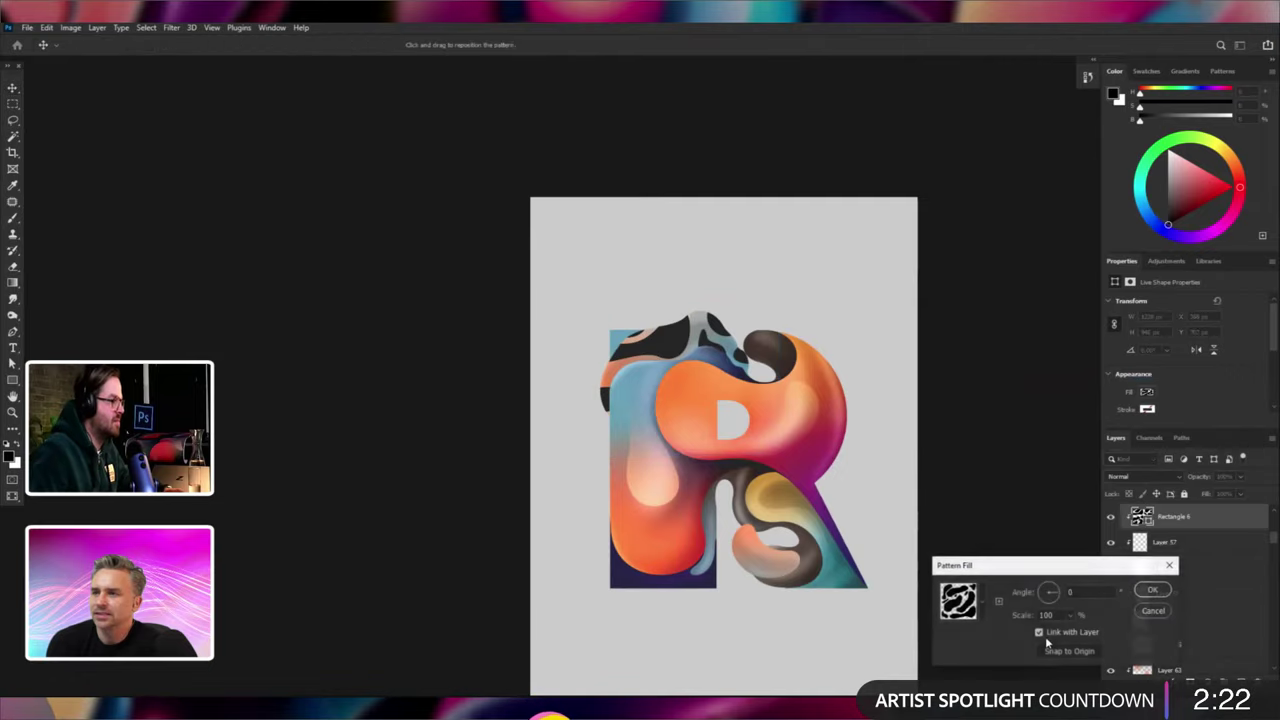
{"action": "left_click", "coordinate": [1051, 600]}
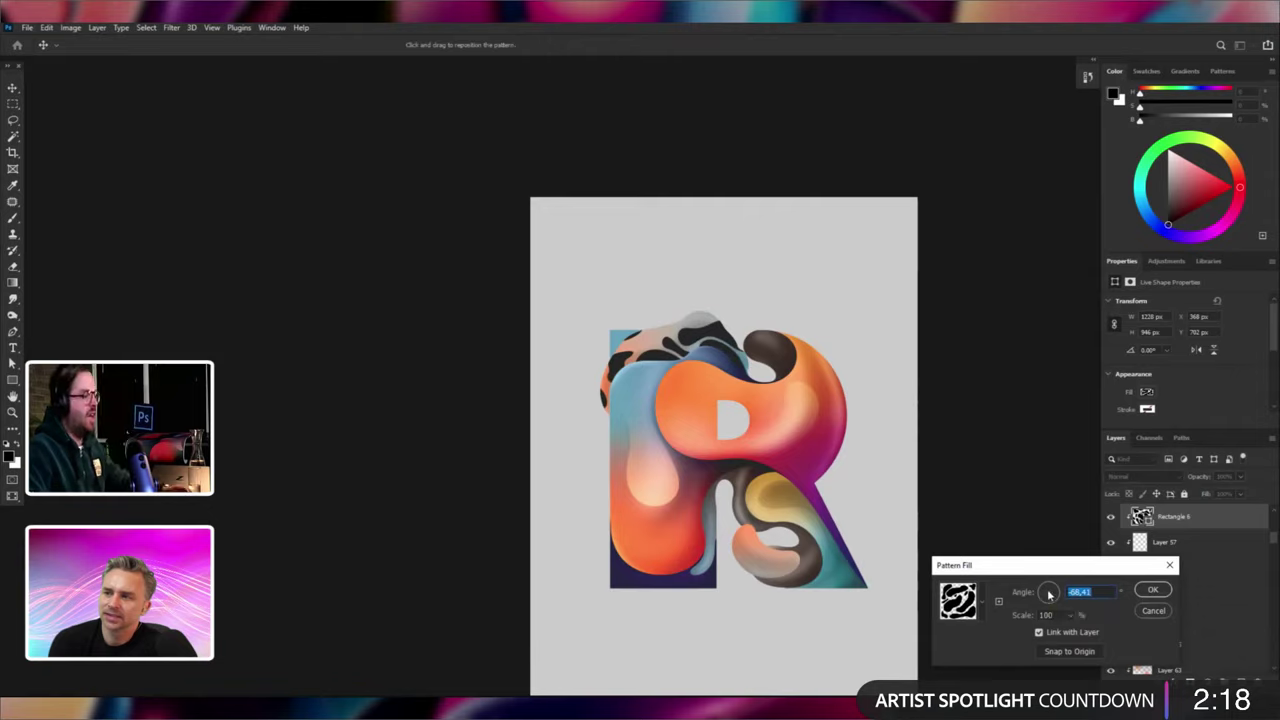
{"action": "left_click", "coordinate": [1047, 592]}
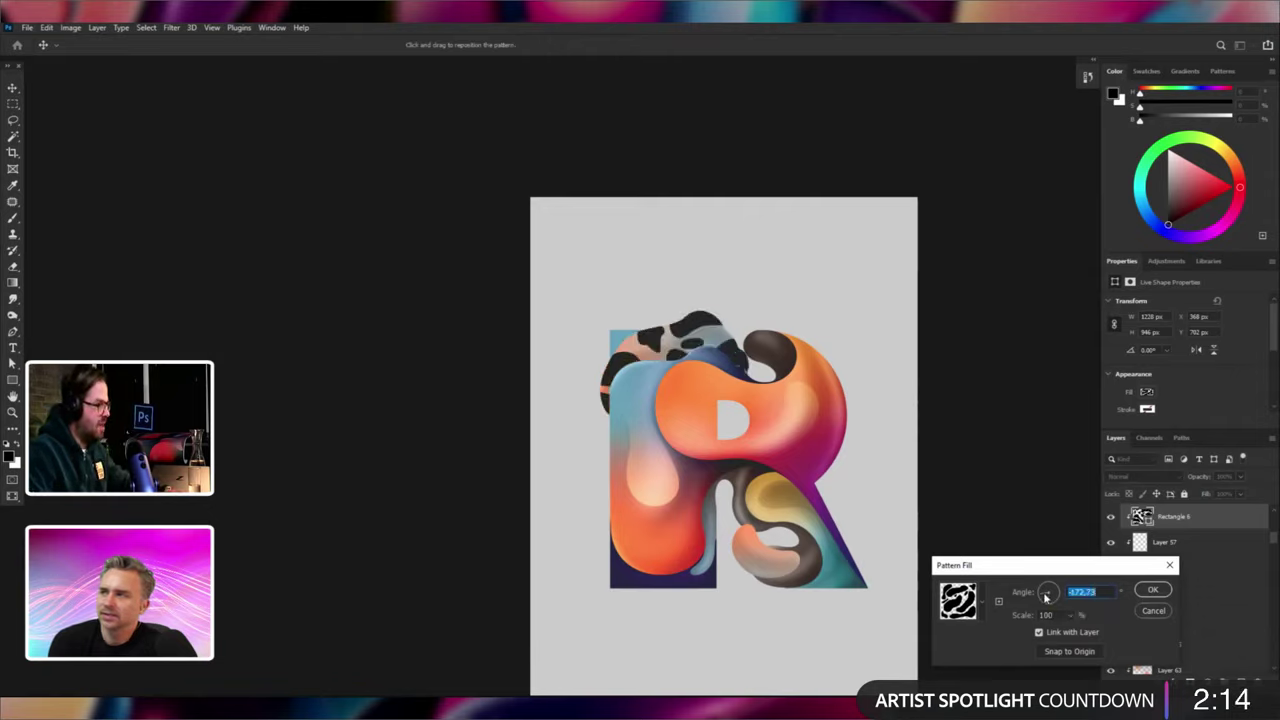
{"action": "left_click", "coordinate": [1048, 605]}
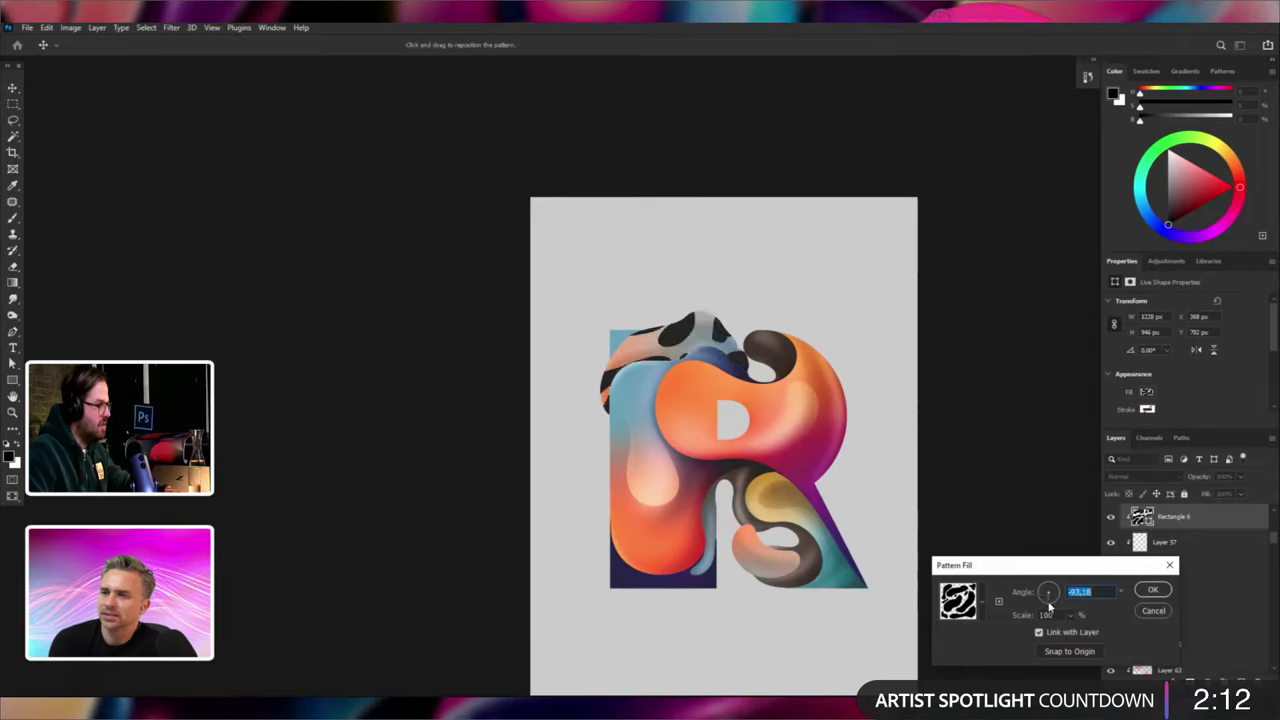
{"action": "left_click", "coordinate": [1051, 604]}
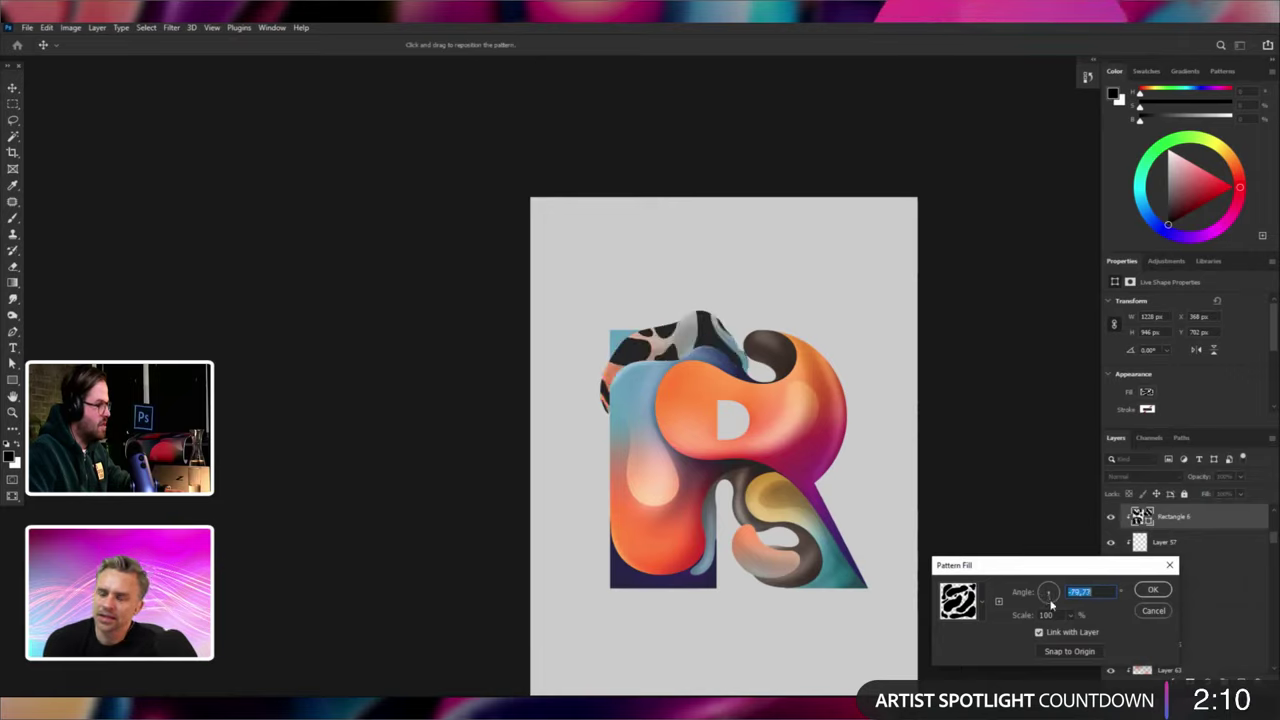
{"action": "left_click", "coordinate": [1164, 592]}
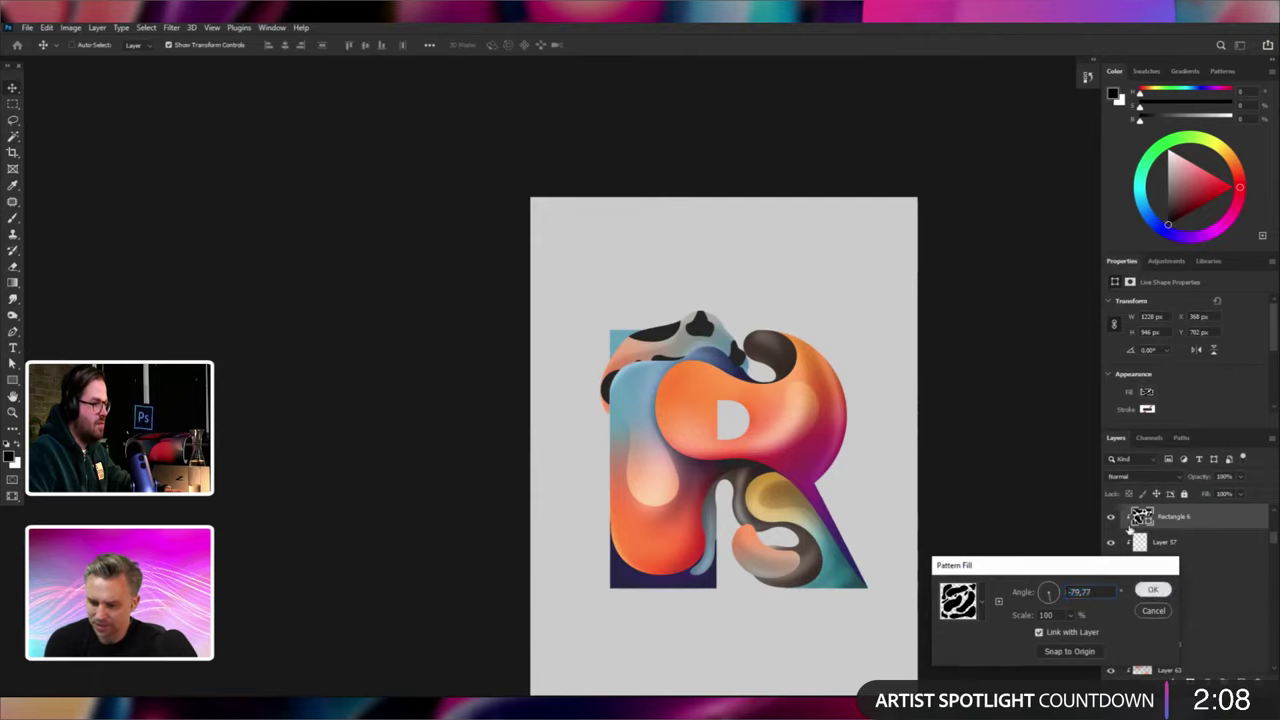
Set the blend mode of the pattern-filled rectangle Rectangle 6 to Soft Light.
{"action": "left_click", "coordinate": [1125, 477]}
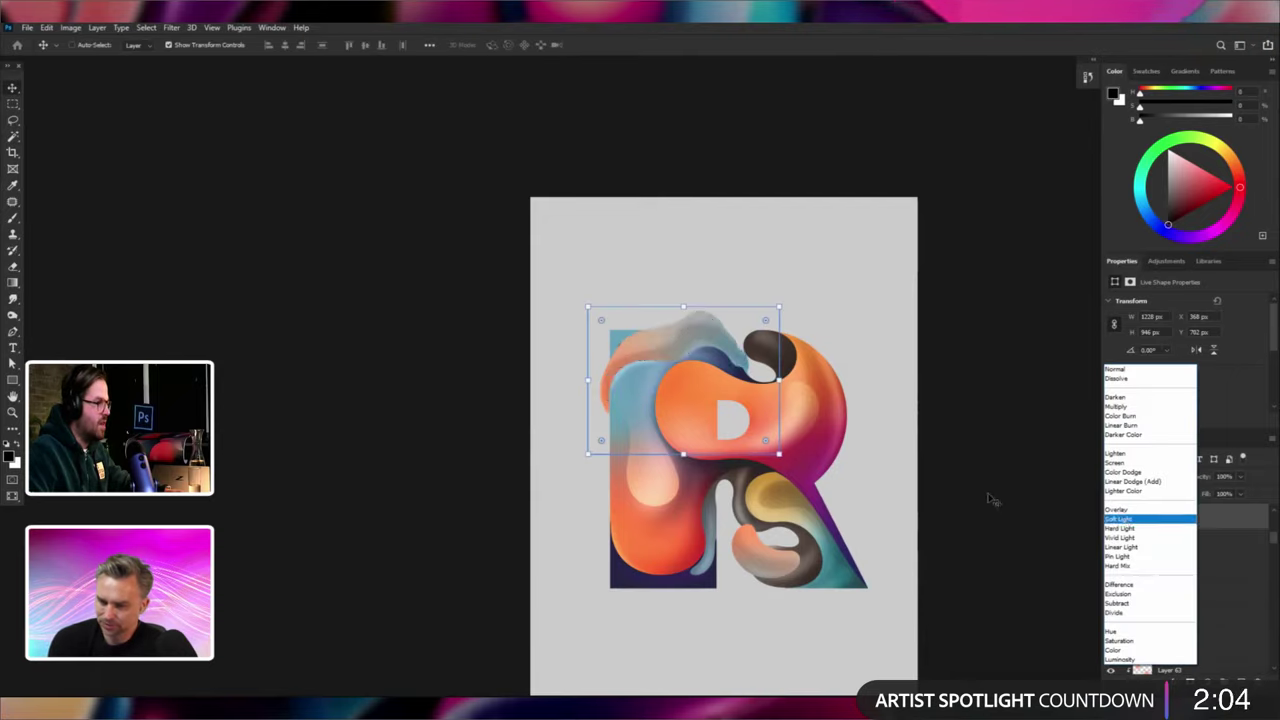
{"action": "key", "text": "Return"}
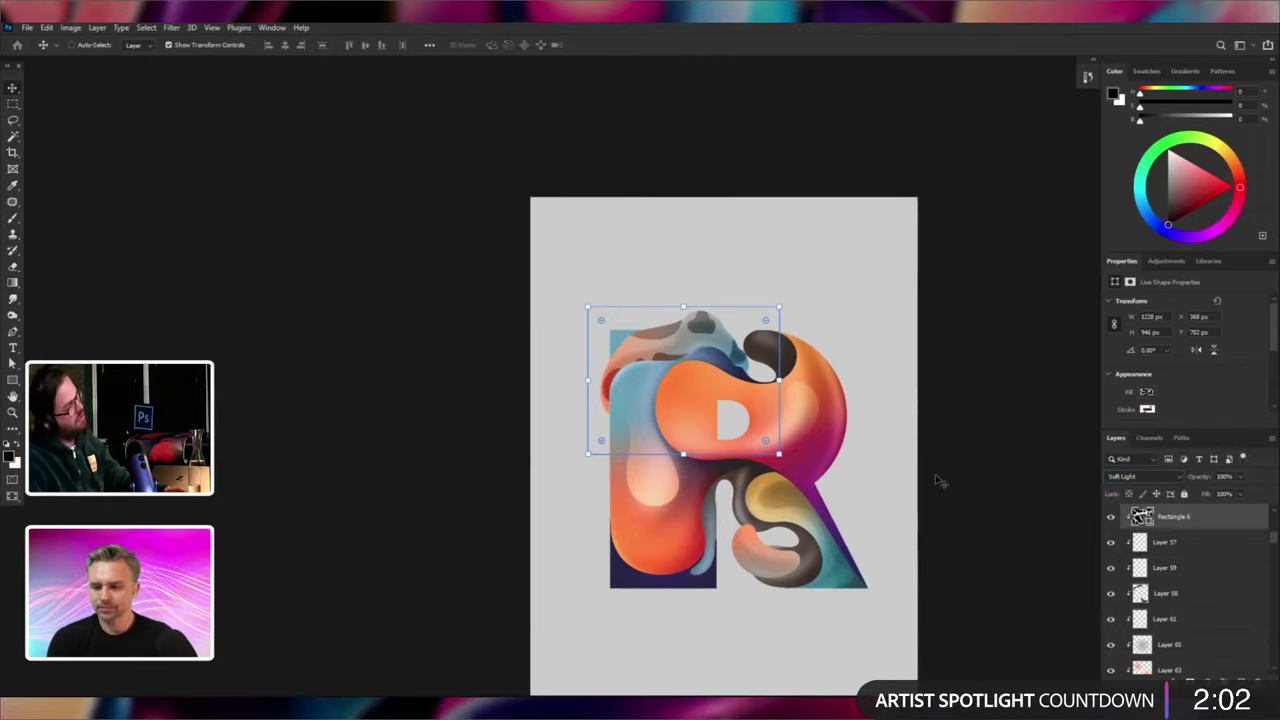
{"action": "key", "text": "ctrl+plus"}
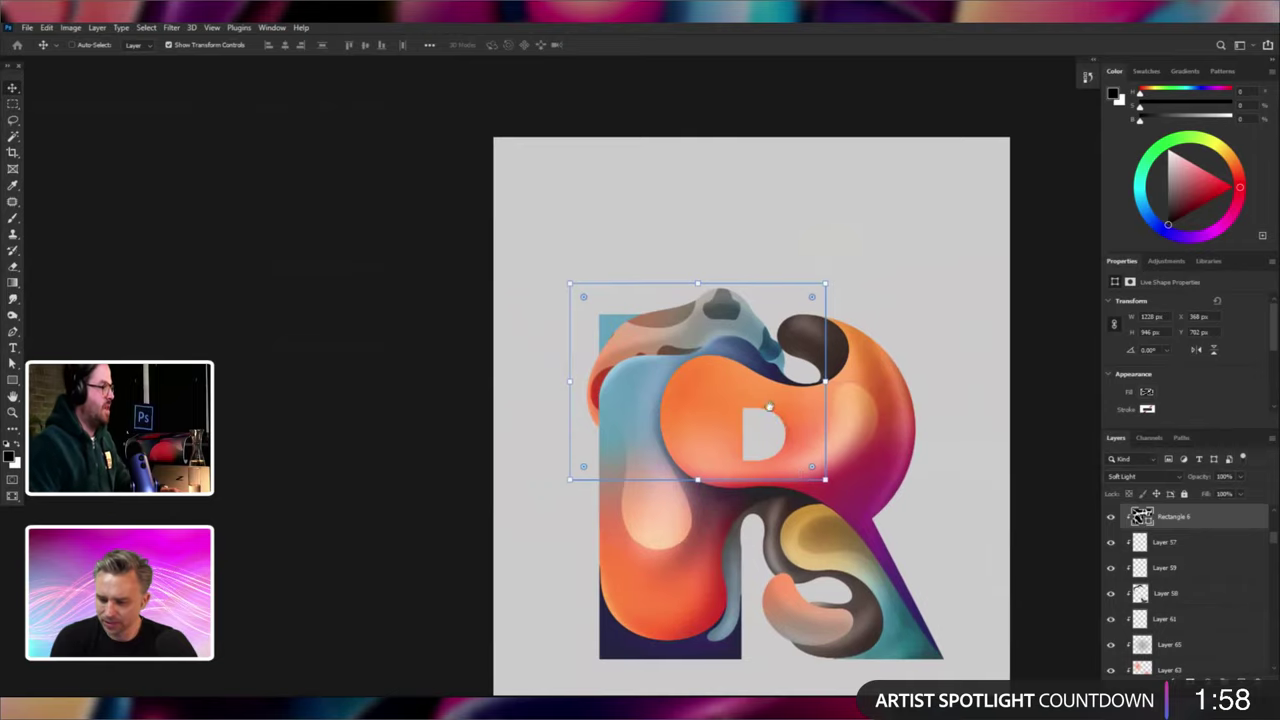
{"action": "left_click_drag", "start_coordinate": [769, 408], "coordinate": [755, 390]}
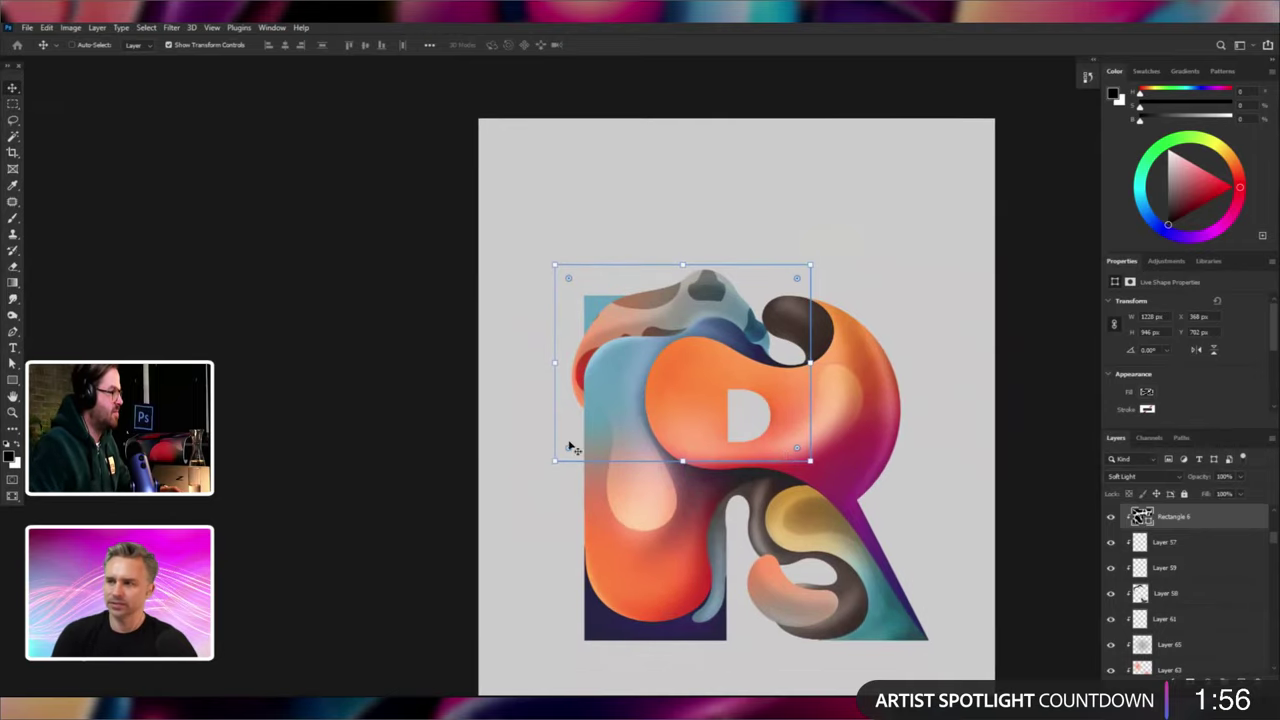
Draw a second pattern-filled rectangle about 803 by 631 px over the letter's lower-right curl and place it beneath Rectangle 6 in the clipped stack.
{"action": "right_click", "coordinate": [815, 540]}
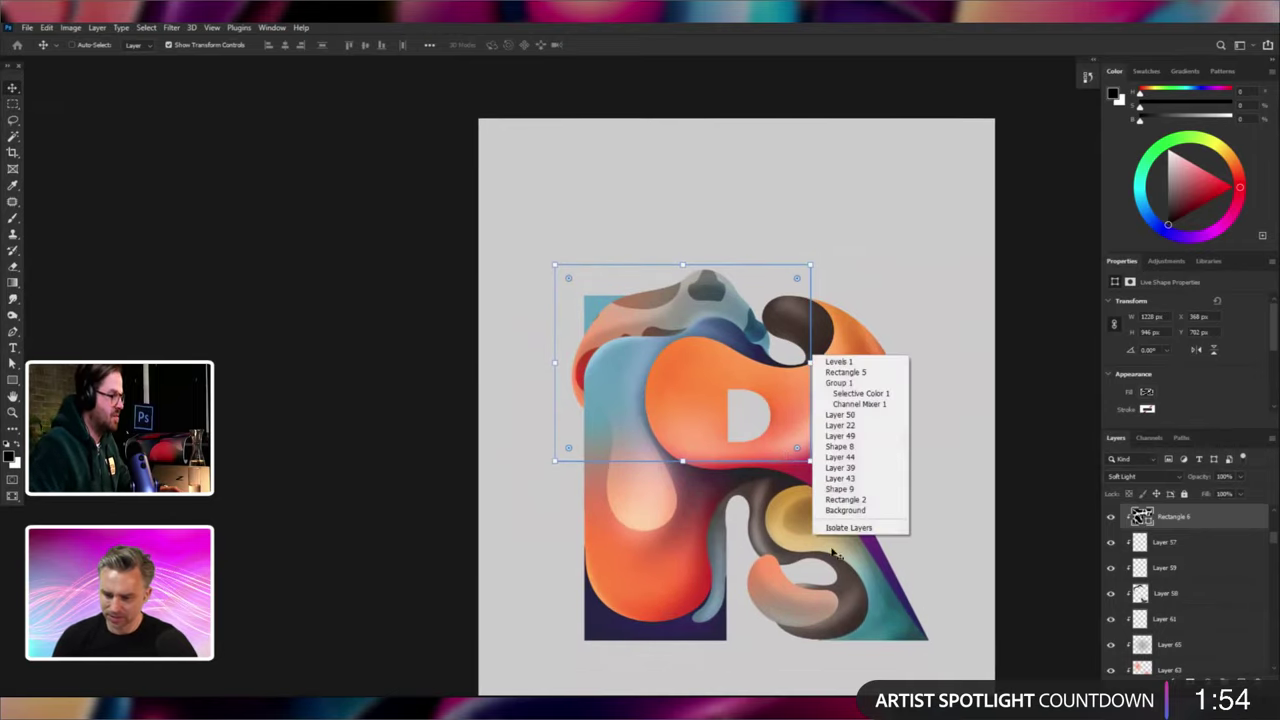
{"action": "key", "text": "Escape"}
{"action": "key", "text": "u"}
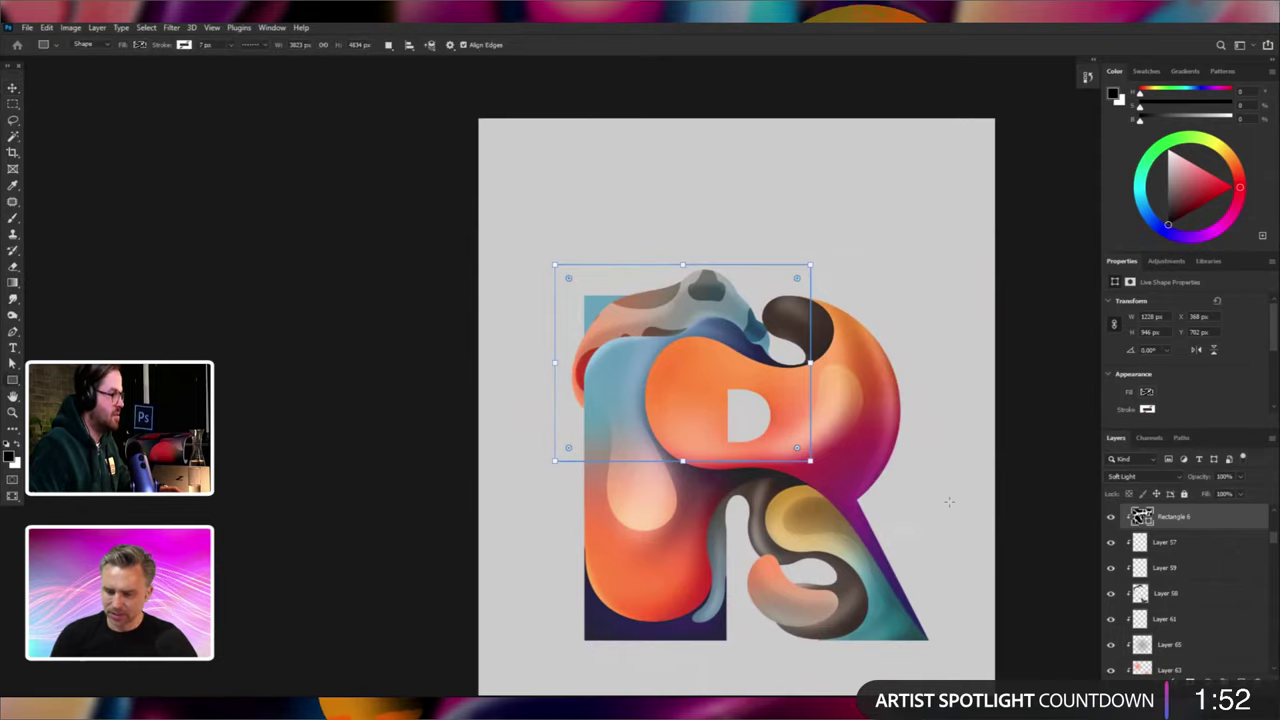
{"action": "left_click_drag", "start_coordinate": [903, 516], "coordinate": [736, 645]}
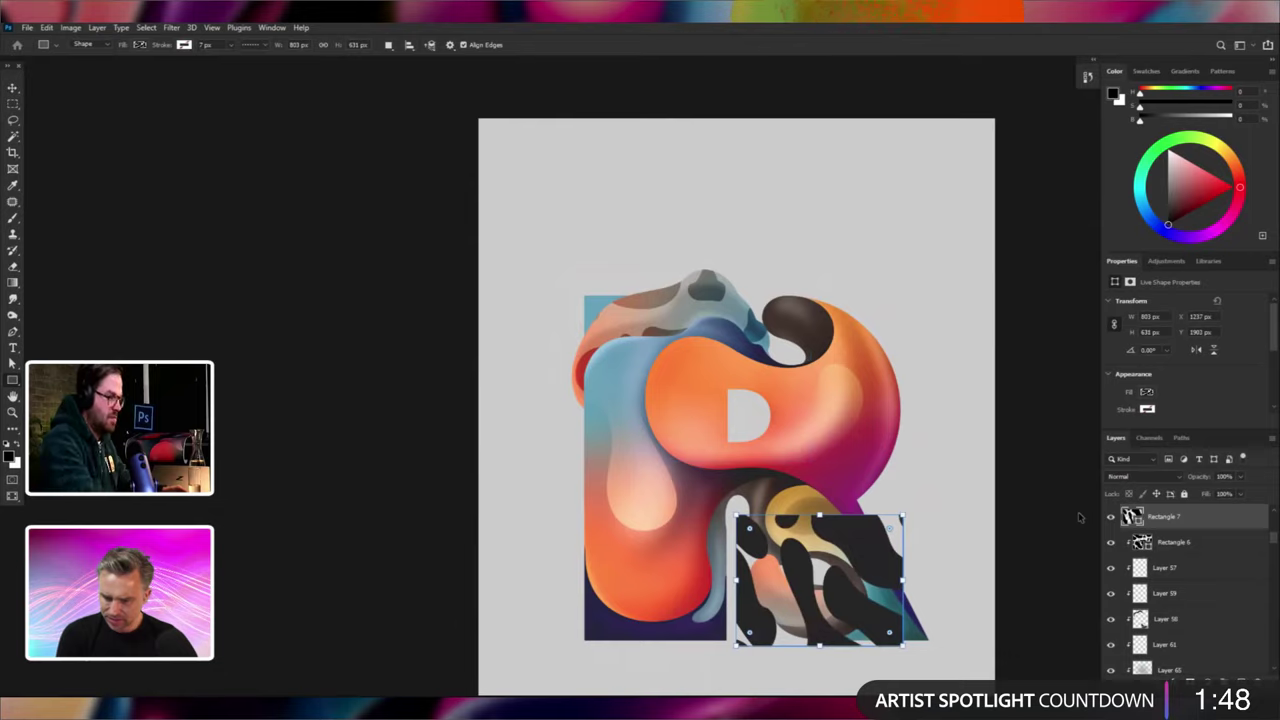
{"action": "key", "text": "ctrl+bracketleft"}
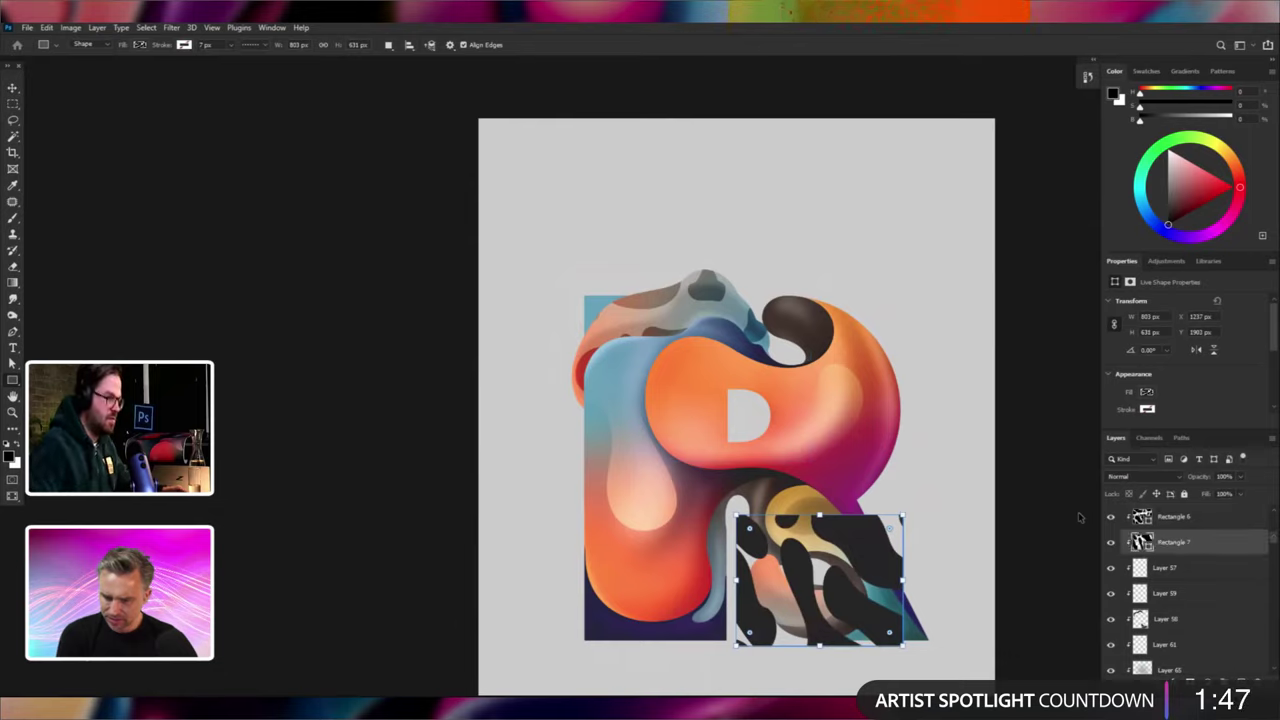
Set the new rectangle's blend mode to Soft Light and move it slightly left over the pink lower blob.
{"action": "left_click", "coordinate": [1142, 479]}
{"action": "key", "text": "Return"}
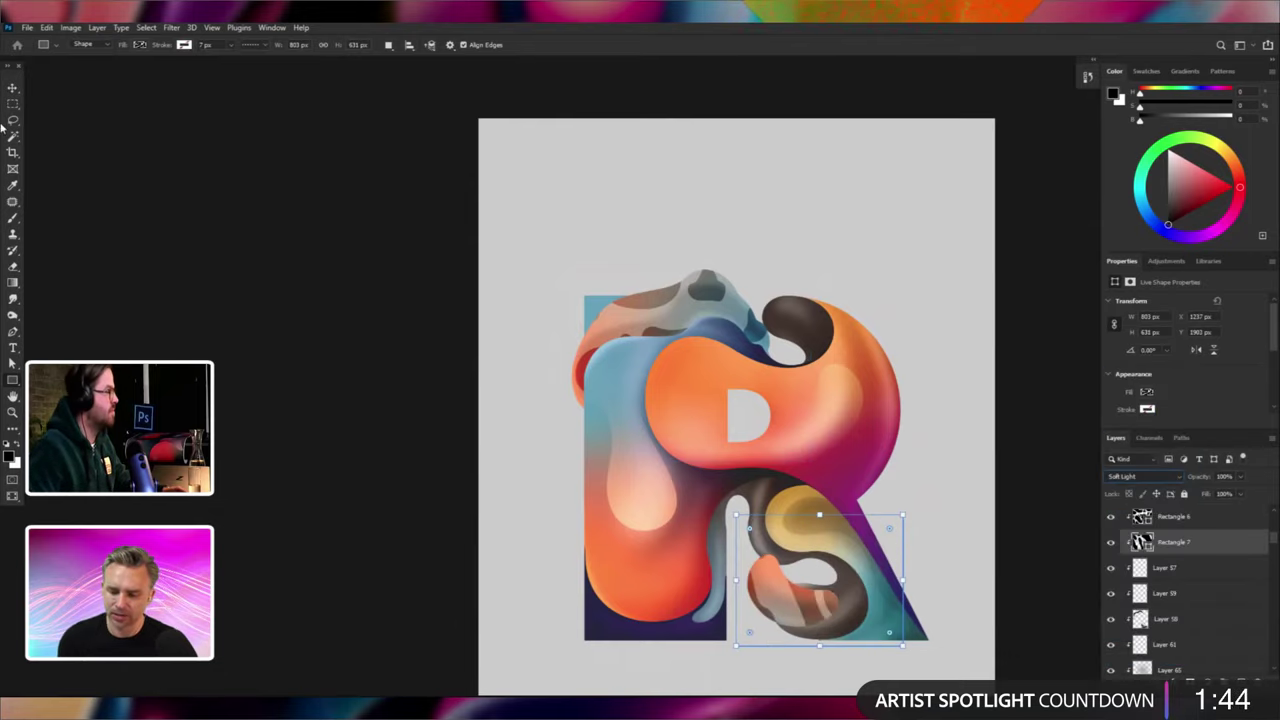
{"action": "left_click", "coordinate": [12, 88]}
{"action": "left_click_drag", "start_coordinate": [821, 456], "coordinate": [734, 405]}
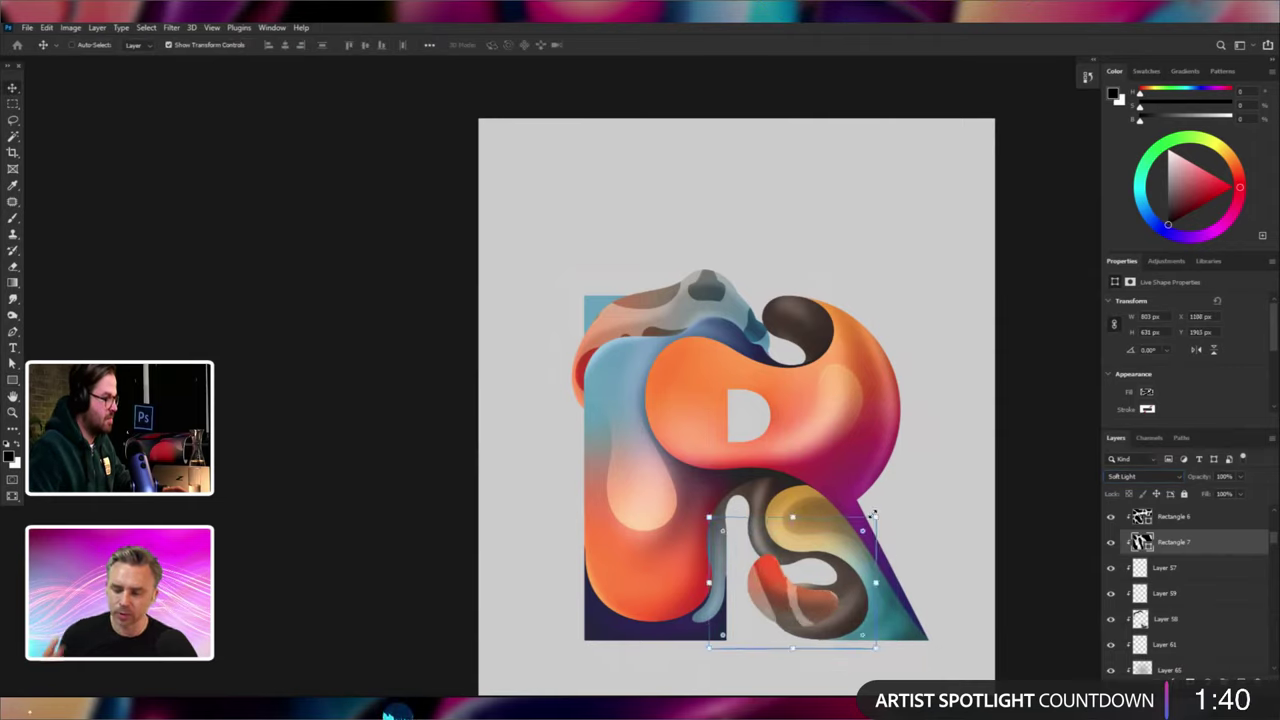
Scale the new rectangle to about 82% and rotate it to 150 degrees.
{"action": "left_click_drag", "start_coordinate": [876, 517], "coordinate": [846, 540]}
{"action": "left_click_drag", "start_coordinate": [882, 523], "coordinate": [672, 453]}
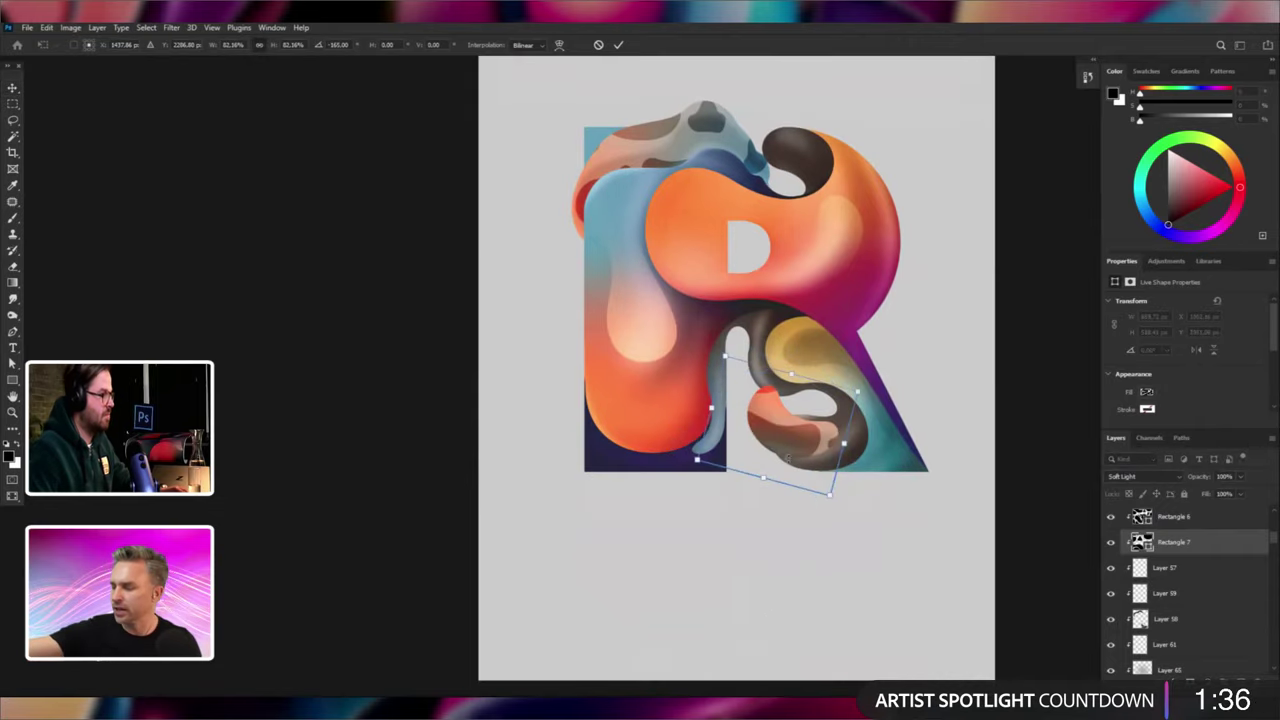
{"action": "left_click_drag", "start_coordinate": [929, 405], "coordinate": [932, 386]}
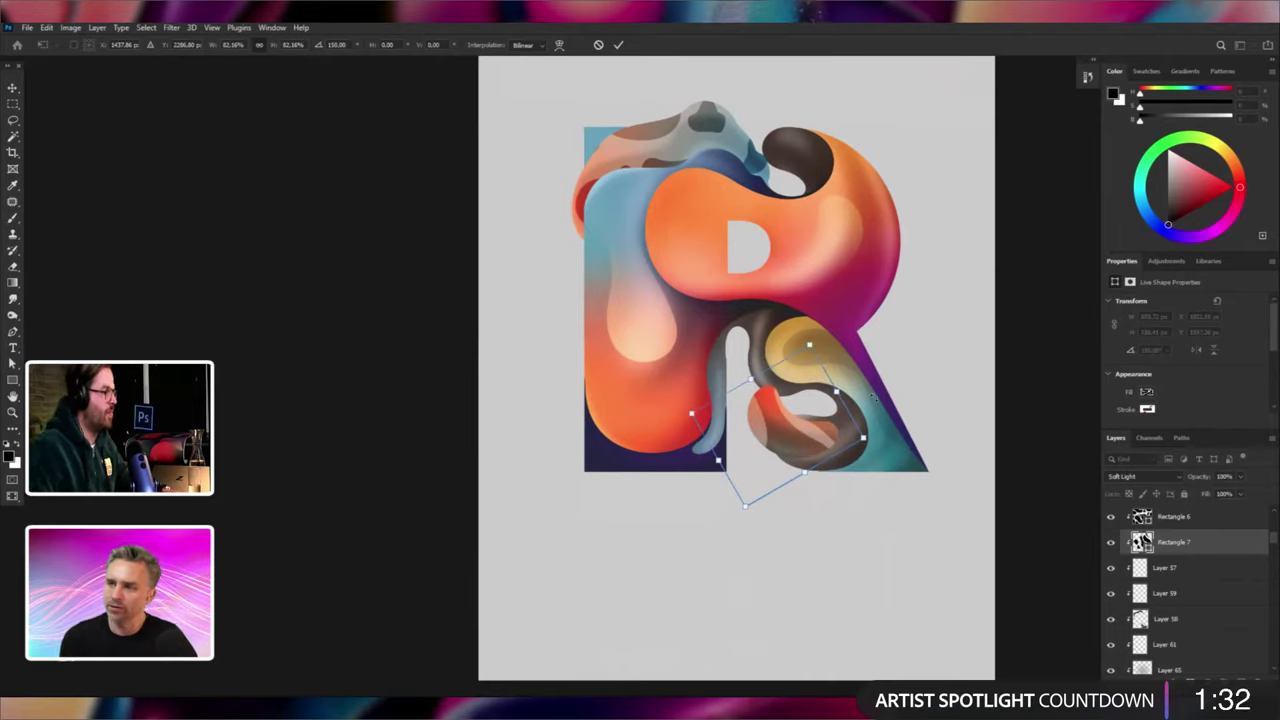
{"action": "key", "text": "Return"}
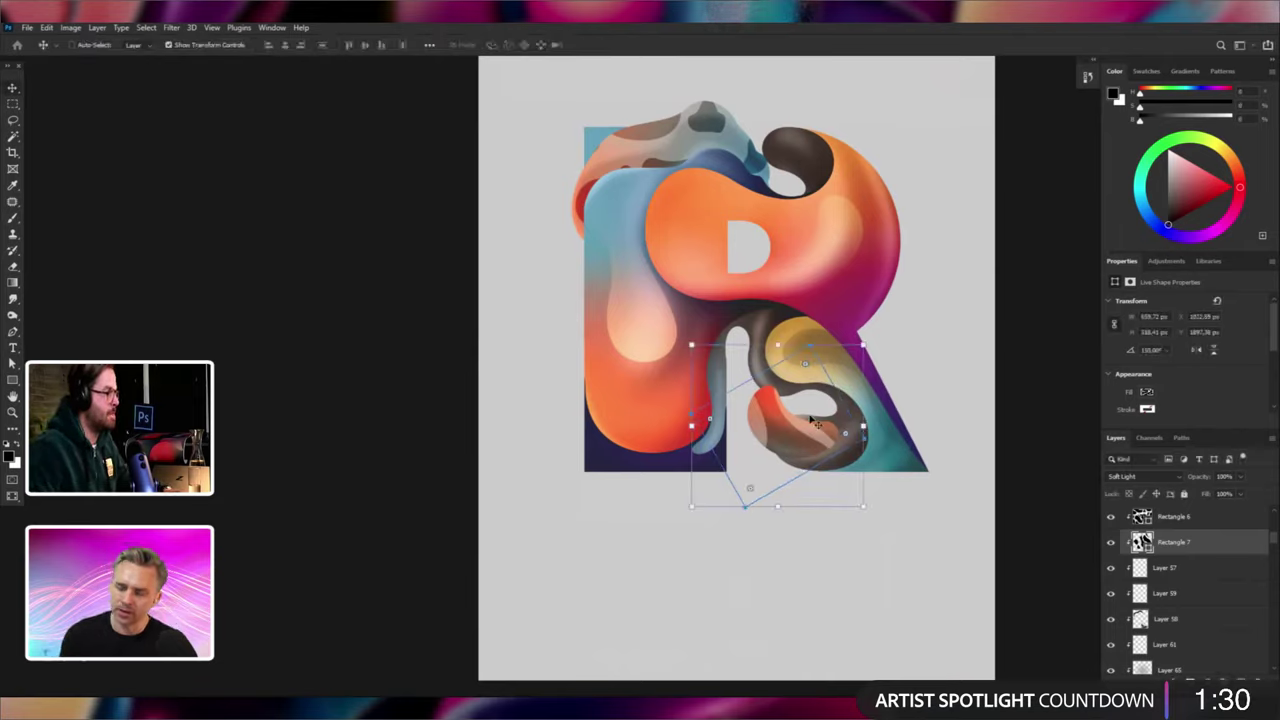
Shift the rotated rectangle slightly up and left over the lower blob and set its opacity to 80%.
{"action": "left_click_drag", "start_coordinate": [817, 425], "coordinate": [801, 410]}
{"action": "left_click_drag", "start_coordinate": [891, 394], "coordinate": [875, 471]}
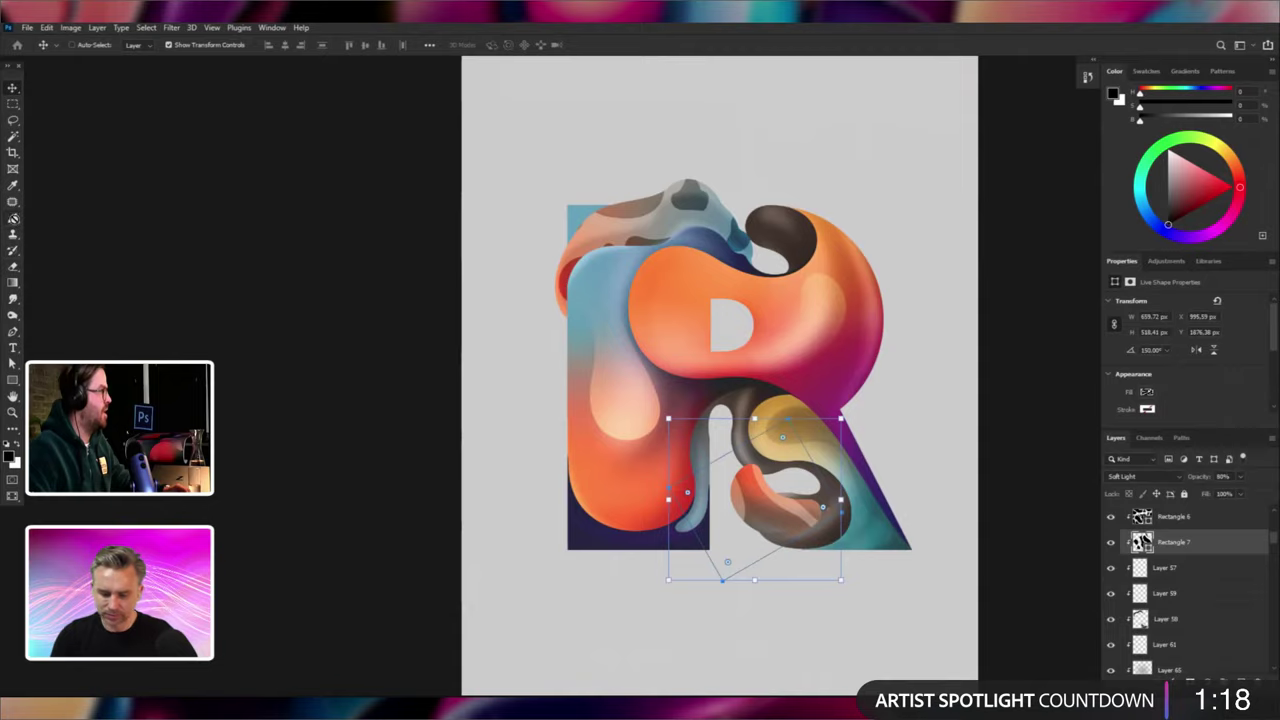
{"action": "key", "text": "b"}
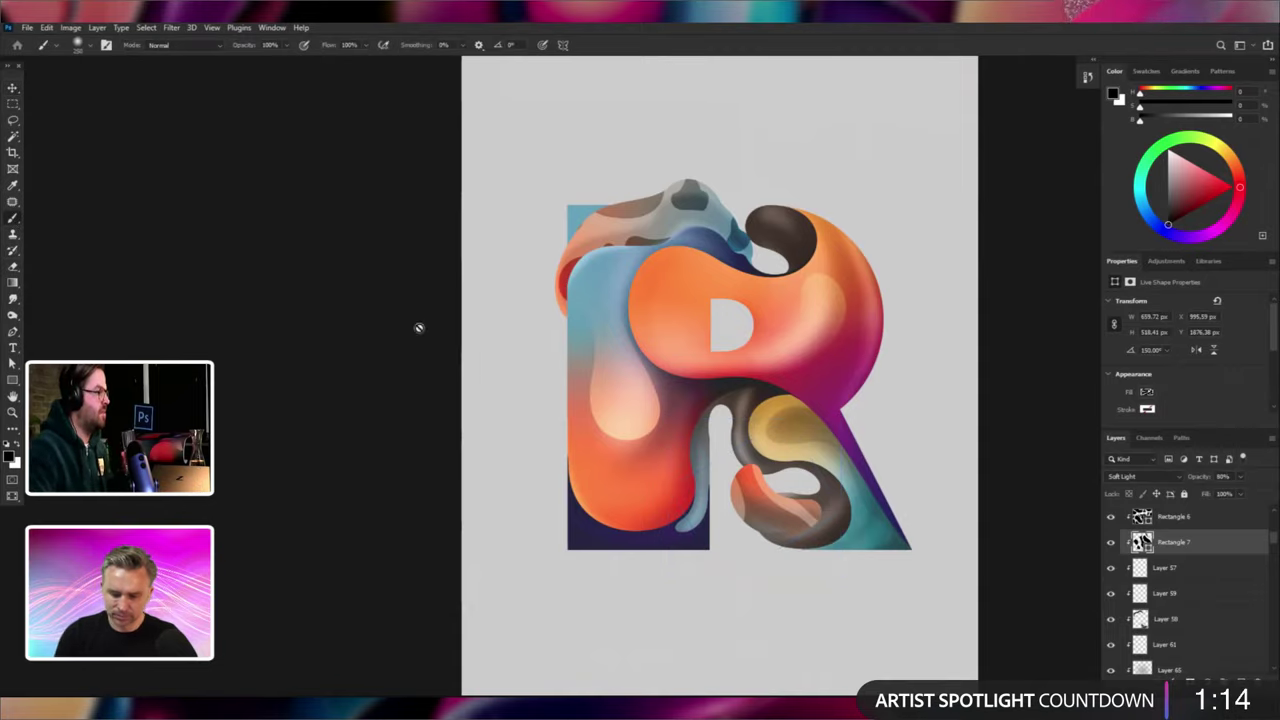
Add a new layer above Rectangle 7 for a Pen tool shape and hide both pattern-filled rectangles.
{"action": "left_click", "coordinate": [13, 333]}
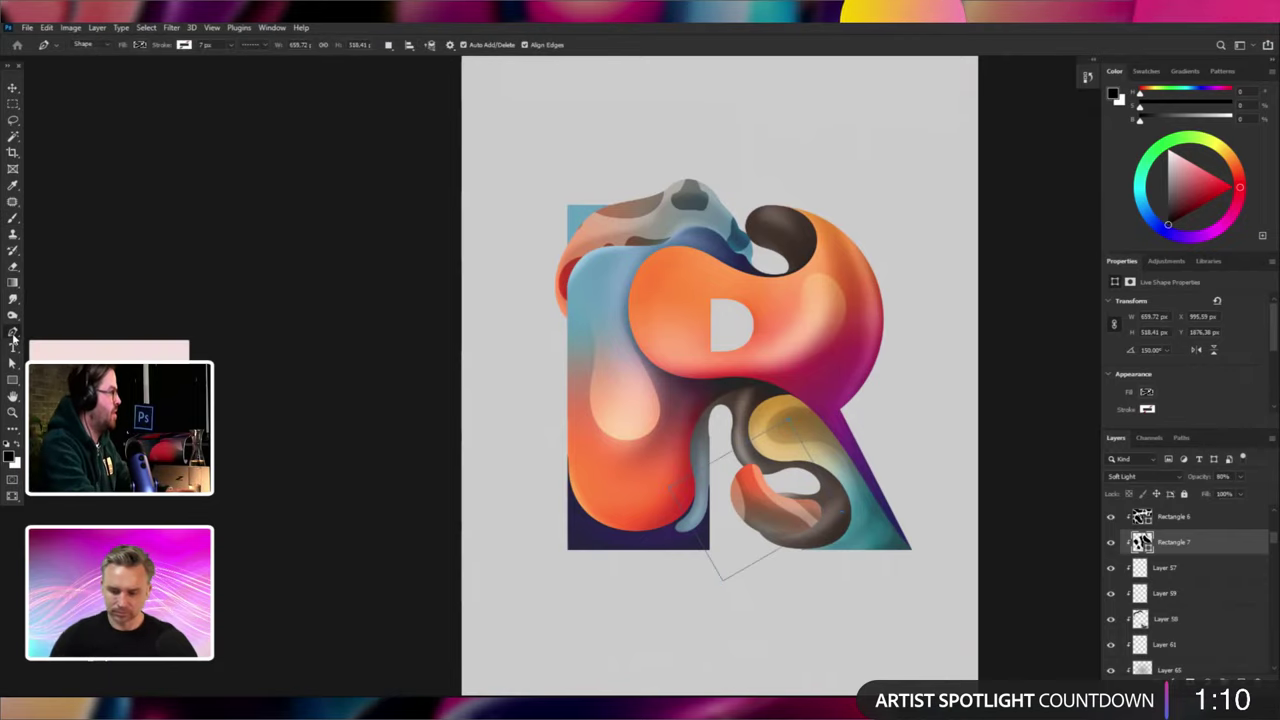
{"action": "key", "text": "ctrl+shift+n"}
{"action": "key", "text": "Return"}
{"action": "key", "text": "ctrl+minus"}
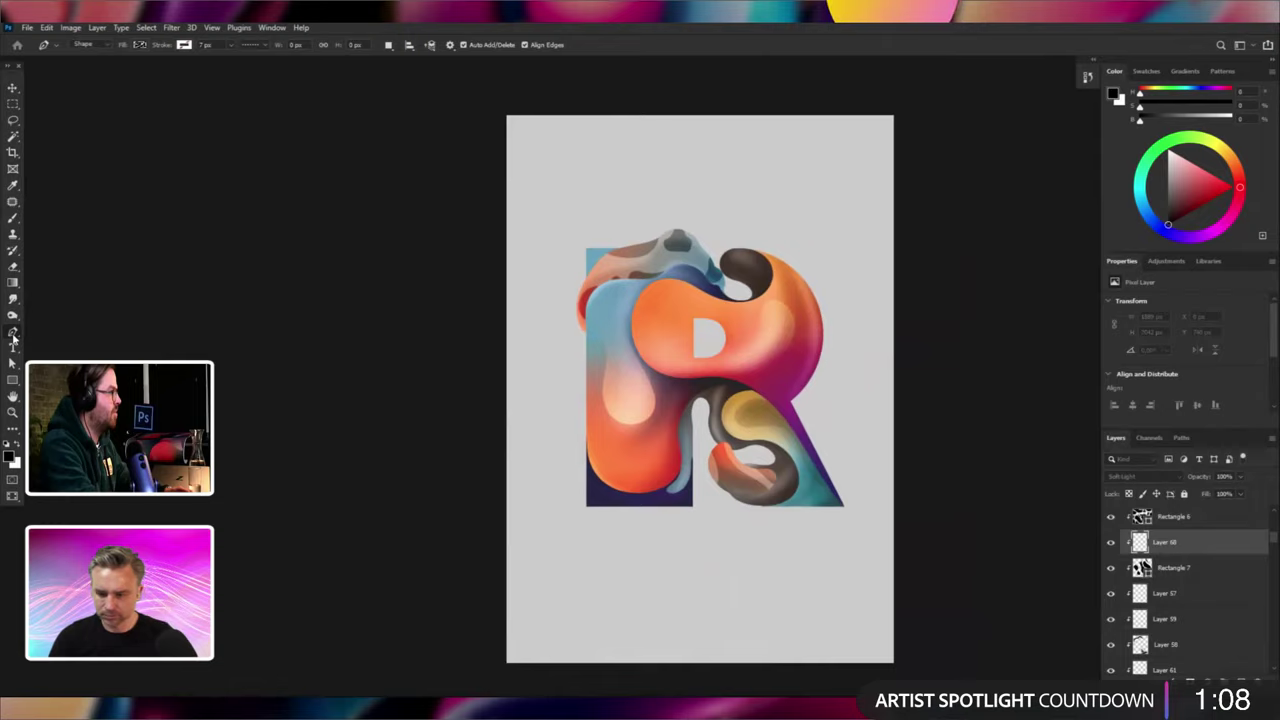
{"action": "key", "text": "ctrl+minus"}
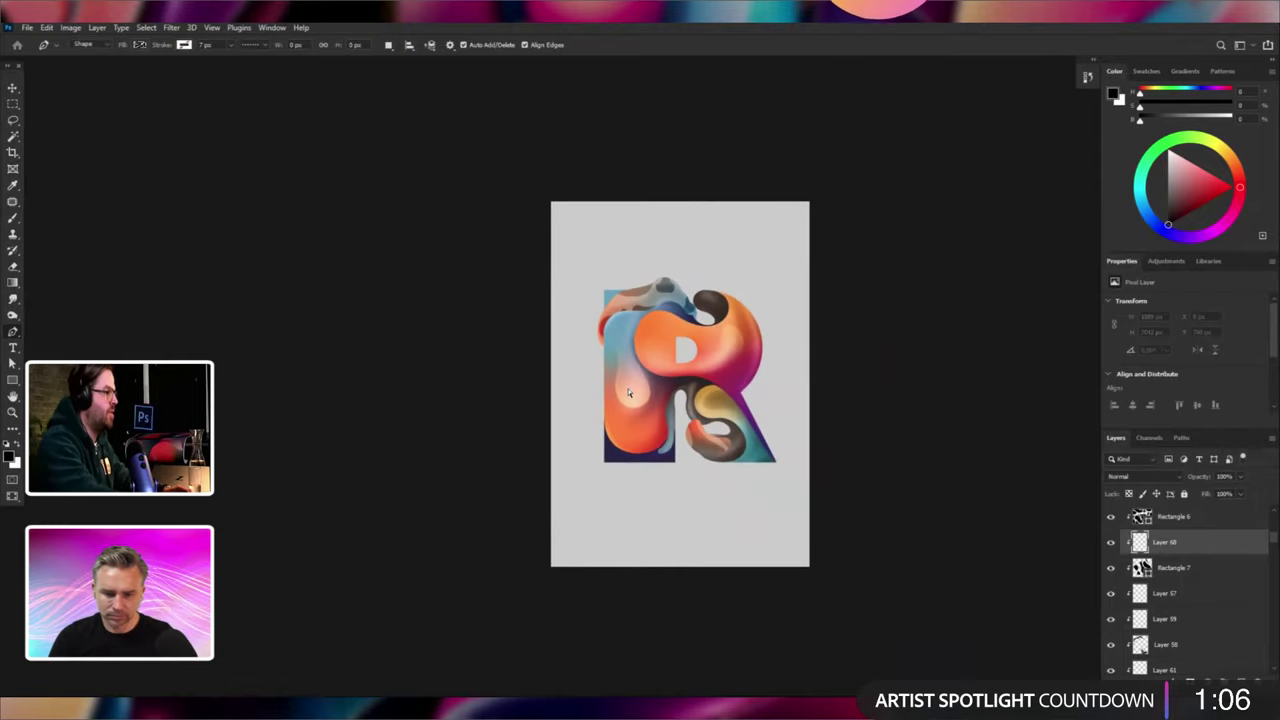
{"action": "scroll", "coordinate": [629, 392], "scroll_direction": "up", "scroll_amount": 1}
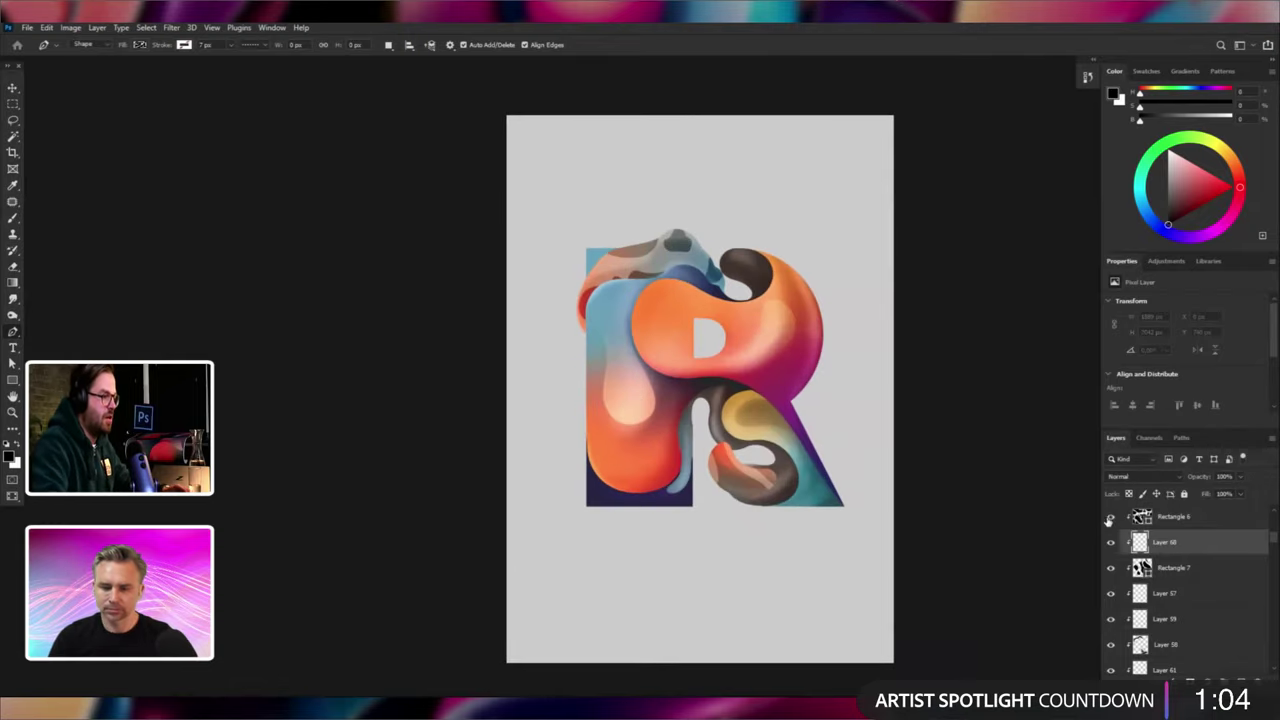
{"action": "left_click", "coordinate": [1110, 567]}
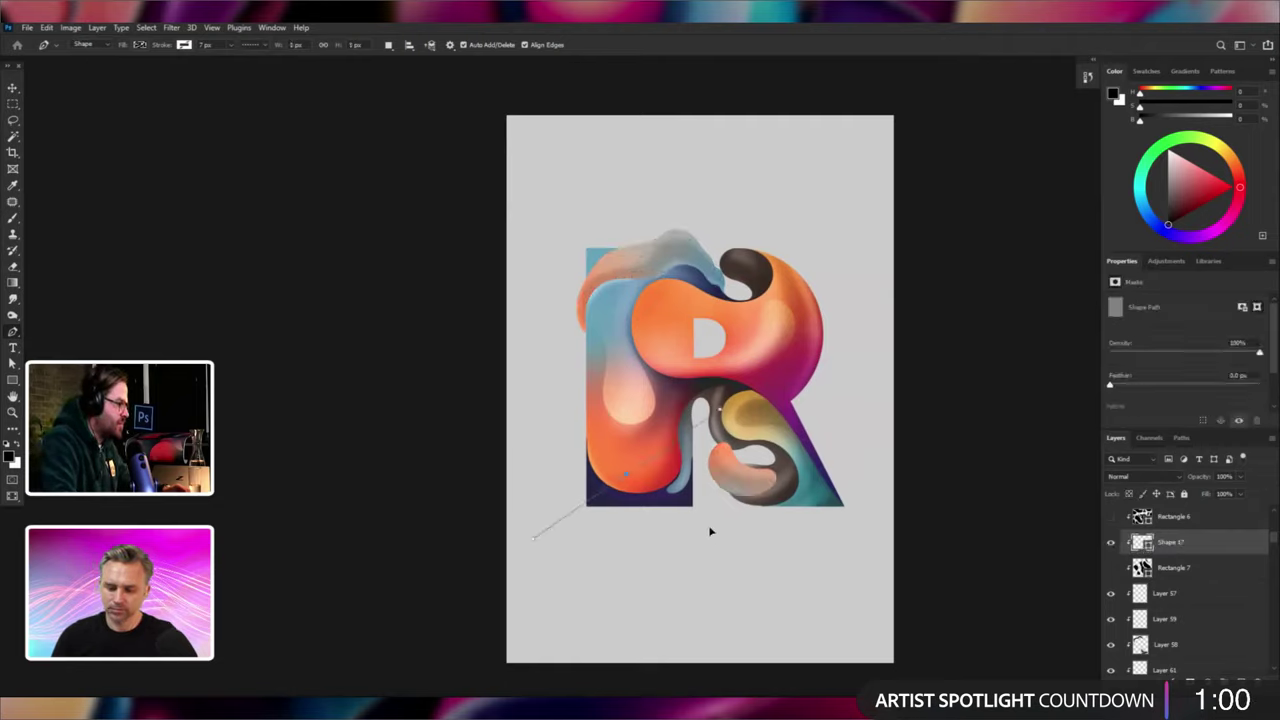
Draw a closed curved blob shape about 1220 by 930 px with the Pen tool across the letter's lower part.
{"action": "left_click_drag", "start_coordinate": [711, 531], "coordinate": [739, 466]}
{"action": "key", "text": "ctrl+z"}
{"action": "left_click_drag", "start_coordinate": [727, 528], "coordinate": [815, 433]}
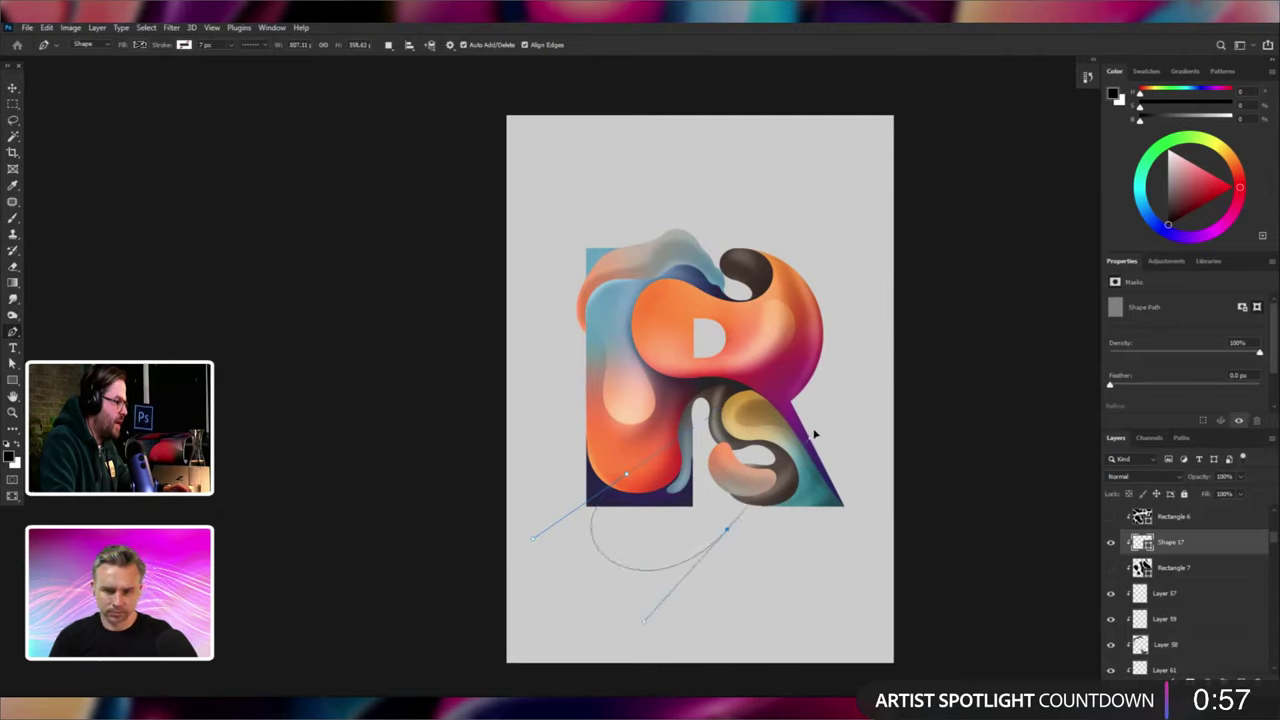
{"action": "left_click", "coordinate": [727, 530], "text": "alt"}
{"action": "left_click_drag", "start_coordinate": [646, 534], "coordinate": [627, 509]}
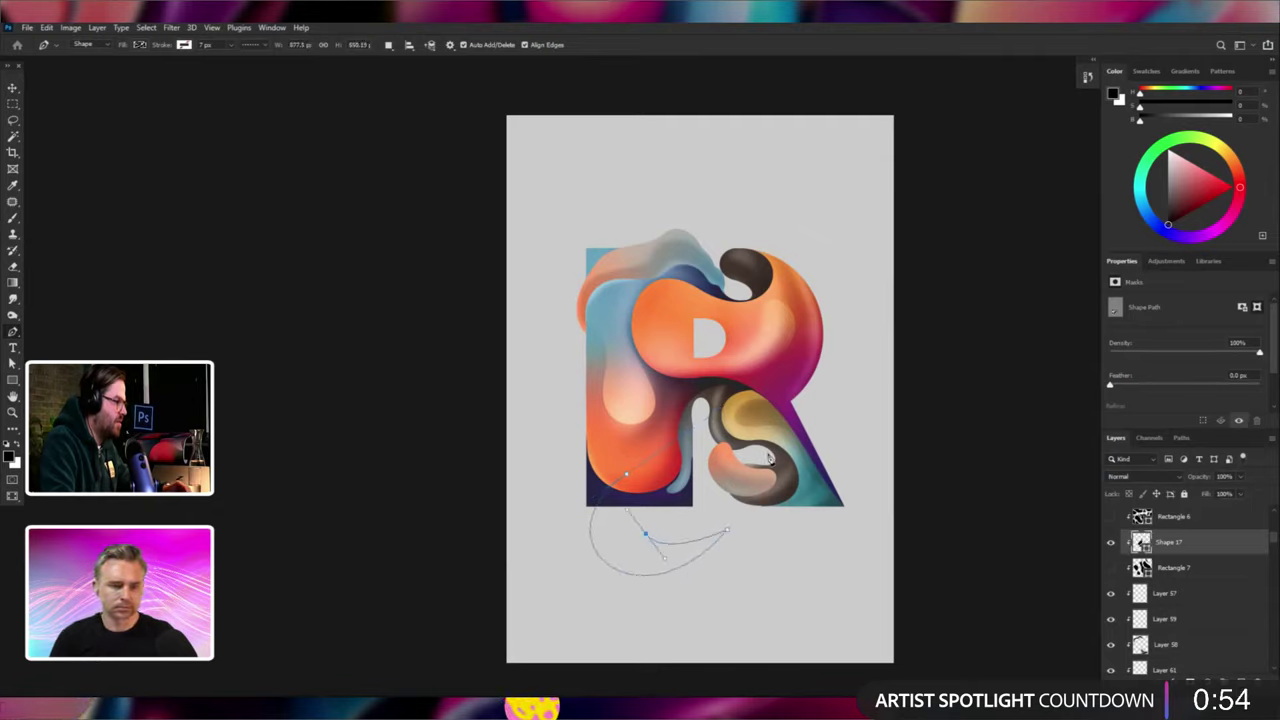
{"action": "key", "text": "ctrl+z"}
{"action": "left_click_drag", "start_coordinate": [768, 454], "coordinate": [730, 411]}
{"action": "left_click_drag", "start_coordinate": [671, 443], "coordinate": [664, 412]}
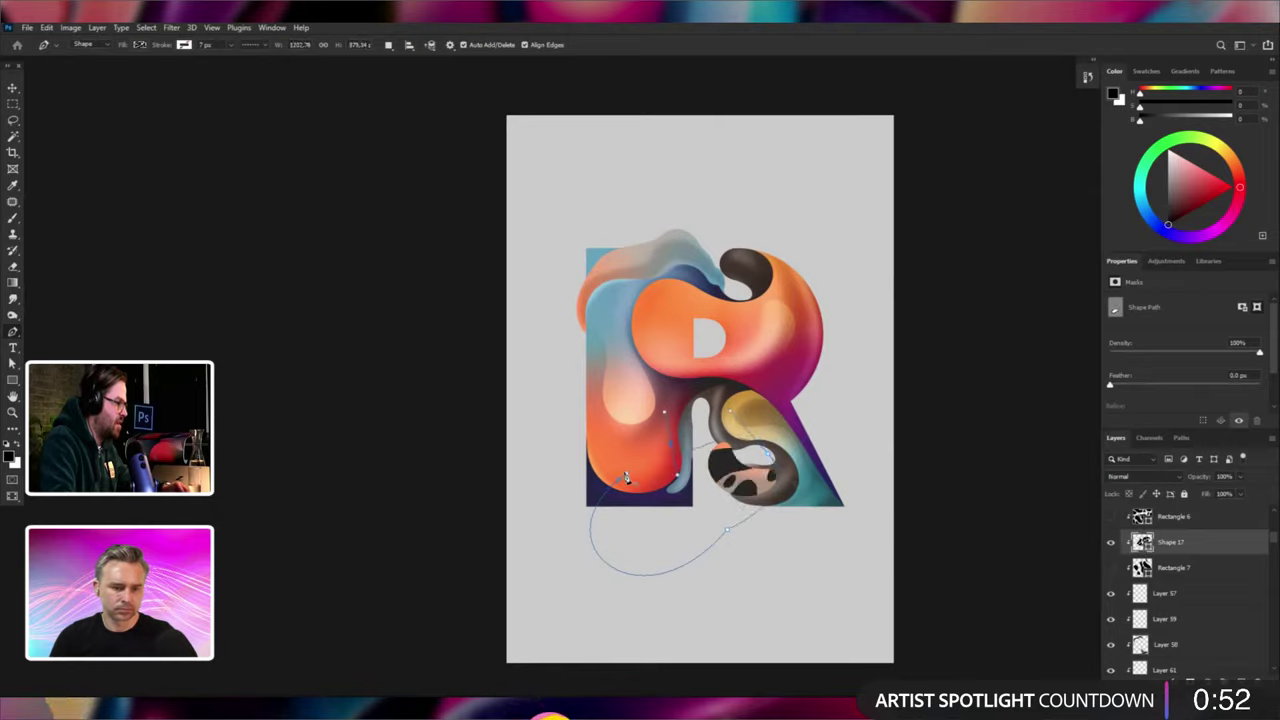
{"action": "left_click_drag", "start_coordinate": [626, 478], "coordinate": [530, 533]}
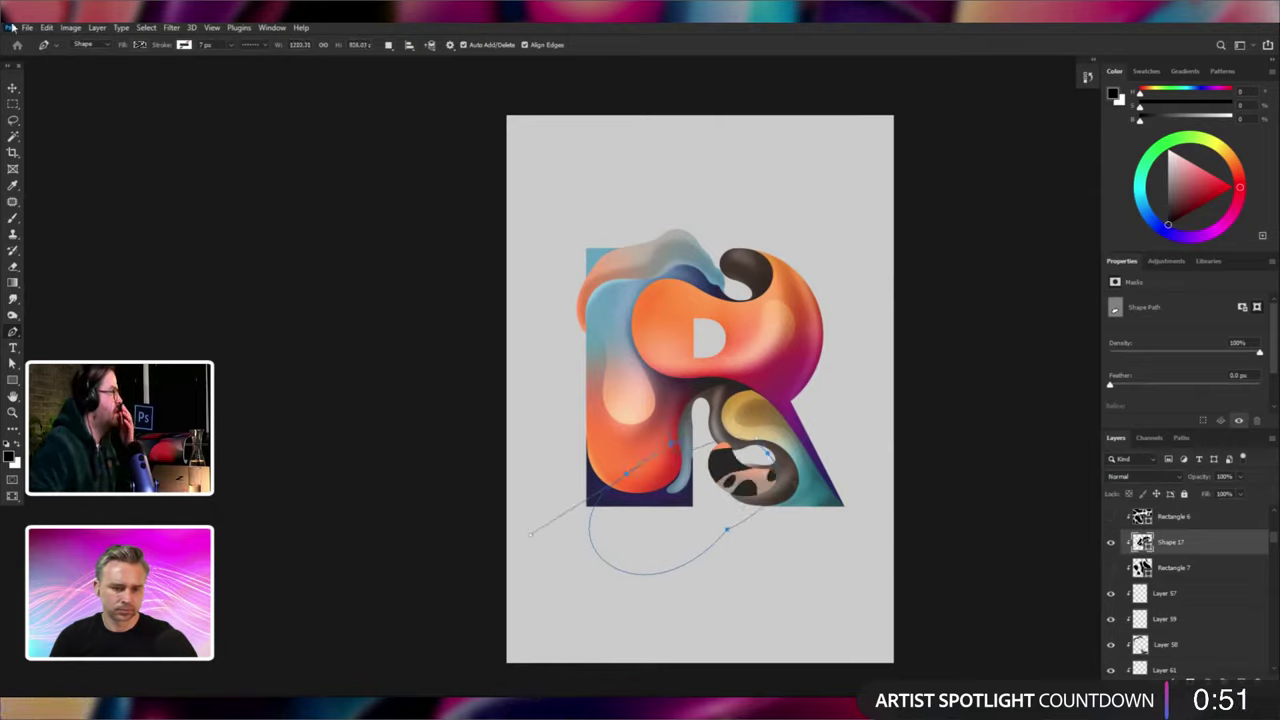
Change the drawn blob's fill from the pattern to a solid coral orange.
{"action": "left_click", "coordinate": [140, 45]}
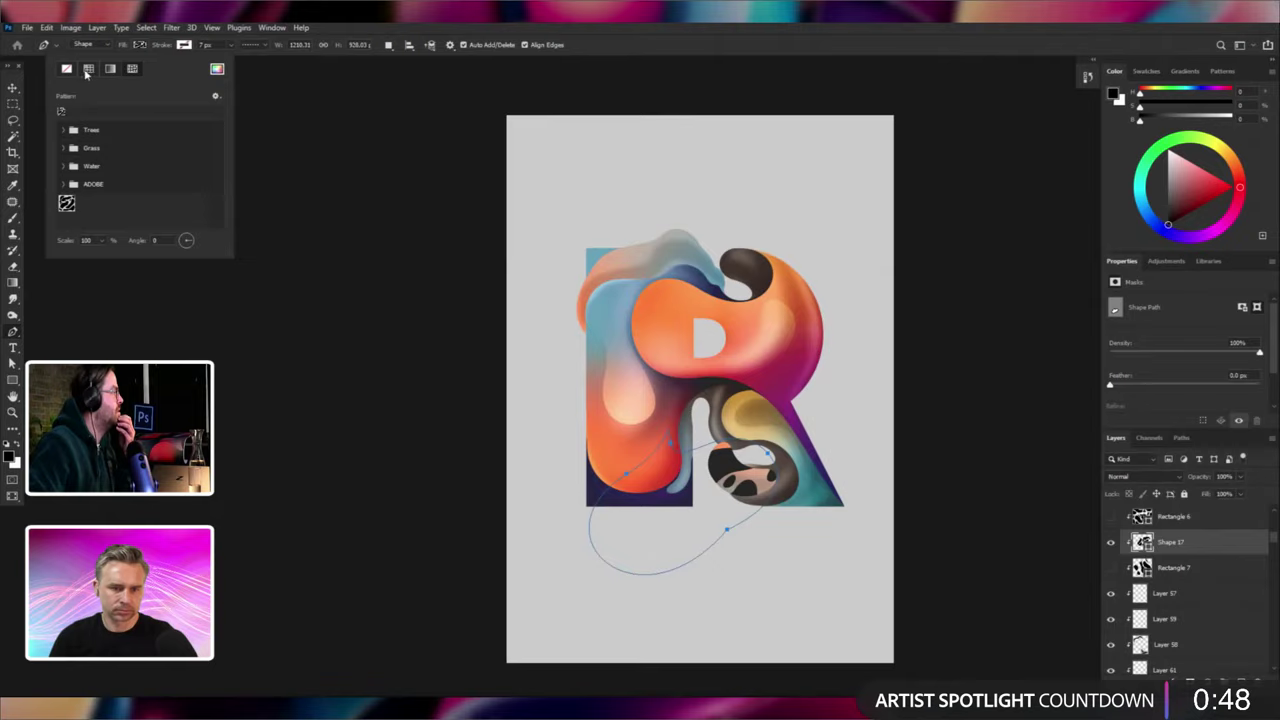
{"action": "left_click", "coordinate": [87, 70]}
{"action": "left_click", "coordinate": [81, 110]}
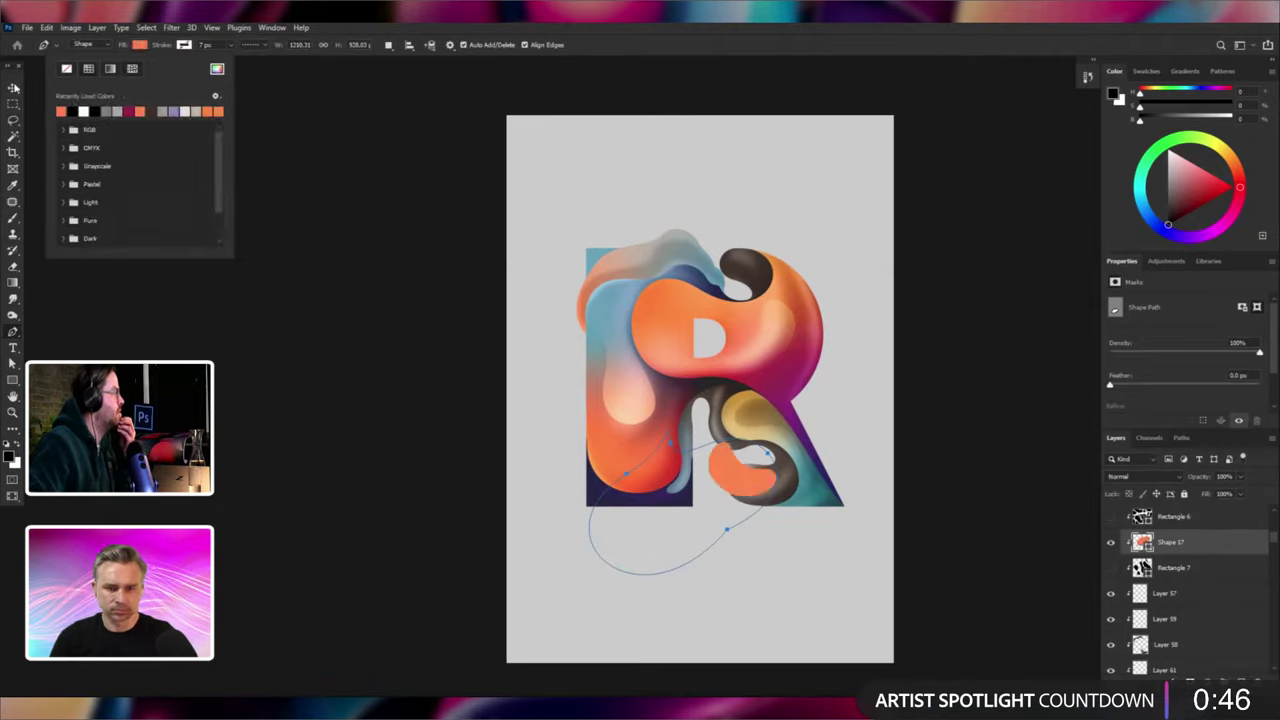
Bring the orange blob to the top of the layer stack and move it above the letter's upper-right part.
{"action": "key", "text": "v"}
{"action": "key", "text": "ctrl+shift+]"}
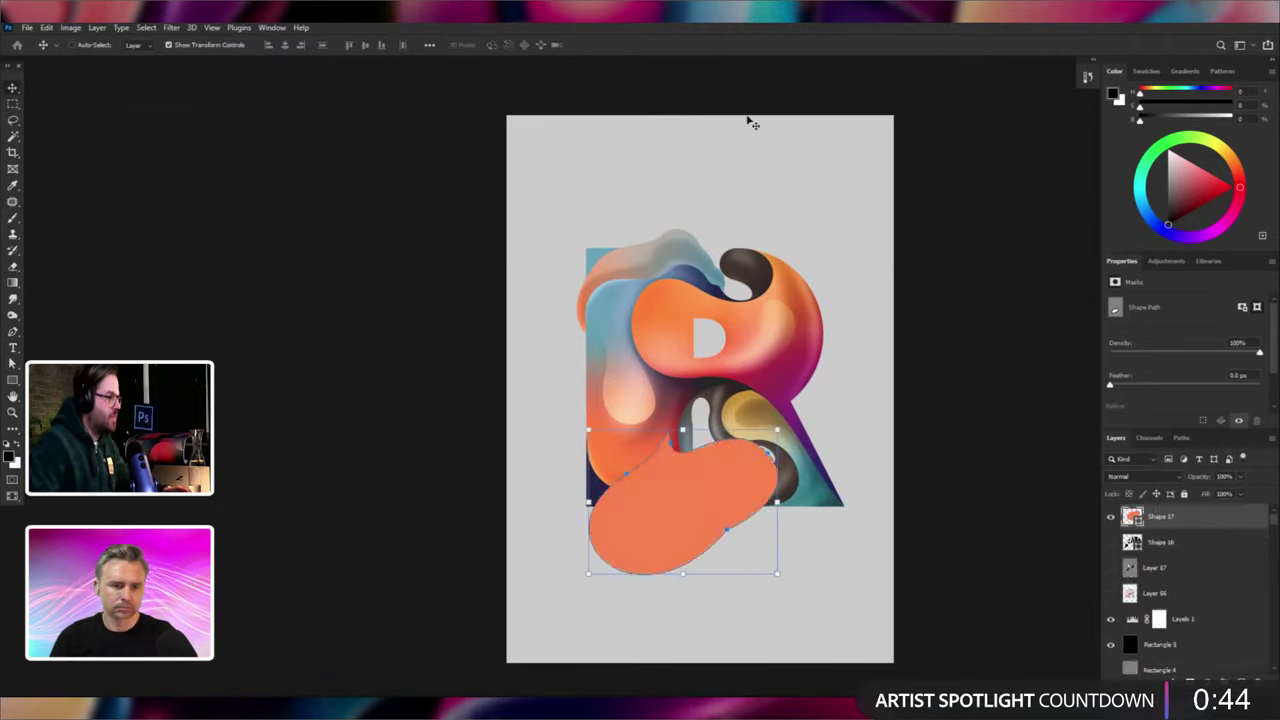
{"action": "left_click_drag", "start_coordinate": [707, 476], "coordinate": [789, 192]}
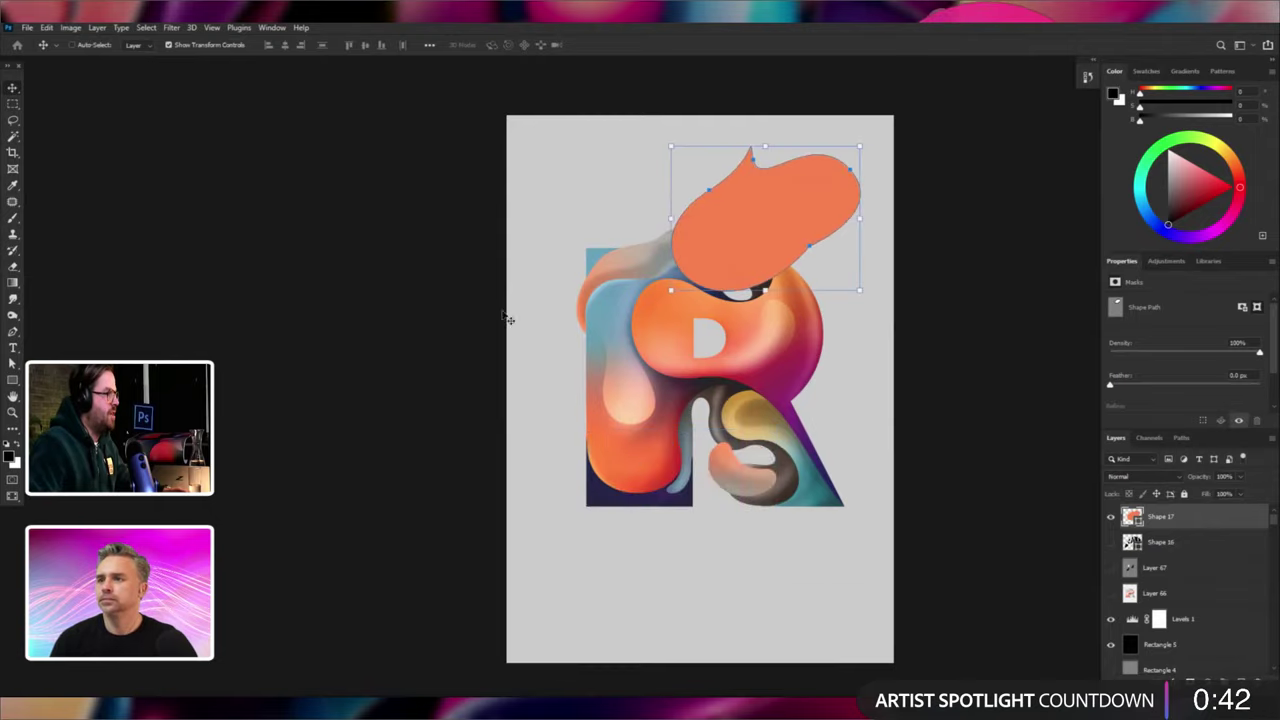
Draw a large closed pattern-filled blob about 2790 by 2100 px on a new layer, running from below the letter past the canvas's right edge.
{"action": "left_click", "coordinate": [13, 332]}
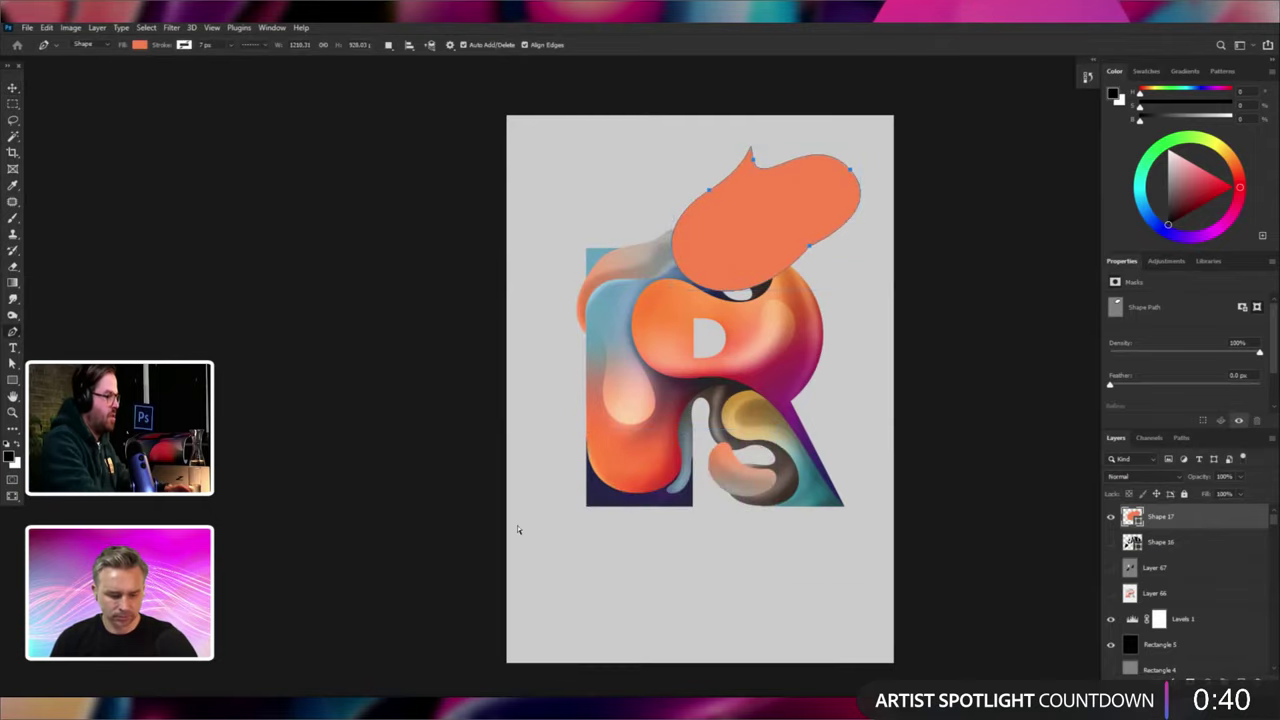
{"action": "key", "text": "ctrl+shift+alt+n"}
{"action": "left_click_drag", "start_coordinate": [622, 519], "coordinate": [505, 578]}
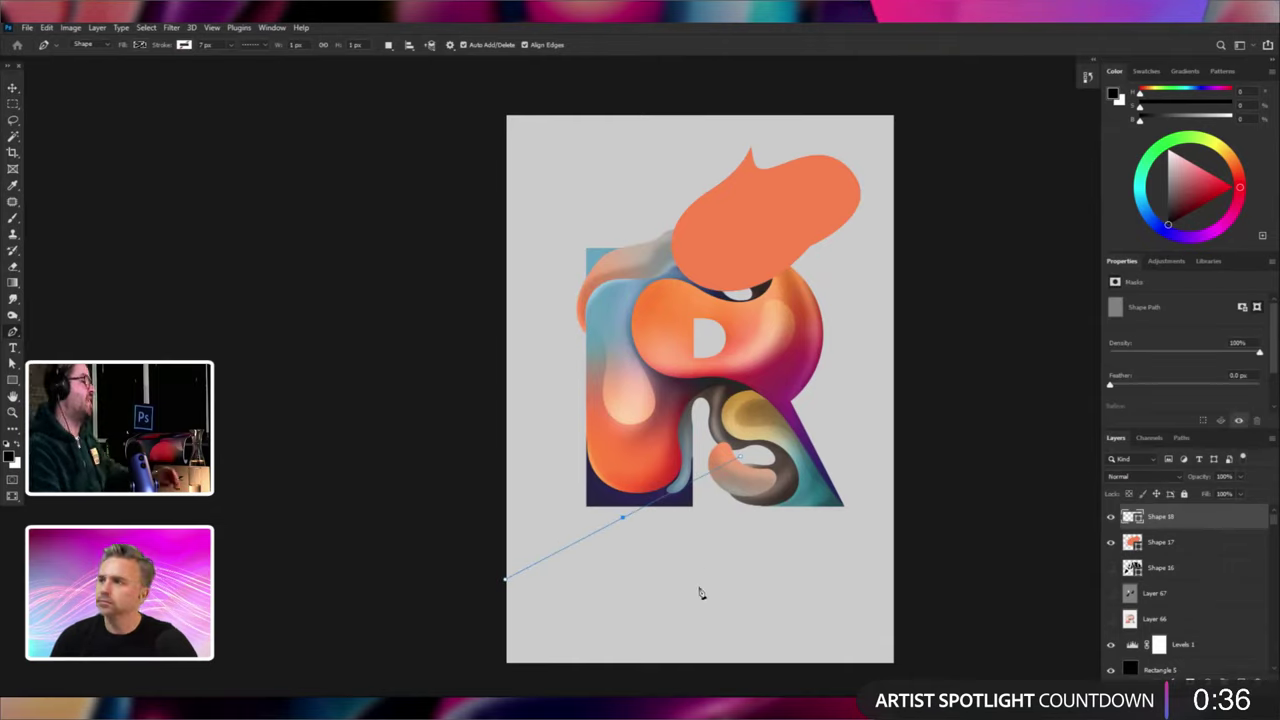
{"action": "left_click_drag", "start_coordinate": [698, 596], "coordinate": [771, 477]}
{"action": "left_click_drag", "start_coordinate": [993, 465], "coordinate": [1021, 372]}
{"action": "left_click_drag", "start_coordinate": [1052, 310], "coordinate": [1052, 293]}
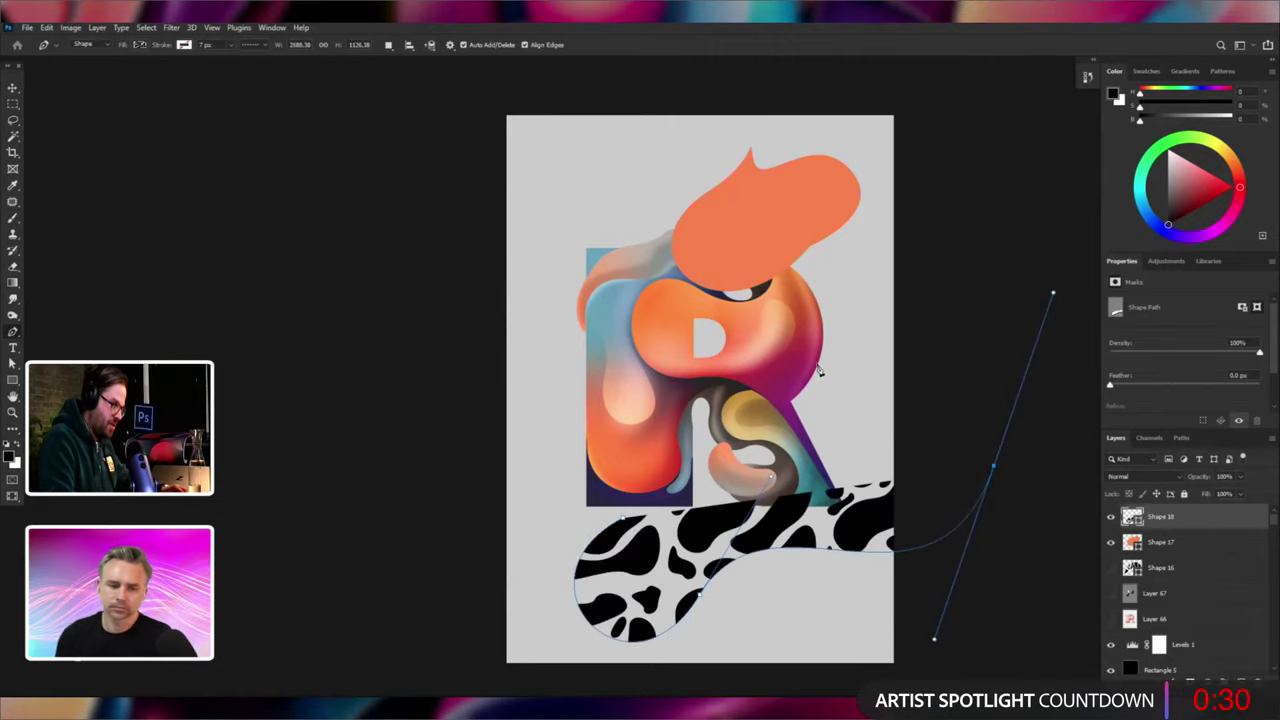
{"action": "left_click_drag", "start_coordinate": [813, 362], "coordinate": [803, 458]}
{"action": "left_click_drag", "start_coordinate": [622, 519], "coordinate": [521, 542]}
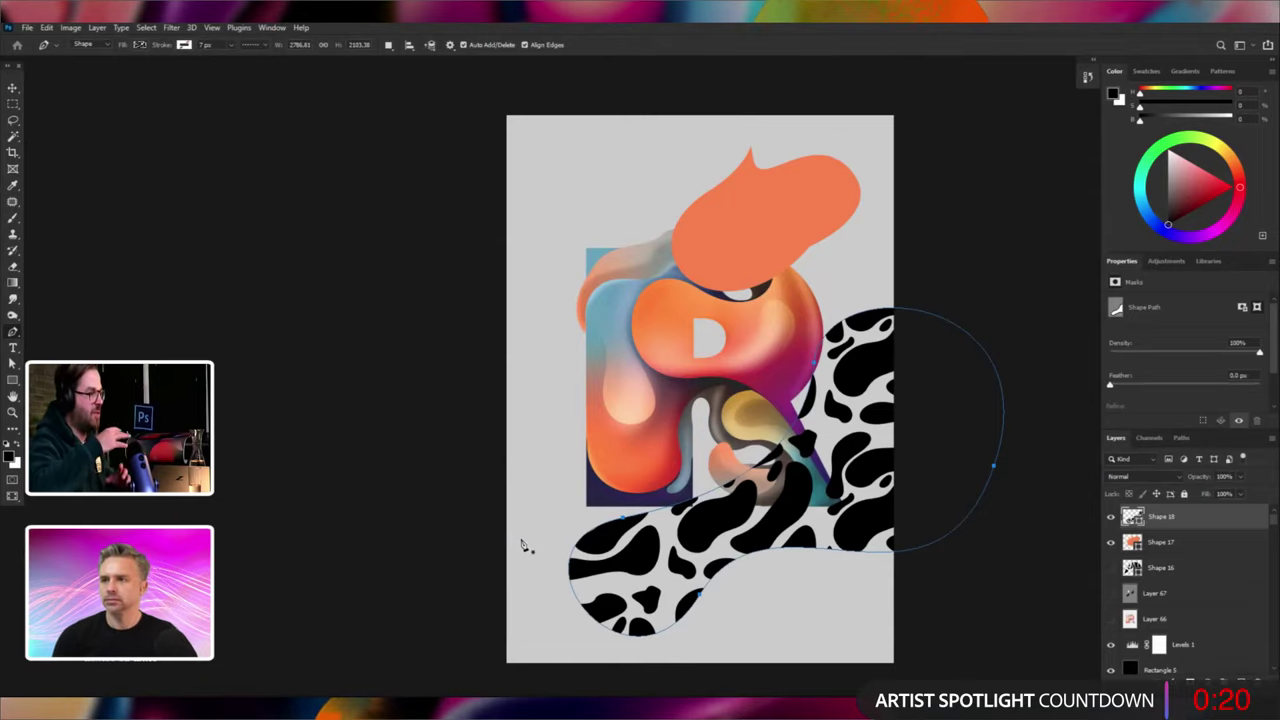
Move the large pattern-filled blob up and left over the letter, and hide it together with the orange blob.
{"action": "left_click", "coordinate": [12, 87]}
{"action": "left_click_drag", "start_coordinate": [803, 430], "coordinate": [772, 315]}
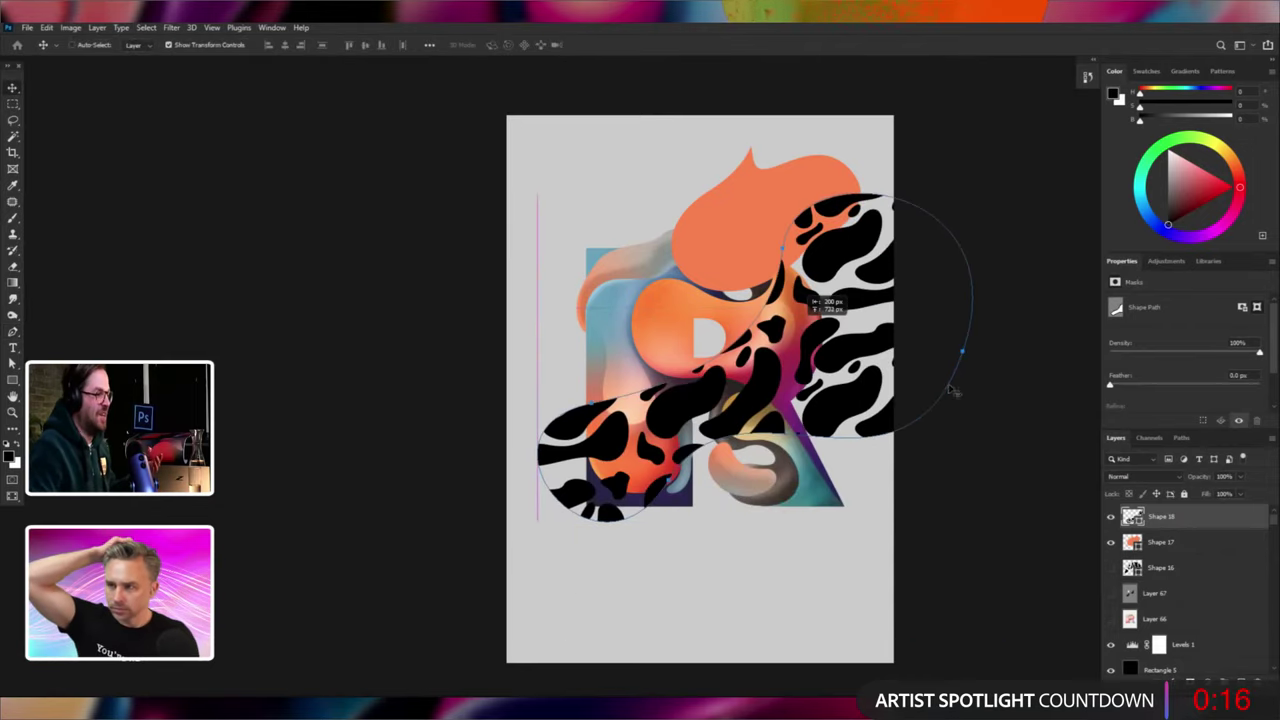
{"action": "left_click", "coordinate": [1110, 516]}
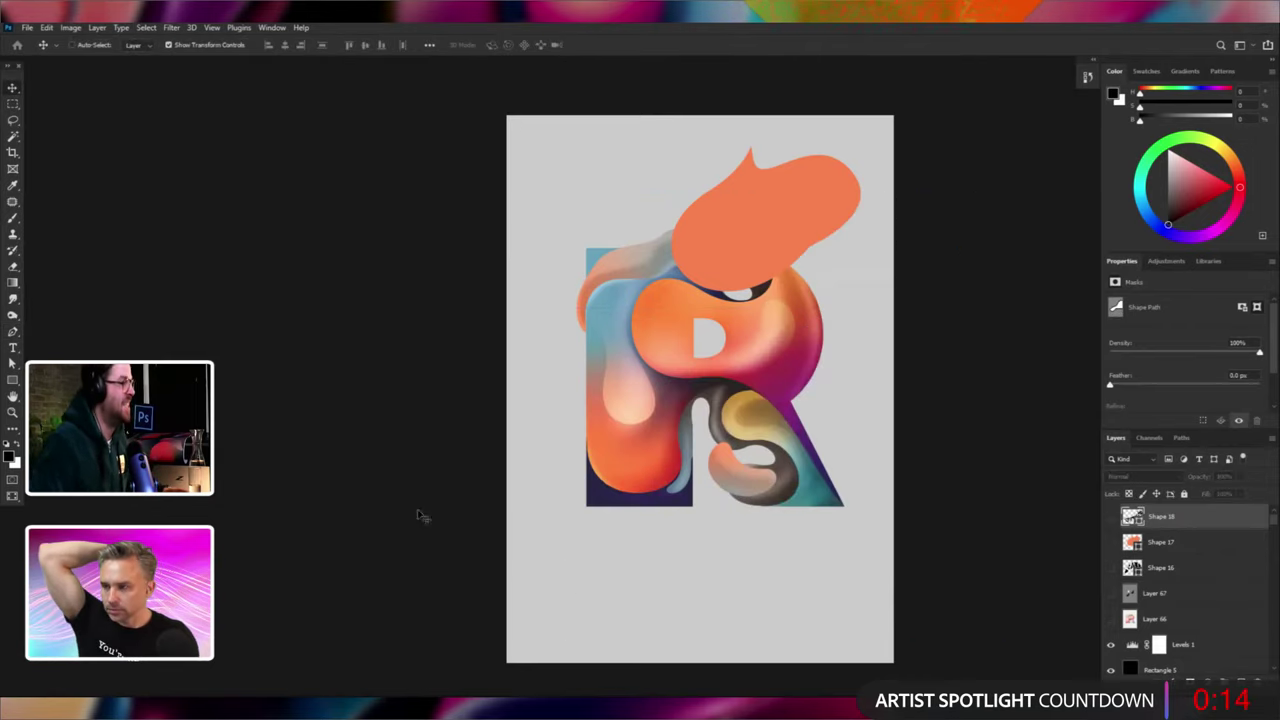
{"action": "left_click", "coordinate": [13, 333]}
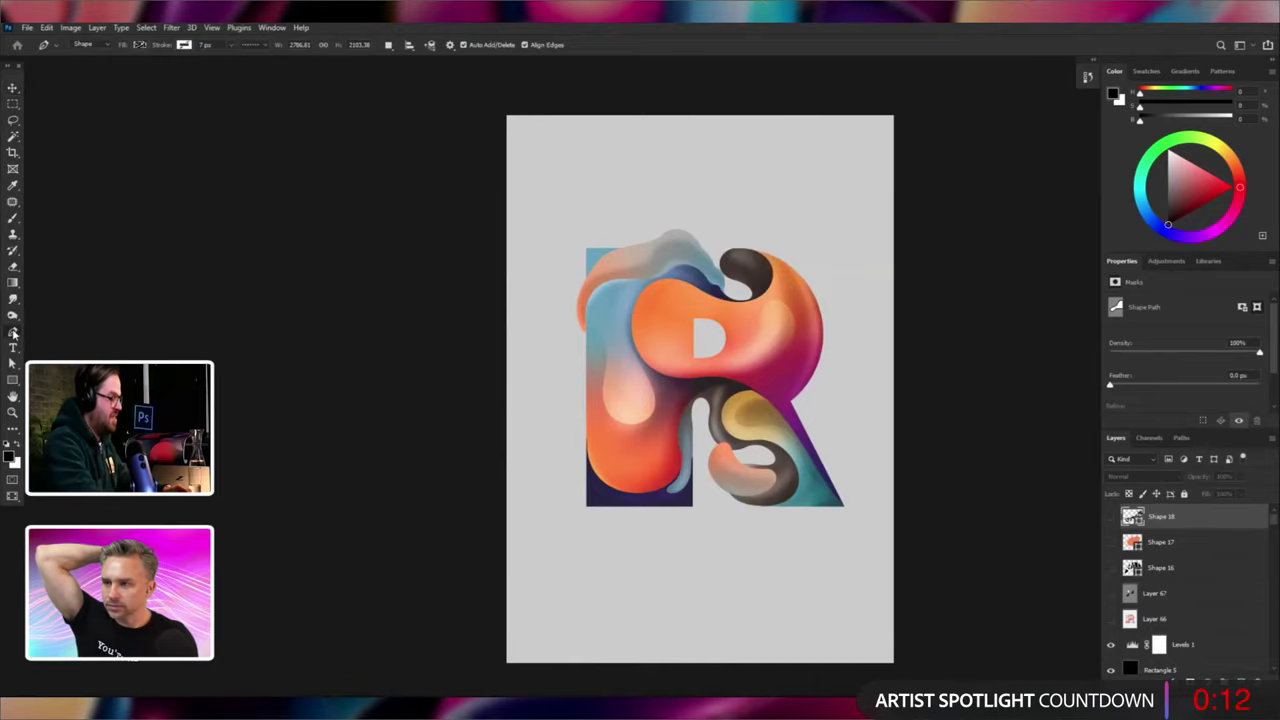
Draw a closed, slanted pattern-filled blob about 1520 by 1030 px on a new layer, running from below the letter onto its leg.
{"action": "key", "text": "ctrl+shift+alt+n"}
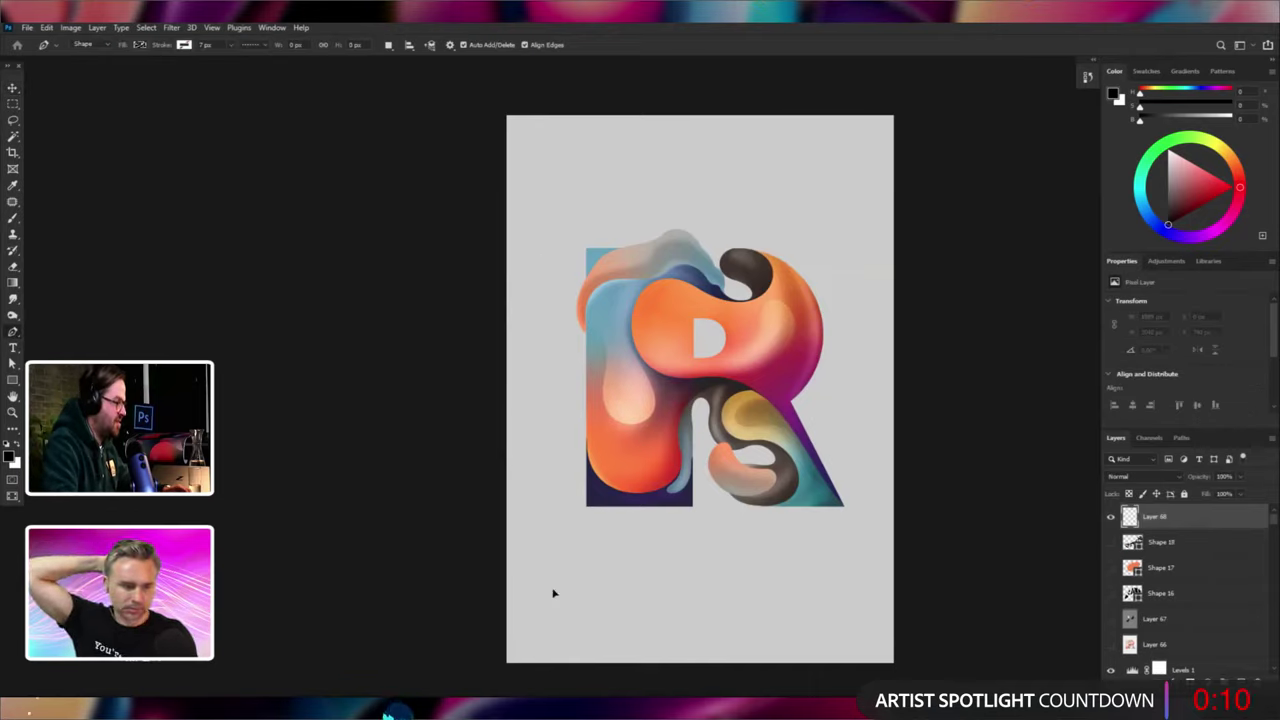
{"action": "left_click_drag", "start_coordinate": [575, 570], "coordinate": [552, 596]}
{"action": "left_click_drag", "start_coordinate": [635, 589], "coordinate": [662, 548]}
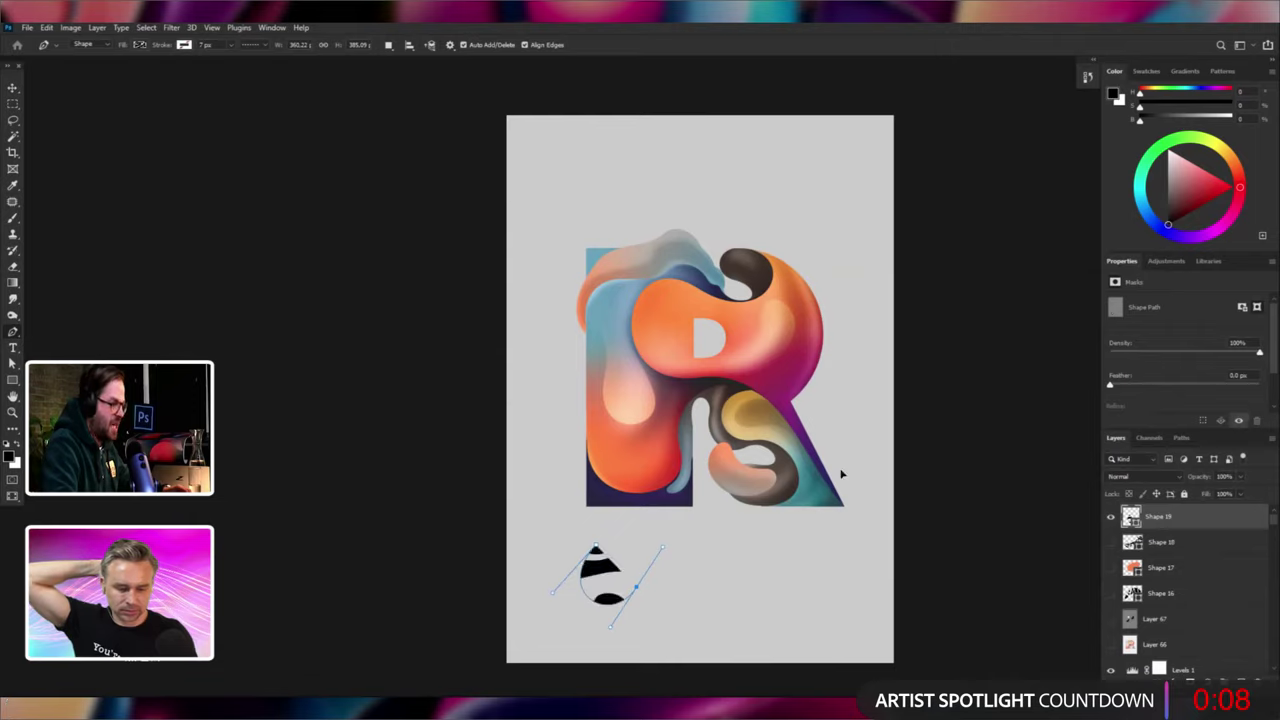
{"action": "left_click_drag", "start_coordinate": [812, 521], "coordinate": [842, 468]}
{"action": "left_click_drag", "start_coordinate": [756, 465], "coordinate": [724, 502]}
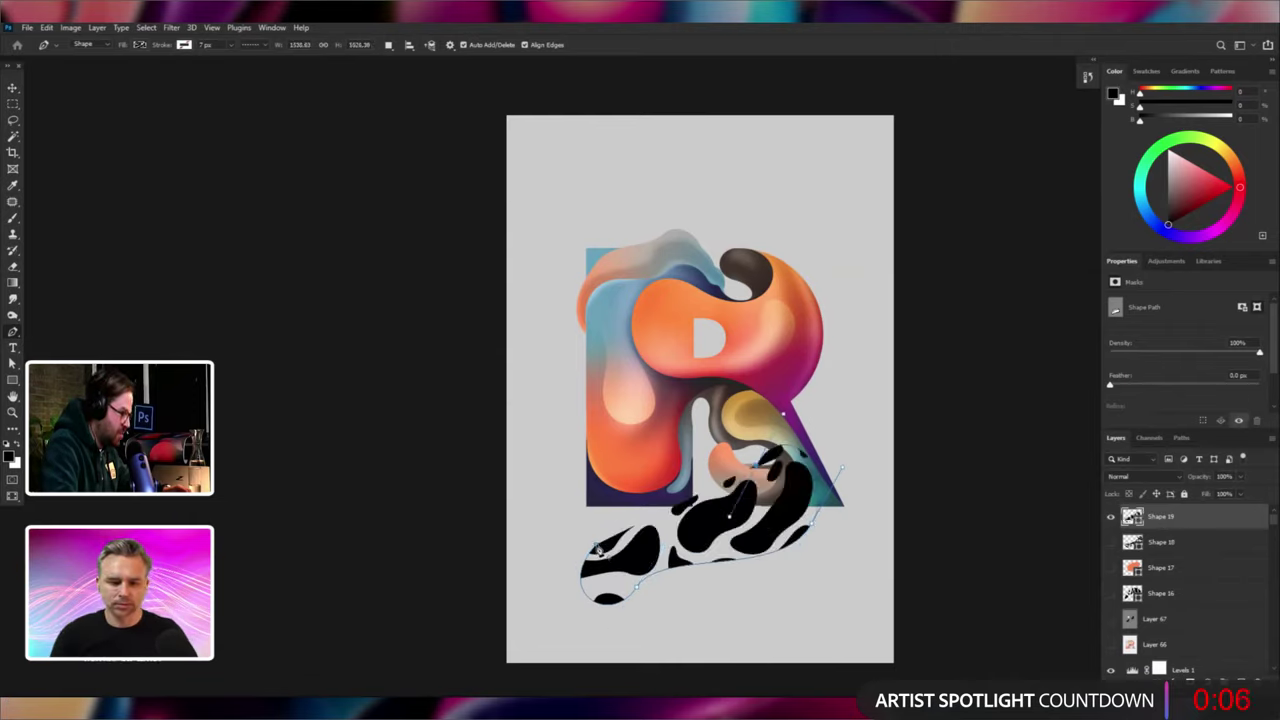
{"action": "left_click_drag", "start_coordinate": [596, 545], "coordinate": [624, 592]}
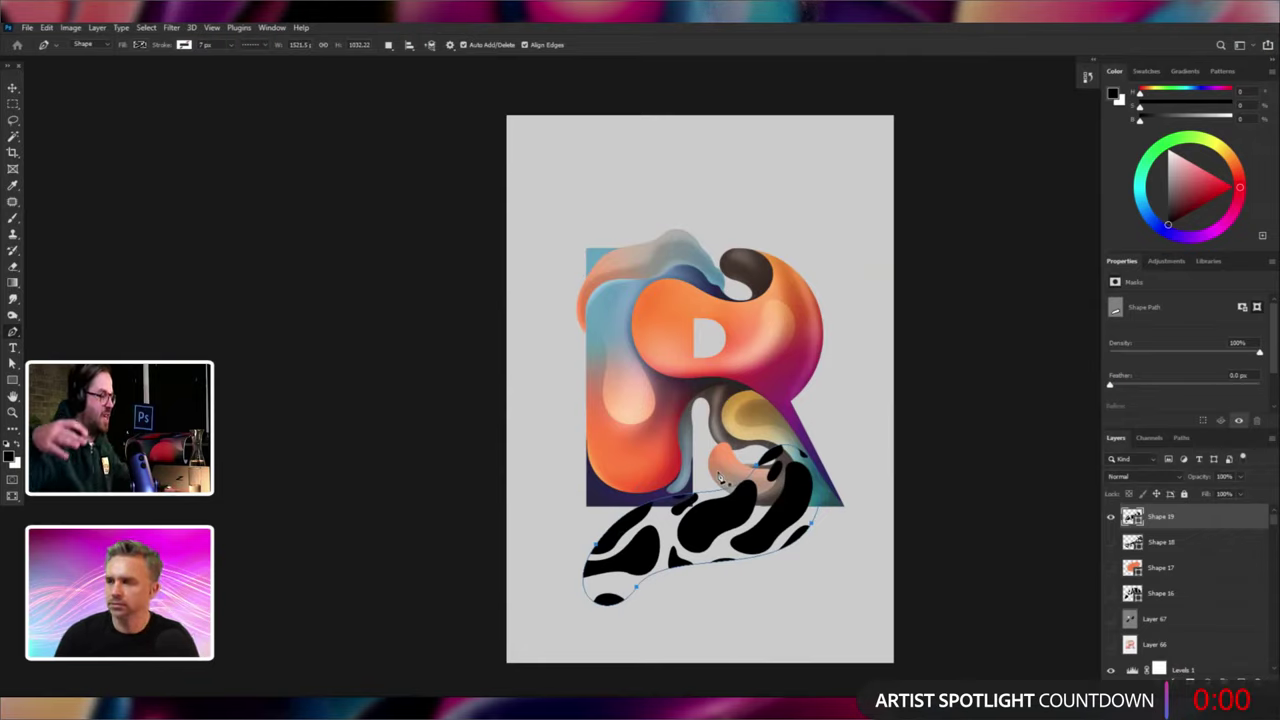
Try the slanted pattern-filled blob over the letter's upper half, move it away and delete it.
{"action": "key", "text": "v"}
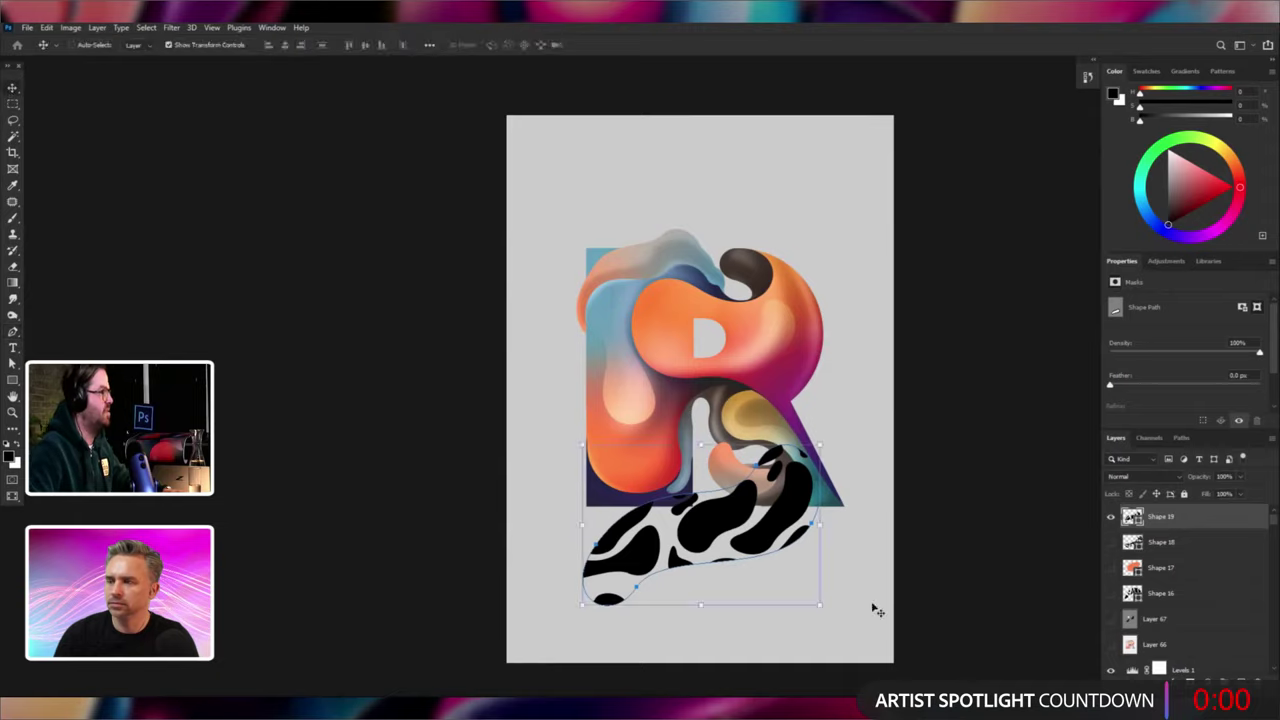
{"action": "left_click_drag", "start_coordinate": [736, 563], "coordinate": [731, 370]}
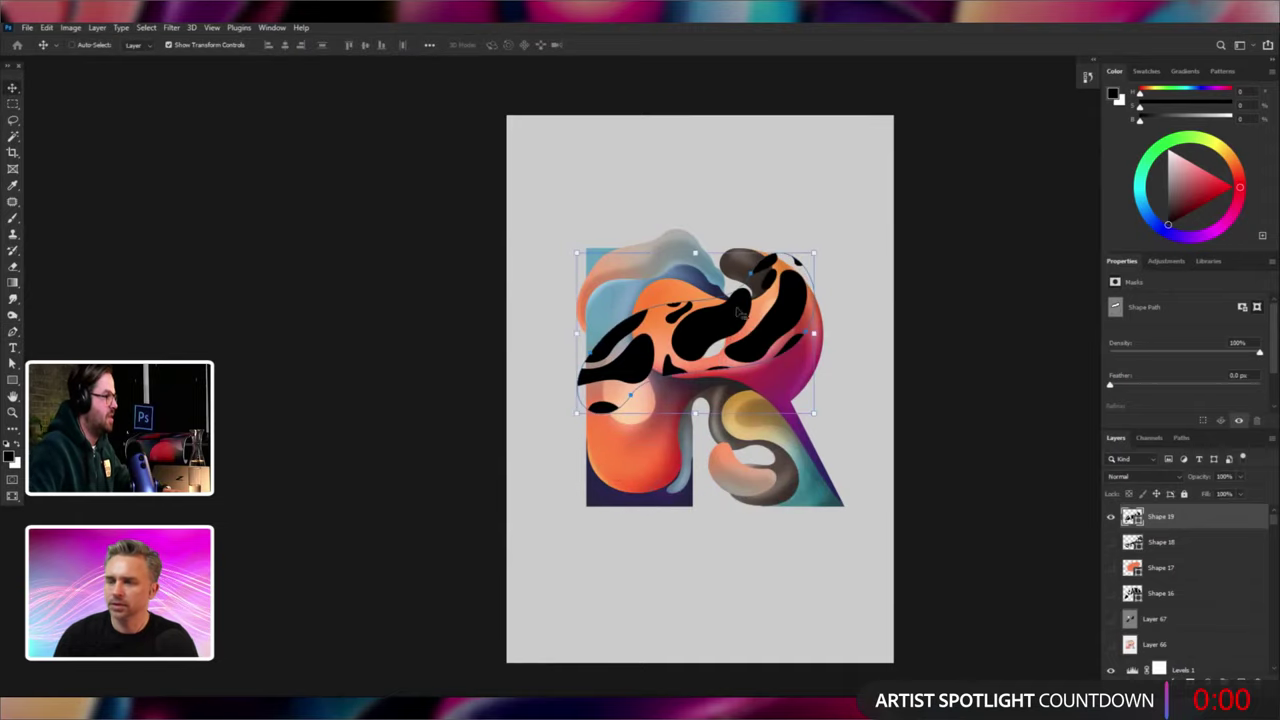
{"action": "left_click_drag", "start_coordinate": [734, 285], "coordinate": [955, 540]}
{"action": "key", "text": "Delete"}
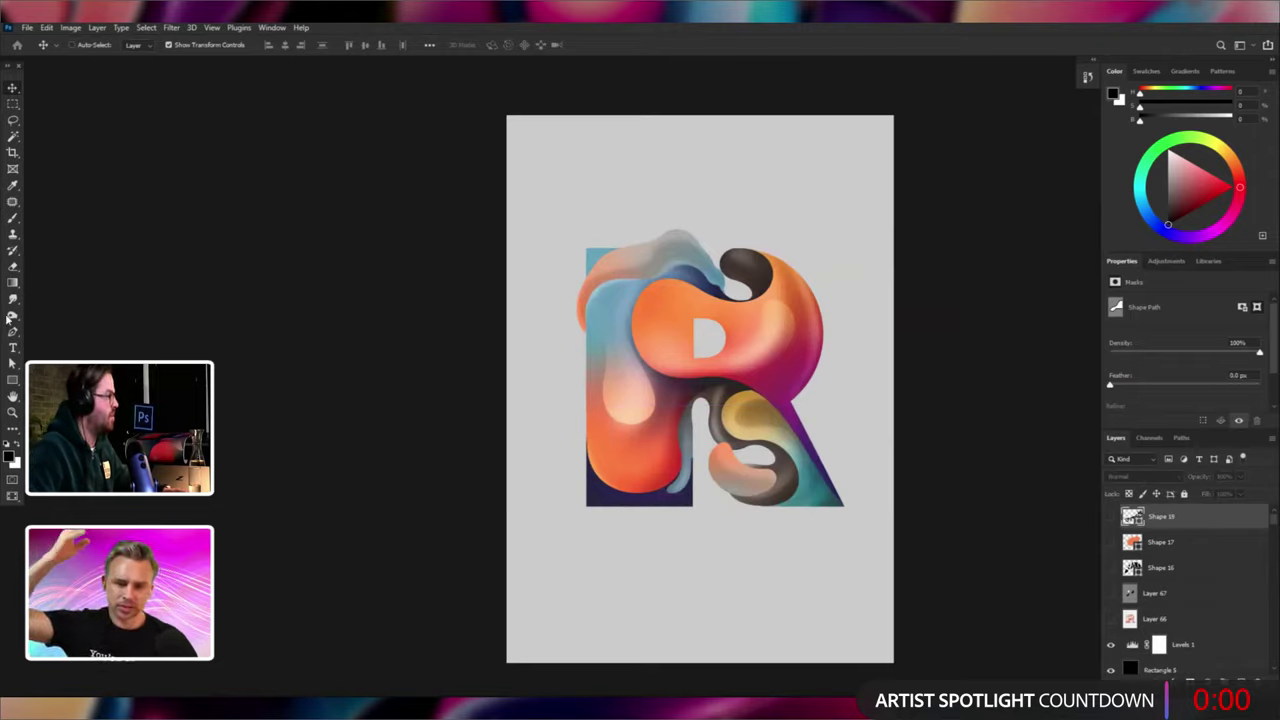
Draw a rounder closed pattern-filled blob about 1510 by 1350 px on a new layer, overlapping the letter's lower part.
{"action": "key", "text": "p"}
{"action": "key", "text": "ctrl+shift+alt+n"}
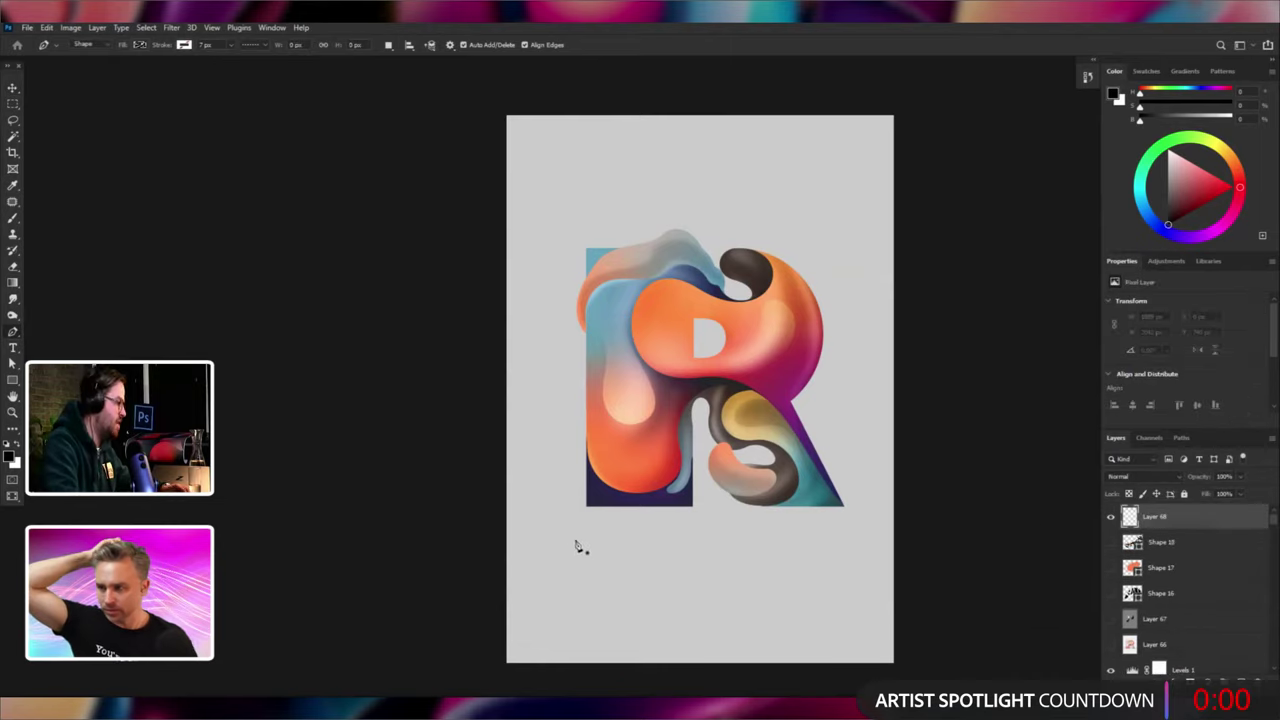
{"action": "left_click_drag", "start_coordinate": [605, 555], "coordinate": [543, 609]}
{"action": "left_click_drag", "start_coordinate": [766, 611], "coordinate": [814, 564]}
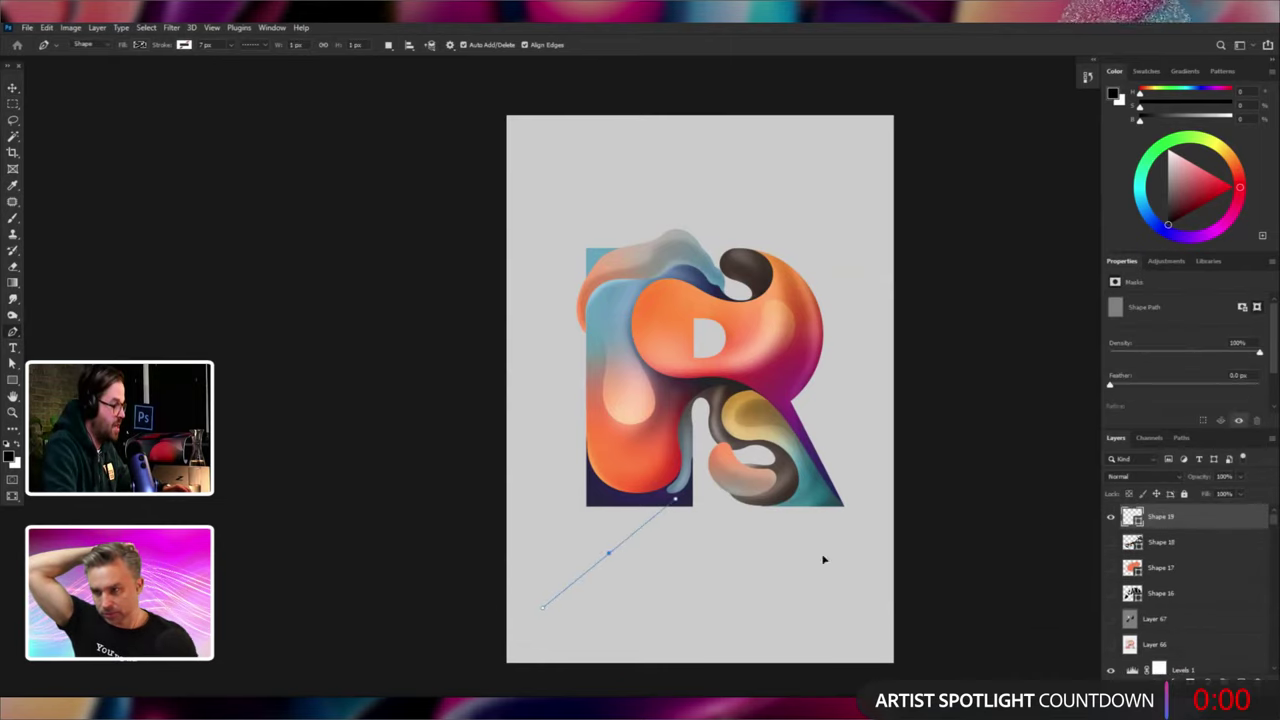
{"action": "left_click_drag", "start_coordinate": [879, 516], "coordinate": [884, 506]}
{"action": "left_click_drag", "start_coordinate": [770, 466], "coordinate": [751, 533]}
{"action": "left_click", "coordinate": [609, 556]}
{"action": "left_click_drag", "start_coordinate": [585, 580], "coordinate": [537, 651]}
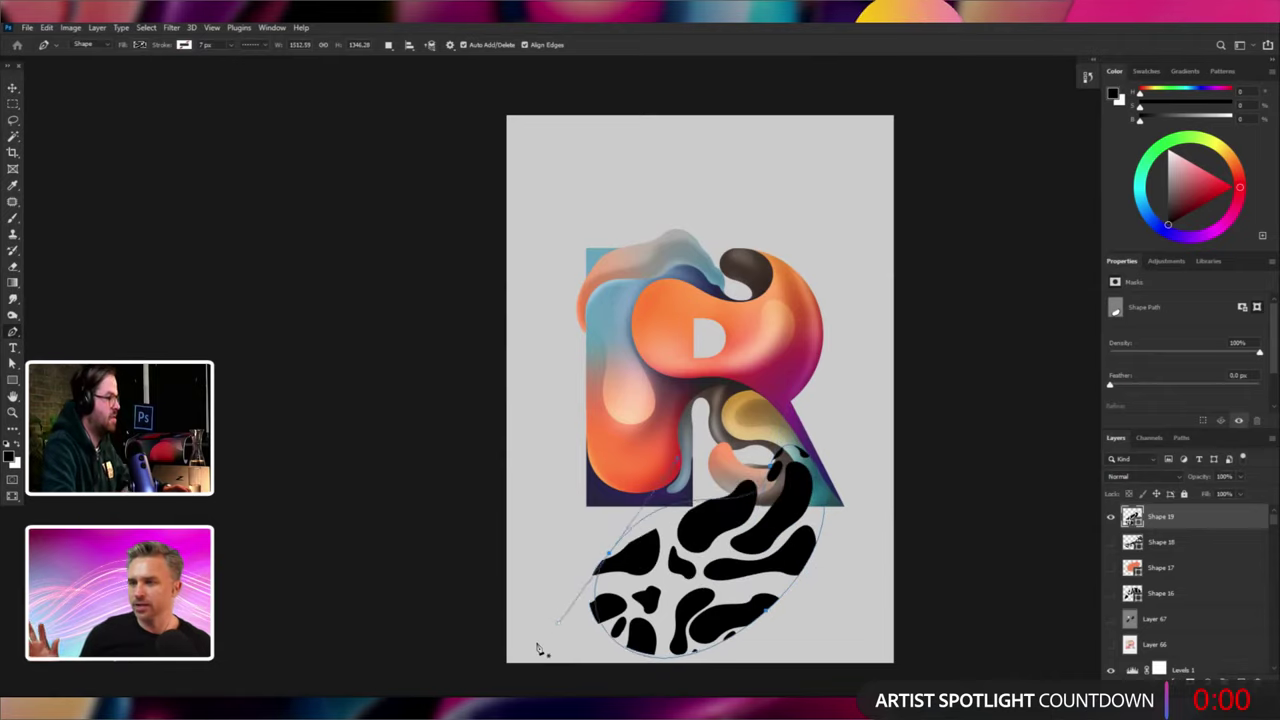
Move the rounder pattern-filled blob up over the letter and delete it.
{"action": "left_click", "coordinate": [13, 87]}
{"action": "left_click_drag", "start_coordinate": [716, 525], "coordinate": [726, 334]}
{"action": "key", "text": "Delete"}
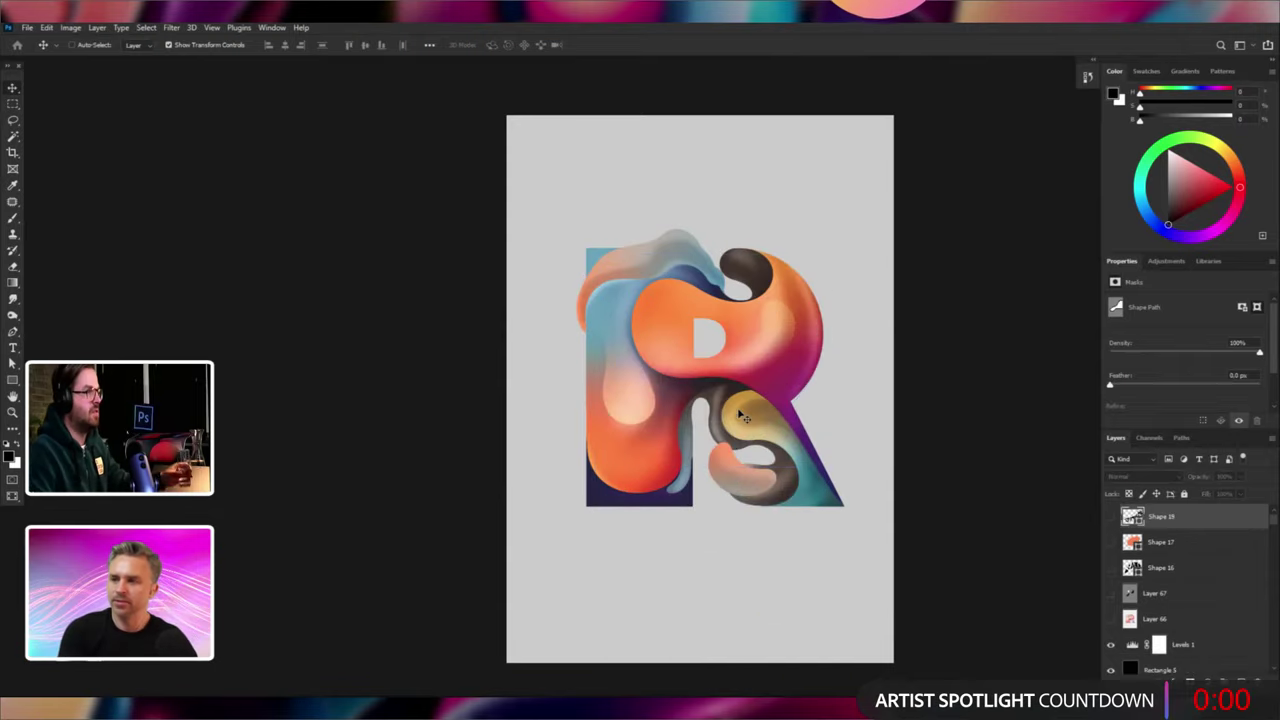
Activate the Pen tool and open its path options to show the Rubber Band setting.
{"action": "left_click", "coordinate": [13, 334]}
{"action": "left_click", "coordinate": [62, 336]}
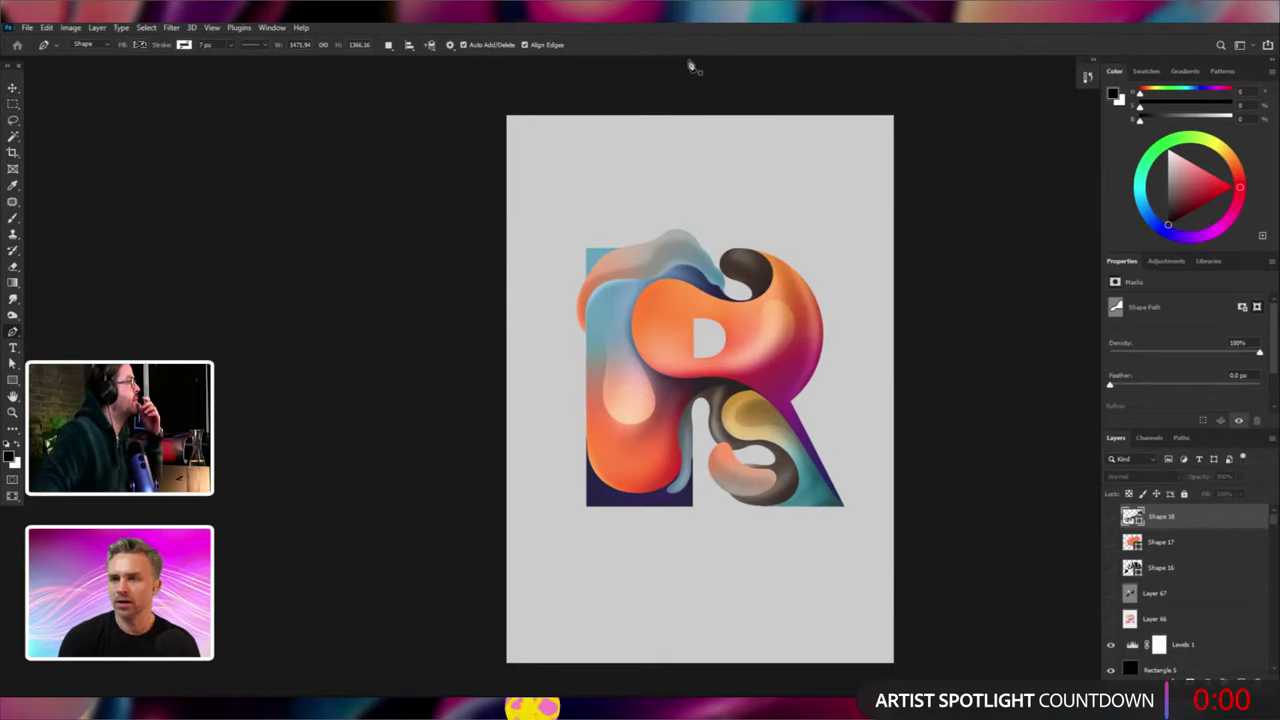
{"action": "left_click", "coordinate": [450, 46]}
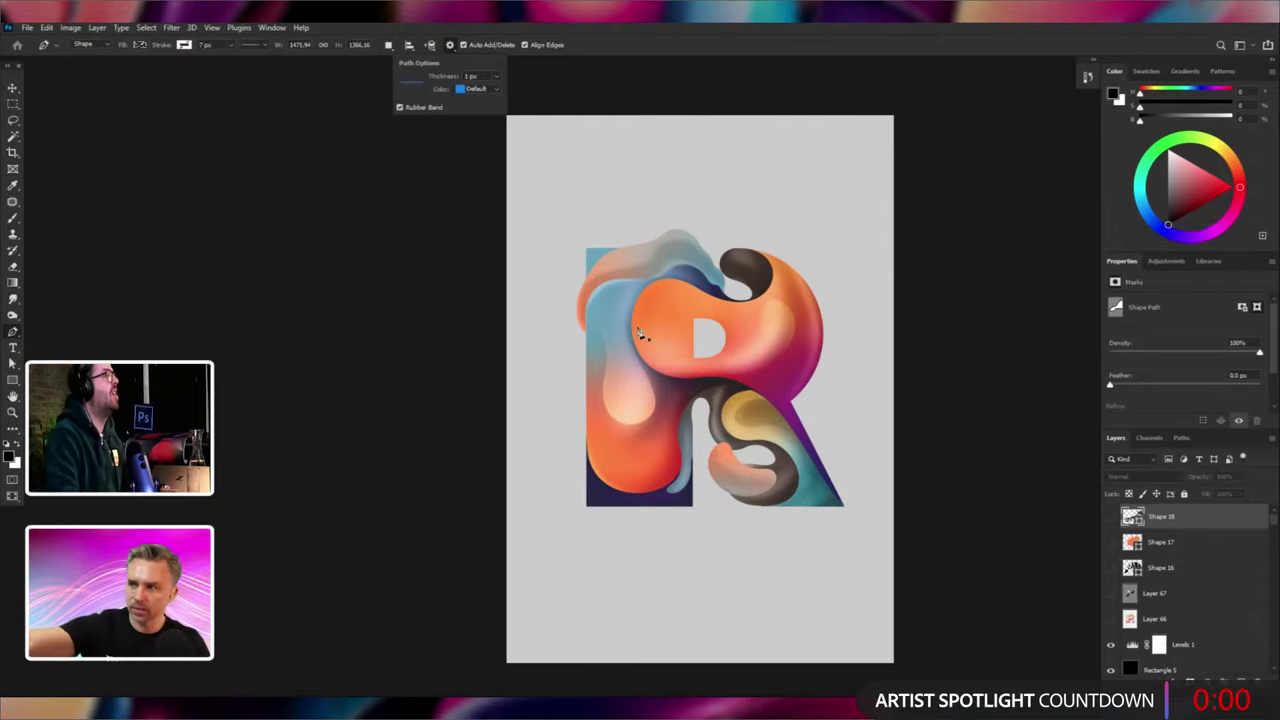
Draw a huge closed S-like pattern-filled blob about 3370 by 3600 px around the letter, extending past the canvas's edges.
{"action": "left_click_drag", "start_coordinate": [647, 210], "coordinate": [748, 152]}
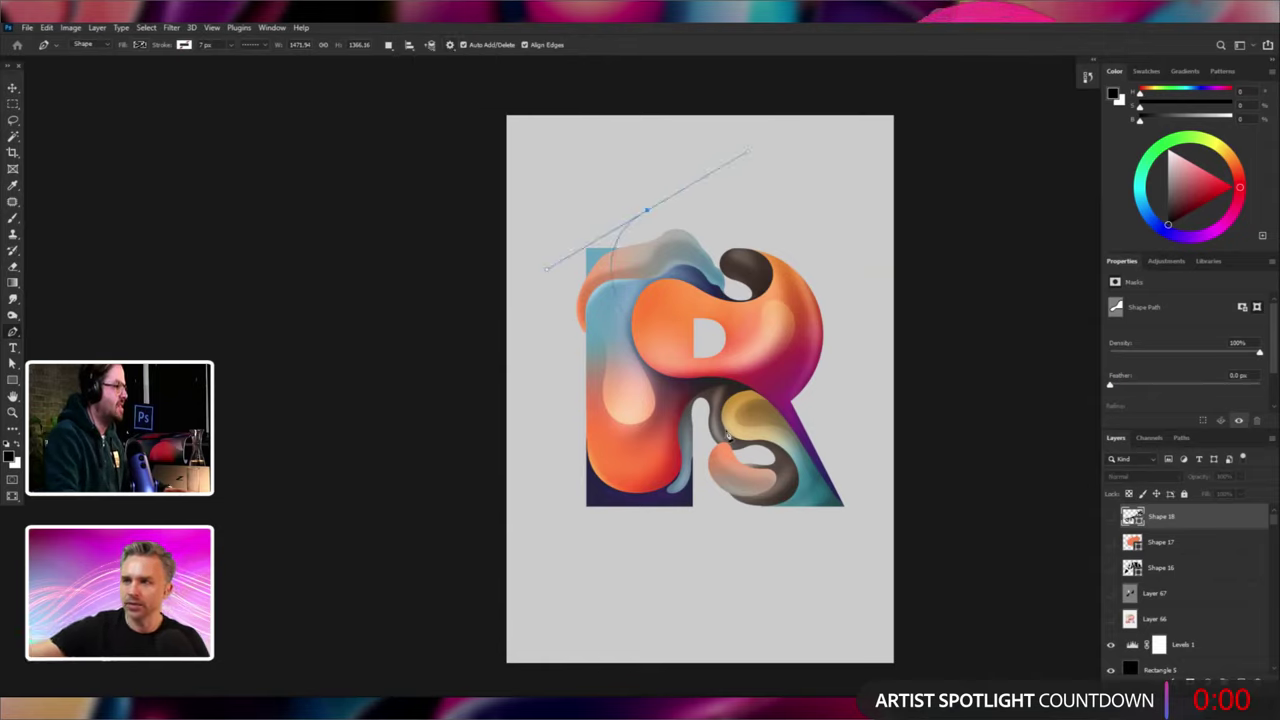
{"action": "left_click_drag", "start_coordinate": [725, 430], "coordinate": [927, 340]}
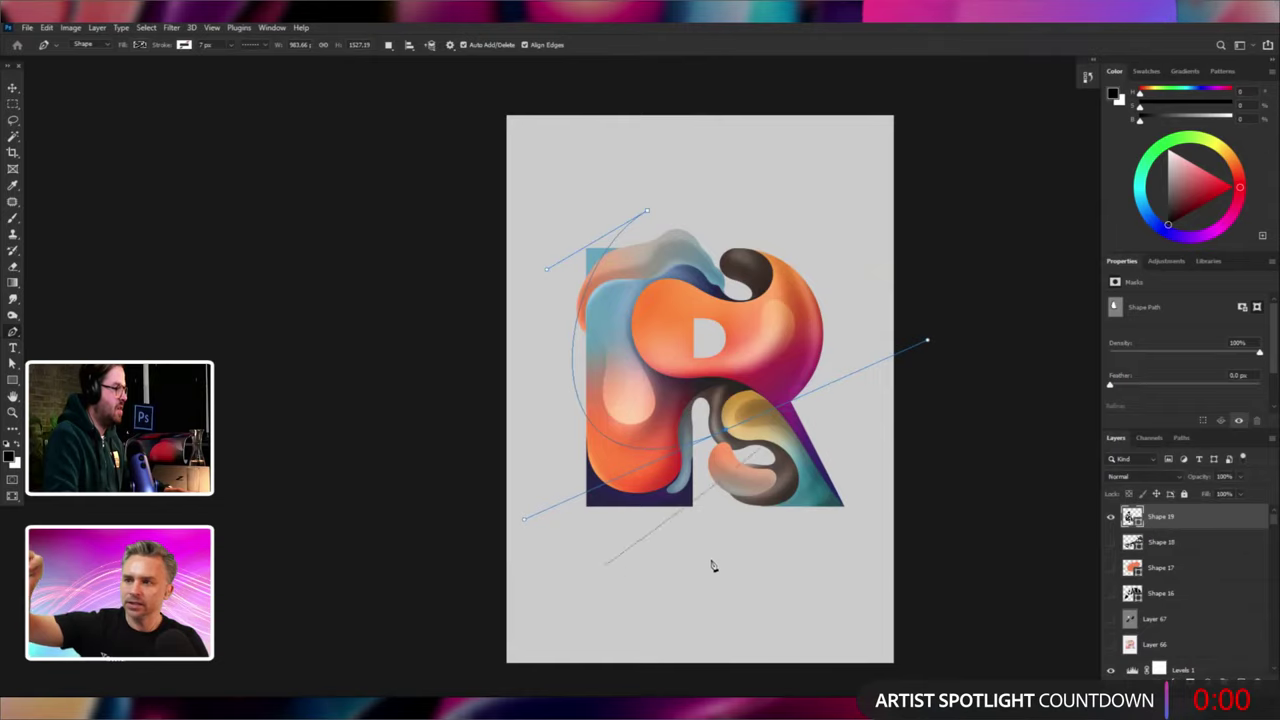
{"action": "left_click_drag", "start_coordinate": [711, 559], "coordinate": [437, 540]}
{"action": "left_click_drag", "start_coordinate": [543, 273], "coordinate": [655, 173]}
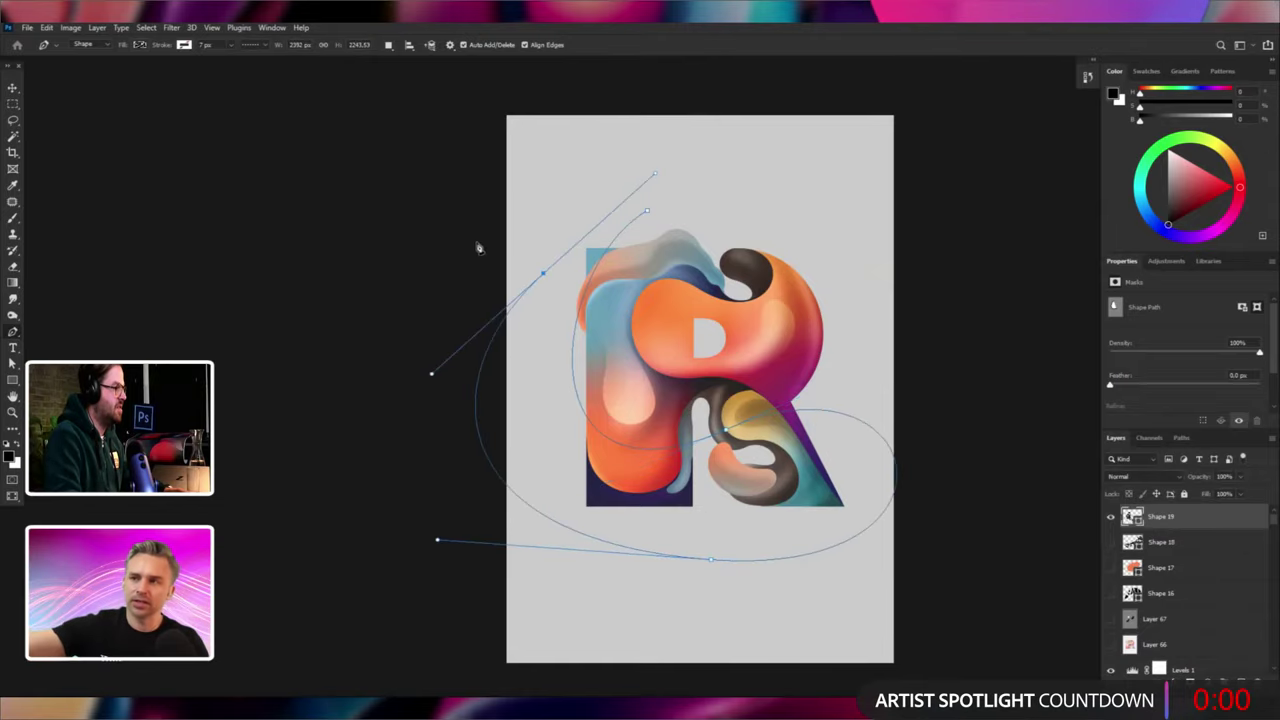
{"action": "left_click_drag", "start_coordinate": [459, 434], "coordinate": [457, 431]}
{"action": "left_click_drag", "start_coordinate": [434, 89], "coordinate": [588, 22]}
{"action": "left_click_drag", "start_coordinate": [875, 213], "coordinate": [875, 369]}
{"action": "left_click", "coordinate": [648, 287]}
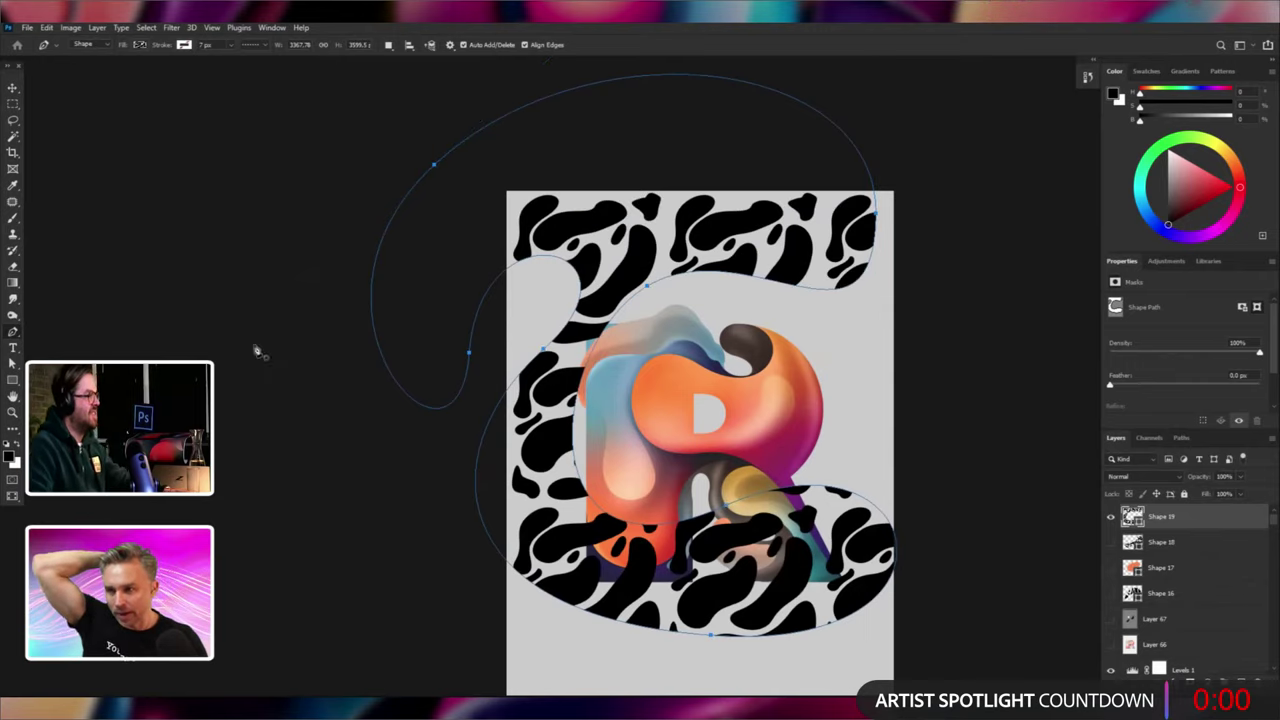
Try several positions for the huge pattern-filled blob, leave it shifted right over the letter, and hide it.
{"action": "left_click", "coordinate": [12, 88]}
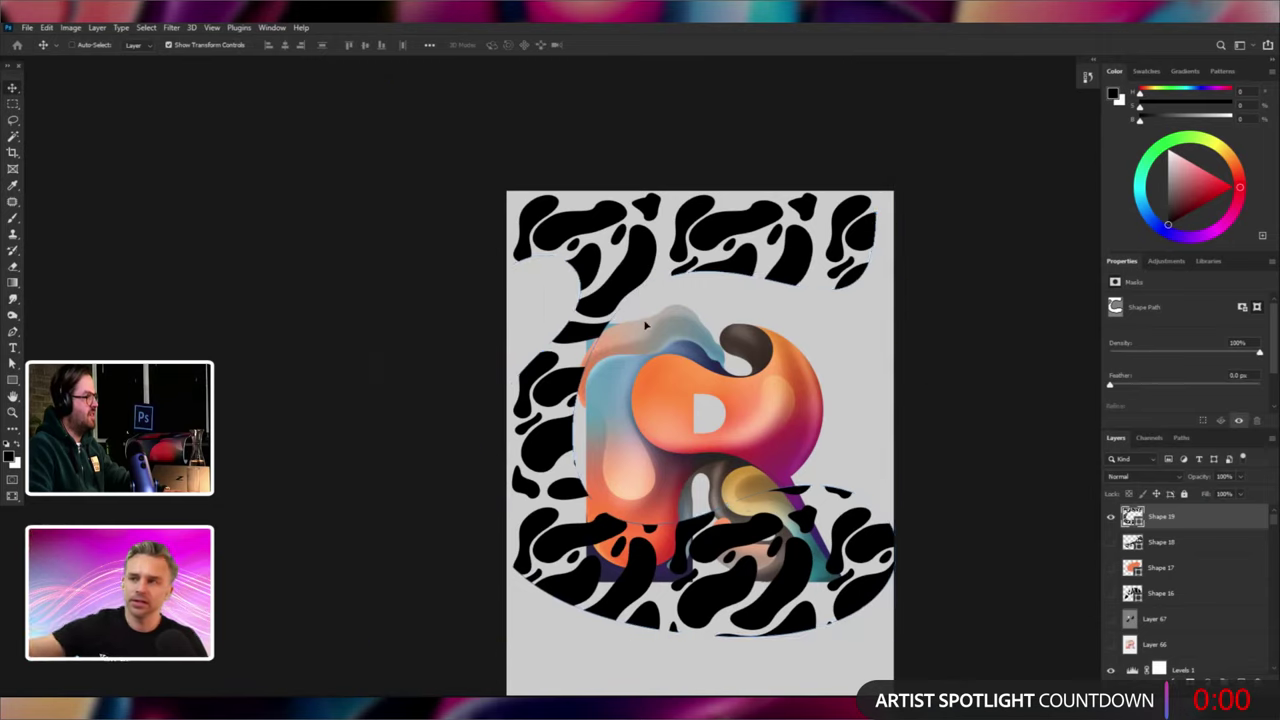
{"action": "left_click_drag", "start_coordinate": [662, 308], "coordinate": [776, 291]}
{"action": "key", "text": "ctrl+z"}
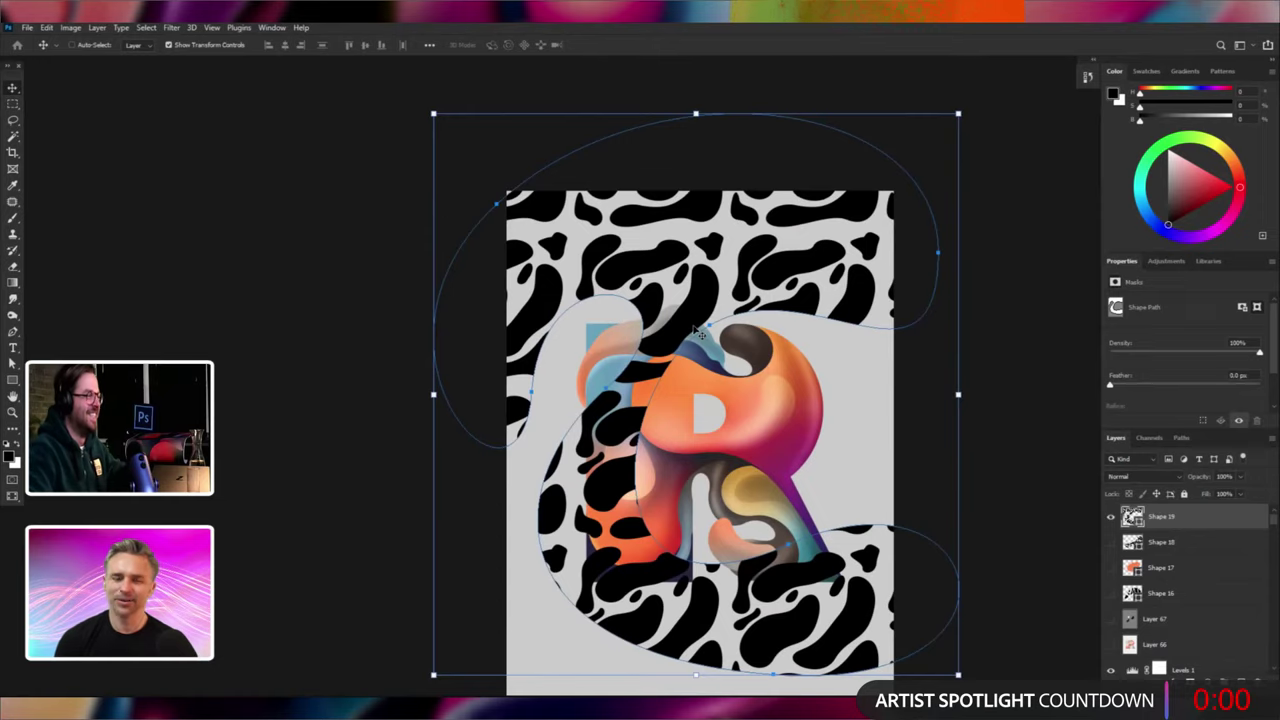
{"action": "left_click_drag", "start_coordinate": [692, 371], "coordinate": [715, 373]}
{"action": "key", "text": "ctrl+h"}
{"action": "key", "text": "ctrl+shift+z"}
{"action": "key", "text": "ctrl+shift+z"}
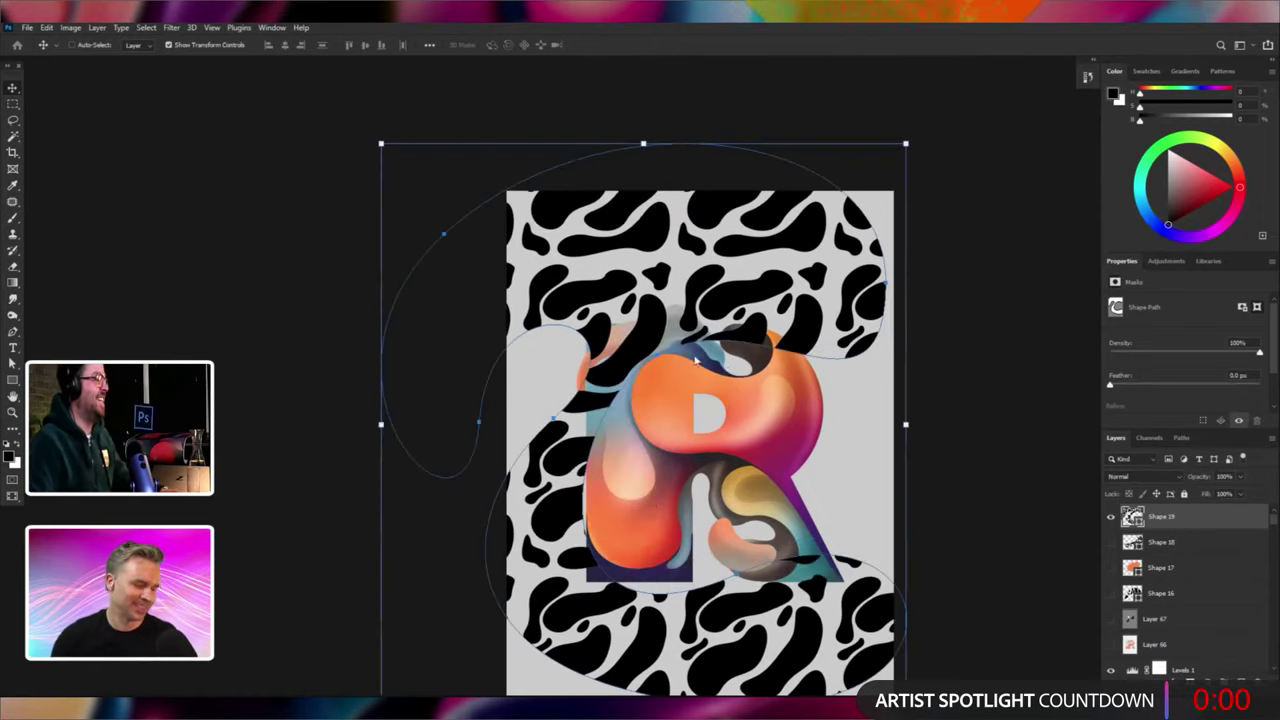
{"action": "left_click", "coordinate": [1111, 517]}
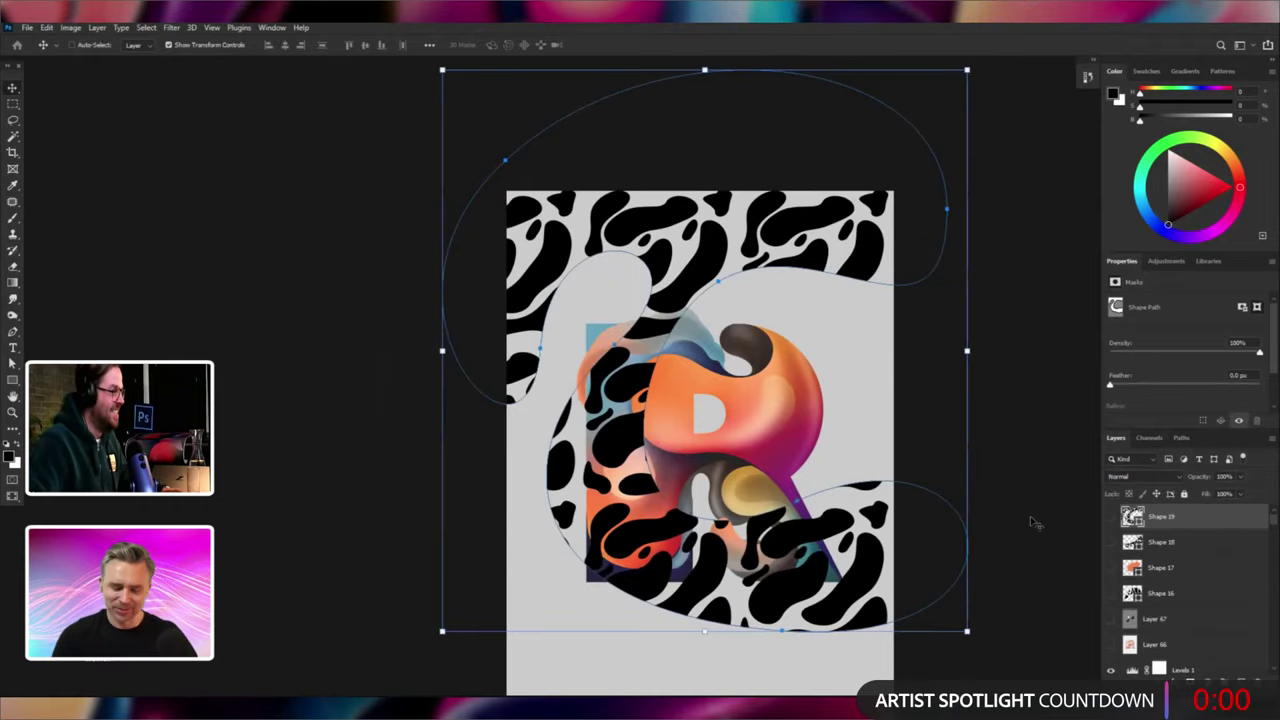
Add a new clipped layer to the grey-blue wave atop the letter and tint its right end with a radial gradient in magenta sampled from the letter.
{"action": "left_click_drag", "start_coordinate": [718, 411], "coordinate": [660, 360]}
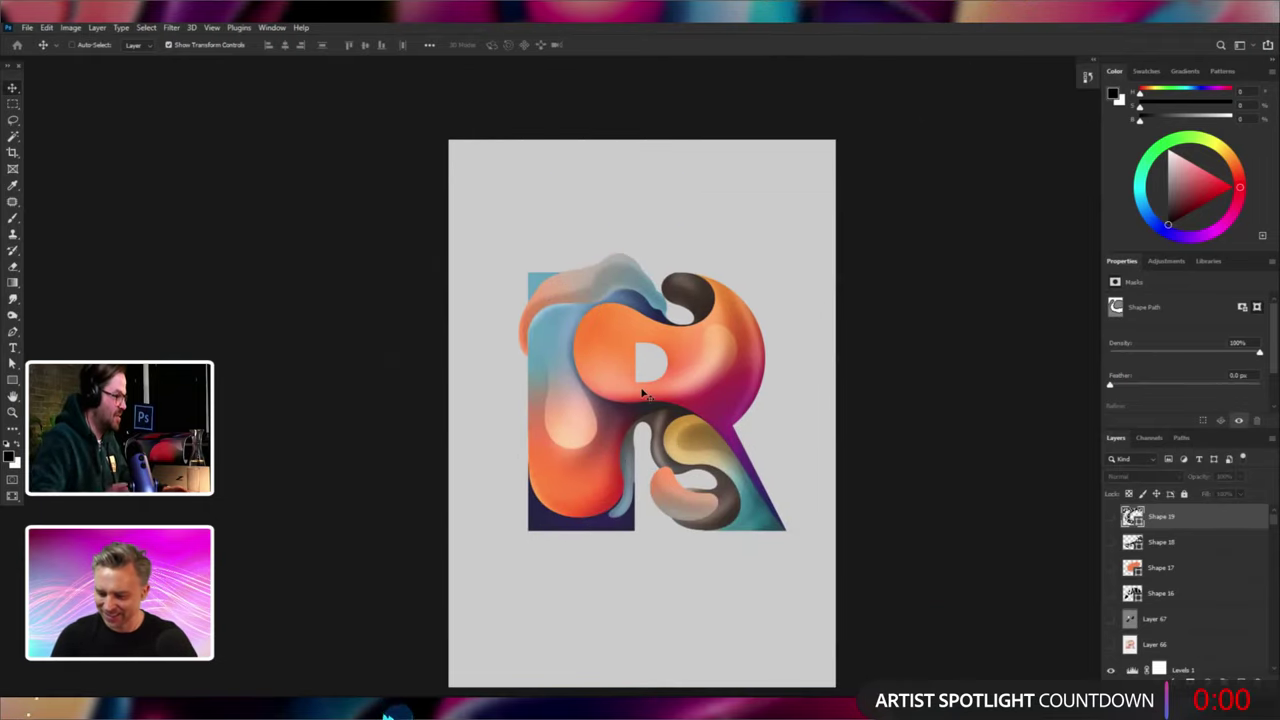
{"action": "scroll", "coordinate": [640, 380], "scroll_direction": "up", "scroll_amount": 1}
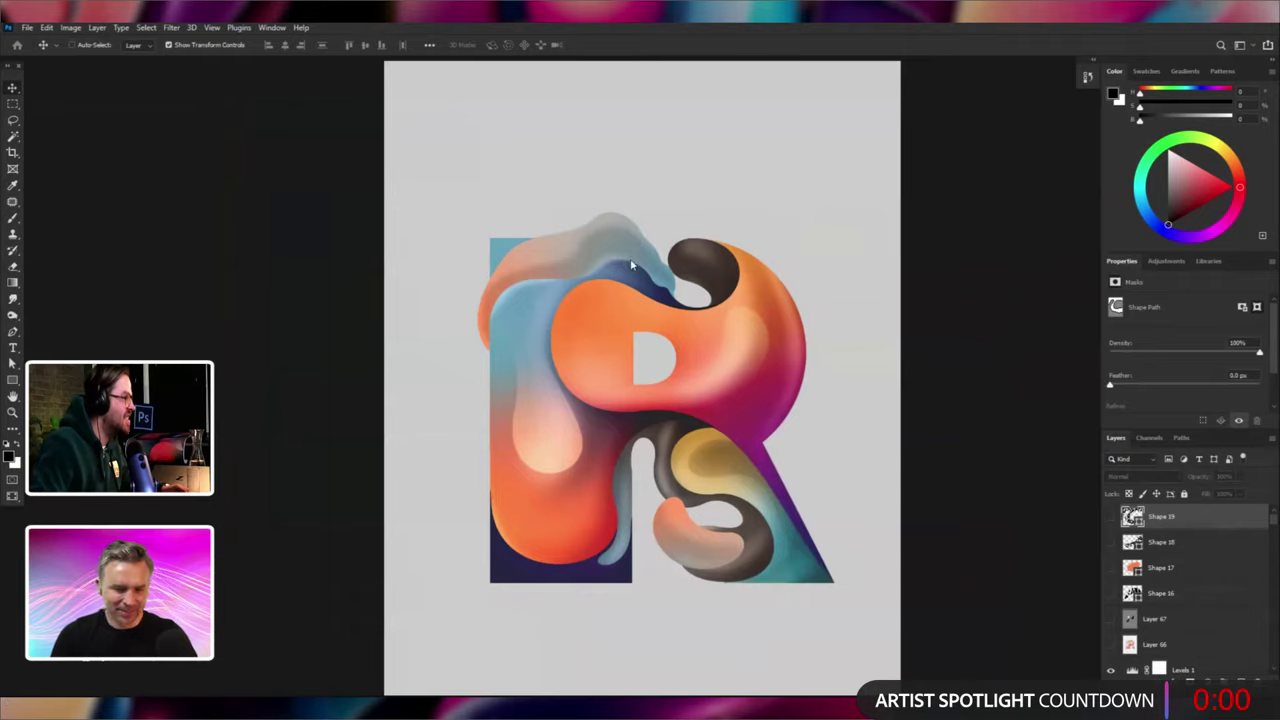
{"action": "right_click", "coordinate": [631, 264]}
{"action": "left_click", "coordinate": [660, 318]}
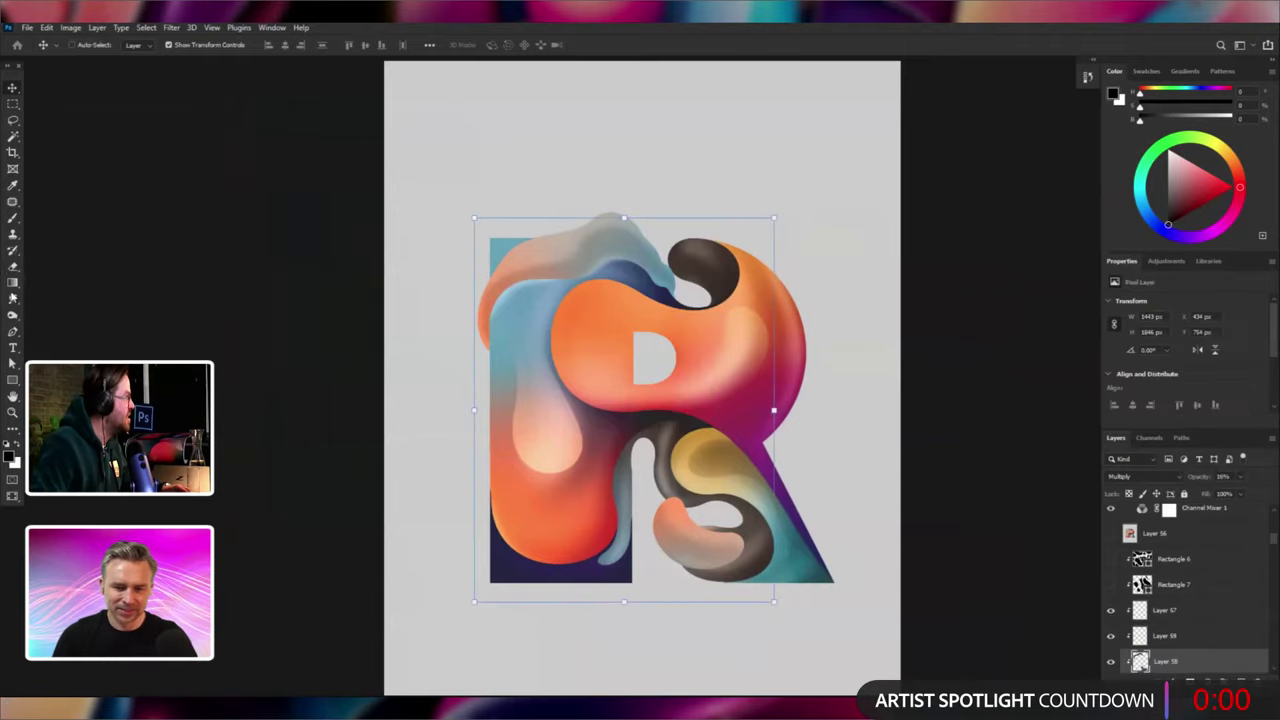
{"action": "left_click", "coordinate": [14, 284]}
{"action": "key", "text": "ctrl+shift+alt+n"}
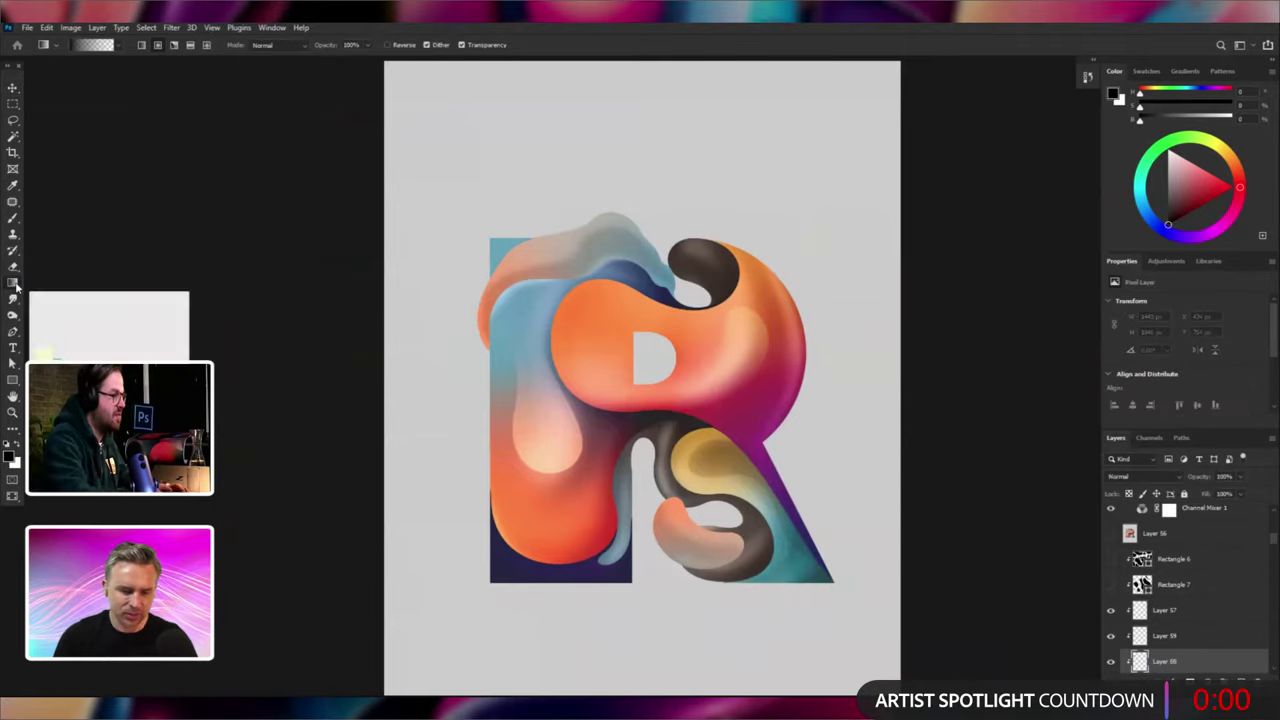
{"action": "left_click", "coordinate": [766, 446], "text": "alt"}
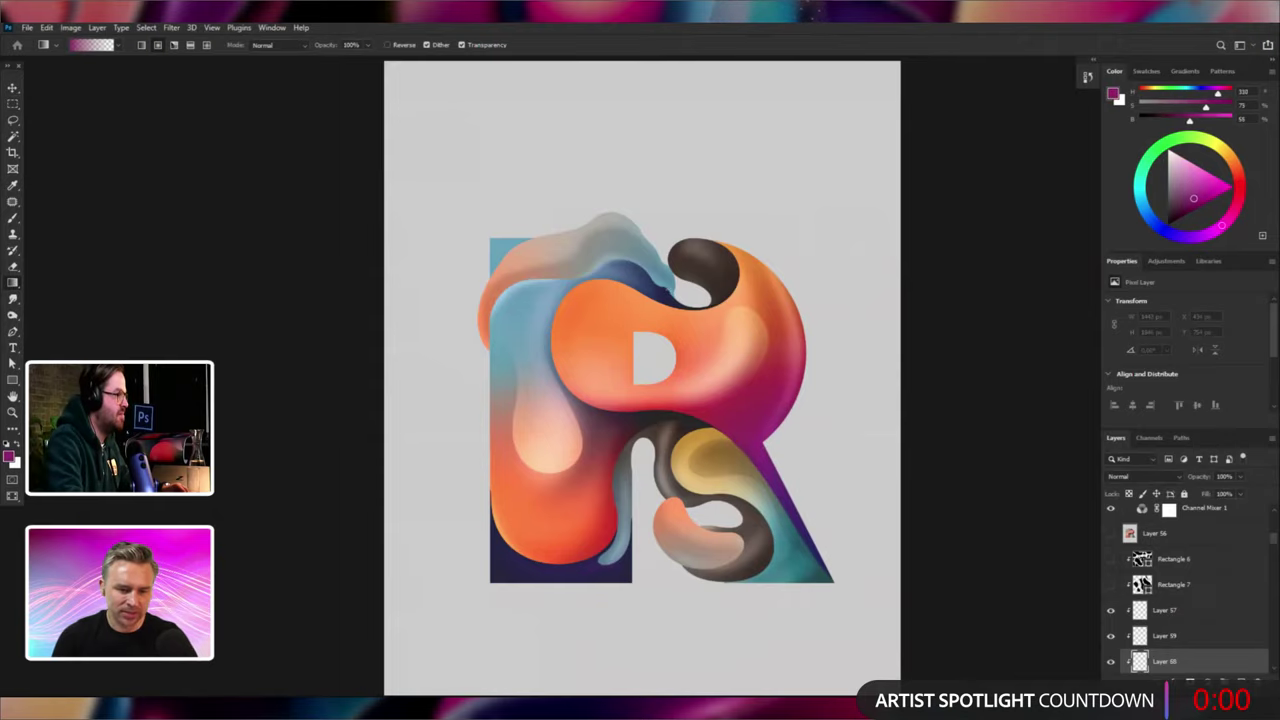
{"action": "left_click_drag", "start_coordinate": [628, 209], "coordinate": [626, 210]}
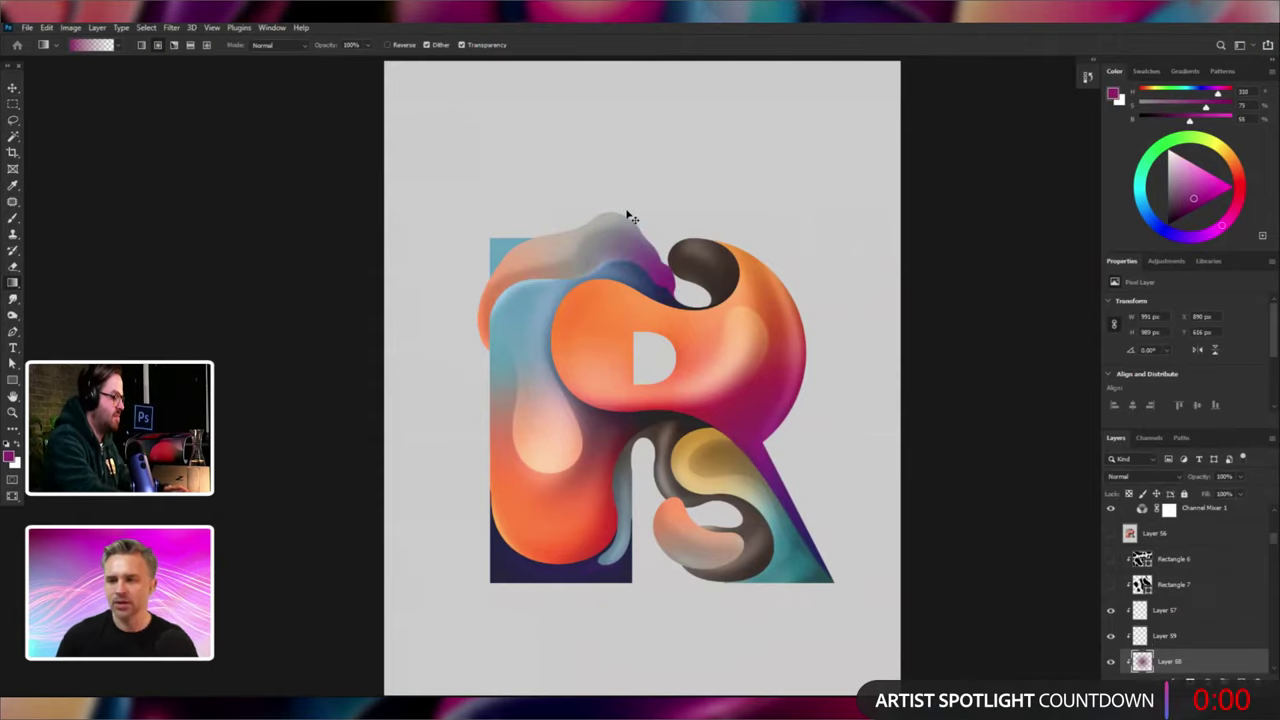
Raise the lightness of the purple gradient layer by 20 with a Hue/Saturation adjustment.
{"action": "key", "text": "ctrl+u"}
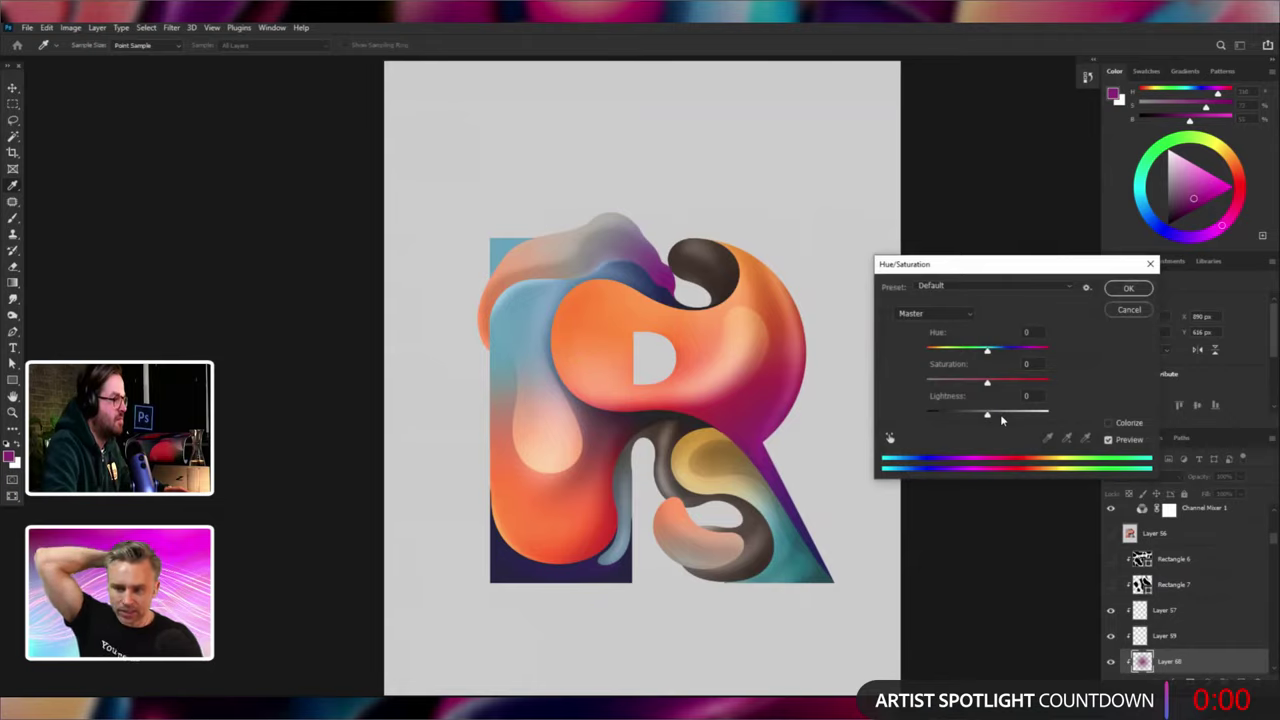
{"action": "left_click", "coordinate": [1000, 413]}
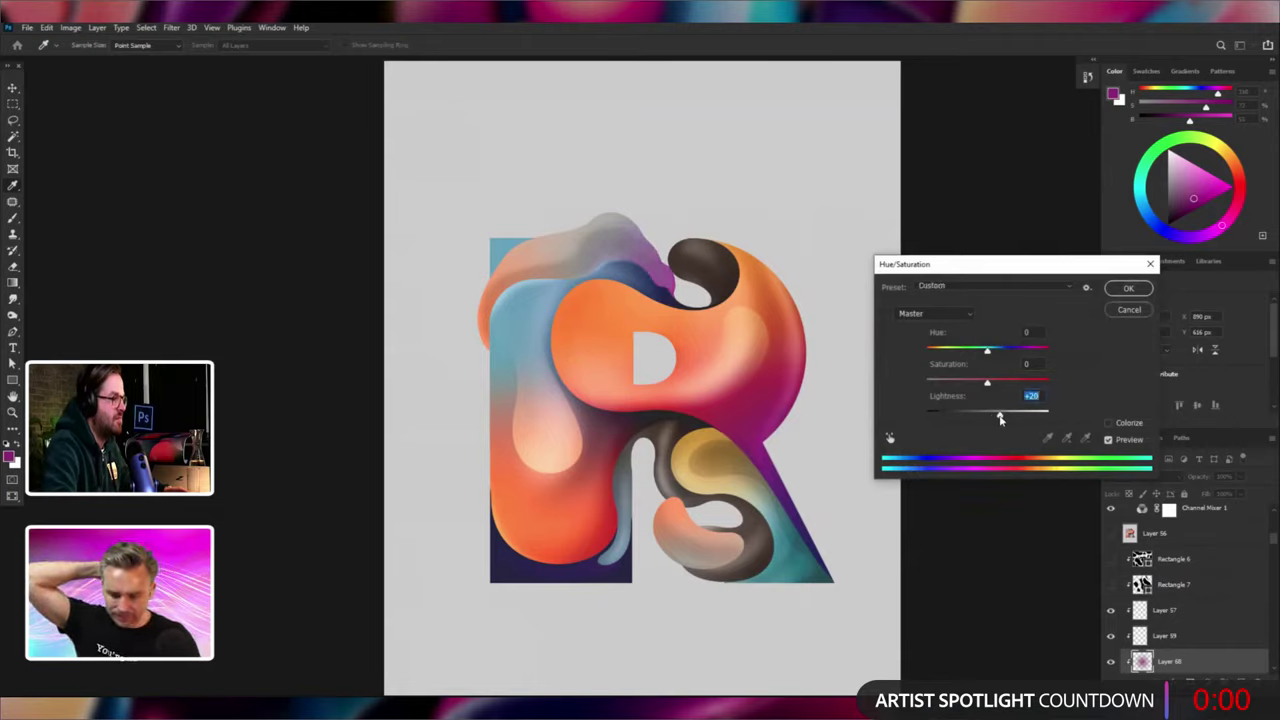
{"action": "left_click", "coordinate": [1127, 290]}
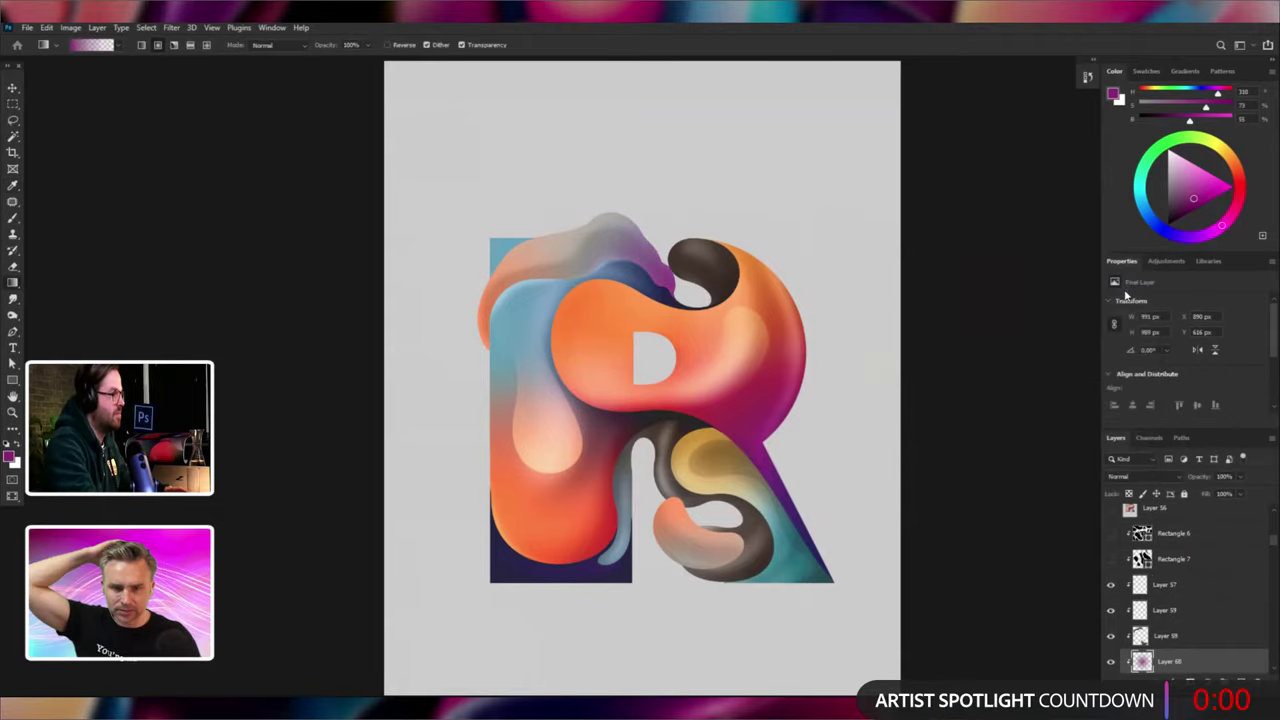
Add a new clipped layer and draw a radial gradient in teal sampled from the R's leg over the upper blob's outer left edge.
{"action": "key", "text": "ctrl+minus"}
{"action": "key", "text": "ctrl+minus"}
{"action": "key", "text": "ctrl+minus"}
{"action": "key", "text": "ctrl+plus"}
{"action": "key", "text": "ctrl+plus"}
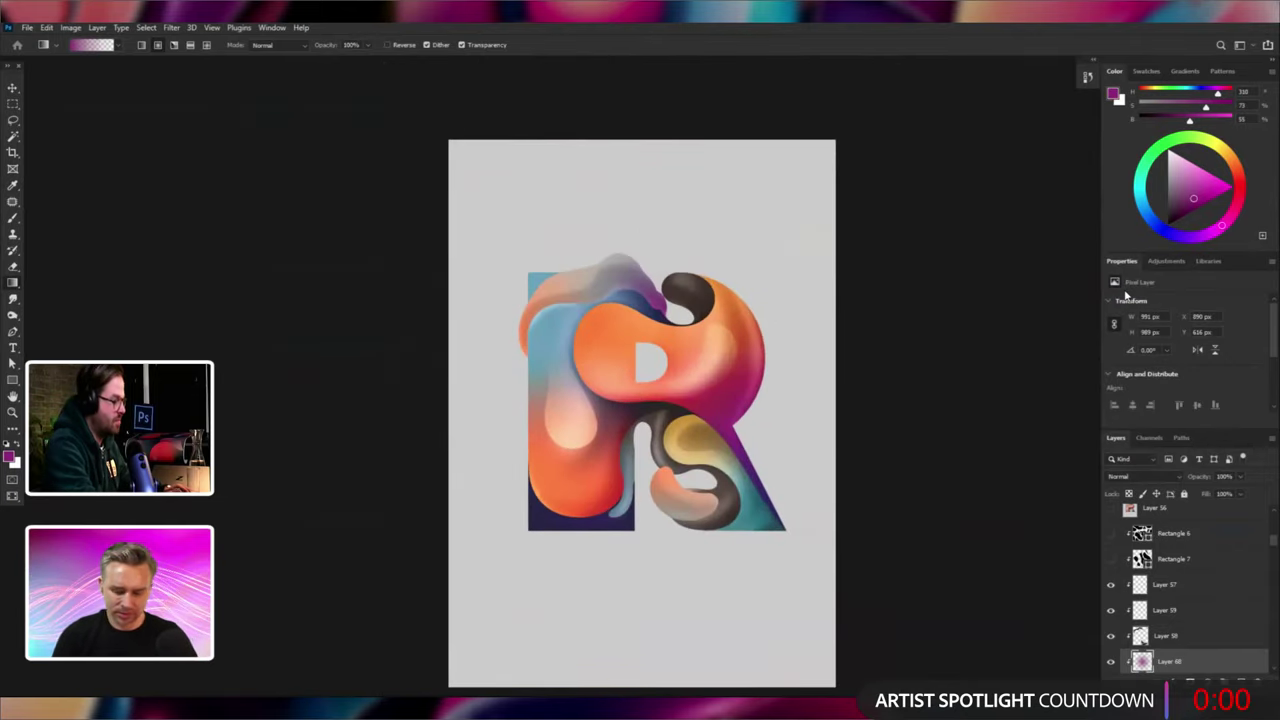
{"action": "key", "text": "ctrl+shift+alt+n"}
{"action": "key", "text": "ctrl+plus"}
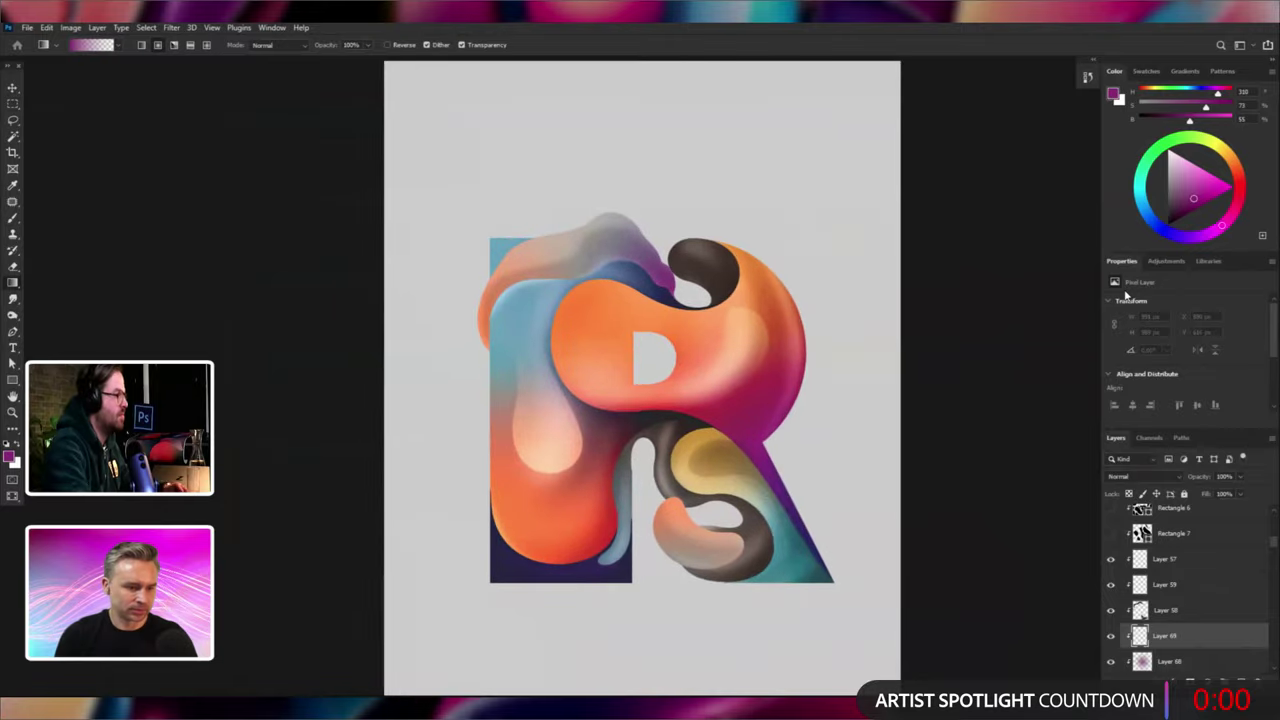
{"action": "left_click", "coordinate": [796, 545], "text": "alt"}
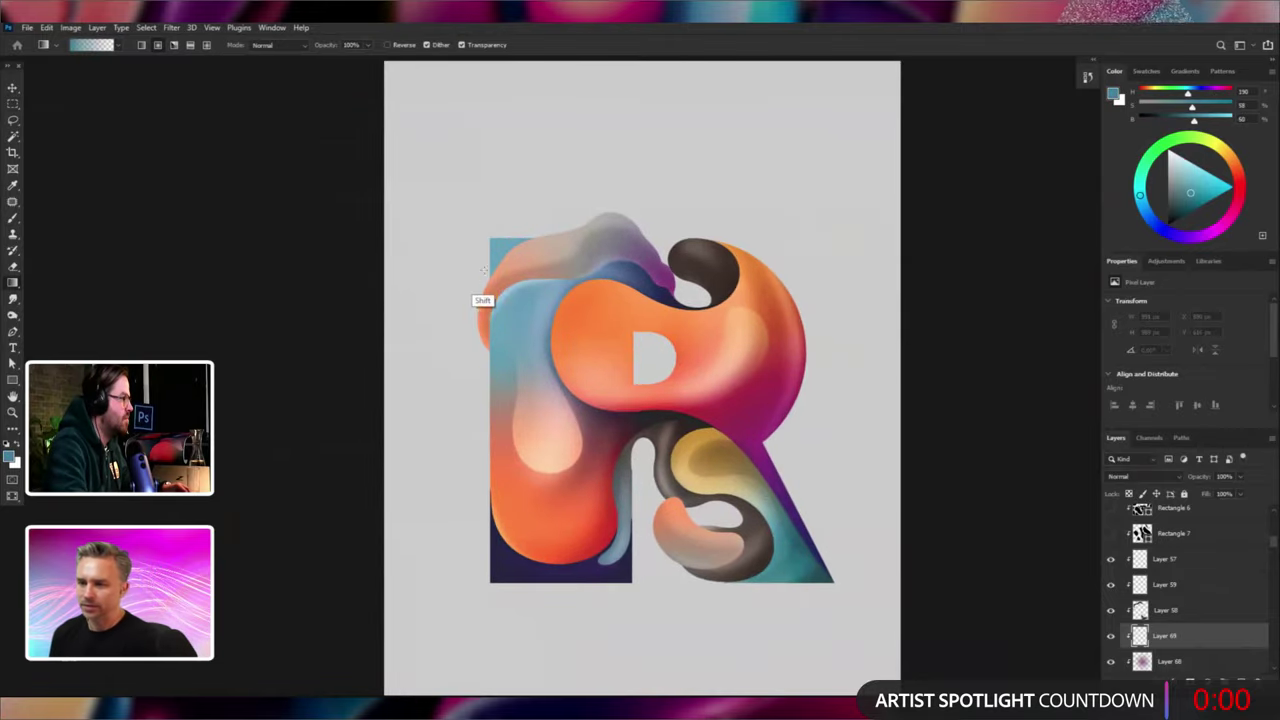
{"action": "left_click_drag", "start_coordinate": [478, 338], "coordinate": [483, 262]}
Reorder the teal gradient layer within the clipped stack so it sits directly above Layer 57.
{"action": "key", "text": "ctrl+["}
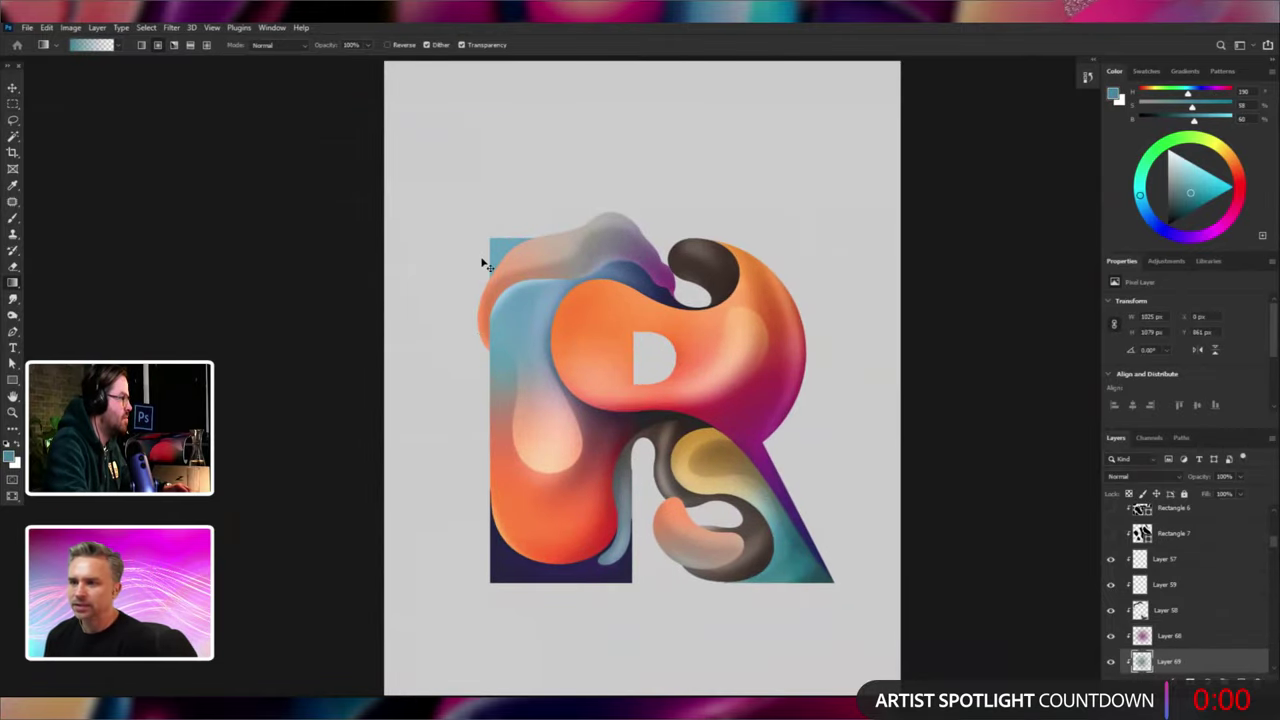
{"action": "key", "text": "ctrl+bracketright"}
{"action": "key", "text": "ctrl+bracketright"}
{"action": "key", "text": "ctrl+bracketright"}
{"action": "key", "text": "ctrl+bracketright"}
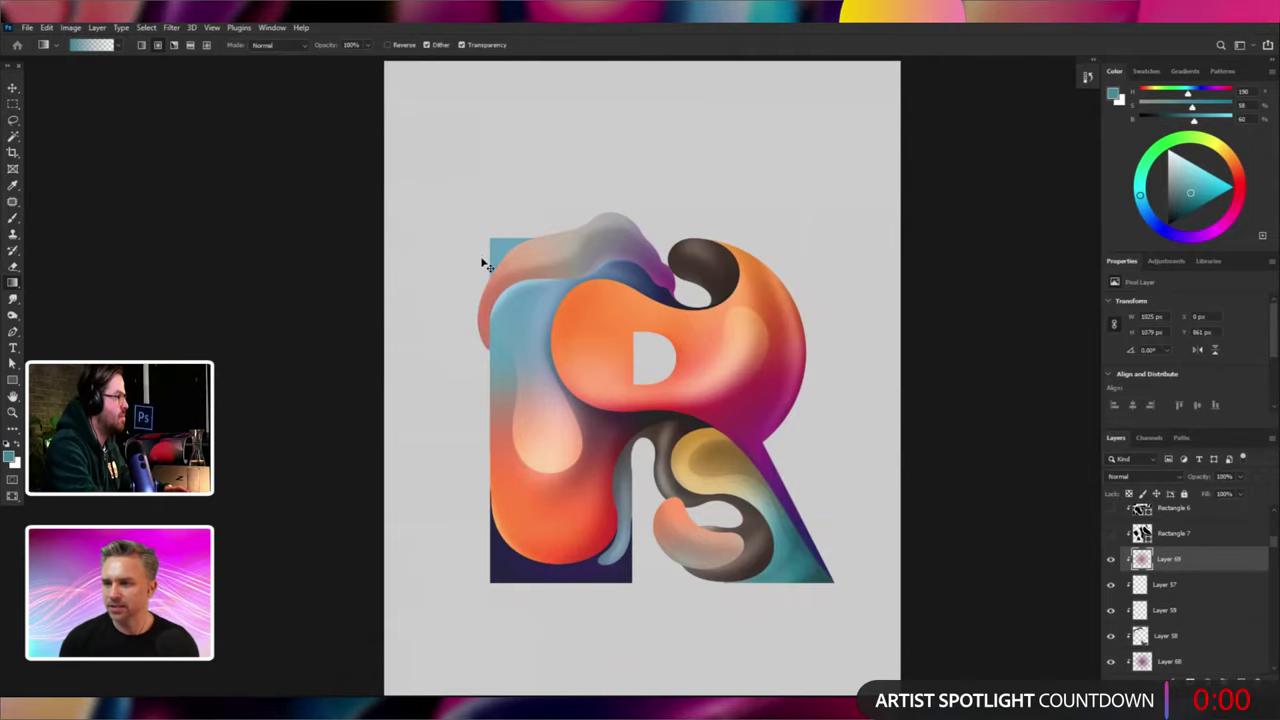
Select the Shape 14 base layer of the lower peach blob and add a new clipped layer above it.
{"action": "key", "text": "ctrl+minus"}
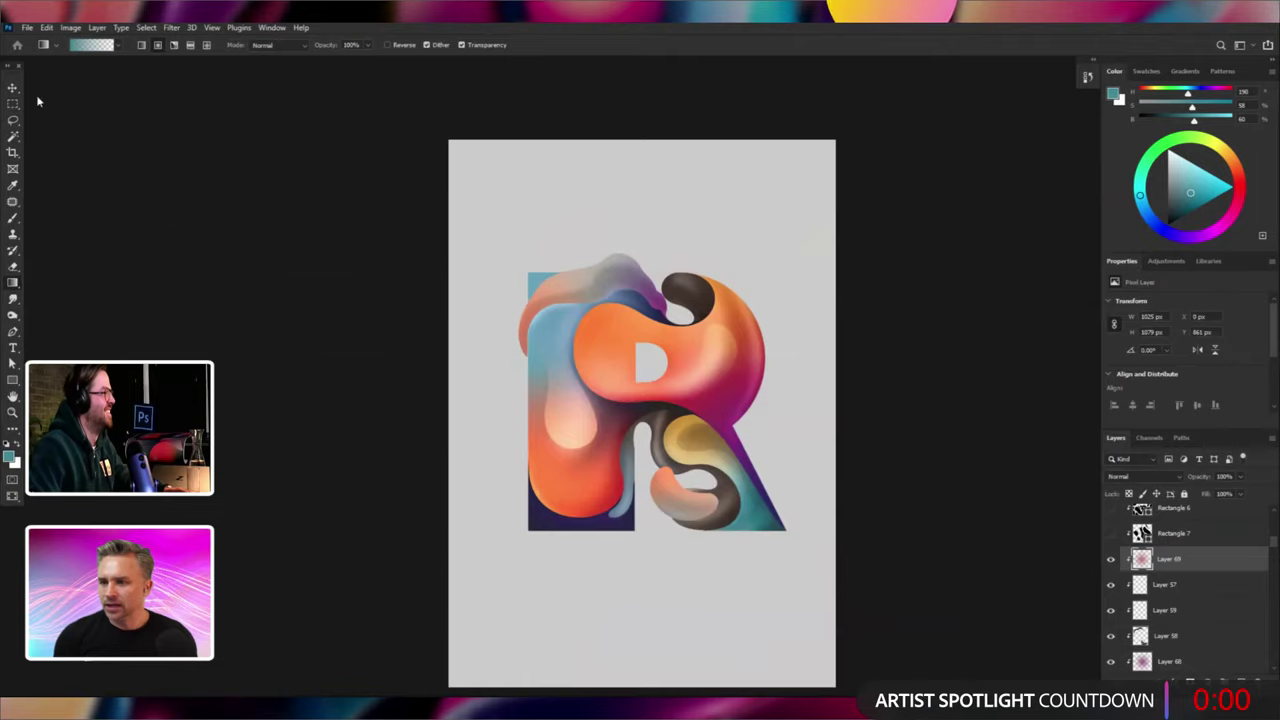
{"action": "key", "text": "v"}
{"action": "key", "text": "ctrl+plus"}
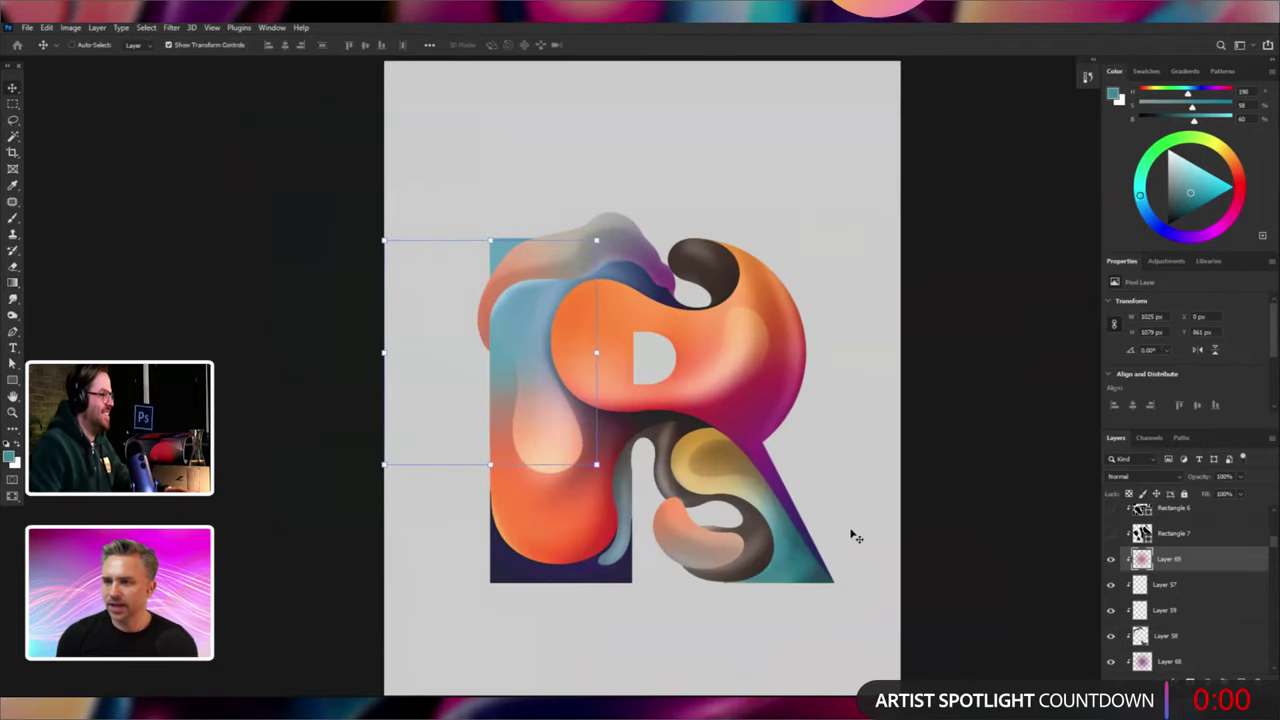
{"action": "right_click", "coordinate": [672, 543]}
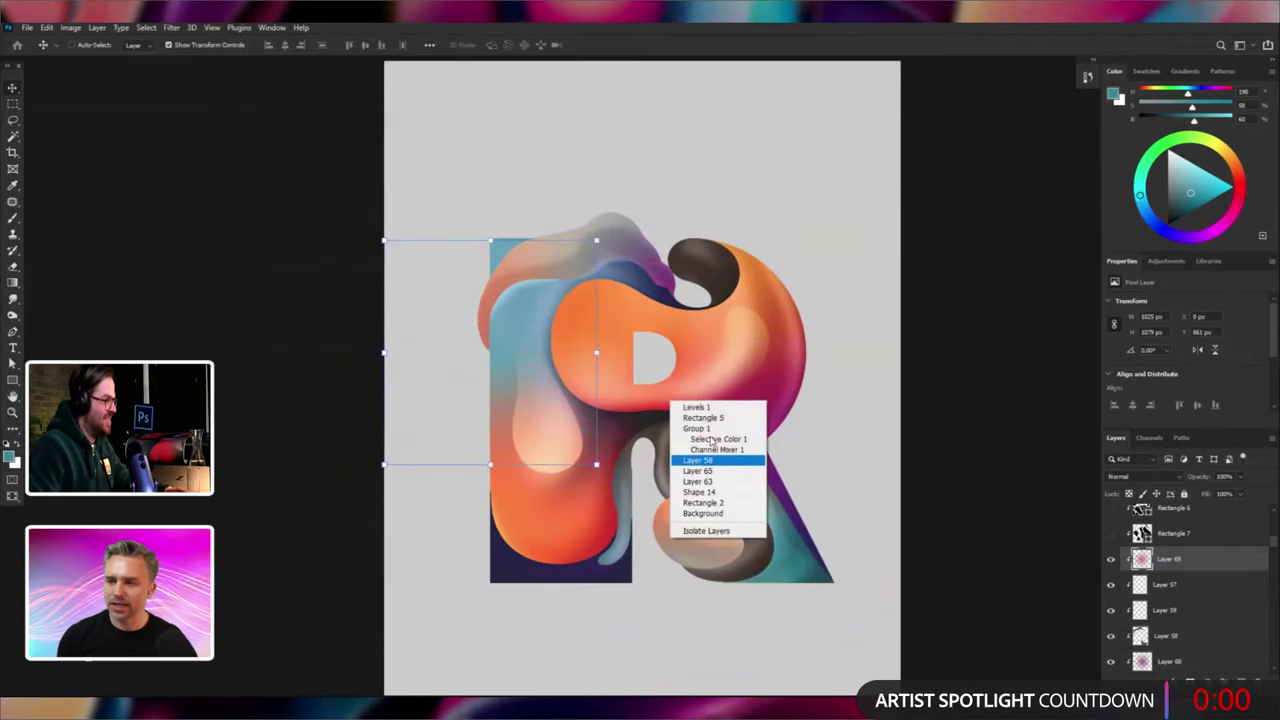
{"action": "left_click", "coordinate": [712, 482]}
{"action": "right_click", "coordinate": [687, 531]}
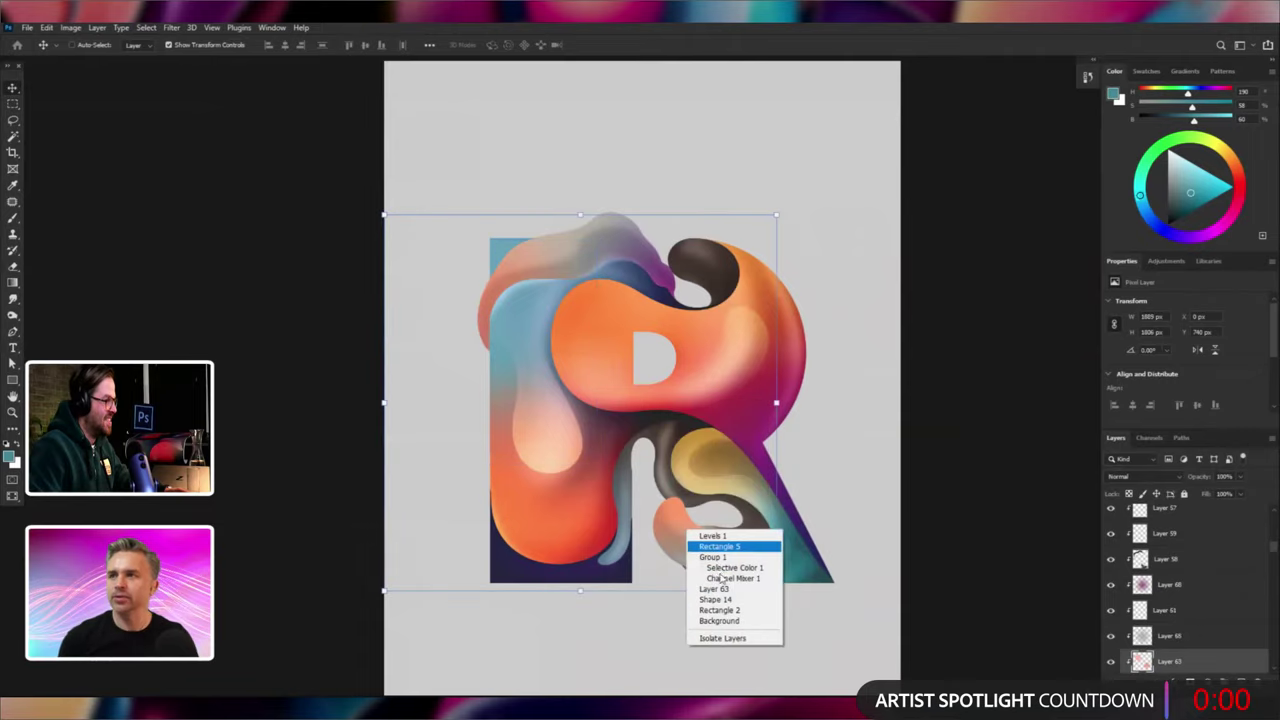
{"action": "left_click", "coordinate": [726, 598]}
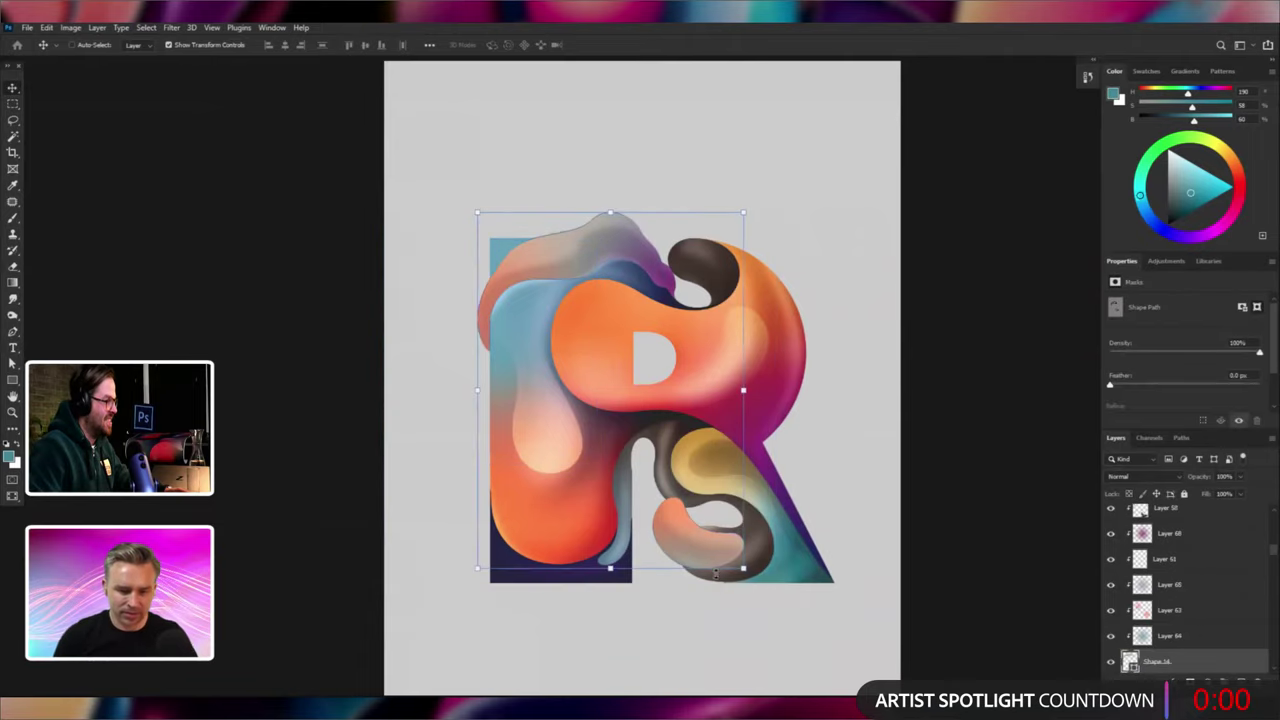
{"action": "key", "text": "ctrl+z"}
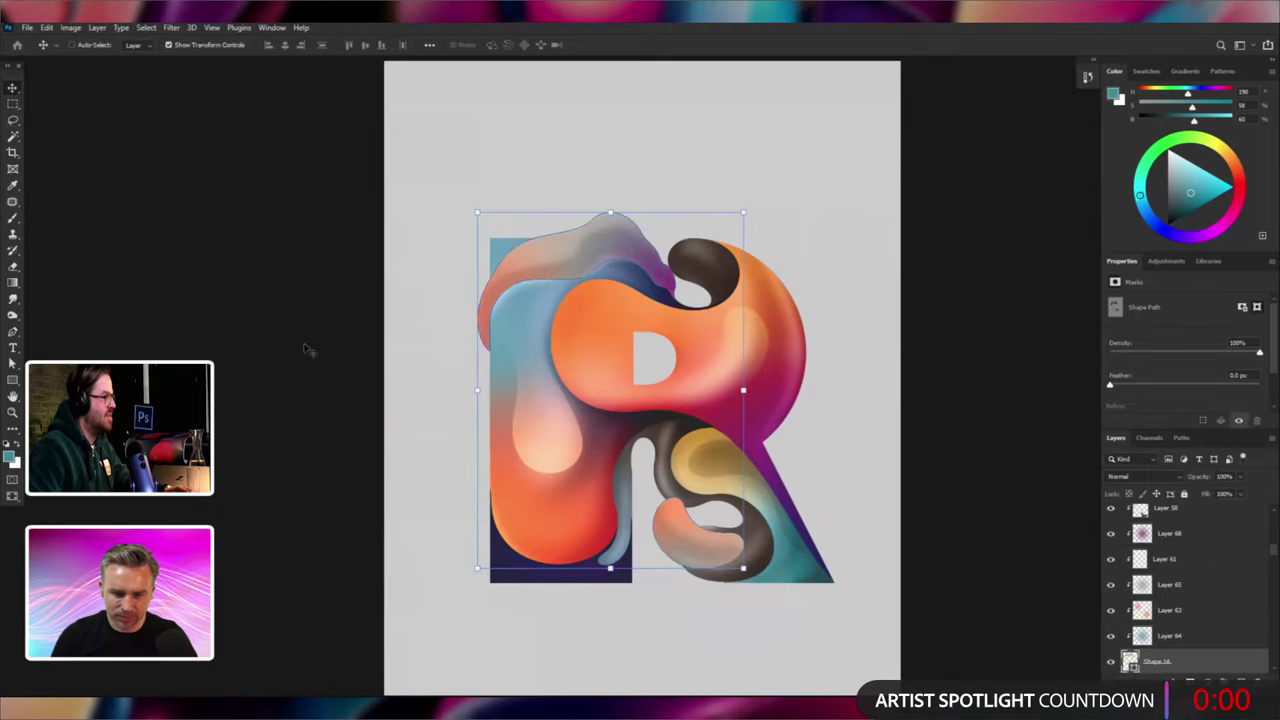
{"action": "left_click", "coordinate": [12, 336]}
{"action": "key", "text": "ctrl+shift+alt+n"}
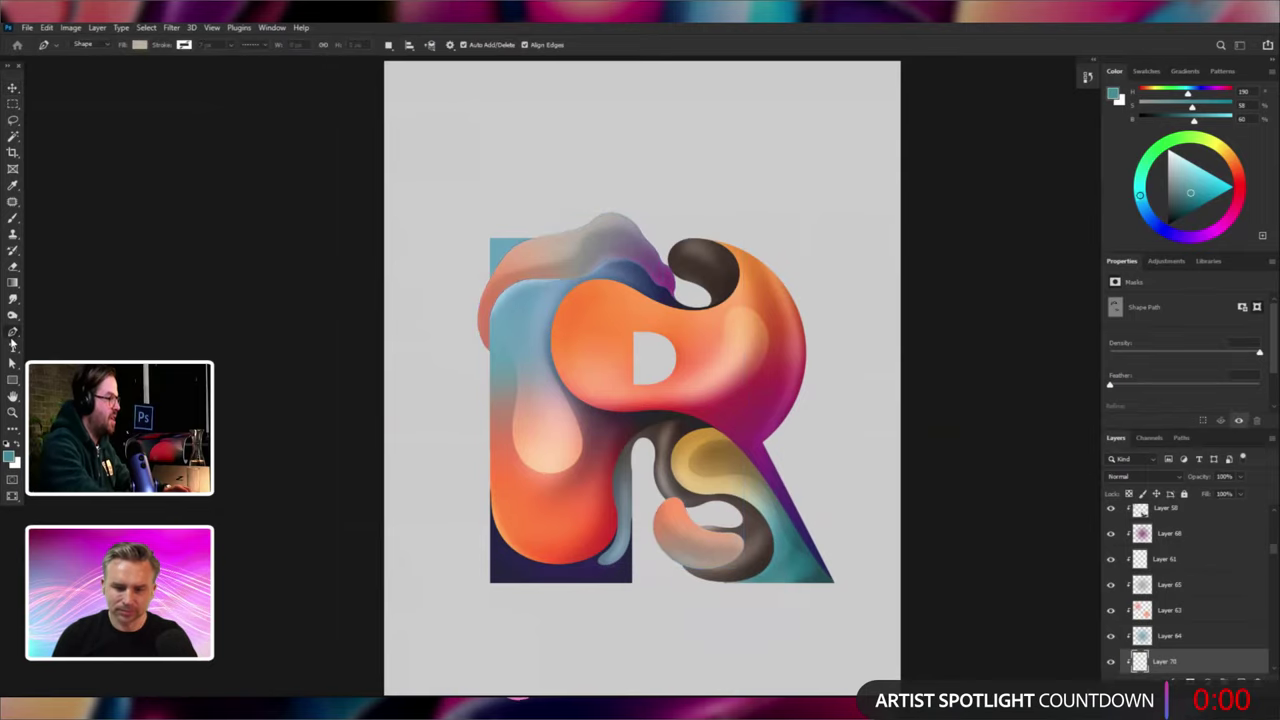
Draw a closed, curved Pen shape that overlaps the upper part of the lower peach blob.
{"action": "key", "text": "ctrl+minus"}
{"action": "key", "text": "ctrl+minus"}
{"action": "key", "text": "ctrl+minus"}
{"action": "key", "text": "ctrl+plus"}
{"action": "key", "text": "ctrl+plus"}
{"action": "key", "text": "ctrl+plus"}
{"action": "key", "text": "ctrl+plus"}
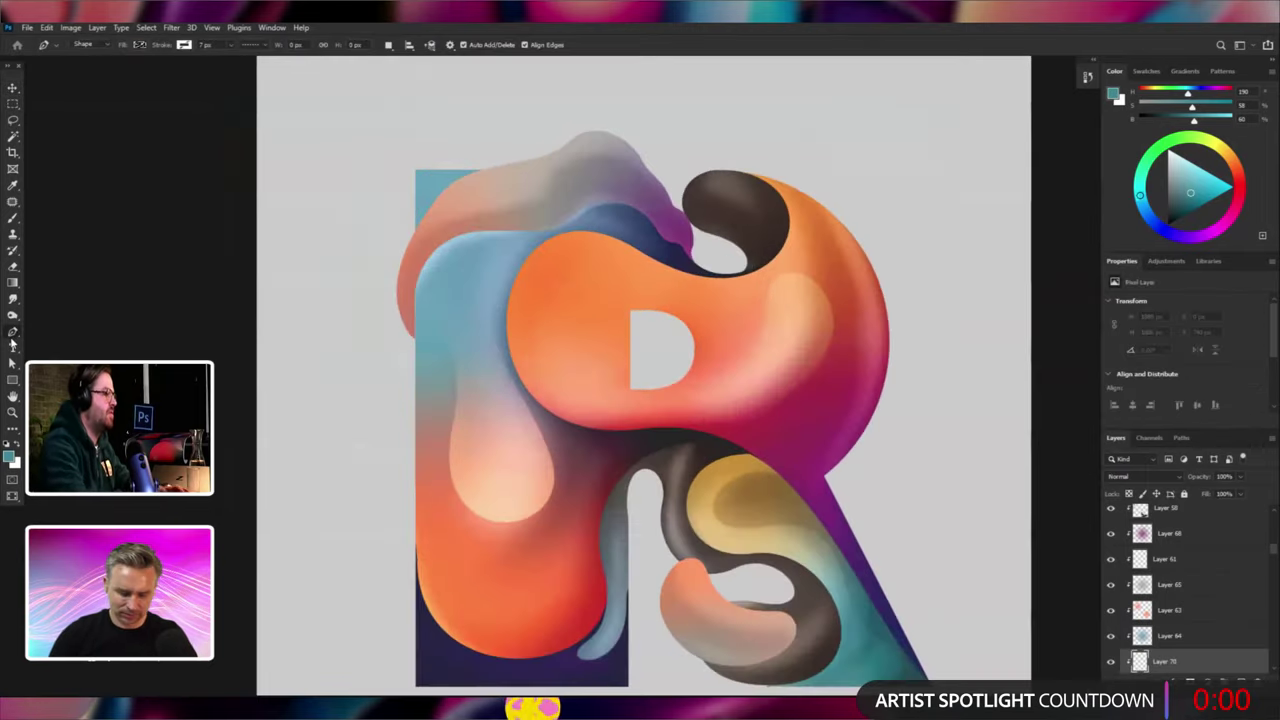
{"action": "left_click_drag", "start_coordinate": [721, 526], "coordinate": [677, 408]}
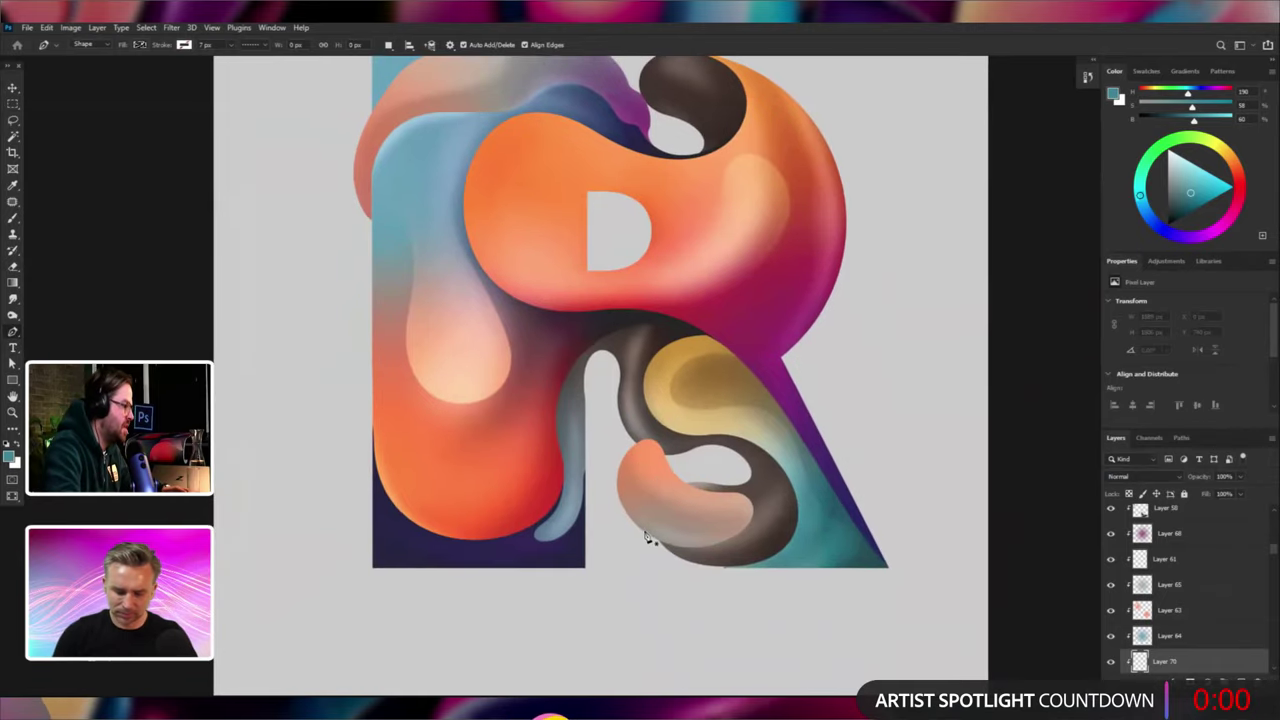
{"action": "mouse_move", "coordinate": [643, 532]}
{"action": "left_mouse_down"}
{"action": "mouse_move", "coordinate": [603, 494]}
{"action": "mouse_move", "coordinate": [636, 529]}
{"action": "left_mouse_up"}
{"action": "key", "text": "ctrl+z"}
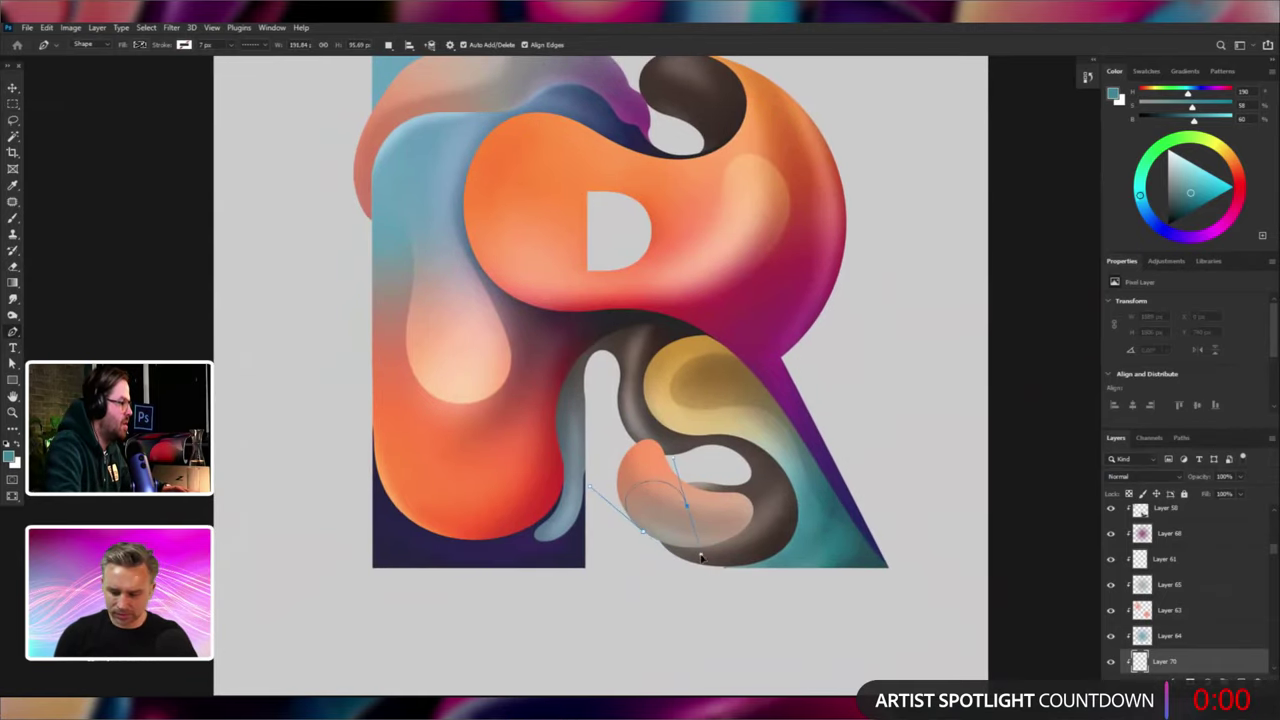
{"action": "left_click_drag", "start_coordinate": [701, 557], "coordinate": [757, 518]}
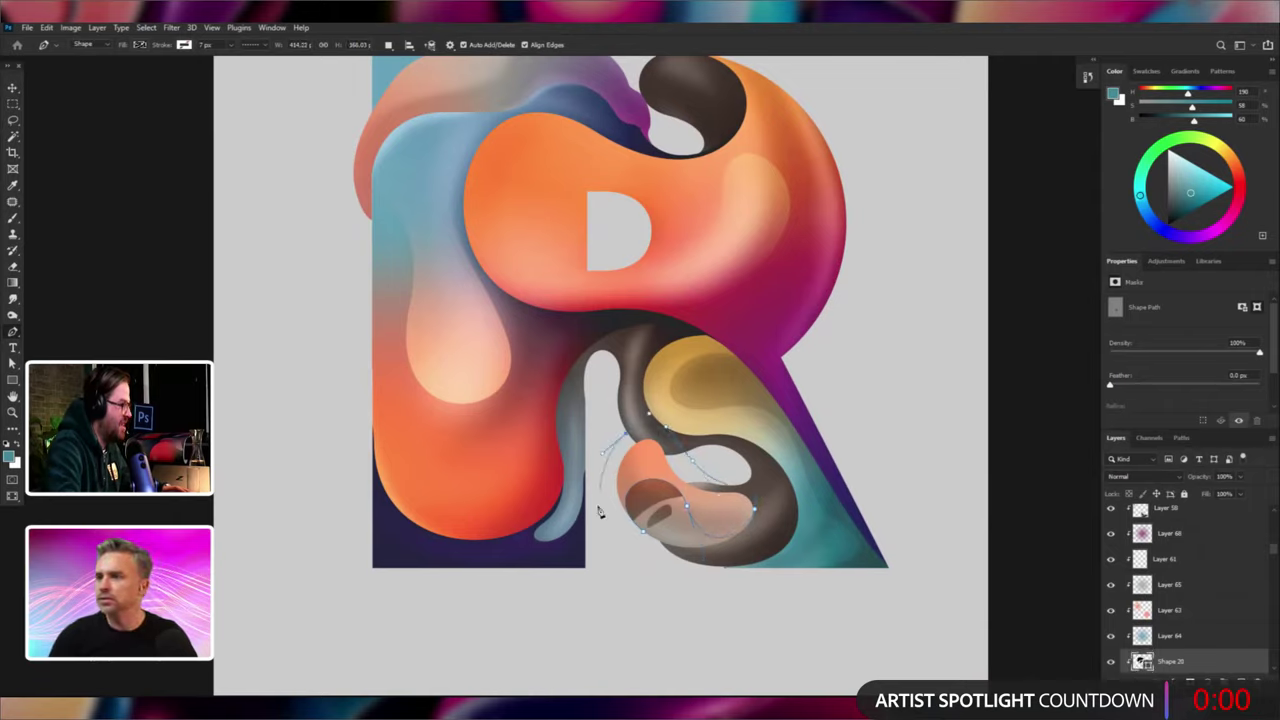
{"action": "left_click", "coordinate": [645, 537]}
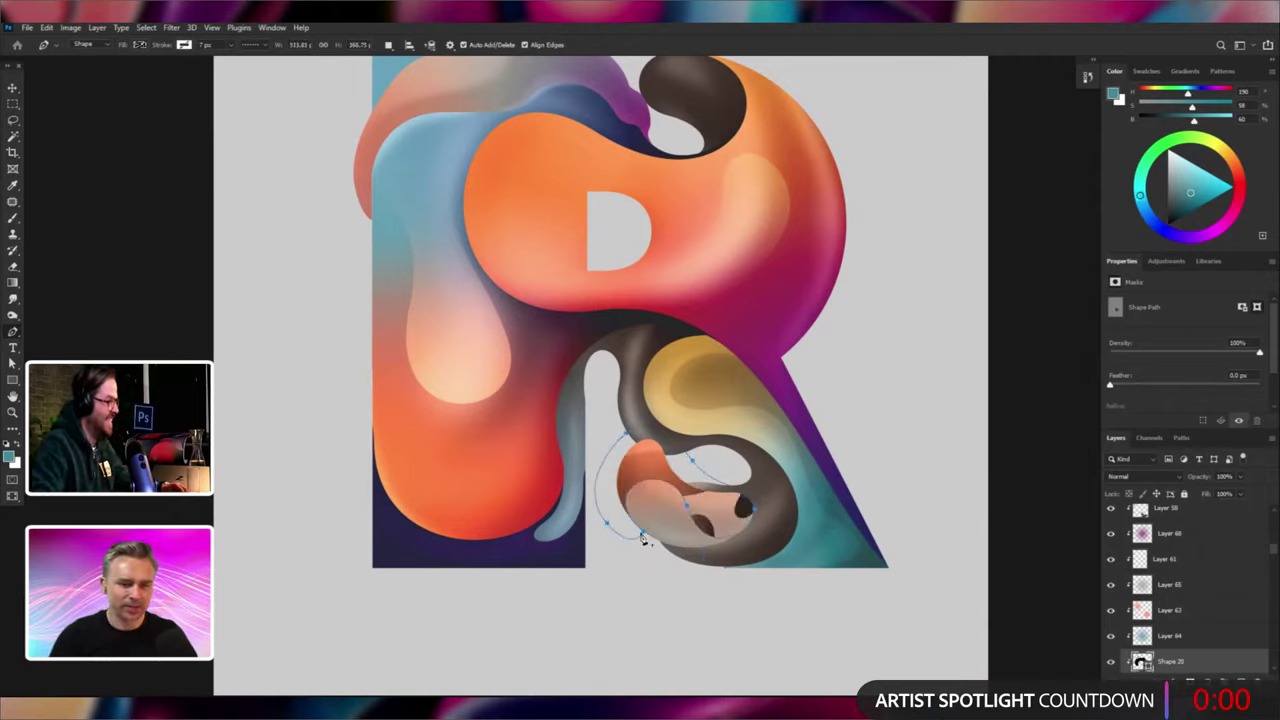
Give the new pen shape a solid orange fill and set its blend mode to Multiply.
{"action": "left_click", "coordinate": [140, 46]}
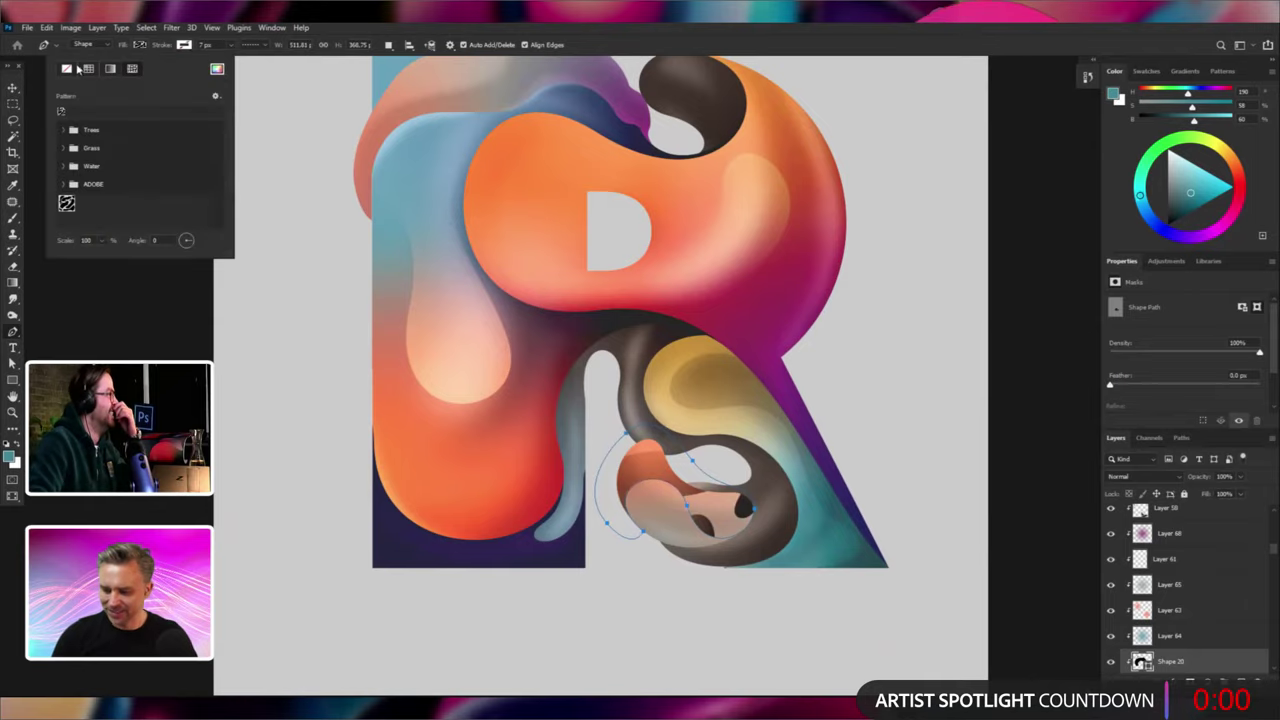
{"action": "left_click", "coordinate": [68, 69]}
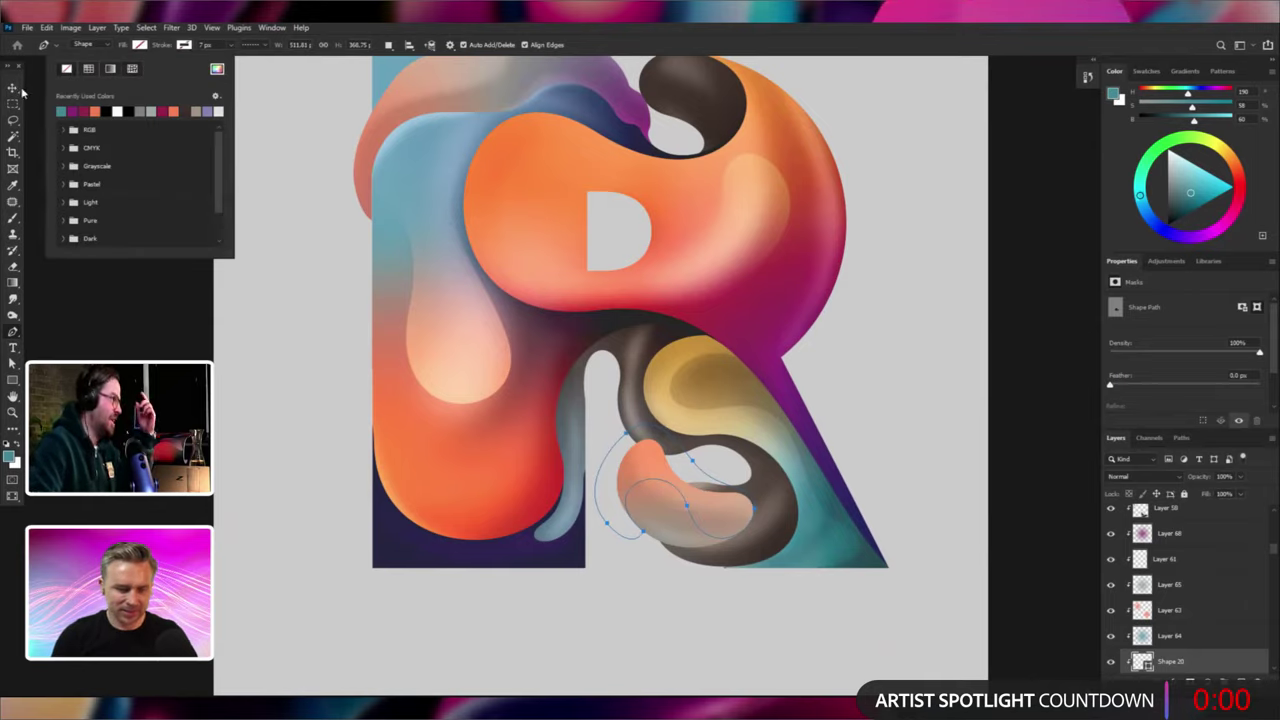
{"action": "left_click", "coordinate": [95, 111]}
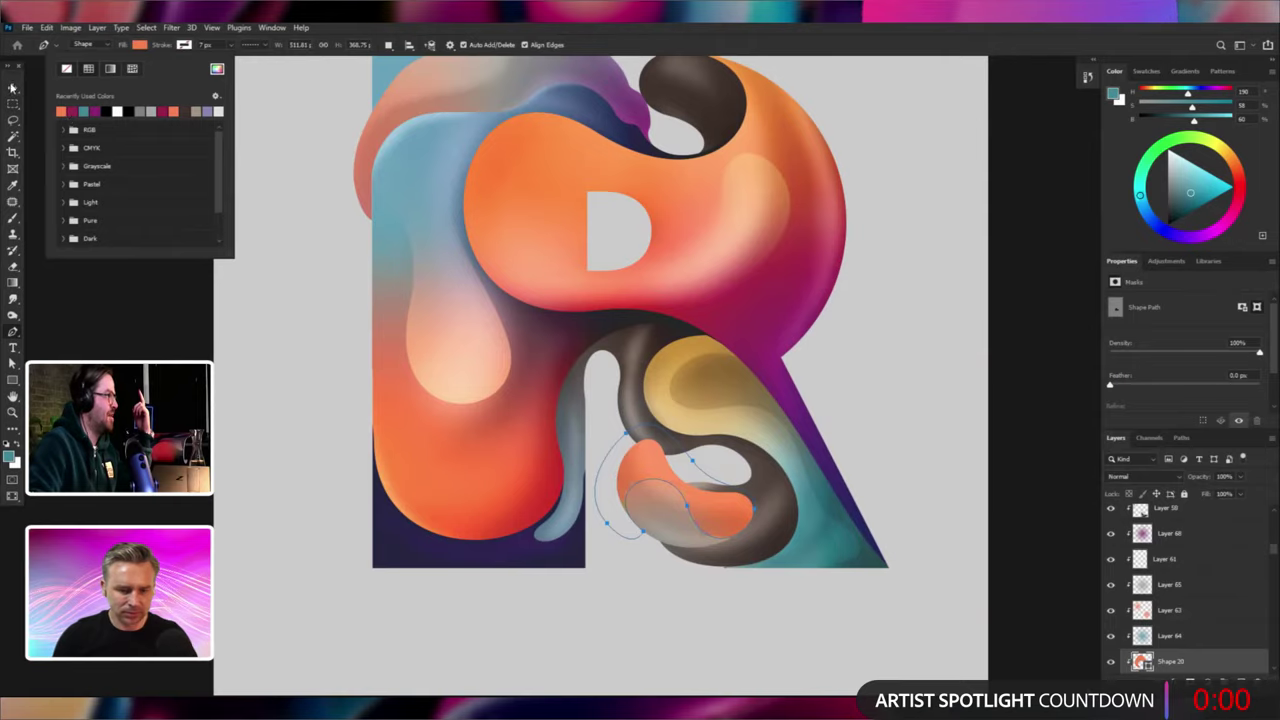
{"action": "key", "text": "v"}
{"action": "left_click", "coordinate": [1130, 476]}
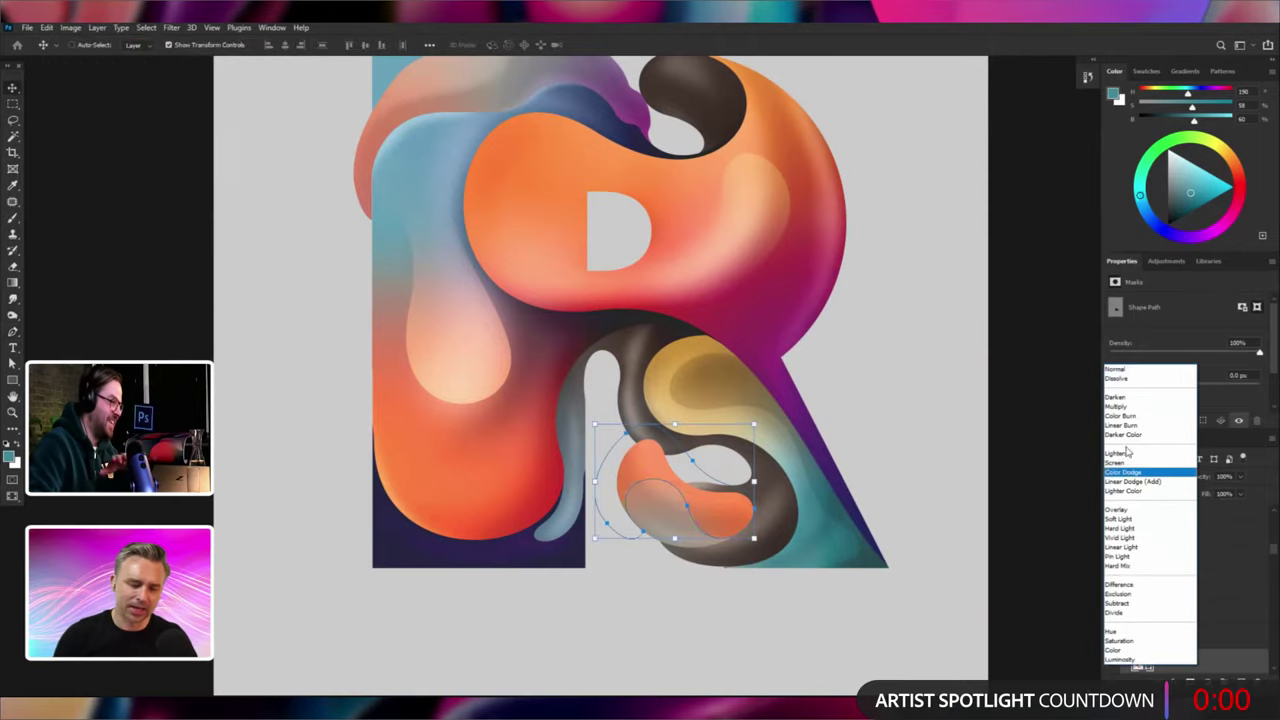
{"action": "left_click", "coordinate": [1116, 406]}
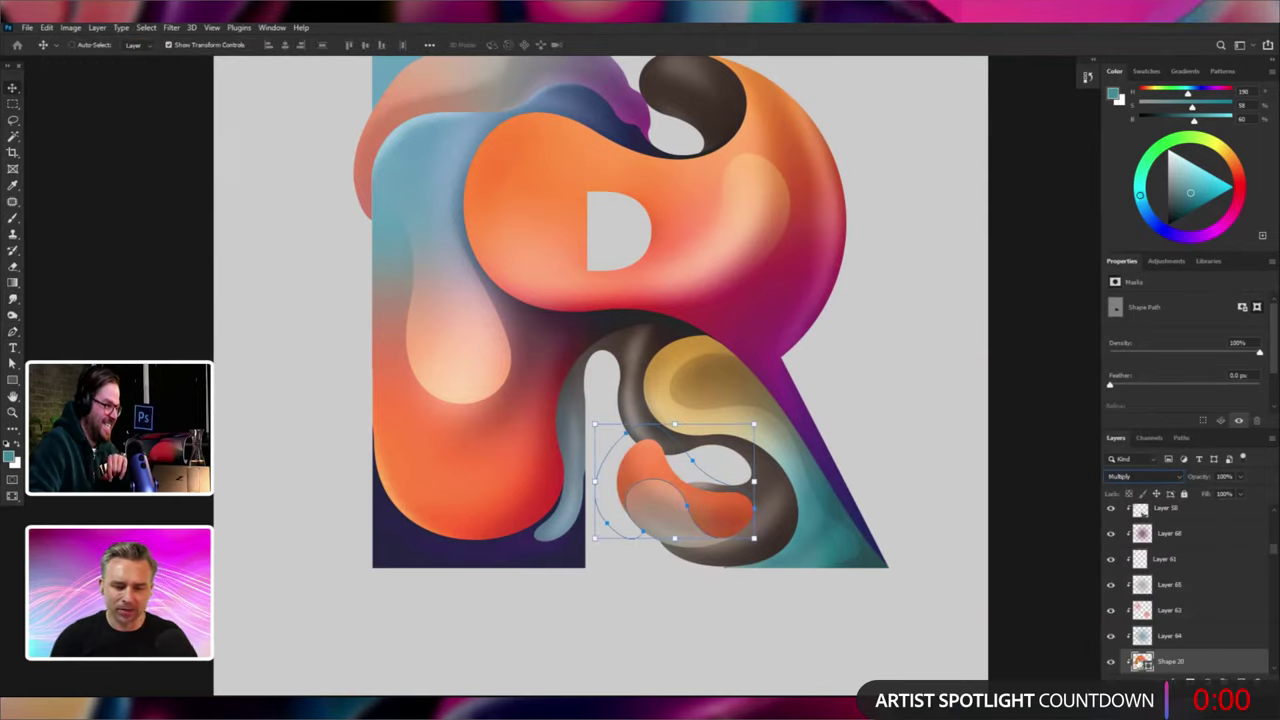
Recolor the pen shape's fill to a light warm gray, c8bdb7.
{"action": "double_click", "coordinate": [1141, 661]}
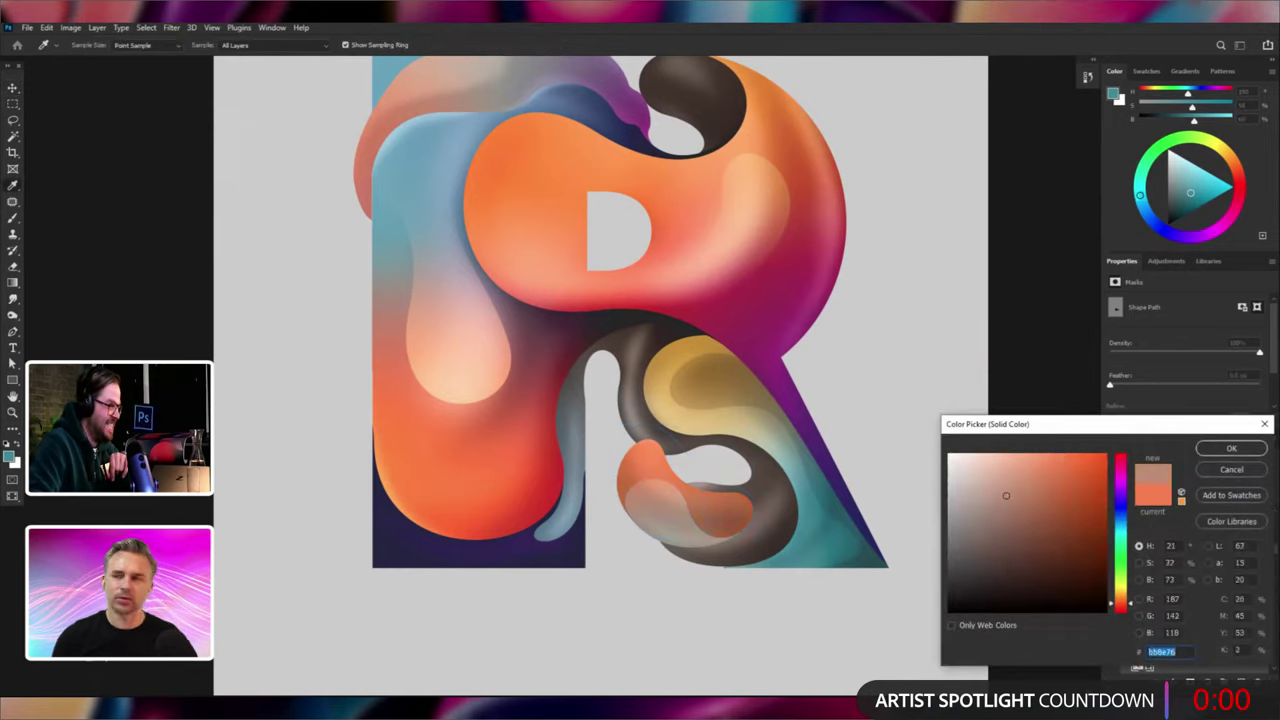
{"action": "mouse_move", "coordinate": [1006, 496]}
{"action": "left_mouse_down"}
{"action": "mouse_move", "coordinate": [960, 469]}
{"action": "mouse_move", "coordinate": [965, 491]}
{"action": "left_mouse_up"}
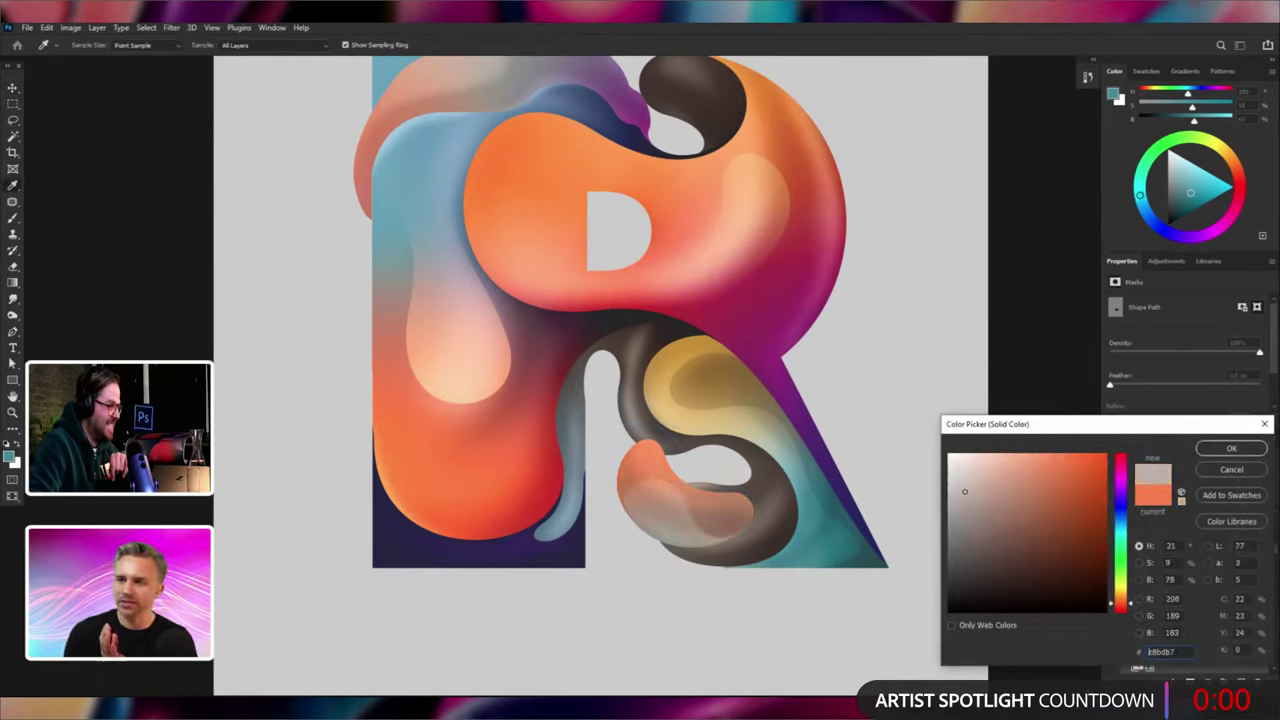
{"action": "left_click", "coordinate": [1231, 448]}
Add a layer mask to the pen shape and fade part of the shape with a gradient on the mask.
{"action": "left_click", "coordinate": [1189, 680]}
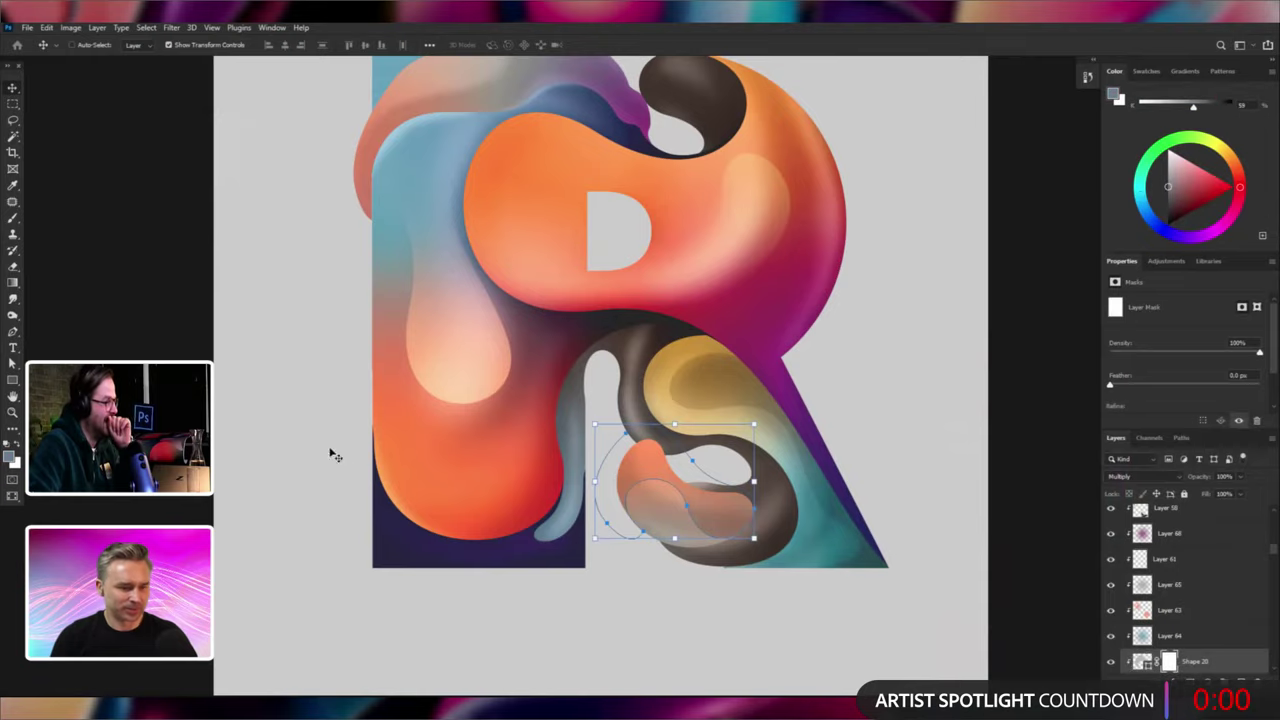
{"action": "key", "text": "g"}
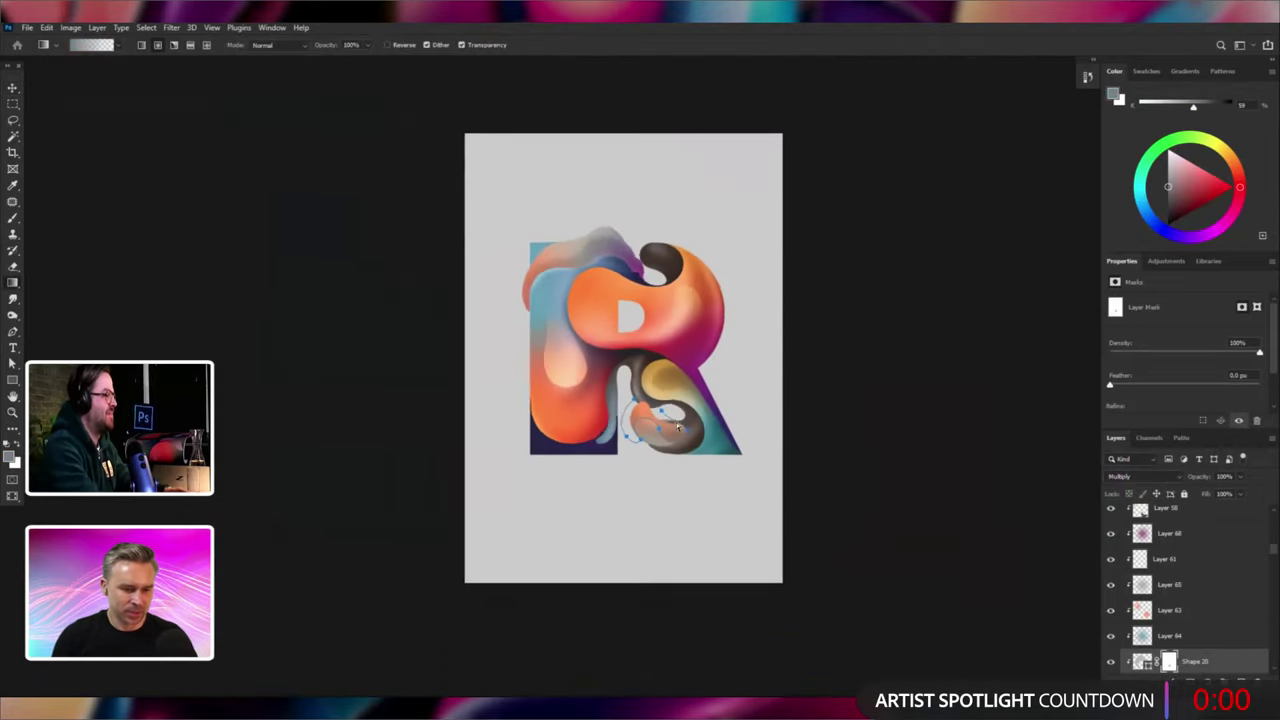
{"action": "key", "text": "ctrl+minus"}
{"action": "key", "text": "ctrl+minus"}
{"action": "key", "text": "ctrl+plus"}
{"action": "key", "text": "ctrl+plus"}
{"action": "key", "text": "ctrl+plus"}
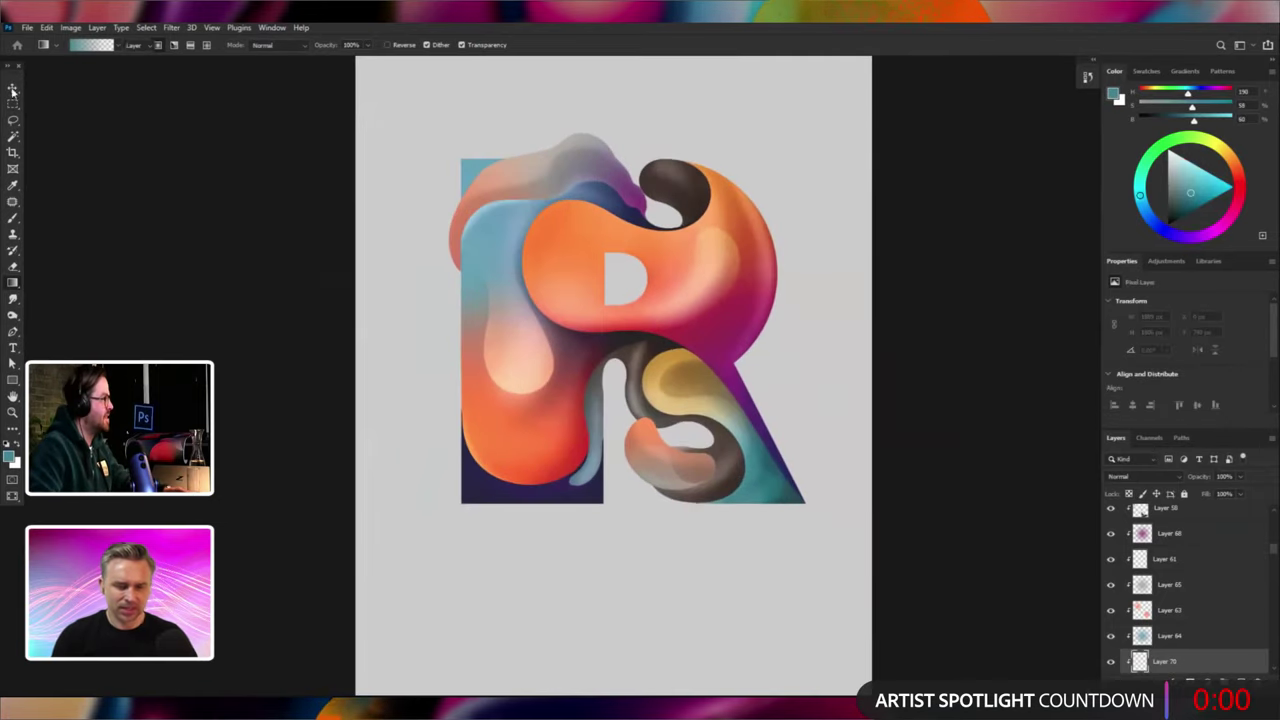
Recolor the large orange upper blob shape's solid fill to the red-orange ff5628.
{"action": "key", "text": "v"}
{"action": "scroll", "coordinate": [659, 366], "scroll_direction": "up", "scroll_amount": 2}
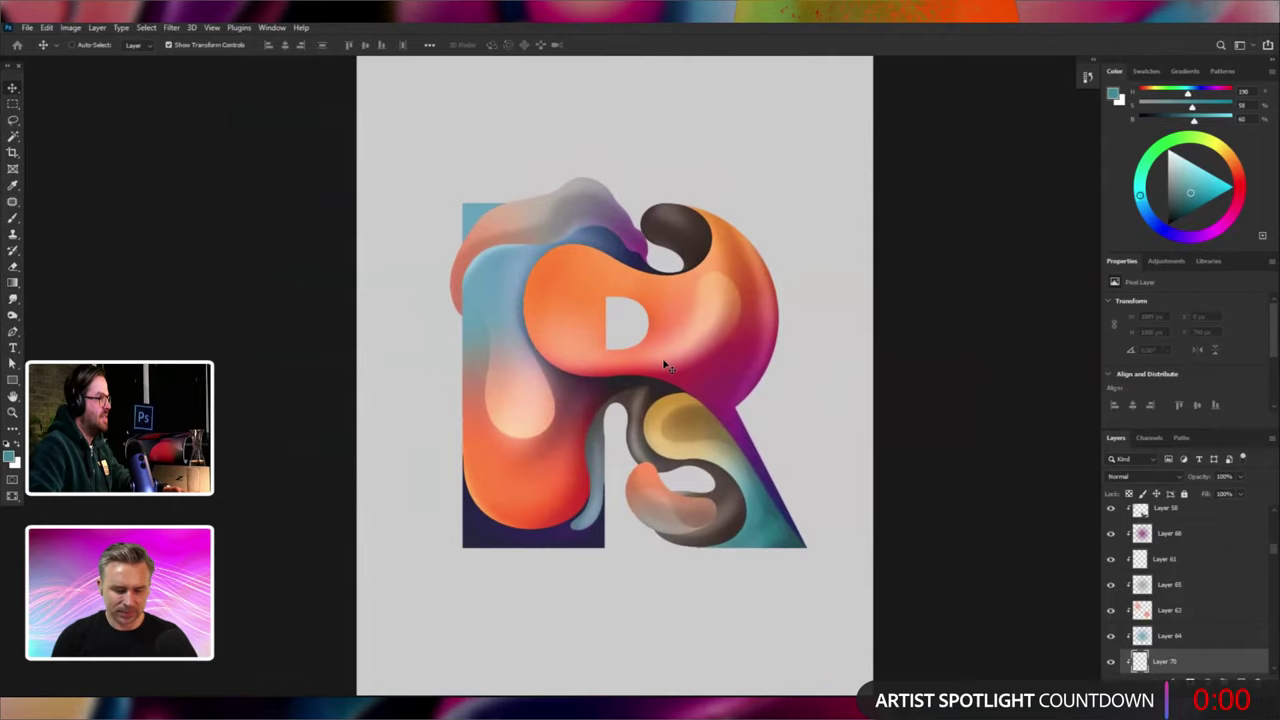
{"action": "right_click", "coordinate": [553, 311]}
{"action": "left_click", "coordinate": [600, 363]}
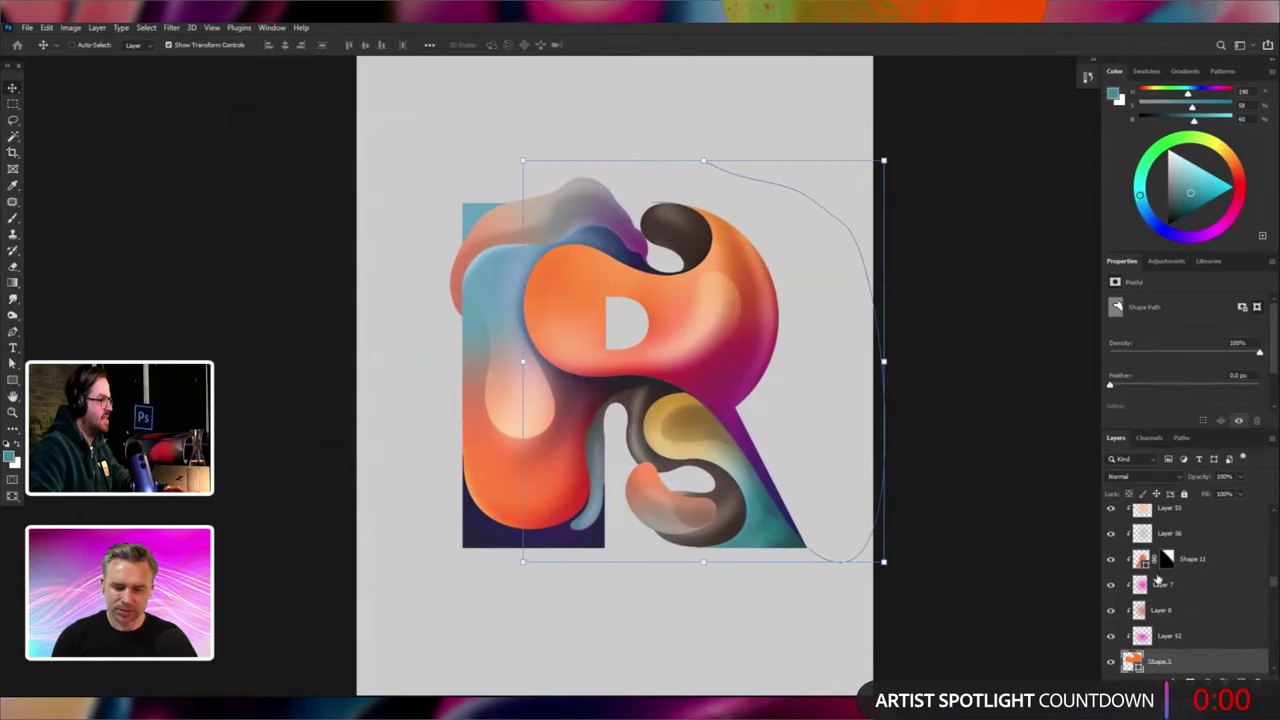
{"action": "double_click", "coordinate": [1132, 661]}
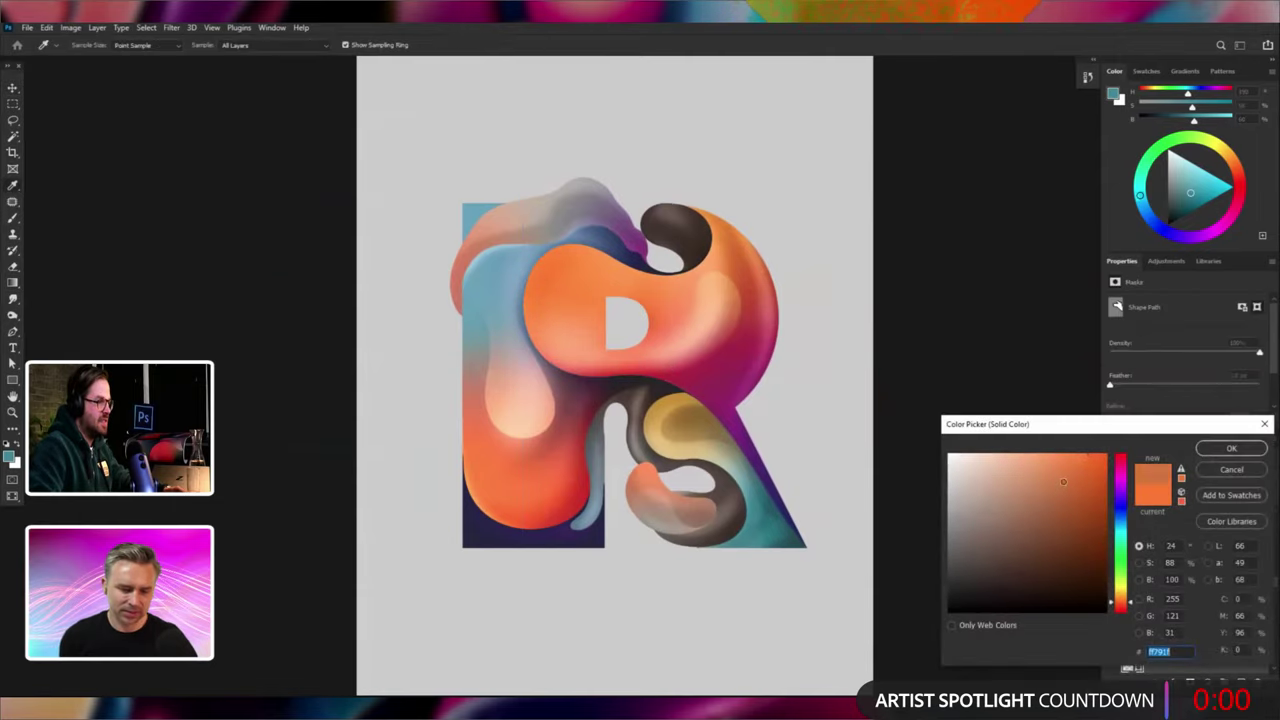
{"action": "mouse_move", "coordinate": [1102, 437]}
{"action": "left_mouse_down"}
{"action": "mouse_move", "coordinate": [1090, 423]}
{"action": "mouse_move", "coordinate": [1080, 436]}
{"action": "left_mouse_up"}
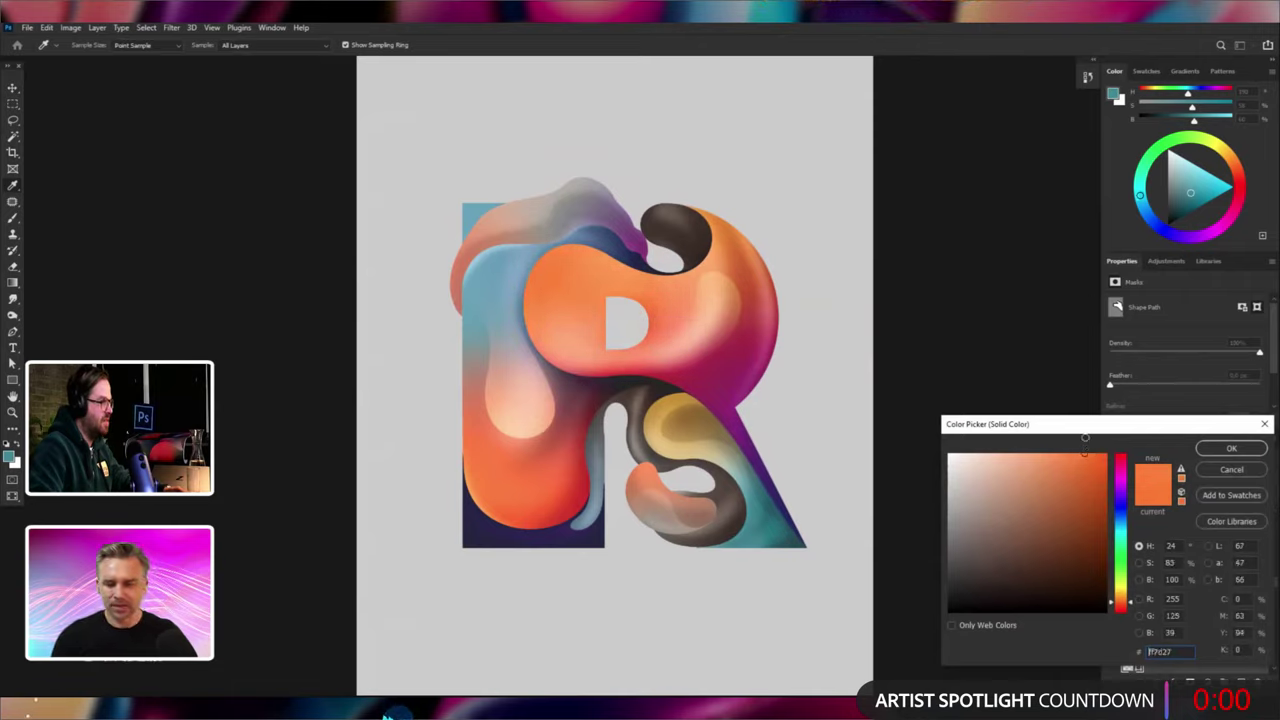
{"action": "left_click_drag", "start_coordinate": [1129, 576], "coordinate": [1122, 612]}
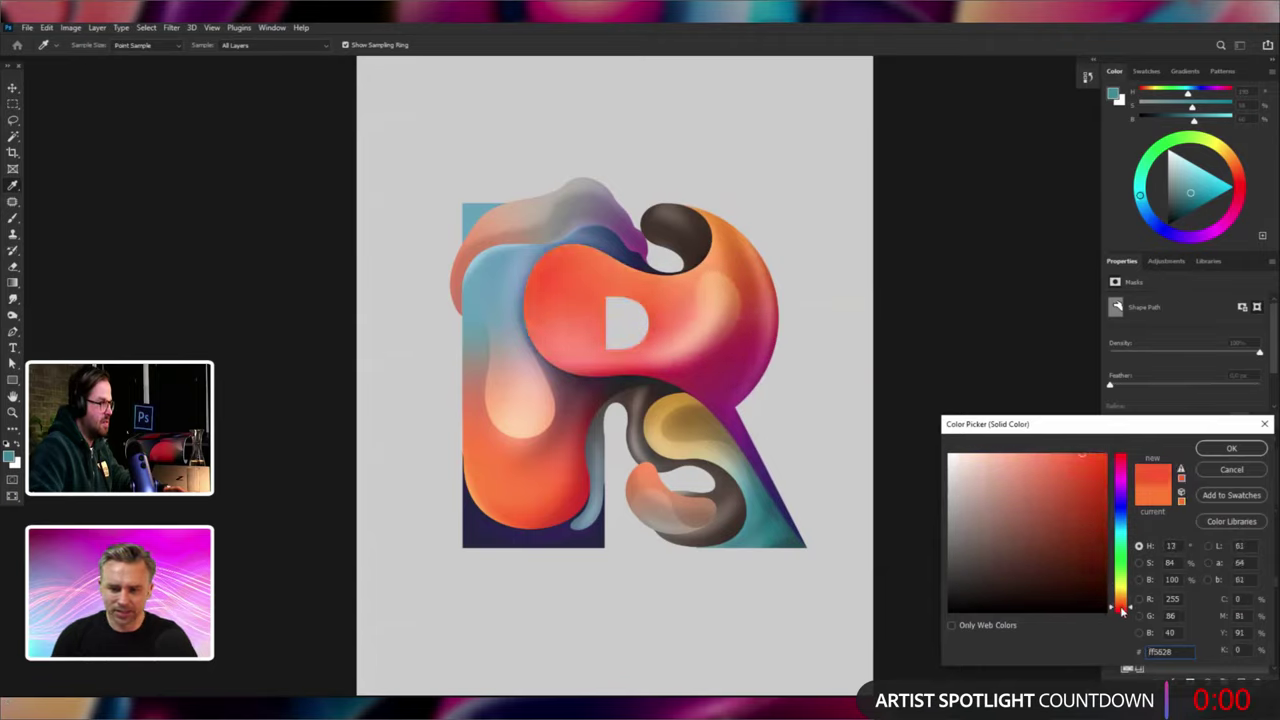
{"action": "left_click", "coordinate": [1231, 448]}
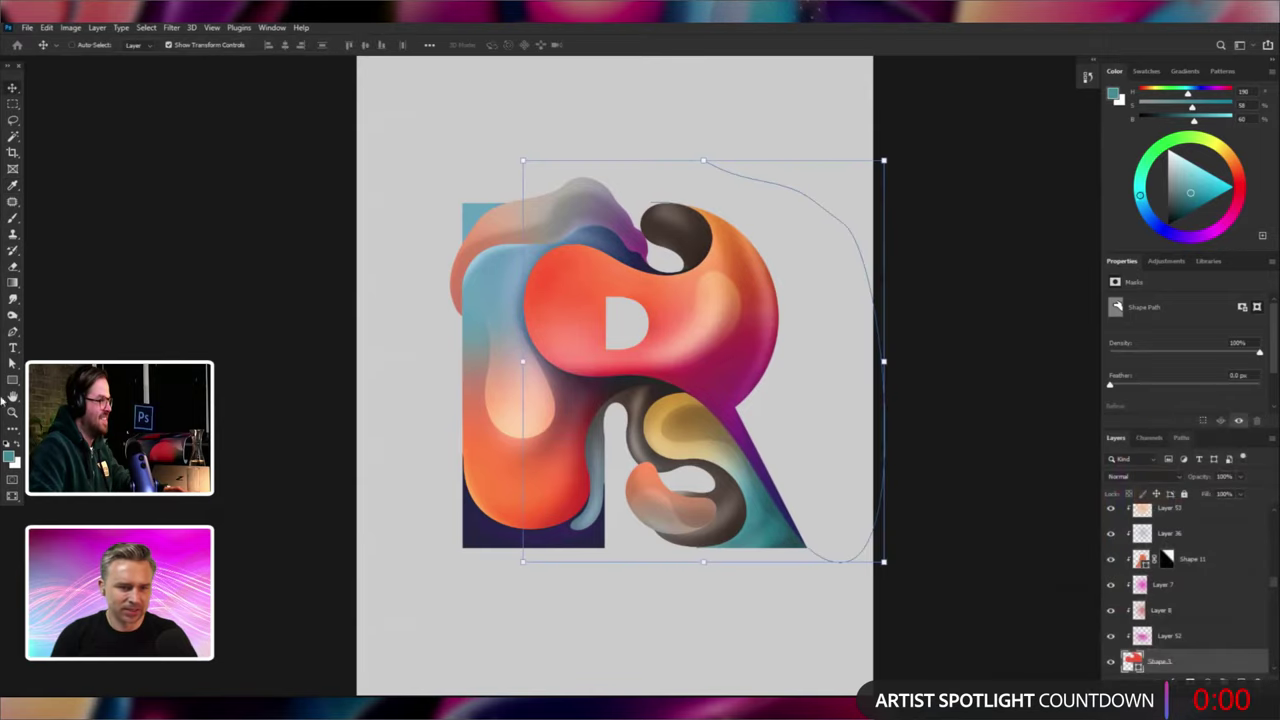
Add a new layer clipped to the upper blob for a gradient and raise it above Layer 7.
{"action": "left_click", "coordinate": [13, 283]}
{"action": "key", "text": "ctrl+shift+n"}
{"action": "key", "text": "Return"}
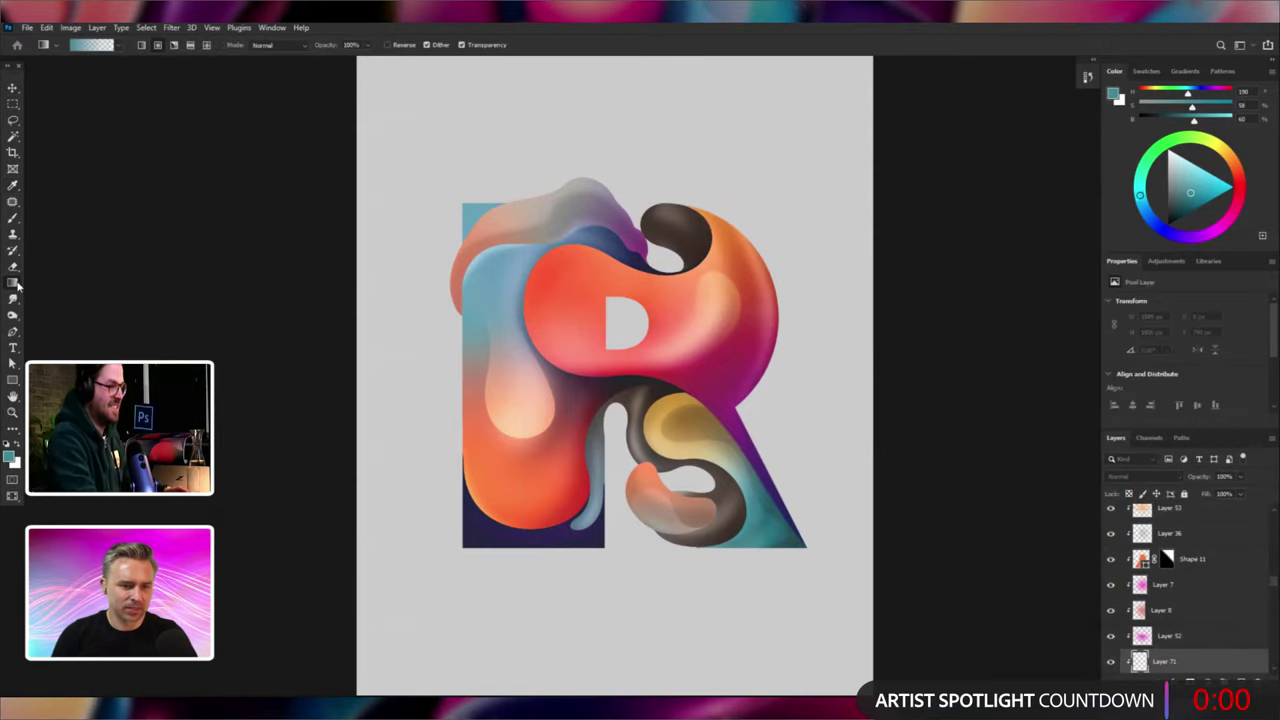
{"action": "key", "text": "ctrl+minus"}
{"action": "key", "text": "ctrl+]"}
{"action": "key", "text": "ctrl+]"}
{"action": "key", "text": "ctrl+]"}
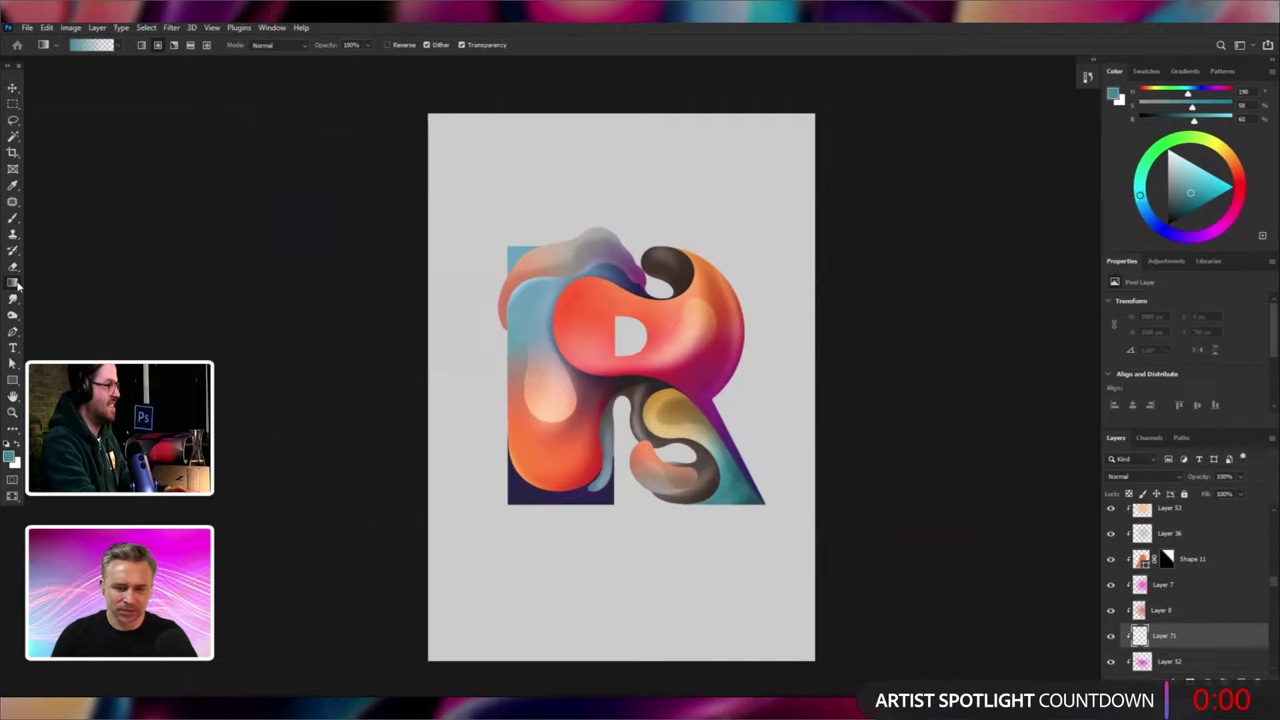
{"action": "key", "text": "ctrl+minus"}
{"action": "key", "text": "ctrl+minus"}
{"action": "key", "text": "ctrl+plus"}
{"action": "key", "text": "ctrl+plus"}
{"action": "key", "text": "ctrl+plus"}
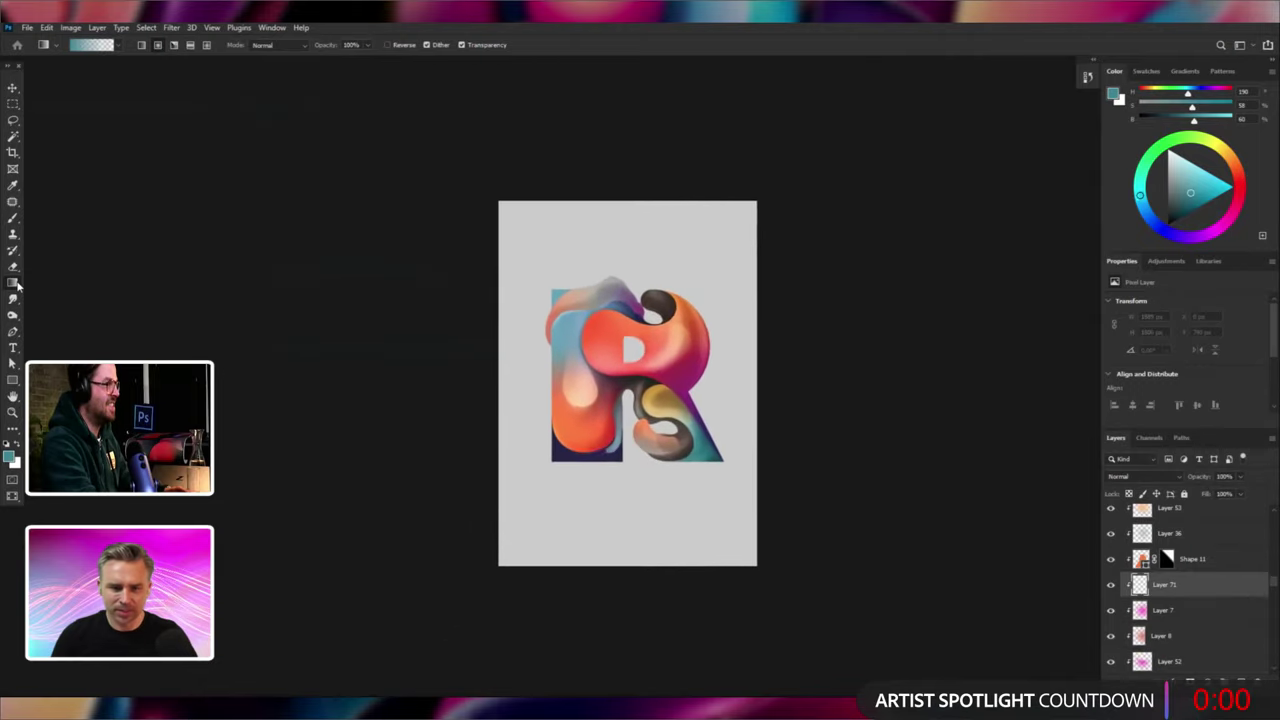
Sample a golden tan from the artwork, draw a radial gradient over the blob's upper-left part, and raise its layer above Layer 32.
{"action": "left_click", "coordinate": [688, 428], "text": "alt"}
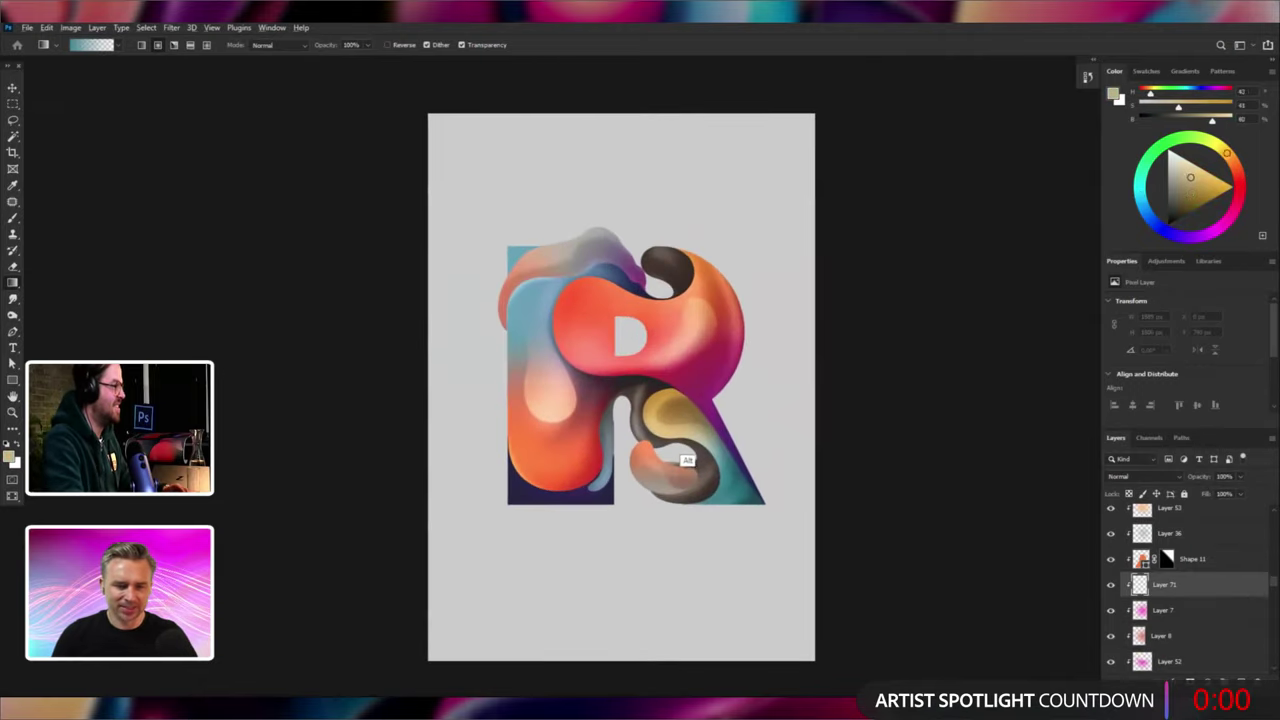
{"action": "left_click_drag", "start_coordinate": [630, 350], "coordinate": [630, 350]}
{"action": "key", "text": "ctrl+z"}
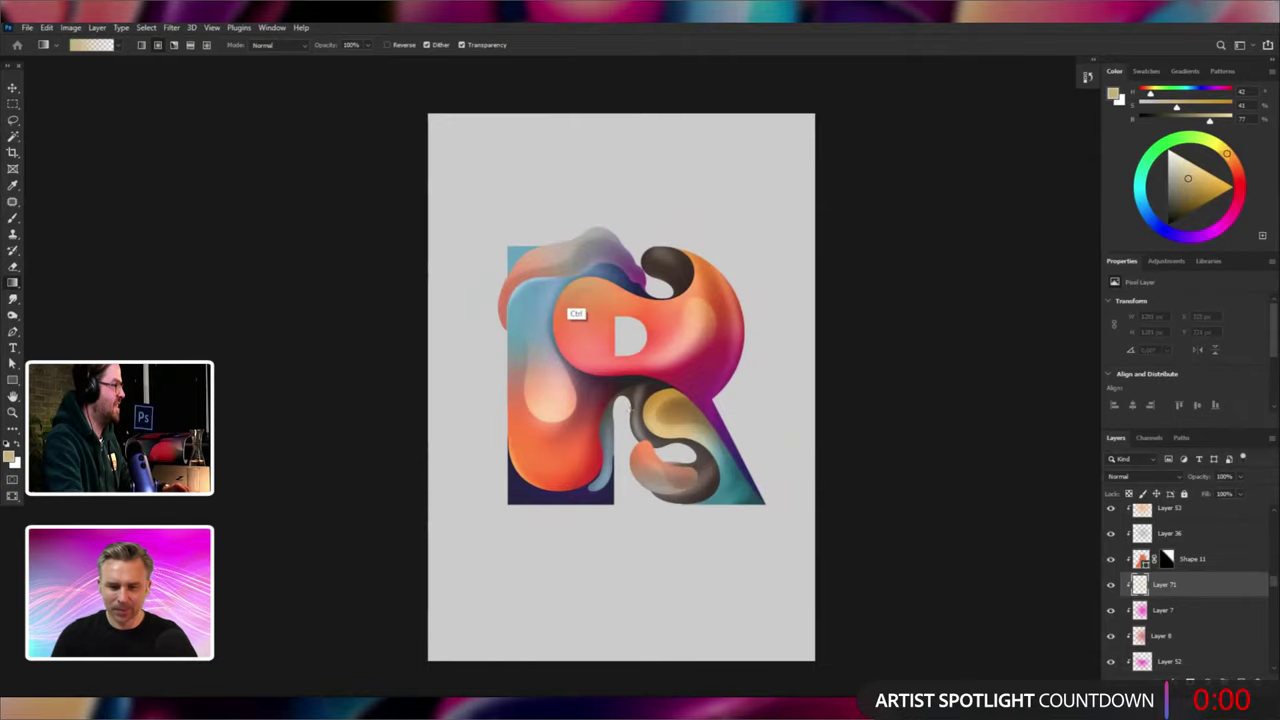
{"action": "left_click_drag", "start_coordinate": [579, 300], "coordinate": [619, 380]}
{"action": "key", "text": "ctrl+plus"}
{"action": "key", "text": "ctrl+shift+bracketright"}
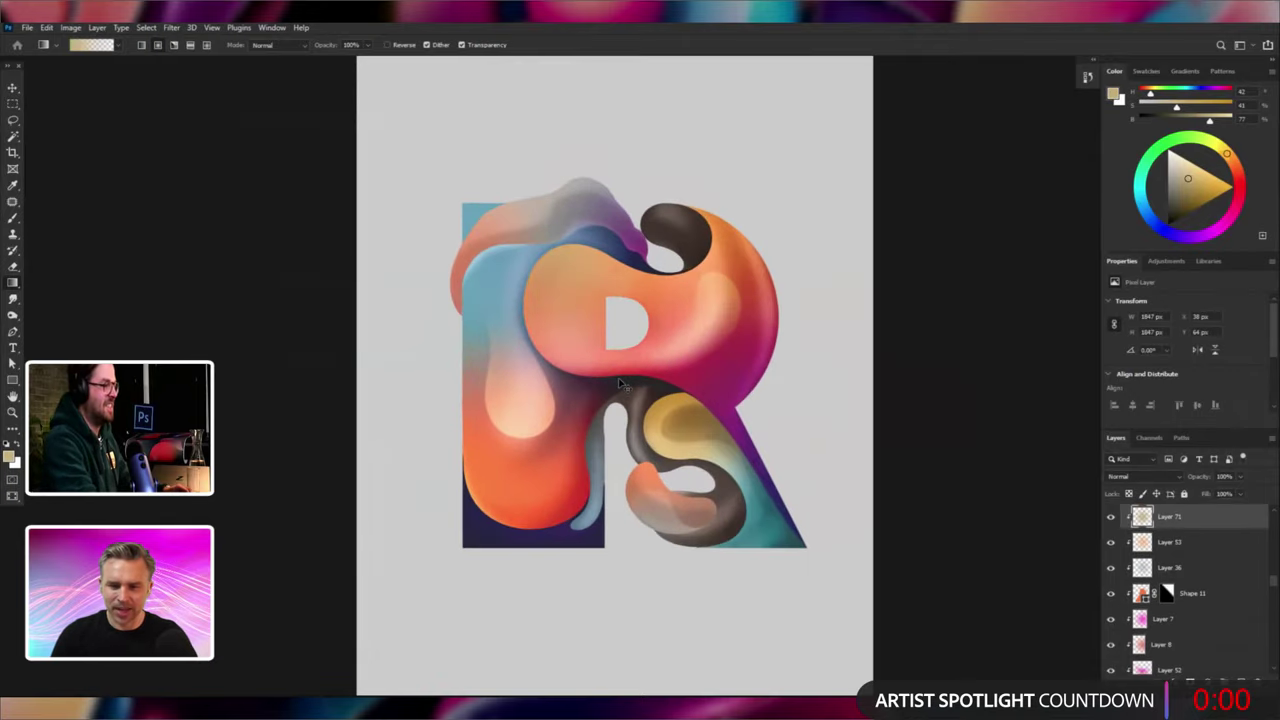
{"action": "key", "text": "ctrl+minus"}
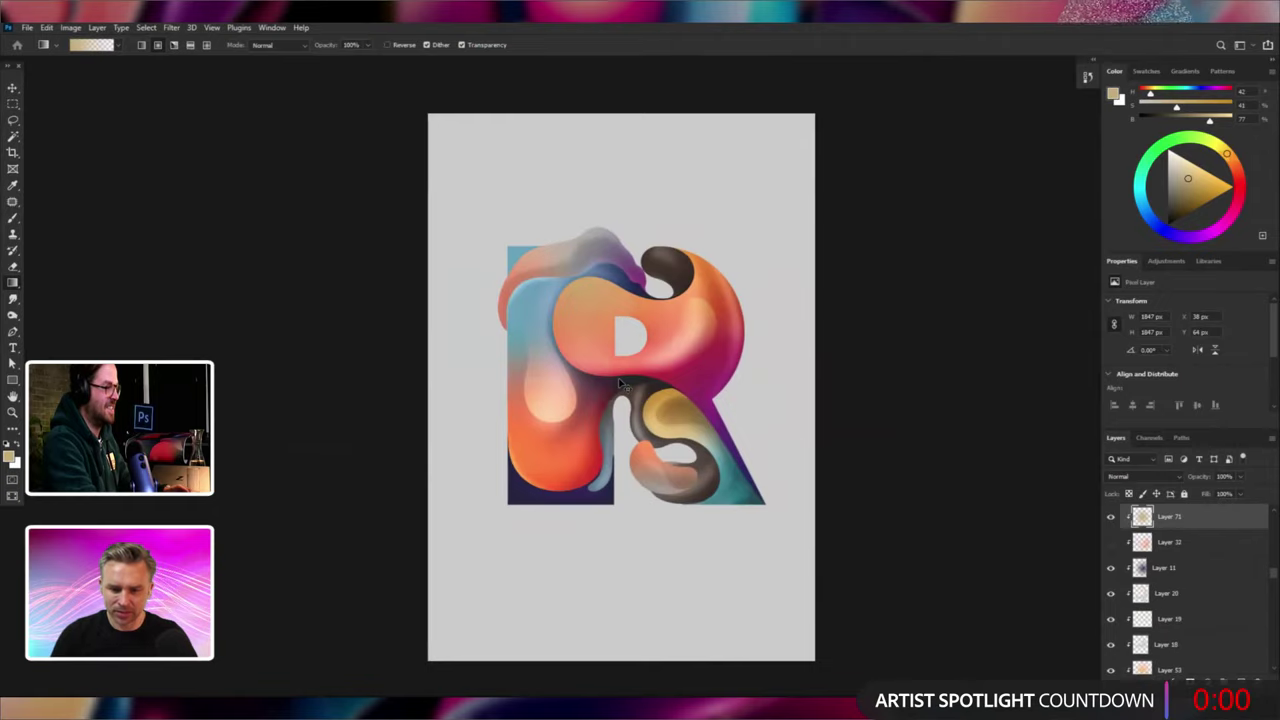
Adjust the golden gradient layer's Hue/Saturation to saturation +47 and lightness 0.
{"action": "key", "text": "ctrl+plus"}
{"action": "key", "text": "ctrl+u"}
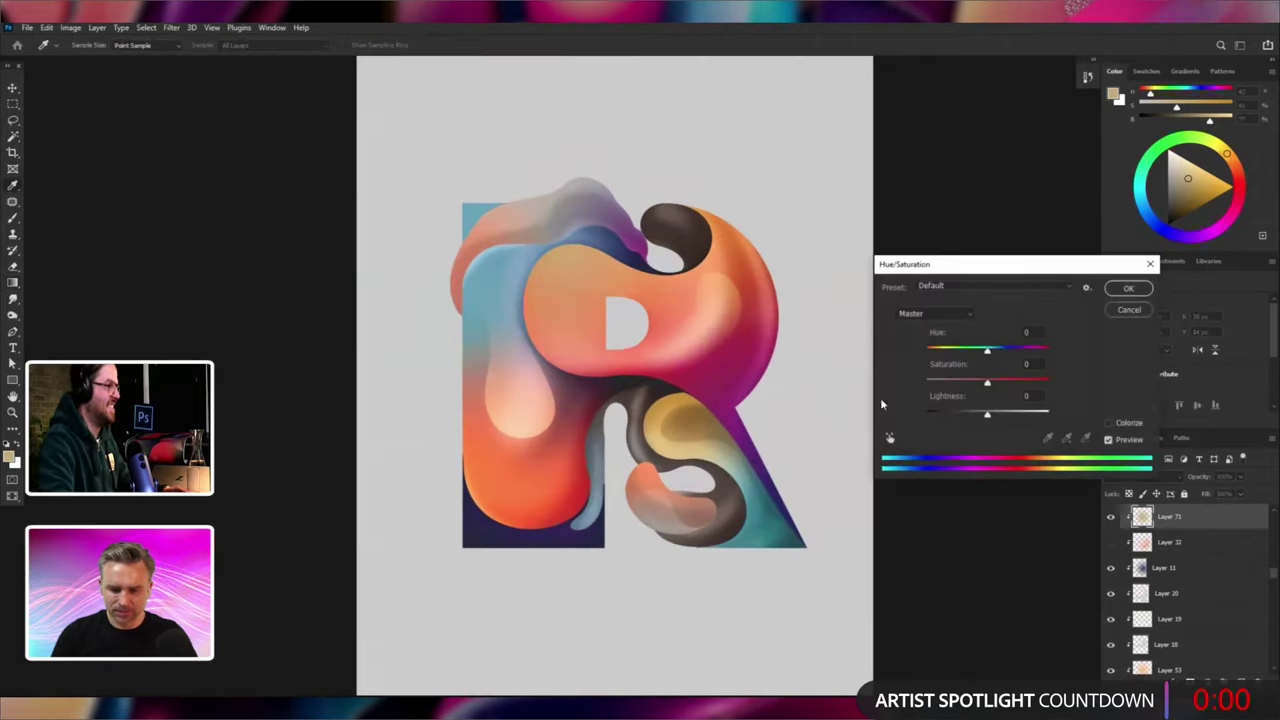
{"action": "left_click_drag", "start_coordinate": [1017, 418], "coordinate": [1012, 416]}
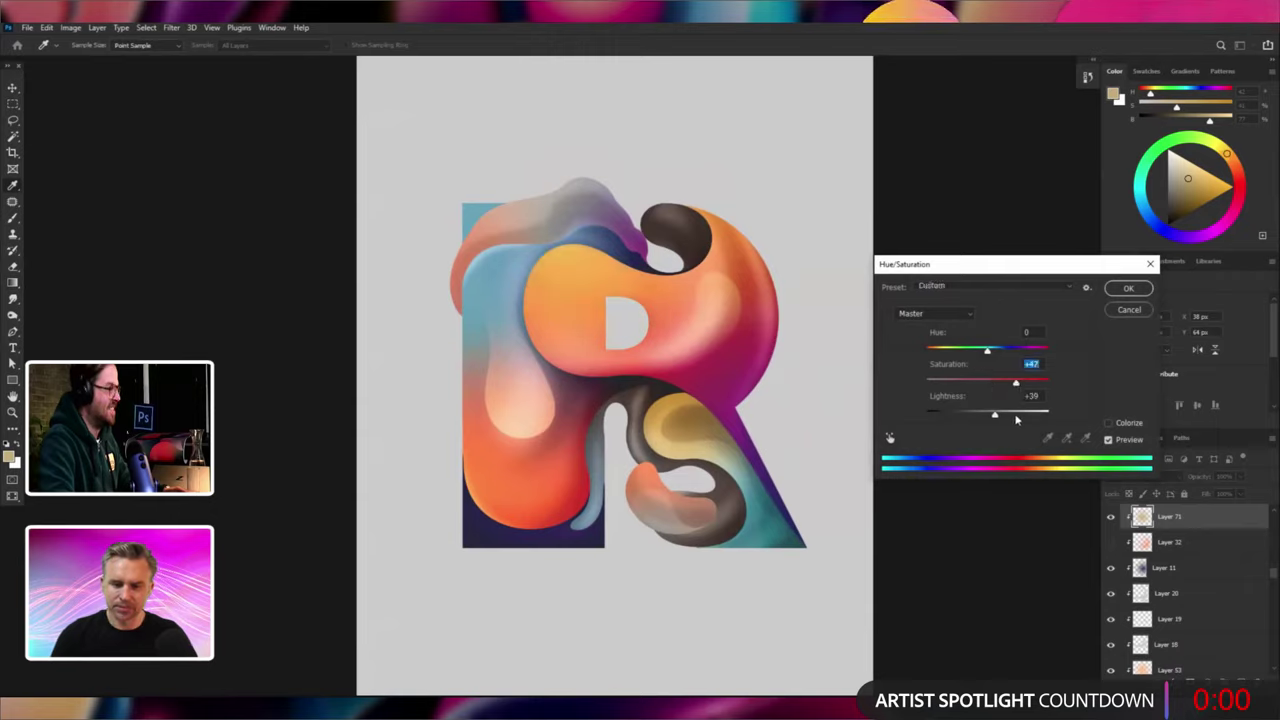
{"action": "left_click", "coordinate": [985, 414]}
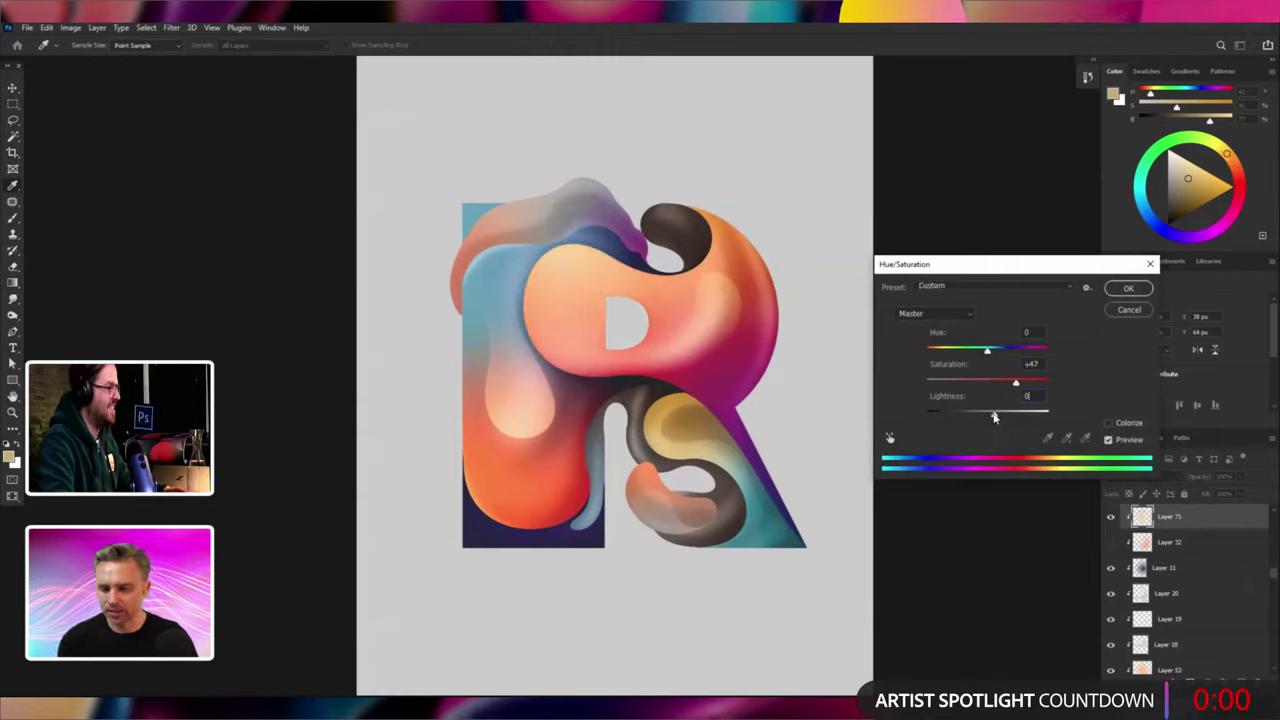
{"action": "key", "text": "Return"}
{"action": "key", "text": "g"}
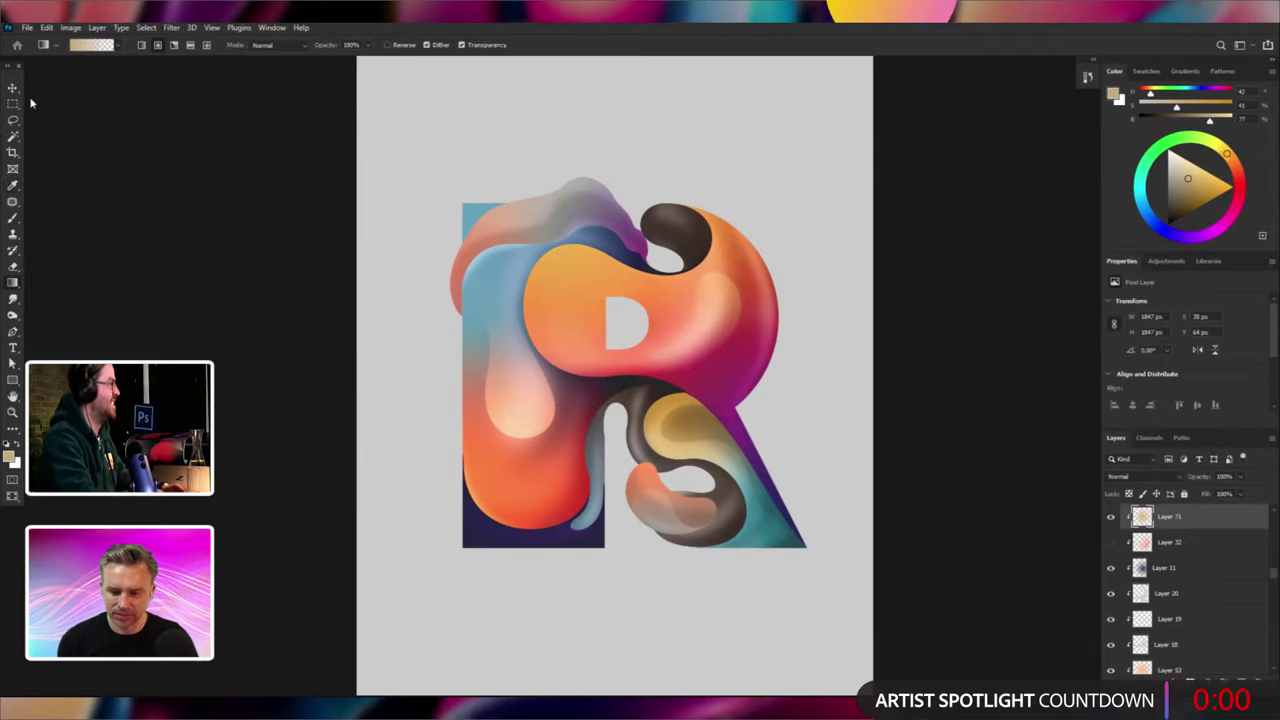
Scale the golden gradient layer to about 1083 by 1235 px and shift it slightly down over the blob's upper-left part.
{"action": "key", "text": "v"}
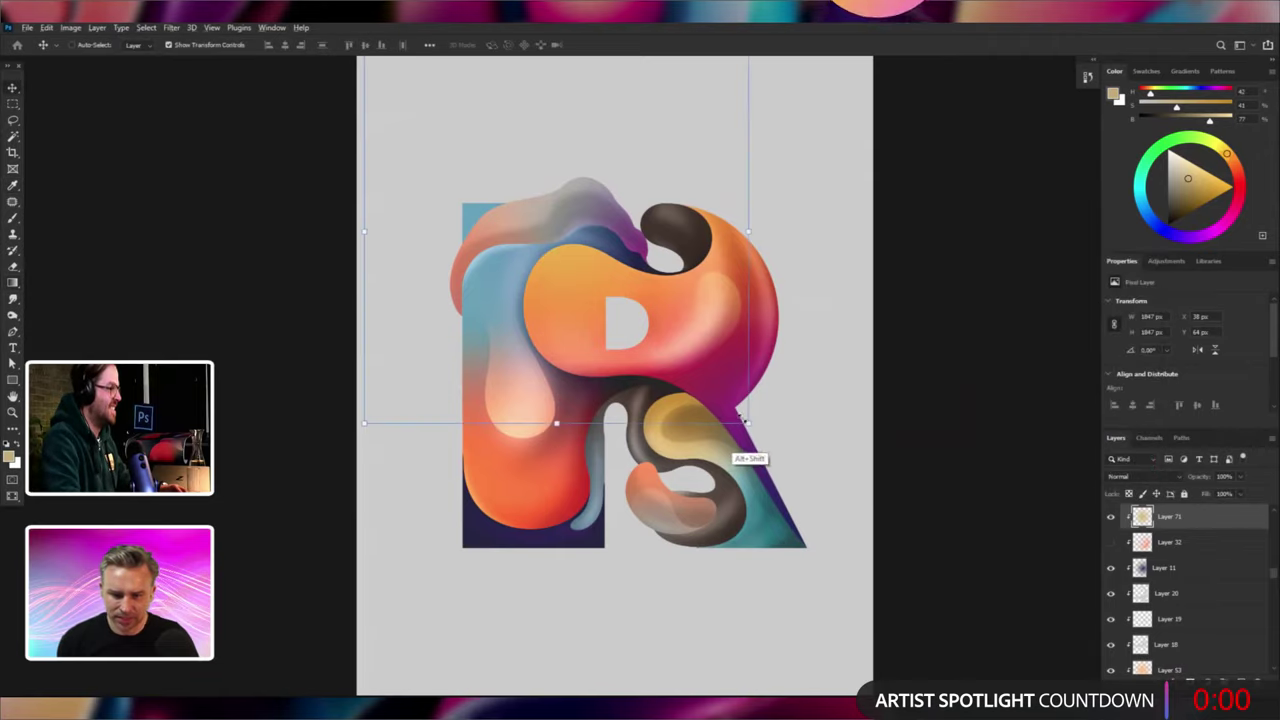
{"action": "left_click_drag", "start_coordinate": [748, 427], "coordinate": [666, 355]}
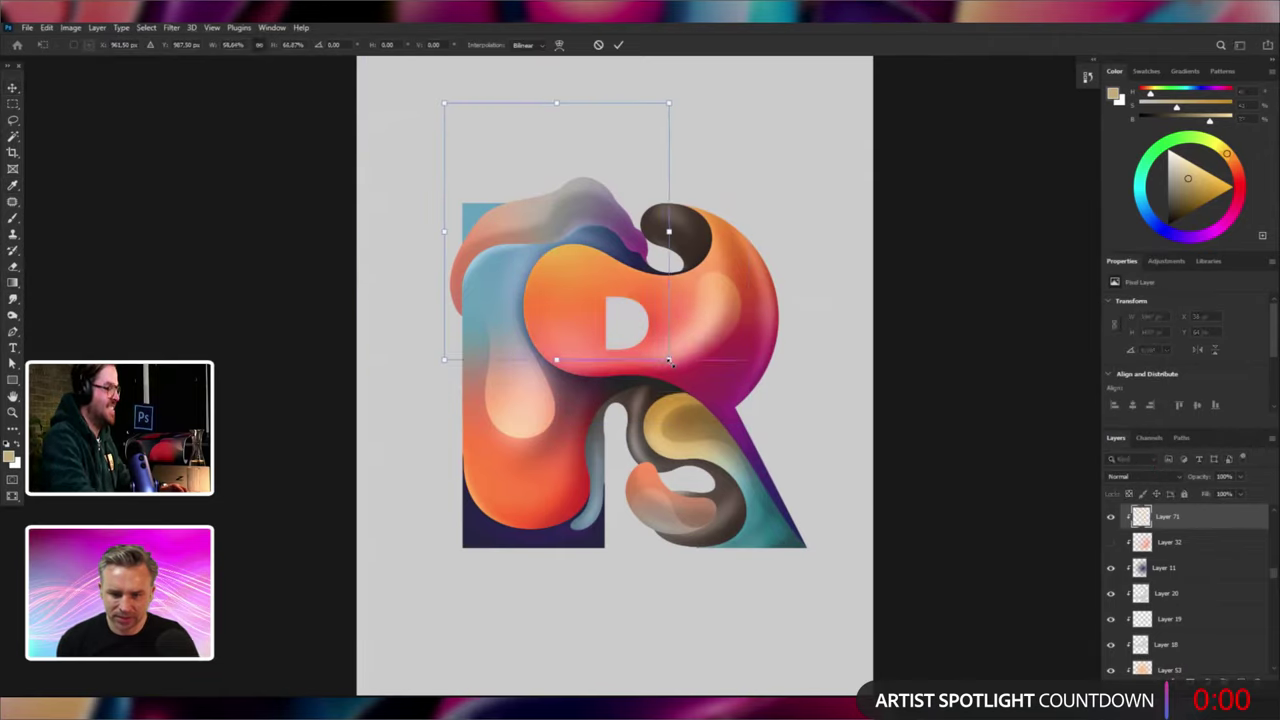
{"action": "key", "text": "Return"}
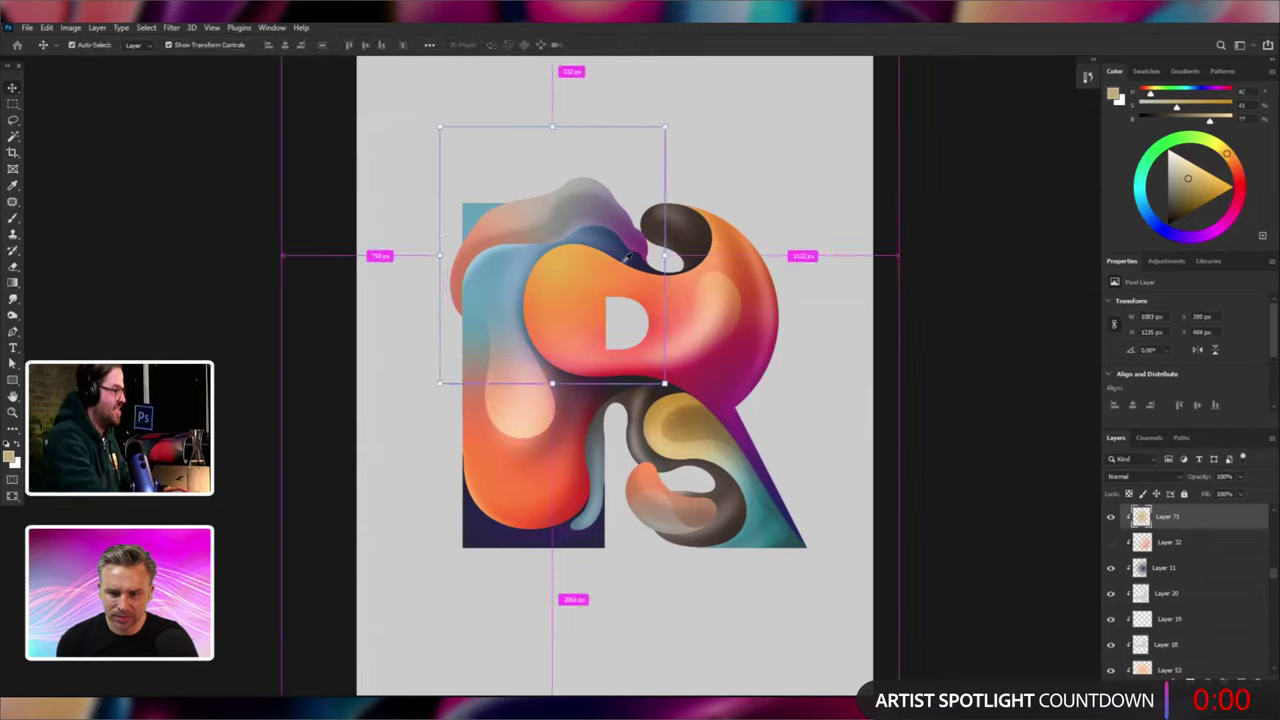
Turn the golden glow yellow-green with Hue/Saturation, using hue +36 and lightness -5.
{"action": "key", "text": "ctrl+u"}
{"action": "left_click_drag", "start_coordinate": [995, 350], "coordinate": [1004, 350]}
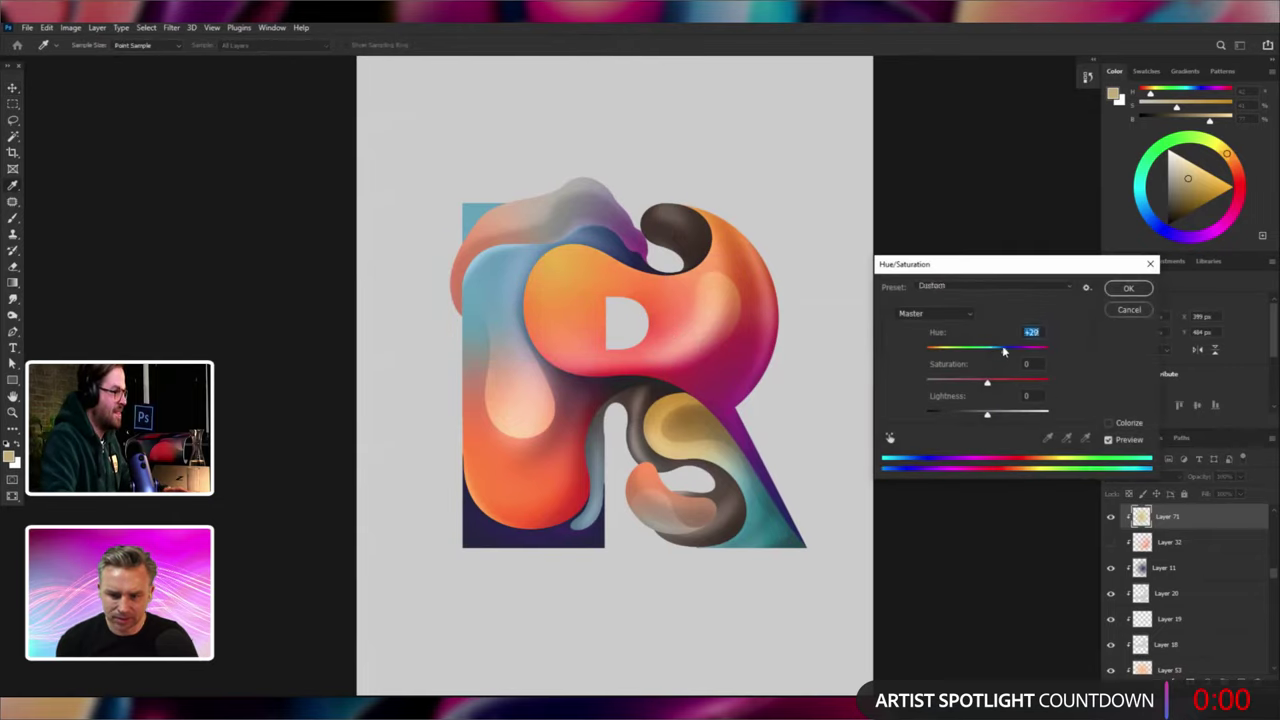
{"action": "left_click", "coordinate": [970, 350]}
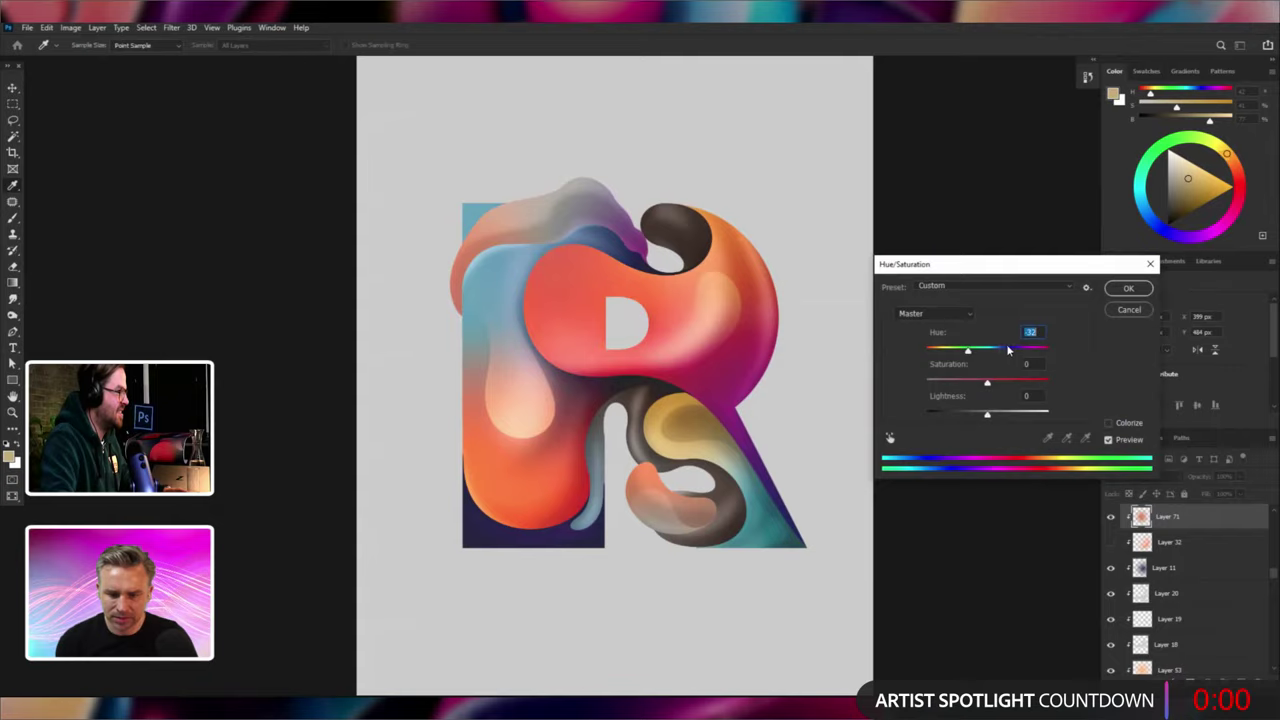
{"action": "left_click", "coordinate": [1010, 350]}
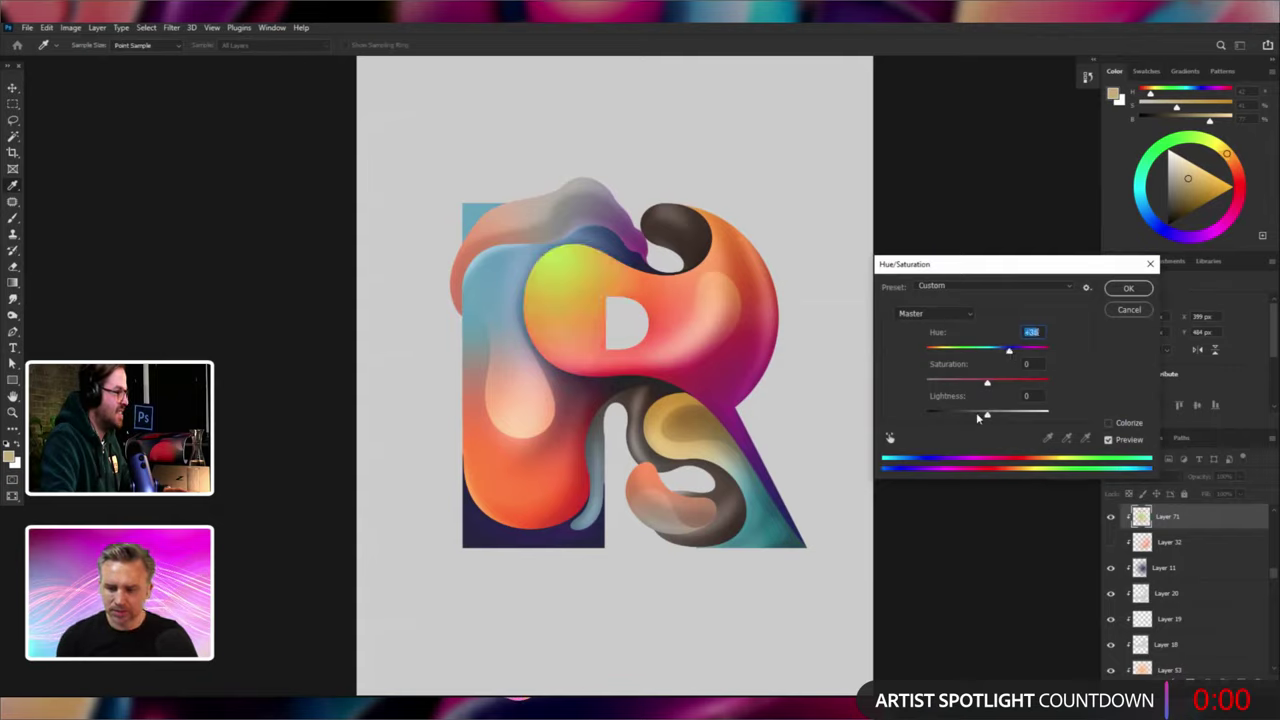
{"action": "left_click", "coordinate": [976, 413]}
{"action": "left_click_drag", "start_coordinate": [976, 418], "coordinate": [984, 417]}
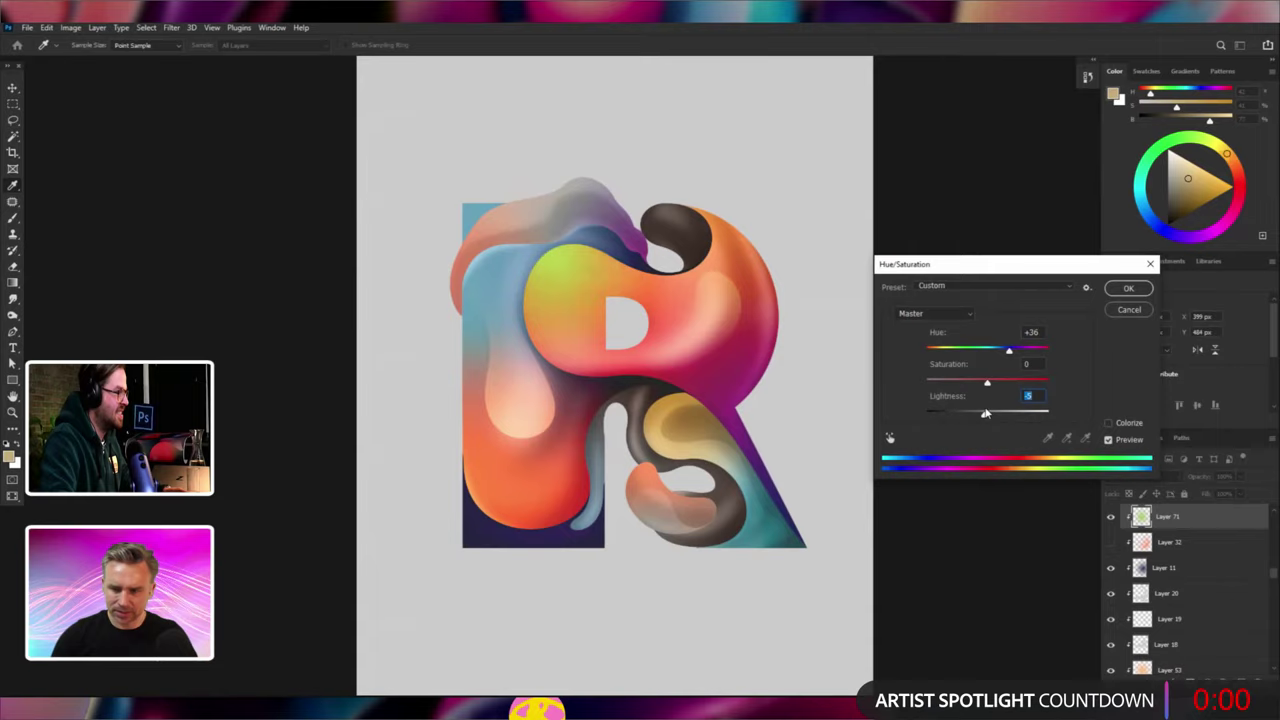
{"action": "left_click", "coordinate": [1128, 288]}
Fine-tune the yellow-green glow with a second Hue/Saturation adjustment, using hue -2.
{"action": "key", "text": "ctrl+minus"}
{"action": "key", "text": "ctrl+u"}
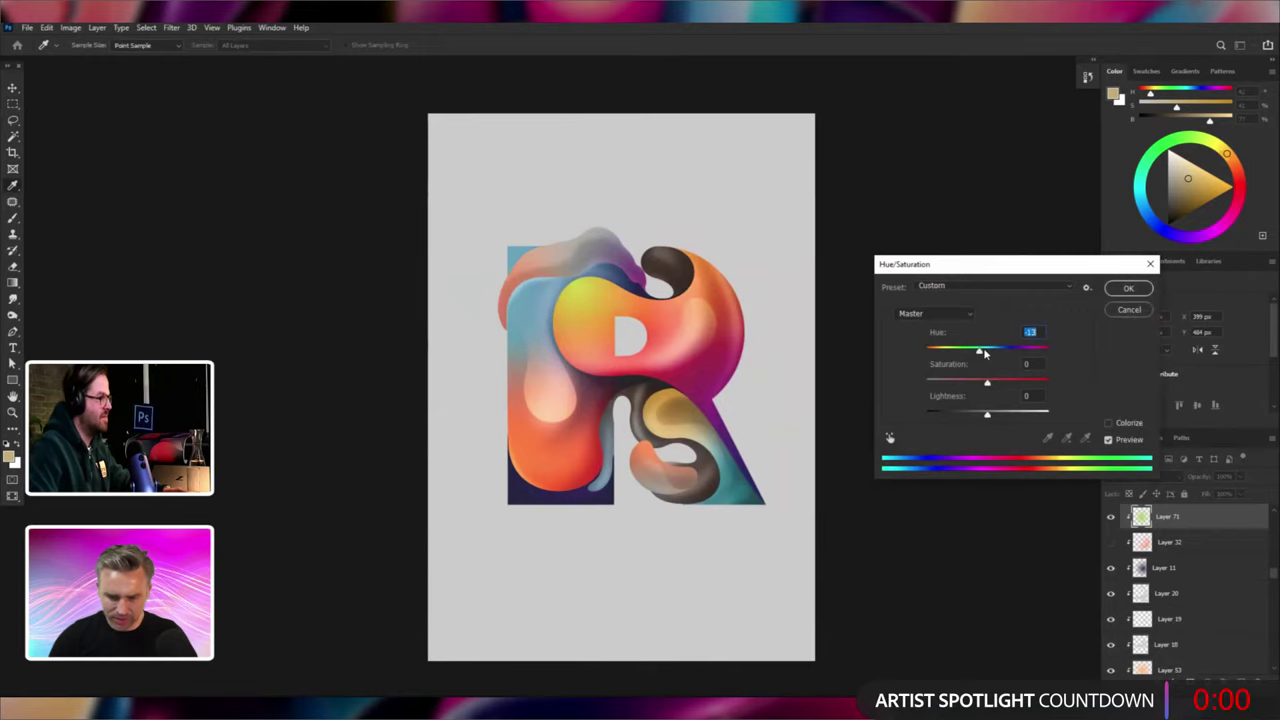
{"action": "left_click_drag", "start_coordinate": [984, 352], "coordinate": [990, 354]}
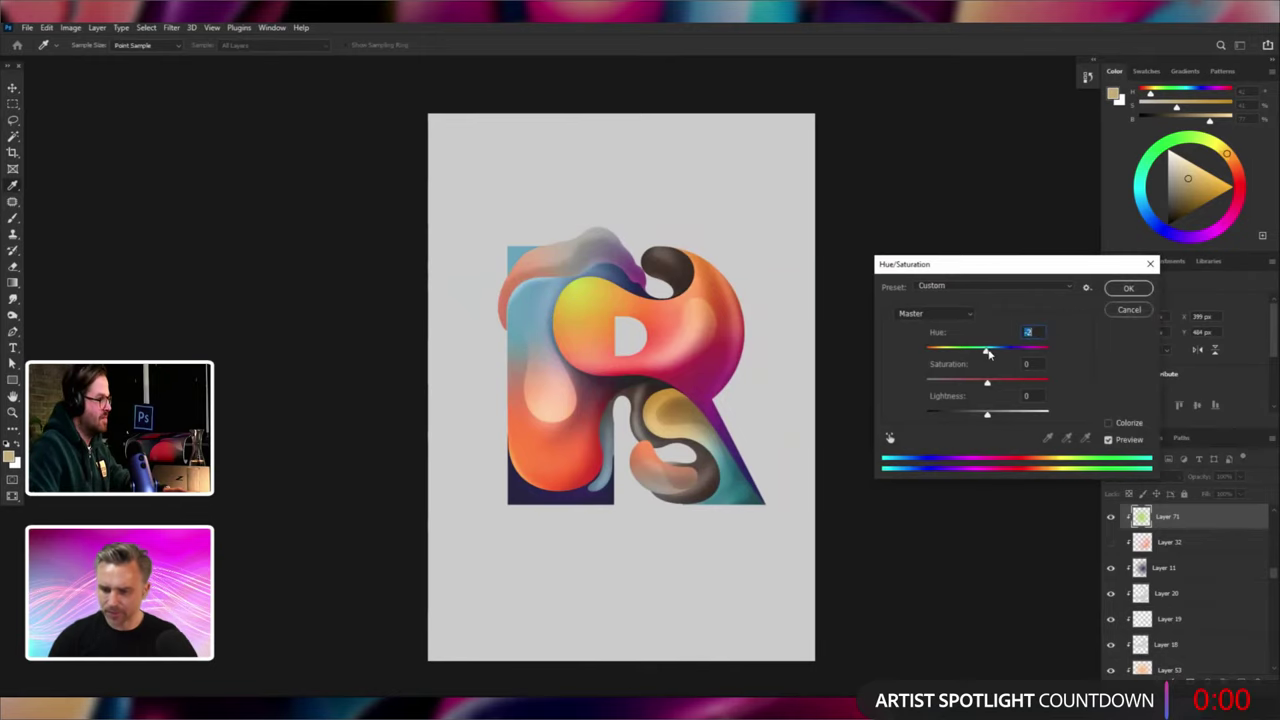
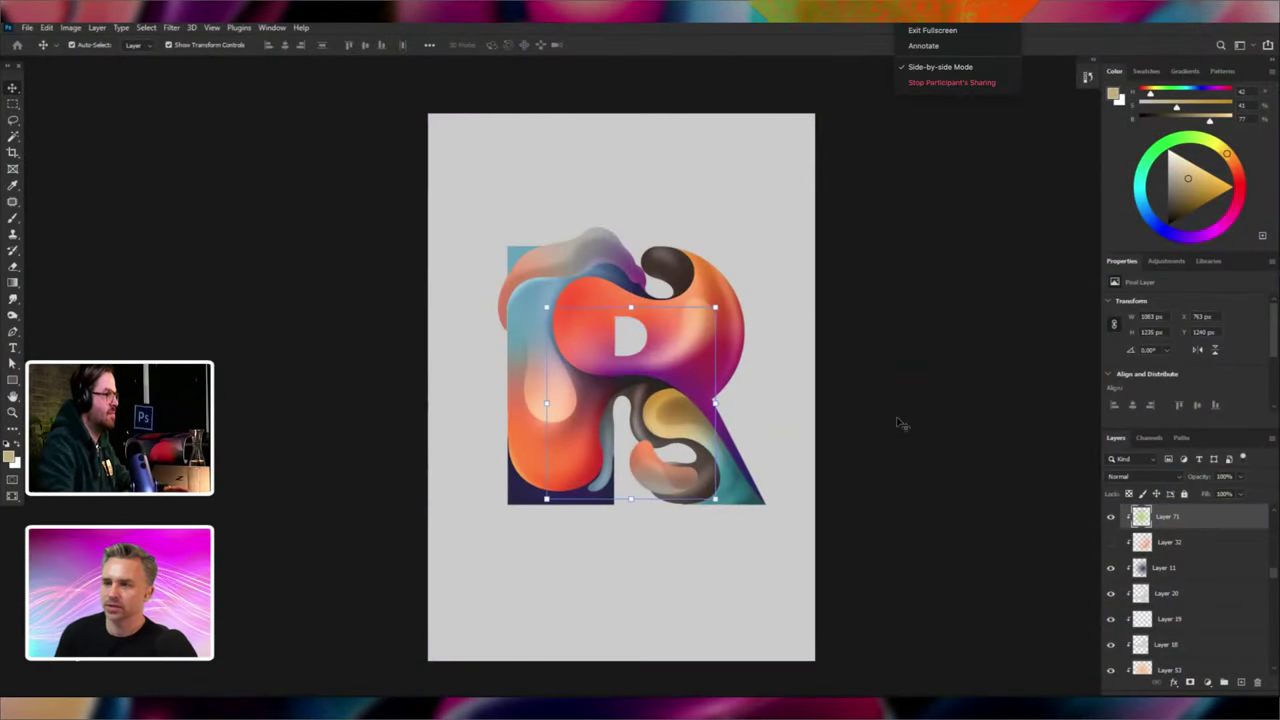
Move the yellow-green glow over the blob's upper-left edge and scale it to about 835 by 953 px.
{"action": "key", "text": "ctrl+i"}
{"action": "left_click_drag", "start_coordinate": [662, 292], "coordinate": [661, 247]}
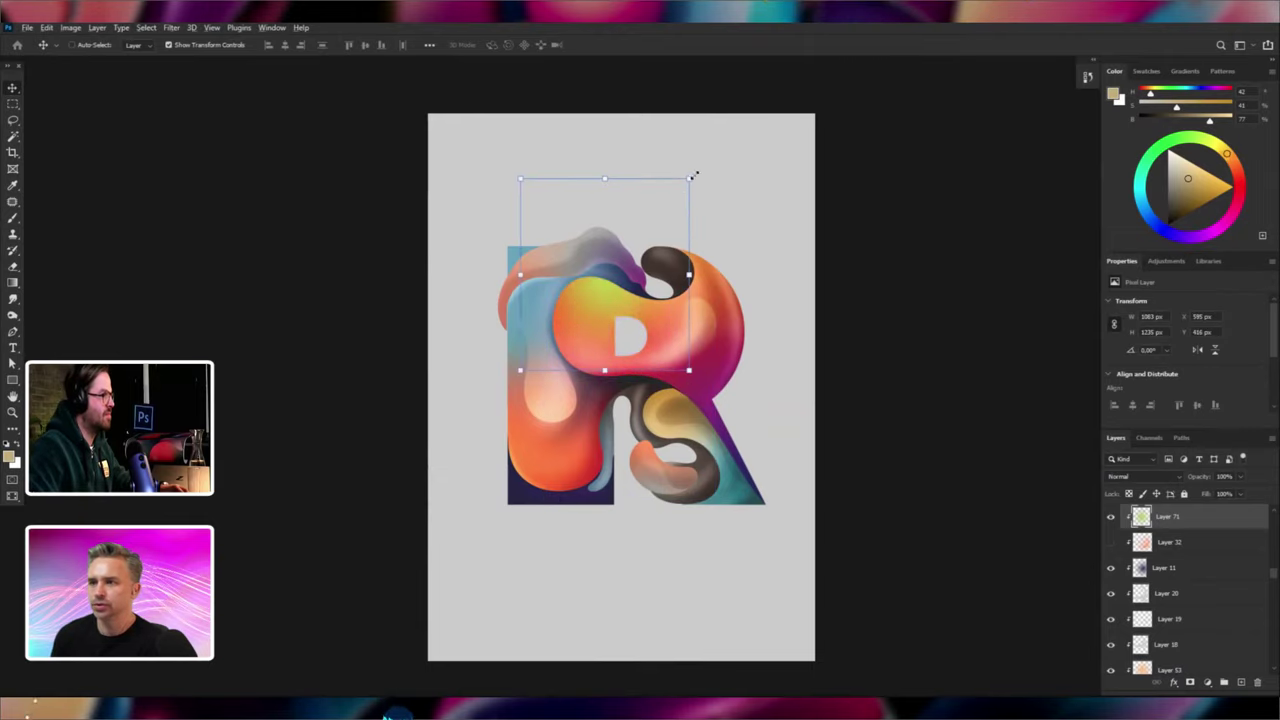
{"action": "left_click_drag", "start_coordinate": [689, 179], "coordinate": [657, 198]}
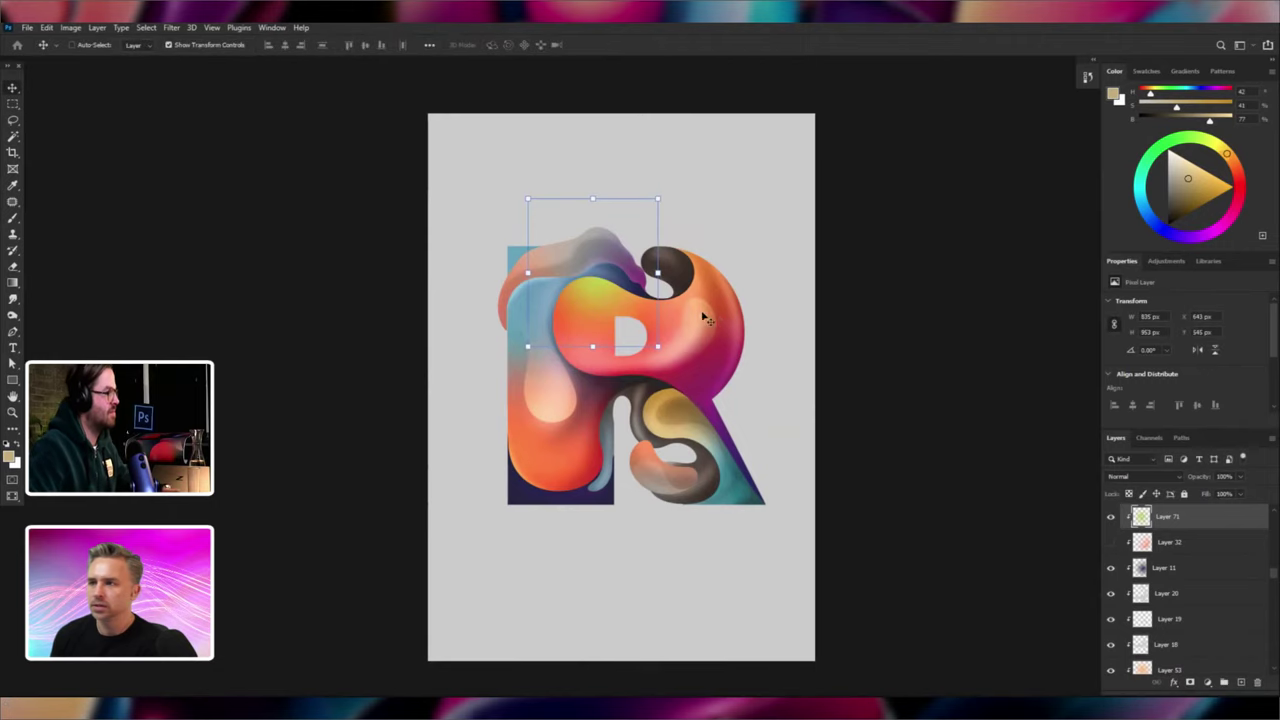
{"action": "key", "text": "Return"}
{"action": "left_click_drag", "start_coordinate": [722, 322], "coordinate": [708, 320]}
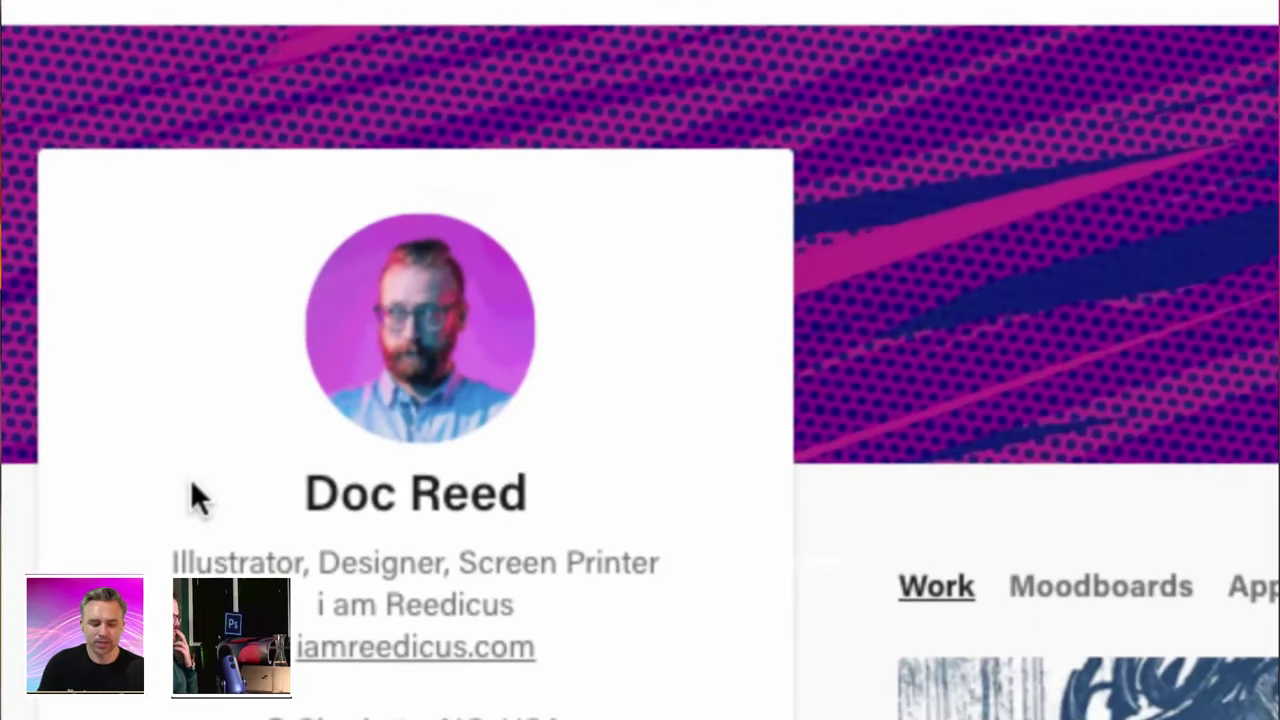
Switch to the artist's Behance profile in Chrome and follow the artist.
{"action": "scroll", "coordinate": [185, 490], "scroll_direction": "down", "scroll_amount": 3}
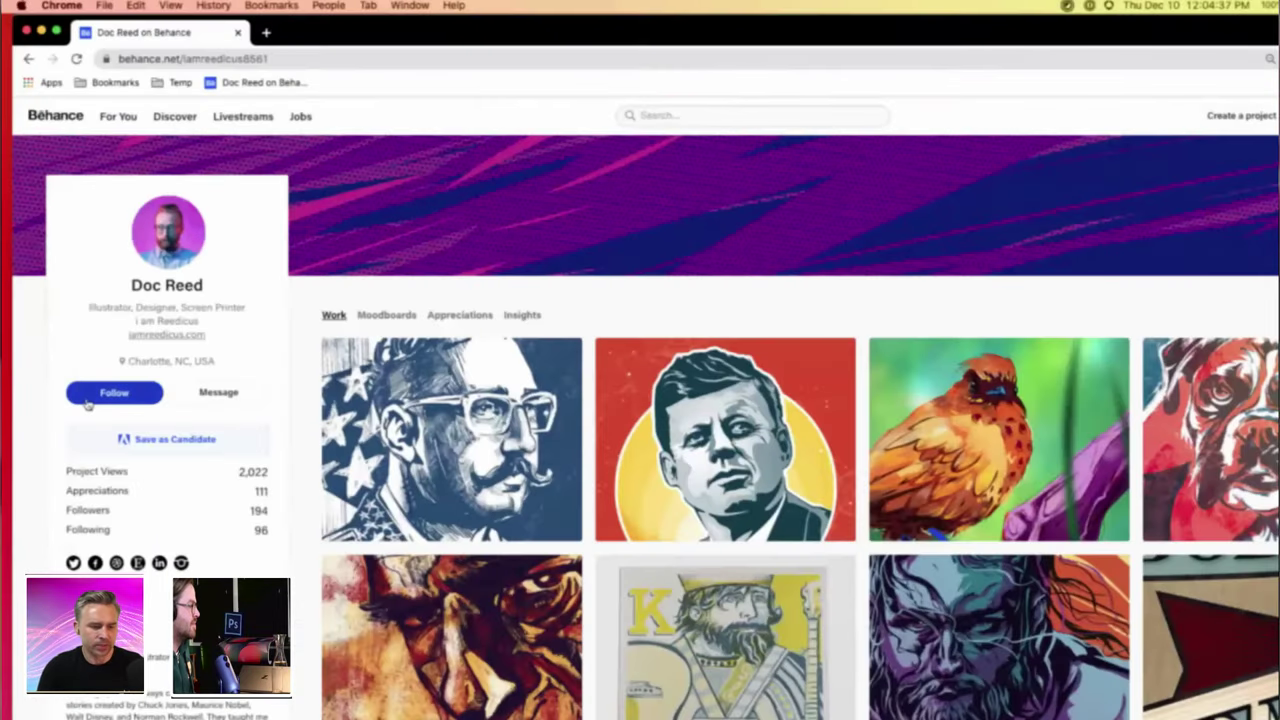
{"action": "left_click", "coordinate": [87, 400]}
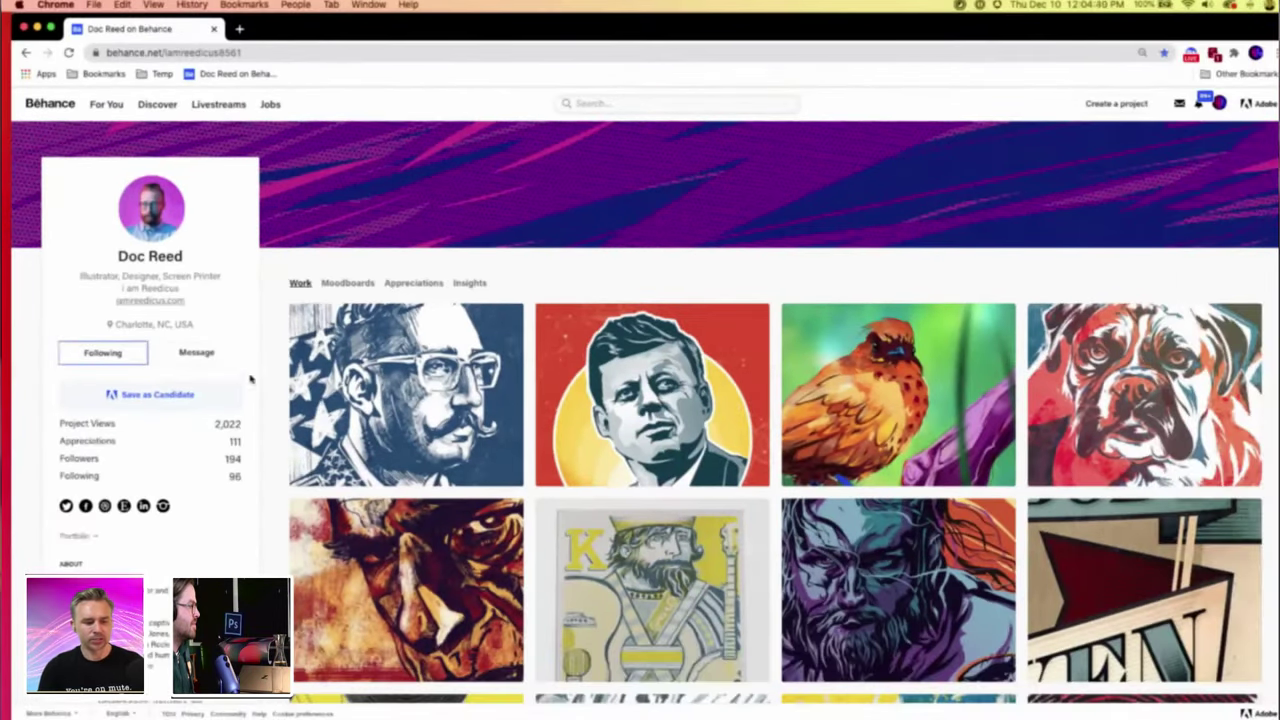
Look over the project gallery on the artist's Behance profile.
{"action": "scroll", "coordinate": [287, 476], "scroll_direction": "down", "scroll_amount": 4}
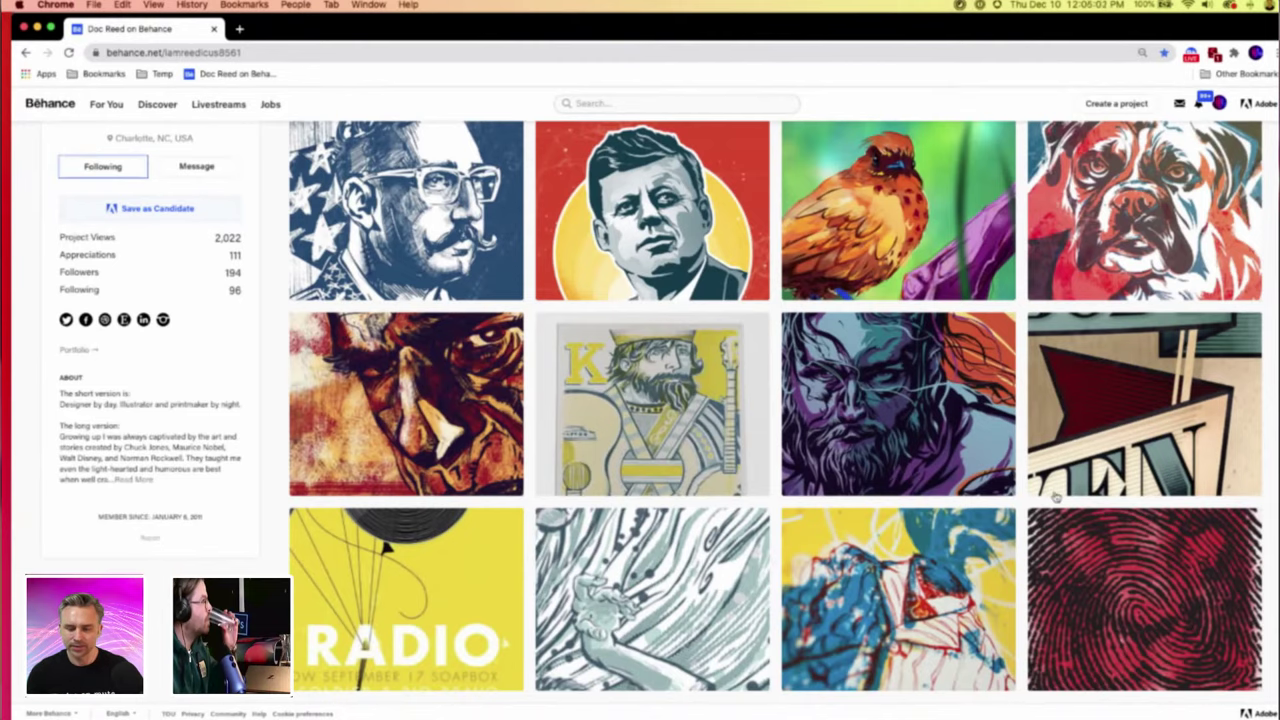
{"action": "scroll", "coordinate": [665, 272], "scroll_direction": "up", "scroll_amount": 4}
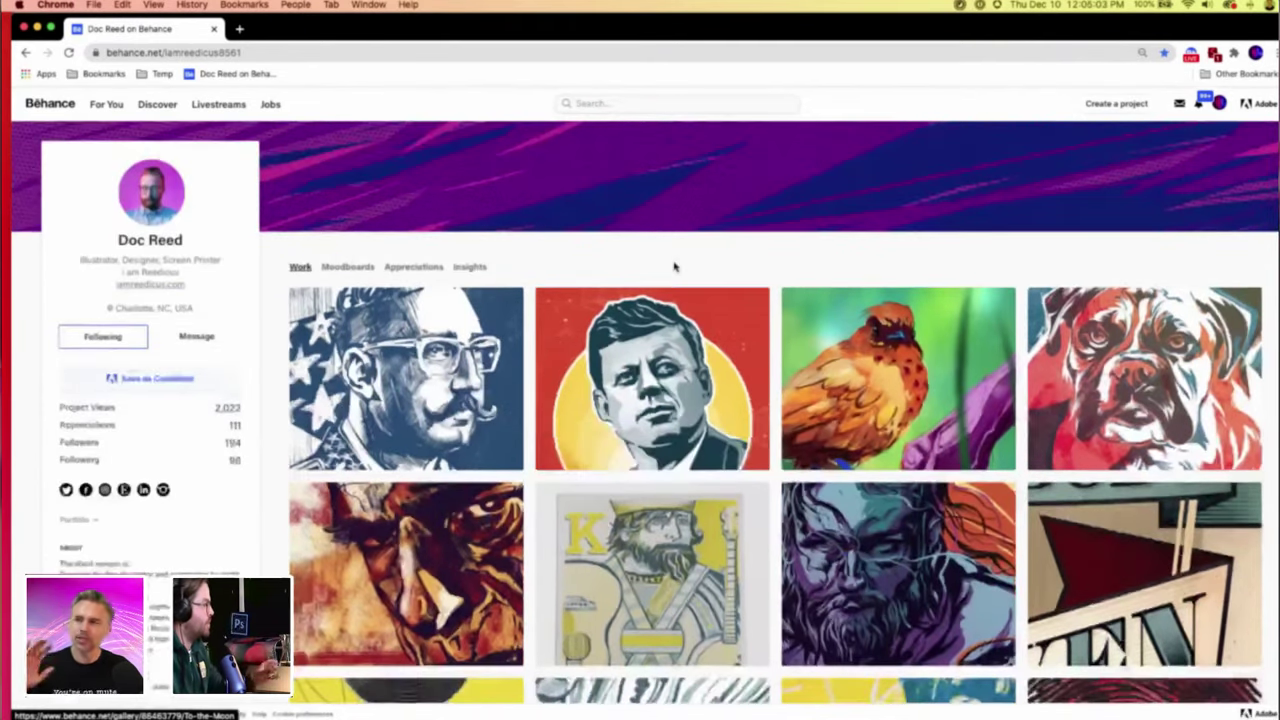
{"action": "scroll", "coordinate": [674, 266], "scroll_direction": "down", "scroll_amount": 2}
{"action": "scroll", "coordinate": [674, 266], "scroll_direction": "up", "scroll_amount": 3}
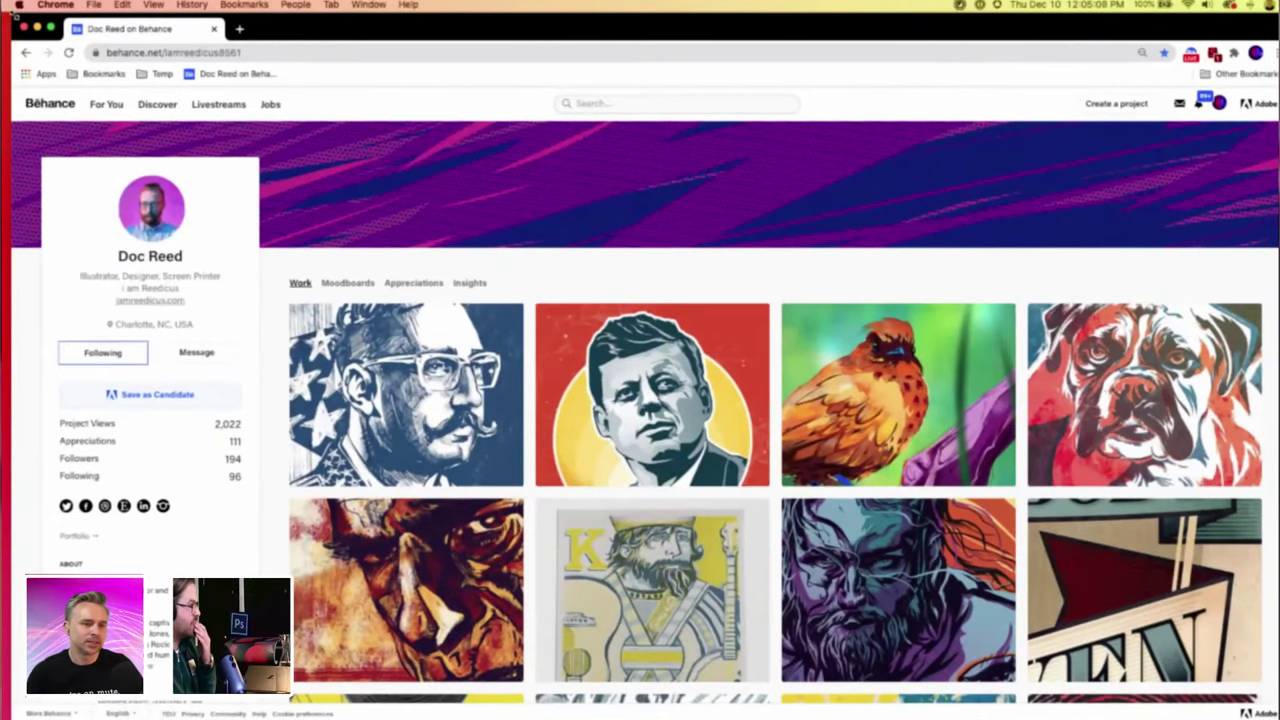
Shift the browser window flush with the screen edge and look over the artist's profile details and social links.
{"action": "left_click_drag", "start_coordinate": [14, 15], "coordinate": [7, 17]}
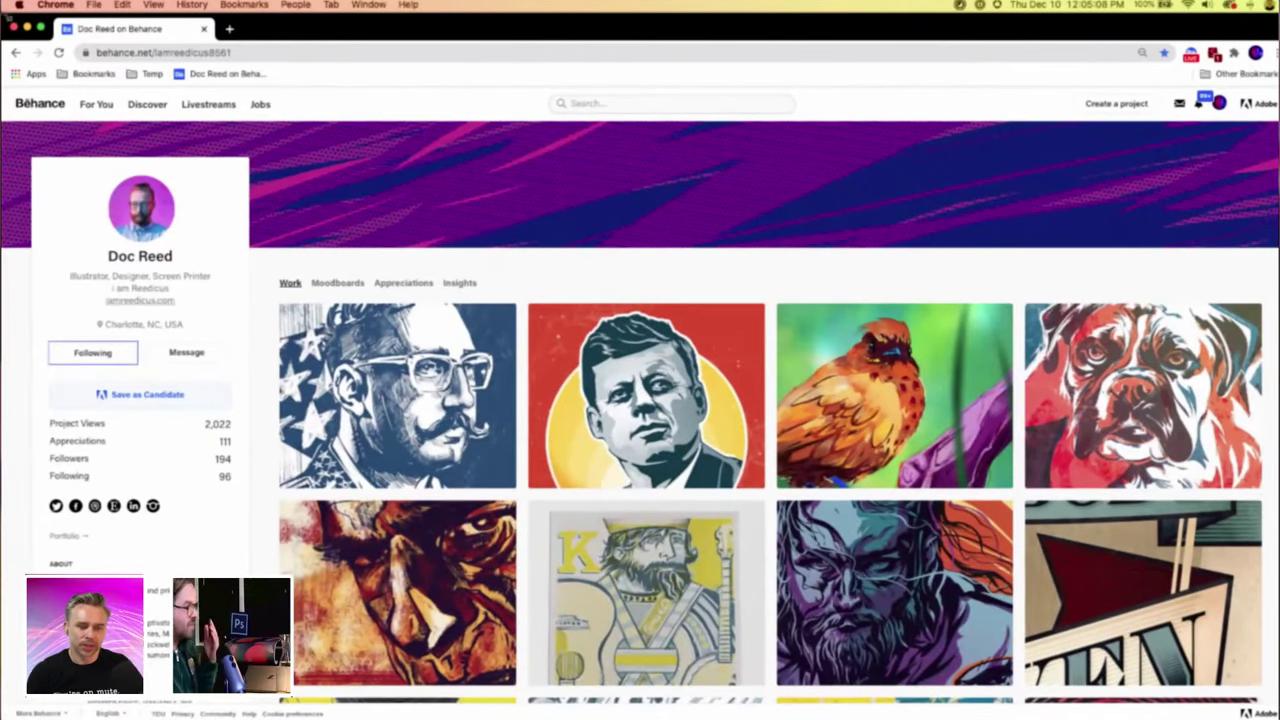
{"action": "left_click", "coordinate": [46, 294]}
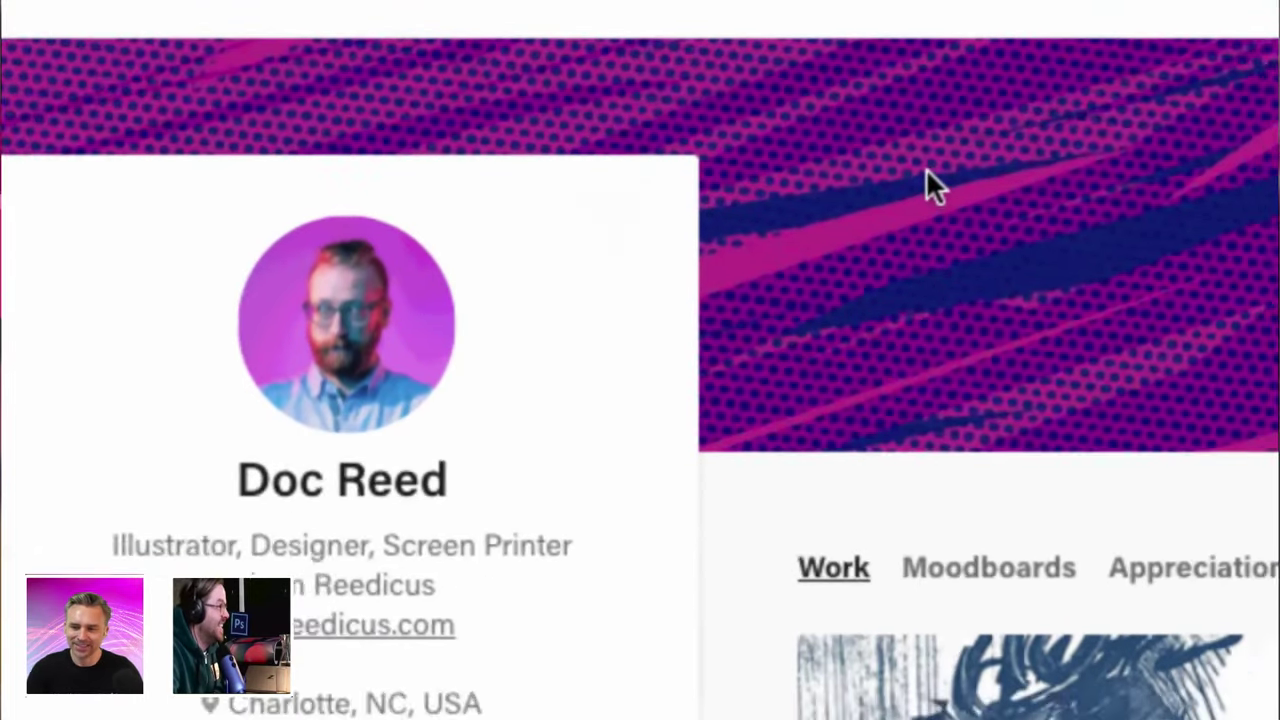
{"action": "scroll", "coordinate": [313, 170], "scroll_direction": "down", "scroll_amount": 3}
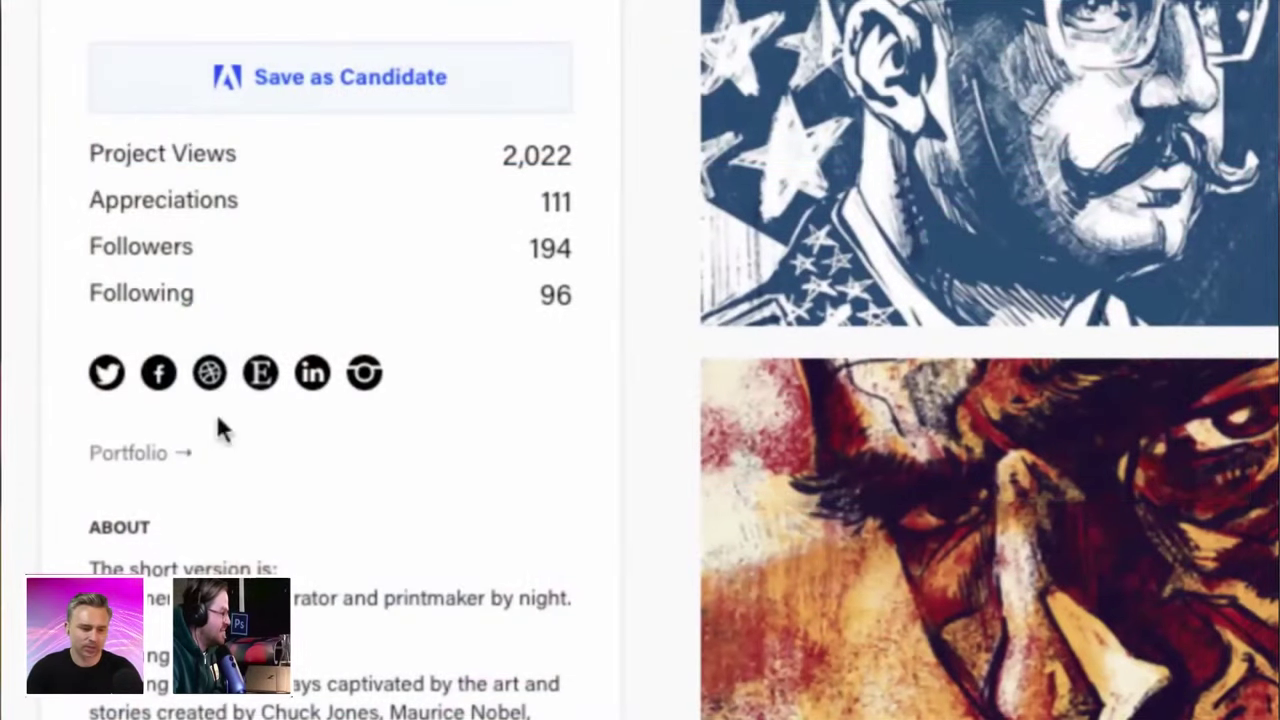
{"action": "scroll", "coordinate": [262, 705], "scroll_direction": "down", "scroll_amount": 3}
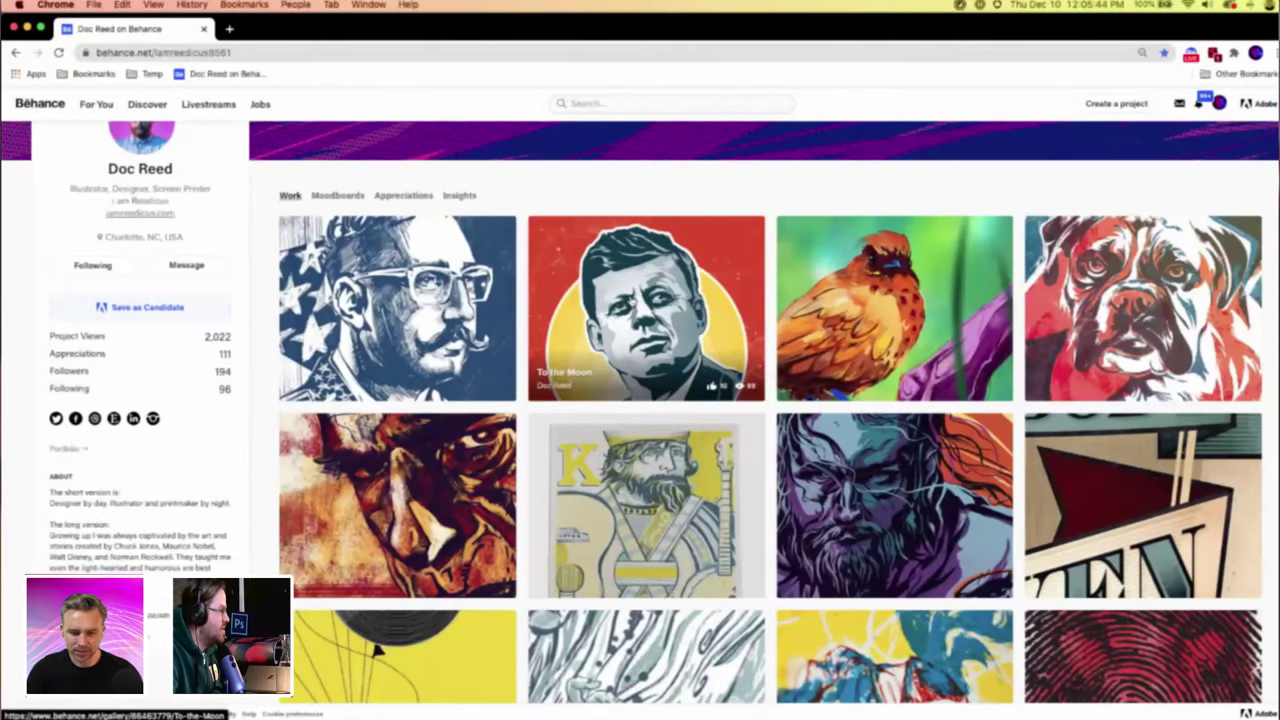
Open the To the Moon project and view its introduction and the John F. Kennedy portrait.
{"action": "left_click", "coordinate": [640, 300]}
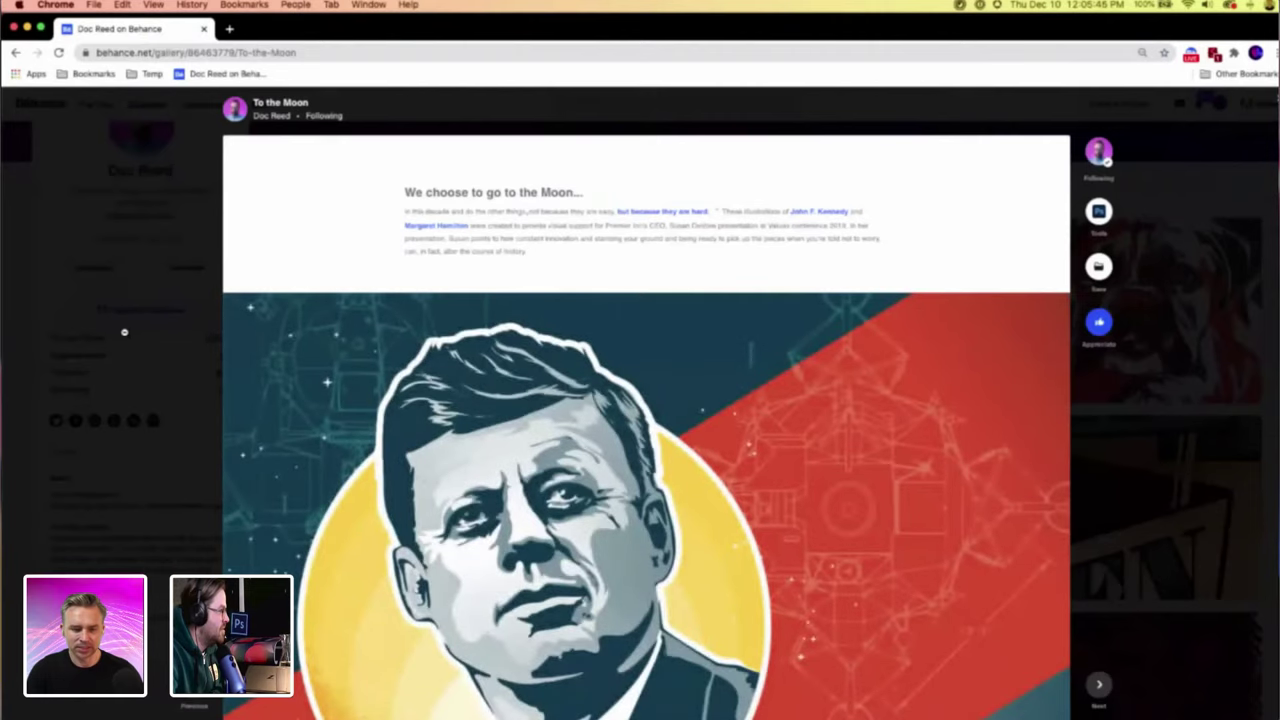
{"action": "scroll", "coordinate": [164, 346], "scroll_direction": "down", "scroll_amount": 1}
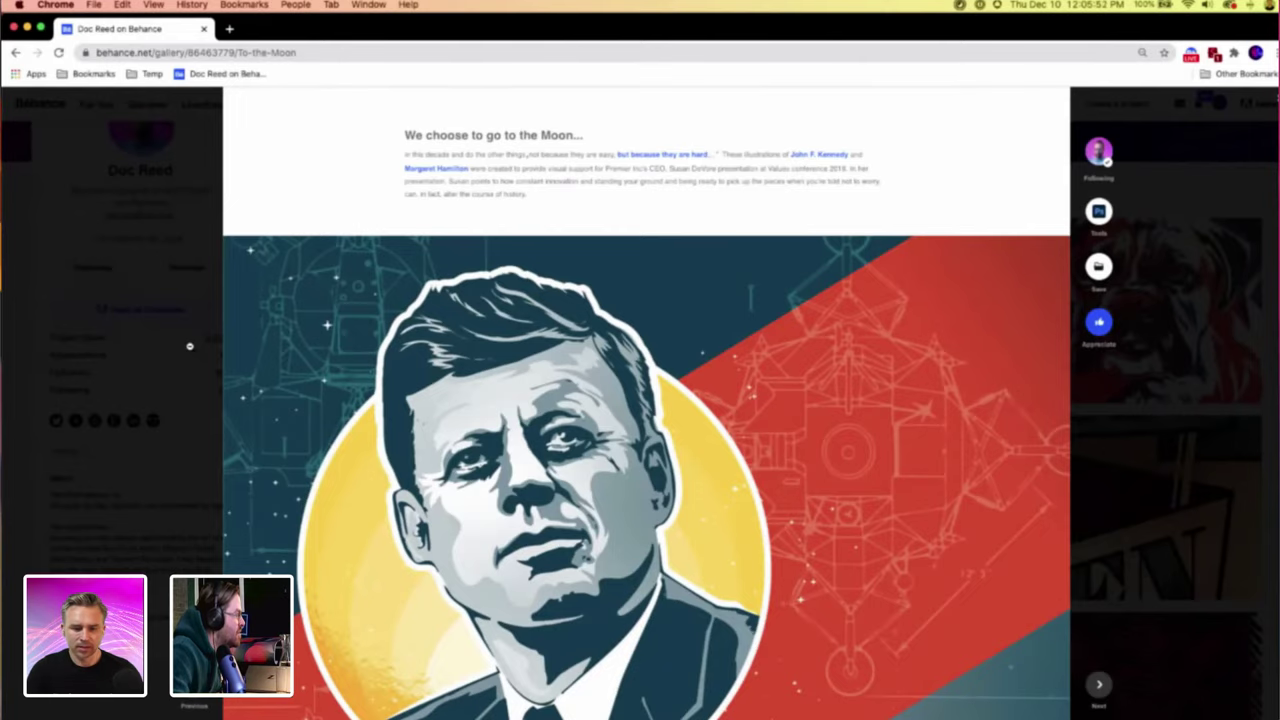
{"action": "scroll", "coordinate": [189, 346], "scroll_direction": "down", "scroll_amount": 1}
{"action": "scroll", "coordinate": [190, 348], "scroll_direction": "down", "scroll_amount": 1}
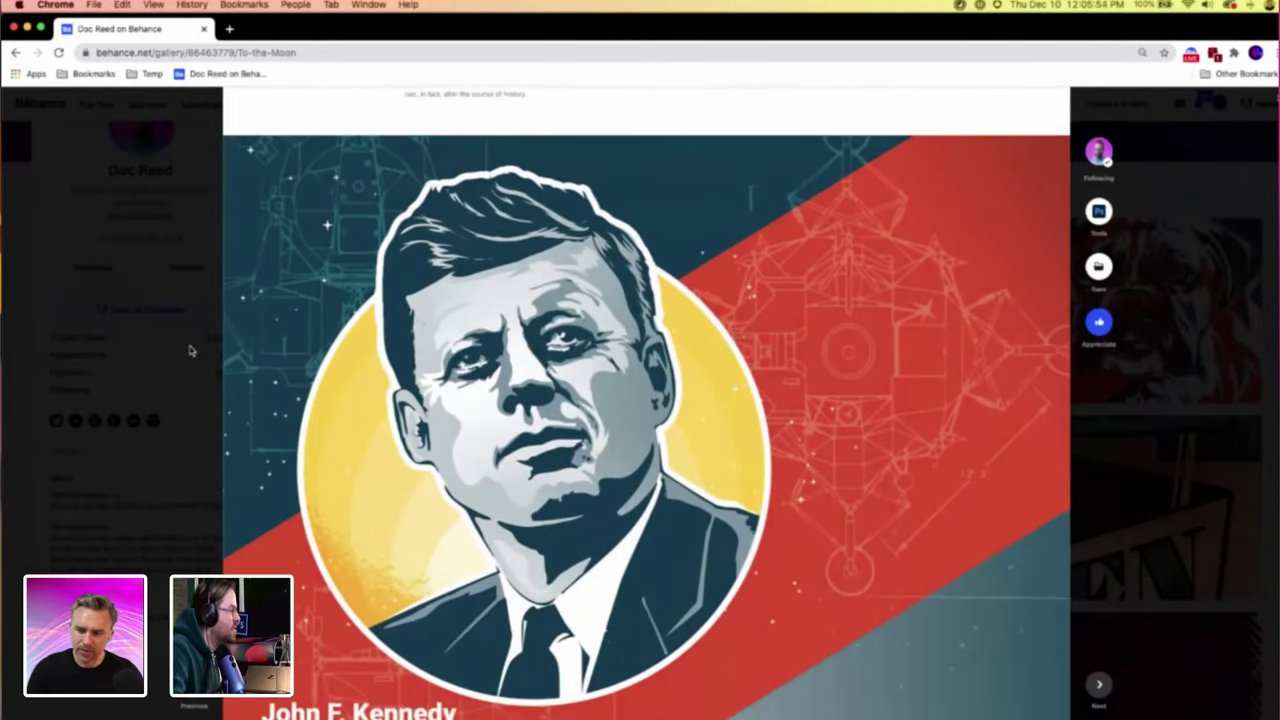
{"action": "scroll", "coordinate": [190, 349], "scroll_direction": "down", "scroll_amount": 1}
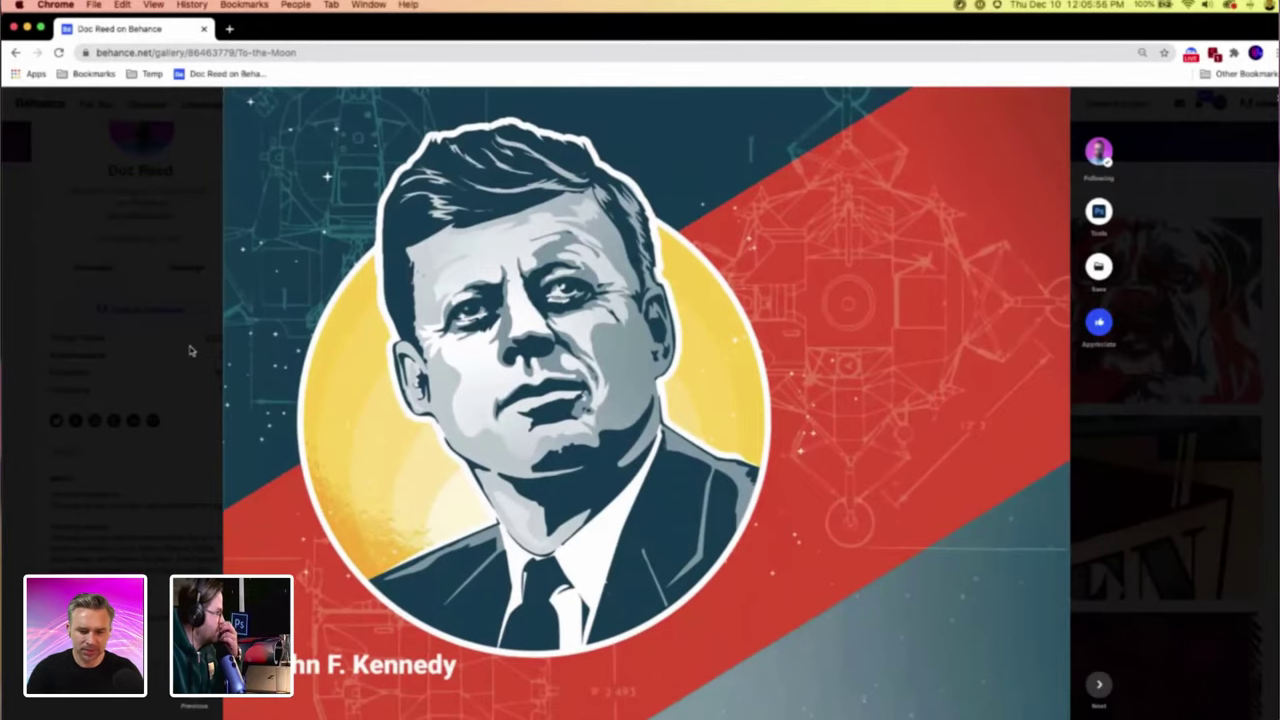
Enlarge the project's tall illustration to full size and examine the John F. Kennedy and Margaret Hamilton circular portraits.
{"action": "left_click", "coordinate": [475, 388]}
{"action": "left_click", "coordinate": [660, 315]}
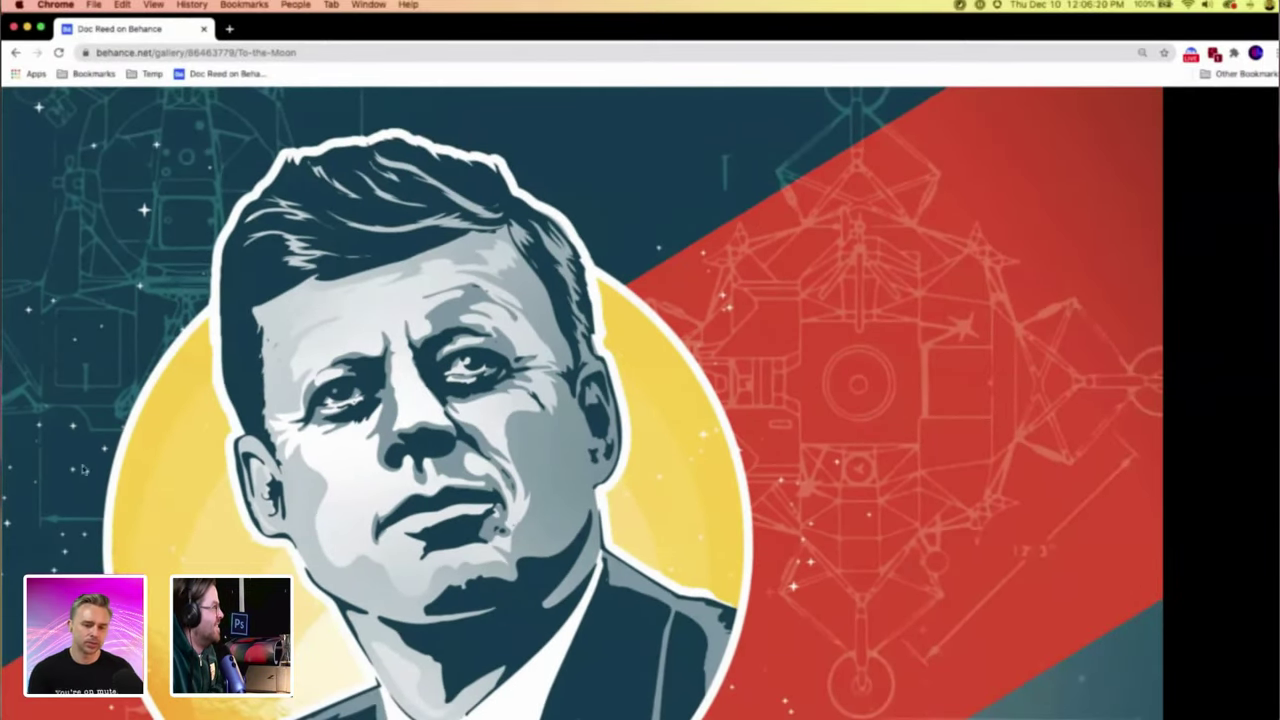
{"action": "scroll", "coordinate": [110, 460], "scroll_direction": "down", "scroll_amount": 3}
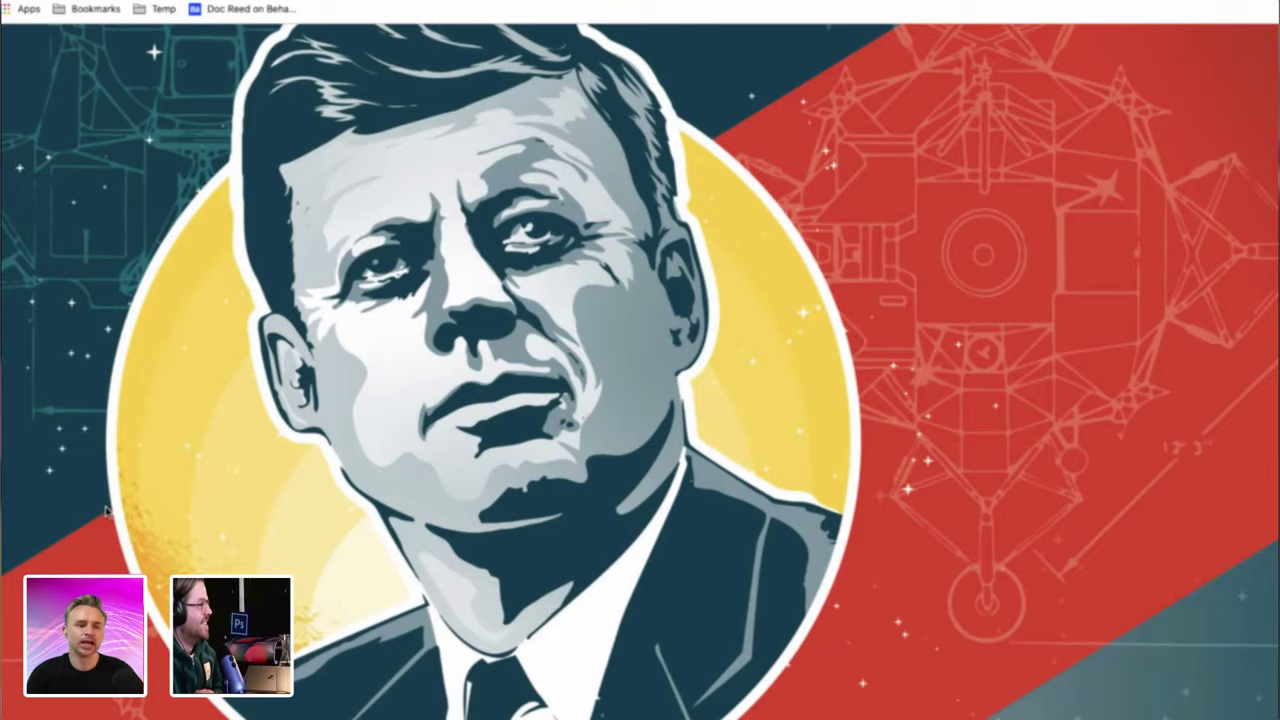
{"action": "scroll", "coordinate": [101, 507], "scroll_direction": "down", "scroll_amount": 10}
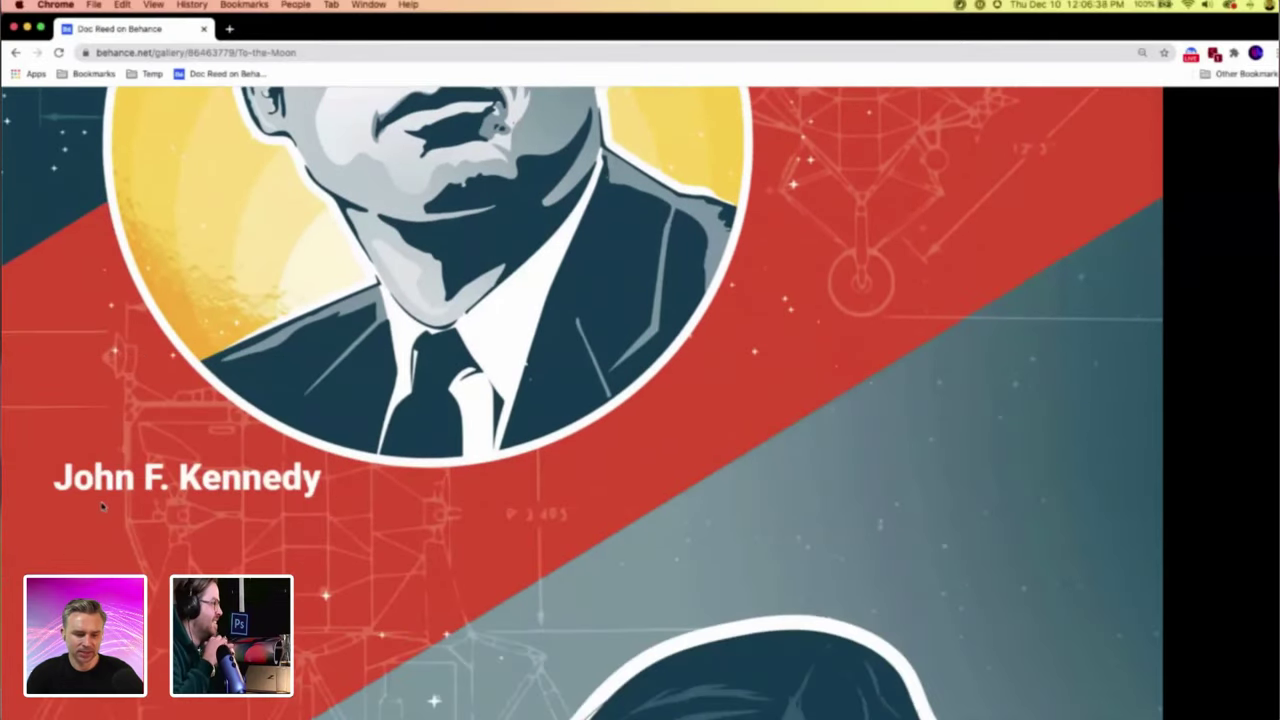
{"action": "scroll", "coordinate": [101, 507], "scroll_direction": "down", "scroll_amount": 5}
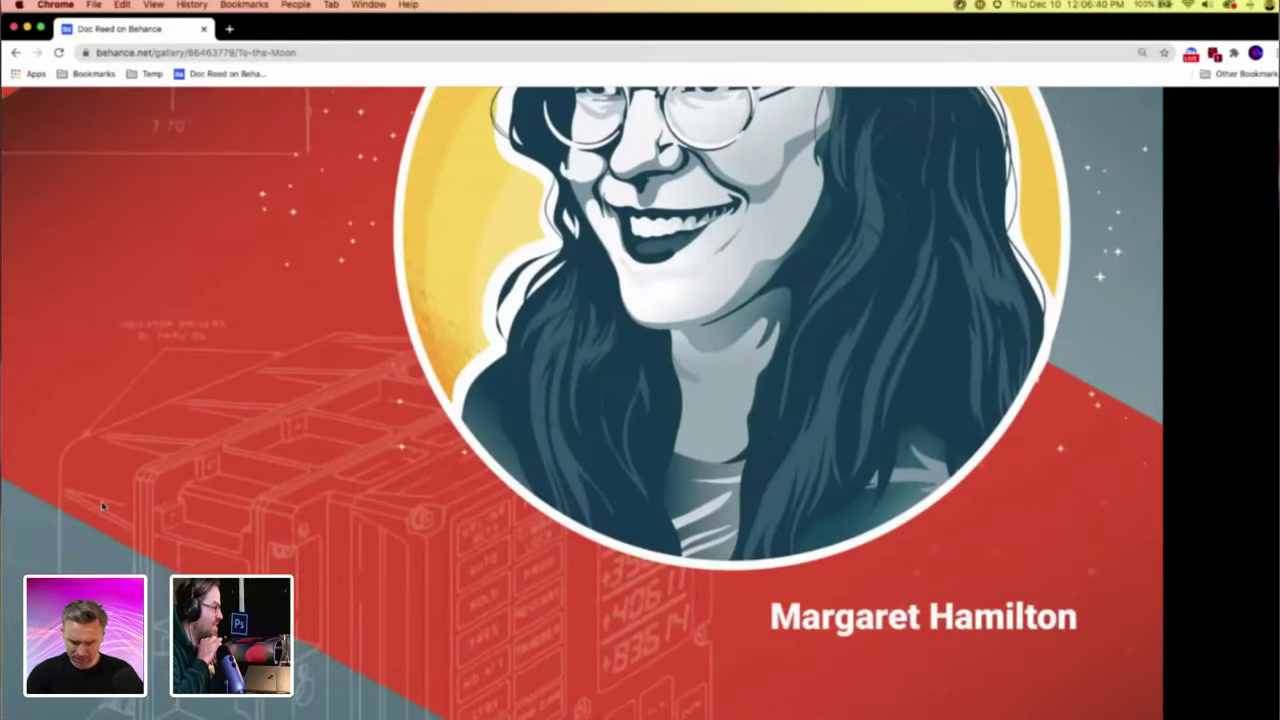
{"action": "scroll", "coordinate": [101, 507], "scroll_direction": "up", "scroll_amount": 3}
{"action": "scroll", "coordinate": [101, 507], "scroll_direction": "up", "scroll_amount": 1}
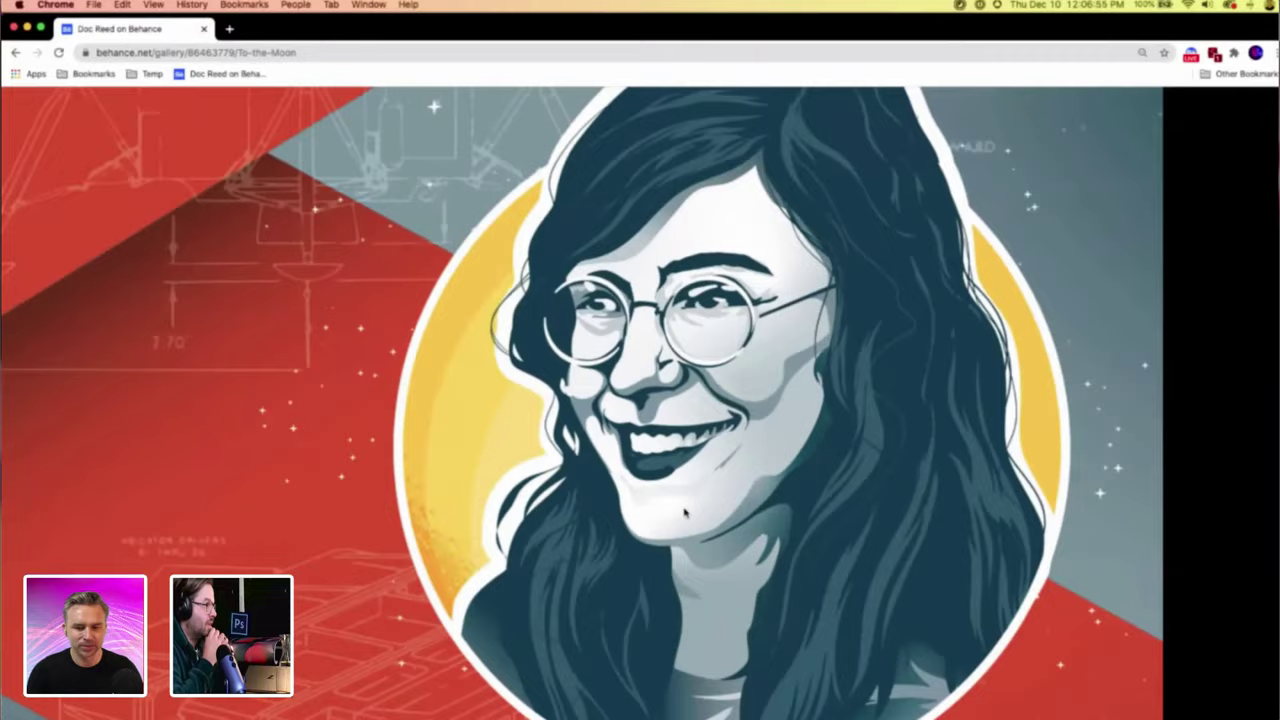
Examine the close-up face crops in the lower part of the enlarged illustration and return to its beginning.
{"action": "scroll", "coordinate": [510, 500], "scroll_direction": "down", "scroll_amount": 5}
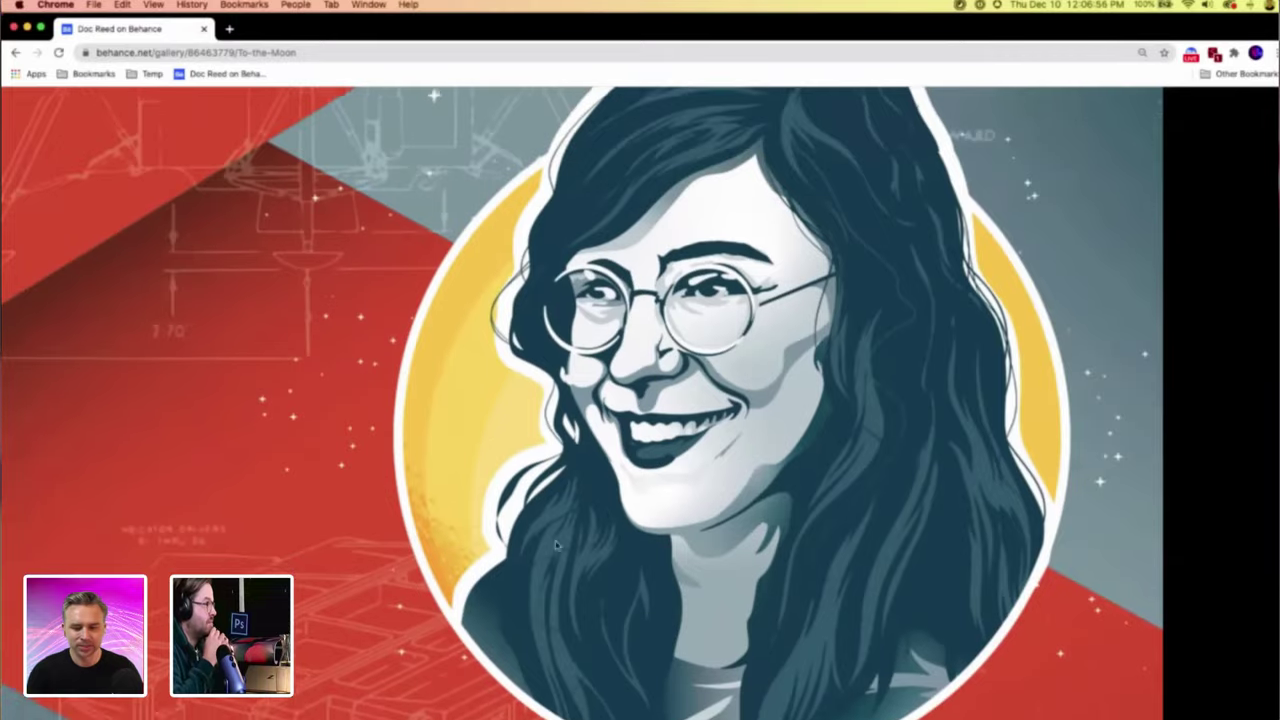
{"action": "scroll", "coordinate": [560, 548], "scroll_direction": "down", "scroll_amount": 10}
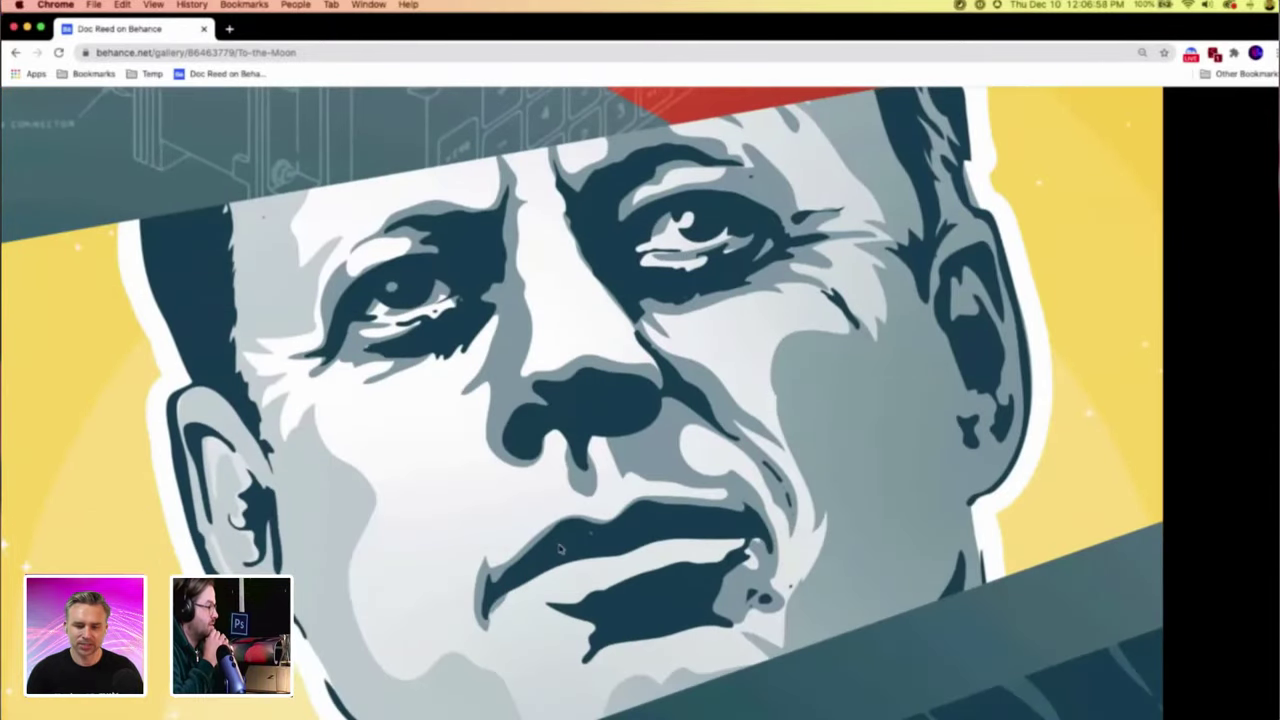
{"action": "scroll", "coordinate": [703, 470], "scroll_direction": "down", "scroll_amount": 10}
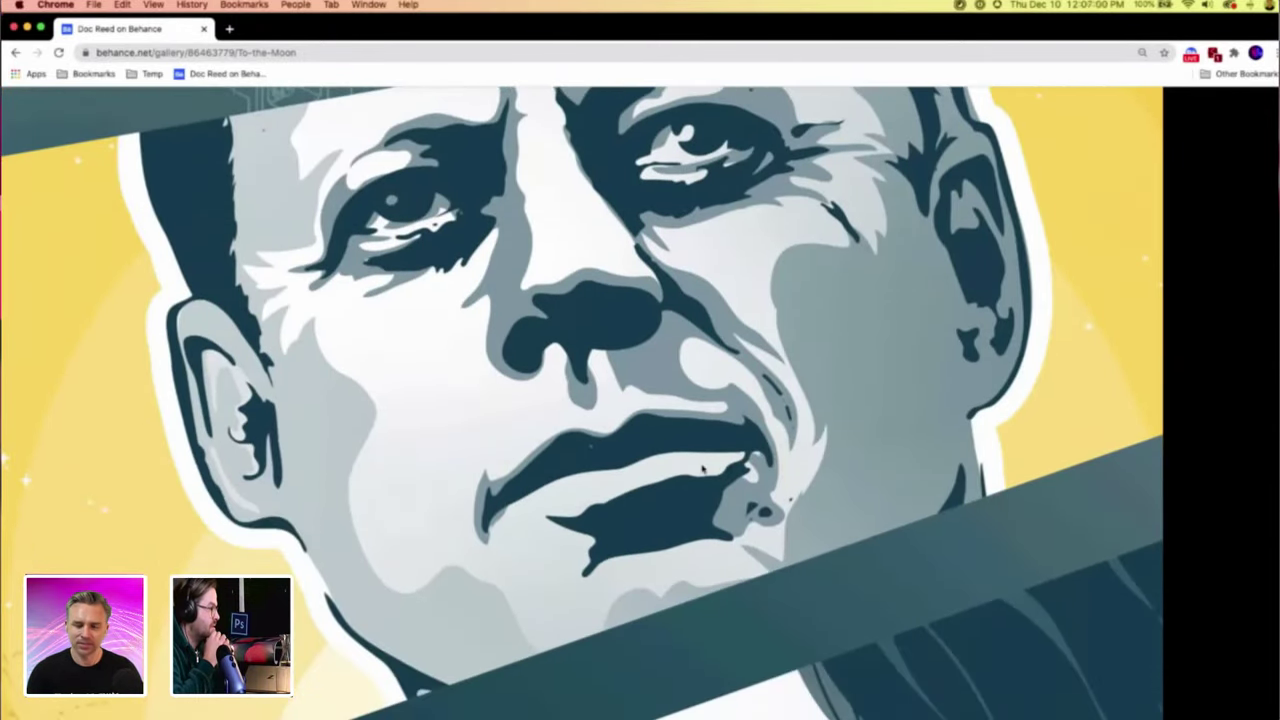
{"action": "scroll", "coordinate": [702, 470], "scroll_direction": "down", "scroll_amount": 2}
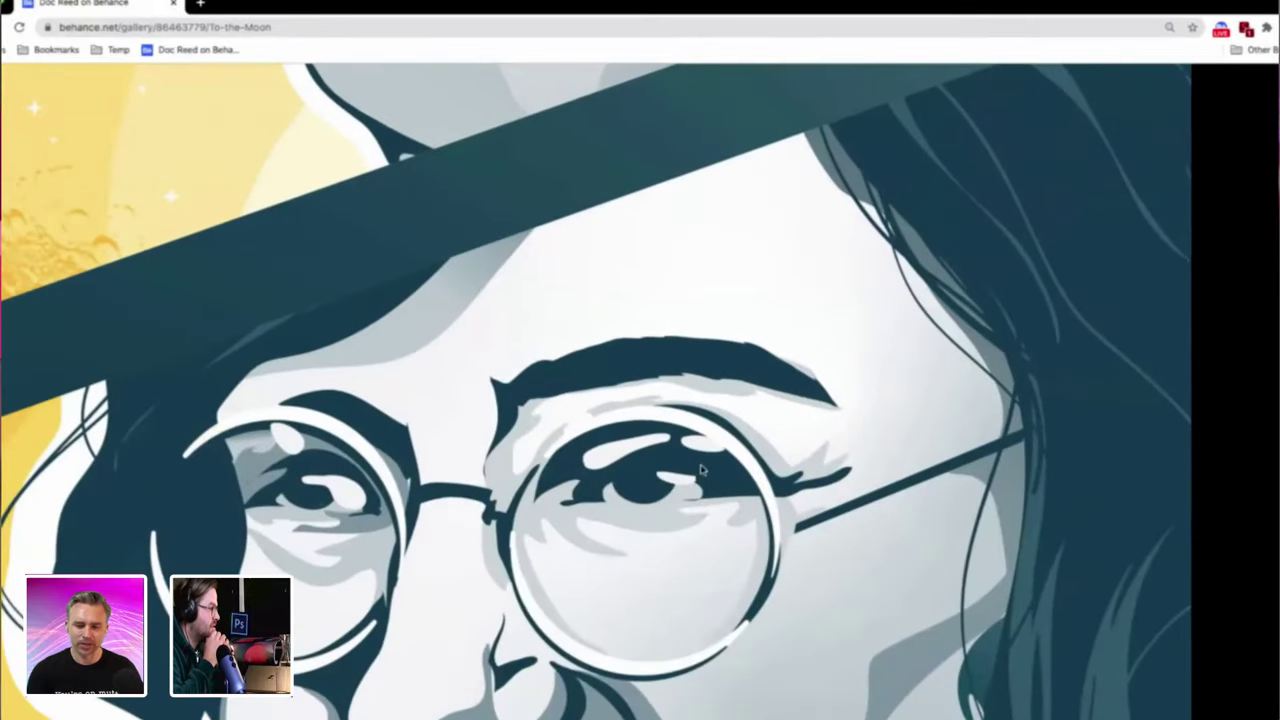
{"action": "scroll", "coordinate": [562, 460], "scroll_direction": "down", "scroll_amount": 5}
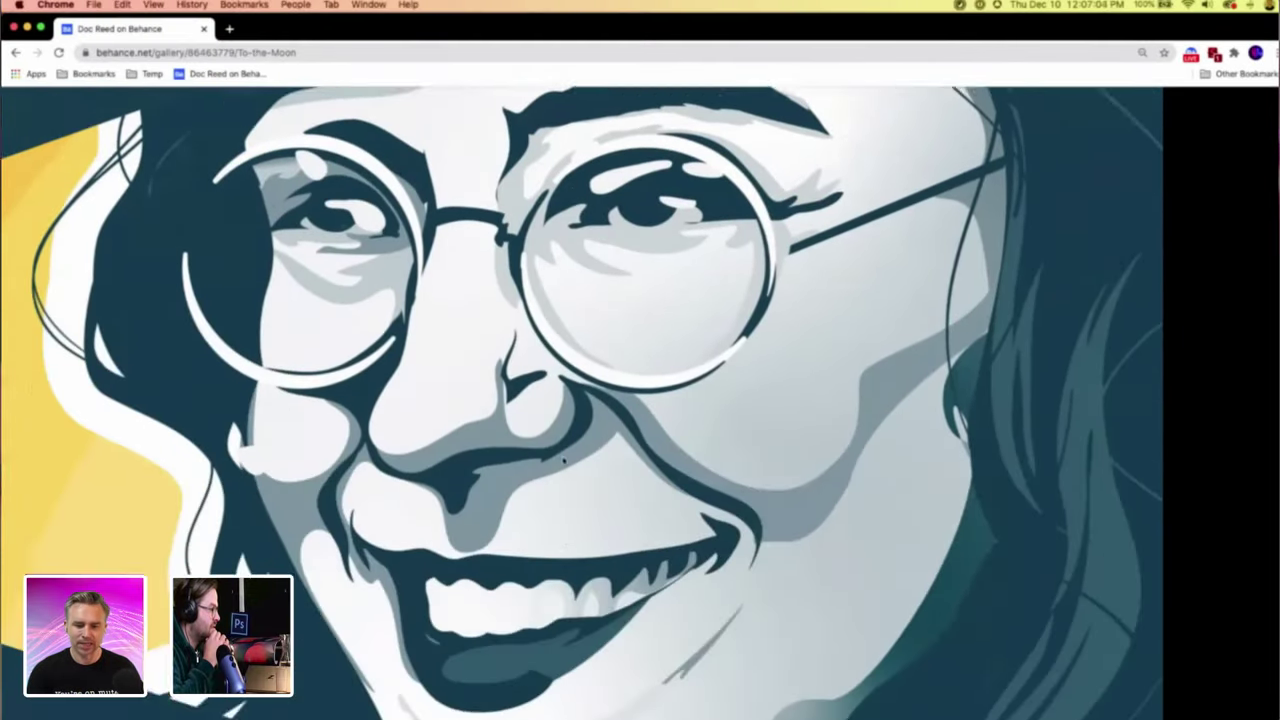
{"action": "scroll", "coordinate": [566, 462], "scroll_direction": "up", "scroll_amount": 15}
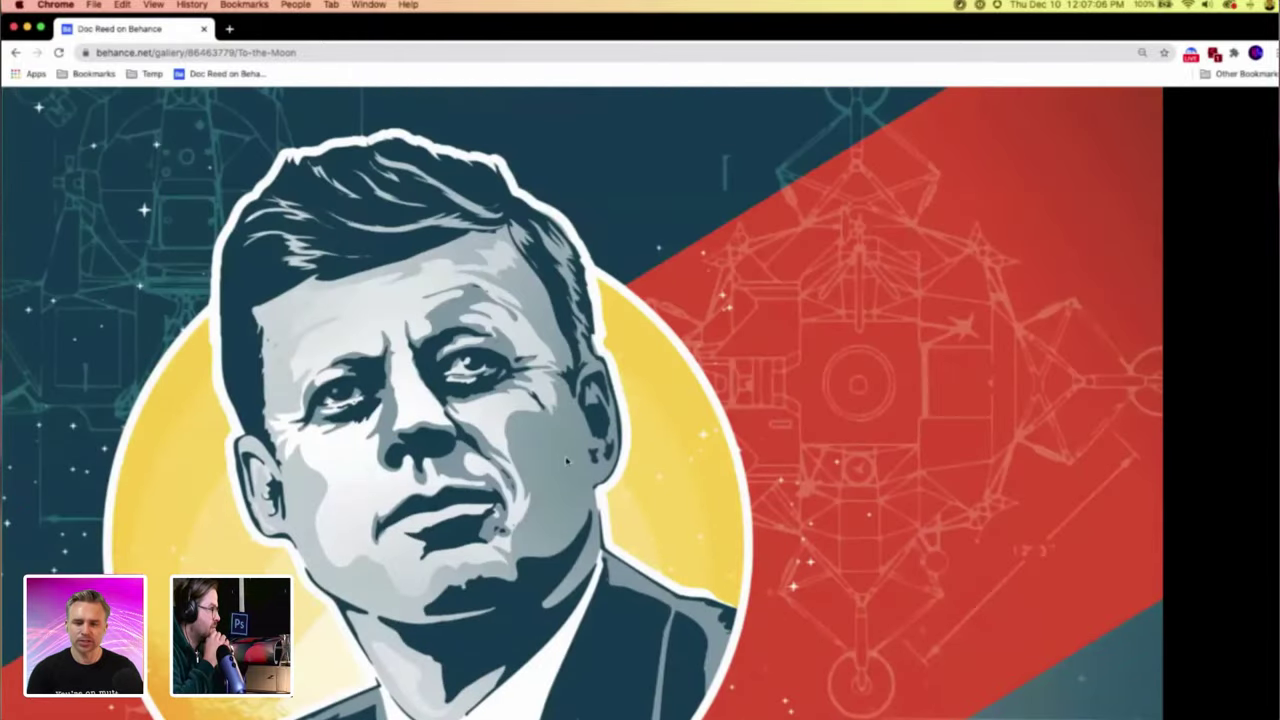
View the whole tall illustration fitted to the window and close the full-screen image view.
{"action": "left_click", "coordinate": [622, 421]}
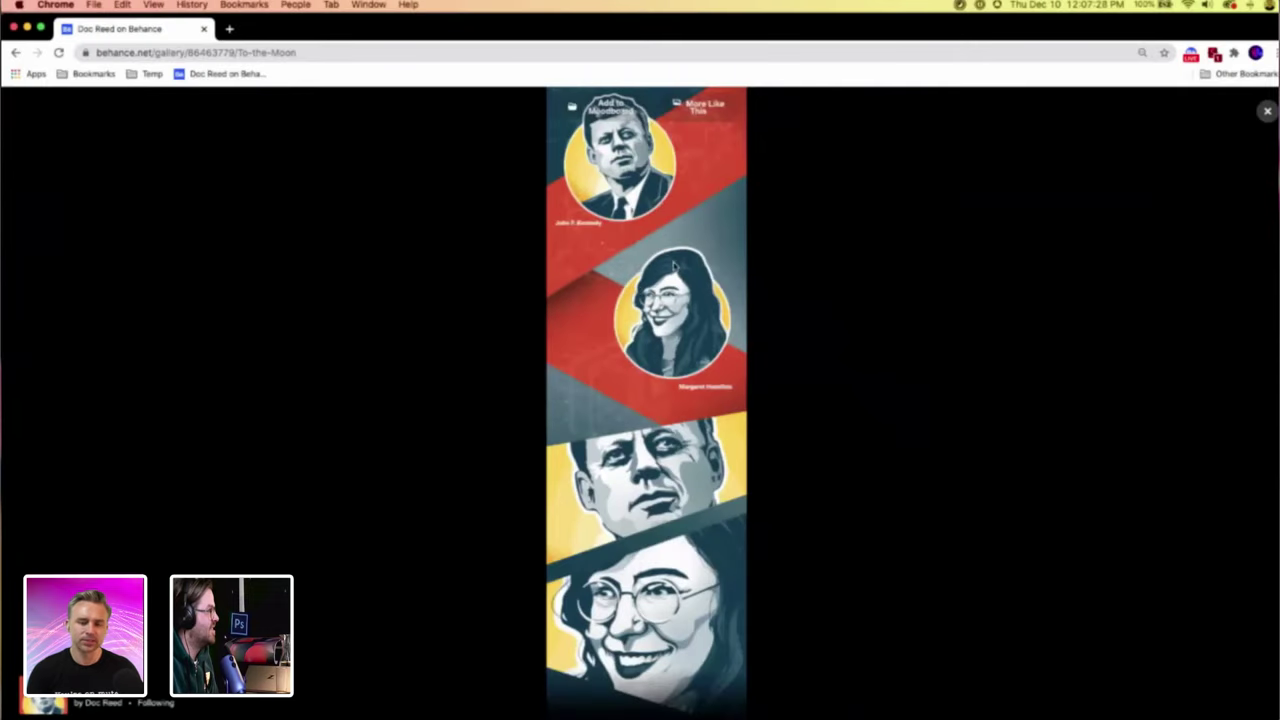
{"action": "left_click", "coordinate": [795, 274]}
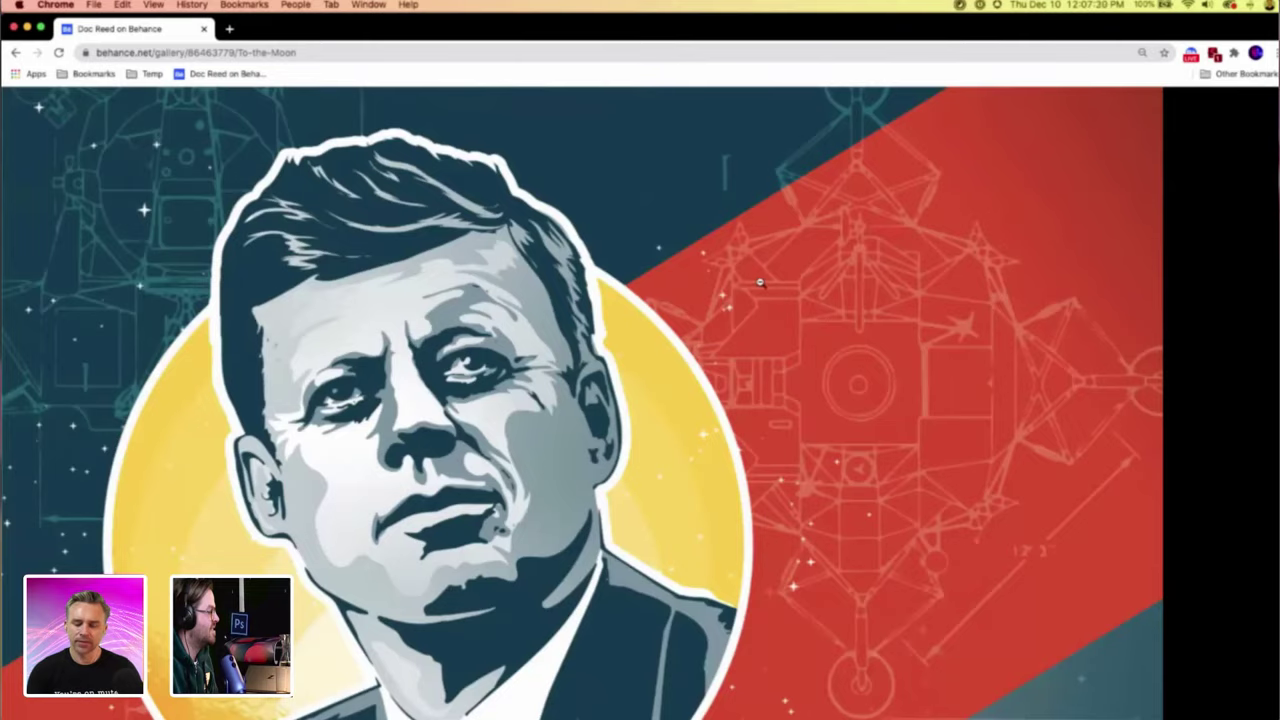
{"action": "left_click", "coordinate": [1214, 185]}
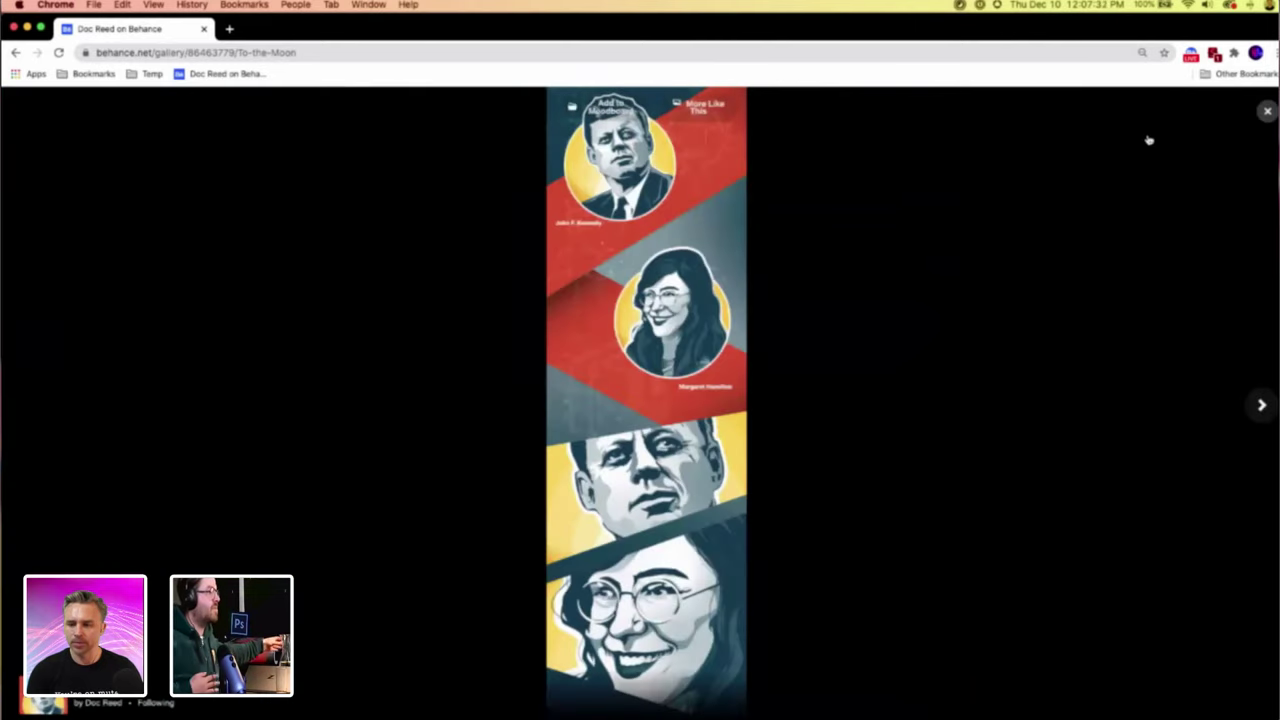
{"action": "left_click", "coordinate": [1268, 111]}
Look over the rest of the project, including the stage presentation photos and the paired portraits on red.
{"action": "scroll", "coordinate": [684, 264], "scroll_direction": "down", "scroll_amount": 8}
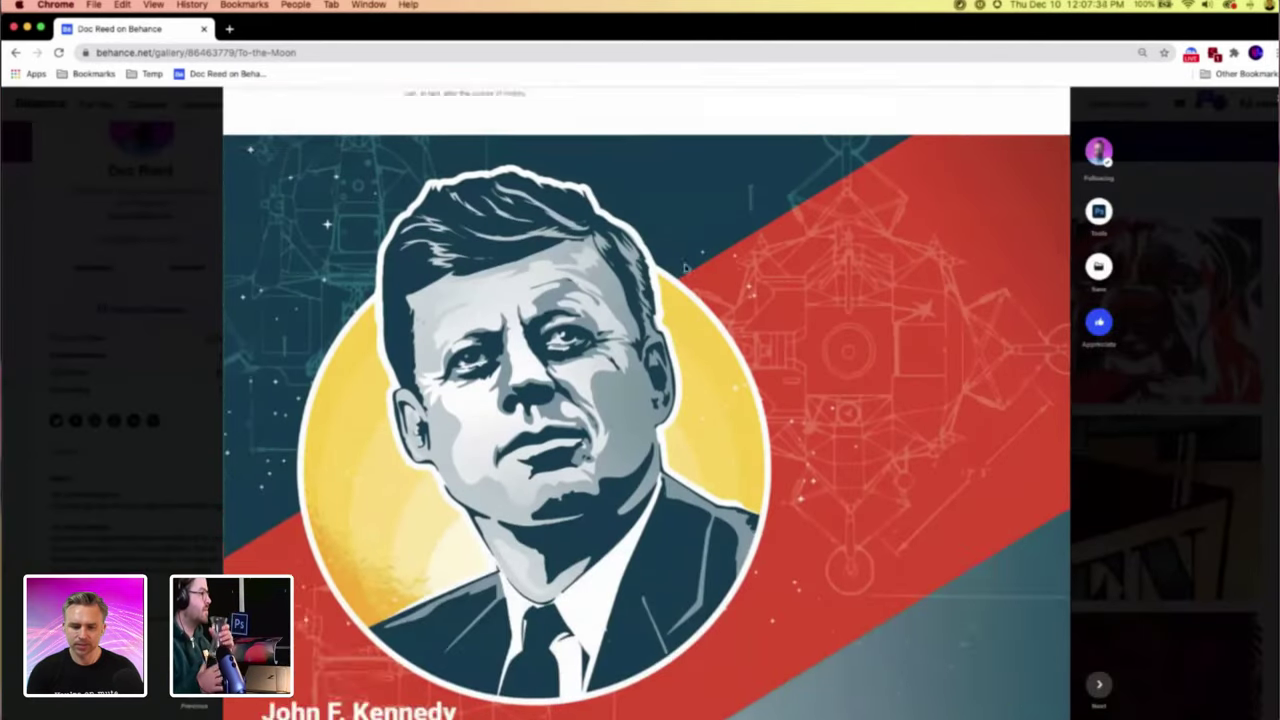
{"action": "scroll", "coordinate": [684, 264], "scroll_direction": "down", "scroll_amount": 10}
{"action": "scroll", "coordinate": [684, 266], "scroll_direction": "up", "scroll_amount": 5}
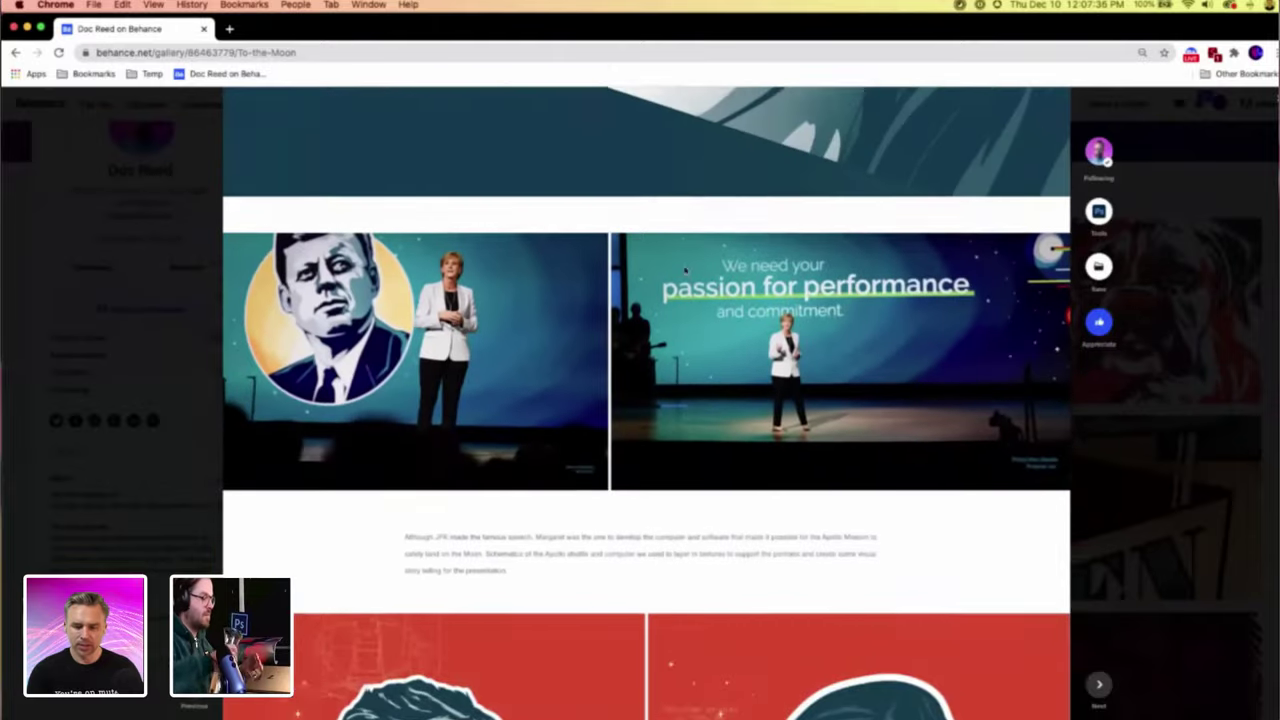
{"action": "scroll", "coordinate": [684, 266], "scroll_direction": "down", "scroll_amount": 1}
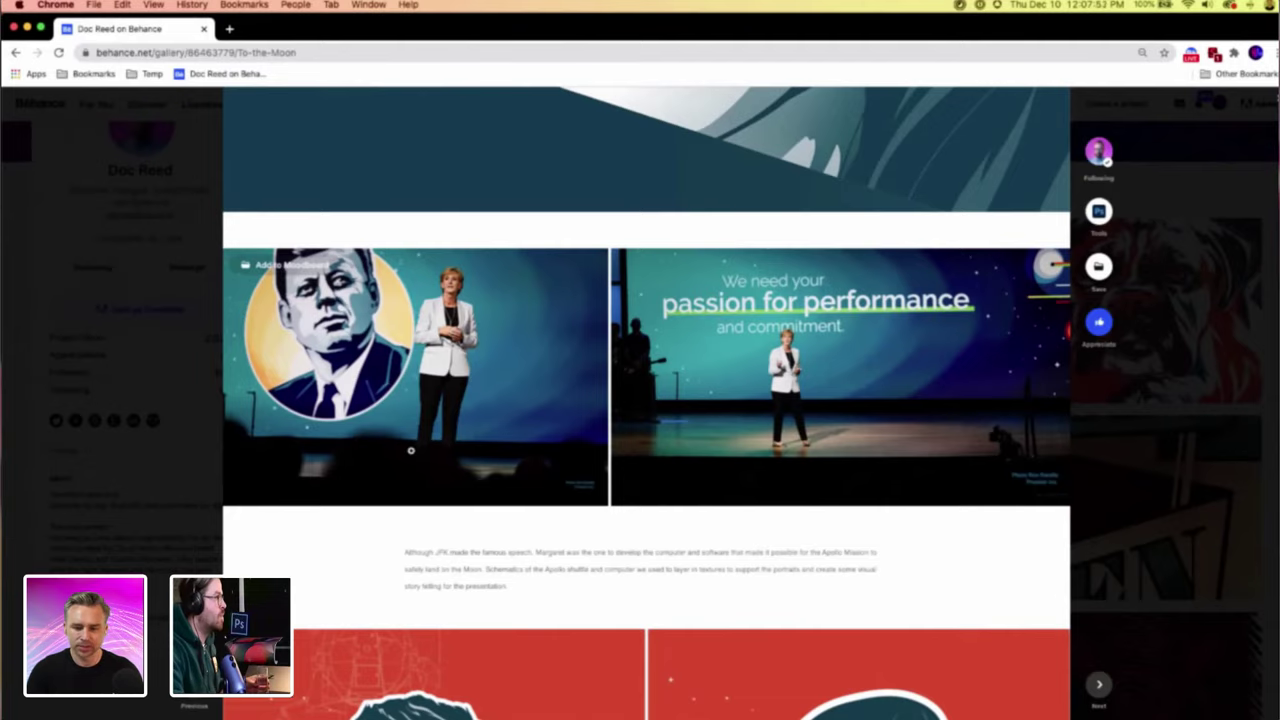
{"action": "scroll", "coordinate": [338, 361], "scroll_direction": "up", "scroll_amount": 4}
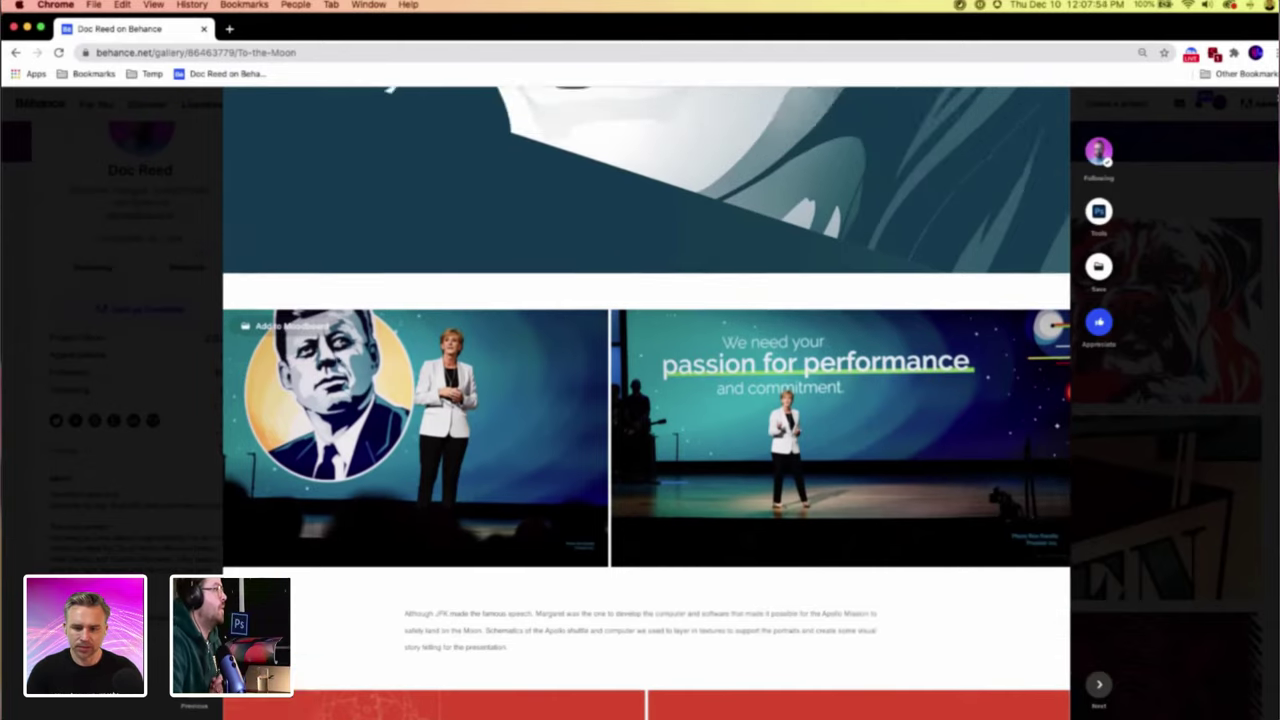
{"action": "scroll", "coordinate": [338, 361], "scroll_direction": "up", "scroll_amount": 6}
{"action": "scroll", "coordinate": [330, 320], "scroll_direction": "down", "scroll_amount": 10}
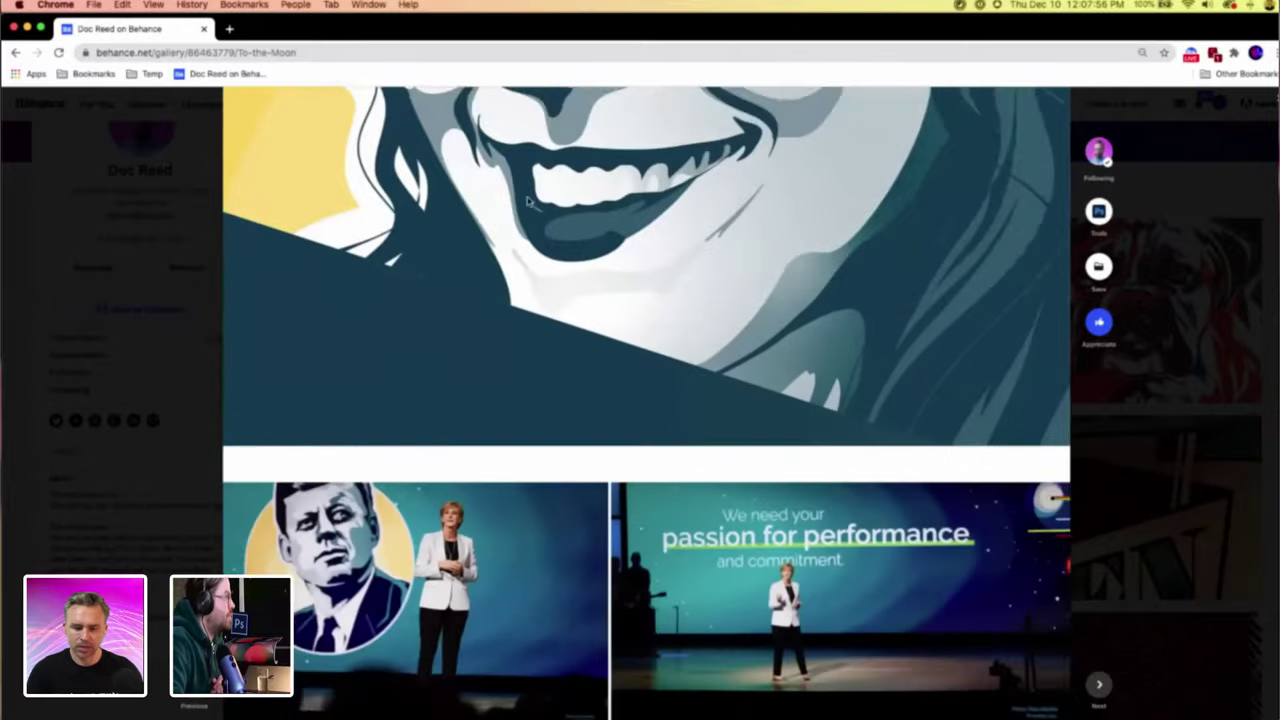
{"action": "scroll", "coordinate": [325, 300], "scroll_direction": "down", "scroll_amount": 8}
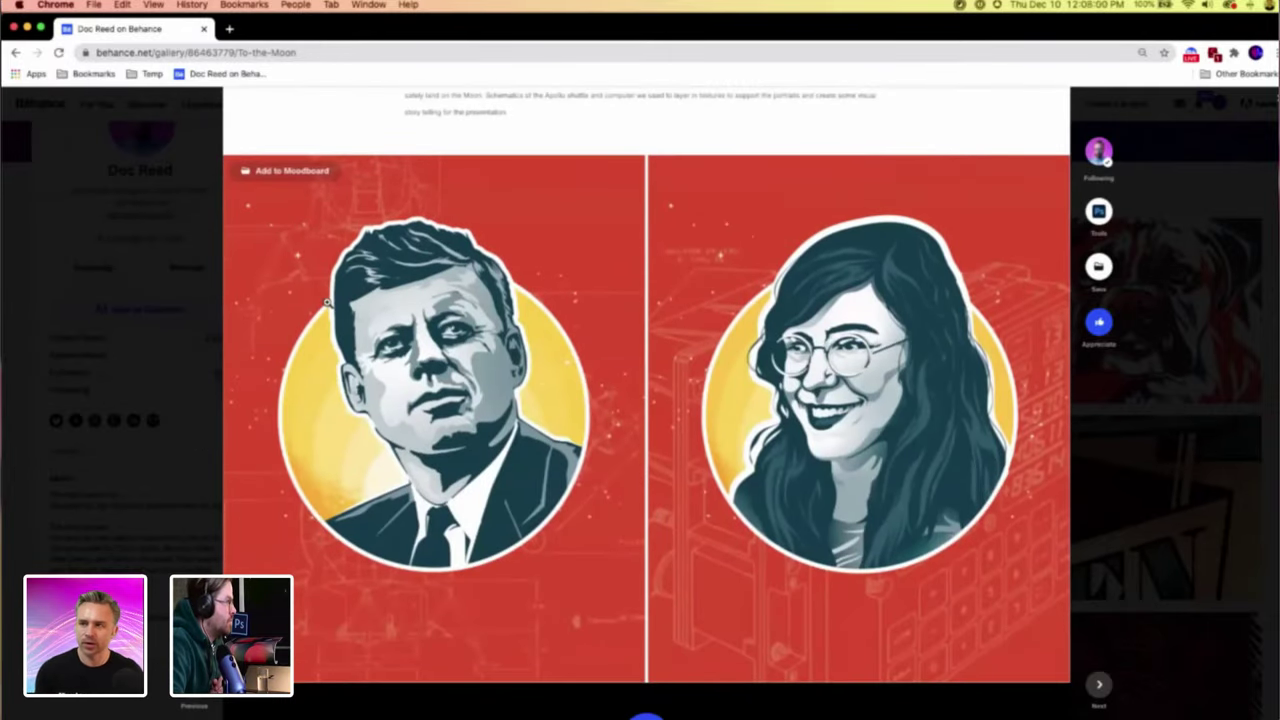
Appreciate the To the Moon project.
{"action": "scroll", "coordinate": [327, 302], "scroll_direction": "down", "scroll_amount": 2}
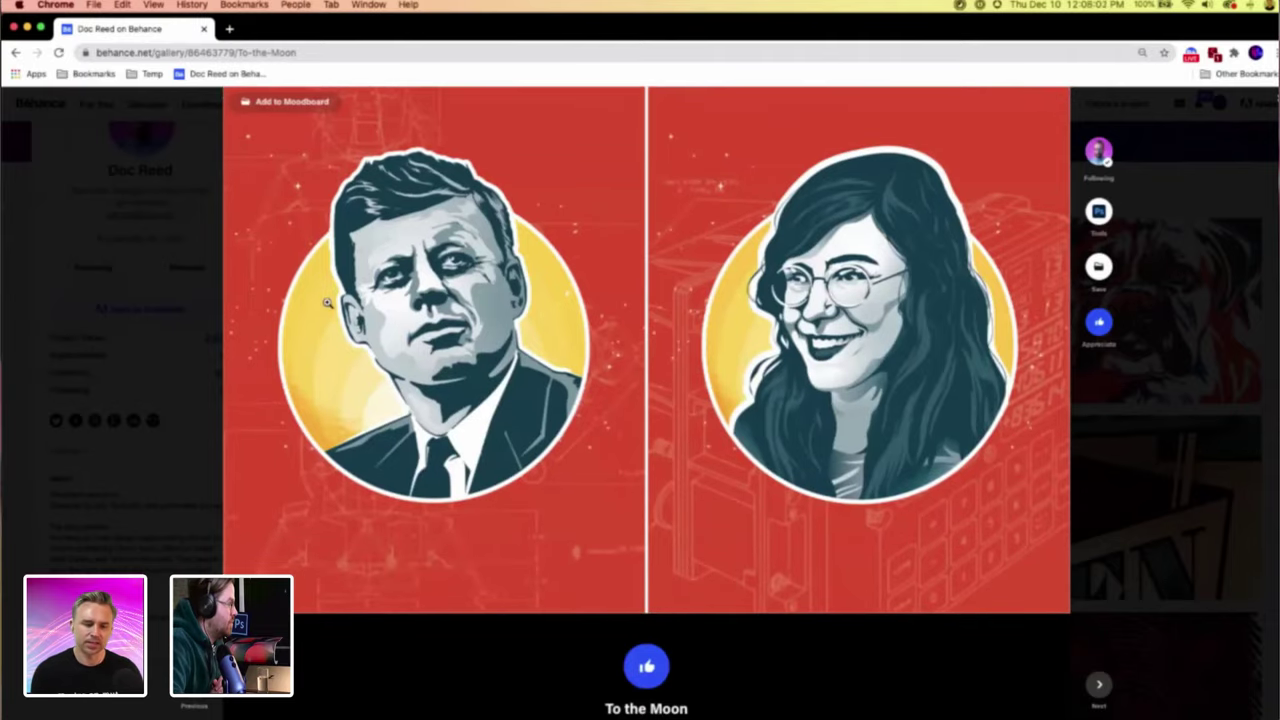
{"action": "scroll", "coordinate": [330, 305], "scroll_direction": "down", "scroll_amount": 3}
{"action": "left_click", "coordinate": [646, 553]}
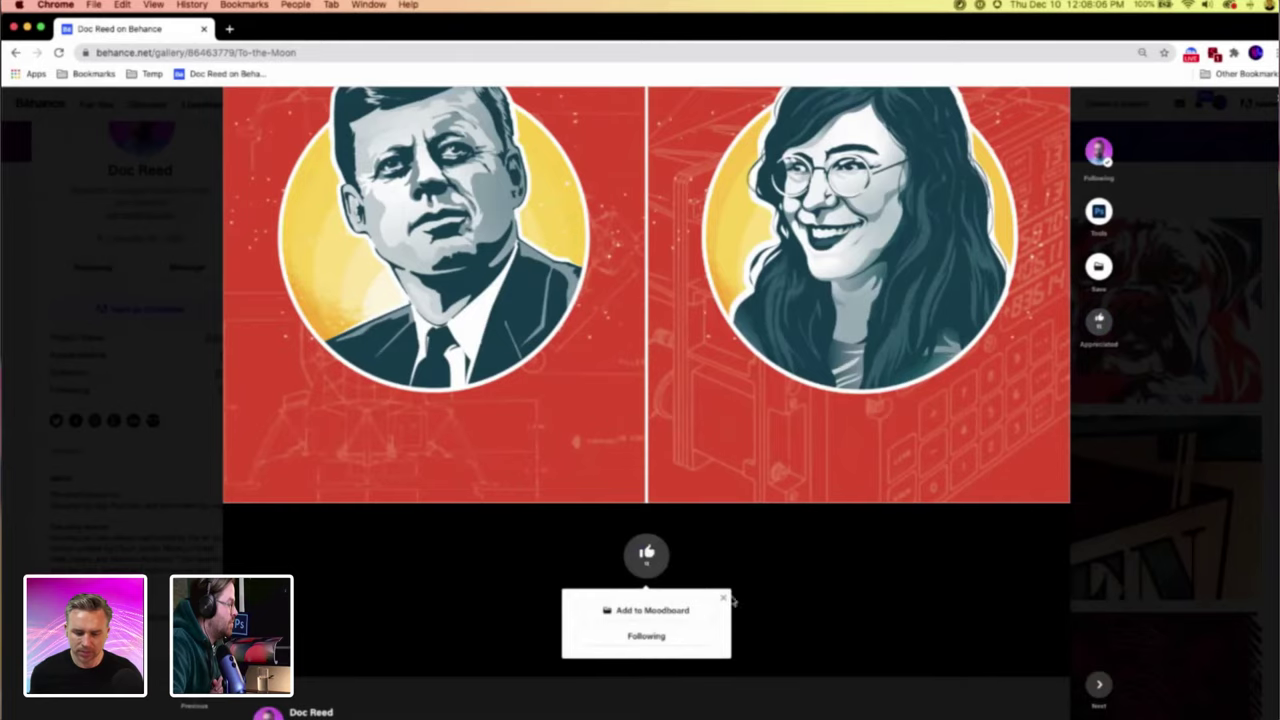
Post the comment "Looks amazing! Reviewing now in Artists Spotlight!" on the To the Moon project and return to the artist's portfolio.
{"action": "scroll", "coordinate": [677, 449], "scroll_direction": "up", "scroll_amount": 10}
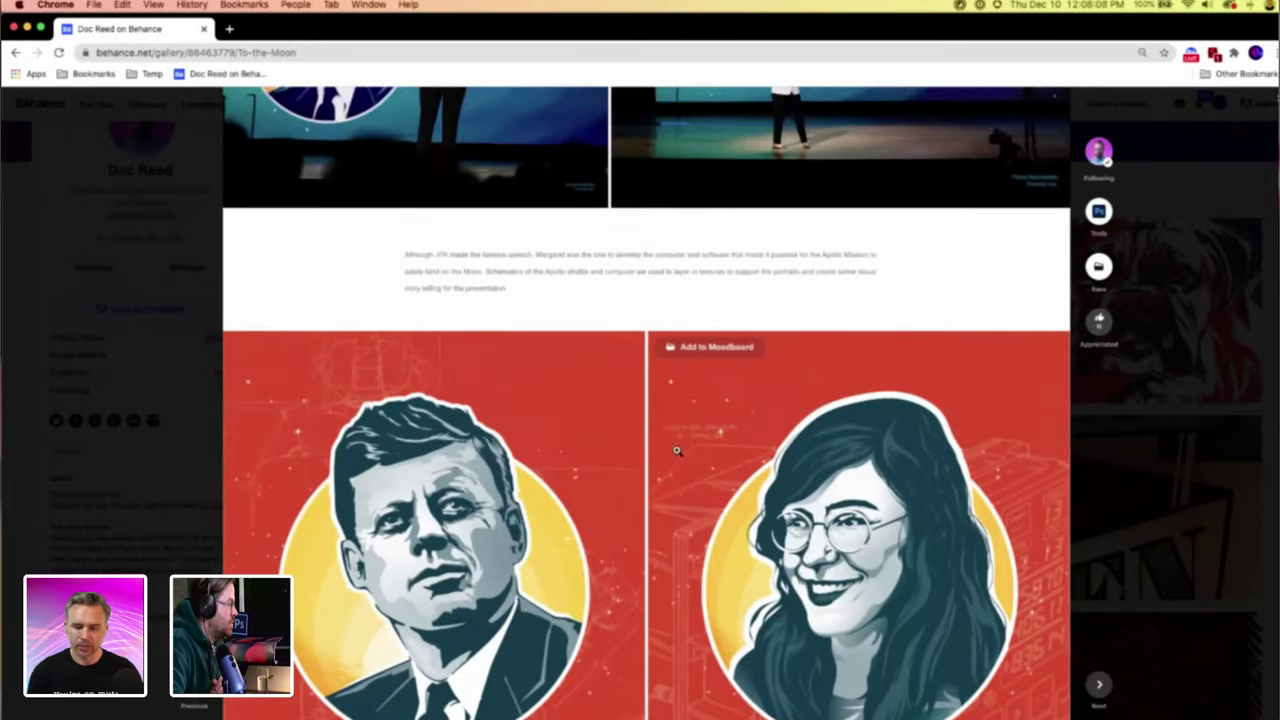
{"action": "scroll", "coordinate": [665, 450], "scroll_direction": "down", "scroll_amount": 15}
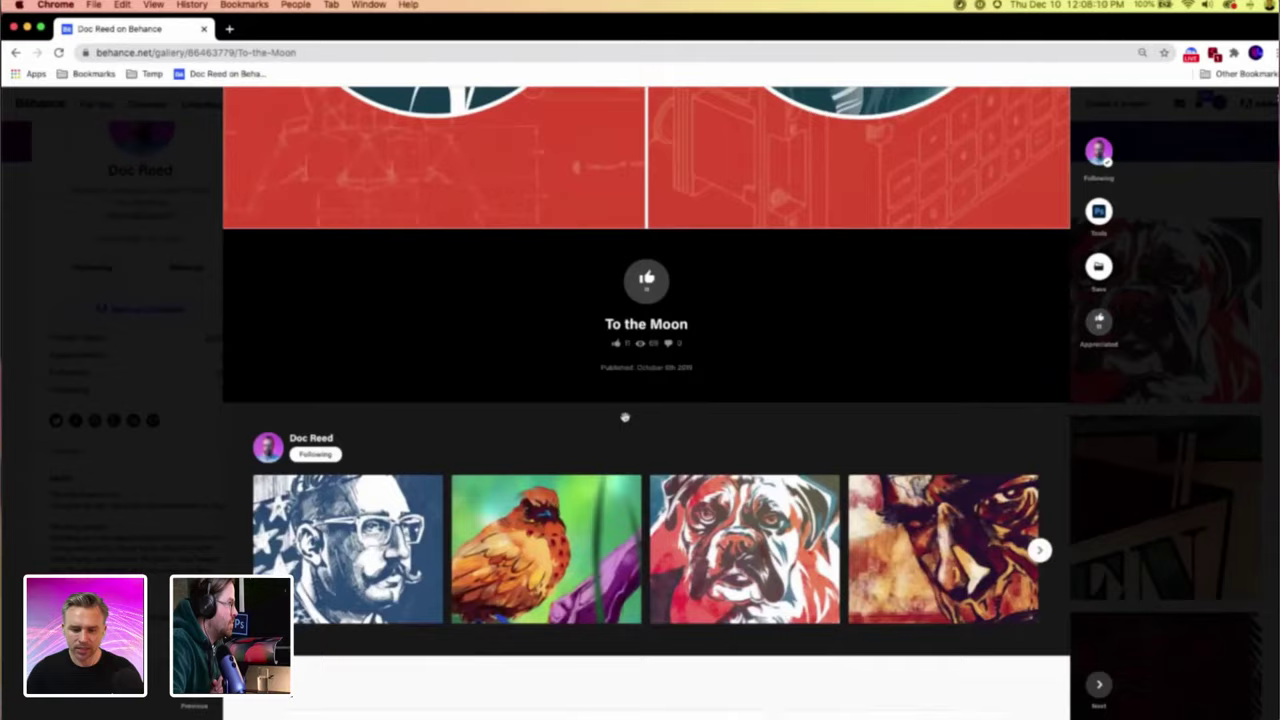
{"action": "scroll", "coordinate": [625, 417], "scroll_direction": "down", "scroll_amount": 3}
{"action": "left_click", "coordinate": [423, 591]}
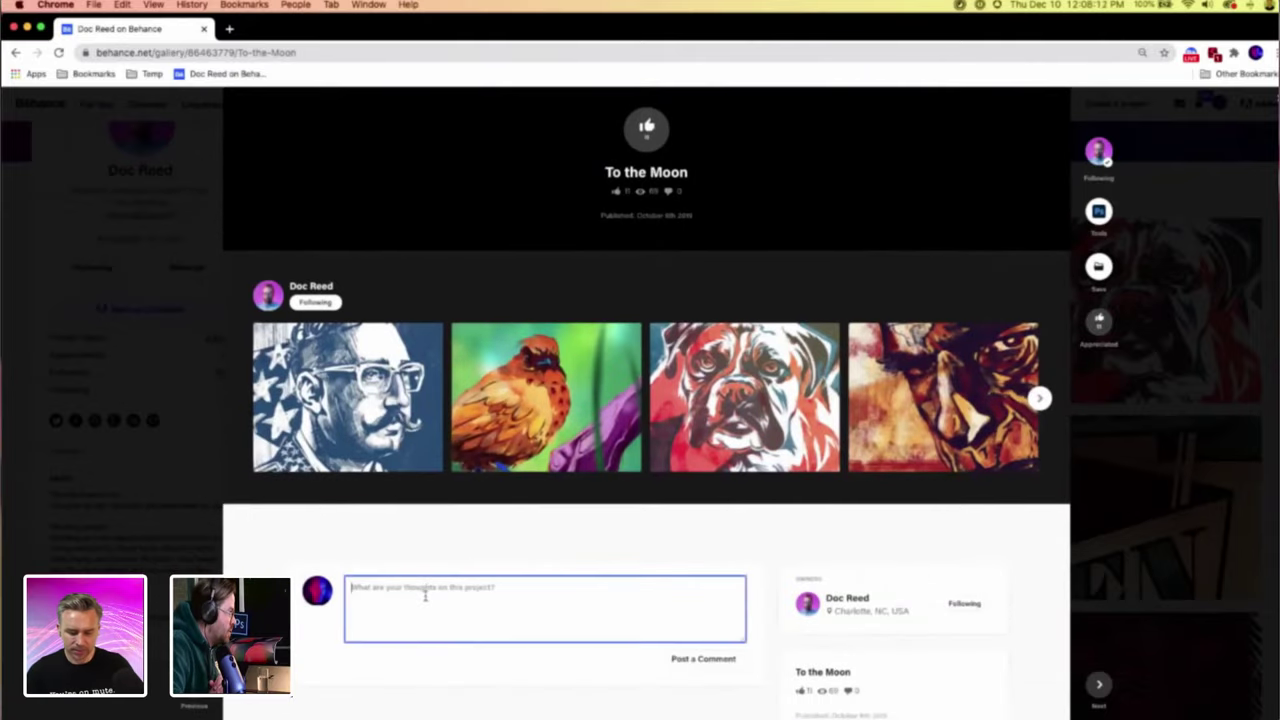
{"action": "type", "text": "Loiks a"}
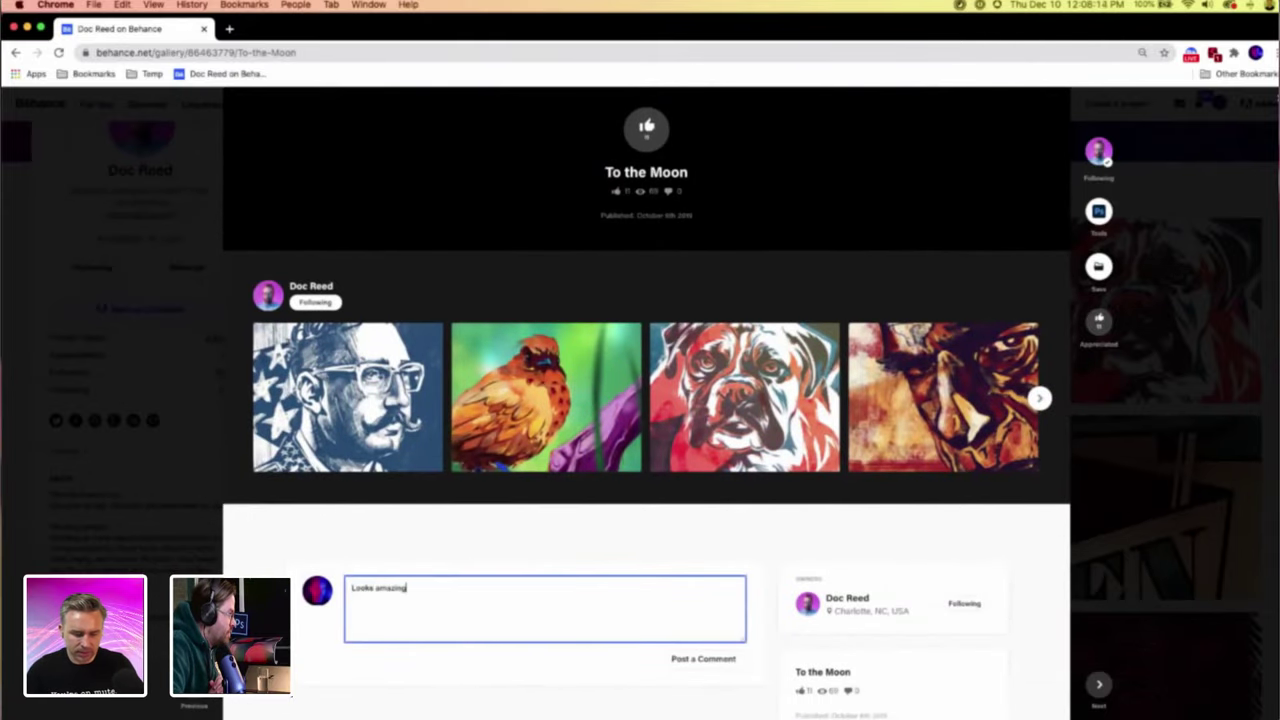
{"action": "type", "text": "mazing! Reviewing now"}
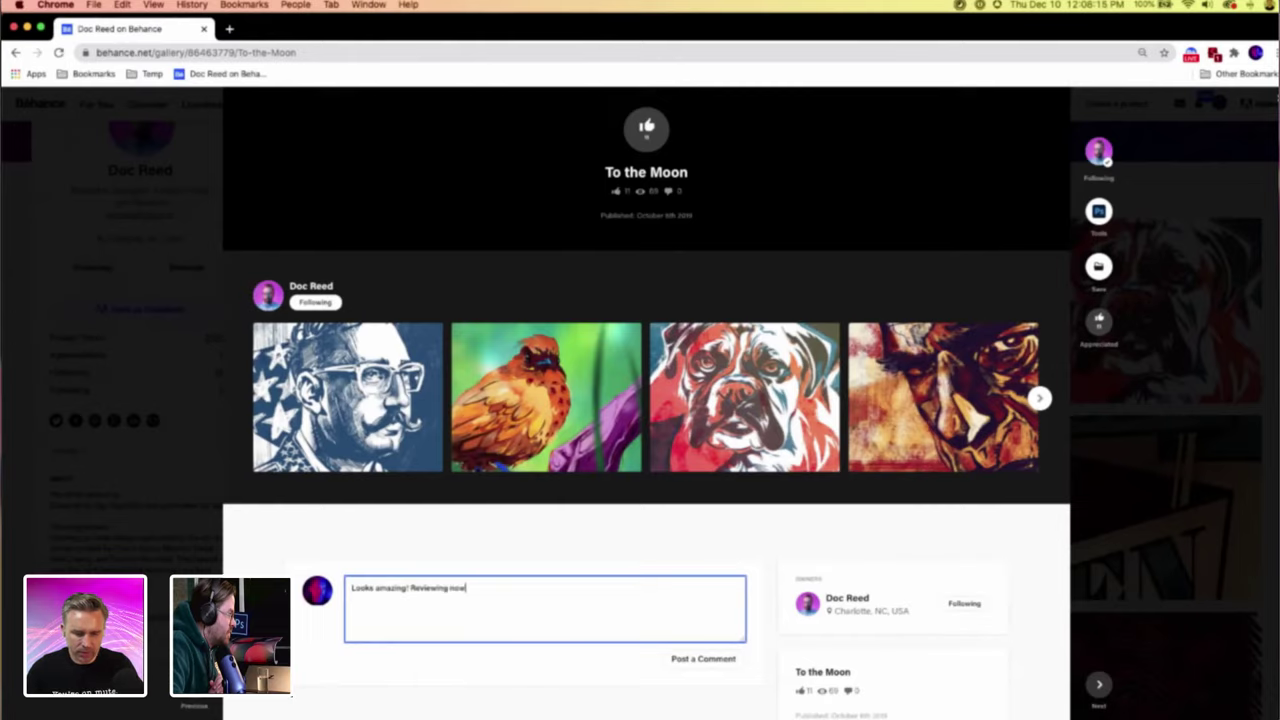
{"action": "type", "text": " in Artists Spotlight!"}
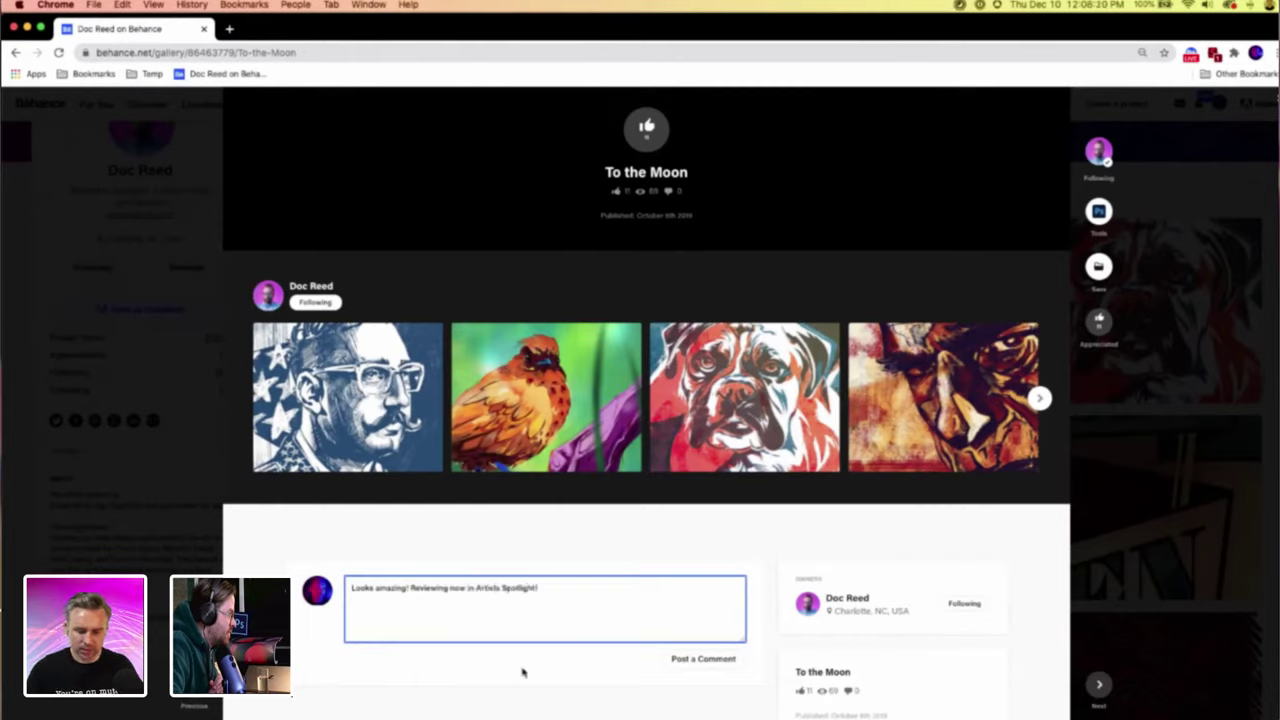
{"action": "left_click", "coordinate": [685, 659]}
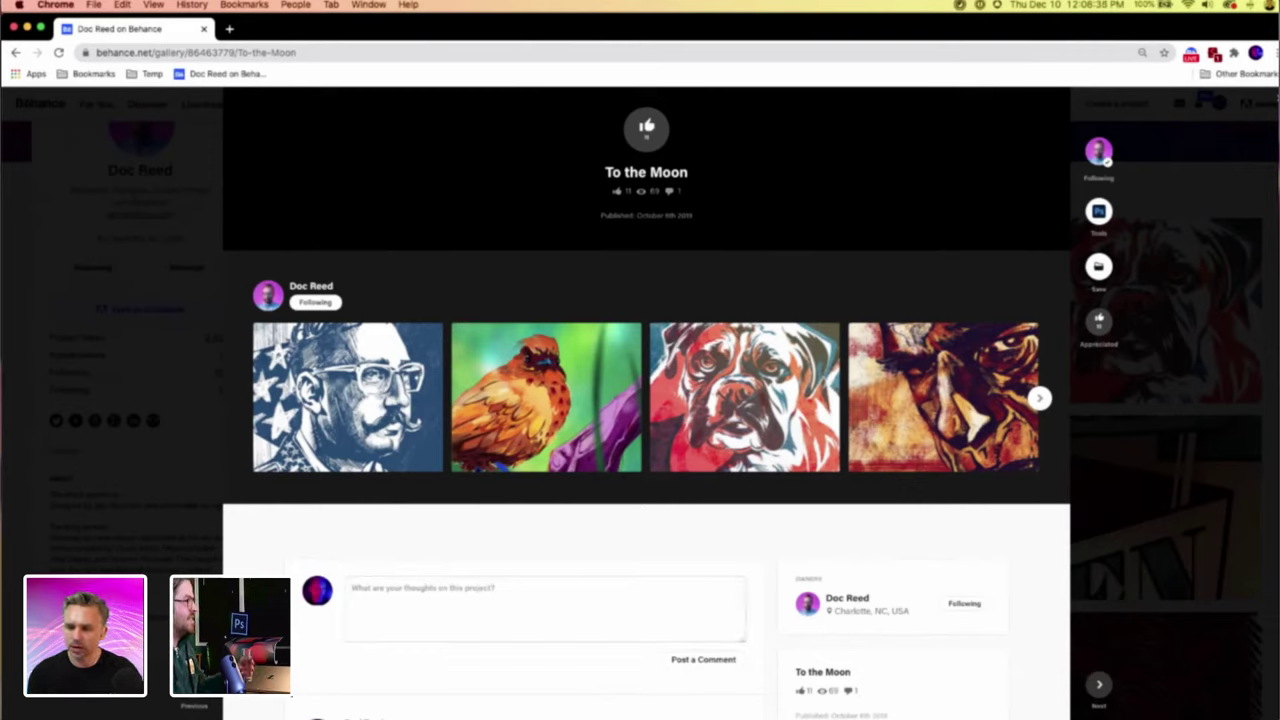
{"action": "key", "text": "Escape"}
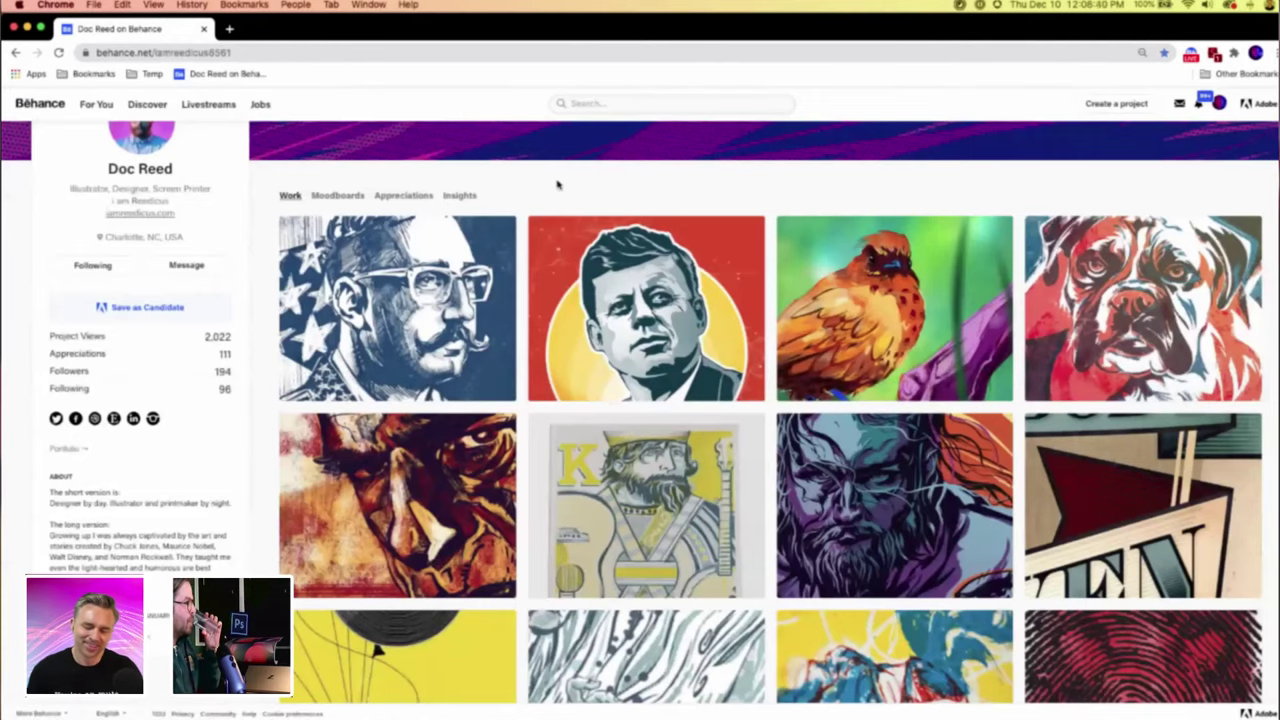
Open the Raising Cain project from the artist's portfolio and appreciate it.
{"action": "scroll", "coordinate": [875, 368], "scroll_direction": "down", "scroll_amount": 3}
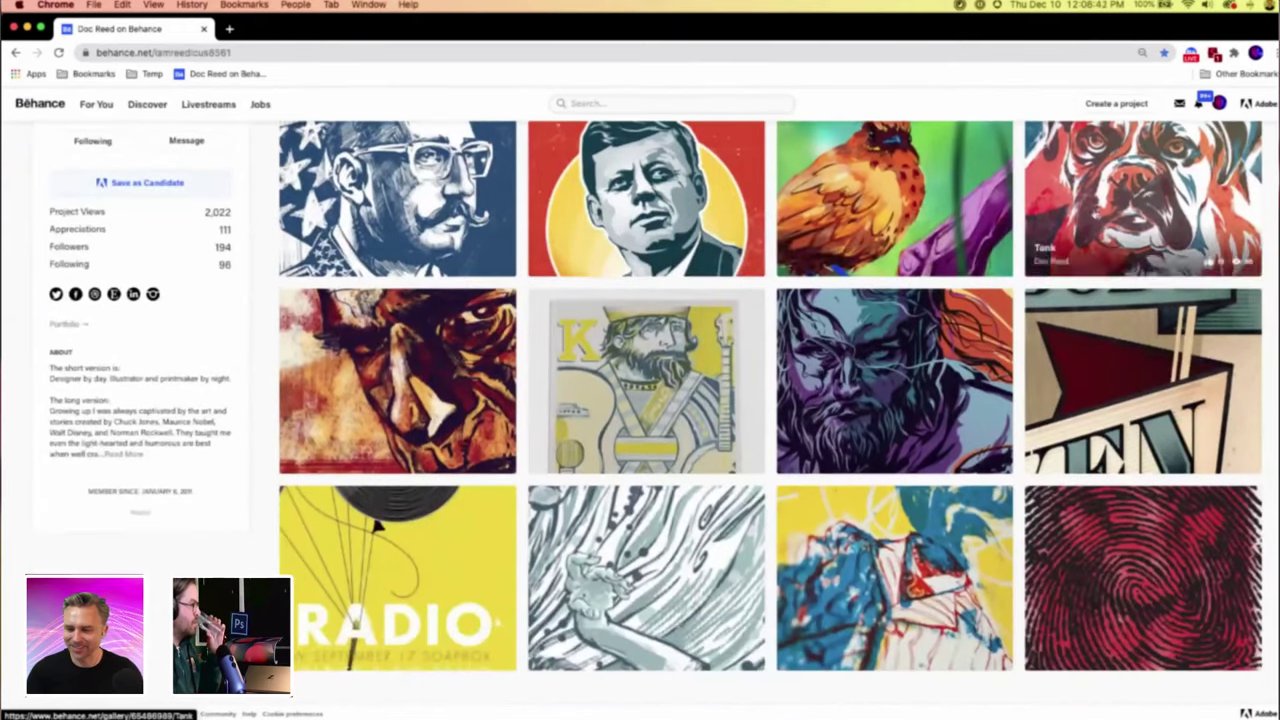
{"action": "left_click", "coordinate": [875, 368]}
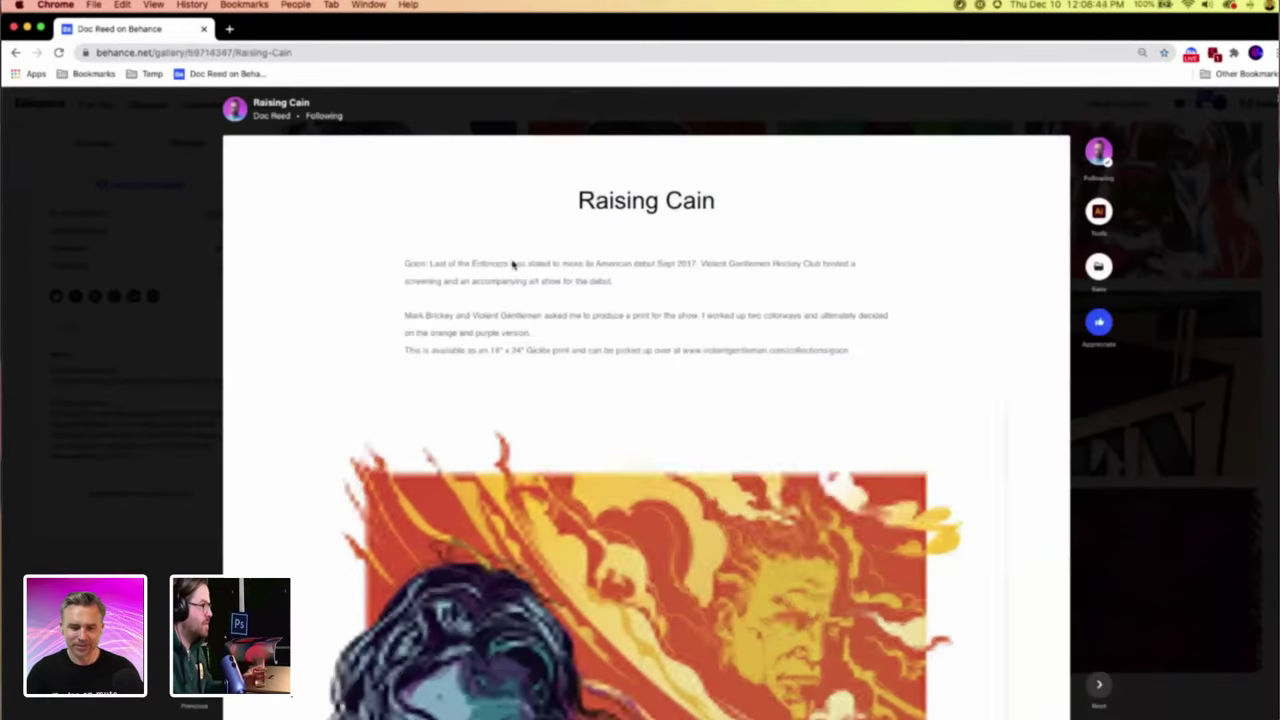
{"action": "scroll", "coordinate": [305, 300], "scroll_direction": "down", "scroll_amount": 5}
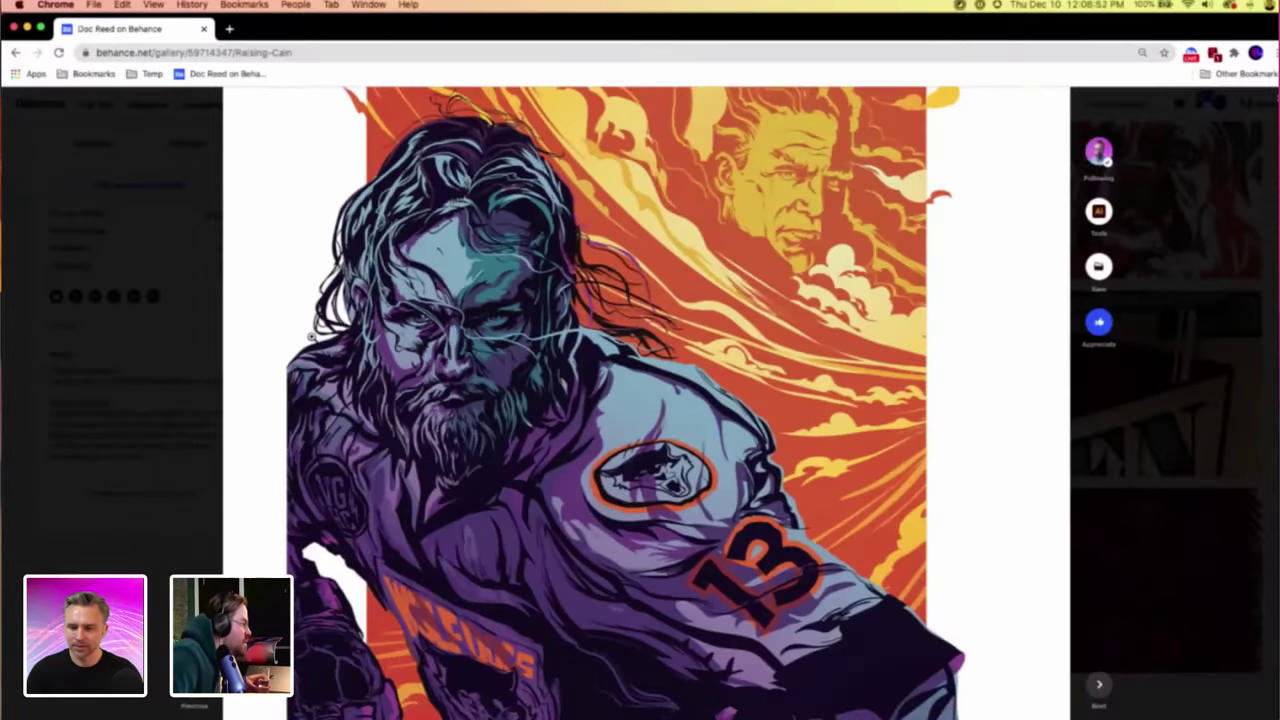
{"action": "left_click", "coordinate": [1099, 321]}
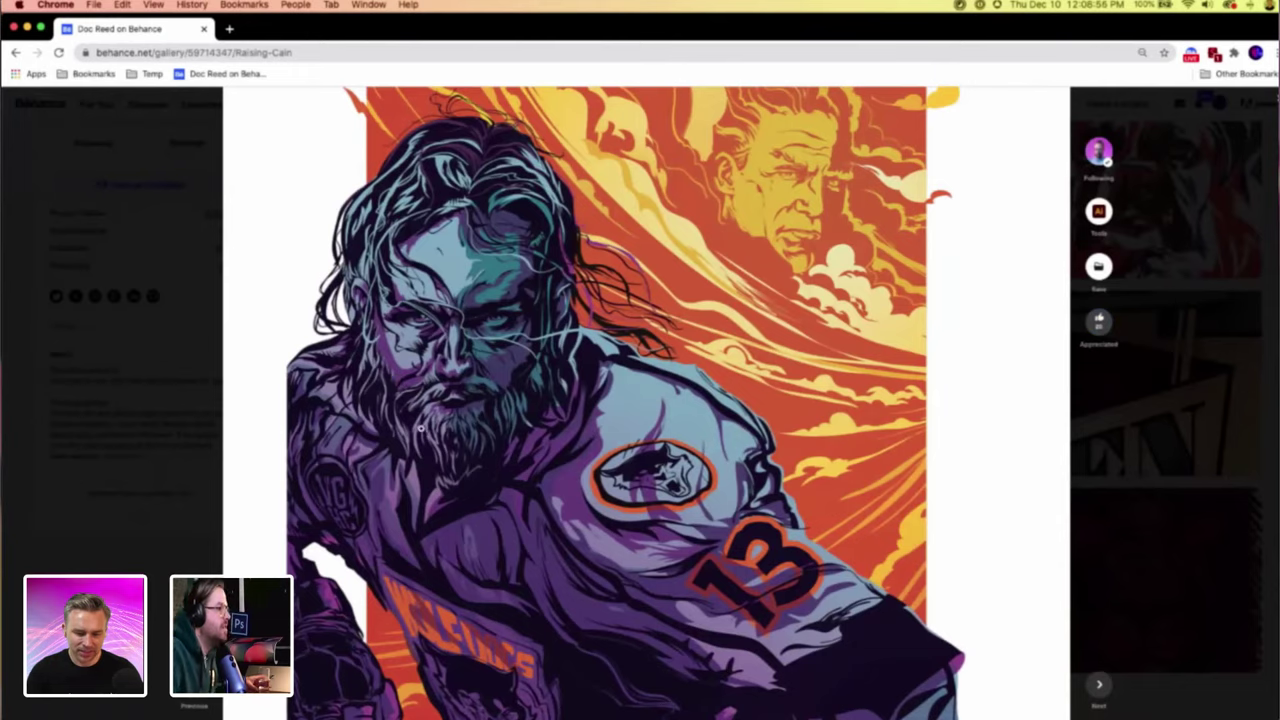
Examine Raising Cain's two colorways, detail crops and framed print mockup, revisit the teal version, and close the project.
{"action": "scroll", "coordinate": [421, 428], "scroll_direction": "down", "scroll_amount": 2}
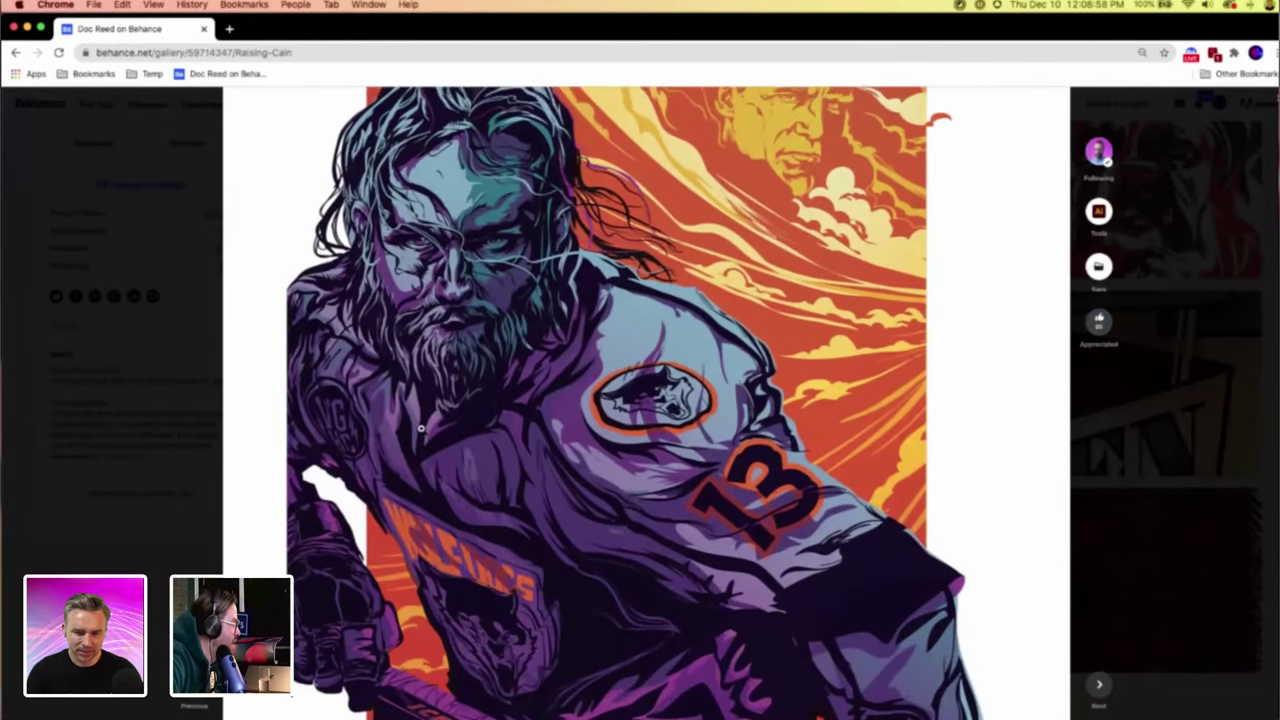
{"action": "scroll", "coordinate": [421, 428], "scroll_direction": "down", "scroll_amount": 6}
{"action": "scroll", "coordinate": [421, 428], "scroll_direction": "down", "scroll_amount": 5}
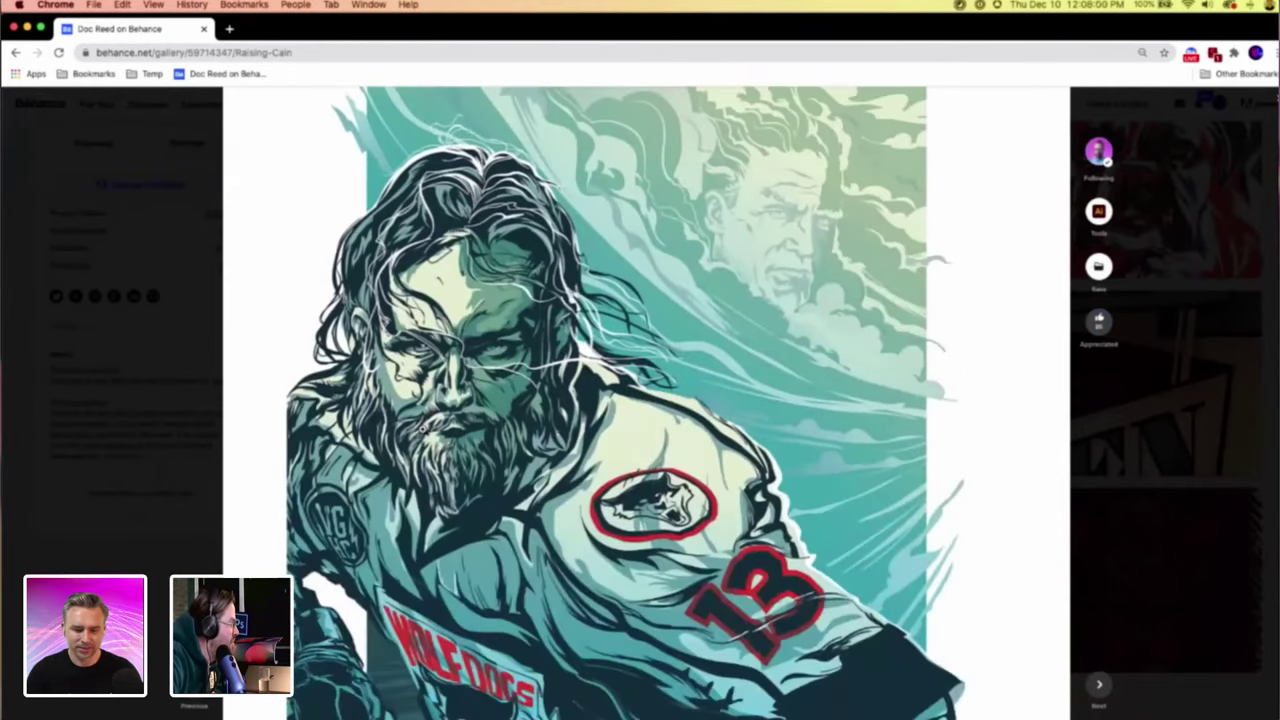
{"action": "scroll", "coordinate": [421, 428], "scroll_direction": "down", "scroll_amount": 1}
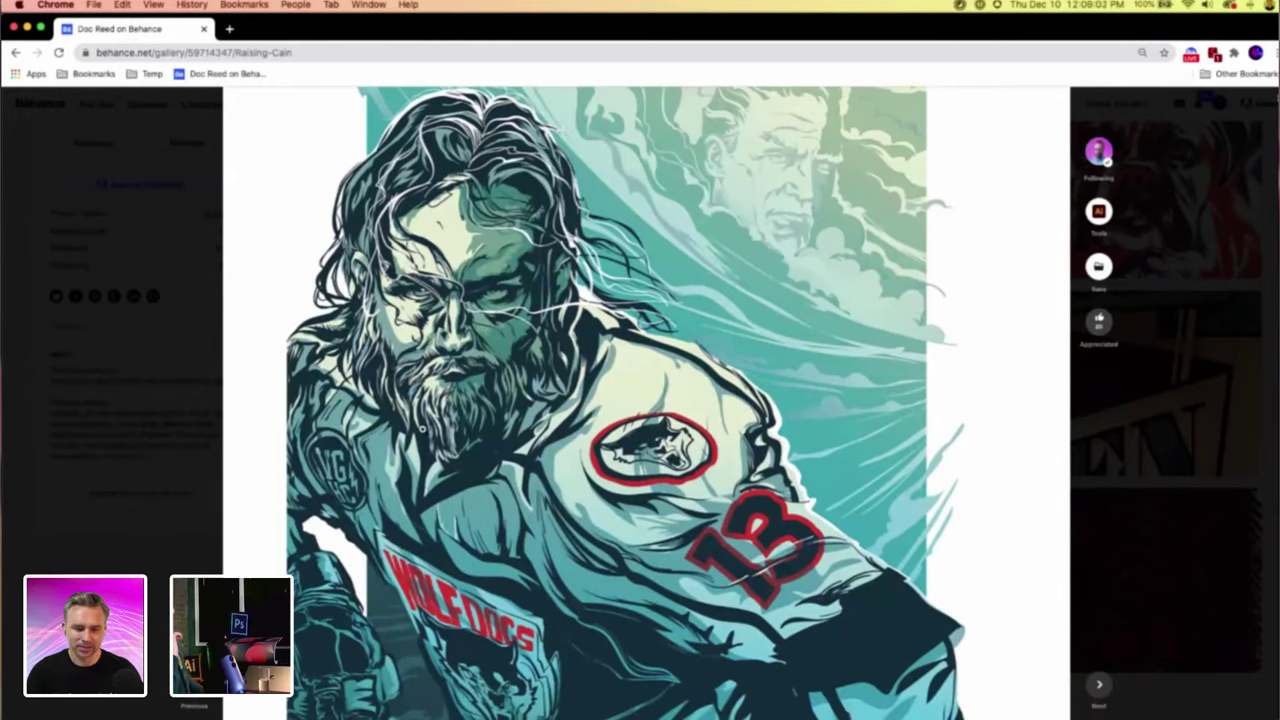
{"action": "scroll", "coordinate": [421, 428], "scroll_direction": "down", "scroll_amount": 12}
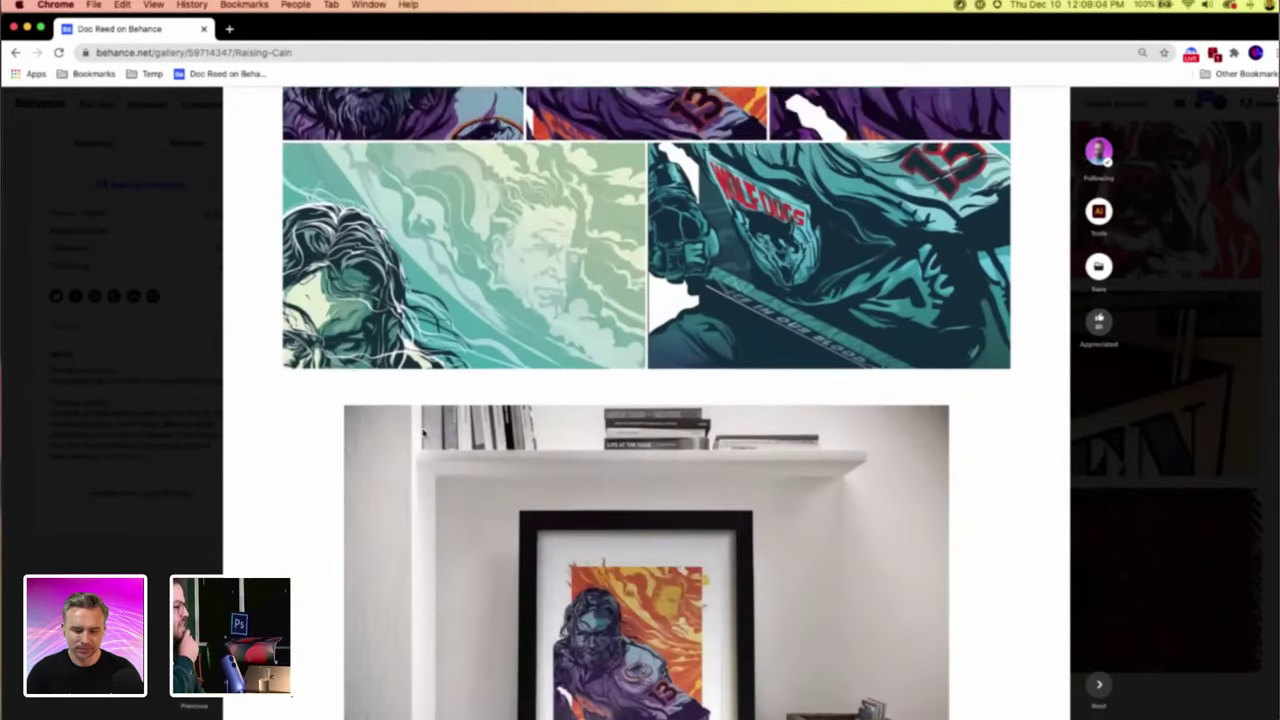
{"action": "scroll", "coordinate": [423, 432], "scroll_direction": "down", "scroll_amount": 3}
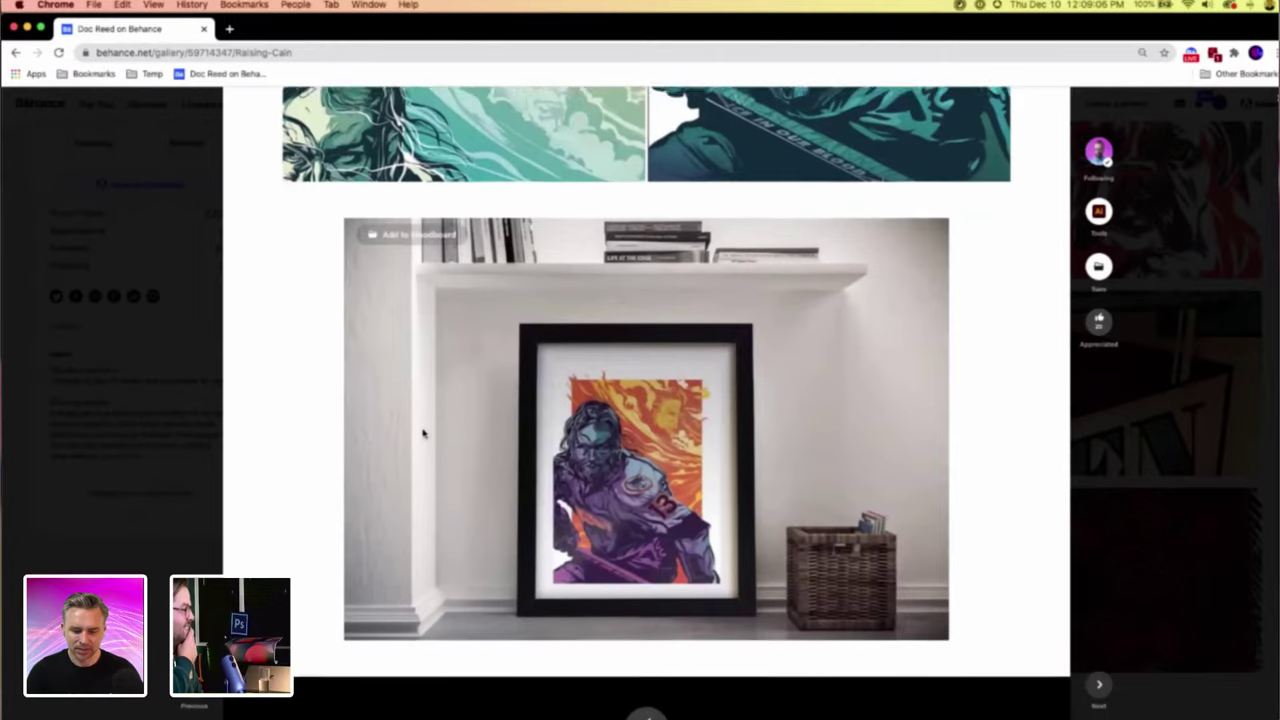
{"action": "scroll", "coordinate": [423, 432], "scroll_direction": "down", "scroll_amount": 3}
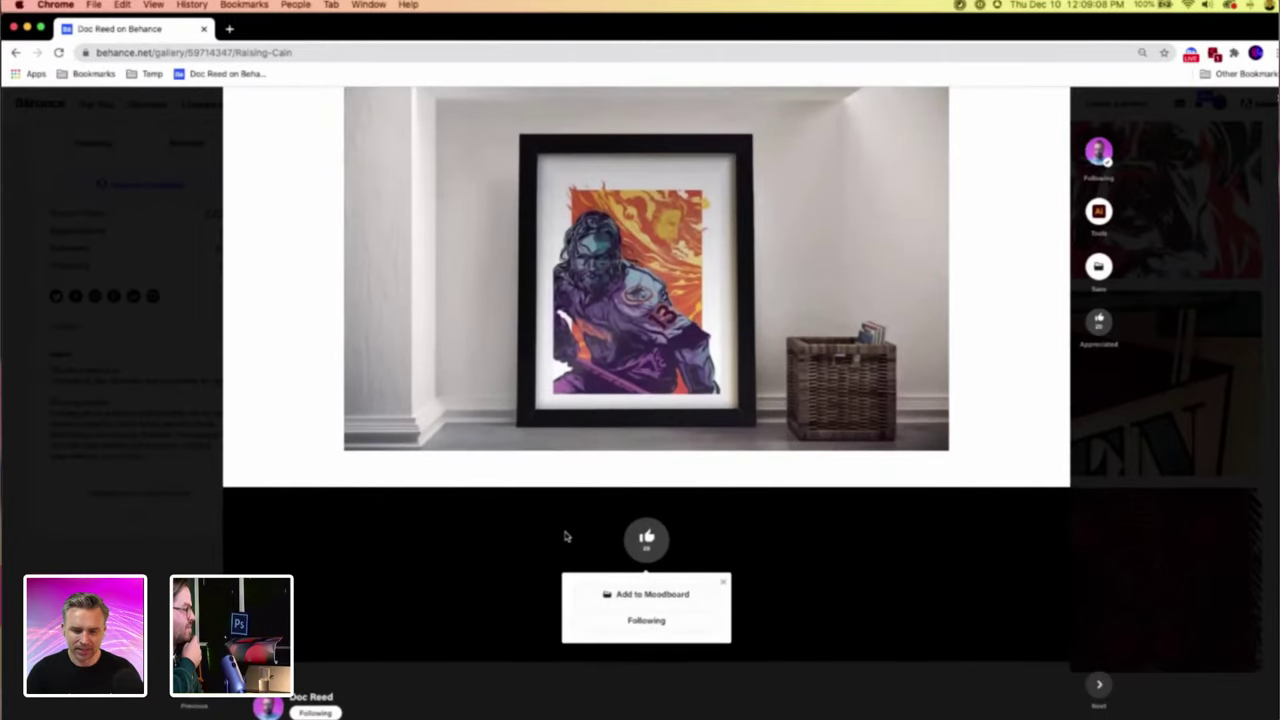
{"action": "scroll", "coordinate": [565, 536], "scroll_direction": "up", "scroll_amount": 3}
{"action": "scroll", "coordinate": [562, 528], "scroll_direction": "up", "scroll_amount": 15}
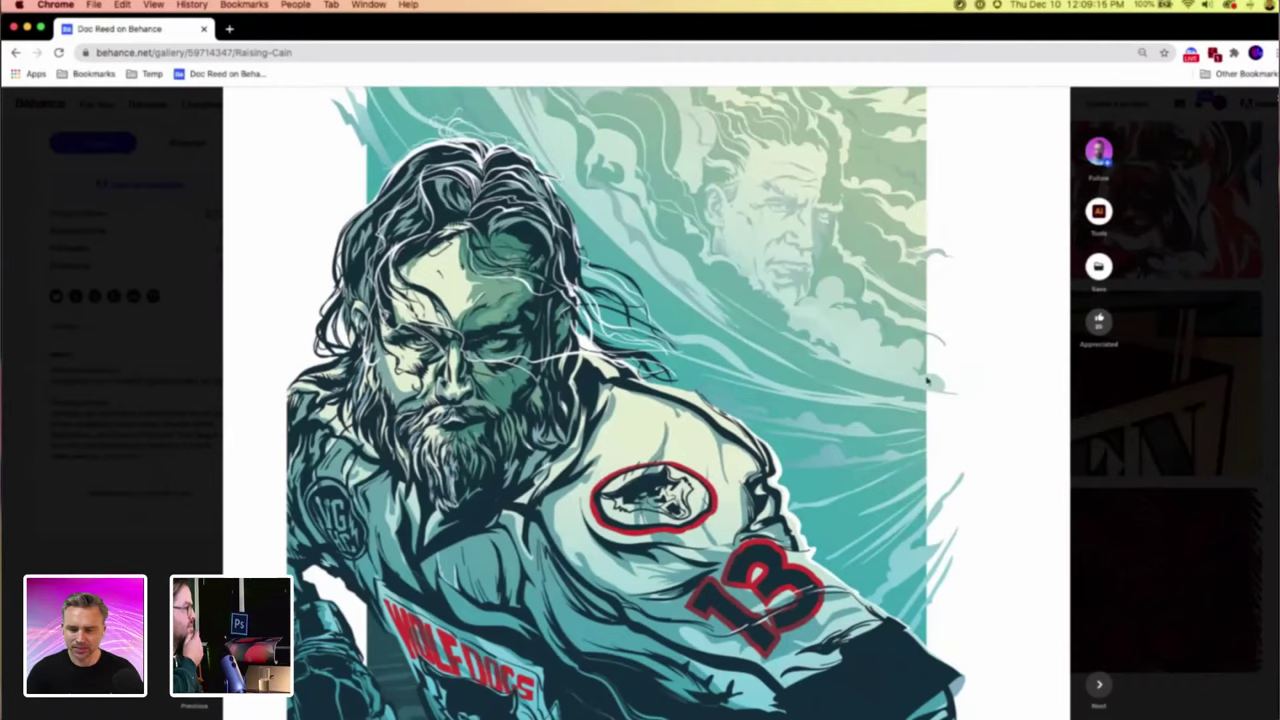
{"action": "left_click", "coordinate": [1160, 453]}
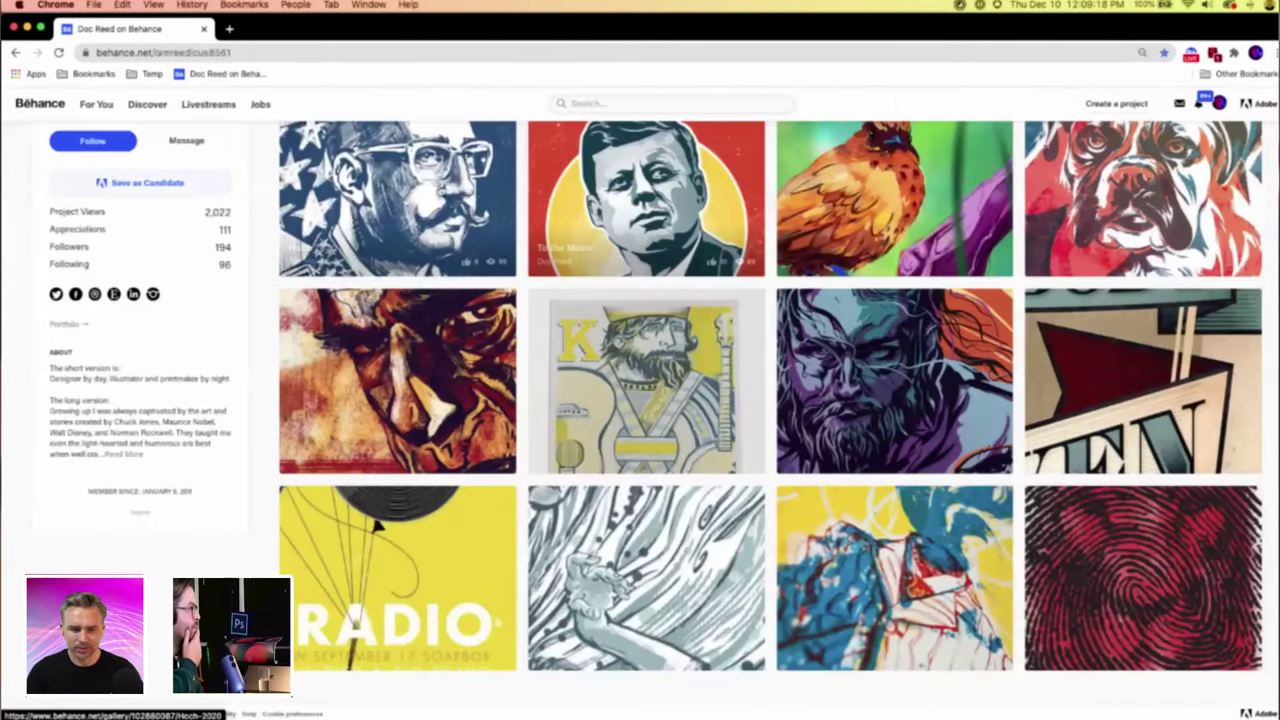
Open the Hoch 2020 project and examine its campaign colors and pencil portrait sketches.
{"action": "left_click", "coordinate": [439, 185]}
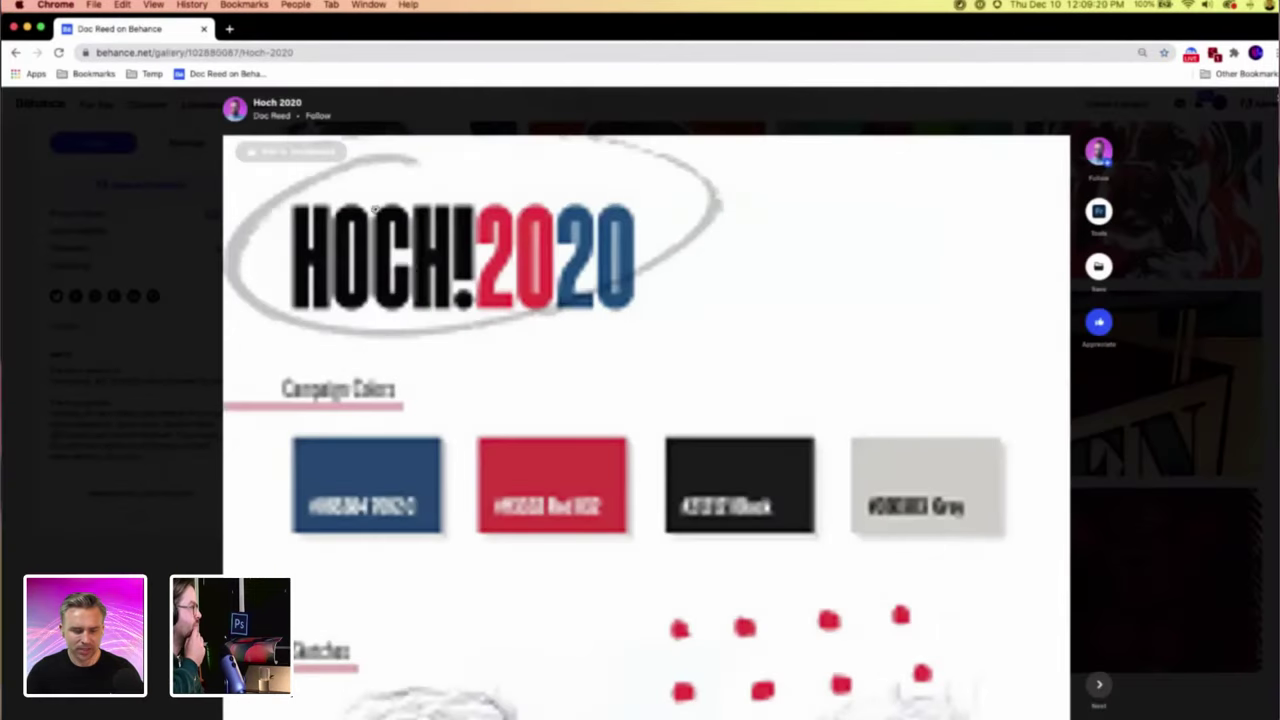
{"action": "scroll", "coordinate": [558, 333], "scroll_direction": "down", "scroll_amount": 2}
{"action": "scroll", "coordinate": [558, 333], "scroll_direction": "up", "scroll_amount": 1}
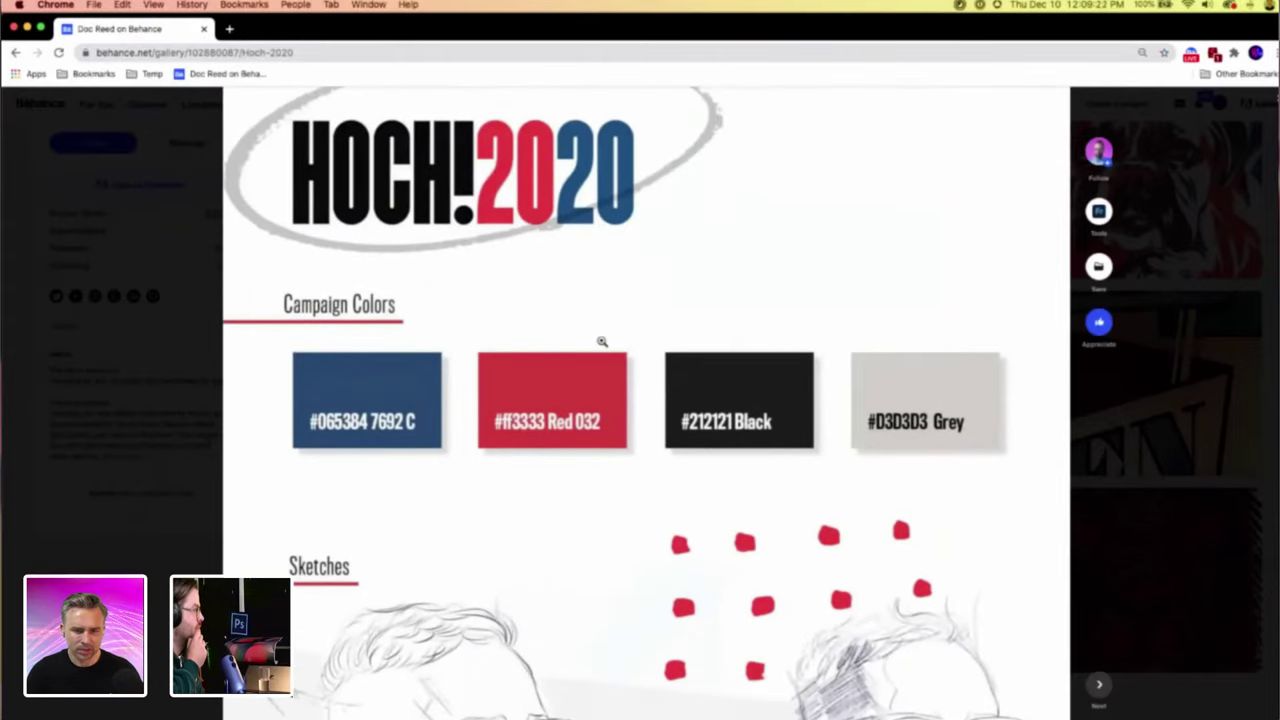
{"action": "scroll", "coordinate": [602, 341], "scroll_direction": "down", "scroll_amount": 6}
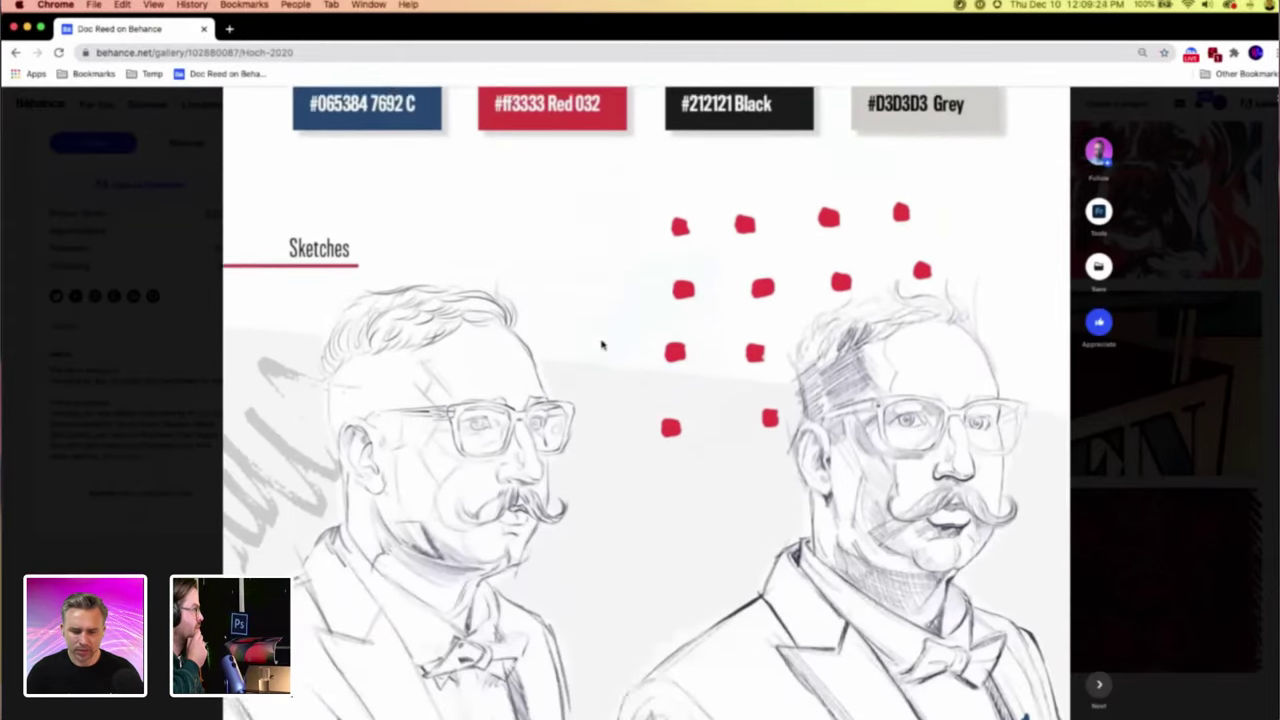
{"action": "scroll", "coordinate": [602, 344], "scroll_direction": "down", "scroll_amount": 3}
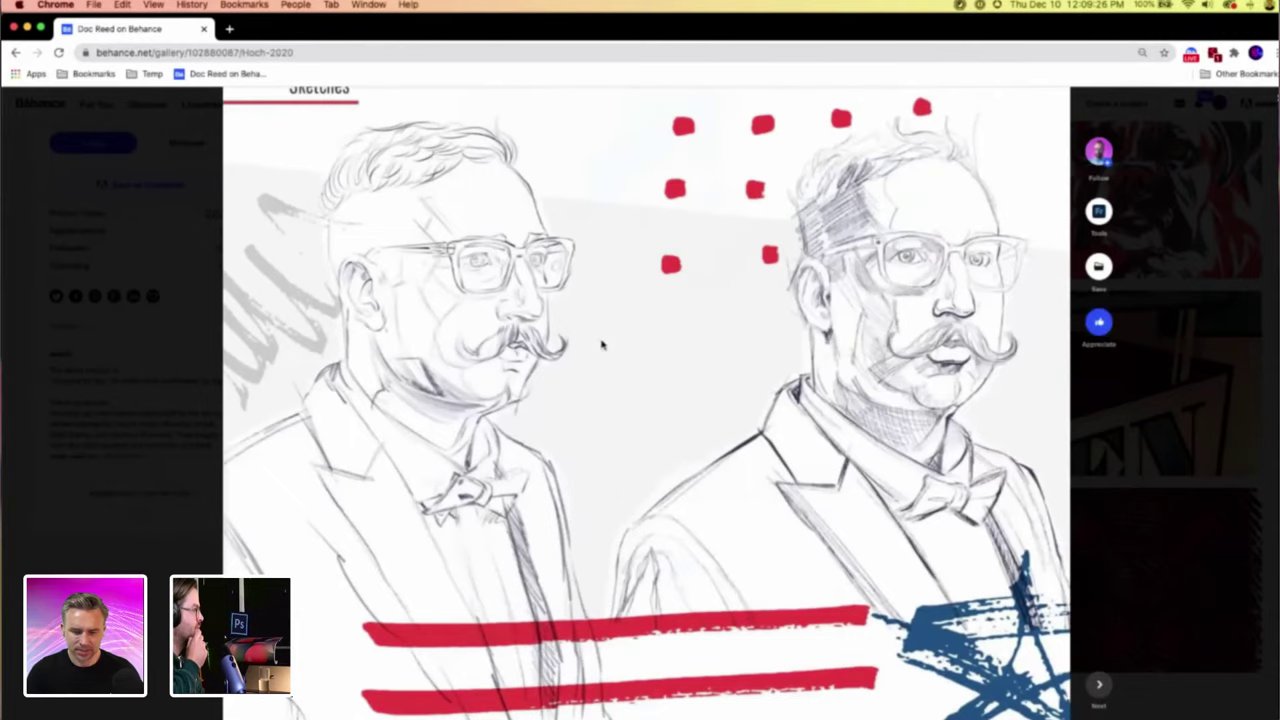
{"action": "scroll", "coordinate": [602, 344], "scroll_direction": "down", "scroll_amount": 2}
{"action": "scroll", "coordinate": [602, 344], "scroll_direction": "down", "scroll_amount": 3}
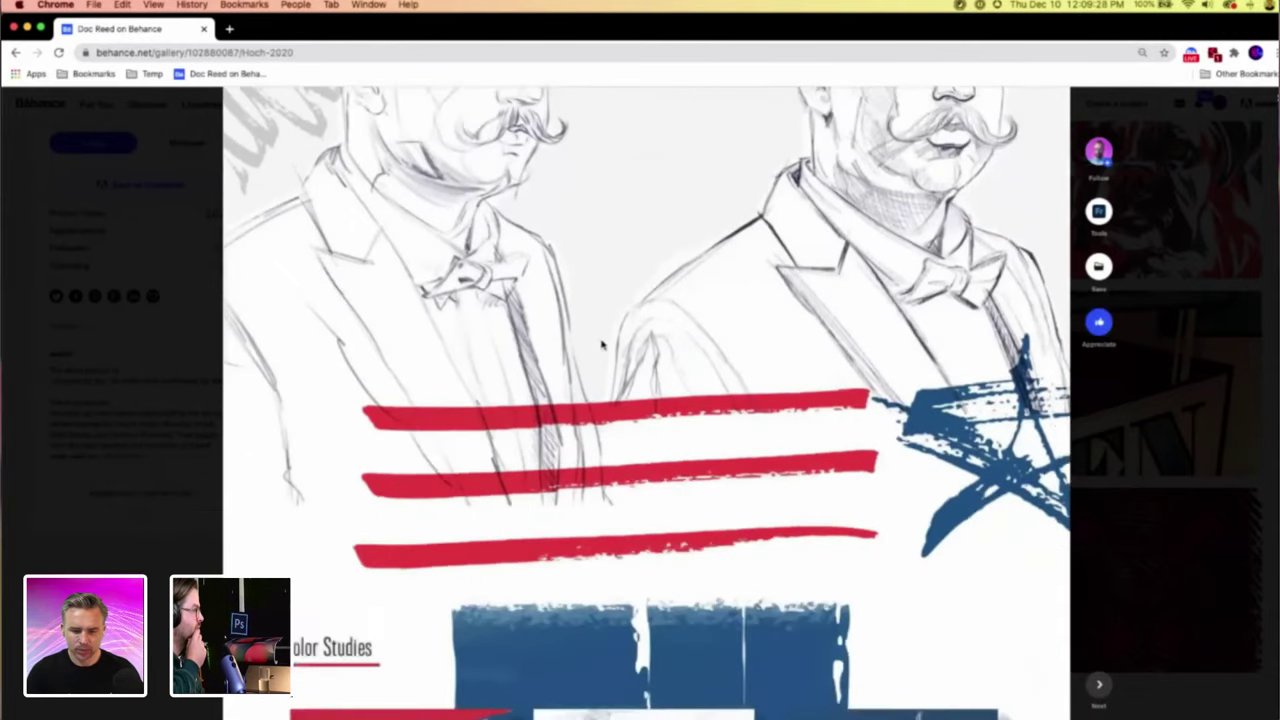
Review the color studies, live stream image and final artwork of Hoch 2020 through to the project's end, and close it.
{"action": "scroll", "coordinate": [602, 344], "scroll_direction": "down", "scroll_amount": 9}
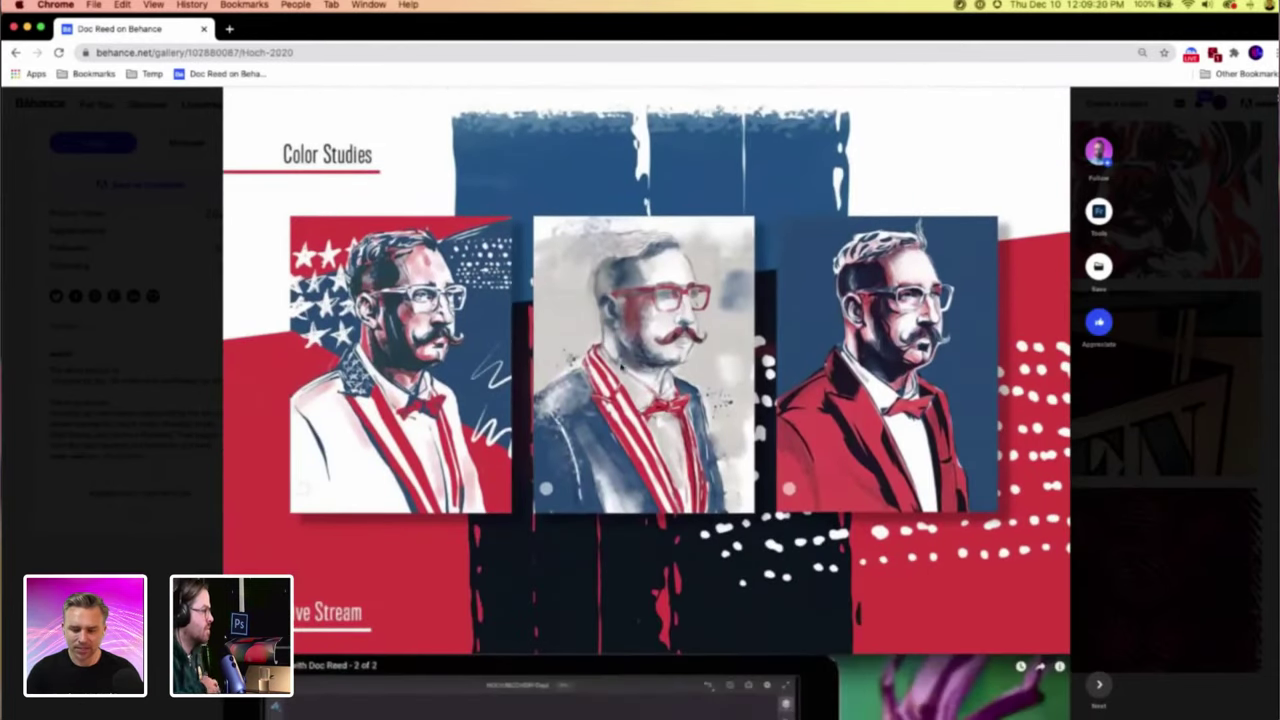
{"action": "scroll", "coordinate": [655, 445], "scroll_direction": "down", "scroll_amount": 1}
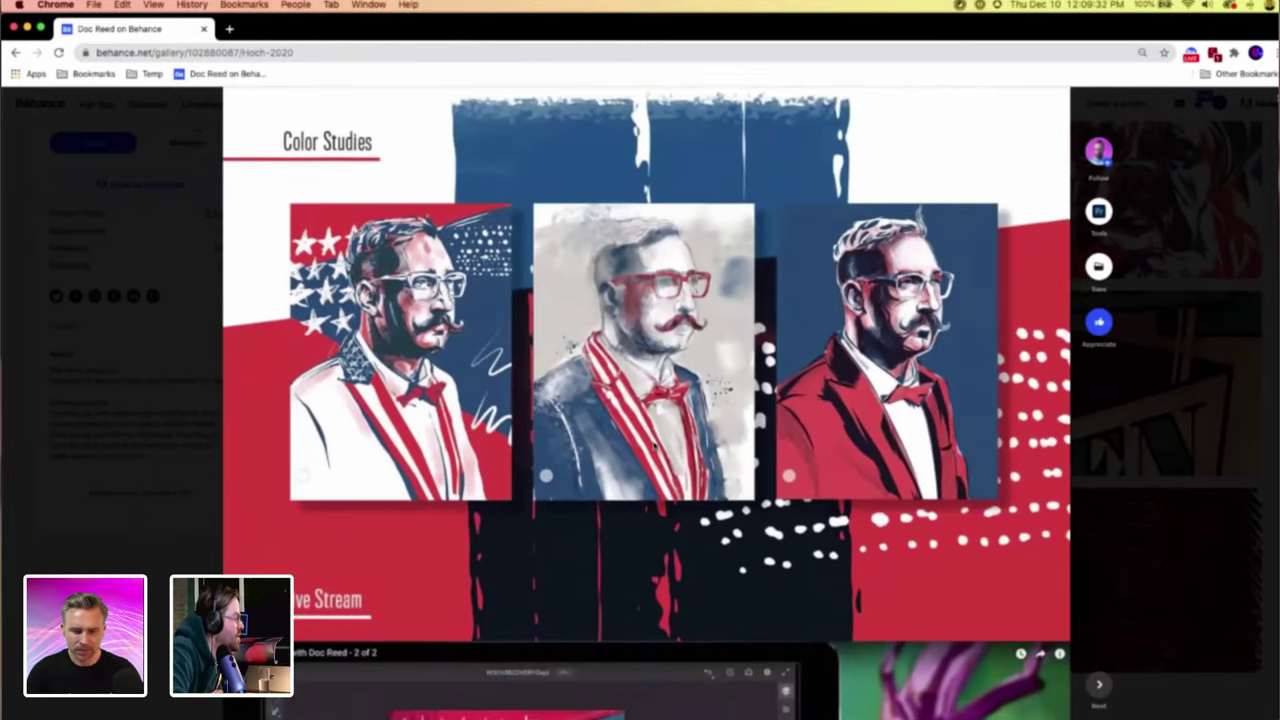
{"action": "scroll", "coordinate": [655, 445], "scroll_direction": "down", "scroll_amount": 6}
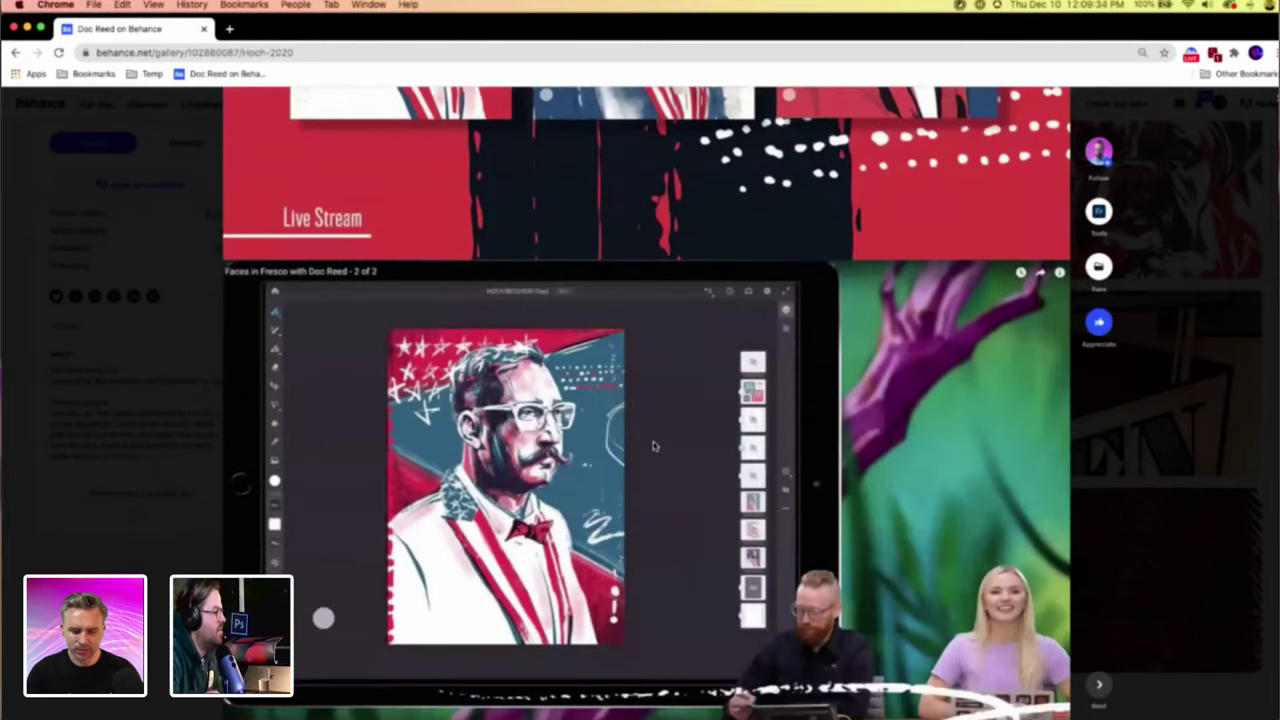
{"action": "scroll", "coordinate": [655, 445], "scroll_direction": "down", "scroll_amount": 1}
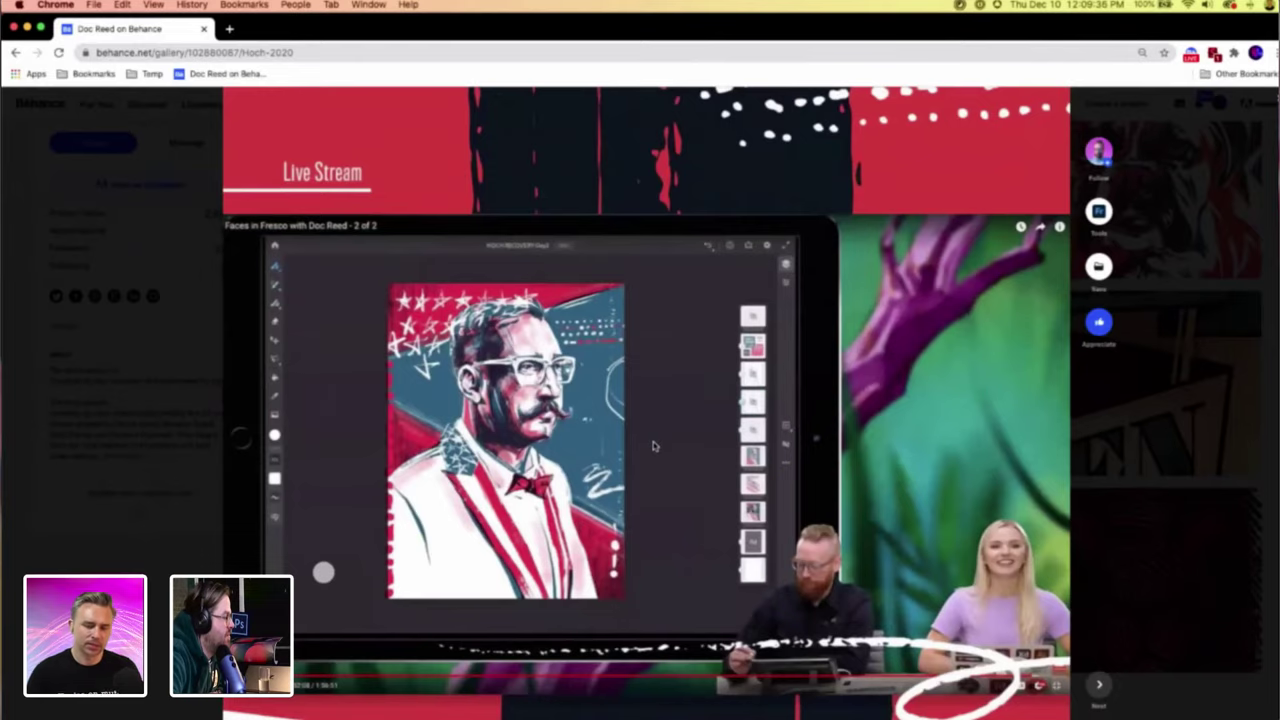
{"action": "scroll", "coordinate": [652, 449], "scroll_direction": "down", "scroll_amount": 1}
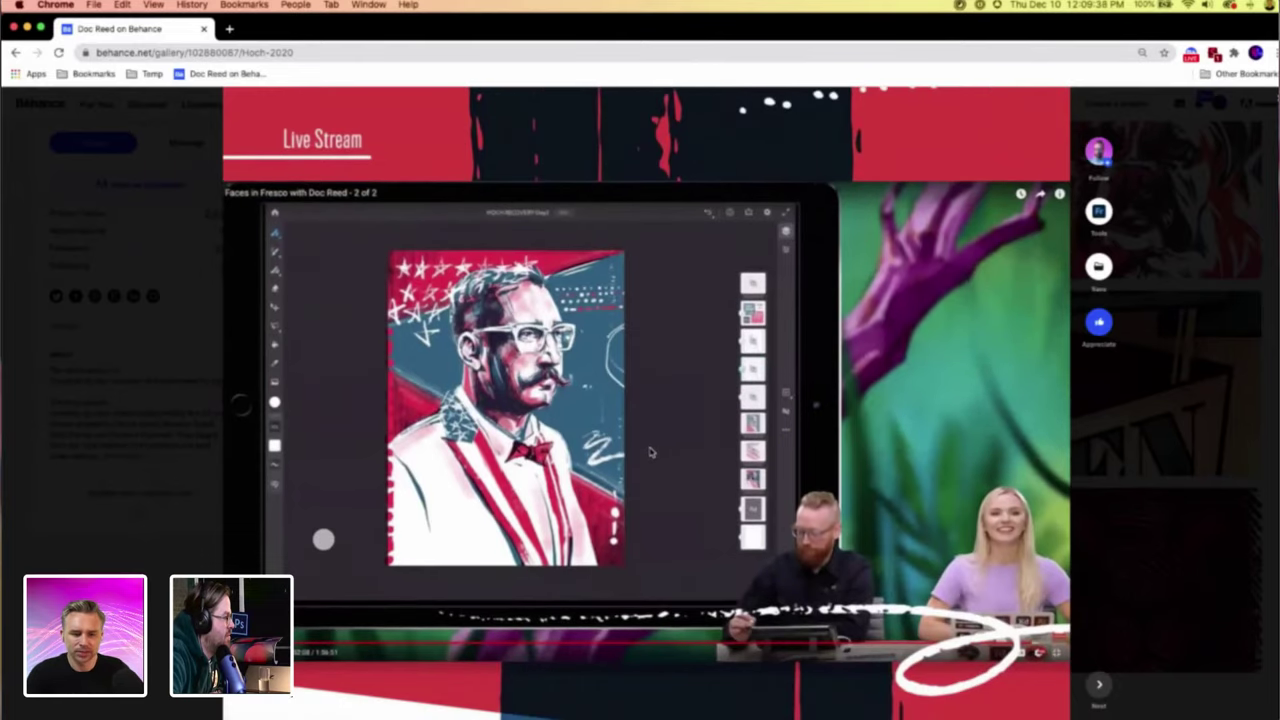
{"action": "scroll", "coordinate": [645, 456], "scroll_direction": "down", "scroll_amount": 3}
{"action": "scroll", "coordinate": [640, 457], "scroll_direction": "up", "scroll_amount": 3}
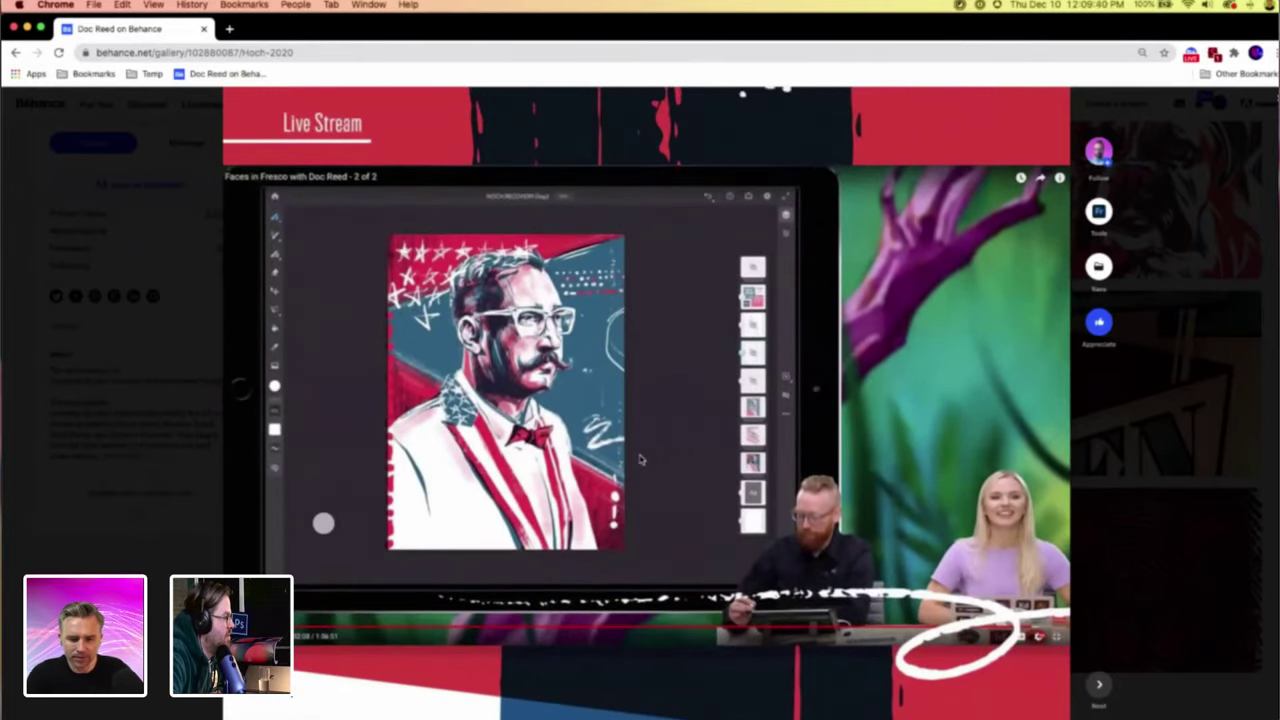
{"action": "scroll", "coordinate": [641, 460], "scroll_direction": "down", "scroll_amount": 1}
{"action": "scroll", "coordinate": [641, 460], "scroll_direction": "down", "scroll_amount": 15}
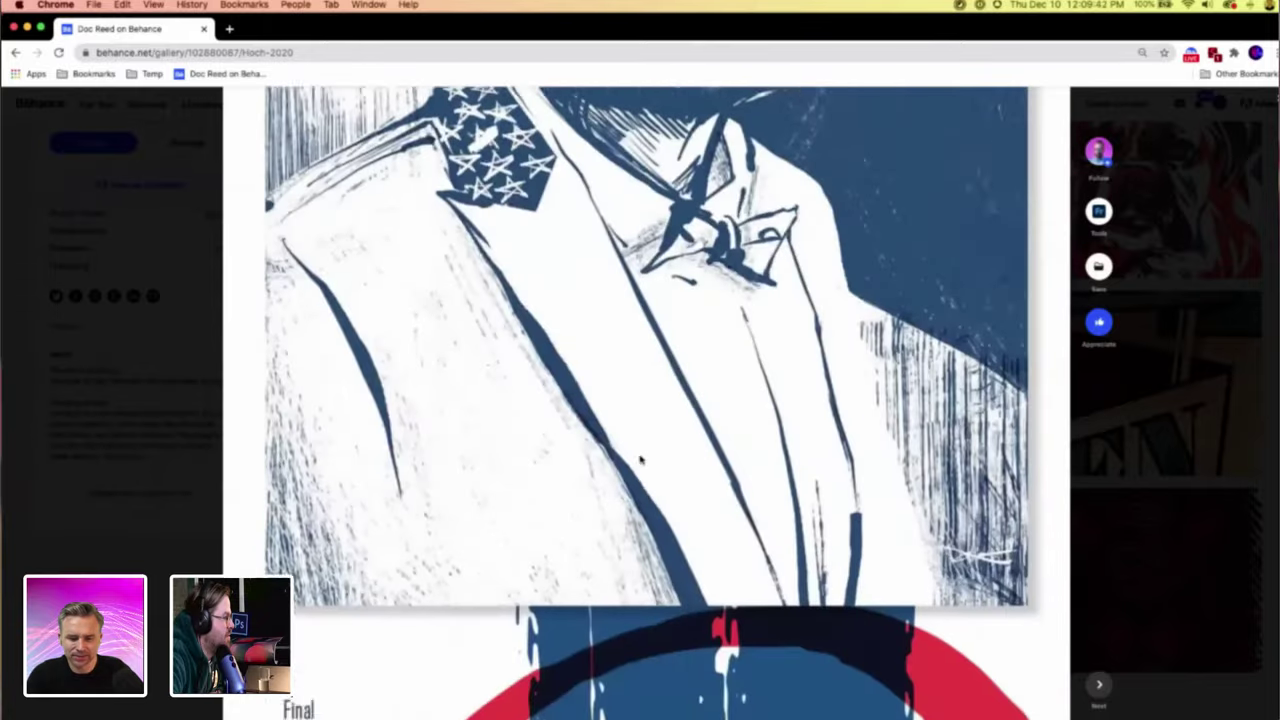
{"action": "scroll", "coordinate": [640, 456], "scroll_direction": "down", "scroll_amount": 12}
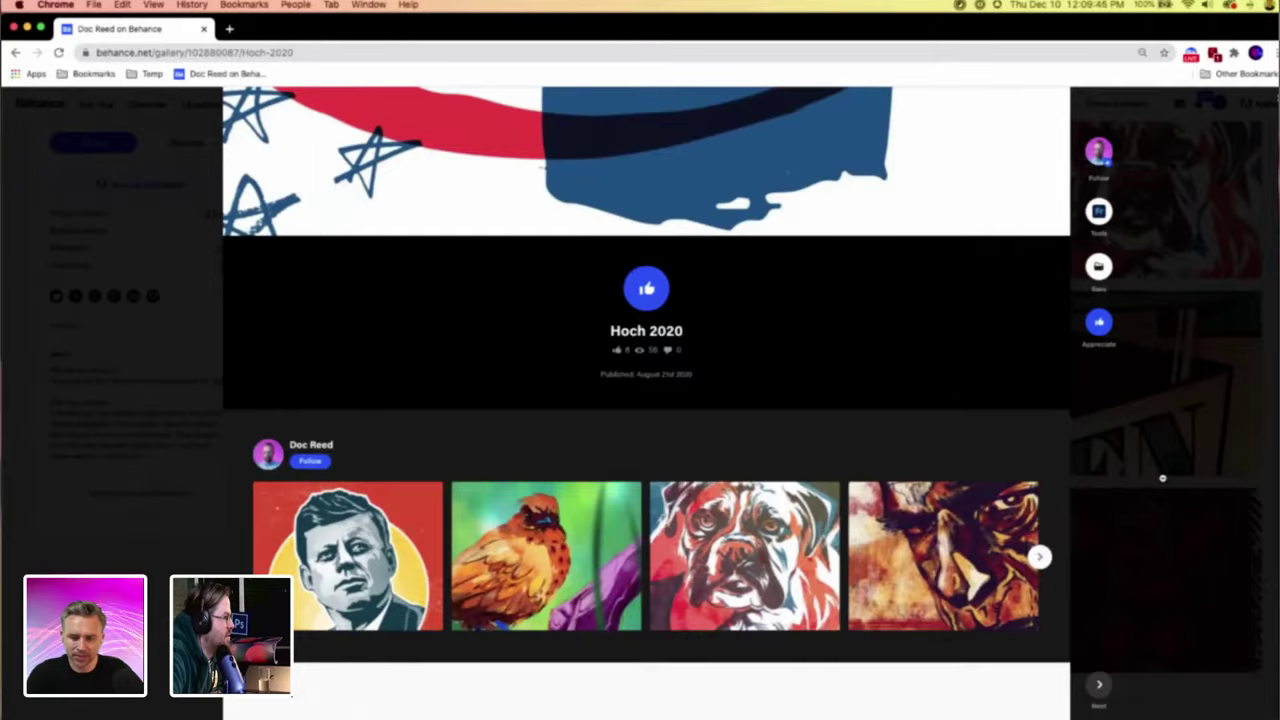
{"action": "left_click", "coordinate": [1162, 478]}
Open the Spotted Pepperoni Warbler project and look through its tweet thread and framed print mockup.
{"action": "left_click", "coordinate": [880, 190]}
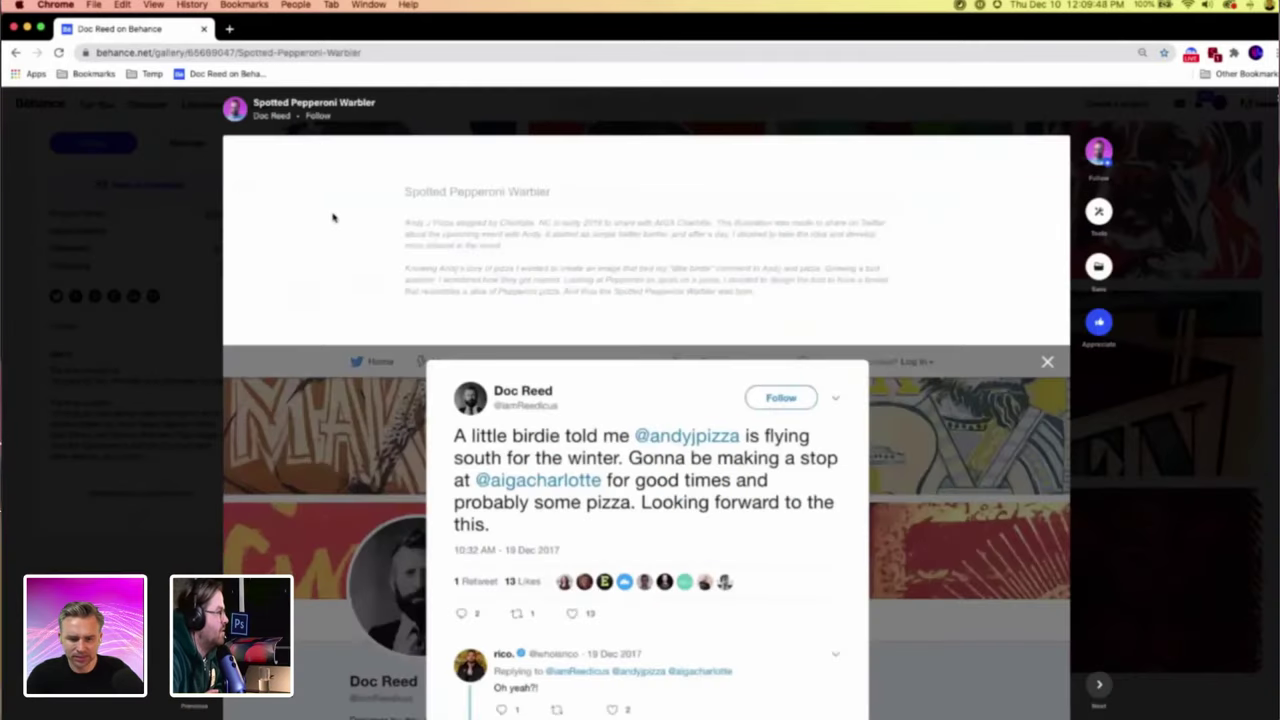
{"action": "scroll", "coordinate": [412, 250], "scroll_direction": "down", "scroll_amount": 4}
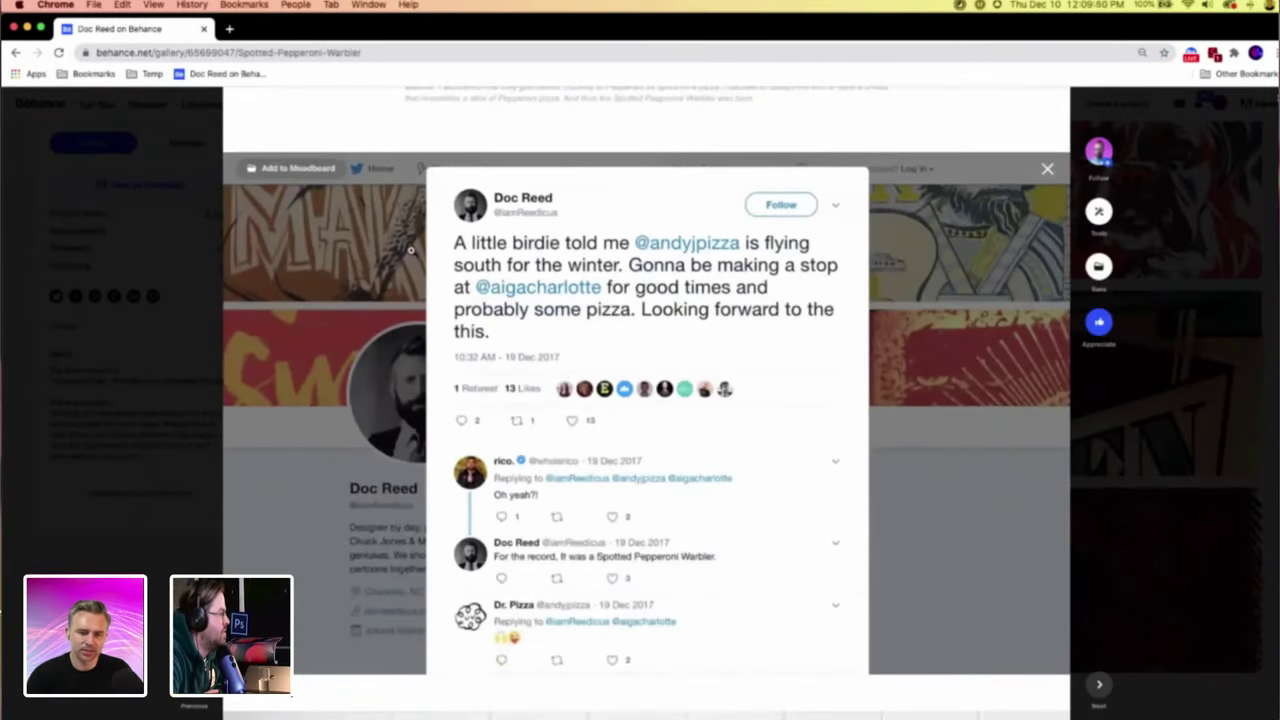
{"action": "scroll", "coordinate": [410, 250], "scroll_direction": "up", "scroll_amount": 4}
{"action": "scroll", "coordinate": [677, 355], "scroll_direction": "down", "scroll_amount": 12}
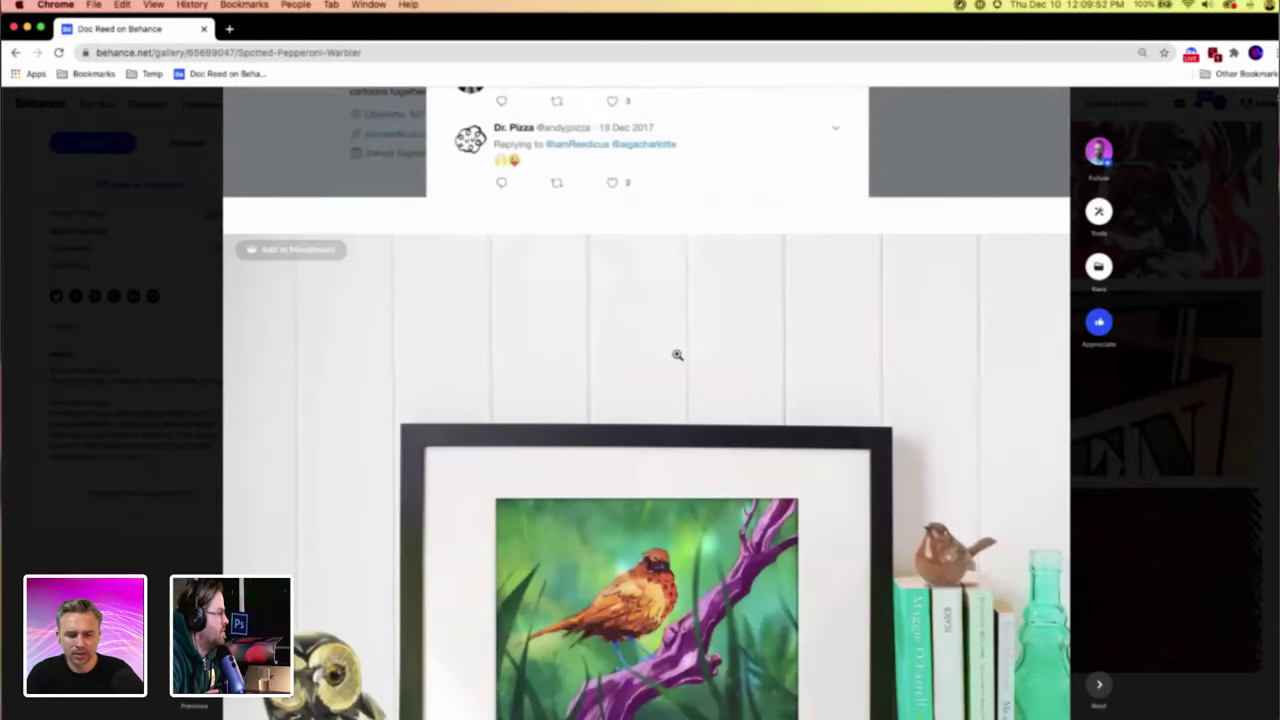
{"action": "scroll", "coordinate": [677, 355], "scroll_direction": "down", "scroll_amount": 9}
{"action": "scroll", "coordinate": [675, 355], "scroll_direction": "up", "scroll_amount": 6}
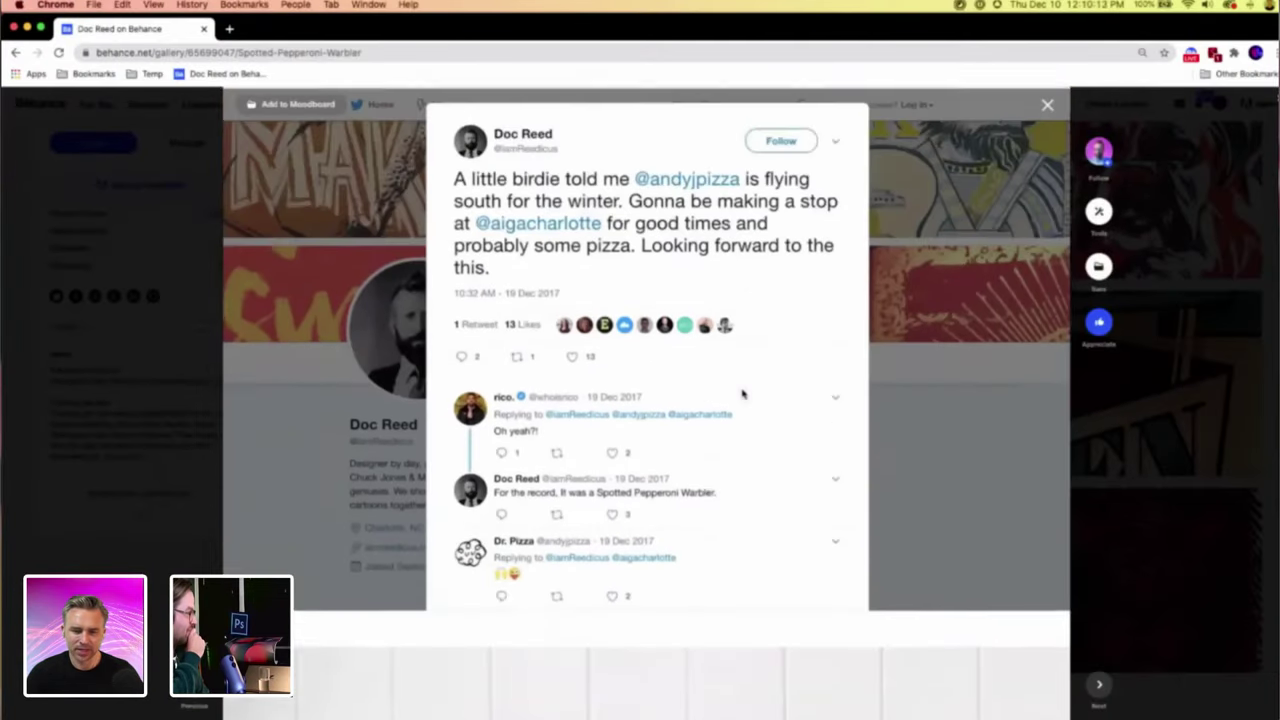
Revisit the warbler's framed mockup and examine the close-up of the bird through to the project's end.
{"action": "scroll", "coordinate": [742, 393], "scroll_direction": "up", "scroll_amount": 15}
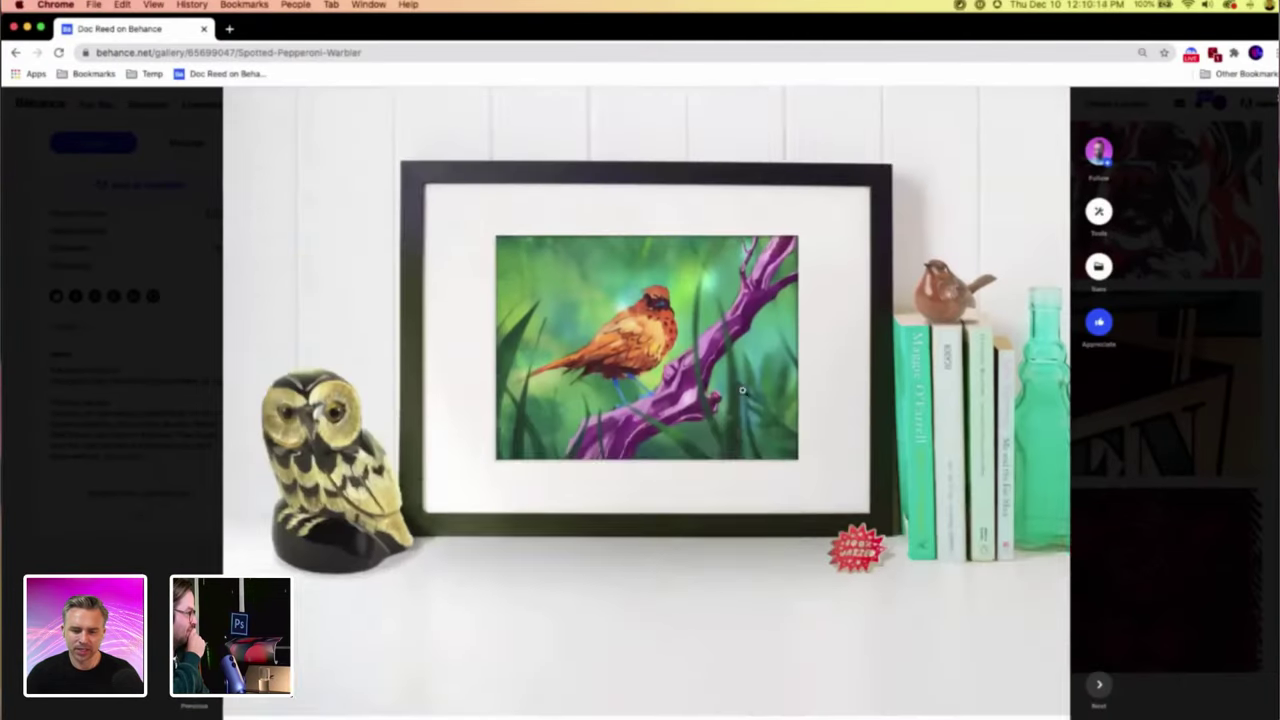
{"action": "scroll", "coordinate": [742, 393], "scroll_direction": "down", "scroll_amount": 5}
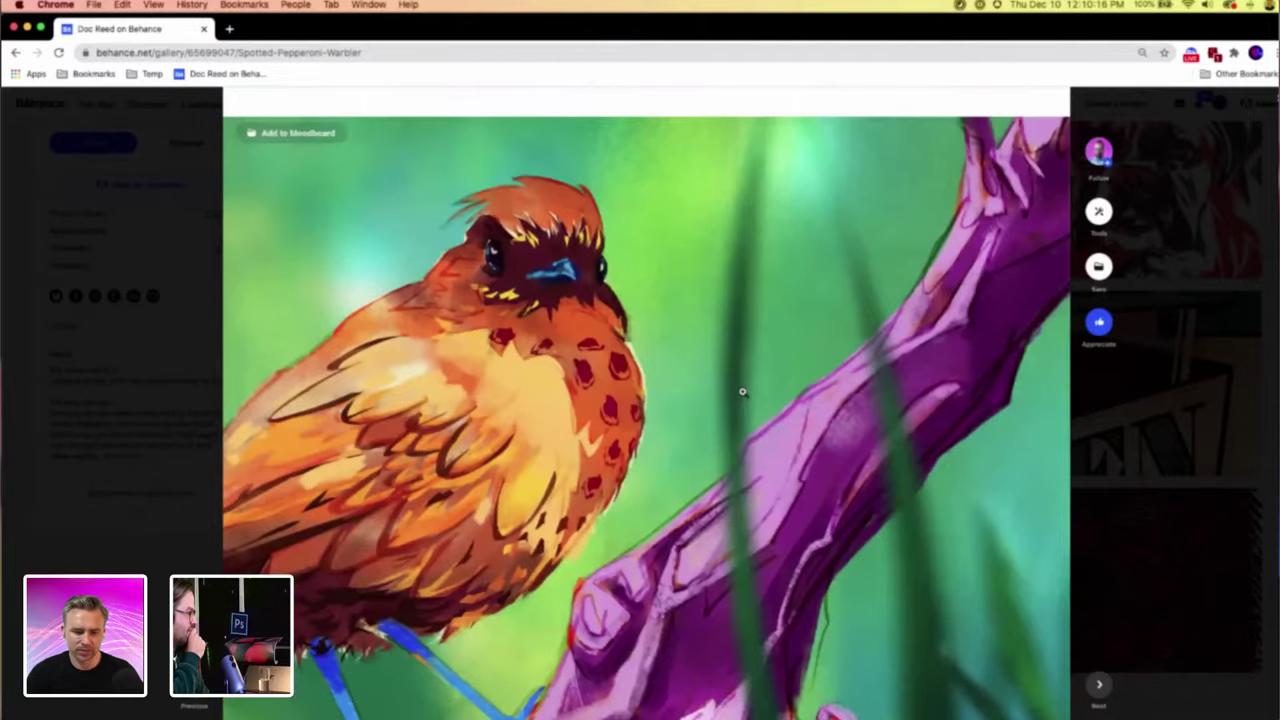
{"action": "scroll", "coordinate": [742, 393], "scroll_direction": "down", "scroll_amount": 10}
{"action": "scroll", "coordinate": [742, 393], "scroll_direction": "up", "scroll_amount": 2}
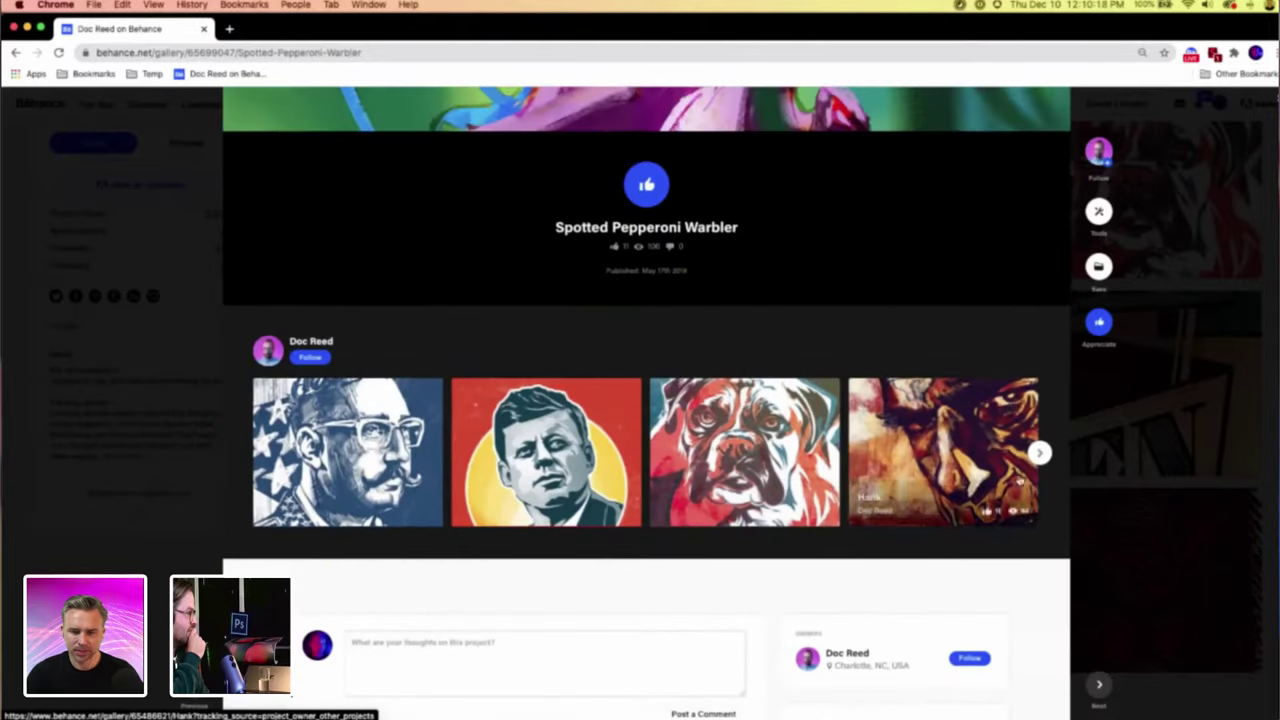
Appreciate the Spotted Pepperoni Warbler project and close it.
{"action": "scroll", "coordinate": [585, 331], "scroll_direction": "up", "scroll_amount": 2}
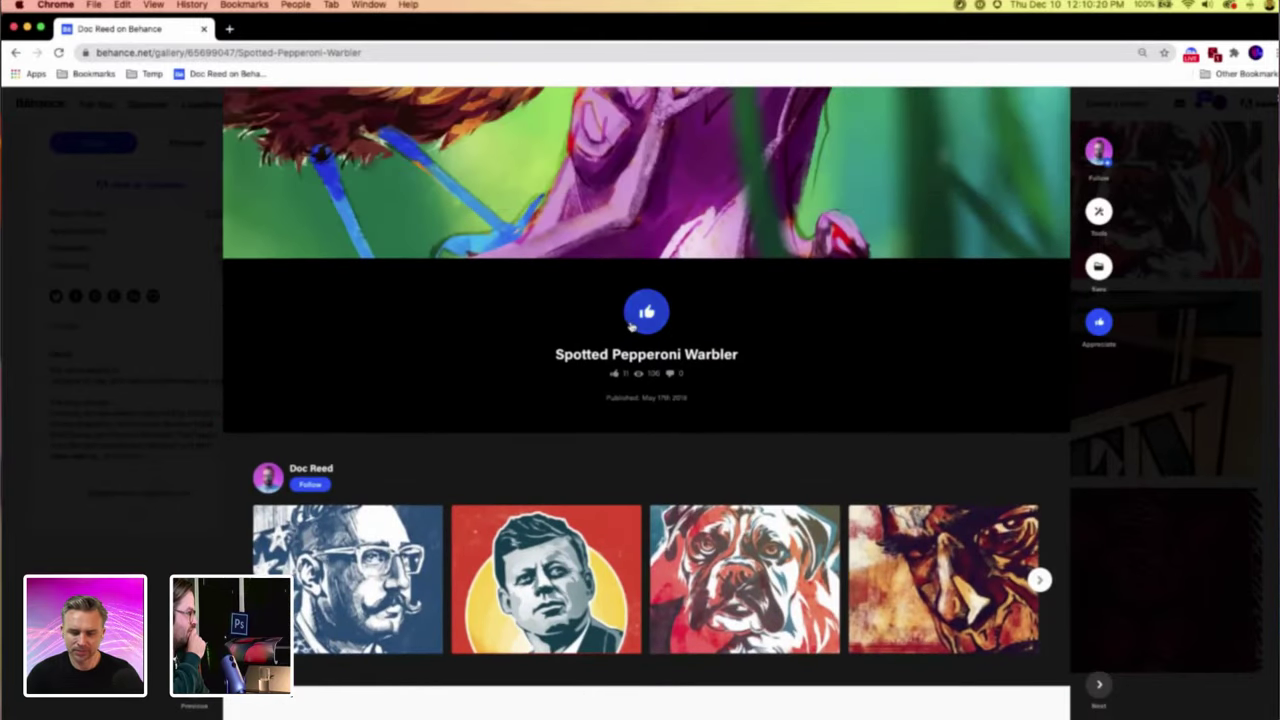
{"action": "left_click", "coordinate": [631, 314]}
{"action": "left_click", "coordinate": [1152, 490]}
Look over the portfolio grid, then open the Tank project and read its introduction.
{"action": "scroll", "coordinate": [1068, 497], "scroll_direction": "down", "scroll_amount": 1}
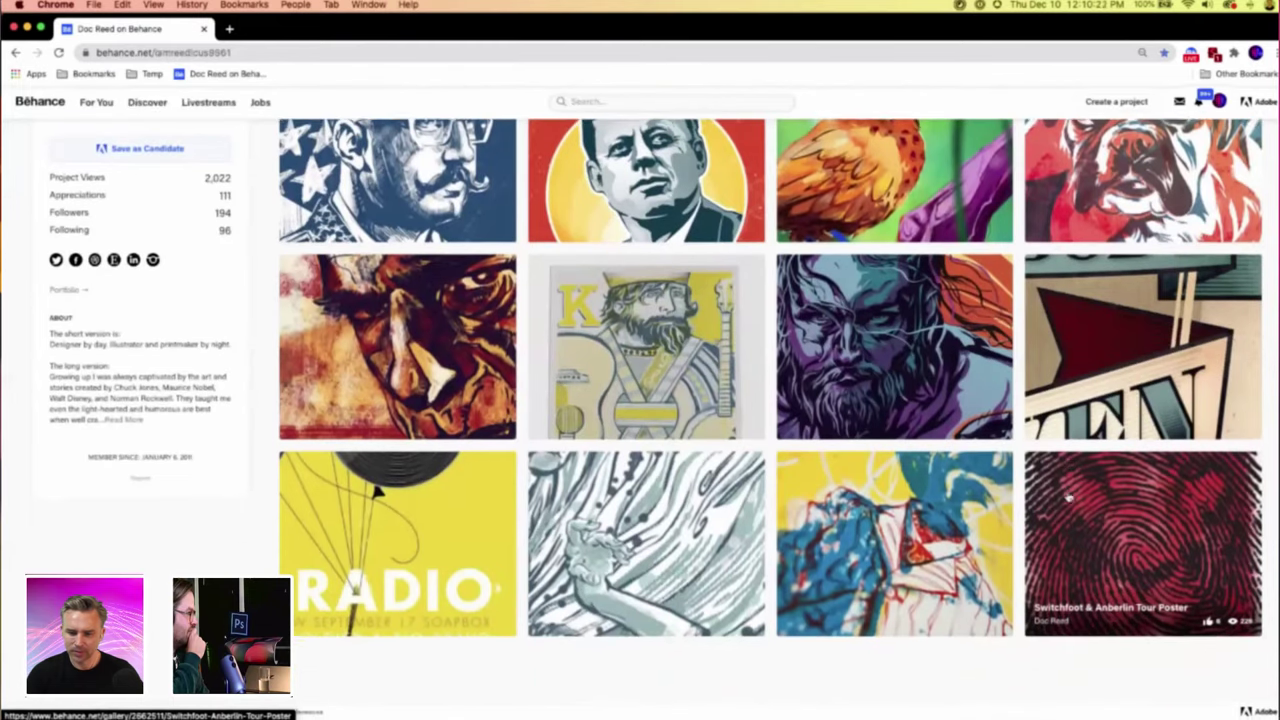
{"action": "scroll", "coordinate": [1069, 496], "scroll_direction": "up", "scroll_amount": 1}
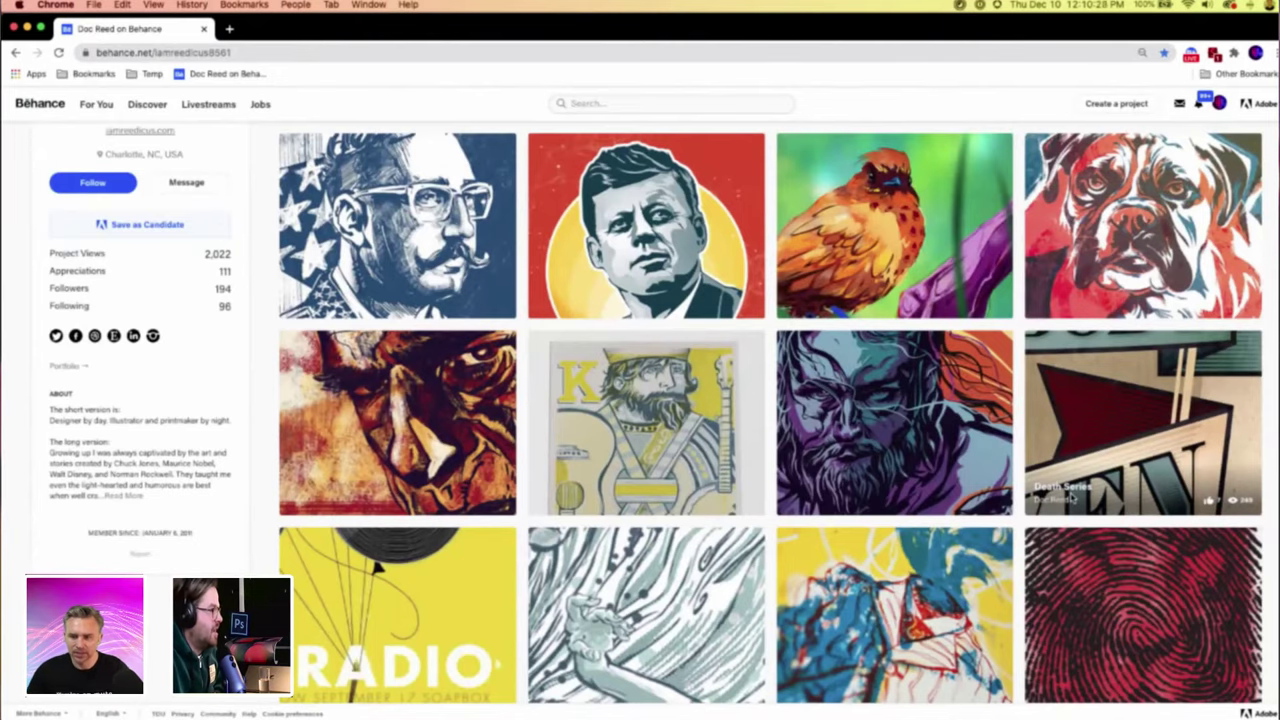
{"action": "left_click", "coordinate": [1126, 197]}
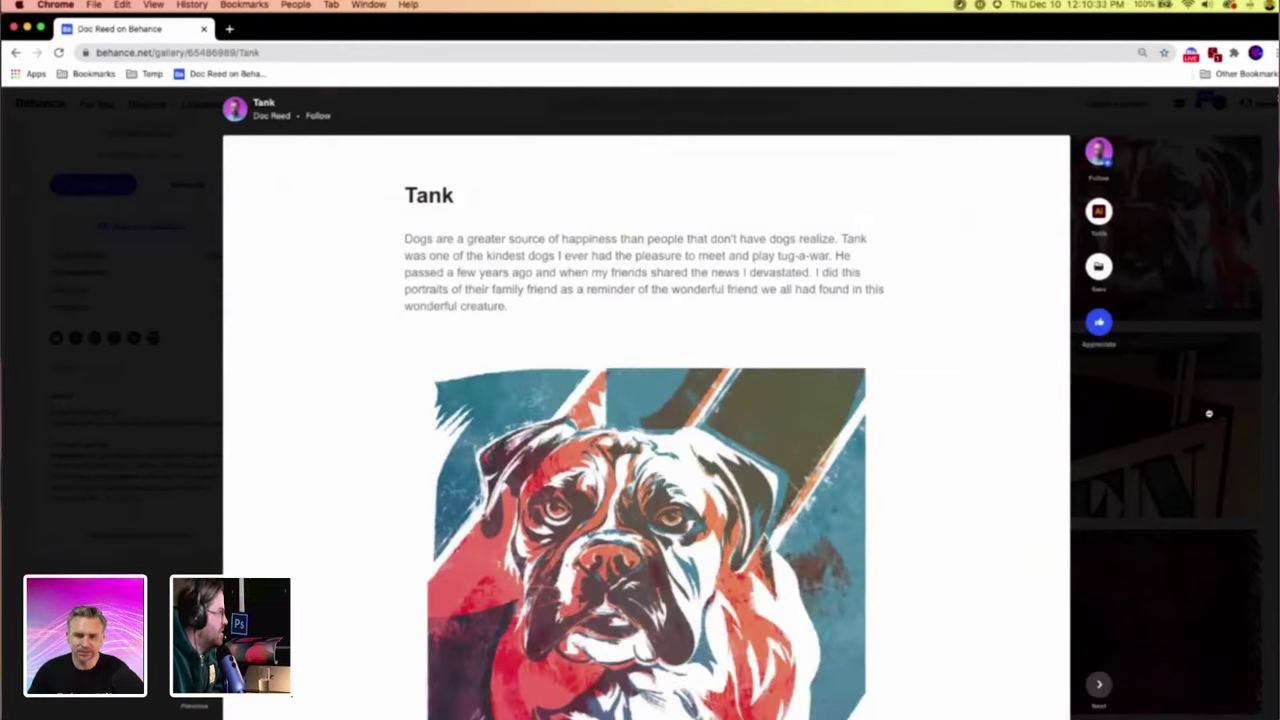
{"action": "left_click", "coordinate": [1209, 413]}
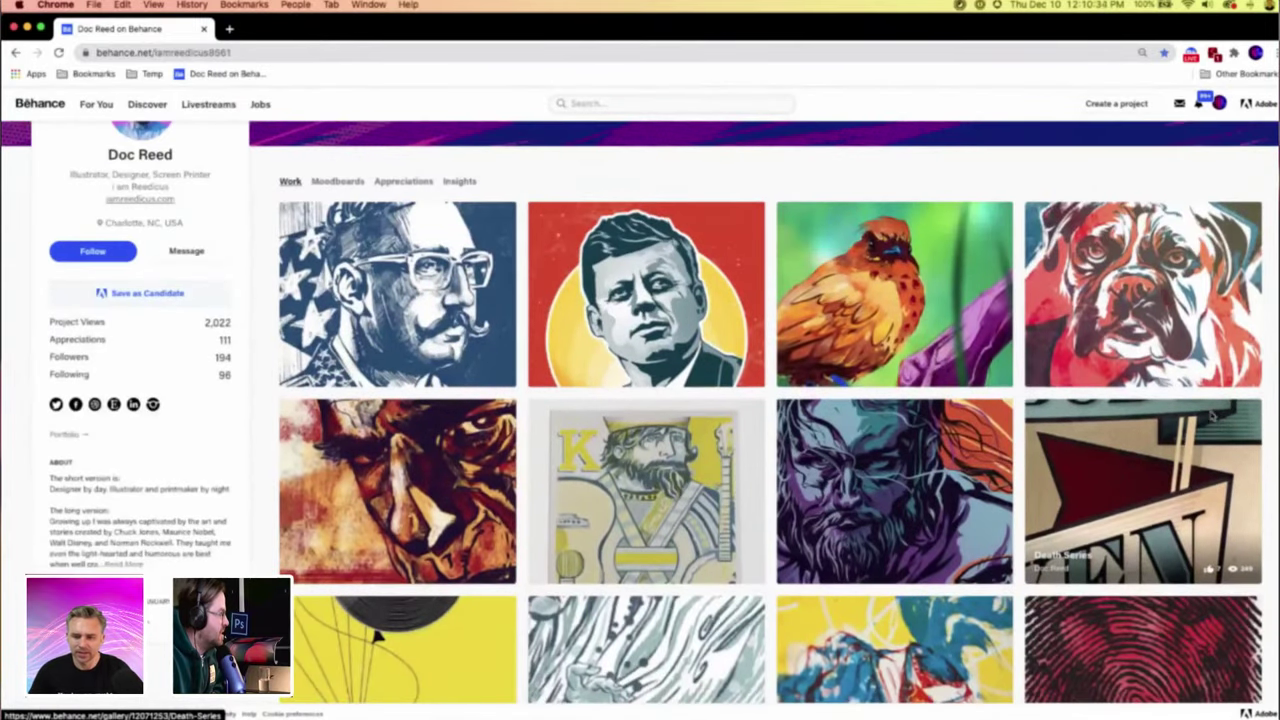
{"action": "left_click", "coordinate": [1108, 196]}
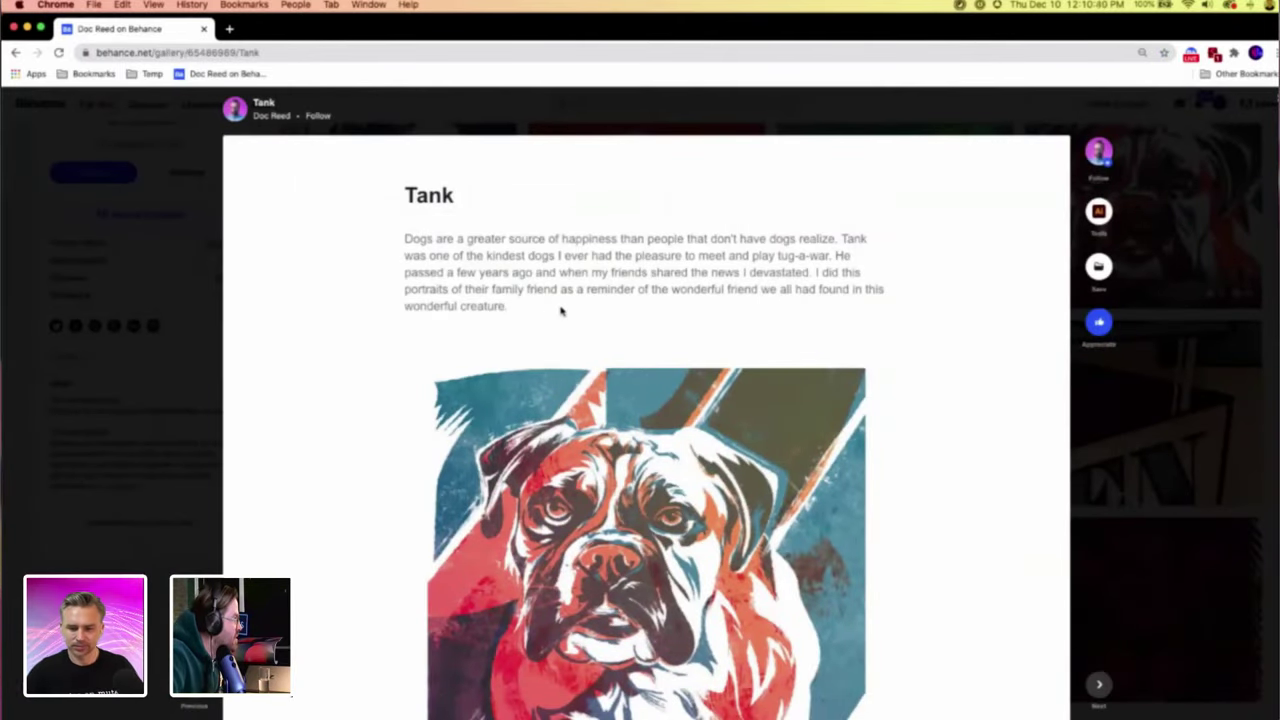
{"action": "scroll", "coordinate": [561, 311], "scroll_direction": "down", "scroll_amount": 3}
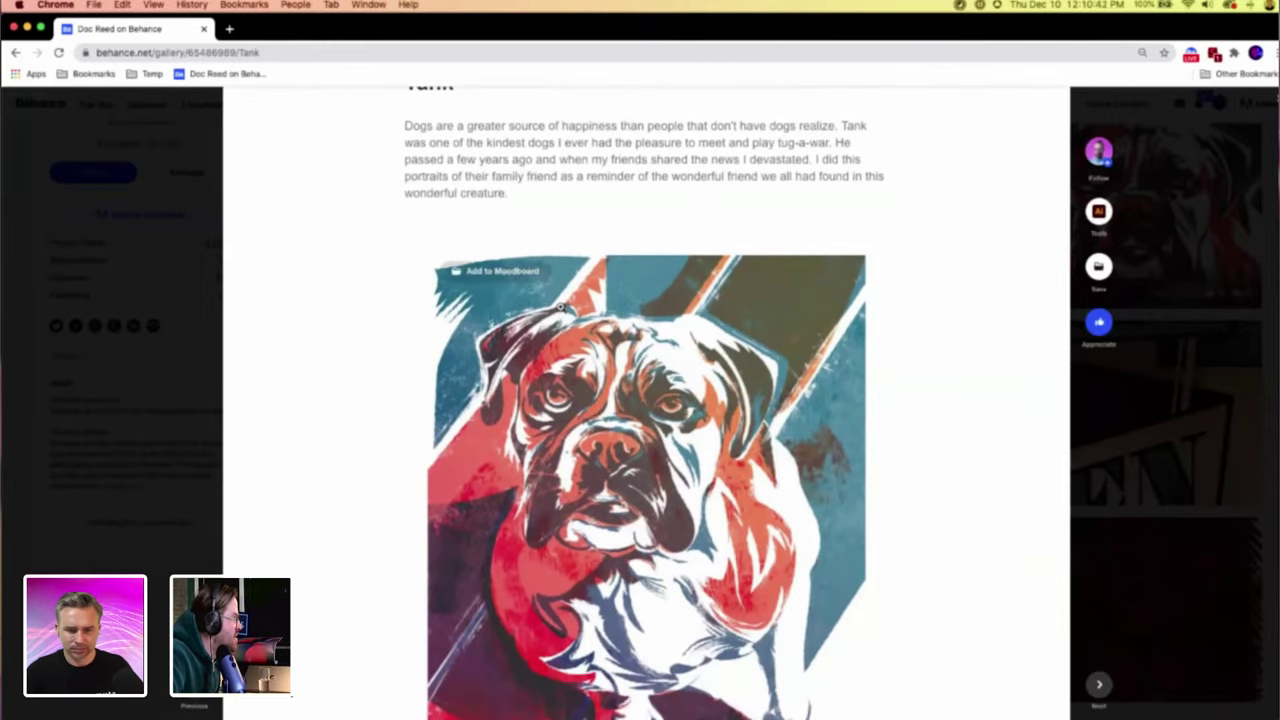
Examine the full Tank dog portrait down to the process video link below it.
{"action": "scroll", "coordinate": [369, 398], "scroll_direction": "down", "scroll_amount": 2}
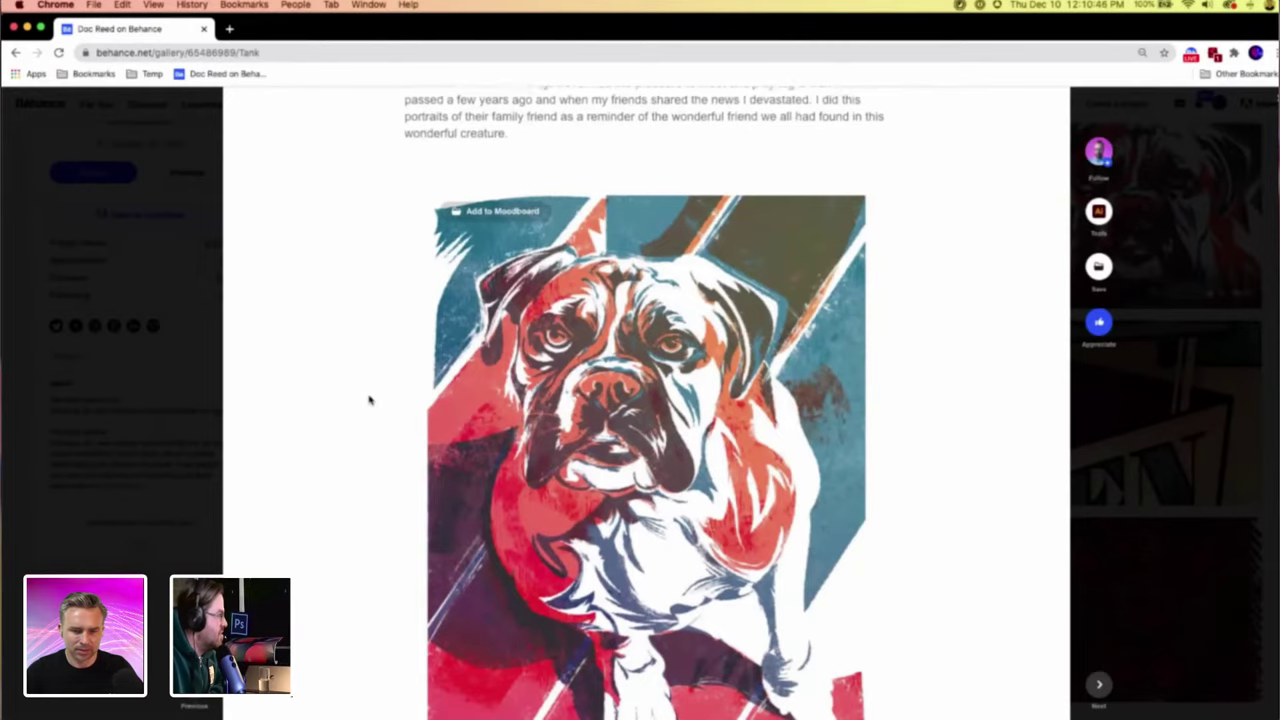
{"action": "scroll", "coordinate": [369, 400], "scroll_direction": "down", "scroll_amount": 1}
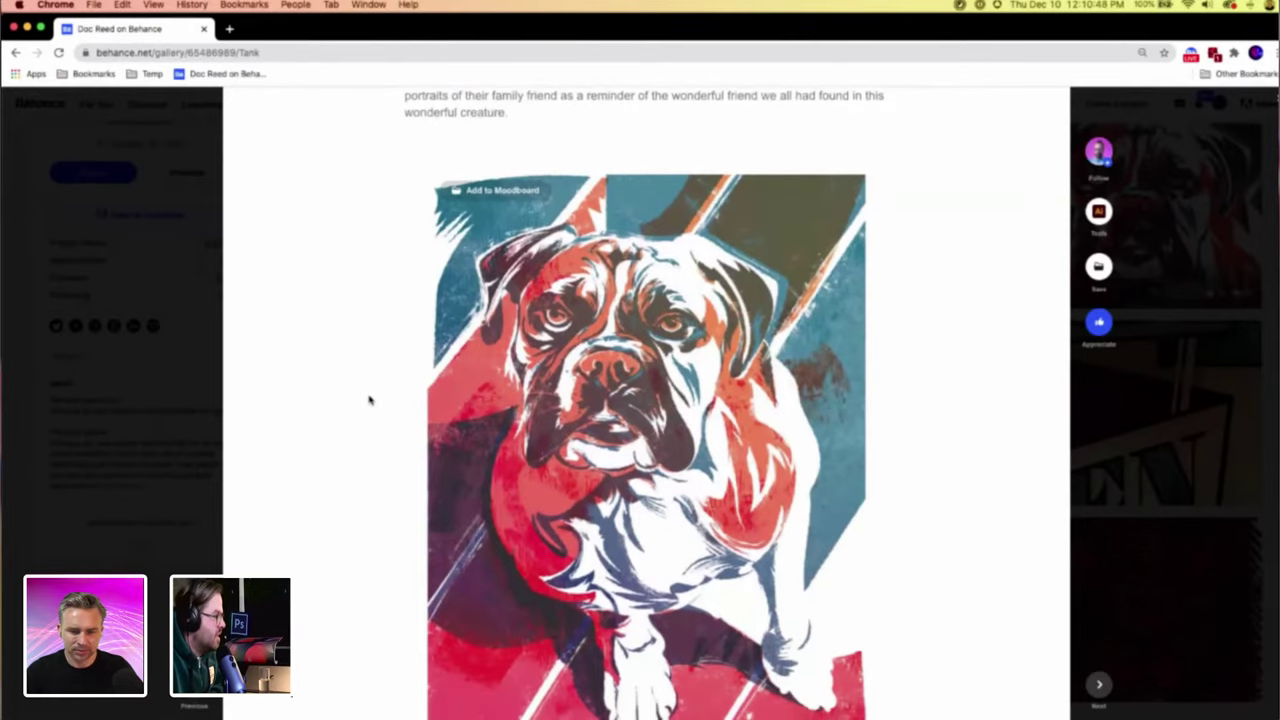
{"action": "scroll", "coordinate": [369, 400], "scroll_direction": "up", "scroll_amount": 1}
{"action": "scroll", "coordinate": [369, 400], "scroll_direction": "down", "scroll_amount": 2}
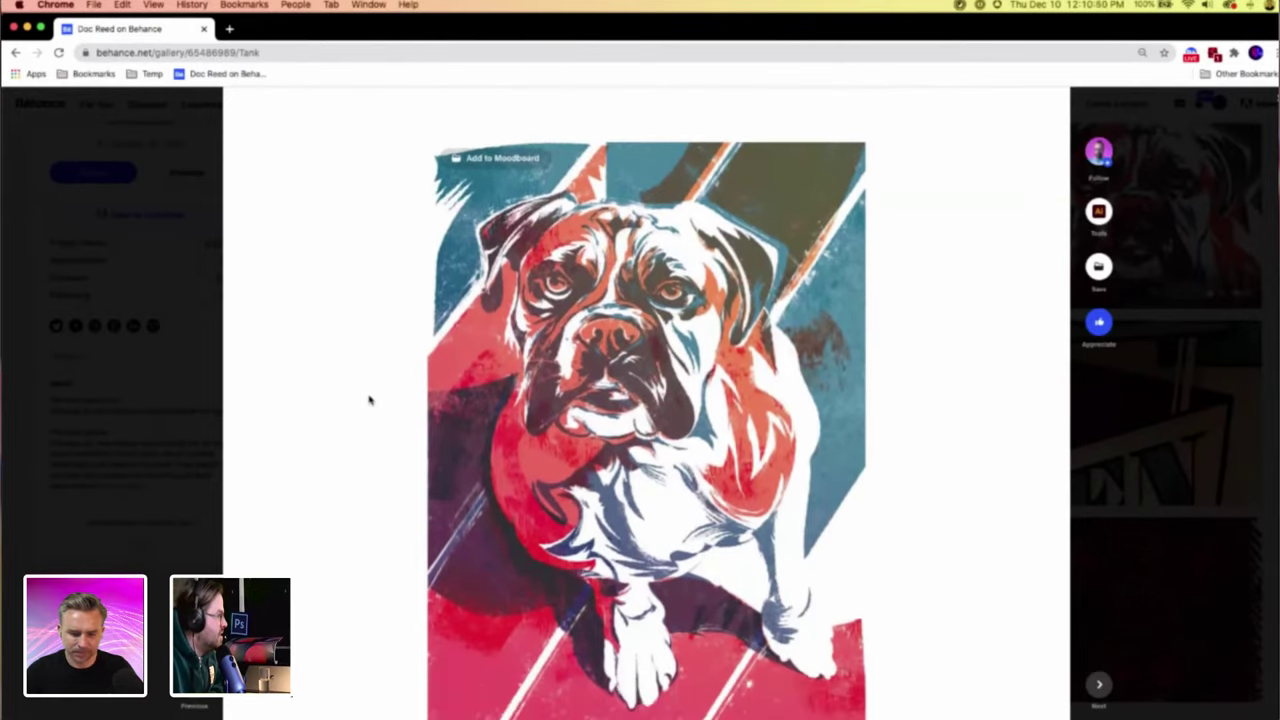
{"action": "scroll", "coordinate": [369, 400], "scroll_direction": "down", "scroll_amount": 1}
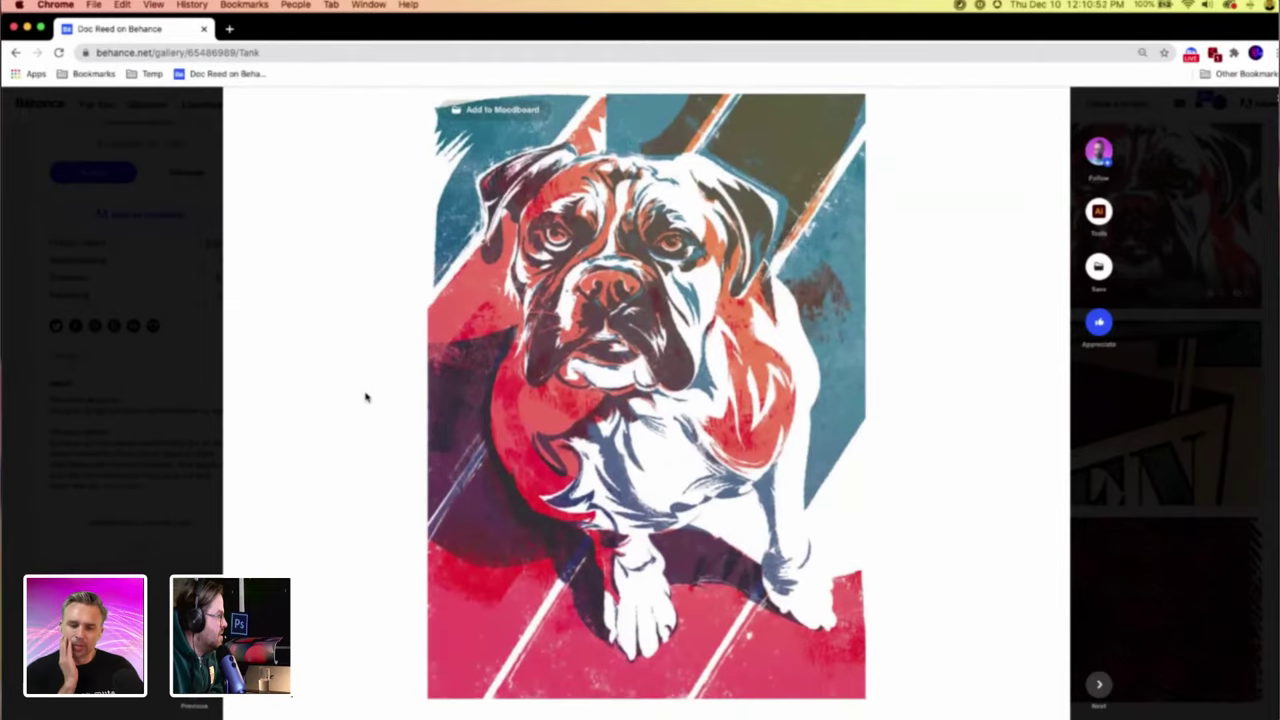
{"action": "scroll", "coordinate": [368, 404], "scroll_direction": "down", "scroll_amount": 5}
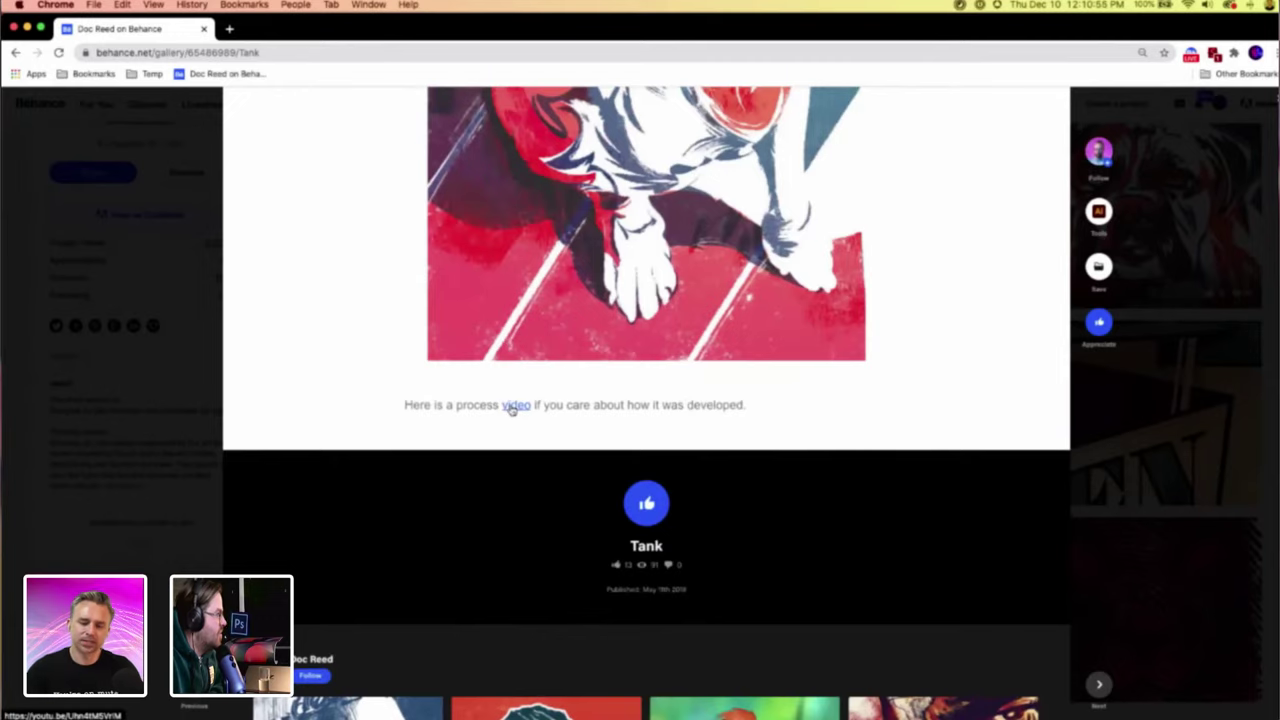
Switch to Tank's process video on YouTube and skip ahead through the blue shape-building stage.
{"action": "left_click", "coordinate": [322, 31]}
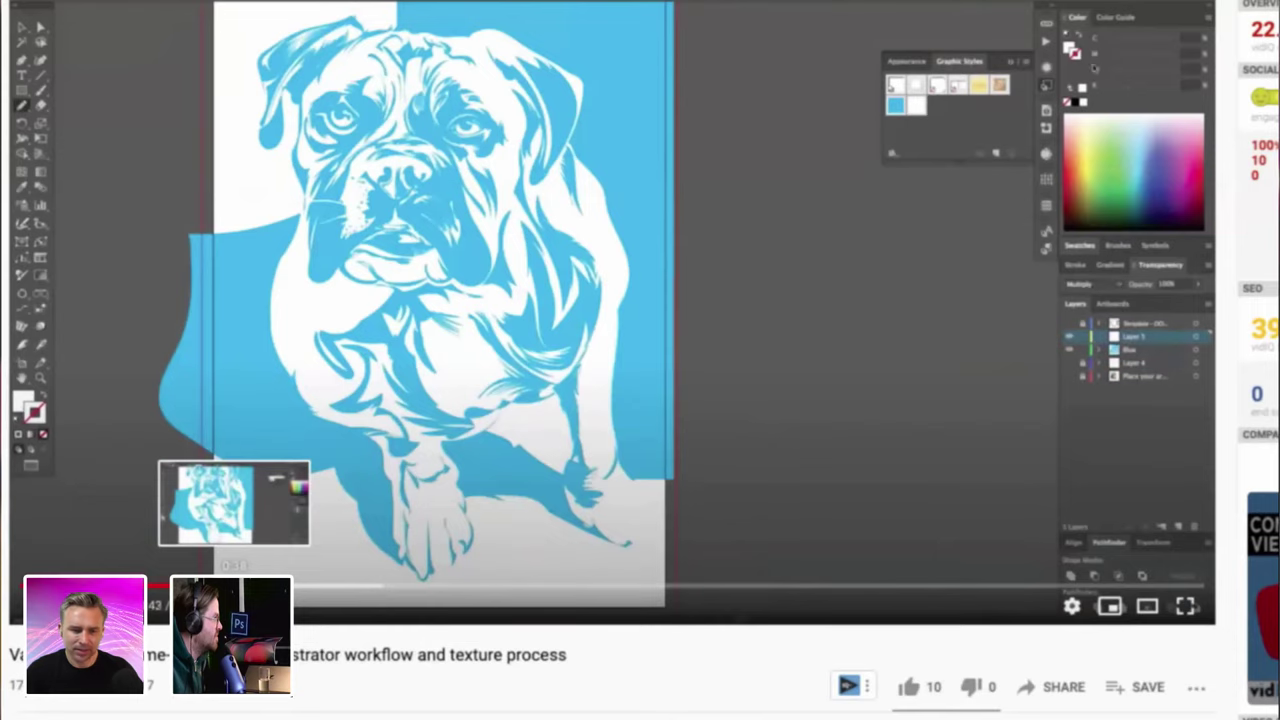
{"action": "left_click", "coordinate": [306, 588]}
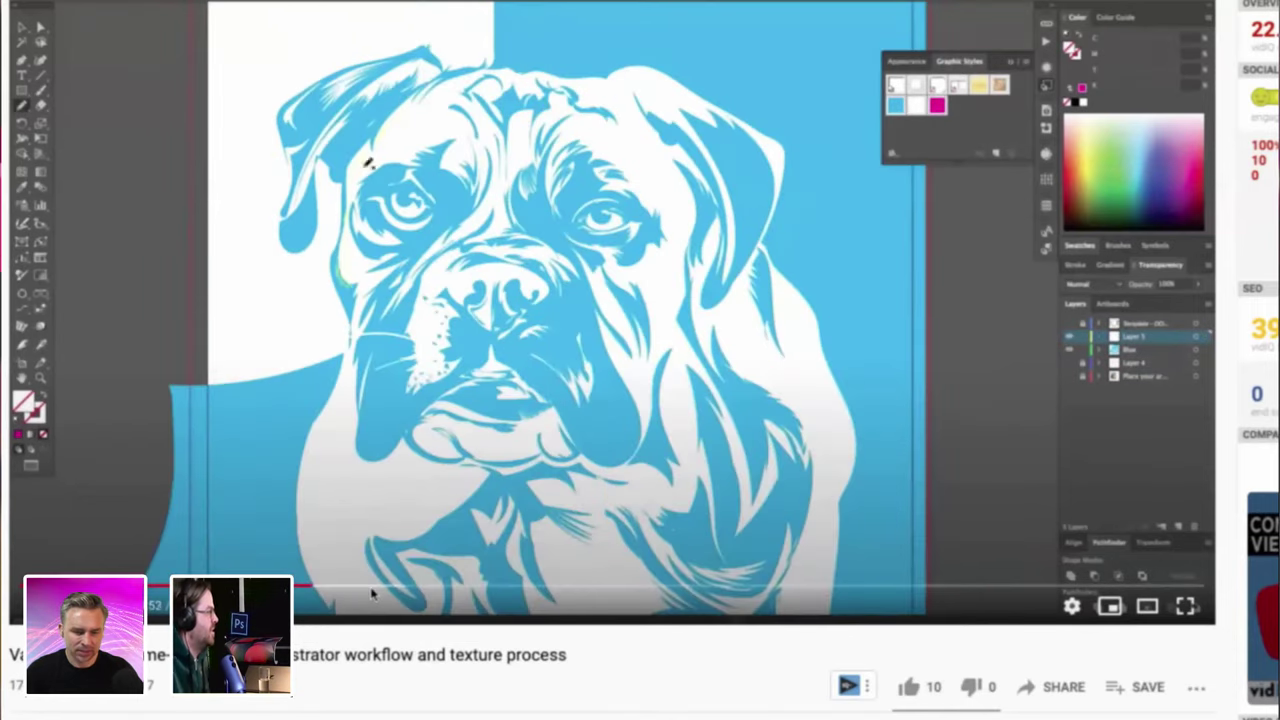
{"action": "left_click", "coordinate": [372, 590]}
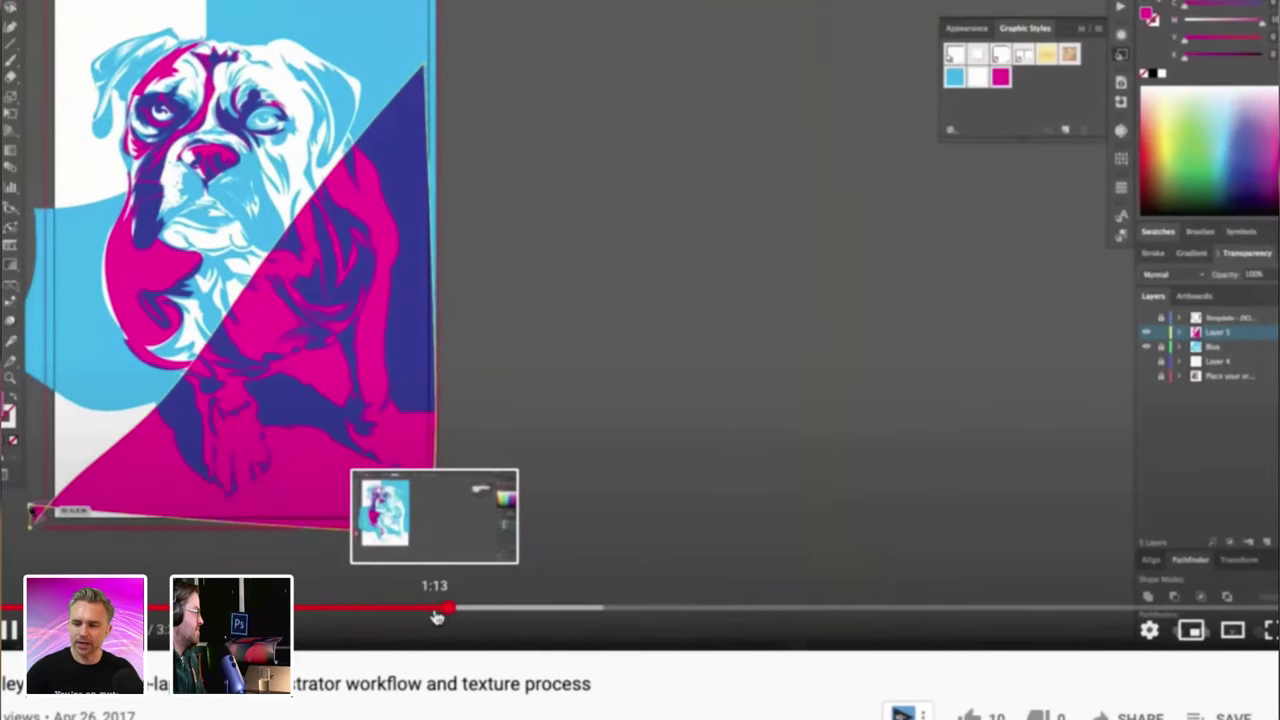
Scrub back and forth through the video's magenta overlay and color selection stages, moving on towards the Photoshop texturing.
{"action": "left_click", "coordinate": [497, 608]}
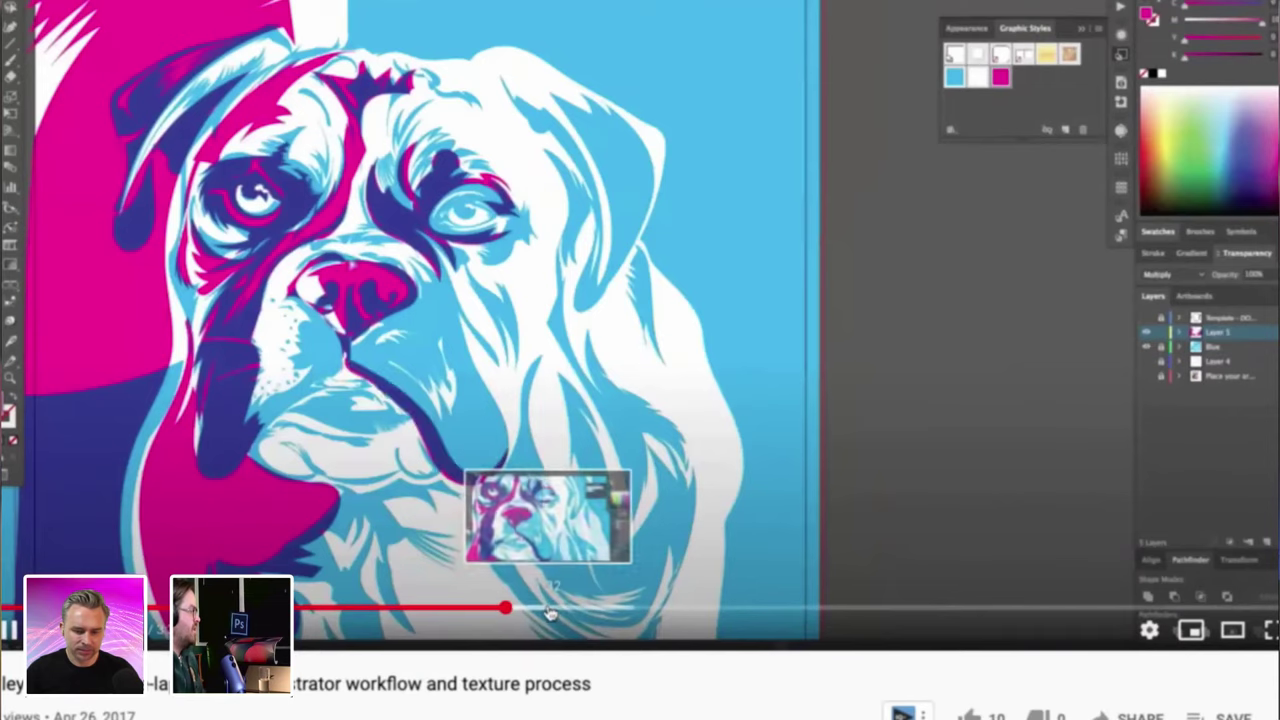
{"action": "left_click", "coordinate": [553, 608]}
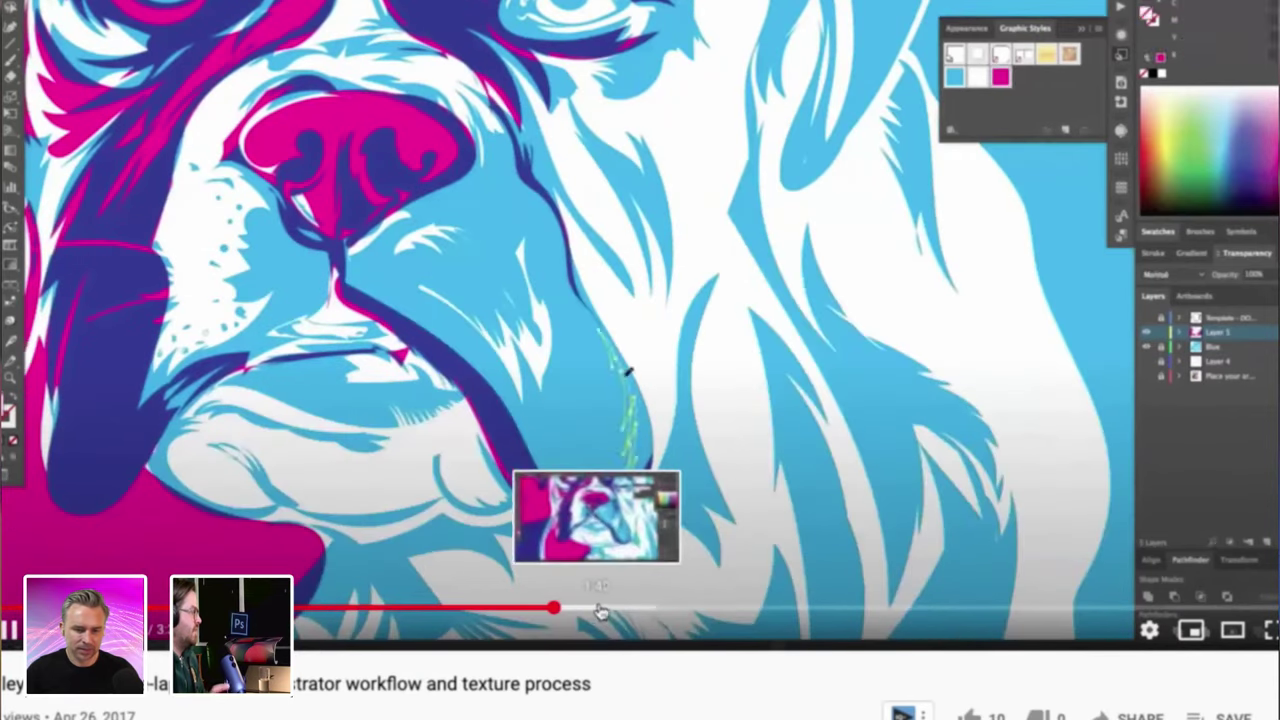
{"action": "left_click", "coordinate": [607, 609]}
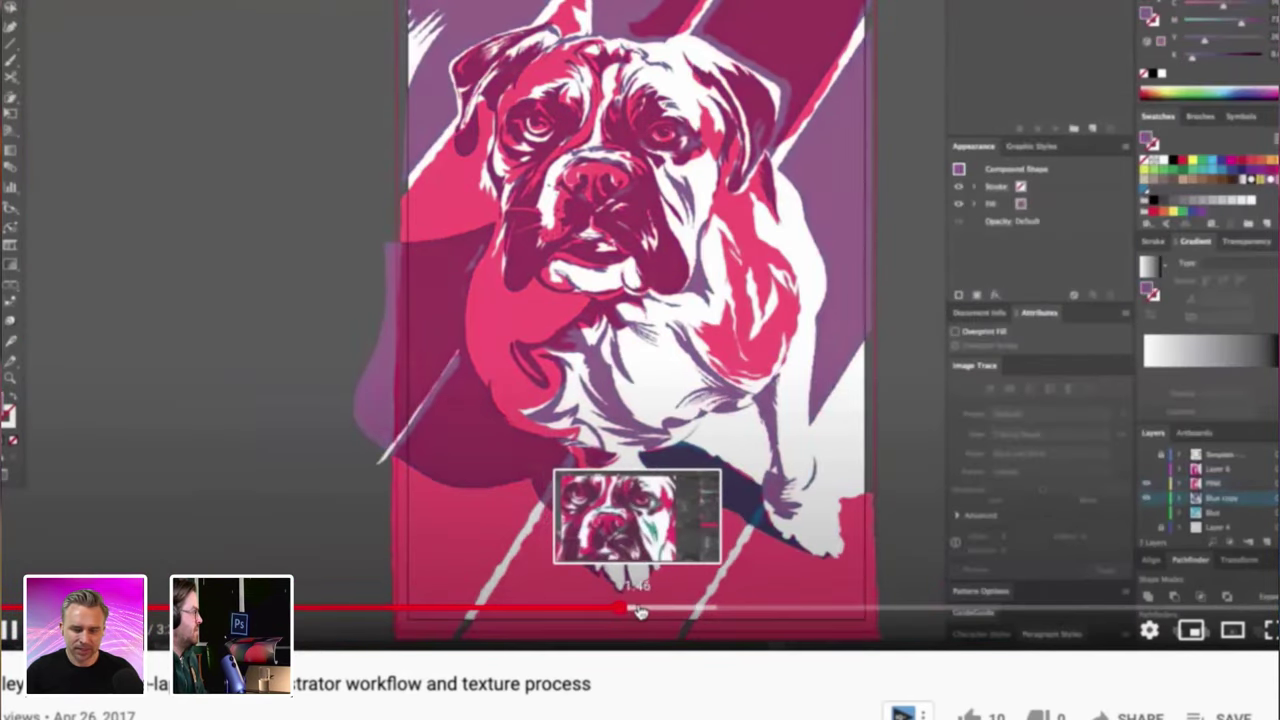
{"action": "left_click", "coordinate": [542, 609]}
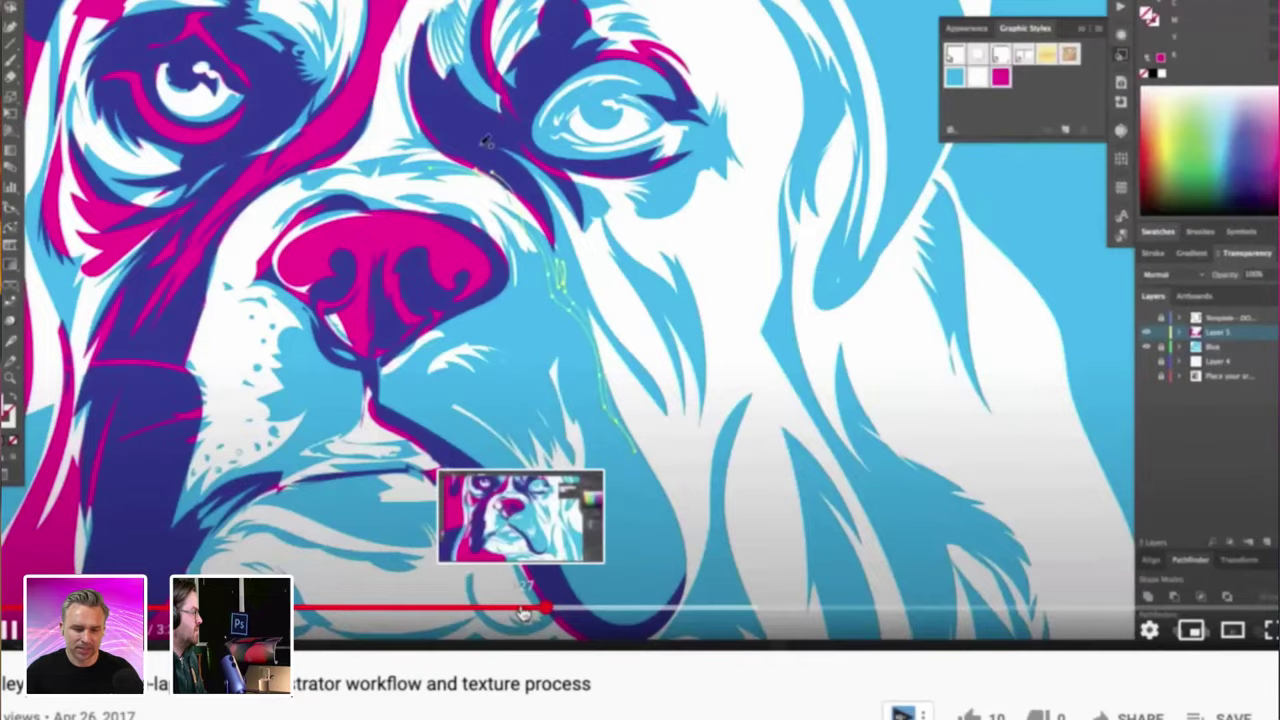
{"action": "left_click_drag", "start_coordinate": [541, 612], "coordinate": [654, 612]}
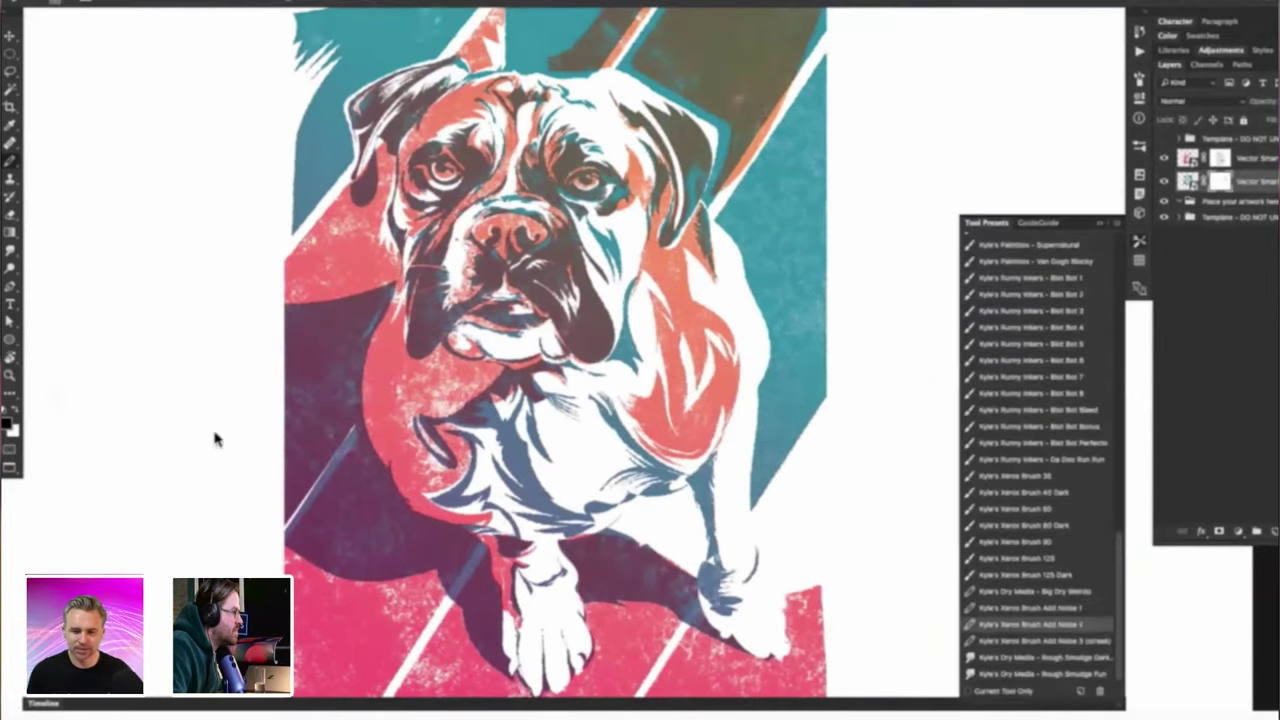
Skip through the video's Photoshop brush texturing stage to its closing credits screen.
{"action": "key", "text": "Escape"}
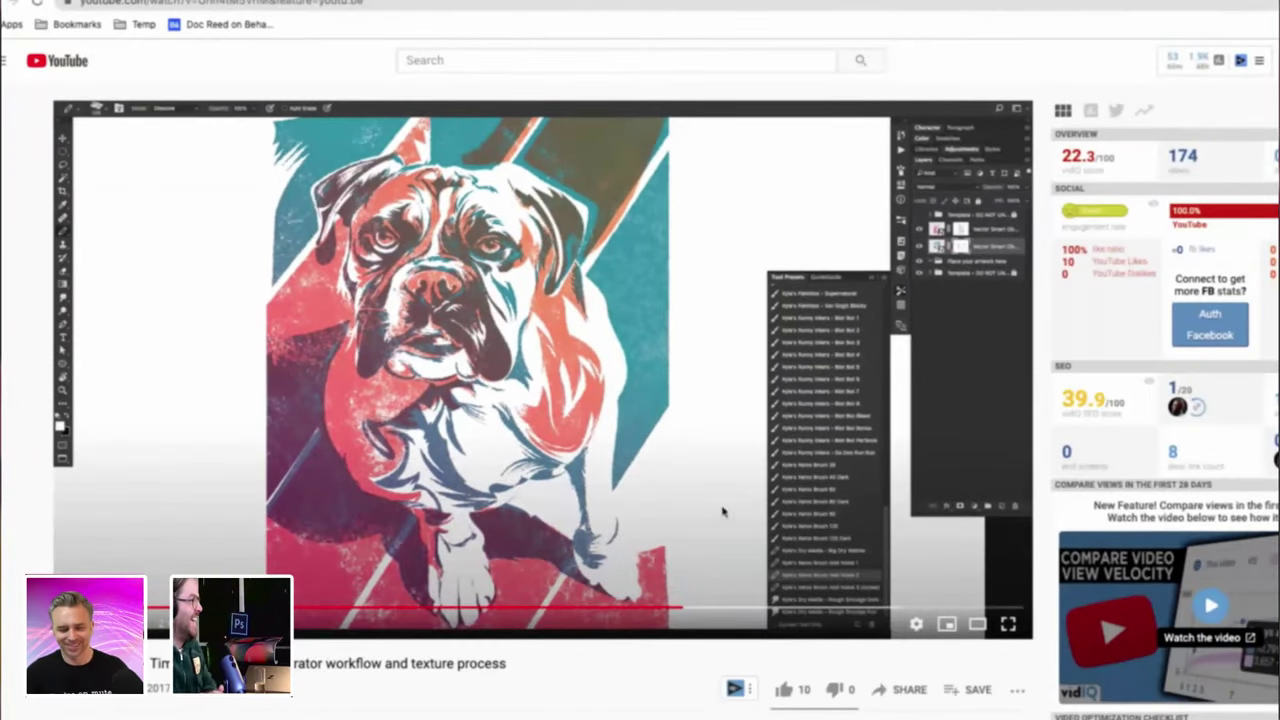
{"action": "left_click", "coordinate": [772, 608]}
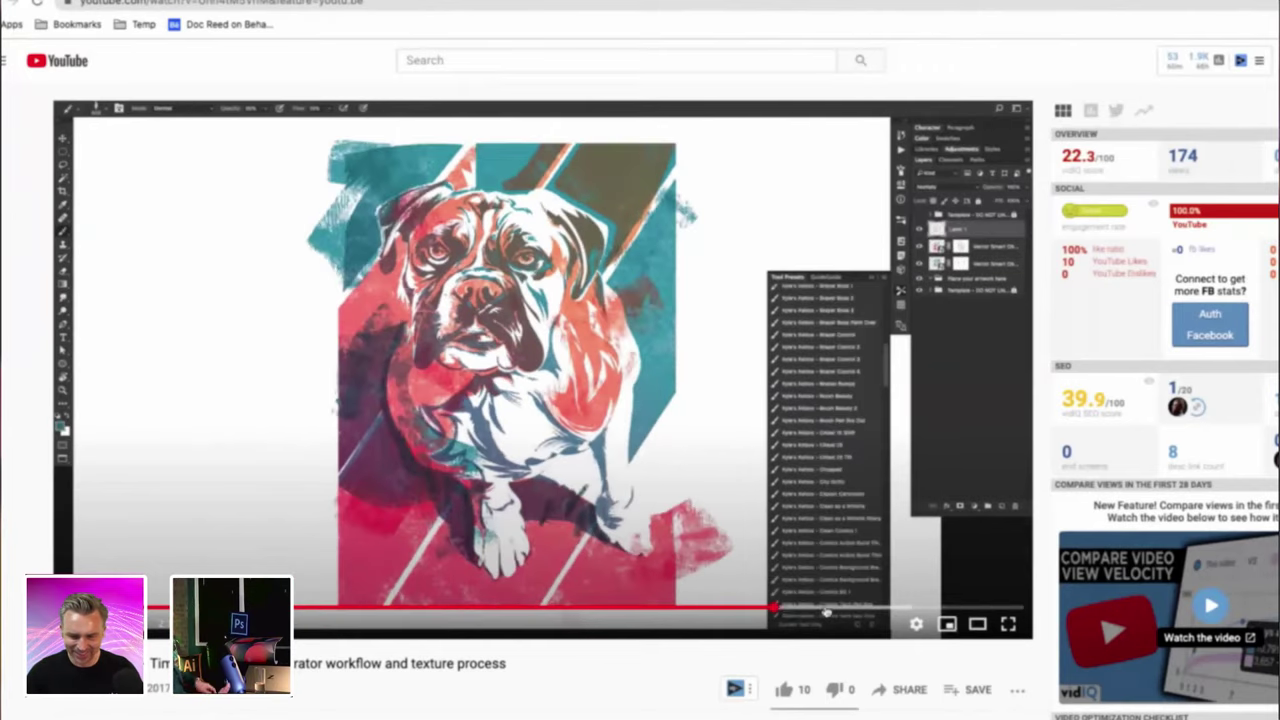
{"action": "left_click", "coordinate": [826, 608]}
{"action": "left_click", "coordinate": [851, 608]}
{"action": "left_click", "coordinate": [871, 607]}
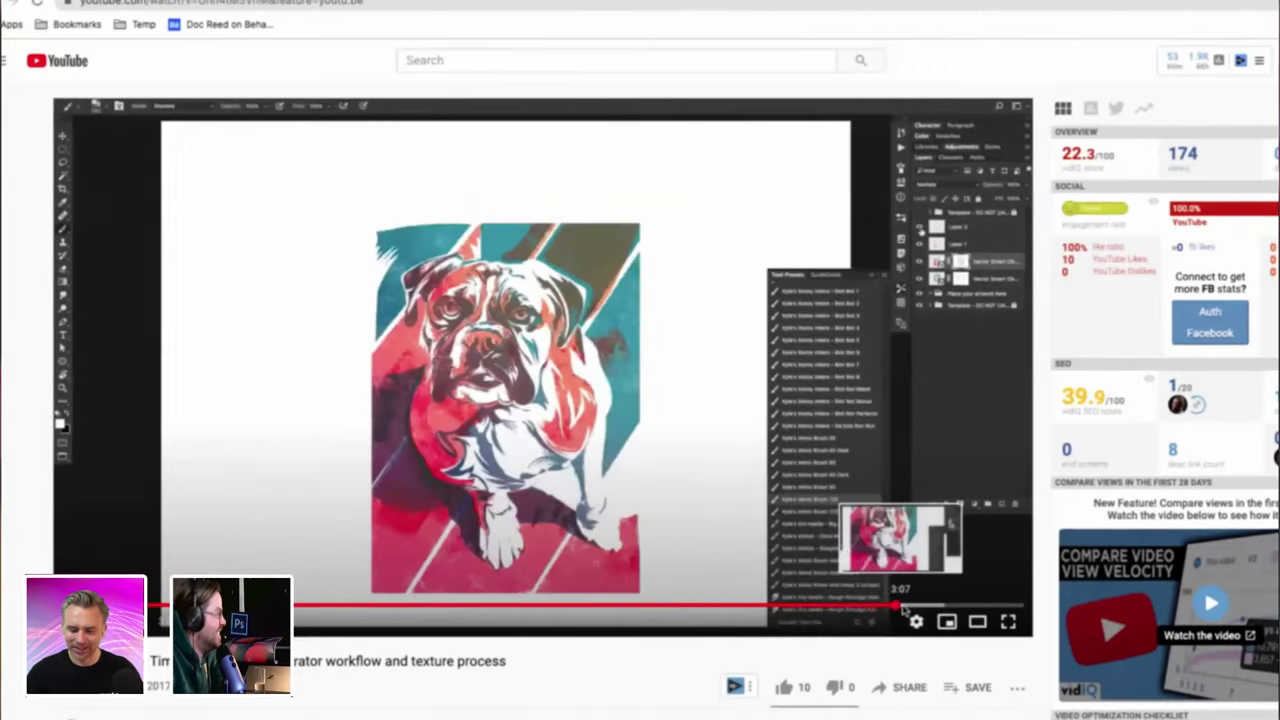
{"action": "left_click", "coordinate": [900, 606]}
{"action": "left_click", "coordinate": [938, 606]}
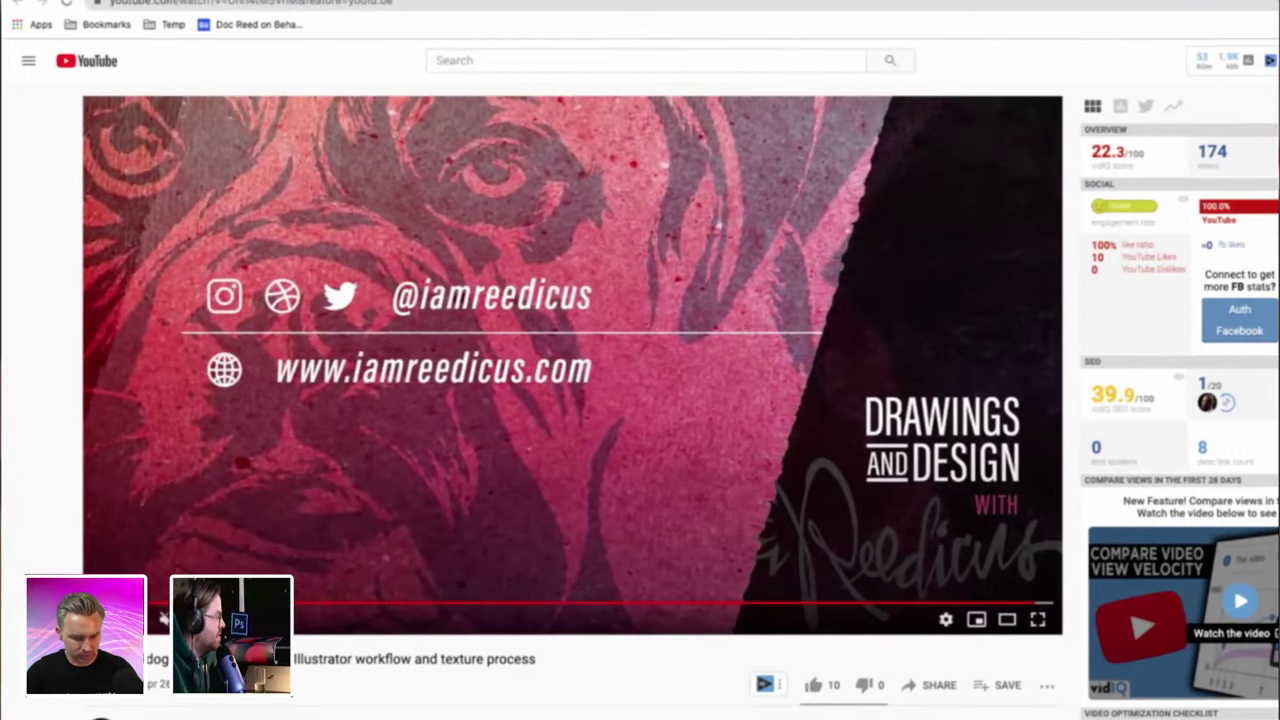
Read the Valley Bulldog video's description and return to the Tank project on Behance.
{"action": "scroll", "coordinate": [163, 617], "scroll_direction": "down", "scroll_amount": 3}
{"action": "left_click", "coordinate": [150, 620]}
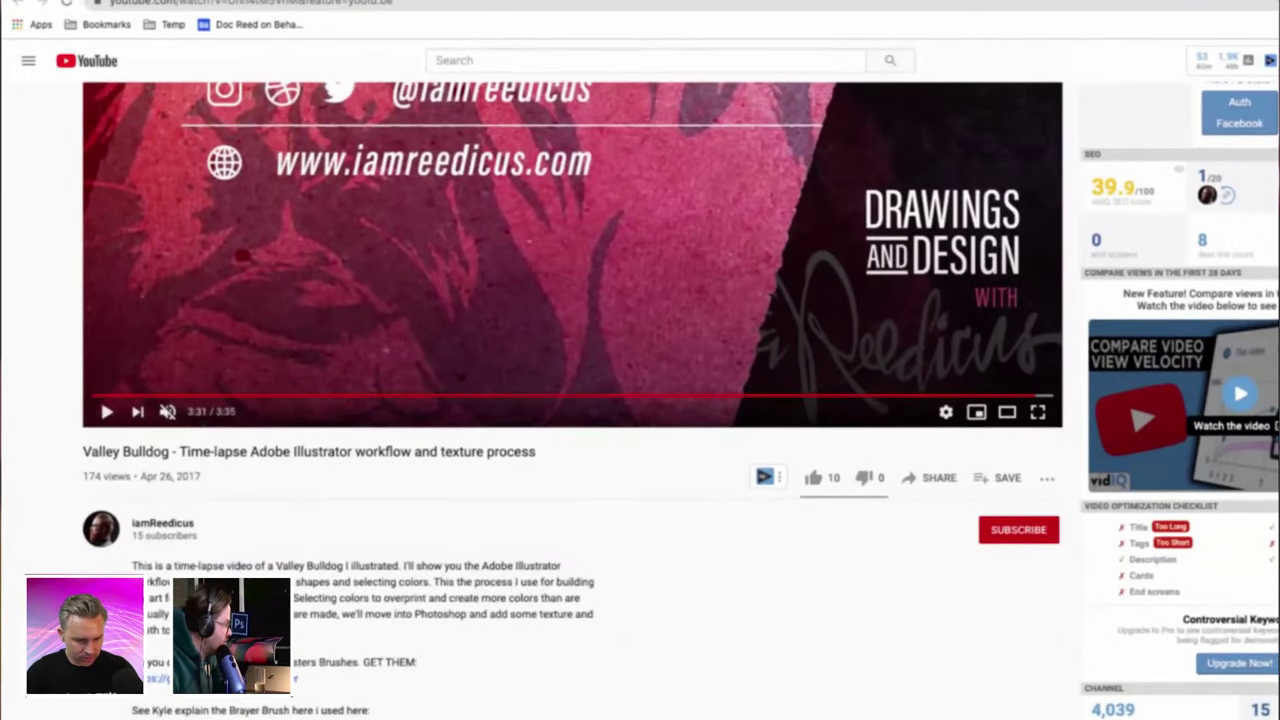
{"action": "scroll", "coordinate": [640, 400], "scroll_direction": "down", "scroll_amount": 1}
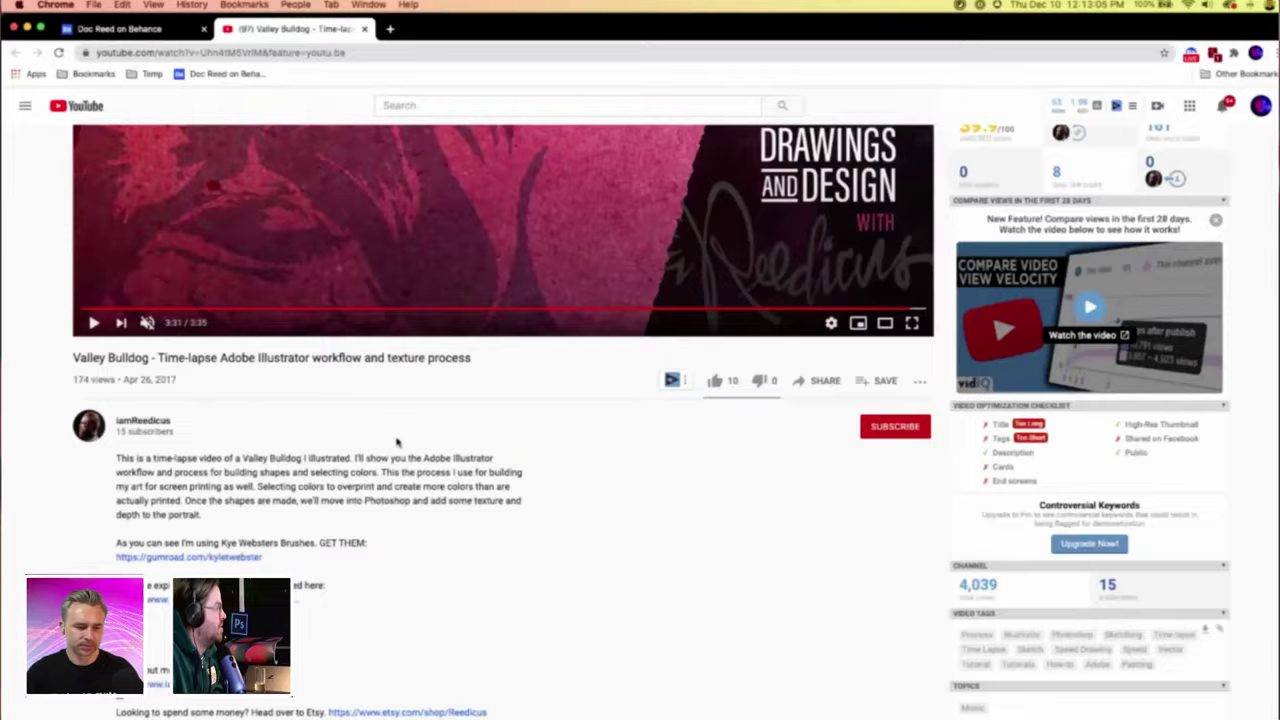
{"action": "scroll", "coordinate": [396, 442], "scroll_direction": "up", "scroll_amount": 5}
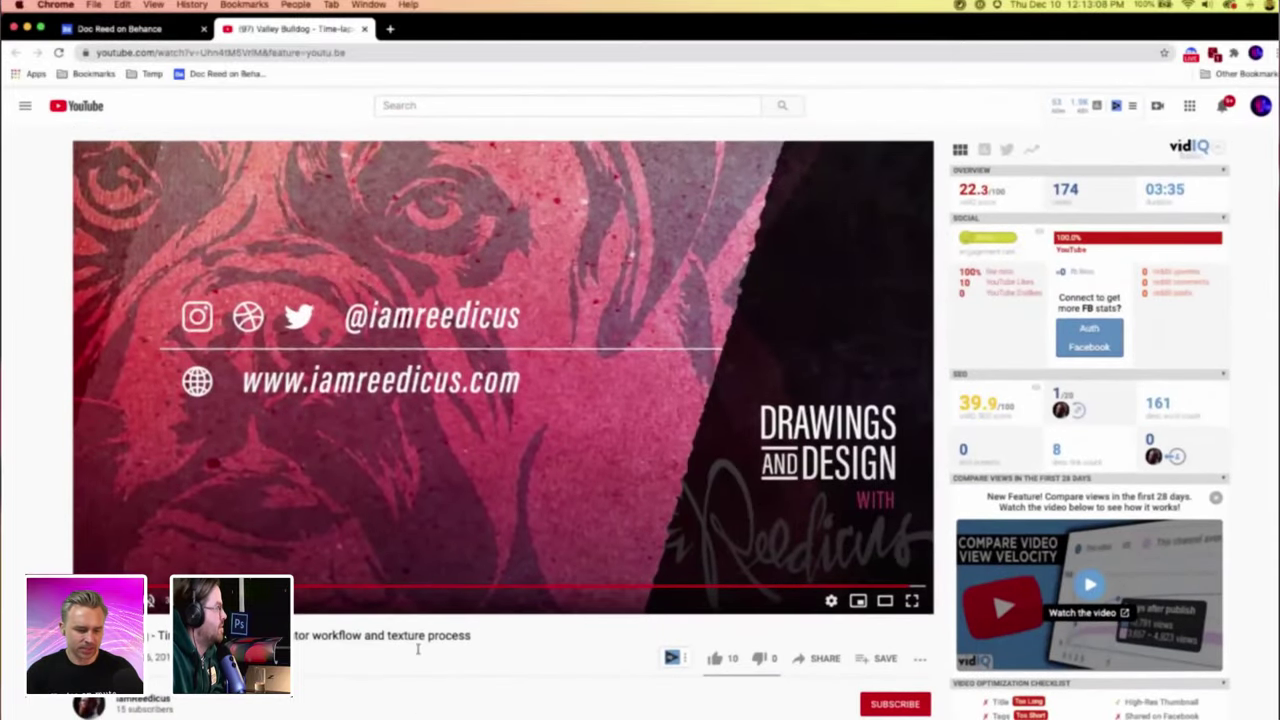
{"action": "left_click", "coordinate": [117, 30]}
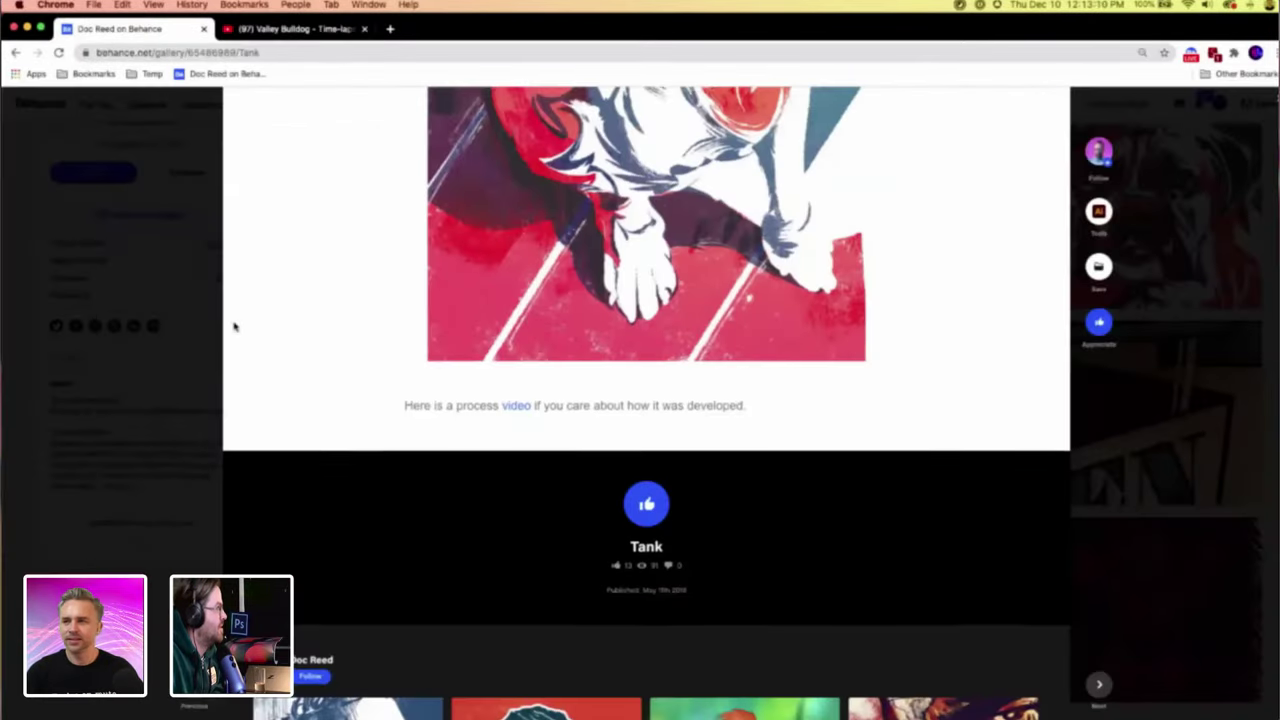
Close the Tank project and open the Switchfoot & Anberlin Tour Poster project from the artist's portfolio.
{"action": "scroll", "coordinate": [238, 330], "scroll_direction": "up", "scroll_amount": 3}
{"action": "scroll", "coordinate": [1151, 472], "scroll_direction": "up", "scroll_amount": 1}
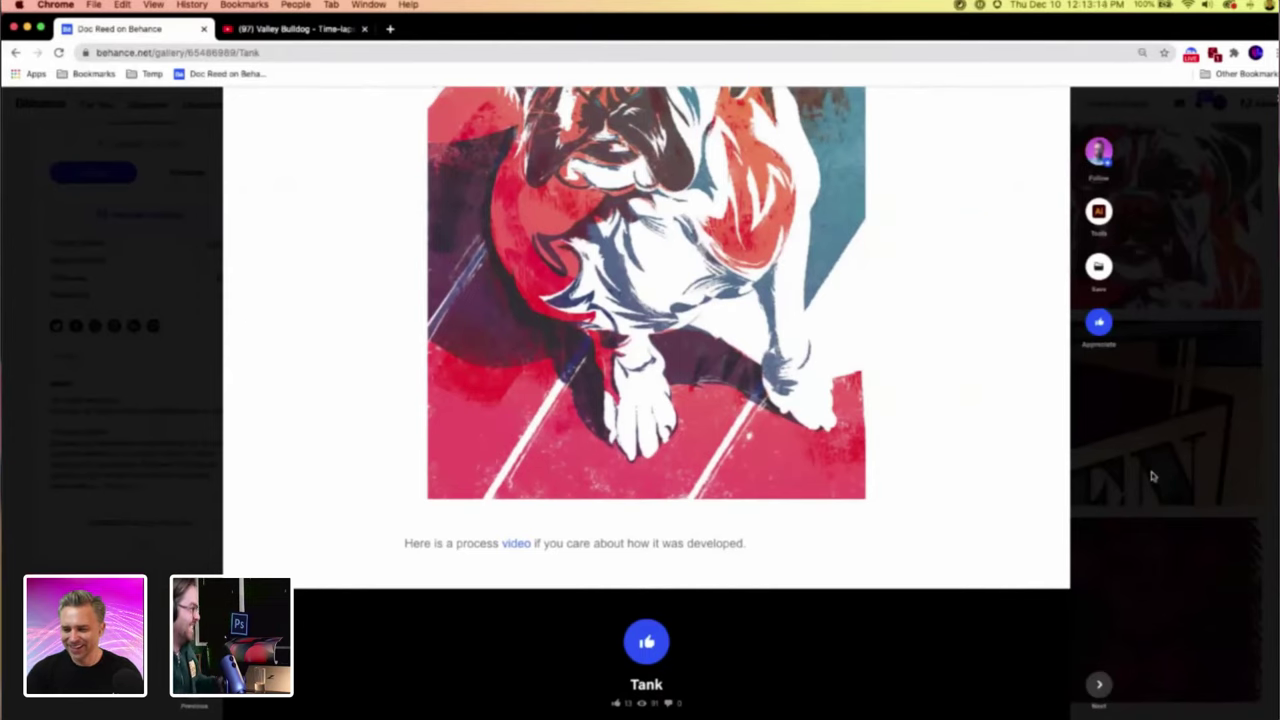
{"action": "left_click", "coordinate": [1151, 476]}
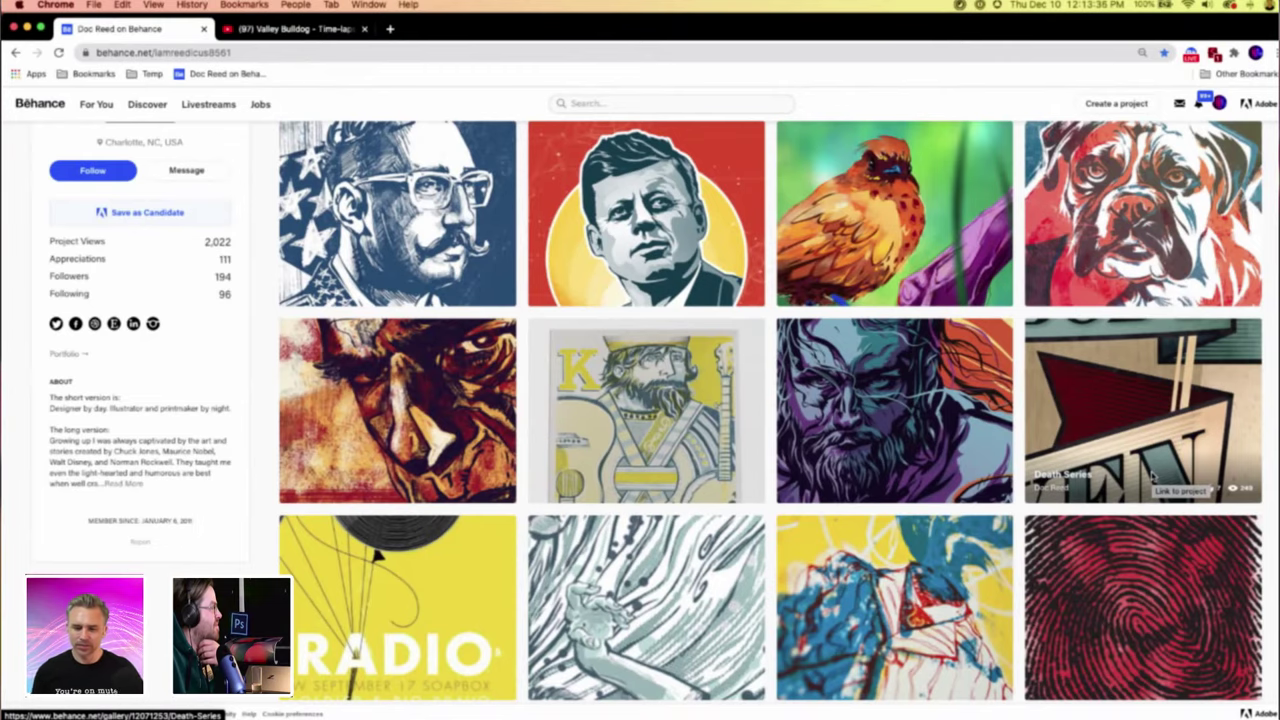
{"action": "scroll", "coordinate": [1152, 478], "scroll_direction": "down", "scroll_amount": 1}
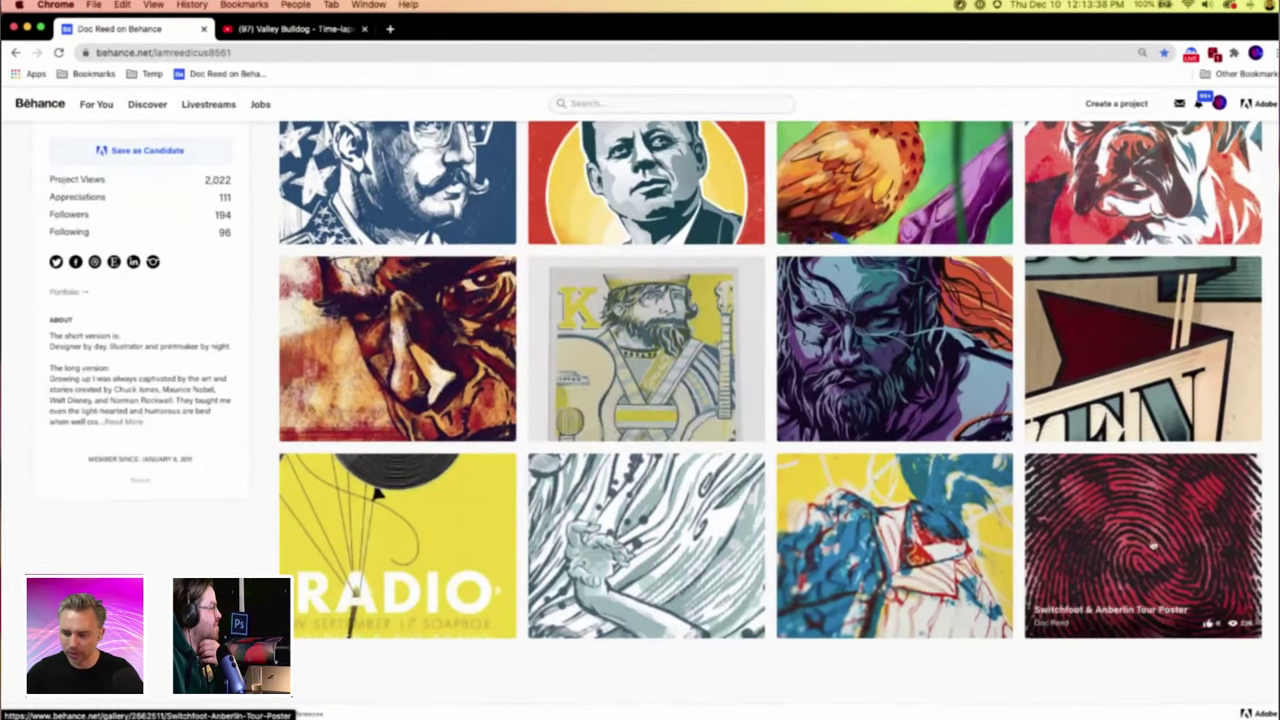
{"action": "left_click", "coordinate": [1152, 545]}
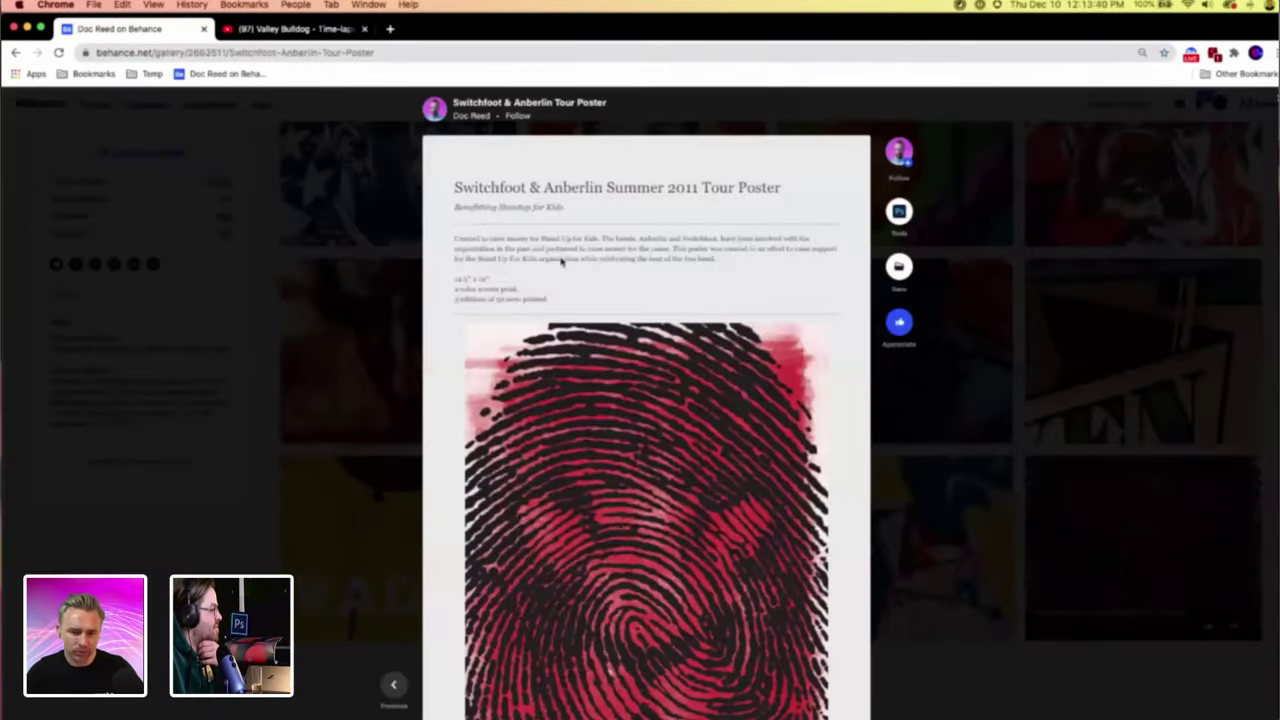
Examine the tour poster project's description, fingerprint artwork and photos of the printed editions.
{"action": "scroll", "coordinate": [745, 496], "scroll_direction": "down", "scroll_amount": 10}
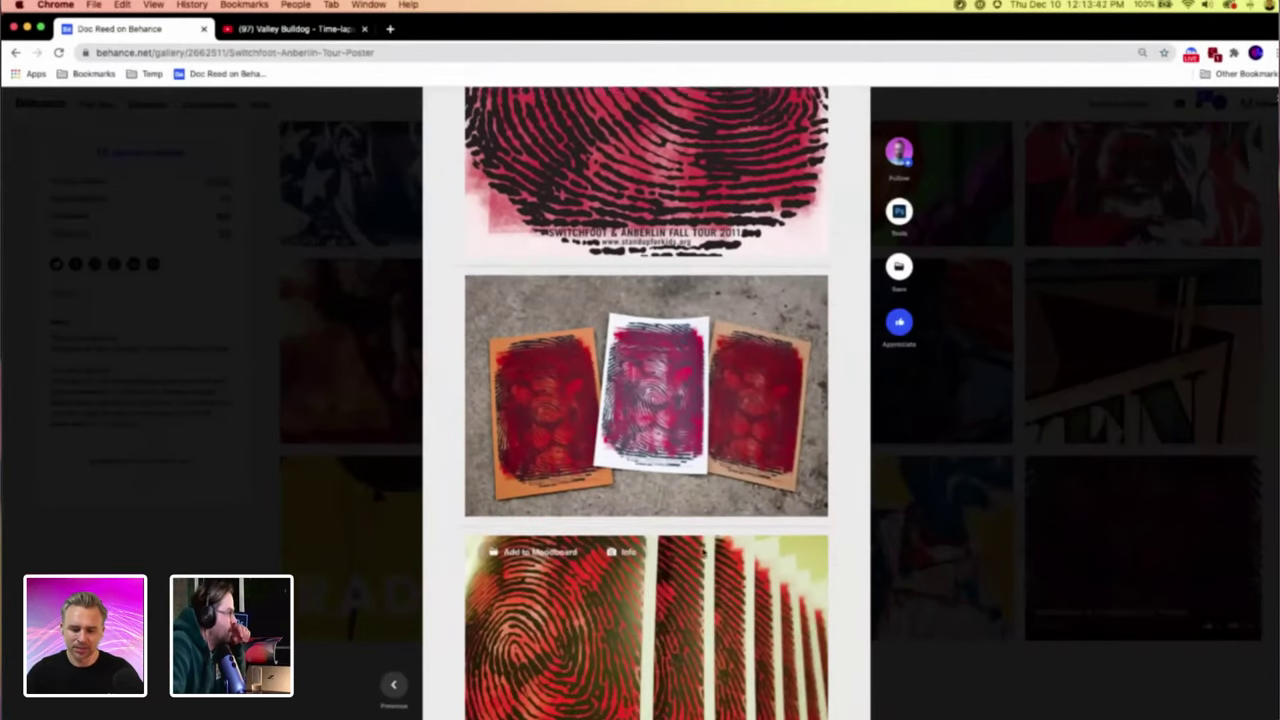
{"action": "scroll", "coordinate": [702, 548], "scroll_direction": "down", "scroll_amount": 3}
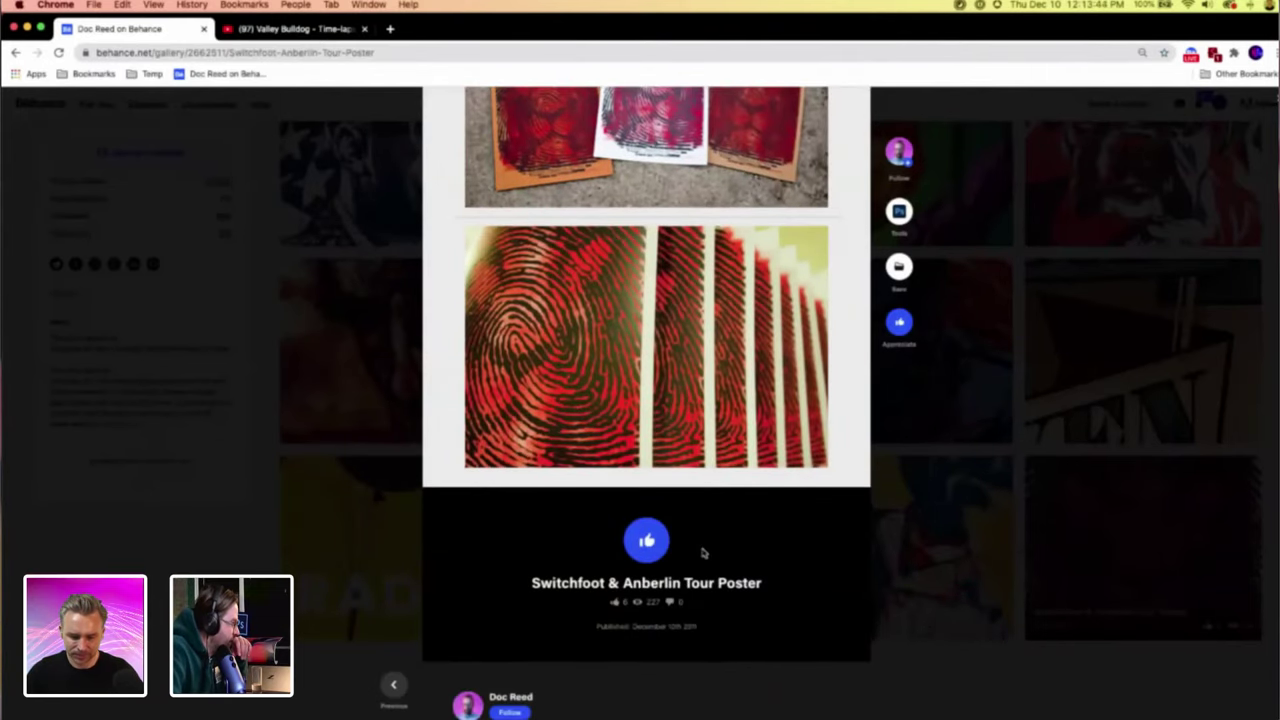
{"action": "scroll", "coordinate": [702, 553], "scroll_direction": "up", "scroll_amount": 1}
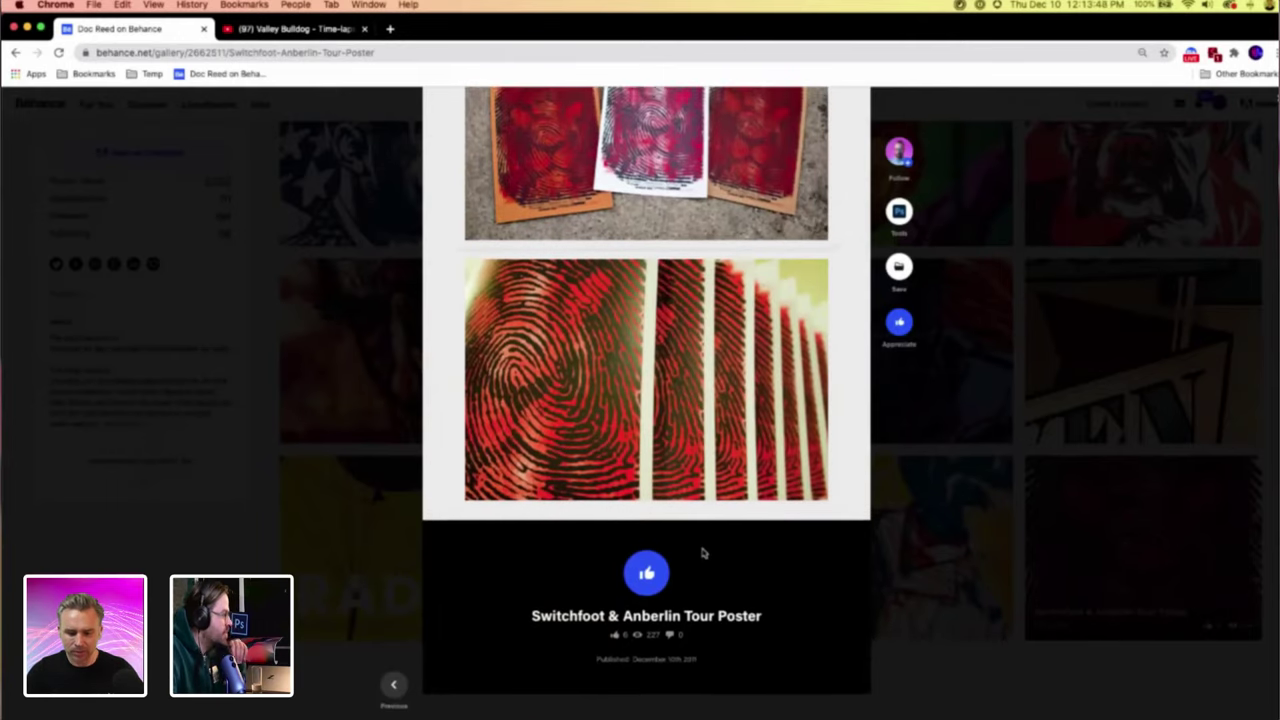
{"action": "scroll", "coordinate": [702, 553], "scroll_direction": "up", "scroll_amount": 4}
{"action": "scroll", "coordinate": [702, 548], "scroll_direction": "up", "scroll_amount": 6}
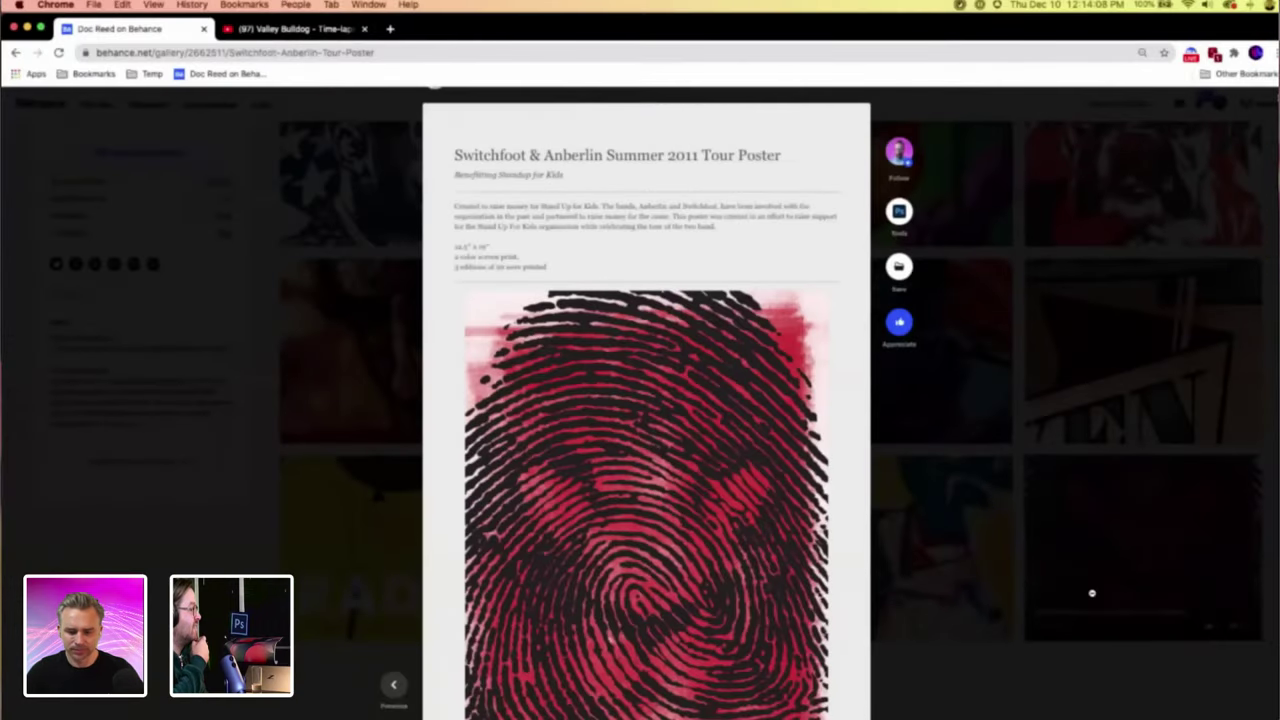
{"action": "scroll", "coordinate": [482, 505], "scroll_direction": "down", "scroll_amount": 3}
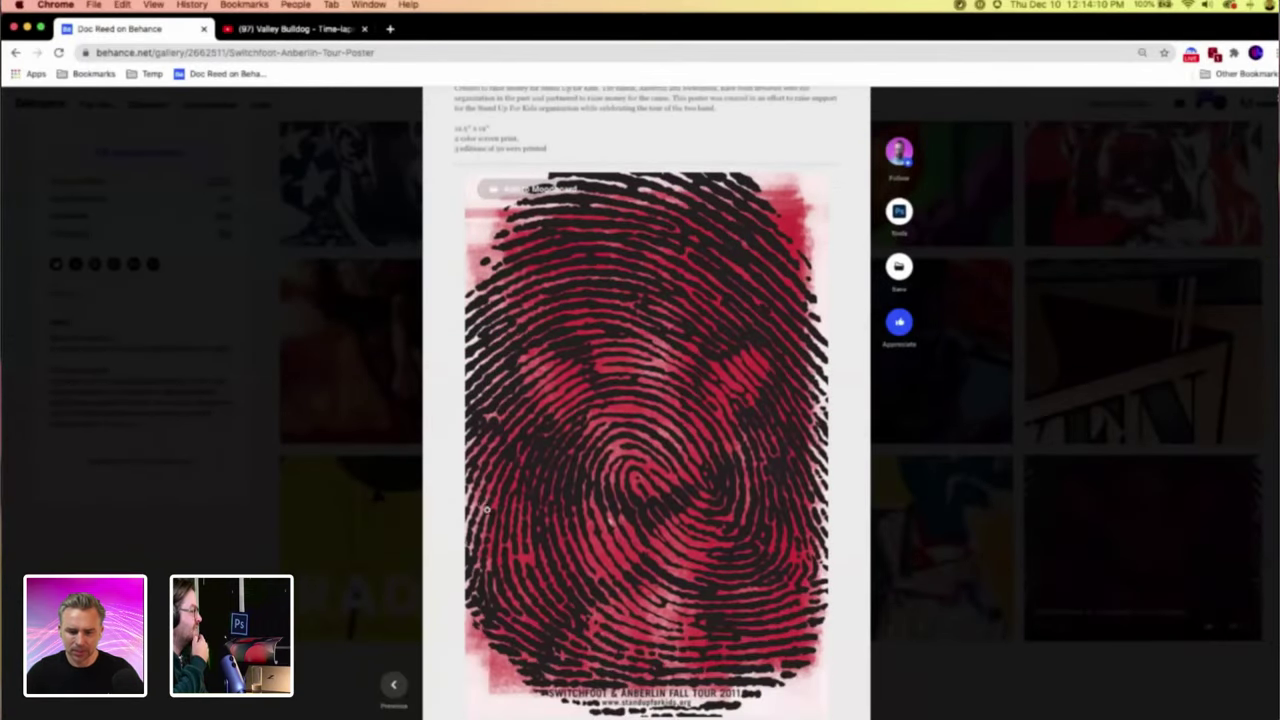
{"action": "scroll", "coordinate": [534, 551], "scroll_direction": "down", "scroll_amount": 1}
{"action": "scroll", "coordinate": [534, 551], "scroll_direction": "down", "scroll_amount": 6}
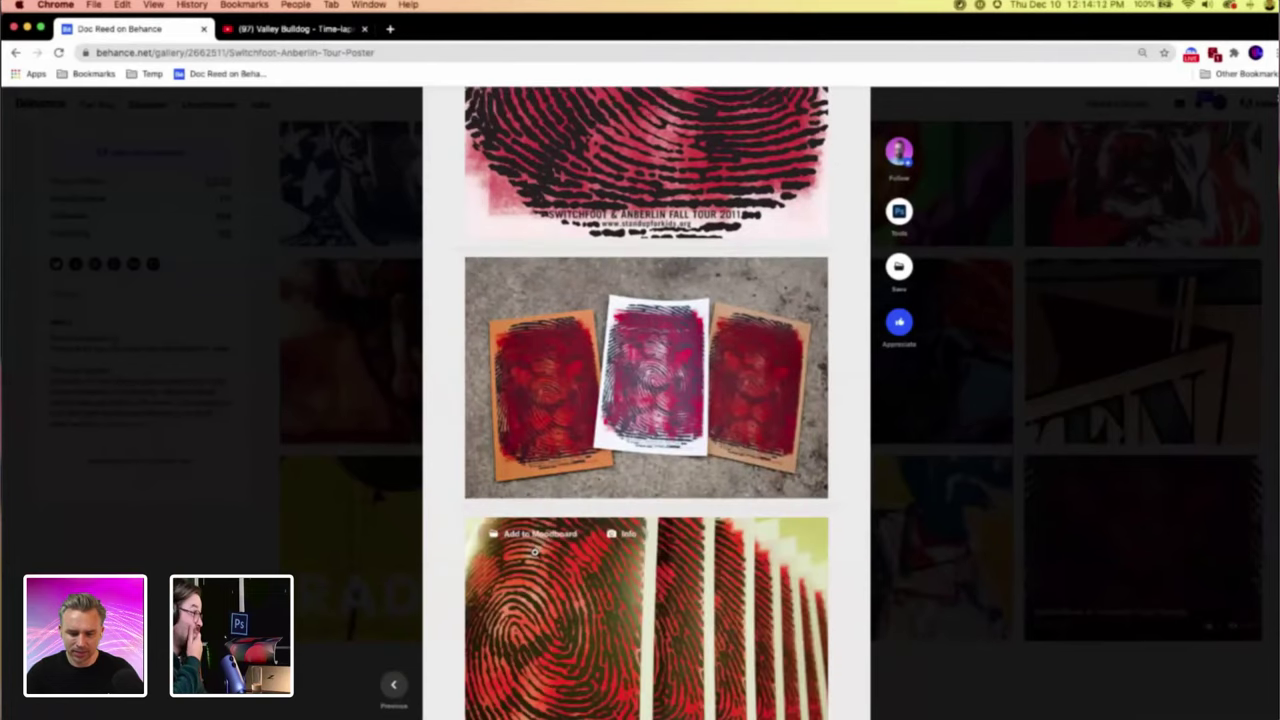
{"action": "scroll", "coordinate": [536, 557], "scroll_direction": "up", "scroll_amount": 6}
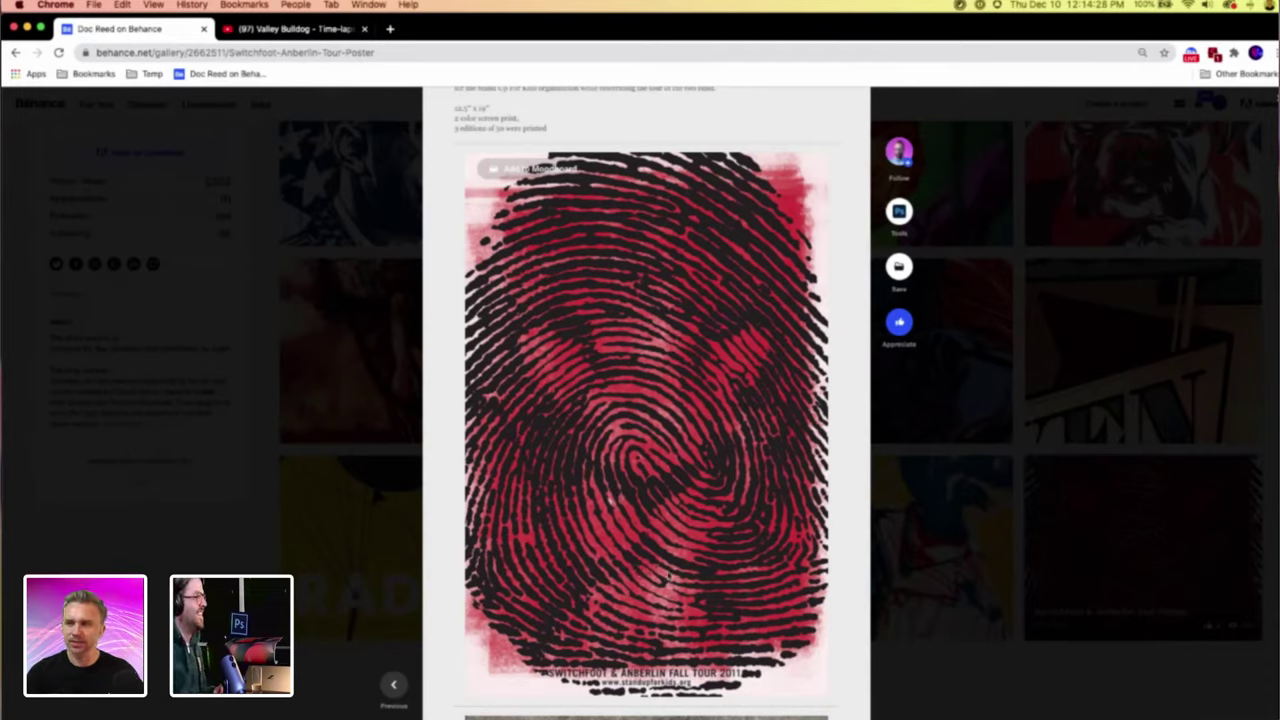
Close the tour poster project and look over the remaining projects in the artist's portfolio grid.
{"action": "left_click", "coordinate": [1072, 486]}
{"action": "scroll", "coordinate": [722, 532], "scroll_direction": "up", "scroll_amount": 2}
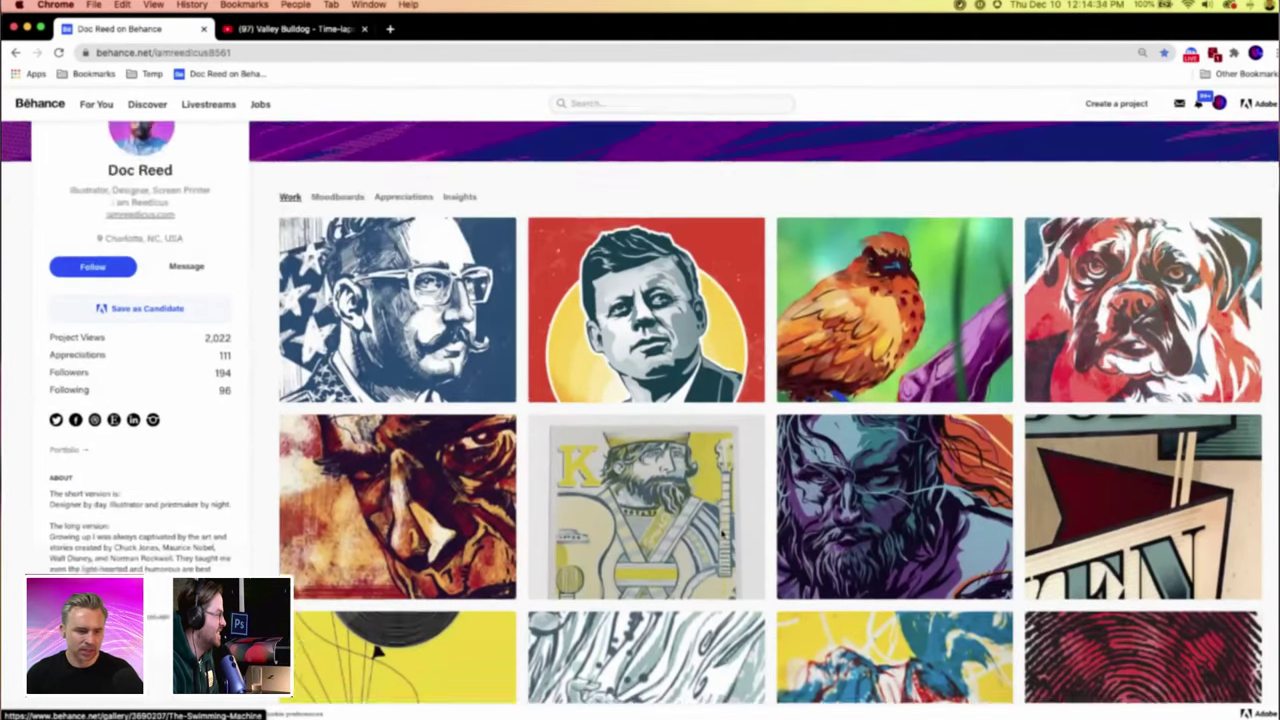
{"action": "scroll", "coordinate": [722, 532], "scroll_direction": "down", "scroll_amount": 3}
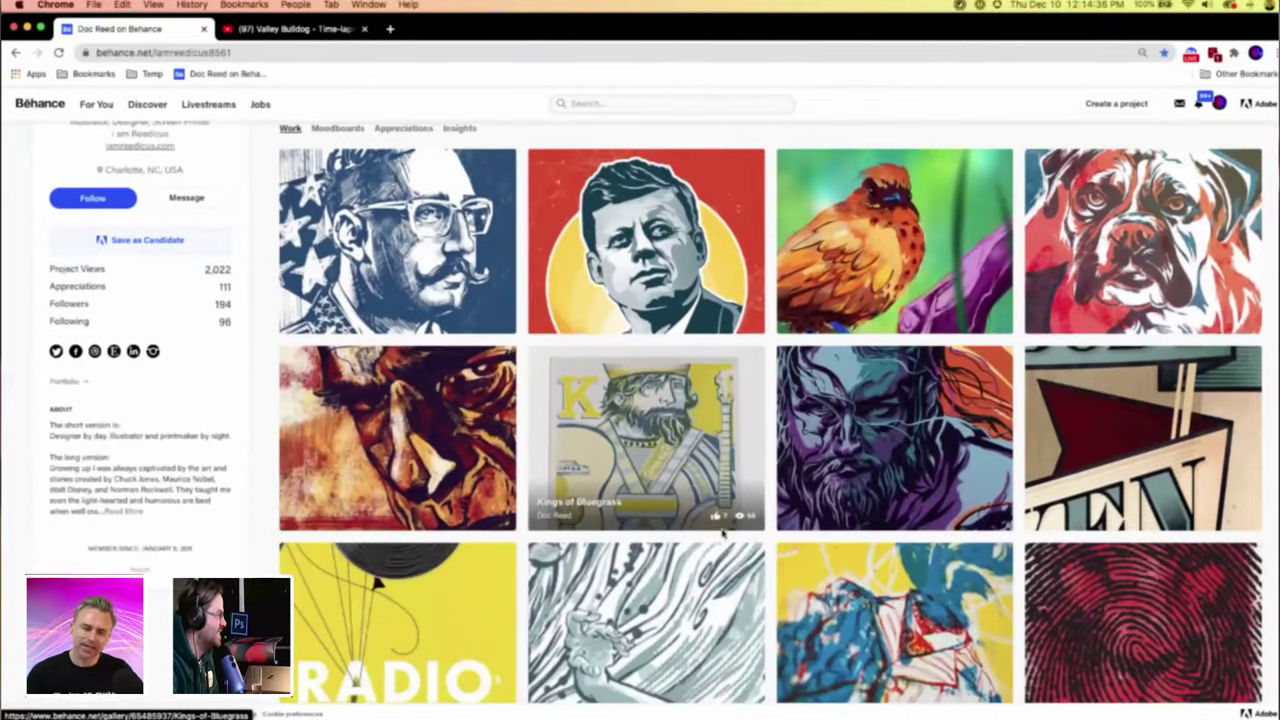
{"action": "scroll", "coordinate": [1003, 440], "scroll_direction": "down", "scroll_amount": 1}
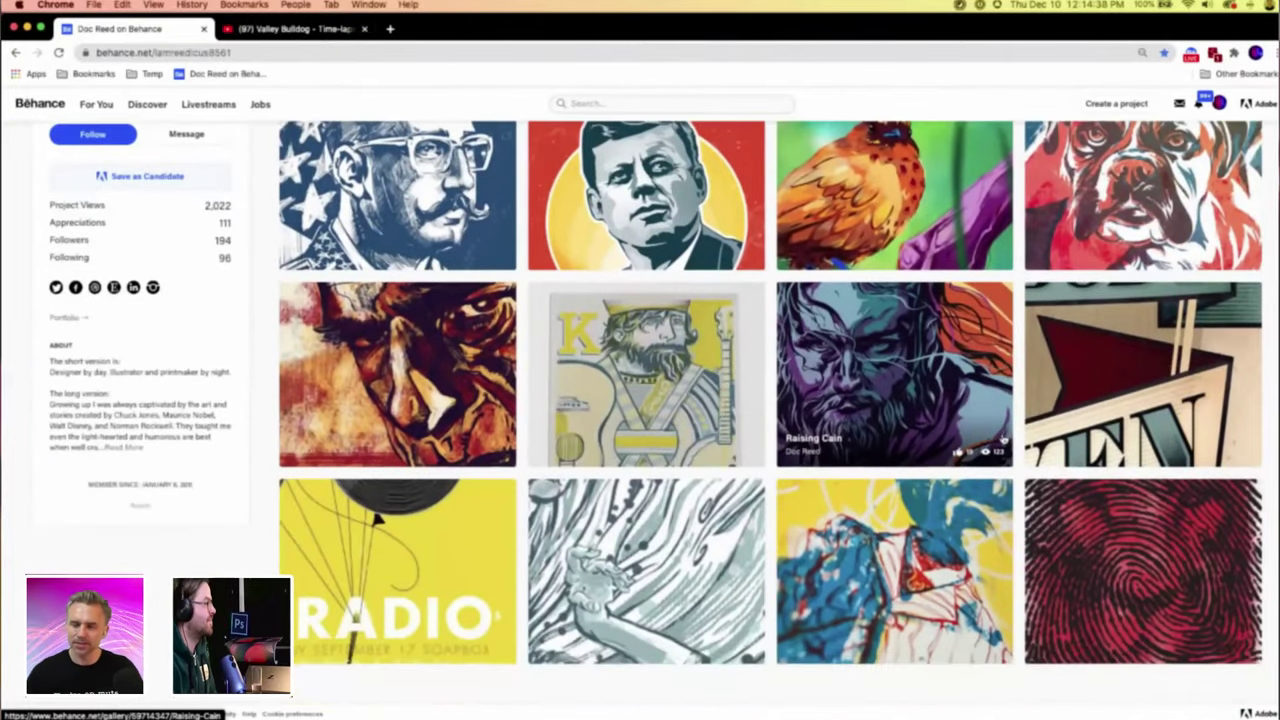
{"action": "scroll", "coordinate": [1003, 440], "scroll_direction": "up", "scroll_amount": 1}
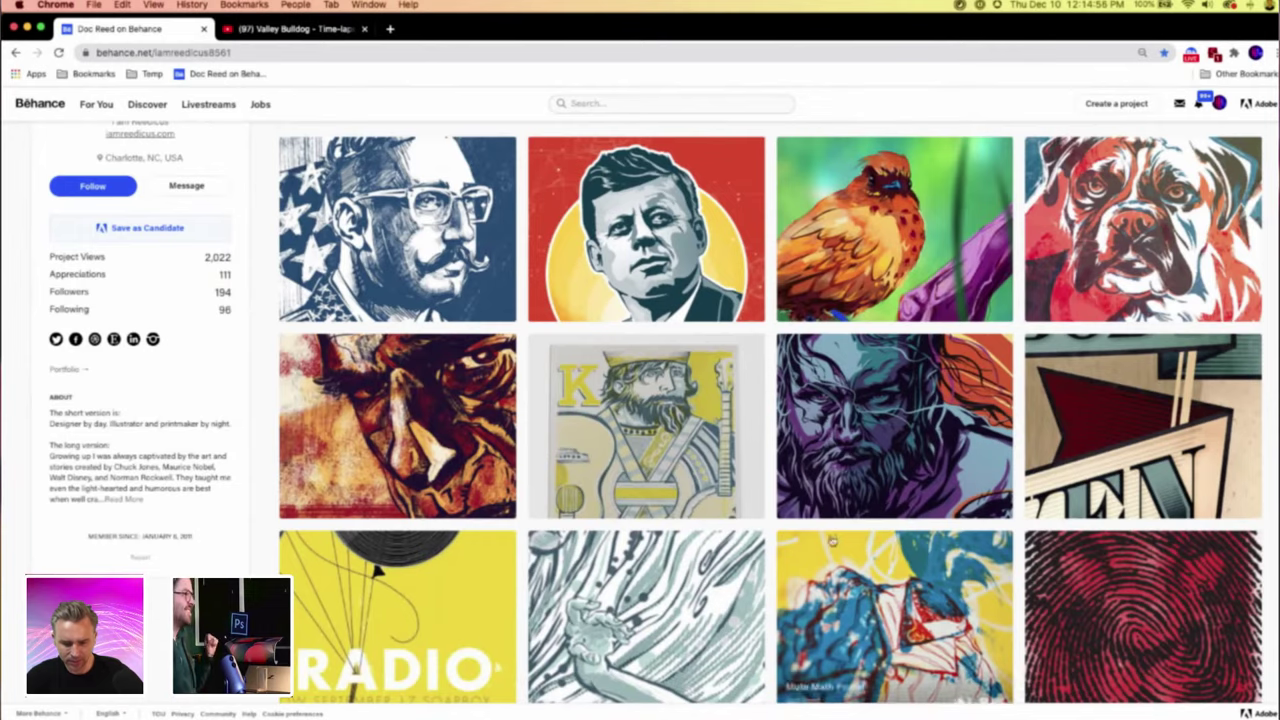
Open The Swimming Machine project and examine its description and the full poster illustration.
{"action": "left_click", "coordinate": [694, 617]}
{"action": "scroll", "coordinate": [866, 484], "scroll_direction": "down", "scroll_amount": 3}
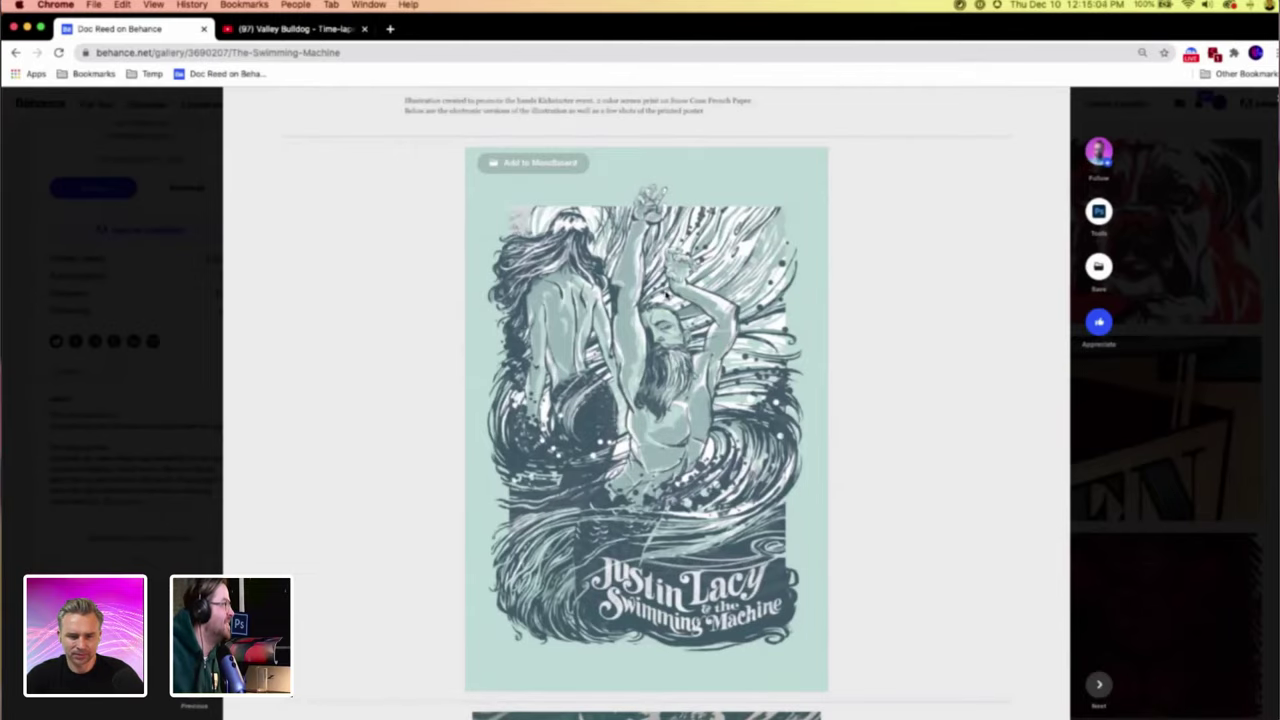
{"action": "scroll", "coordinate": [667, 295], "scroll_direction": "up", "scroll_amount": 2}
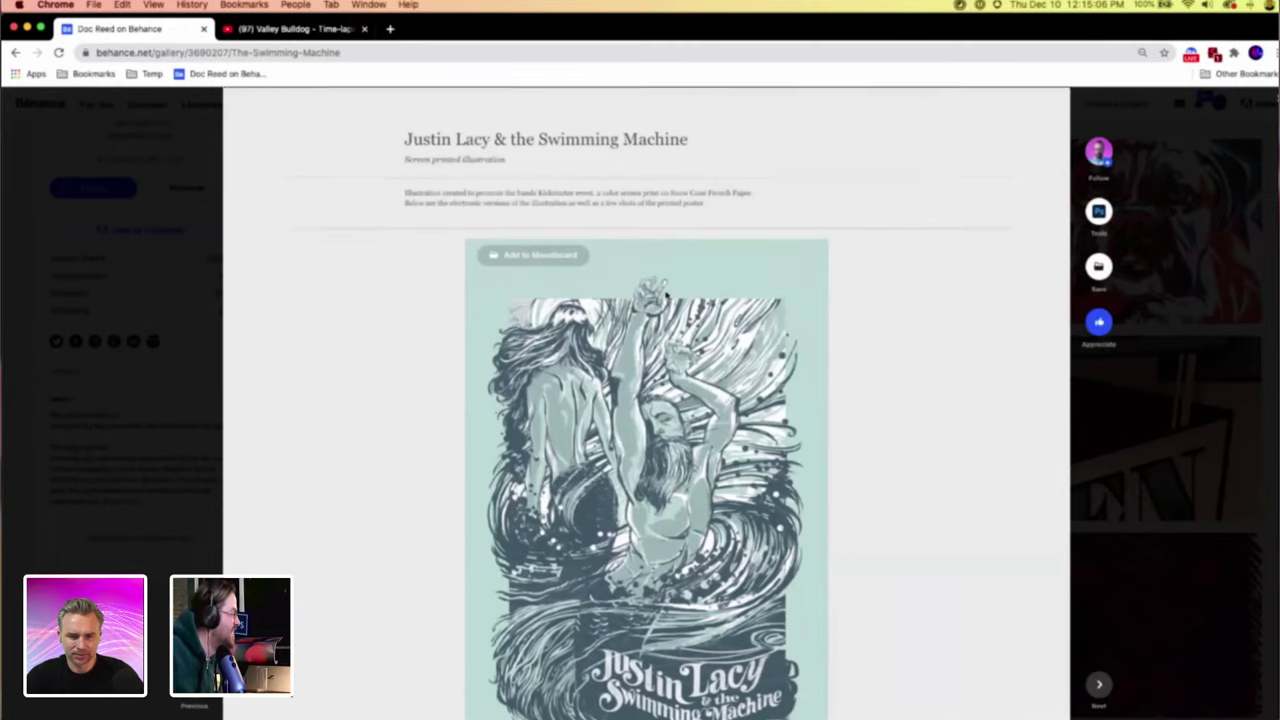
{"action": "scroll", "coordinate": [668, 297], "scroll_direction": "down", "scroll_amount": 1}
{"action": "scroll", "coordinate": [667, 295], "scroll_direction": "down", "scroll_amount": 5}
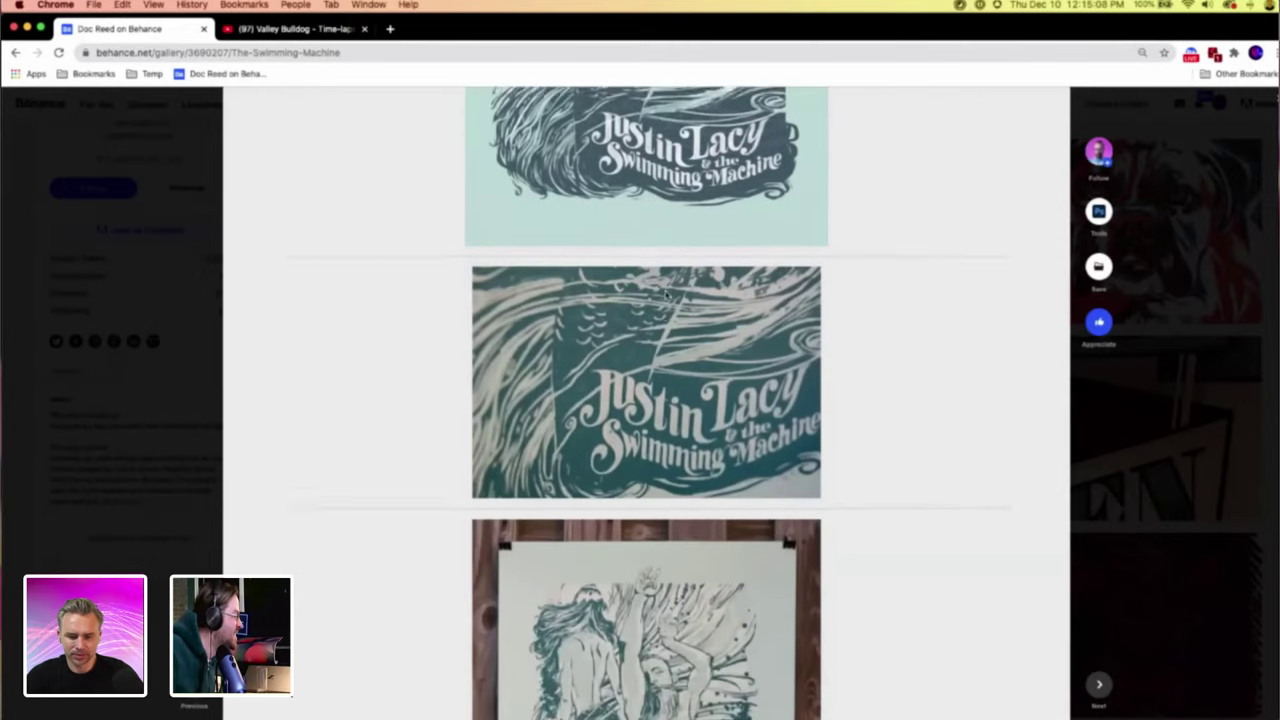
Examine the lettering close-up and the photo of the hung screen print, and close The Swimming Machine project.
{"action": "scroll", "coordinate": [667, 295], "scroll_direction": "down", "scroll_amount": 3}
{"action": "scroll", "coordinate": [667, 295], "scroll_direction": "up", "scroll_amount": 1}
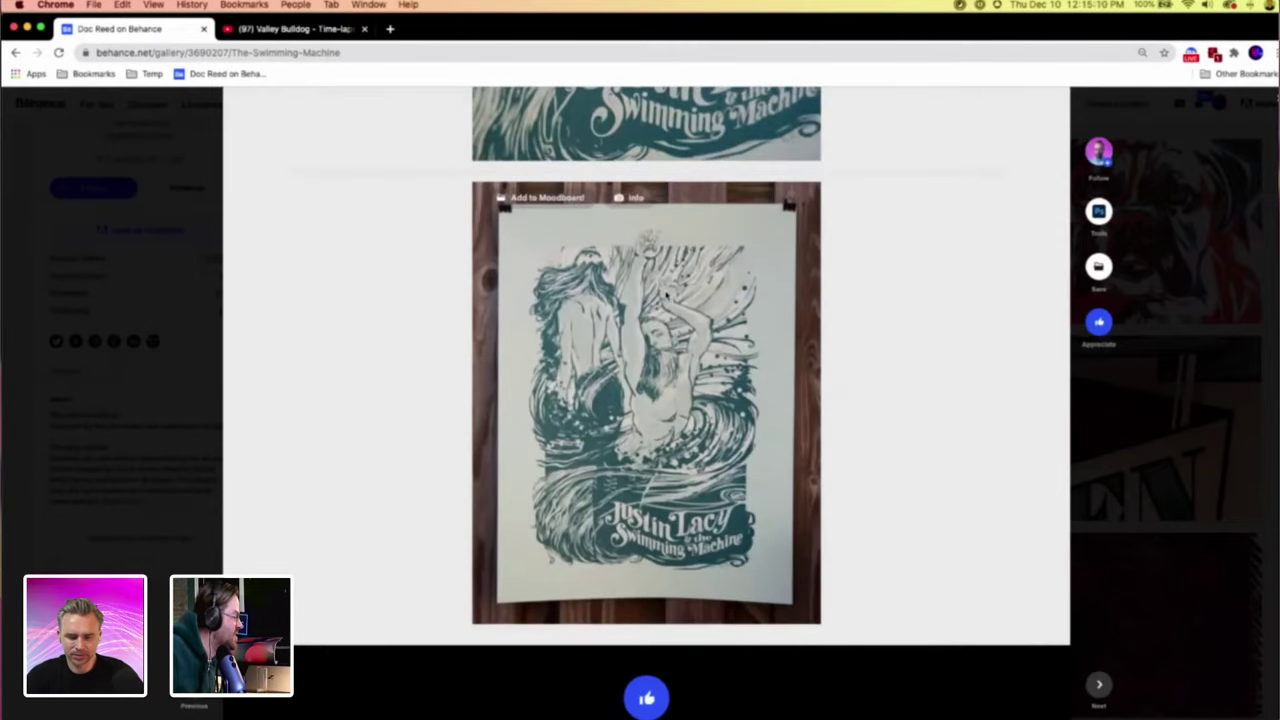
{"action": "scroll", "coordinate": [581, 385], "scroll_direction": "up", "scroll_amount": 3}
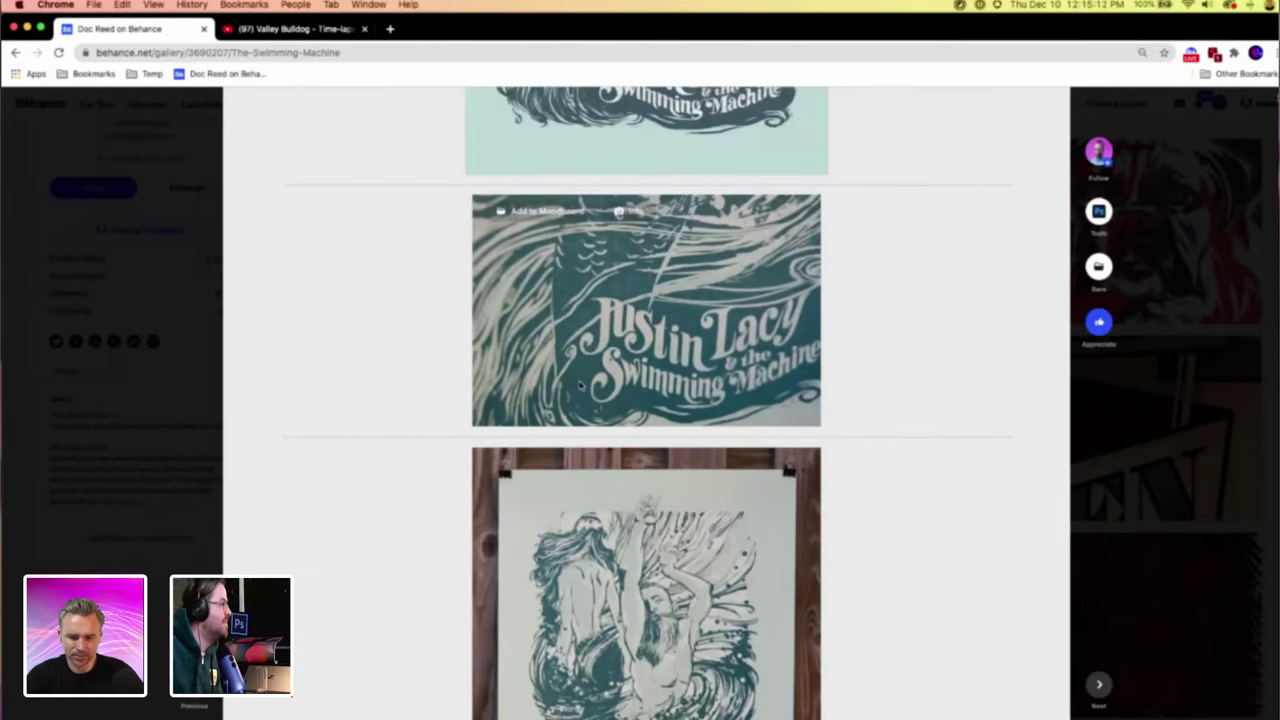
{"action": "scroll", "coordinate": [581, 386], "scroll_direction": "down", "scroll_amount": 3}
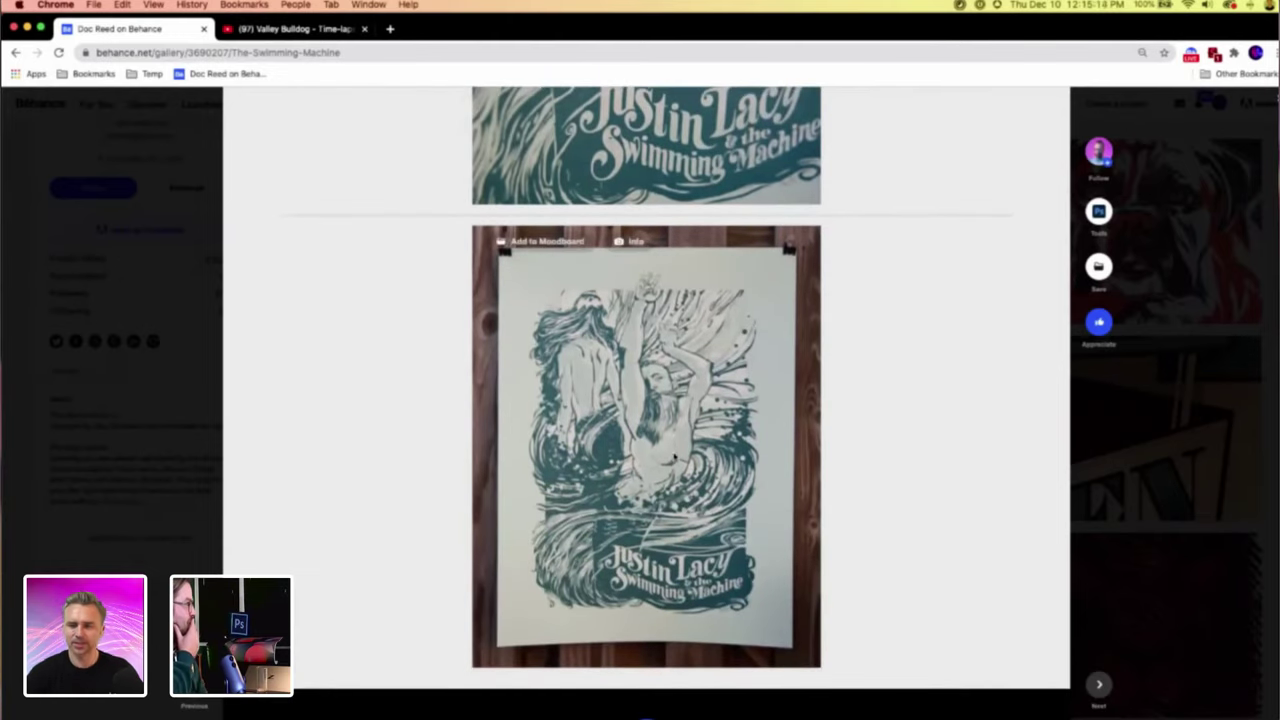
{"action": "left_click", "coordinate": [1160, 462]}
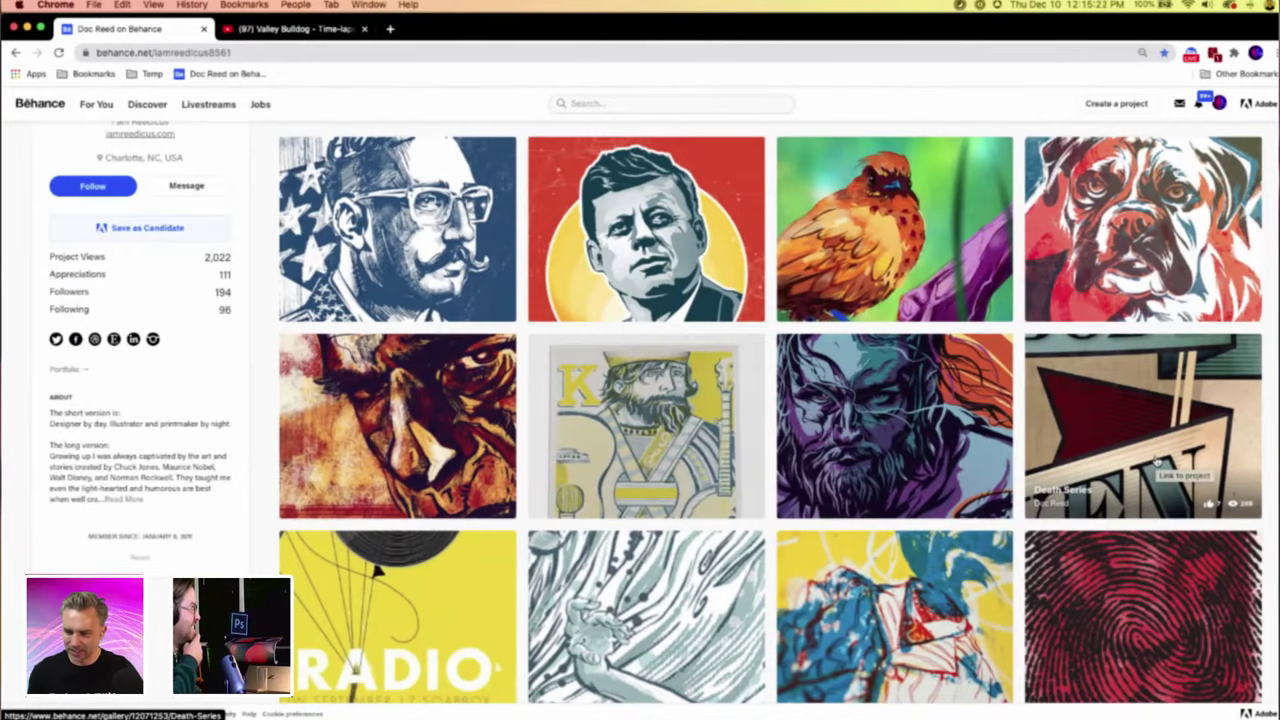
Open the Death Series project and page through its images in the full-screen viewer.
{"action": "left_click", "coordinate": [1157, 462]}
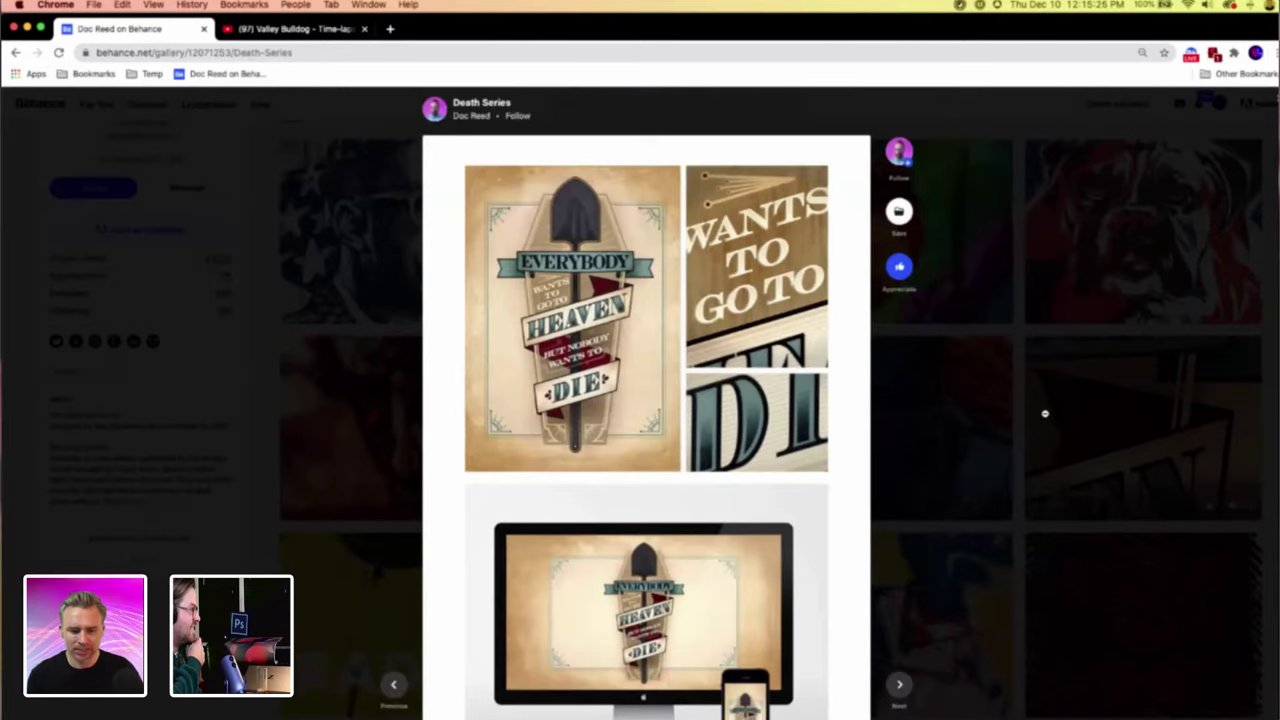
{"action": "left_click", "coordinate": [599, 328]}
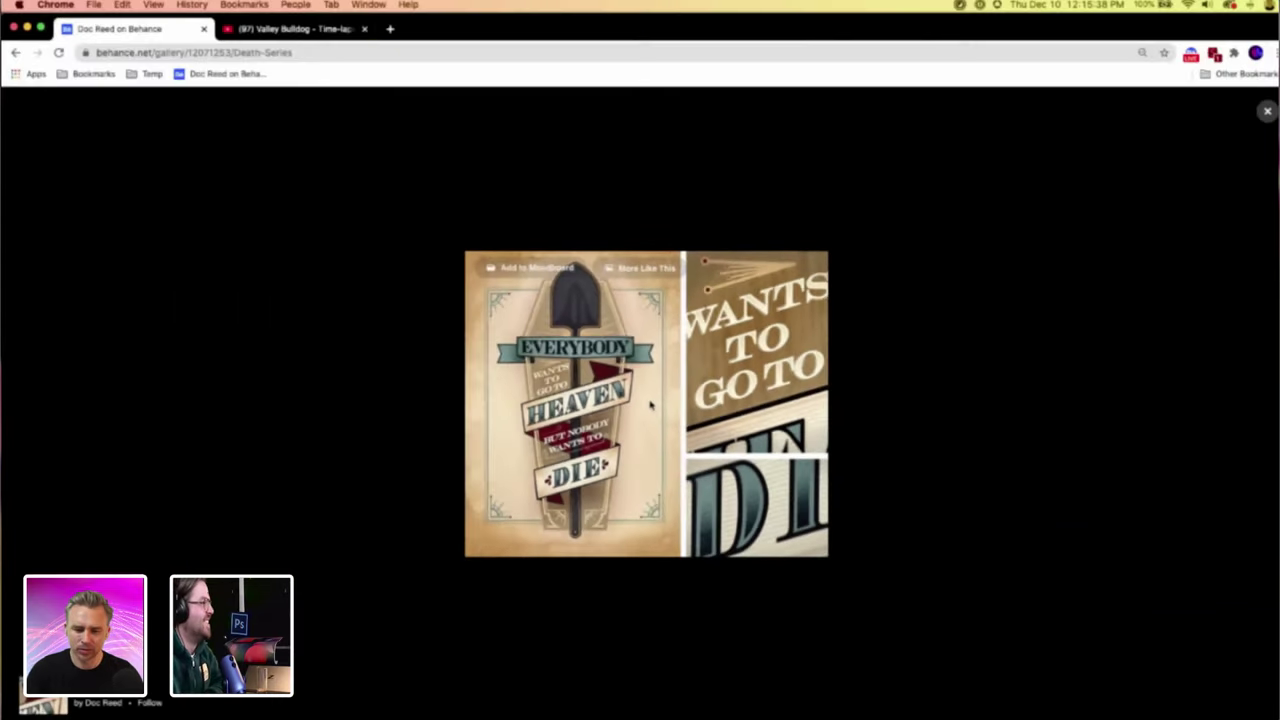
{"action": "key", "text": "Right"}
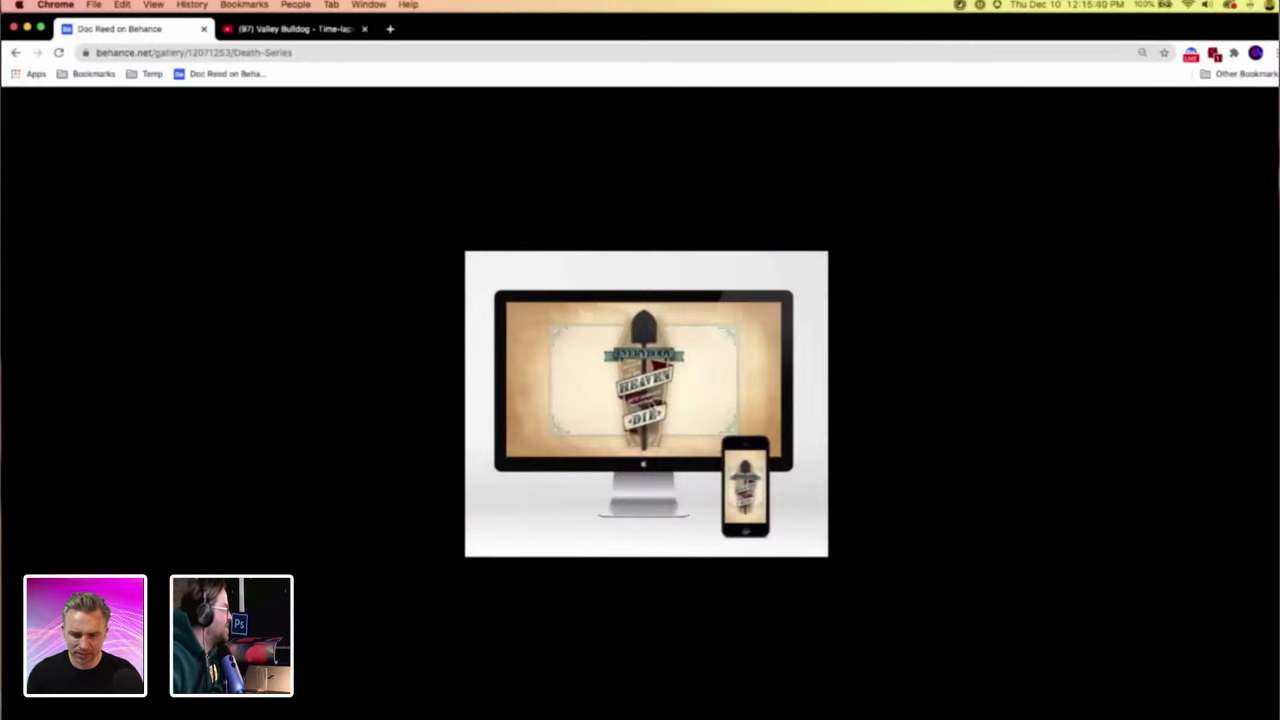
{"action": "left_click", "coordinate": [649, 403]}
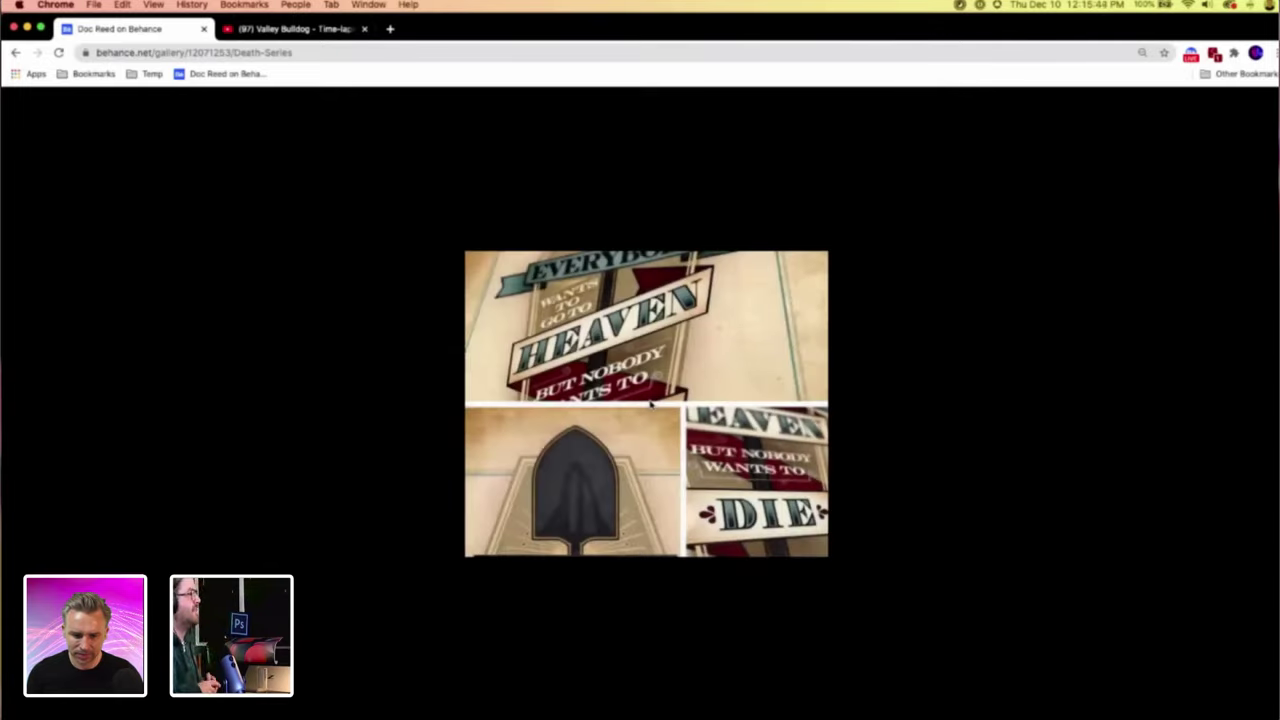
{"action": "left_click", "coordinate": [650, 404]}
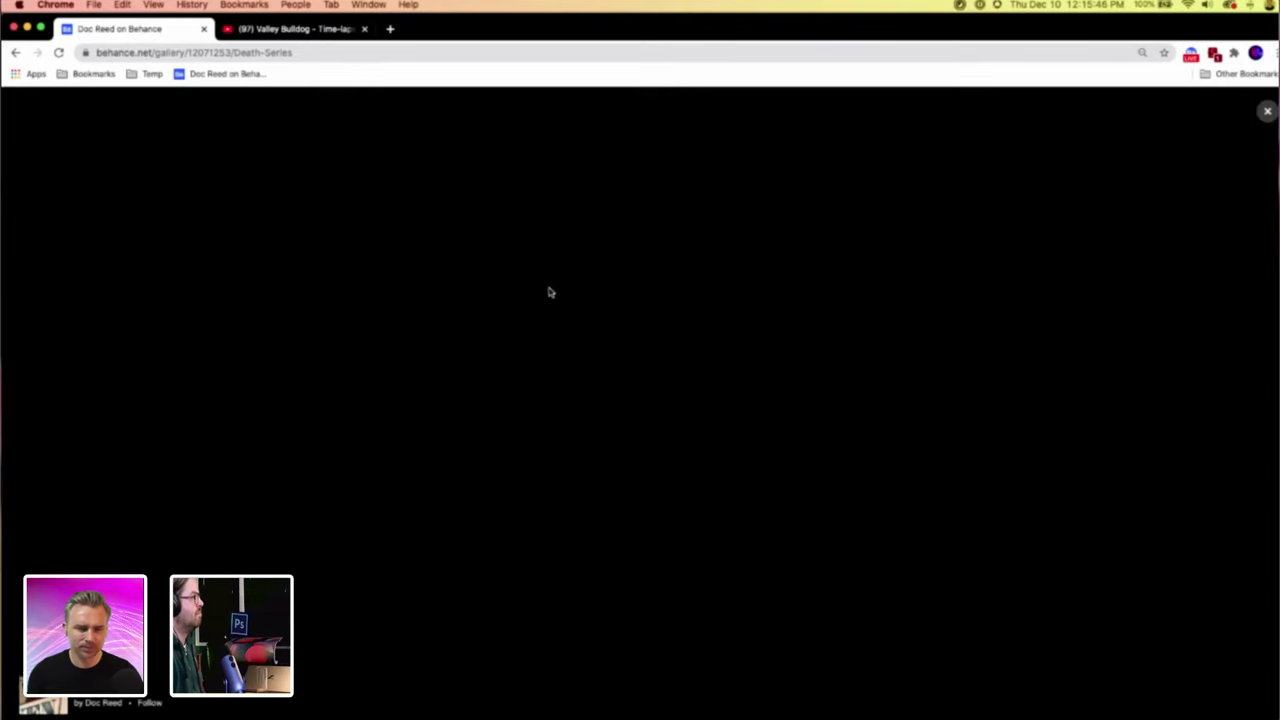
Close the image viewer and the Death Series project, and return to the beginning of the artist's profile page.
{"action": "left_click", "coordinate": [1264, 111]}
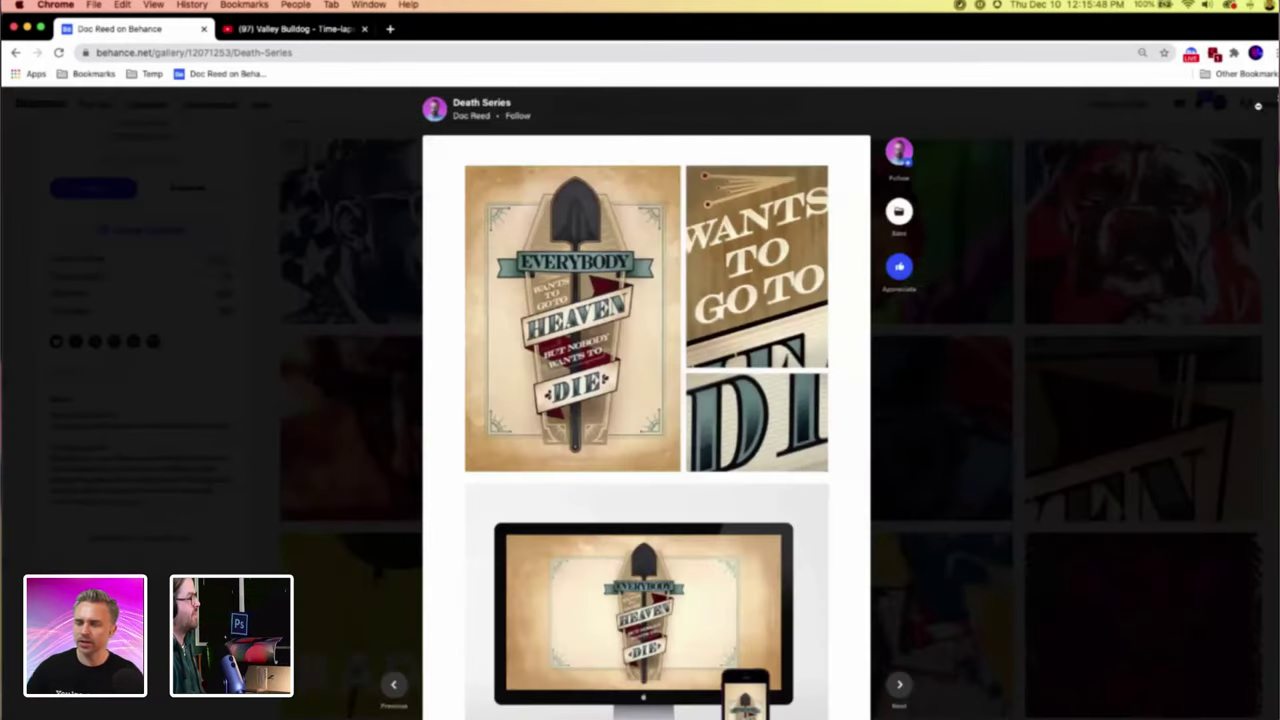
{"action": "left_click", "coordinate": [1051, 301]}
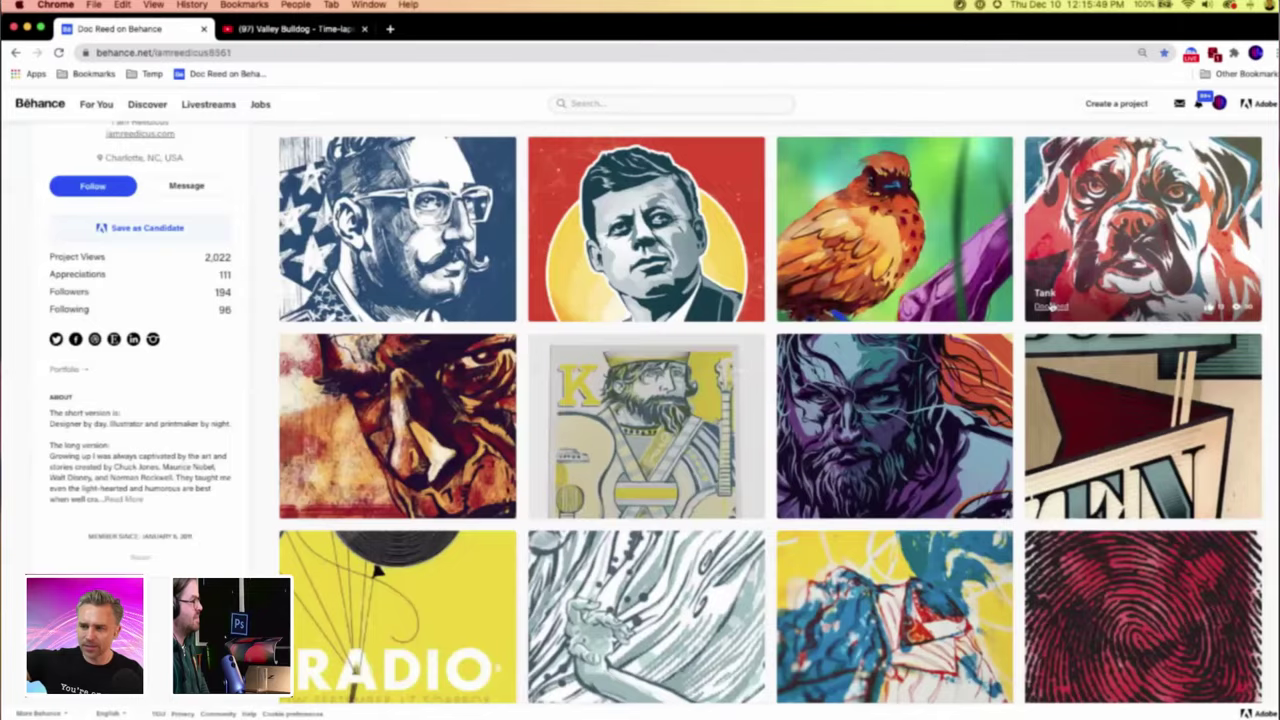
{"action": "mouse_move", "coordinate": [1050, 303]}
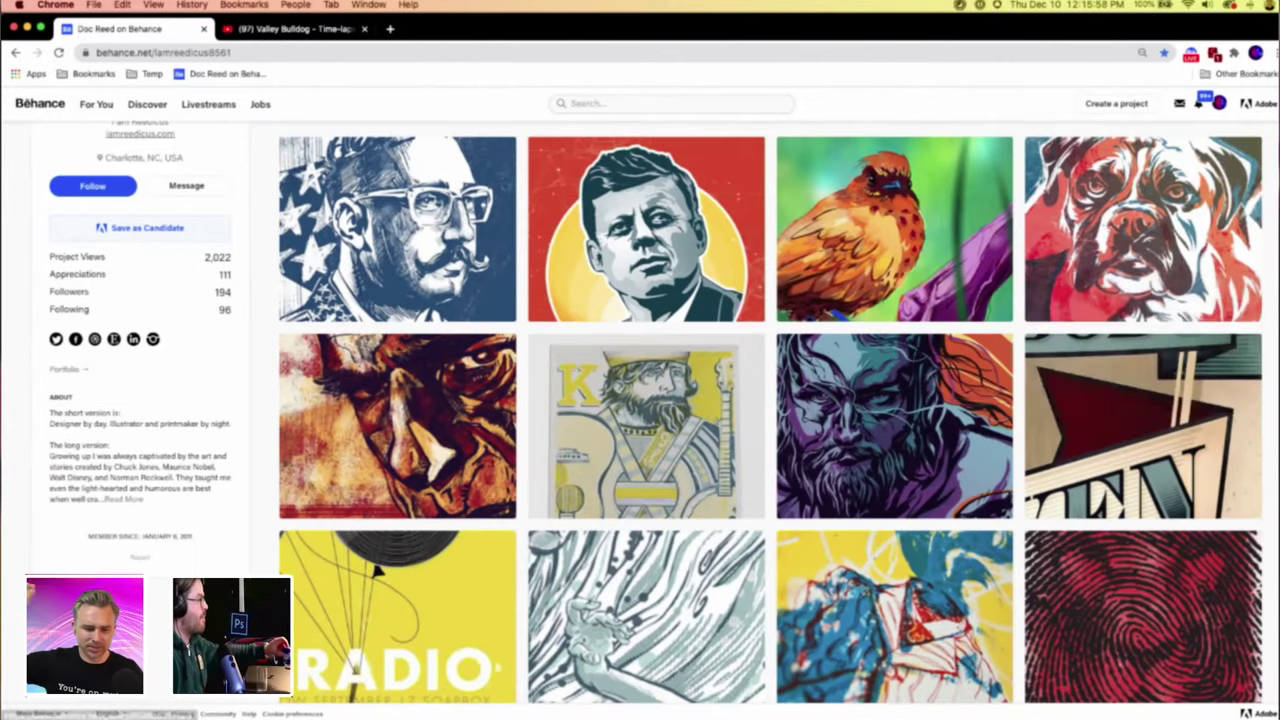
{"action": "scroll", "coordinate": [760, 410], "scroll_direction": "up", "scroll_amount": 2}
{"action": "scroll", "coordinate": [640, 410], "scroll_direction": "up", "scroll_amount": 2}
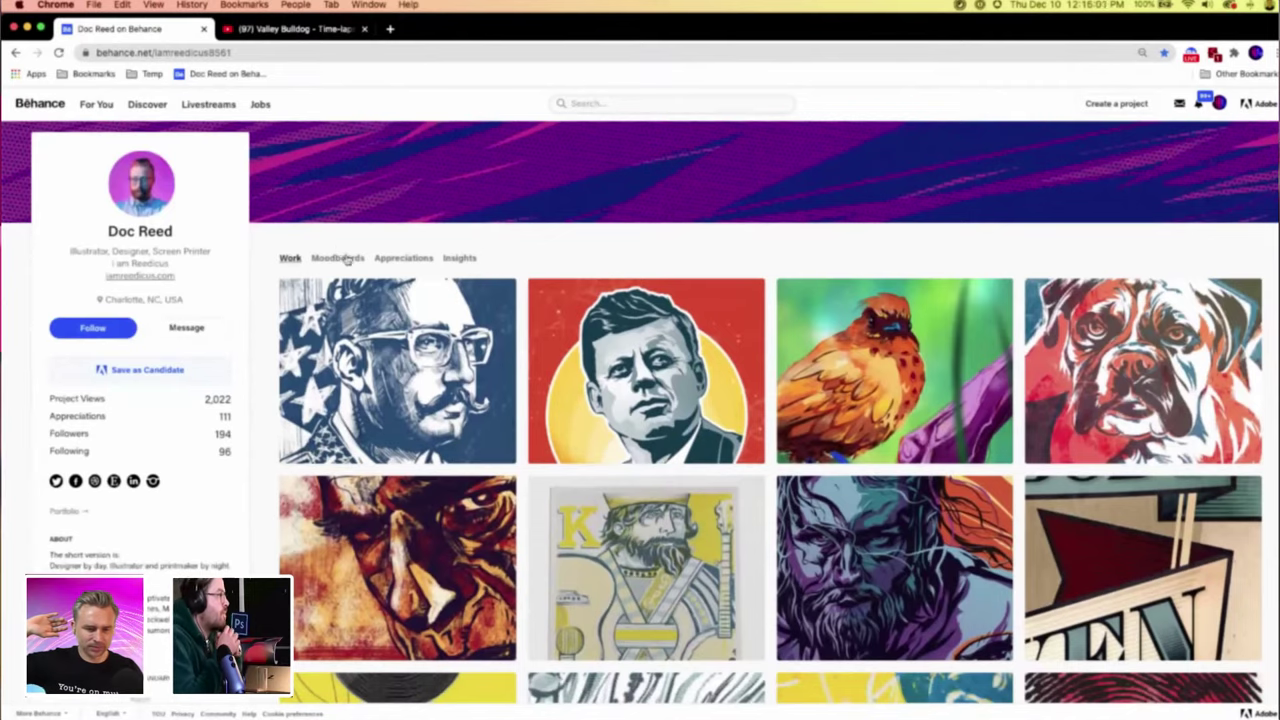
Check the profile's Moodboards, Appreciations and Insights sections and return to the grid of Work projects.
{"action": "left_click", "coordinate": [338, 259]}
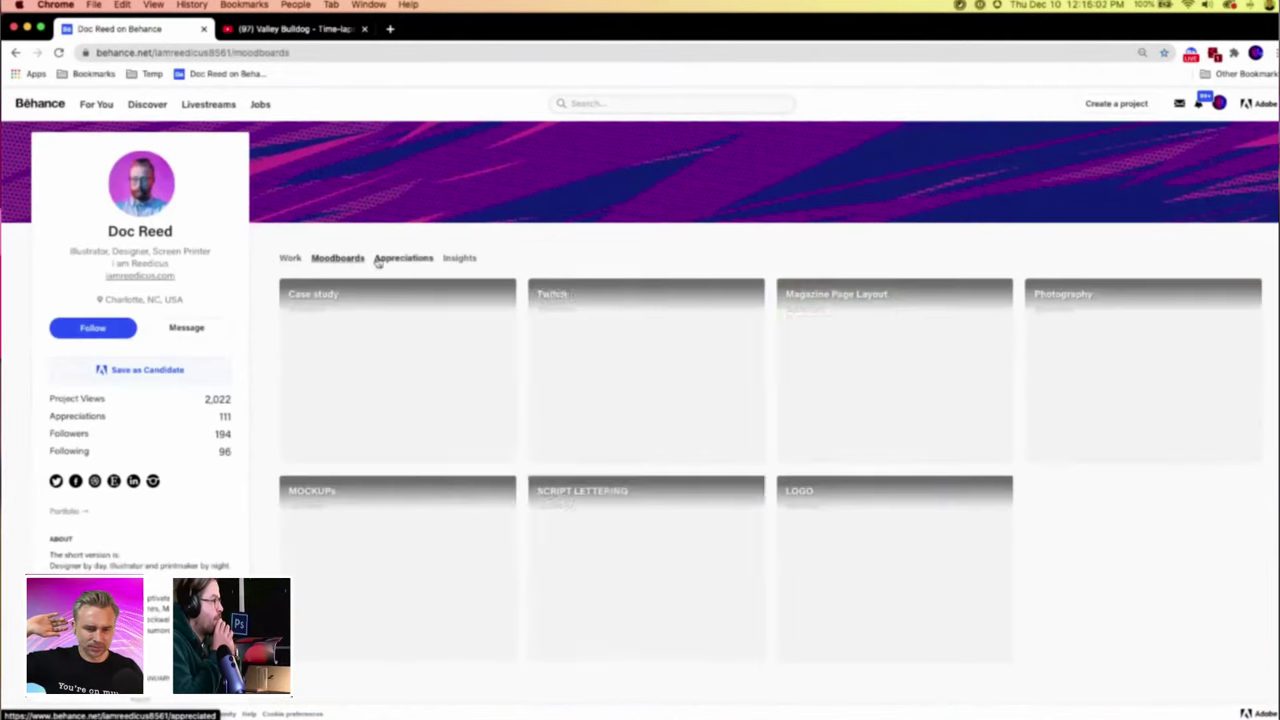
{"action": "left_click", "coordinate": [400, 259]}
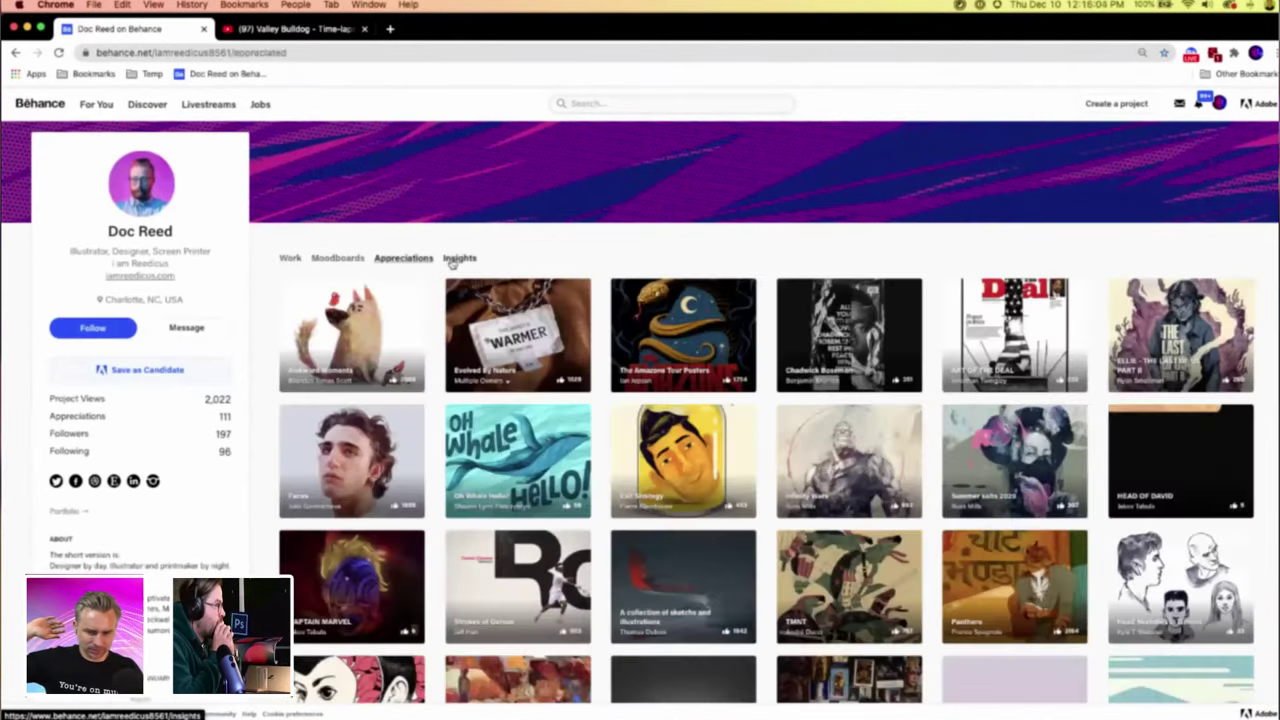
{"action": "left_click", "coordinate": [452, 260]}
{"action": "left_click", "coordinate": [289, 258]}
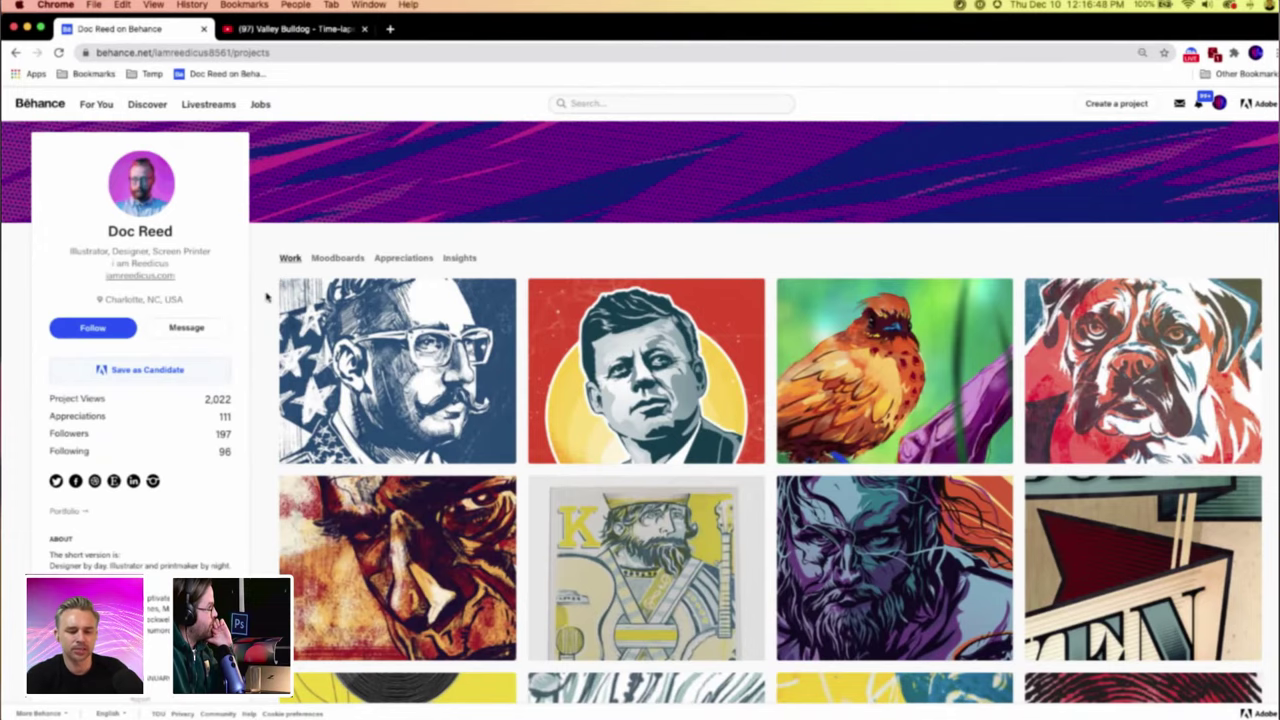
{"action": "scroll", "coordinate": [266, 296], "scroll_direction": "down", "scroll_amount": 3}
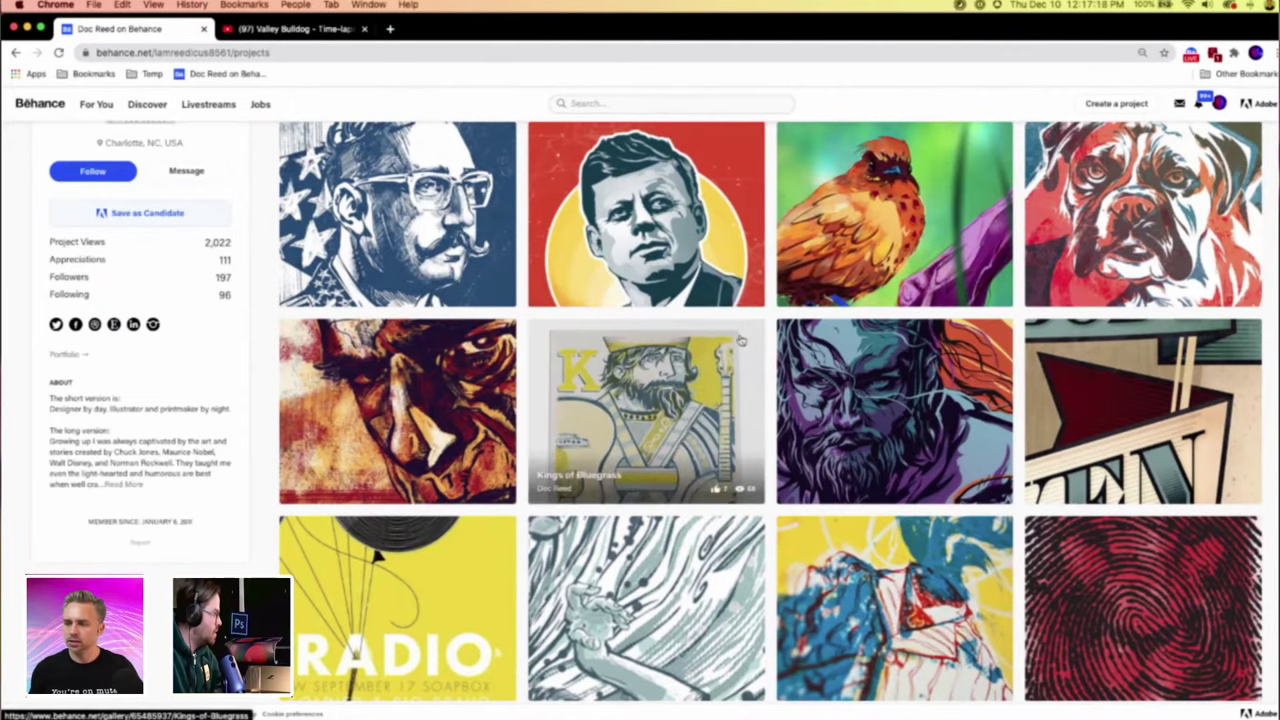
Open the artist's personal website from the Behance profile and close the Valley Bulldog time-lapse video page.
{"action": "scroll", "coordinate": [737, 340], "scroll_direction": "down", "scroll_amount": 2}
{"action": "scroll", "coordinate": [740, 340], "scroll_direction": "up", "scroll_amount": 3}
{"action": "scroll", "coordinate": [740, 340], "scroll_direction": "down", "scroll_amount": 1}
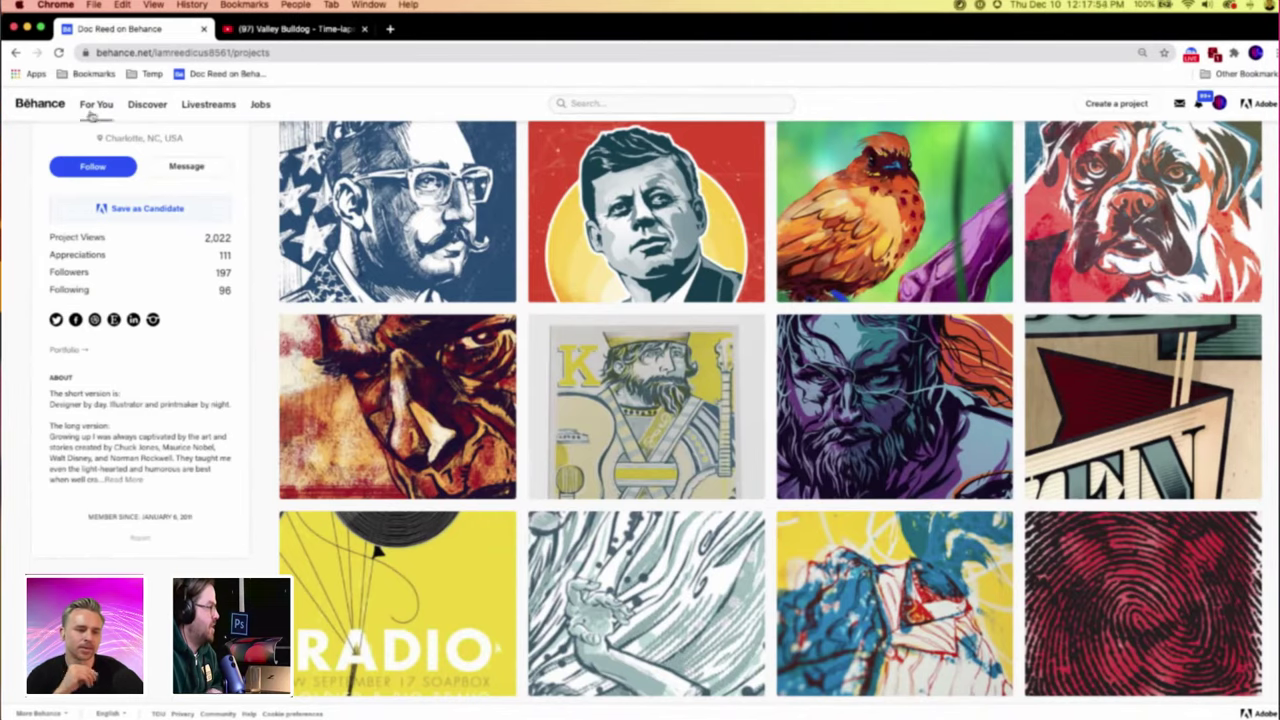
{"action": "scroll", "coordinate": [117, 241], "scroll_direction": "up", "scroll_amount": 3}
{"action": "left_click", "coordinate": [134, 254]}
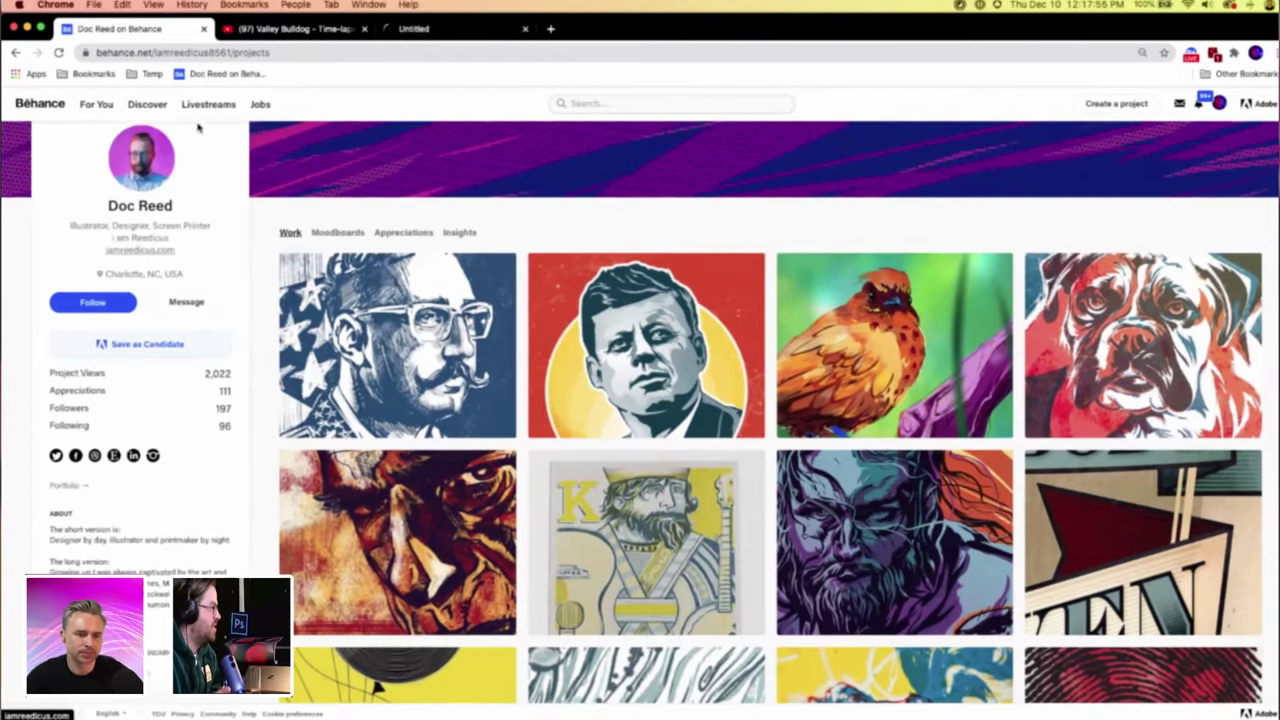
{"action": "left_click", "coordinate": [288, 34]}
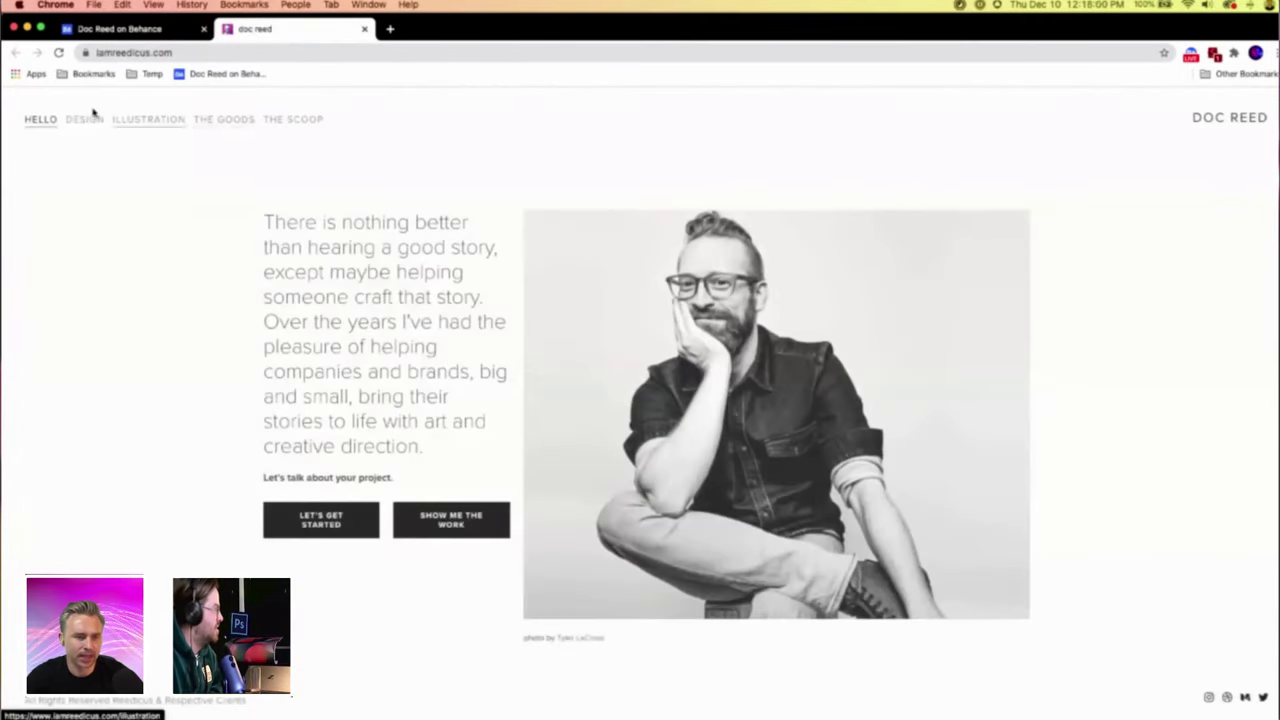
Open the Logos project in the website's Design section and look through its client logos.
{"action": "left_click", "coordinate": [88, 123]}
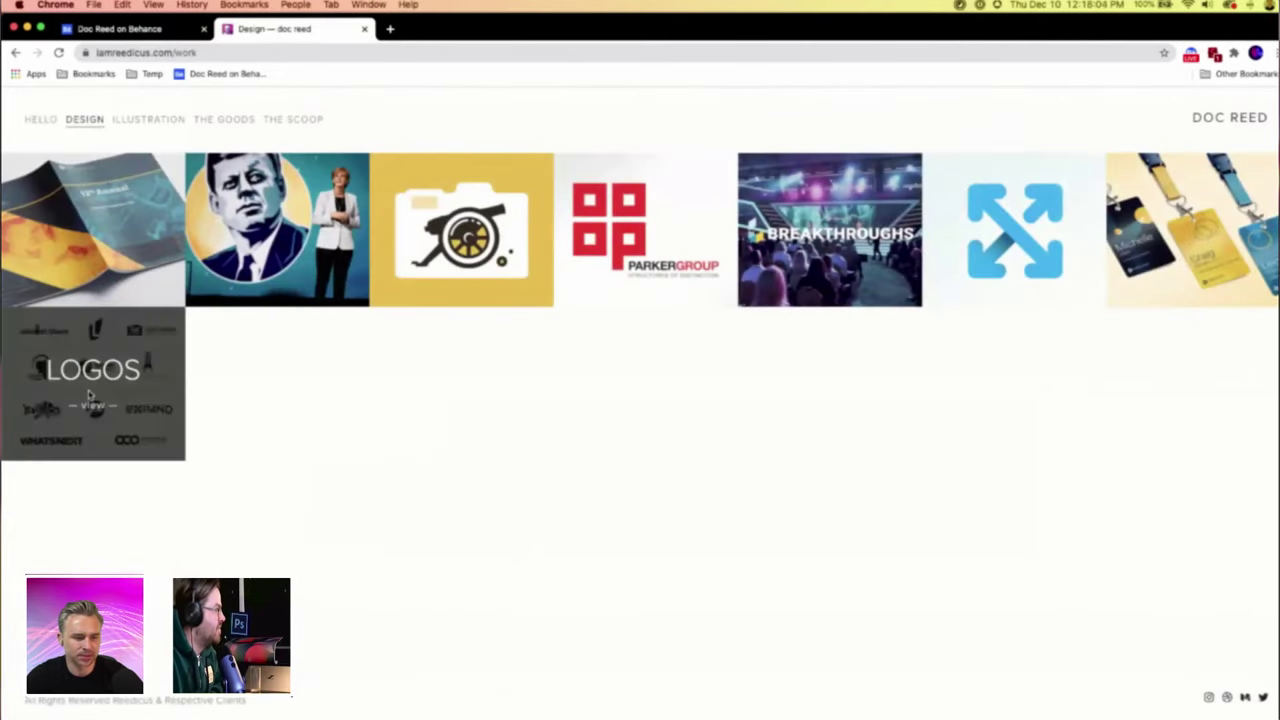
{"action": "left_click", "coordinate": [52, 378]}
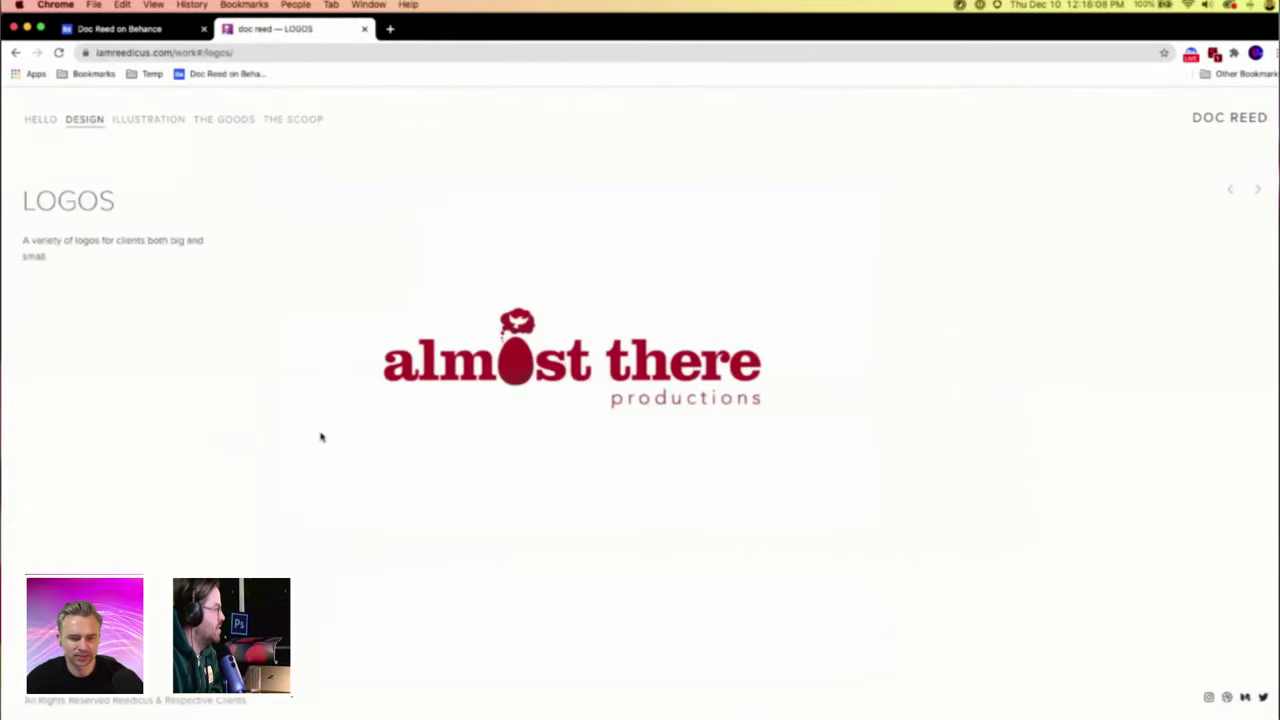
{"action": "scroll", "coordinate": [321, 437], "scroll_direction": "down", "scroll_amount": 6}
{"action": "scroll", "coordinate": [321, 437], "scroll_direction": "down", "scroll_amount": 3}
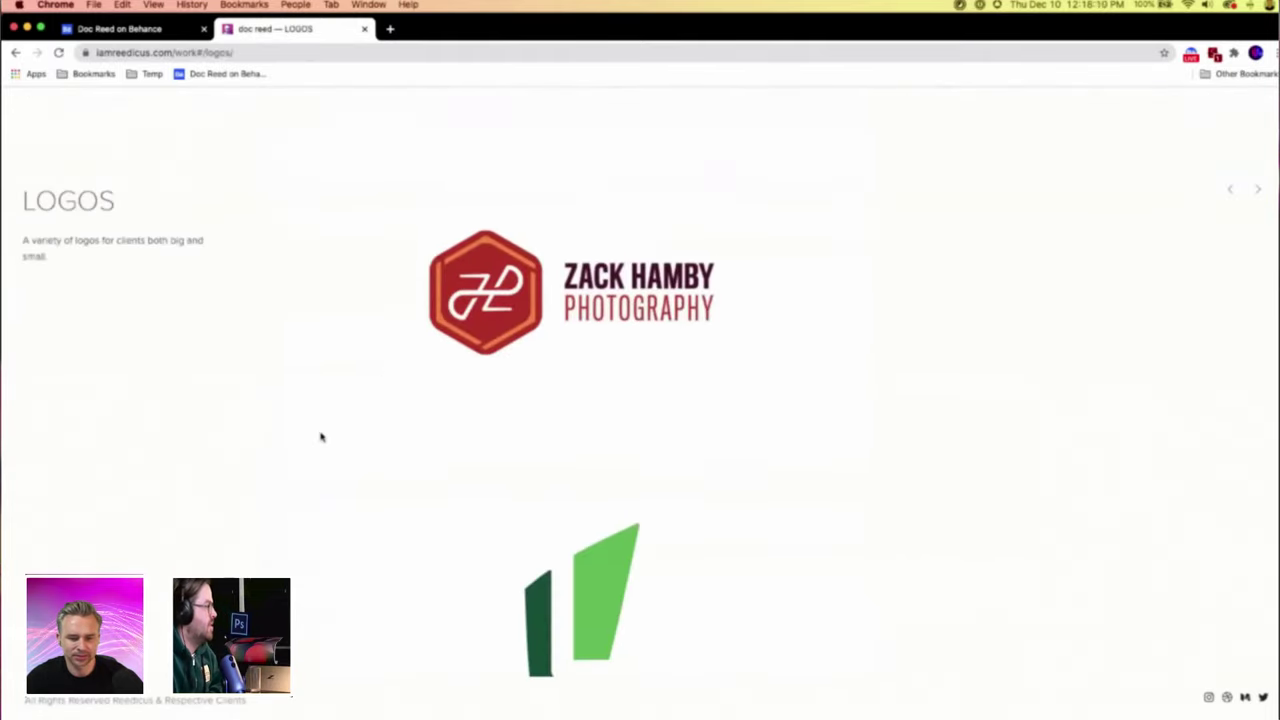
{"action": "scroll", "coordinate": [321, 437], "scroll_direction": "down", "scroll_amount": 5}
{"action": "scroll", "coordinate": [321, 437], "scroll_direction": "down", "scroll_amount": 8}
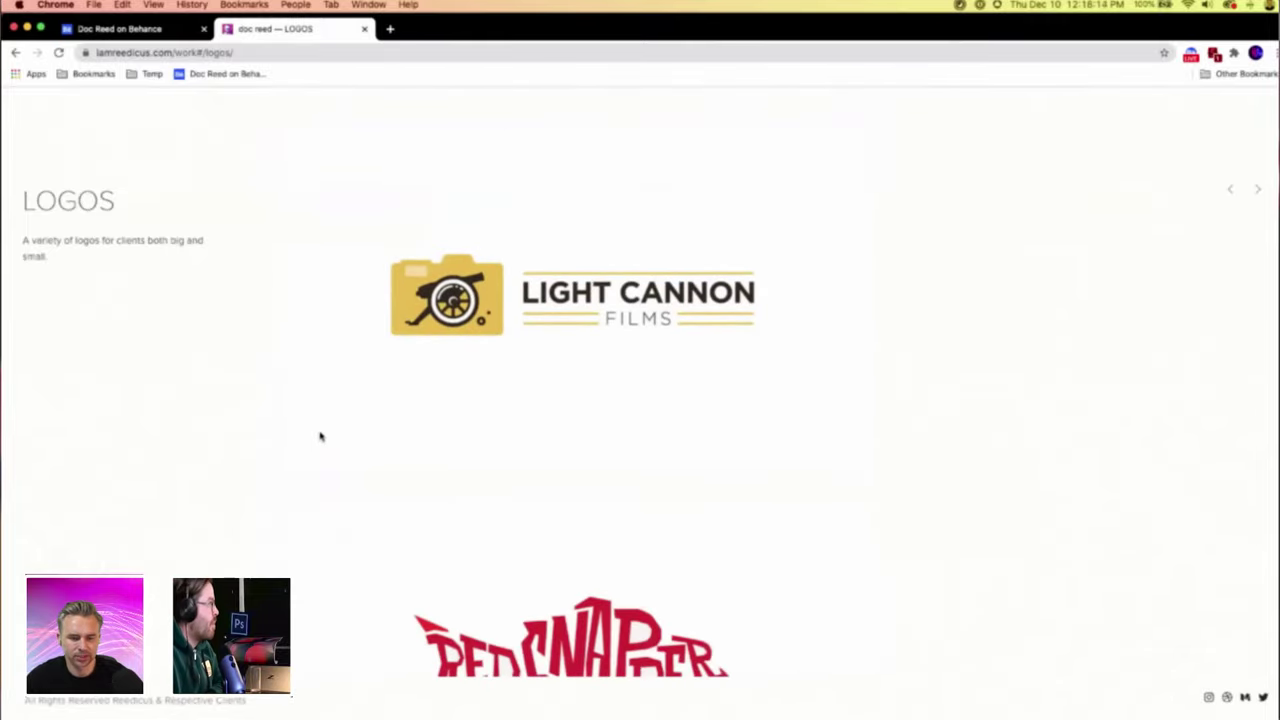
{"action": "scroll", "coordinate": [321, 437], "scroll_direction": "up", "scroll_amount": 8}
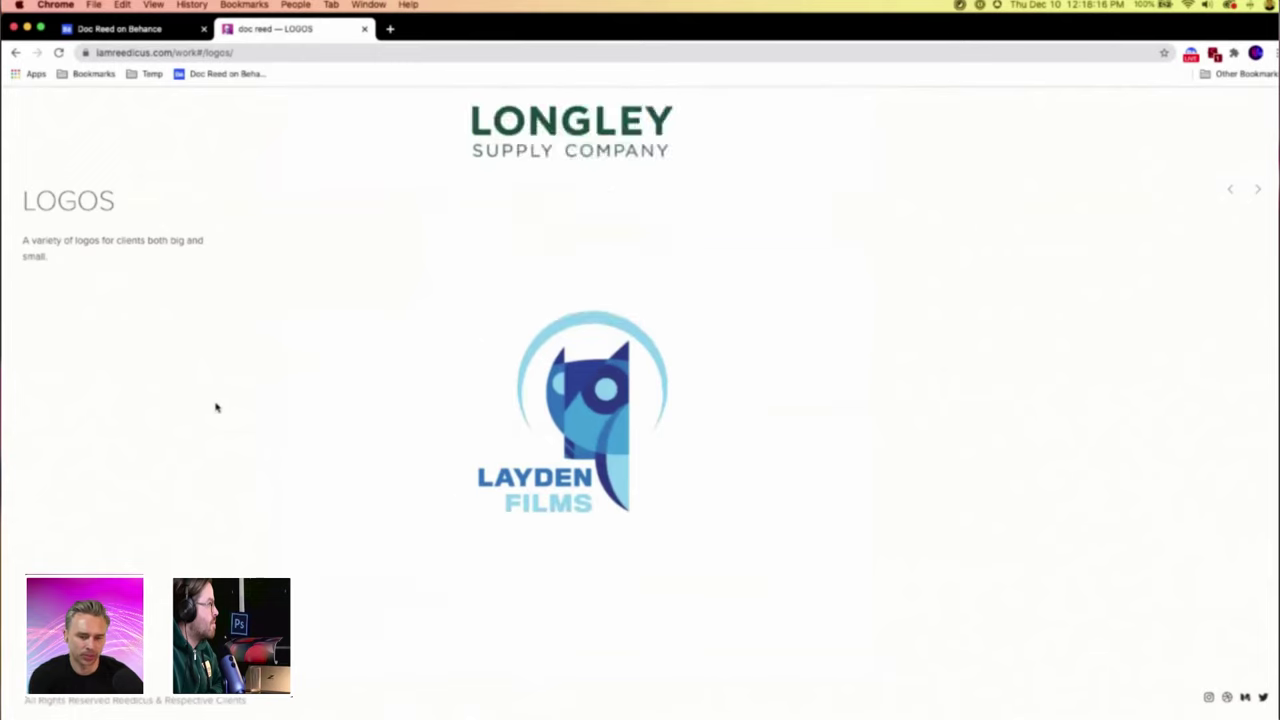
{"action": "scroll", "coordinate": [215, 407], "scroll_direction": "up", "scroll_amount": 10}
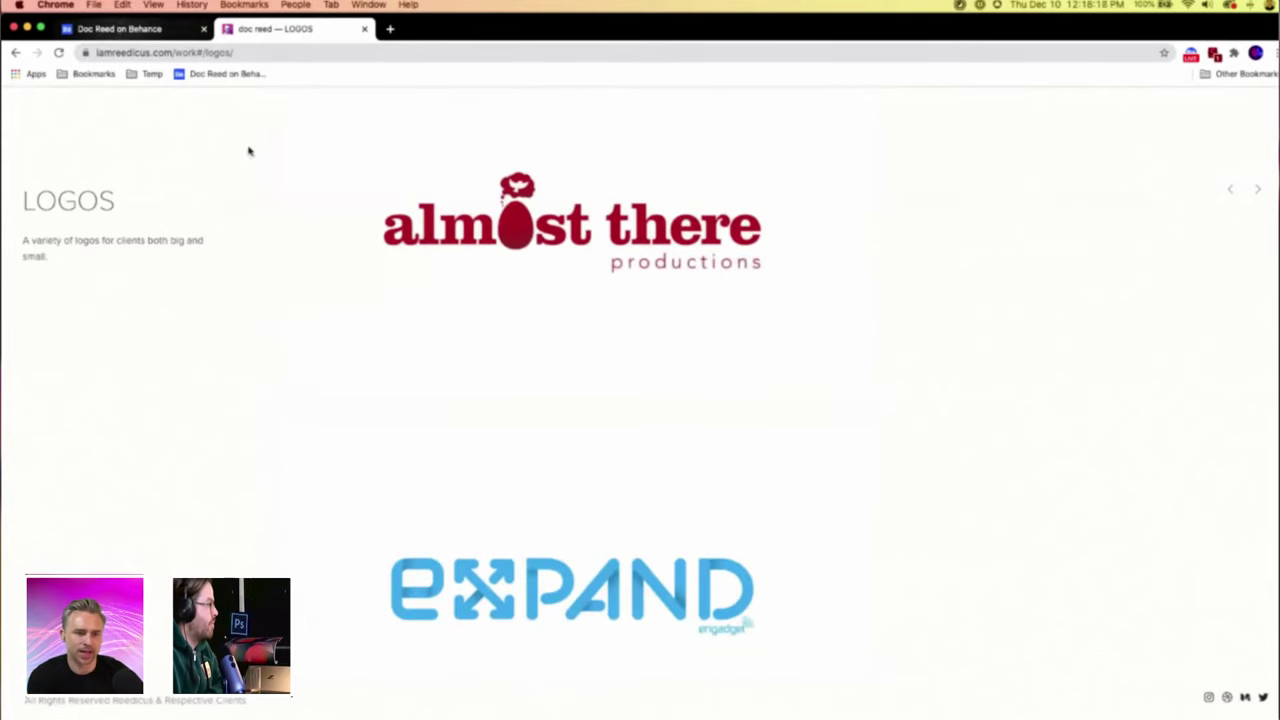
{"action": "scroll", "coordinate": [249, 151], "scroll_direction": "up", "scroll_amount": 3}
Glance back at the Behance profile, return to the artist's website and open its Illustration section.
{"action": "left_click", "coordinate": [121, 30]}
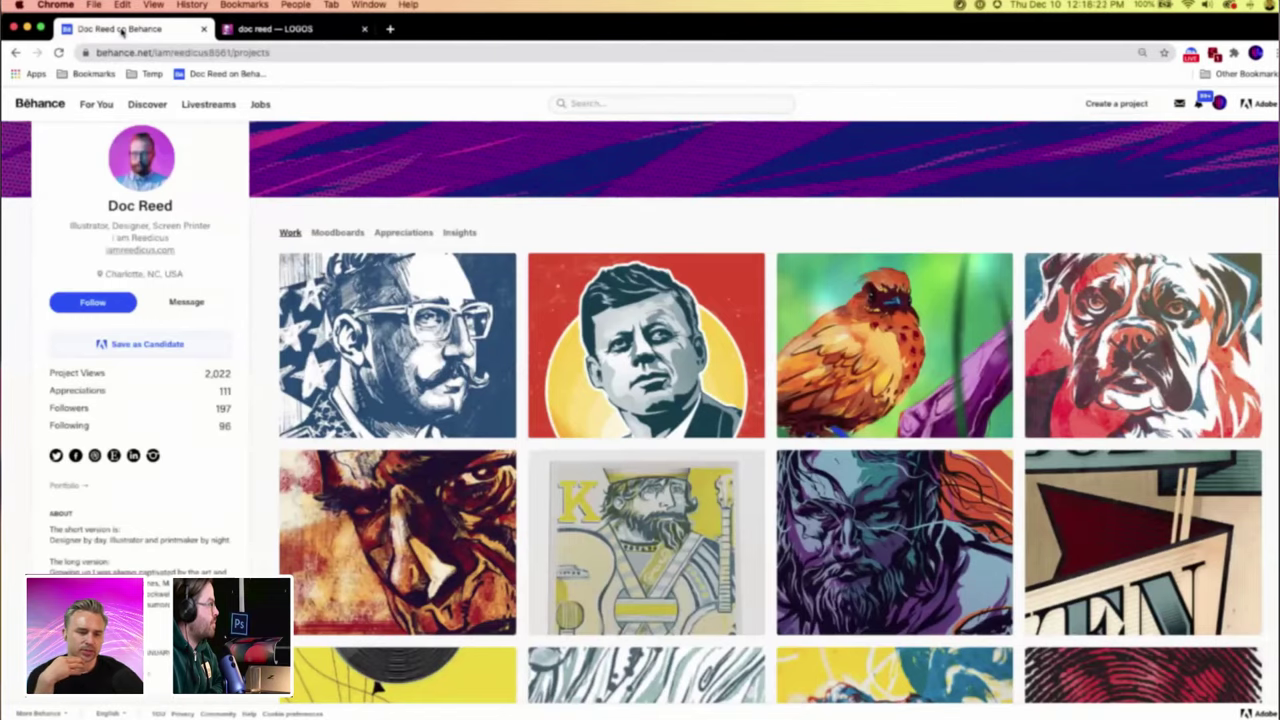
{"action": "left_click", "coordinate": [256, 30]}
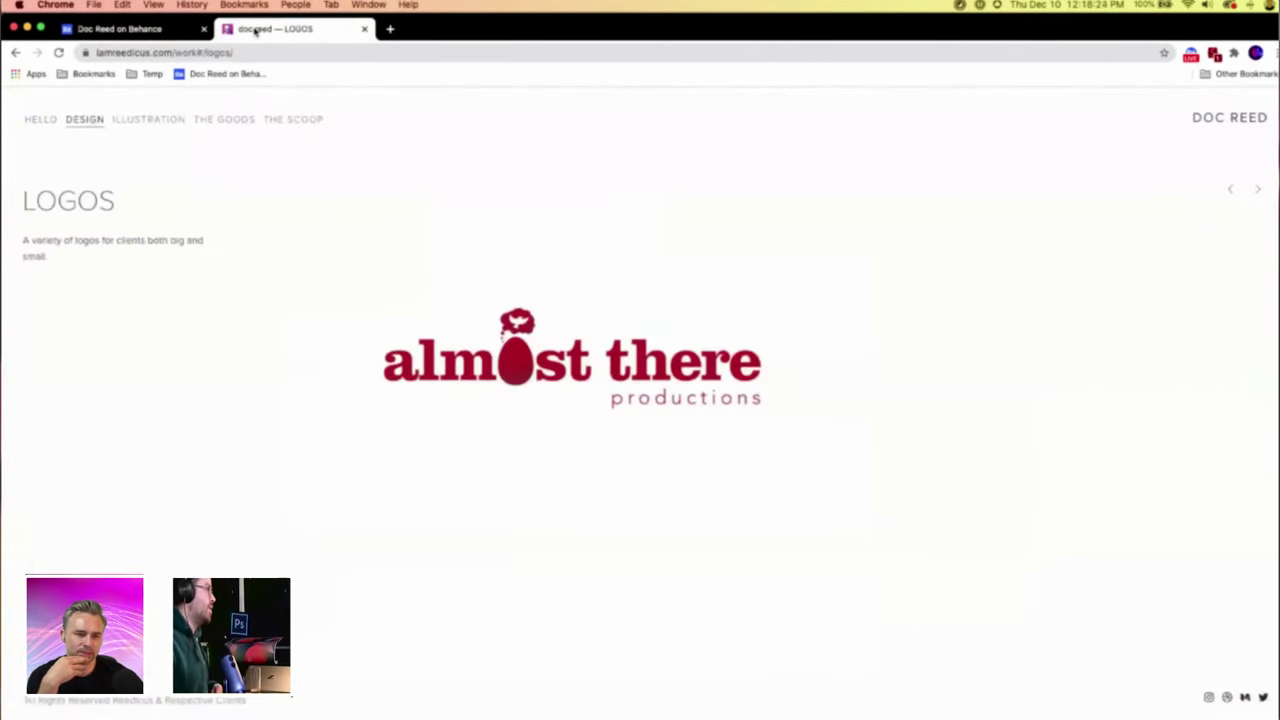
{"action": "left_click", "coordinate": [131, 121]}
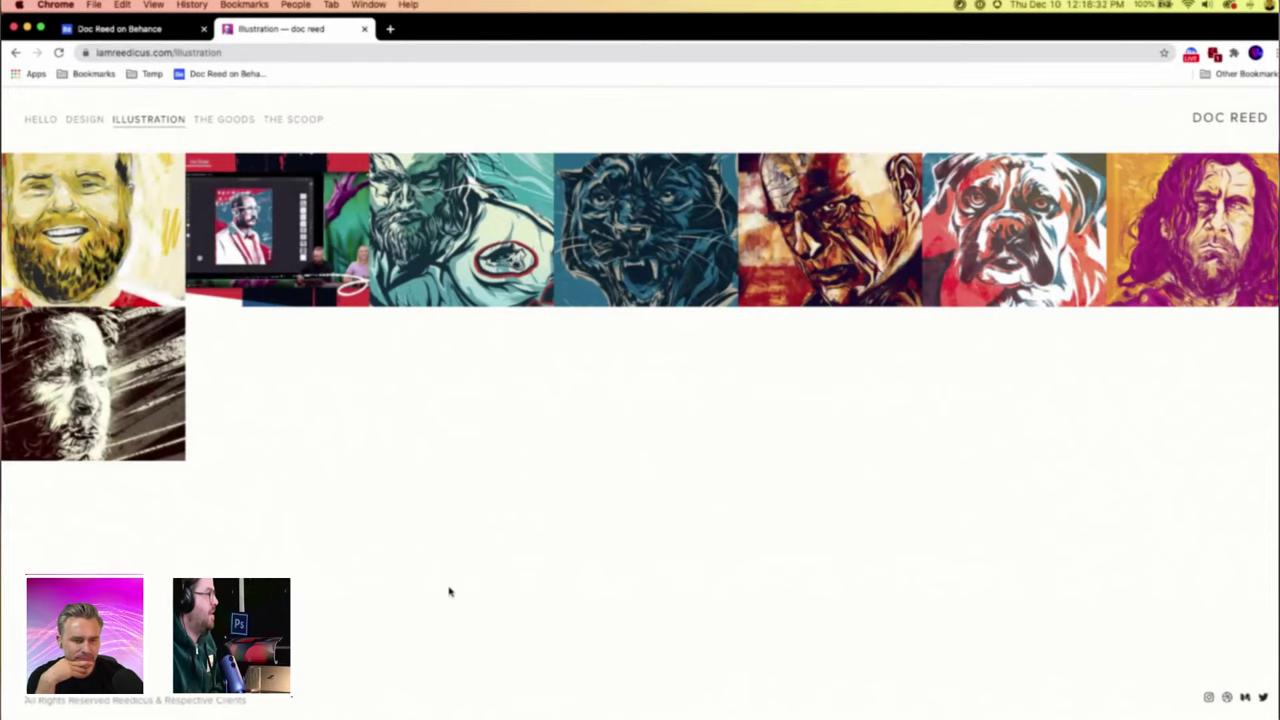
Open The Goods shop on the artist's website and look through its notebooks, framed prints and stickers.
{"action": "left_click", "coordinate": [223, 128]}
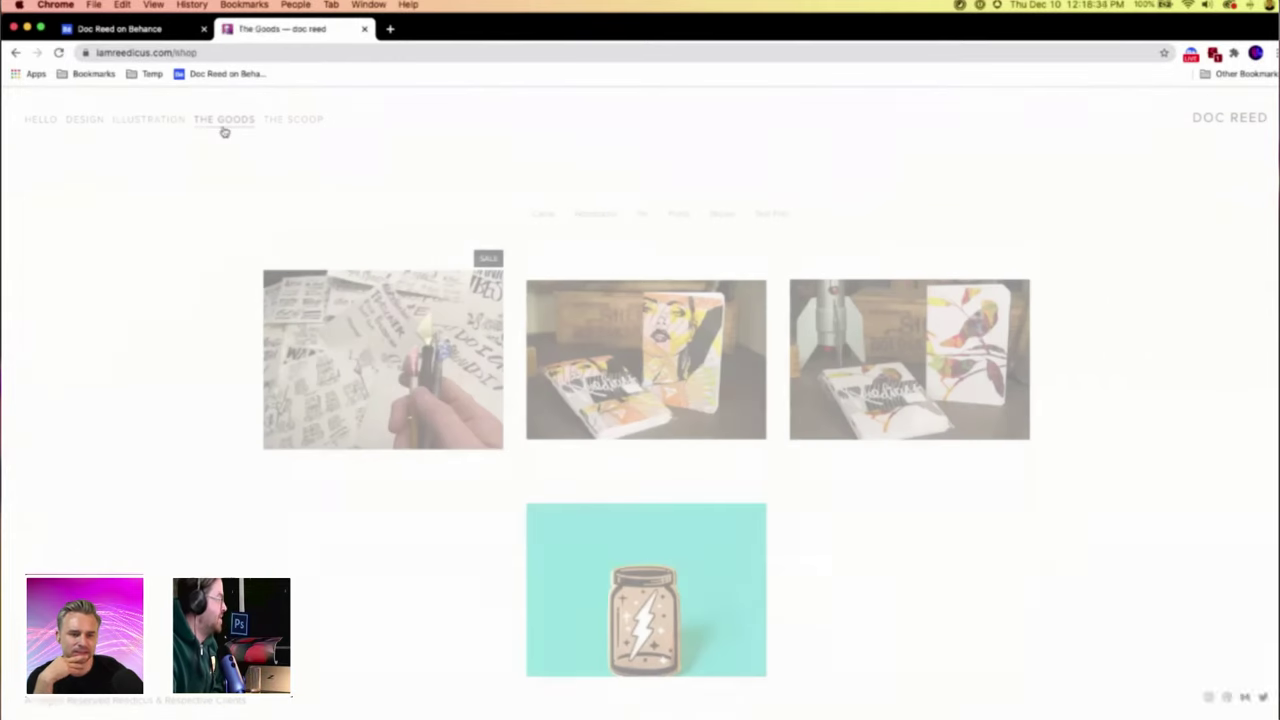
{"action": "scroll", "coordinate": [122, 280], "scroll_direction": "down", "scroll_amount": 3}
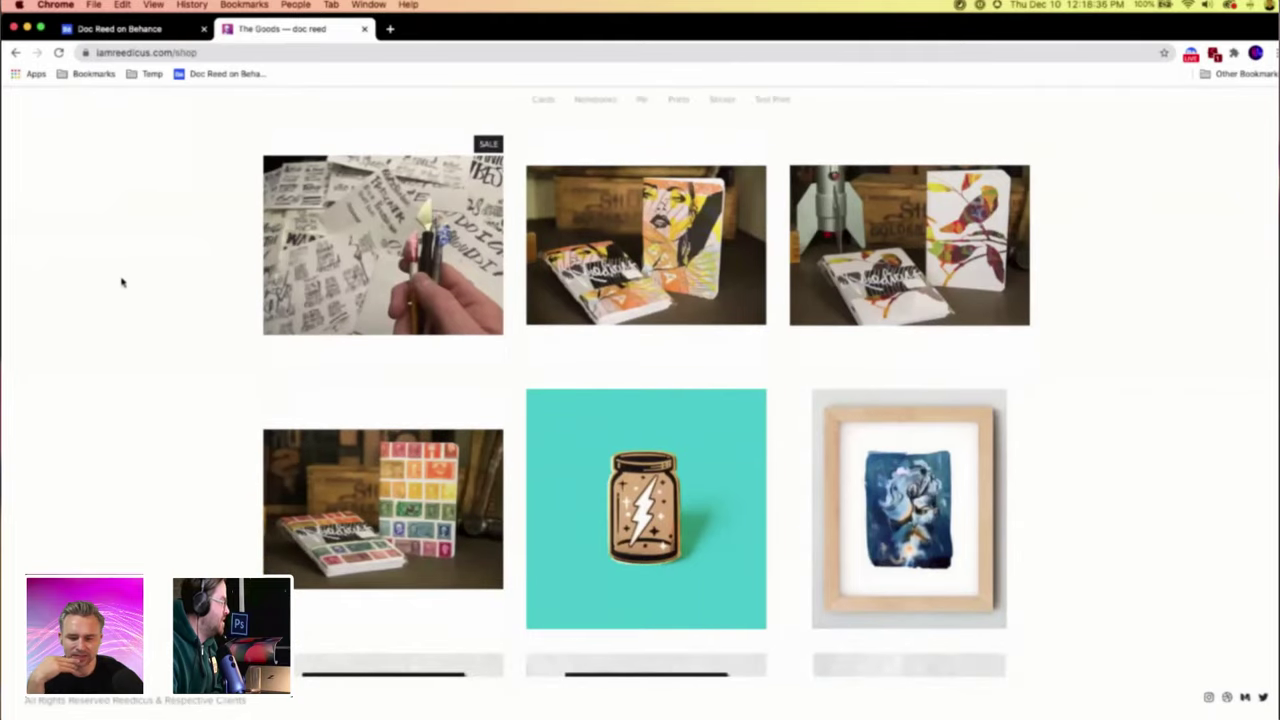
{"action": "scroll", "coordinate": [50, 272], "scroll_direction": "down", "scroll_amount": 5}
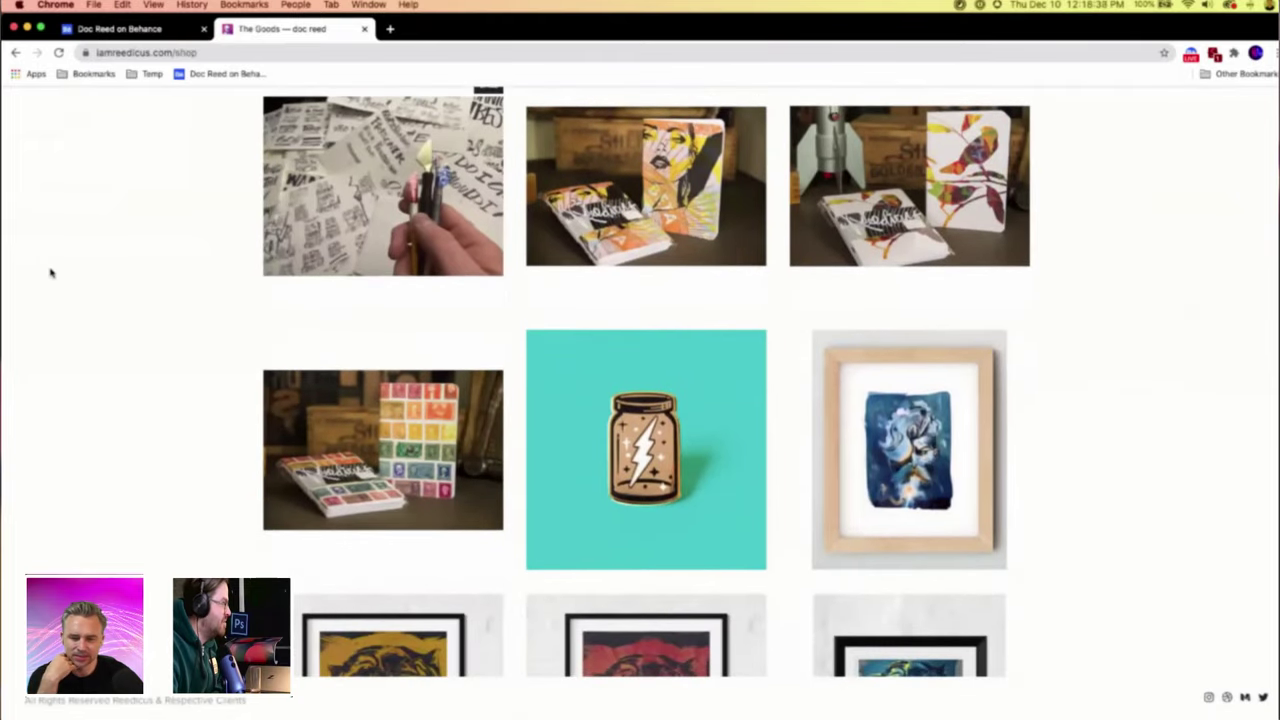
{"action": "scroll", "coordinate": [50, 272], "scroll_direction": "down", "scroll_amount": 8}
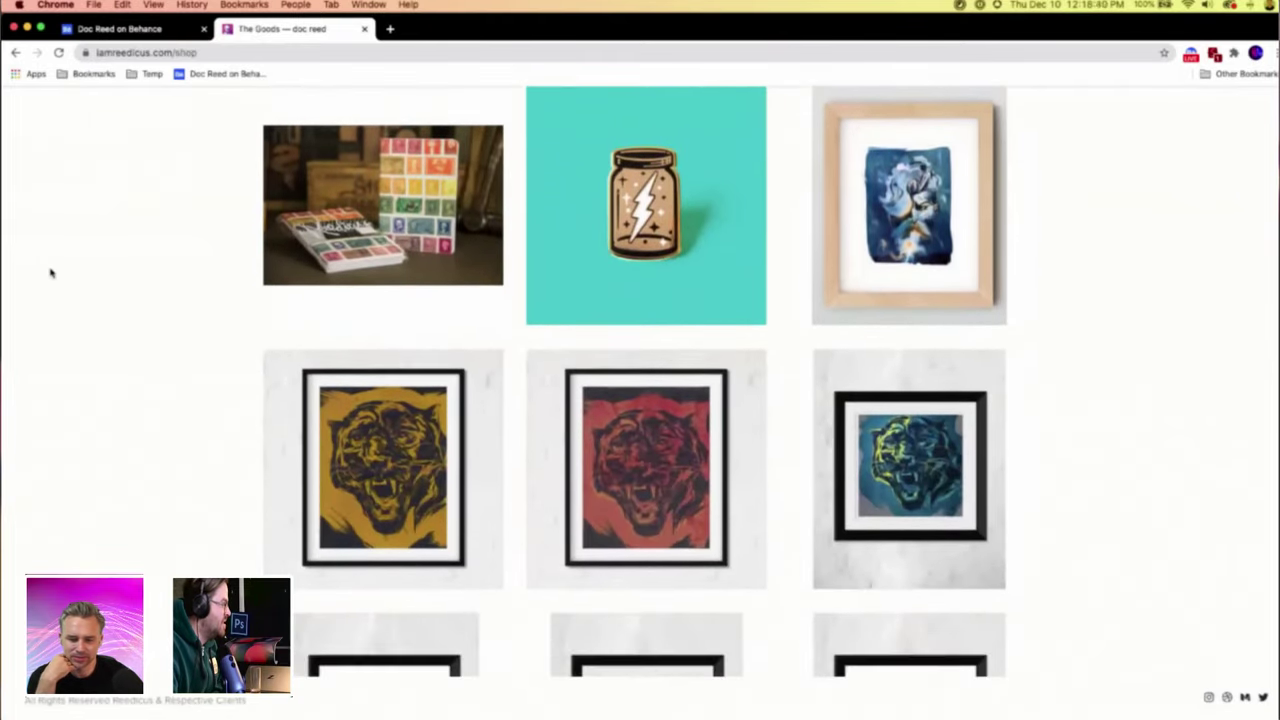
{"action": "scroll", "coordinate": [50, 272], "scroll_direction": "down", "scroll_amount": 10}
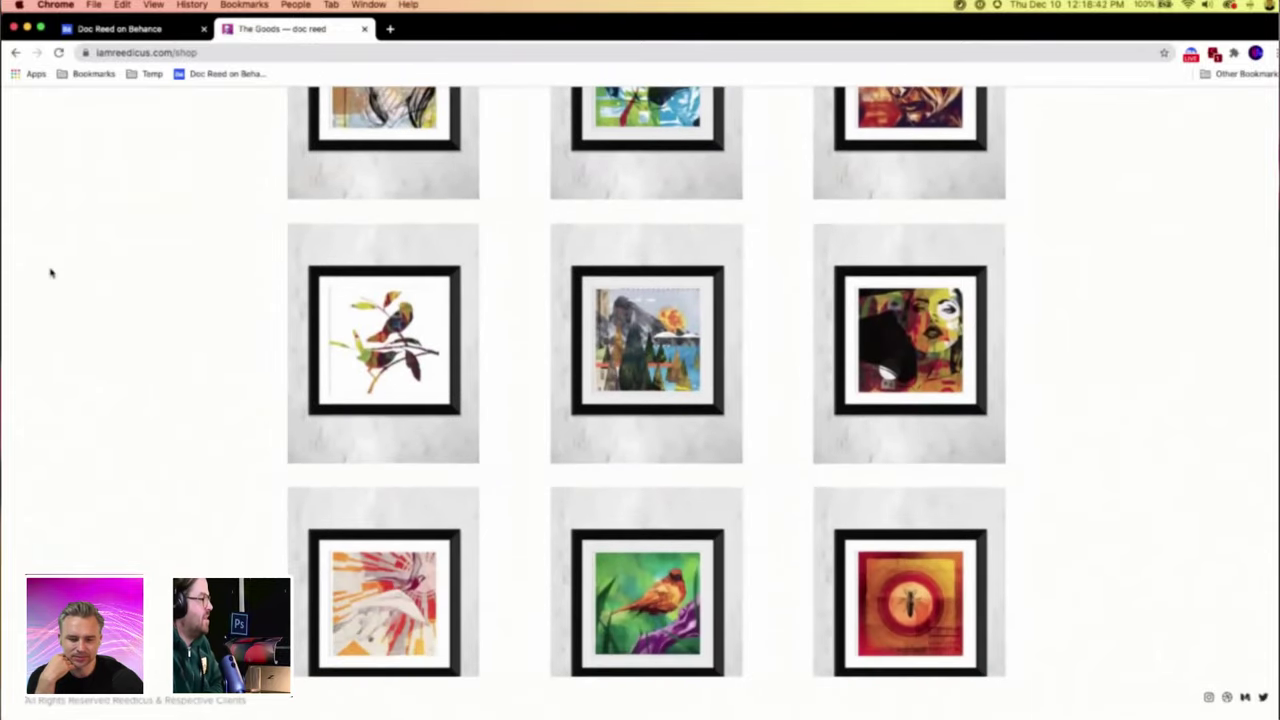
{"action": "scroll", "coordinate": [50, 272], "scroll_direction": "down", "scroll_amount": 6}
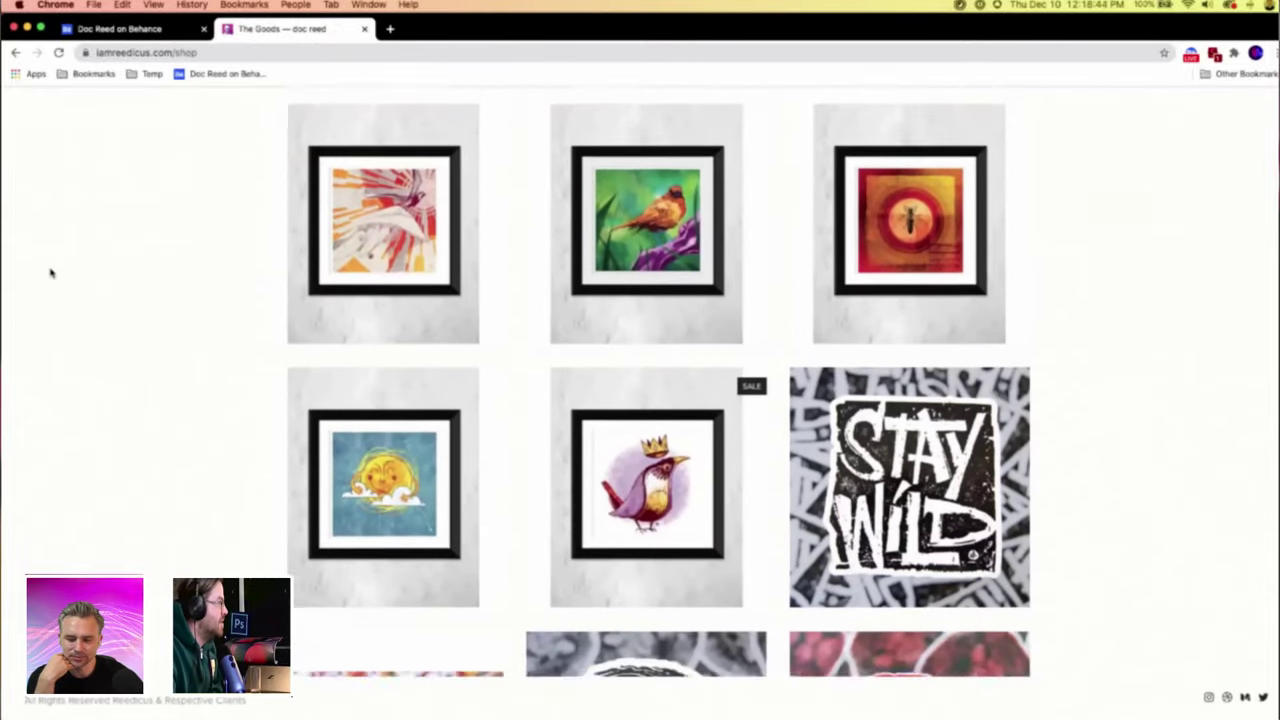
{"action": "scroll", "coordinate": [50, 272], "scroll_direction": "down", "scroll_amount": 4}
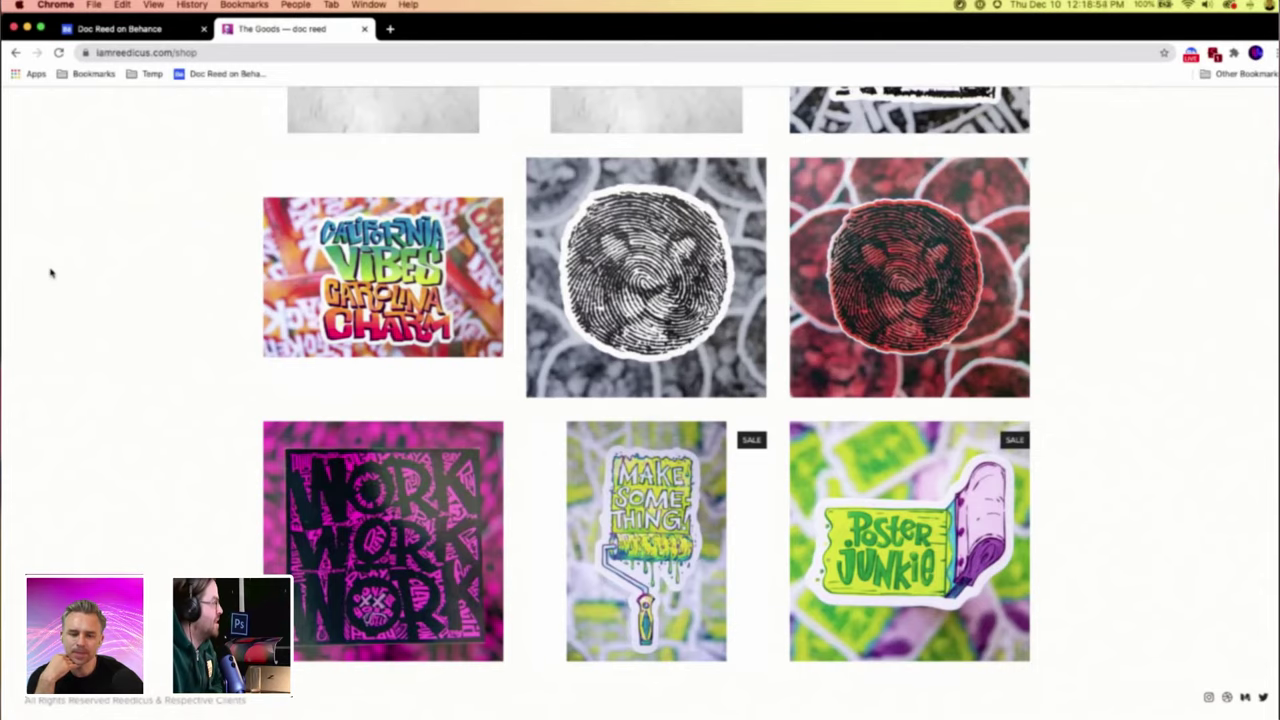
{"action": "scroll", "coordinate": [50, 272], "scroll_direction": "up", "scroll_amount": 6}
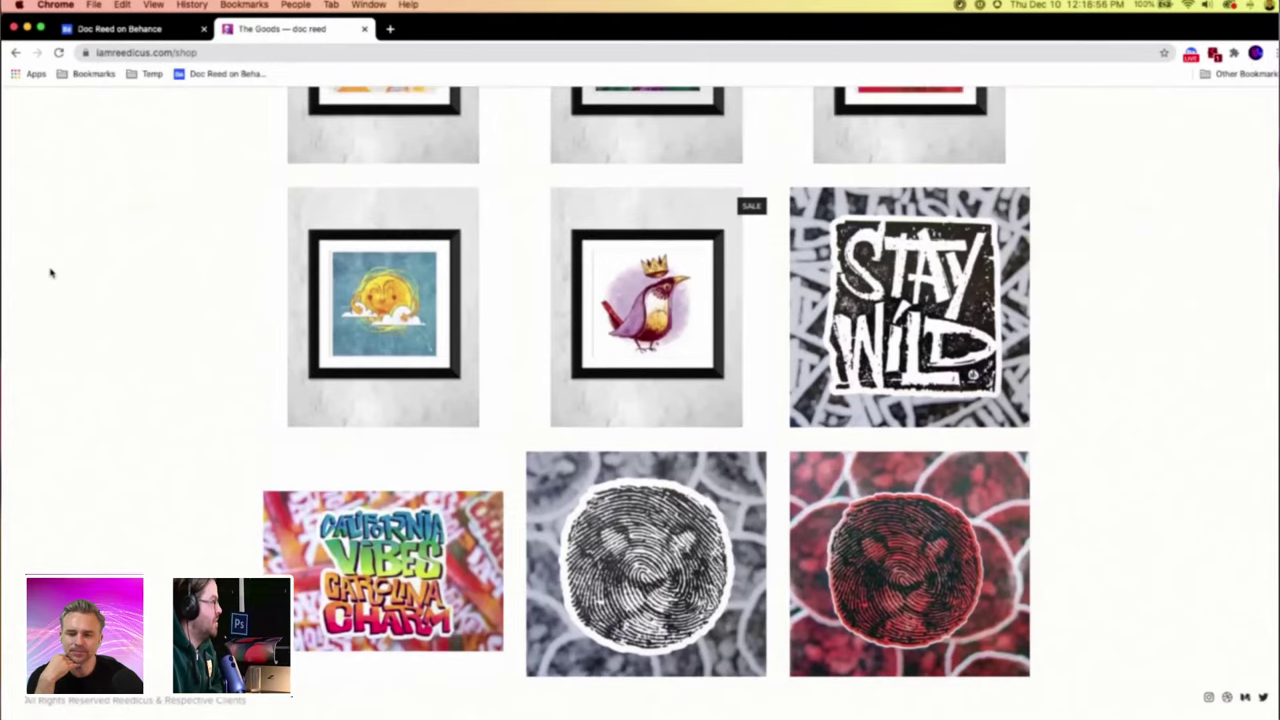
{"action": "scroll", "coordinate": [50, 272], "scroll_direction": "up", "scroll_amount": 6}
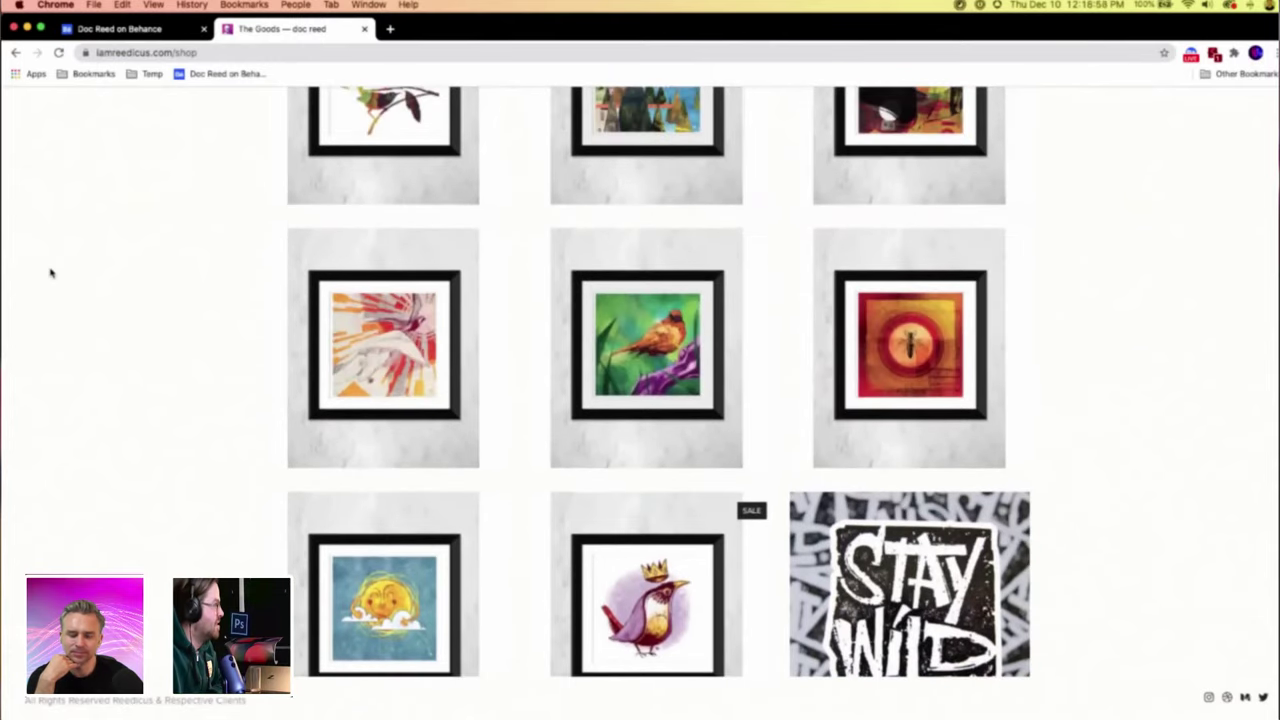
{"action": "scroll", "coordinate": [50, 272], "scroll_direction": "up", "scroll_amount": 15}
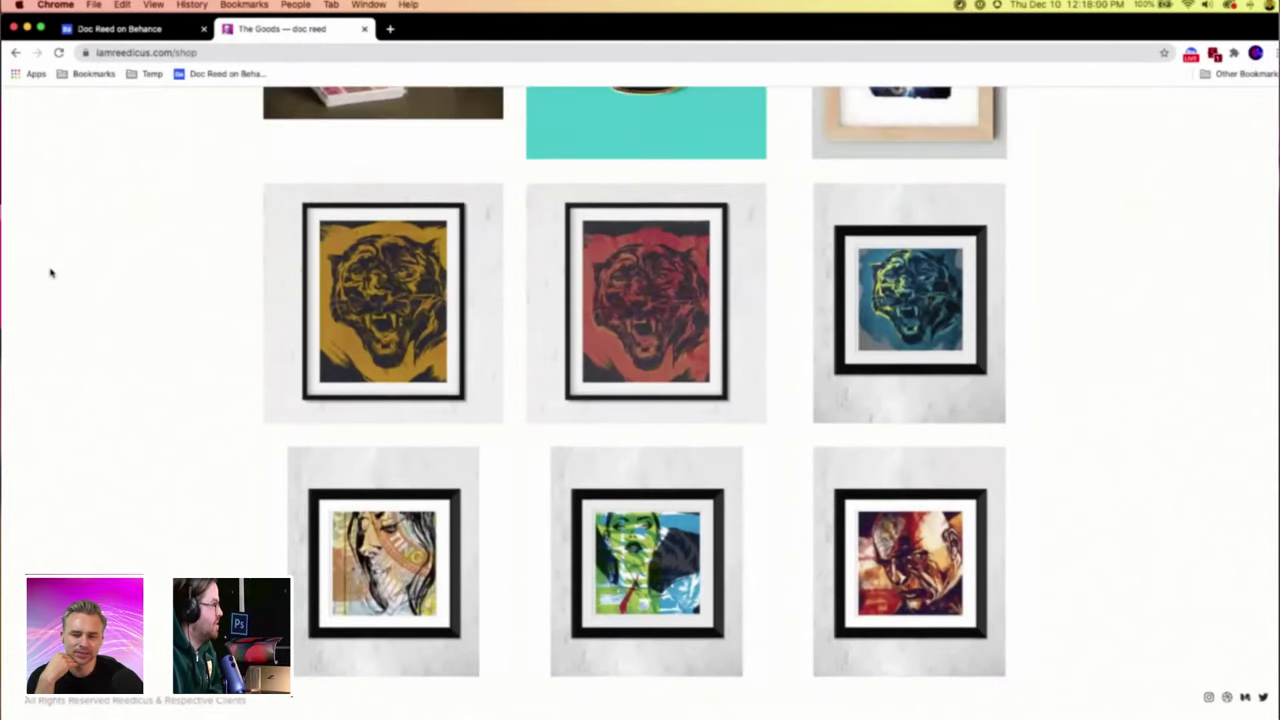
{"action": "scroll", "coordinate": [50, 272], "scroll_direction": "up", "scroll_amount": 12}
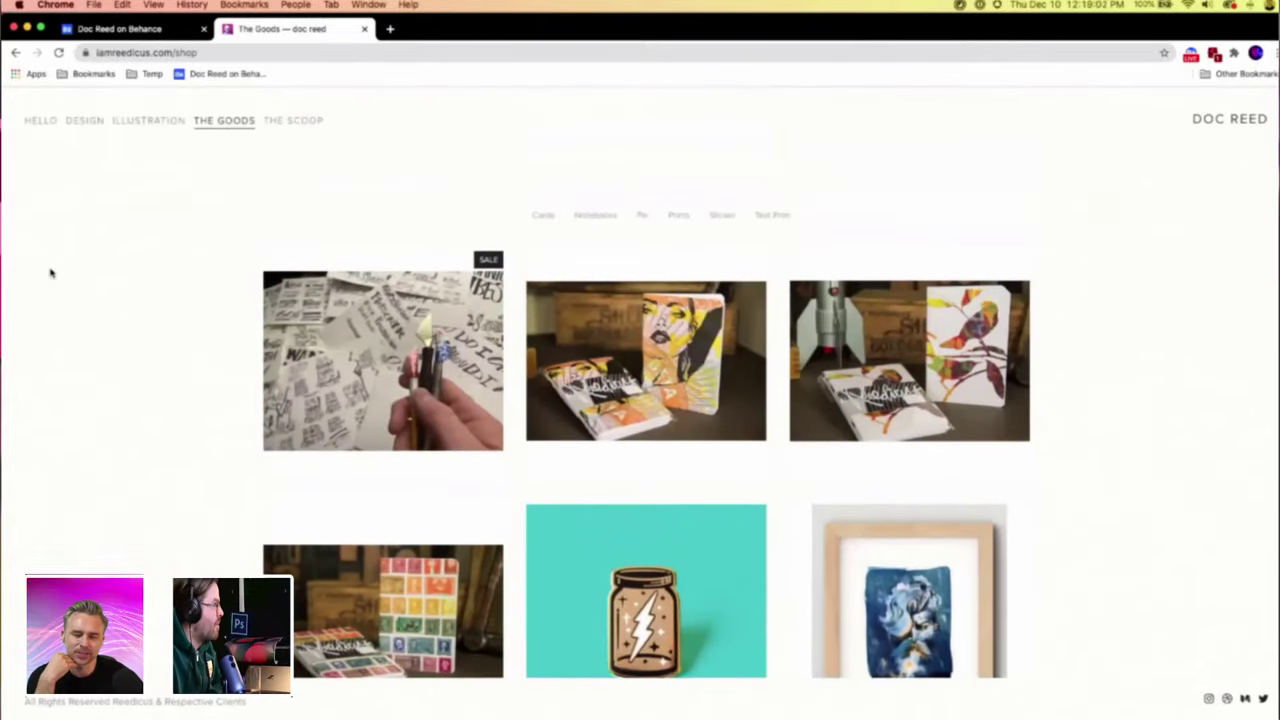
Filter the shop to the Pin category and open The Scoop section.
{"action": "scroll", "coordinate": [50, 272], "scroll_direction": "down", "scroll_amount": 1}
{"action": "scroll", "coordinate": [50, 272], "scroll_direction": "up", "scroll_amount": 1}
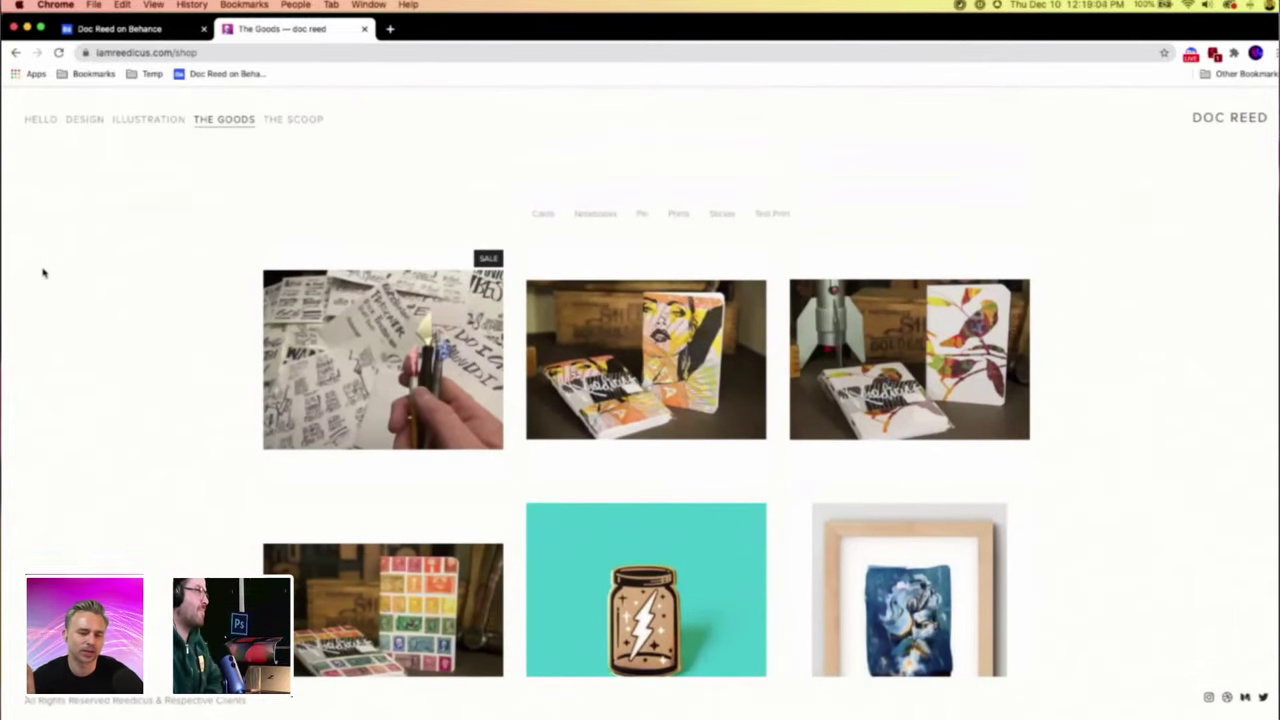
{"action": "scroll", "coordinate": [46, 273], "scroll_direction": "down", "scroll_amount": 1}
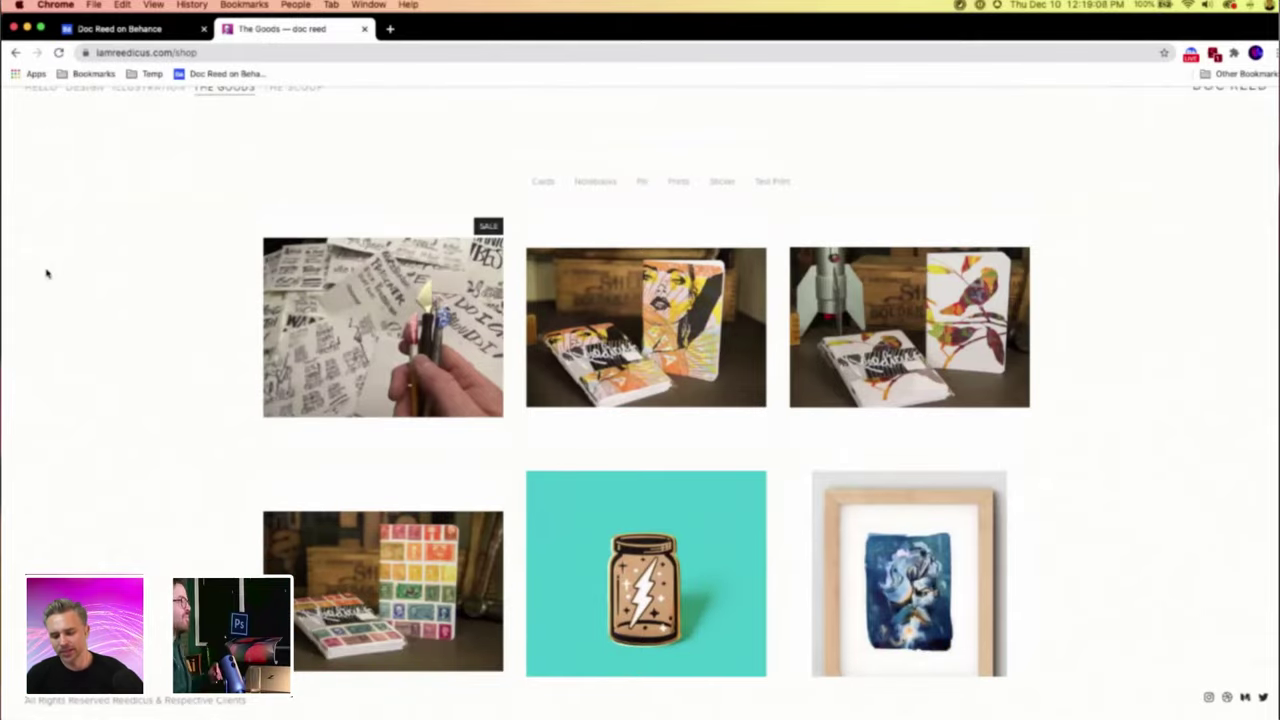
{"action": "scroll", "coordinate": [257, 180], "scroll_direction": "up", "scroll_amount": 1}
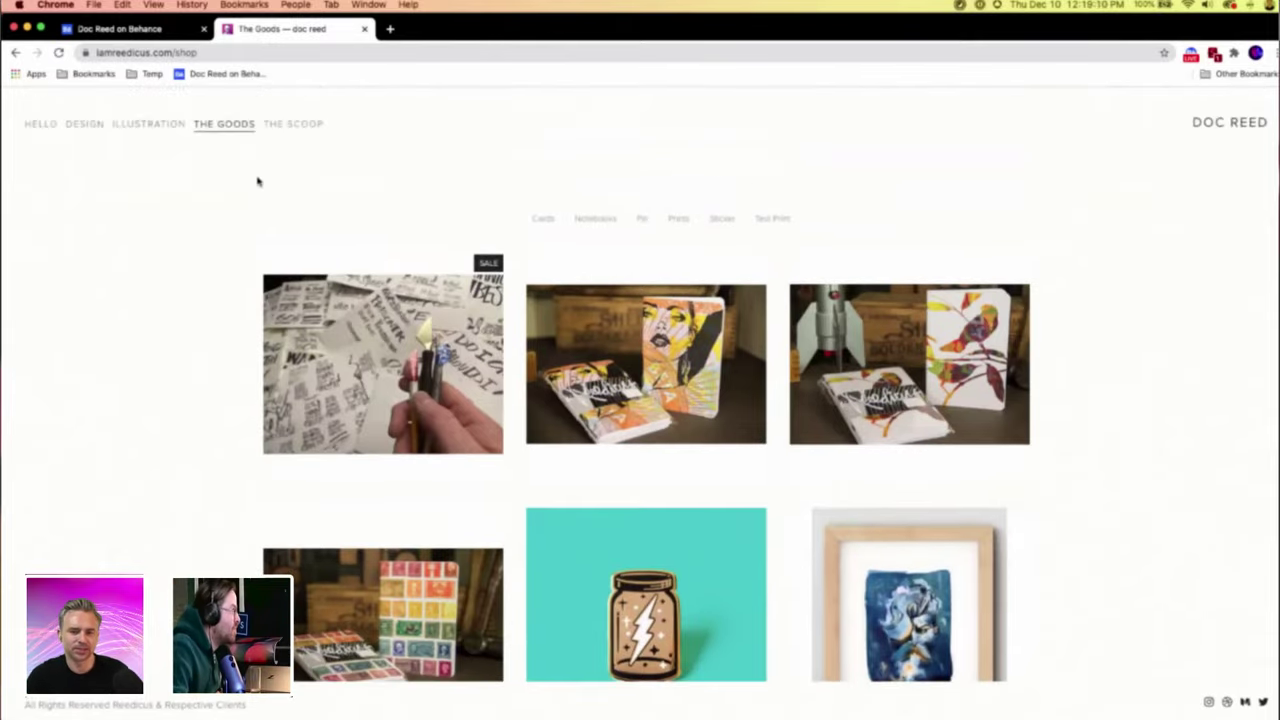
{"action": "left_click", "coordinate": [639, 215]}
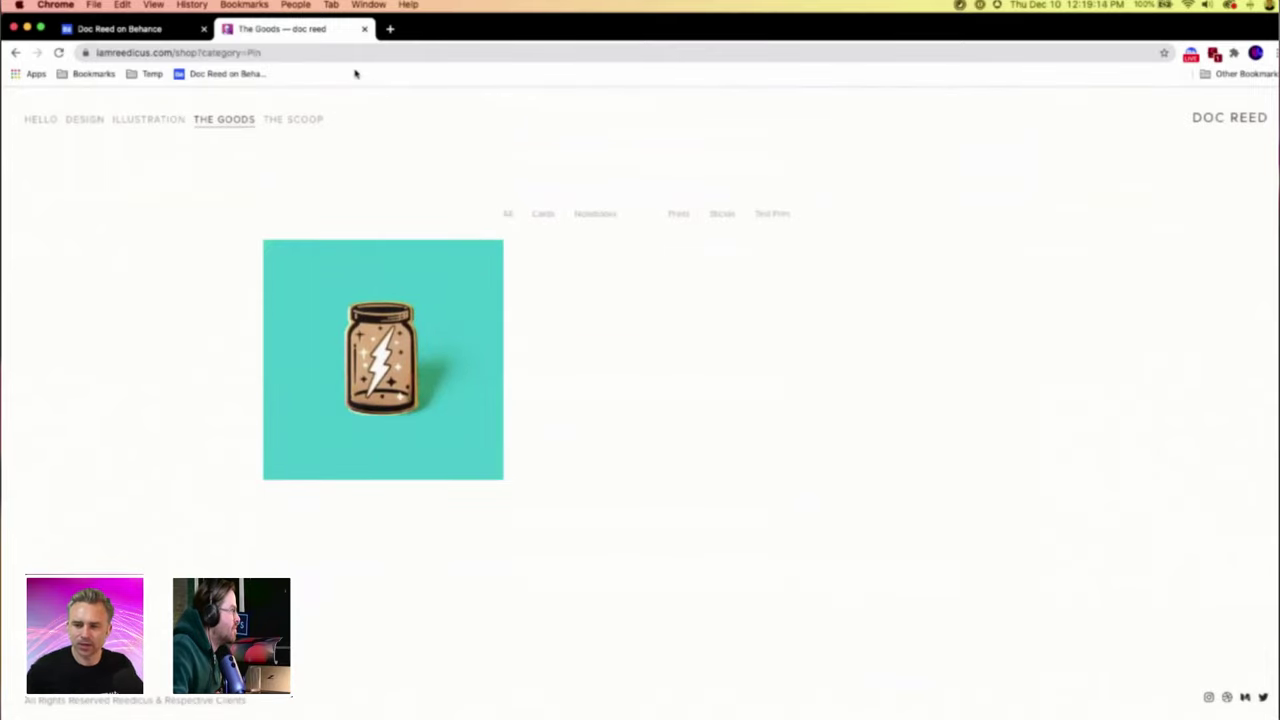
{"action": "left_click", "coordinate": [295, 122]}
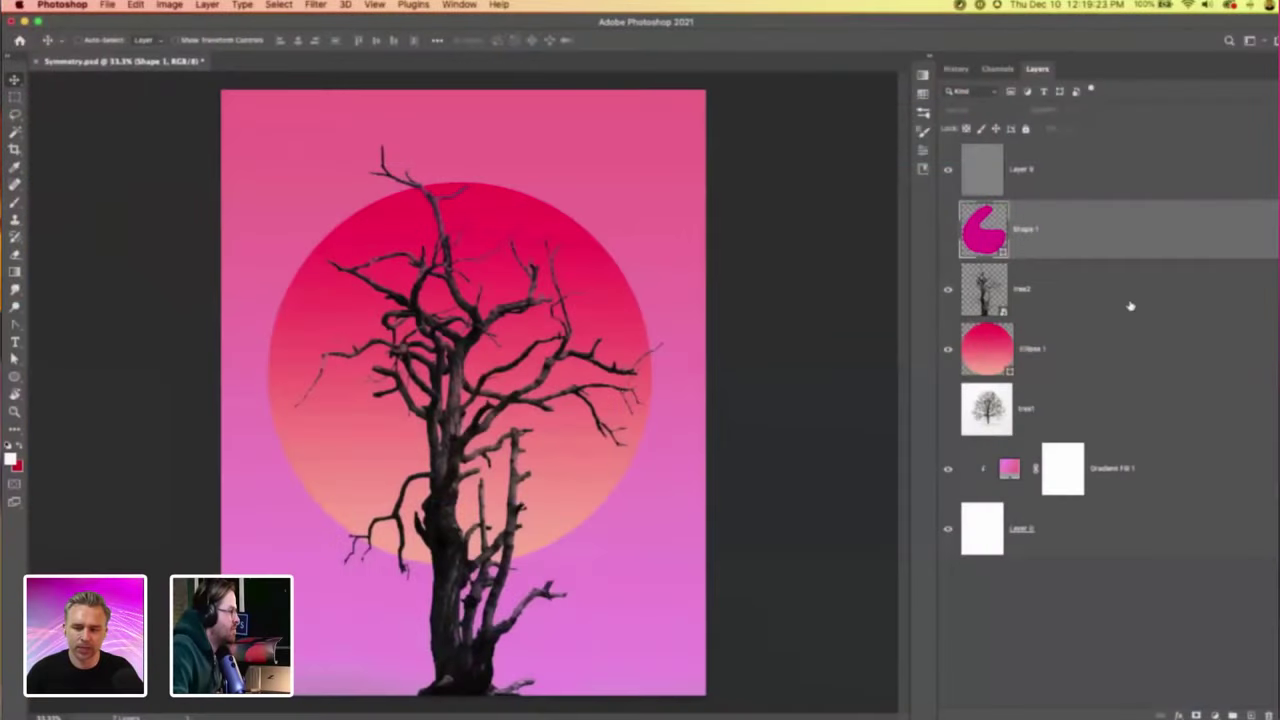
In Photoshop, save a keyboard shortcuts summary to the Desktop as Photoshop Defaults (modified).htm, replacing the existing file, and look through its Application Menus list.
{"action": "left_click", "coordinate": [1130, 305]}
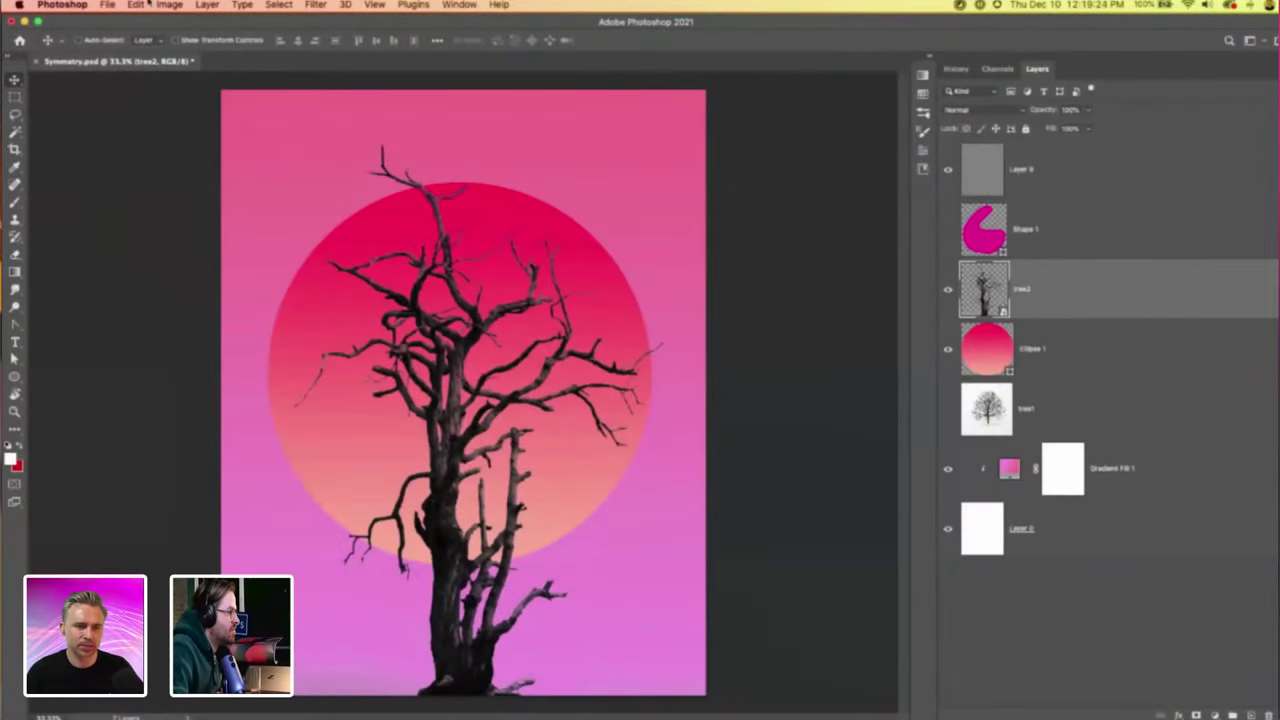
{"action": "left_click", "coordinate": [136, 5]}
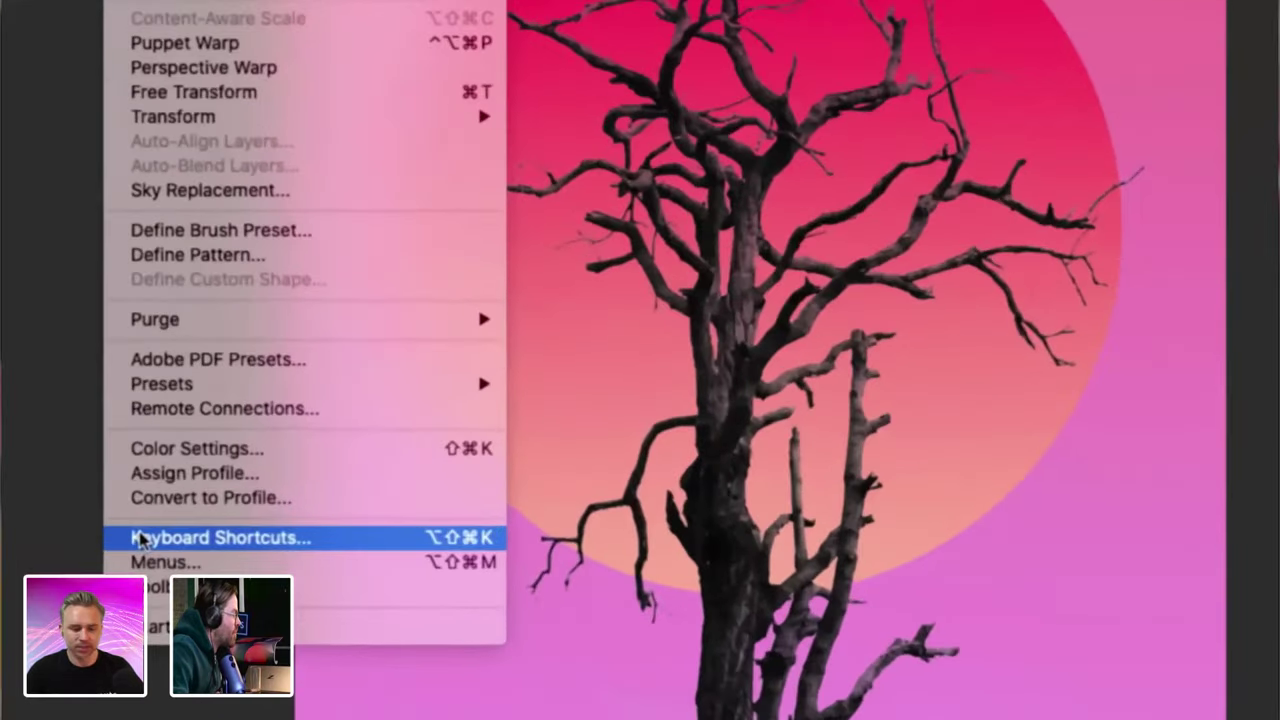
{"action": "left_click", "coordinate": [140, 539]}
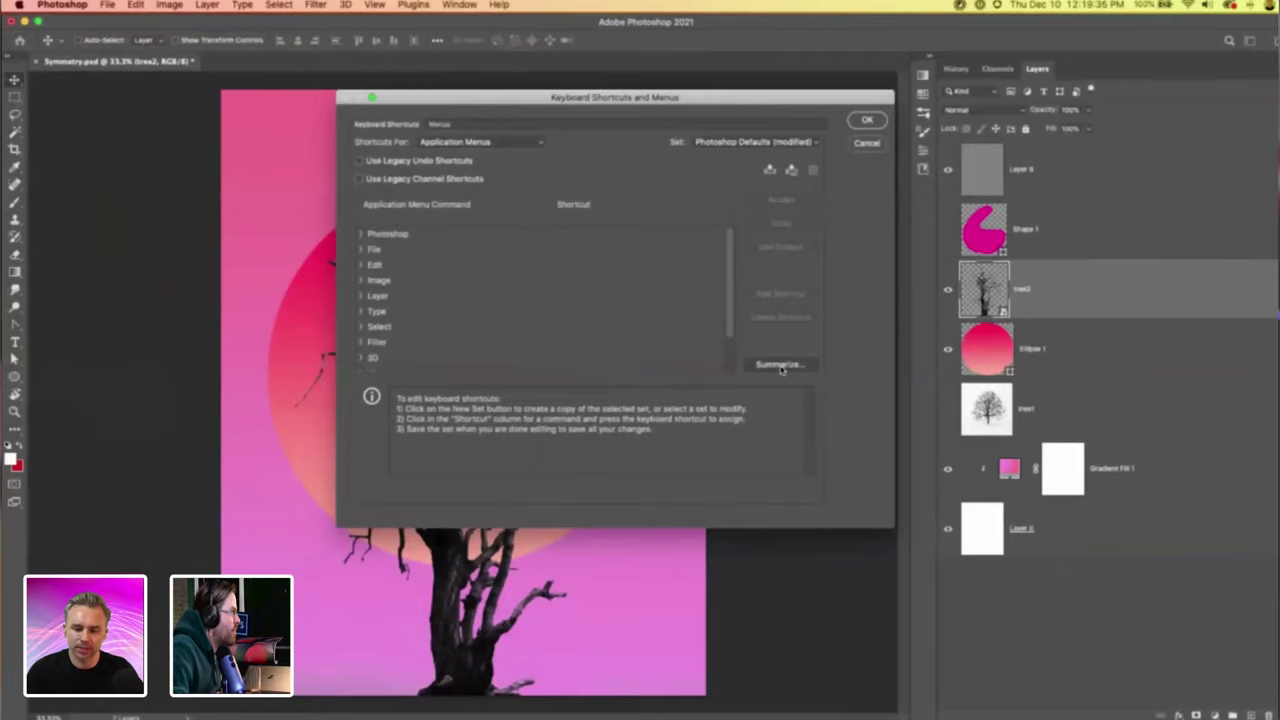
{"action": "left_click", "coordinate": [796, 377]}
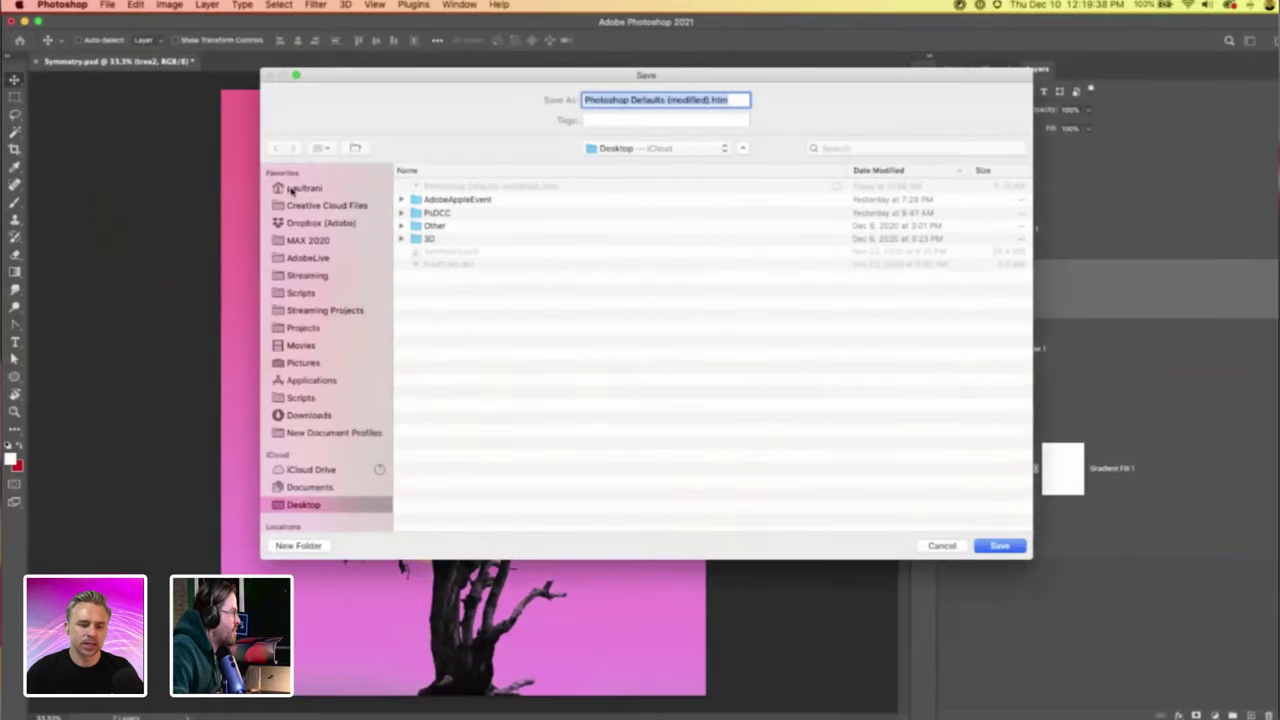
{"action": "key", "text": "Return"}
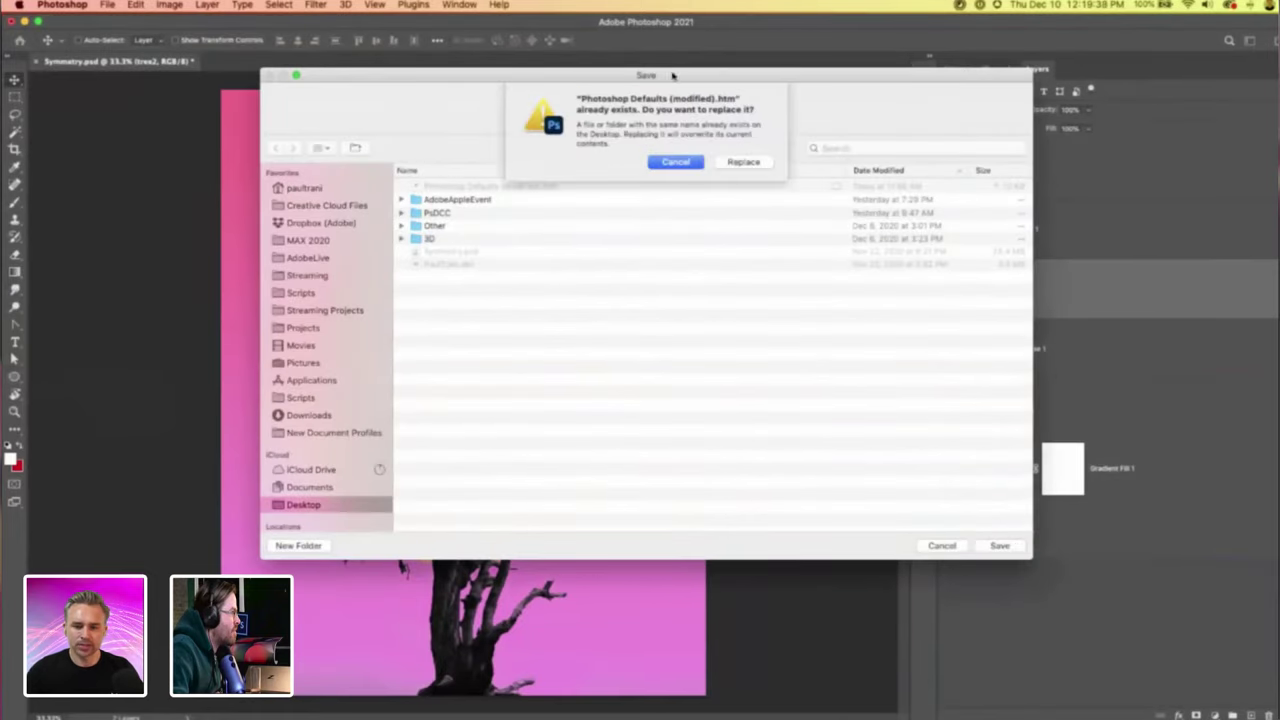
{"action": "left_click", "coordinate": [737, 161]}
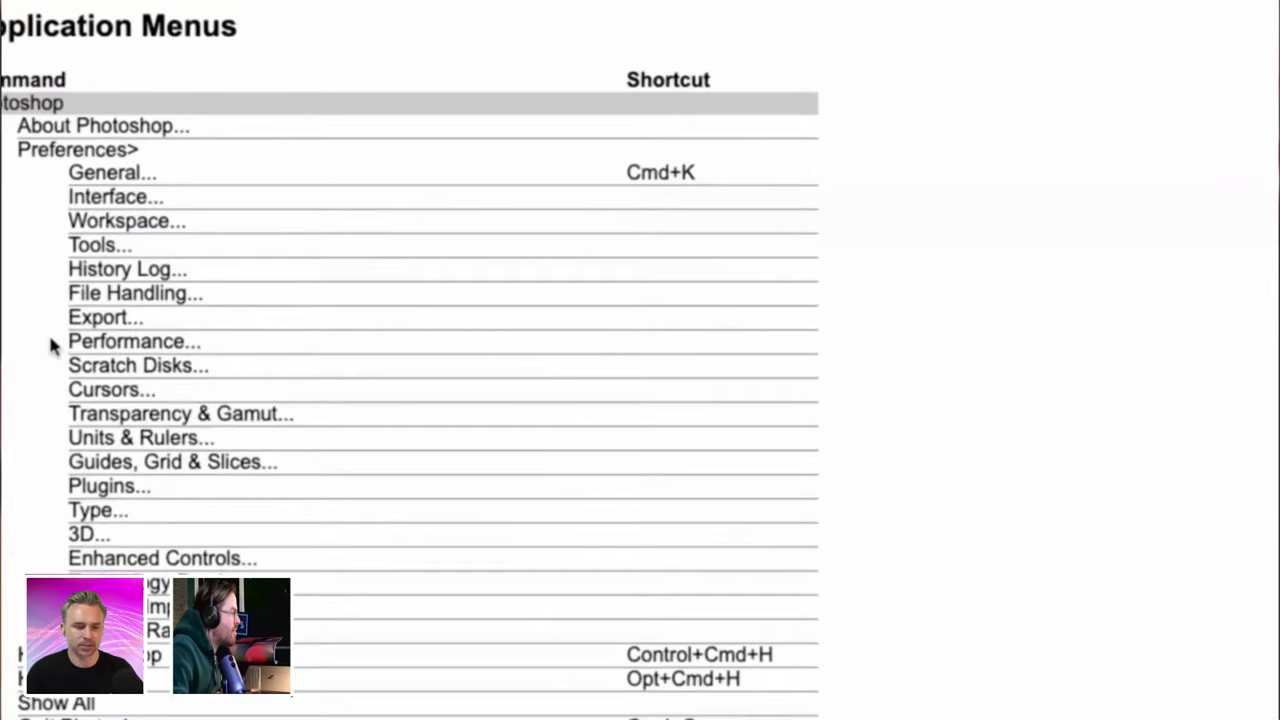
{"action": "scroll", "coordinate": [50, 340], "scroll_direction": "down", "scroll_amount": 20}
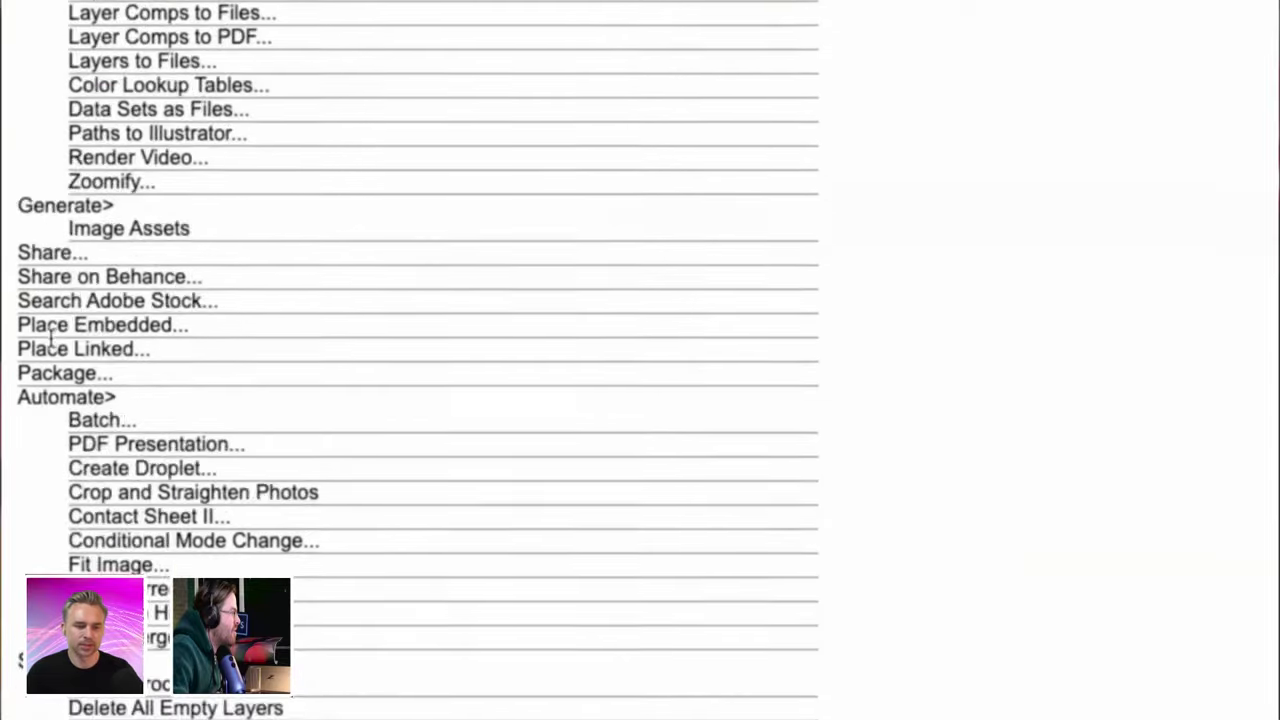
Skim the Edit menu commands in the shortcuts summary, and dismiss Photoshop's Keyboard Shortcuts and Menus dialog without saving.
{"action": "scroll", "coordinate": [50, 340], "scroll_direction": "down", "scroll_amount": 15}
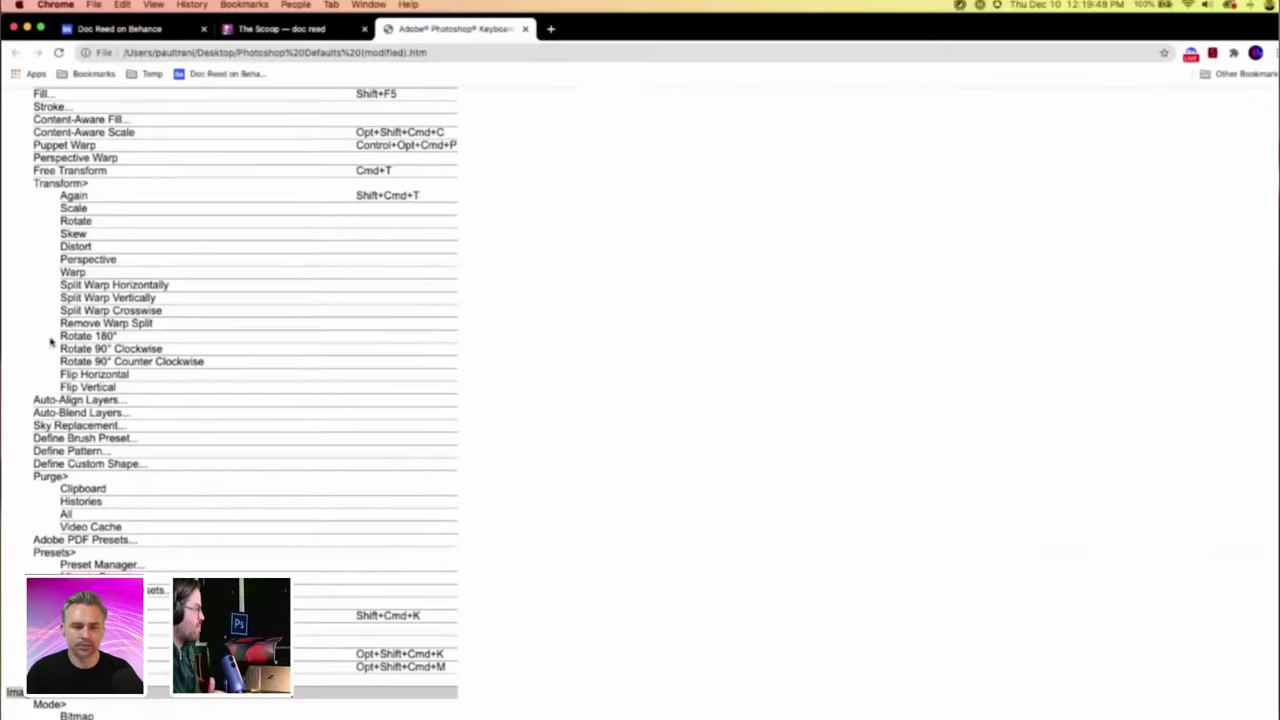
{"action": "left_click", "coordinate": [26, 27]}
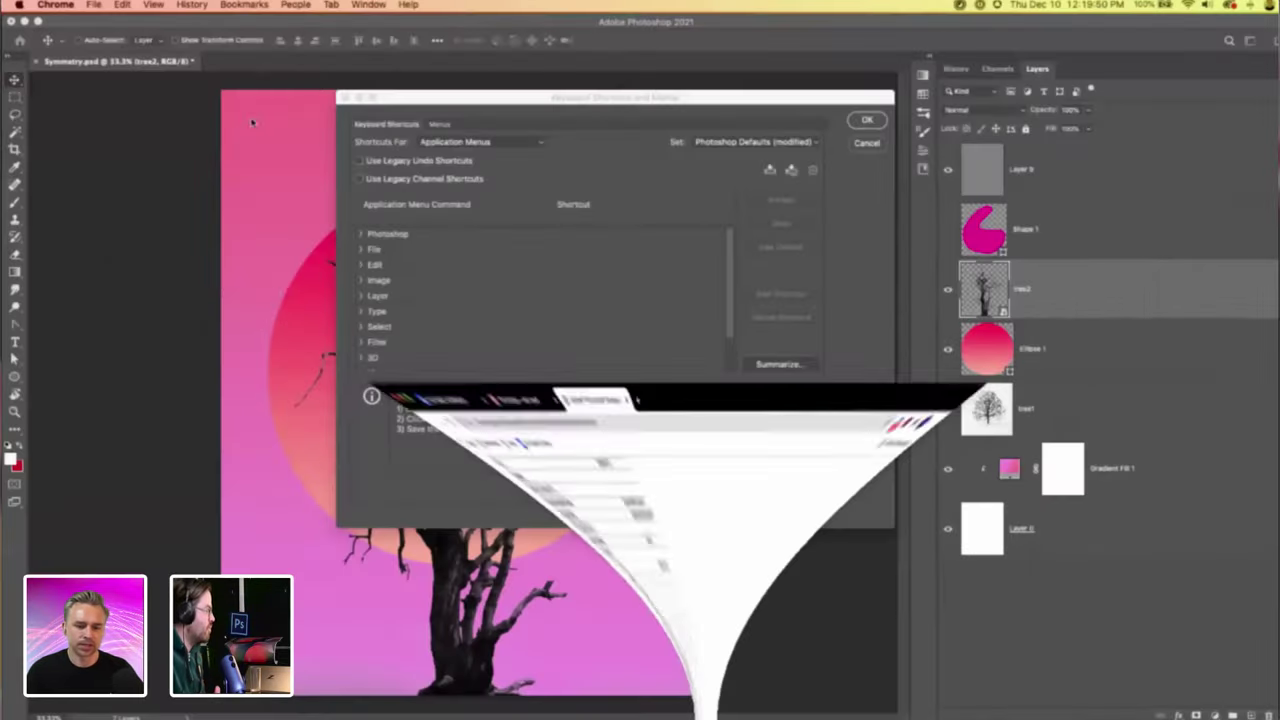
{"action": "left_click", "coordinate": [866, 143]}
Switch to Adobe Dimension, add a 3D Text object to the scene and move it along the X axis to about -42.8 cm.
{"action": "mouse_move", "coordinate": [490, 712]}
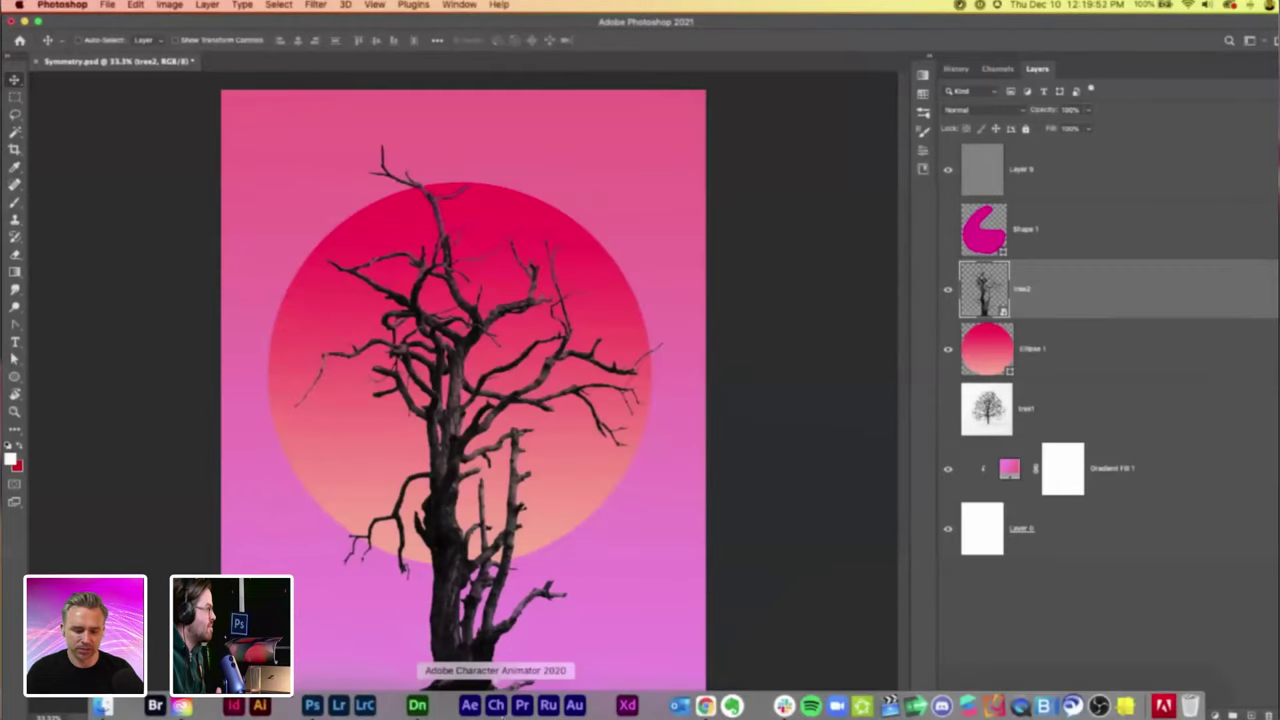
{"action": "left_click", "coordinate": [417, 706]}
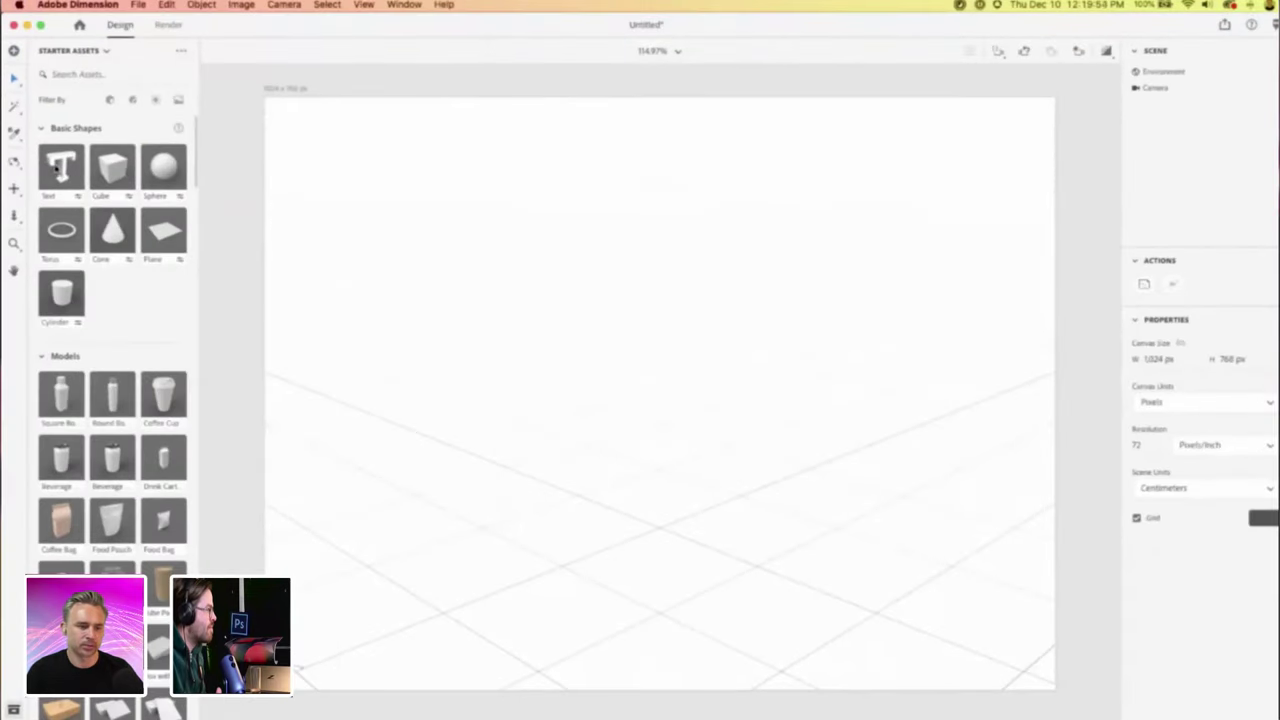
{"action": "left_click", "coordinate": [56, 168]}
{"action": "double_click", "coordinate": [684, 500]}
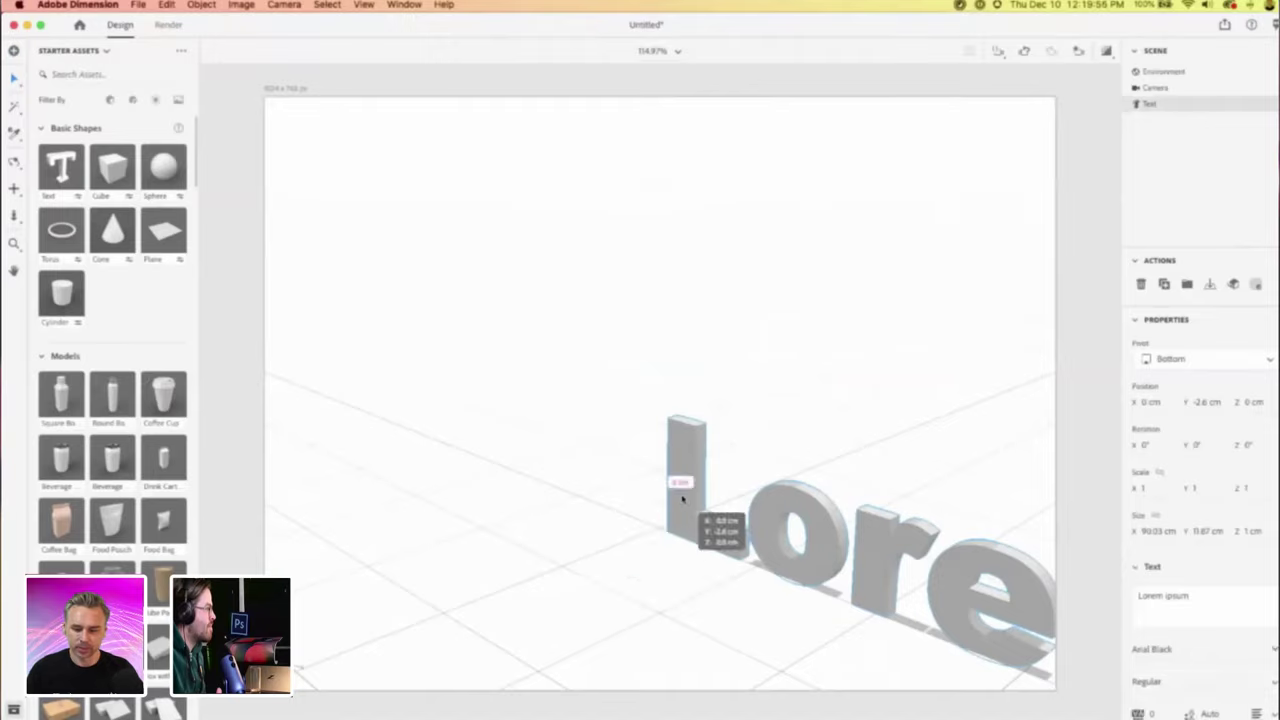
{"action": "left_click", "coordinate": [407, 327]}
{"action": "left_click", "coordinate": [672, 483]}
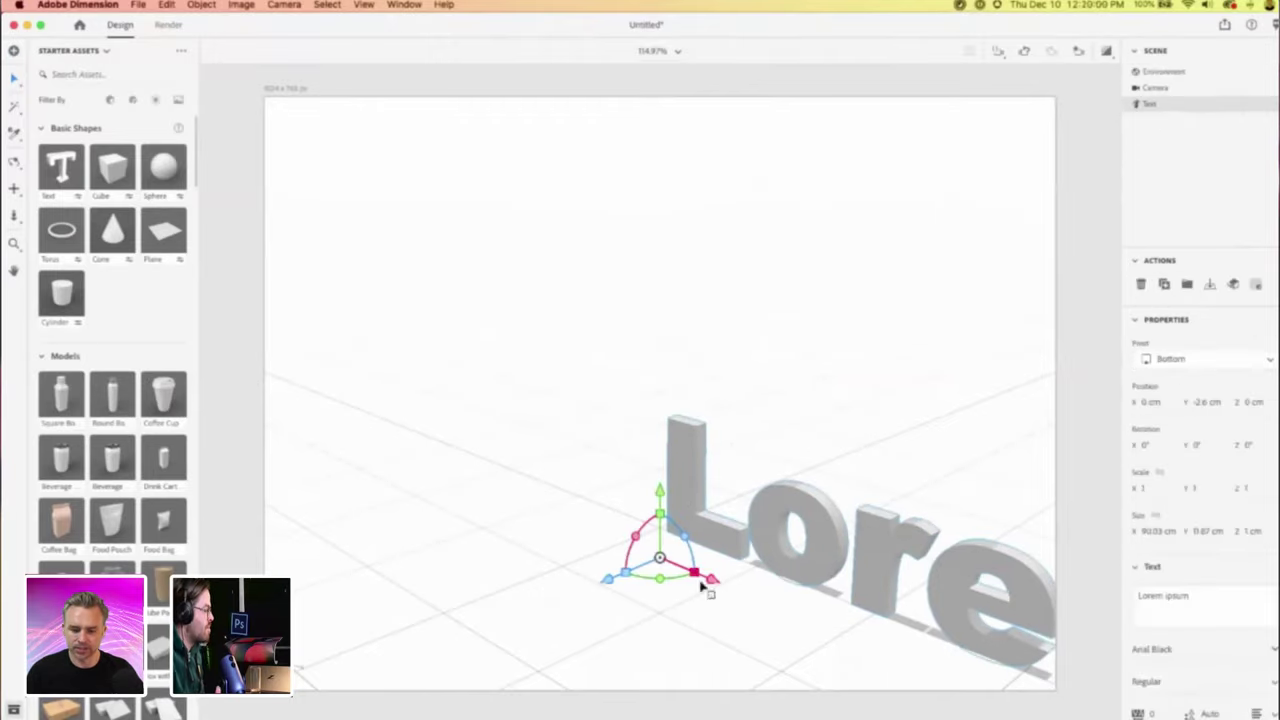
{"action": "left_click_drag", "start_coordinate": [710, 585], "coordinate": [409, 449]}
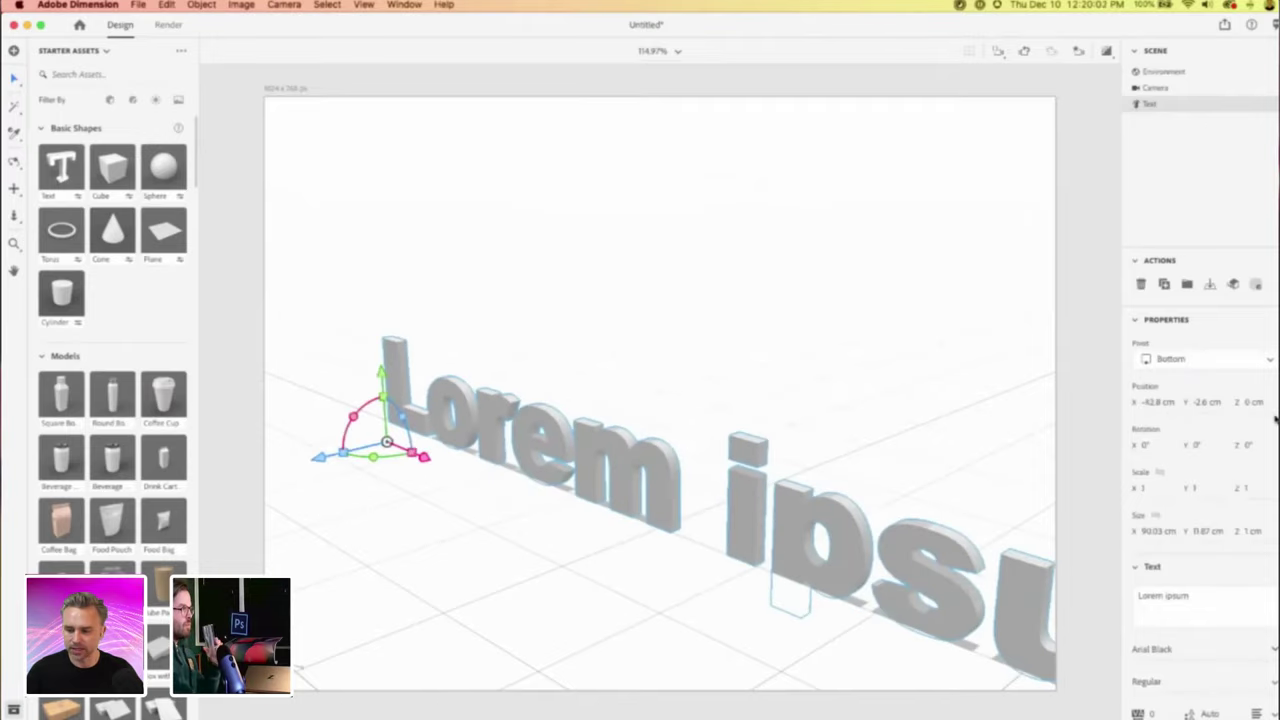
Replace the 3D text's placeholder wording with "color".
{"action": "left_click", "coordinate": [1200, 595]}
{"action": "type", "text": "color"}
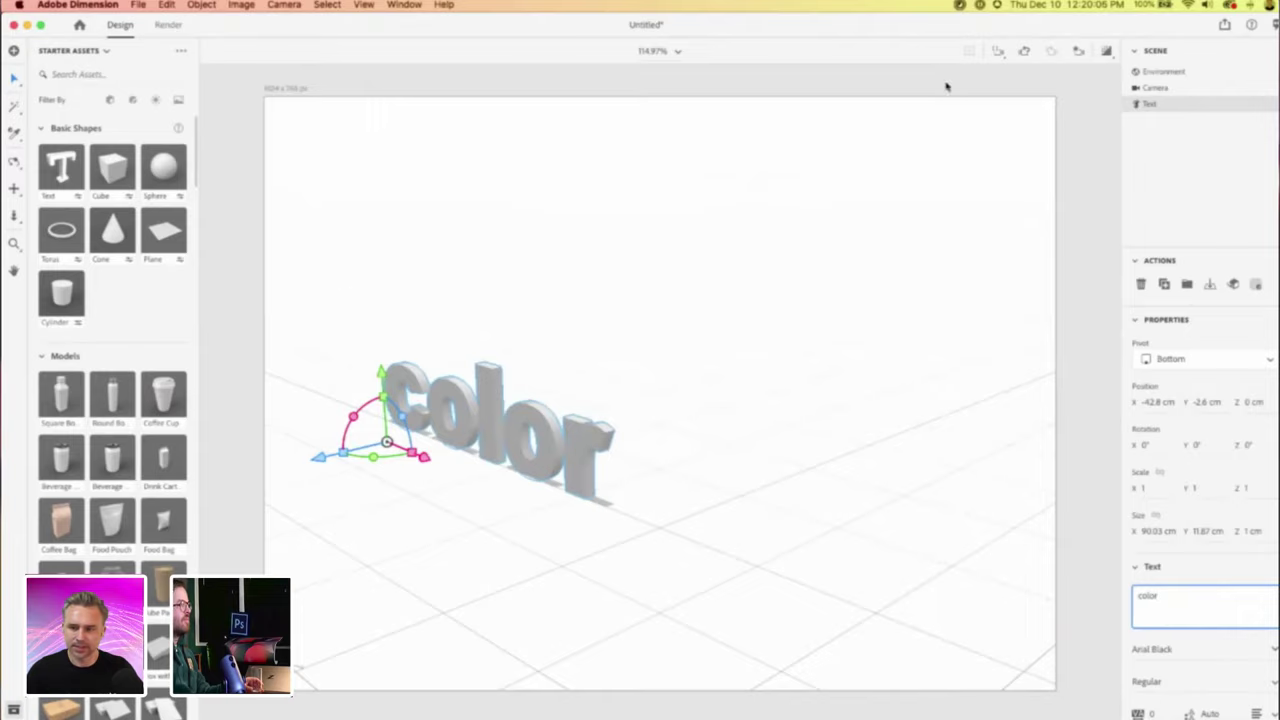
{"action": "left_click", "coordinate": [998, 51]}
{"action": "left_click", "coordinate": [515, 446]}
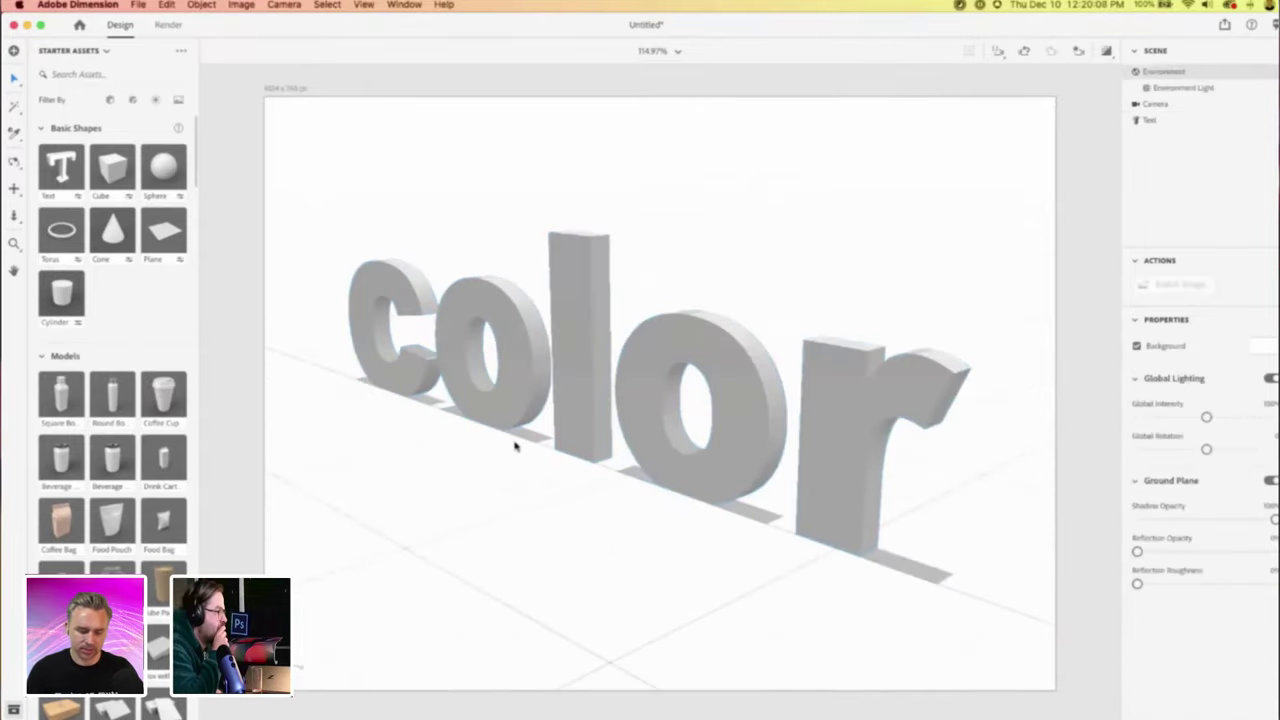
{"action": "left_click_drag", "start_coordinate": [515, 446], "coordinate": [487, 419]}
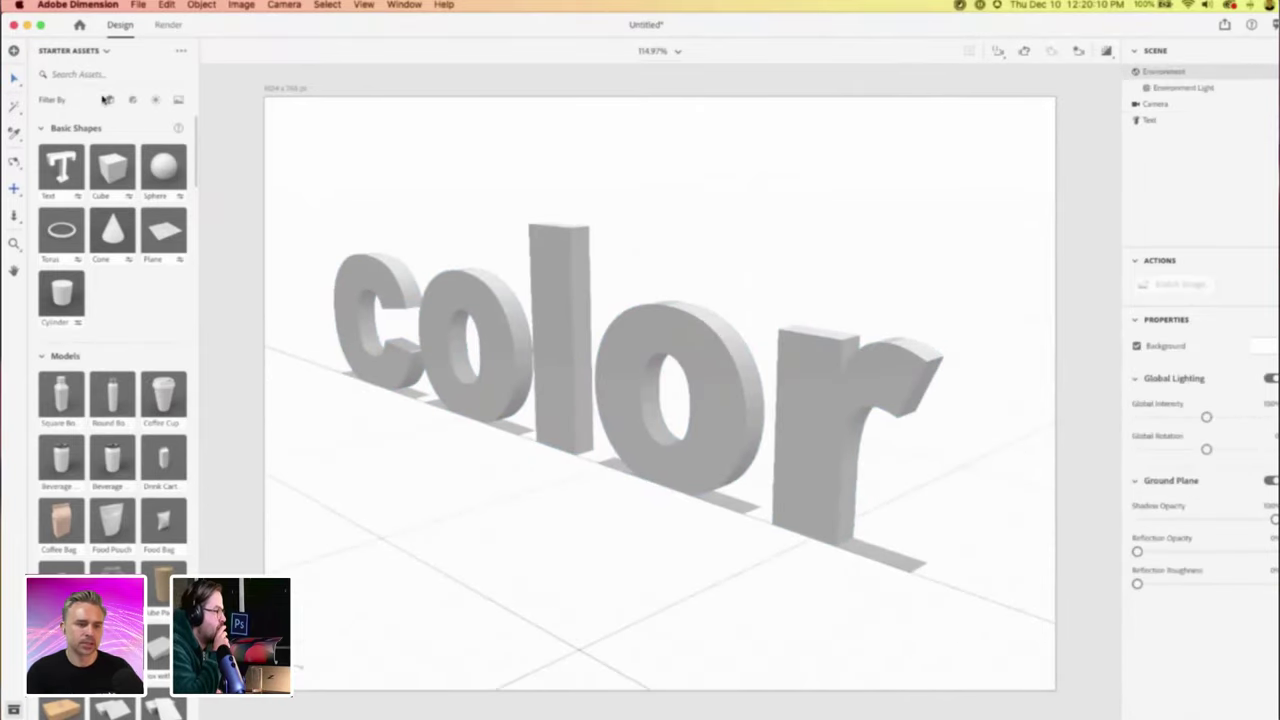
Open the Misc library's brush stroke graphics and try to place the pink curved stroke on the letter l.
{"action": "left_click", "coordinate": [131, 100]}
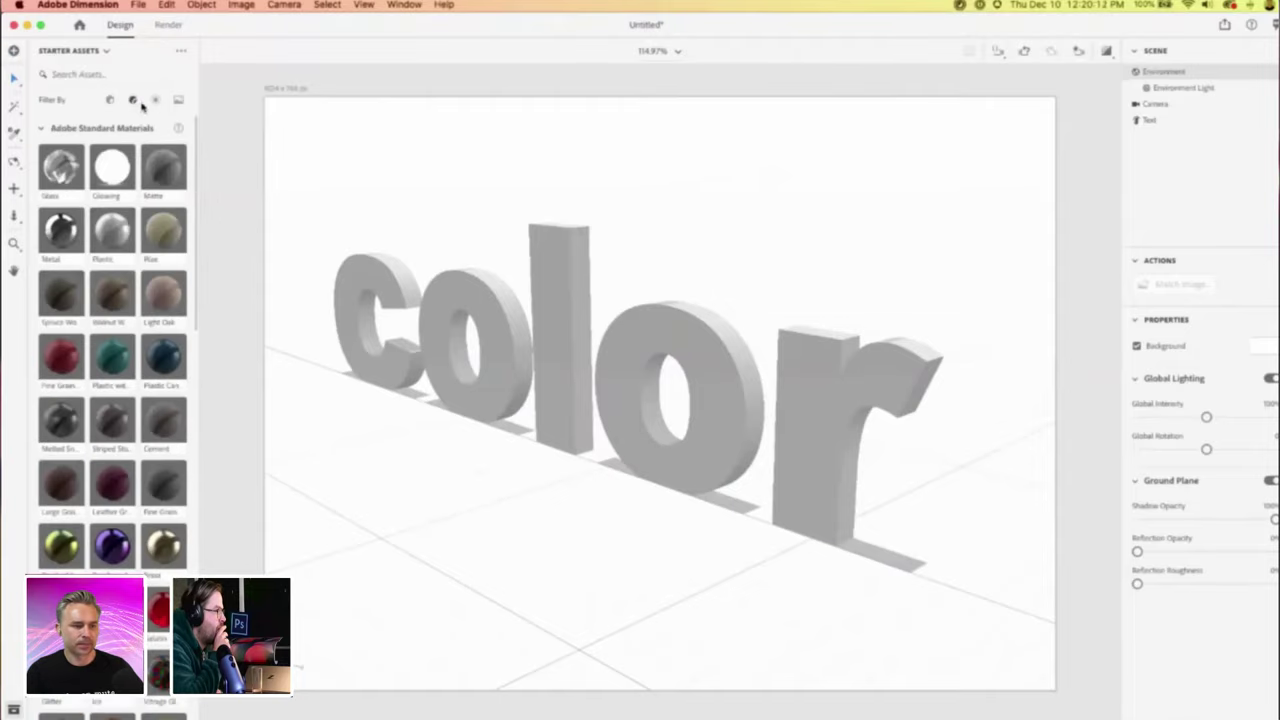
{"action": "left_click", "coordinate": [72, 60]}
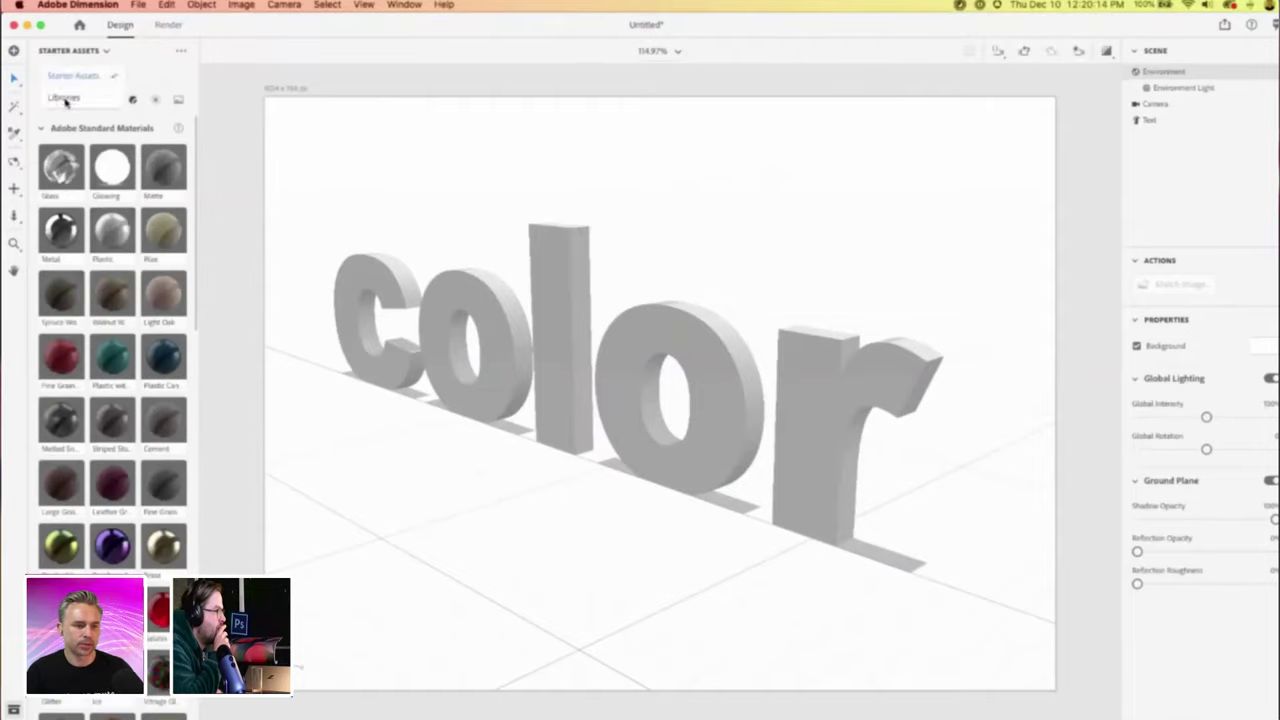
{"action": "left_click", "coordinate": [64, 98]}
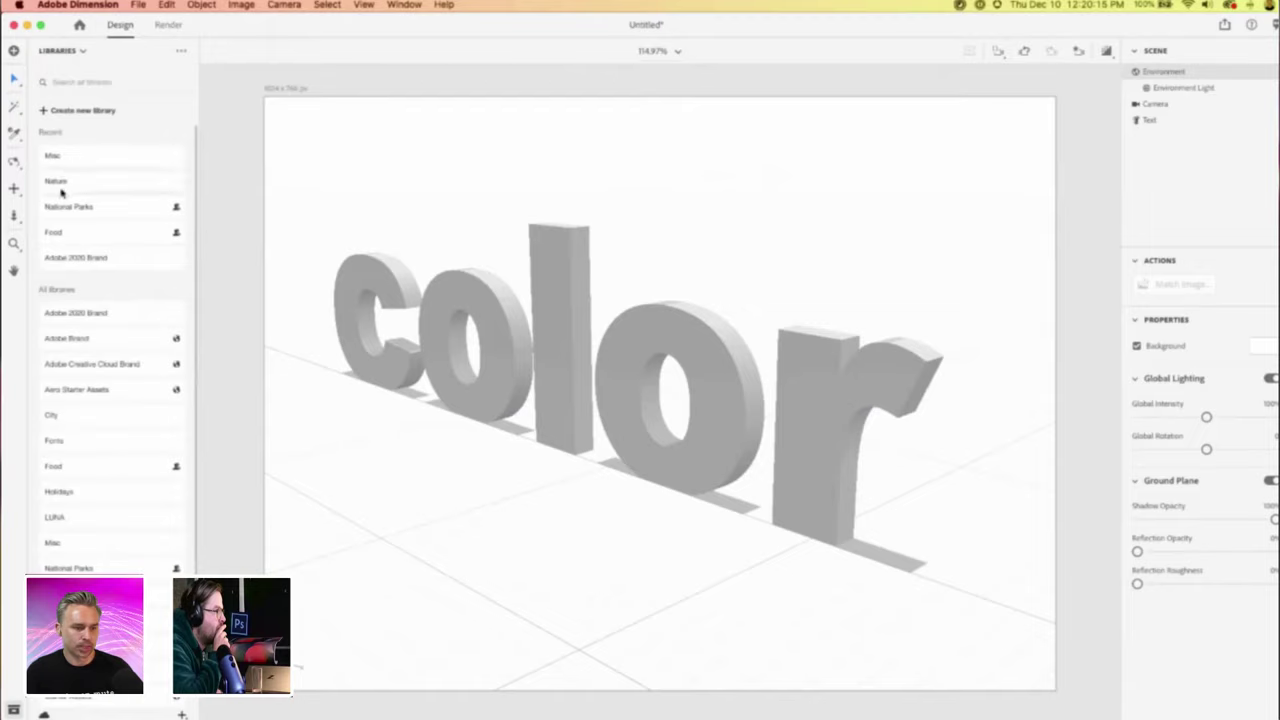
{"action": "left_click", "coordinate": [55, 158]}
{"action": "scroll", "coordinate": [88, 346], "scroll_direction": "down", "scroll_amount": 10}
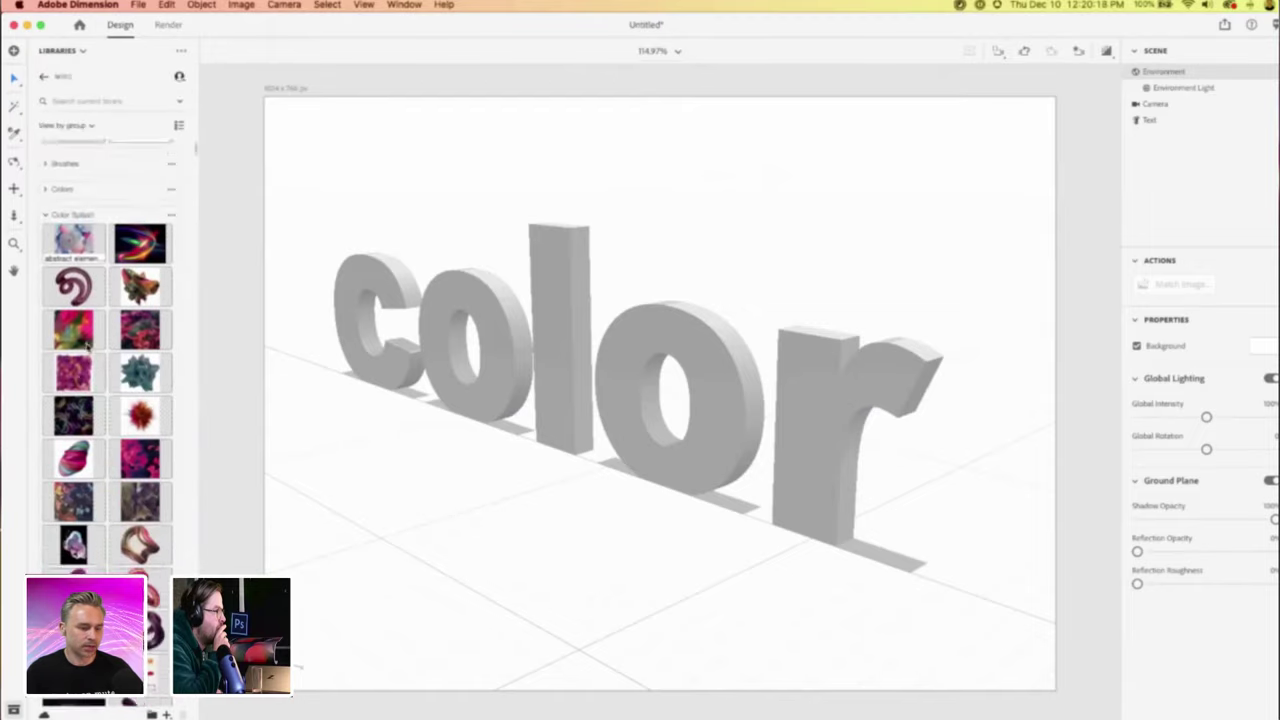
{"action": "scroll", "coordinate": [89, 392], "scroll_direction": "down", "scroll_amount": 10}
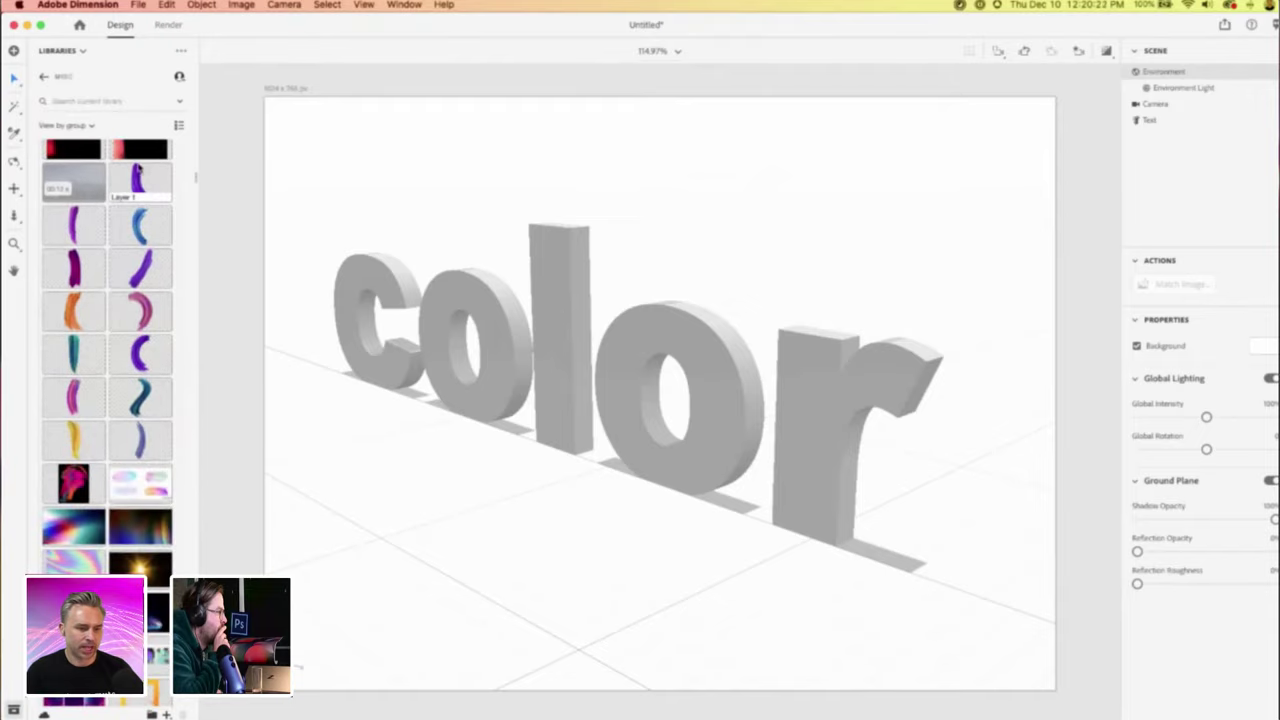
{"action": "mouse_move", "coordinate": [136, 310]}
{"action": "left_mouse_down"}
{"action": "mouse_move", "coordinate": [608, 266]}
{"action": "mouse_move", "coordinate": [564, 310]}
{"action": "left_mouse_up"}
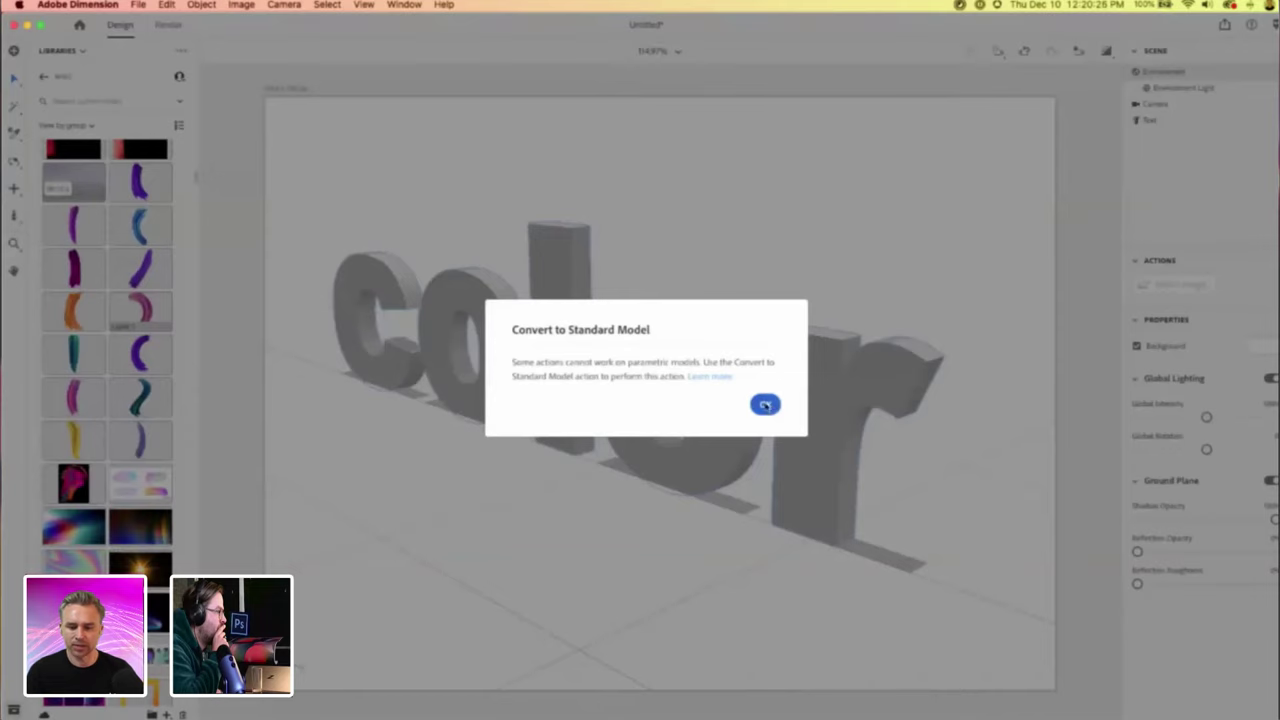
{"action": "left_click", "coordinate": [766, 405]}
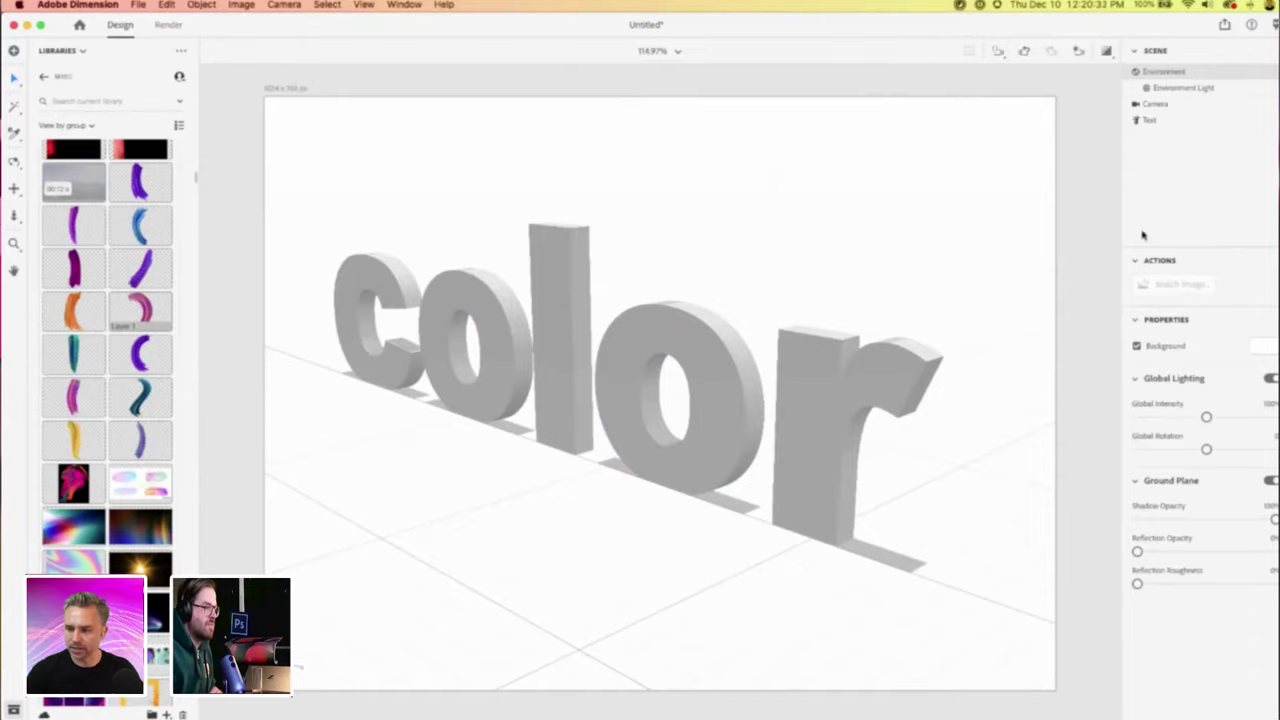
Enable a bevel on the Text object and set its style to Round.
{"action": "left_click", "coordinate": [1155, 120]}
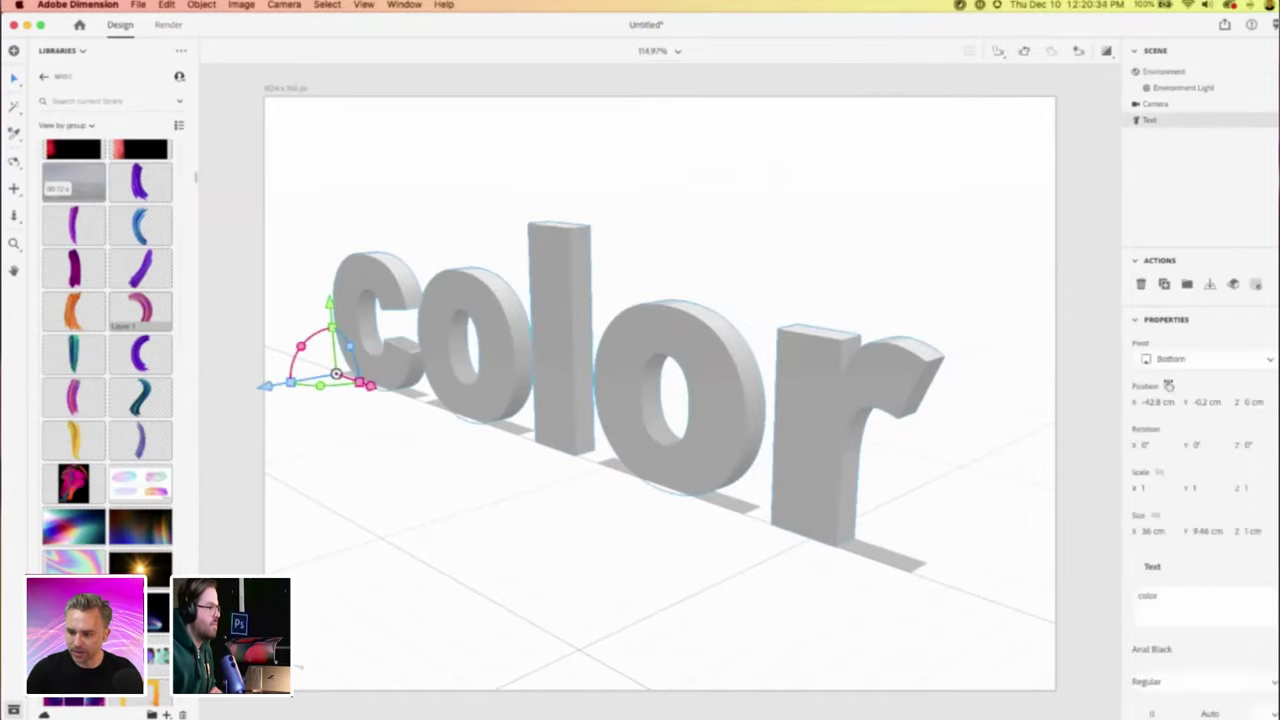
{"action": "scroll", "coordinate": [1177, 569], "scroll_direction": "down", "scroll_amount": 4}
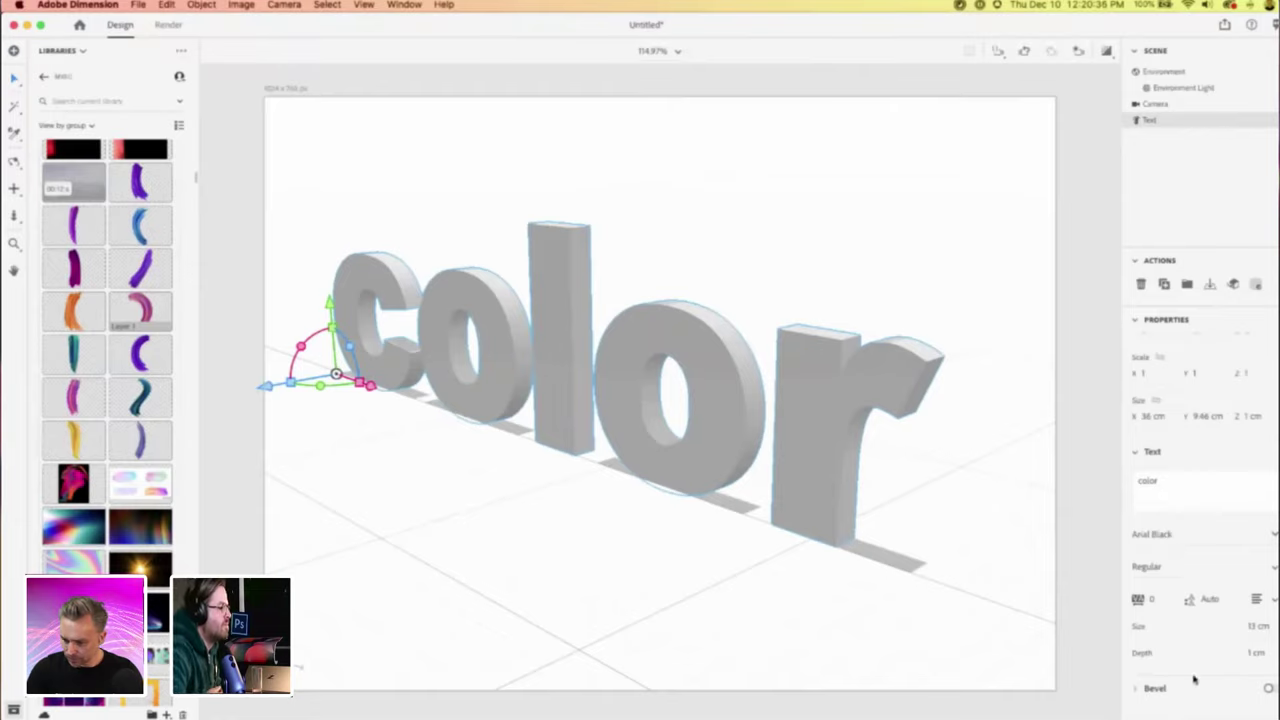
{"action": "left_click", "coordinate": [1267, 690]}
{"action": "scroll", "coordinate": [1205, 572], "scroll_direction": "down", "scroll_amount": 5}
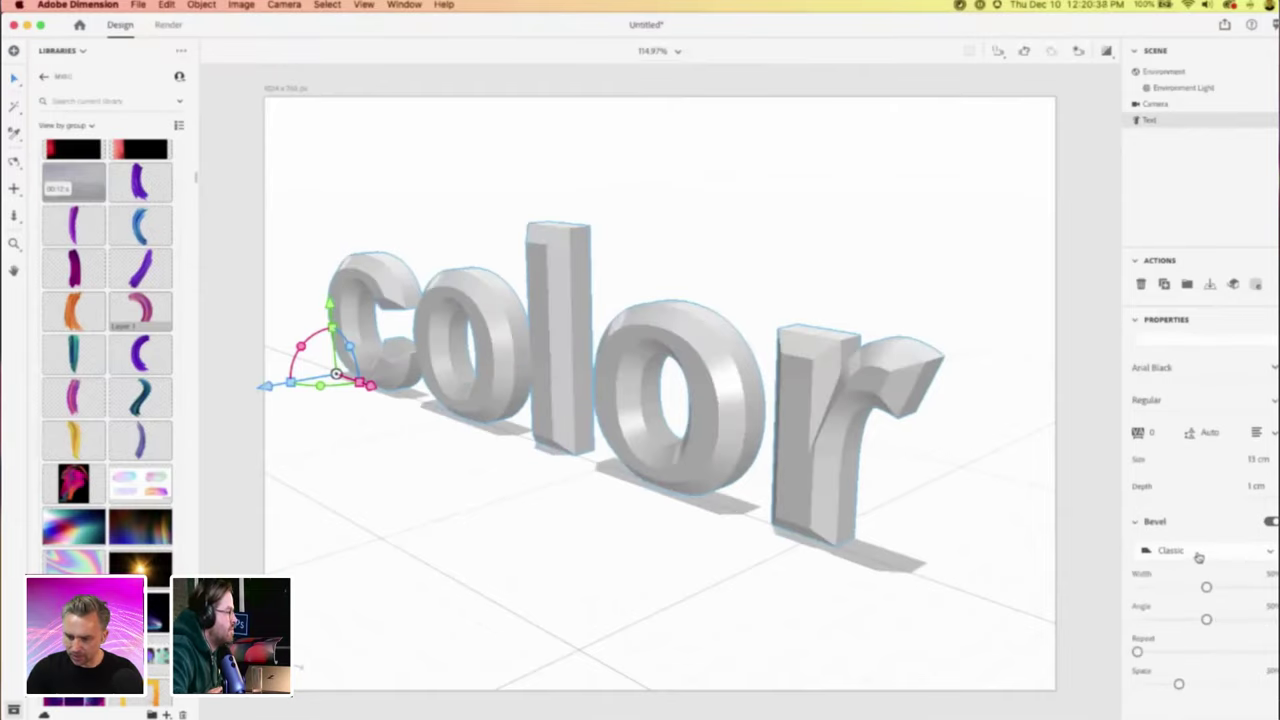
{"action": "left_click", "coordinate": [1199, 557]}
{"action": "left_click", "coordinate": [1150, 410]}
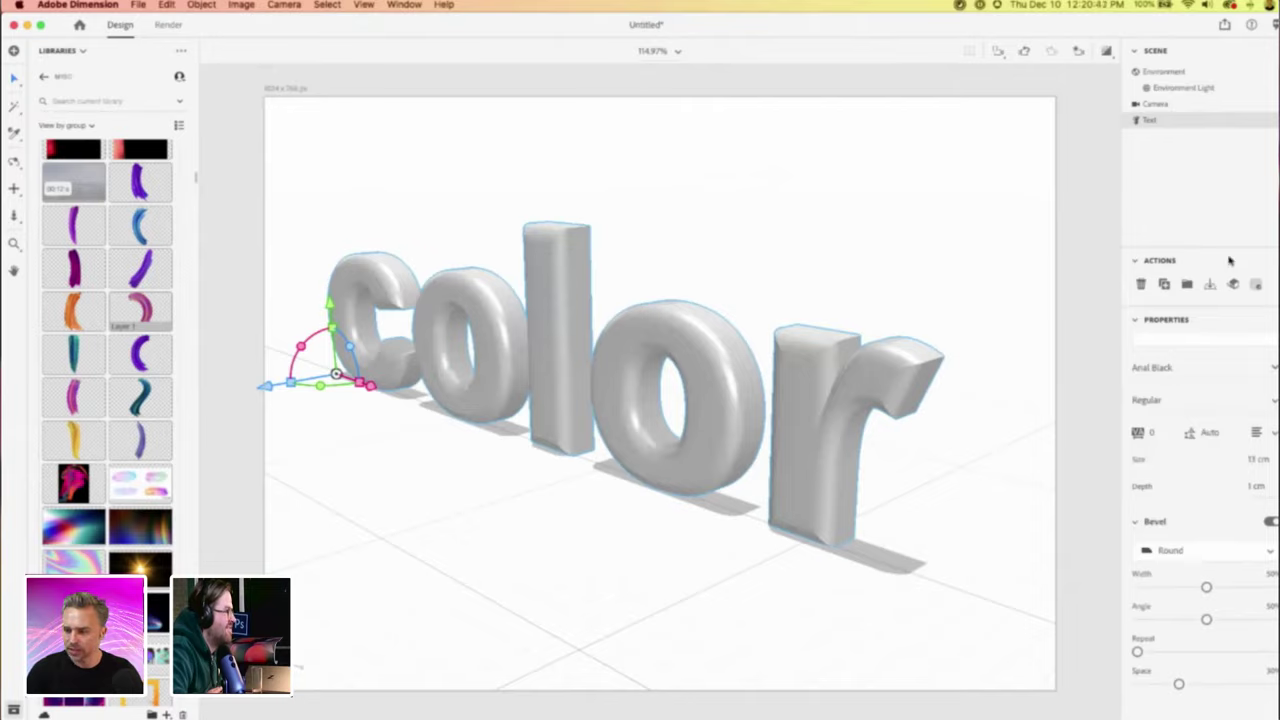
Convert the beveled text to a standard model and place the blue curved brush stroke as a decal on the letter l.
{"action": "left_click", "coordinate": [1234, 286]}
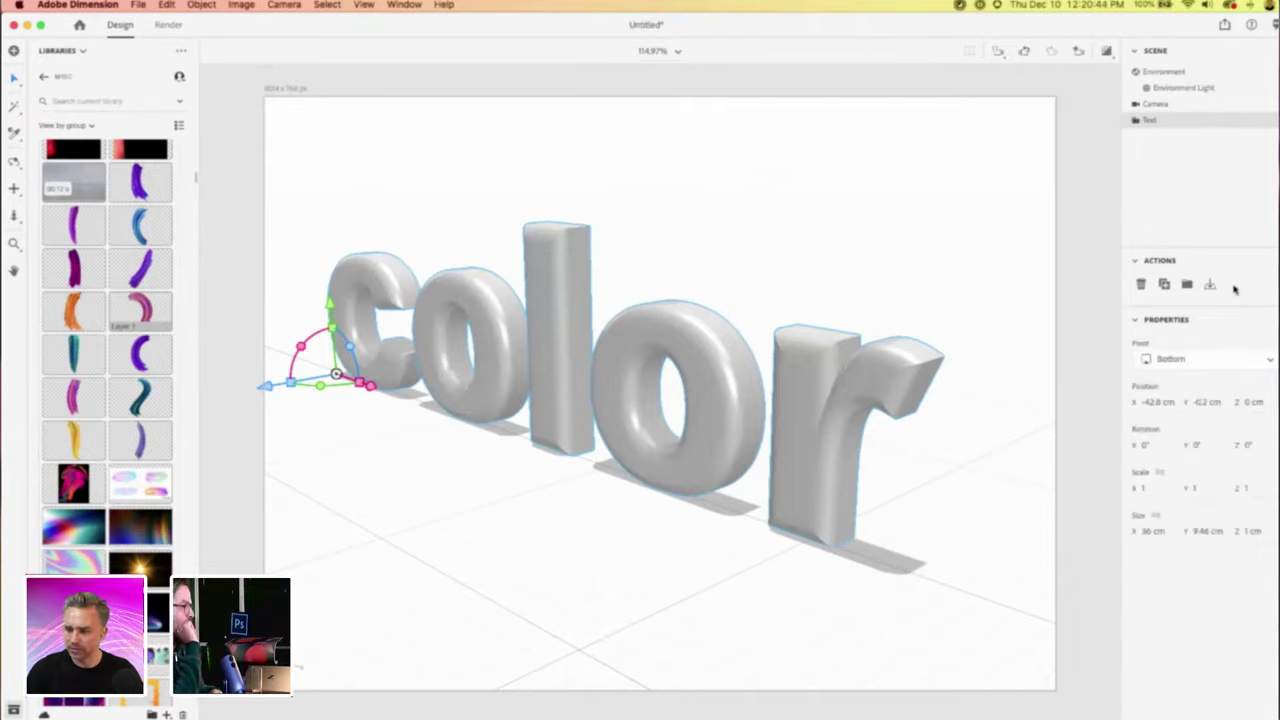
{"action": "mouse_move", "coordinate": [140, 225]}
{"action": "left_mouse_down"}
{"action": "mouse_move", "coordinate": [443, 343]}
{"action": "mouse_move", "coordinate": [552, 357]}
{"action": "left_mouse_up"}
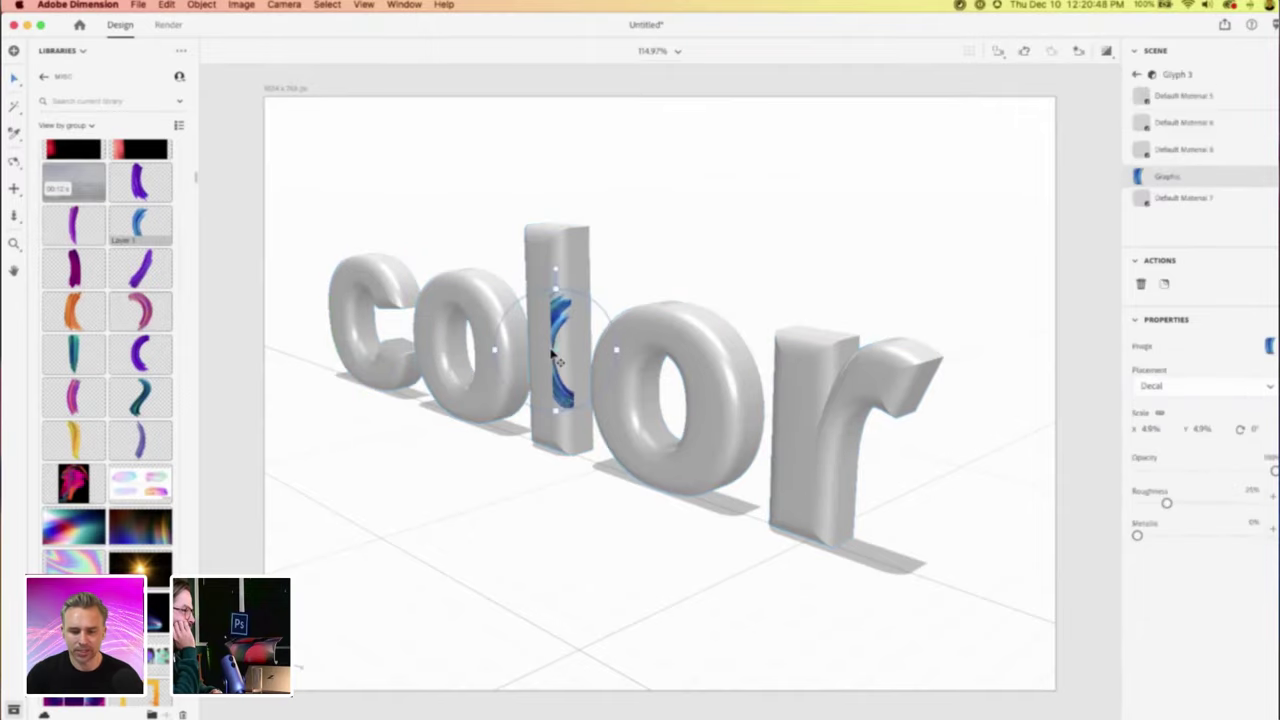
{"action": "mouse_move", "coordinate": [557, 327]}
{"action": "left_mouse_down"}
{"action": "mouse_move", "coordinate": [531, 345]}
{"action": "mouse_move", "coordinate": [552, 333]}
{"action": "left_mouse_up"}
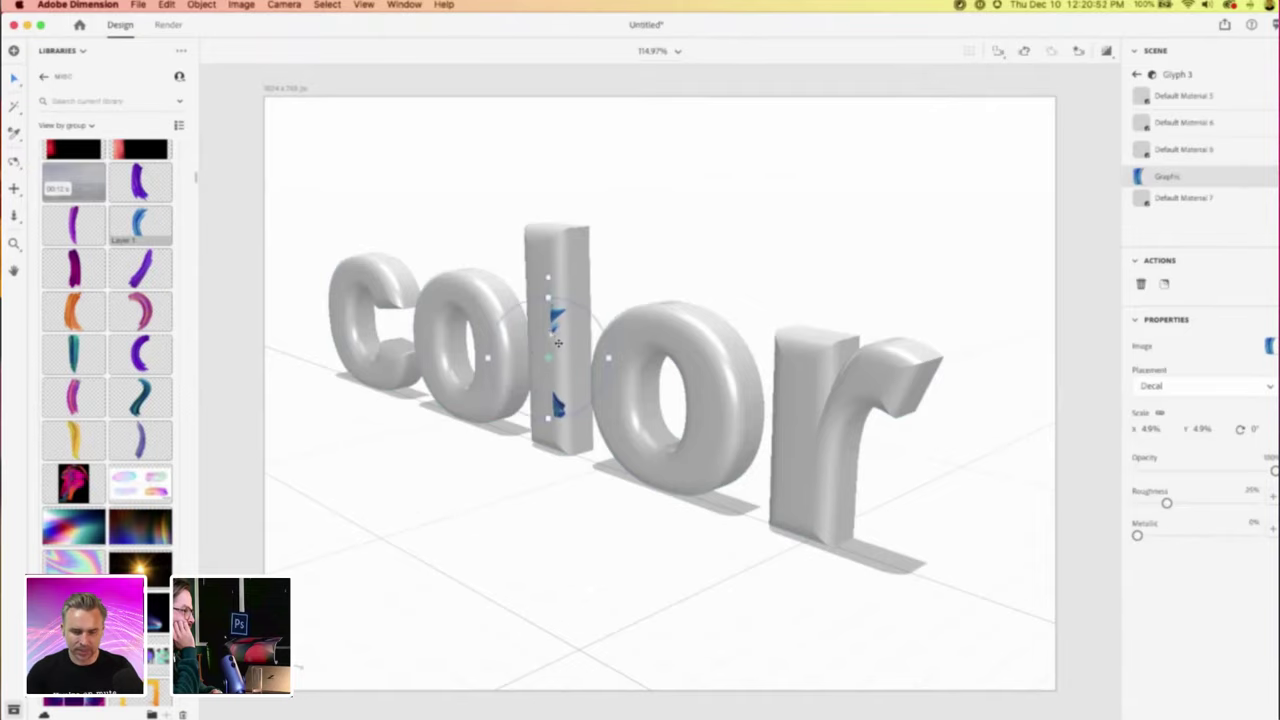
{"action": "key", "text": "super+="}
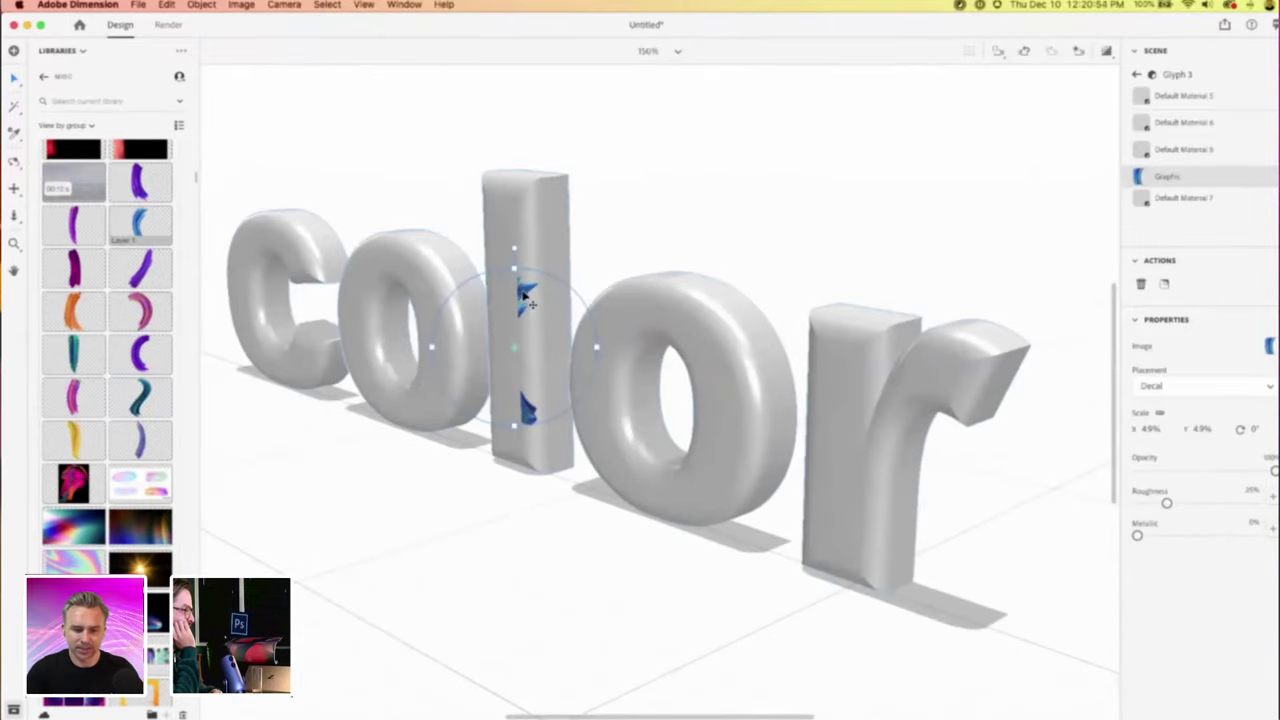
{"action": "mouse_move", "coordinate": [523, 297]}
{"action": "left_mouse_down"}
{"action": "mouse_move", "coordinate": [532, 303]}
{"action": "mouse_move", "coordinate": [514, 286]}
{"action": "mouse_move", "coordinate": [511, 314]}
{"action": "mouse_move", "coordinate": [676, 338]}
{"action": "mouse_move", "coordinate": [540, 375]}
{"action": "mouse_move", "coordinate": [651, 409]}
{"action": "mouse_move", "coordinate": [529, 298]}
{"action": "left_mouse_up"}
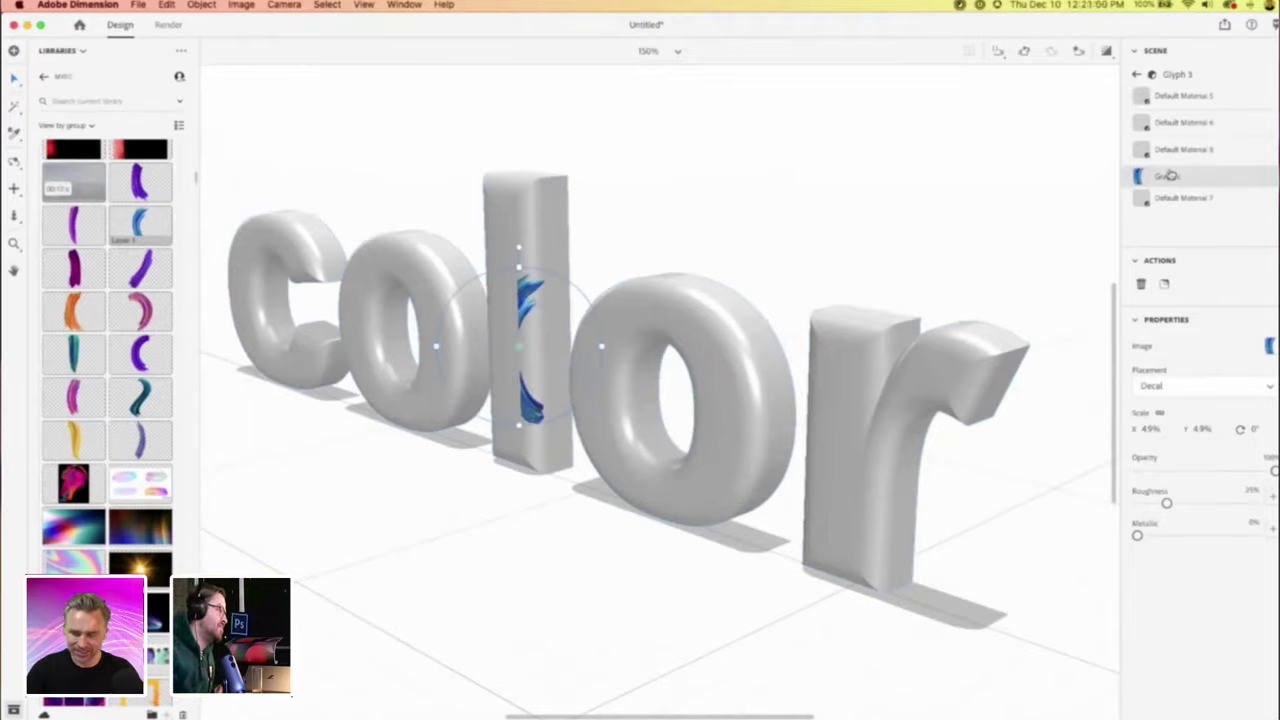
Undo the blue decal, the standard model conversion and the Round bevel style.
{"action": "key", "text": "super+z"}
{"action": "key", "text": "super+z"}
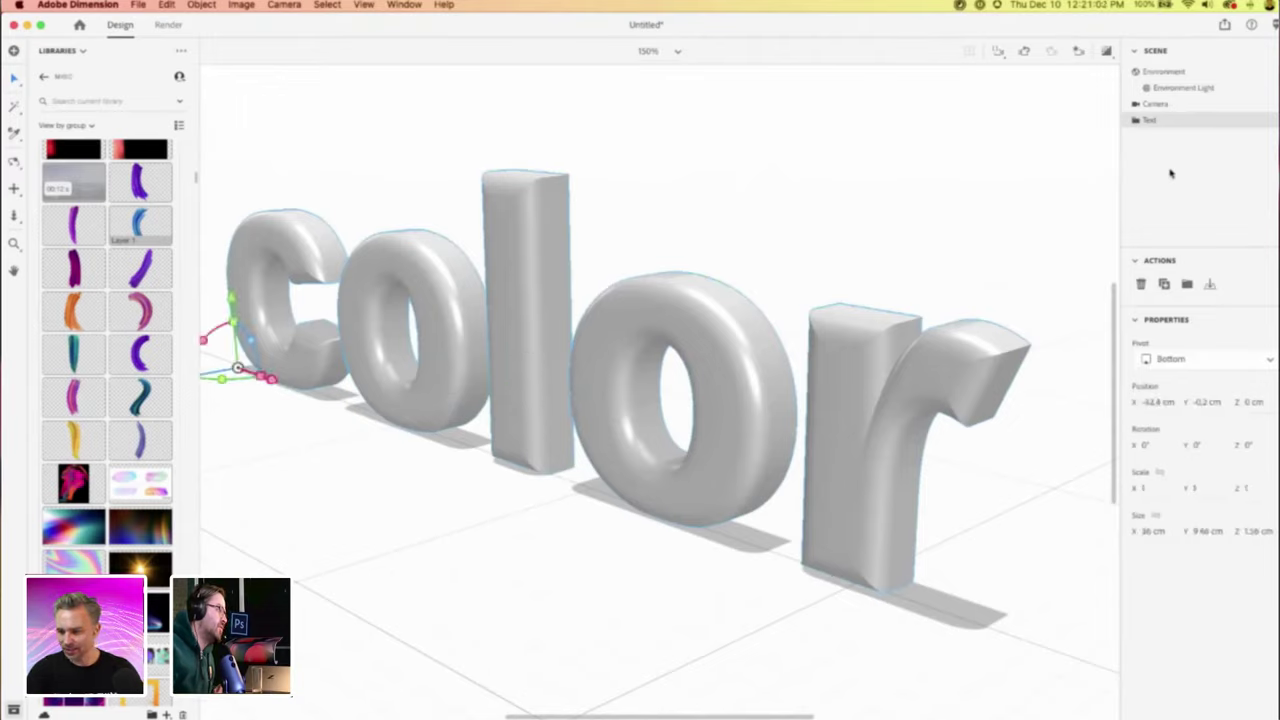
{"action": "key", "text": "super+z"}
Turn off the bevel on the Text object.
{"action": "scroll", "coordinate": [1188, 537], "scroll_direction": "down", "scroll_amount": 5}
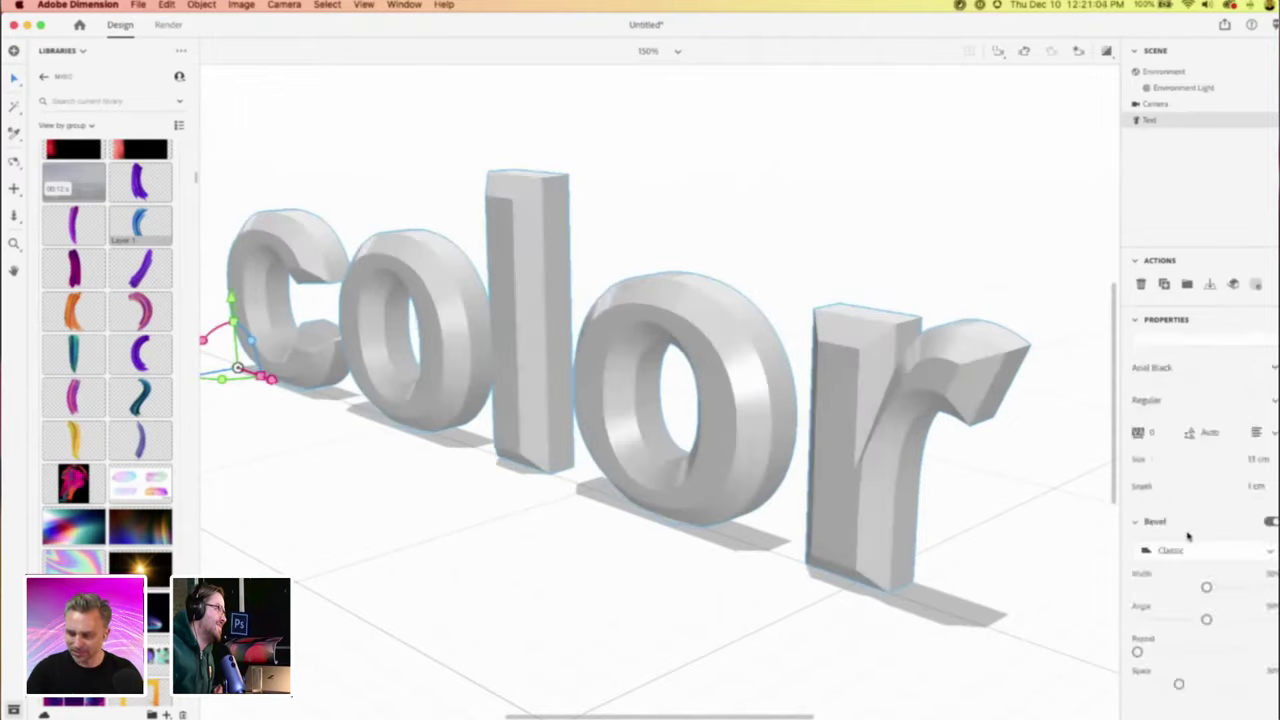
{"action": "left_click", "coordinate": [1173, 551]}
{"action": "left_click", "coordinate": [1160, 383]}
{"action": "scroll", "coordinate": [1163, 553], "scroll_direction": "up", "scroll_amount": 4}
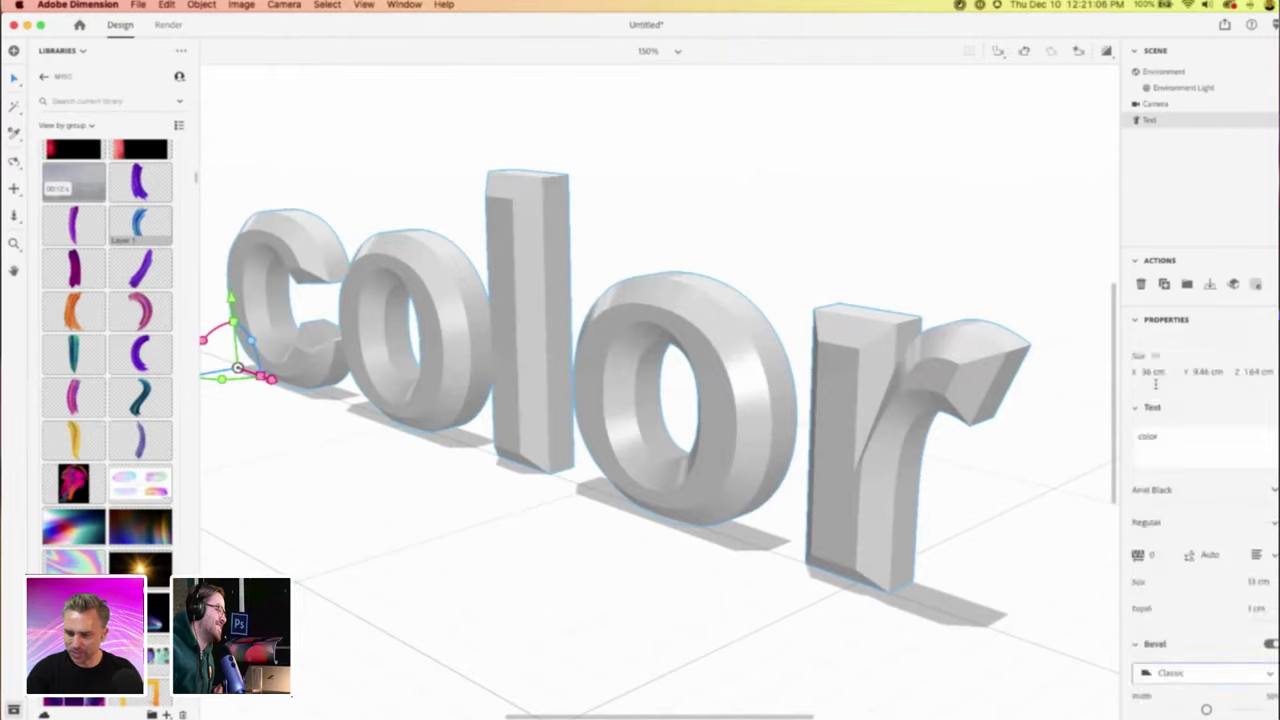
{"action": "scroll", "coordinate": [1163, 553], "scroll_direction": "down", "scroll_amount": 4}
{"action": "left_click", "coordinate": [1268, 523]}
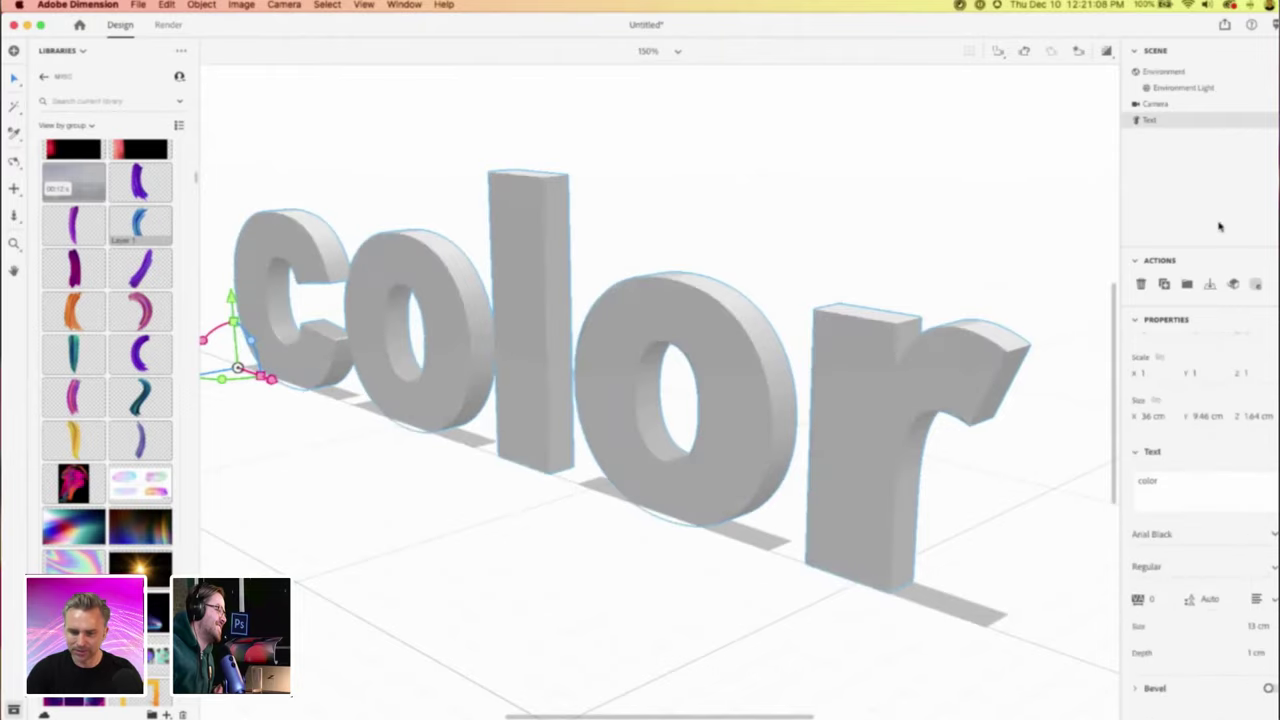
Convert the flat text to a standard model and cover the front of the l with the orange stroke decal, scaled to about 15.1% and rotated 18°.
{"action": "left_click", "coordinate": [1233, 284]}
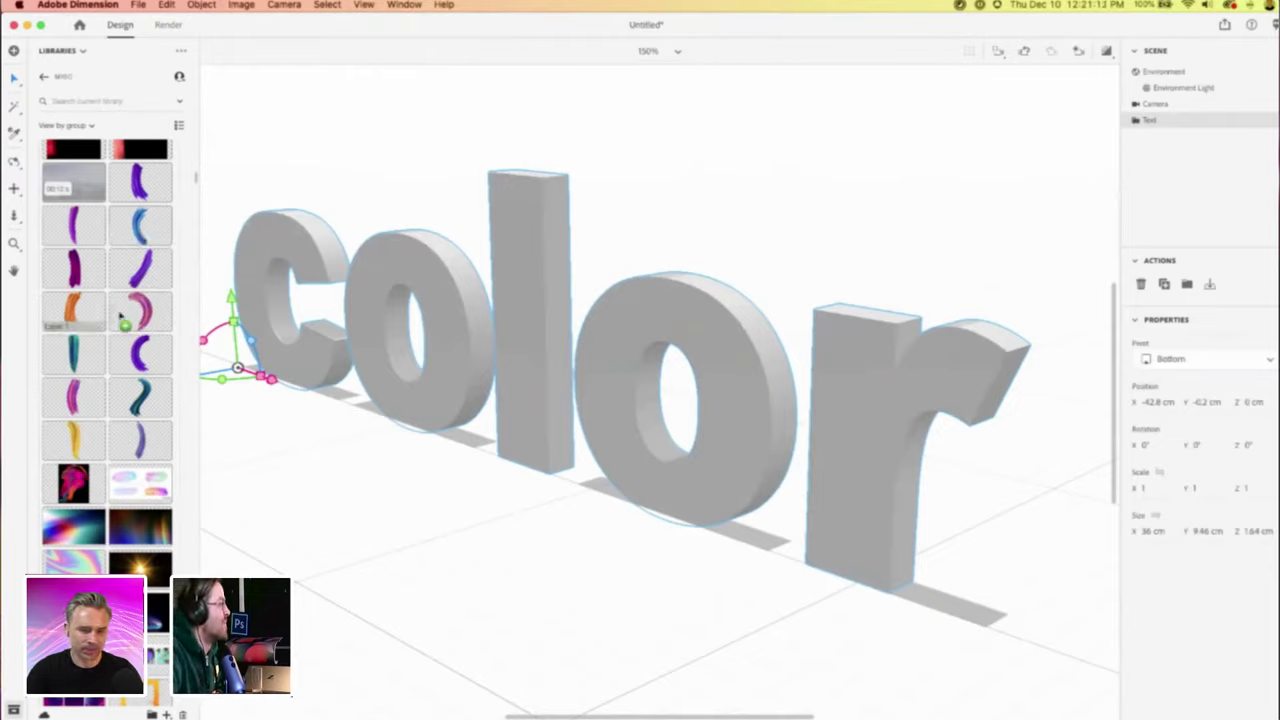
{"action": "mouse_move", "coordinate": [122, 318]}
{"action": "left_mouse_down"}
{"action": "mouse_move", "coordinate": [514, 320]}
{"action": "mouse_move", "coordinate": [512, 333]}
{"action": "left_mouse_up"}
{"action": "left_click_drag", "start_coordinate": [528, 262], "coordinate": [615, 158]}
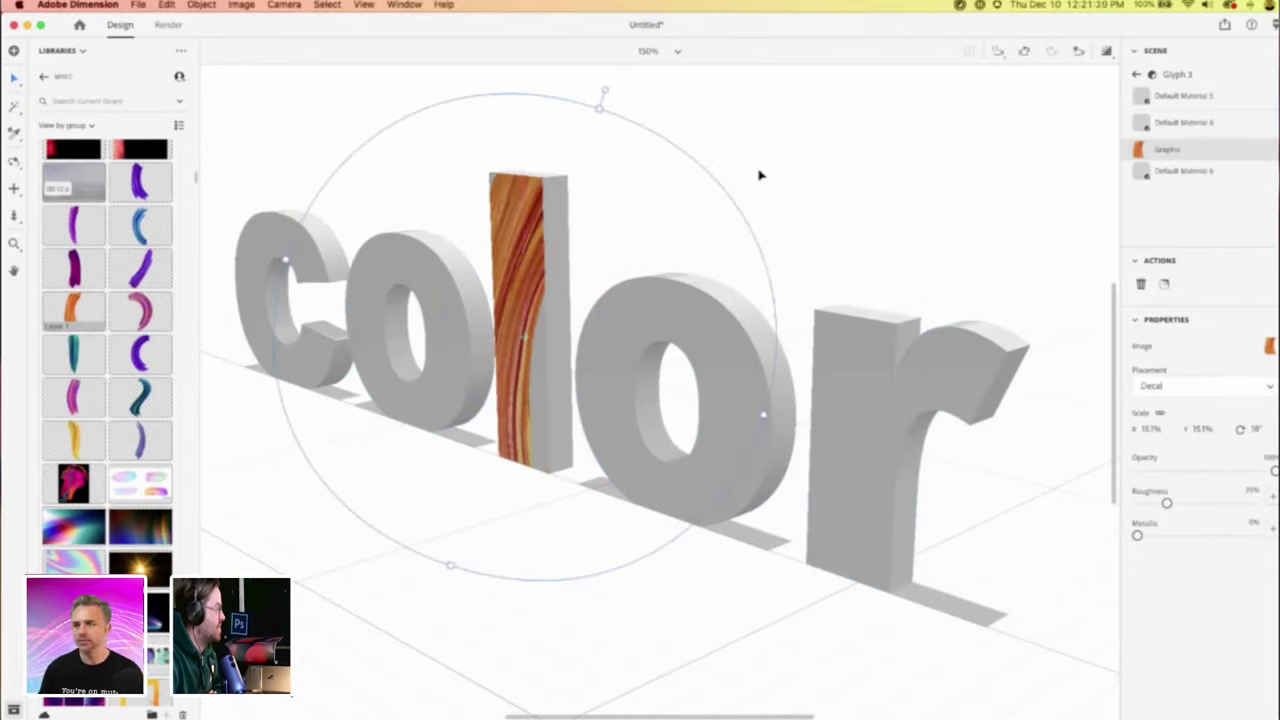
{"action": "left_click", "coordinate": [787, 217]}
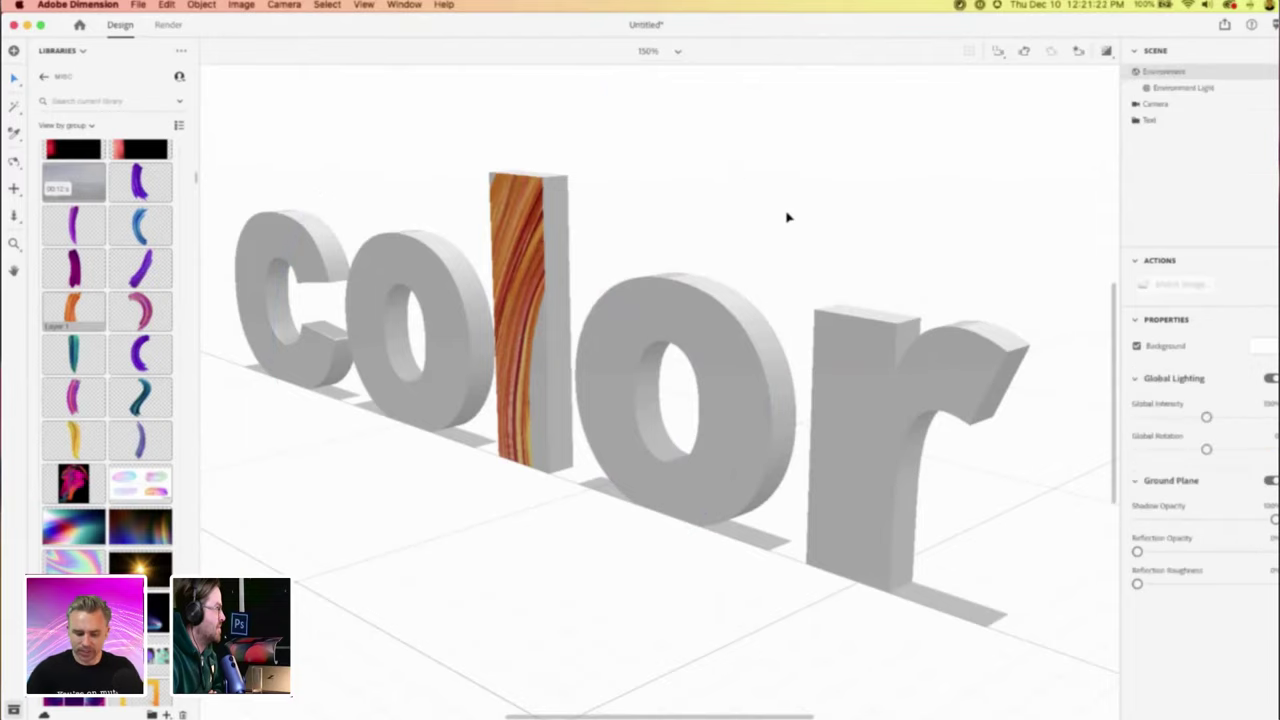
{"action": "left_click_drag", "start_coordinate": [636, 247], "coordinate": [566, 345]}
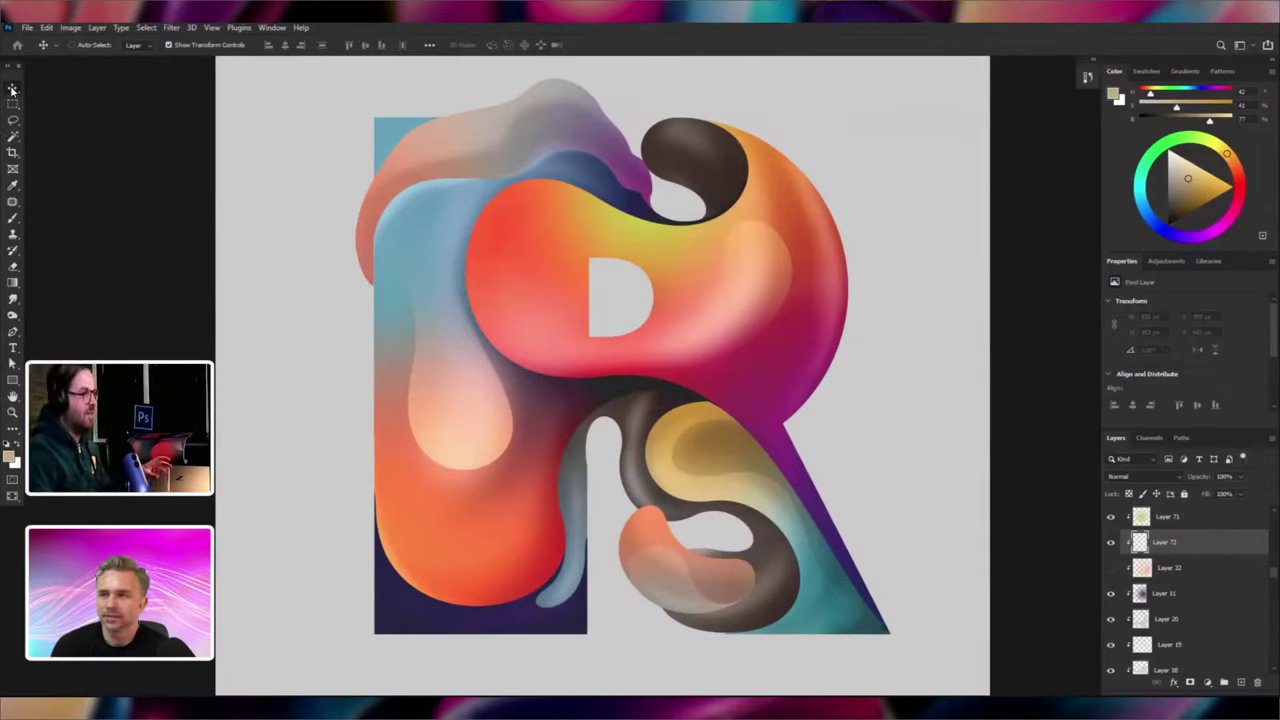
Select Layer 71 and shift its yellow-green glow toward the upper left of the R's red bowl.
{"action": "right_click", "coordinate": [664, 263]}
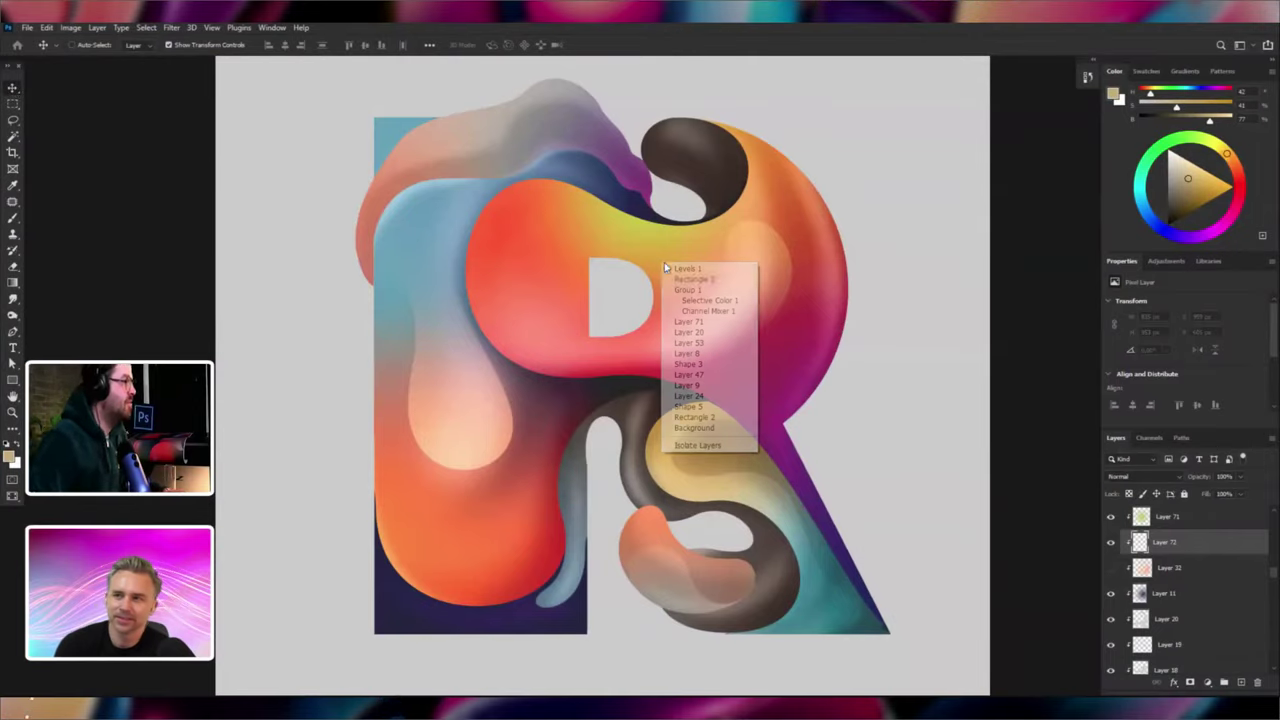
{"action": "left_click", "coordinate": [690, 333]}
{"action": "scroll", "coordinate": [650, 342], "scroll_direction": "up", "scroll_amount": 3}
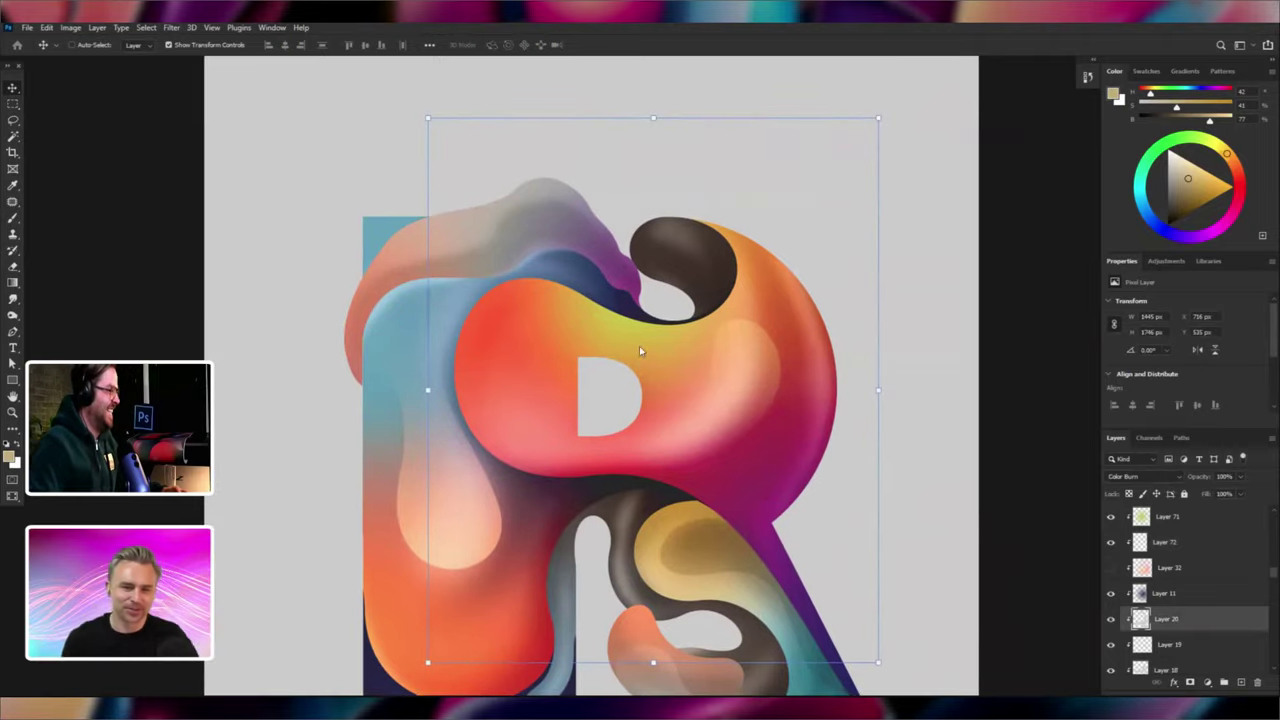
{"action": "right_click", "coordinate": [639, 346]}
{"action": "left_click", "coordinate": [664, 407]}
{"action": "scroll", "coordinate": [659, 401], "scroll_direction": "down", "scroll_amount": 3}
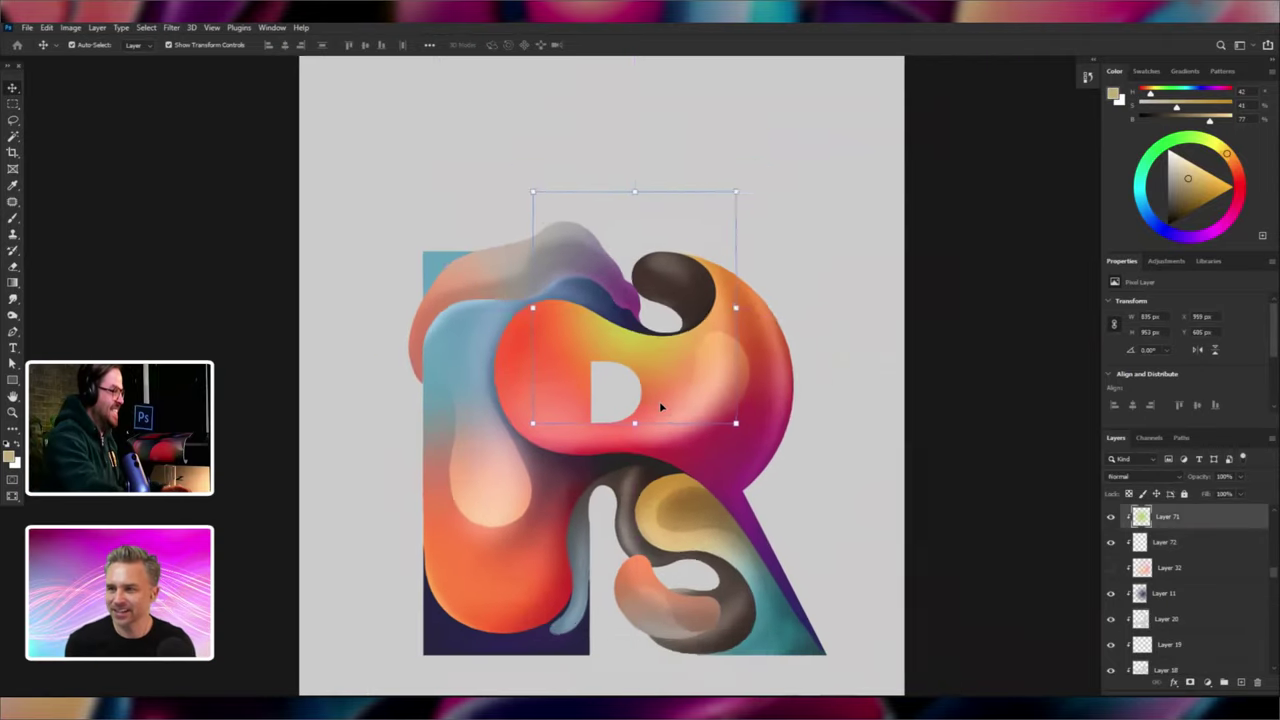
{"action": "left_click_drag", "start_coordinate": [862, 390], "coordinate": [830, 385]}
Adjust Layer 71 with Hue/Saturation, setting hue to about -30 and saturation to -32, and raise its lightness.
{"action": "key", "text": "ctrl+u"}
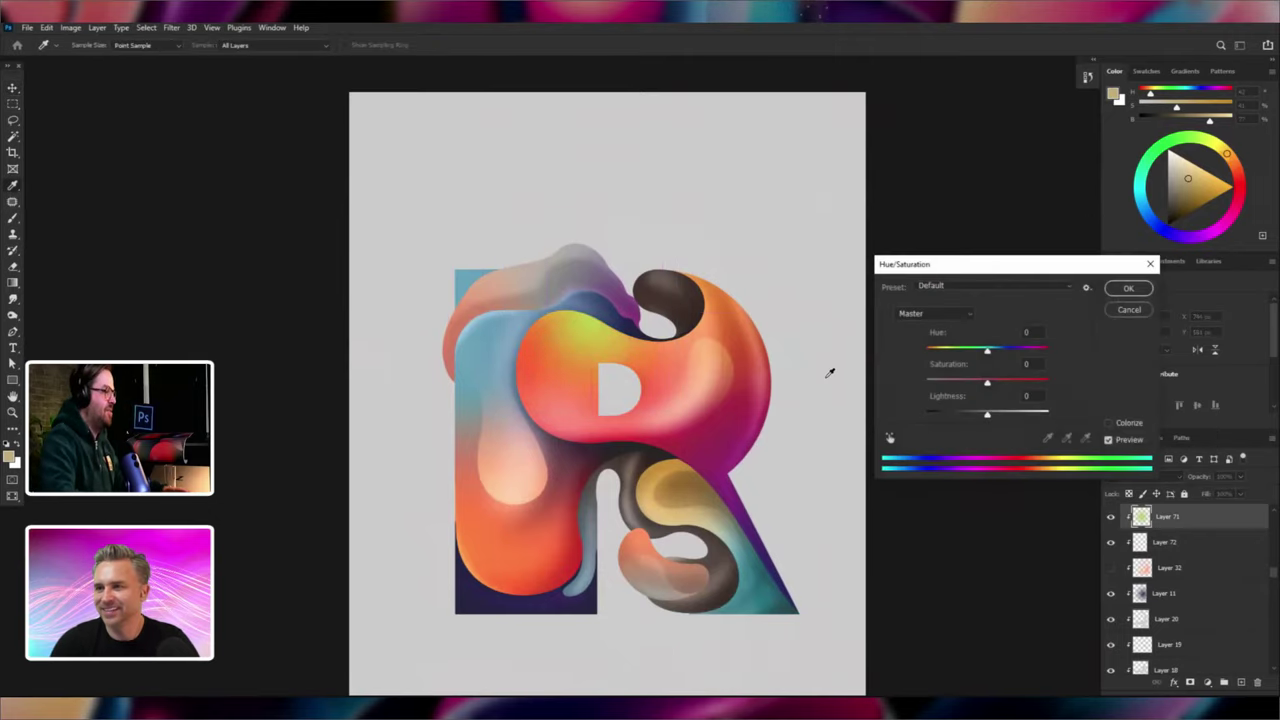
{"action": "left_click_drag", "start_coordinate": [1015, 355], "coordinate": [979, 352]}
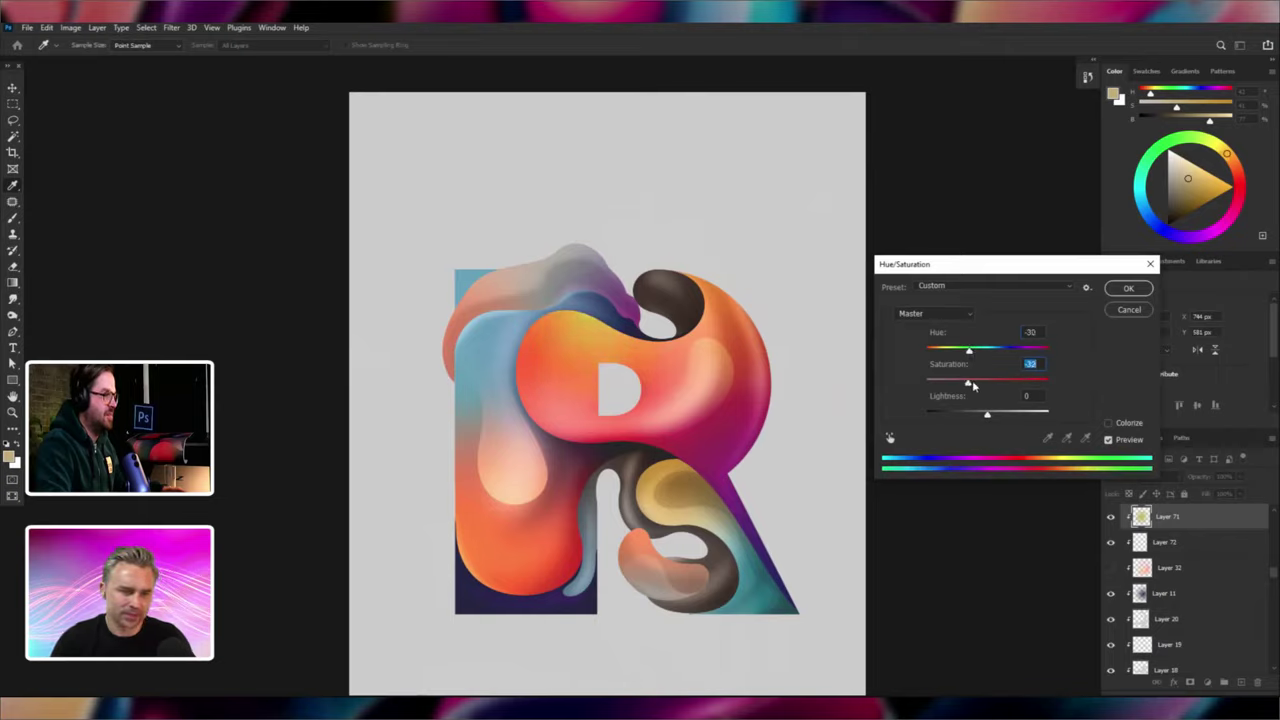
{"action": "left_click_drag", "start_coordinate": [988, 413], "coordinate": [1005, 414]}
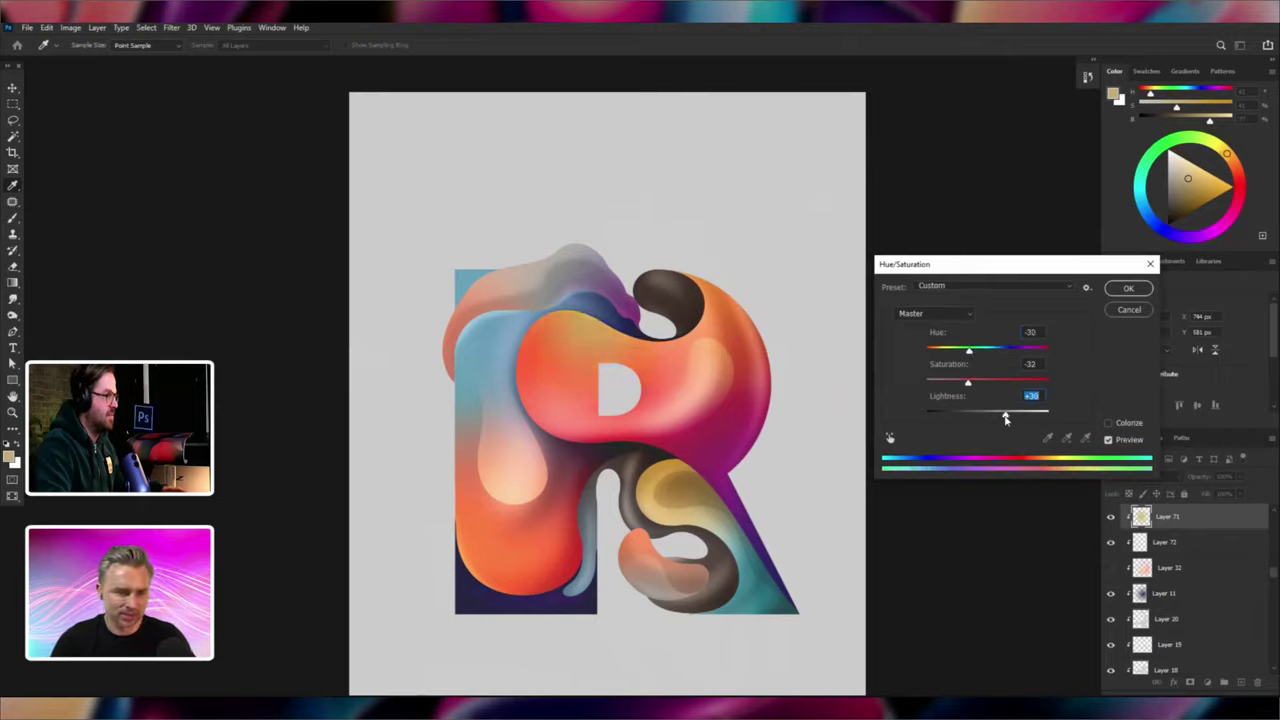
{"action": "left_click", "coordinate": [1128, 289]}
Squash Layer 71's glow to about 71.46% height and move it up and left over the bowl's edge.
{"action": "key", "text": "v"}
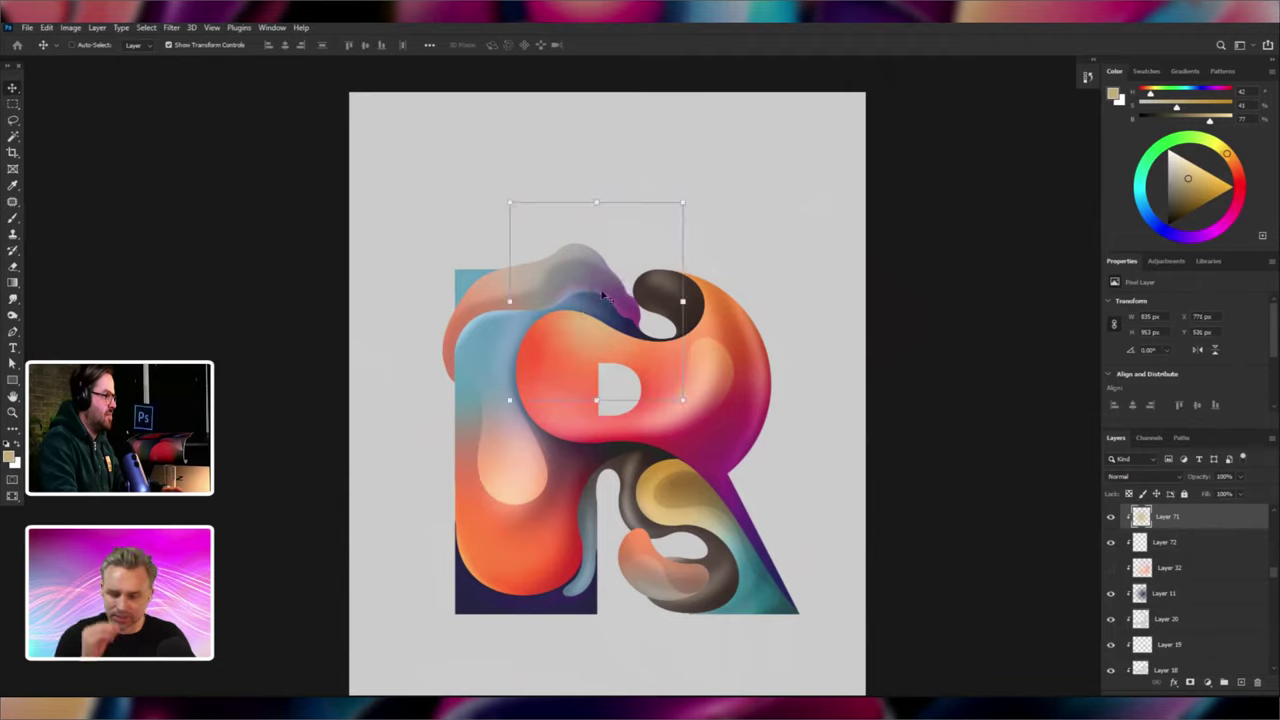
{"action": "left_click_drag", "start_coordinate": [592, 202], "coordinate": [596, 259]}
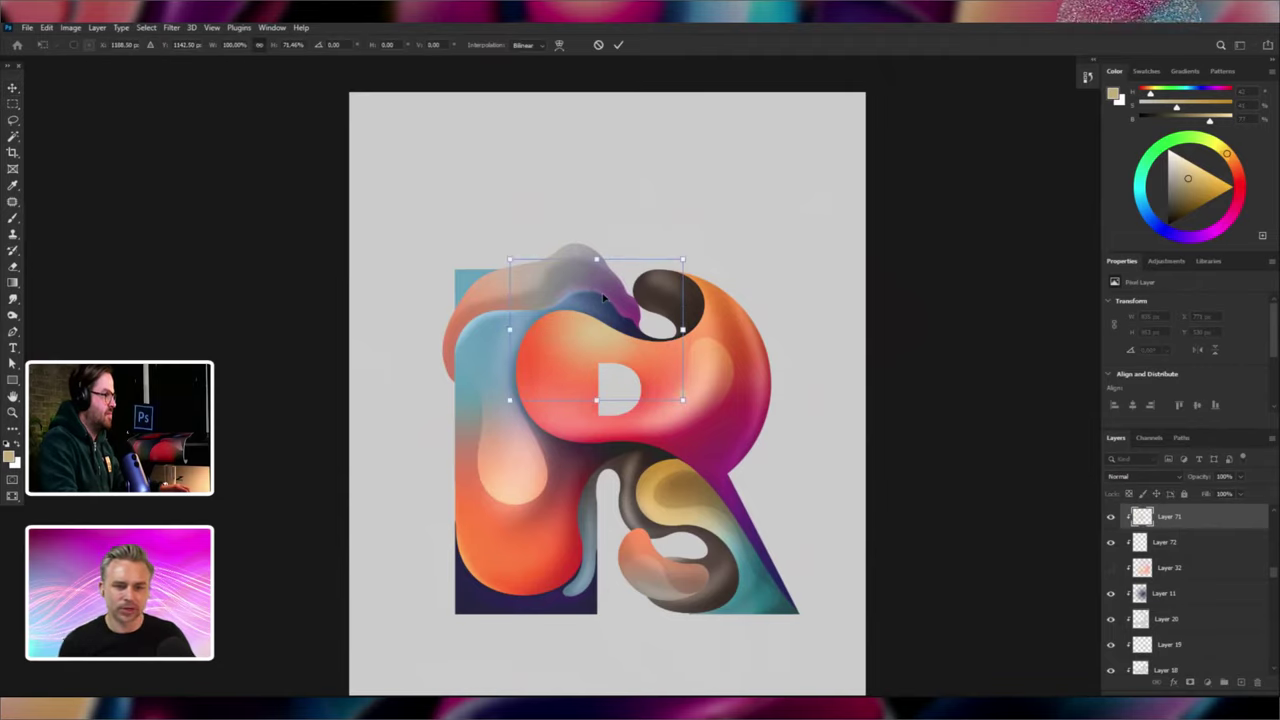
{"action": "key", "text": "Return"}
{"action": "left_click_drag", "start_coordinate": [747, 288], "coordinate": [731, 268]}
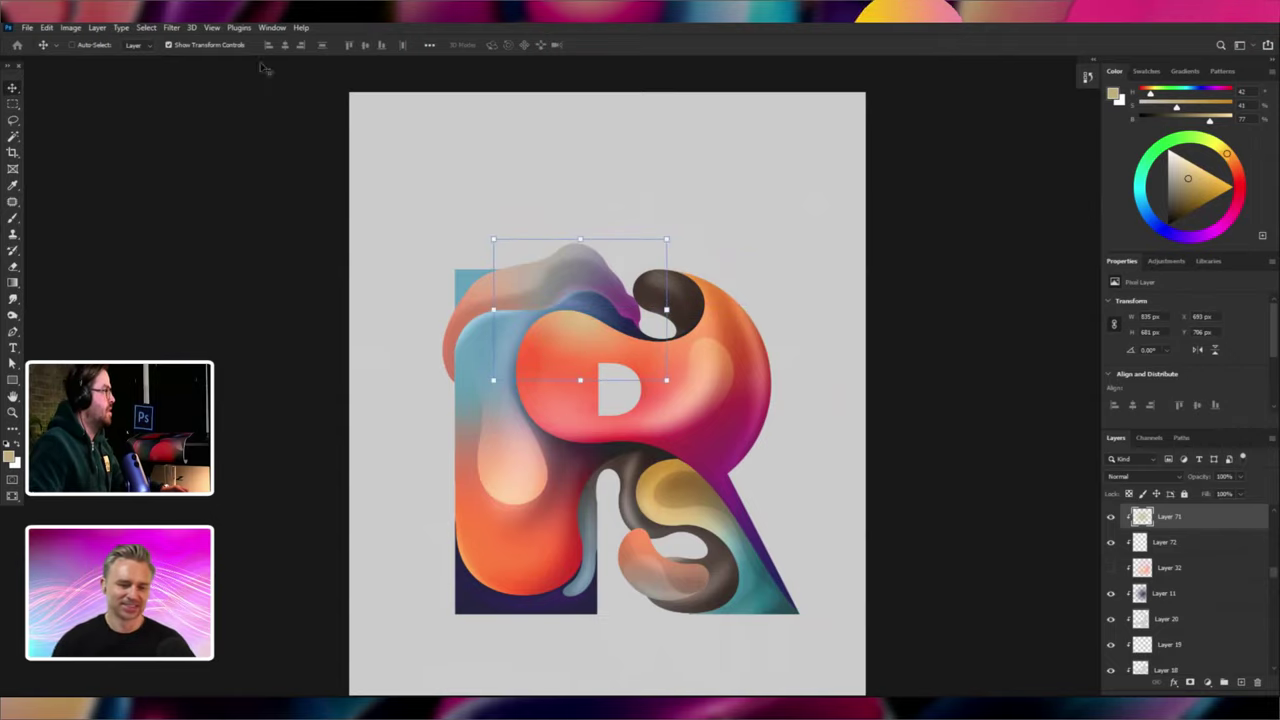
Add a layer above Layer 13 and apply a bright cyan #42ccdd radial gradient over the orange lower-left lobe.
{"action": "right_click", "coordinate": [505, 537]}
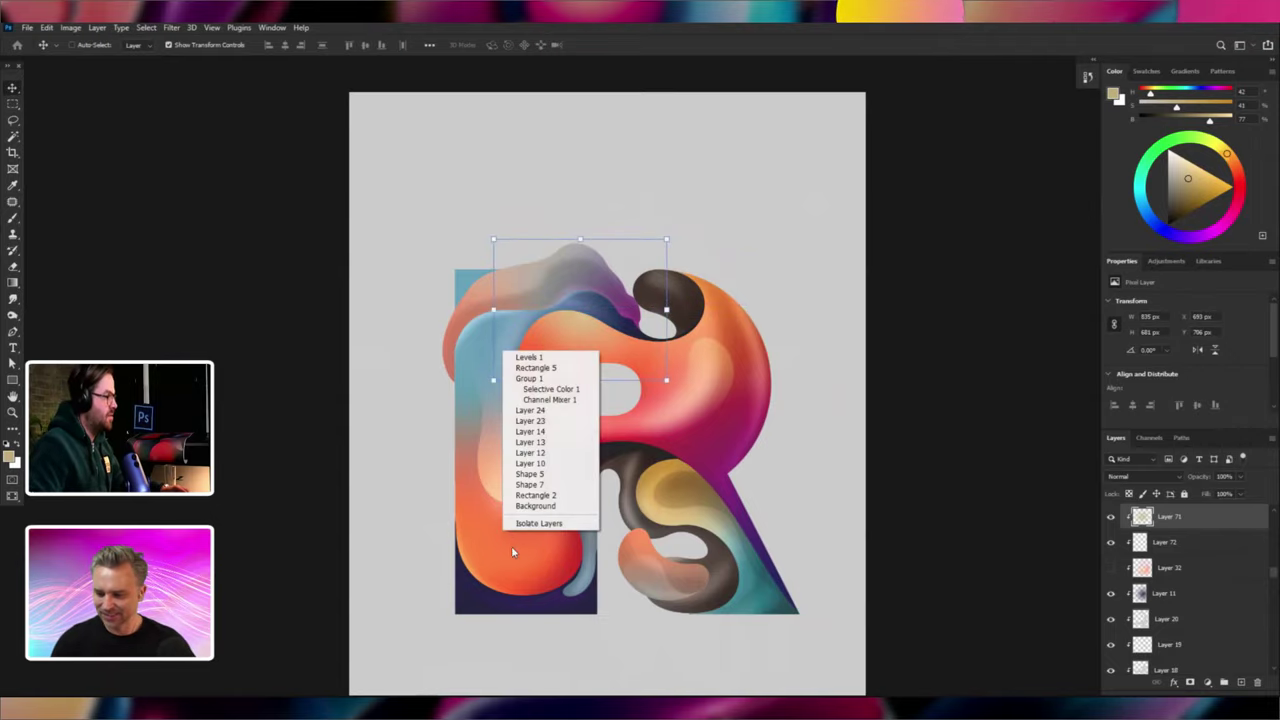
{"action": "left_click", "coordinate": [546, 448]}
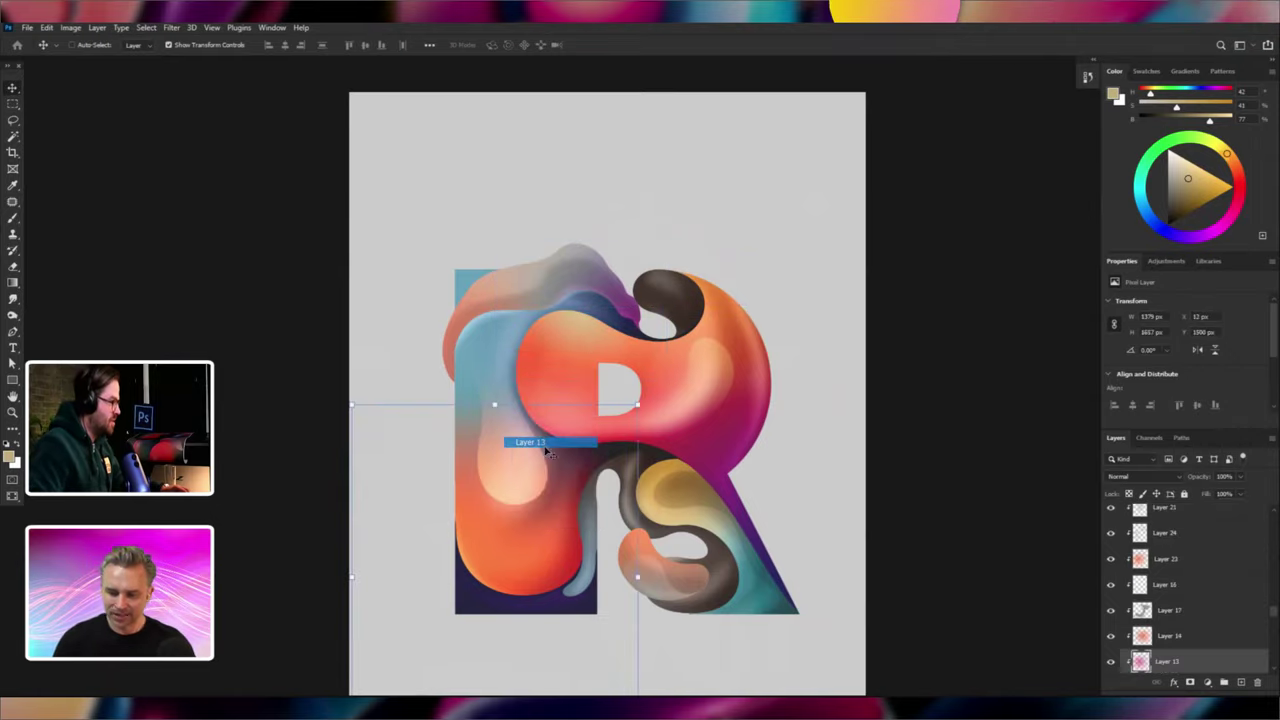
{"action": "left_click", "coordinate": [17, 287]}
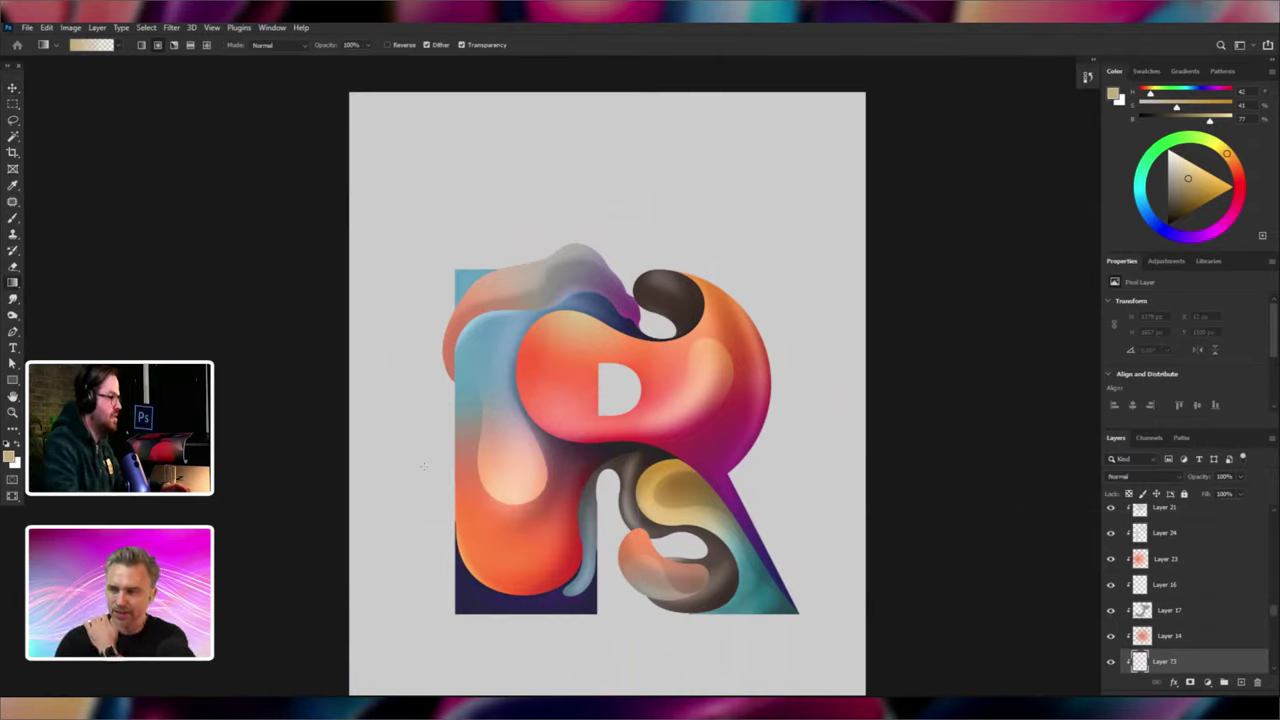
{"action": "left_click", "coordinate": [10, 456]}
{"action": "left_click", "coordinate": [779, 598]}
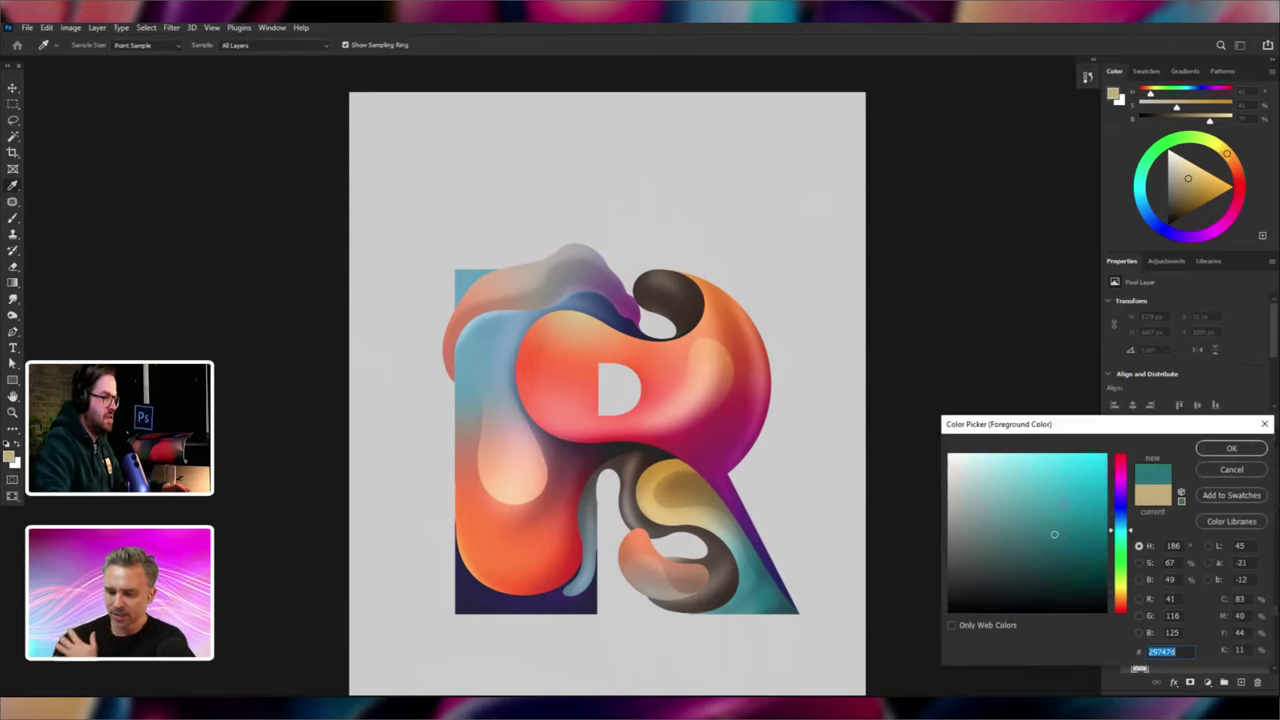
{"action": "left_click", "coordinate": [1084, 476]}
{"action": "left_click", "coordinate": [1233, 449]}
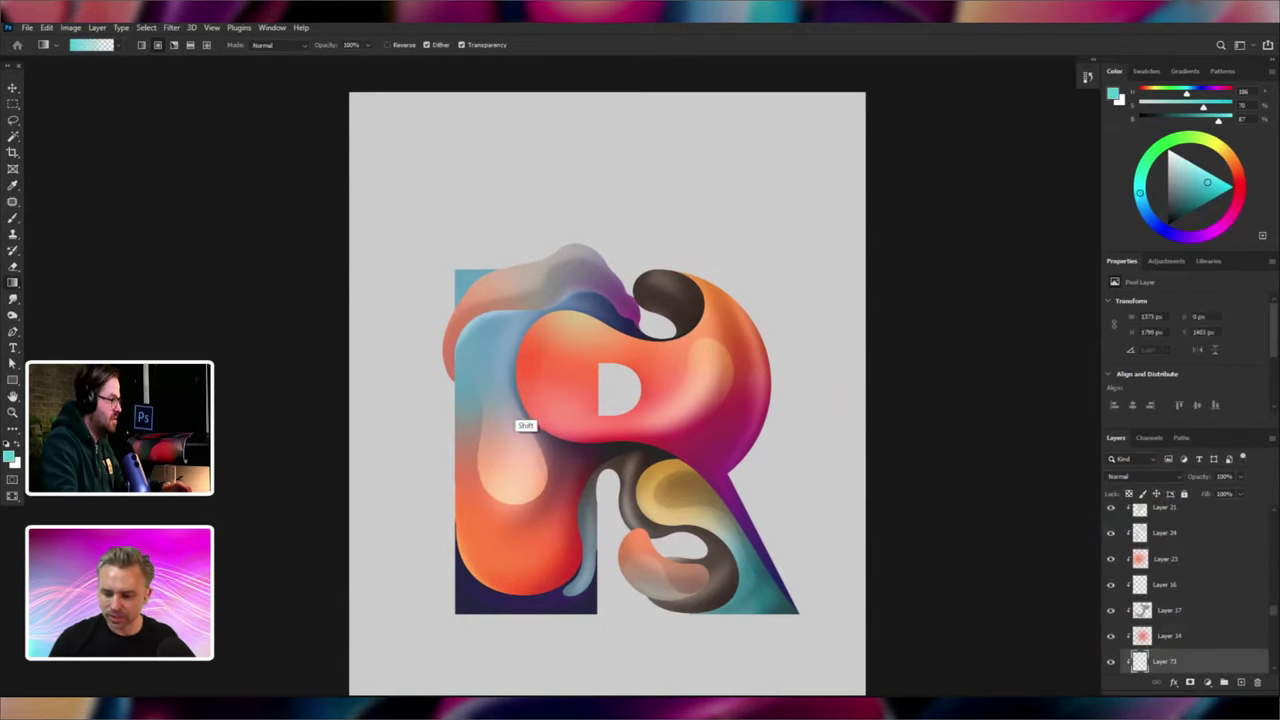
Raise the cyan gradient layer above Layer 21 and invert its color.
{"action": "key", "text": "ctrl+bracketright"}
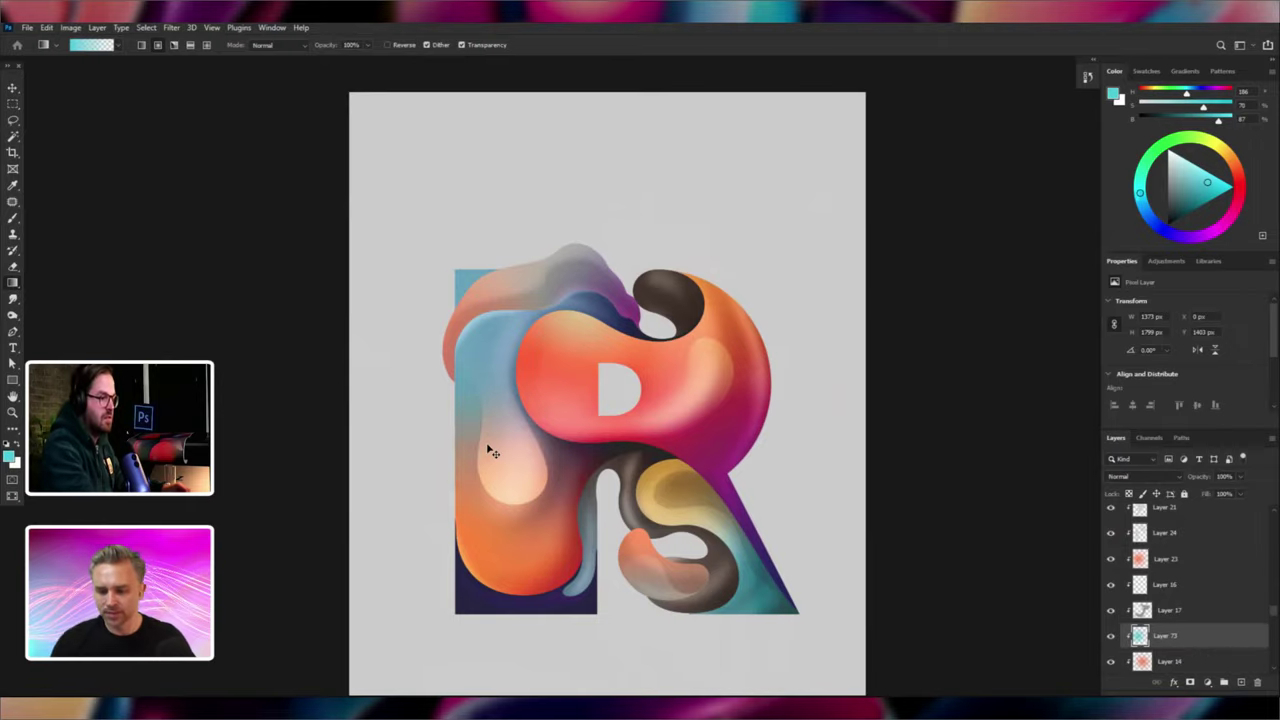
{"action": "key", "text": "ctrl+bracketright"}
{"action": "key", "text": "ctrl+bracketright"}
{"action": "key", "text": "ctrl+bracketright"}
{"action": "key", "text": "ctrl+bracketright"}
{"action": "key", "text": "ctrl+bracketright"}
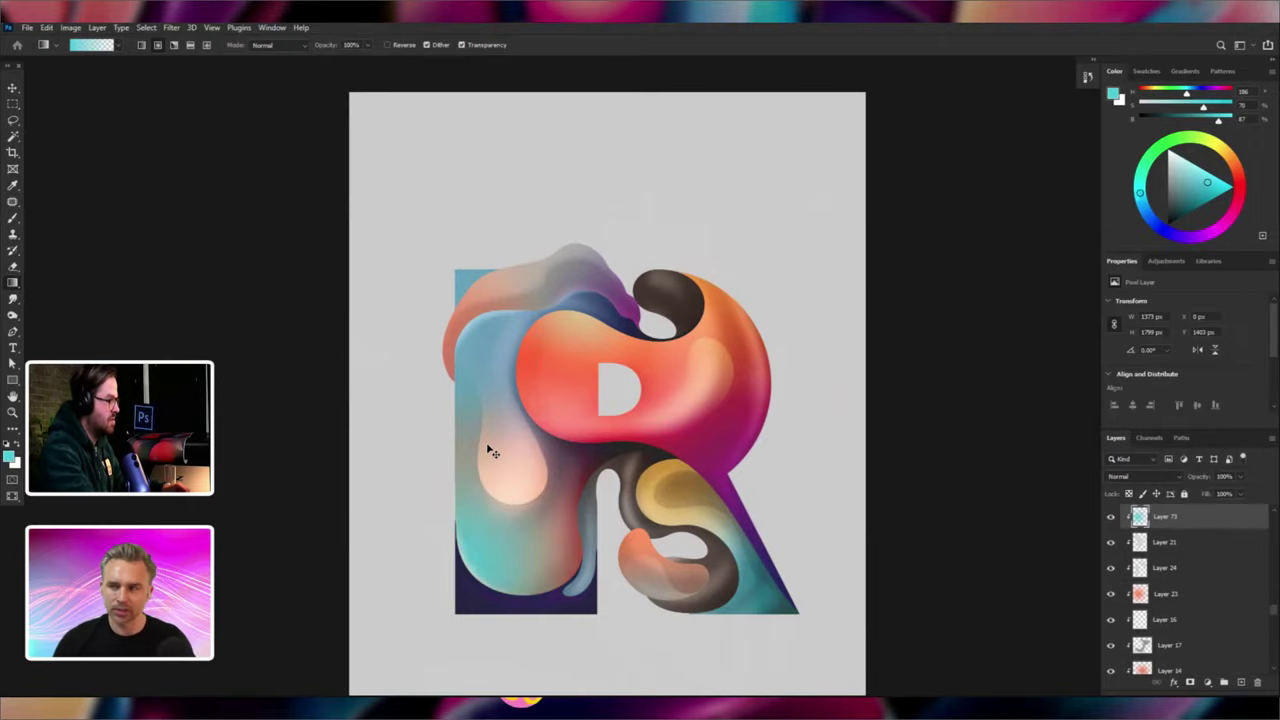
{"action": "key", "text": "ctrl+i"}
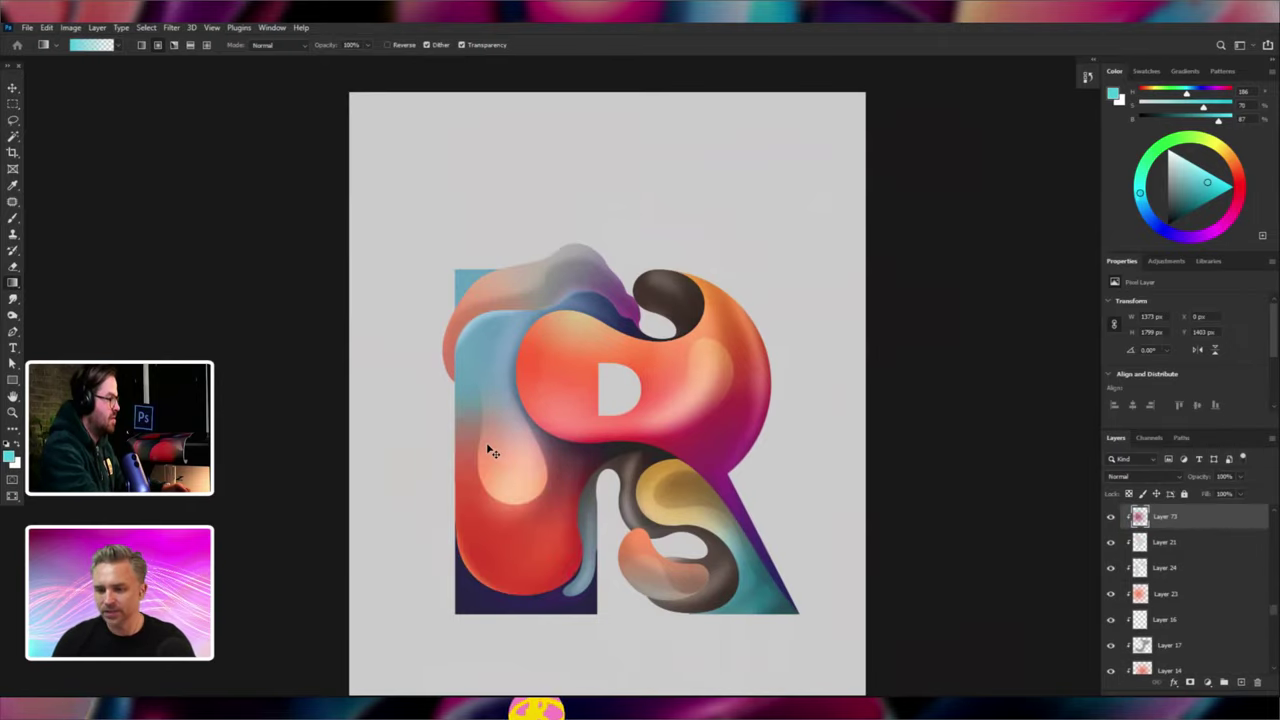
Adjust the inverted gradient layer with Hue/Saturation, setting lightness to +60 and tuning the hue to a pale pink.
{"action": "key", "text": "ctrl+u"}
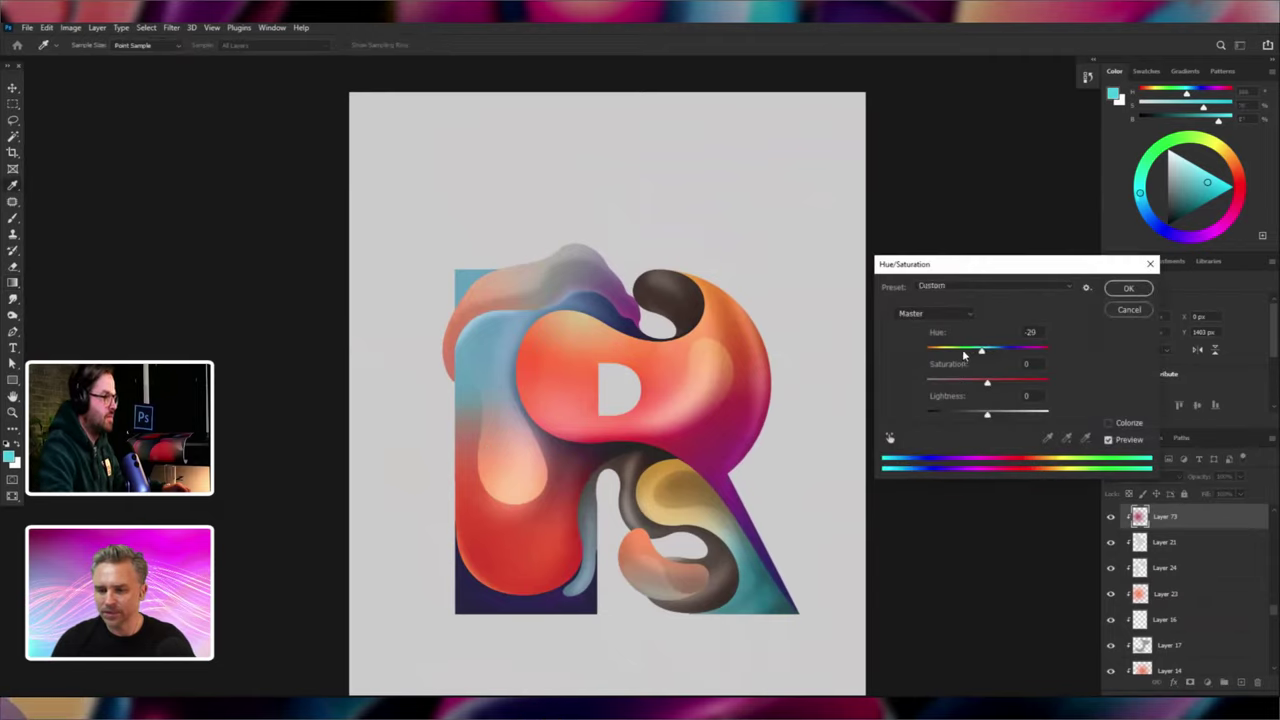
{"action": "left_click_drag", "start_coordinate": [965, 355], "coordinate": [1003, 352]}
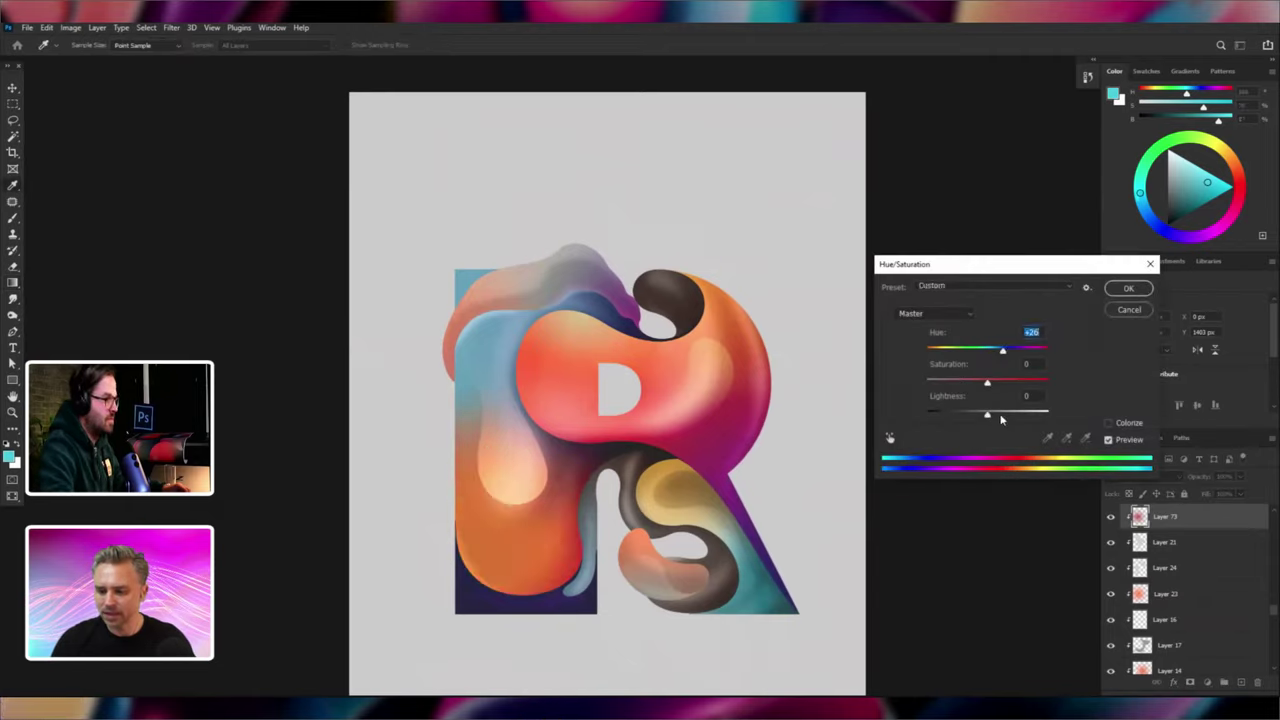
{"action": "left_click_drag", "start_coordinate": [1014, 418], "coordinate": [1027, 414]}
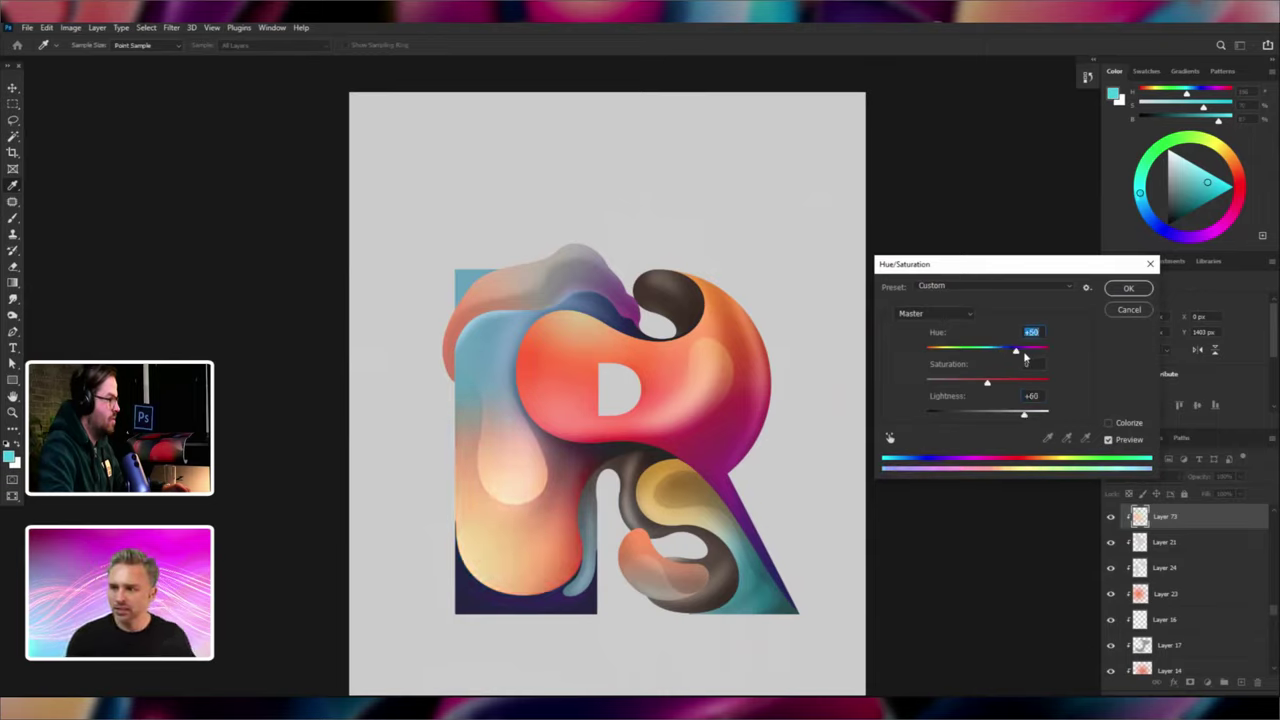
{"action": "left_click_drag", "start_coordinate": [960, 352], "coordinate": [987, 352]}
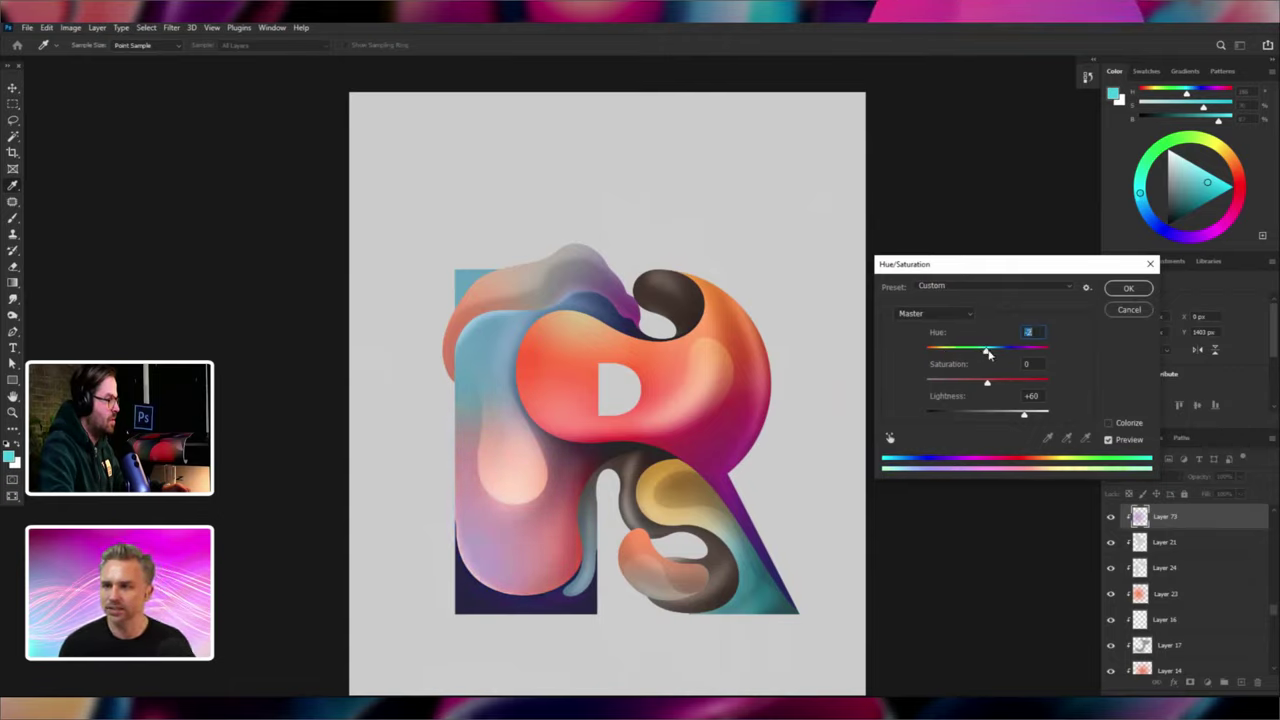
{"action": "left_click", "coordinate": [1127, 290]}
Add another layer and draw a light yellow radial gradient upward from the base of the pink lobe.
{"action": "key", "text": "g"}
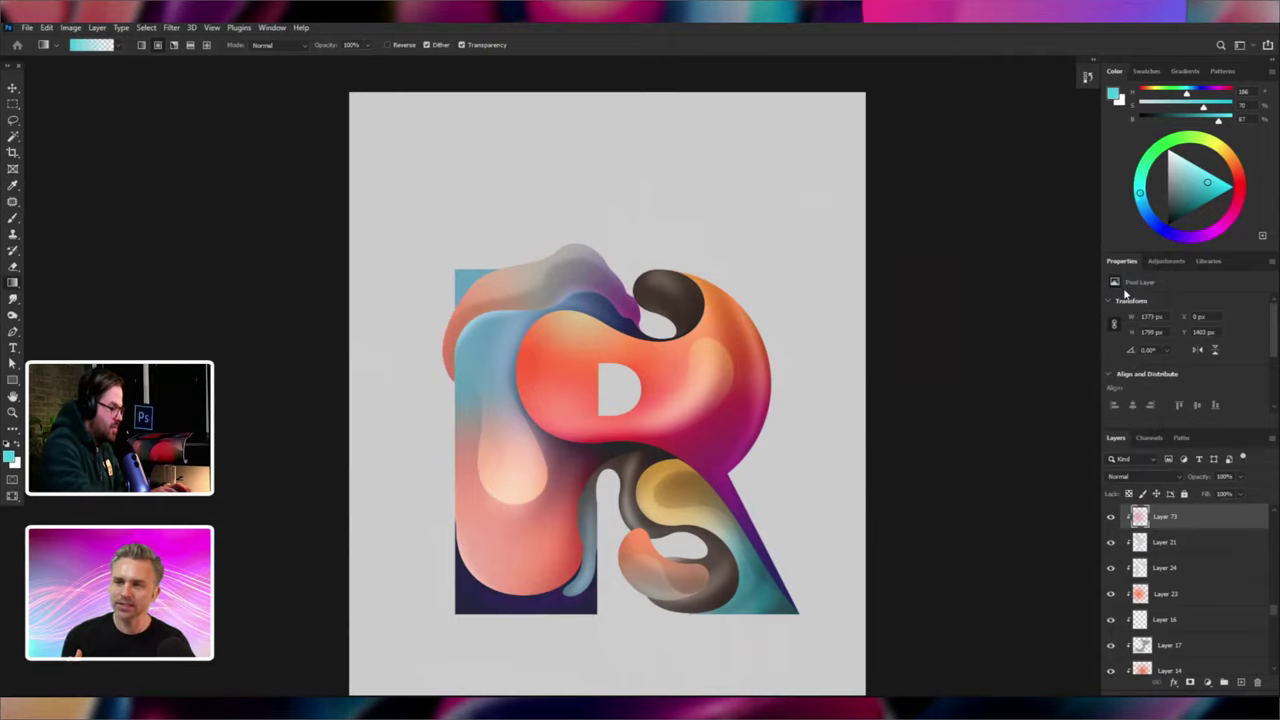
{"action": "key", "text": "ctrl+shift+alt+n"}
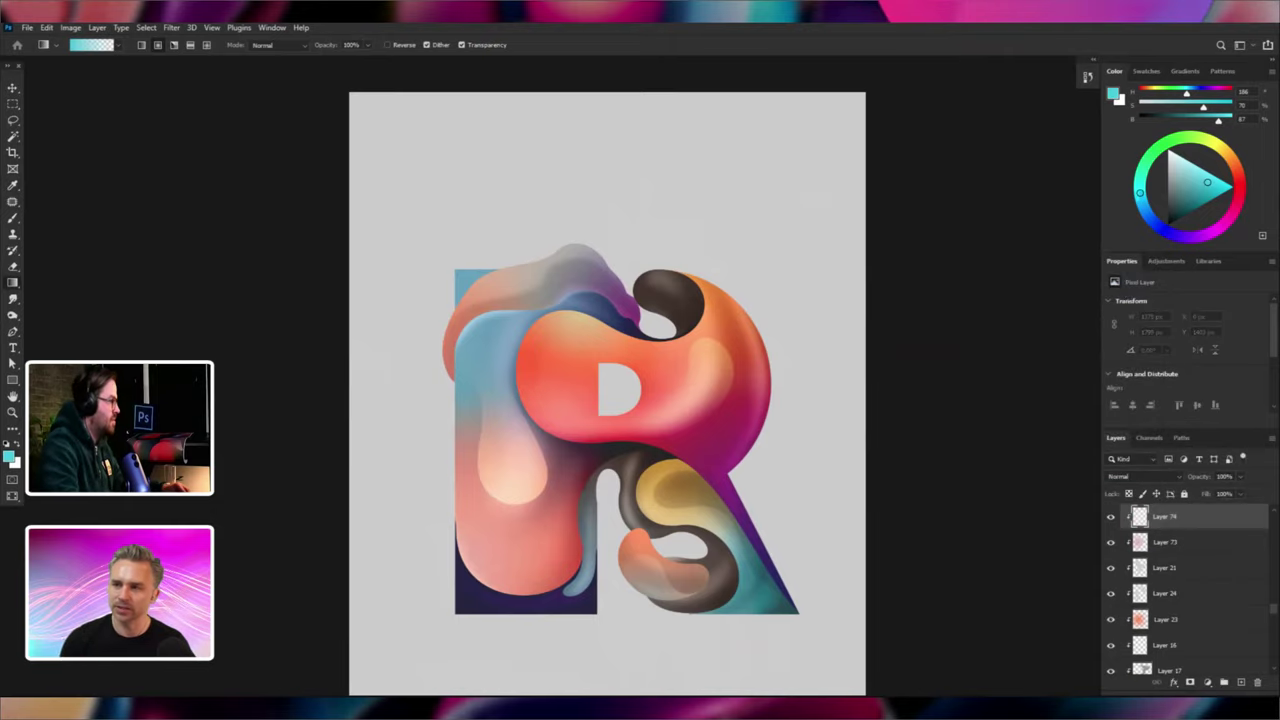
{"action": "left_click", "coordinate": [9, 456]}
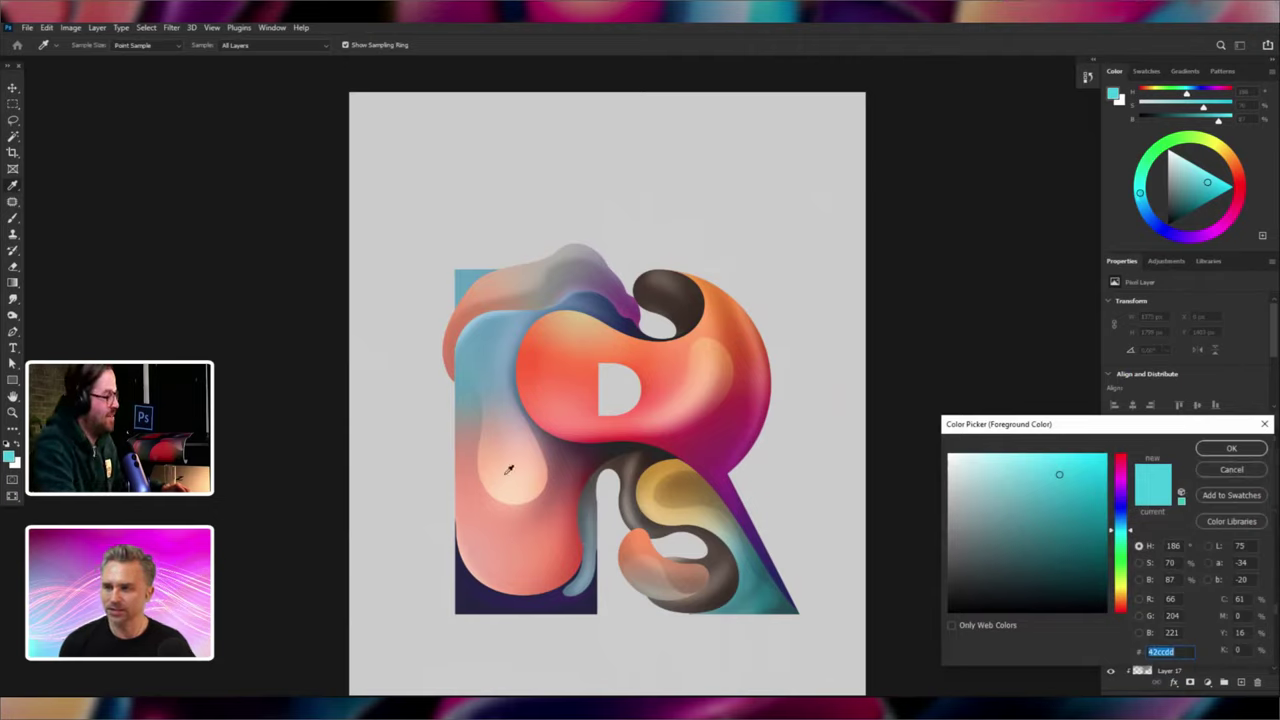
{"action": "left_click_drag", "start_coordinate": [1059, 476], "coordinate": [1038, 469]}
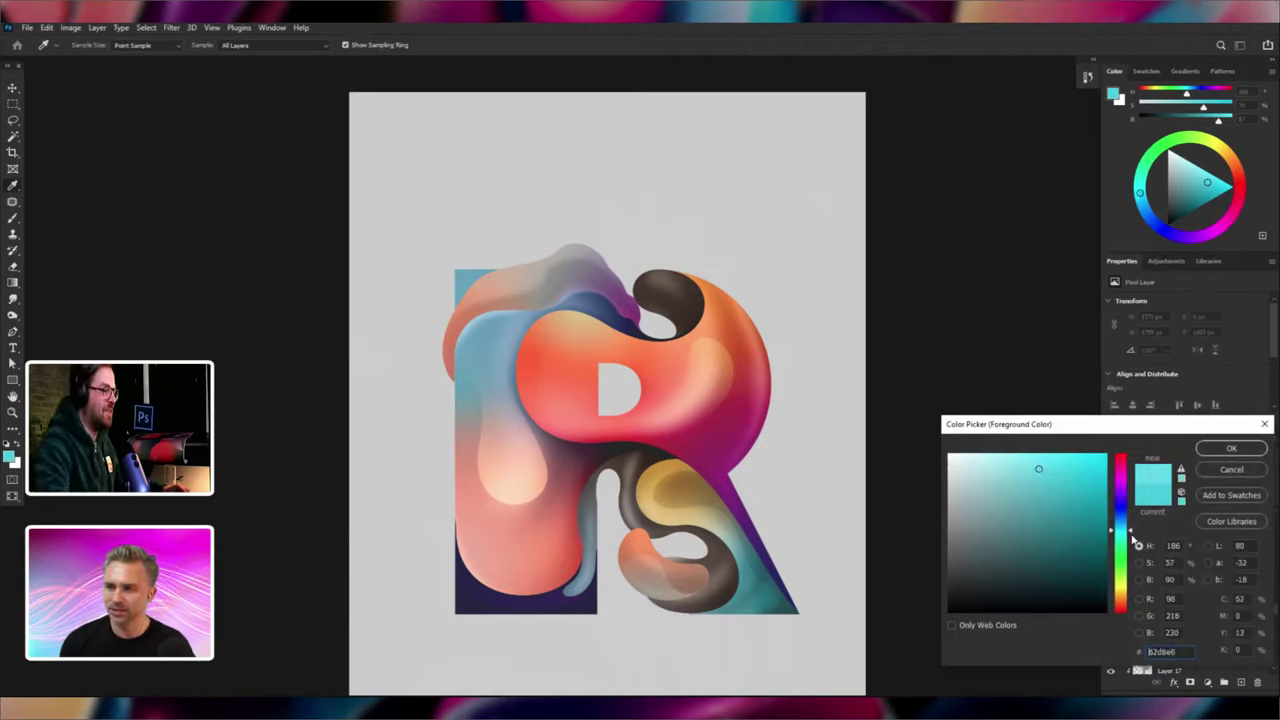
{"action": "left_click_drag", "start_coordinate": [1133, 538], "coordinate": [1122, 590]}
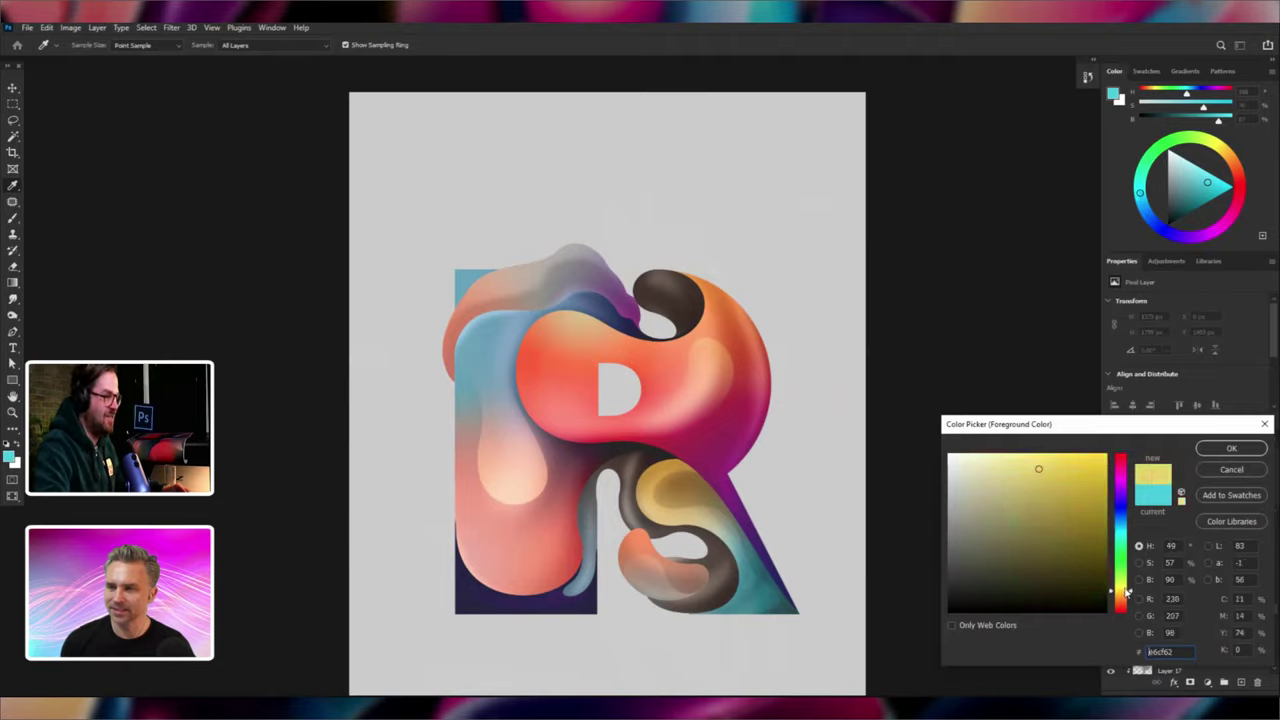
{"action": "left_click", "coordinate": [1228, 449]}
{"action": "key", "text": "g"}
{"action": "left_click_drag", "start_coordinate": [520, 595], "coordinate": [521, 506]}
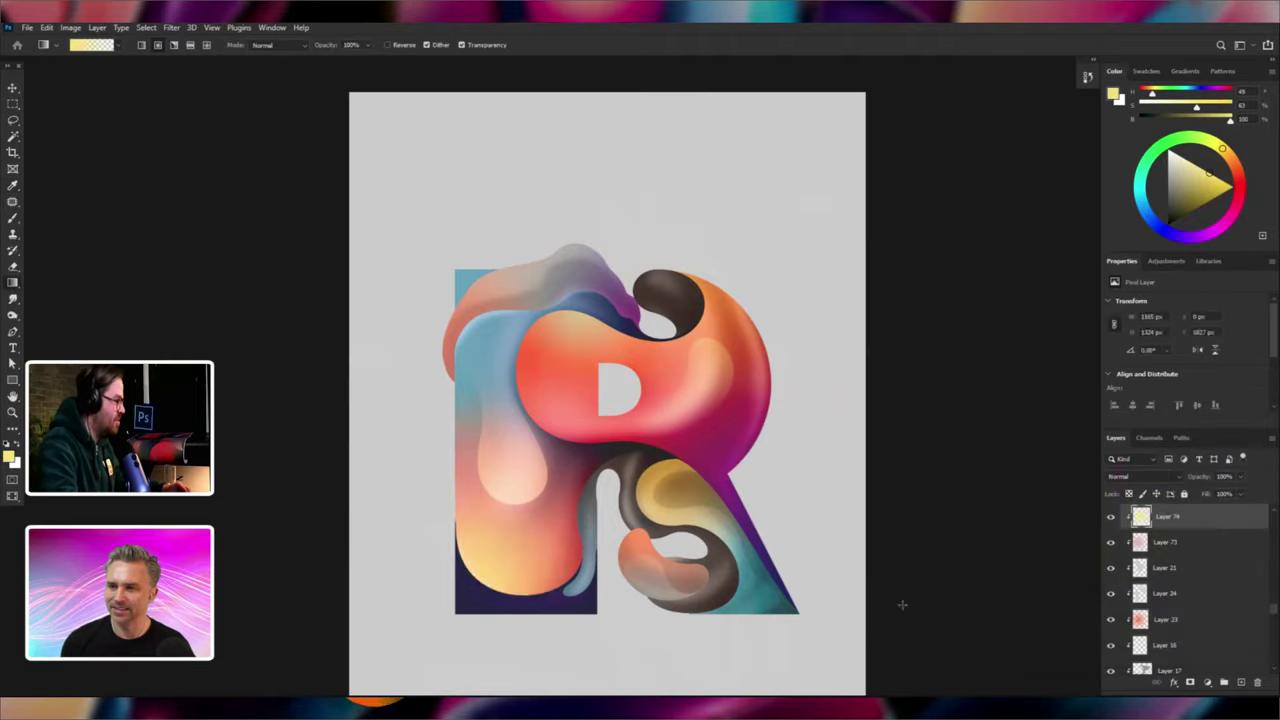
Raise the yellow gradient layer in the stack to sit directly above Layer 37.
{"action": "key", "text": "ctrl+]"}
{"action": "key", "text": "ctrl+]"}
{"action": "key", "text": "ctrl+]"}
{"action": "key", "text": "ctrl+]"}
{"action": "key", "text": "ctrl+]"}
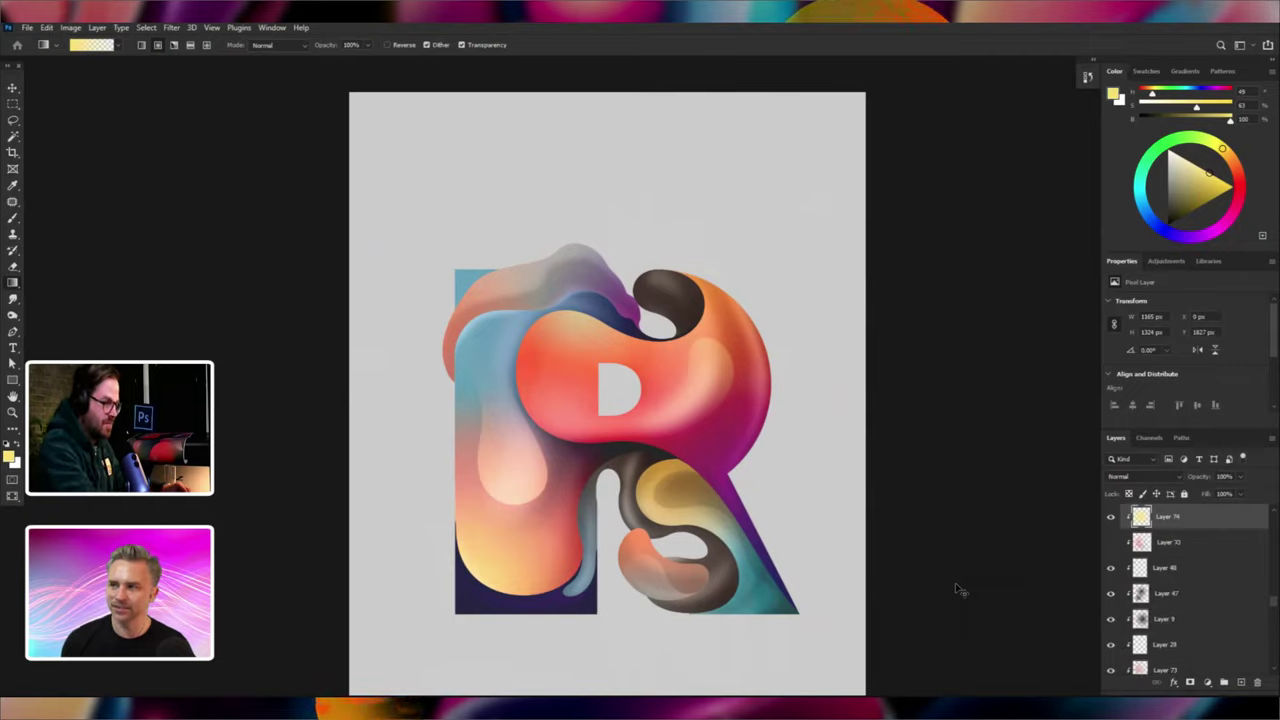
{"action": "key", "text": "ctrl+]"}
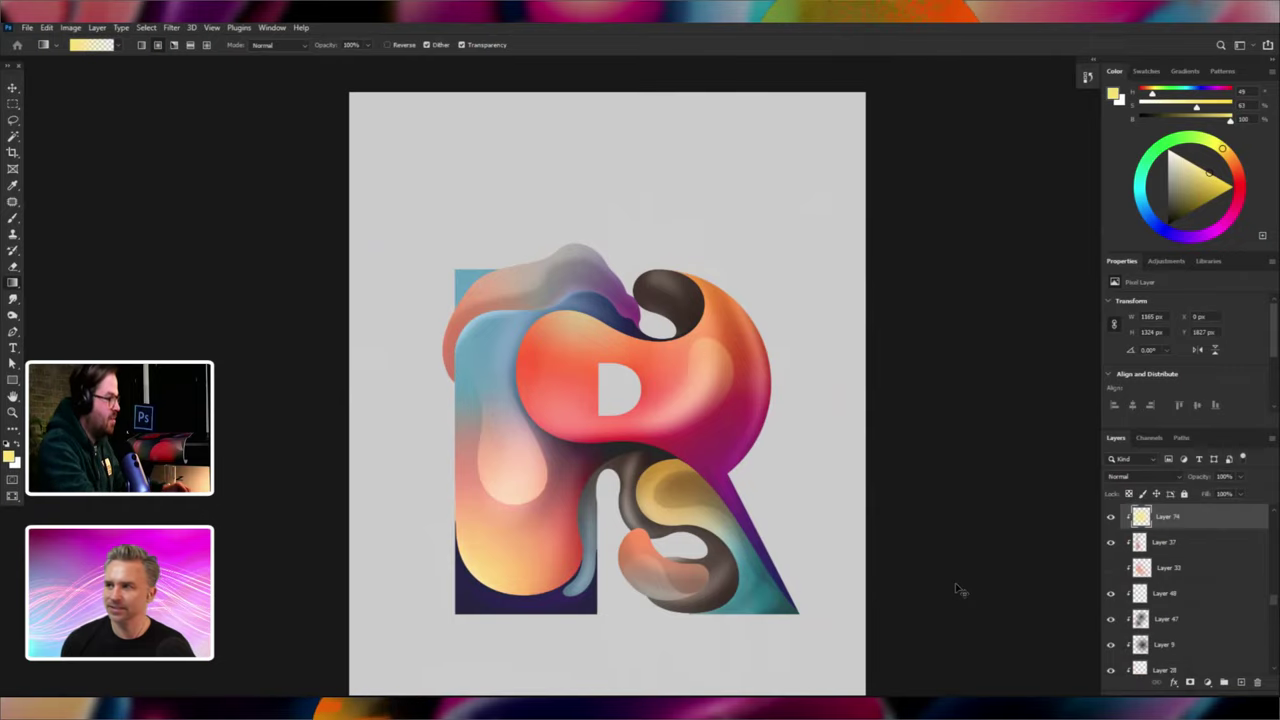
Set the yellow gradient layer's blend mode to Overlay and shift its hue toward orange with Hue/Saturation.
{"action": "left_click", "coordinate": [1142, 479]}
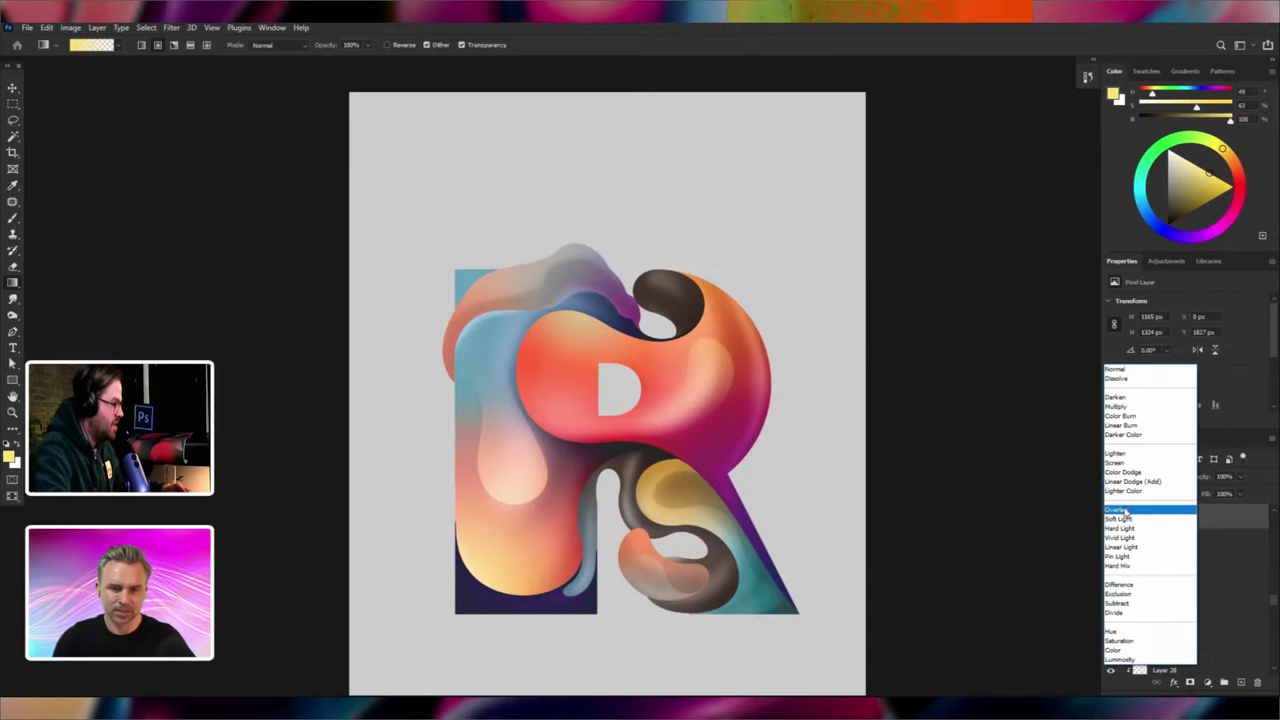
{"action": "left_click", "coordinate": [1123, 510]}
{"action": "key", "text": "ctrl+u"}
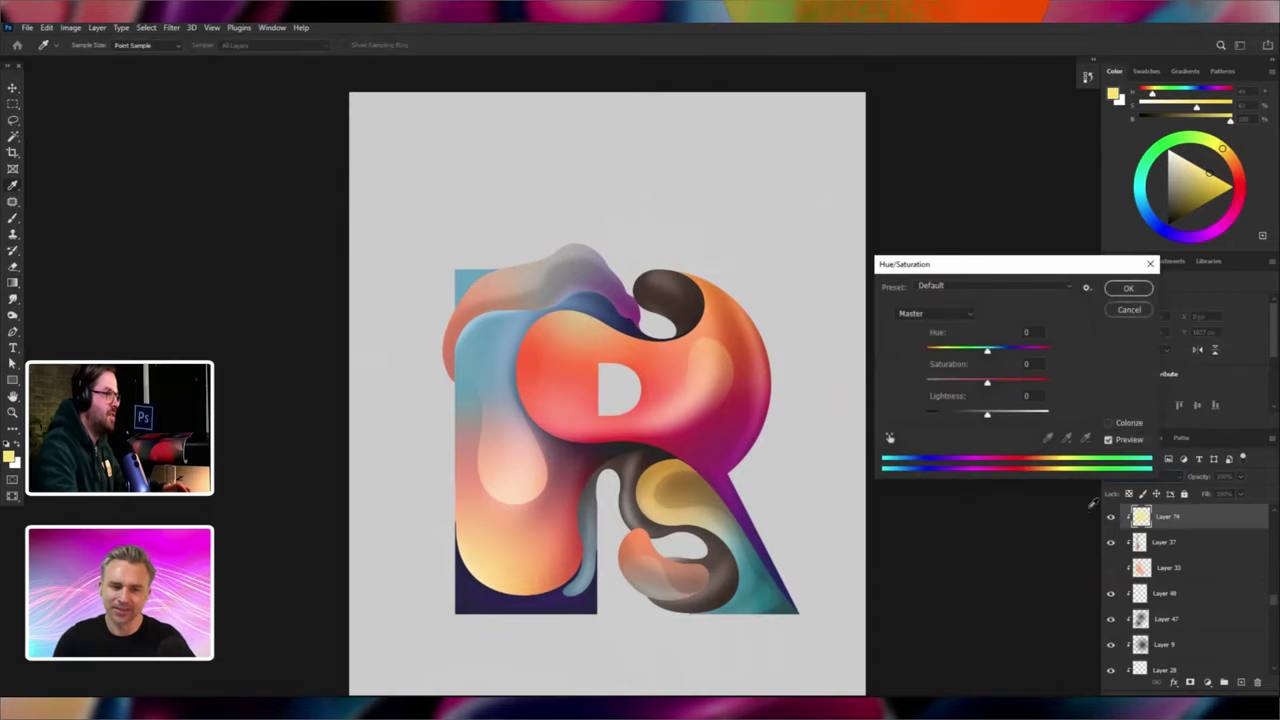
{"action": "left_click", "coordinate": [975, 352]}
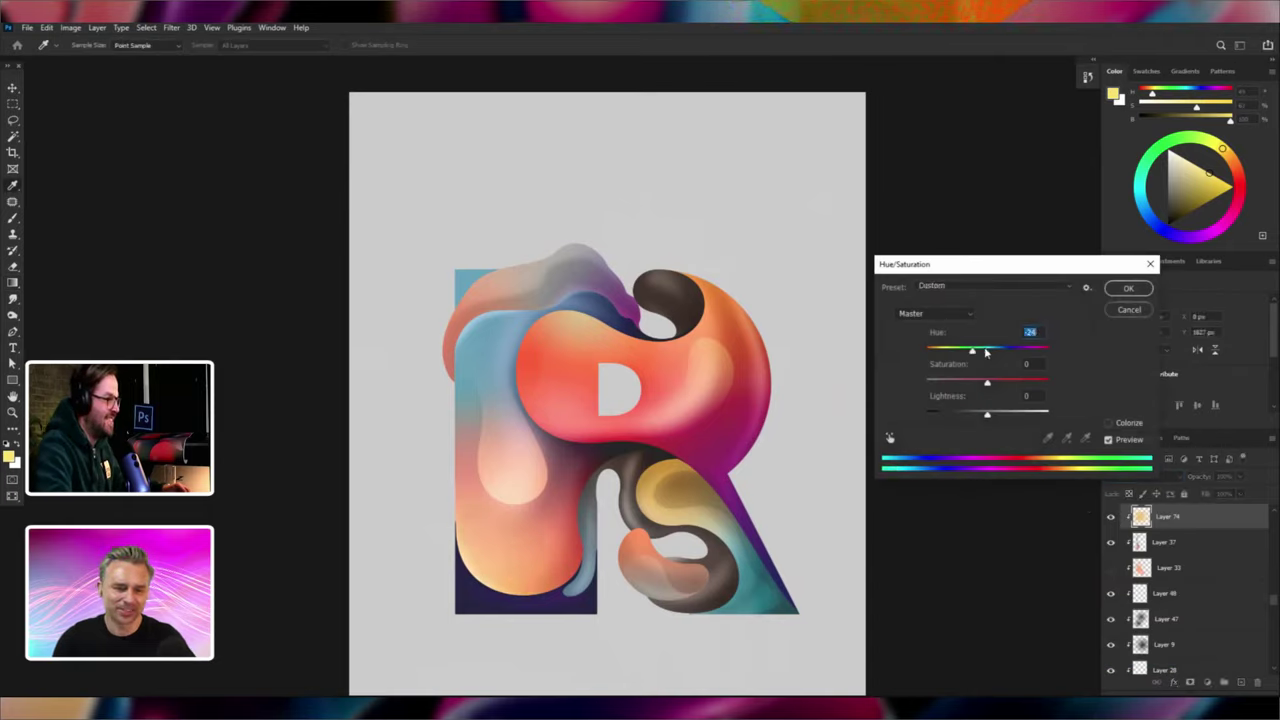
{"action": "left_click", "coordinate": [1128, 289]}
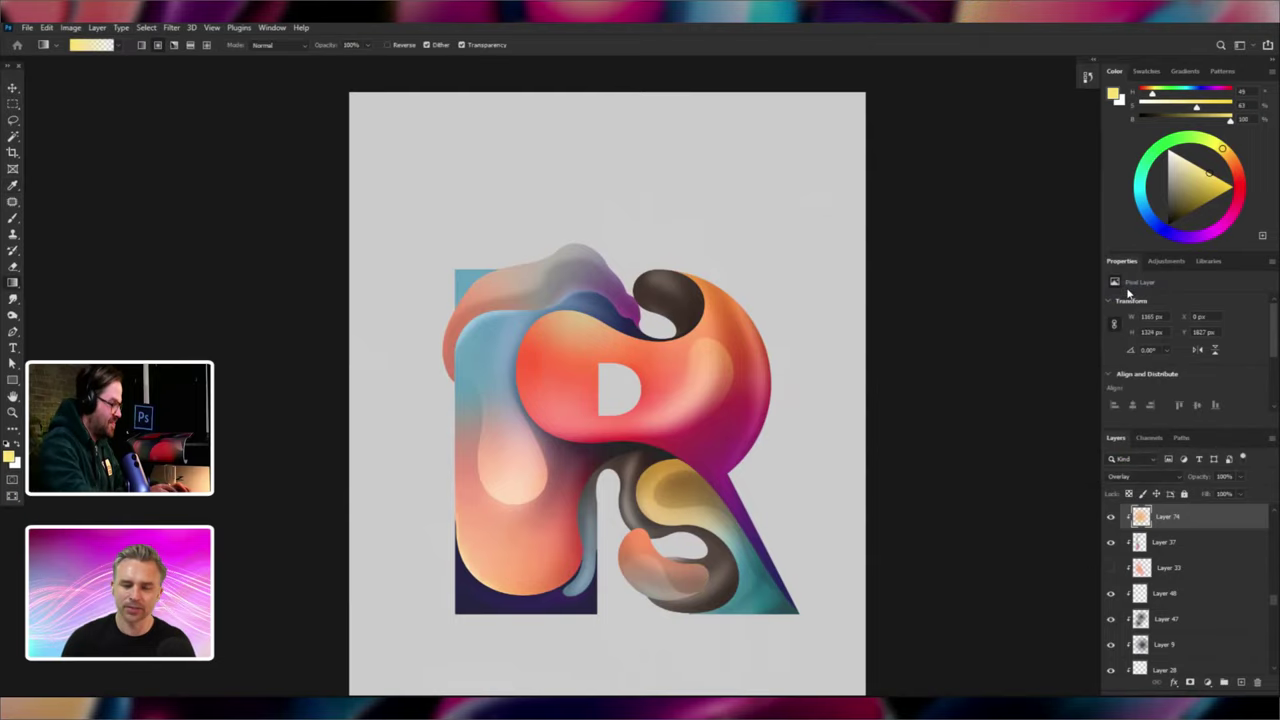
{"action": "key", "text": "Return"}
Add a new empty layer and place it in the clipping stack directly below Layer 60.
{"action": "key", "text": "ctrl+]"}
{"action": "key", "text": "ctrl+]"}
{"action": "key", "text": "ctrl+]"}
{"action": "key", "text": "ctrl+]"}
{"action": "key", "text": "ctrl+["}
{"action": "key", "text": "ctrl+["}
{"action": "key", "text": "ctrl+["}
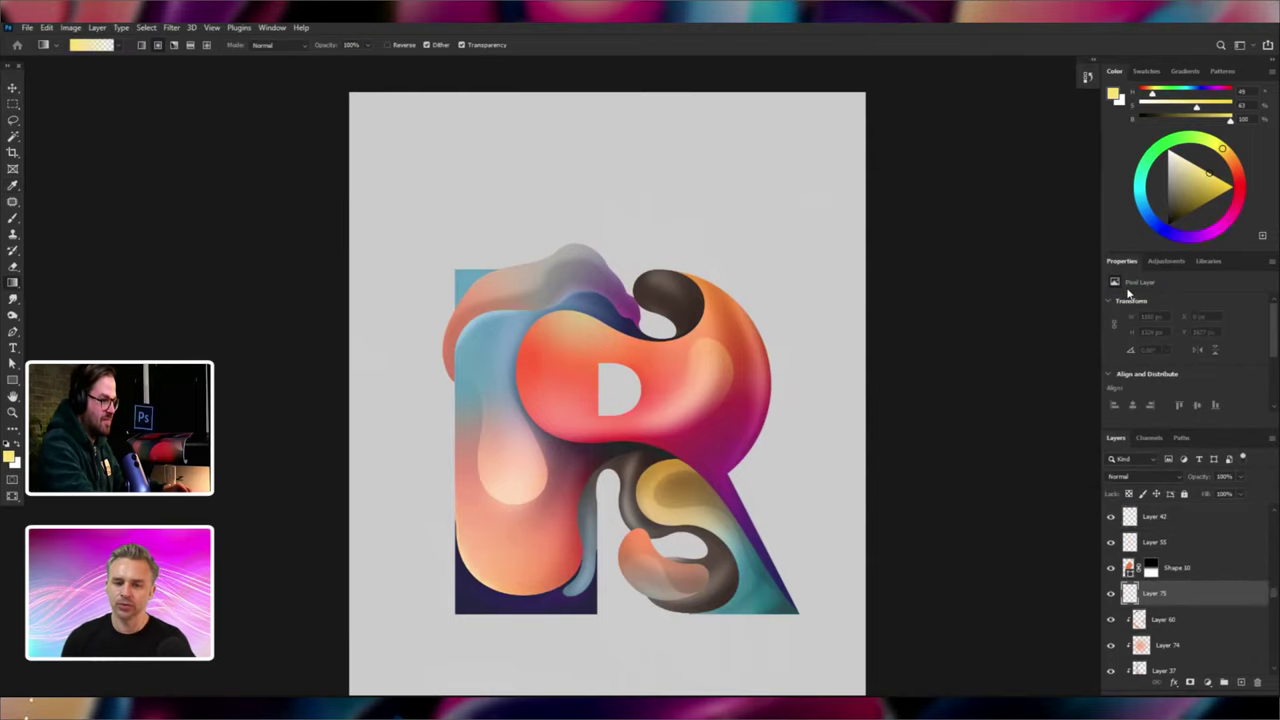
{"action": "key", "text": "ctrl+["}
{"action": "key", "text": "ctrl+minus"}
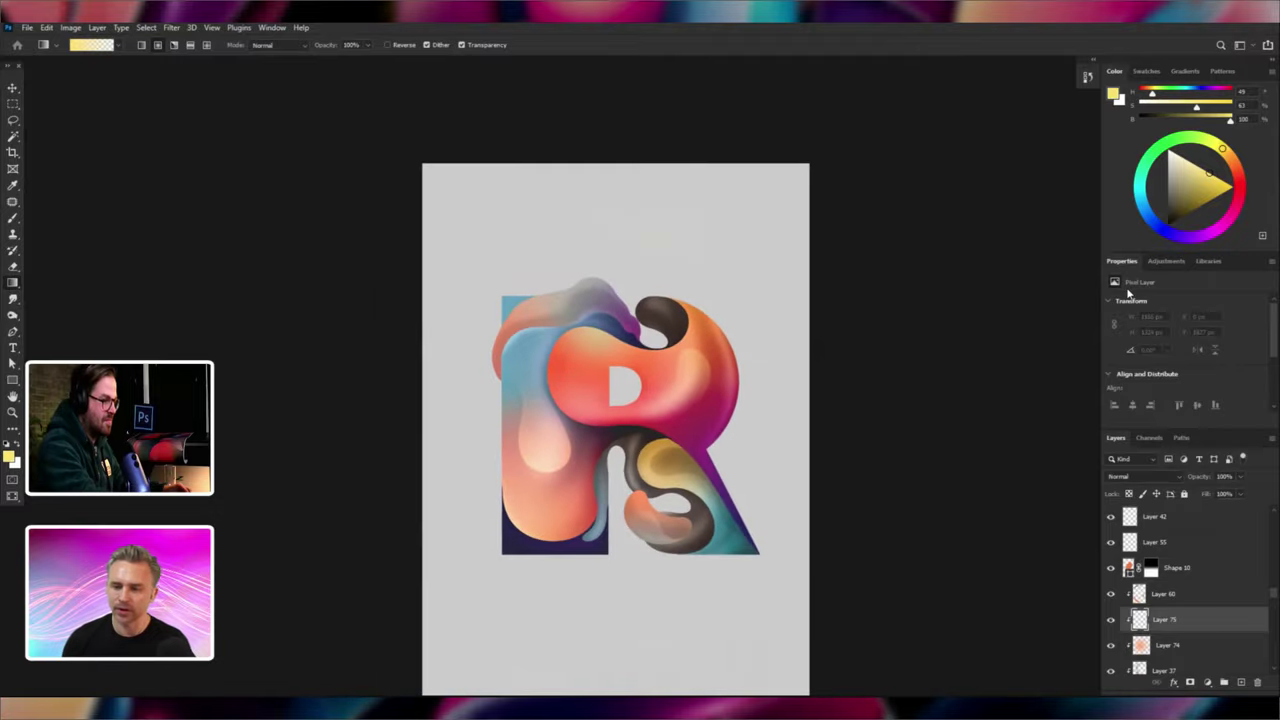
Sample the dark magenta from the lower part of the R's bowl as the foreground color.
{"action": "key", "text": "ctrl+plus"}
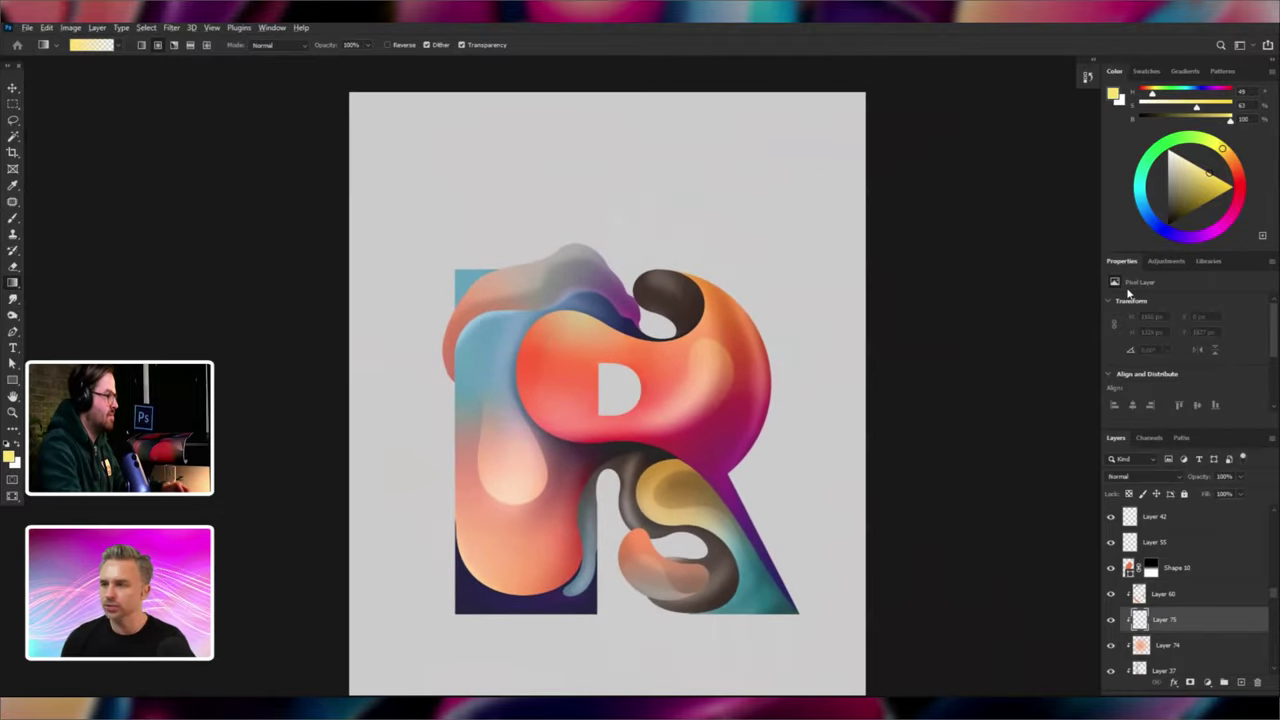
{"action": "left_click", "coordinate": [708, 436], "text": "alt"}
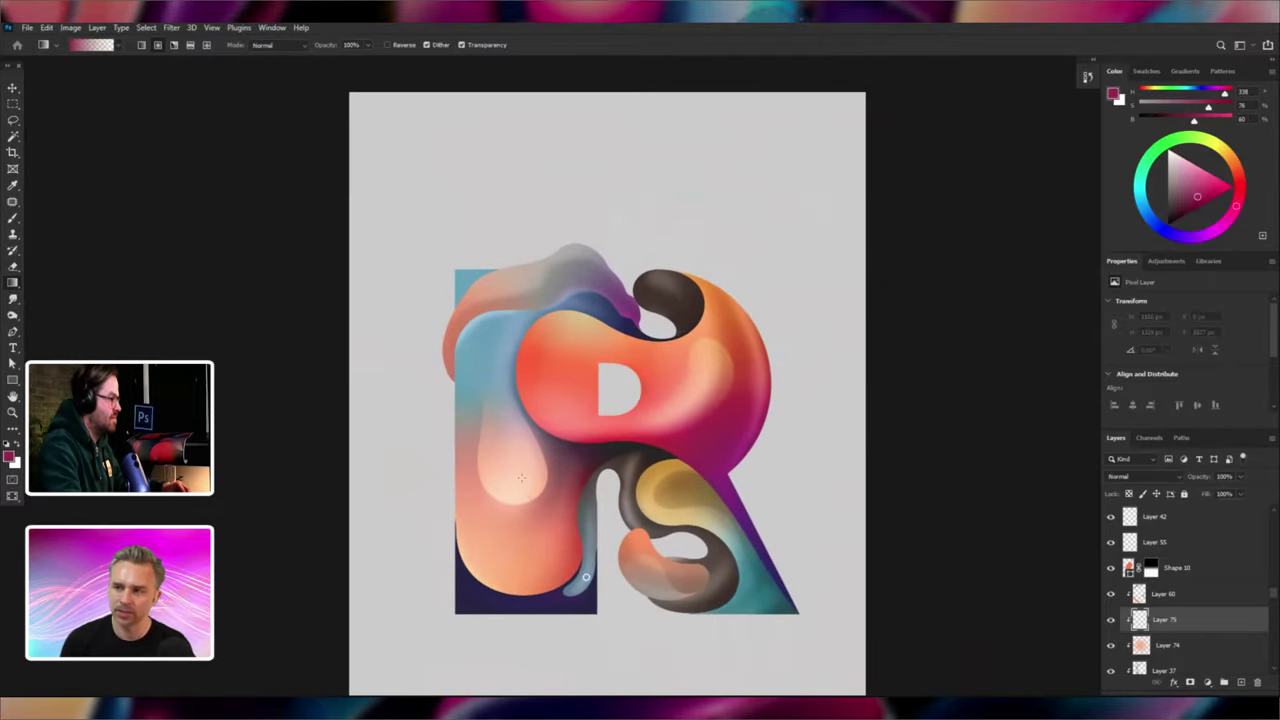
{"action": "left_click_drag", "start_coordinate": [520, 478], "coordinate": [529, 492]}
{"action": "key", "text": "ctrl+z"}
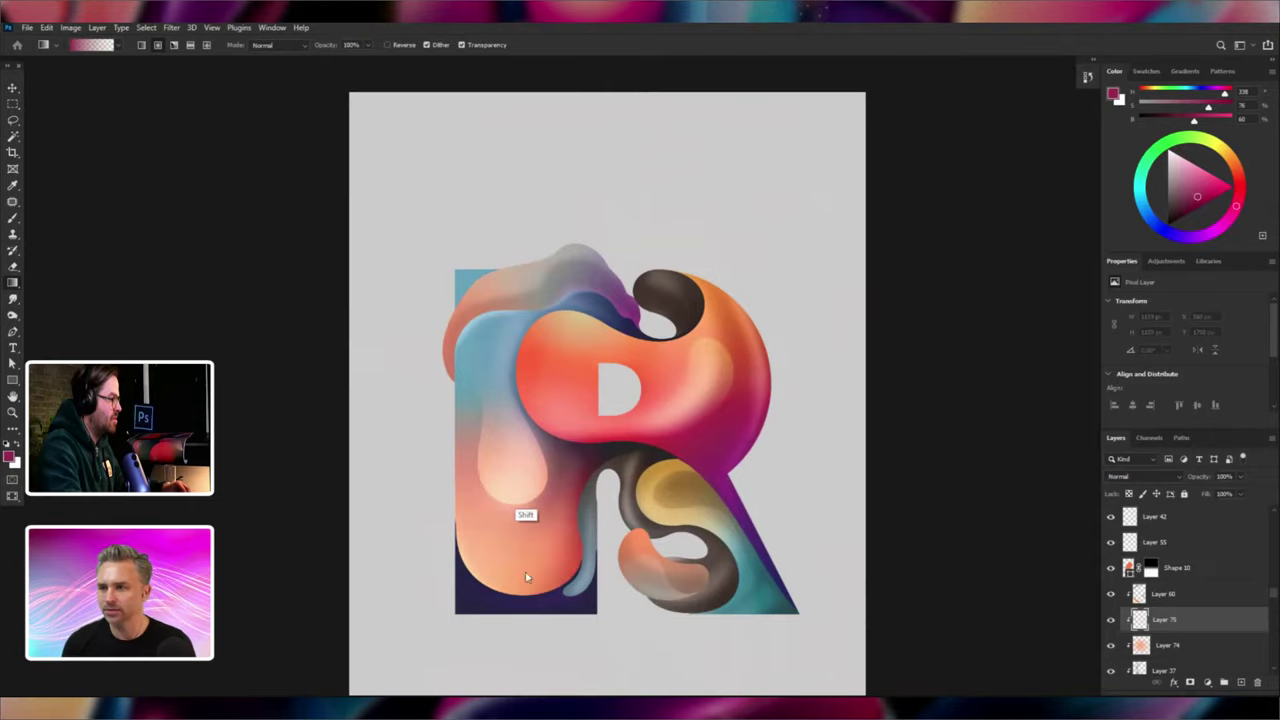
{"action": "left_click_drag", "start_coordinate": [533, 467], "coordinate": [530, 476]}
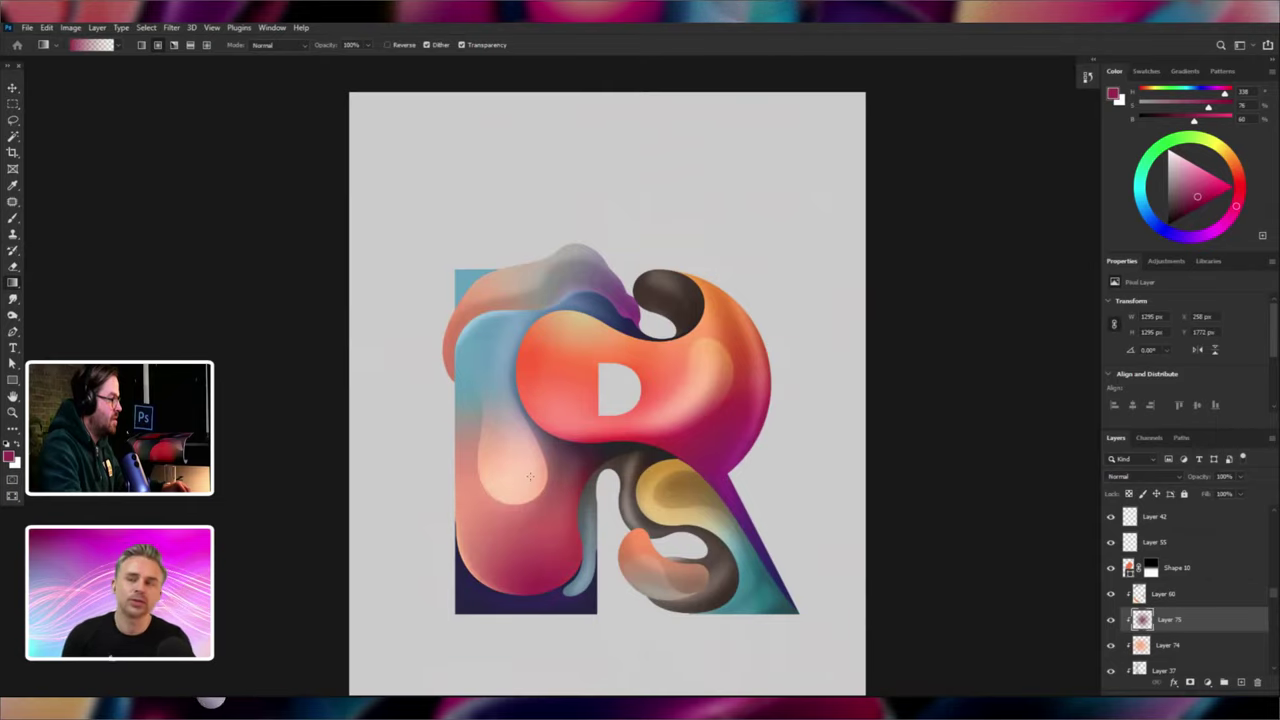
{"action": "key", "text": "ctrl+z"}
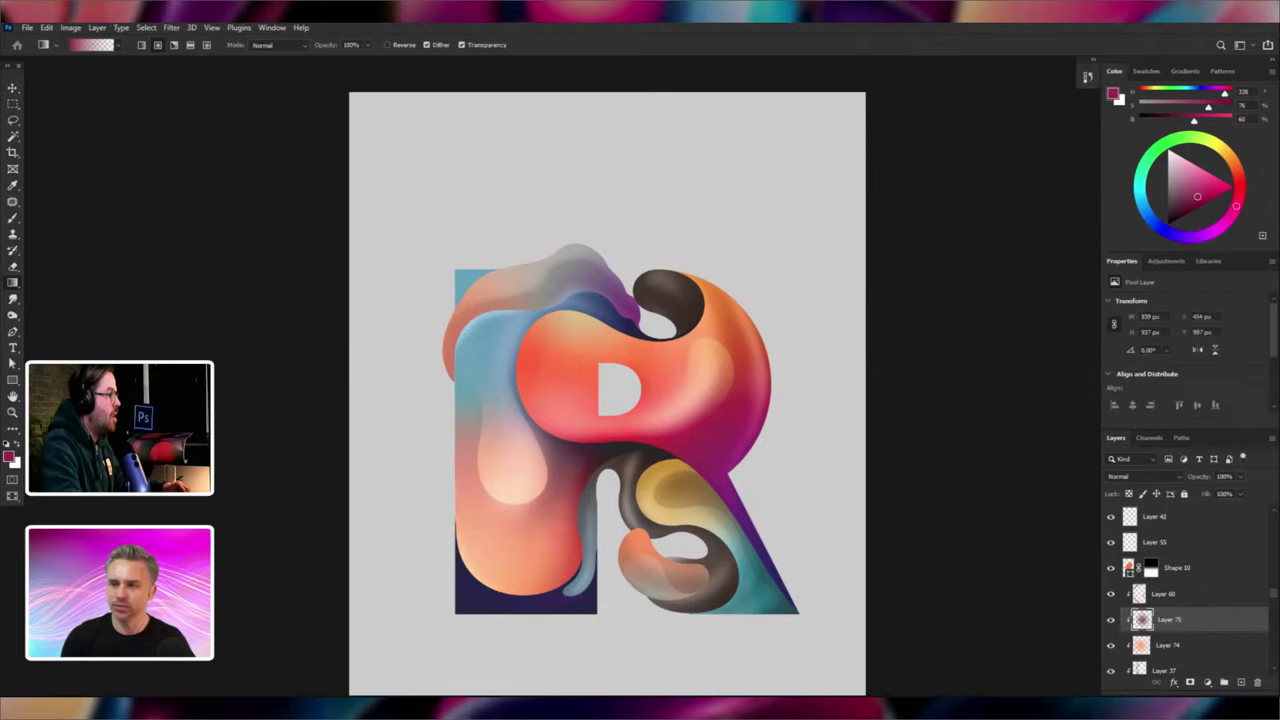
{"action": "left_click_drag", "start_coordinate": [467, 331], "coordinate": [487, 356]}
{"action": "key", "text": "ctrl+z"}
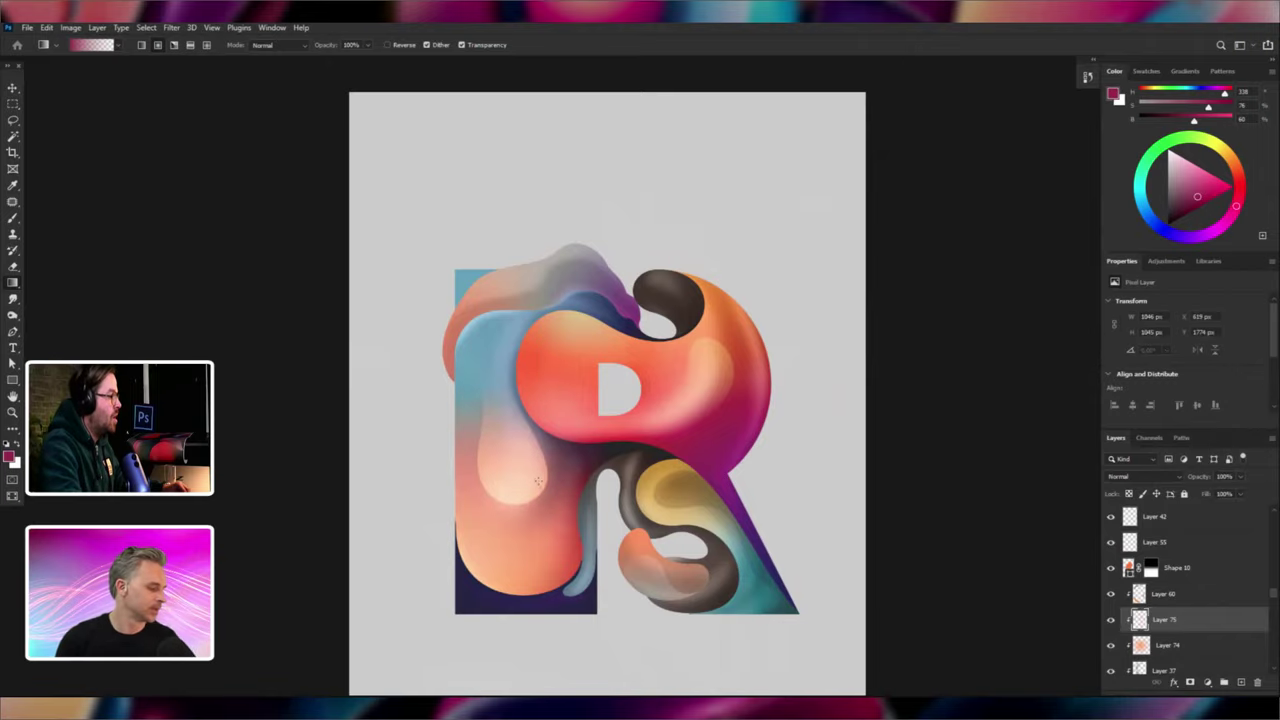
{"action": "key", "text": "ctrl+shift+z"}
{"action": "key", "text": "ctrl+z"}
Draw a small magenta radial gradient on the empty clipped layer at the lower-right edge of the pink lobe.
{"action": "scroll", "coordinate": [537, 483], "scroll_direction": "up", "scroll_amount": 2}
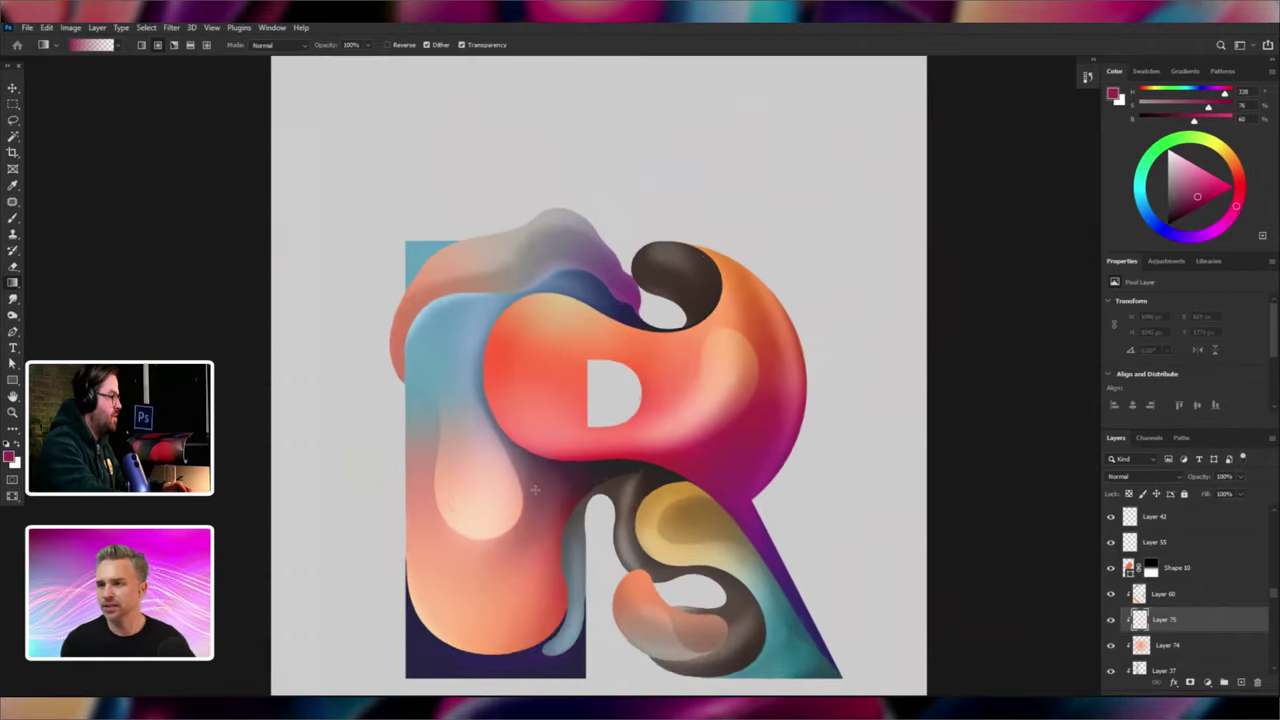
{"action": "scroll", "coordinate": [535, 489], "scroll_direction": "up", "scroll_amount": 1}
{"action": "left_click_drag", "start_coordinate": [549, 630], "coordinate": [566, 569]}
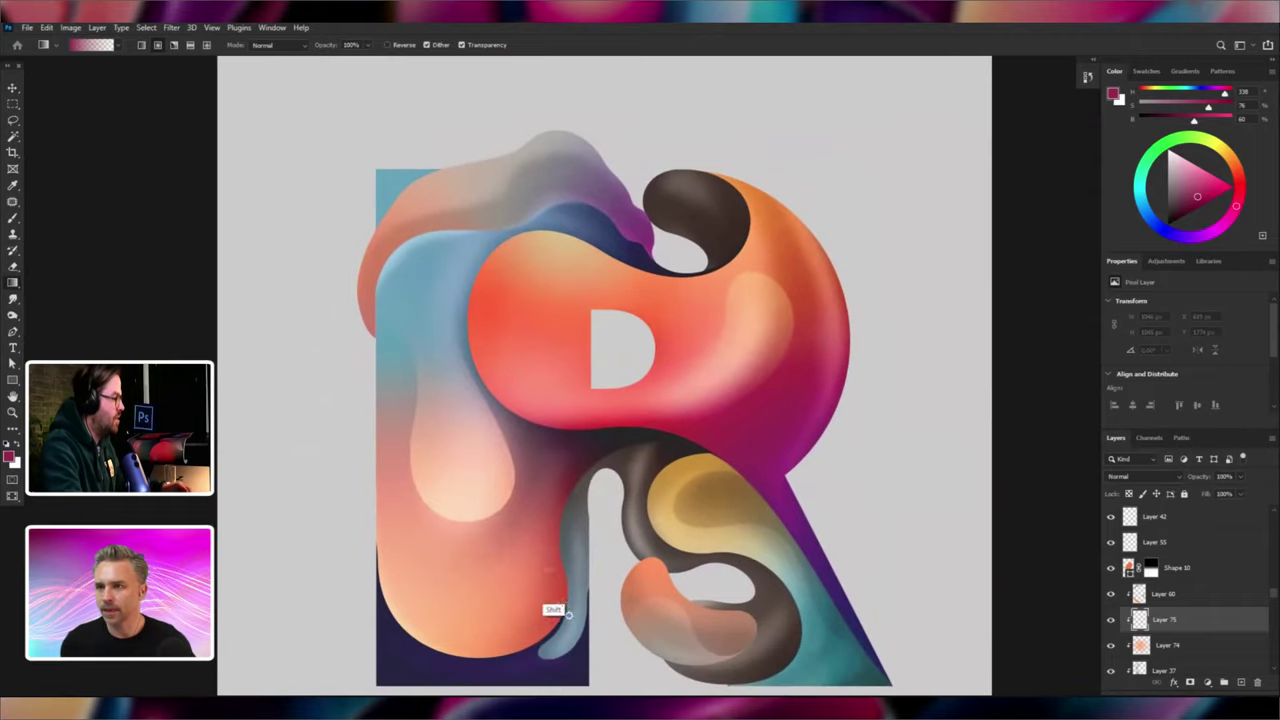
{"action": "left_click_drag", "start_coordinate": [567, 613], "coordinate": [497, 485]}
{"action": "scroll", "coordinate": [499, 491], "scroll_direction": "down", "scroll_amount": 1}
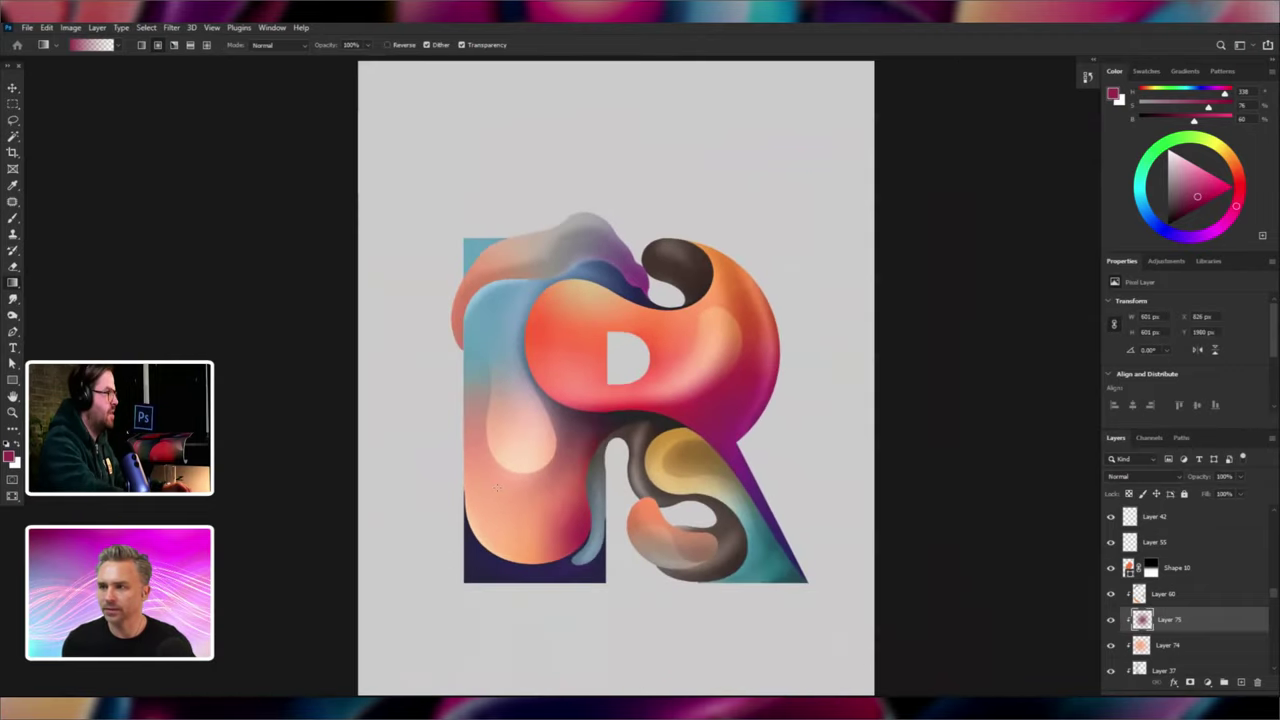
Enlarge the magenta gradient proportionally to about 155% and shift it to the right.
{"action": "left_click", "coordinate": [13, 88]}
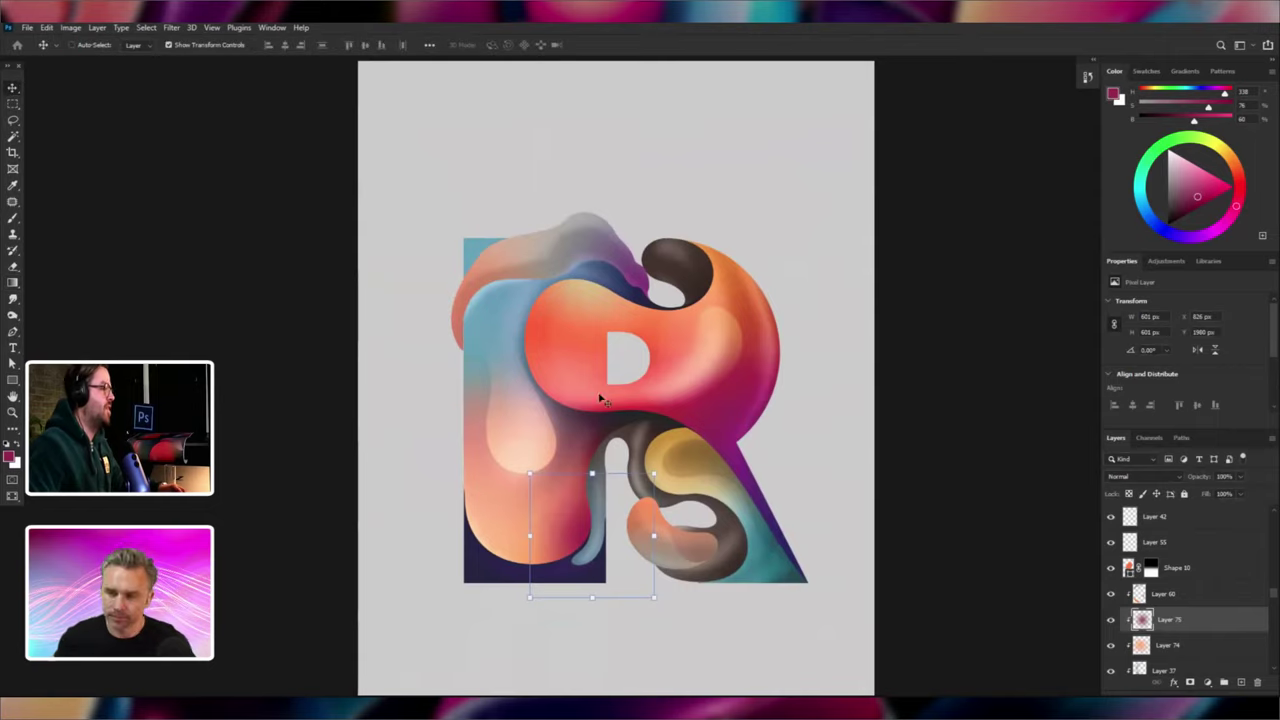
{"action": "left_click_drag", "start_coordinate": [655, 477], "coordinate": [688, 438]}
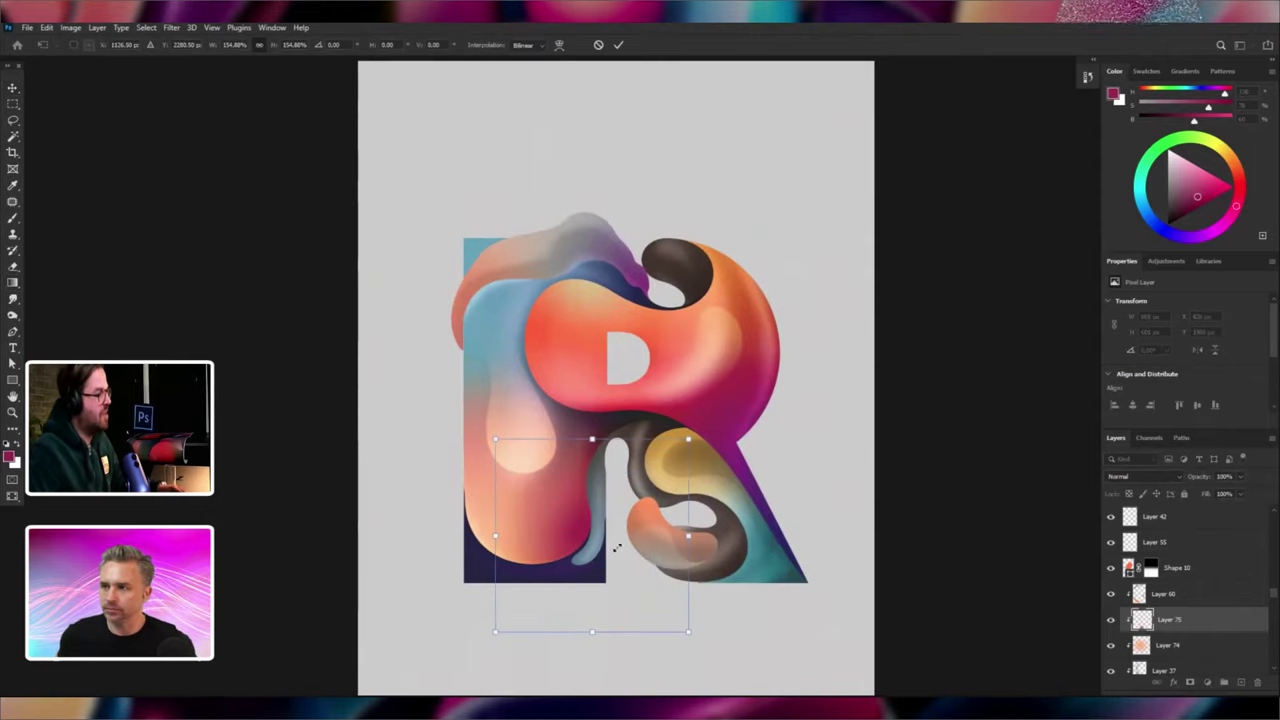
{"action": "key", "text": "Return"}
{"action": "left_click_drag", "start_coordinate": [616, 552], "coordinate": [654, 547]}
Lower the magenta gradient layer in the clipping stack to sit directly below Layer 33.
{"action": "key", "text": "ctrl+["}
{"action": "key", "text": "ctrl+["}
{"action": "key", "text": "ctrl+["}
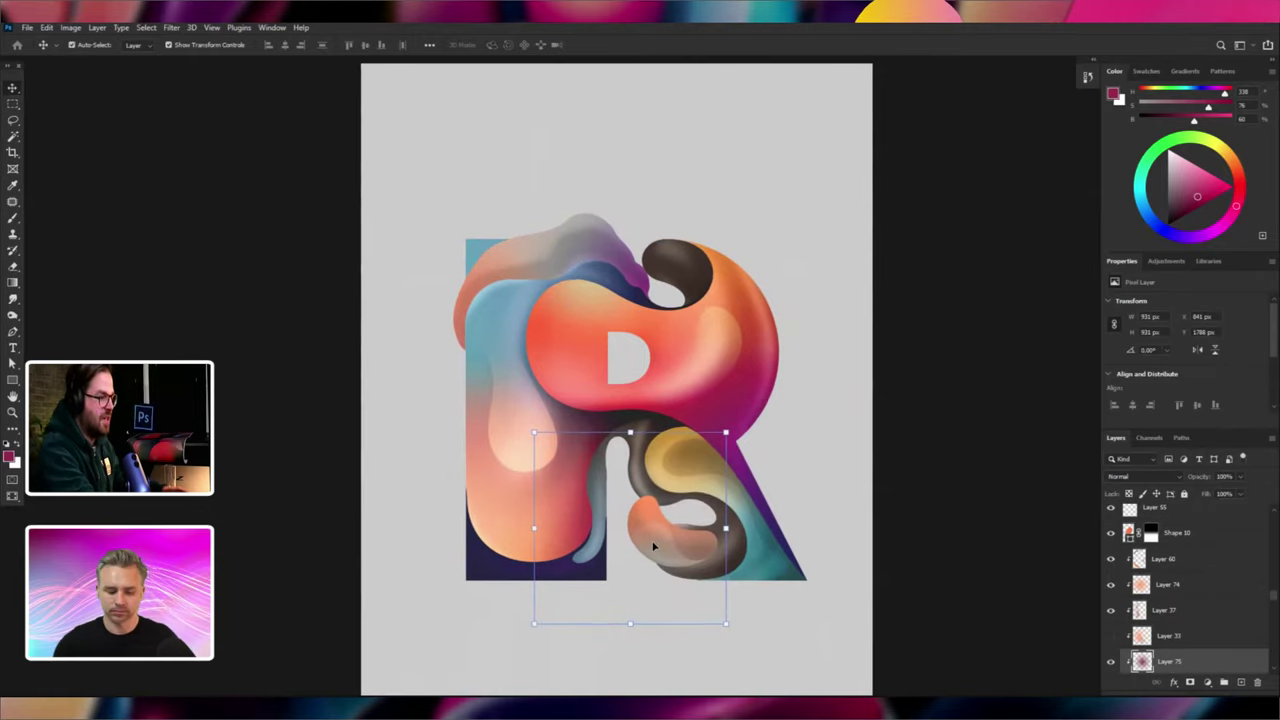
Move the gradient down and left over the lobe's lower-right corner and shift its hue to green.
{"action": "key", "text": "ctrl+plus"}
{"action": "scroll", "coordinate": [653, 545], "scroll_direction": "up", "scroll_amount": 3}
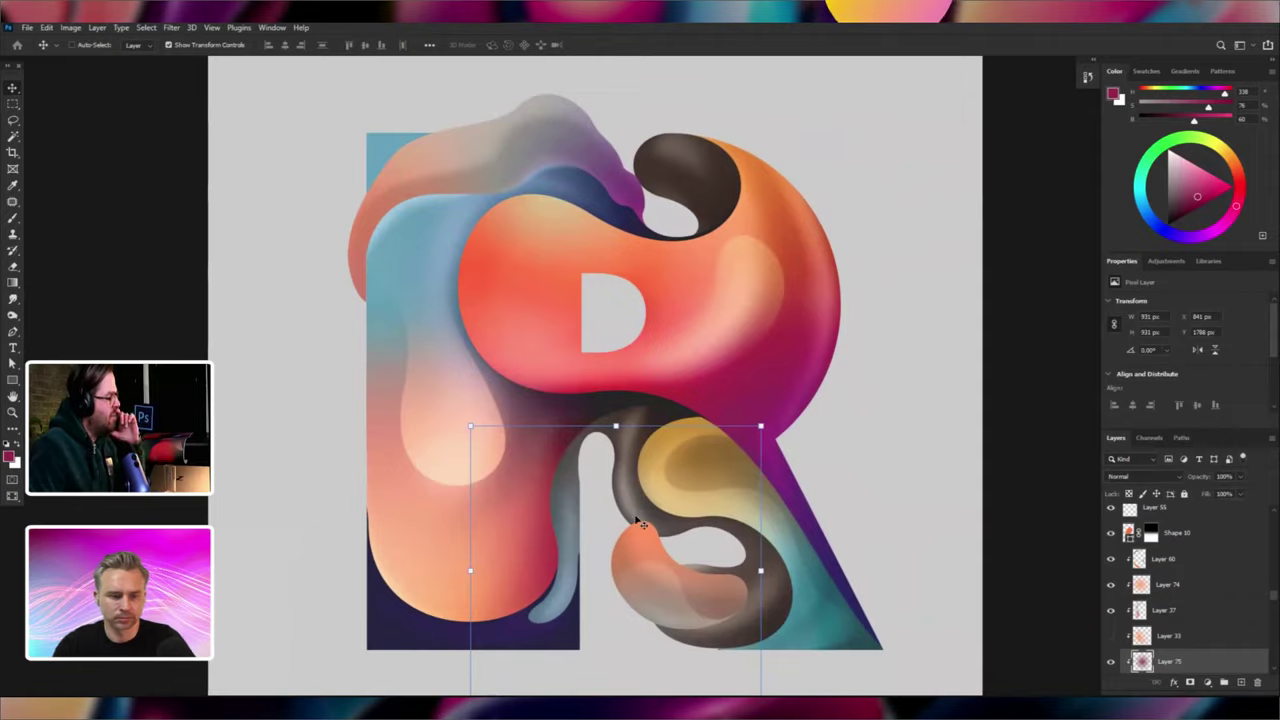
{"action": "left_click_drag", "start_coordinate": [643, 521], "coordinate": [600, 563]}
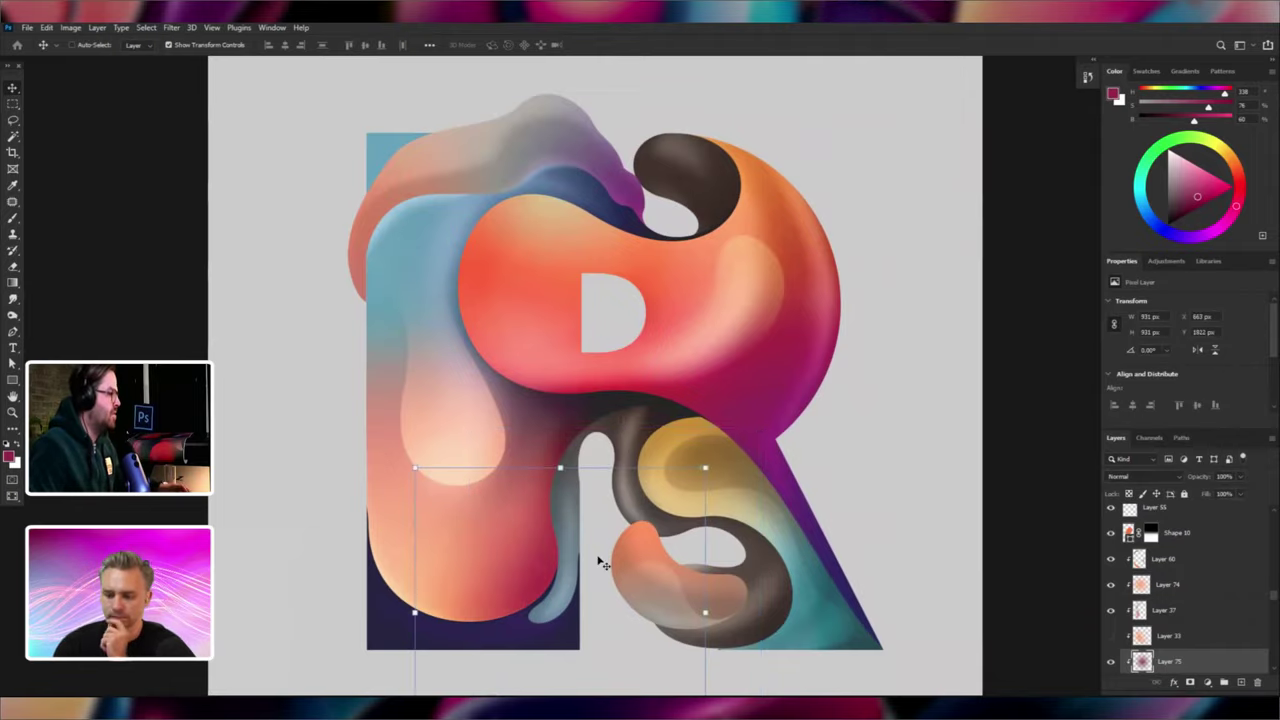
{"action": "key", "text": "ctrl+minus"}
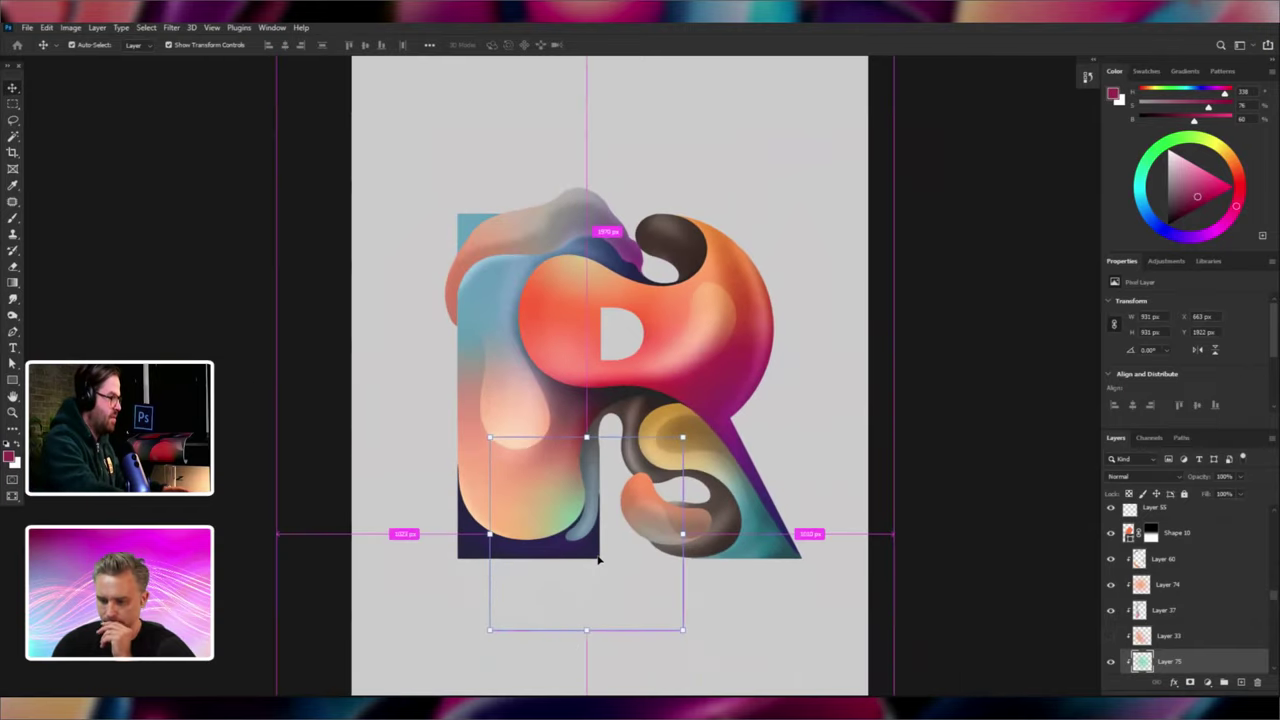
Move the green glow to the pink lobe's lower-left edge and reshape it to about 775 by 1285 px.
{"action": "left_click_drag", "start_coordinate": [598, 561], "coordinate": [484, 455]}
{"action": "left_click_drag", "start_coordinate": [570, 432], "coordinate": [505, 436]}
{"action": "left_click_drag", "start_coordinate": [443, 452], "coordinate": [467, 425]}
{"action": "key", "text": "Return"}
{"action": "left_click_drag", "start_coordinate": [617, 457], "coordinate": [642, 441]}
{"action": "left_click_drag", "start_coordinate": [517, 441], "coordinate": [499, 440]}
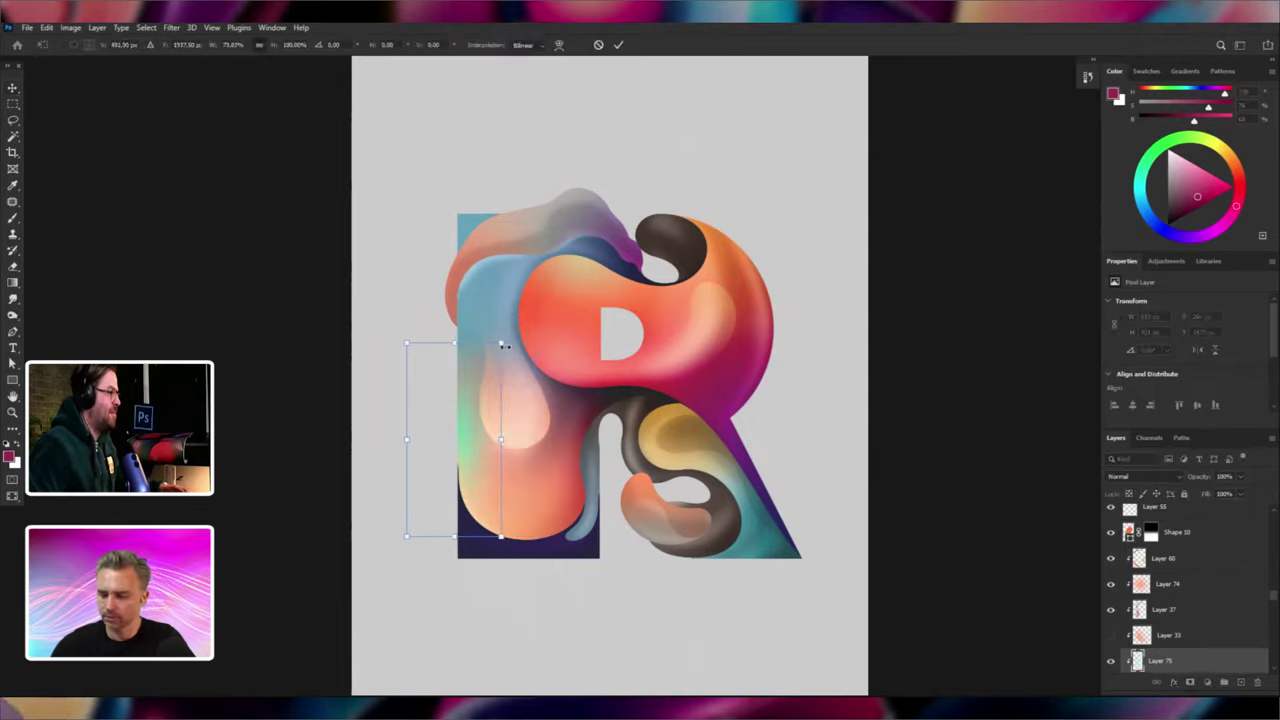
{"action": "left_click_drag", "start_coordinate": [497, 341], "coordinate": [535, 307]}
{"action": "key", "text": "Return"}
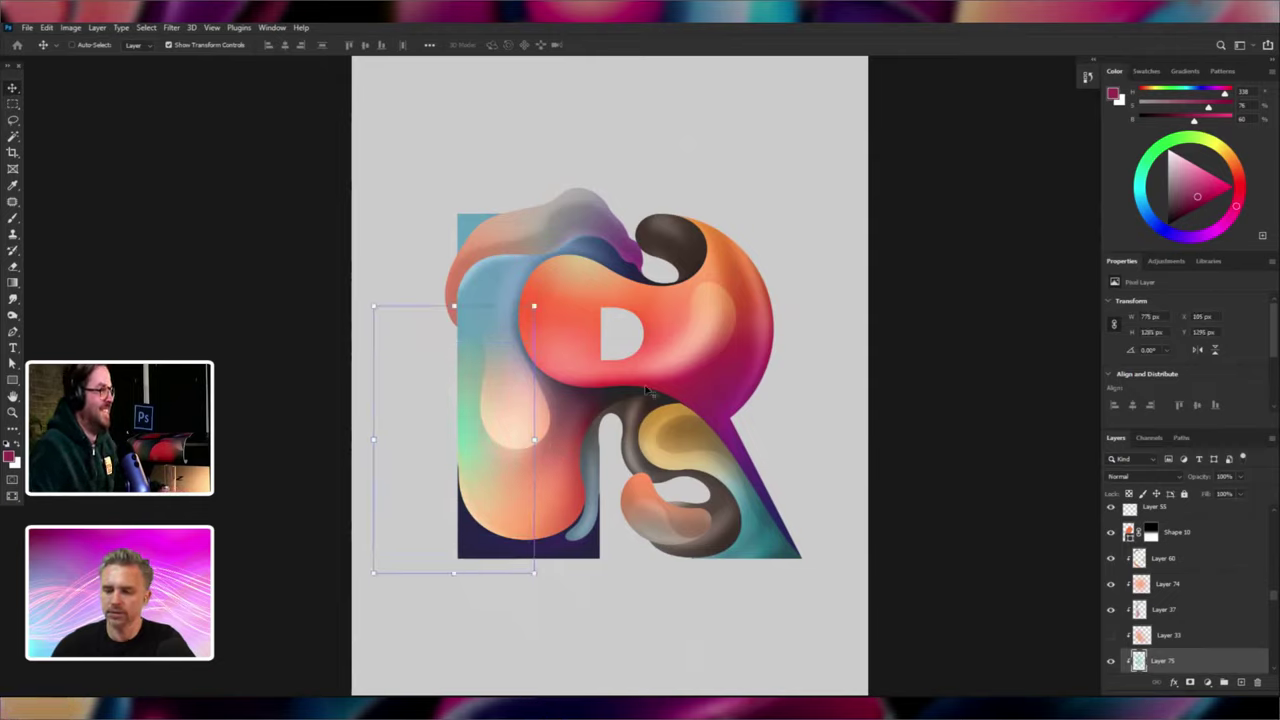
{"action": "left_click_drag", "start_coordinate": [642, 418], "coordinate": [651, 449]}
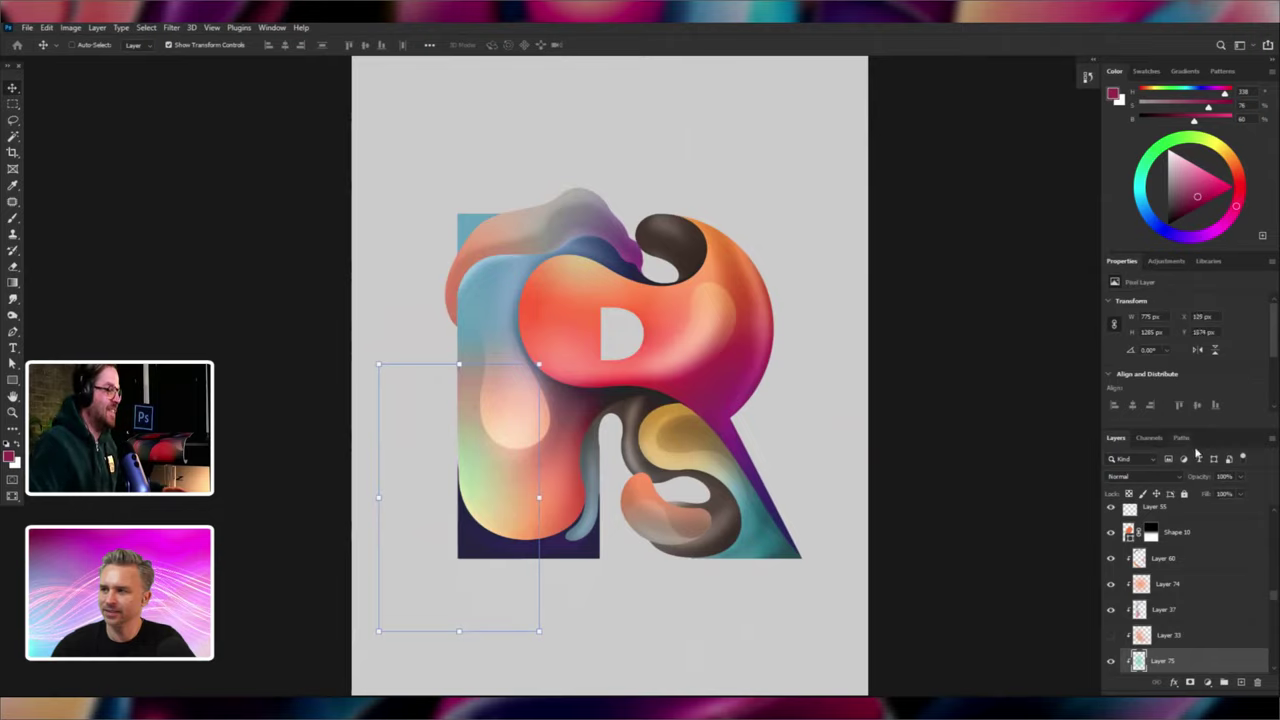
Set the glow layer's blend mode to Soft Light and move it slightly right within the lobe.
{"action": "left_click", "coordinate": [1131, 477]}
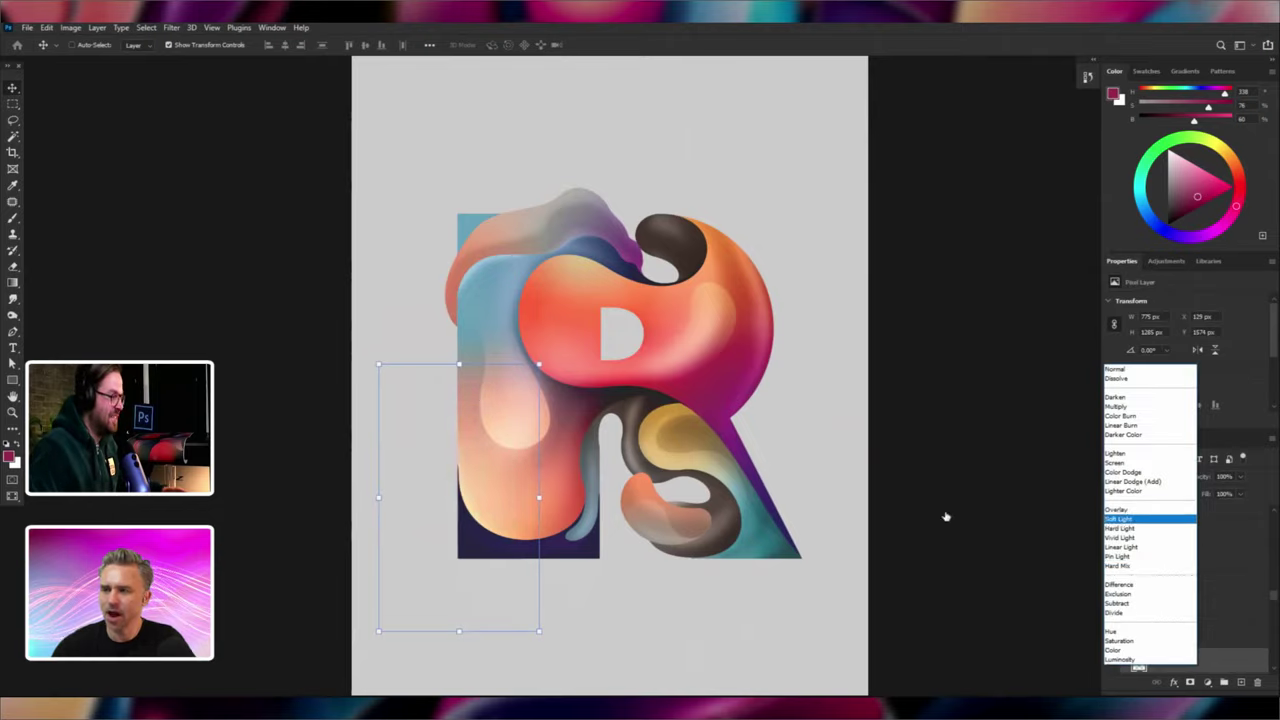
{"action": "left_click", "coordinate": [1130, 527]}
{"action": "left_click_drag", "start_coordinate": [440, 487], "coordinate": [454, 481]}
Darken the glow with Hue/Saturation at a lightness of -40 and move it to the lobe's right edge.
{"action": "key", "text": "ctrl+u"}
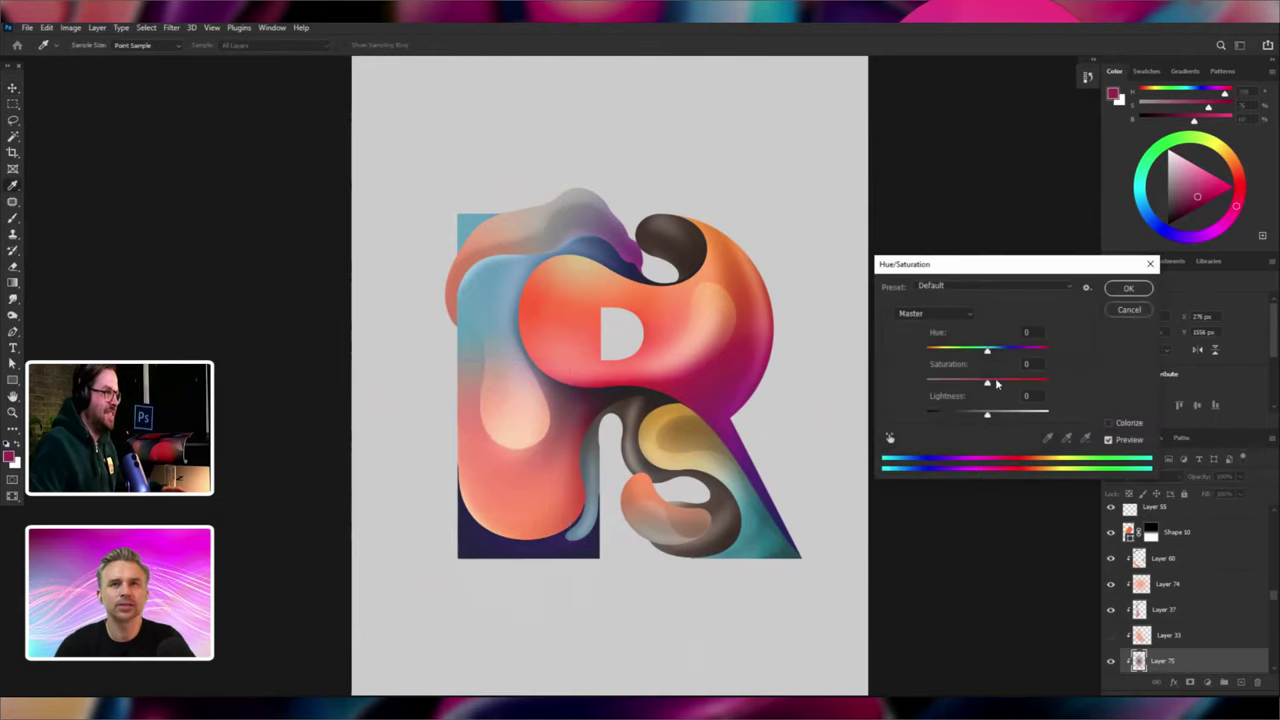
{"action": "left_click_drag", "start_coordinate": [985, 418], "coordinate": [963, 412]}
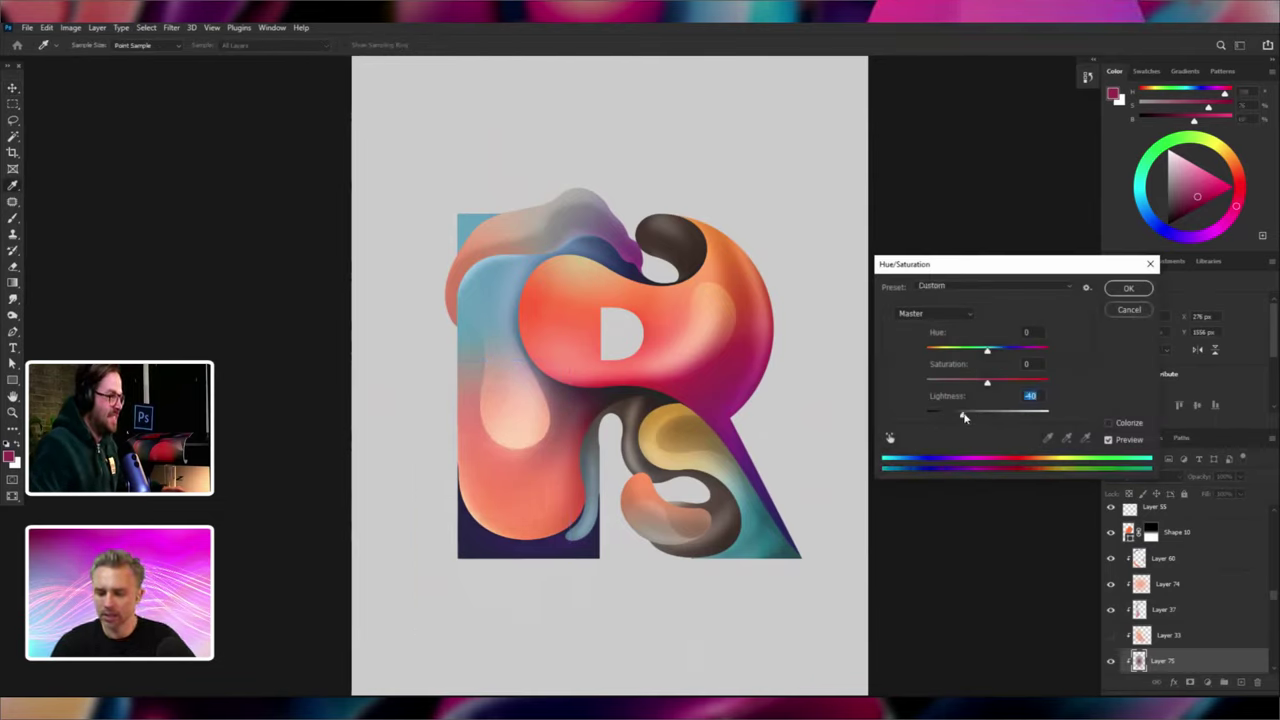
{"action": "left_click", "coordinate": [1128, 288]}
{"action": "left_click_drag", "start_coordinate": [497, 420], "coordinate": [547, 428]}
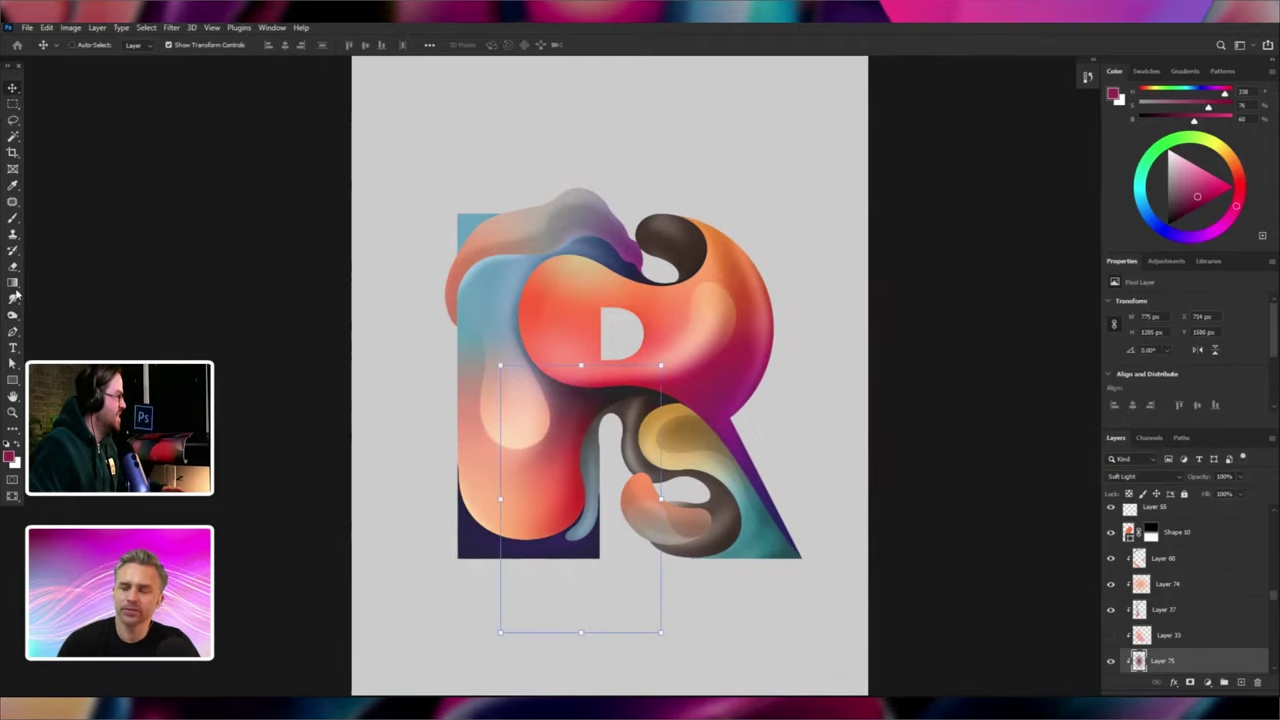
Add a new empty layer to the clipping stack directly above Layer 75.
{"action": "left_click", "coordinate": [13, 284]}
{"action": "key", "text": "ctrl+shift+alt+n"}
{"action": "key", "text": "ctrl+minus"}
{"action": "key", "text": "ctrl+minus"}
{"action": "key", "text": "ctrl+minus"}
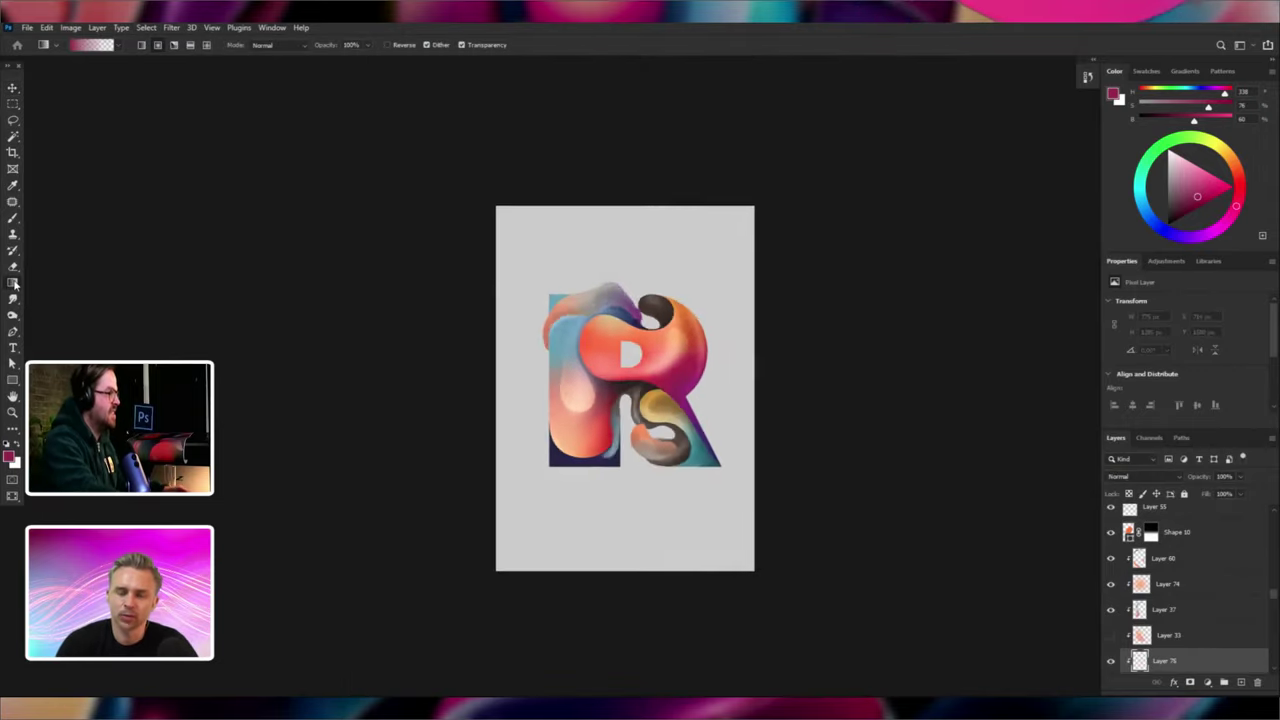
{"action": "key", "text": "ctrl+plus"}
{"action": "key", "text": "ctrl+plus"}
{"action": "key", "text": "ctrl+plus"}
{"action": "key", "text": "ctrl+plus"}
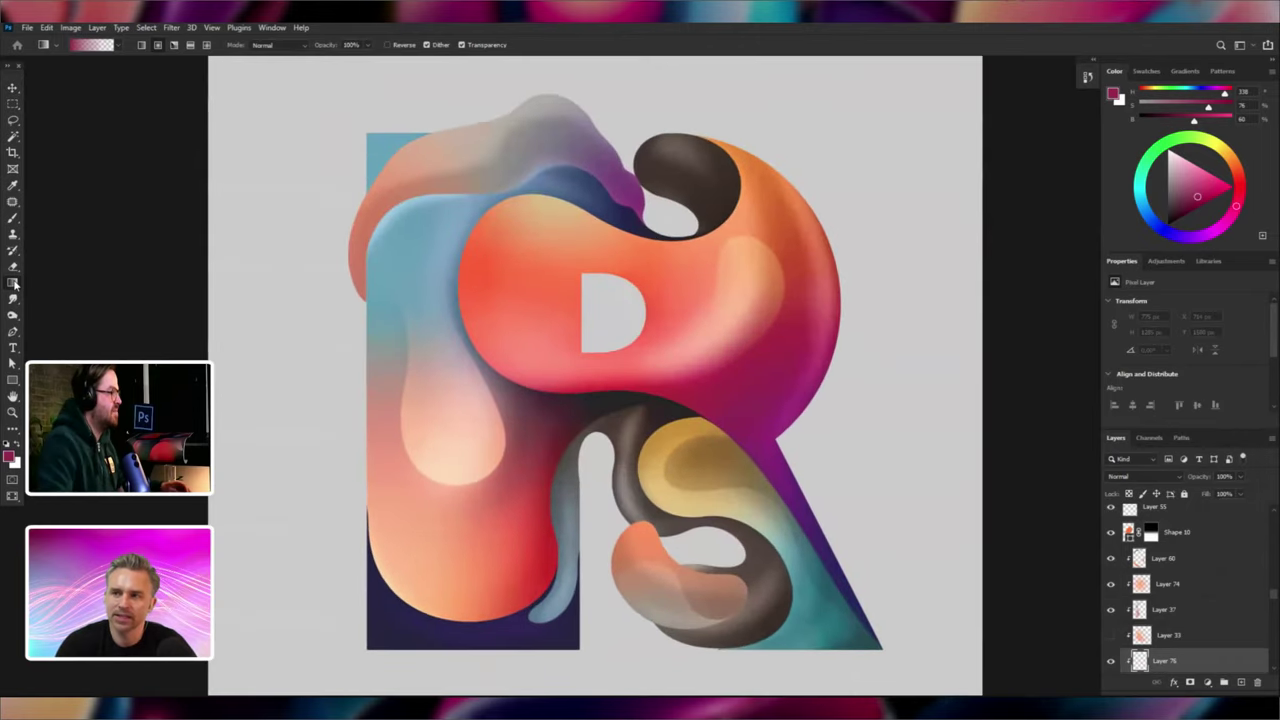
Select Layer 71, the yellow glow on the bowl, resize it to 1333 by 783 px and move it right and slightly down.
{"action": "left_click", "coordinate": [12, 87]}
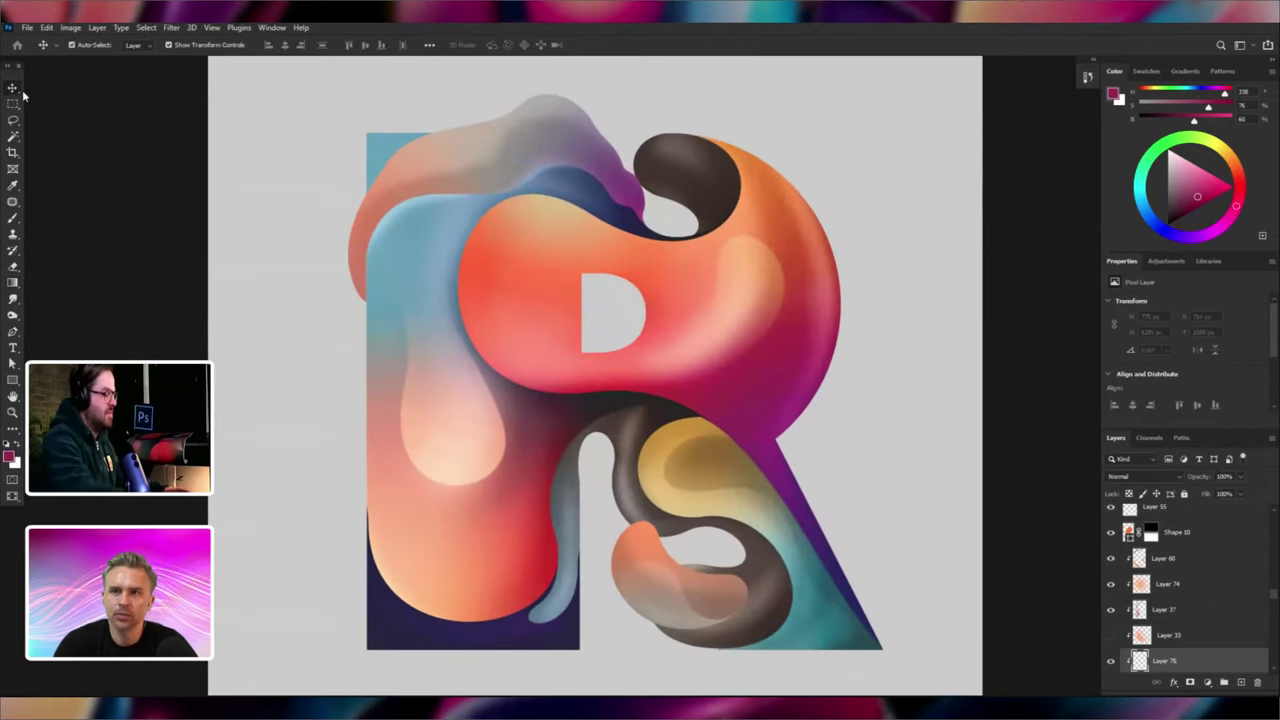
{"action": "key", "text": "ctrl+minus"}
{"action": "right_click", "coordinate": [594, 265]}
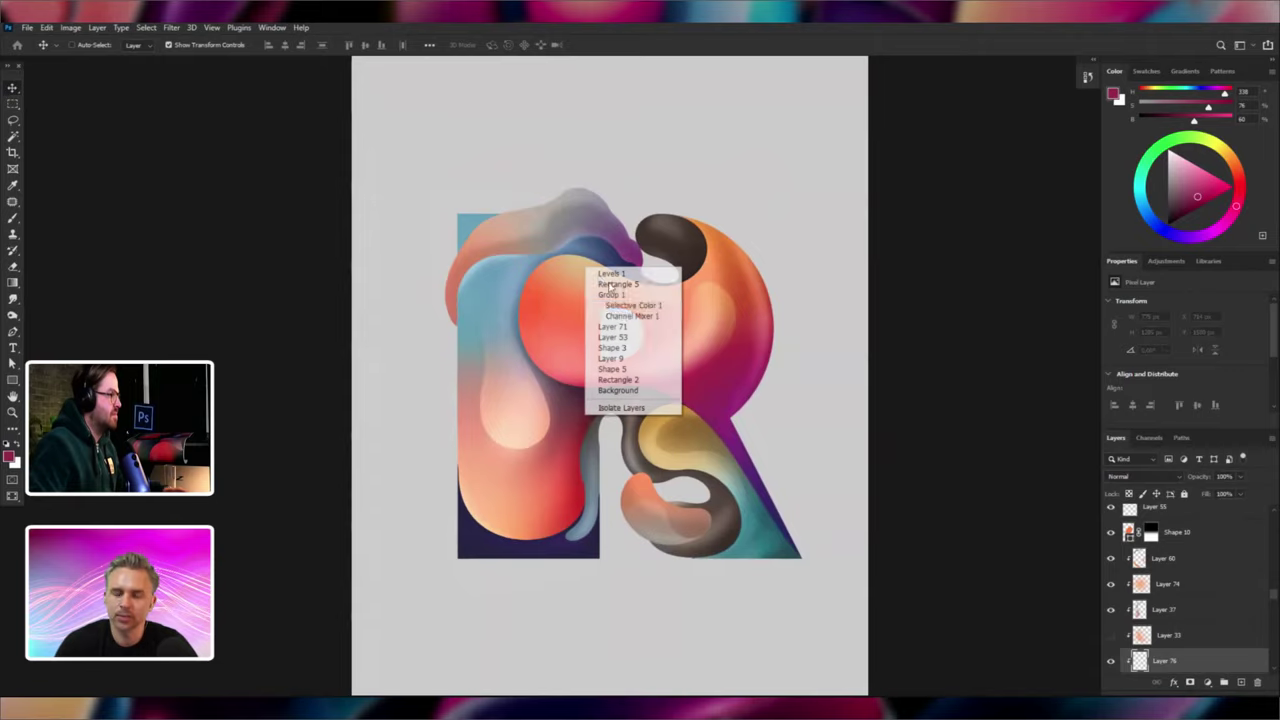
{"action": "left_click", "coordinate": [610, 312]}
{"action": "mouse_move", "coordinate": [594, 283]}
{"action": "left_mouse_down"}
{"action": "mouse_move", "coordinate": [643, 256]}
{"action": "mouse_move", "coordinate": [540, 262]}
{"action": "mouse_move", "coordinate": [592, 280]}
{"action": "left_mouse_up"}
{"action": "left_click_drag", "start_coordinate": [773, 162], "coordinate": [668, 232]}
{"action": "key", "text": "Return"}
{"action": "left_click_drag", "start_coordinate": [766, 253], "coordinate": [633, 236]}
{"action": "key", "text": "Return"}
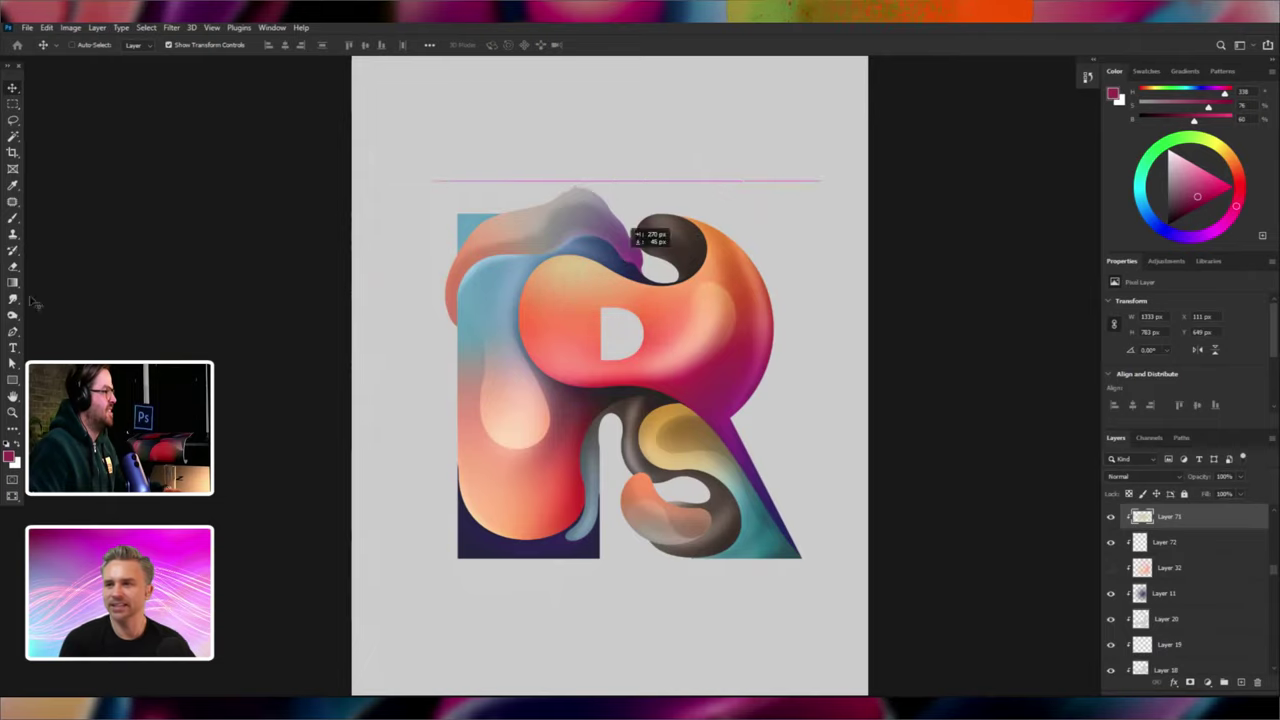
Flatten the image into a single background layer.
{"action": "left_click", "coordinate": [11, 284]}
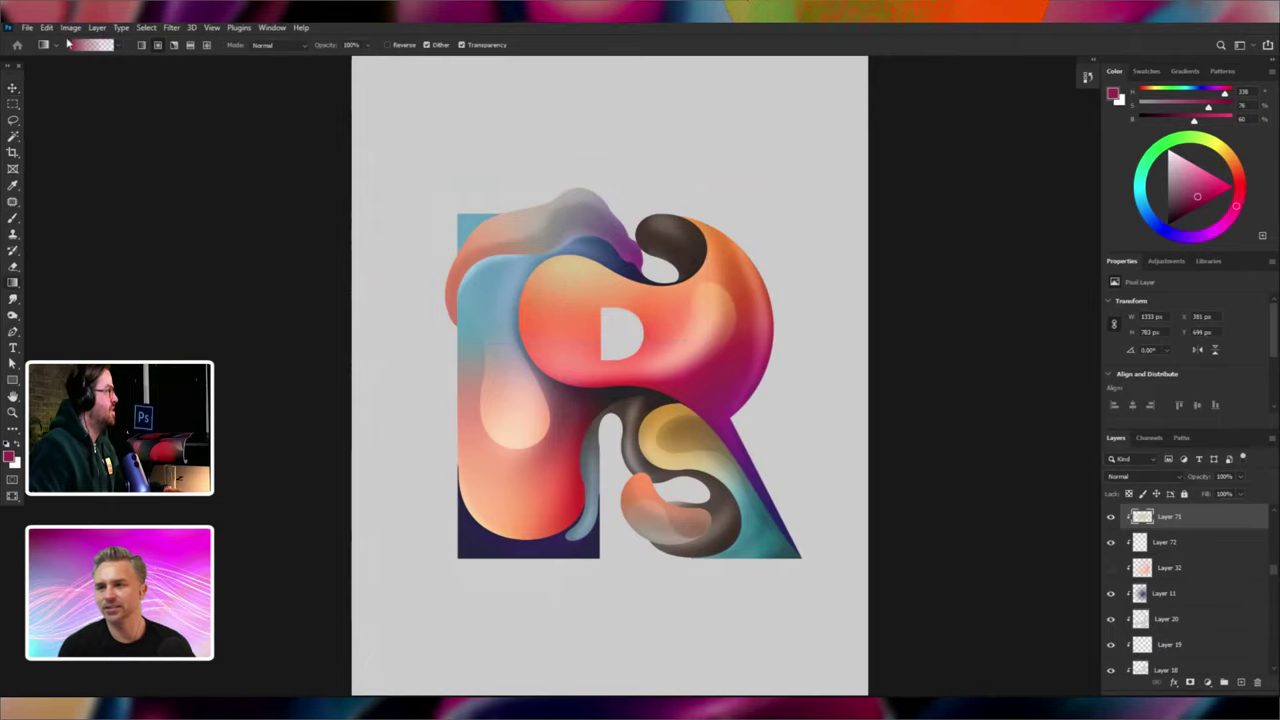
{"action": "left_click", "coordinate": [96, 28]}
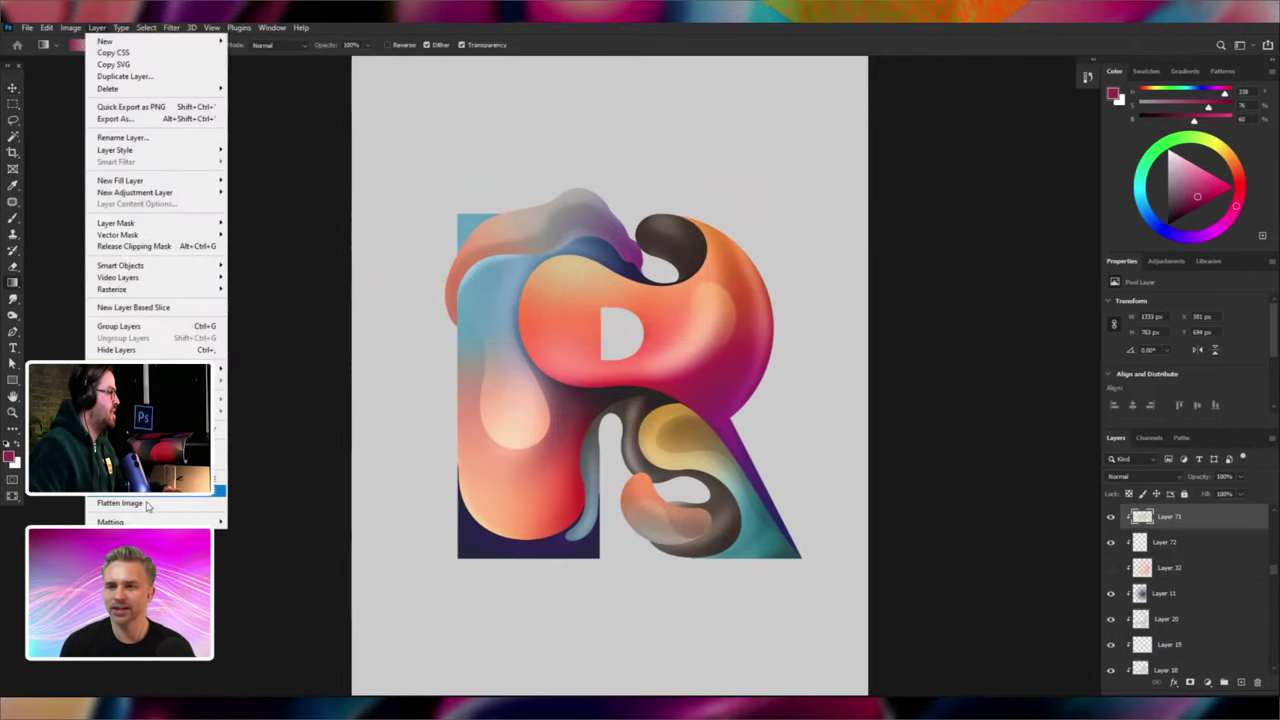
{"action": "key", "text": "Return"}
Copy the whole flattened canvas and paste it as a new layer into ADobe_live_2.psd.
{"action": "left_click", "coordinate": [583, 266]}
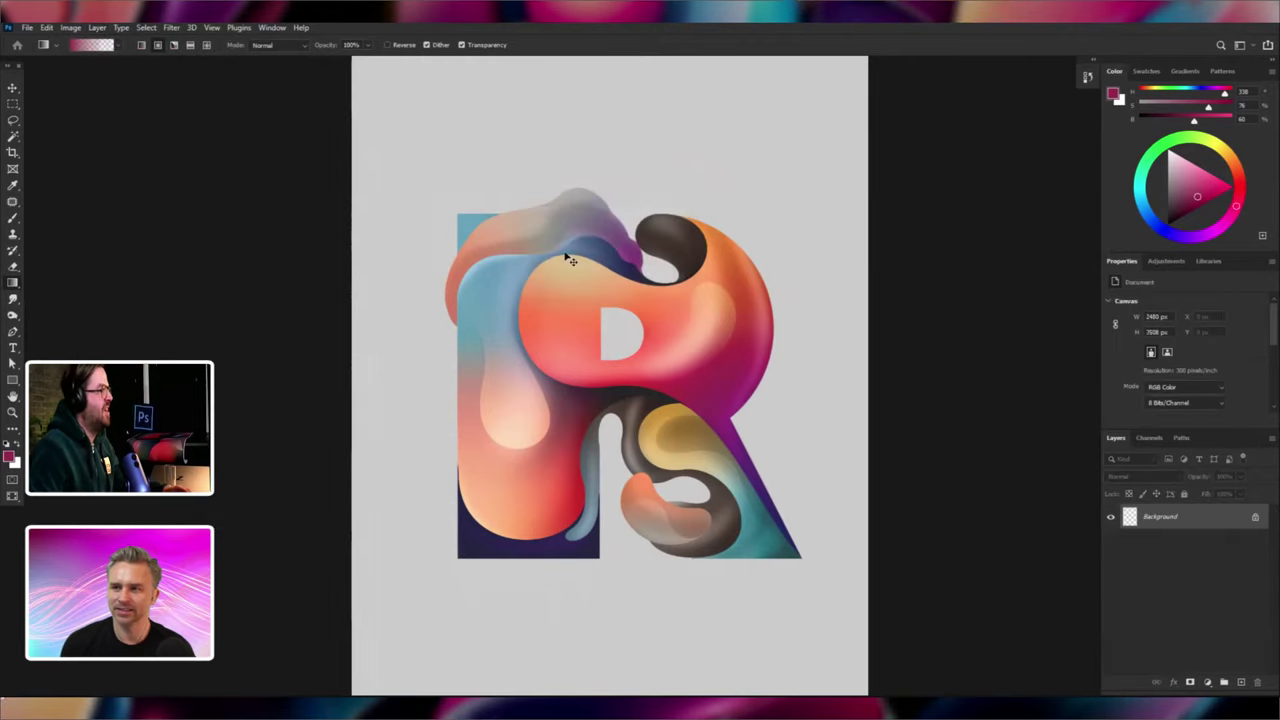
{"action": "left_click", "coordinate": [272, 27]}
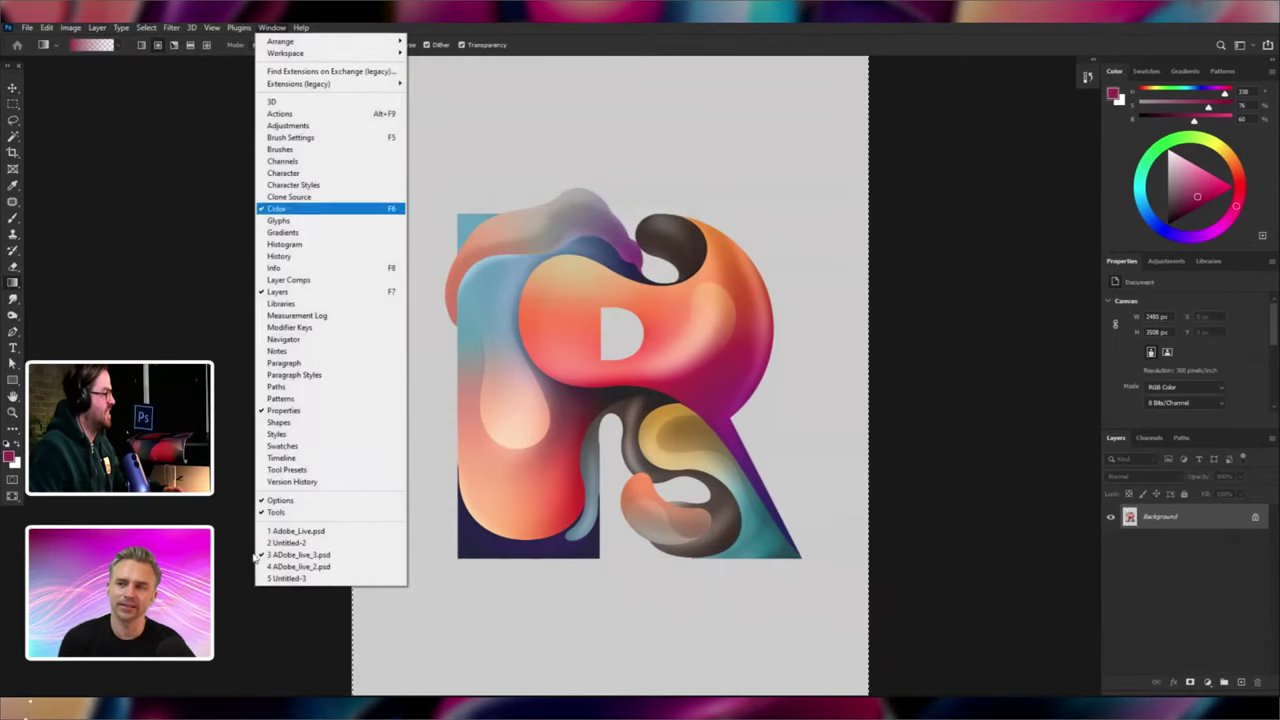
{"action": "left_click", "coordinate": [284, 566]}
{"action": "key", "text": "ctrl+v"}
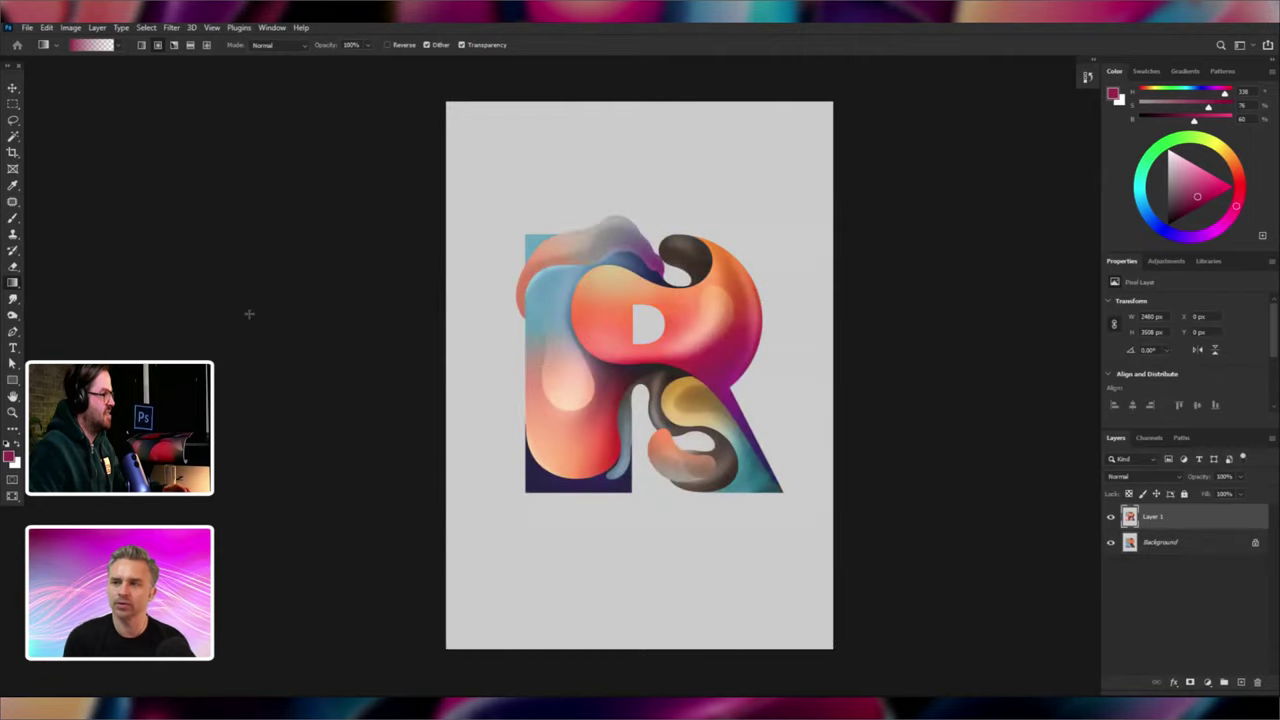
Toggle the pasted artwork off and on to compare the finished R with the original flat-color version beneath it.
{"action": "key", "text": "ctrl+z"}
{"action": "key", "text": "ctrl+shift+z"}
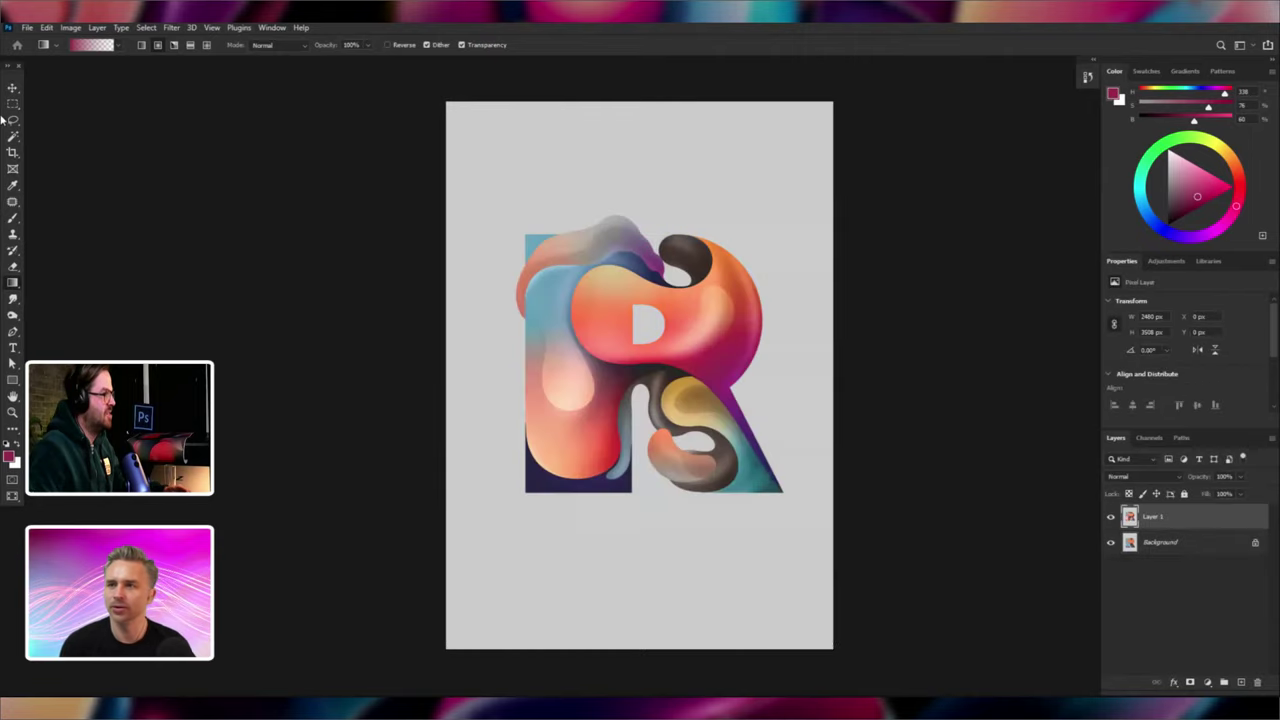
{"action": "left_click", "coordinate": [14, 104]}
{"action": "key", "text": "ctrl+z"}
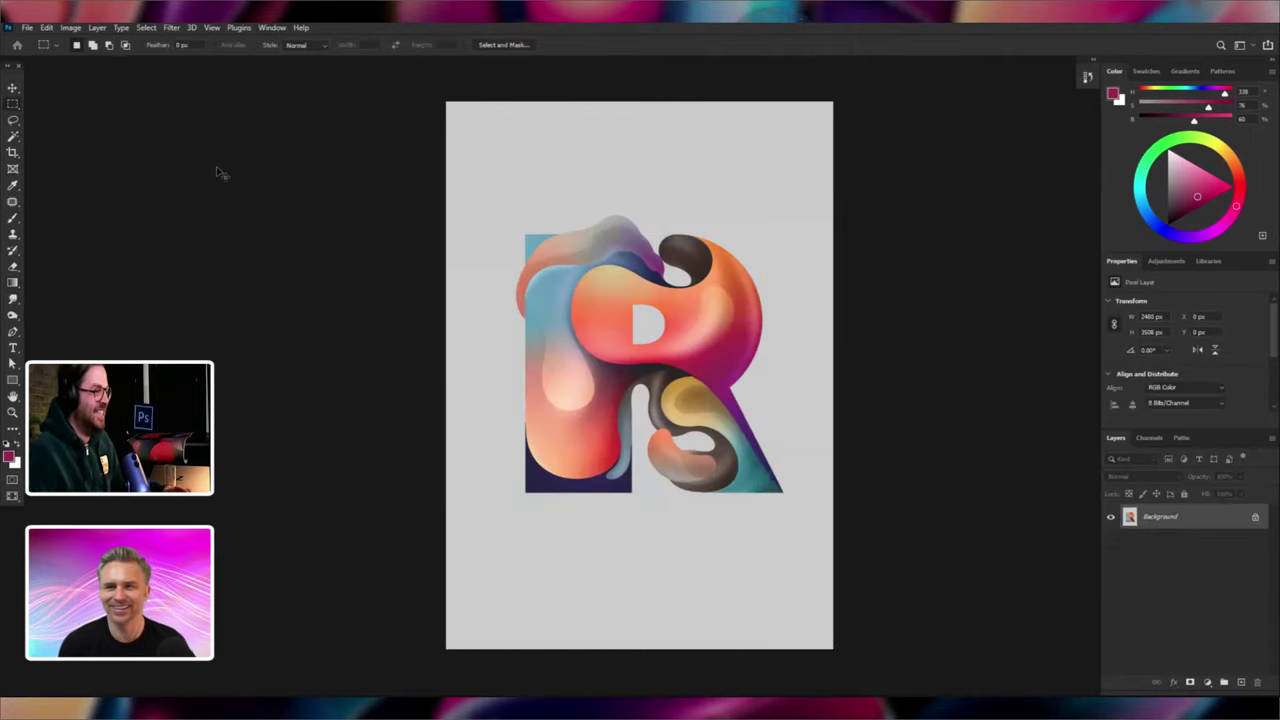
{"action": "key", "text": "ctrl+shift+z"}
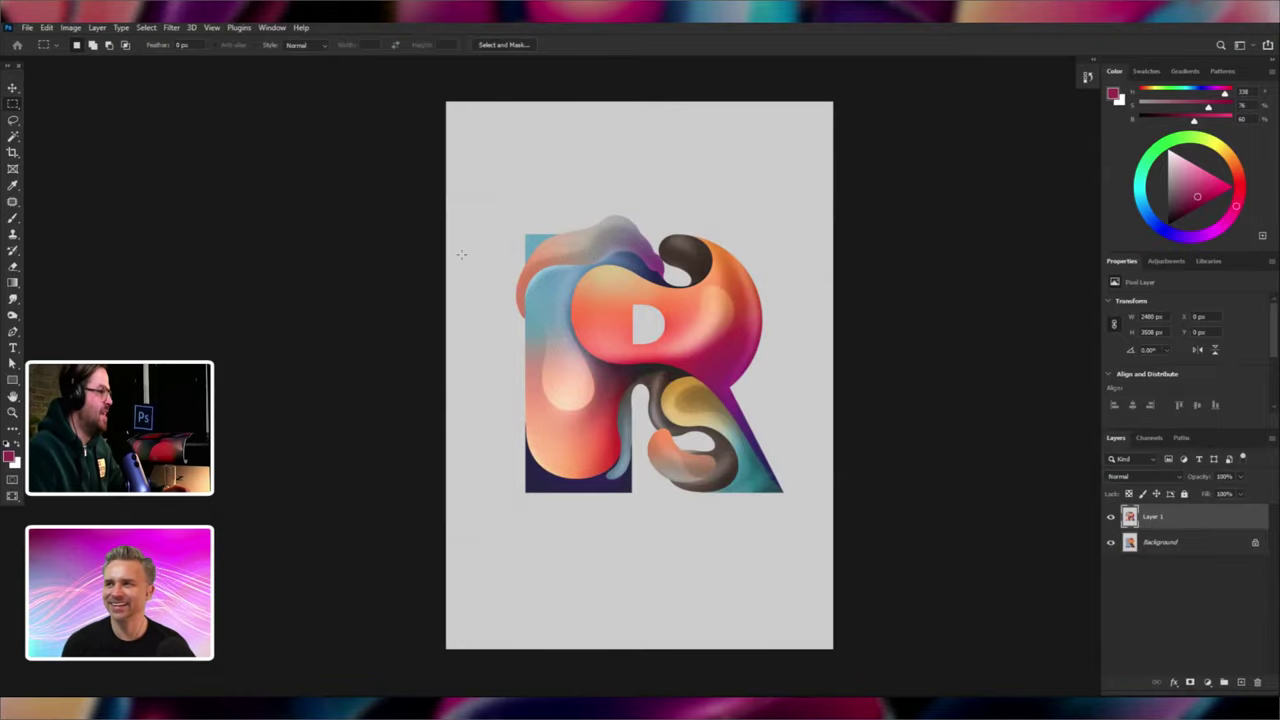
{"action": "left_click", "coordinate": [12, 90]}
{"action": "key", "text": "ctrl+z"}
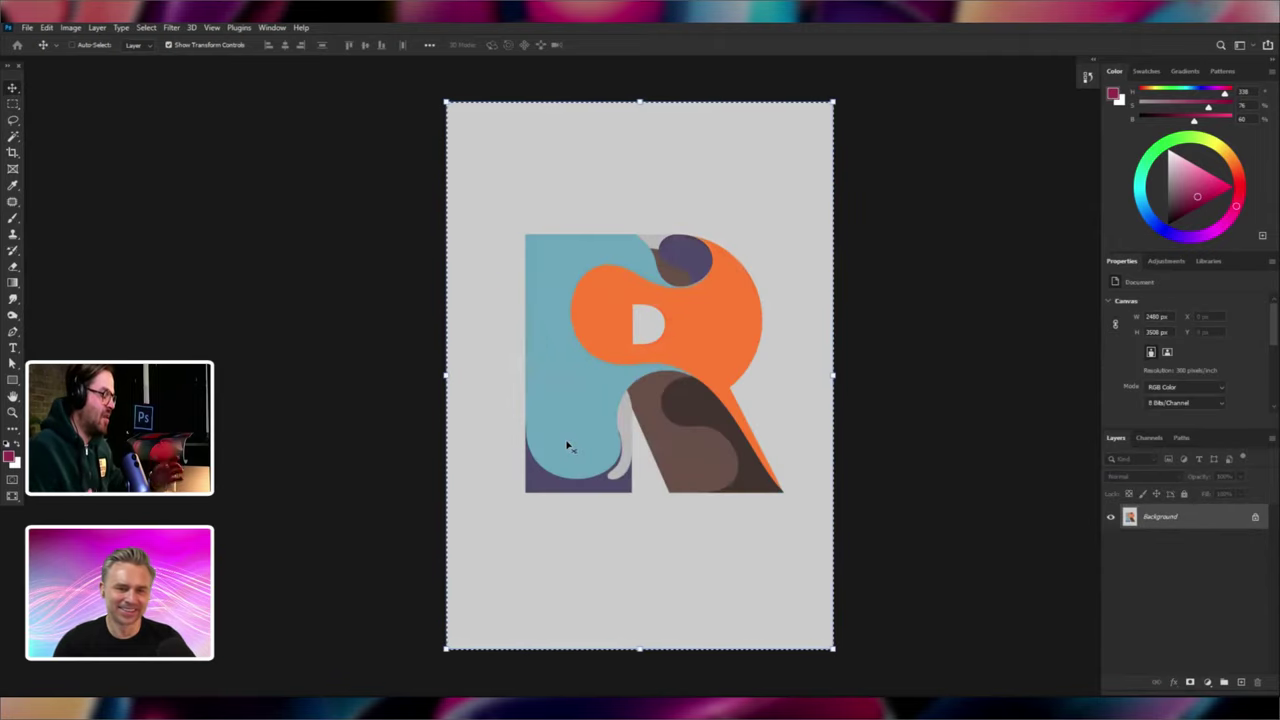
{"action": "key", "text": "ctrl+v"}
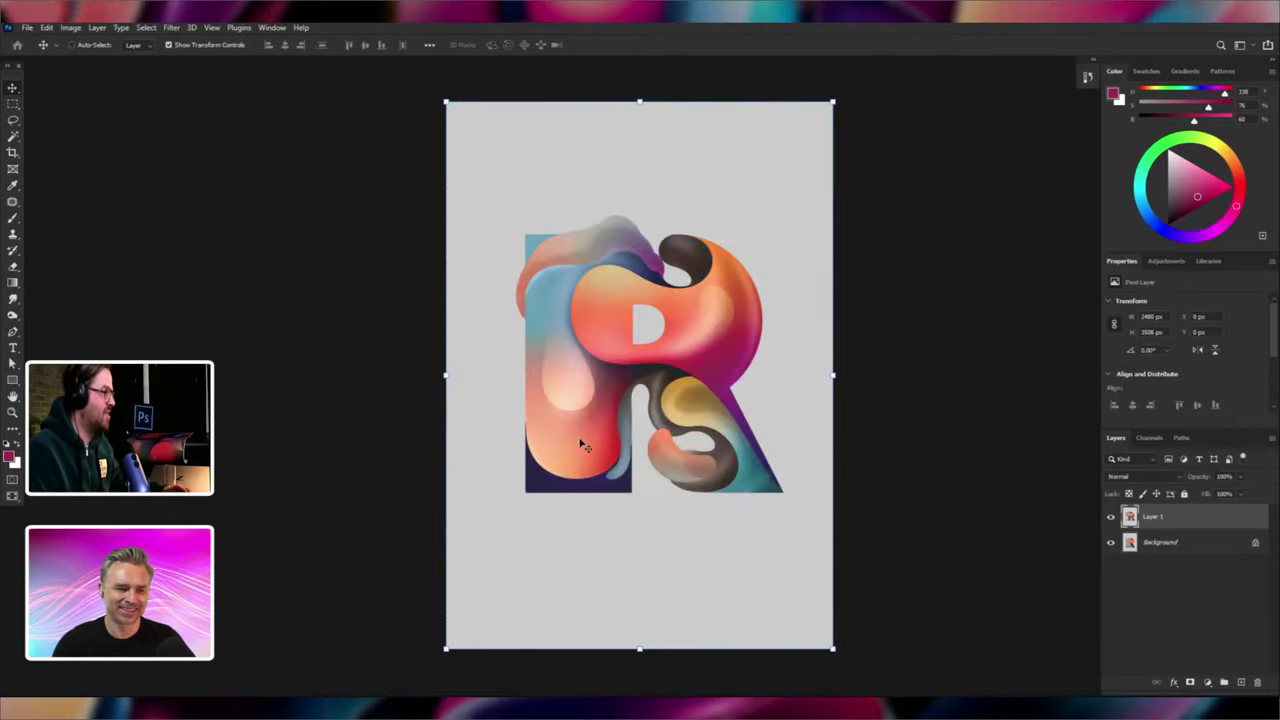